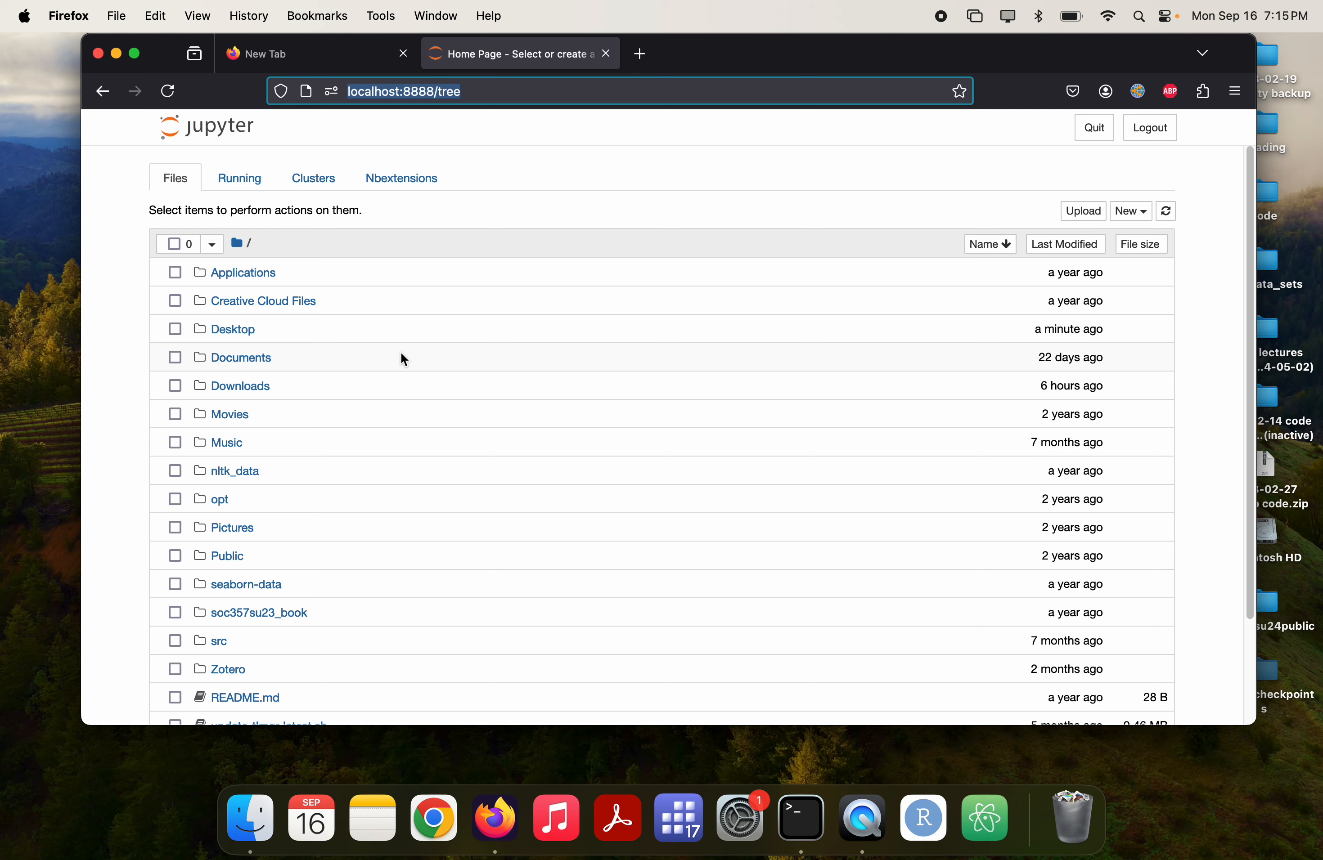
- Close the empty extra browser tab, leaving only the Jupyter home page
click(403, 54)
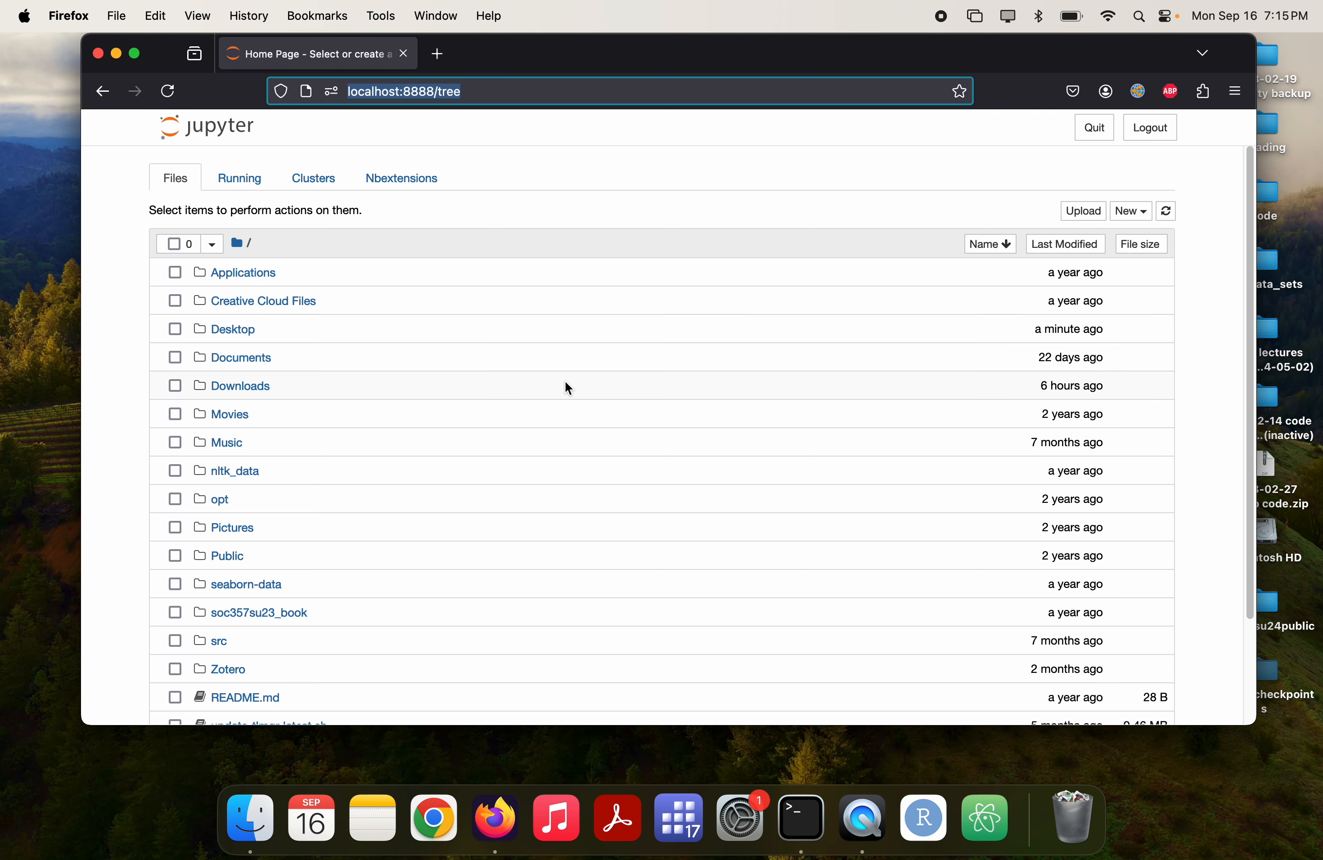
- Load the course's GitHub repository from the short link tinyurl.com/soc361fa24
text(tinyurl.com/)
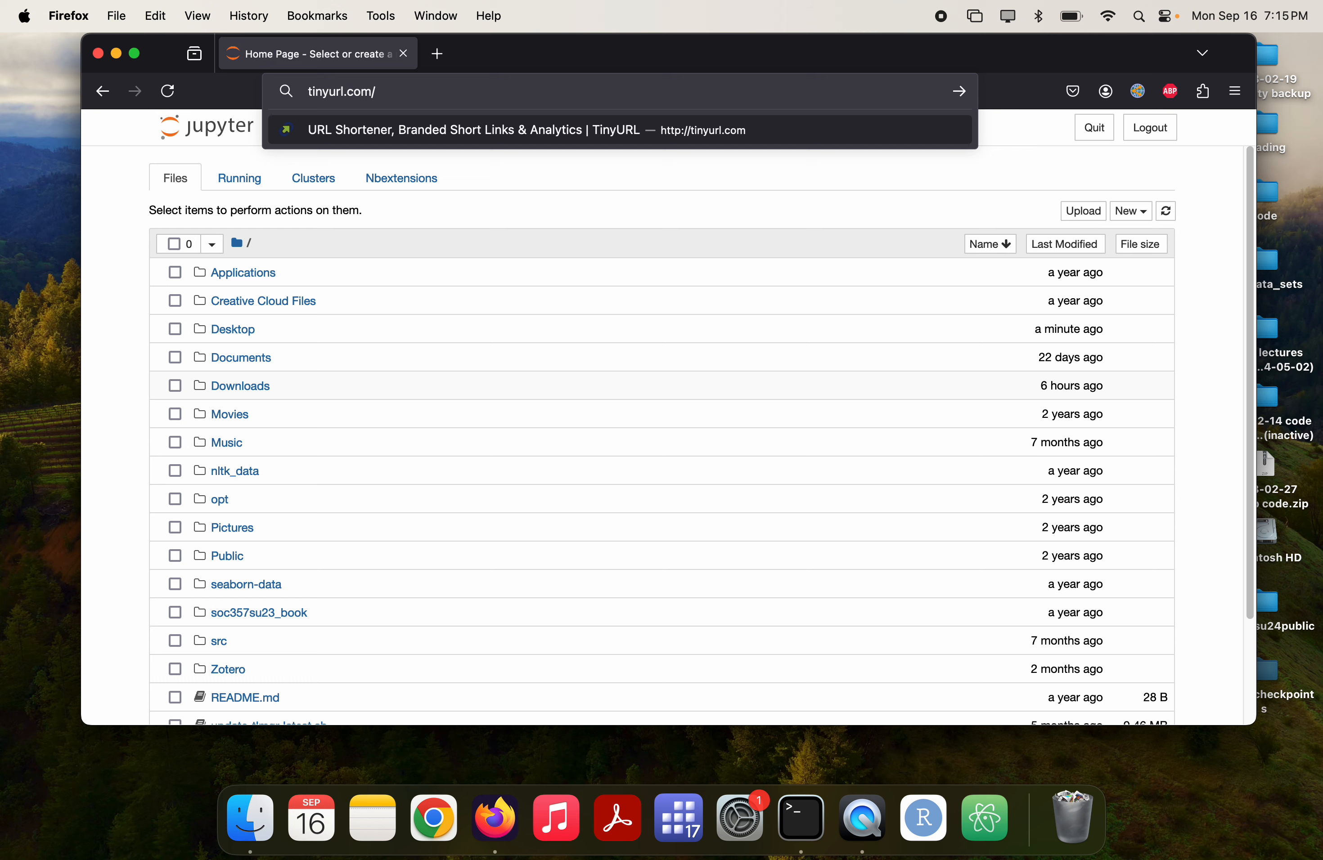
text(soc361fa)
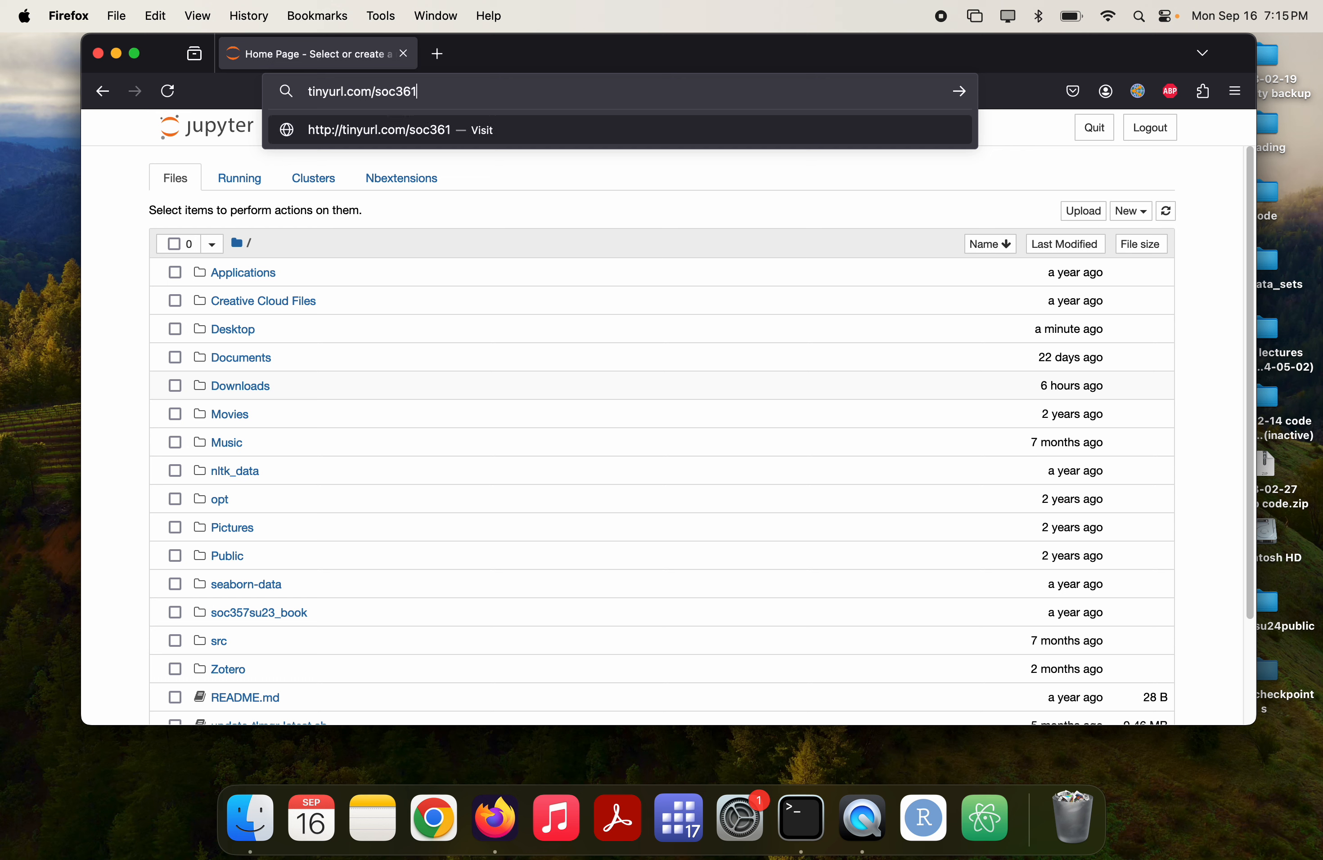
text(24)
key(Return)
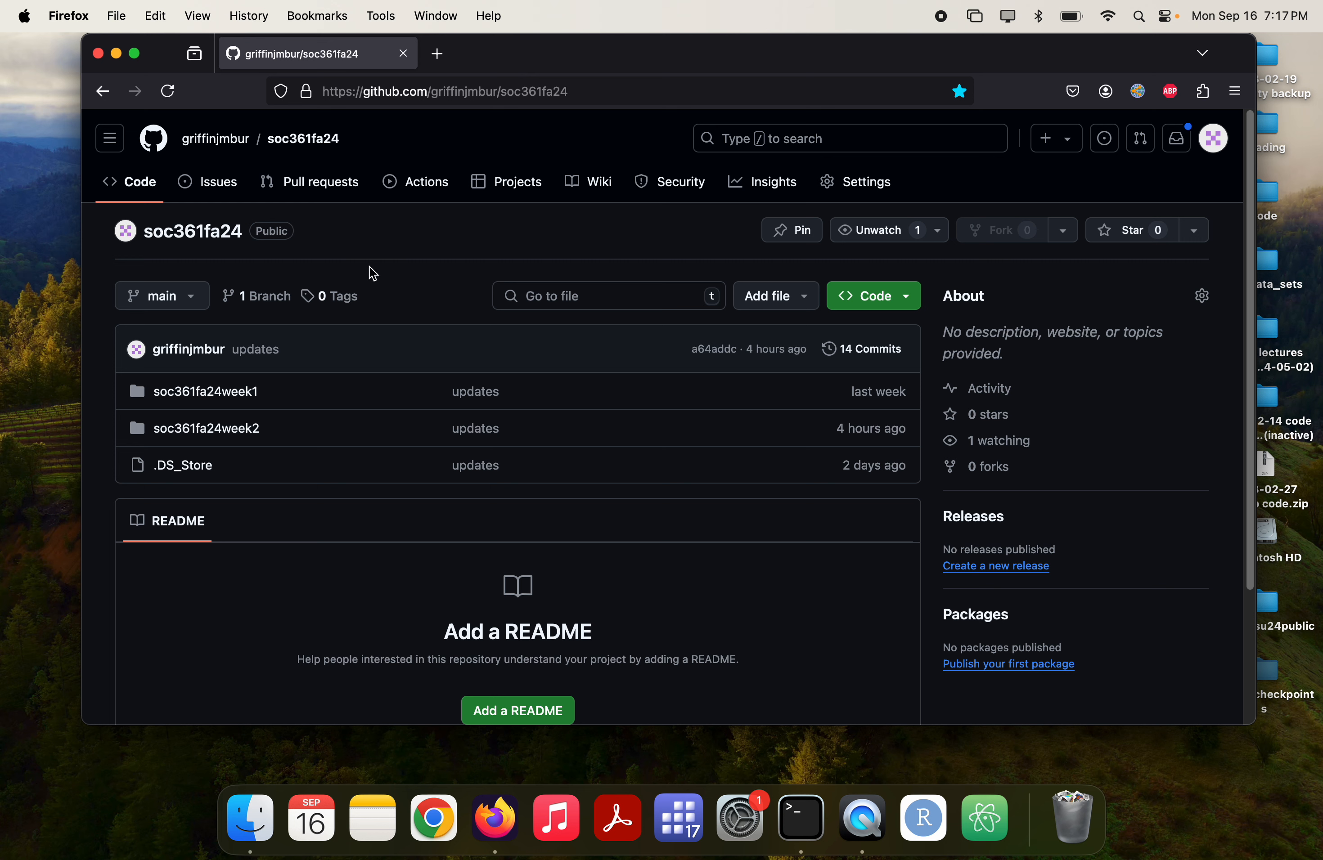
- Open 2024-09-16-soc361fa24-lab2.pdf in soc361fa24week2 and download the raw file
click(241, 433)
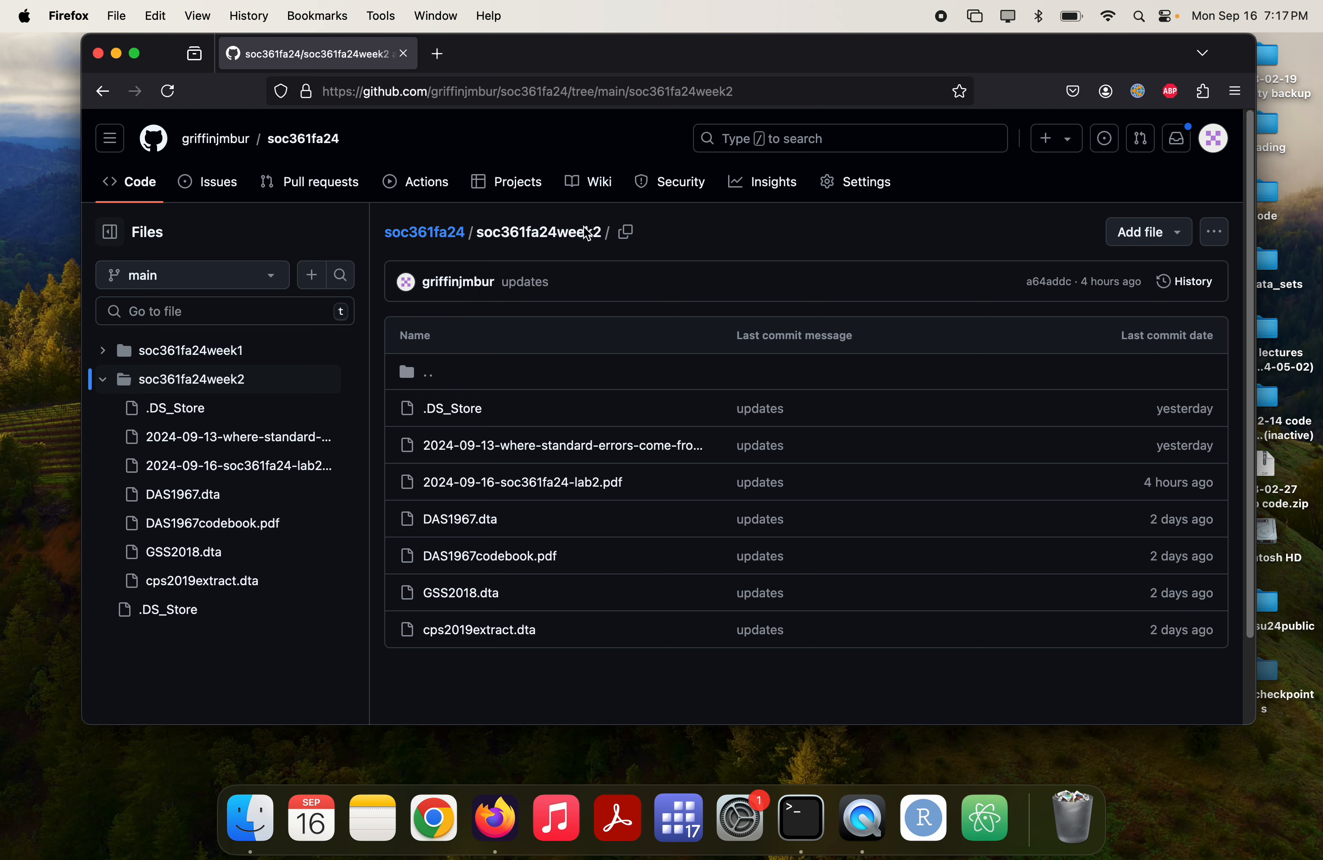
click(428, 373)
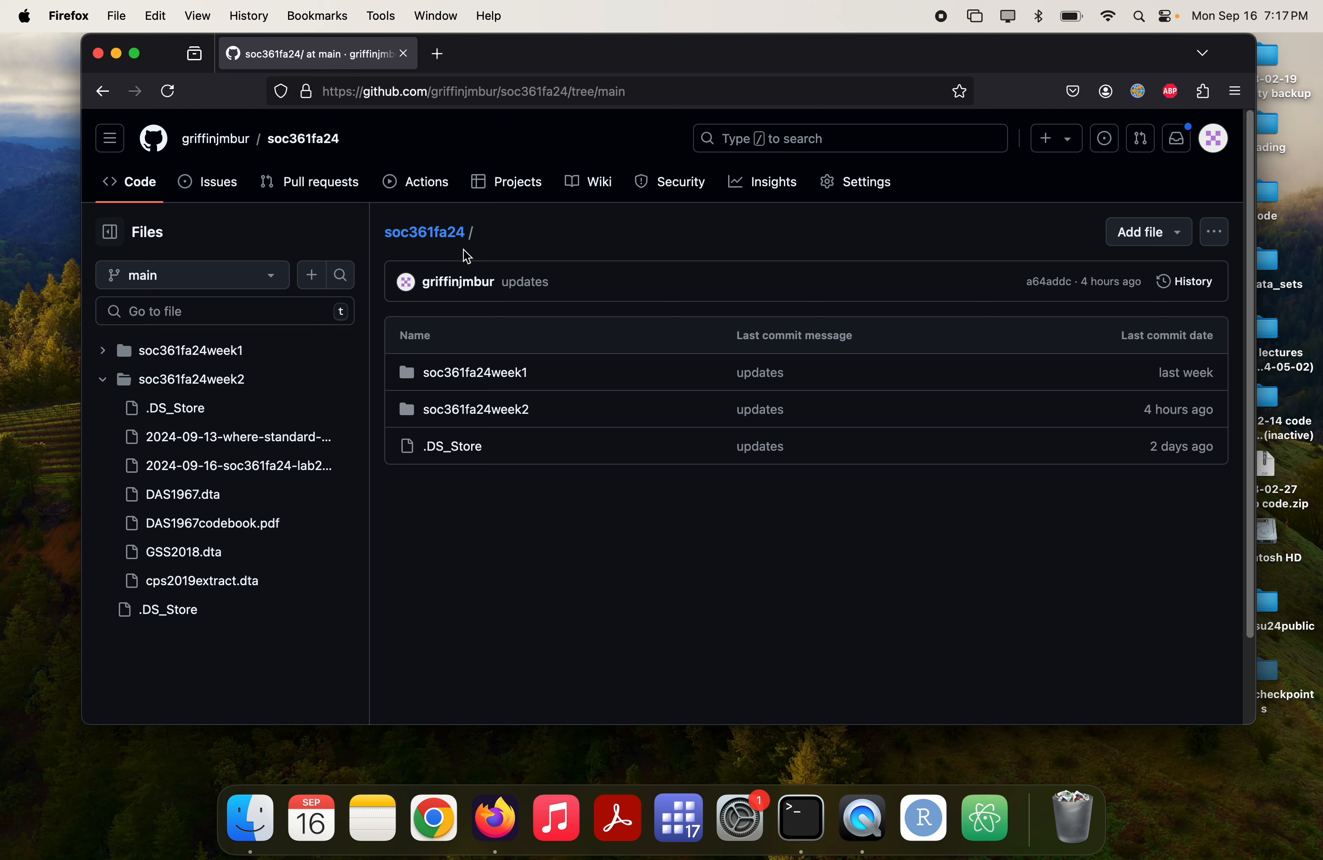
scroll(463, 249, left, 5)
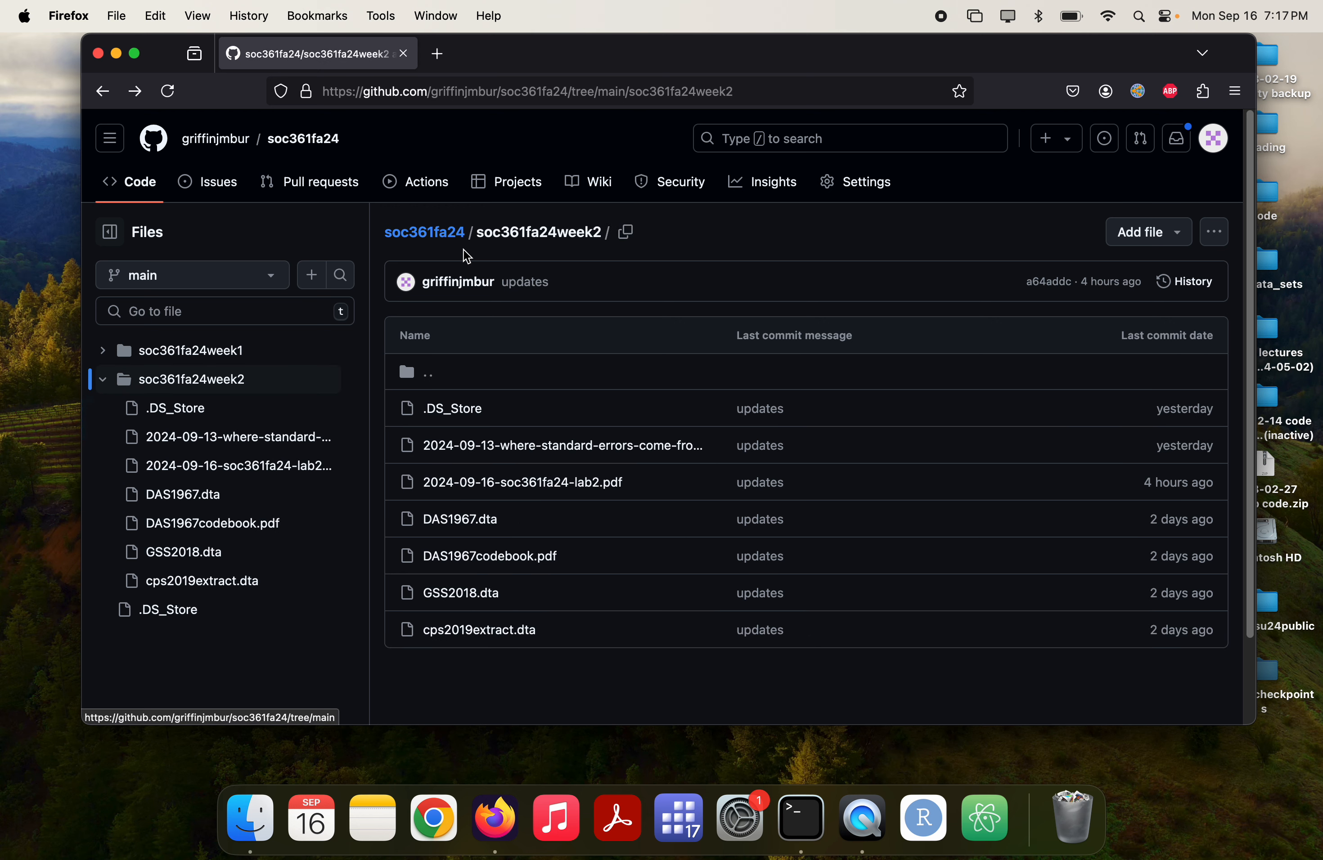
click(574, 484)
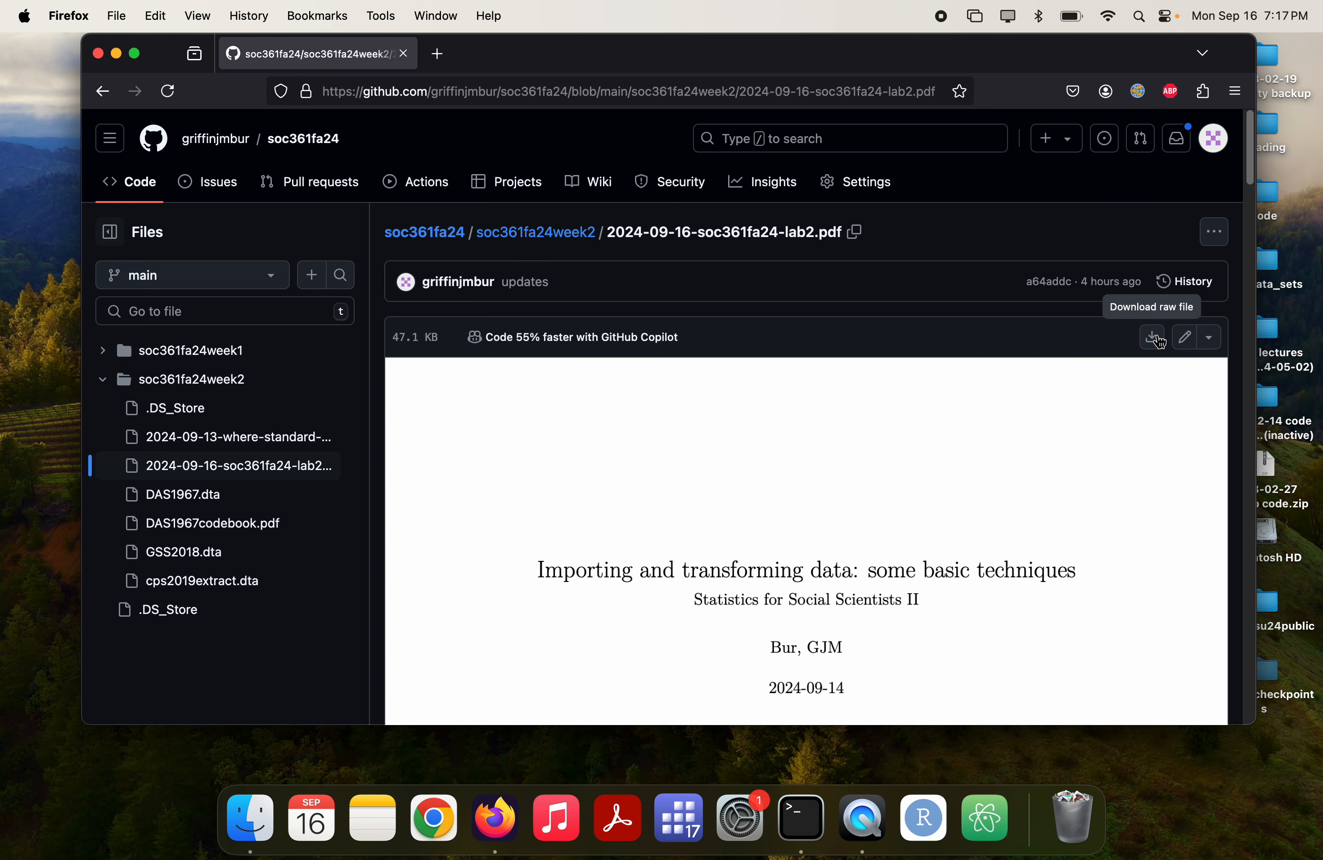
click(1157, 339)
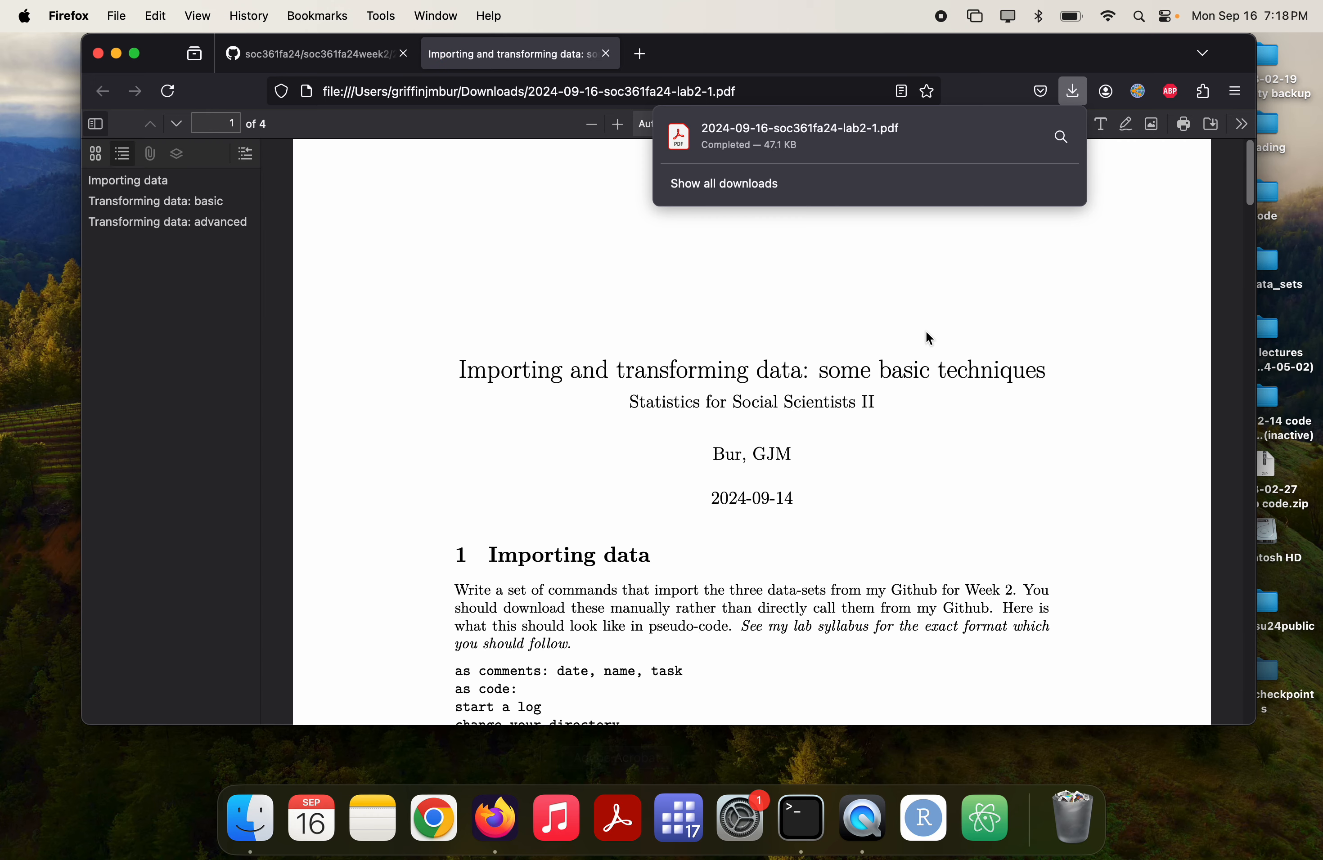
- Reveal the downloaded lab2 PDF in a Finder Downloads window
click(1062, 137)
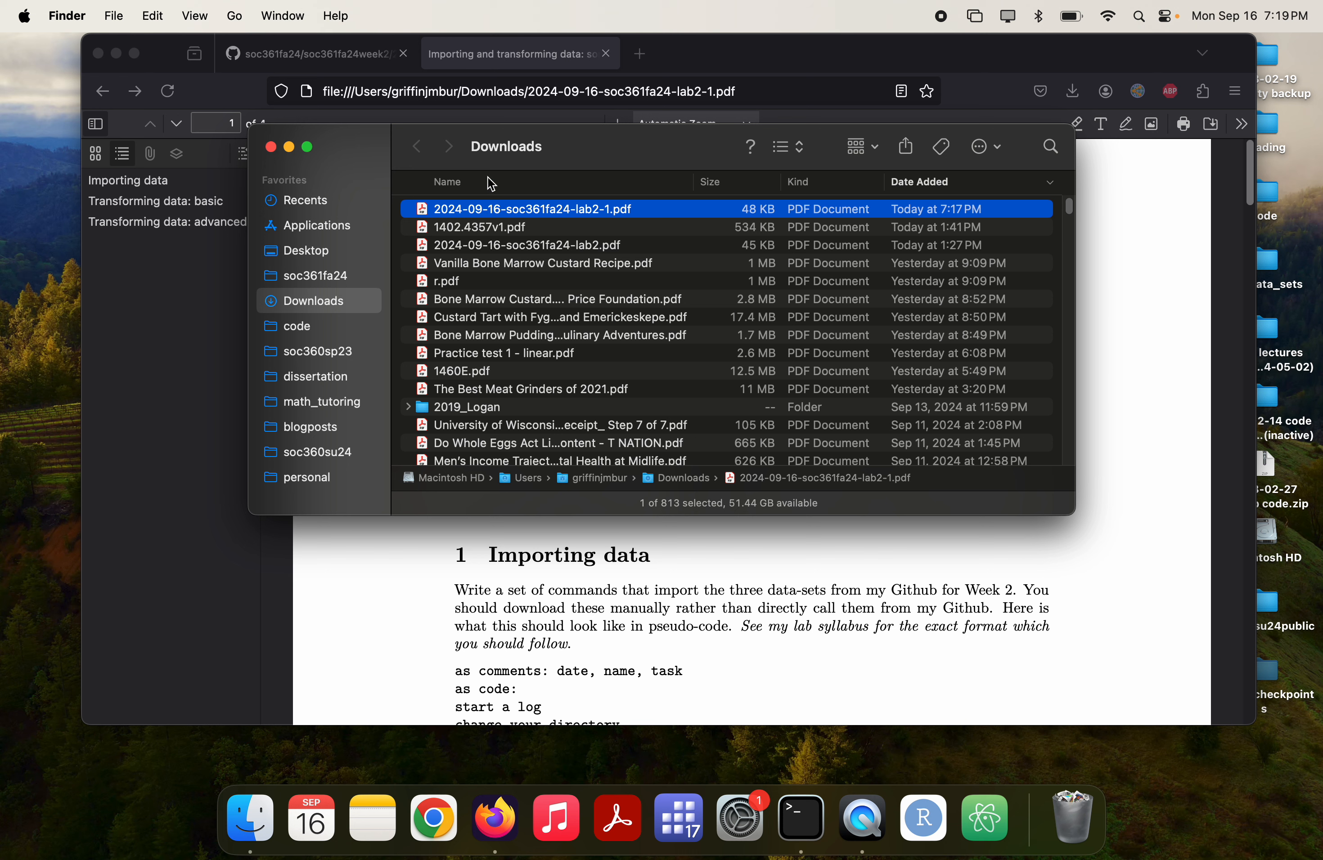
- Move 2024-09-16-soc361fa24-lab2-1.pdf from Downloads into soc361fa24's SOC361fa24week2 folder
right_click(468, 206)
click(468, 206)
drag(453, 212, 342, 280)
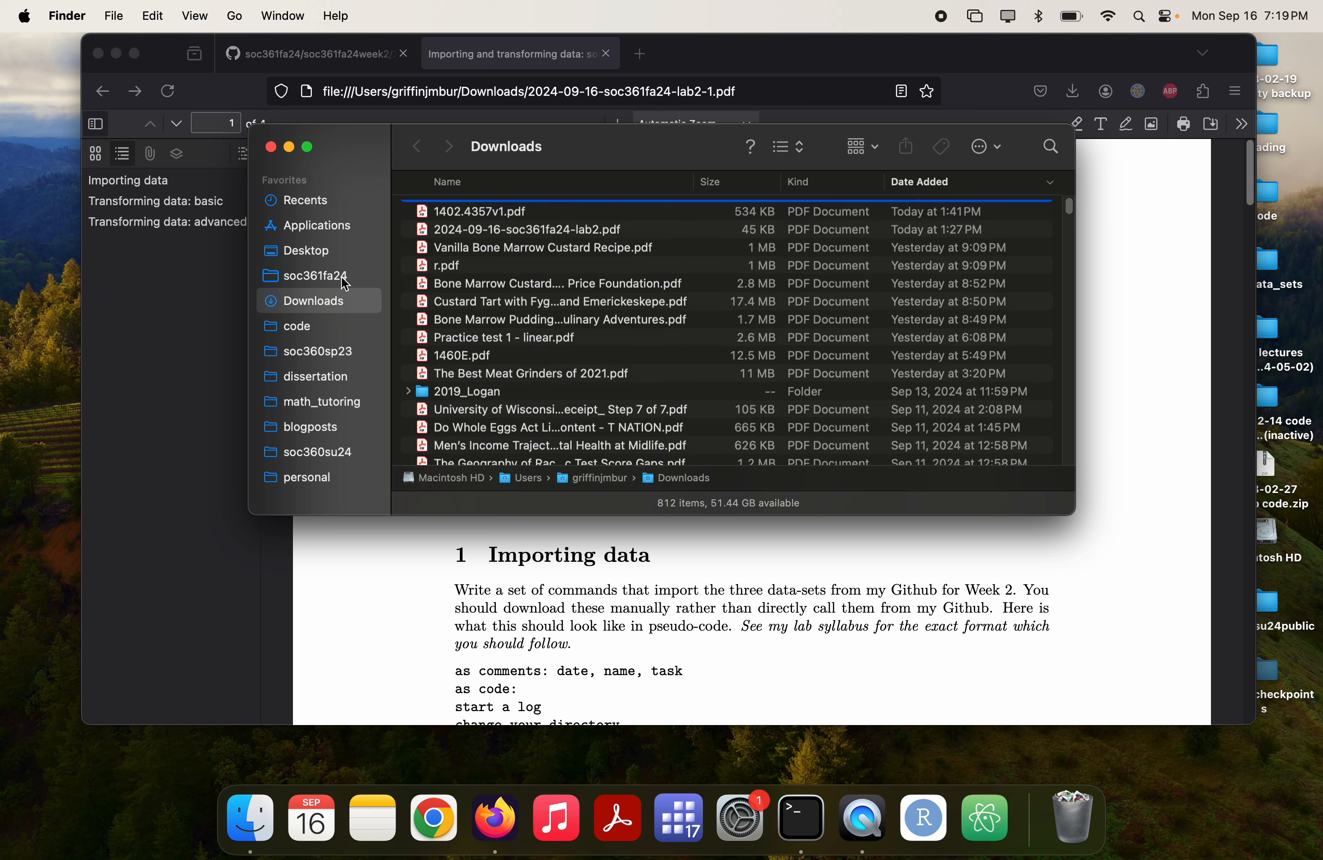
click(344, 279)
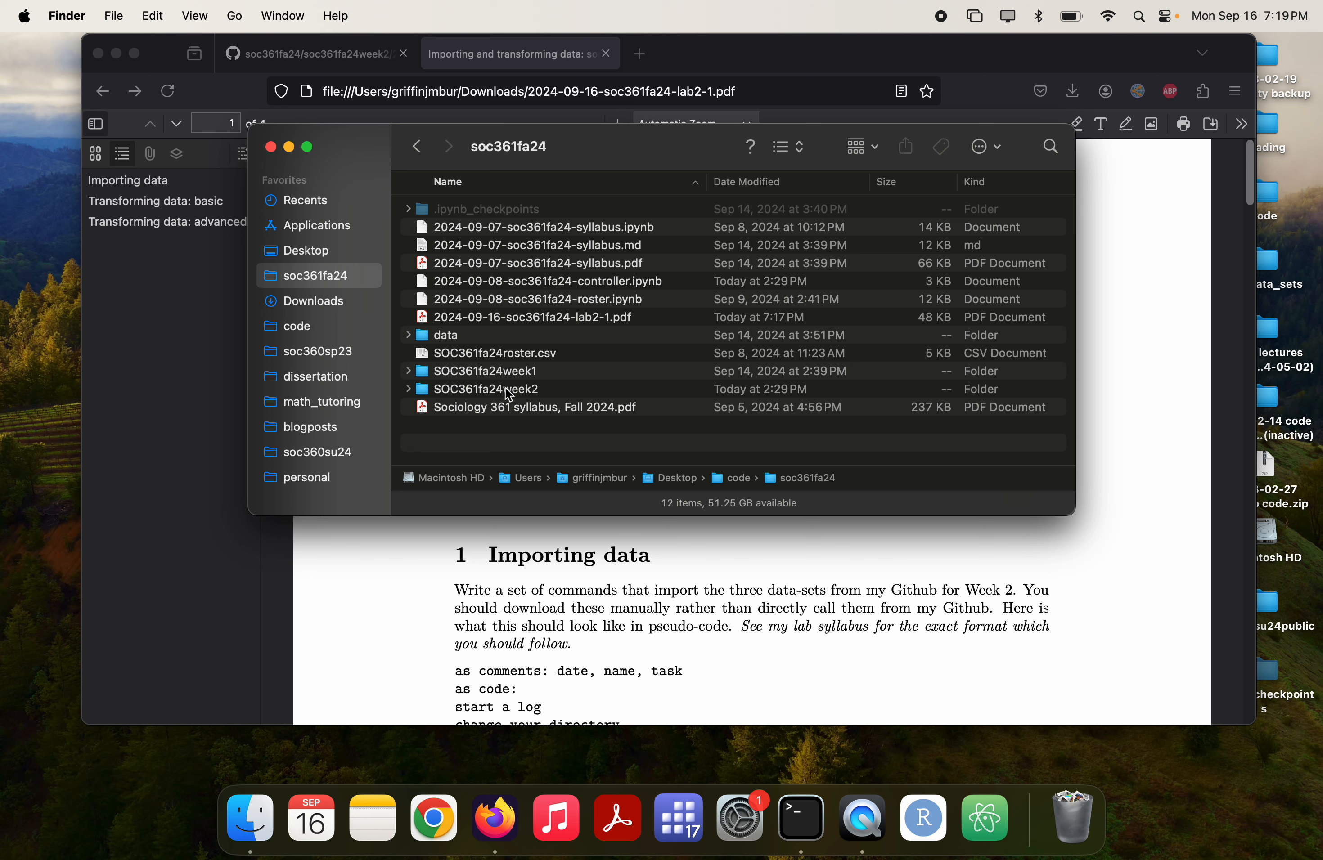
drag(496, 323, 509, 388)
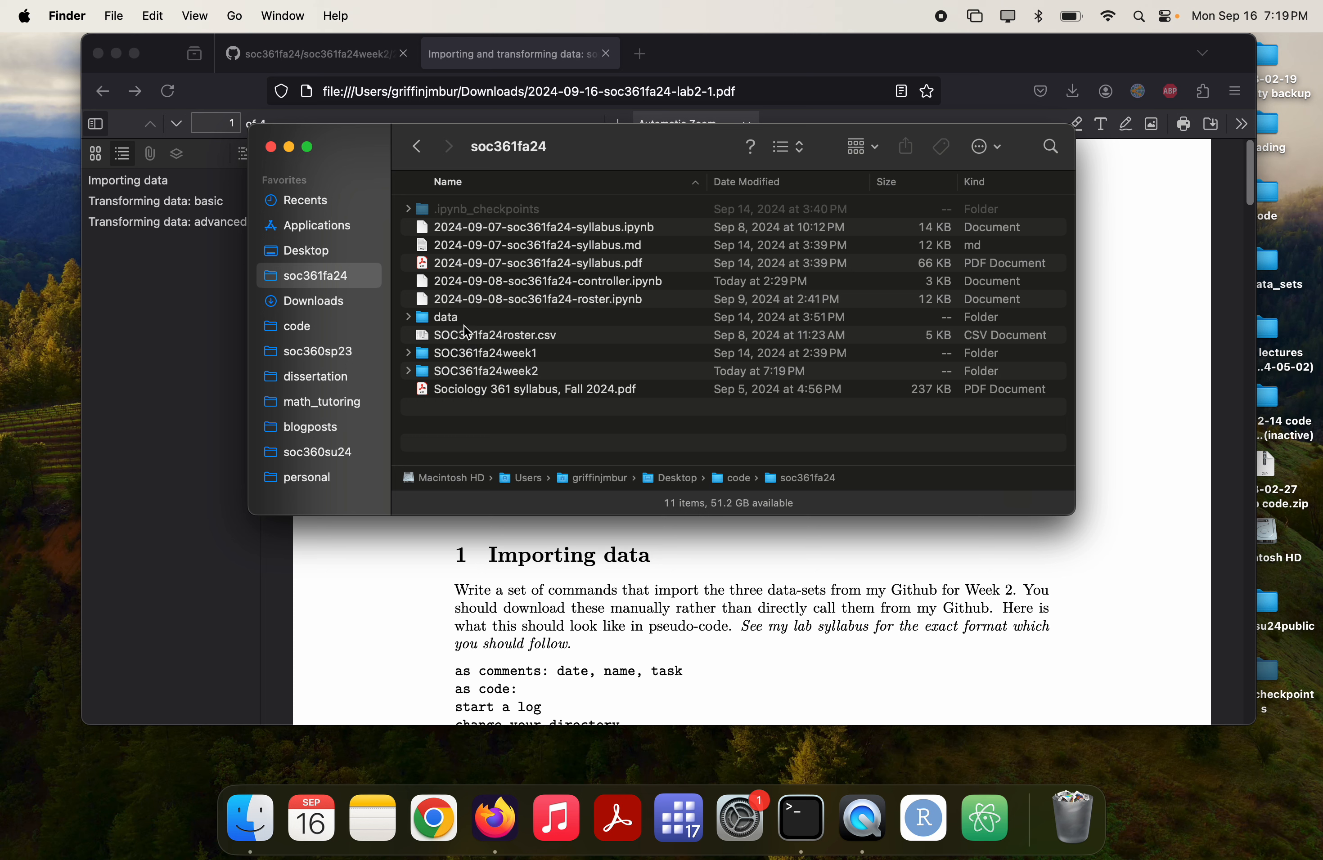
click(520, 370)
- In SOC361fa24week2, preview lab2-1.pdf and lab2.pdf to compare the two copies
double_click(524, 372)
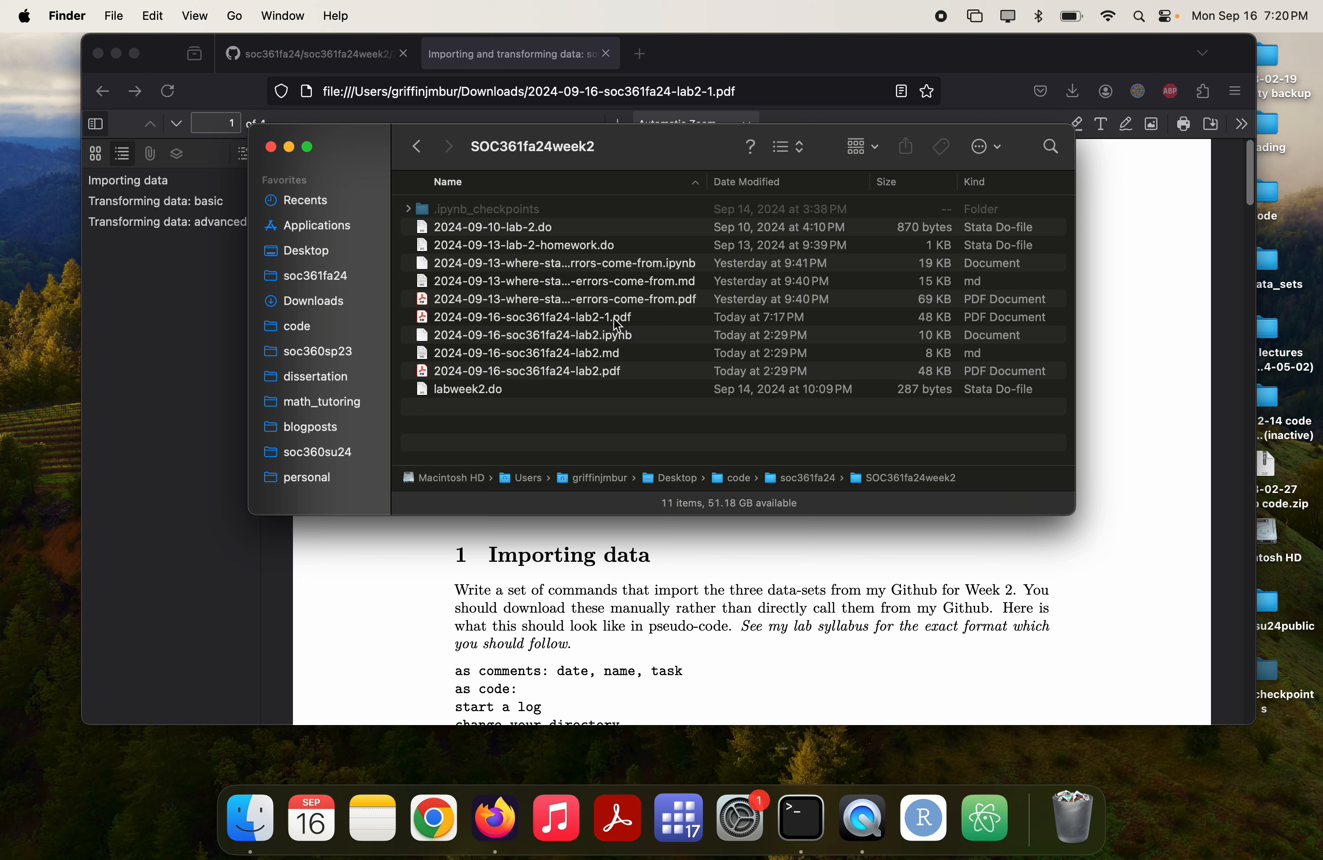
click(601, 316)
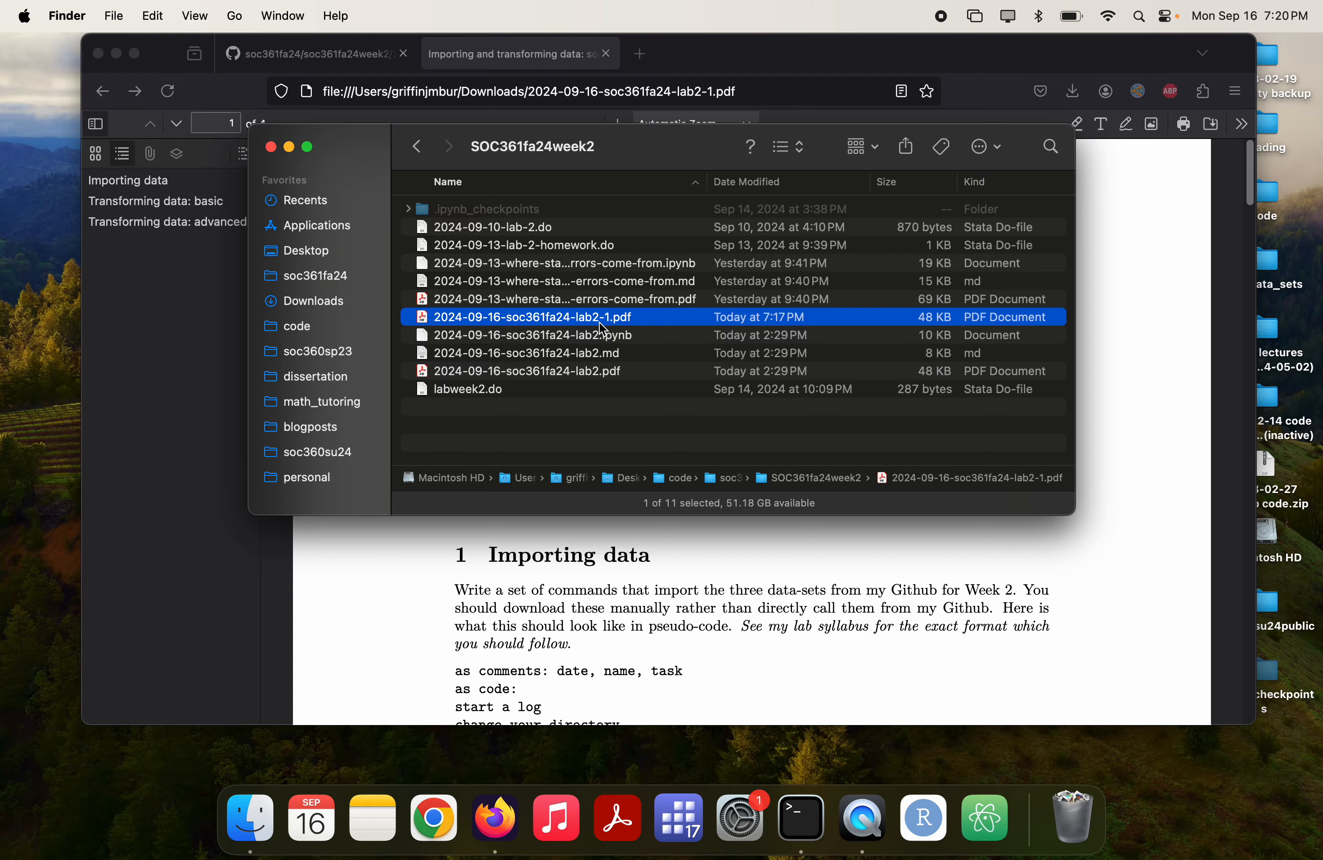
key(space)
scroll(601, 329, down, 15)
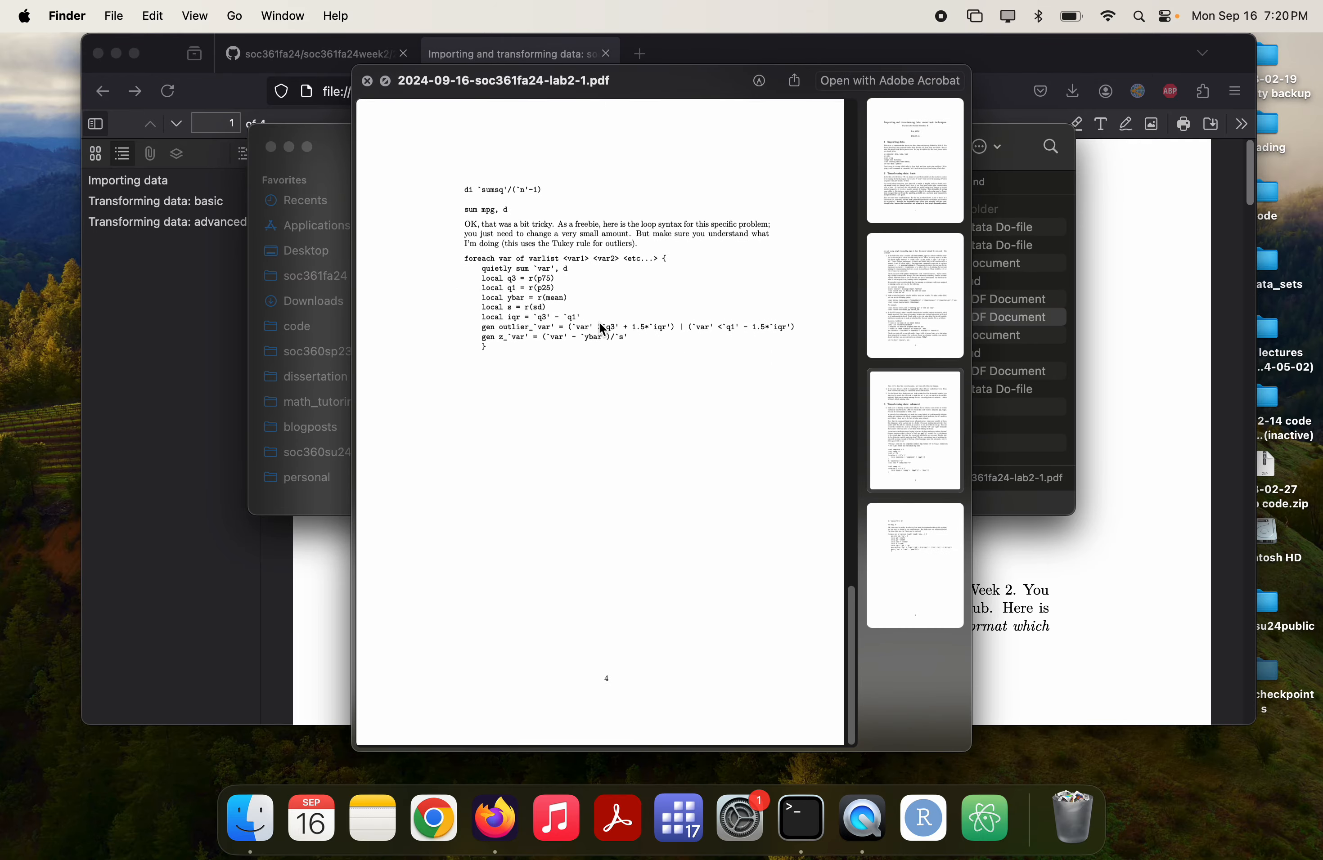
key(space)
click(598, 368)
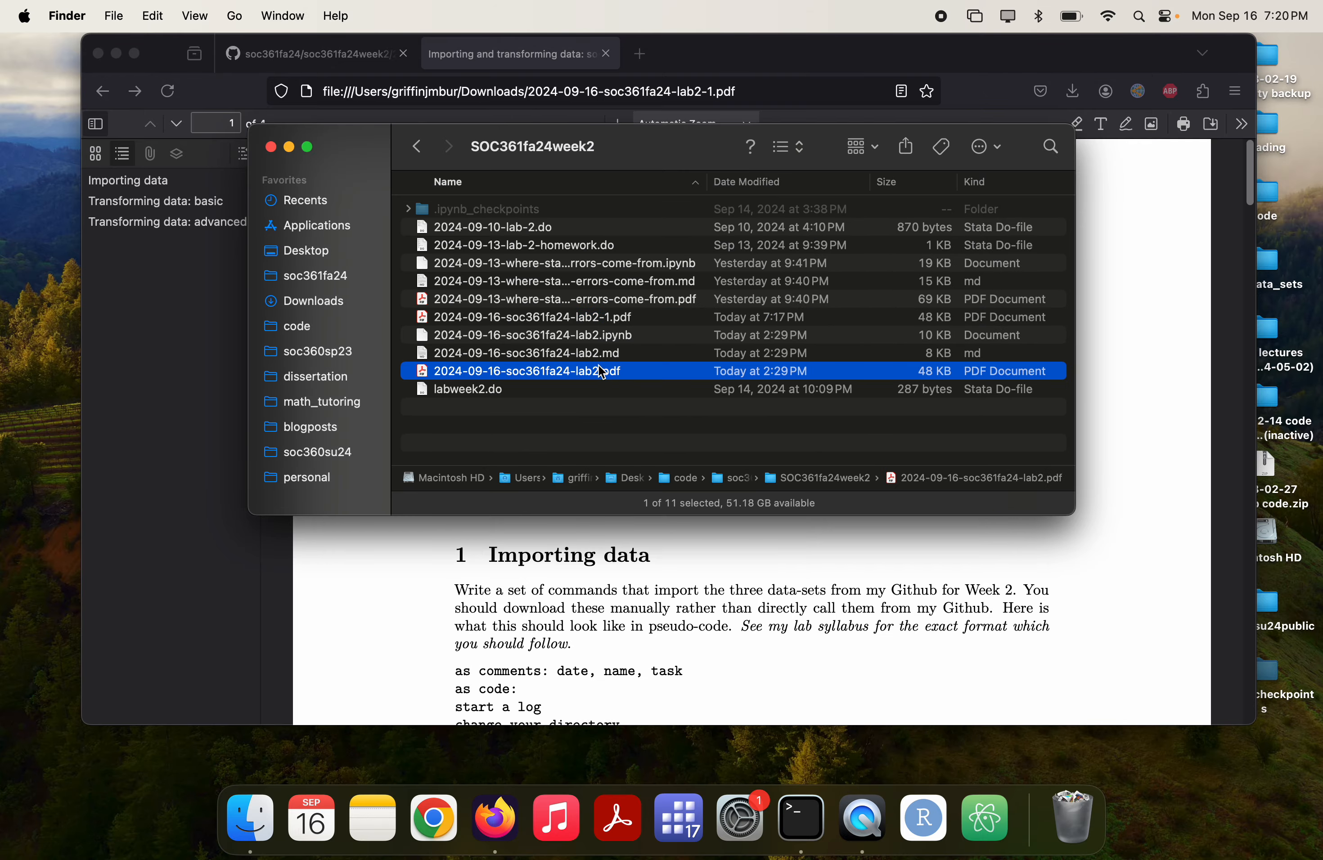
key(space)
scroll(598, 365, down, 15)
scroll(599, 368, up, 10)
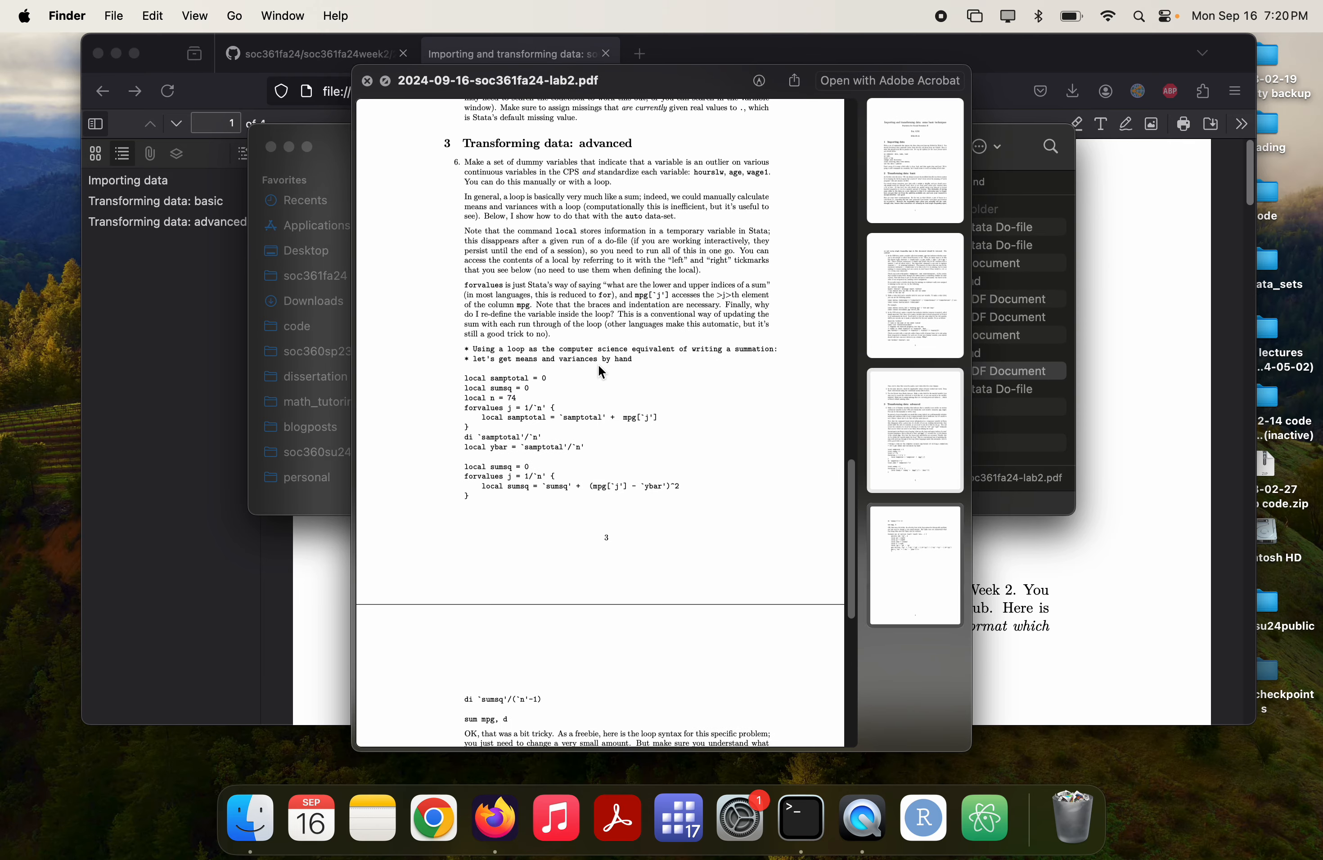
key(space)
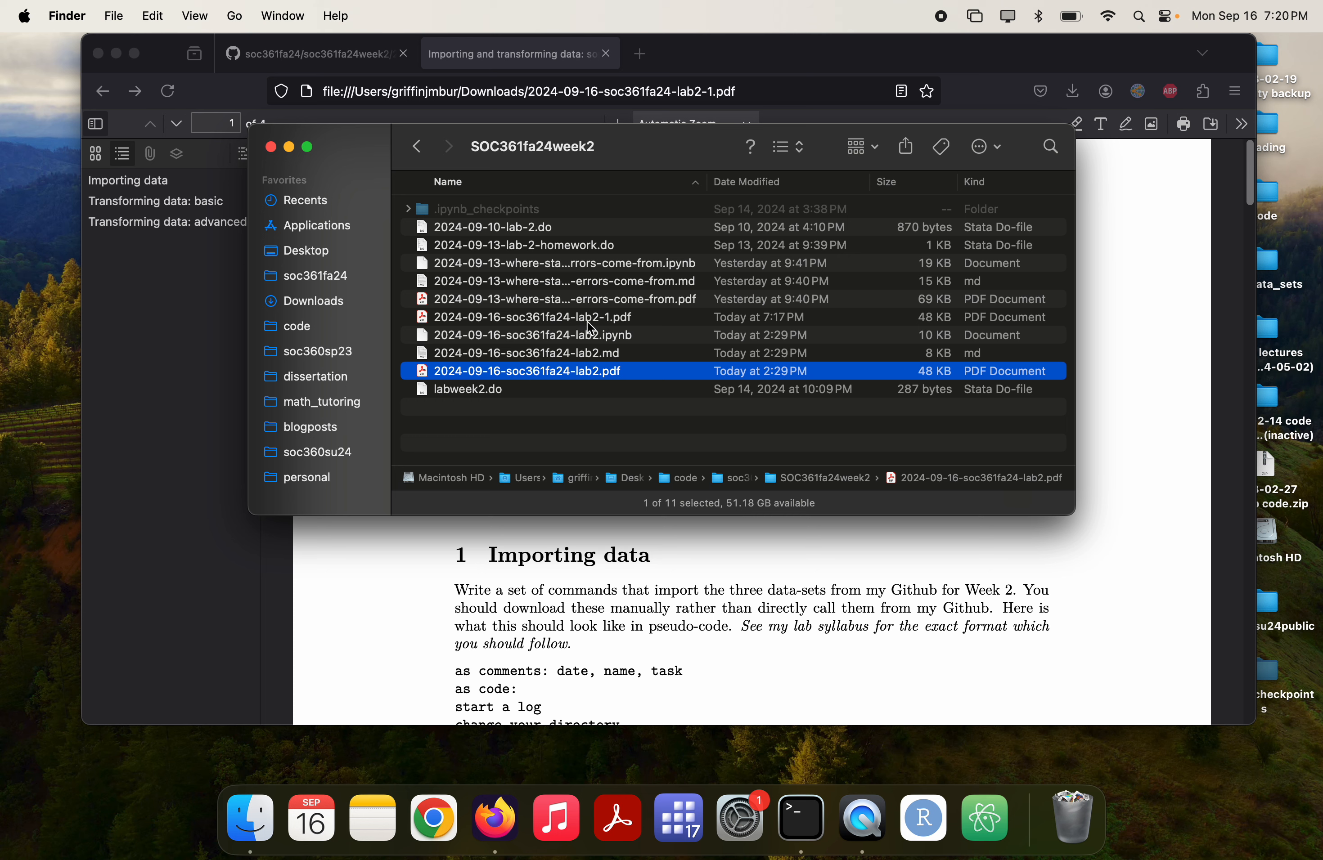
- Trash the duplicate lab2-1.pdf and permanently empty the Trash
drag(595, 317, 1085, 824)
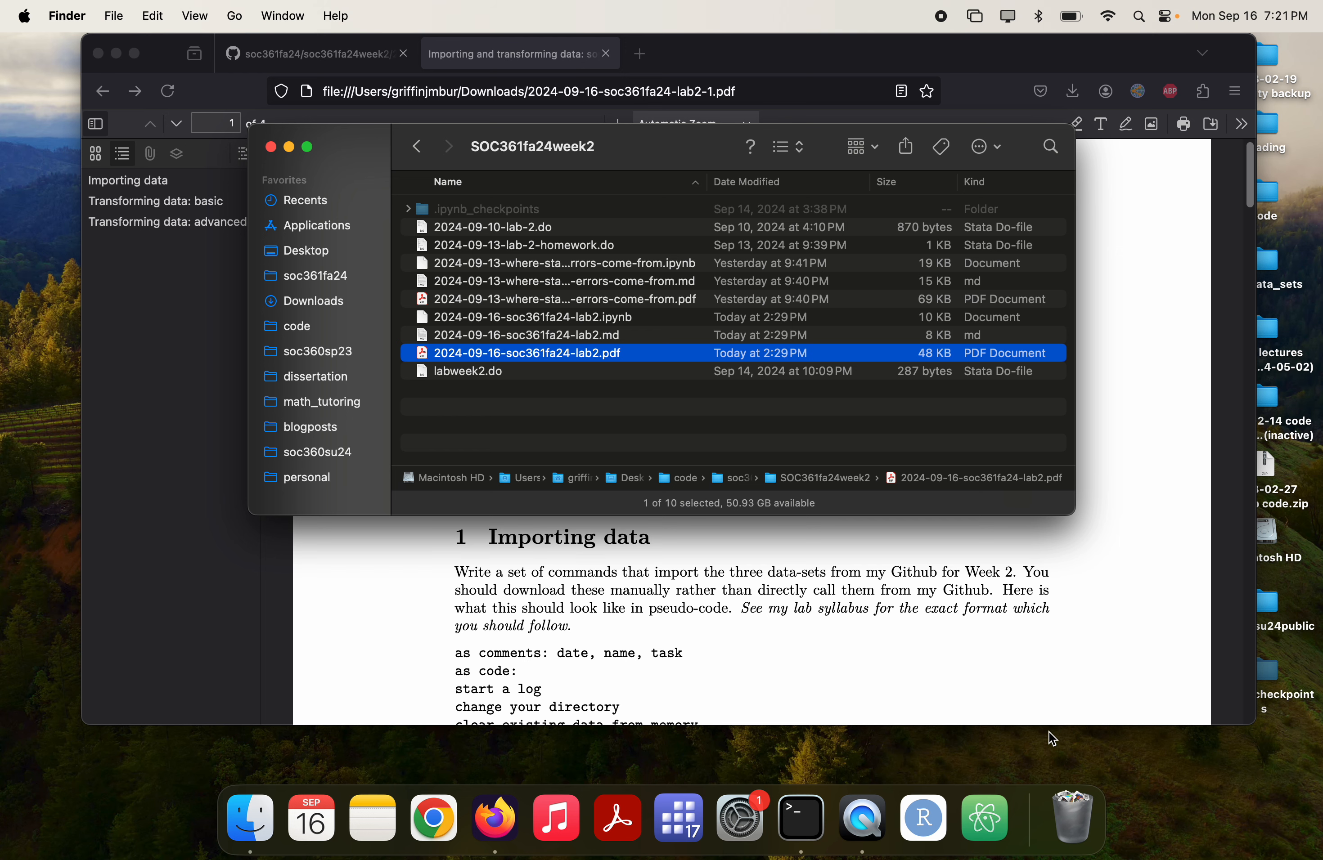
click(1075, 817)
right_click(1073, 815)
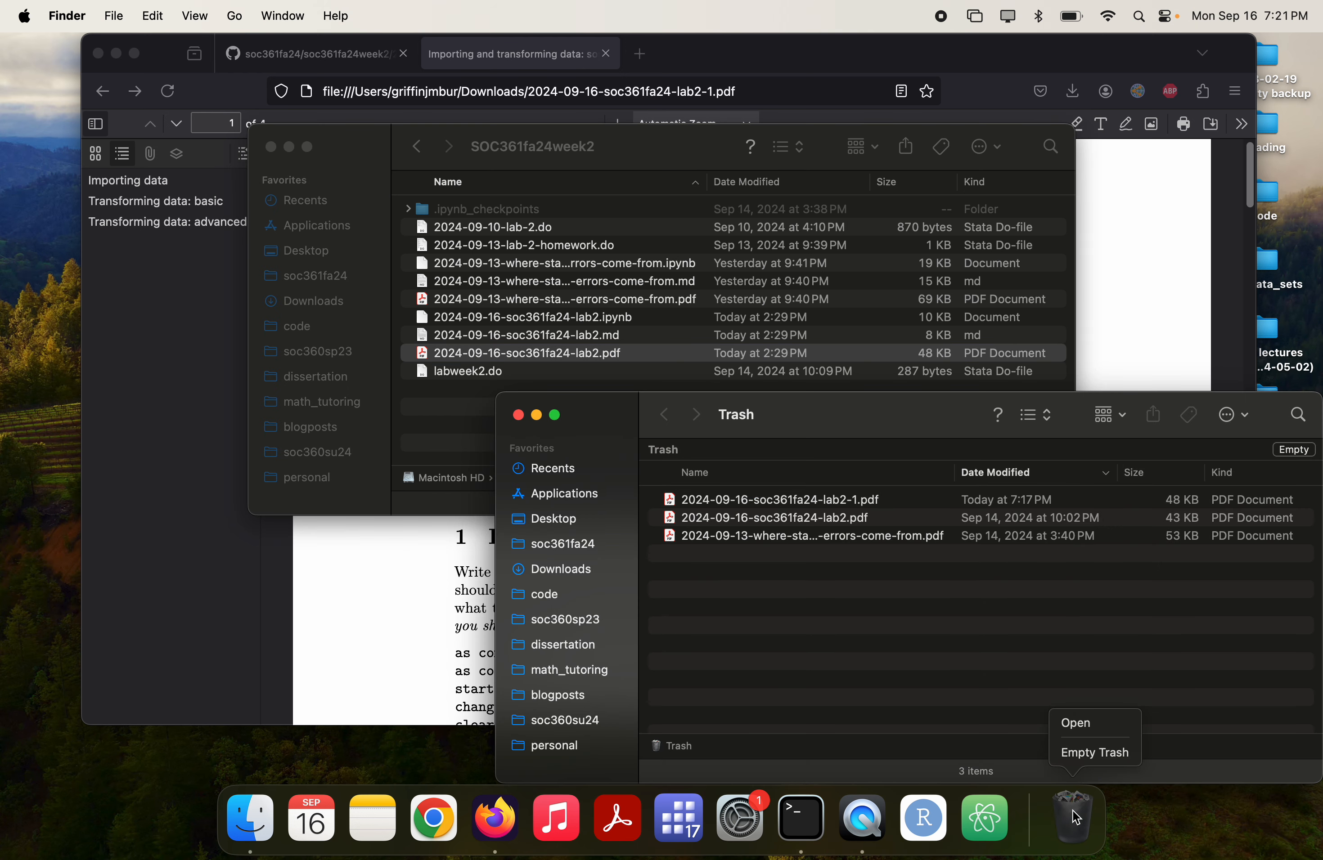
click(1122, 758)
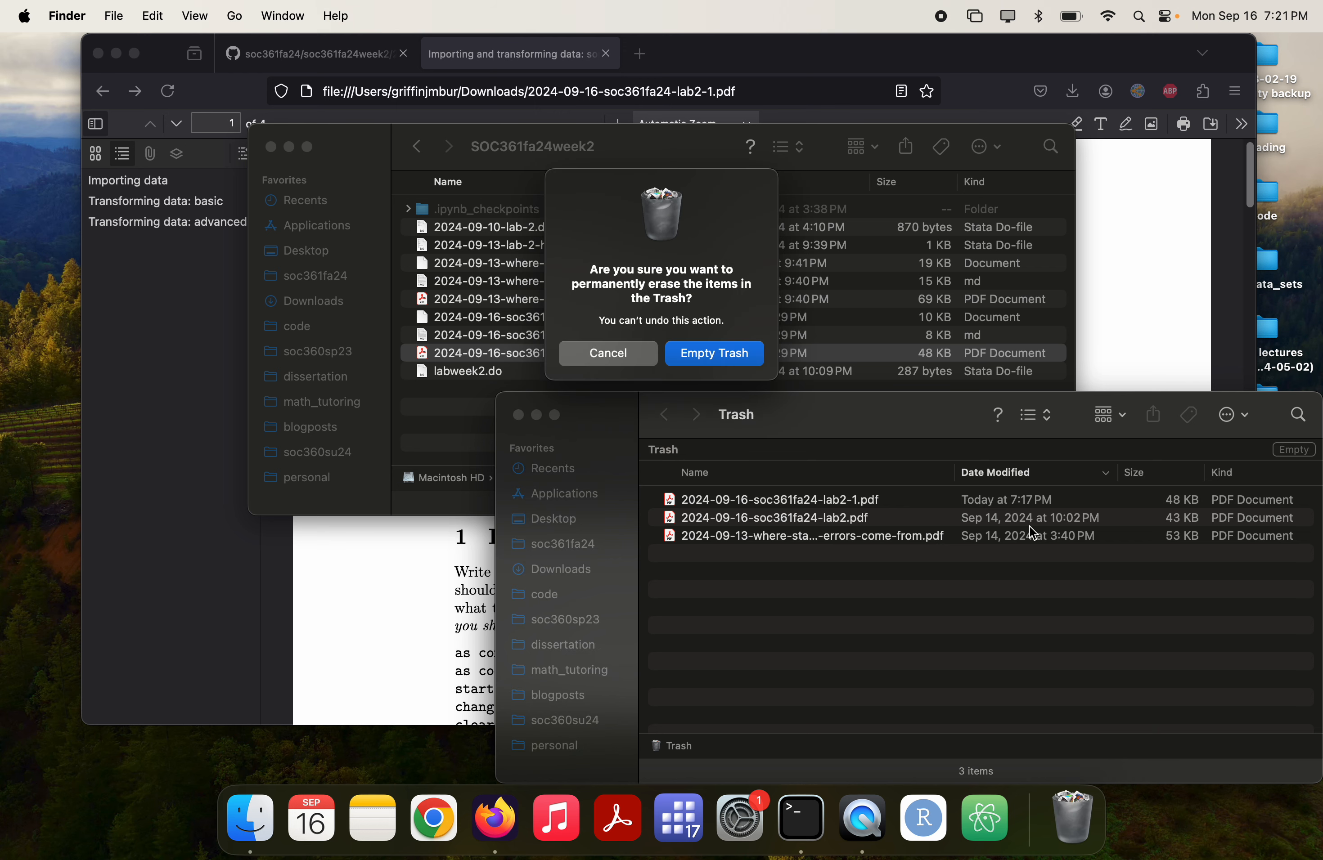
key(Return)
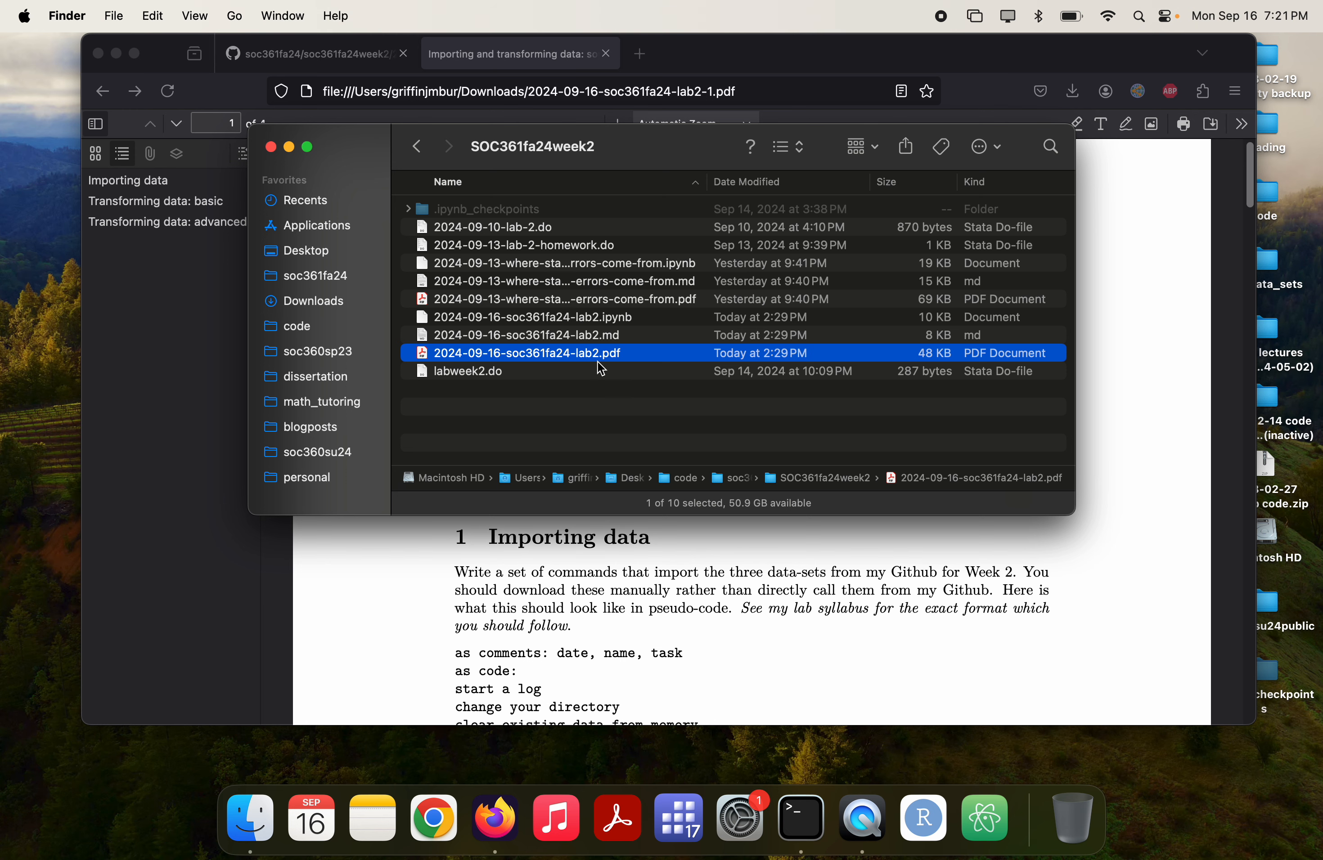
- Open 2024-09-16-soc361fa24-lab2.pdf in Adobe Acrobat at page 1
drag(597, 360, 615, 803)
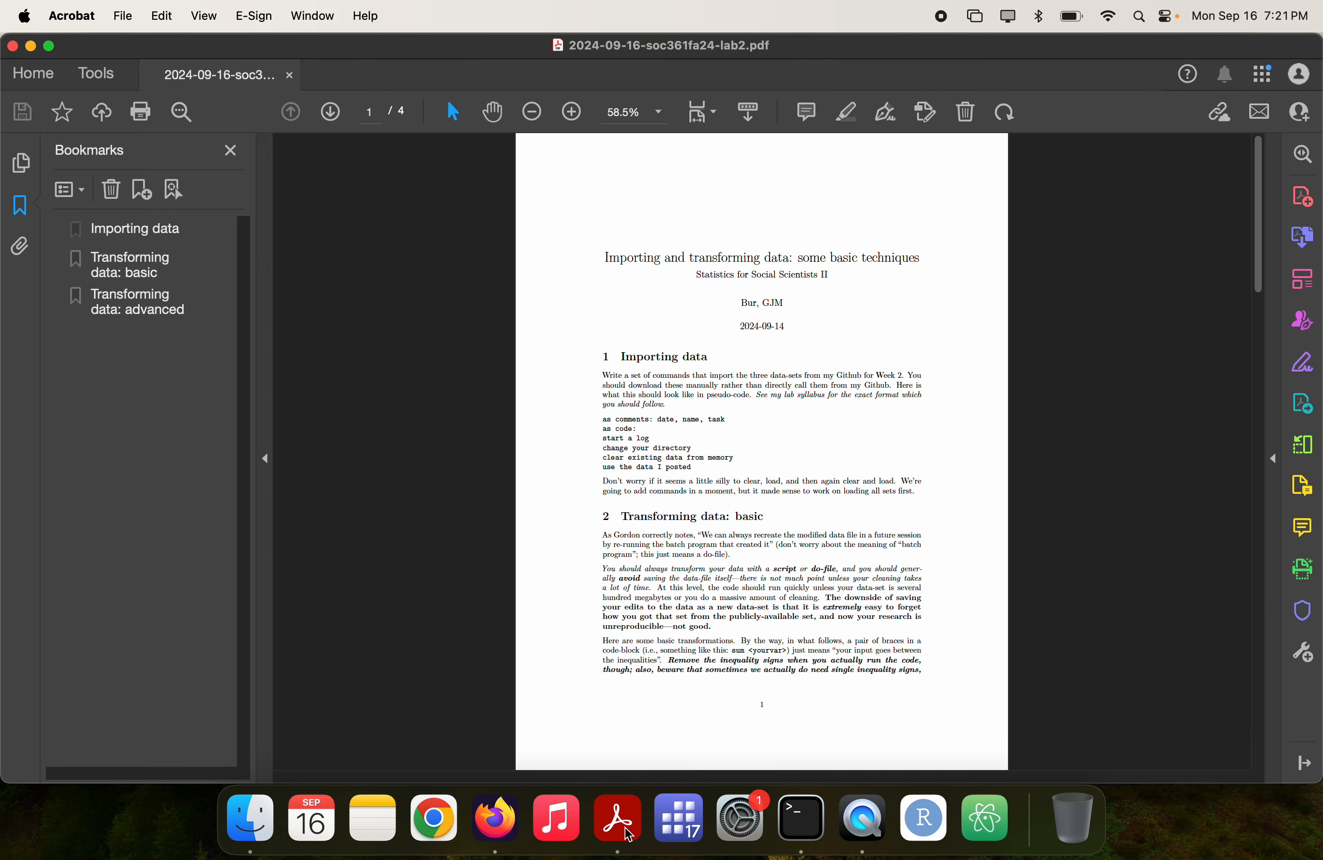
scroll(731, 389, up, 4)
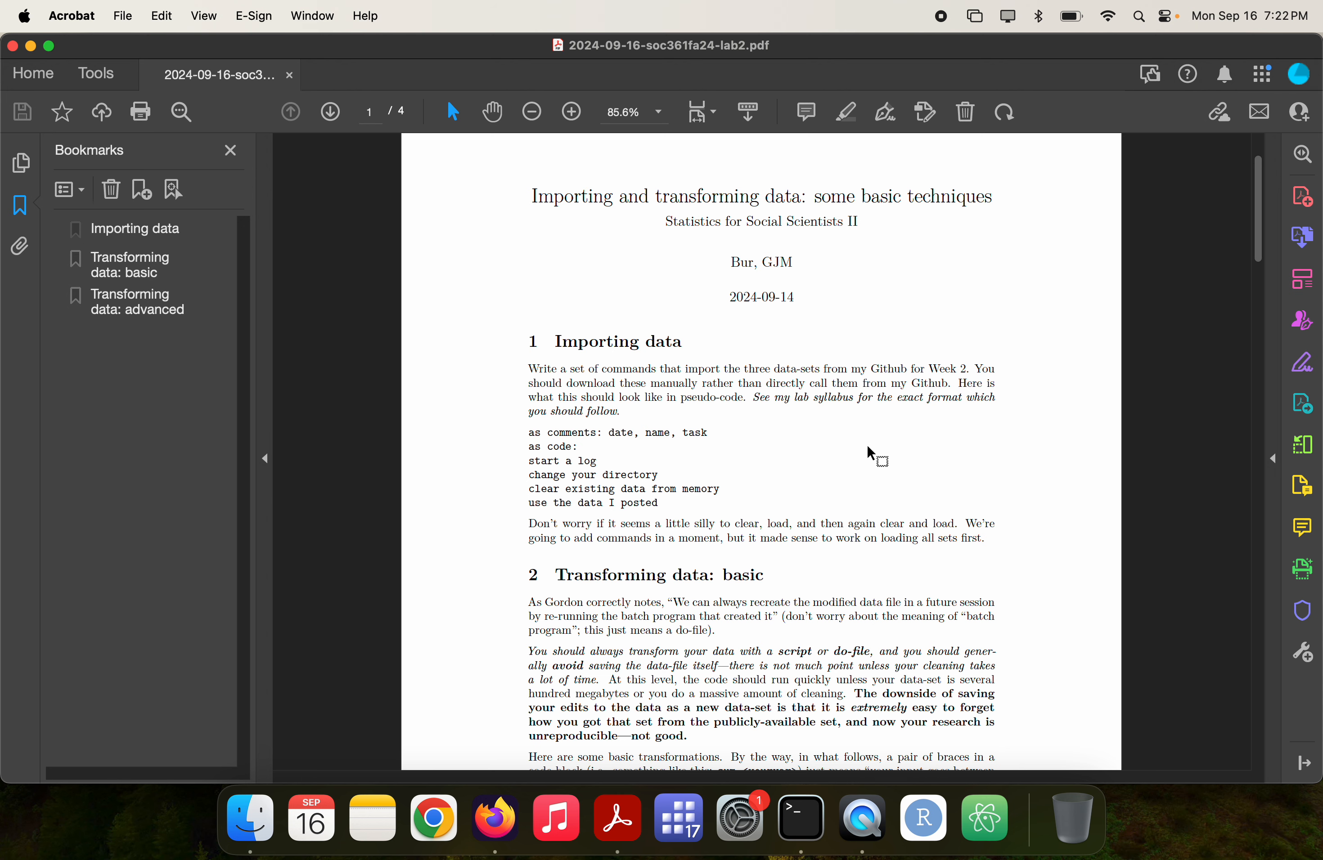
- Switch back to Firefox and close the local lab2 PDF tab
key(super+Tab)
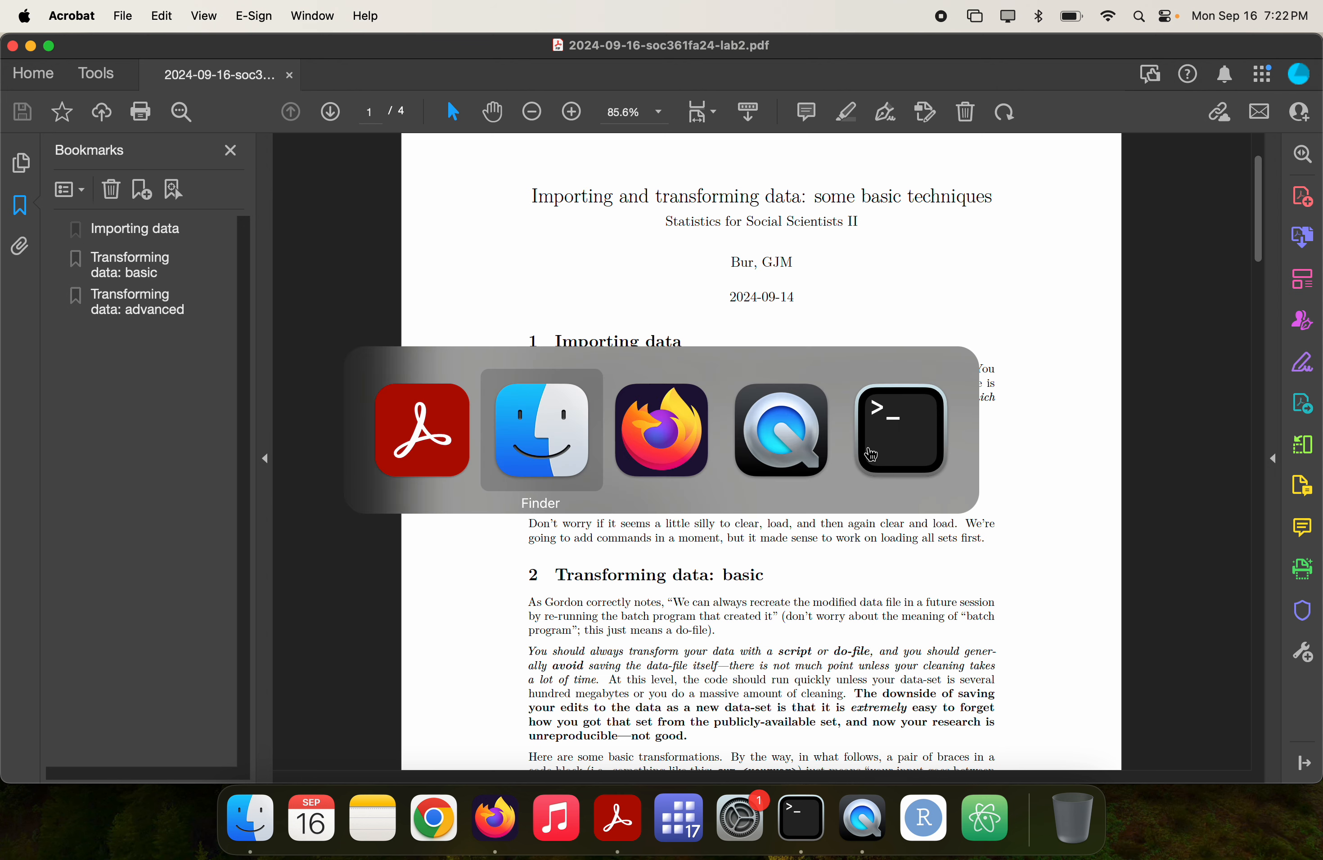
key(super+Tab)
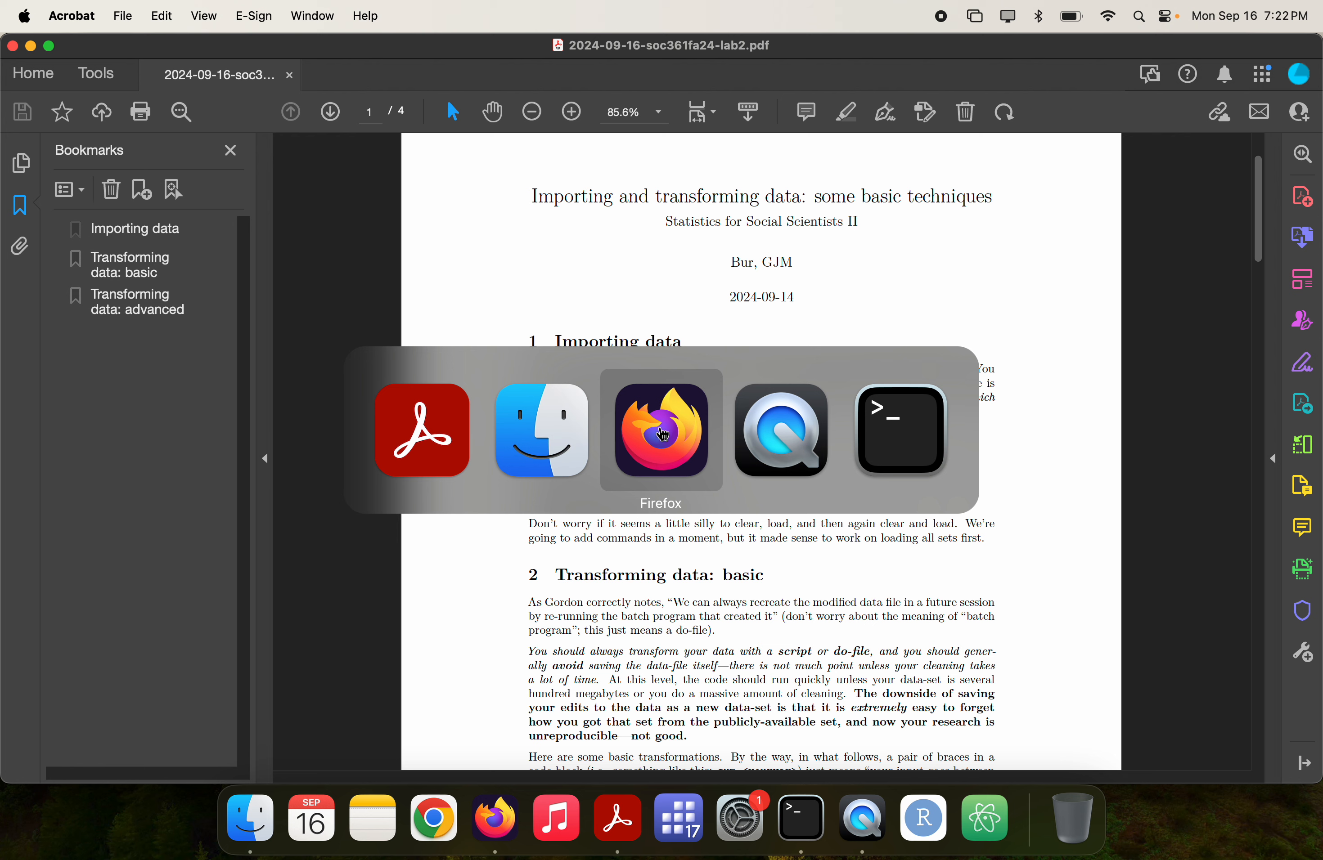
key(super+Tab)
key(super+Tab)
key(super+Tab)
key(super+Tab)
key(super+Tab)
key(super+Tab)
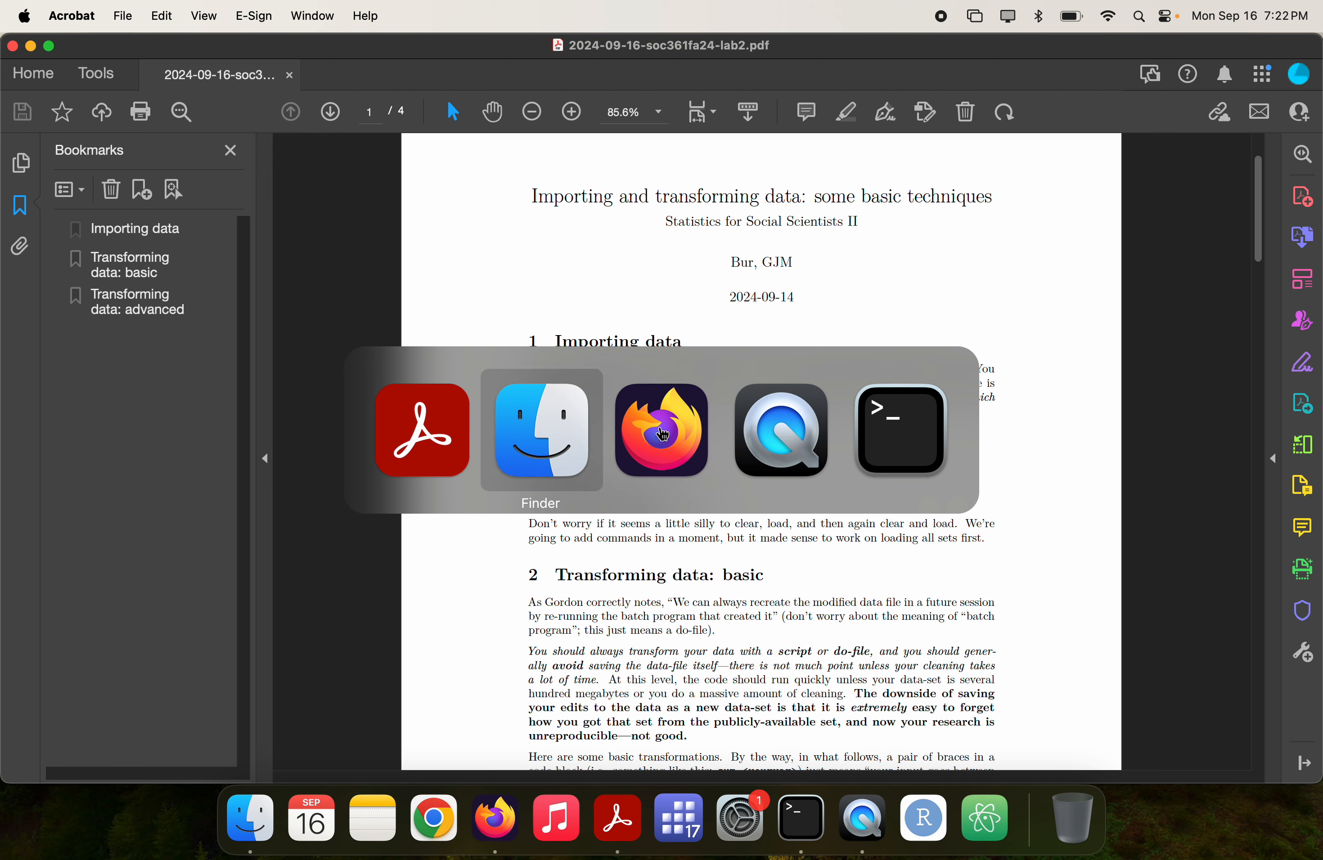
key(super+Tab)
key(super+Tab)
key(super+Tab)
key(super+Tab)
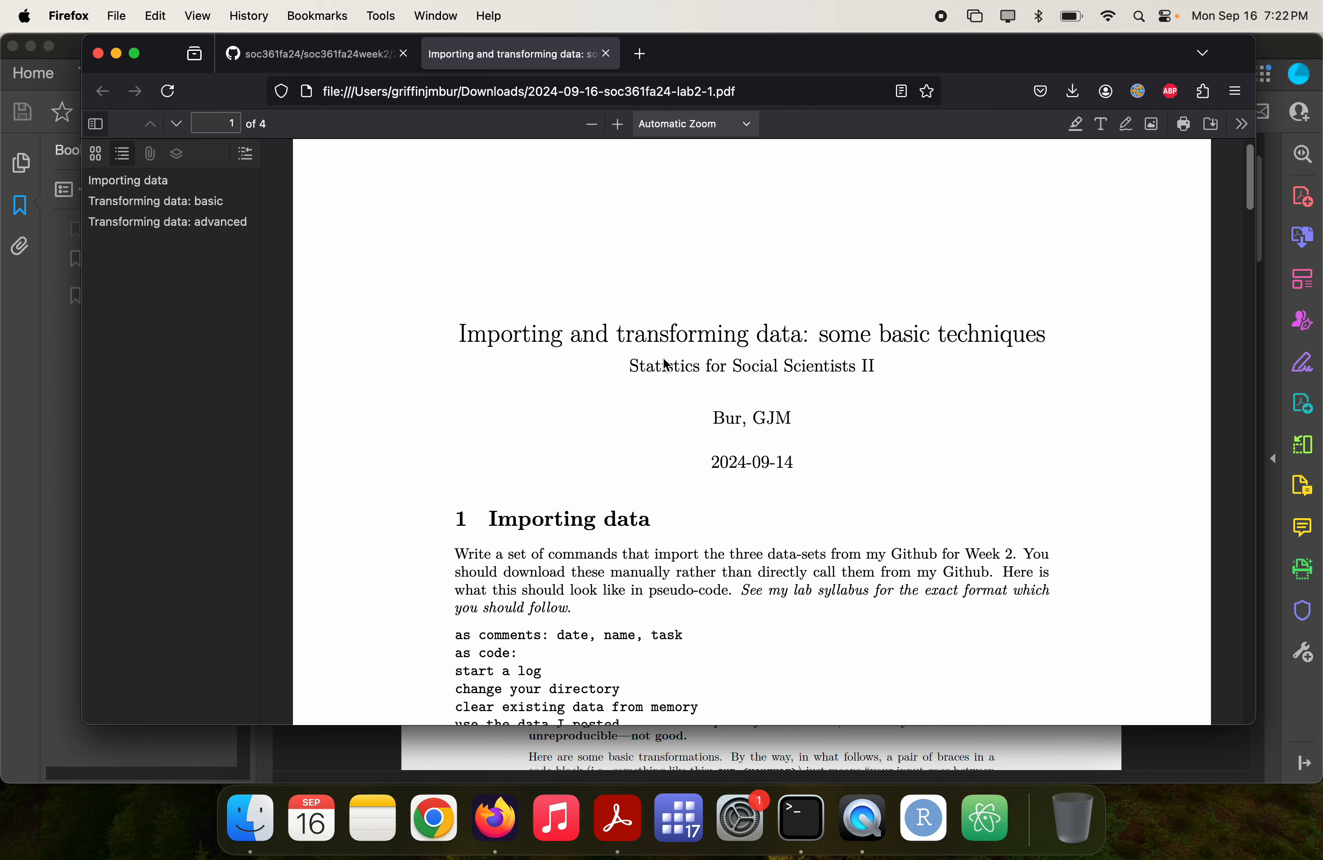
click(606, 54)
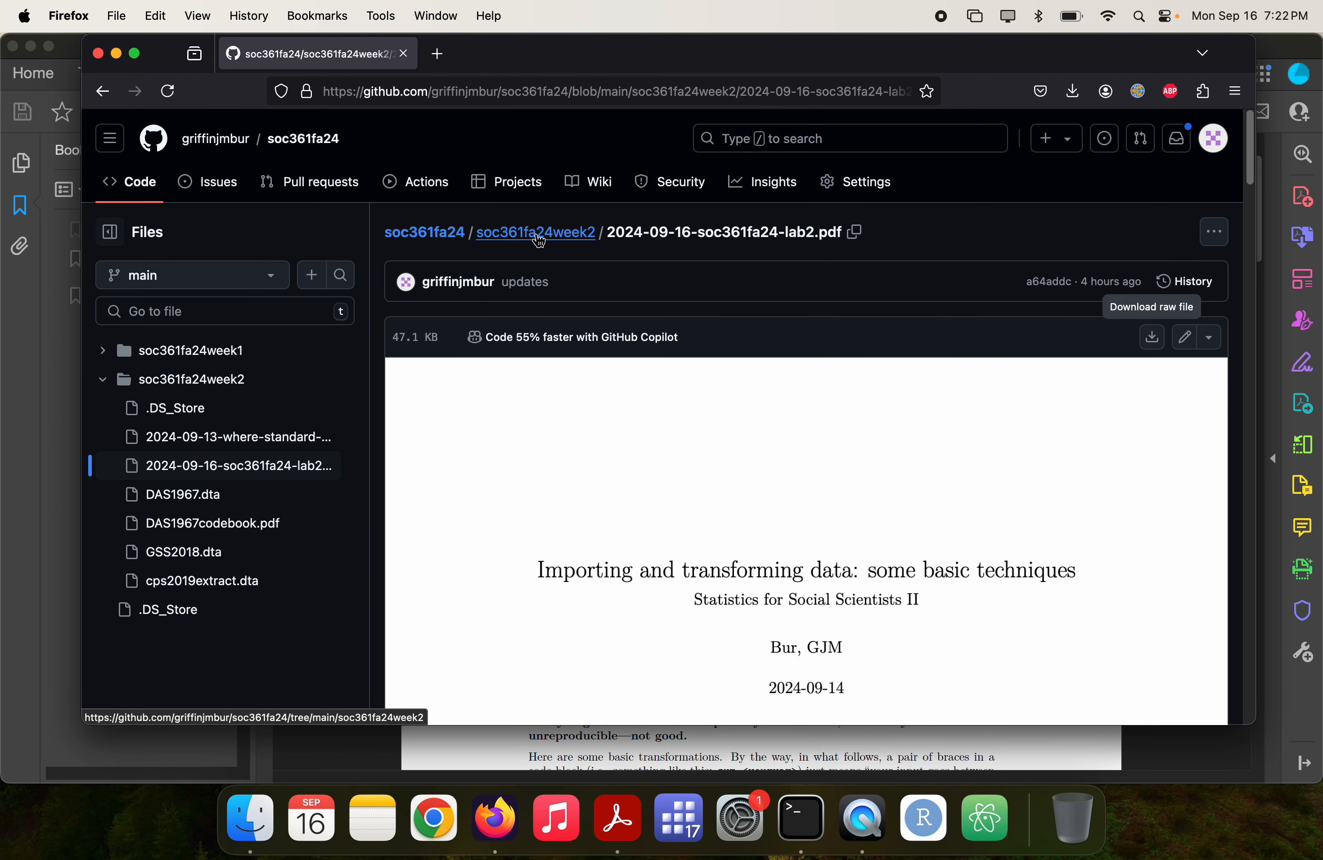
- Open the GSS2018.dta file page from the soc361fa24week2 folder listing
click(573, 245)
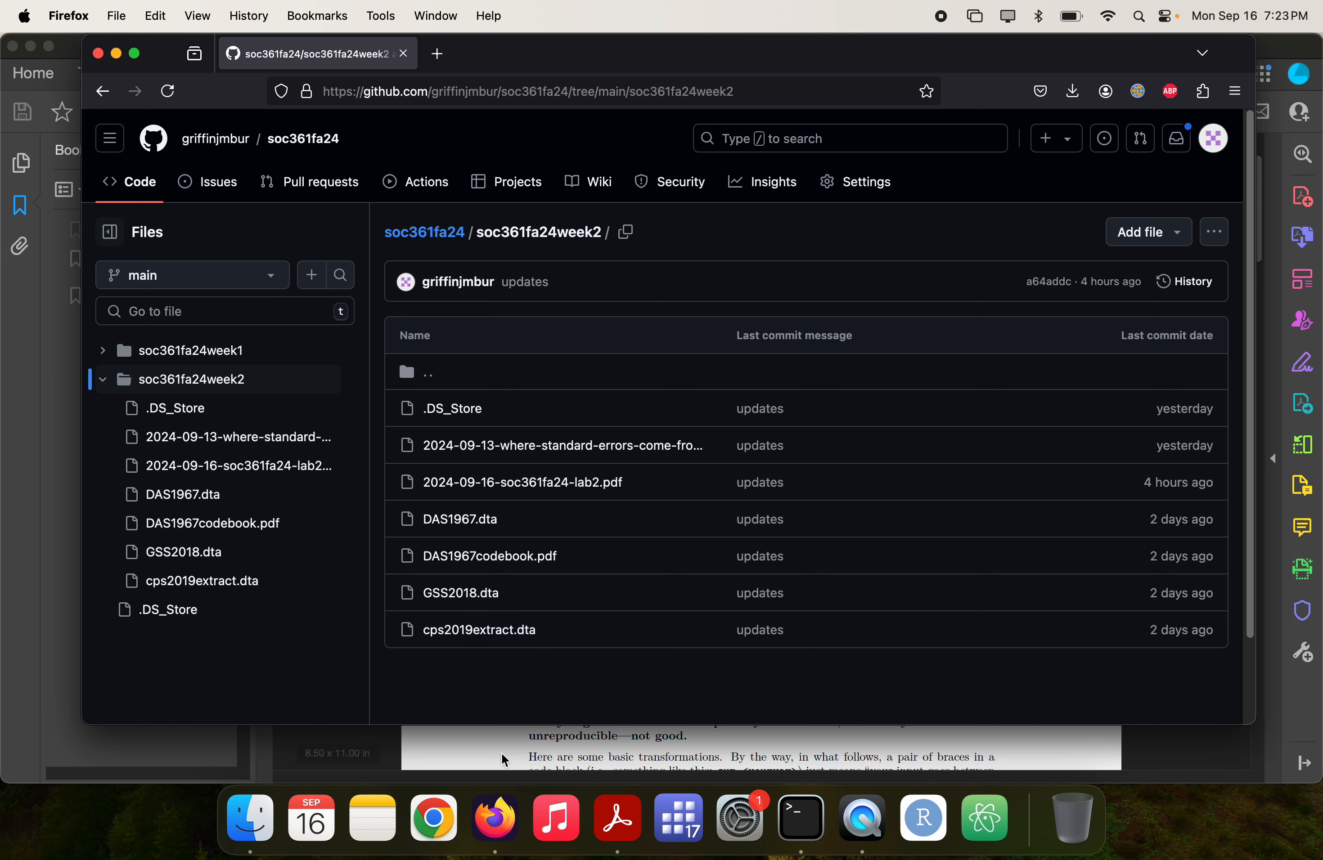
click(494, 592)
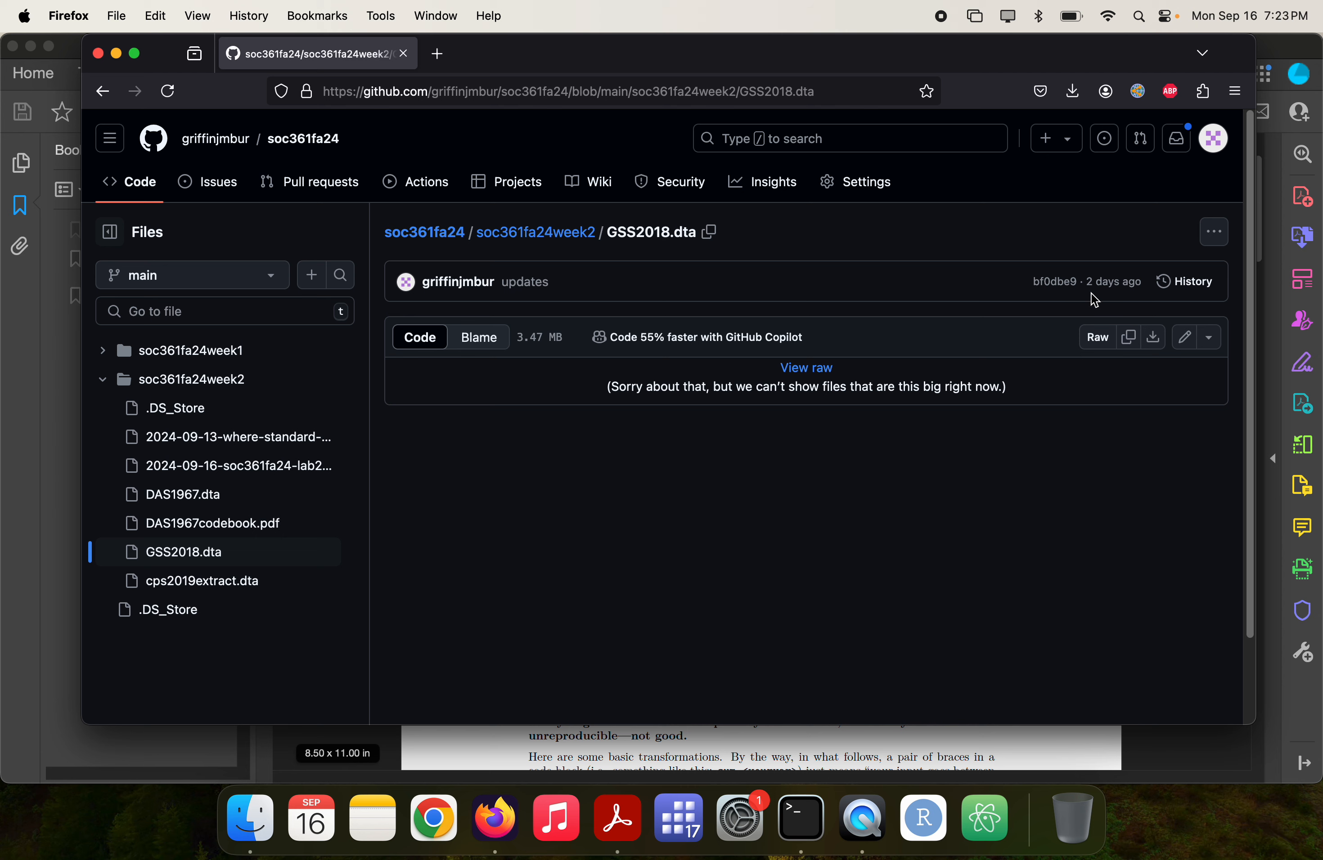
- Download the raw GSS2018.dta file into the data folder inside soc361fa24
click(1162, 331)
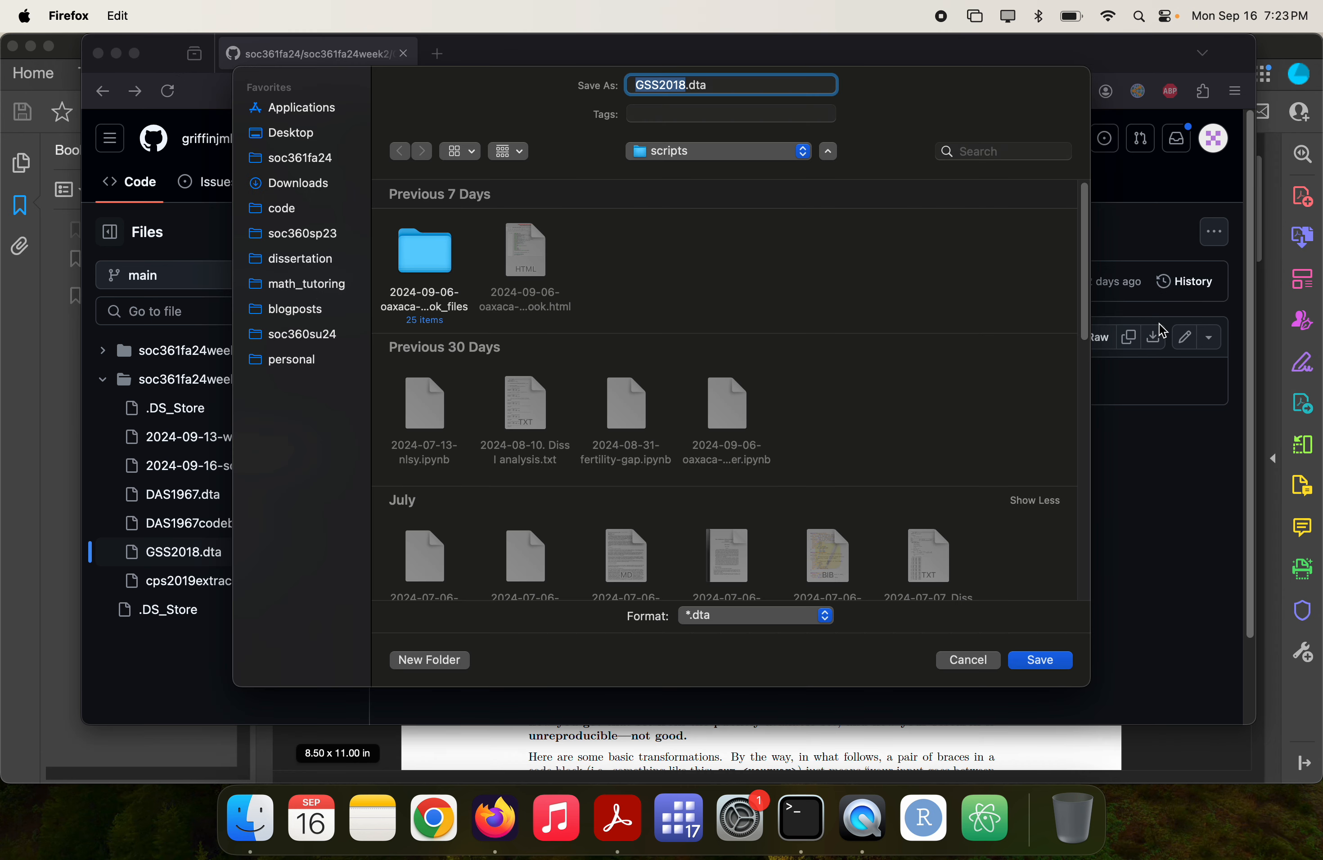
click(333, 167)
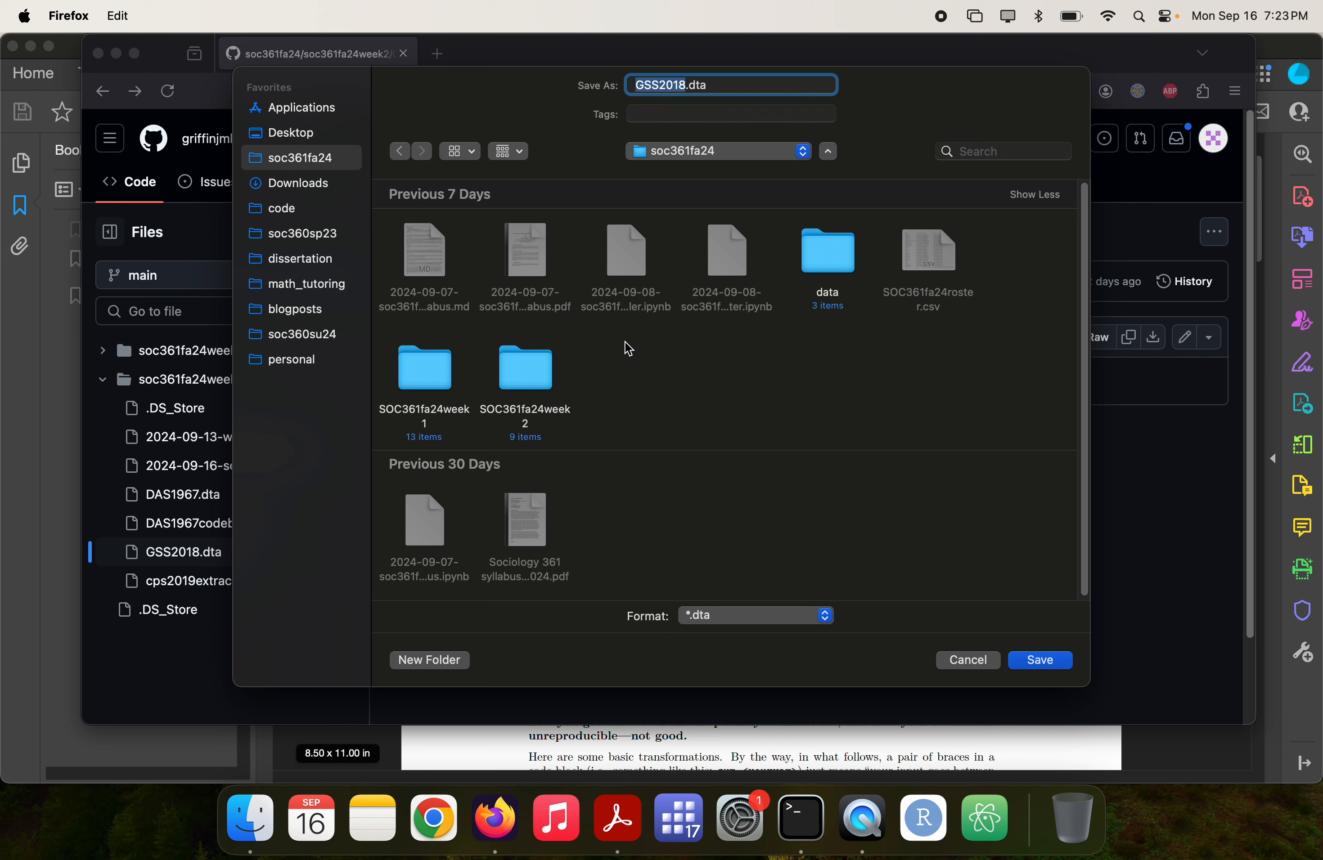
click(472, 152)
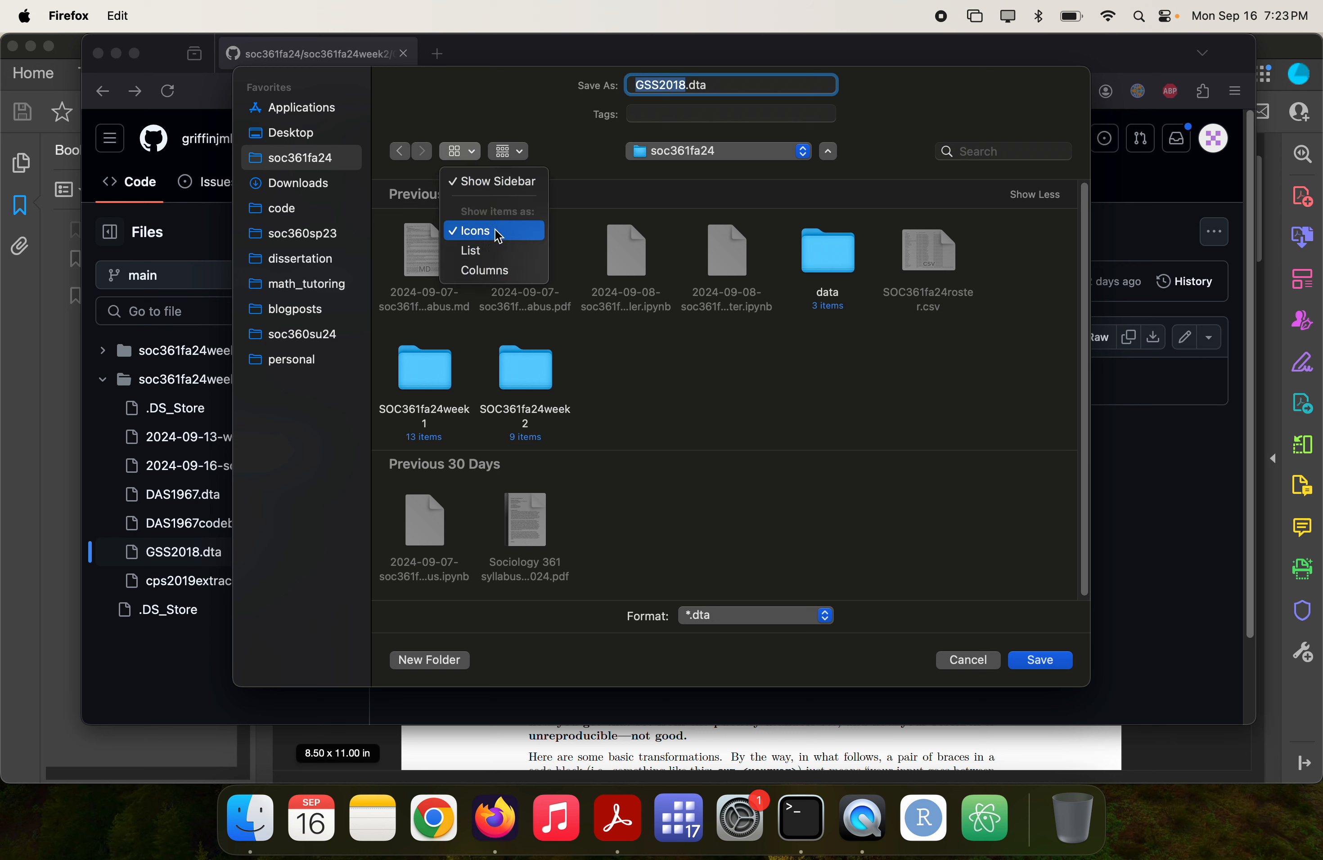
click(496, 252)
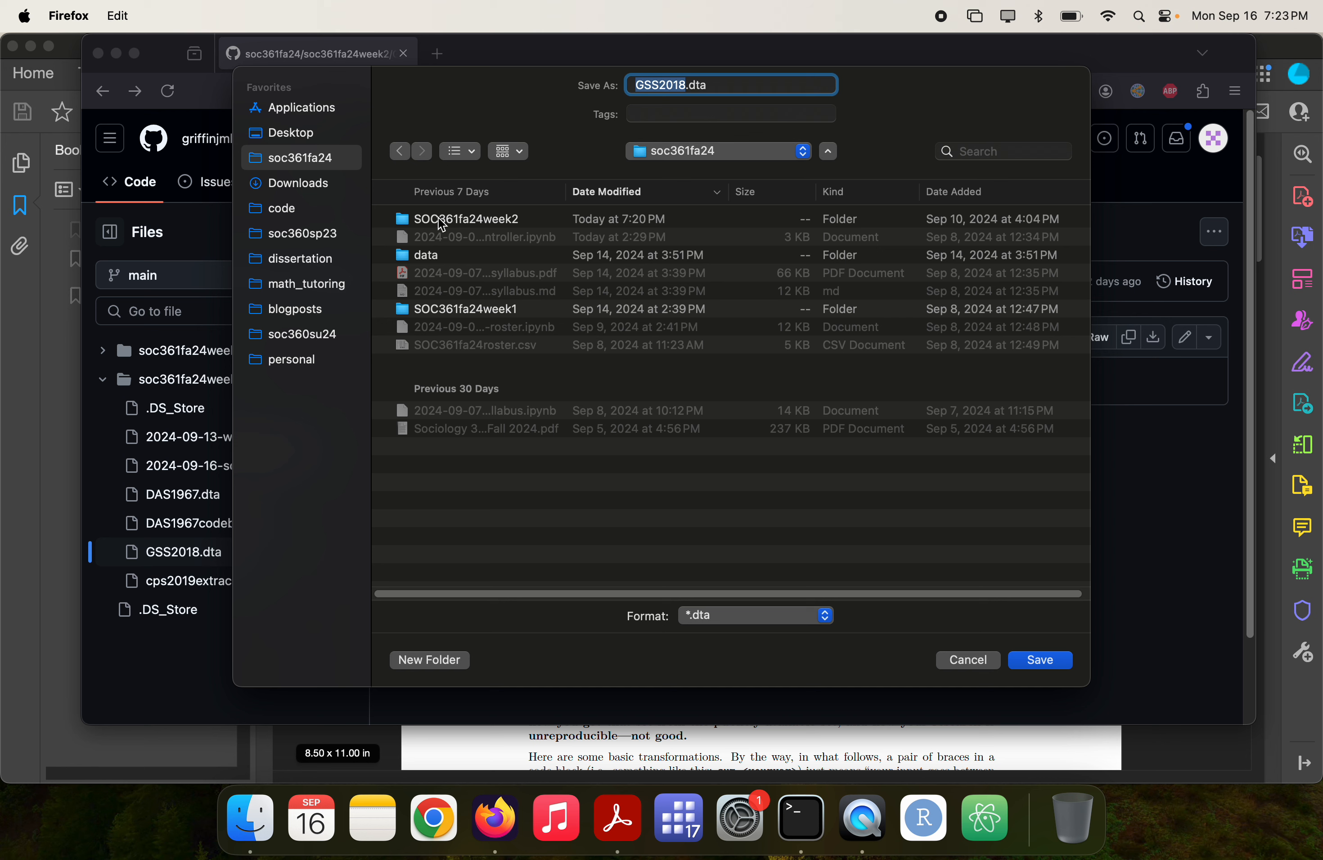
double_click(444, 259)
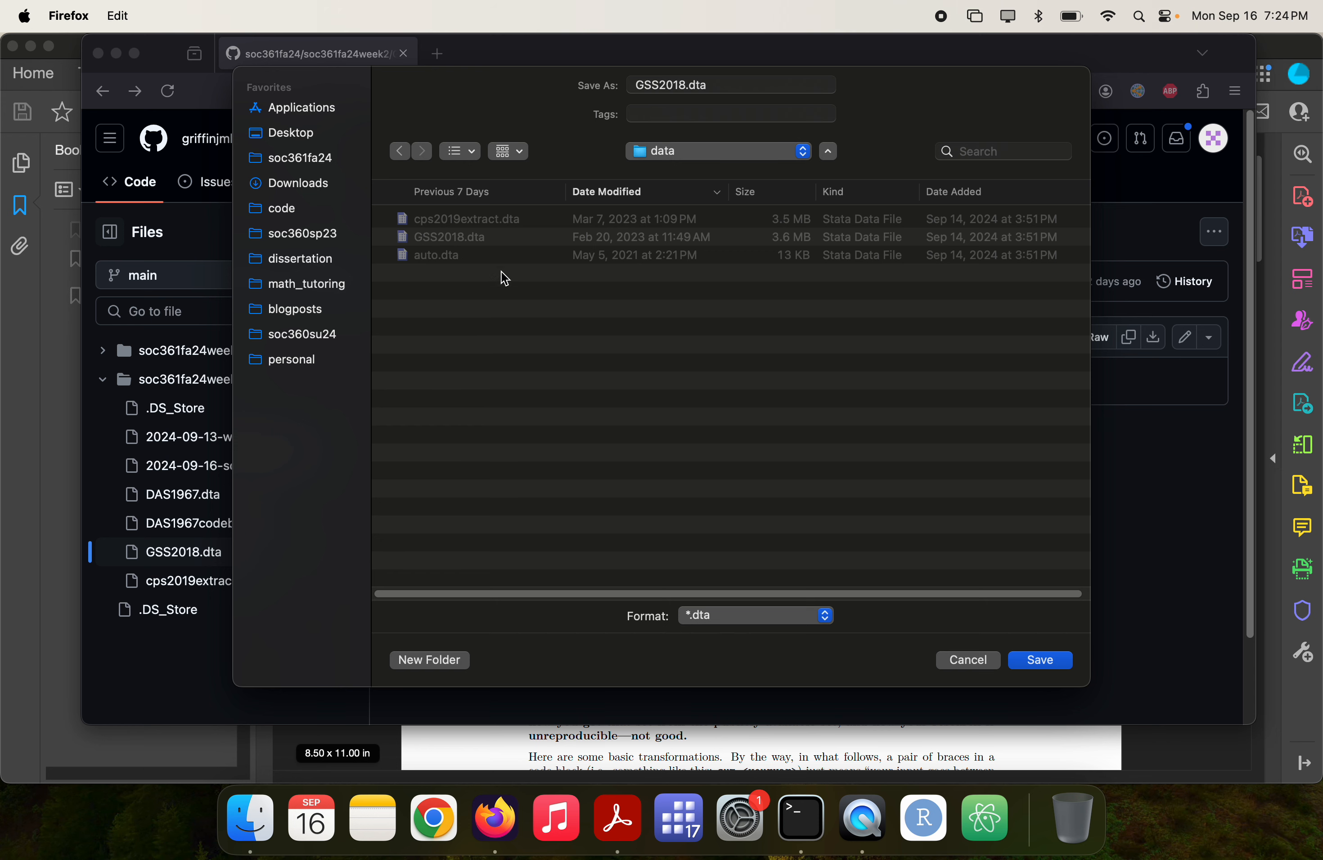
key(Escape)
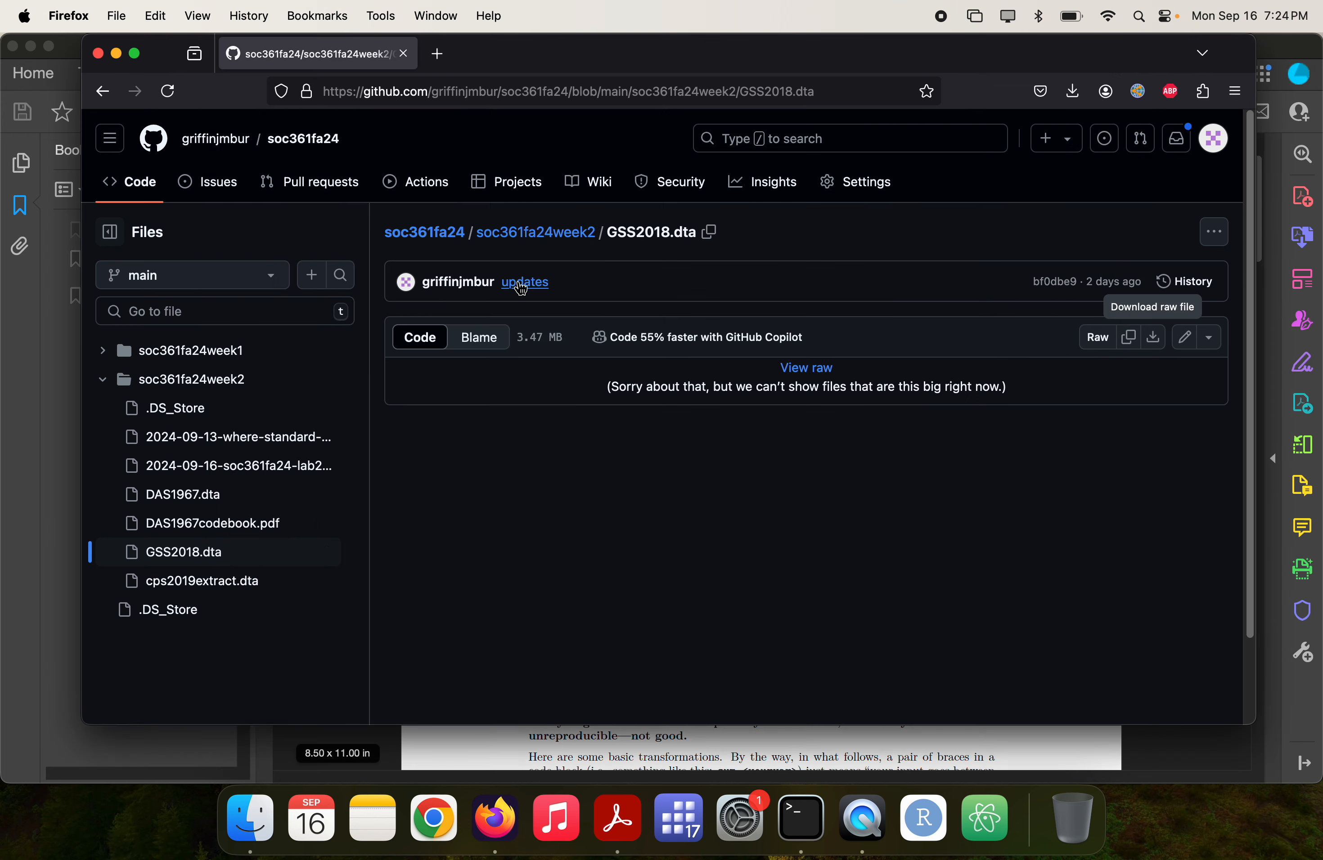
- Download the raw DAS1967.dta file from soc361fa24week2 into the soc361fa24 data folder
click(557, 241)
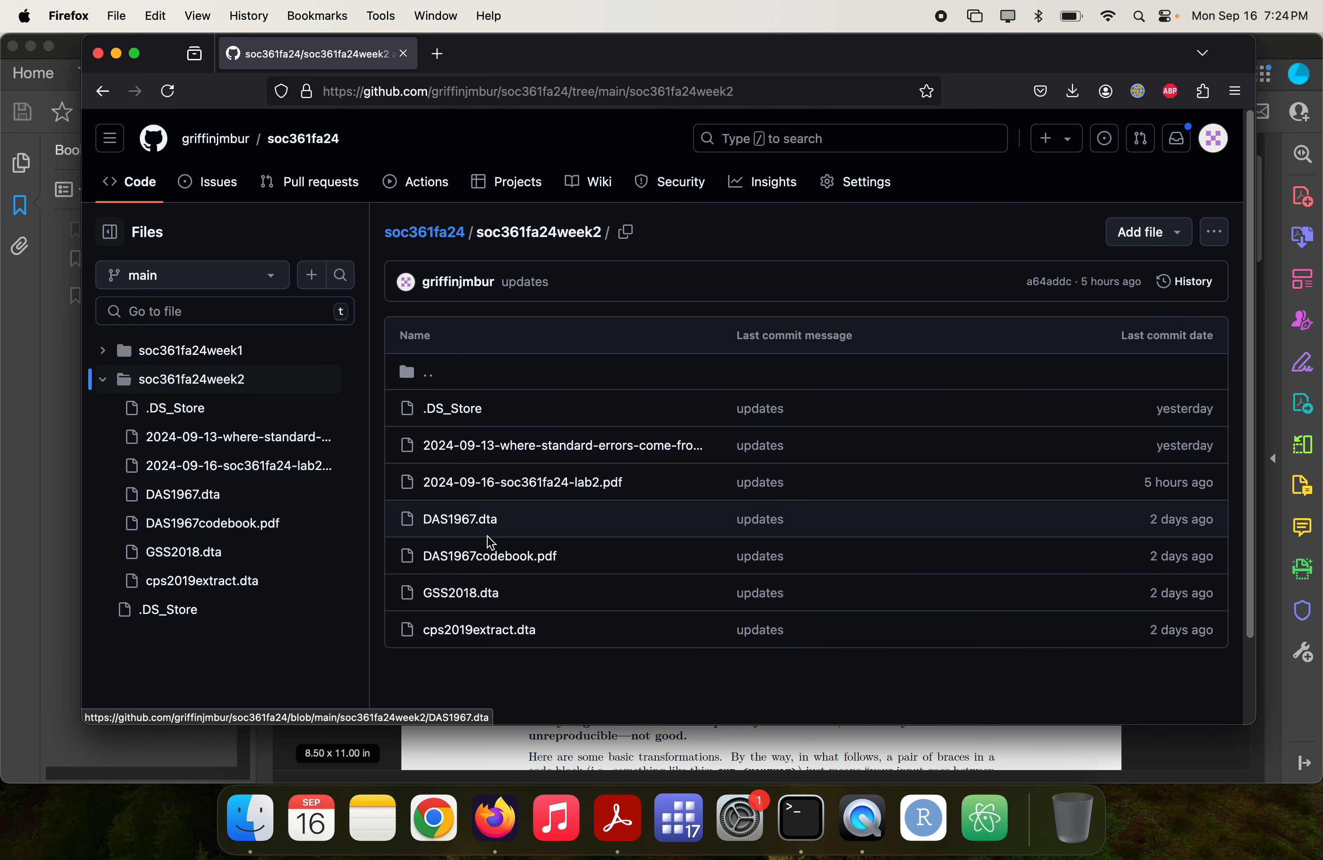
click(481, 521)
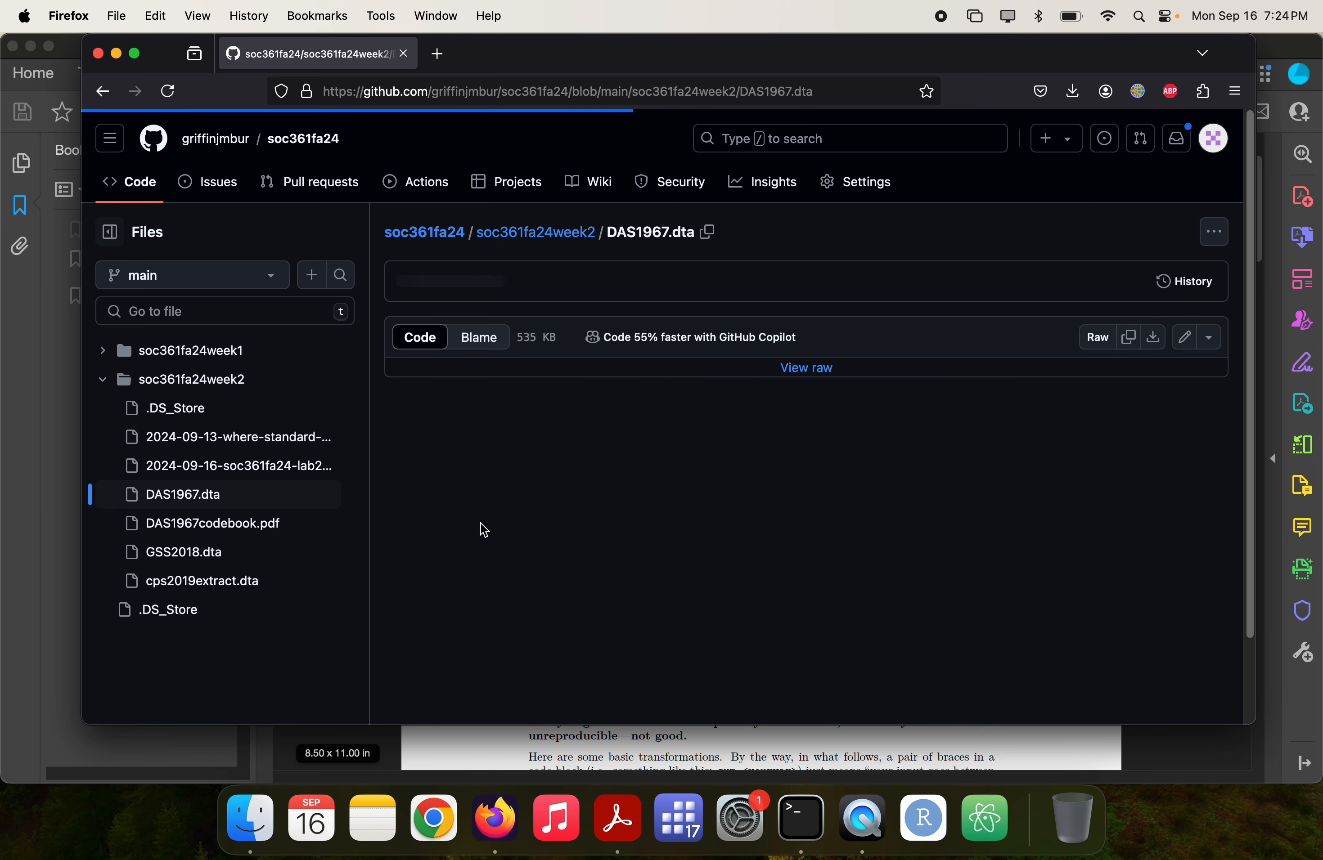
click(1155, 339)
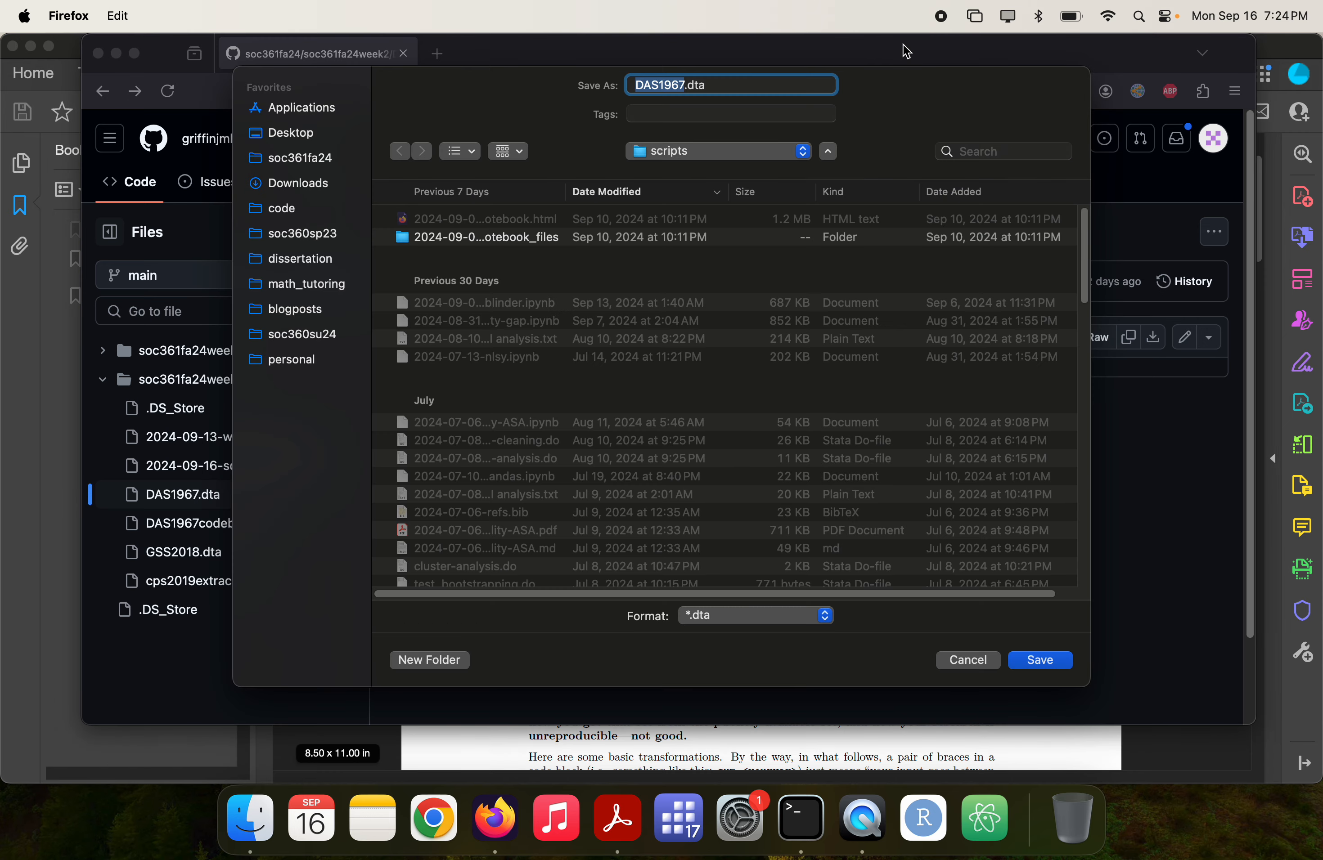
click(310, 159)
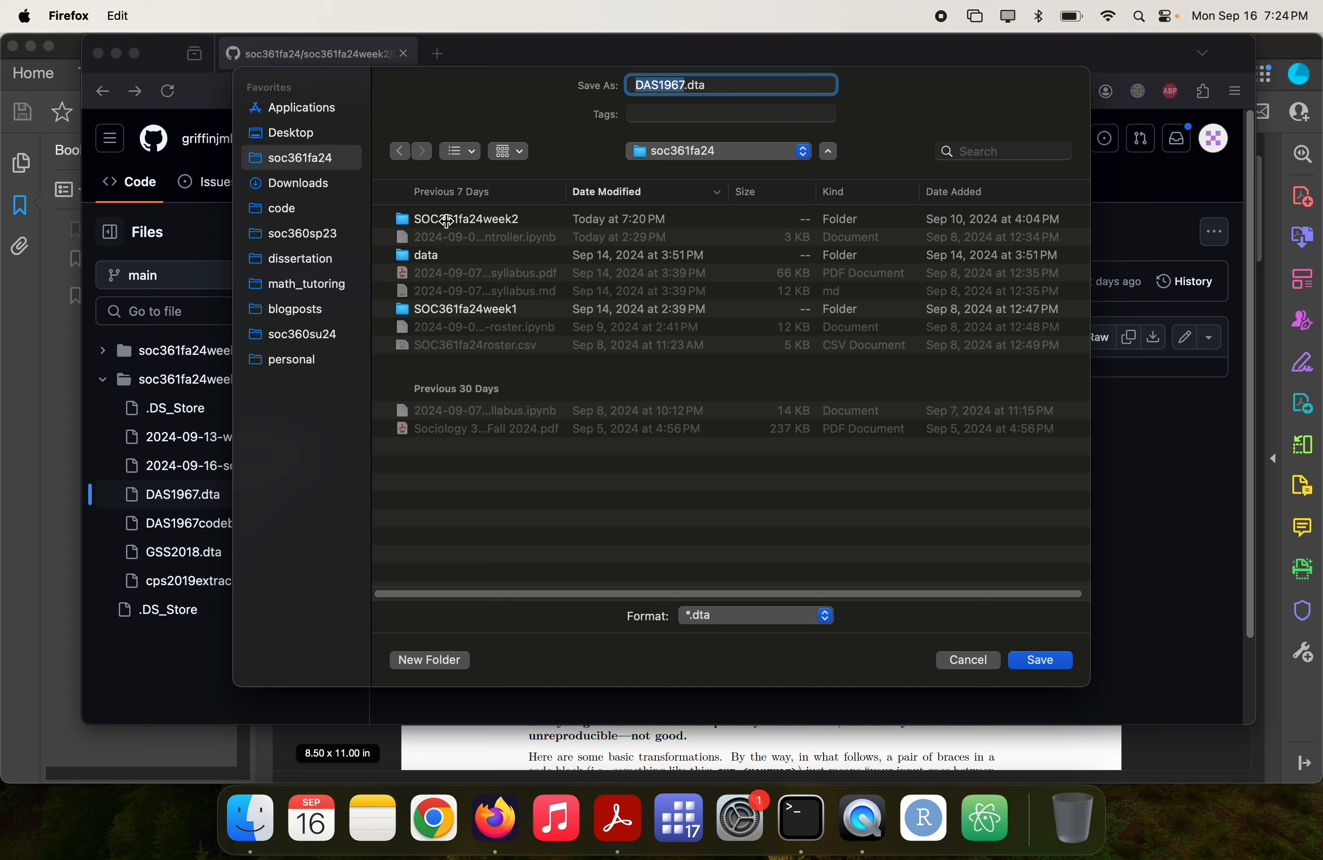
double_click(426, 257)
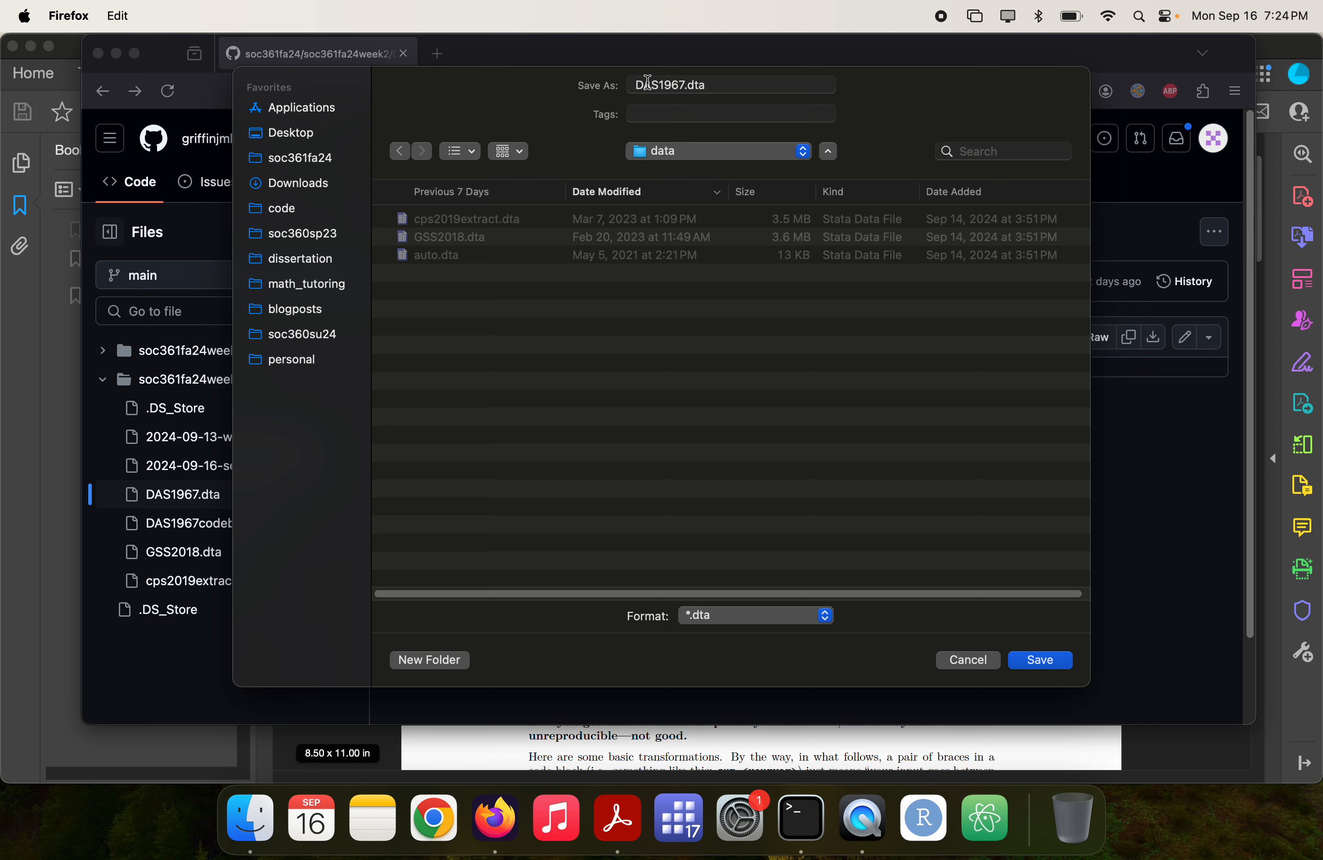
key(Return)
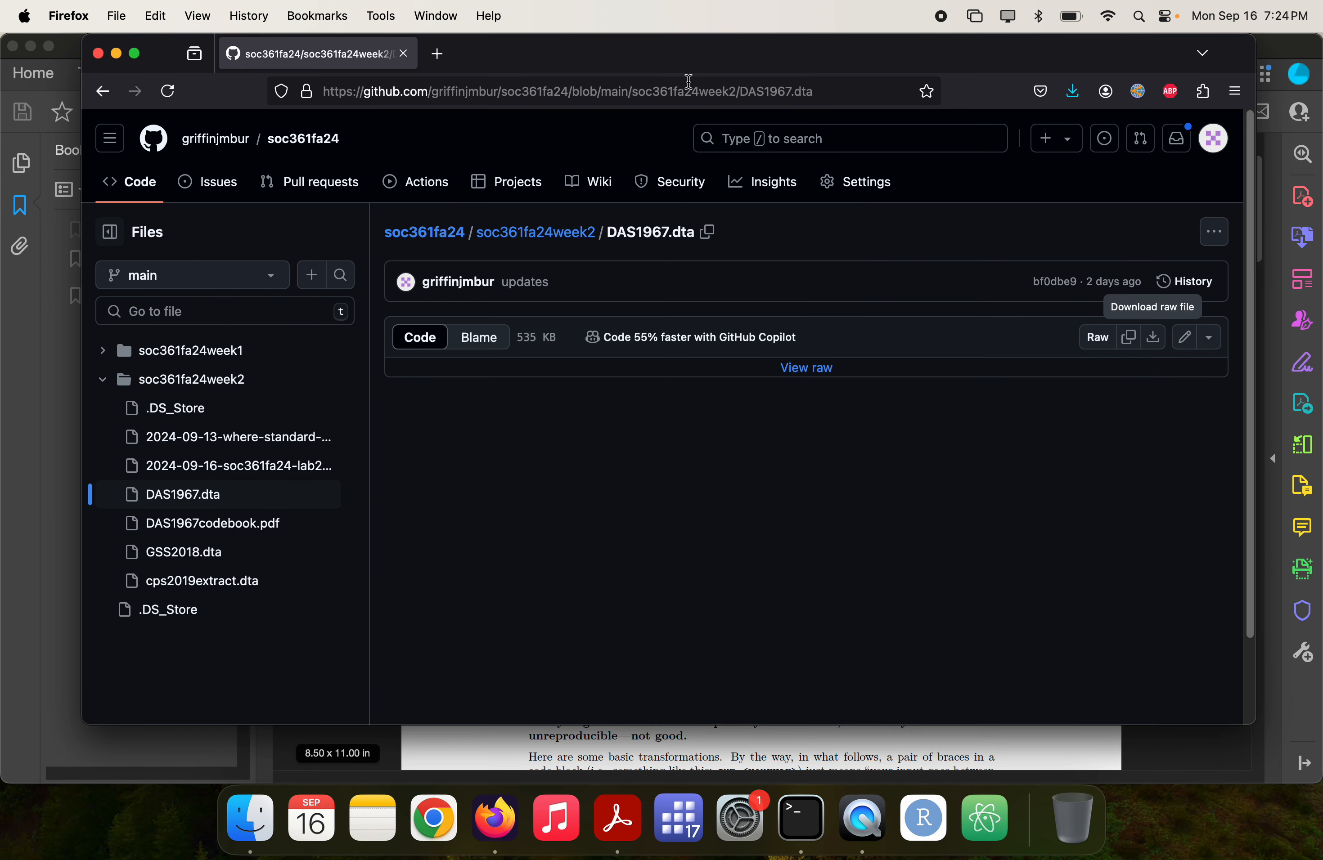
click(546, 236)
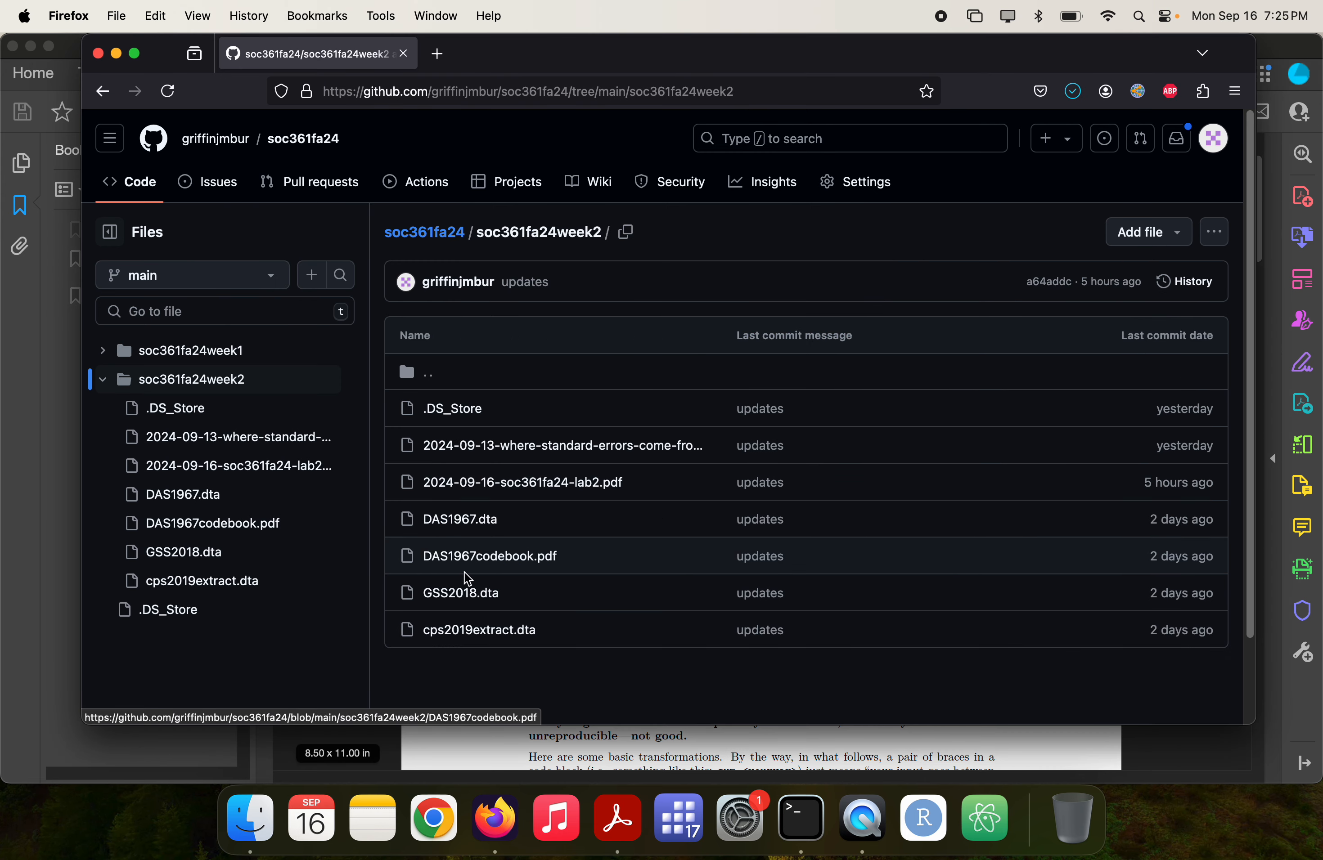
- Download DAS1967codebook.pdf and reveal it in Finder's Downloads folder
click(492, 556)
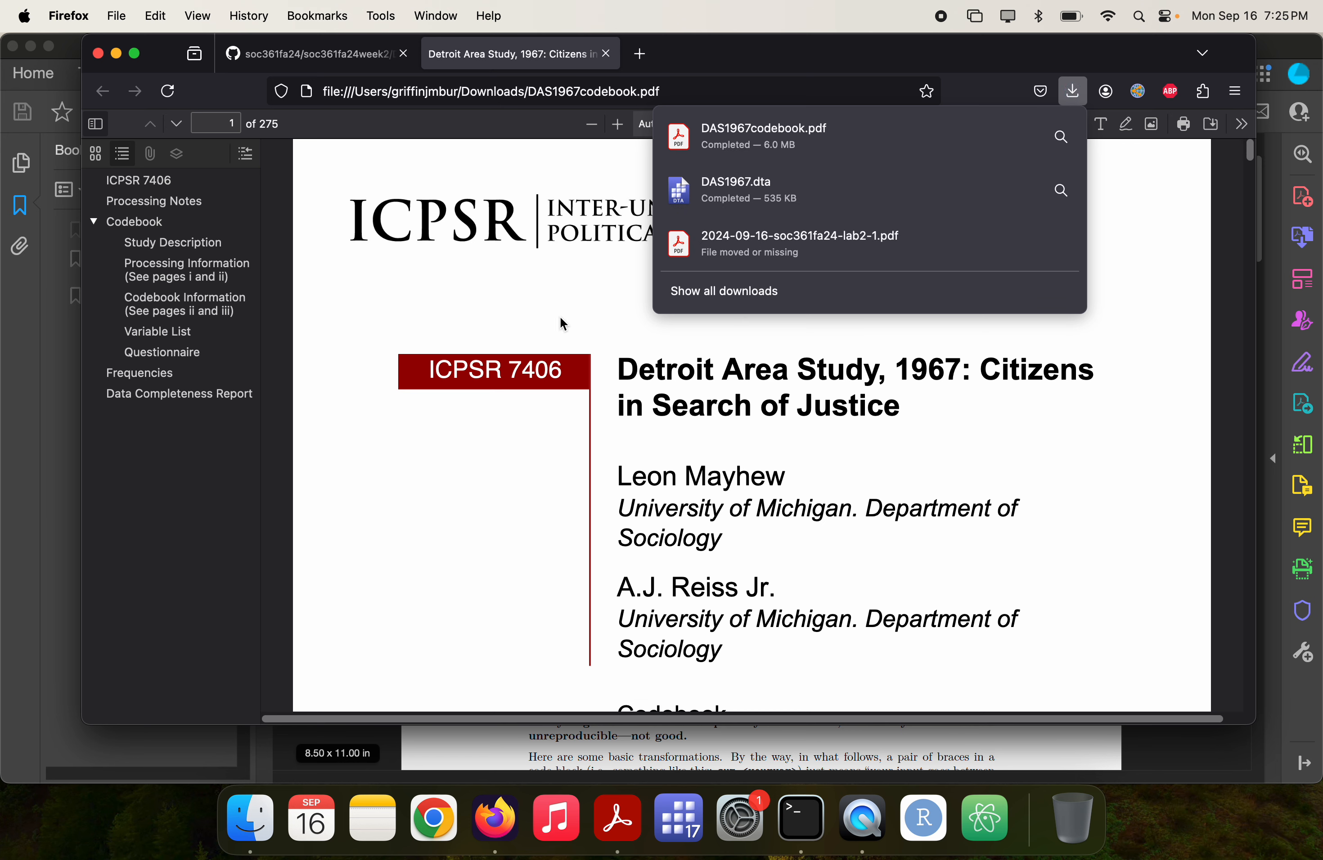
click(546, 285)
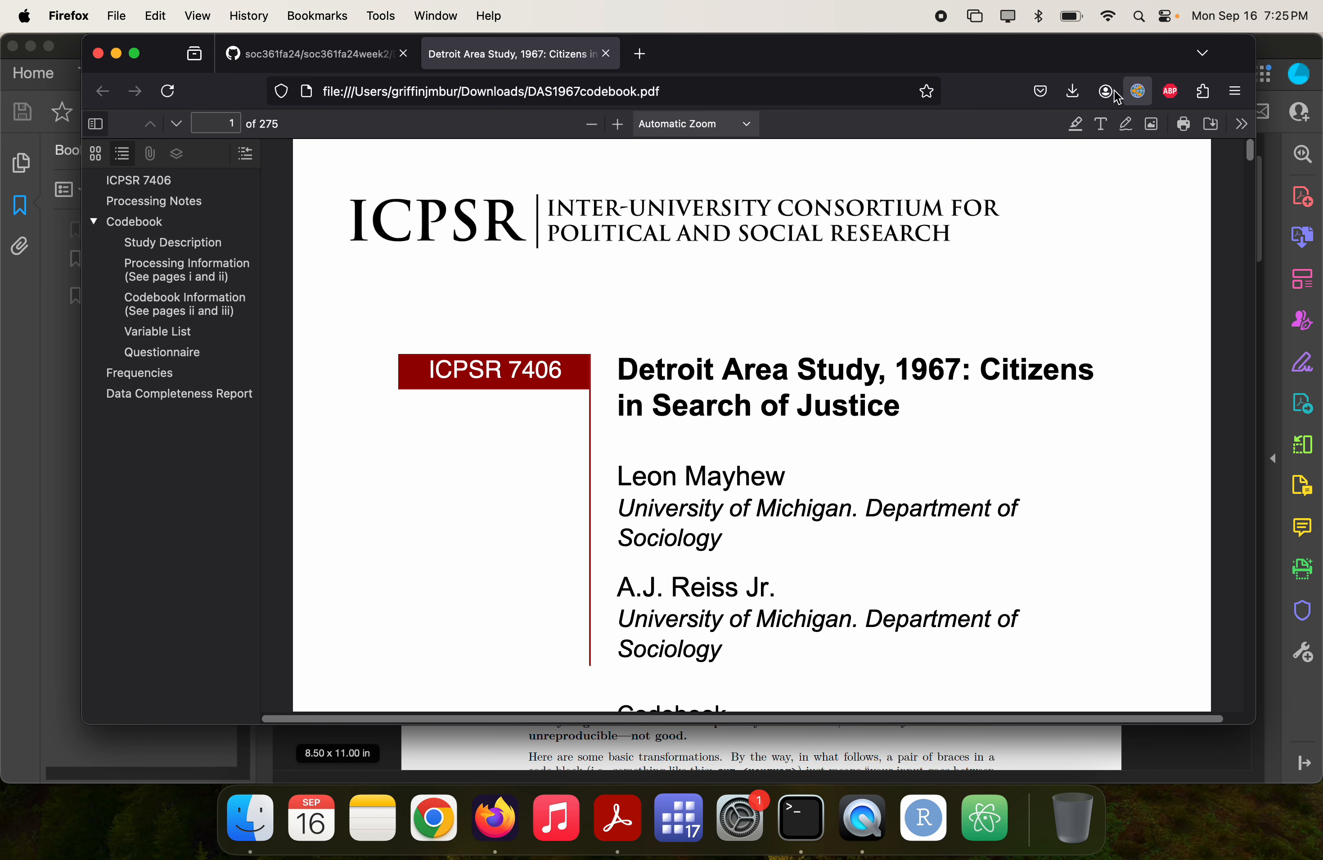
click(1059, 94)
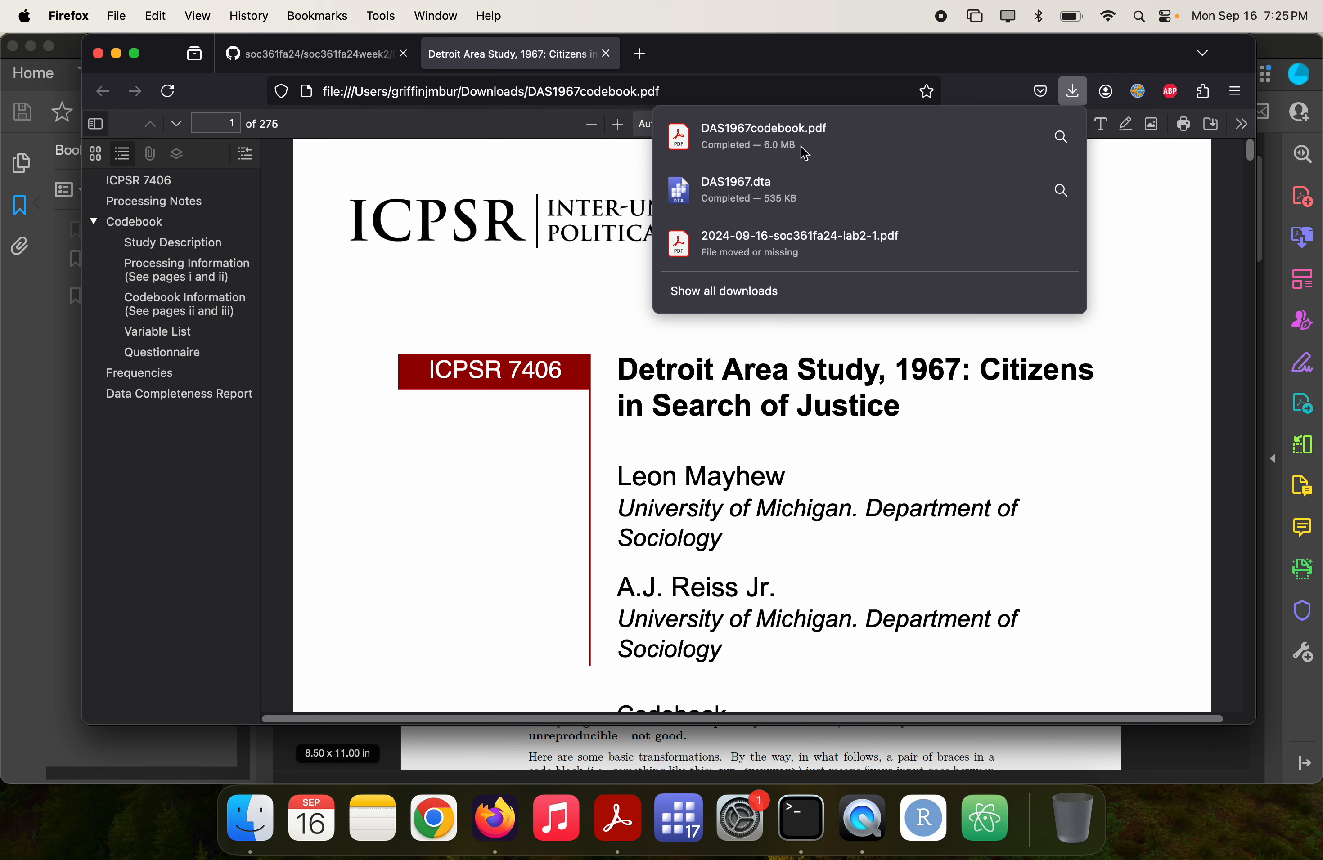
click(1061, 141)
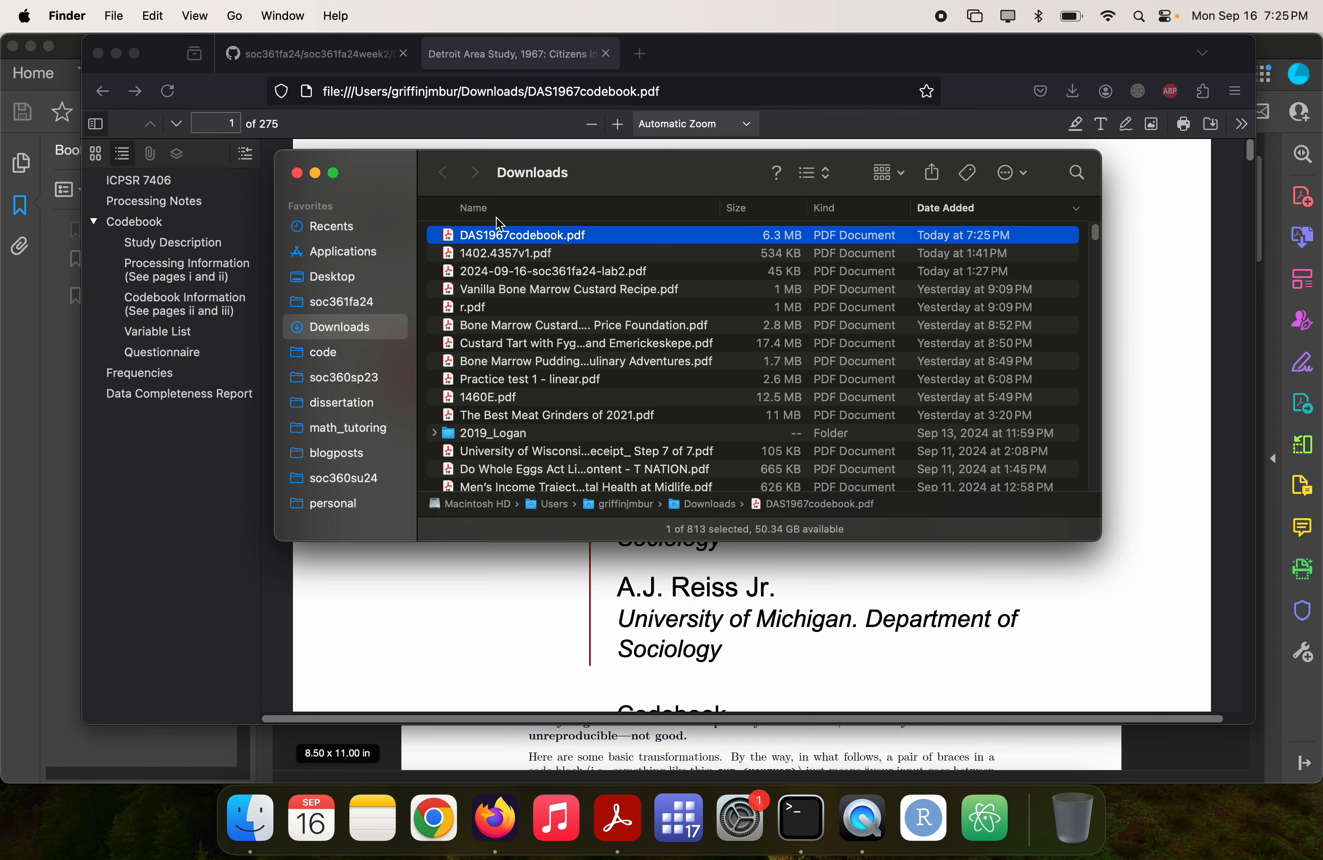
- Move DAS1967codebook.pdf into the soc361fa24 data folder and close its local PDF tab in Firefox
drag(482, 244, 360, 311)
click(356, 303)
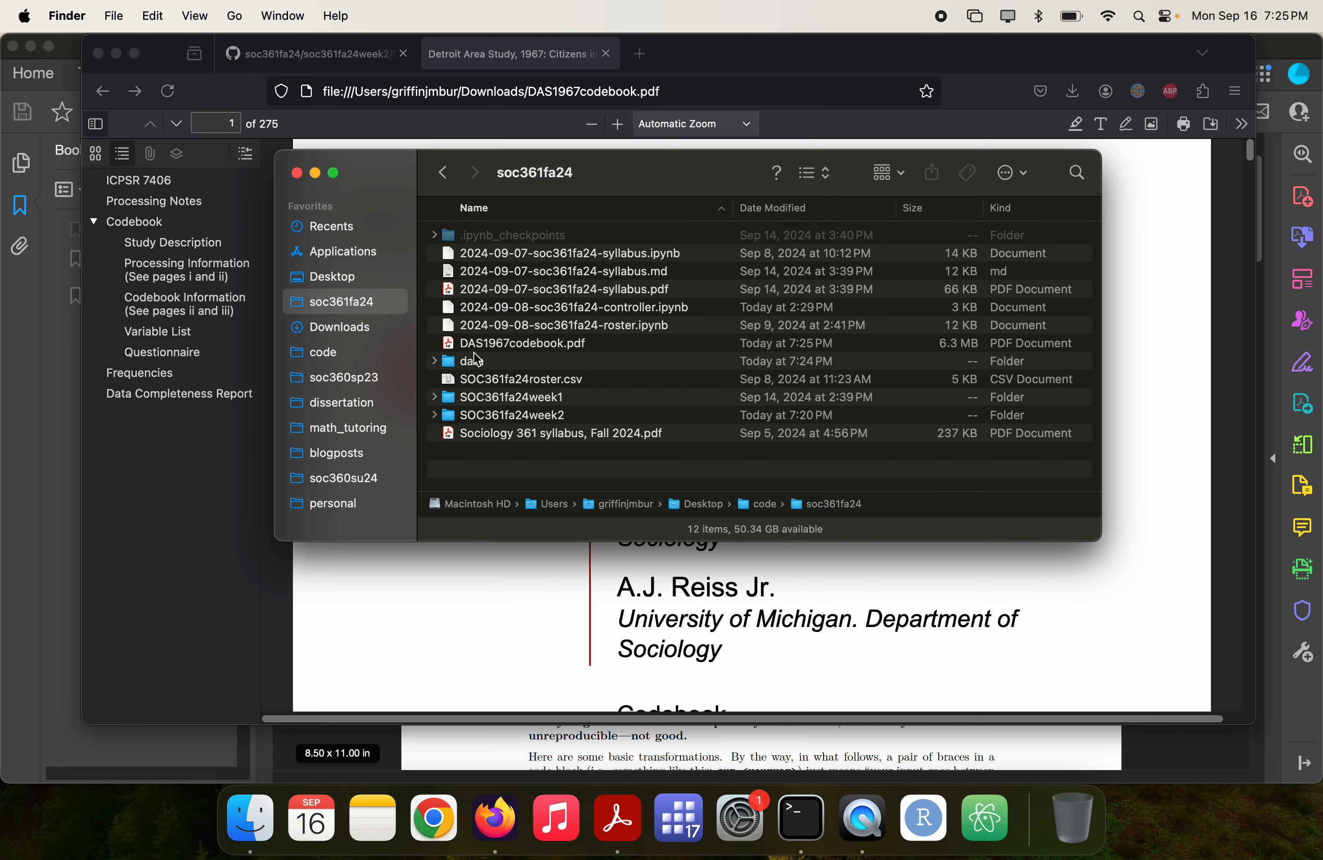
click(801, 841)
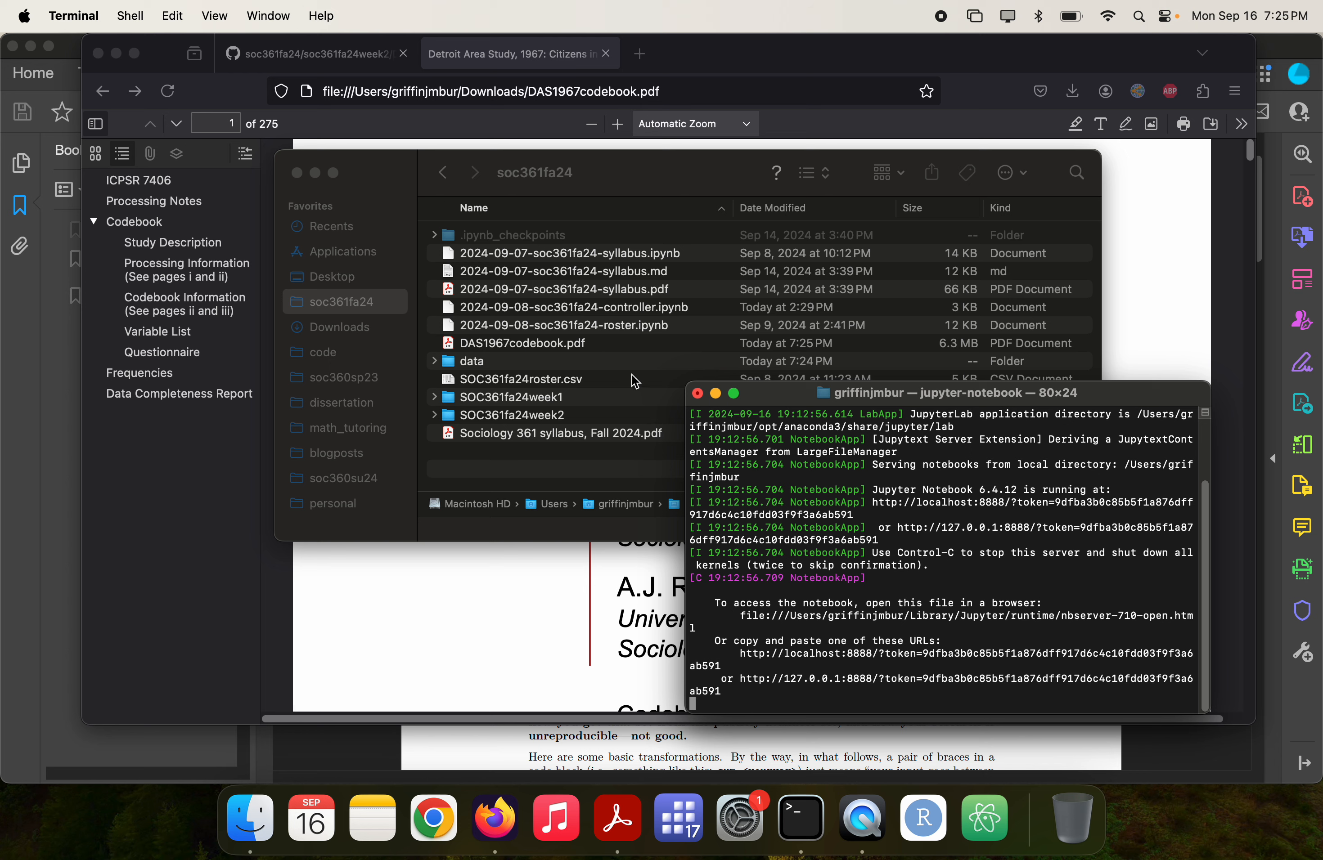
click(583, 173)
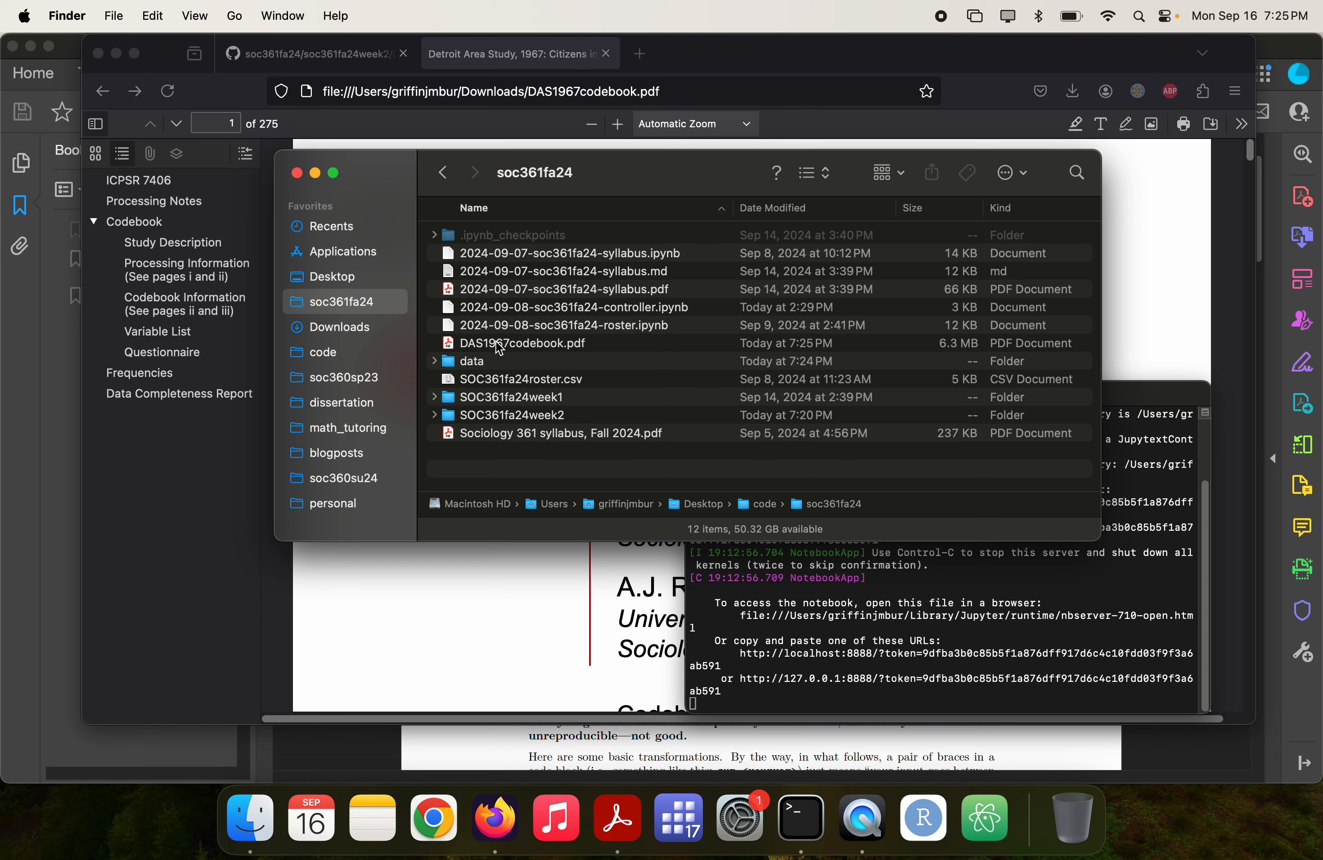
drag(496, 342, 499, 363)
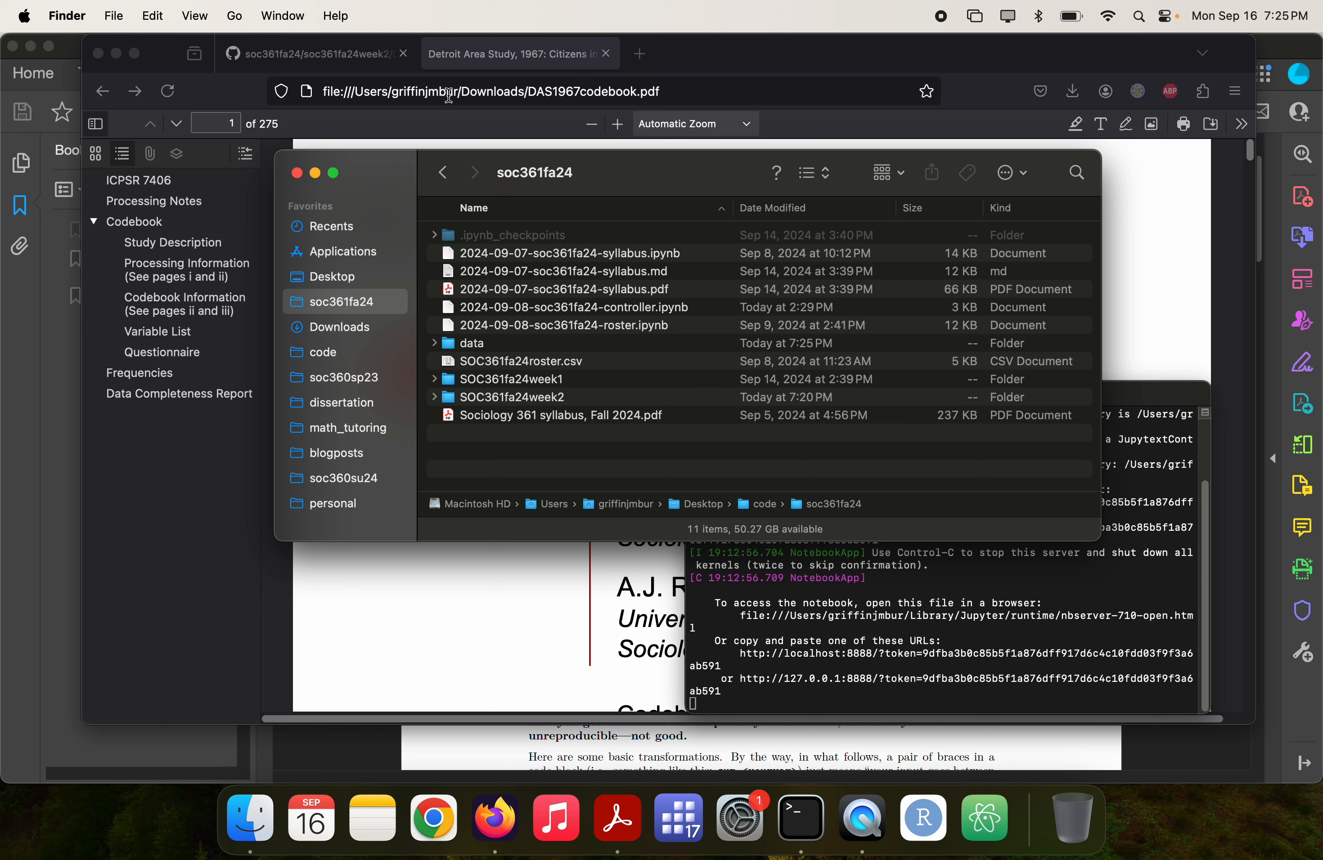
click(606, 57)
click(606, 57)
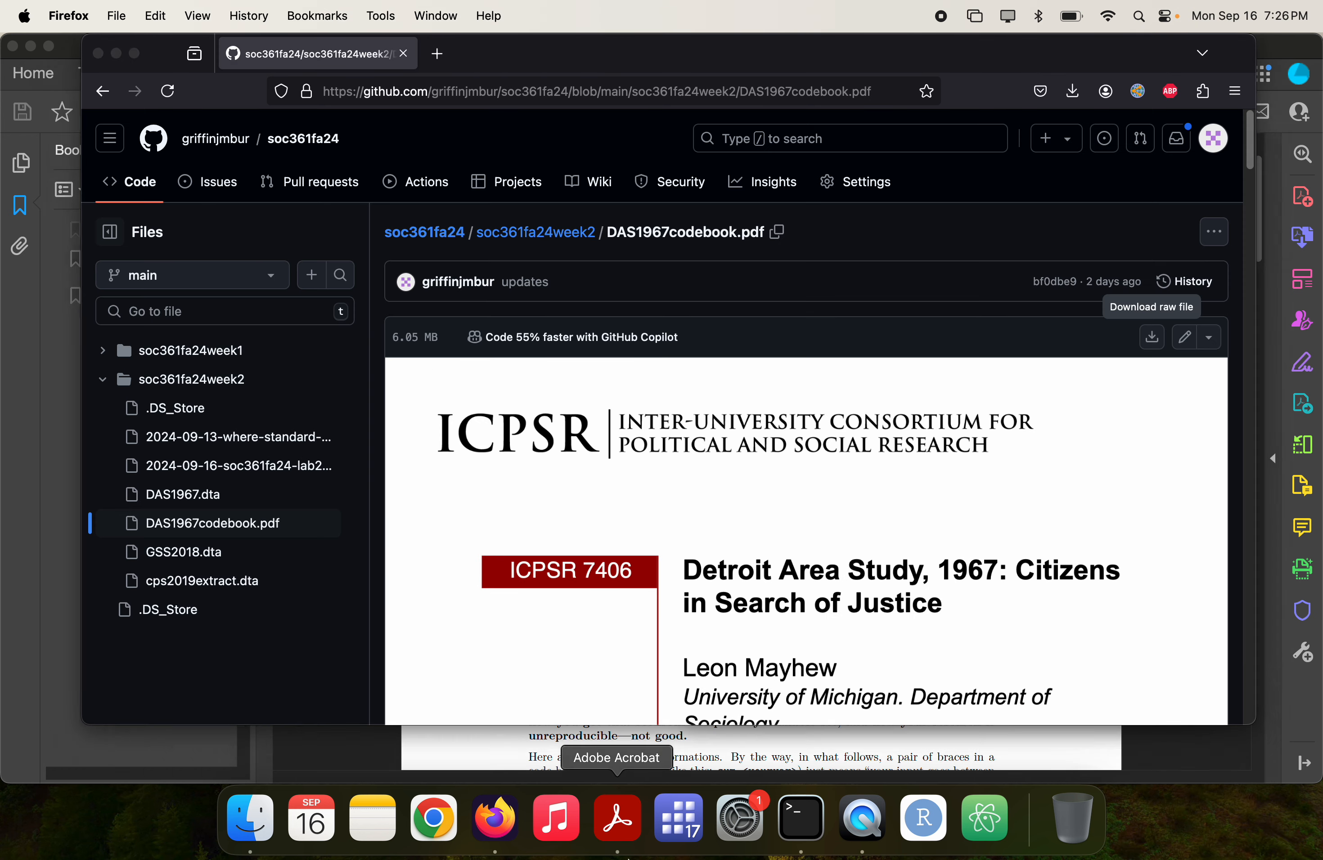
- Bring up the lab2 handout in Acrobat at the Importing data pseudo-code on page 1
click(618, 818)
scroll(635, 391, up, 3)
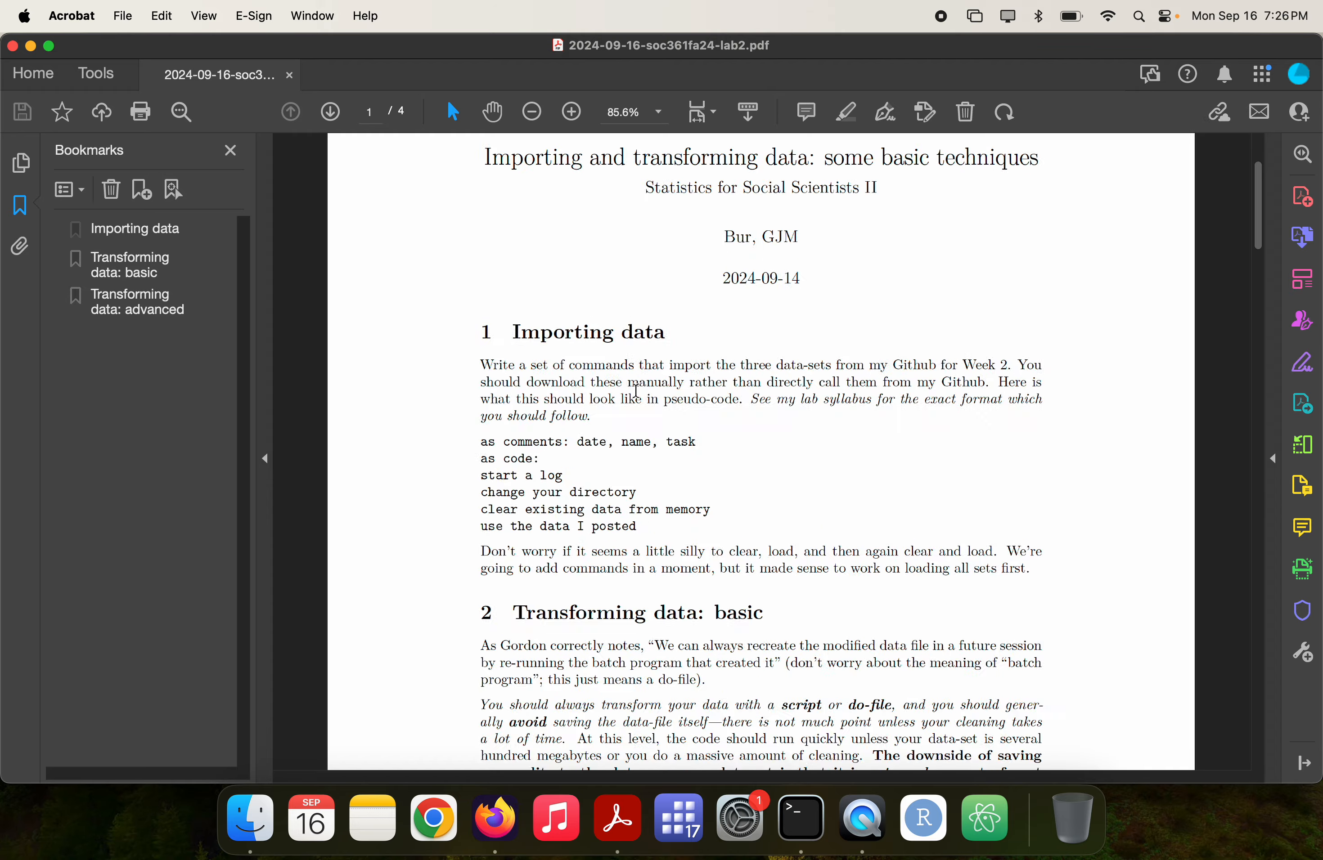
scroll(635, 391, down, 2)
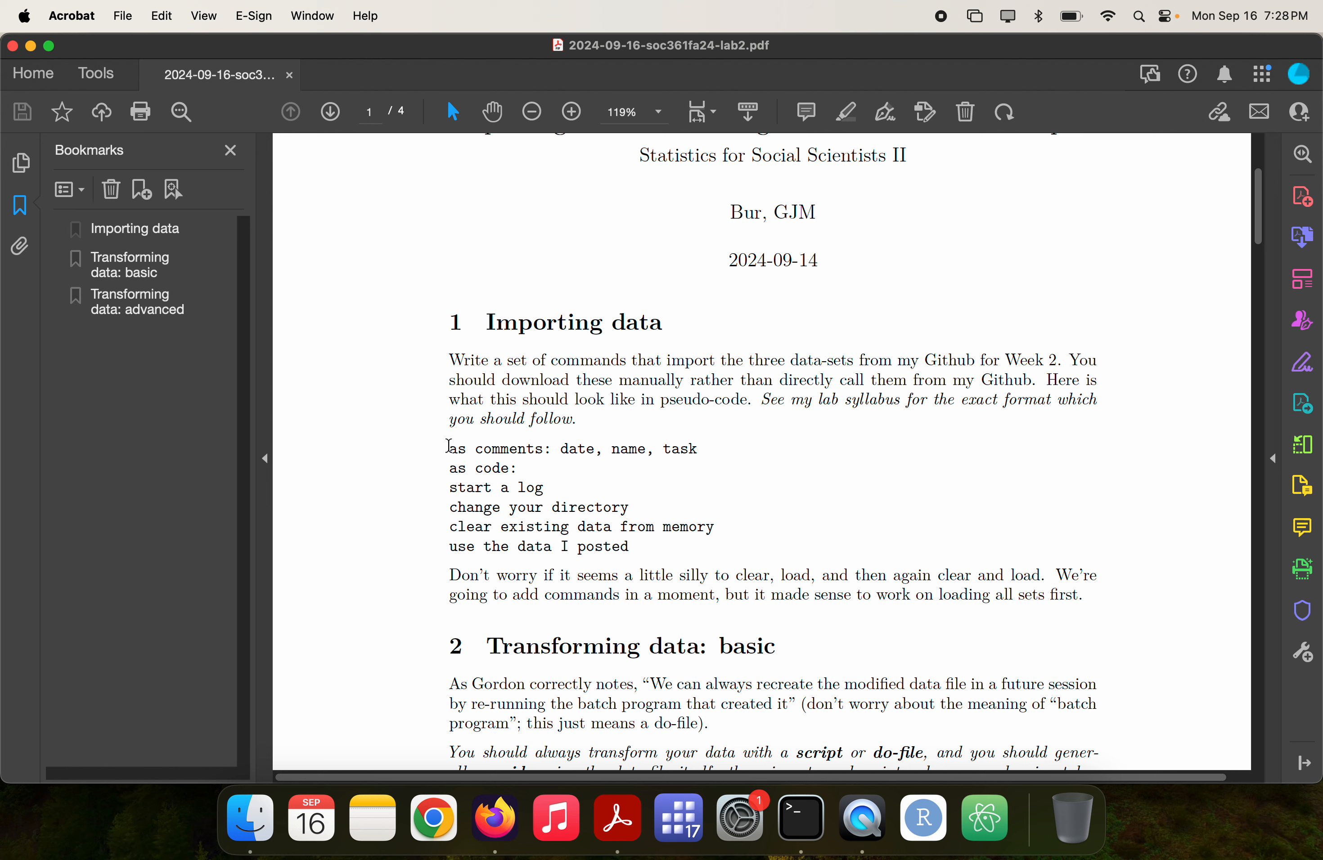
- Review the importing-data pseudo-code lines, then bring up Finder on the soc361fa24 course folder
drag(447, 444, 632, 538)
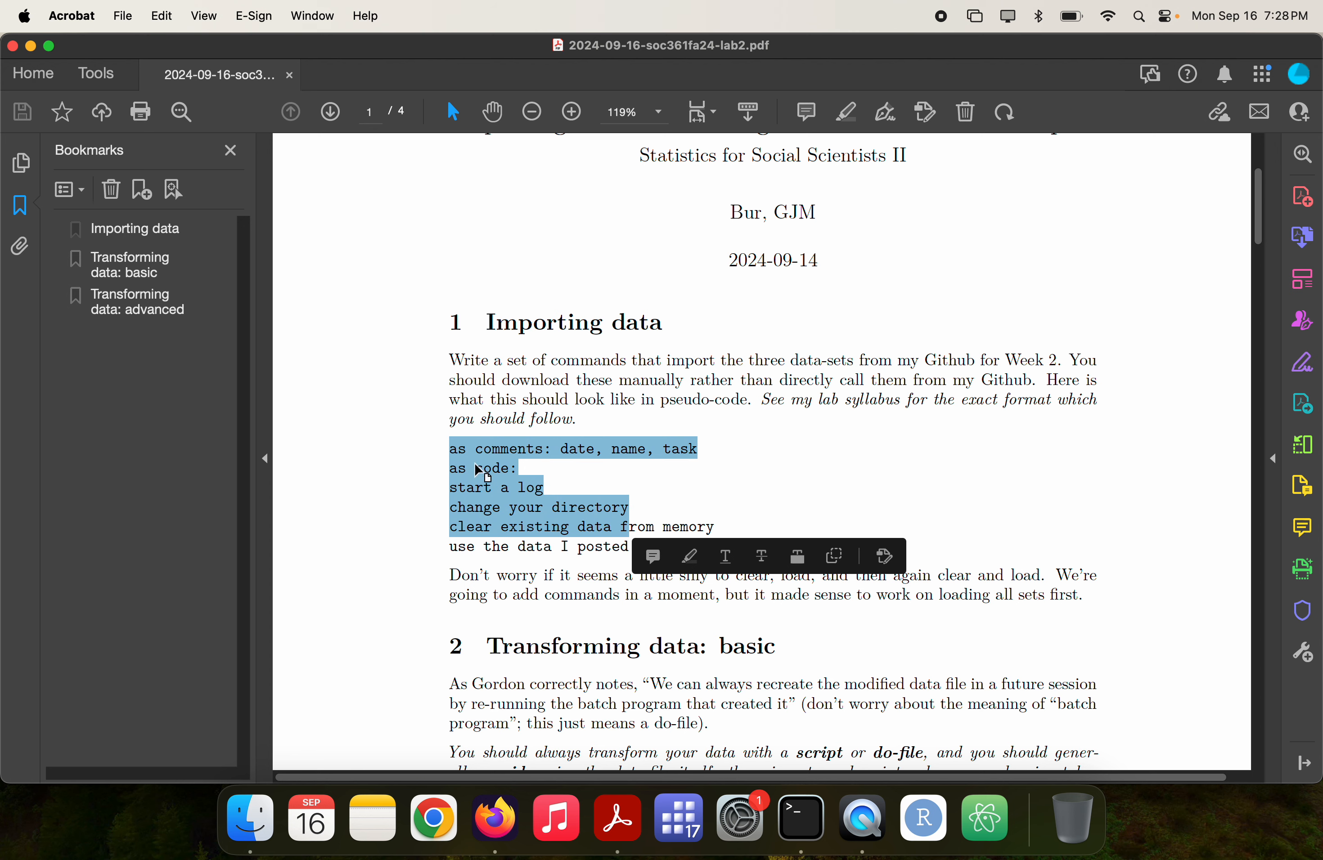
scroll(439, 559, up, 1)
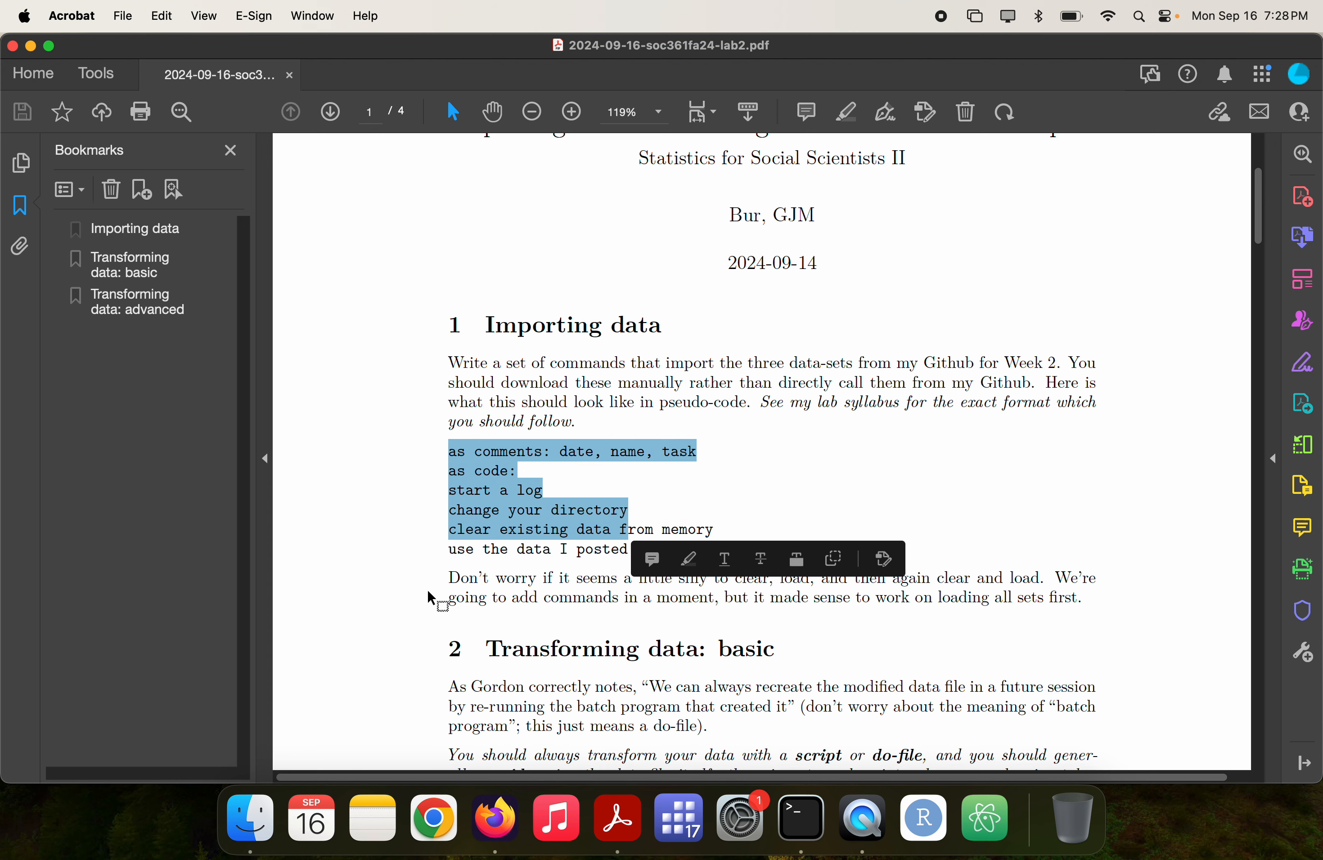
click(391, 520)
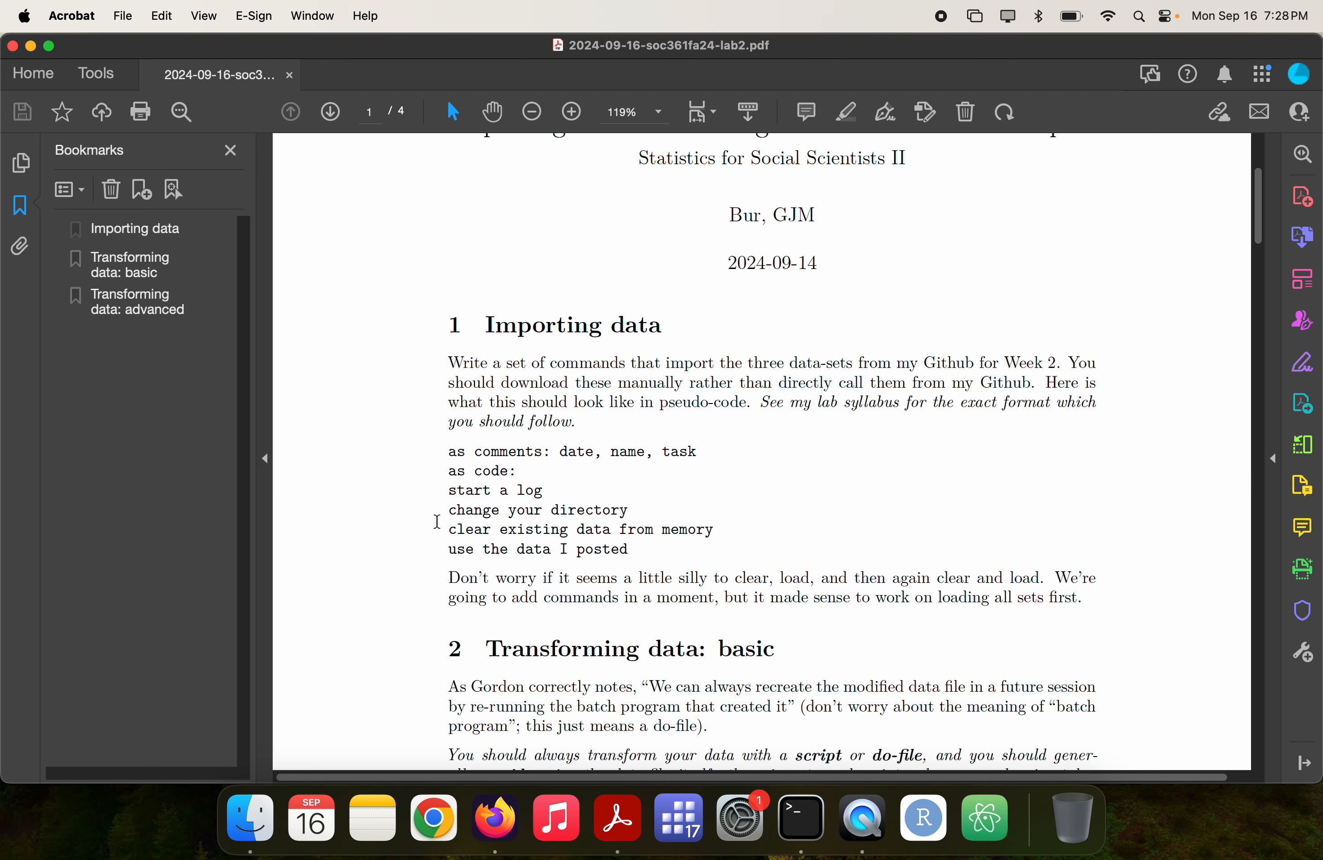
click(250, 819)
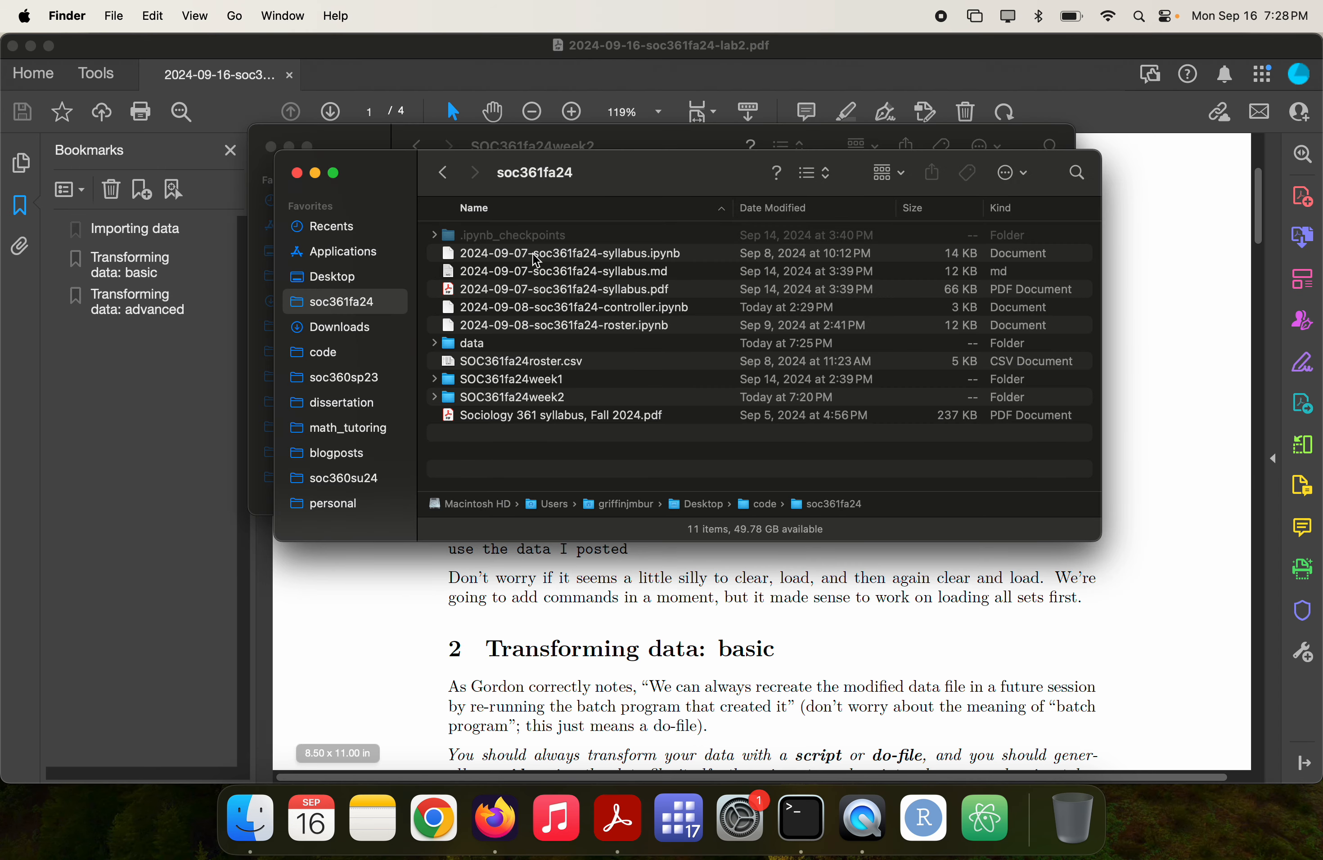
- Copy the standard do-file header from the syllabus's Do-file etiquette section, then launch Stata/SE
double_click(600, 291)
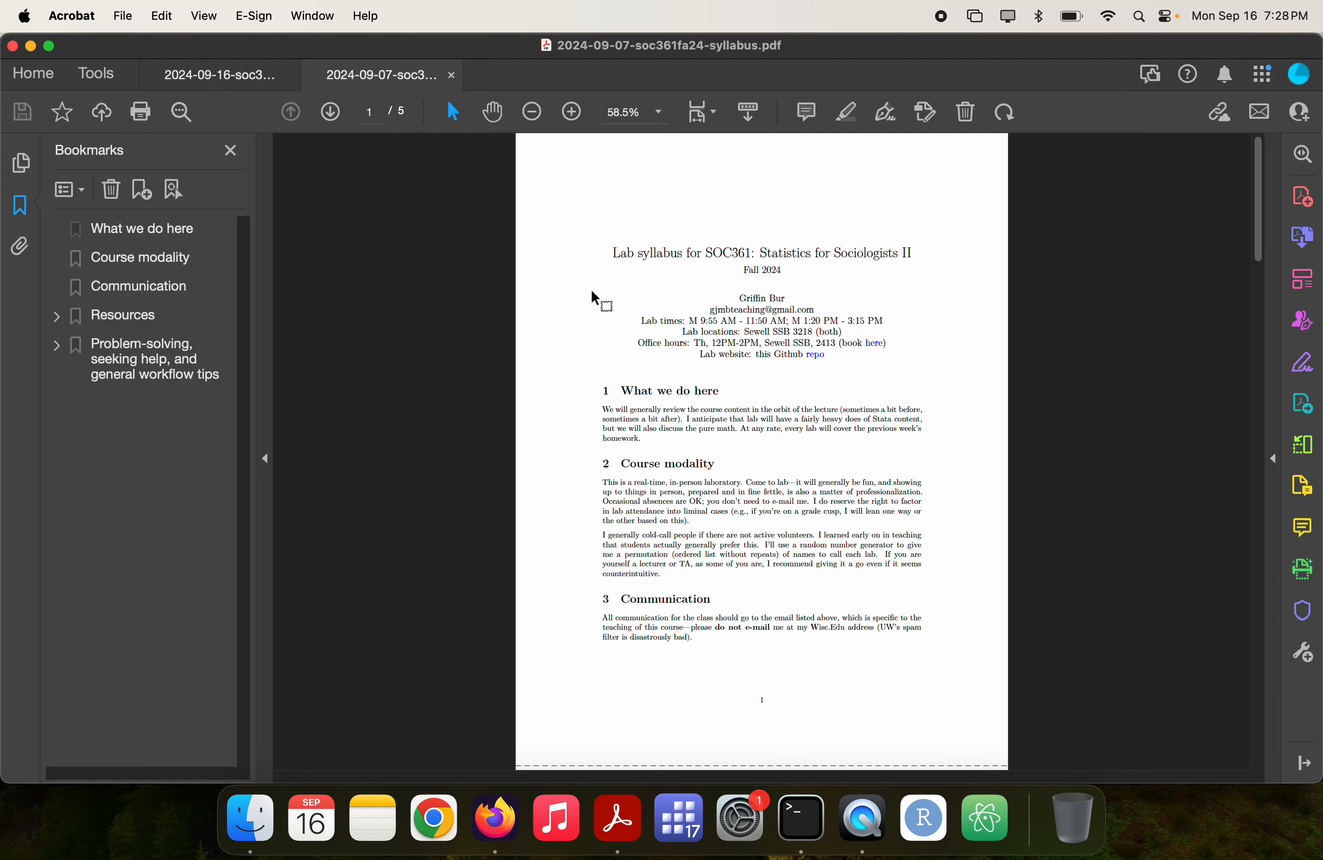
scroll(592, 295, down, 20)
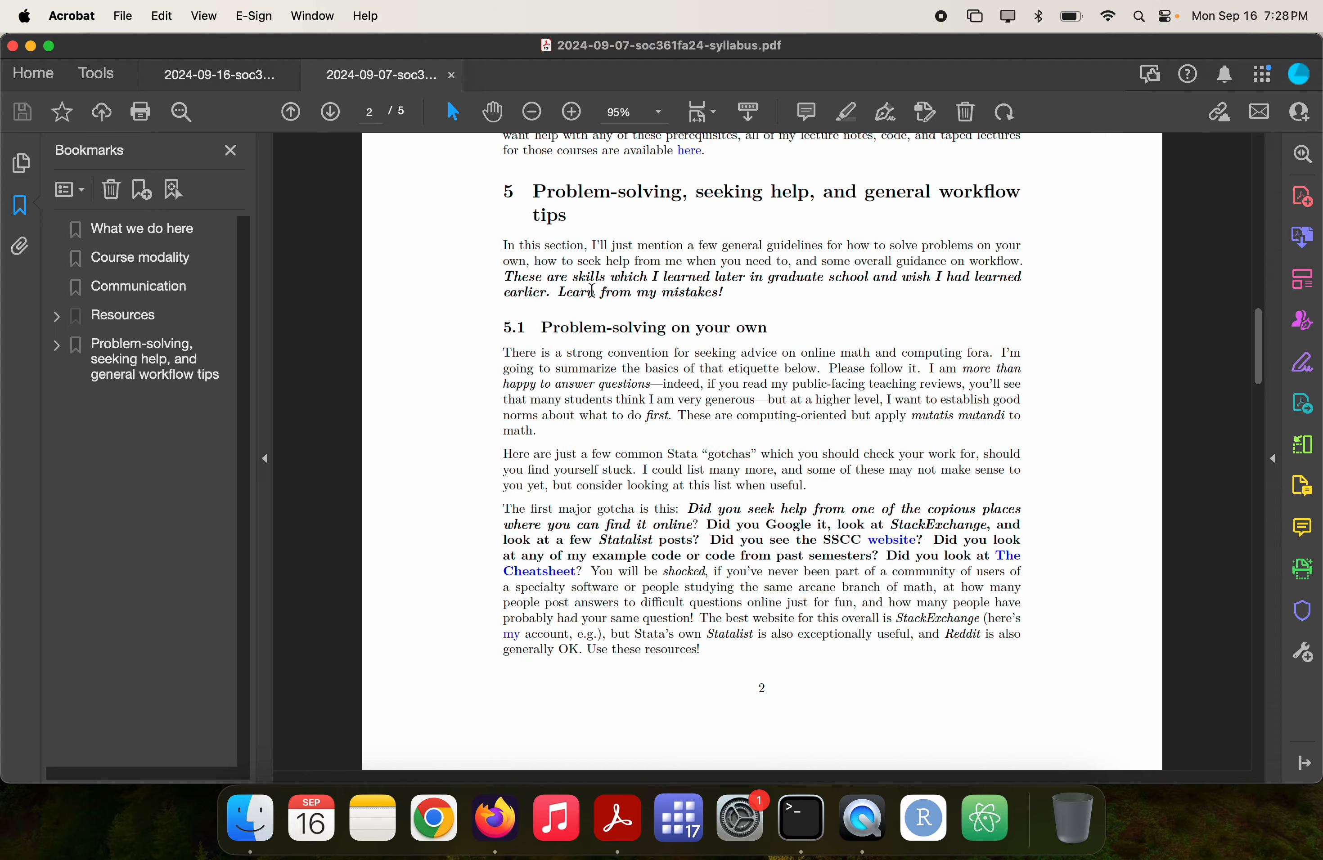
scroll(591, 291, down, 20)
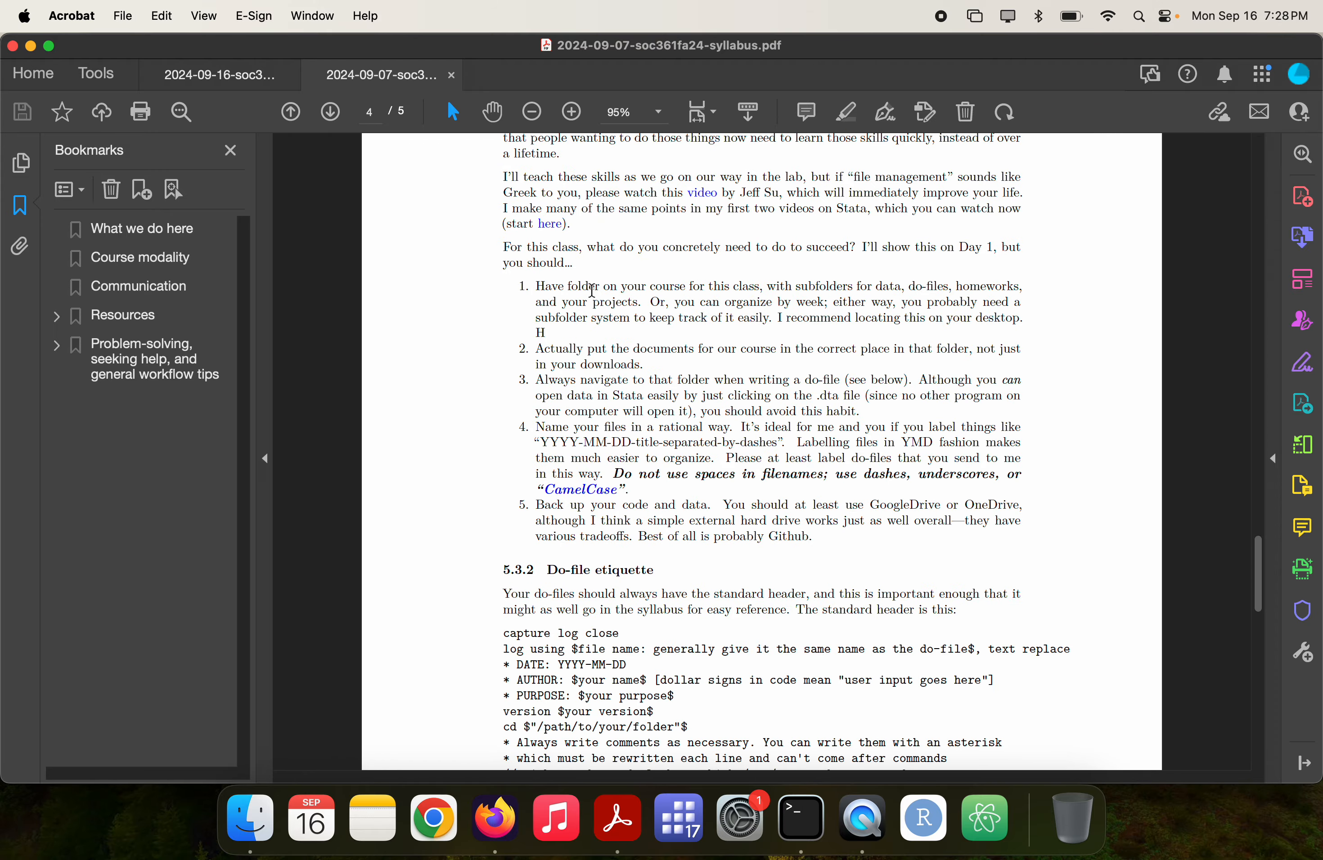
scroll(591, 292, down, 20)
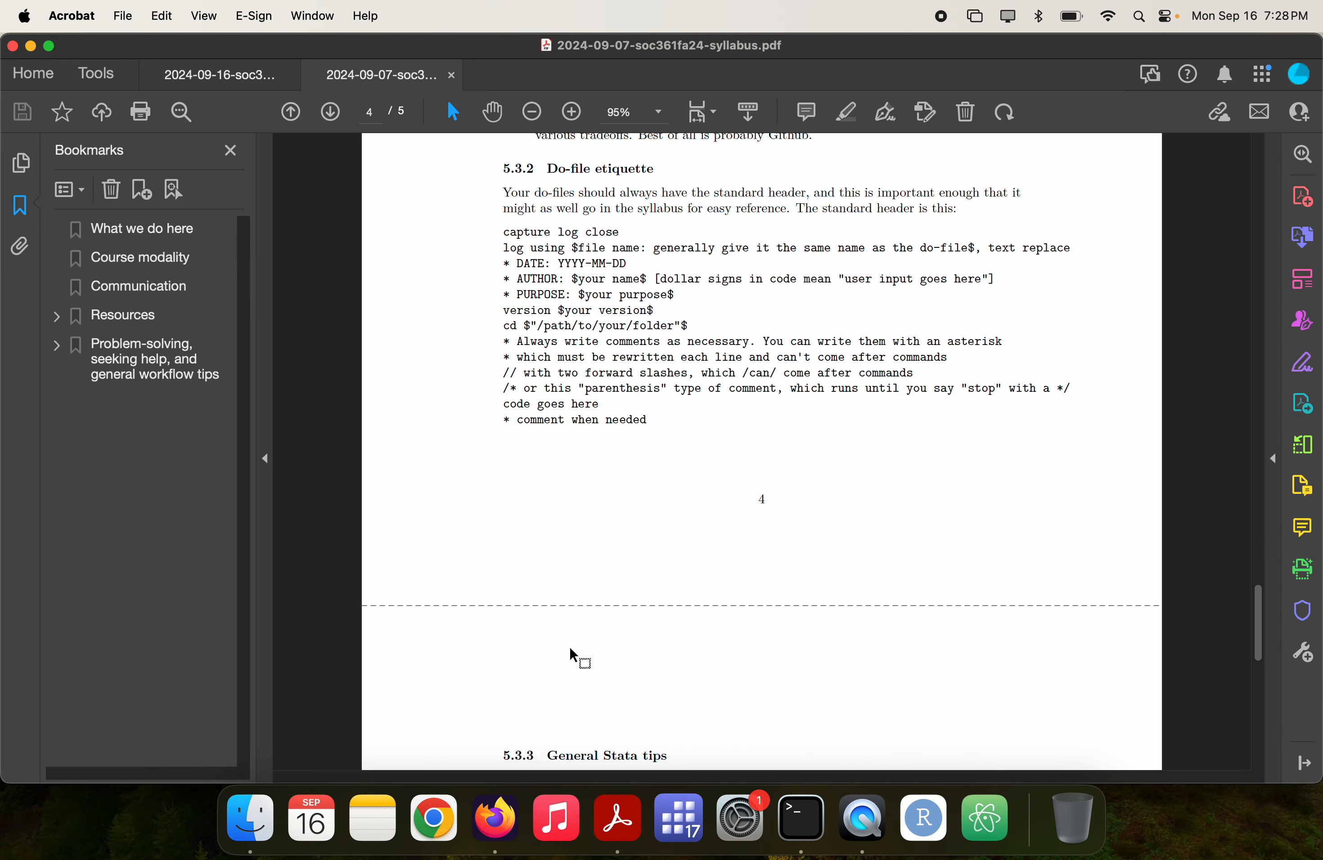
scroll(572, 655, up, 10)
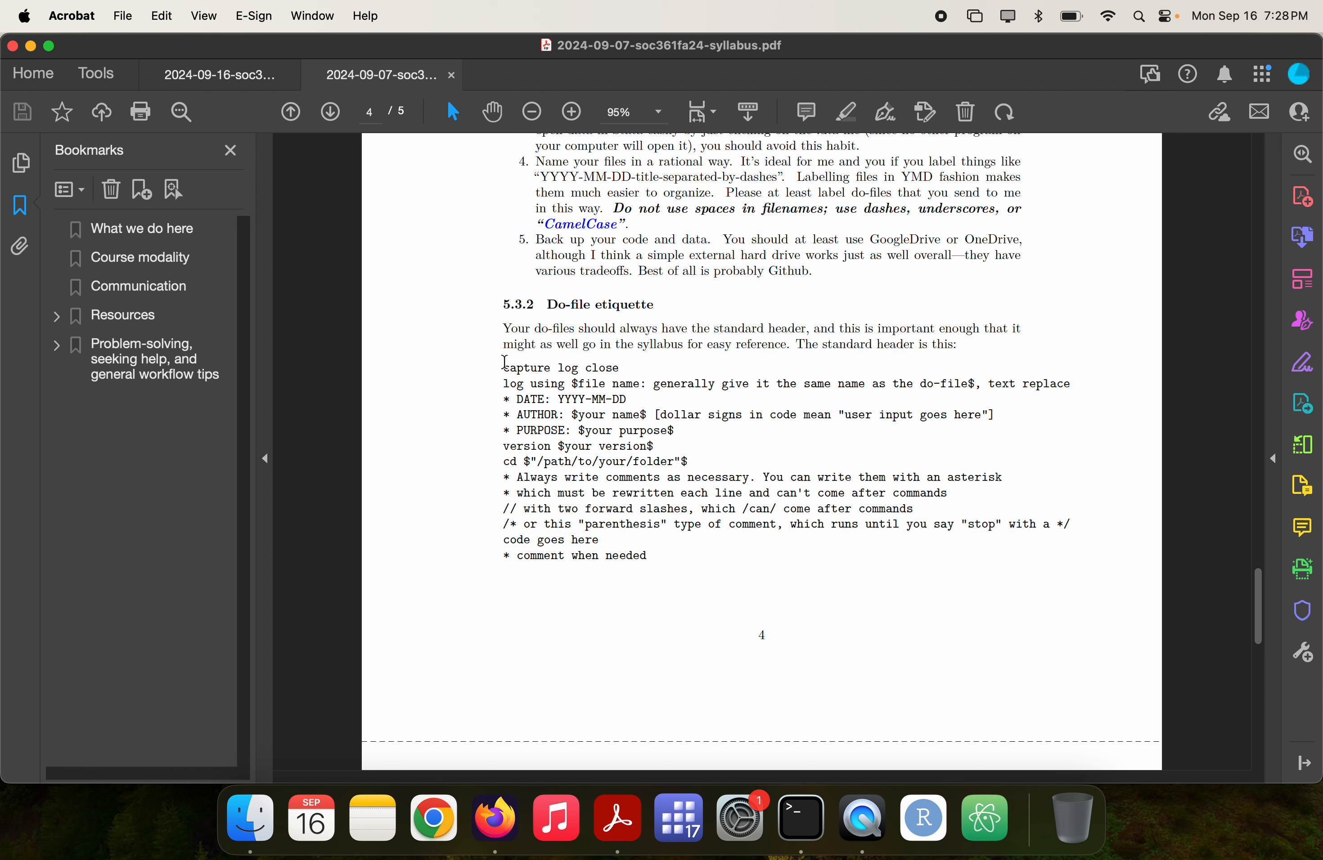
drag(498, 364, 673, 593)
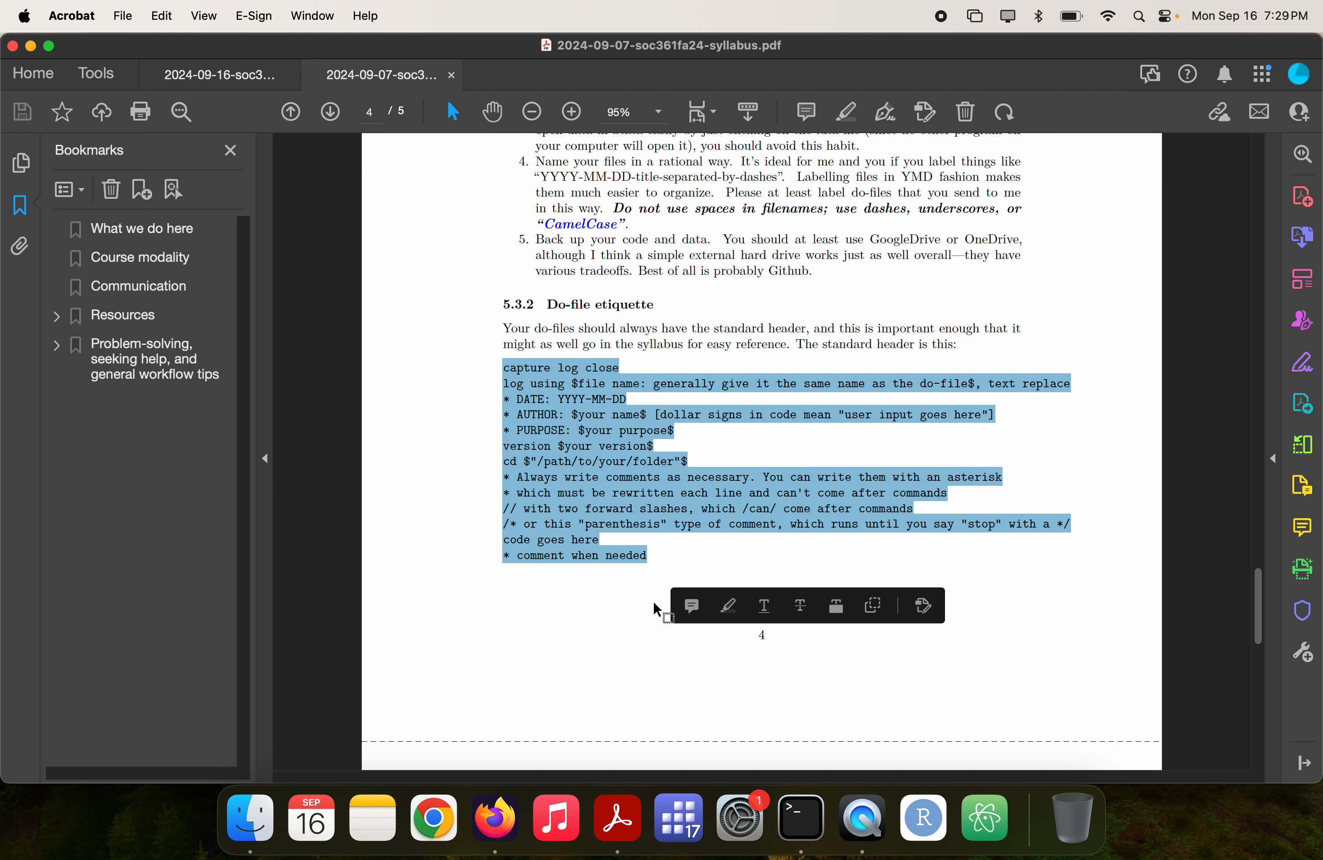
click(659, 850)
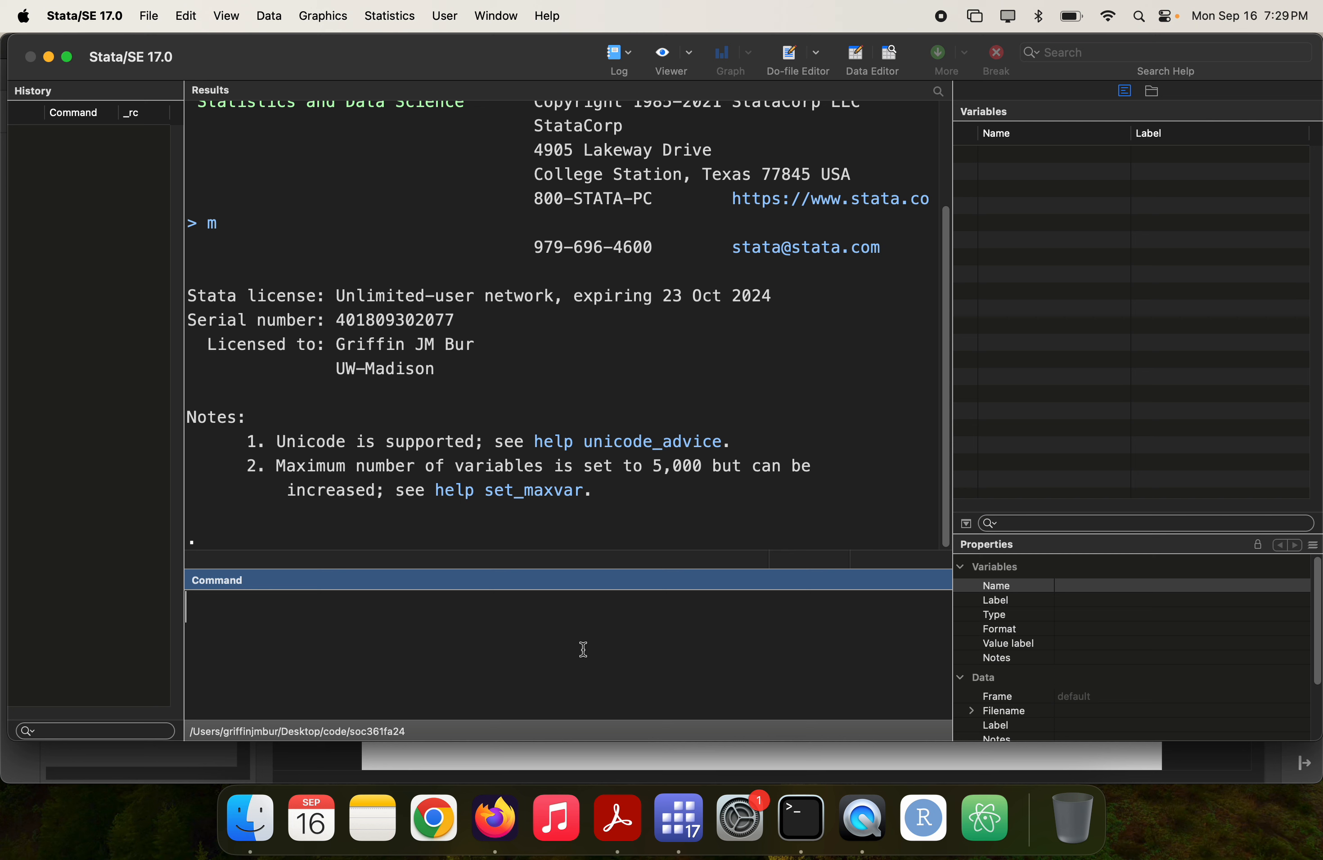
- Enter doedit in Stata's Command pane without running it yet
click(150, 11)
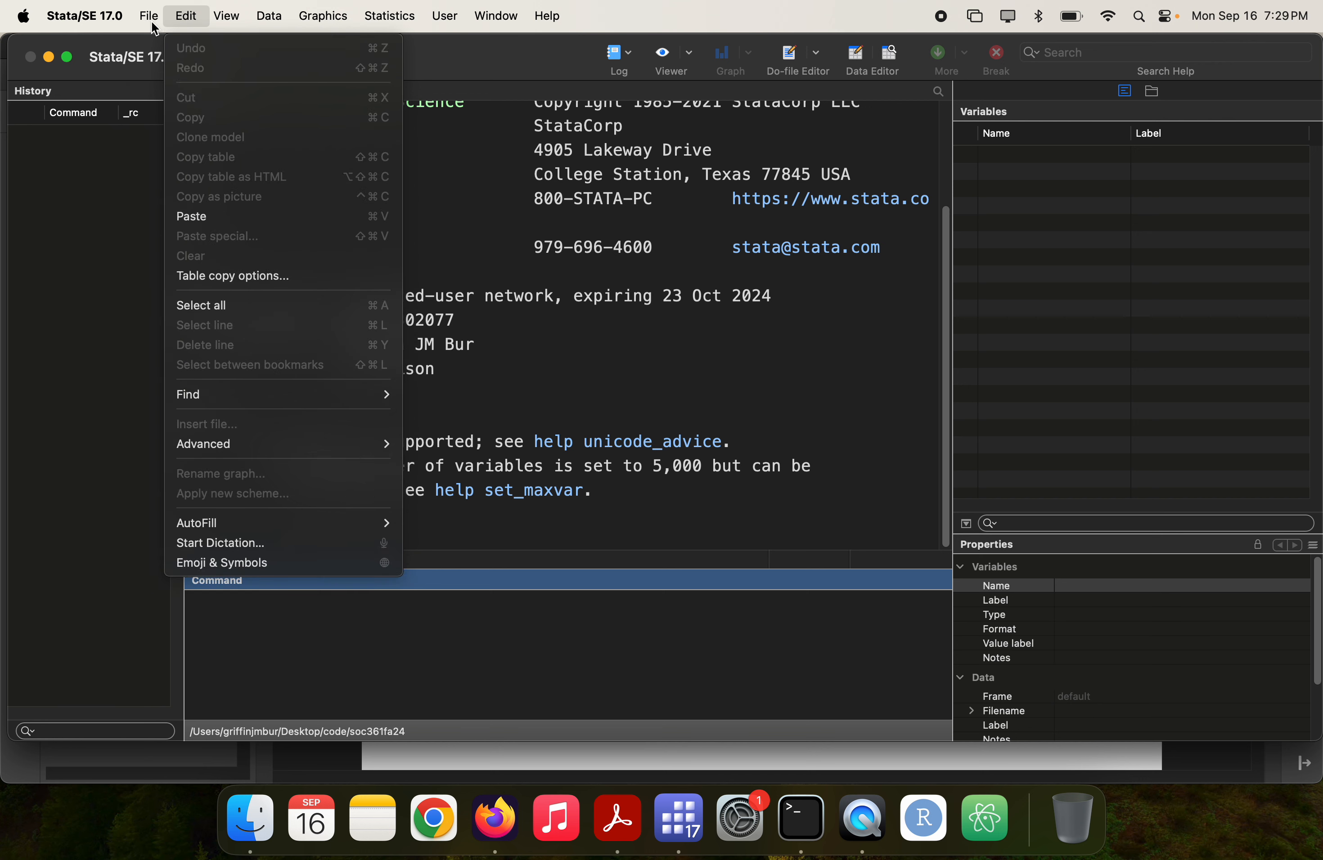
mouse_move(324, 48)
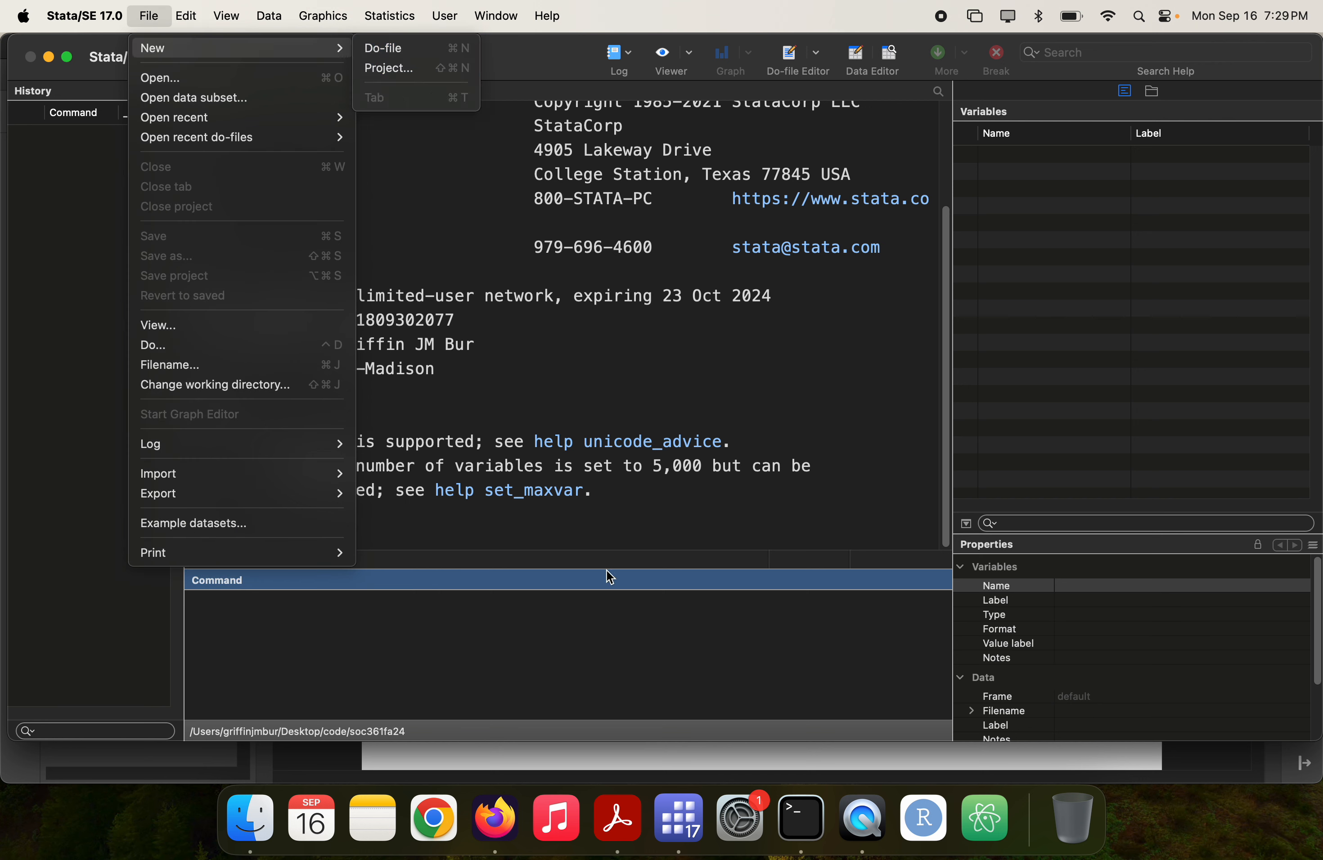
click(638, 678)
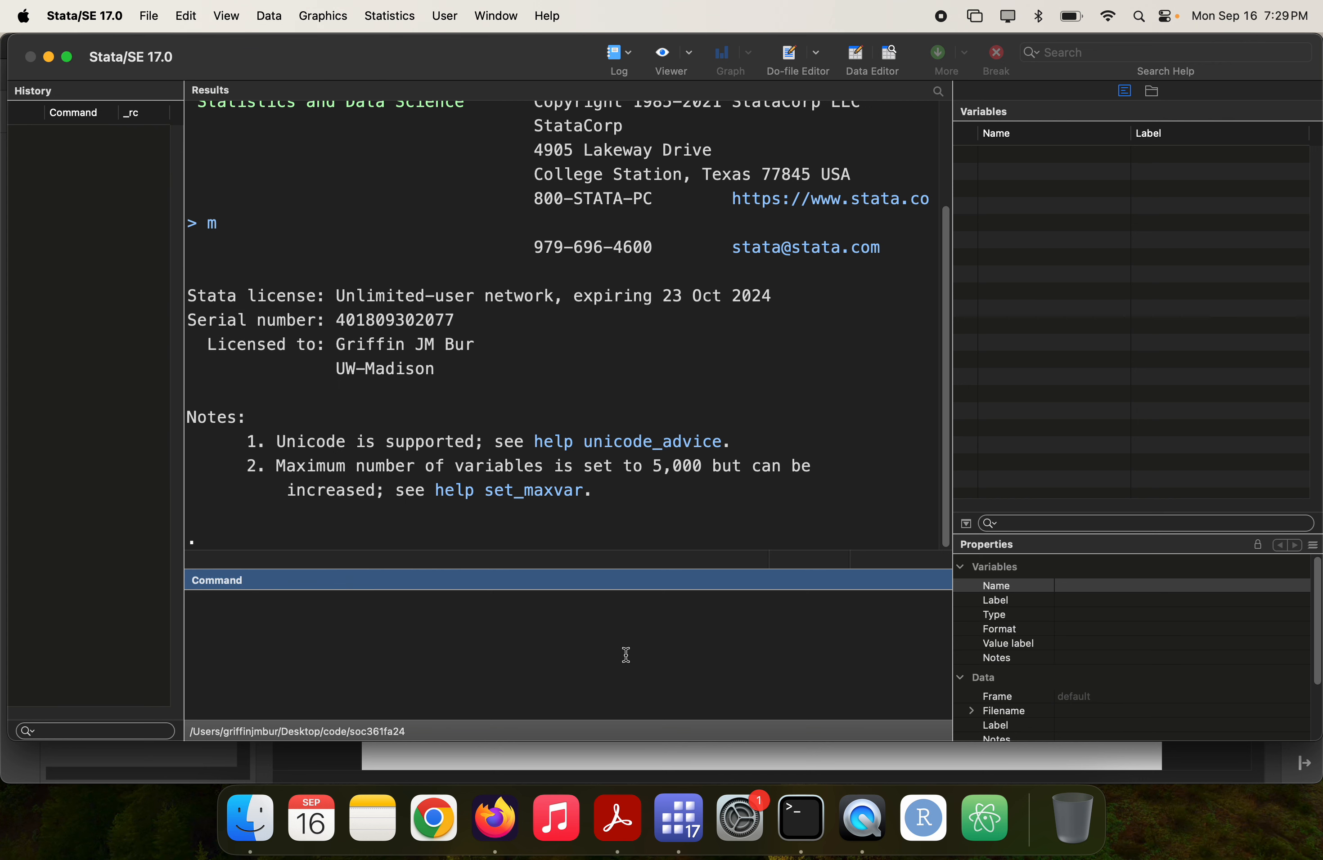
text(doedit)
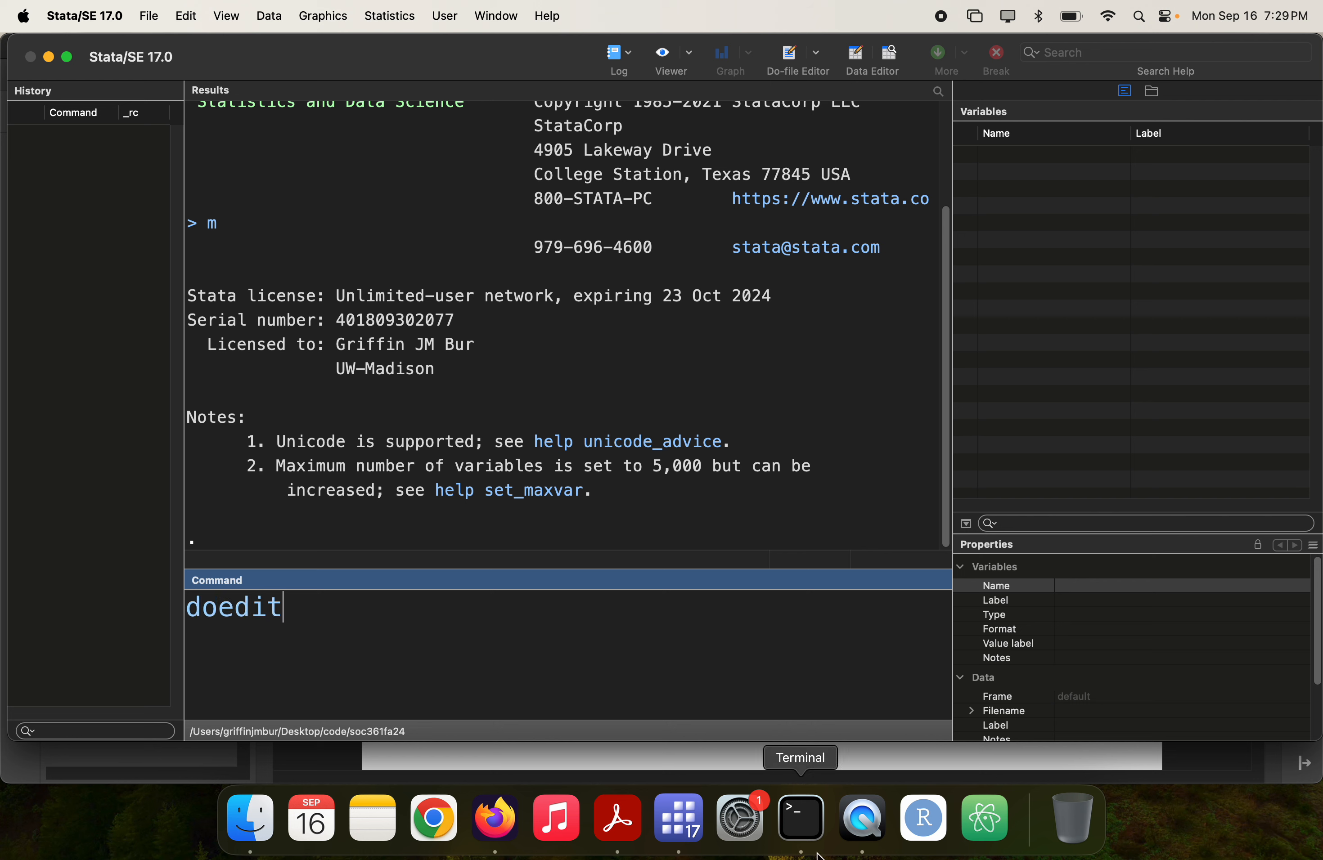
- Create a testfun folder on the Desktop via cd ~/desktop and mkdir "testfun" in a new Terminal window
click(800, 828)
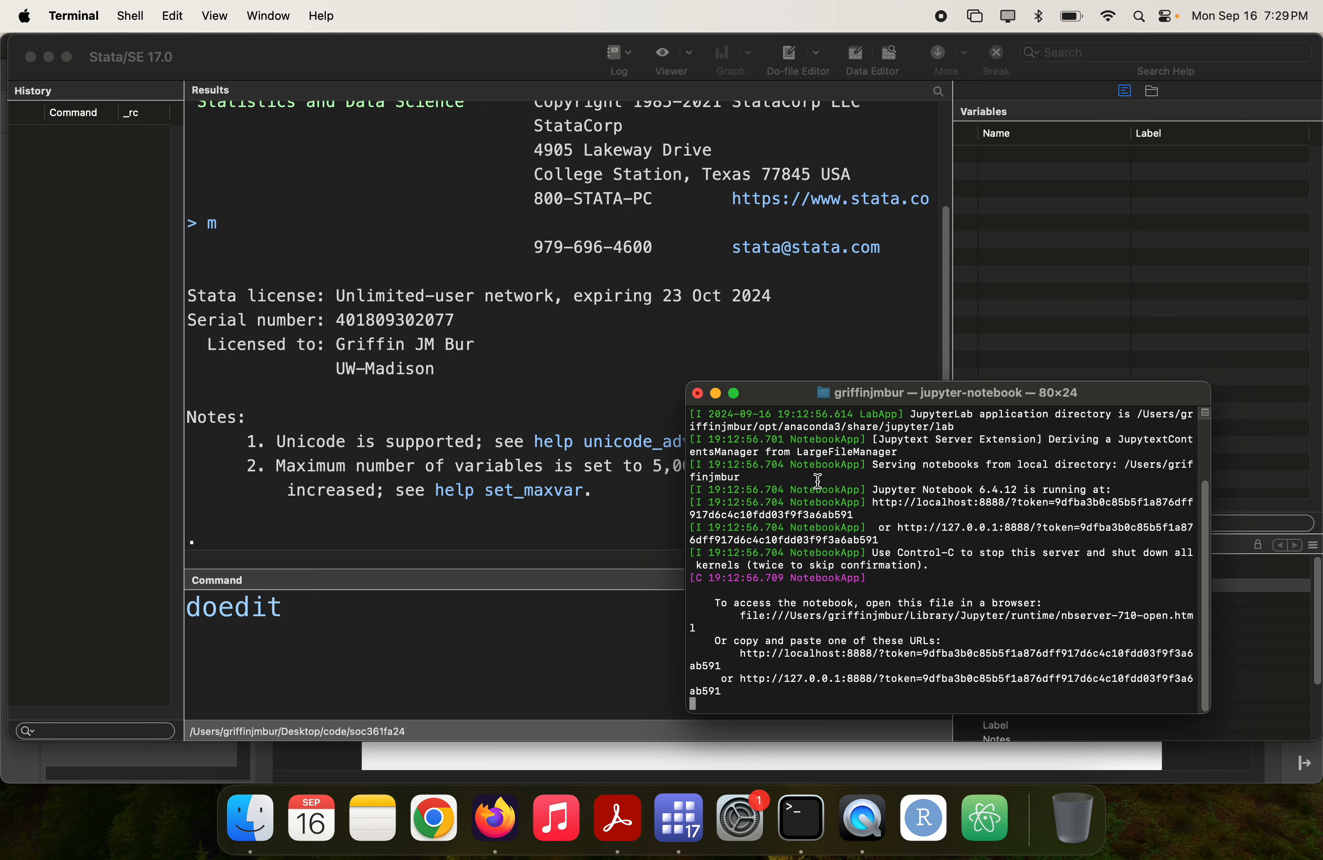
click(595, 385)
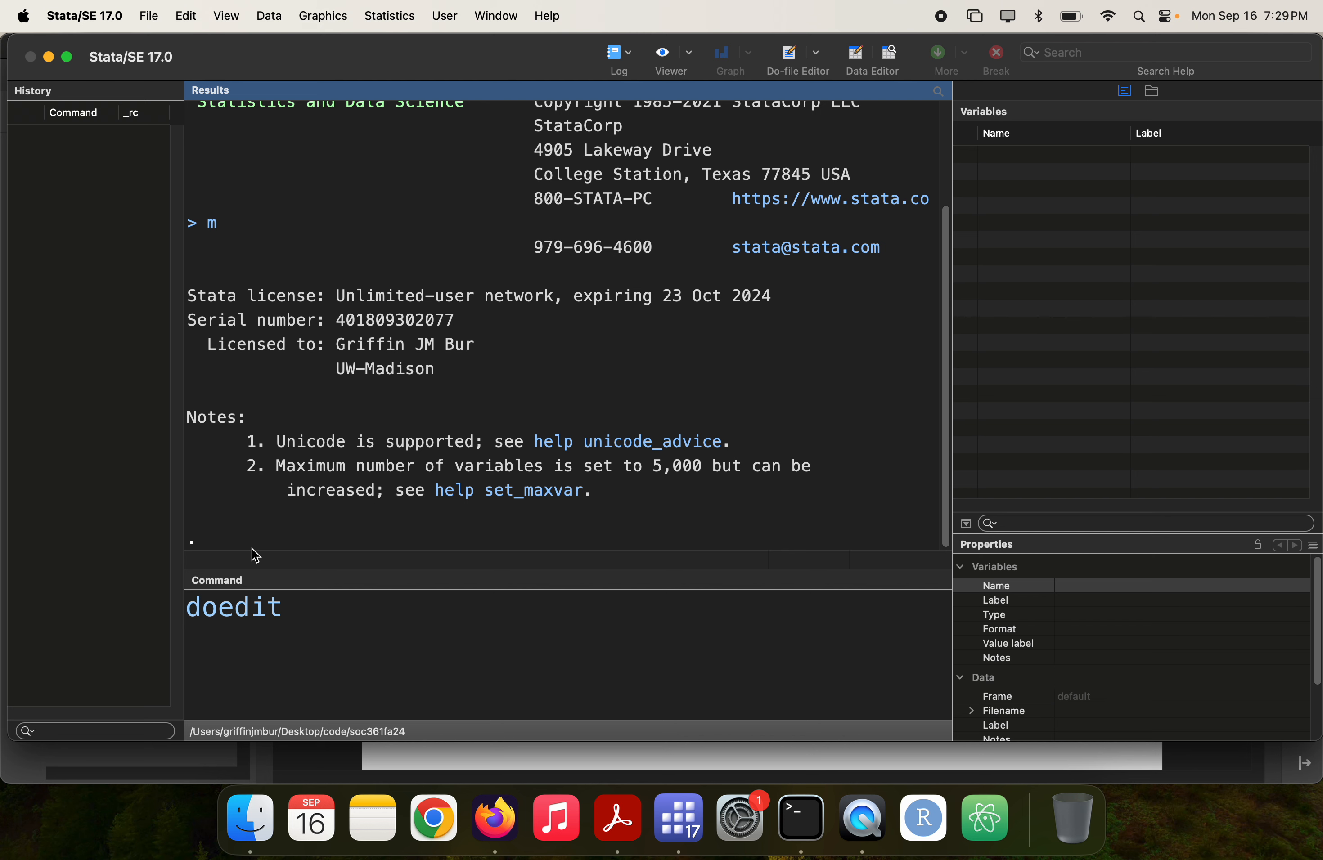
click(797, 809)
key(super+n)
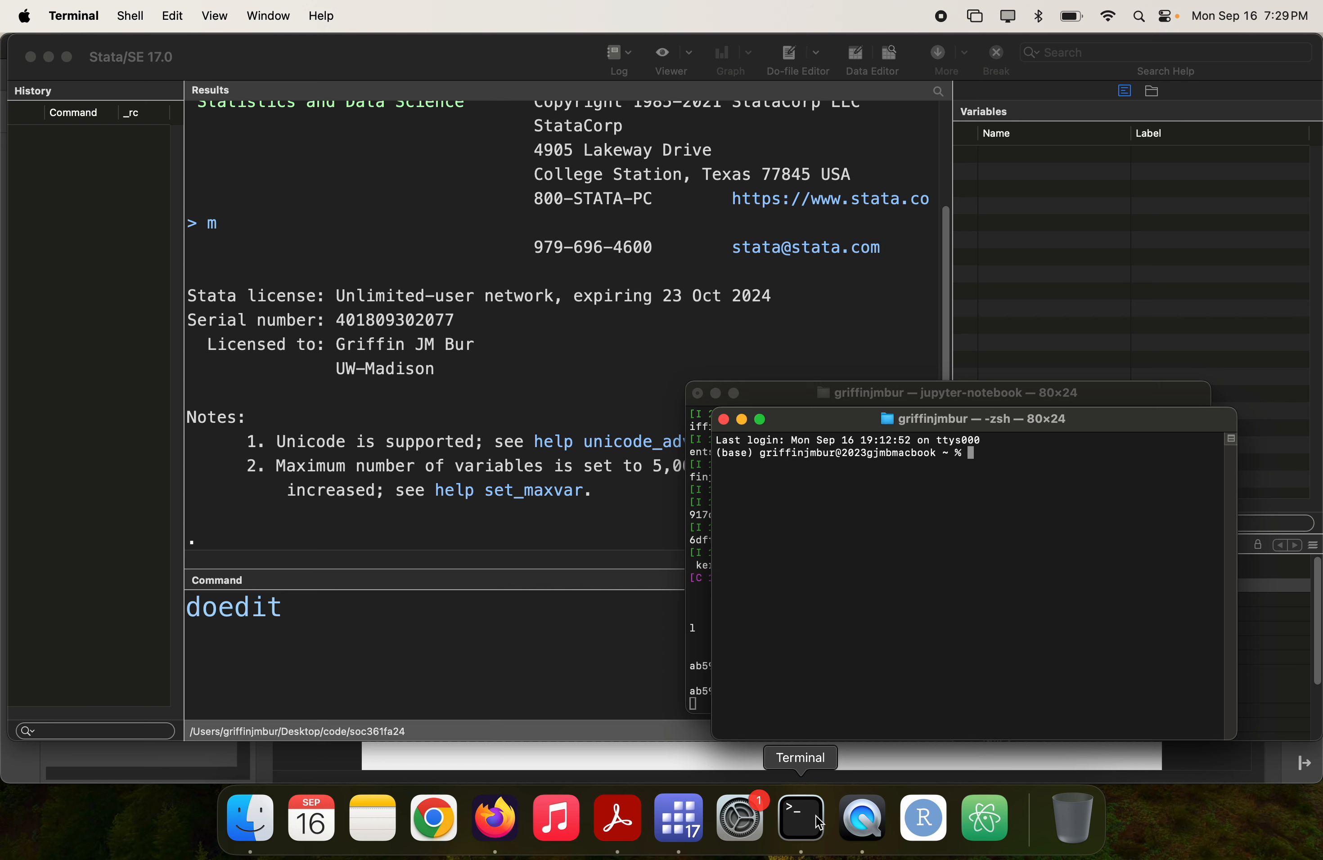
text(cd ~/desktop)
key(Return)
text(m)
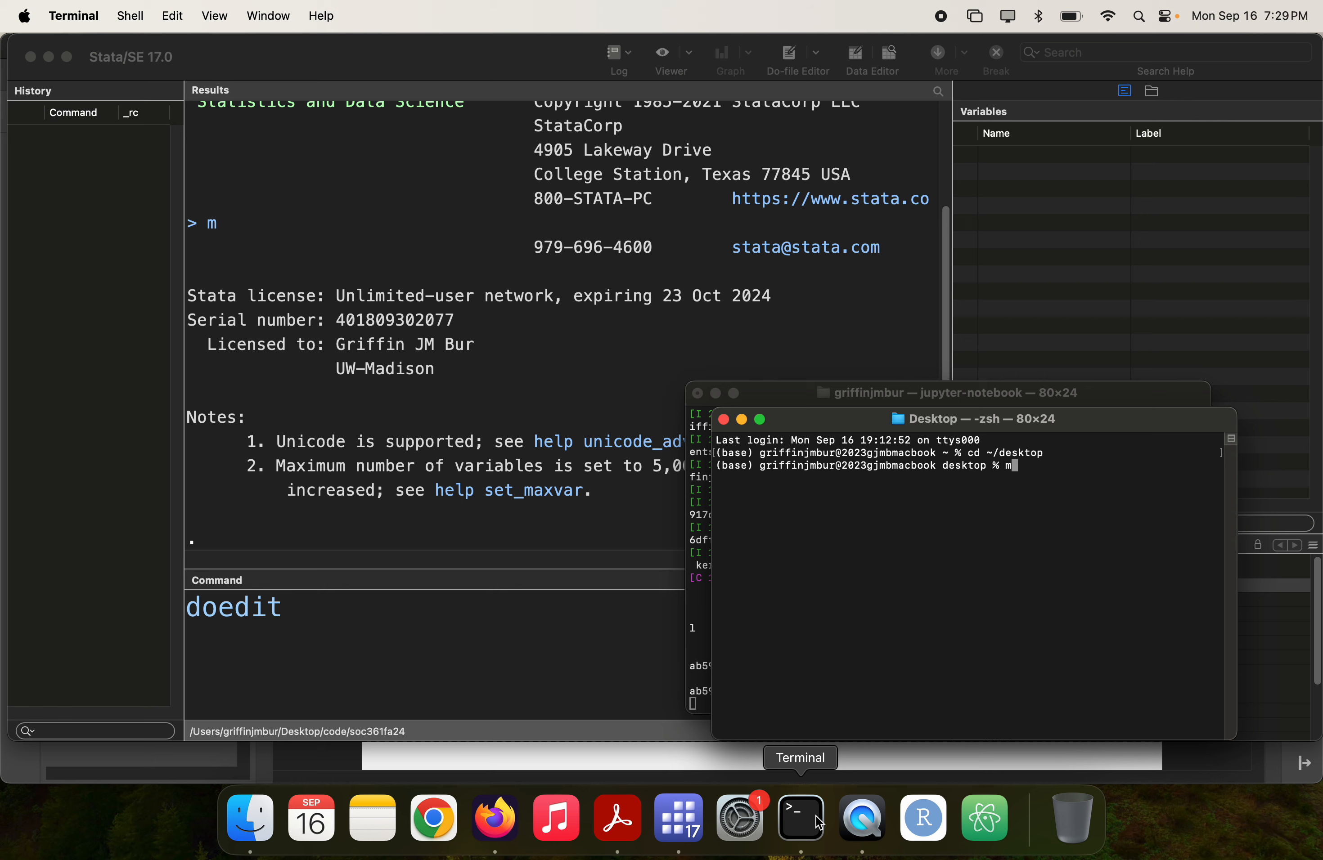
text(kdir "testfun")
key(Return)
- Confirm testfun appears in Finder's Desktop view, then return to Stata
key(super+Tab)
key(super+Tab)
key(super+Tab)
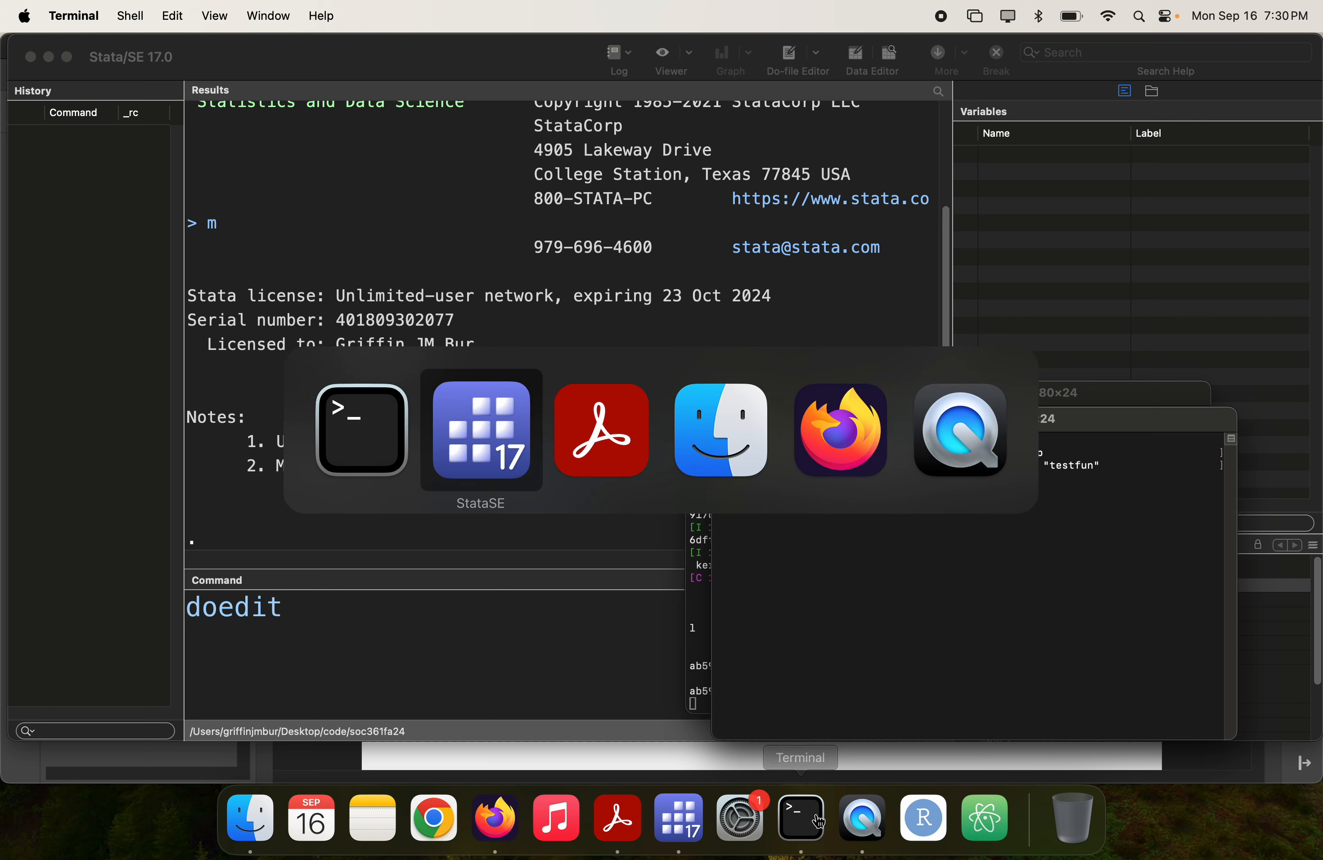
click(370, 276)
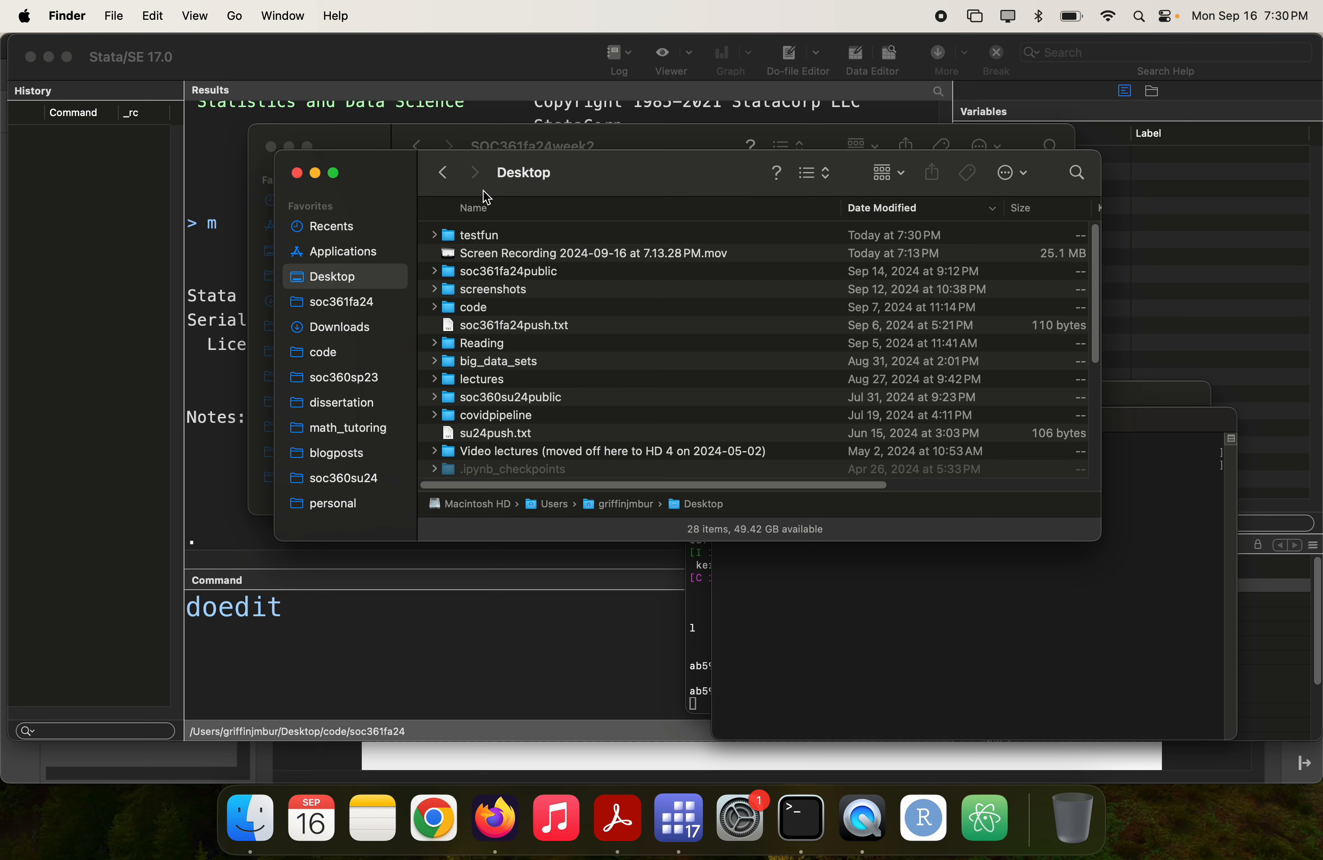
key(super+w)
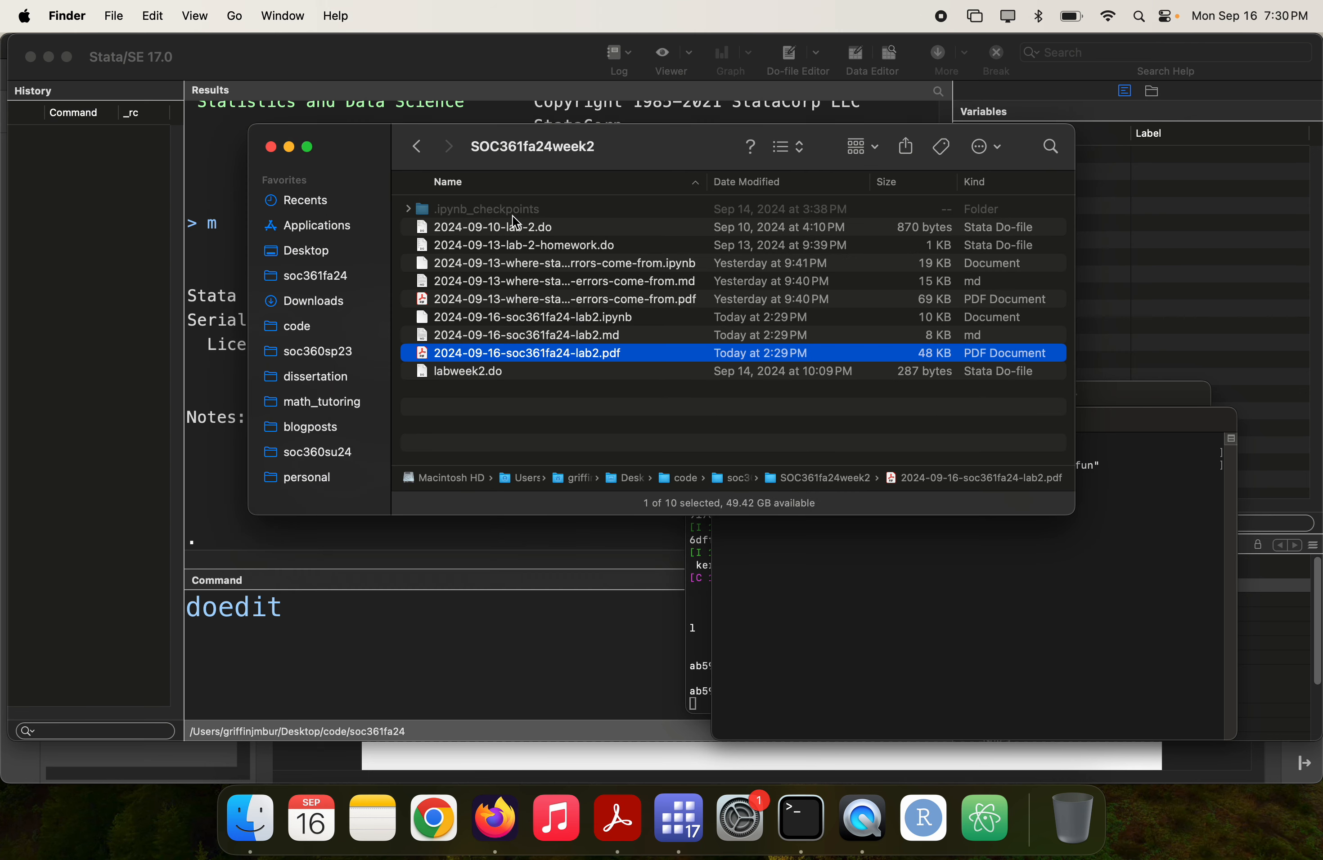
click(485, 653)
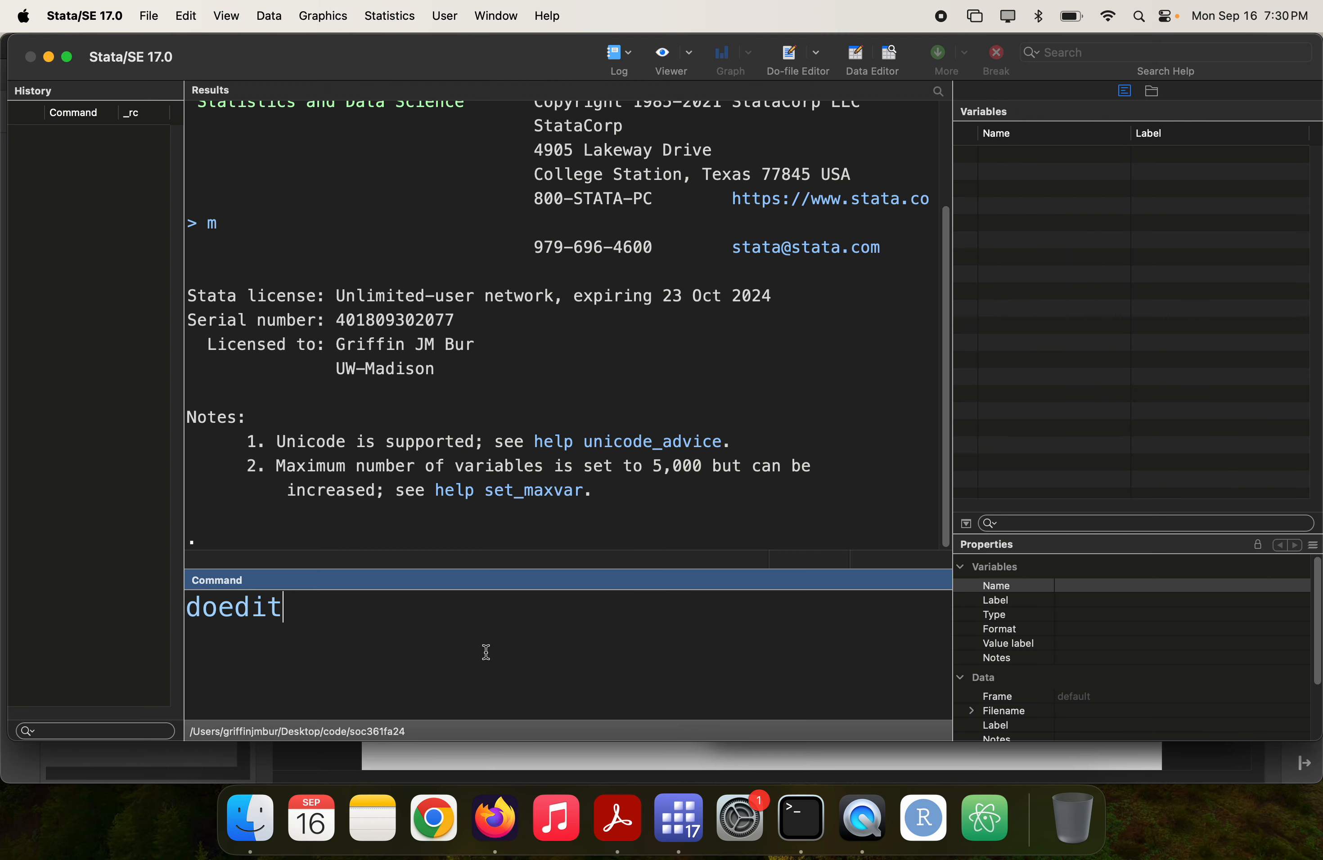
- Run doedit to open an empty Untitled do-file, then bring Terminal forward
right_click(485, 654)
click(479, 652)
key(Return)
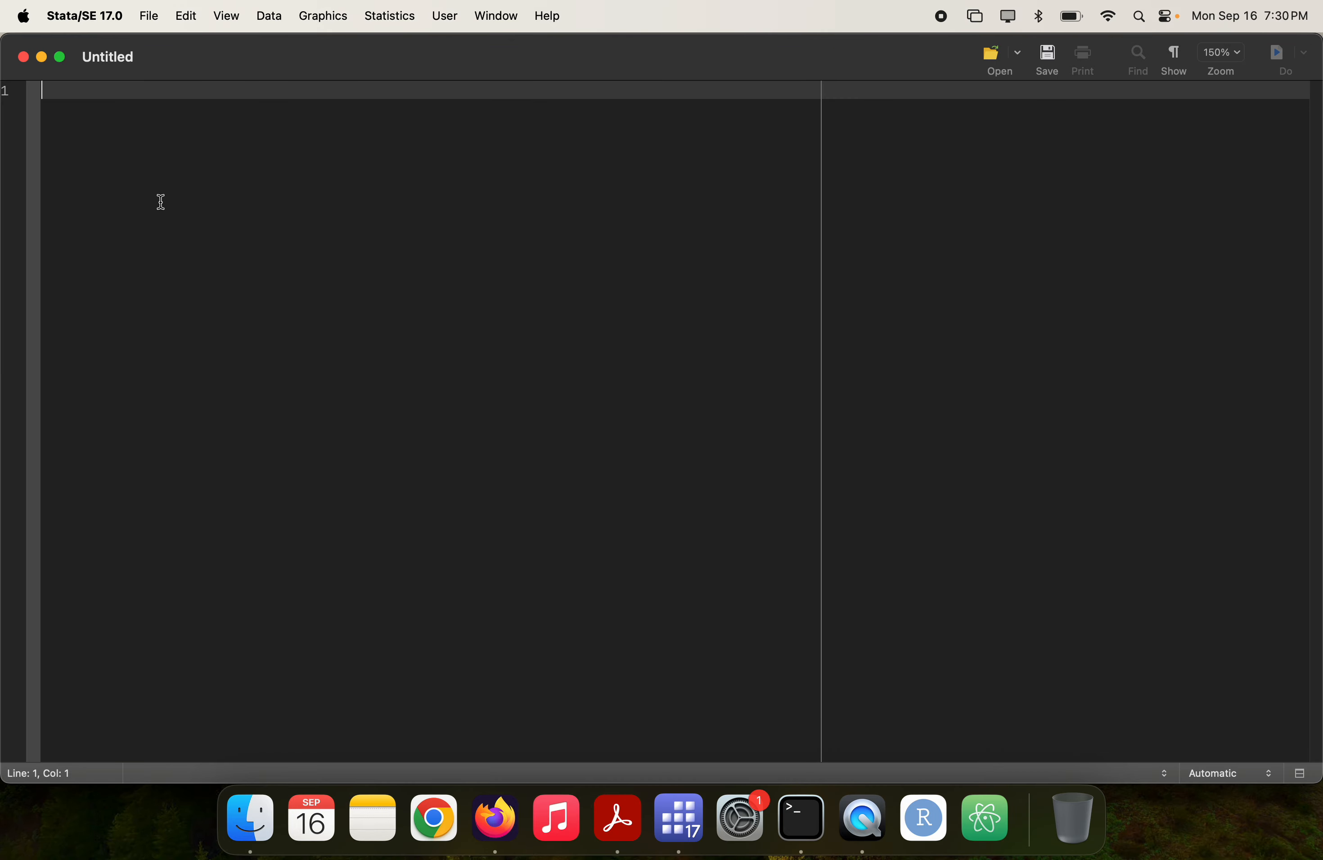
click(814, 850)
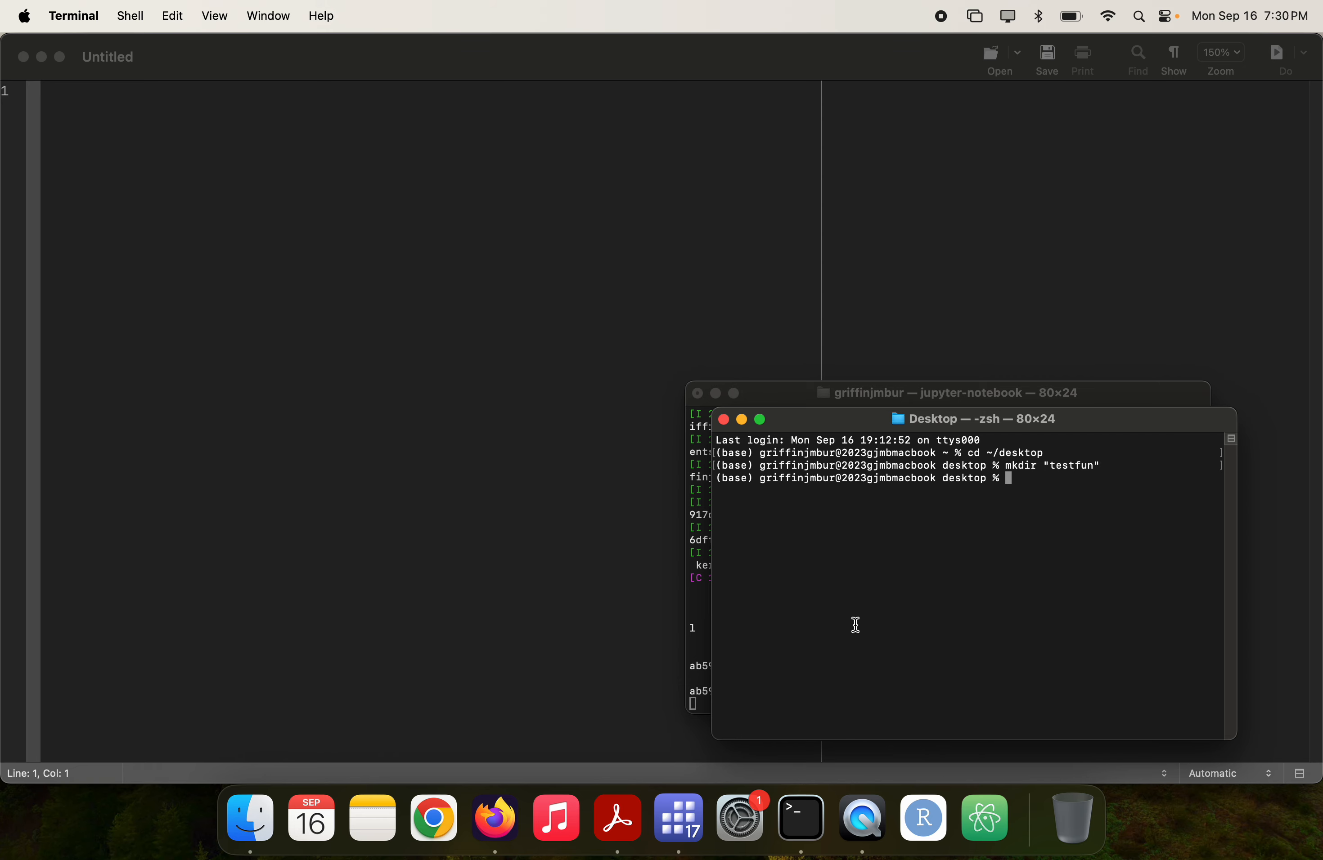
- Close the Desktop shell, minimize the jupyter-notebook window, and nudge the do-file editor right
click(724, 420)
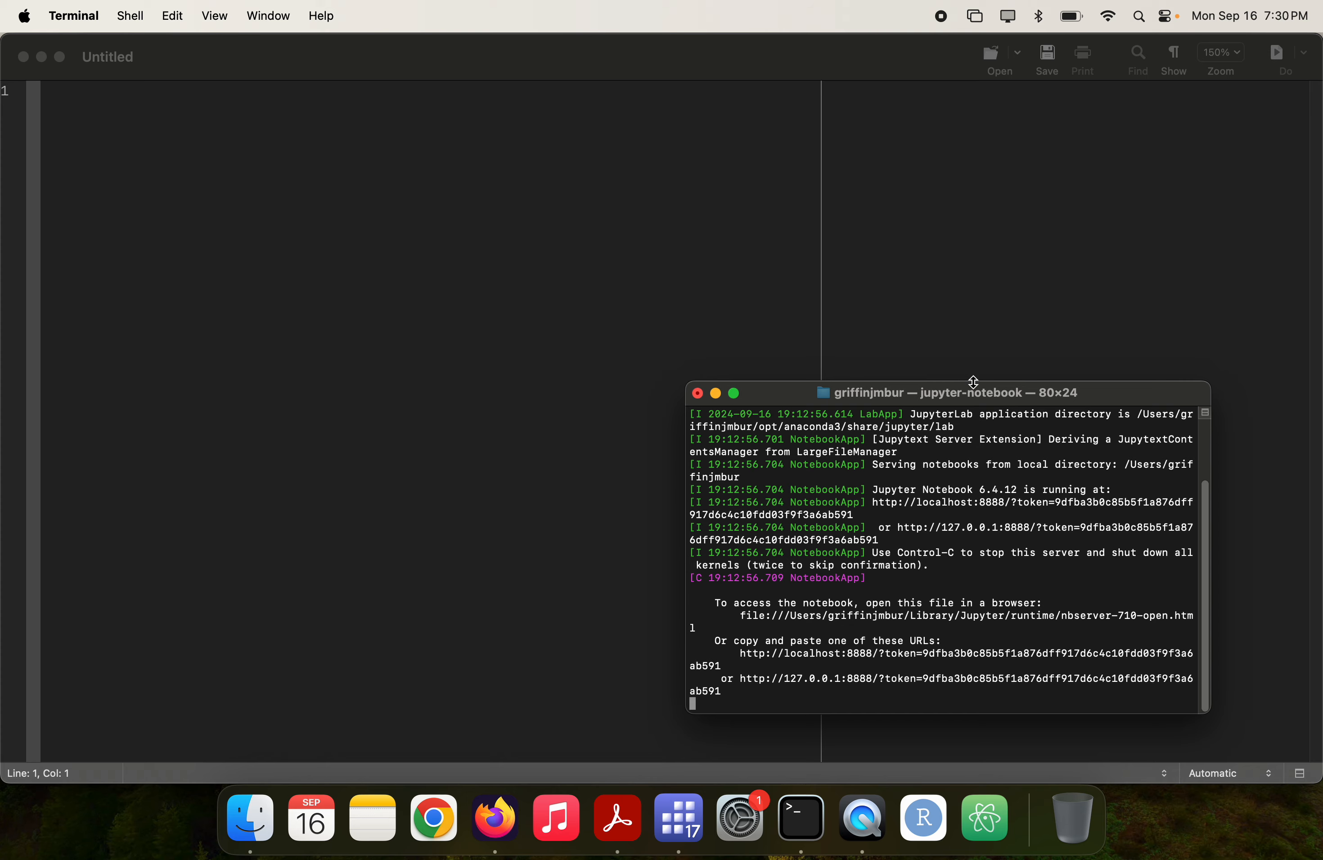
click(717, 394)
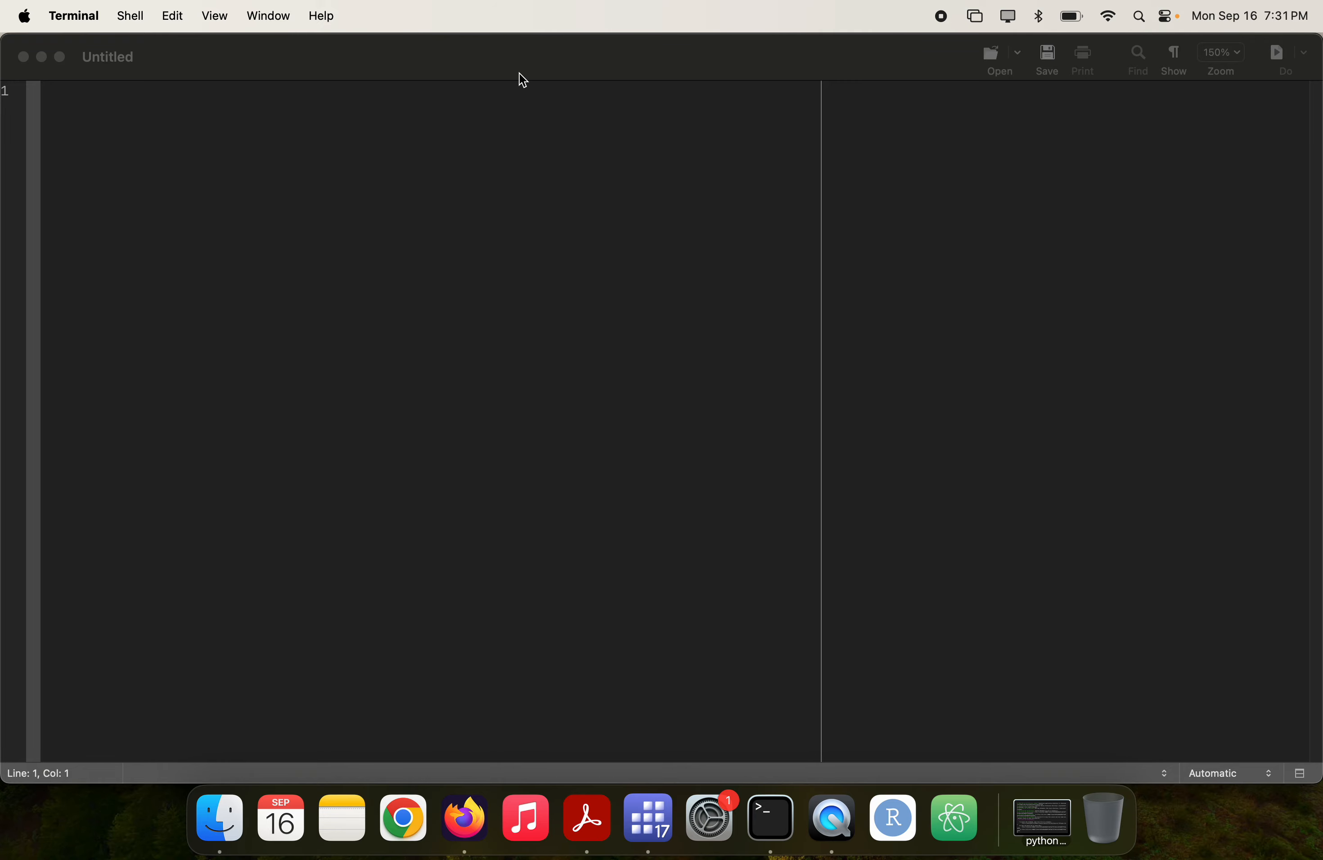
drag(516, 73, 546, 73)
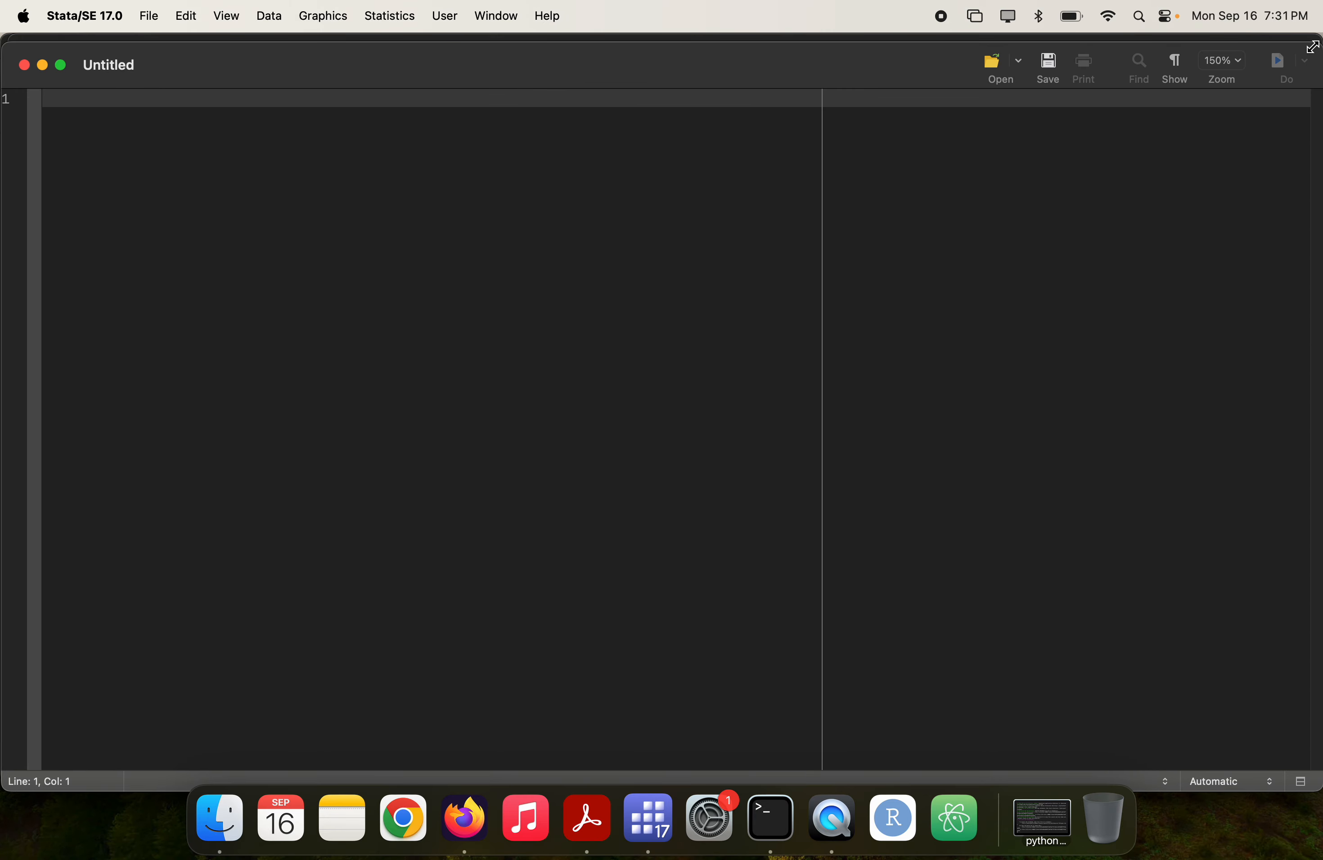
- Rearrange the Stata windows and paste the 13-line syllabus header, starting with capture log close, into the Untitled do-file
drag(1313, 37, 1162, 102)
drag(579, 124, 687, 94)
click(465, 42)
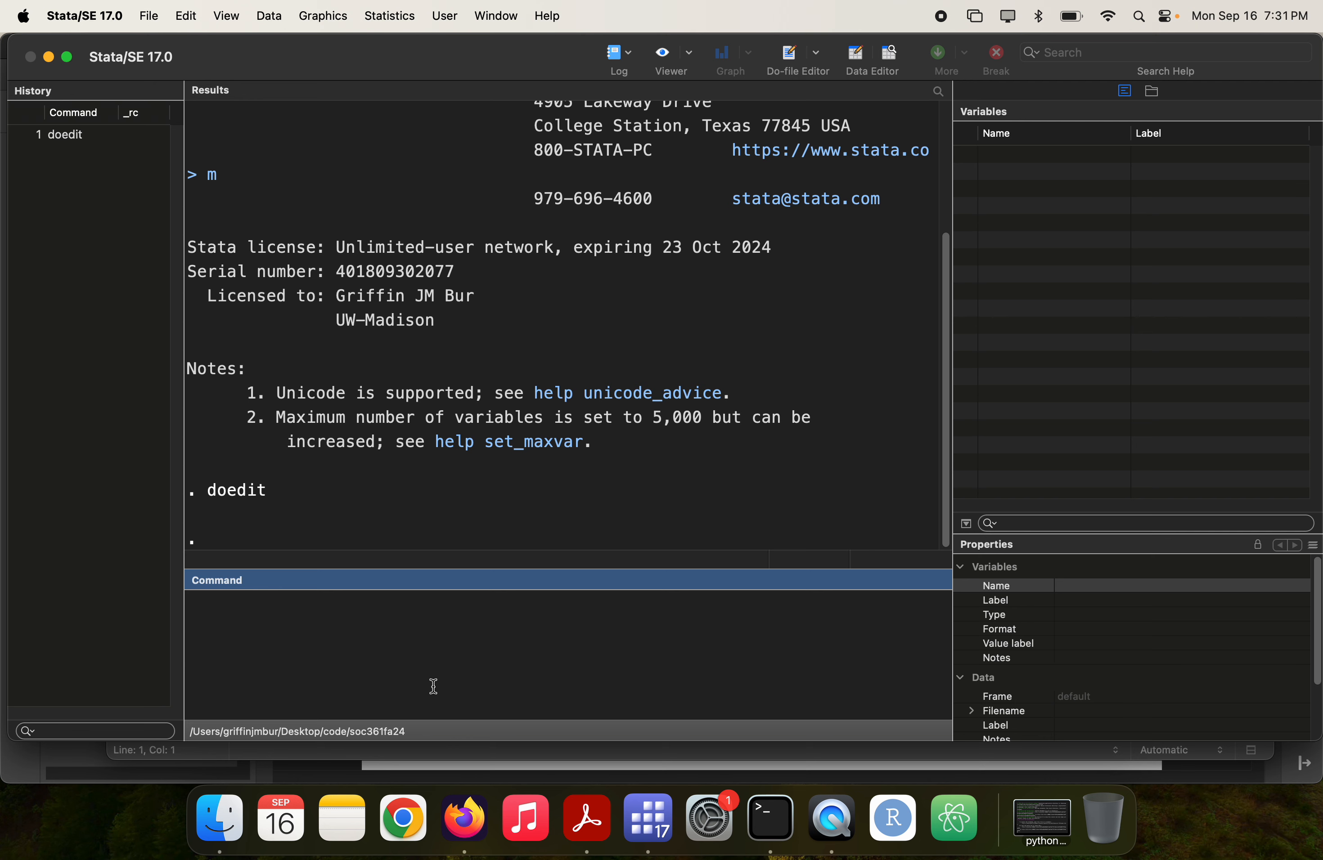
key(super+grave)
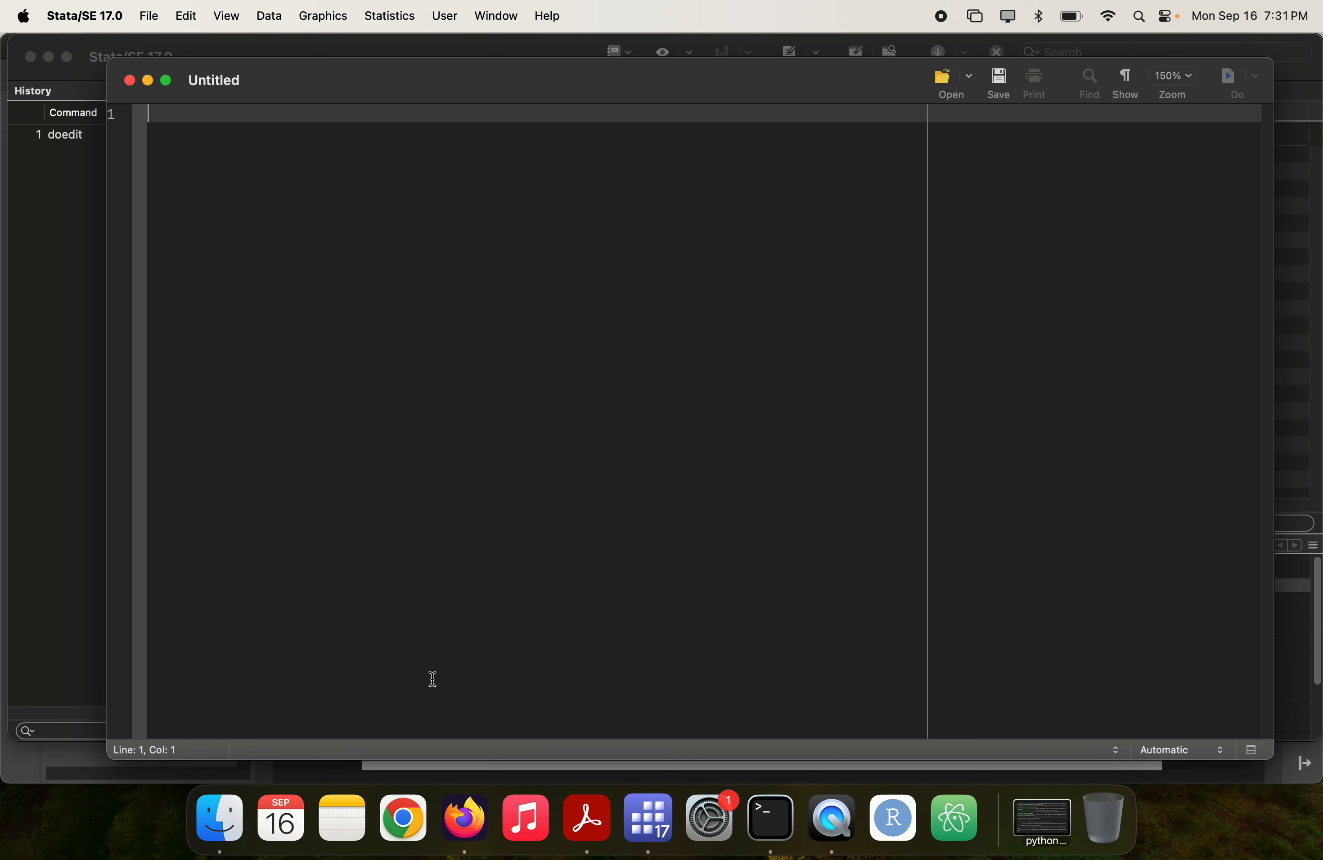
key(super+v)
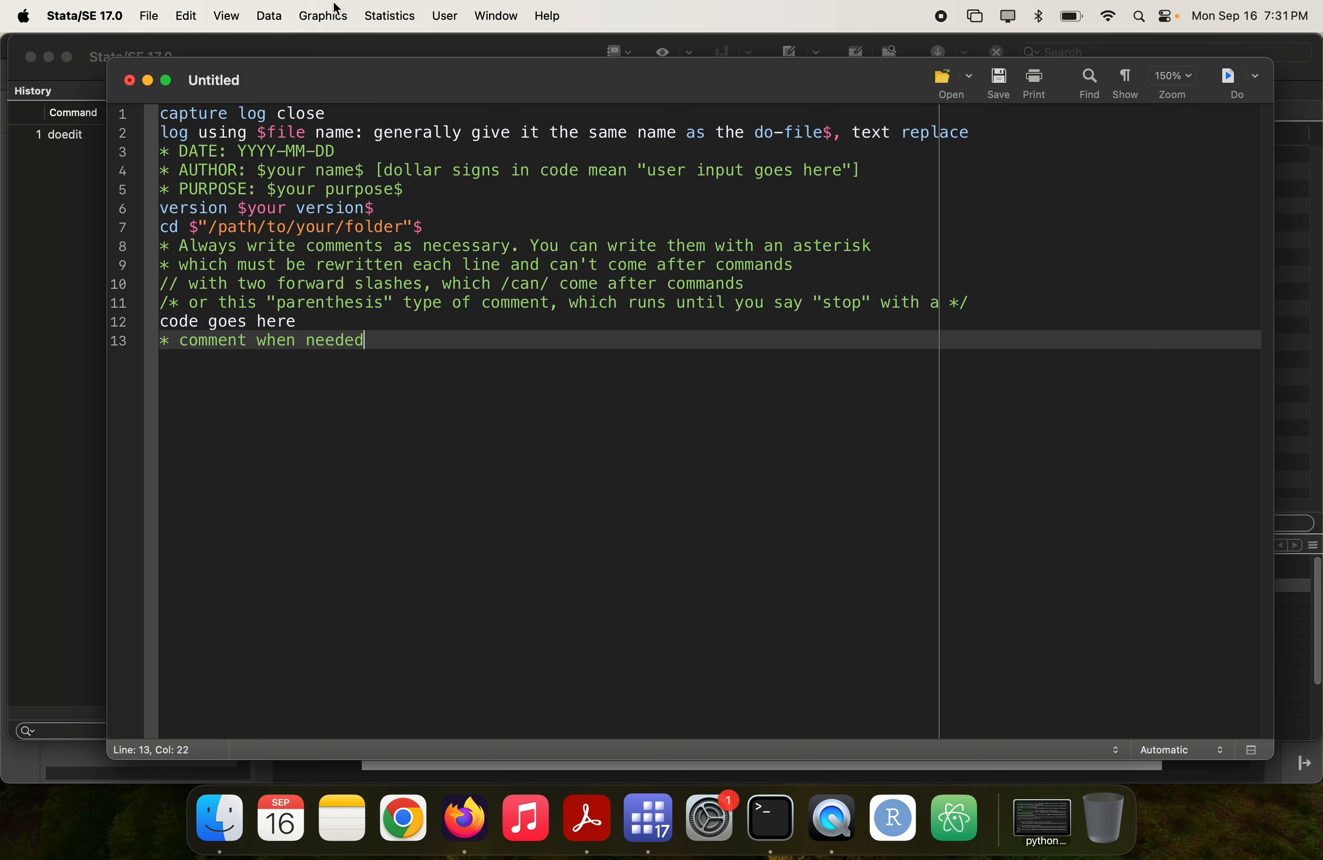
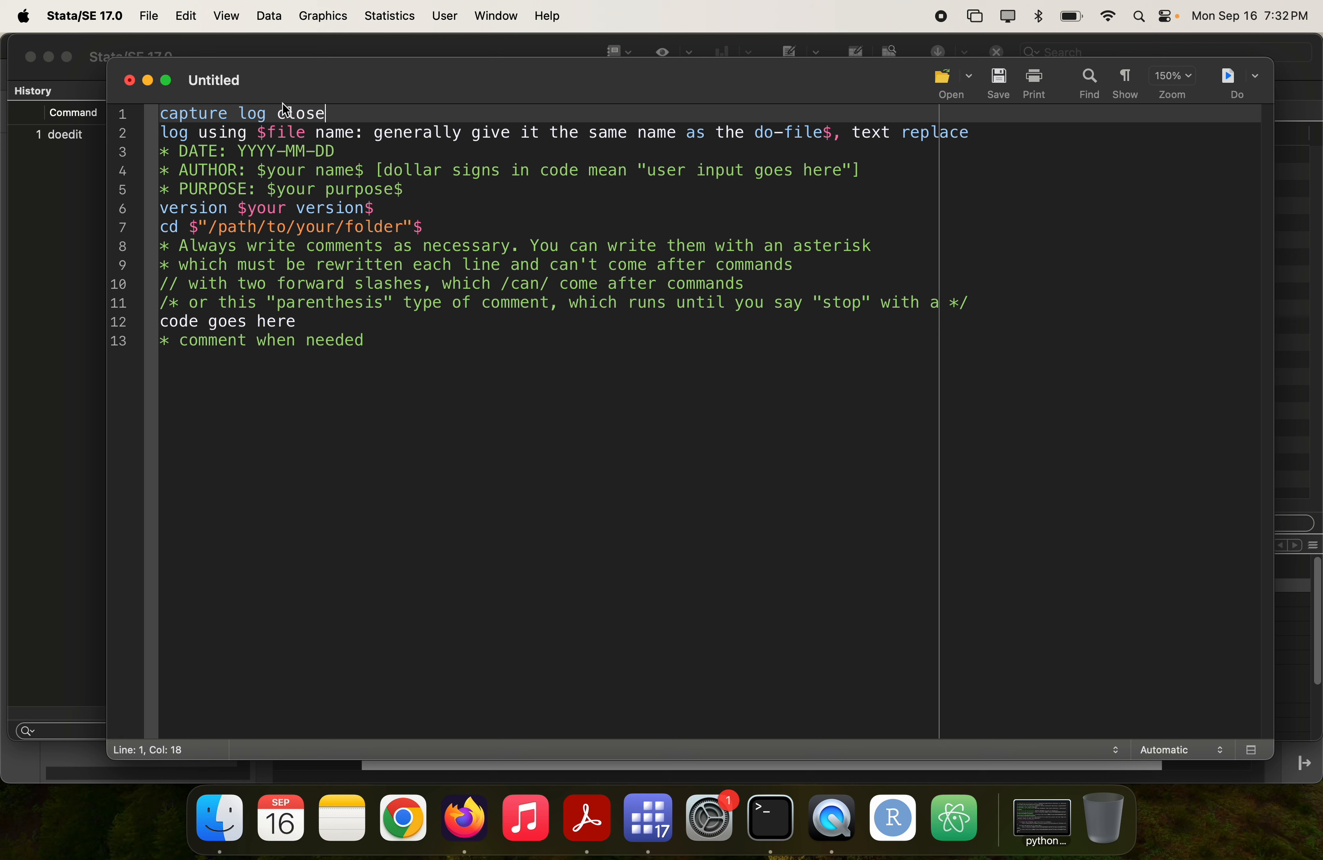
- Open the Save As sheet for the 13-line Untitled.do template from line 2
click(170, 134)
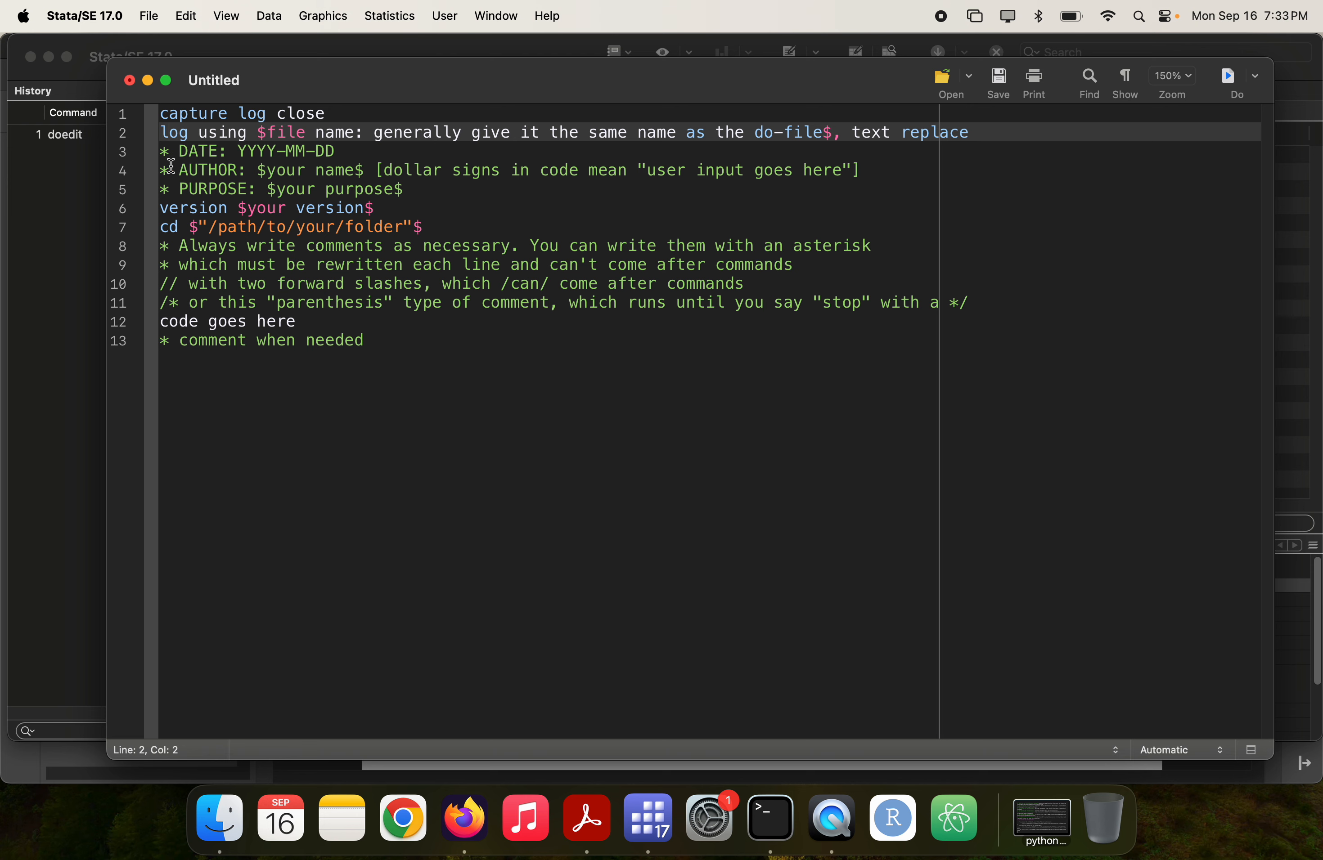
key(super+s)
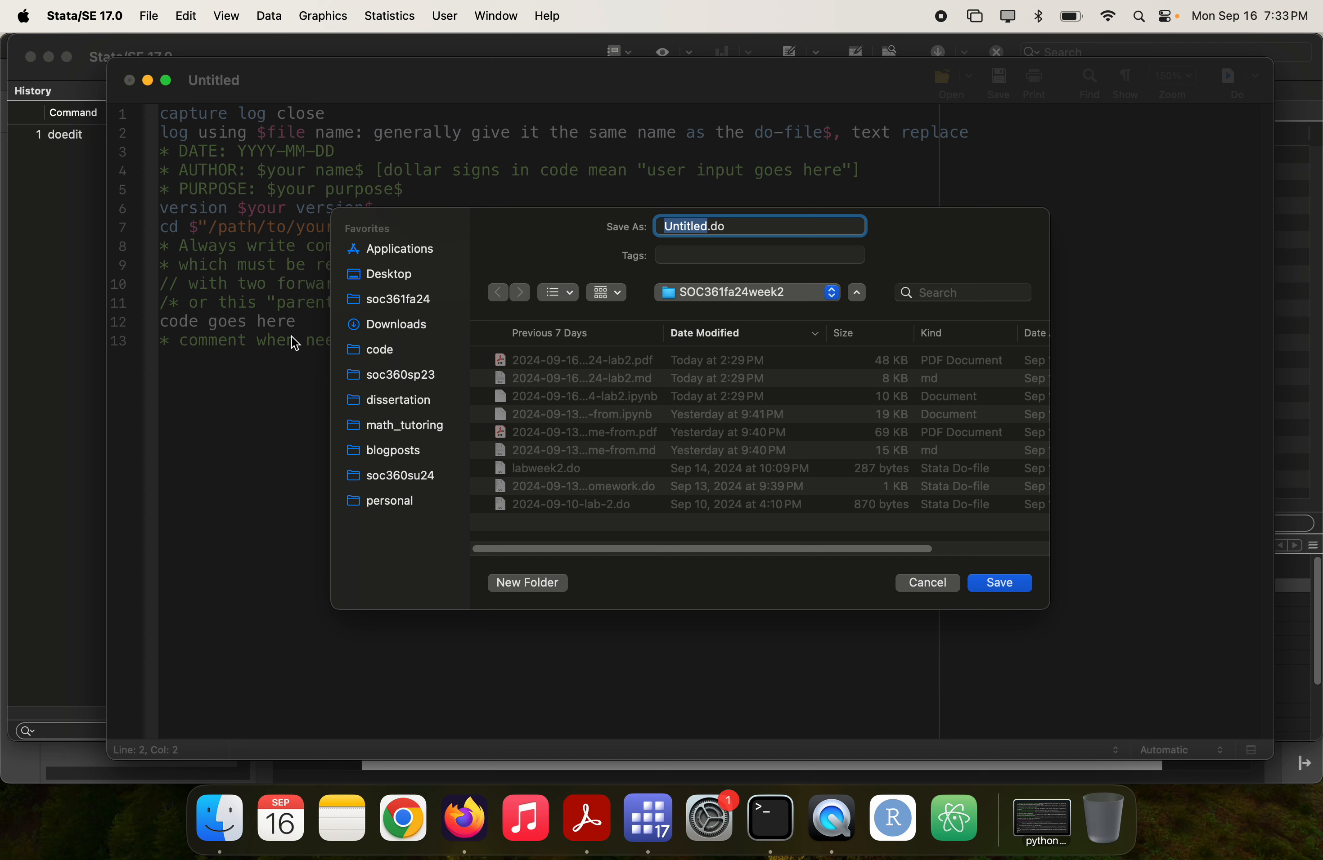
- Save the do-file as 2024-09-16-BUR-soc361fa24-lab2.do, copying the name without extension first
text(2024-09-16-lab2)
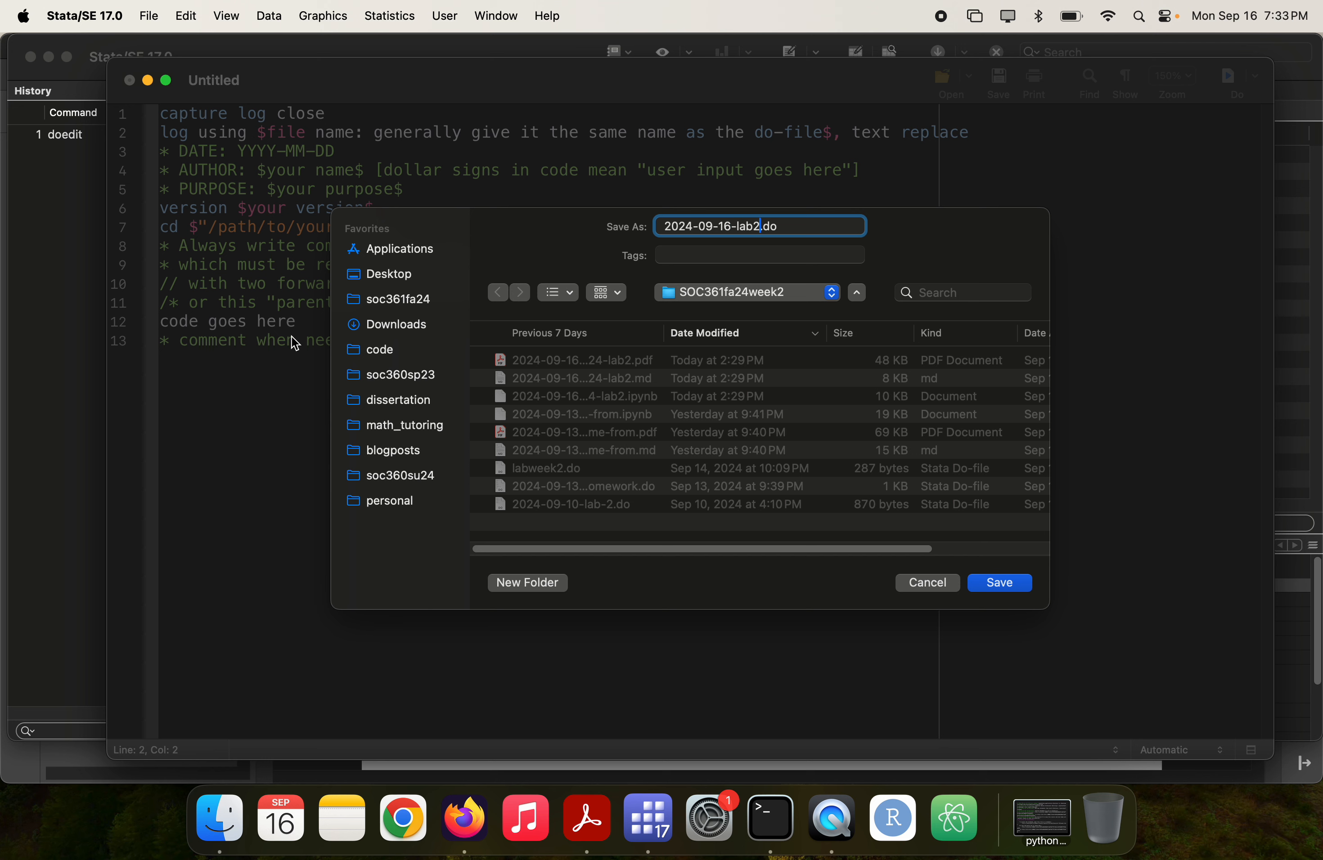
key(Left)
key(Left)
key(Left)
text(BUR-soc361fa24-)
text(2)
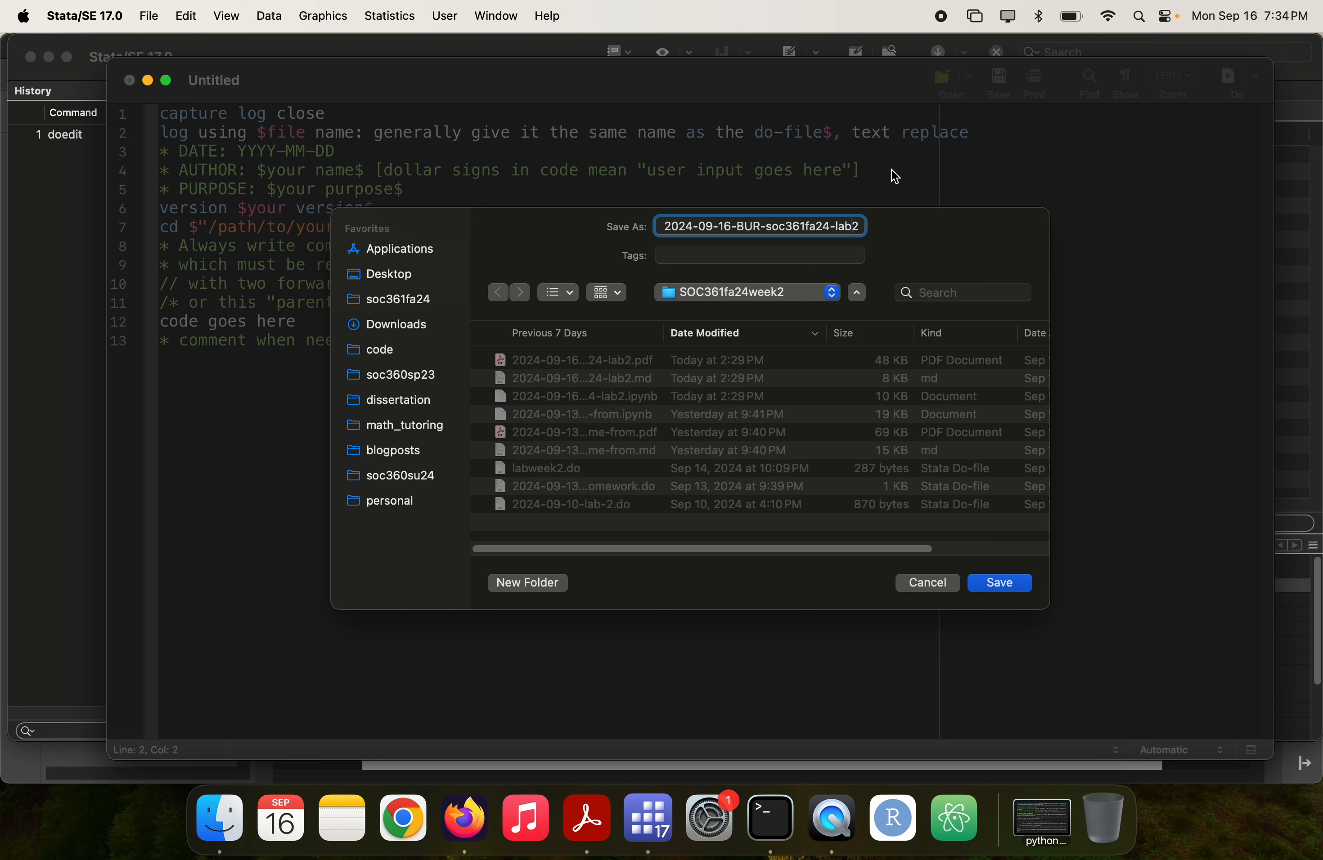
text(.do)
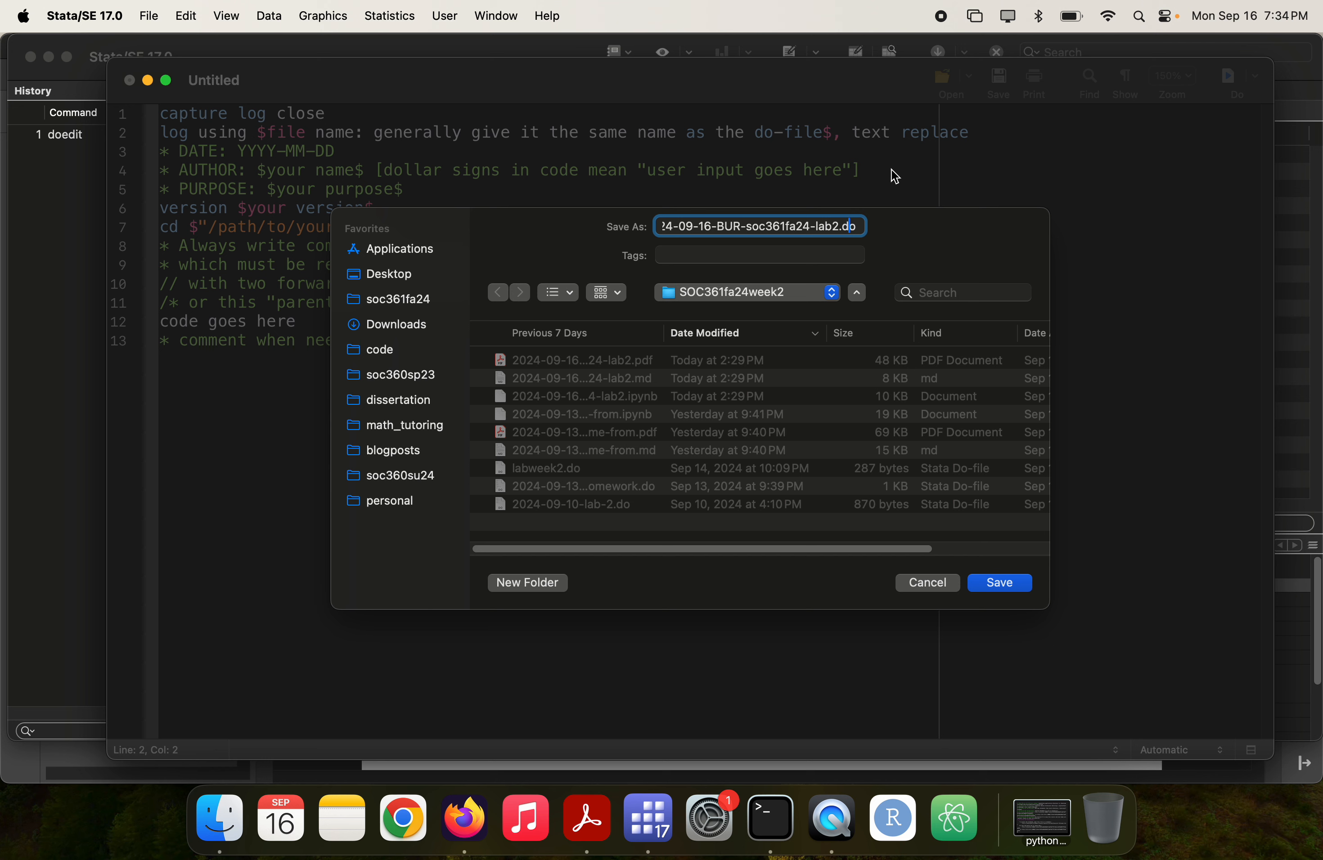
key(Left)
key(shift+super+Left)
key(super+c)
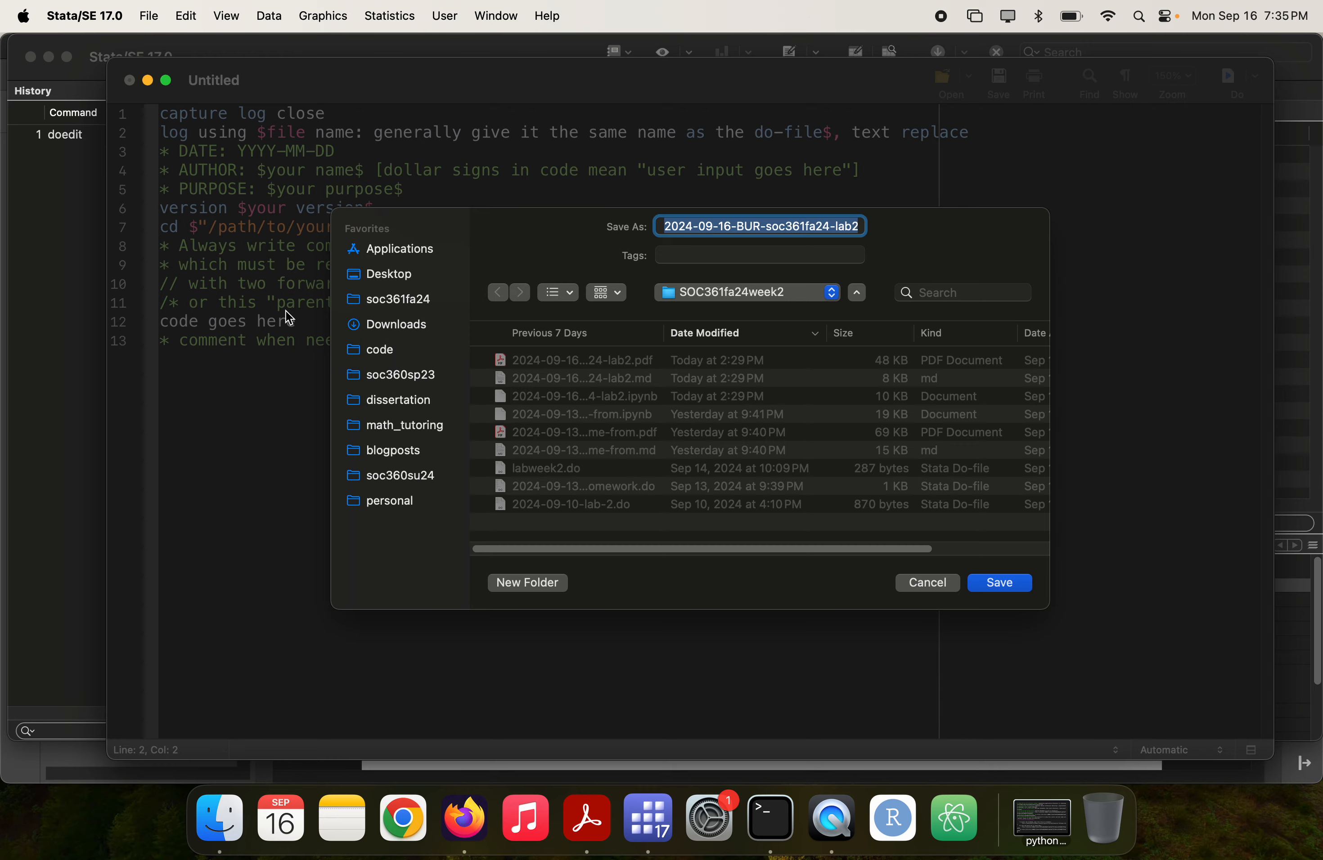
key(Return)
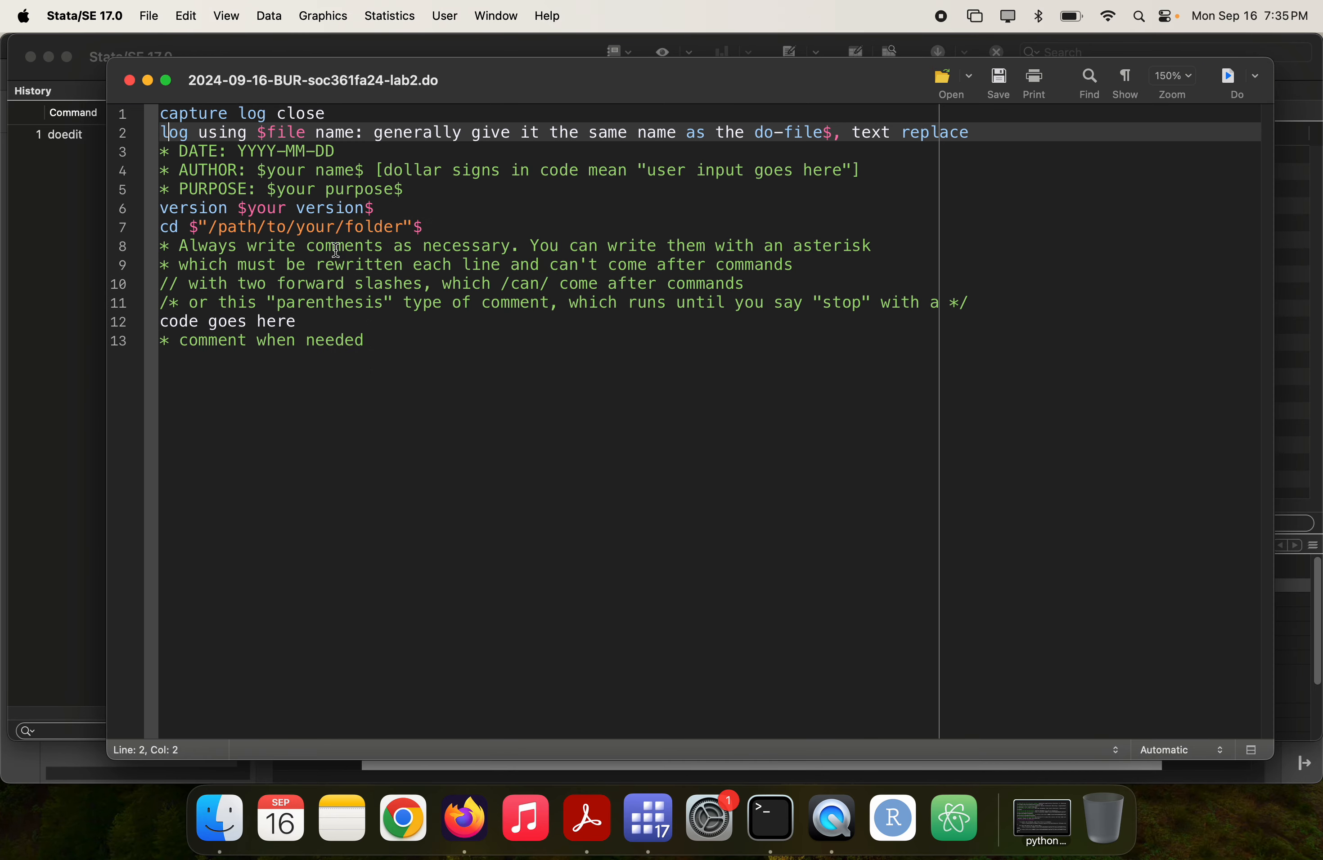
- Paste the saved file name into the log using line, replacing both $ signs with double quotes
click(267, 132)
shift+click(821, 133)
key(super+v)
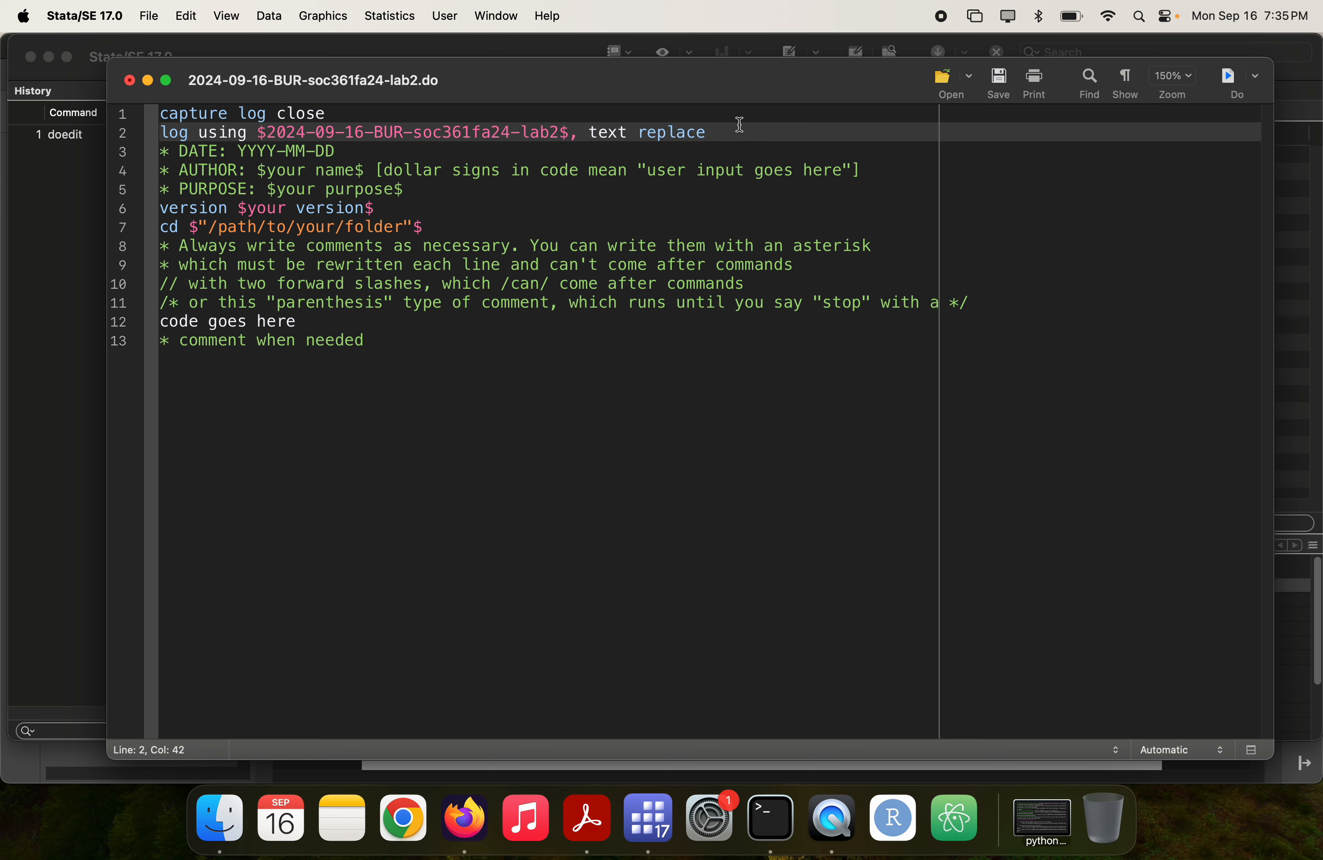
click(268, 134)
key(BackSpace)
text(")
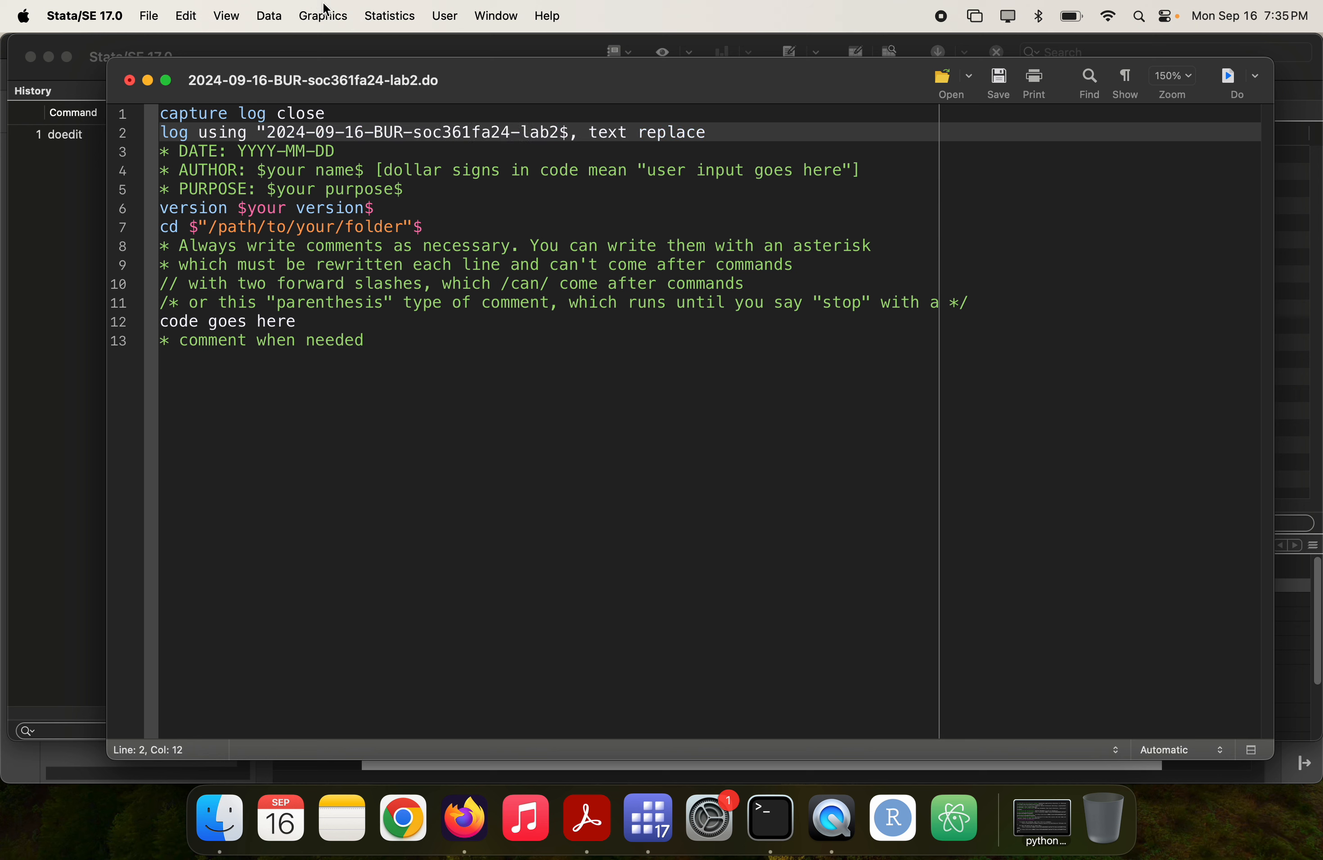
click(569, 131)
key(BackSpace)
text(")
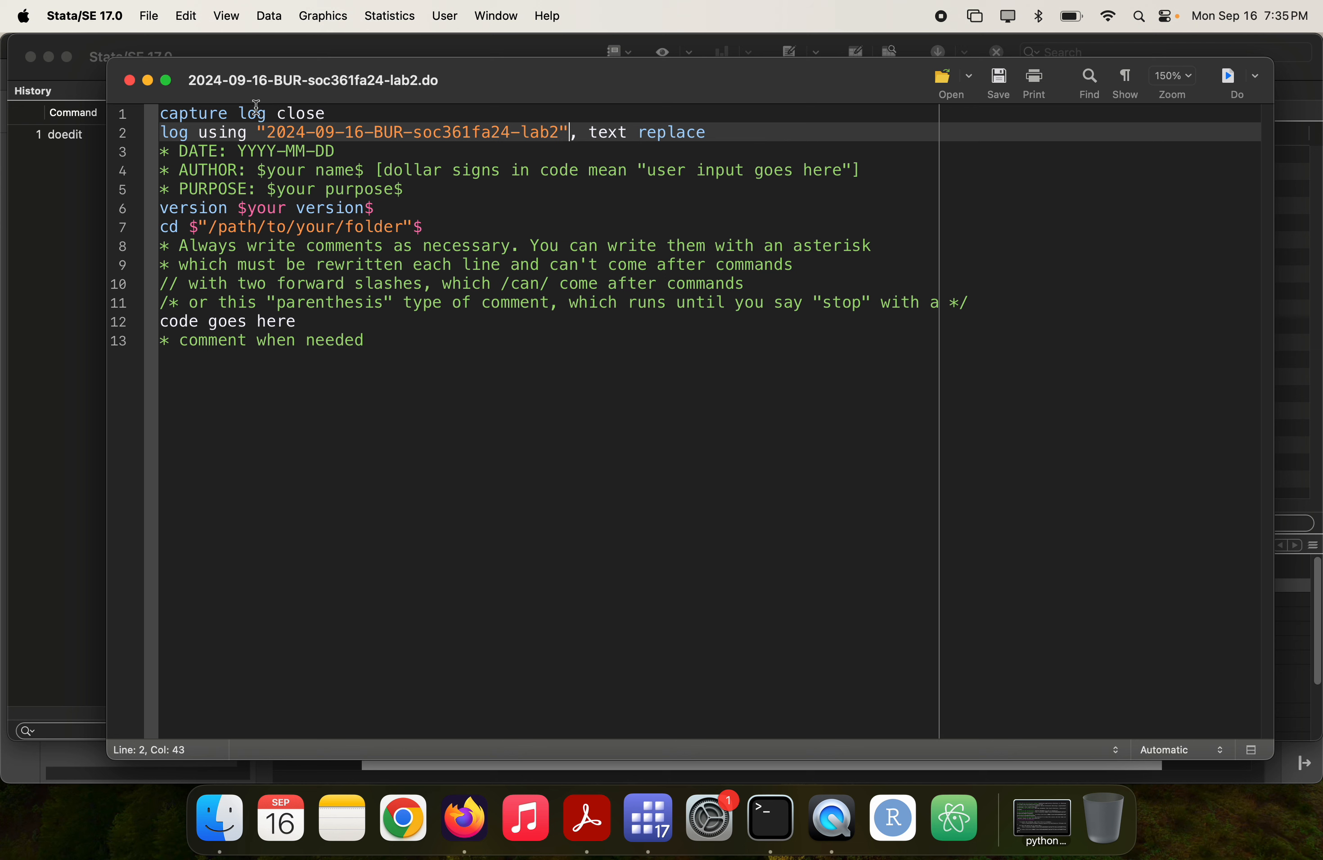
click(426, 225)
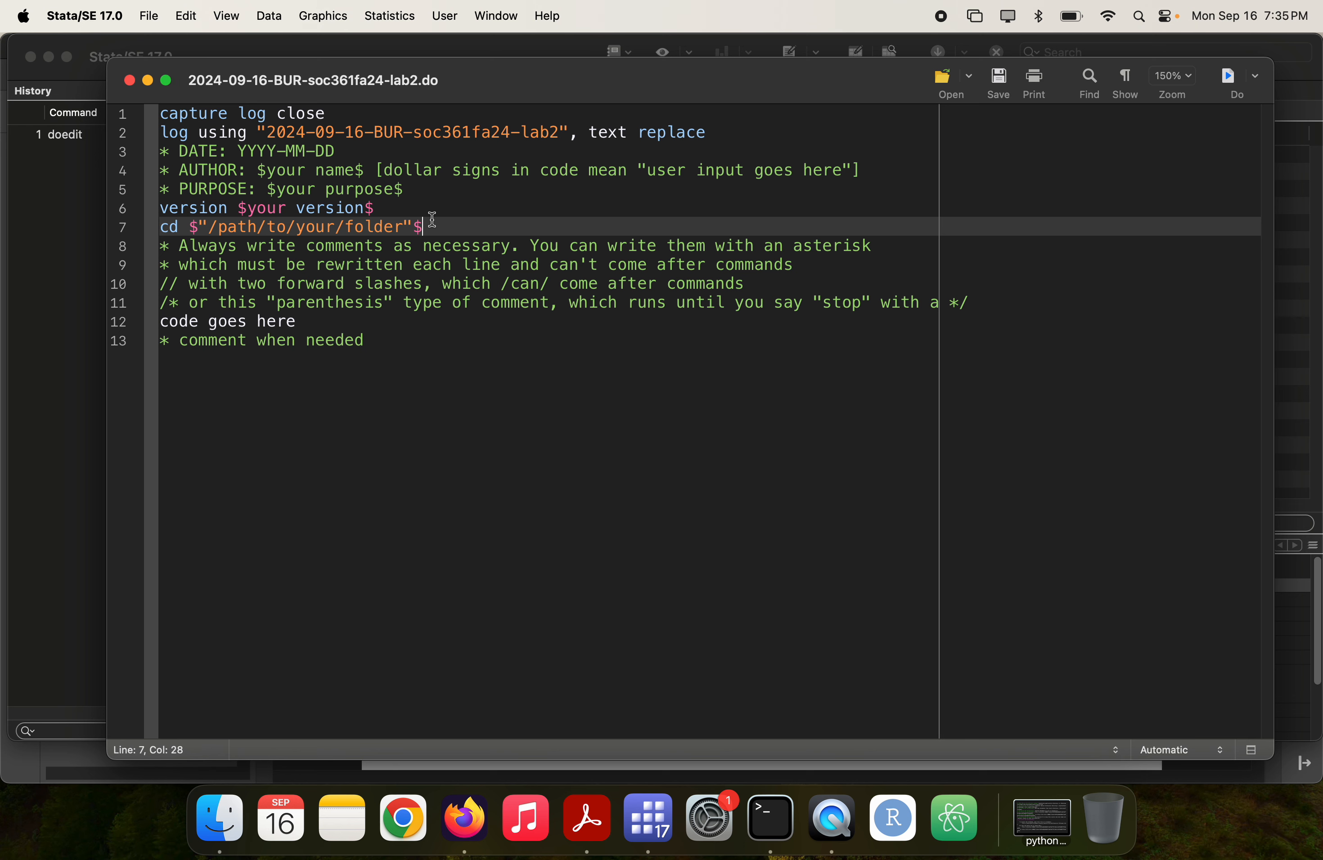
- Move the log using and version lines below cd, giving the order cd, version, log using
double_click(418, 139)
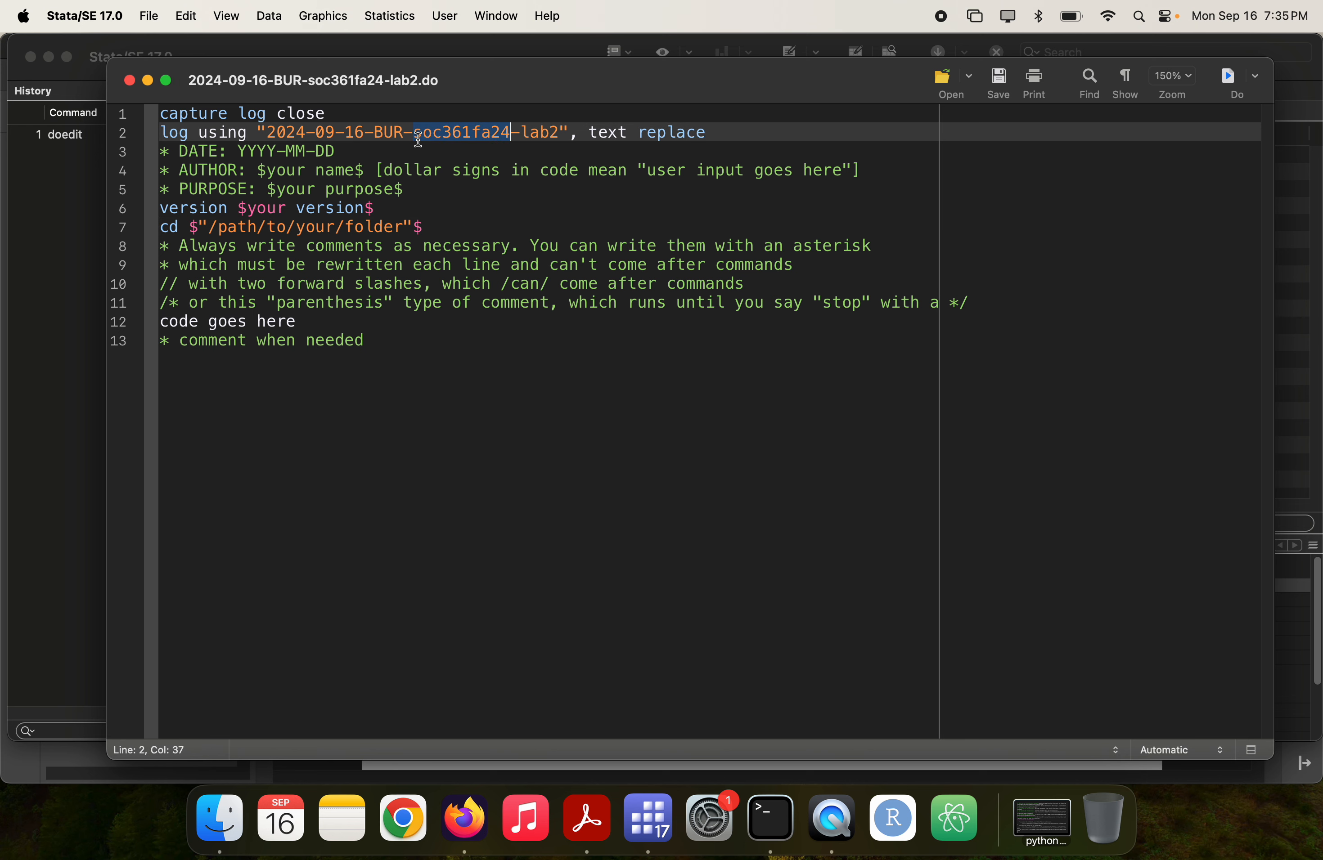
triple_click(418, 139)
key(BackSpace)
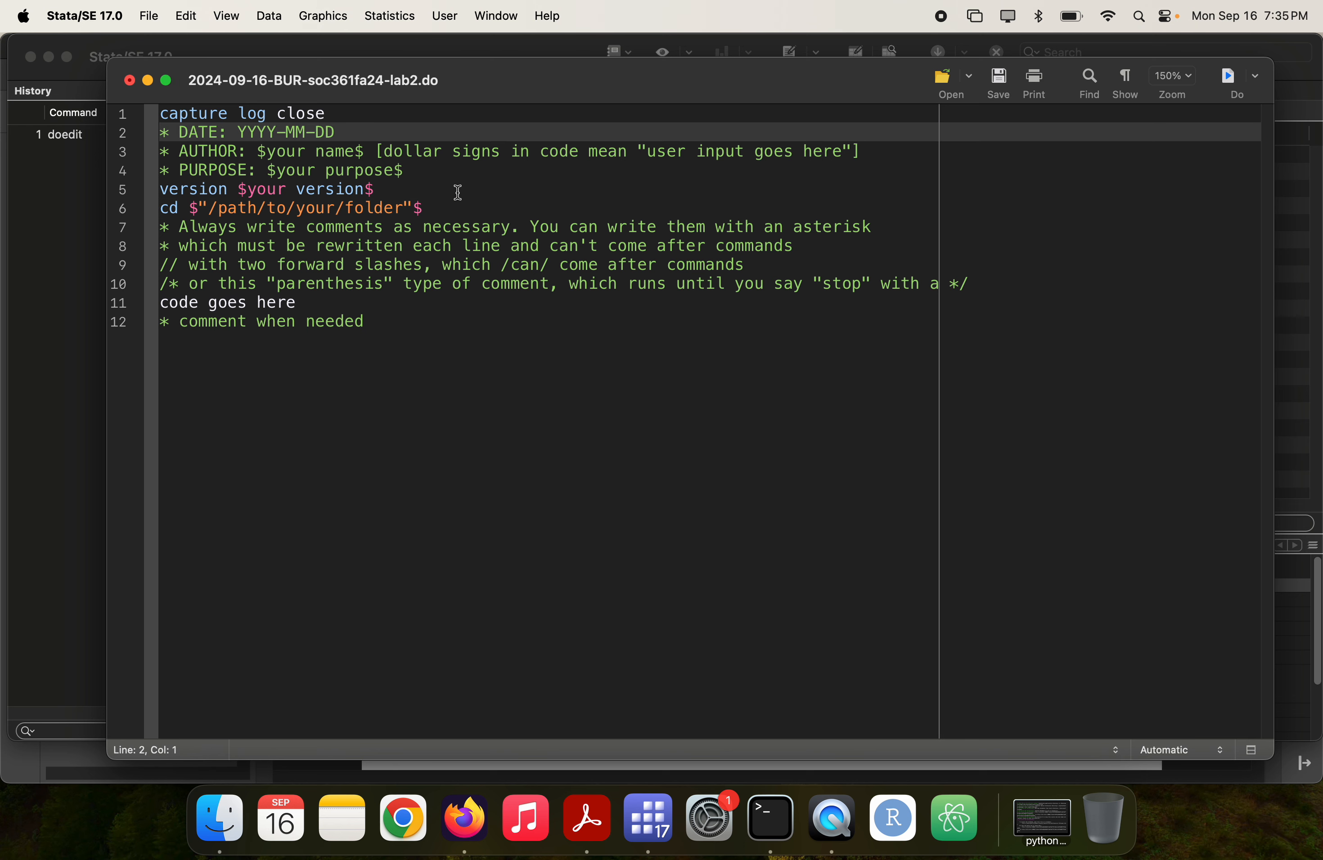
click(455, 210)
key(Return)
key(super+v)
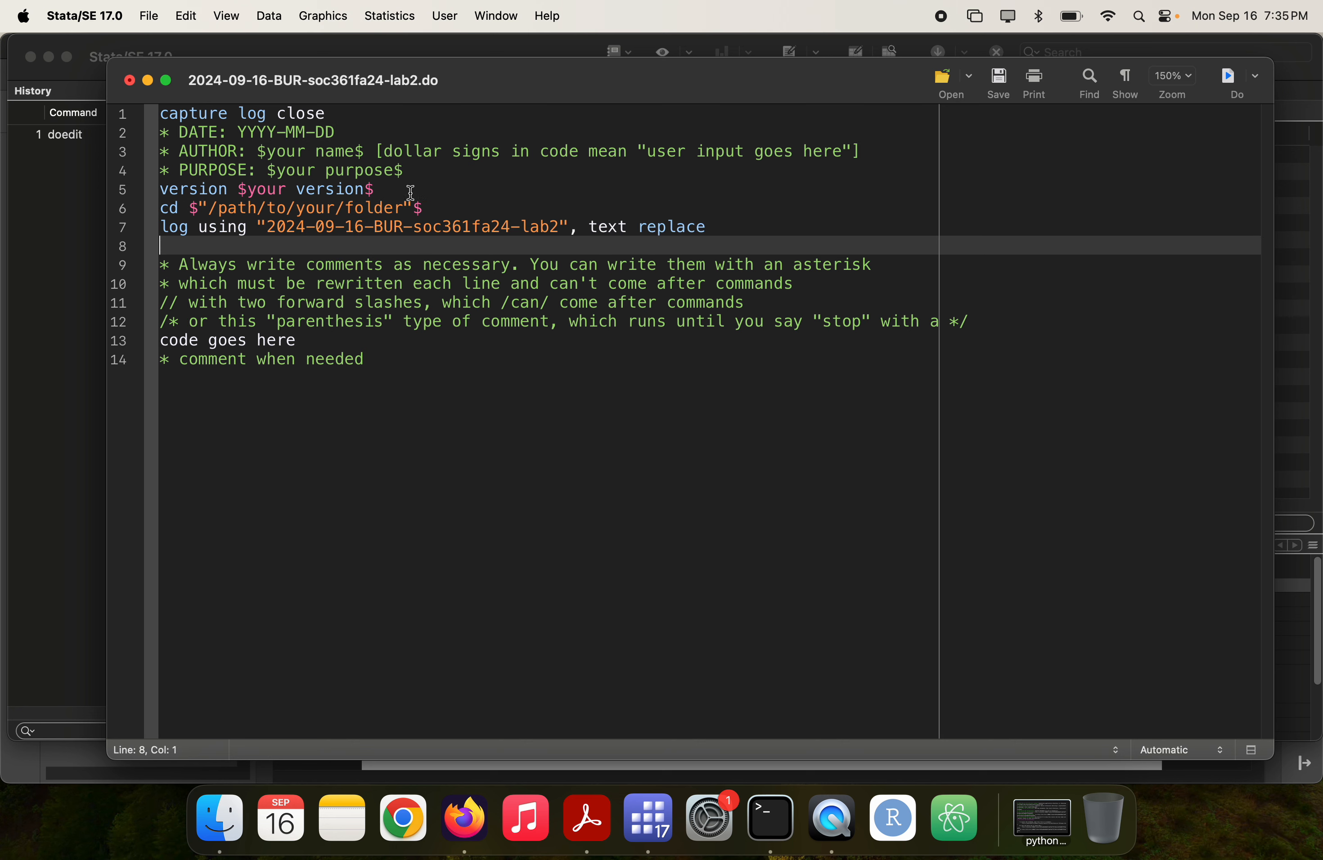
click(383, 192)
key(super+BackSpace)
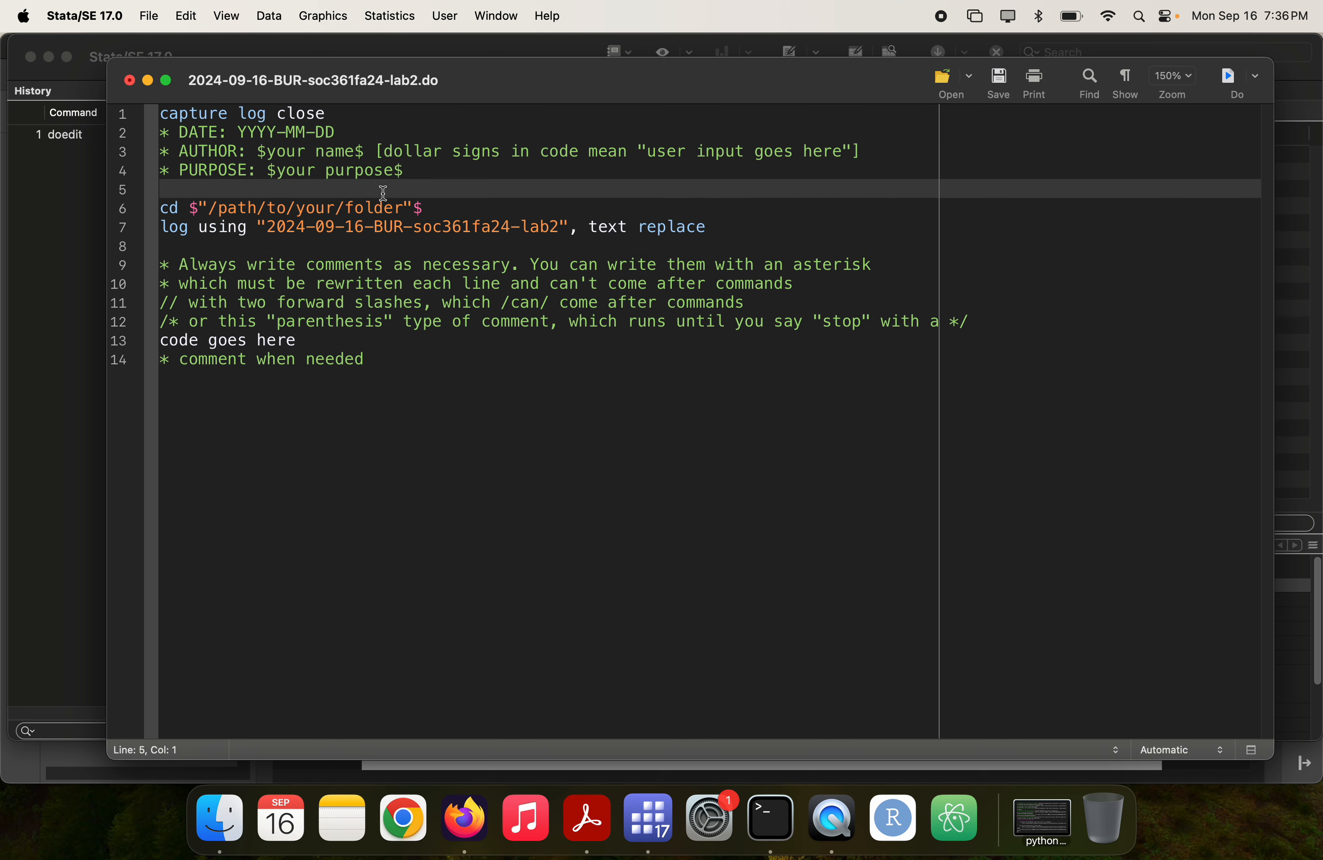
click(441, 208)
key(Return)
key(super+v)
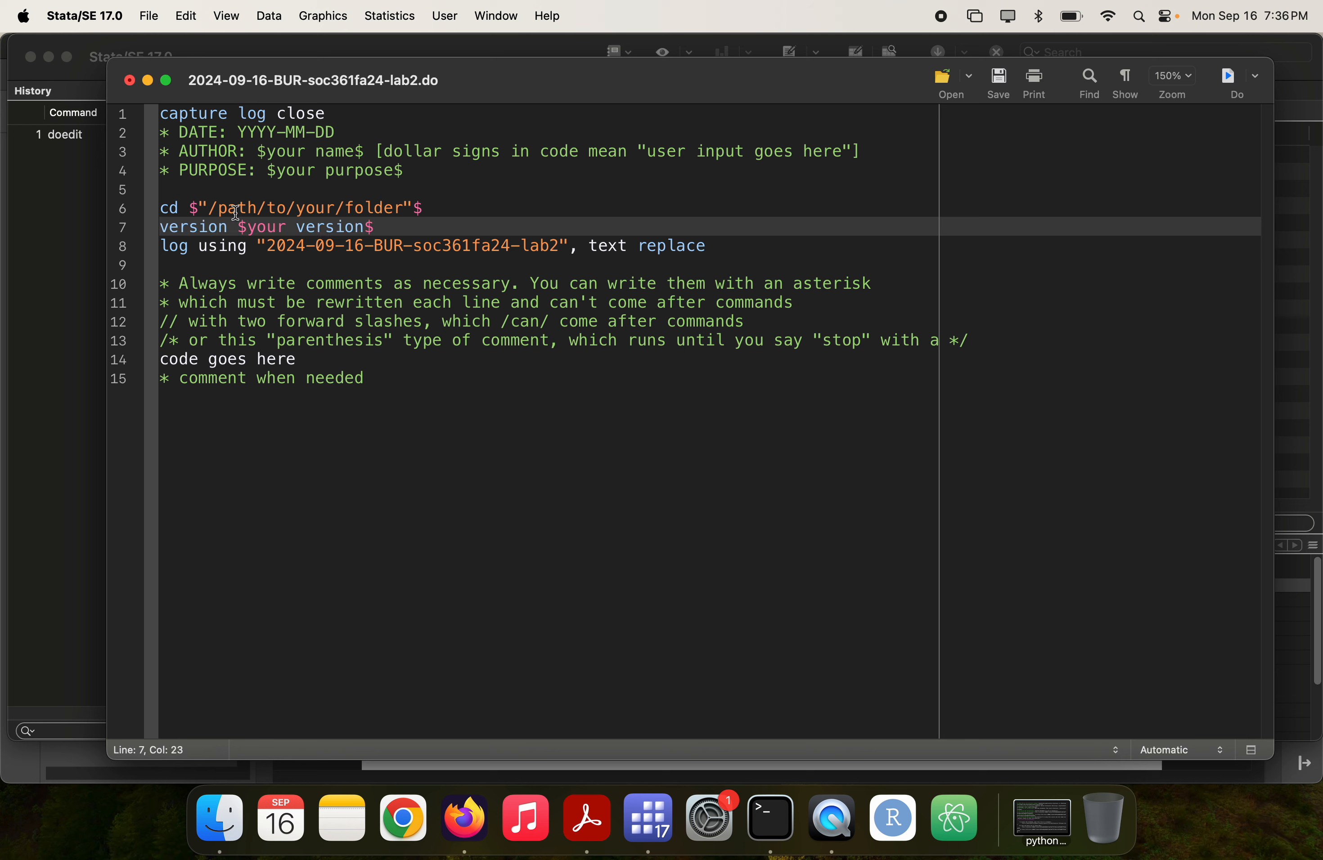
- Remove the $ signs surrounding the path on the cd line
click(197, 208)
key(BackSpace)
key(super+Right)
key(BackSpace)
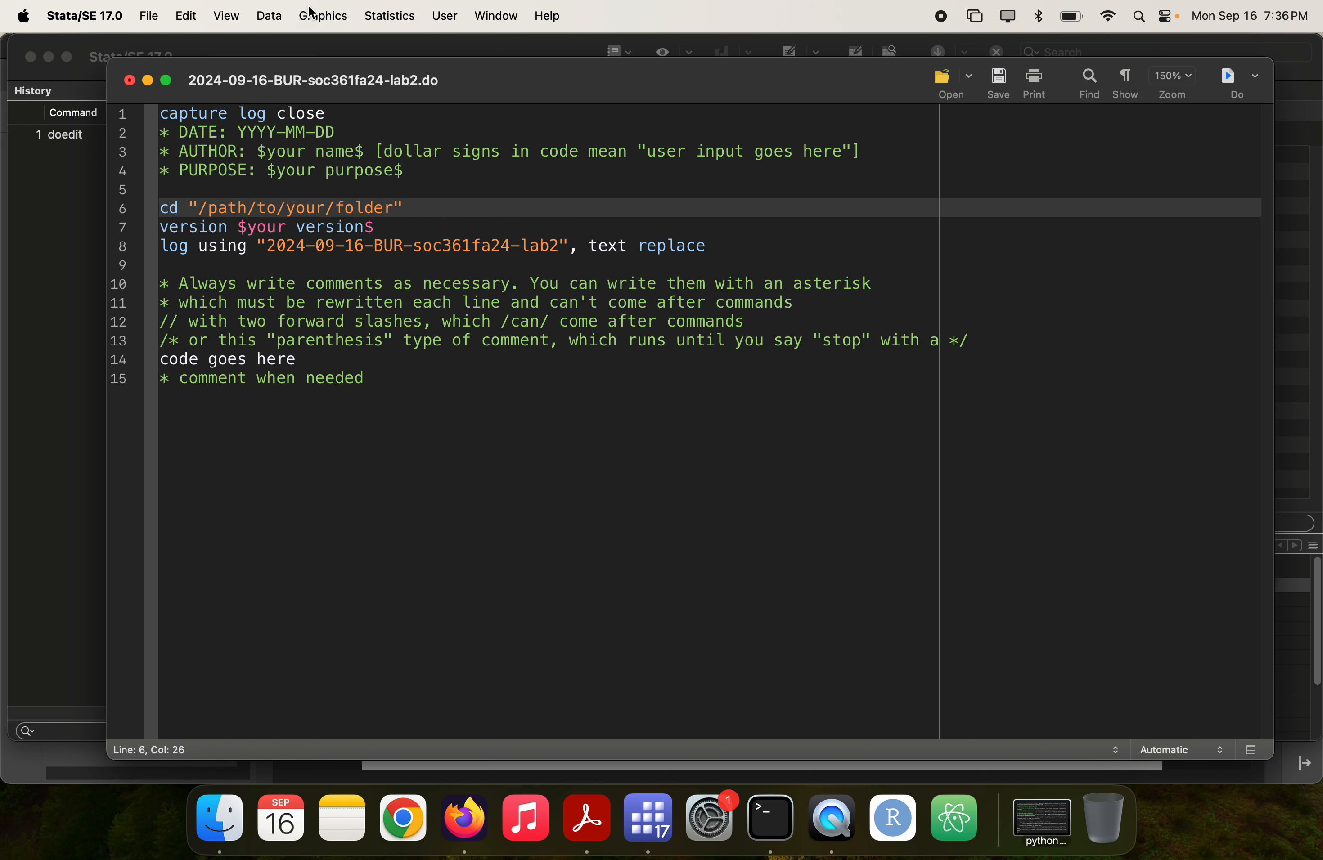
- Fill in date 2024-09-16, the author's name and purpose 'learn to clean data in Stata', then save
drag(240, 133, 334, 132)
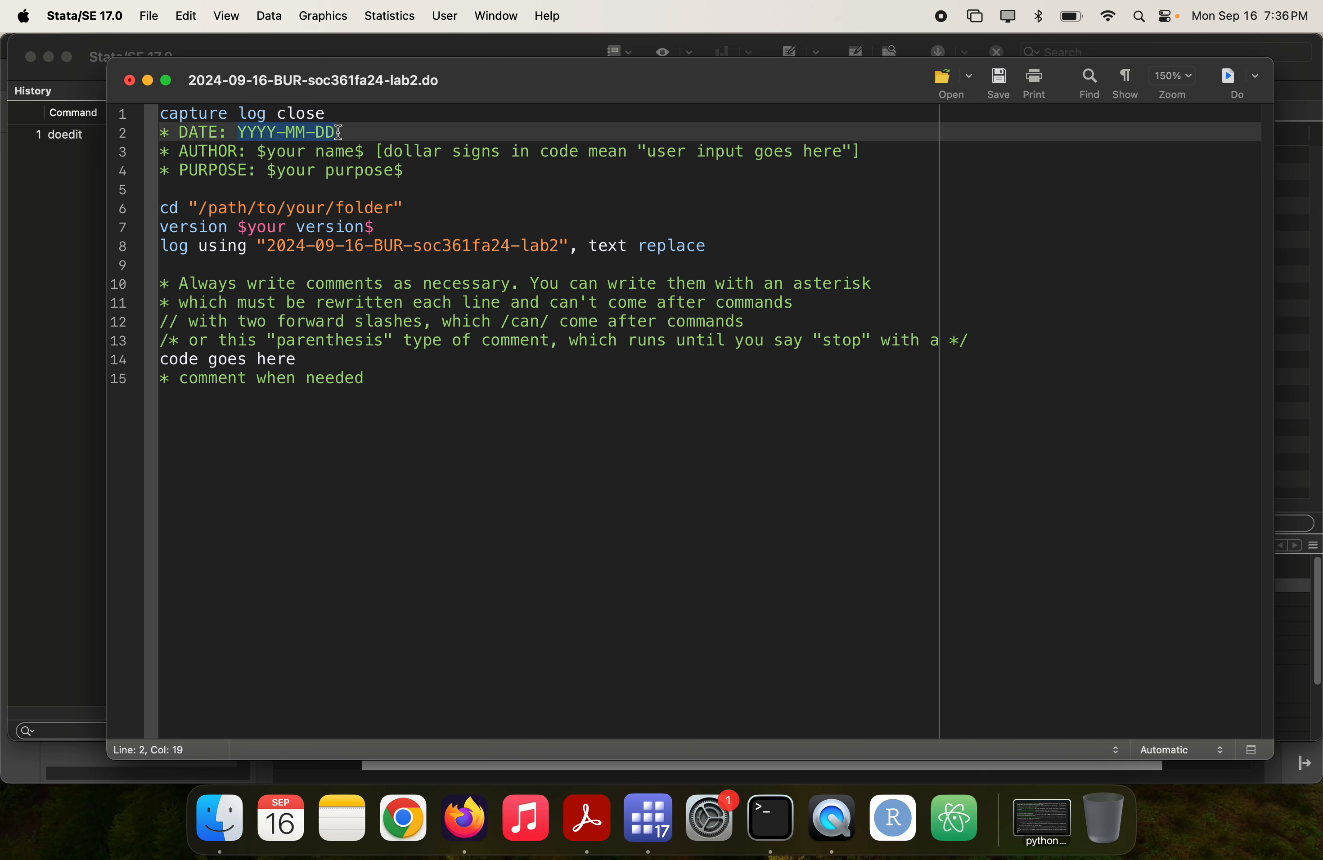
text(2024-09-16)
click(253, 153)
key(shift+super+Right)
text(Grif)
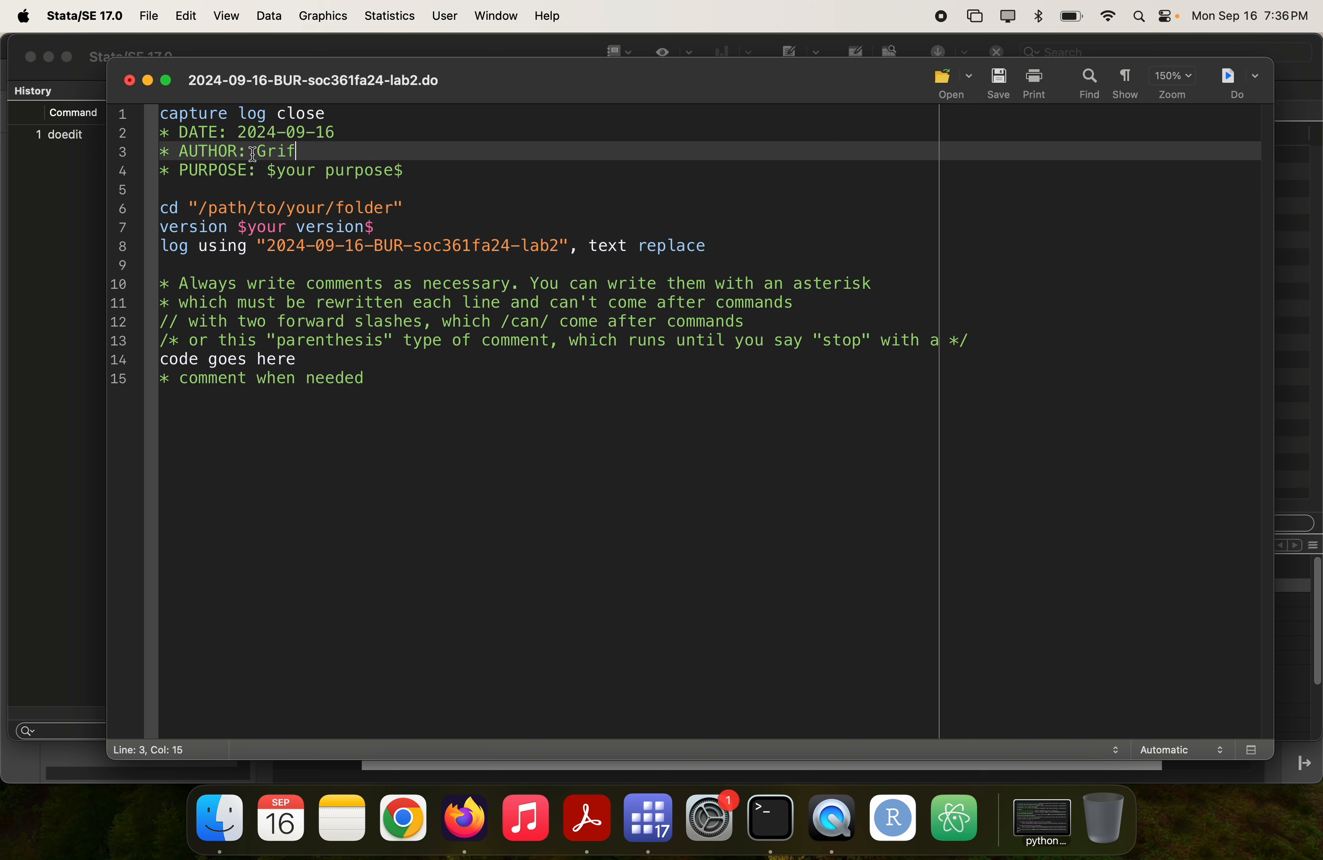
text(fin JM Bur)
click(270, 171)
key(shift+super+Right)
text(le)
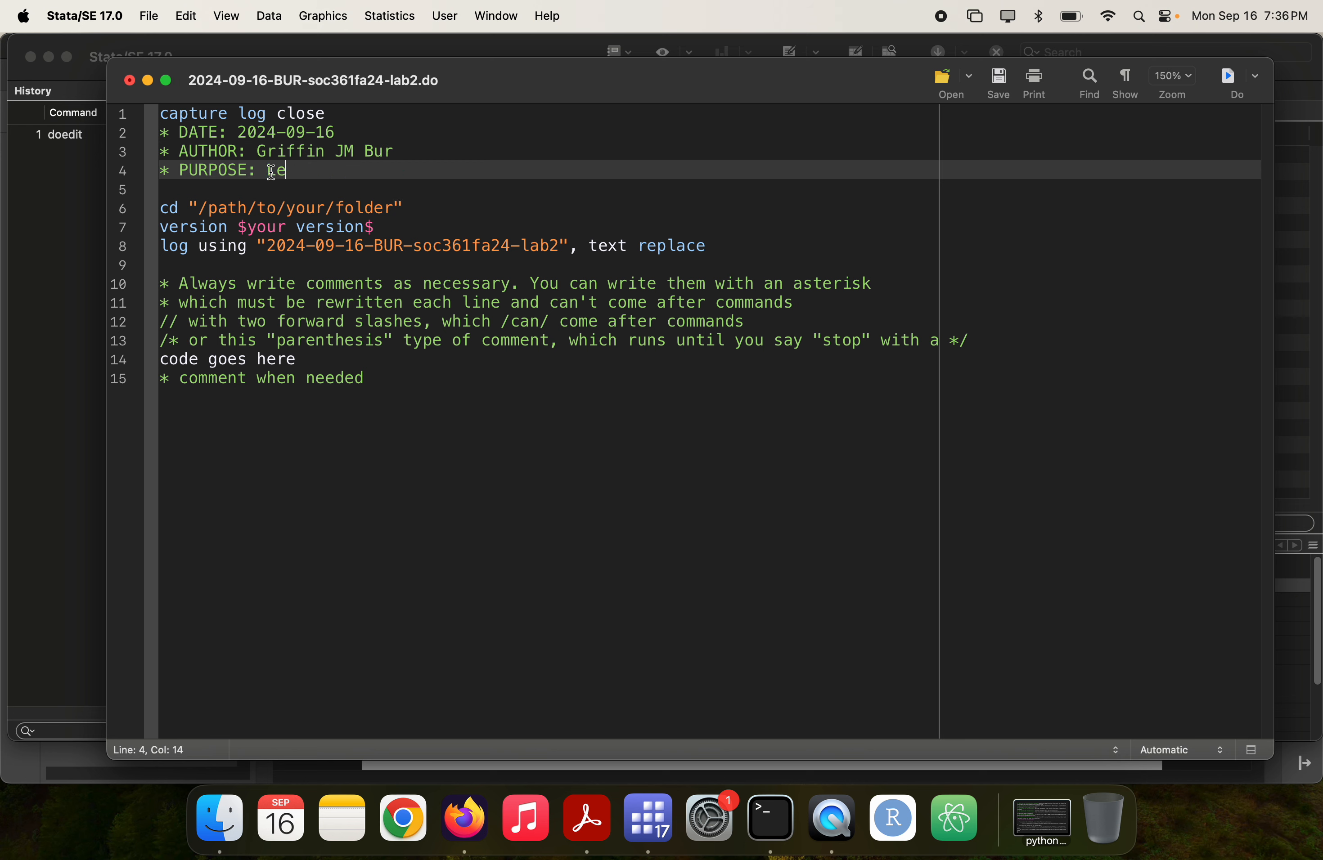
text(arn to clean data in Stata)
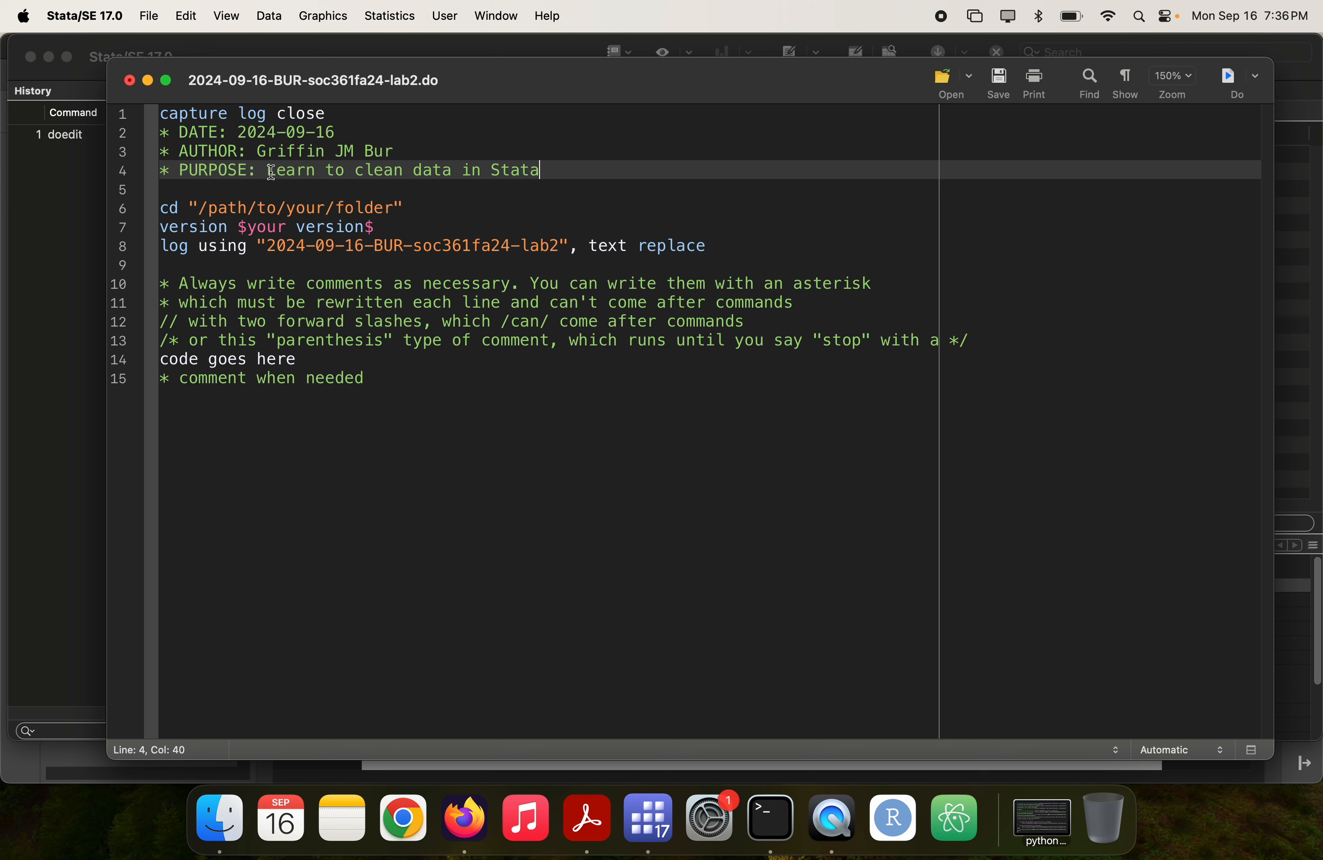
key(super+s)
click(198, 206)
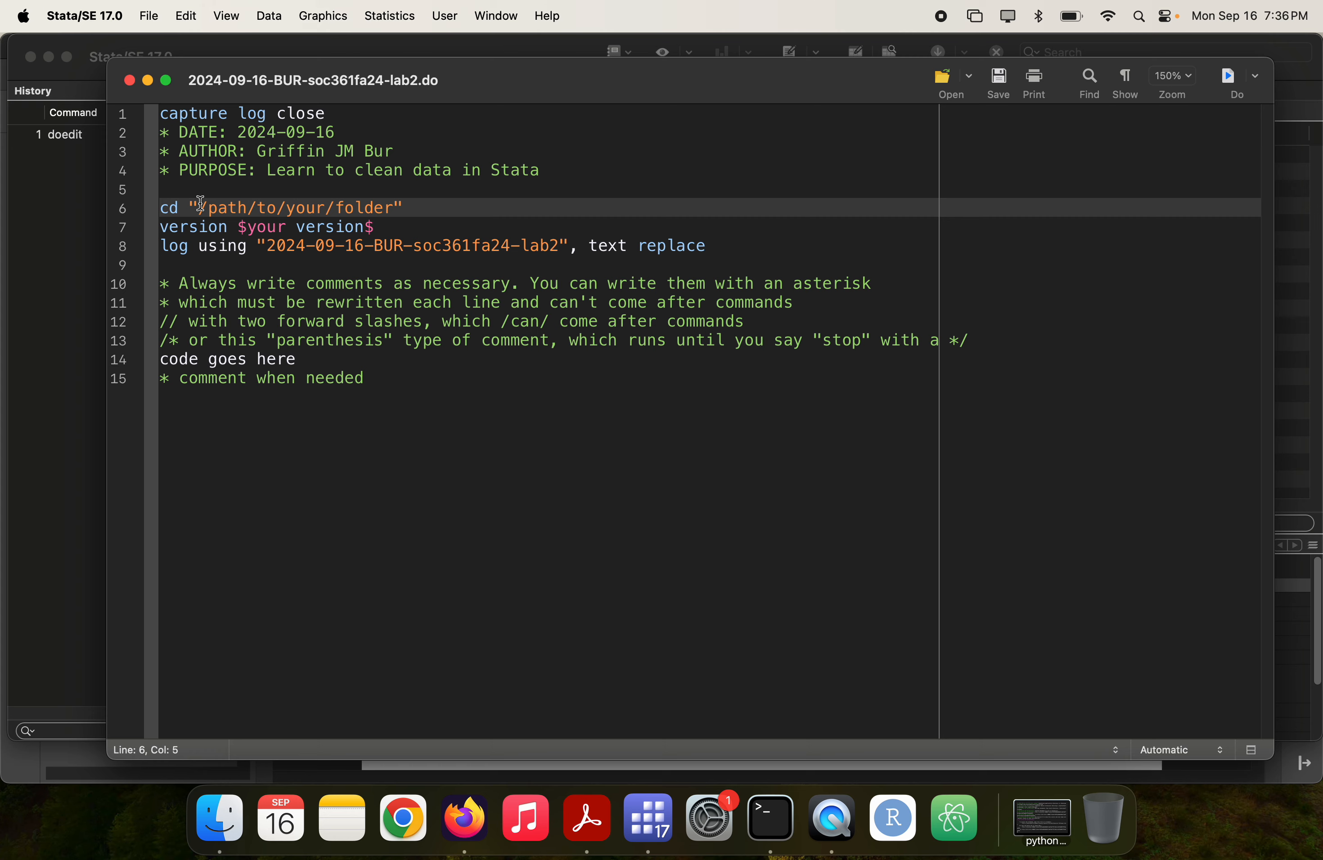
key(super+Tab)
key(super+Tab)
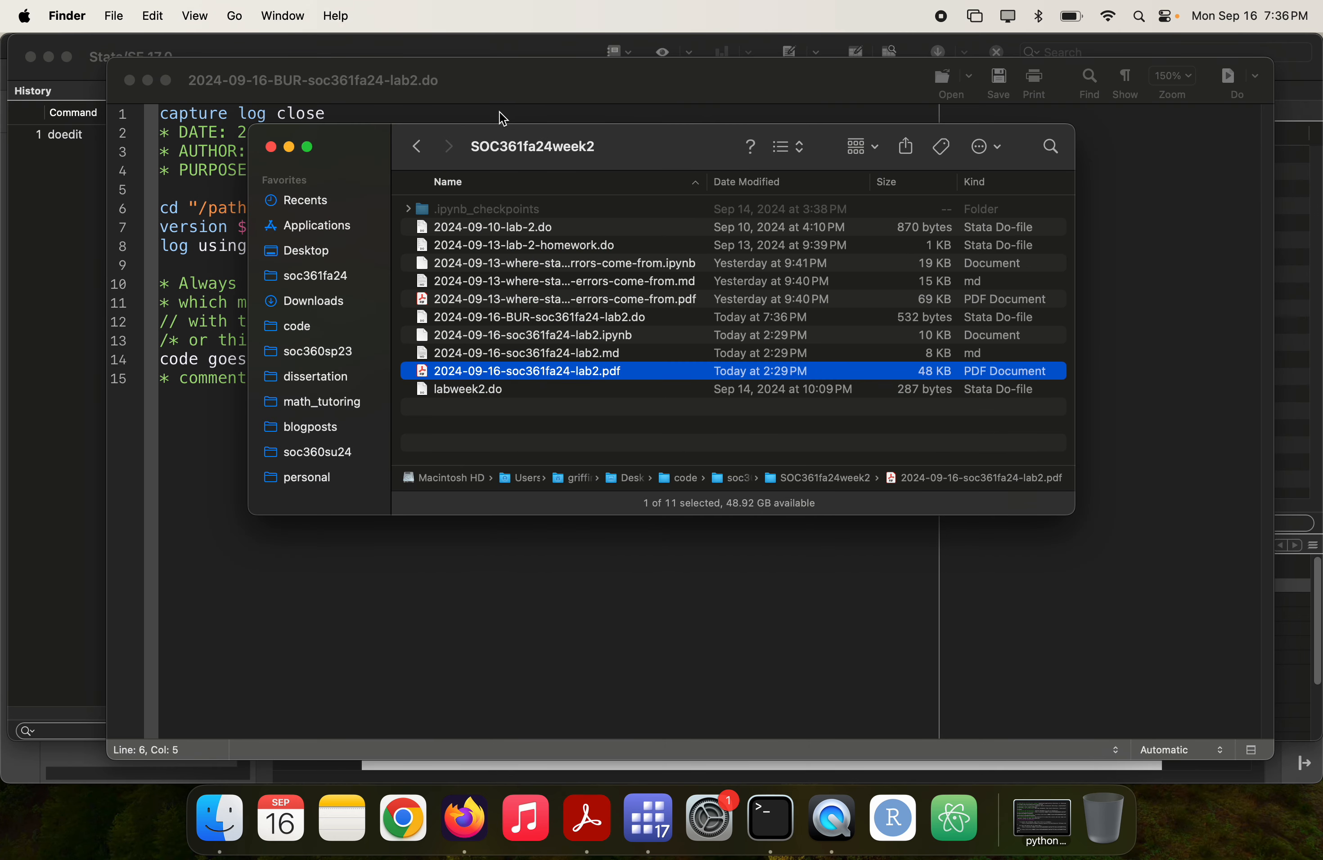
click(419, 154)
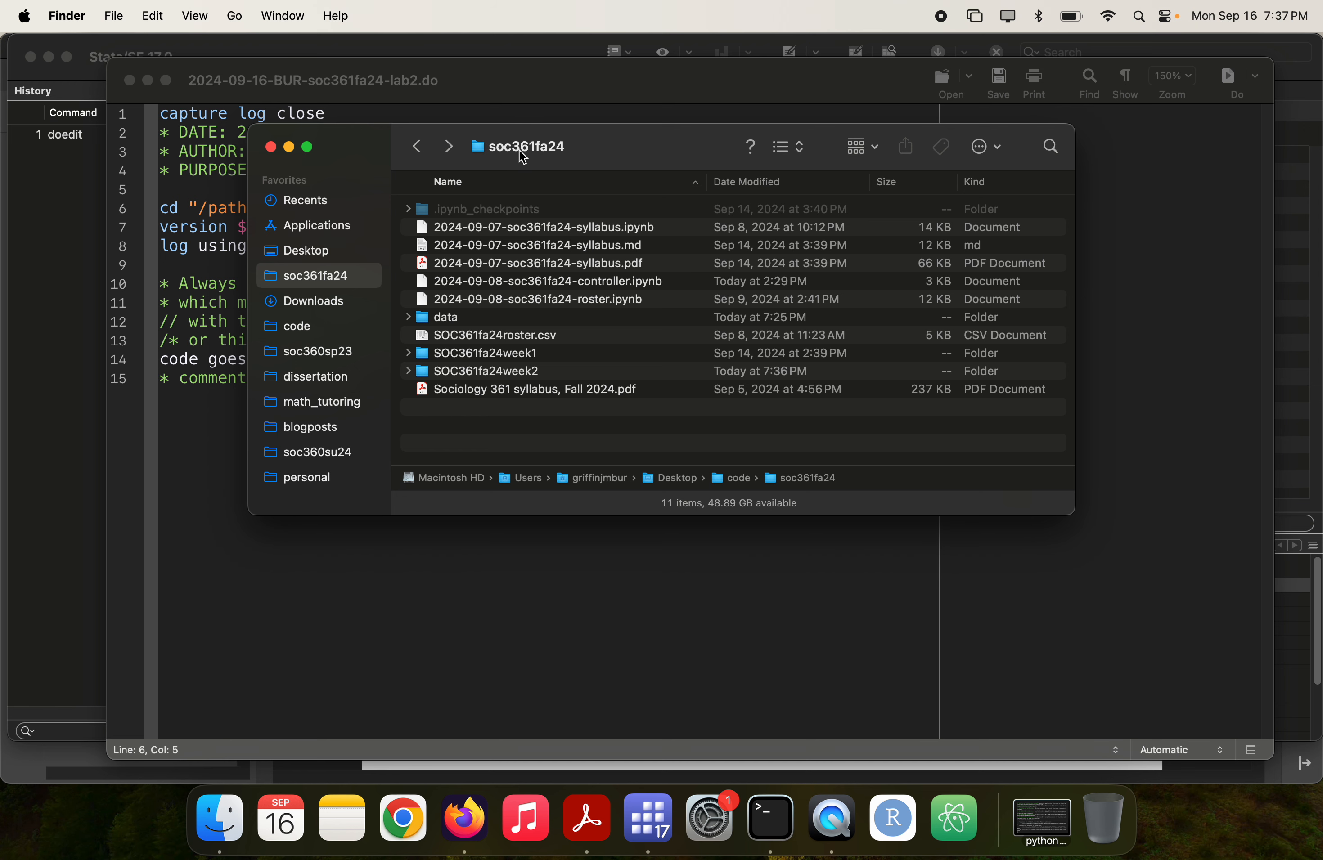
click(227, 245)
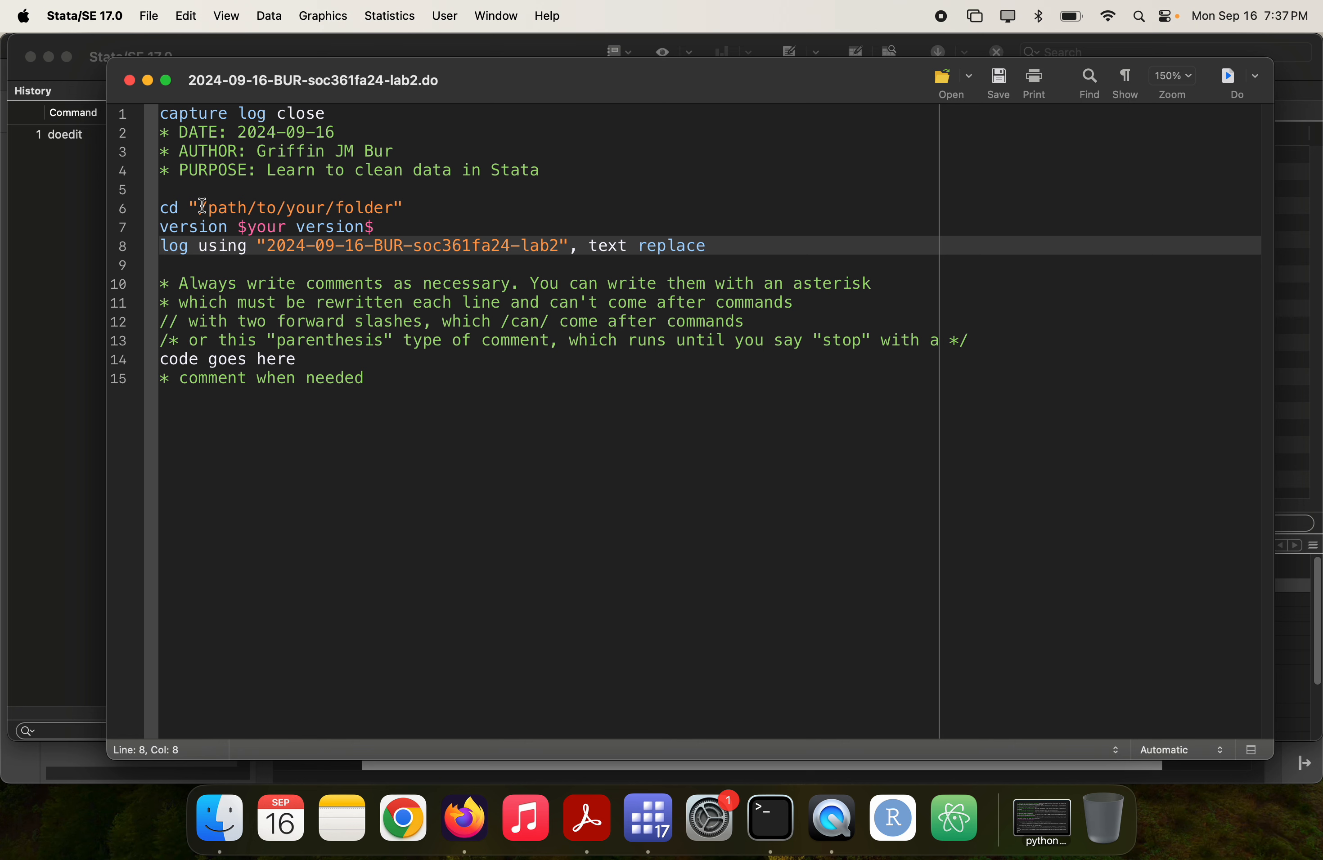
- Set the cd path to ~/desktop/code/soc361fa24 and select the header lines through cd
scroll(202, 205, up, 1)
drag(202, 206, 394, 207)
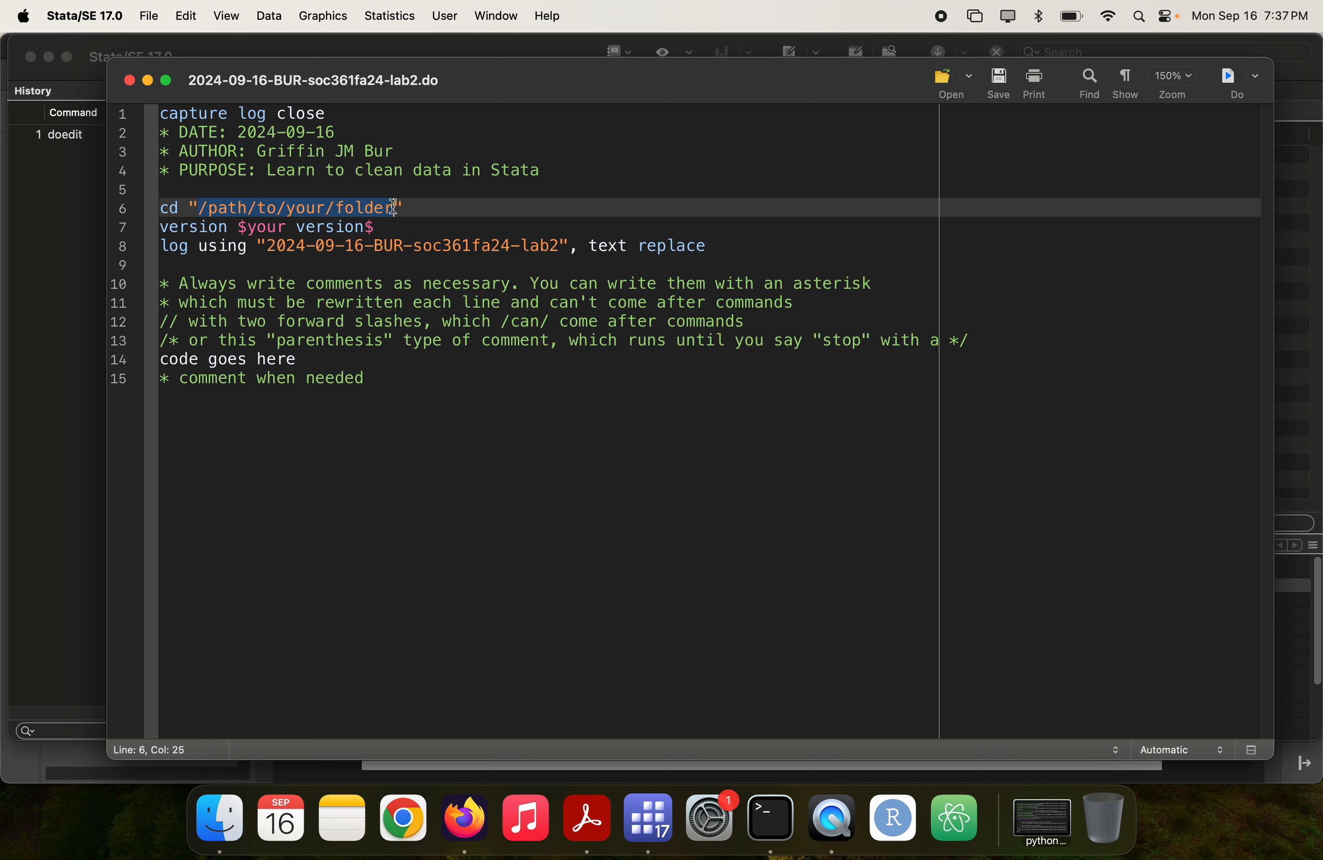
text(~/)
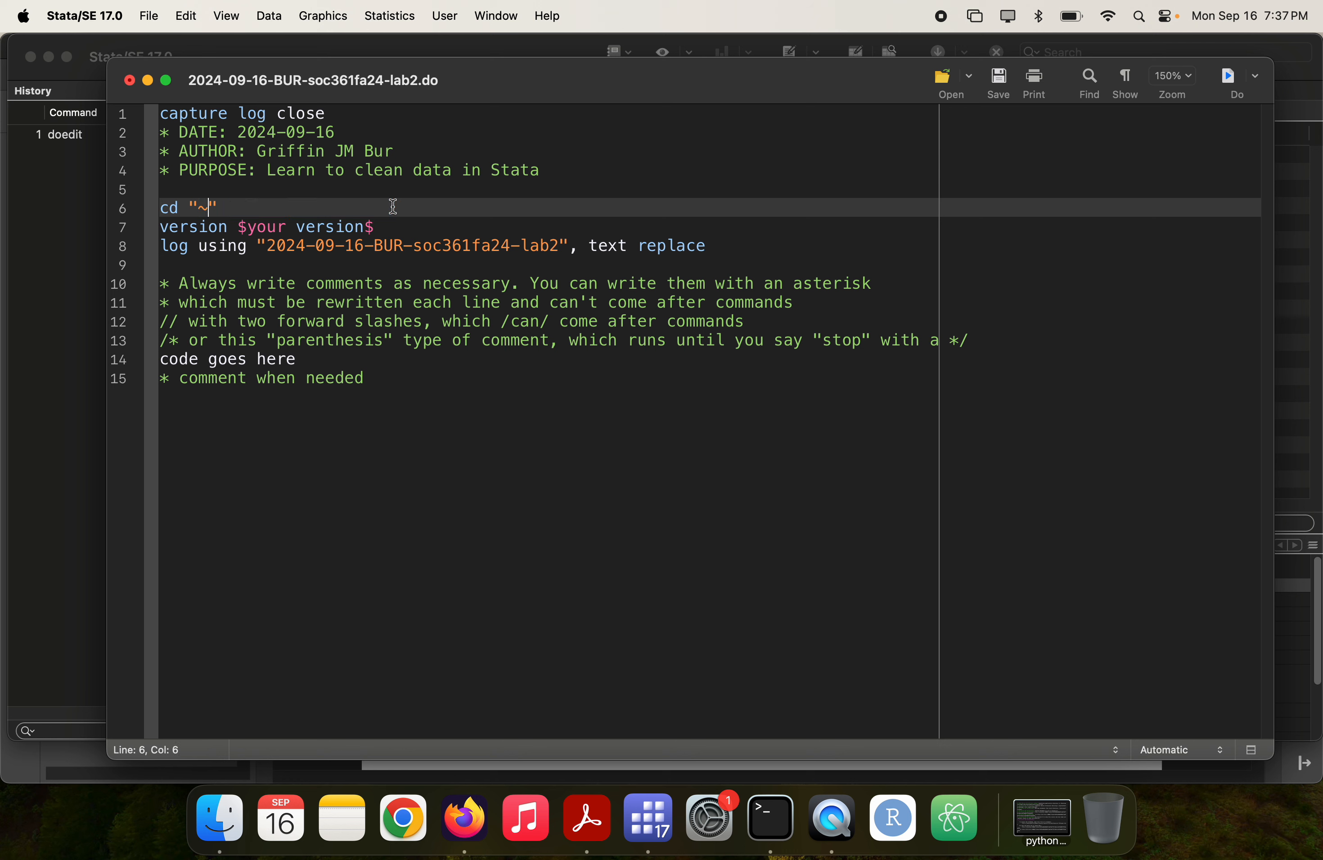
text(desktop/)
text(code/soc361)
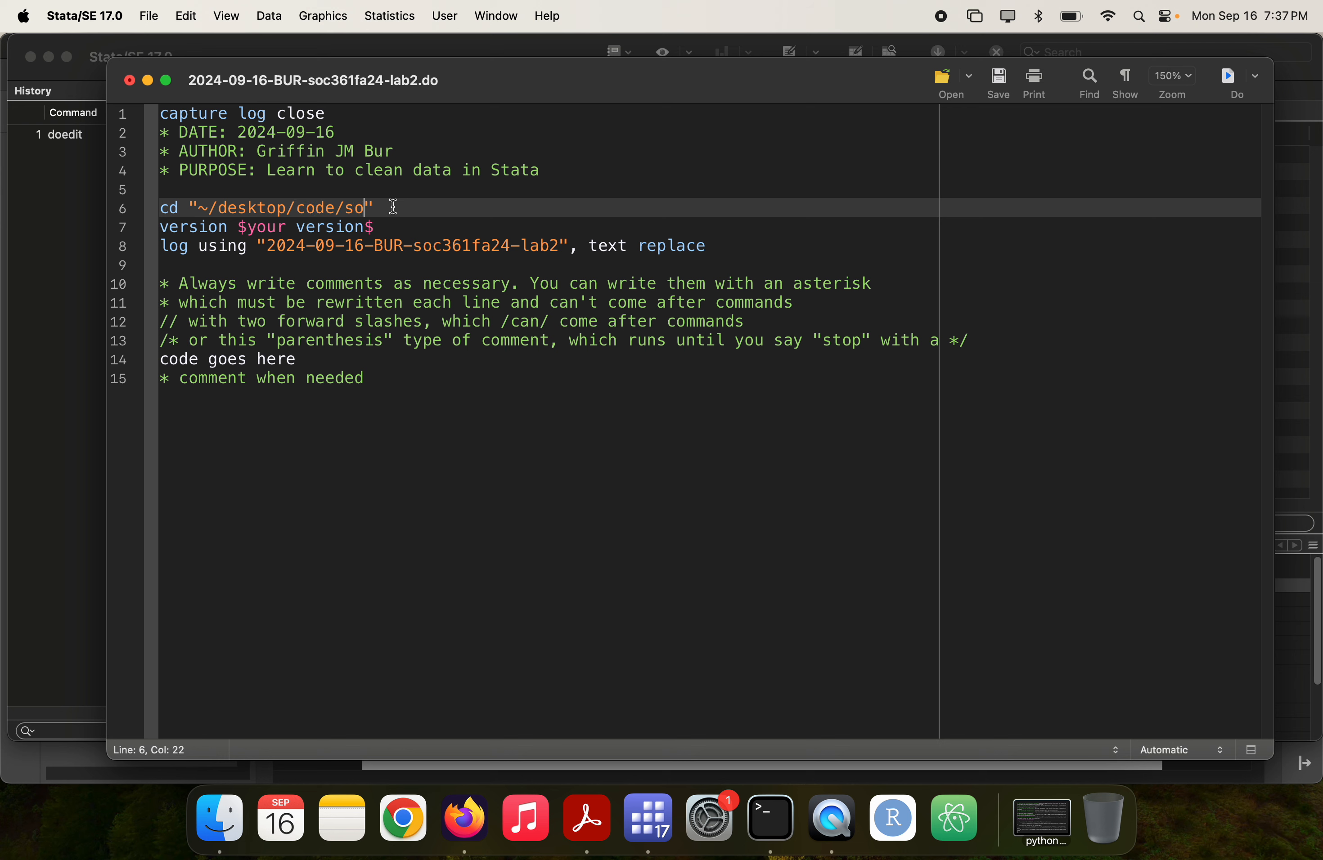
text(fa24)
key(Right)
key(shift+super+Up)
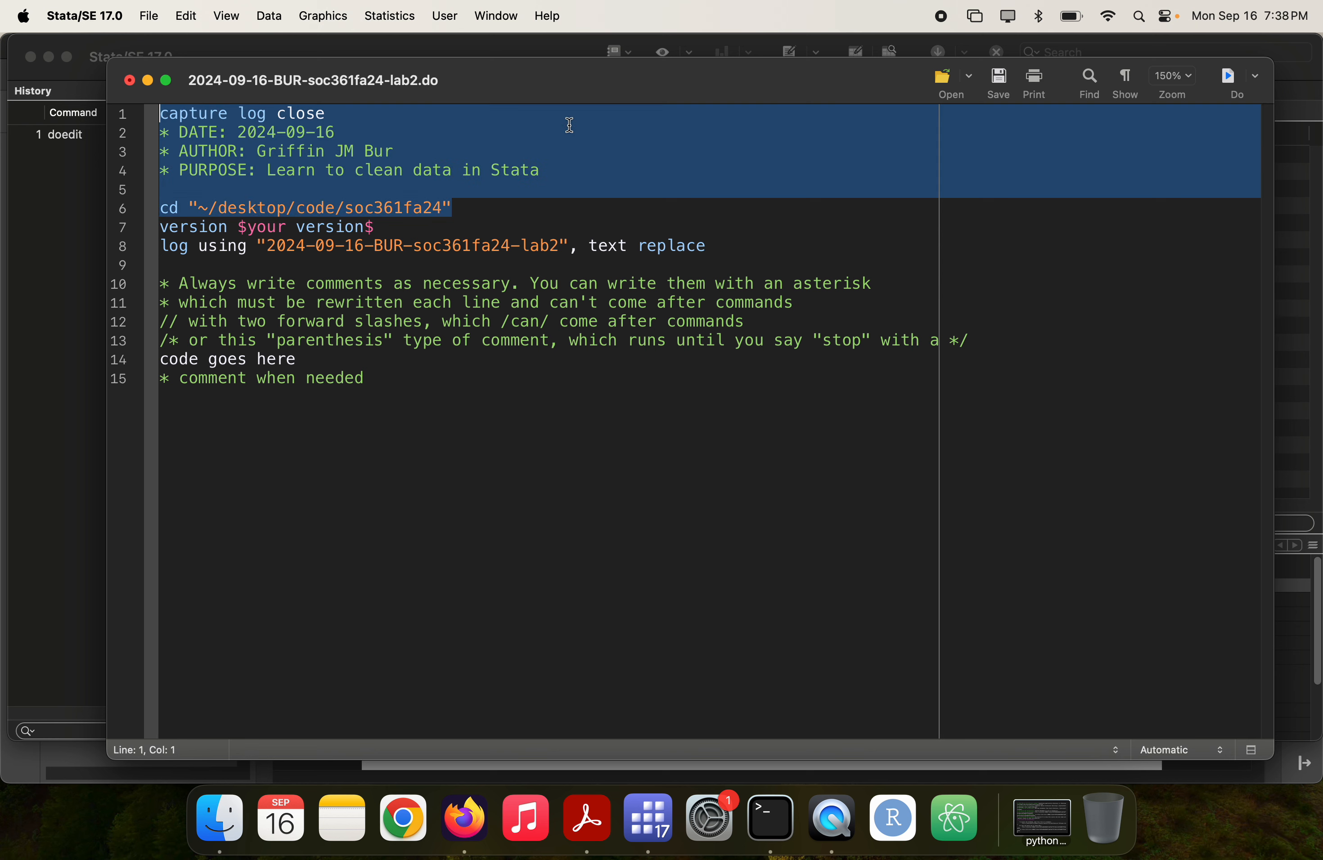
- Run header lines 1–6 and confirm with pwd that the working directory is code/soc361fa24
key(super+shift+d)
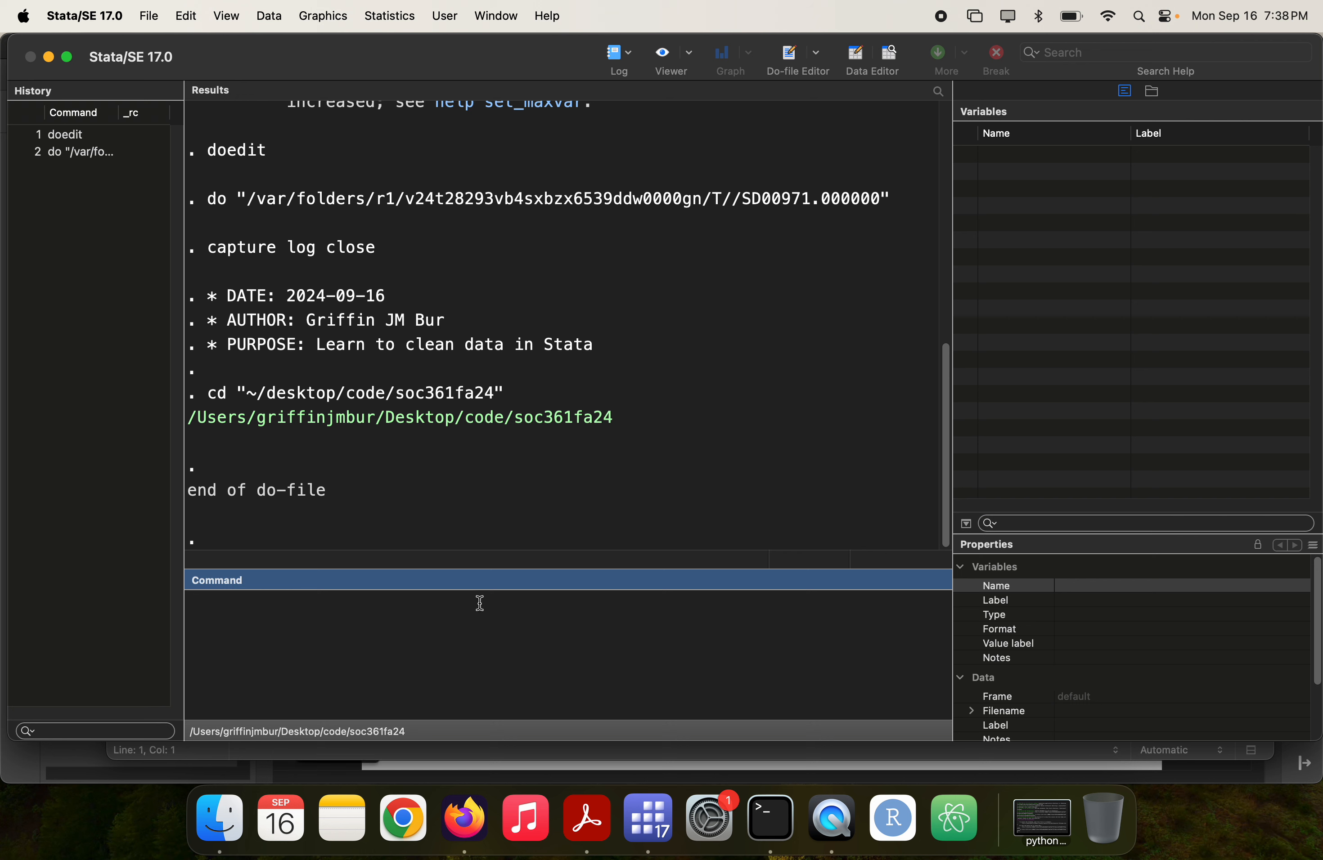
text(pwd)
key(Return)
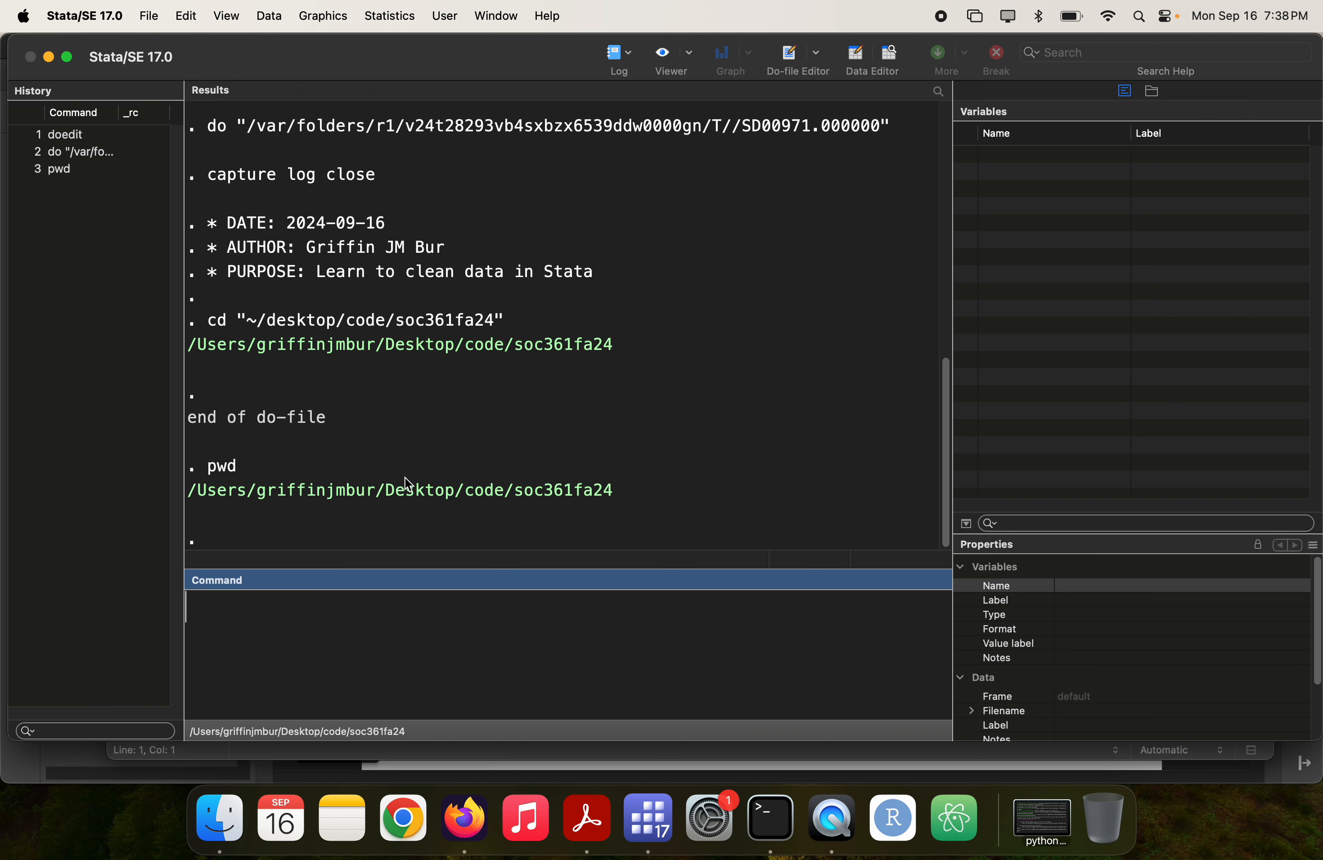
key(super+grave)
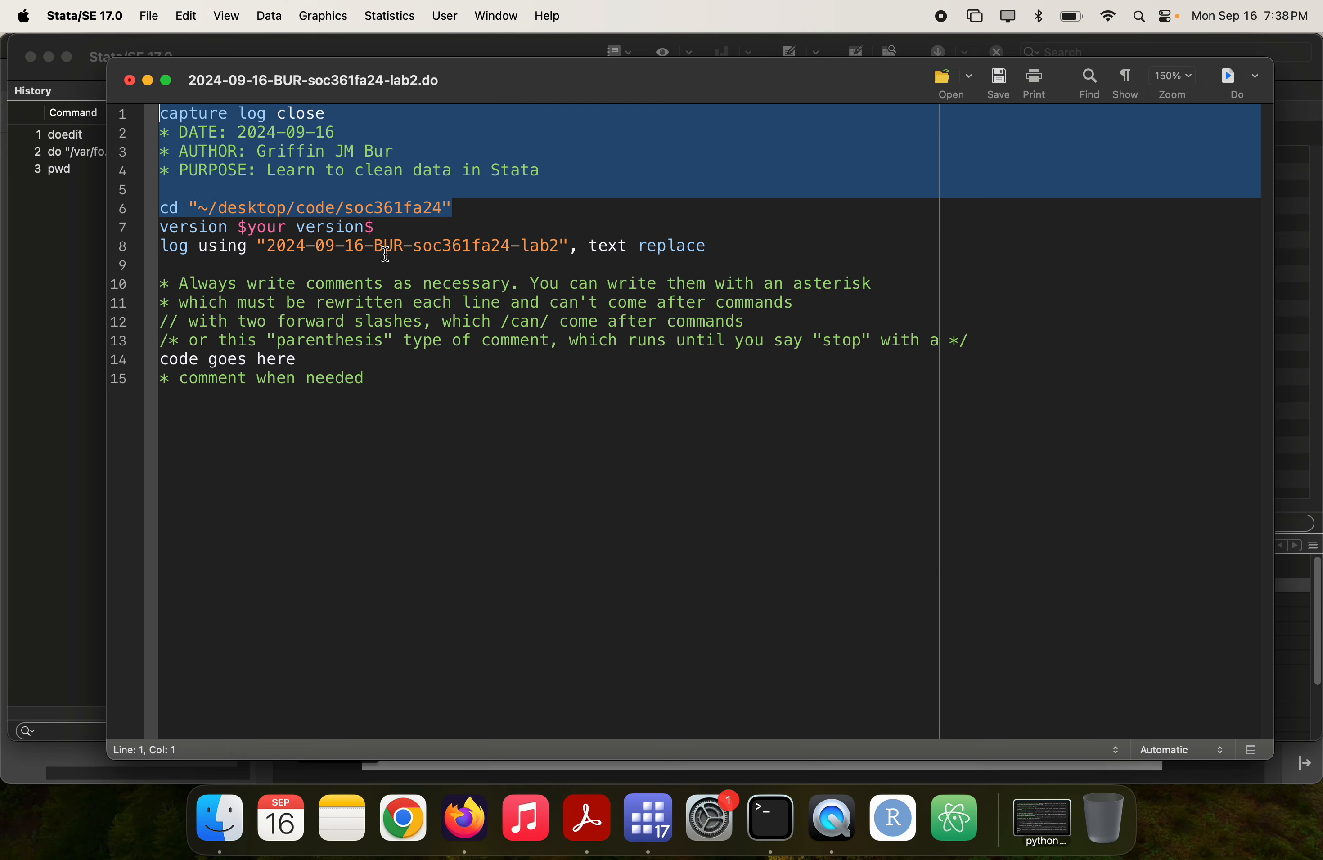
key(super+grave)
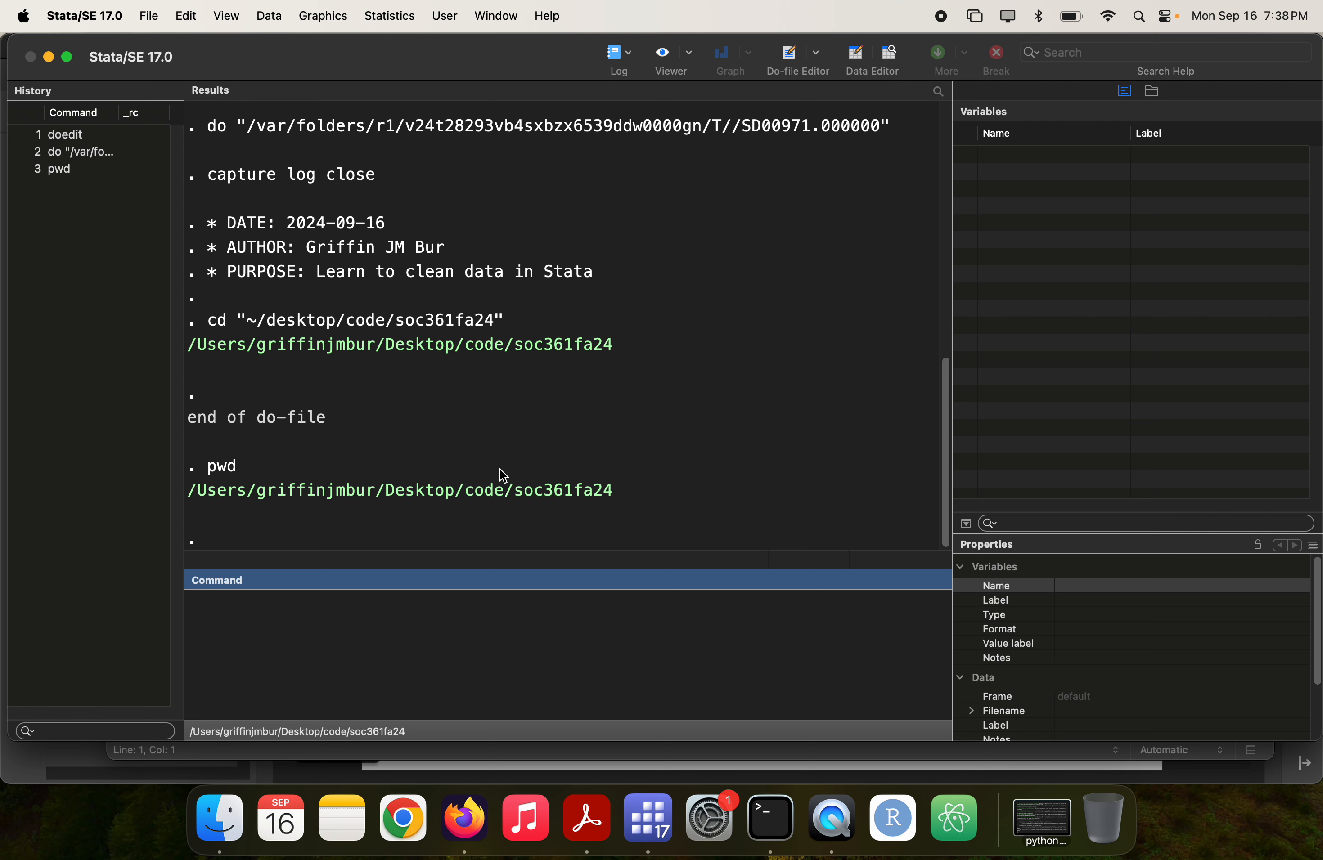
key(super+grave)
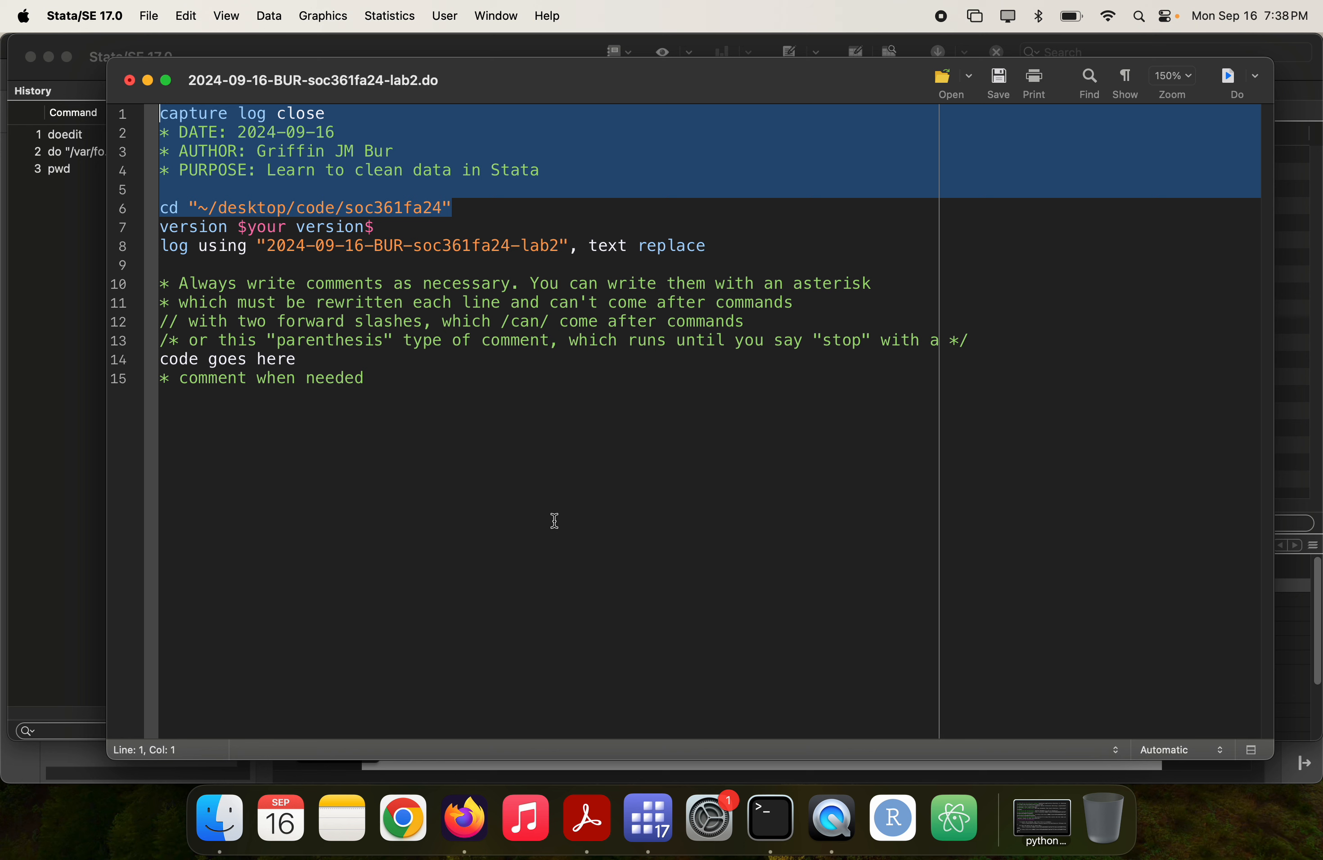
click(196, 207)
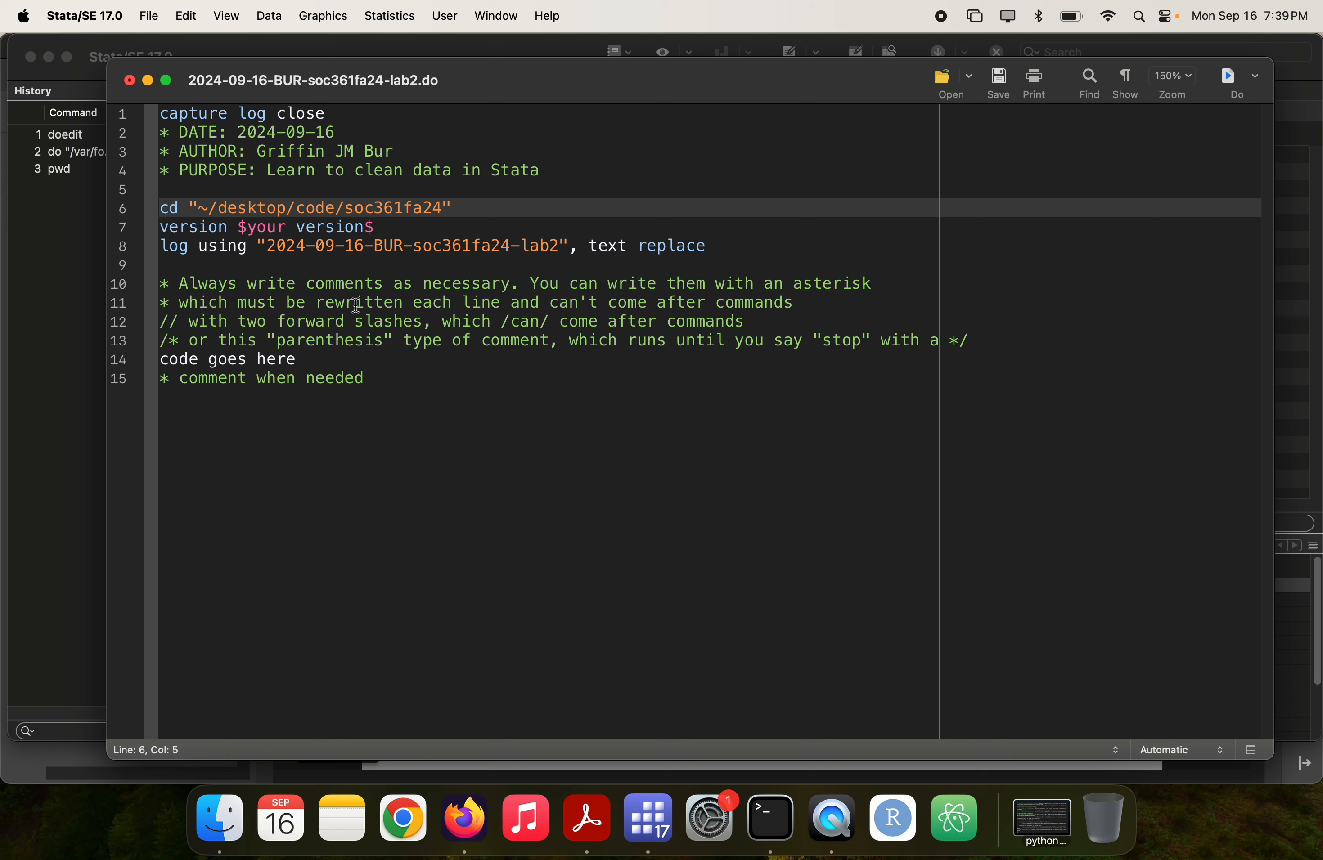
key(super+grave)
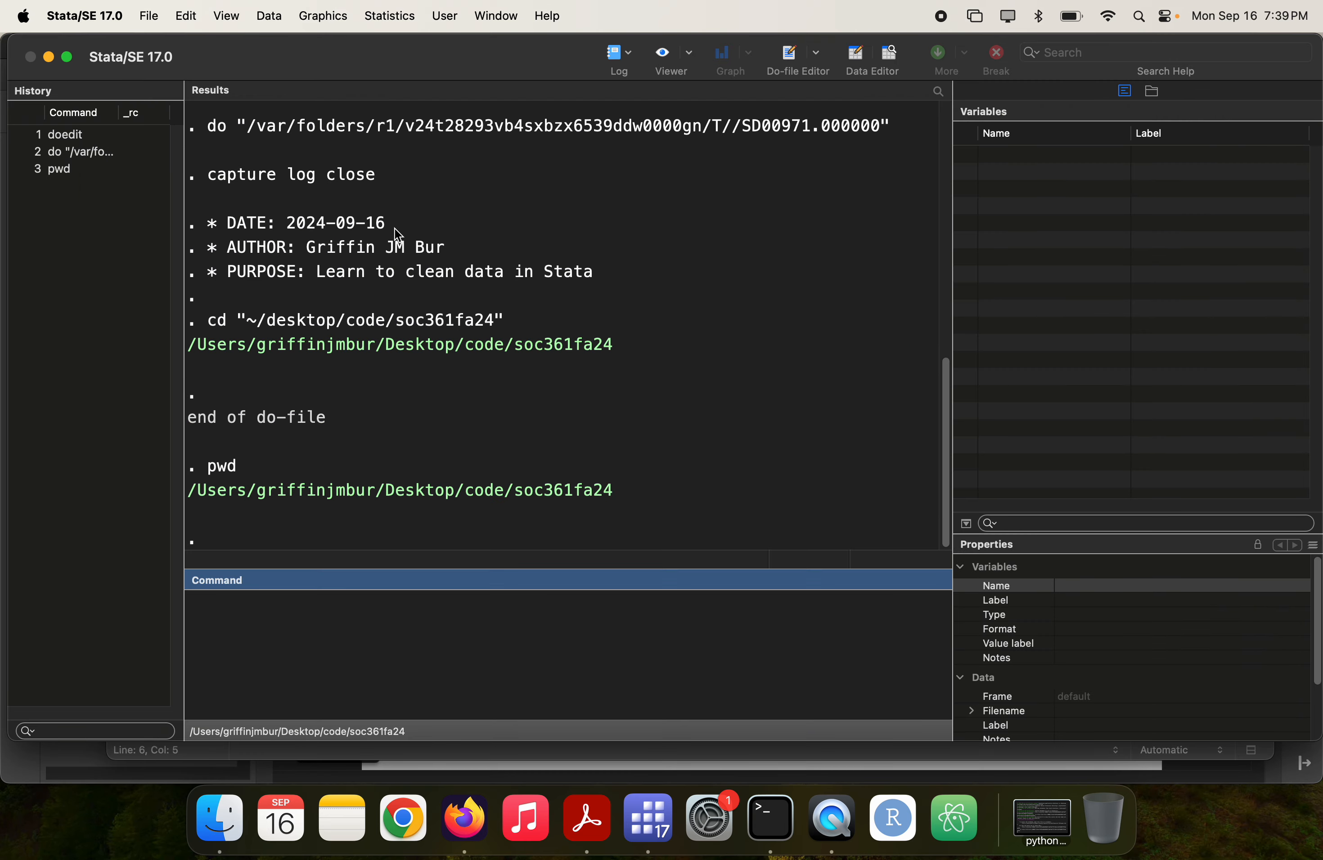
- Run cd "~/desktop/test folder", which fails with r(170)
text(cd ~/xes)
key(BackSpace)
key(BackSpace)
key(BackSpace)
text(desktop/)
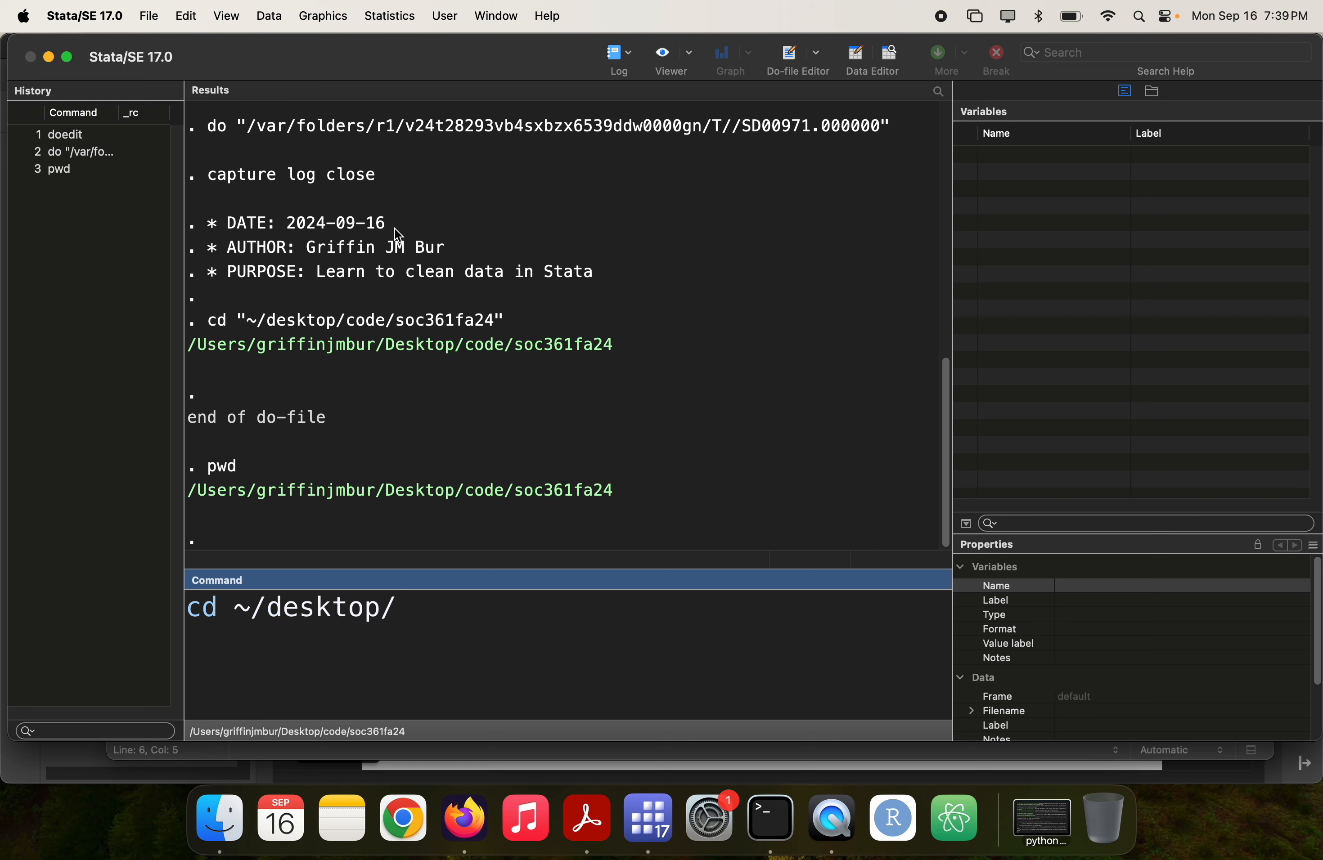
text( ")
click(233, 608)
text(")
click(417, 608)
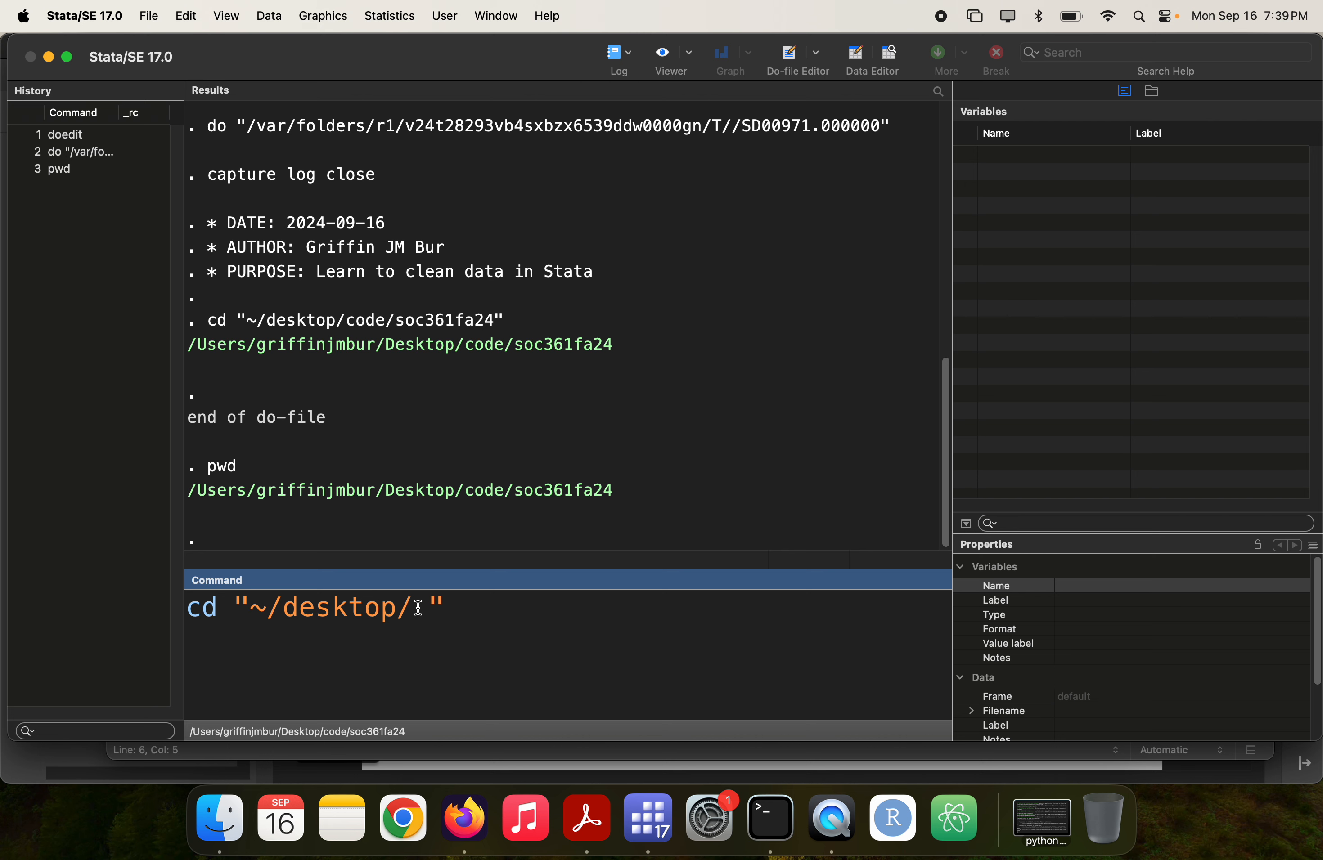
text(test folder)
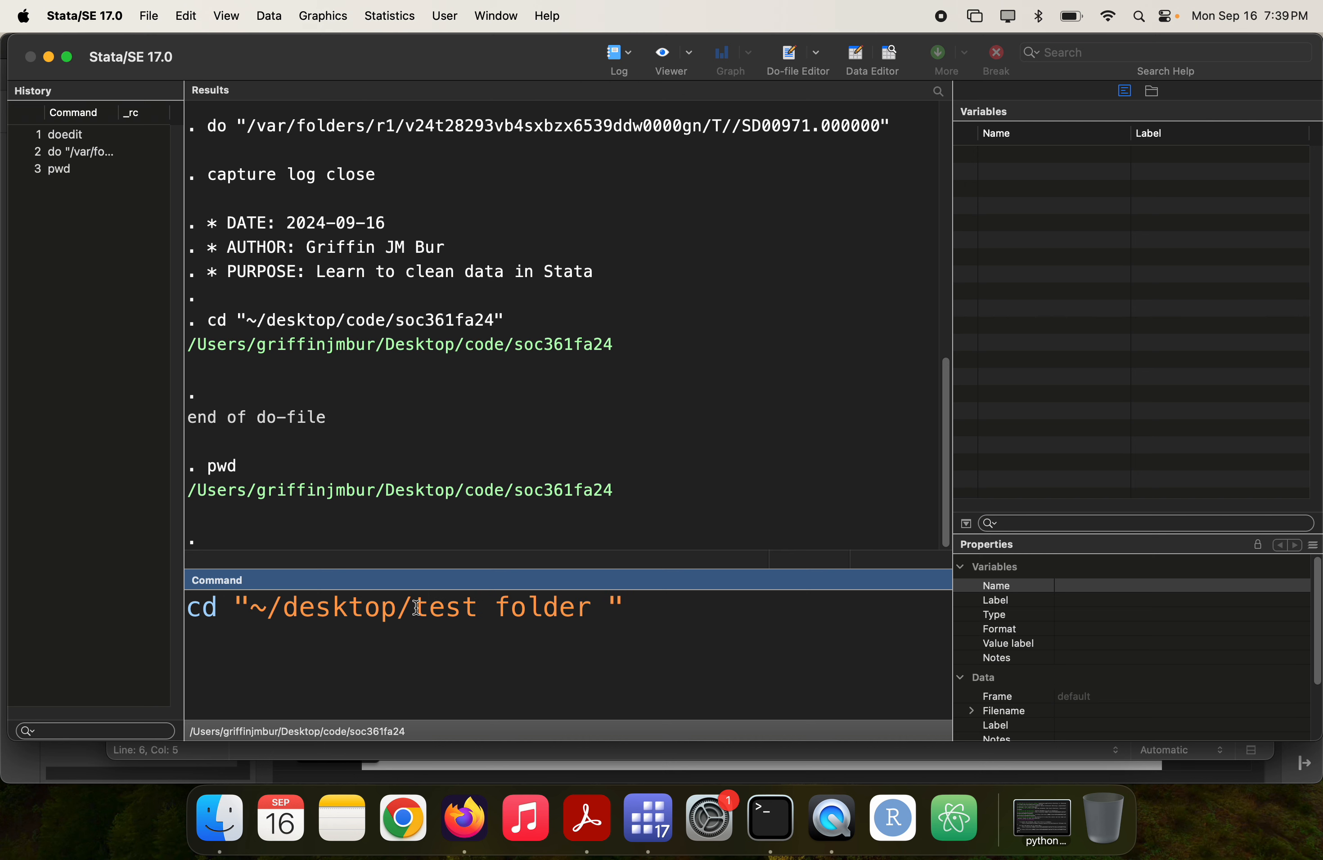
key(Return)
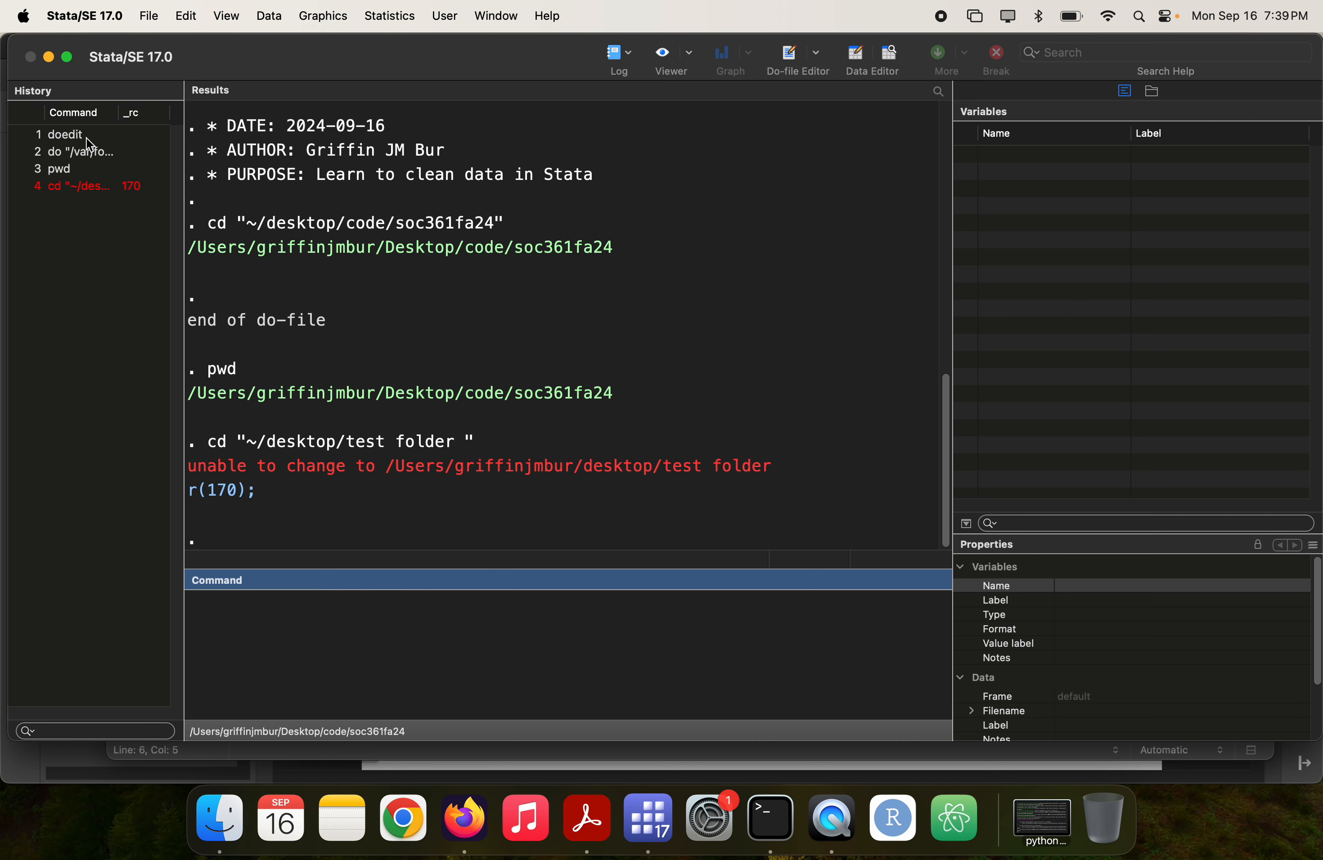
- Create the folder with mkdir "~/desktop/test folder", verify it on the Desktop in Finder, then recall the cd command
click(99, 185)
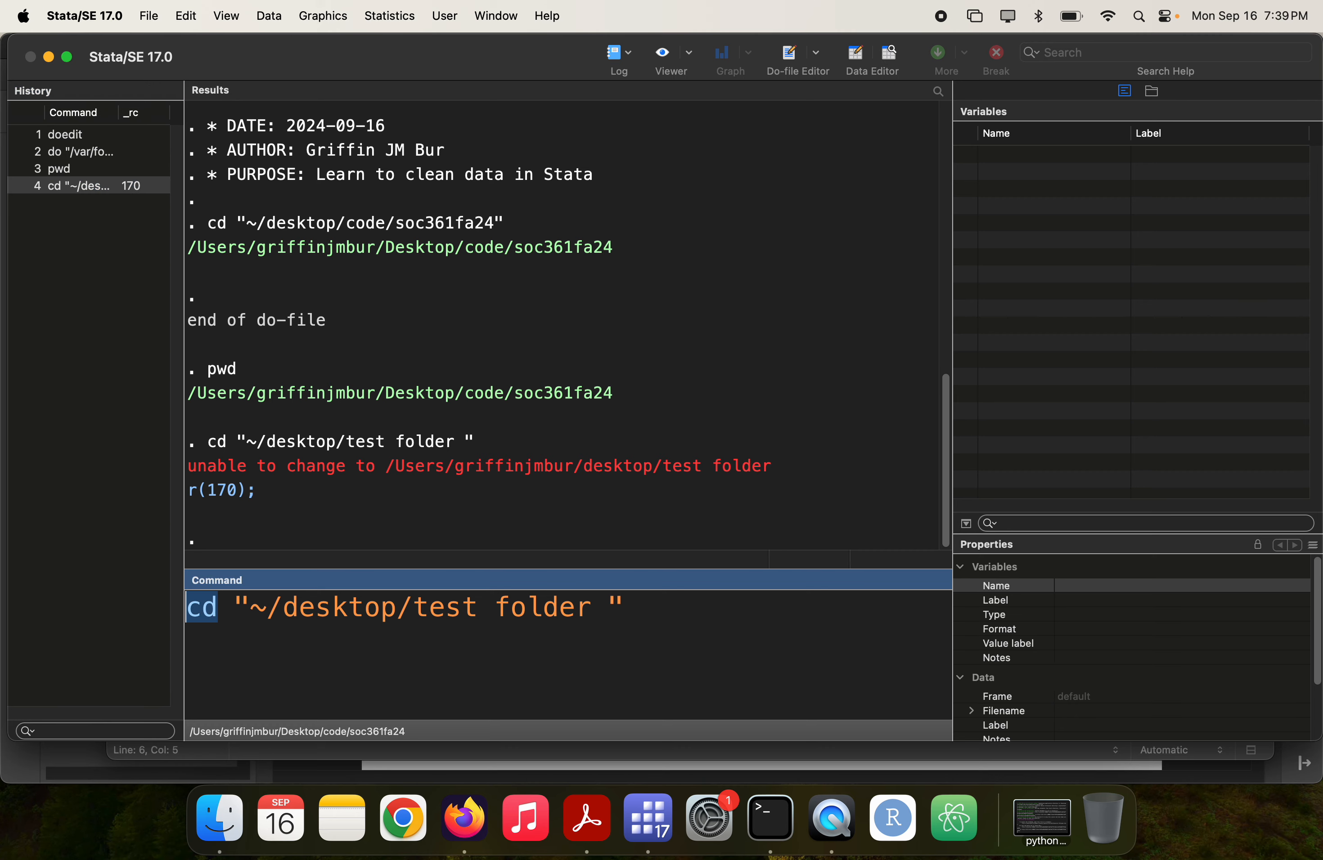
double_click(208, 608)
text(mkdir)
key(Return)
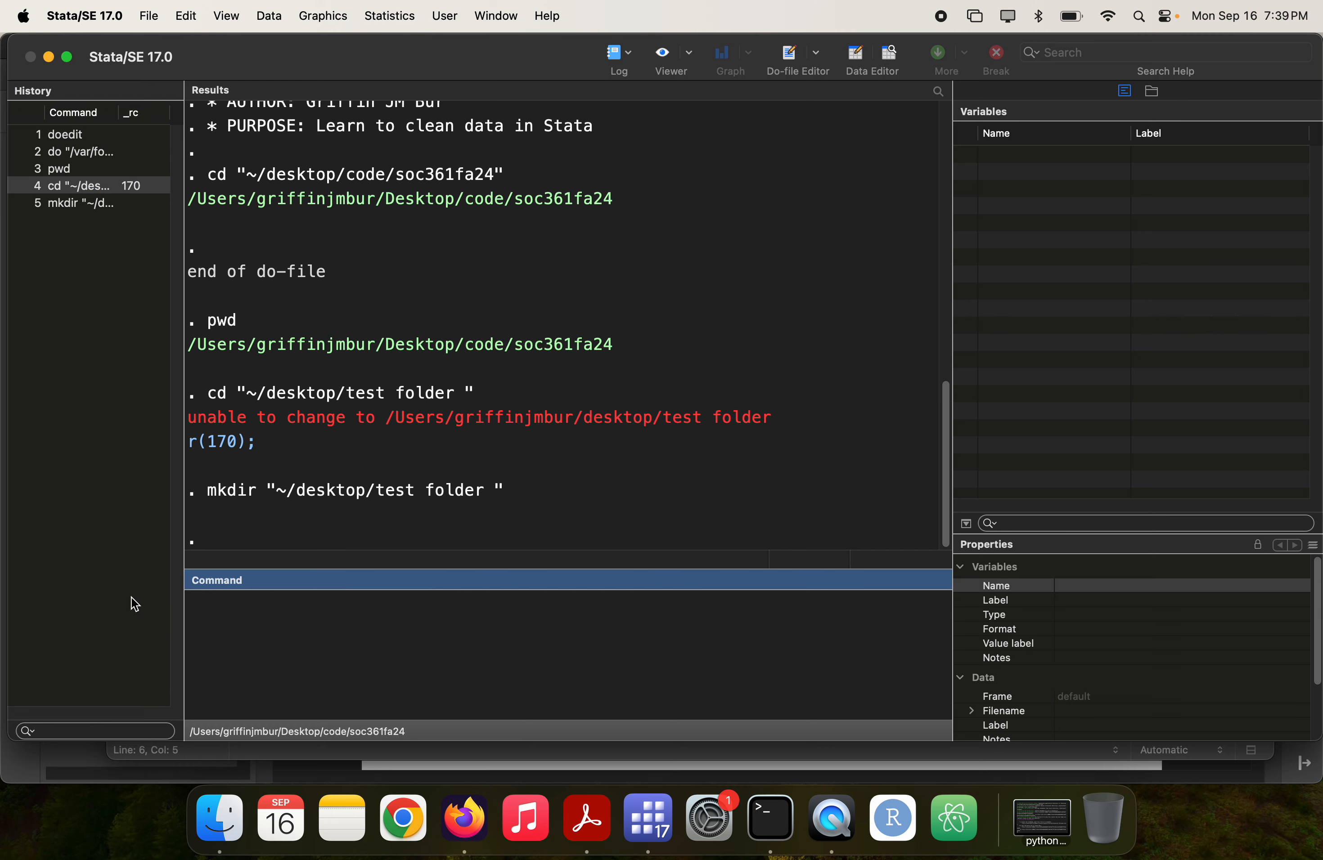
key(super+Tab)
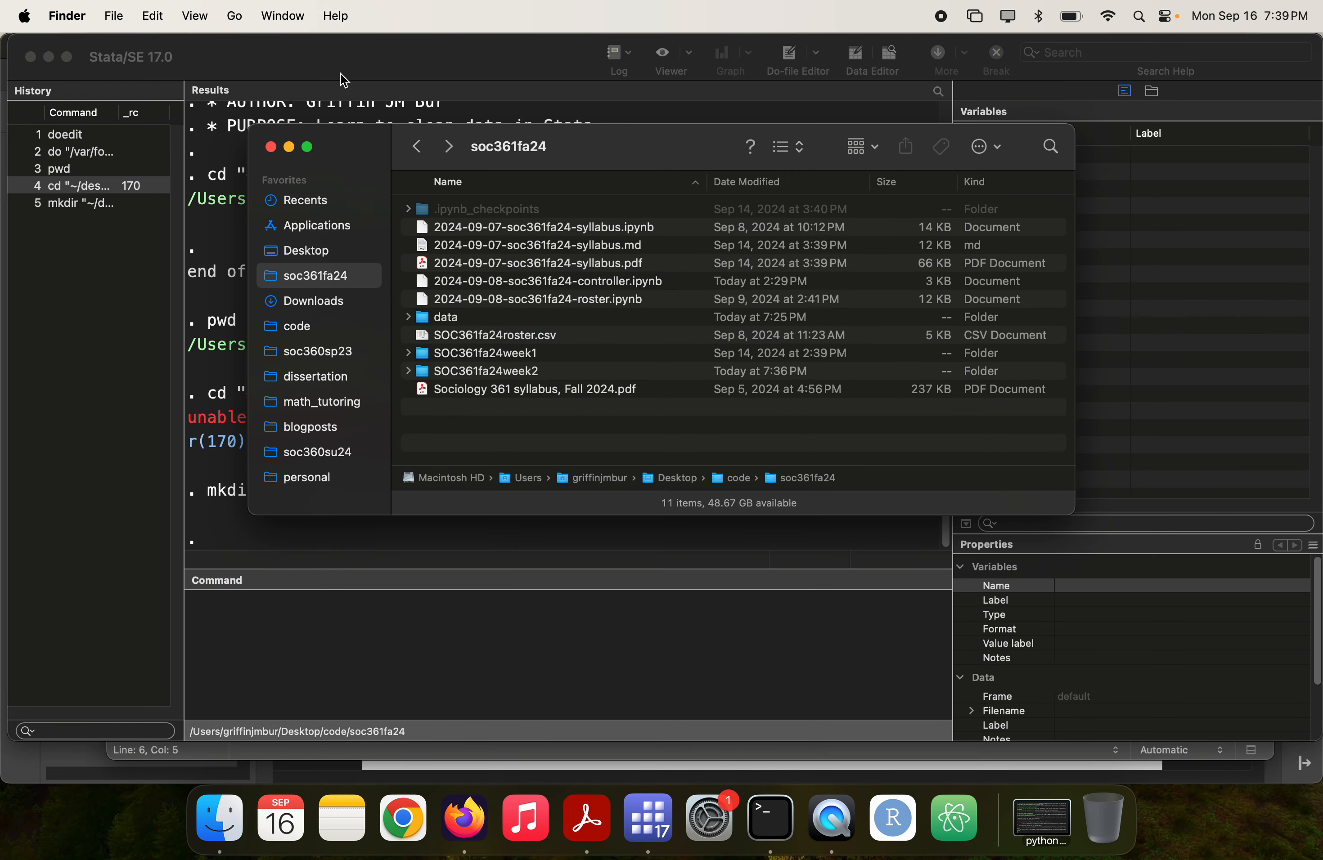
super+click(330, 260)
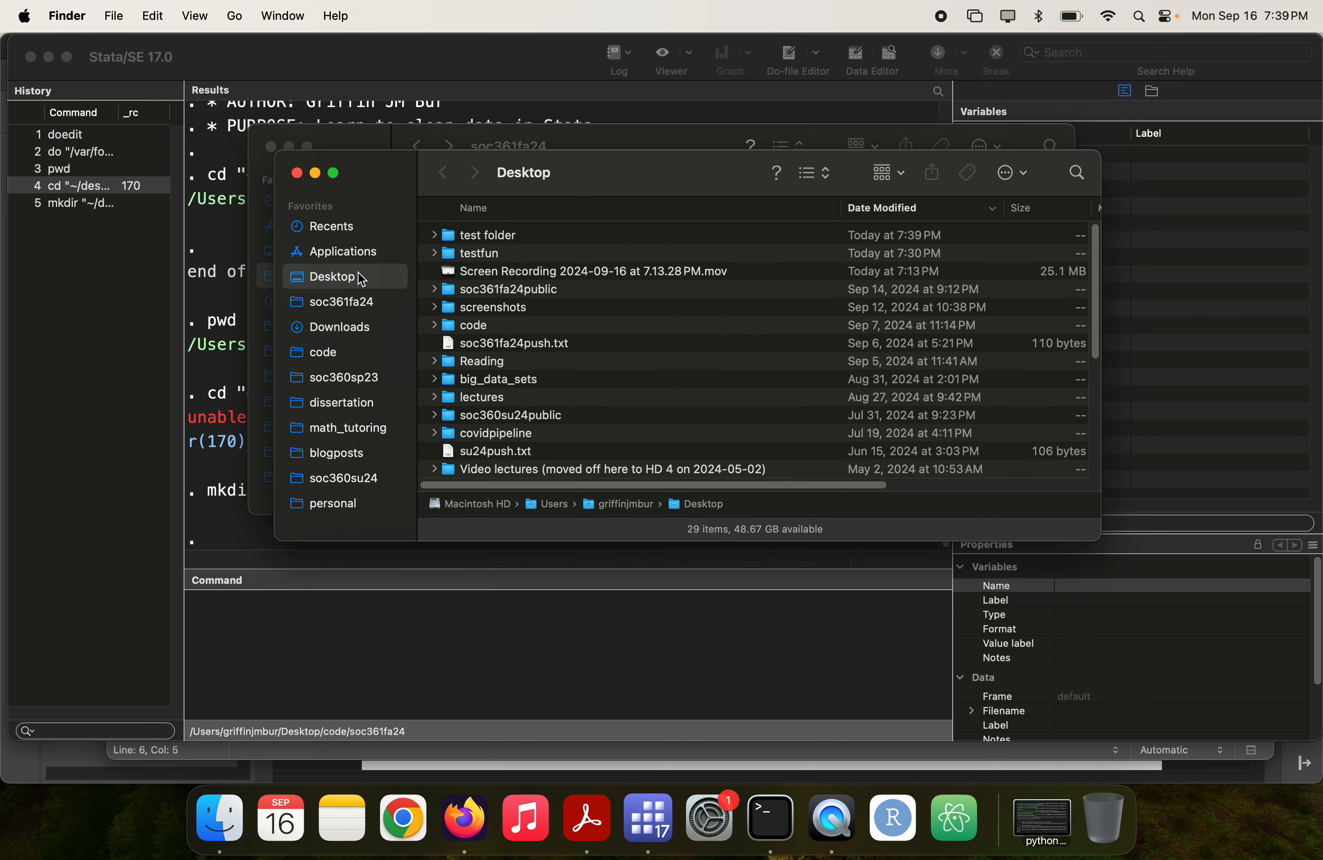
key(super+Tab)
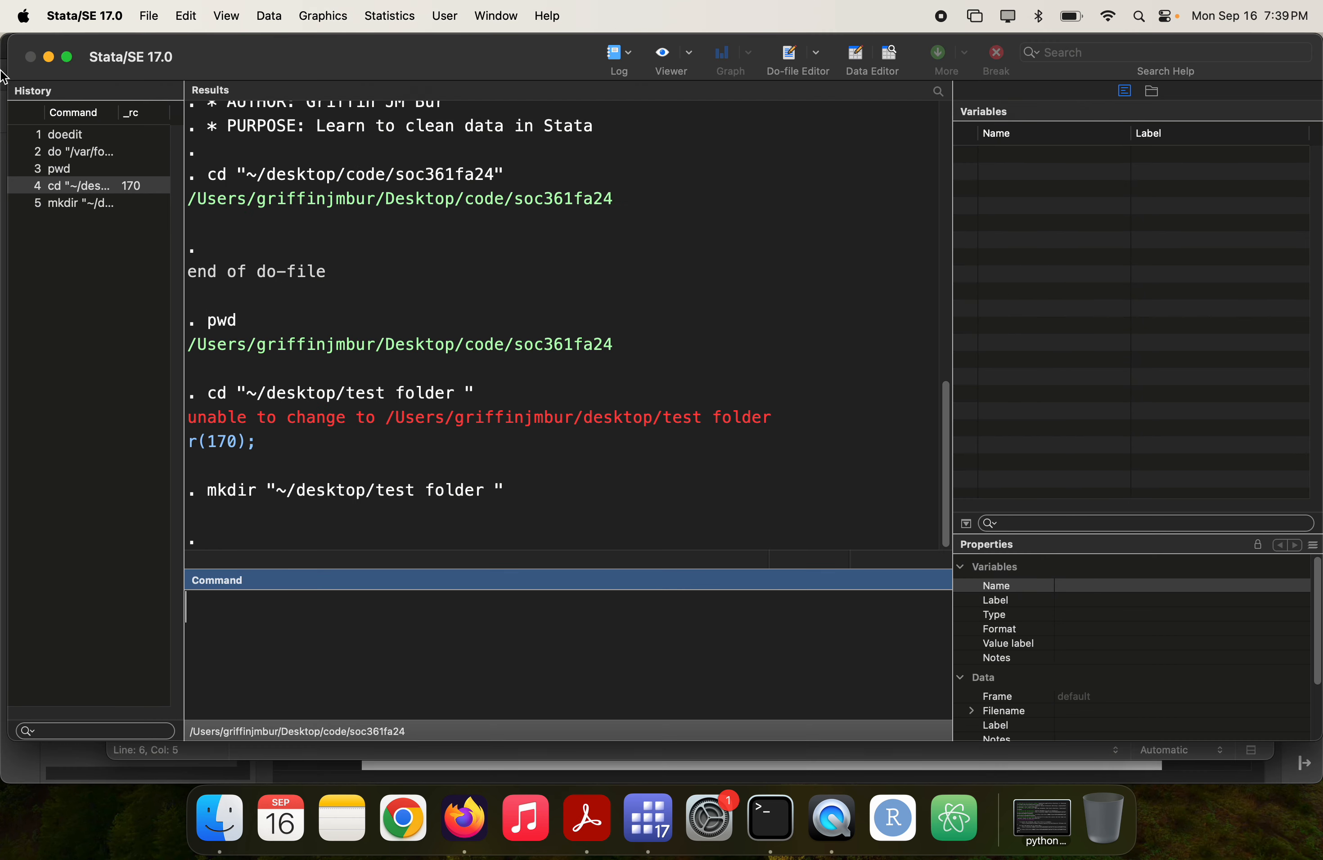
click(76, 187)
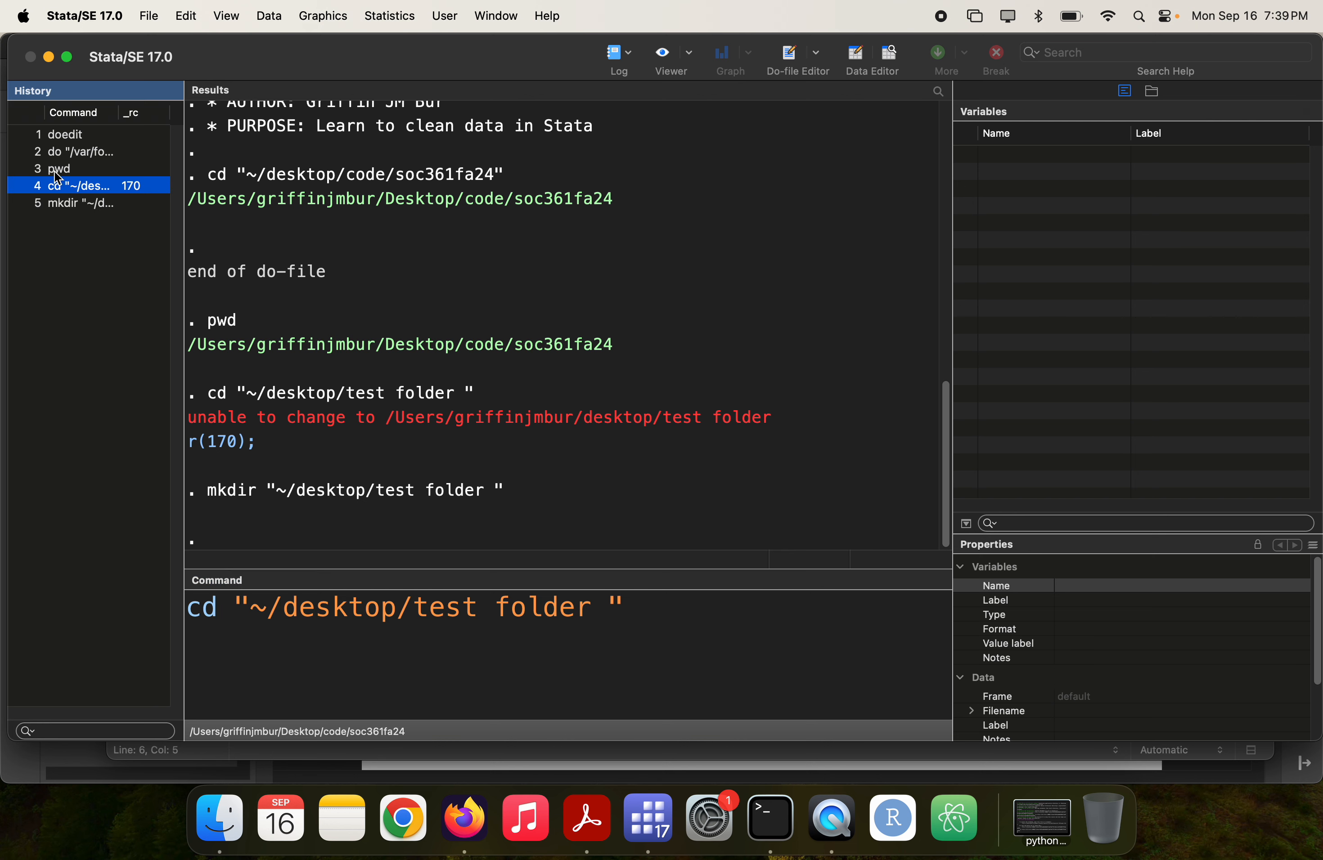
- Run the cd command with the test folder path unquoted, producing invalid syntax
click(250, 606)
key(BackSpace)
key(super+Right)
key(BackSpace)
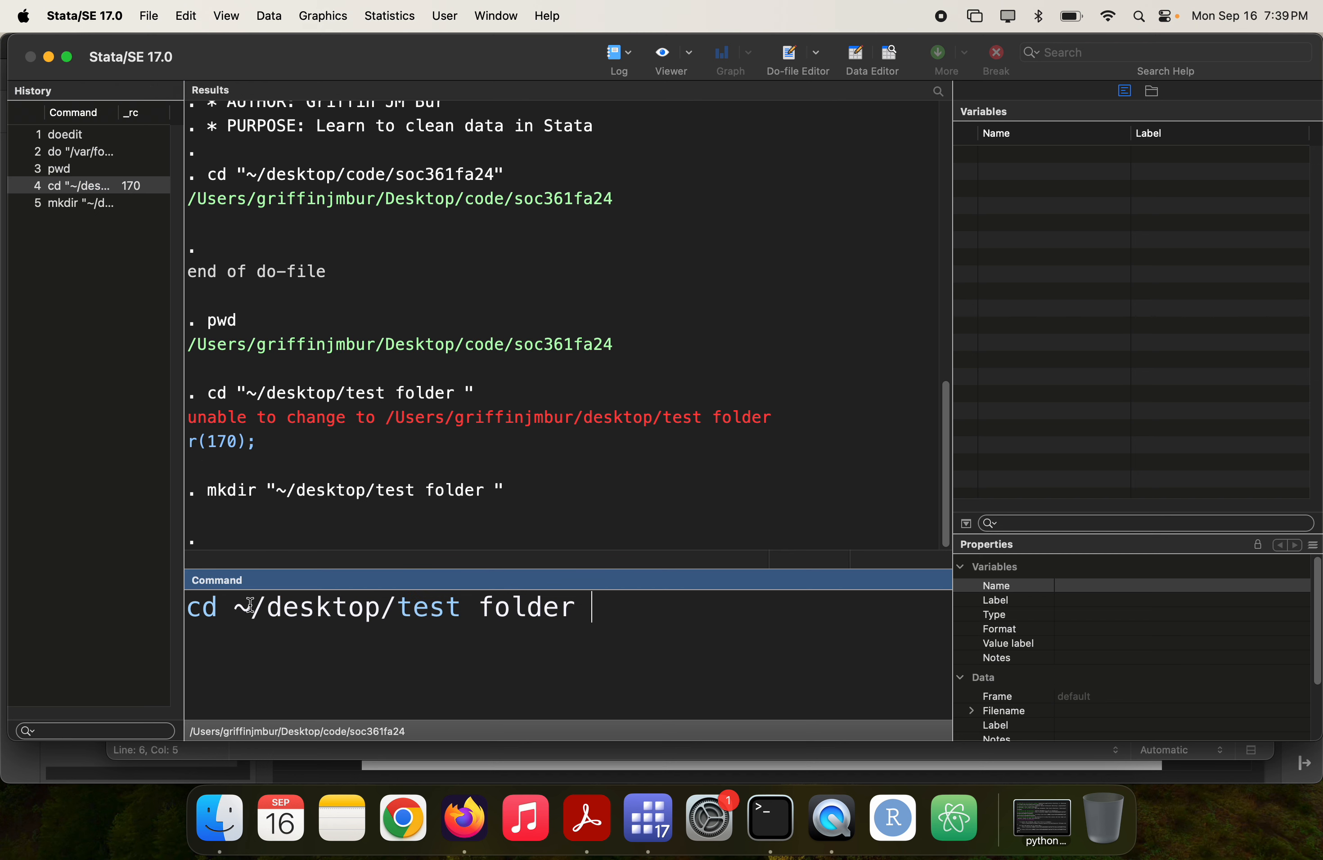
key(Return)
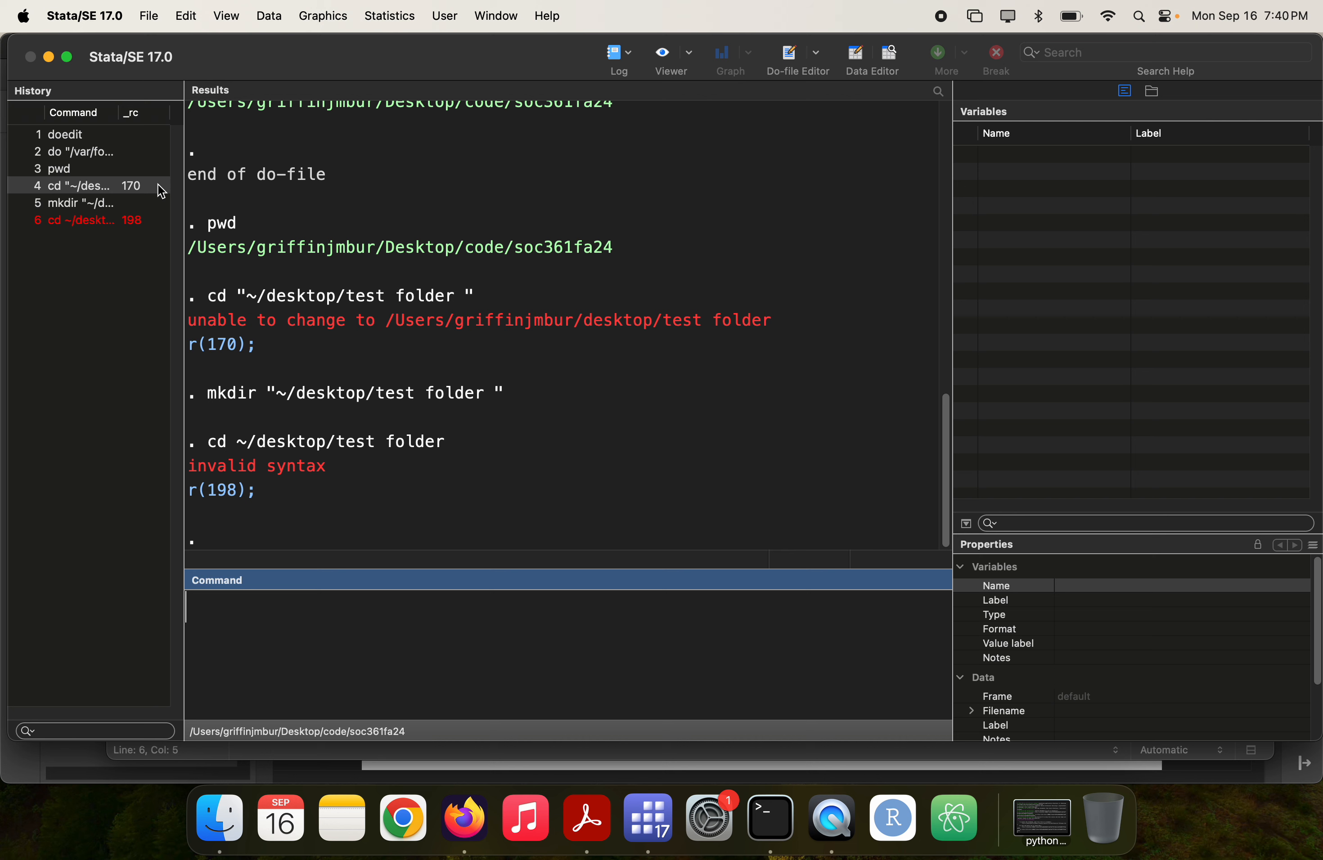
- Re-run cd with "~/desktop/test folder" quoted, then return to the lab2 do-file editor
click(74, 222)
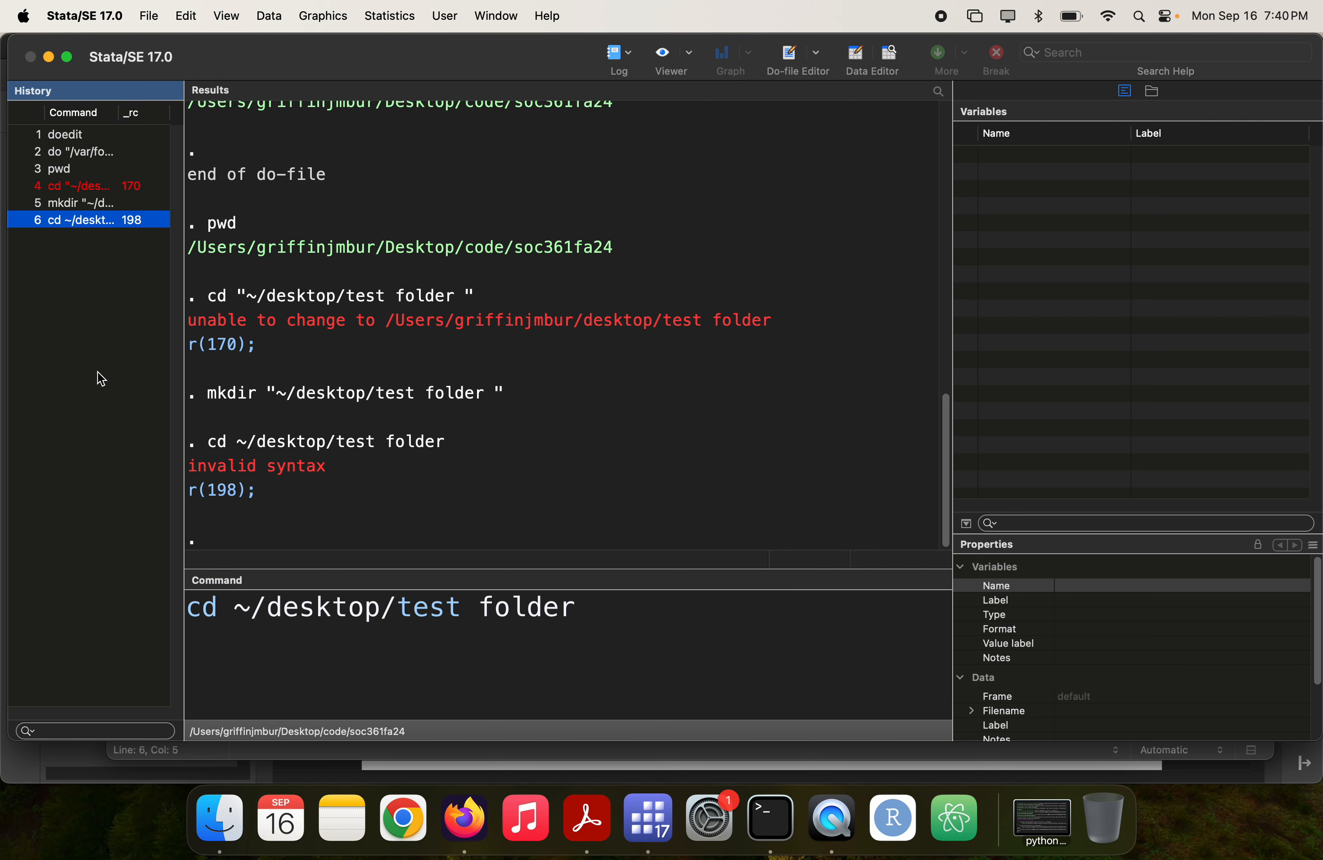
click(236, 601)
text(")
key(super+Right)
text(")
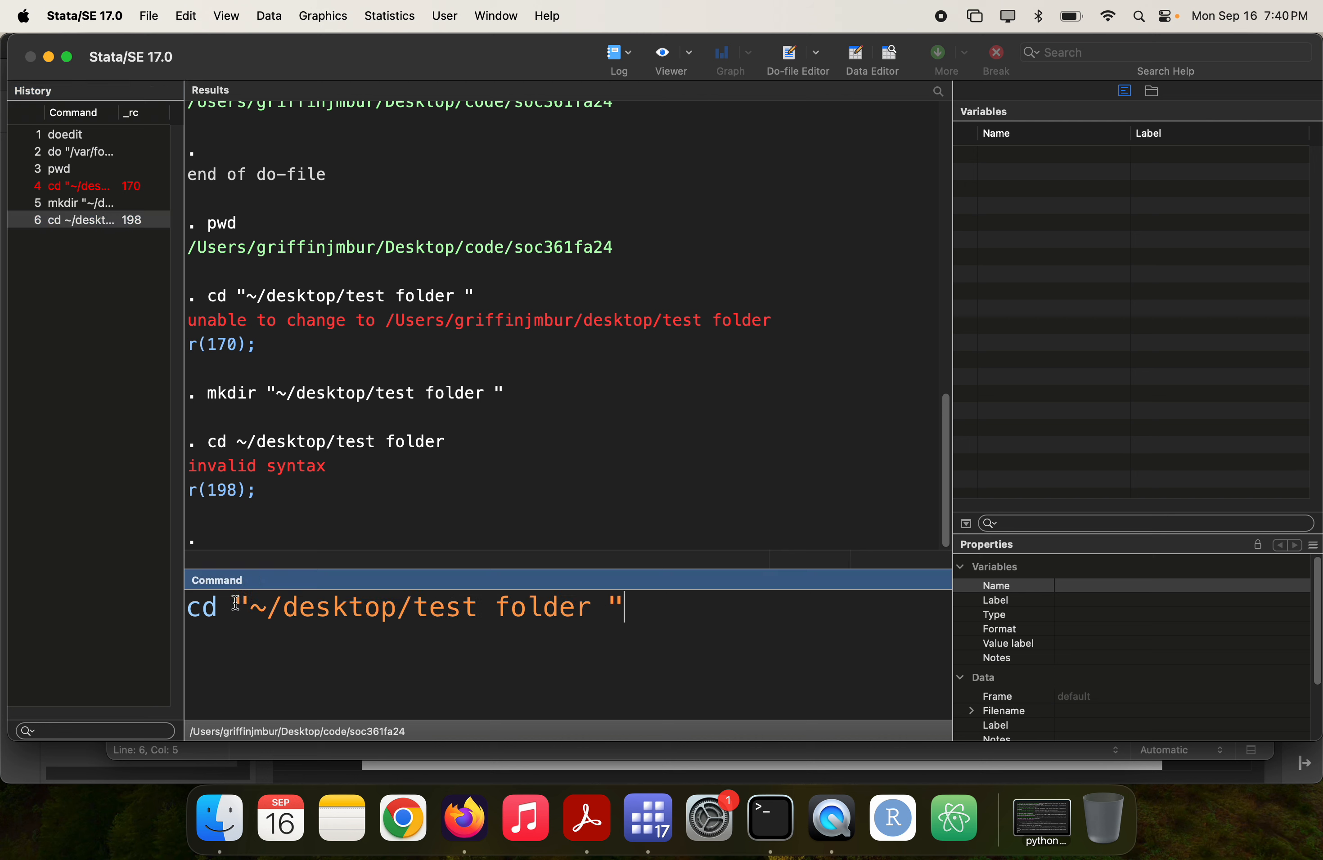
key(Return)
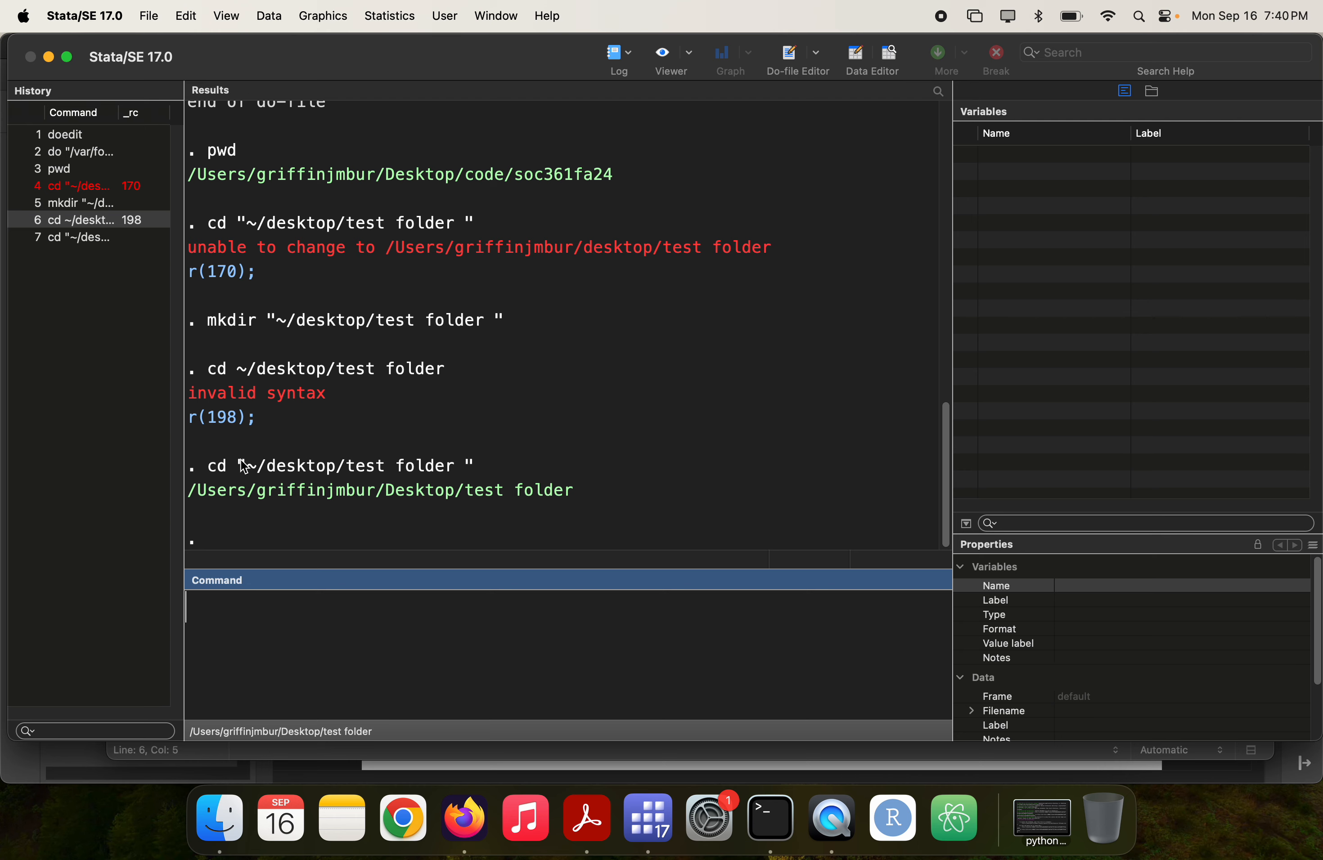
key(super+grave)
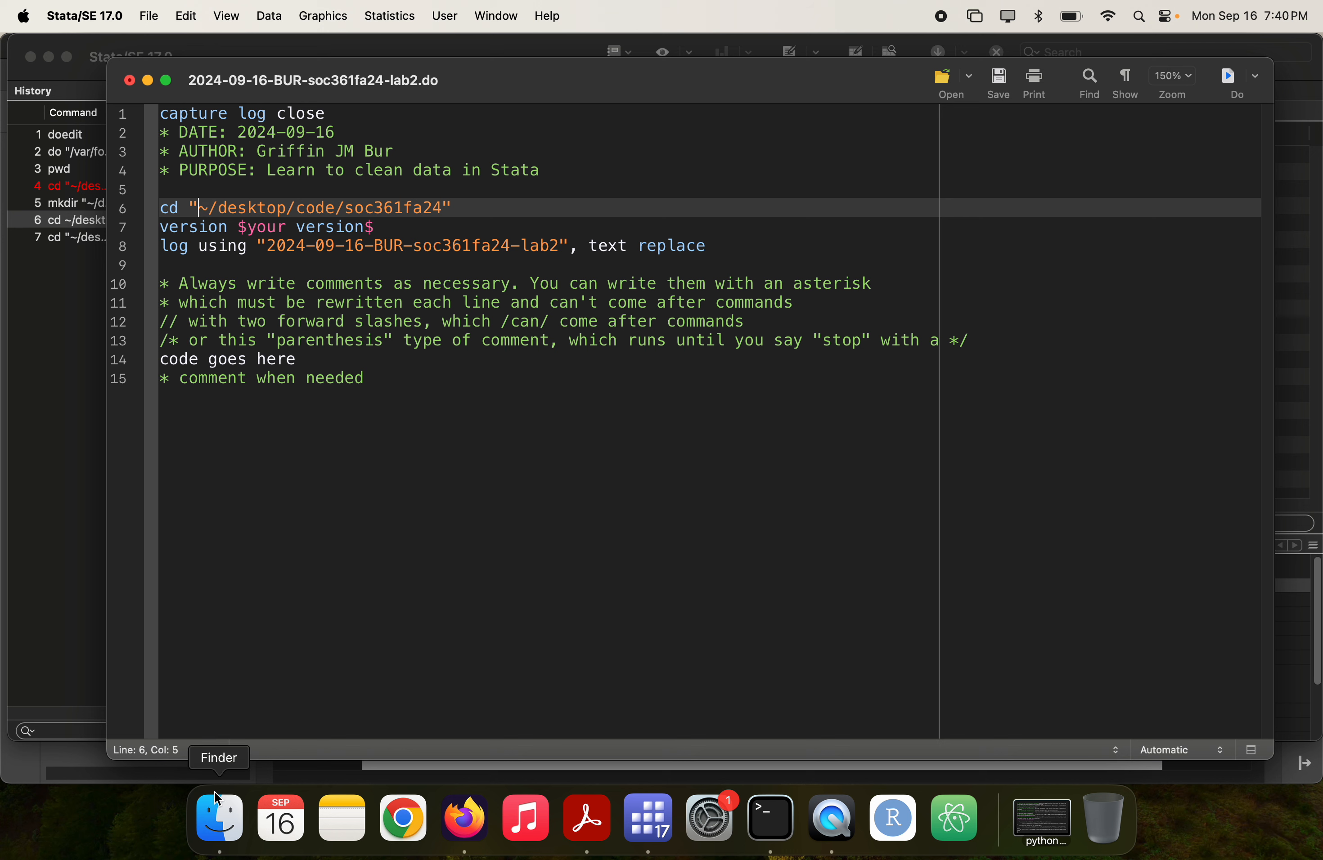
click(220, 817)
click(492, 236)
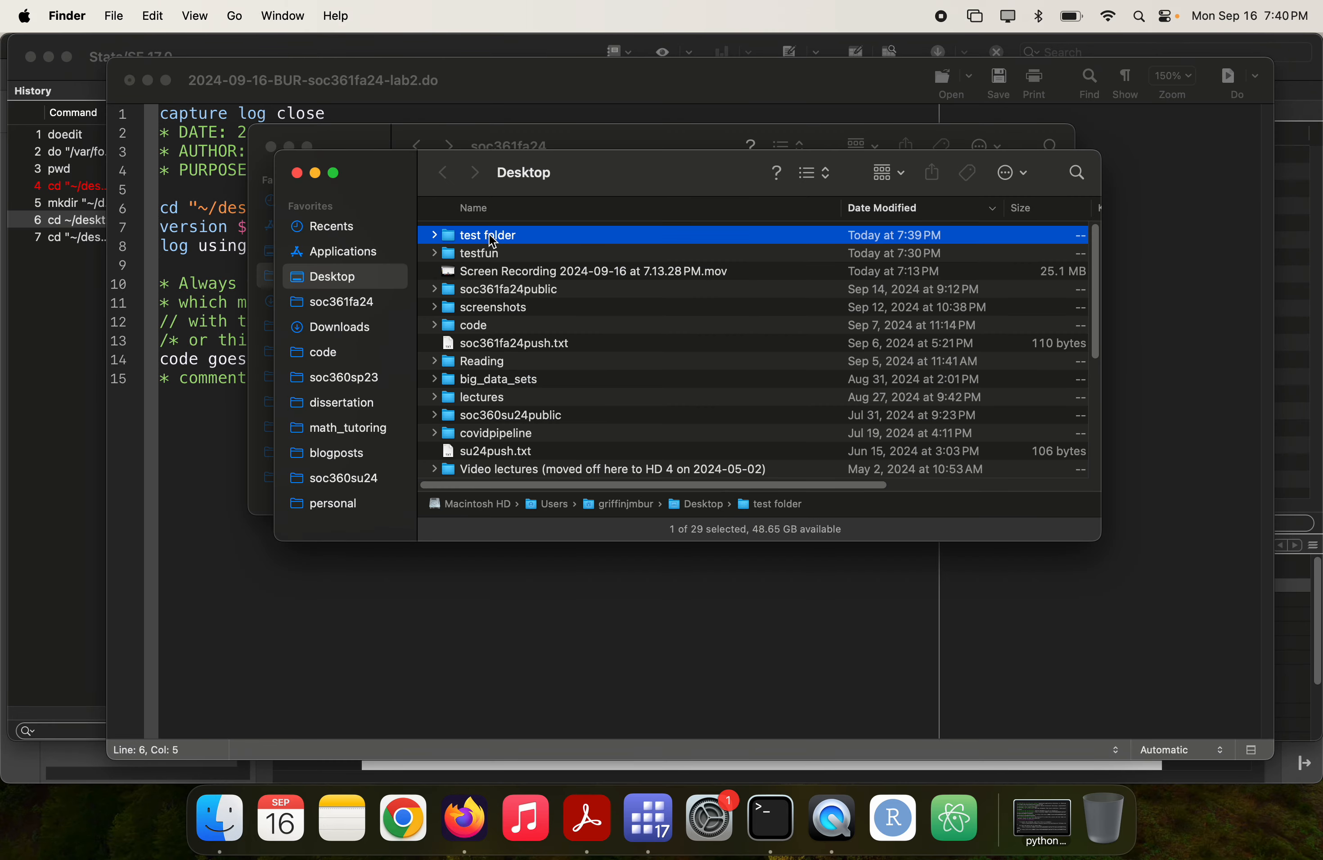
shift+click(486, 254)
drag(486, 255, 1115, 822)
key(super+w)
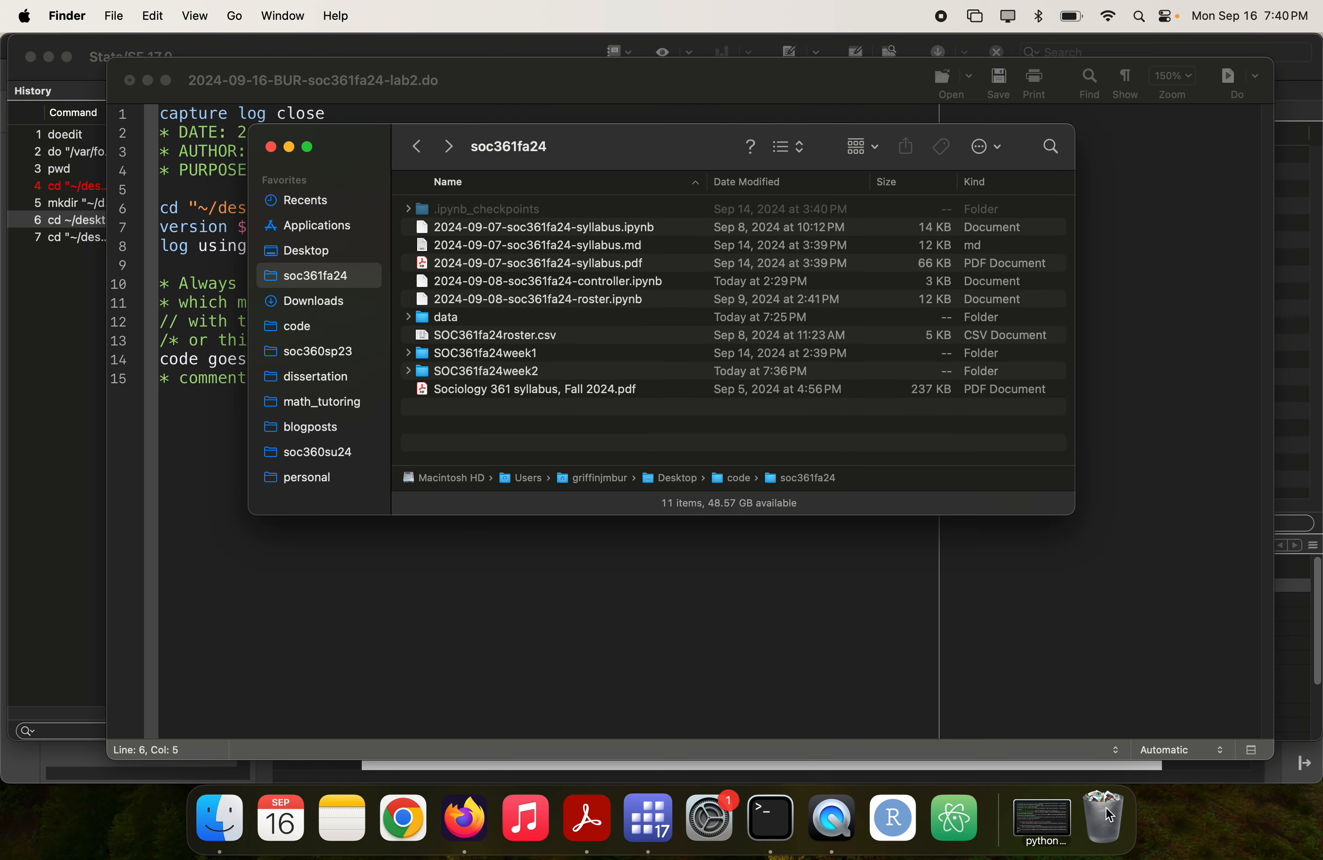
click(517, 374)
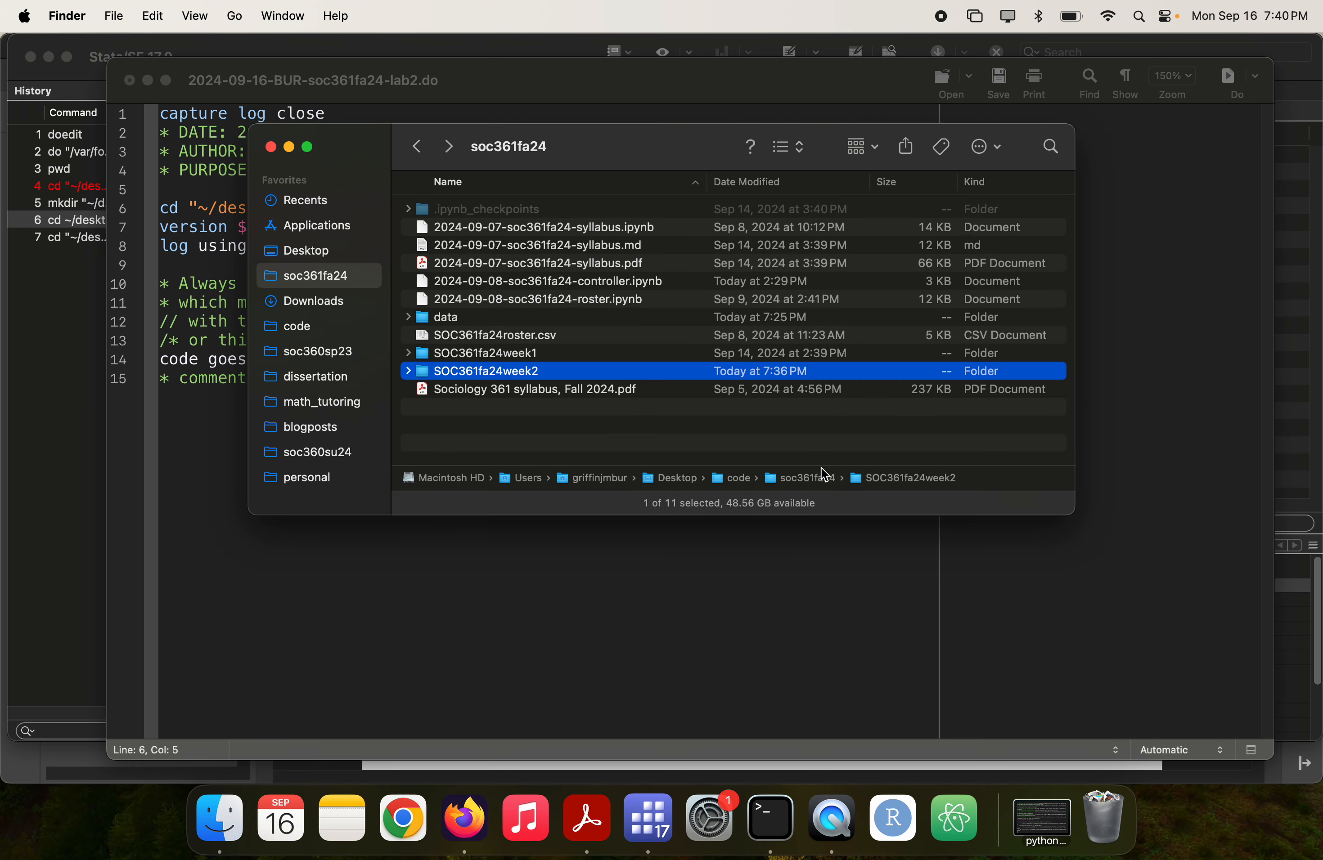
right_click(814, 482)
key(alt)
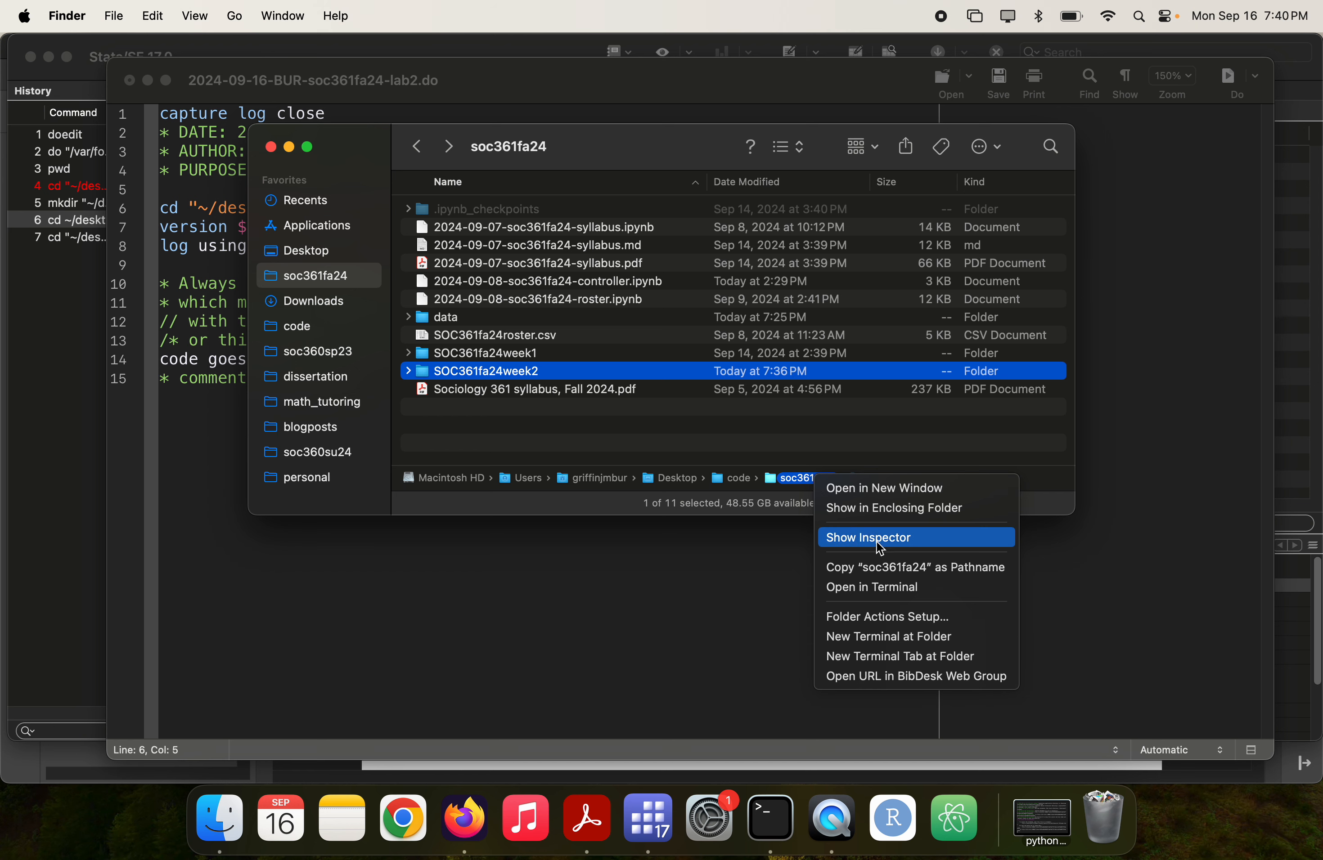
click(880, 575)
click(880, 583)
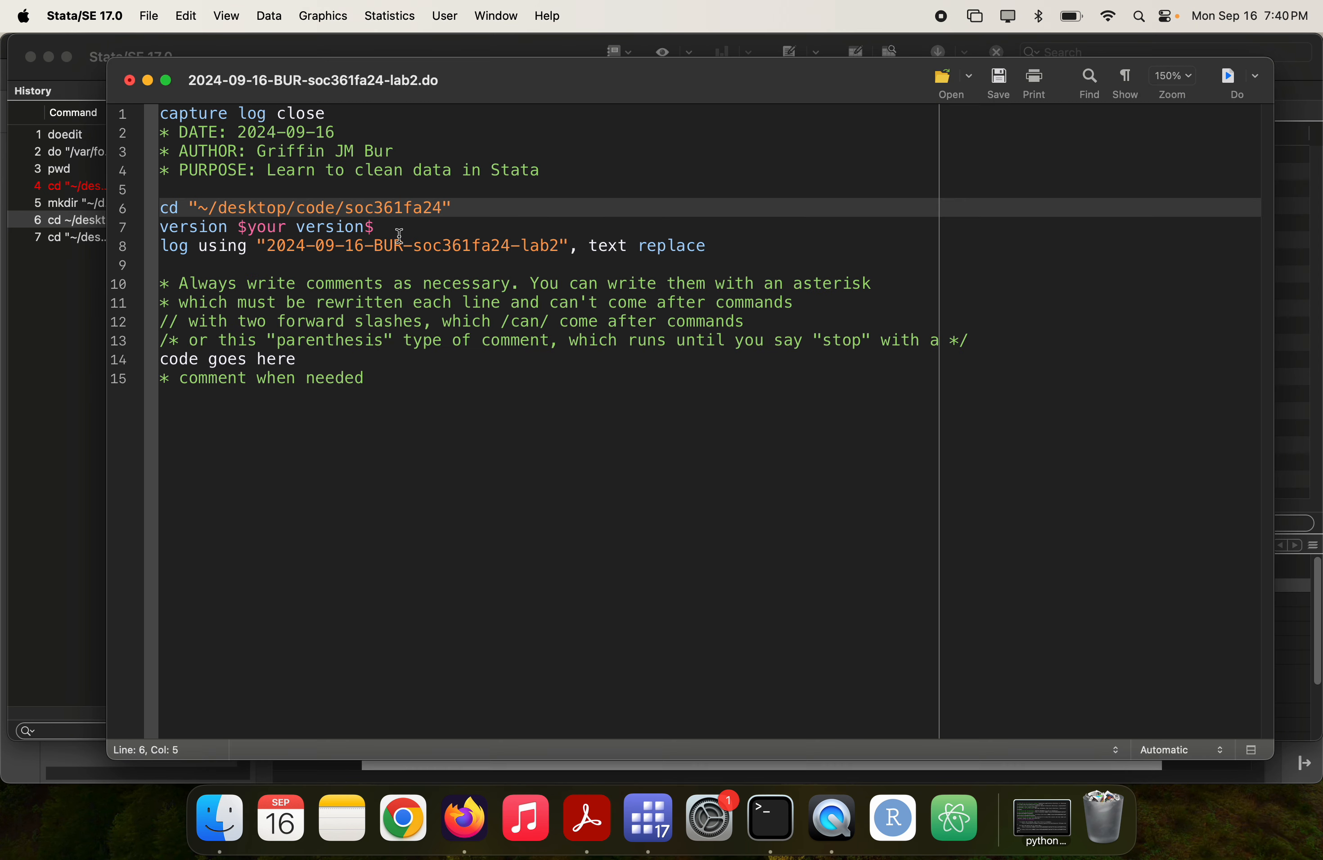
key(Return)
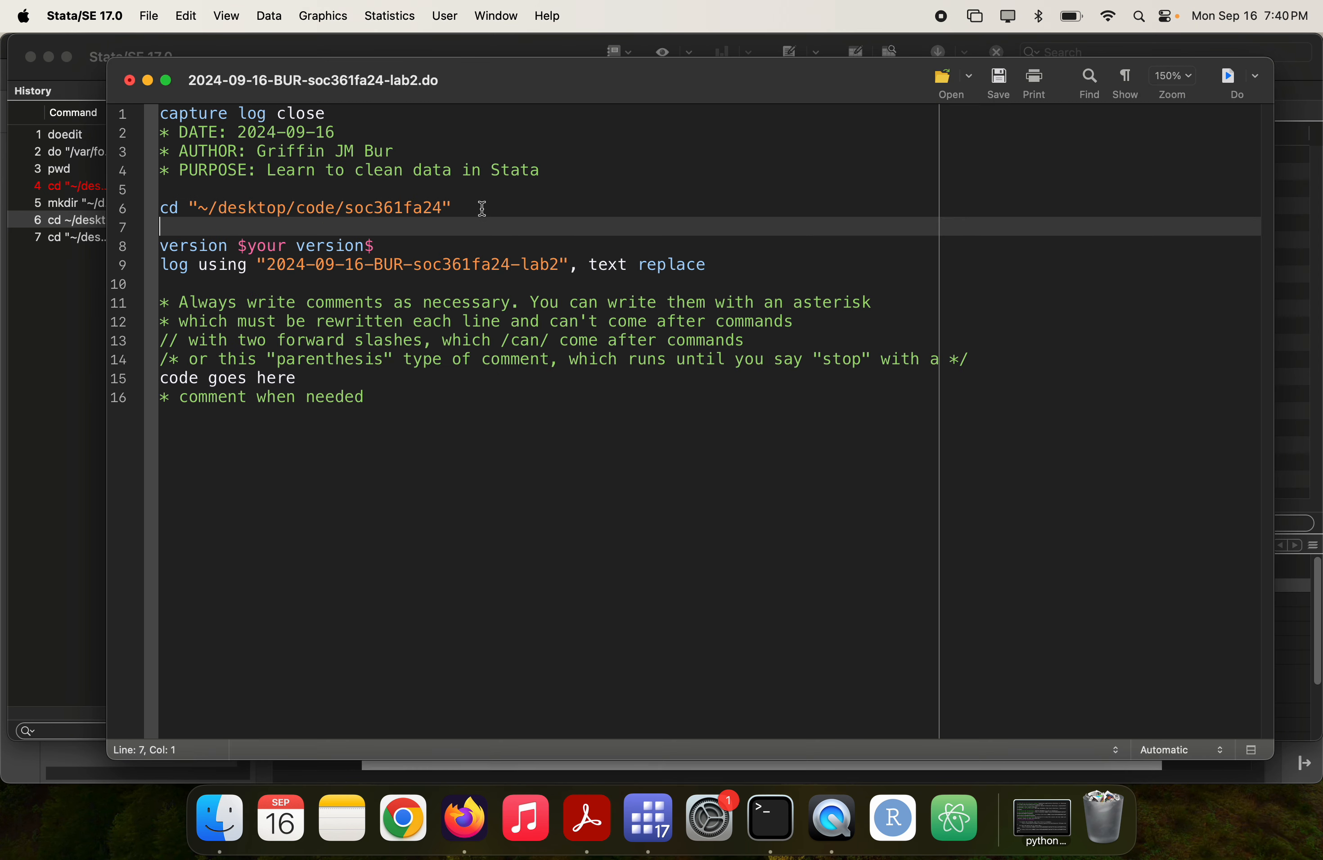
text(/Users/griffinjmbur/Desktop/code/soc361fa24)
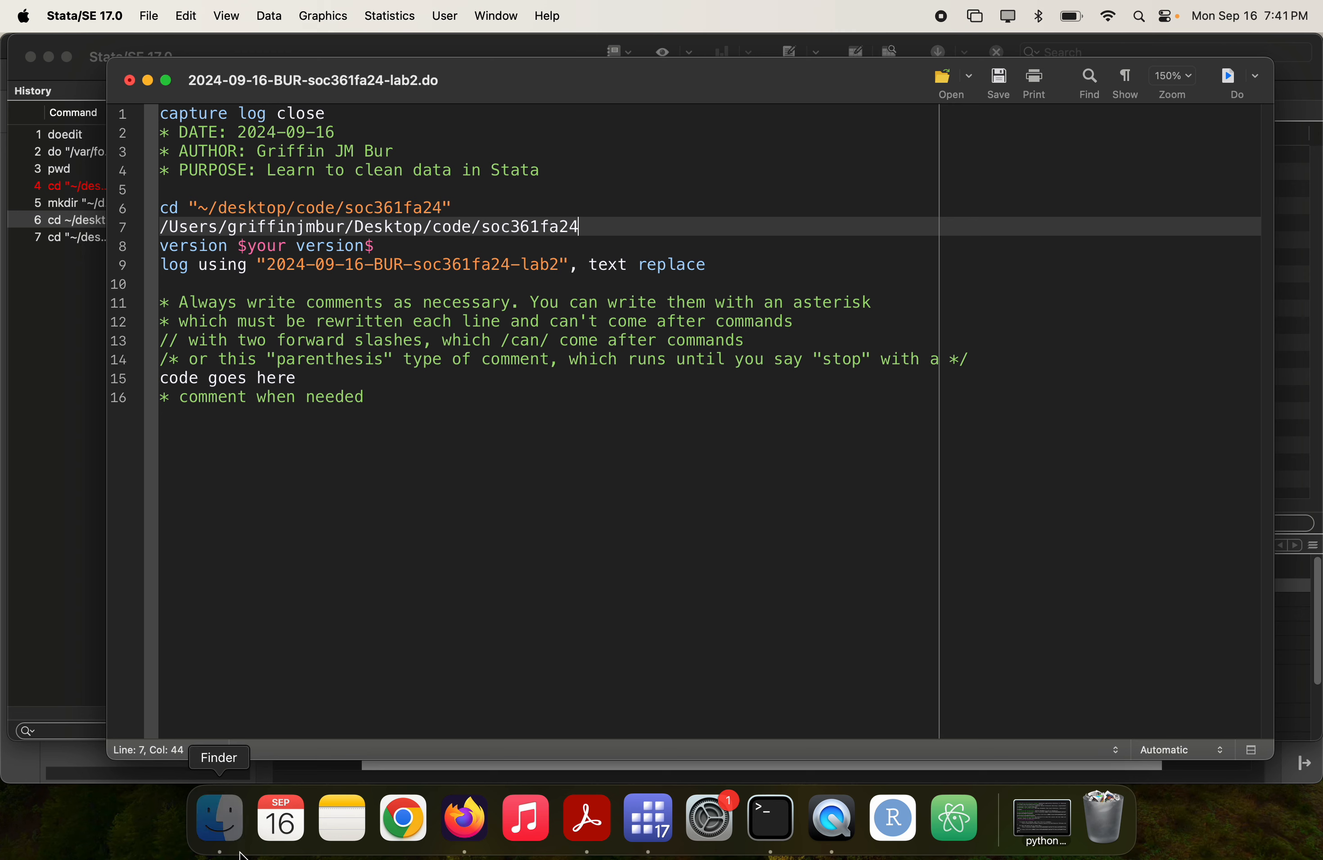
click(221, 819)
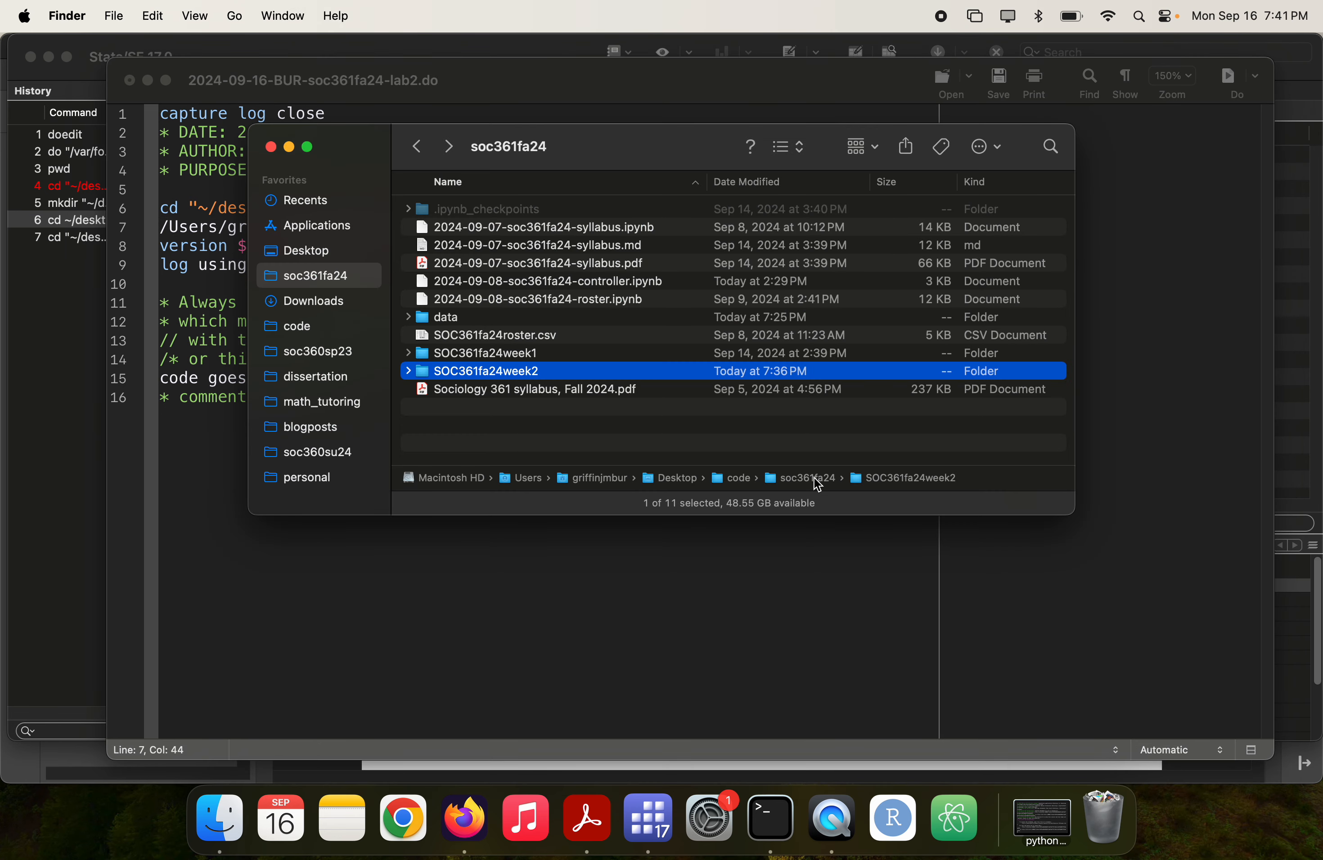
click(416, 147)
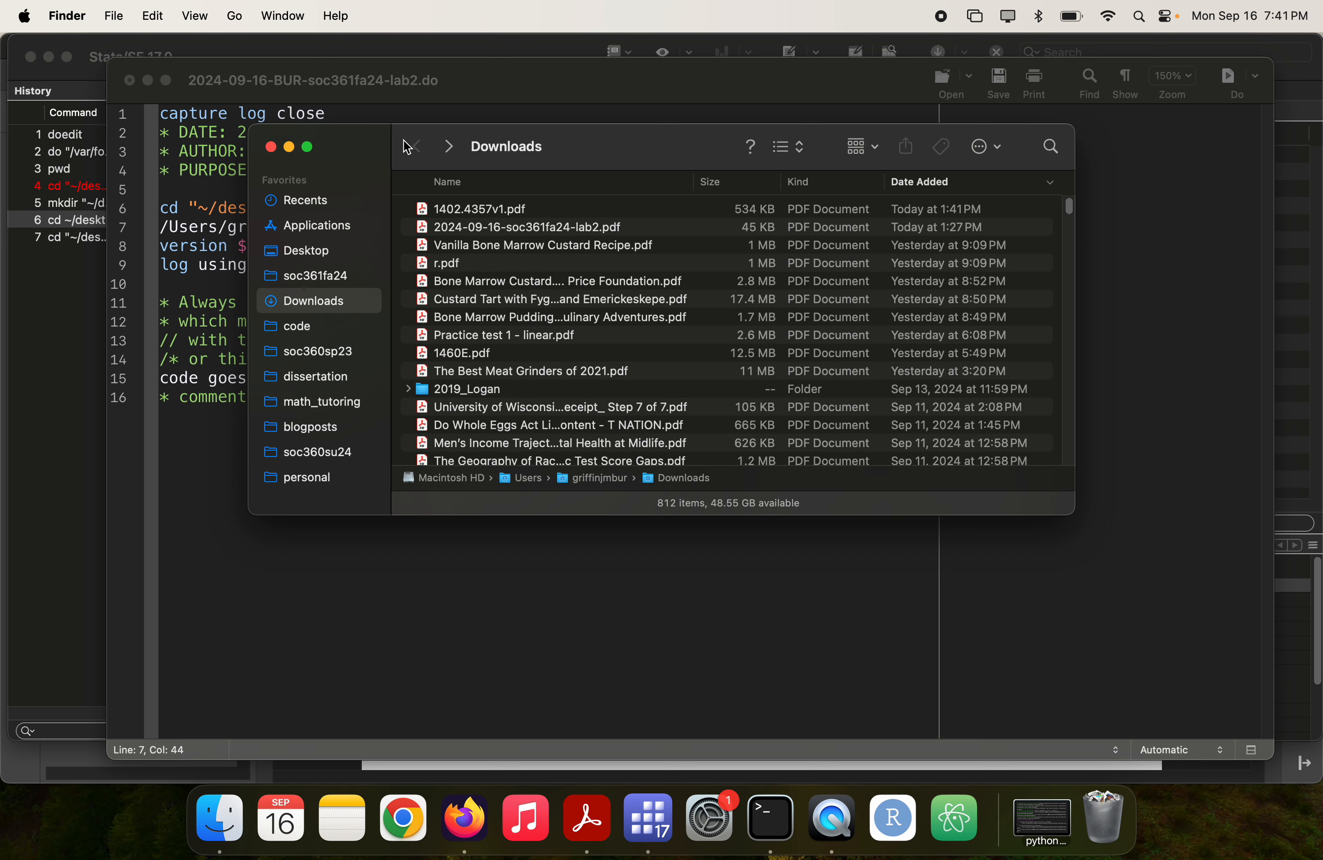
click(336, 276)
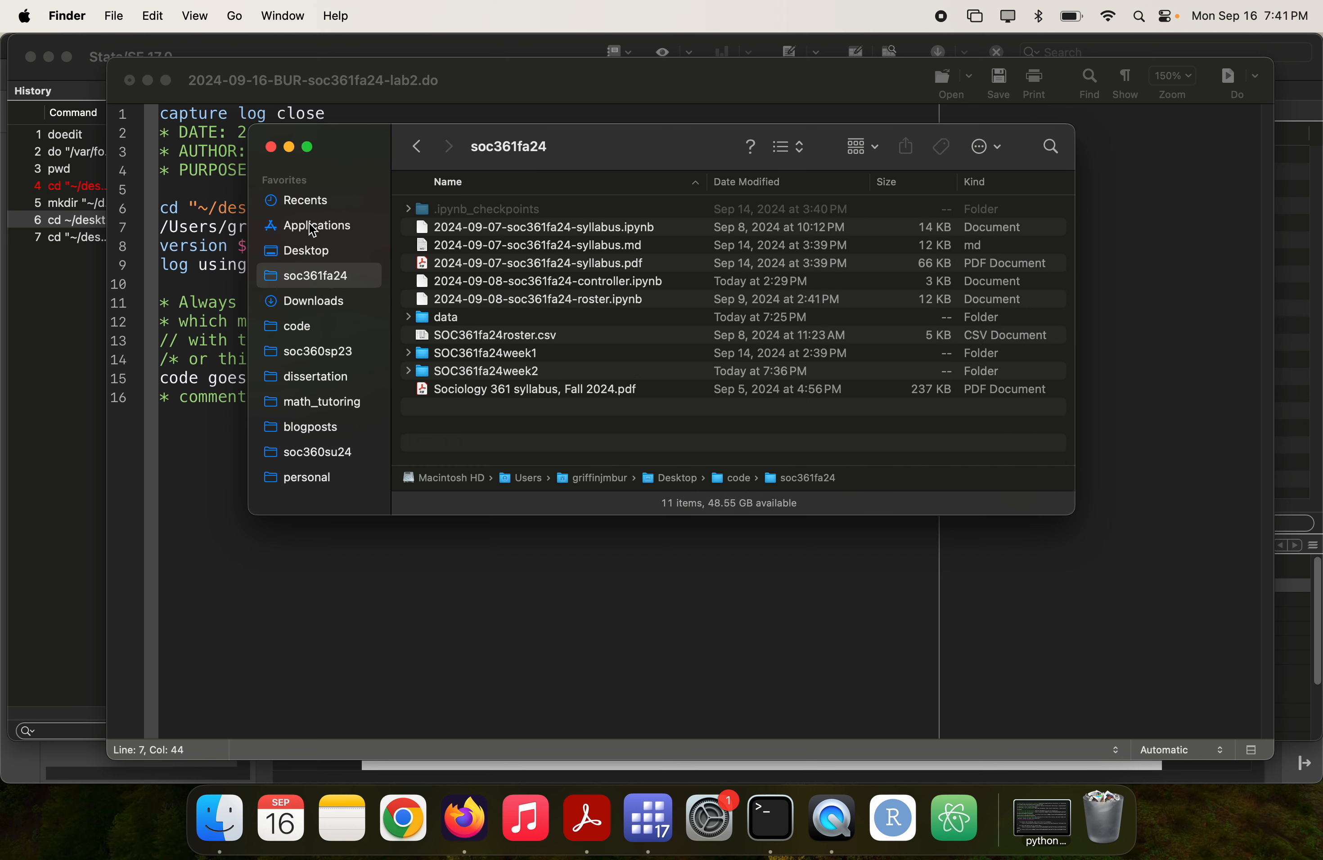
click(311, 252)
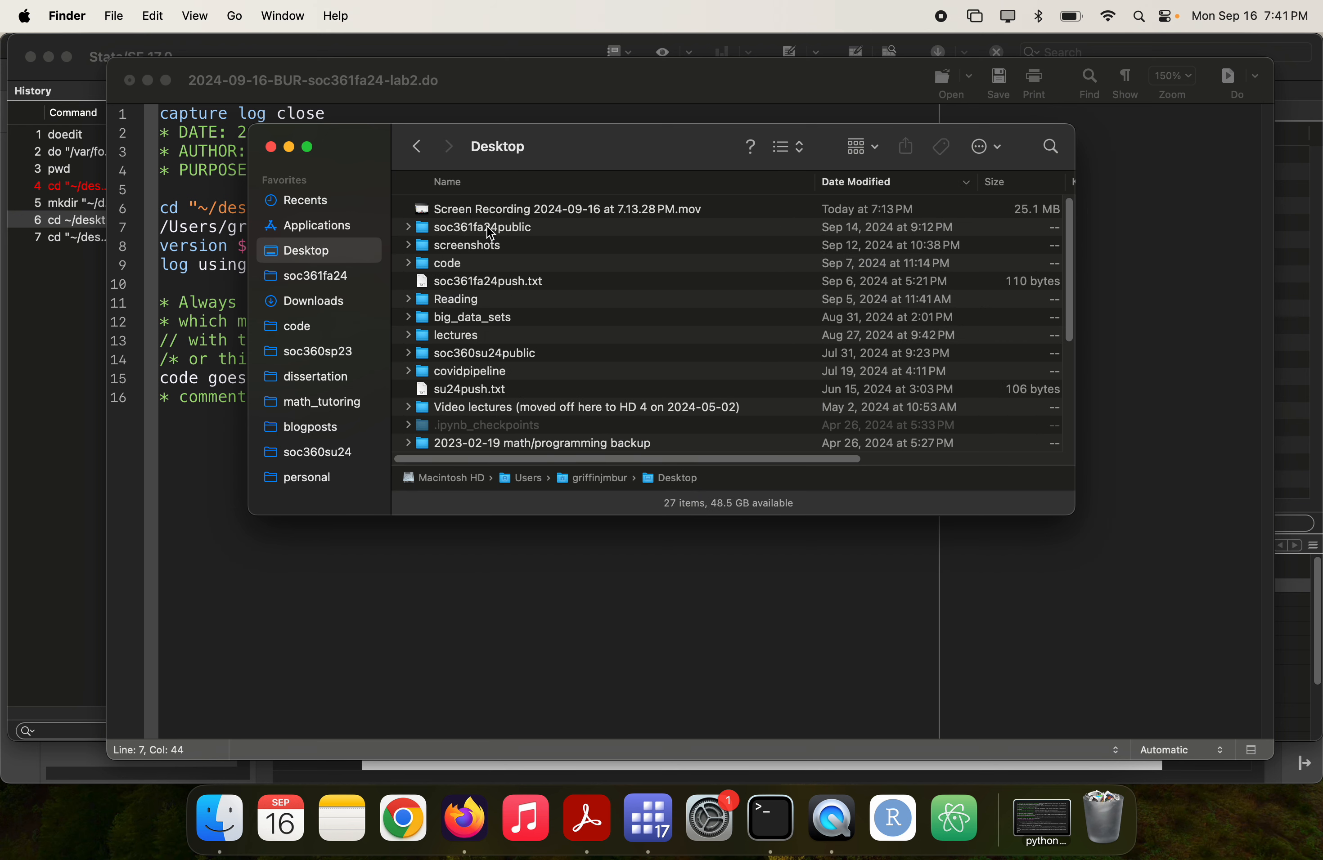
right_click(490, 232)
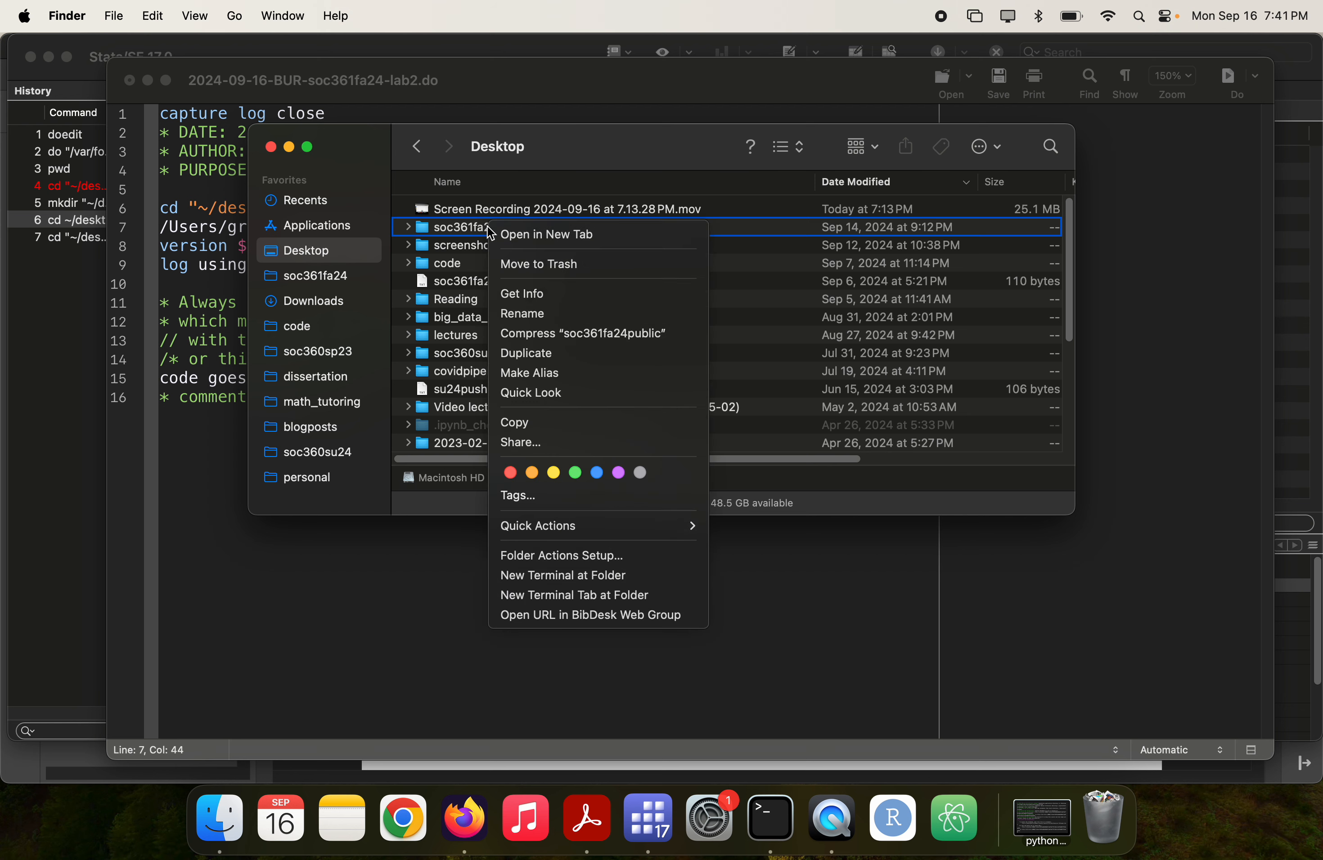
key(alt)
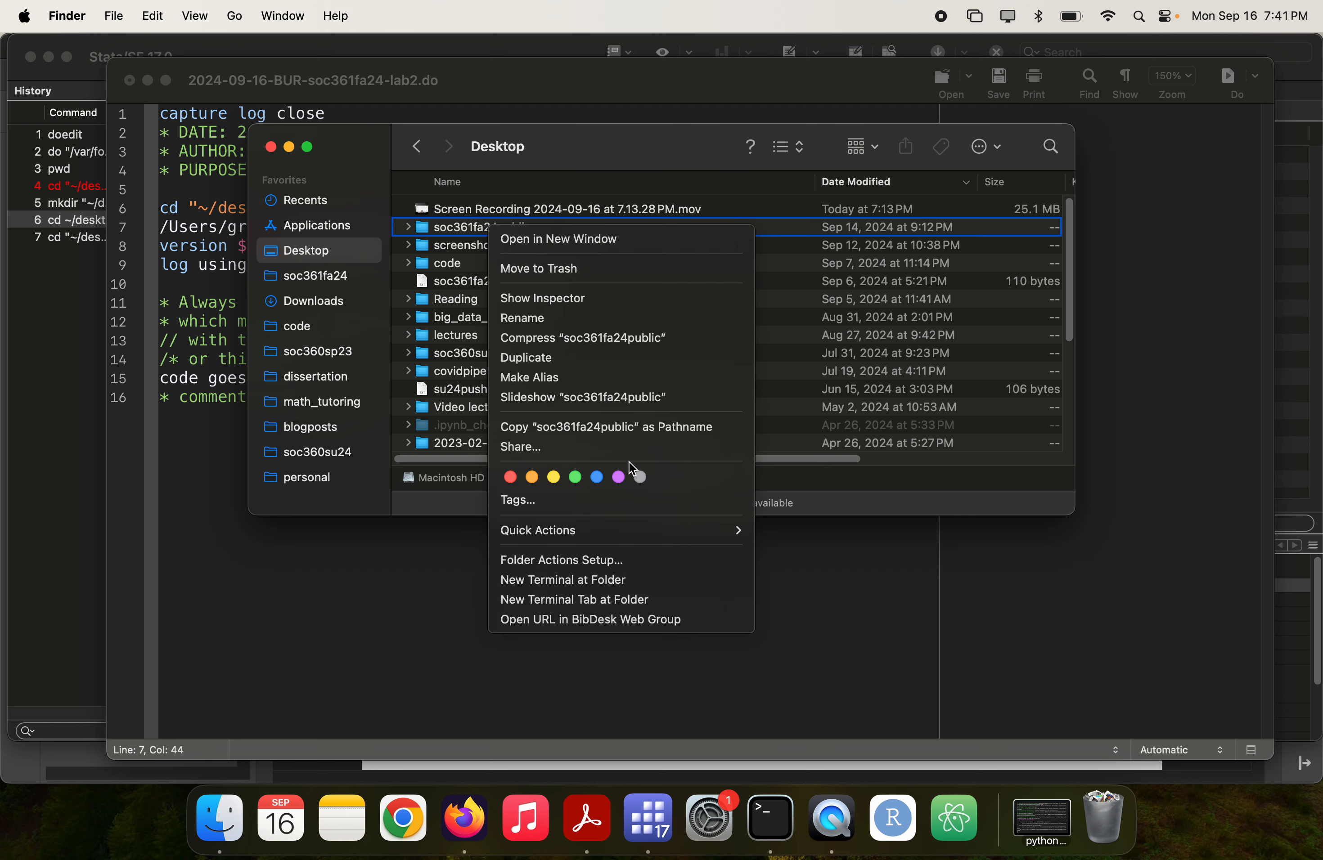
click(621, 431)
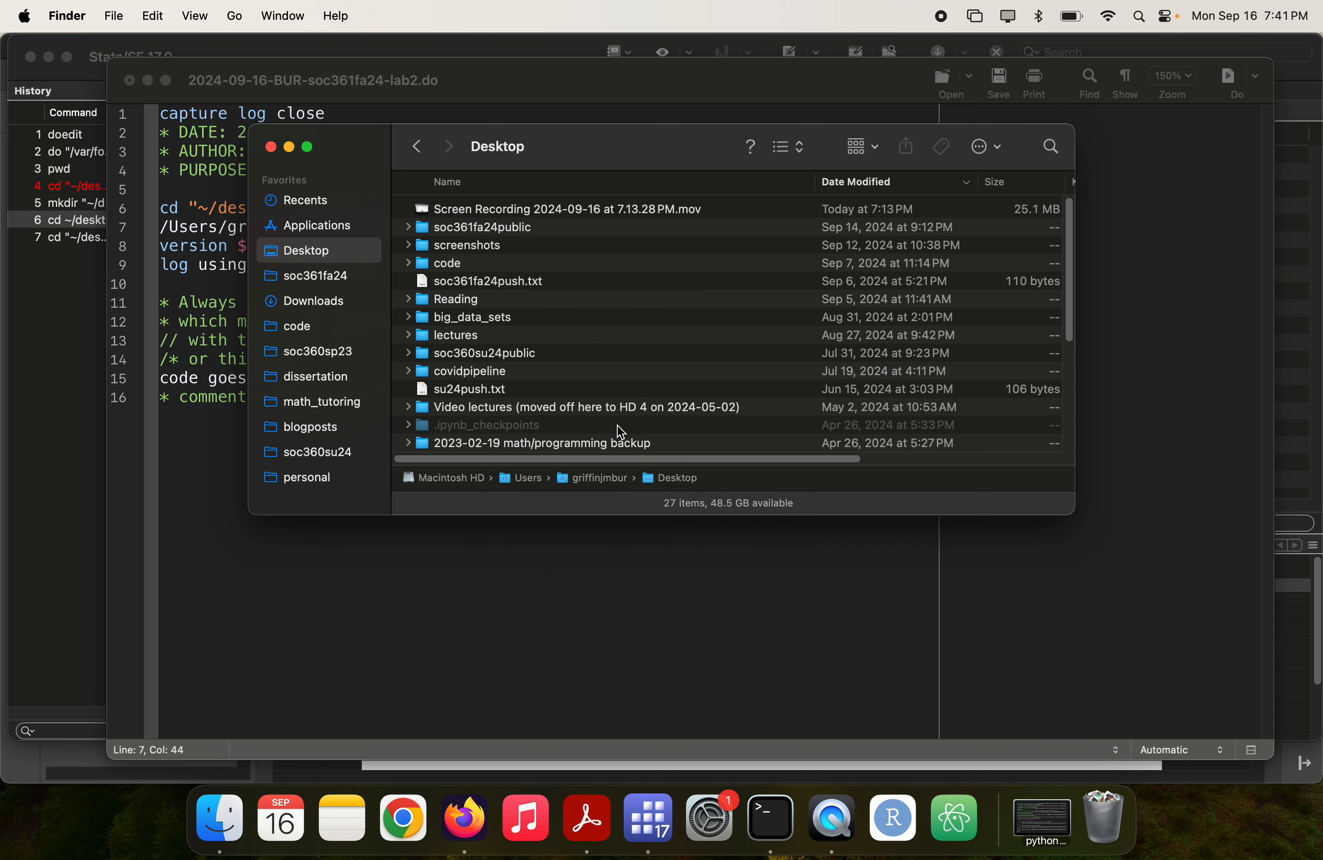
key(super+Tab)
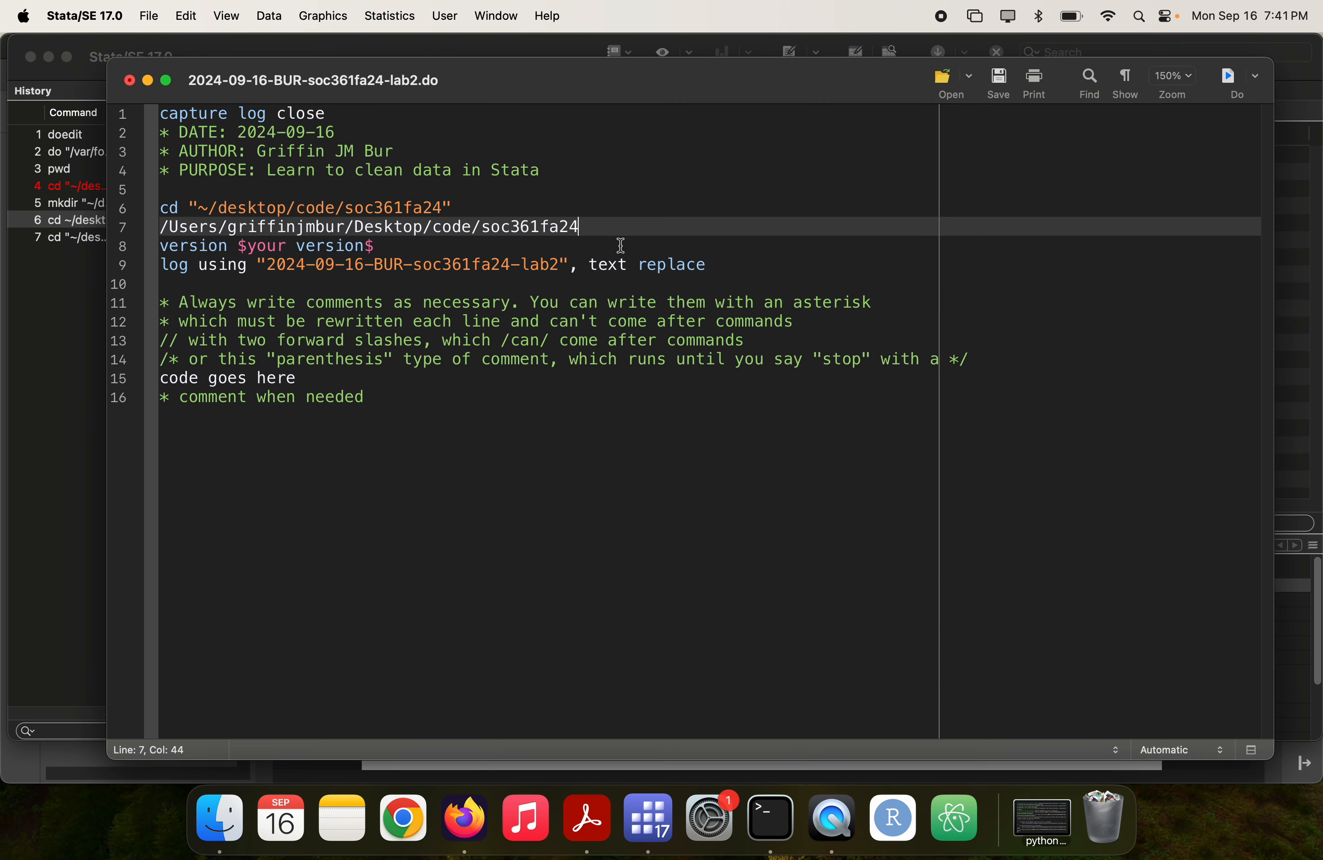
key(BackSpace)
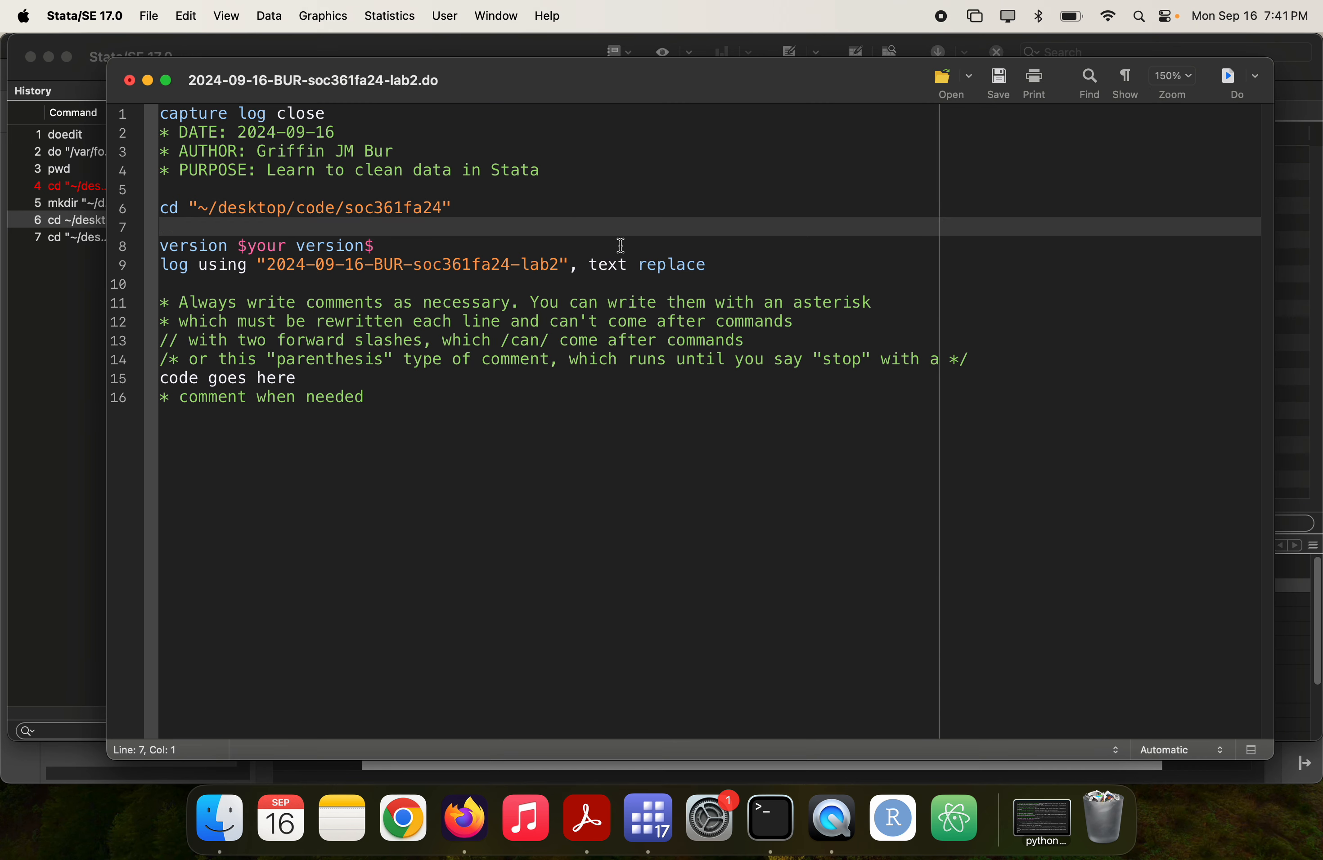
text(/Users/griffinjmbur/Desktop/soc361fa24public)
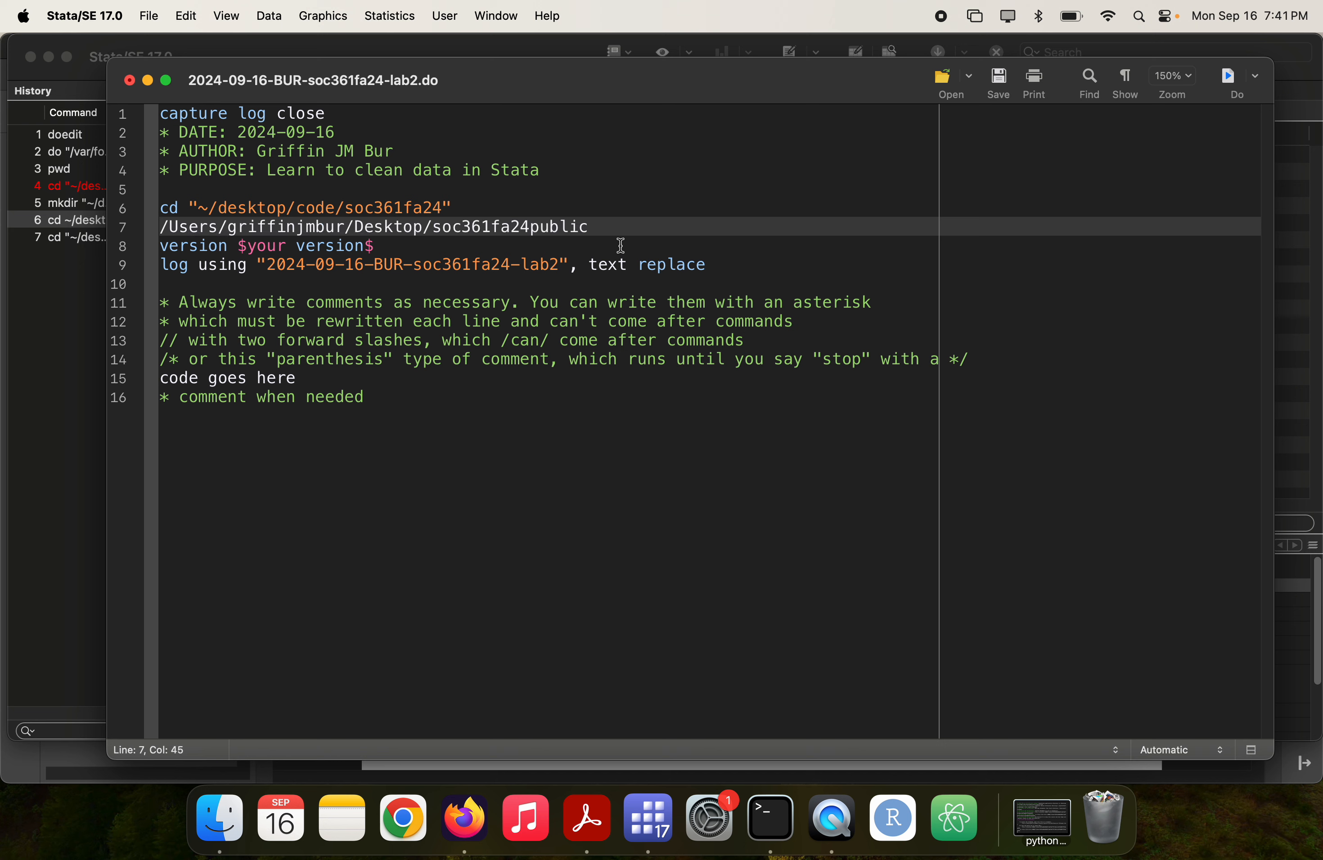
key(super+shift+Left)
key(BackSpace)
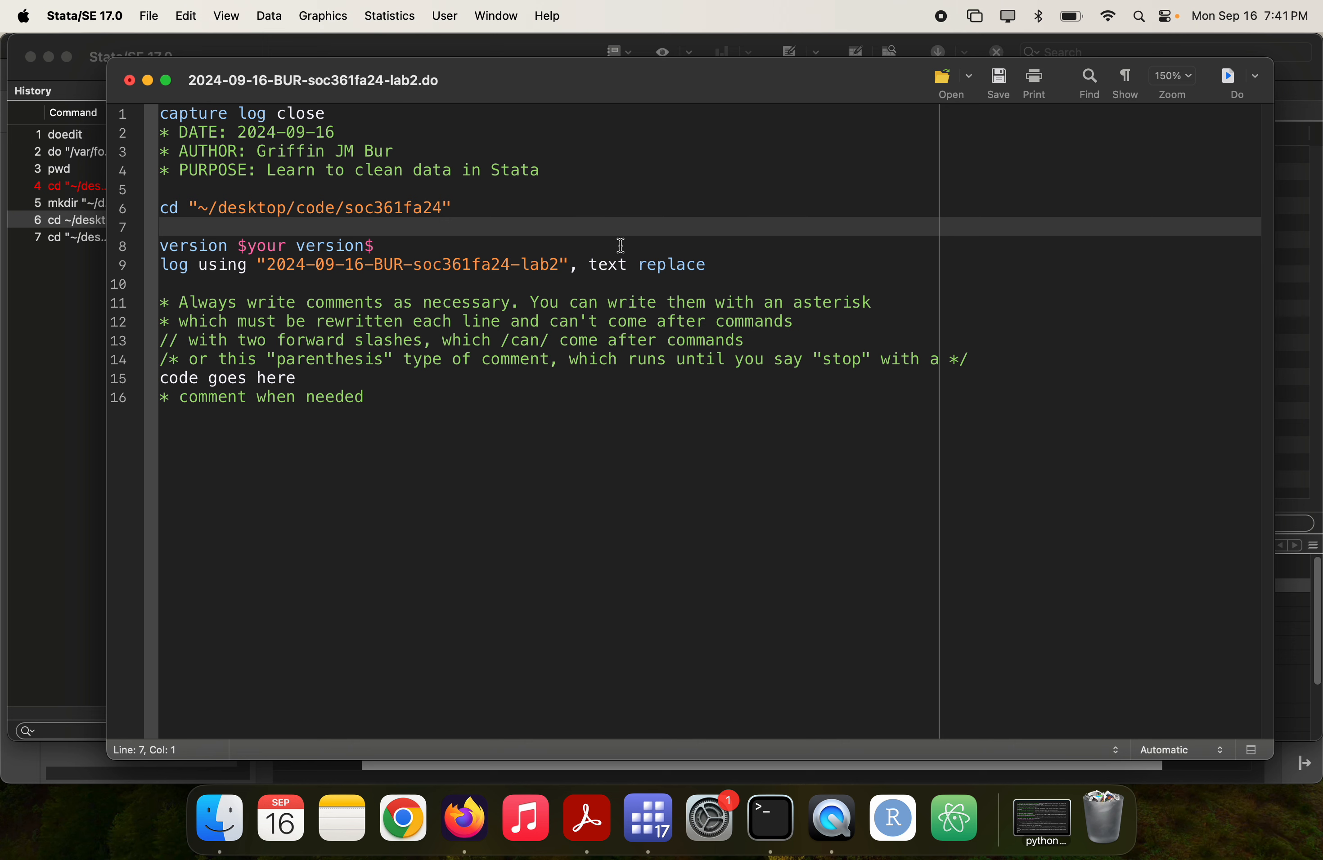
key(BackSpace)
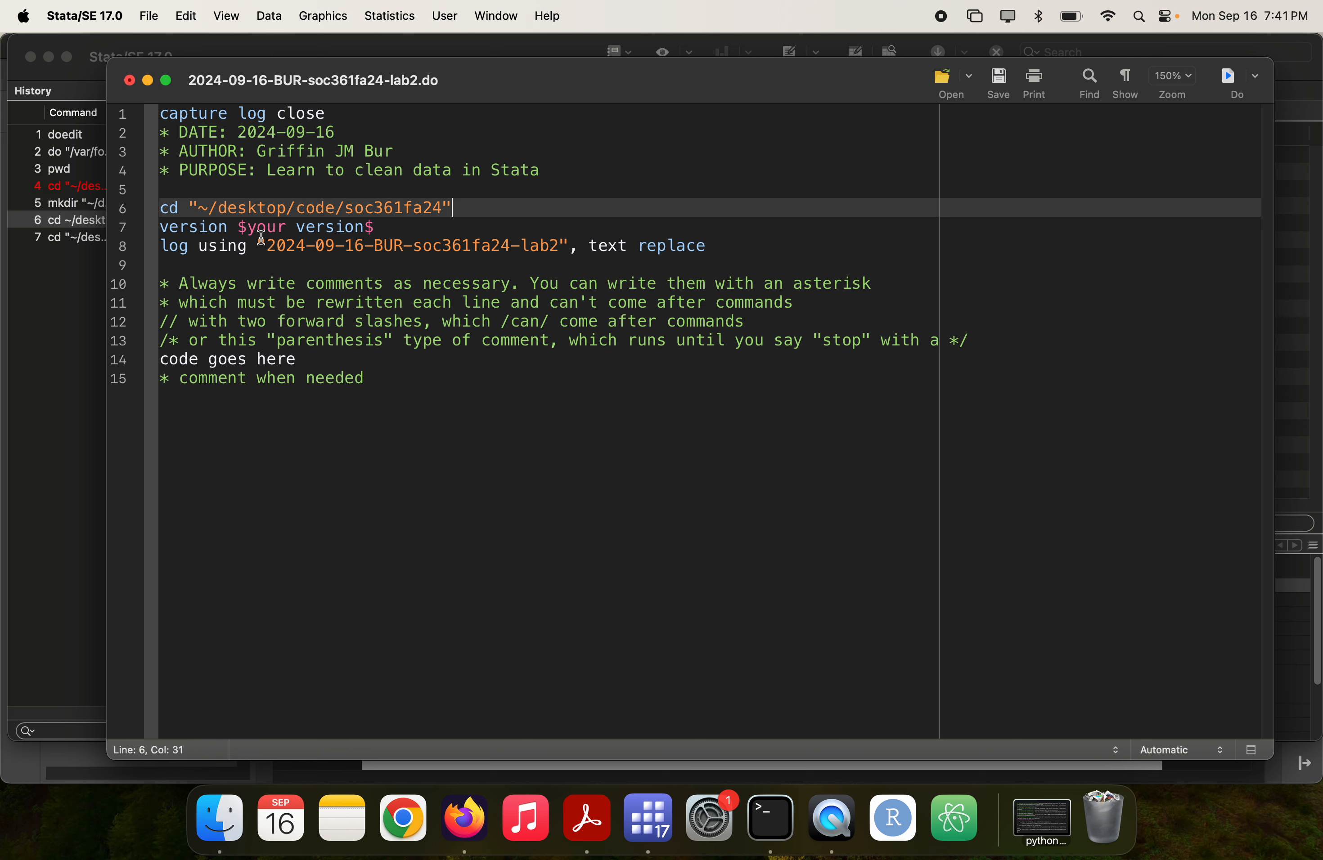
- Delete '$your version$' from line 7 and run version to confirm Stata 17.0
click(245, 227)
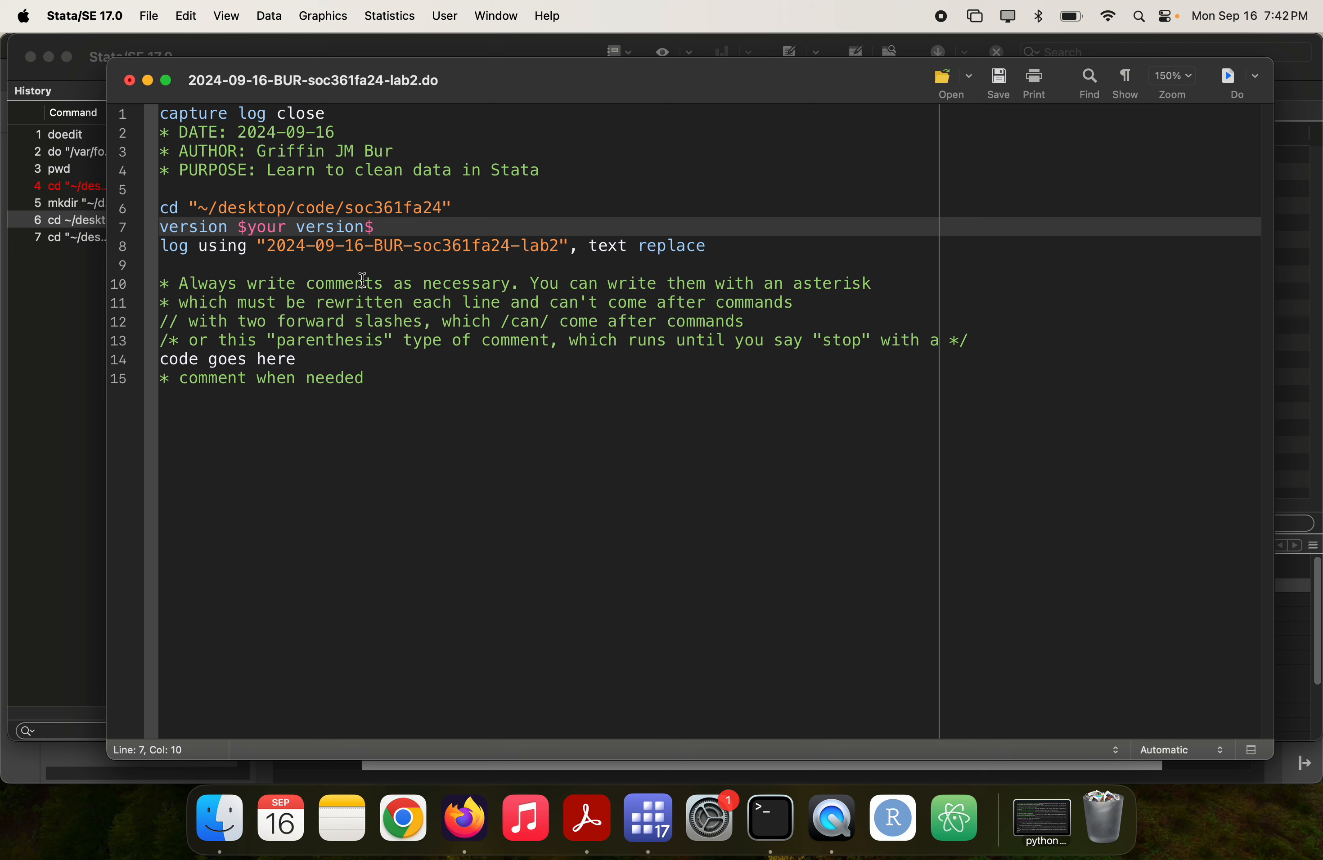
key(BackSpace)
key(super+Right)
key(BackSpace)
key(BackSpace)
key(super+grave)
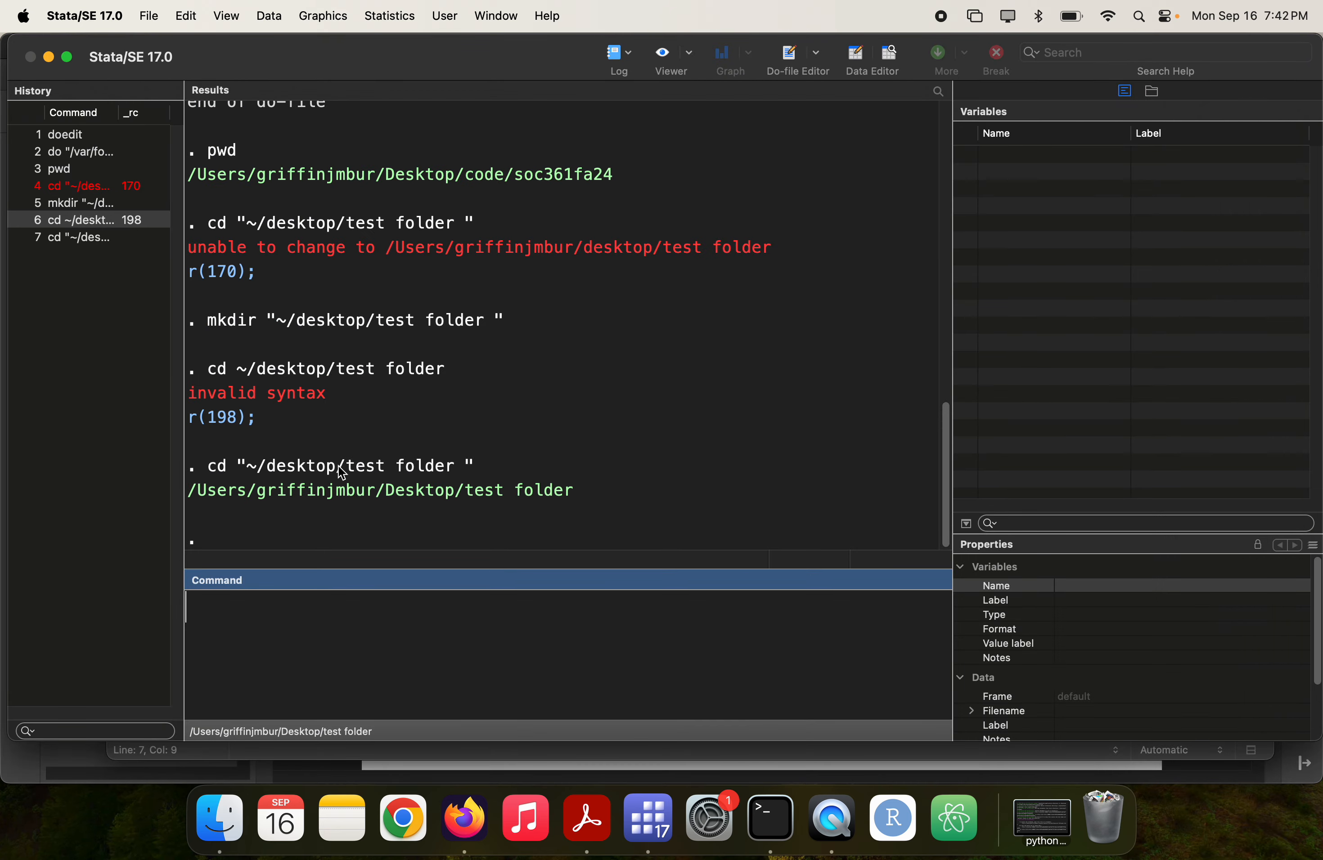
text(version)
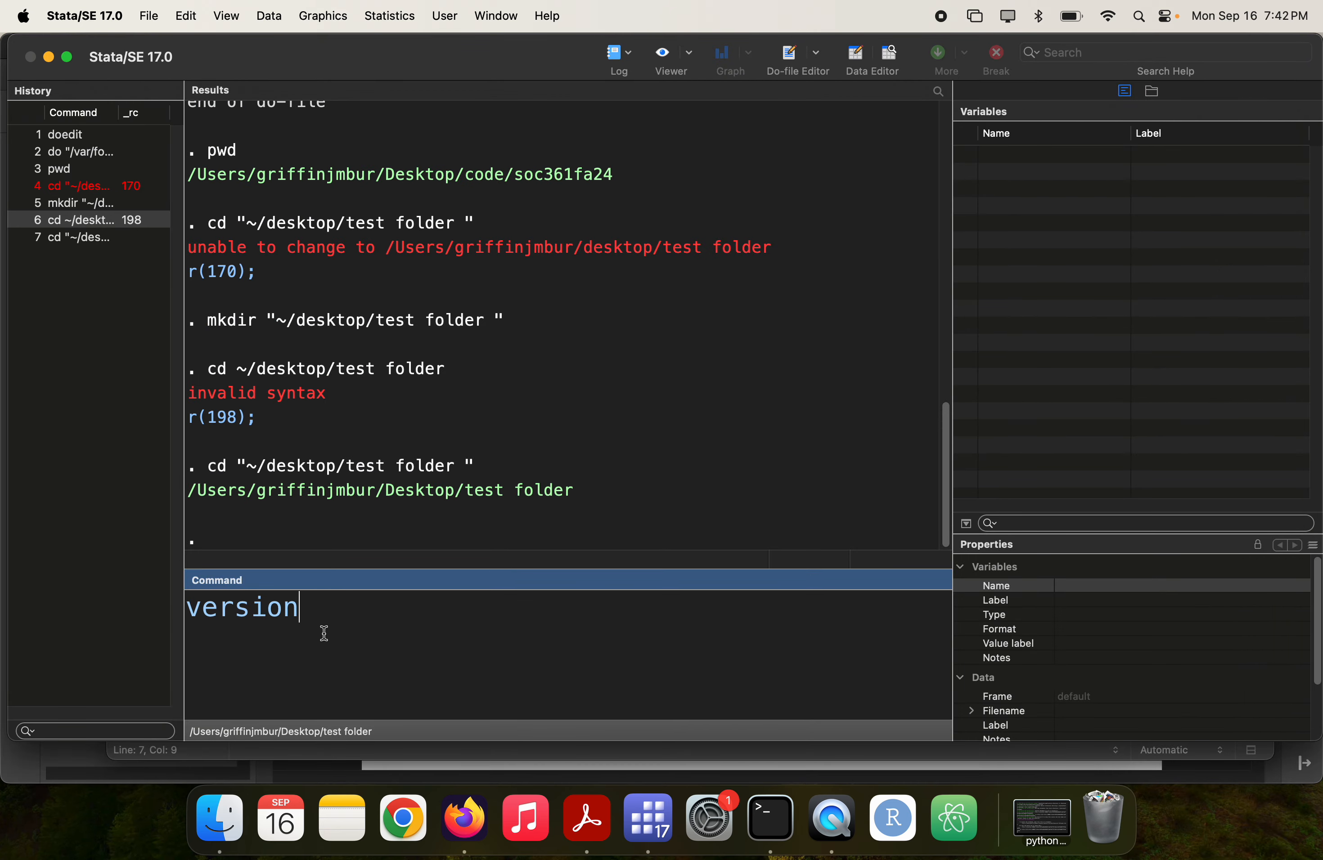
key(Return)
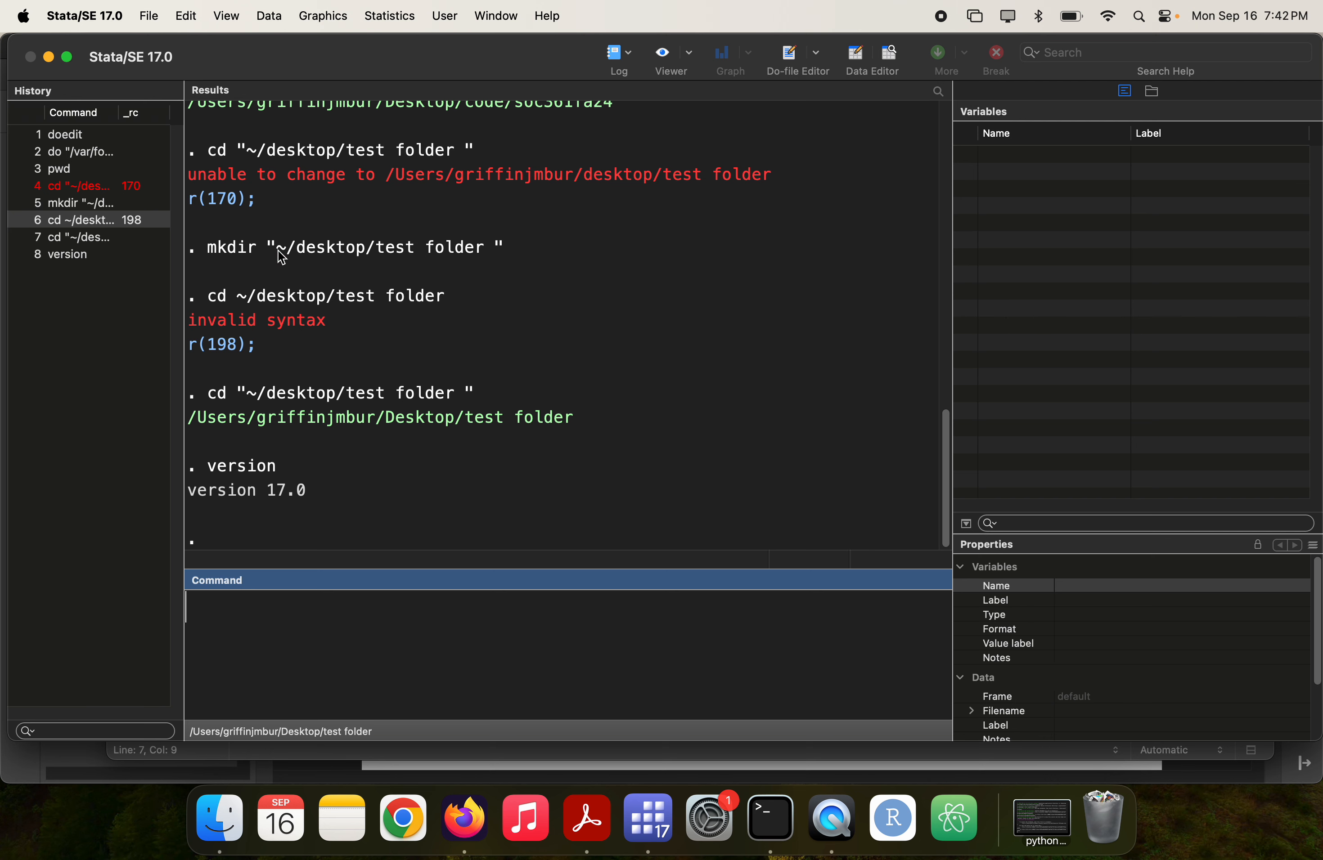
key(super+grave)
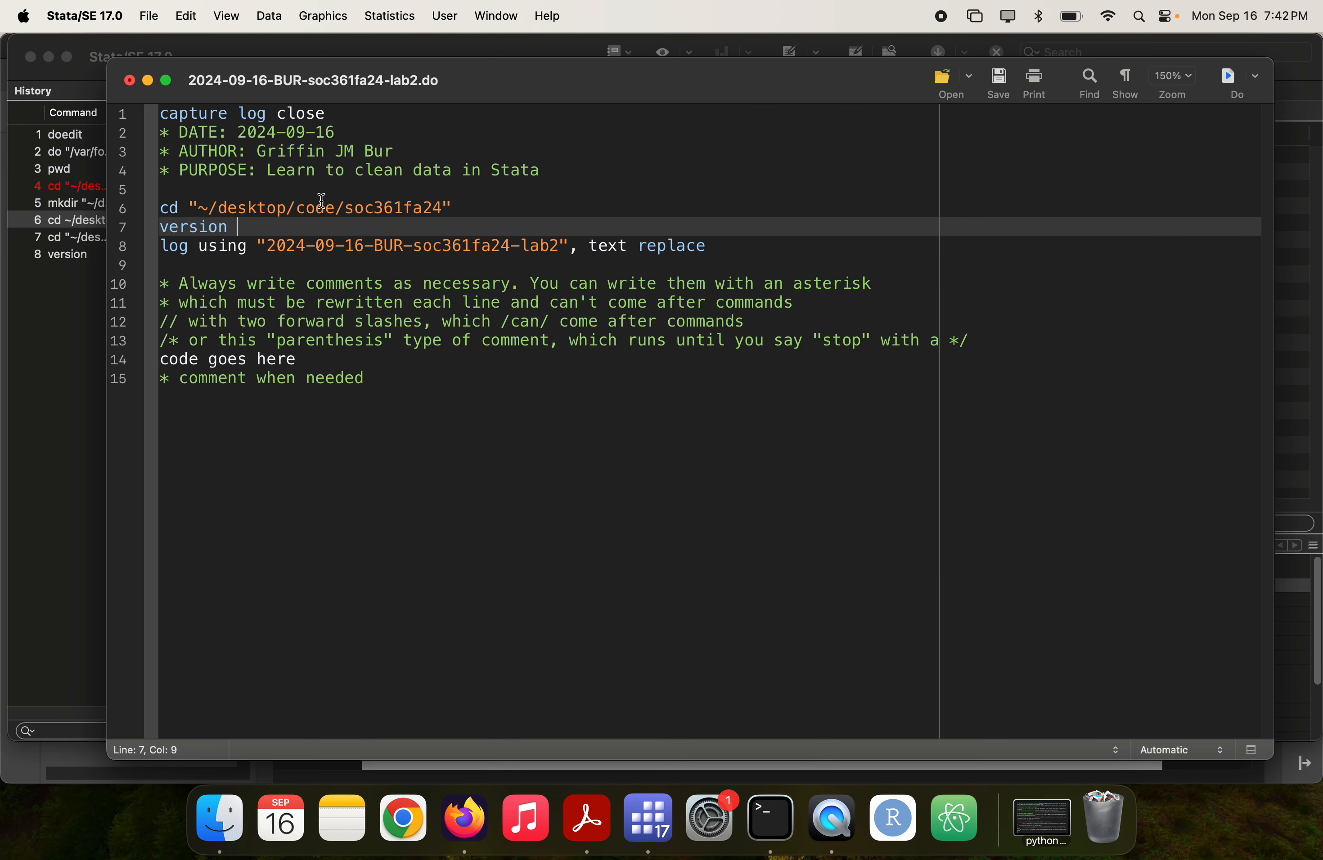
- Make line 7 read 'version 17' and show the soc361fa24 folder in Finder at top right
text(17)
key(super+Tab)
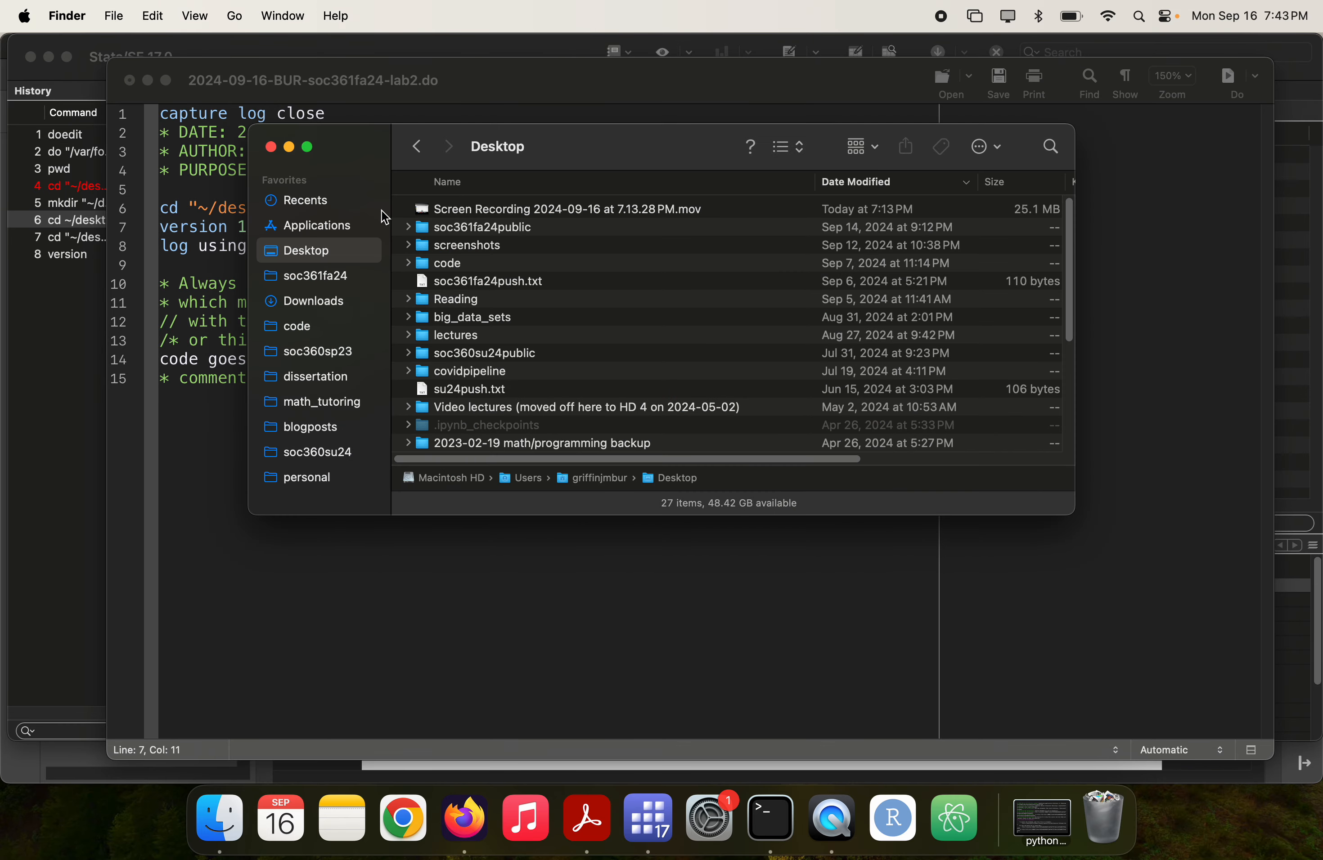
click(343, 275)
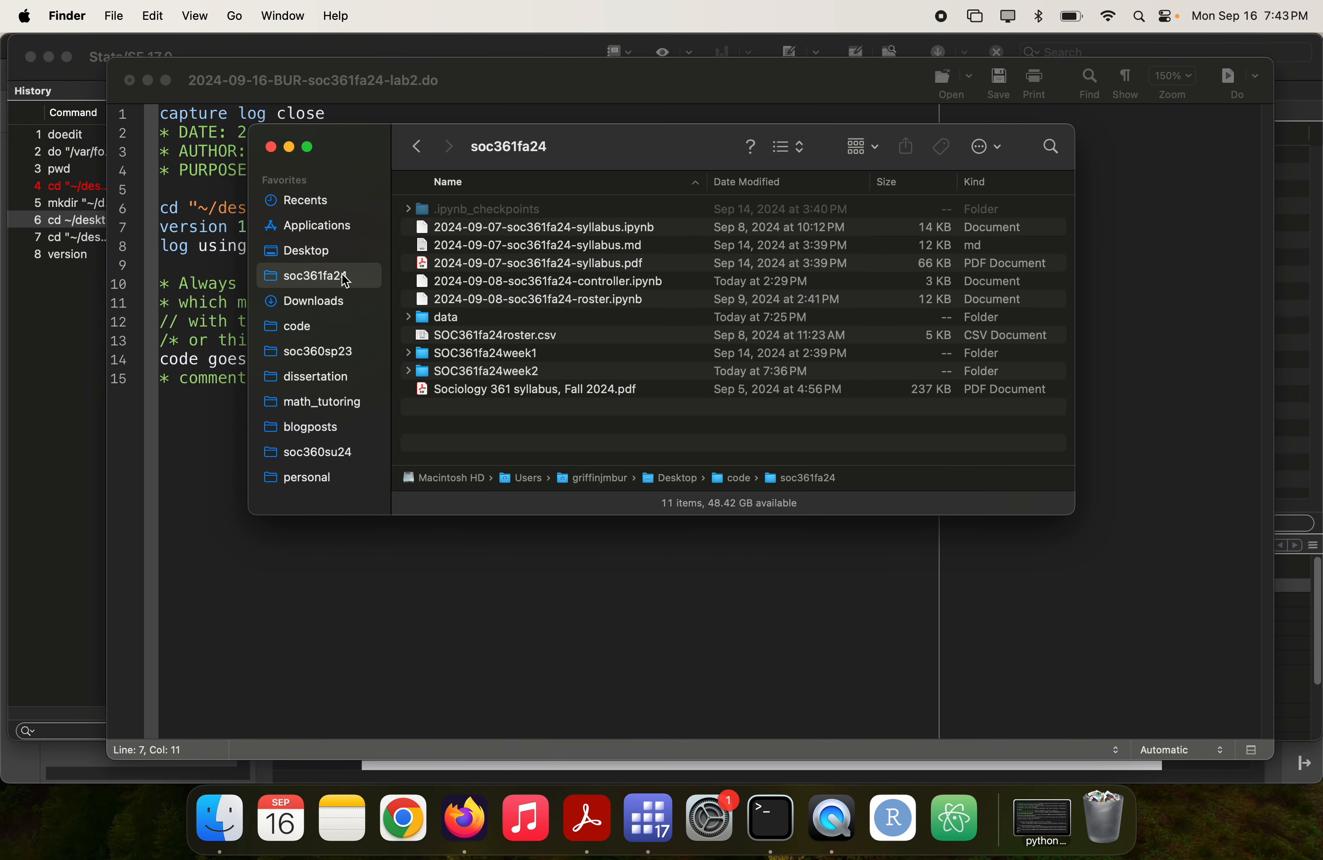
drag(348, 148, 650, 14)
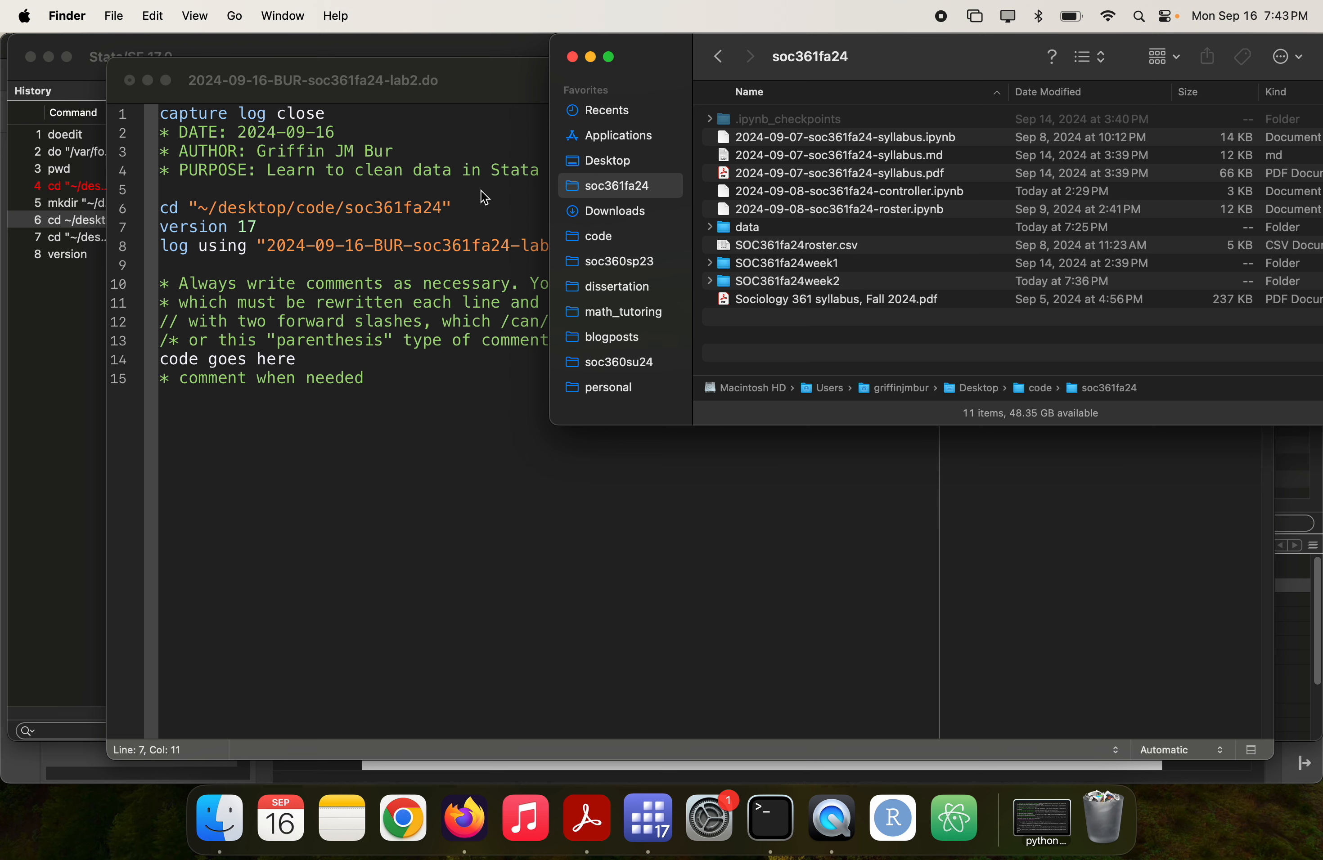
click(405, 190)
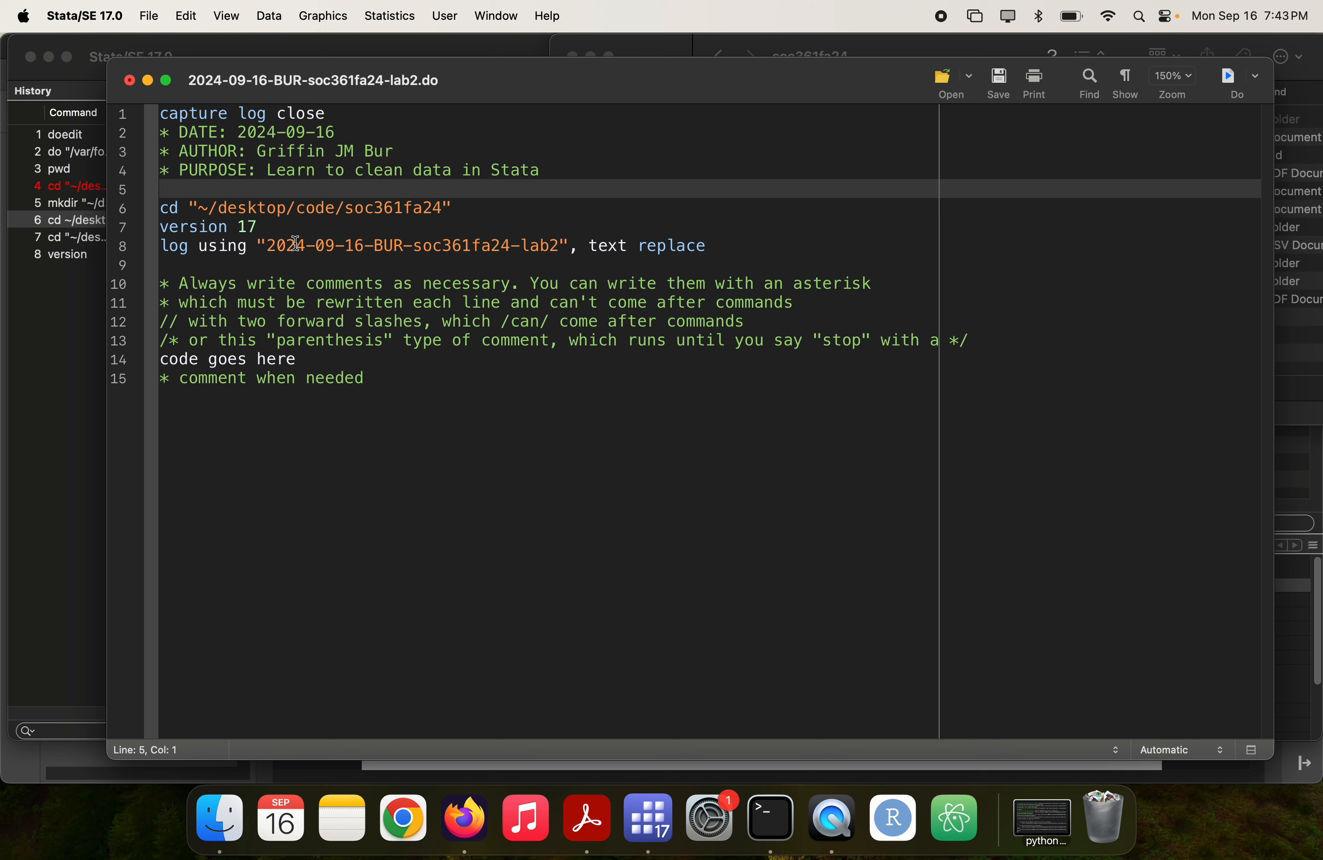
- Insert the folder path './soc361fa24week2' before the log file name on line 8, checking the name in Finder
click(266, 246)
text(.)
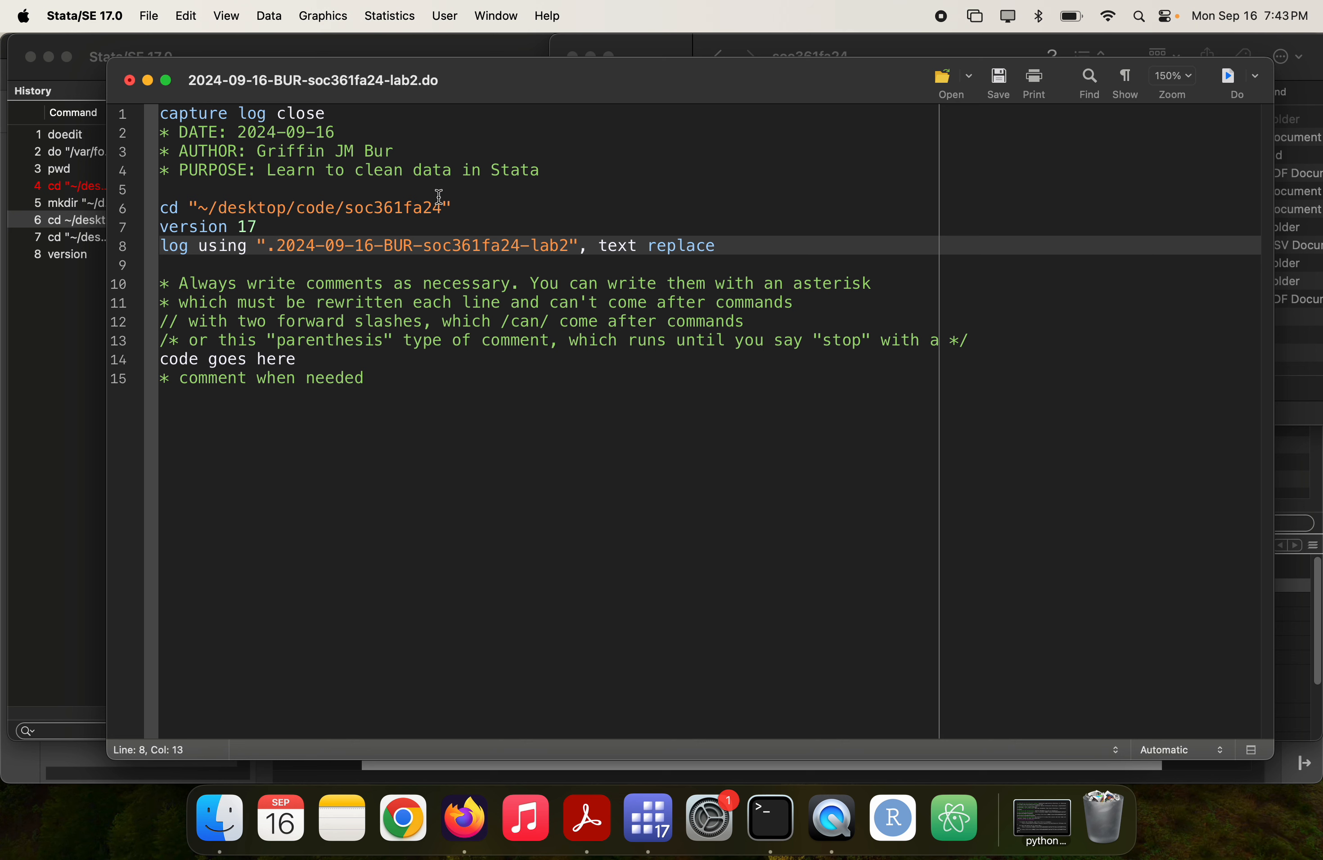
text(/)
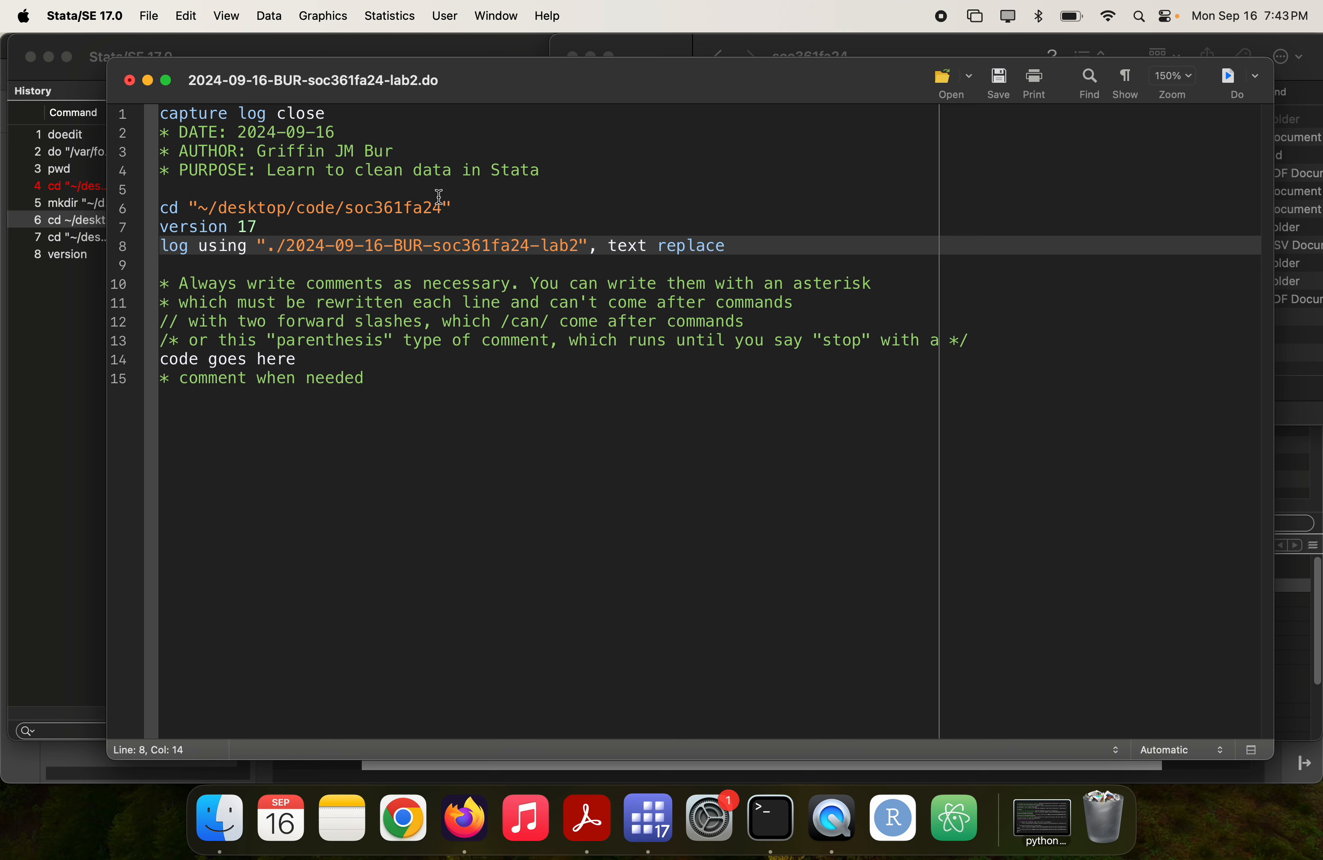
key(super+Tab)
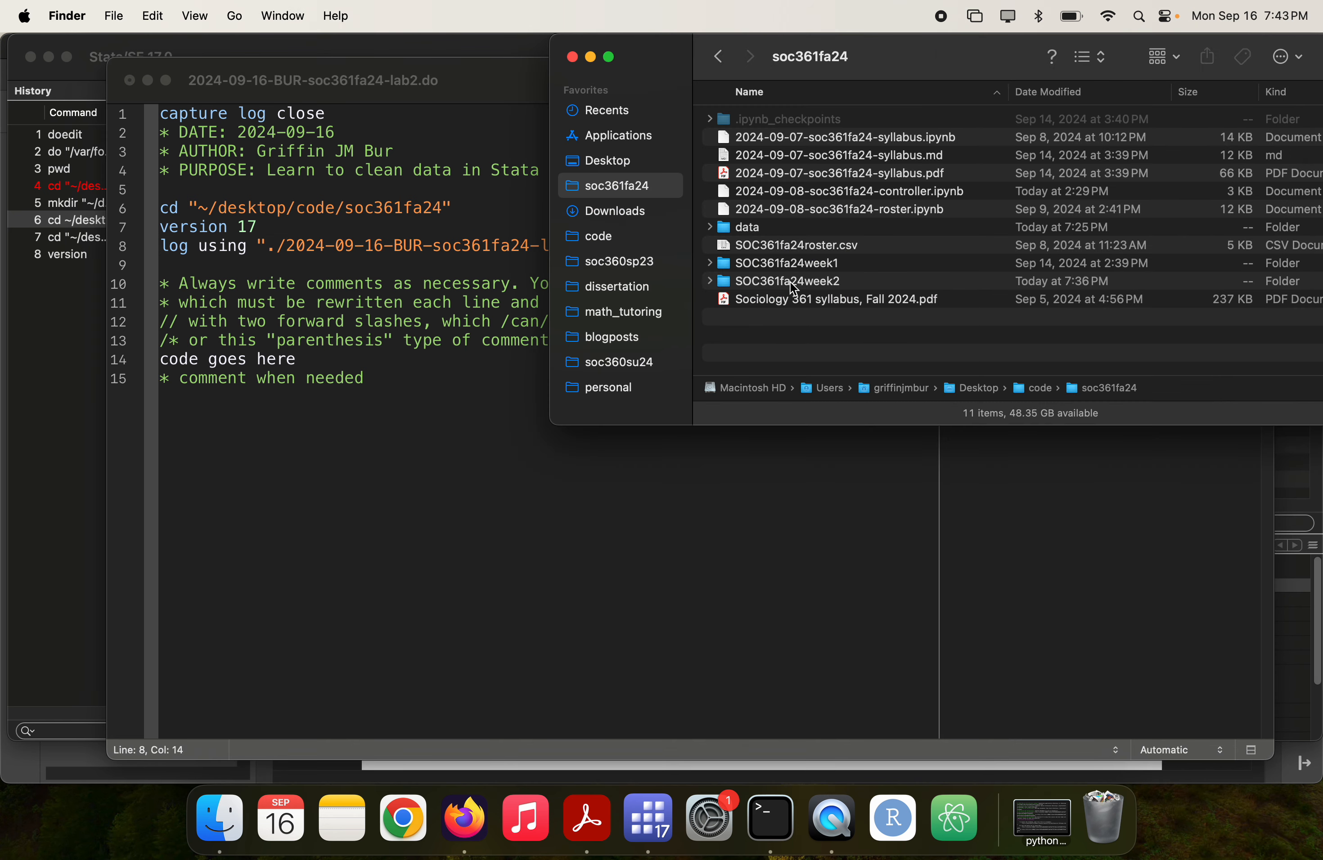
key(super+Tab)
text(soc361f)
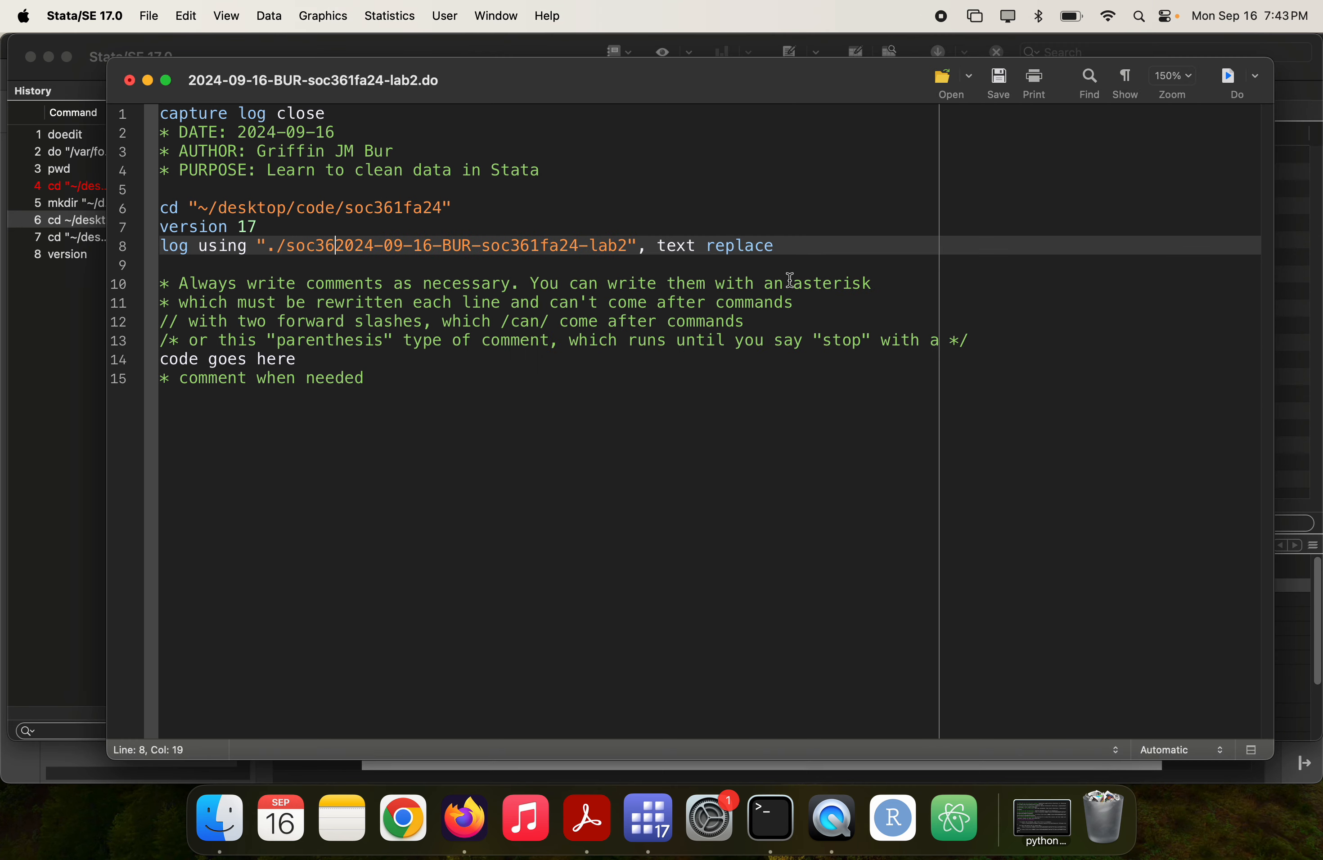
text(a24week)
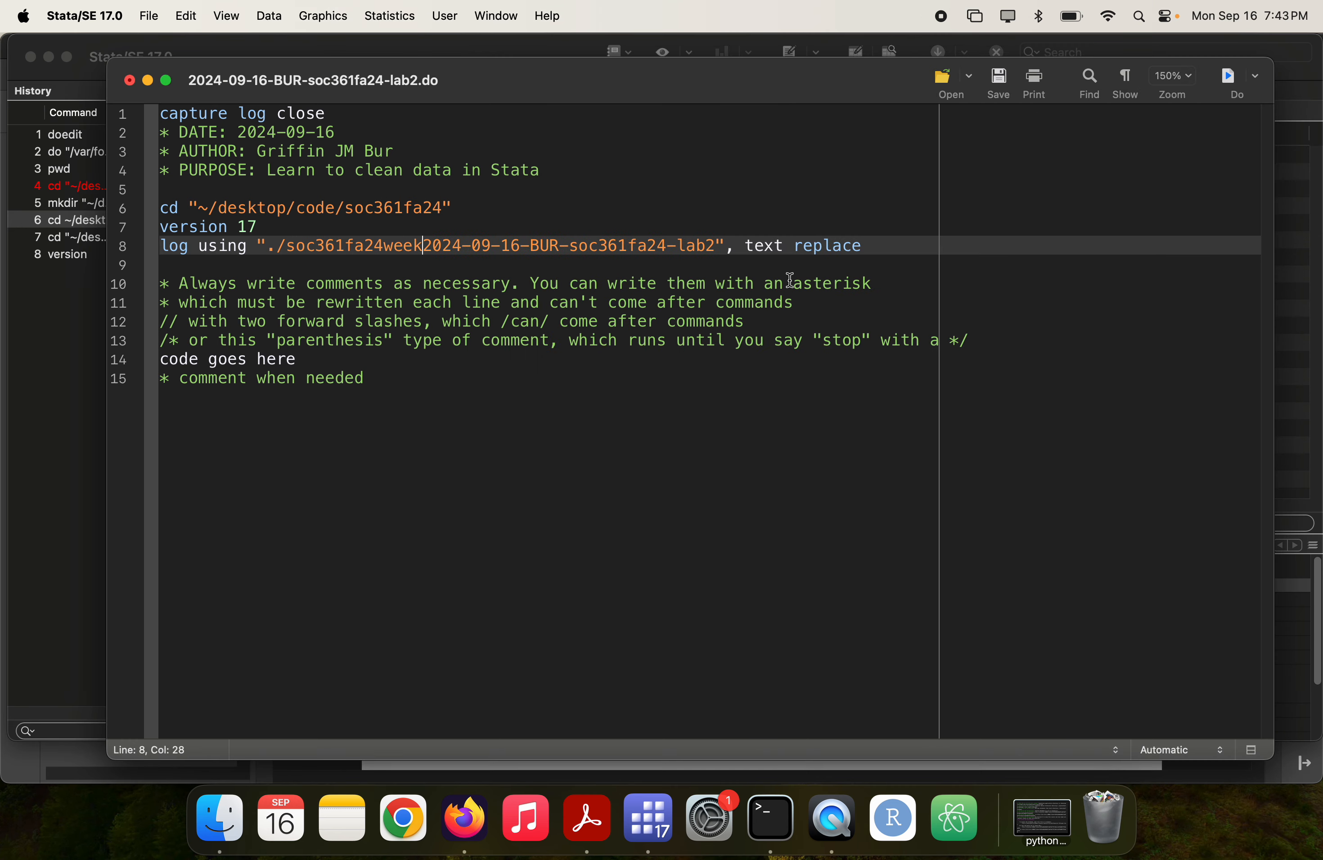
key(super+Tab)
key(super+shift+Tab)
text(2)
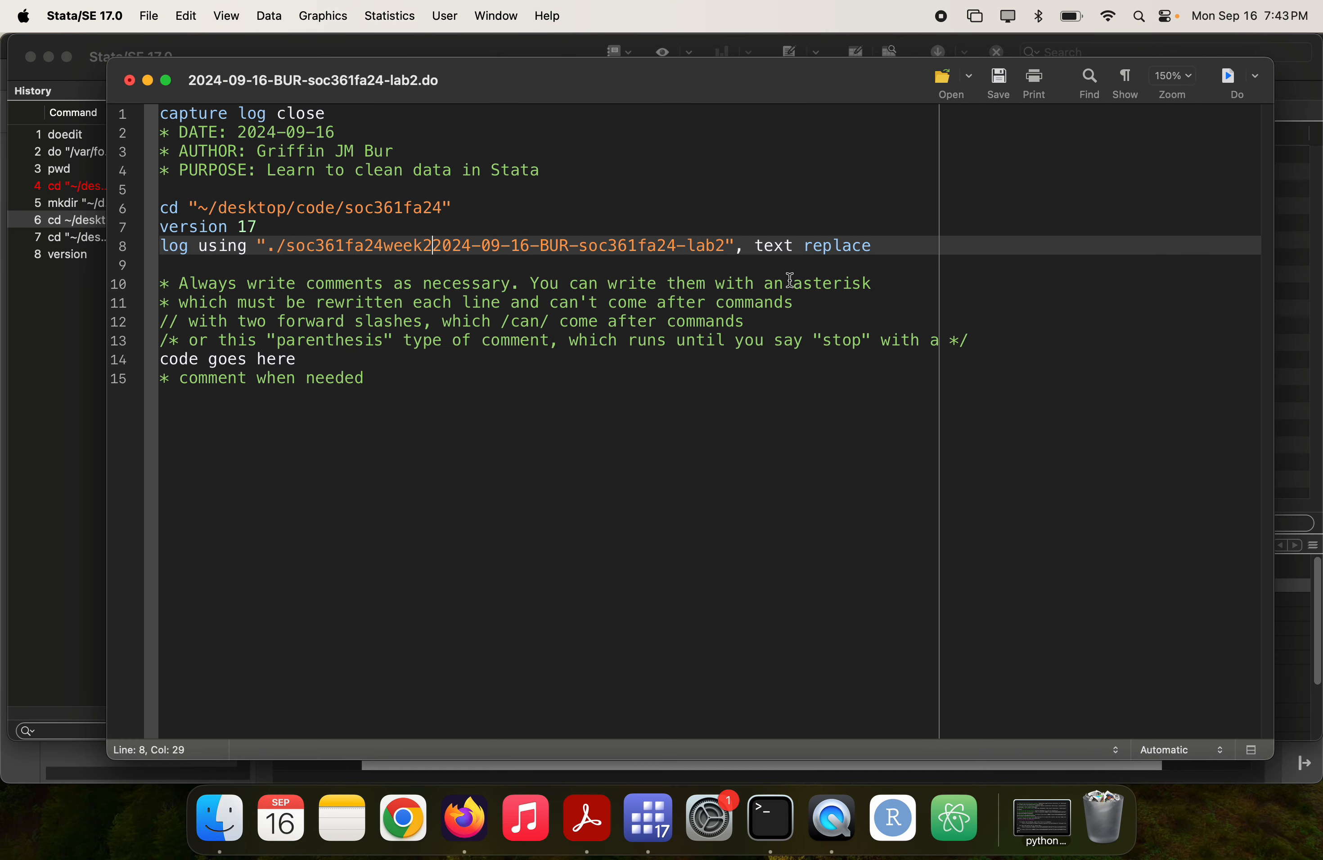
- Add the trailing slash and run the log using line, which fails with r(603)
key(super+Tab)
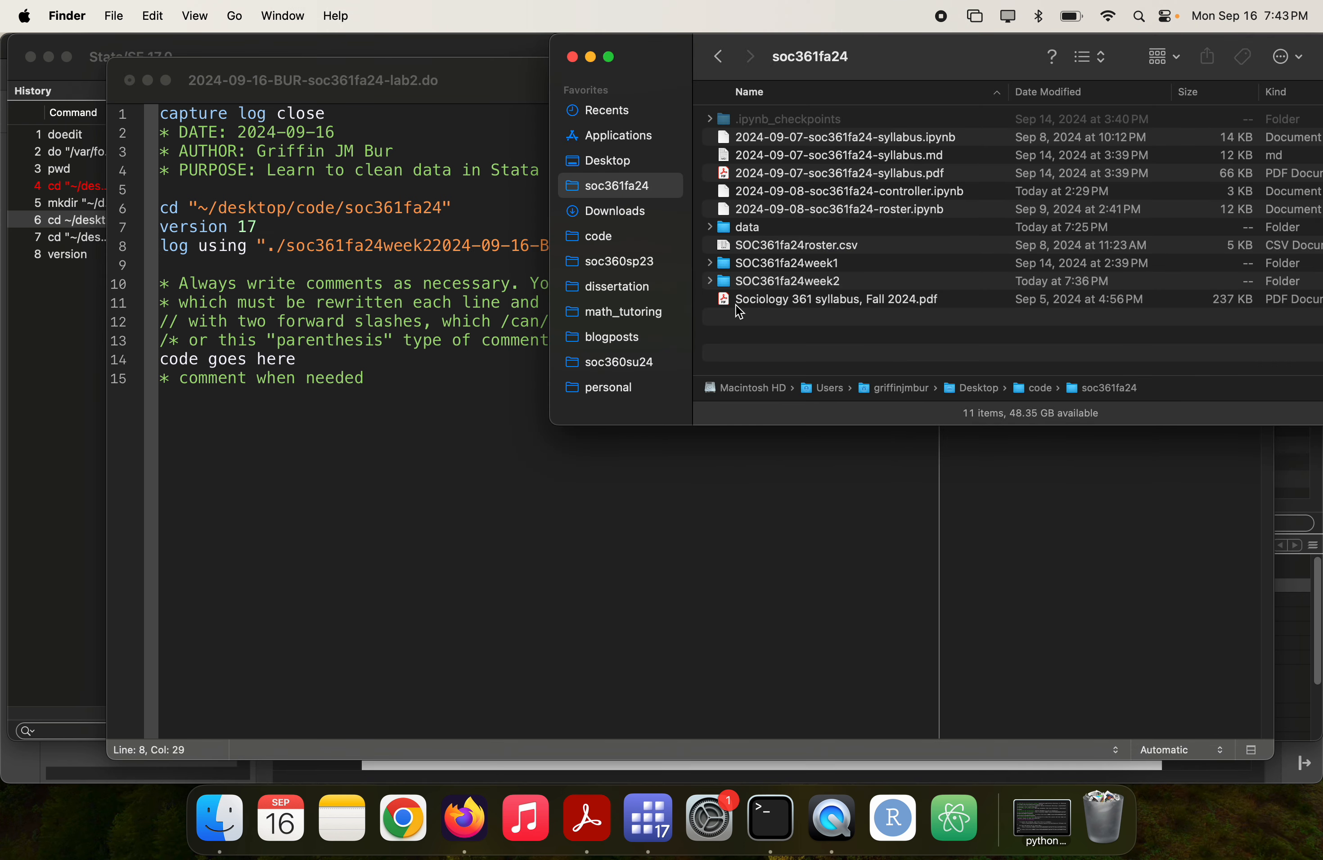
key(super+Tab)
text(/)
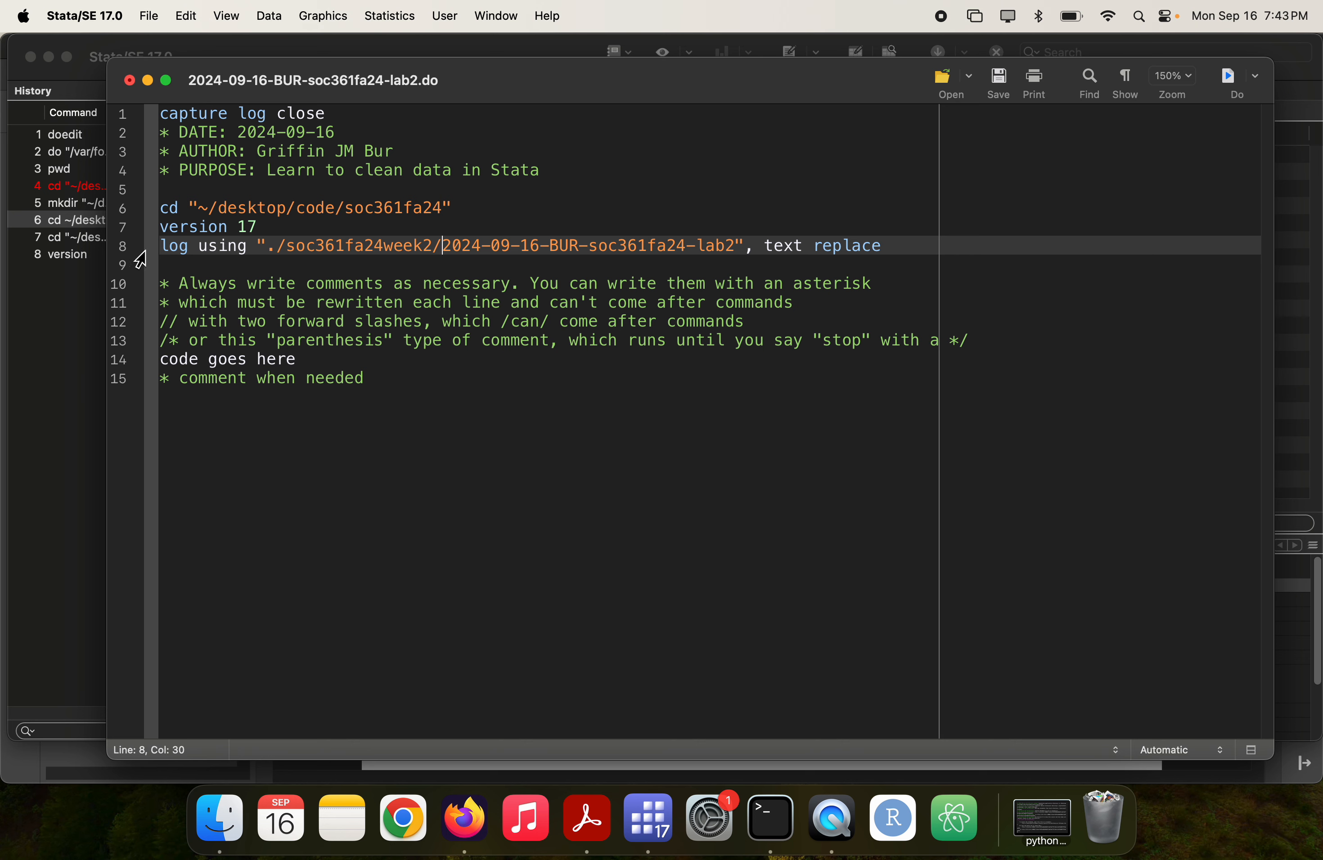
drag(162, 247, 882, 238)
key(super+shift+d)
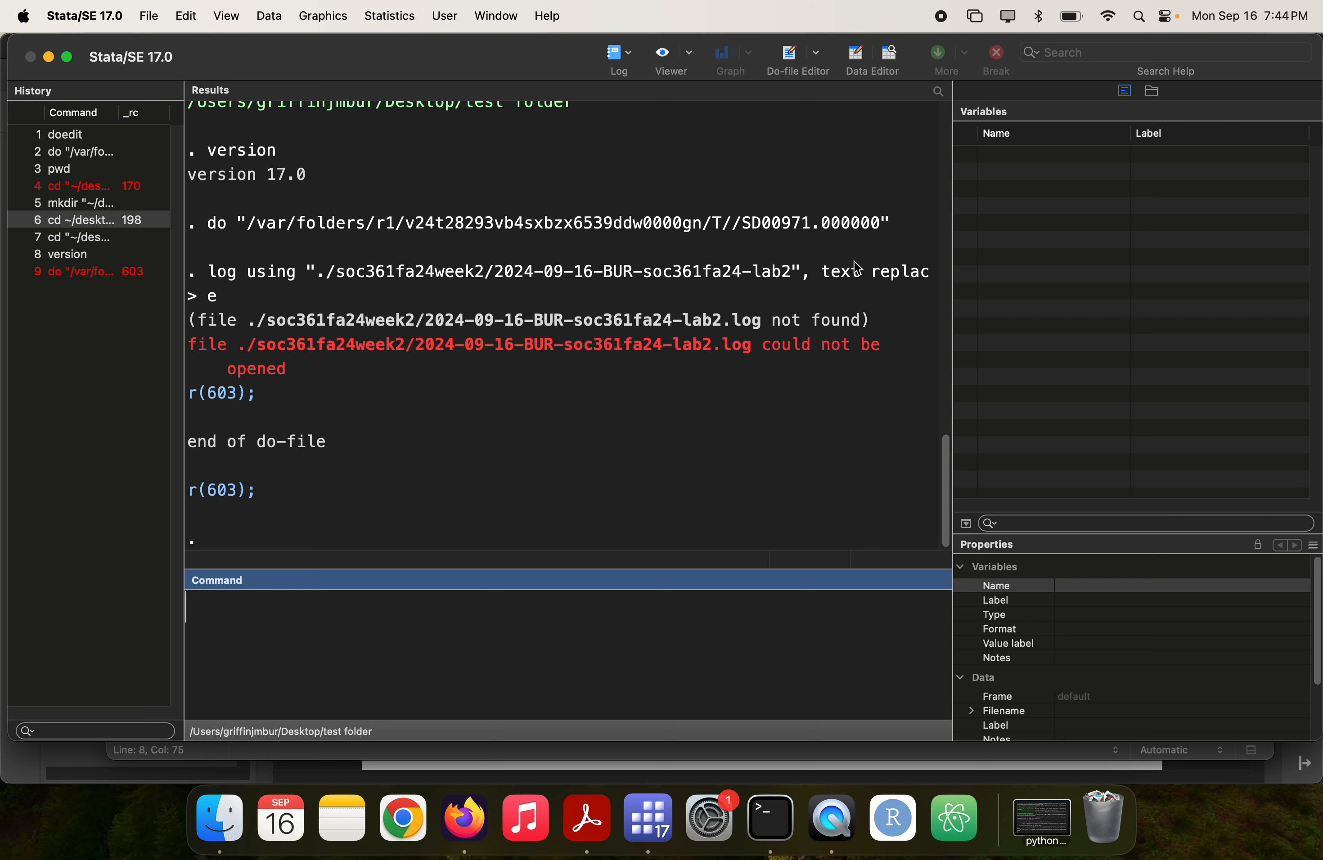
- Copy the SOC361fa24week2 folder in Finder
key(super+grave)
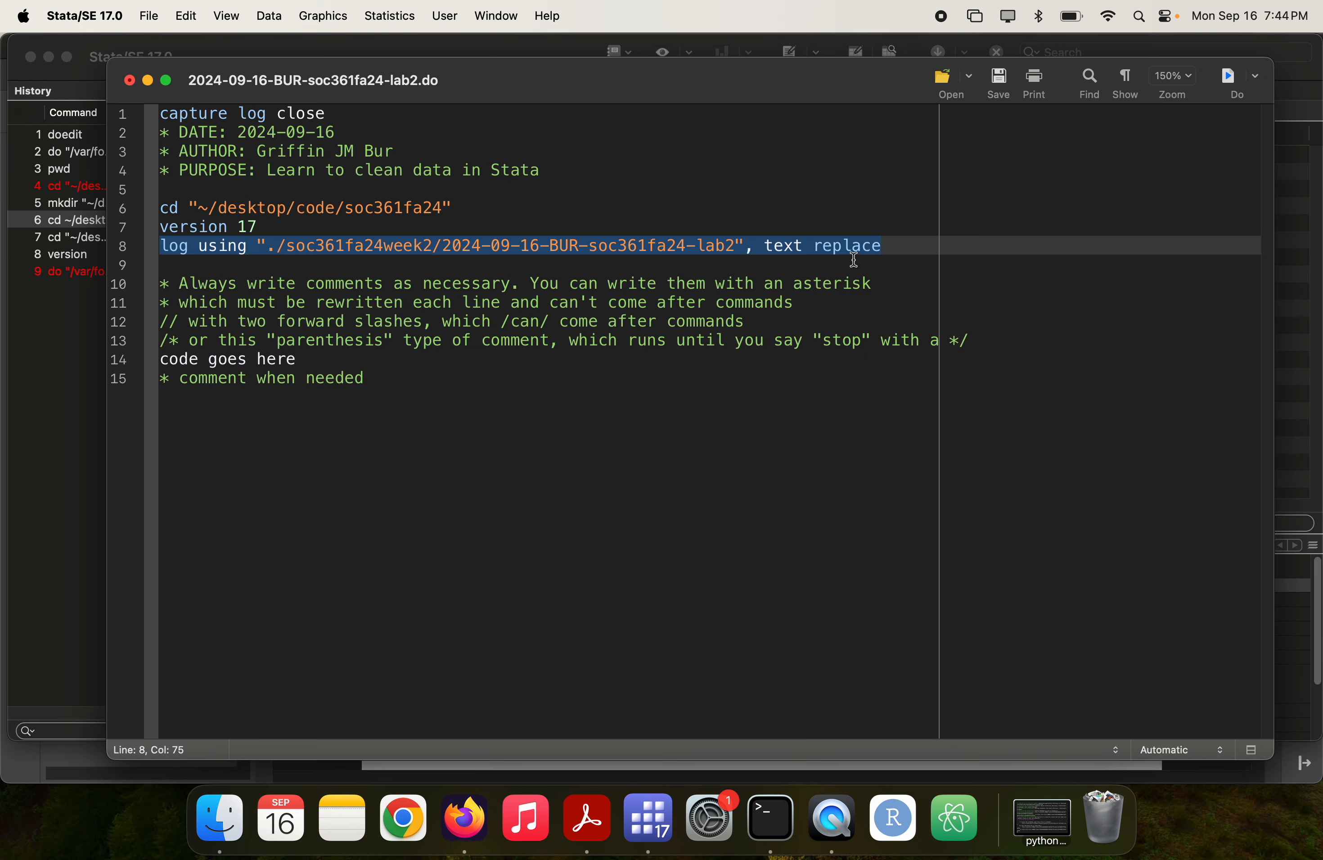
key(super+Tab)
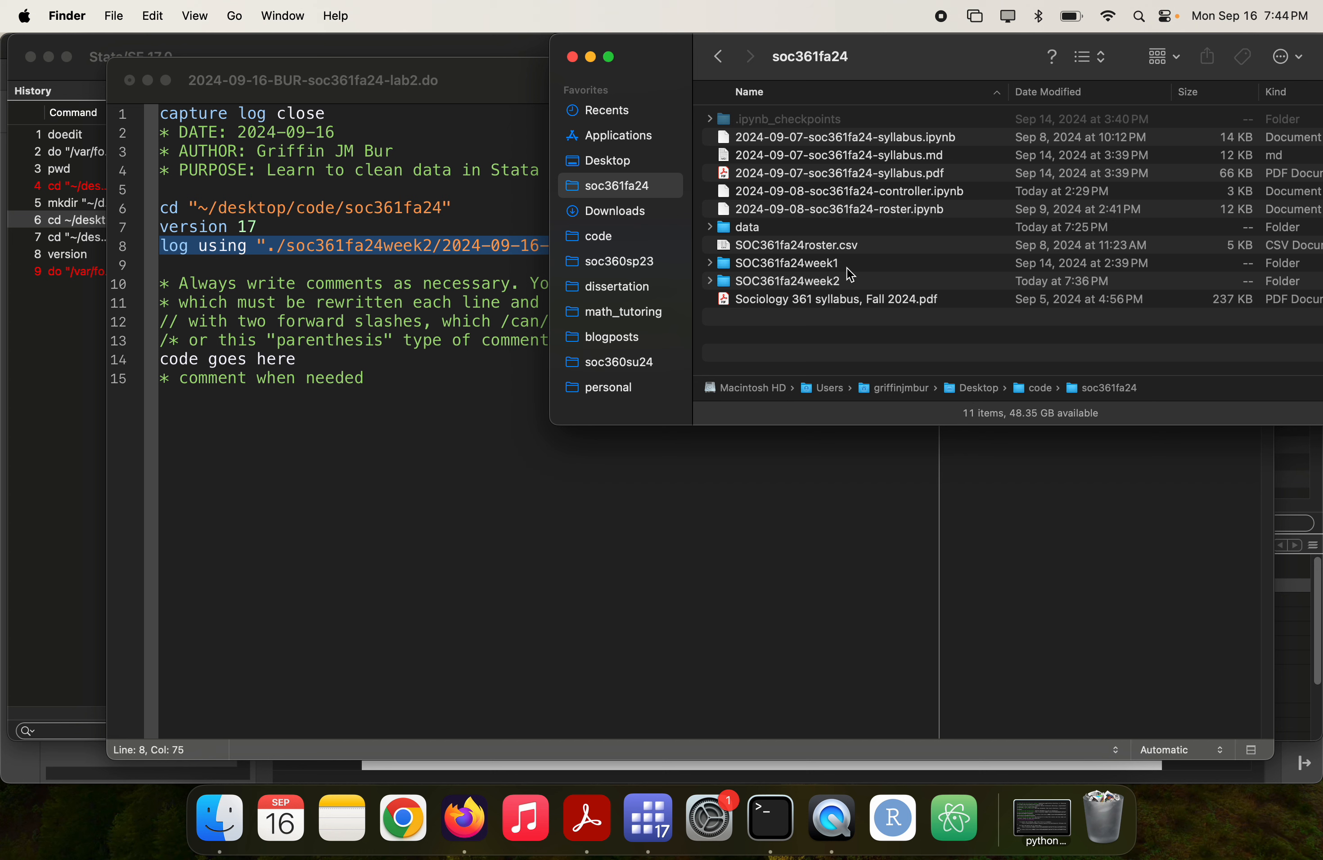
click(847, 284)
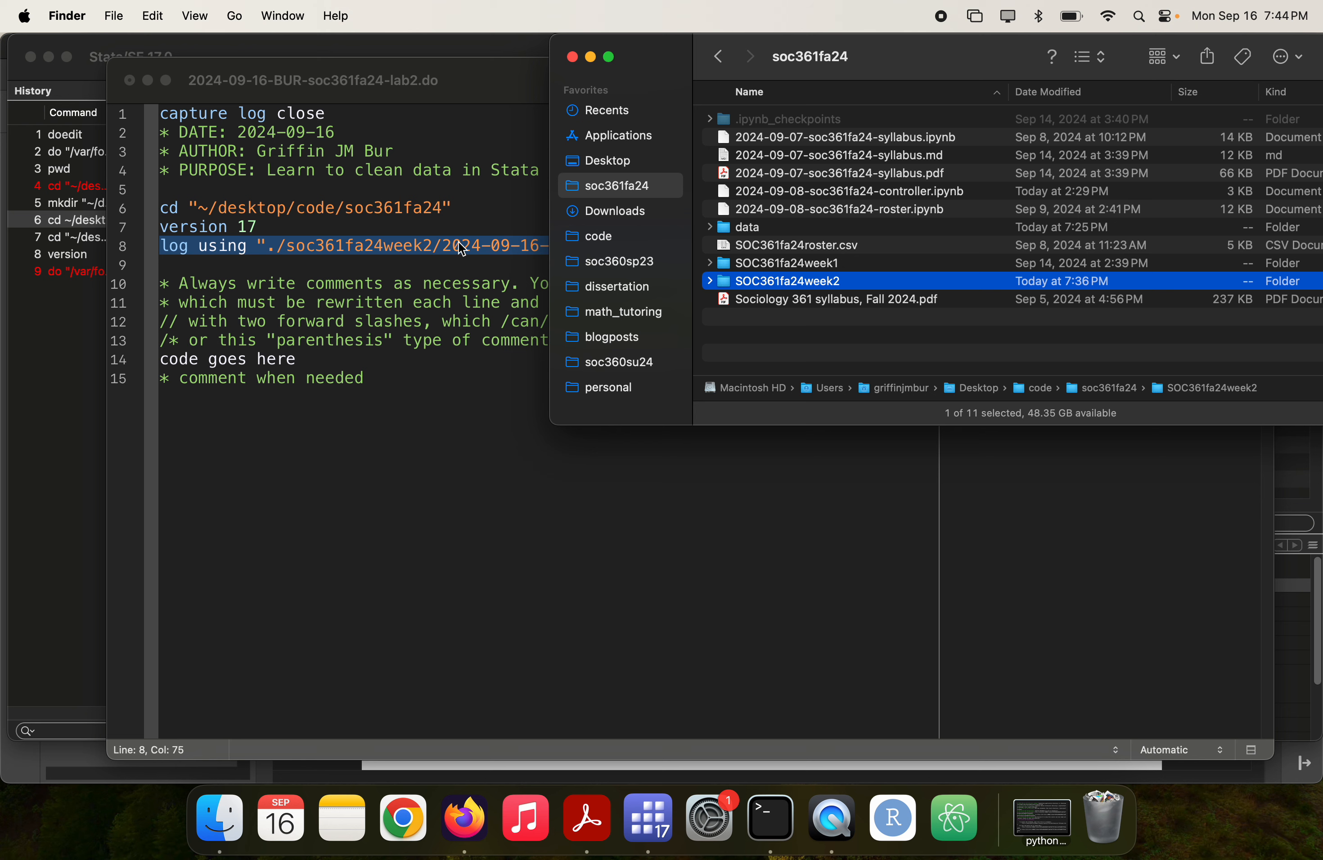
right_click(1226, 386)
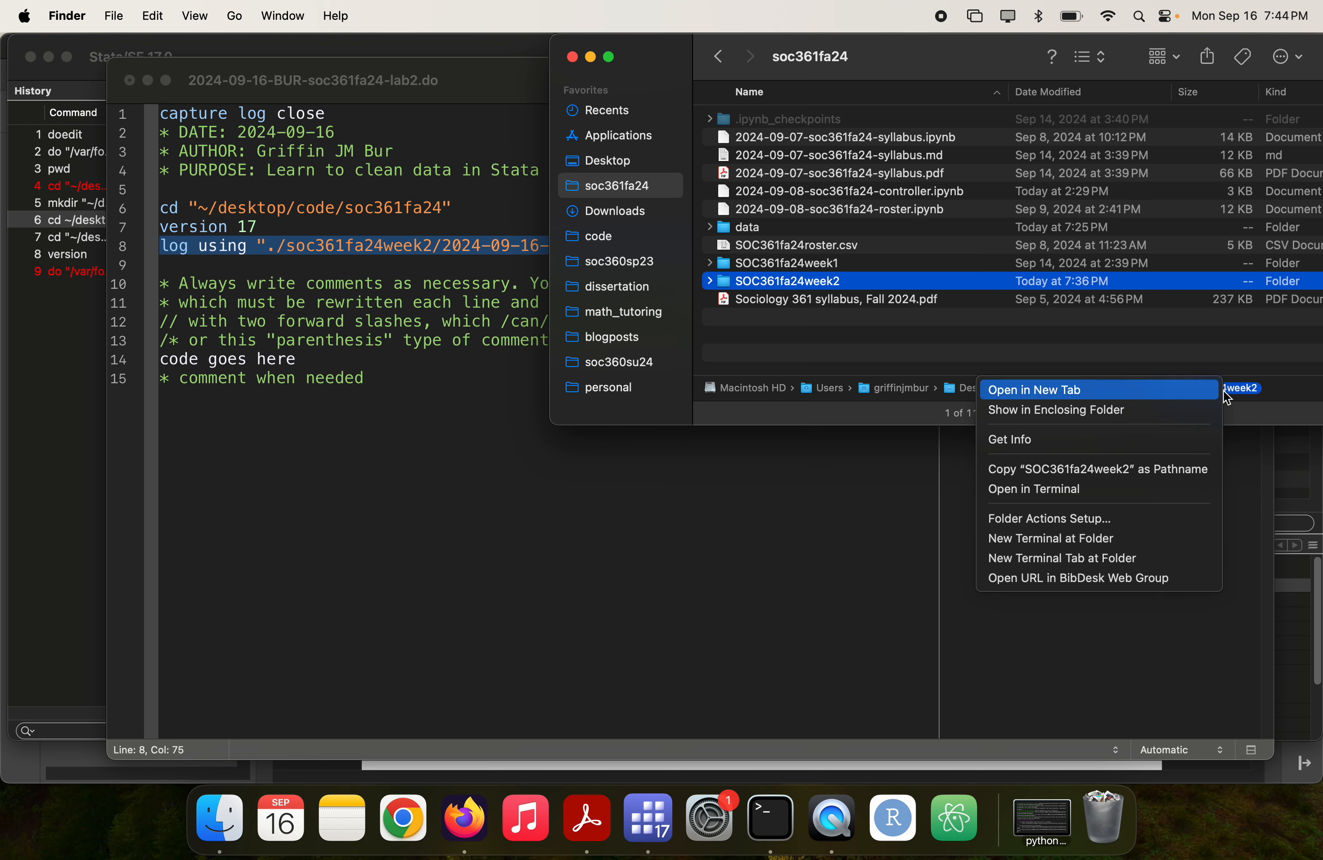
click(946, 299)
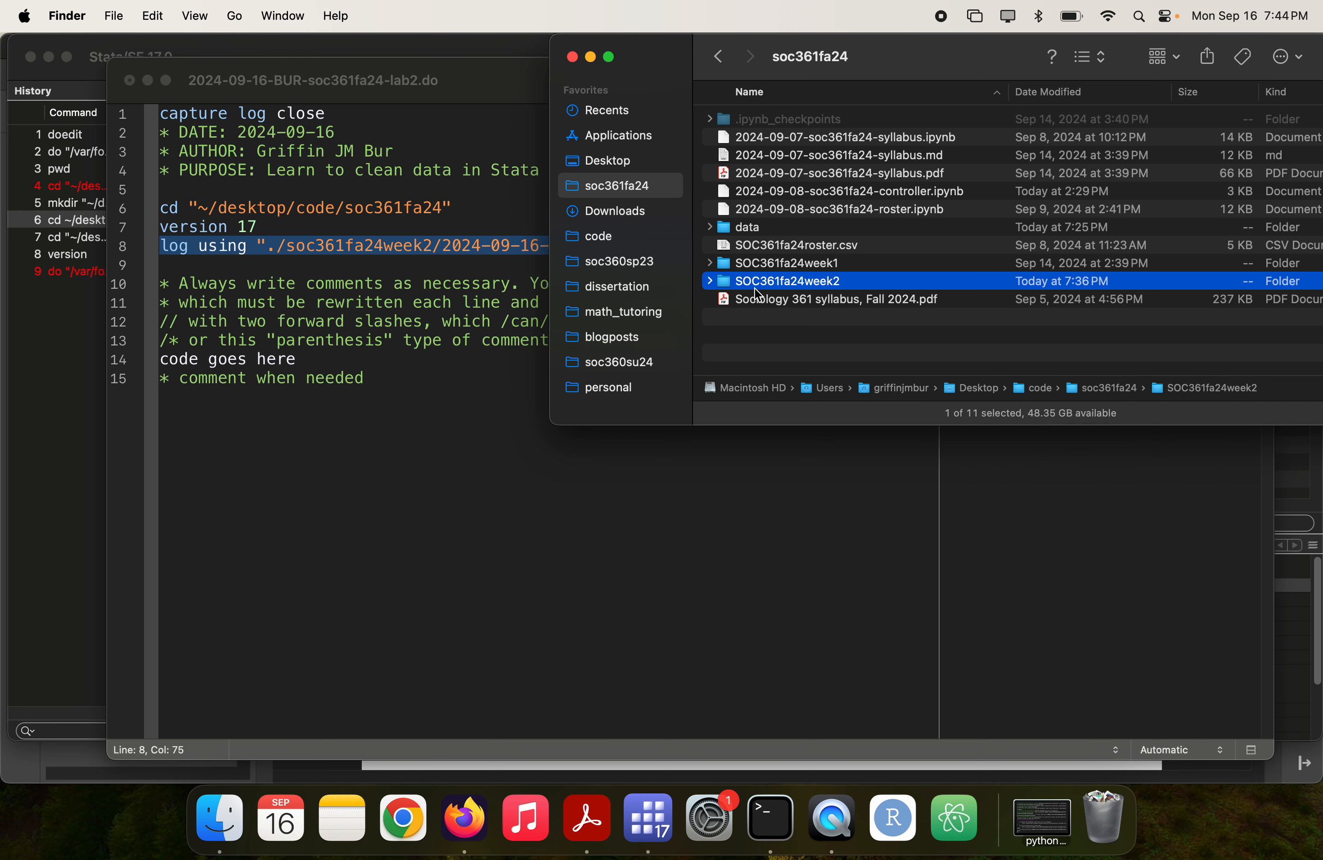
right_click(755, 282)
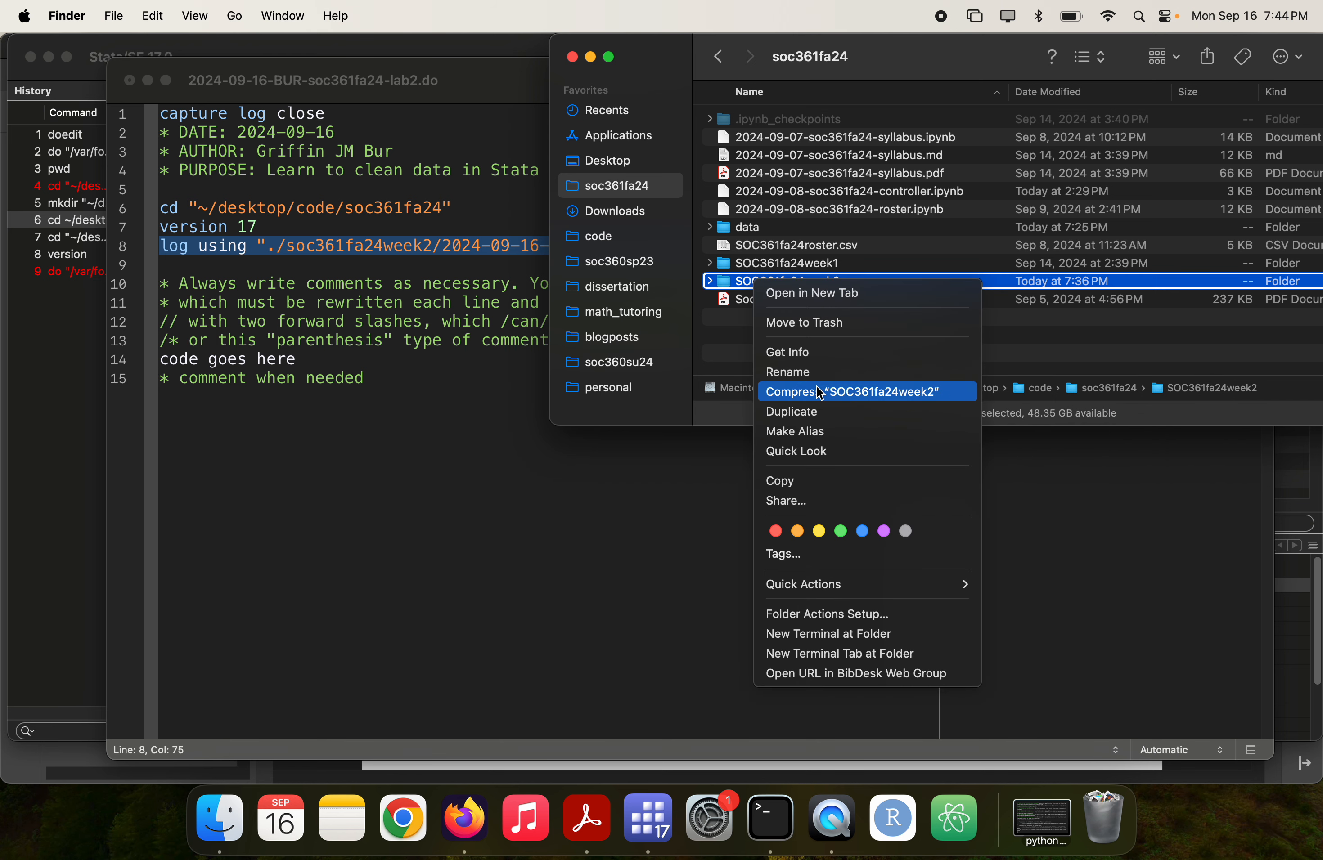
click(793, 481)
- Replace lowercase soc361fa24week2 on line 8 with the exact name SOC361fa24week2, trimmed from the pasted path
click(279, 253)
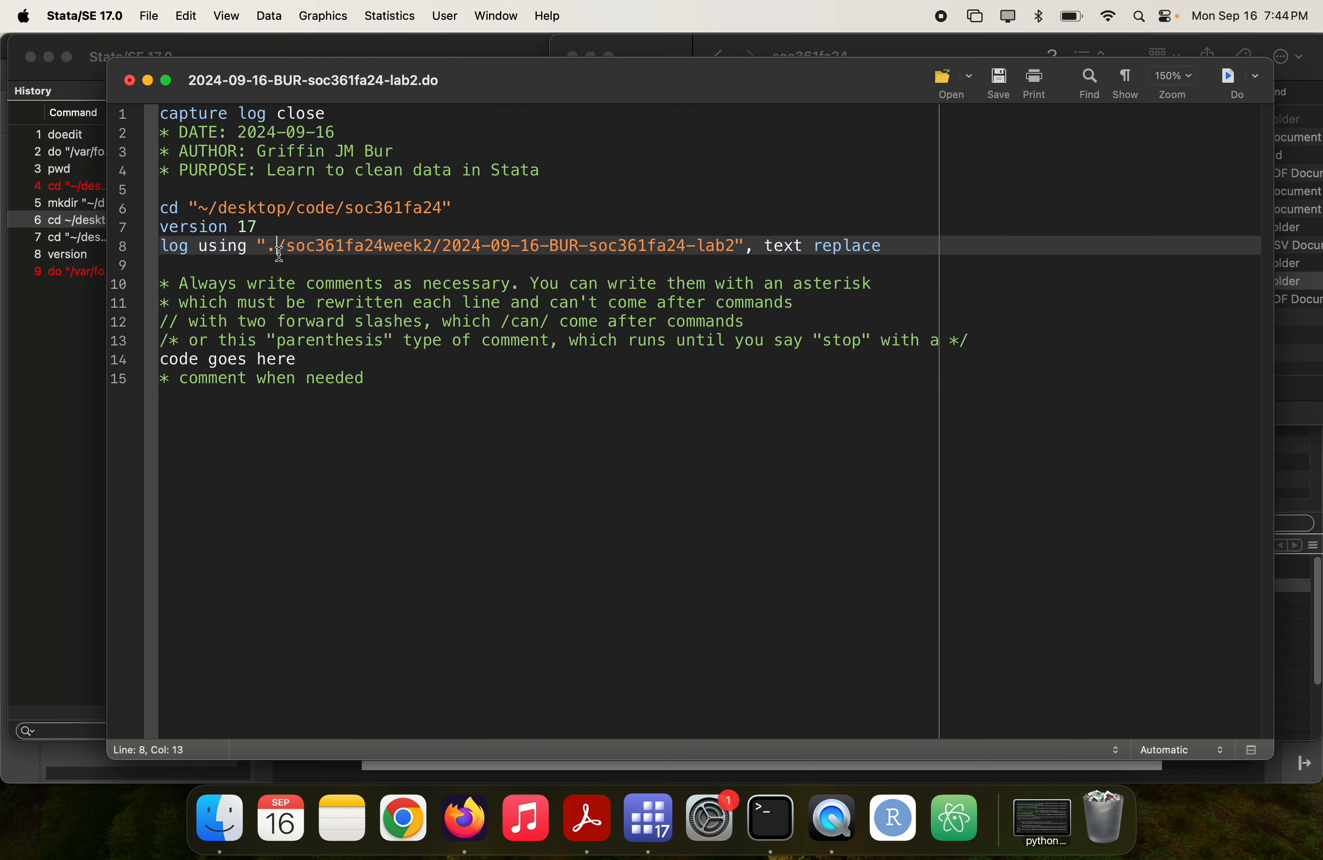
click(268, 266)
key(super+v)
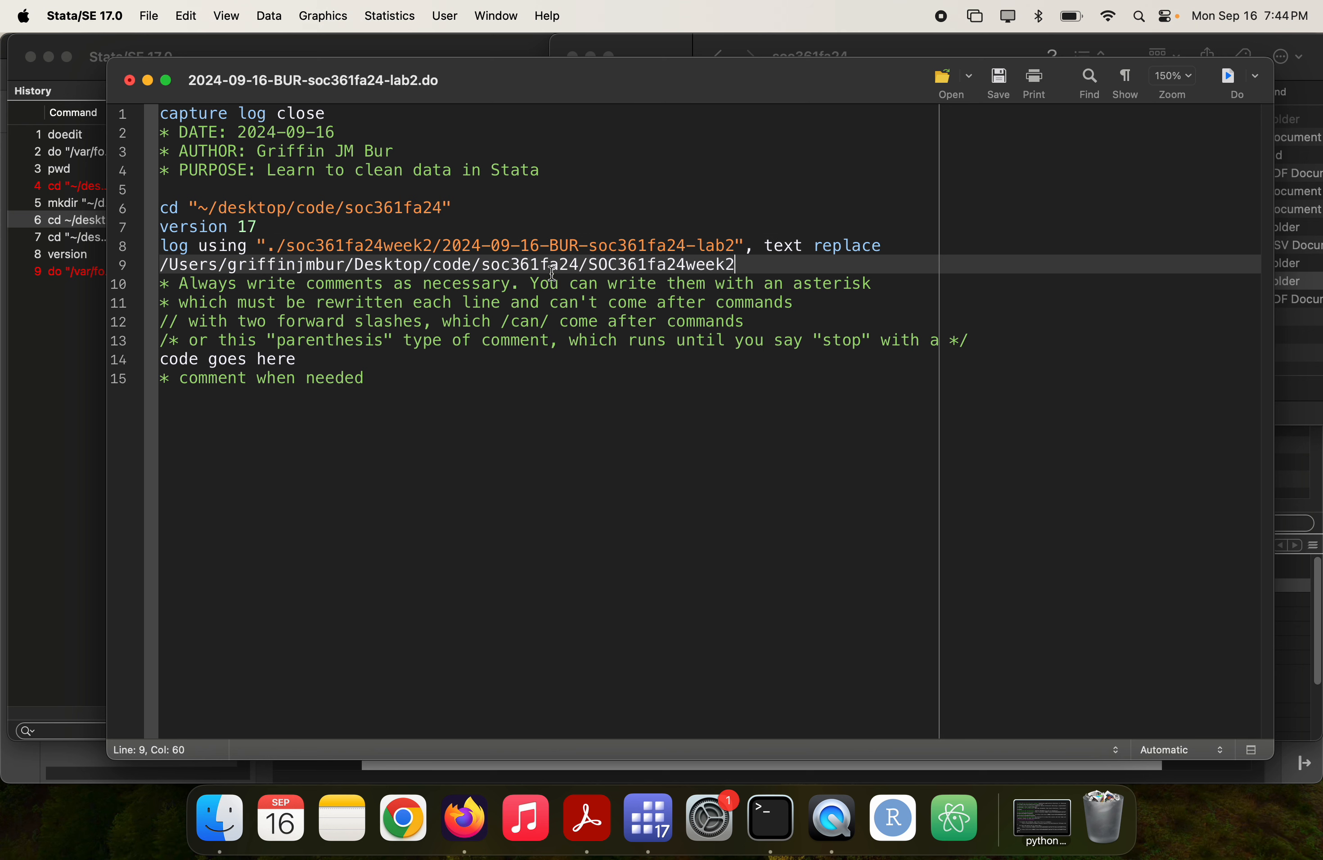
click(588, 262)
key(super+shift+Left)
key(BackSpace)
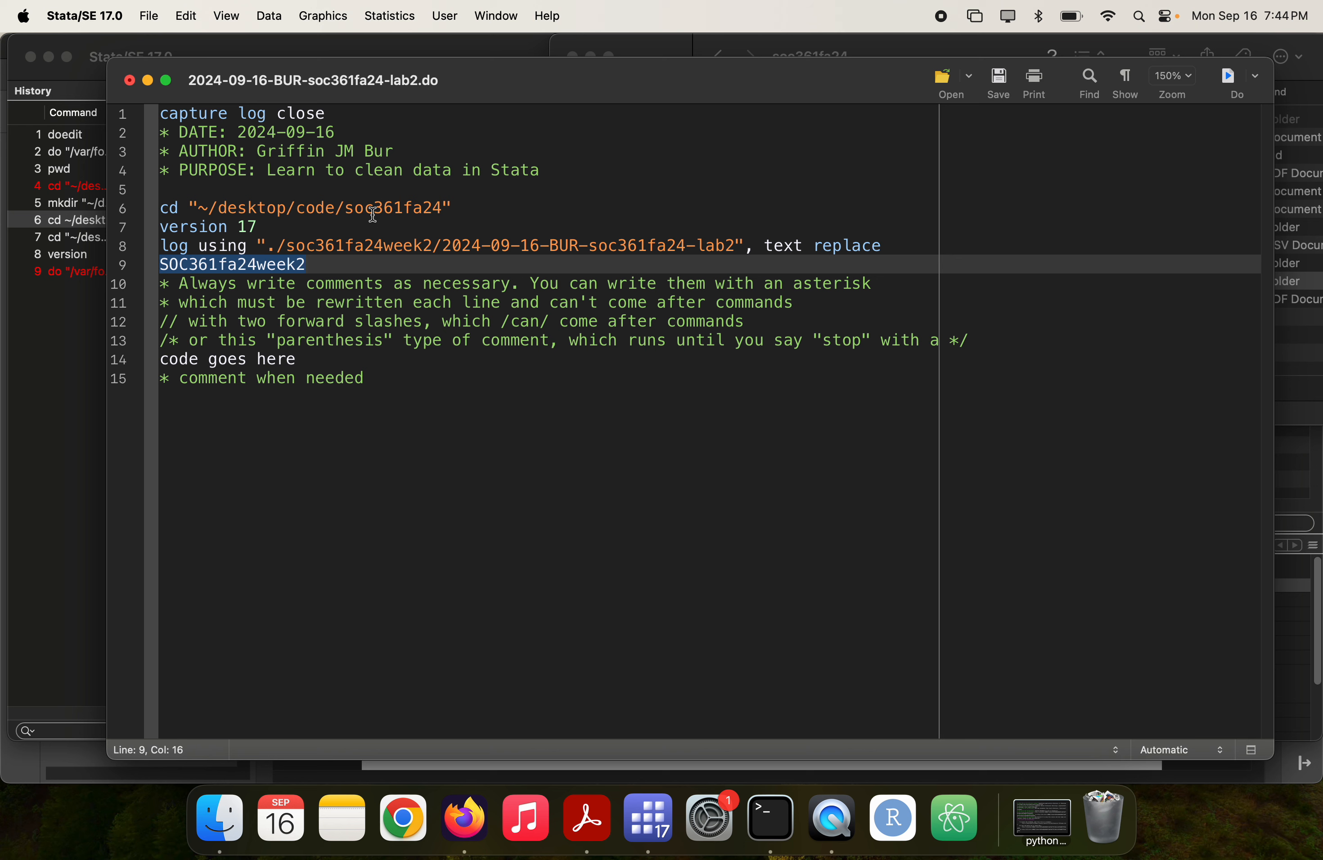
key(super+x)
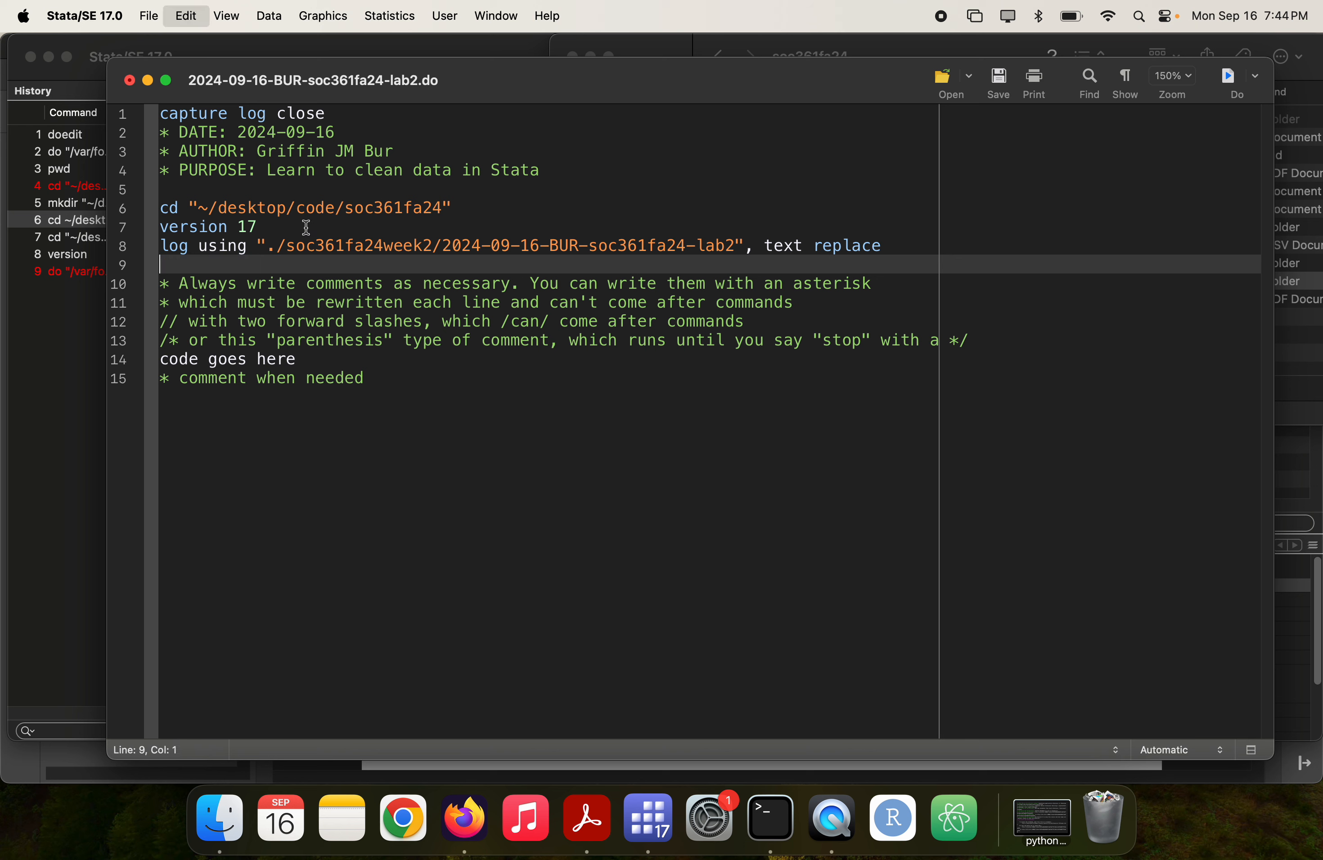
double_click(365, 241)
key(super+v)
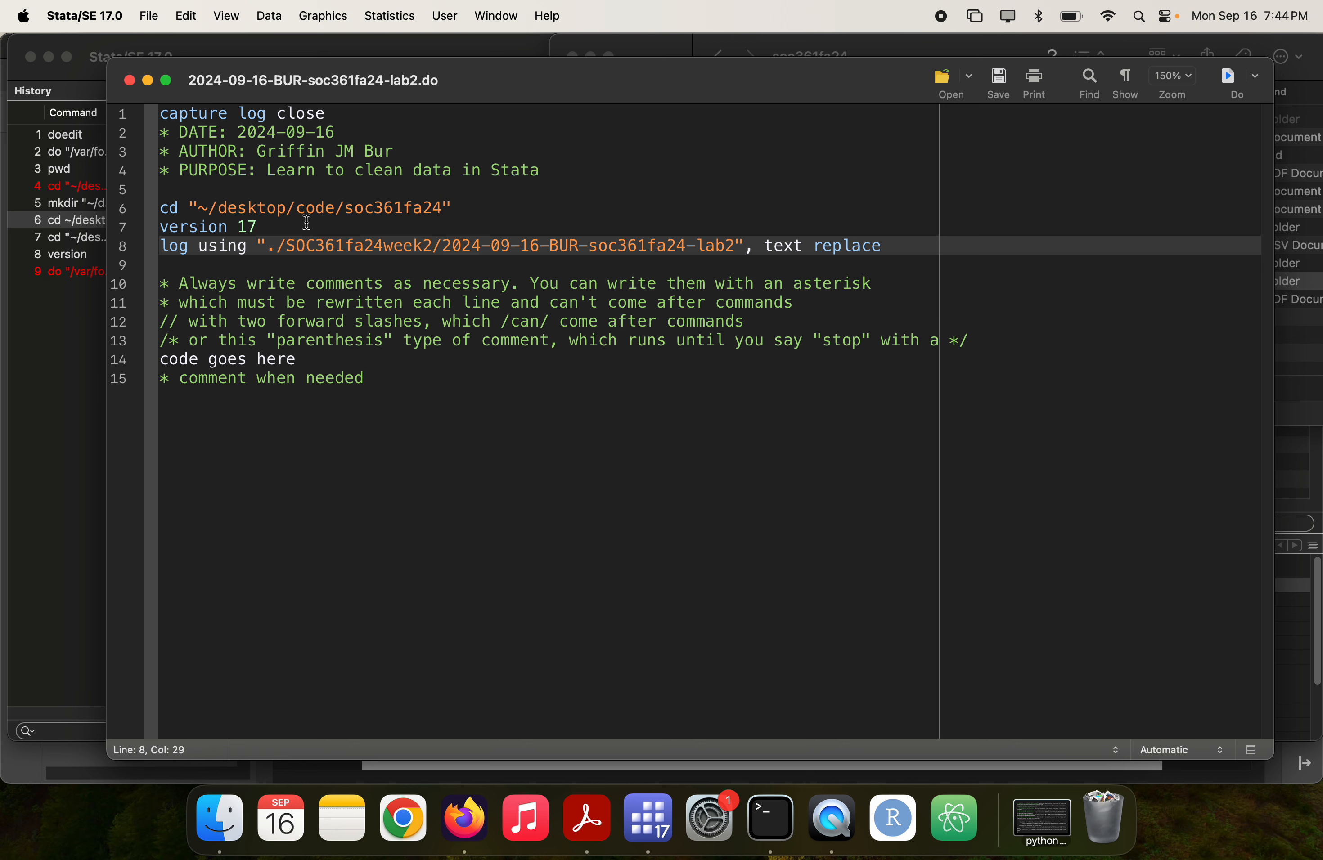
- Run pwd in the main Stata window, which returns r(9001)
key(super+1)
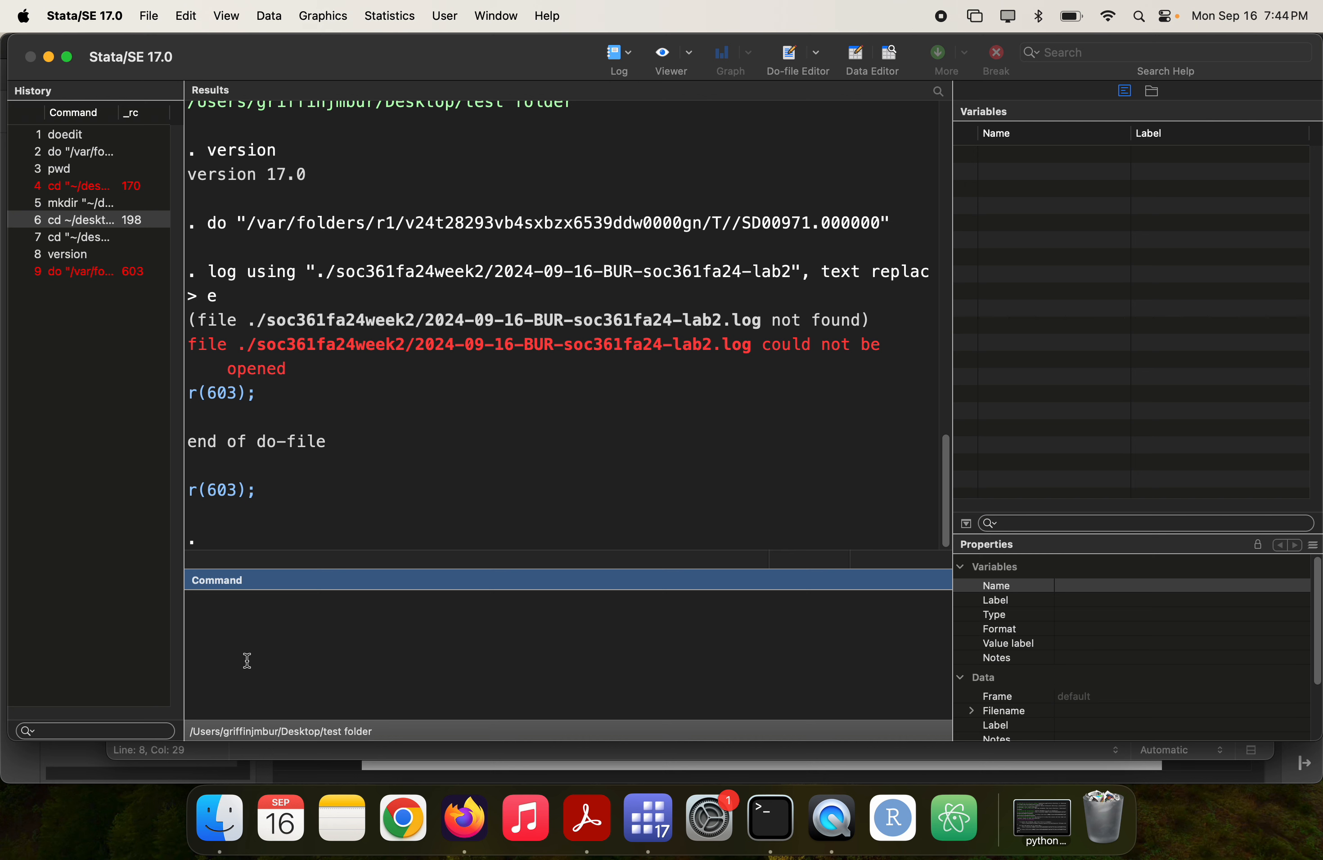
text(pwd)
key(Return)
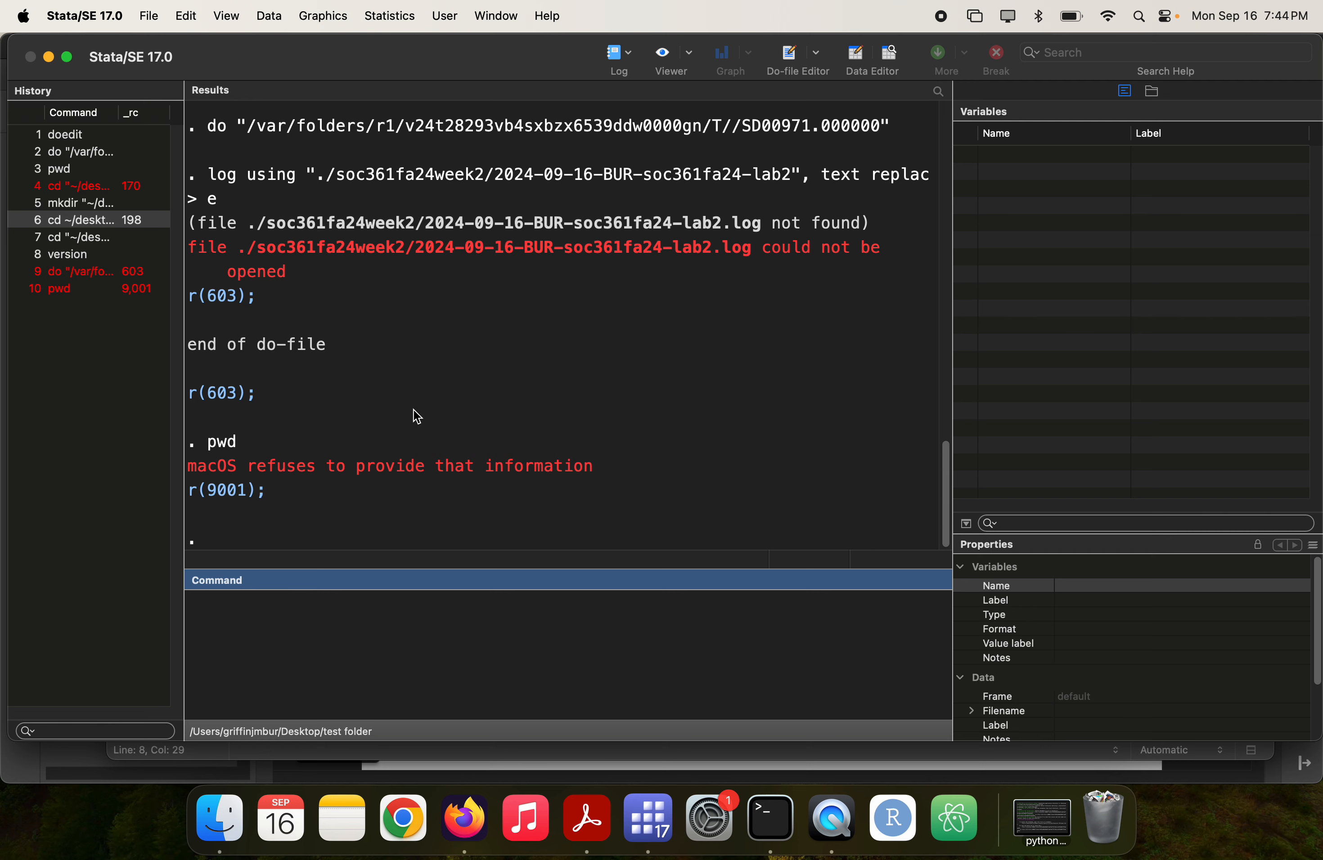
key(super+grave)
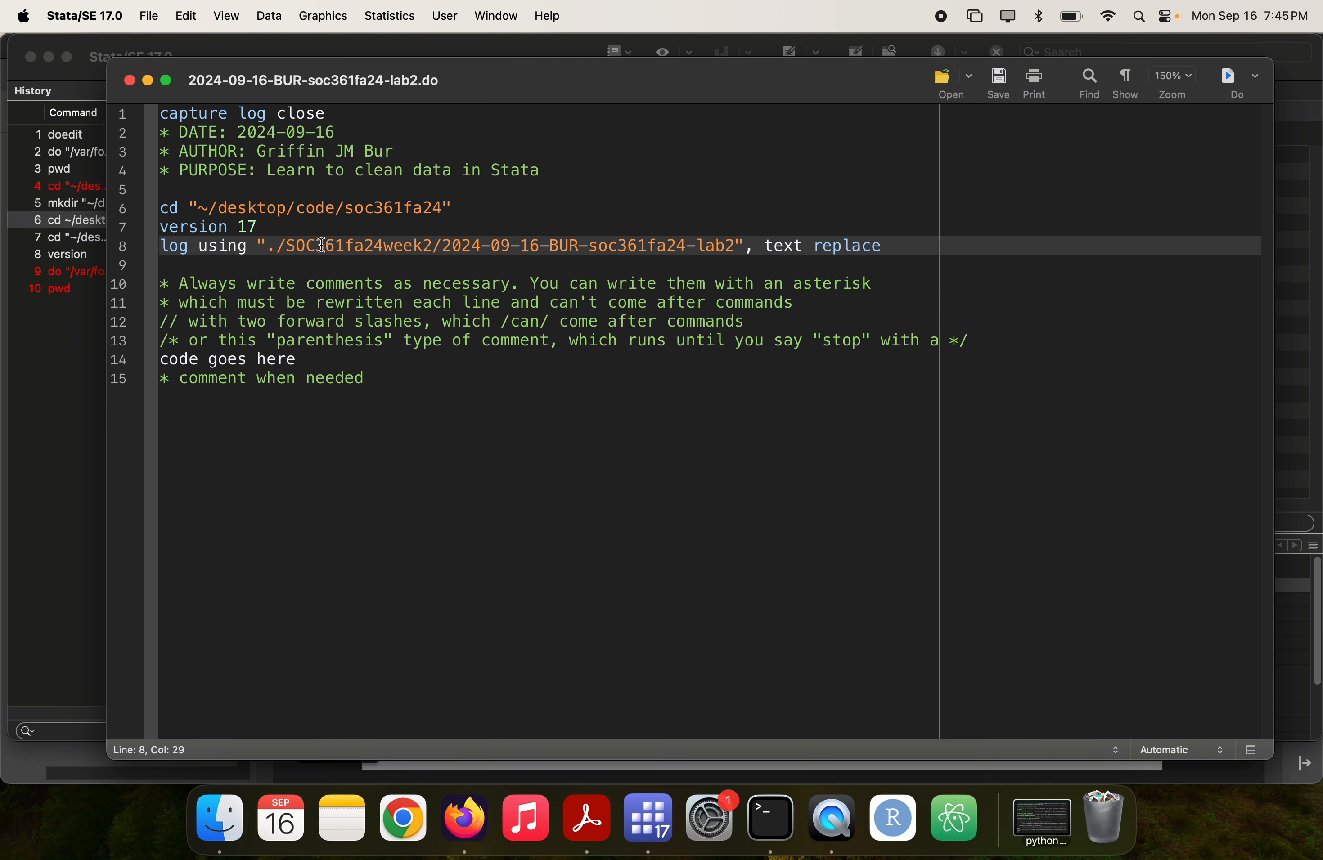
- Run setup lines 1–7, then run the log using line 8 to open the lab2 log
drag(271, 229, 3, 9)
key(super+shift+d)
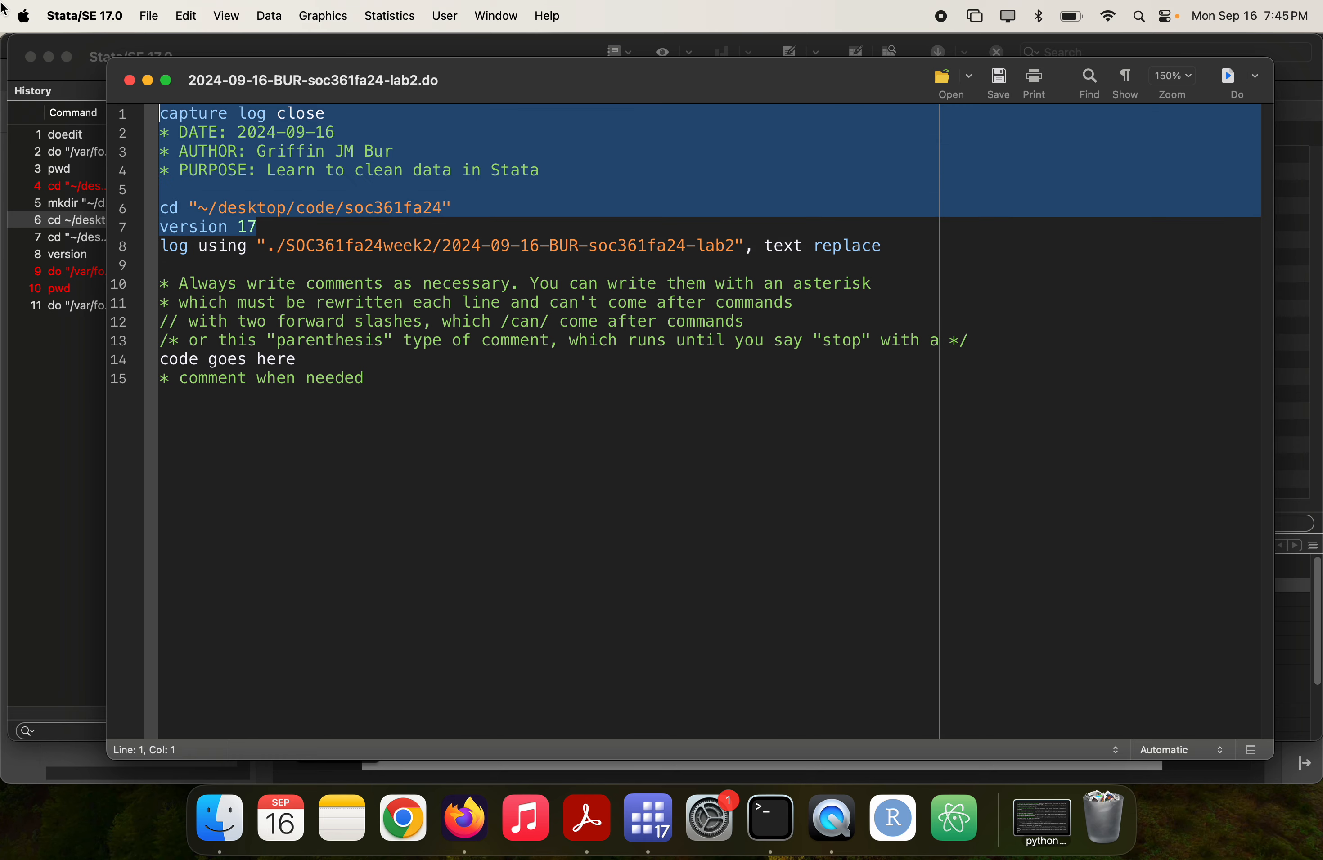
key(super+grave)
click(204, 247)
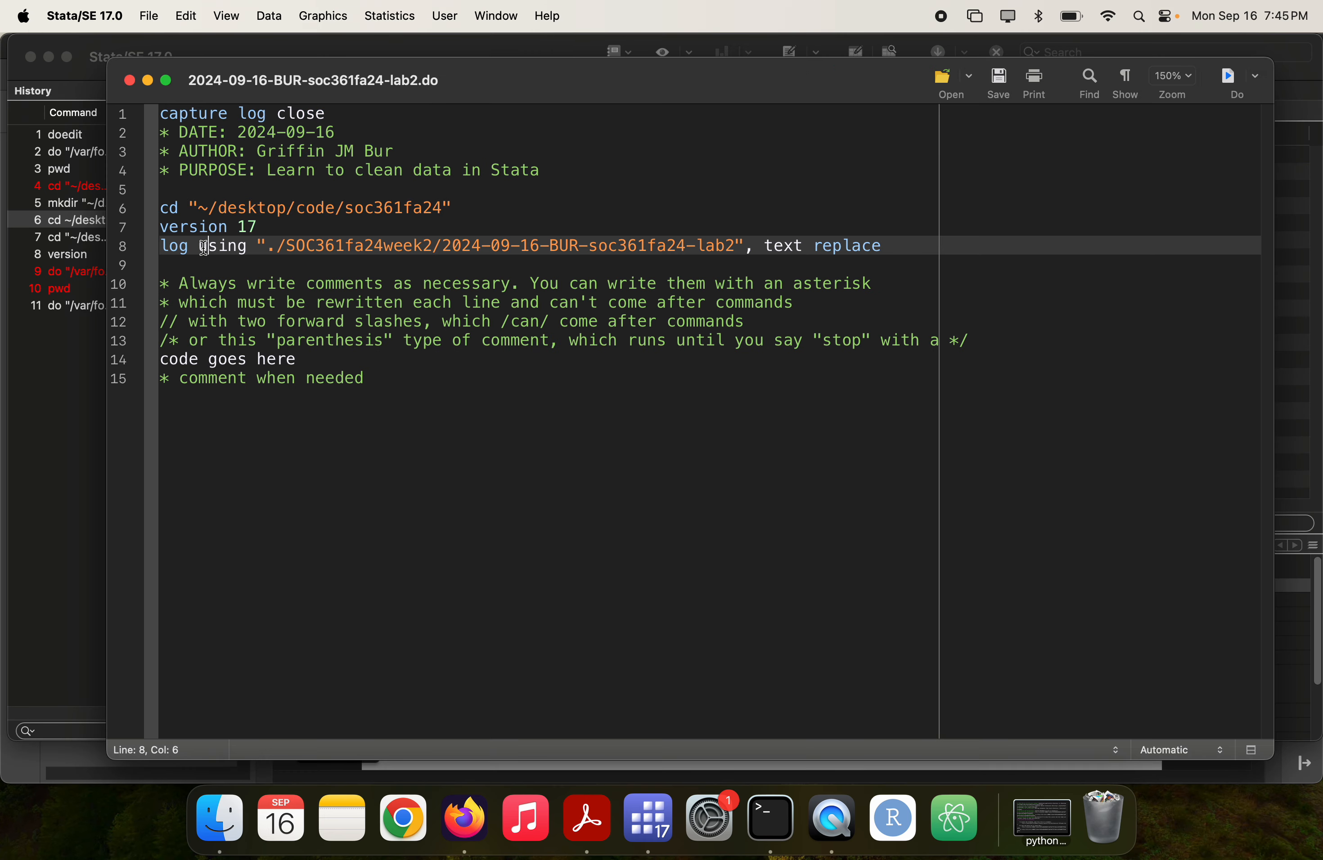
triple_click(203, 247)
key(super+shift+d)
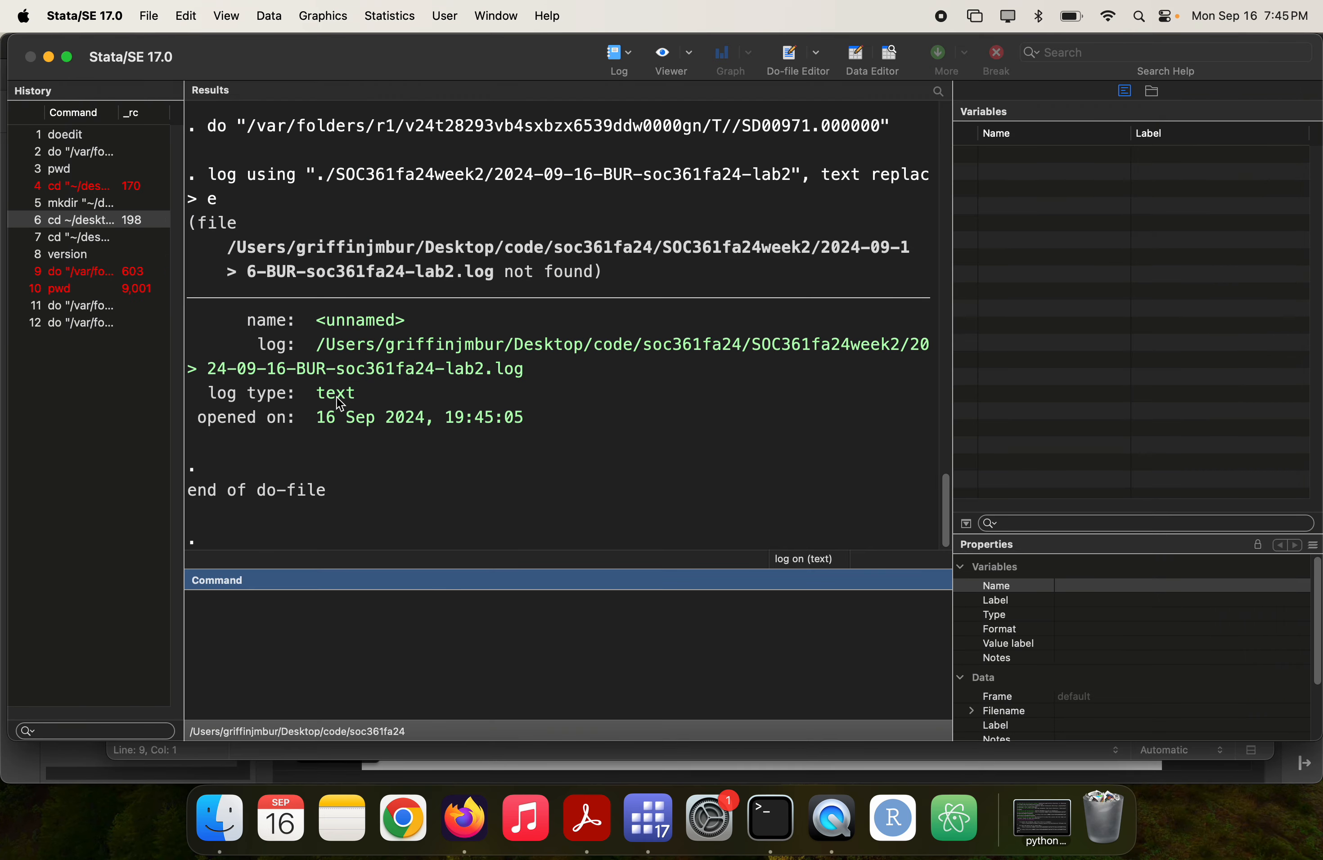
key(super+grave)
- Open the new lab2 log file in SOC361fa24week2 to check its contents, then close it
key(super+Tab)
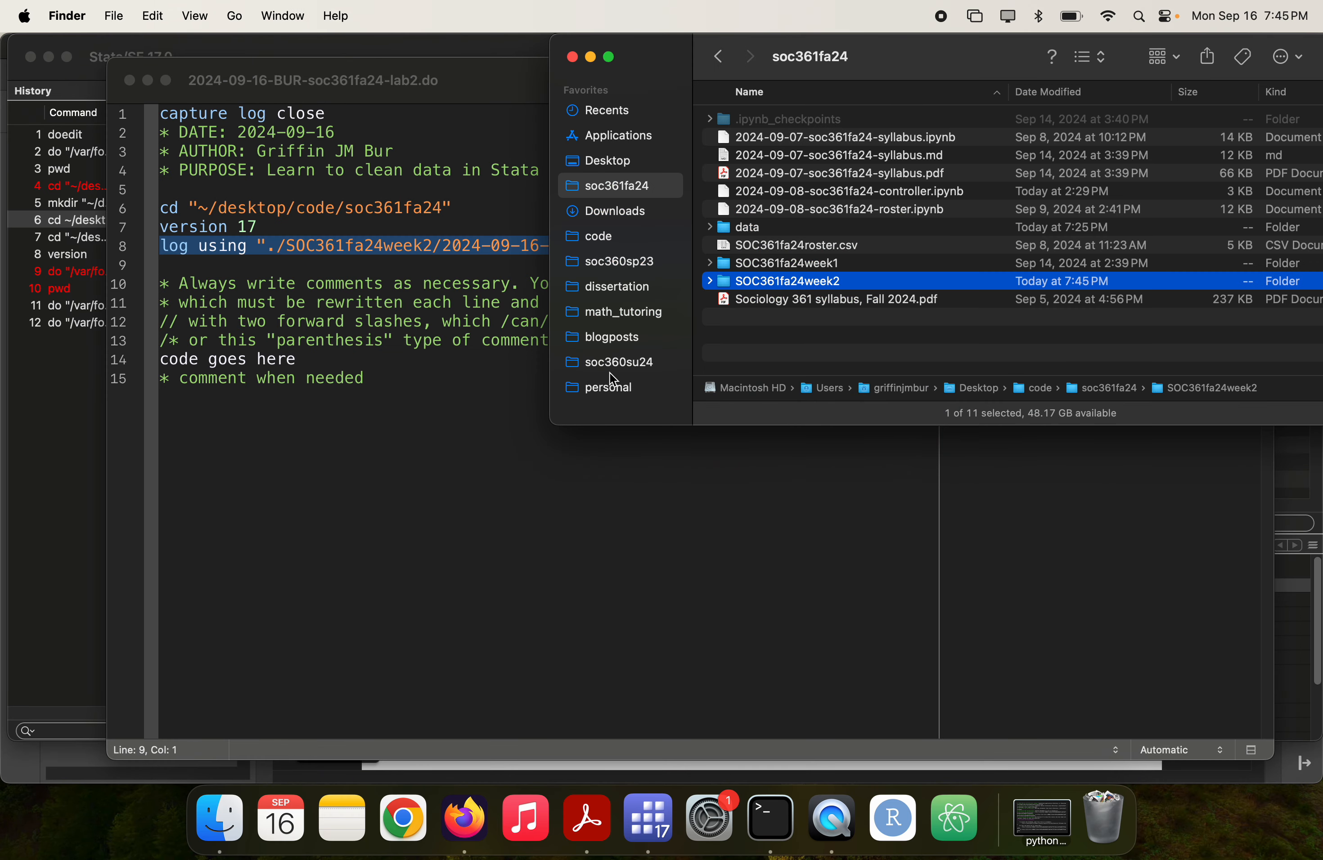
key(Right)
scroll(973, 272, down, 3)
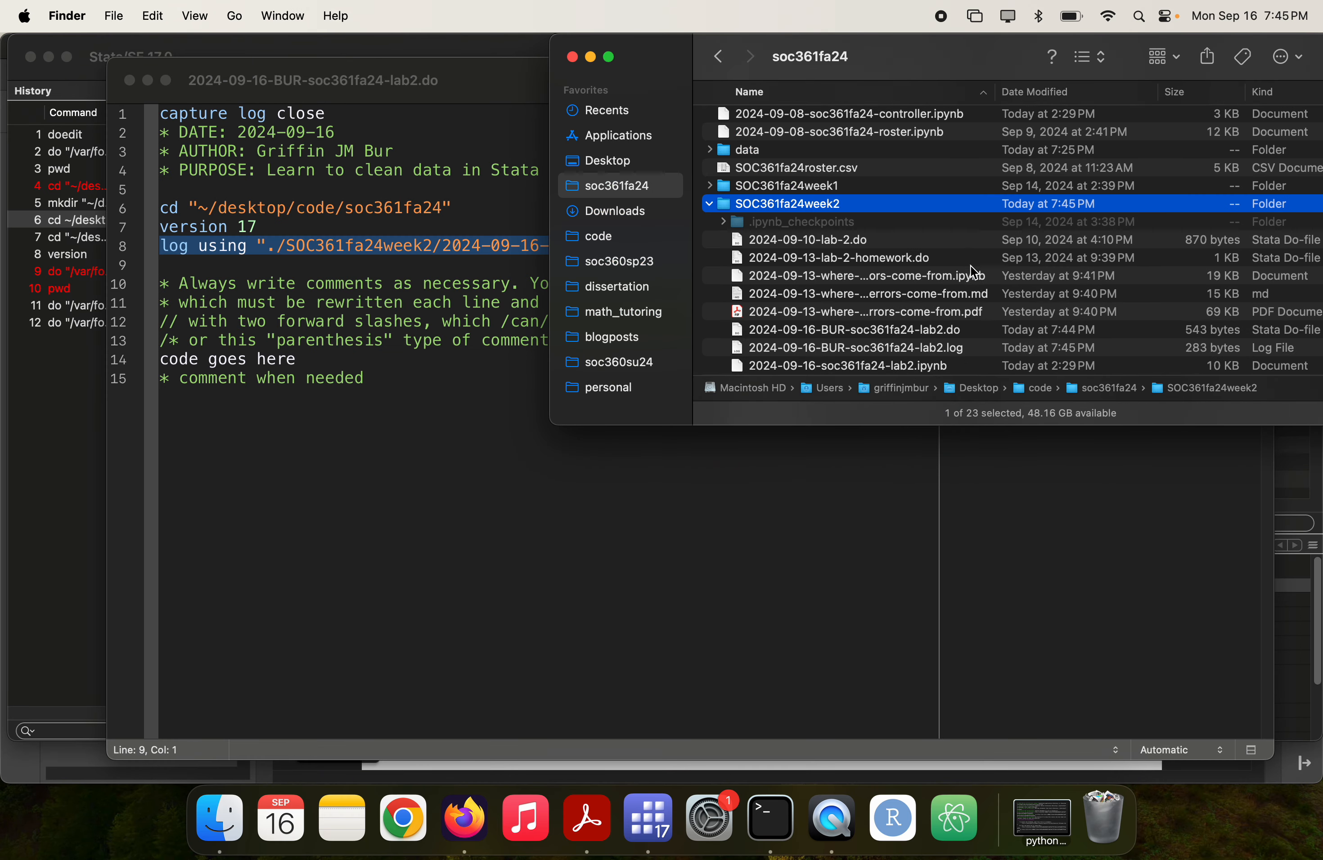
scroll(974, 272, down, 5)
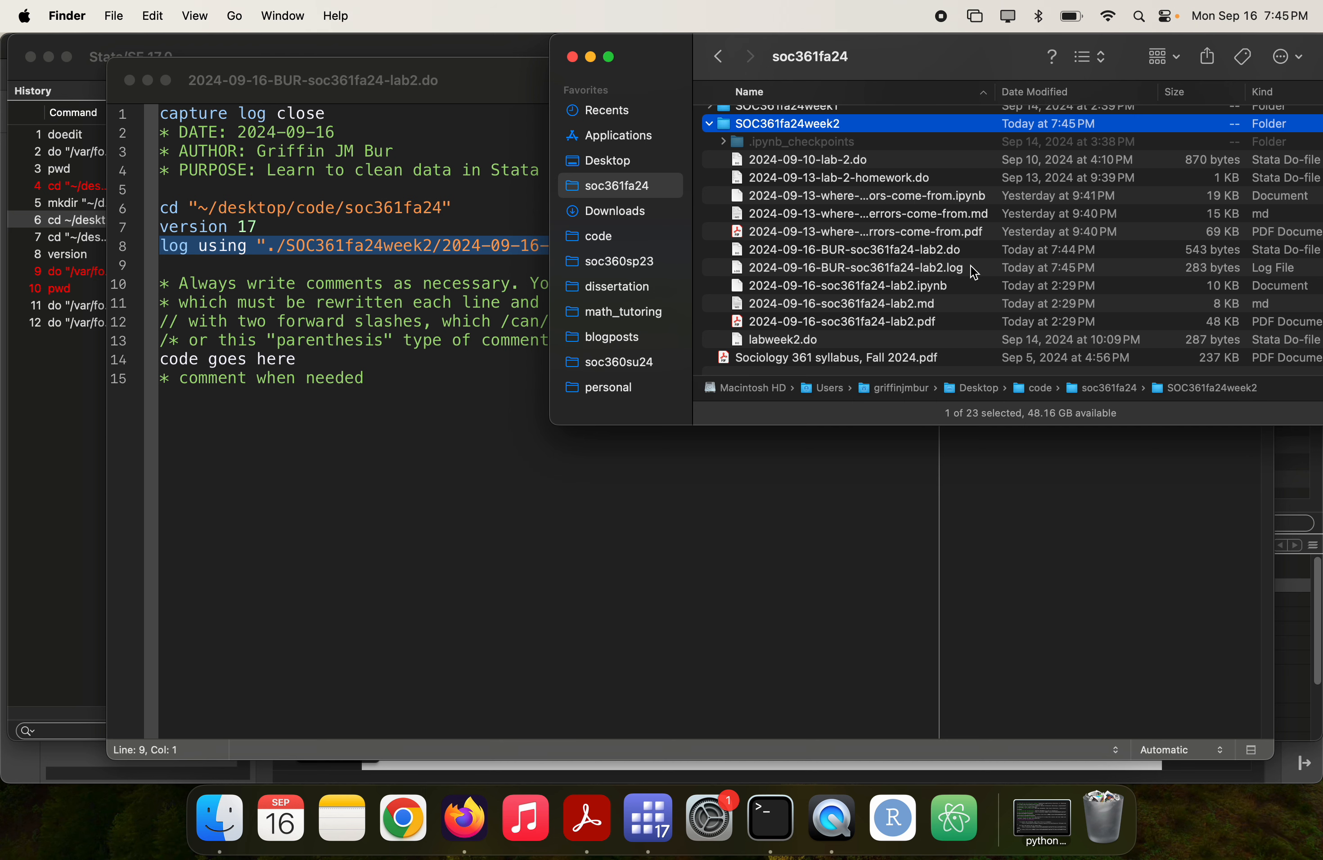
scroll(974, 274, up, 1)
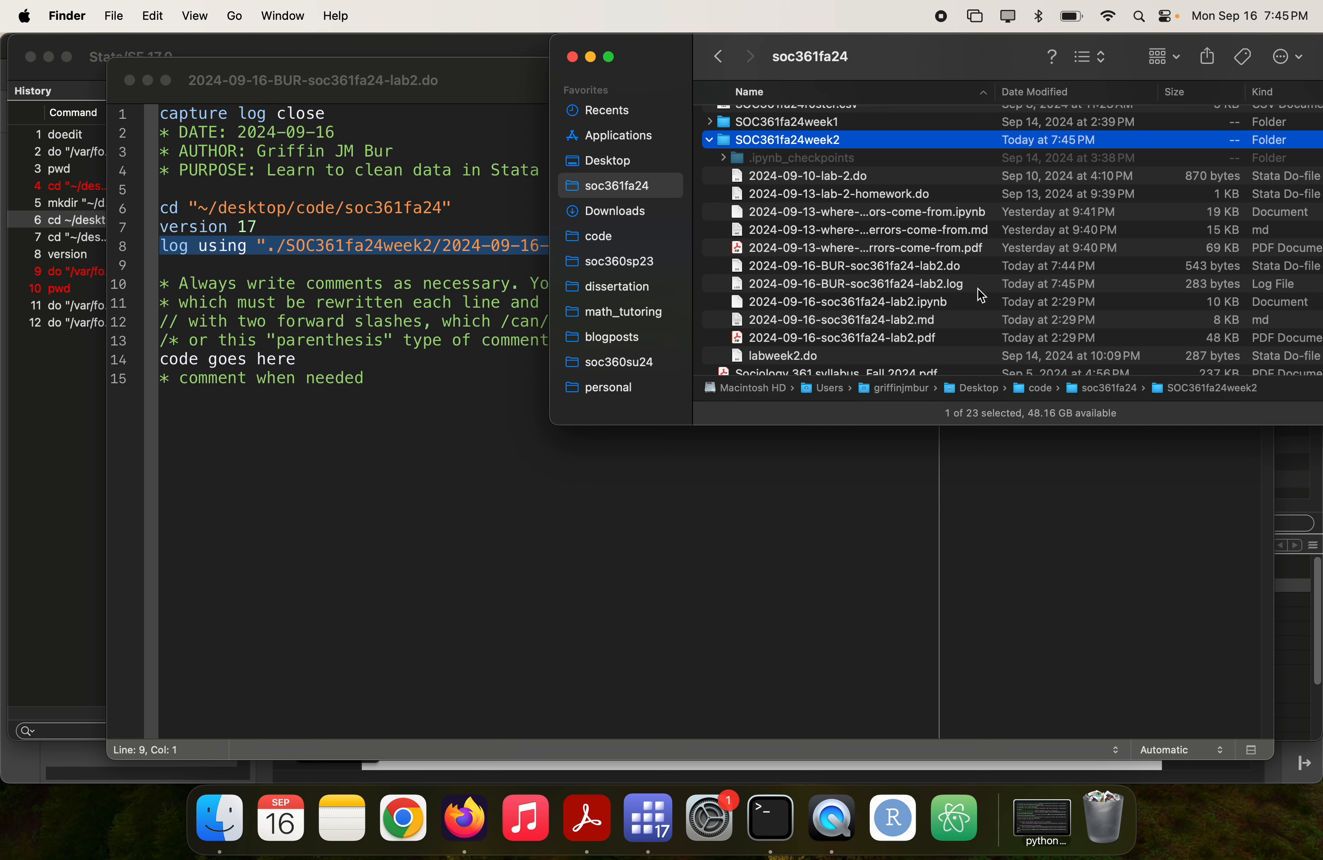
double_click(972, 284)
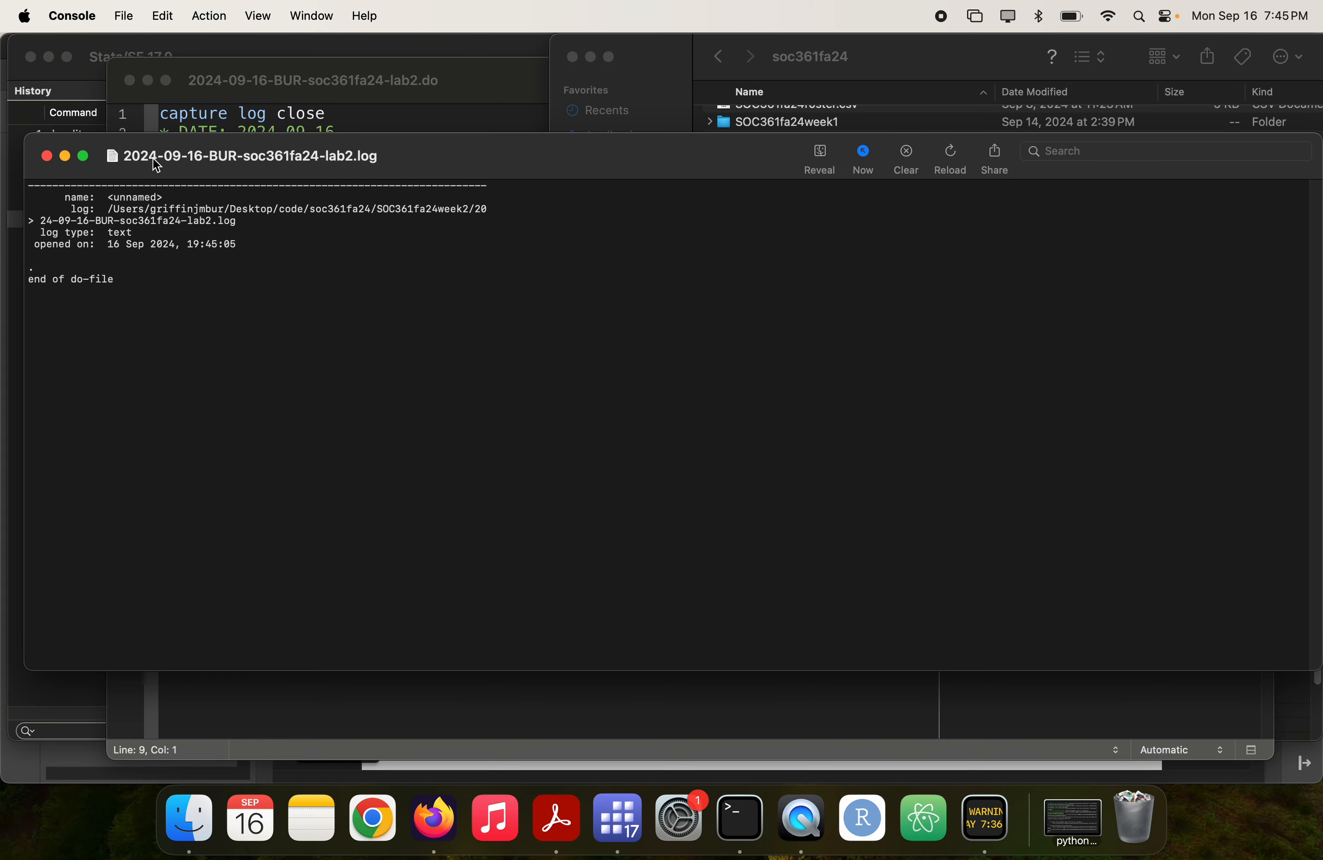
key(super+q)
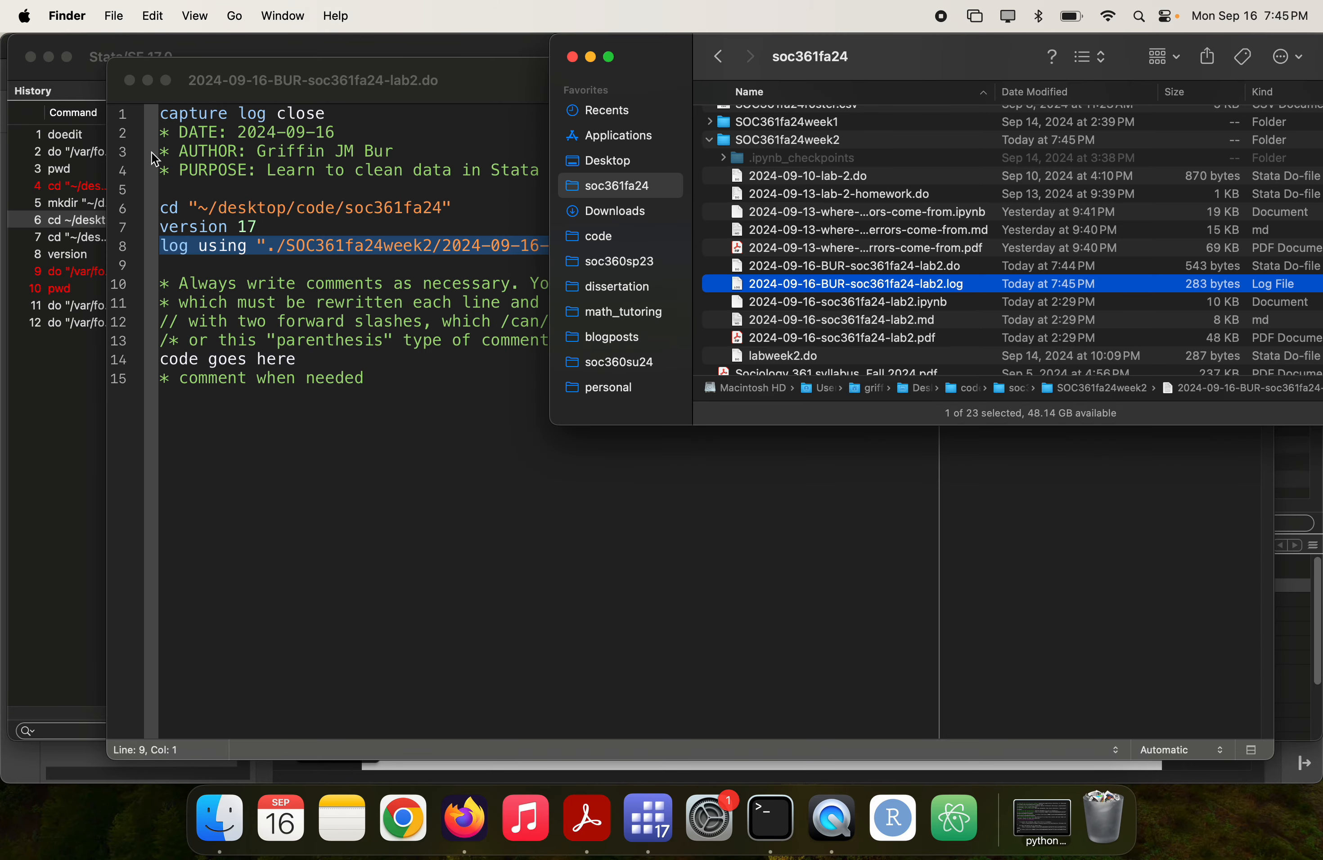
key(super+w)
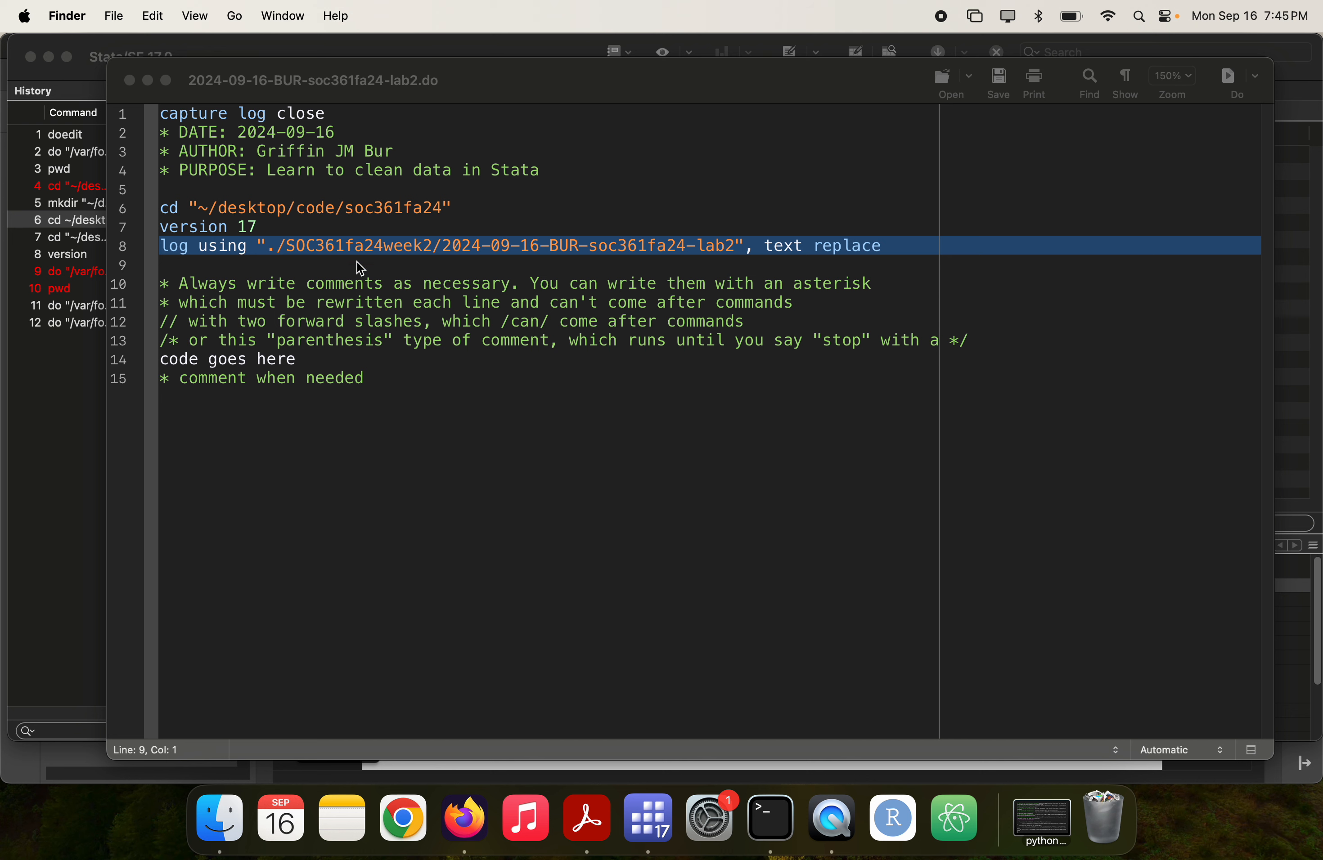
- Replace the comment text on lines 10–13 with 'Pull the GSS data and analyze' plus a blank line
click(170, 282)
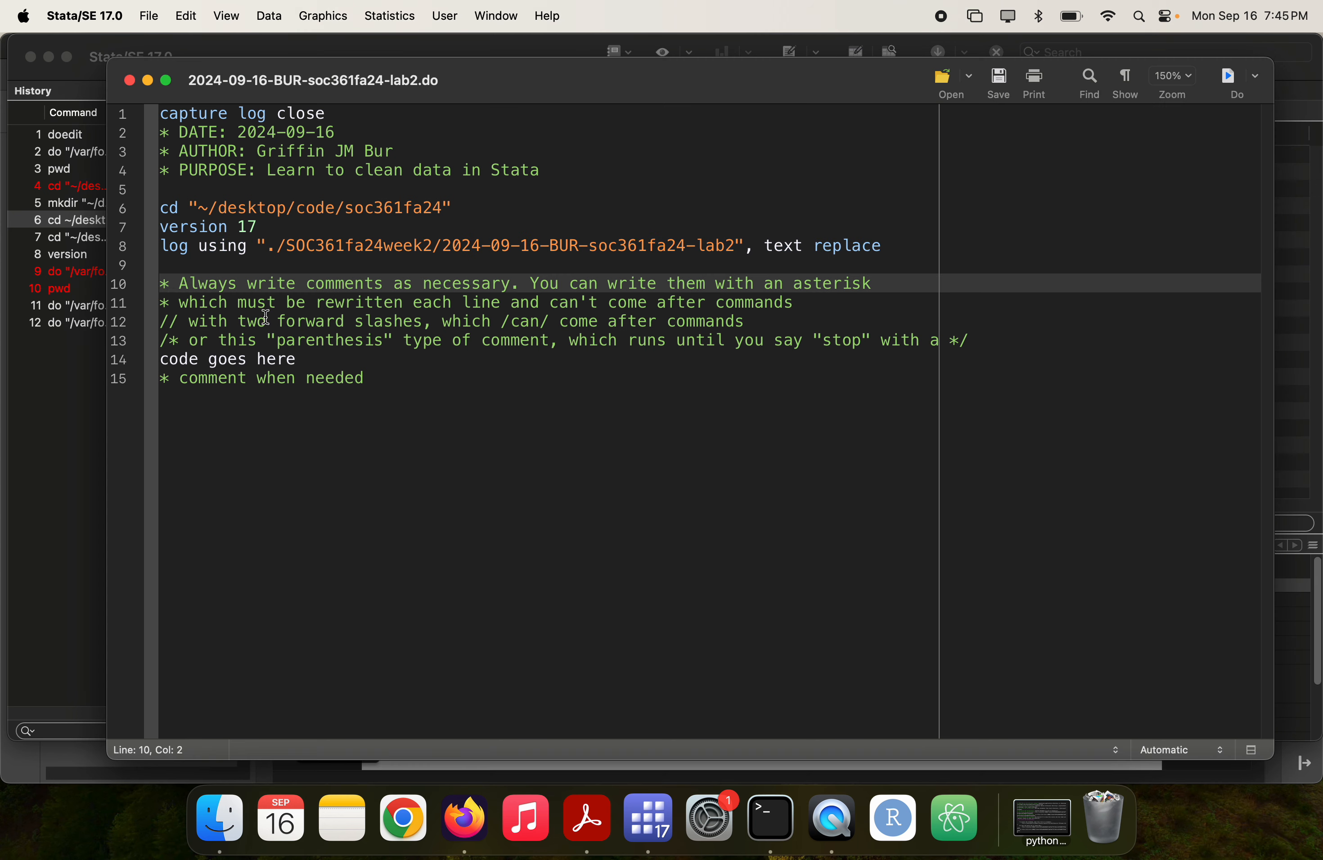
click(182, 283)
drag(326, 341, 979, 338)
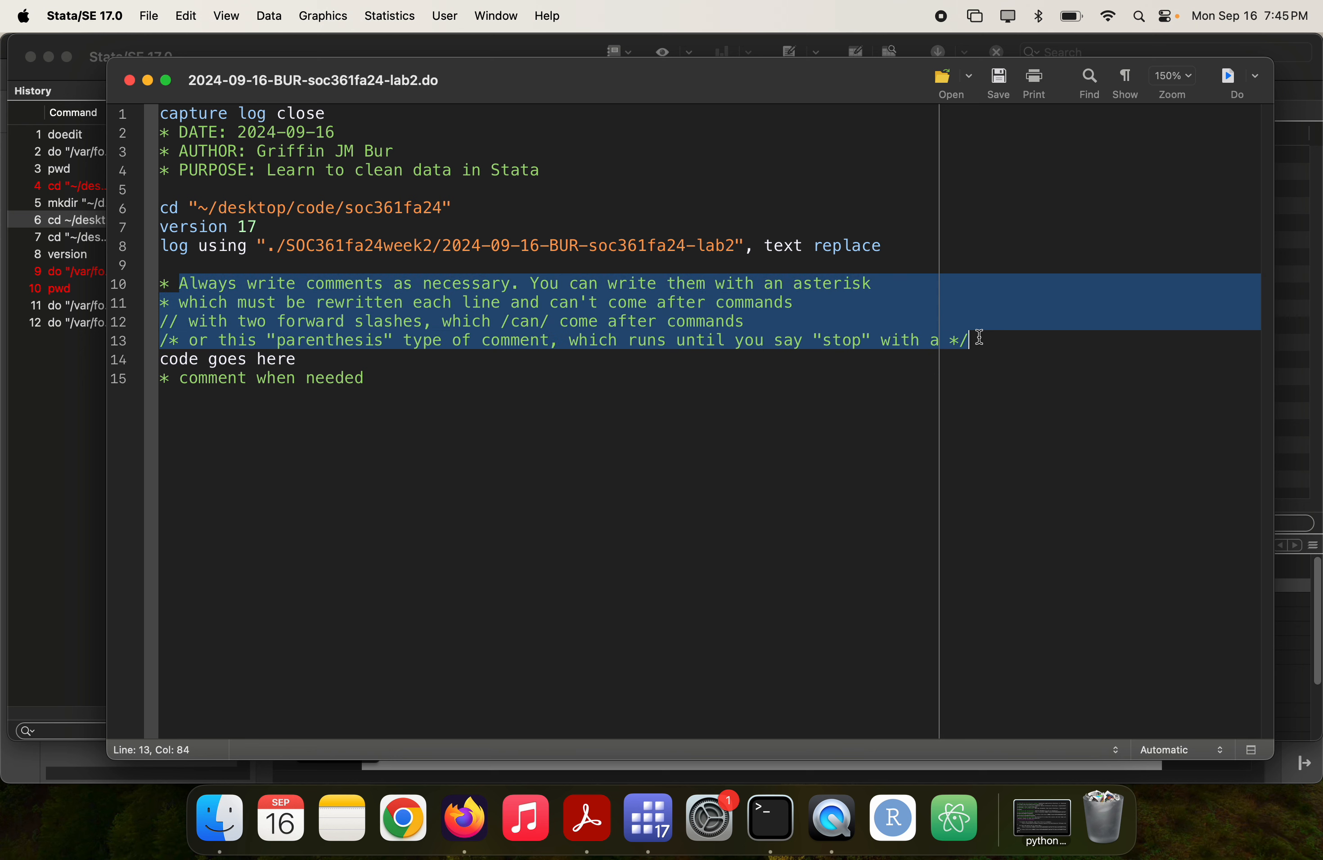
key(BackSpace)
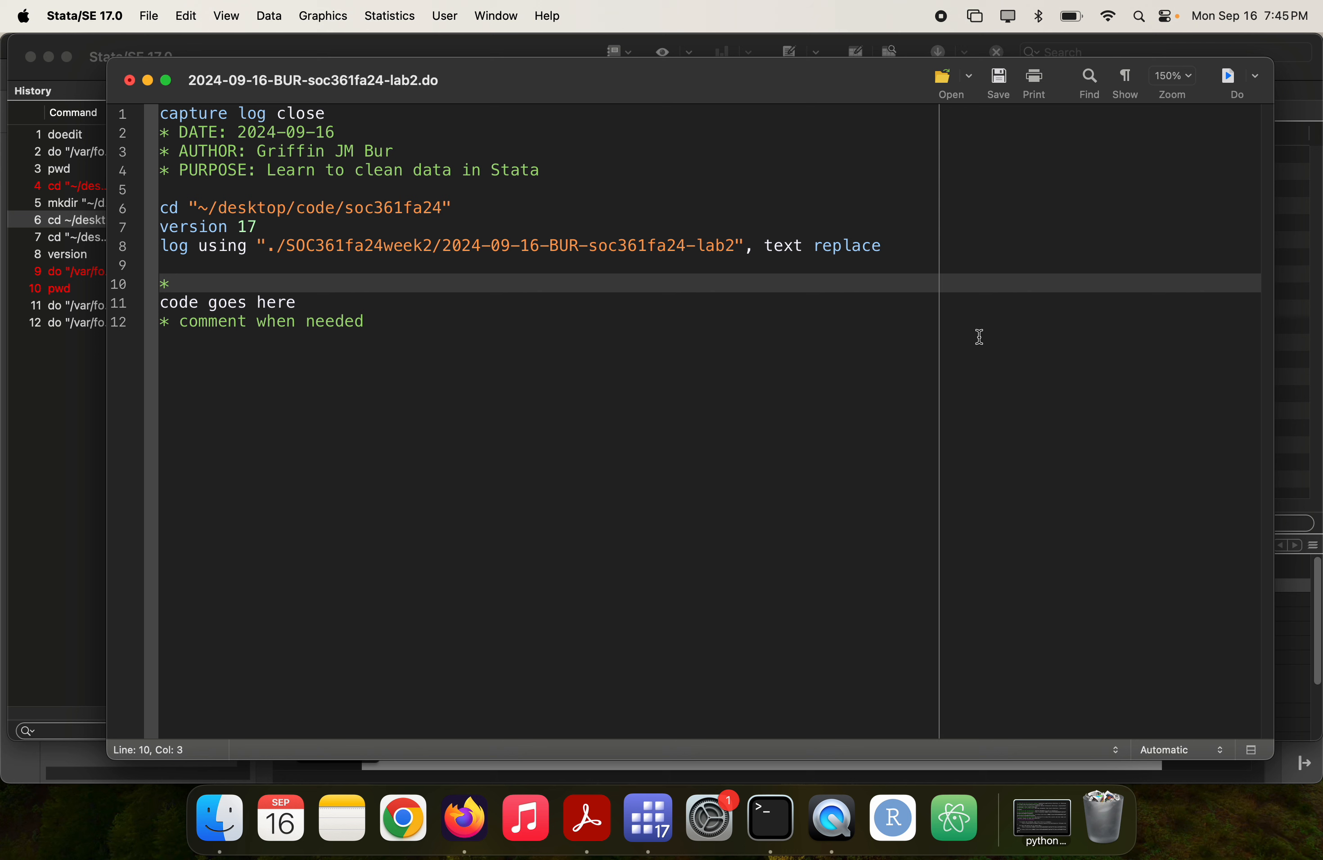
text(Pull the GSS data and analy)
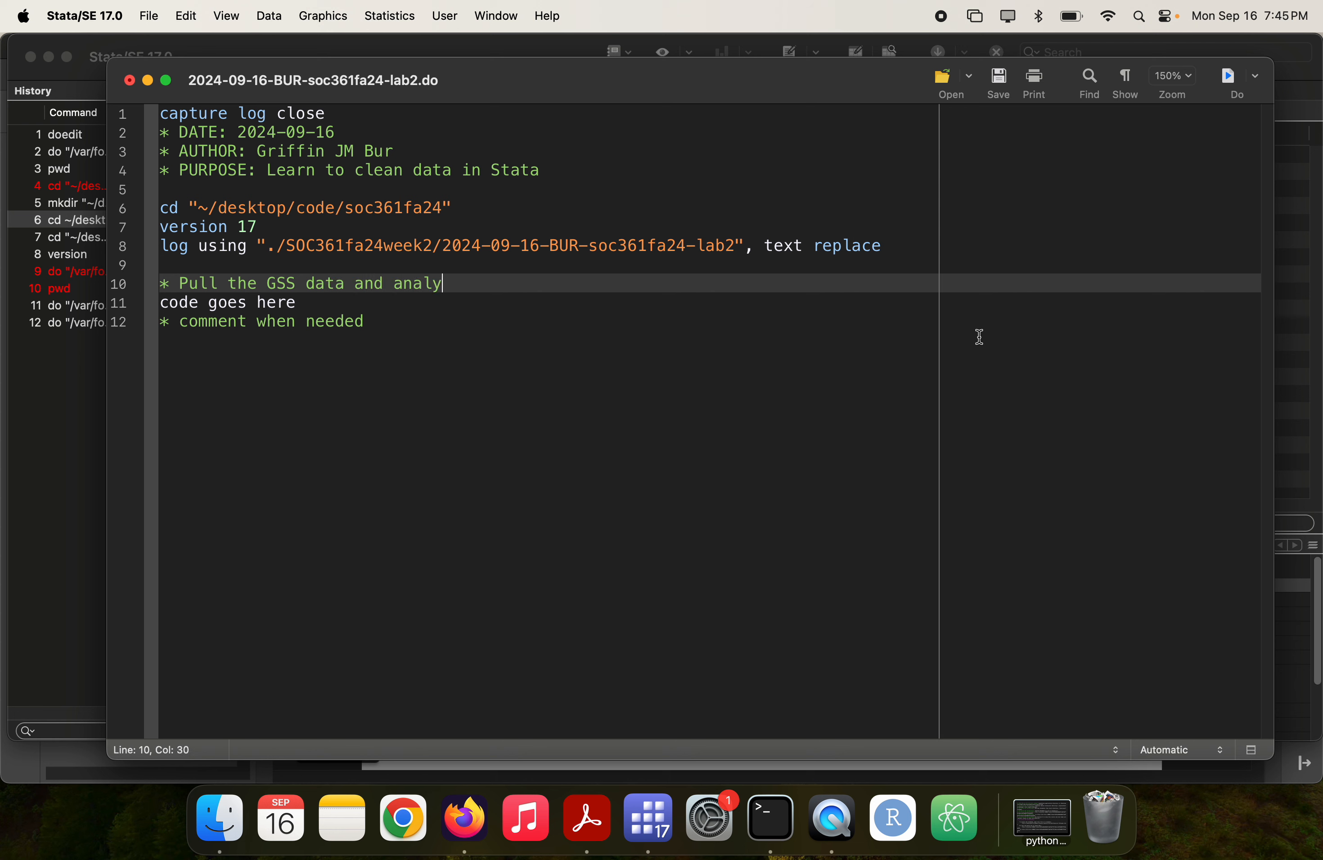
text(ze)
key(Return)
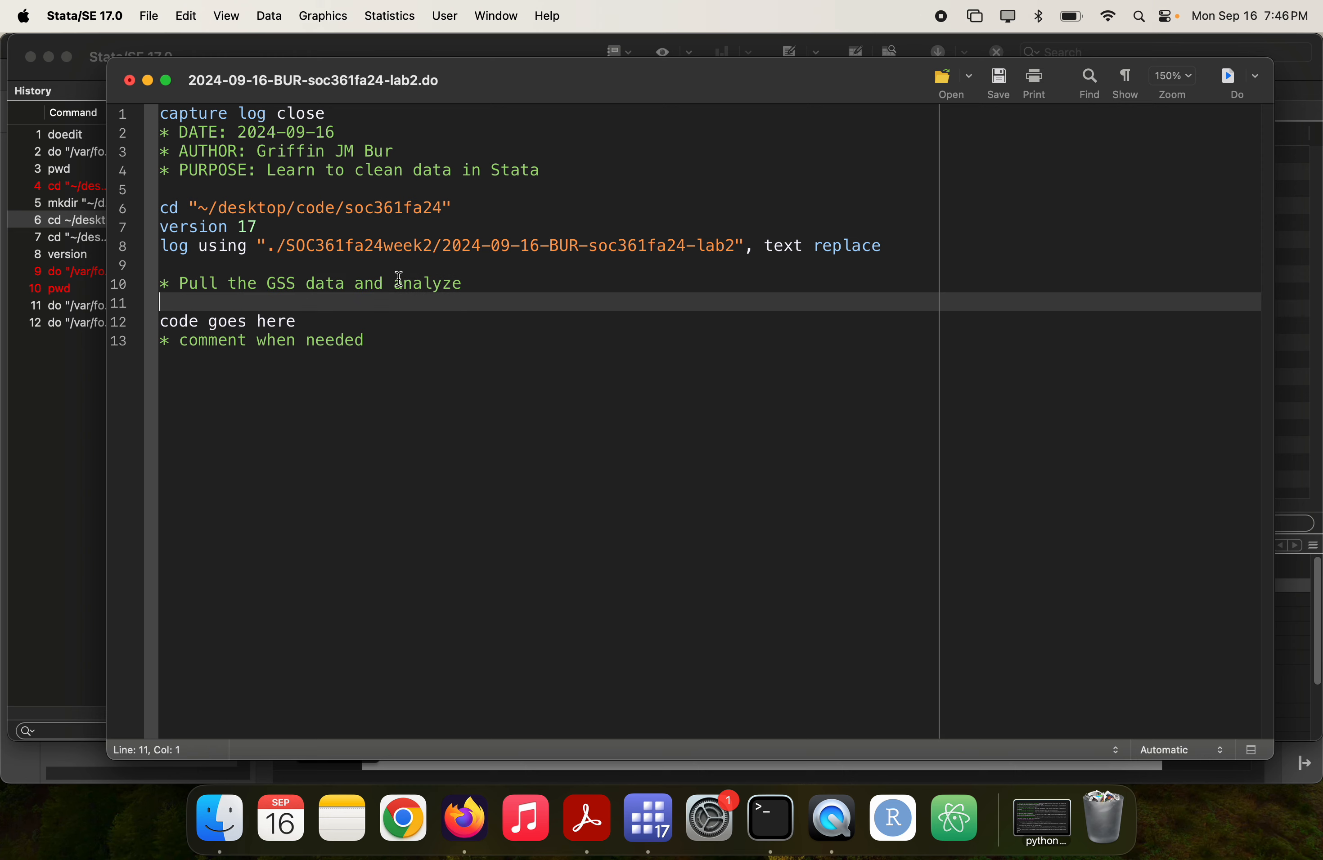
key(super+Tab)
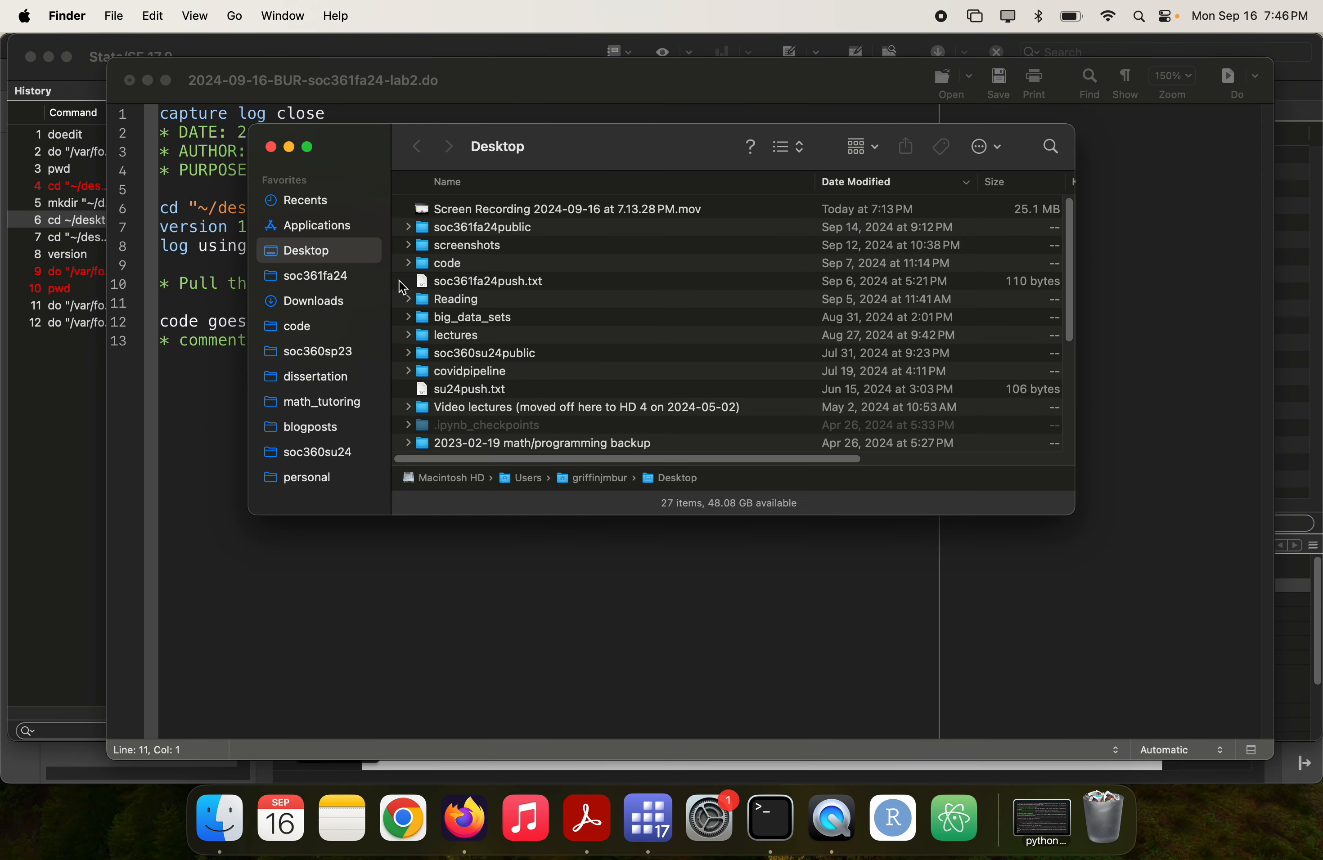
- Find GSS2018.dta in the soc361fa24 data folder, then return to the do-file
click(342, 276)
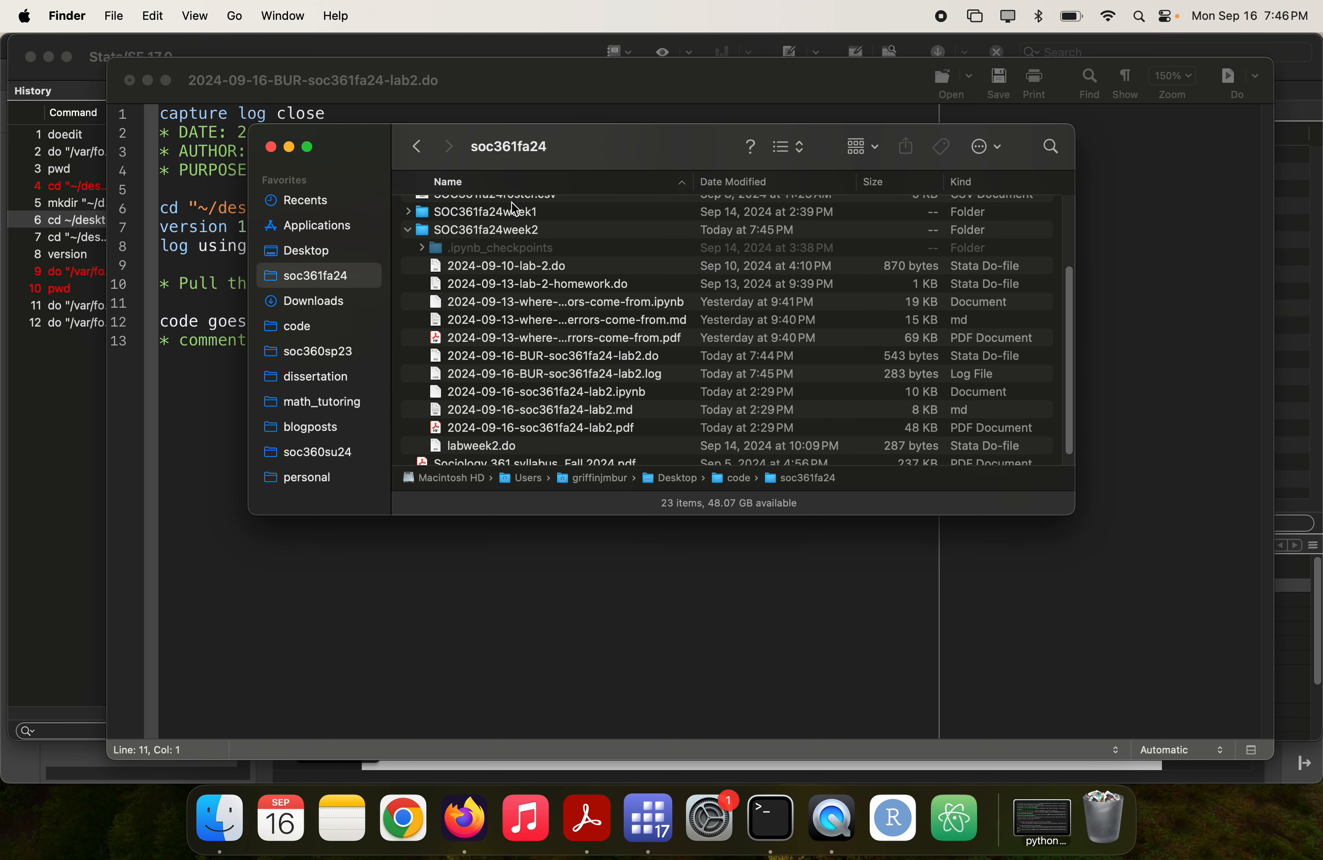
click(485, 234)
key(Left)
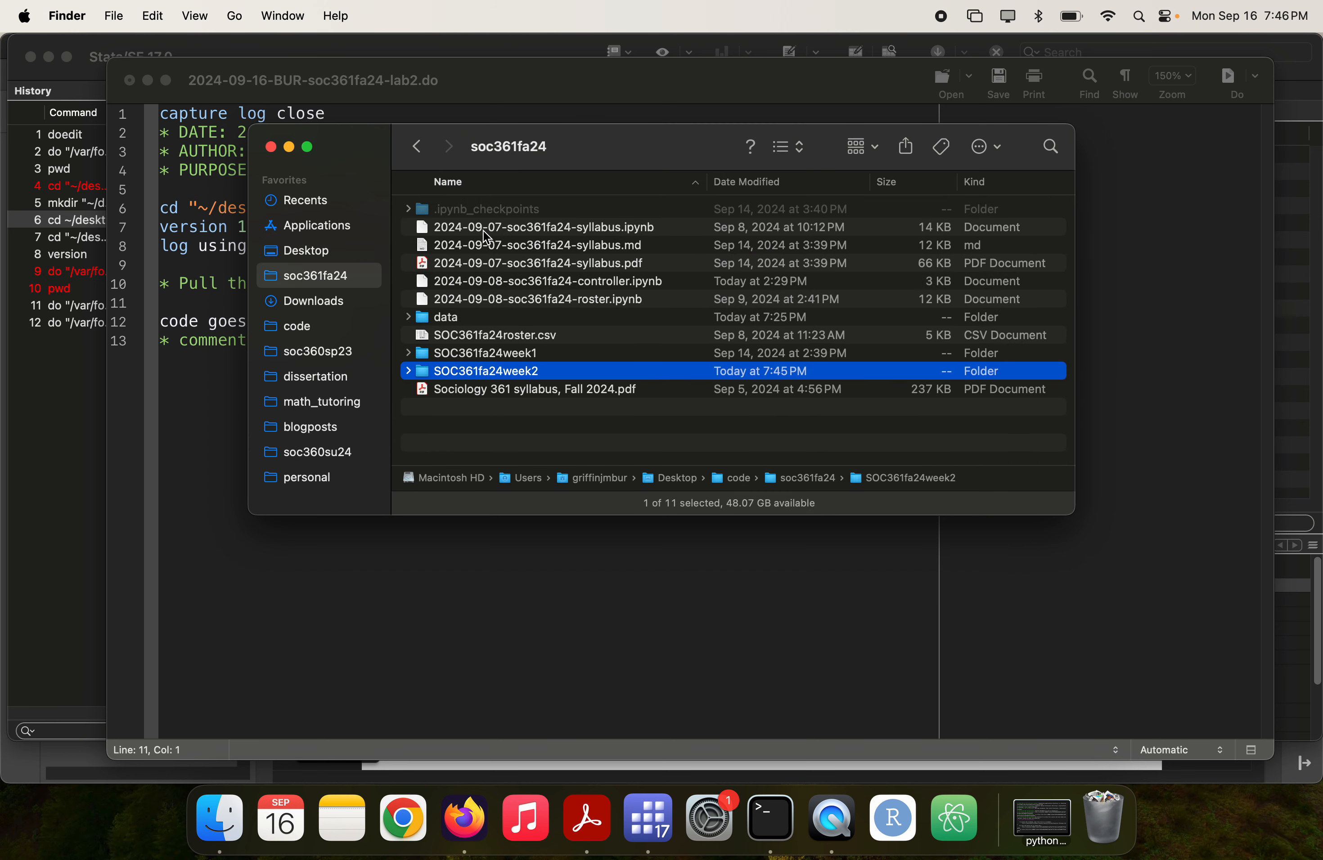
double_click(457, 317)
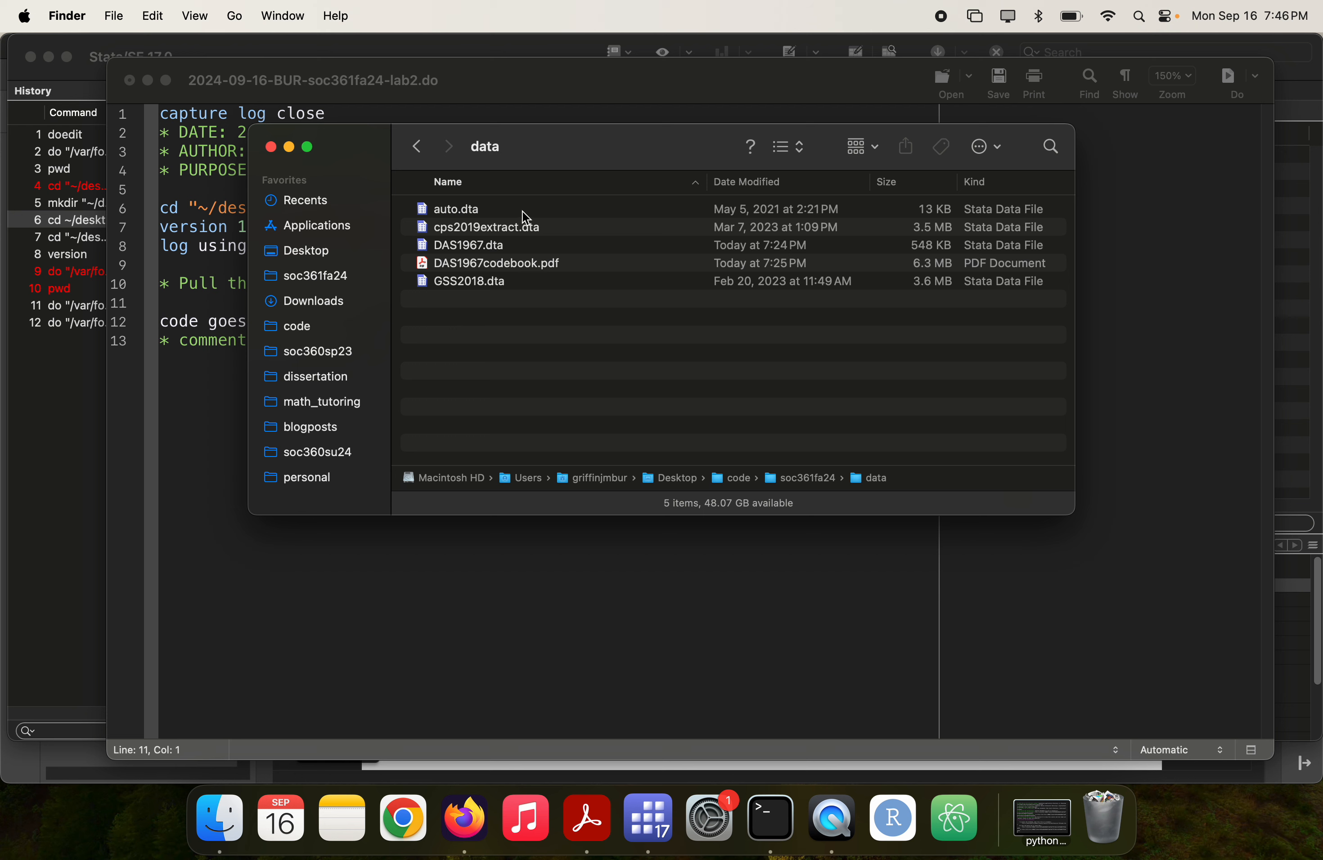
click(481, 283)
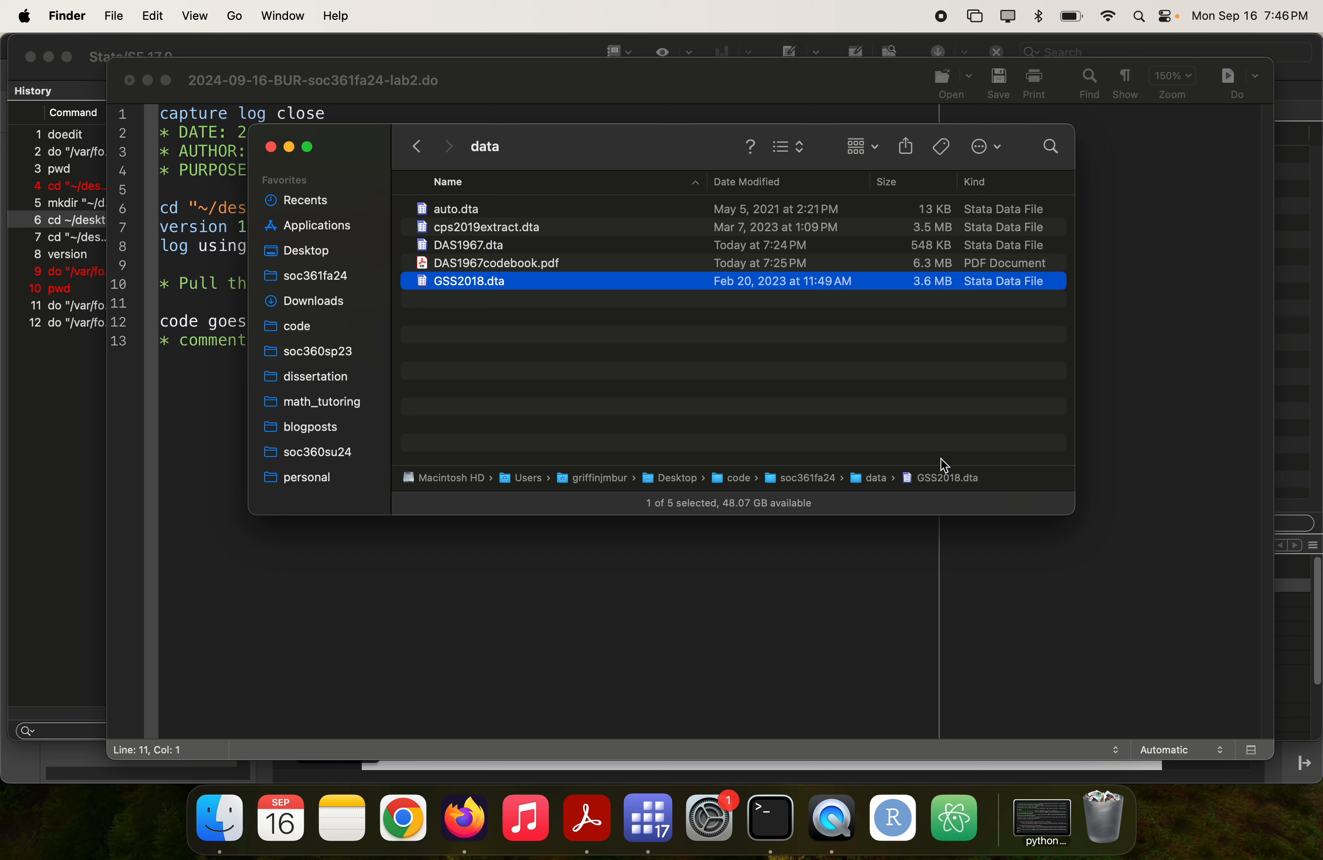
key(super+Tab)
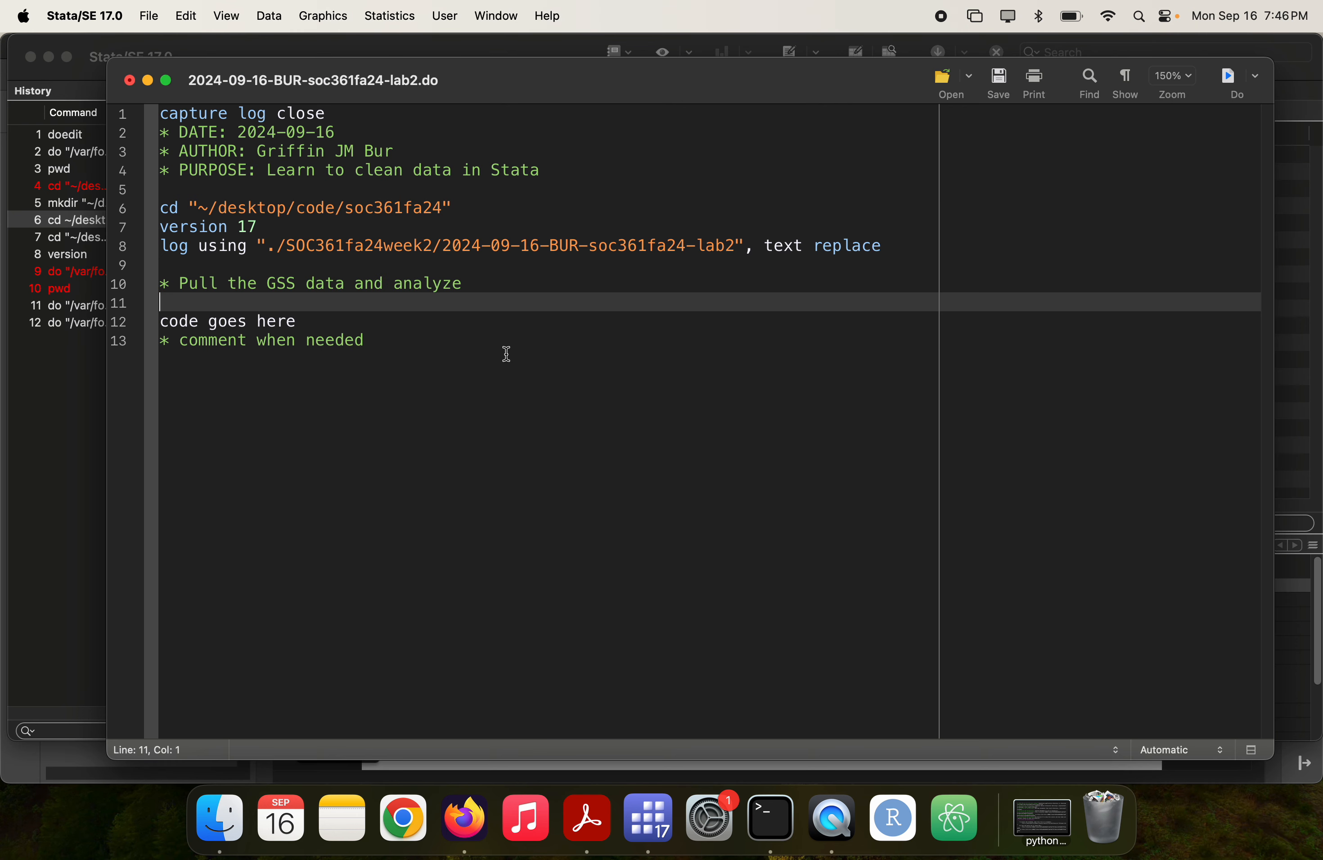
- Replace the 'code goes here' placeholder with use "./data/gss2018" and run the whole do-file
text(use "")
triple_click(293, 320)
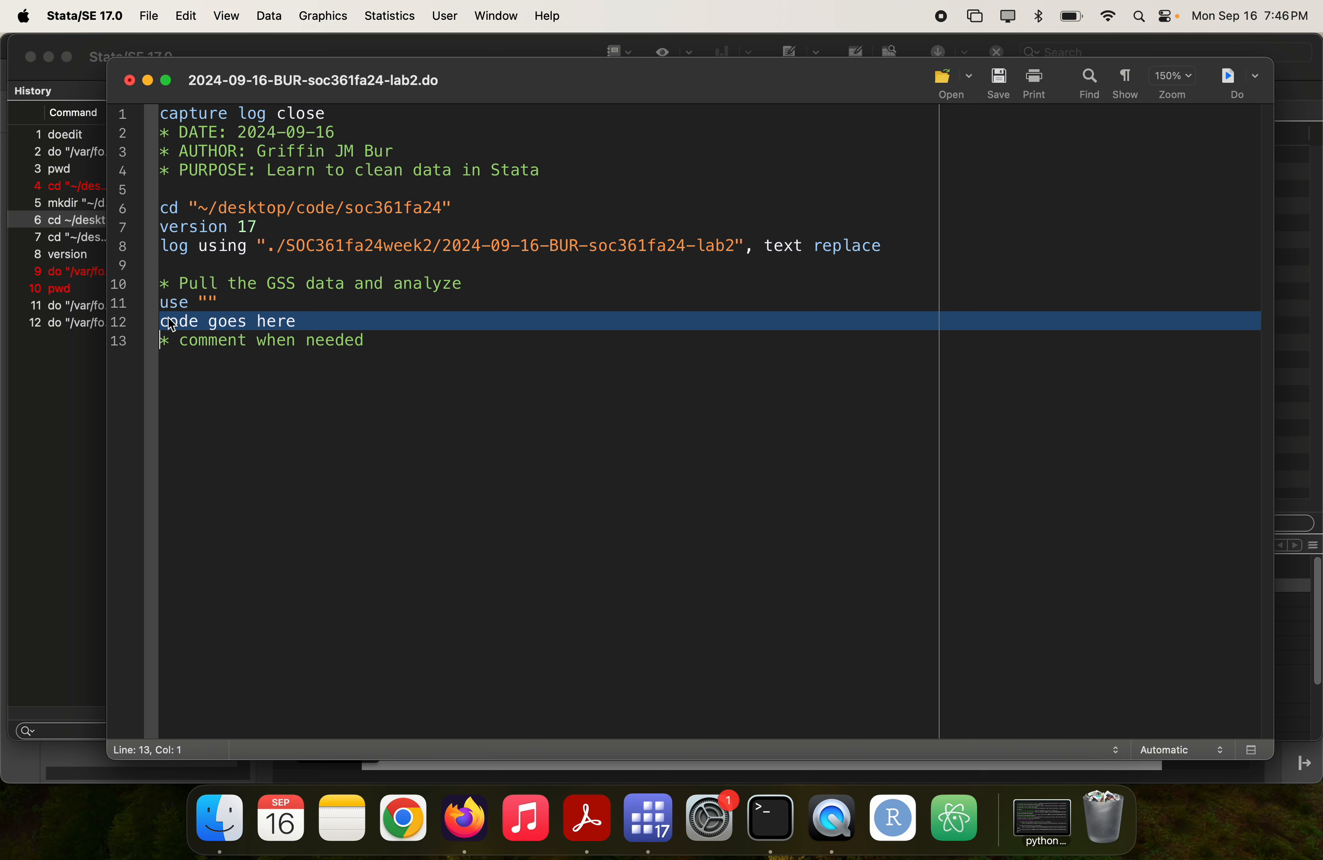
key(BackSpace)
key(Down)
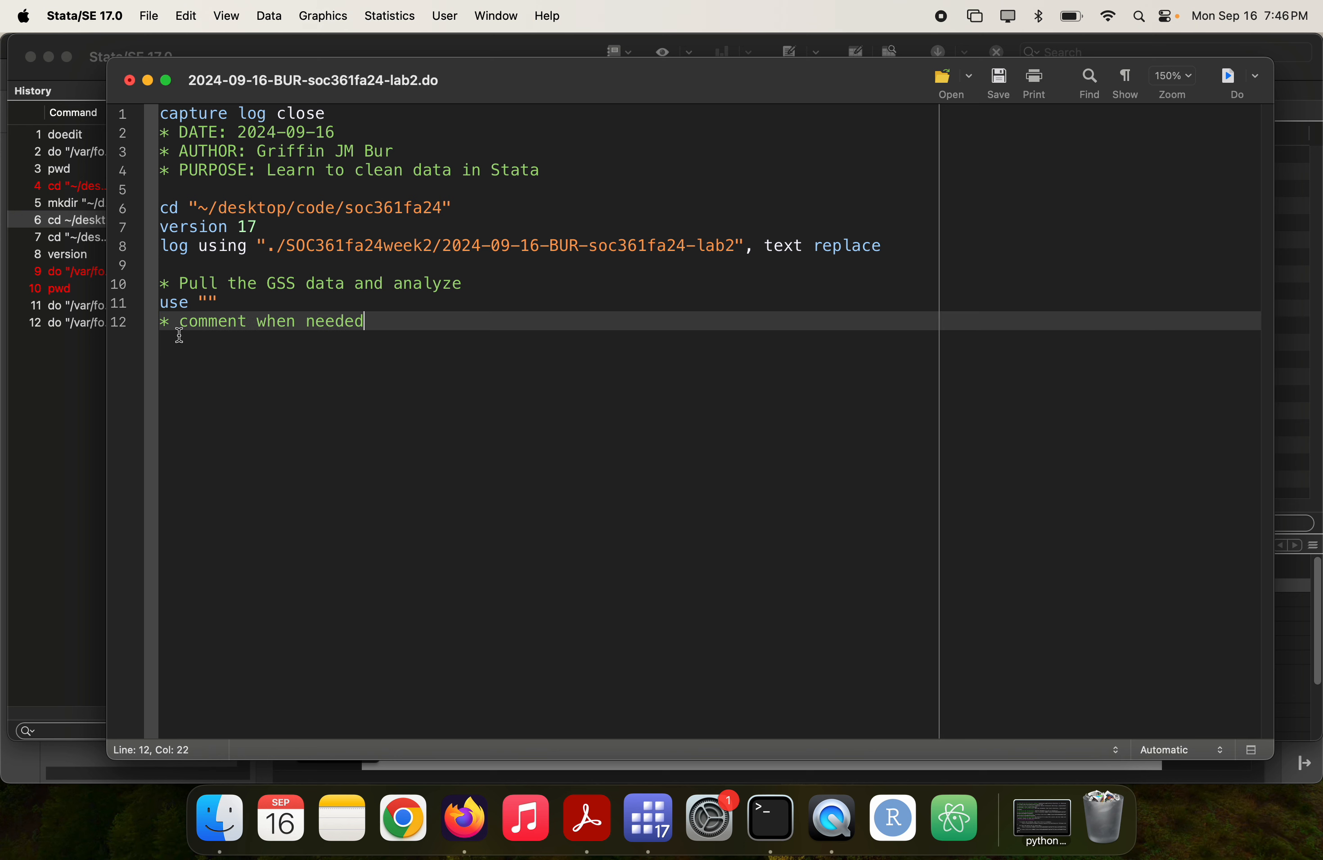
key(Up)
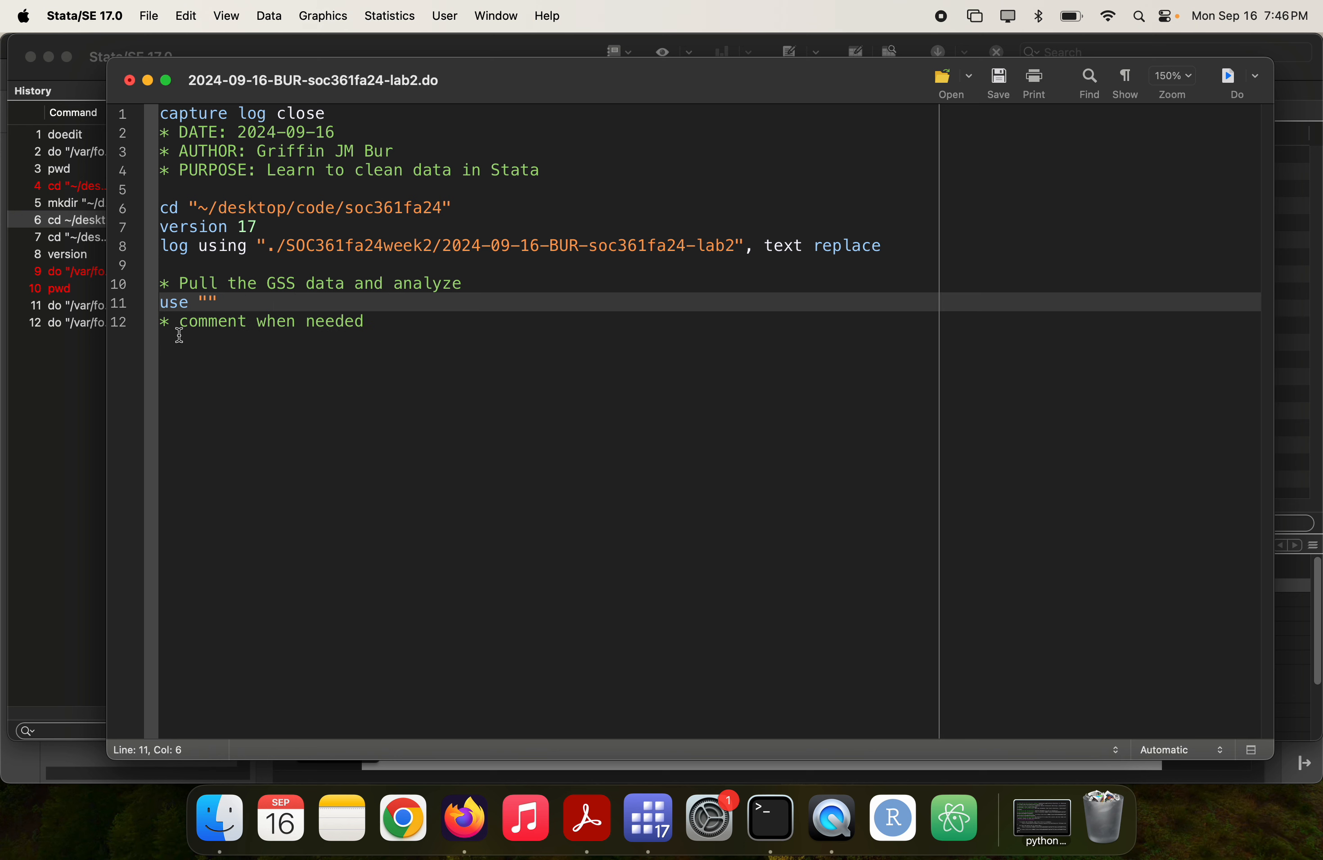
text(./data/gss2018)
key(super+a)
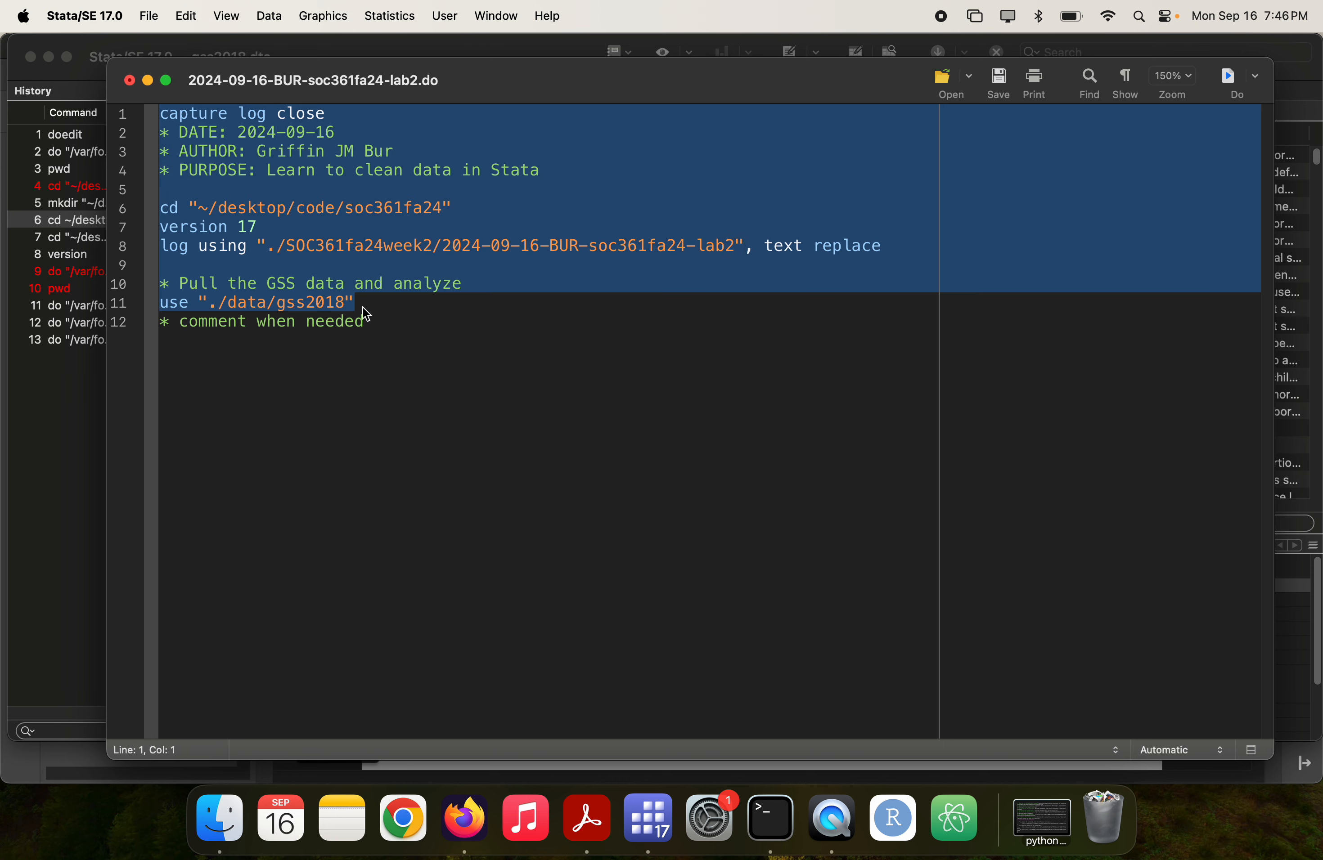
key(super+shift+d)
key(super+grave)
key(super+grave)
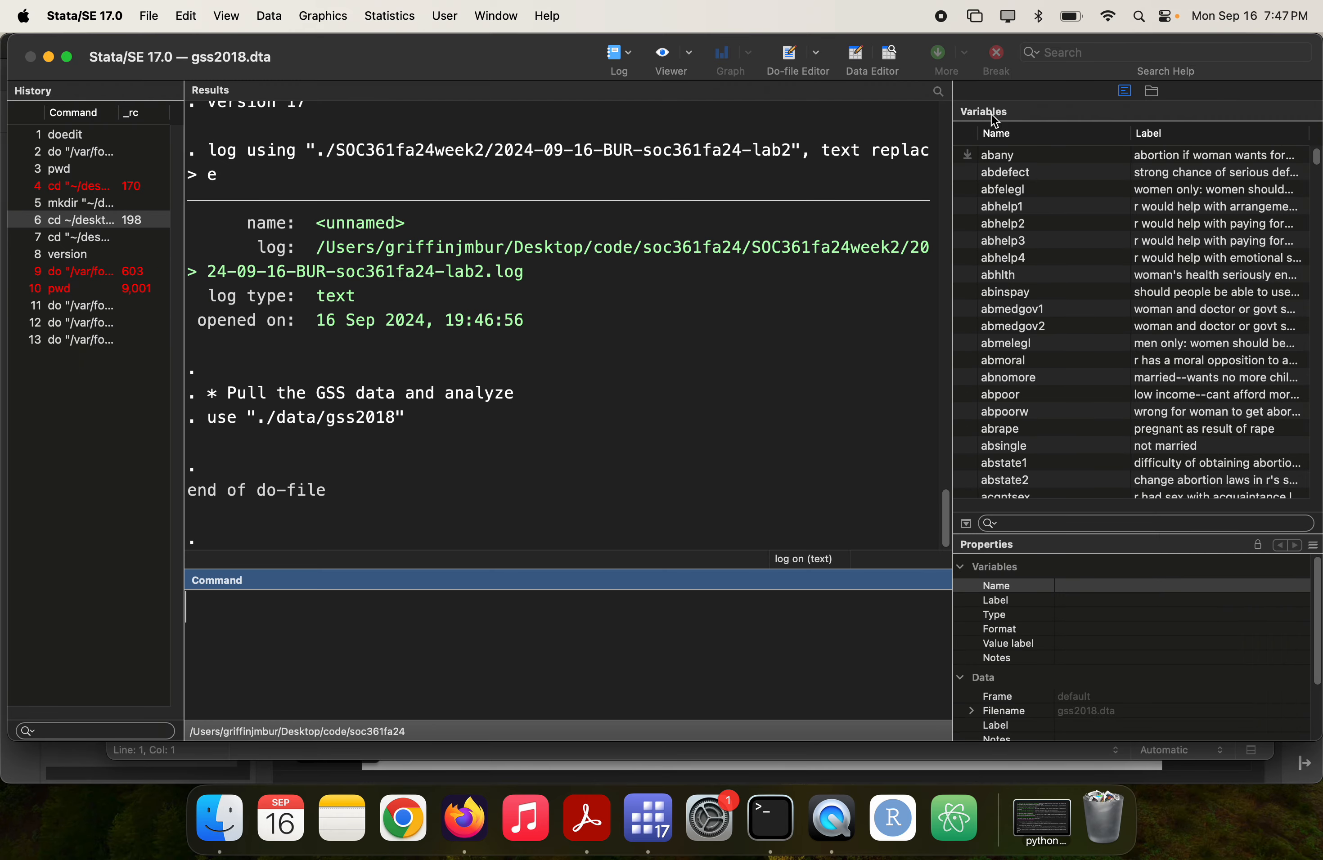
- Filter the Variables list on 'educ' and check educ's label and type in Properties
scroll(1093, 363, down, 15)
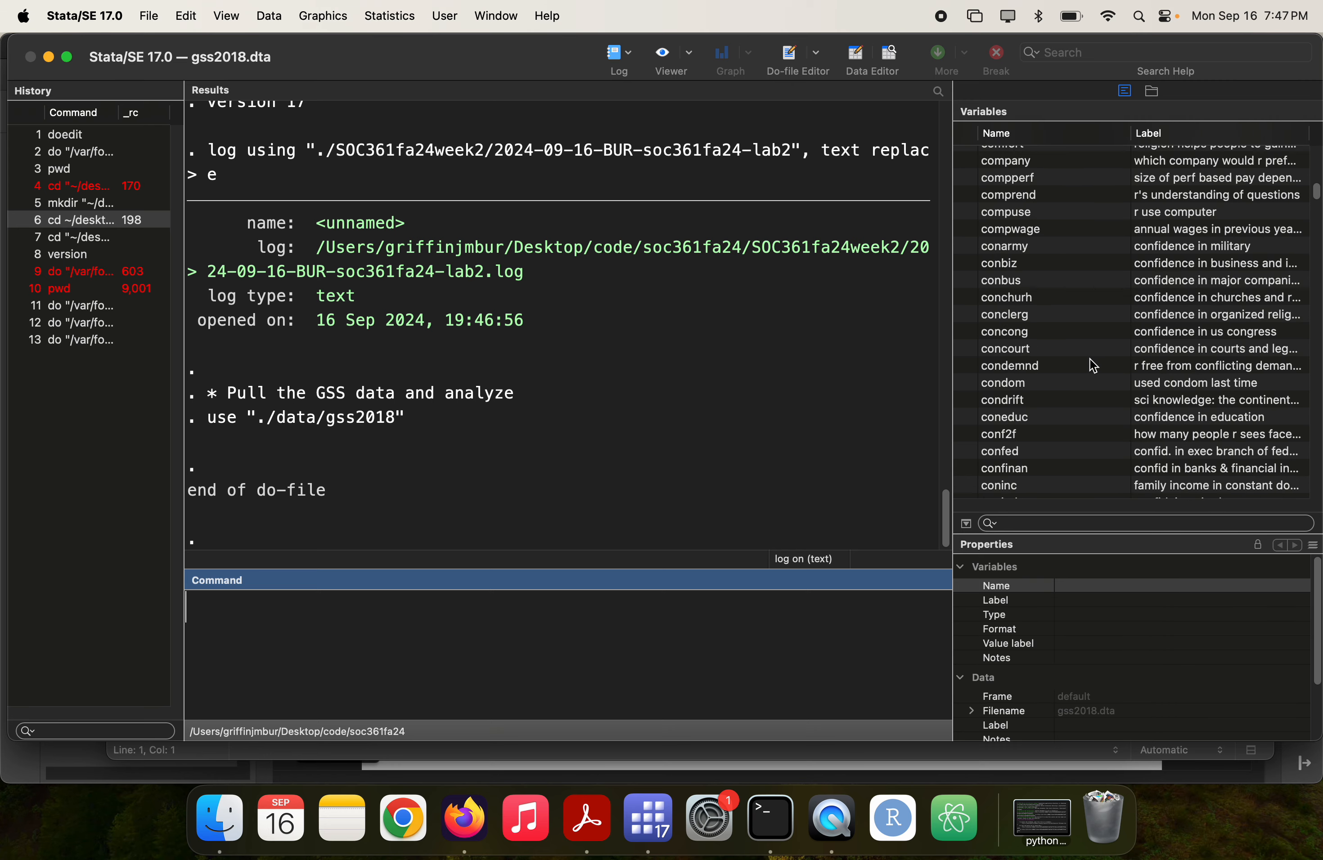
click(1062, 524)
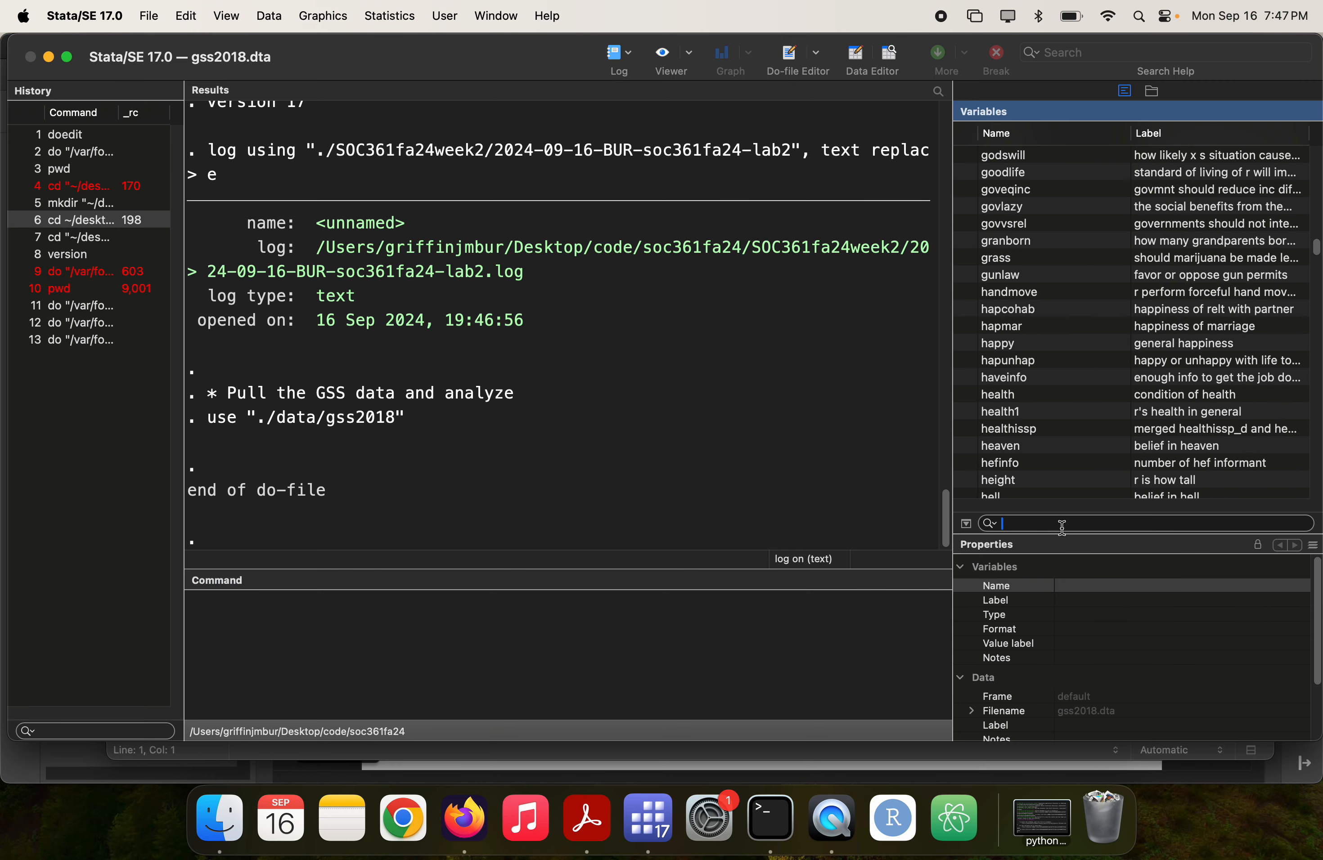
text(education)
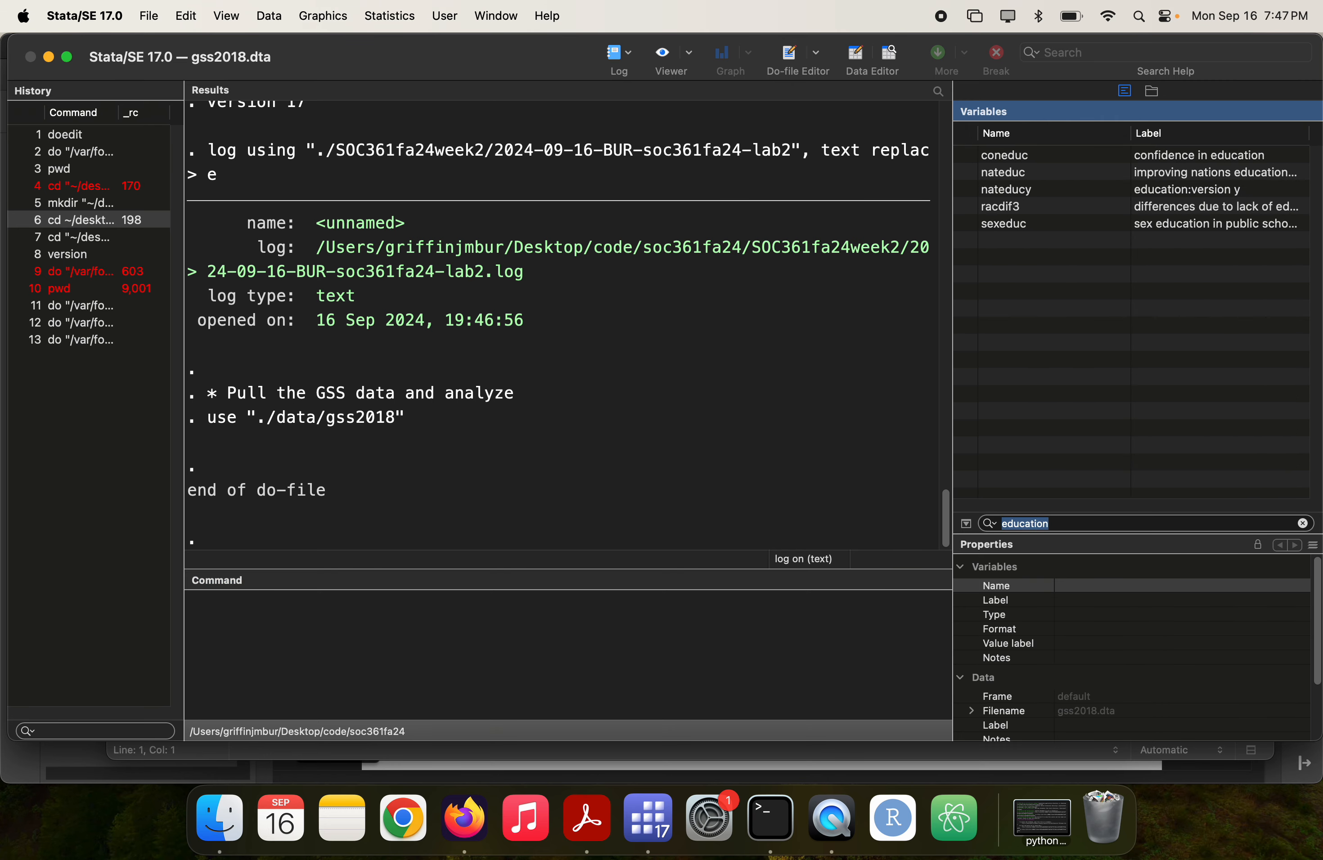
text(educ)
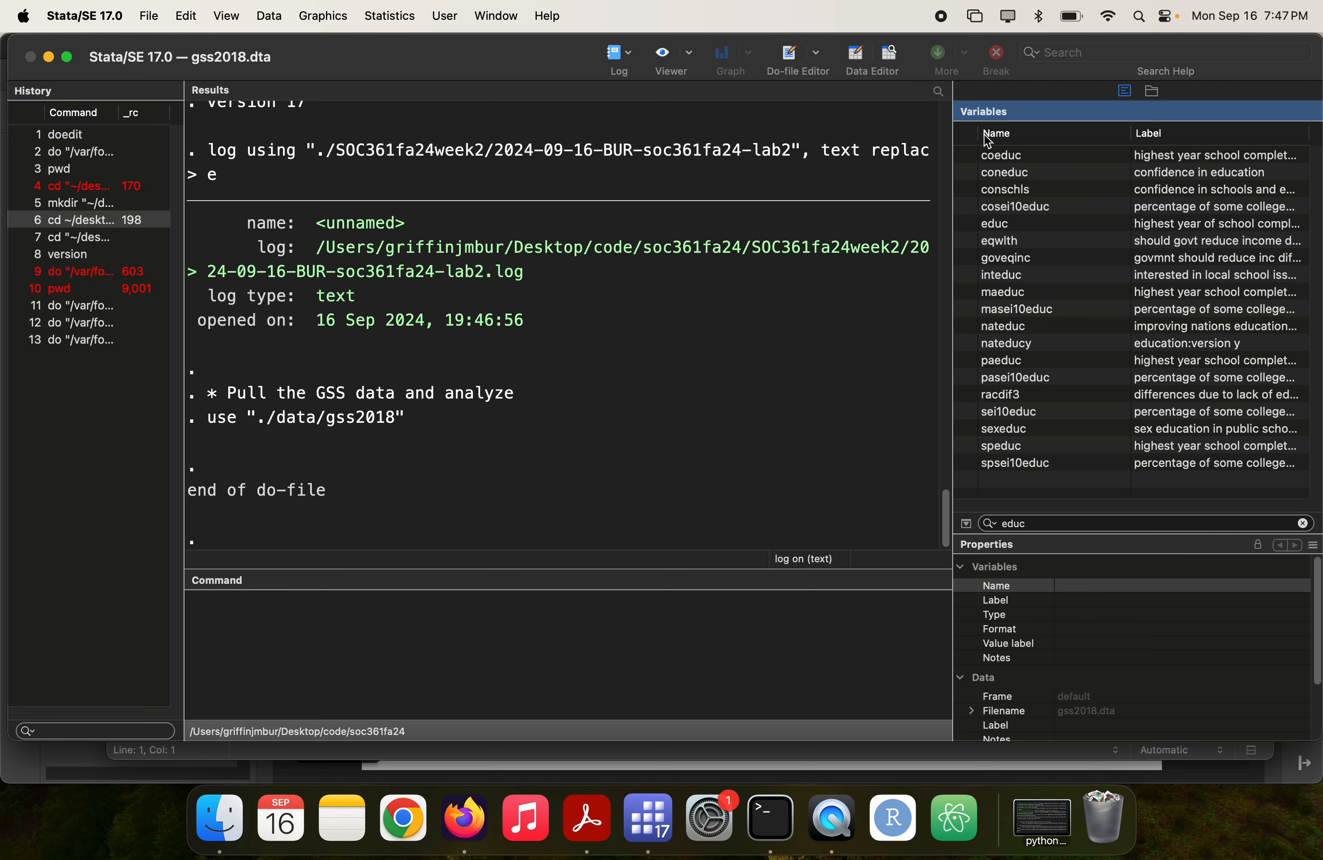
click(997, 224)
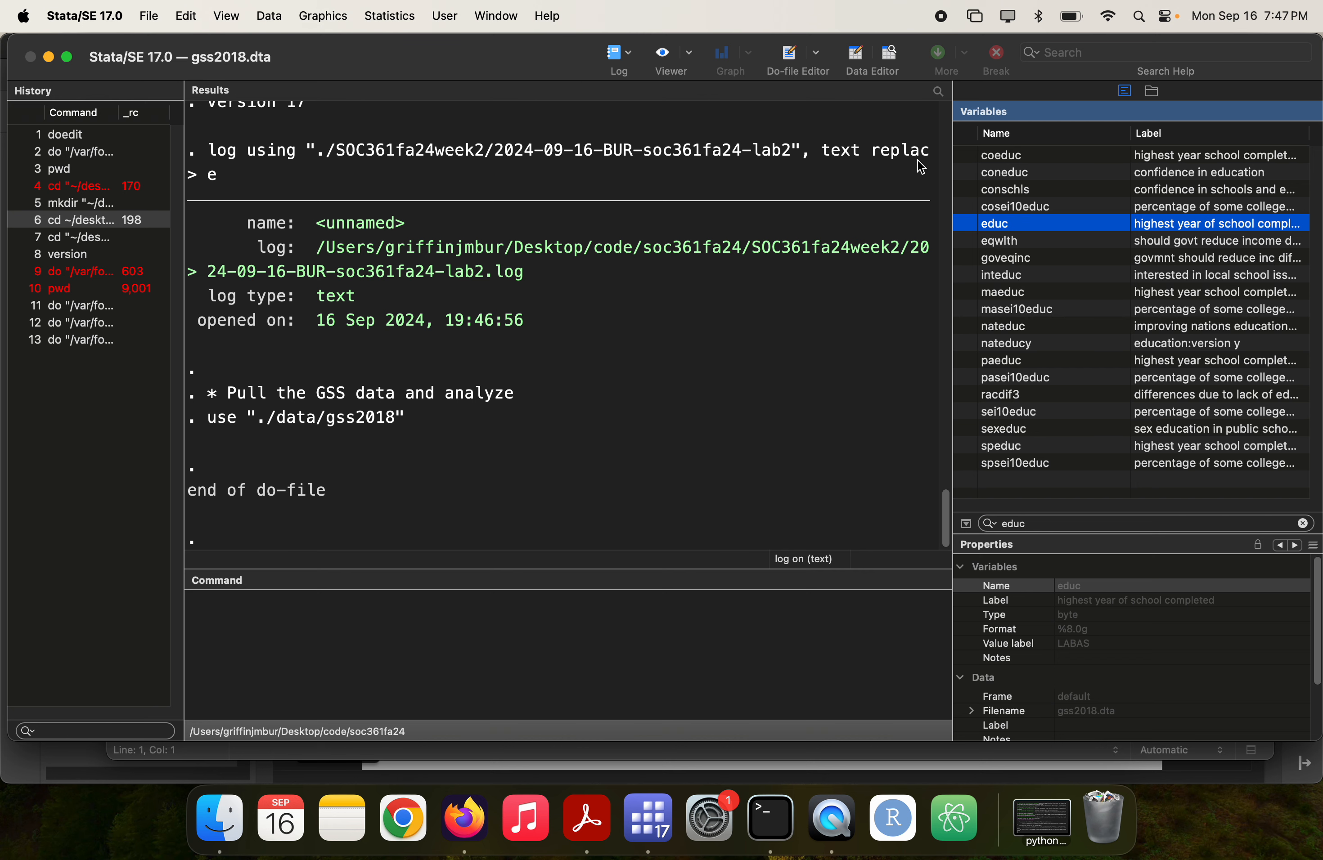
double_click(953, 184)
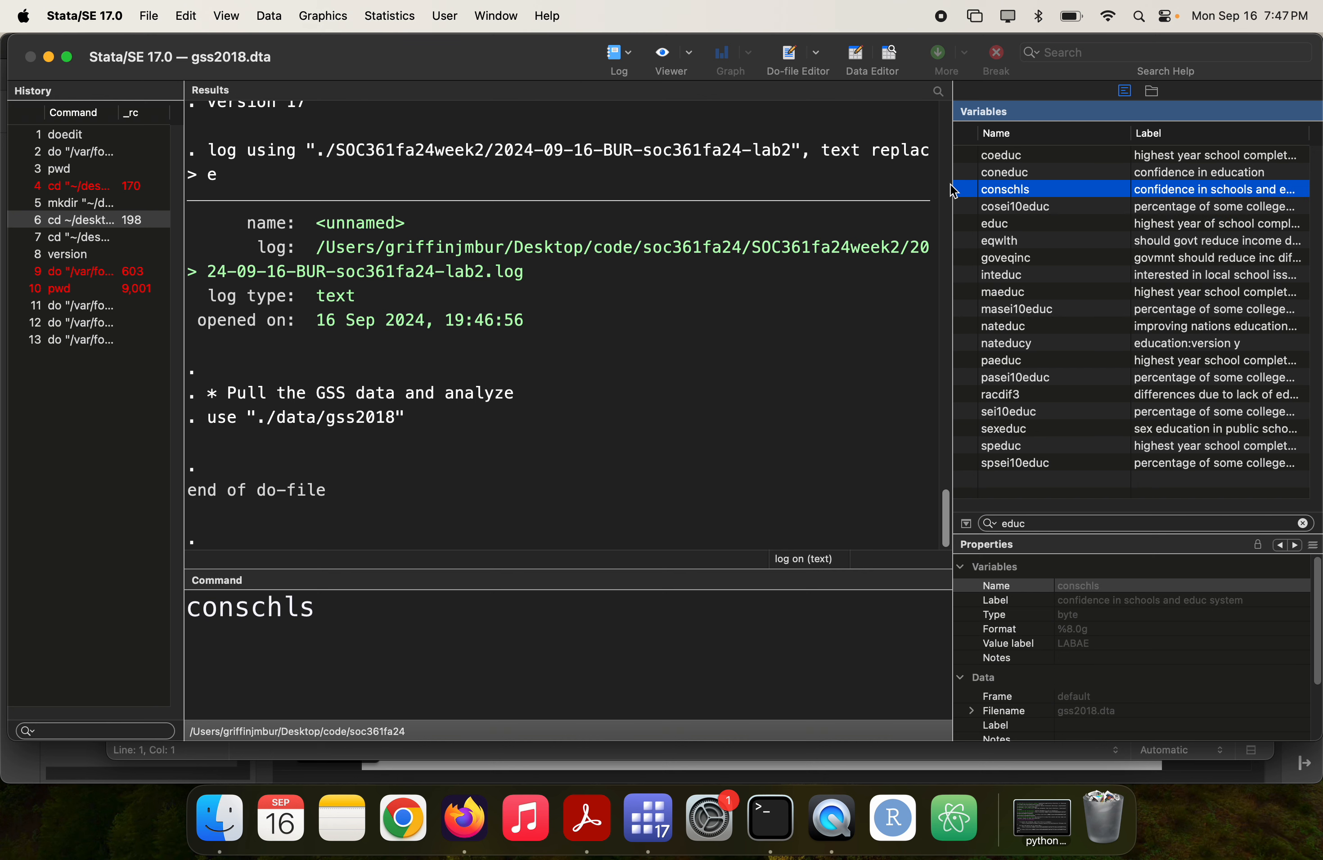
drag(951, 183, 569, 268)
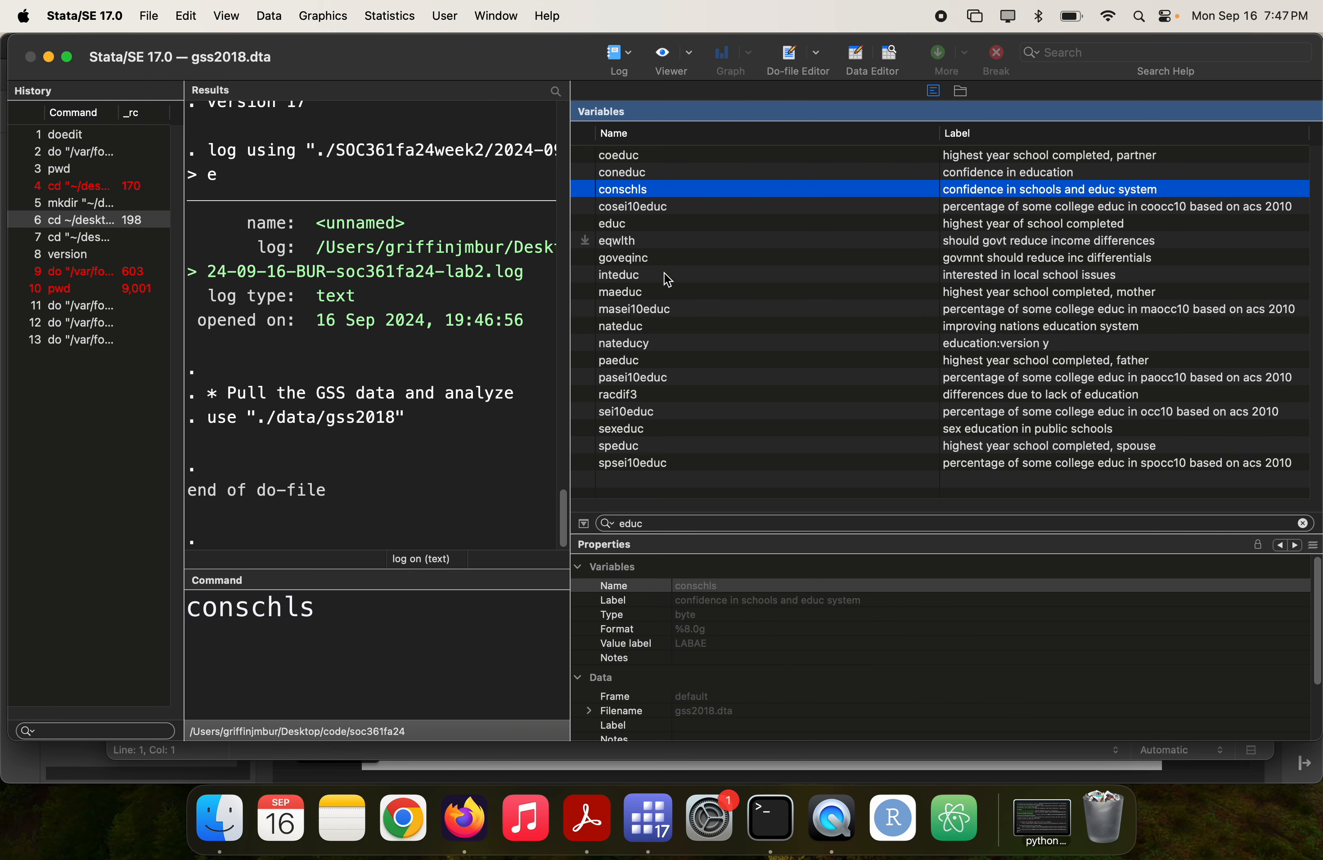
click(629, 224)
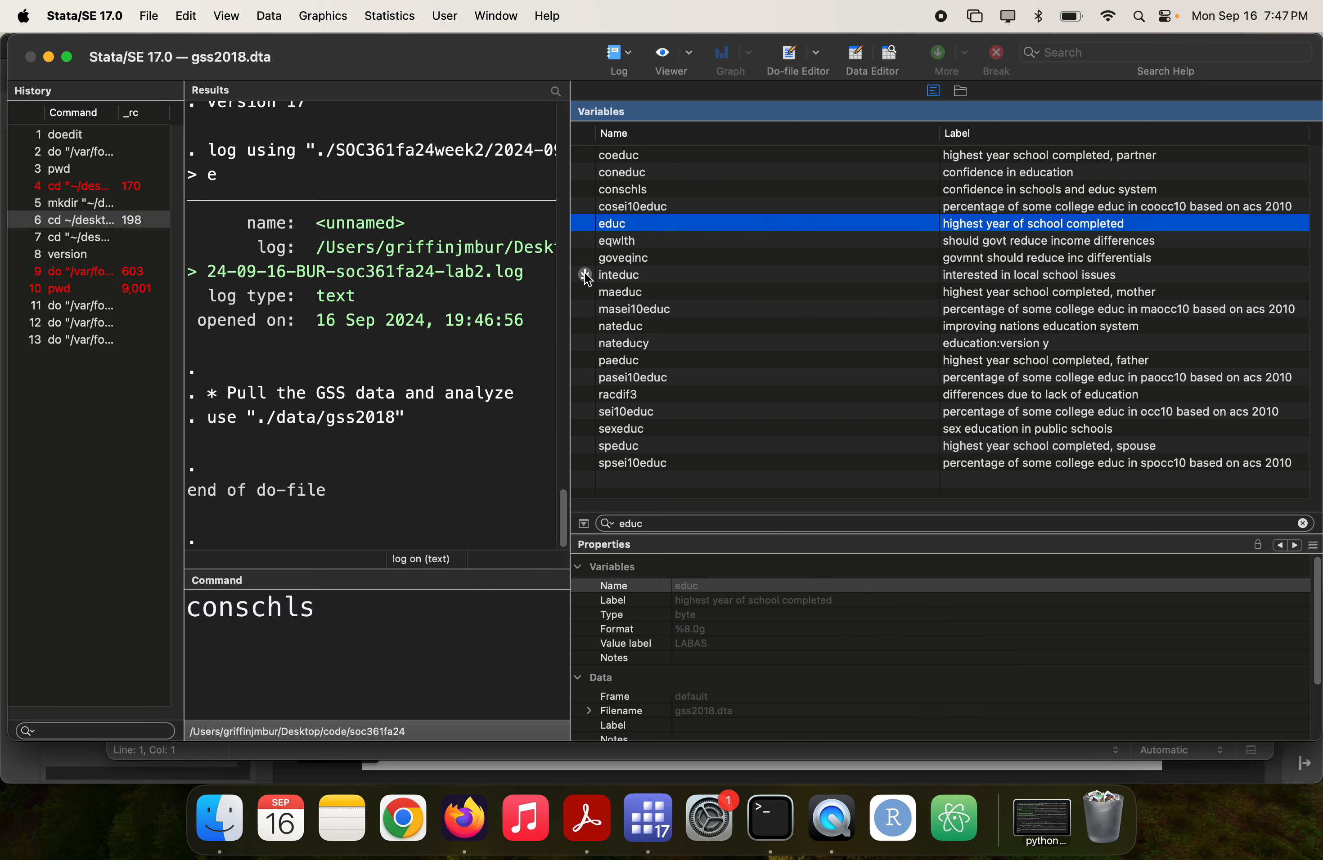
drag(570, 263, 900, 245)
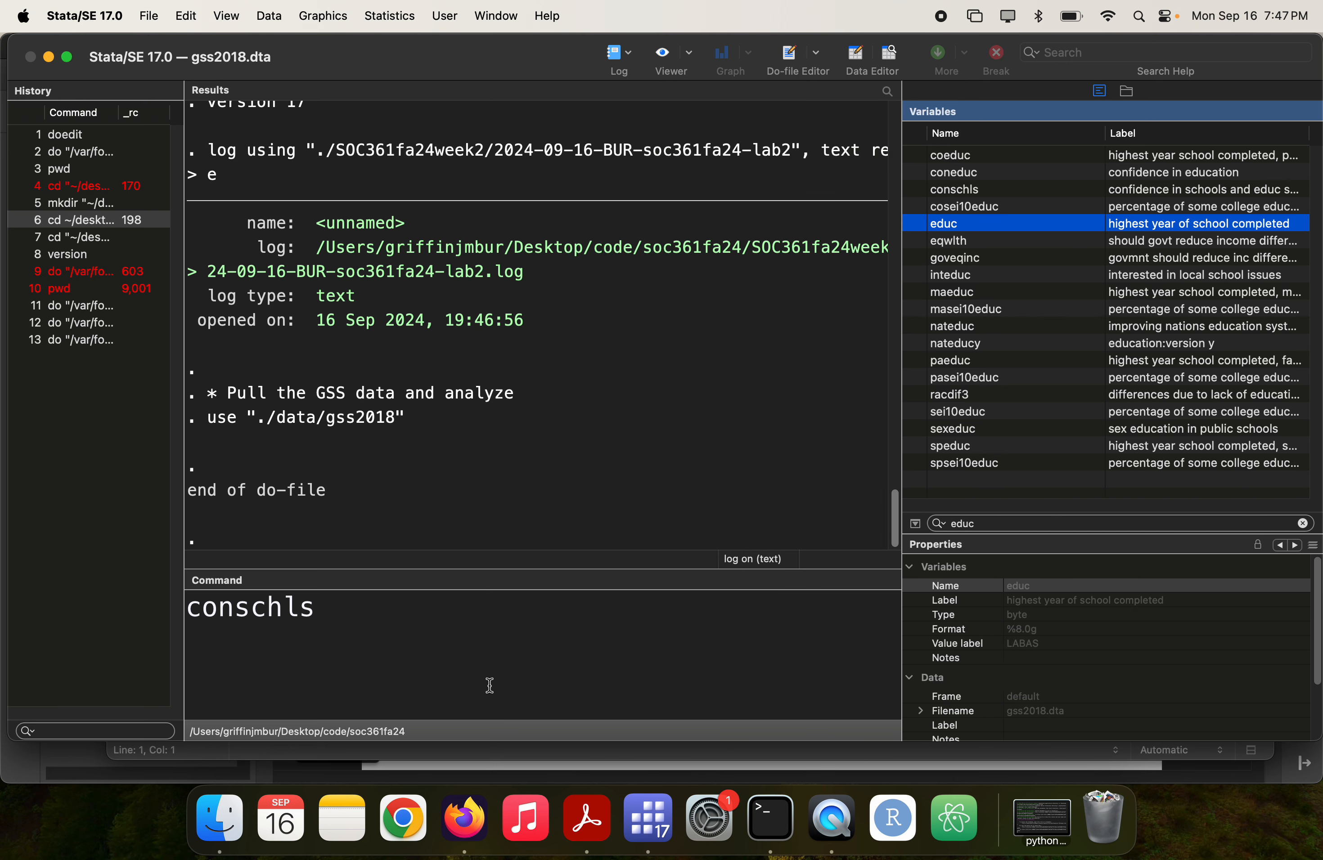
click(453, 687)
- Clear the leftover conschls command and add text at the end of do-file line 11
key(super+a)
key(BackSpace)
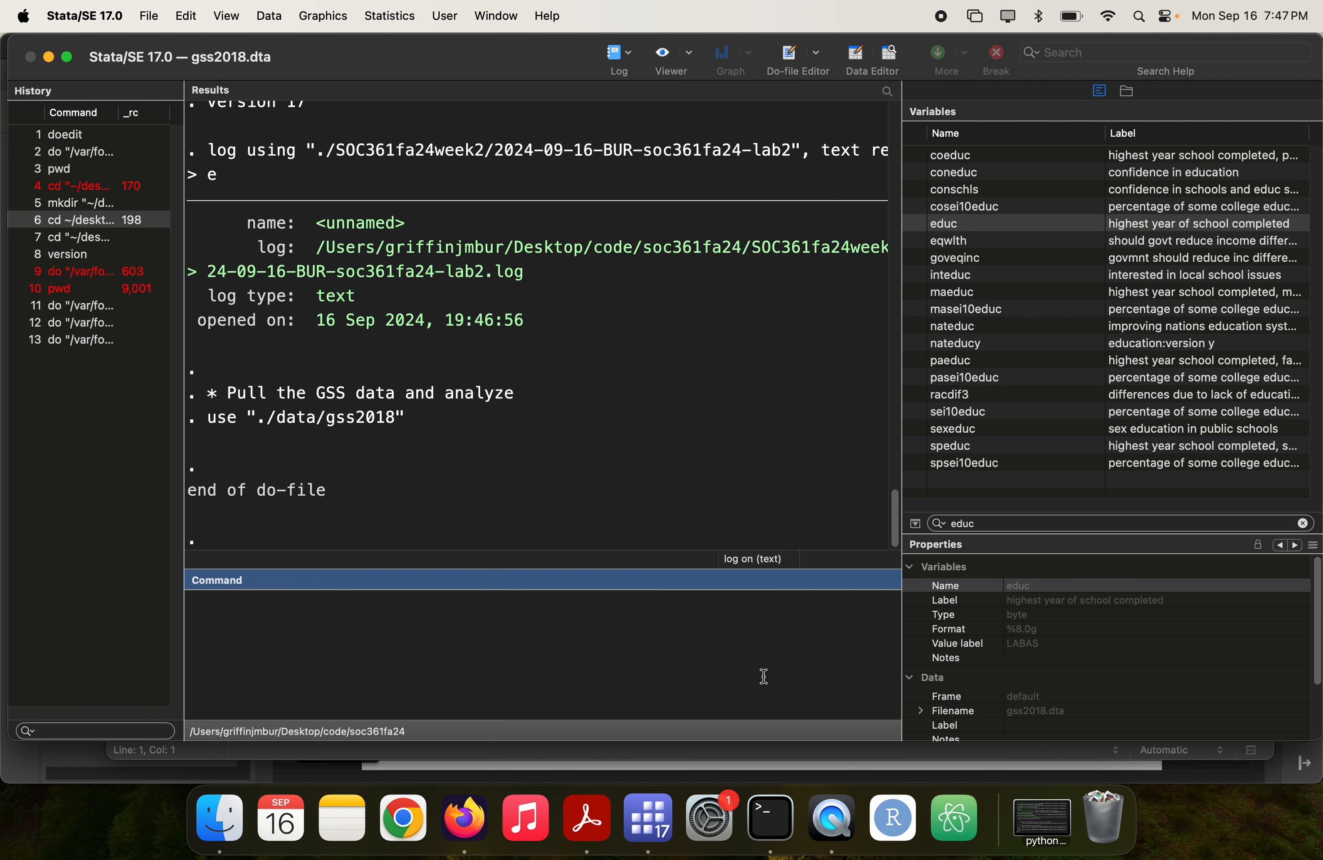
key(super+9)
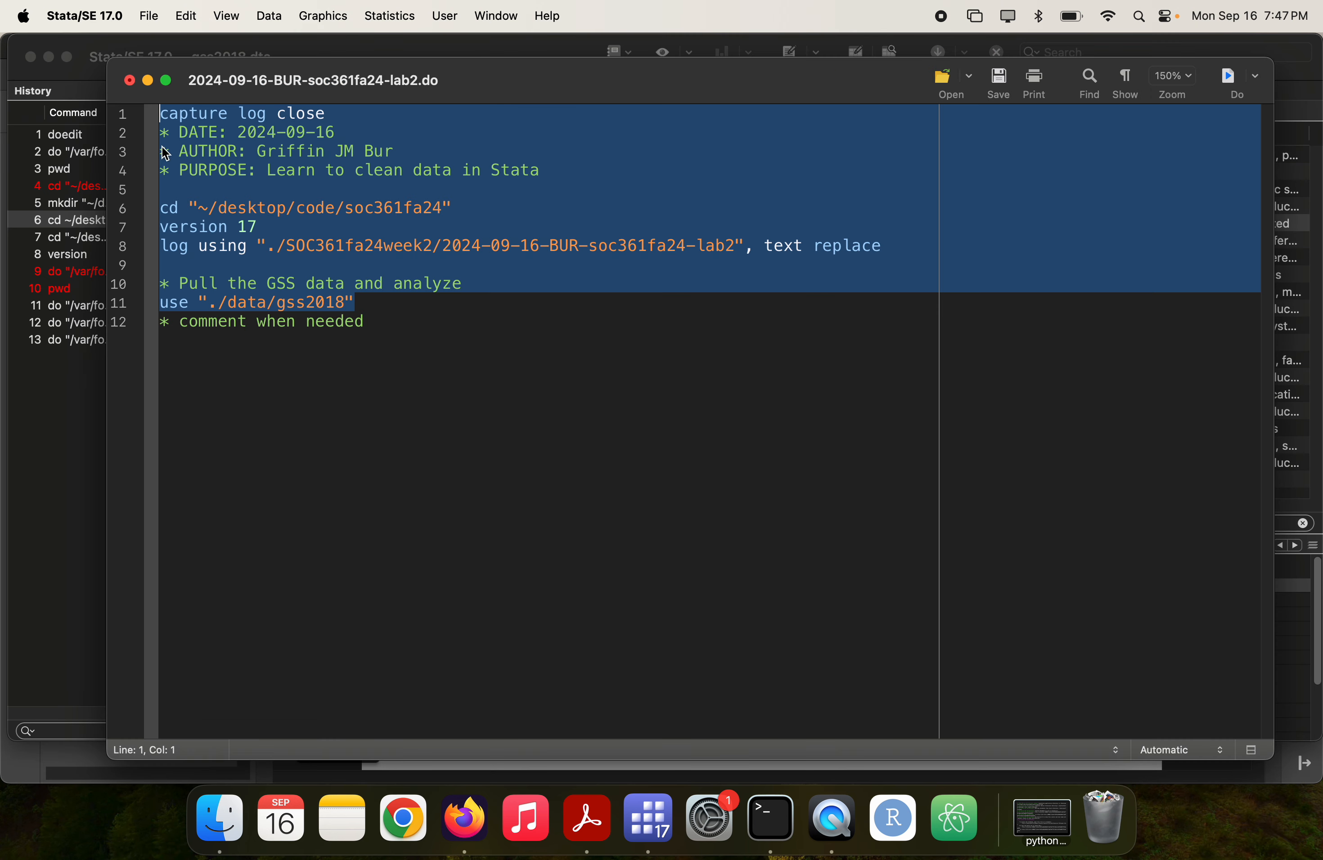
click(354, 298)
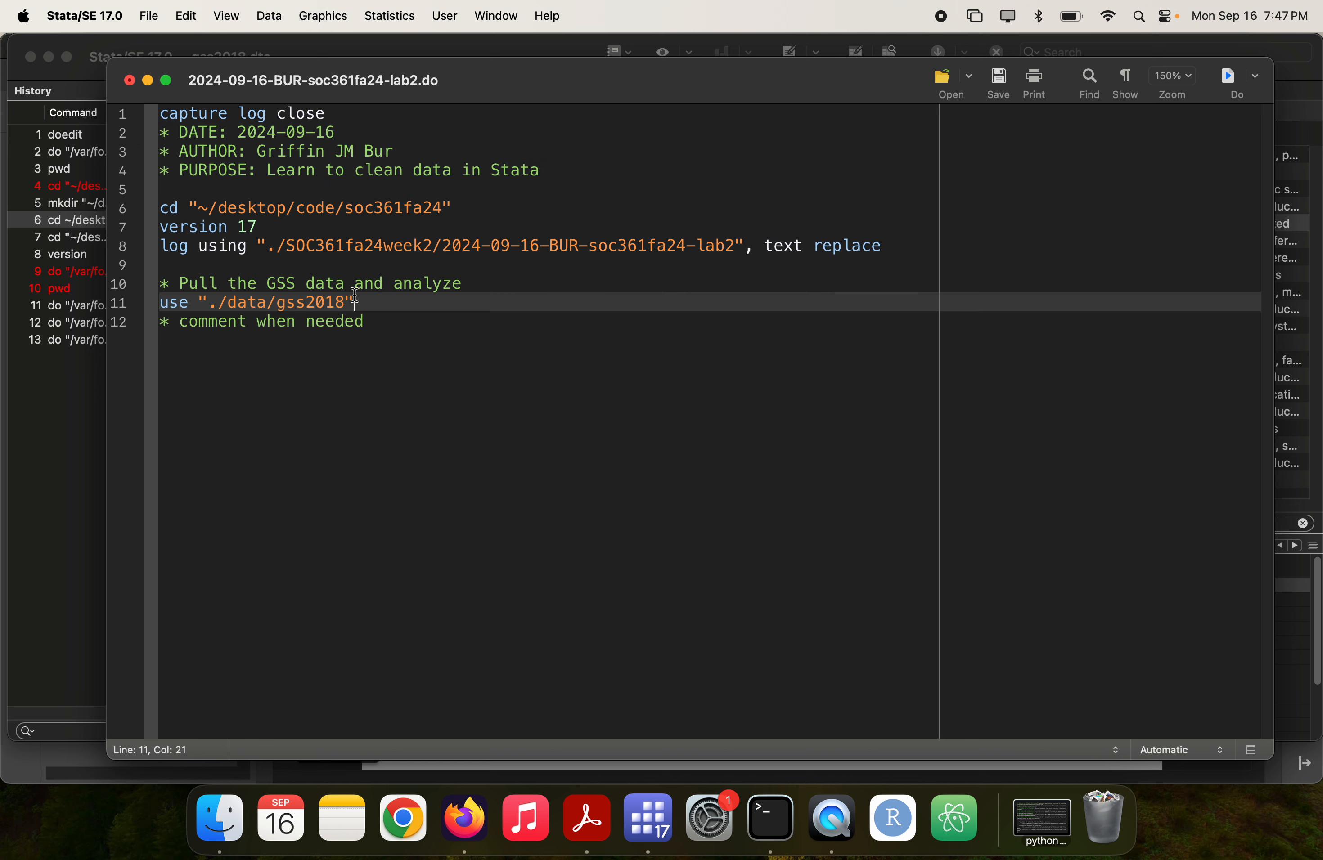
text(u)
key(super+grave)
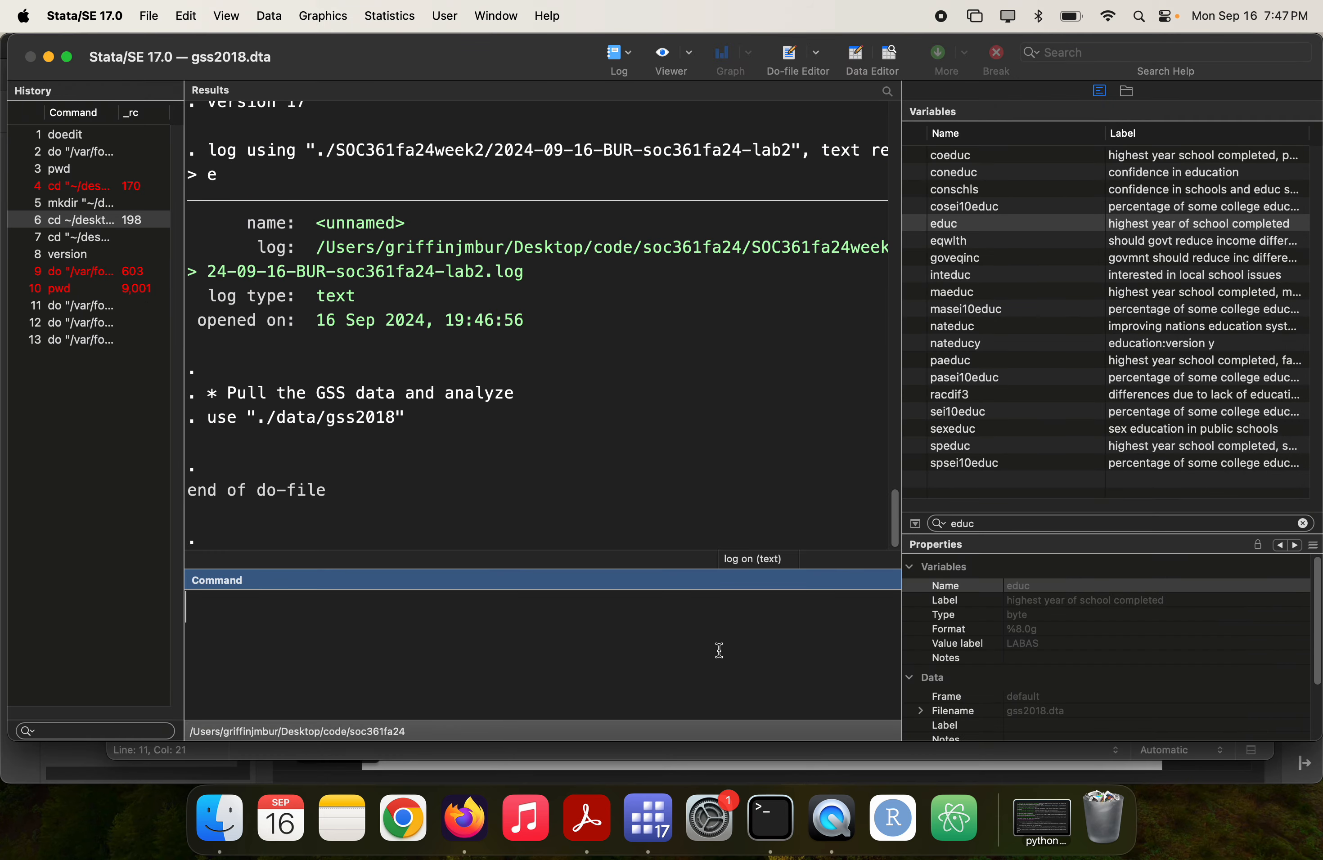
- Create monthseduc with gen monthseduc = educ*12 in the Command window
double_click(950, 224)
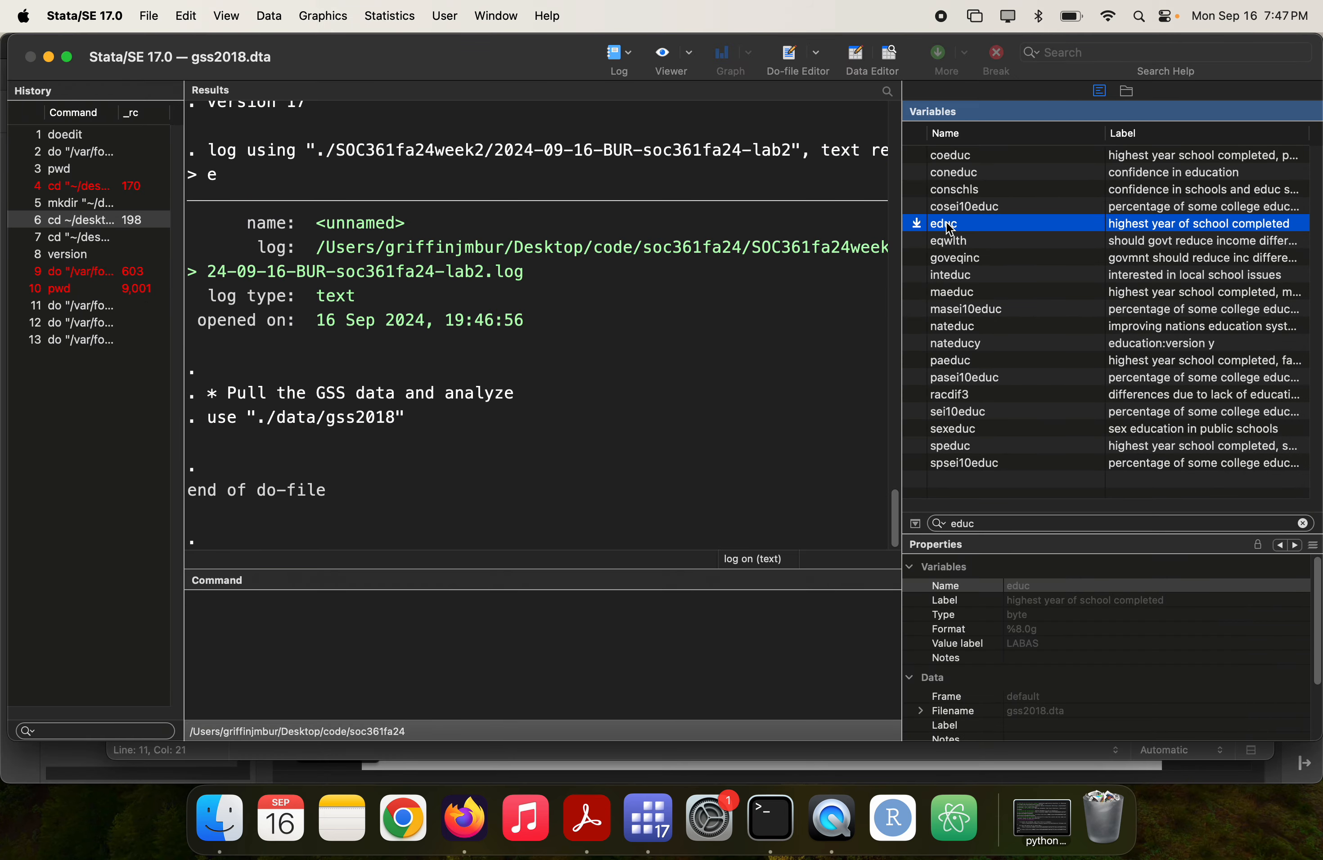
click(579, 613)
key(super+Left)
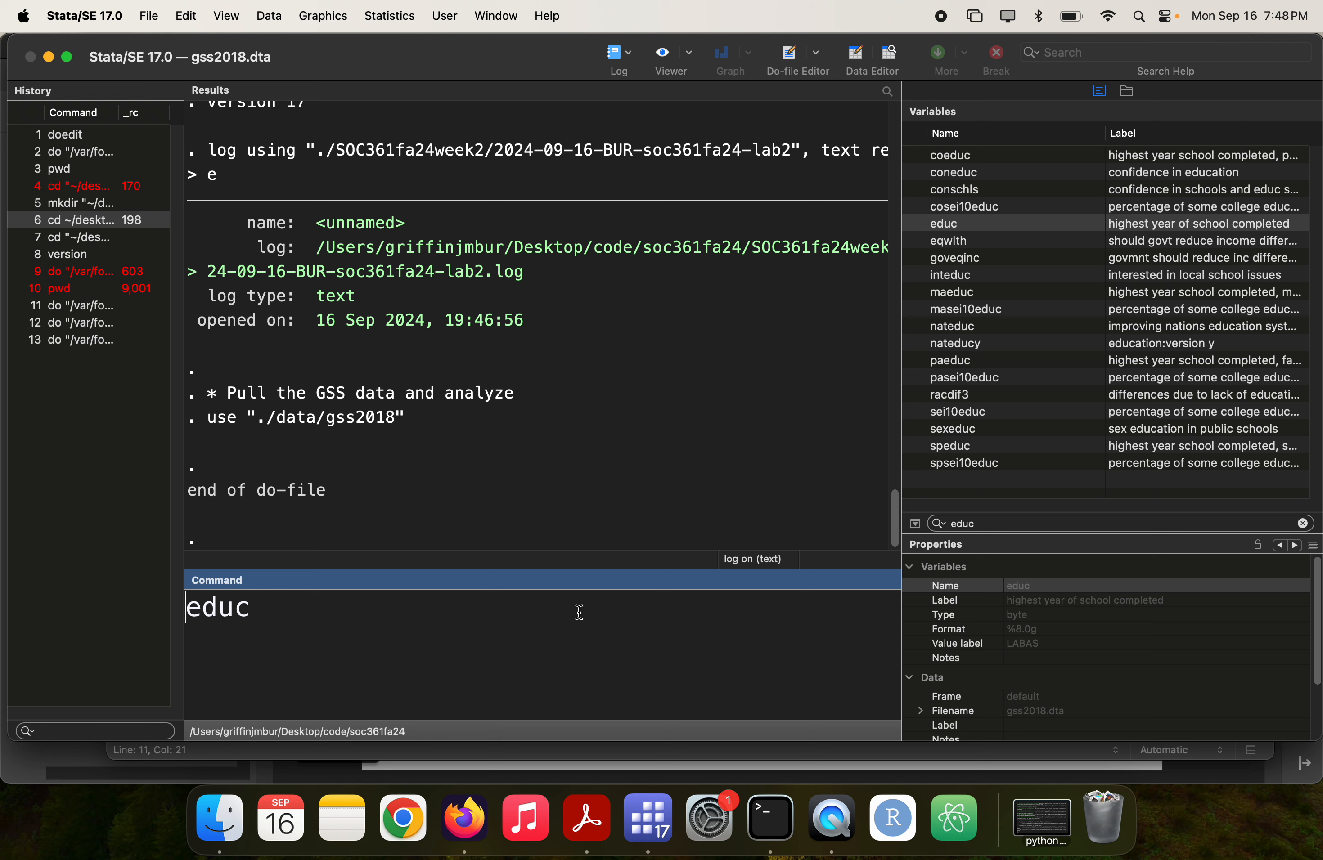
text(gen months)
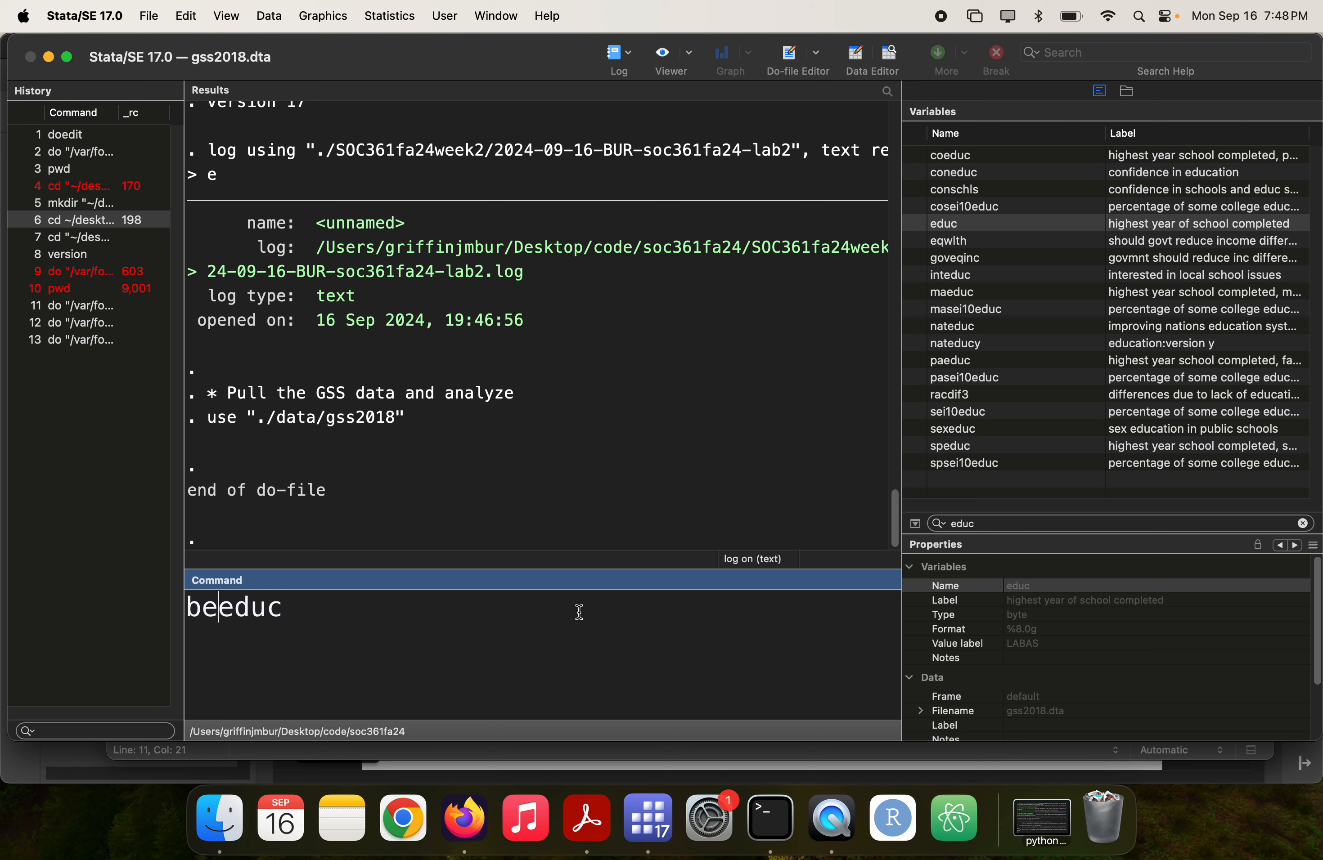
text(educ = educ)
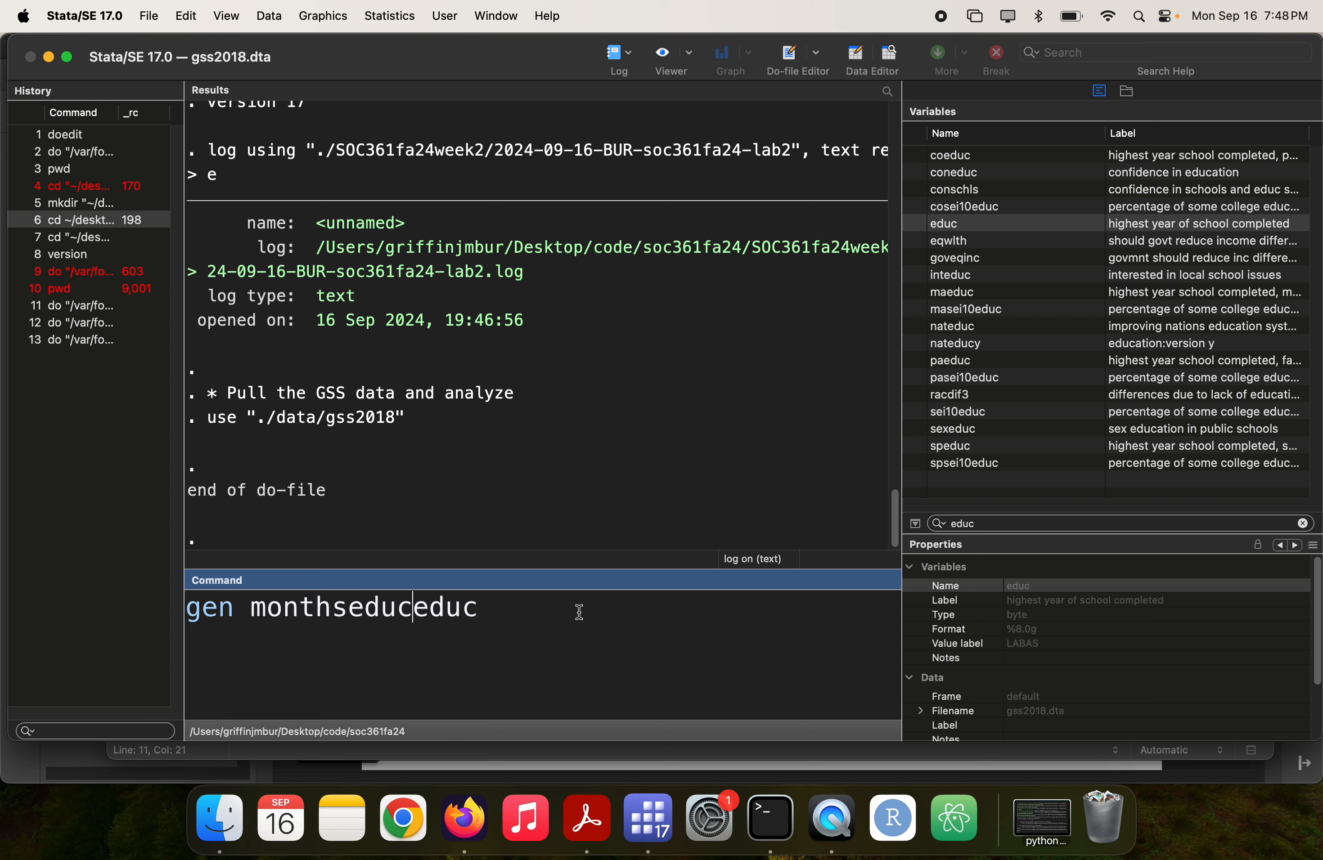
text(*12)
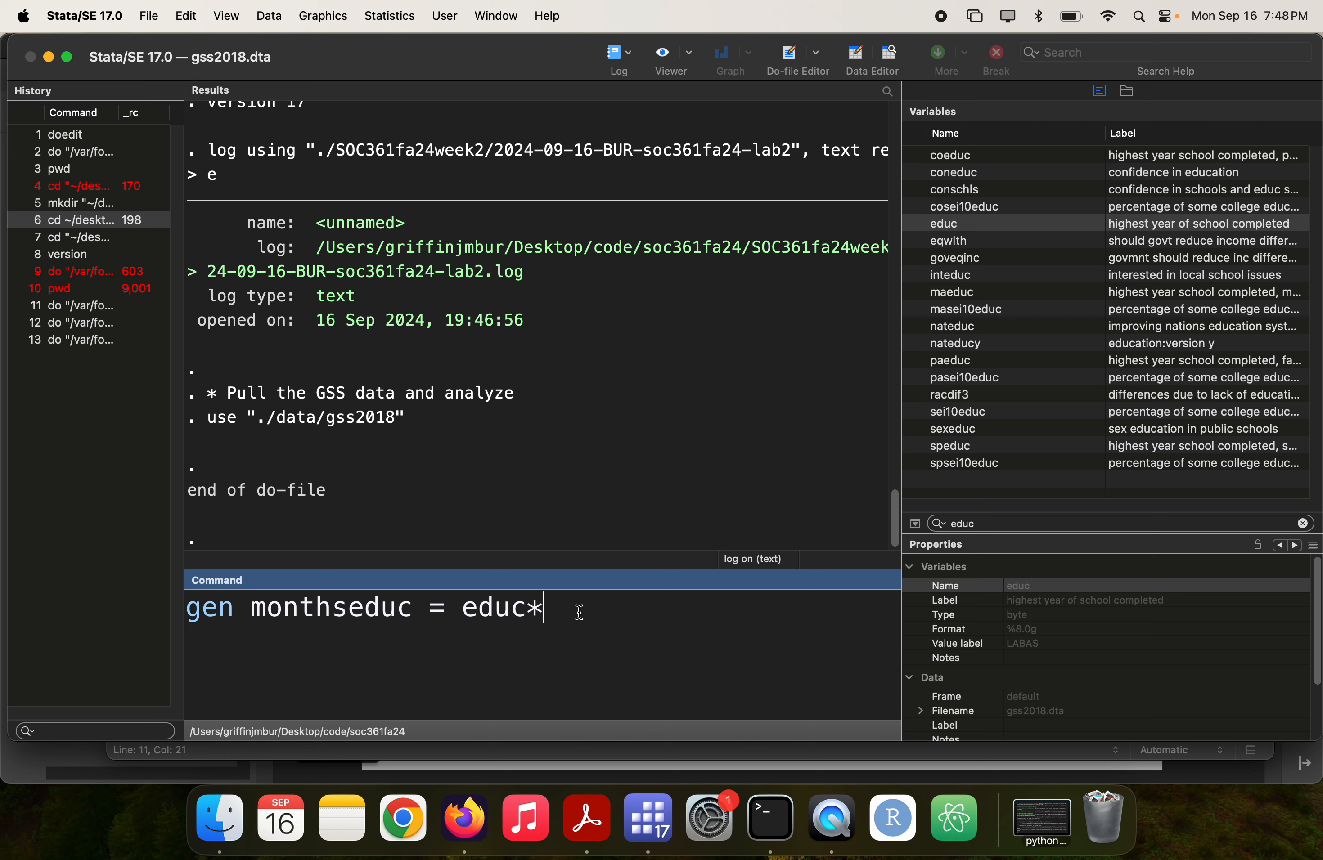
key(Return)
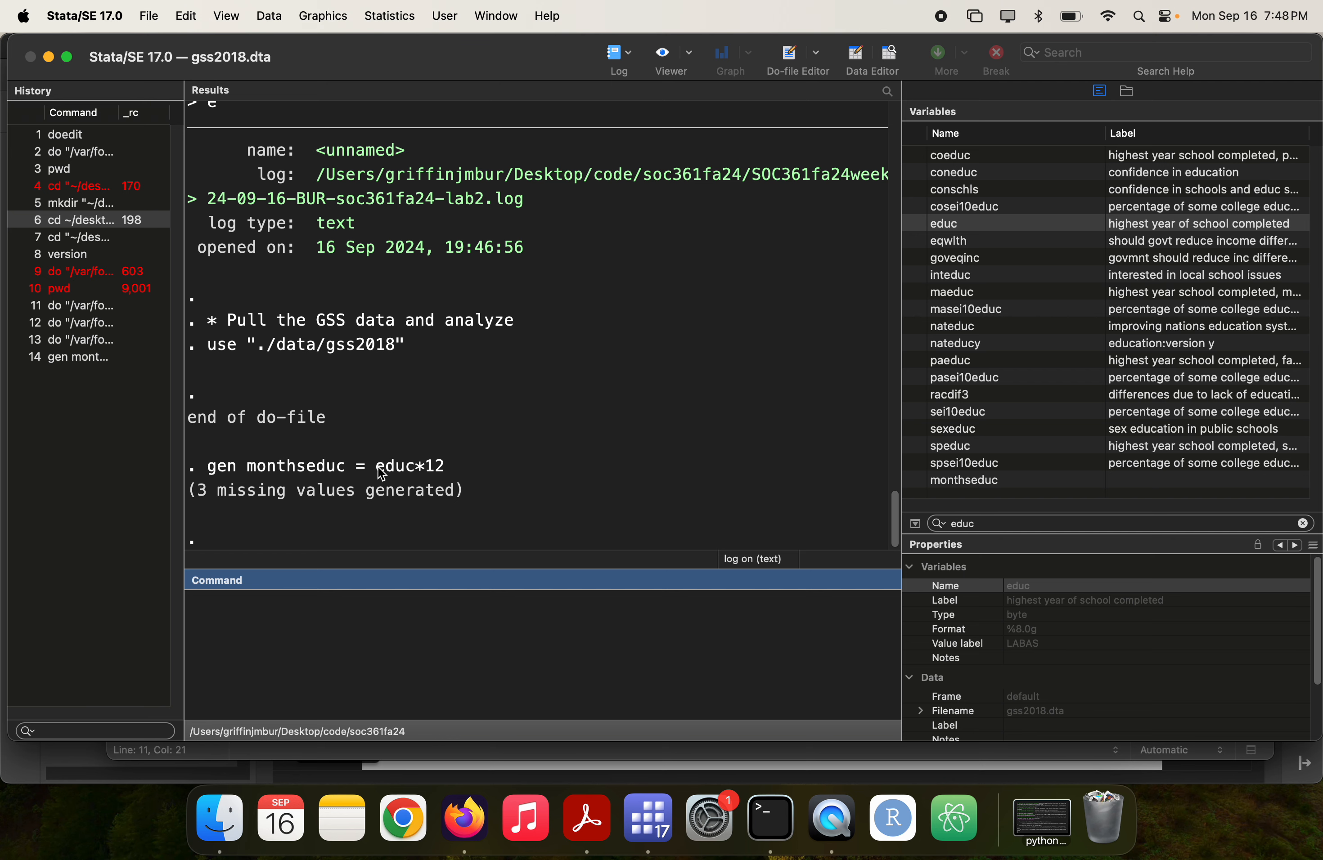
key(super+grave)
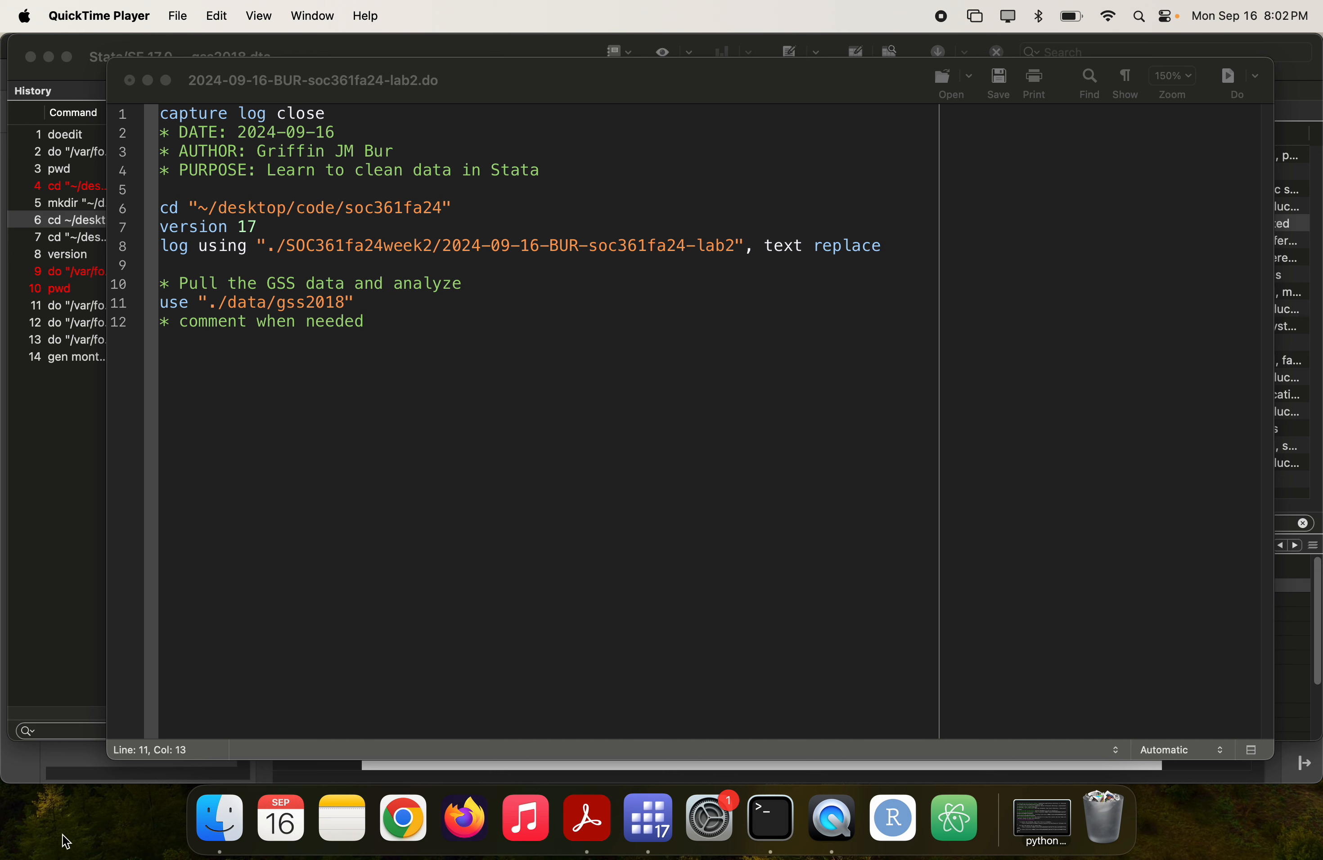
- Copy cps2019extract.dta from the soc361fa24 data folder in Finder
click(208, 836)
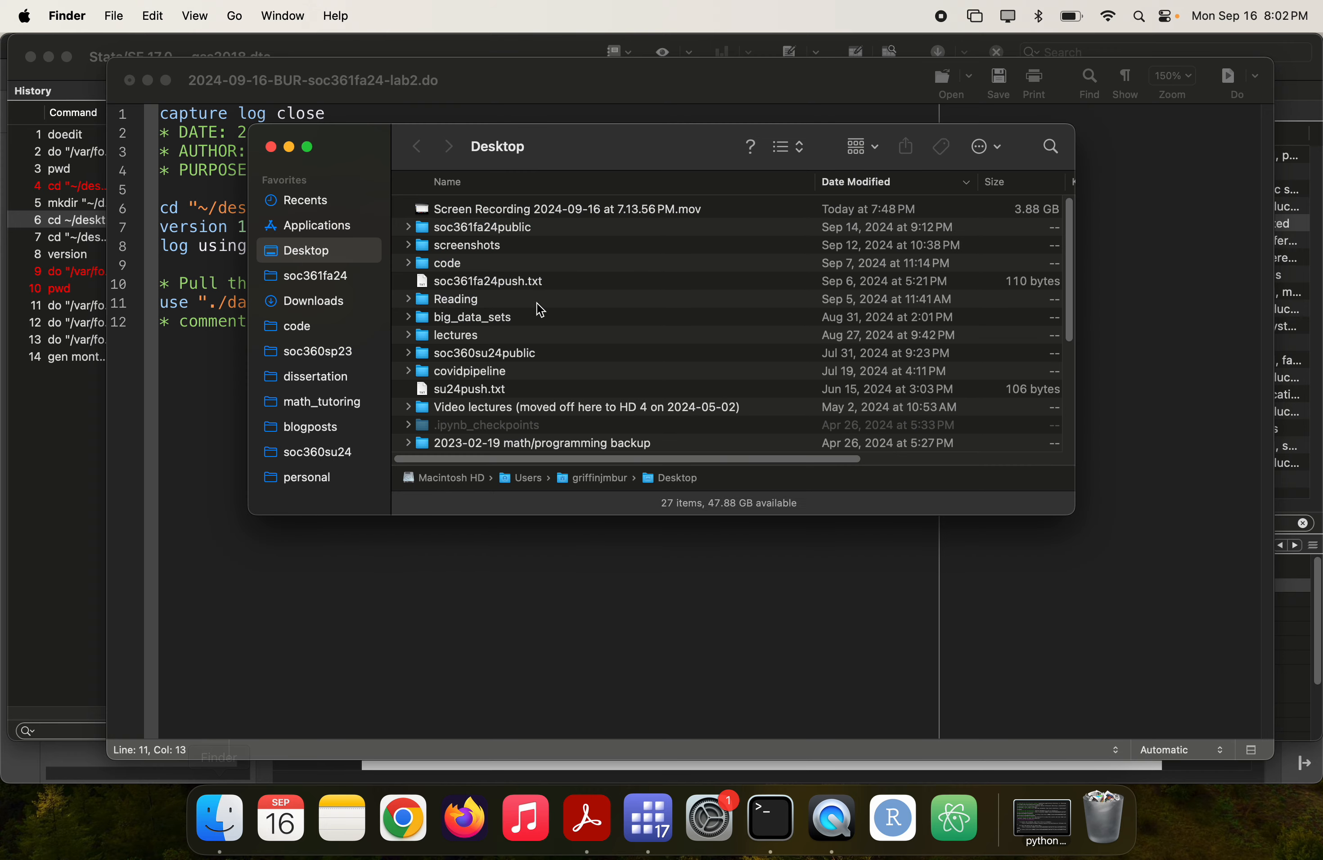
click(346, 284)
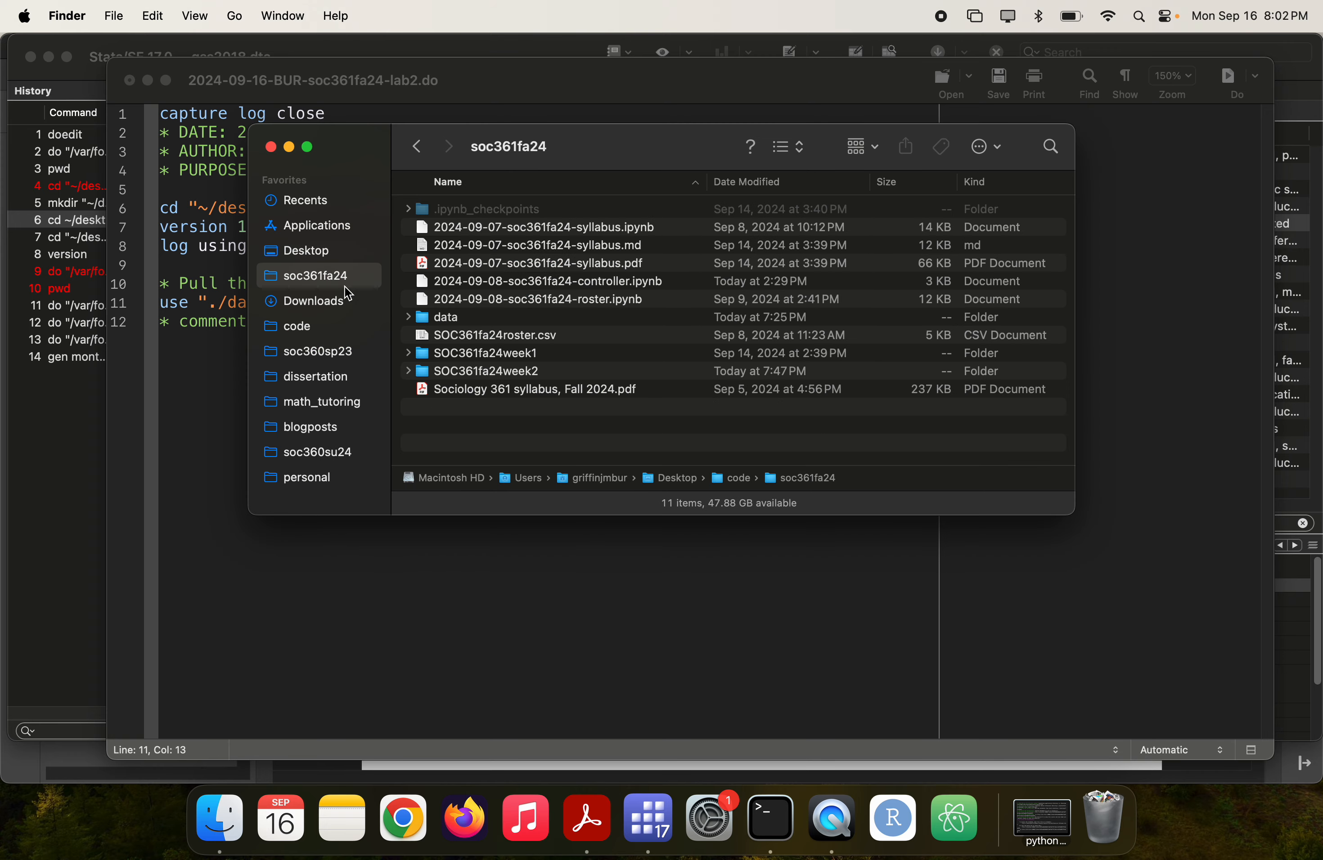
double_click(479, 319)
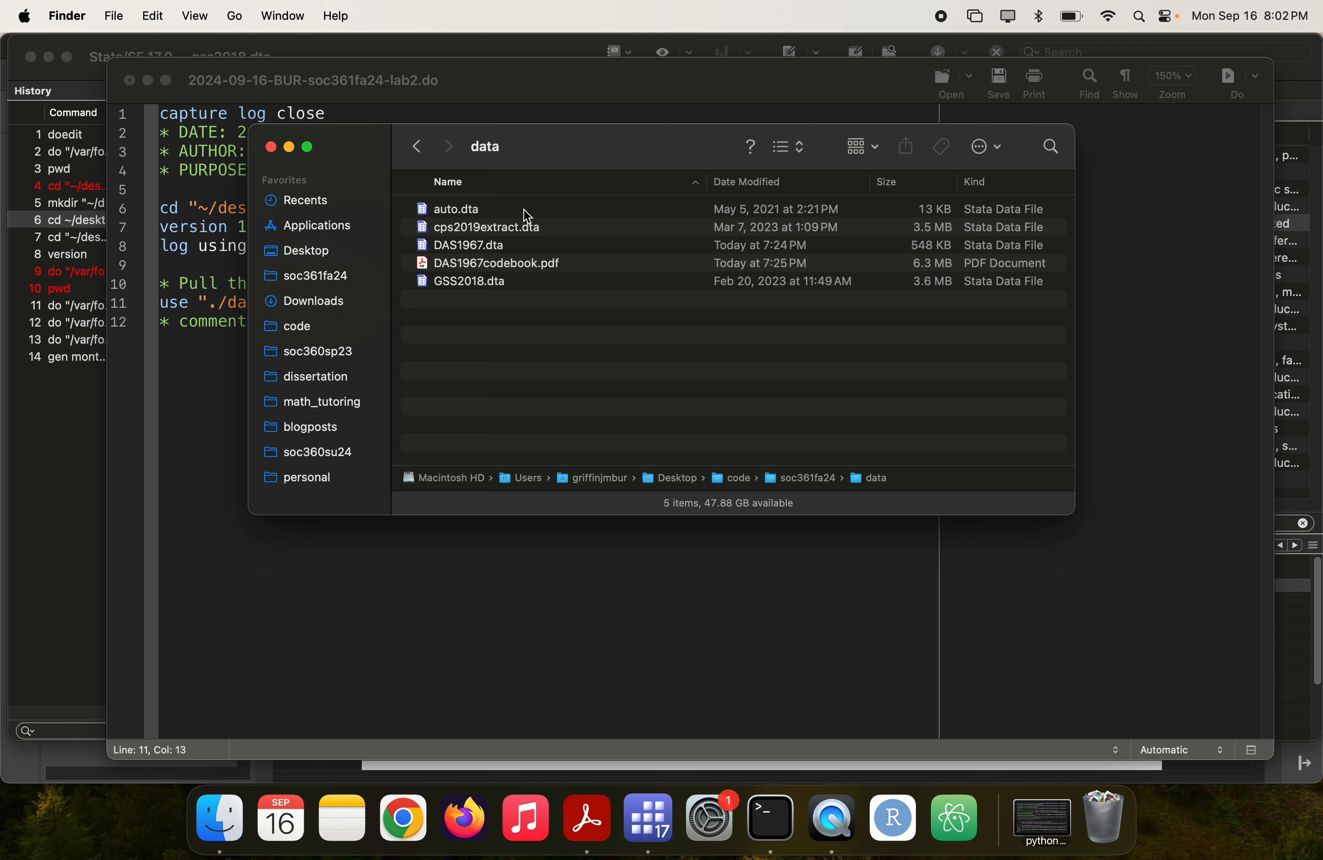
click(486, 231)
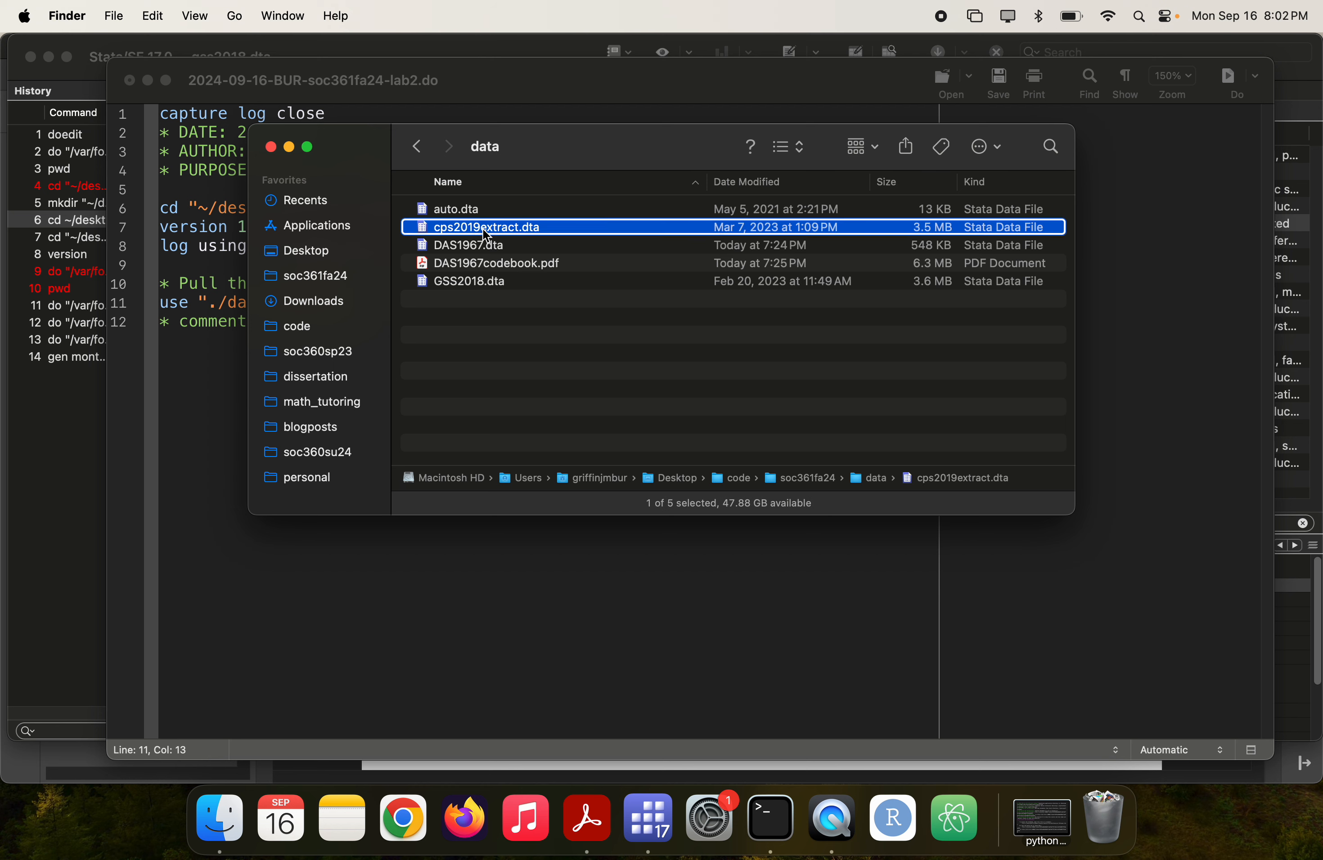
right_click(485, 231)
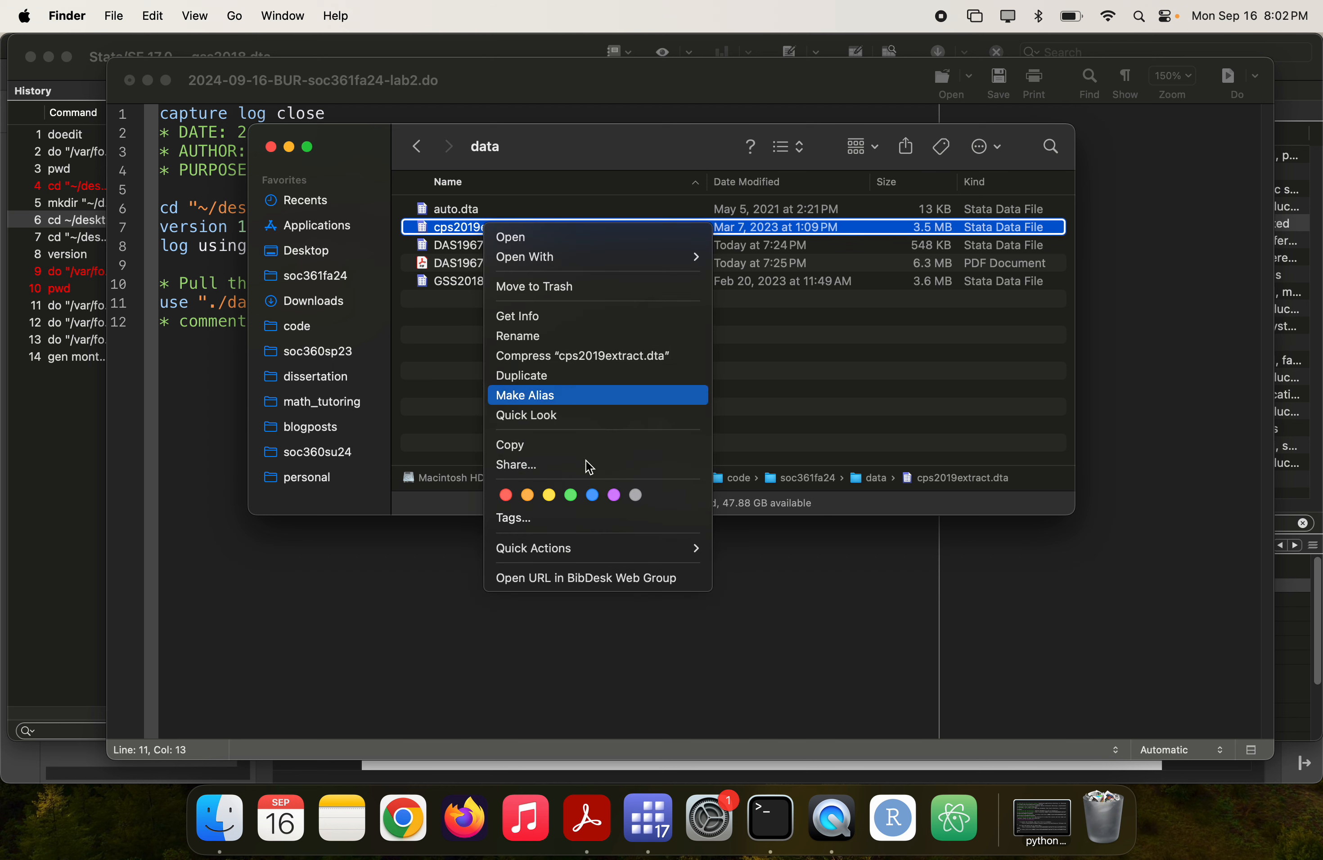
click(555, 447)
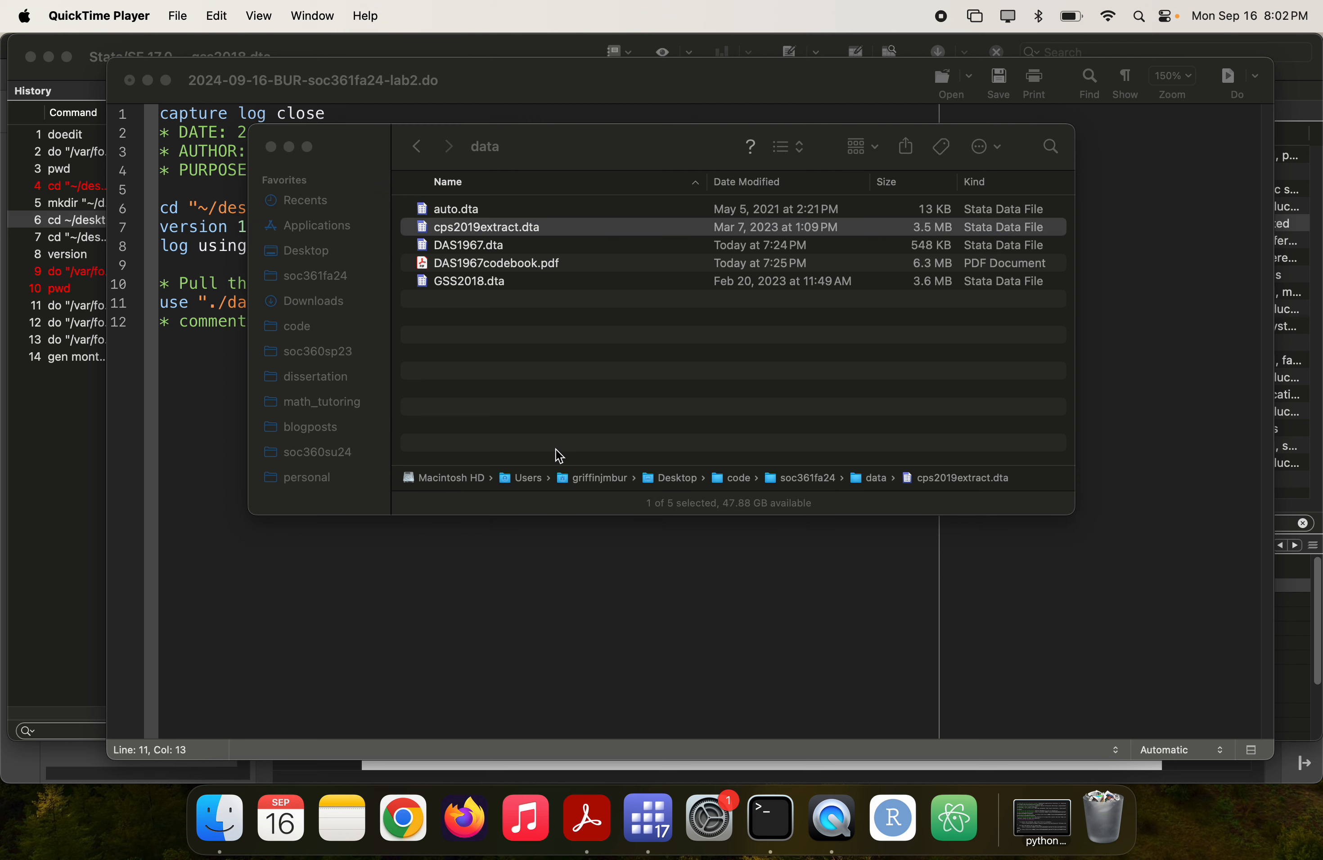
key(super+Tab)
key(super+Tab)
key(super+Tab)
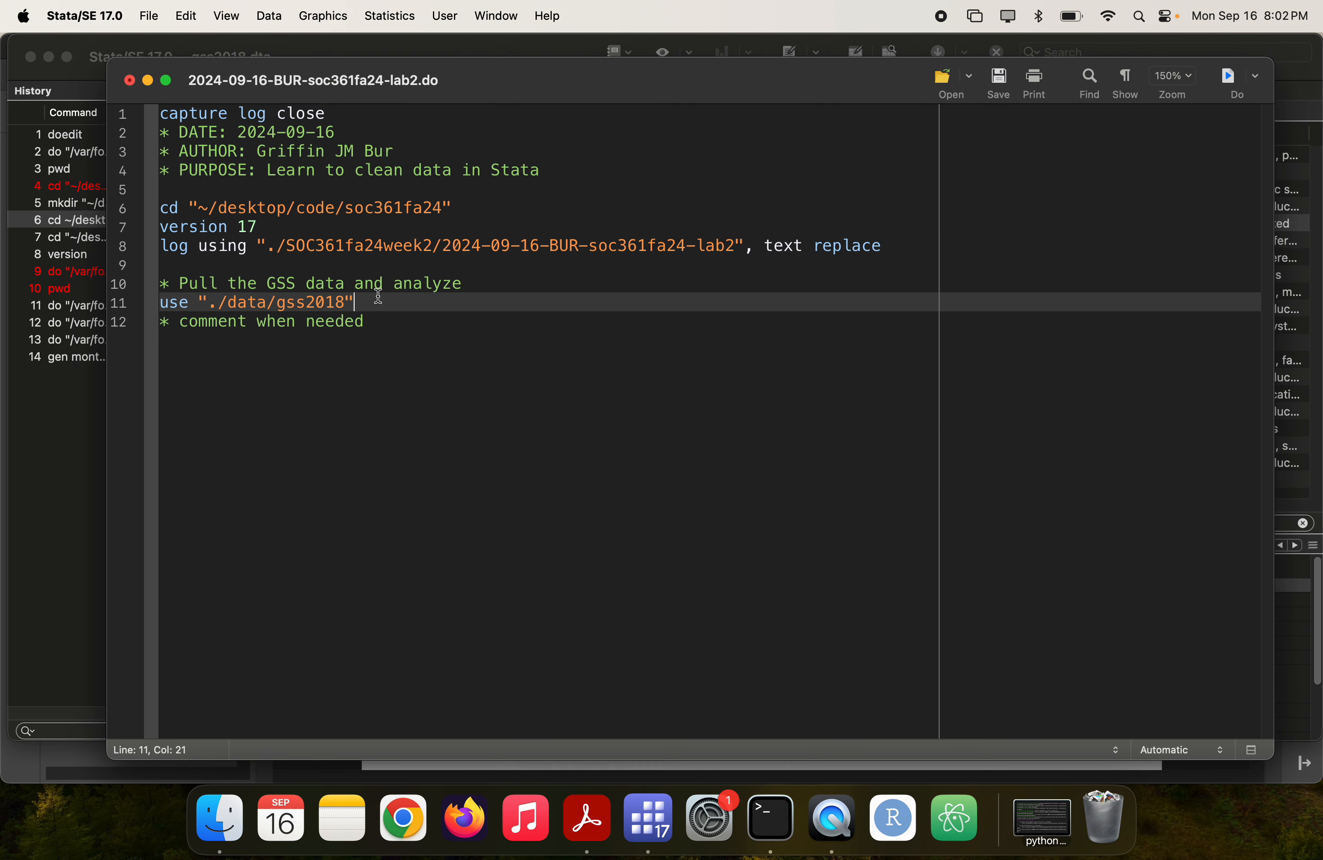
- Add line 12 use "./data/cps2019extract" and run it, which fails with r(4)
key(Return)
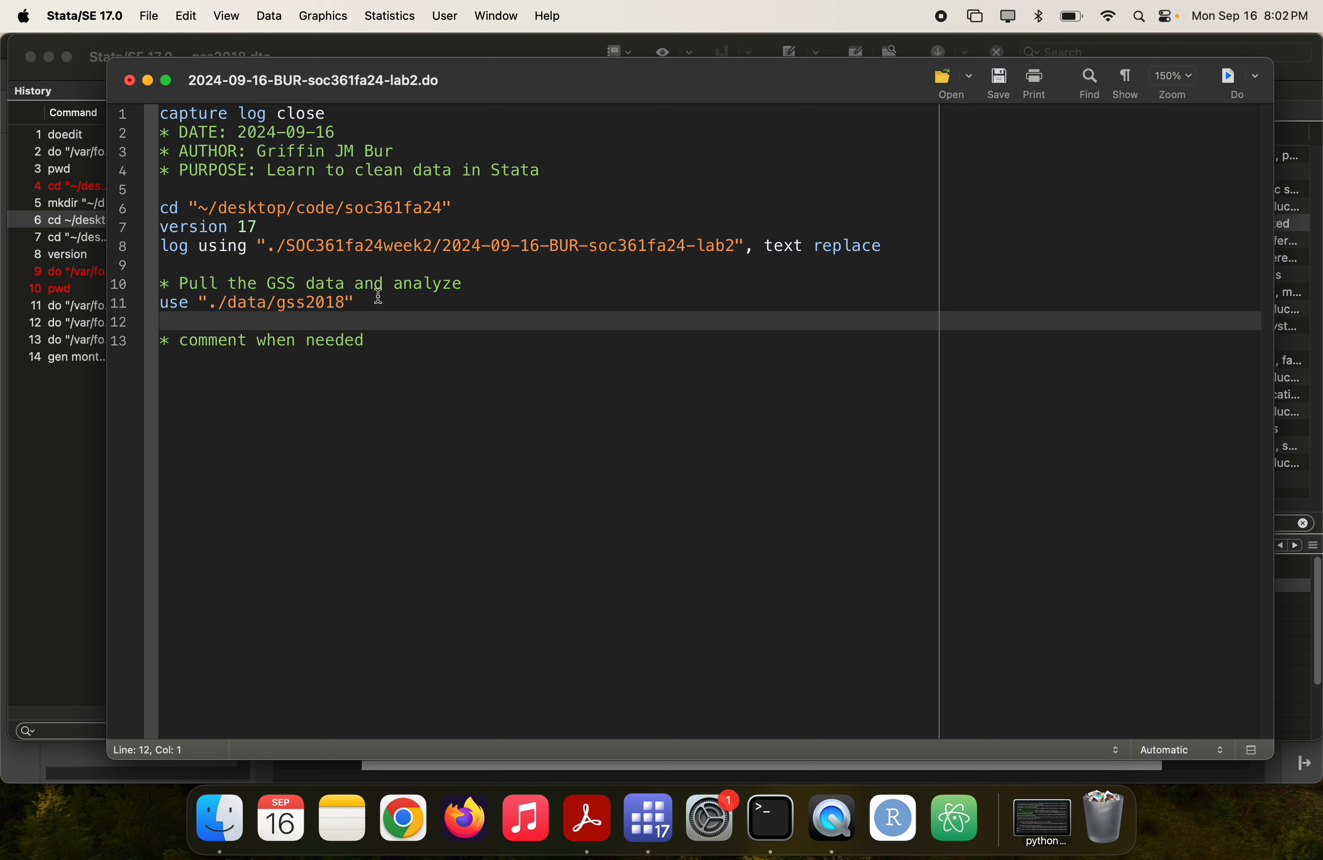
text(/Users/griffinjmbur/Desktop/code/soc361fa24/data/cps2019extract.dta)
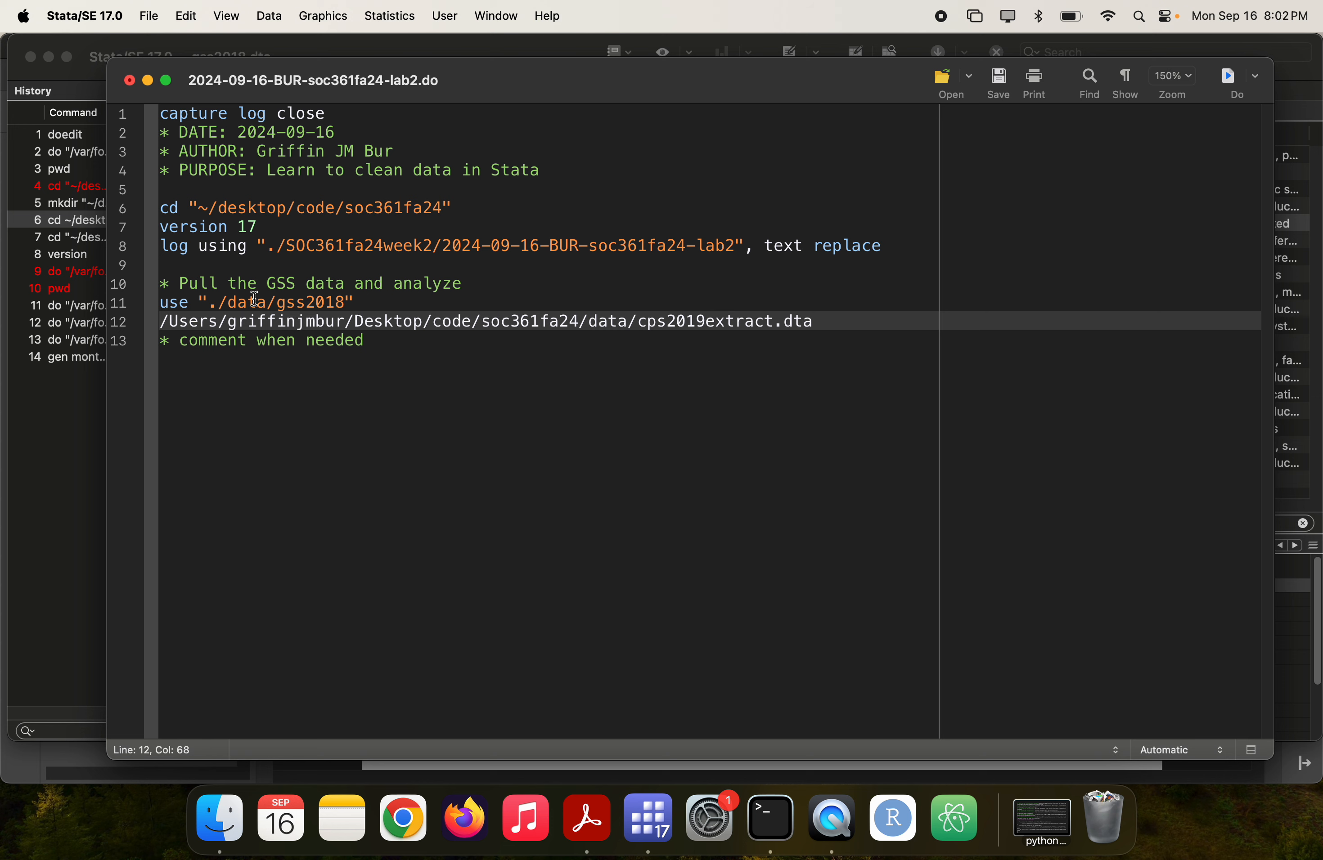
key(shift+super+Left)
key(BackSpace)
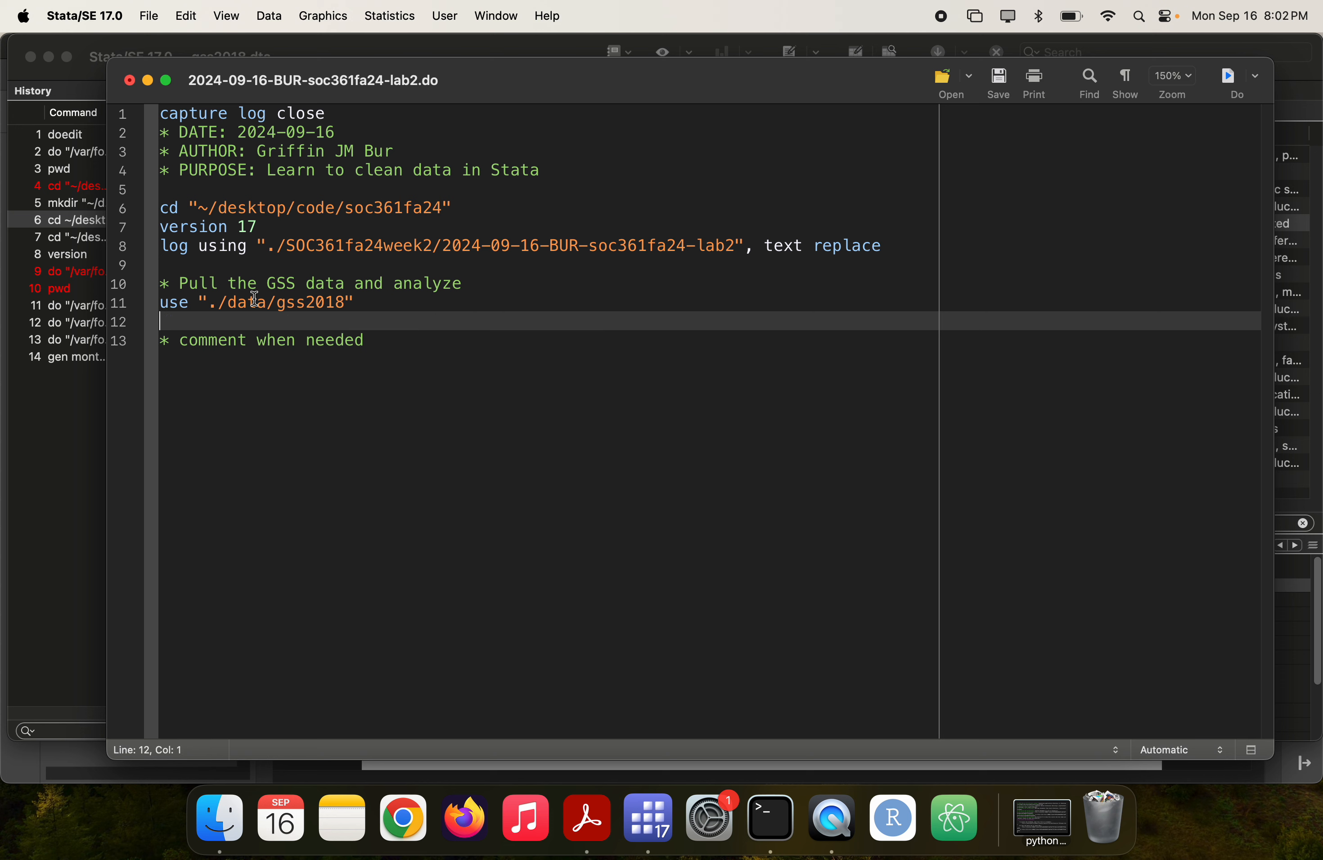
text(use "./data/cps2019extrac)
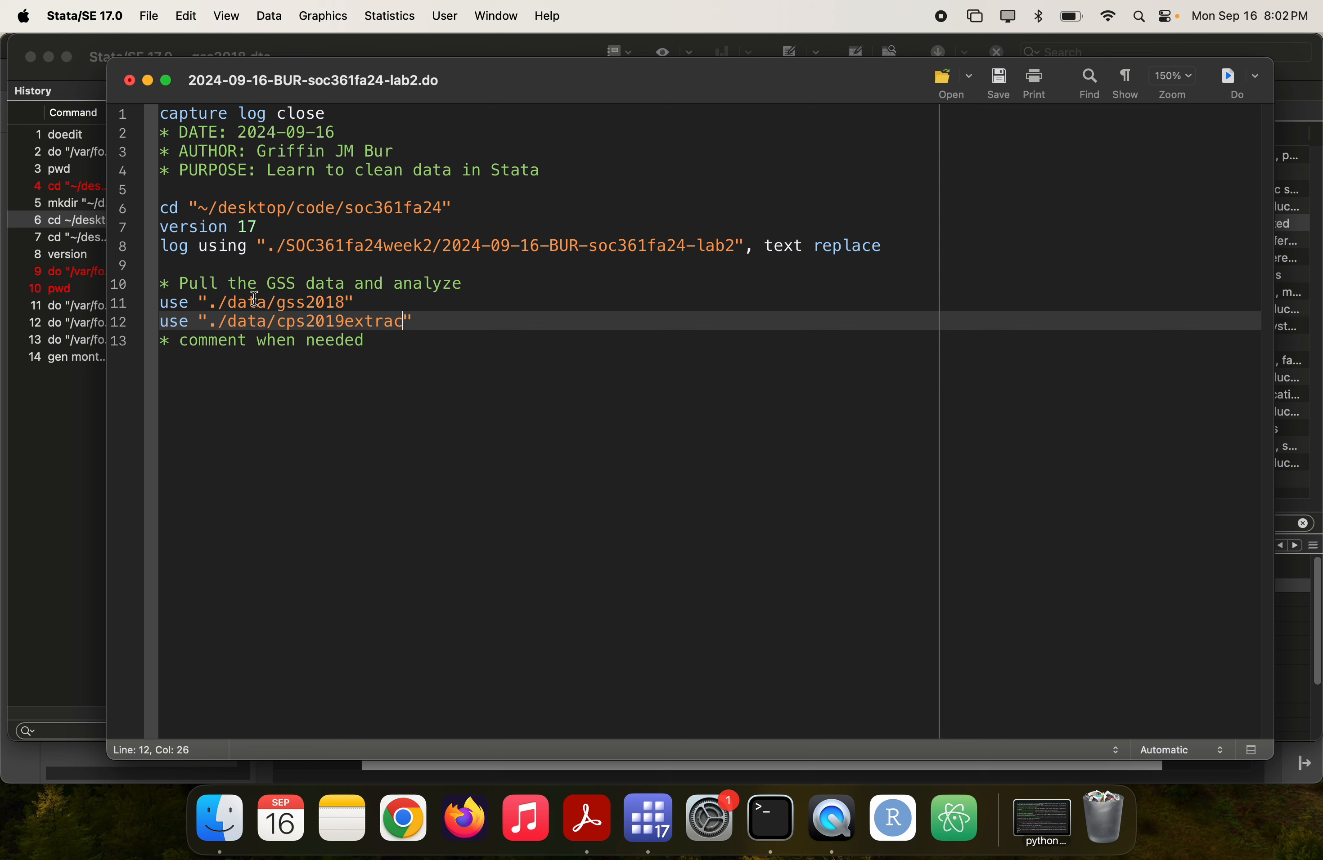
text(t)
key(super+shift+Left)
key(super+shift+d)
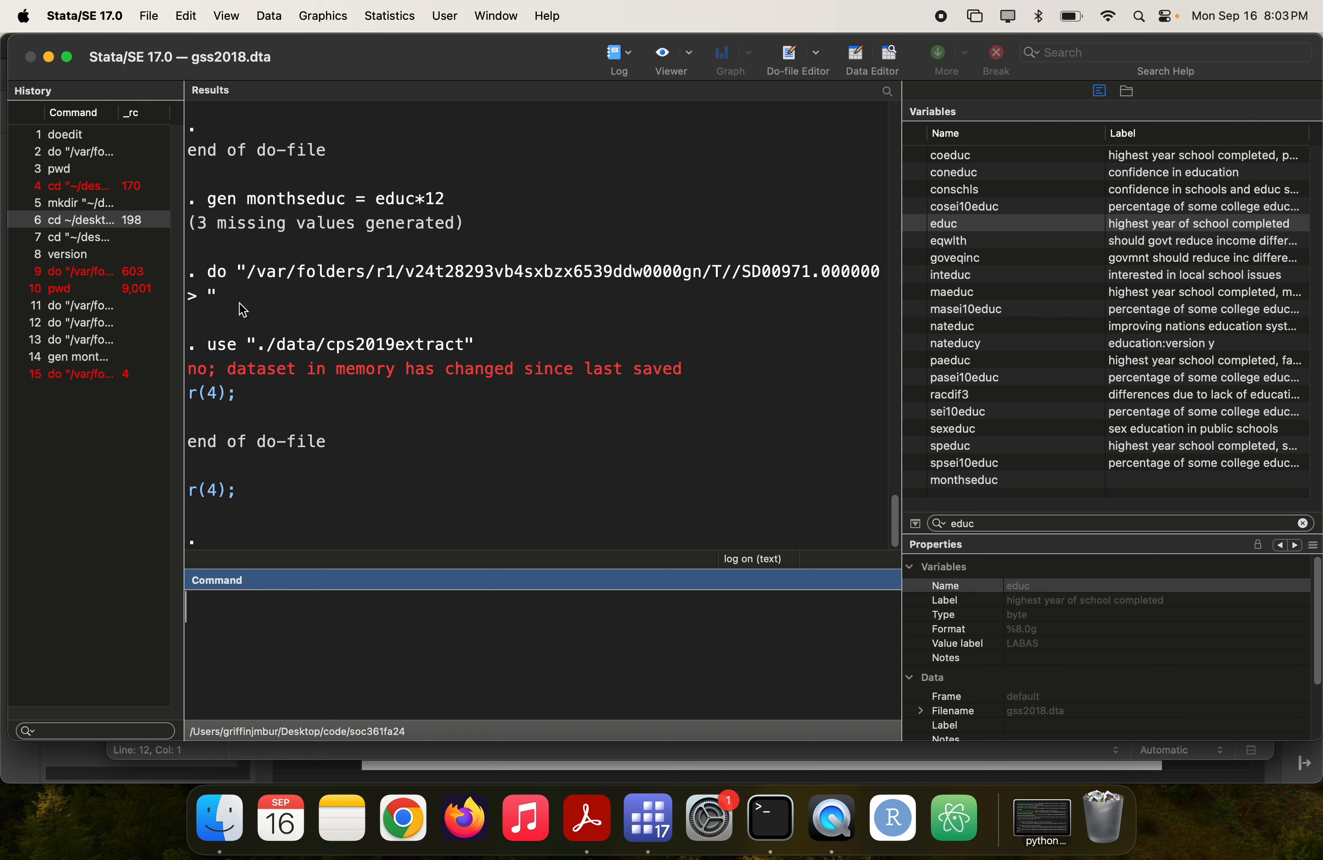
- Run 'drop eqwlth' in the Command window to remove eqwlth from the gss2018 data, then go back to the do-file
key(super+grave)
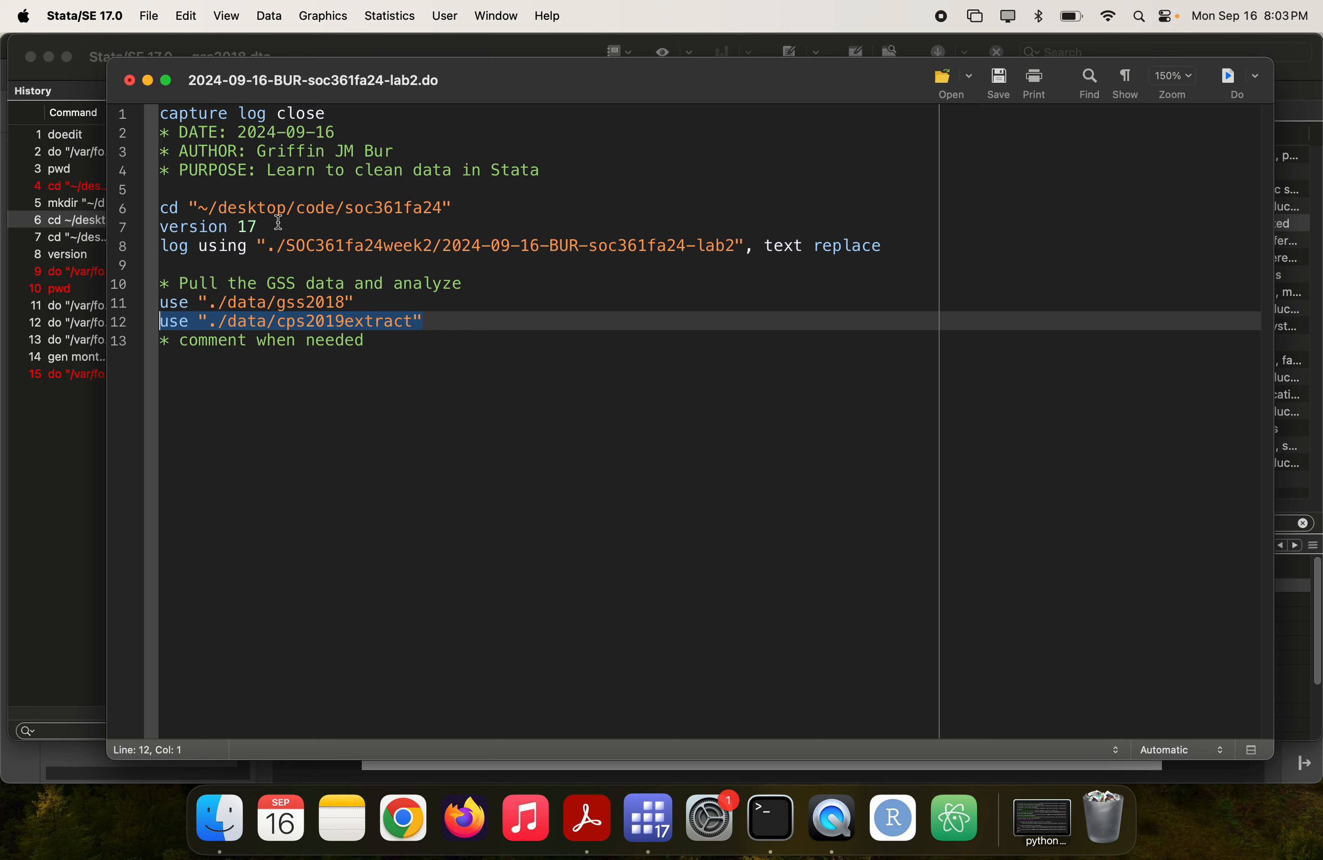
key(super+grave)
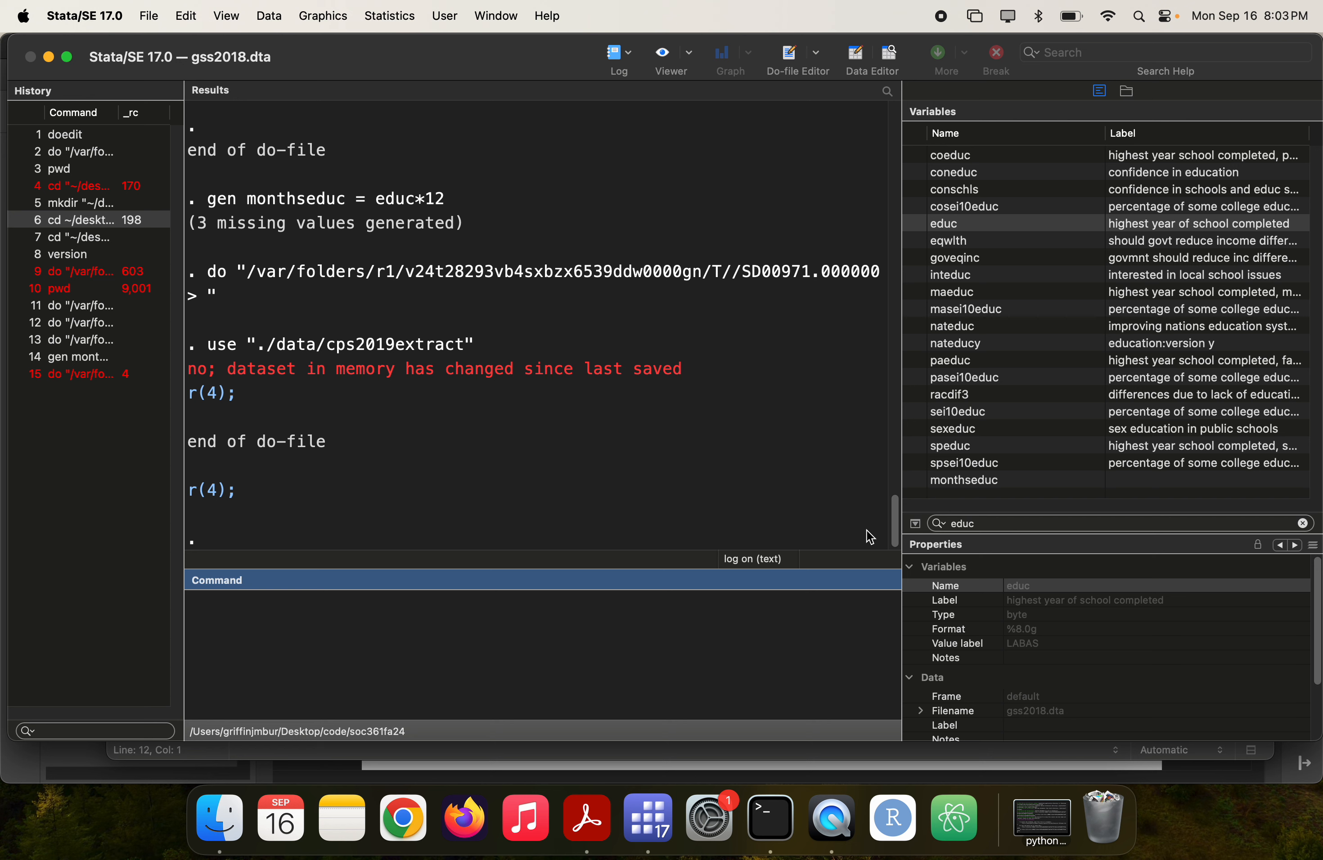
click(693, 641)
text(r)
key(BackSpace)
text(drop eqwlth)
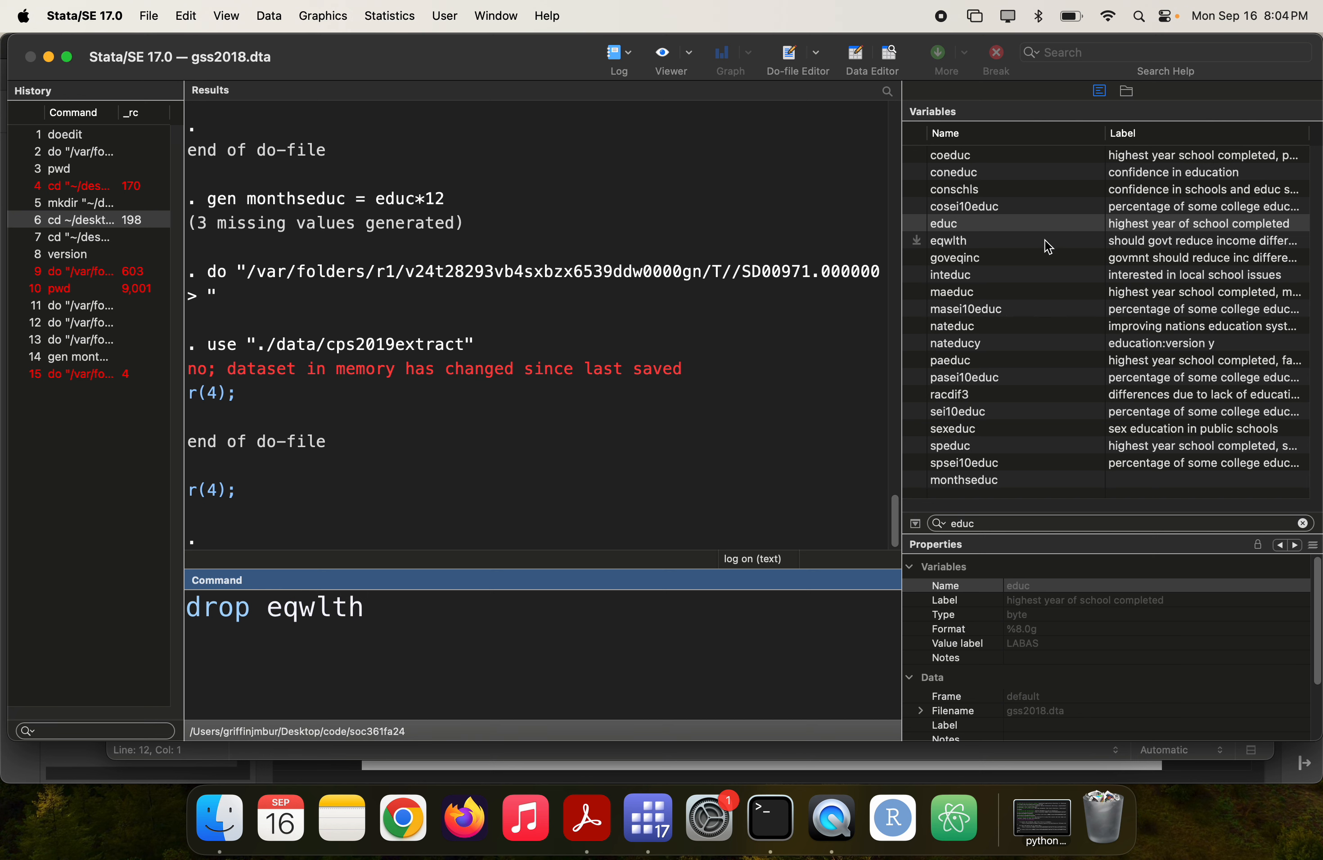
key(Return)
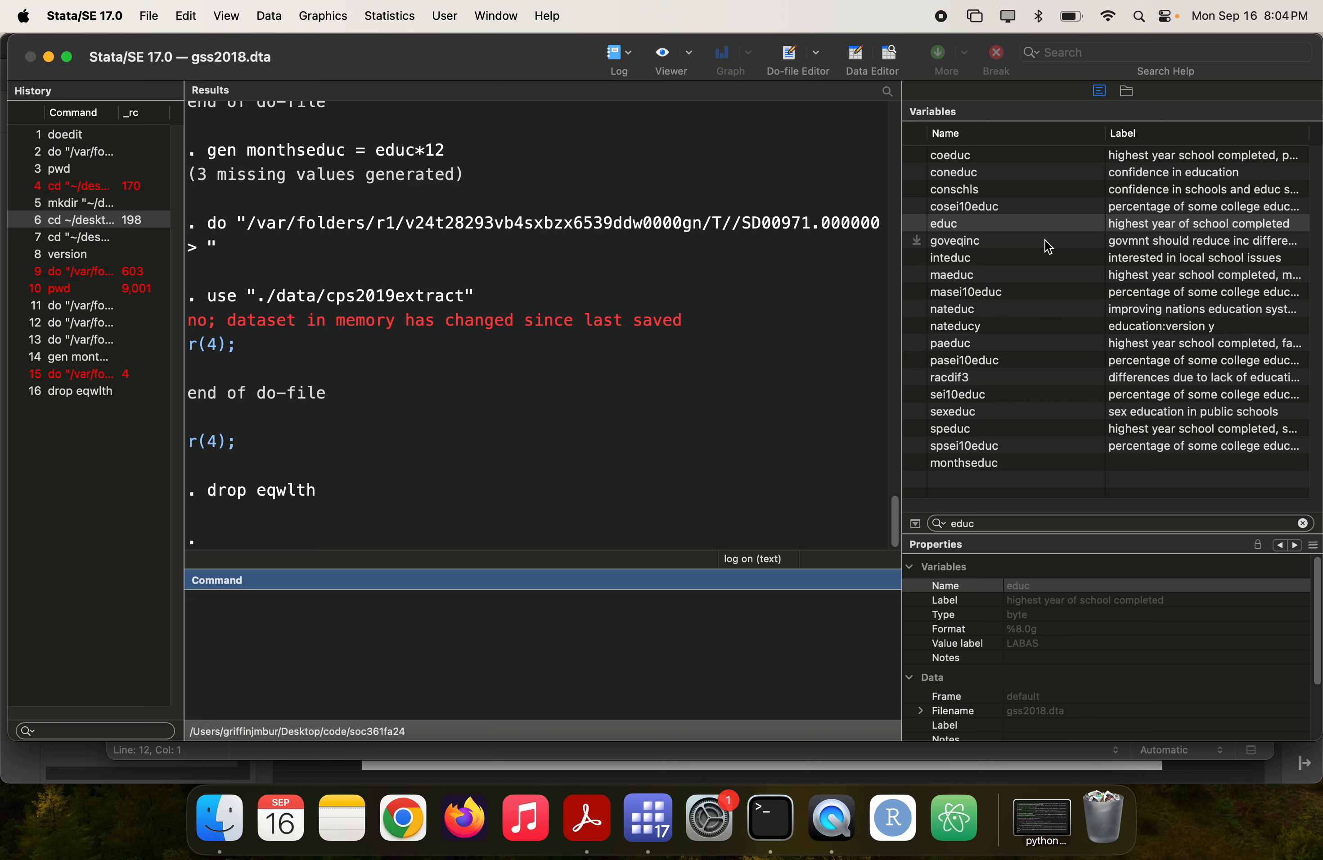
key(super+grave)
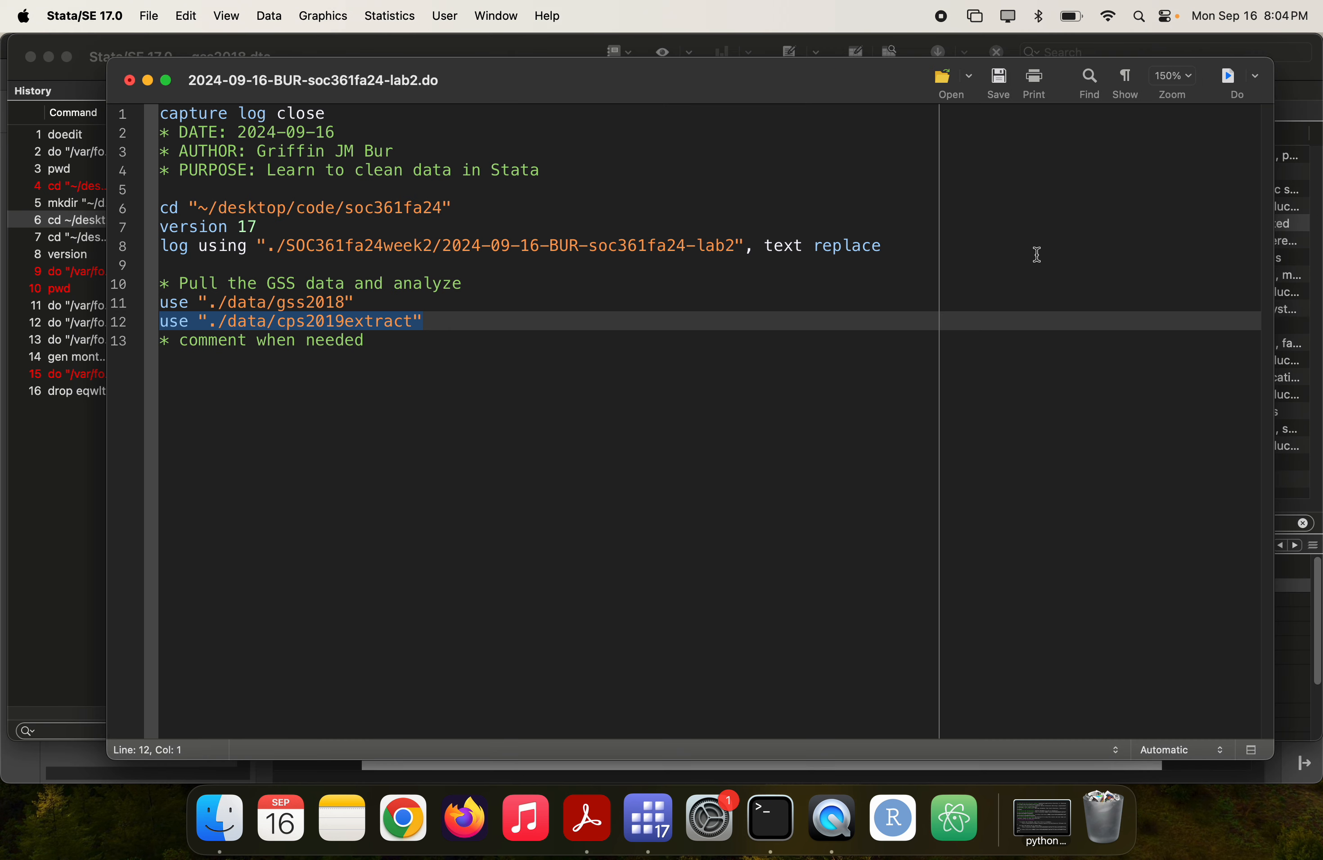
- Add 'drop eqwlth' as line 12 after the gss2018 load and run it
click(366, 307)
key(Return)
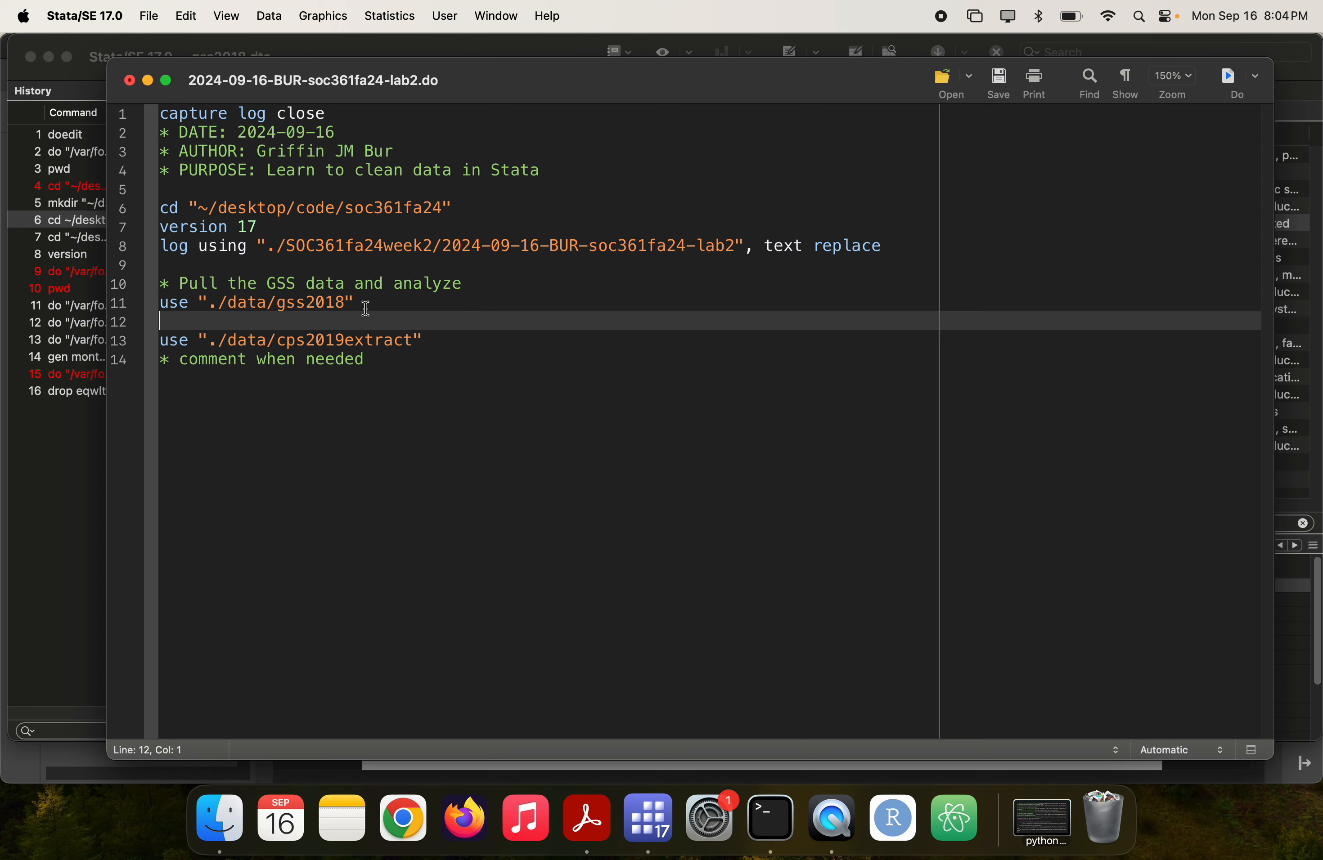
text(drop eqwlth)
key(shift+super+Left)
key(super+shift+d)
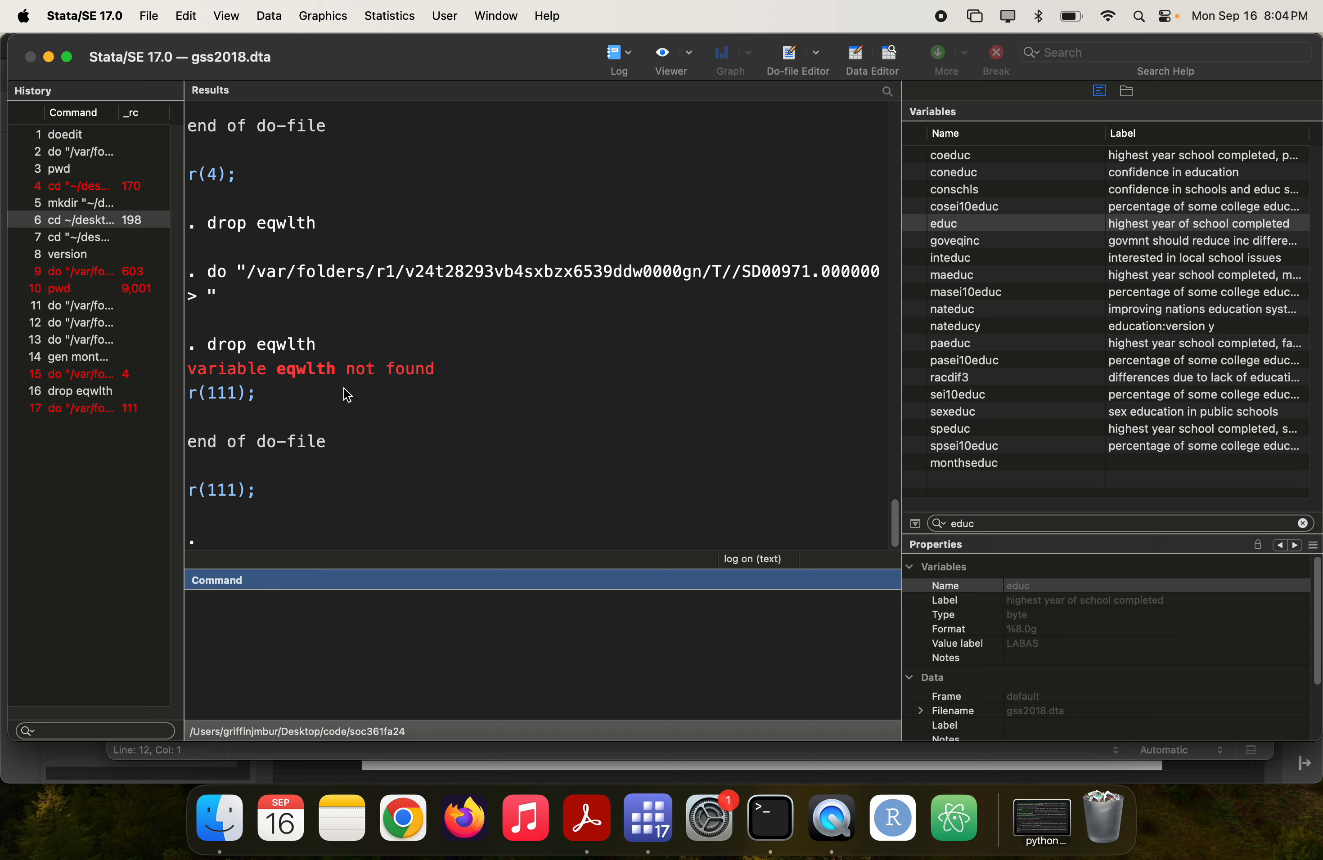
- Clear the recalled do-file command from the Command window and return to the do-file
key(super+grave)
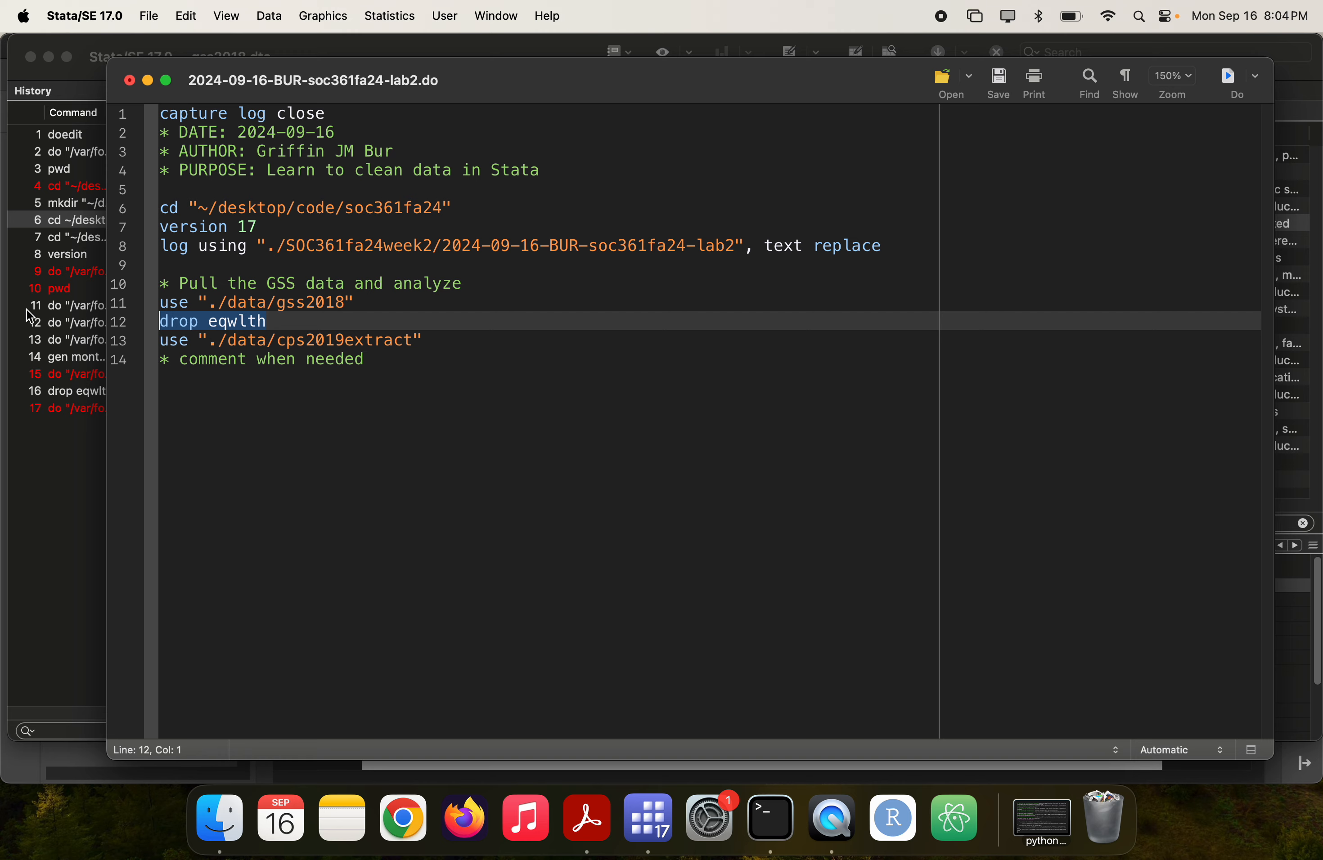
click(56, 323)
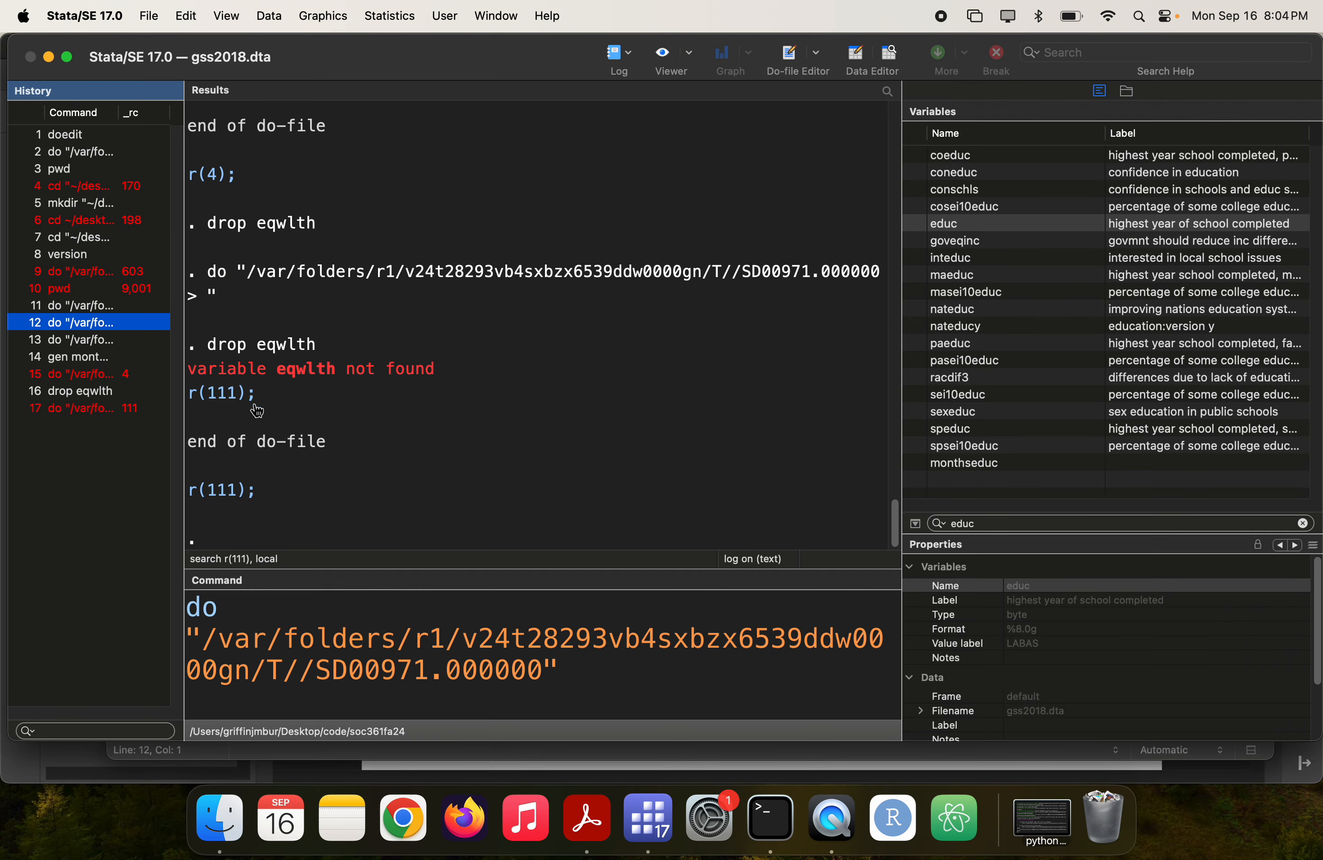
click(377, 616)
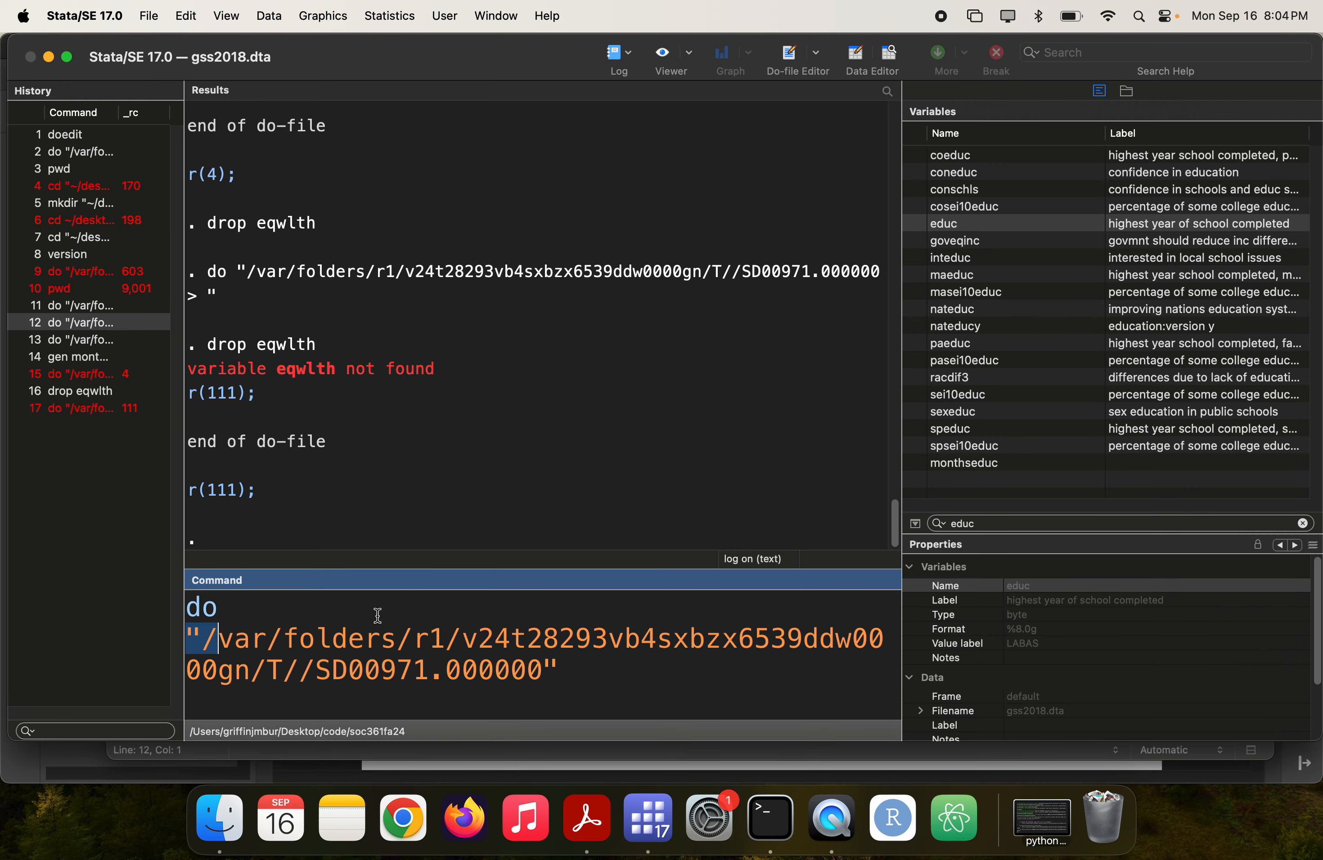
key(super+a)
key(BackSpace)
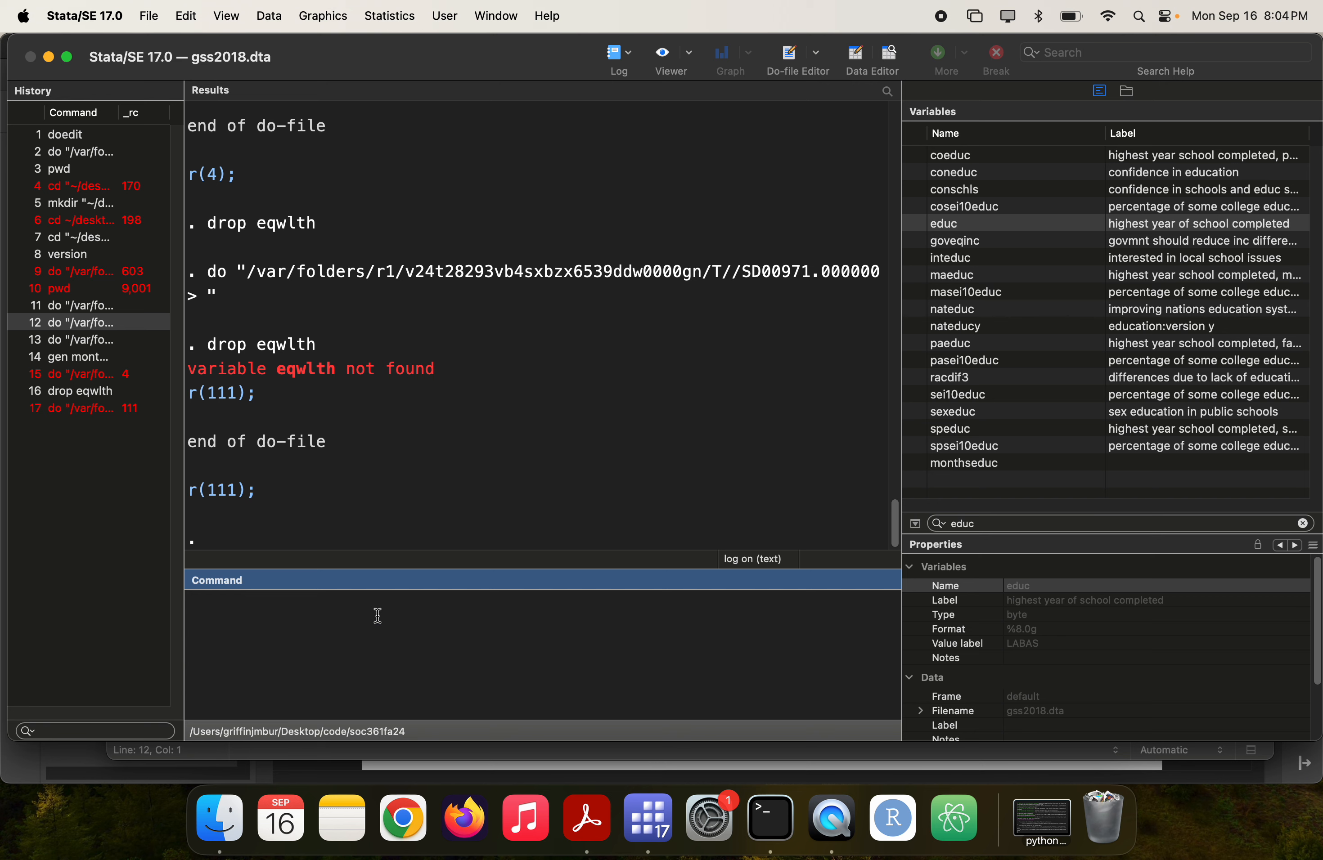
key(super+grave)
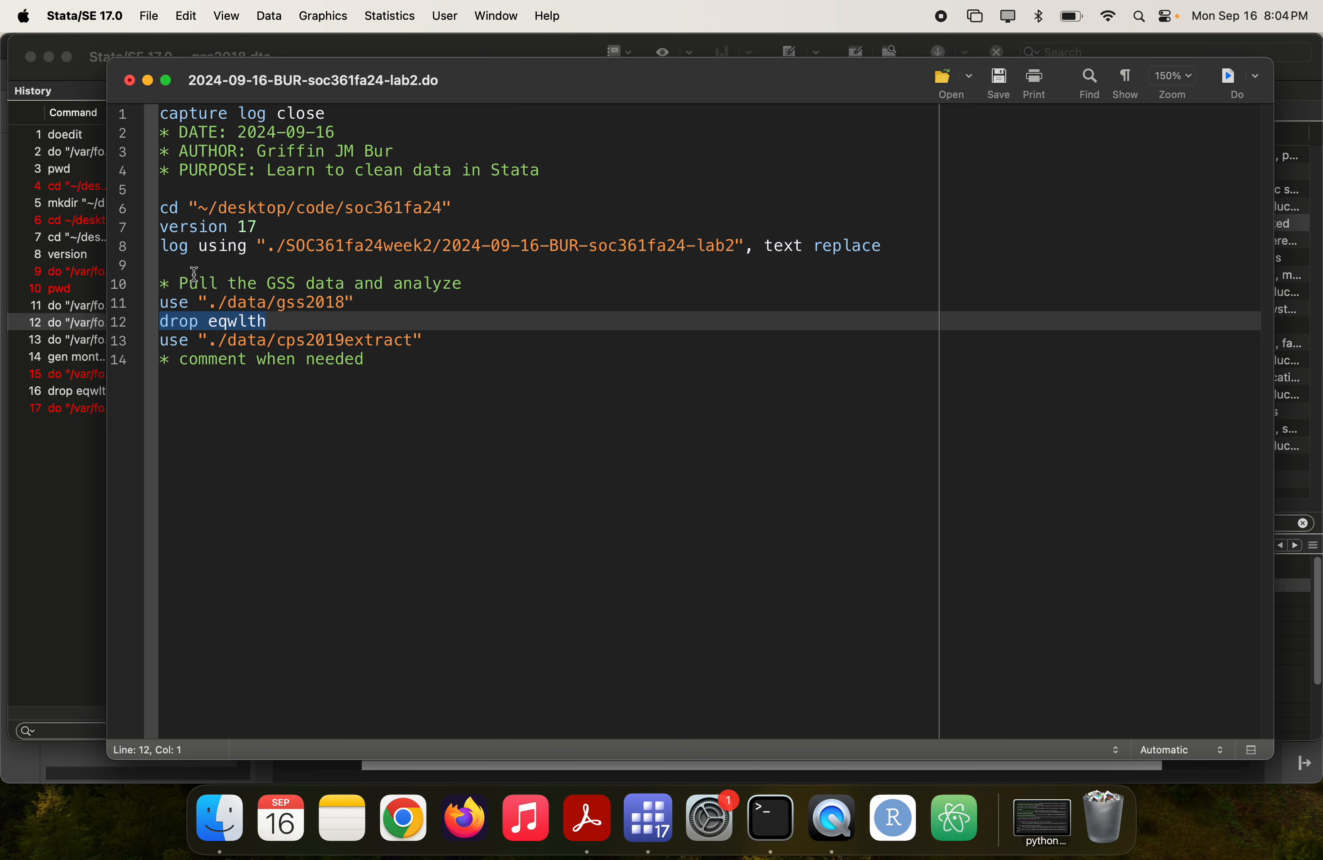
click(283, 326)
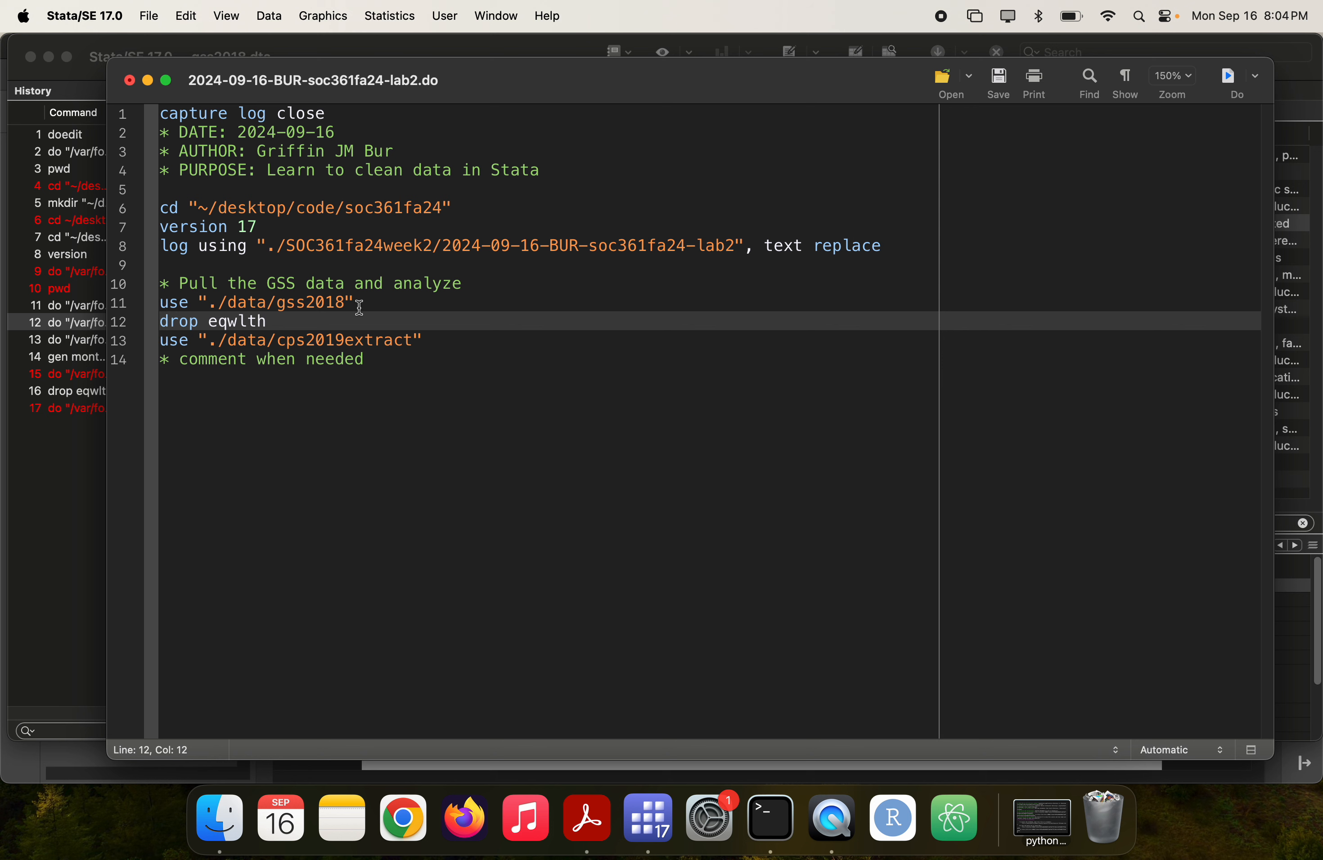
- Insert a 'clear all' line after the GSS comment as line 11
click(474, 284)
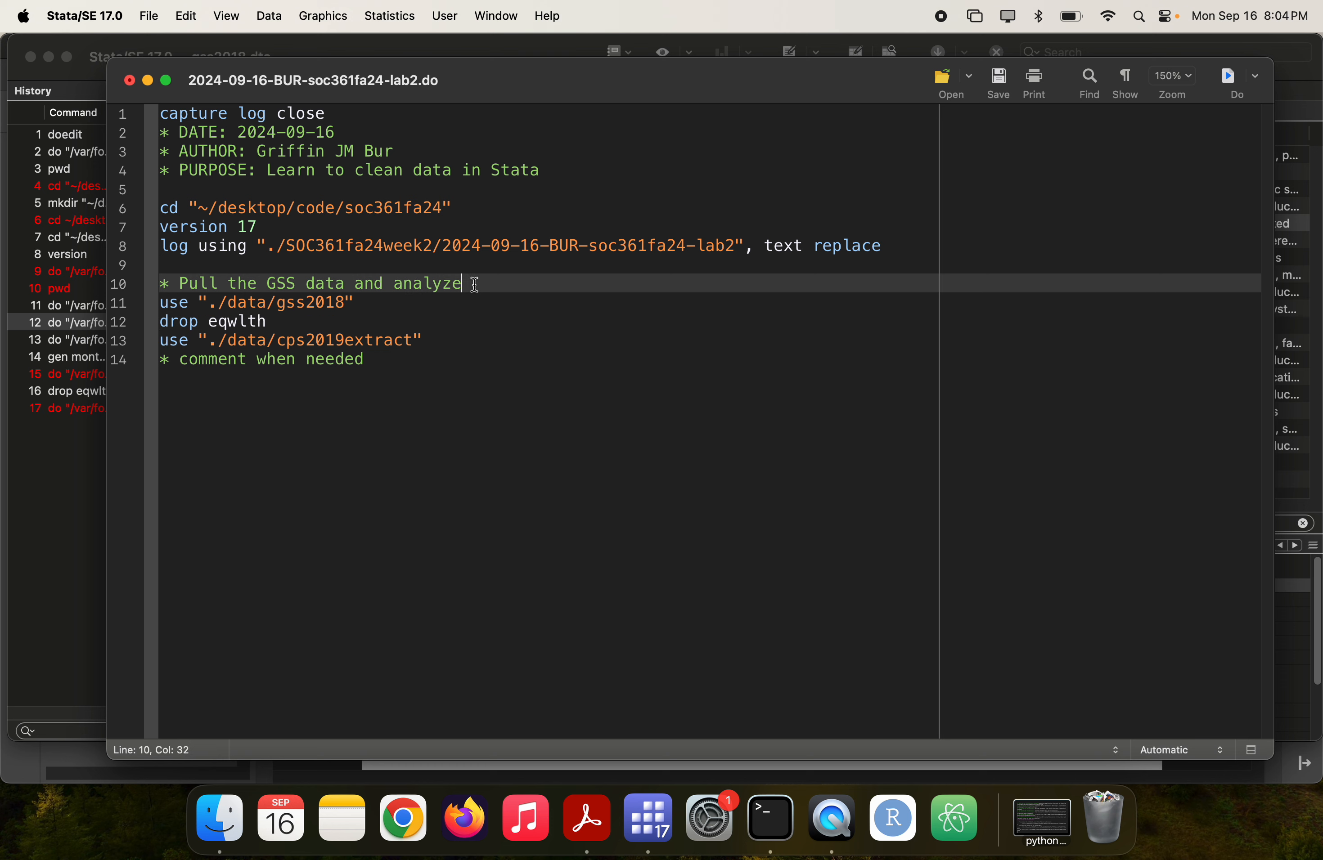
key(Return)
text(clear all)
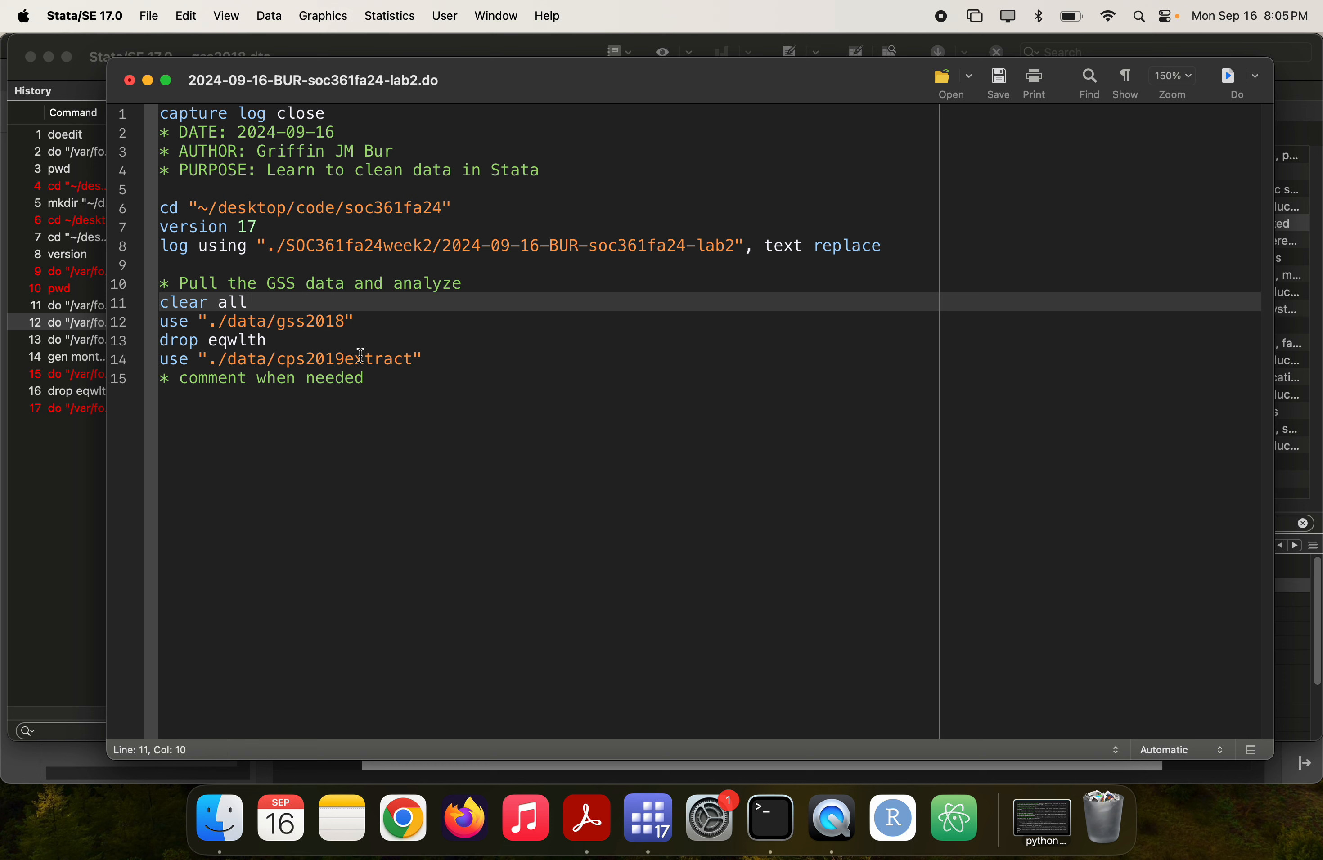
- Select and run the clear all, gss2018 load and drop eqwlth lines
click(355, 320)
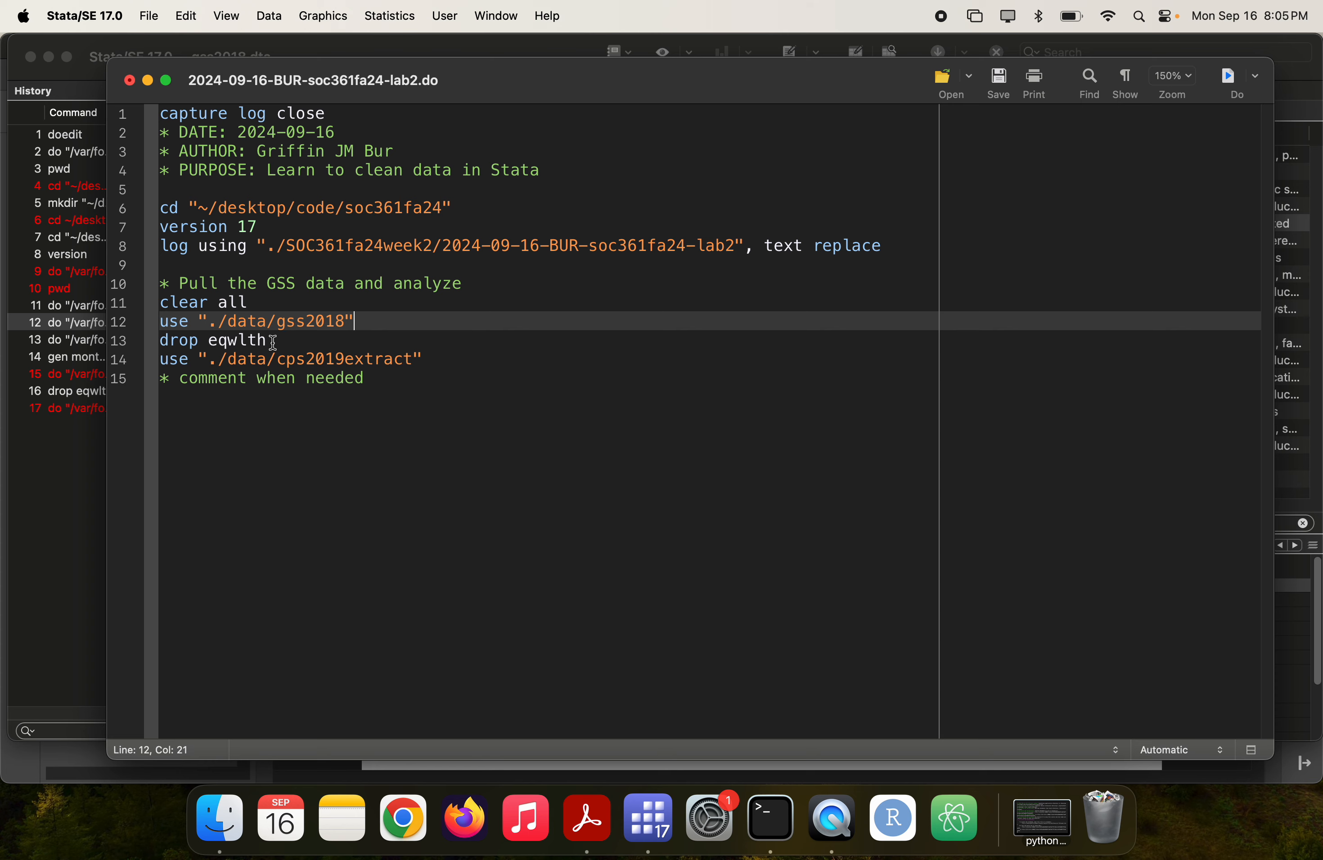
drag(282, 342, 129, 309)
key(super+shift+d)
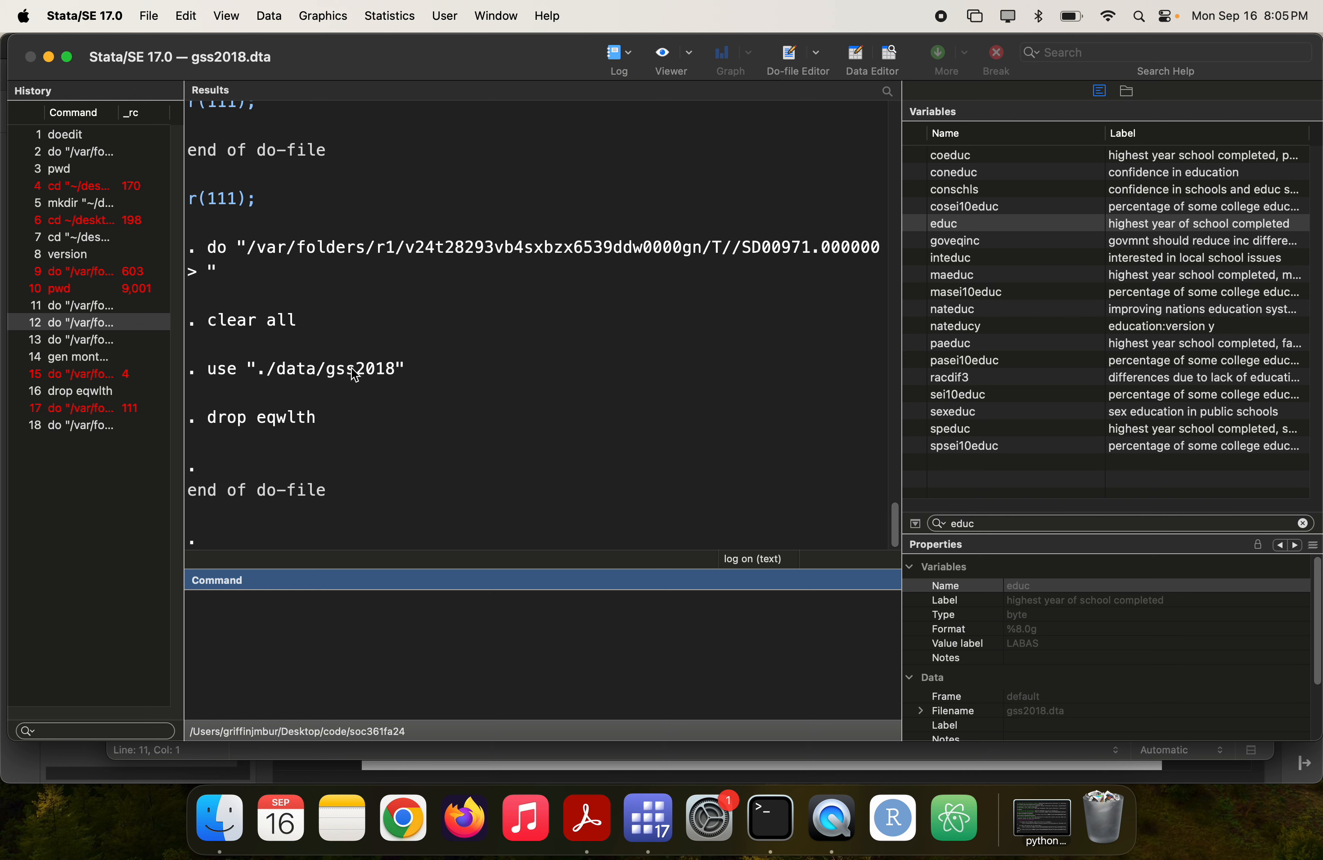
key(super+grave)
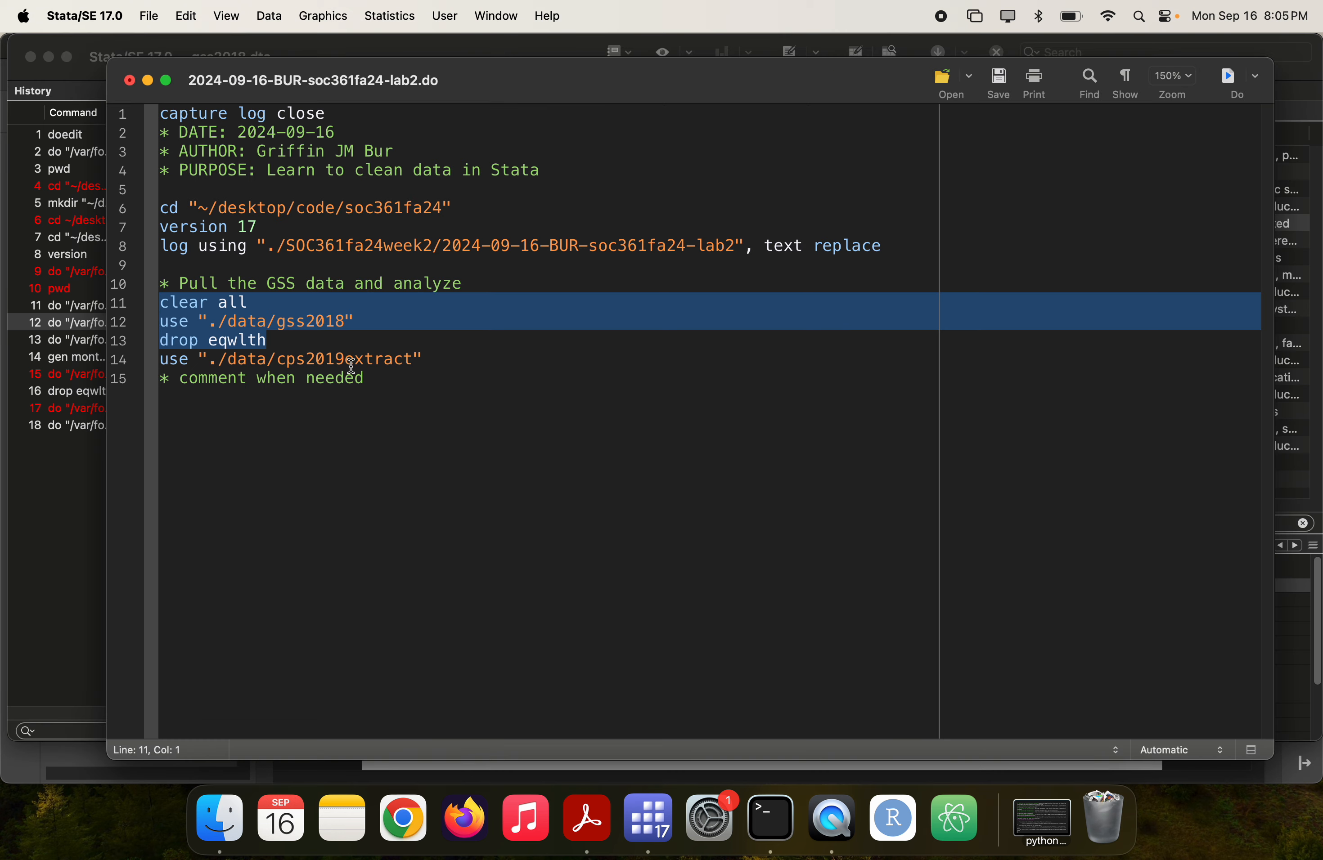
key(super+shift+d)
key(super+grave)
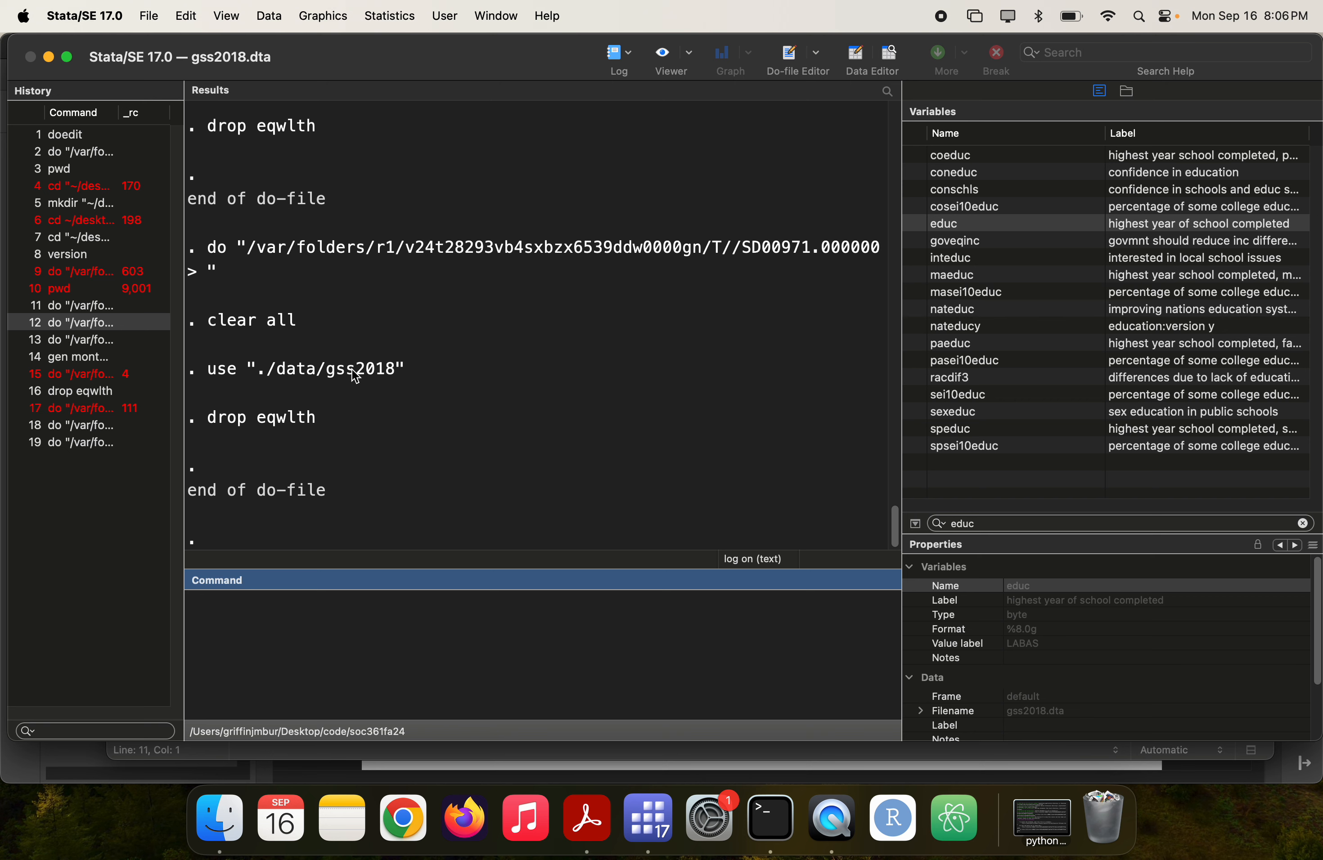
key(super+grave)
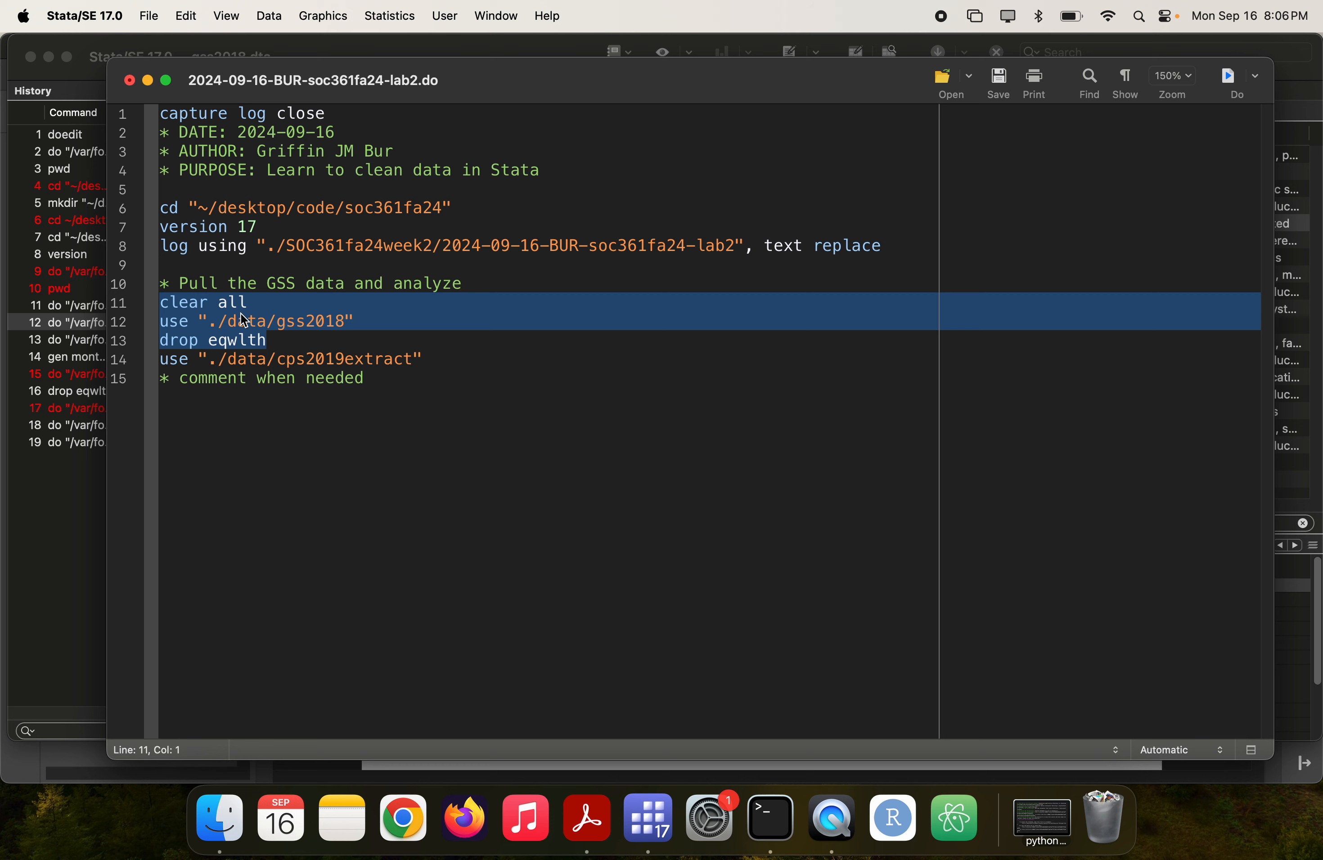
- Replace 'drop eqwlth' on line 13 with 'clear all' copied from line 11
click(245, 300)
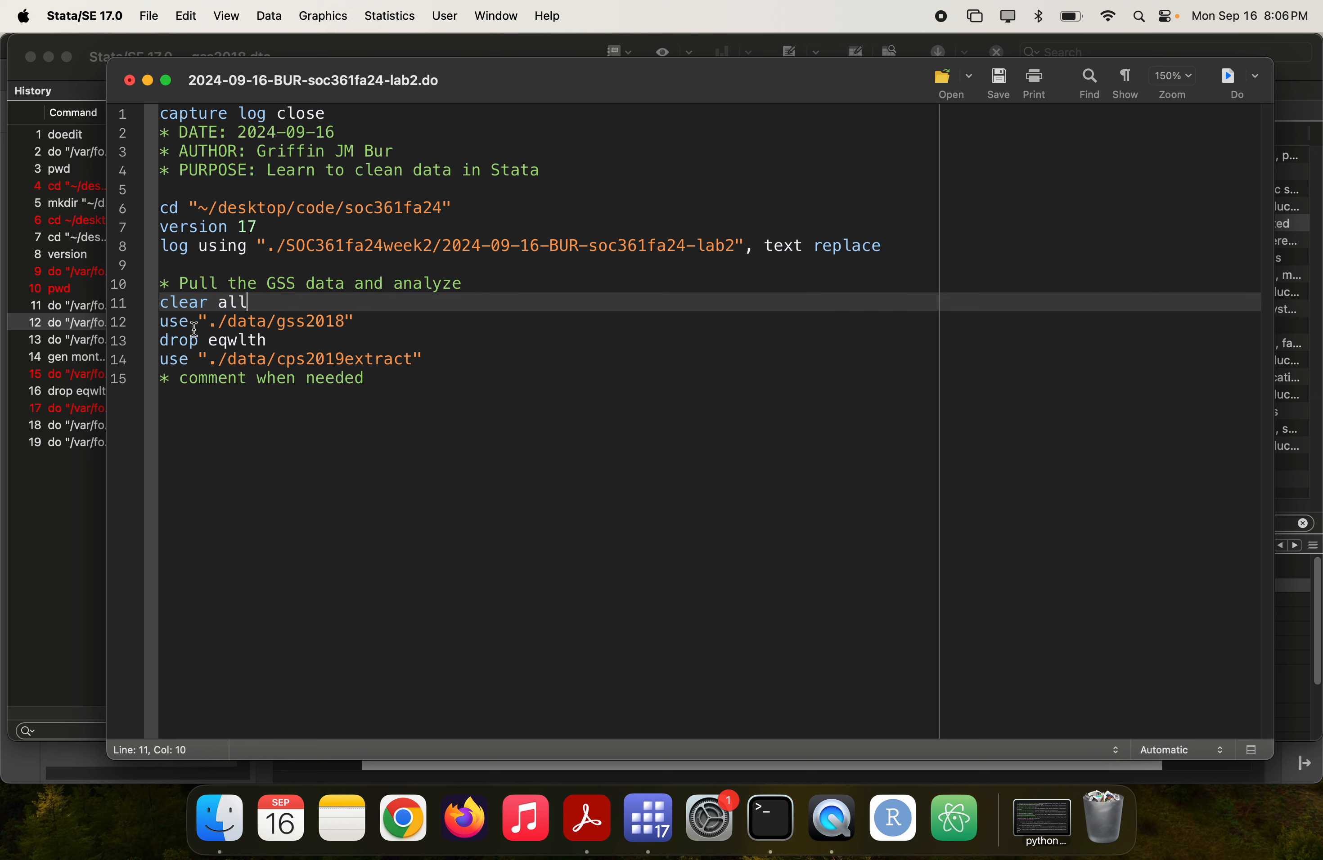
key(super+shift+Left)
key(super+c)
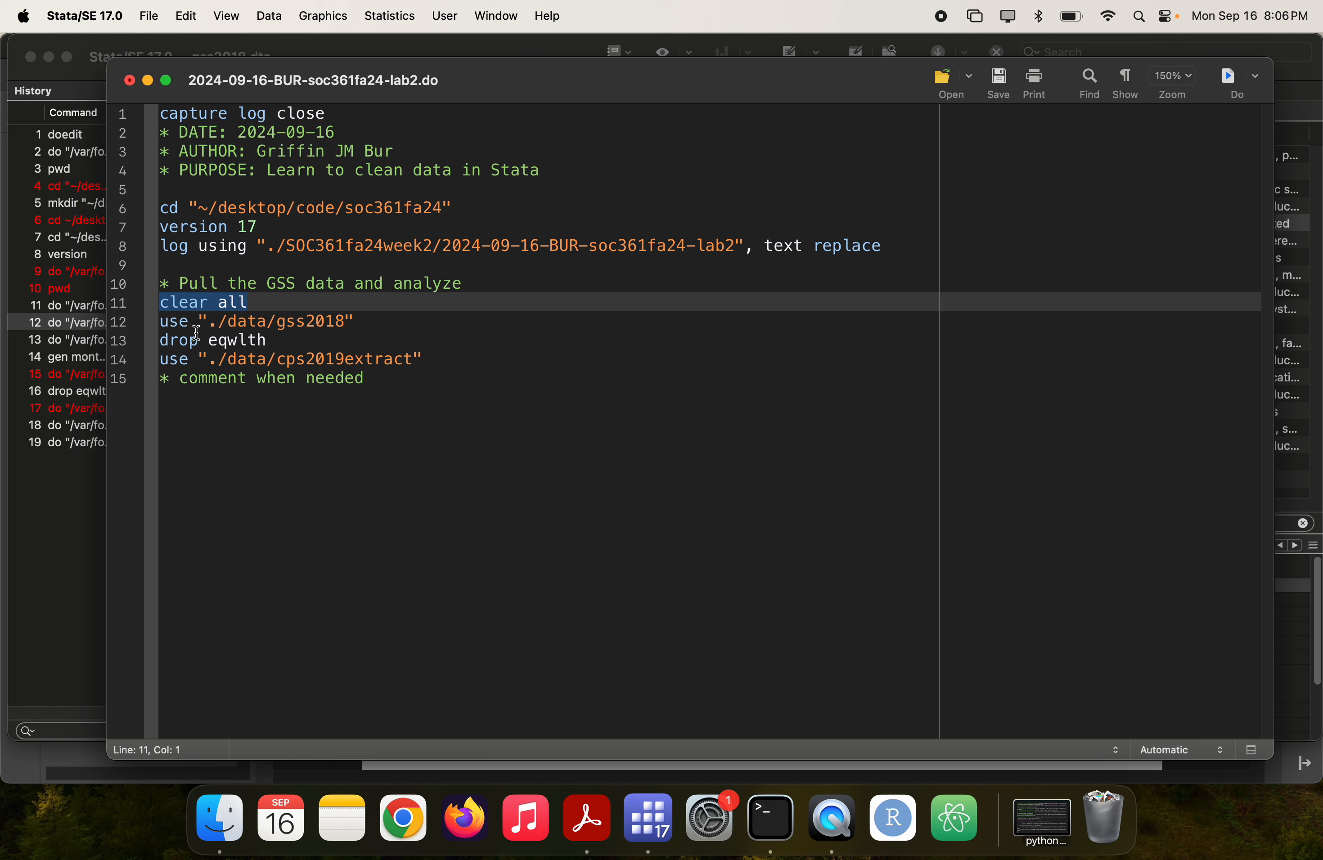
double_click(243, 341)
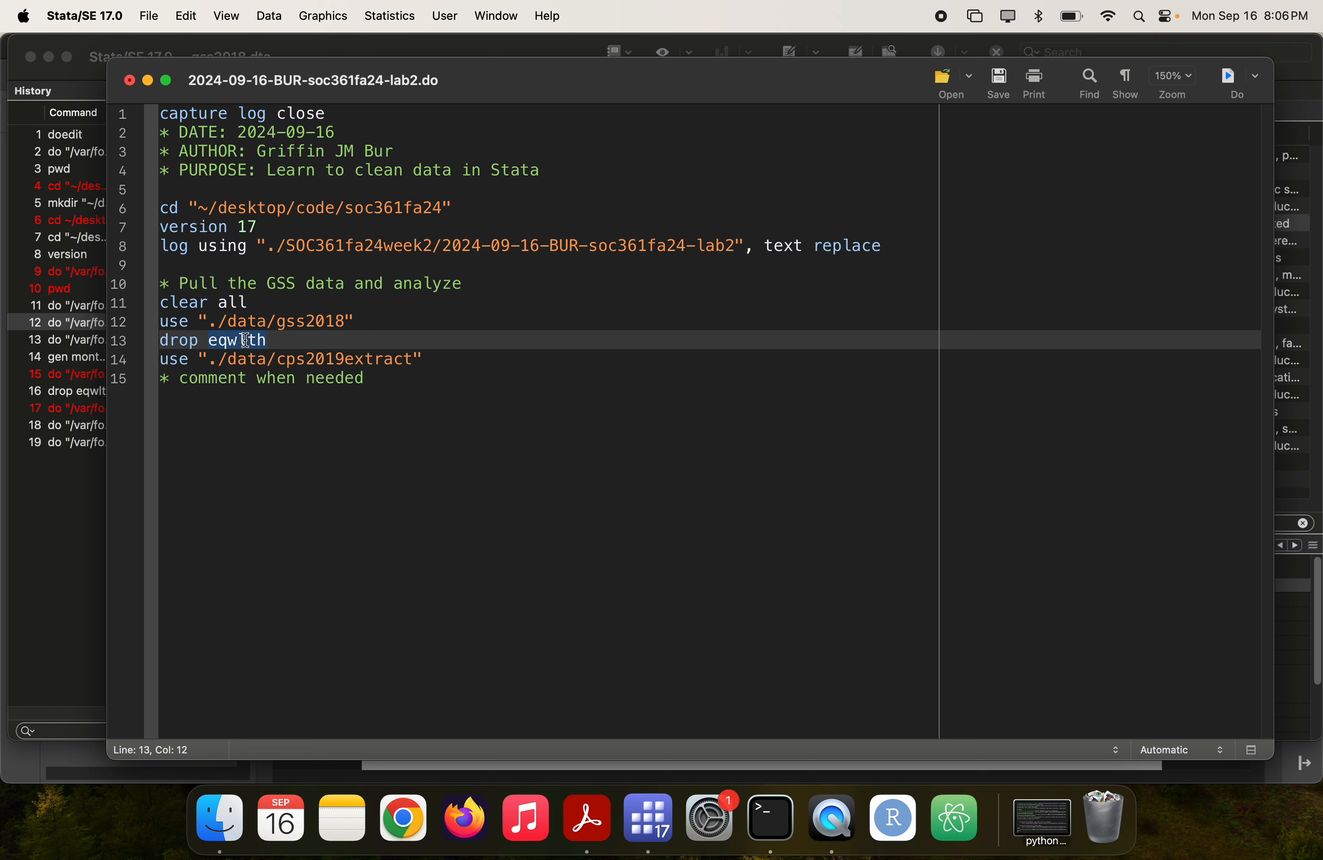
key(BackSpace)
key(BackSpace)
key(BackSpace)
key(BackSpace)
key(BackSpace)
key(BackSpace)
key(super+v)
- Run the entire do-file so cps2019extract.dta loads, and check the output
drag(391, 384, 33, 238)
key(super+a)
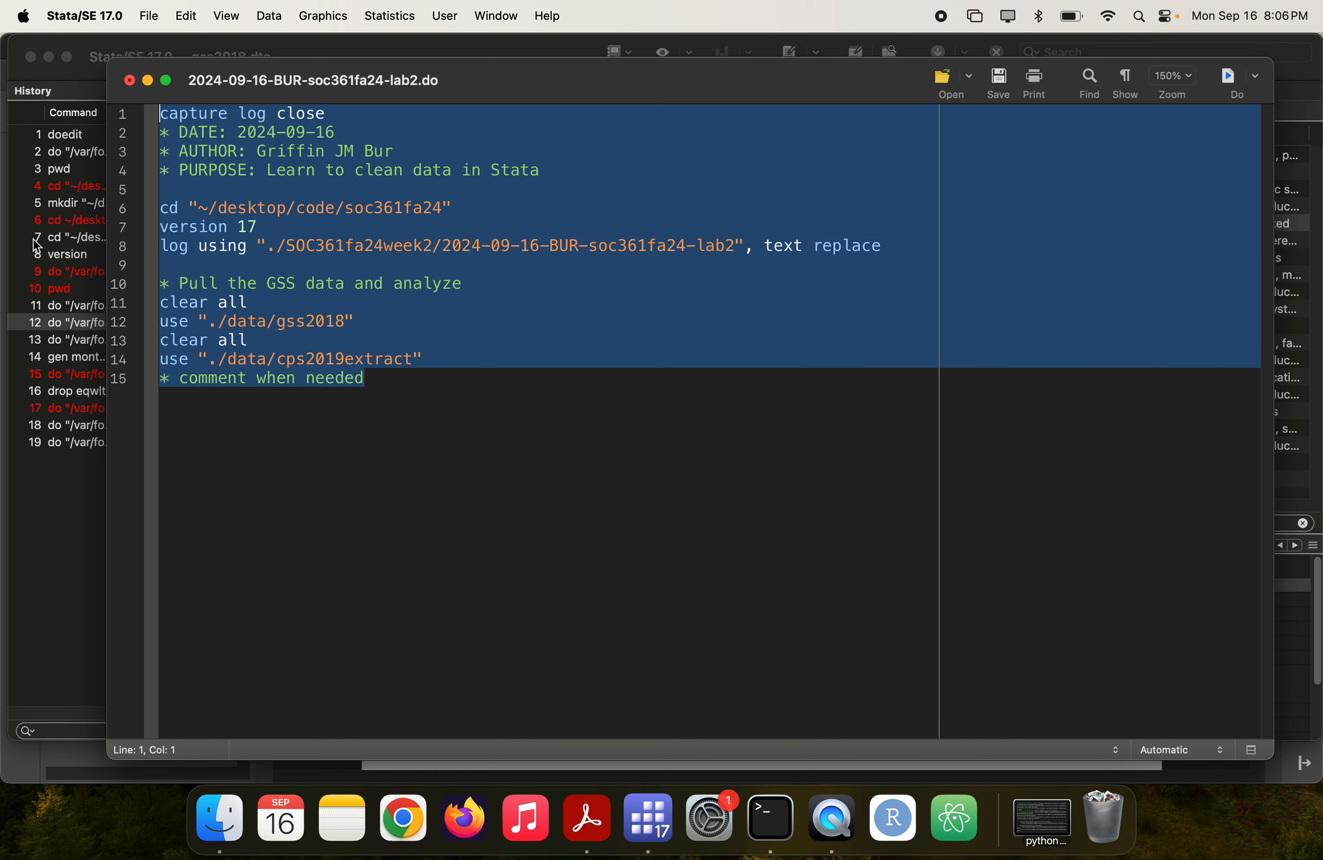
key(super+shift+d)
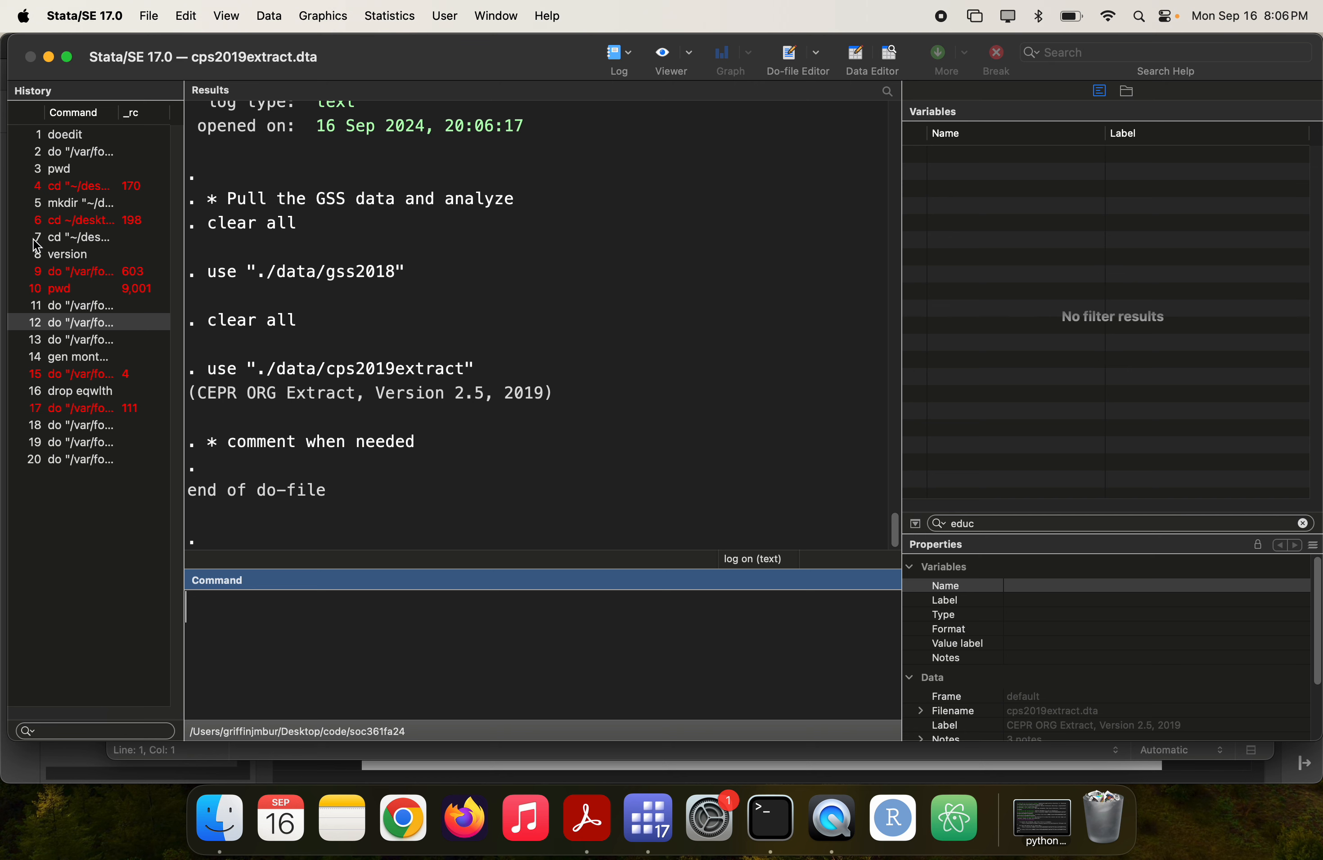
key(super+grave)
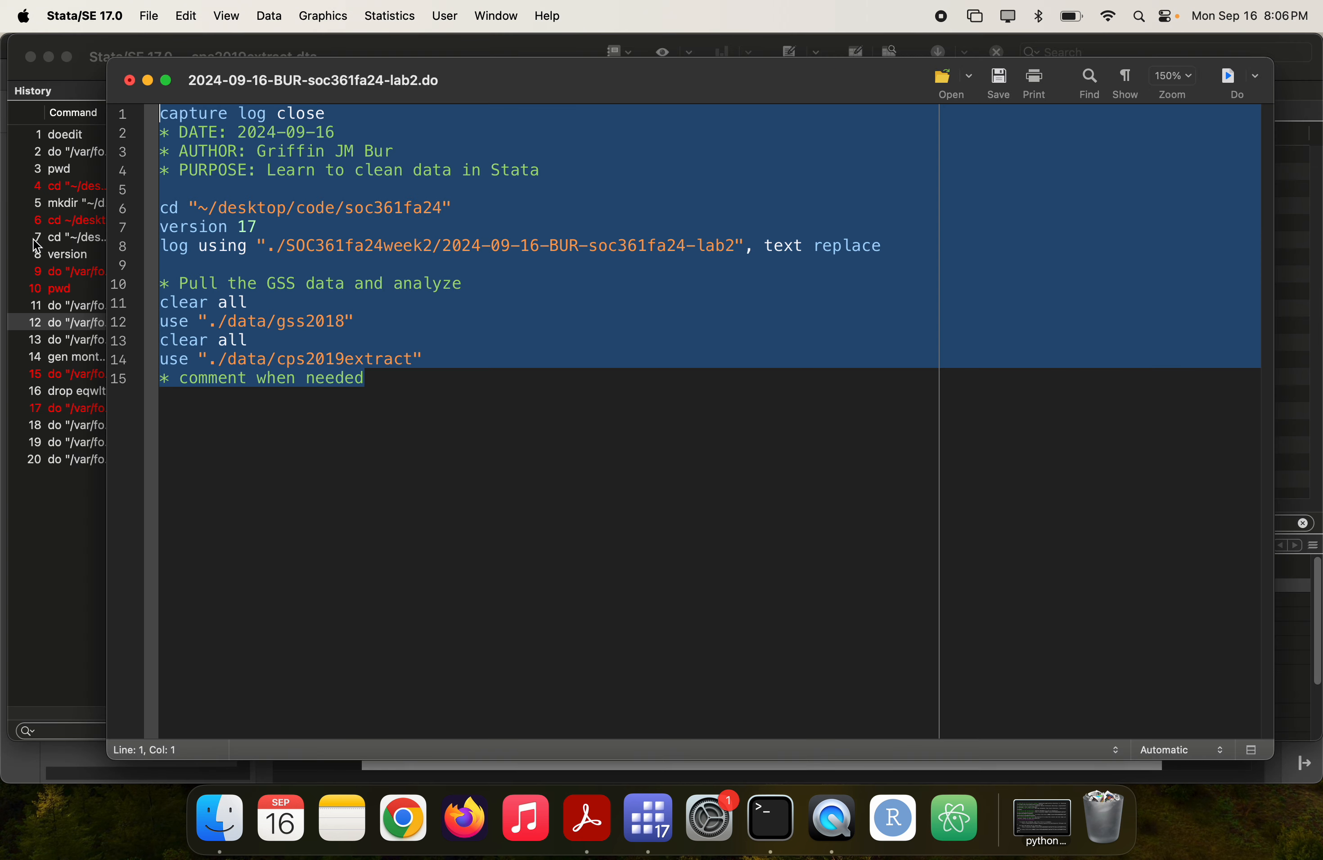
click(374, 255)
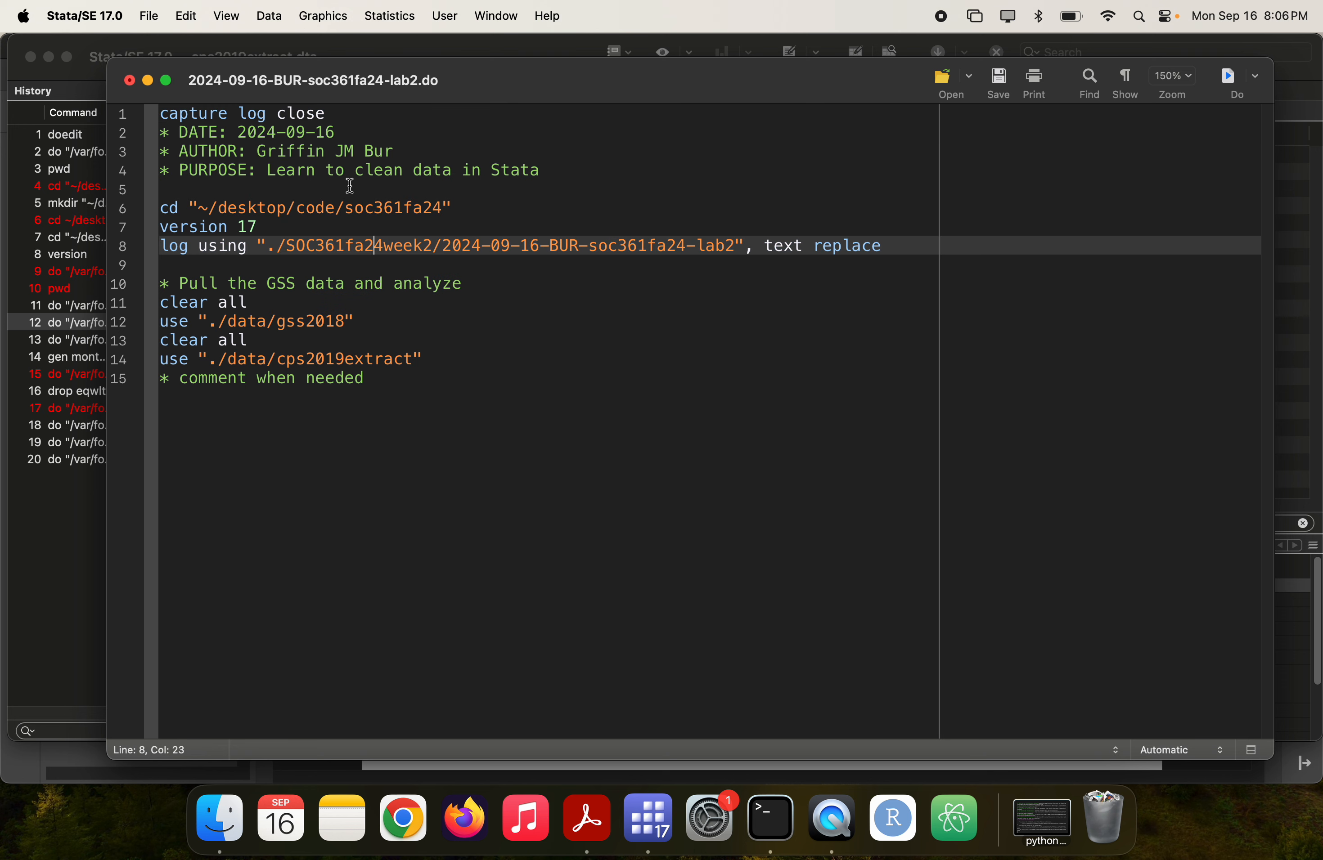
click(332, 209)
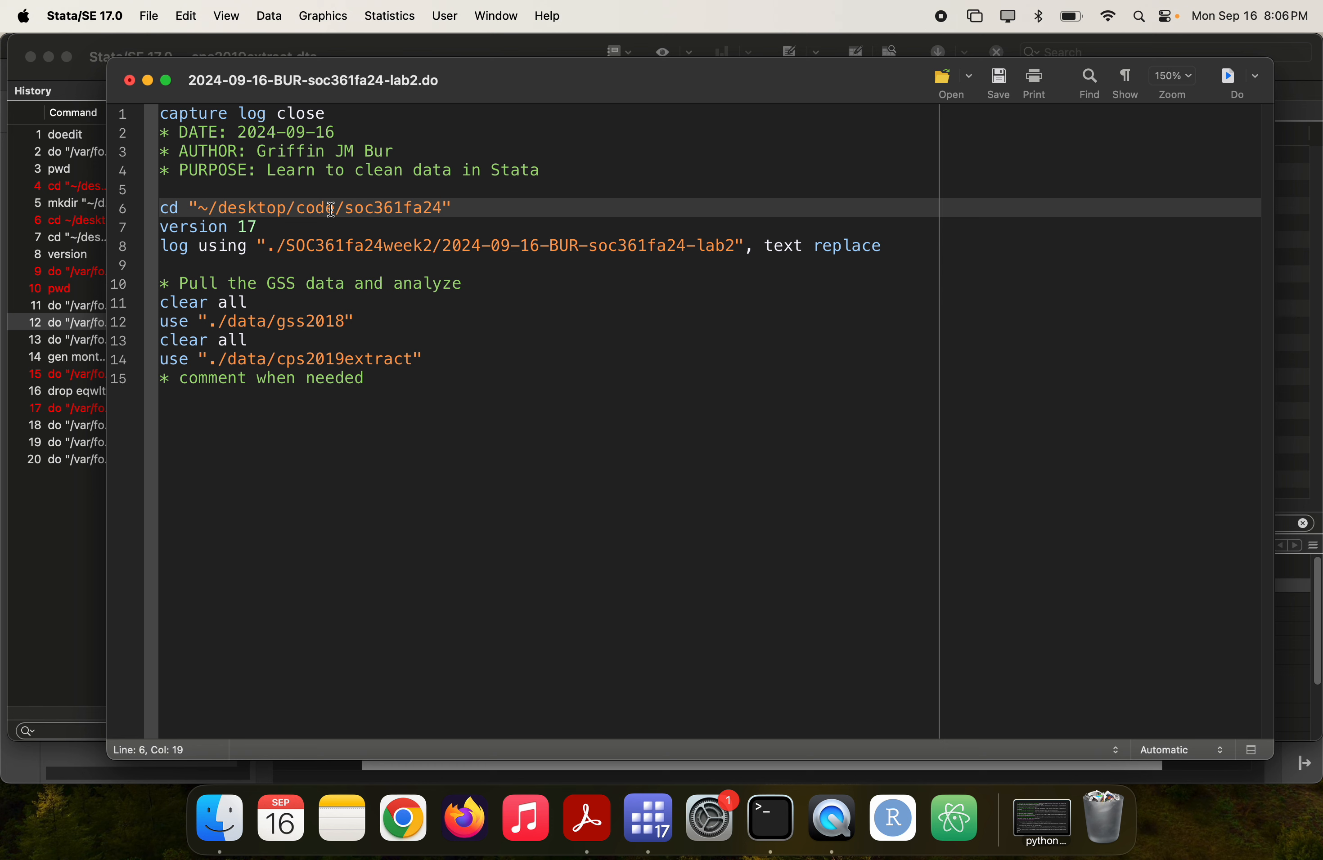
key(super+grave)
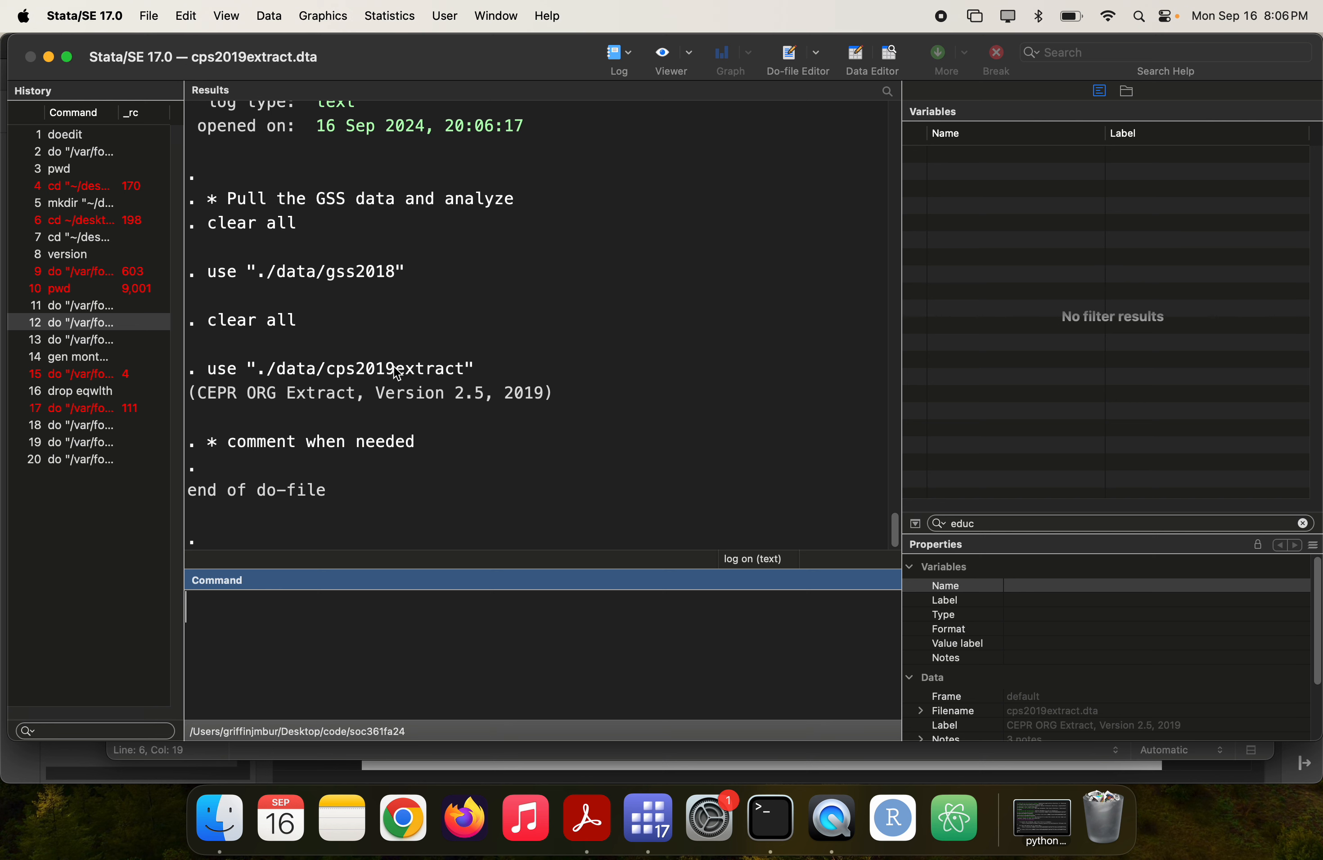
key(super+grave)
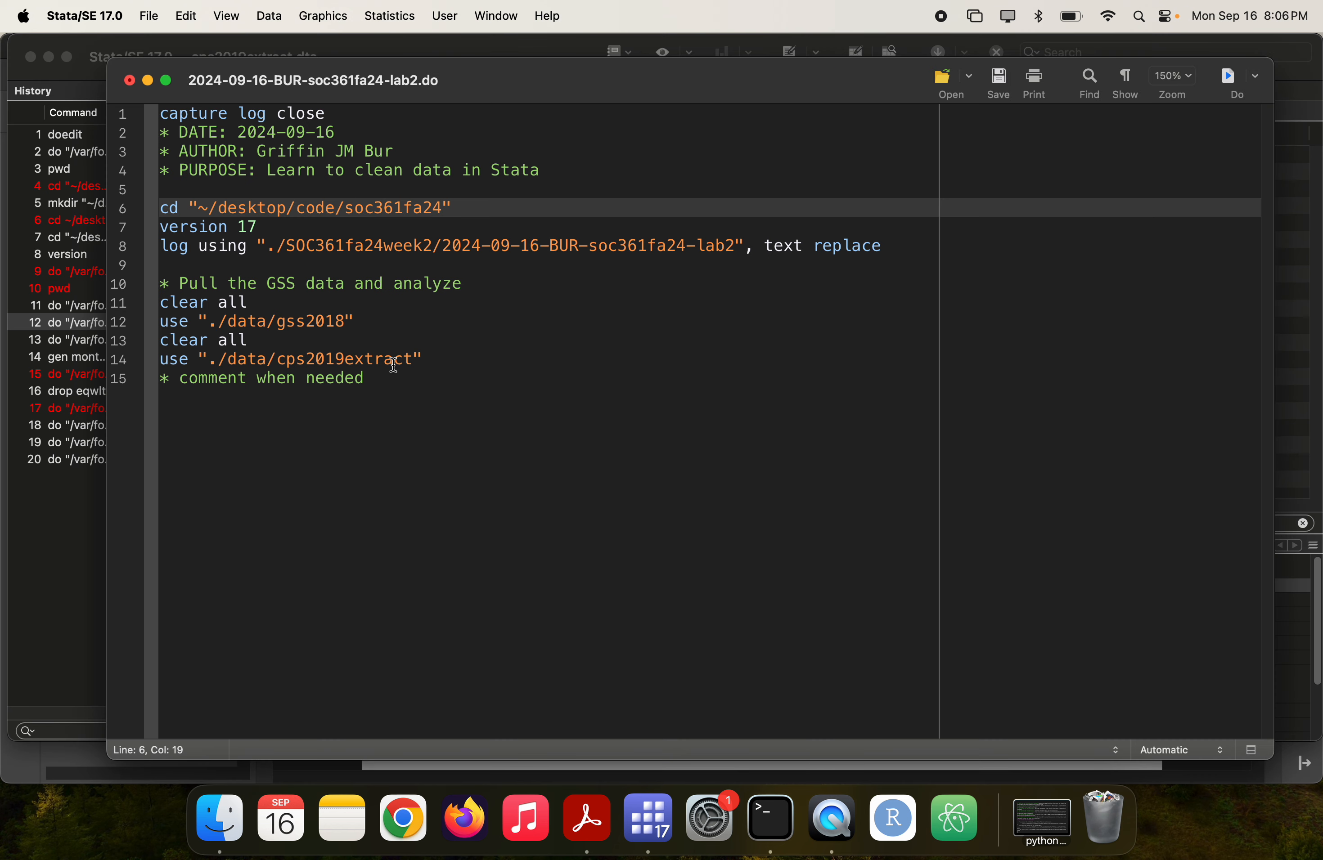
- Add a 'clear all' line after the CPS load line
click(451, 361)
key(Return)
text(clear all)
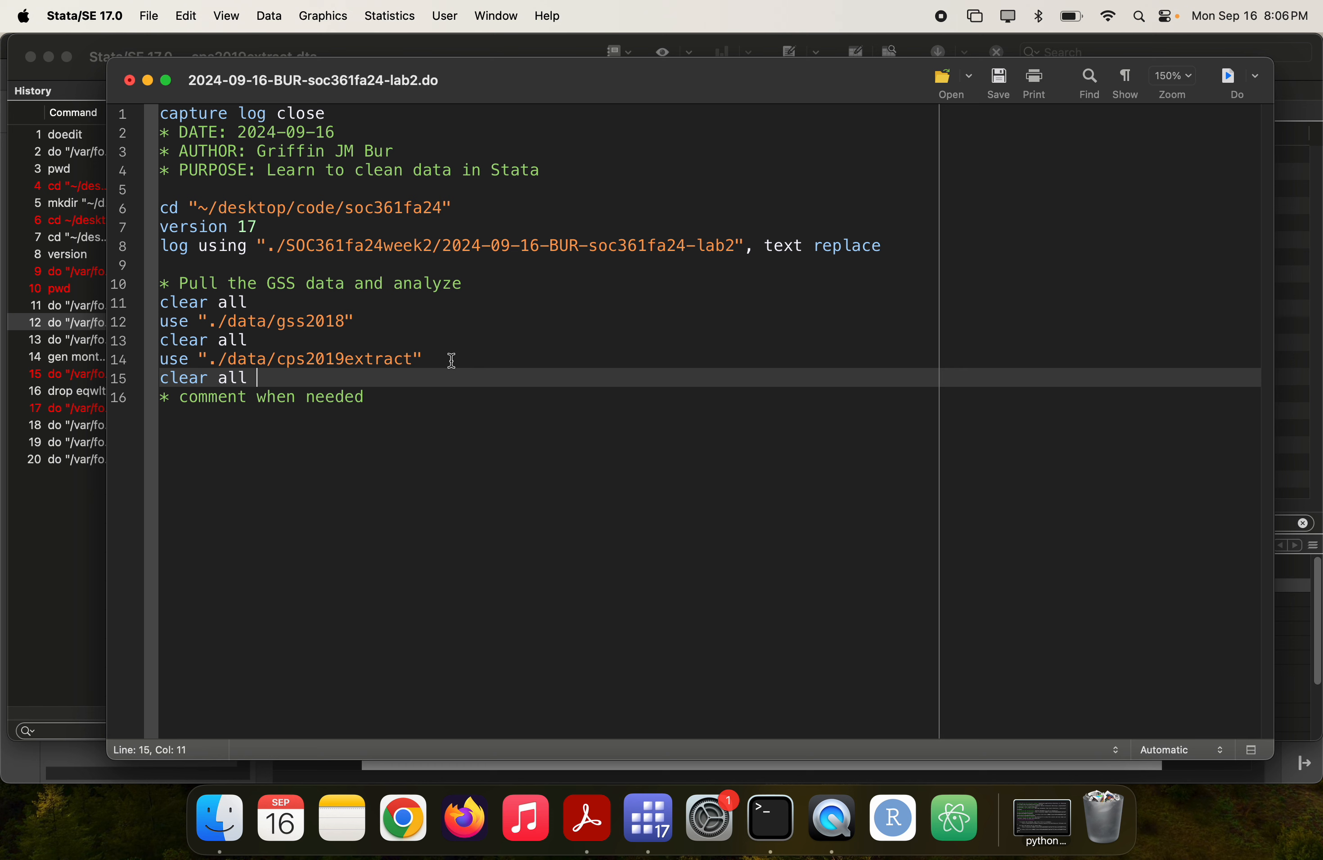
key(Return)
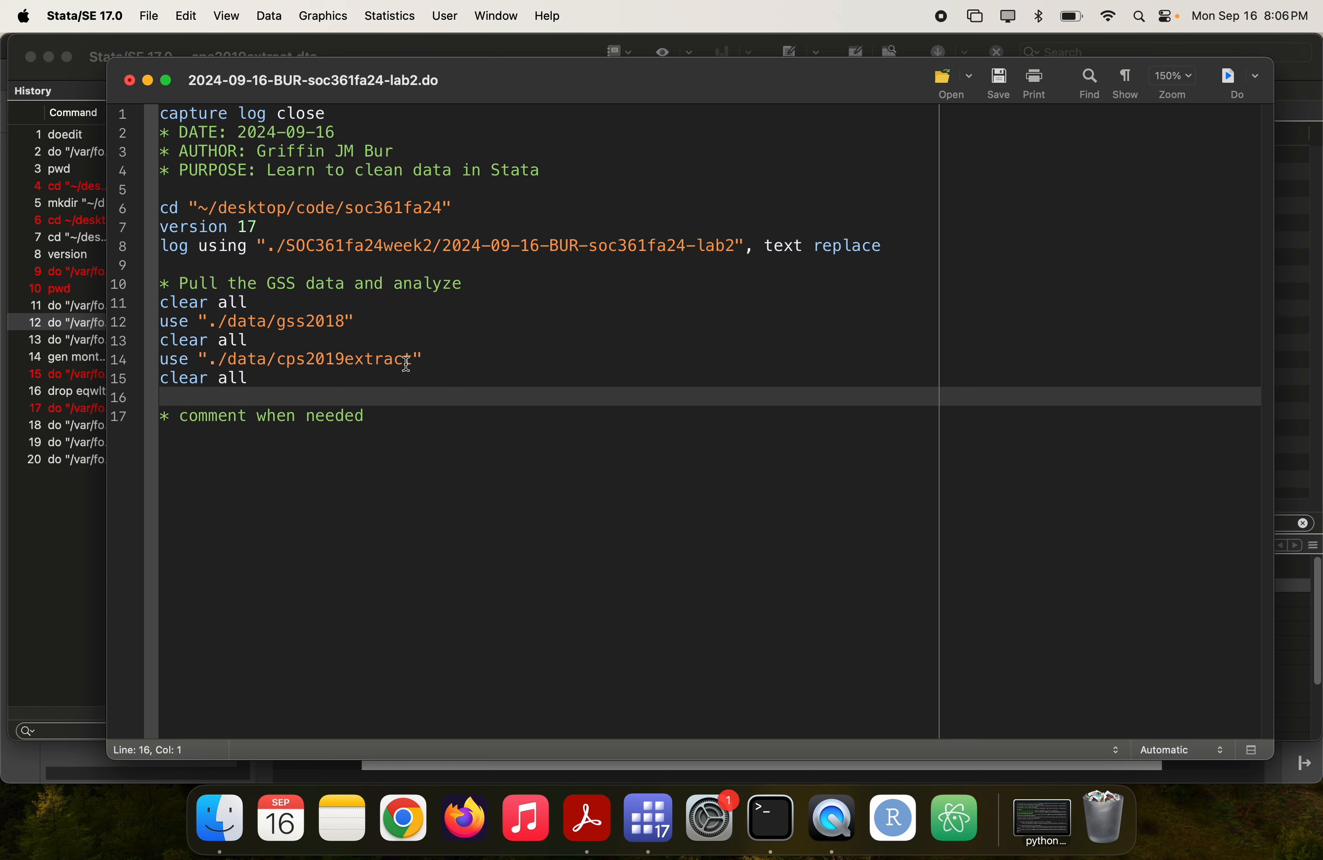
click(418, 358)
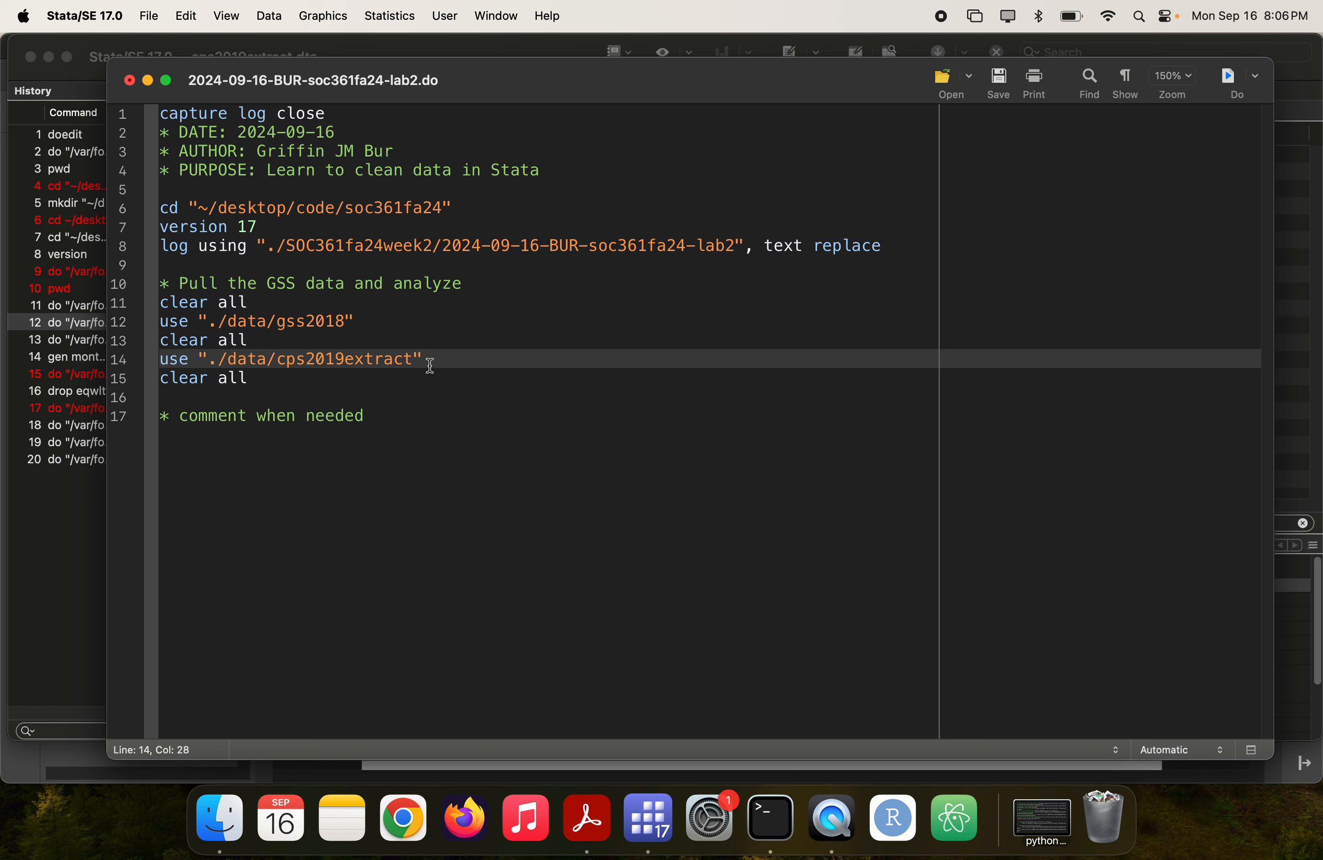
text(, clear)
key(BackSpace)
- Add 'use "./data/DAS1967' after clear all and run both lines, then switch to Acrobat
click(267, 382)
key(Return)
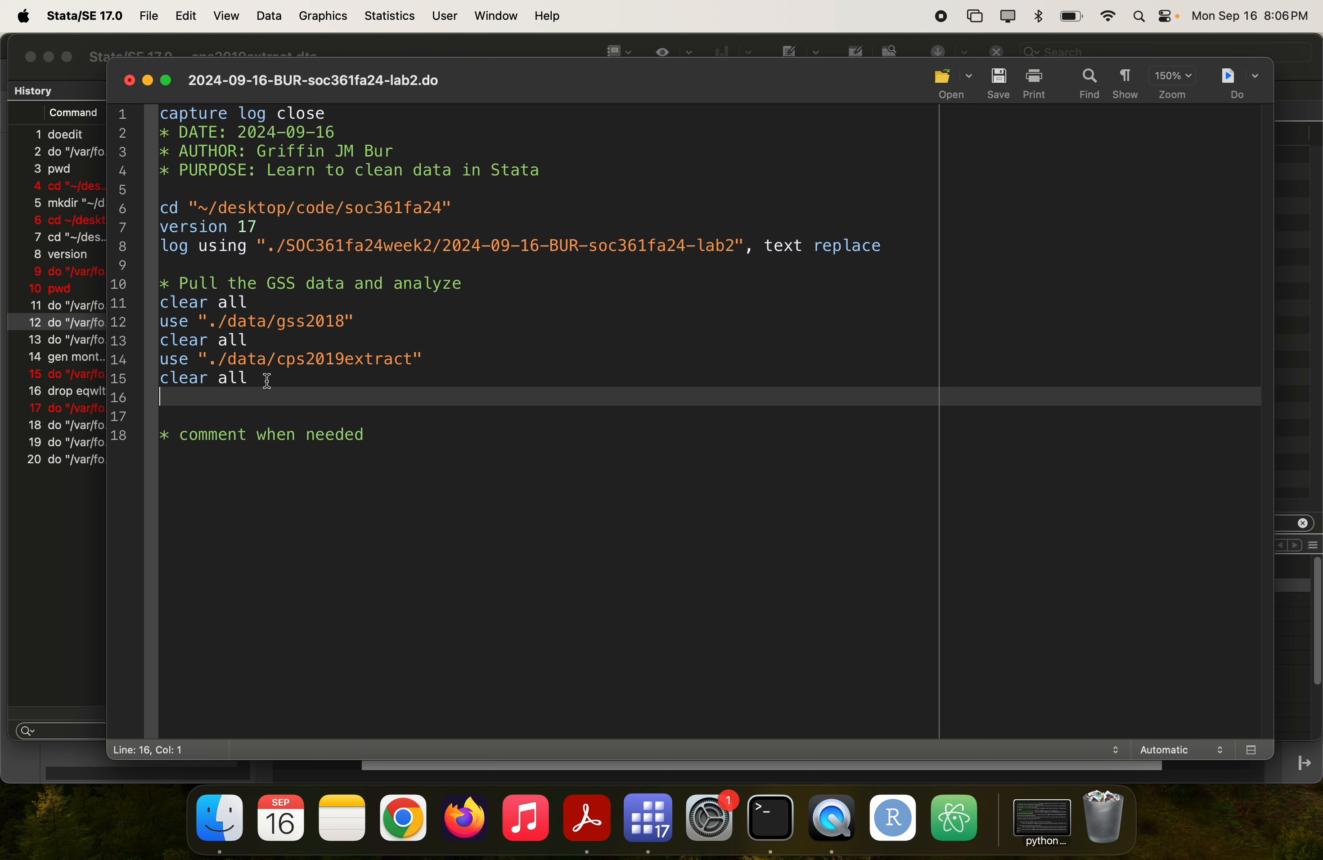
text(use "./data/DAS1976)
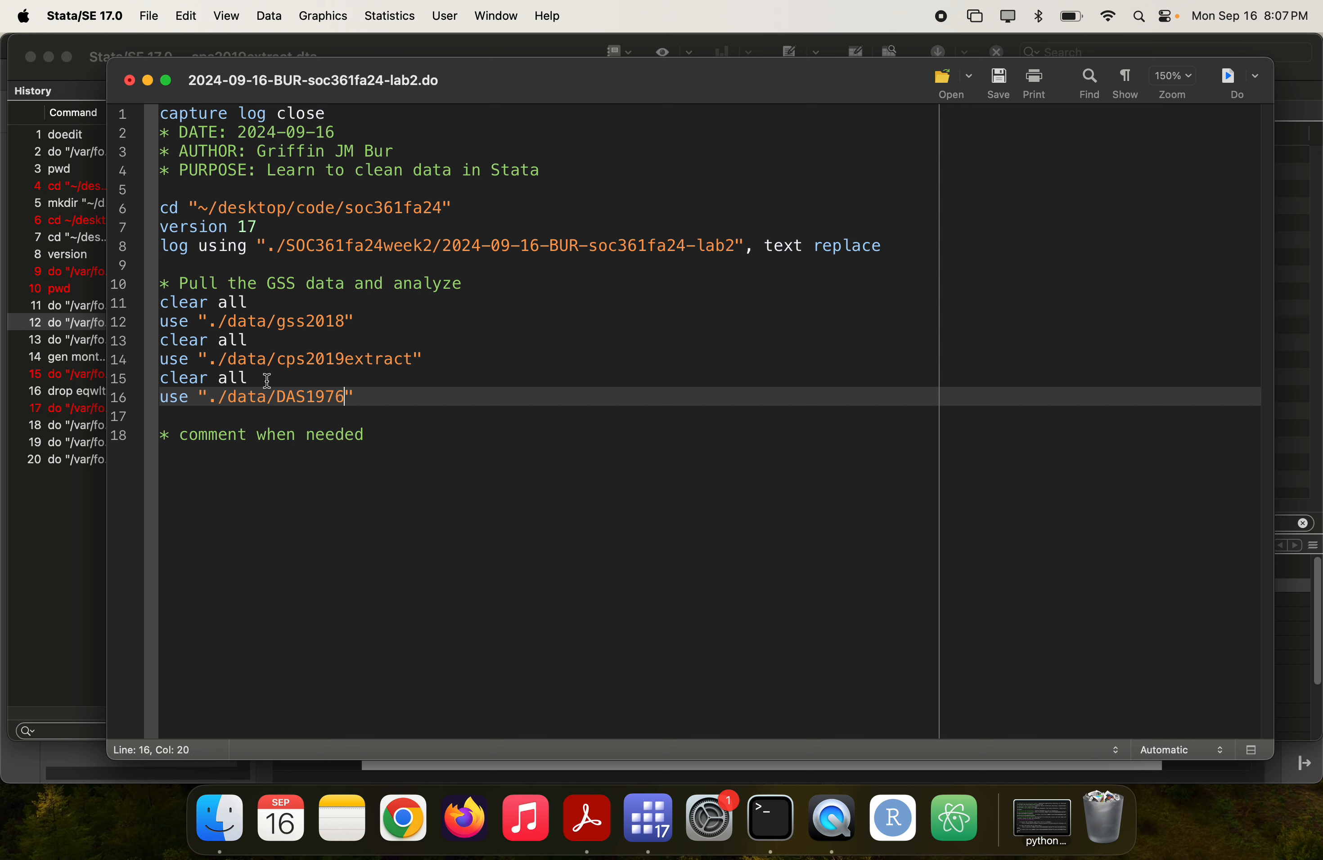
key(BackSpace)
text(7)
key(shift+Up)
key(super+shift+Left)
key(super+shift+d)
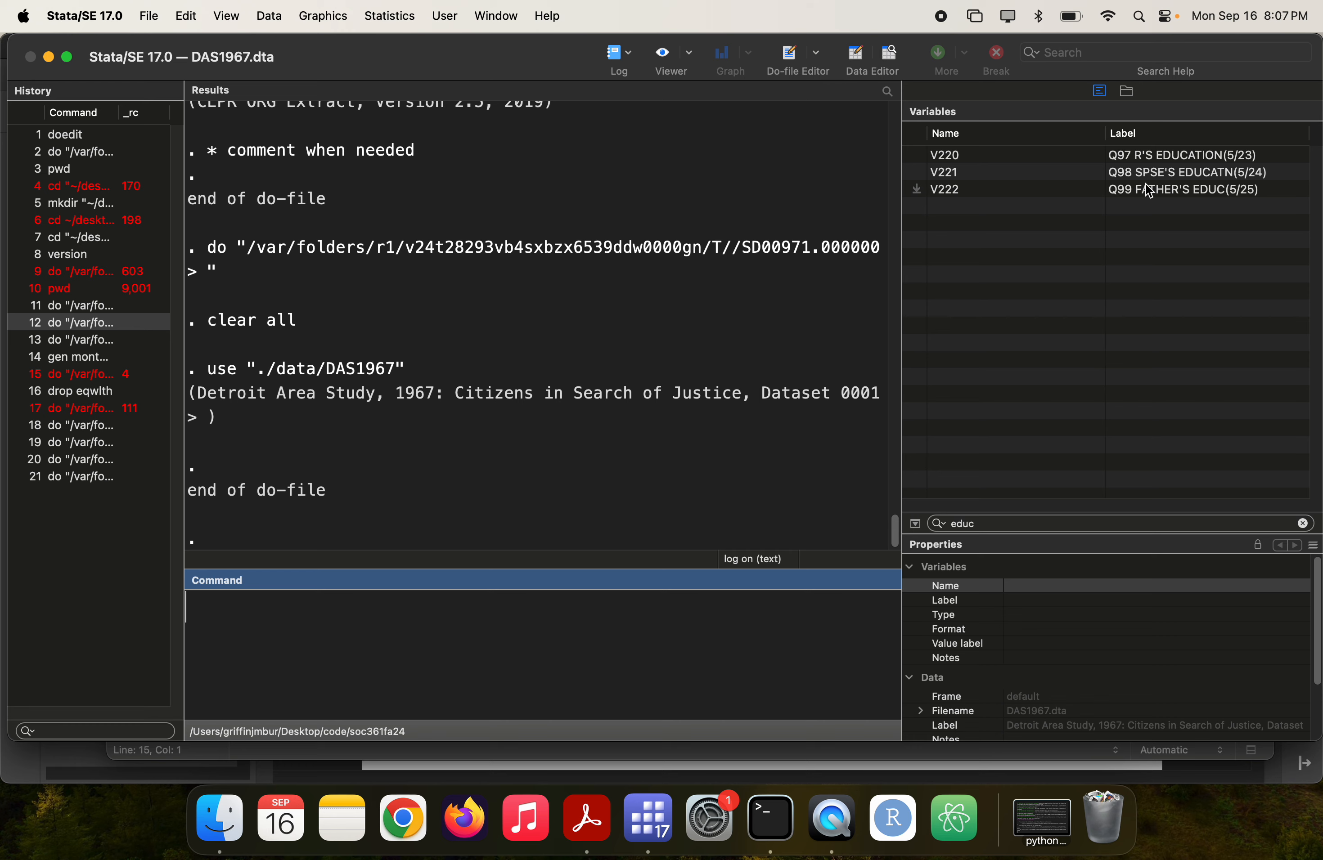
key(super+Tab)
key(super+Tab)
key(super+Tab)
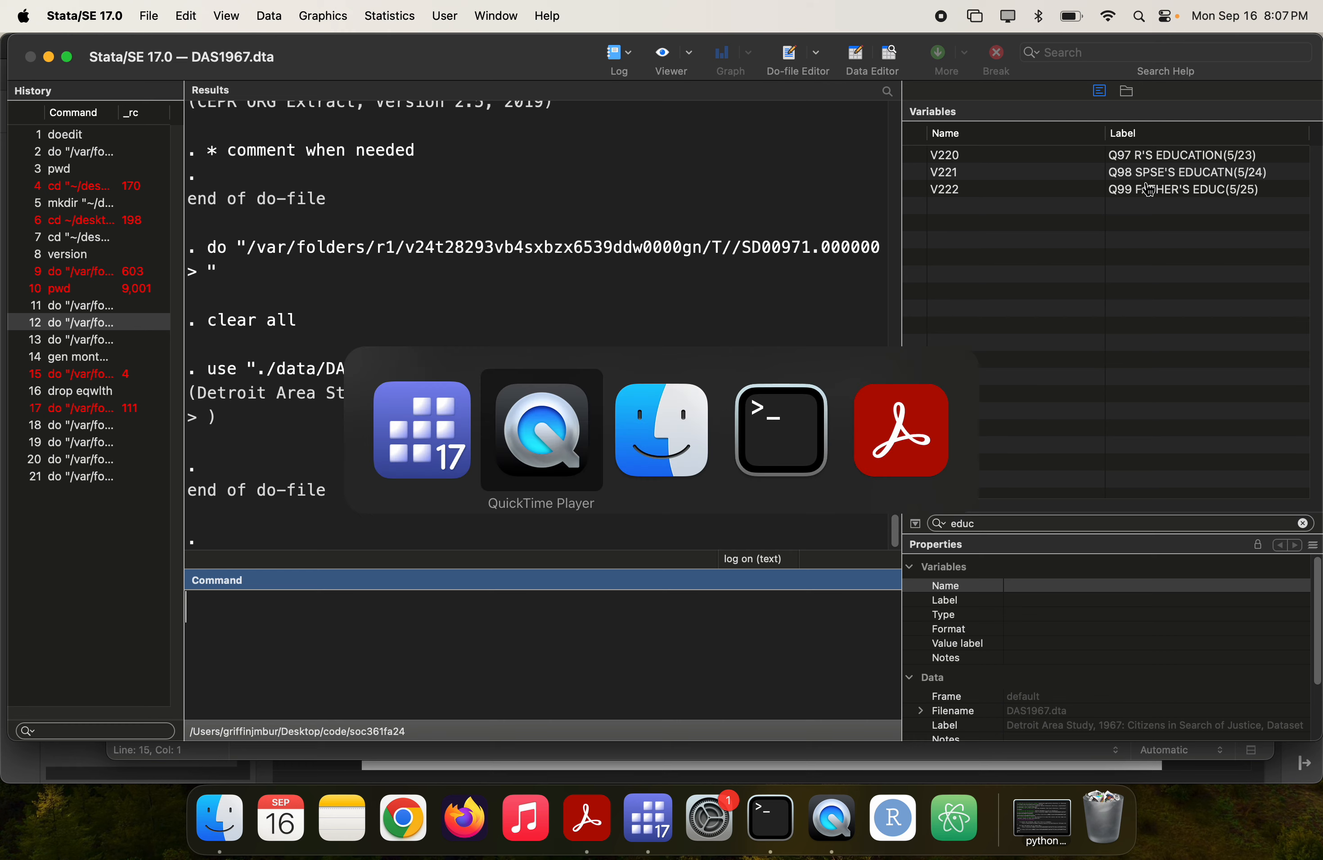
key(super+Tab)
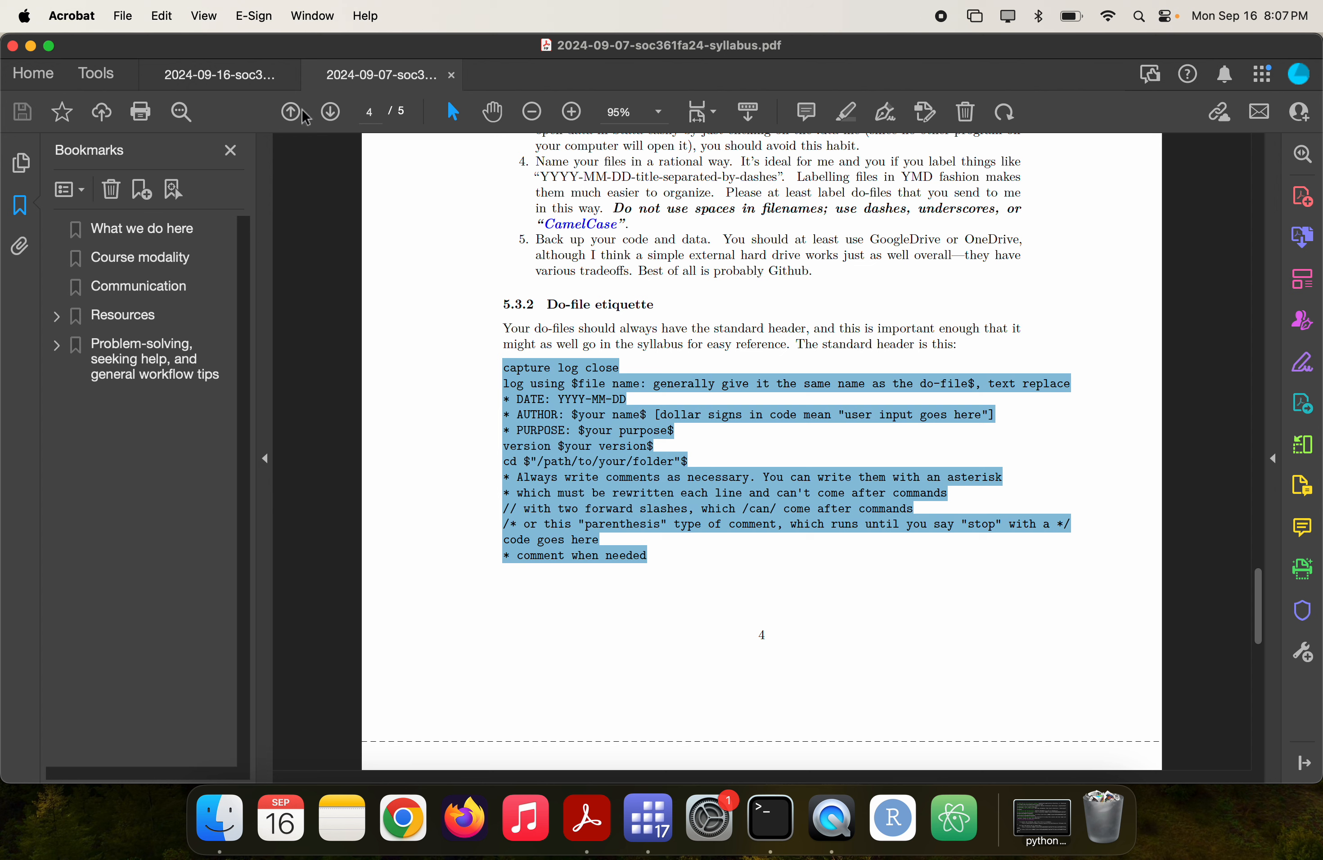
- Read the 2024-09-16 lab2 instructions PDF, then return to the Stata do-file
click(212, 76)
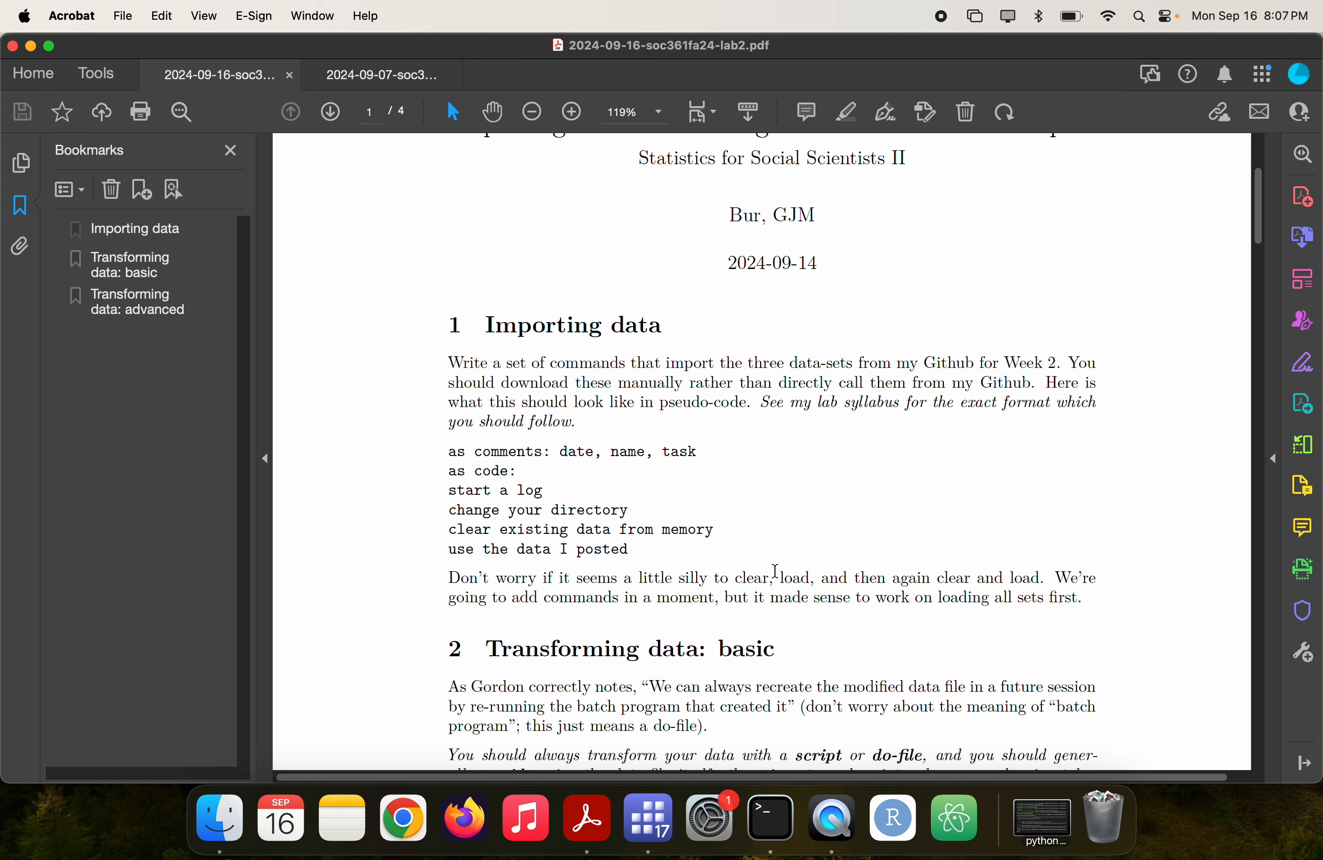
scroll(605, 654, down, 3)
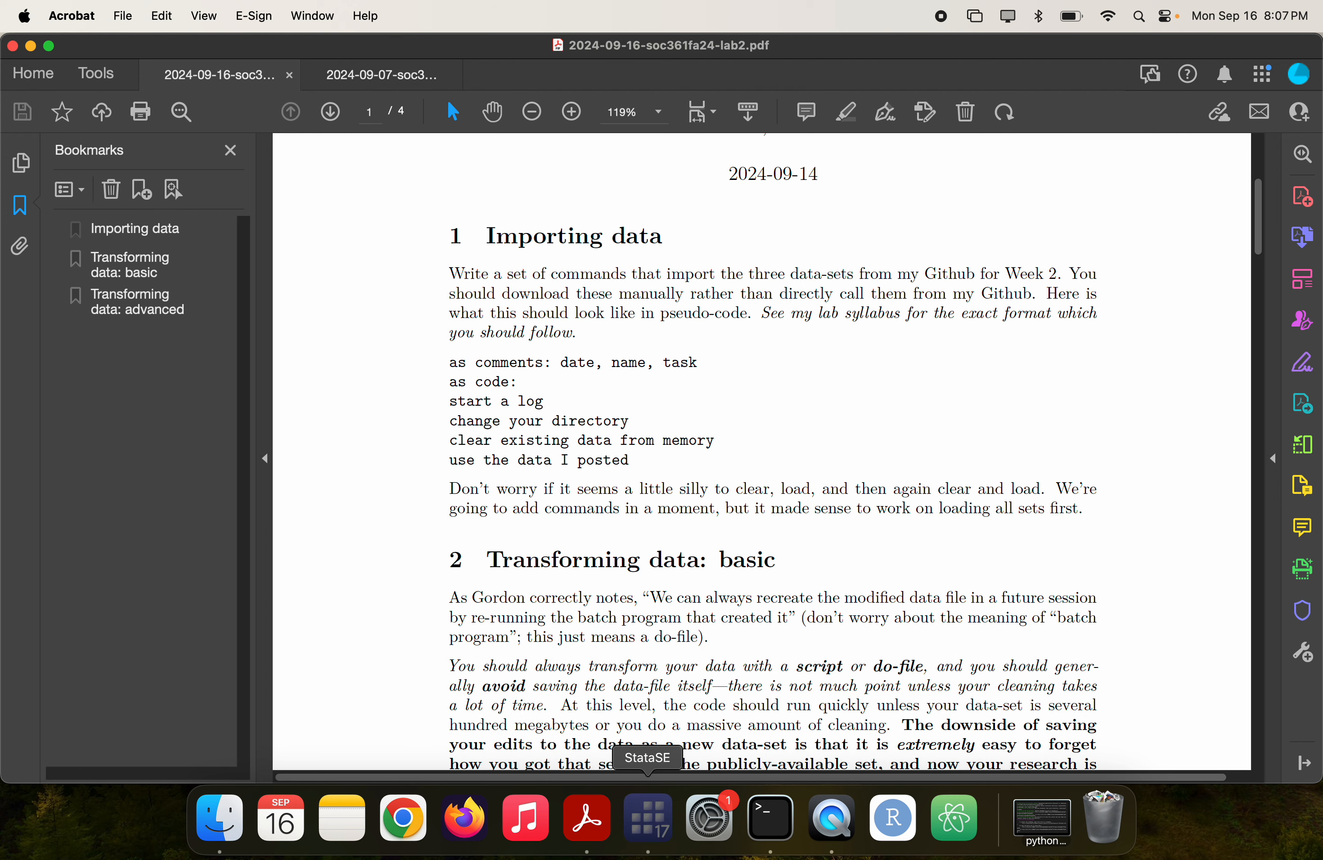
click(648, 818)
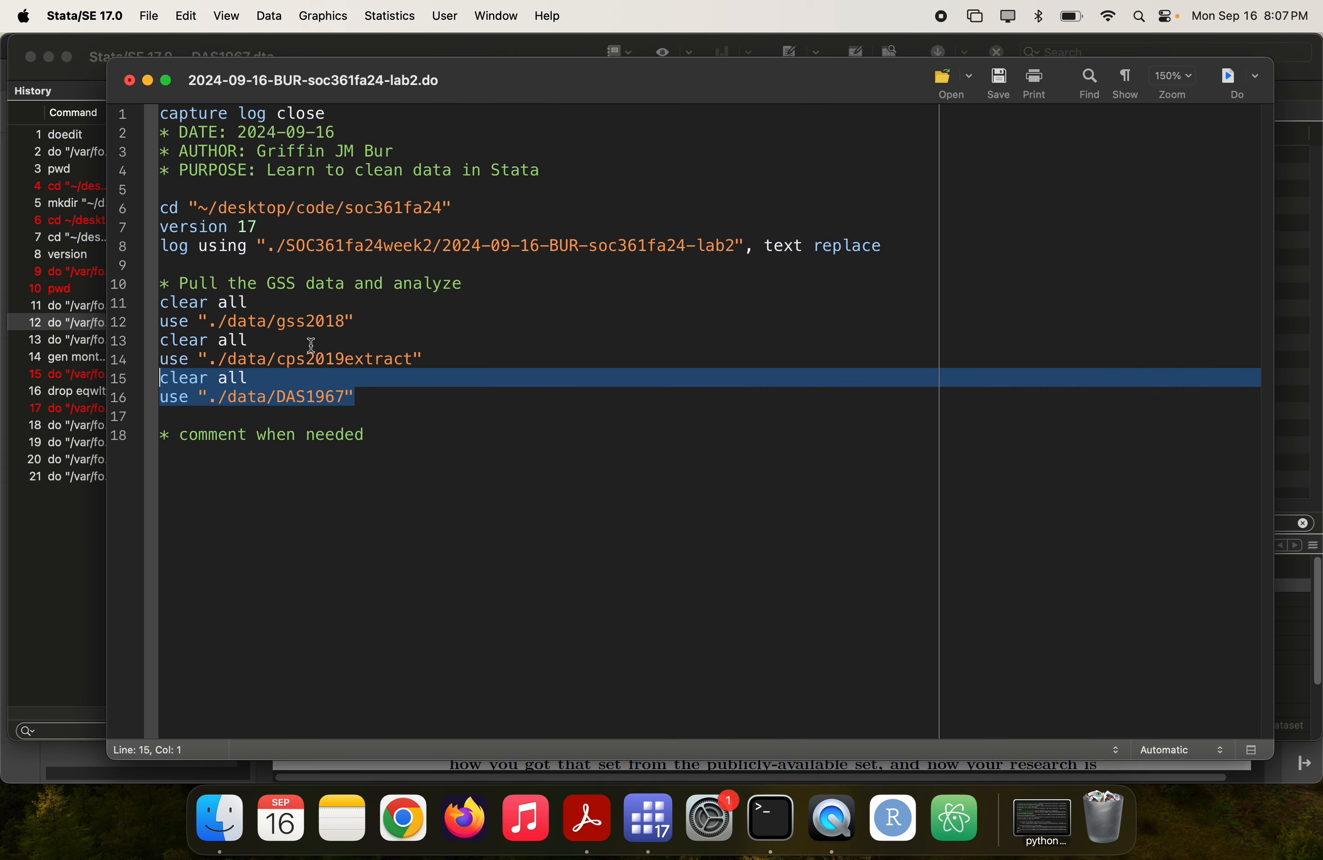
- Add '* Working on the CPS' and '* Working on the DAS 1967 data' comments above those blocks
click(412, 312)
key(Return)
key(Return)
text(* )
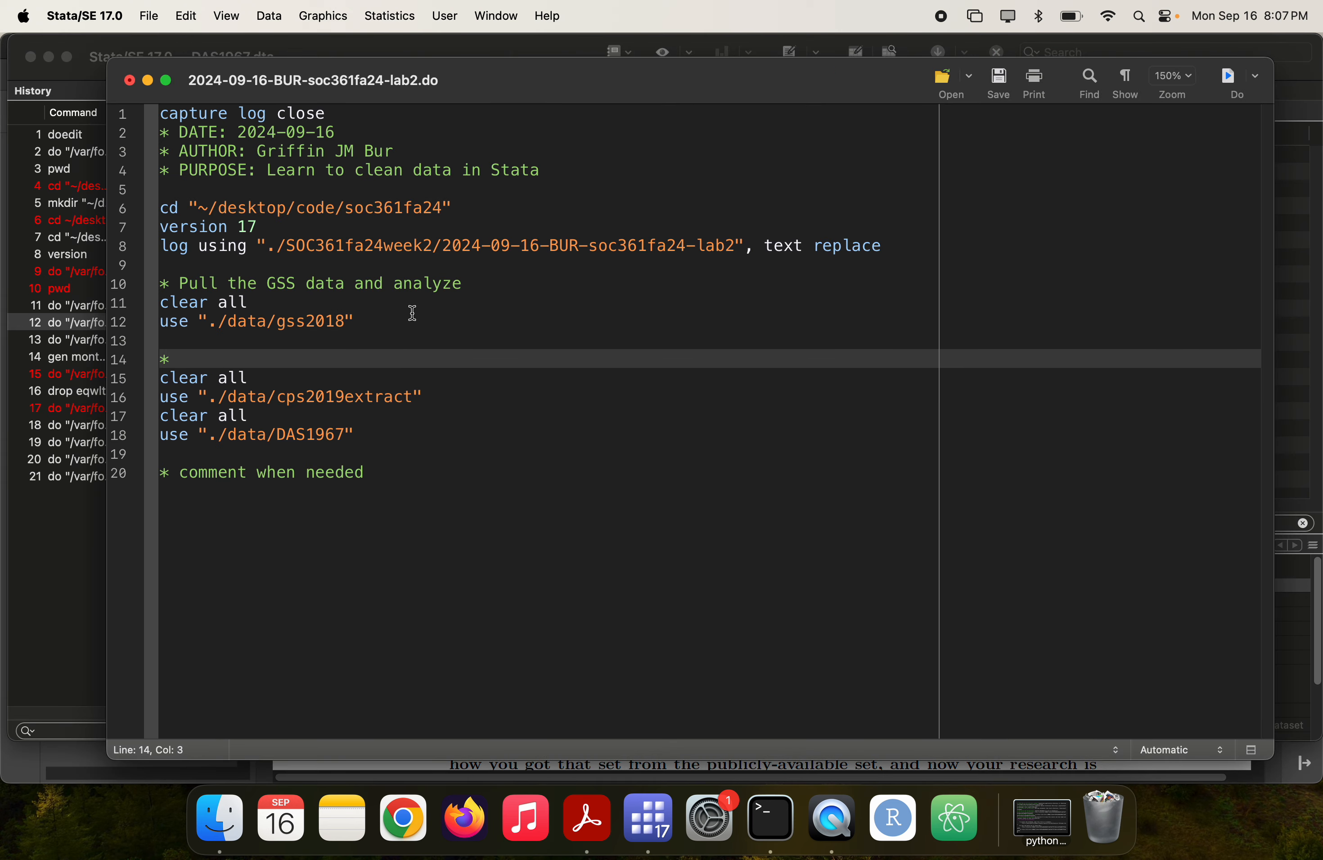
text(Working on the CPS data-set)
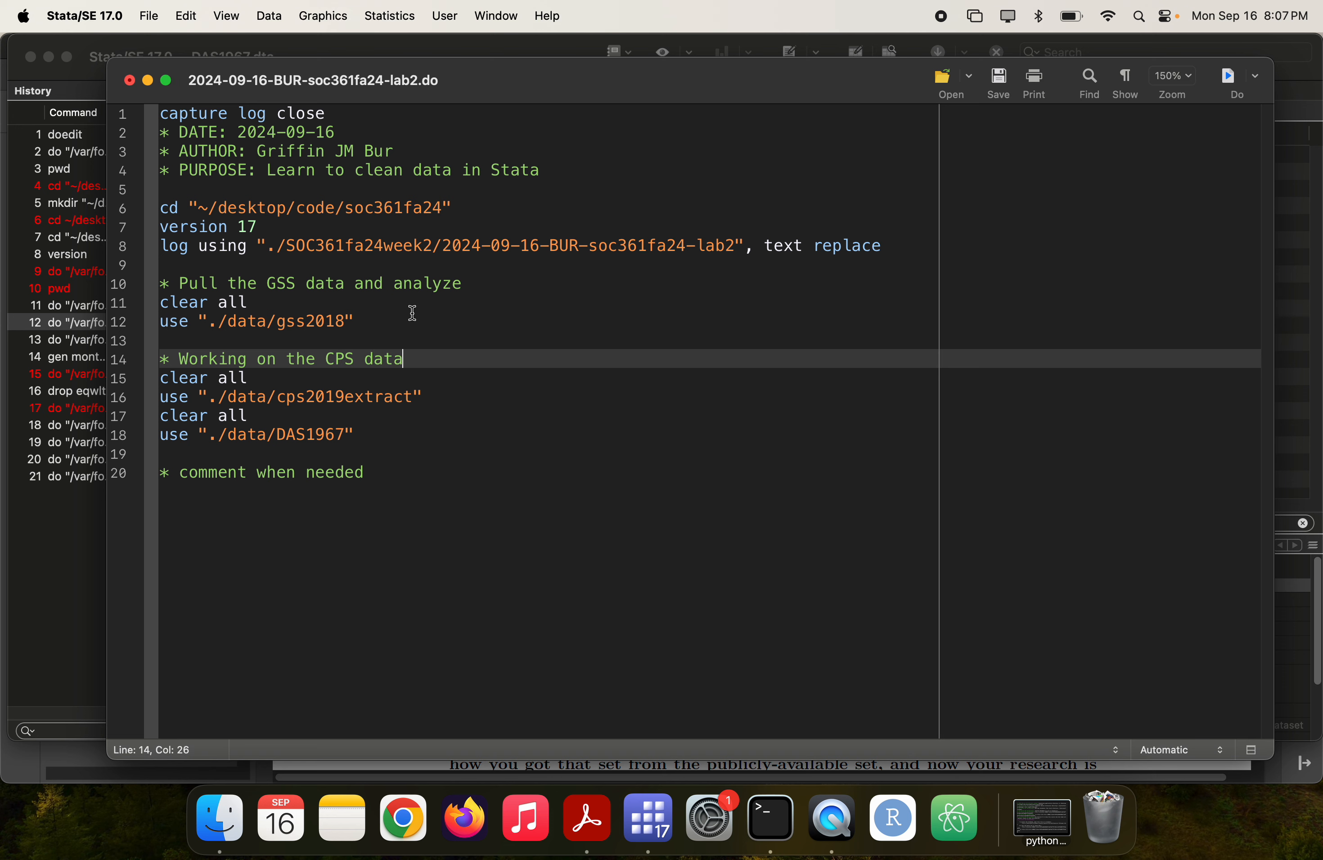
key(Down)
key(Down)
key(Return)
key(Return)
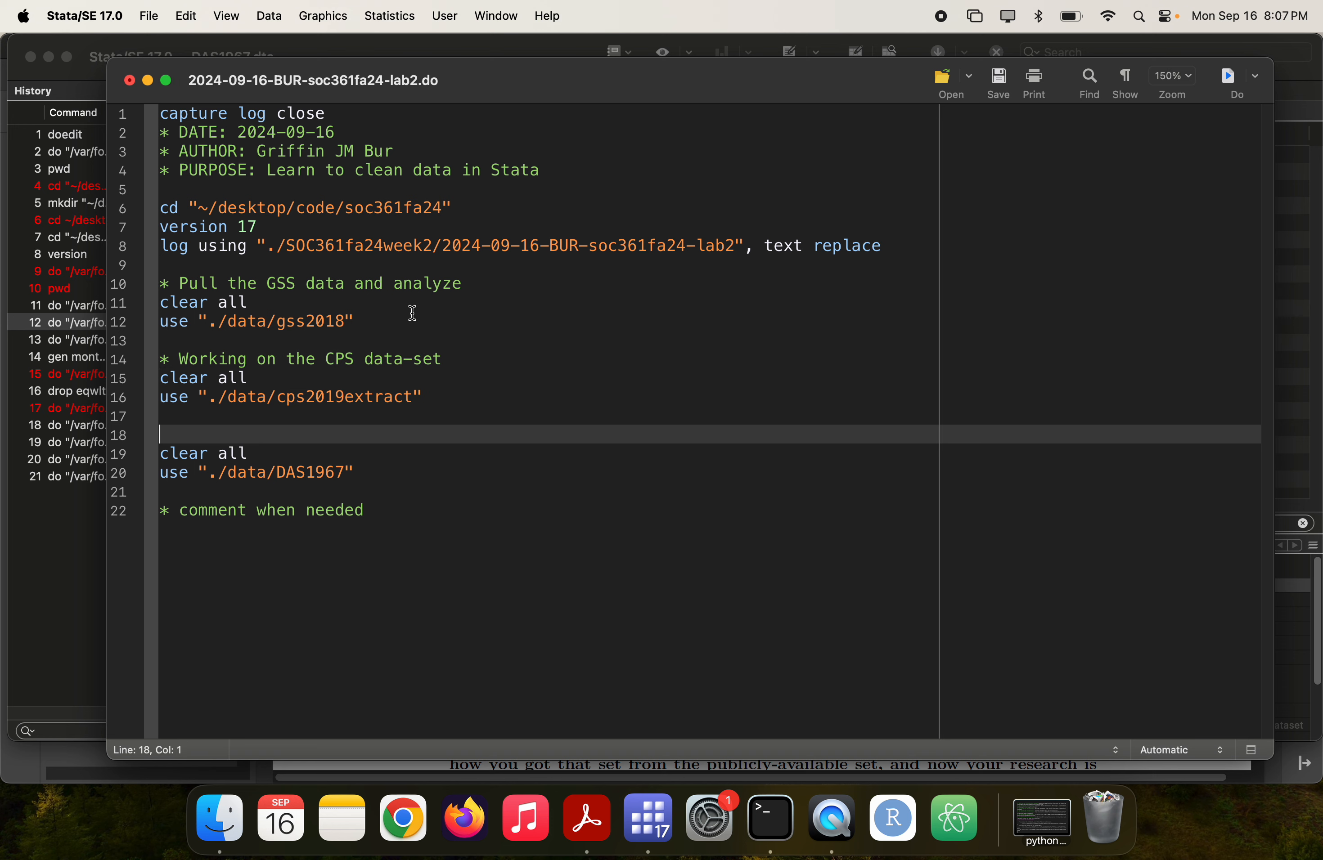
text(W)
key(BackSpace)
text(* Working on the DAT )
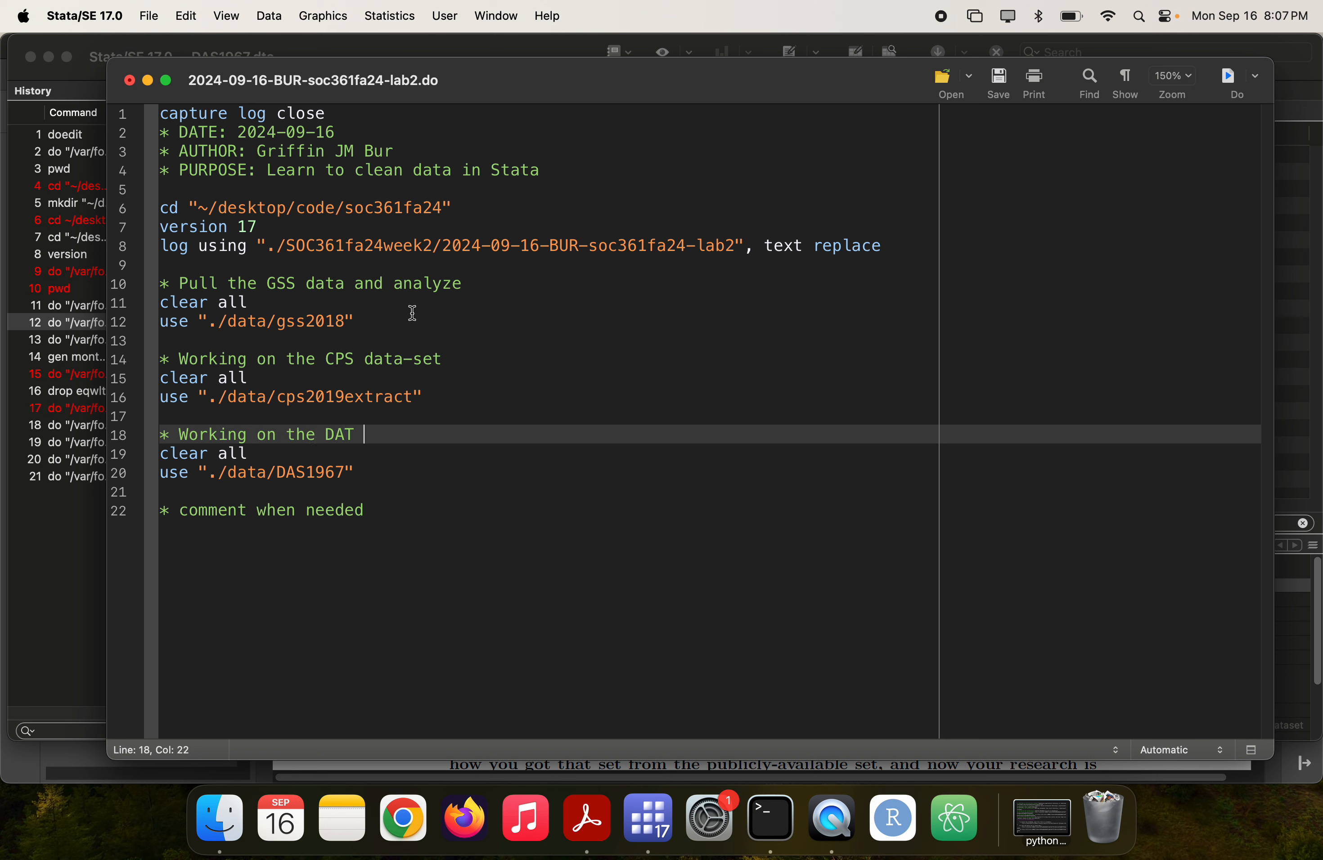
text(1967)
click(364, 435)
key(BackSpace)
key(BackSpace)
text(S data)
- Reword the CPS and GSS comments to 'Working on the CPS2019 data' and 'GSS2018 data'
click(356, 359)
key(shift+super+Right)
text(2019 data)
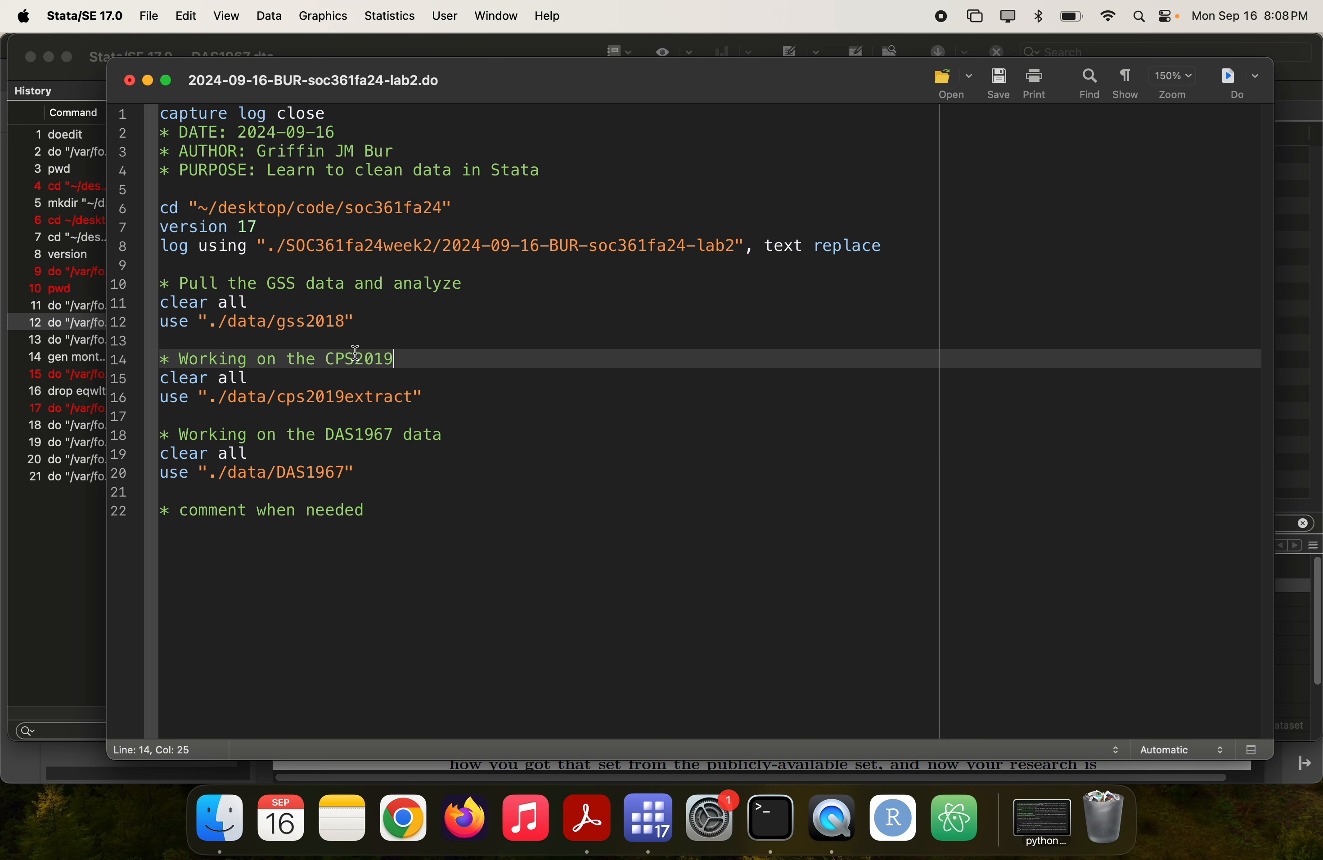
click(296, 285)
key(shift+super+Right)
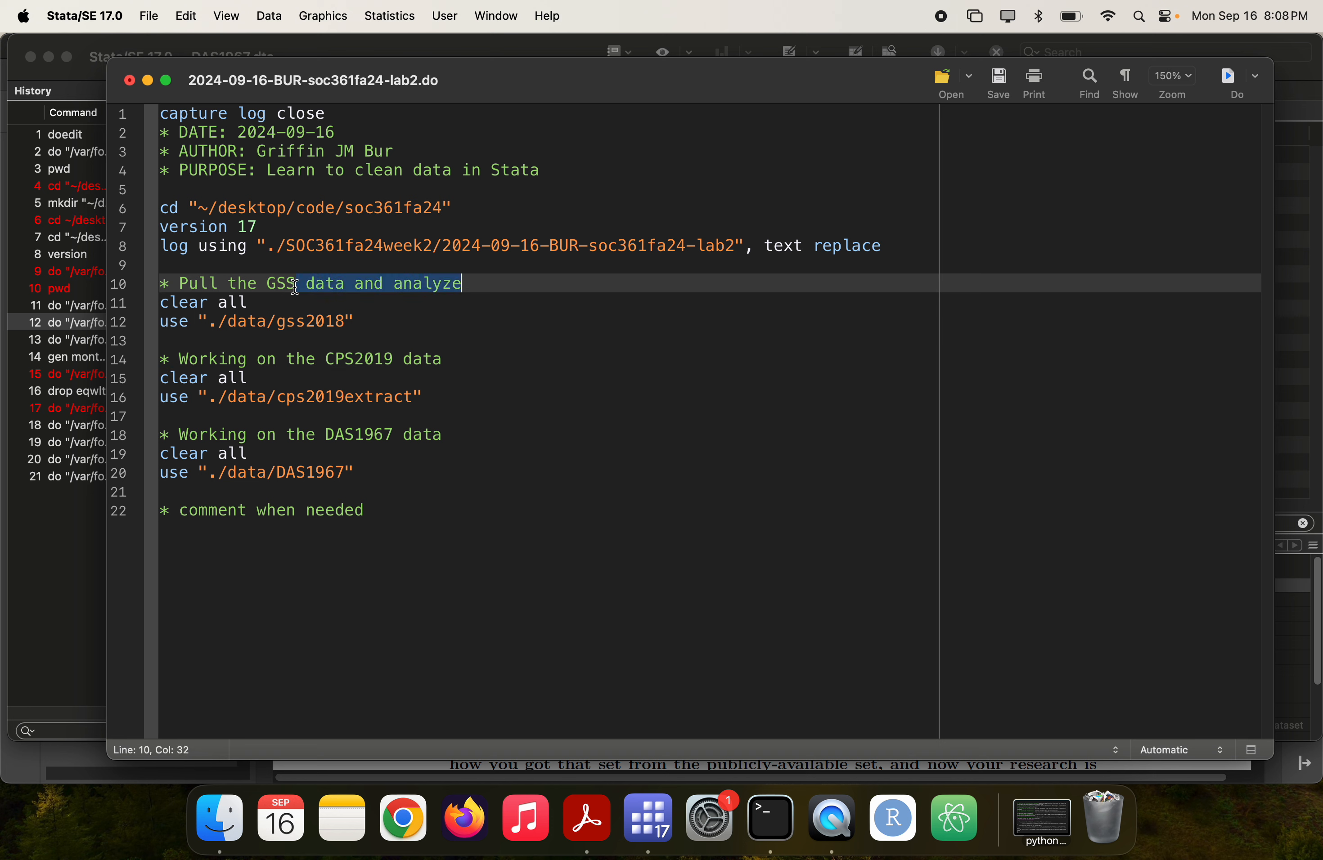
text(2018 data)
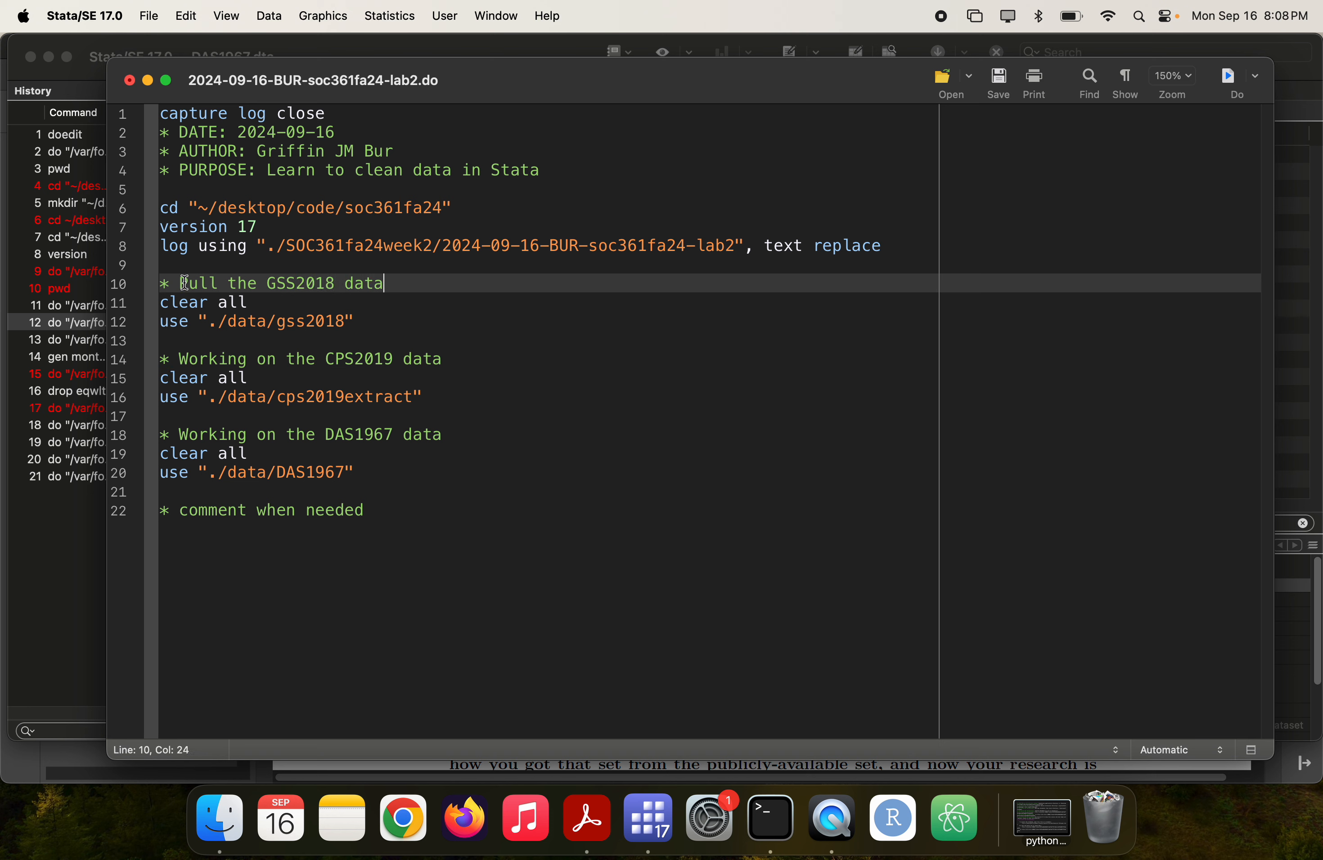
click(219, 280)
key(BackSpace)
key(BackSpace)
key(BackSpace)
key(BackSpace)
text(Working on)
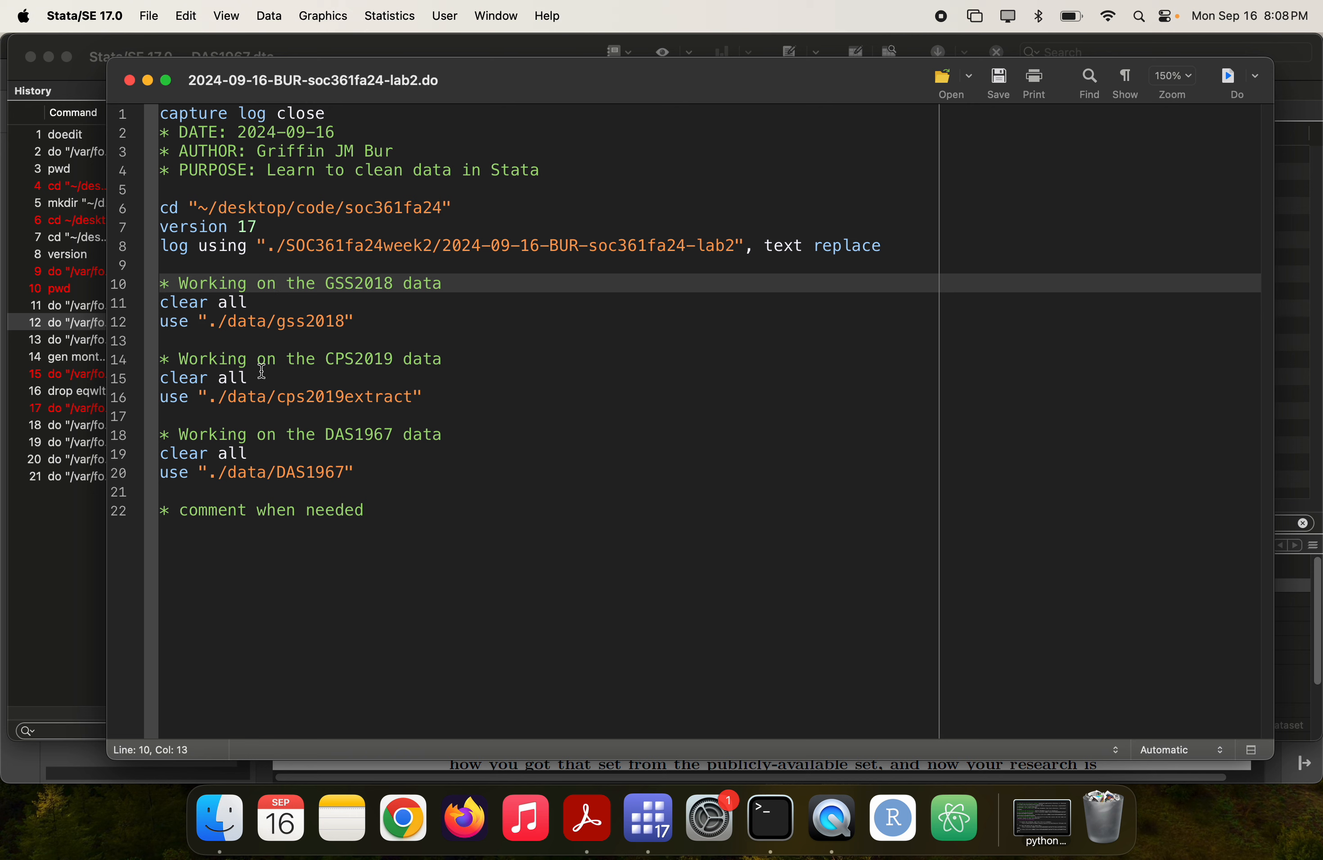
- Delete the '* comment when needed' placeholder line and switch to the lab PDF
triple_click(252, 513)
key(BackSpace)
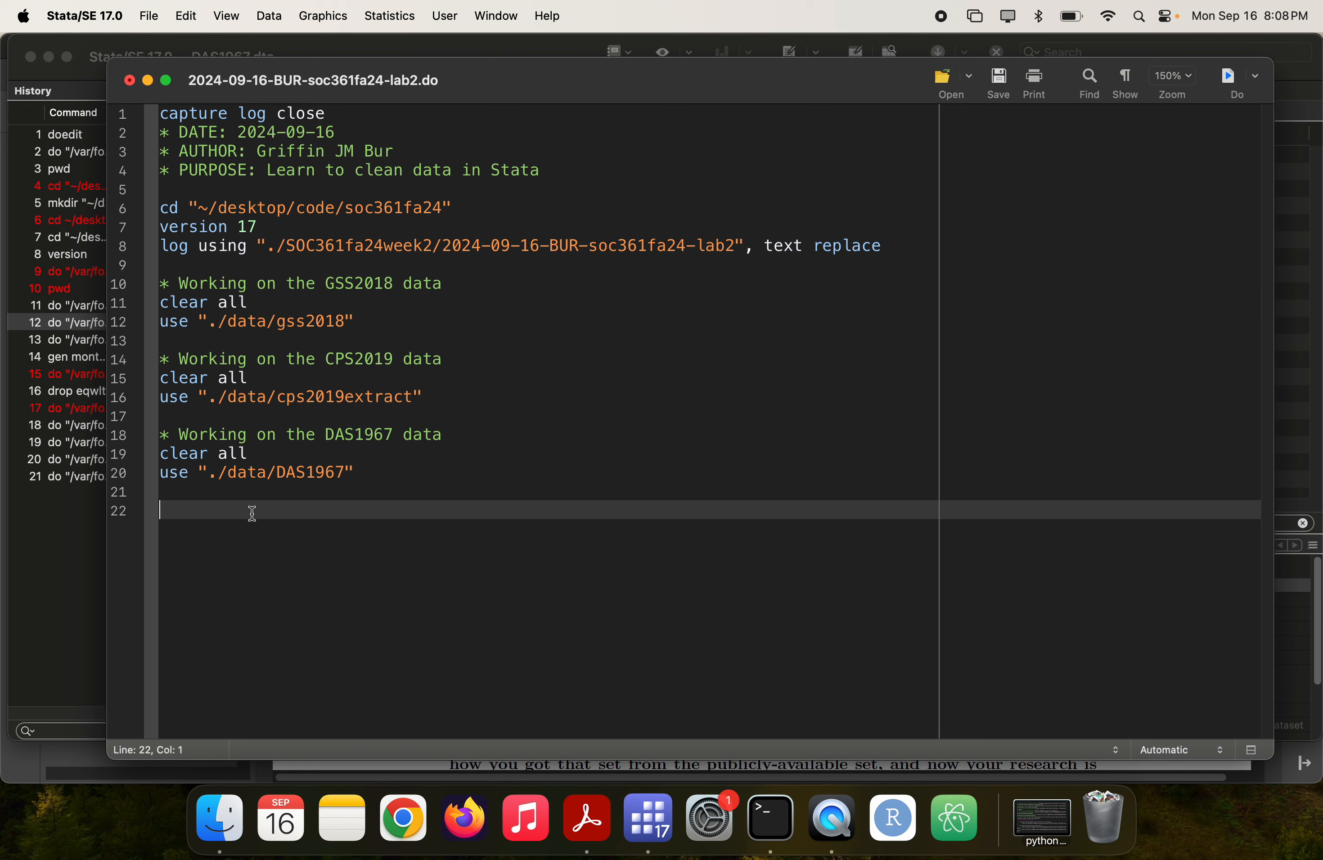
click(588, 837)
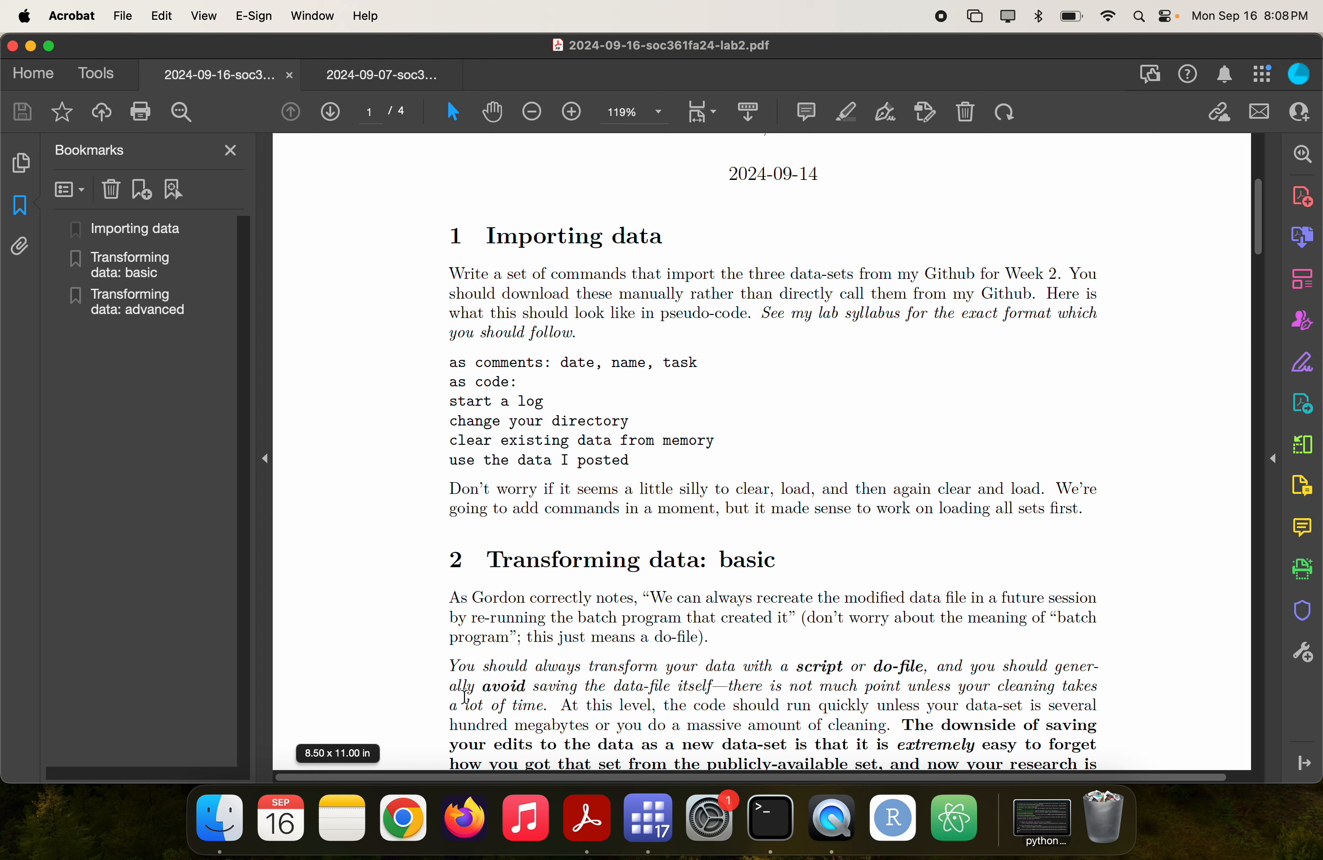
- Copy the 'sum <yourvar>' example from the Transforming data section of the lab PDF
scroll(465, 698, down, 10)
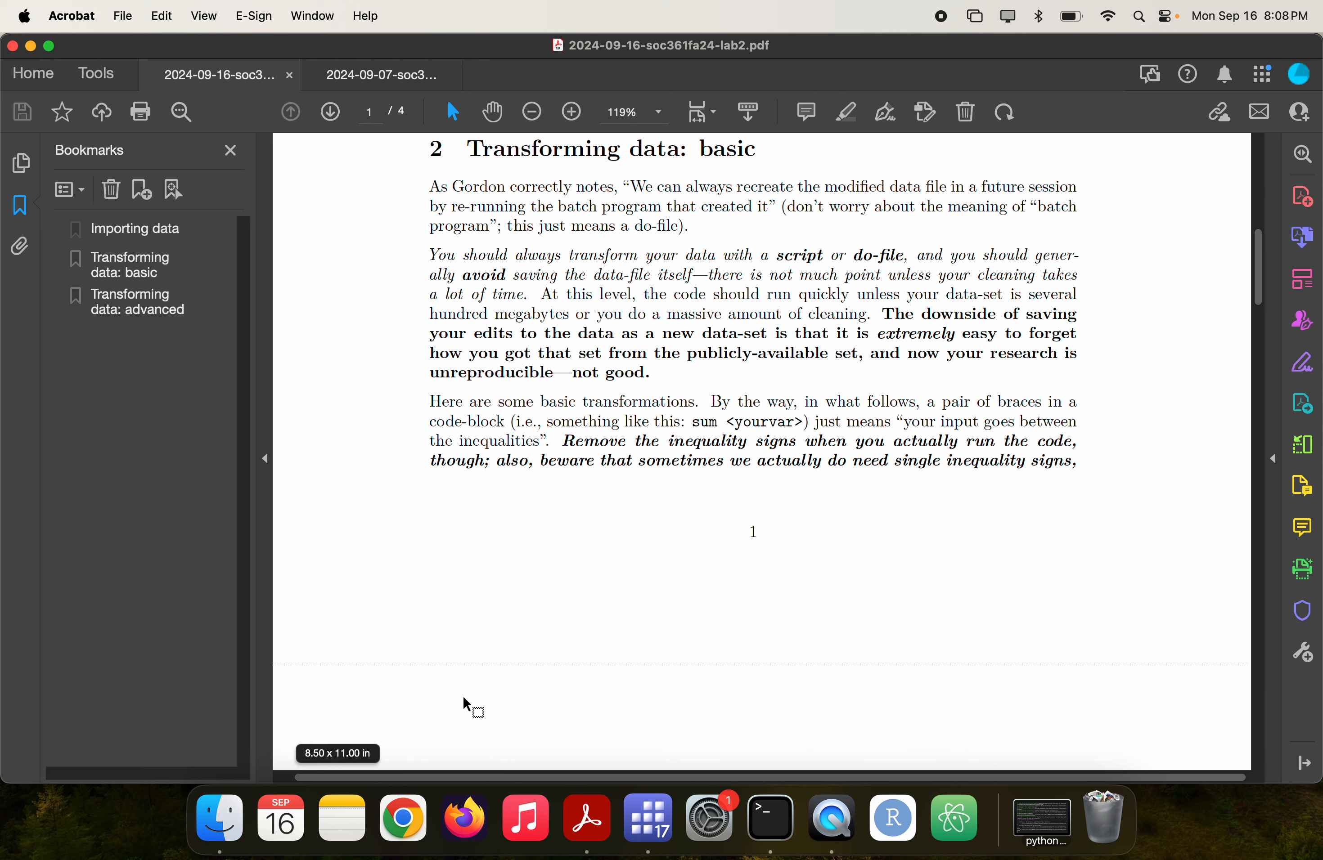
scroll(465, 698, down, 1)
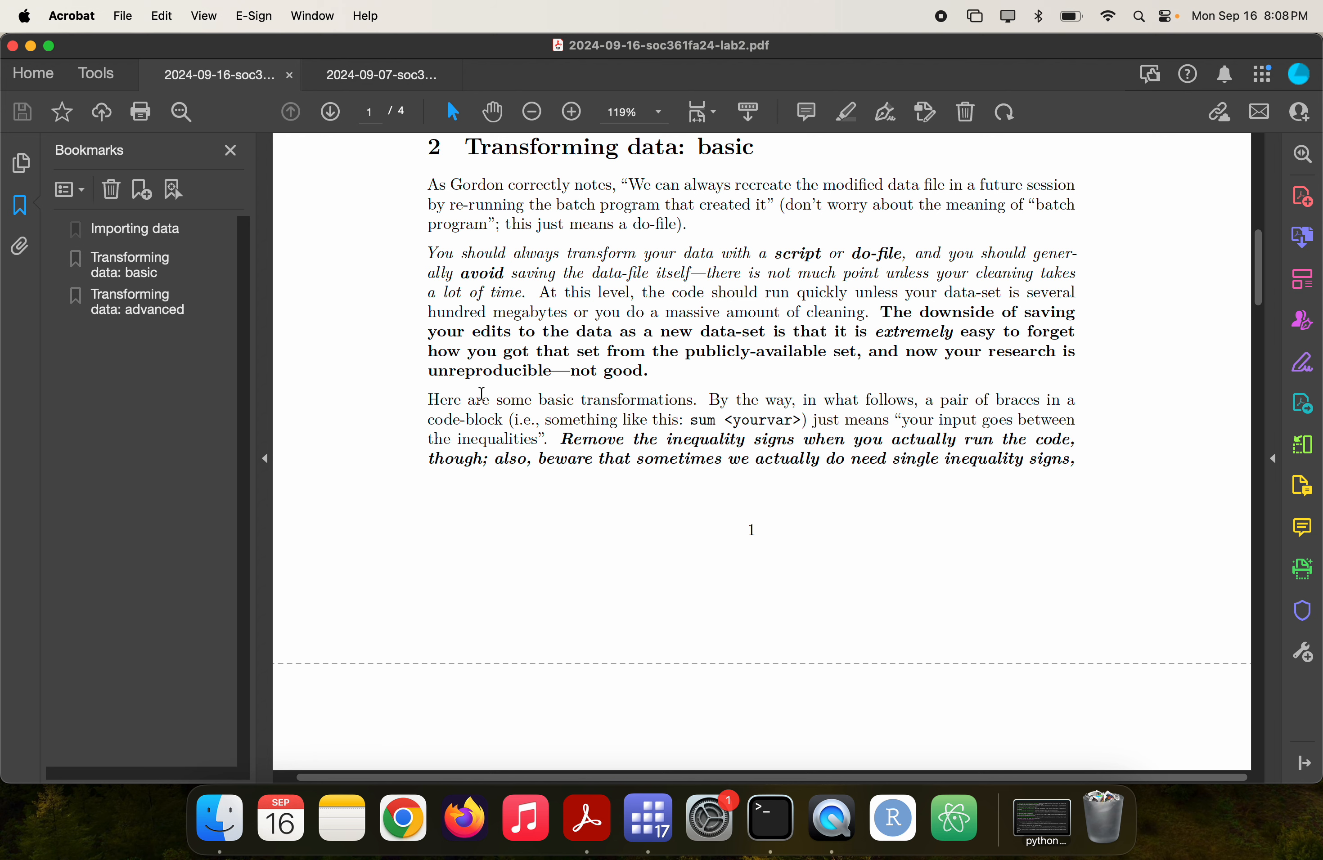
scroll(482, 394, down, 2)
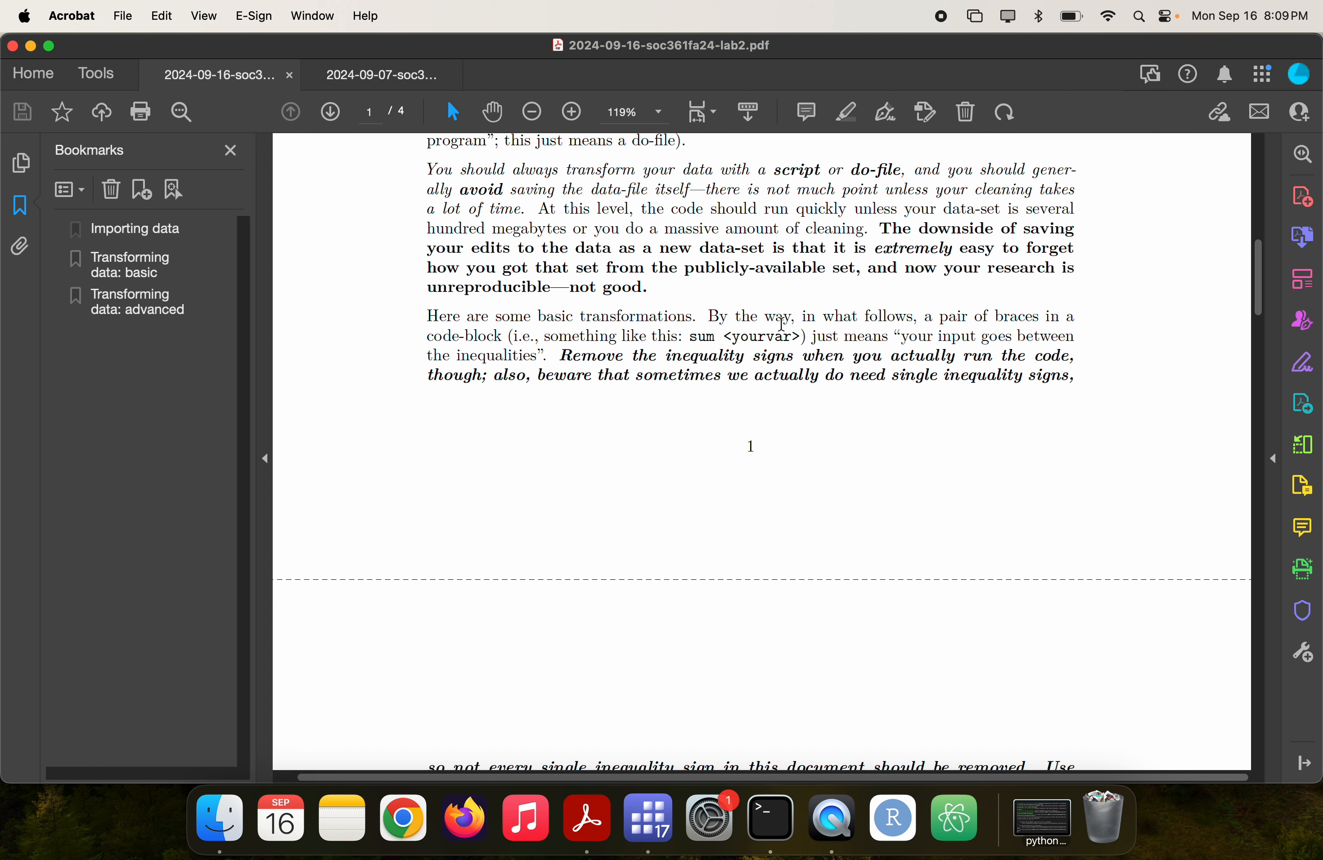
scroll(774, 346, up, 1)
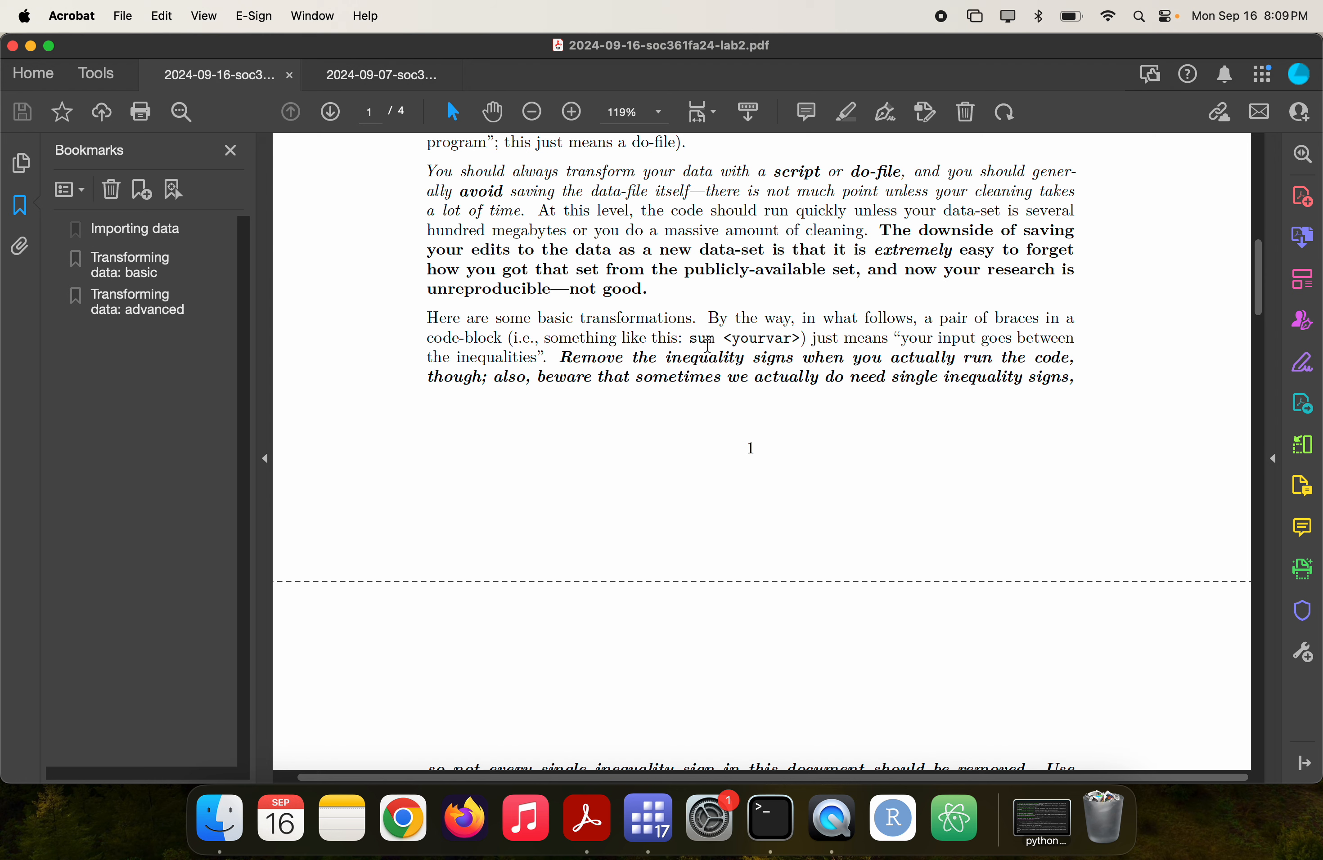
drag(789, 335, 793, 342)
key(super+c)
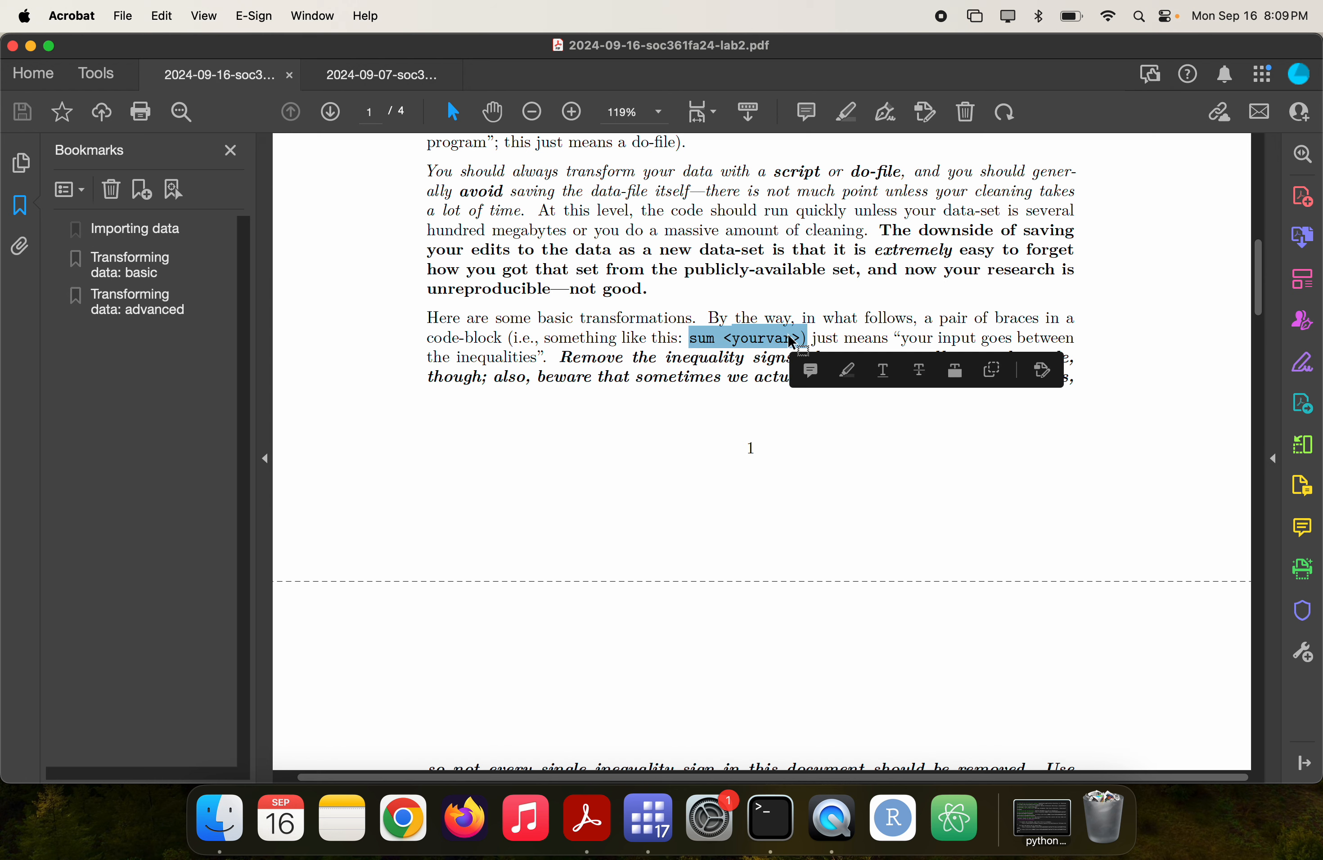
key(super+Tab)
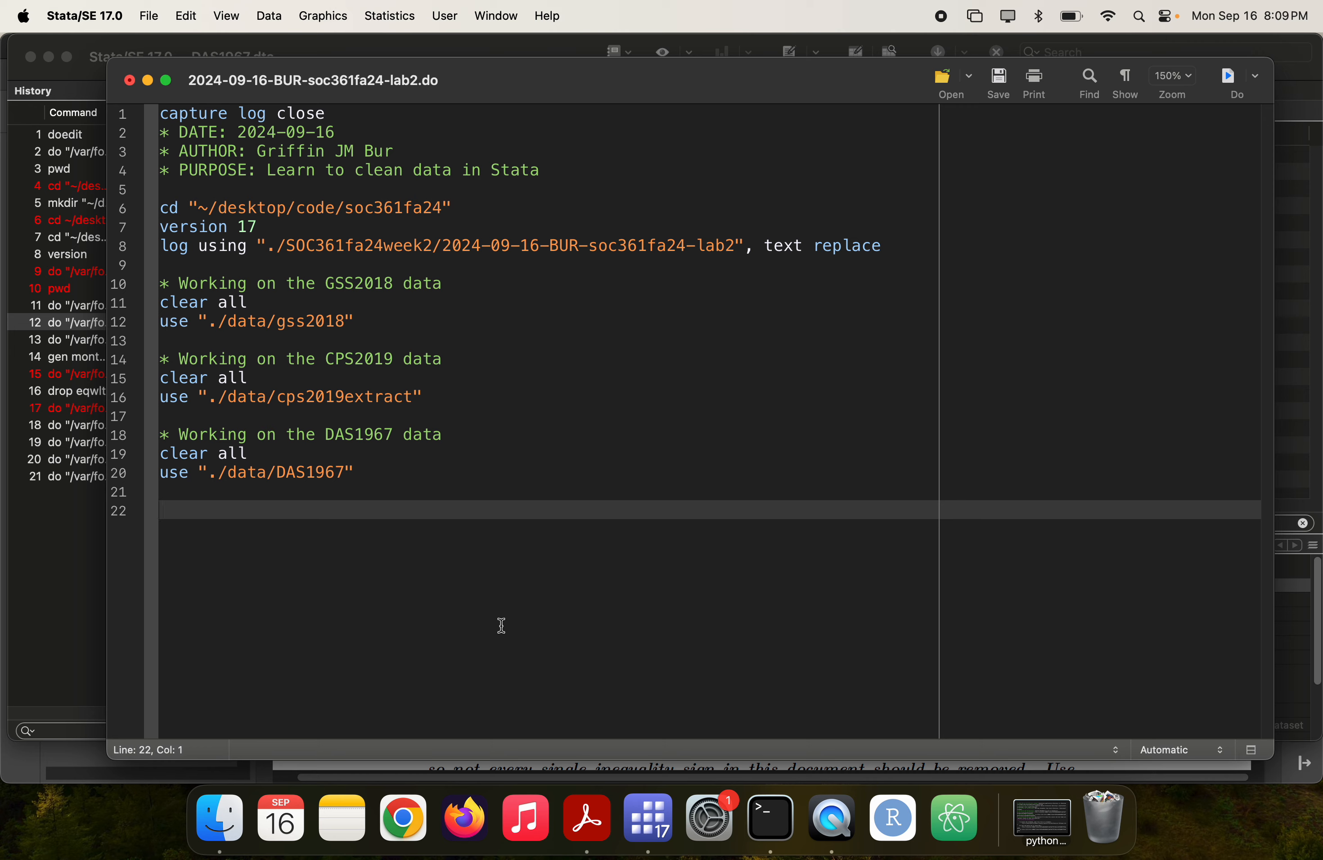
- Paste and run 'sum <yourvar>' in the Command window, which fails with r(198)
key(super+1)
key(super+v)
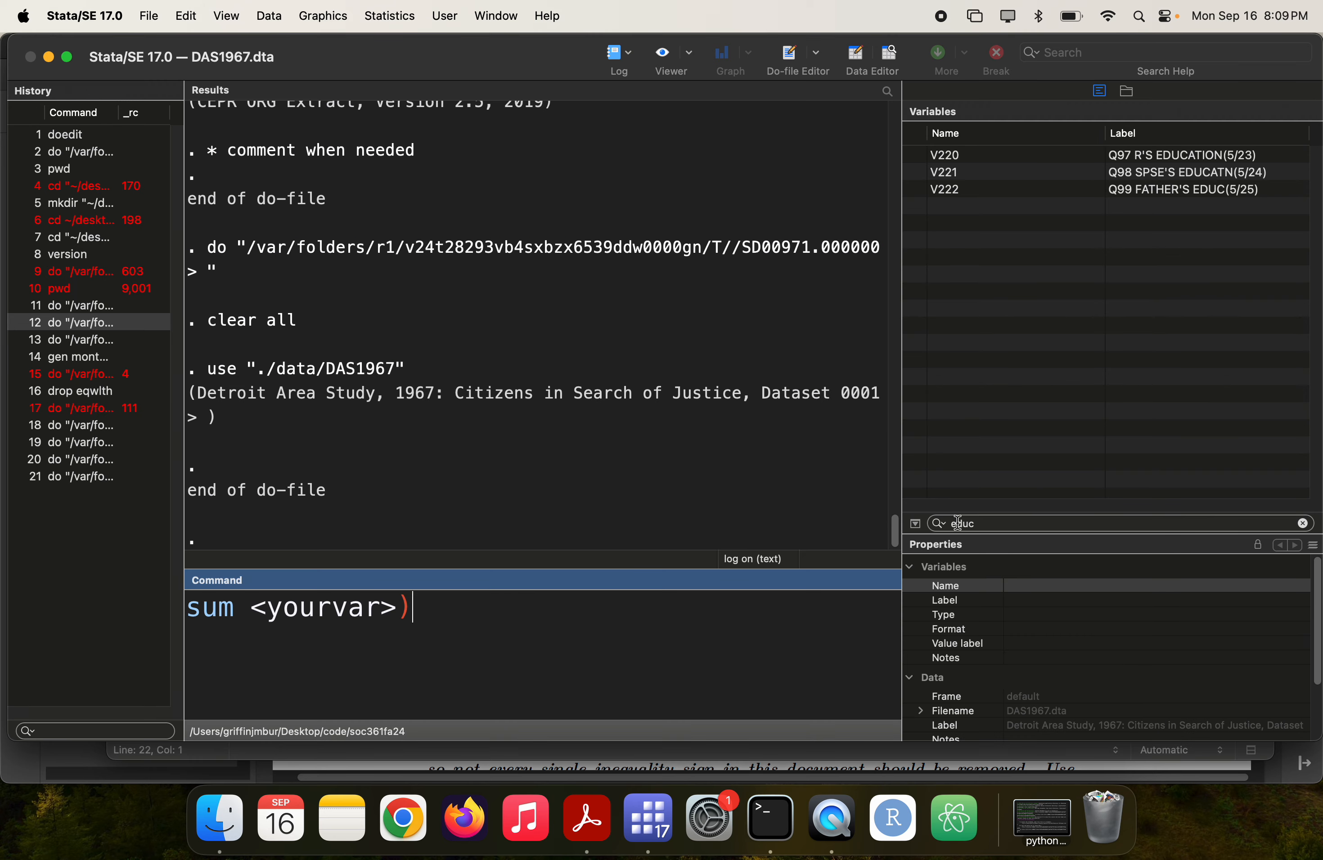
key(BackSpace)
key(Return)
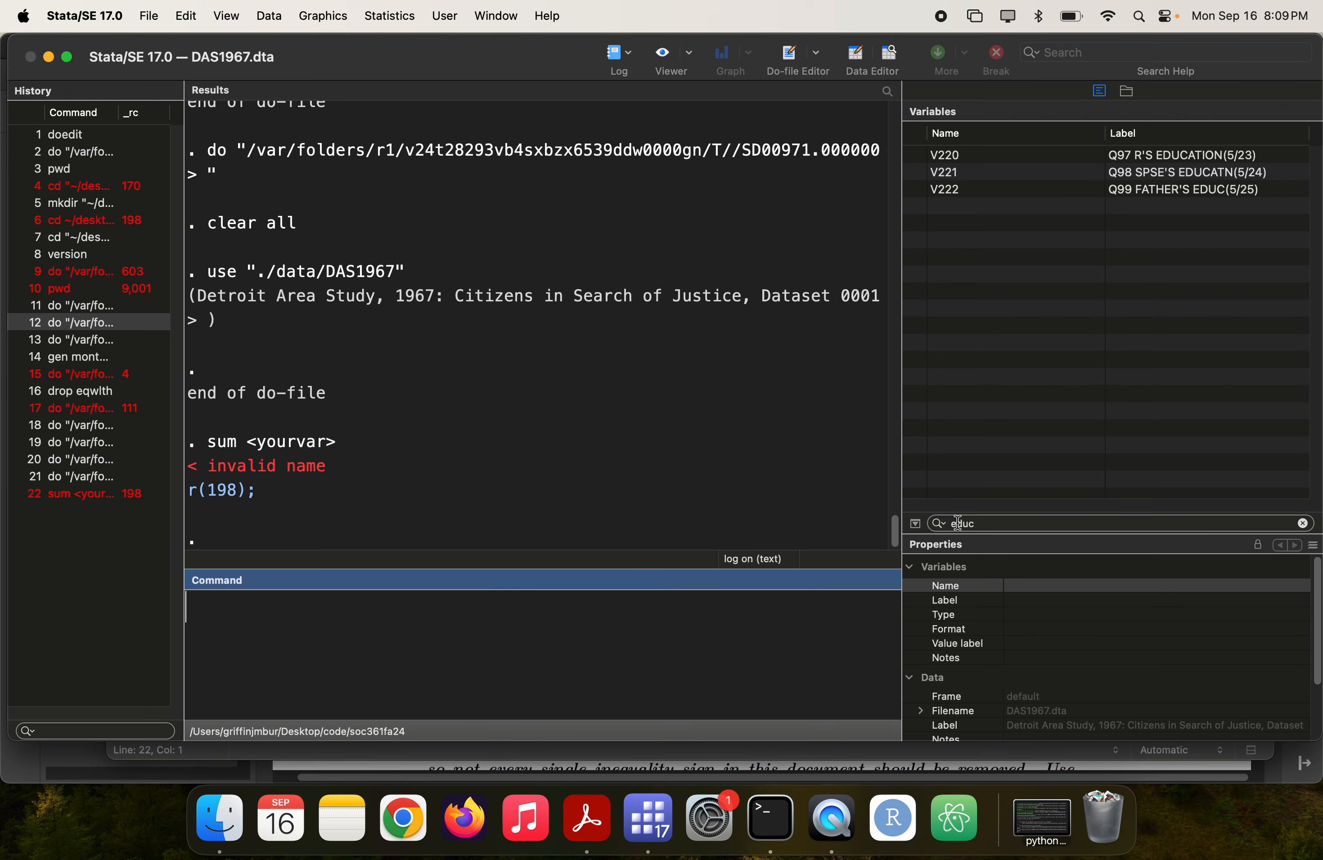
right_click(271, 655)
key(Escape)
- Run 'sum <V220>' on the DAS1967 data, which also fails as an invalid name
key(super+v)
double_click(298, 609)
key(BackSpace)
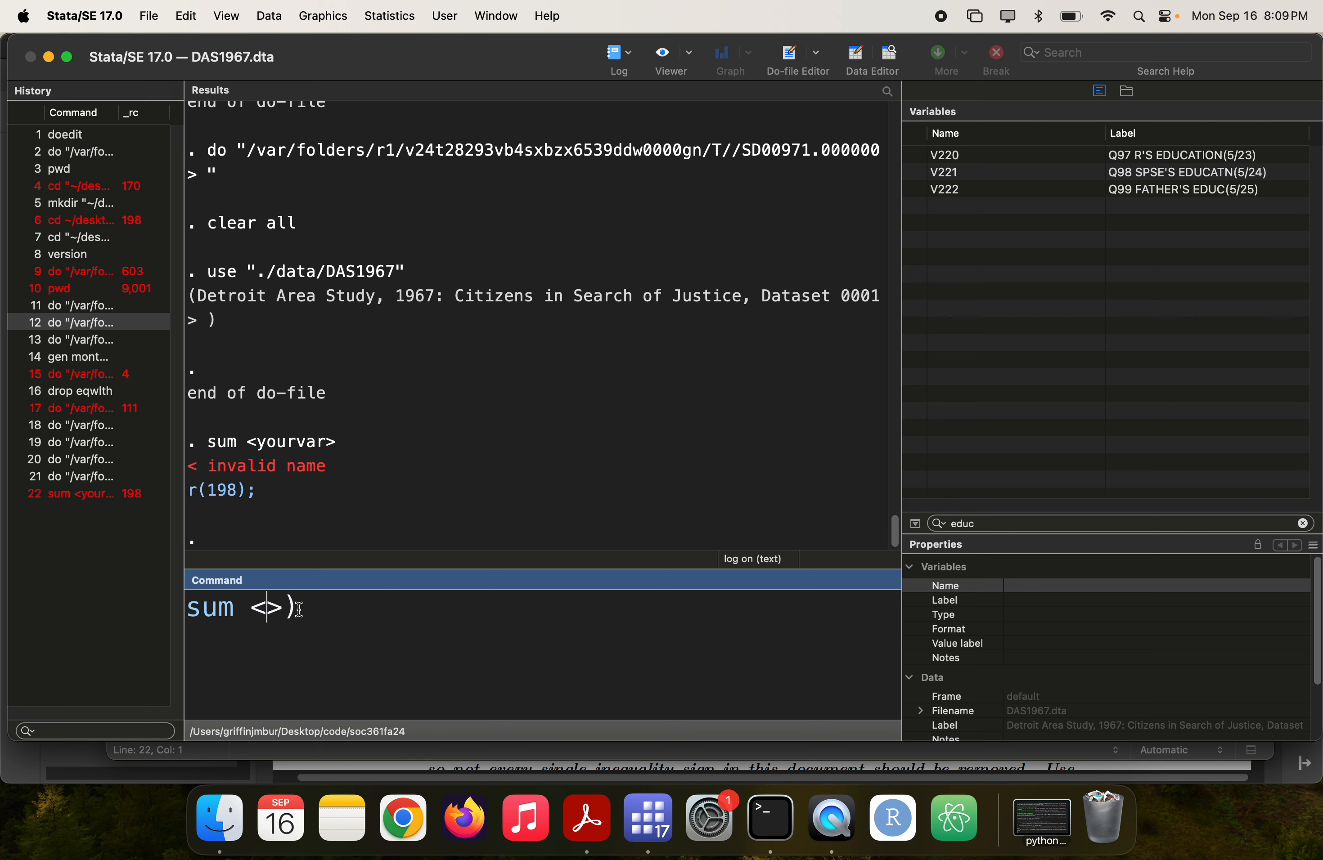
text(V220)
key(Delete)
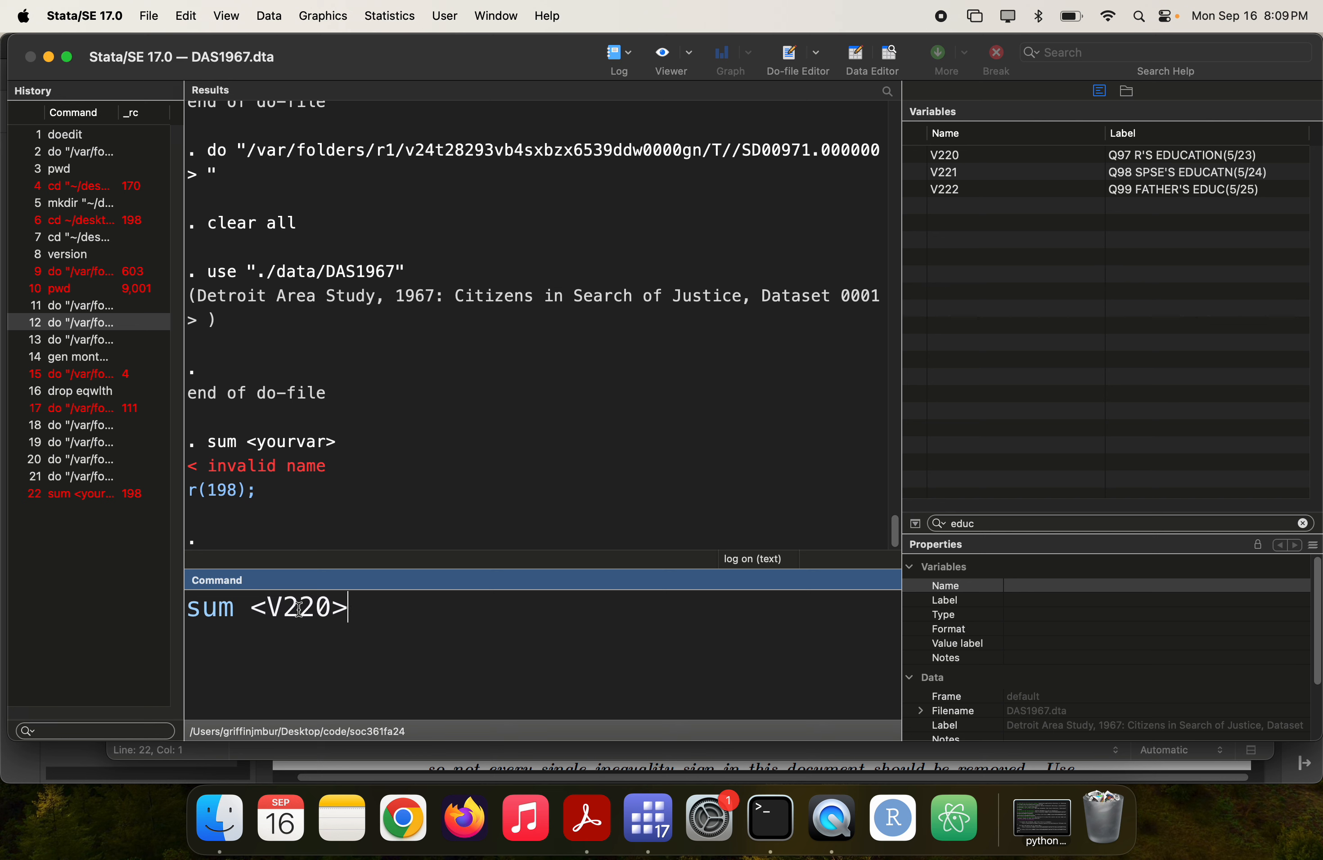
key(Return)
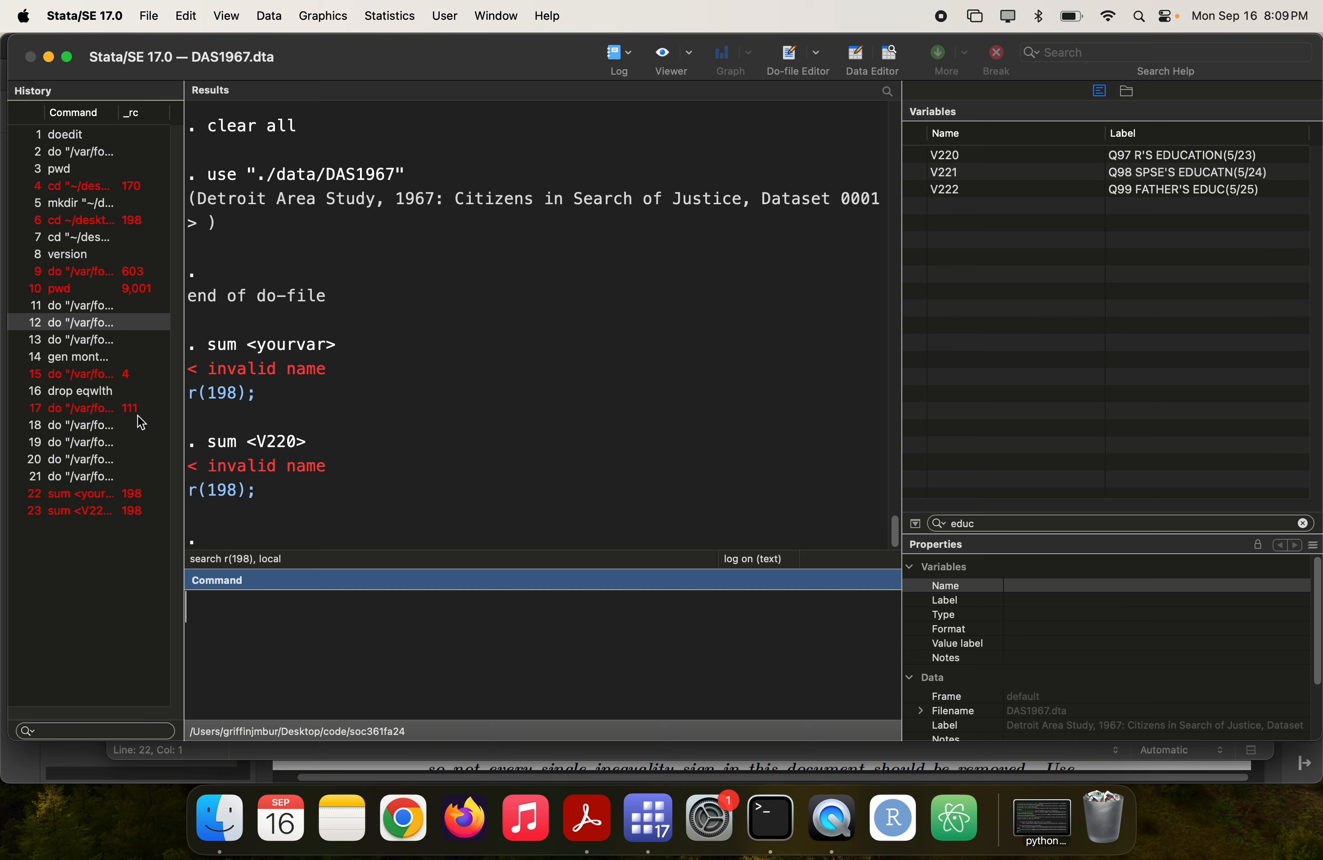
- Read further in the lab instructions PDF, then return to the Stata do-file
key(super+grave)
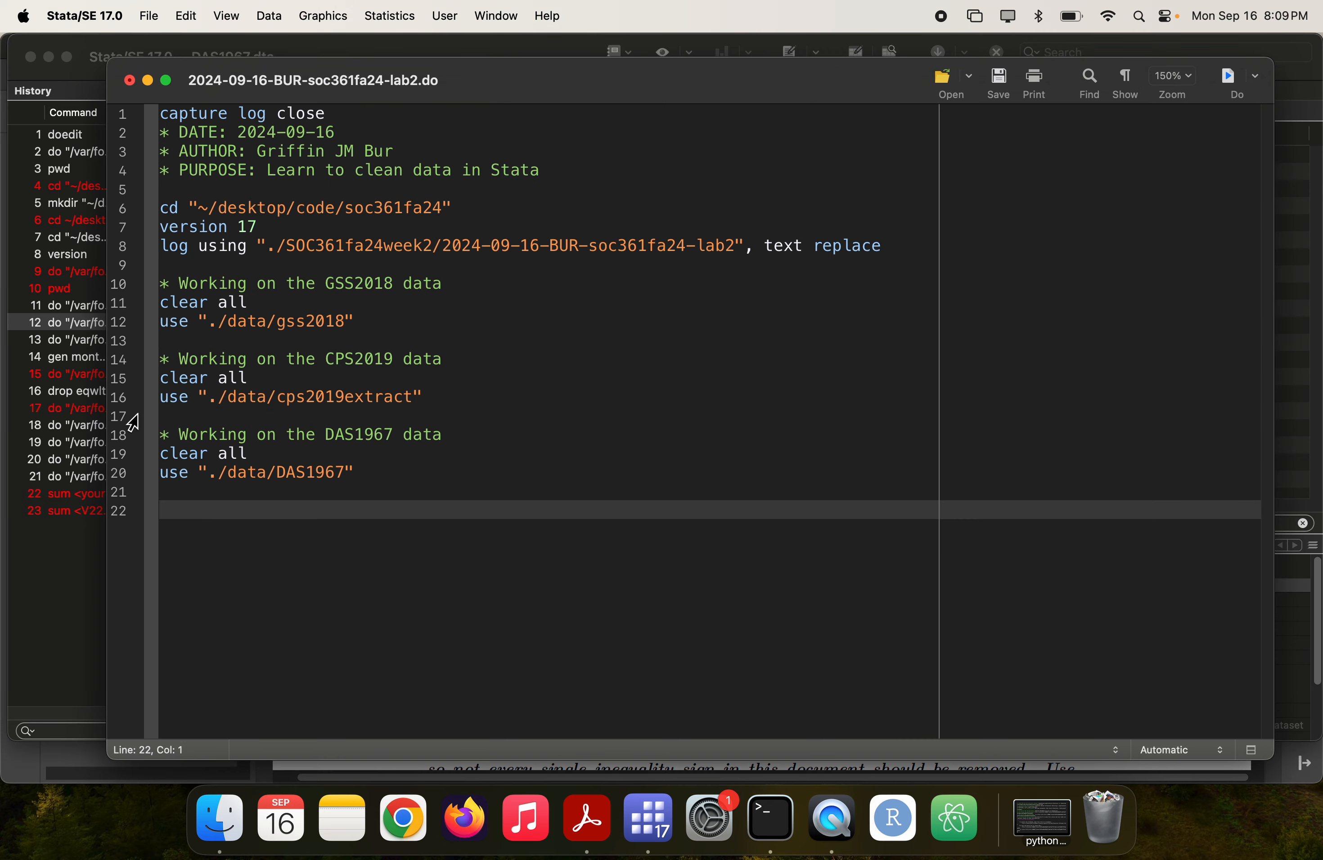
key(super+Tab)
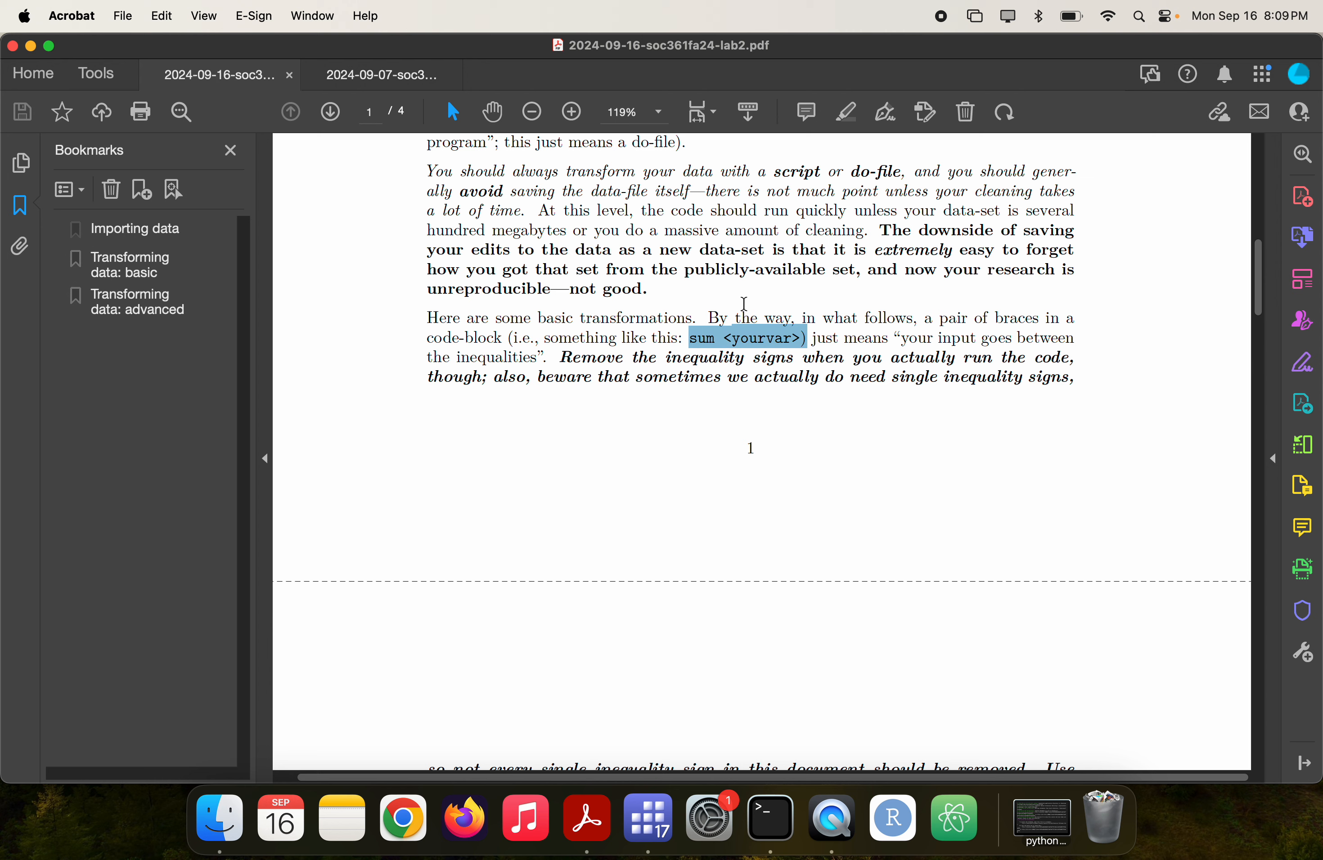
scroll(745, 303, down, 2)
key(super+Tab)
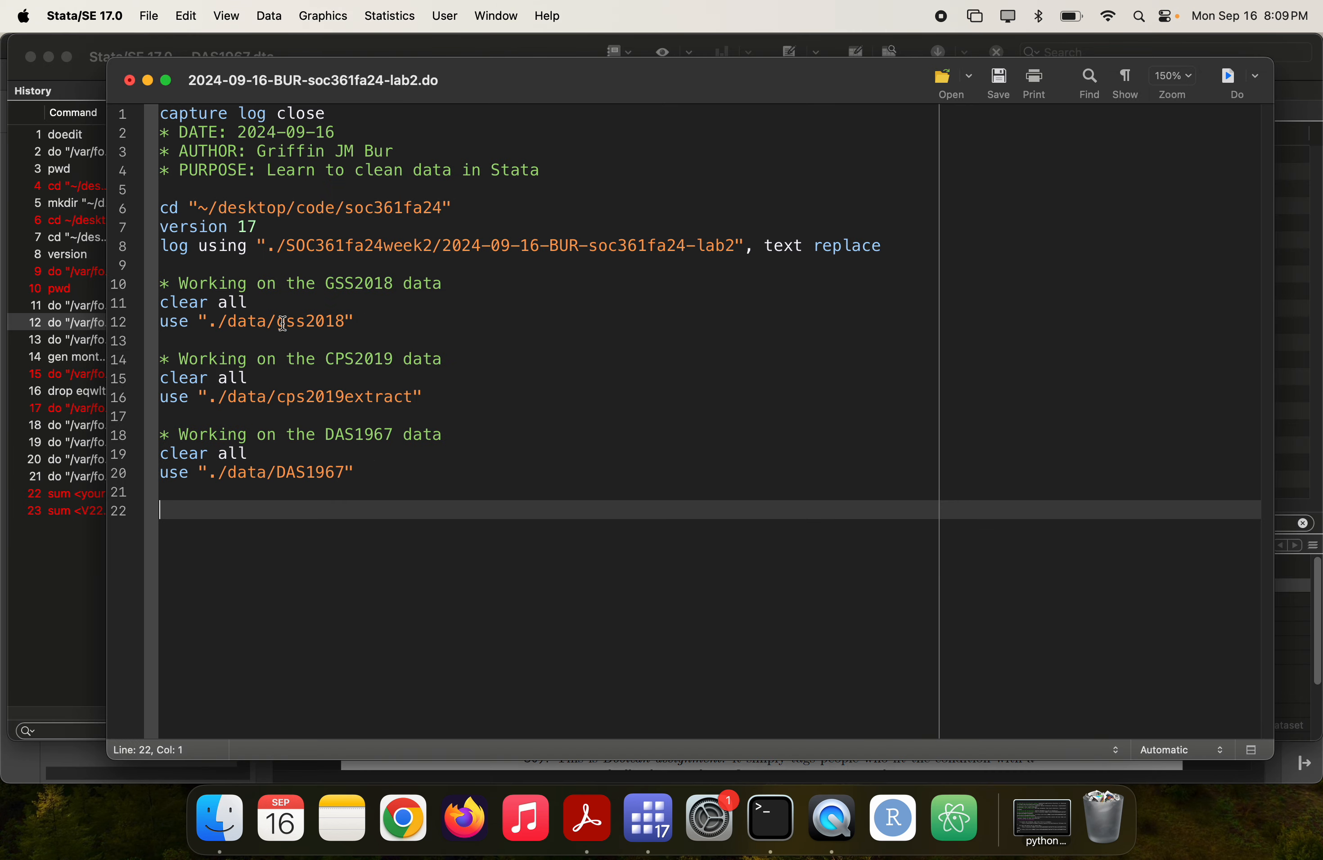
- Load GSS2018 and add 'sum educ' on line 13, summarizing 2,345 observations with mean 13.73
drag(360, 320, 161, 112)
key(cmd+shift+d)
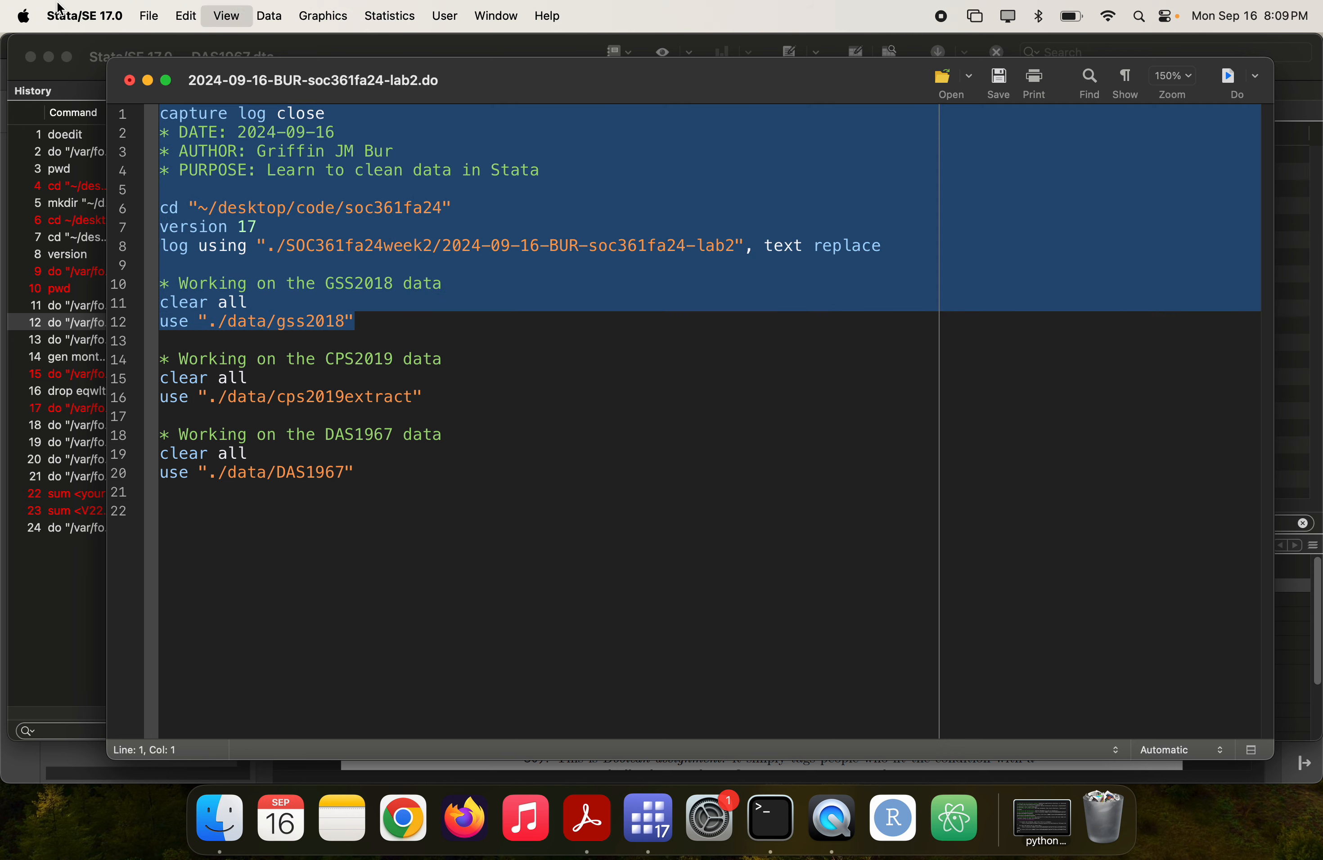
click(362, 320)
key(Return)
text(sum educ)
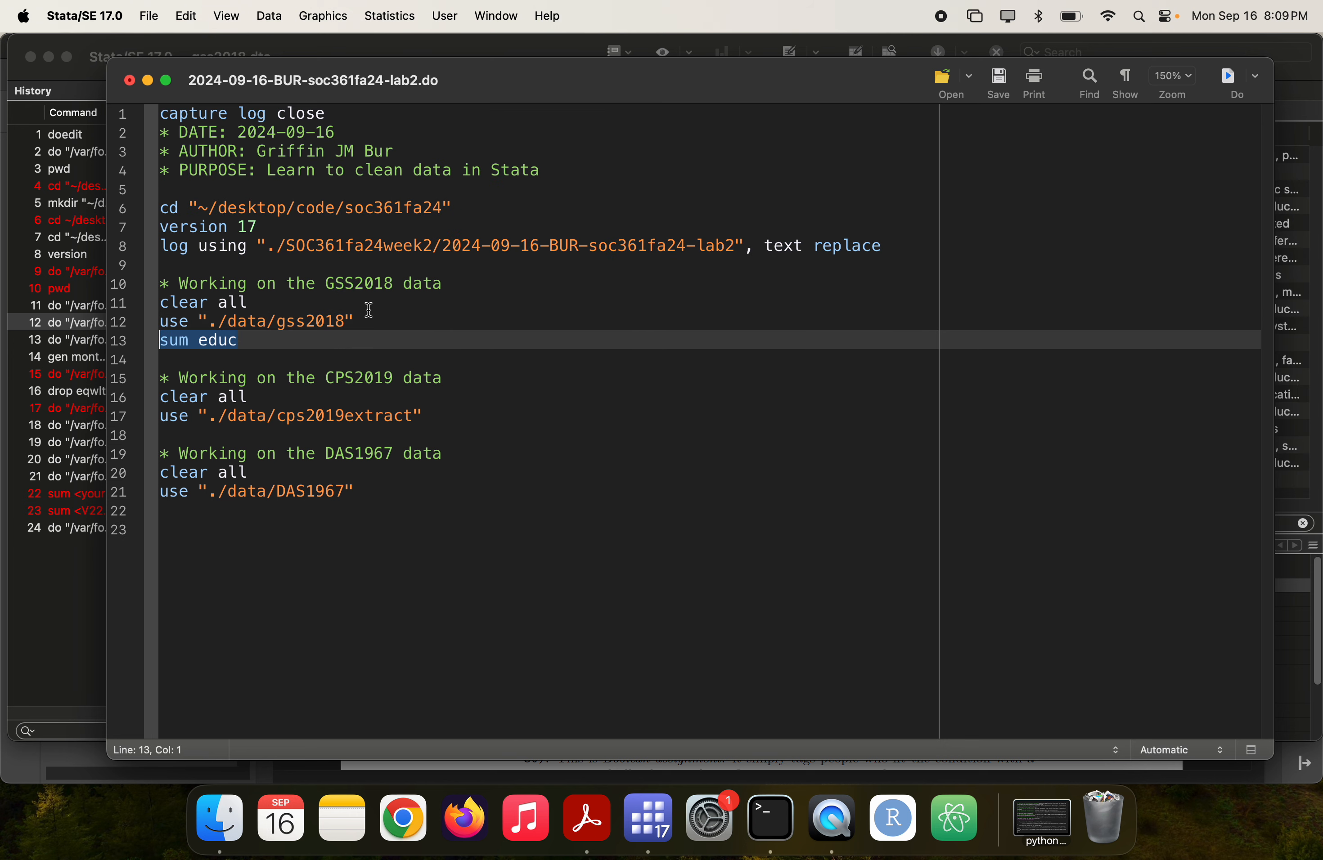
key(cmd+shift+d)
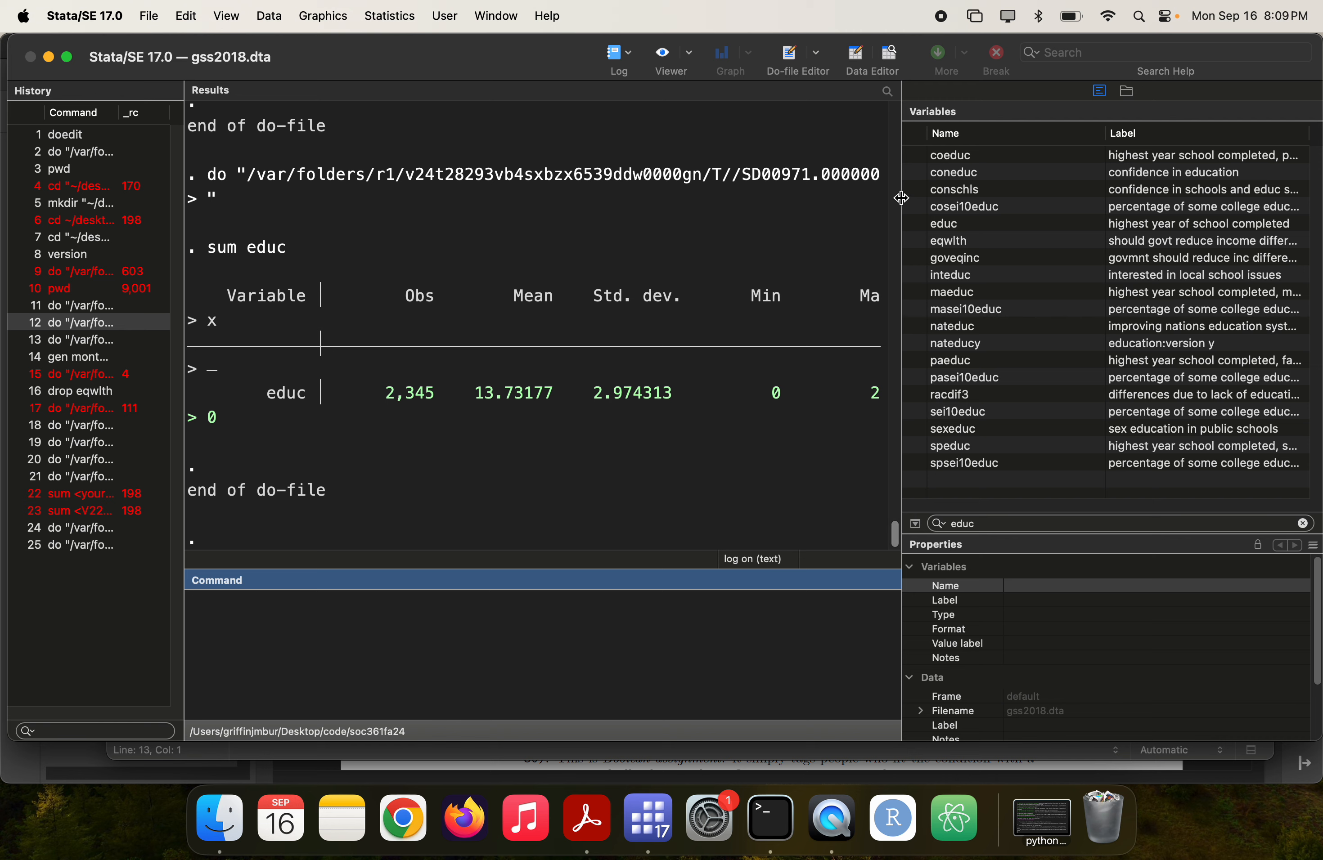
drag(901, 199, 1011, 204)
key(super+grave)
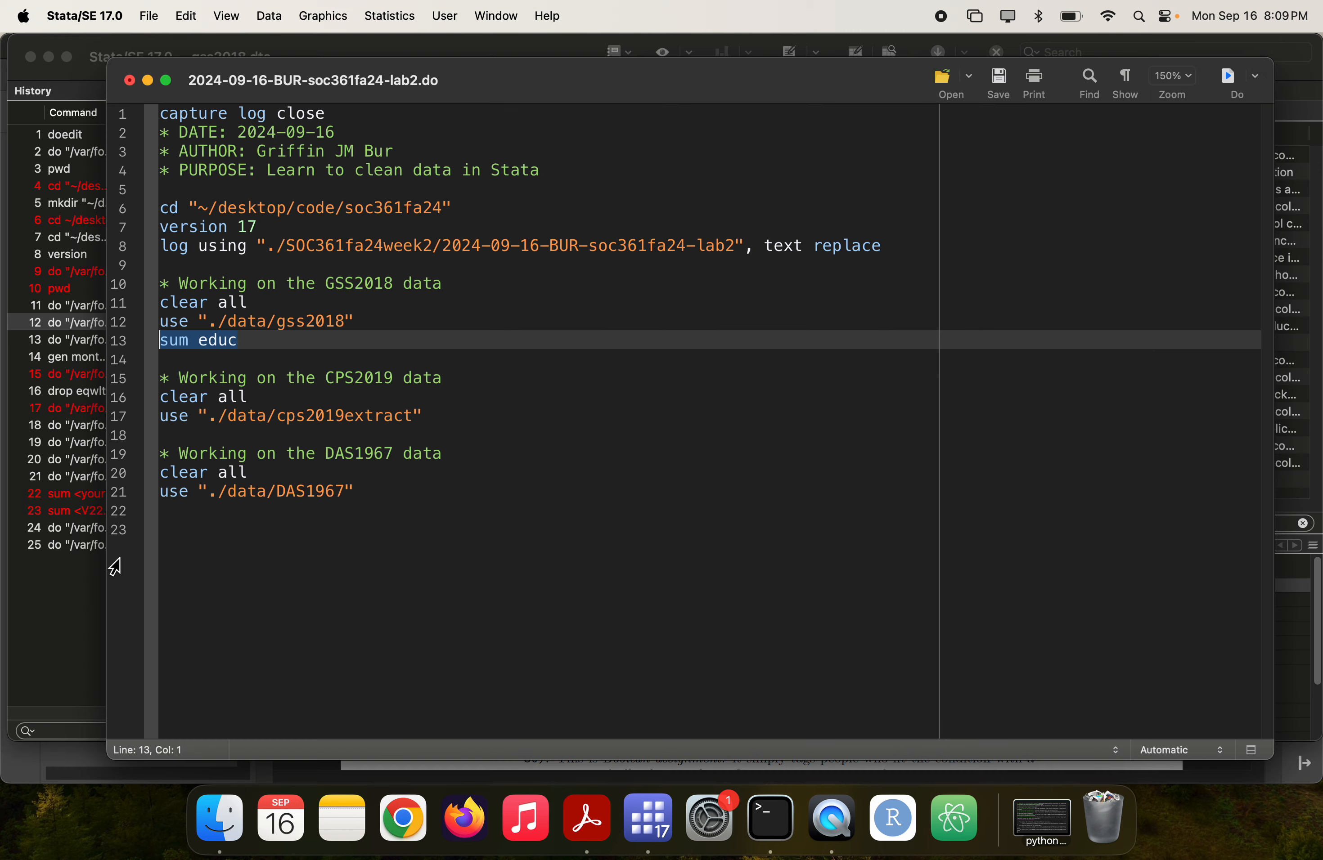
key(super+shift+d)
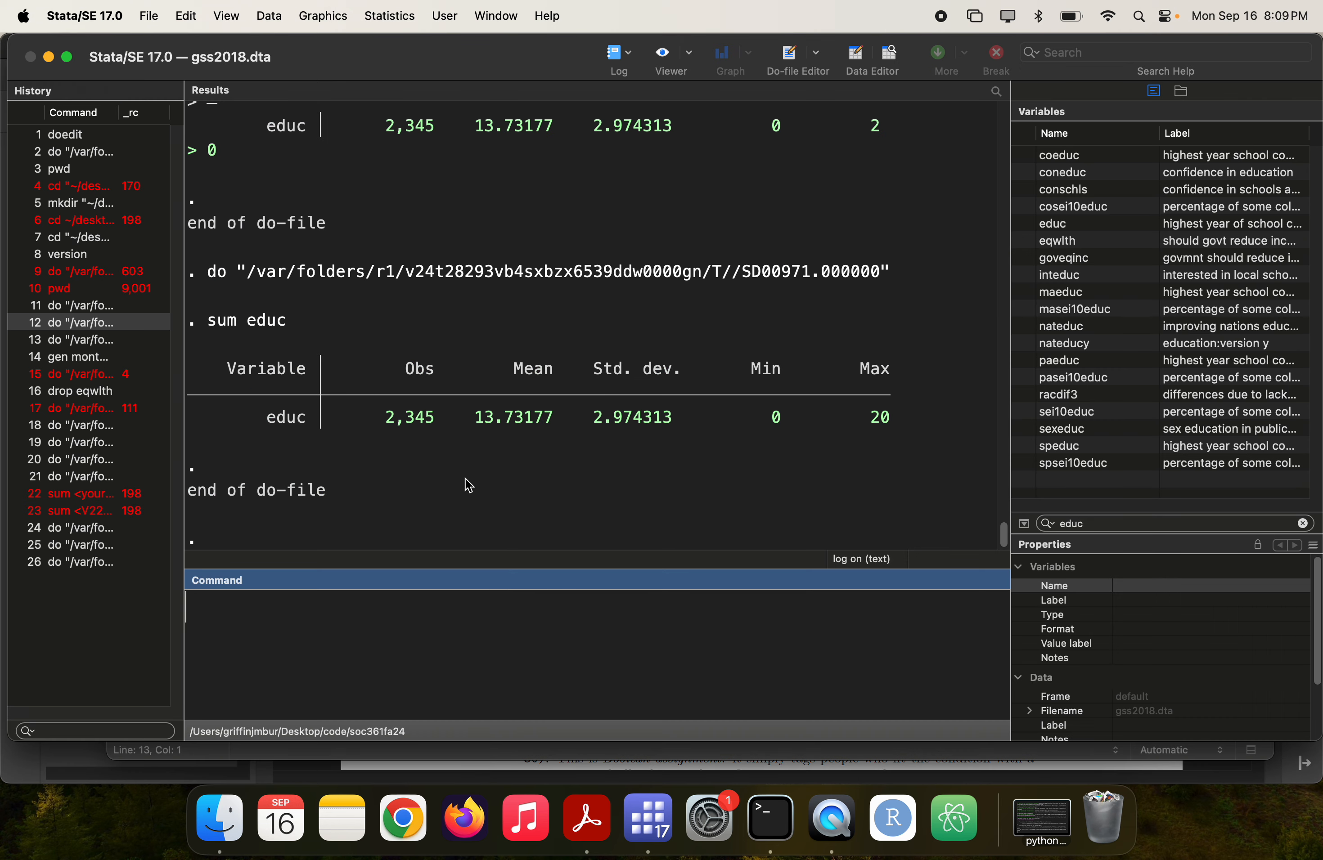
- Scroll the lab2 PDF down to the retirement_age task
key(super+Tab)
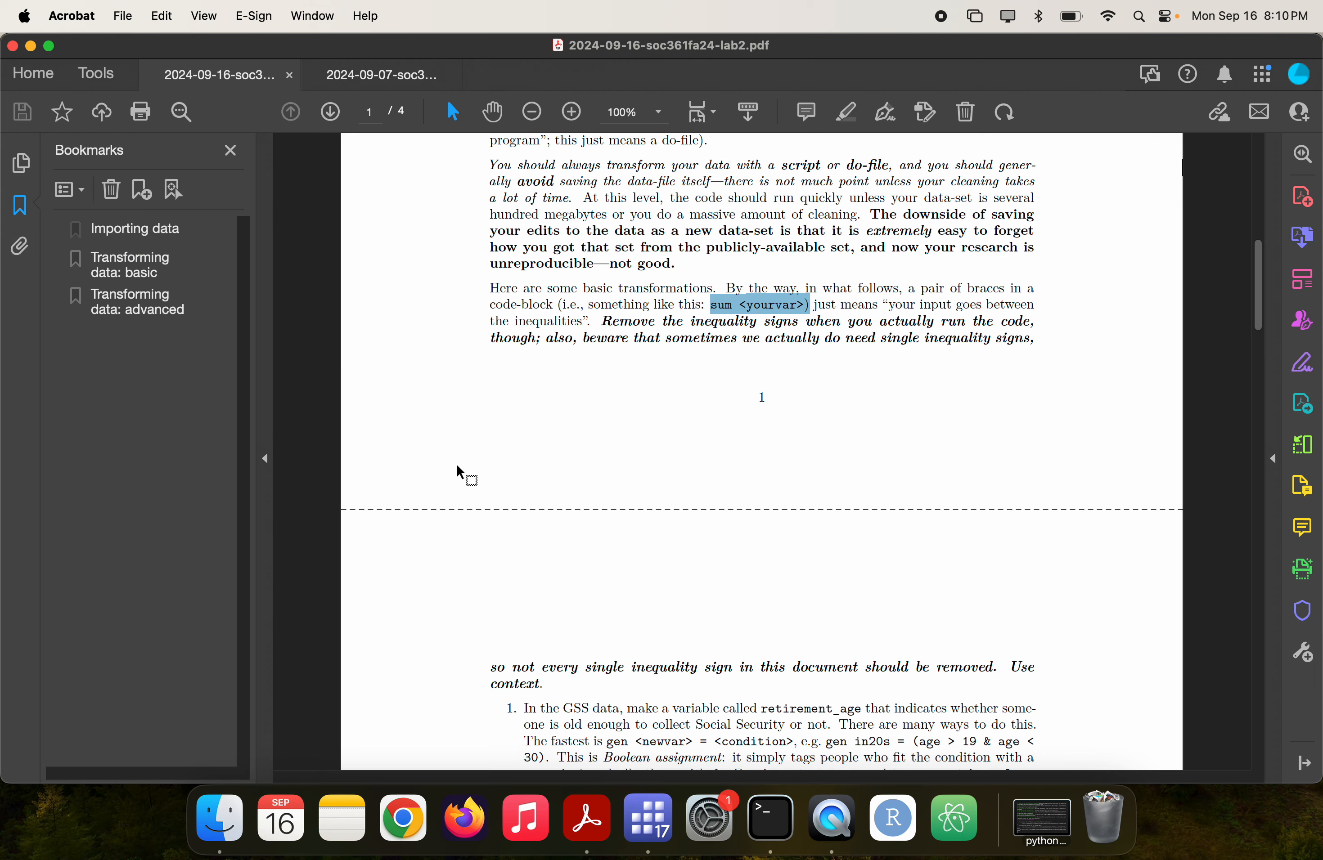
scroll(458, 474, down, 5)
scroll(458, 474, down, 2)
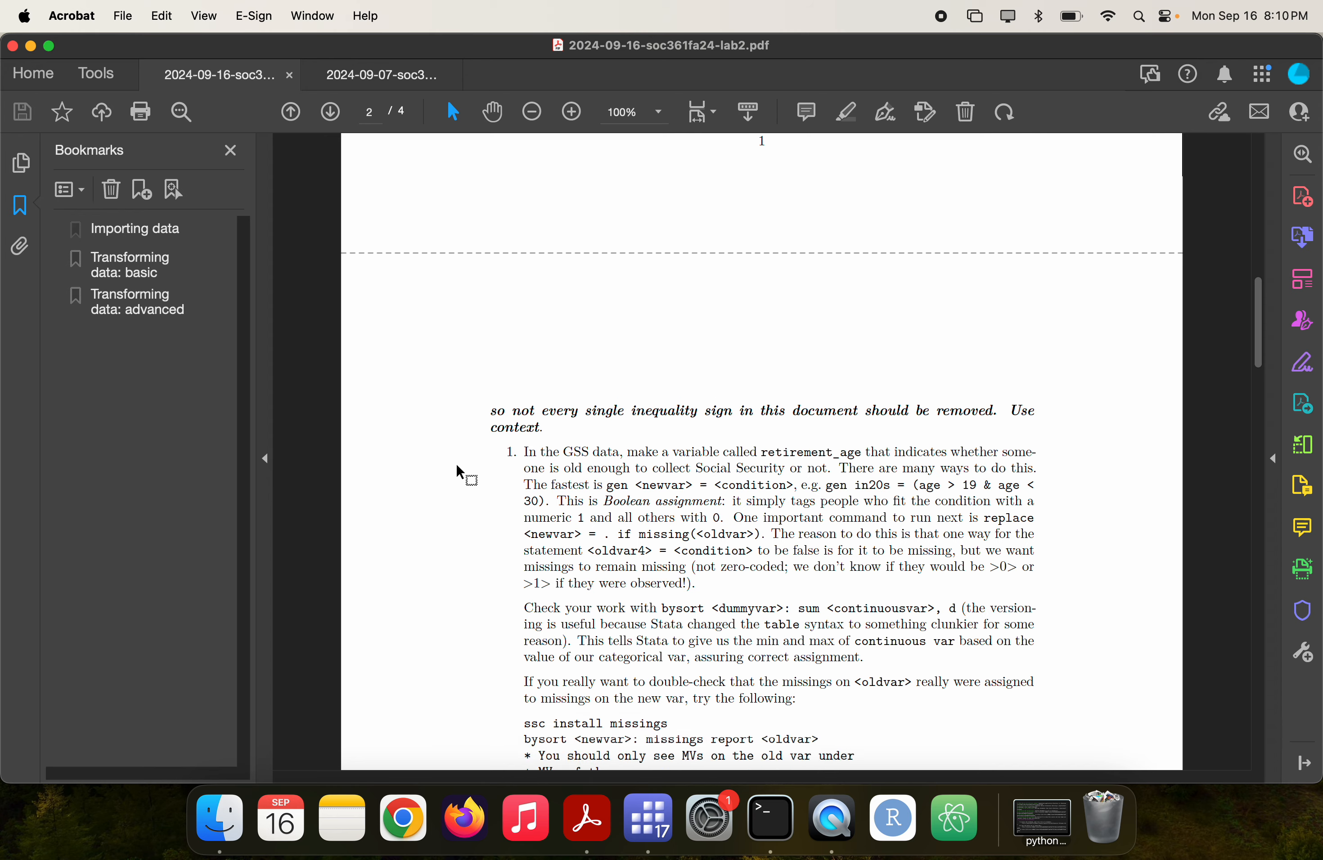
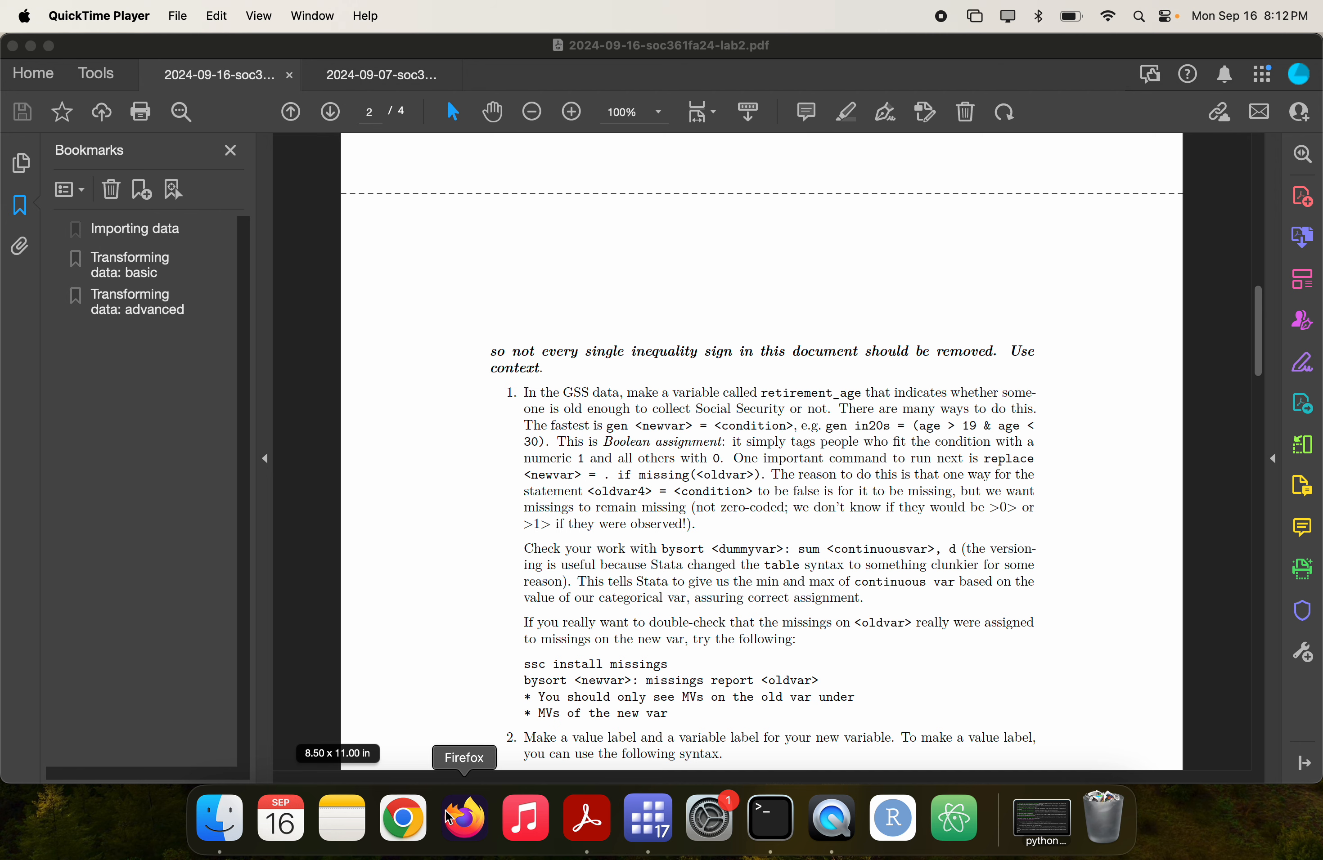
- Google the 2024 Social Security retirement age and open the 'Retirement Benefits - SSA' PDF
click(449, 819)
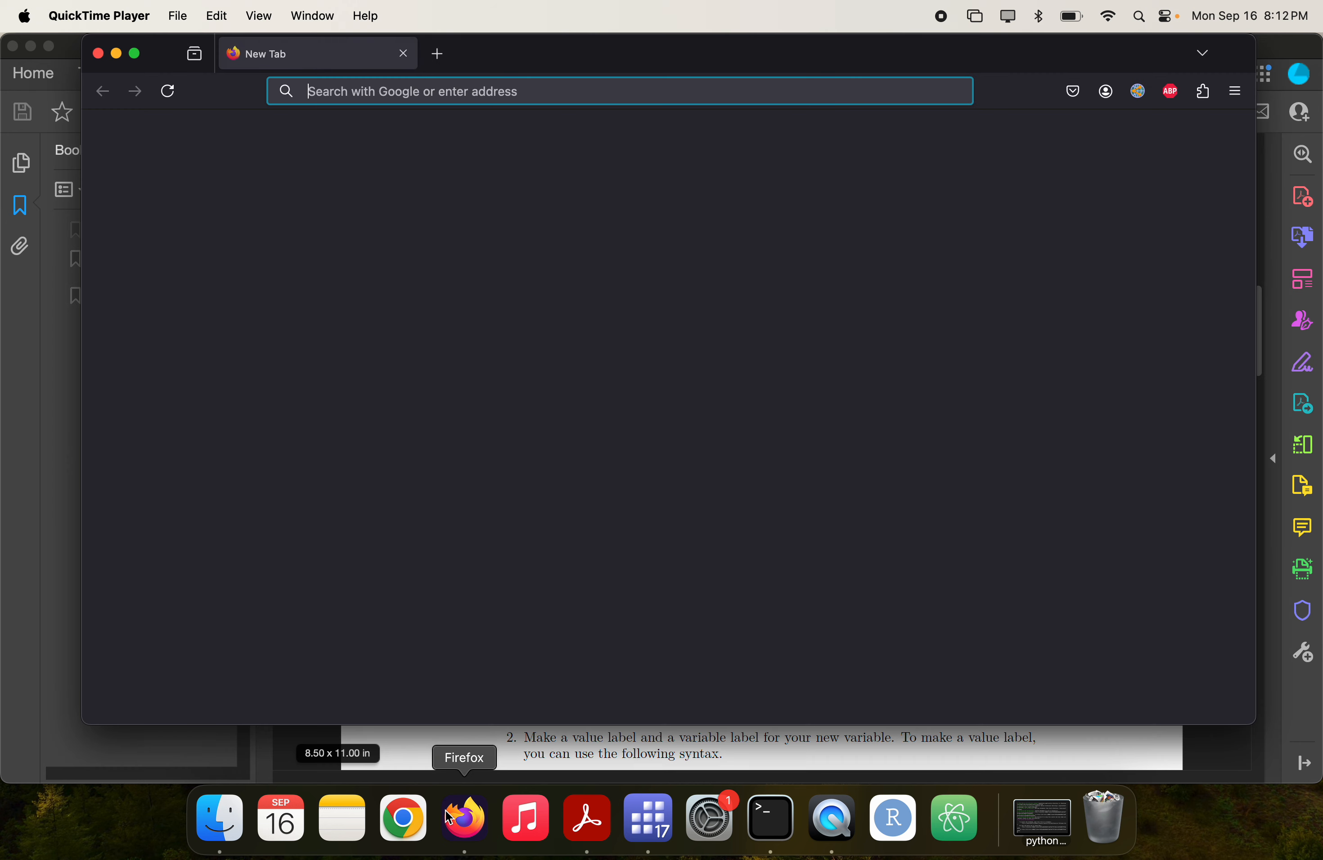
text(social)
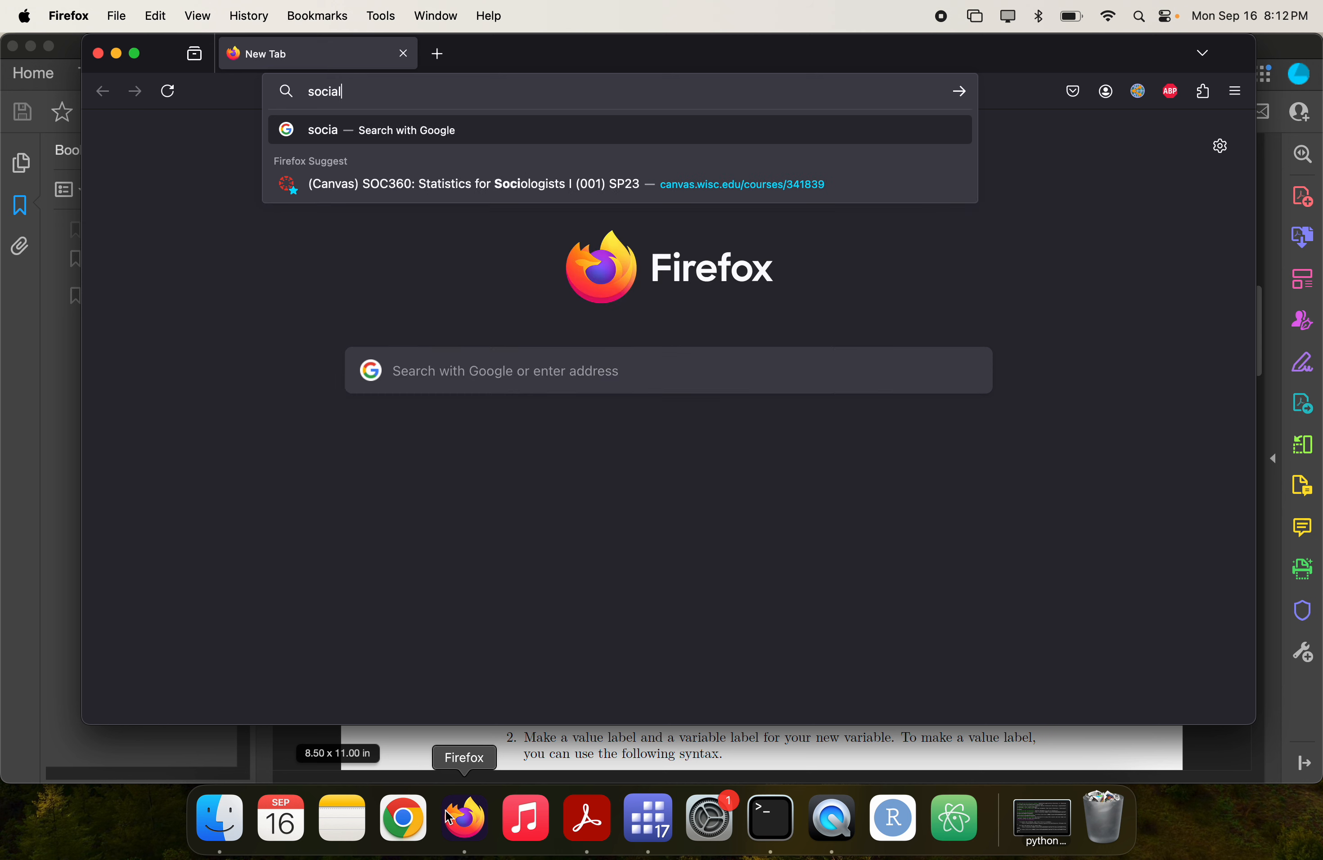
text( security unuited)
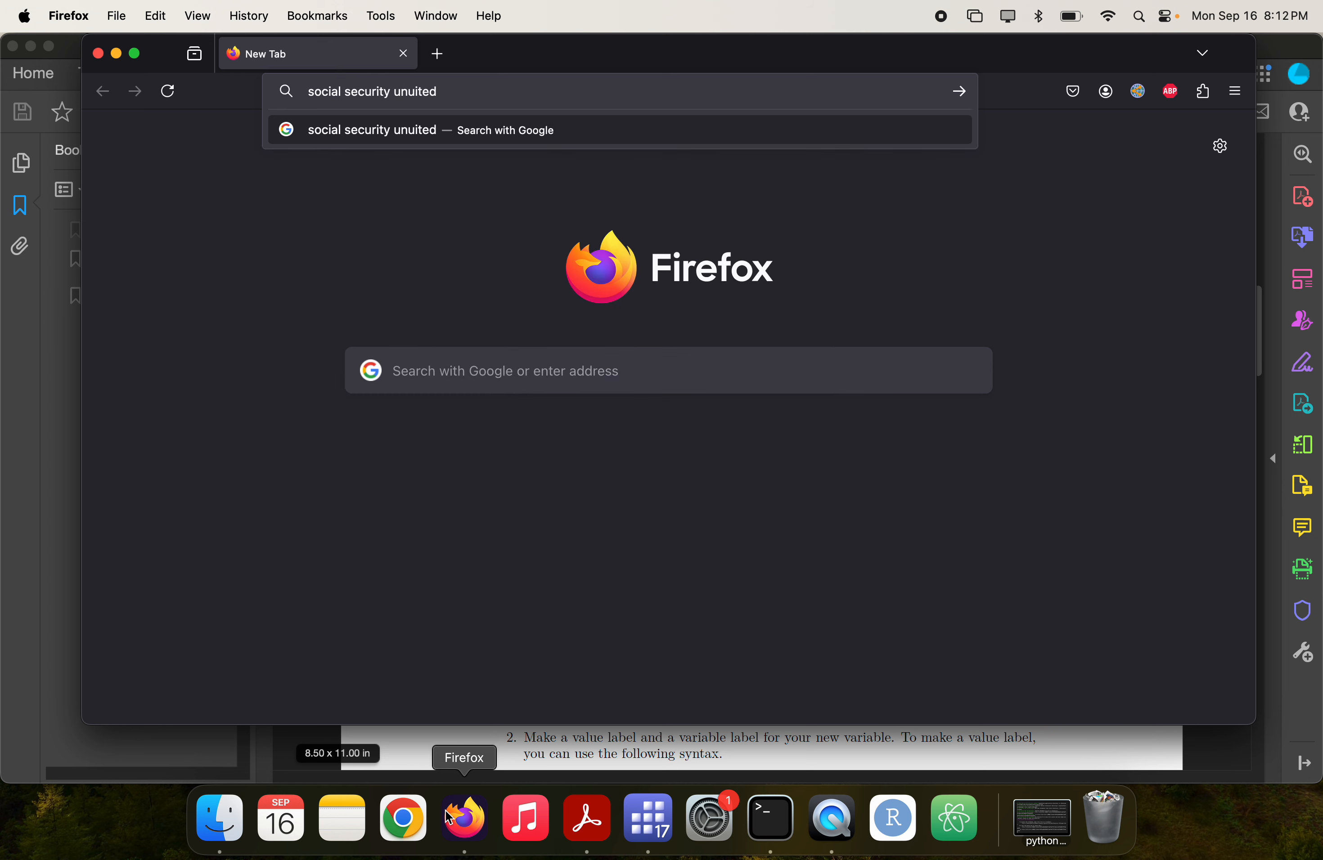
key(BackSpace)
key(BackSpace)
key(BackSpace)
key(BackSpace)
key(BackSpace)
text(ited stats)
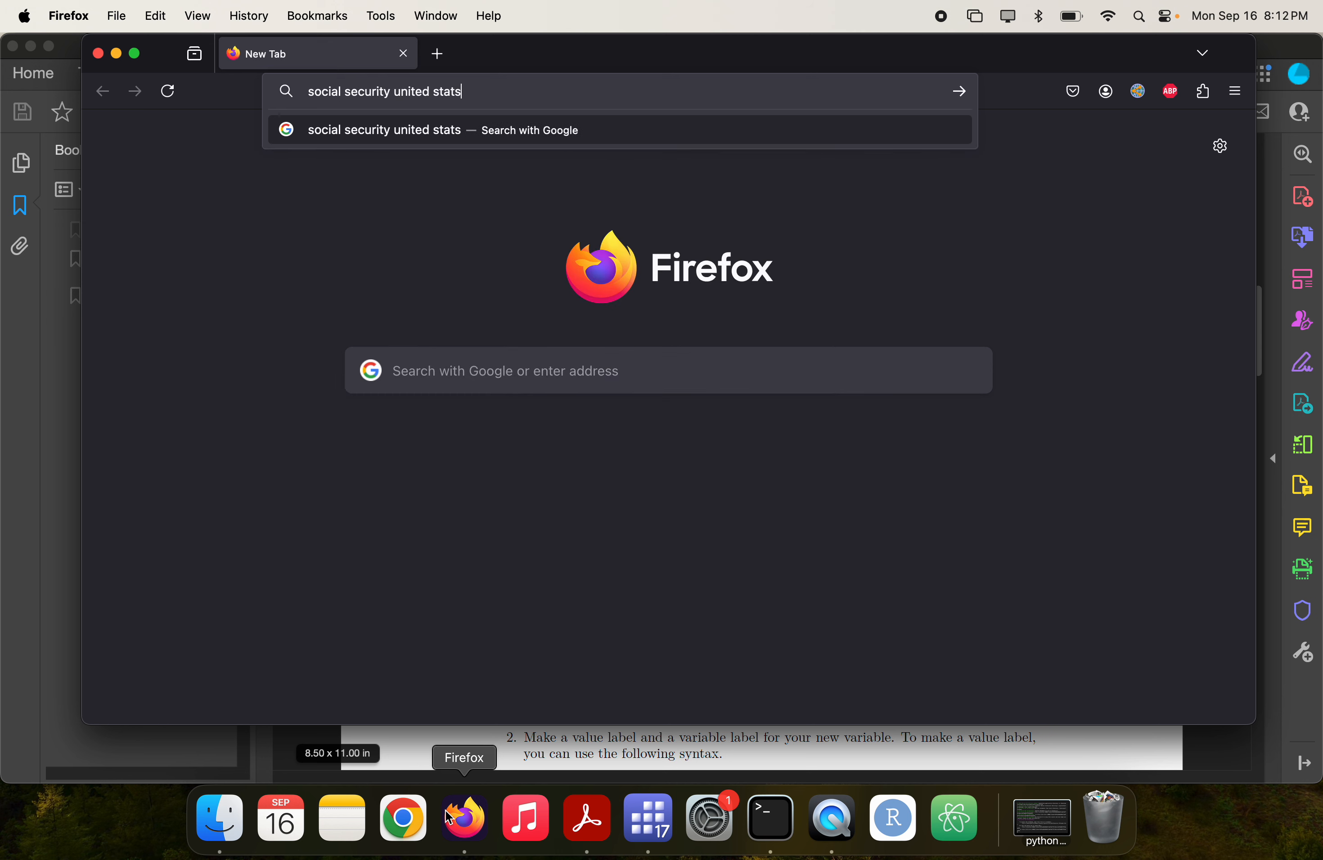
text( 2023)
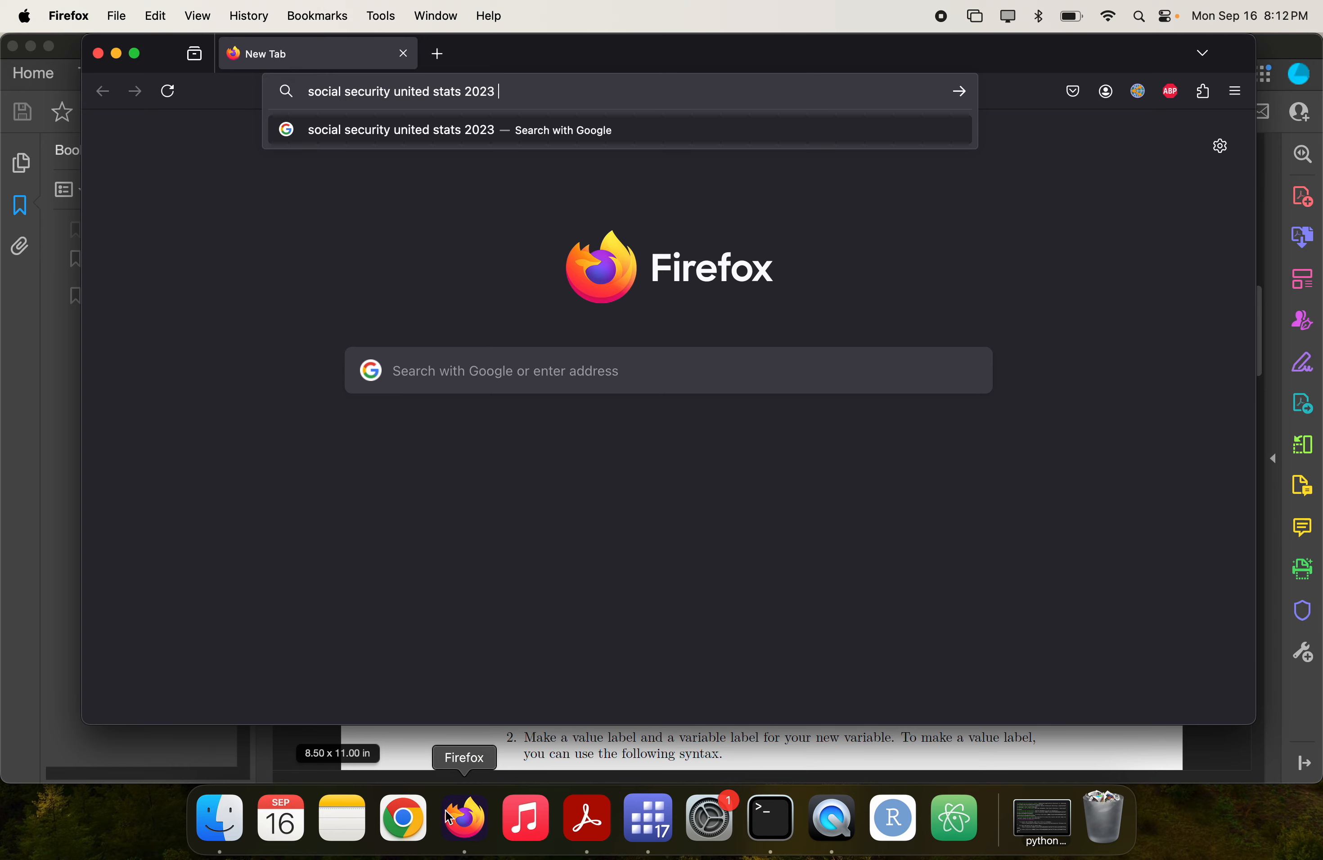
key(BackSpace)
text(4 qge)
key(Return)
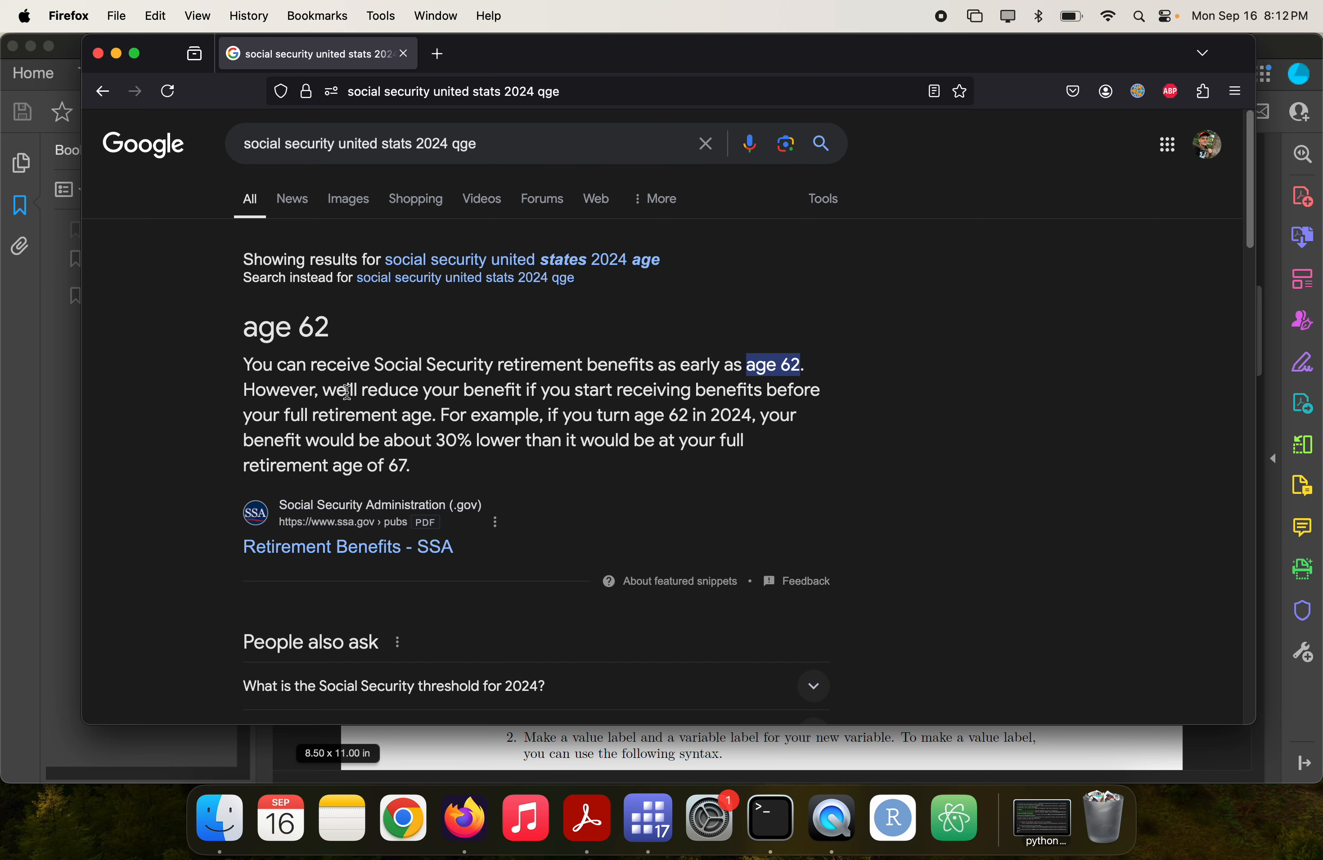
click(302, 545)
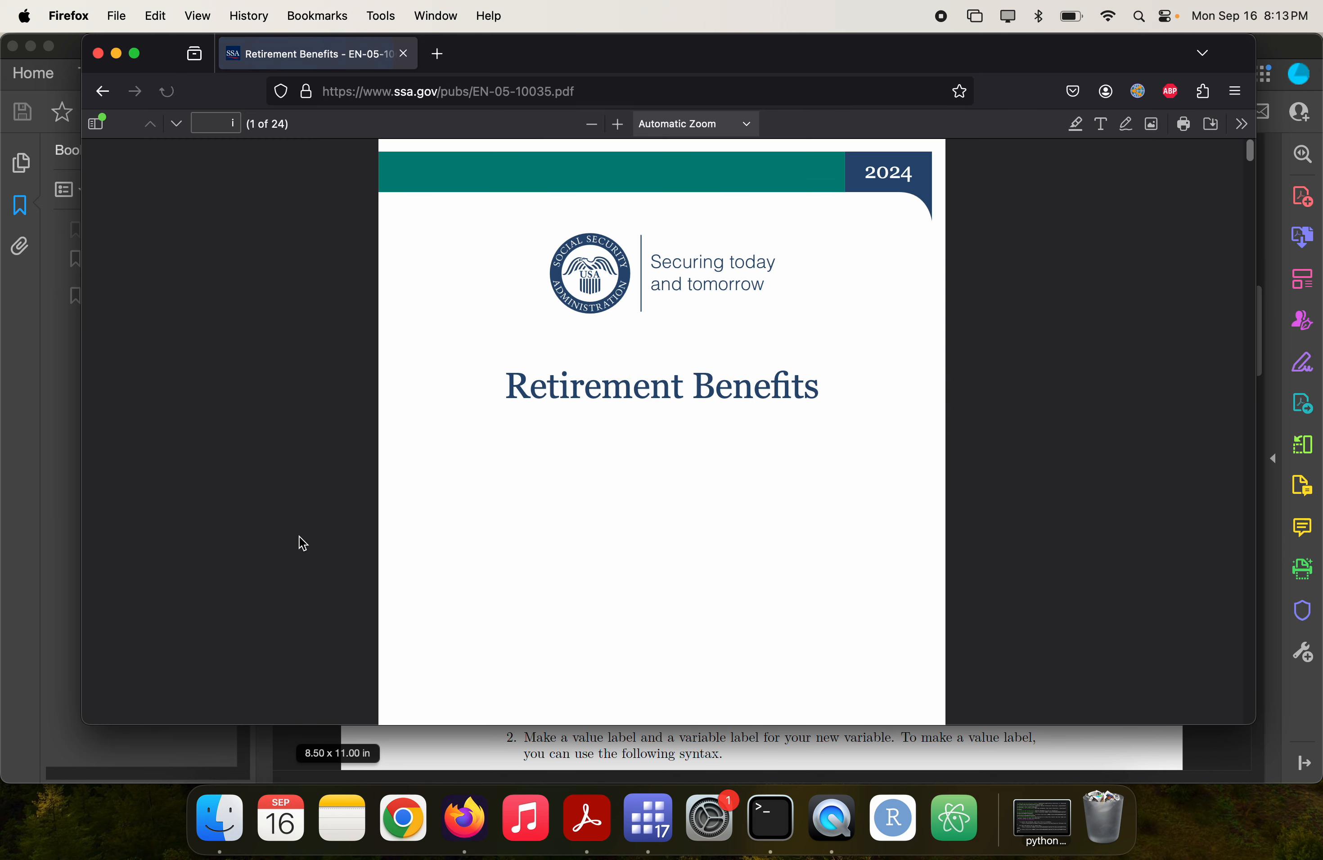
- Search the SSA PDF for '62' (10 matches) and bring up page 6's Full retirement age section
scroll(303, 545, down, 5)
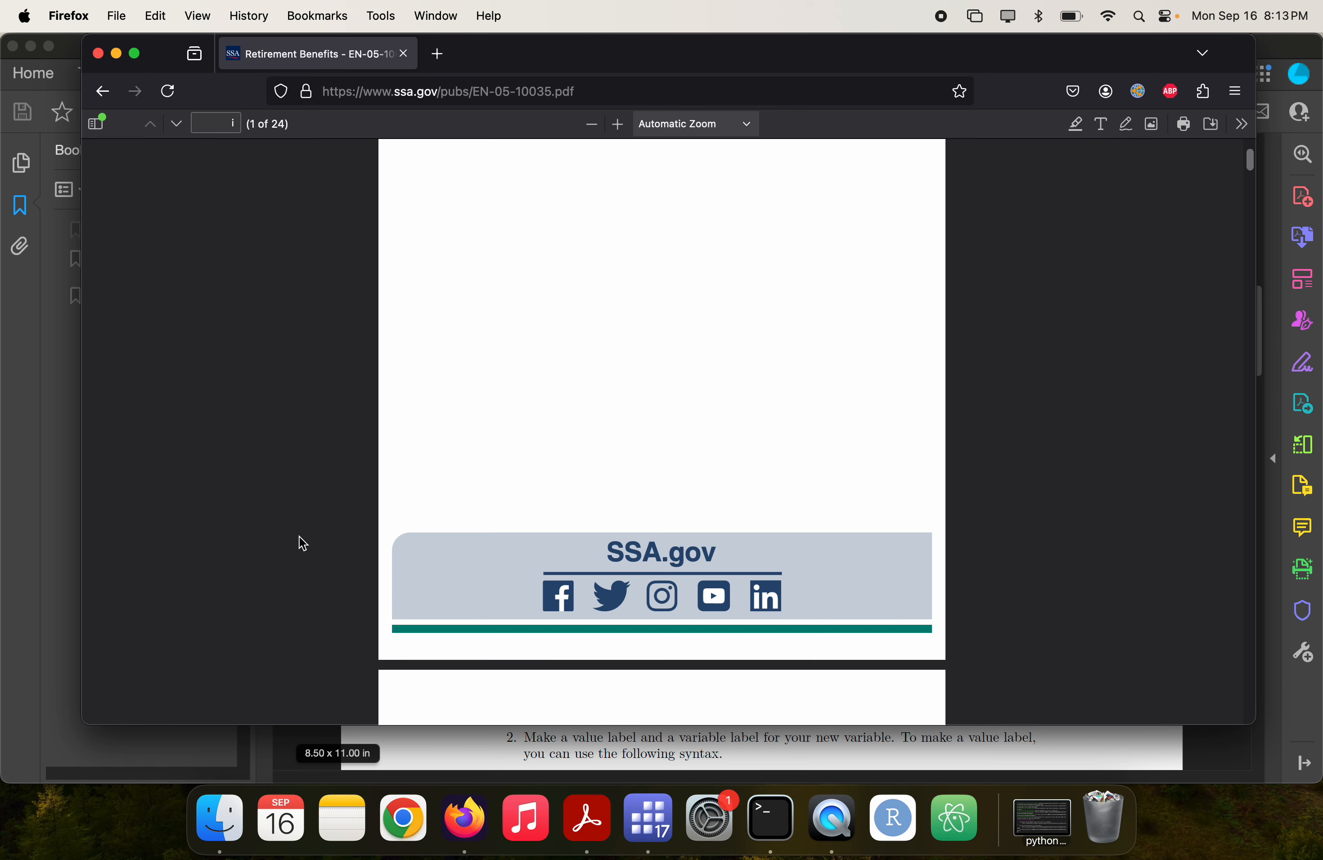
scroll(302, 545, down, 5)
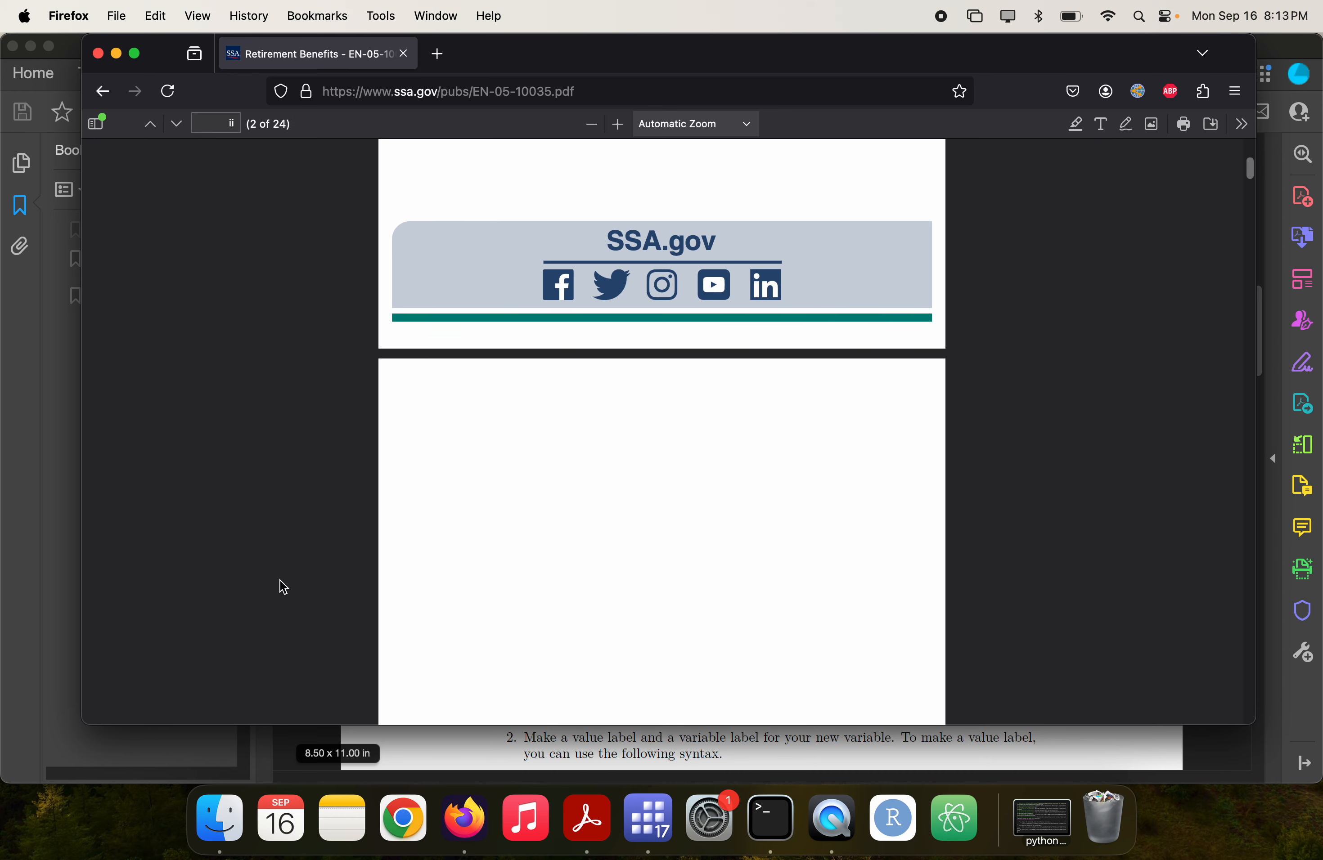
scroll(283, 587, down, 8)
scroll(459, 506, down, 3)
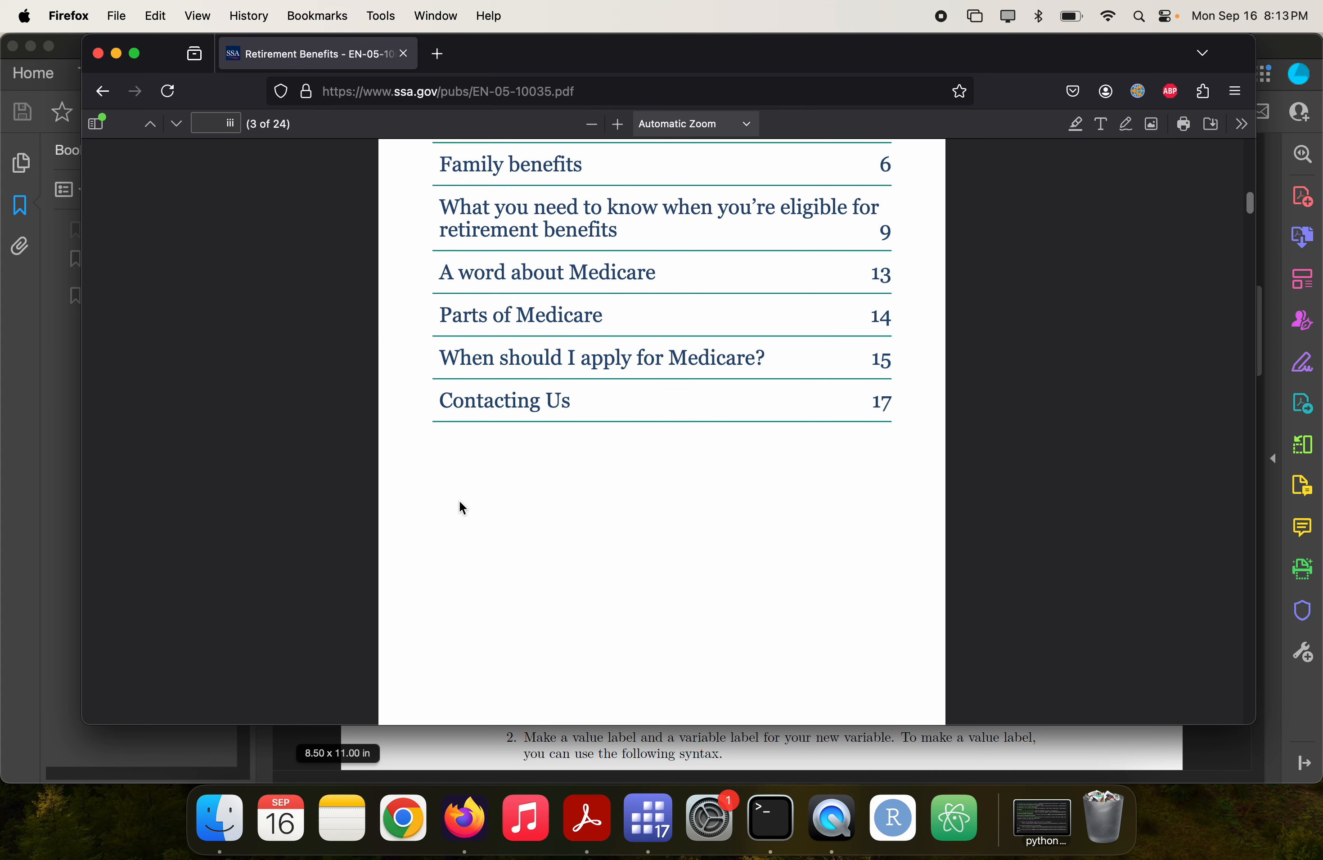
scroll(459, 488, up, 3)
scroll(486, 293, down, 1)
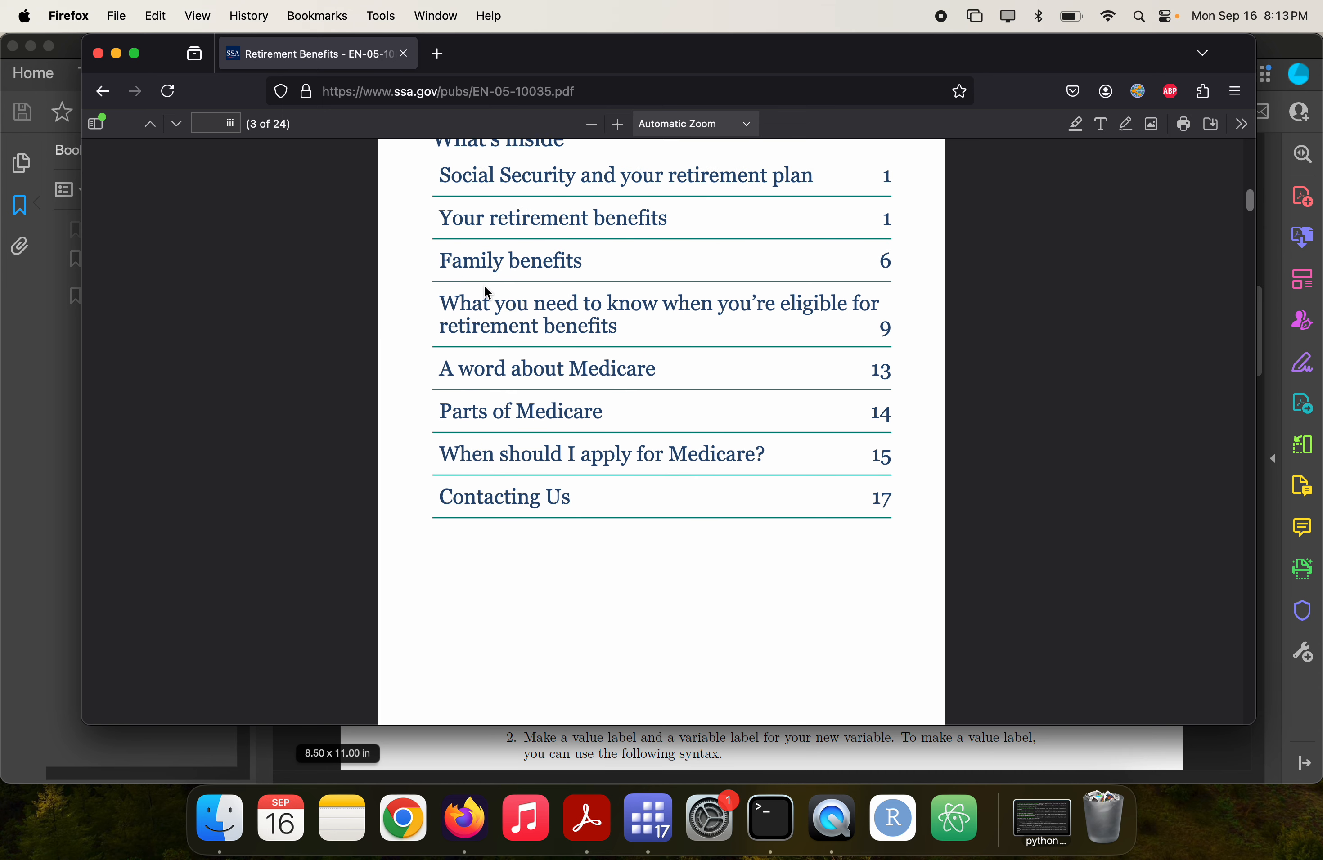
key(super+f)
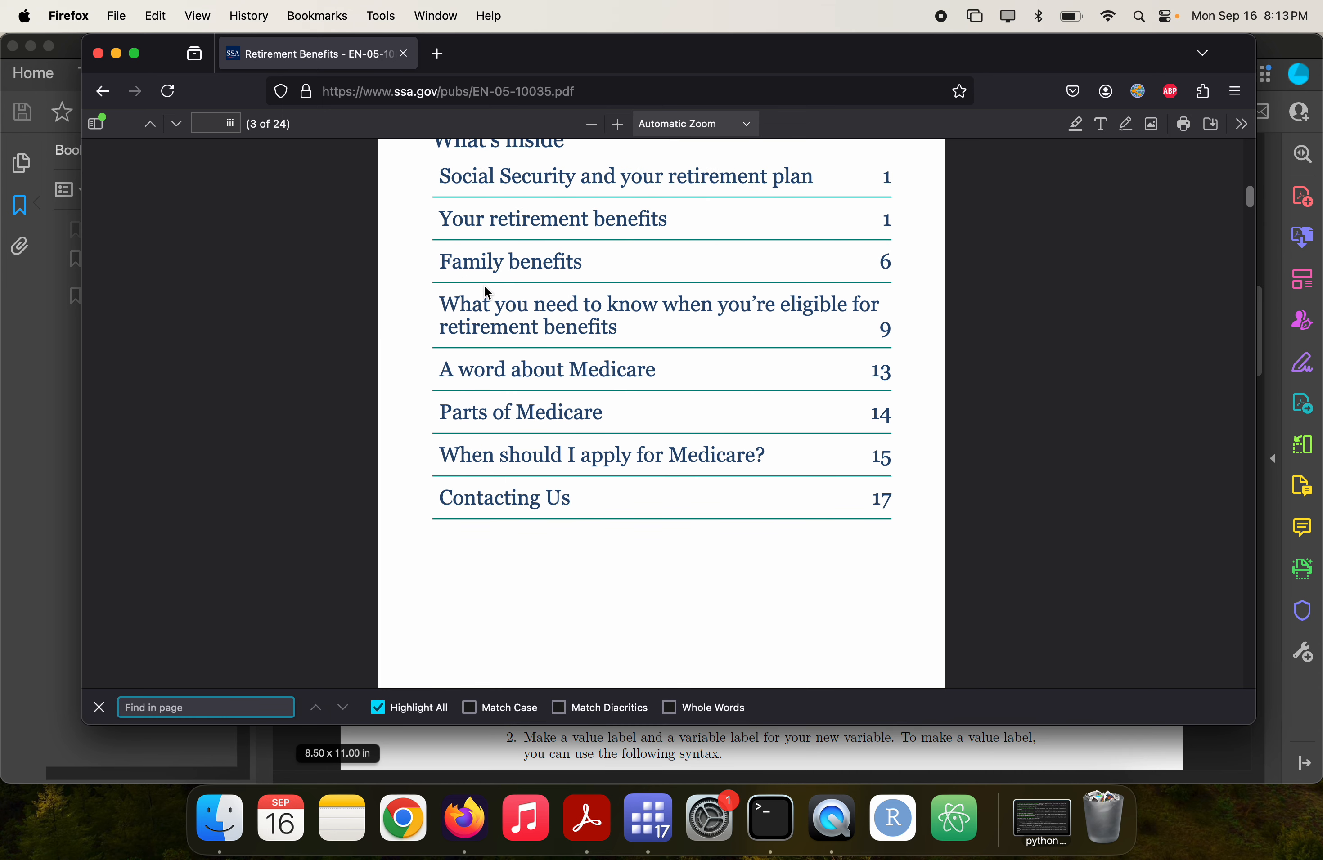
text(62)
scroll(618, 248, up, 1)
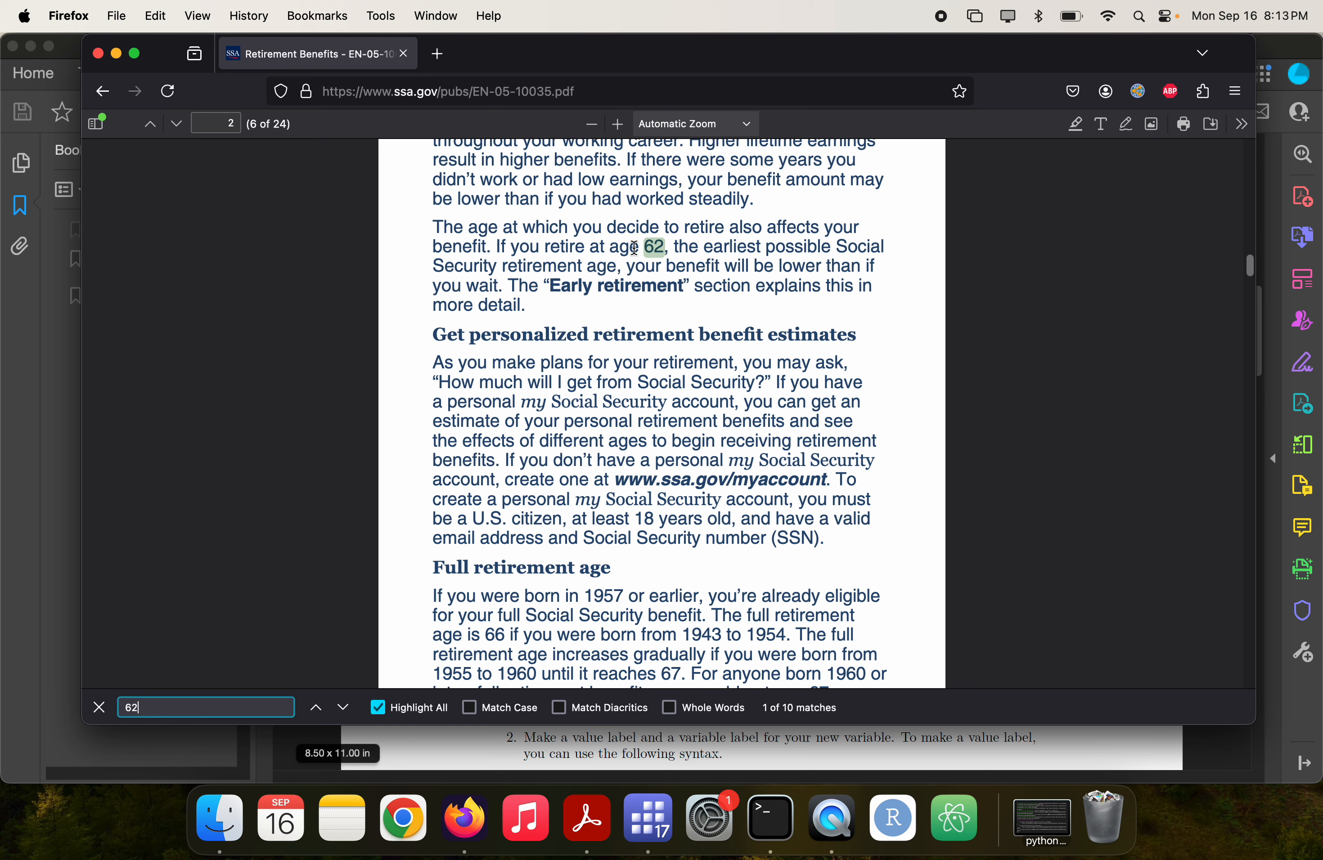
scroll(516, 355, down, 3)
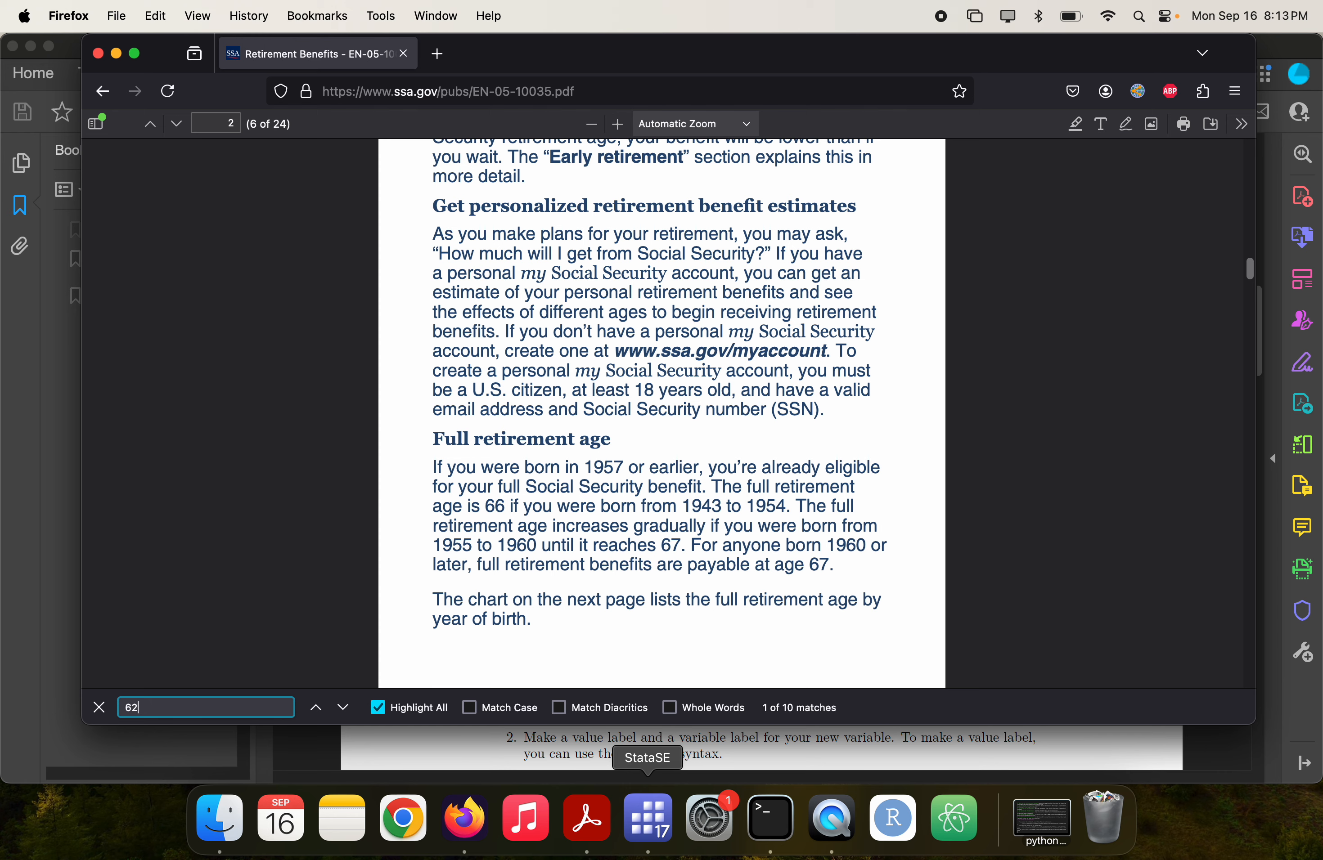
- Start line 14 of the do-file with 'gen retirement_age =' below sum educ
click(648, 819)
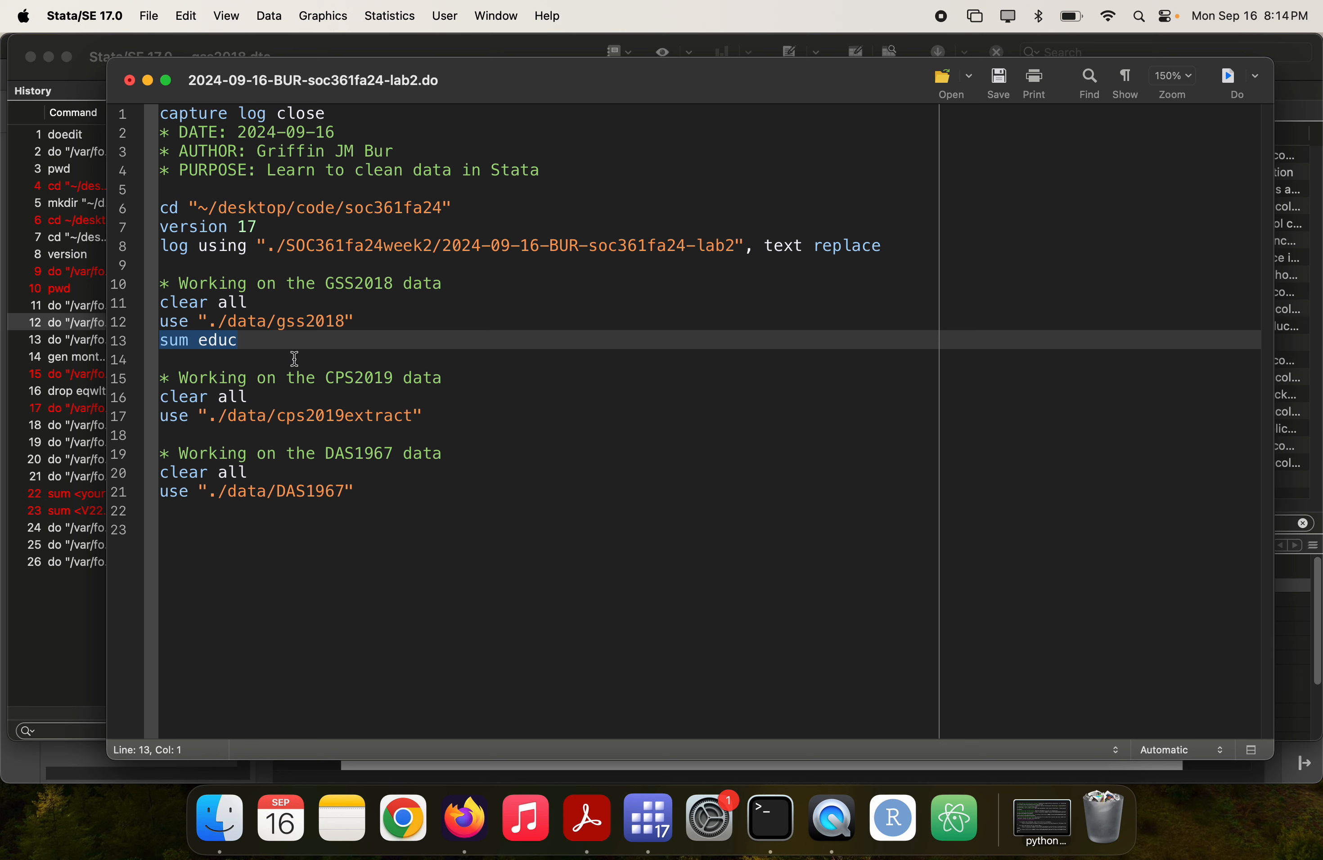
click(280, 342)
key(Return)
text(gen r)
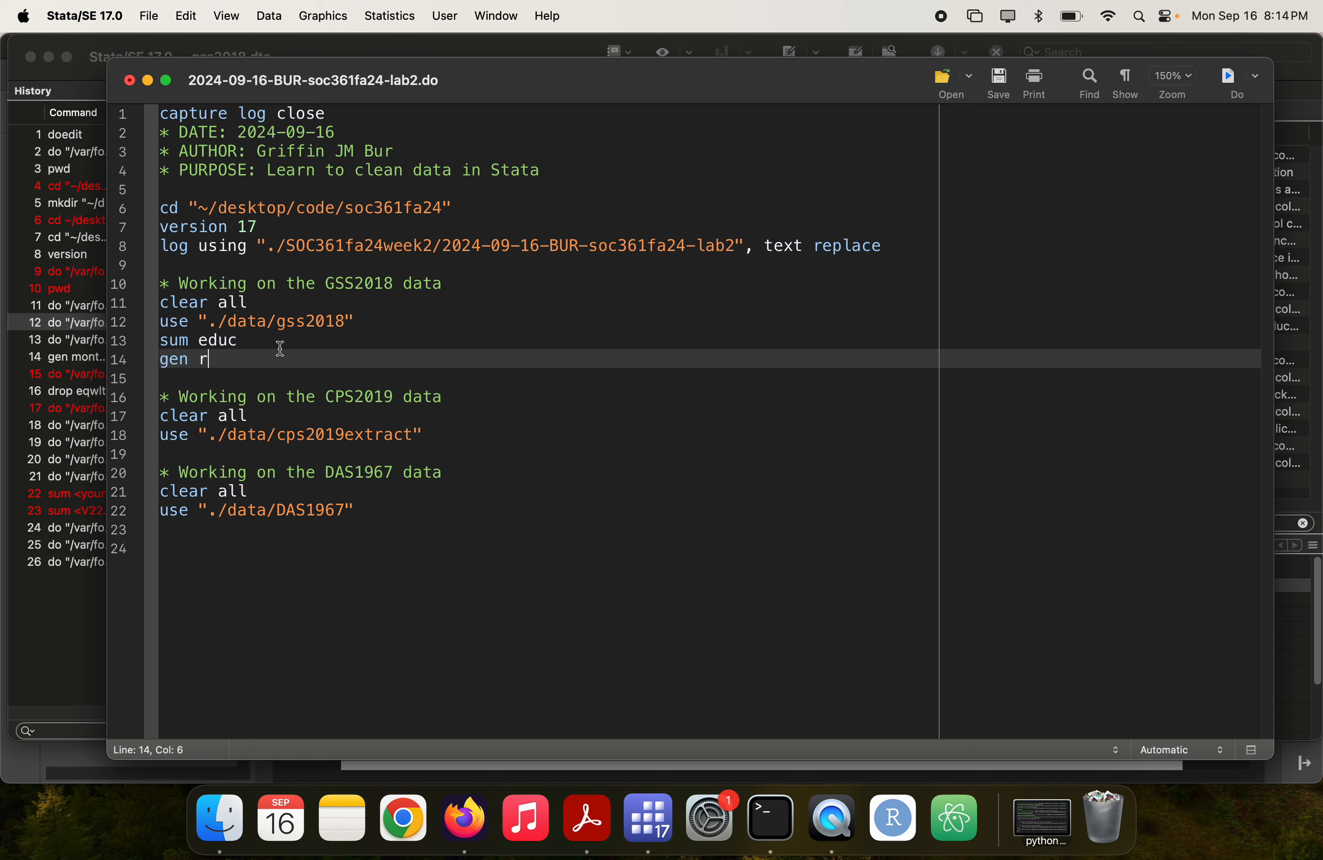
text(etirement_age =)
- Run 'tab age' and review the age frequencies from 18 to 89+, 2,341 total
key(super+1)
text(tab )
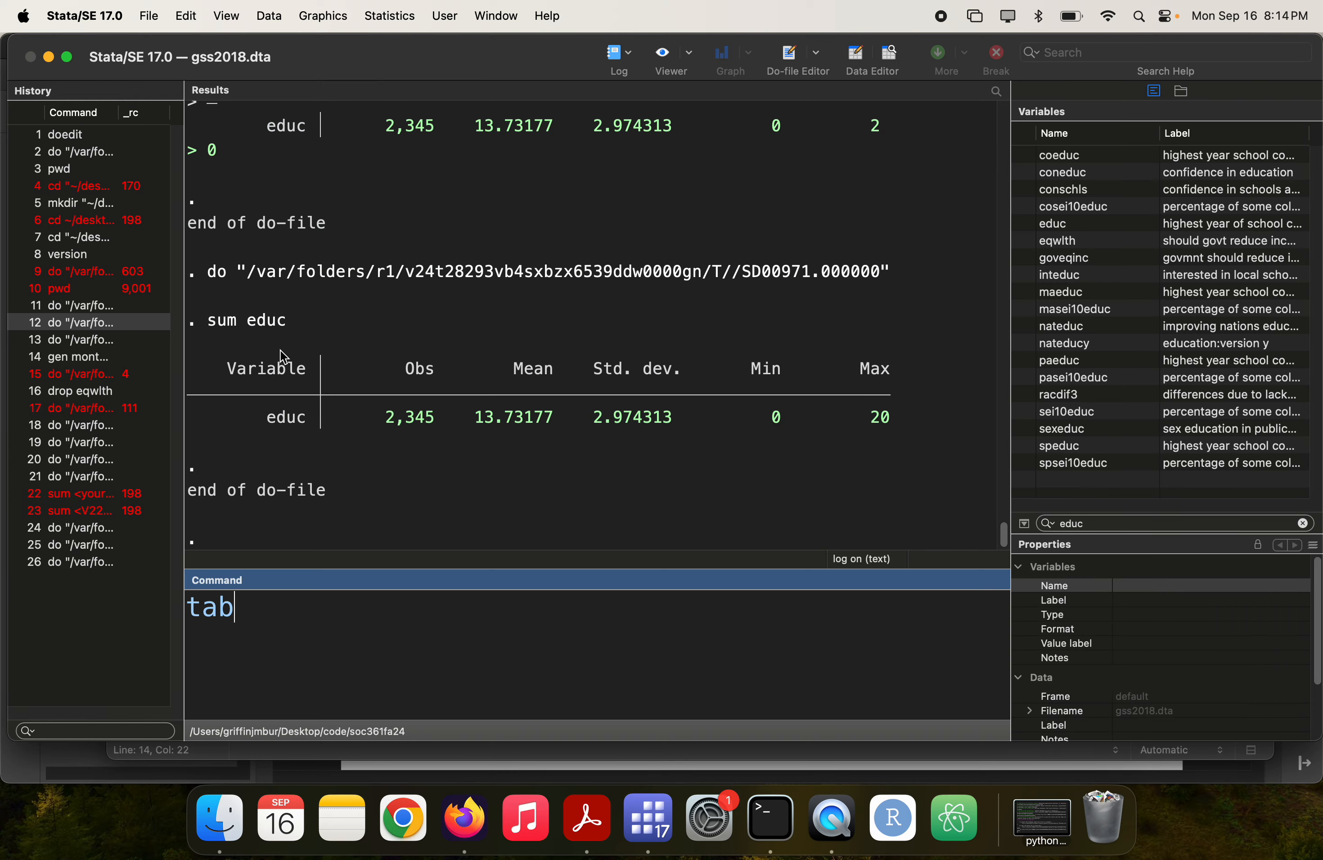
text(age)
key(Return)
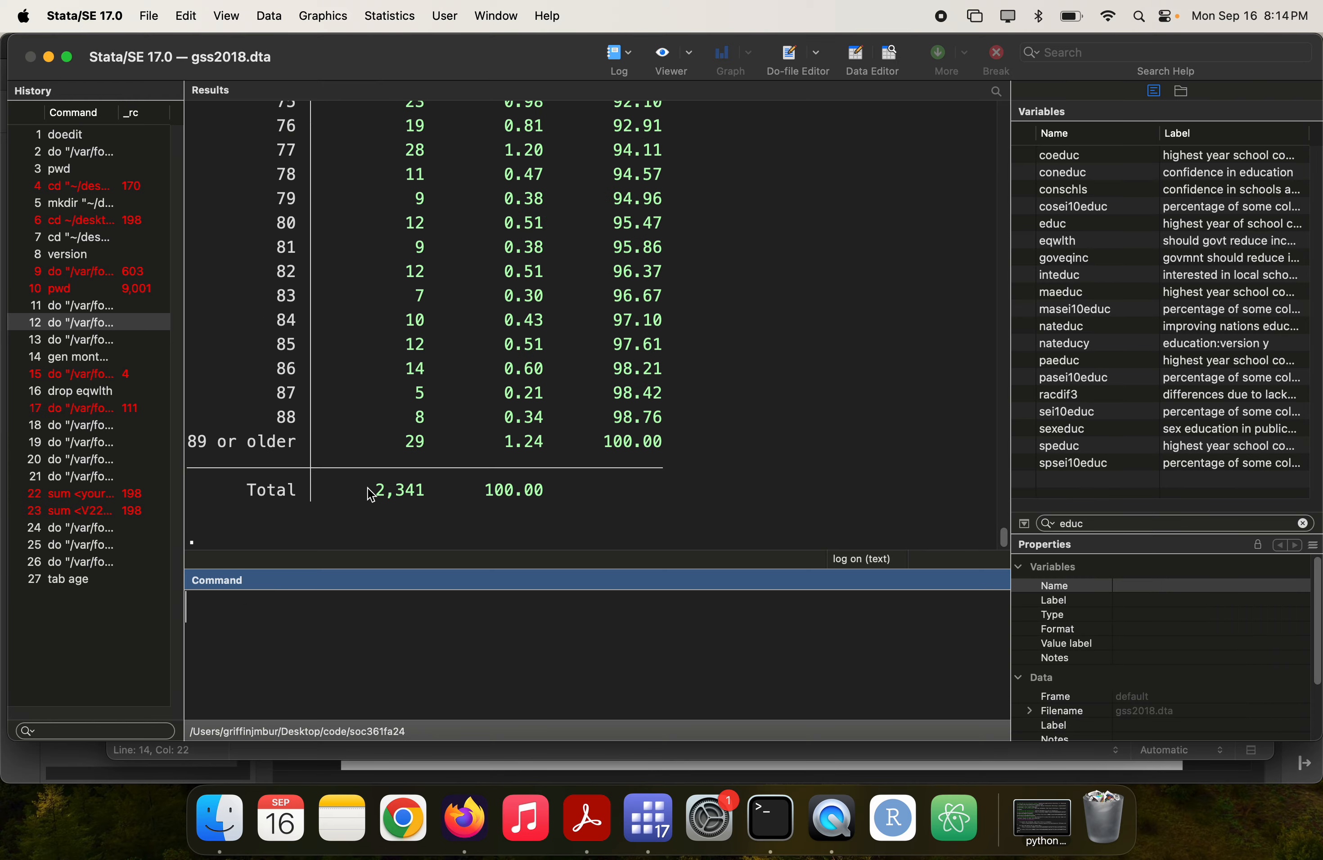
scroll(354, 339, up, 20)
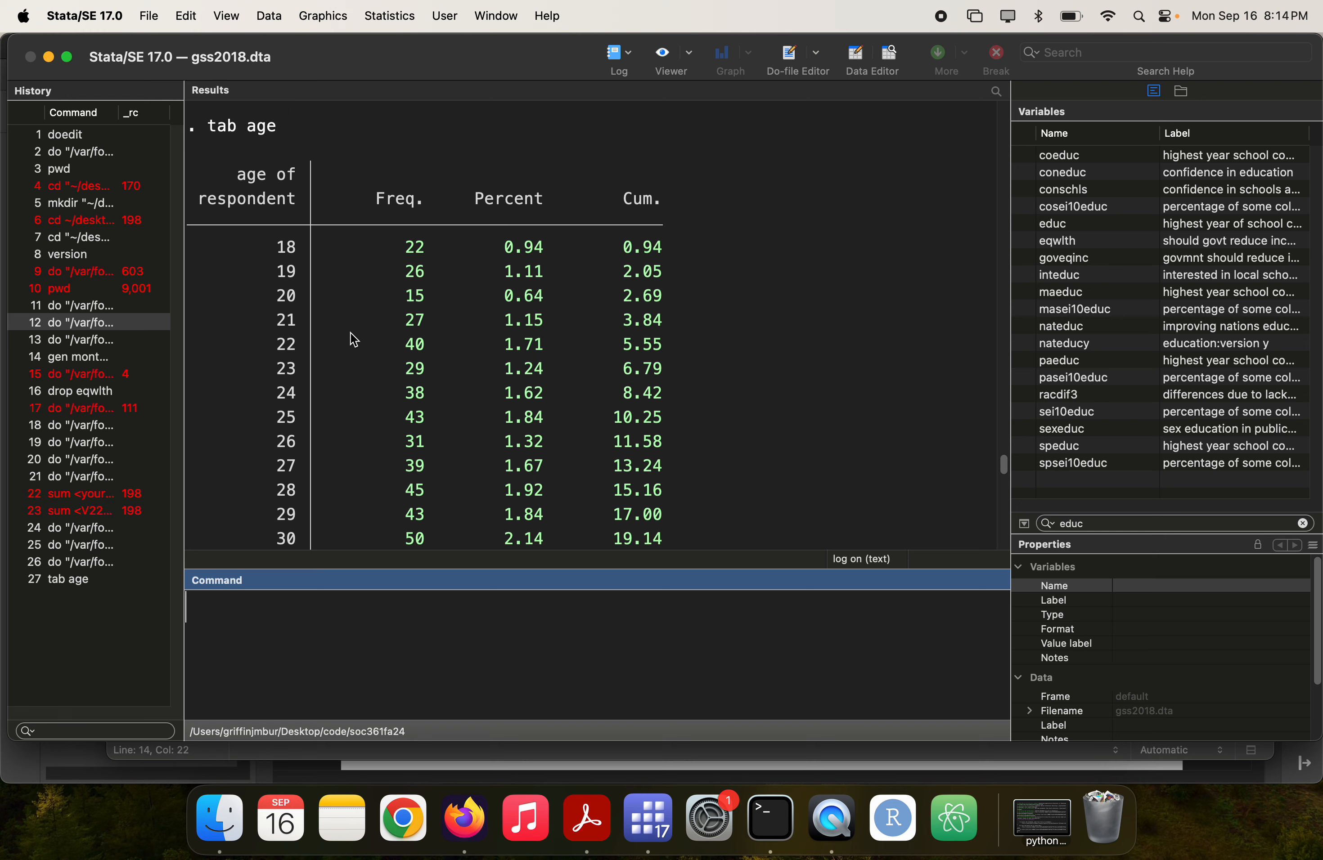
scroll(307, 391, down, 12)
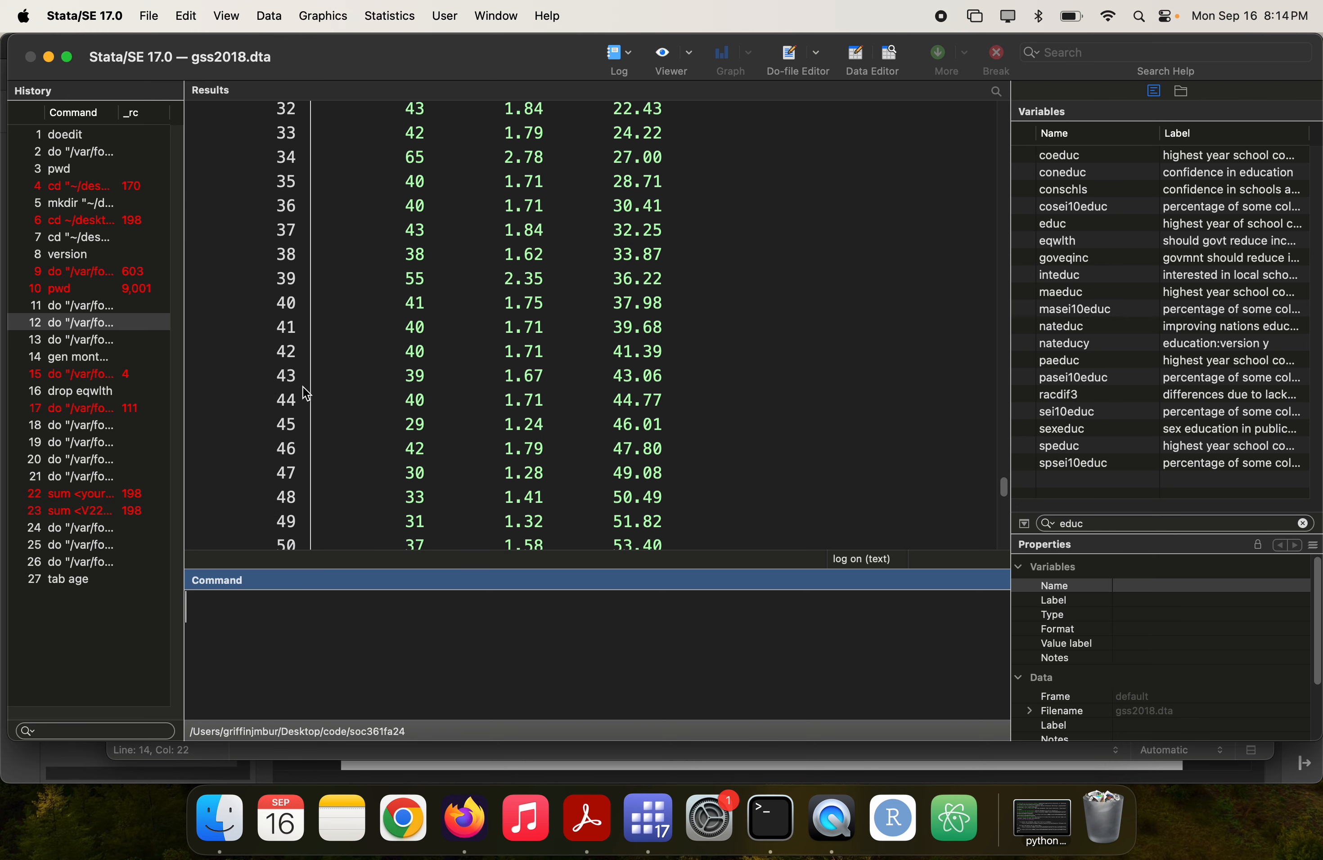
scroll(303, 387, down, 6)
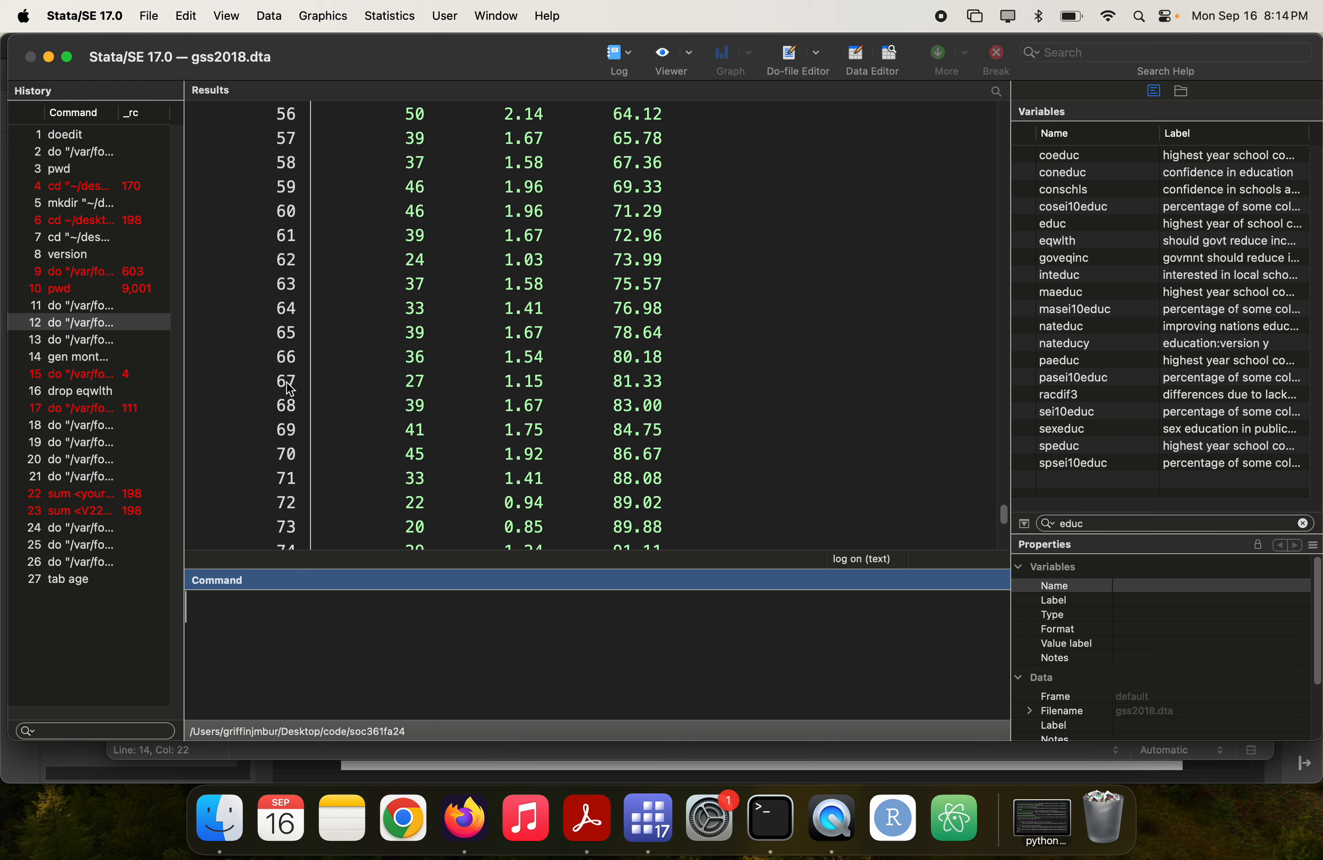
scroll(290, 389, down, 8)
scroll(289, 389, up, 6)
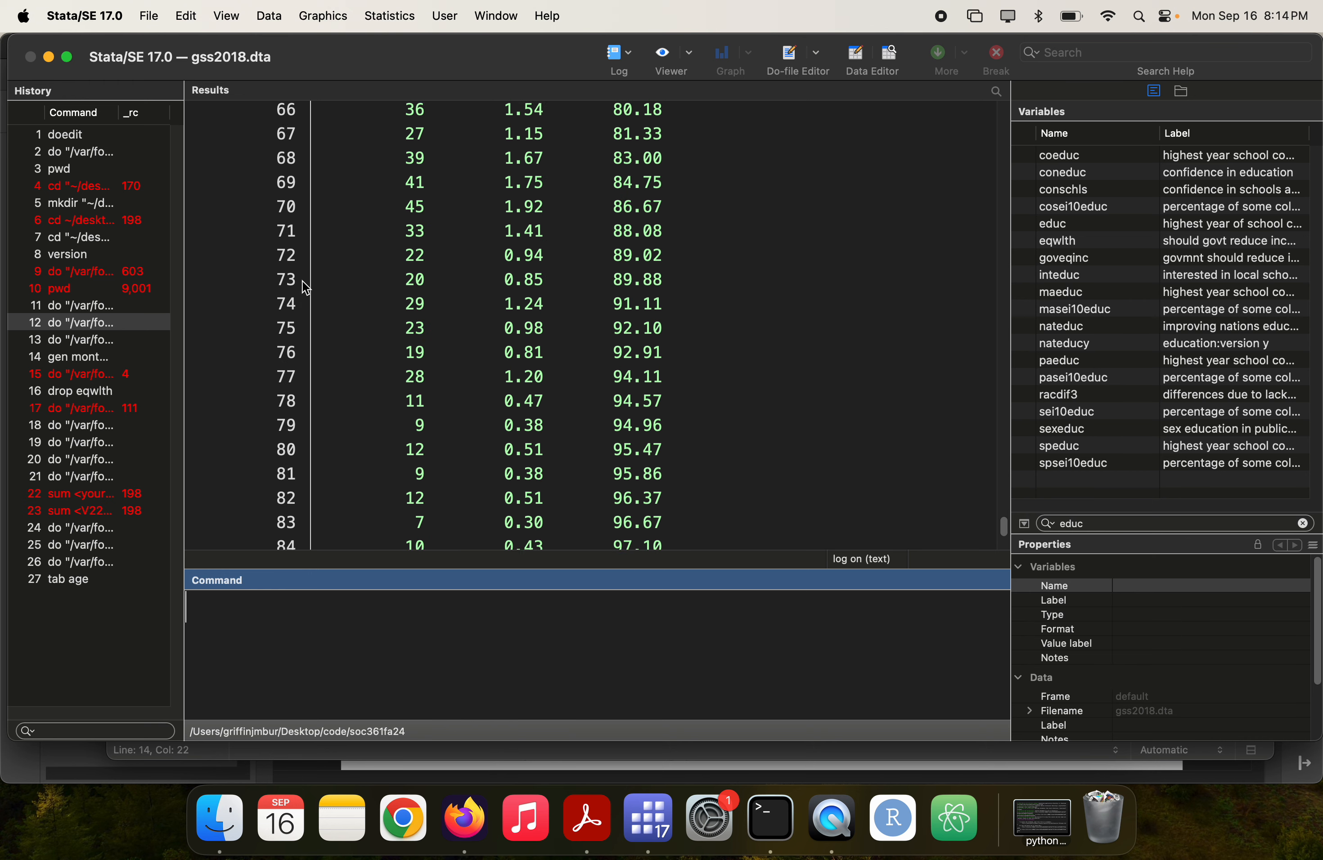
- Complete line 14 as 'gen retirement_age = age>66' and run do-file lines 1–14
key(super+grave)
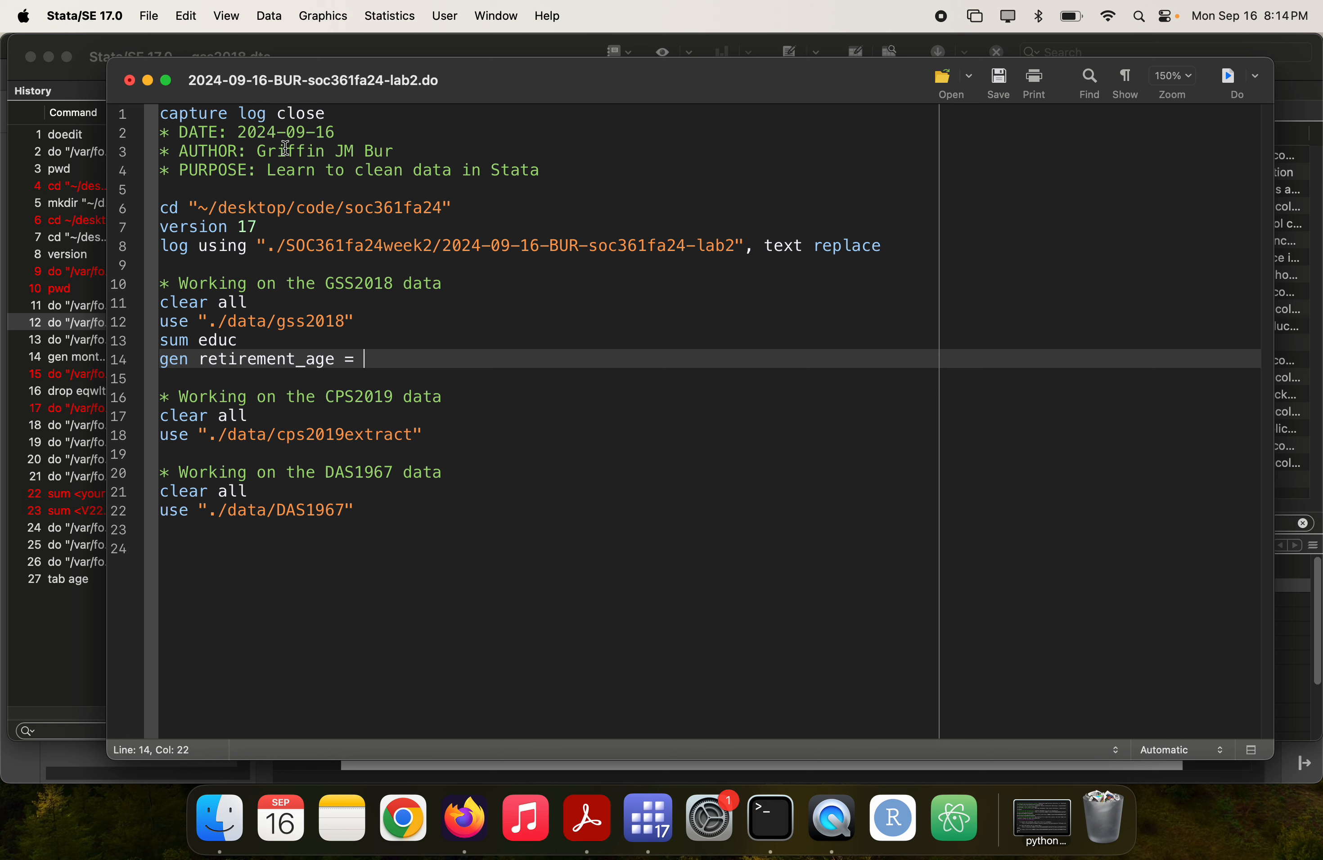
text(age>66)
key(super+shift+d)
key(super+grave)
key(super+grave)
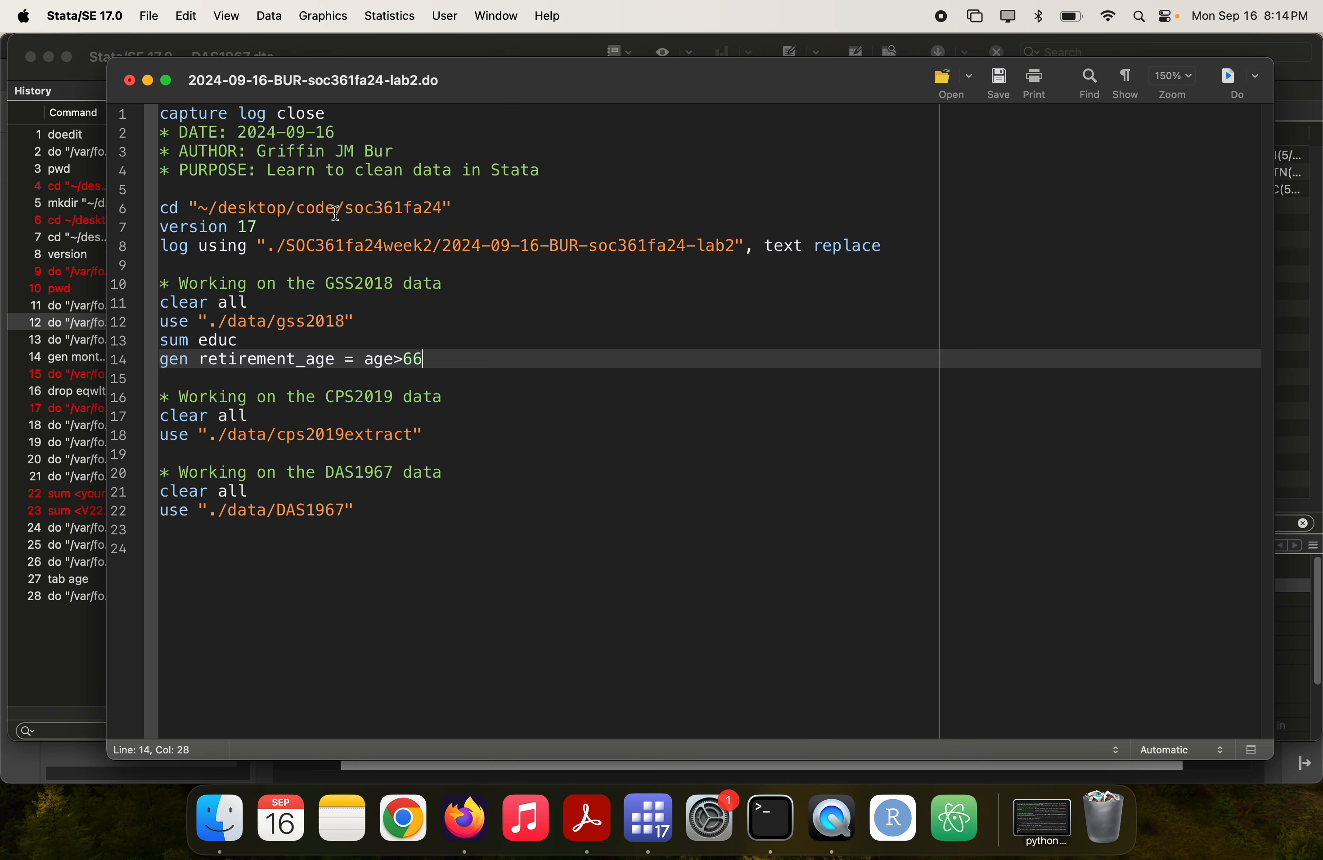
key(shift+super+Up)
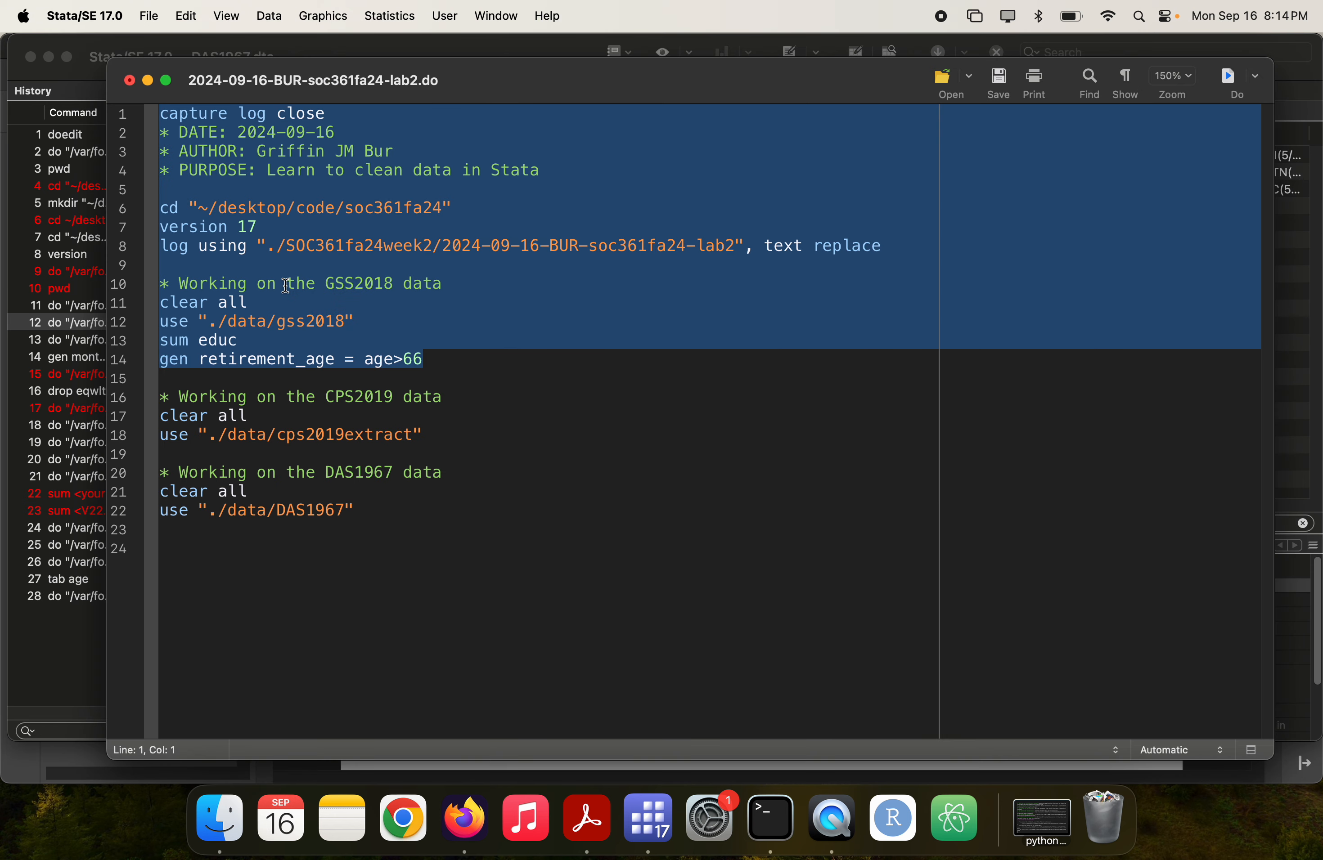
key(super+shift+d)
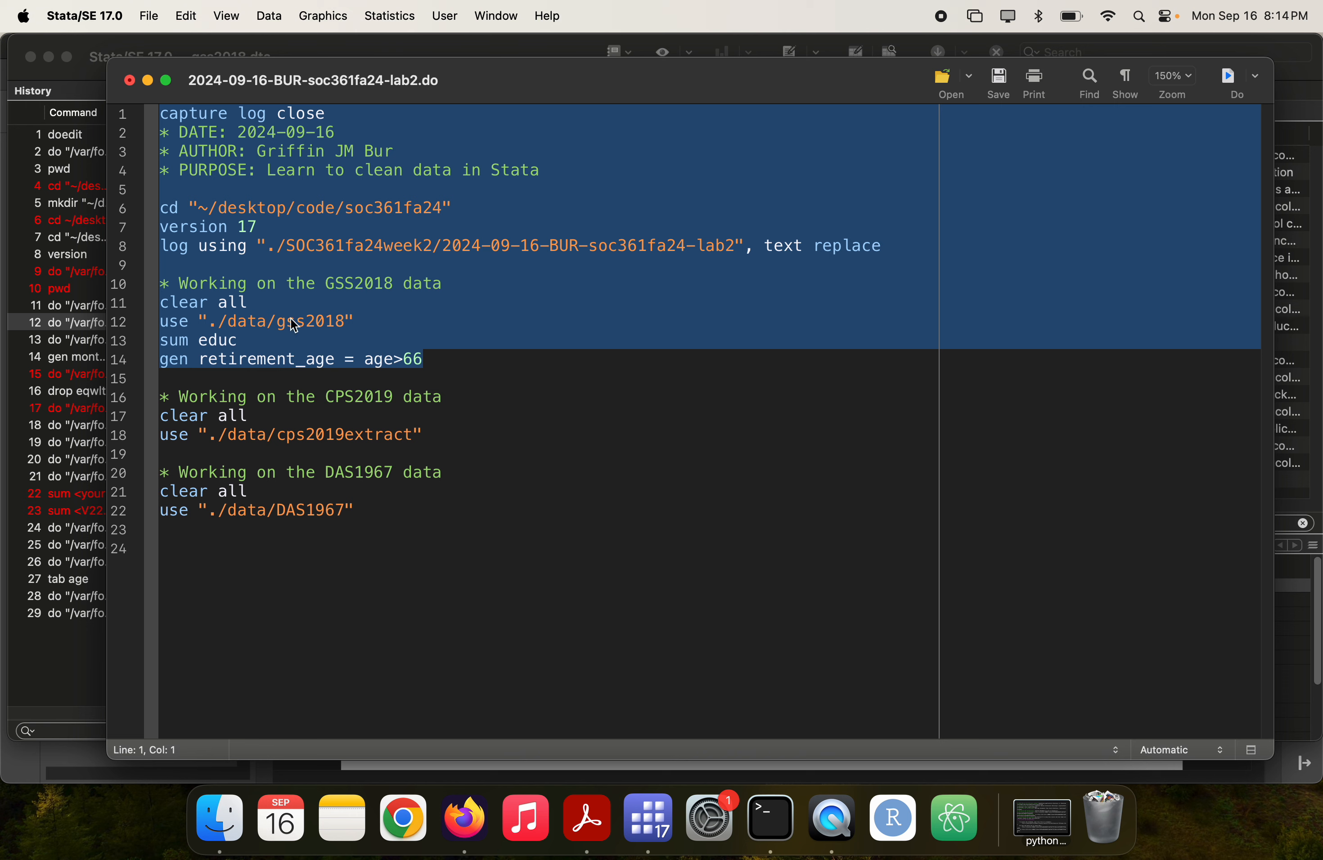
key(super+grave)
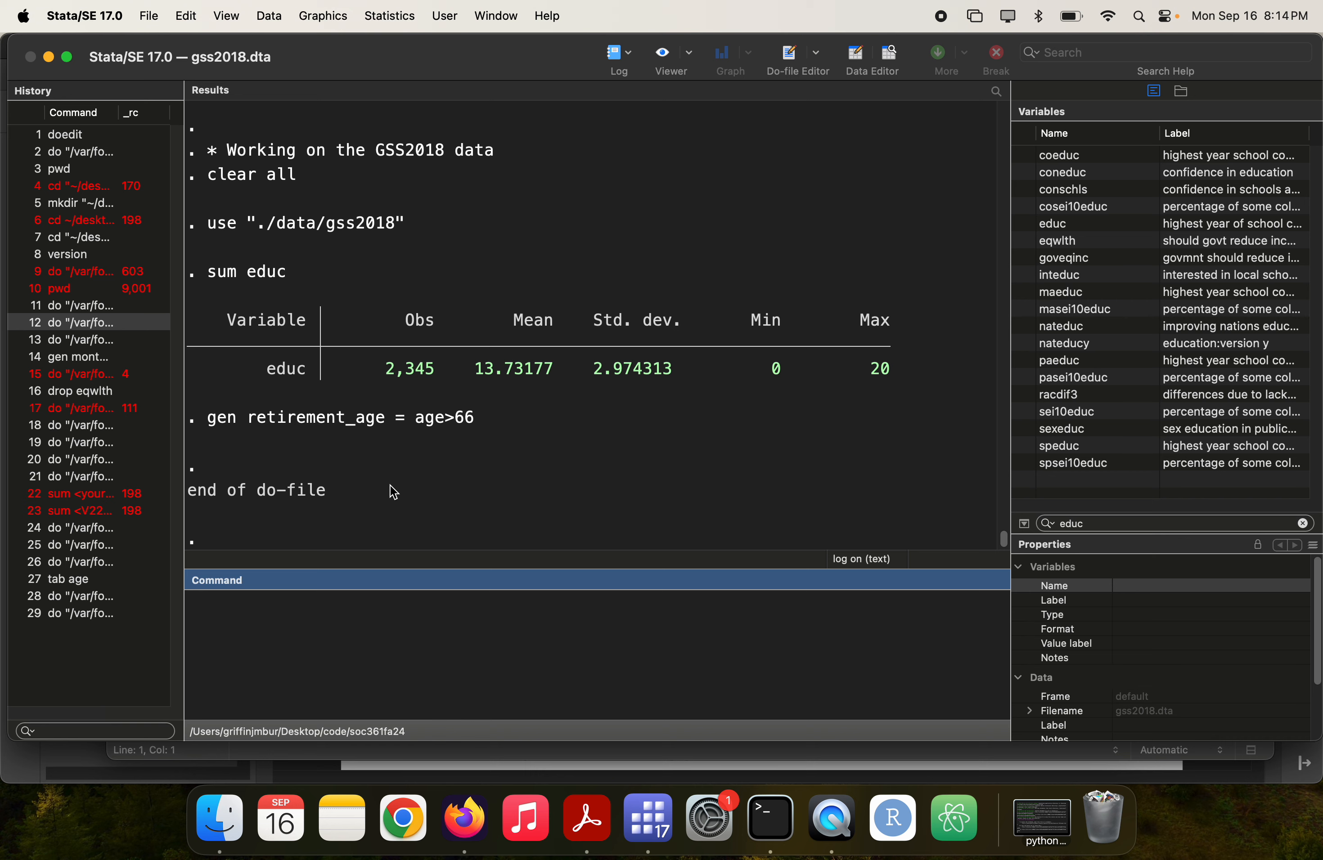
- Add a blank line 15 below the retirement_age gen line
key(super+grave)
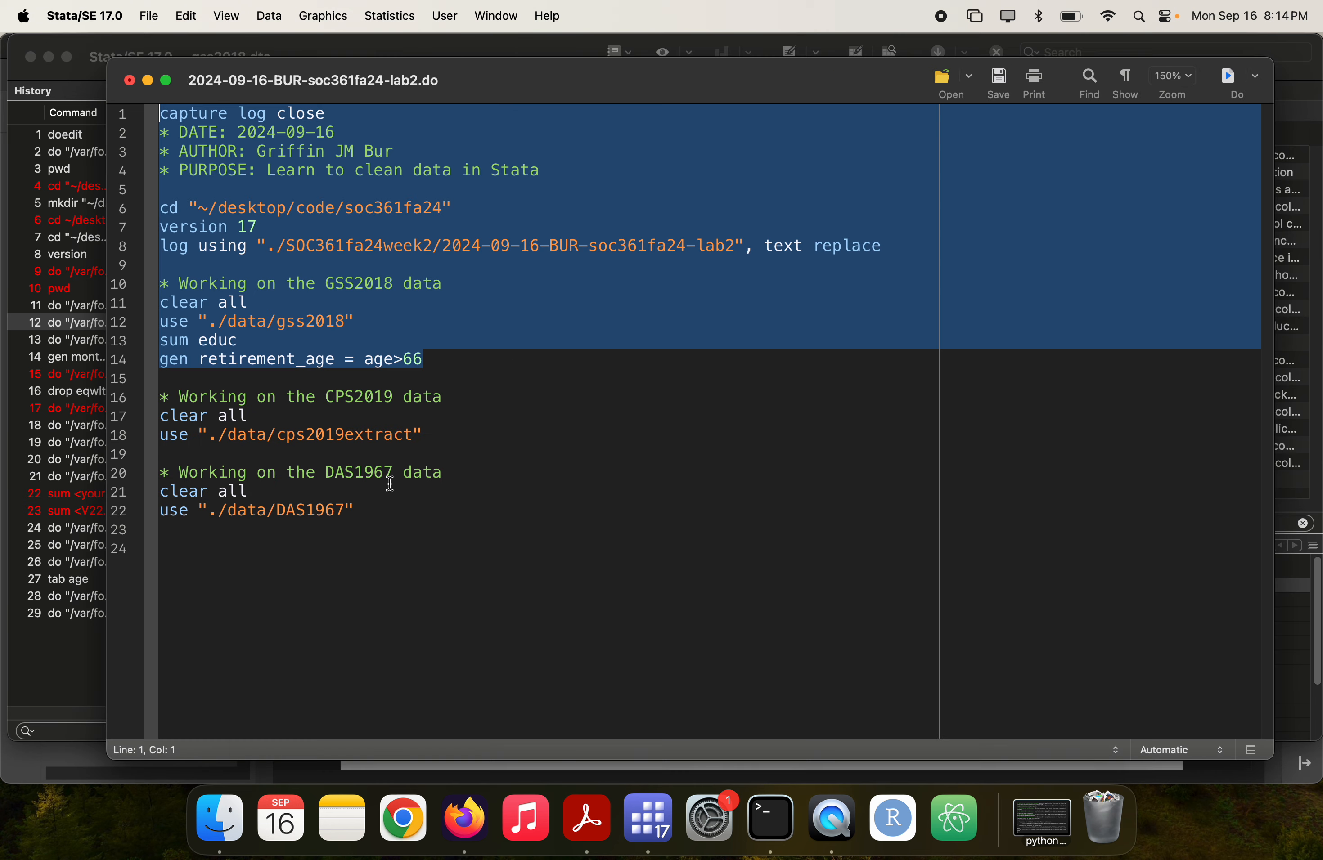
click(433, 364)
key(Return)
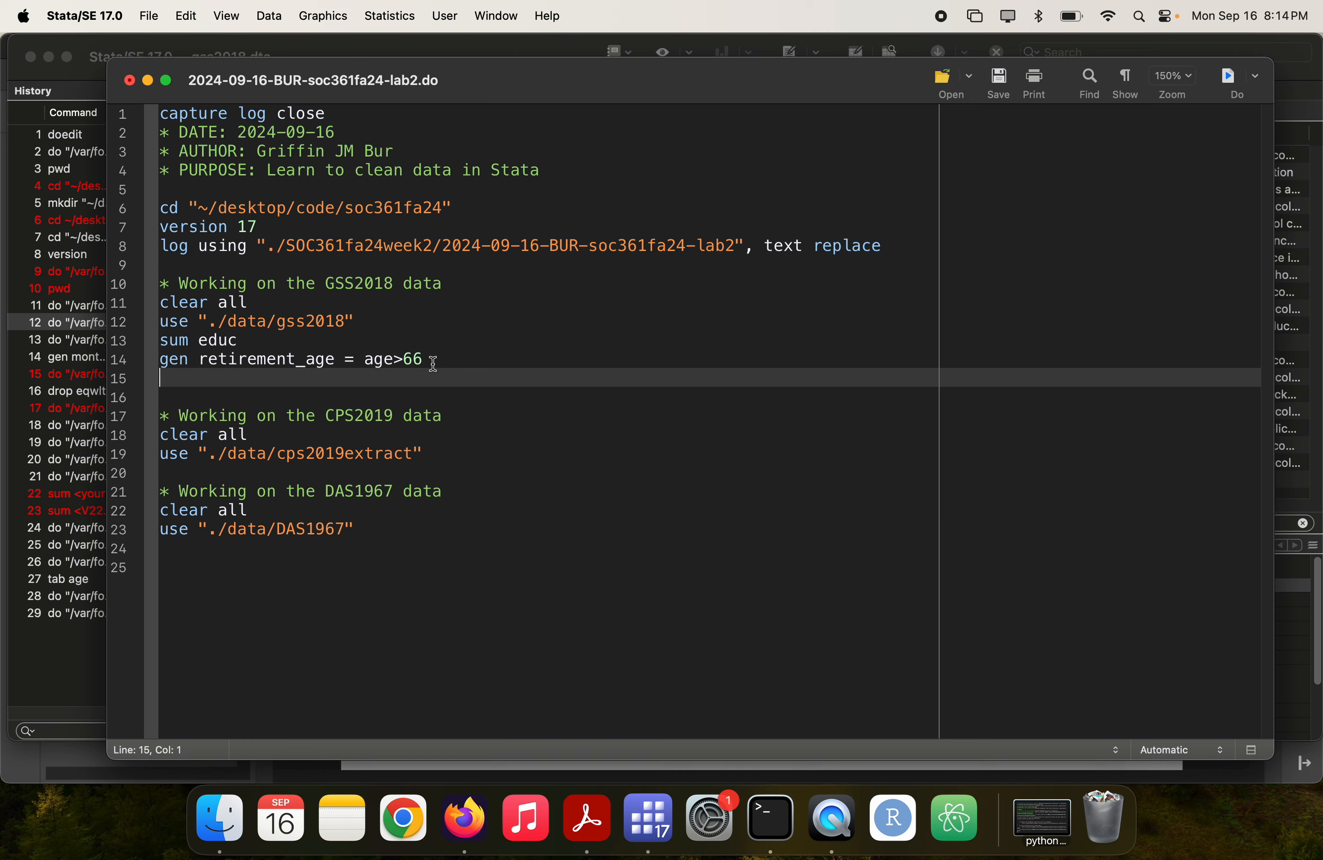
- Copy 'bysort <dummyvar>: sum <continuousvar>, d' from the lab PDF onto do-file line 15
click(586, 816)
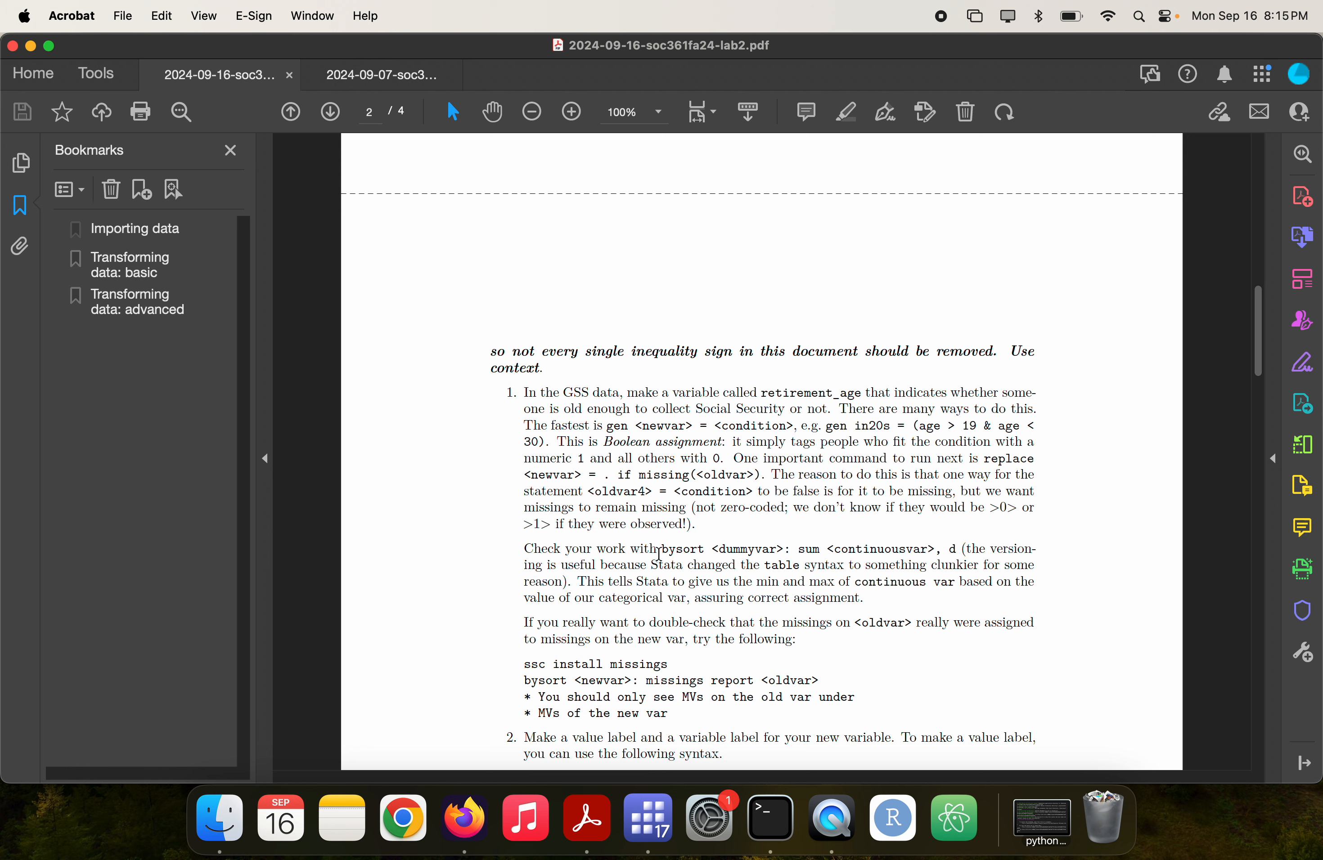
drag(661, 549, 959, 543)
key(super+c)
key(super+Tab)
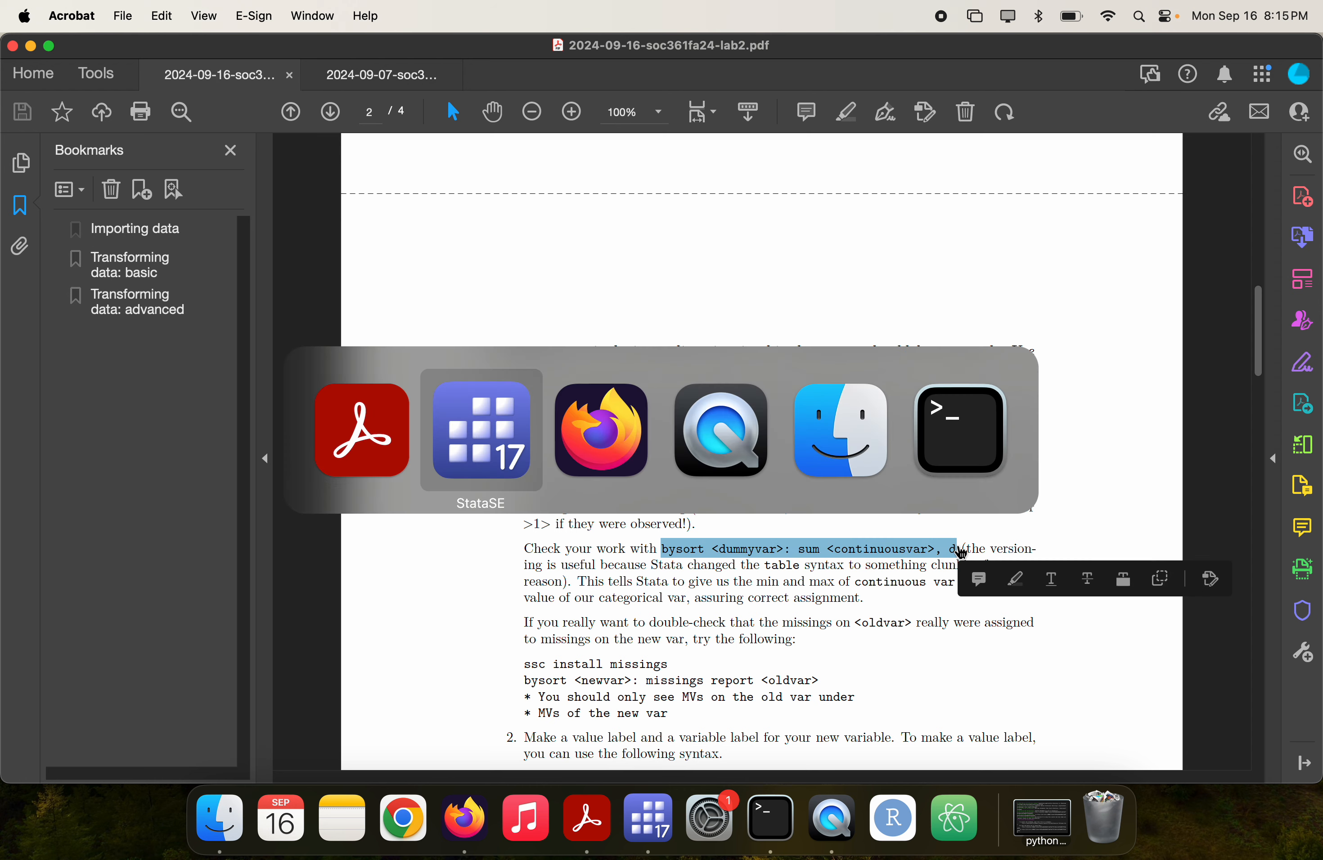
key(super+v)
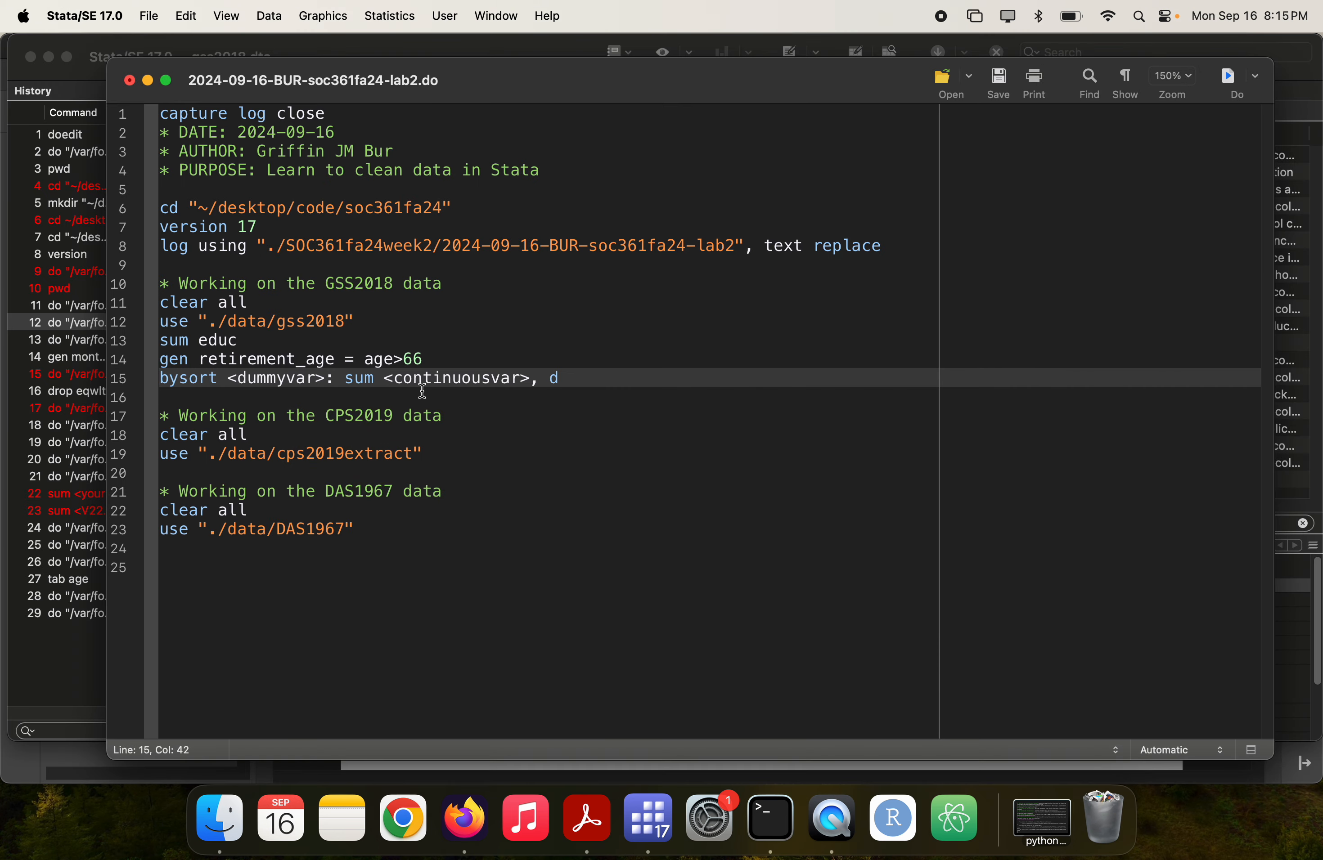
- Fill in the placeholders so line 15 reads 'bysort retirement_age: sum age, d'
click(327, 375)
drag(326, 377, 227, 377)
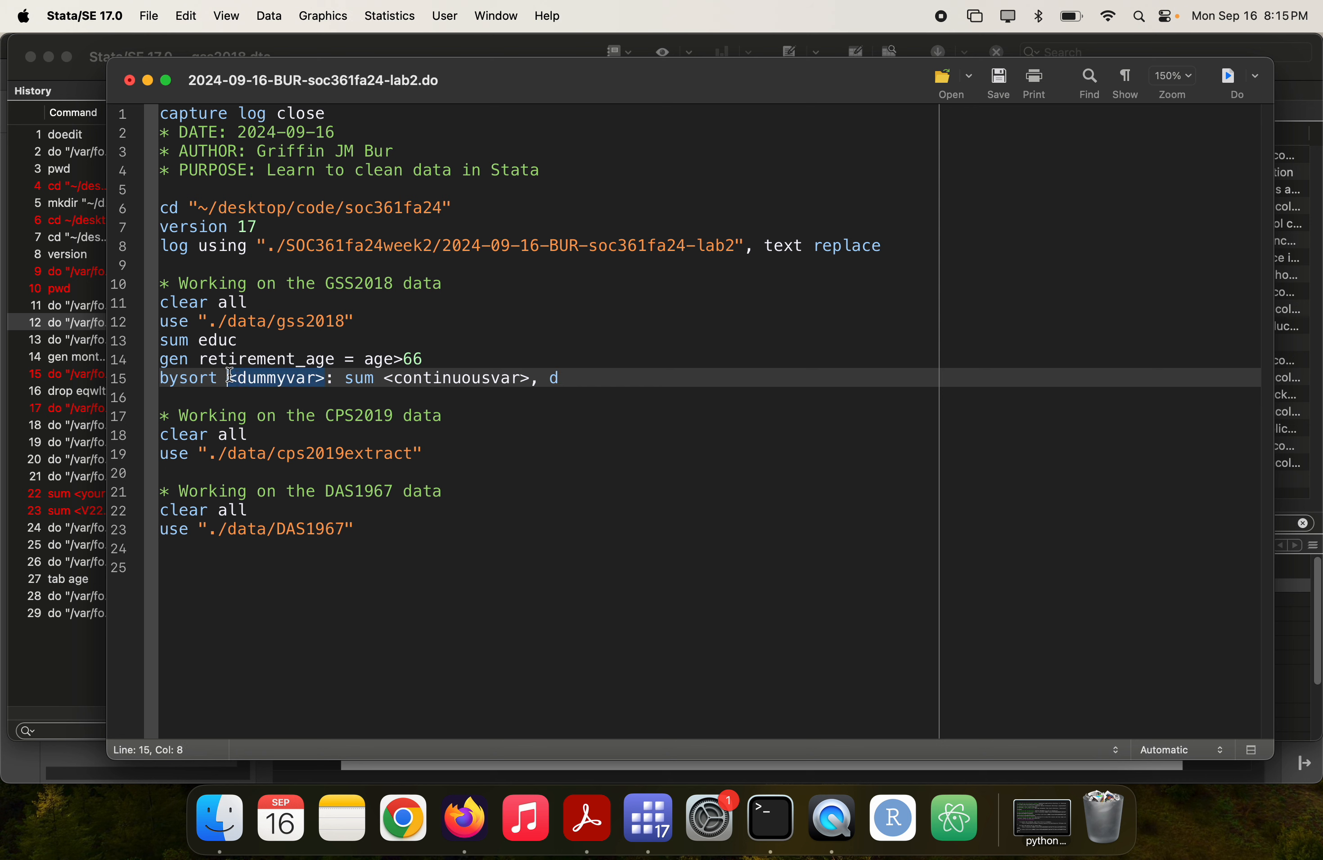
text(reti)
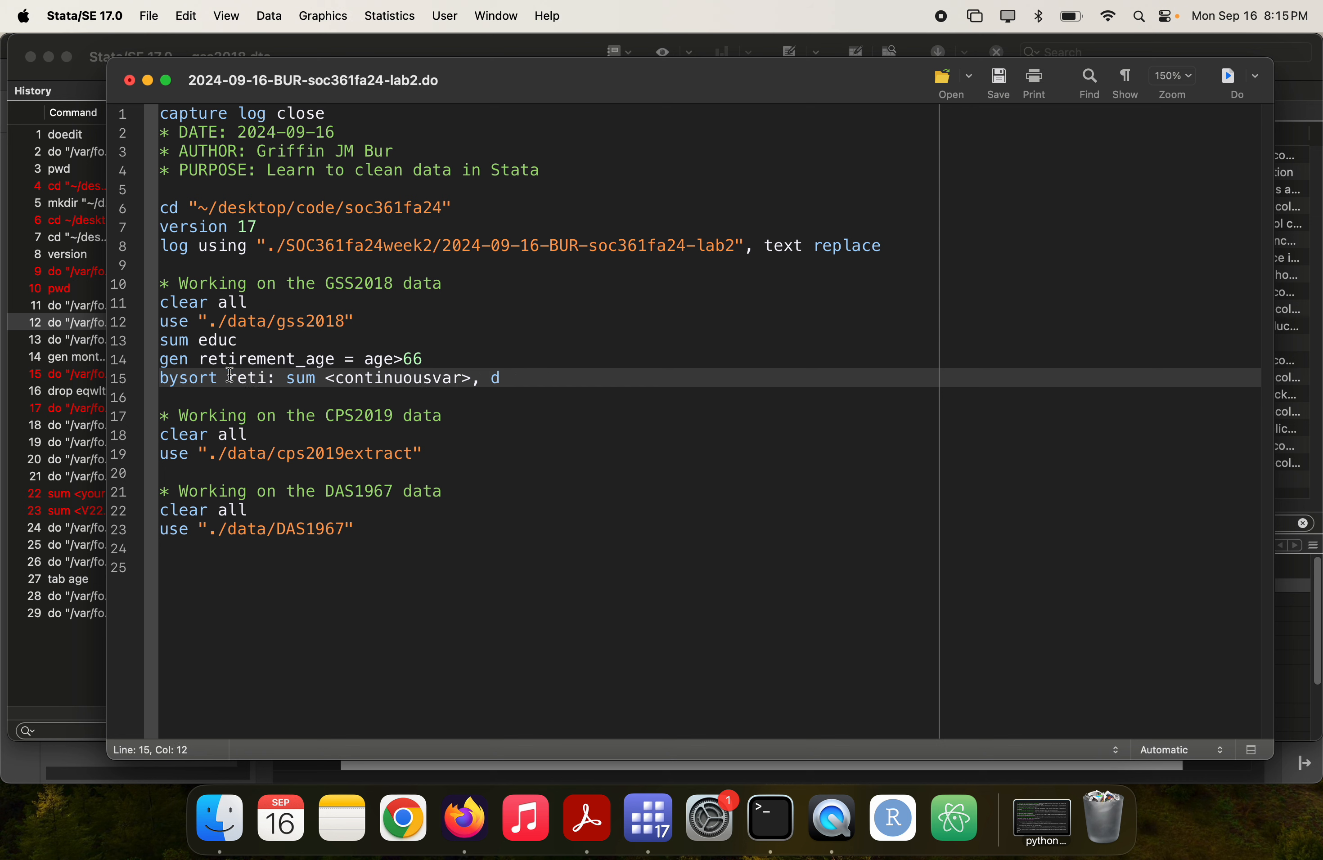
text(remen)
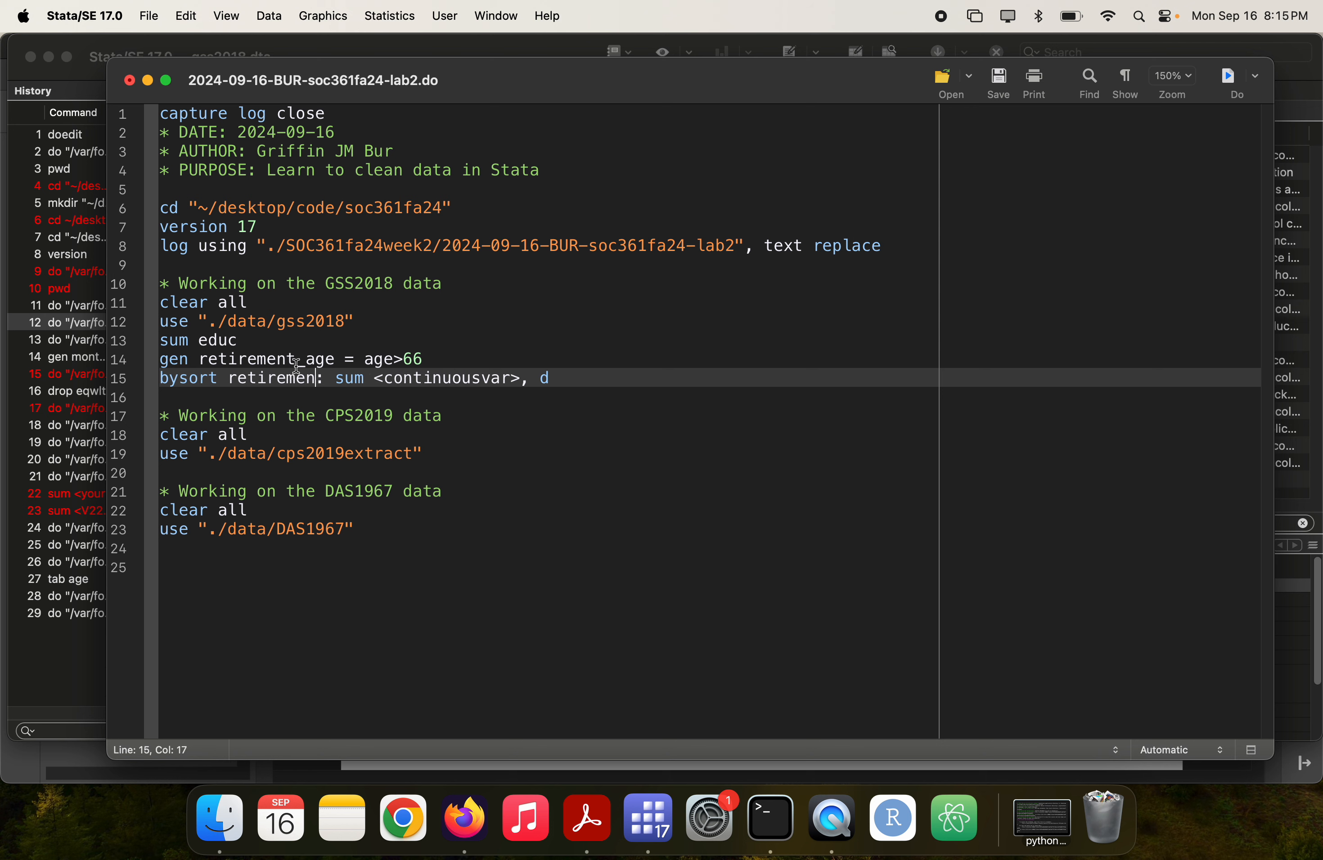
text(t_age)
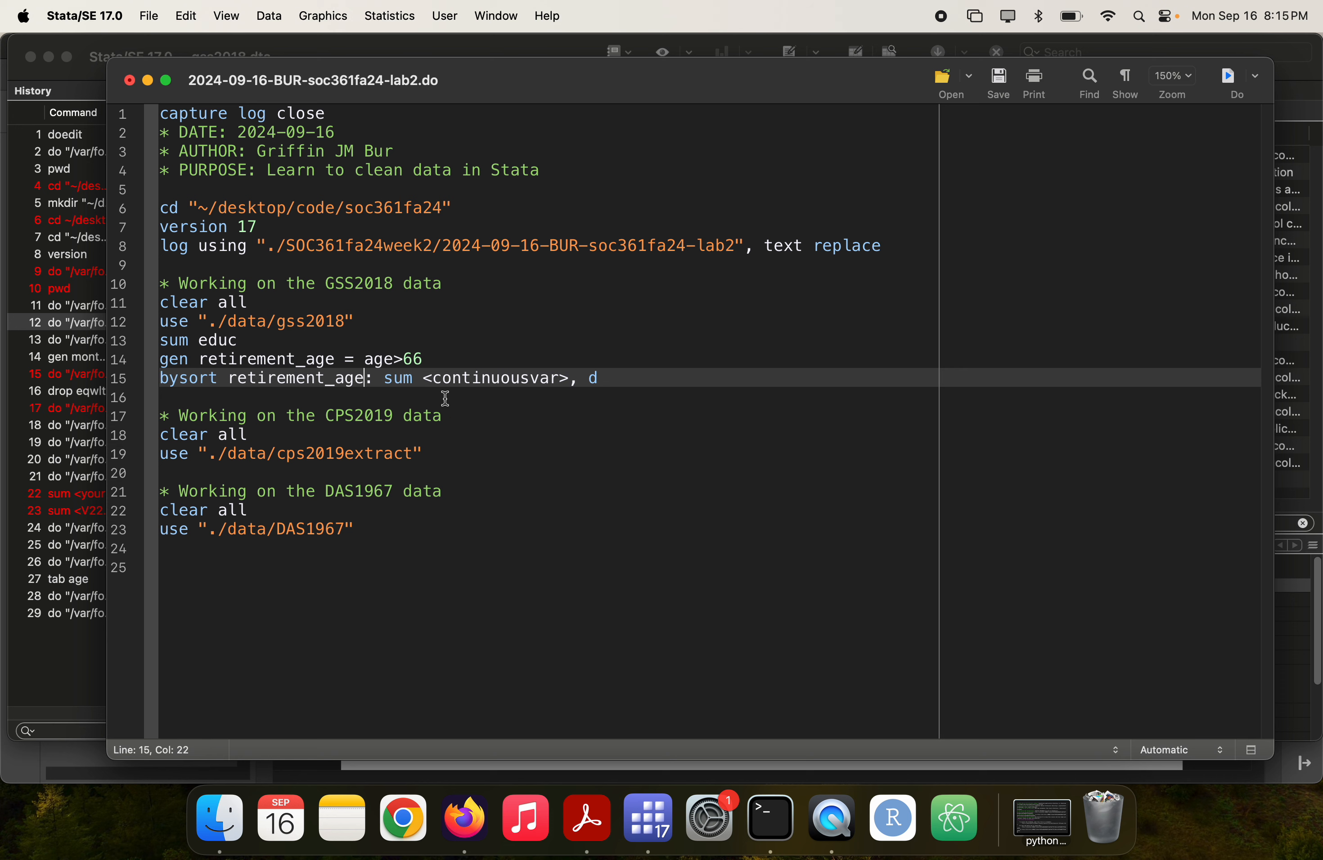
drag(423, 379, 479, 351)
double_click(559, 374)
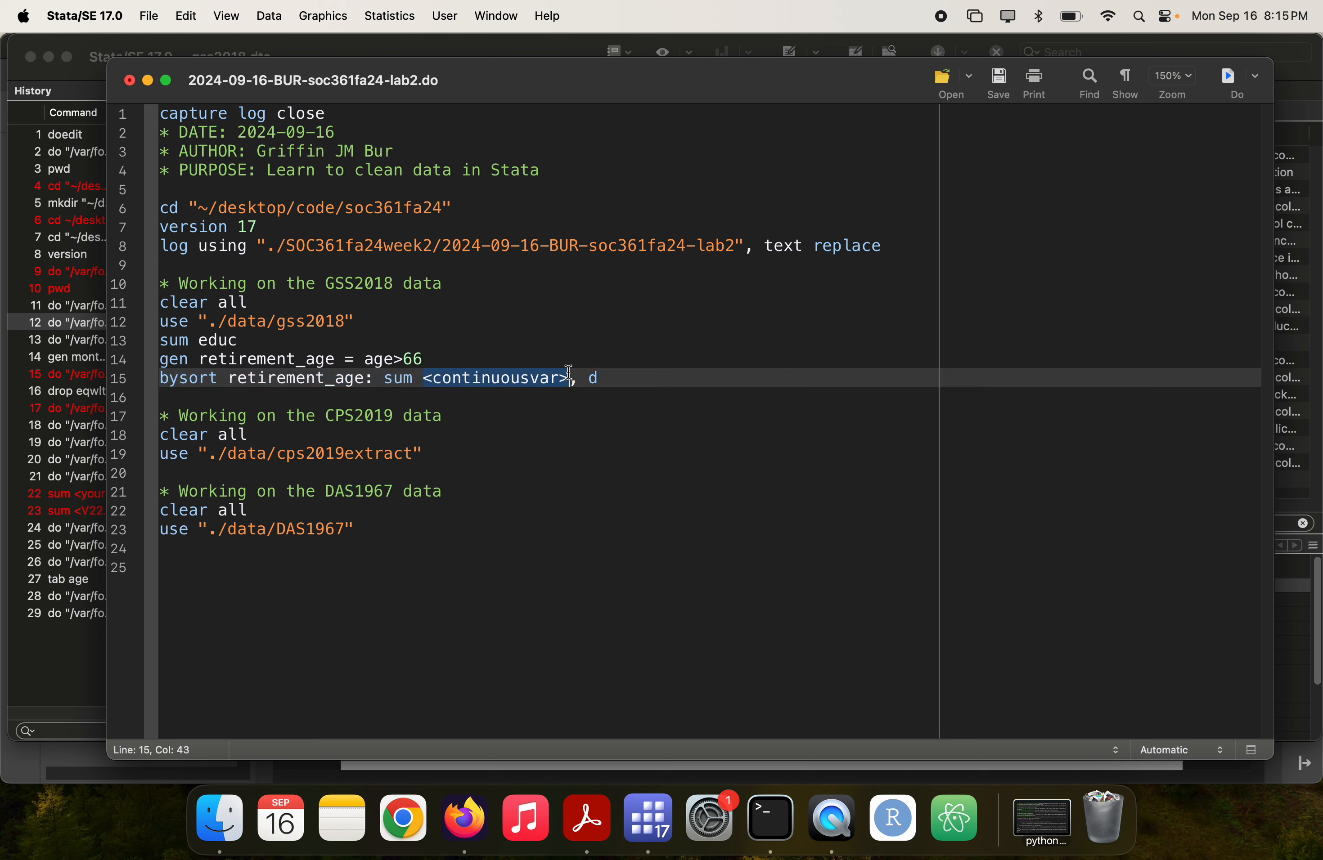
text(age)
- Run line 15 and review the detailed age summaries for each retirement_age group
key(super+shift+Left)
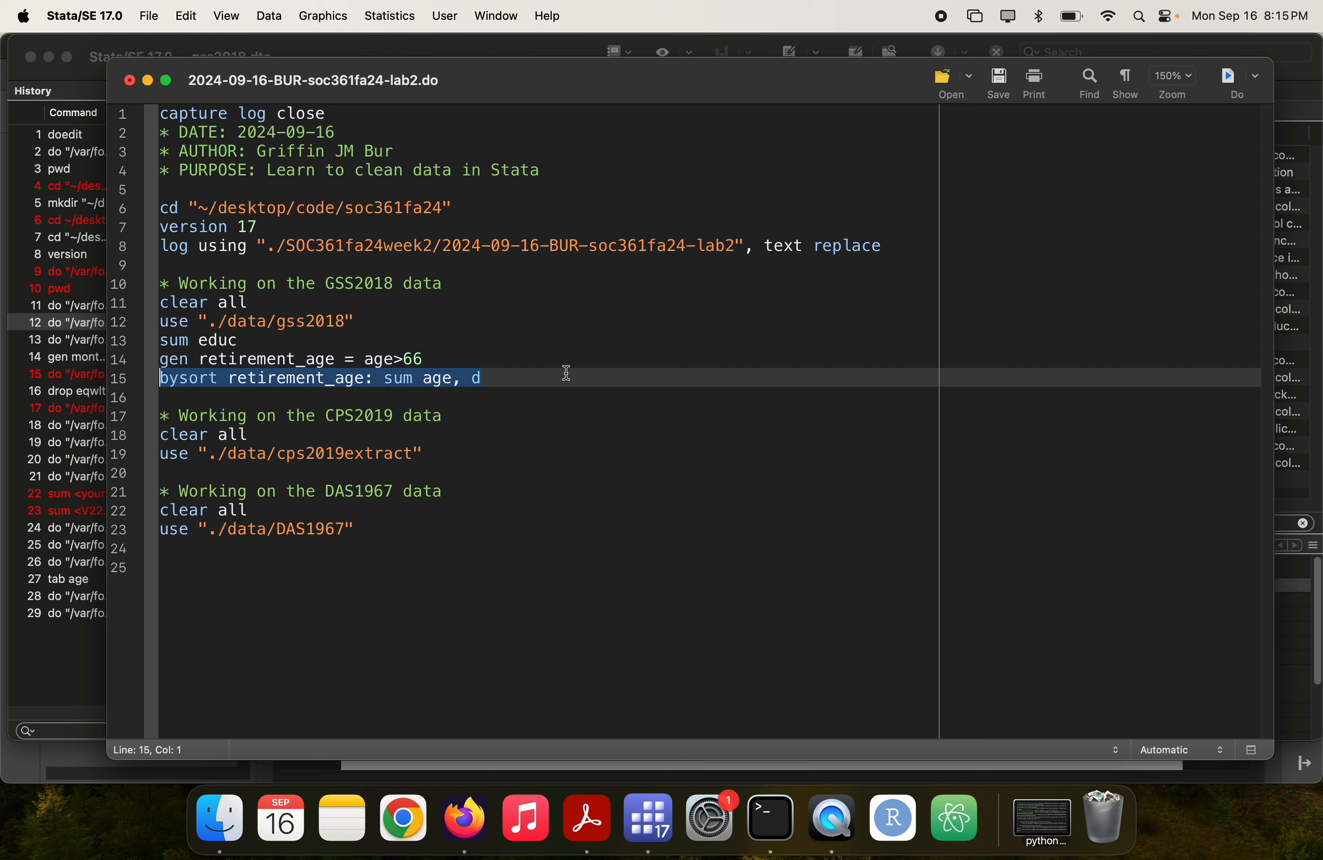
key(super+shift+d)
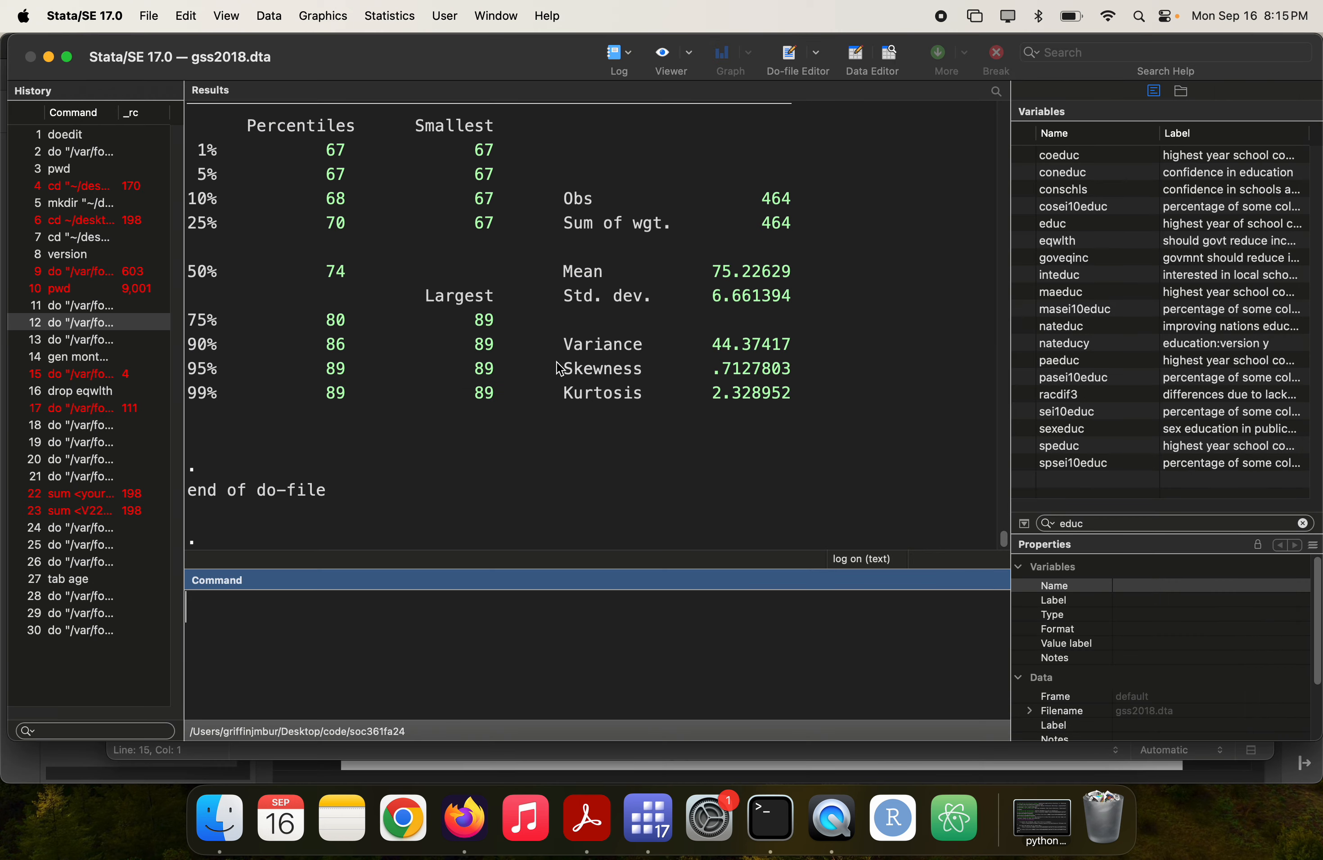
scroll(558, 368, up, 10)
scroll(557, 362, up, 4)
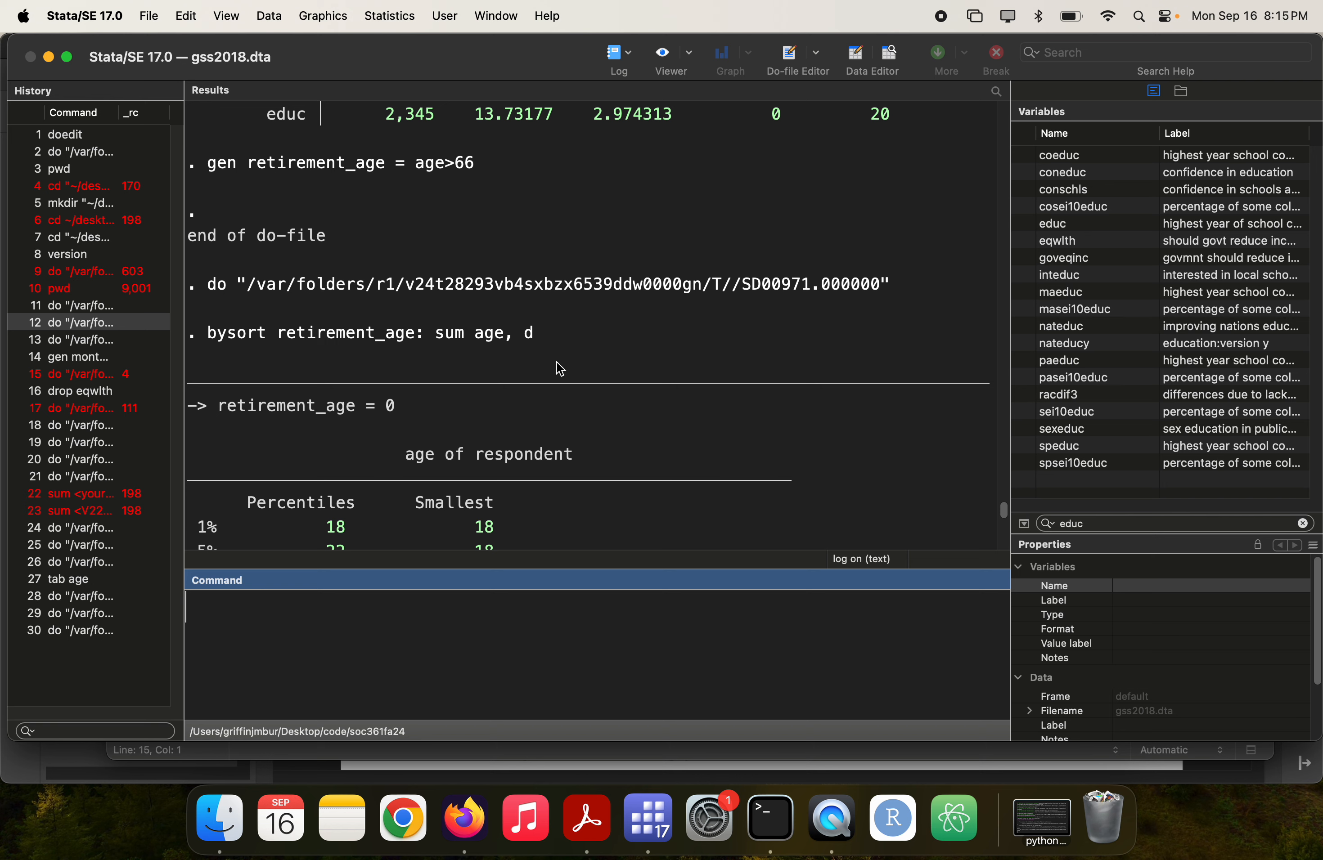
scroll(560, 369, down, 5)
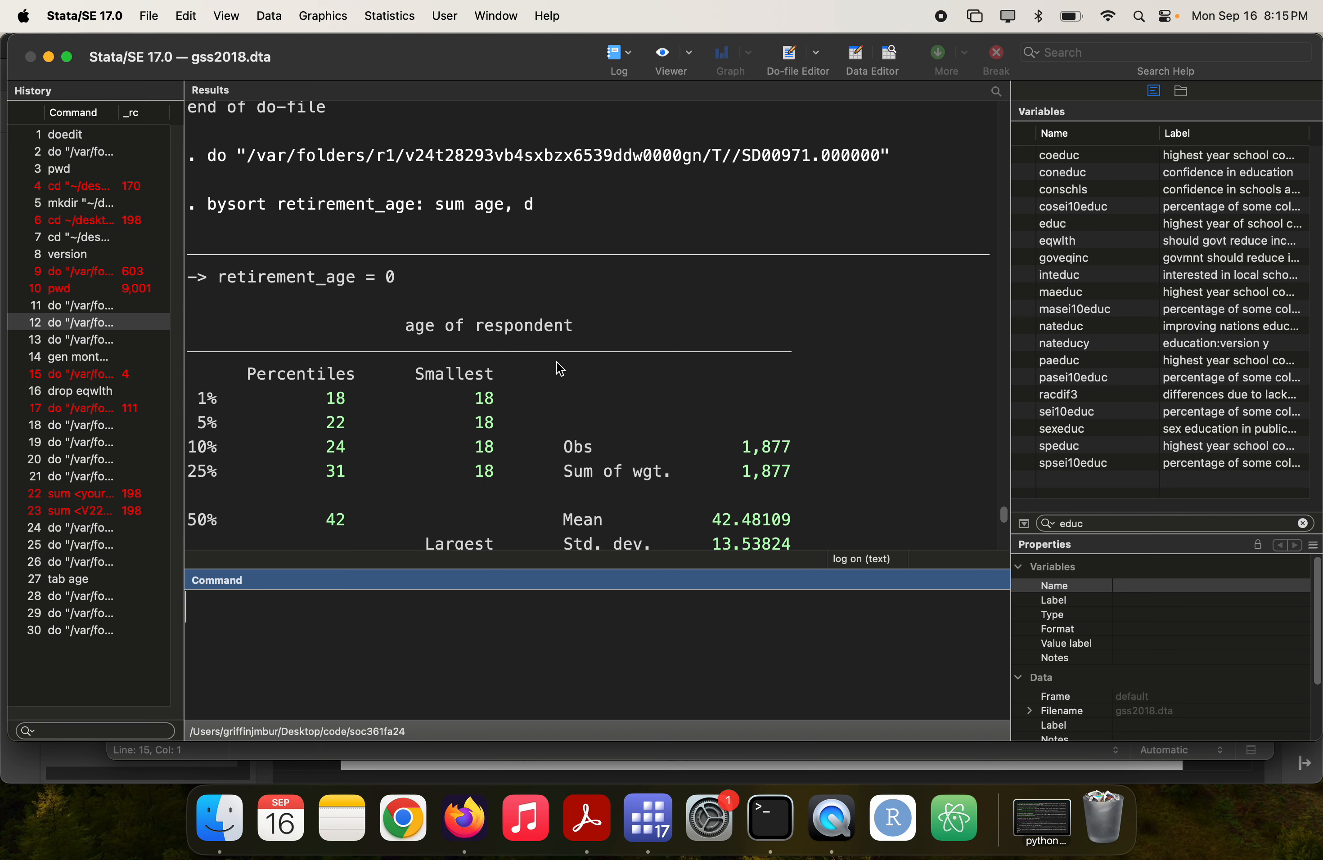
scroll(275, 341, down, 4)
scroll(275, 341, down, 4)
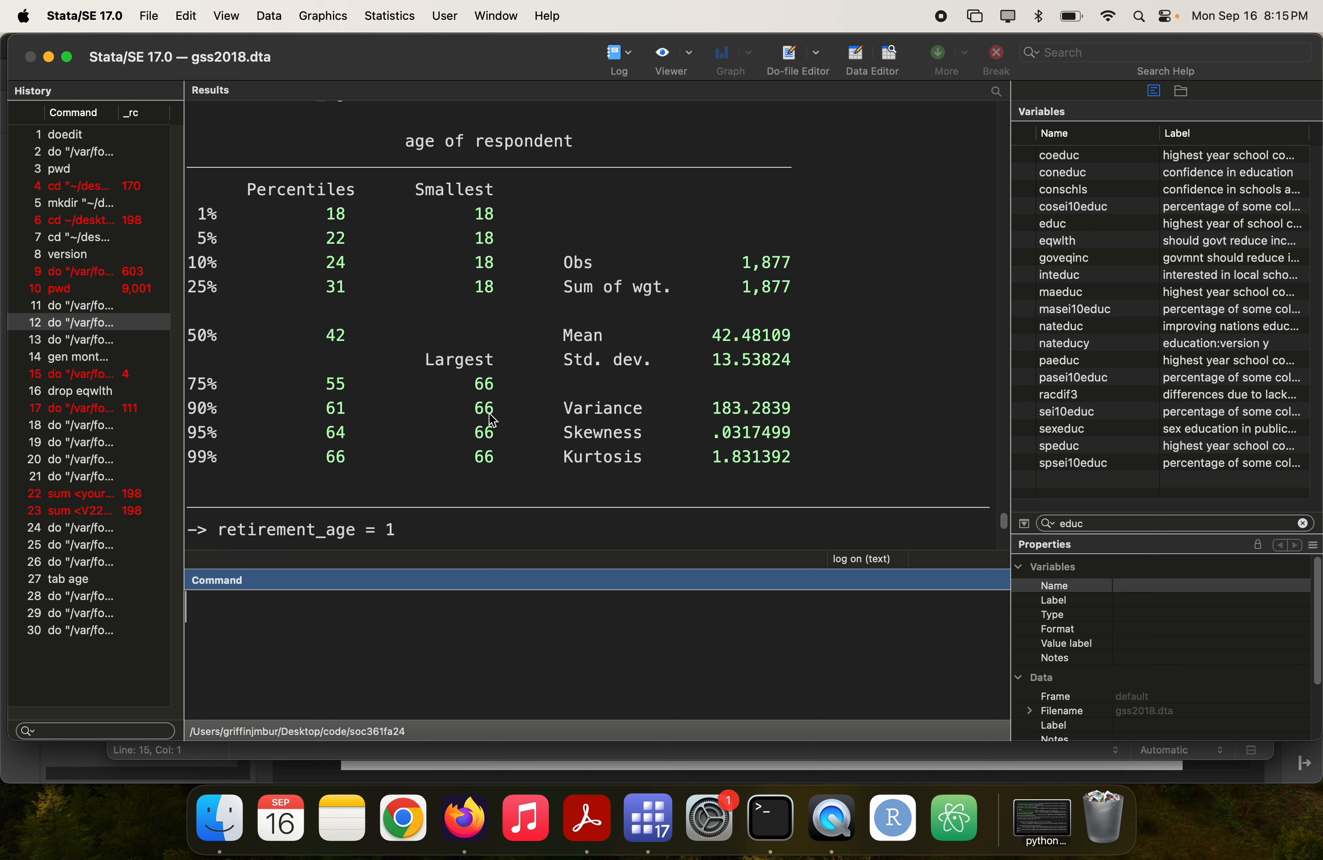
scroll(490, 407, down, 10)
scroll(490, 406, down, 5)
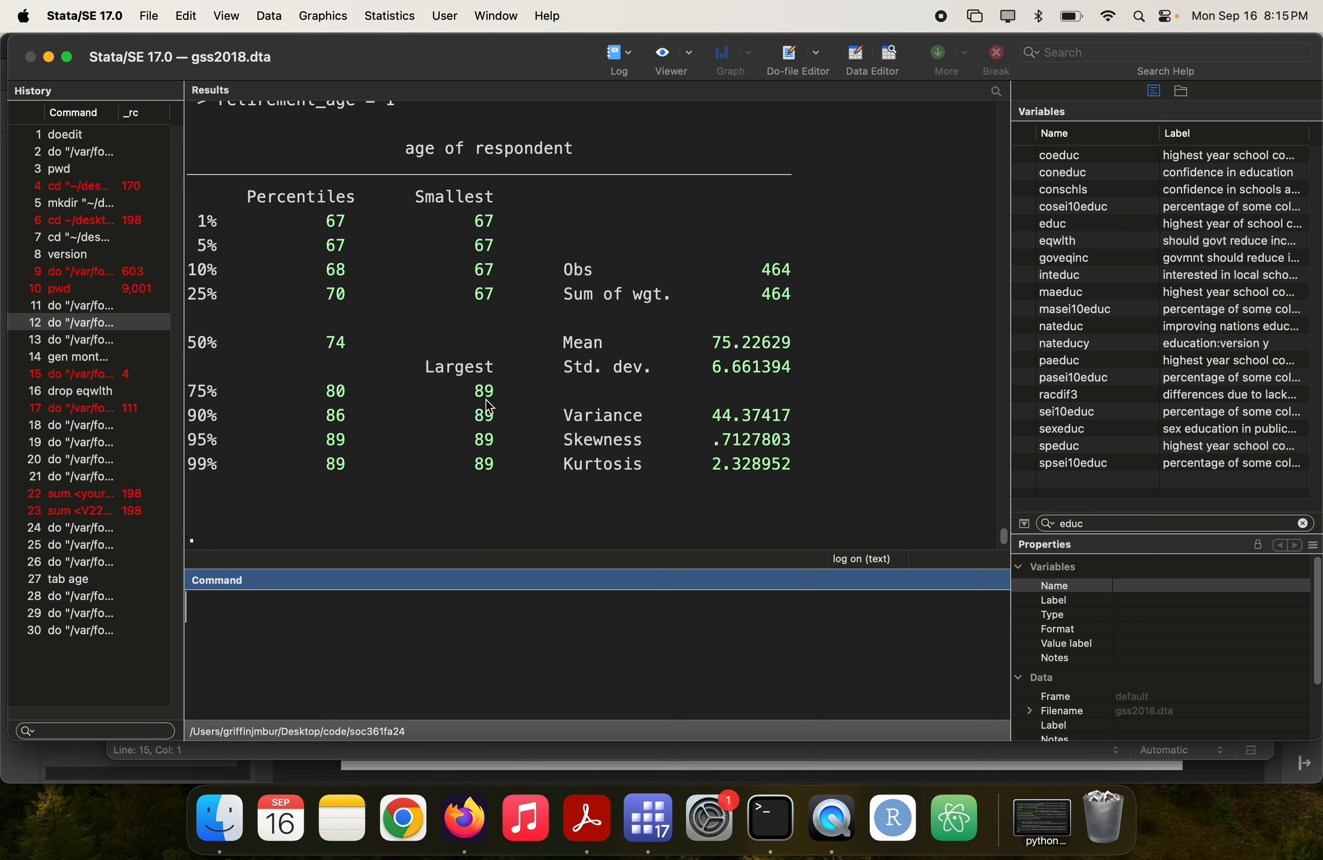
scroll(349, 166, up, 2)
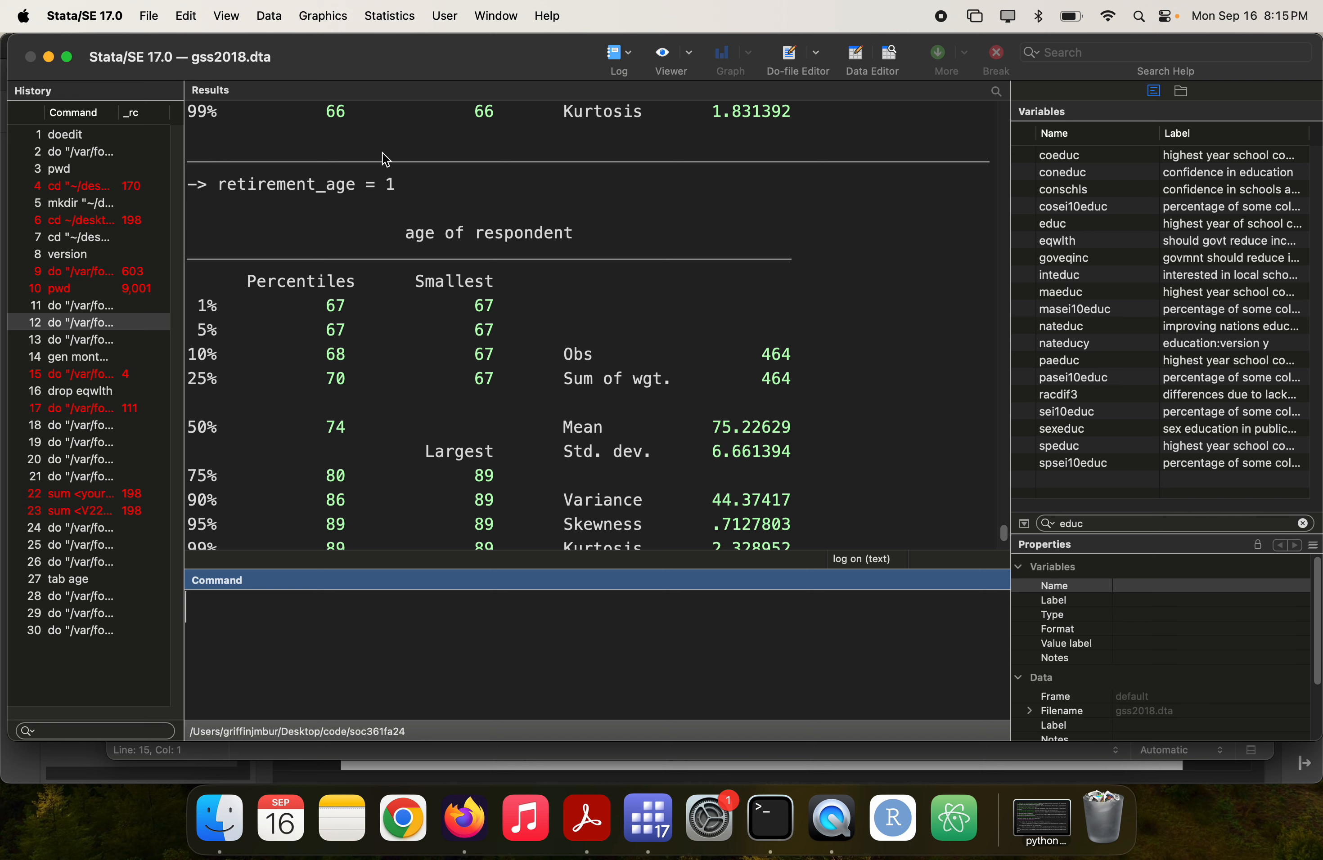
scroll(490, 334, down, 6)
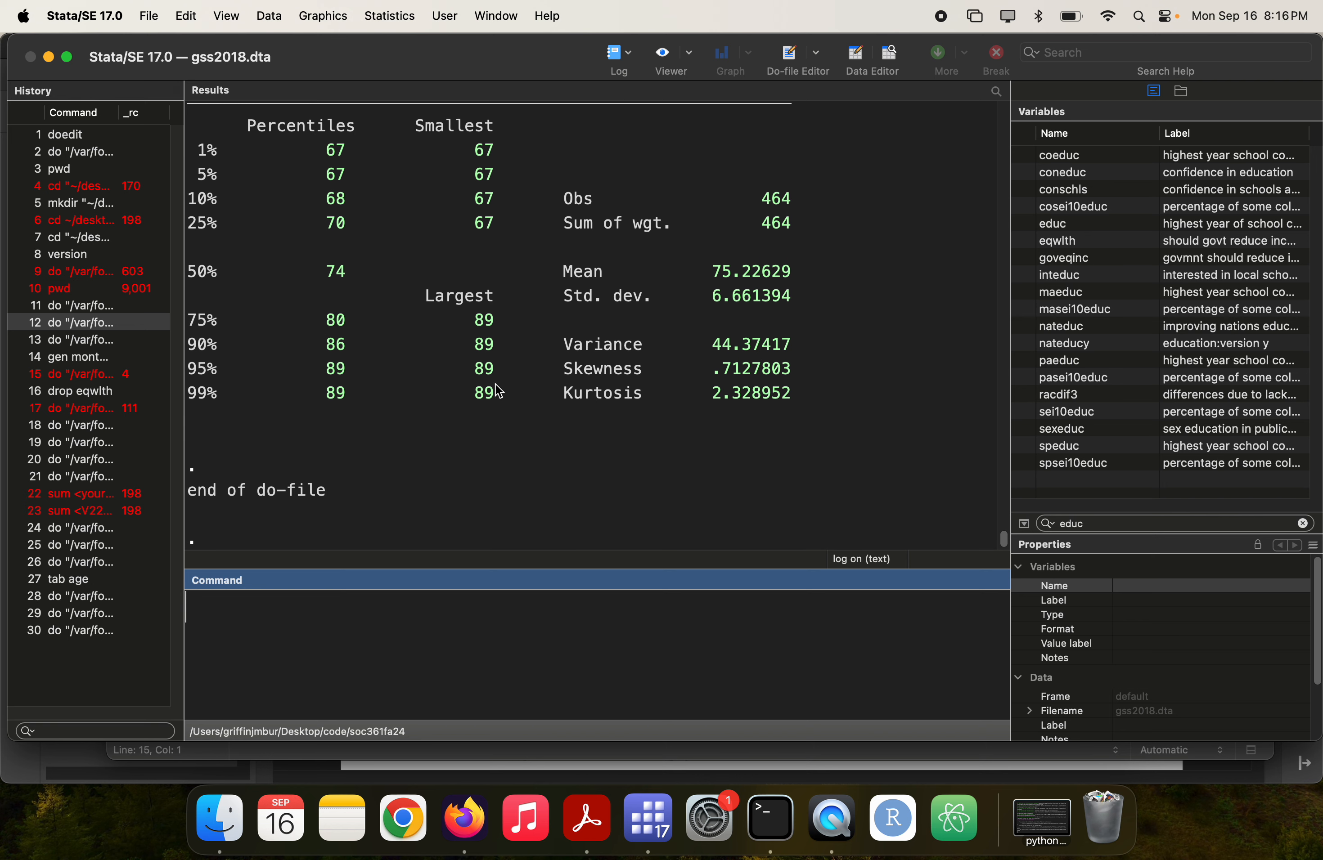
scroll(496, 384, up, 15)
scroll(499, 387, up, 4)
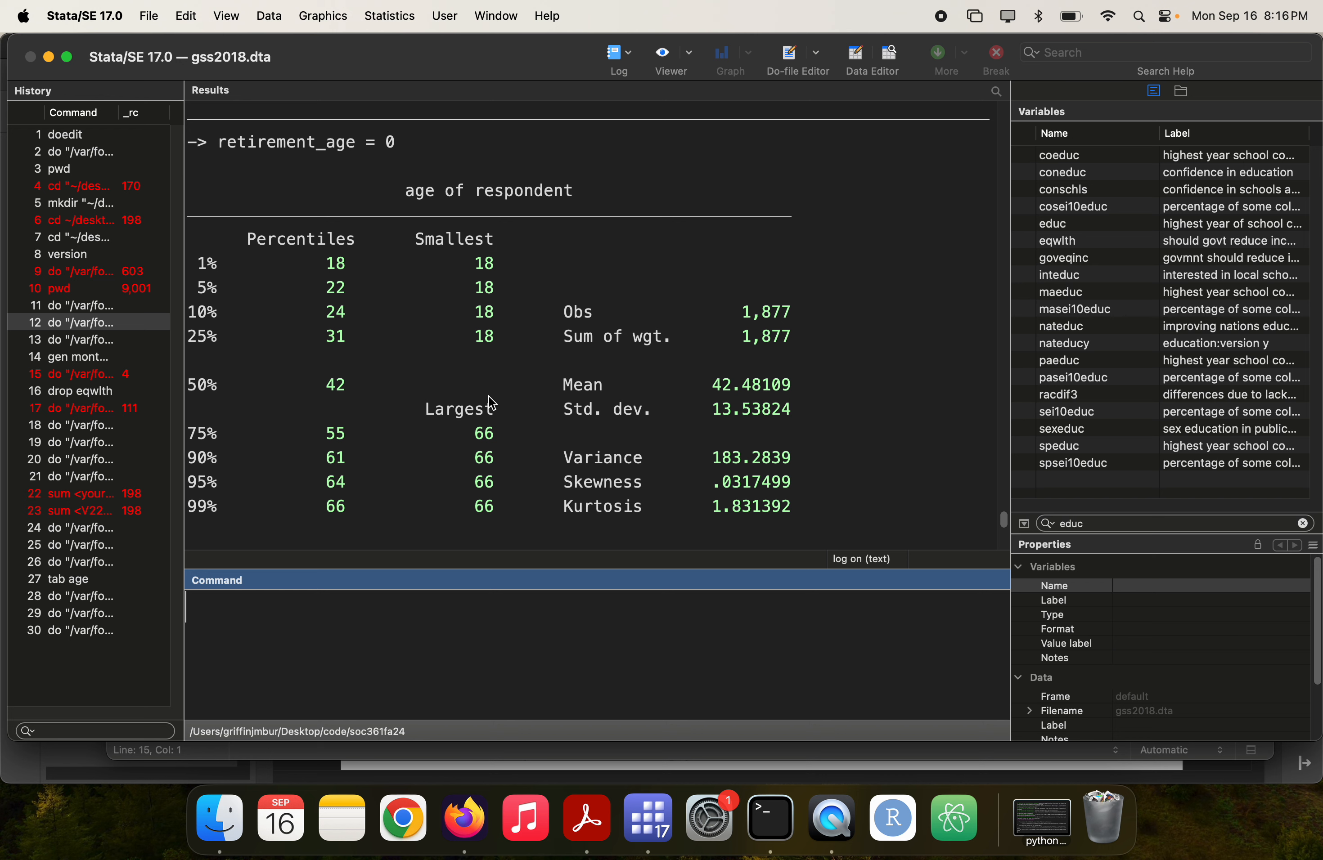
key(Caps_Lock)
key(super+Tab)
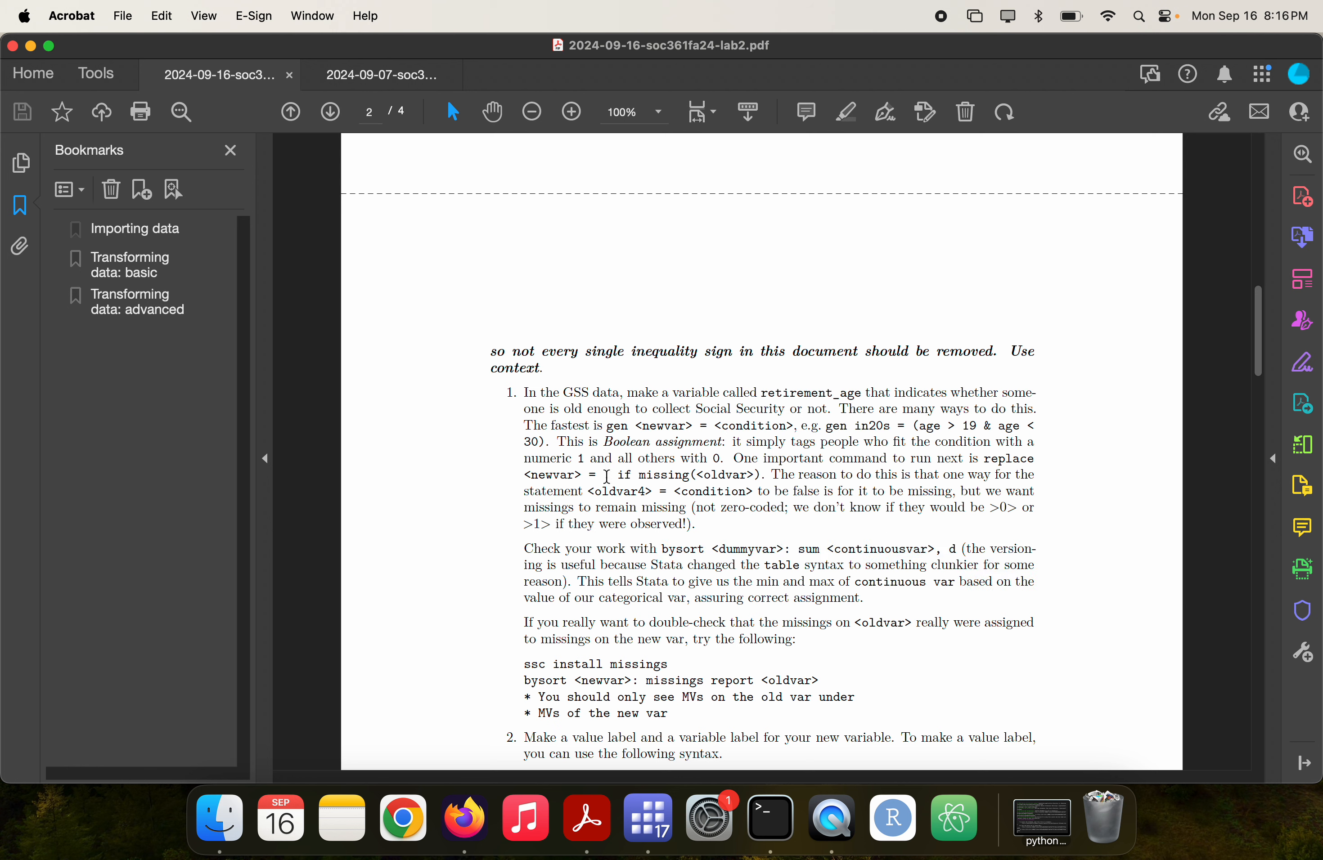
- Clear the bysort text selection in the lab PDF to read the missing-values note
click(610, 477)
- Insert line 15 'replace retirement_age = . if missing(age)' after the gen line
key(super+Tab)
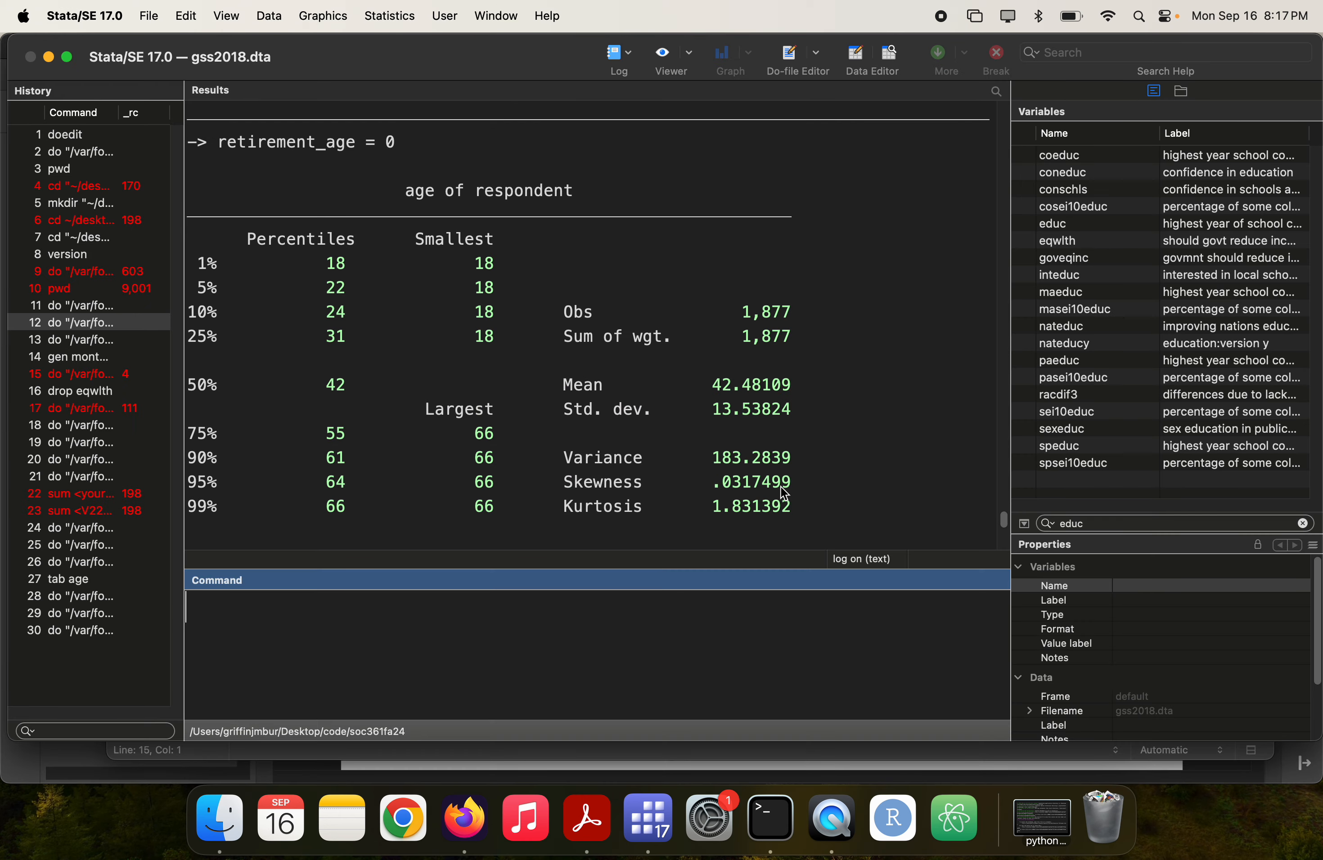
scroll(448, 383, down, 3)
key(super+grave)
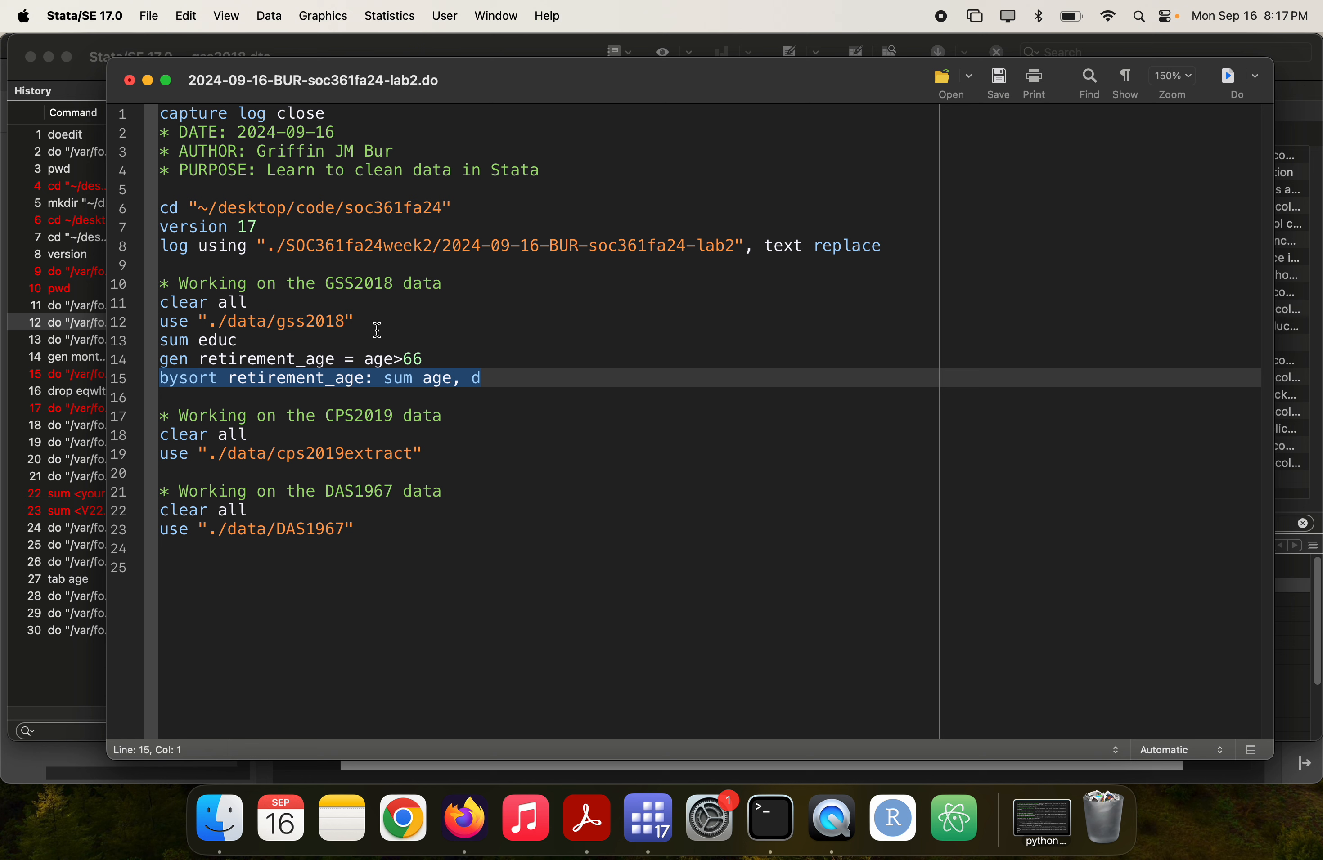
click(434, 356)
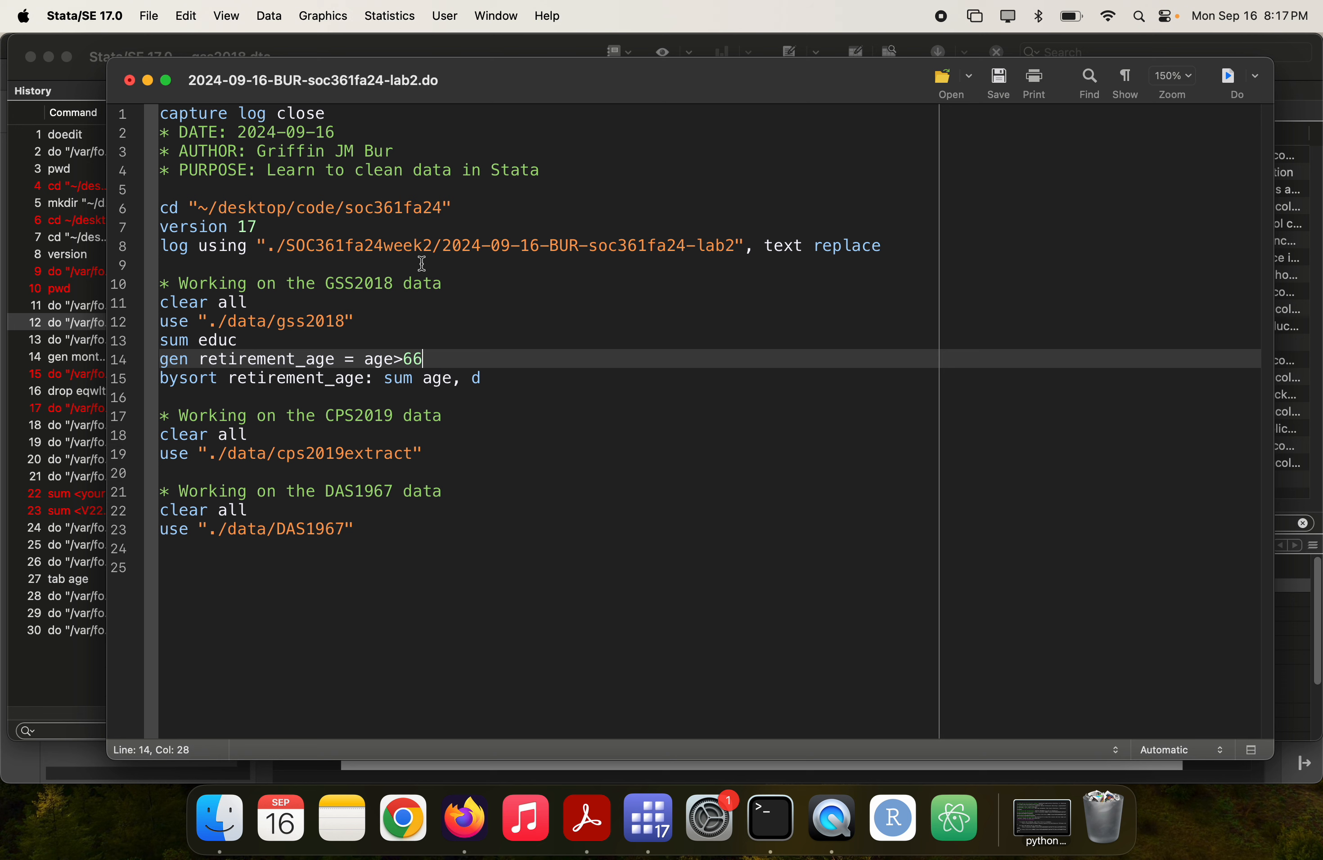
key(Return)
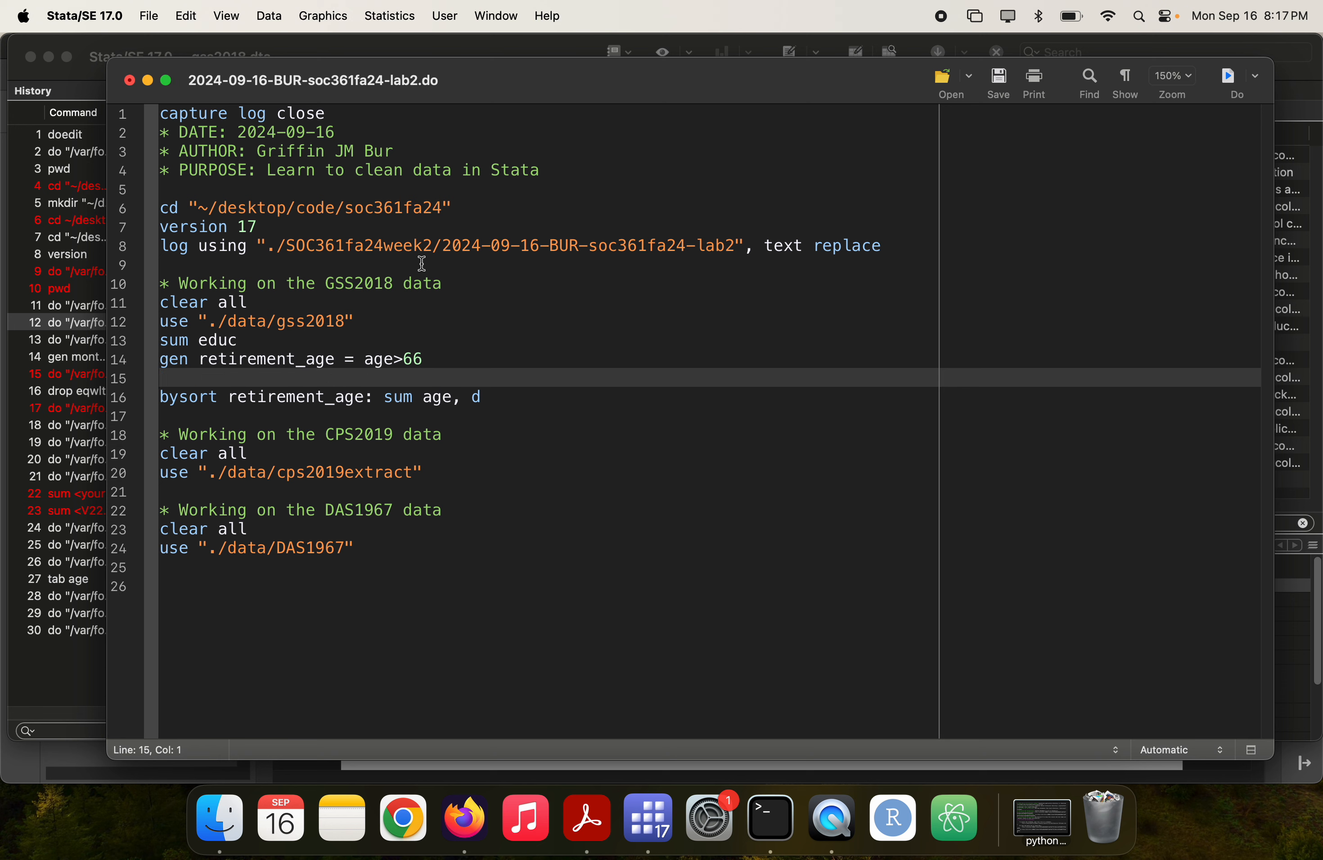
text(replace retirement_age =)
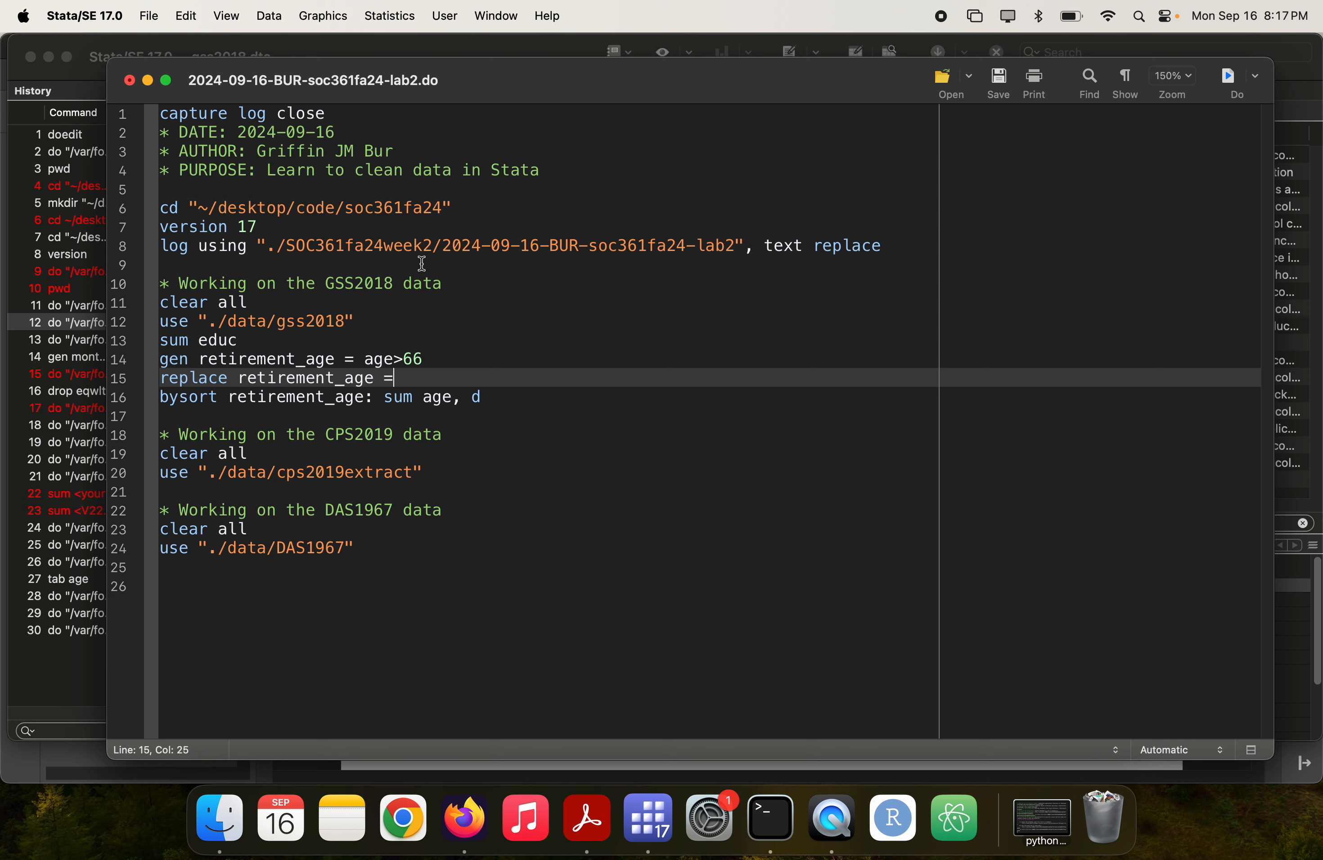
text( . if missing(age)
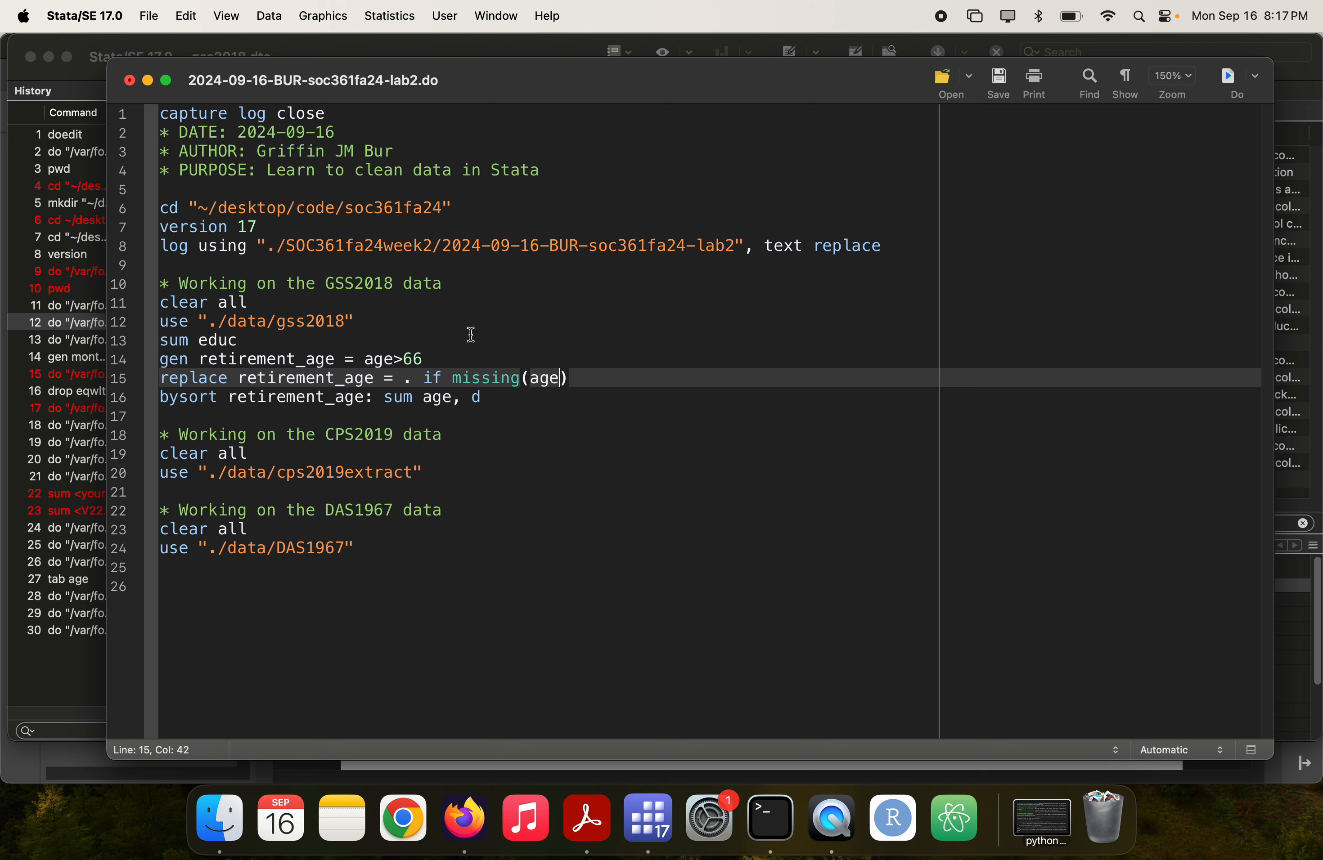
- Delete the stray '.dk .na' text typed in the Command window
key(super+grave)
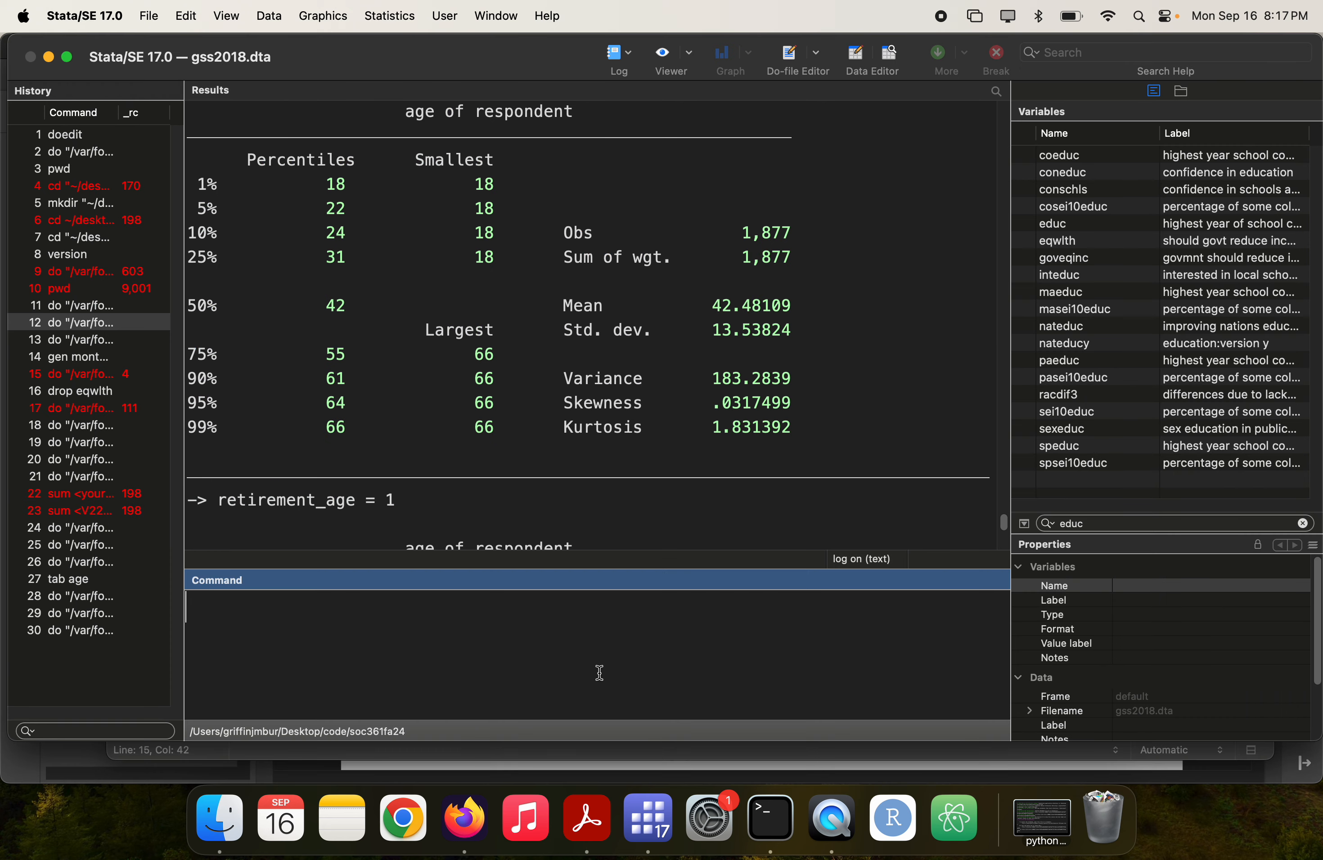
text(.dk .na)
key(super+a)
key(BackSpace)
key(super+grave)
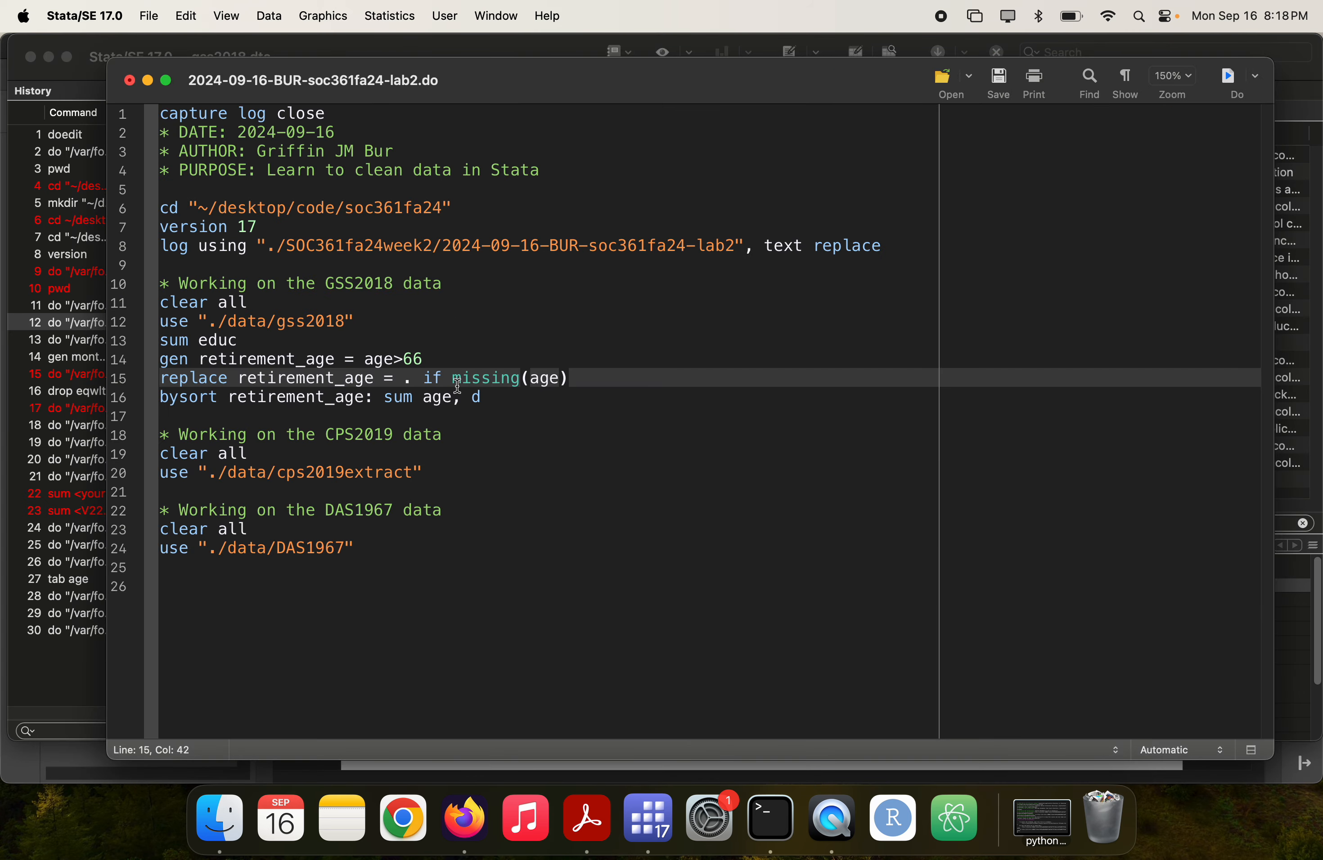
- Run do-file lines 1–15, setting 7 retirement_age values to missing
click(572, 385)
key(shift+super+Up)
key(super+shift+d)
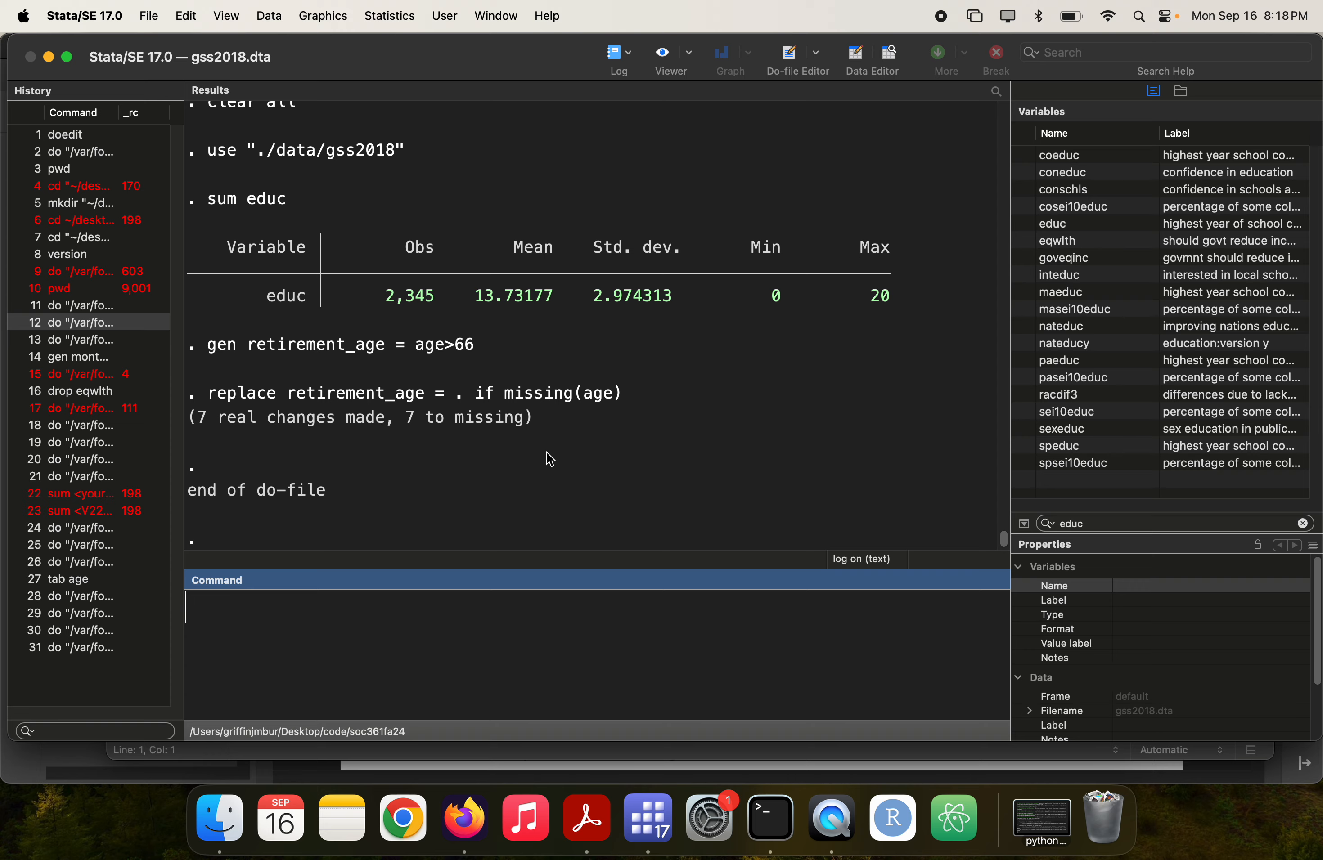
key(super+Tab)
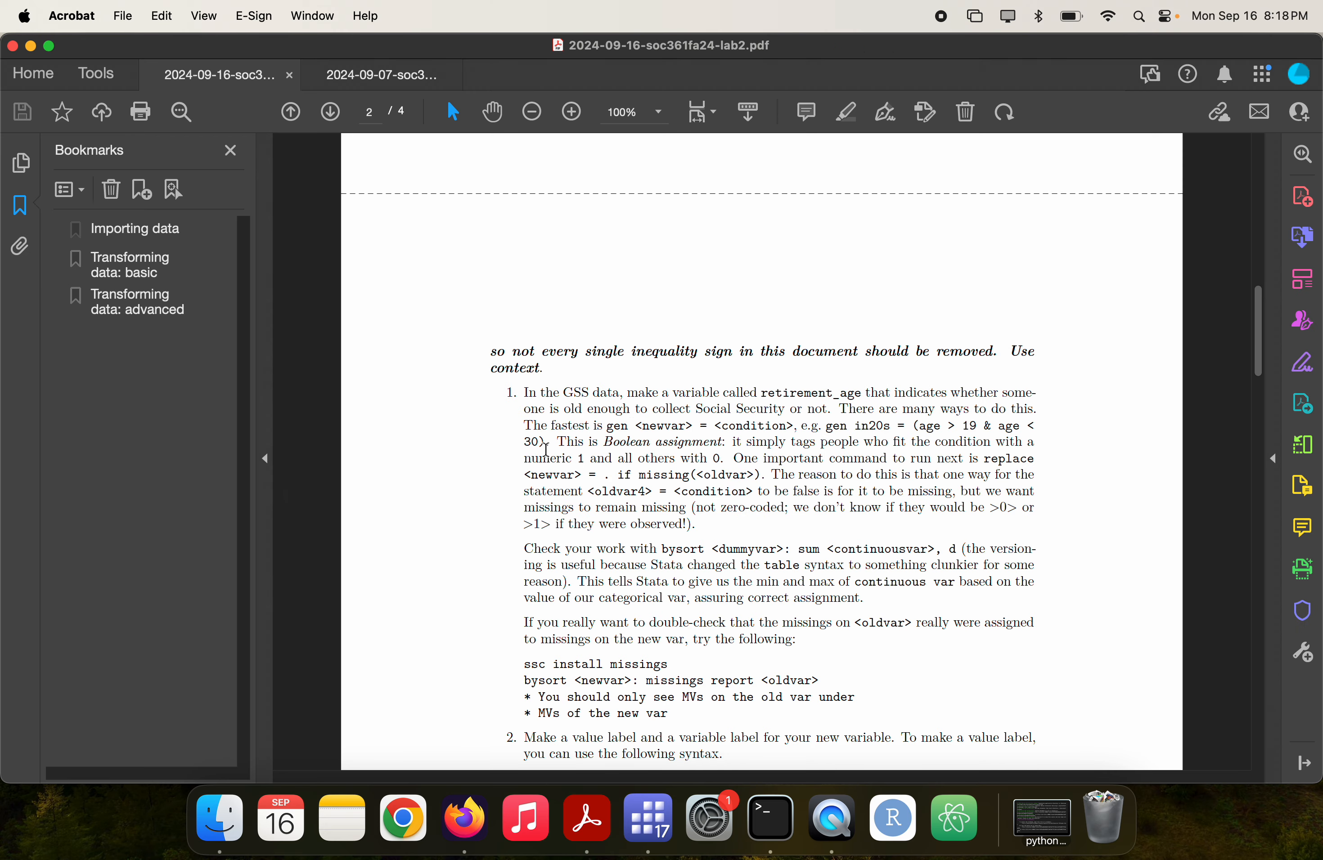
- Copy the ssc install missings, bysort and MVs comment lines from item 1 of the lab PDF
scroll(624, 598, down, 5)
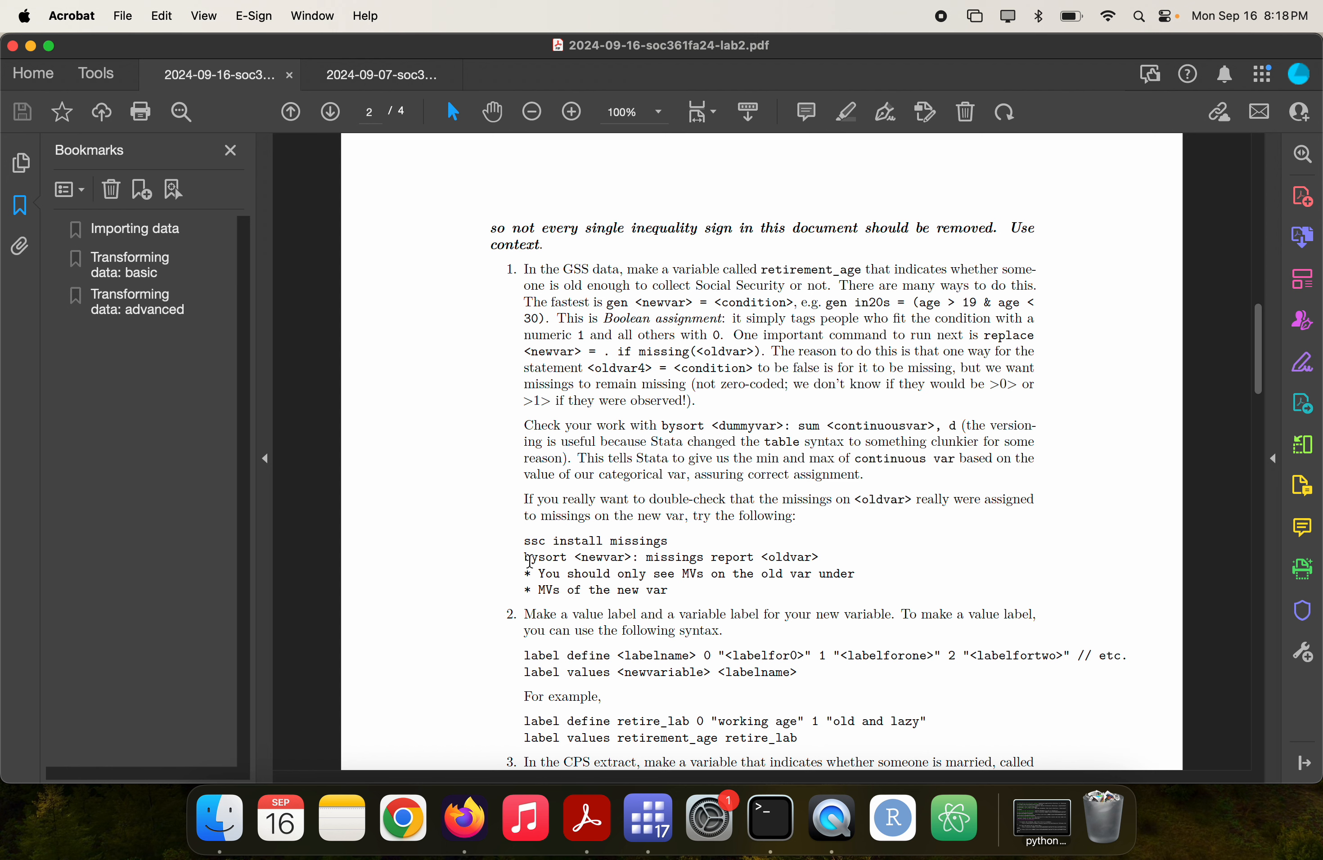
drag(525, 541, 661, 541)
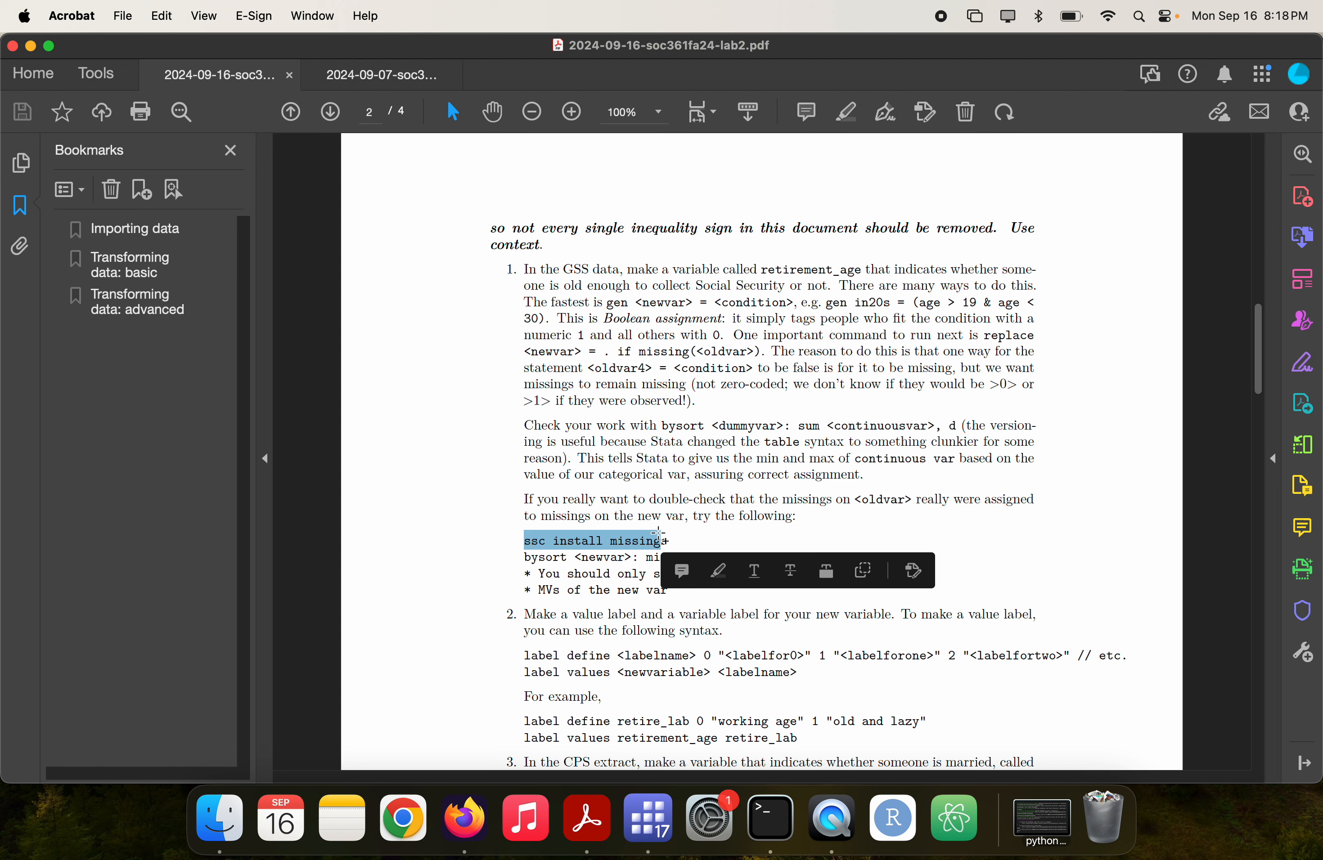
shift+click(662, 536)
click(669, 537)
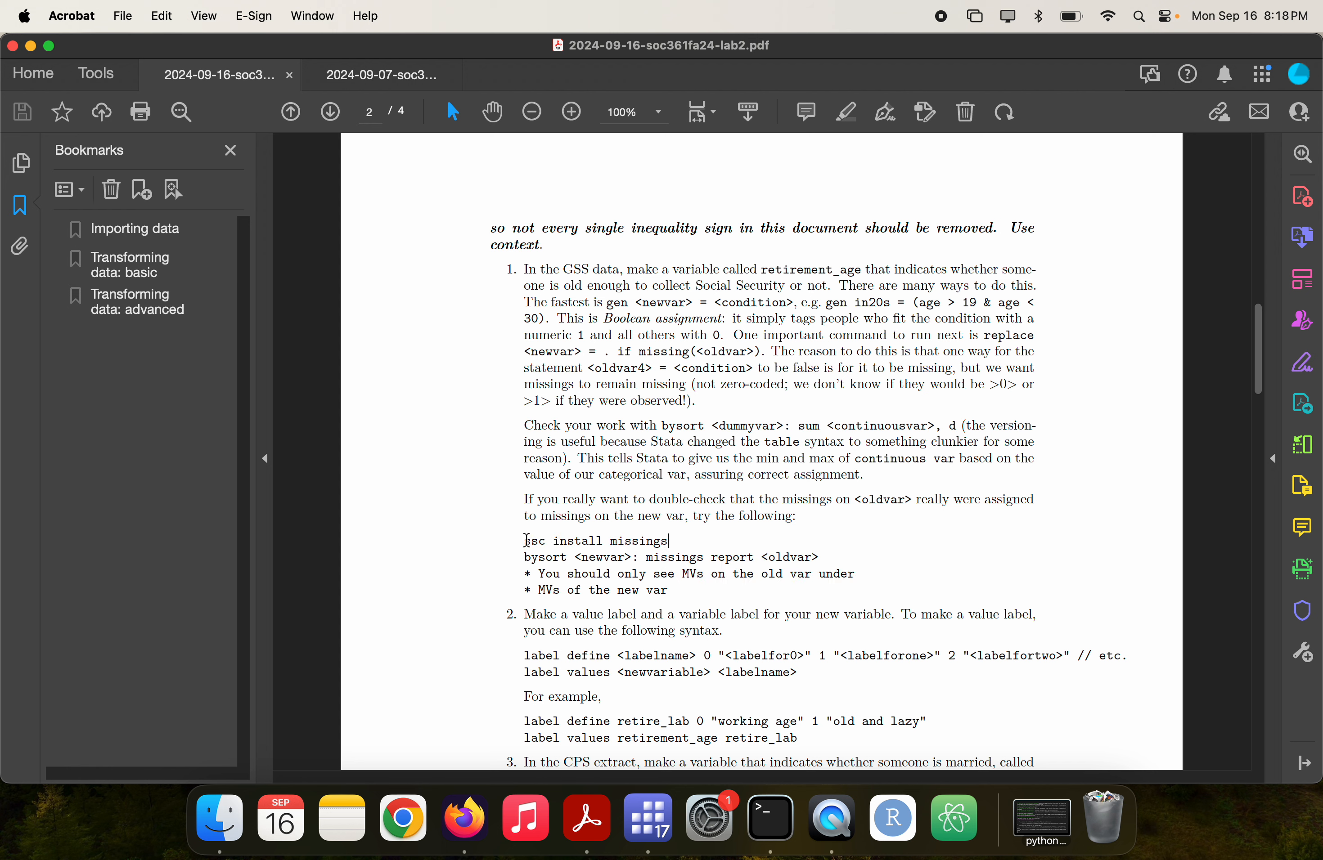
shift+click(527, 541)
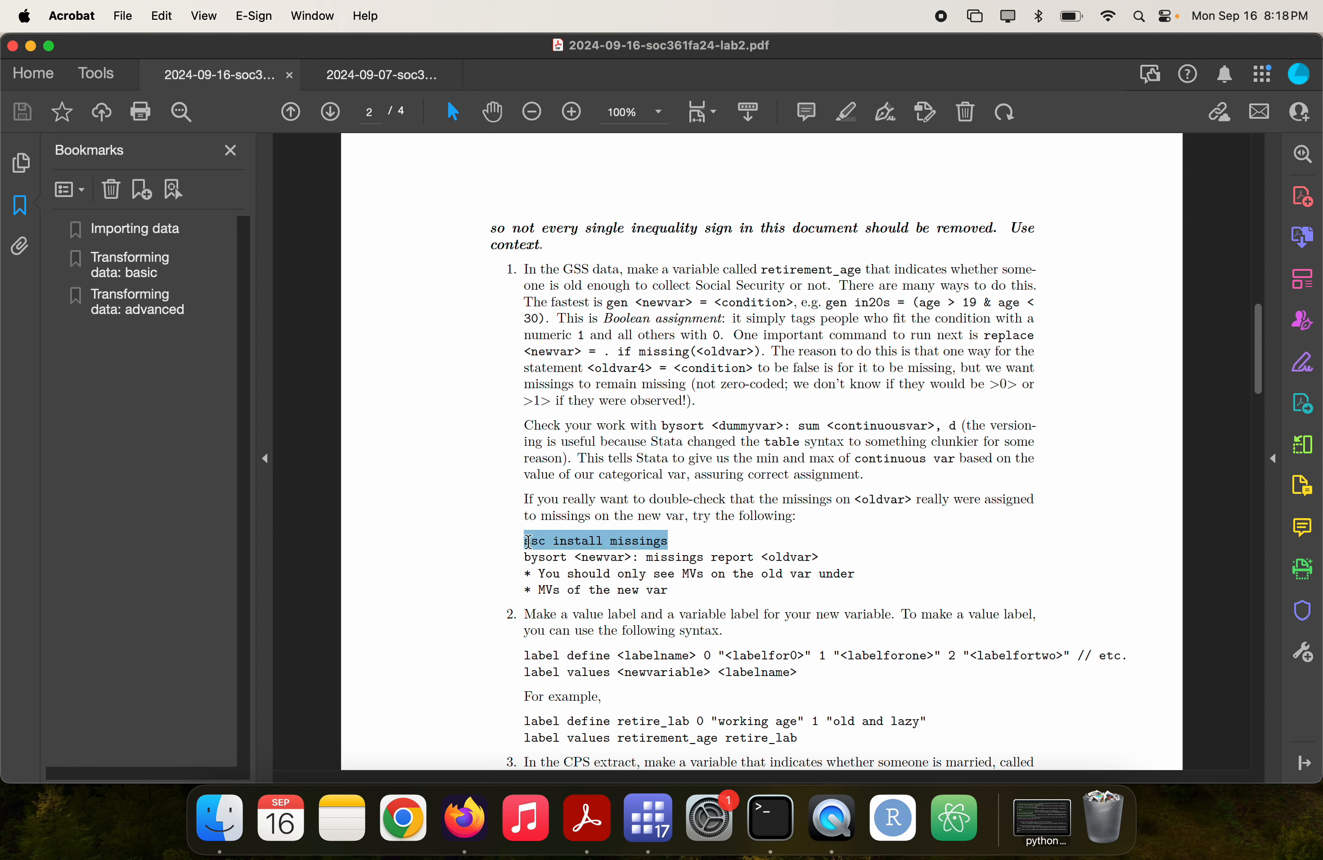
key(super+c)
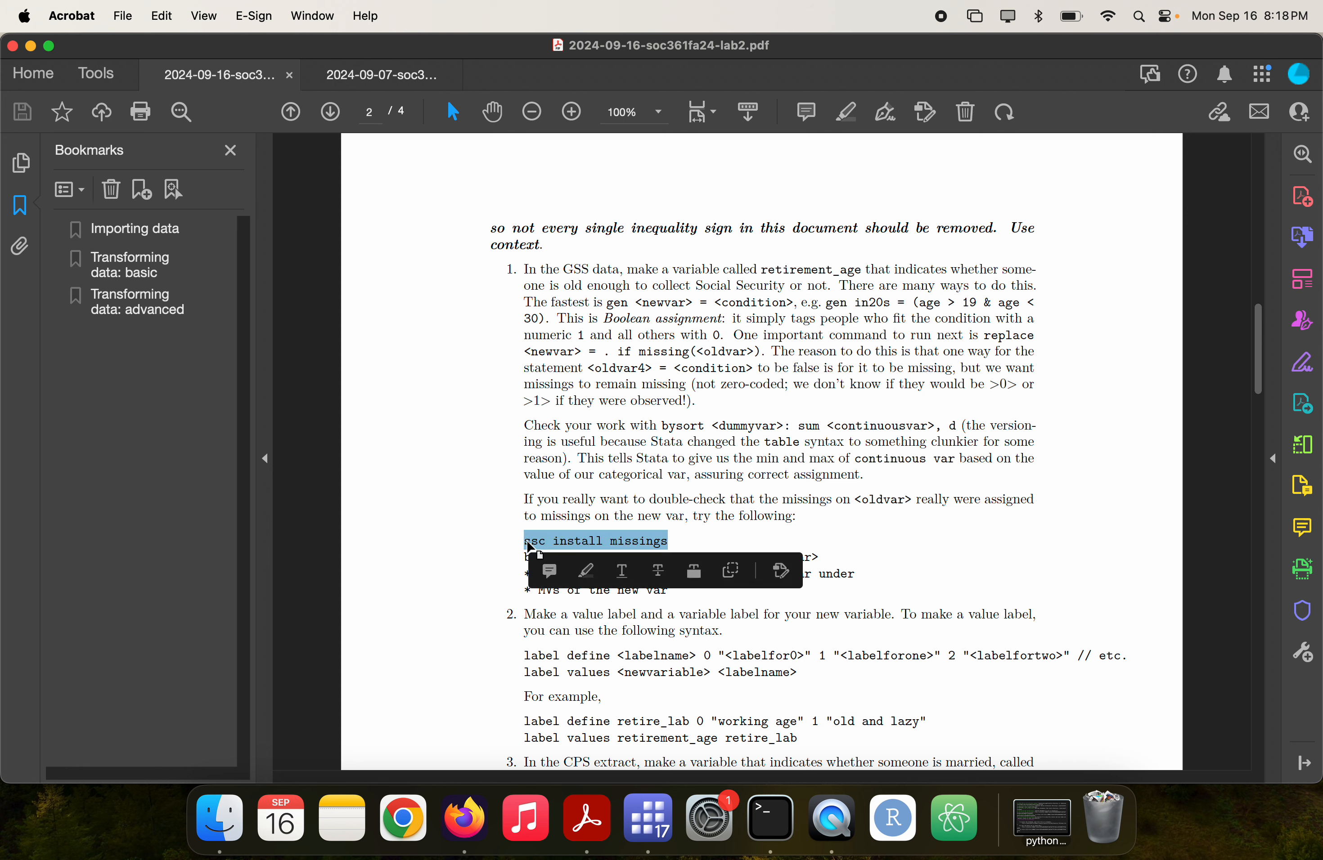
click(473, 575)
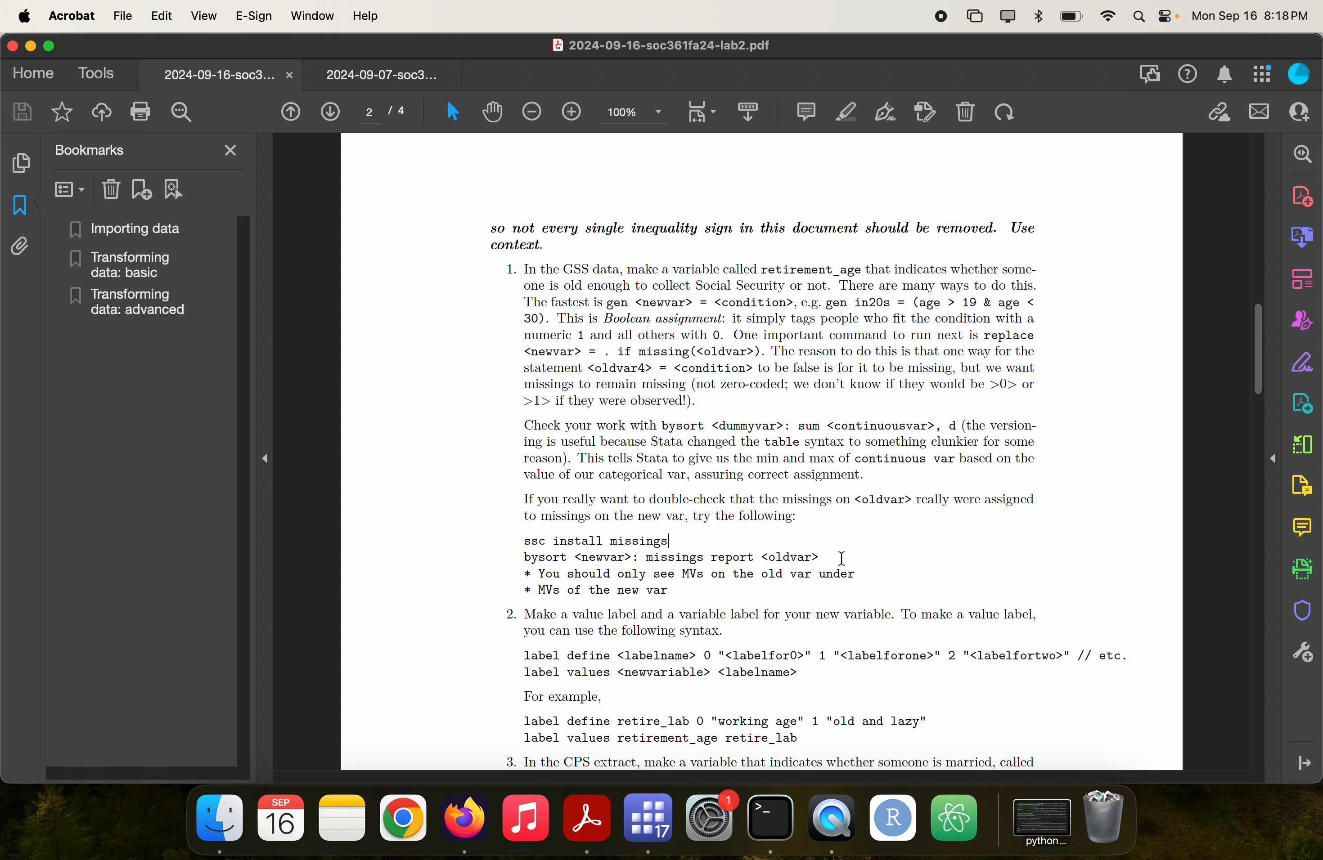
drag(855, 577, 520, 541)
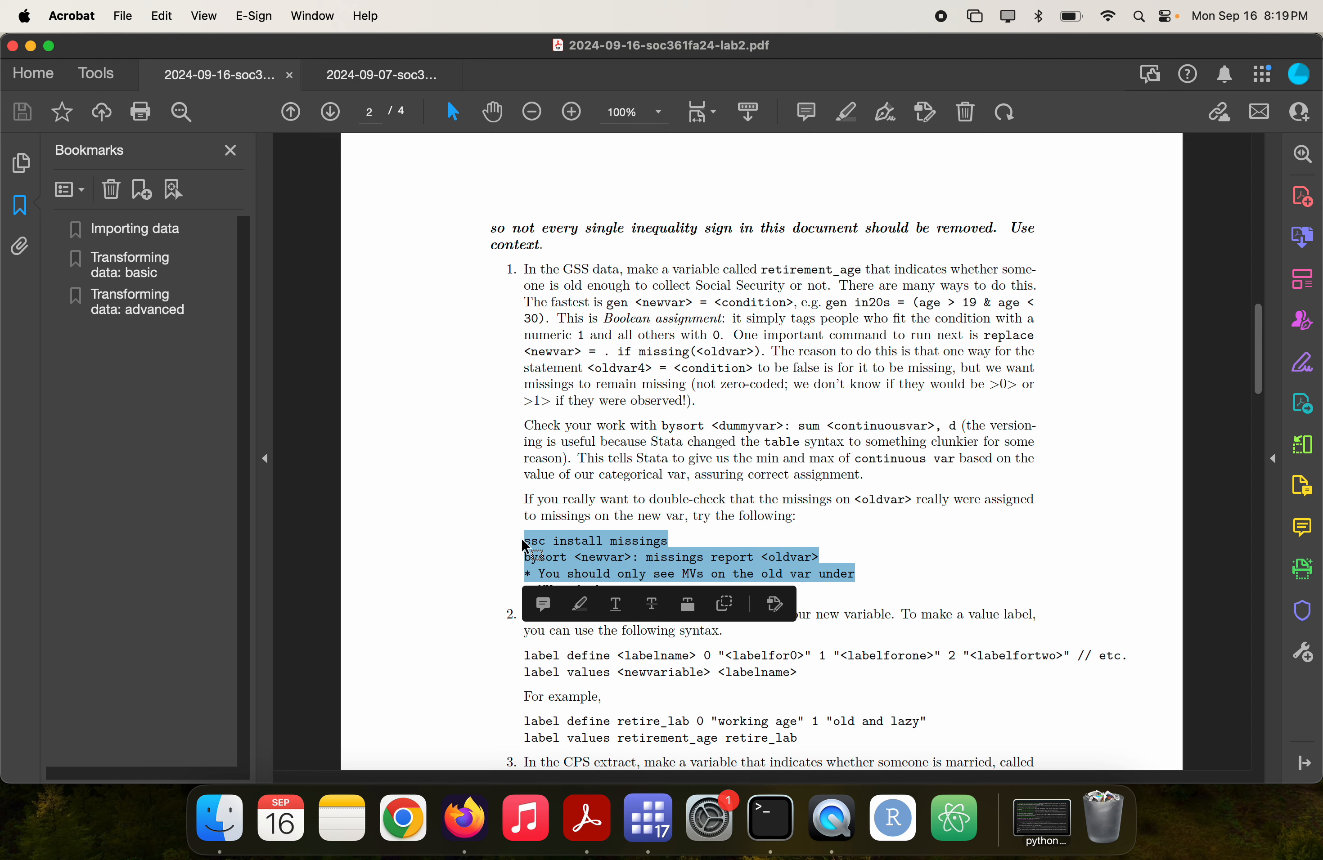
key(super+Tab)
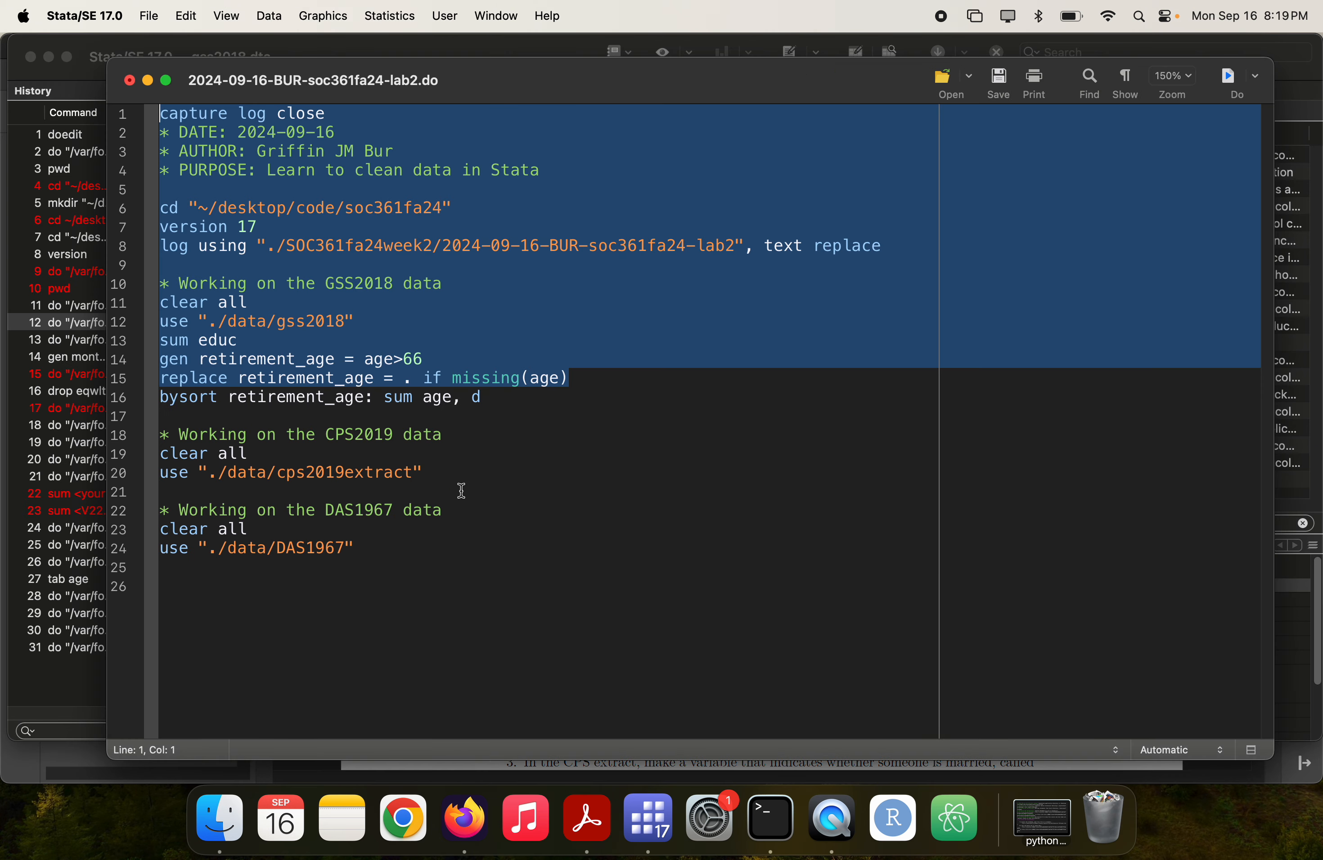
- Paste the three missings-check lines below line 16 and run 'ssc install missings'
click(504, 398)
key(Return)
key(super+v)
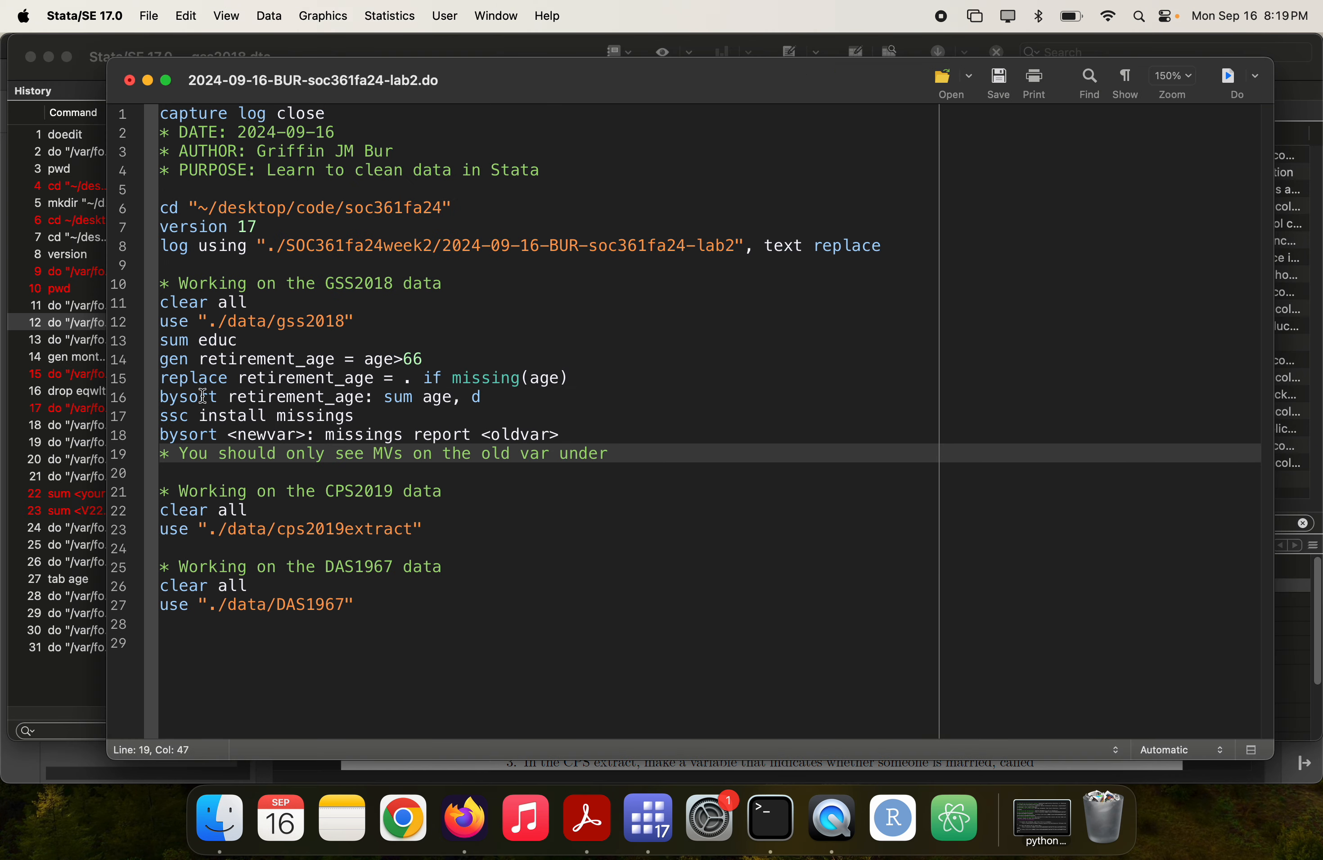
triple_click(367, 416)
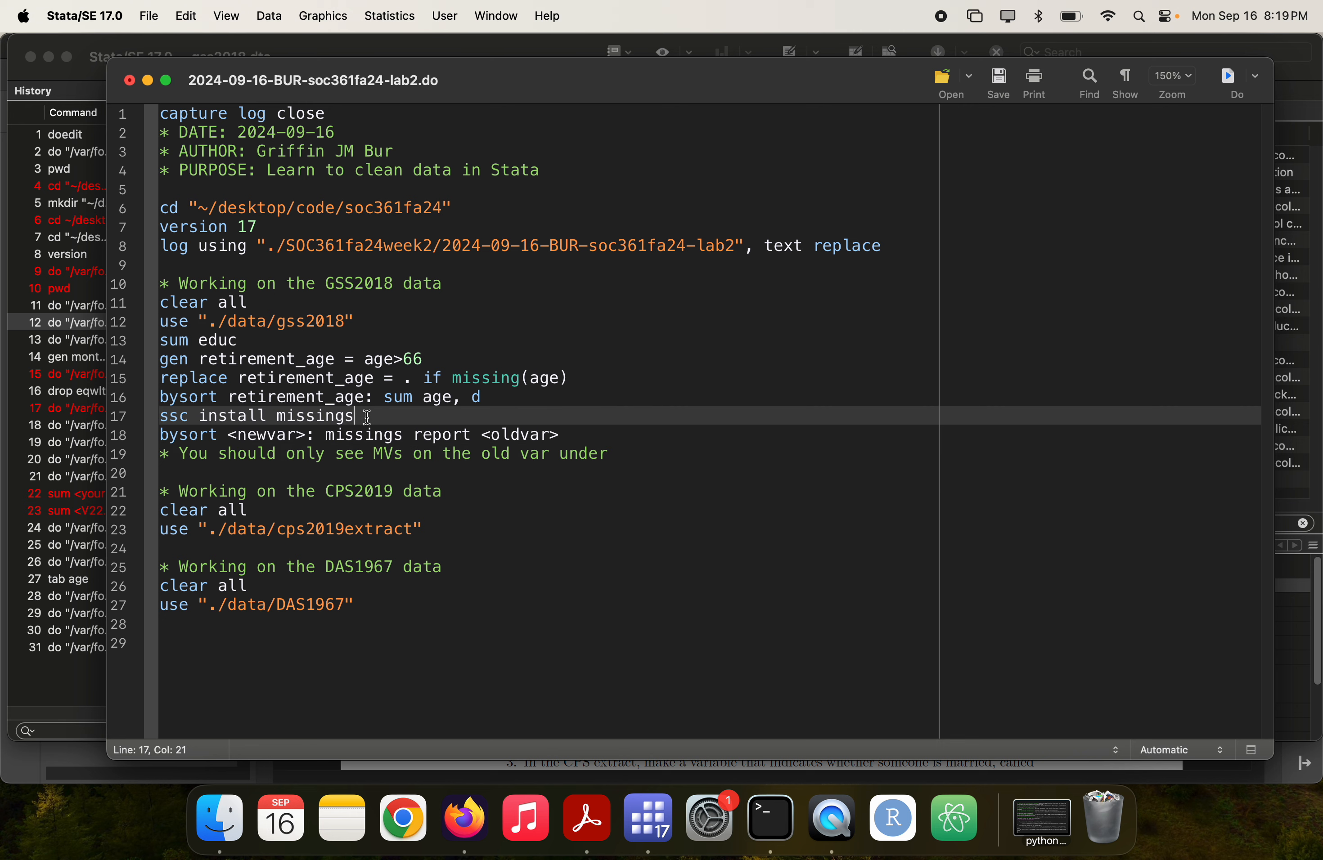
key(super+shift+d)
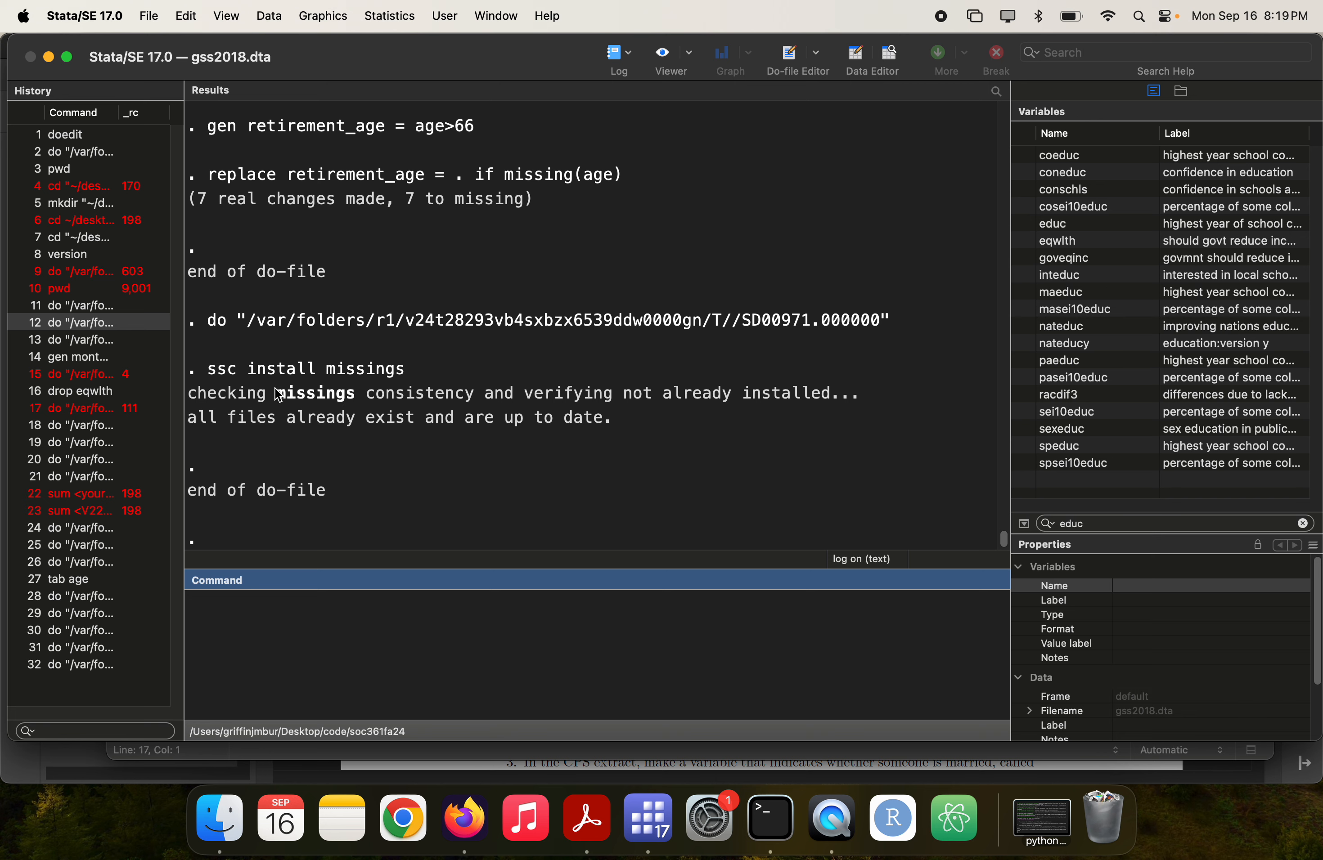
- Make line 18 'bysort retirement_age: missings report age' and run it, confirming 7 missing
key(super+grave)
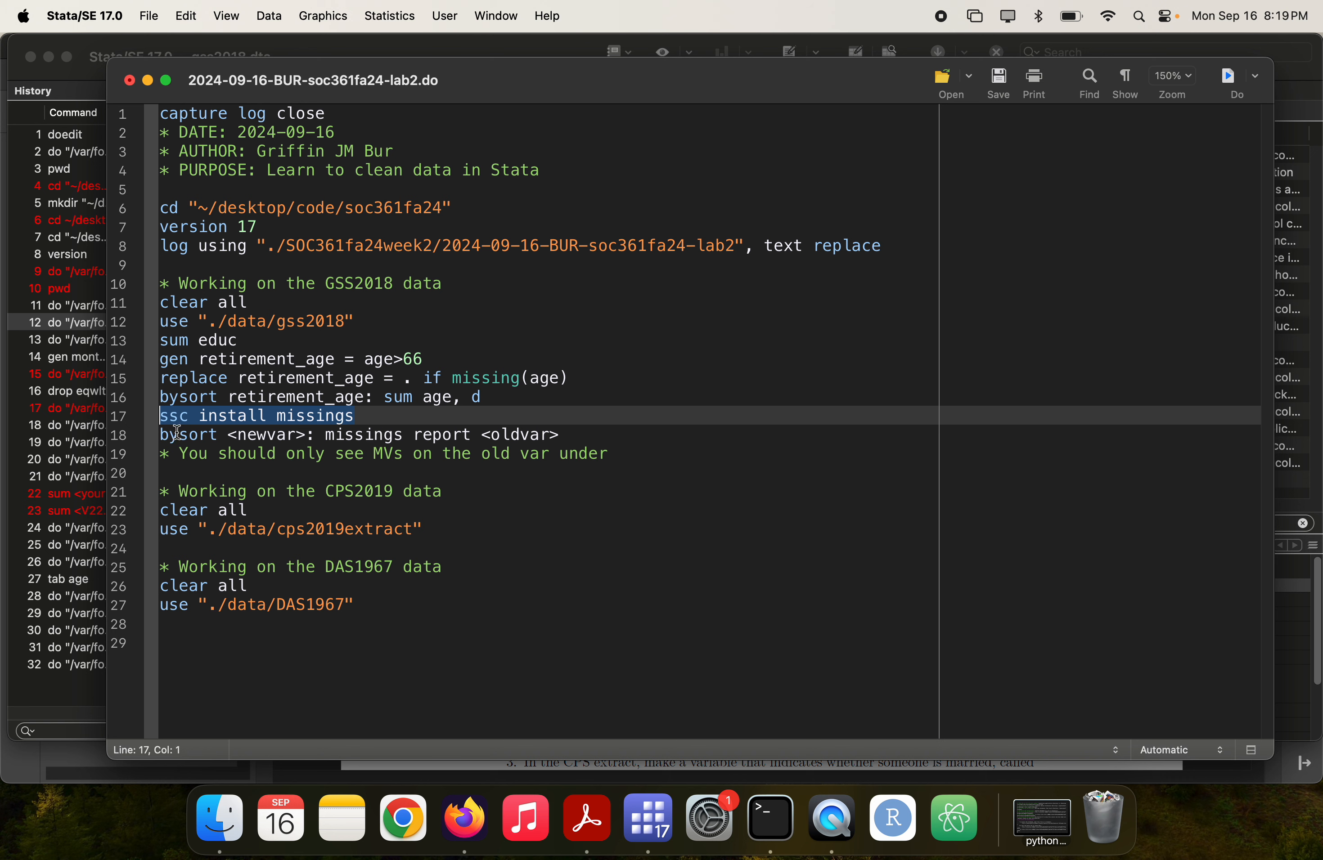
drag(364, 397, 309, 435)
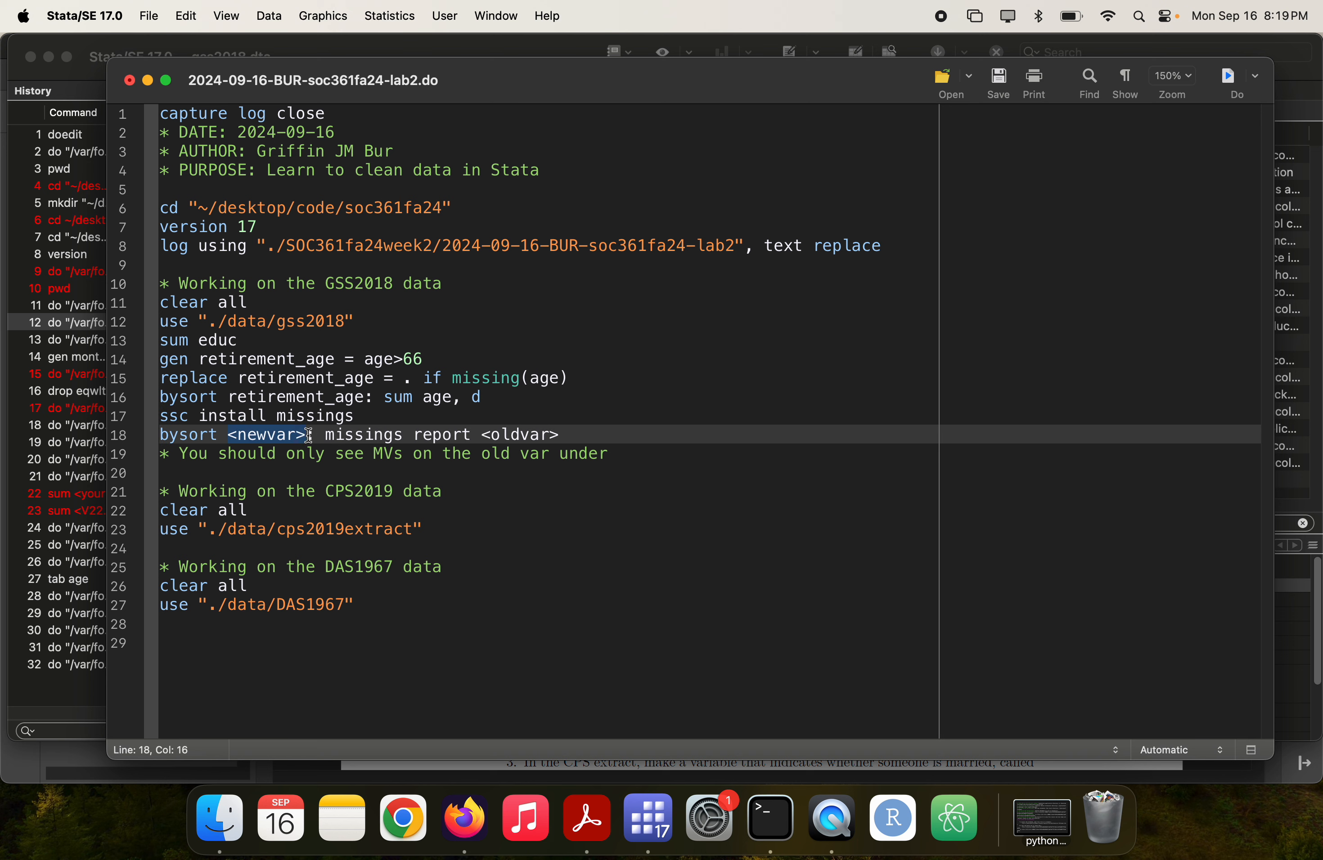
key(super+v)
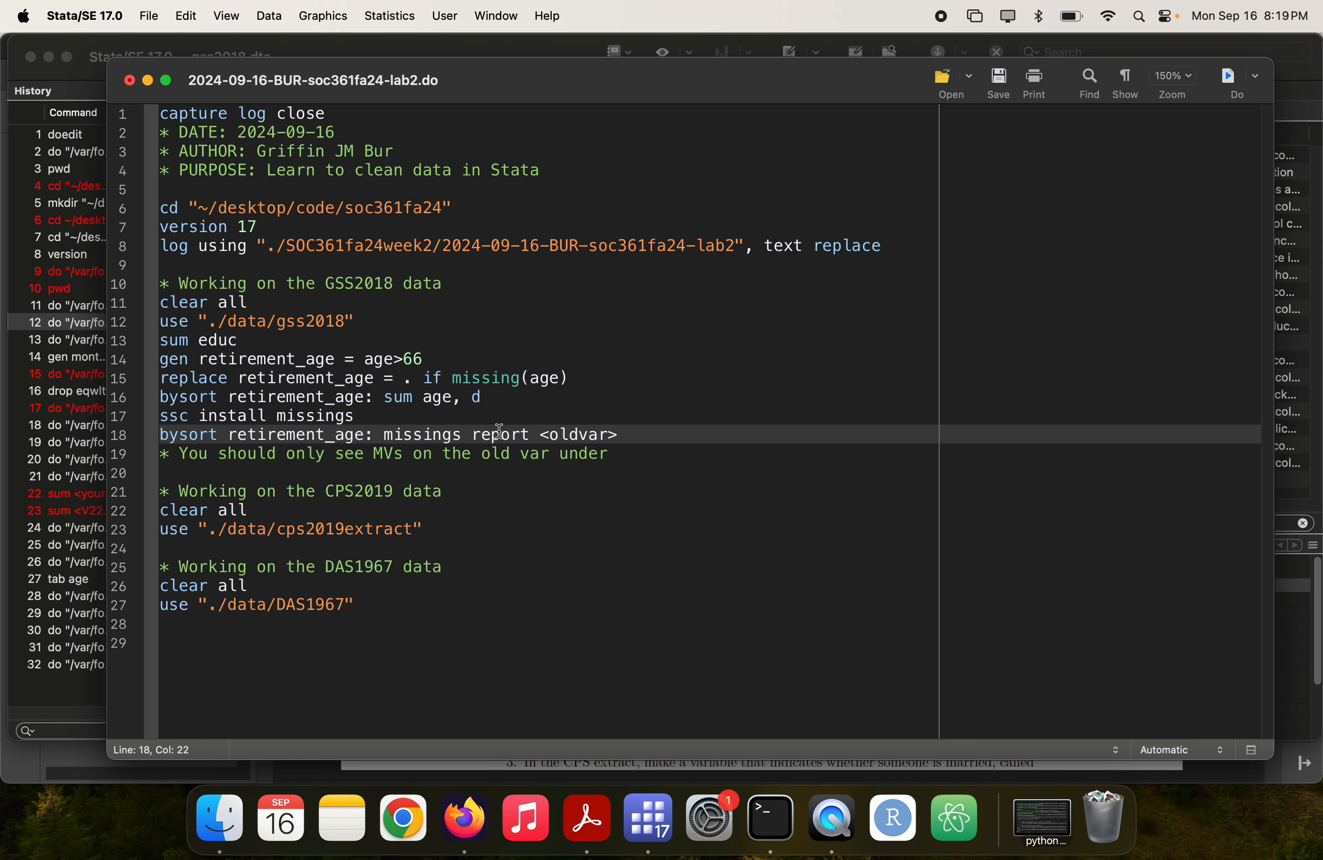
drag(535, 437, 620, 436)
text(age)
triple_click(625, 439)
key(super+shift+d)
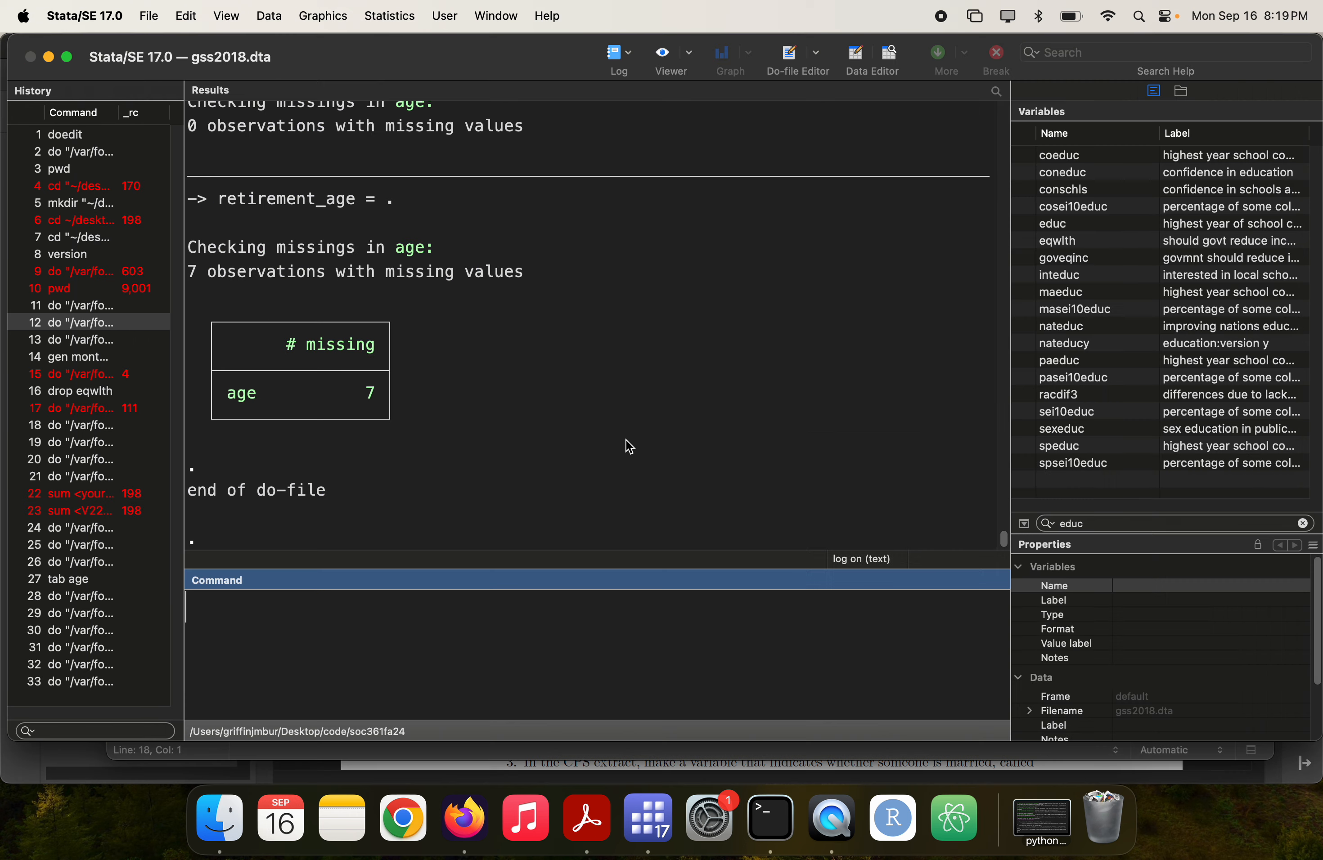
scroll(625, 439, up, 5)
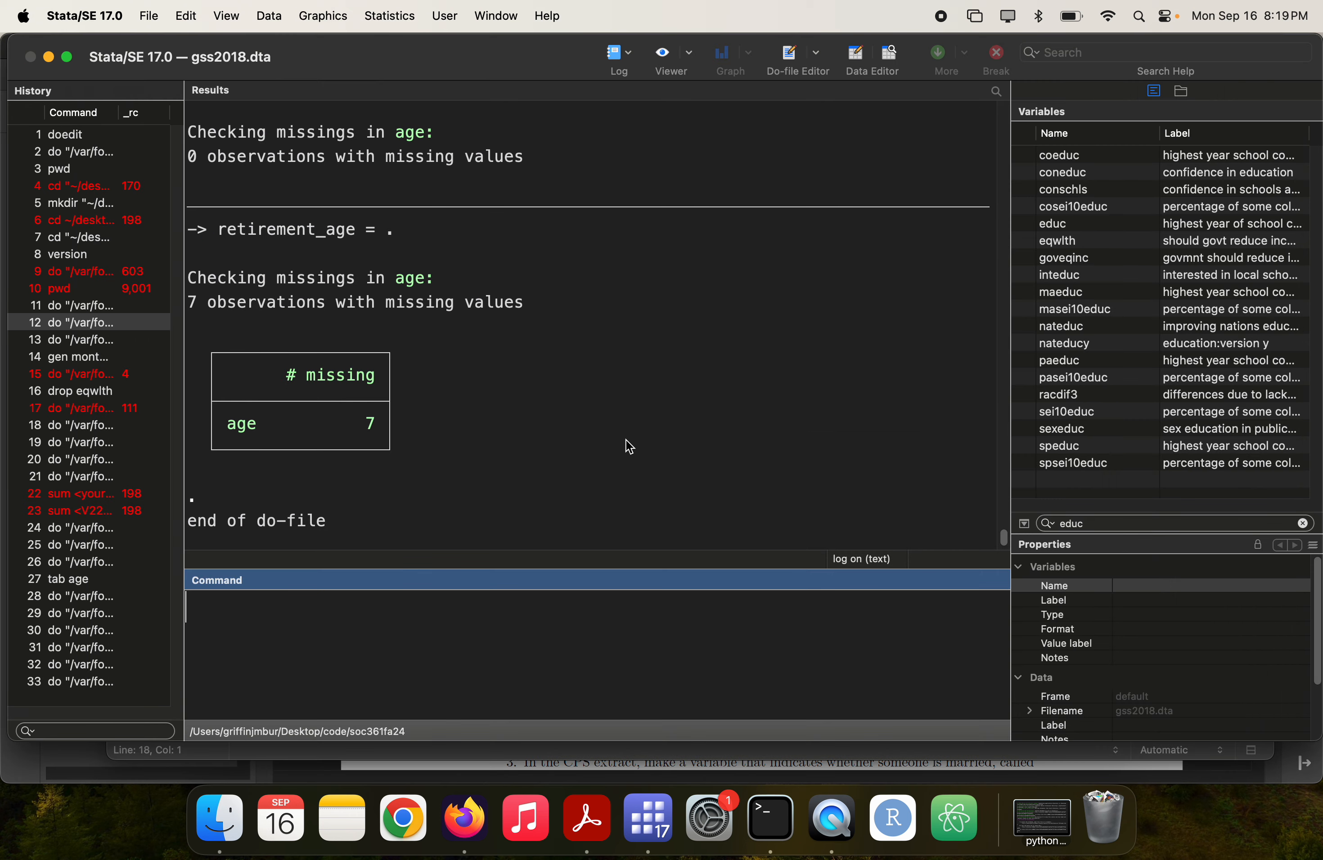
scroll(625, 439, down, 1)
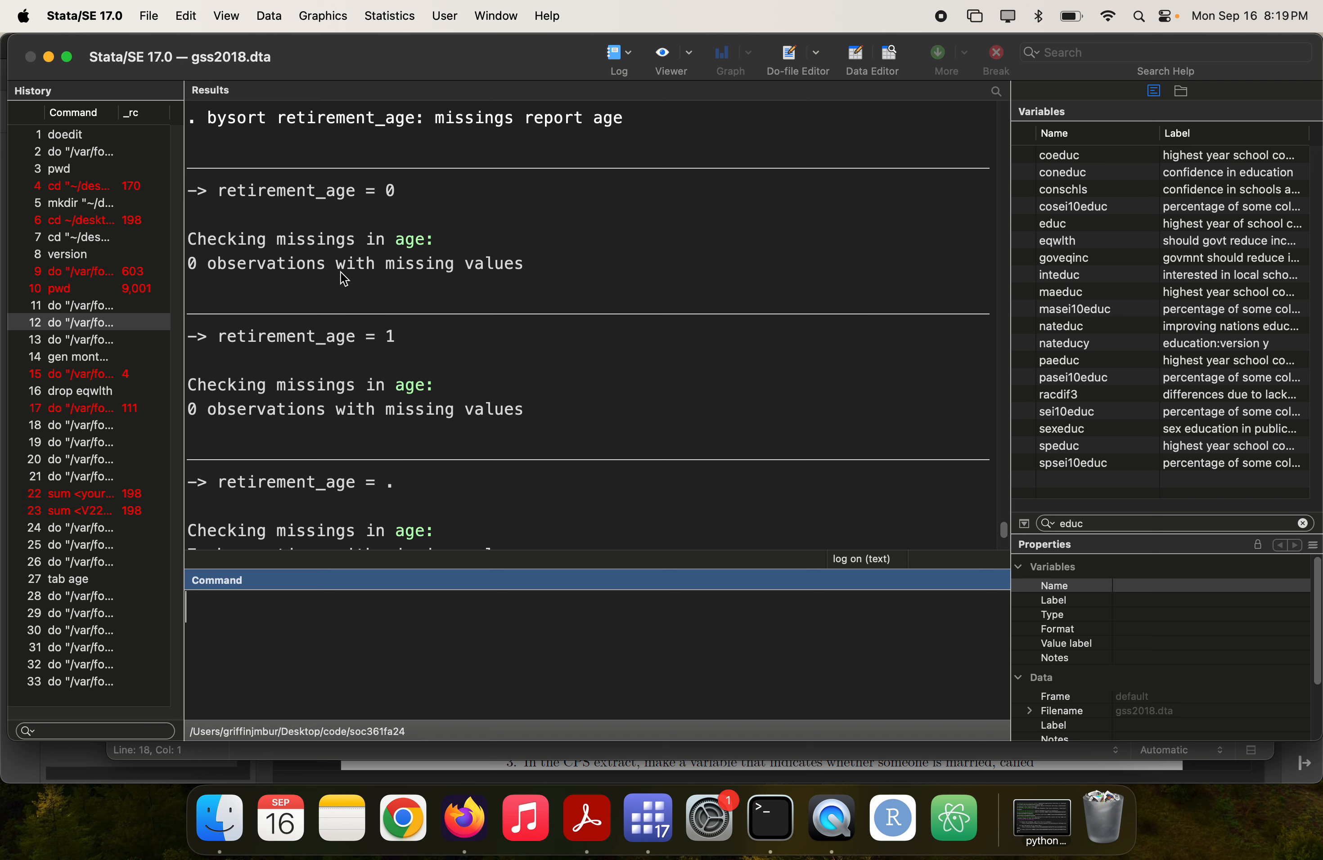
scroll(289, 320, down, 5)
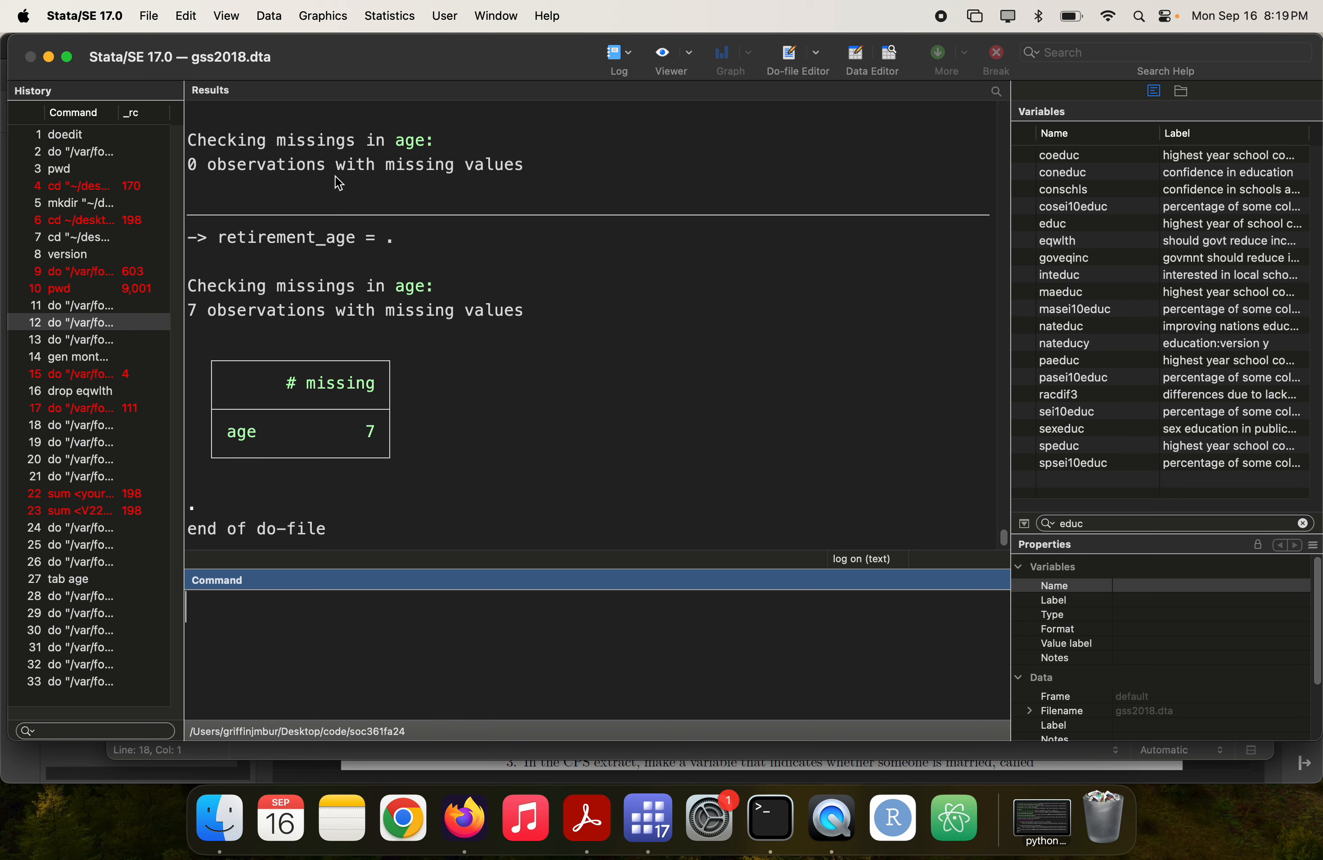
key(super+Tab)
- In the lab PDF, select the label define and label values lines under item 2, then return to Stata
scroll(334, 180, down, 2)
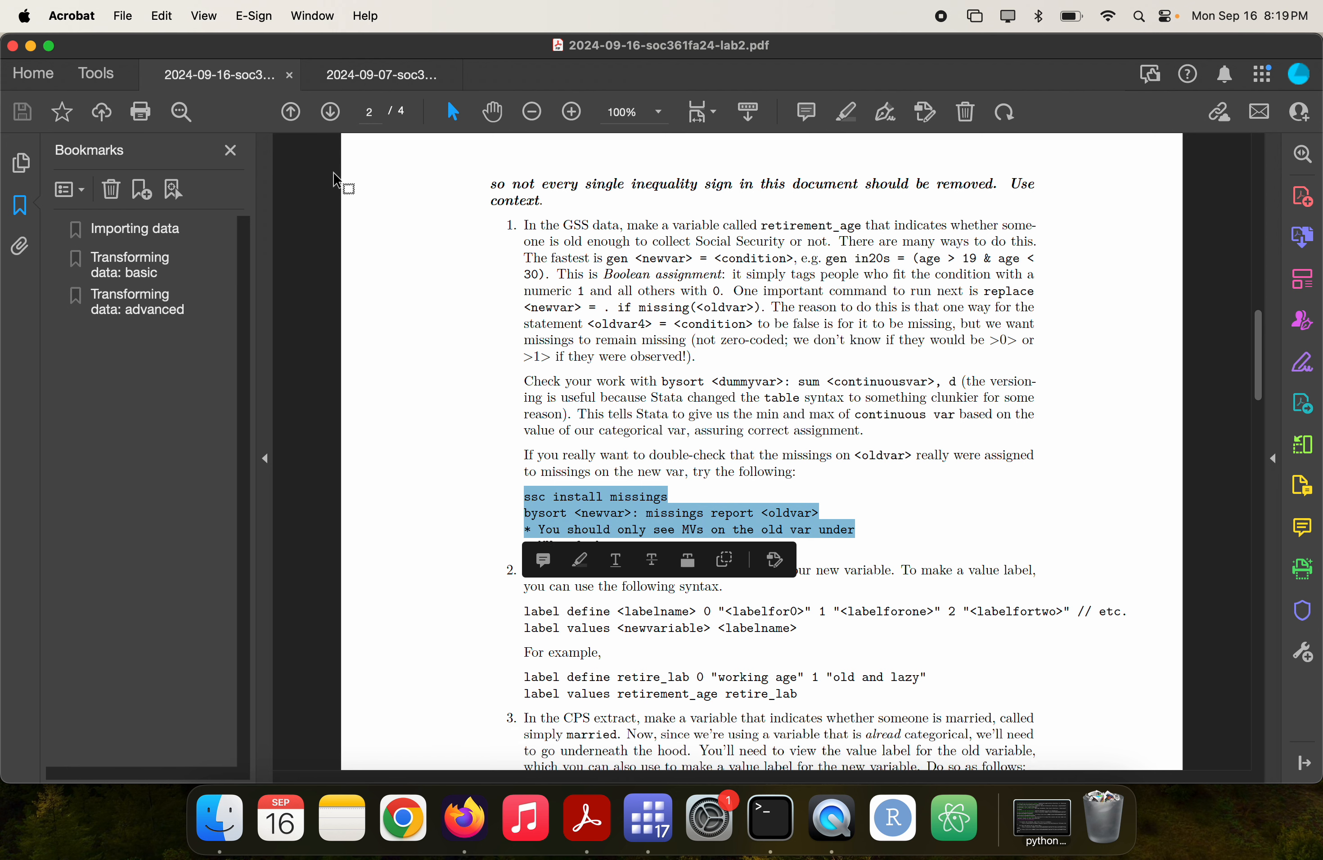
click(400, 254)
scroll(400, 254, down, 4)
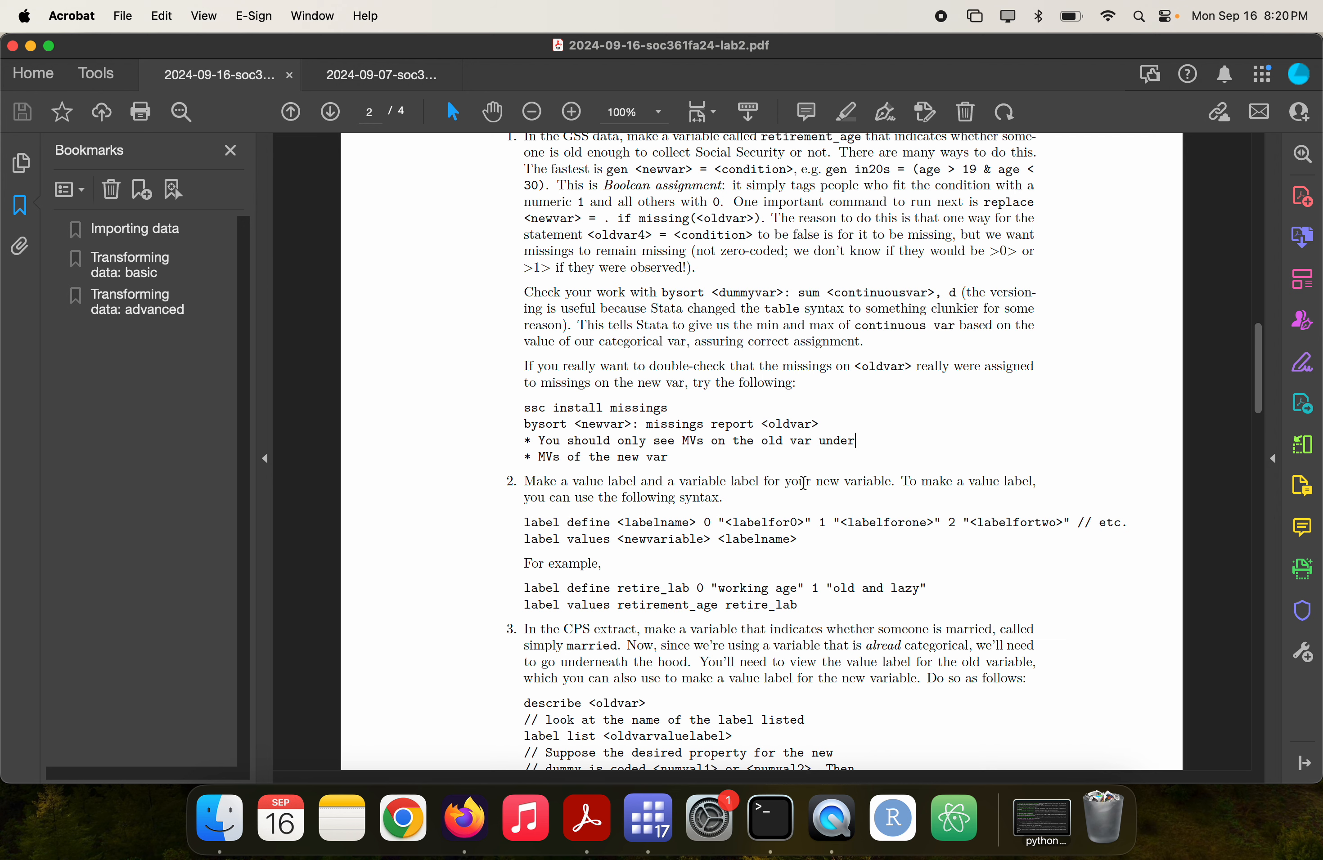
scroll(803, 484, down, 3)
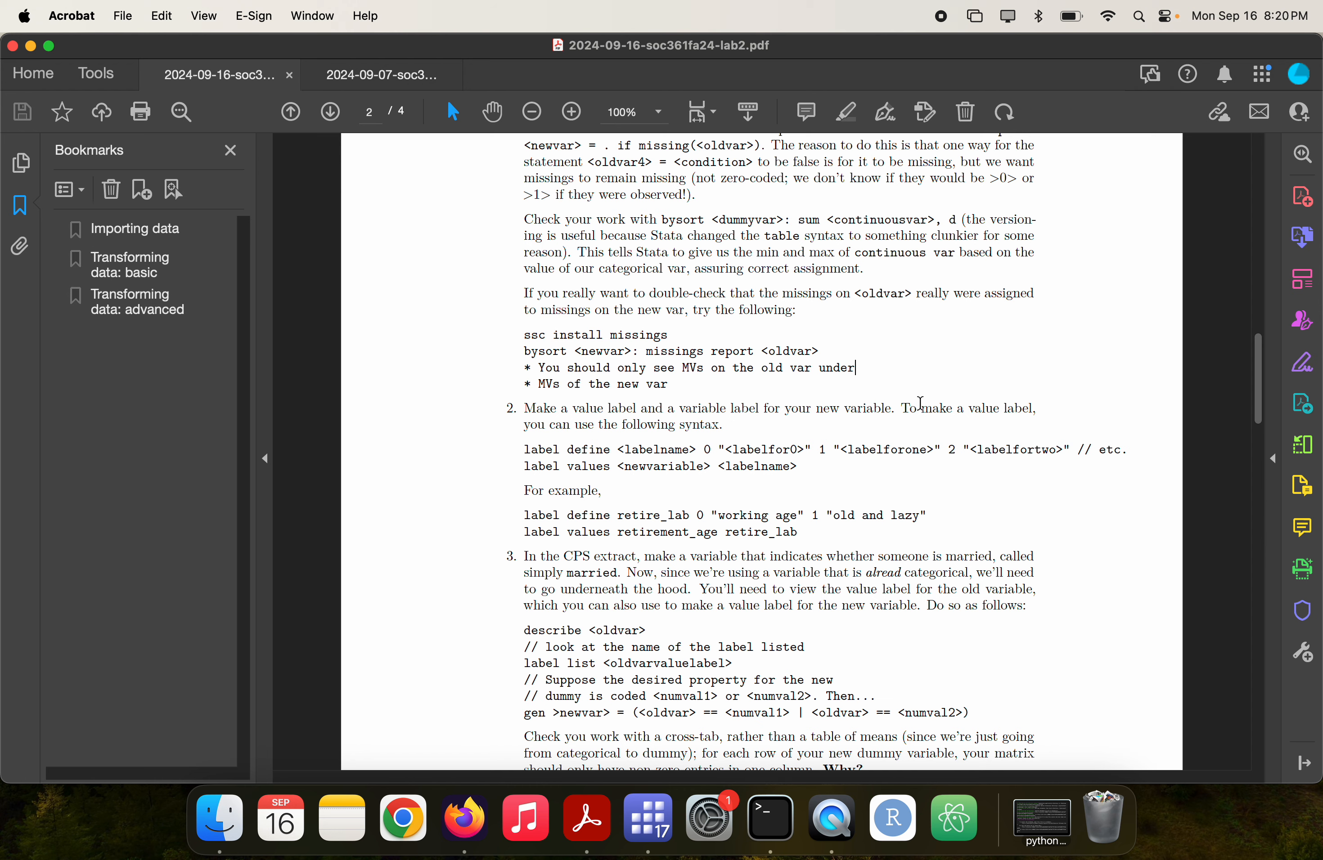
mouse_move(523, 449)
mouse_down()
mouse_move(820, 455)
mouse_move(807, 474)
mouse_up()
key(super+c)
key(super+Tab)
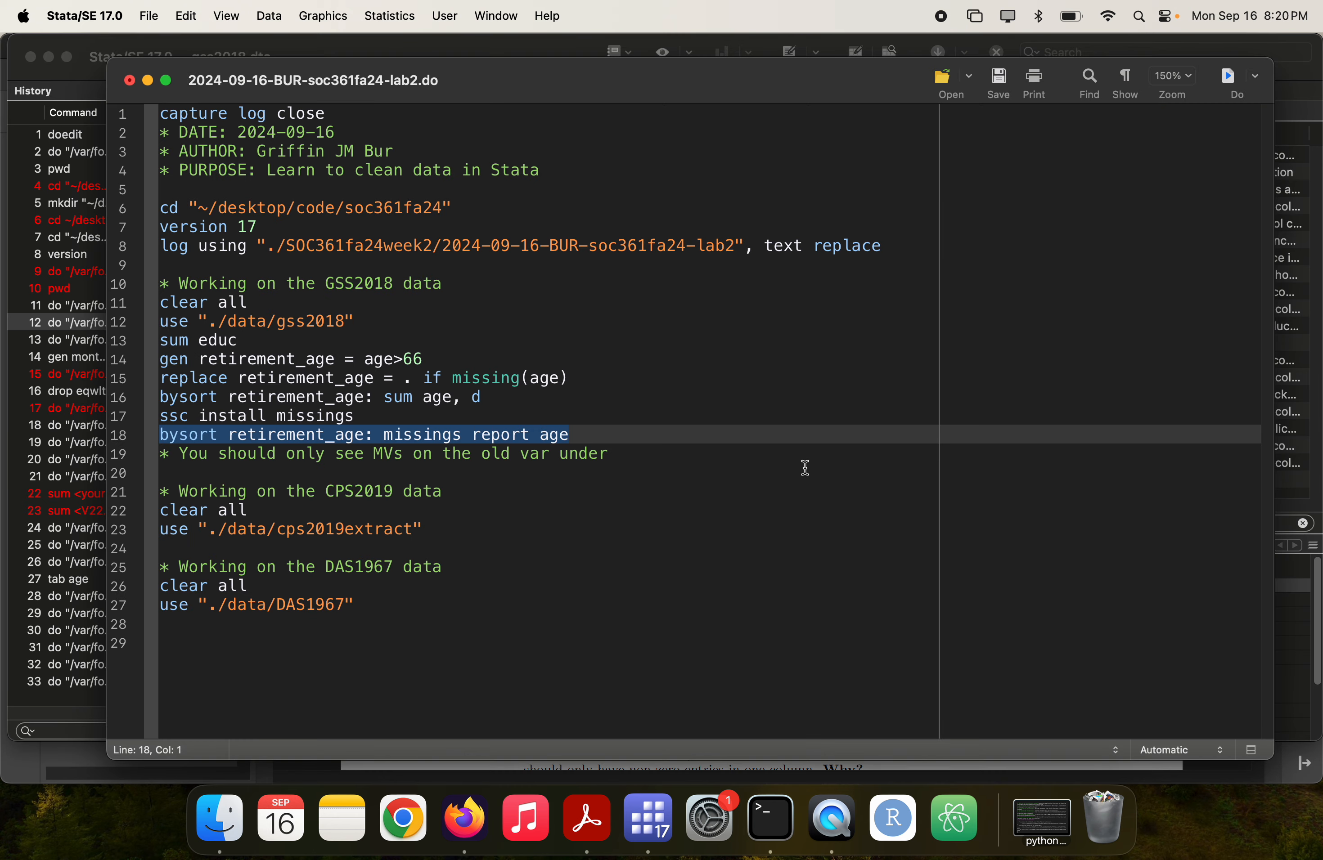
- Delete the leftover MVs comment on line 19 and begin a comment after replace: '// we do this in order to'
click(608, 456)
key(super+BackSpace)
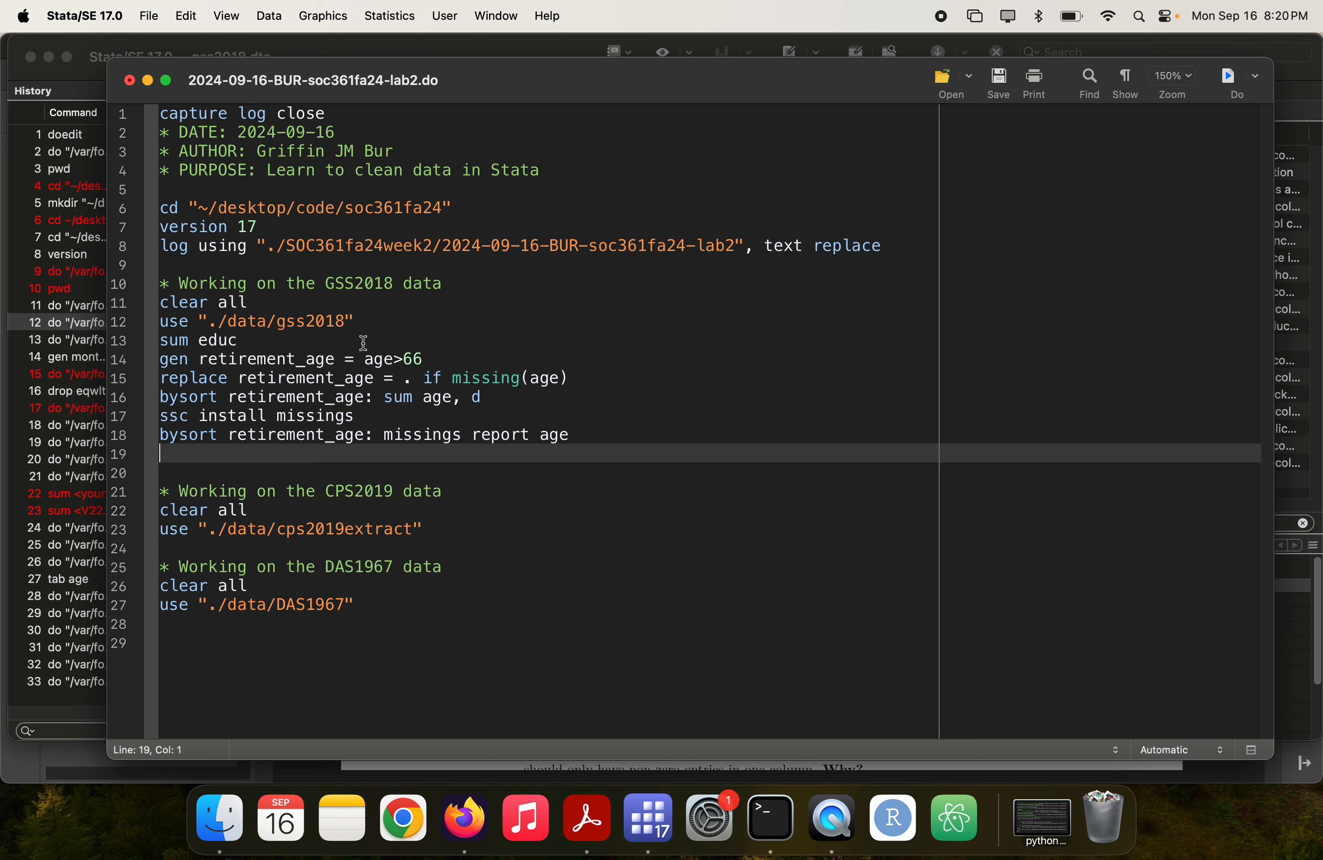
click(604, 379)
text(/)
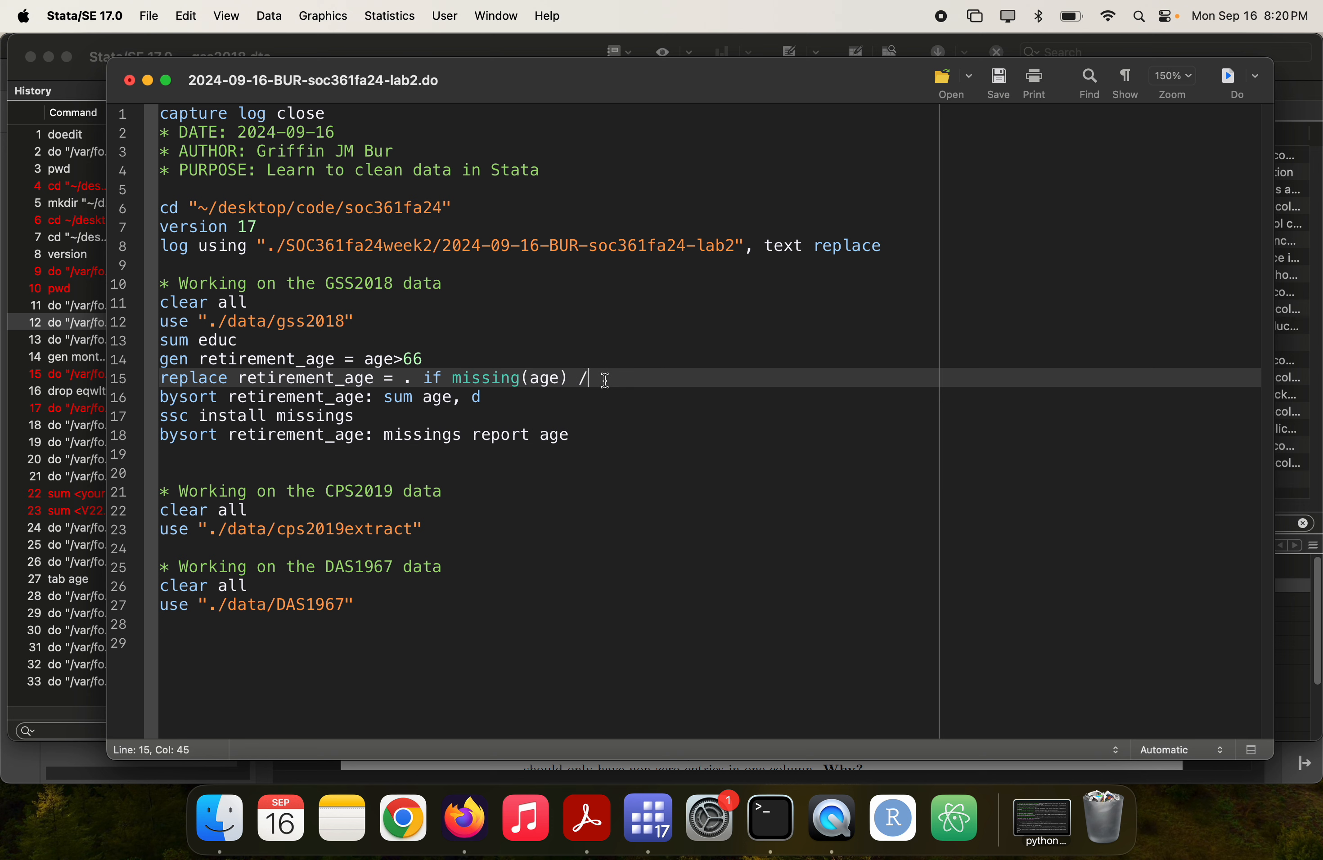
text(/ we do this in order to)
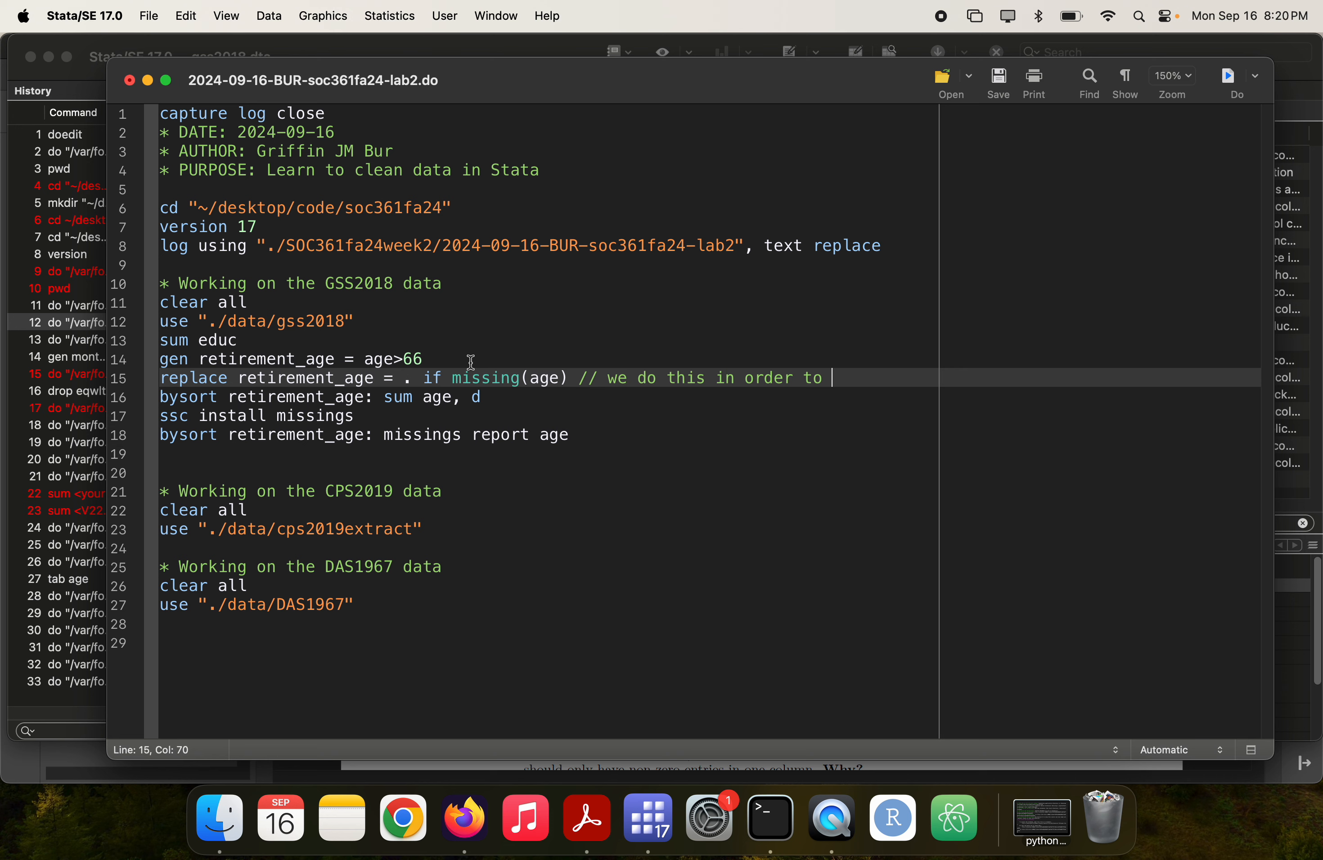
- Continue the comment with '/// assign people who are missing on the oldvar TO missing on the newvar', then paste the label template at line 20
key(Return)
text(/// )
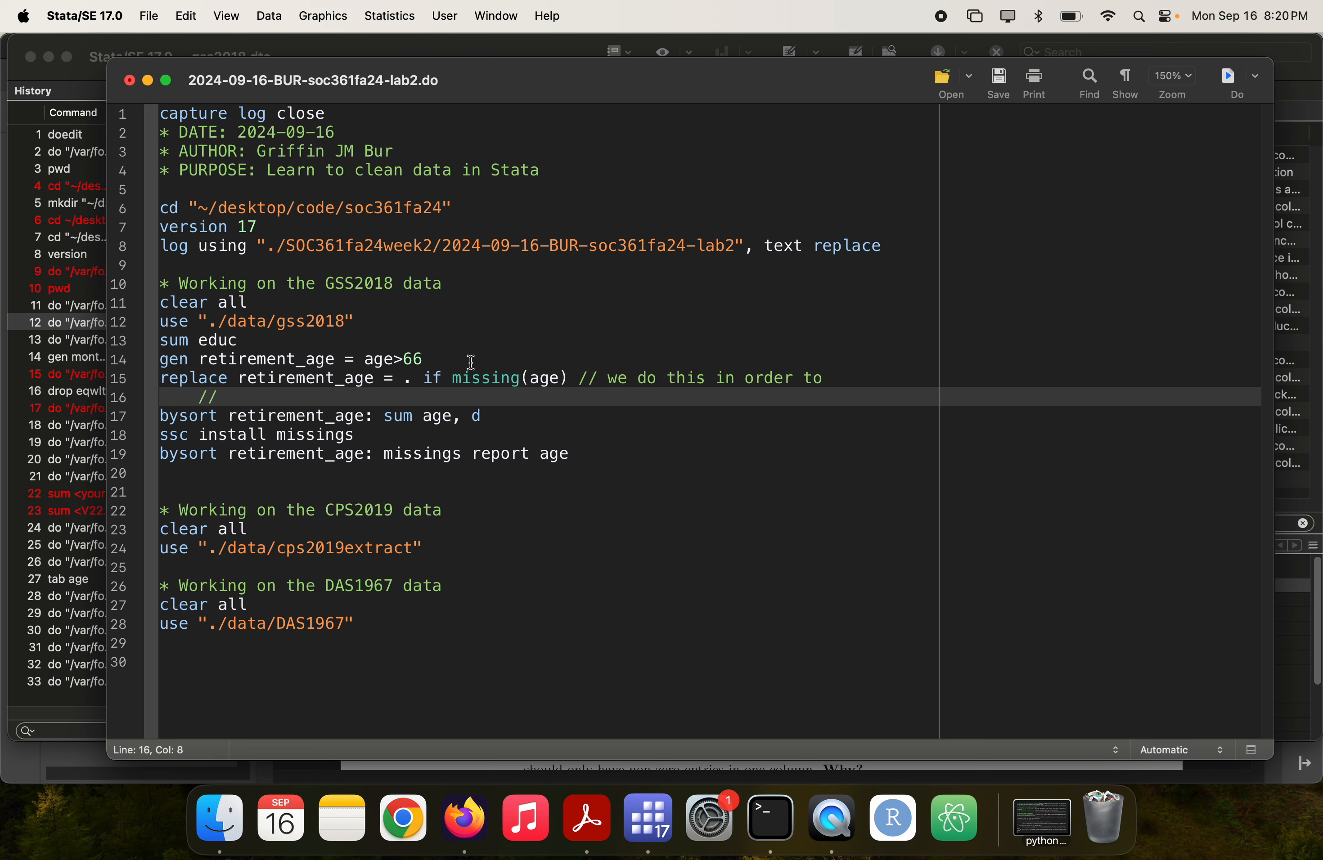
text(assign people who)
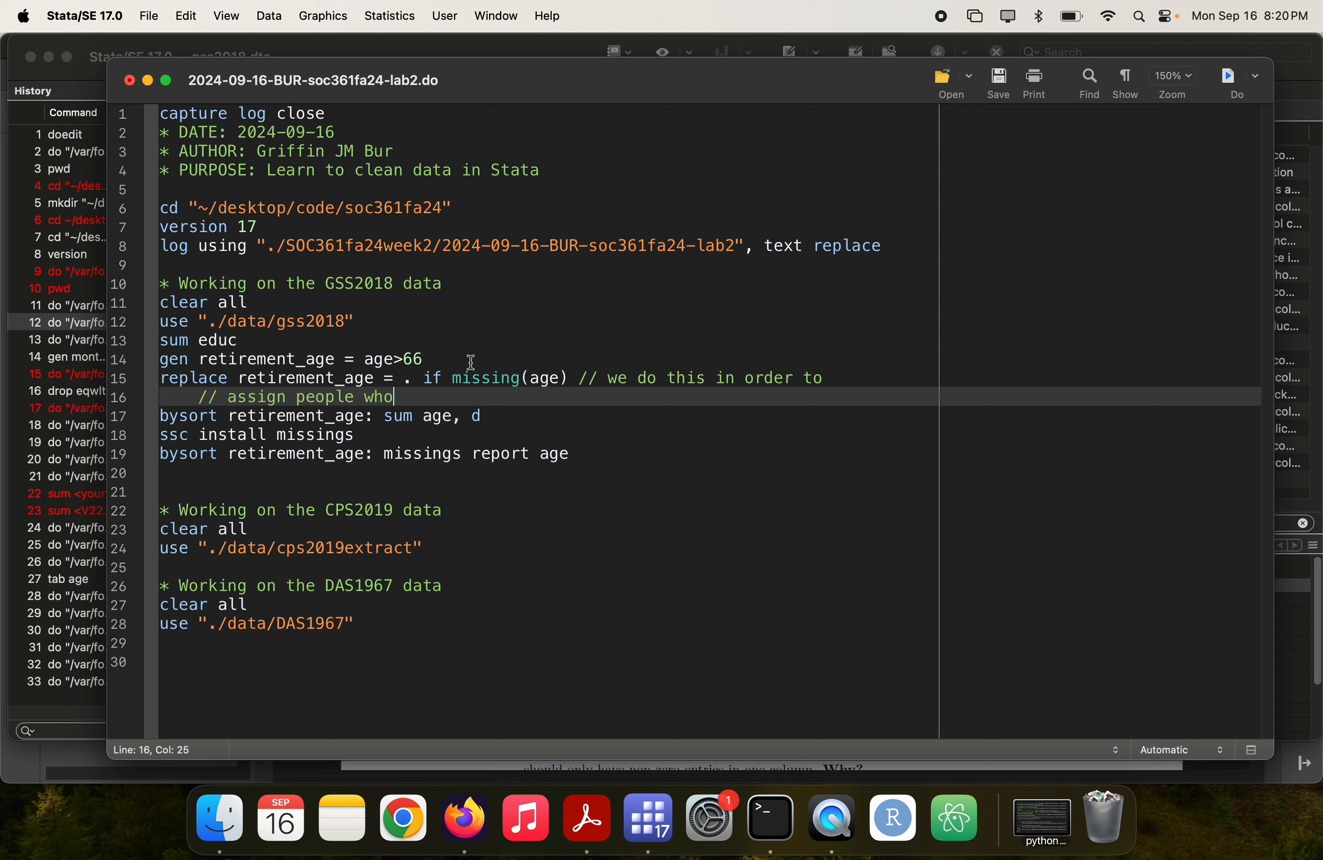
text( are missing on the oldvar TO Mi)
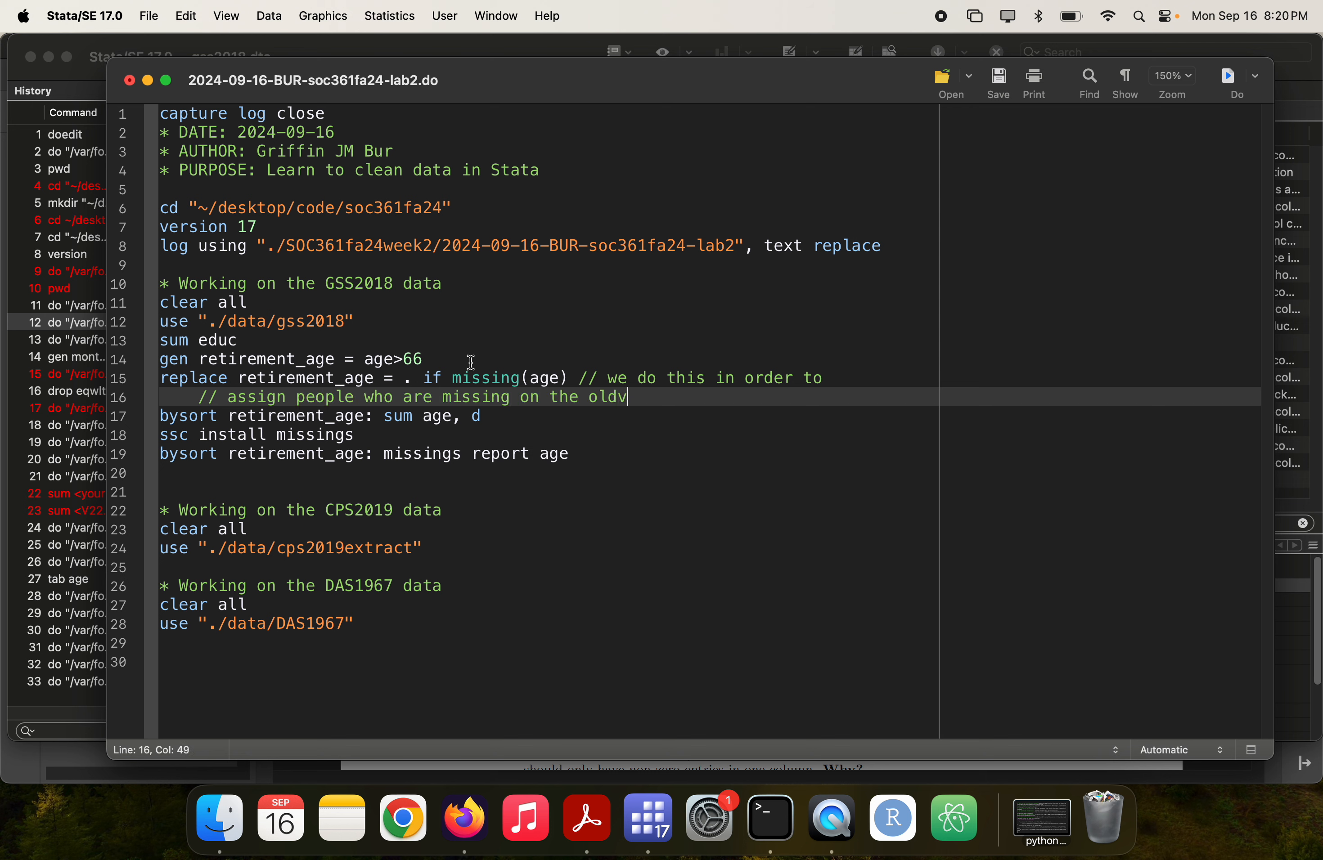
key(BackSpace)
key(BackSpace)
text(missing on the newvar)
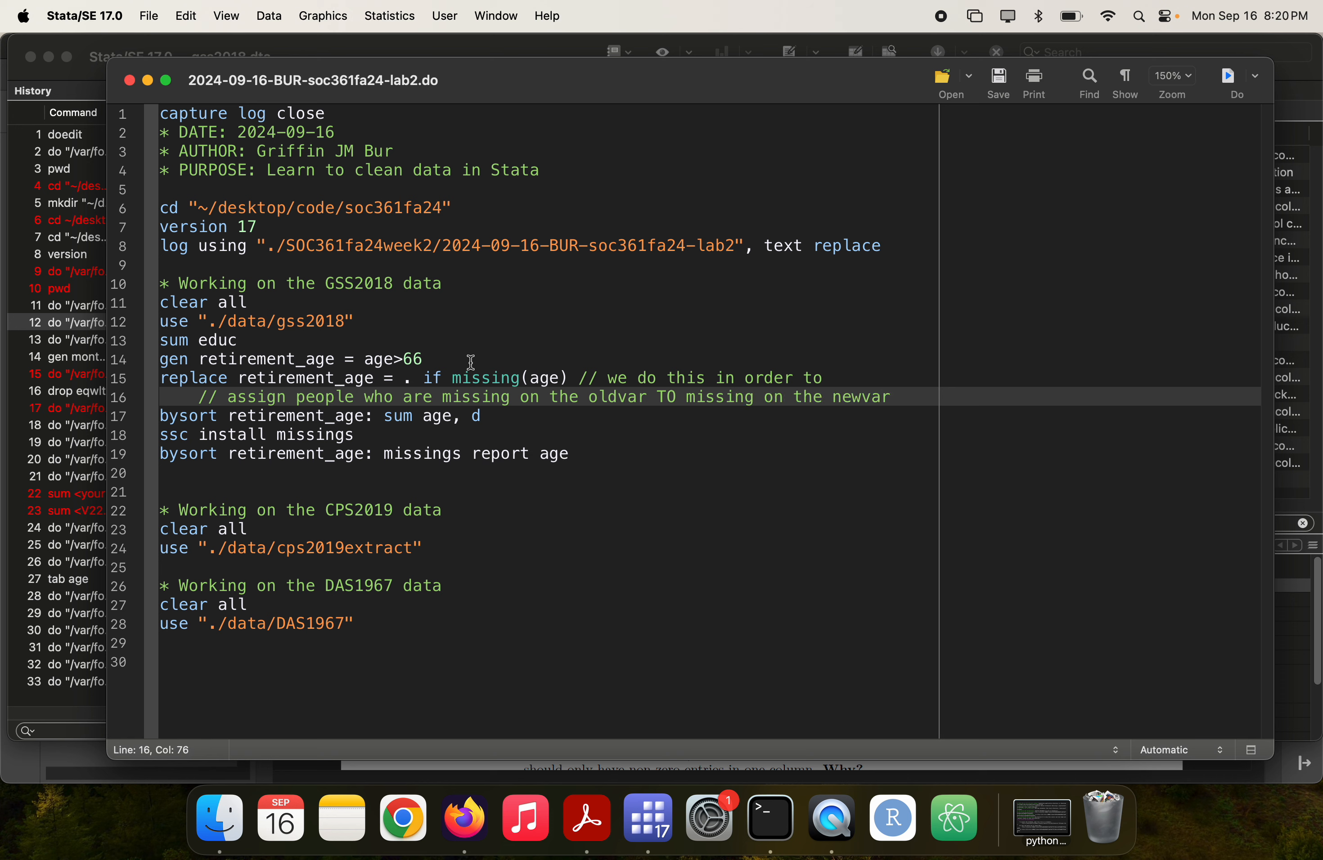
click(560, 472)
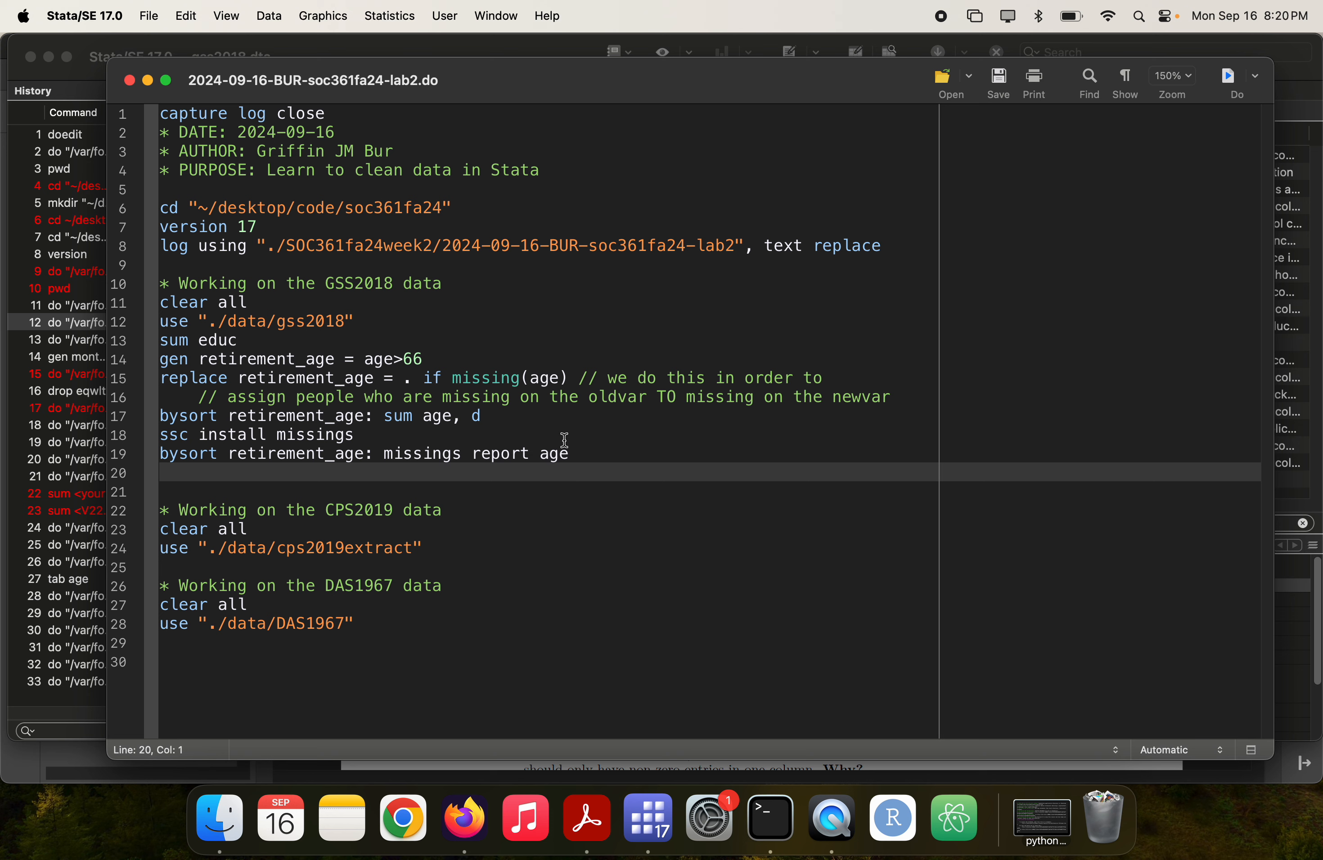
key(super+v)
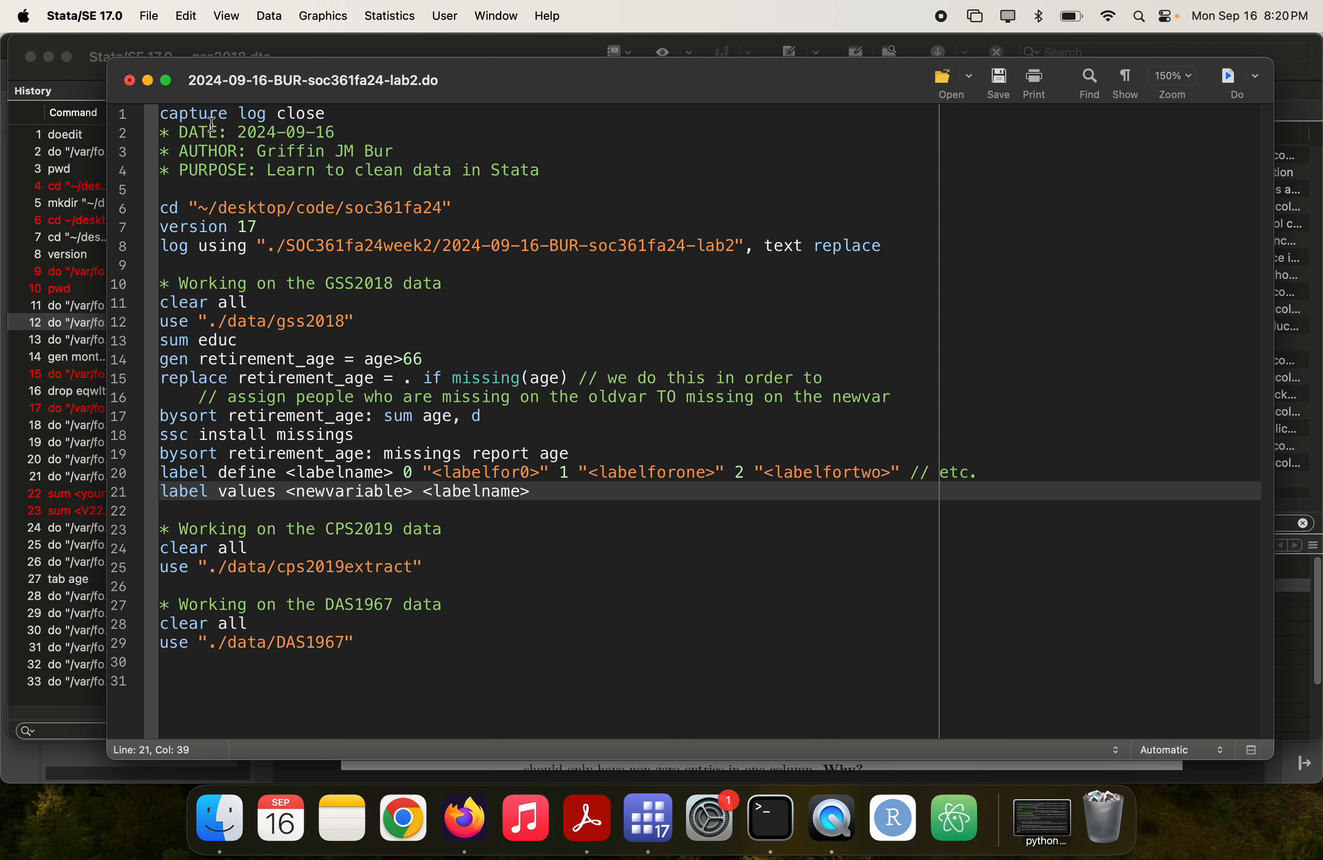
click(254, 222)
click(256, 241)
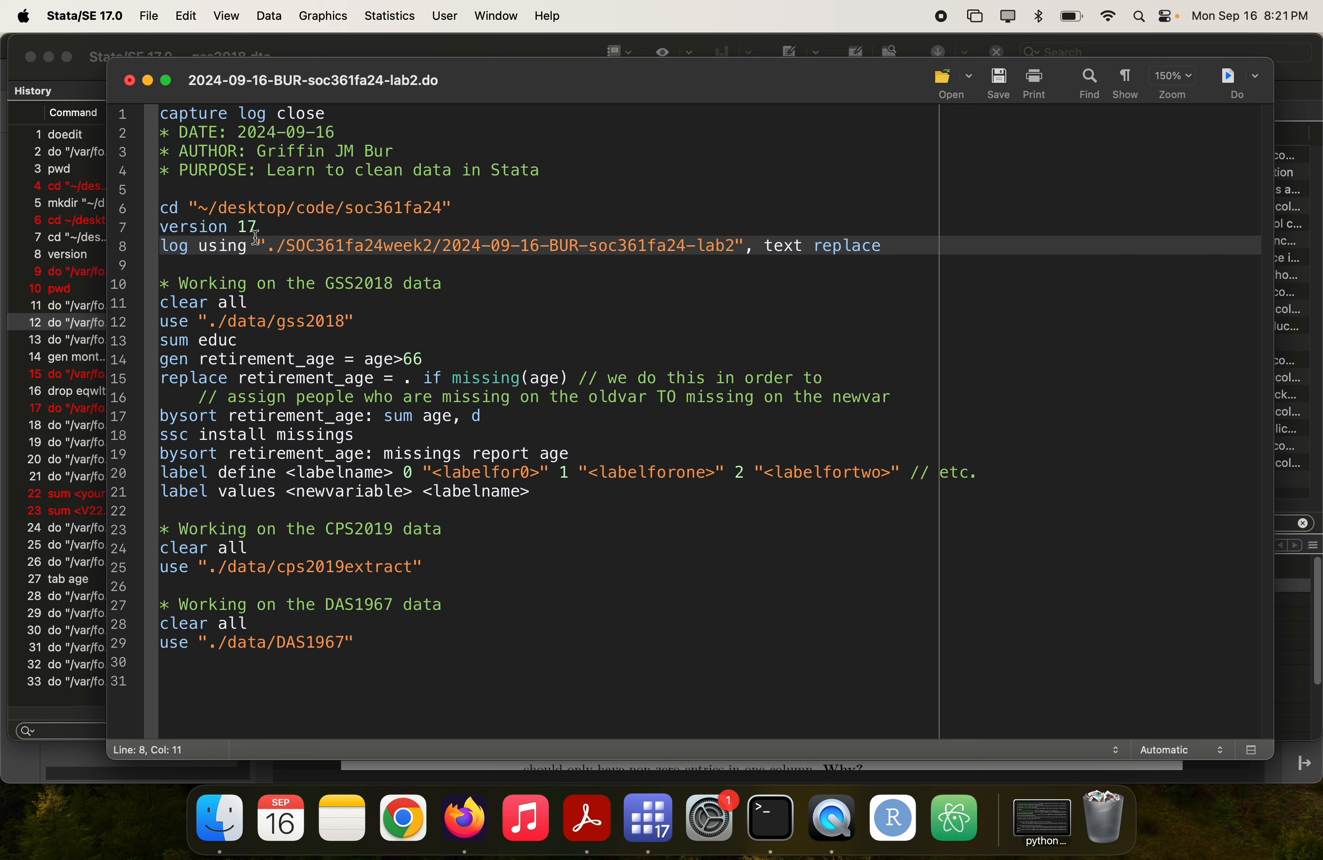
click(246, 209)
click(248, 243)
click(250, 225)
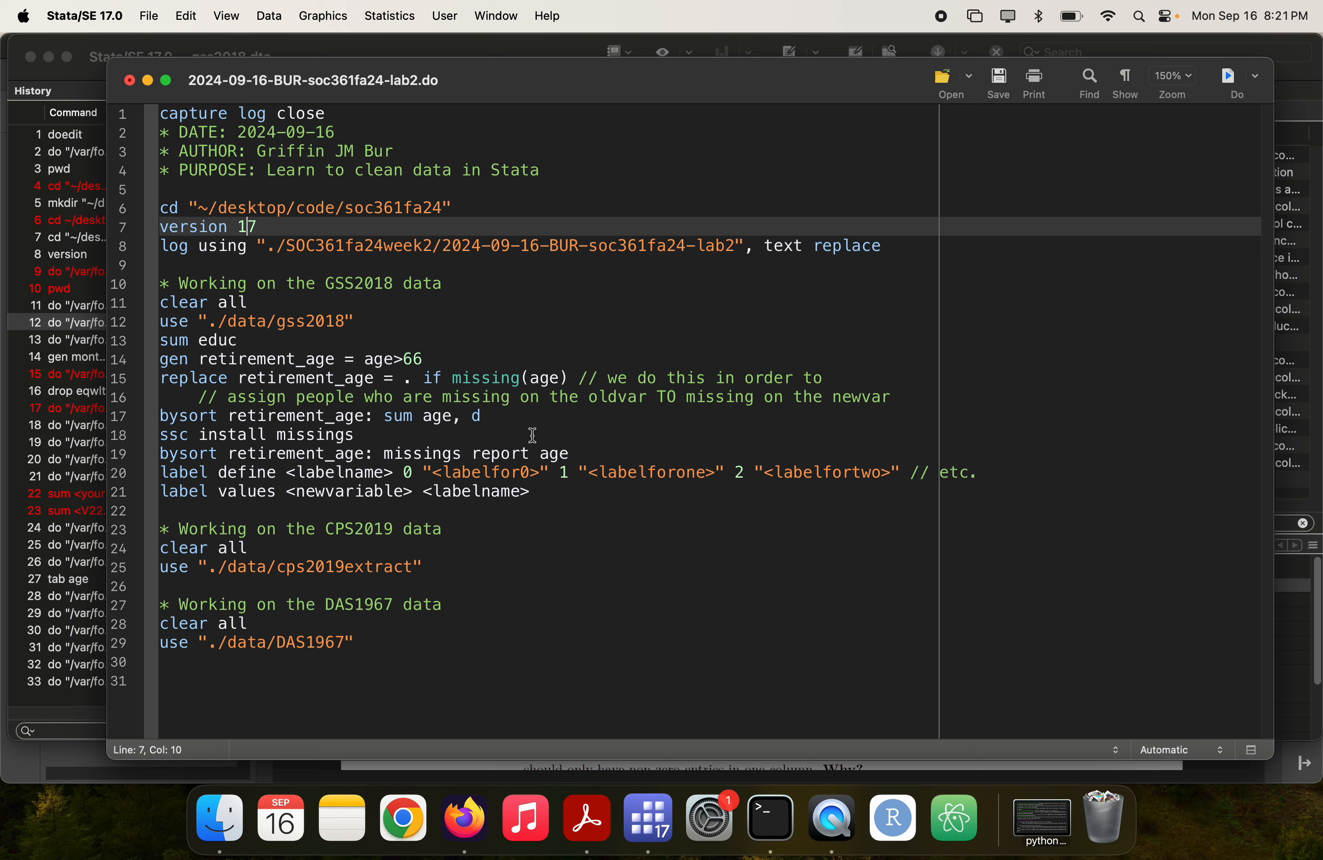
click(559, 470)
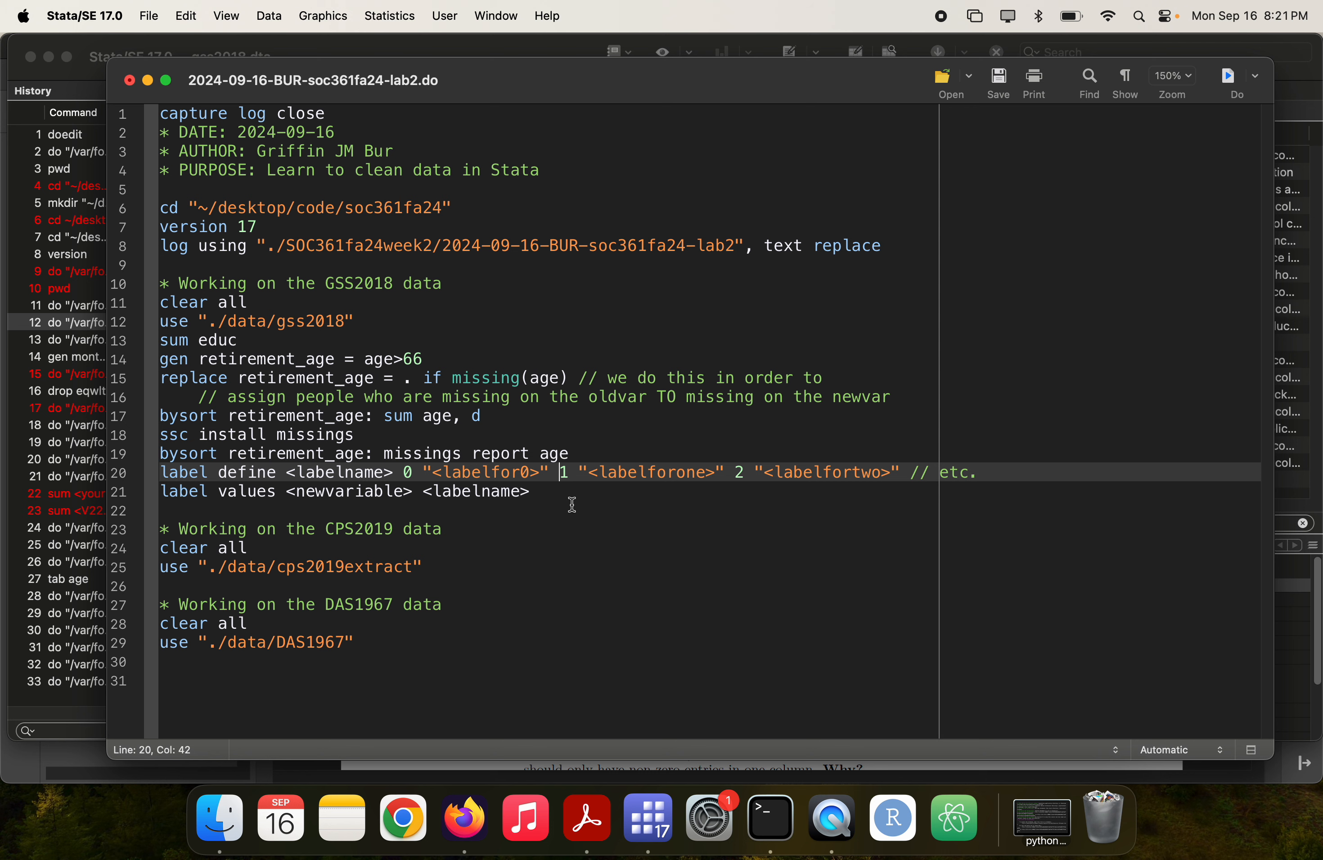
- Delete '// etc.' and wrap the label define line with /// before 0, indenting the continuation
drag(911, 472, 987, 473)
key(BackSpace)
click(403, 472)
text(///)
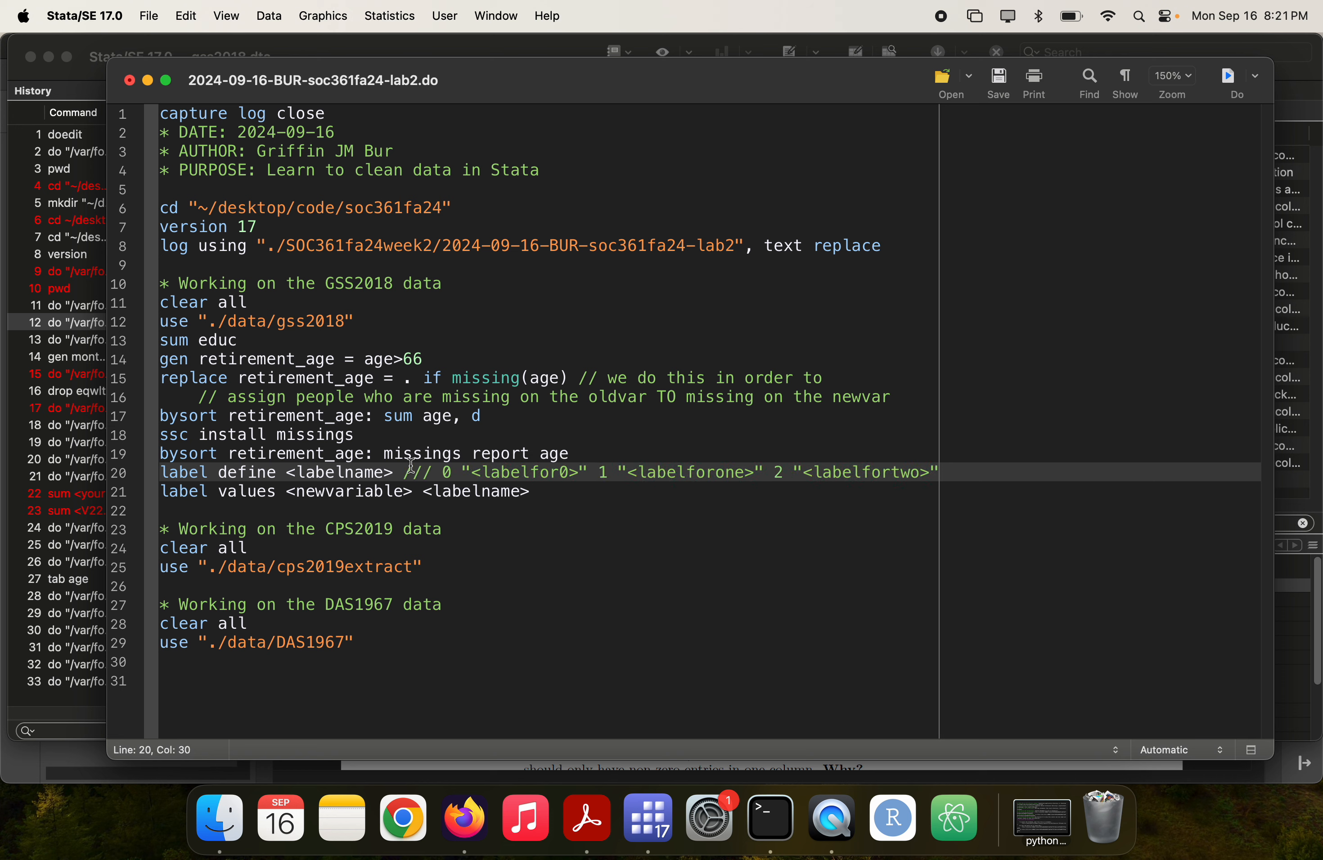
key(Return)
key(Tab)
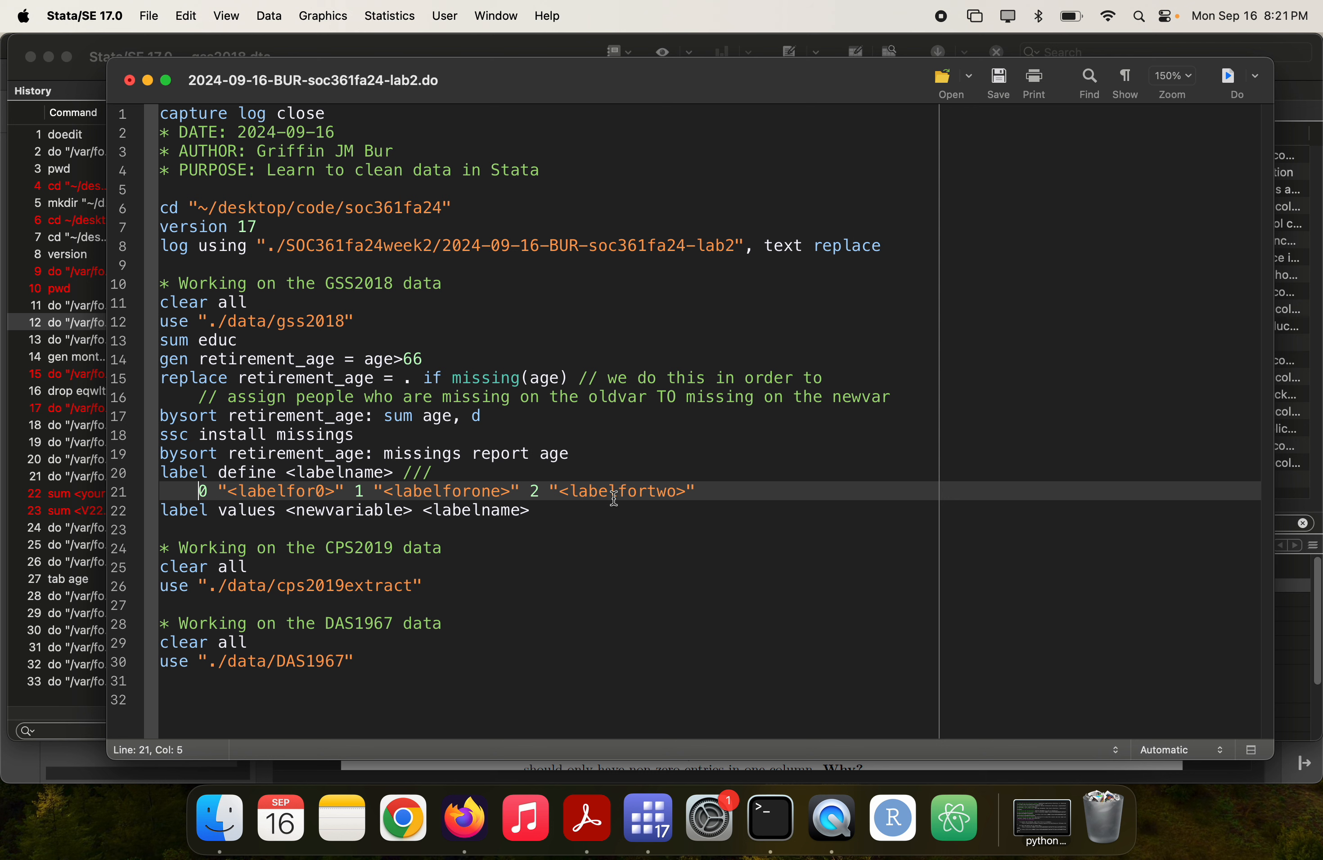
- Demonstrate a further /// continuation line 'some more stuff here', then delete it
click(743, 496)
text(///)
key(Return)
text(some more stuf)
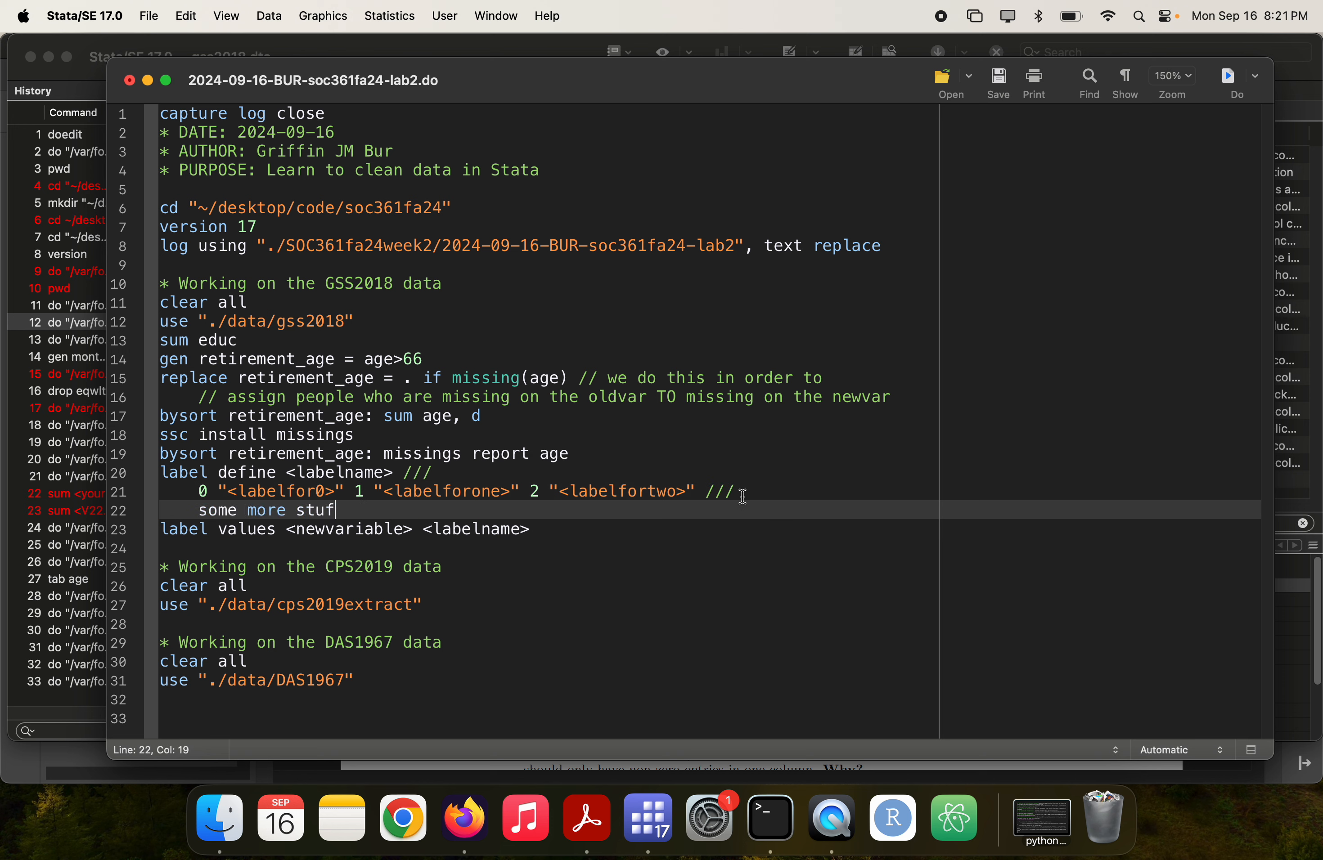
text(f here)
shift+click(703, 492)
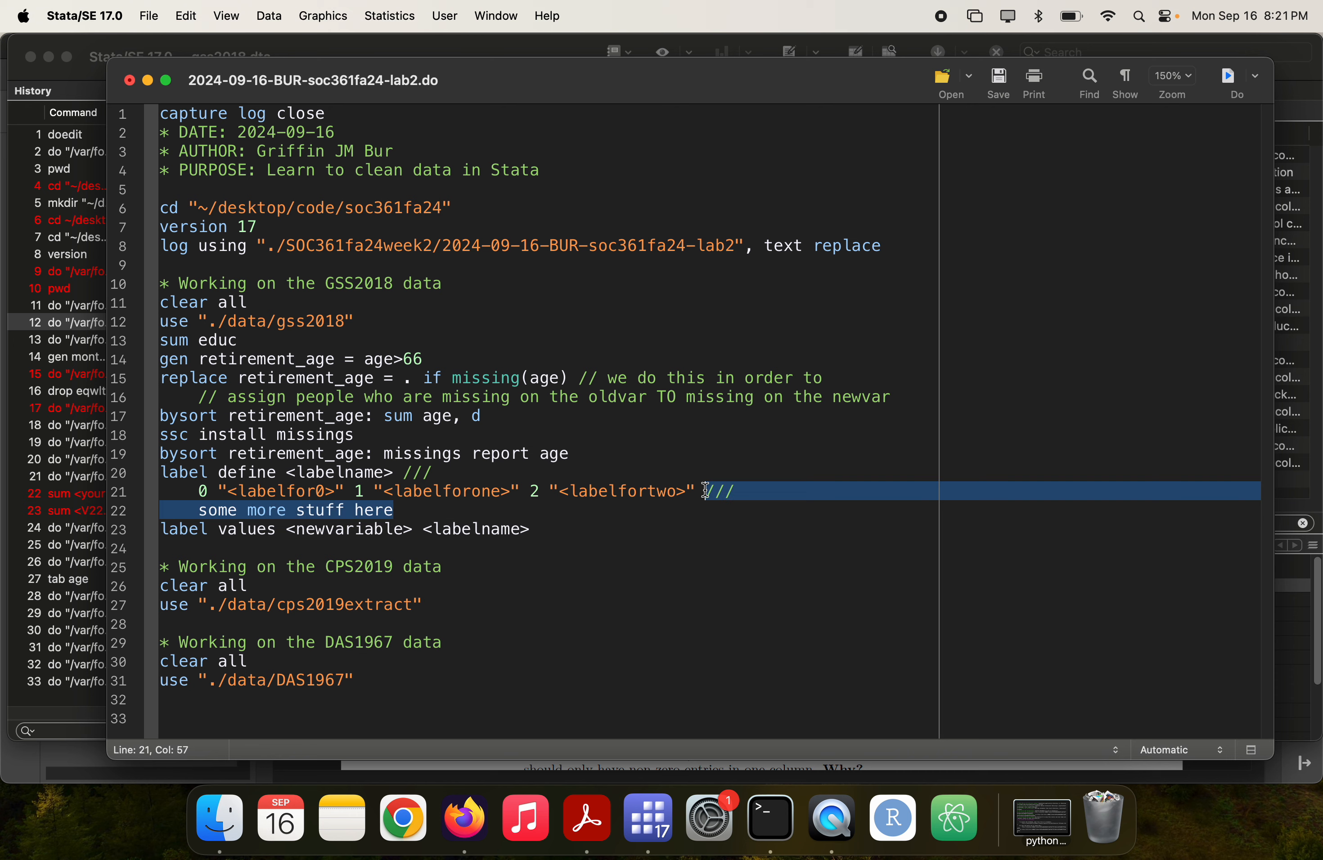
key(BackSpace)
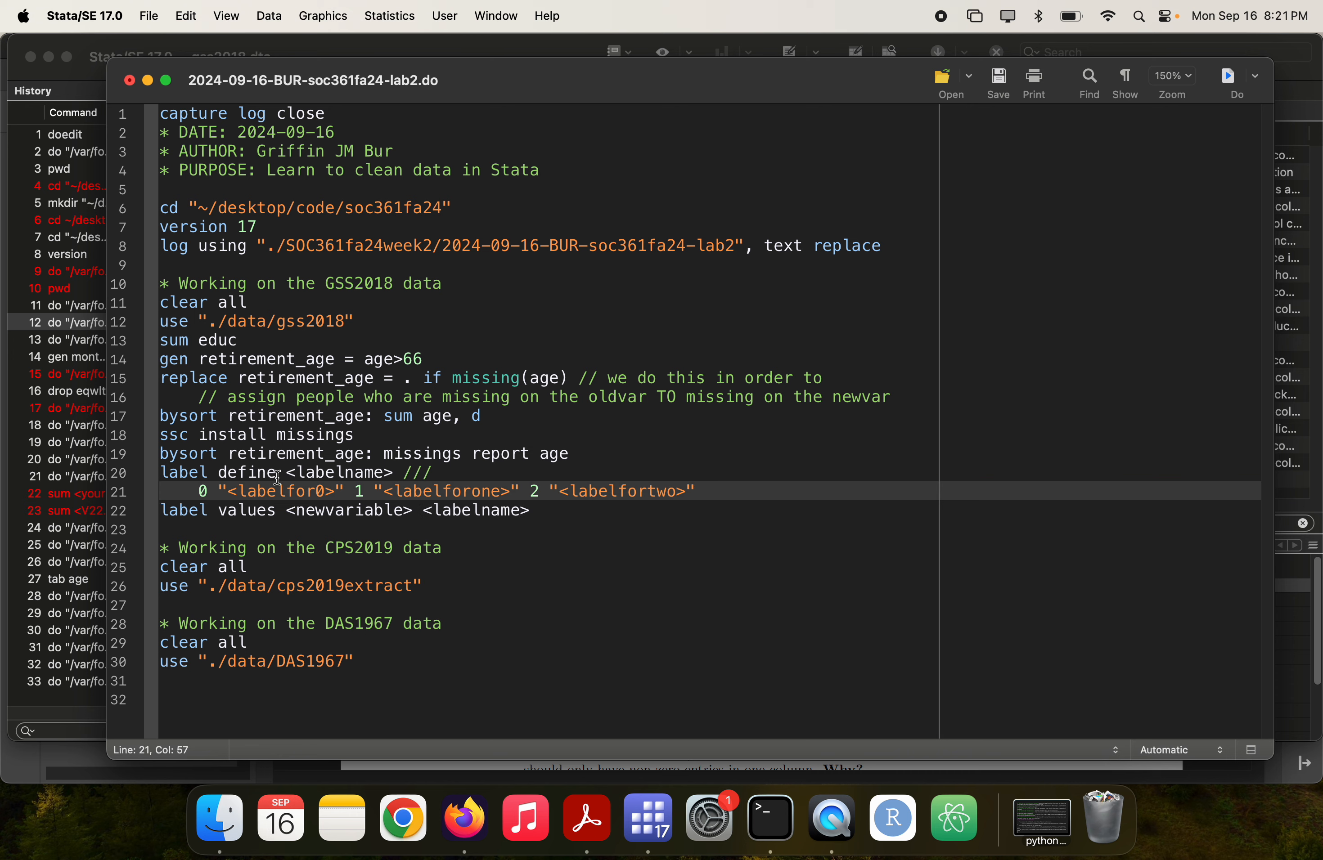
key(super+1)
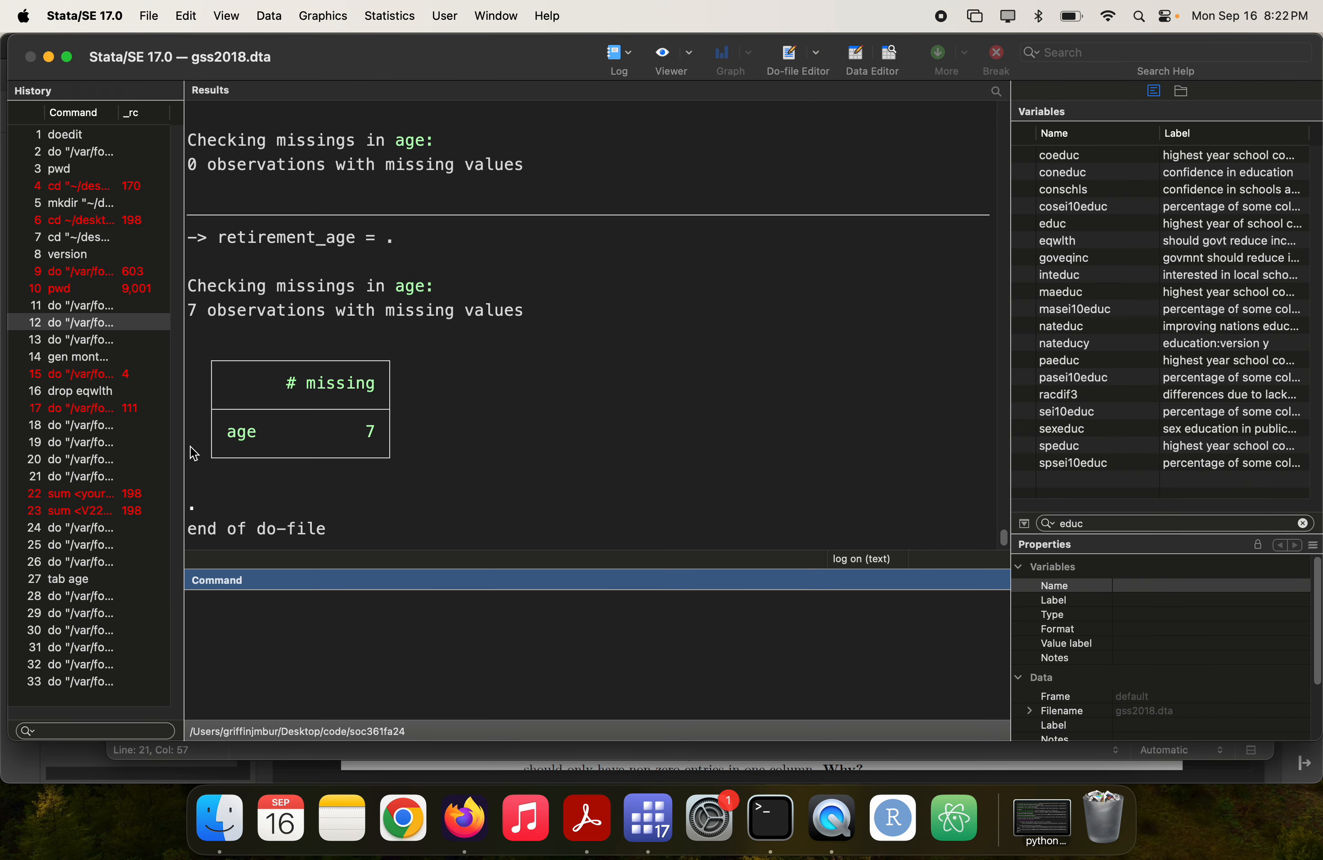
- Run tab retirement_age, showing 1,877 zeros and 464 ones, and return to the do-file
text(tab retirement_age)
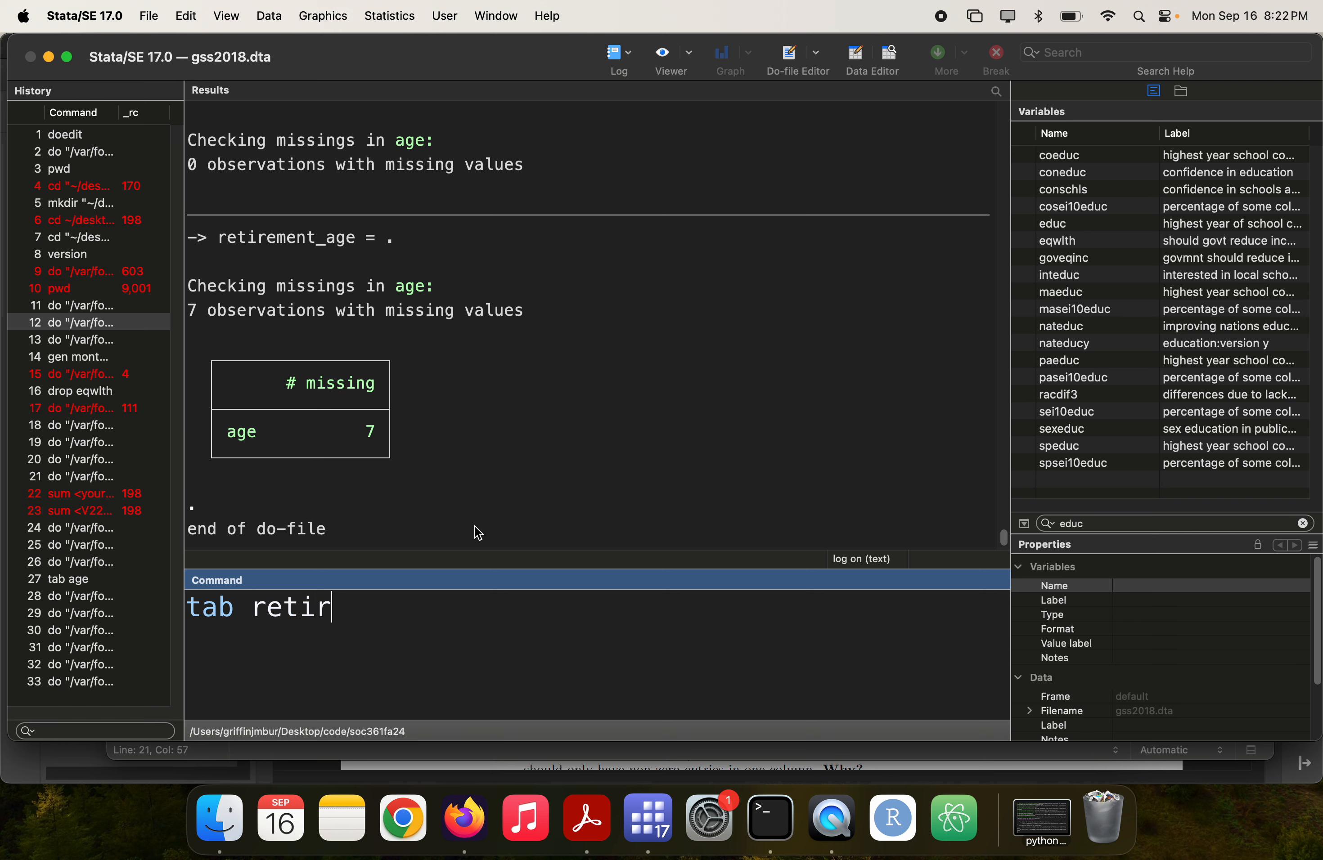
key(Return)
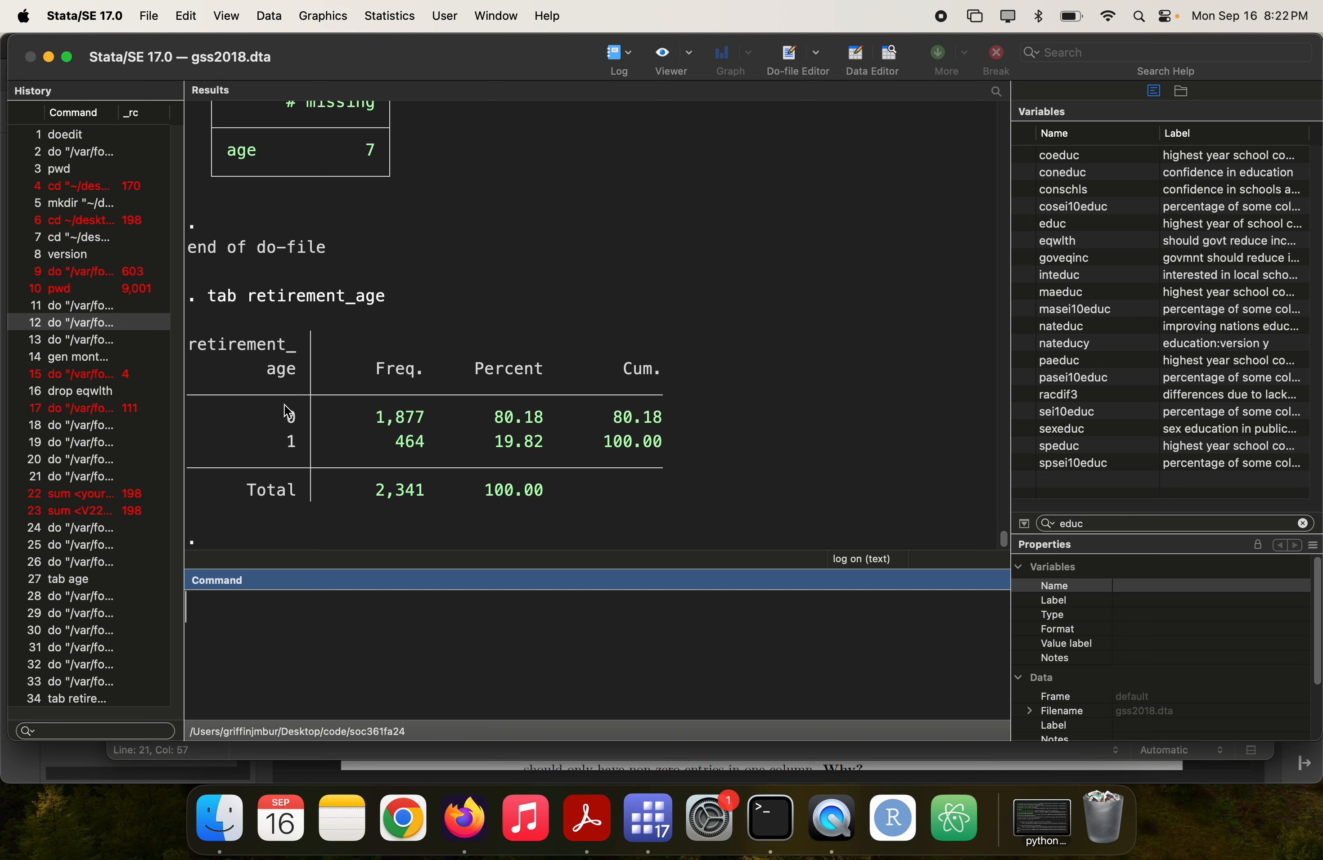
key(super+grave)
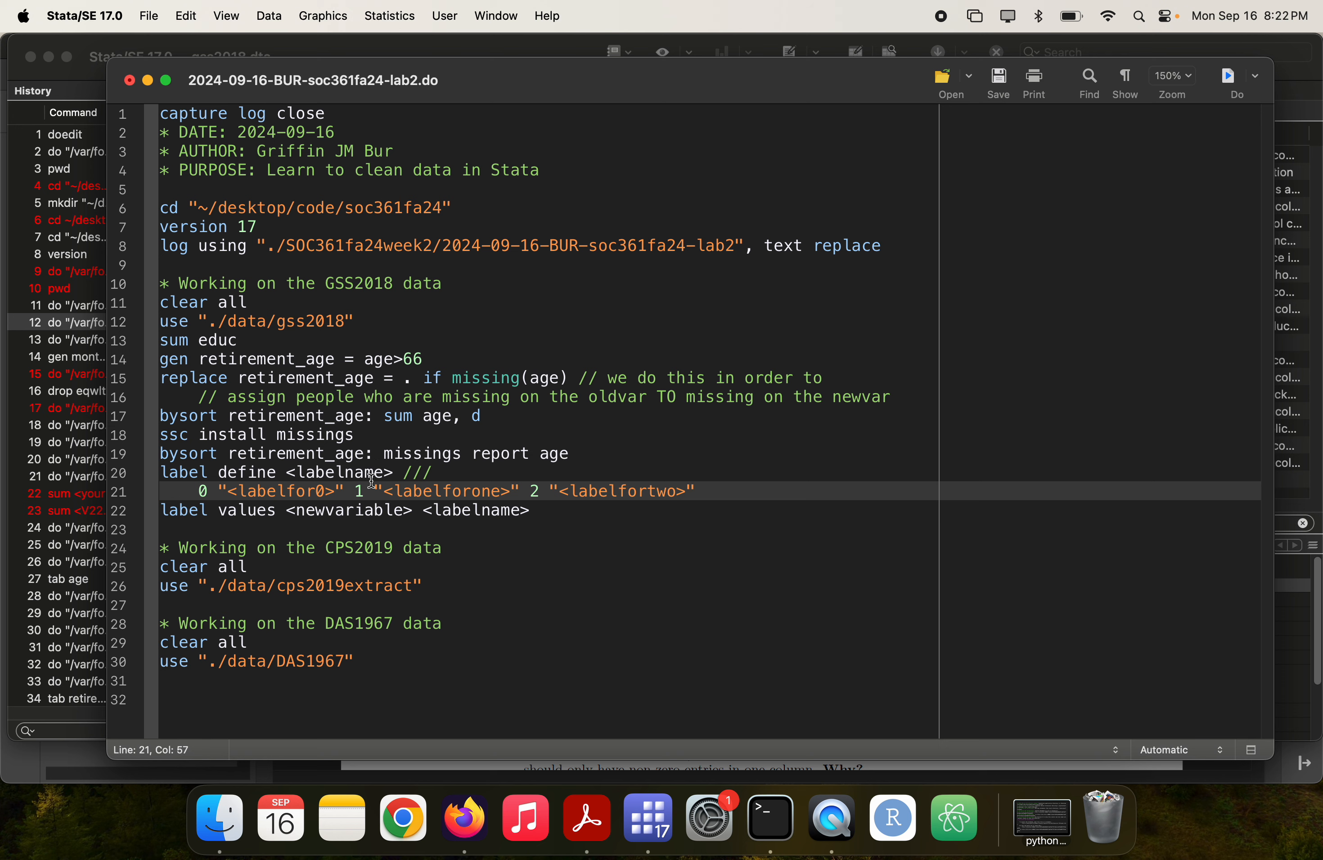
- Replace the <labelname> placeholder on line 20 with the label name r_a
click(403, 472)
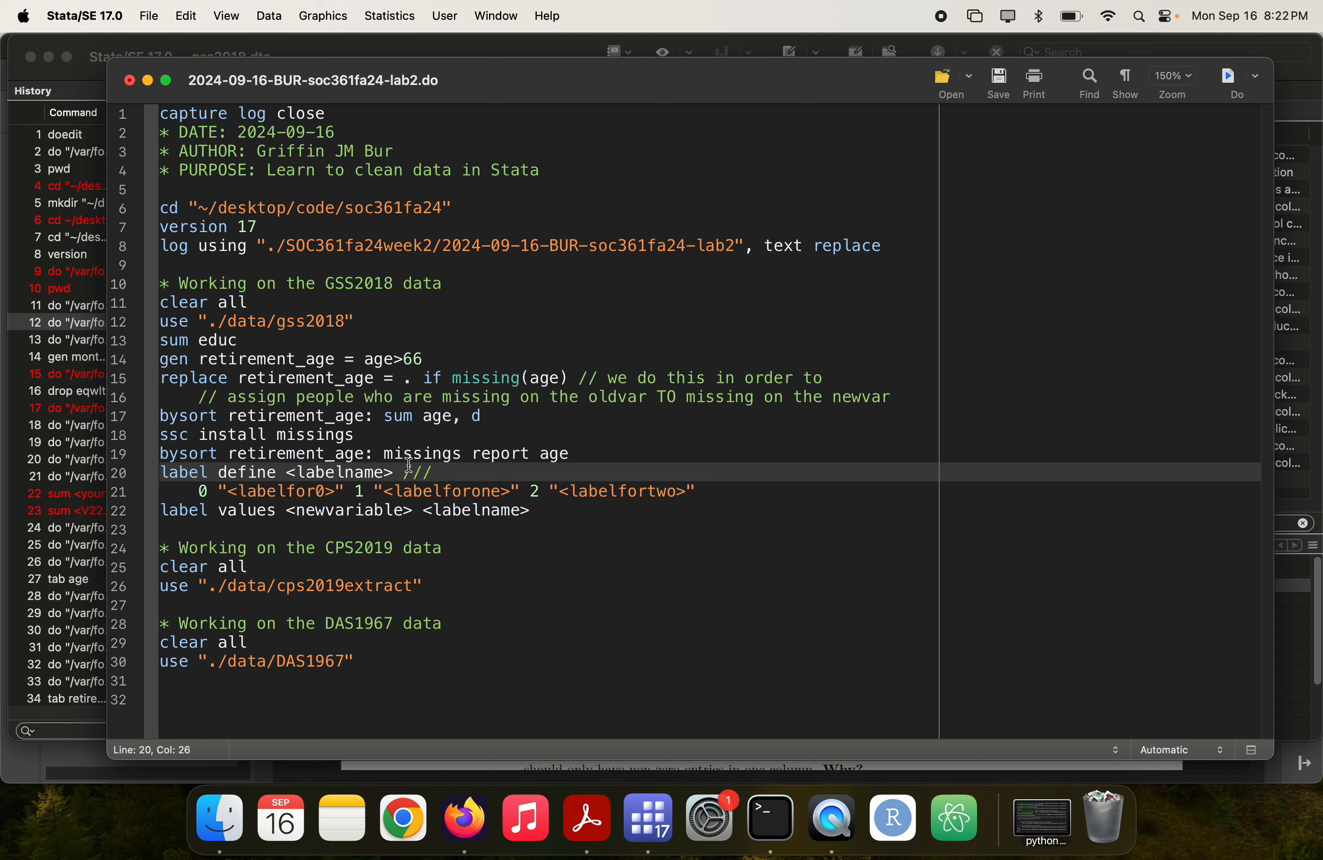
shift+click(286, 467)
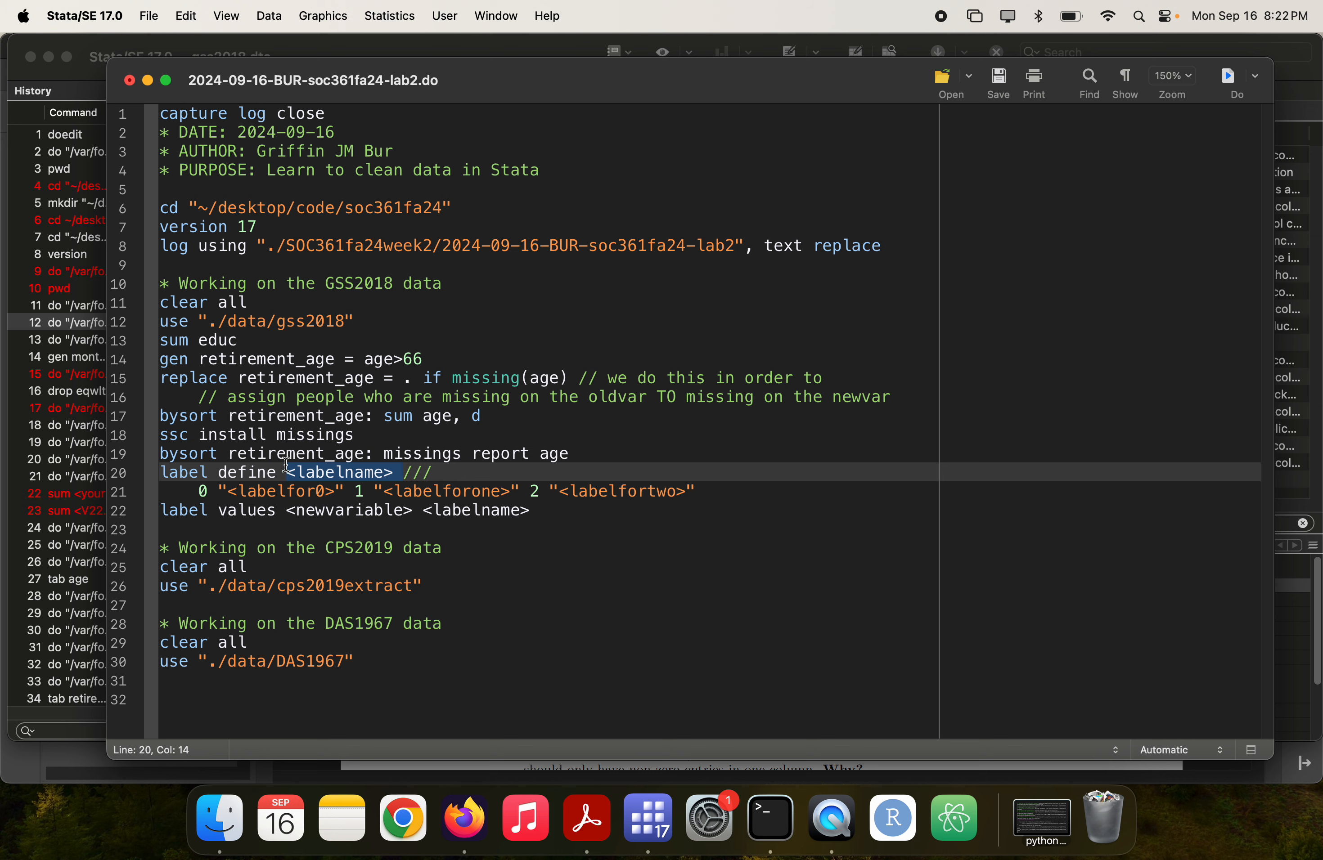
text(retirement_age)
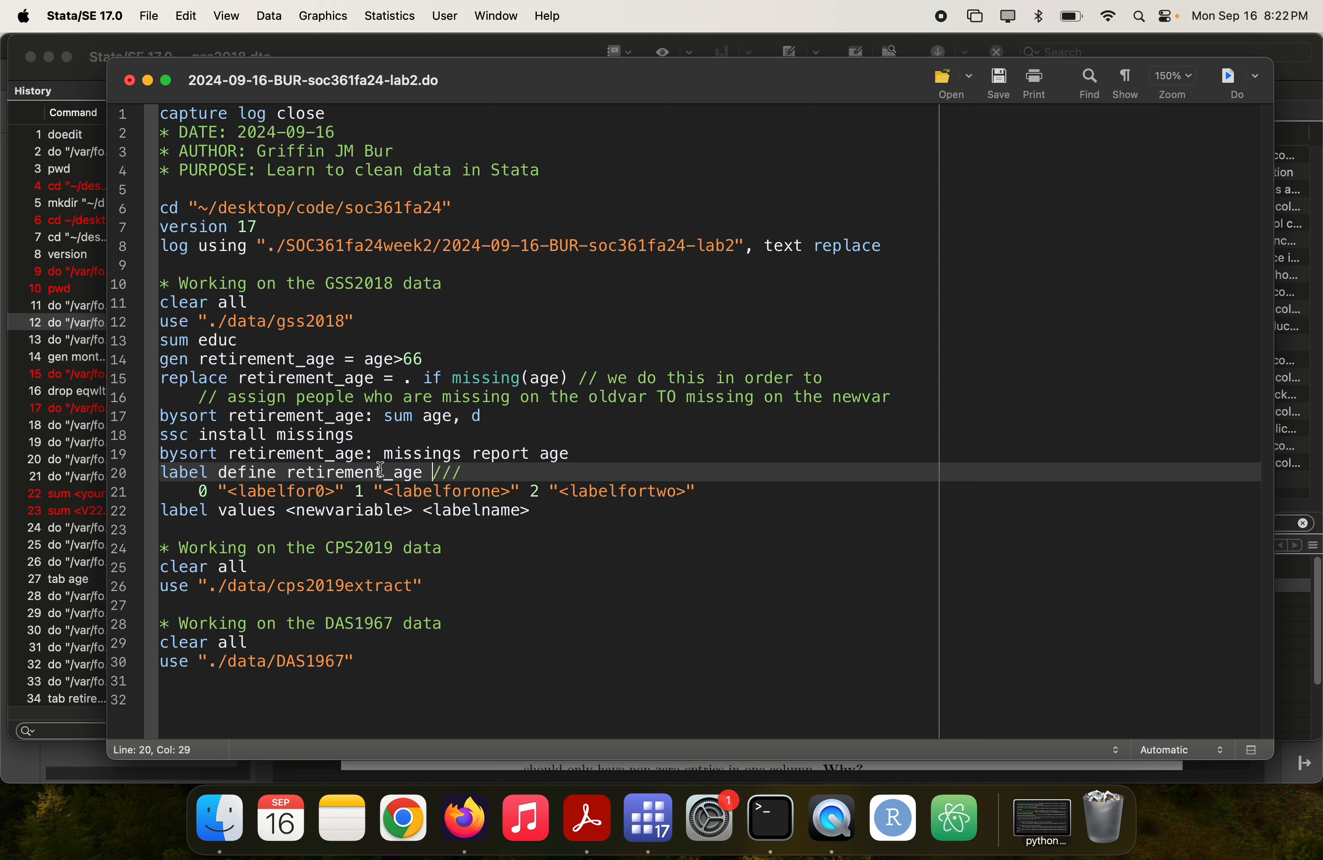
shift+click(295, 474)
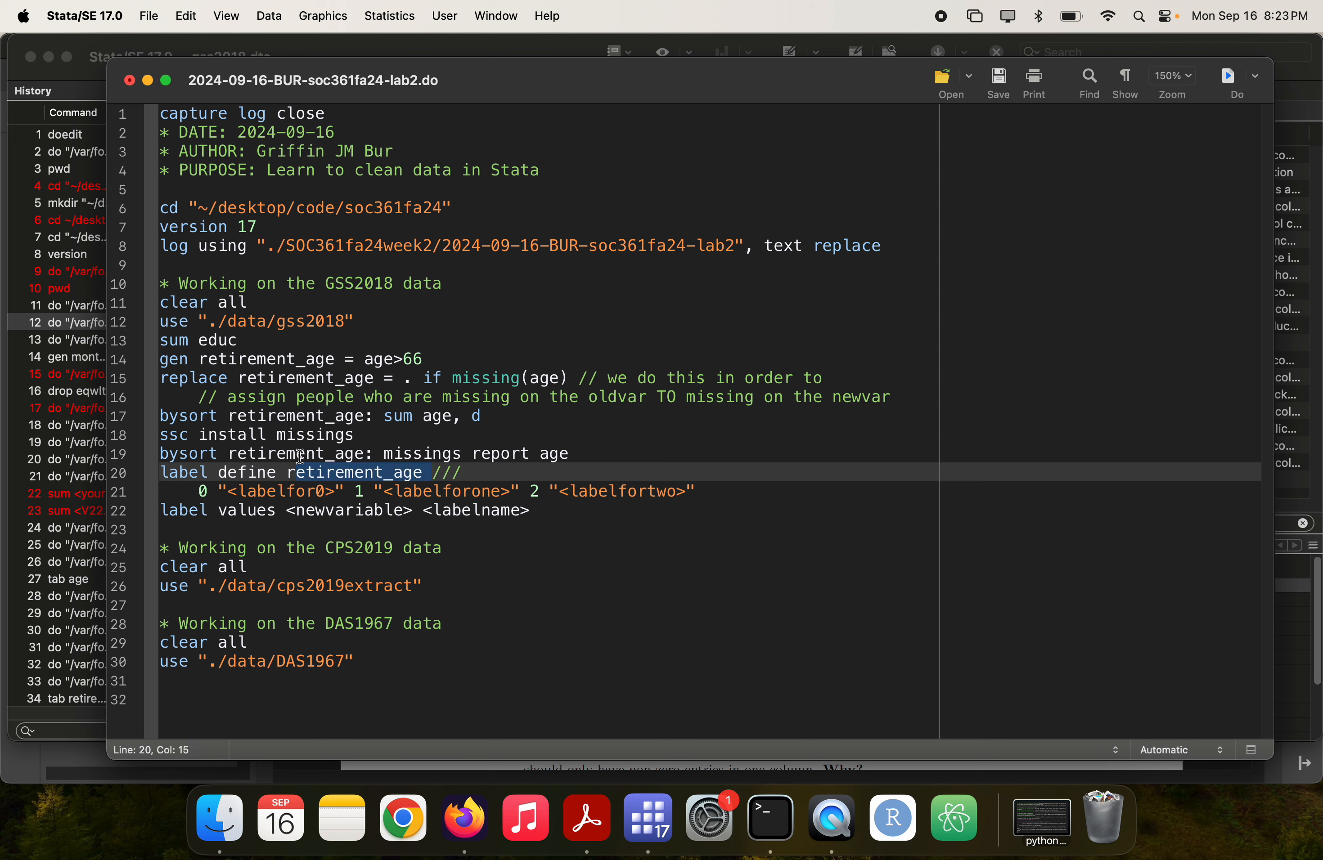
text(_a)
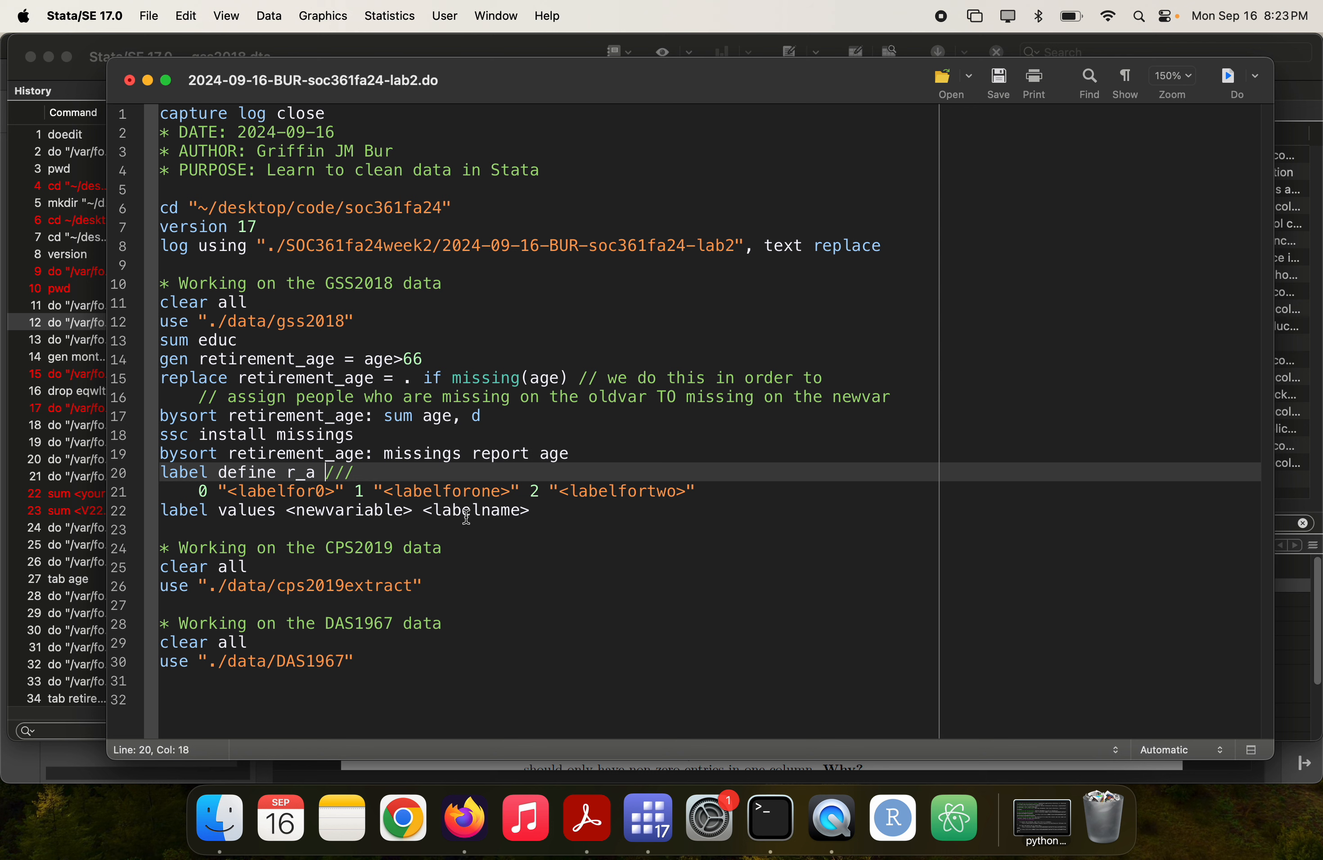
- Delete the third value pair, label 0 as "working age", and save the do-file
drag(307, 474, 353, 495)
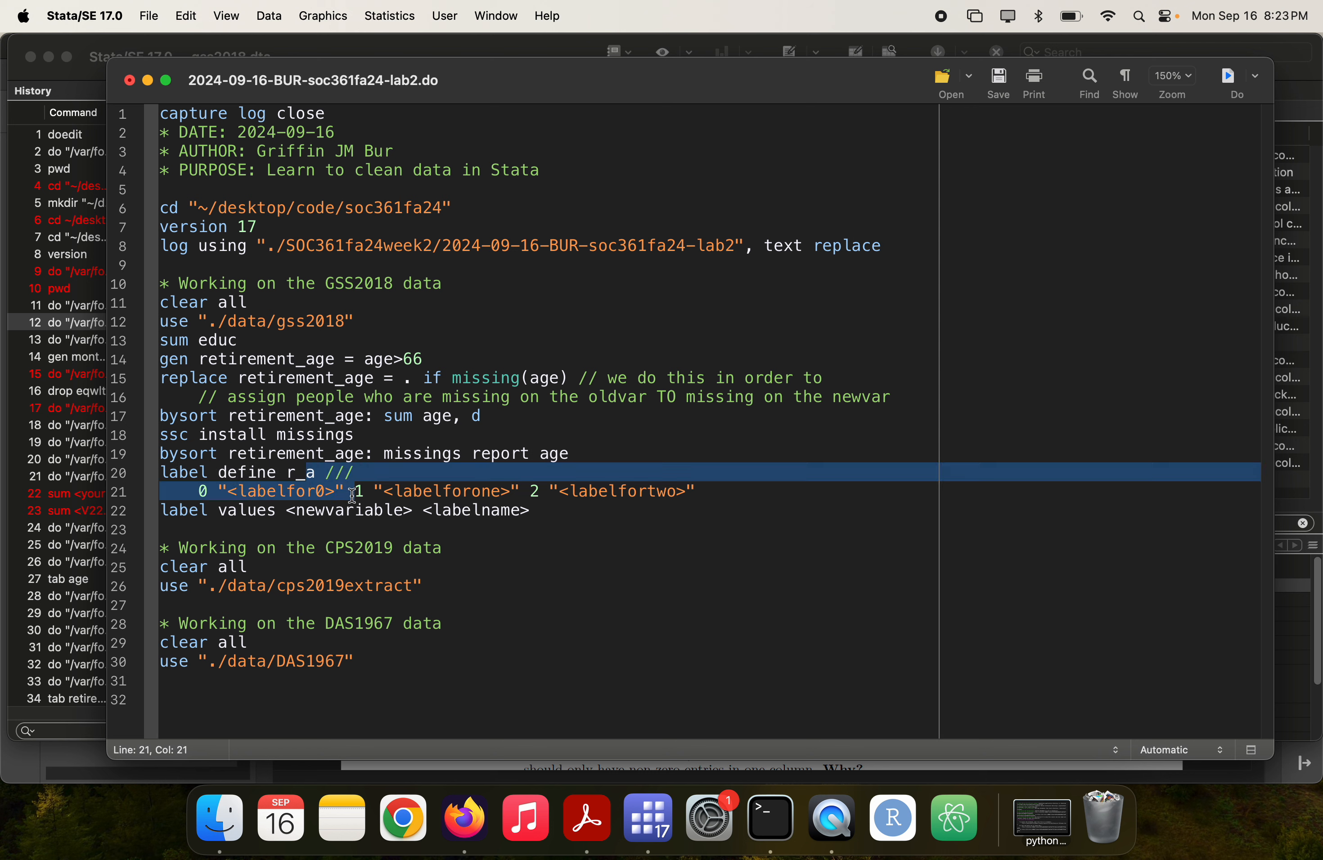
drag(164, 511, 333, 515)
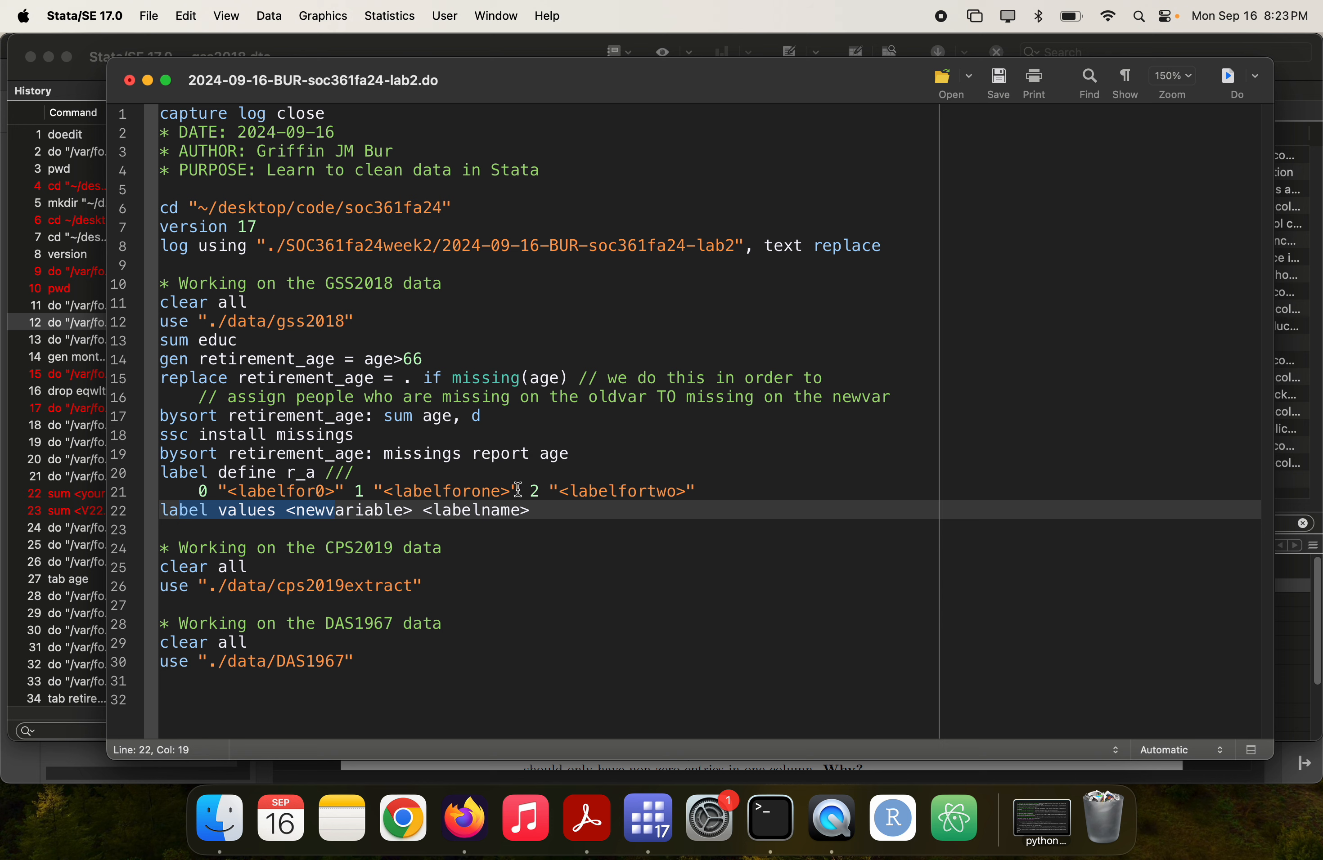
drag(529, 495, 707, 496)
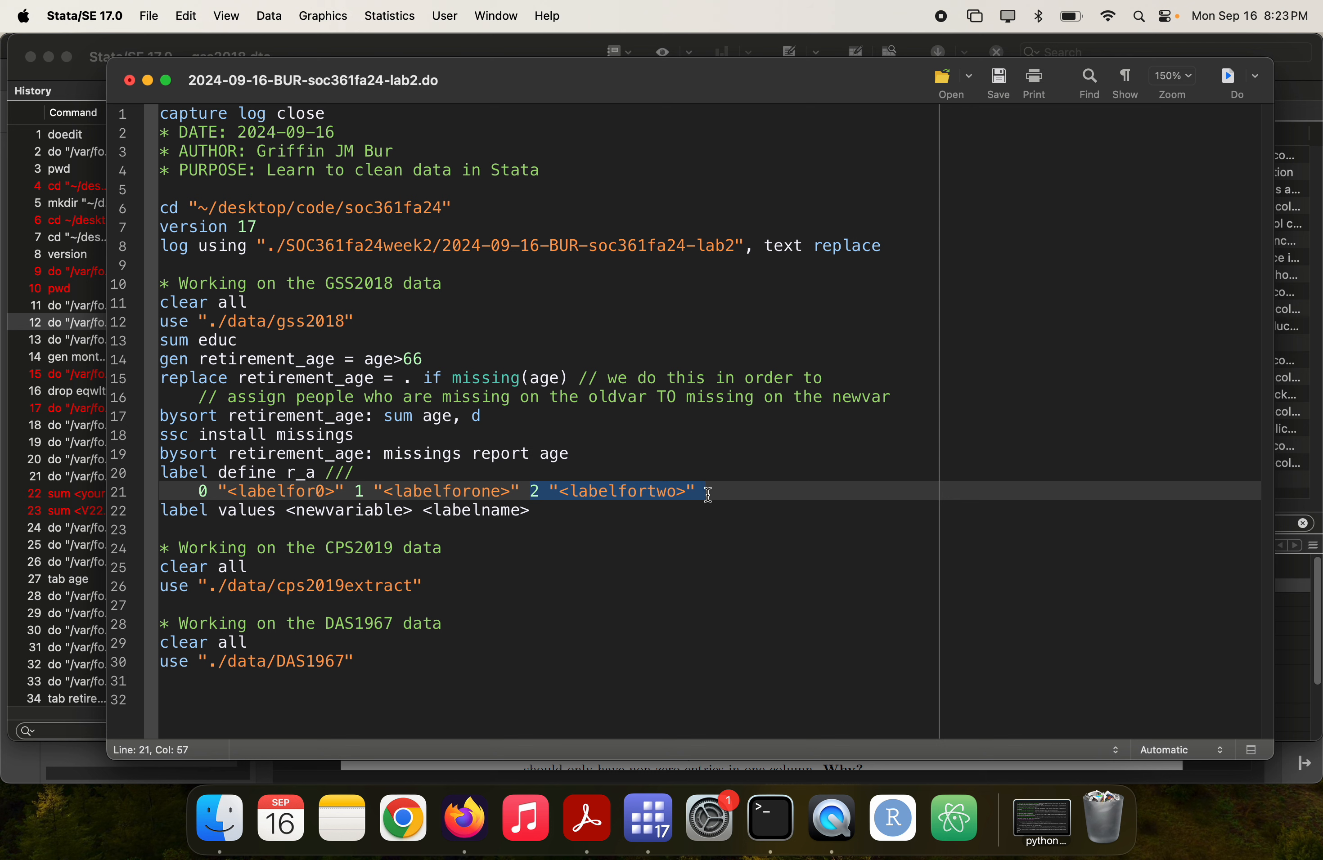
key(BackSpace)
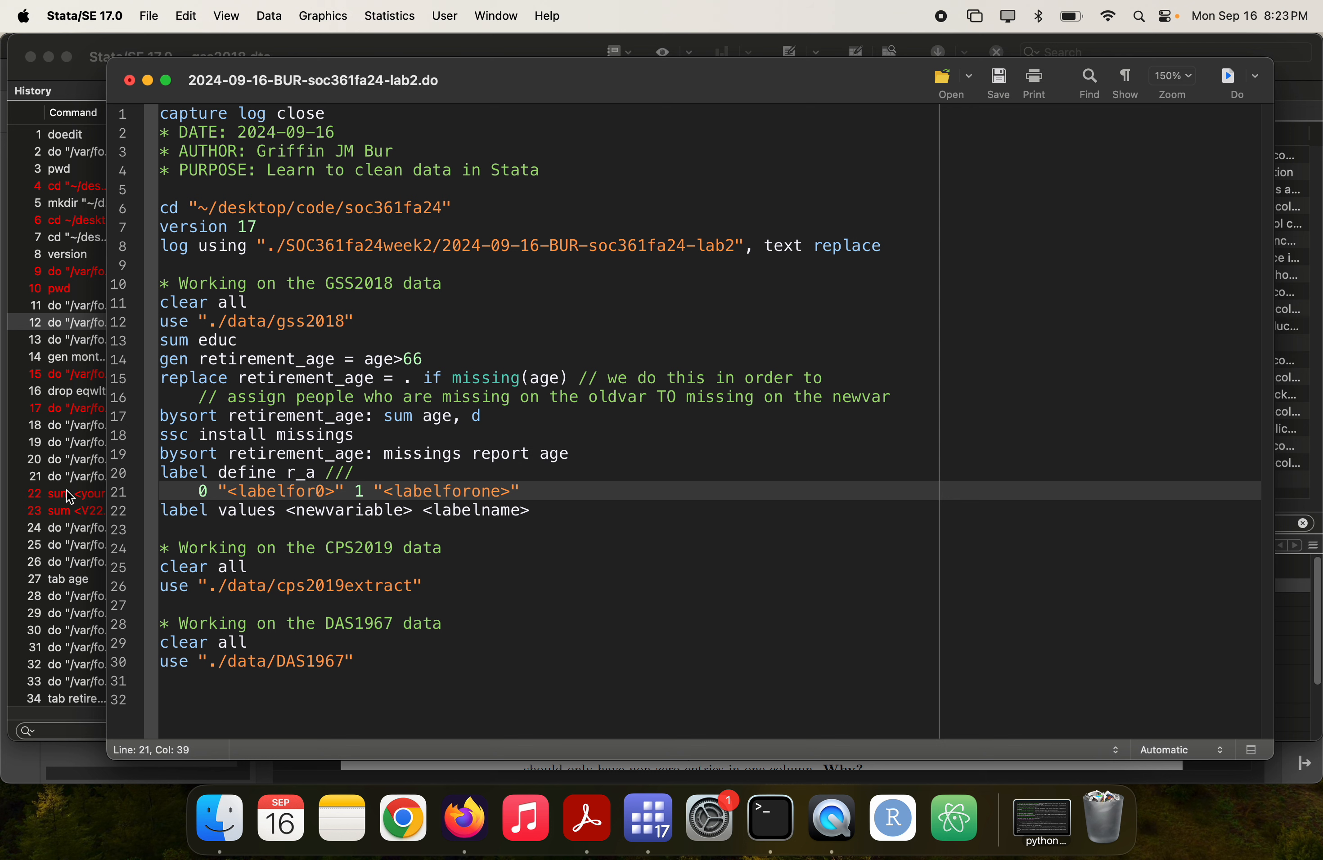
double_click(278, 494)
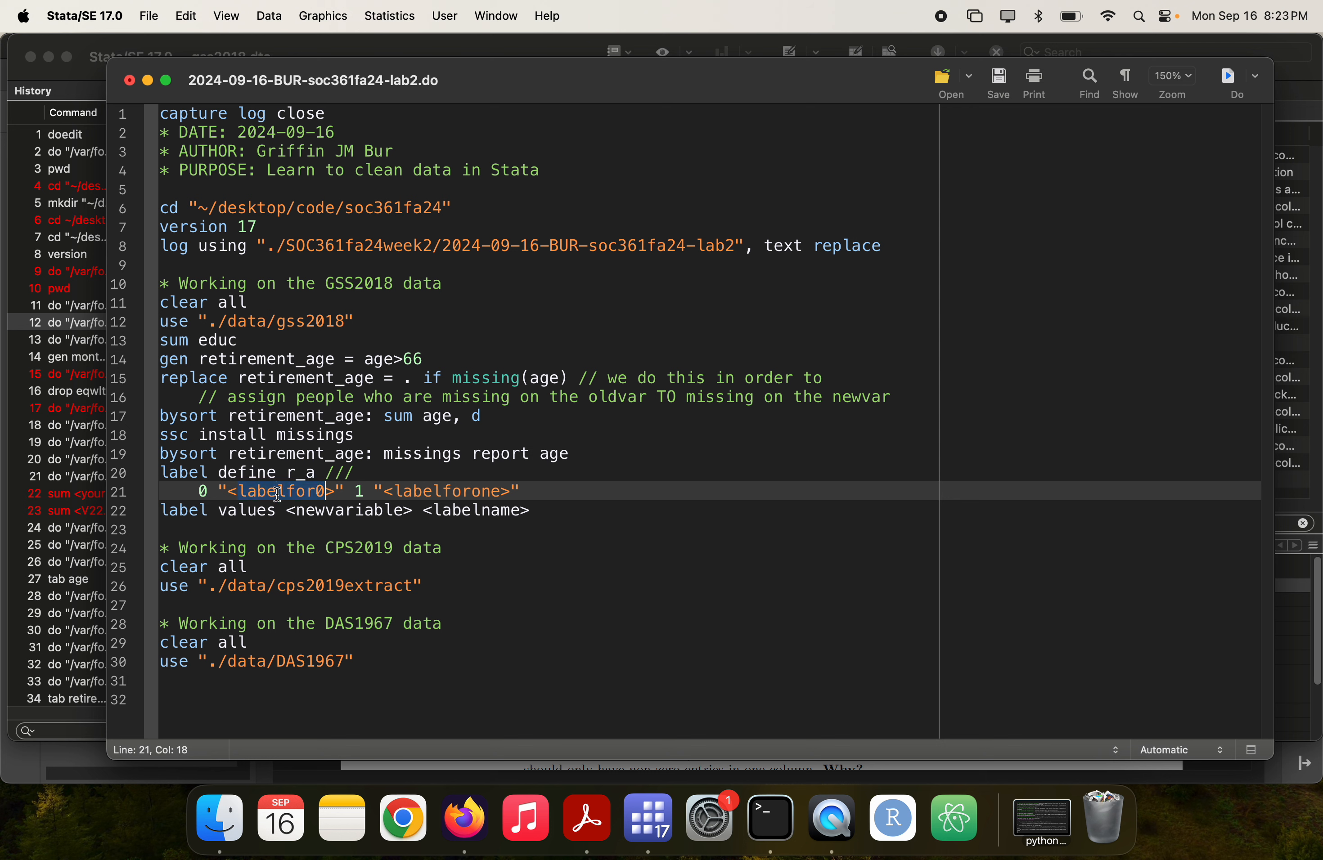
key(BackSpace)
key(BackSpace)
text(working age)
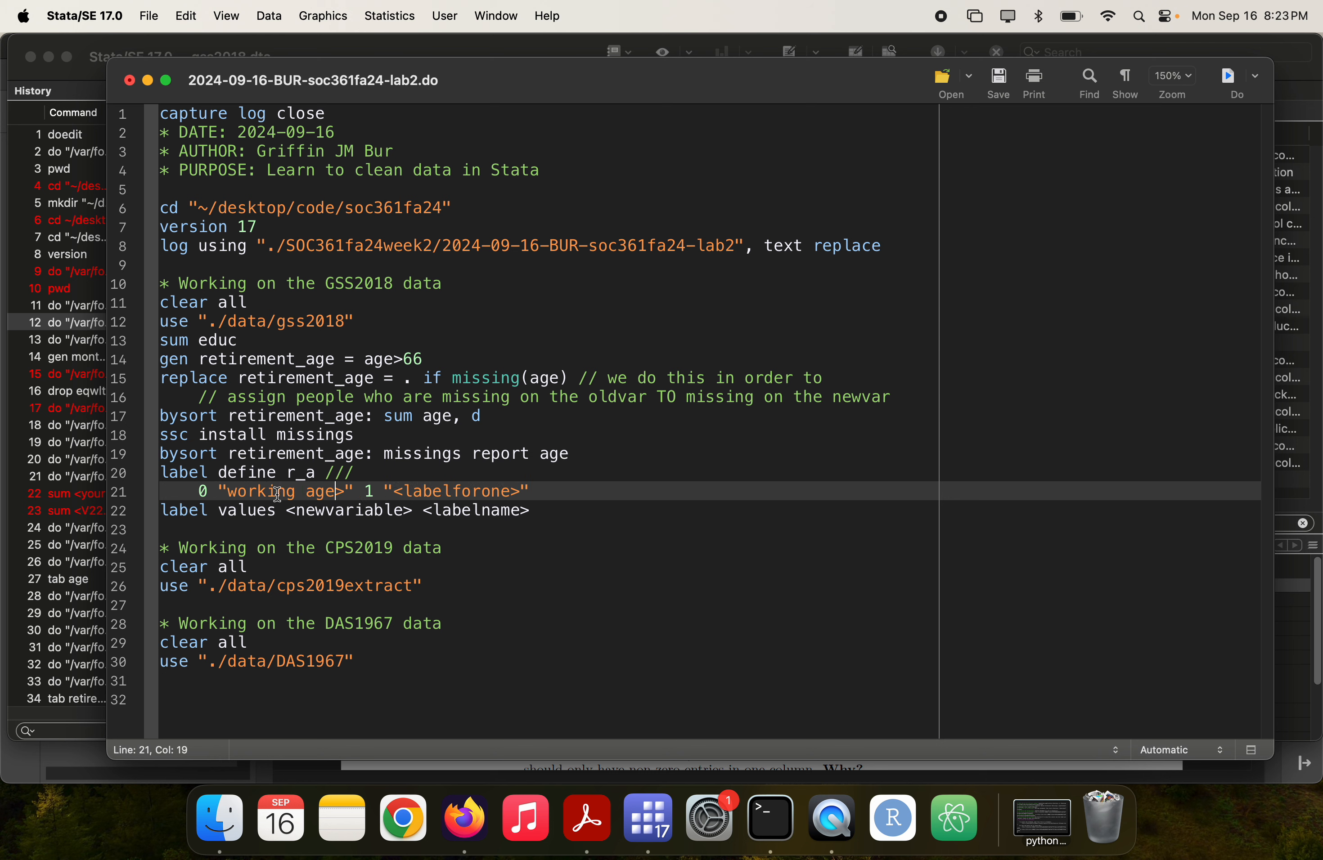
key(Delete)
key(super+s)
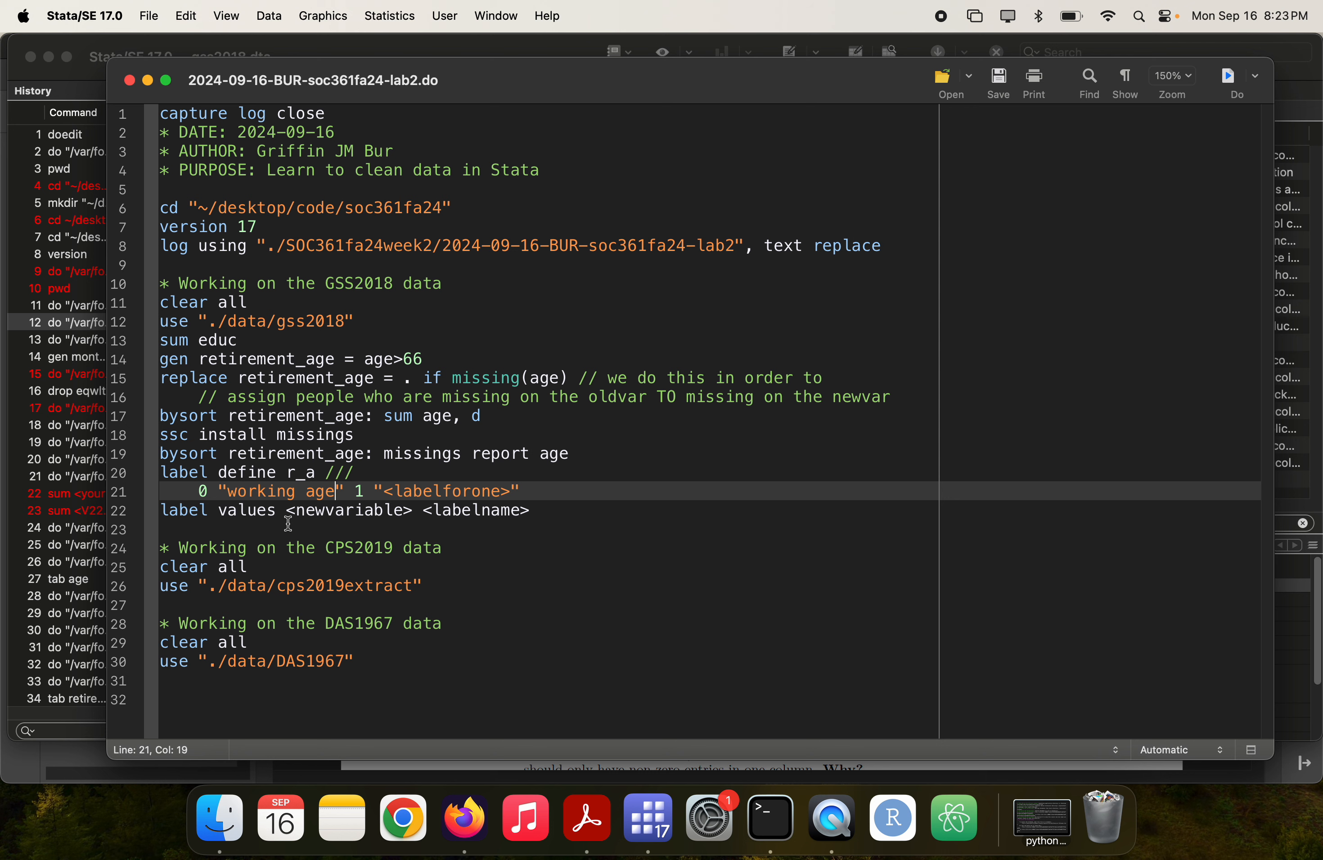
- Run sum age in the main window to check the minimum age of 18
key(super+1)
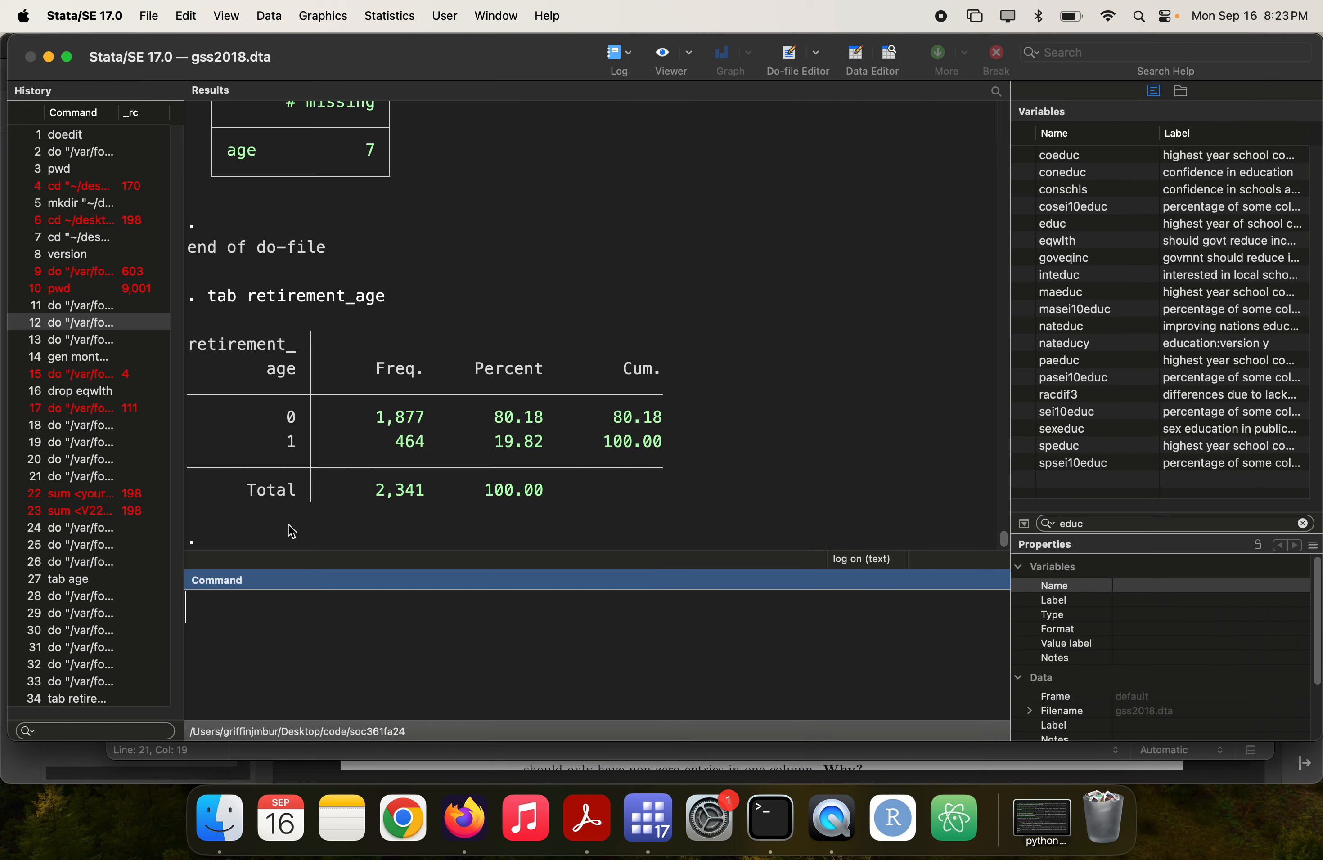
text(sum age)
key(Return)
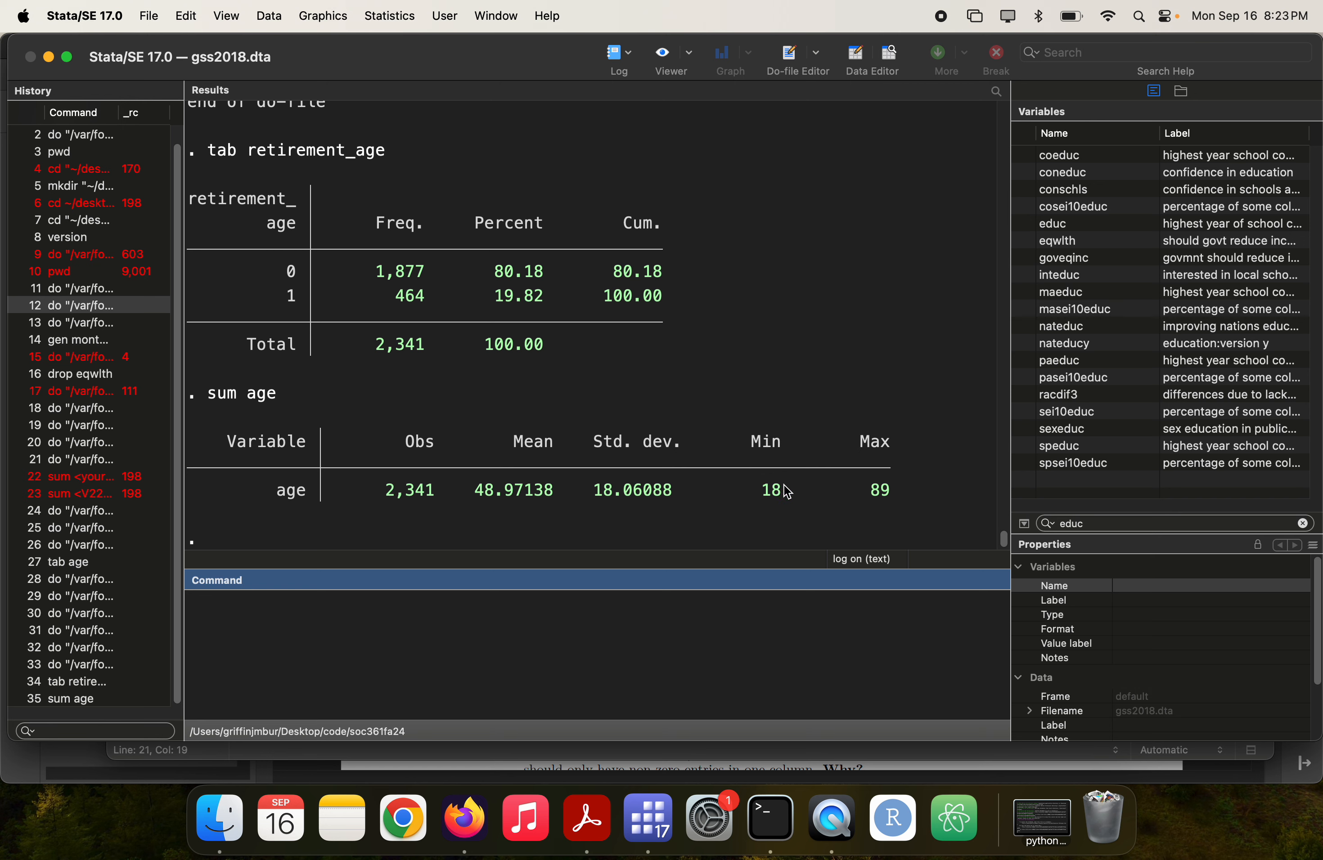
drag(773, 491, 763, 491)
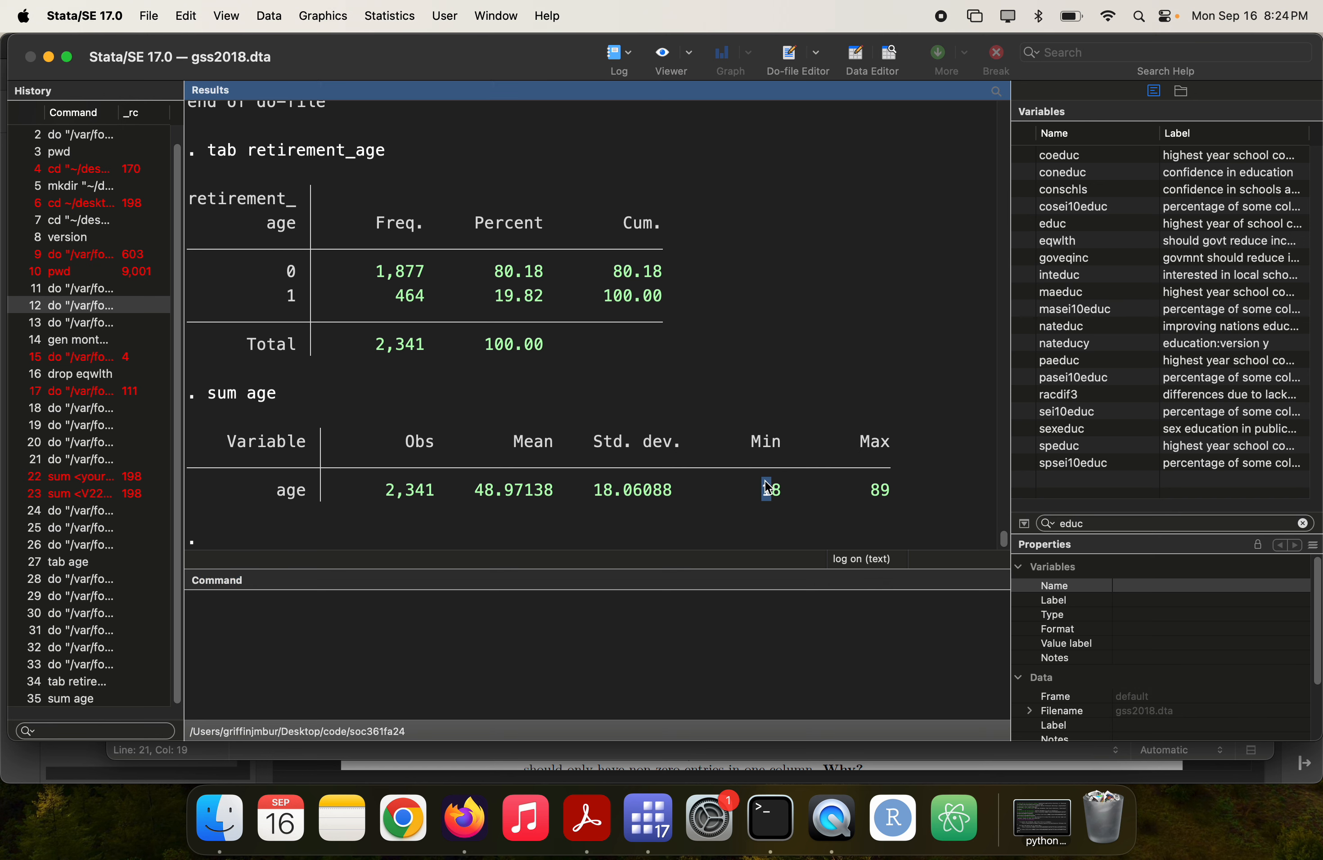
- Label 1 as "retirement age", run the label define lines, and confirm with label list r_a
key(super+grave)
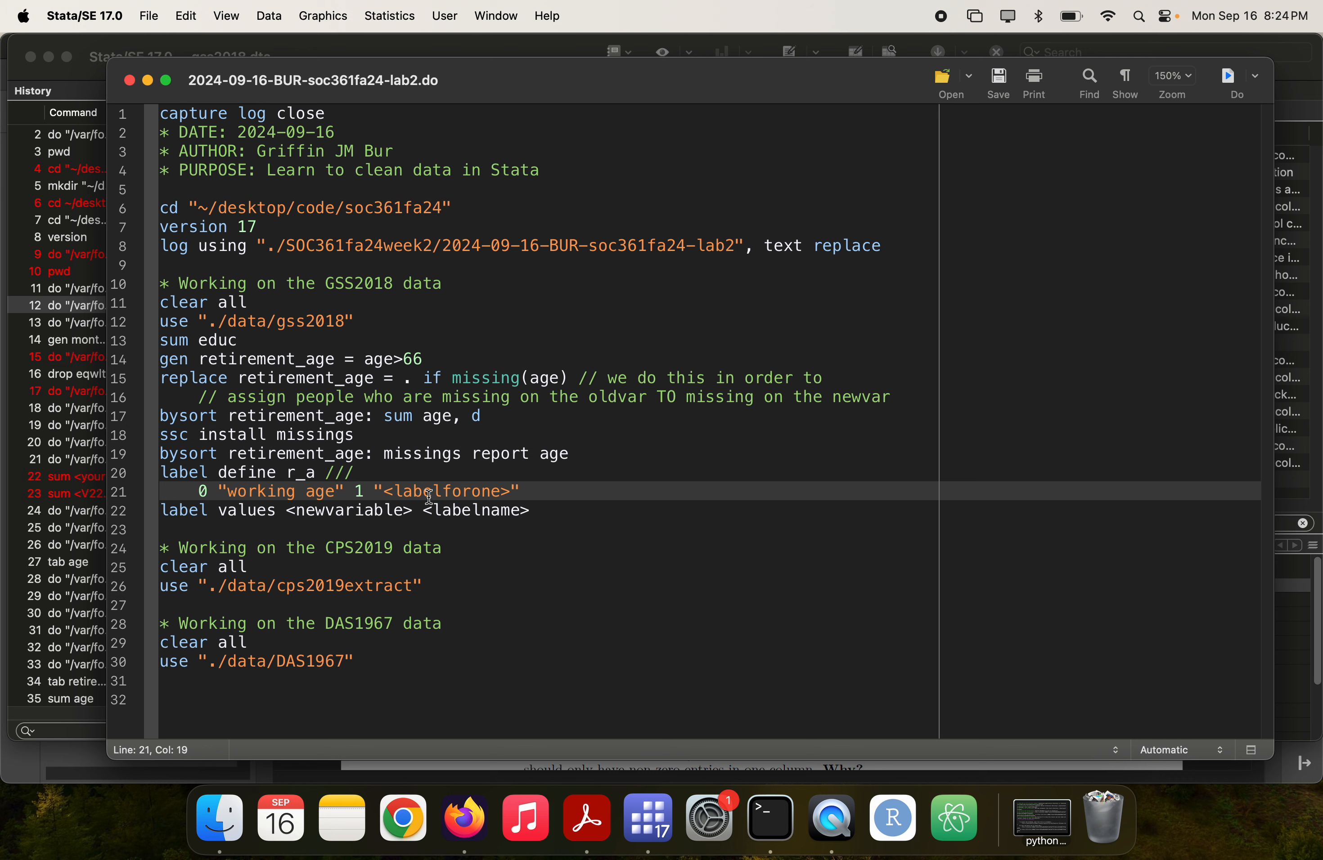
drag(384, 491, 509, 491)
text(retirement ag)
drag(536, 490, 139, 481)
key(super+shift+d)
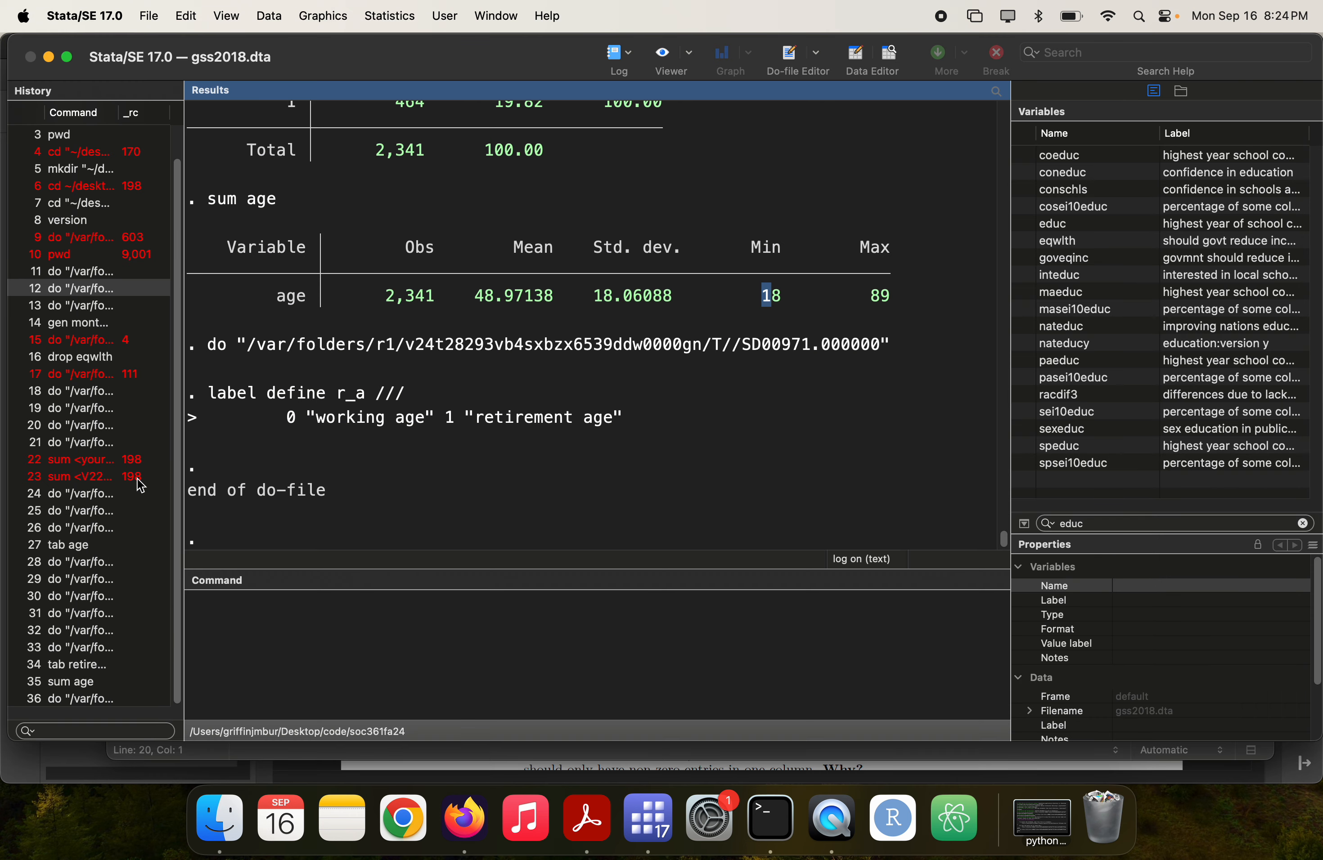
text(label list r_a)
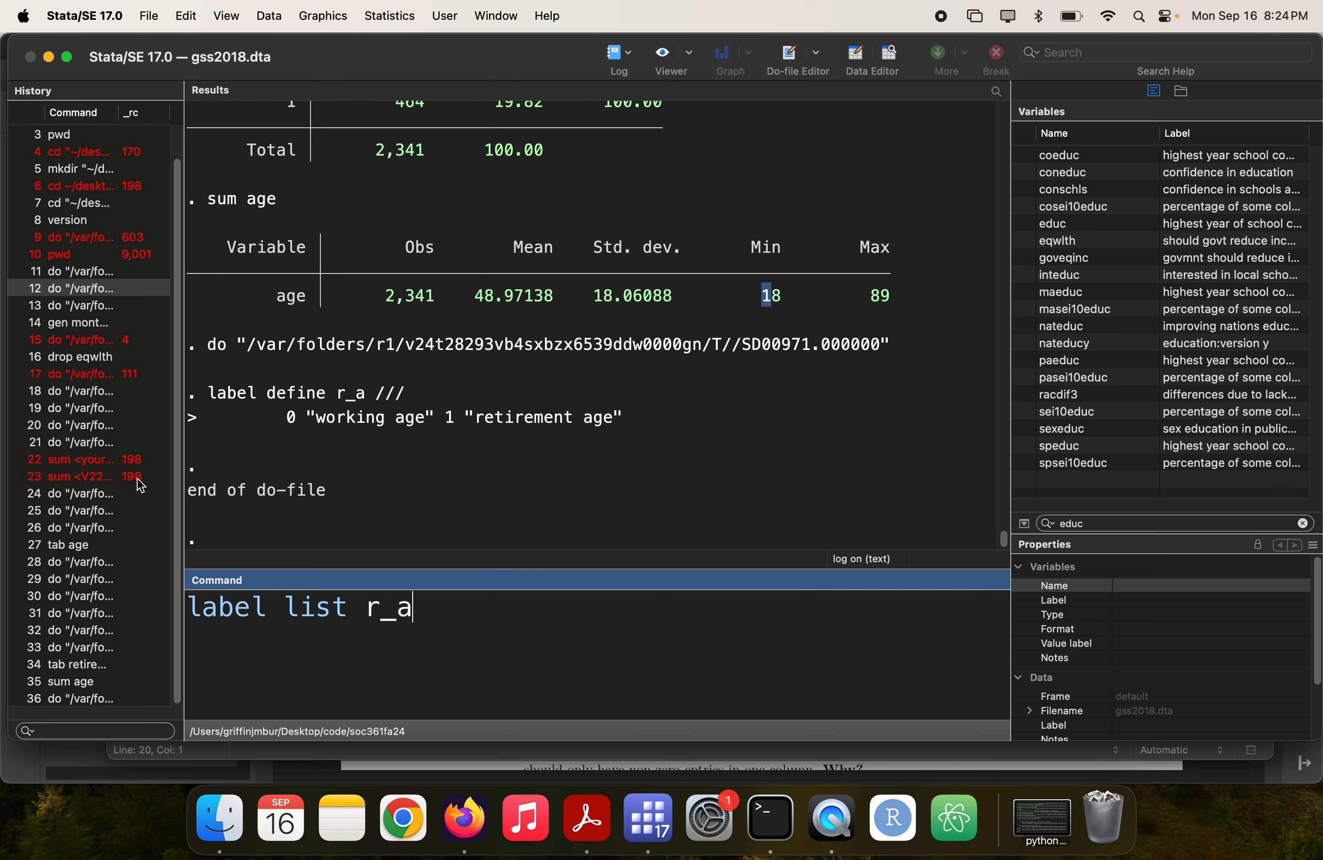
key(Return)
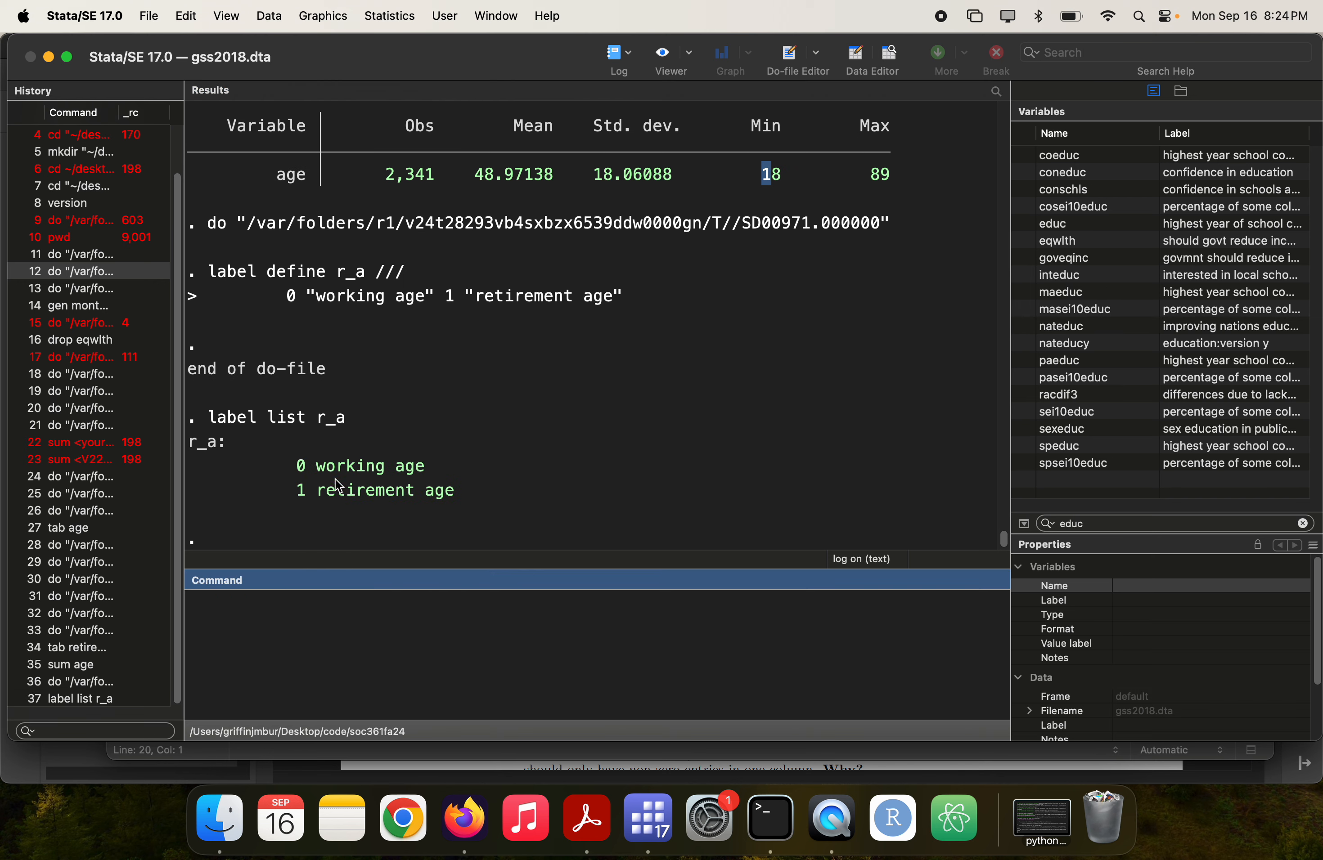
key(super+grave)
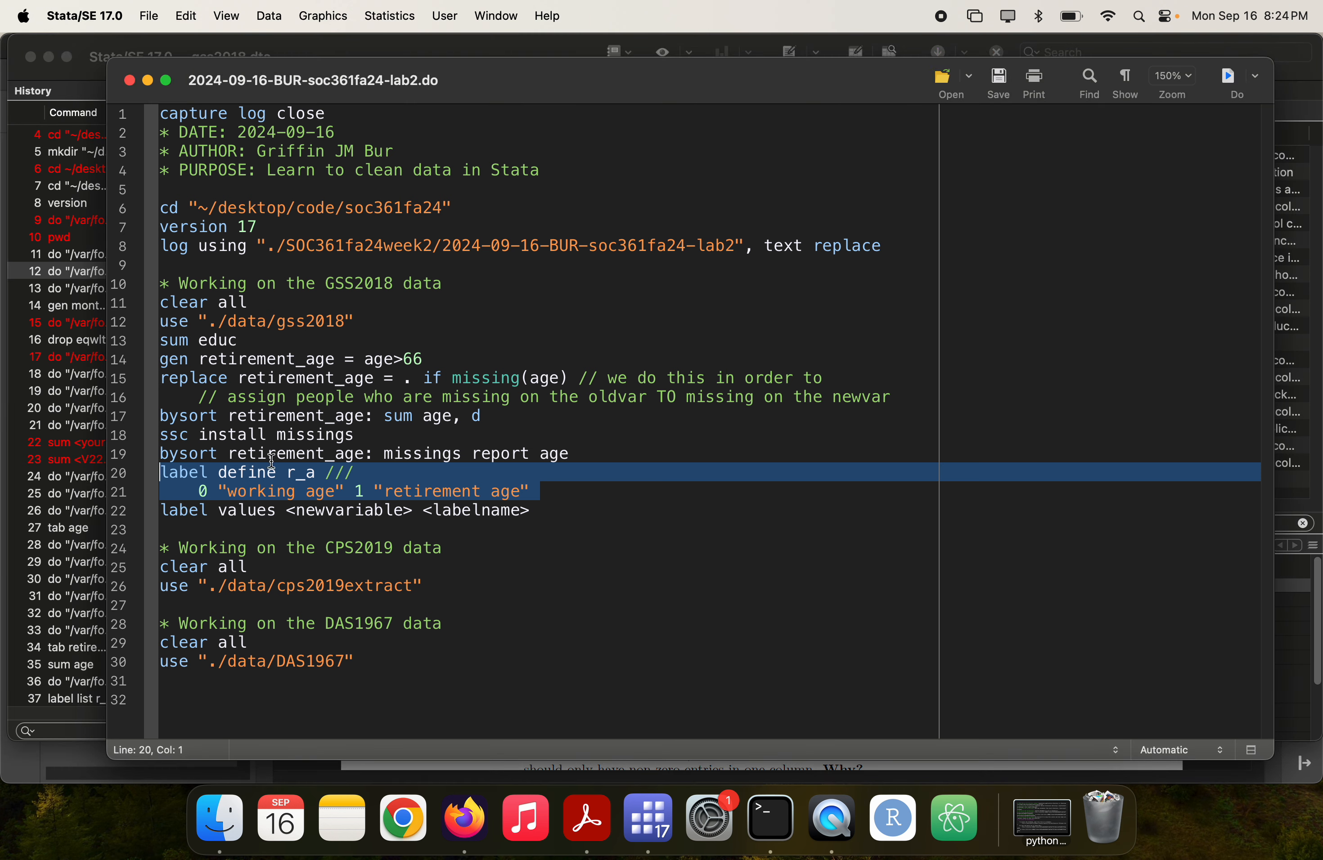
- Complete line 22 as 'label values retirement_age r_a', run it, and start a new line 23
click(284, 513)
shift+click(413, 513)
text(reti)
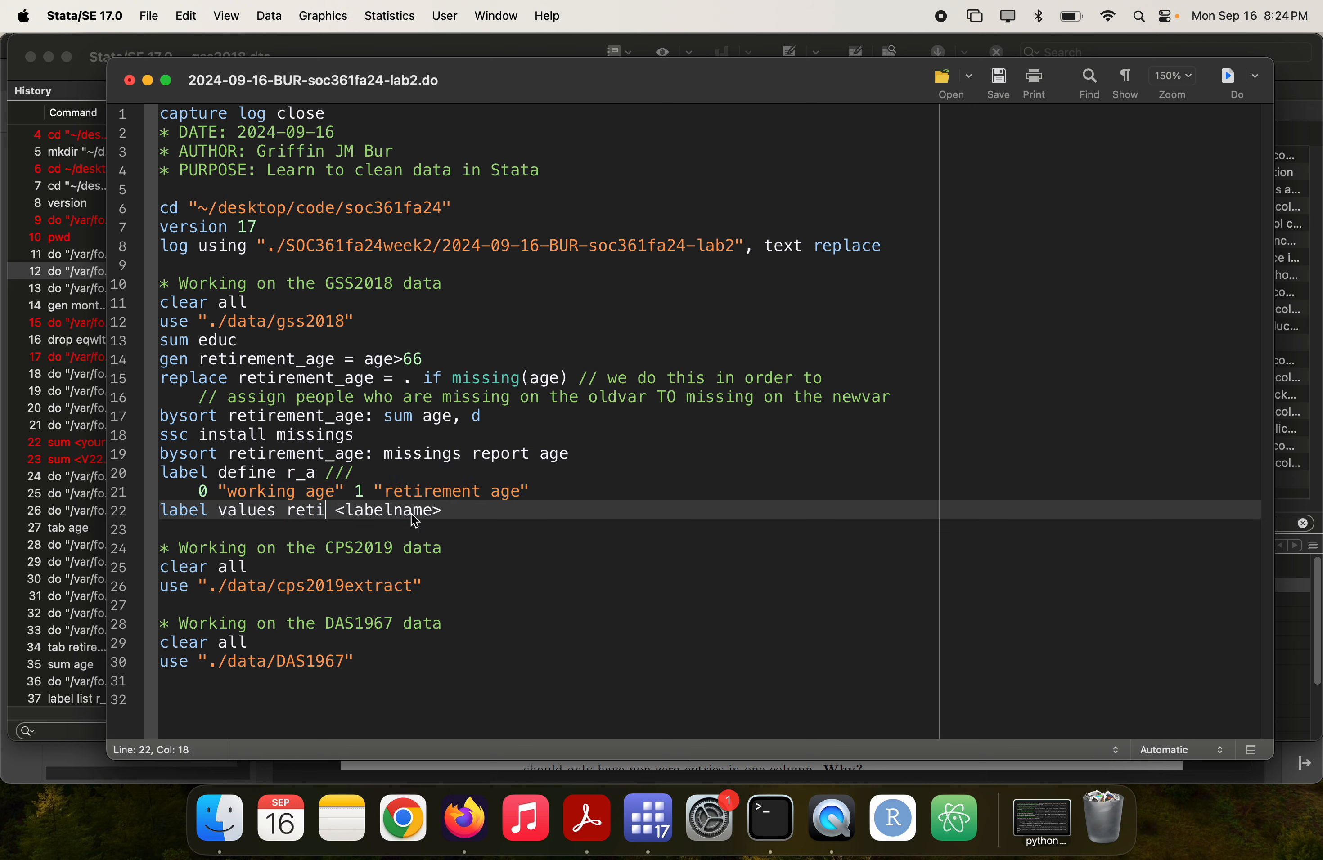
text(rement_age)
key(Tab)
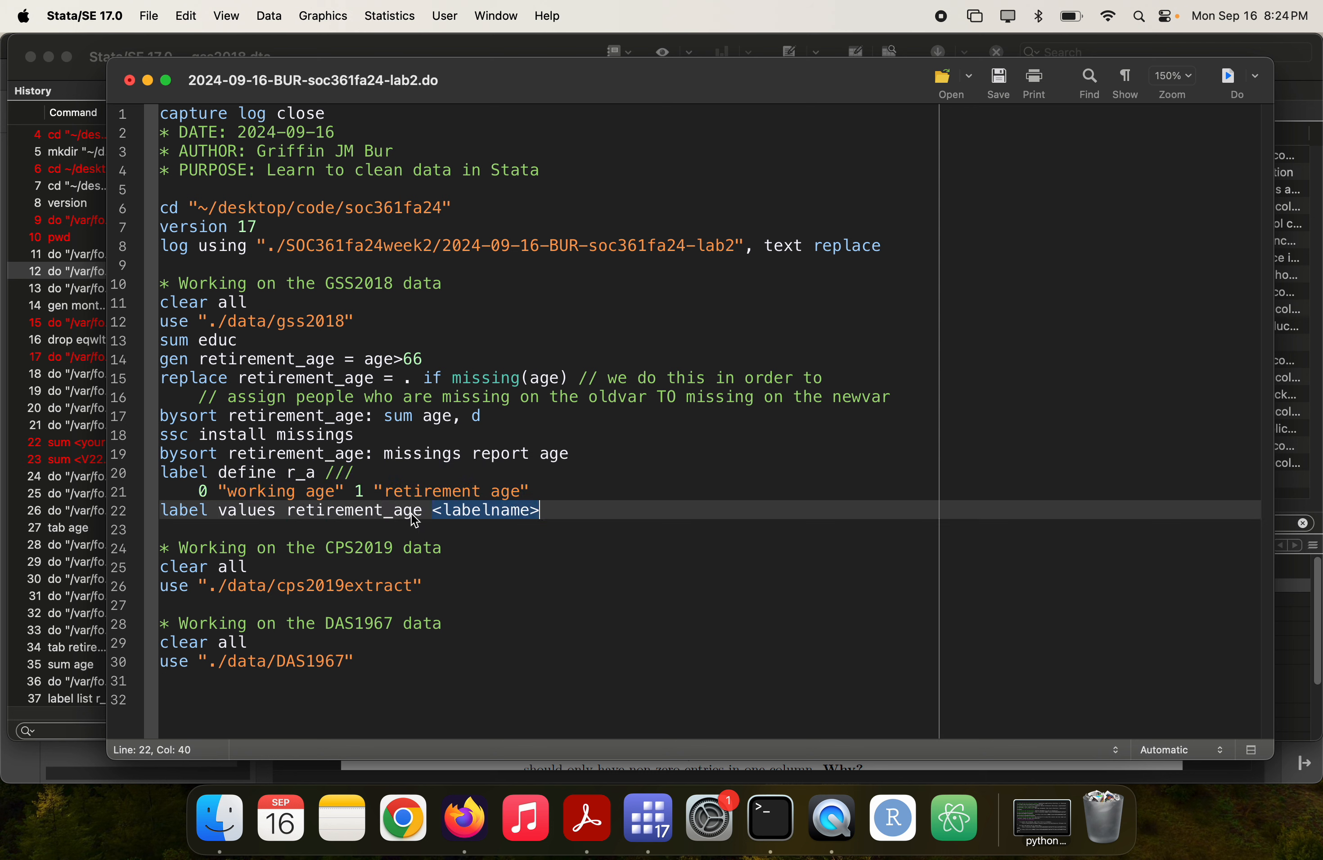
text(r_a)
key(super+shift+Left)
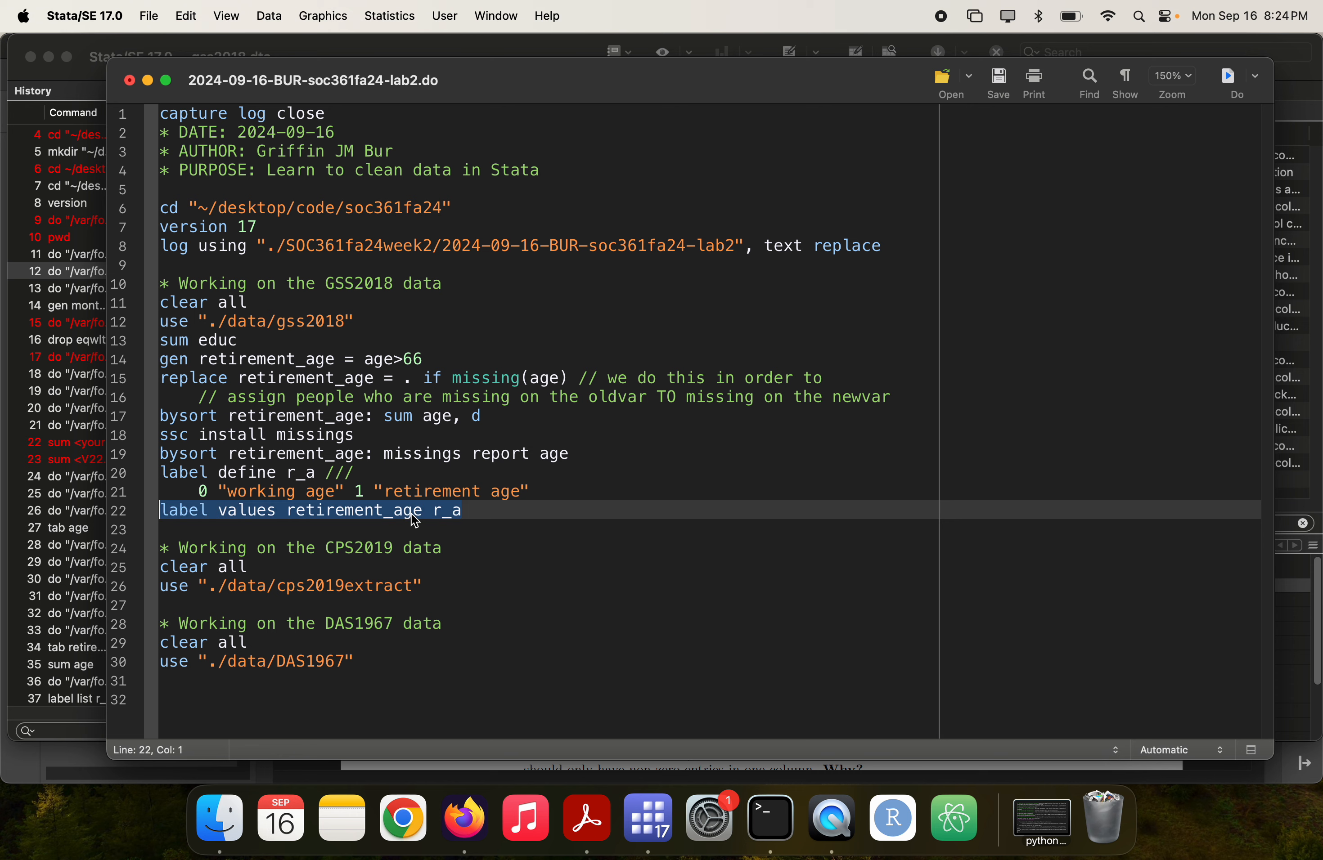
key(super+shift+d)
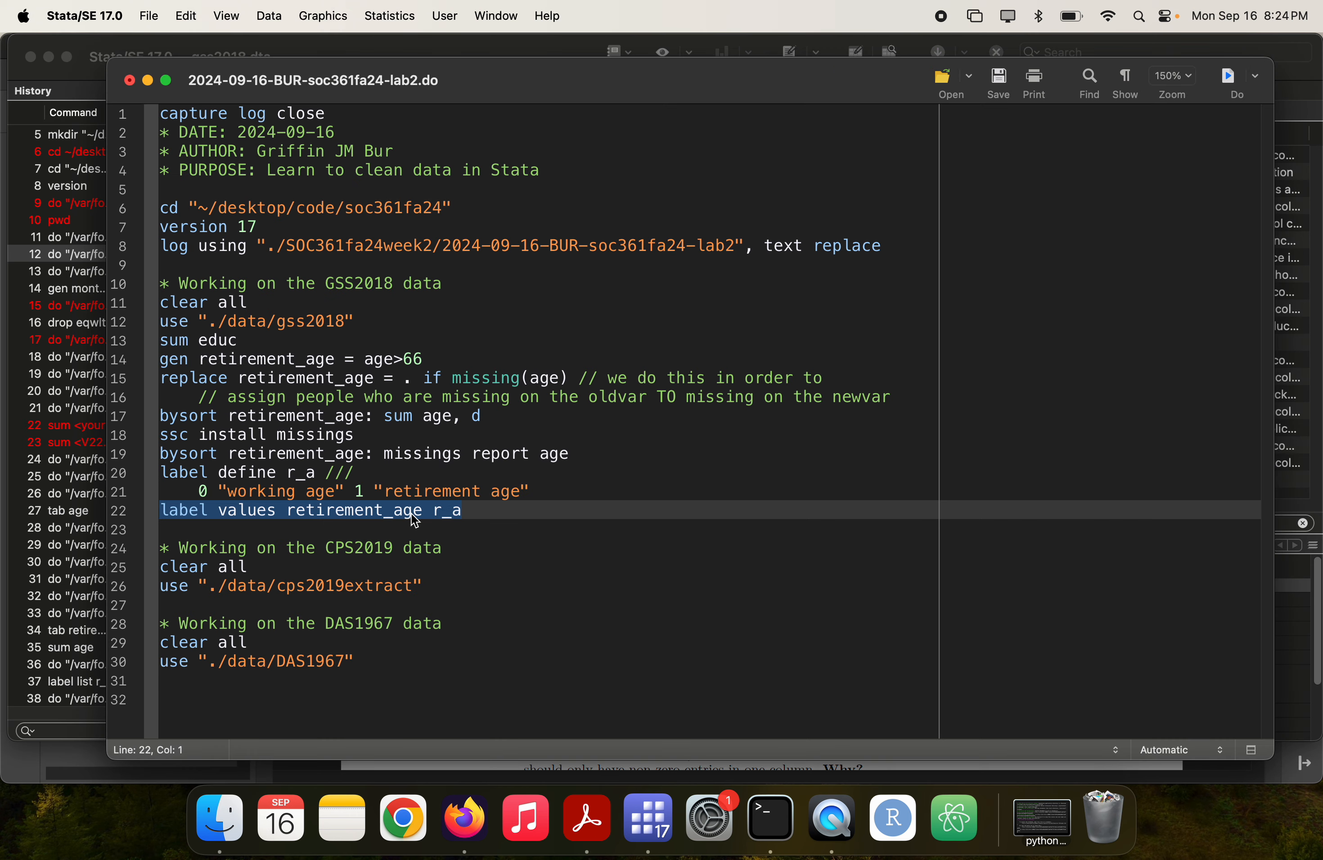
key(Right)
key(Return)
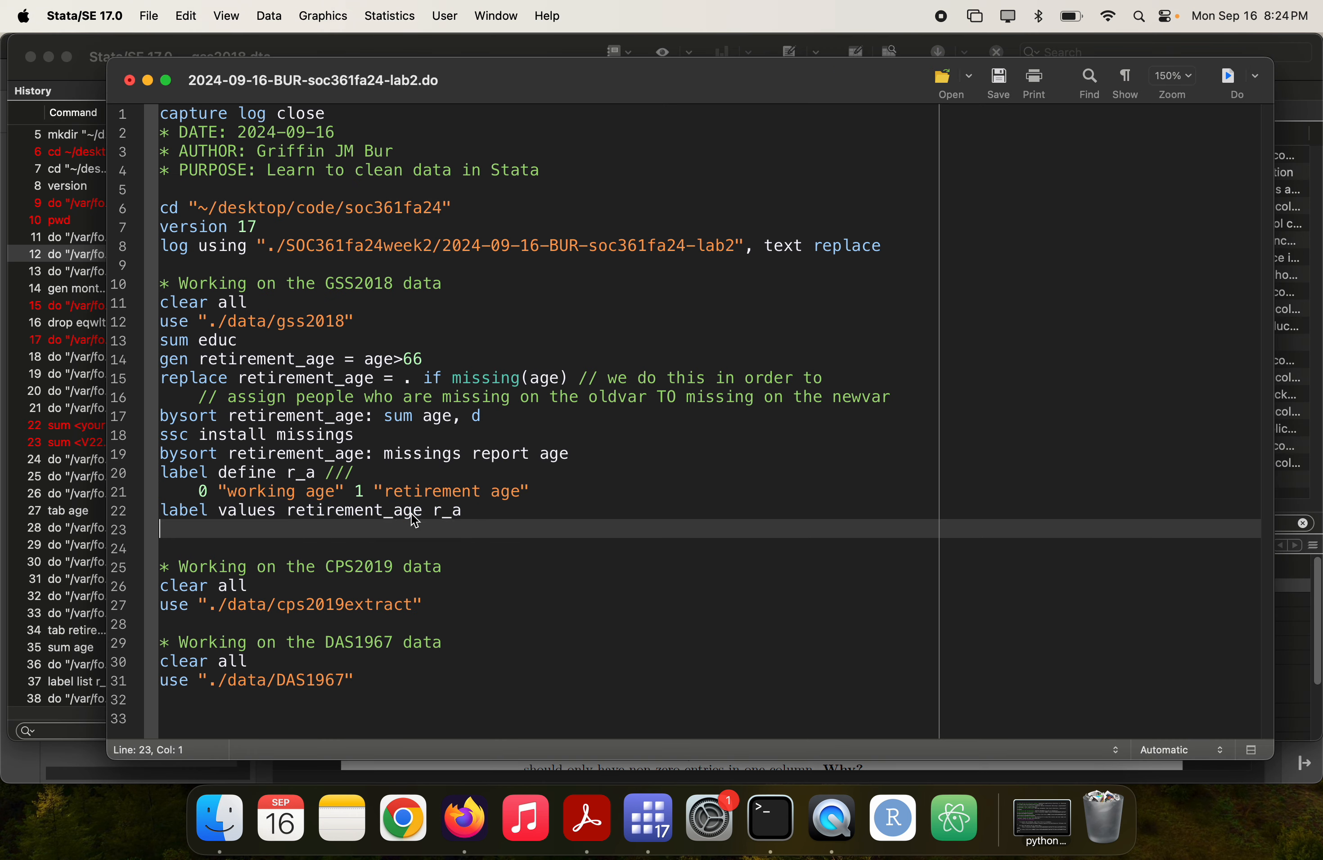
text(tab re)
- Copy 'bysort retirement_age: sum age, d' from line 17 onto line 23 and run it
triple_click(246, 416)
key(super+c)
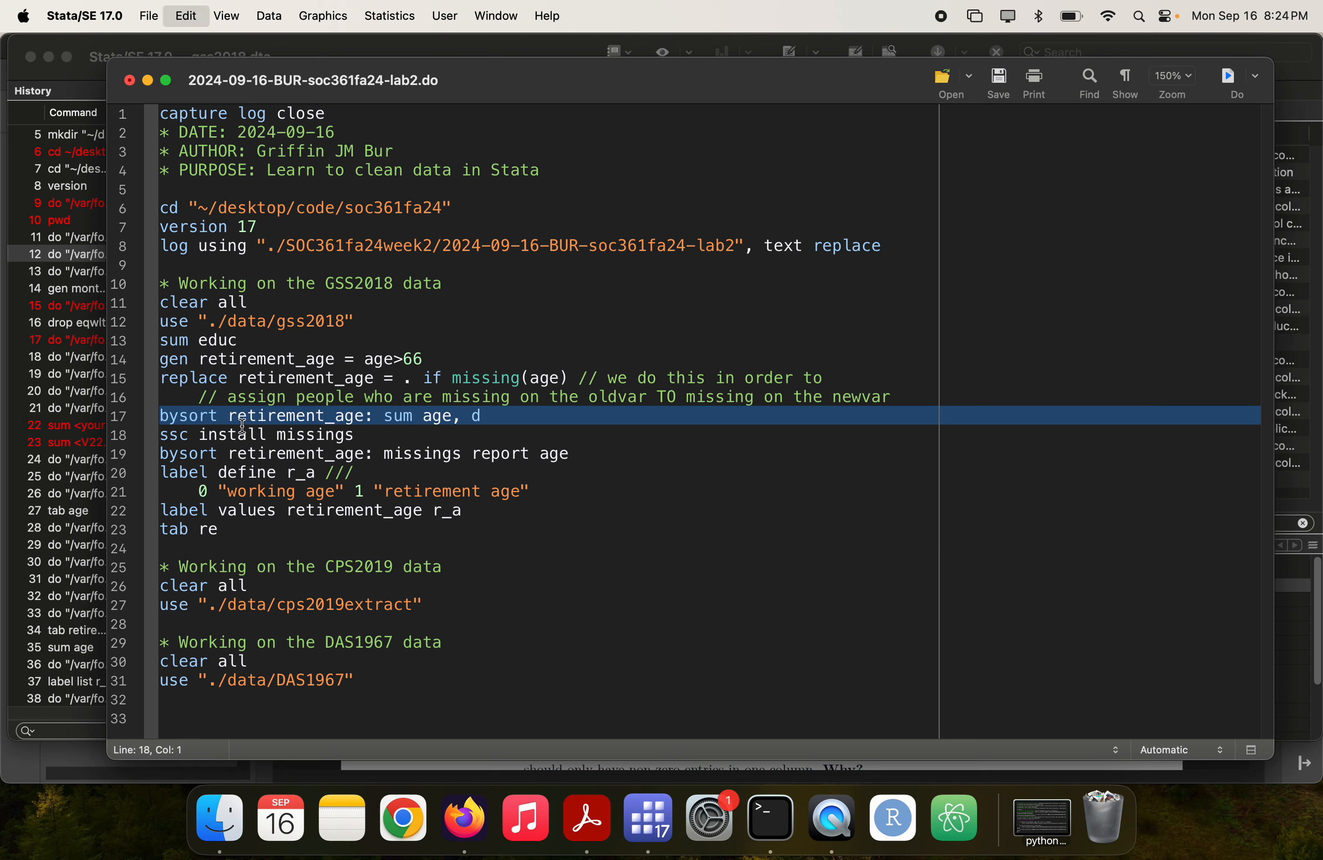
triple_click(229, 529)
key(super+v)
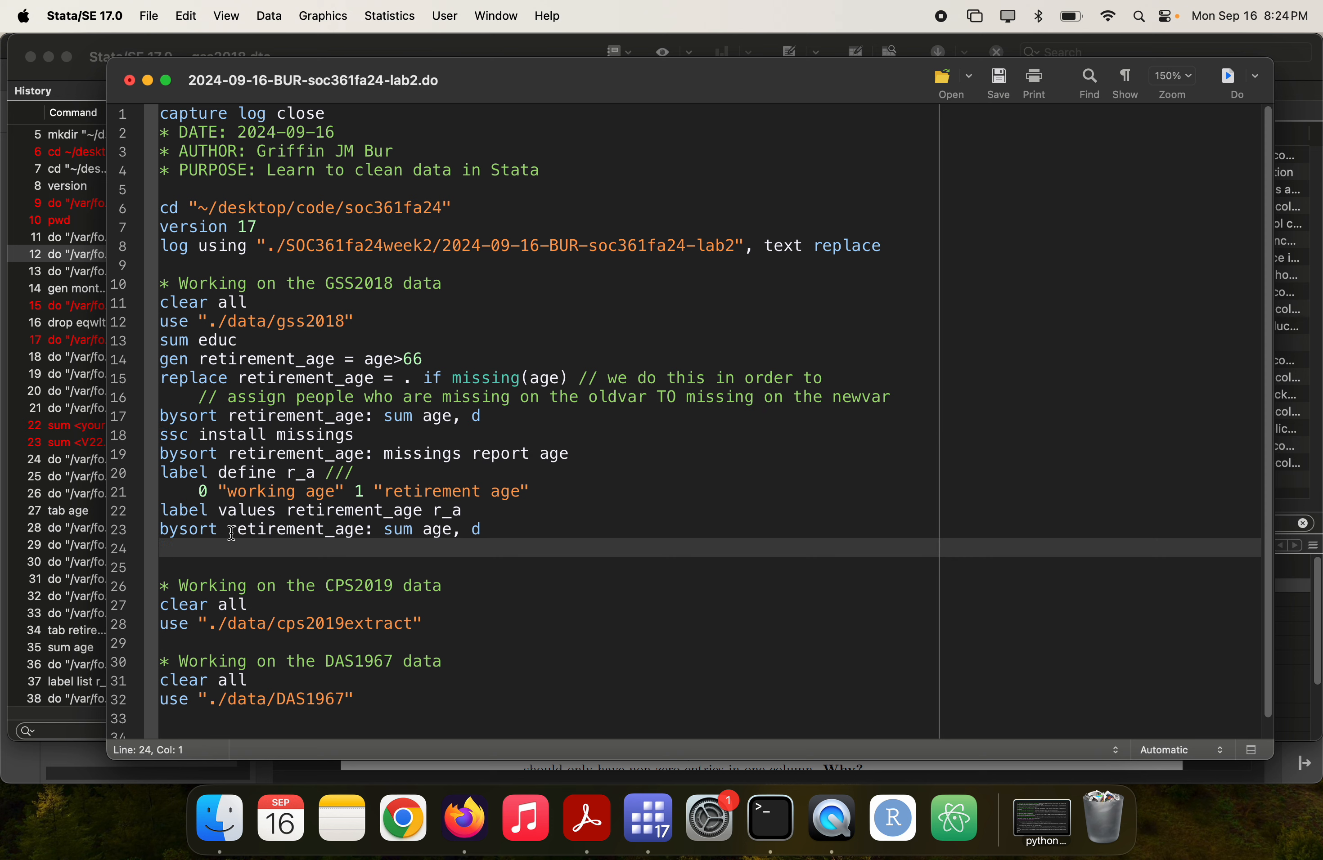
click(498, 535)
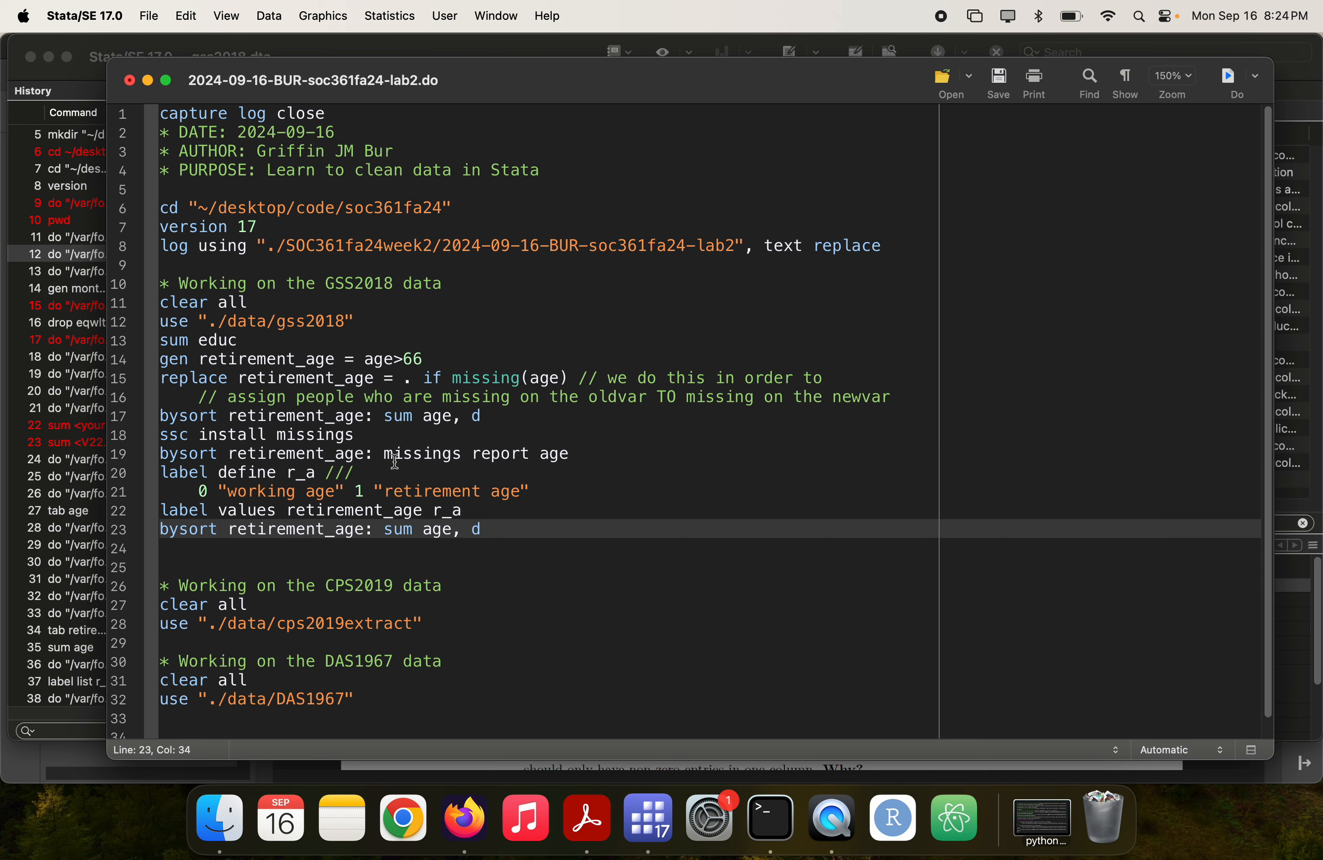
key(super+shift+Left)
key(super+shift+d)
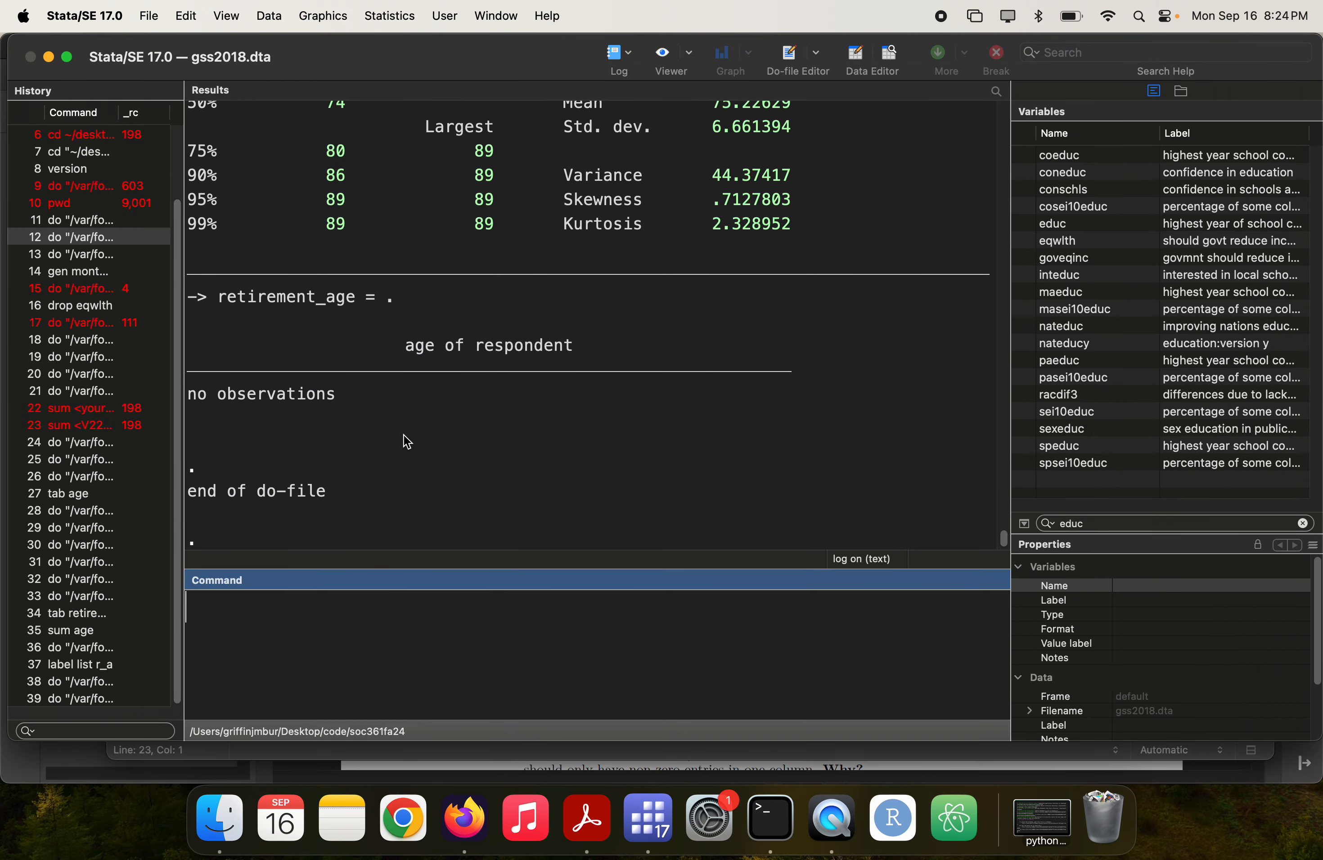
- Review the working age and retirement age groups in Results (464 observations, mean 75.23)
scroll(431, 360, up, 10)
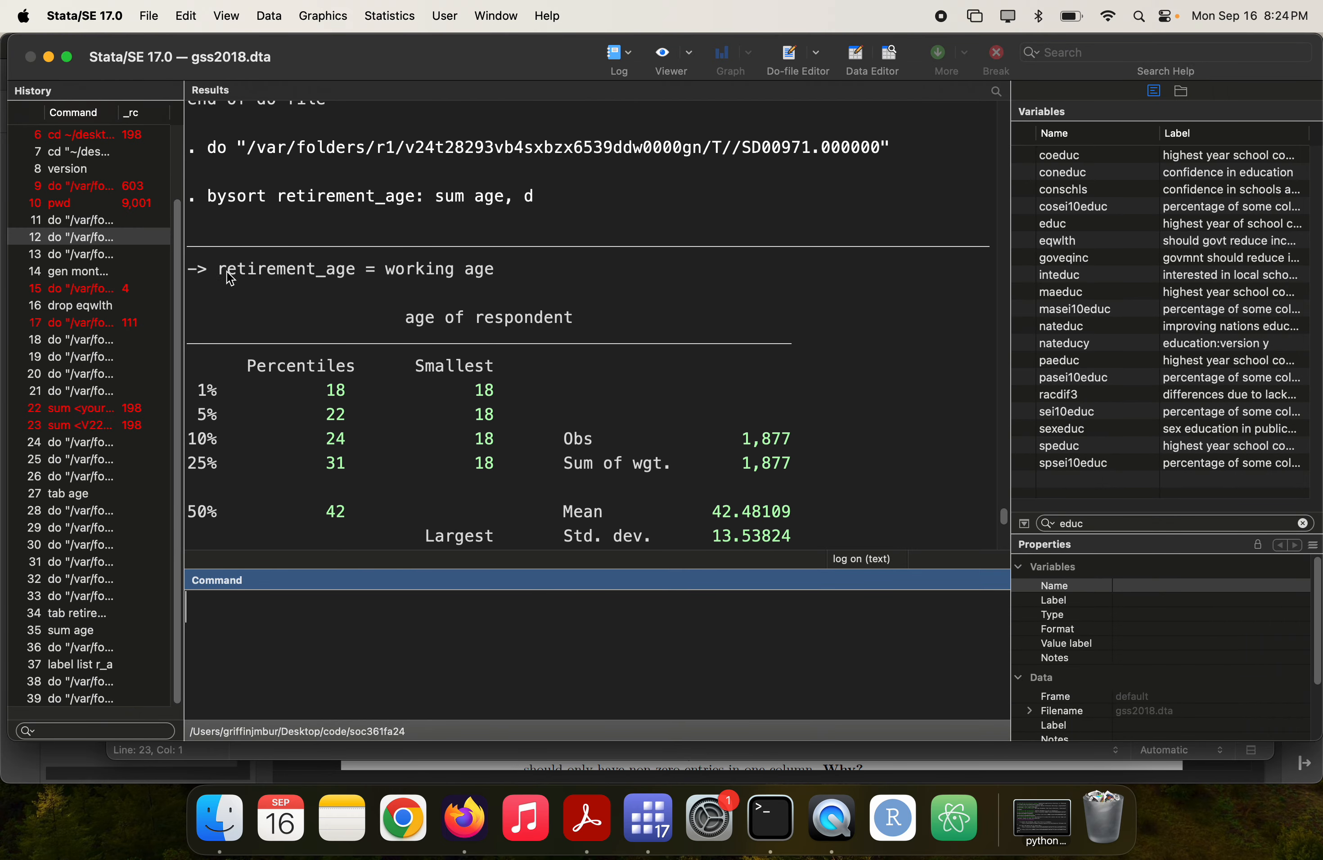
drag(217, 268, 396, 275)
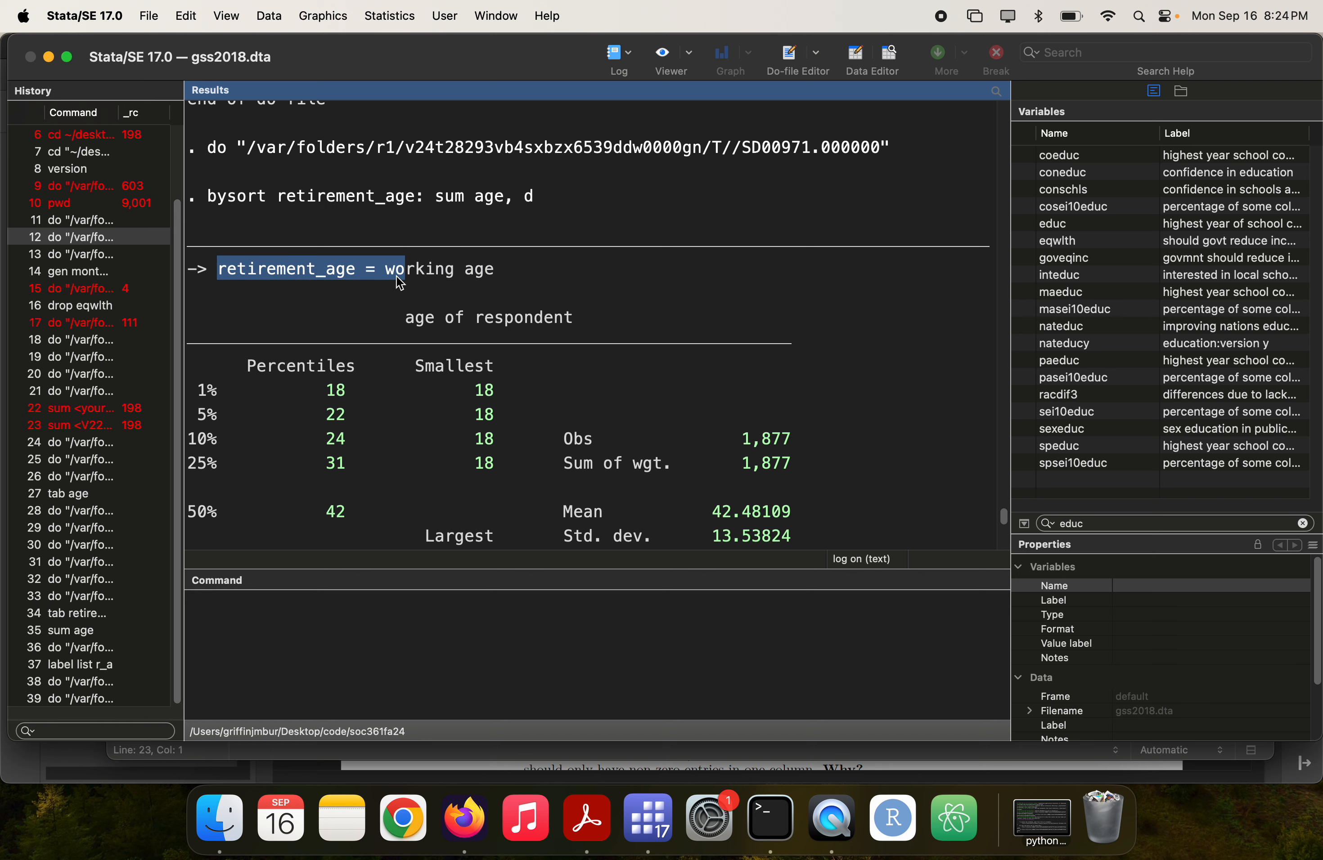
scroll(434, 302, down, 3)
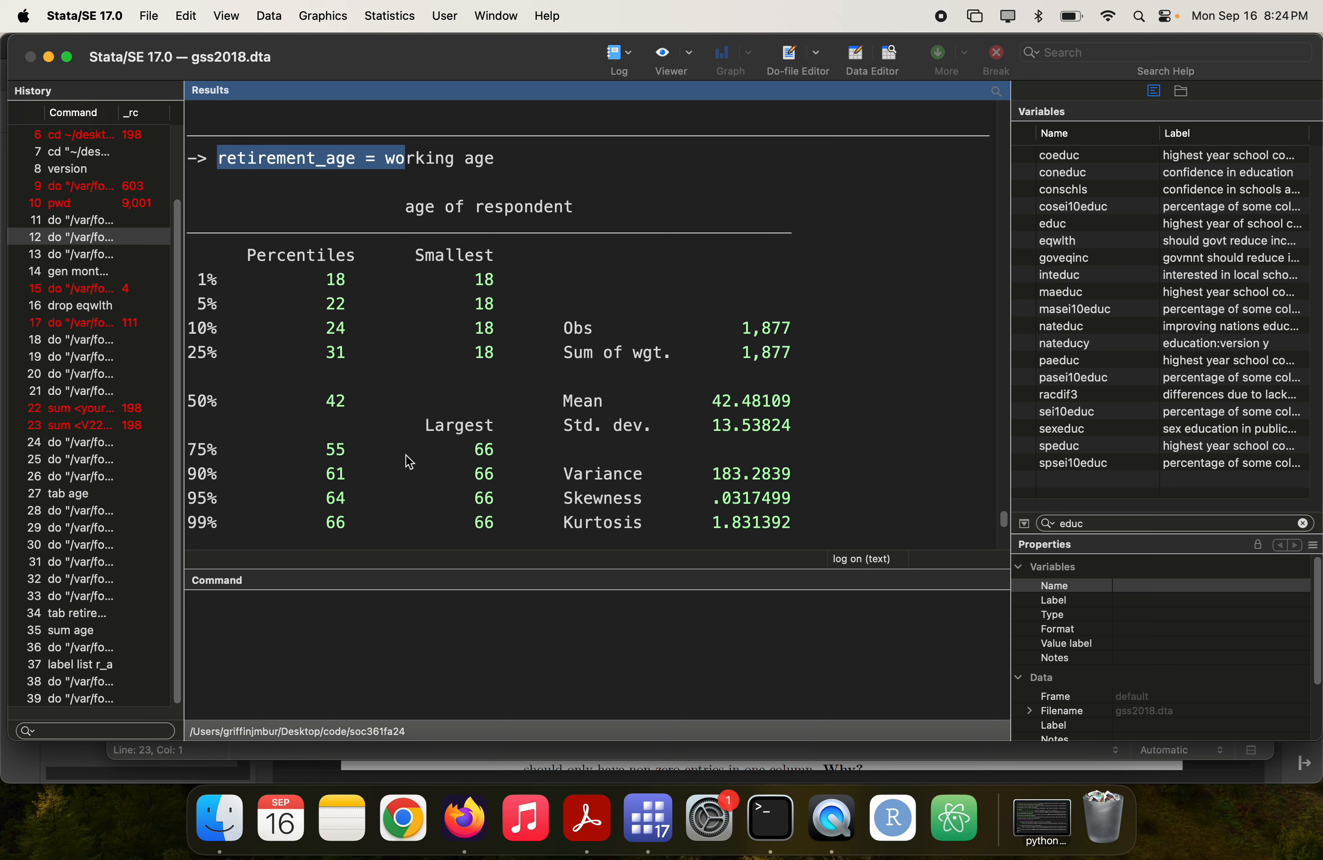
scroll(410, 462, down, 8)
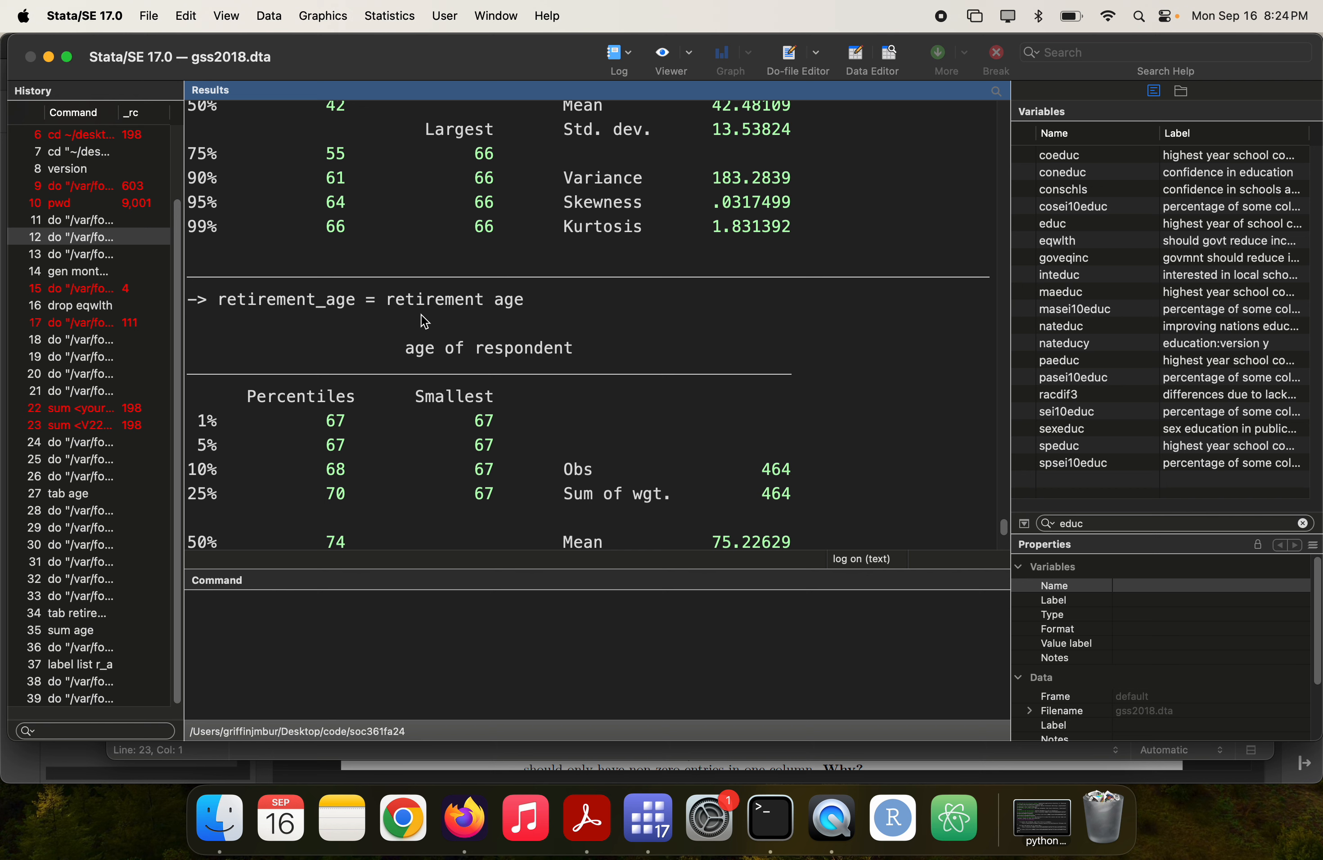
scroll(425, 322, down, 5)
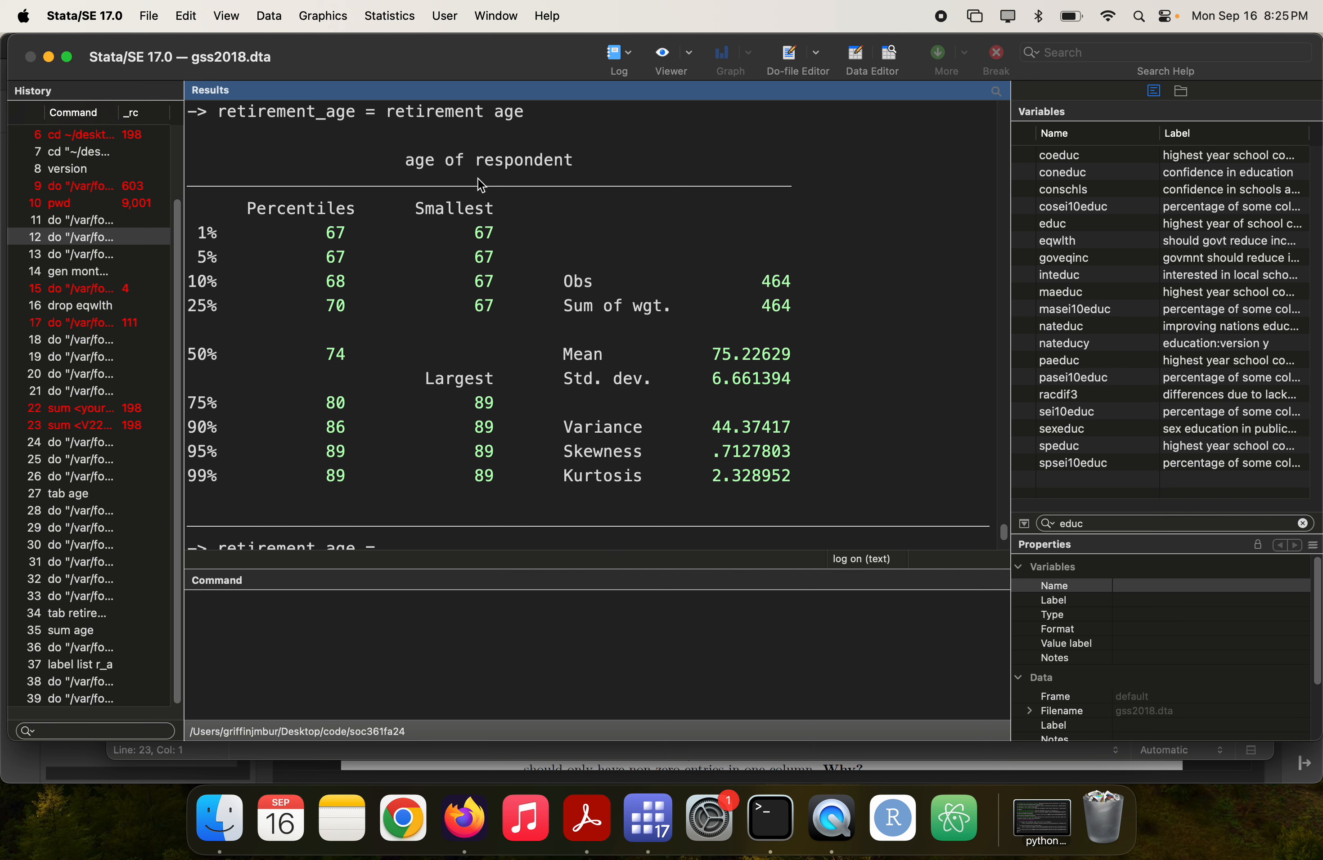
scroll(482, 268, down, 6)
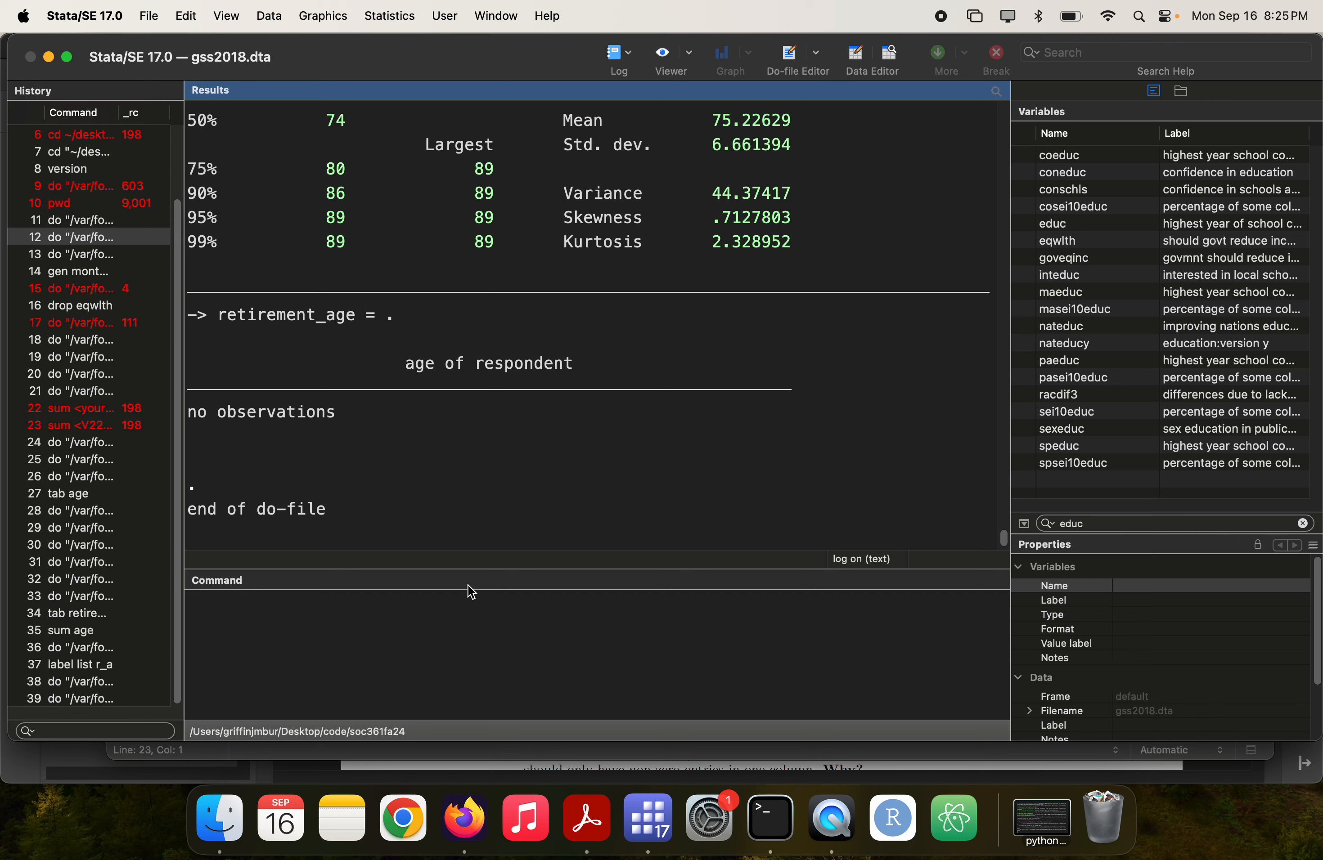
key(super+grave)
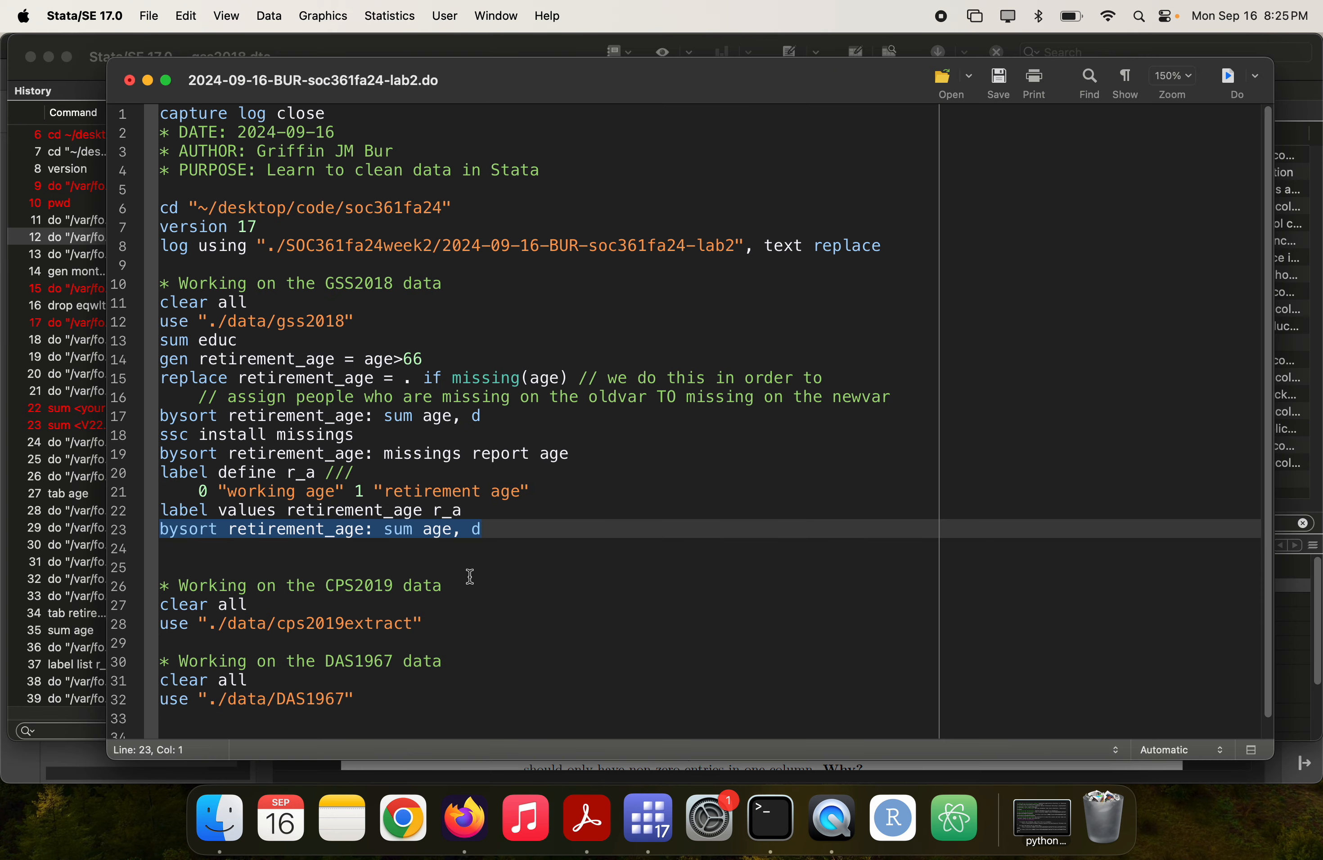
- Start line 24 with 'label variable retirement_age', reusing the variable name from line 22
click(587, 819)
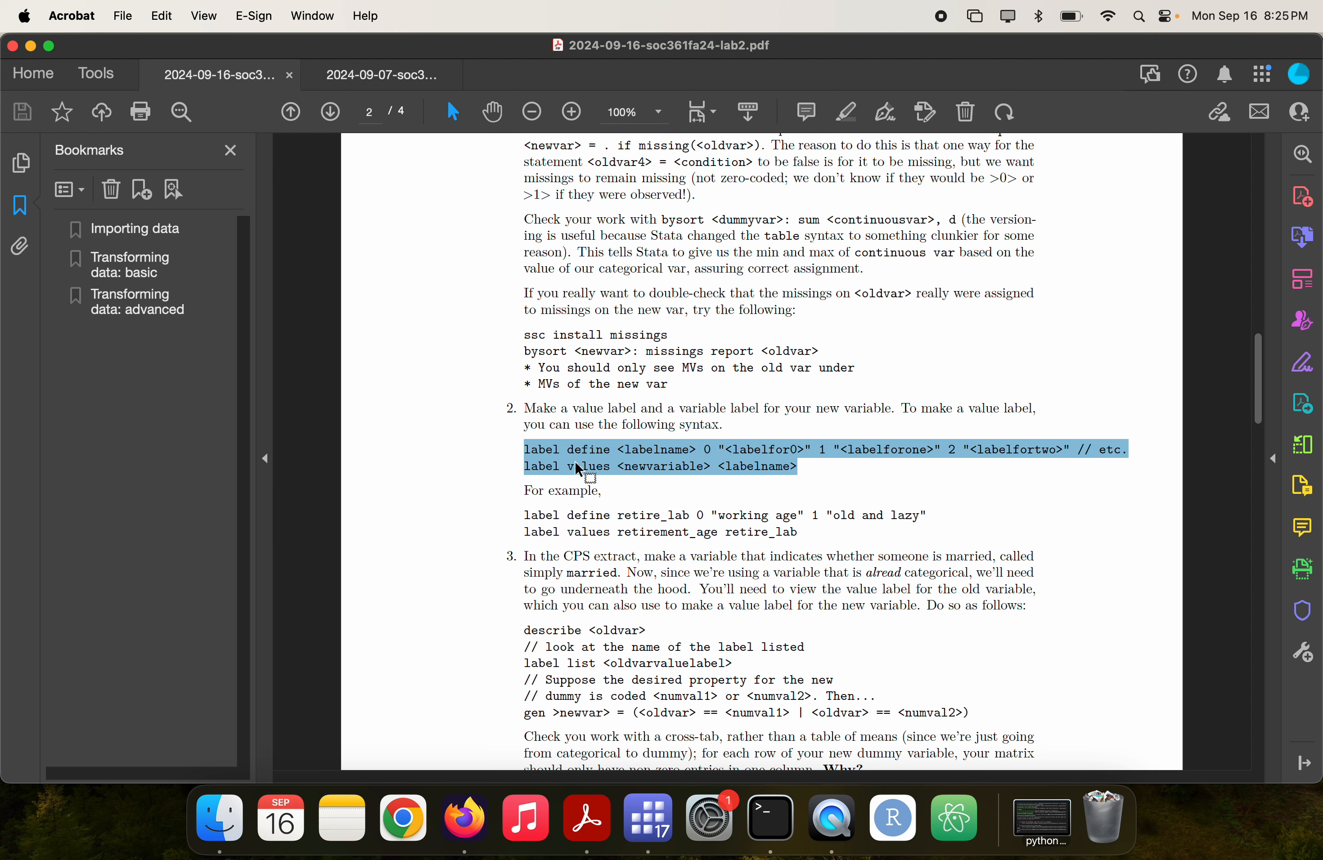
key(super+Tab)
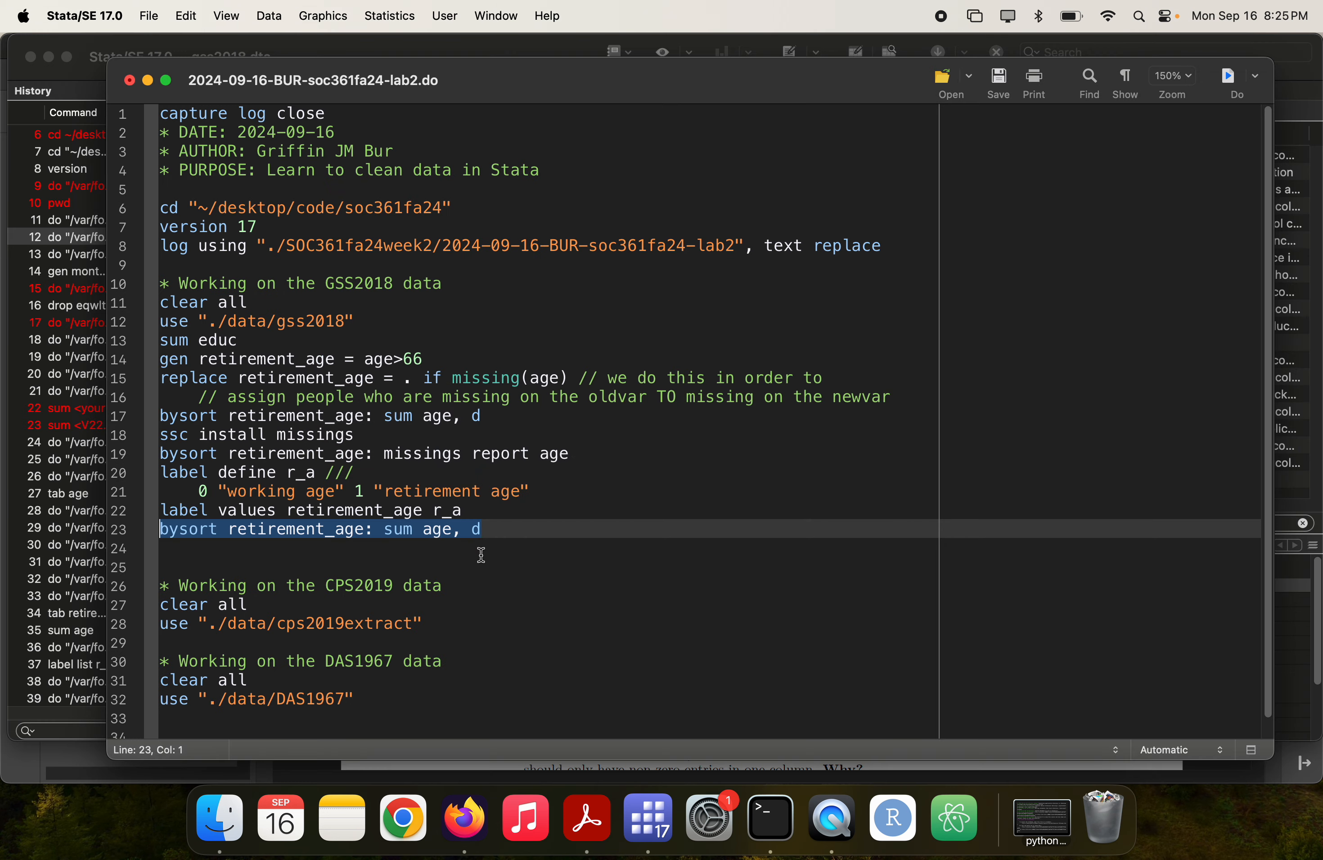
click(493, 538)
key(Return)
text(label)
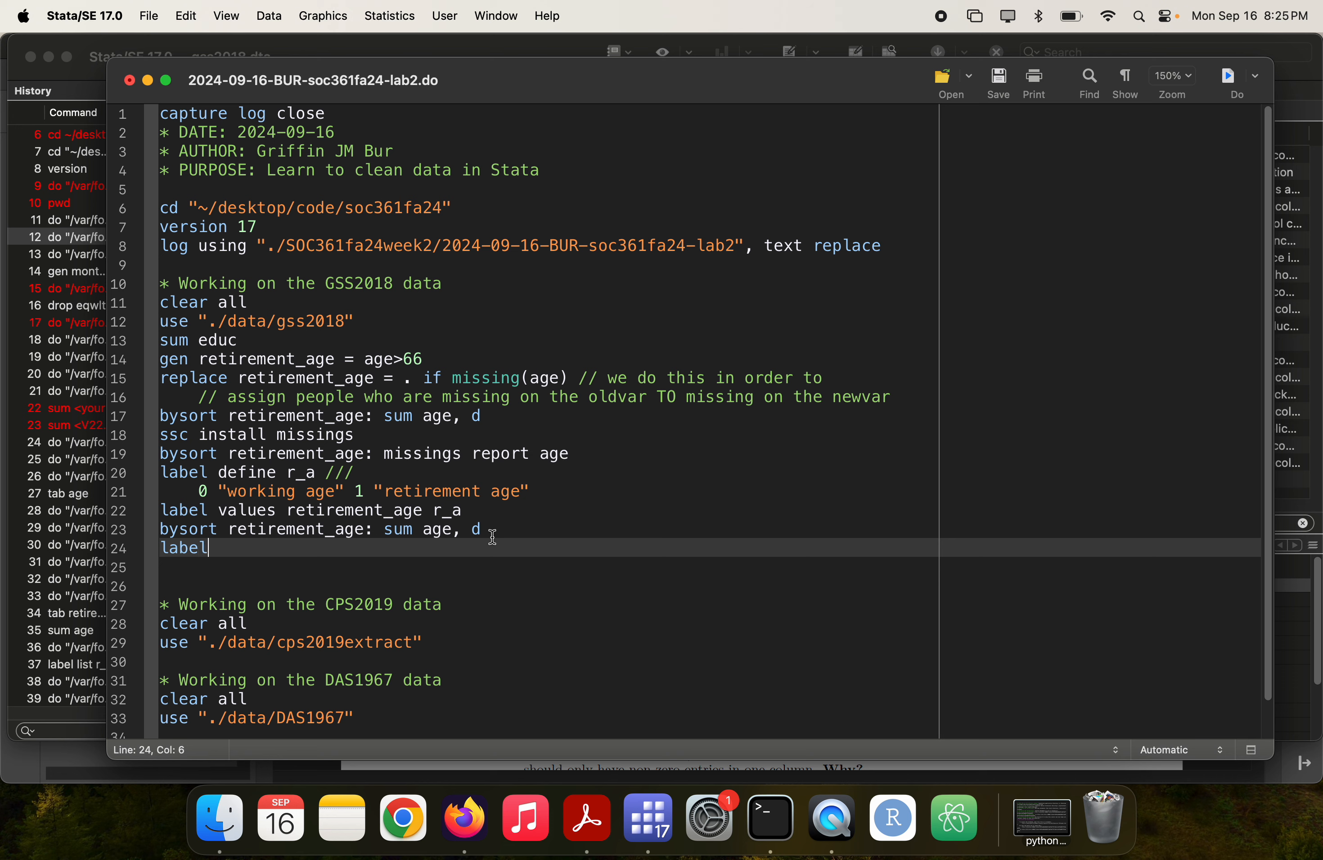
text( variable)
drag(287, 510, 435, 511)
key(super+c)
click(358, 549)
key(super+v)
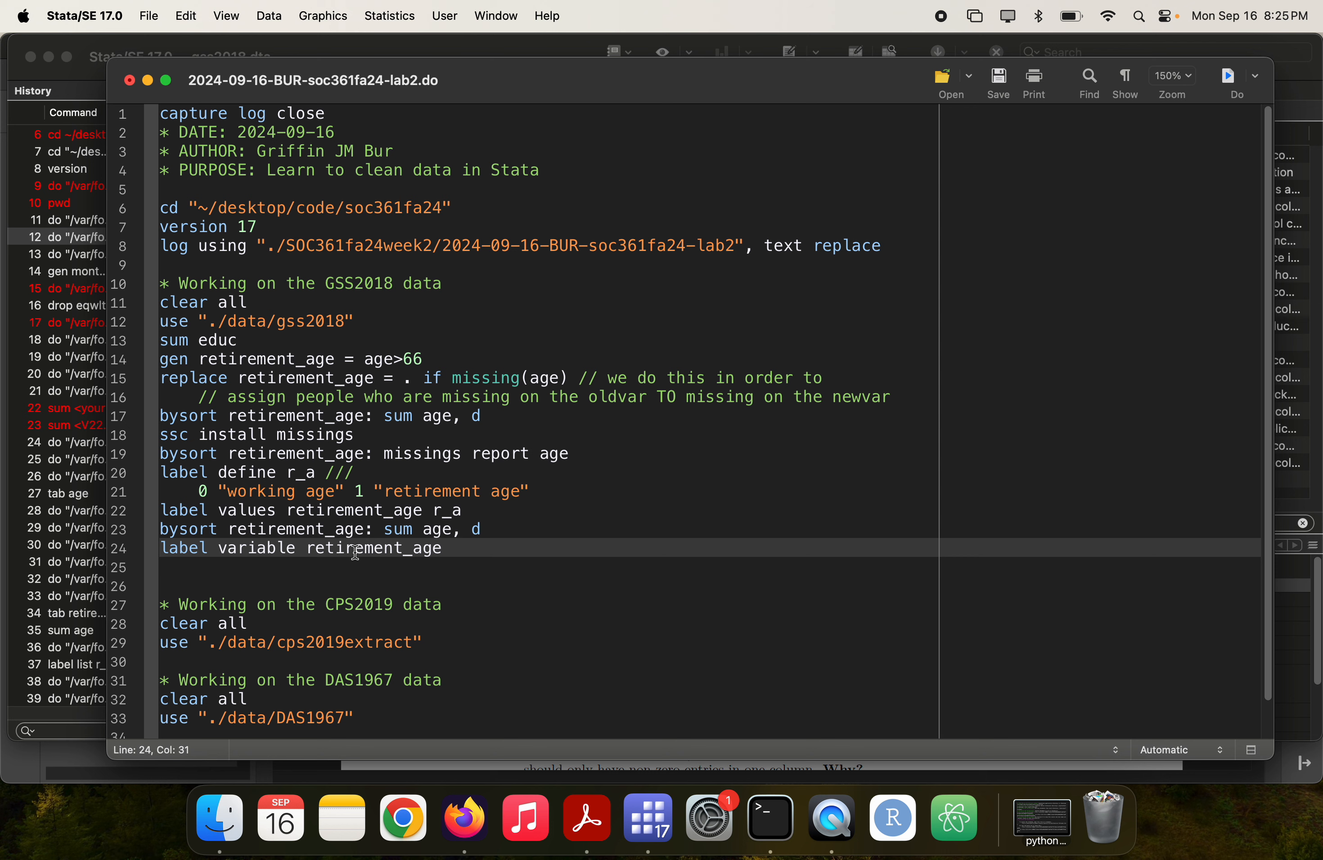
- Add the label text "Is the respondent of full American retirement age" on an indented /// continuation line
text("Is the rd)
key(BackSpace)
text(espodnent of)
key(BackSpace)
key(BackSpace)
key(BackSpace)
key(BackSpace)
key(BackSpace)
key(BackSpace)
key(BackSpace)
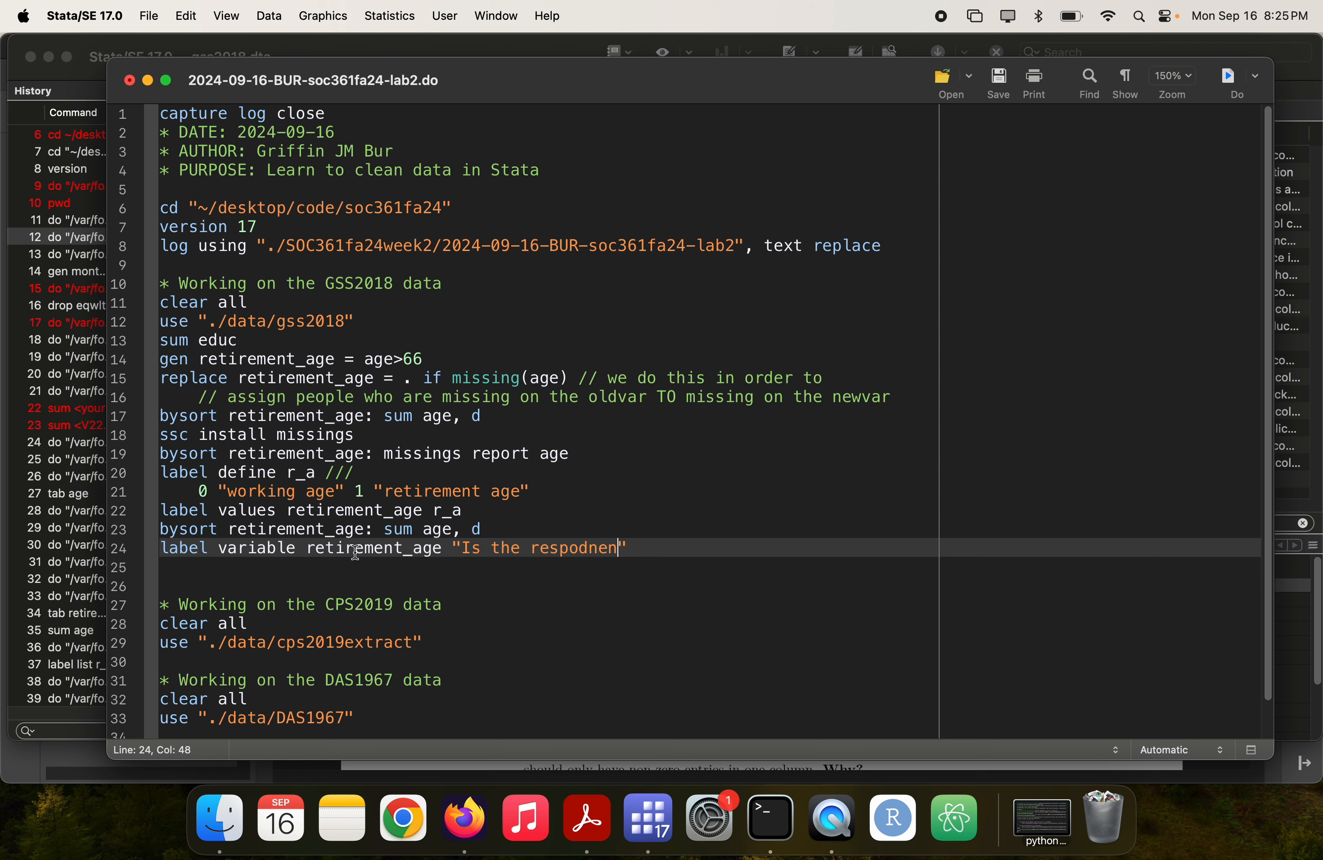
key(BackSpace)
text(ndent of full American retier)
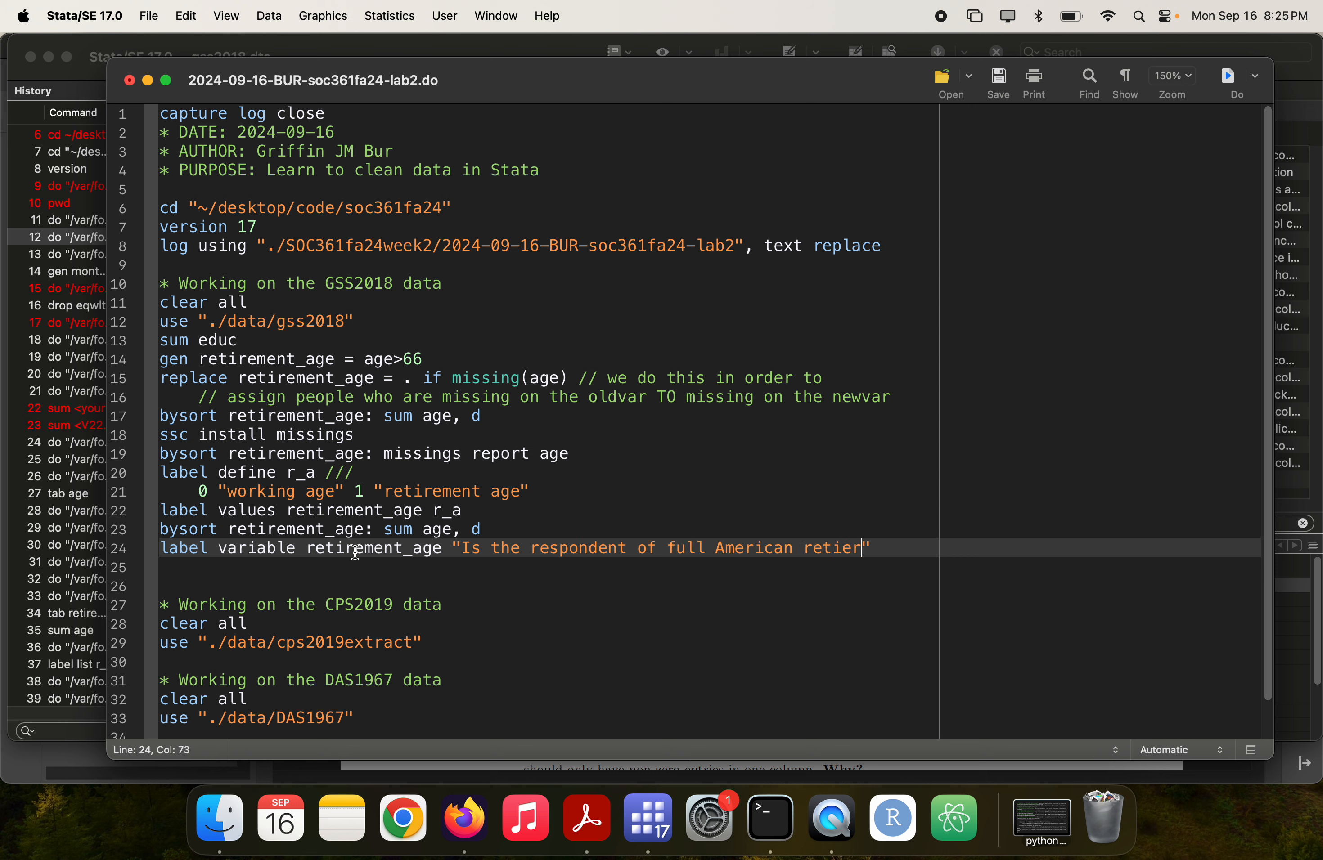
key(BackSpace)
key(BackSpace)
text(rement age)
click(452, 551)
text(///)
key(Return)
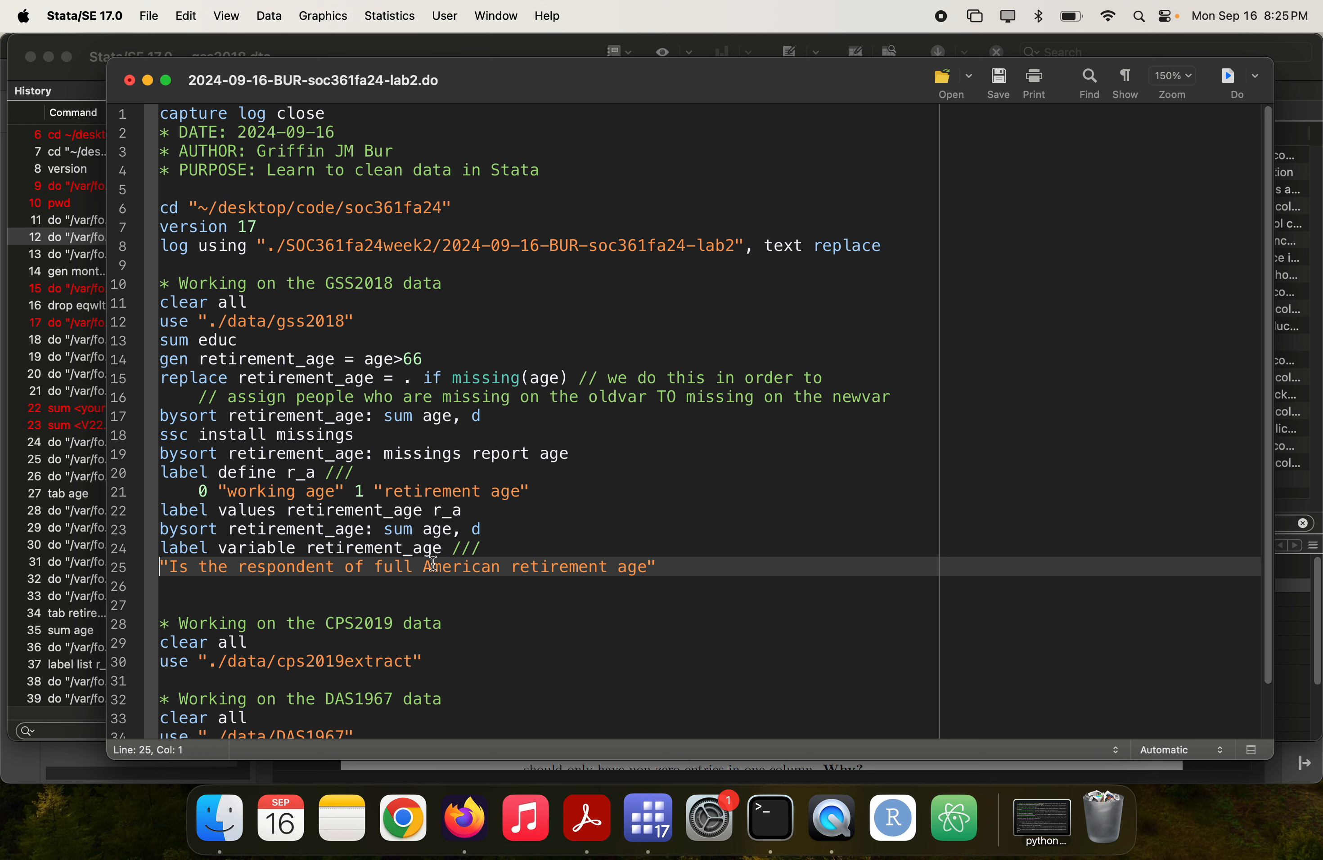
key(Tab)
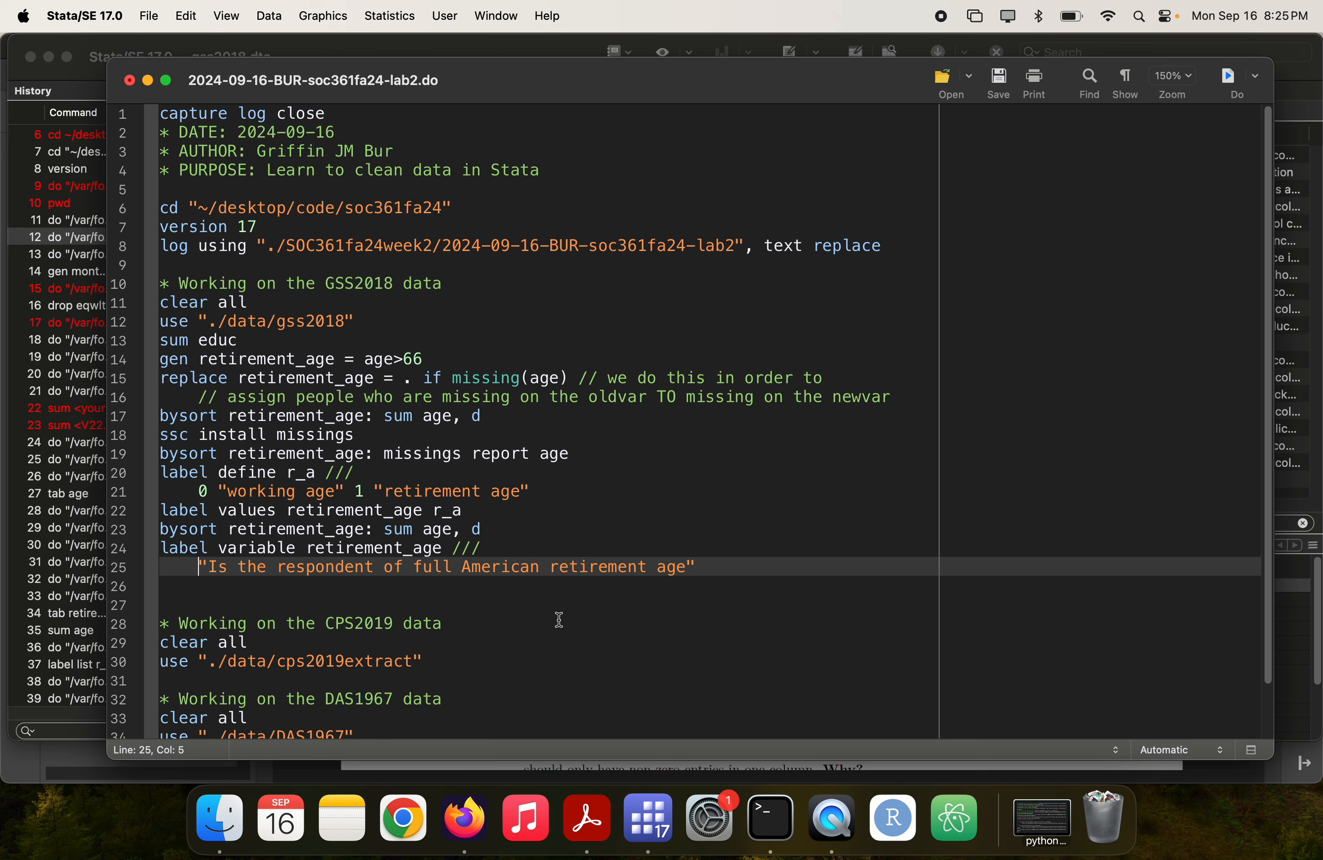
- Run do-file lines 1 through 25
click(717, 563)
key(shift+super+Up)
key(shift+super+d)
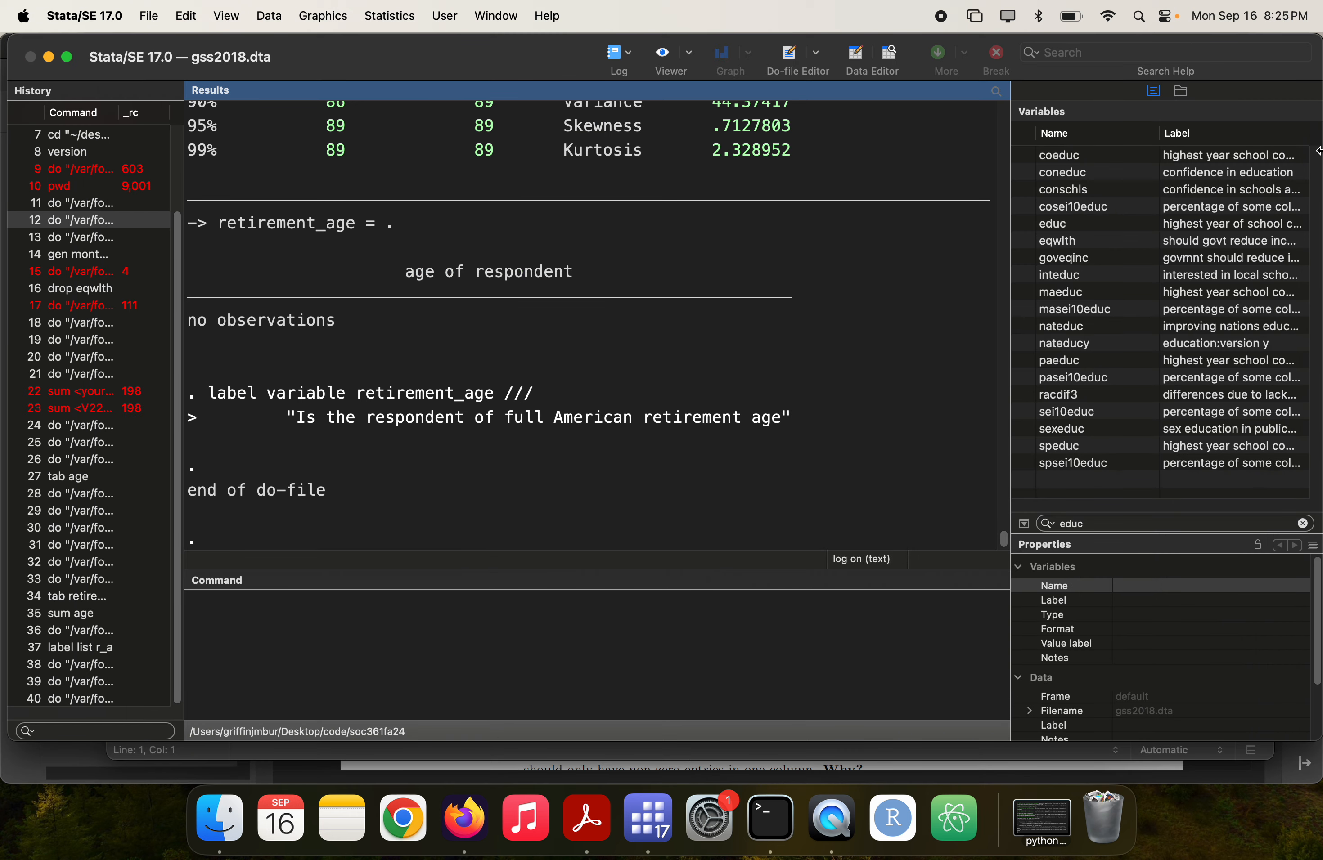
- Filter the Variables pane to 'reti' and resize the pane and columns so retirement_age's full label shows
click(1136, 523)
double_click(1136, 523)
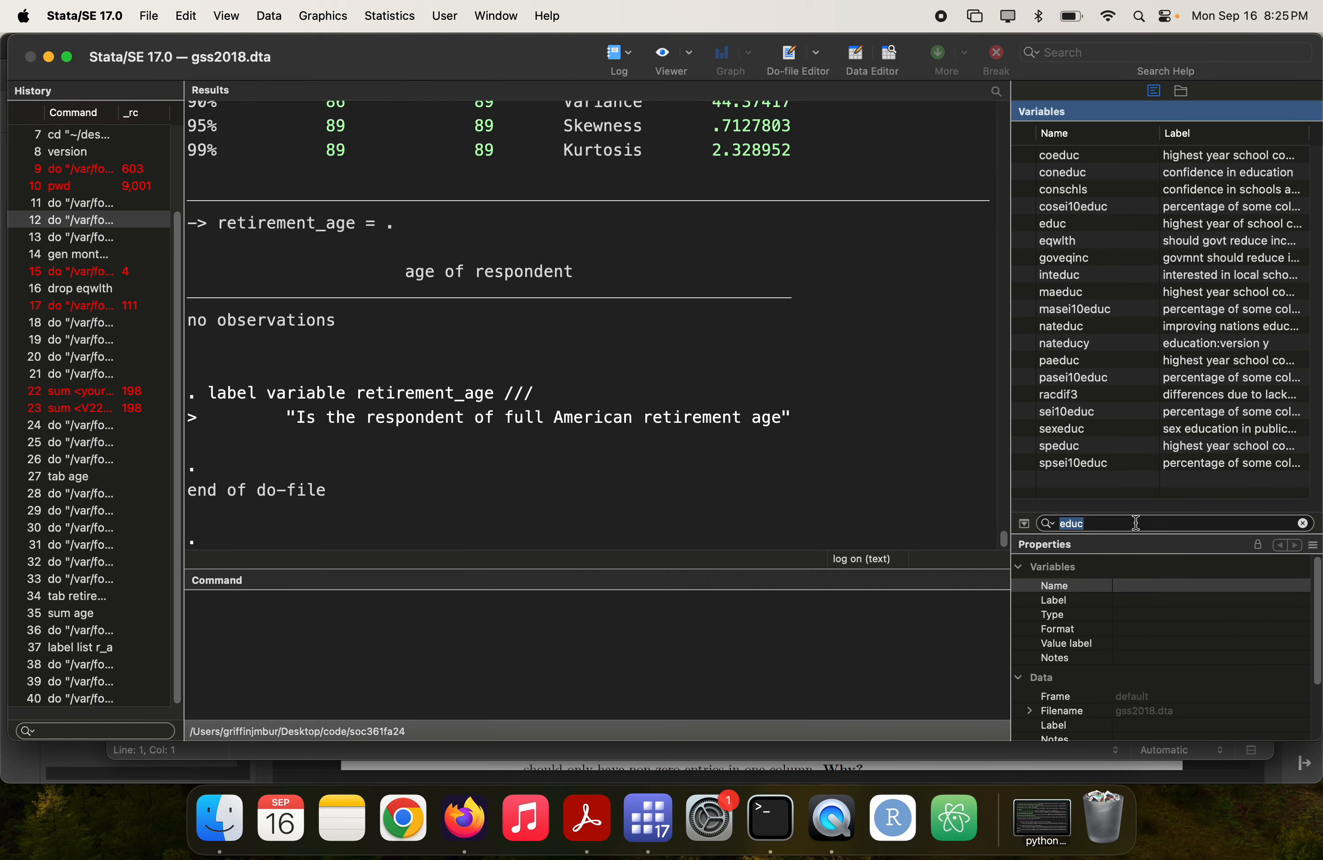
text(retir)
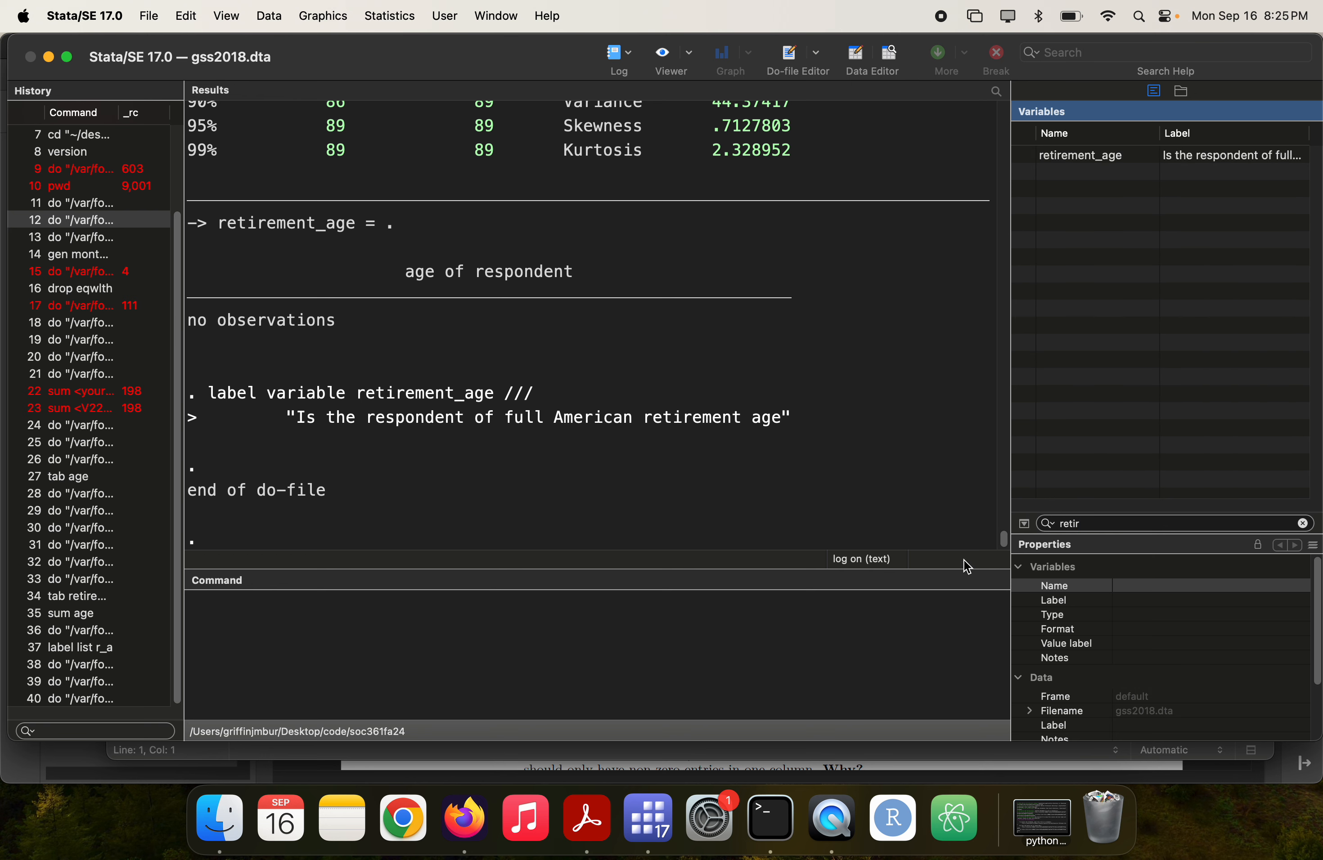
drag(1011, 466, 722, 465)
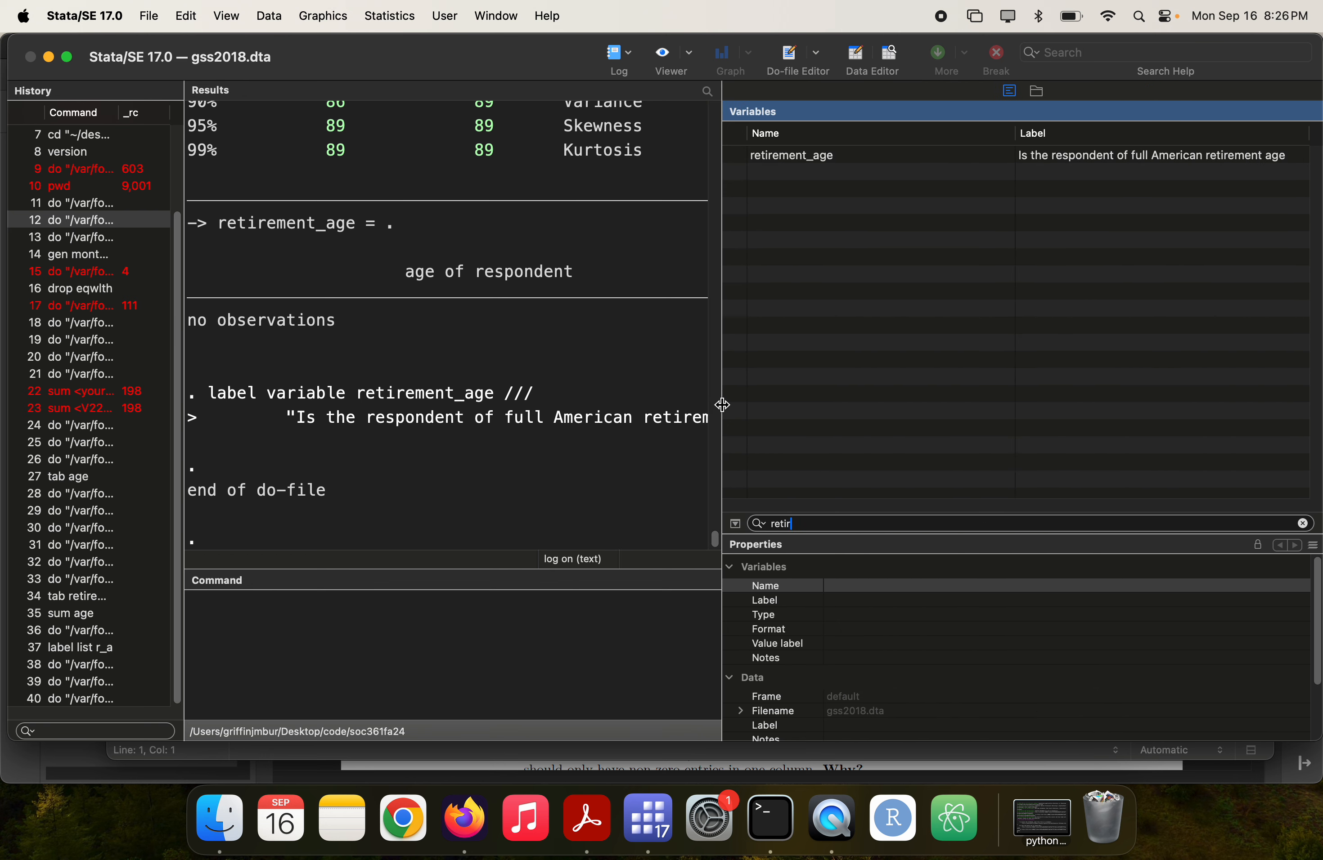
drag(1014, 134, 922, 129)
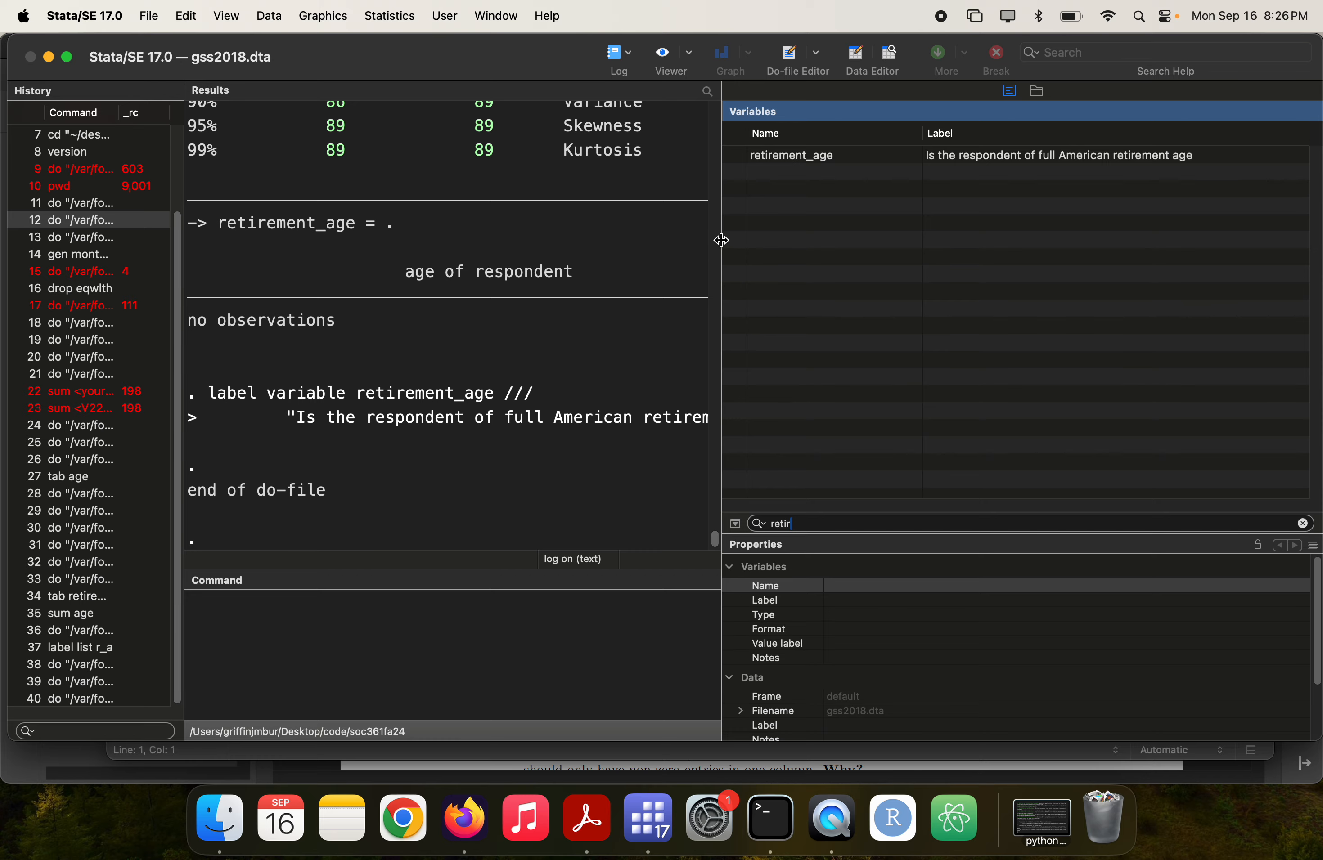
drag(721, 241, 836, 241)
key(super+Tab)
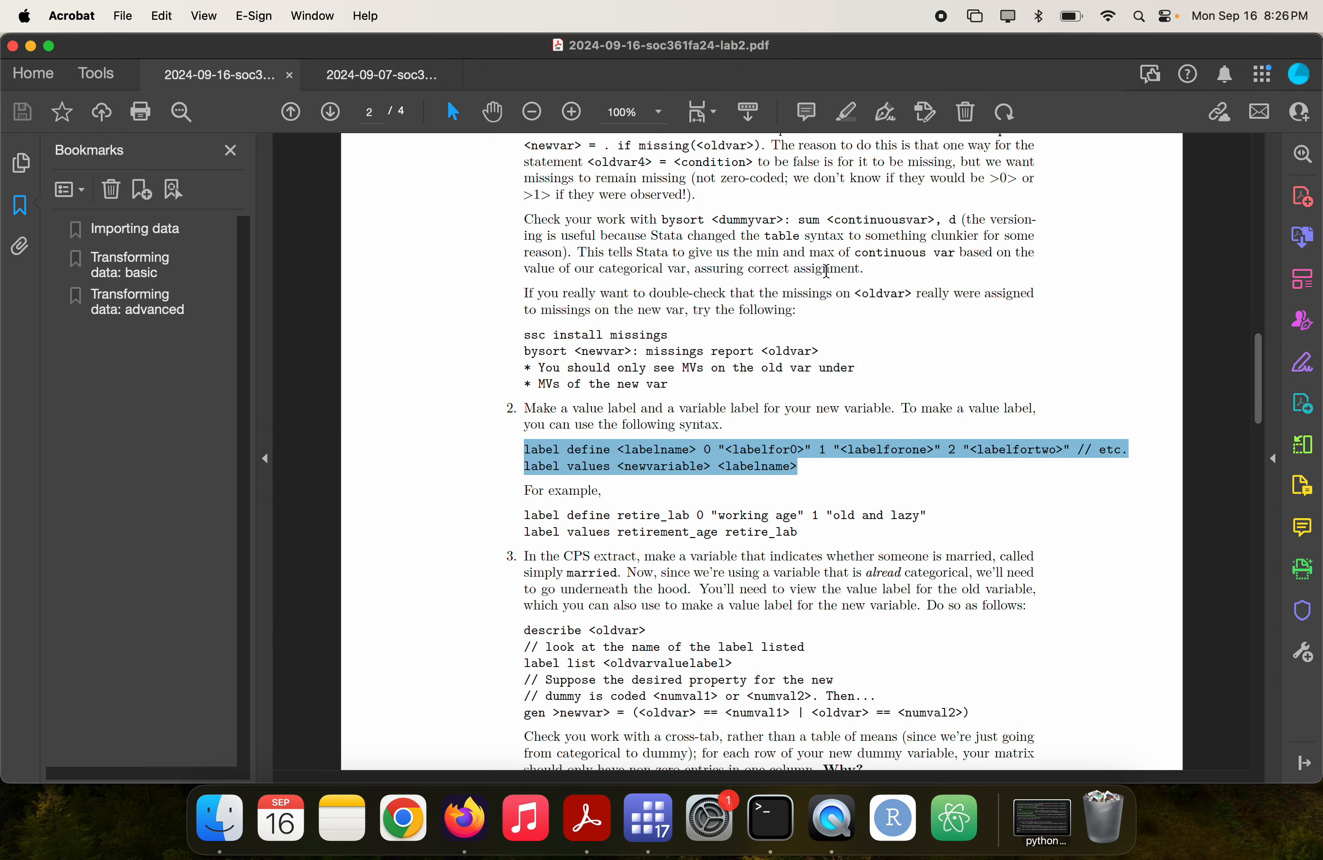
- Copy the describe…gen married-dummy code template from the lab PDF, then return to Stata
scroll(830, 263, down, 6)
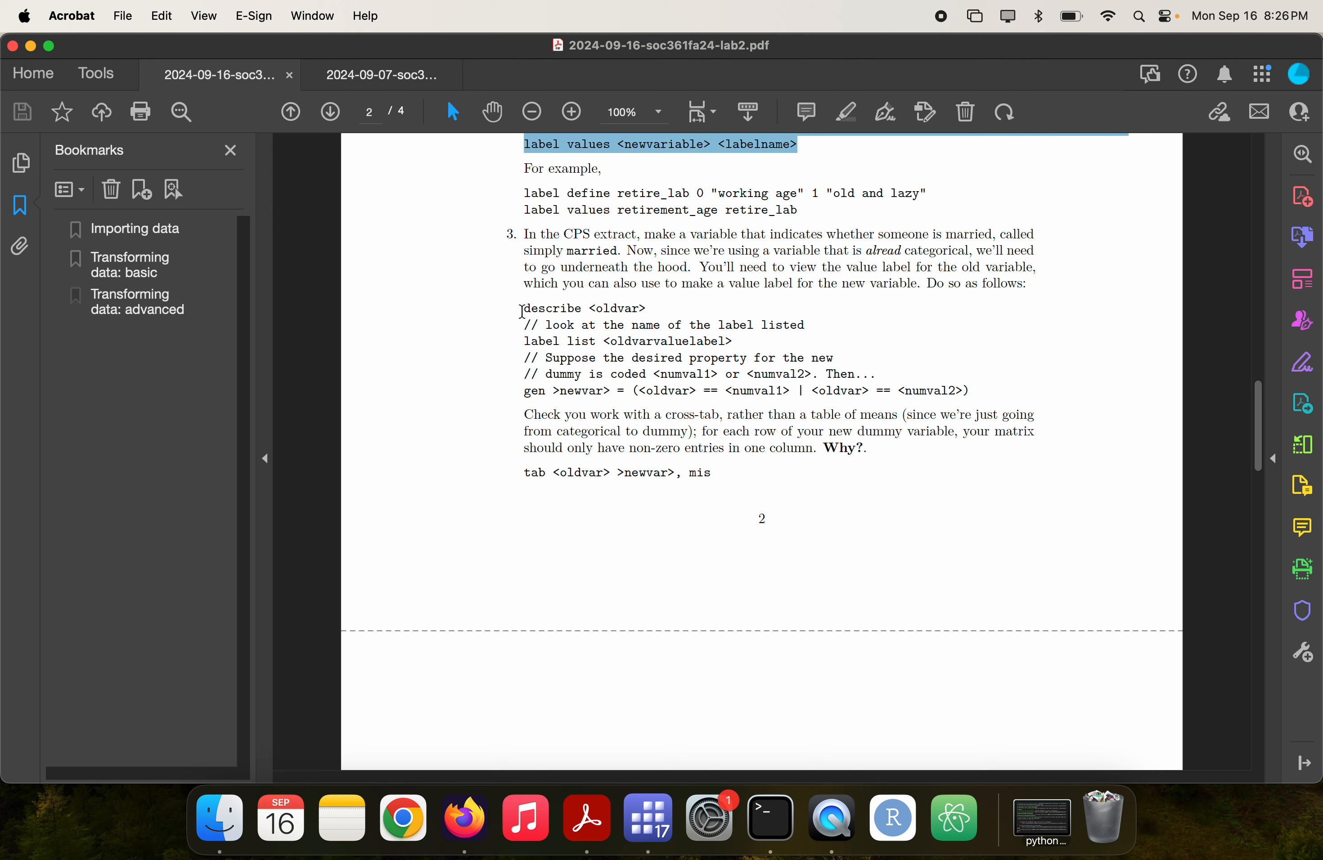
mouse_move(522, 311)
mouse_down()
mouse_move(796, 375)
mouse_move(970, 391)
mouse_move(999, 414)
mouse_move(978, 391)
mouse_move(524, 315)
mouse_up()
key(super+c)
key(super+Tab)
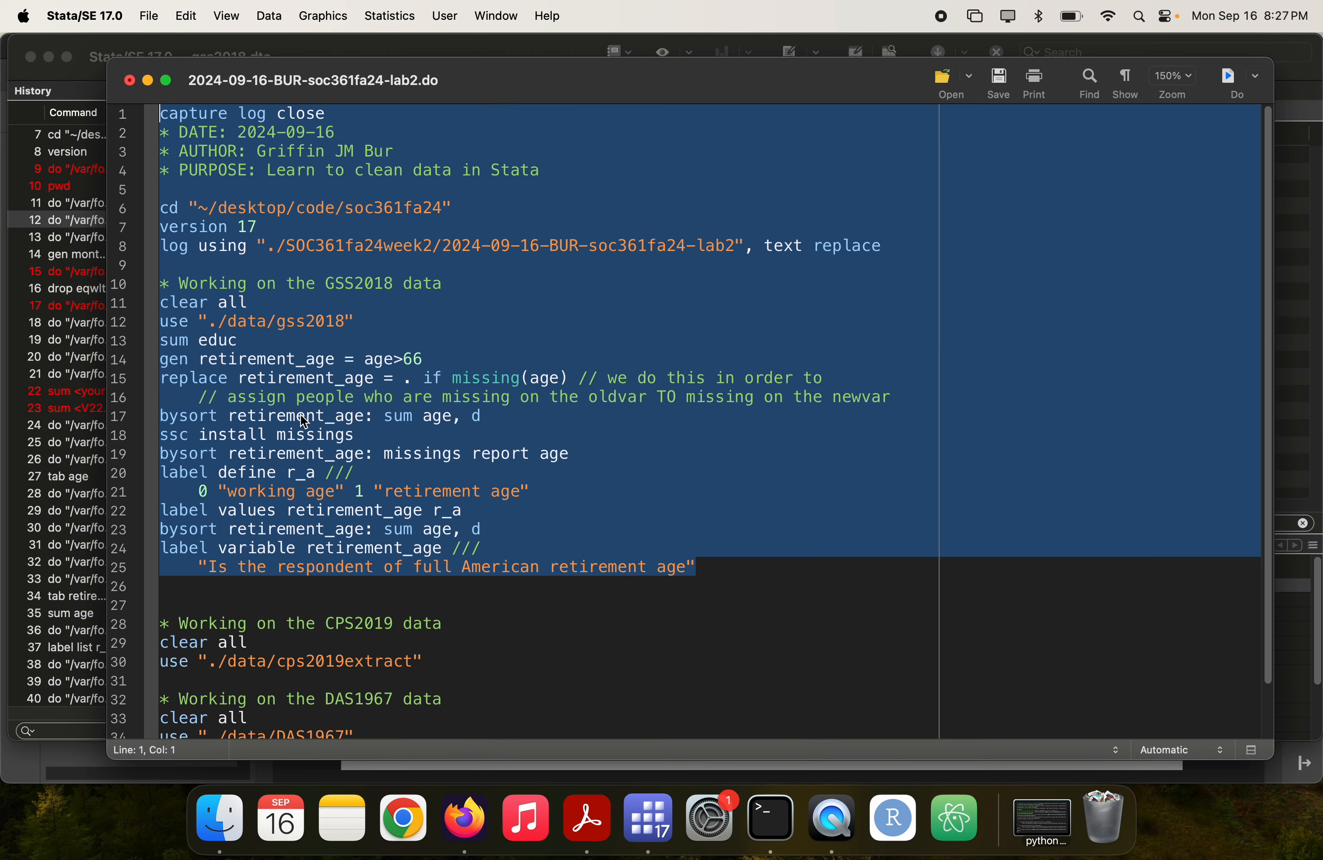
- Run the selected GSS2018 block and list all variables sorted by name with no filter
scroll(274, 503, down, 2)
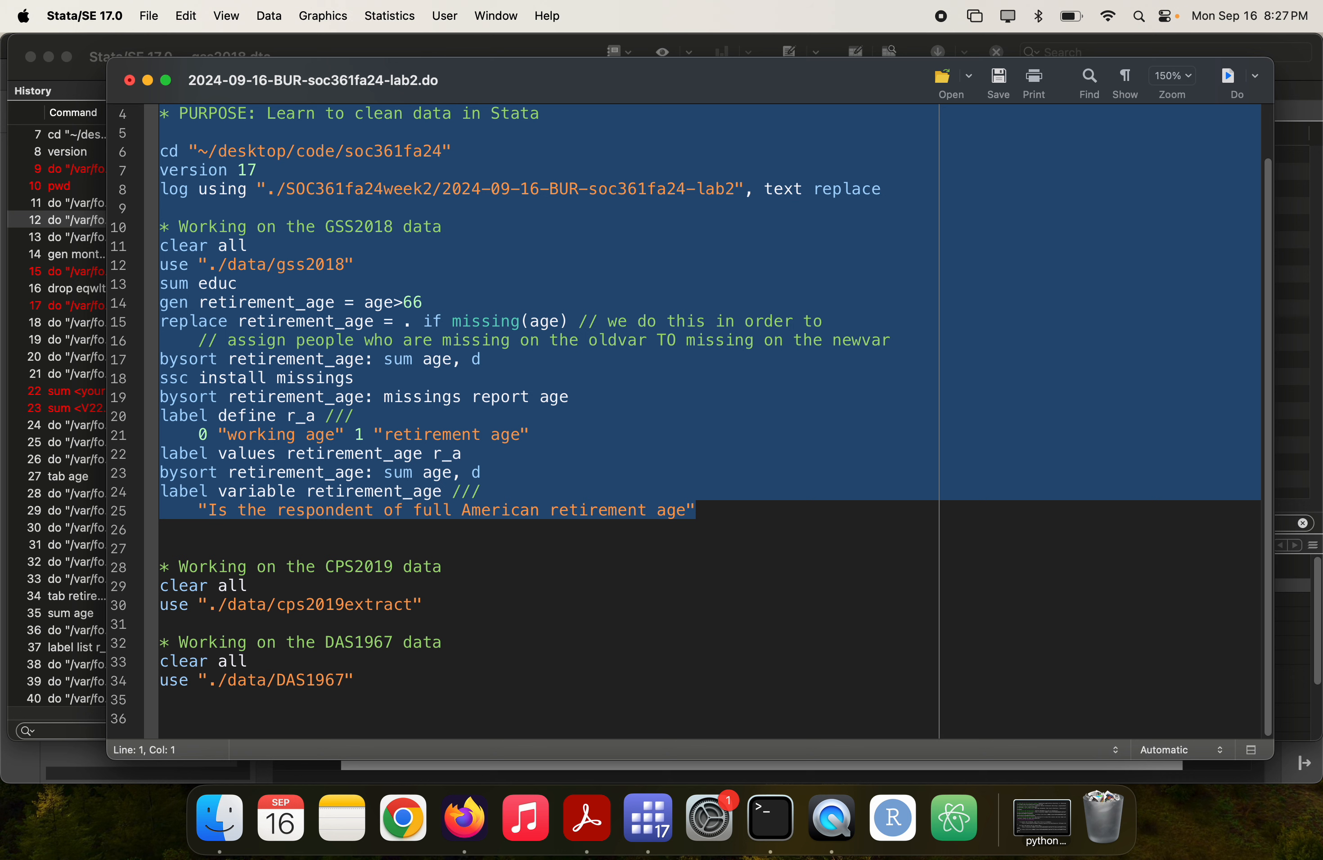
key(super+shift+d)
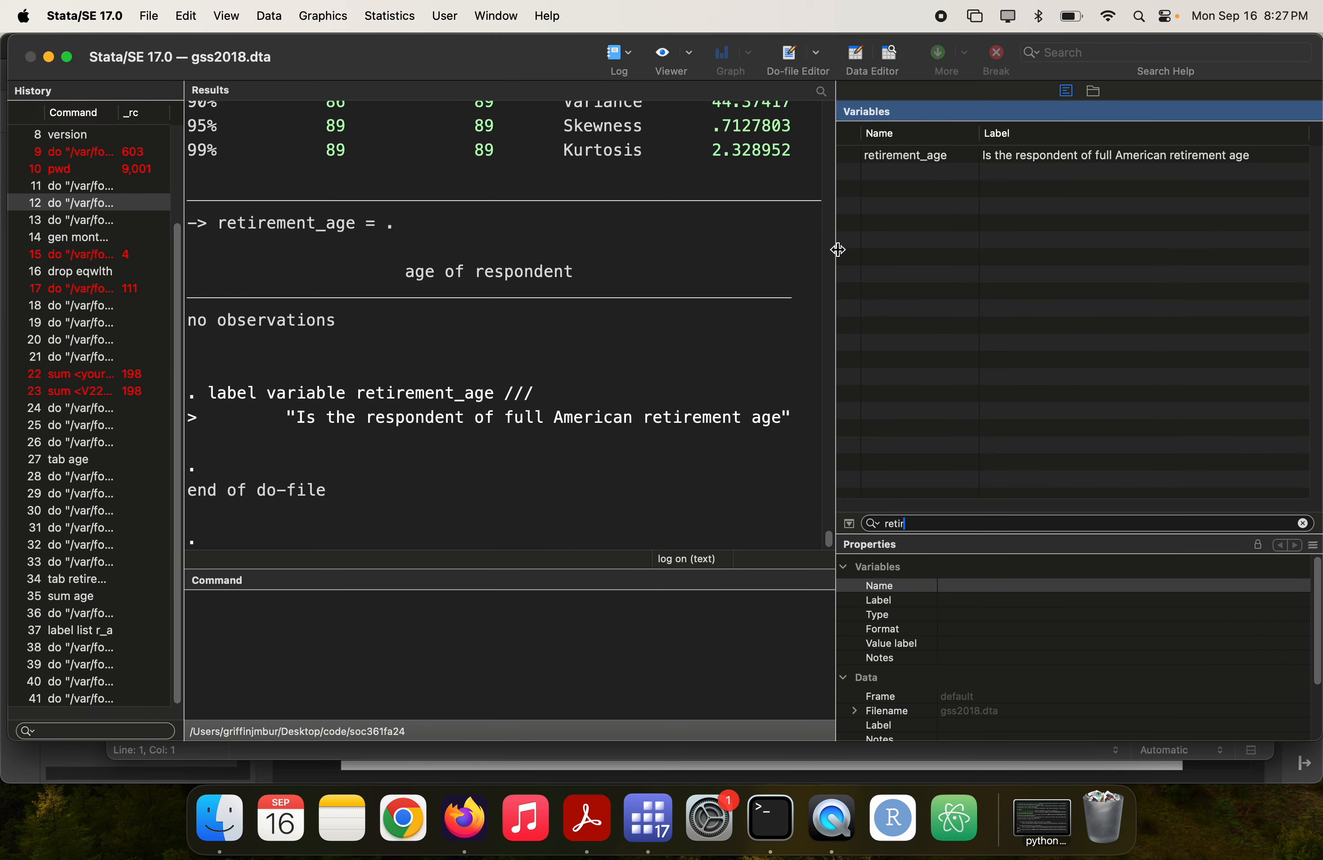
drag(838, 250, 949, 261)
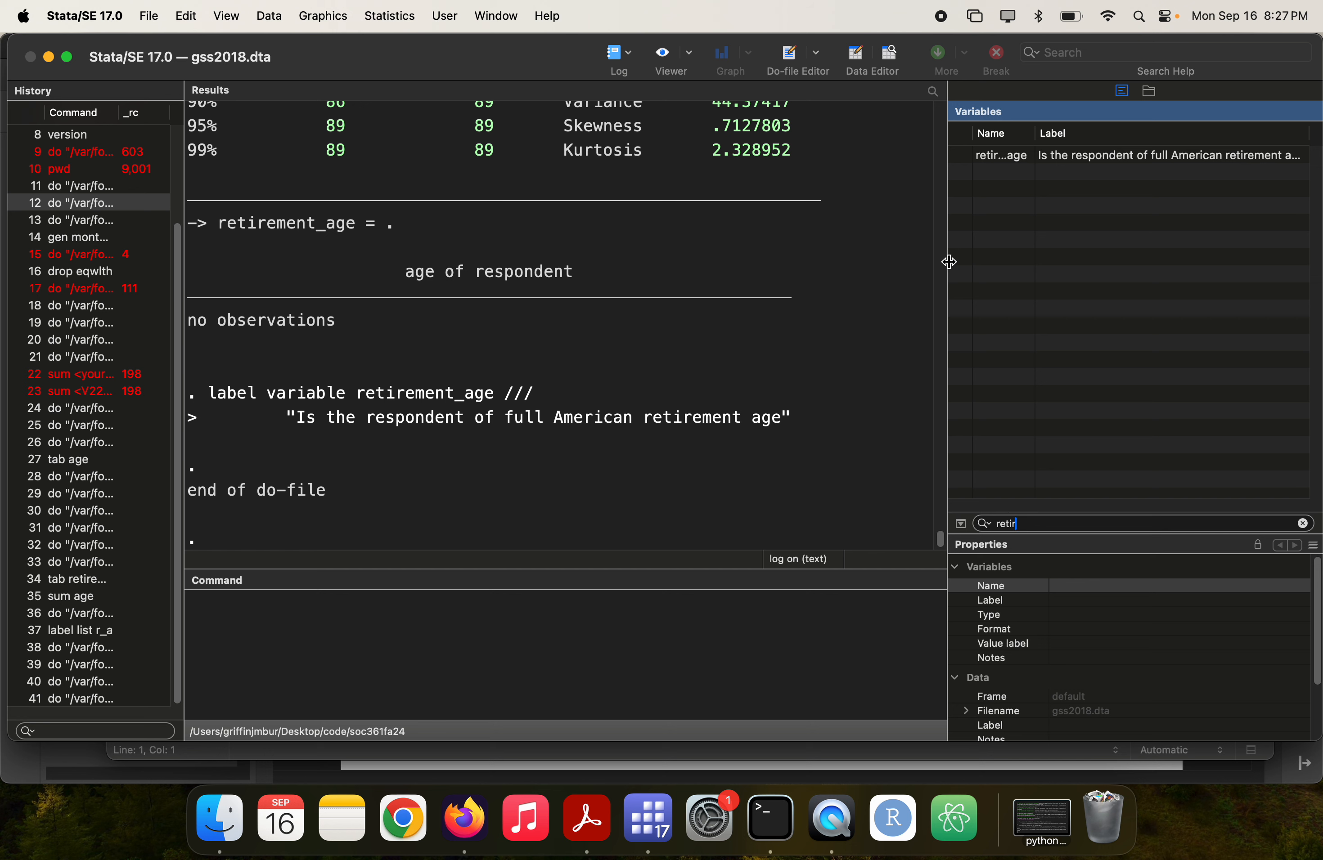
click(1043, 139)
drag(1035, 132, 1100, 132)
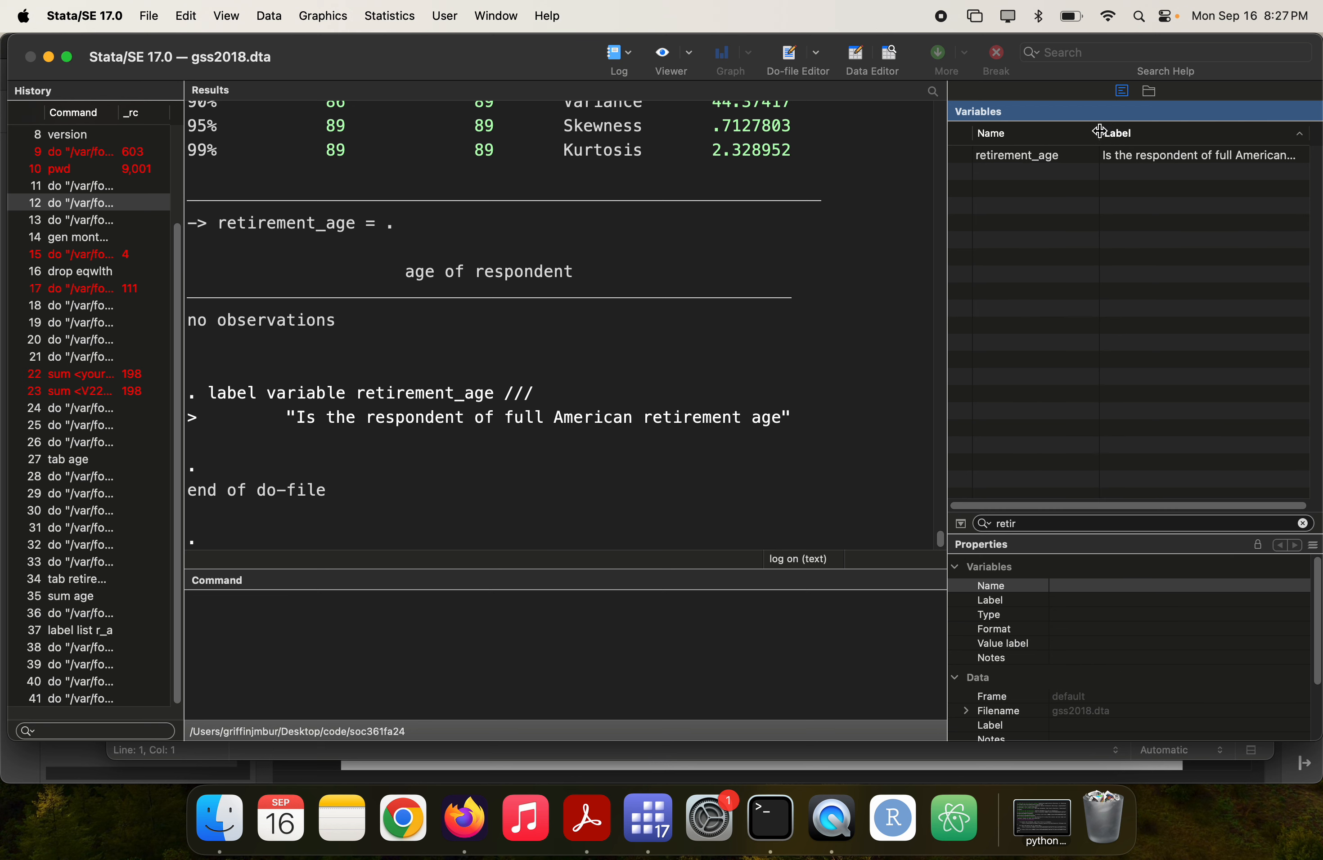
key(super+a)
key(BackSpace)
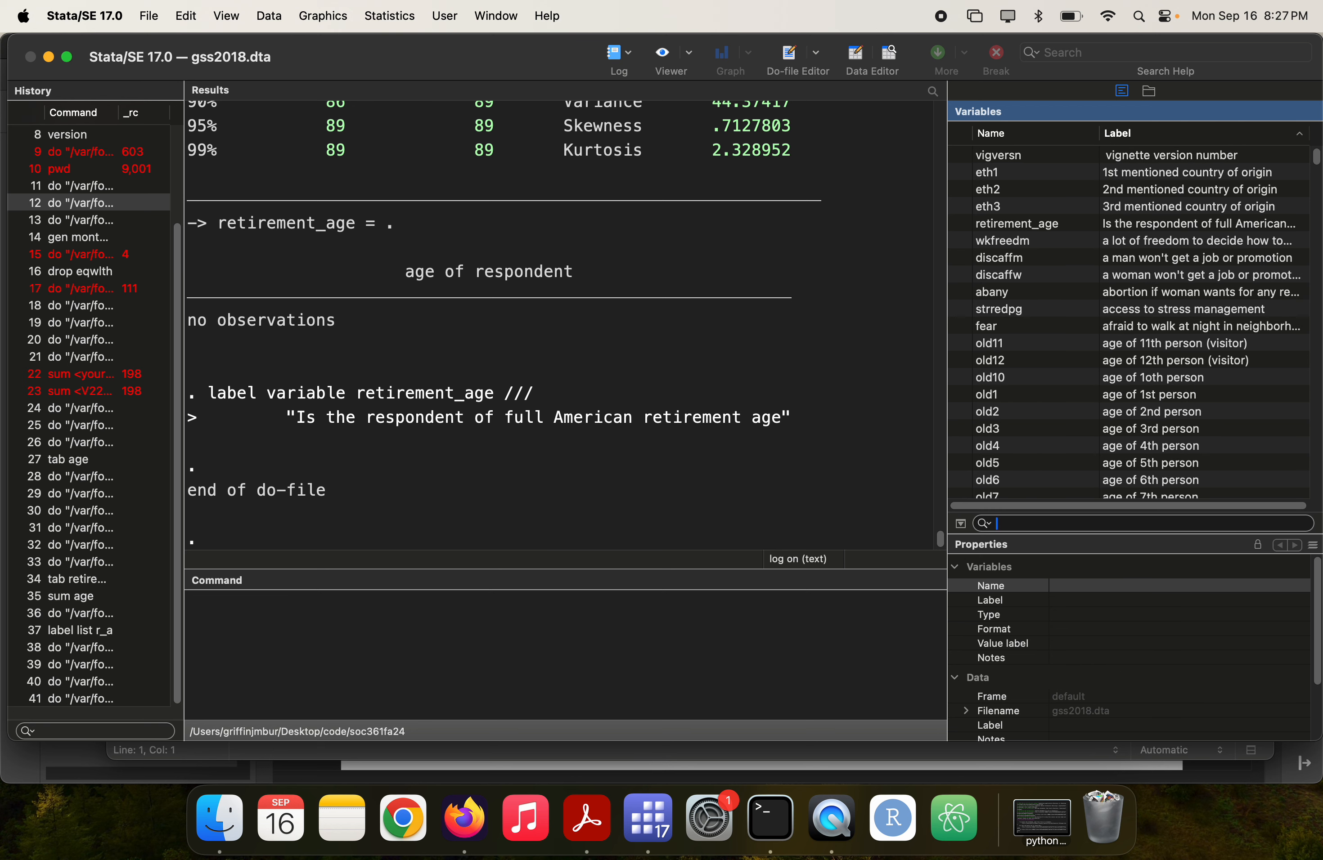
click(960, 134)
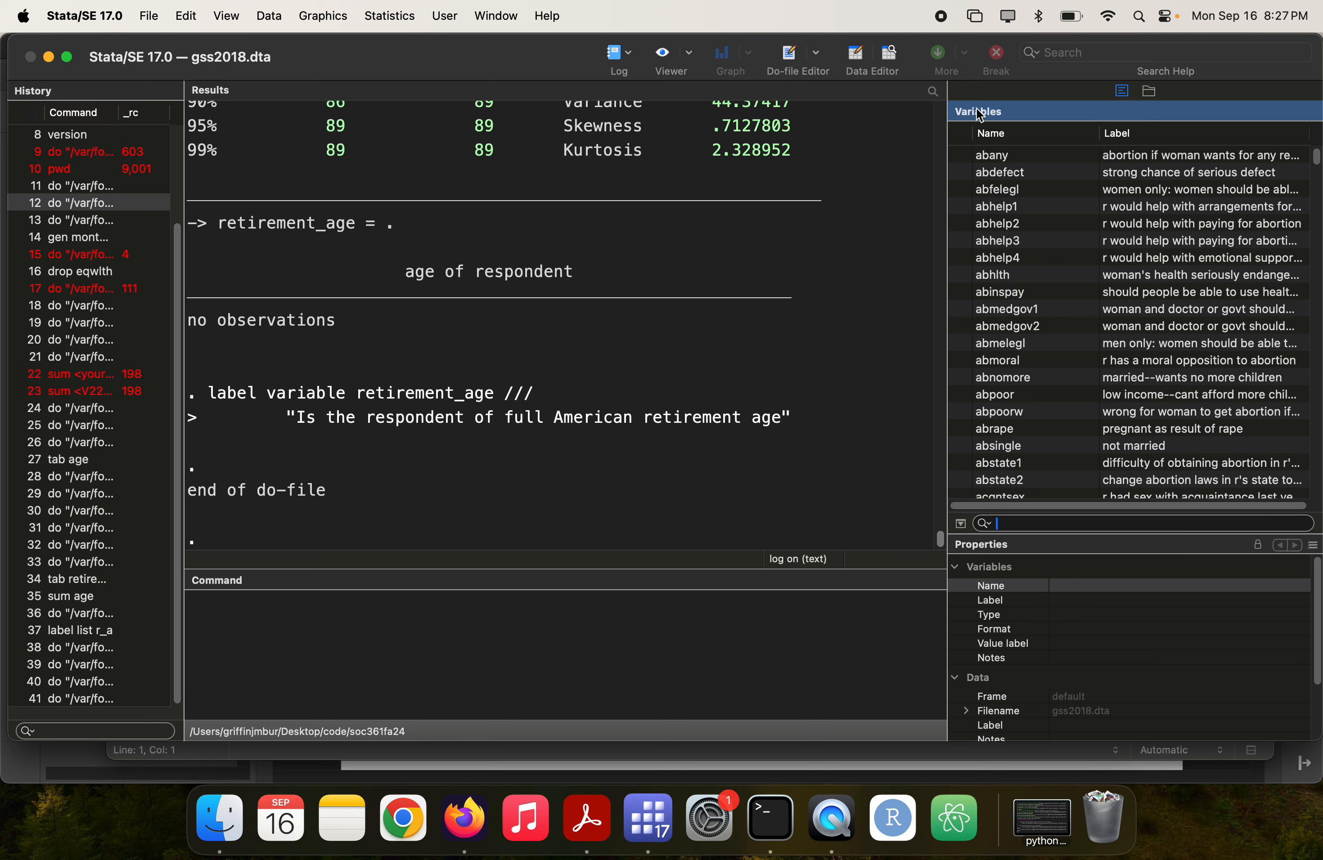
- Delete the extra blank line 26 before the CPS2019 block in the do-file
key(super+grave)
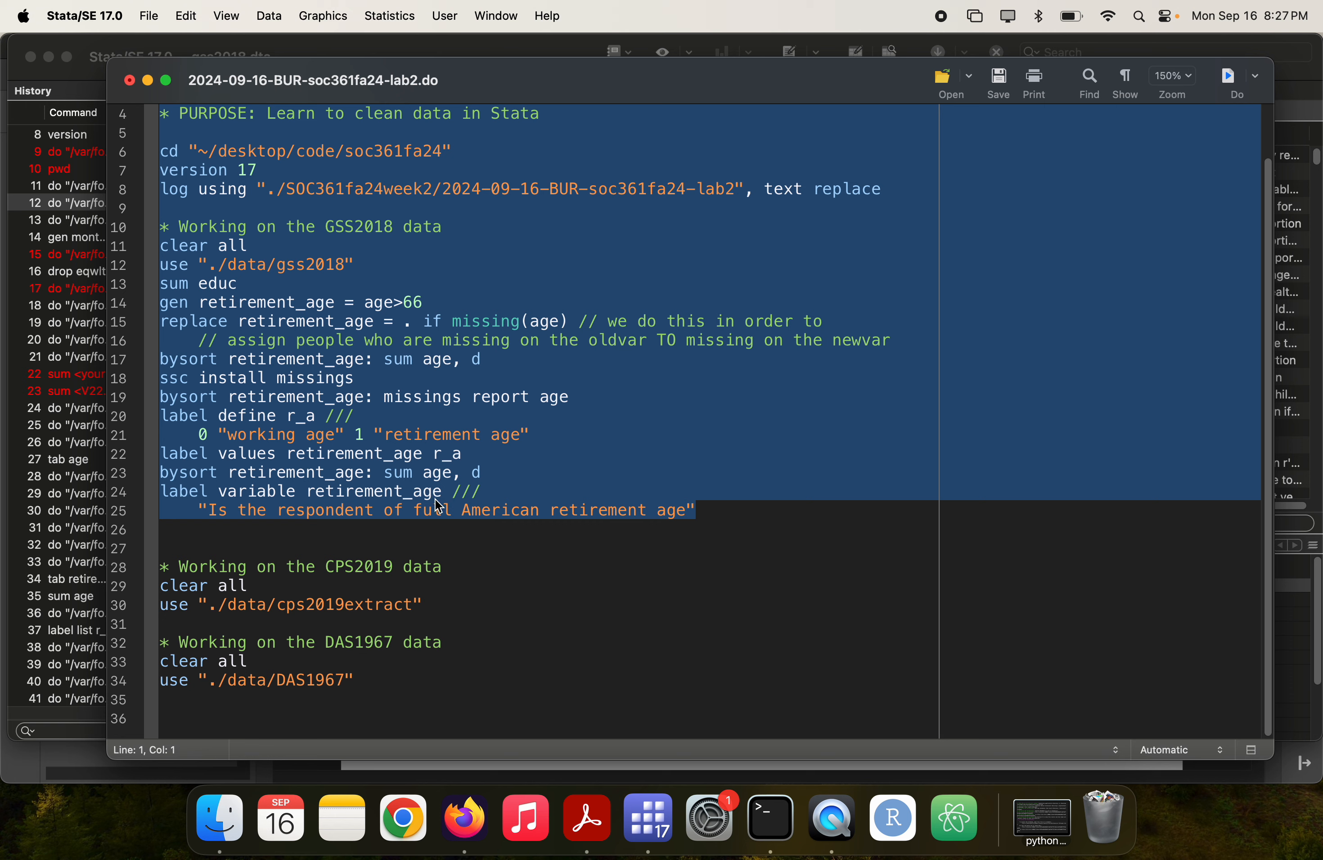
click(321, 535)
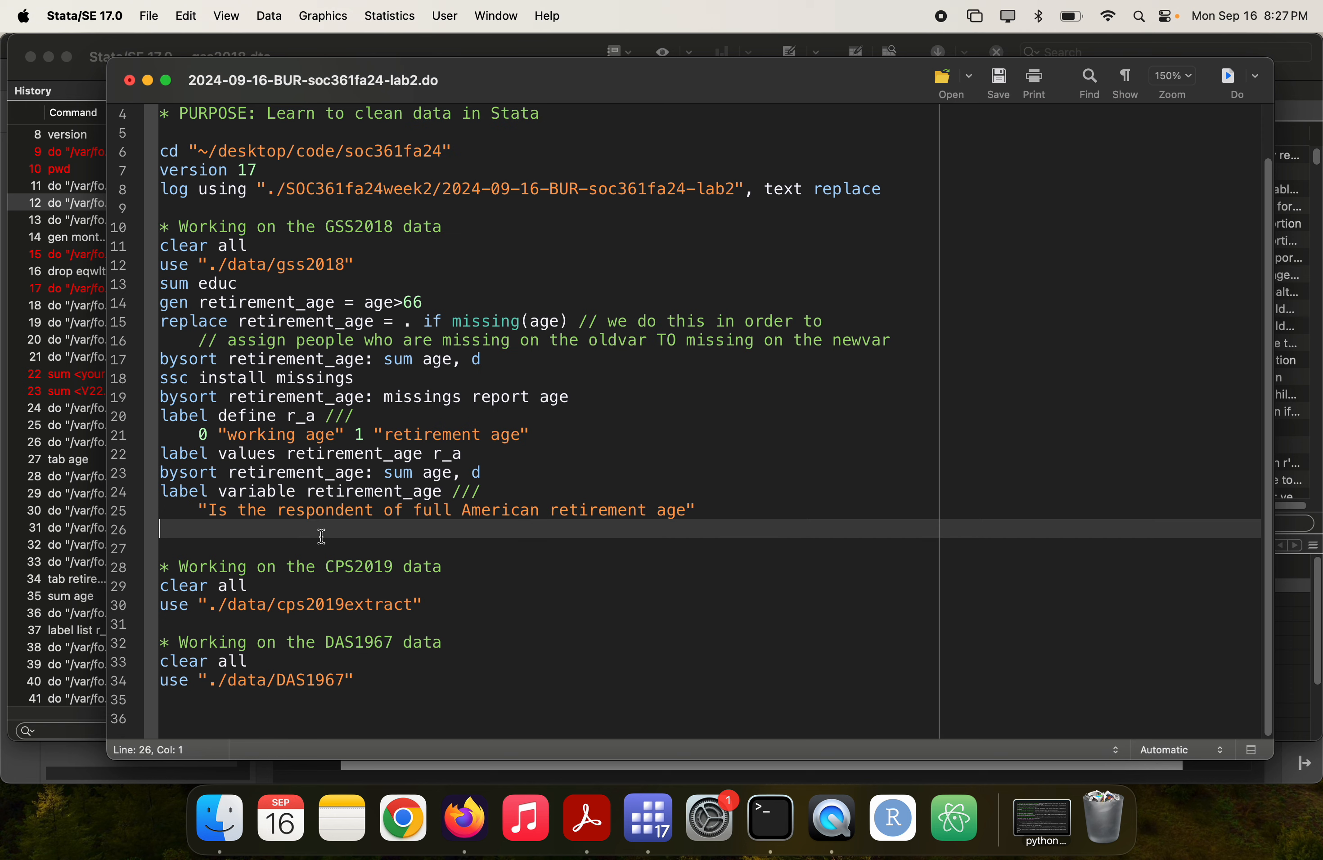
key(BackSpace)
click(275, 602)
- Run clear all, rerun do-file lines 1–25, and filter the Variables list to 'retire'
triple_click(260, 581)
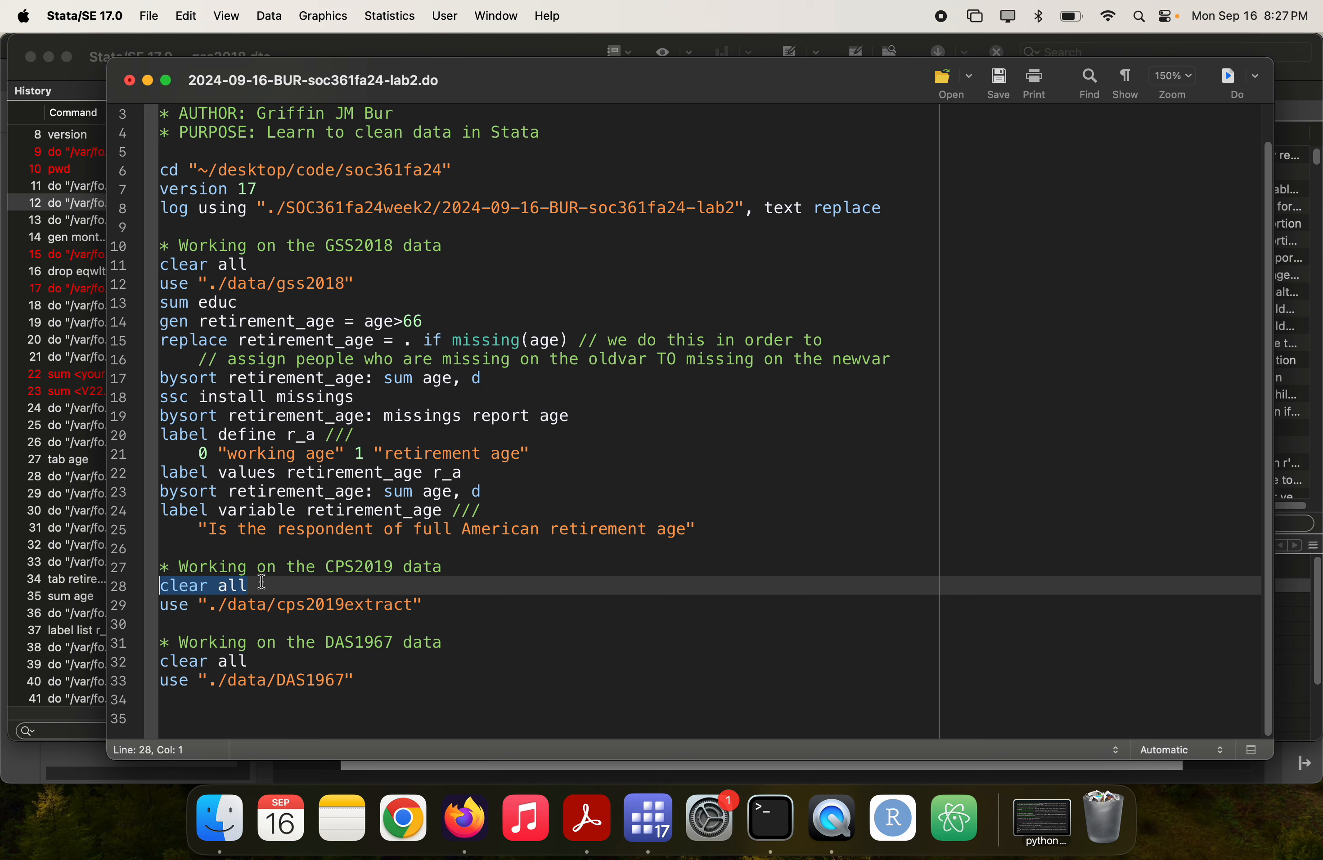
key(super+shift+d)
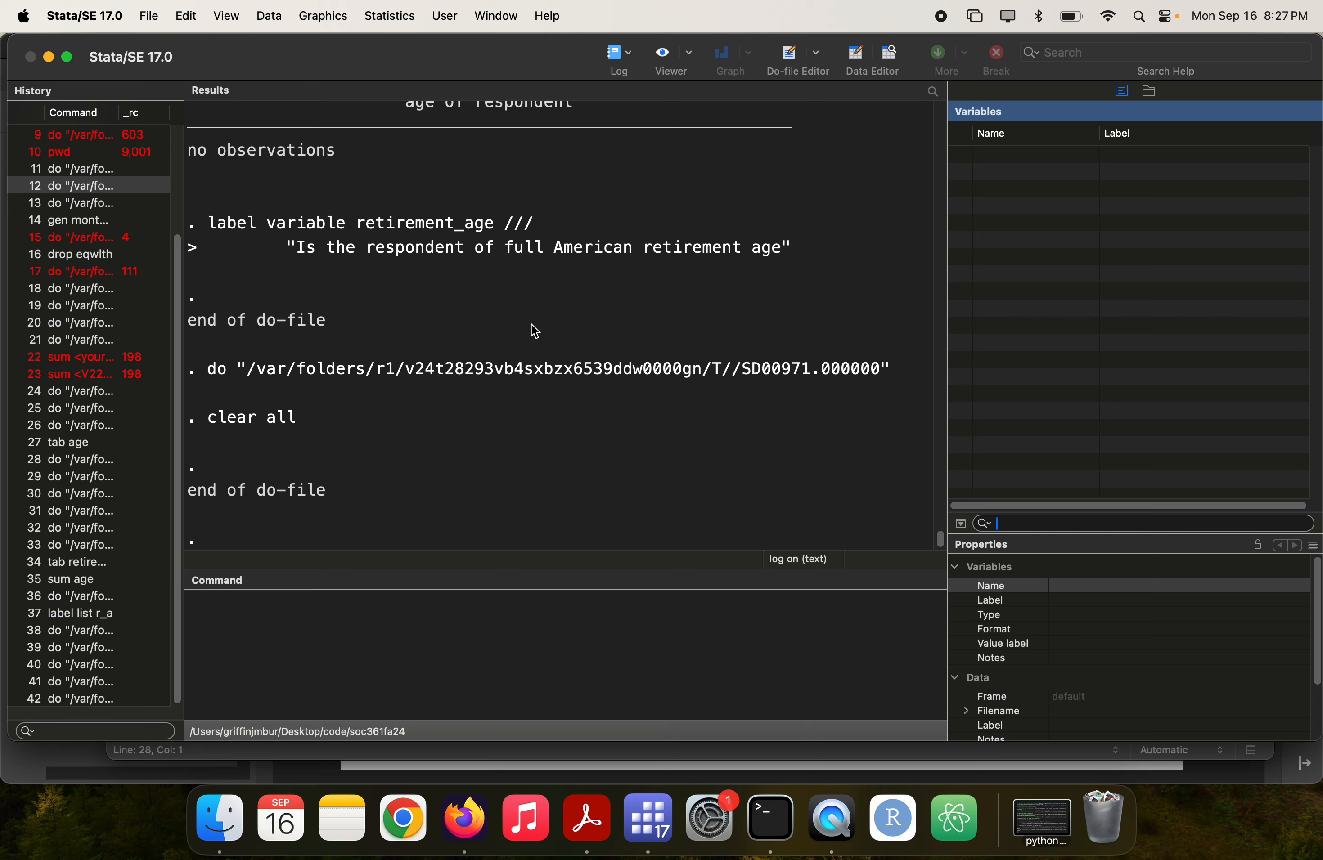
key(super+9)
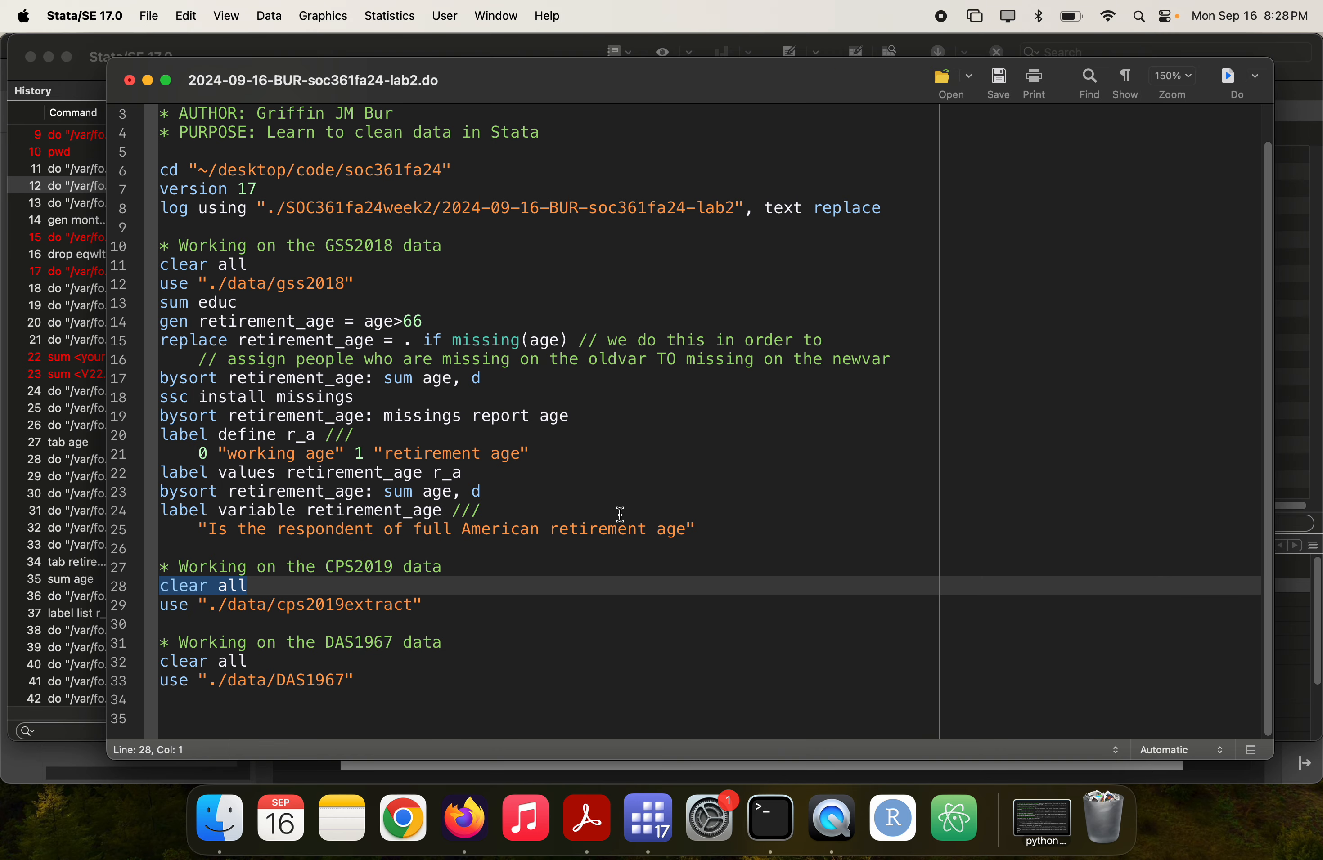
click(718, 530)
key(super+a)
key(super+shift+d)
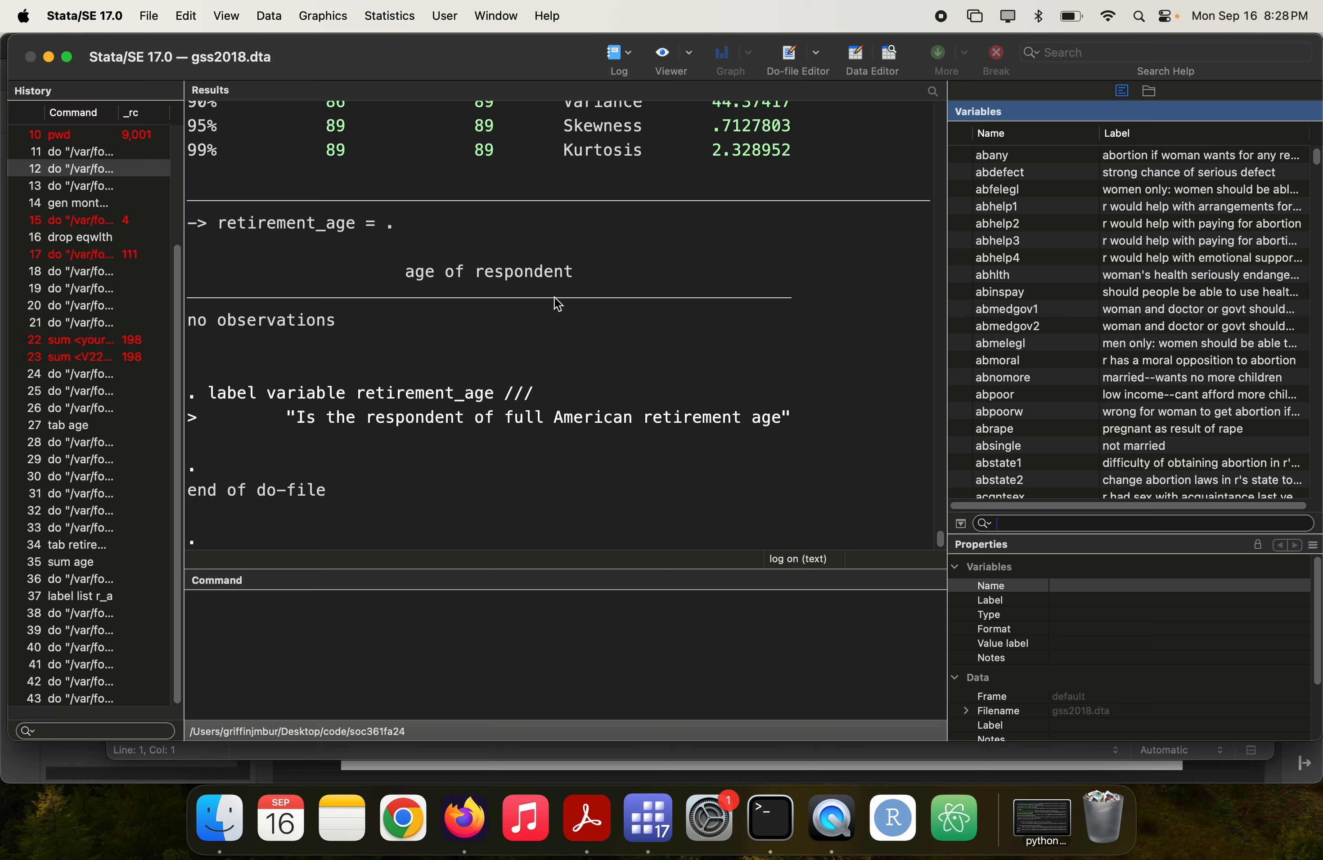
text(retire)
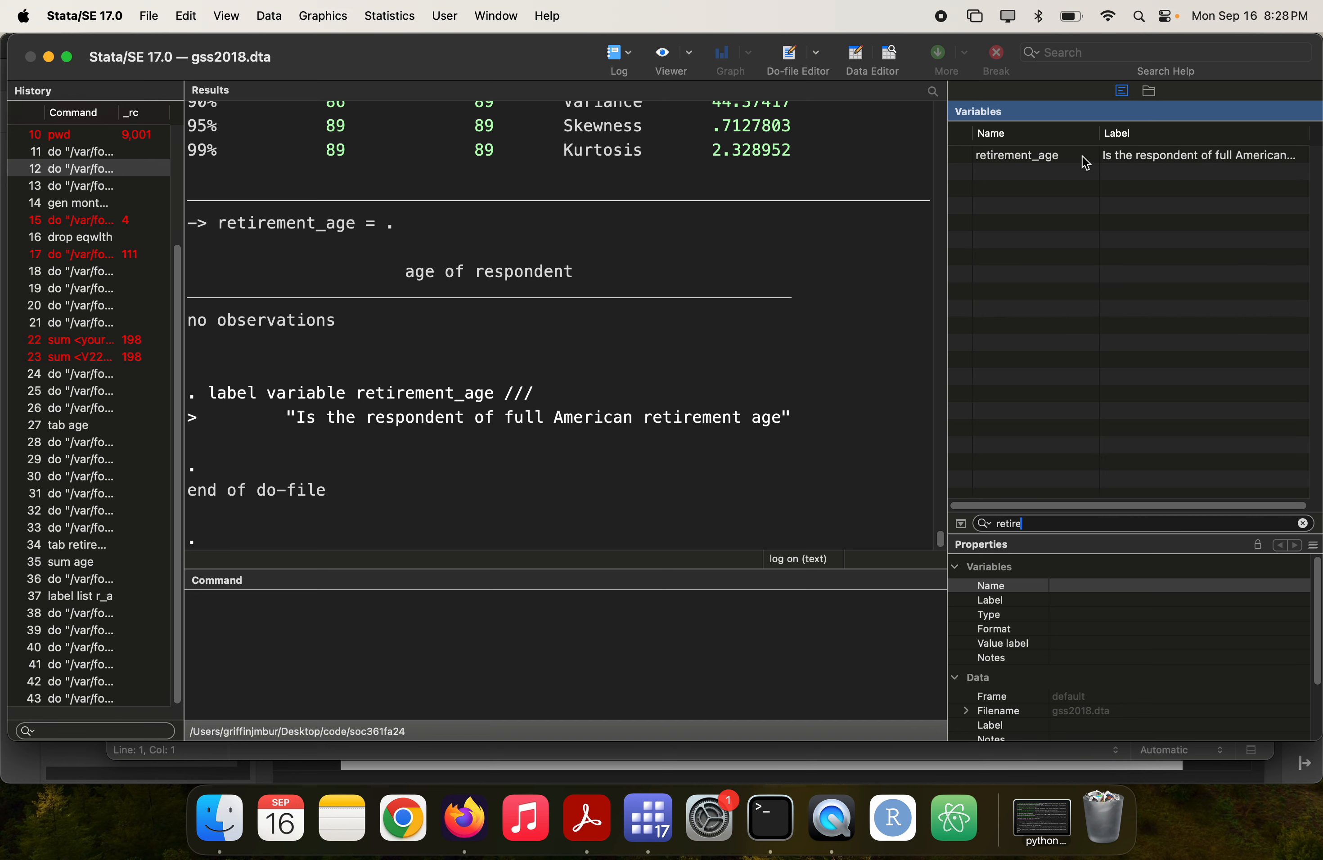
- Paste the married-dummy template code on a new line after line 29's use command
key(super+grave)
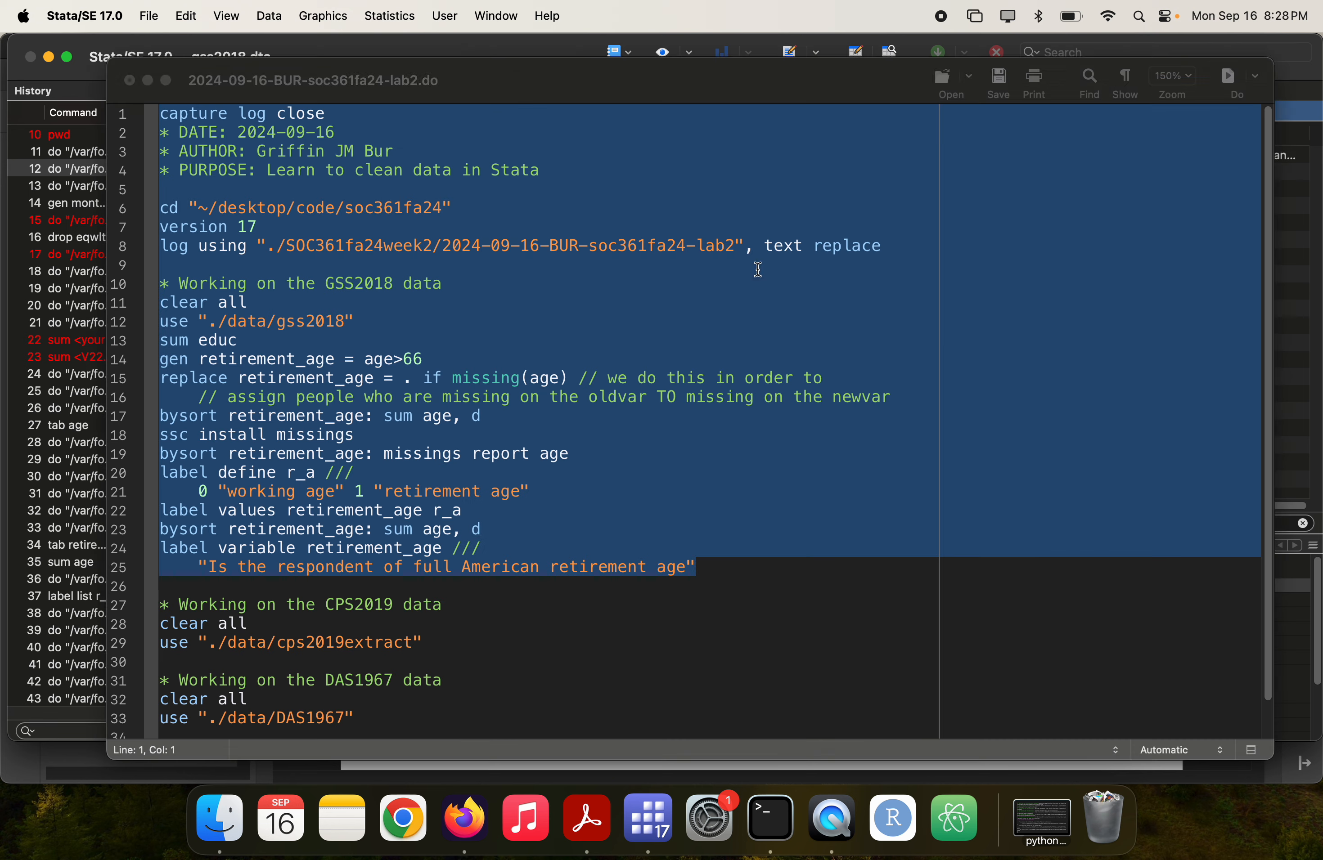
click(453, 646)
key(Return)
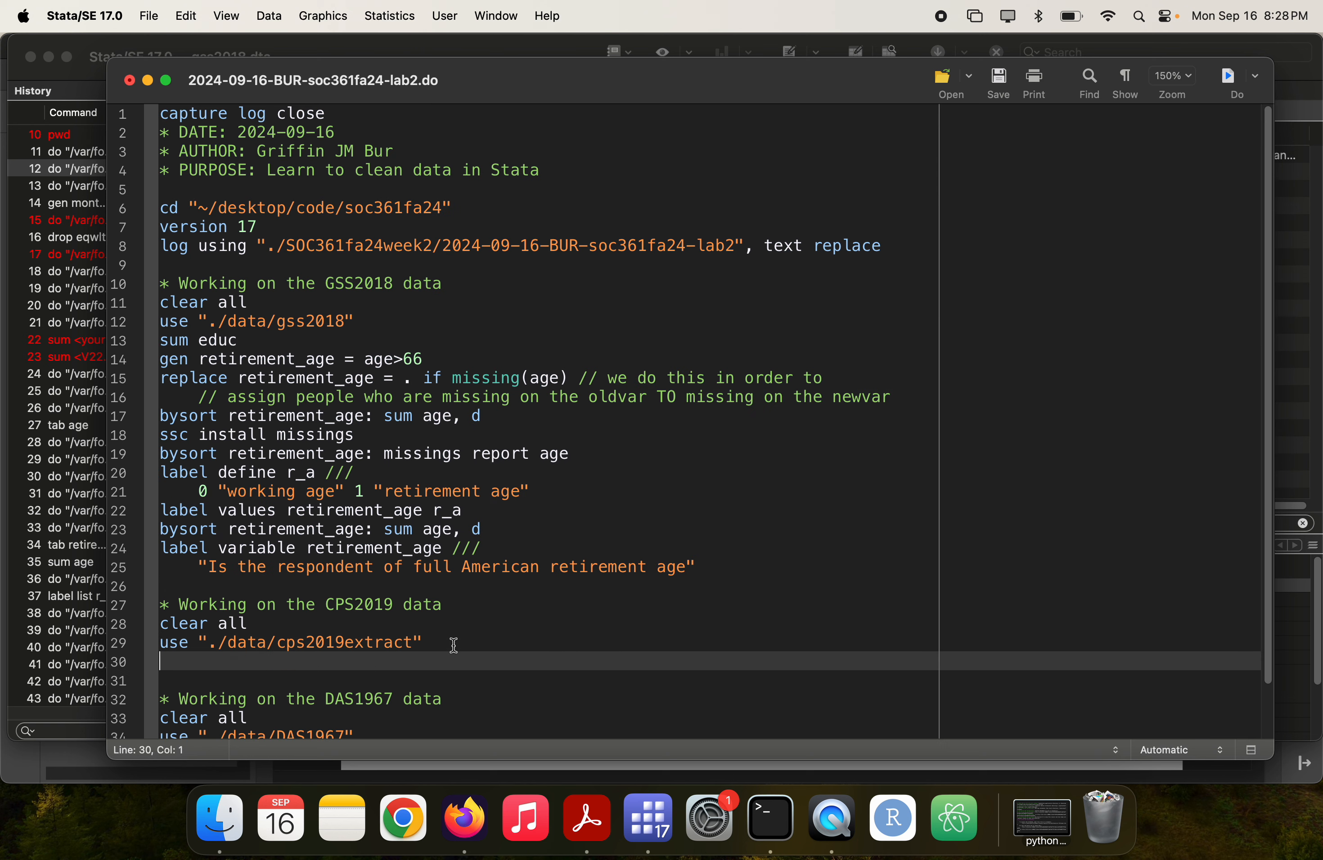
key(super+v)
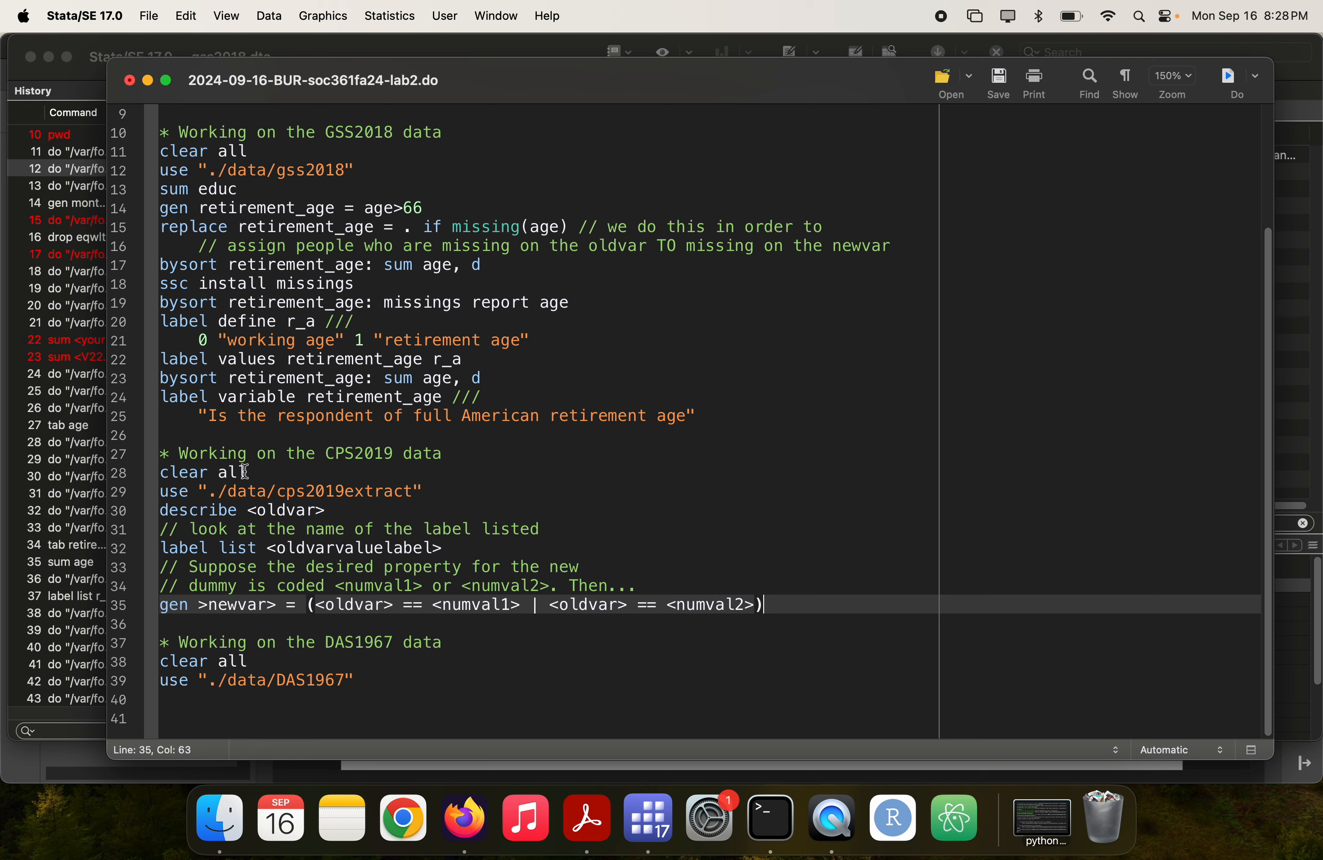
click(437, 489)
- Run lines 28–29 to load the cps2019extract.dta file
key(shift+Up)
key(shift+super+Left)
key(super+shift+d)
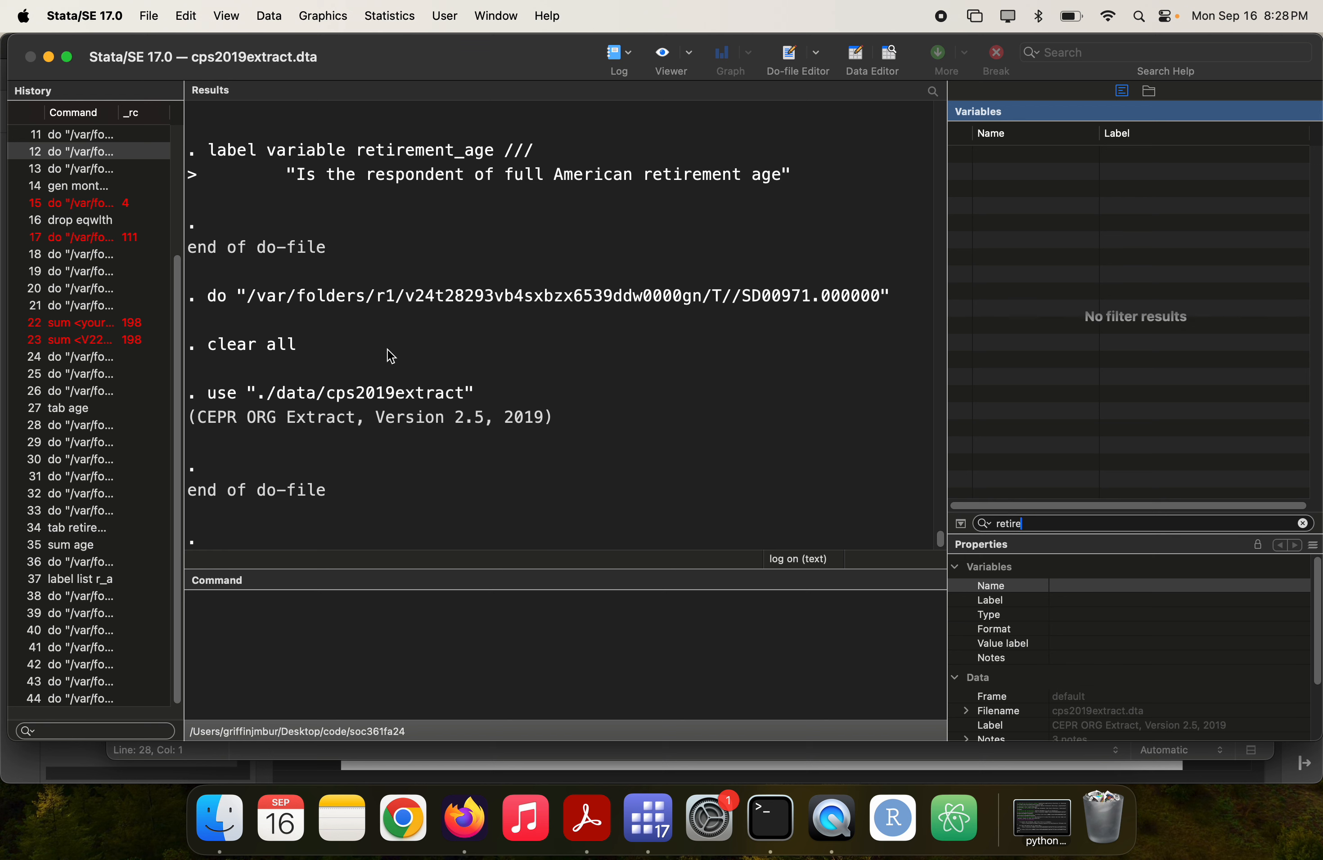
- Clear the variable filter and summarize every variable with 'sum *'
key(BackSpace)
key(BackSpace)
key(BackSpace)
key(BackSpace)
key(BackSpace)
key(BackSpace)
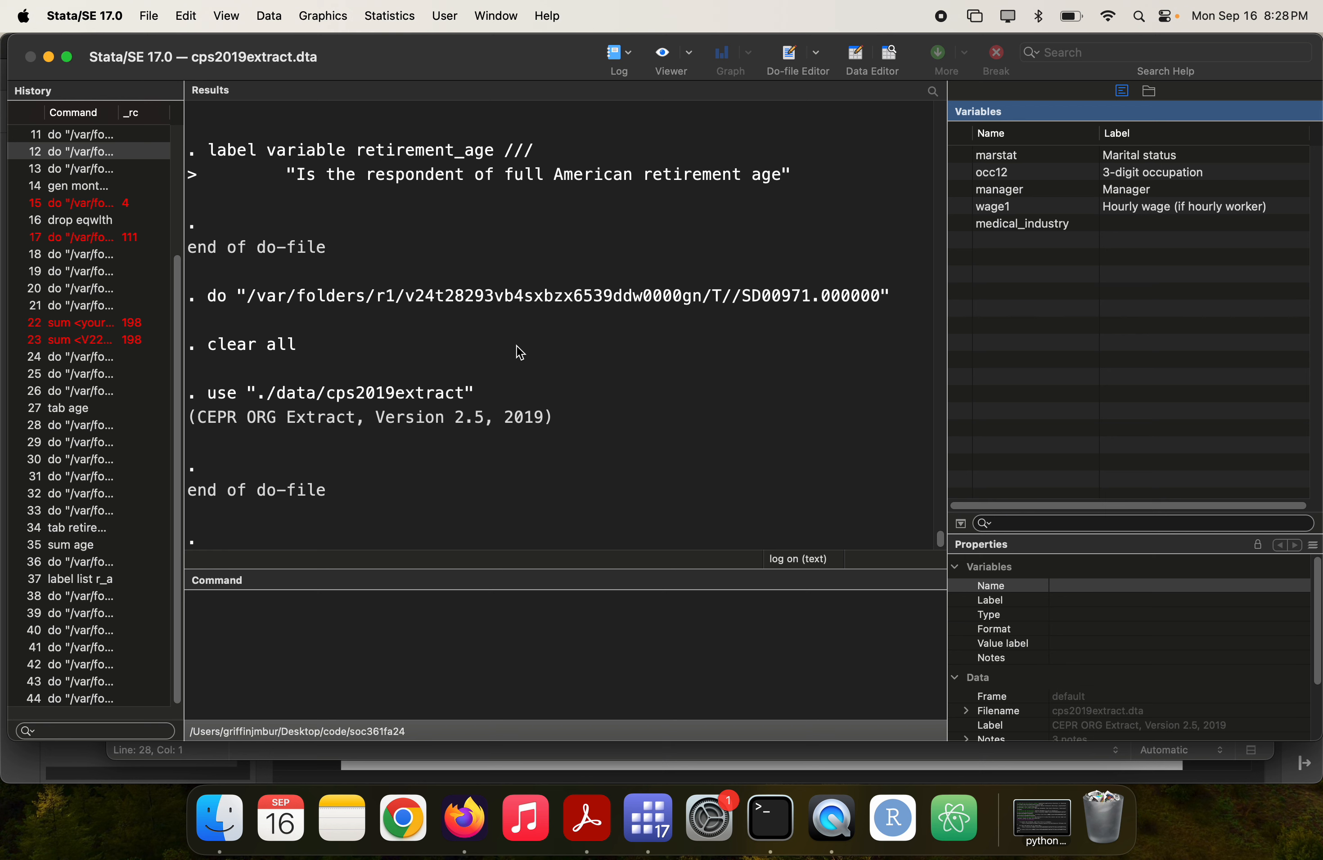
click(810, 633)
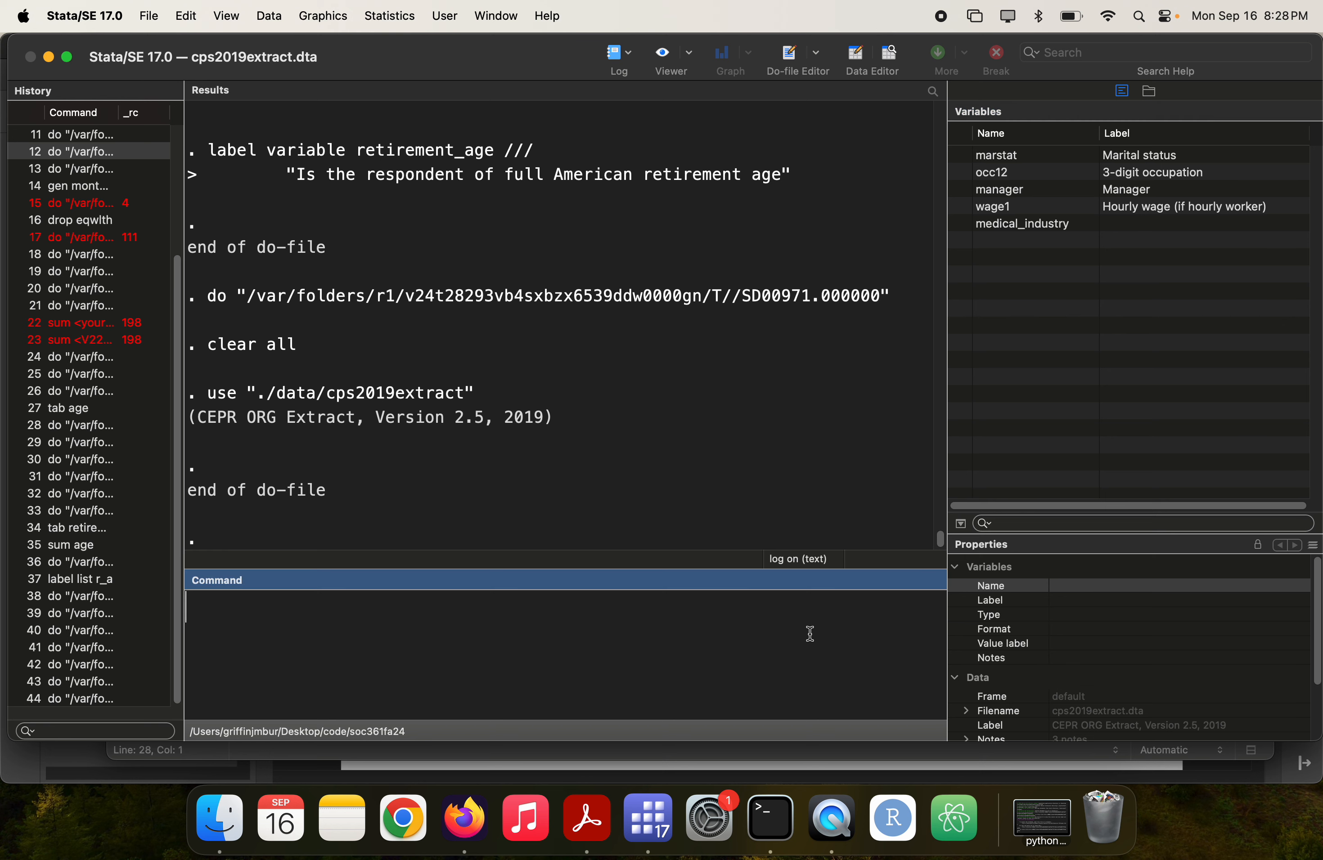
text(sum *)
key(Return)
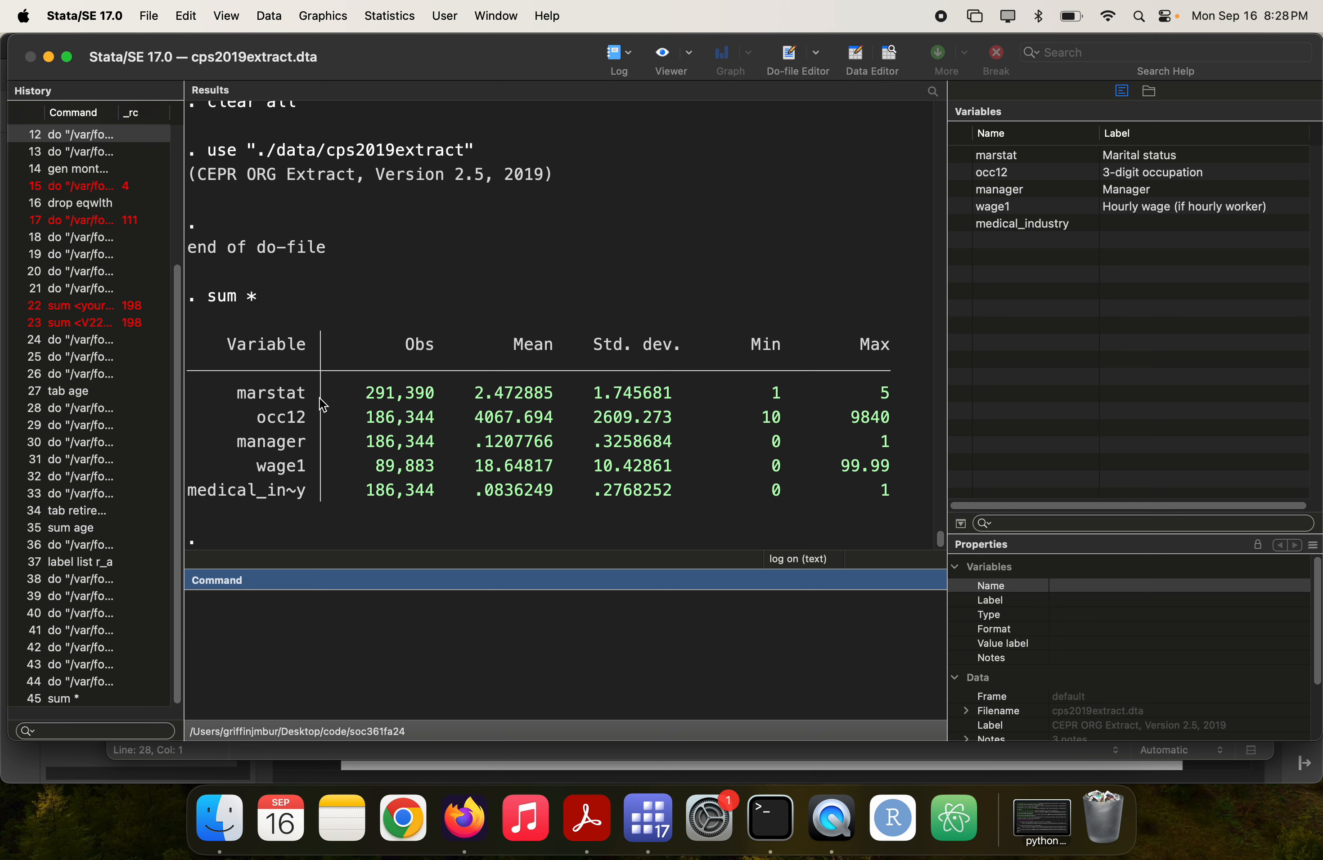
key(super+grave)
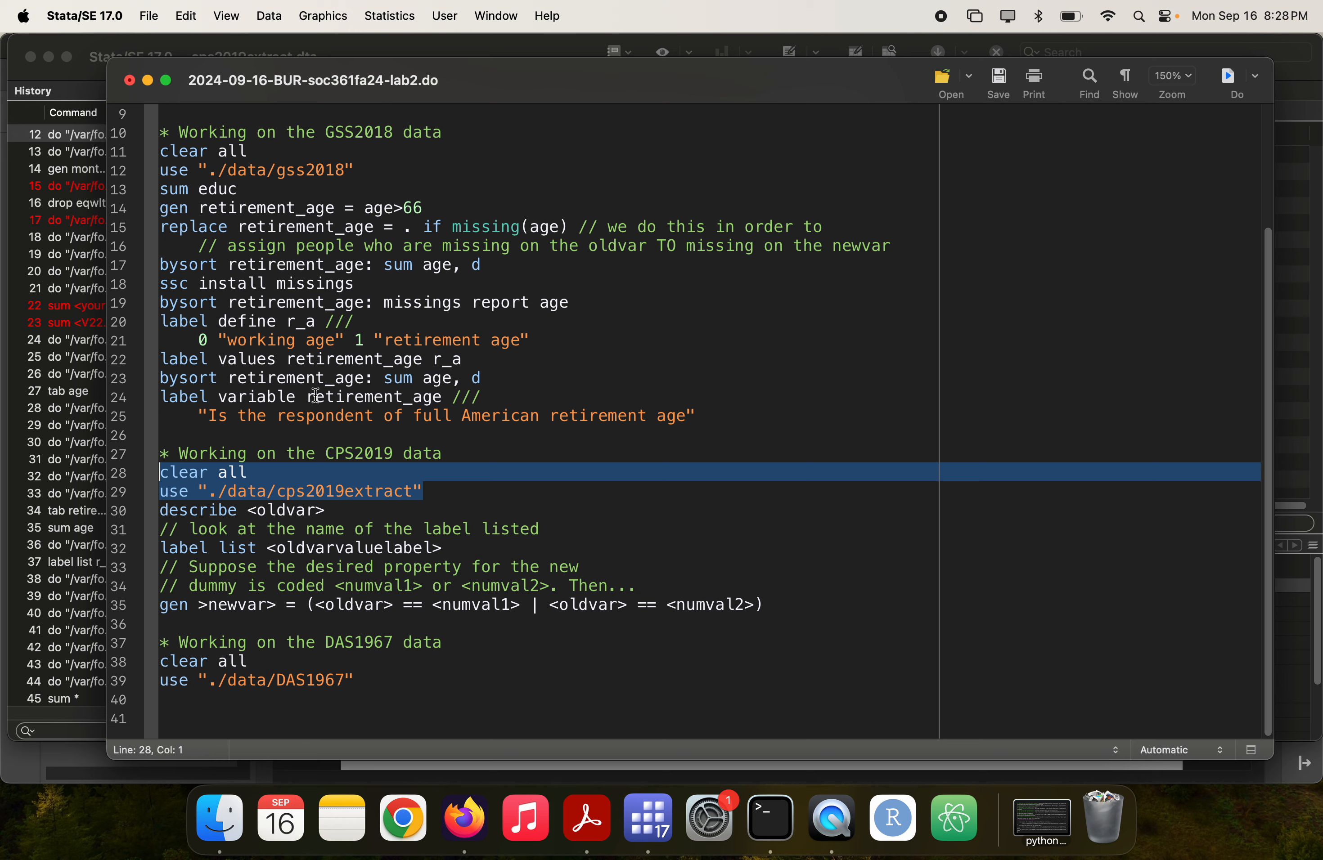
- Review item 3 in the lab PDF, then return to Stata's main results window
key(super+Tab)
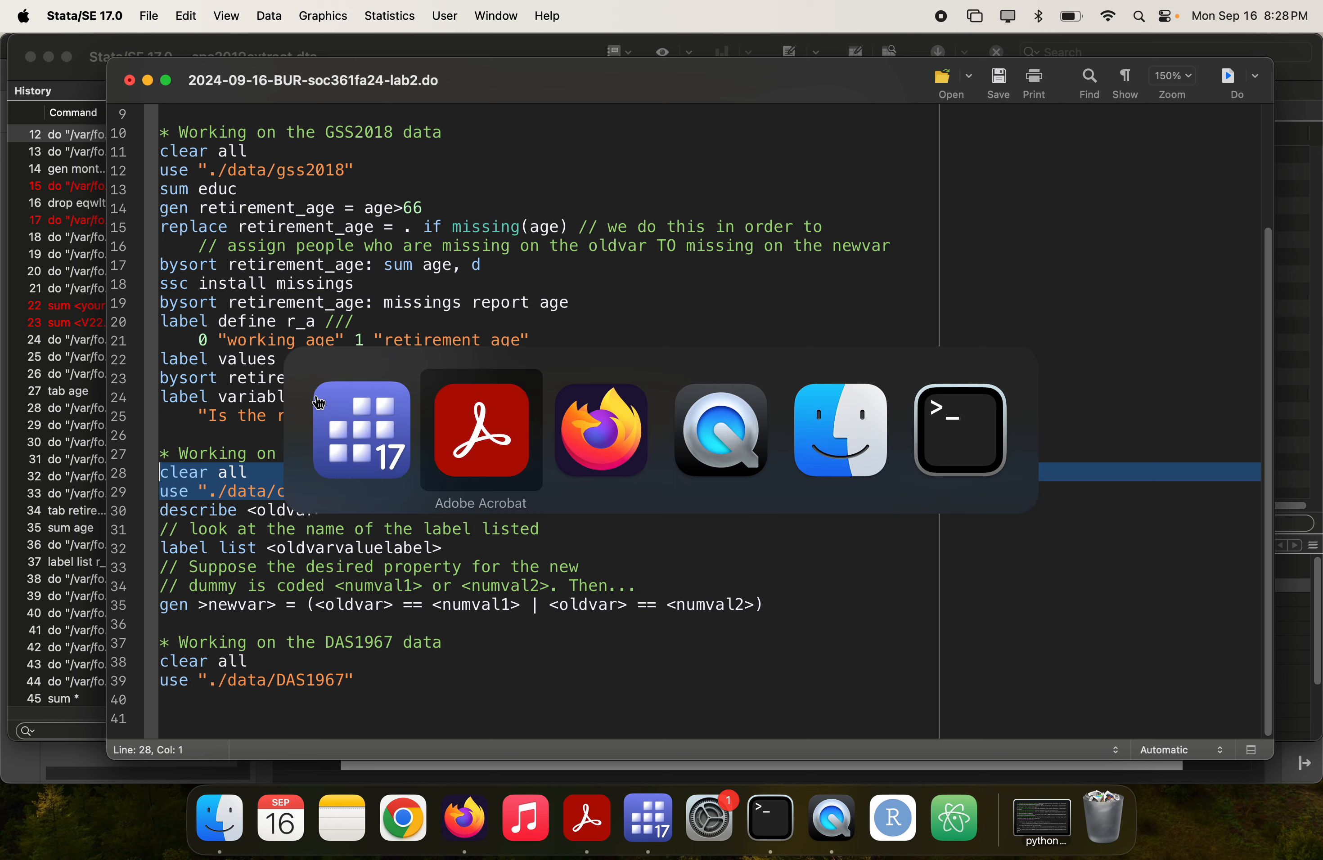
click(440, 361)
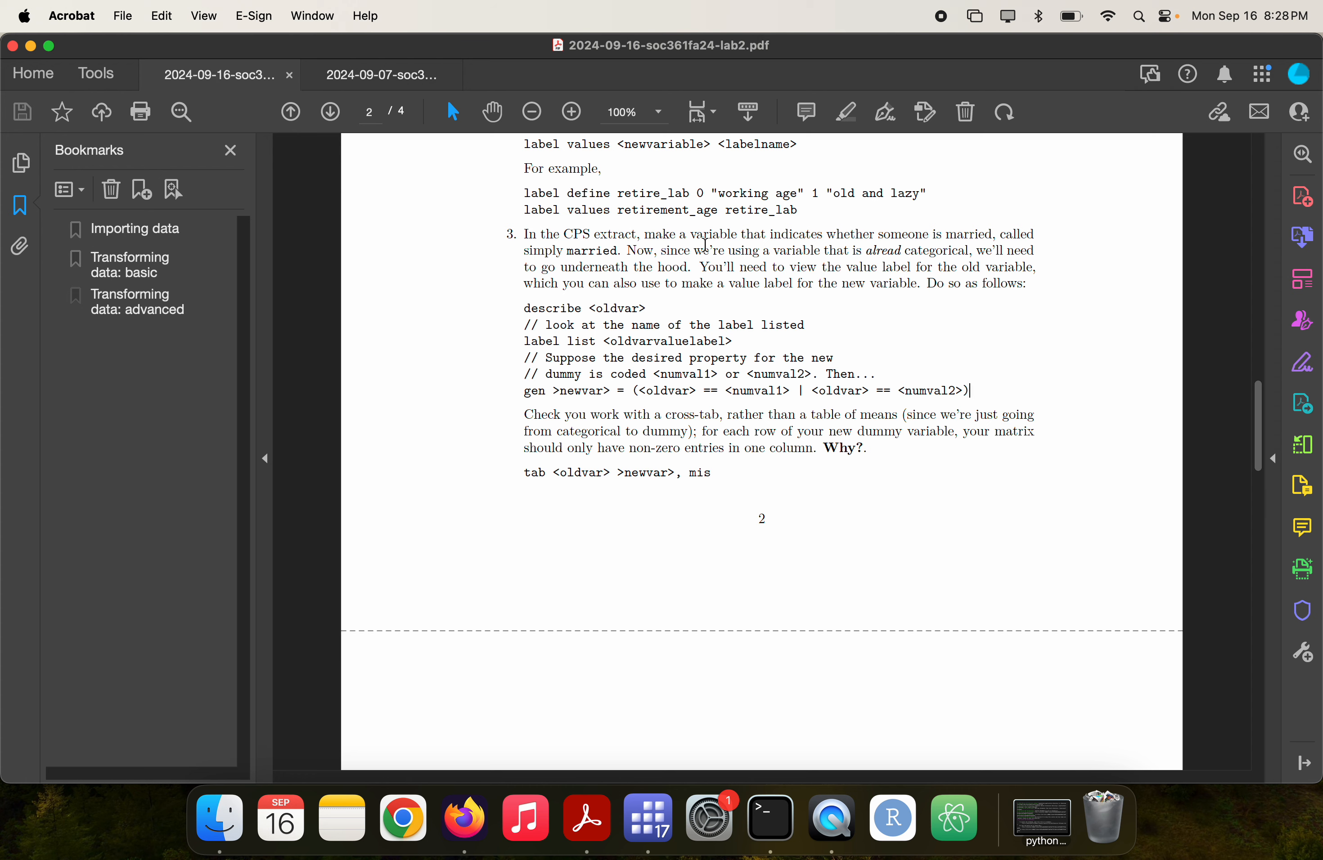
key(super+Tab)
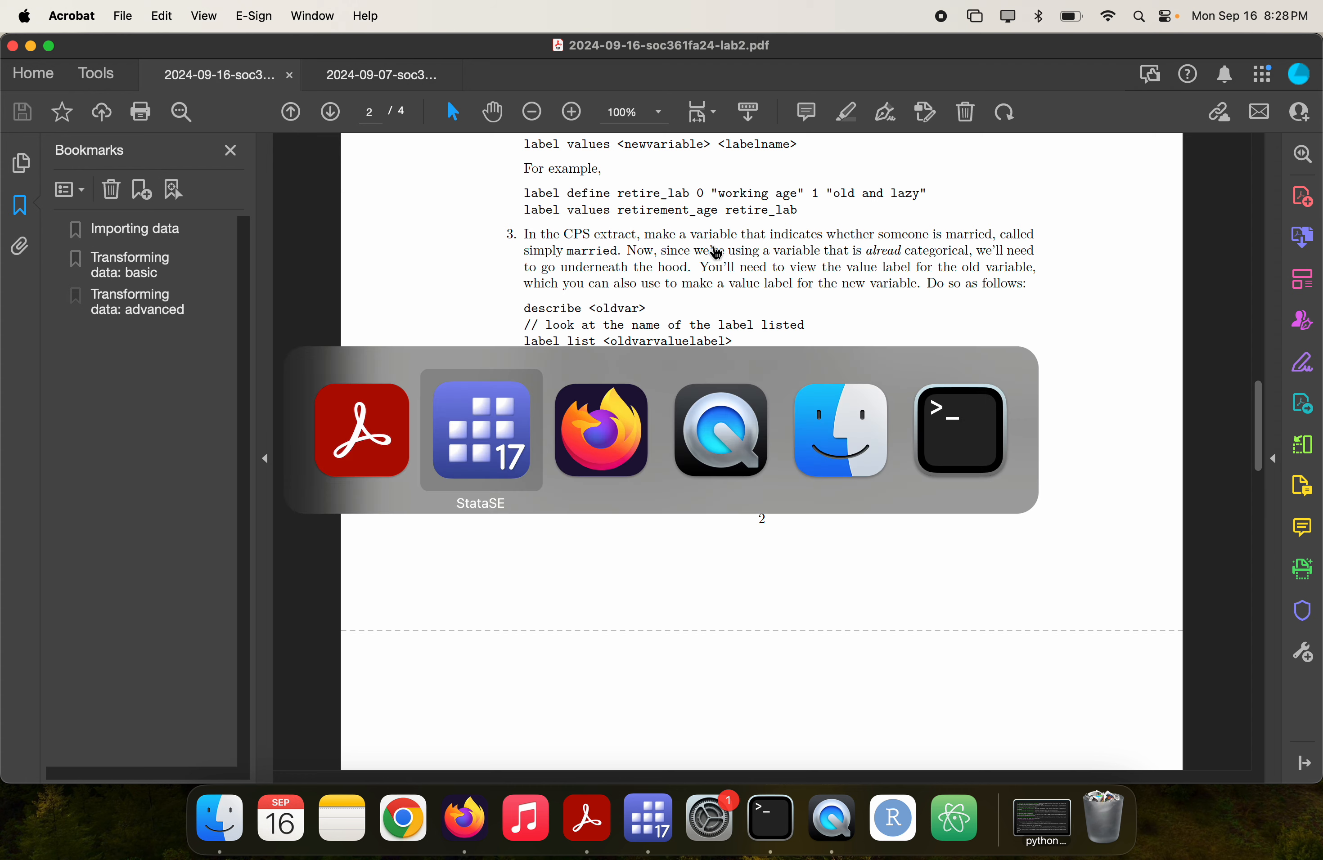
key(super+1)
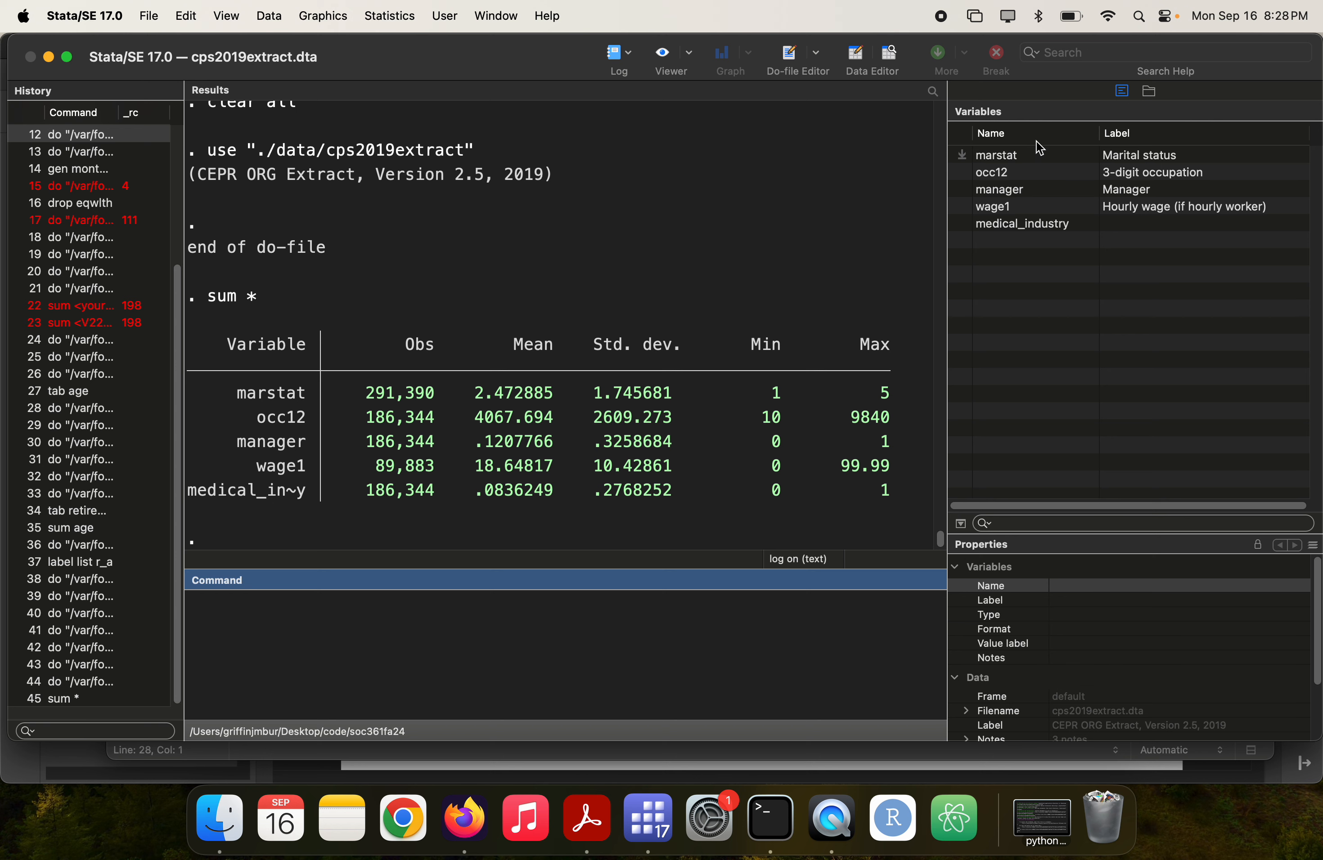
- Run 'tab marstat' from the Command window, showing 153,101 married (52.54%)
click(1013, 159)
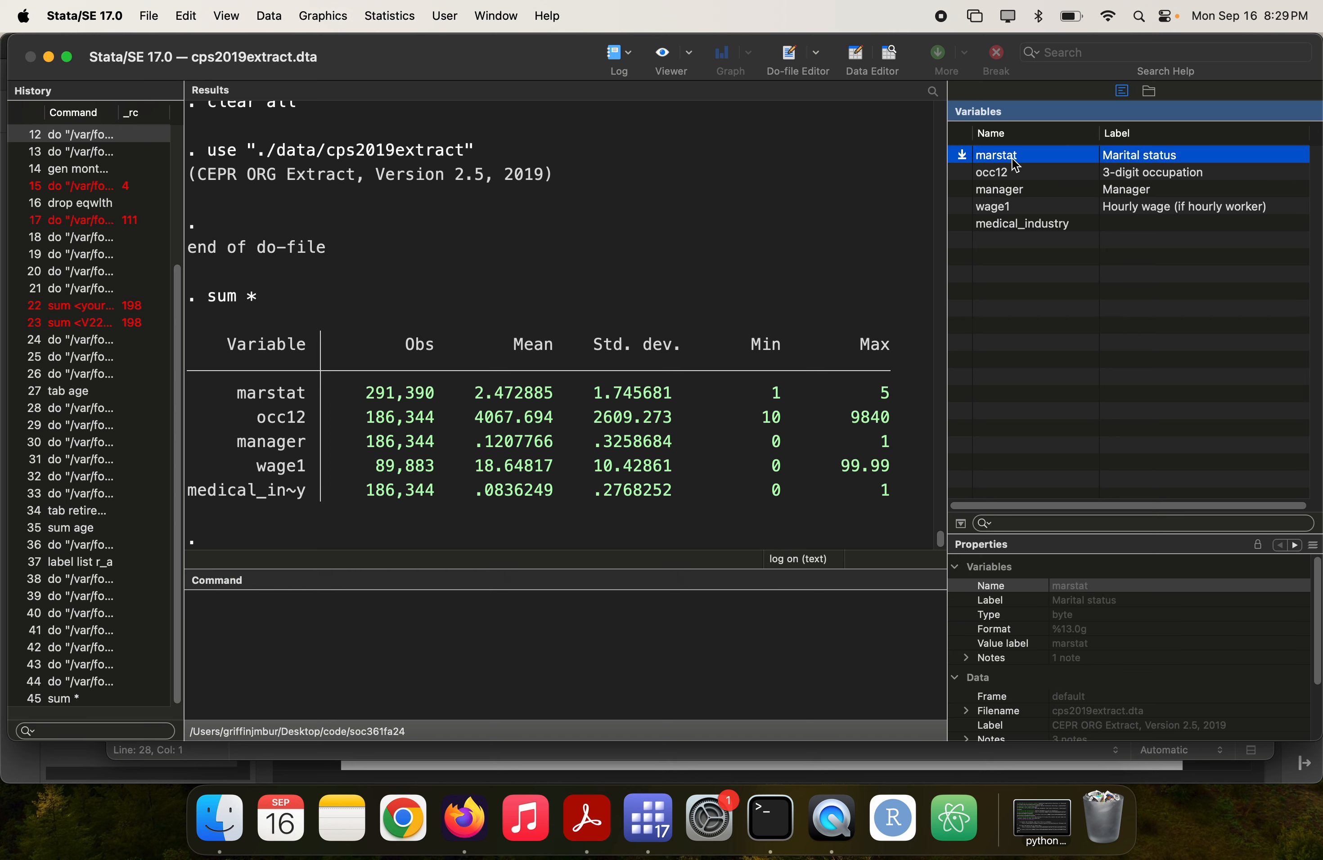
double_click(990, 165)
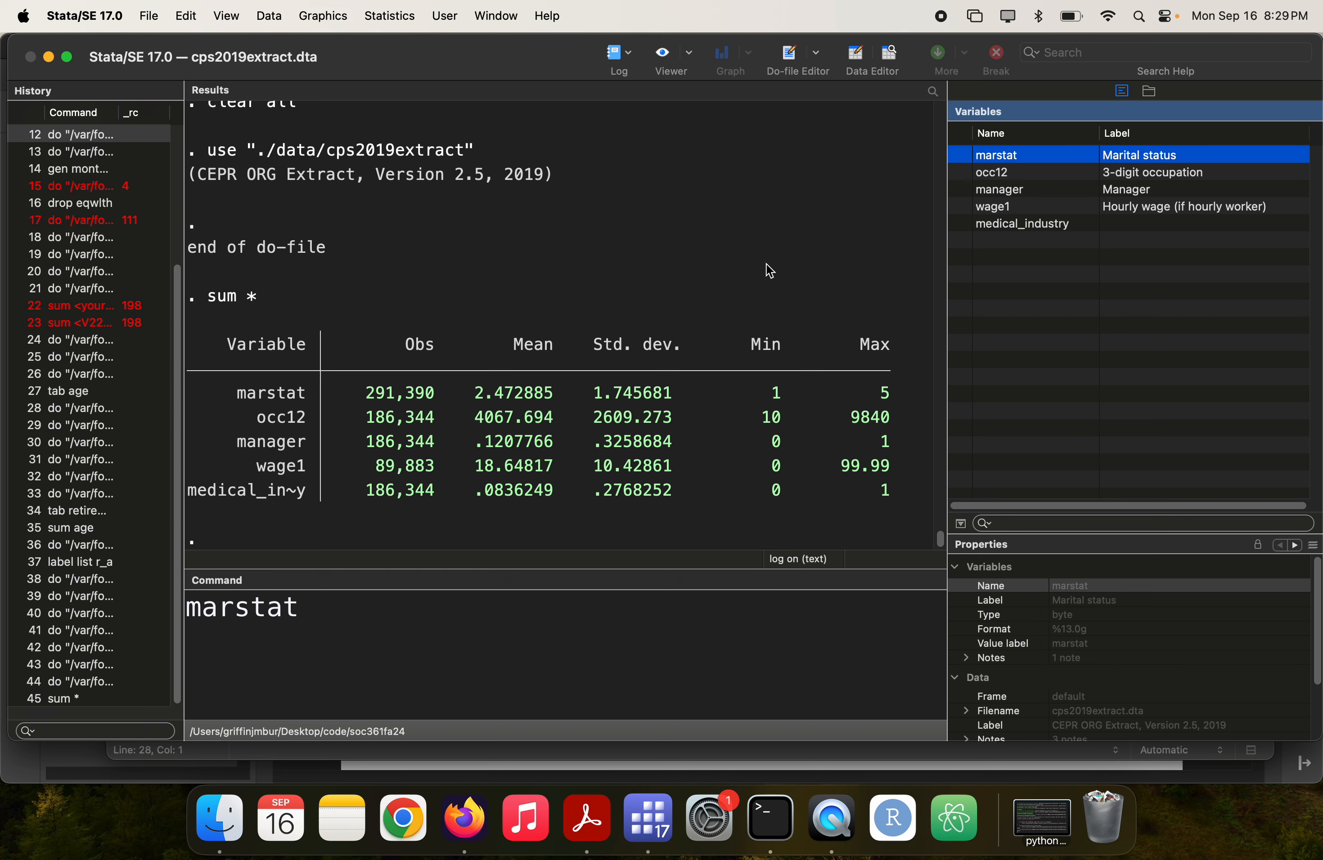
click(534, 686)
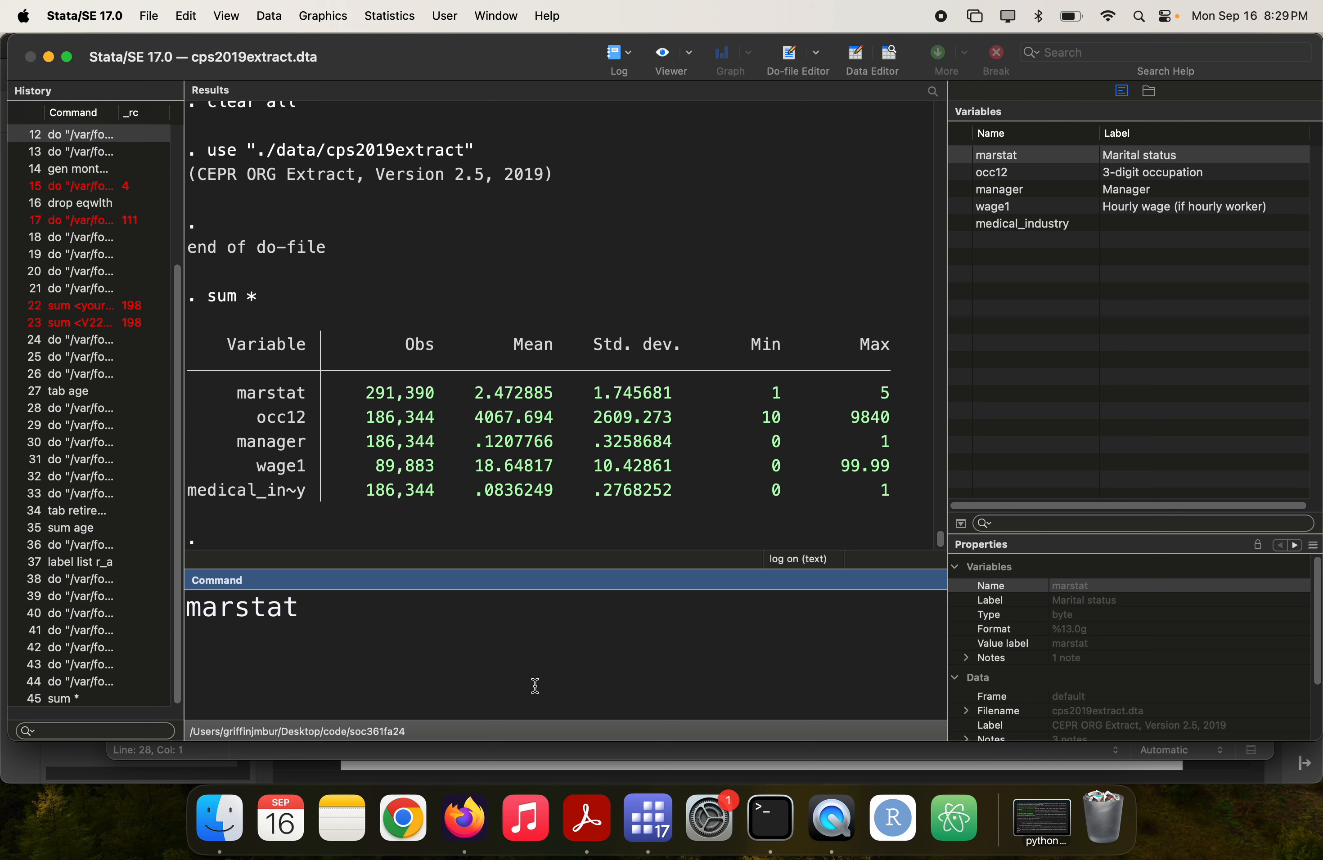
key(super+Left)
text(tab)
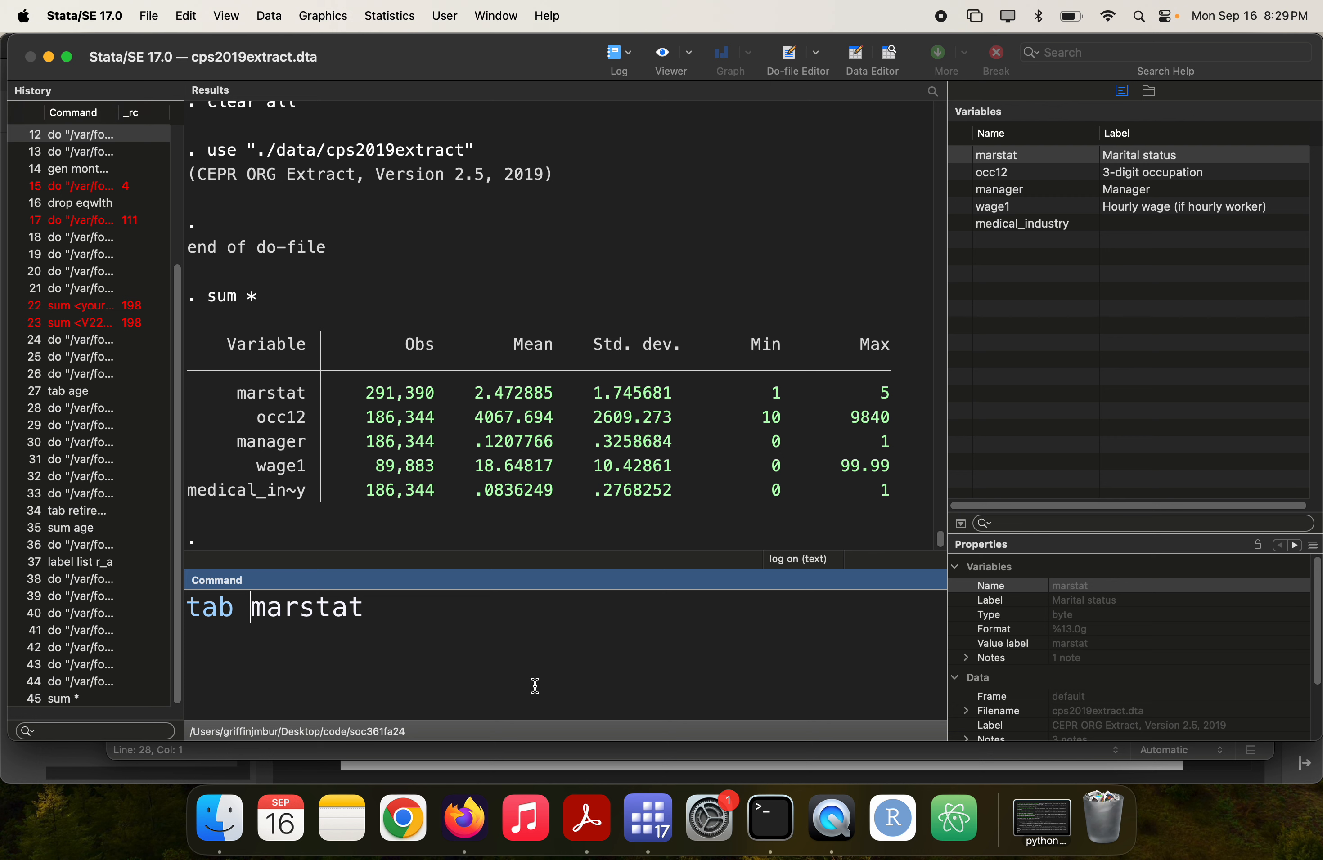
key(Return)
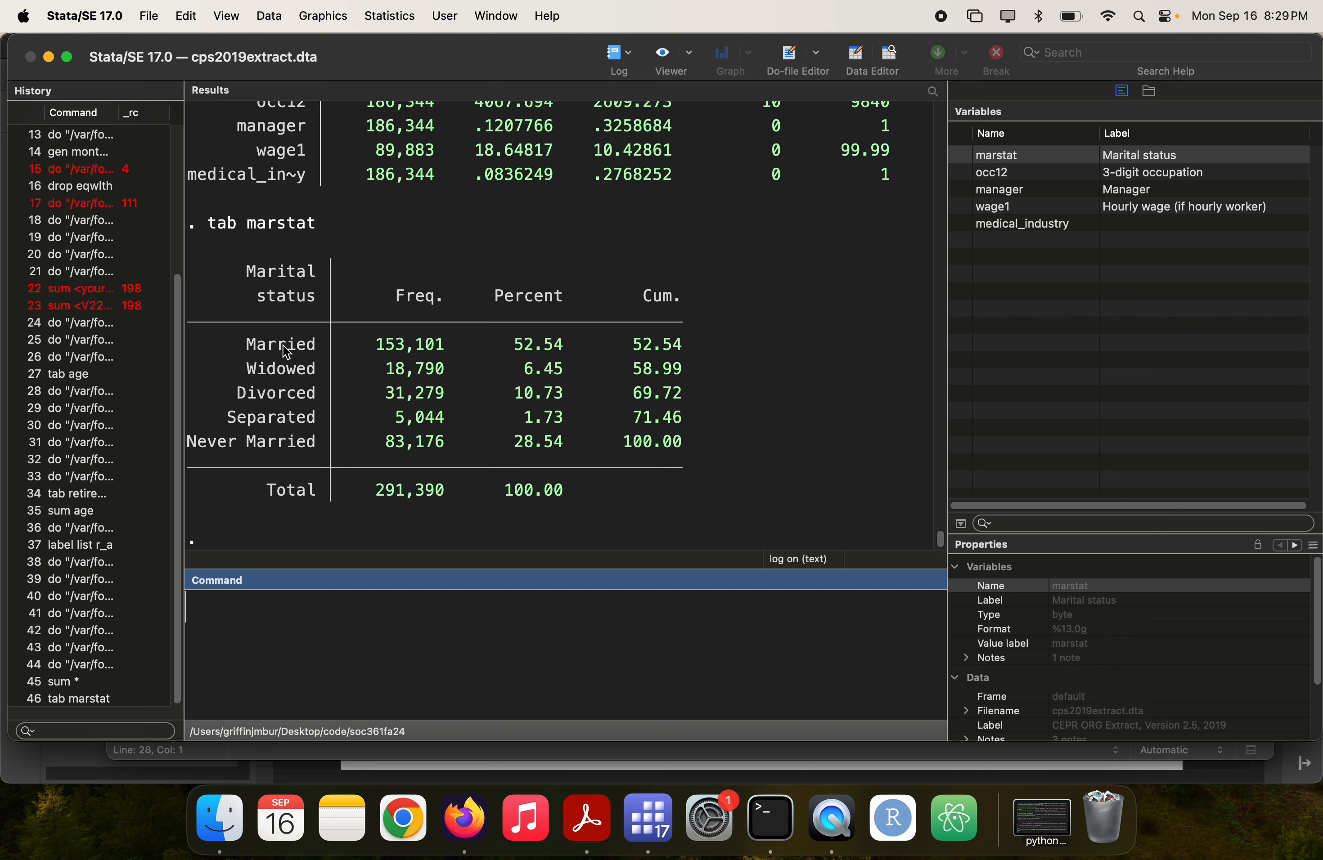
key(super+grave)
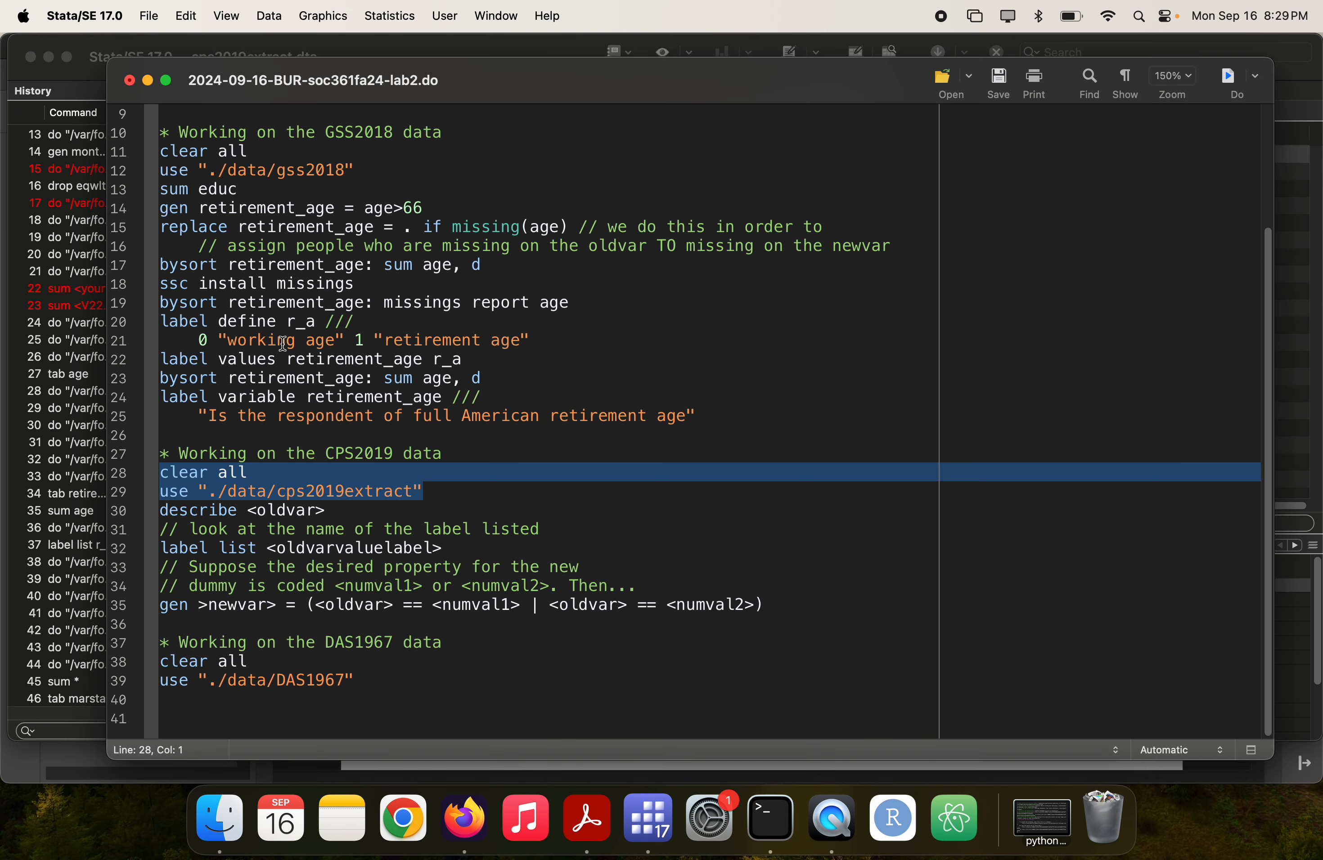
- Fill marstat into the describe line and run it to find its value label name
click(338, 509)
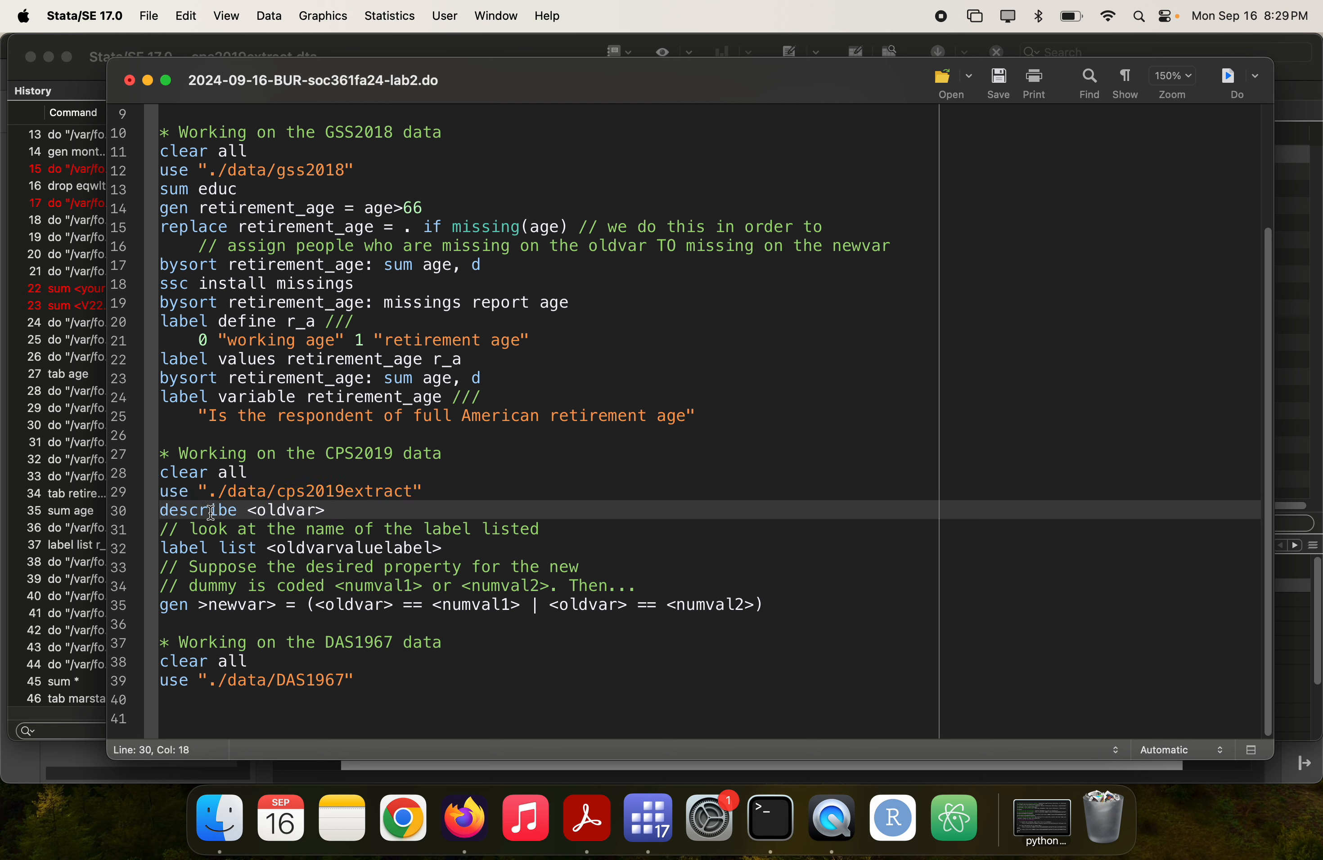
text(marstat)
key(super+shift+d)
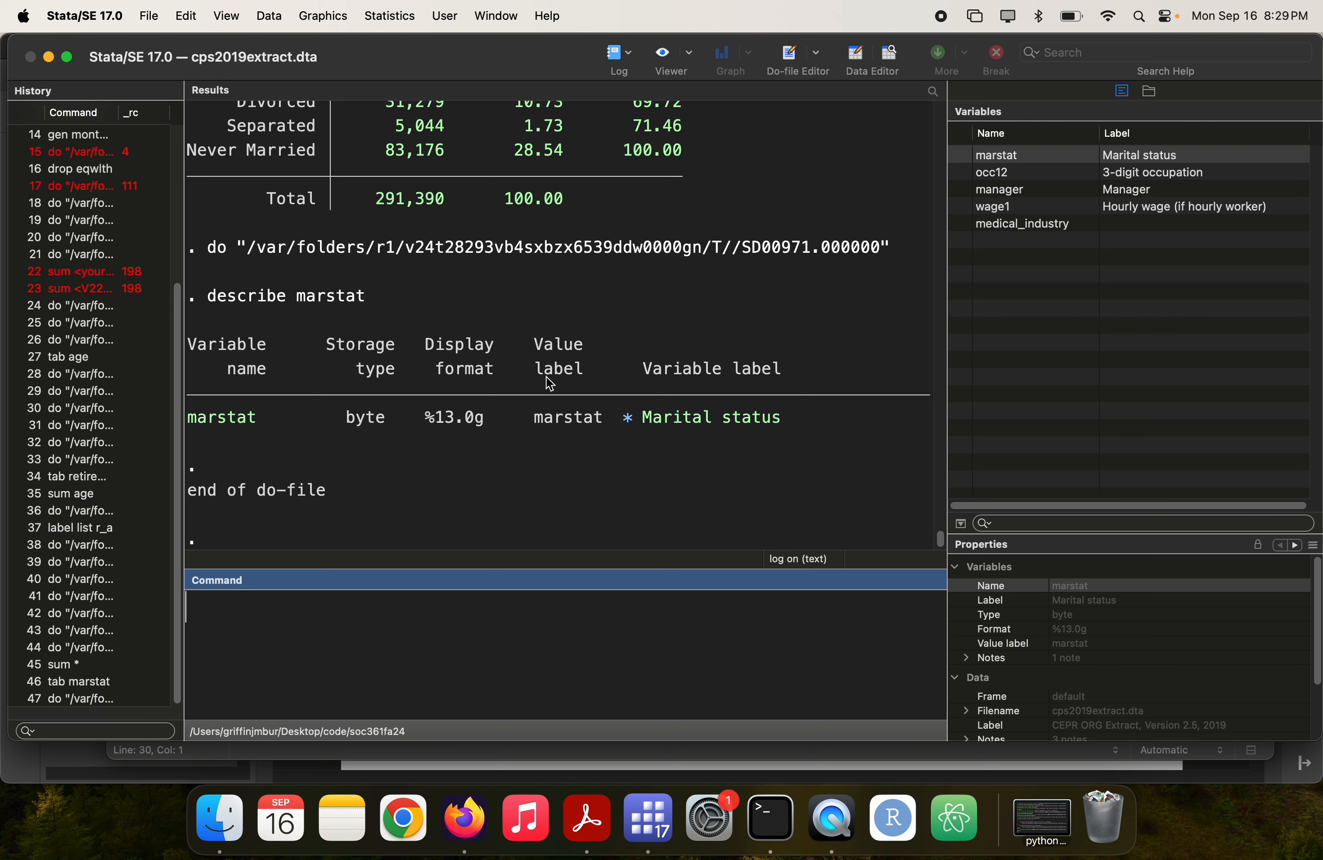
scroll(546, 376, up, 3)
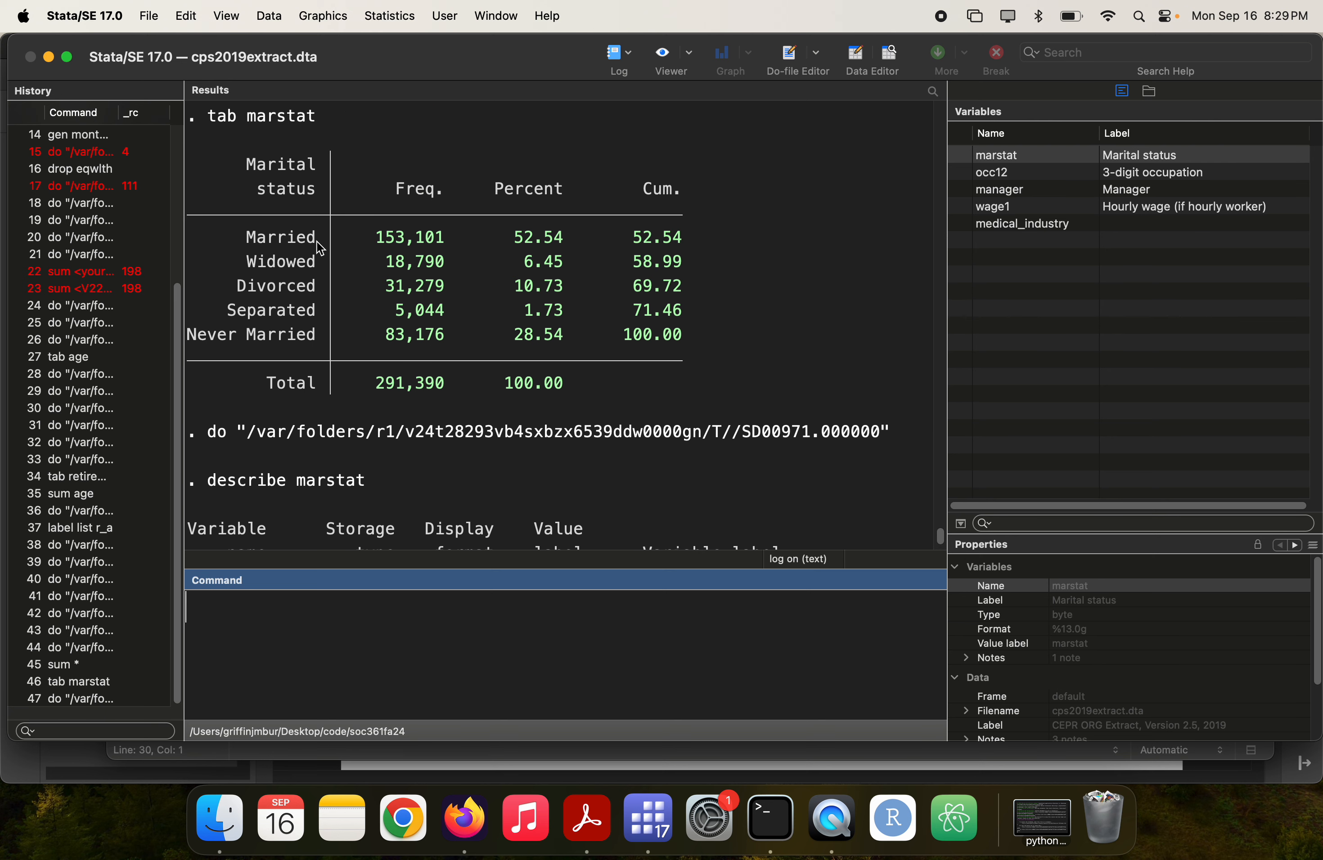
scroll(325, 322, down, 3)
scroll(327, 325, up, 3)
scroll(315, 368, down, 3)
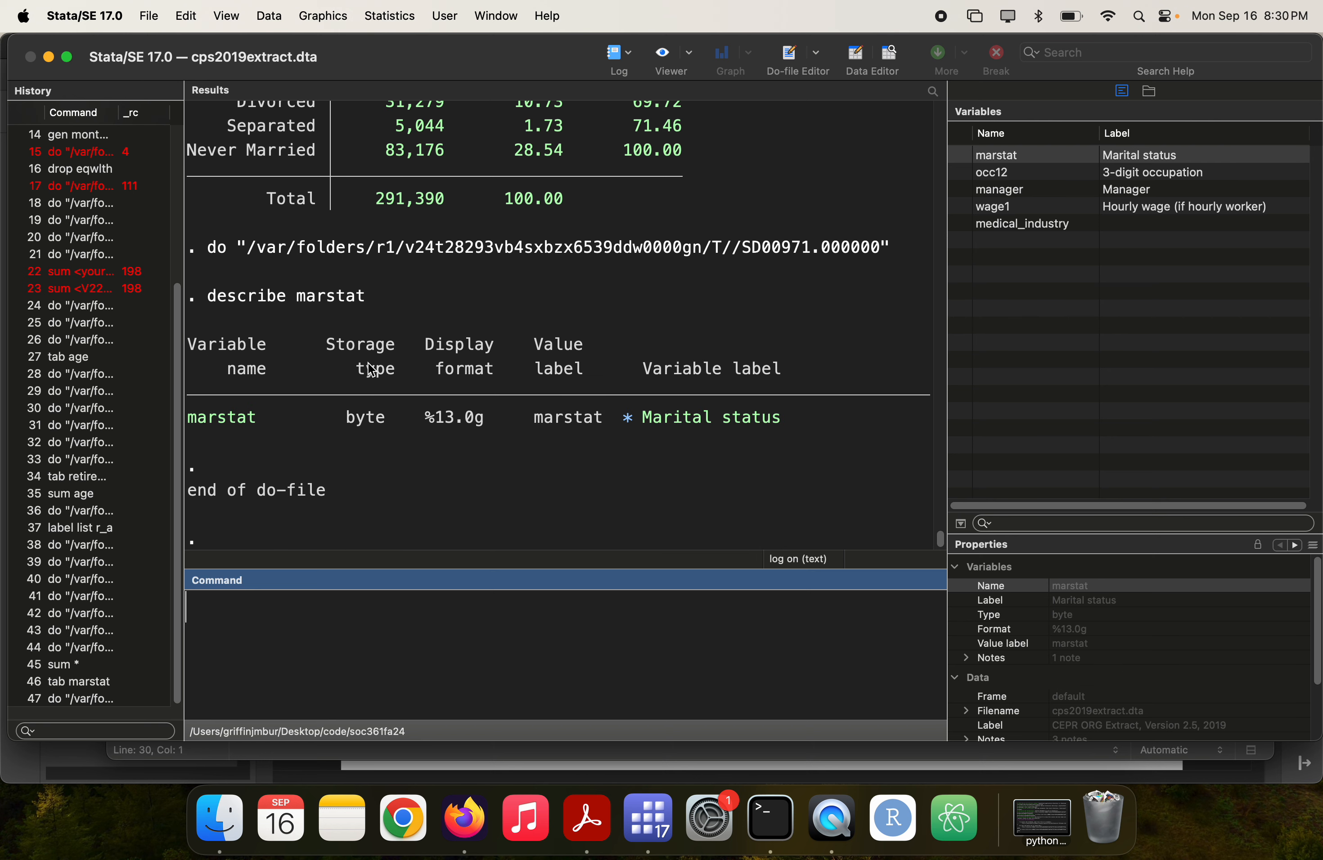
drag(528, 419, 597, 419)
key(super+c)
- Replace the value-label placeholder with marstat on line 32 and run 'label list marstat'
key(super+grave)
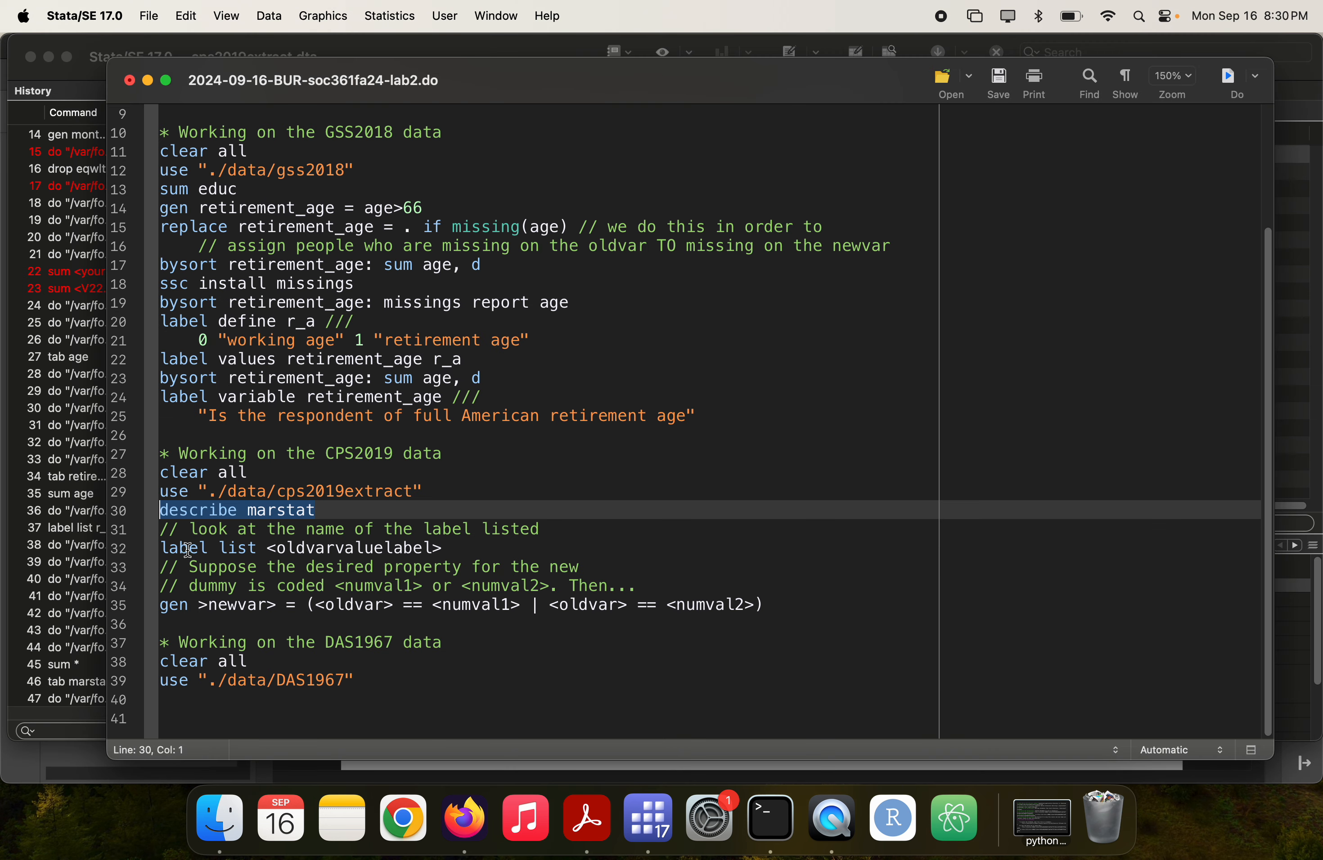
double_click(270, 548)
key(super+v)
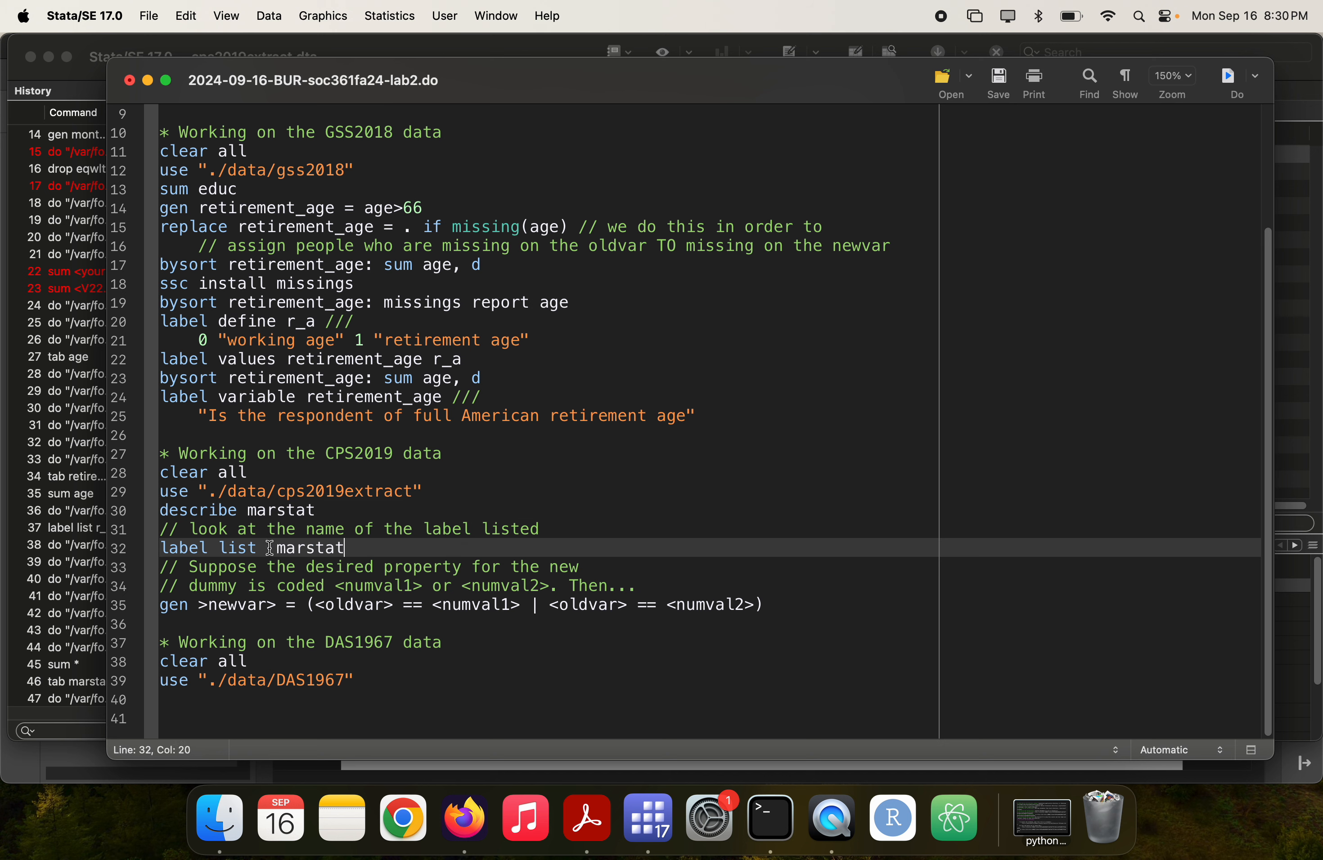
click(270, 548)
key(BackSpace)
key(super+Right)
key(super+shift+Left)
key(super+shift+d)
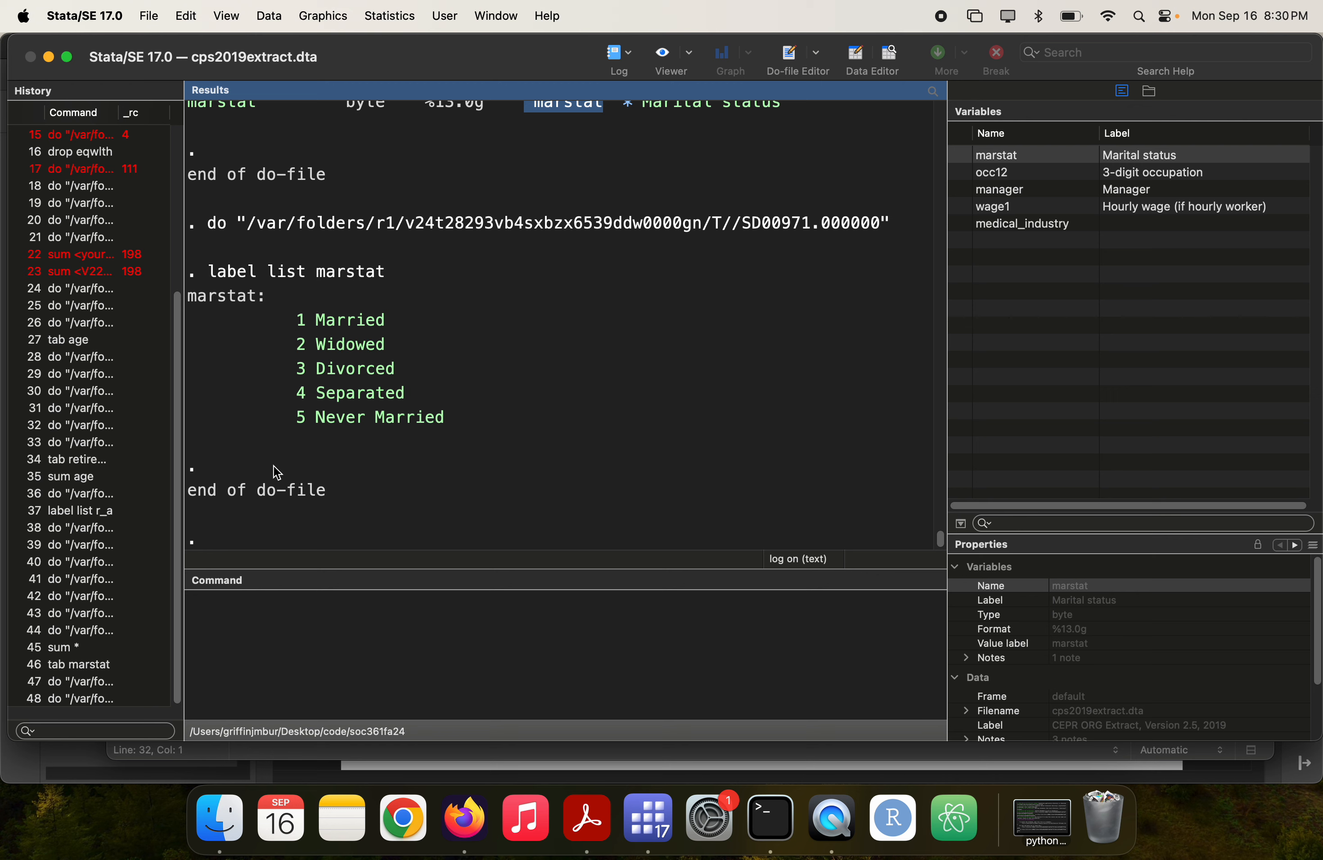
- Remove the stray '>' before the newvar placeholder on line 35
key(super+grave)
click(205, 608)
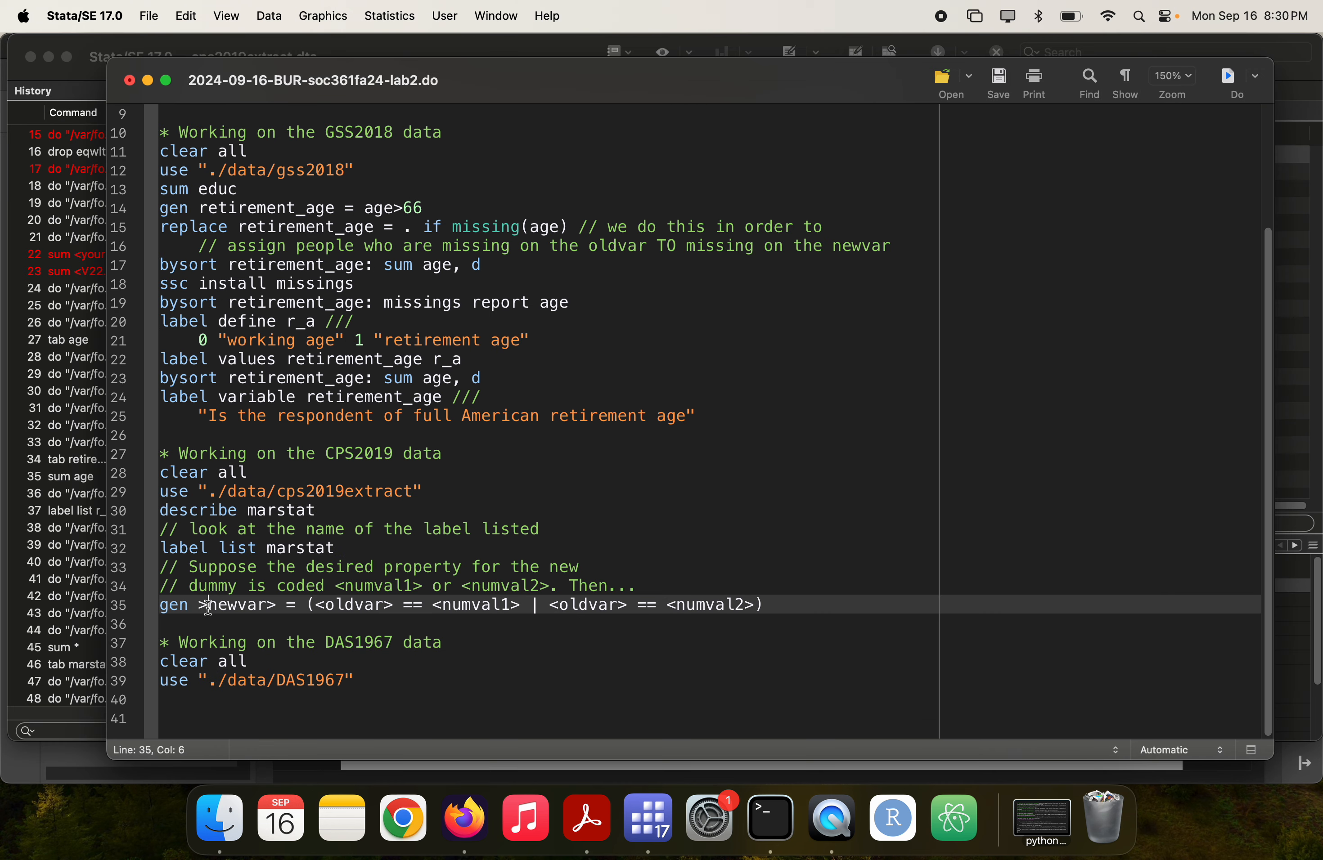
key(BackSpace)
shift+click(265, 606)
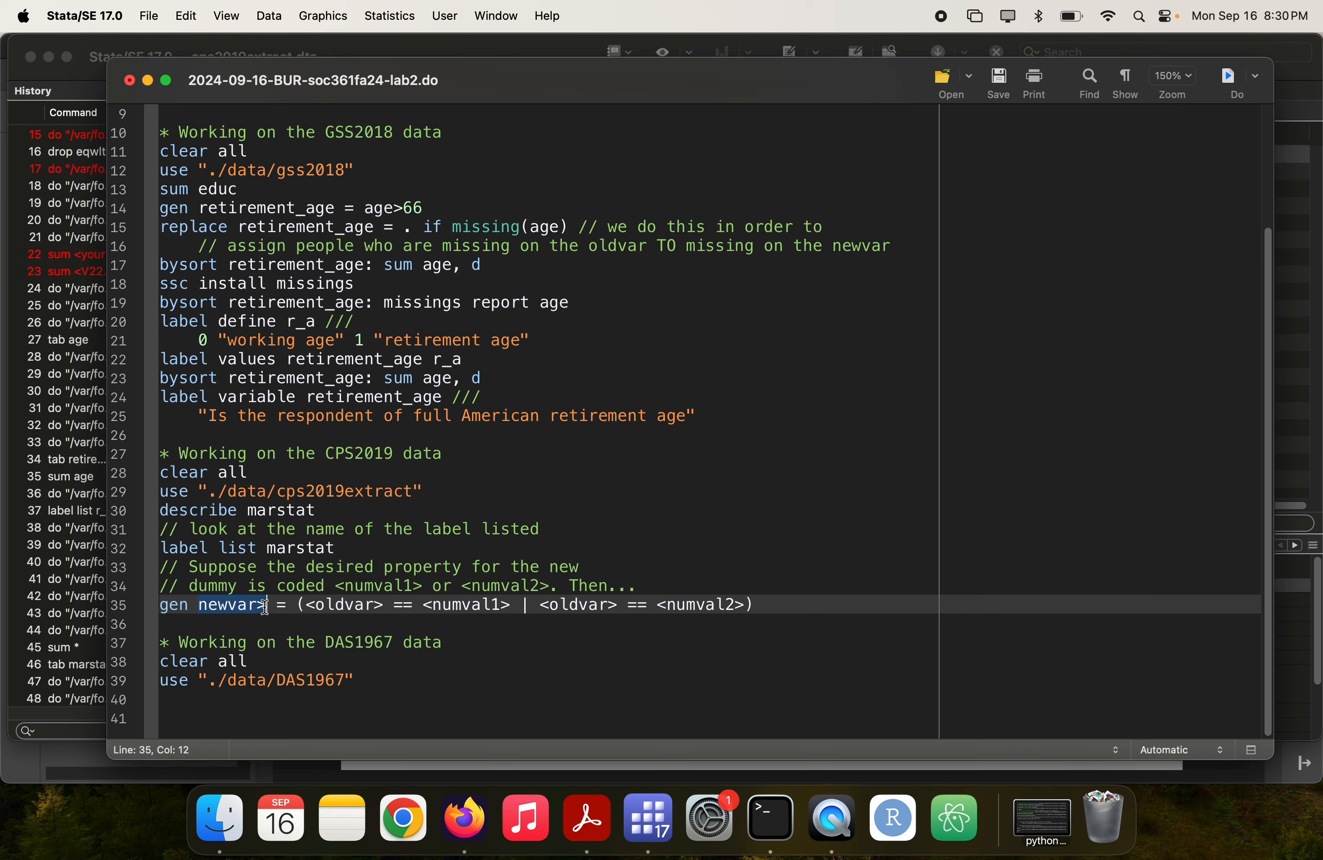
key(super+Tab)
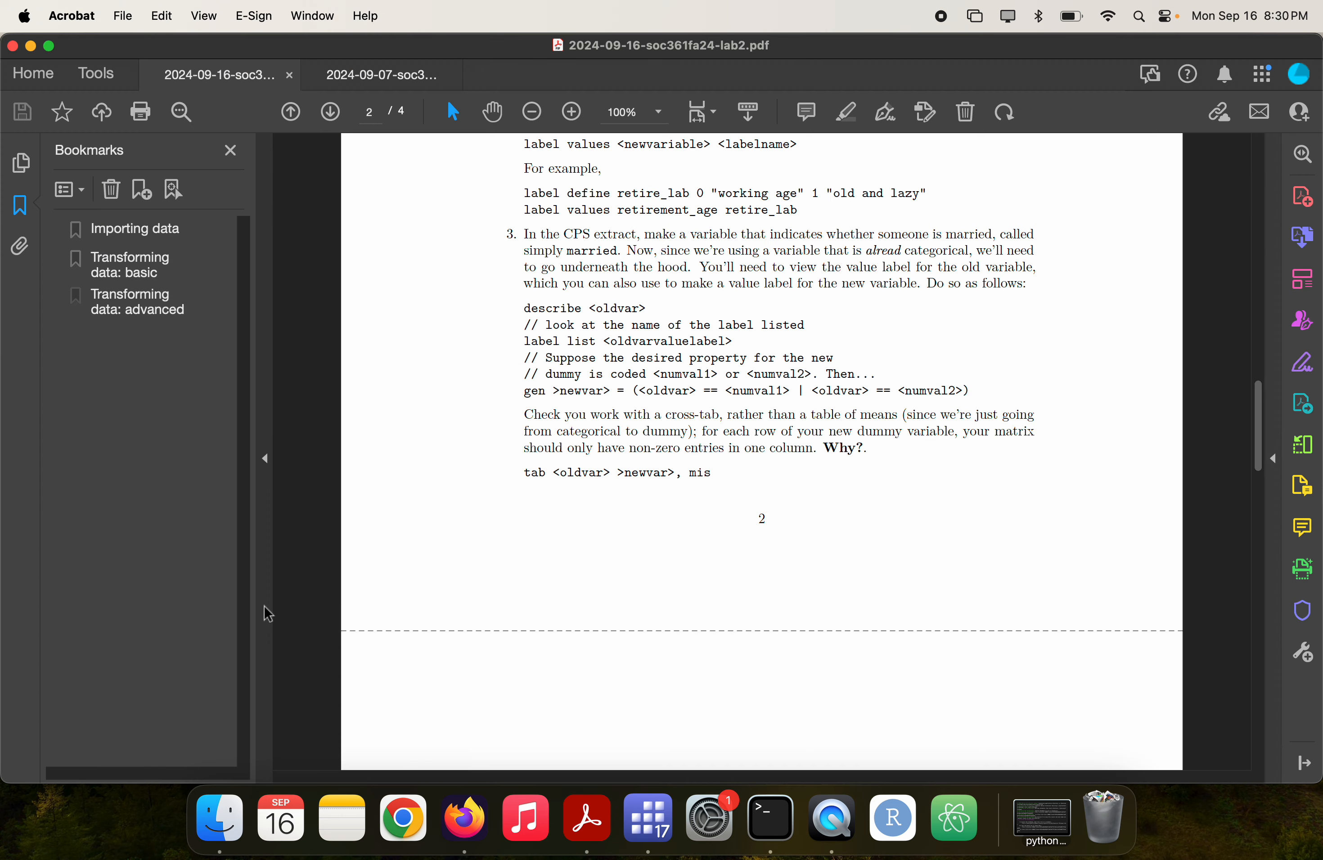
- Name the new variable 'married' in place of the newvar placeholder on the gen line
key(super+Tab)
text(marr)
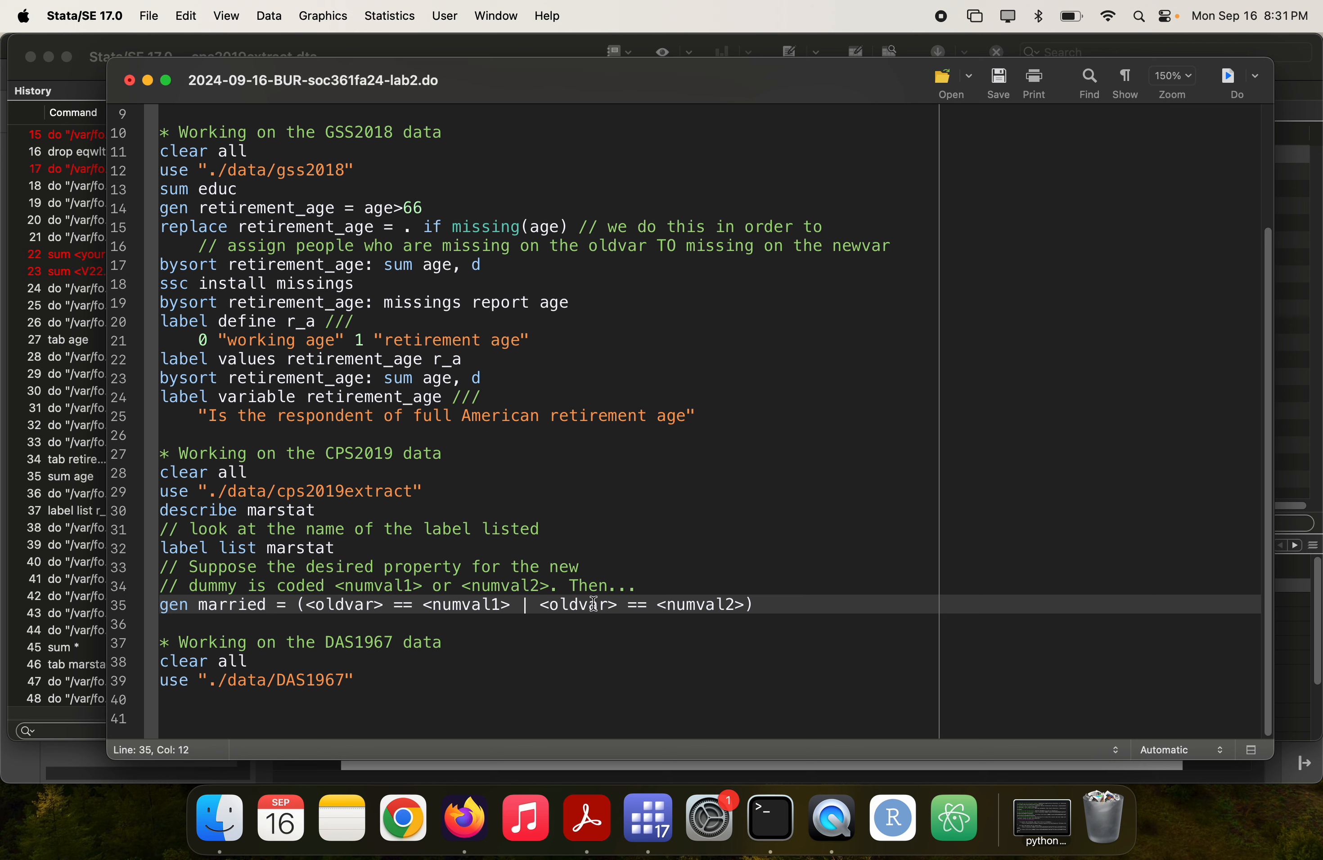
- Rewrite line 35's formula as gen married = marstat == 1, dropping the second condition
drag(521, 606, 751, 606)
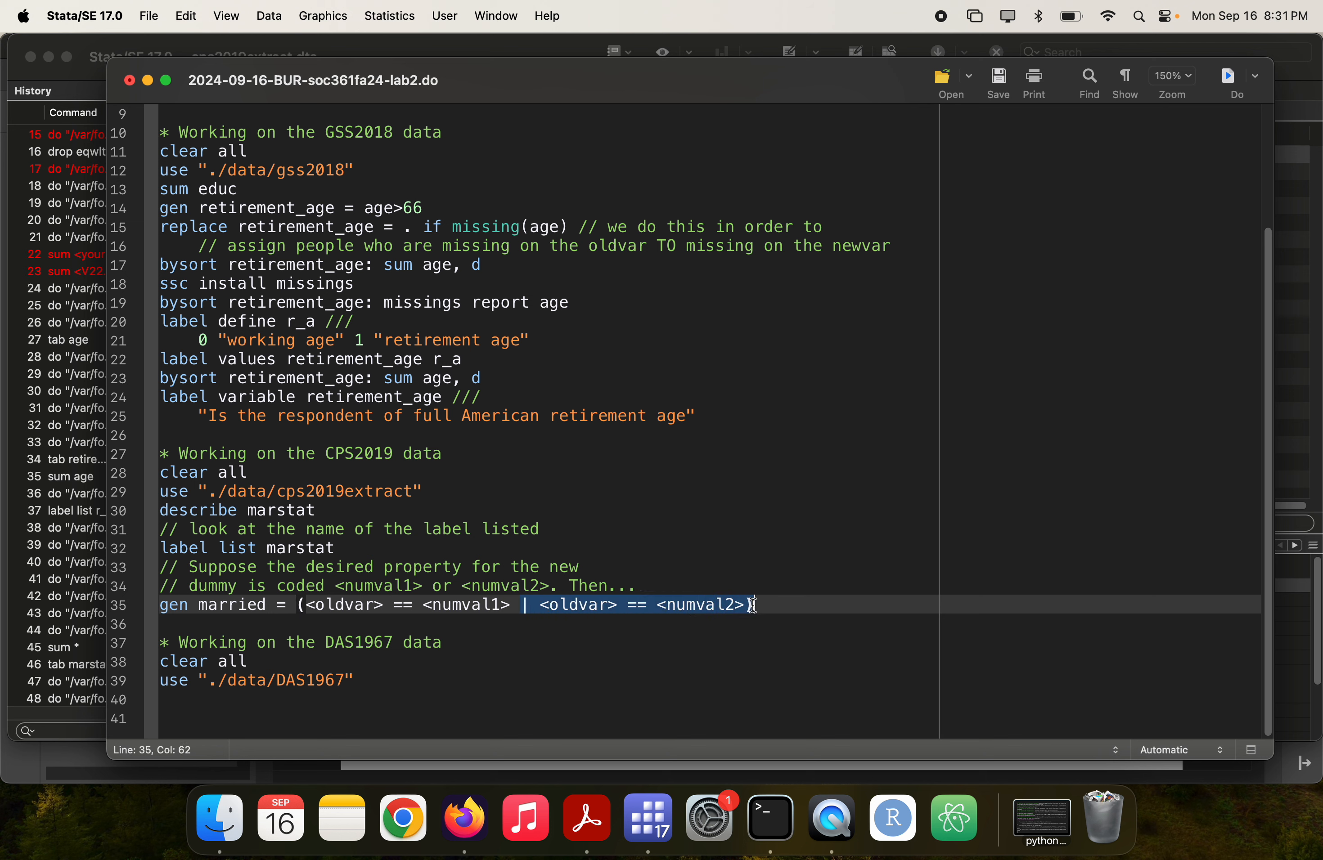
key(BackSpace)
click(305, 606)
key(BackSpace)
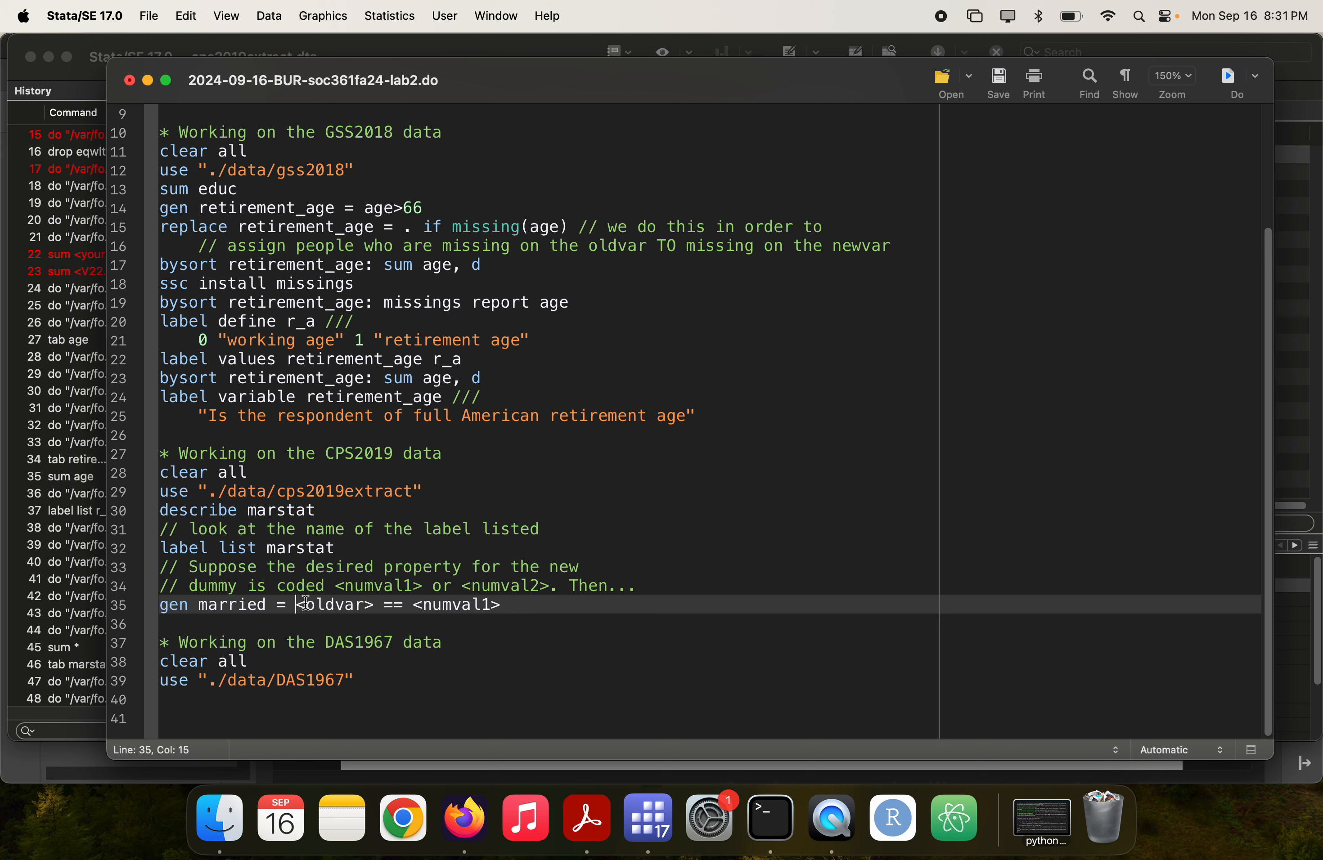
shift+click(373, 605)
text(marstat)
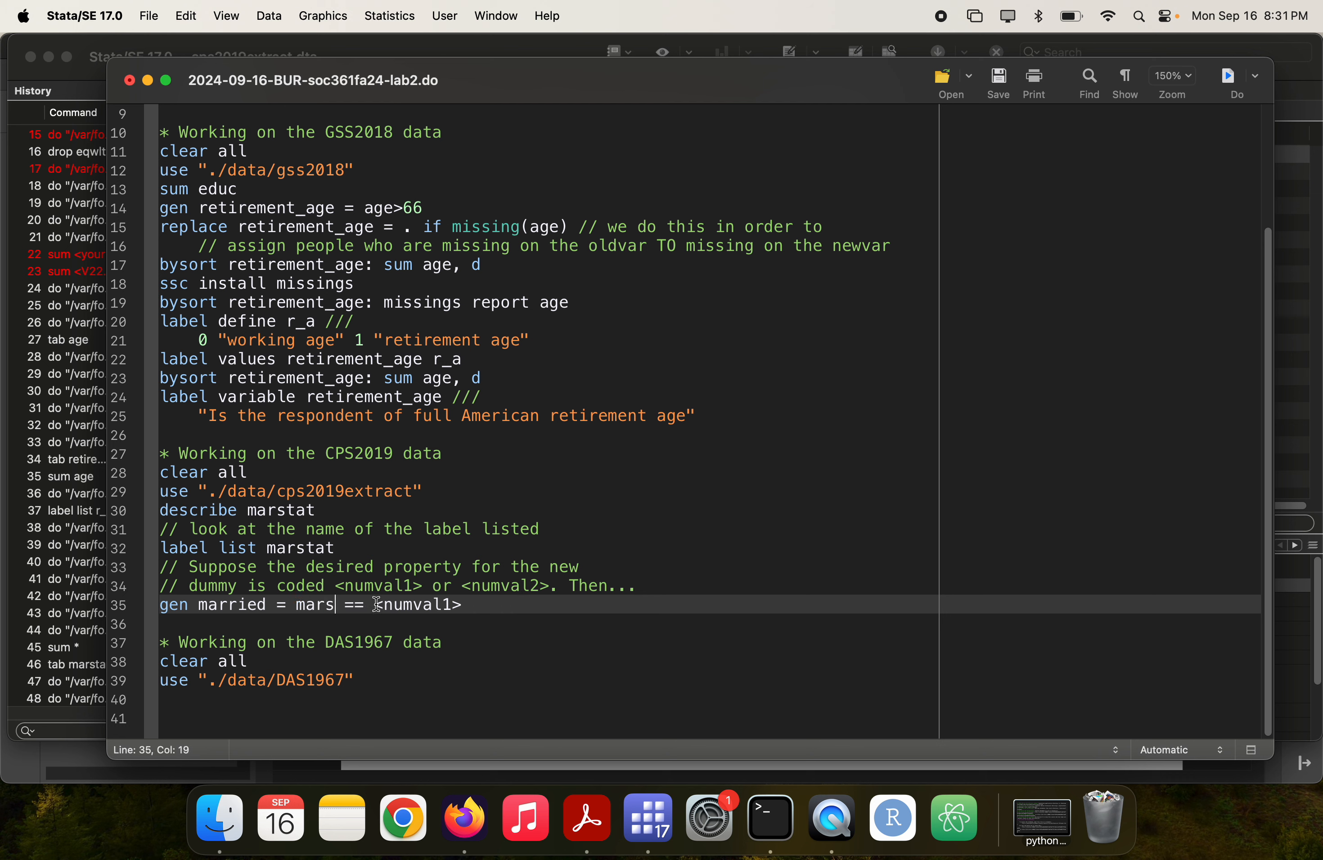
key(Right)
key(Right)
key(Right)
key(Right)
key(Right)
key(Right)
key(Right)
key(Right)
key(Right)
key(Right)
key(Right)
key(Right)
key(Right)
key(BackSpace)
key(BackSpace)
key(BackSpace)
key(BackSpace)
key(BackSpace)
key(BackSpace)
key(BackSpace)
key(BackSpace)
key(BackSpace)
text(1)
- Delete the leftover template comment lines 31, 33 and 34 from the CPS block
drag(659, 598, 152, 568)
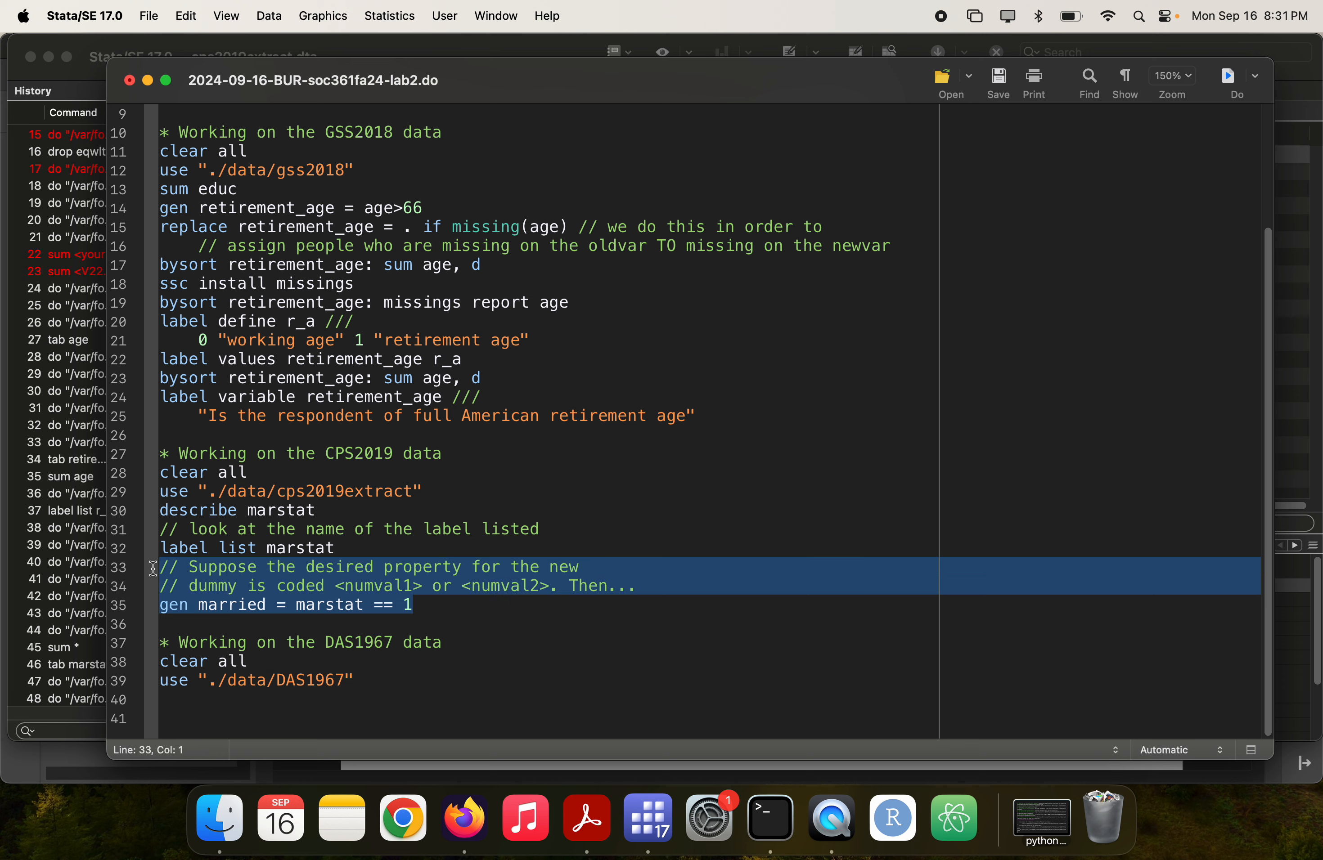
key(Up)
key(Down)
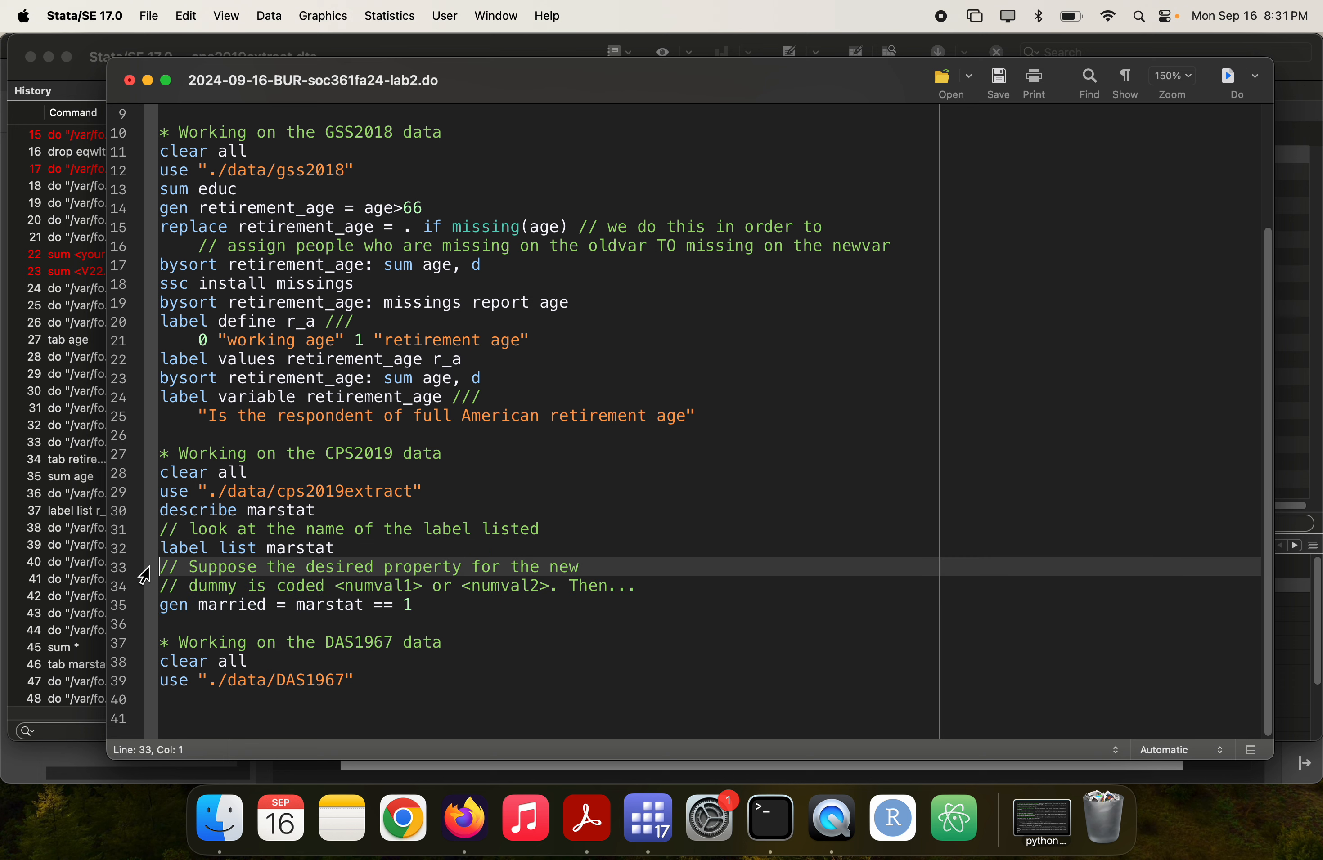
key(shift+Down)
key(shift+Down)
key(BackSpace)
triple_click(289, 566)
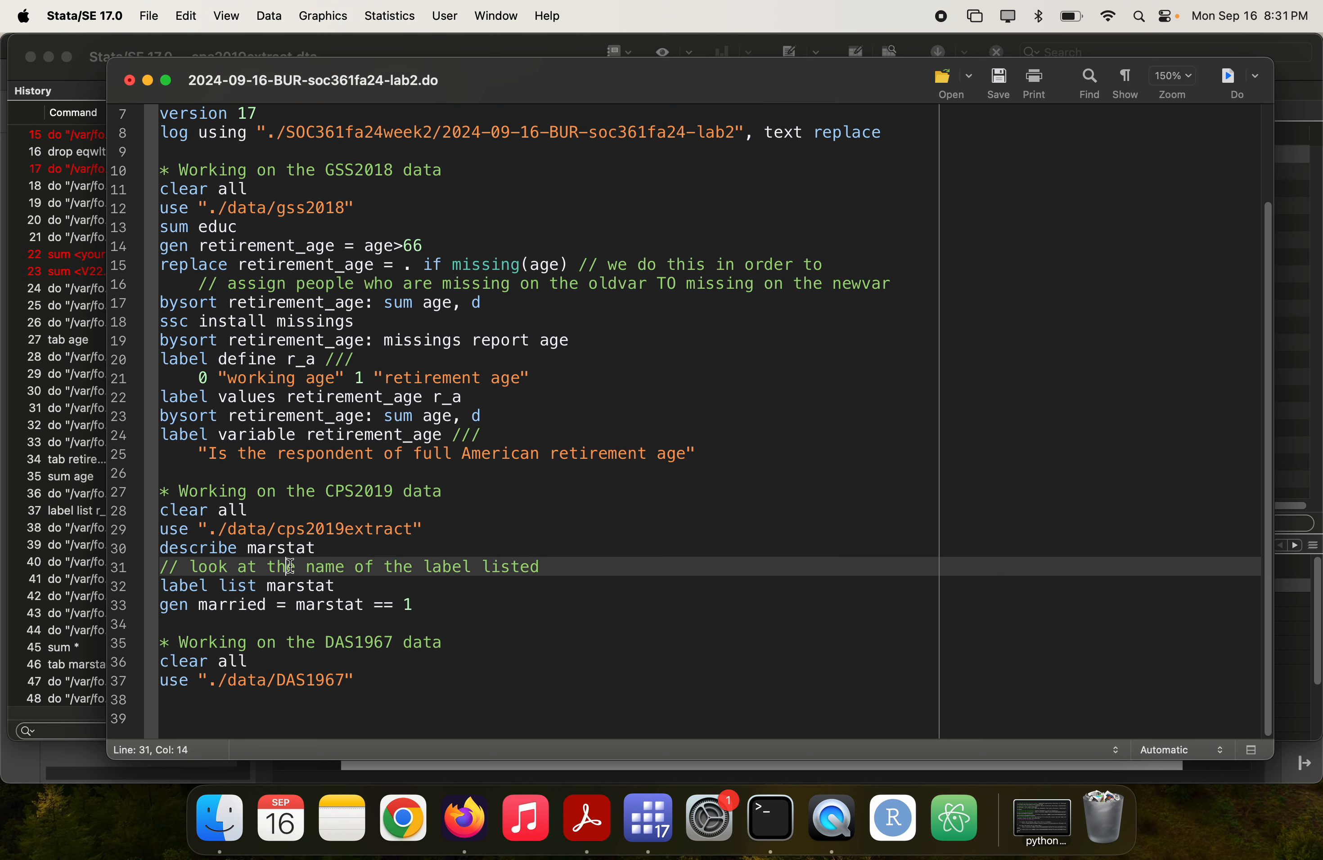
key(BackSpace)
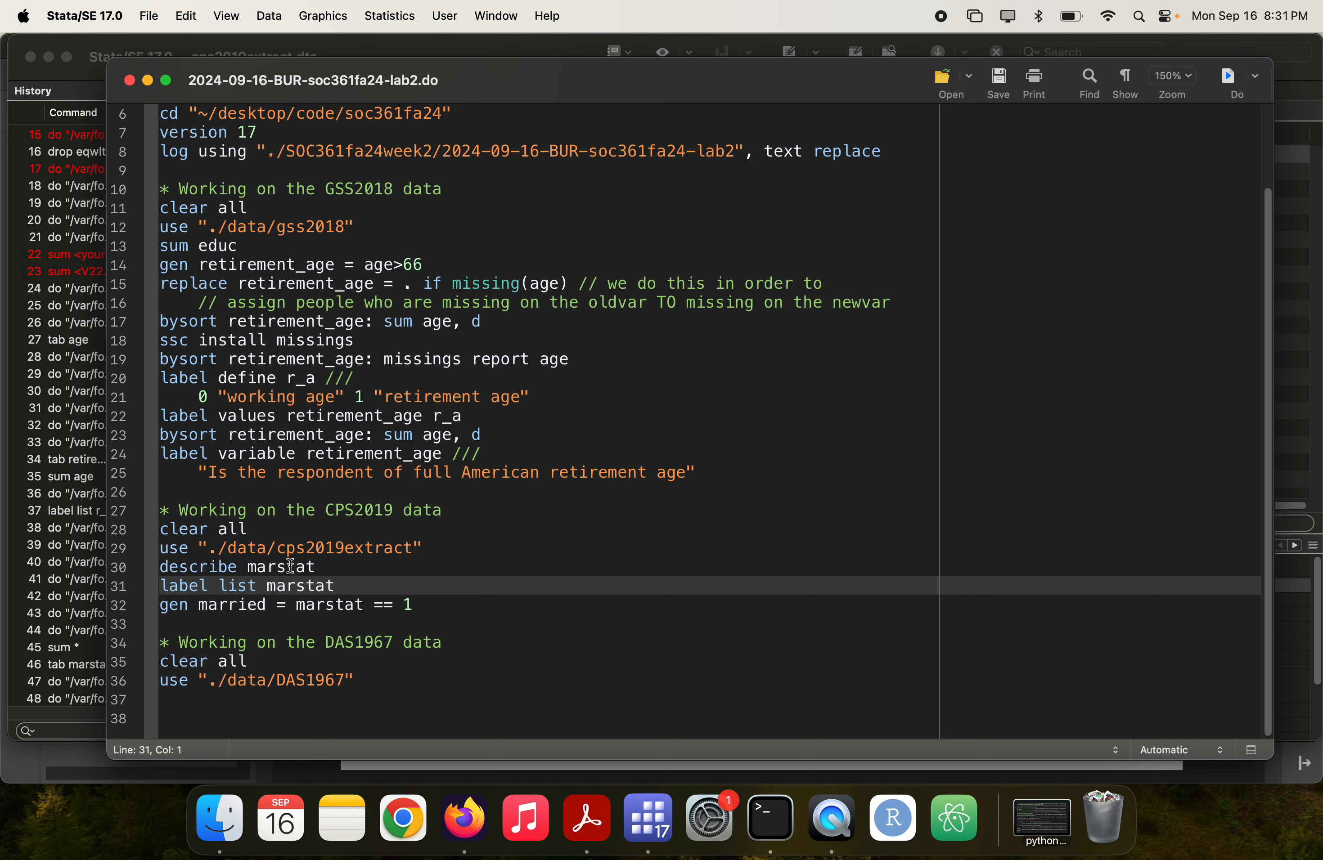
- Wrap the condition on line 32 in parentheses: gen married = (marstat == 1)
click(169, 608)
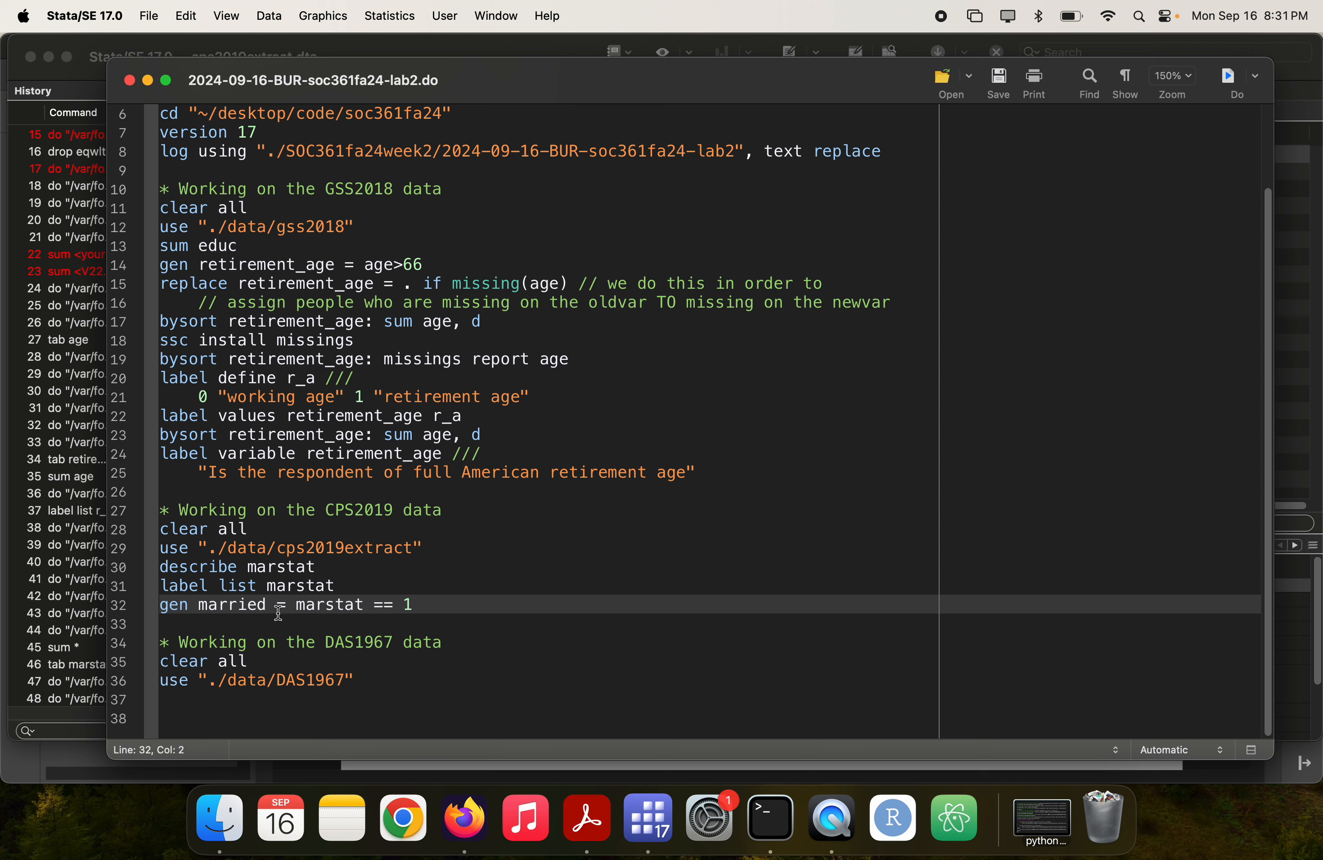
click(298, 597)
text(()
key(super+Right)
text())
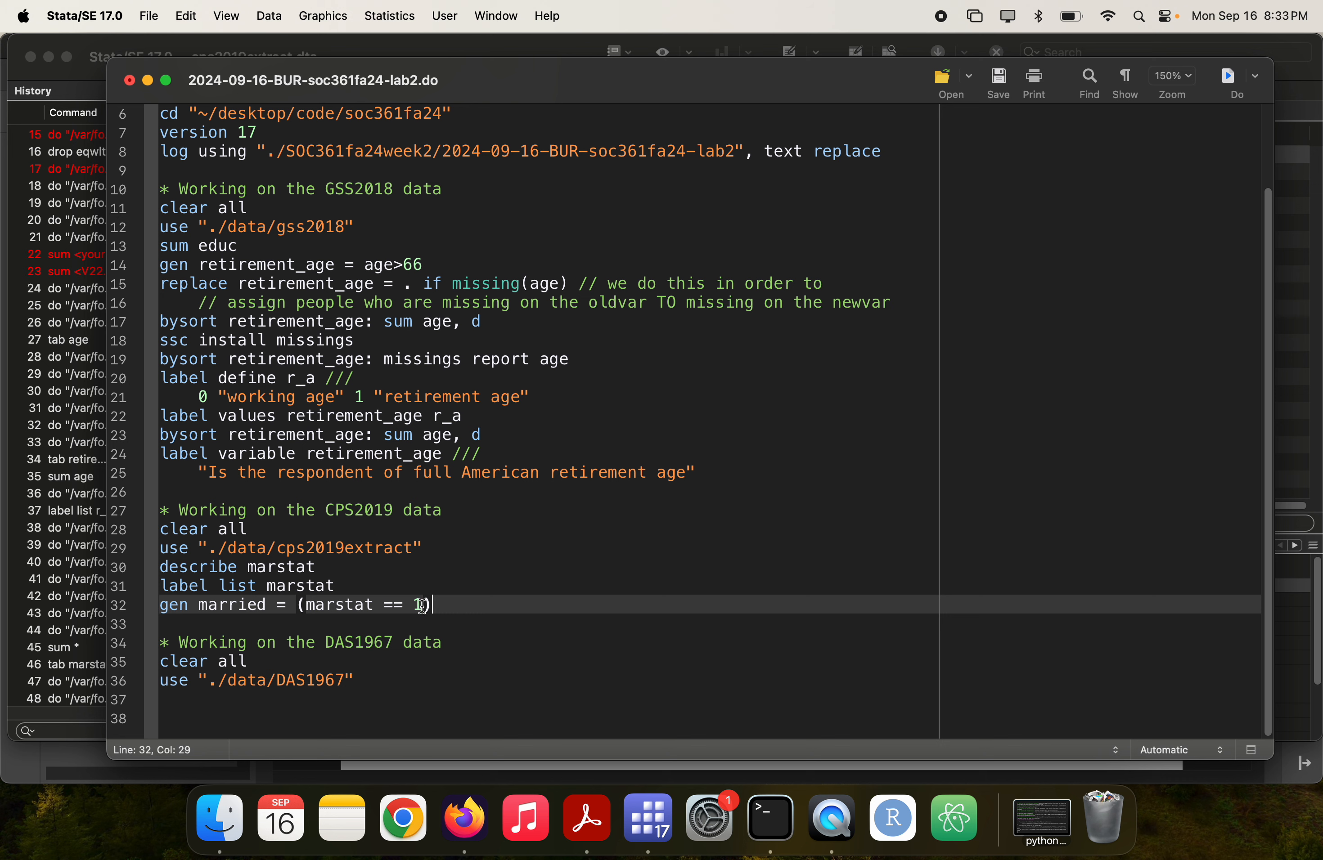
text(:=)
key(BackSpace)
scroll(328, 261, up, 2)
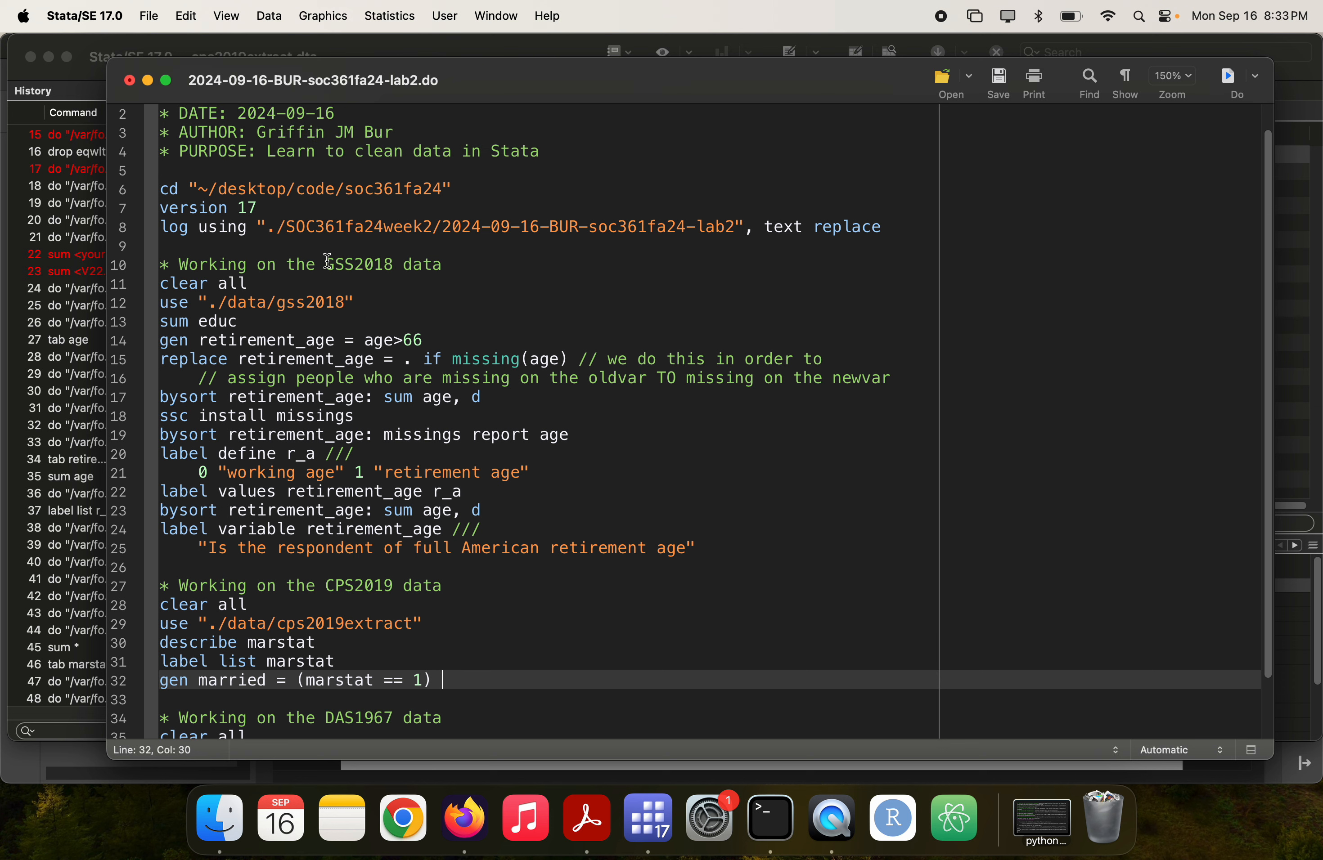
scroll(328, 261, up, 1)
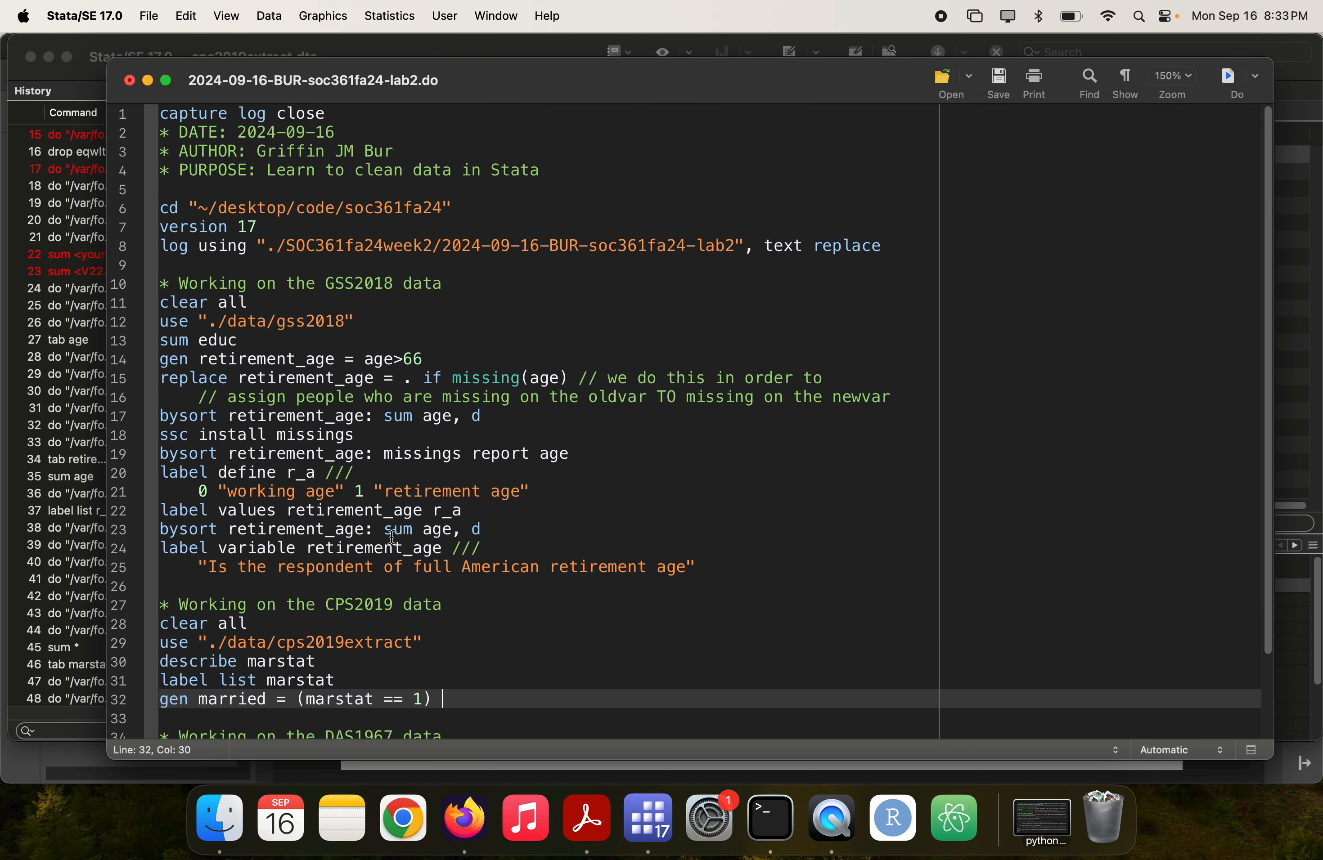
scroll(376, 441, down, 3)
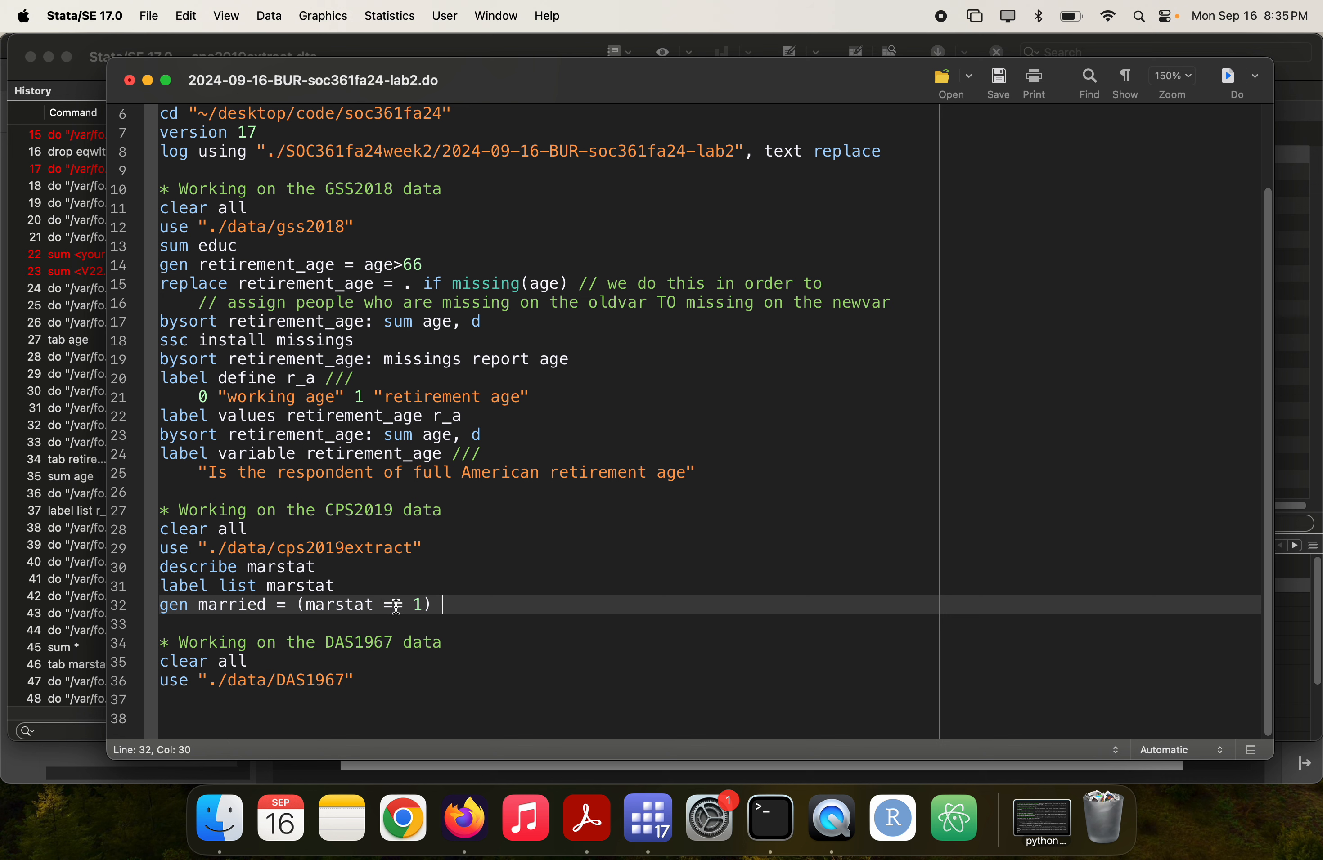
- Delete one equals sign from line 32's married condition and run it, which errors
drag(403, 602, 381, 602)
click(475, 611)
click(389, 605)
key(BackSpace)
click(474, 602)
triple_click(474, 602)
key(super+shift+d)
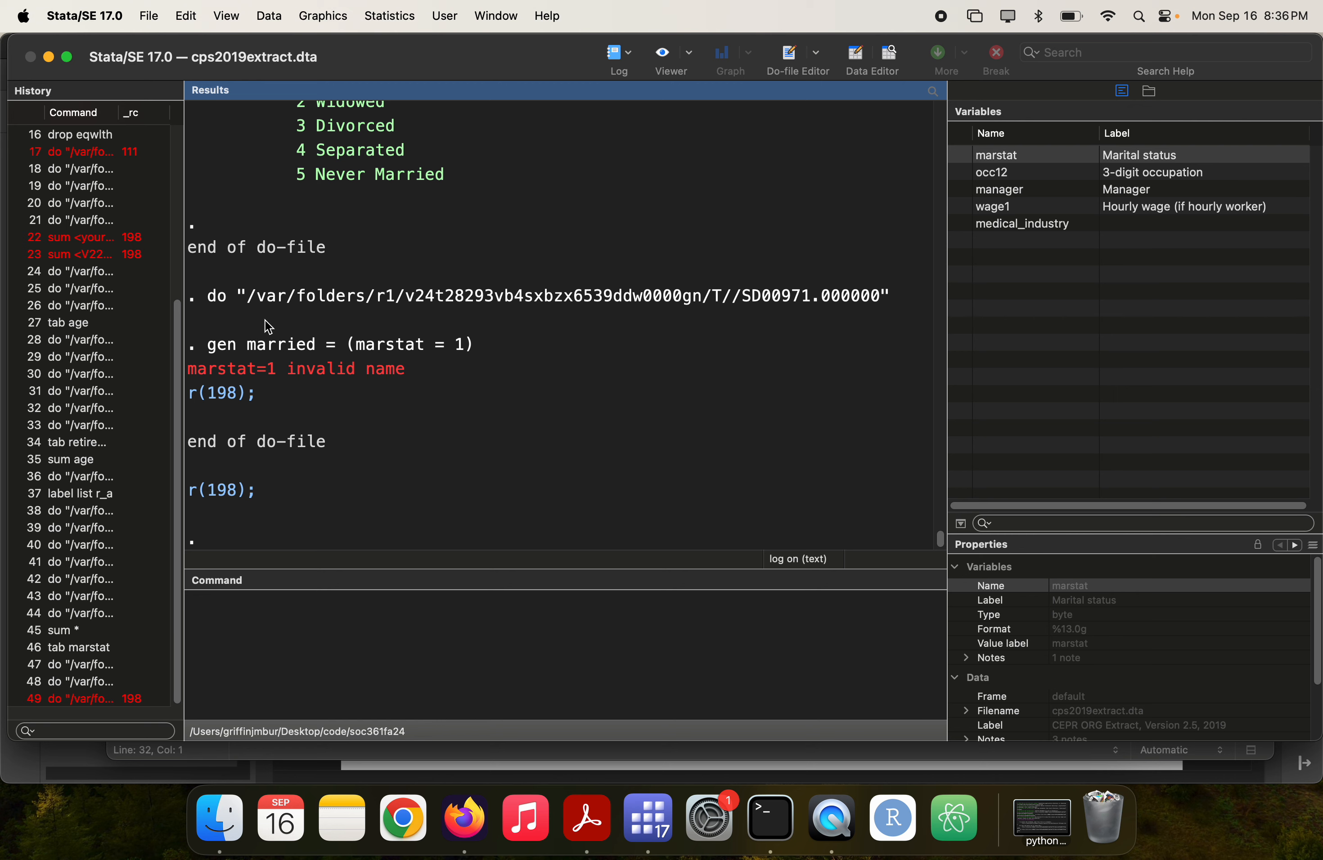
key(super+grave)
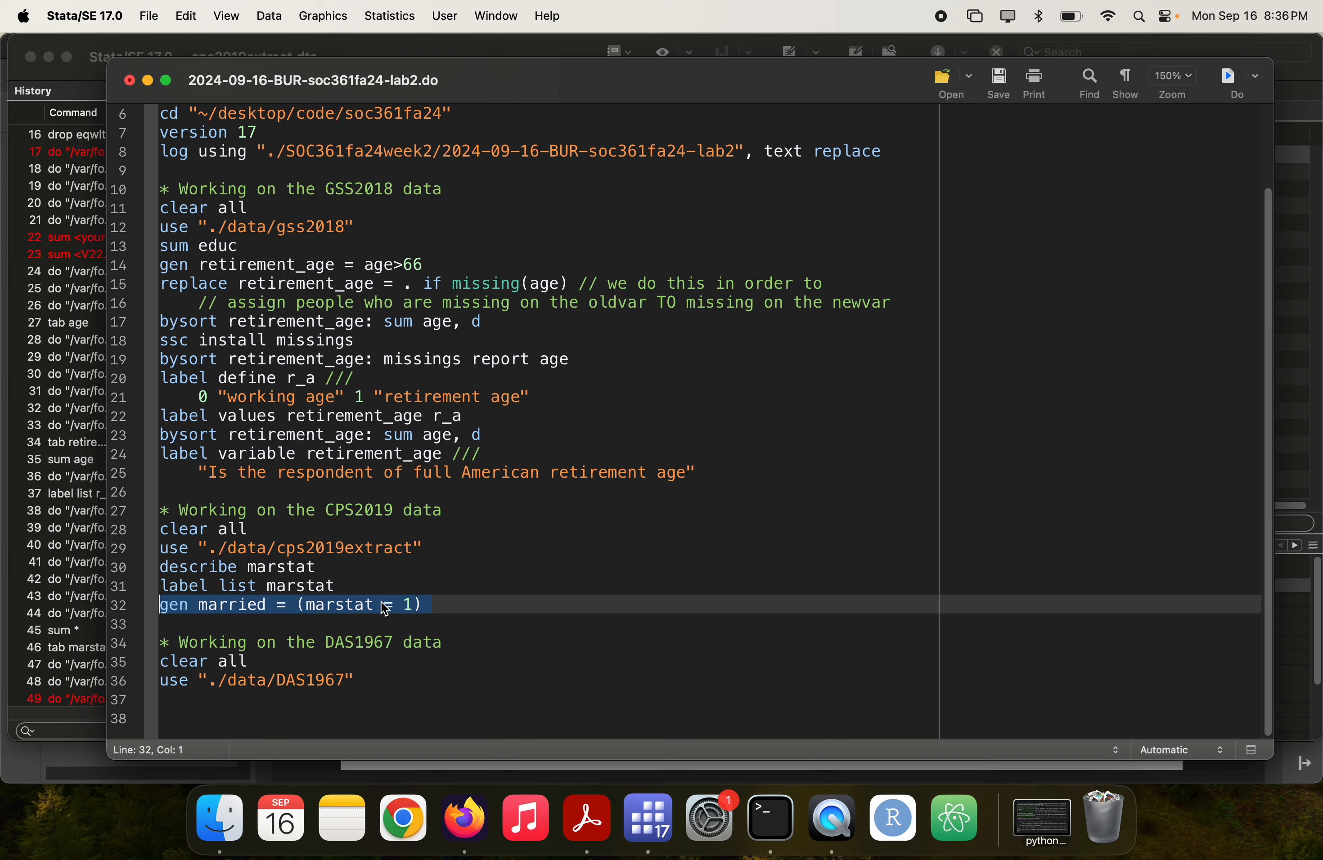
- Restore line 32 to gen married = (marstat == 1) and run it successfully
click(382, 603)
text(=)
key(super+Right)
triple_click(380, 599)
key(super+shift+d)
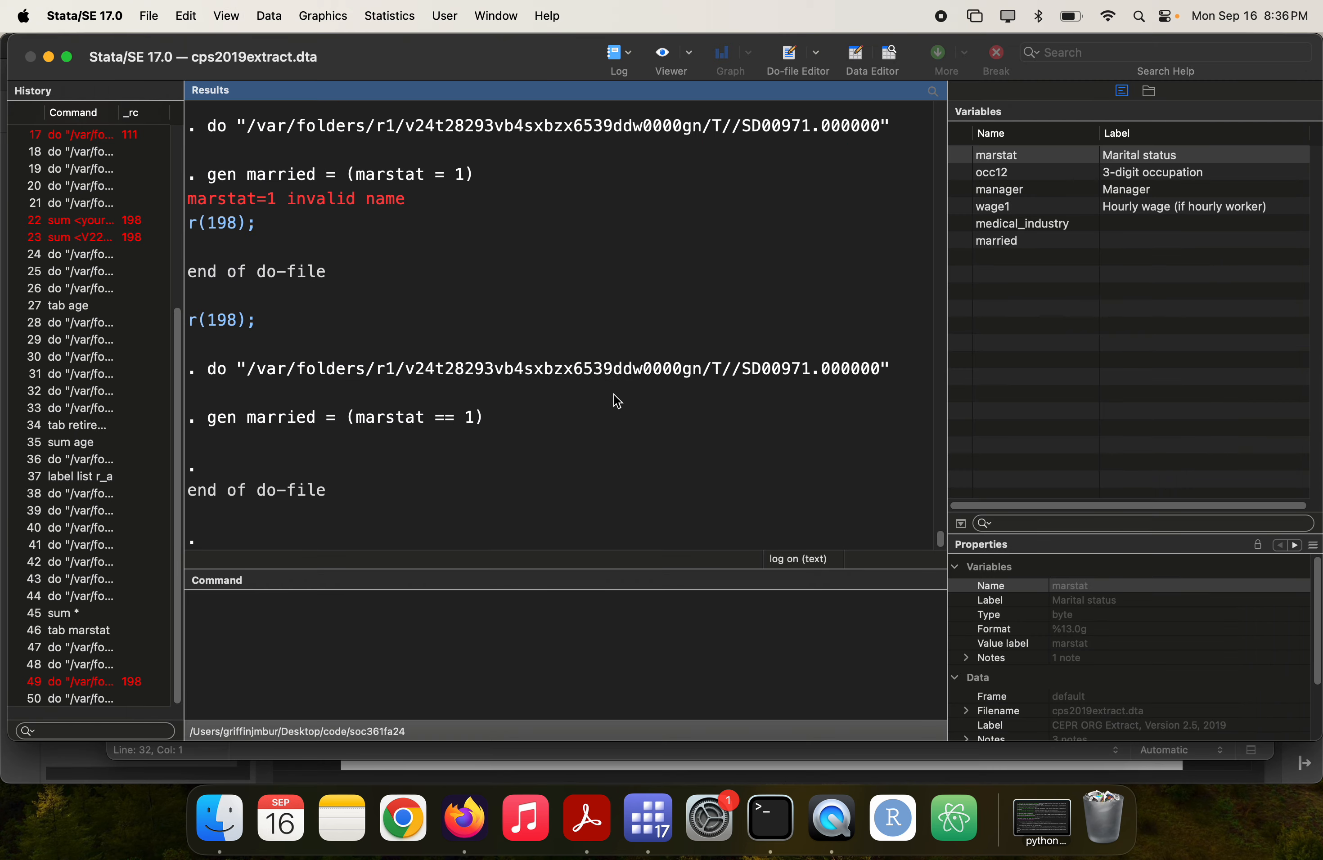
- Add a blank line 33 after the married command and switch to the lab PDF
key(super+grave)
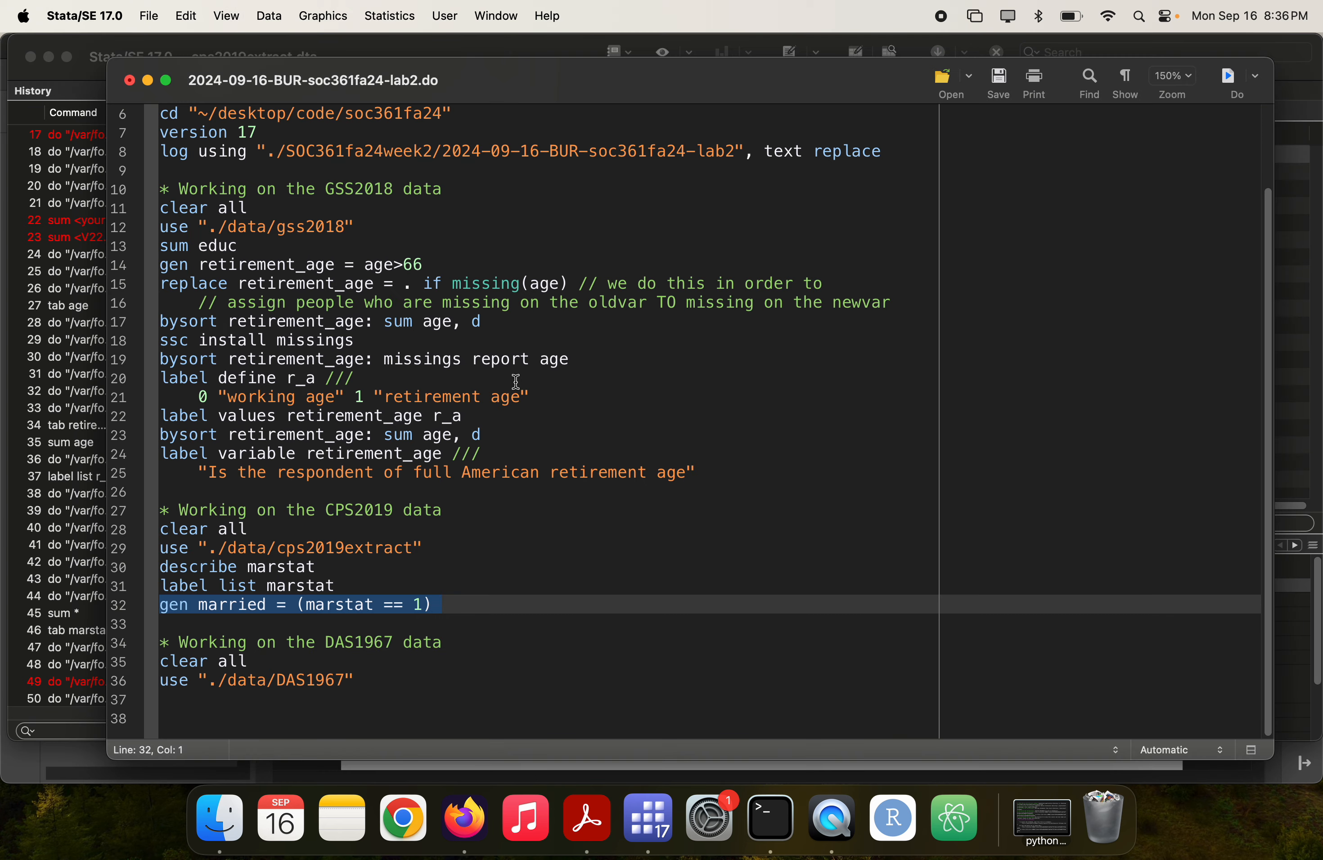
key(Right)
key(Return)
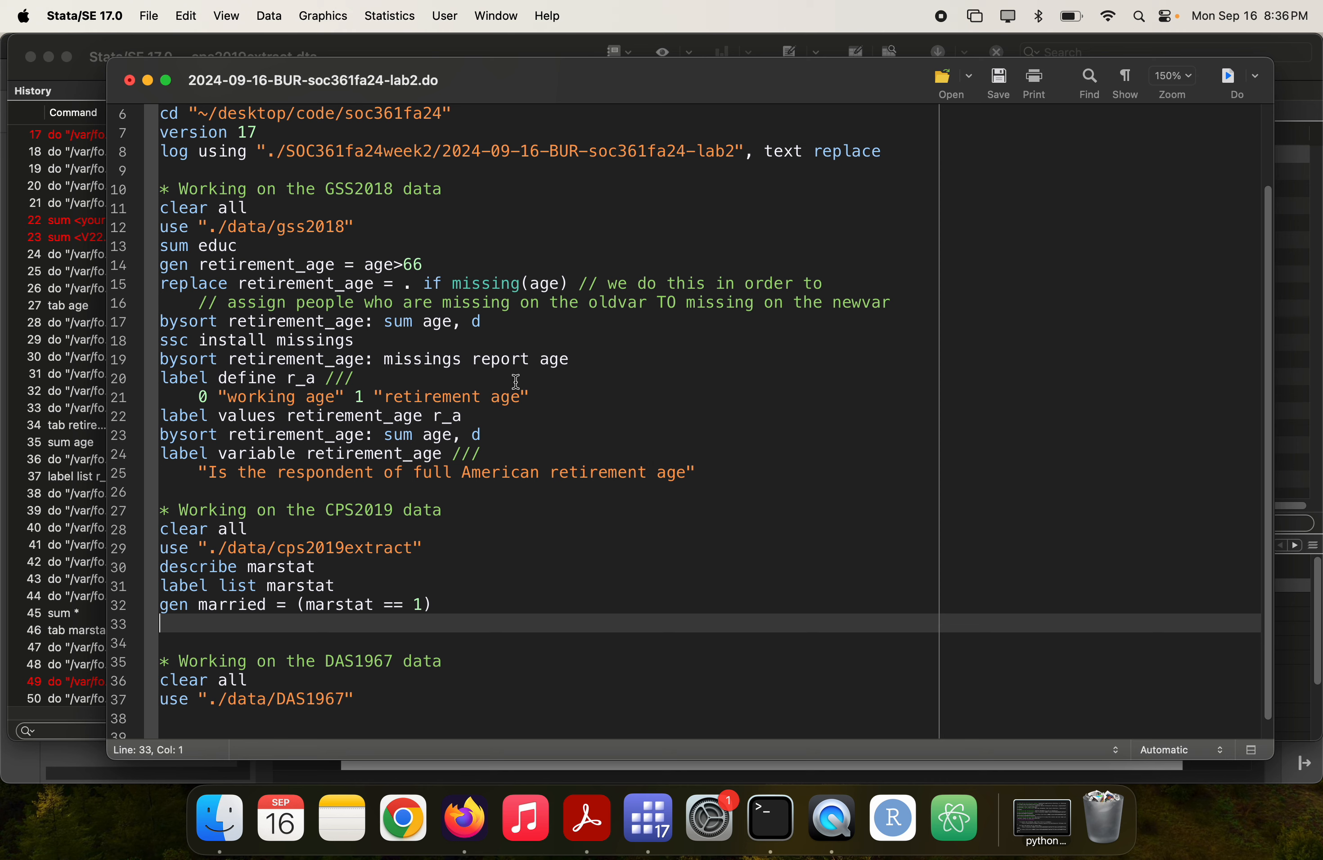
key(super+Tab)
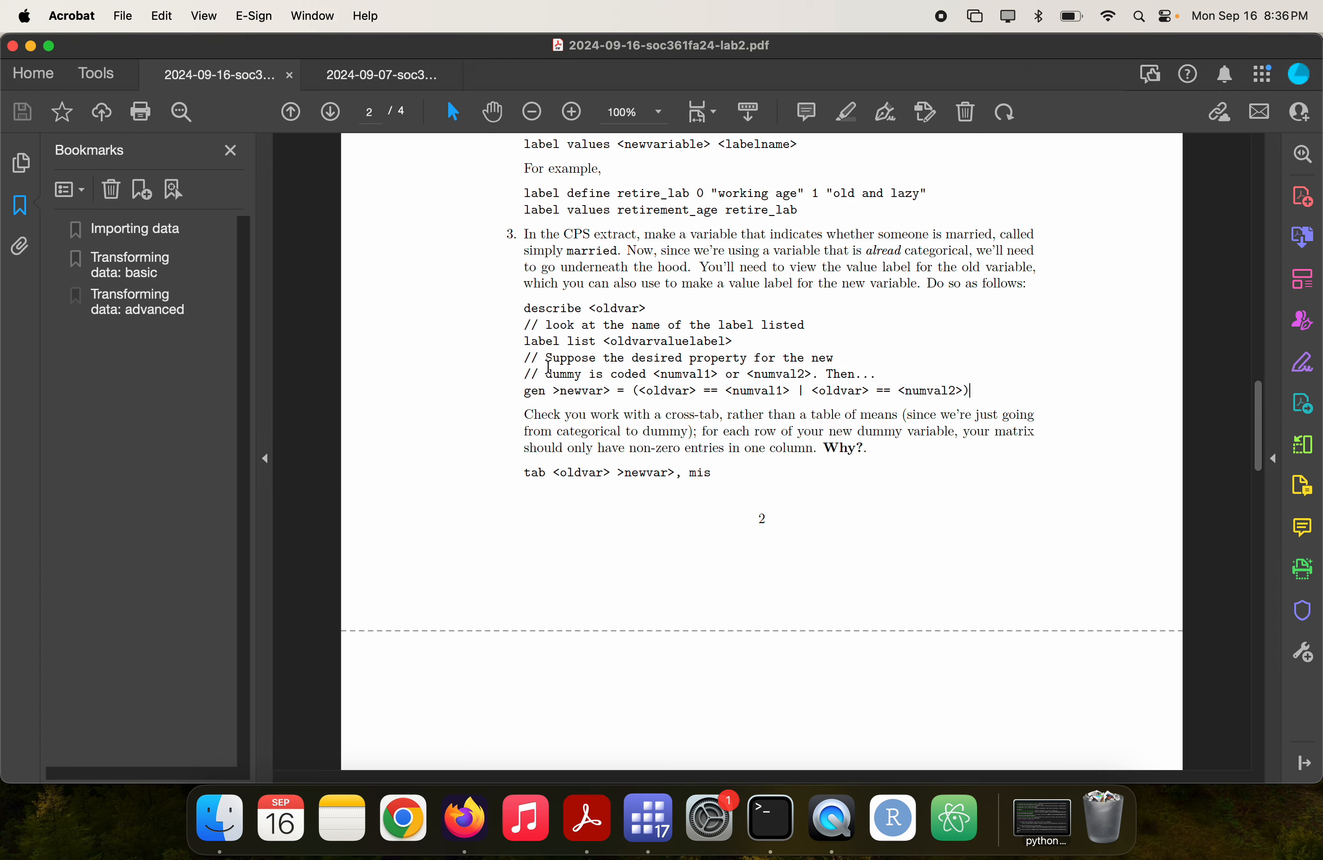
- Scroll the lab2 PDF past item 3 down to items 4 and 5
scroll(548, 367, down, 5)
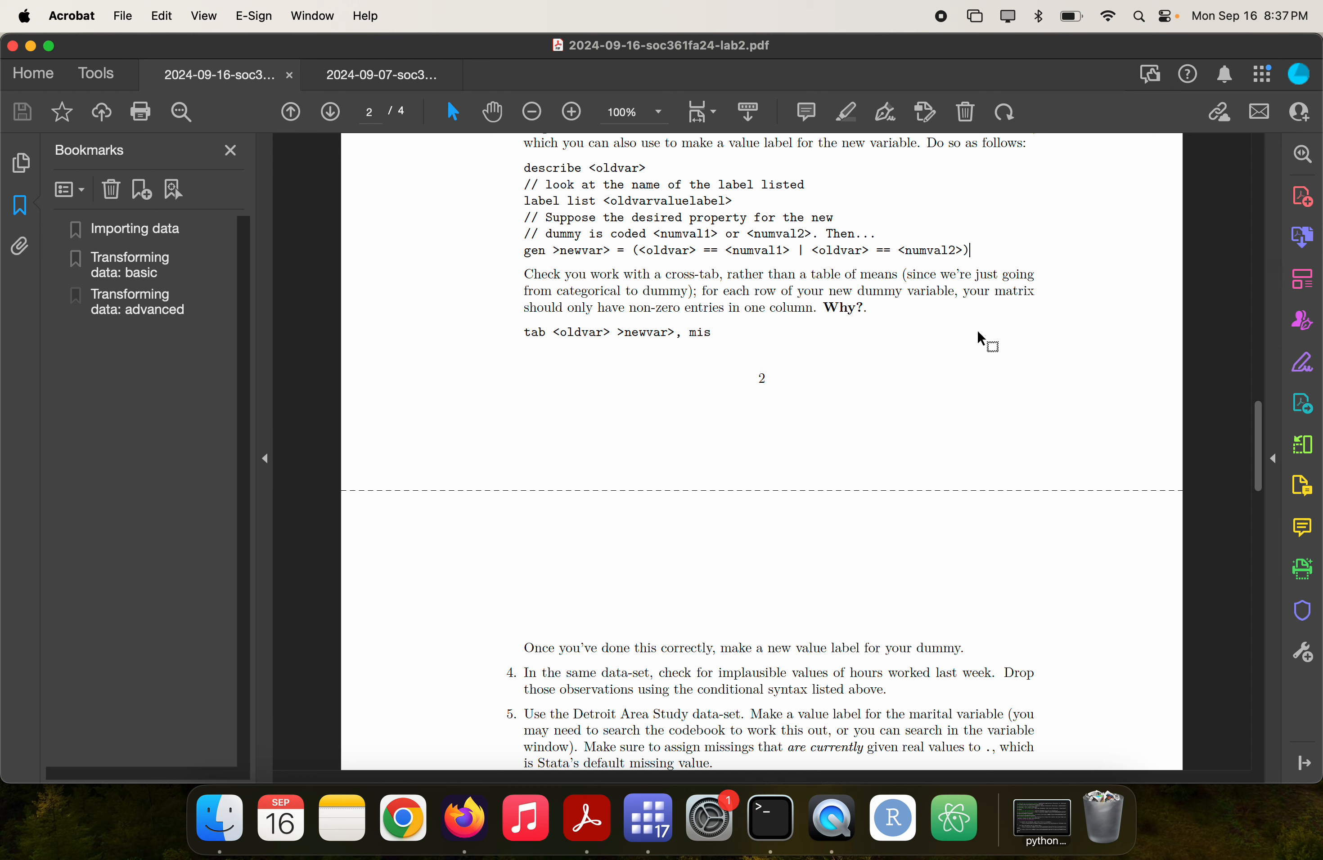
- Type tab married marstat, missing on line 33 of the do-file and run it
key(super+Tab)
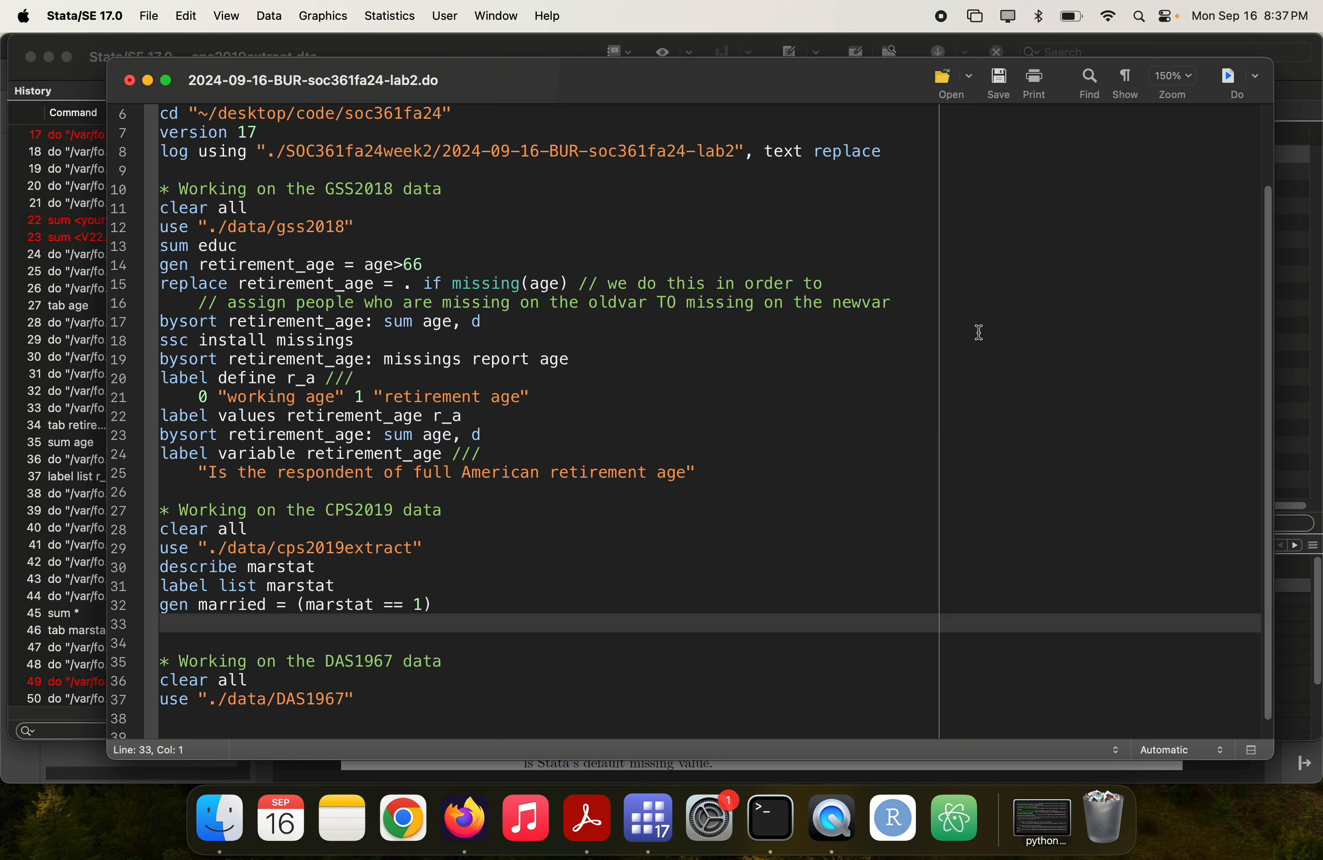
text(tab married,)
key(BackSpace)
text(marstat, )
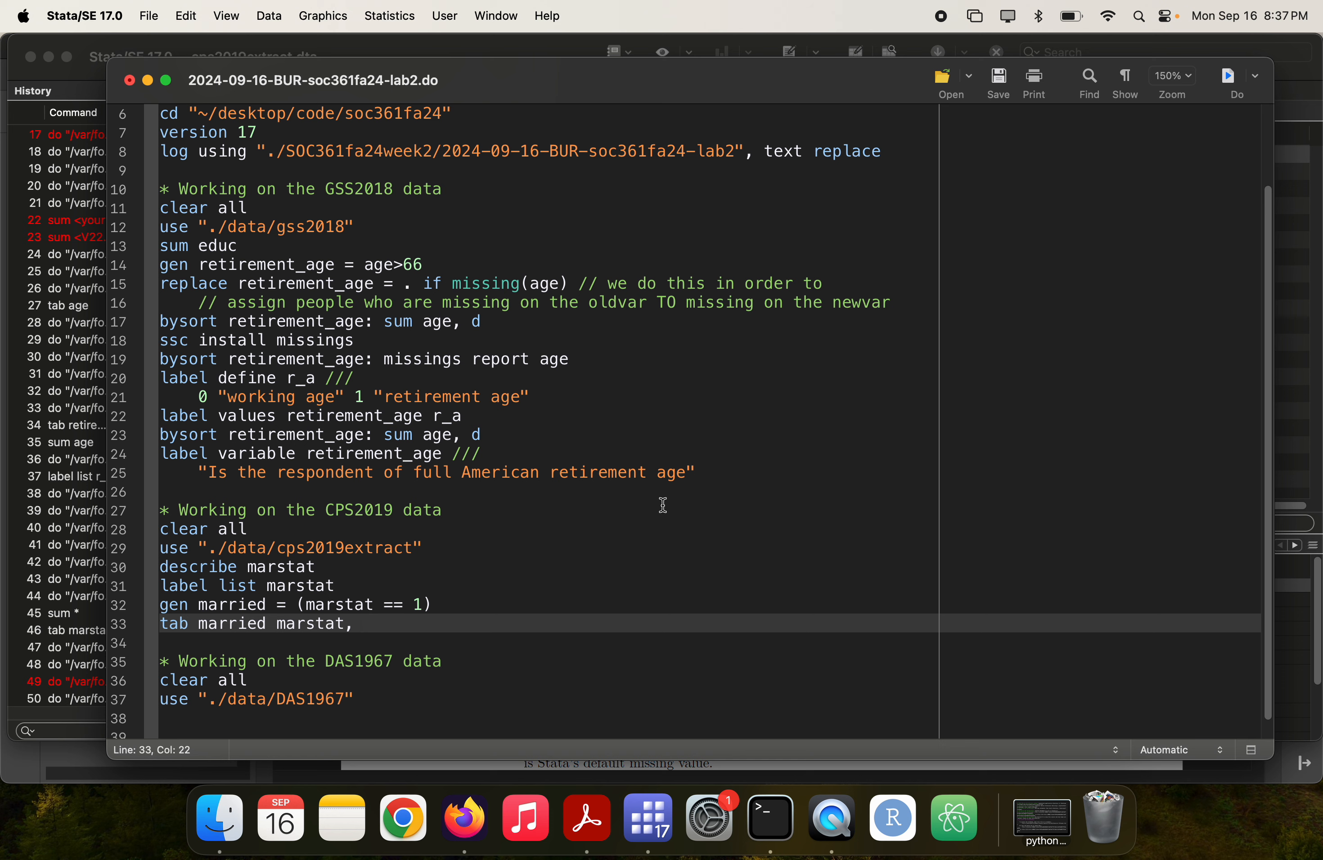
text(missing)
key(super+shift+d)
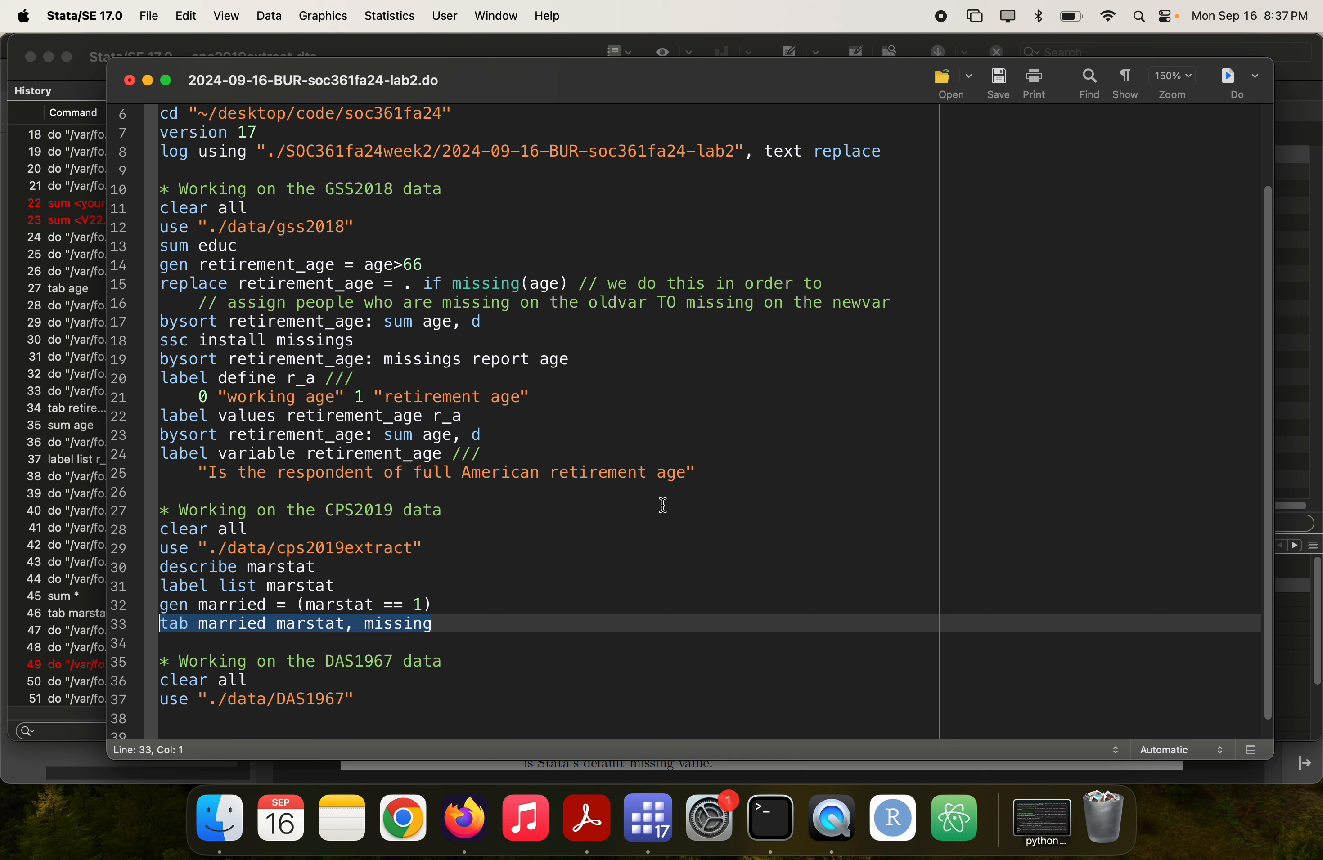
- Widen the Results pane and scroll through the married by marstat cross-tab
scroll(605, 474, up, 3)
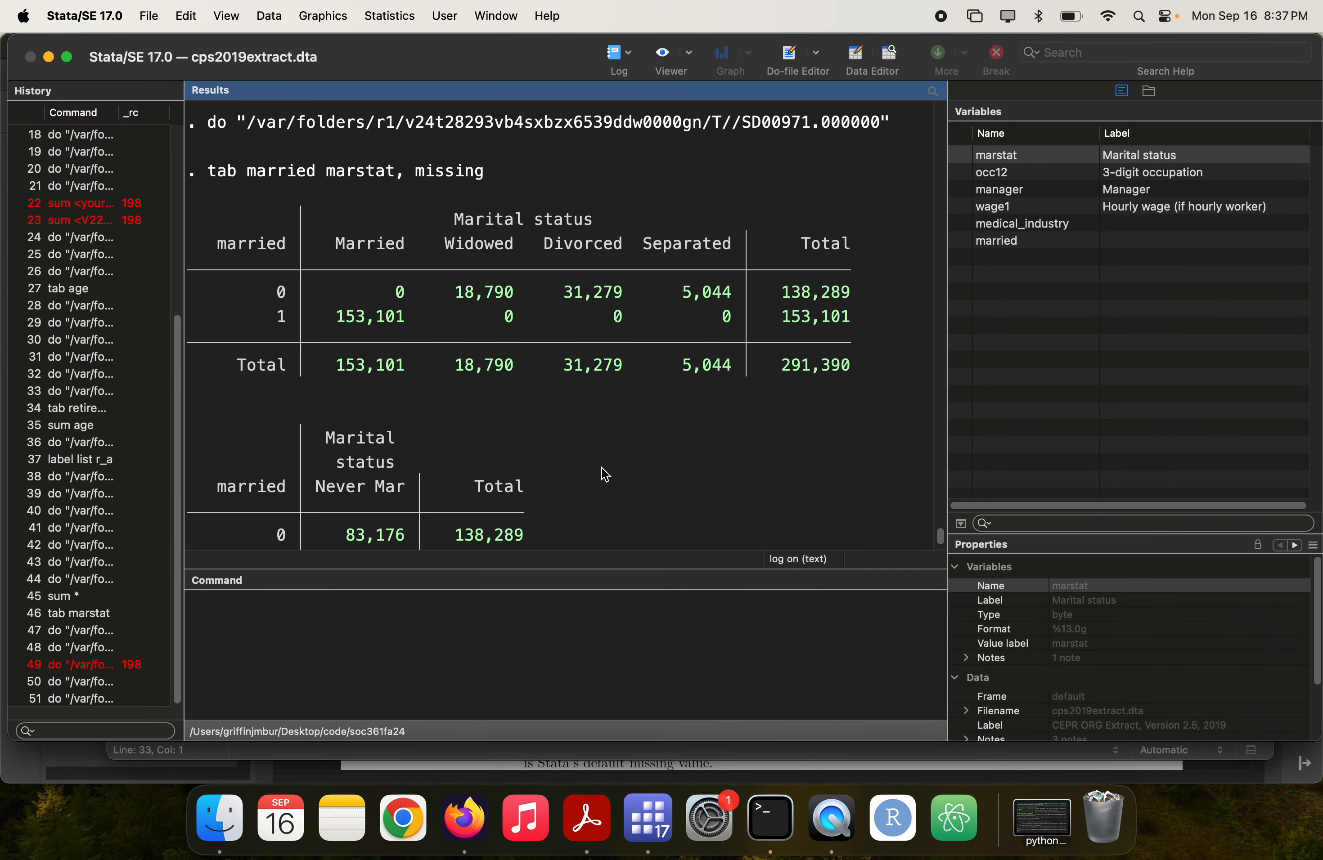
scroll(605, 474, down, 3)
scroll(605, 474, up, 3)
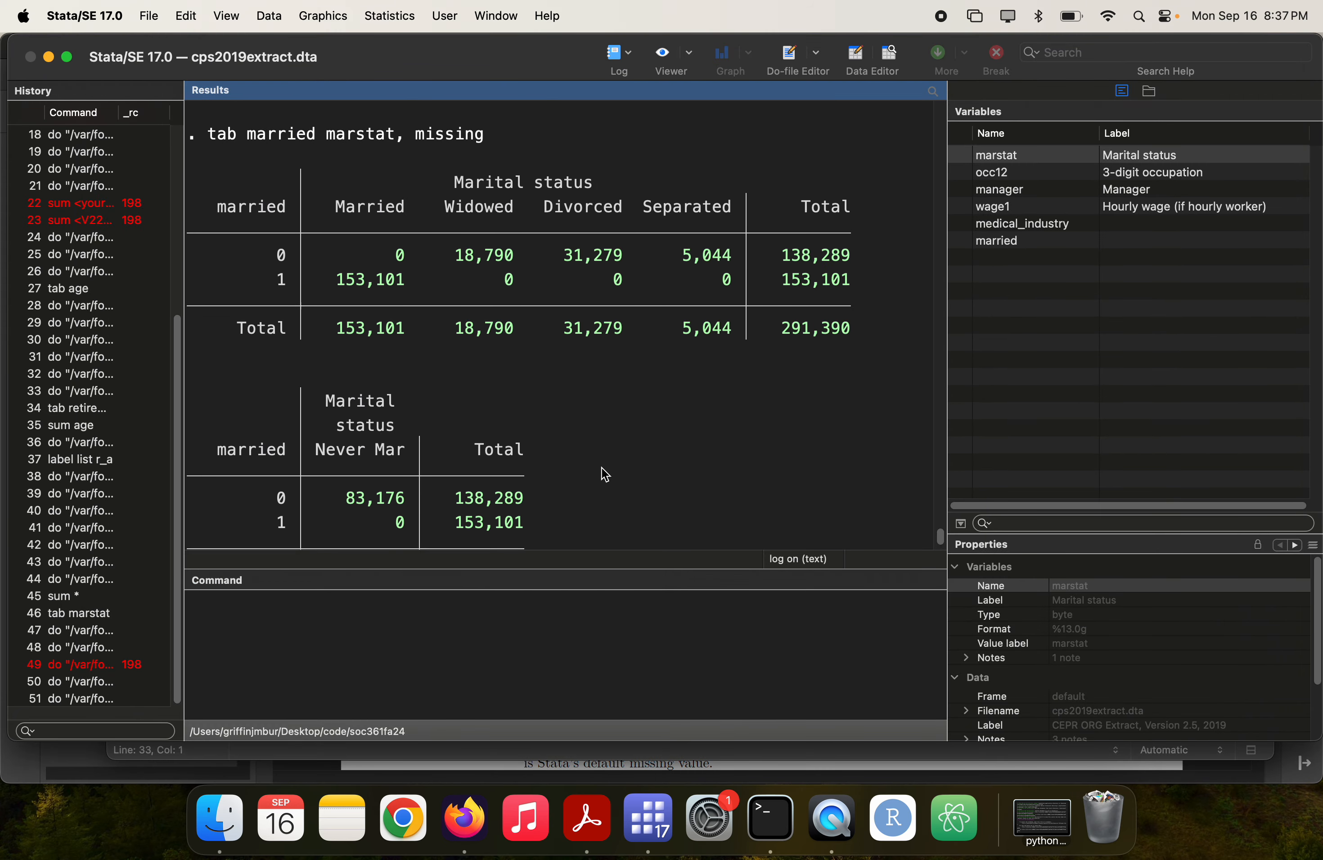
scroll(605, 473, down, 1)
scroll(605, 473, down, 1)
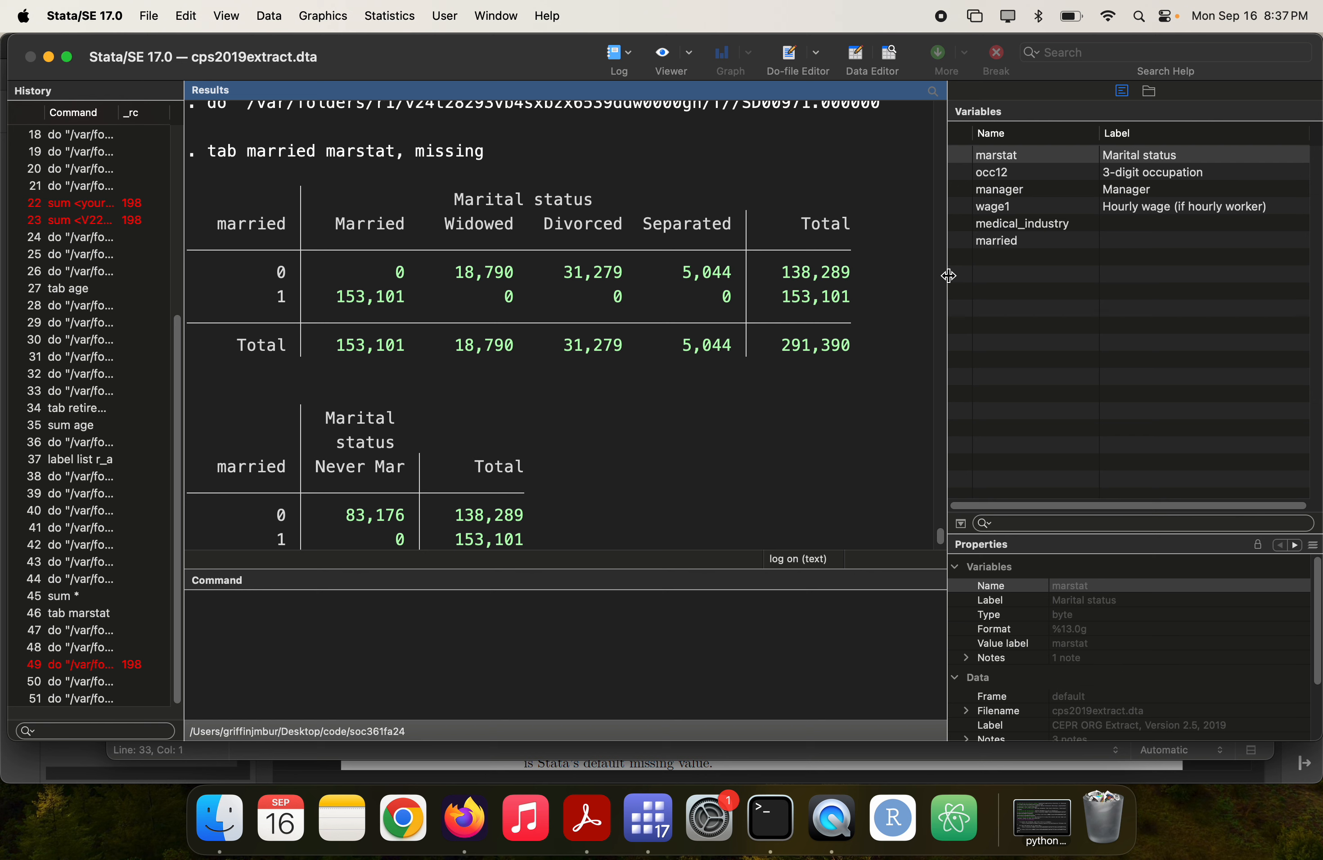
drag(947, 276, 983, 276)
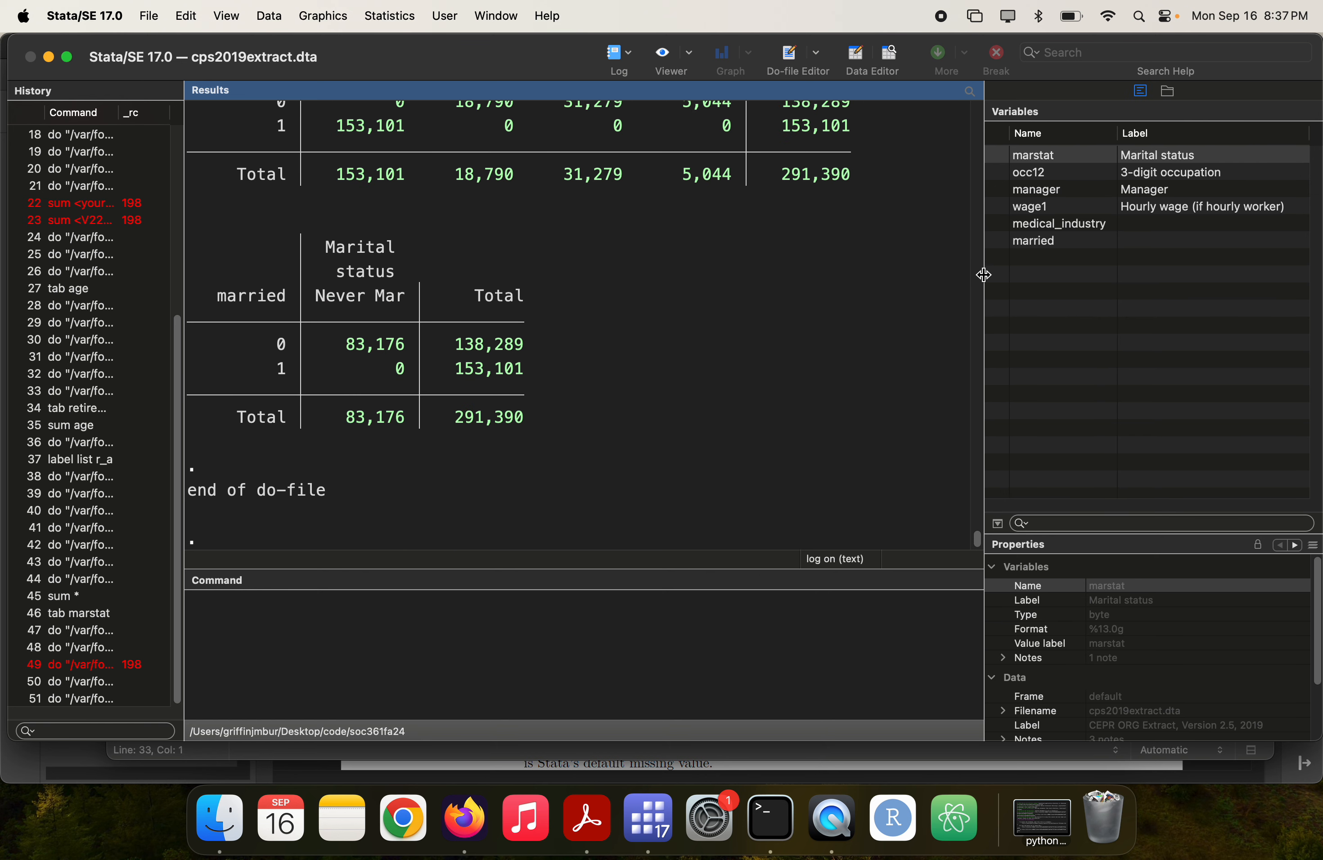
scroll(893, 314, up, 3)
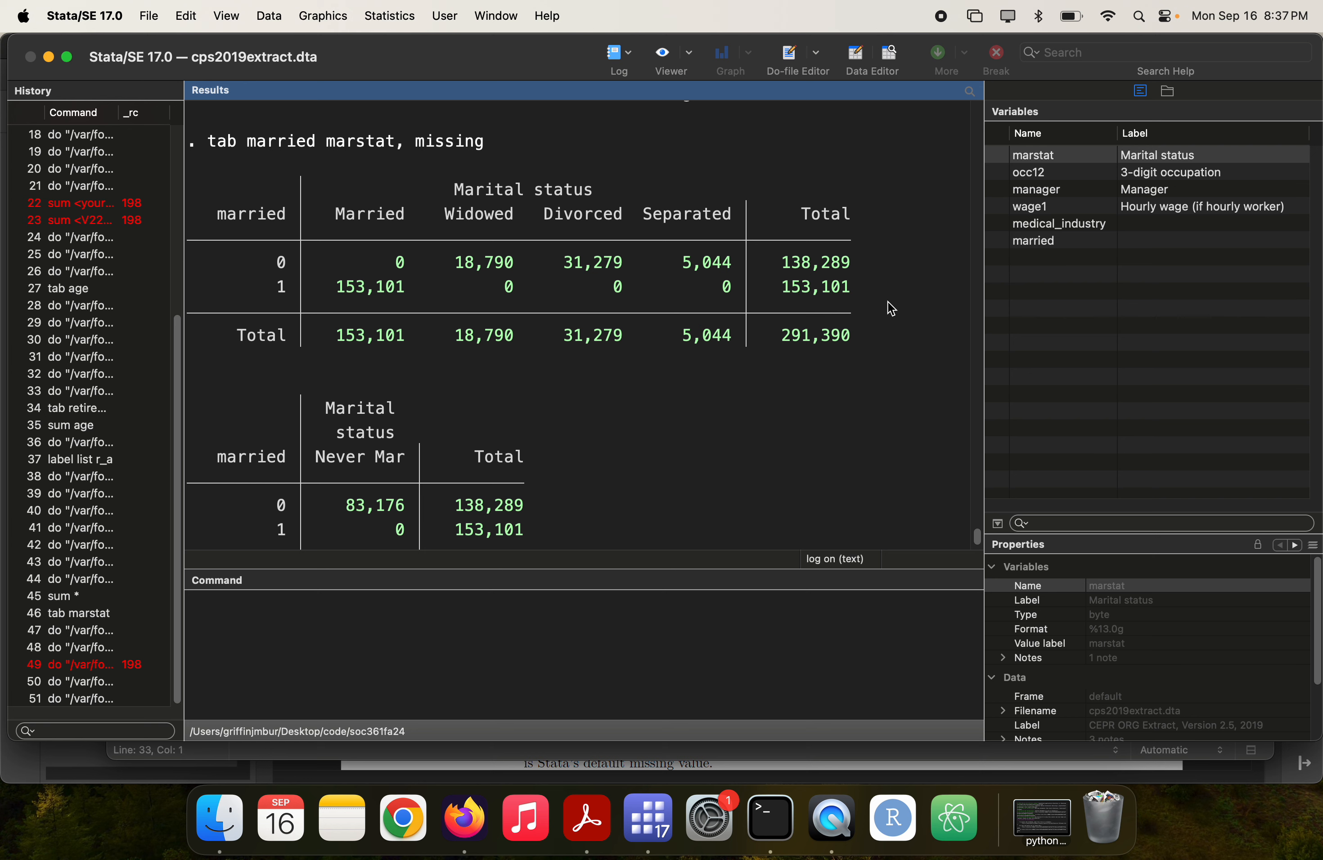
scroll(859, 294, down, 5)
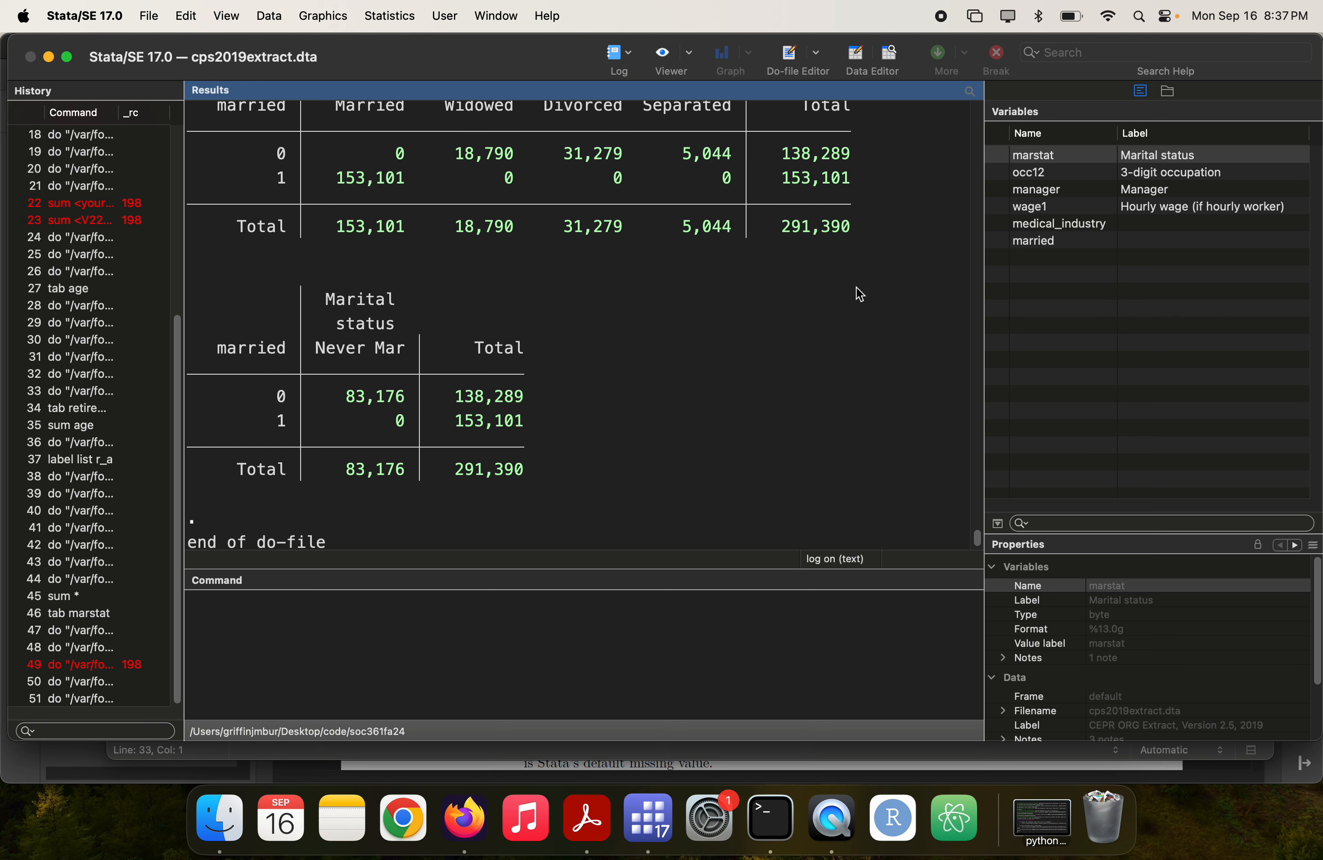
scroll(859, 295, up, 5)
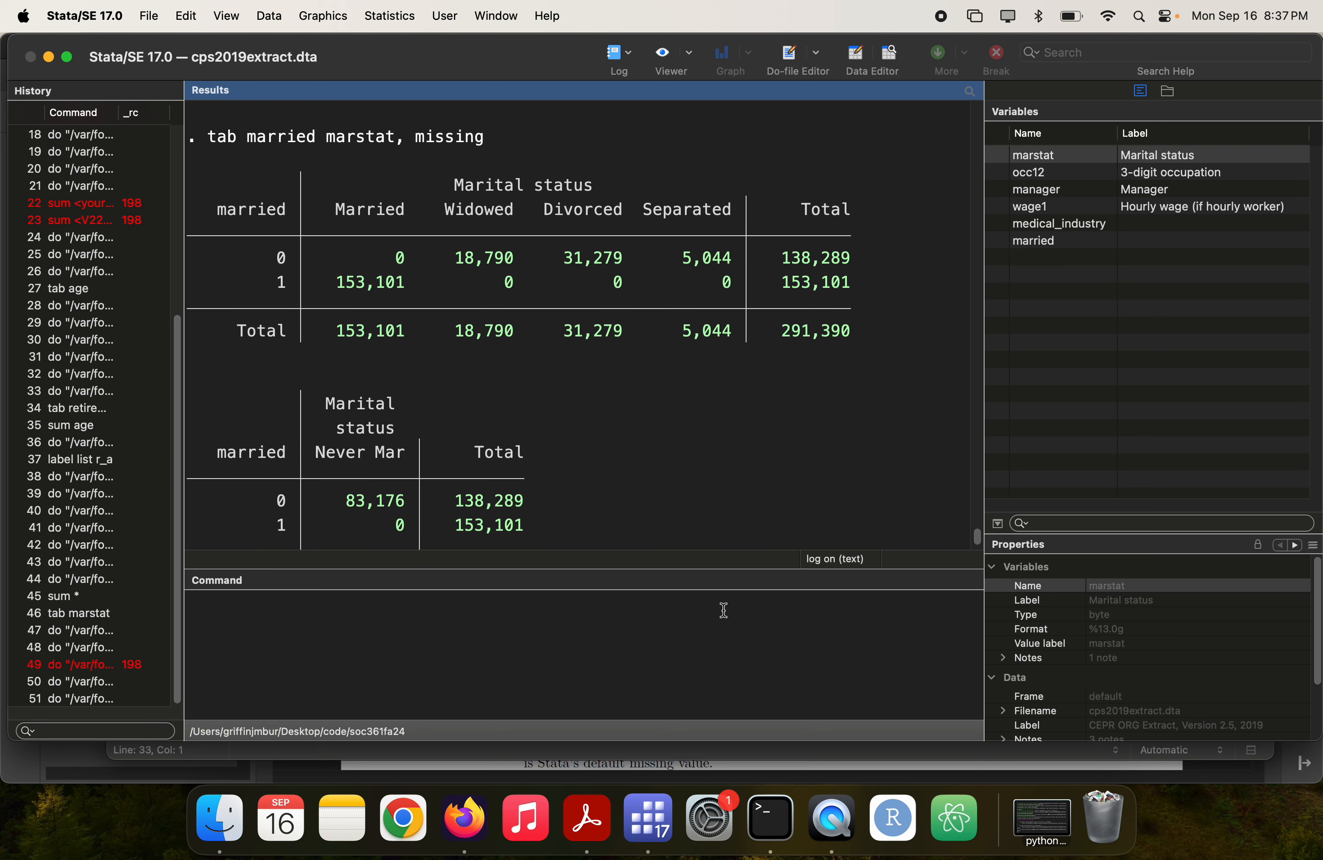
- Run missings report marstat from the Command window, confirming no missing values
click(719, 632)
text(missings report marstat)
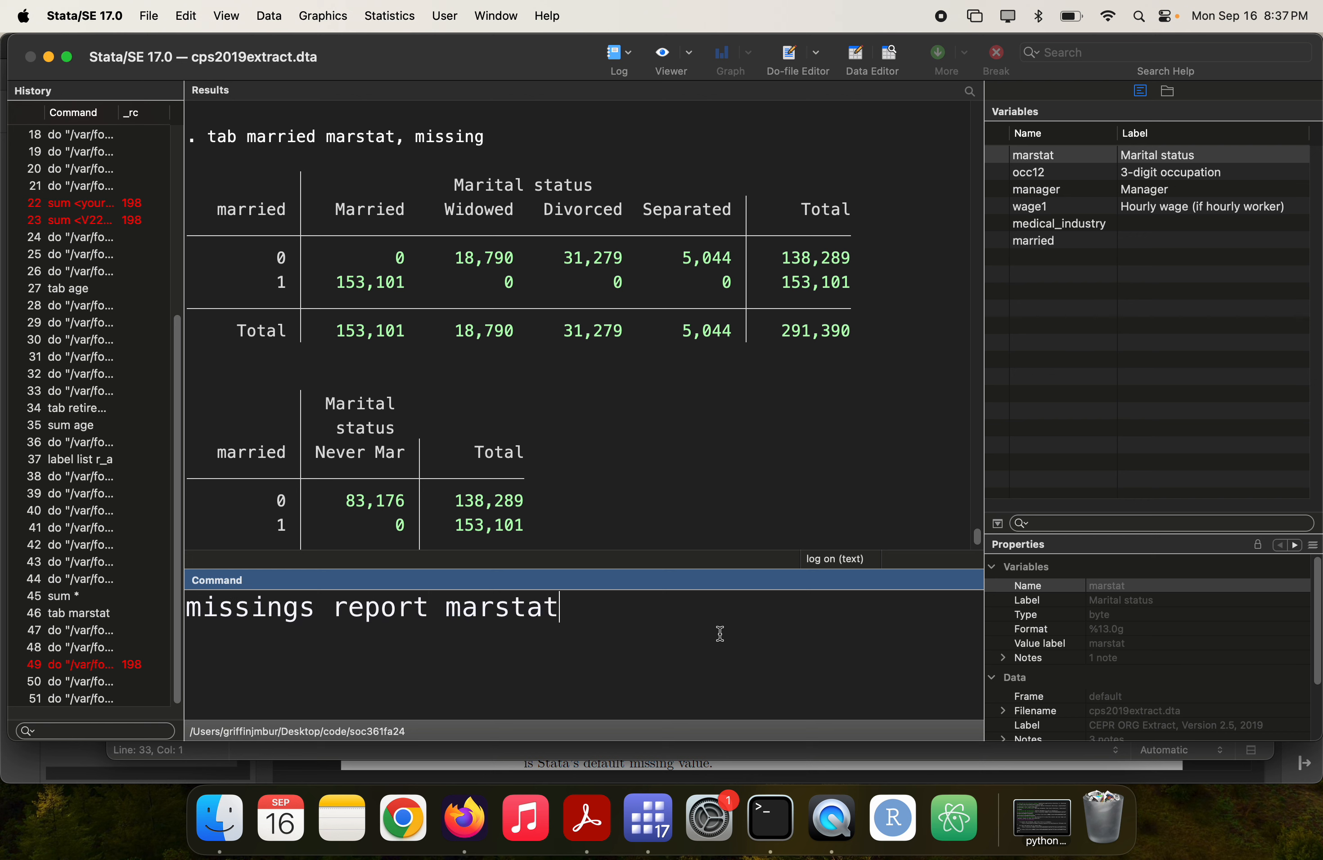
key(Return)
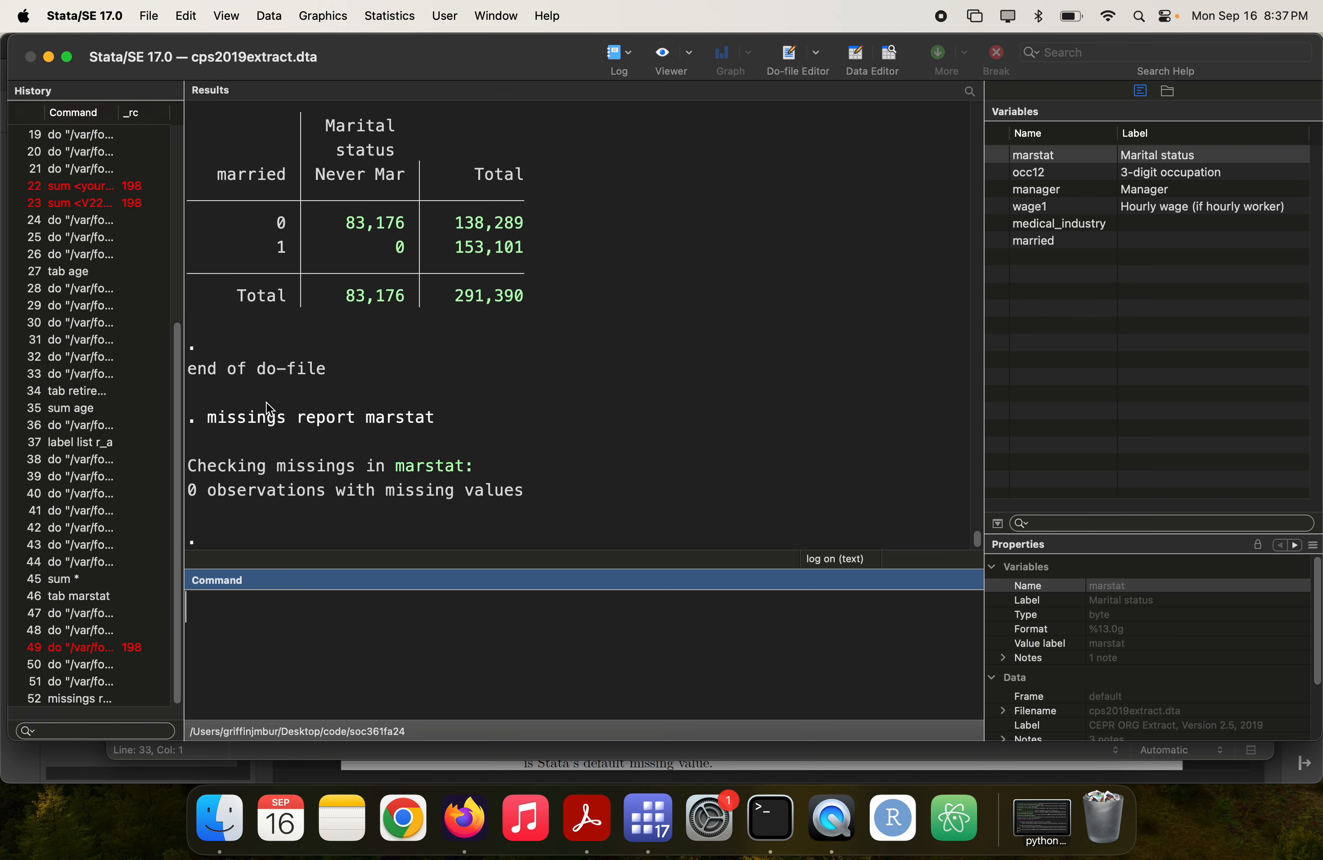
scroll(265, 402, up, 5)
scroll(266, 403, up, 3)
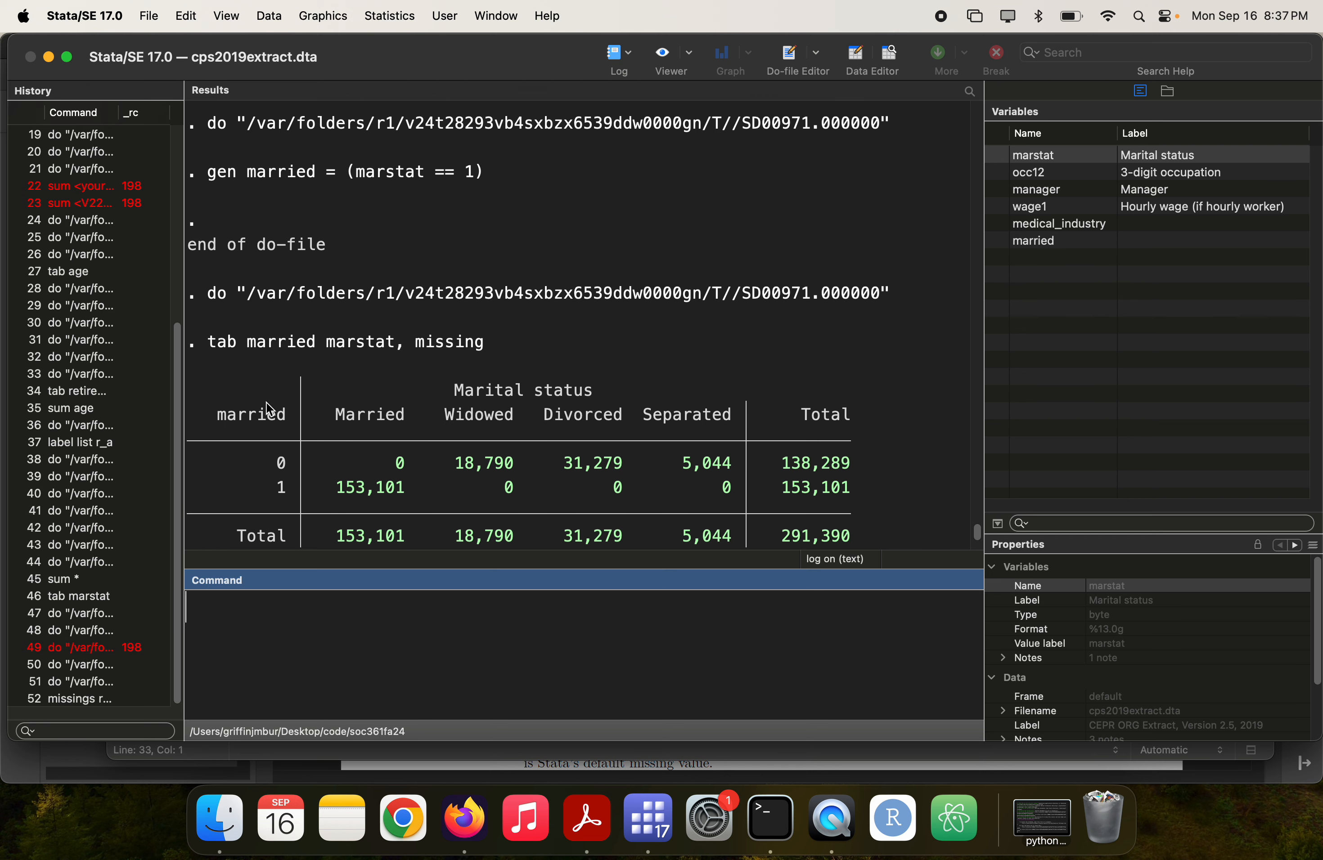
drag(208, 204, 507, 198)
- Run replace married = . if missing(marstat), which makes 0 changes
click(436, 644)
text(repl)
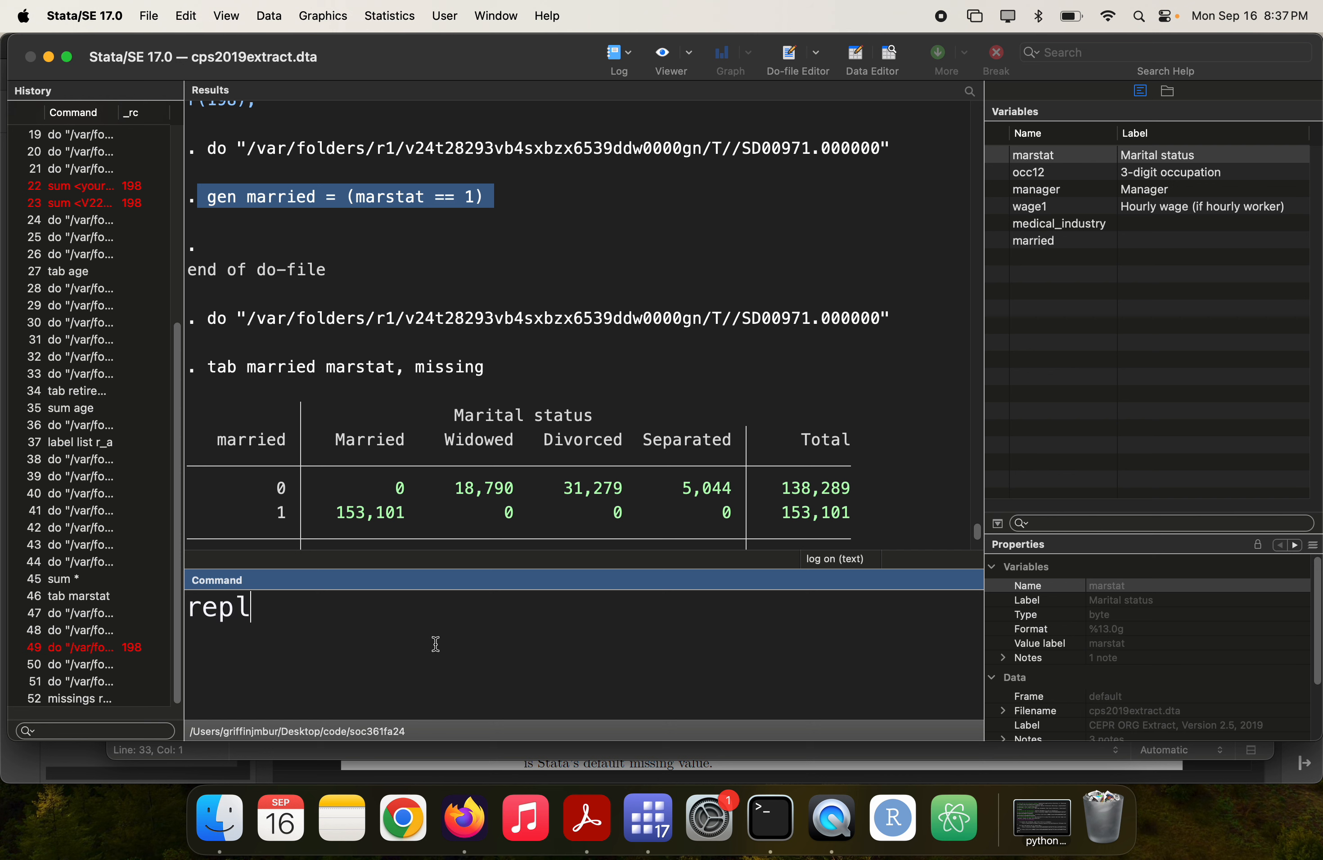
text(ace married = )
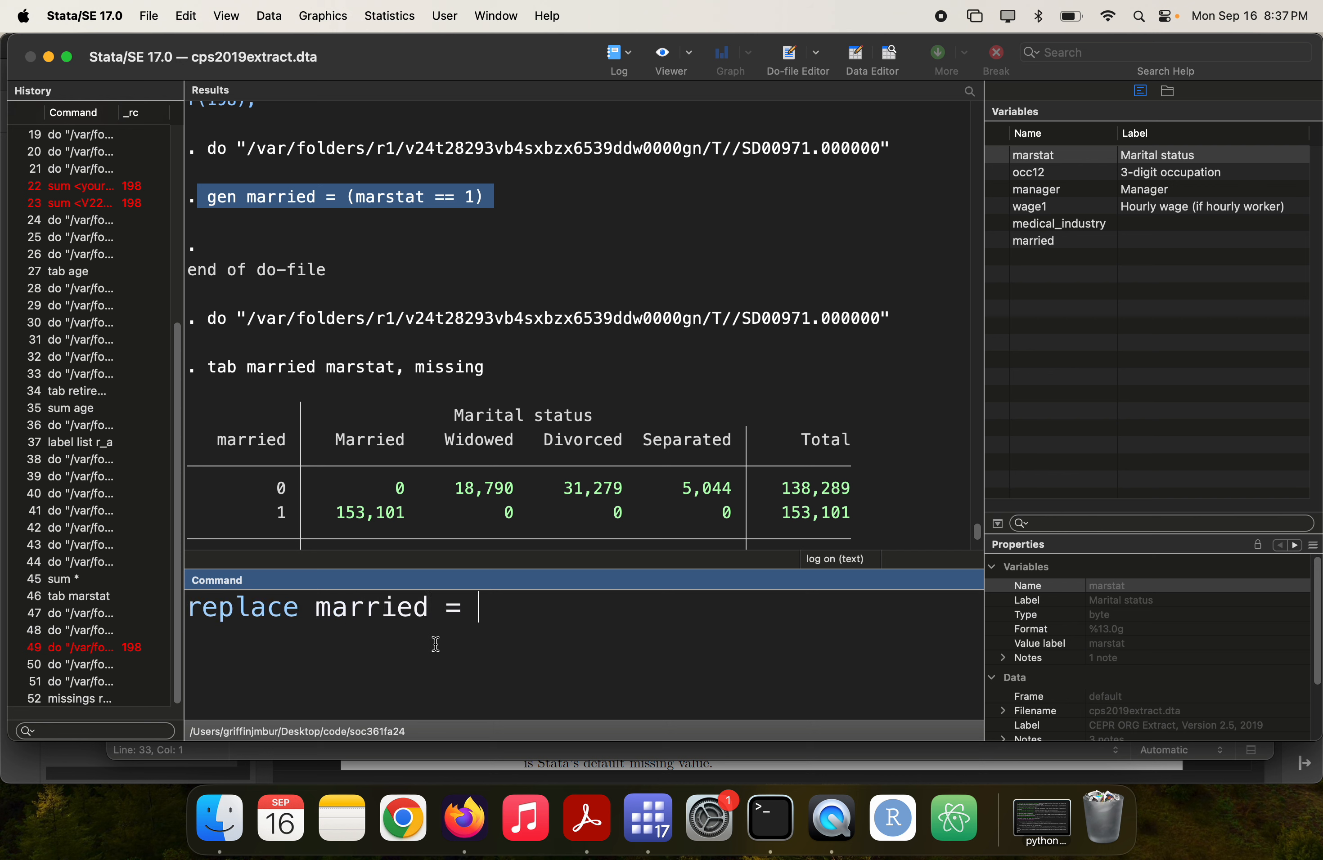
text(. if missing(marstat))
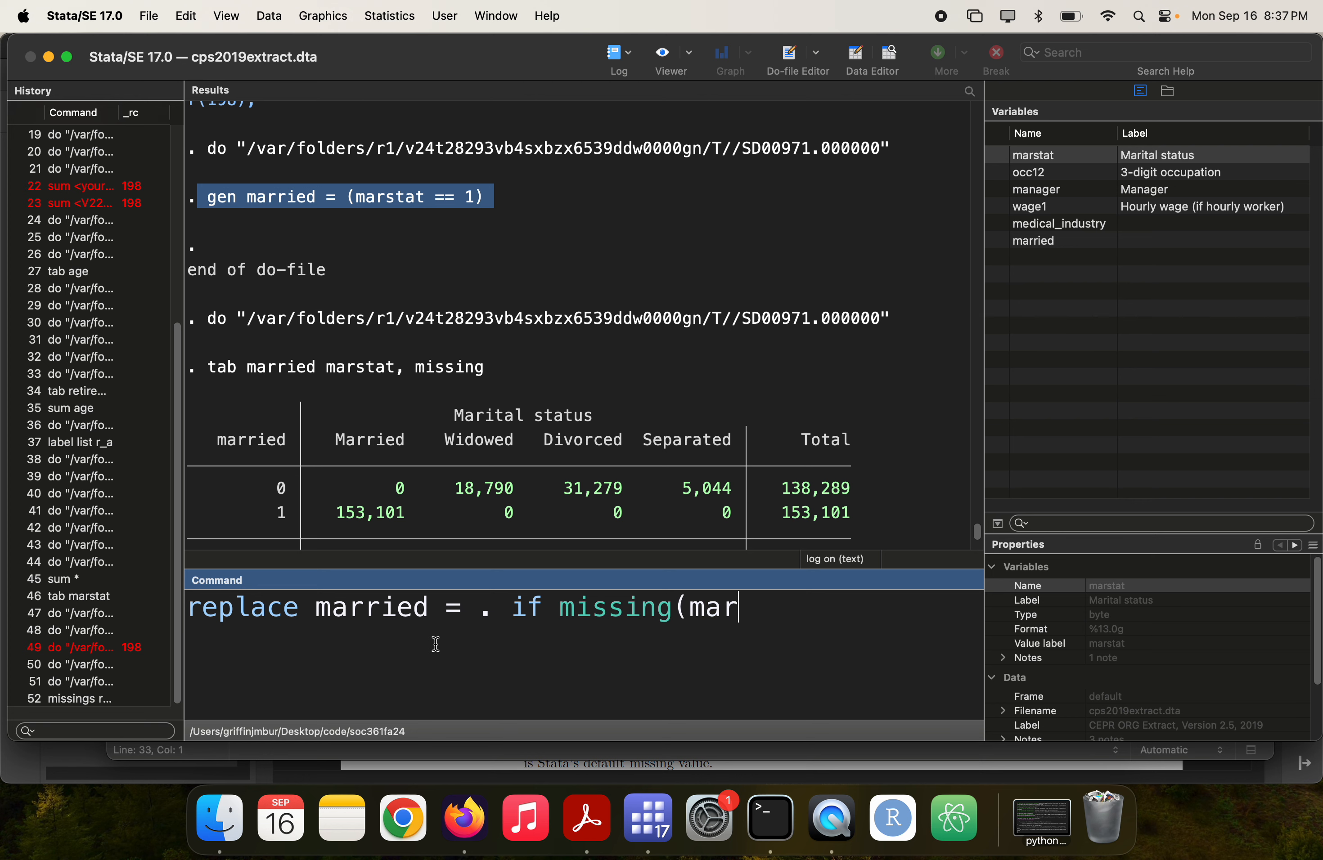
key(Return)
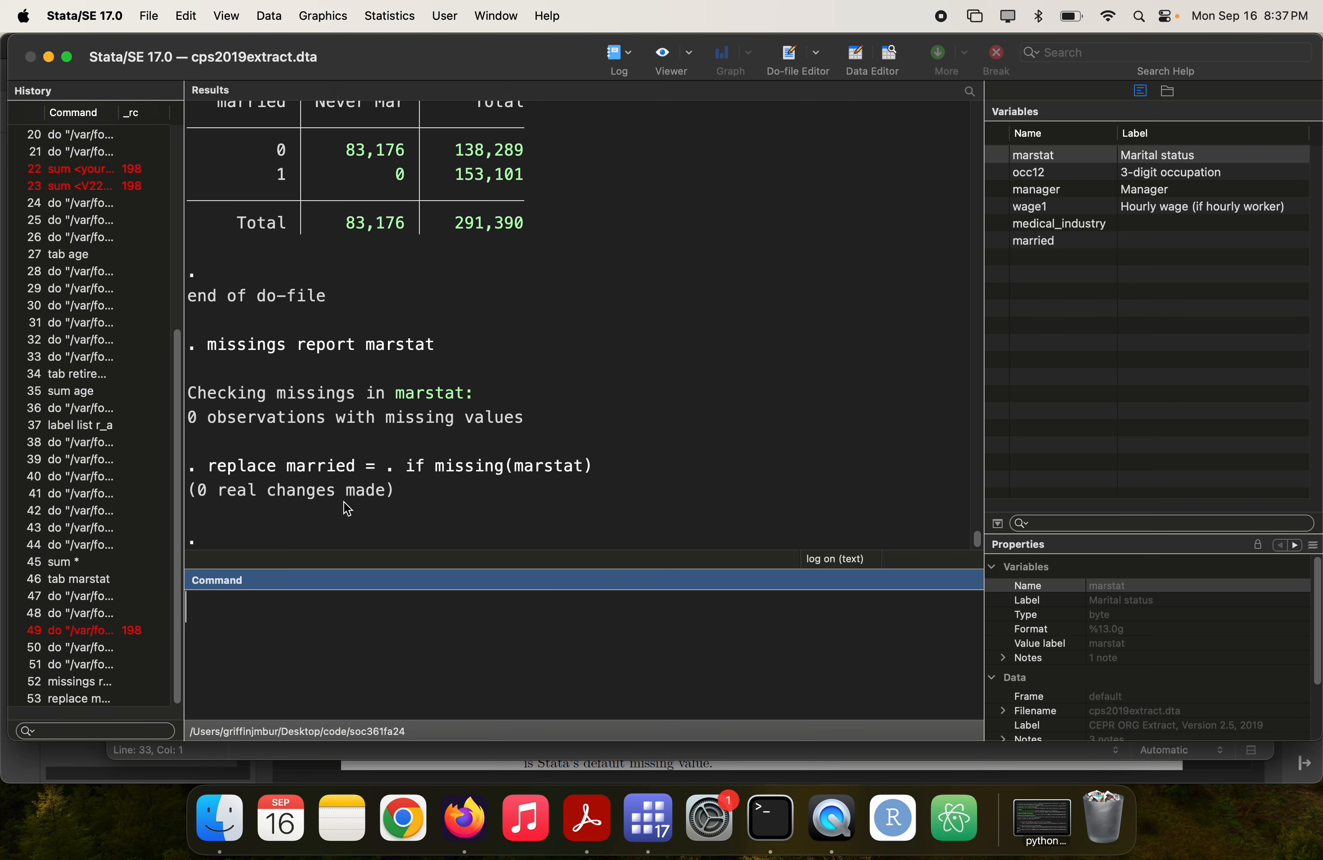
scroll(342, 506, up, 5)
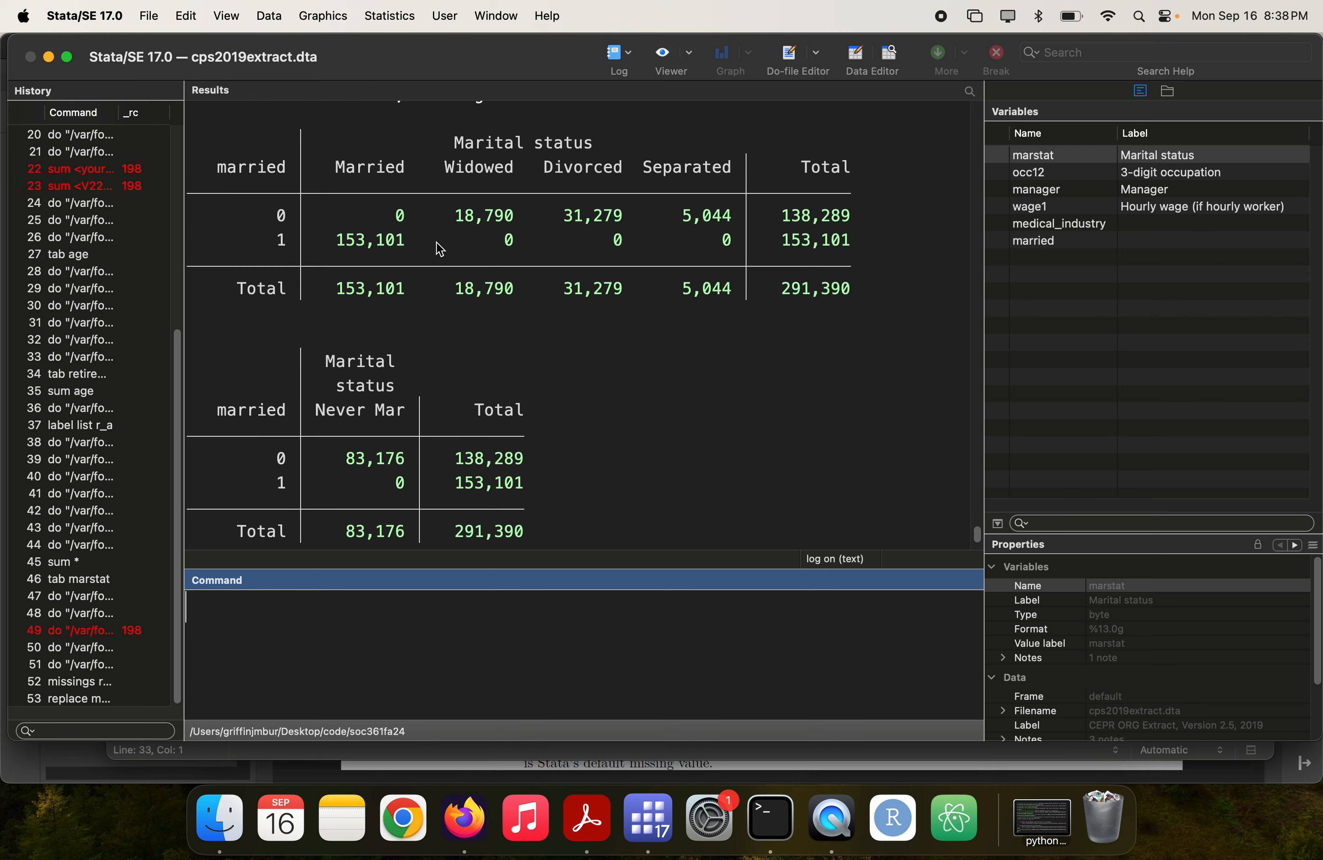
scroll(437, 248, up, 3)
drag(209, 259, 501, 277)
key(super+grave)
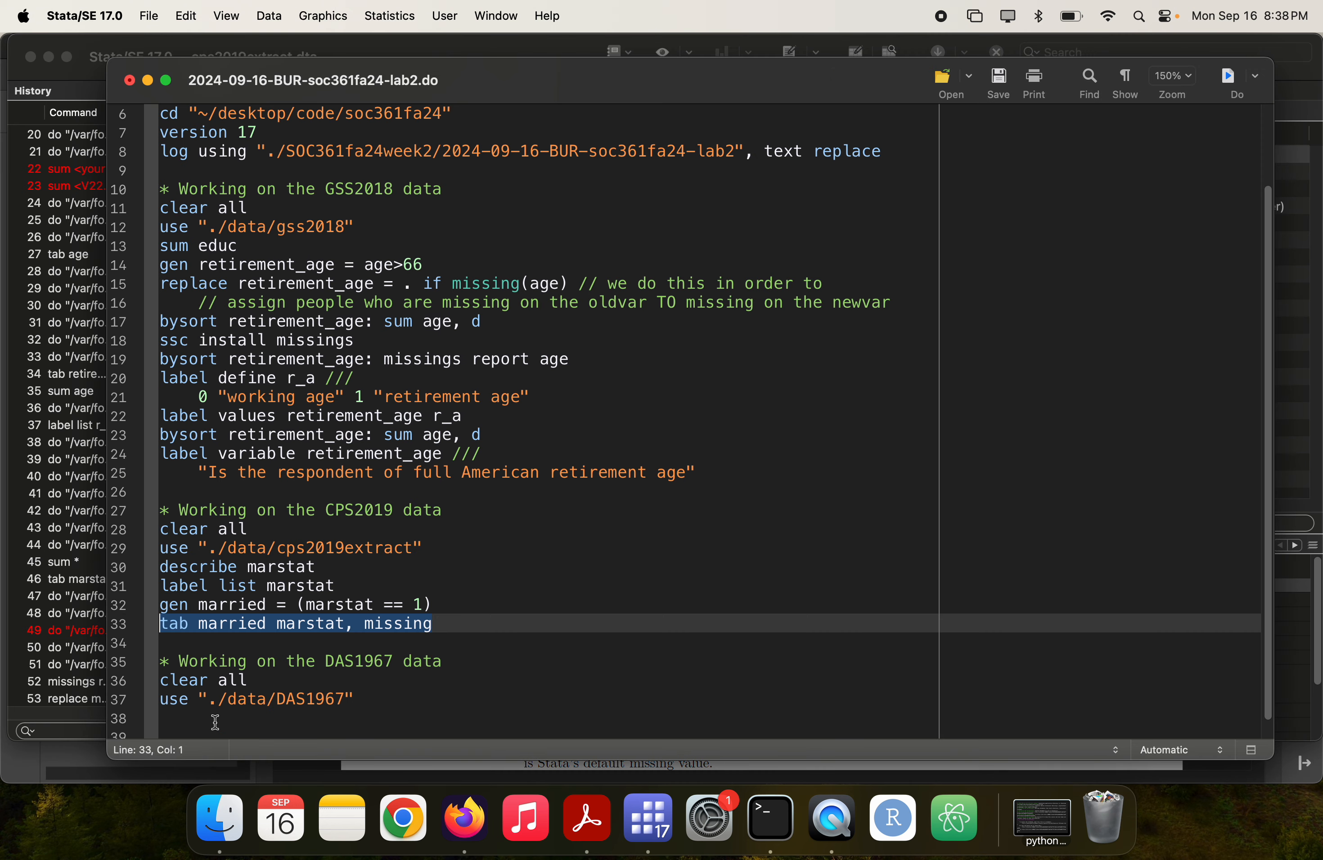
key(BackSpace)
key(BackSpace)
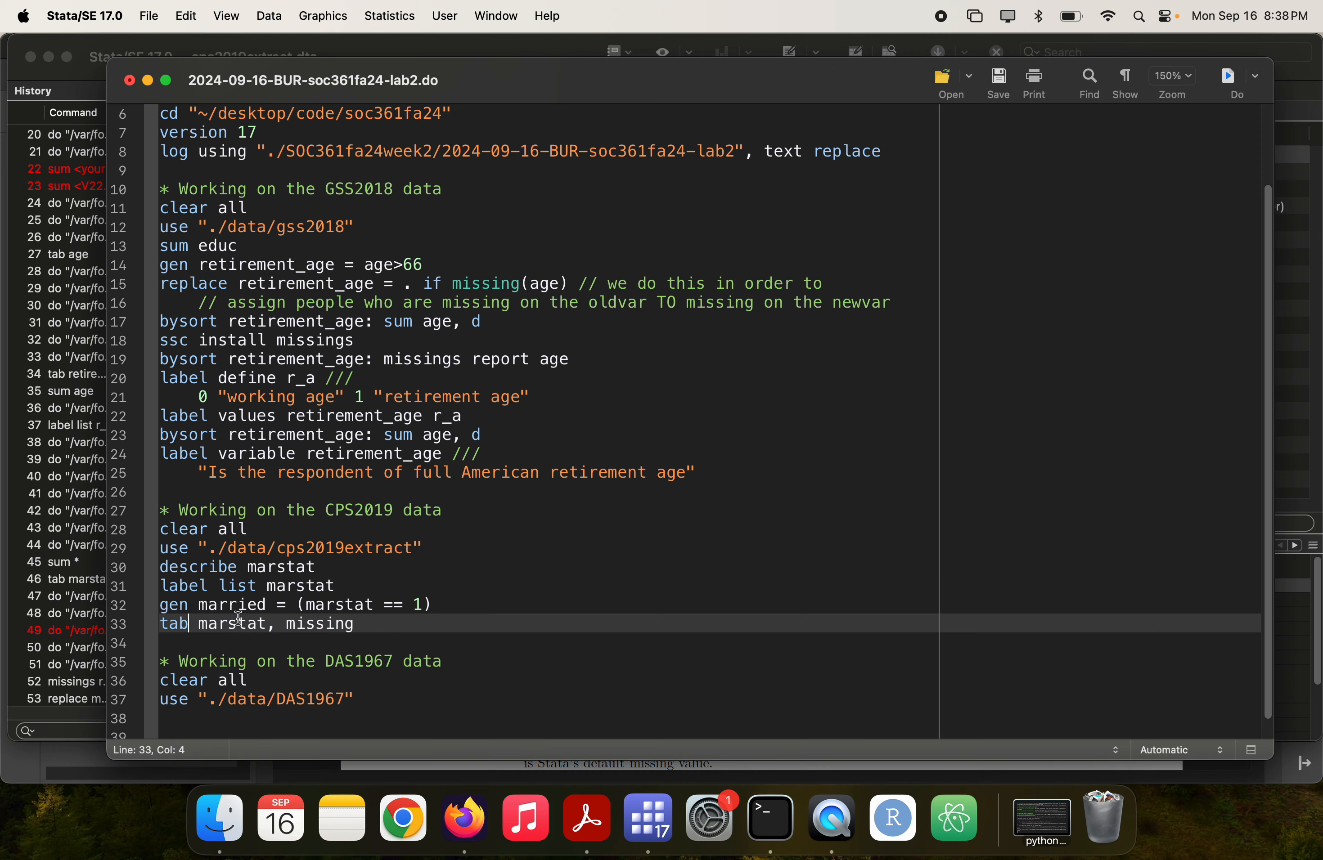
text(married)
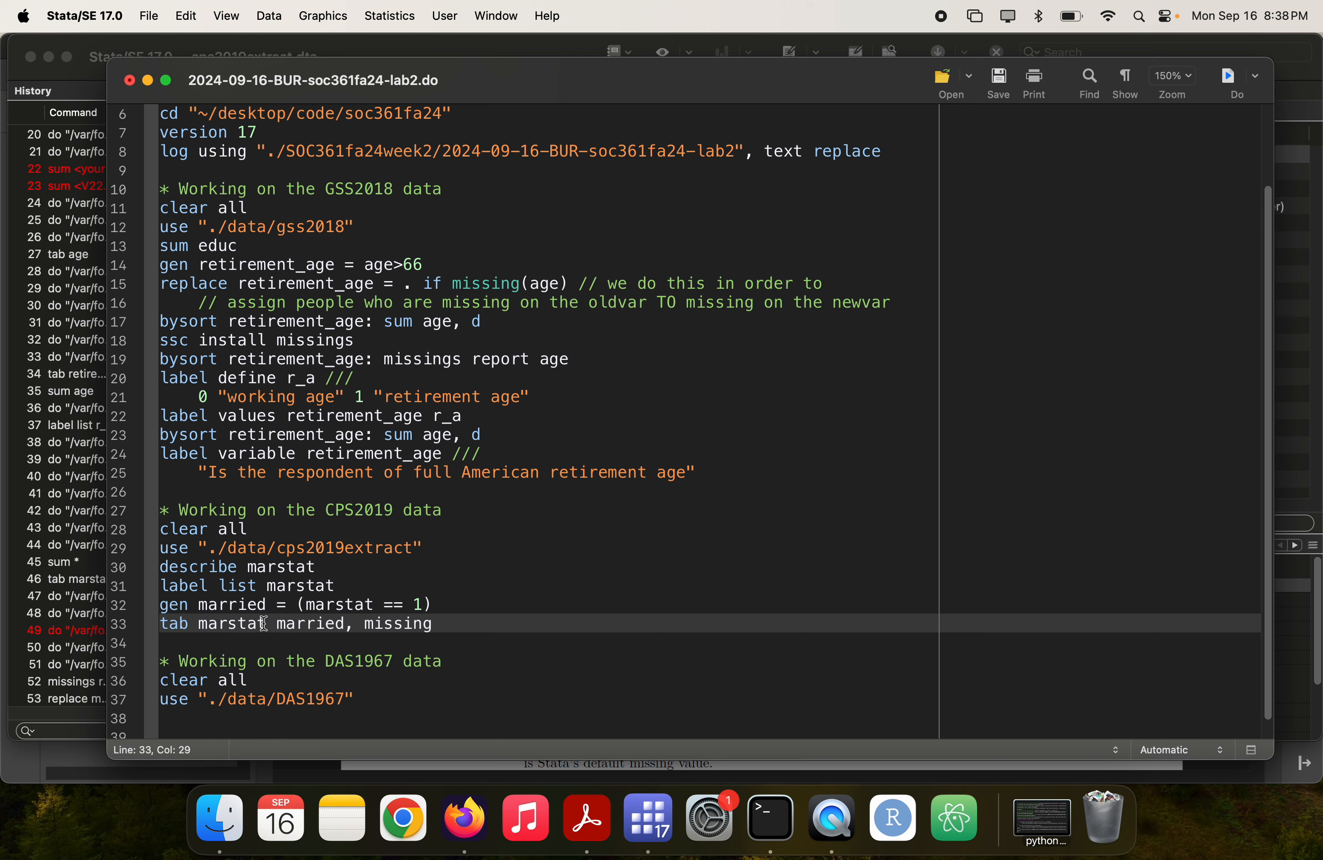
key(super+shift+Left)
key(super+shift+d)
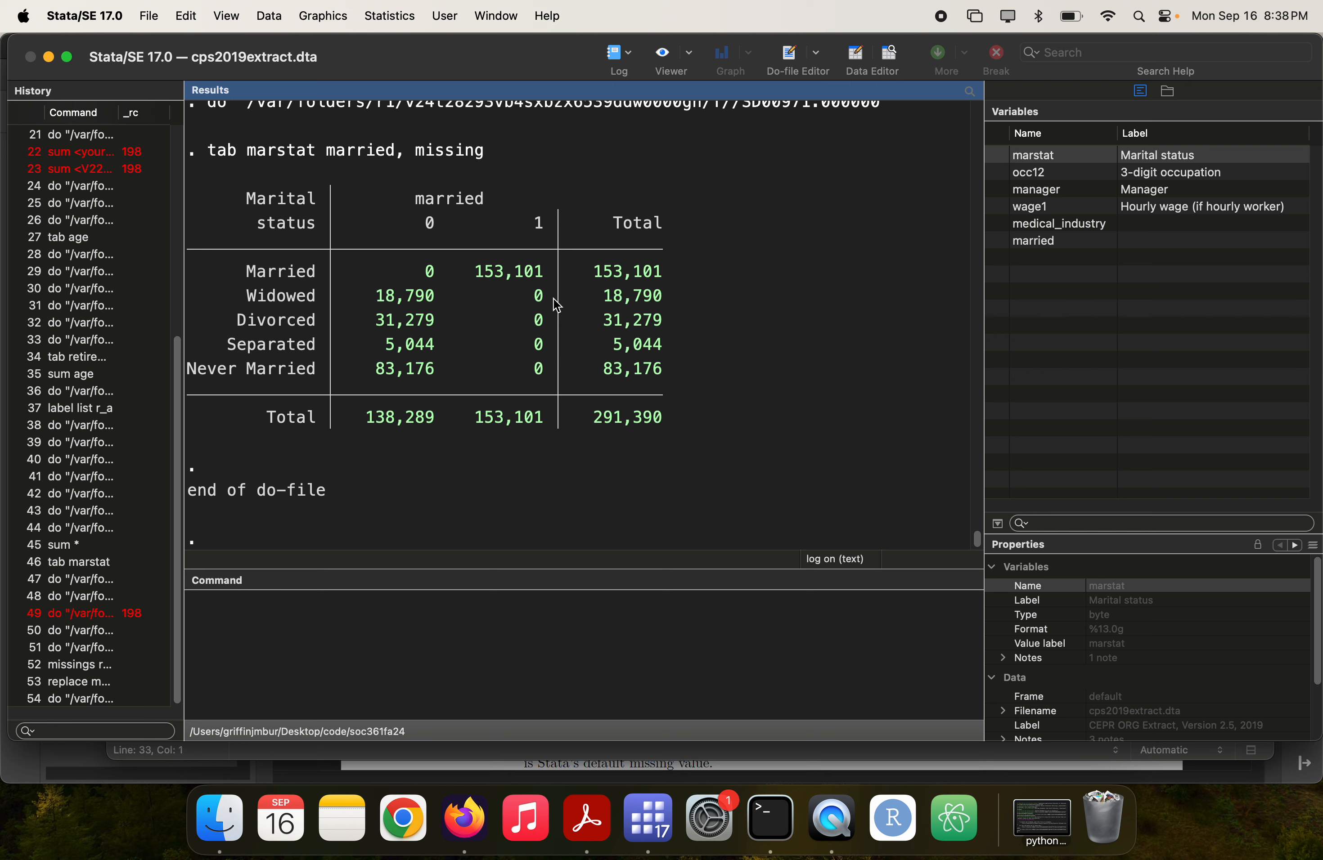
scroll(556, 305, up, 15)
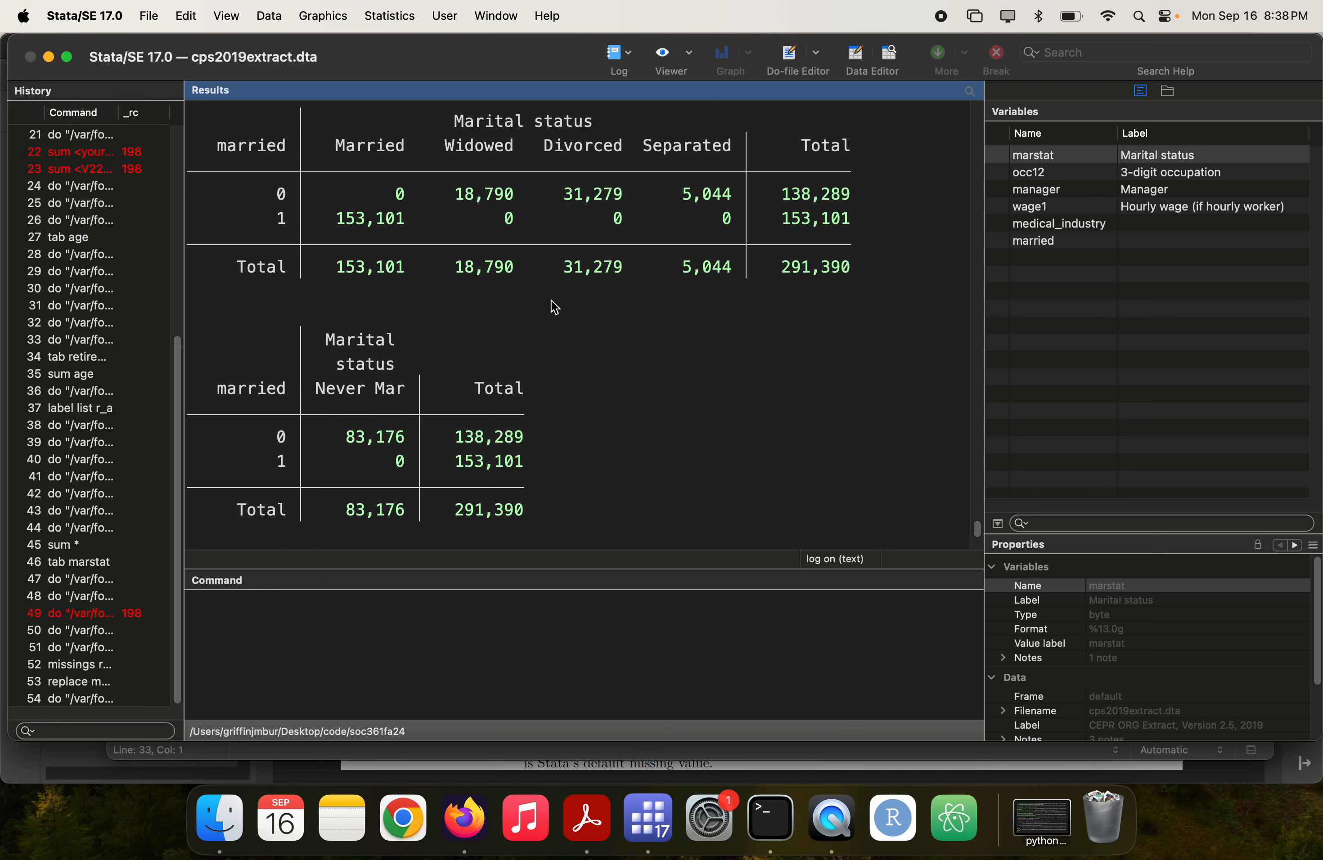
scroll(555, 306, down, 15)
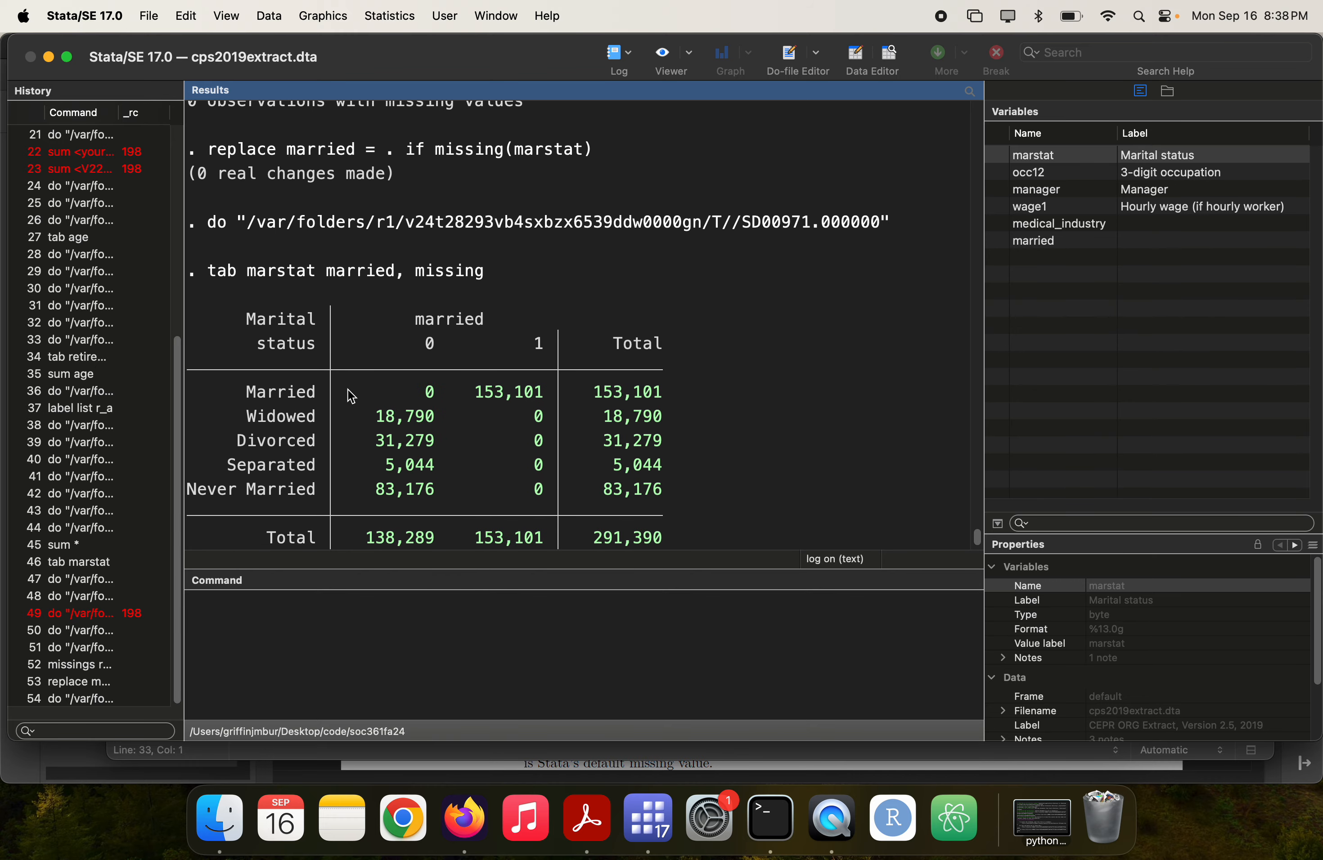
scroll(350, 395, up, 1)
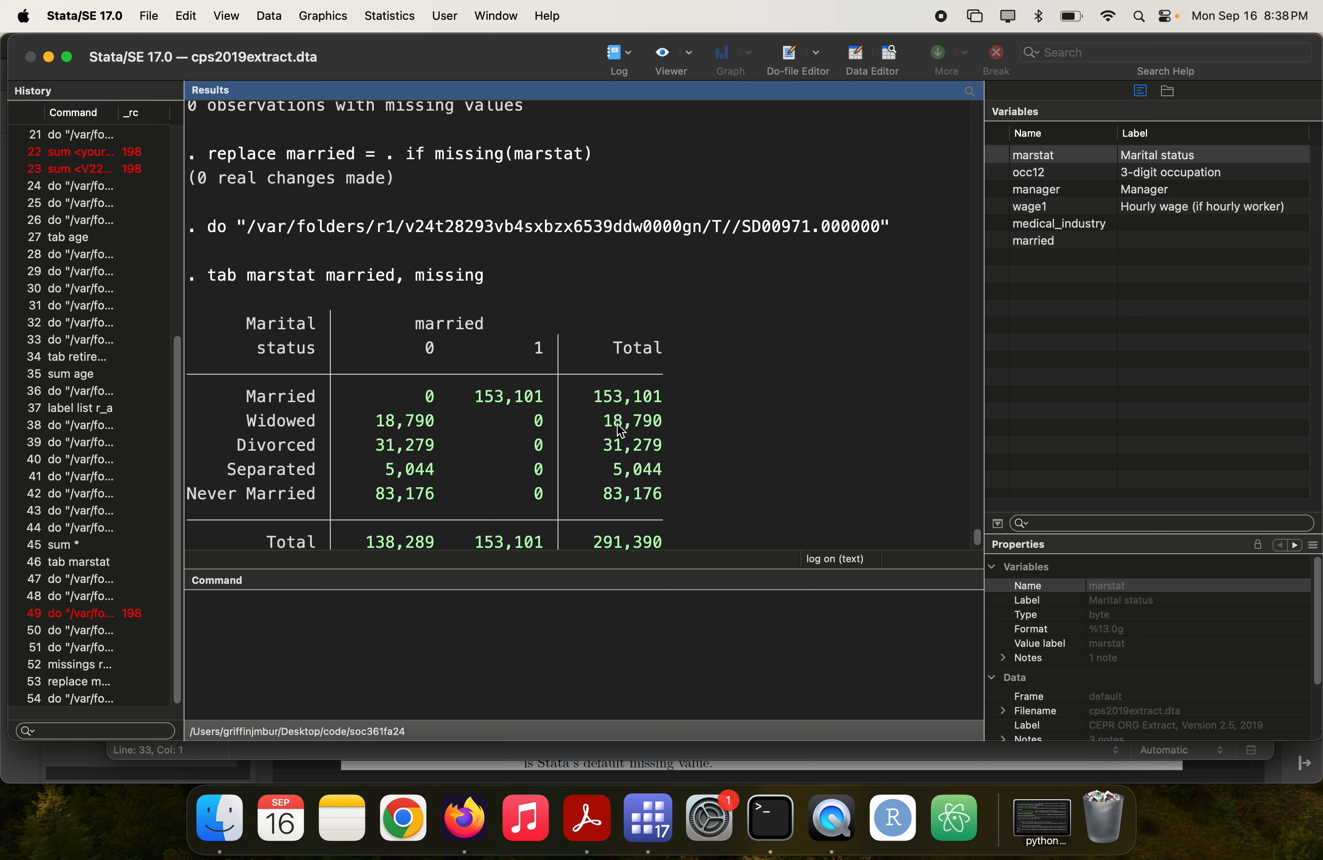
scroll(622, 426, up, 15)
scroll(624, 430, down, 3)
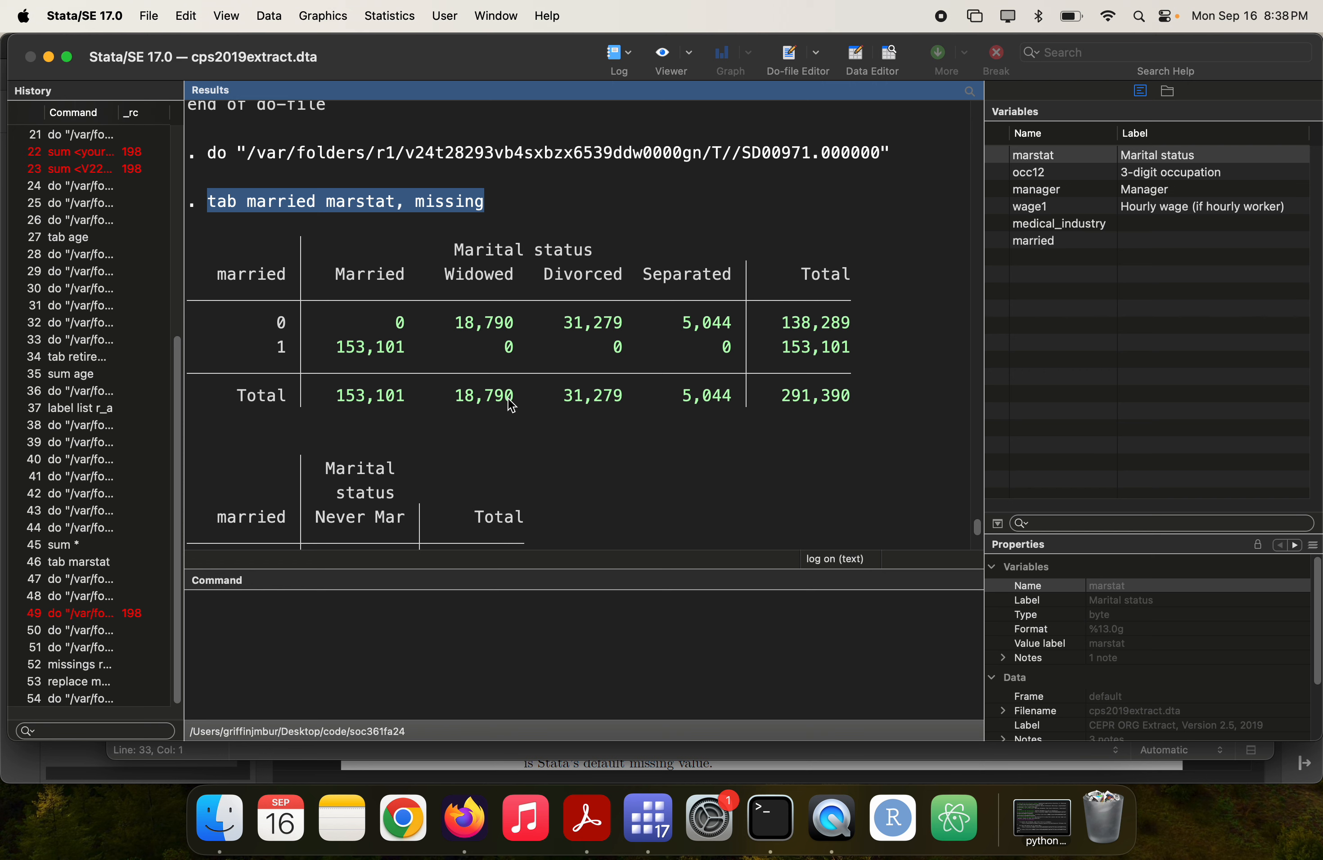
scroll(506, 402, down, 4)
scroll(506, 402, down, 10)
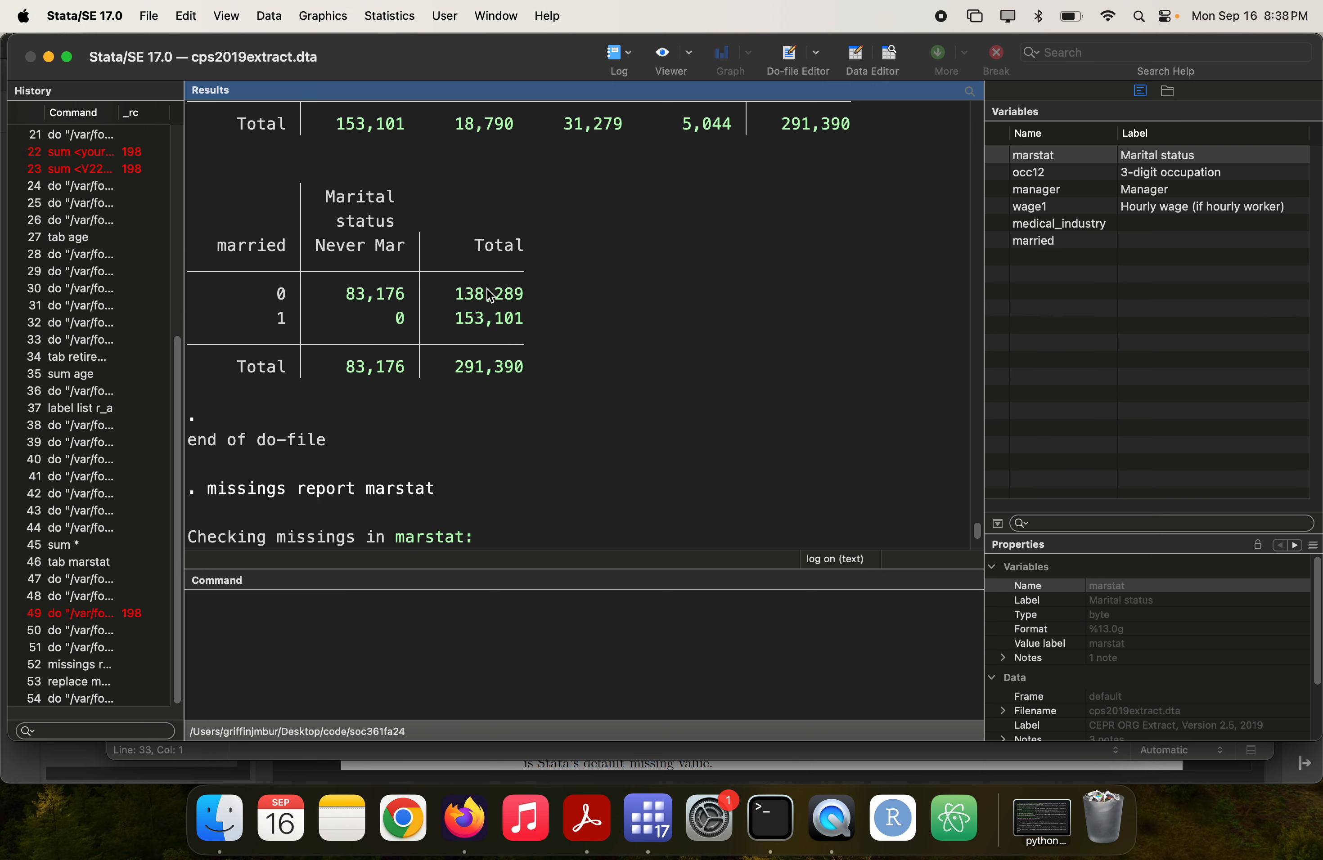
scroll(492, 358, down, 6)
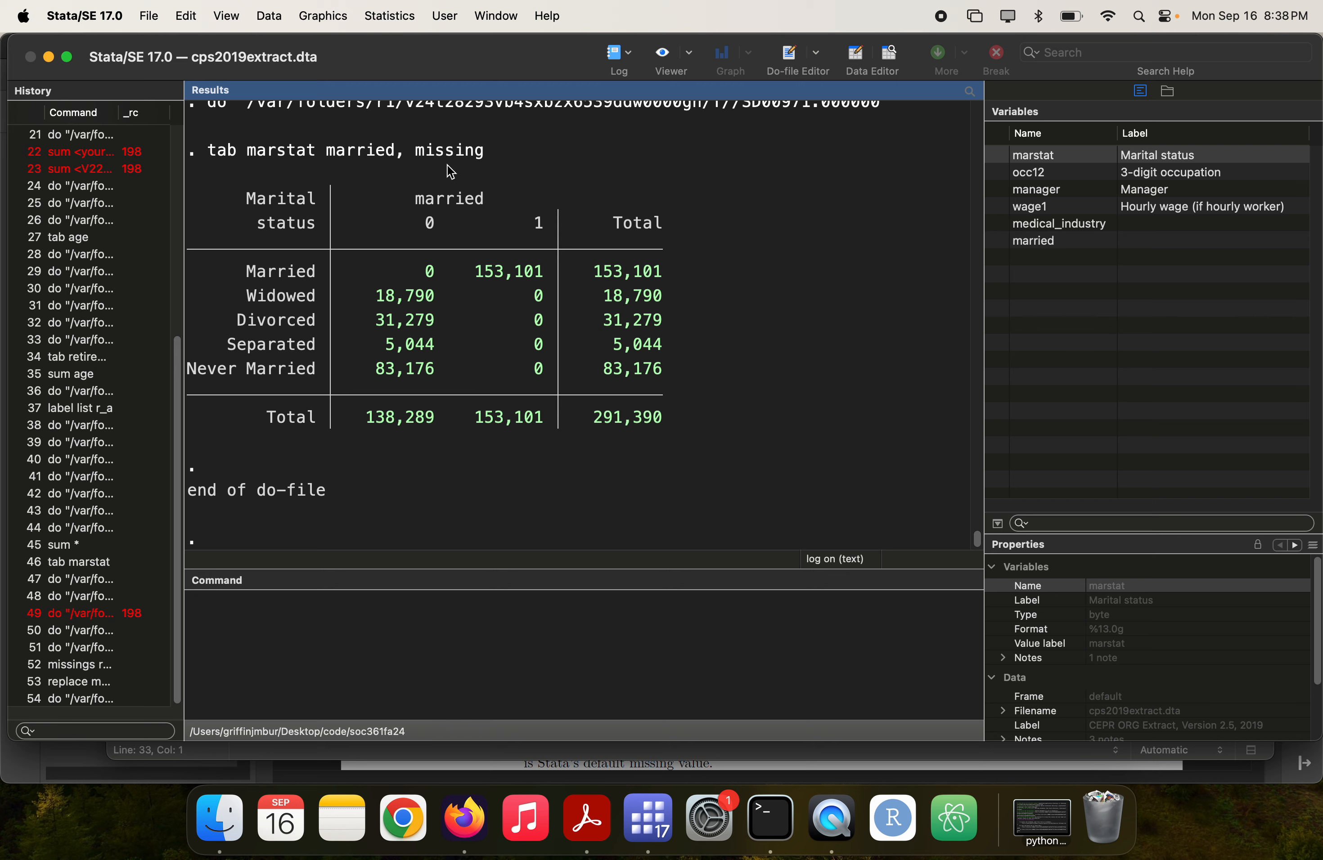
- Check the handout's tab <oldvar> <newvar>, mis instructions, then return to the do-file
key(super+Tab)
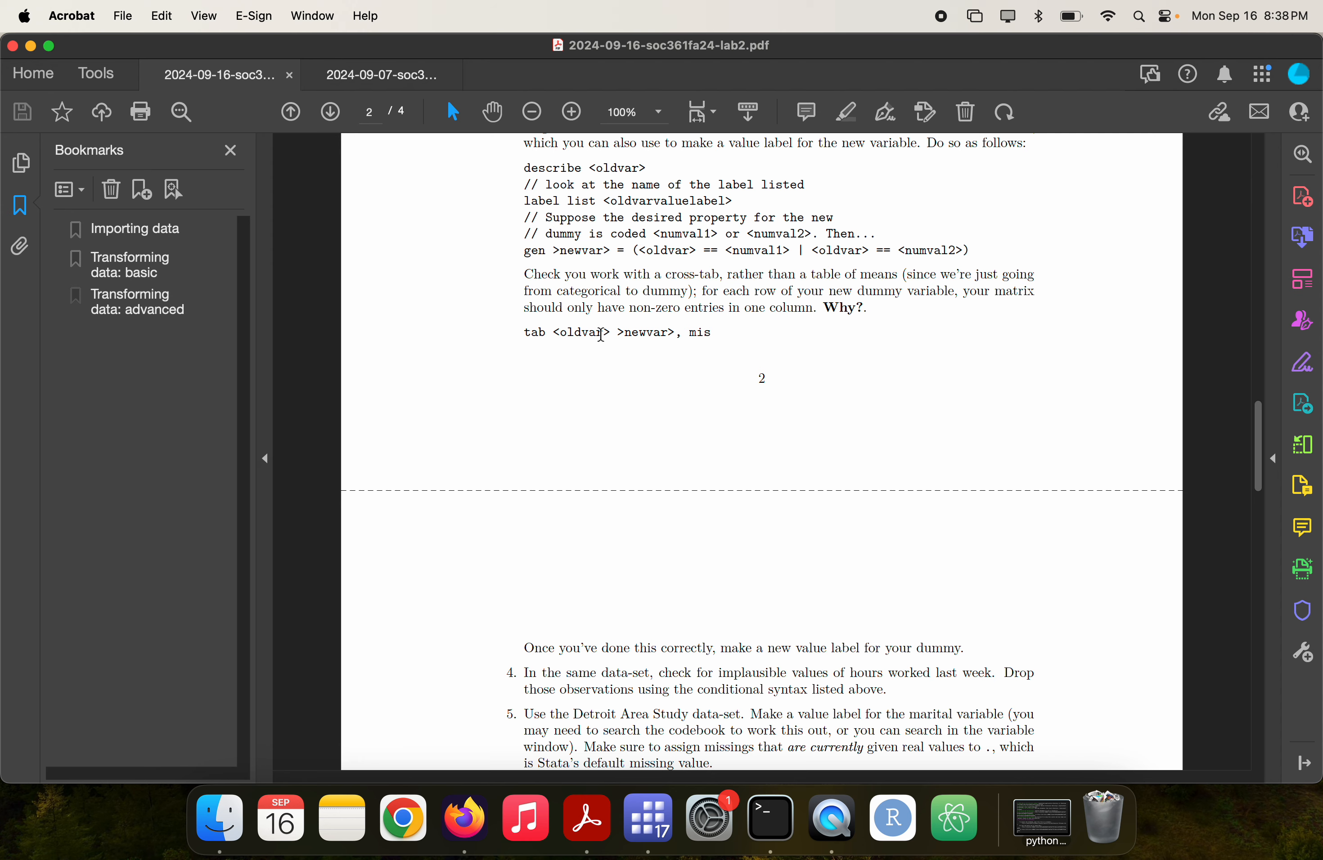
scroll(600, 331, down, 2)
key(super+Tab)
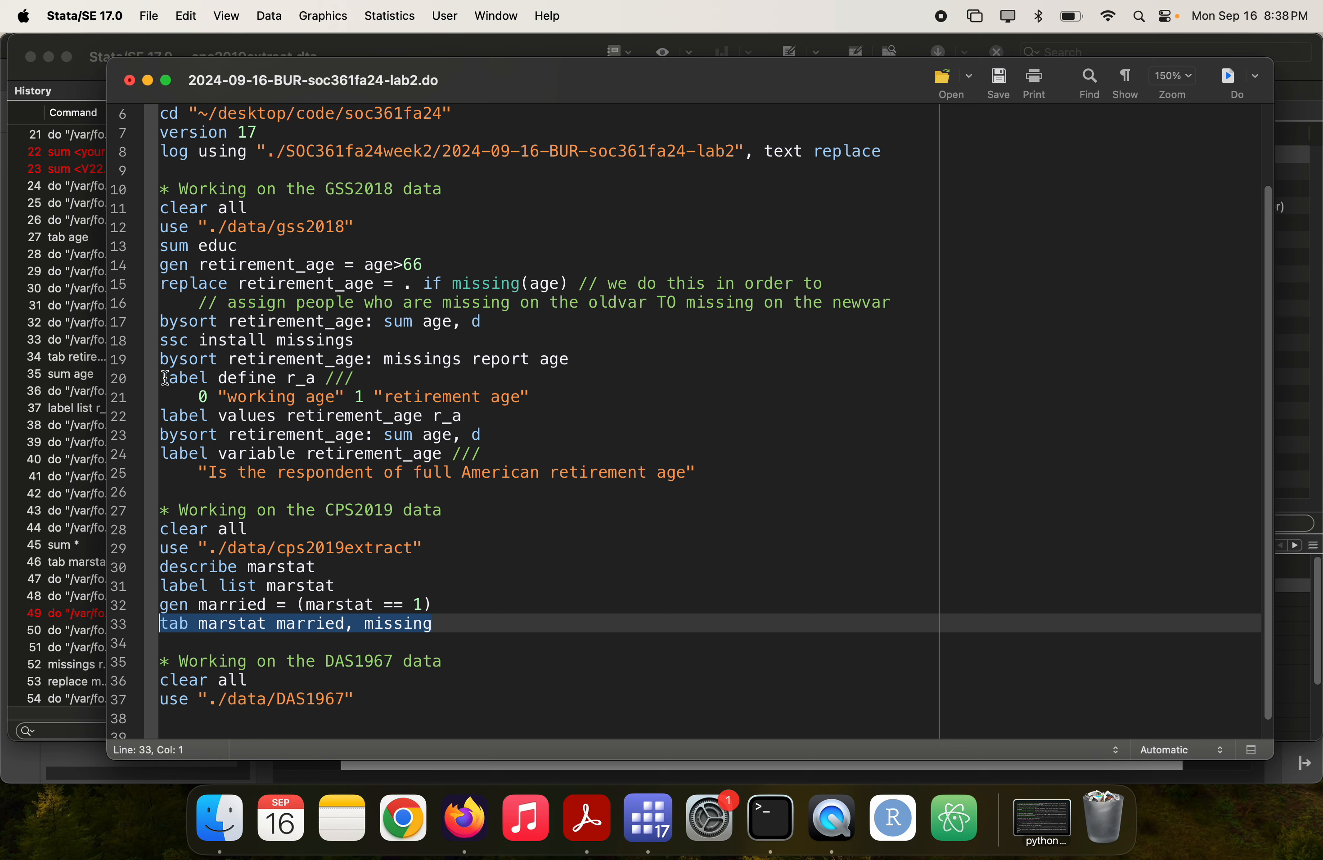
- Copy the r_a label define lines and paste them below line 33
drag(165, 382, 562, 398)
key(super+c)
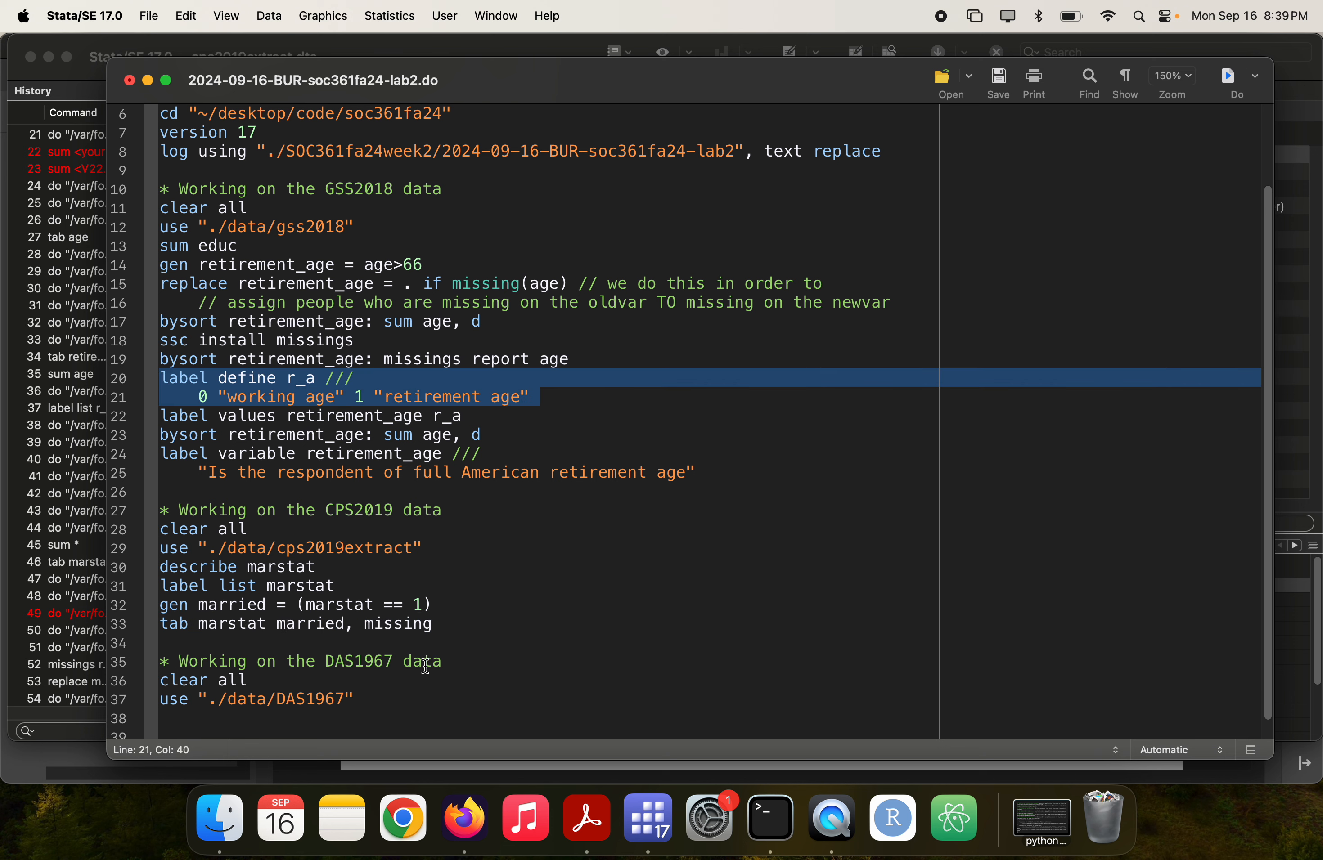
click(467, 624)
key(Return)
key(super+v)
scroll(464, 622, down, 3)
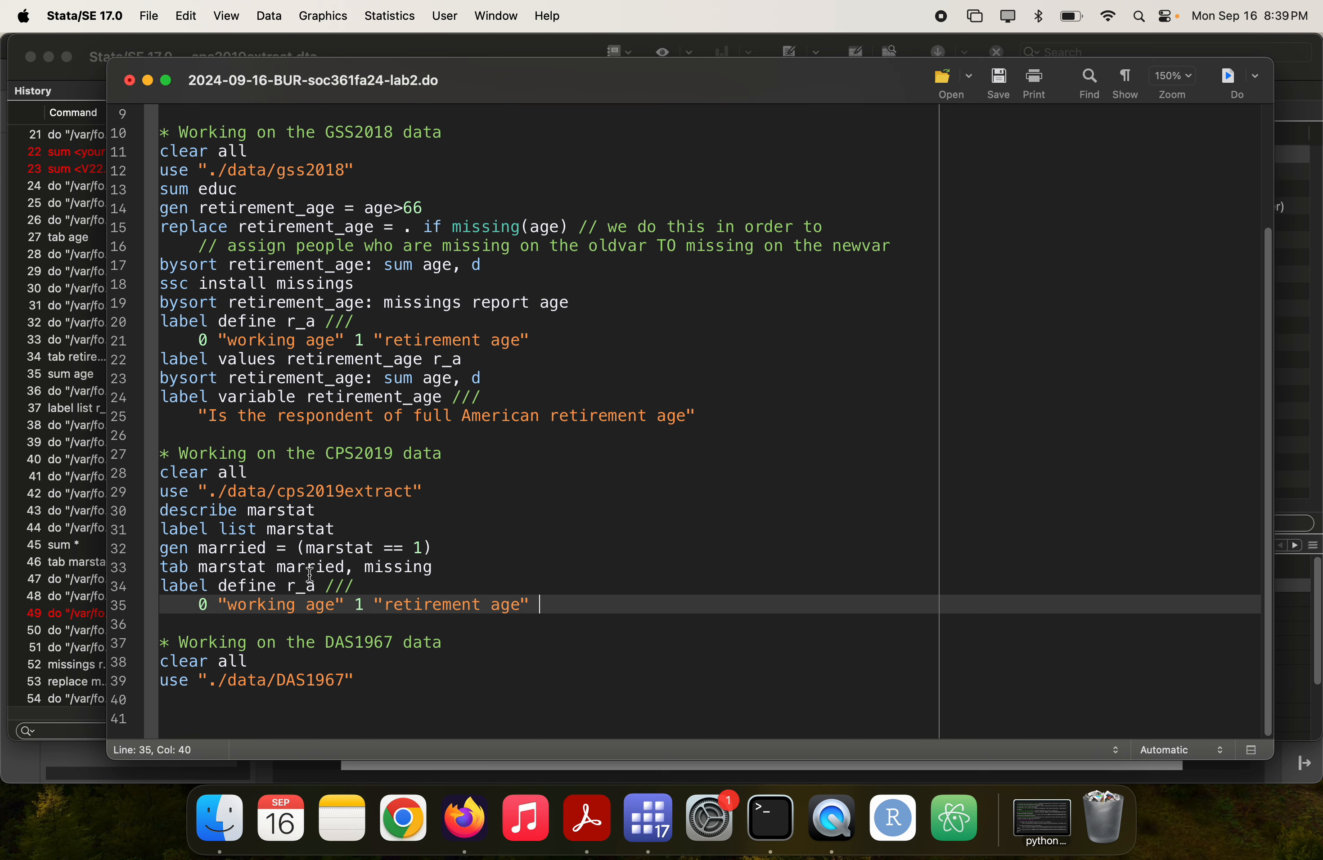
- Rename the copy to marr with 0 "unmarried in any way" and 1 "married", and run it
double_click(299, 585)
text(mar)
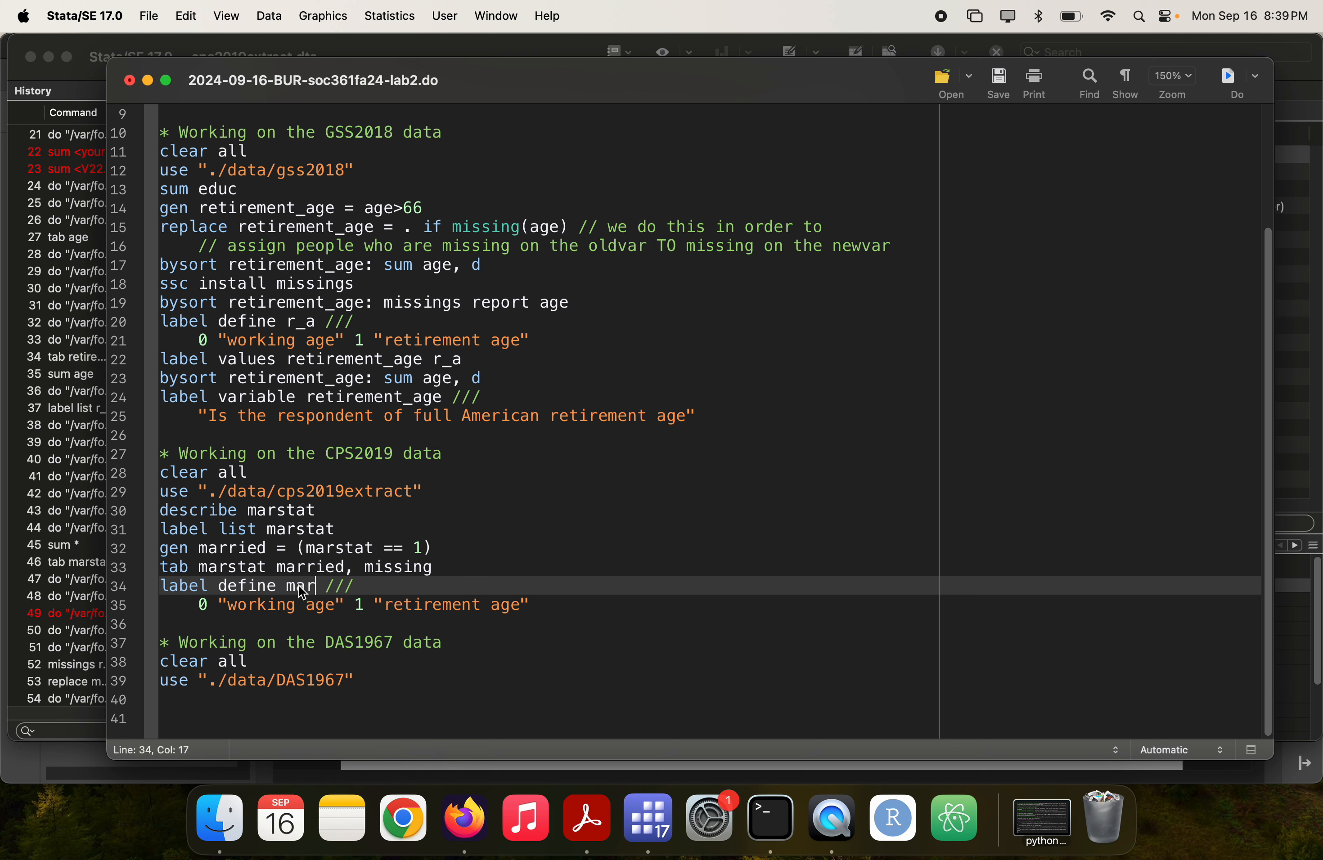
text(r)
double_click(250, 608)
drag(250, 609, 335, 606)
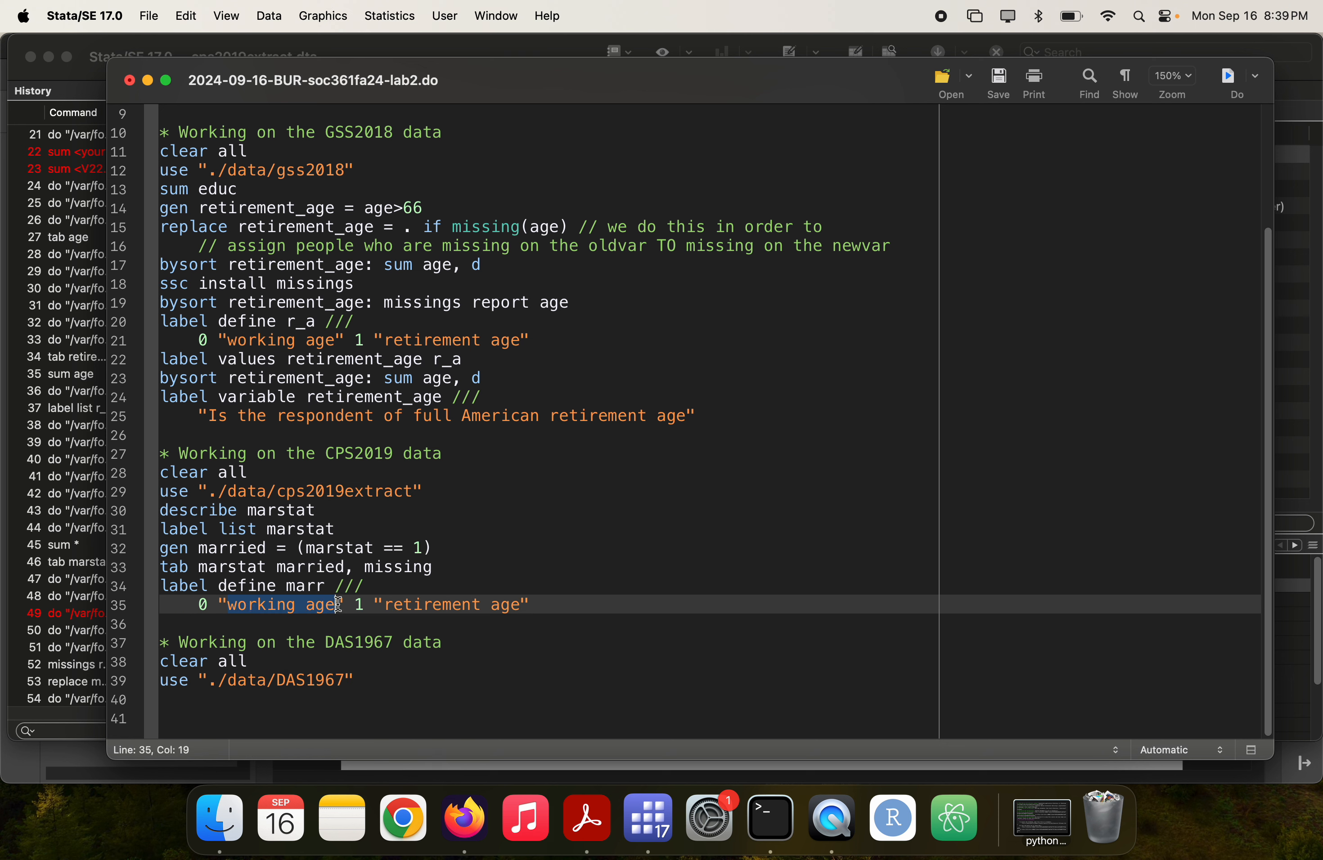
text(unmarried in any way)
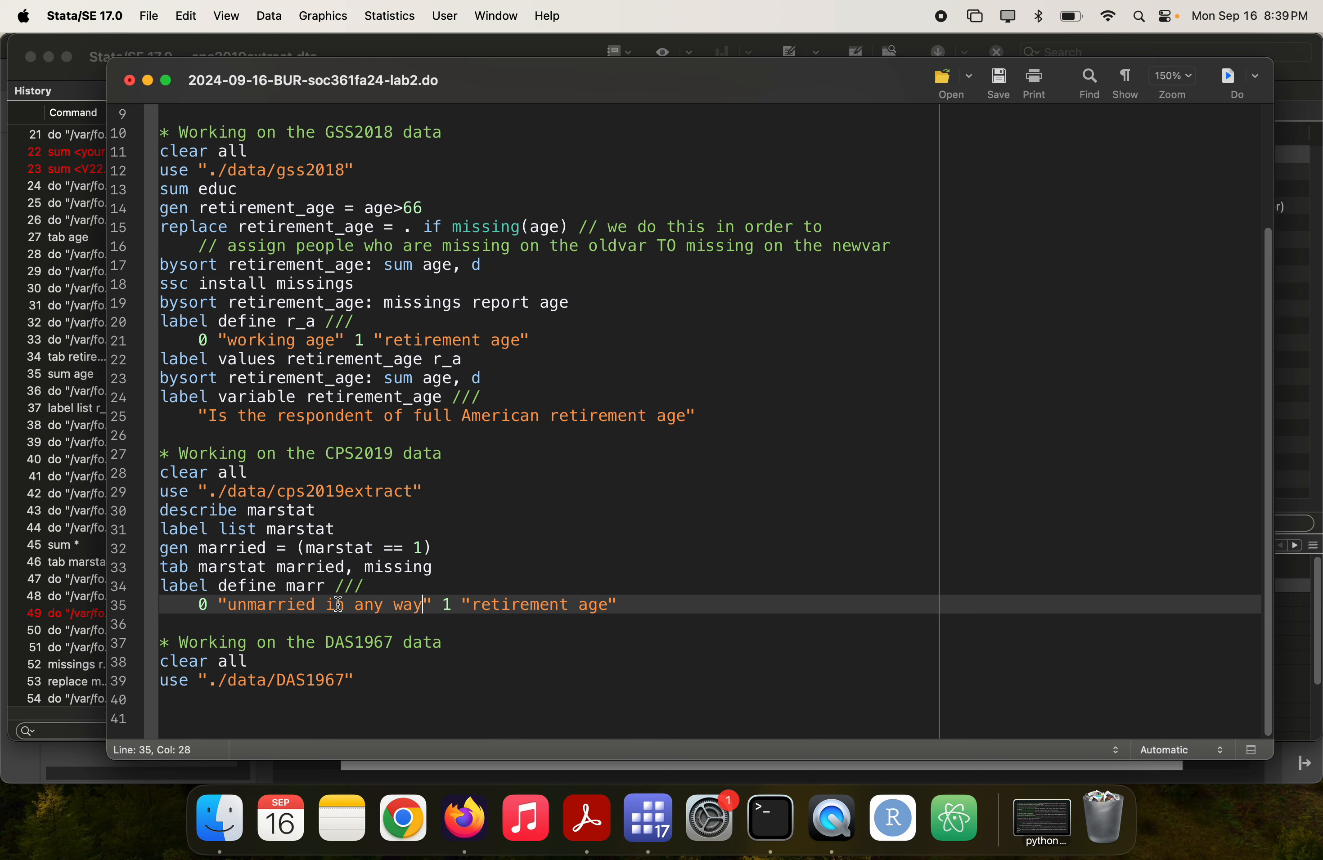
key(super+grave)
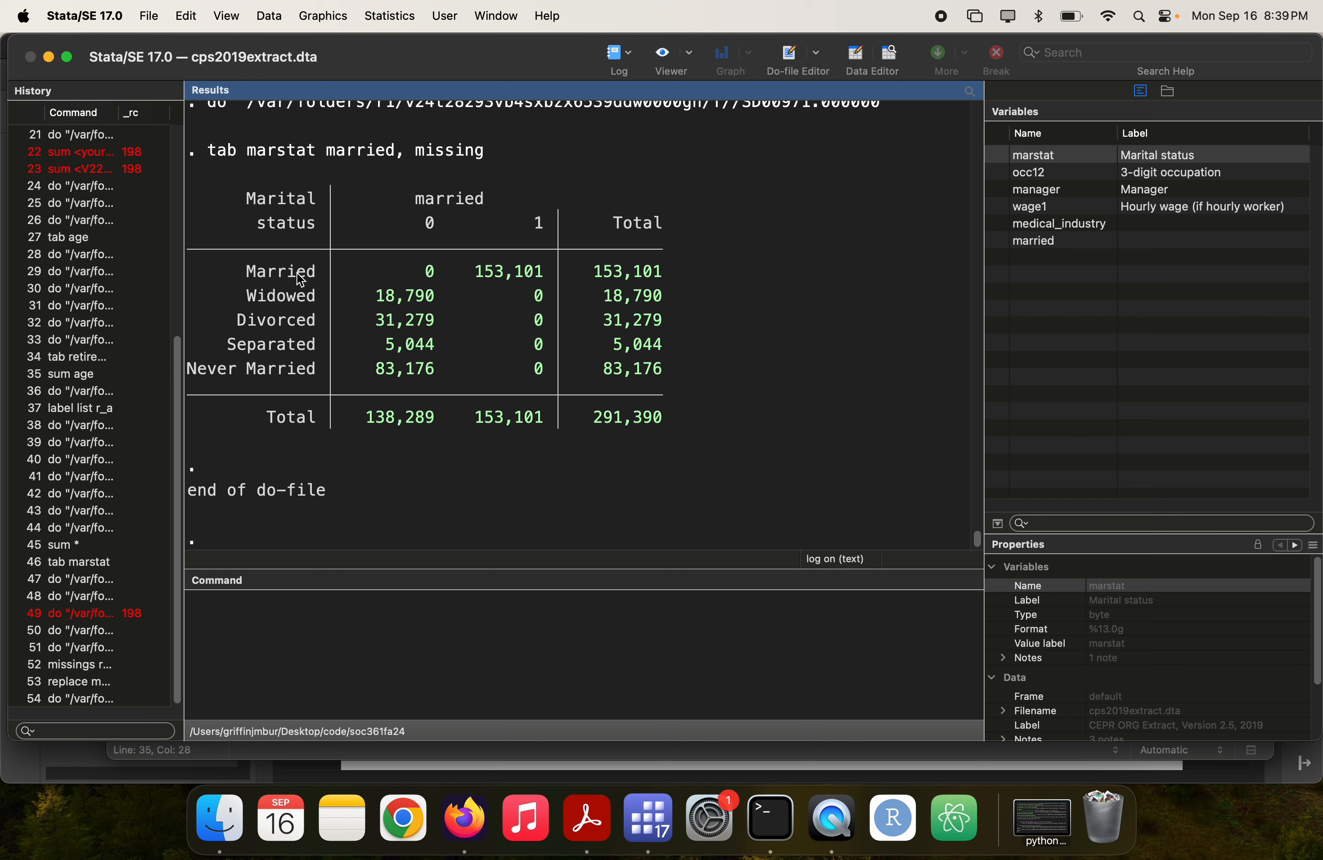
key(super+grave)
drag(472, 599, 609, 597)
text(married)
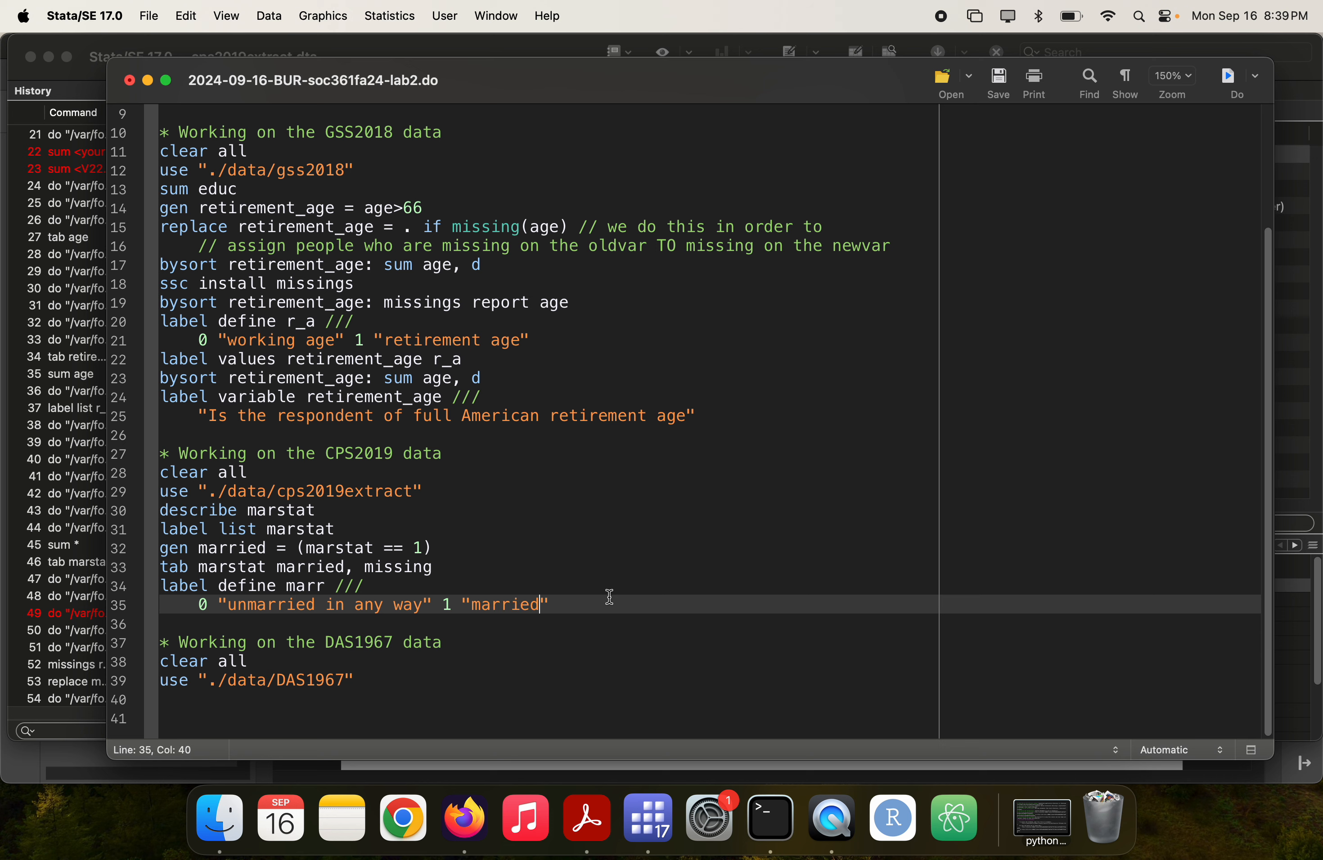
key(Up)
key(super+shift+d)
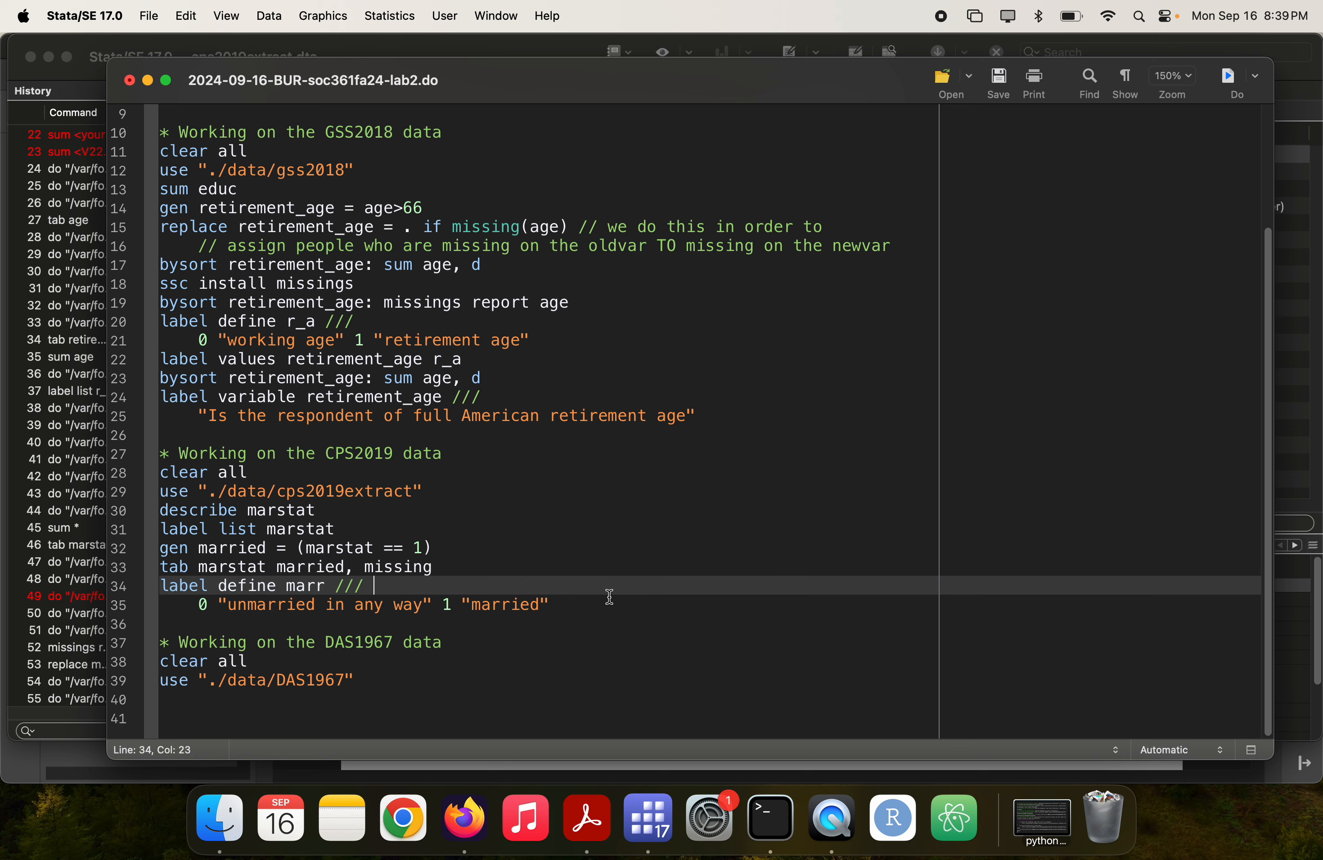
- Add and run label values married marr, correcting the wrong variable name marital
key(Down)
key(Return)
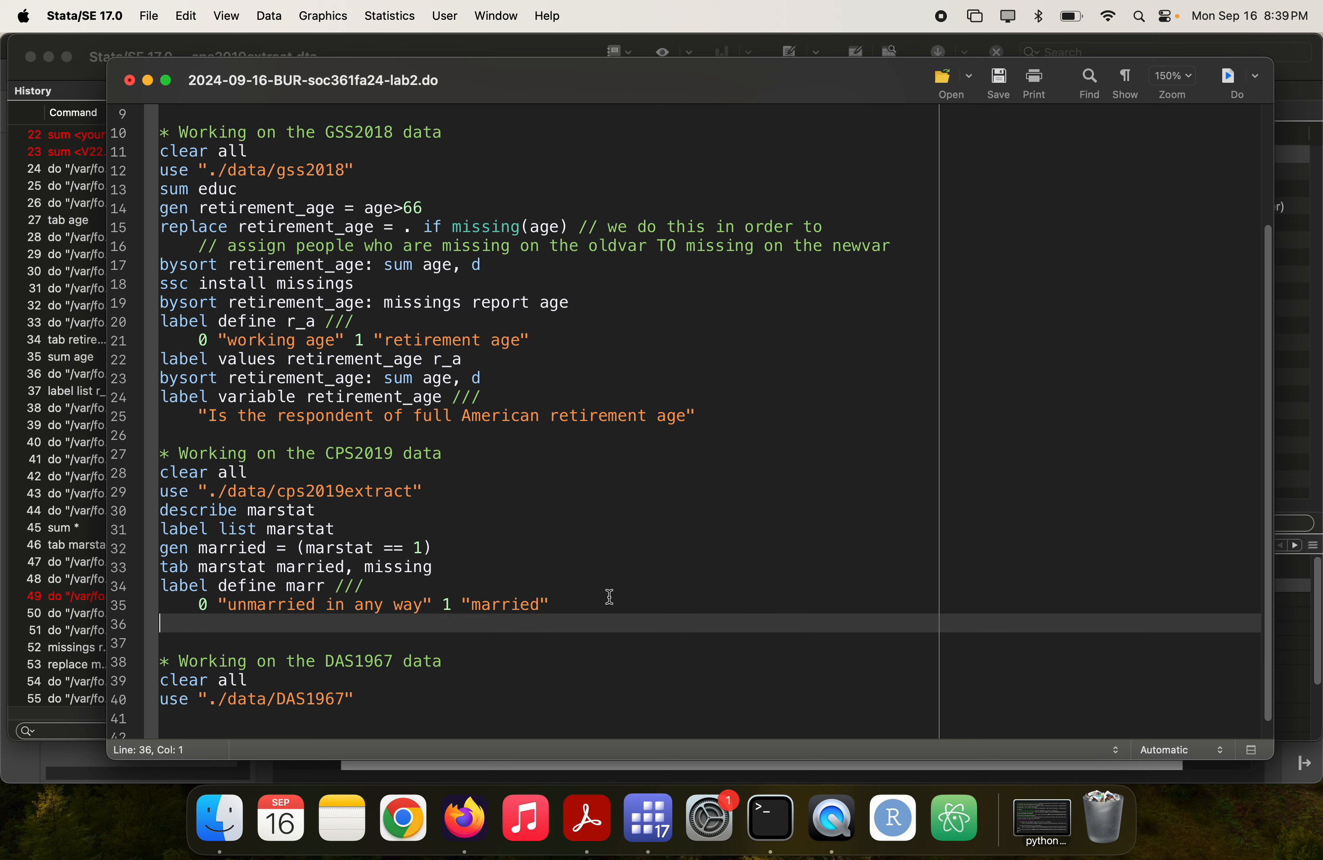
text(labe)
key(BackSpace)
text(l values mra)
key(BackSpace)
key(BackSpace)
text(arital marr)
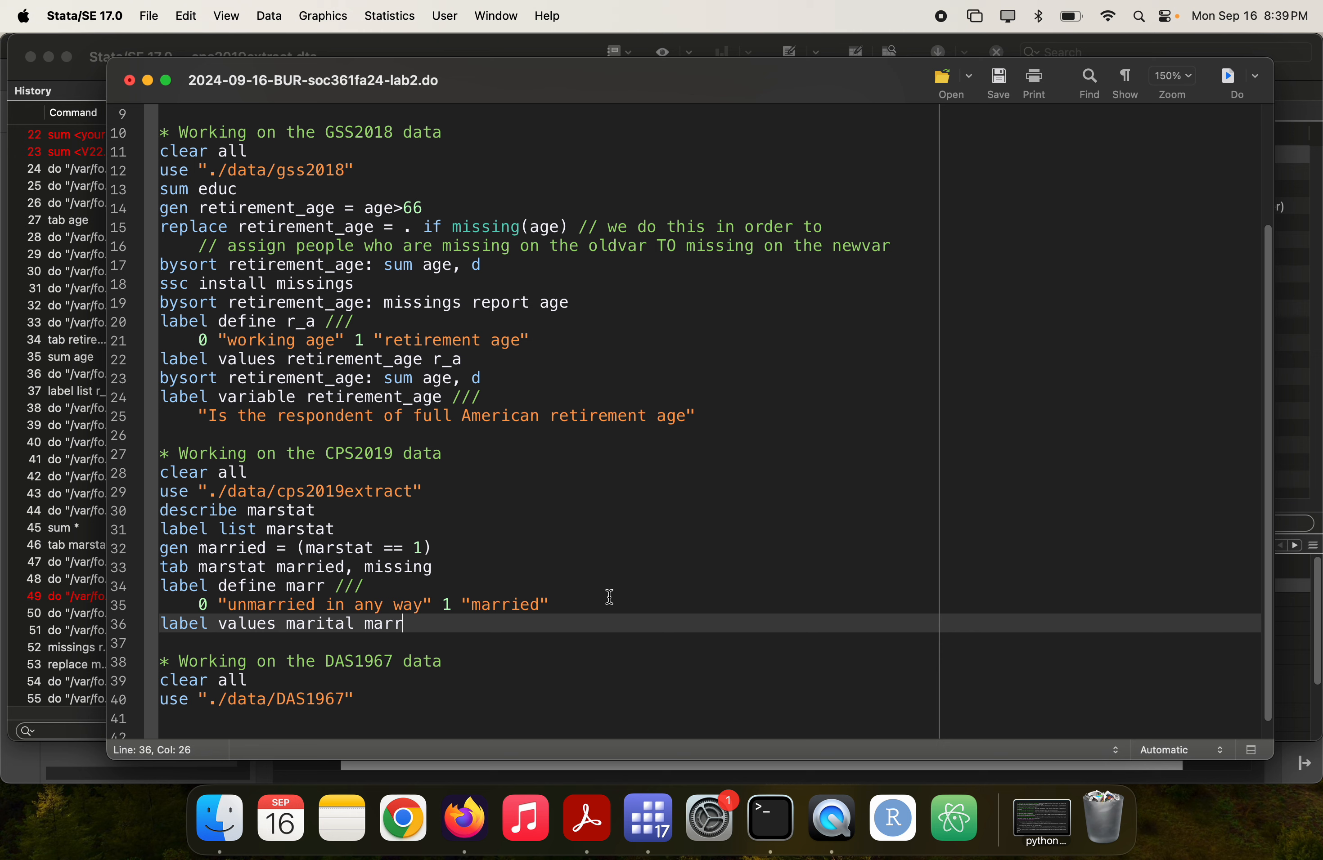
key(super+shift+Left)
key(super+shift+d)
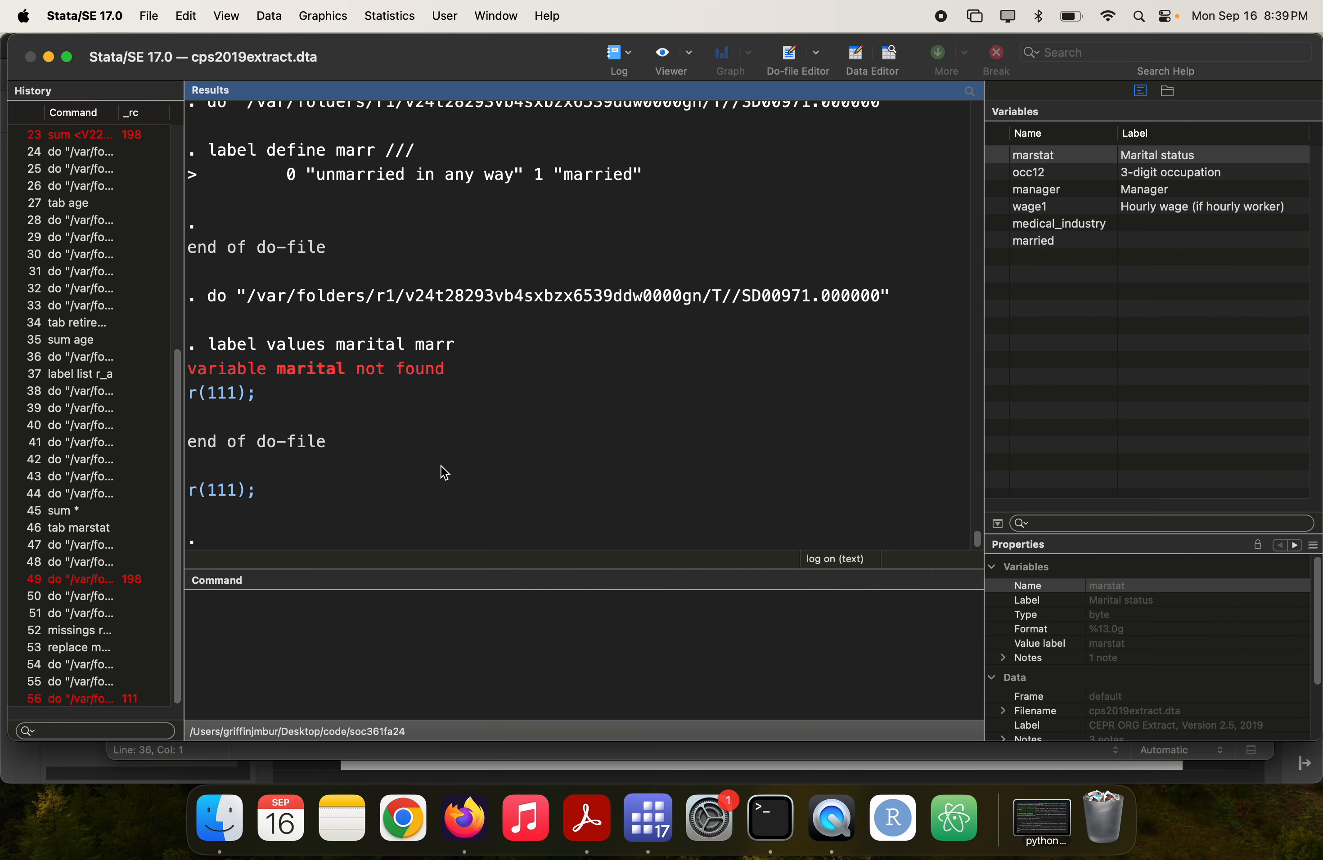
key(super+grave)
double_click(298, 620)
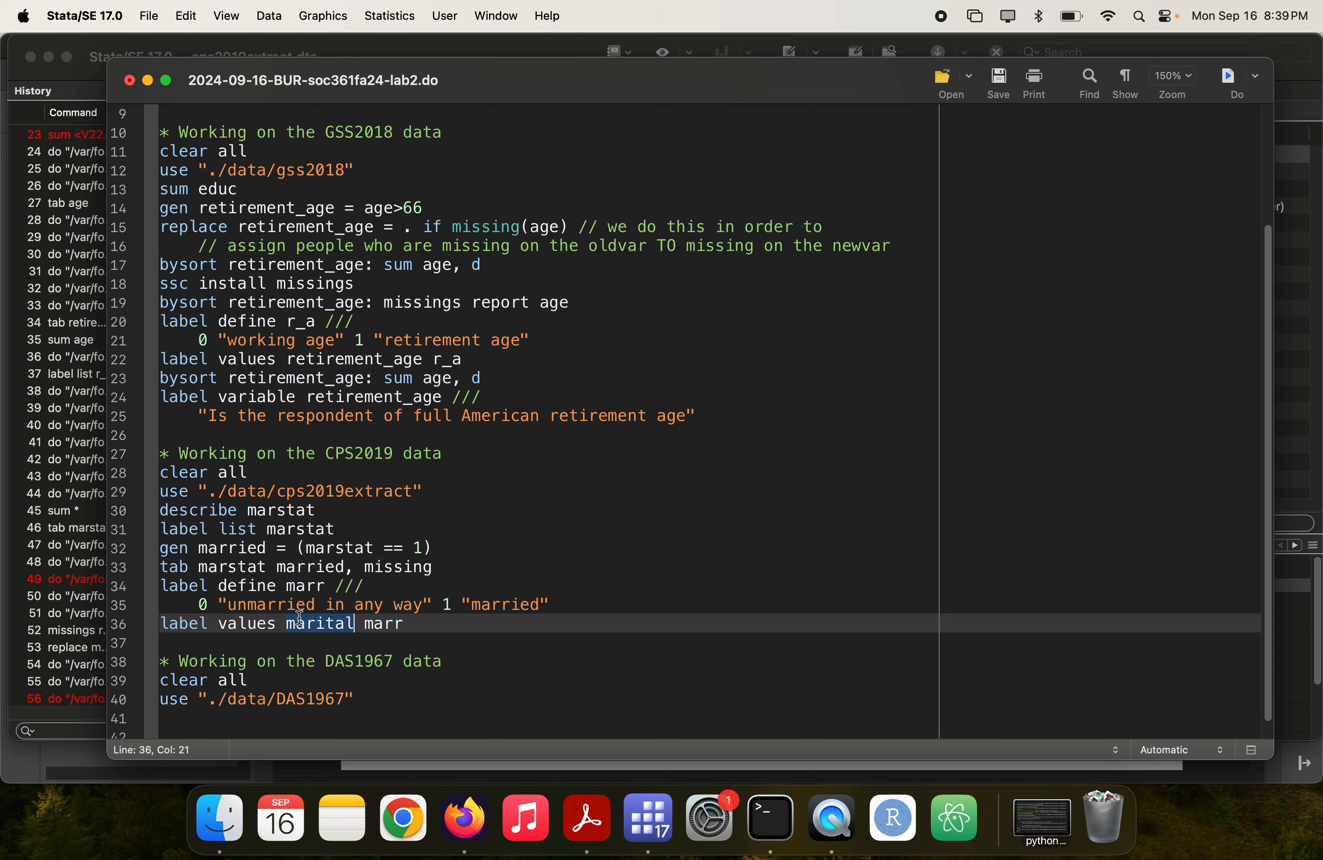
text(married)
key(super+shift+d)
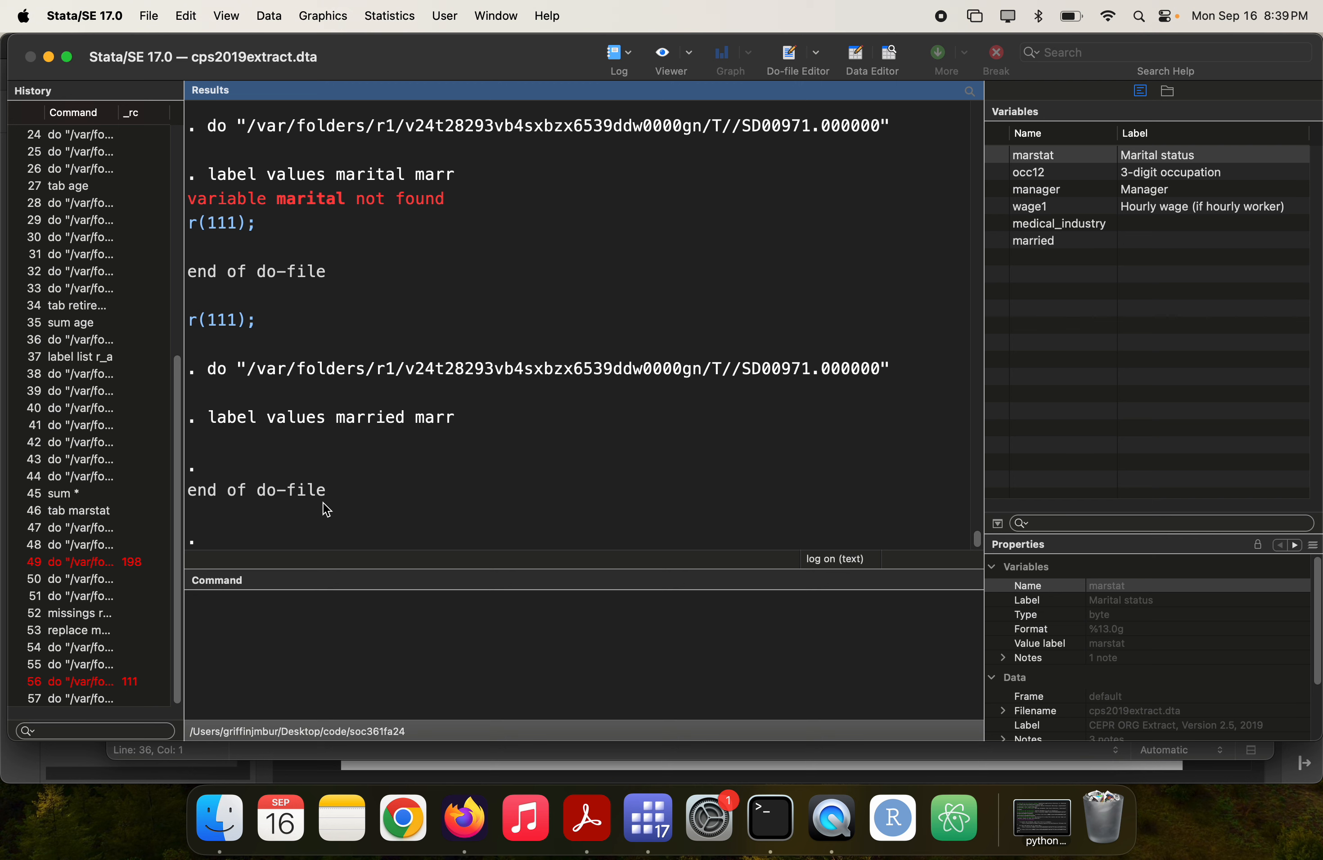
- Begin a label var married line on line 37 with the variable's description
key(super+grave)
key(Right)
key(Return)
text(label var)
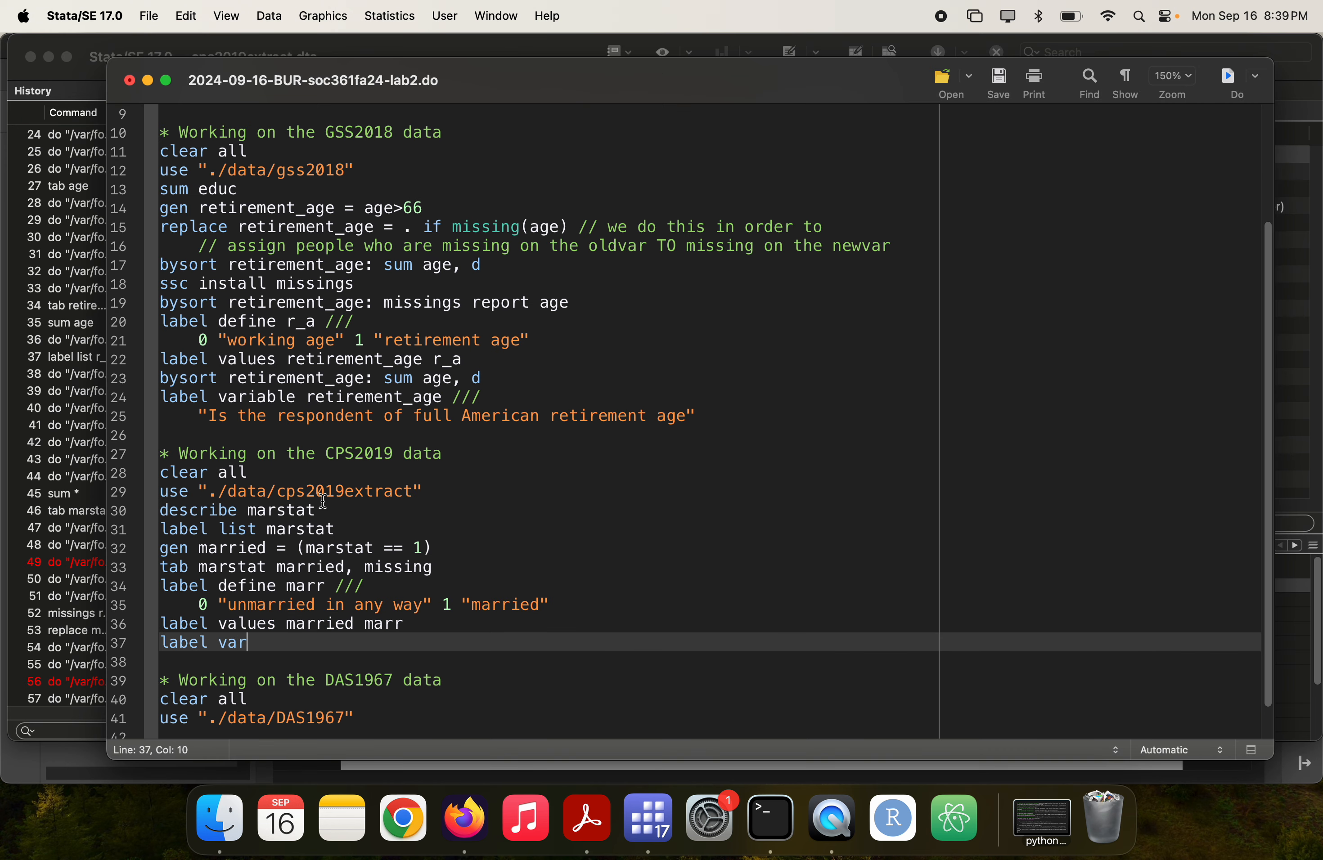
text( marrie)
text(d "Whether a respondent)
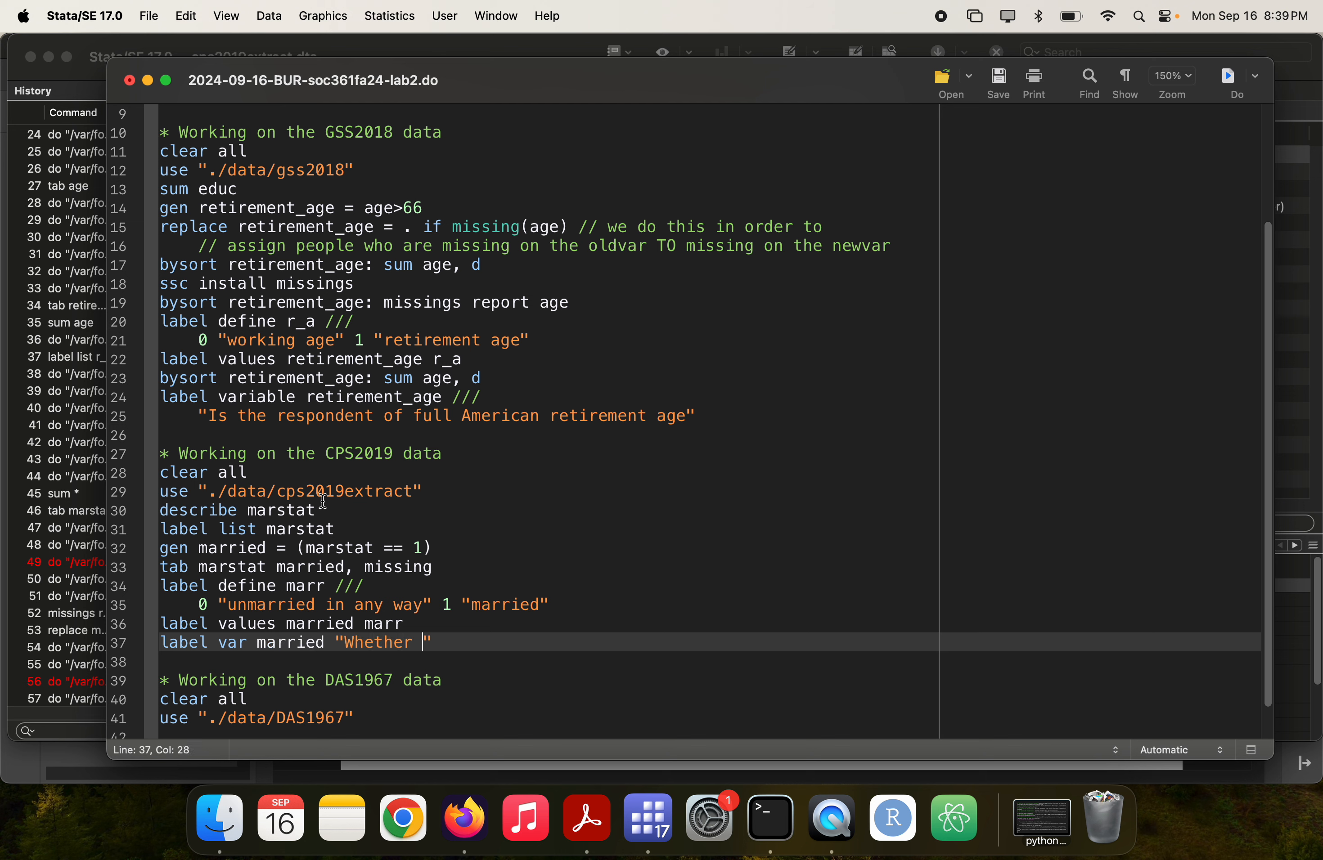
text( was marreid)
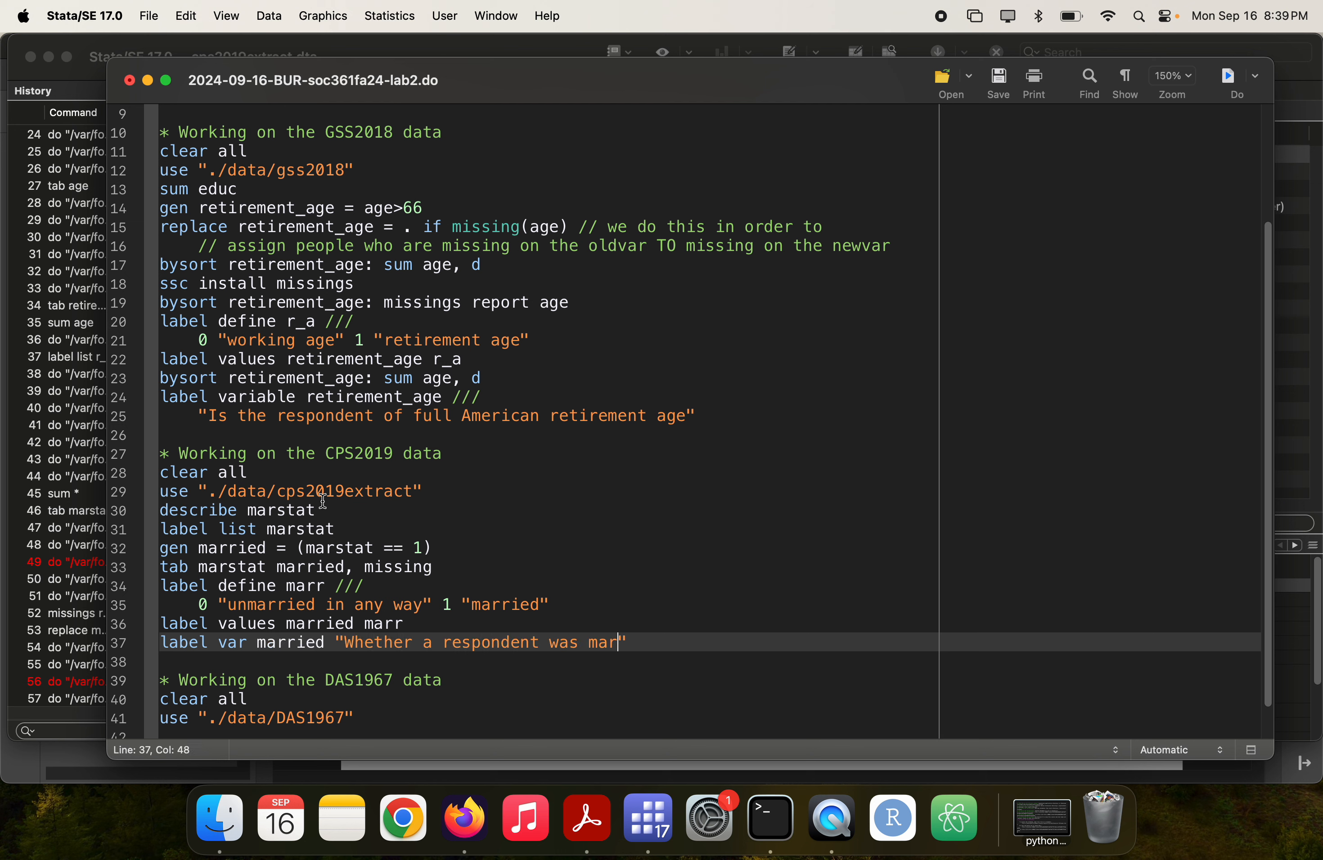
- Finish the label as "Whether a respondent was married at time of interview" and run it
key(BackSpace)
key(BackSpace)
key(BackSpace)
text(ied at time of interview)
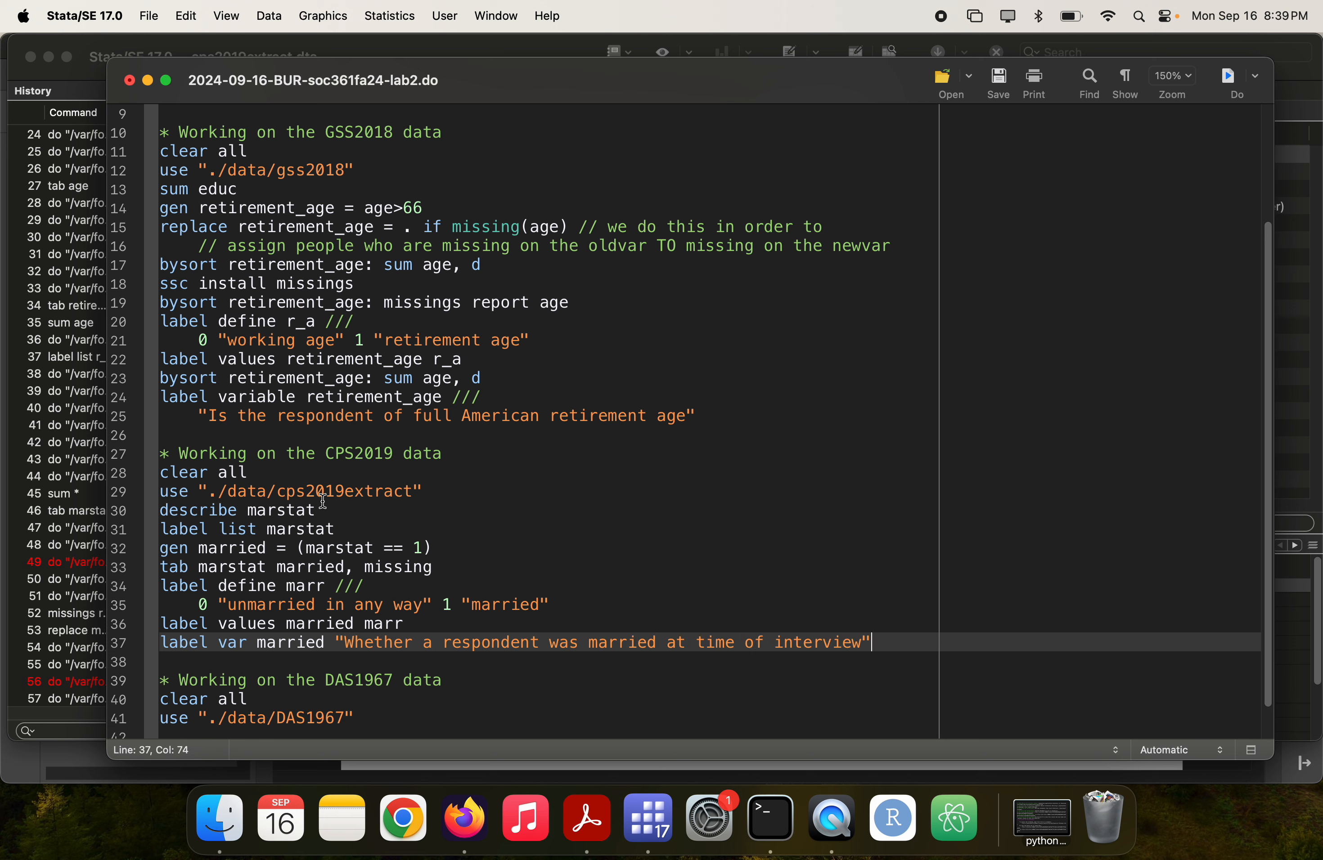
key(super+shift+d)
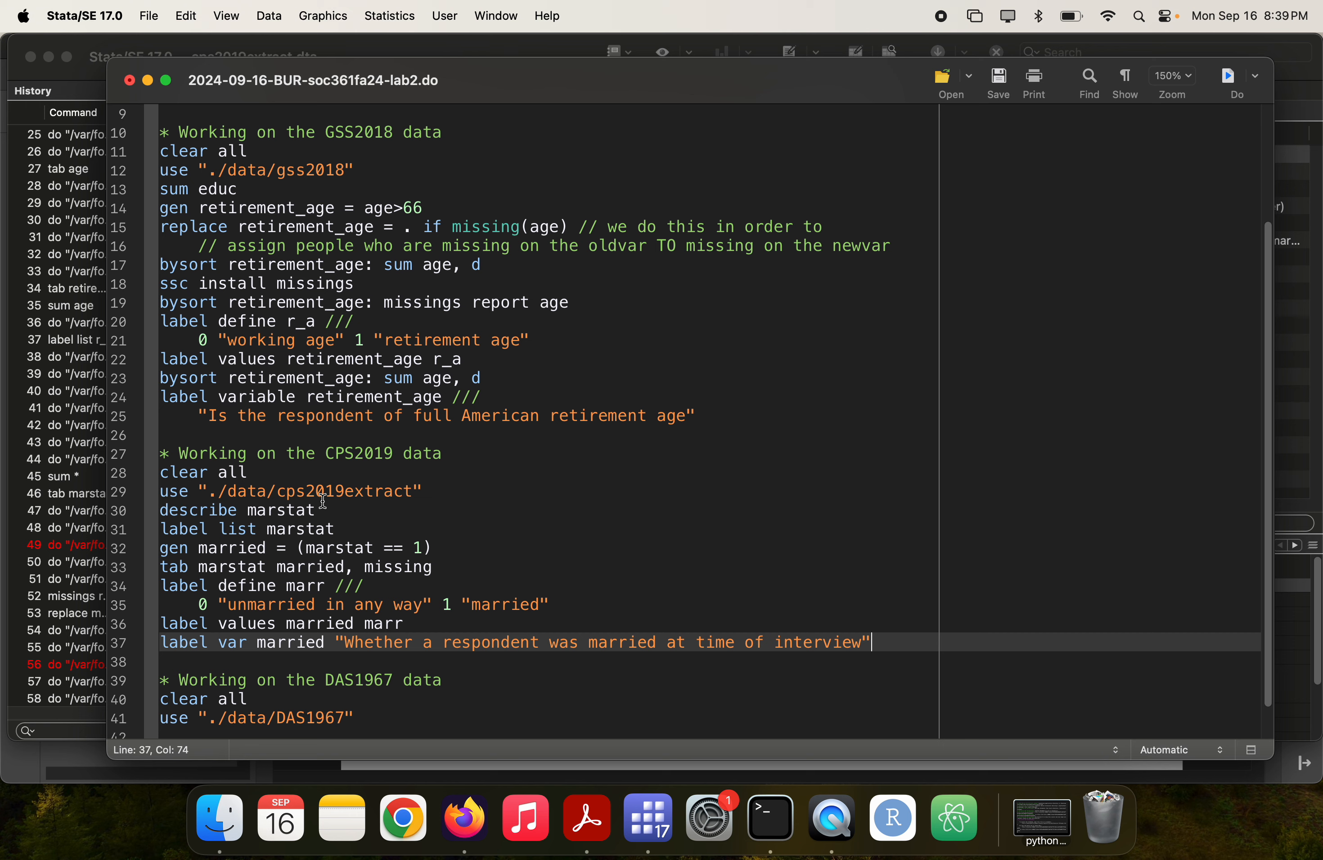
- Add and run tab married, sum(wage1) on line 38 to compare mean hourly wages
key(Right)
key(Return)
text(tab )
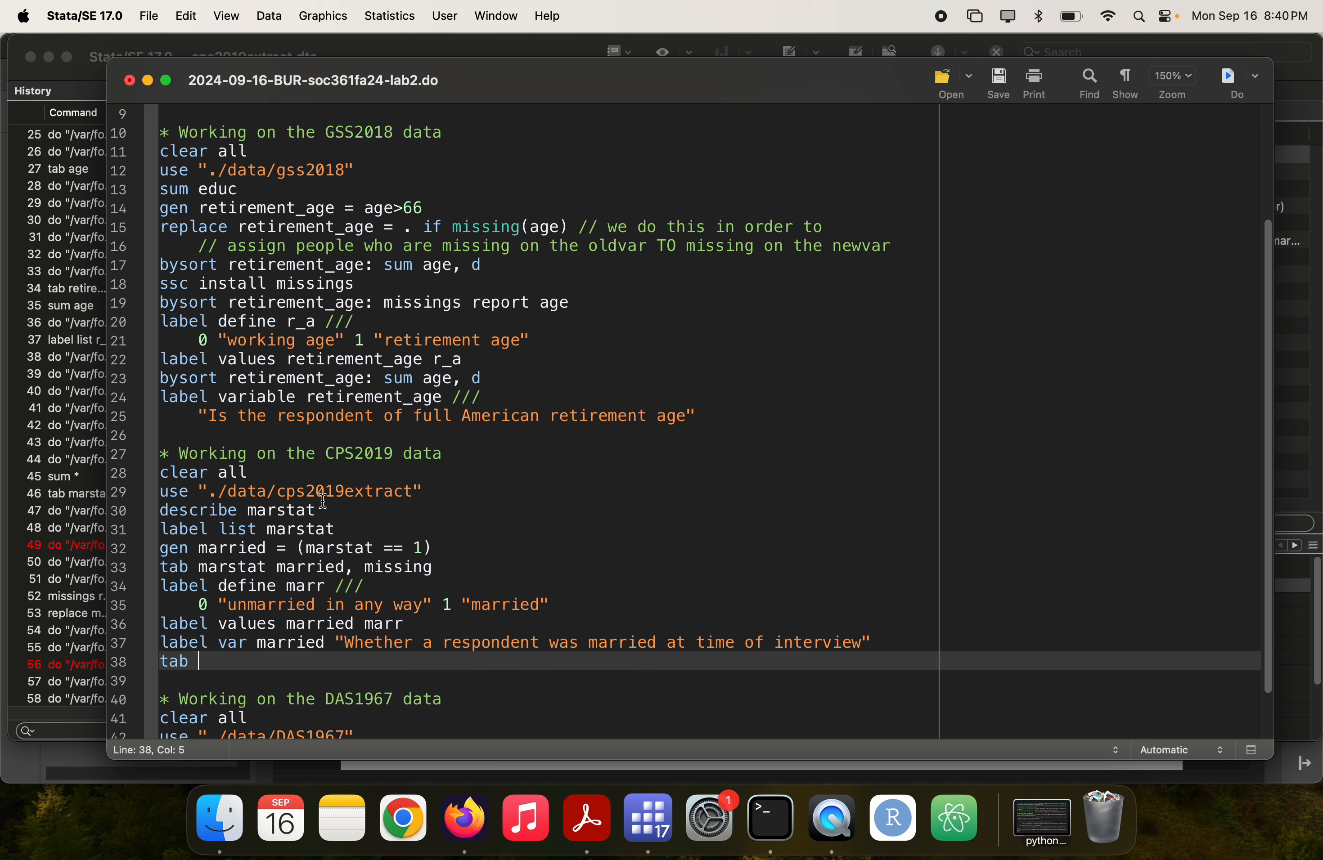
text(v)
key(BackSpace)
text(married)
key(super+grave)
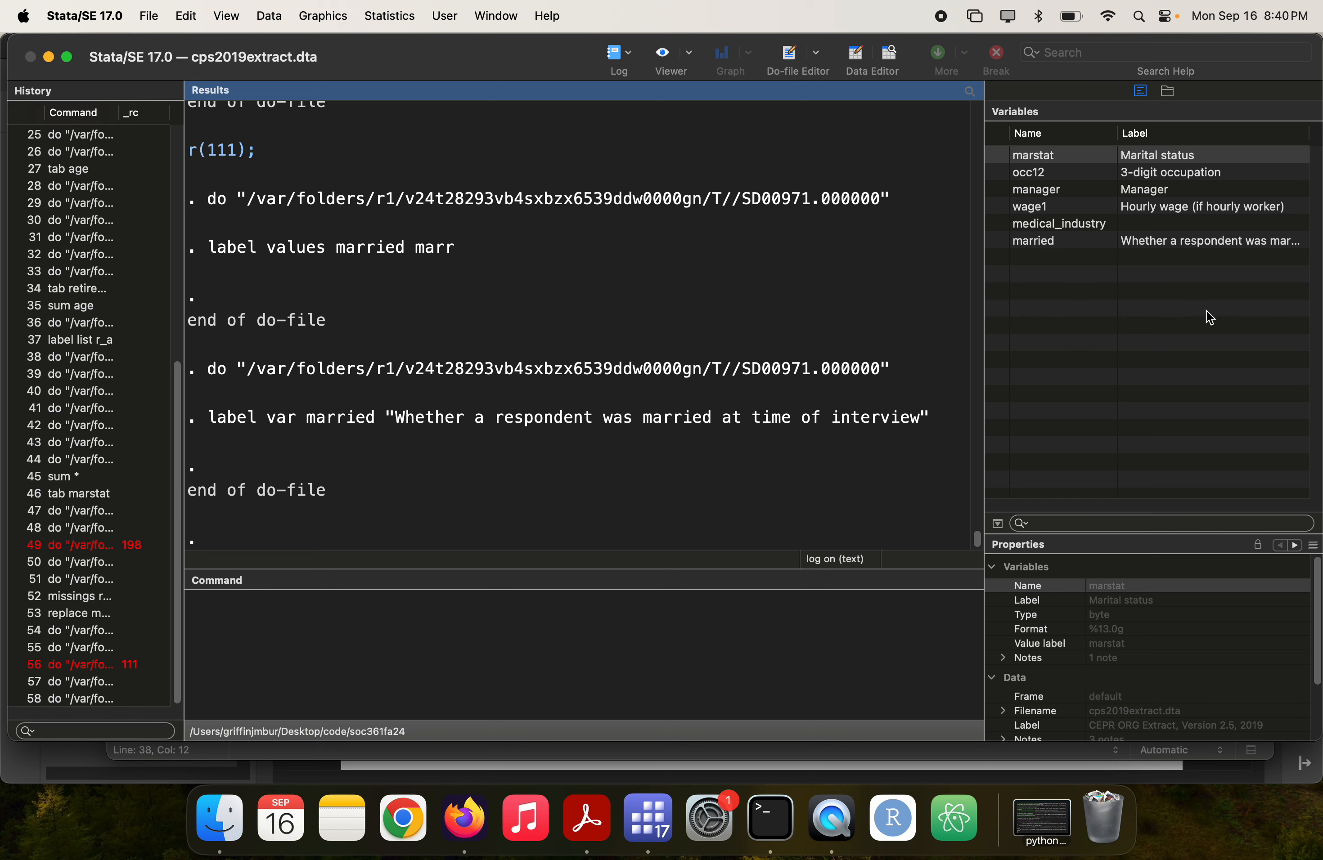
key(super+grave)
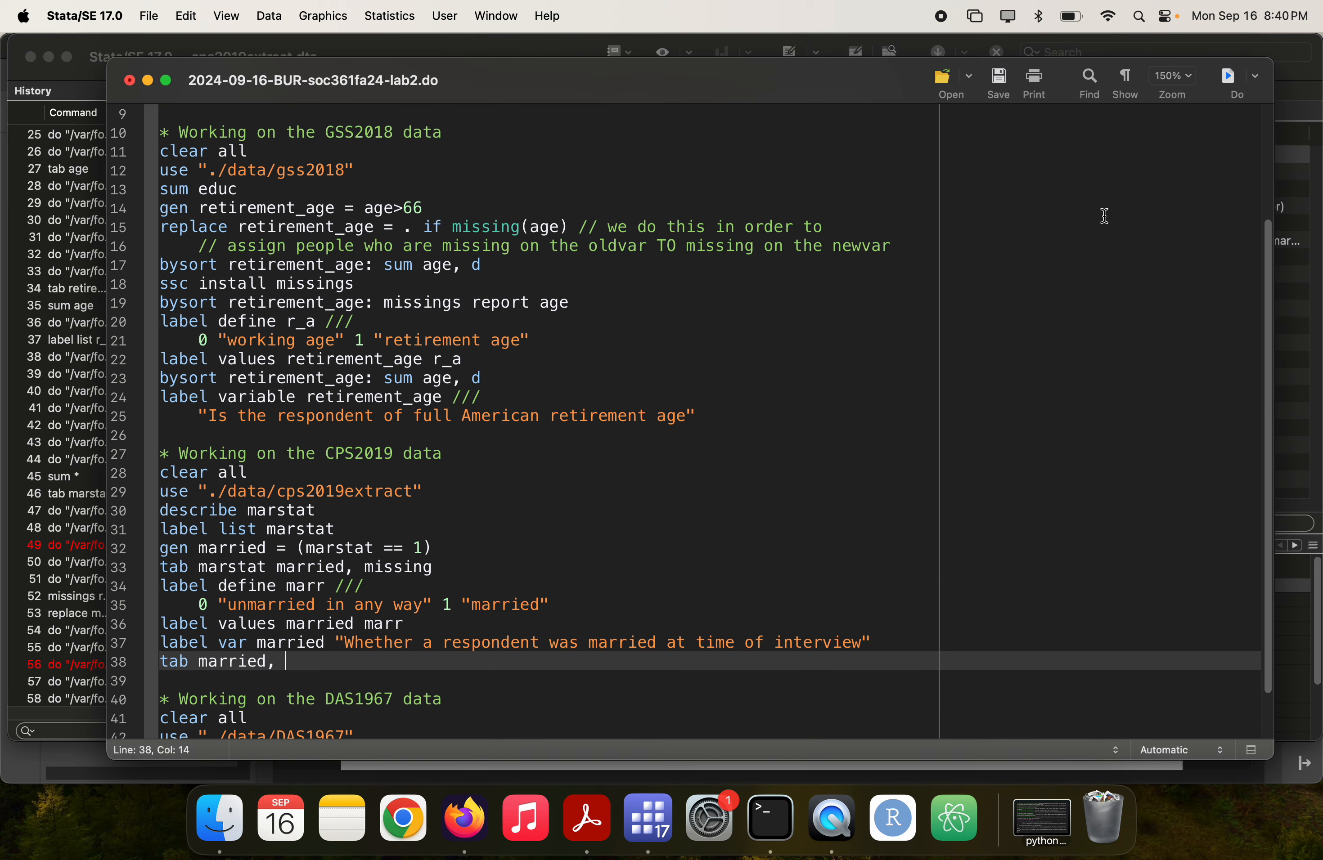
text(sum(wage1))
key(super+shift+Left)
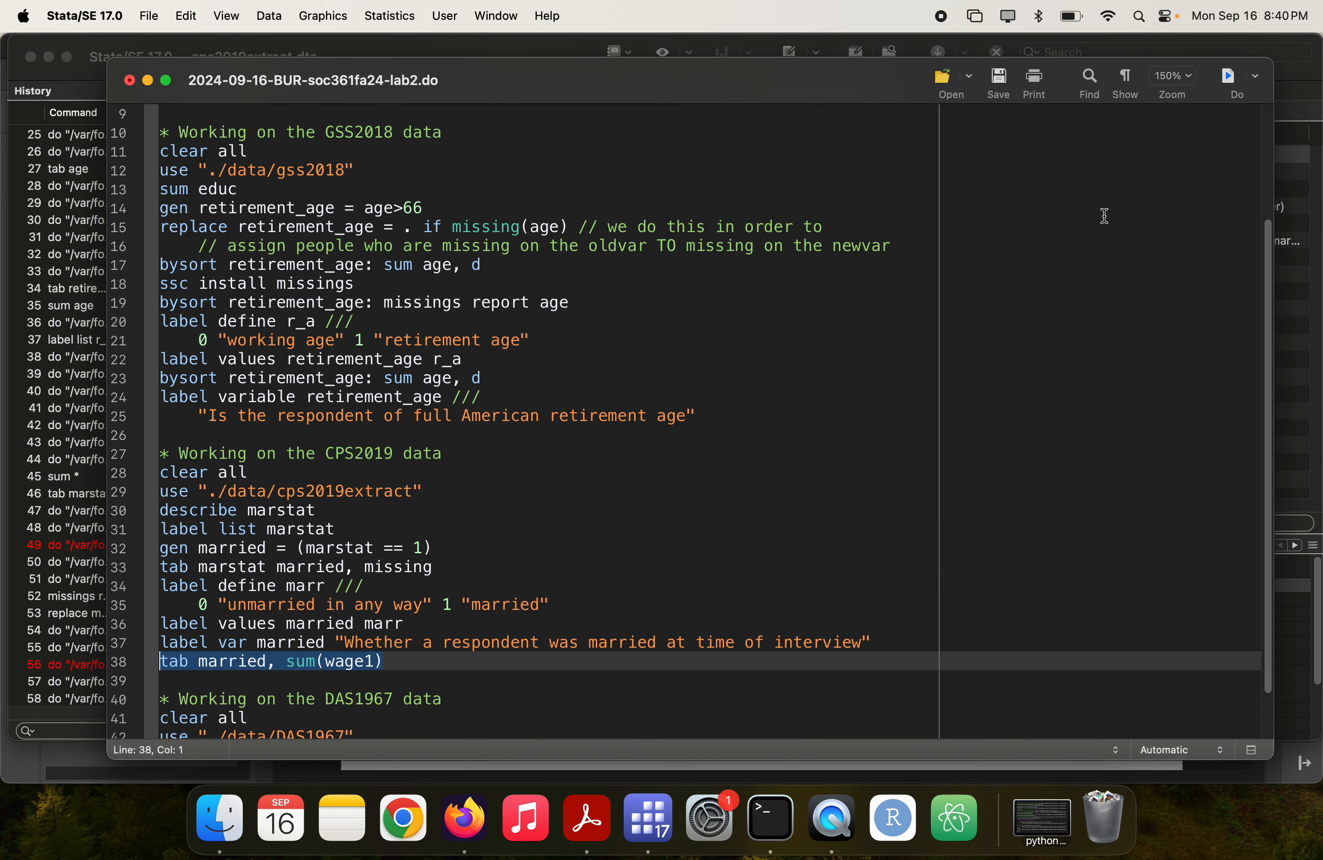
key(super+shift+d)
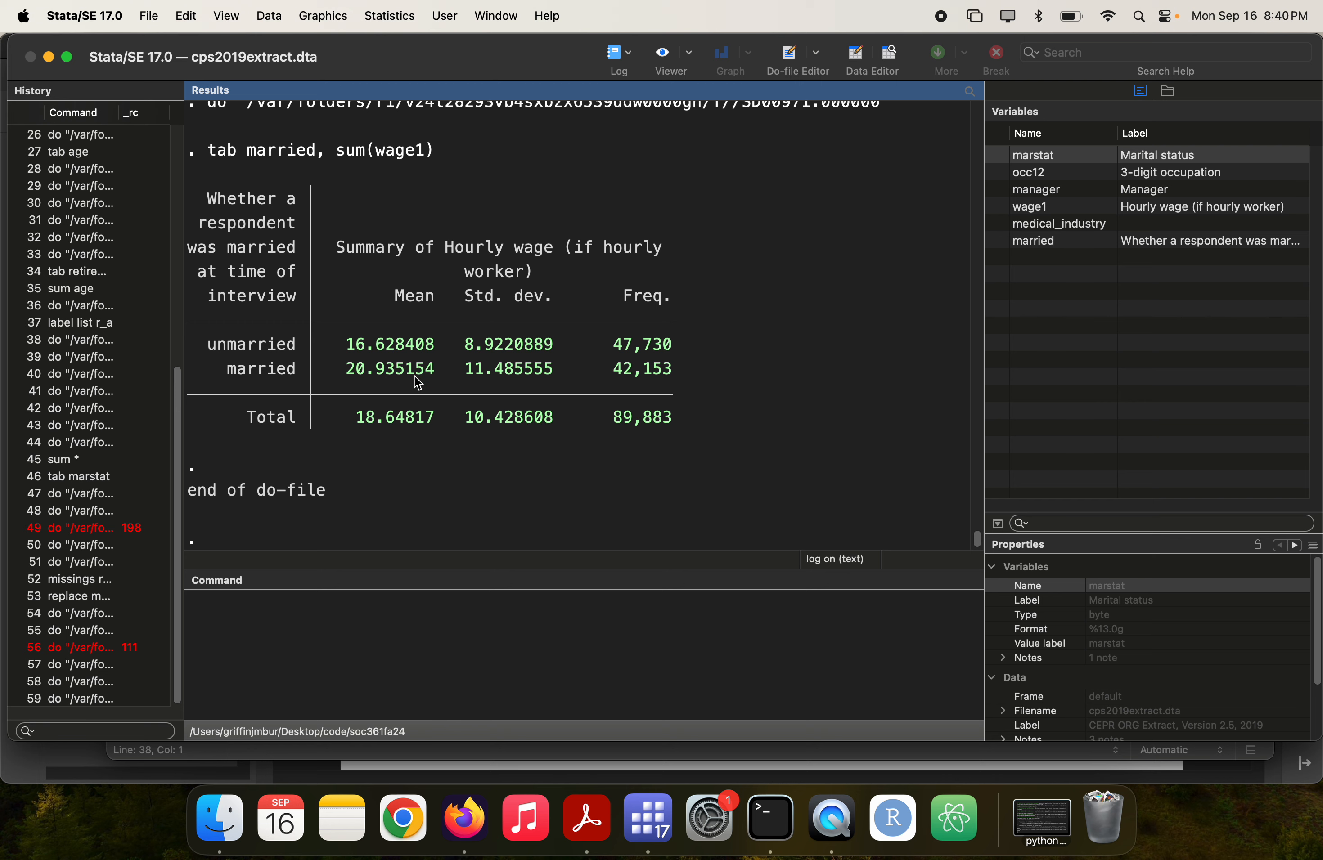
key(super+9)
key(Right)
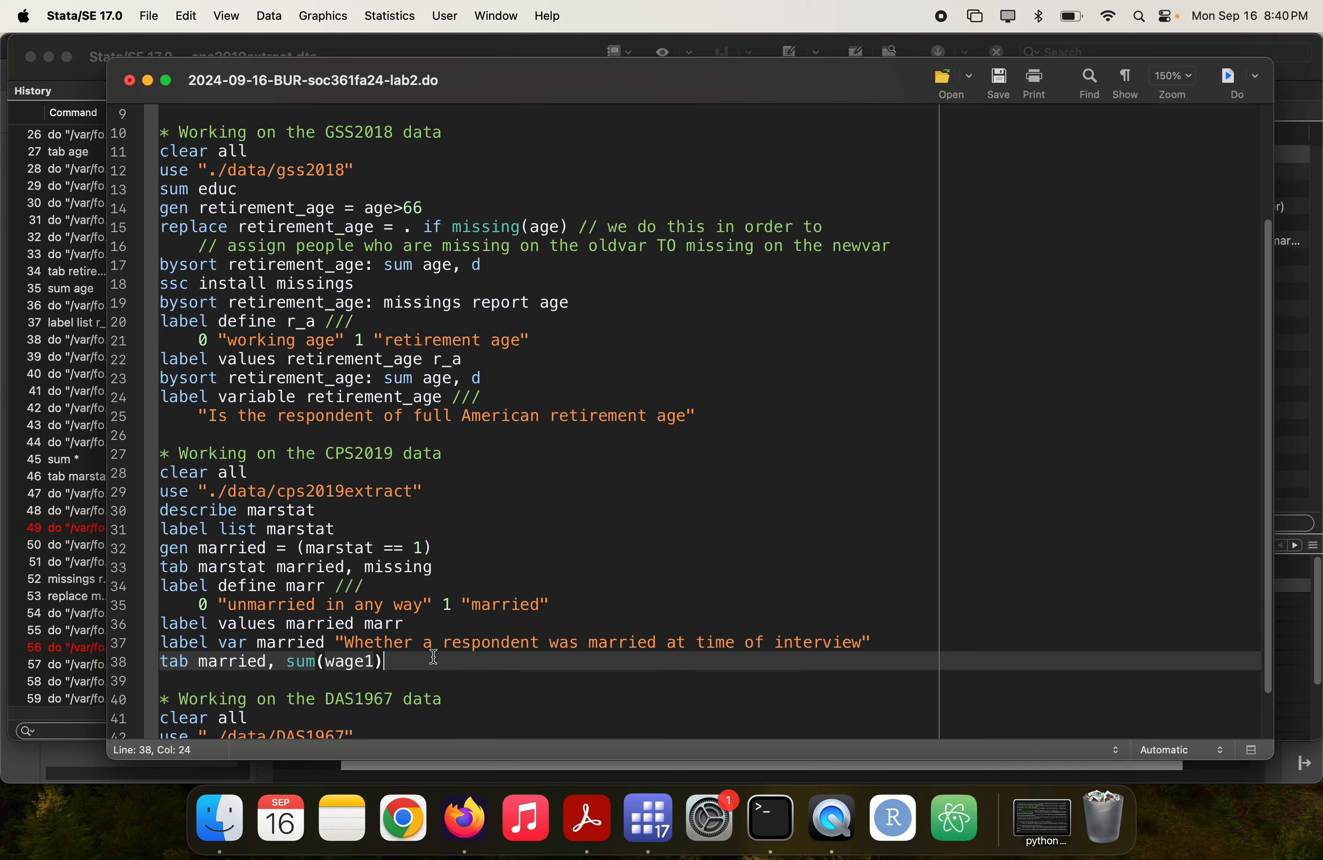
key(Return)
text(ttest wage1)
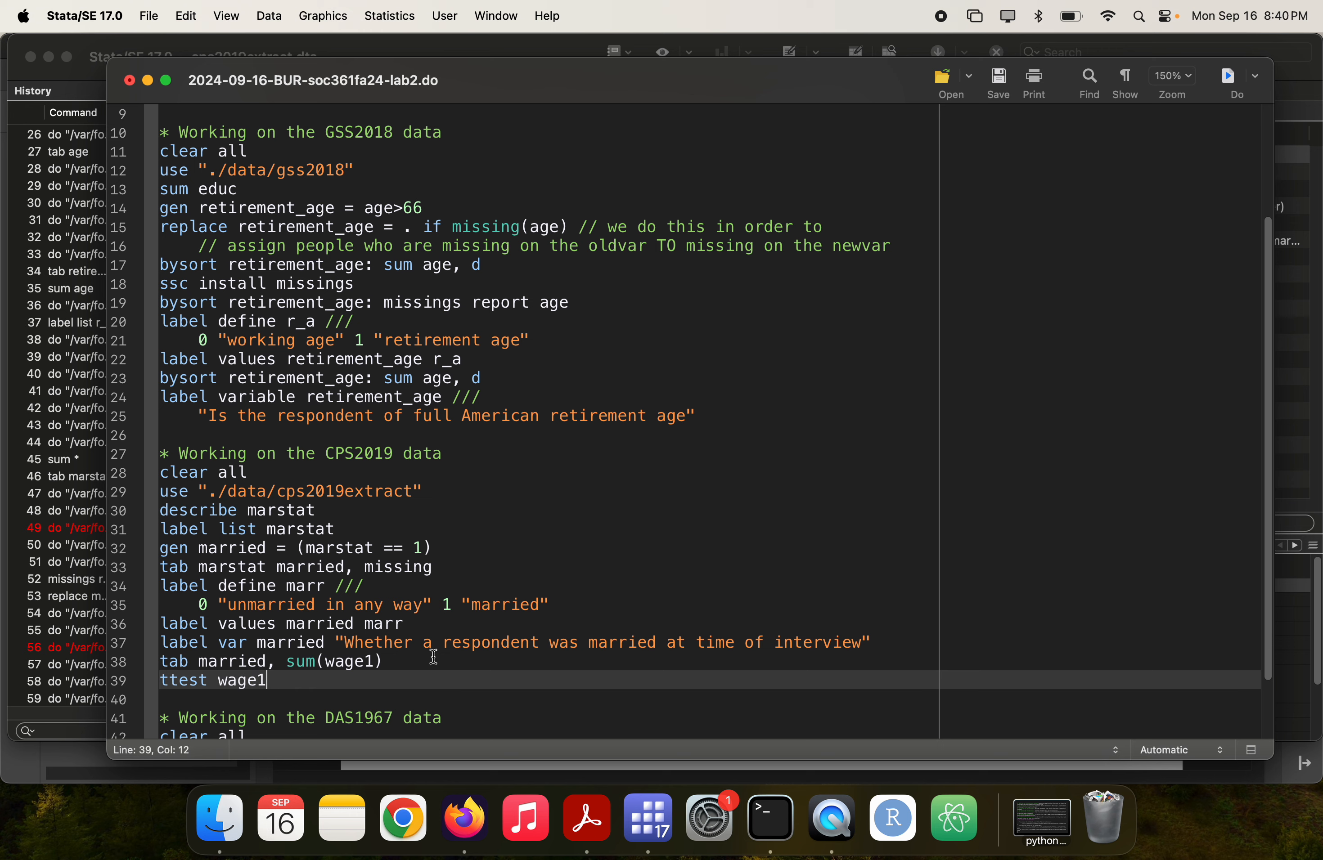
text(, by(married) unequal)
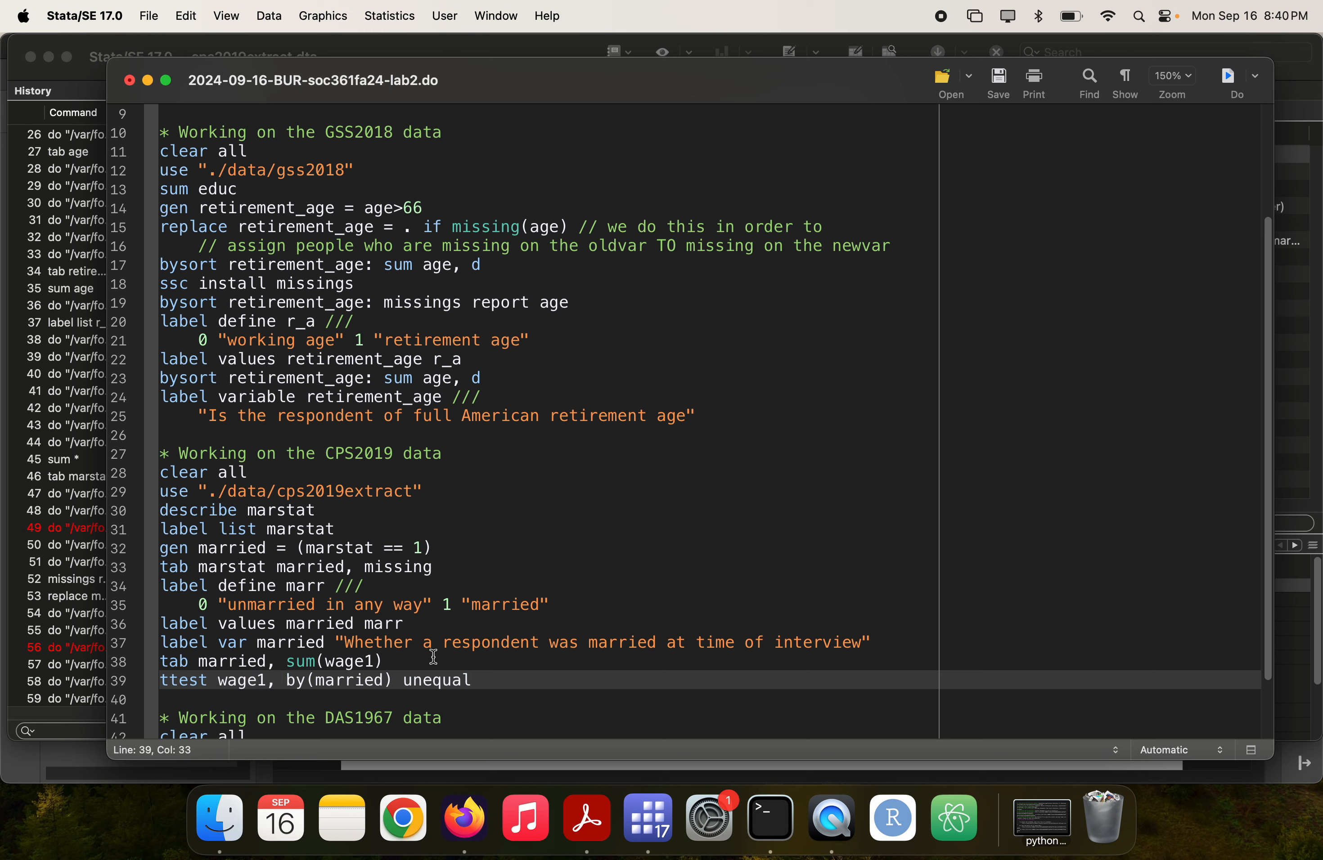
key(super+shift+Left)
key(super+shift+d)
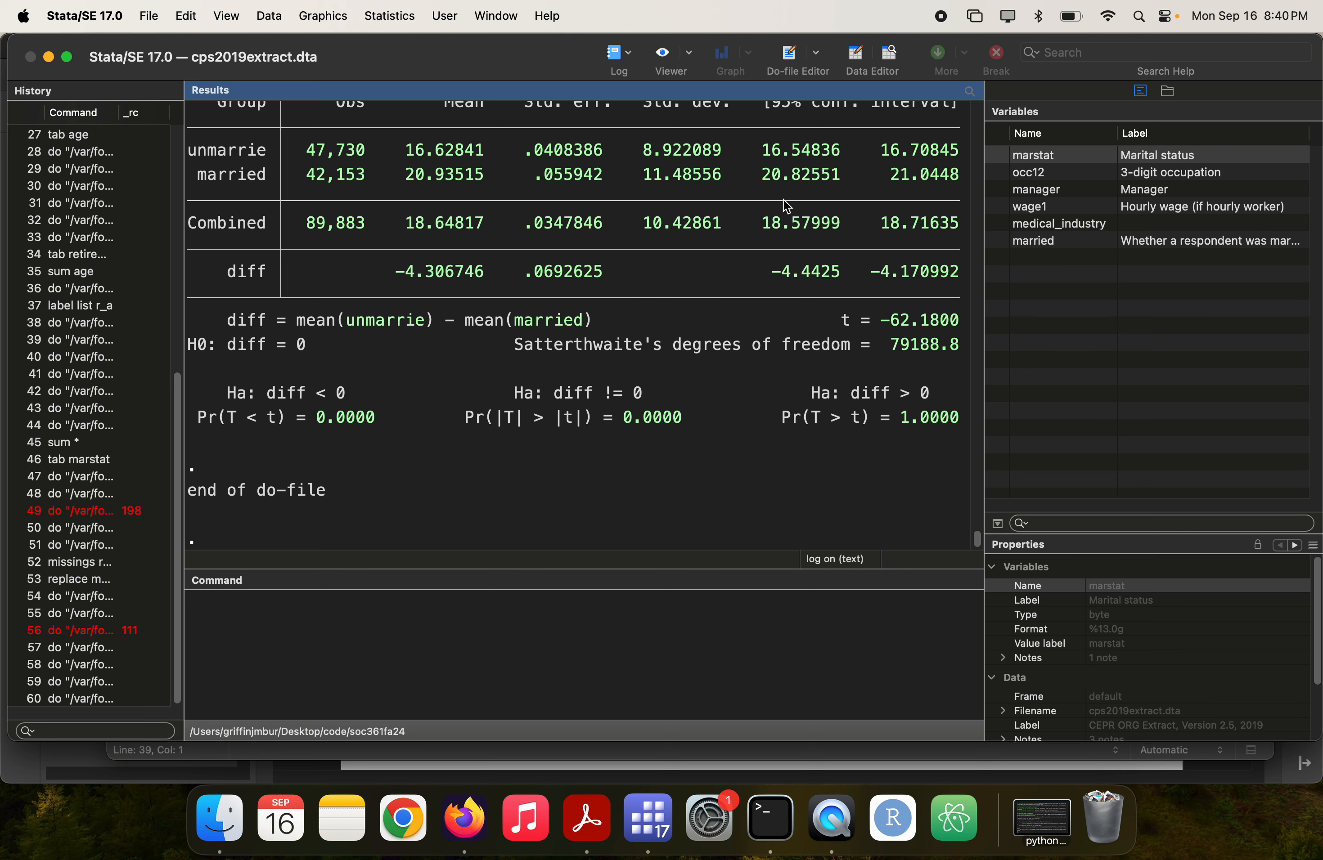
scroll(783, 201, up, 4)
scroll(439, 352, down, 2)
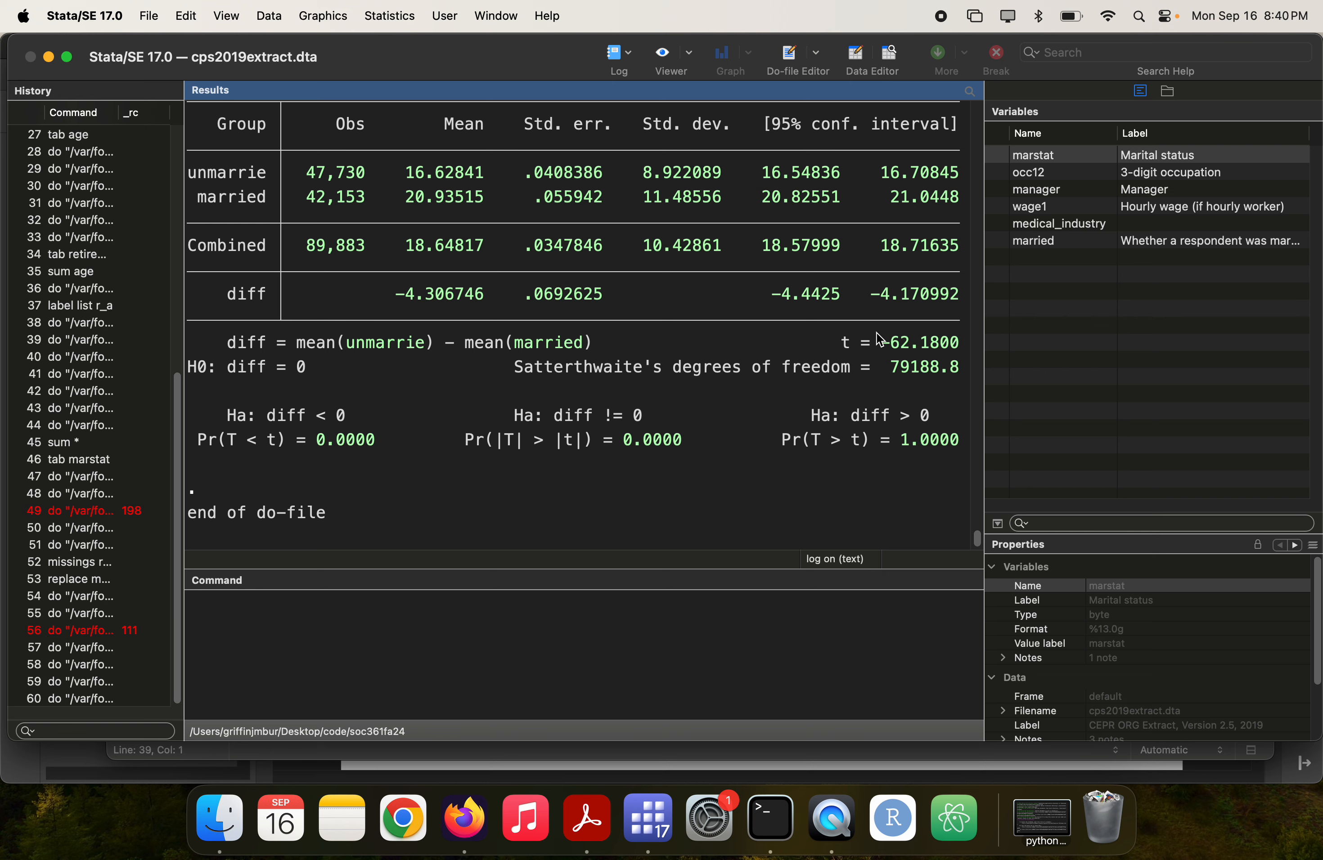
scroll(876, 333, up, 3)
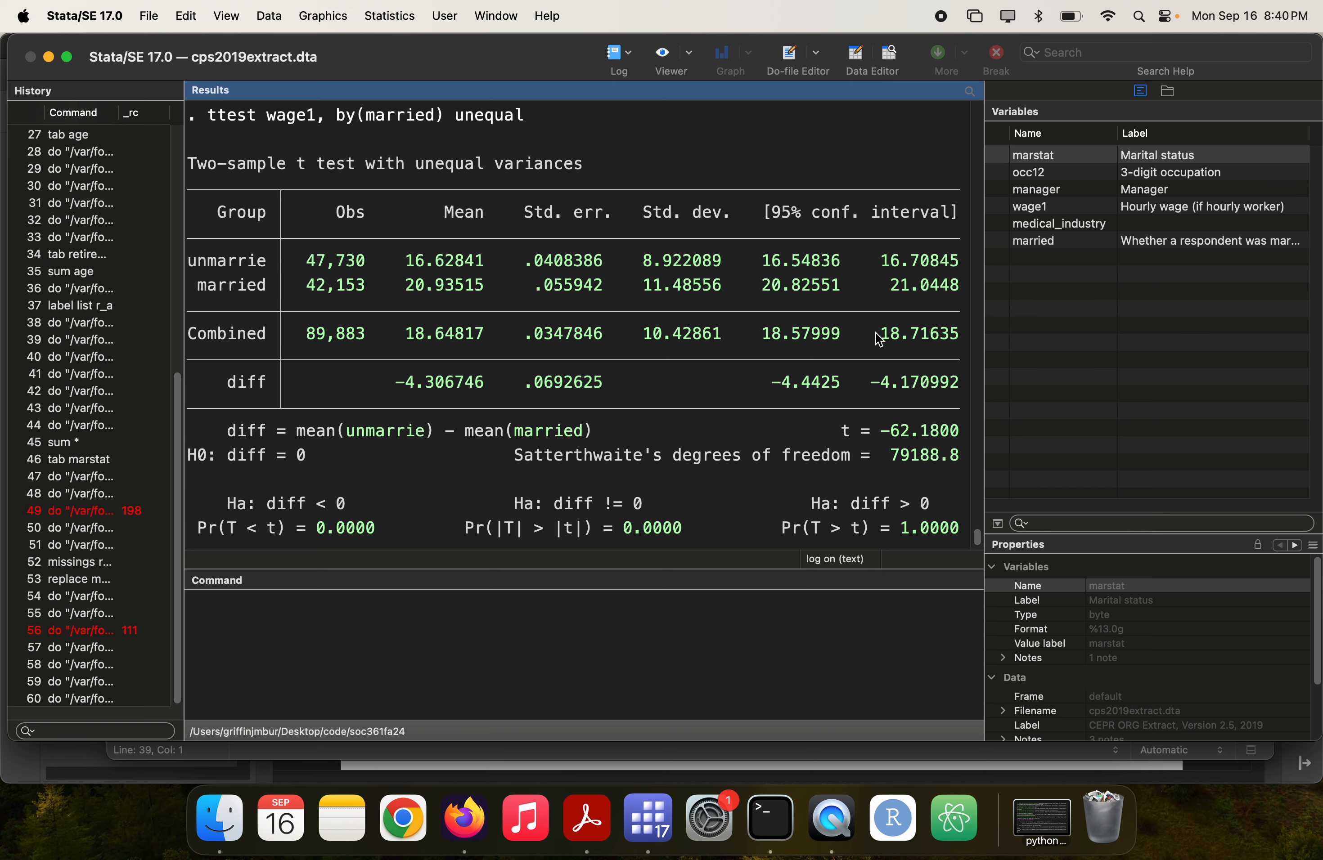
scroll(877, 335, down, 3)
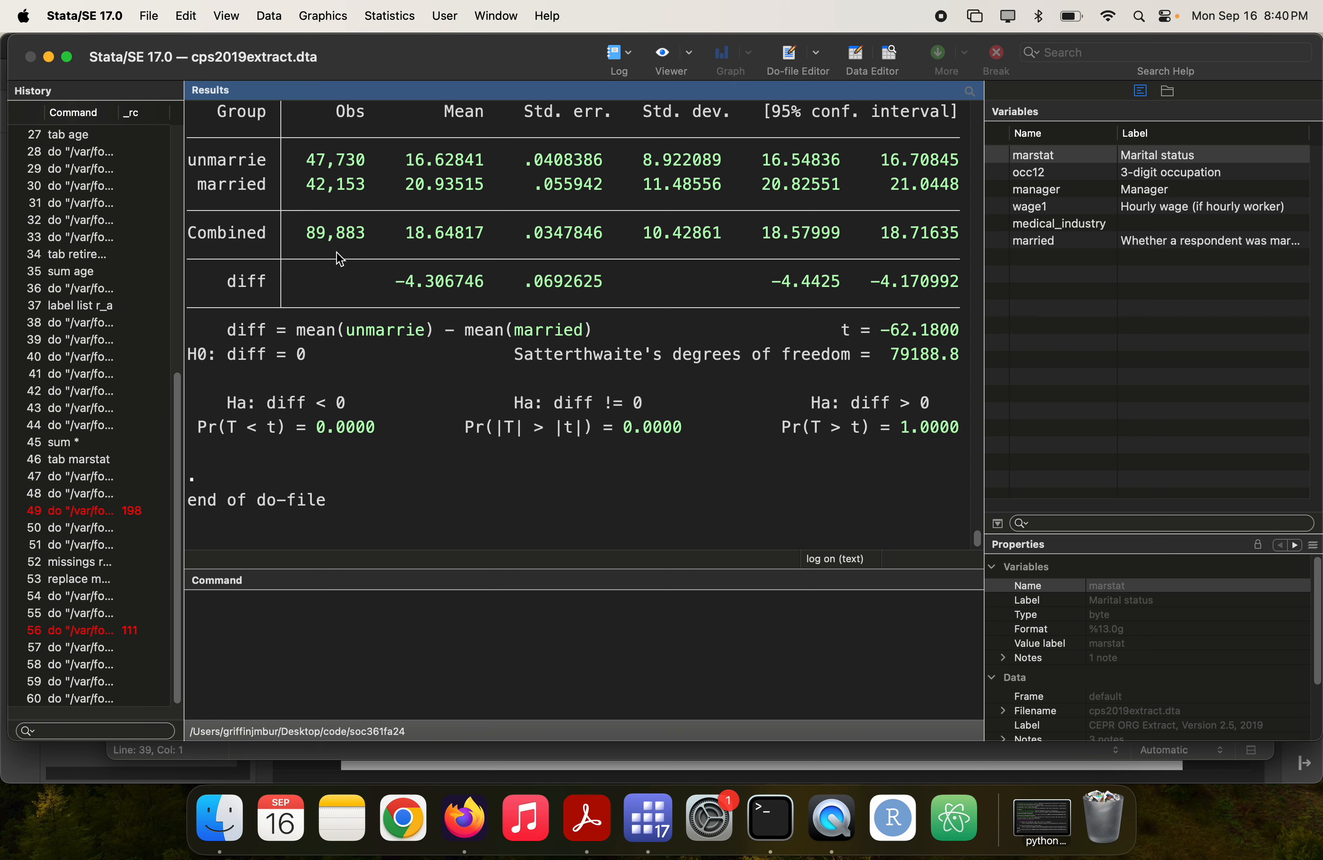
scroll(339, 256, up, 3)
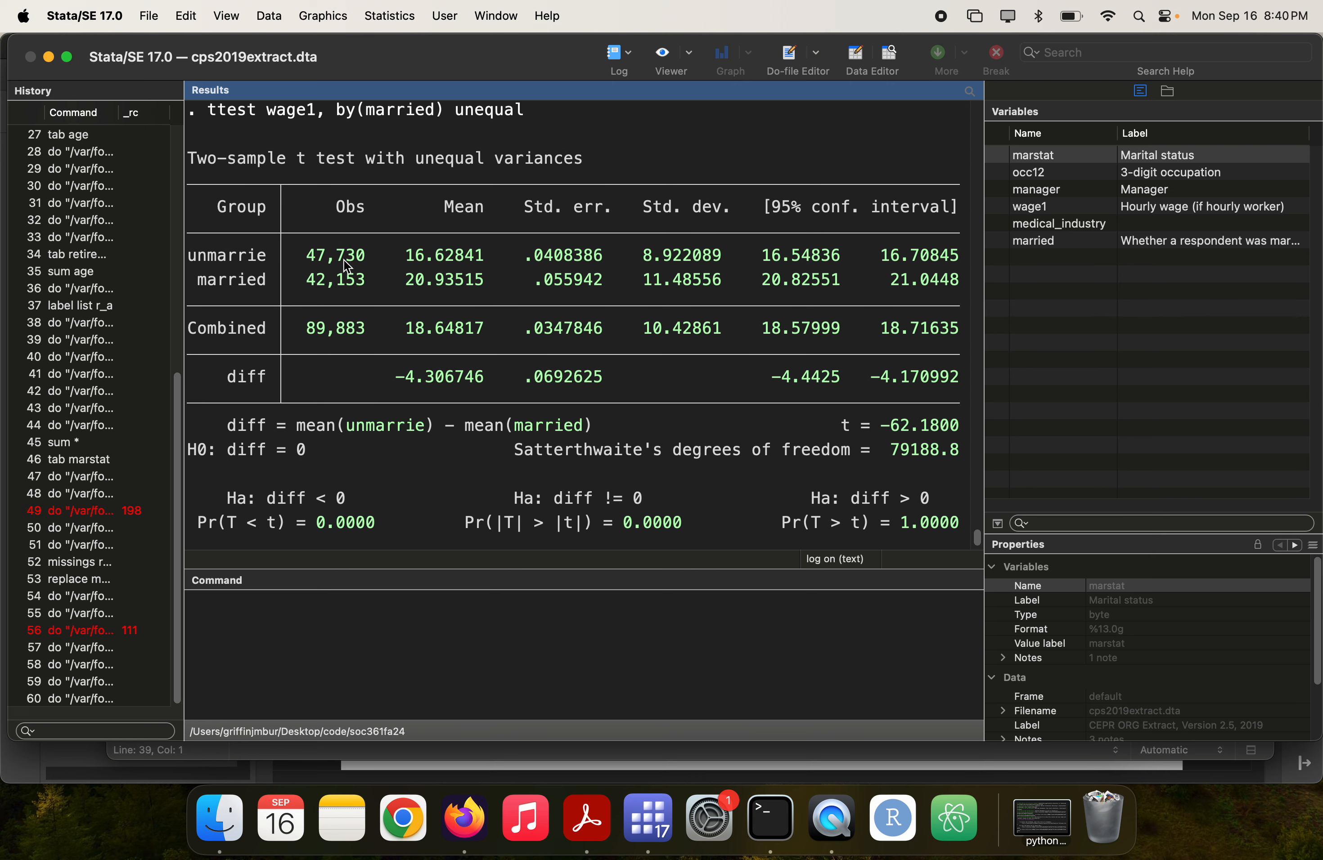
- Scroll the lab2 PDF to section 3's Detroit Area Study task, then return to Stata
key(super+Tab)
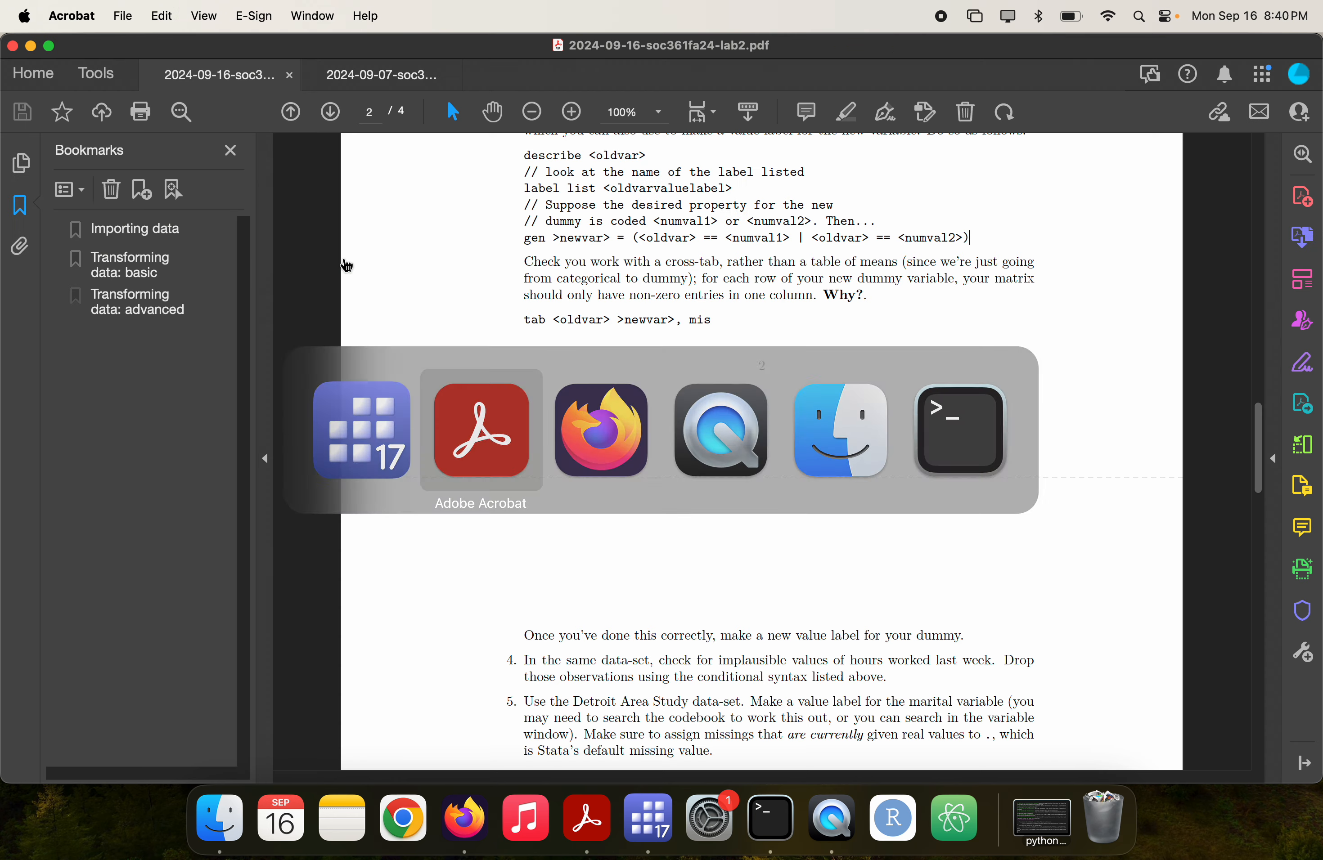
scroll(346, 266, down, 4)
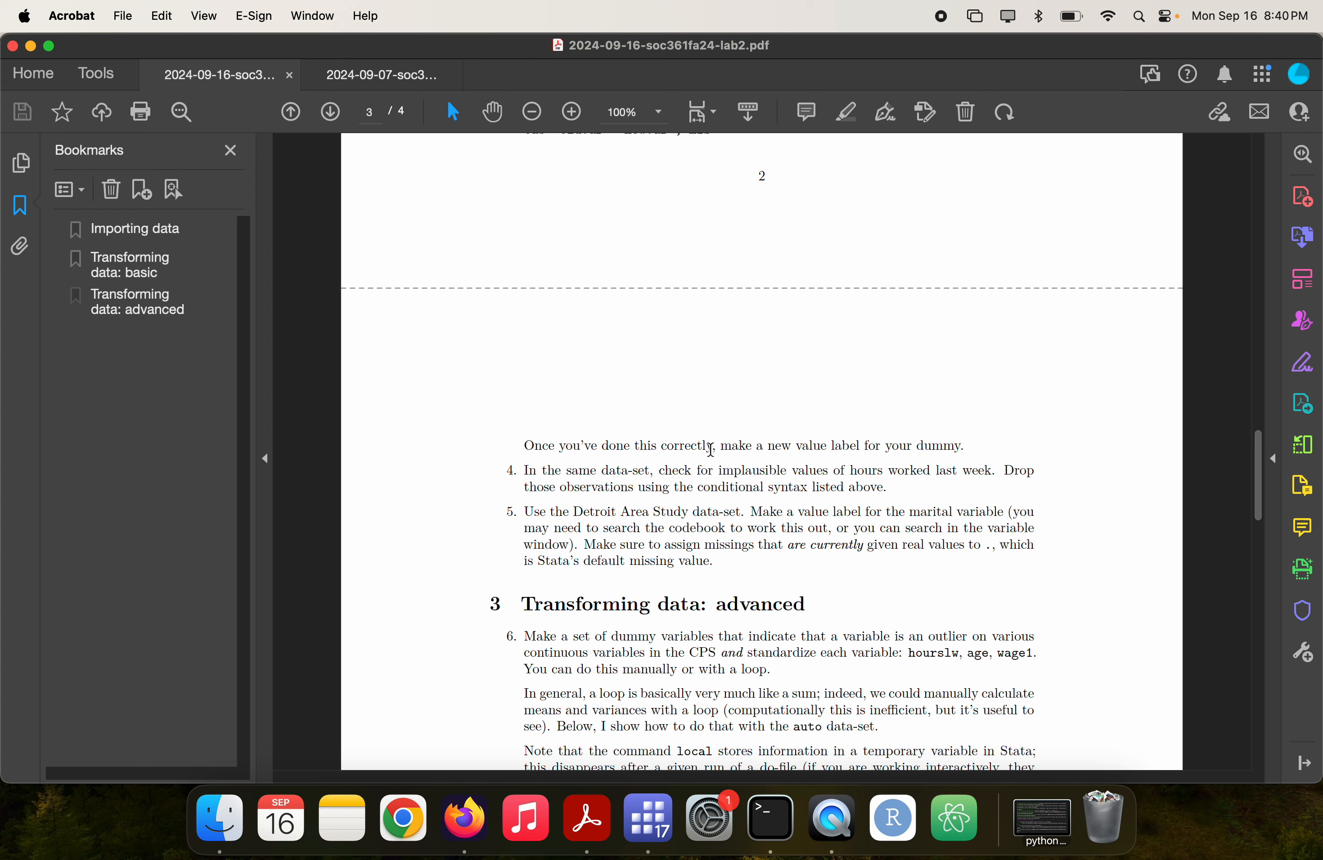
key(super+Tab)
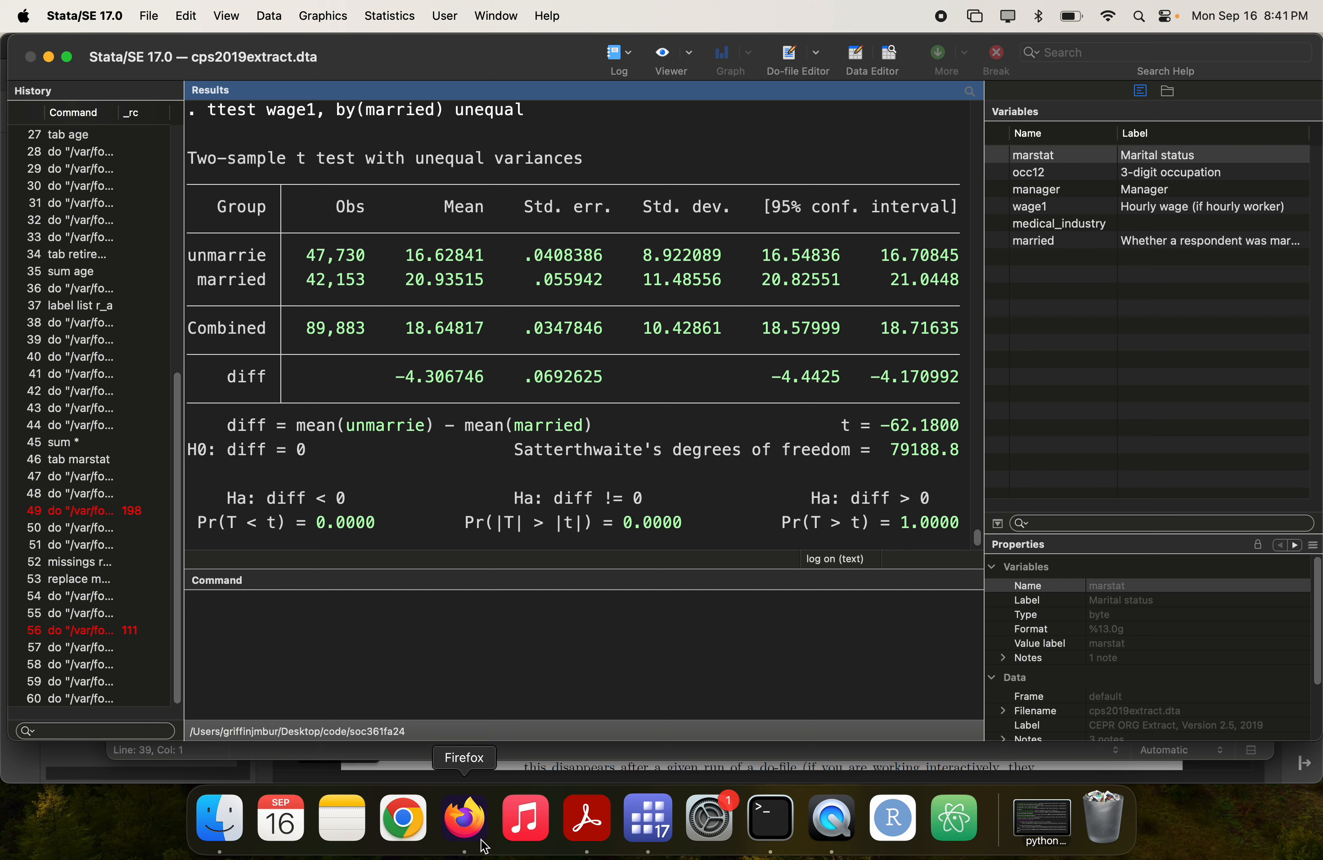
- Open the course GitHub repository from the syllabus link in the PDF reader
click(464, 819)
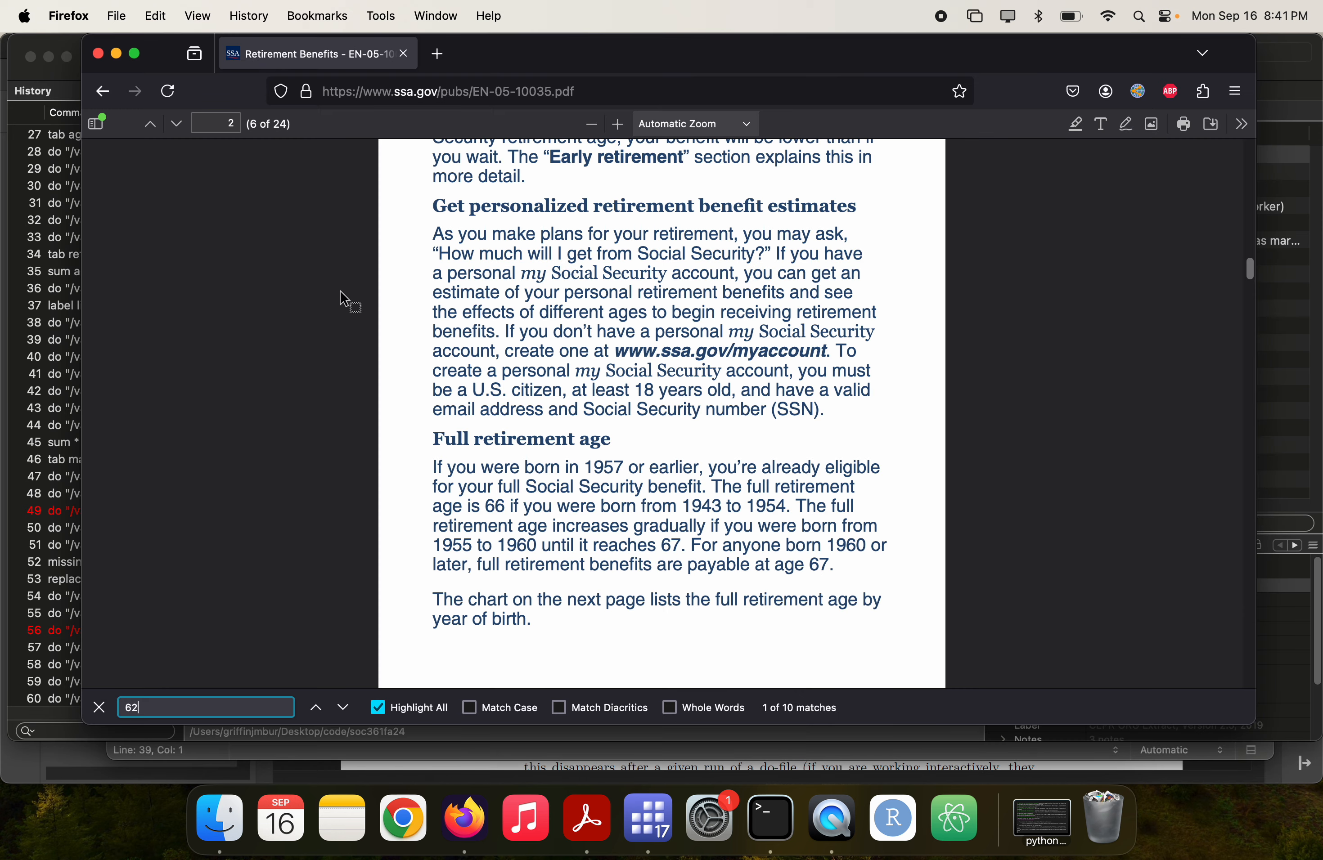
key(super+l)
text(tinyu)
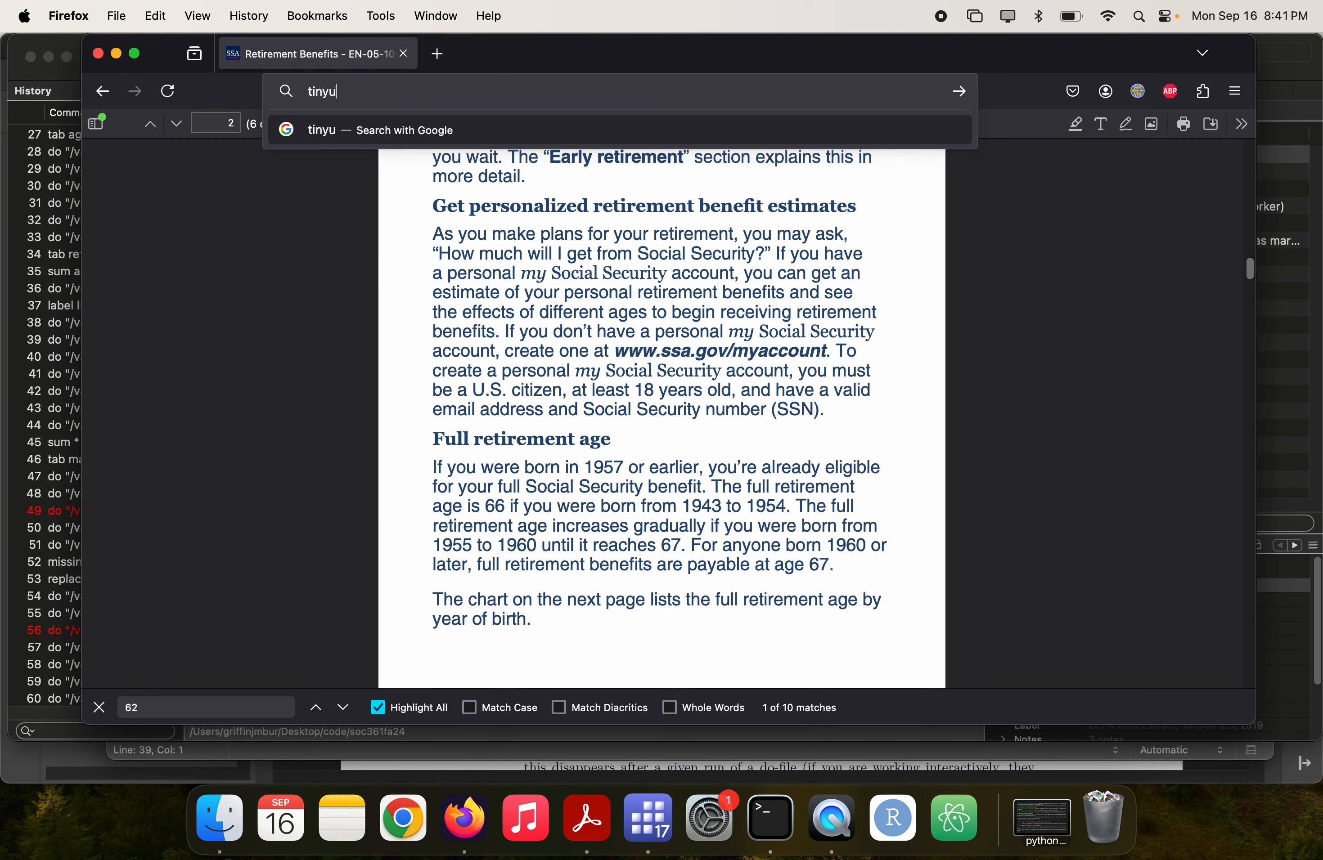
text(rl.com)
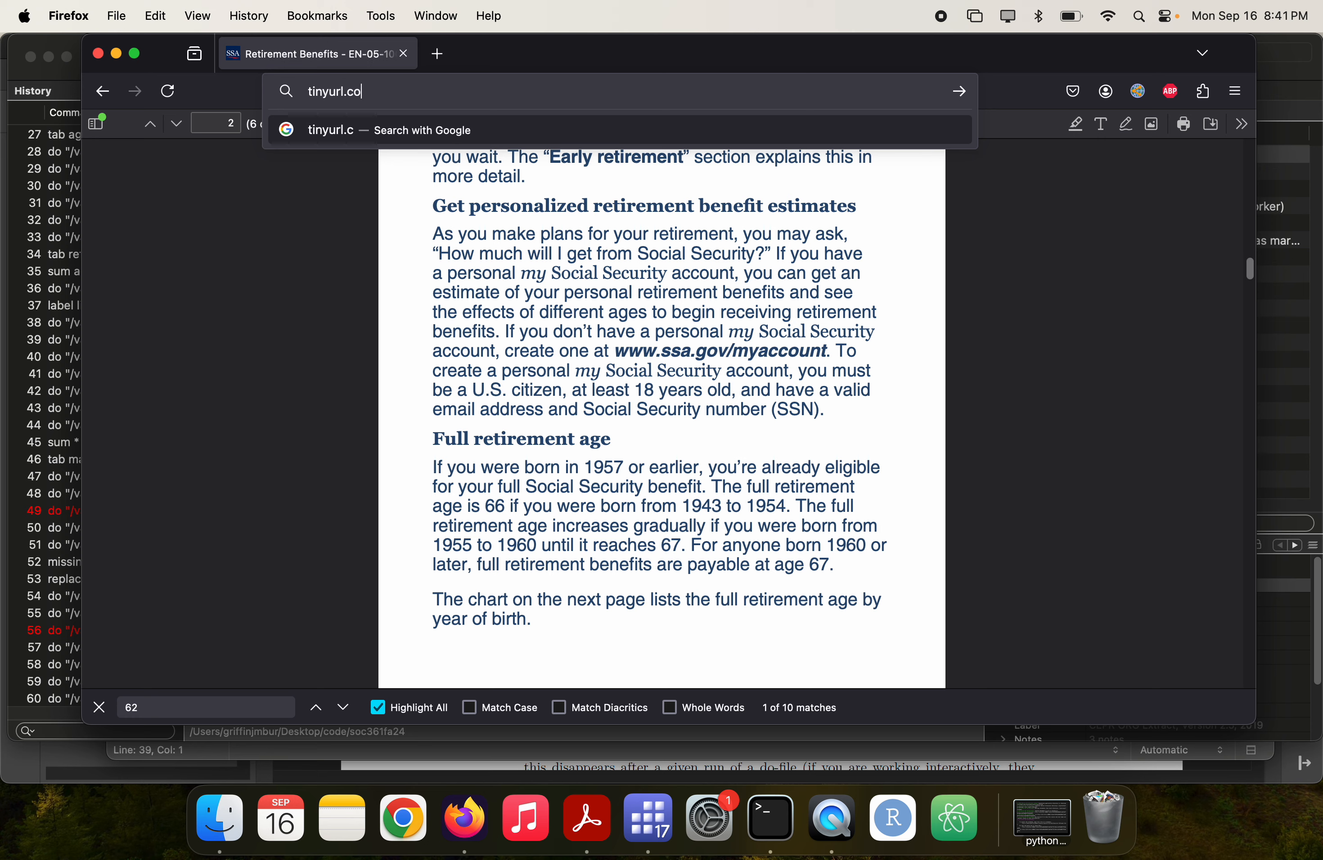
click(612, 841)
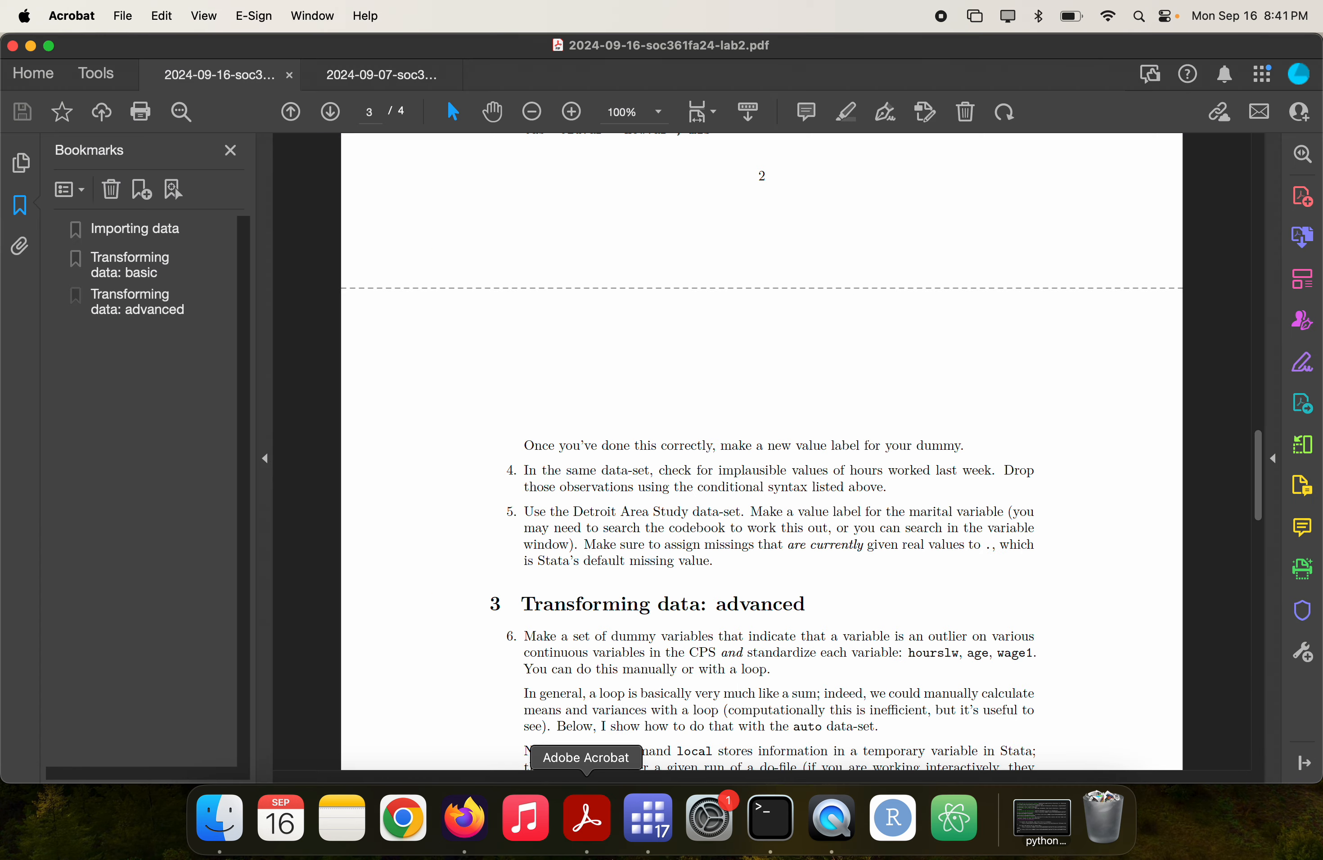
click(363, 72)
scroll(599, 362, up, 20)
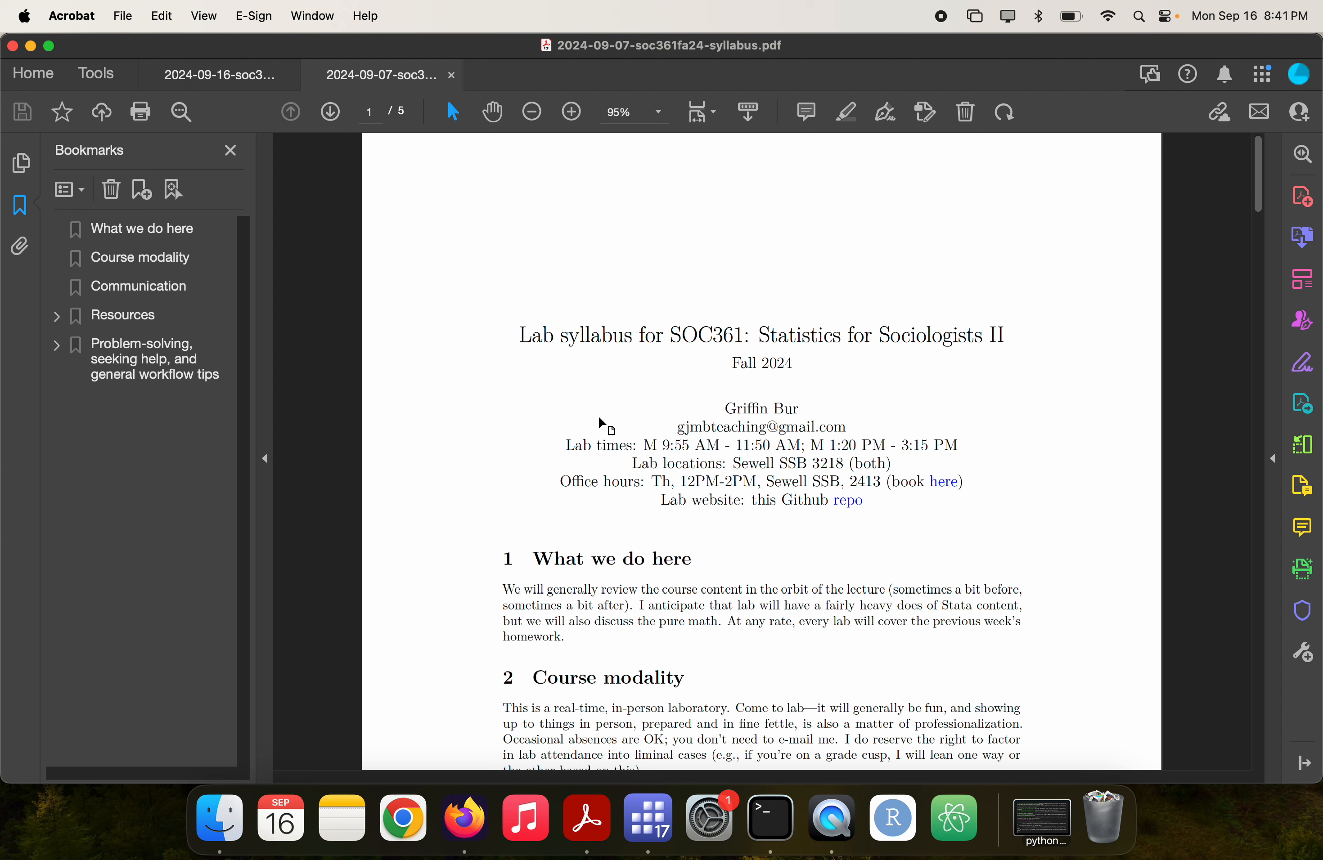
click(852, 509)
key(Return)
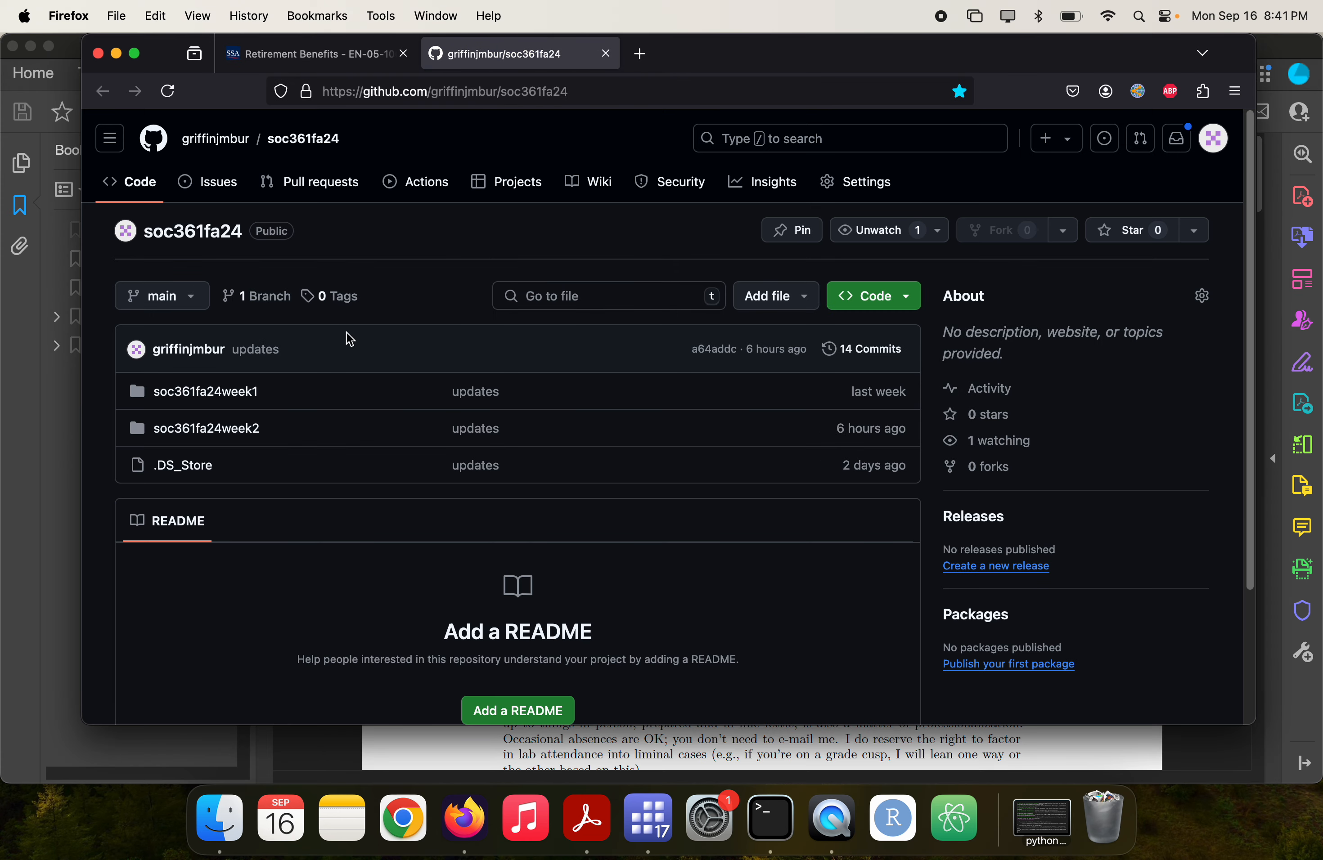
- Download cps2019extract.dta from soc361fa24week2, replacing the existing copy in the data folder
click(229, 441)
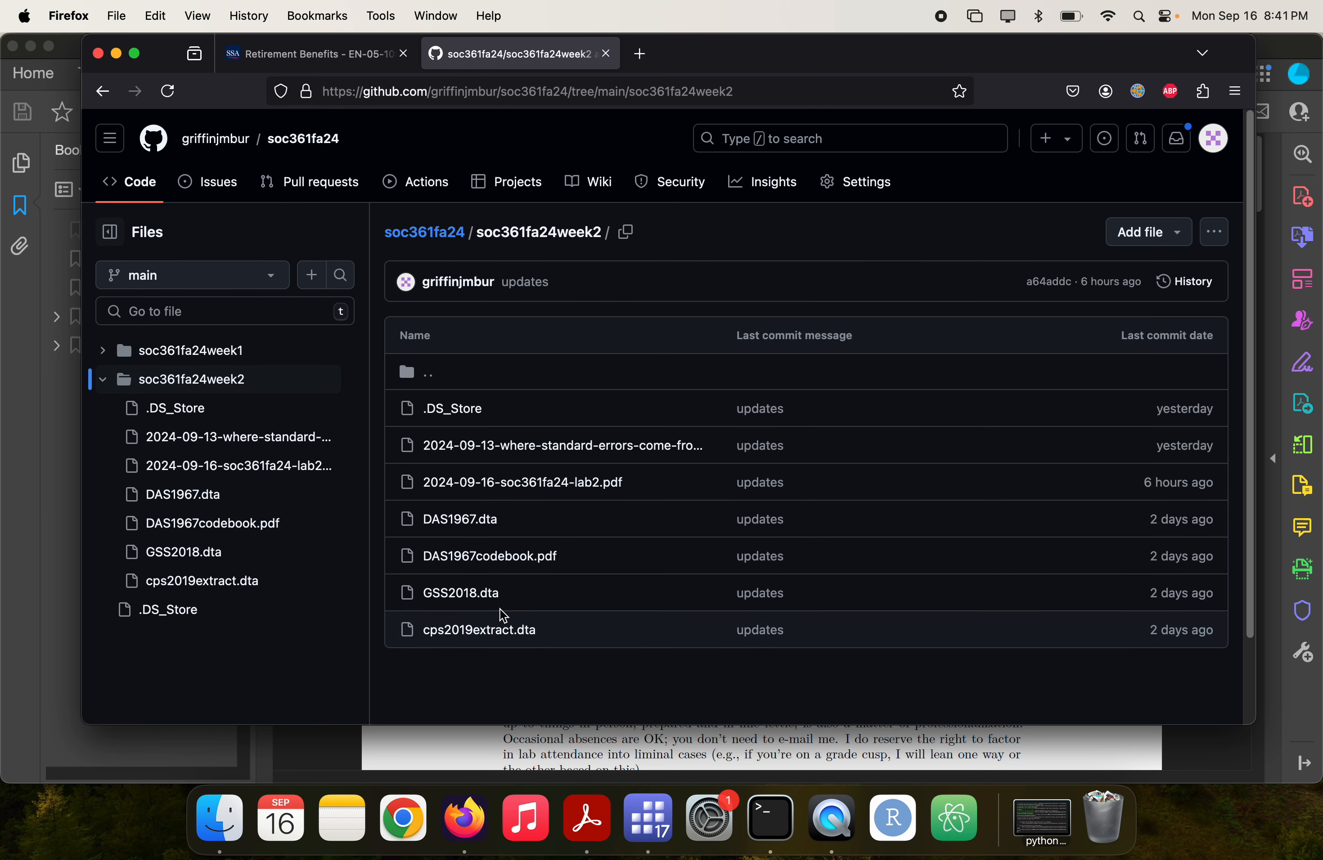
click(506, 630)
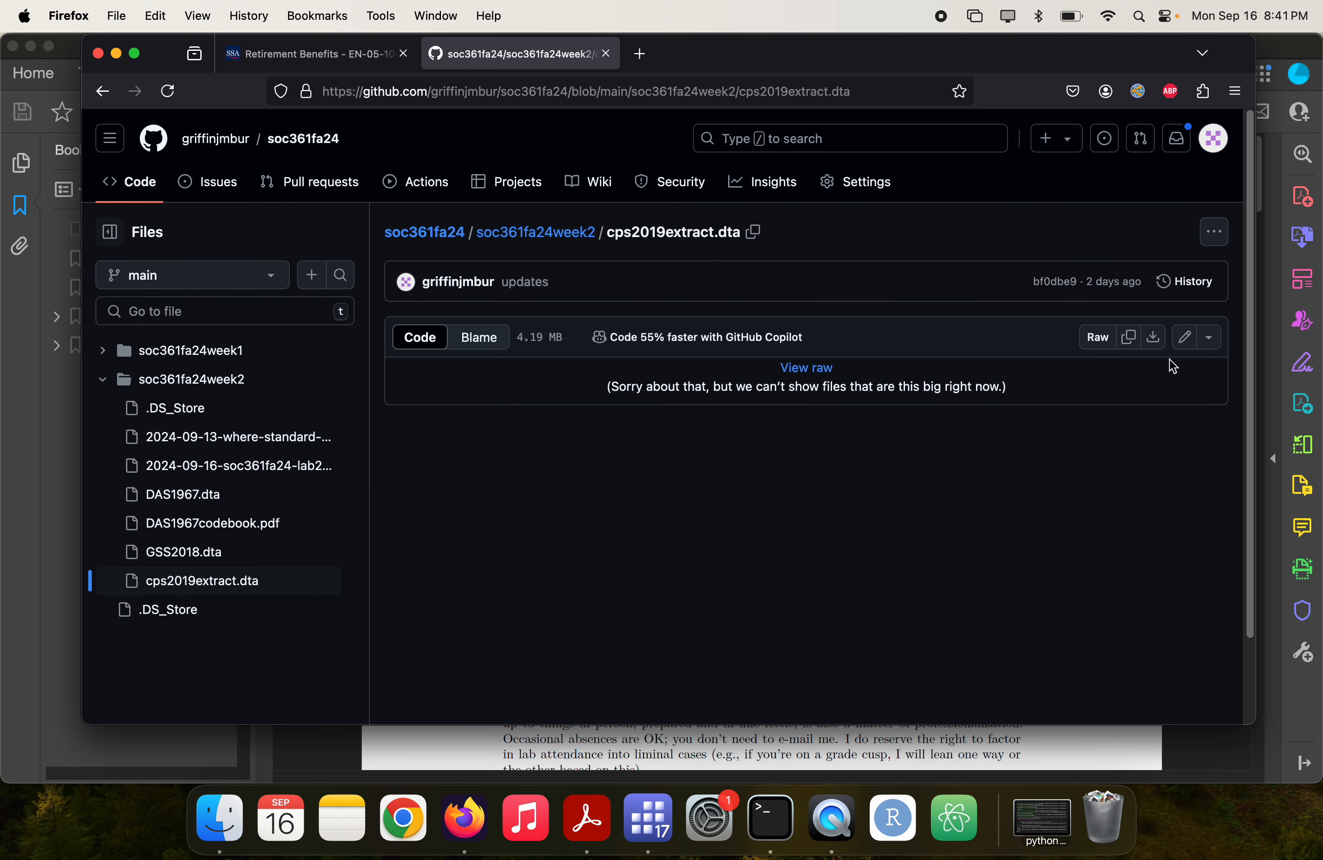
click(1154, 338)
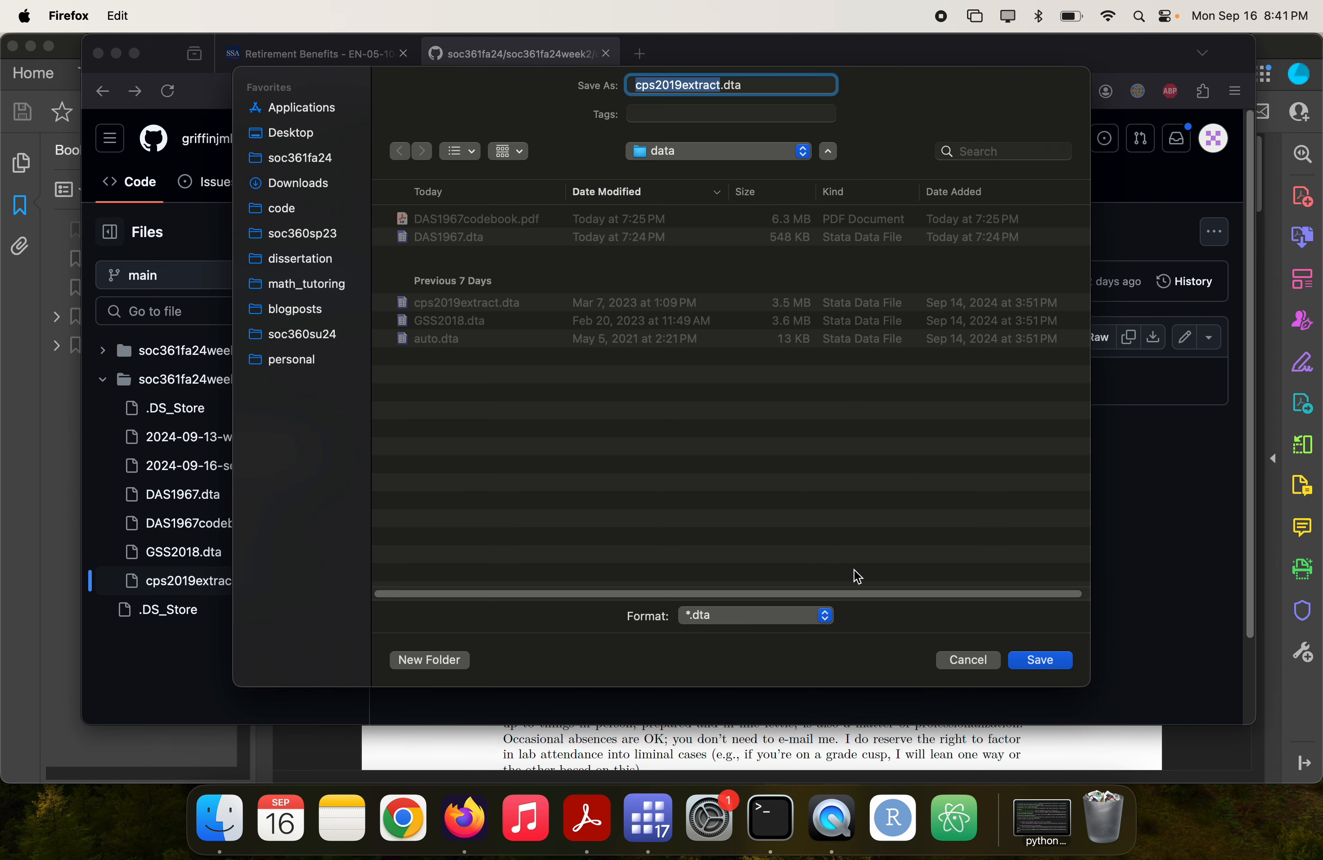
key(Return)
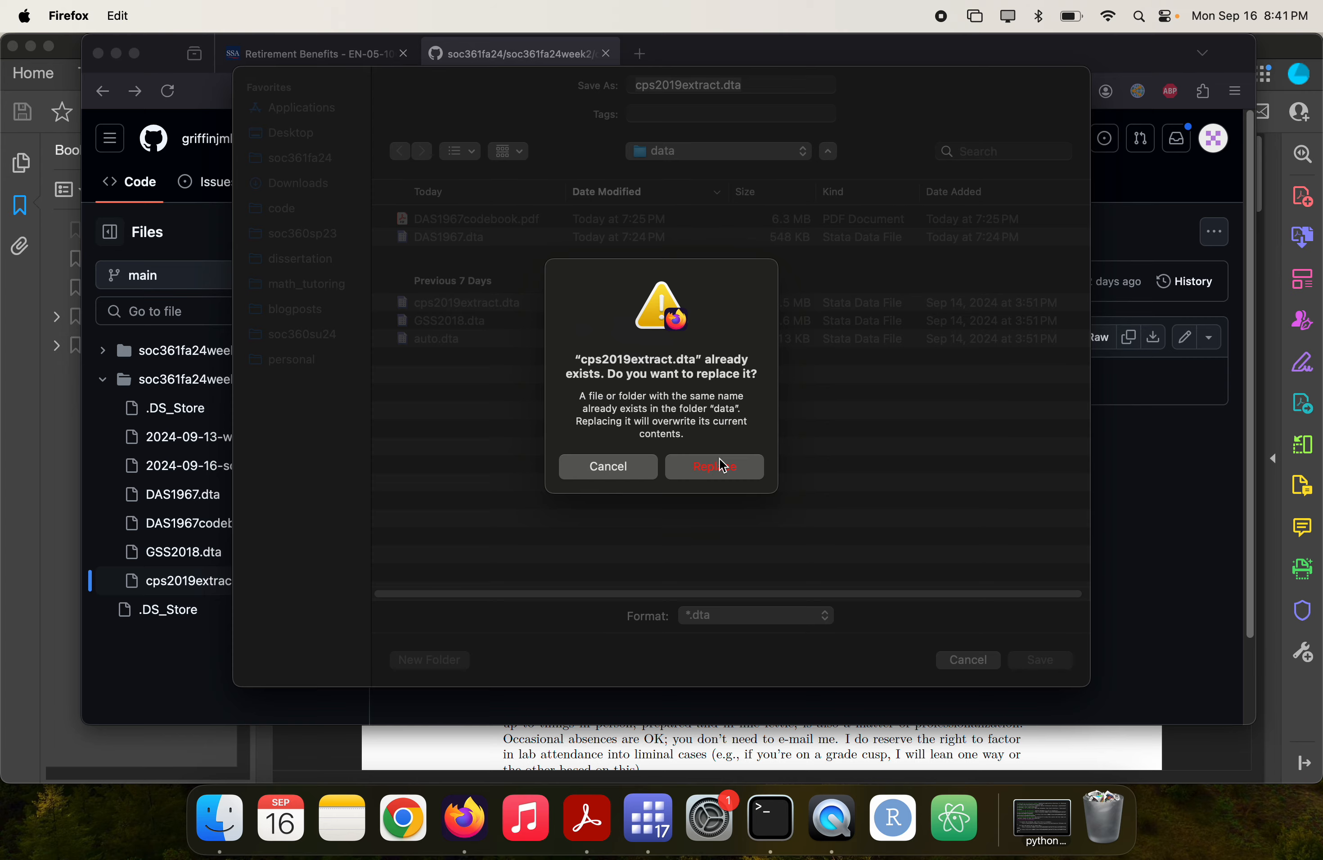
click(717, 478)
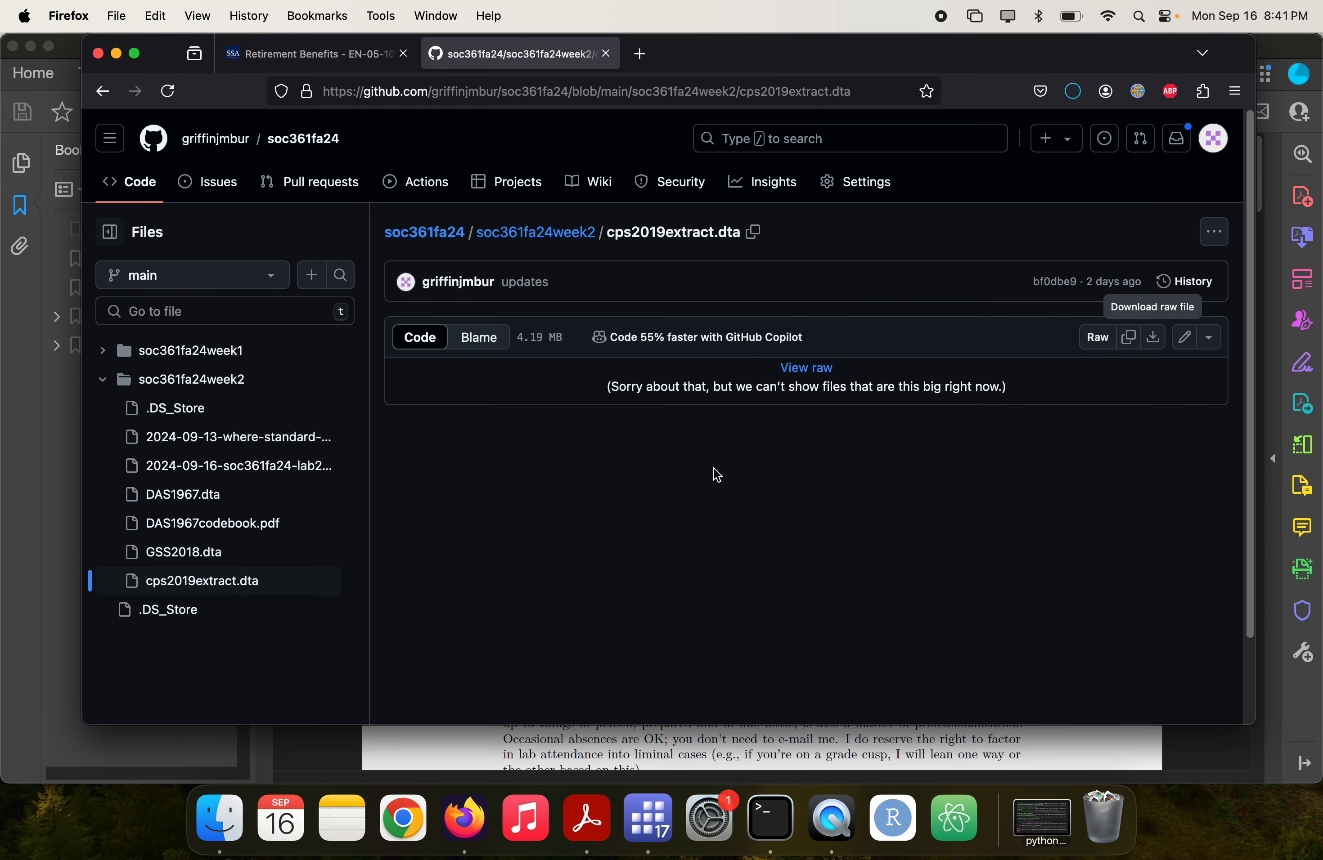
click(659, 838)
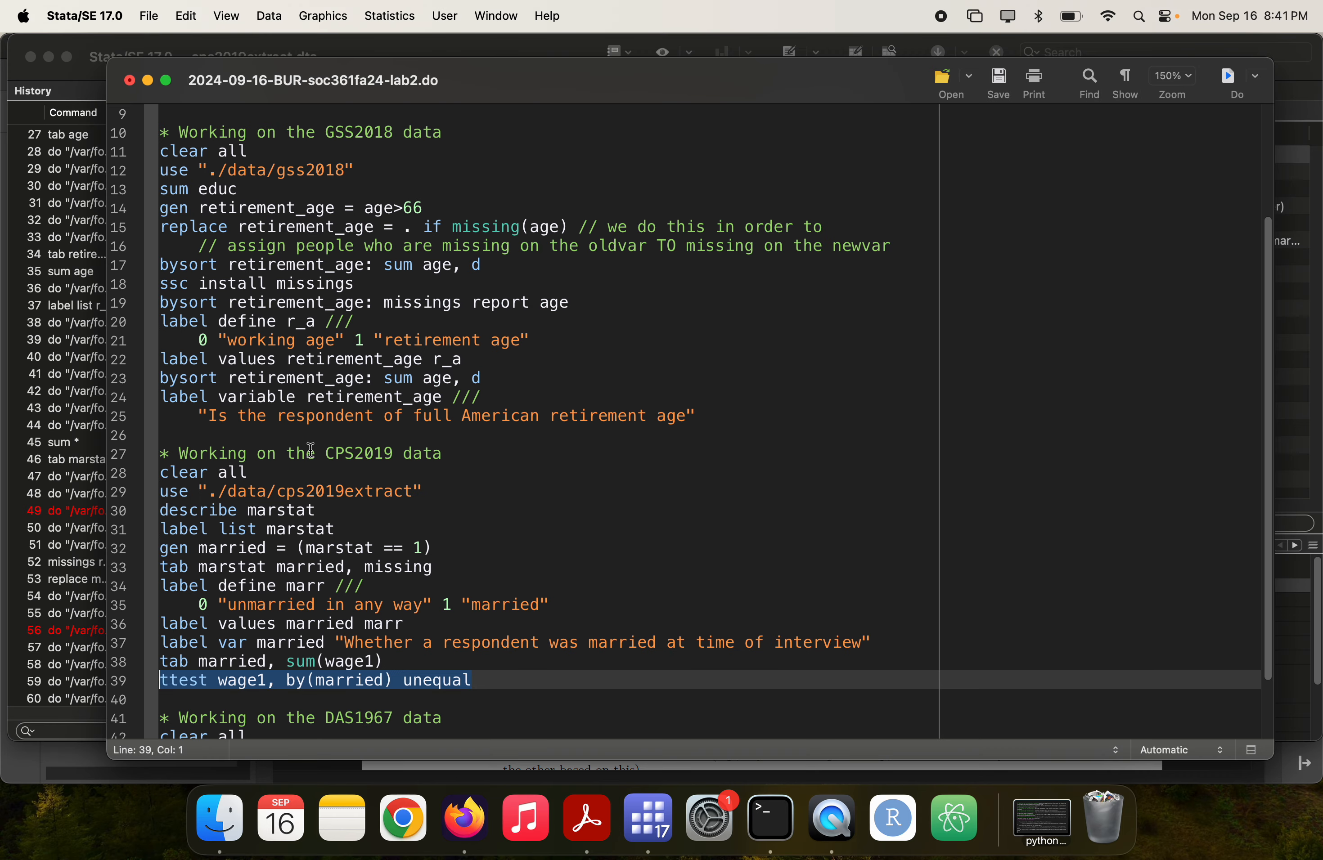
- Rerun the CPS2019 block, lines 27–39, on the fresh data
click(510, 693)
drag(505, 681, 132, 468)
key(super+shift+d)
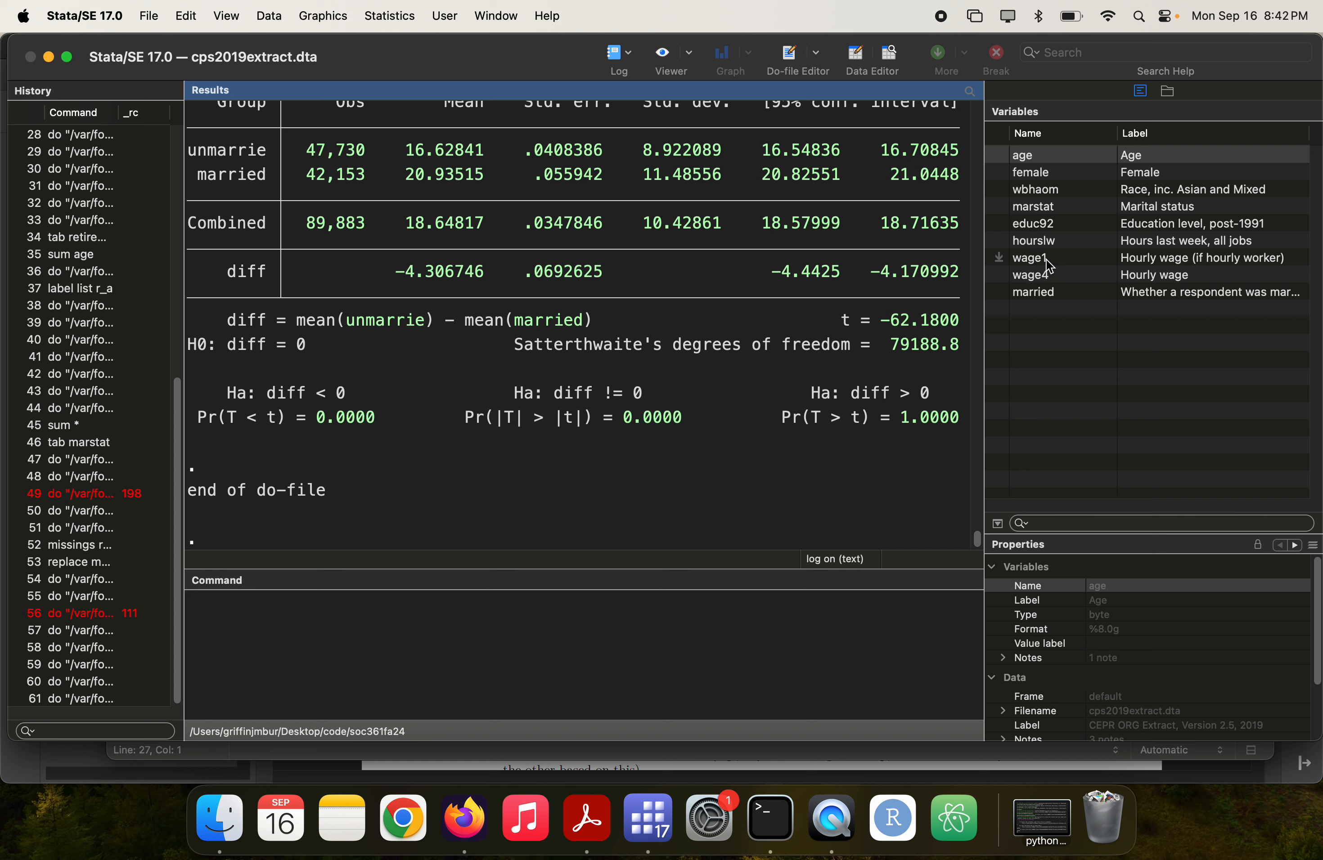
- Build a sum hourslw, d command in the Command window from the Variables list
click(1053, 243)
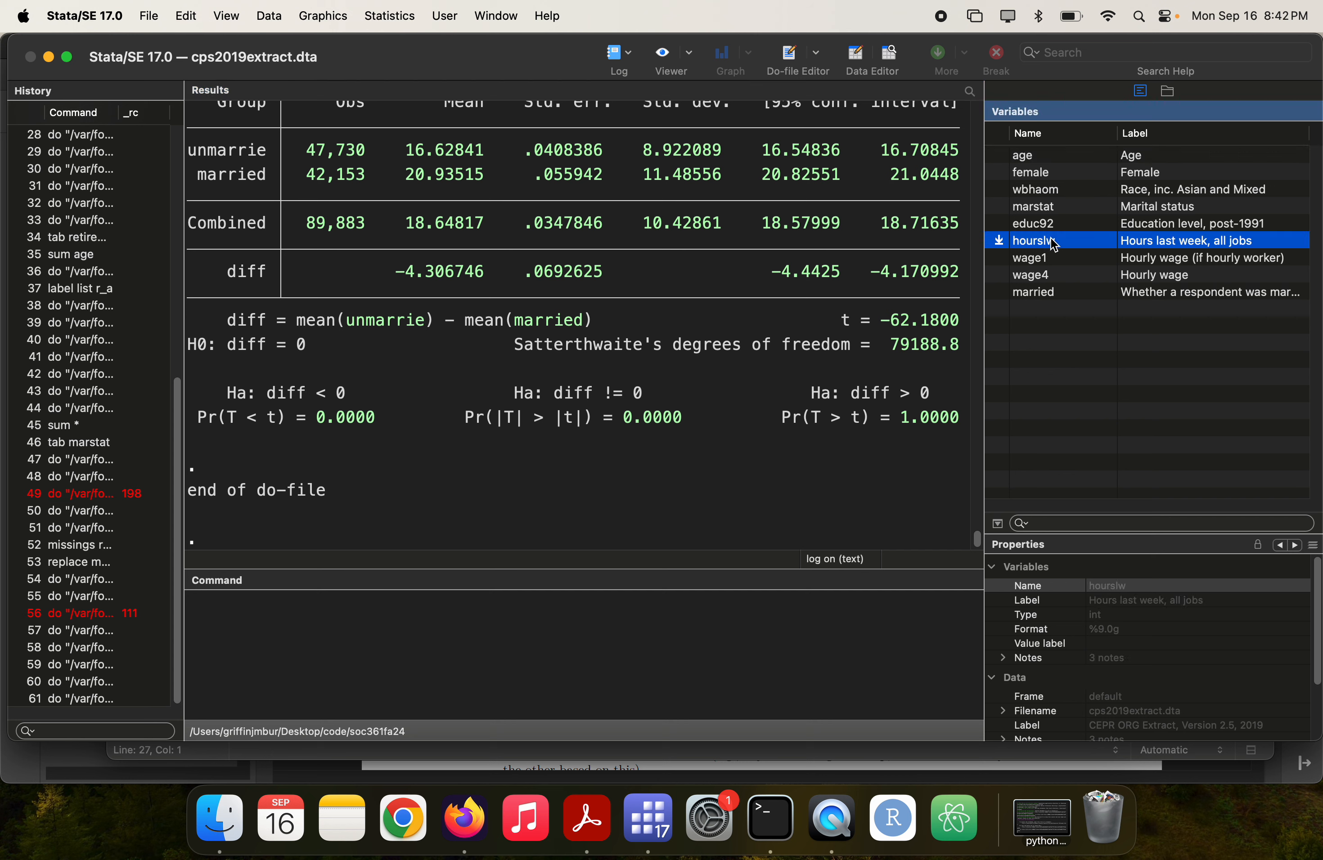
double_click(1053, 242)
click(669, 640)
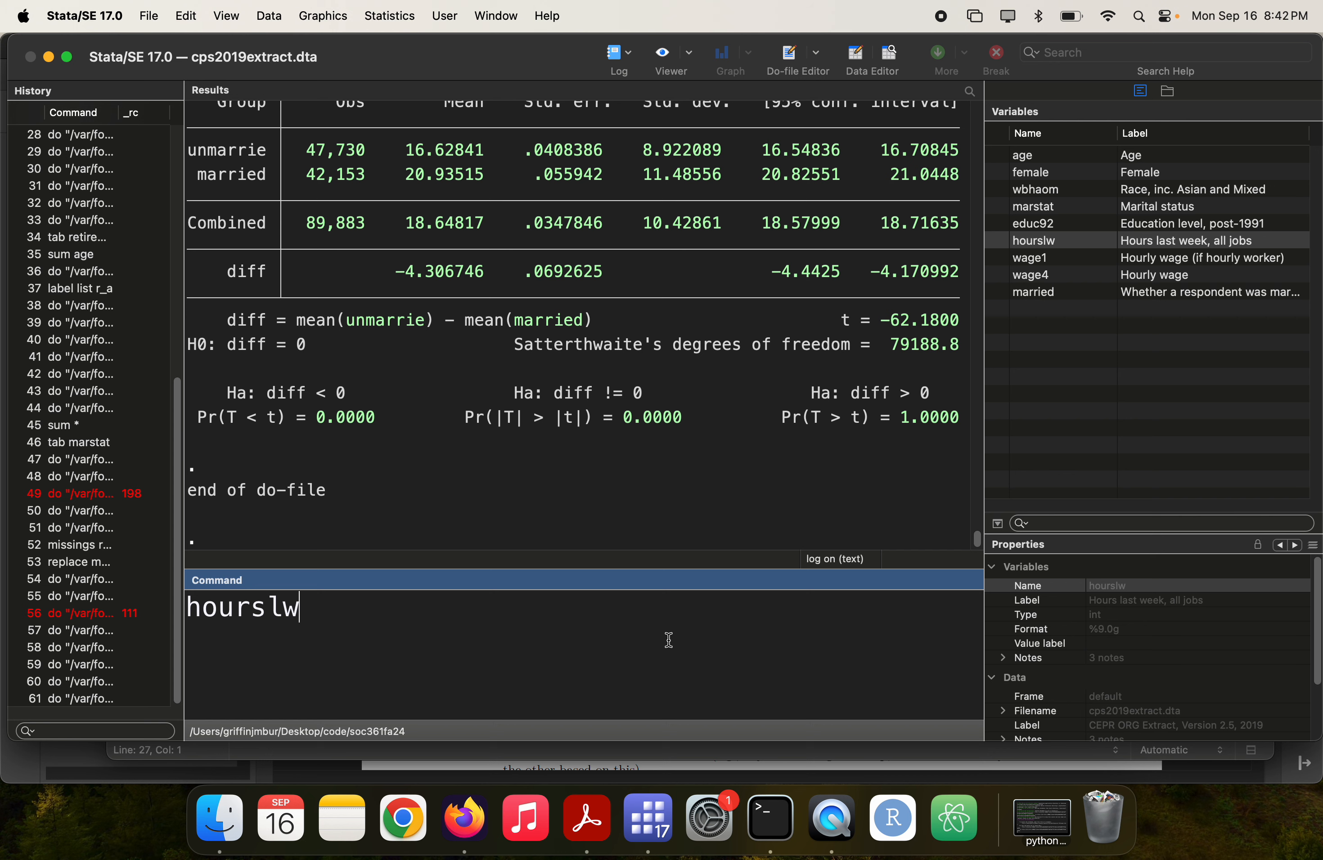
key(Home)
text(sum)
key(End)
- Run sum hourslw, d and check the 99th percentile of 80 and largest values of 198
text(, d)
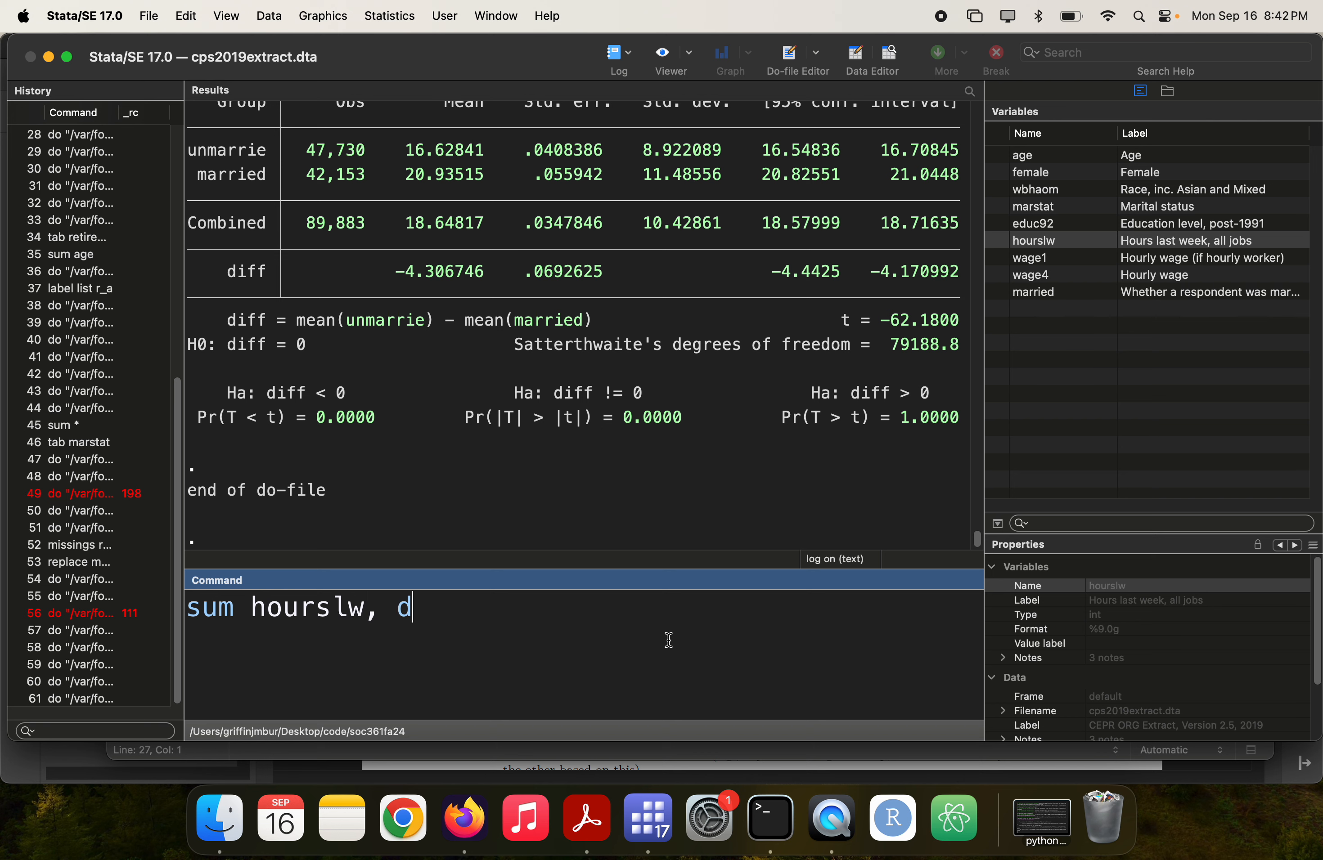
key(Return)
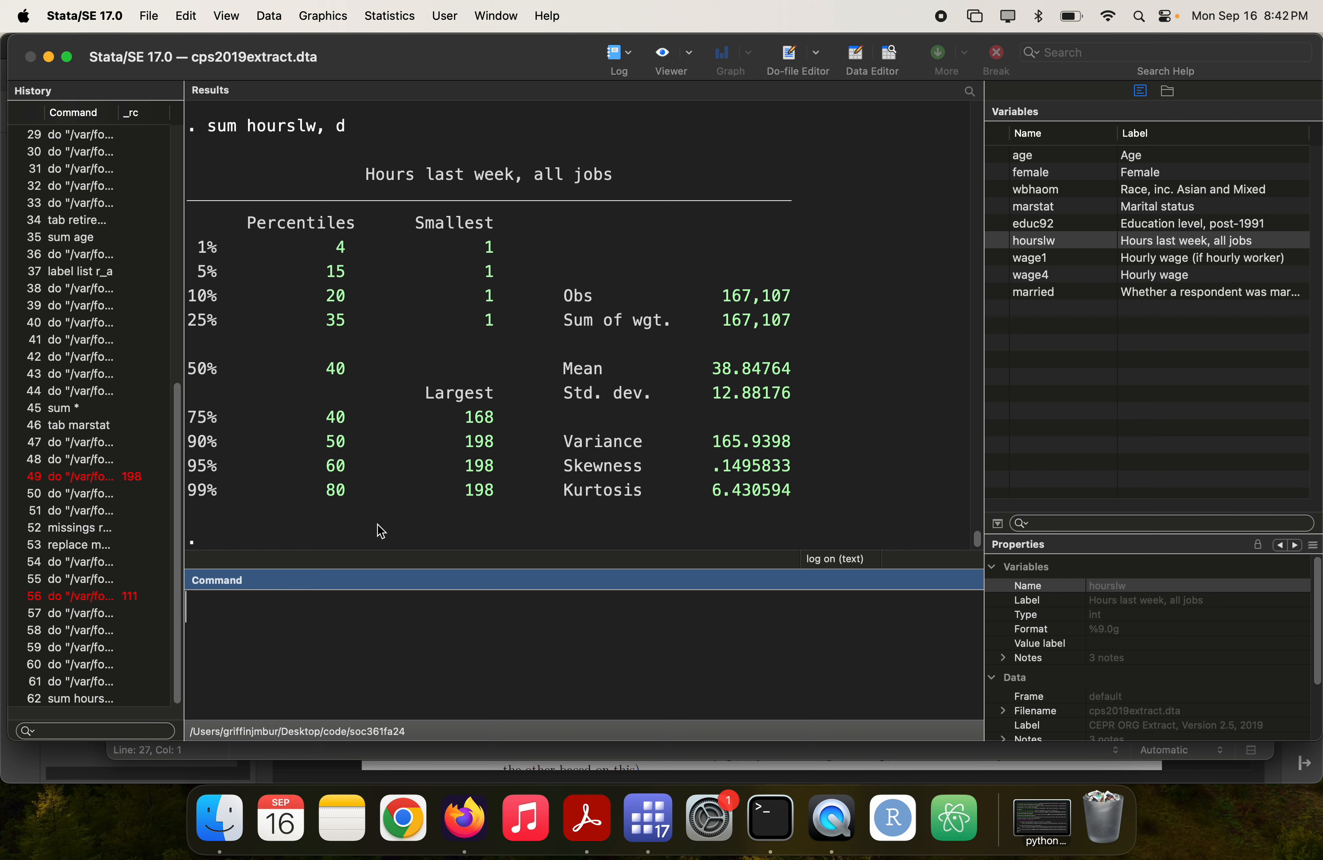
double_click(342, 496)
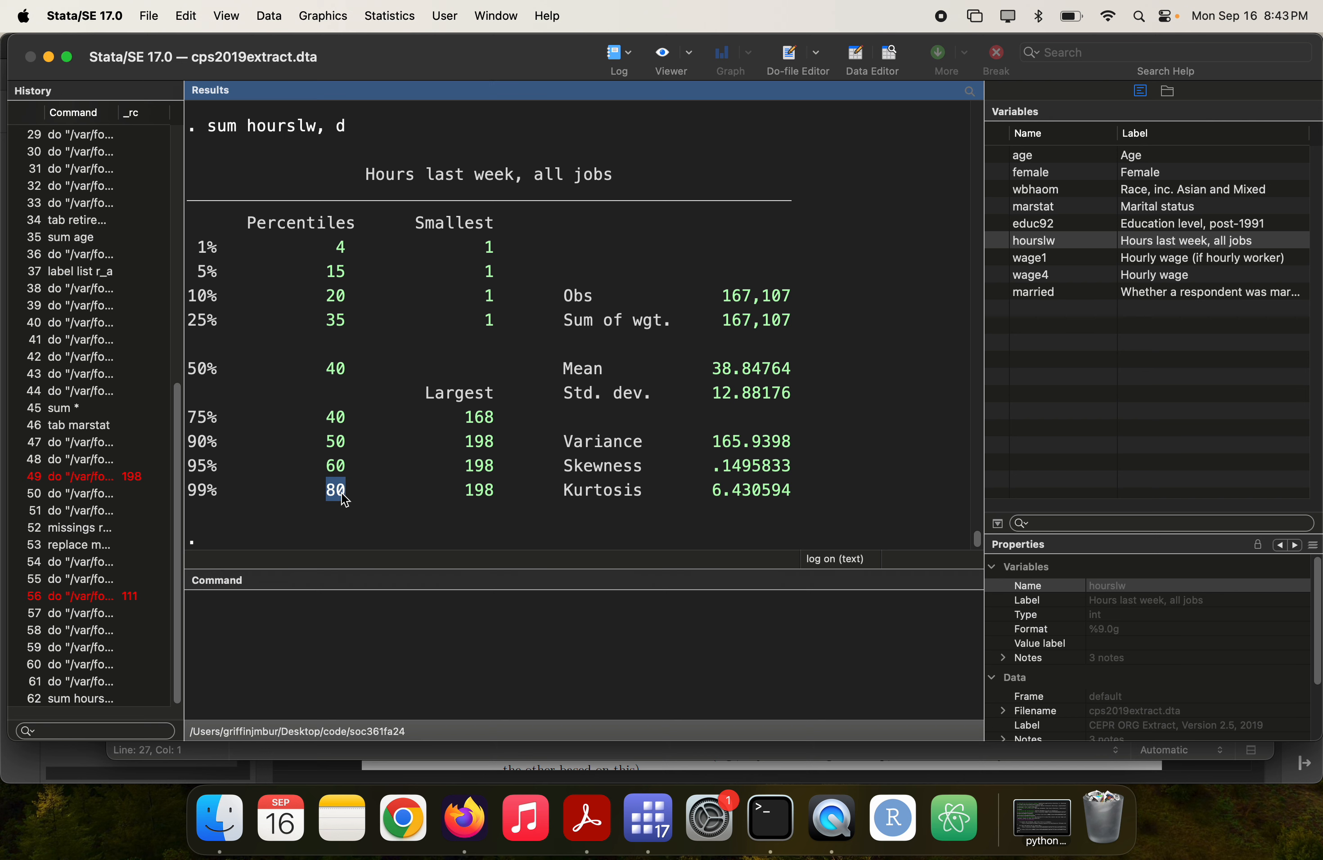
click(406, 474)
- Calculate di 12*7 (84) and di 24*7 (168) in the Command window
click(361, 654)
text(d)
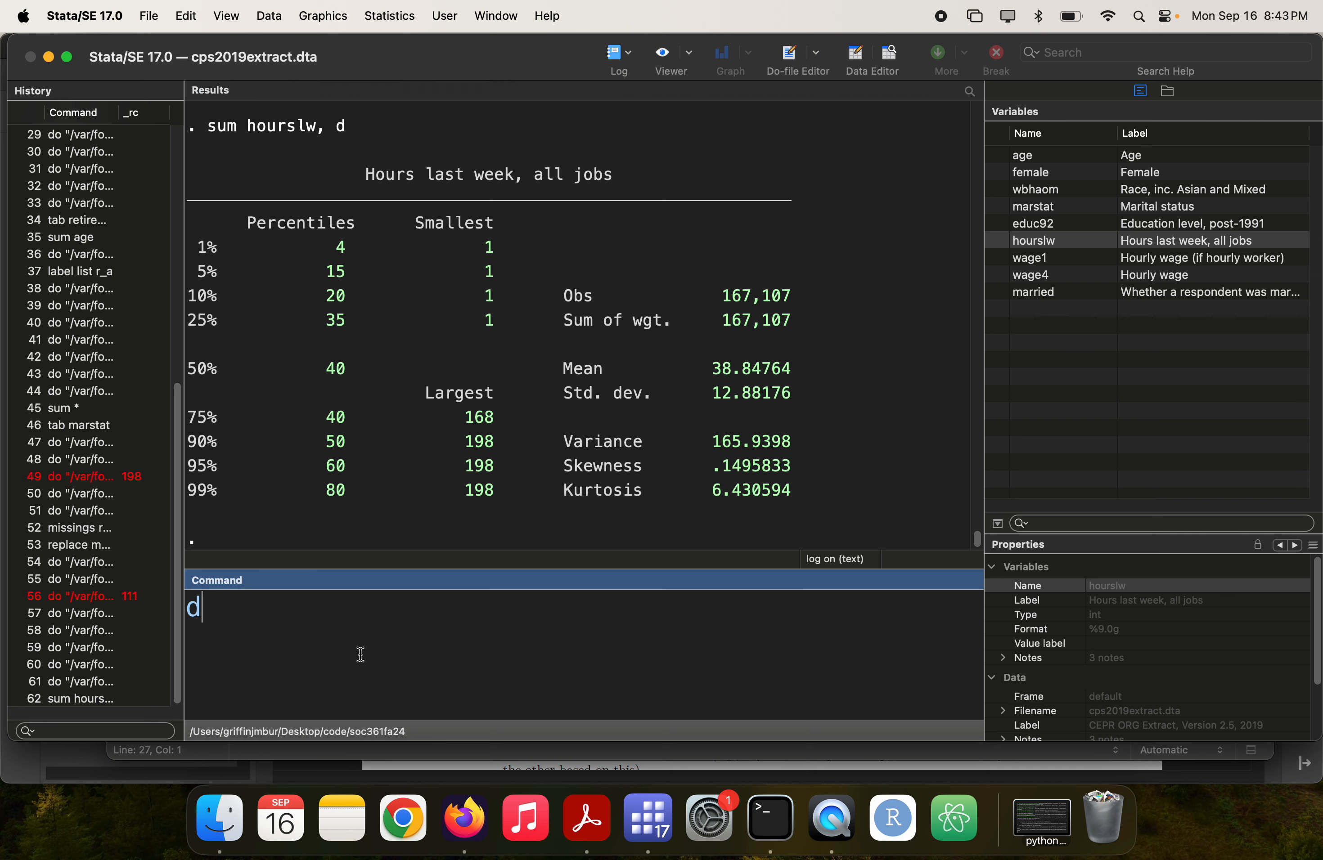
text(i 12&)
key(BackSpace)
text(*7)
key(Return)
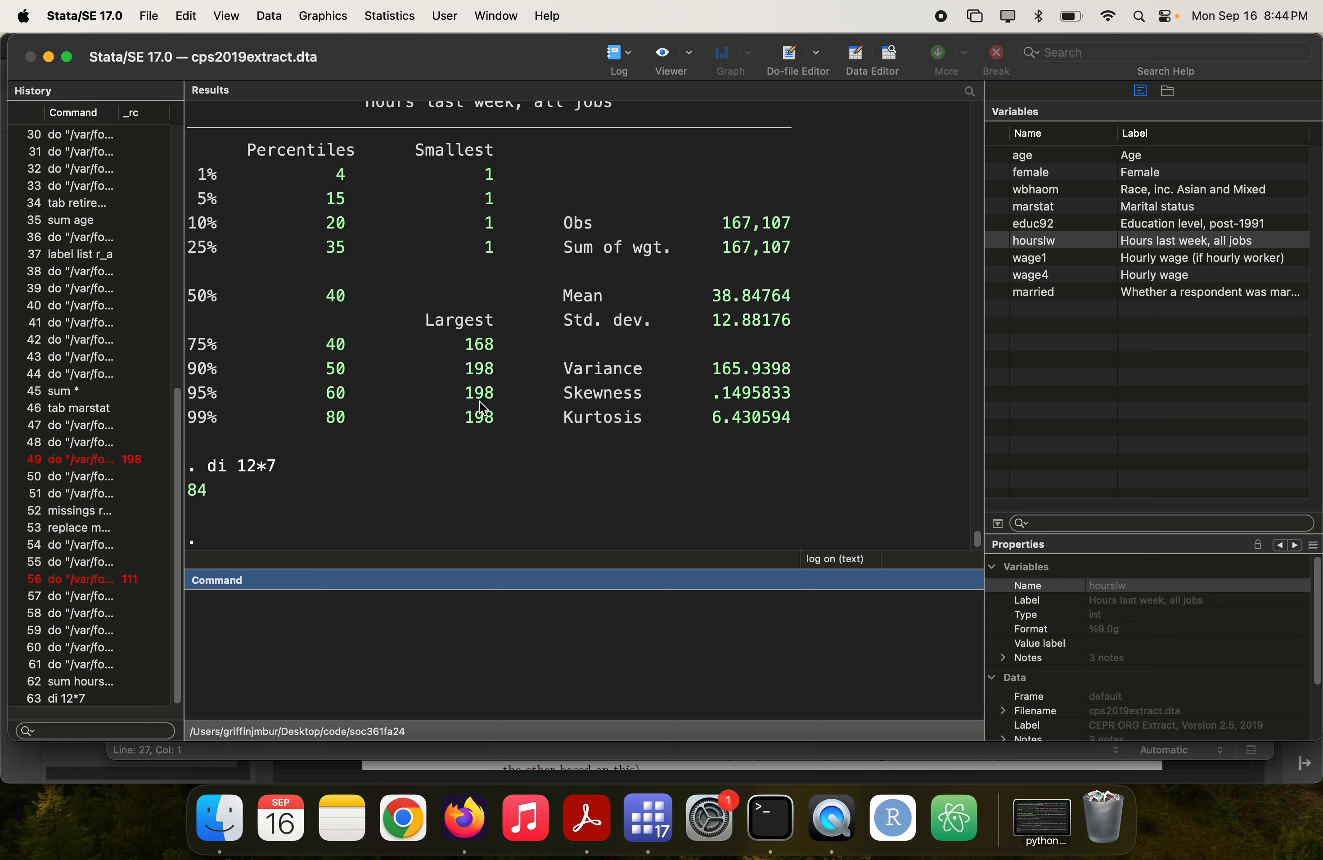
text(di 12)
key(BackSpace)
key(BackSpace)
text(24*7)
key(Return)
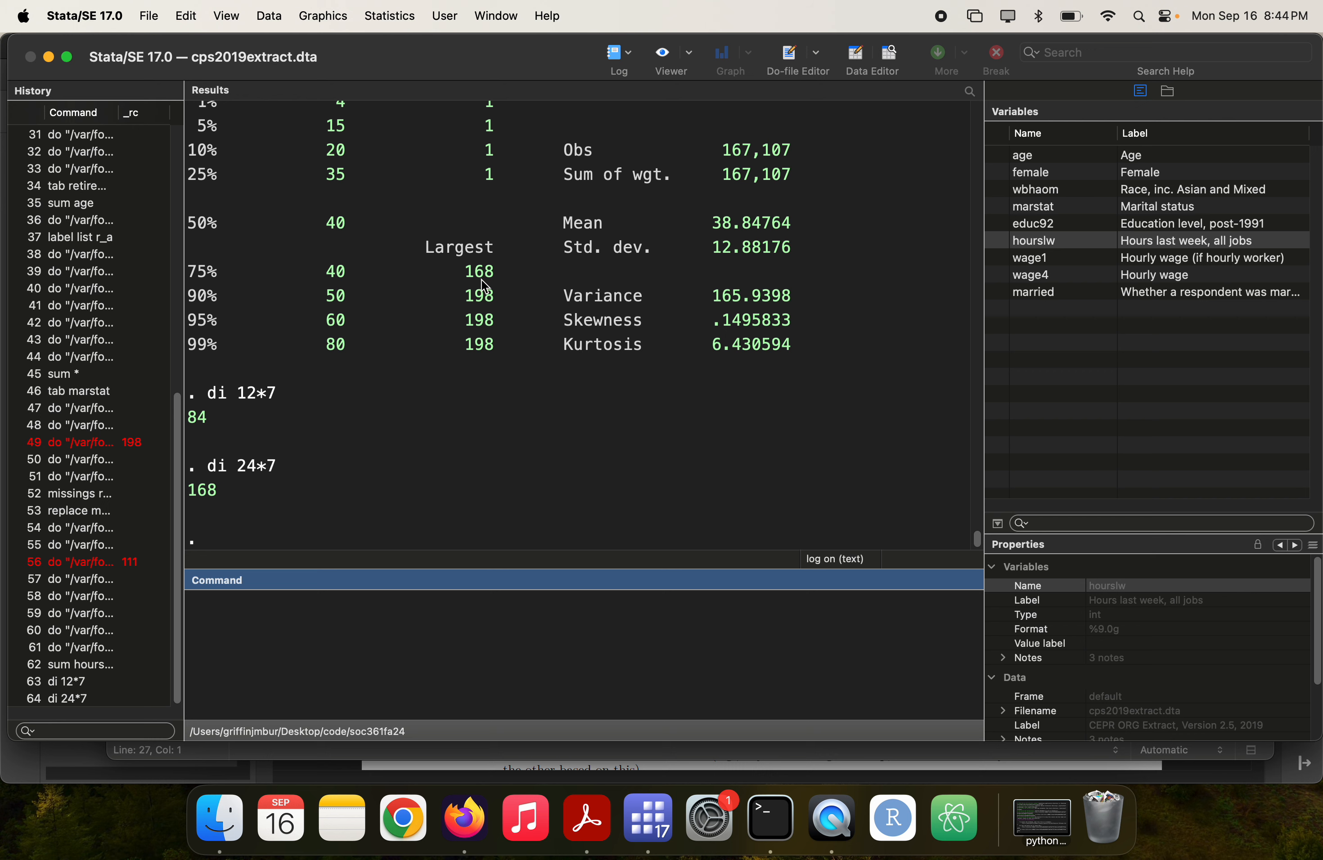
- Highlight the 168 and 198-hour values in the summary output to judge plausibility
drag(460, 272, 499, 344)
click(500, 270)
click(499, 342)
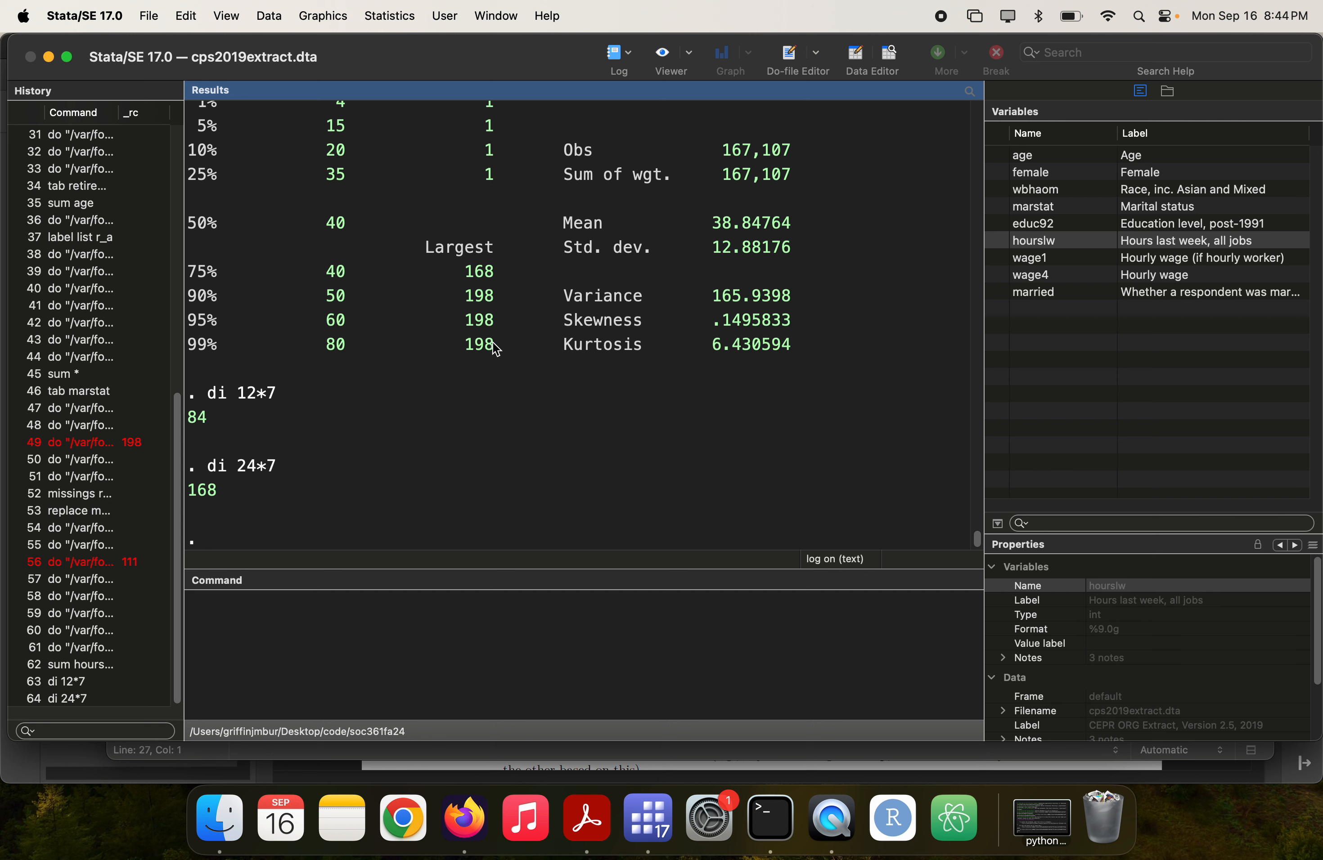
drag(493, 342, 468, 302)
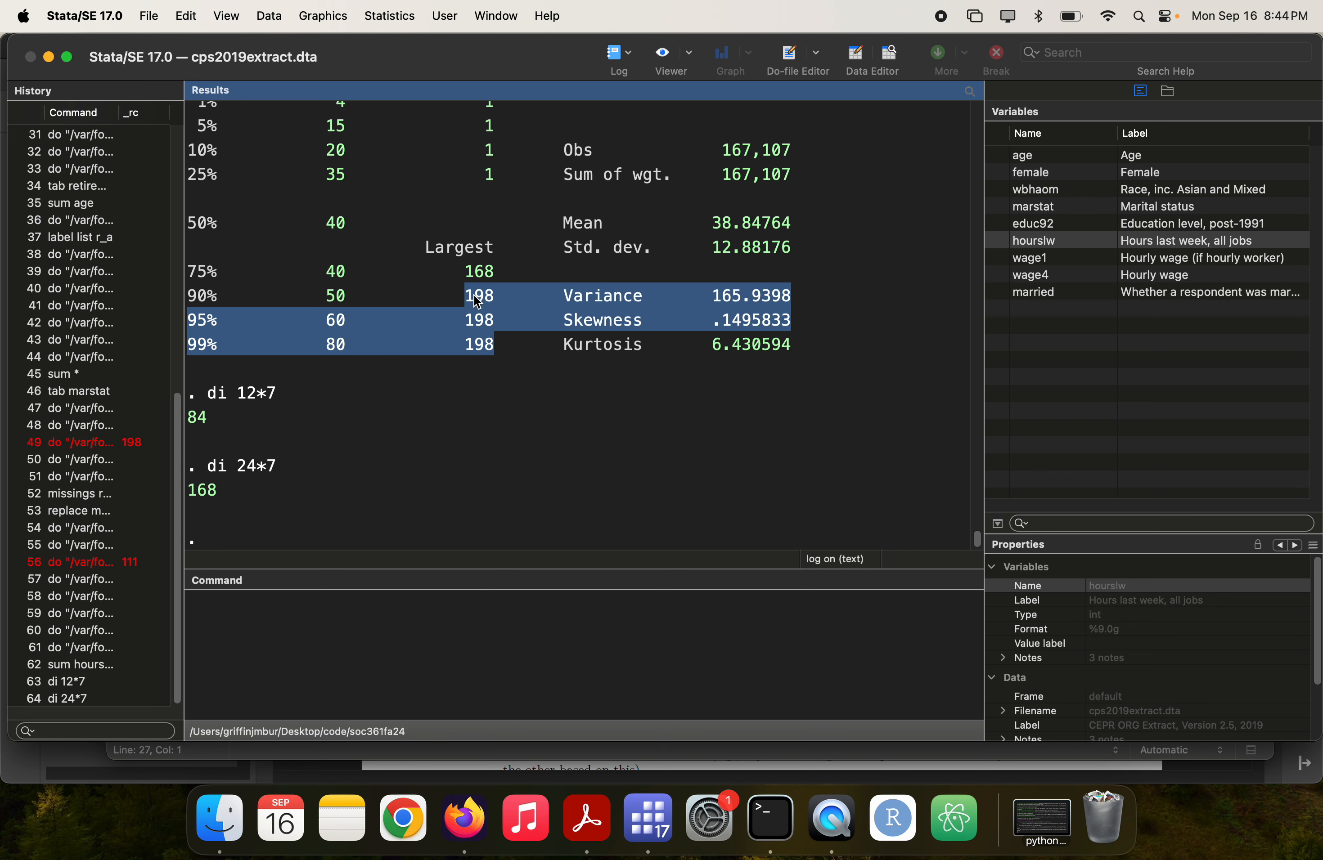
click(474, 295)
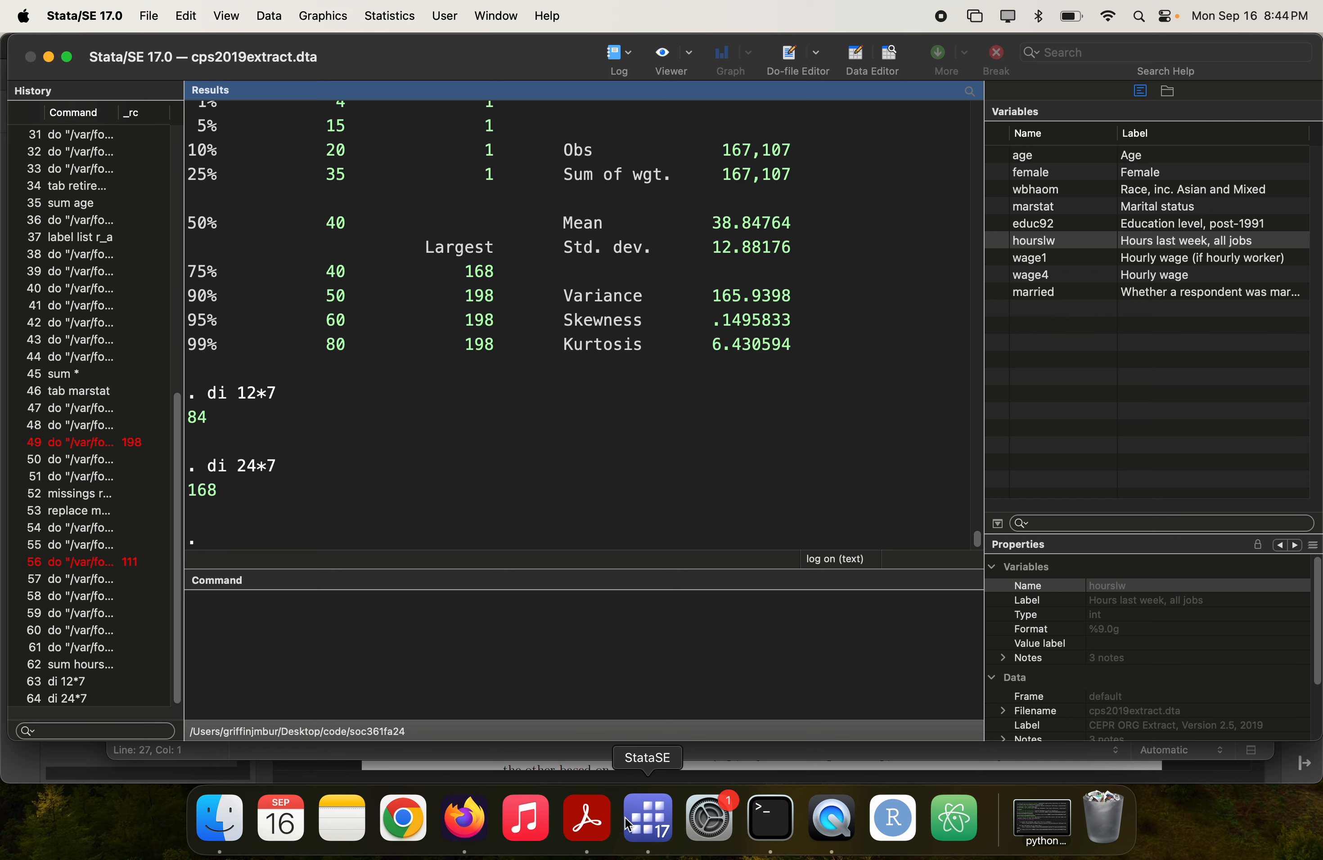
- Switch to the lab2 handout in Acrobat and view page 3's hours-worked item
click(606, 838)
scroll(570, 402, down, 10)
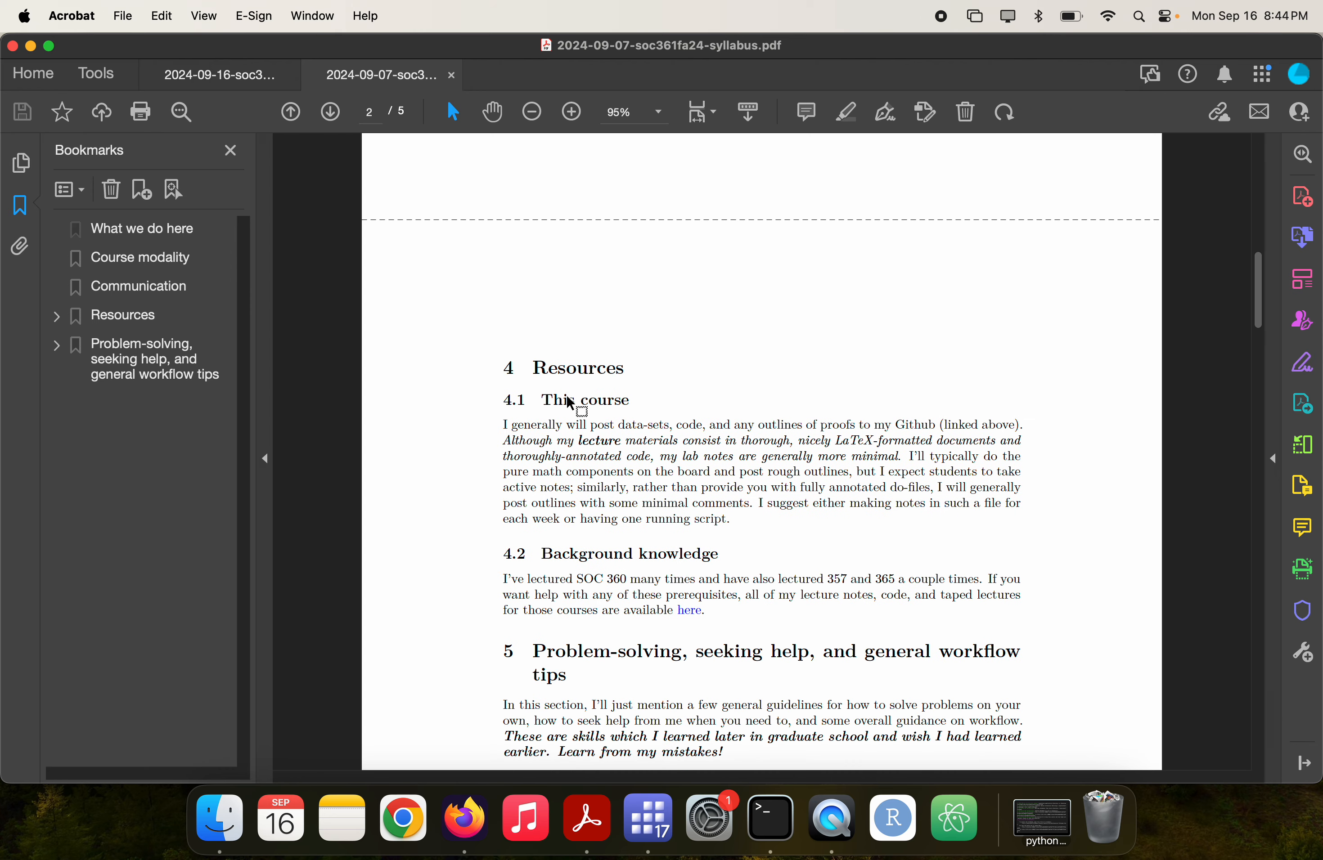
click(227, 76)
scroll(557, 194, down, 5)
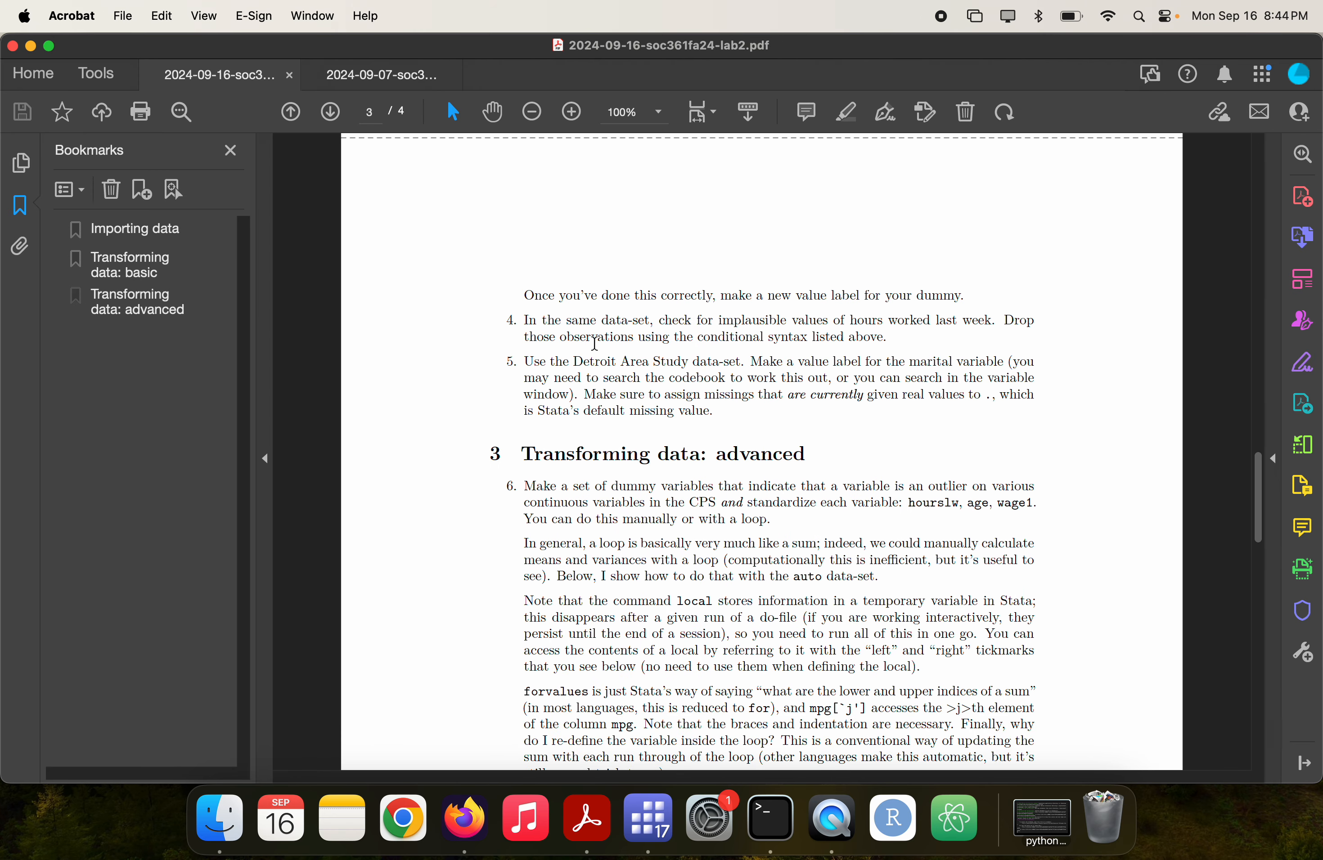
scroll(590, 347, up, 3)
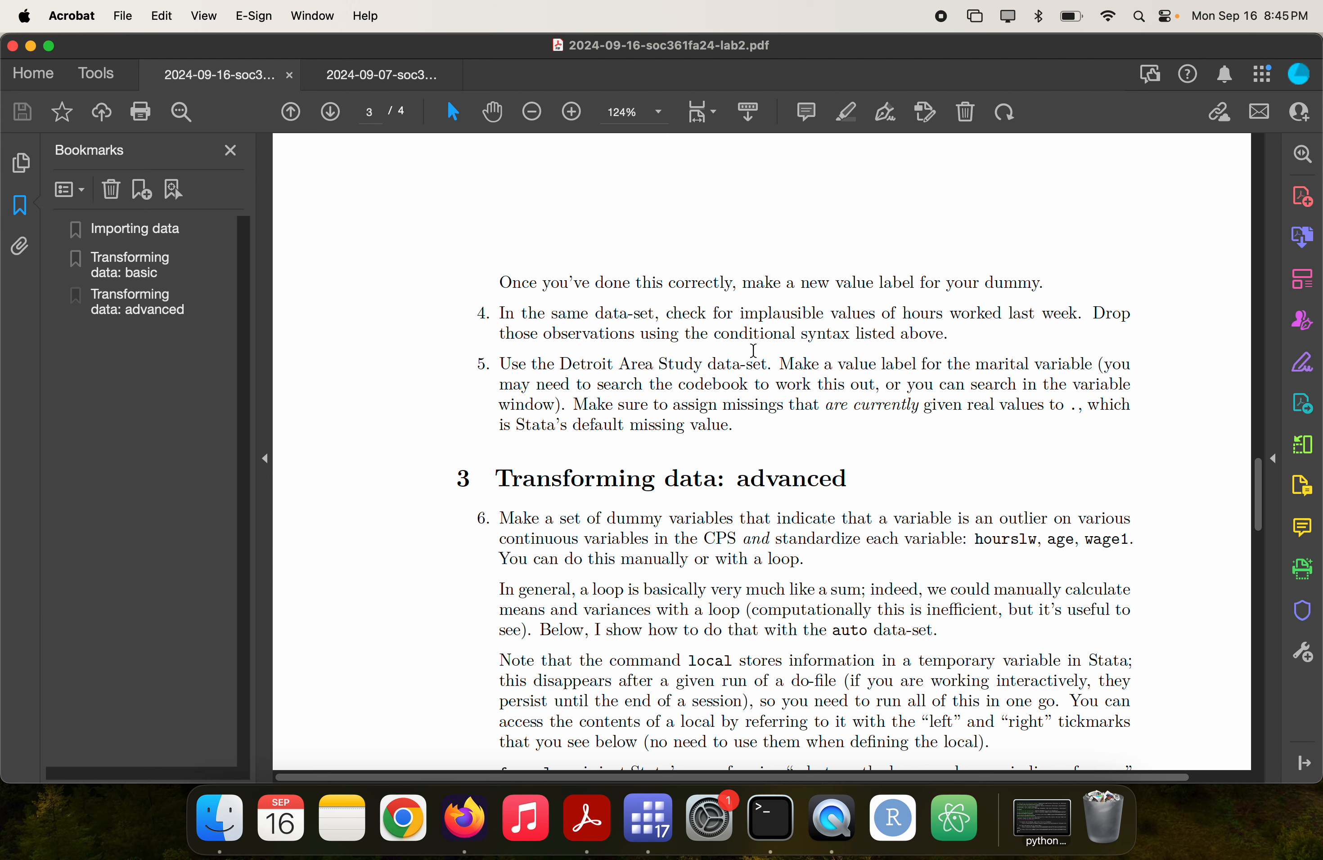
- Add a new do-file line 'drop if hourslw' after the ttest line
key(super+Tab)
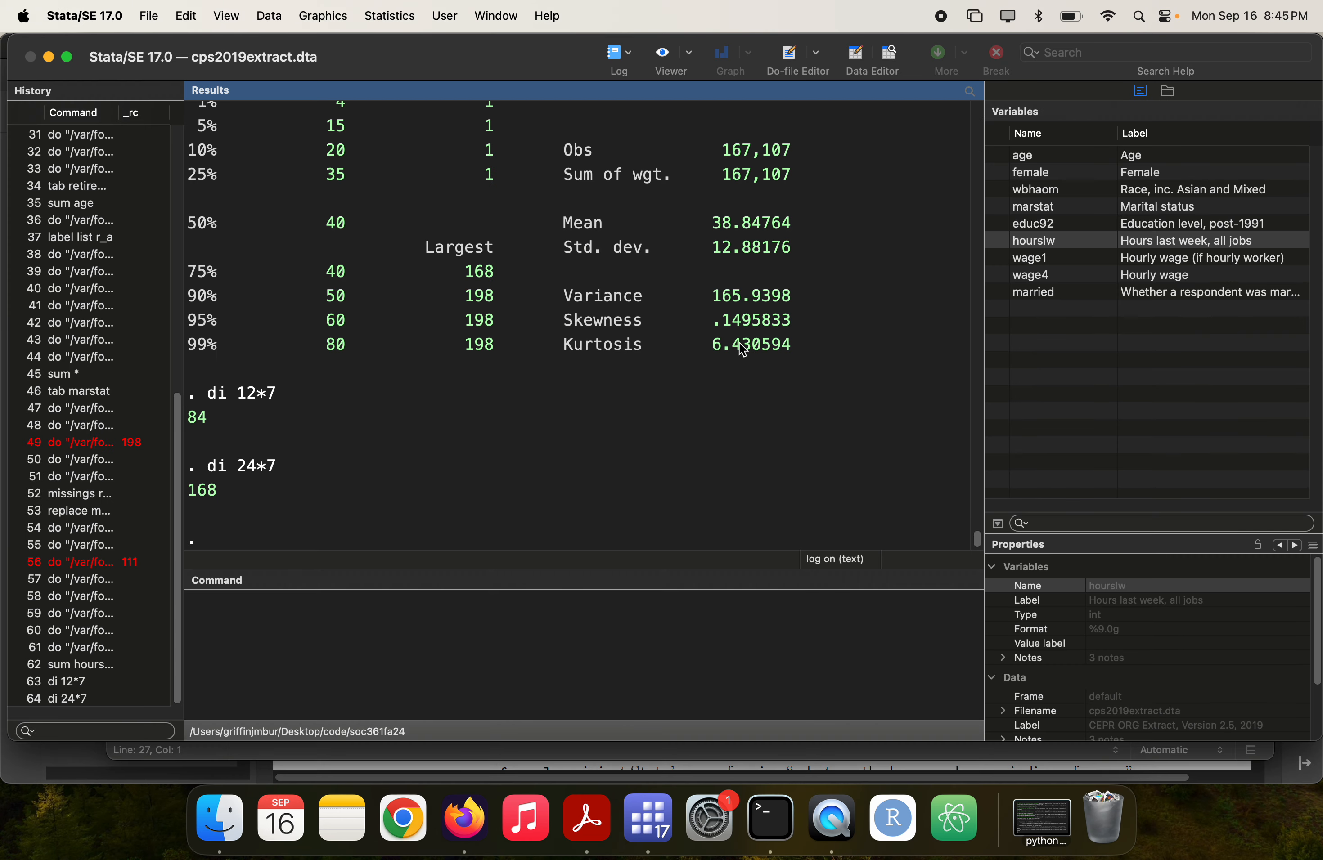
key(super+grave)
scroll(497, 513, down, 4)
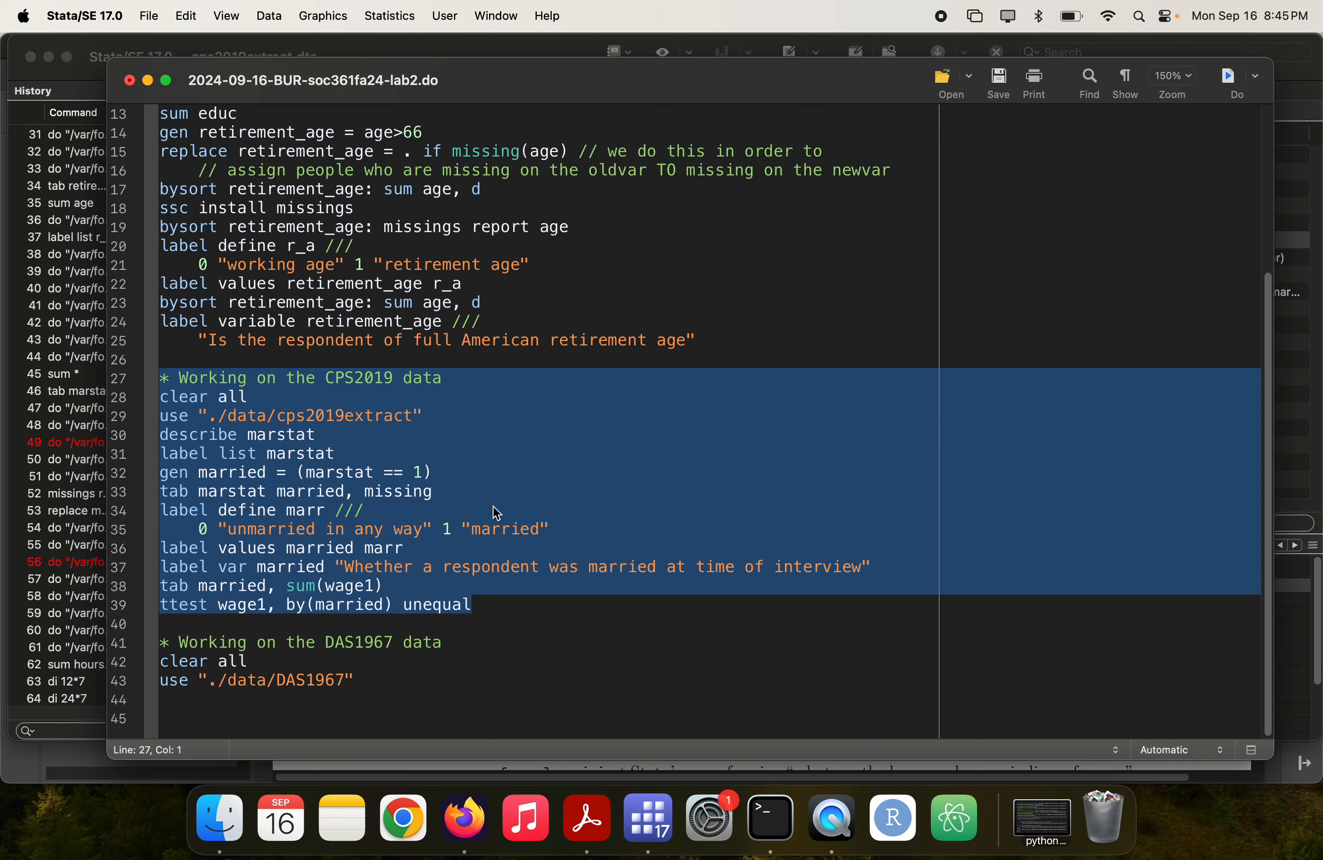
click(507, 610)
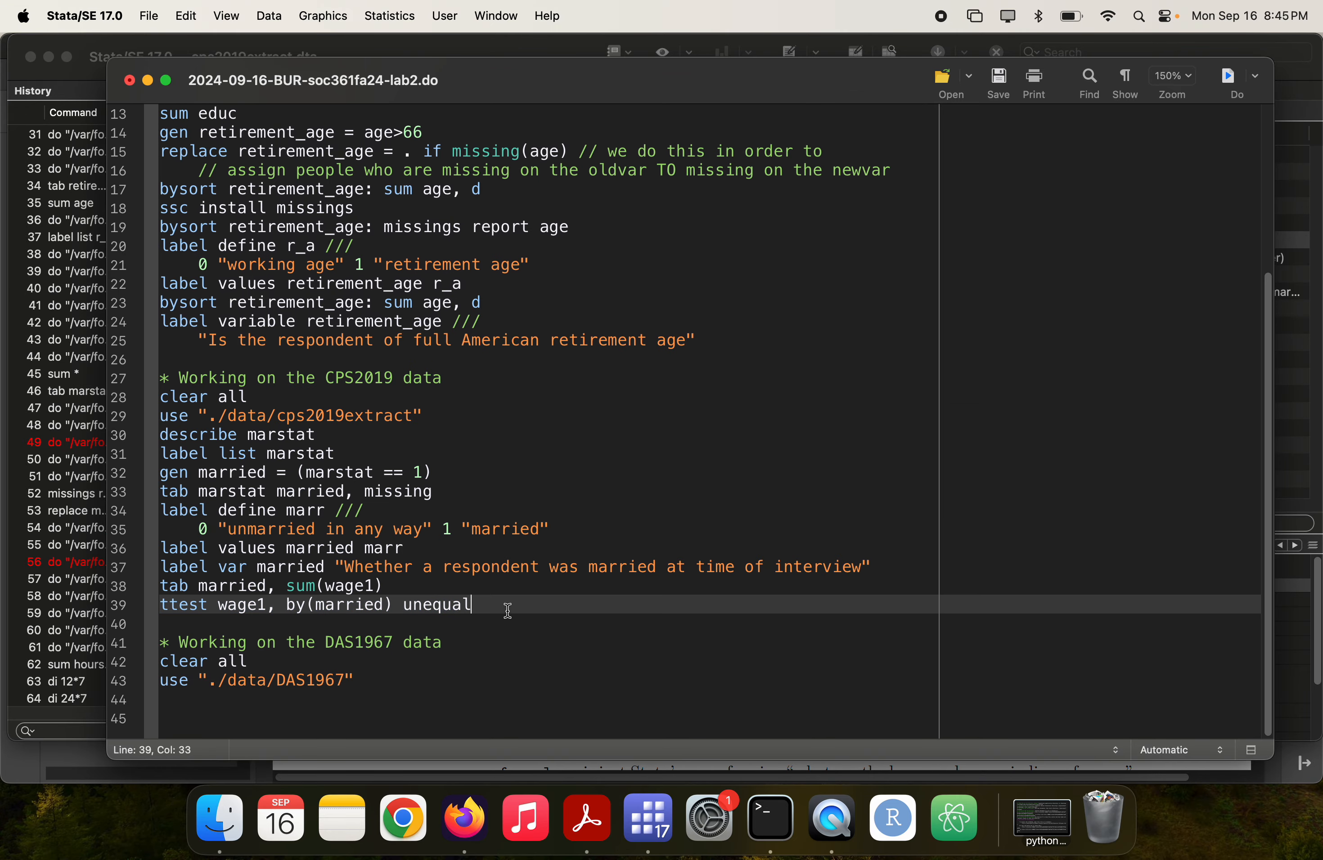
key(Return)
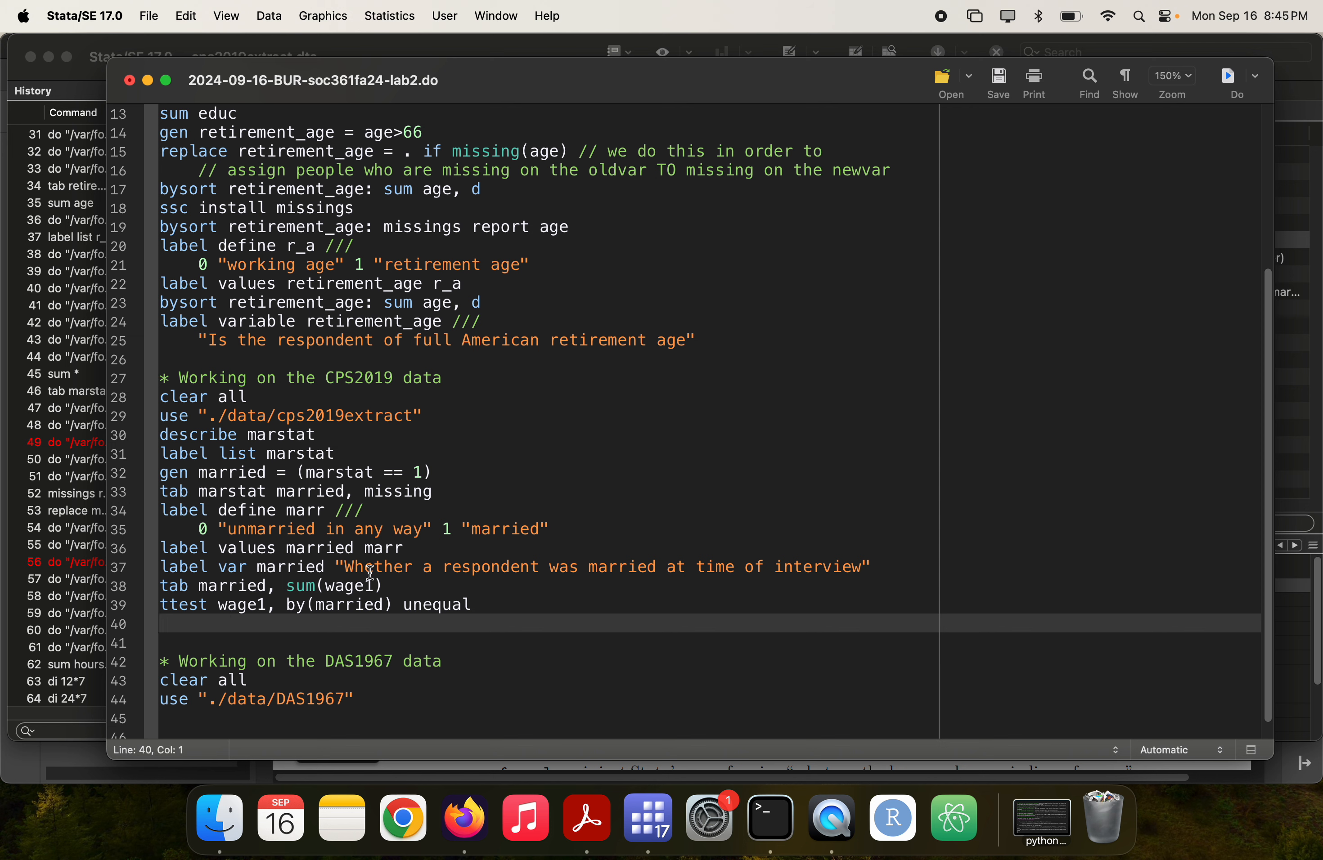
text(drop if hourslw)
- Scroll Results back up to the detailed hourslw summary with its 168 and 198 extremes
key(super+Tab)
key(super+Tab)
key(super+grave)
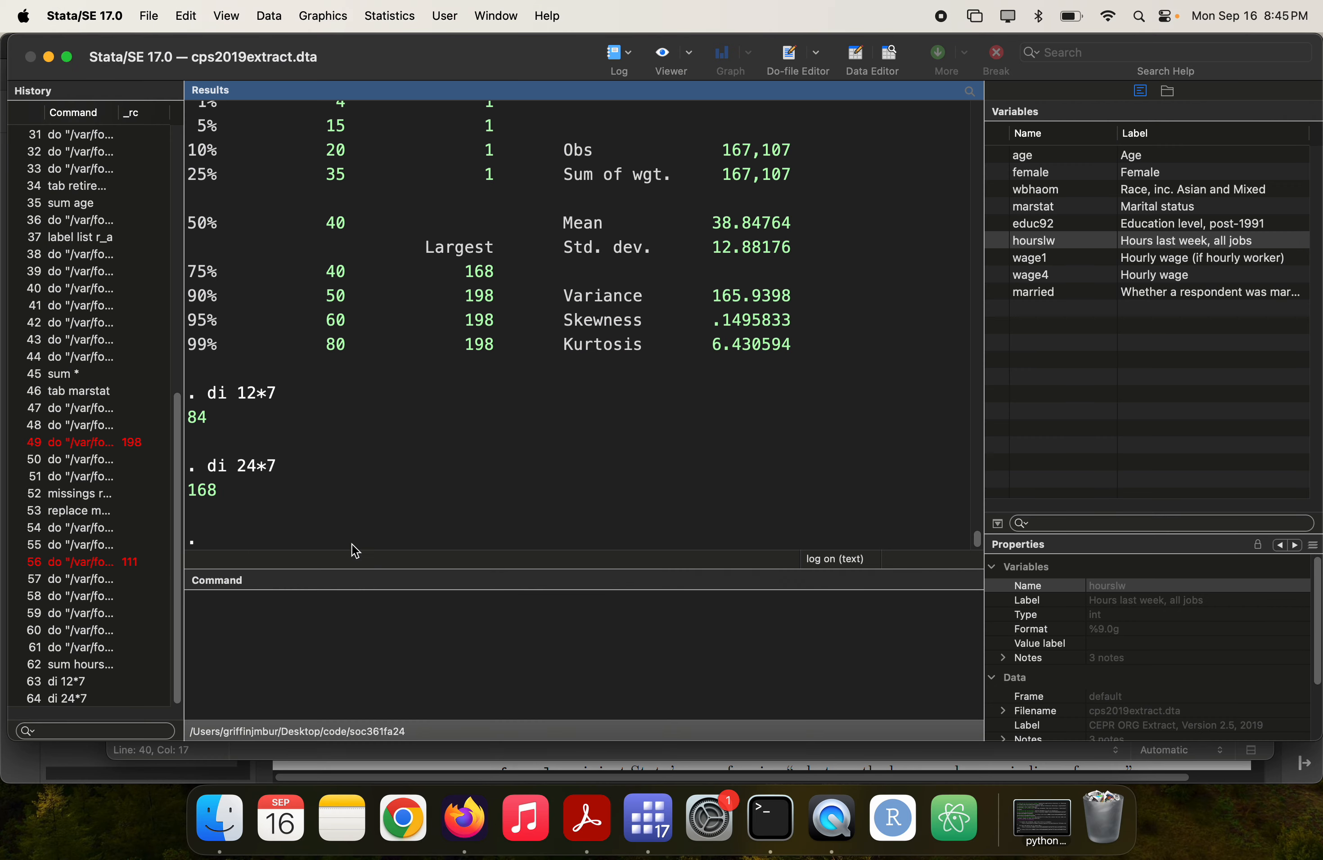
scroll(319, 465, up, 3)
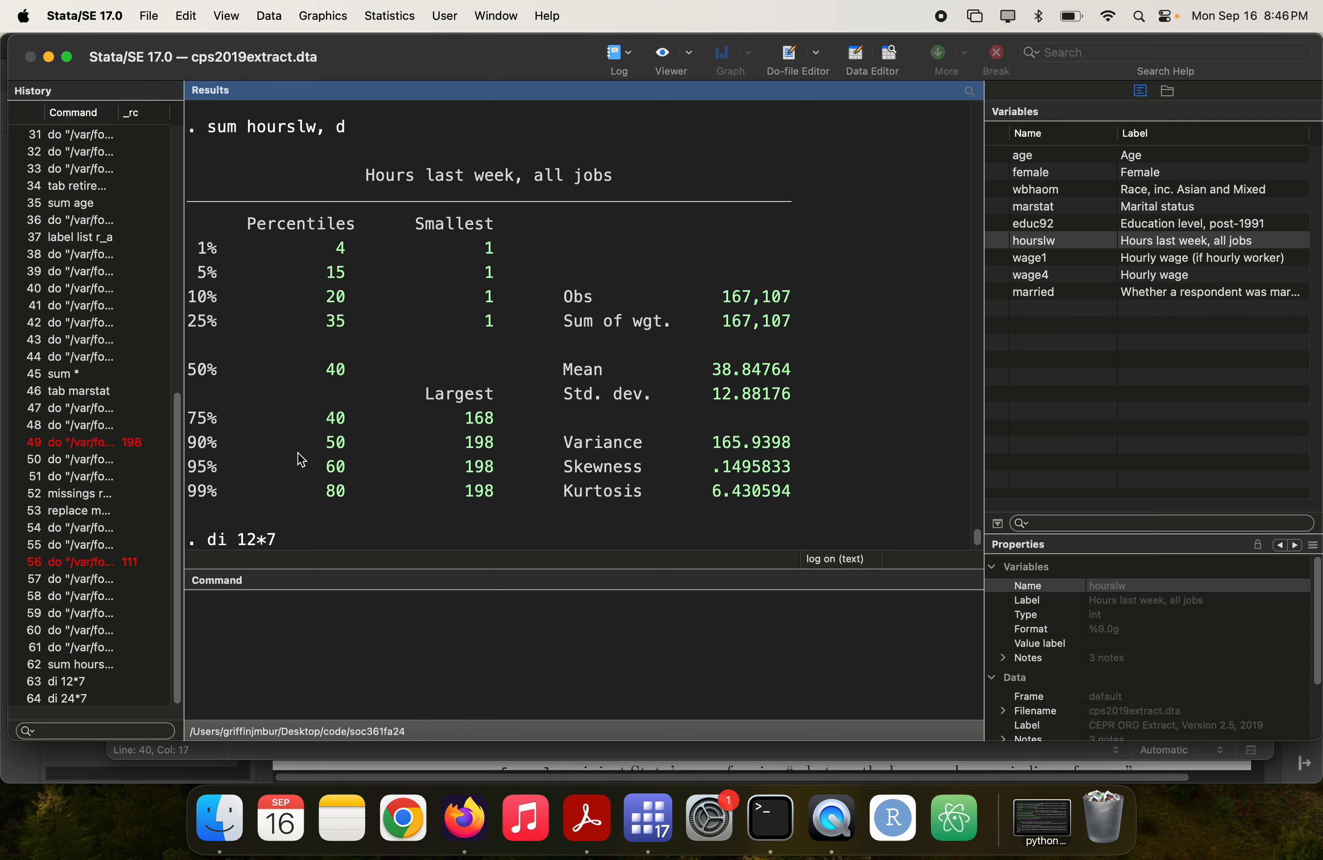
- Complete the line as 'drop if hourslw >60', run it, and review the result
key(super+grave)
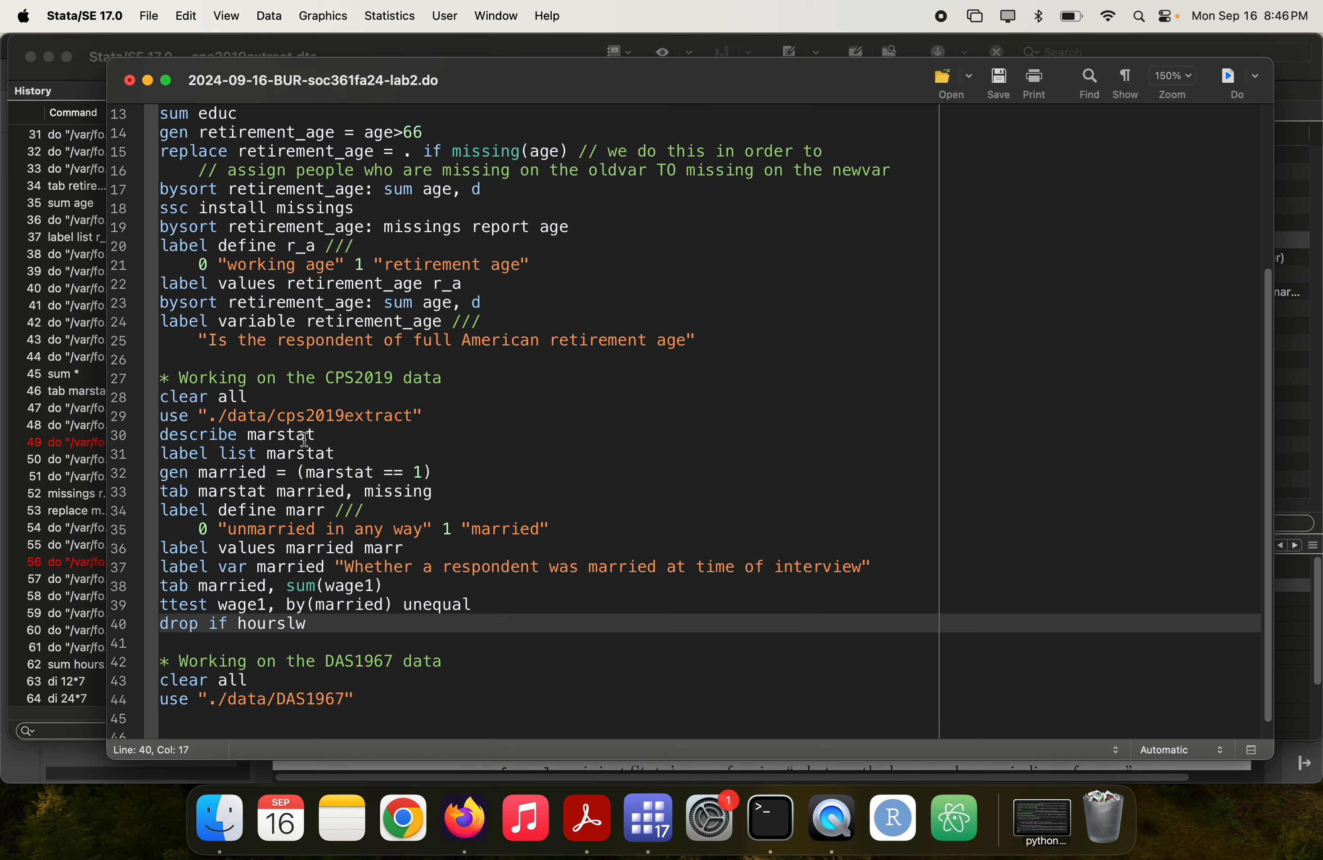
text(>60)
key(super+shift+Left)
key(super+shift+d)
key(super+grave)
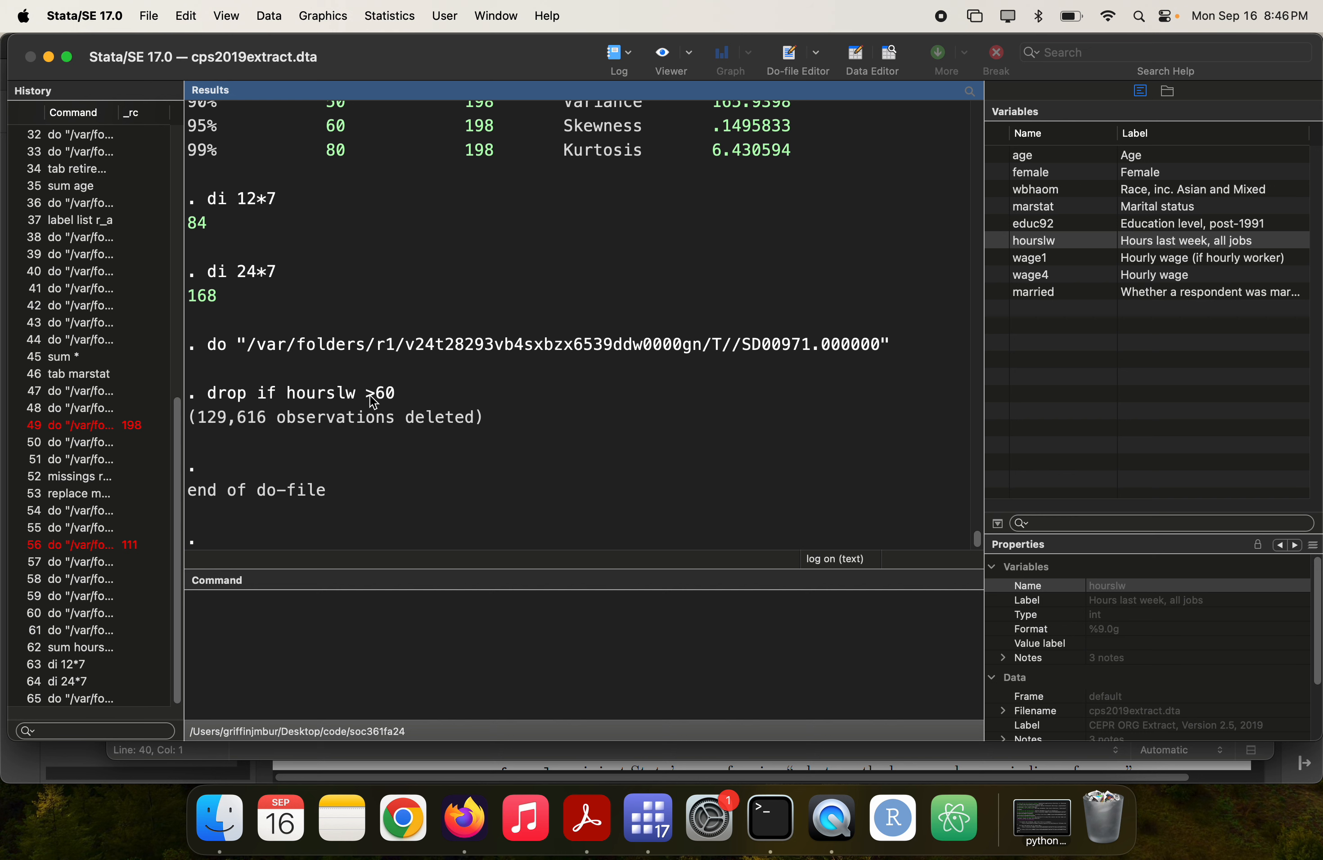
drag(367, 394, 398, 394)
- Extend it with '& !missing(hourslw)' and rerun the whole CPS block, dropping 5,333 observations
key(super+grave)
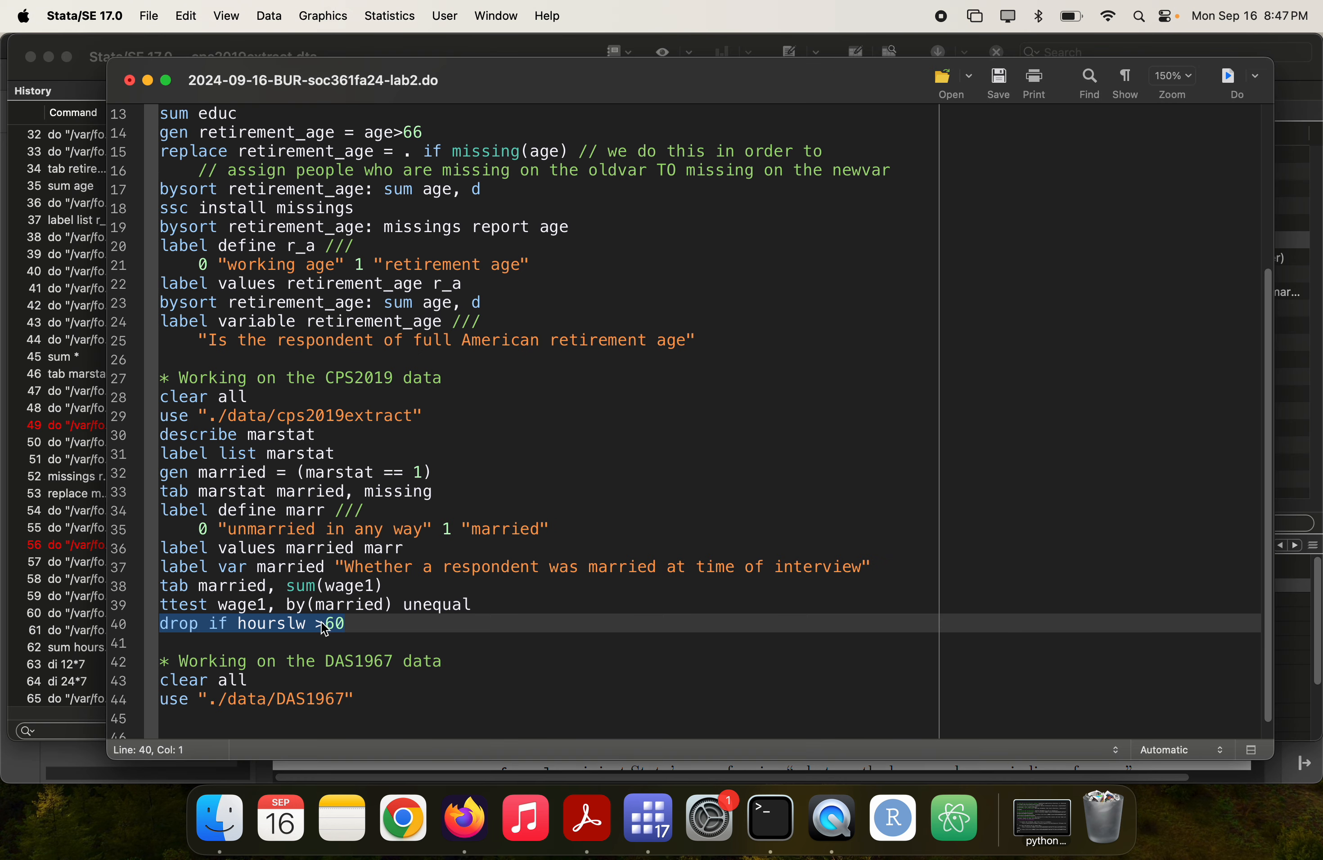
click(354, 624)
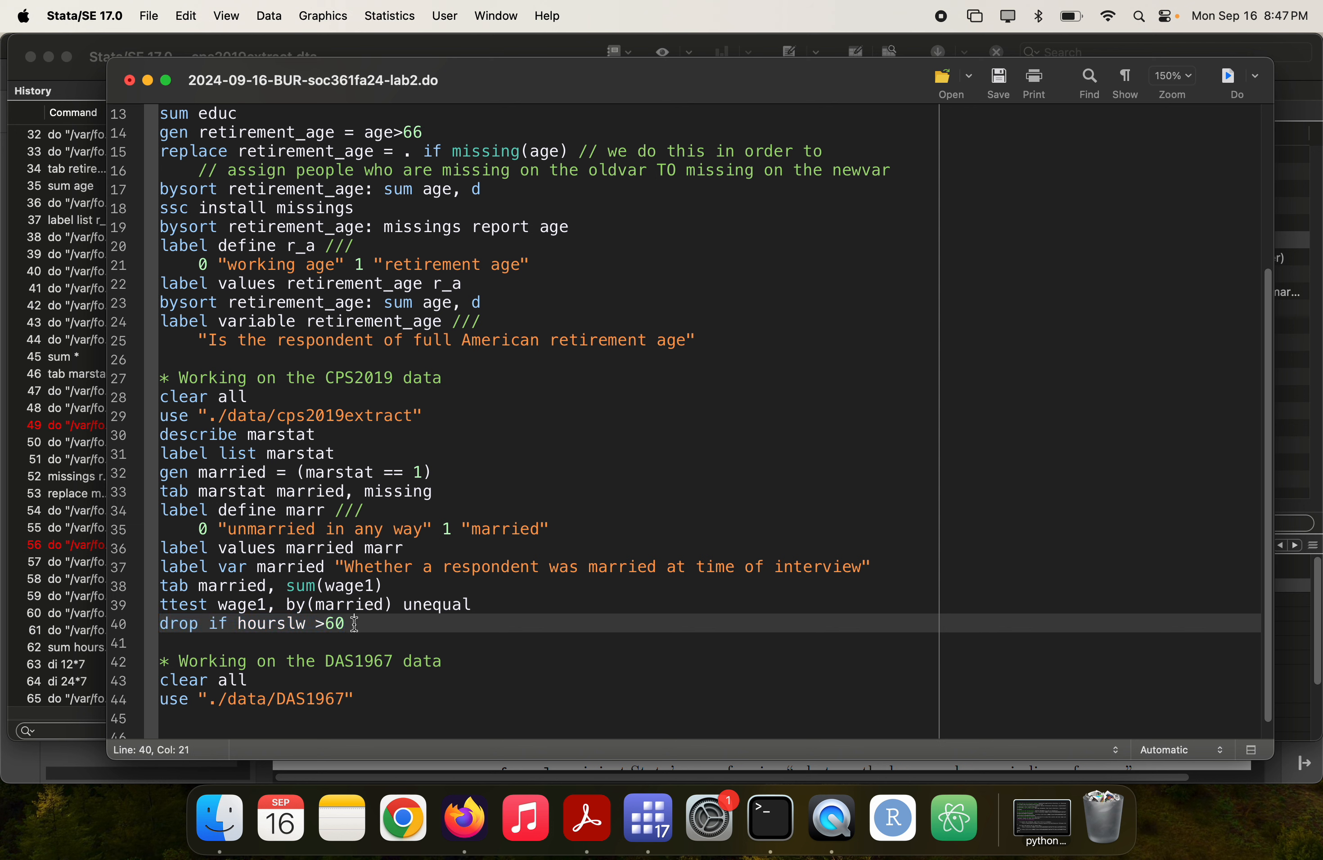
text(& !missing(hourslw)
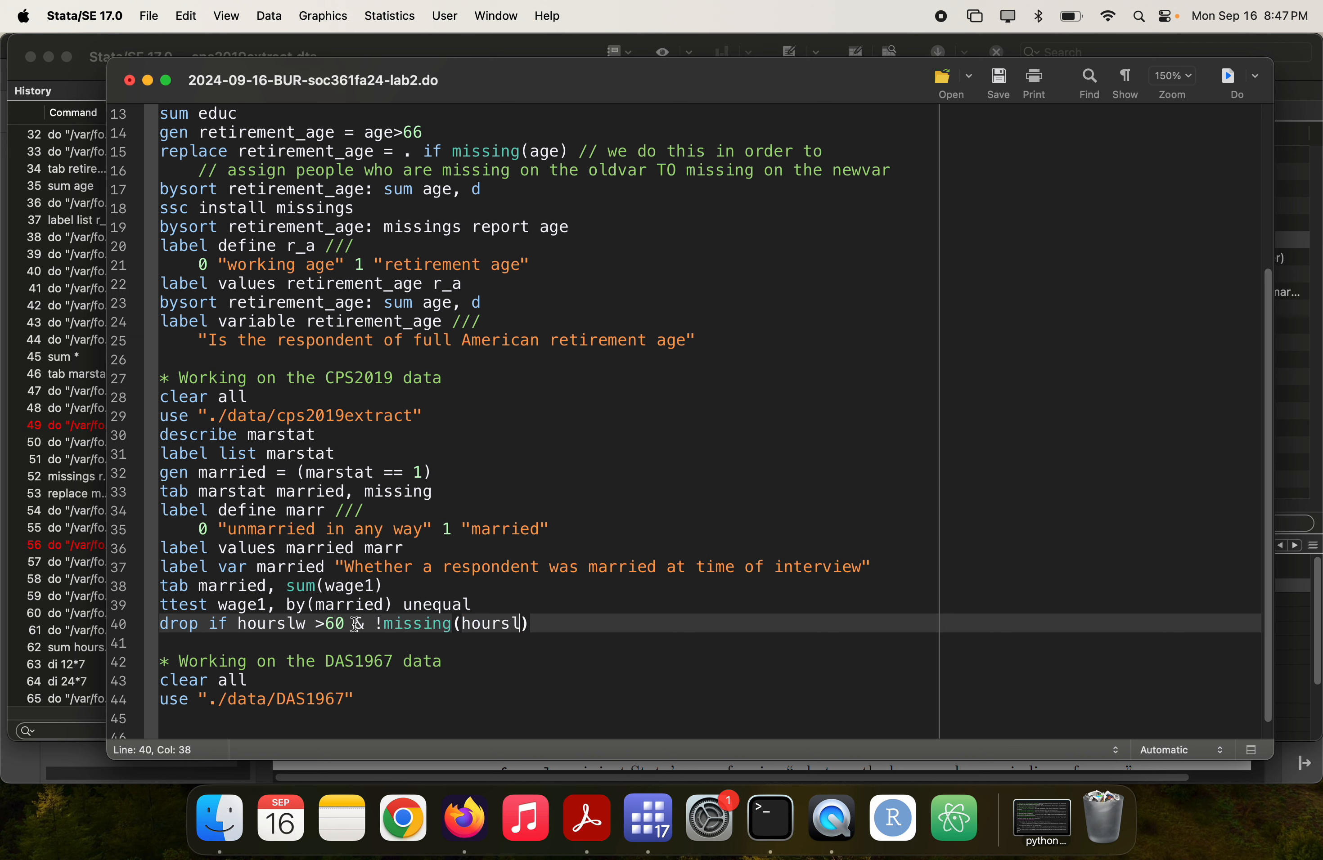
key(super+shift+d)
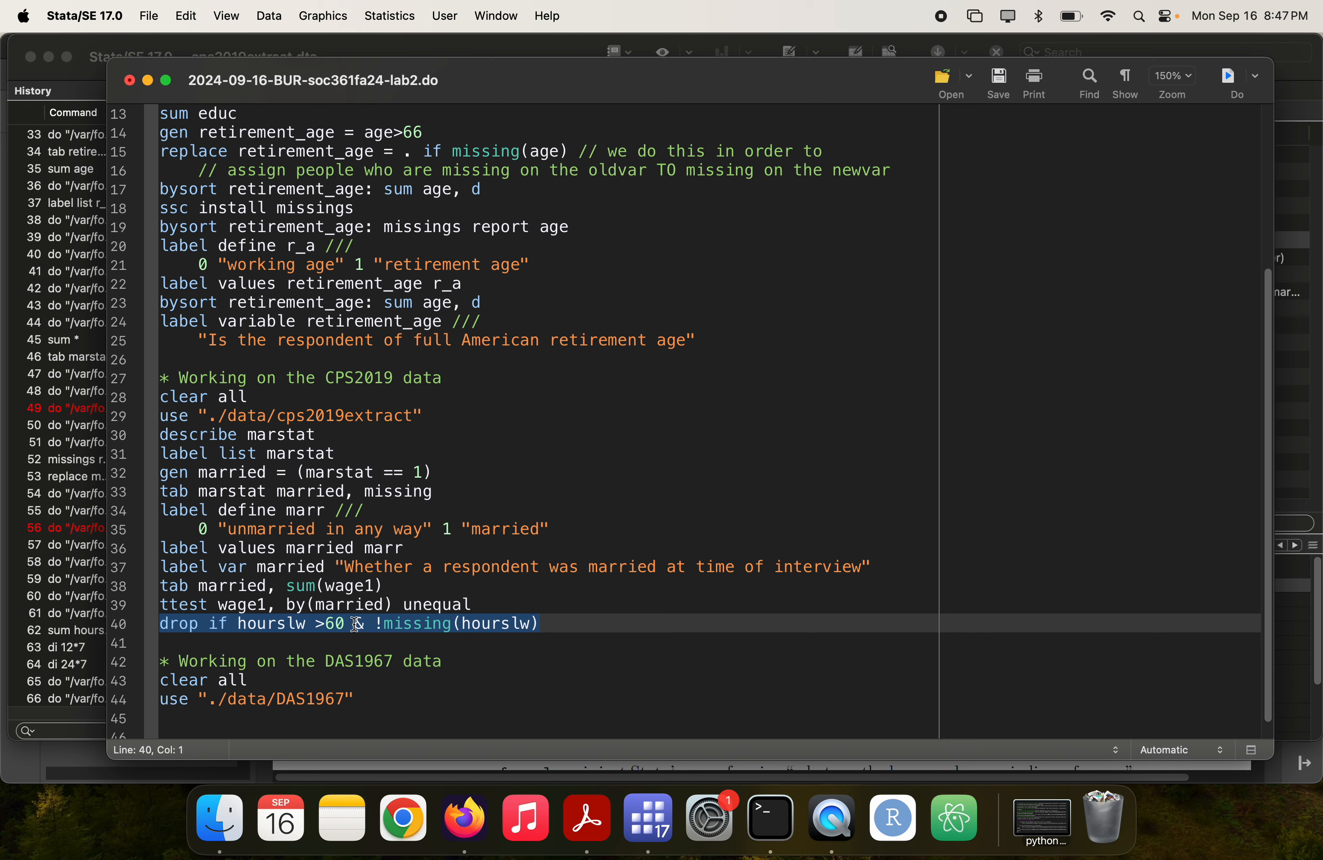
shift+click(166, 379)
key(super+shift+d)
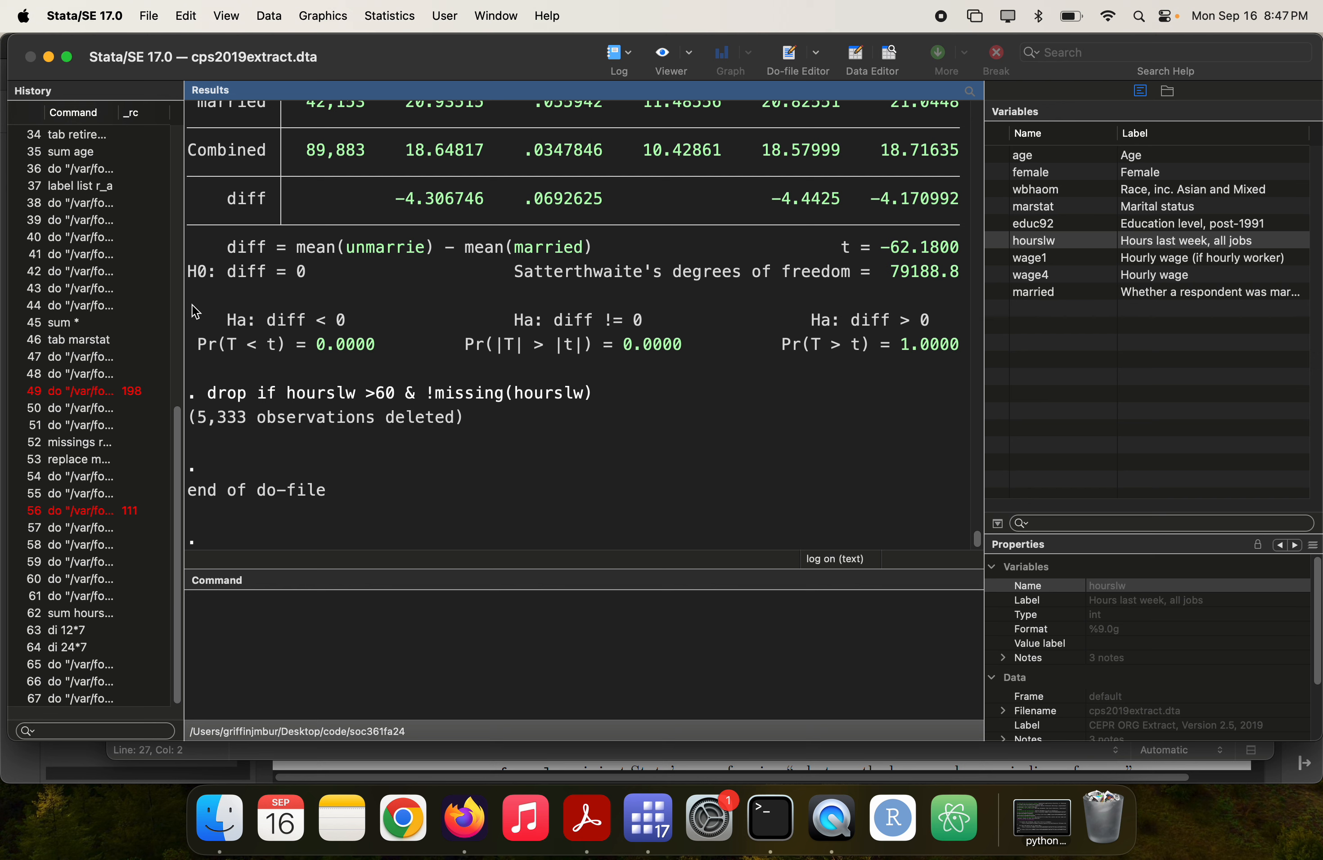
- Review the wage t-test output, then bring up the lab handout at the Detroit Area Study item
scroll(195, 311, up, 5)
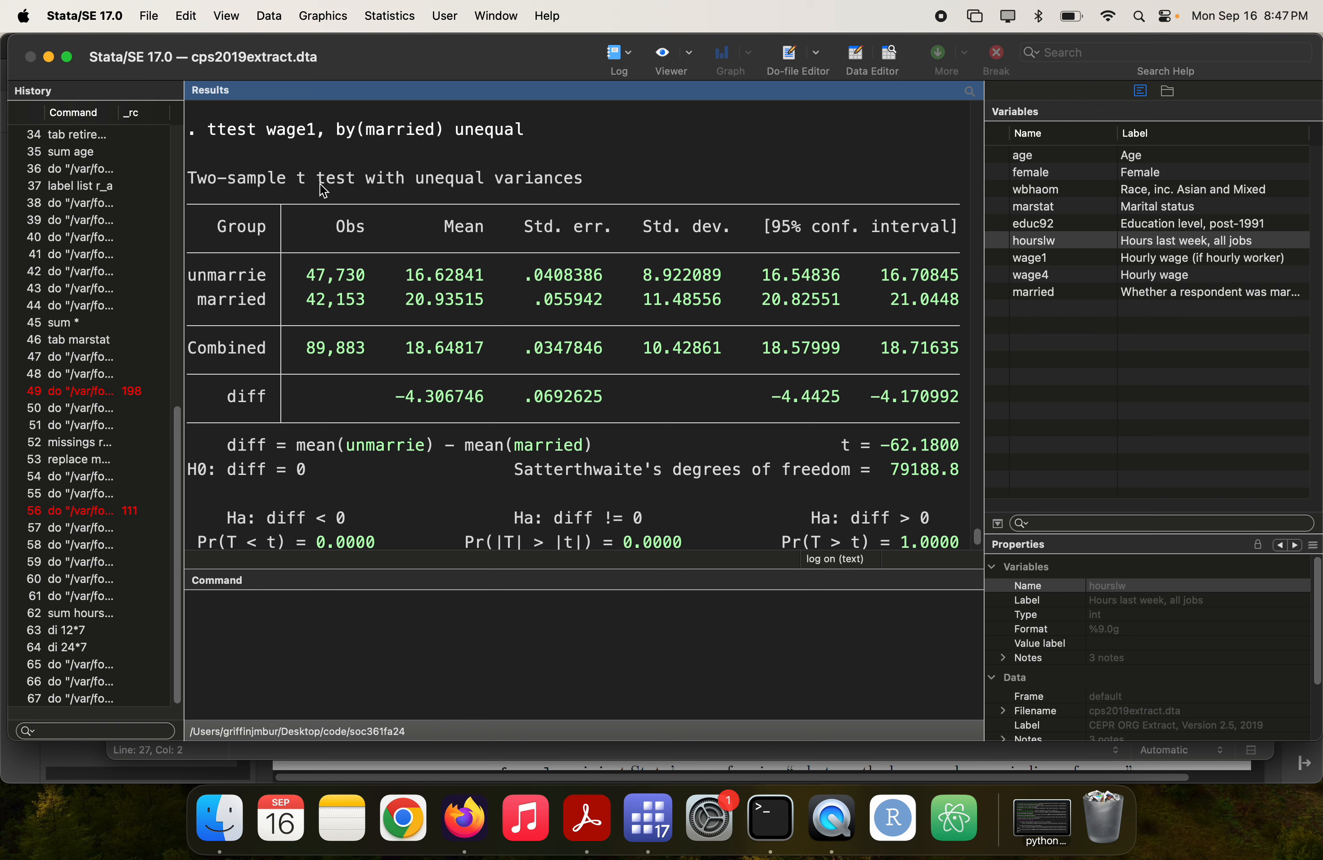
key(super+grave)
scroll(319, 184, up, 3)
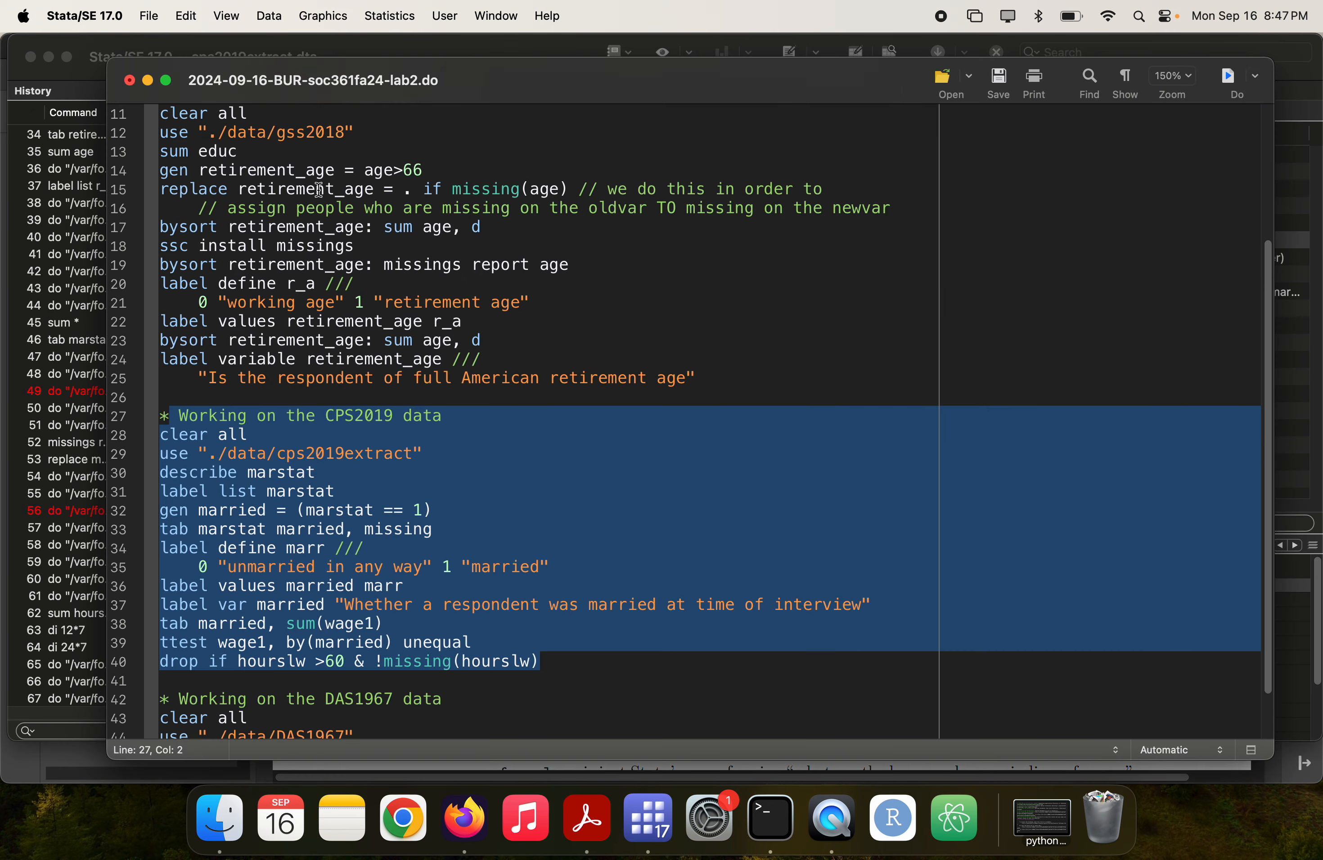
scroll(447, 447, down, 4)
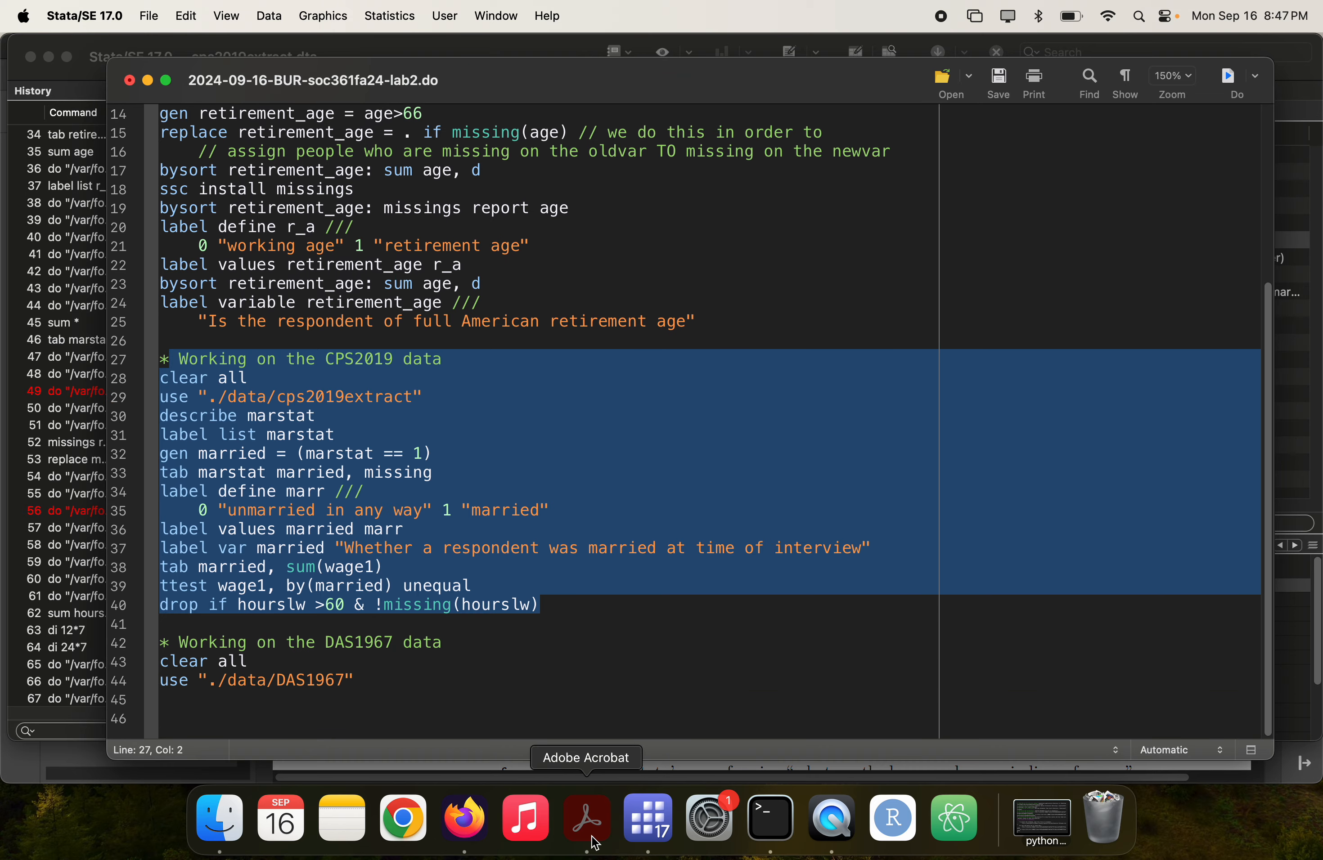
click(587, 818)
scroll(602, 459, down, 1)
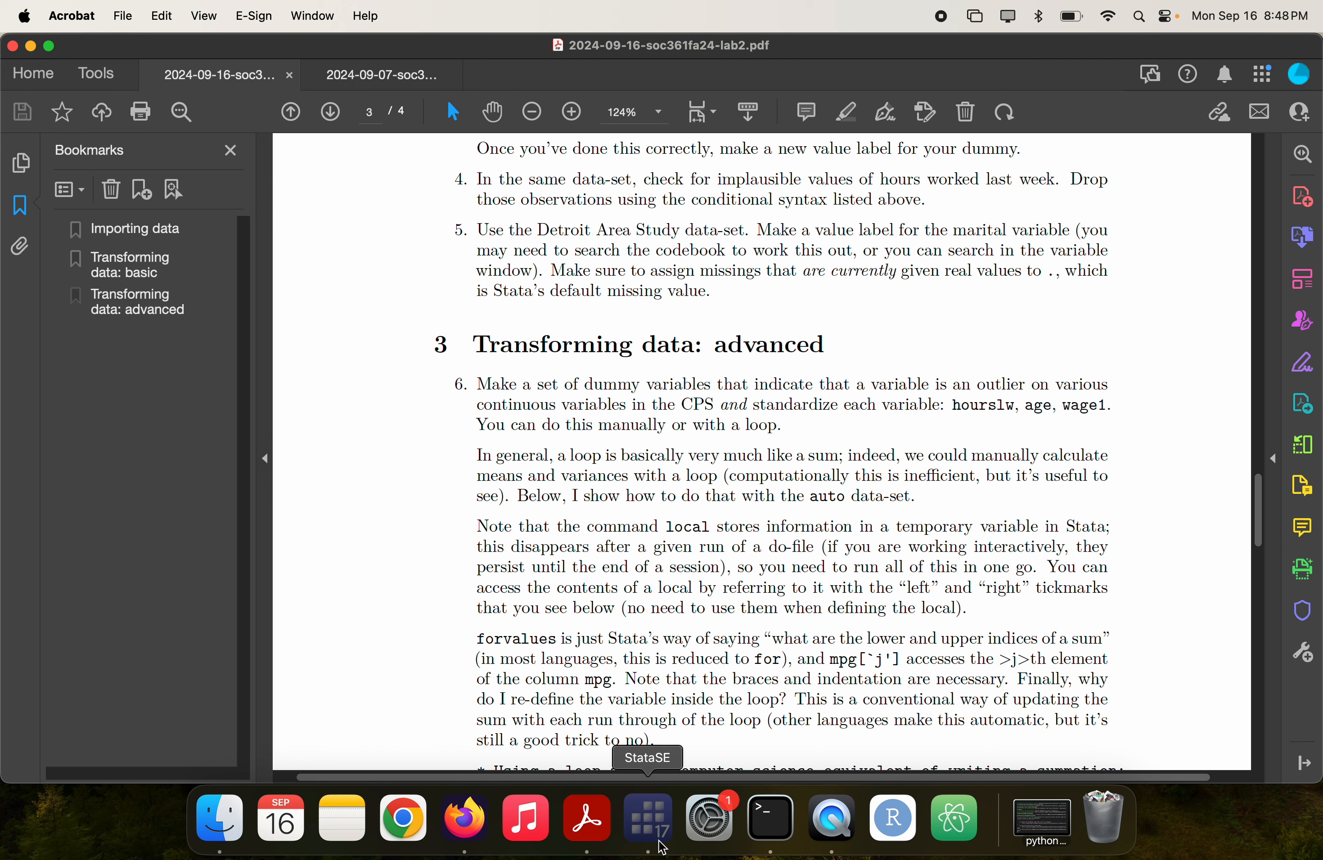
- Return to Stata and select the three DAS1967 lines (lines 42–44) in the do-file
click(648, 817)
drag(352, 696, 95, 634)
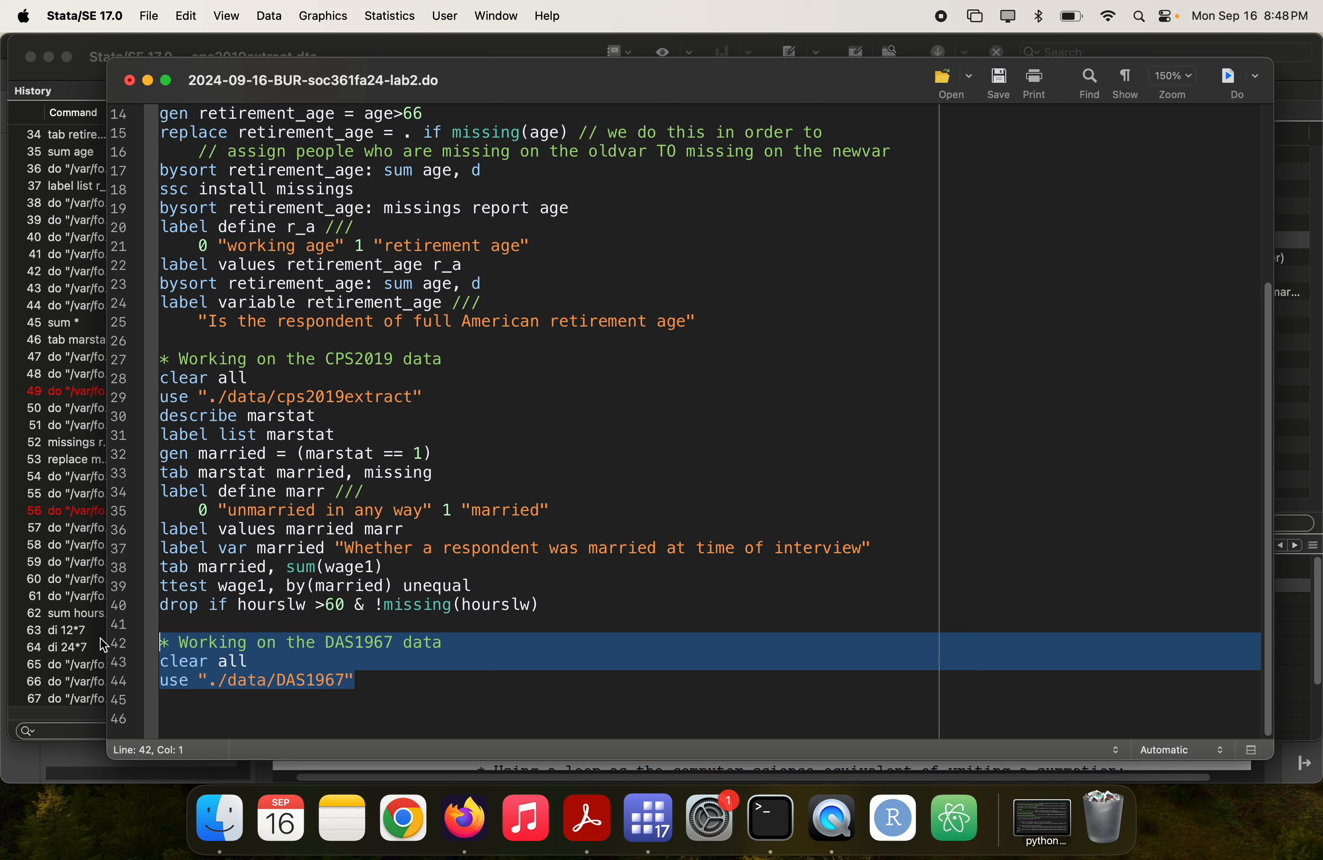
- Load the DAS1967 data, then try sum V12 and sum v12
key(super+shift+d)
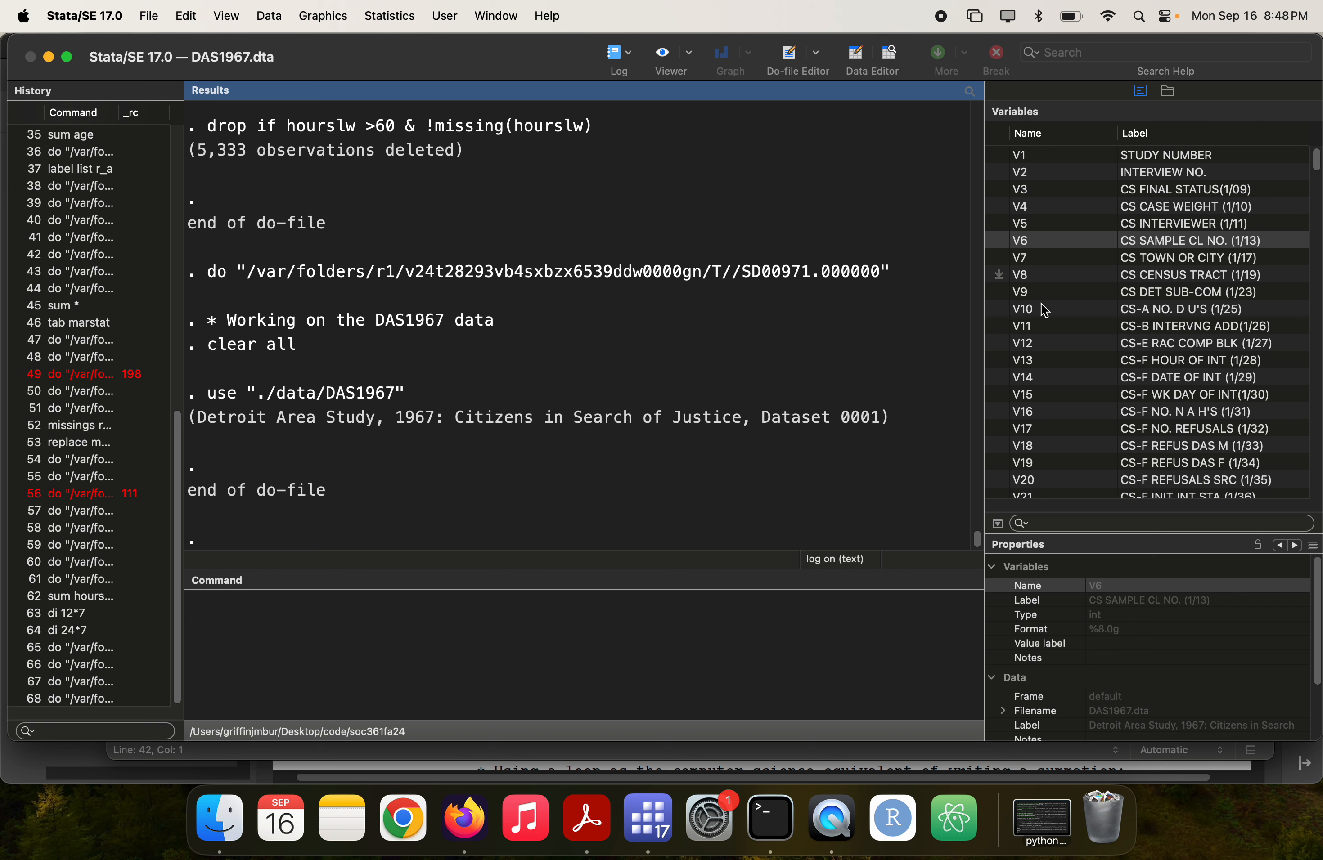
scroll(1048, 334, down, 1)
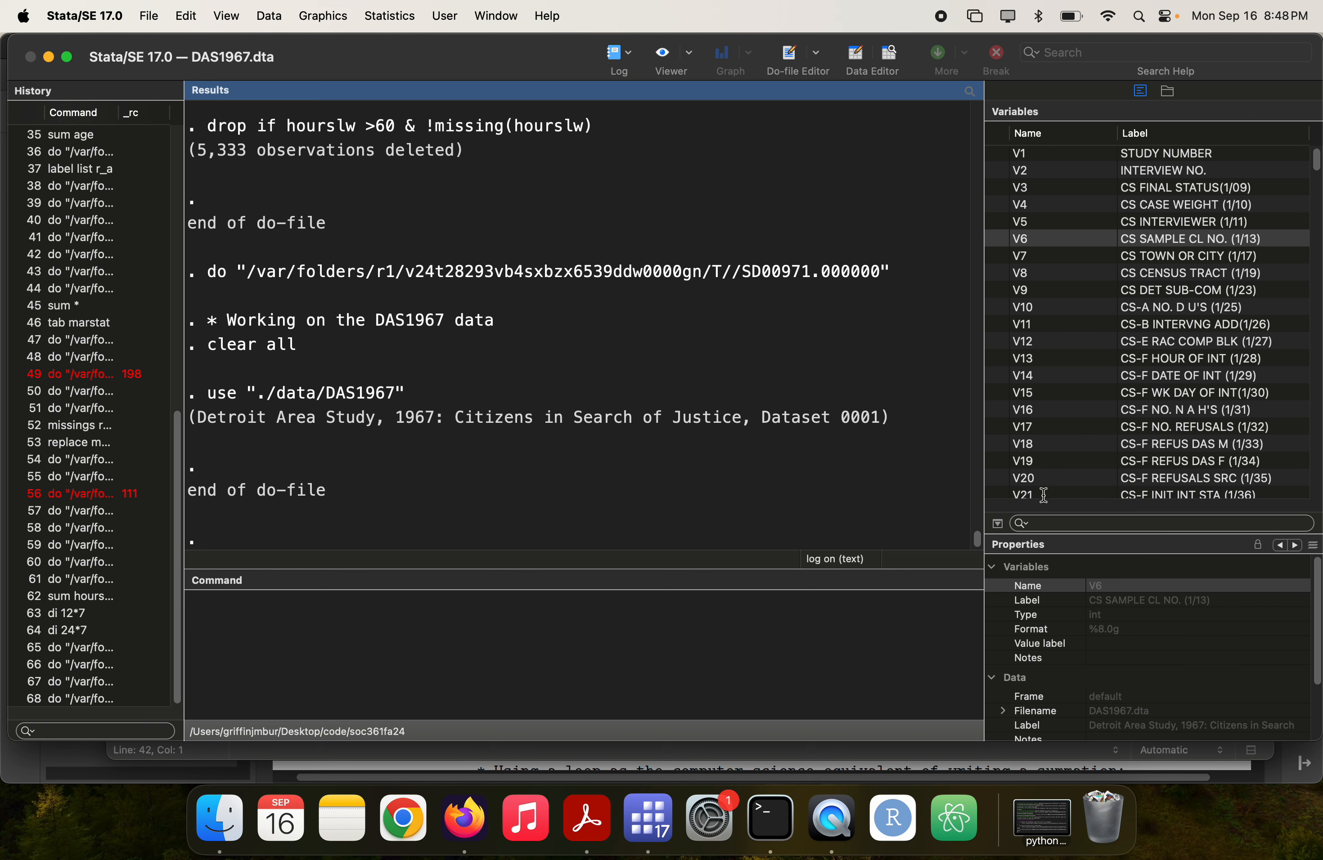
click(902, 702)
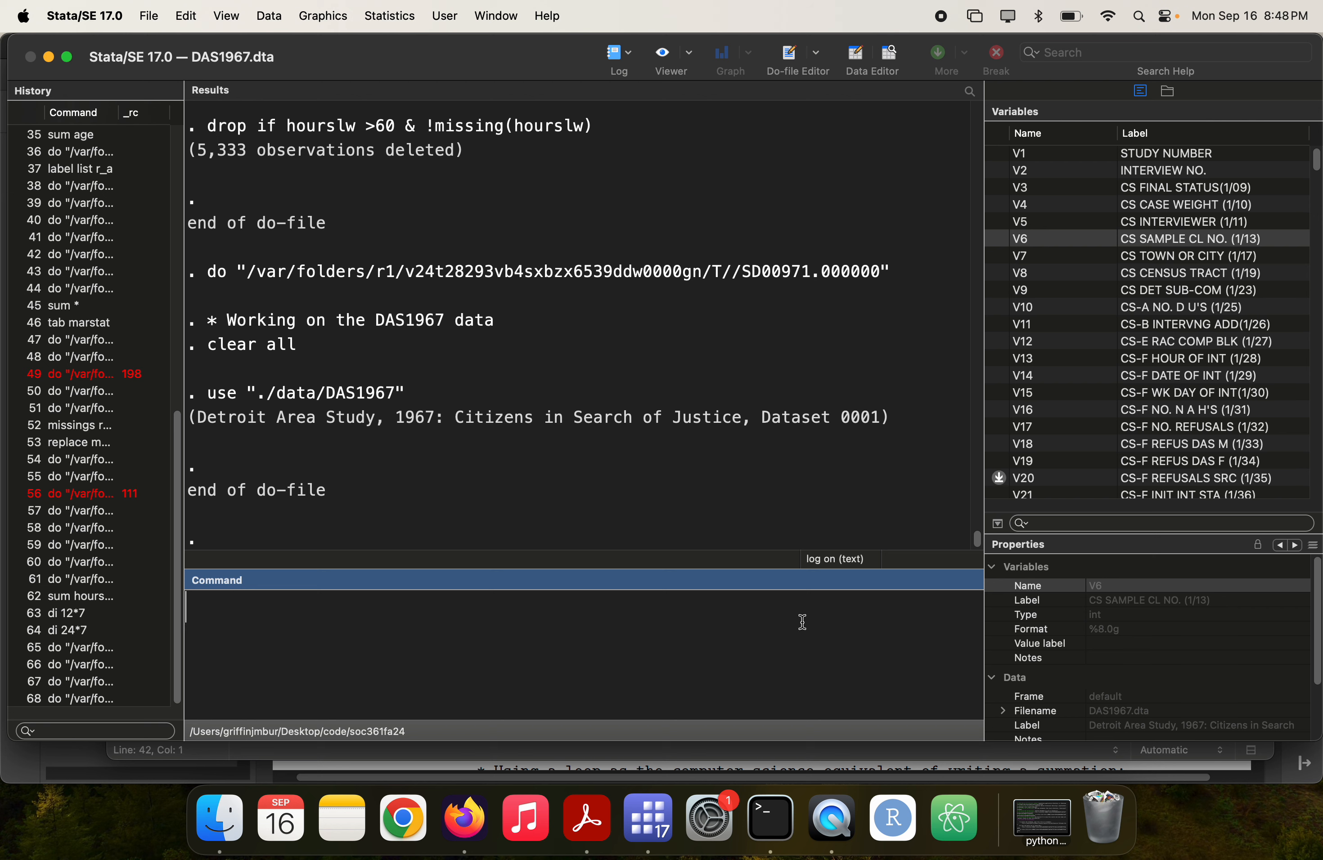
text(sum V12)
key(Return)
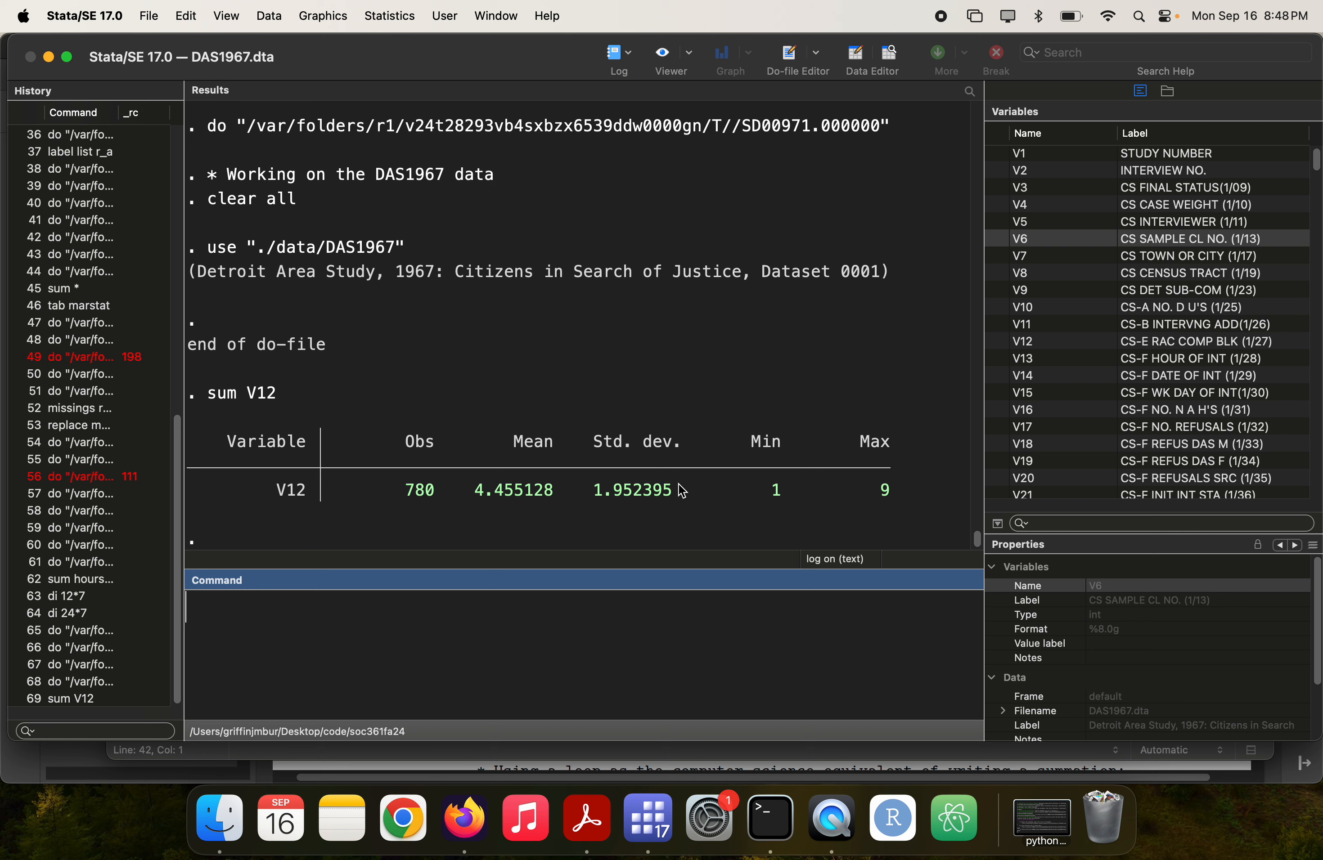
text(sum v12)
key(Return)
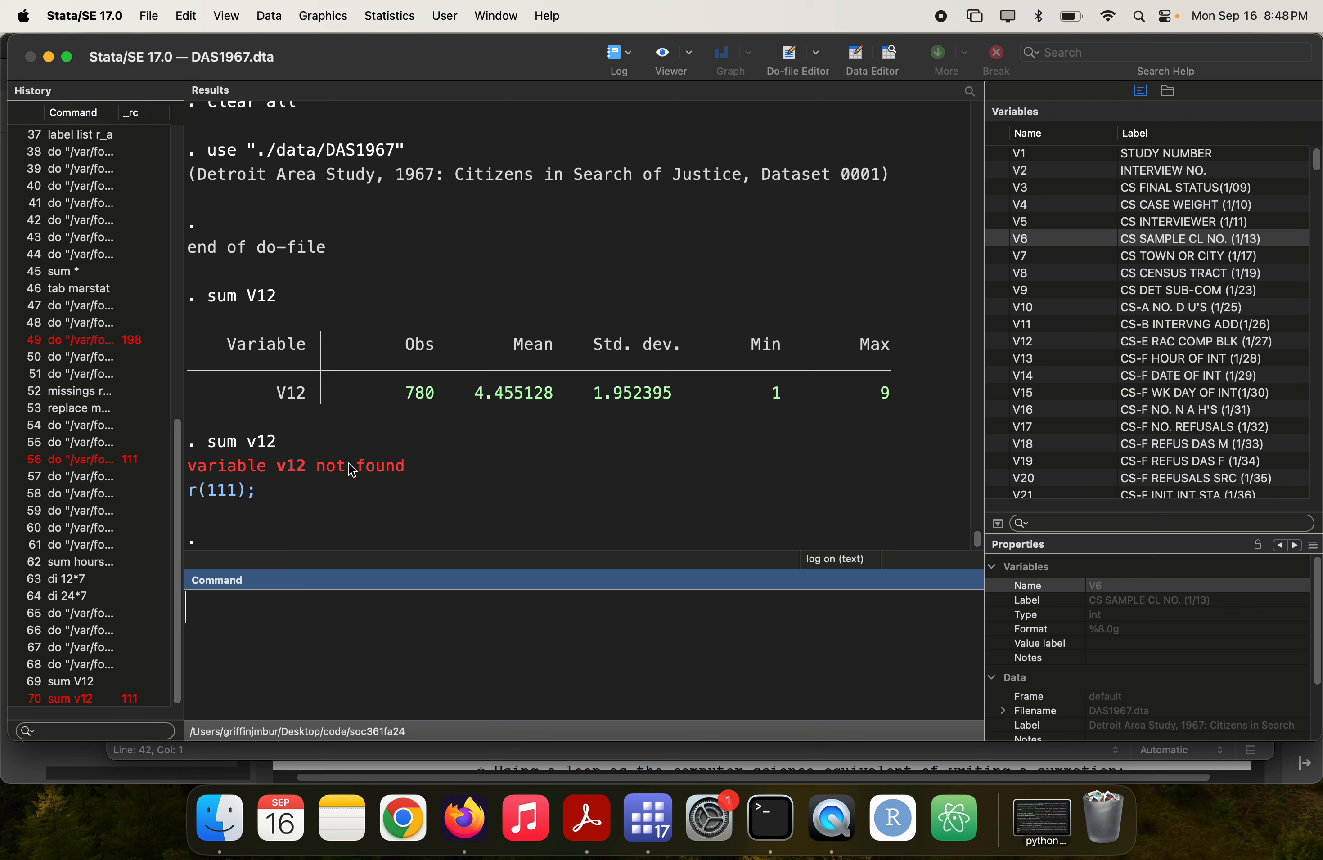
- Add 'rename *, lower' as line 45 and run it
key(super+9)
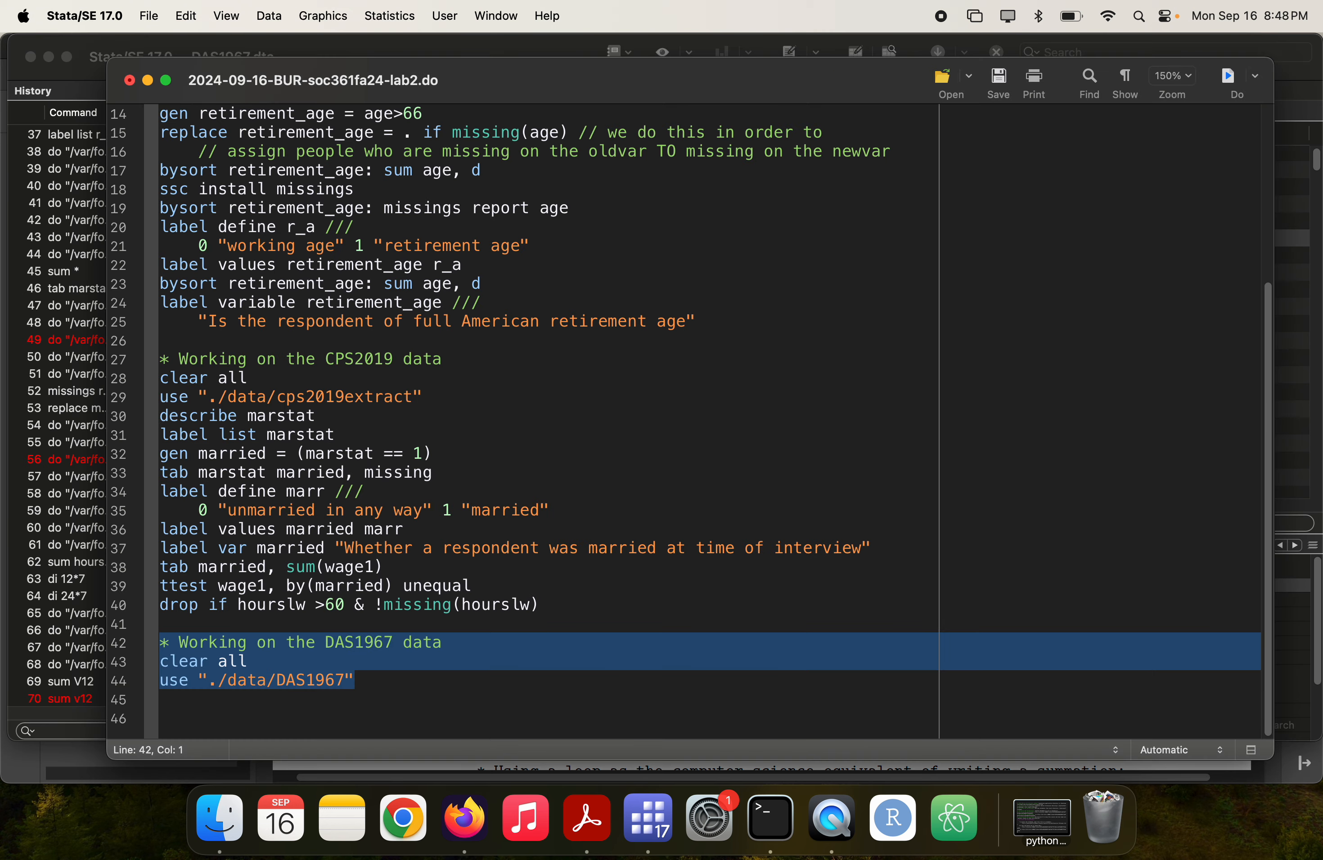
click(370, 682)
key(Return)
text(rename)
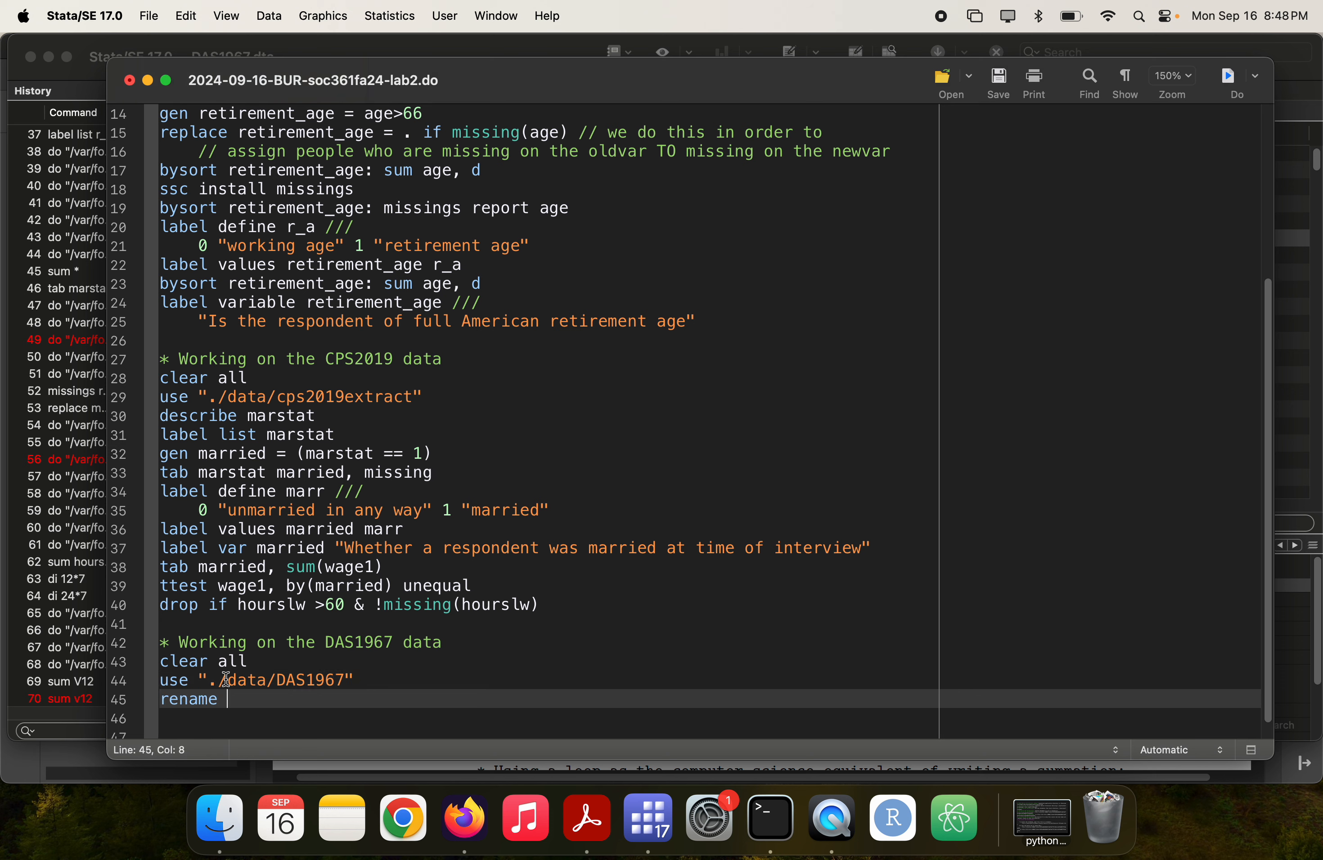
text( *, lower)
key(shift+Home)
key(super+shift+d)
- Move to a fresh line below the rename and bring up the Finder data folder
click(226, 680)
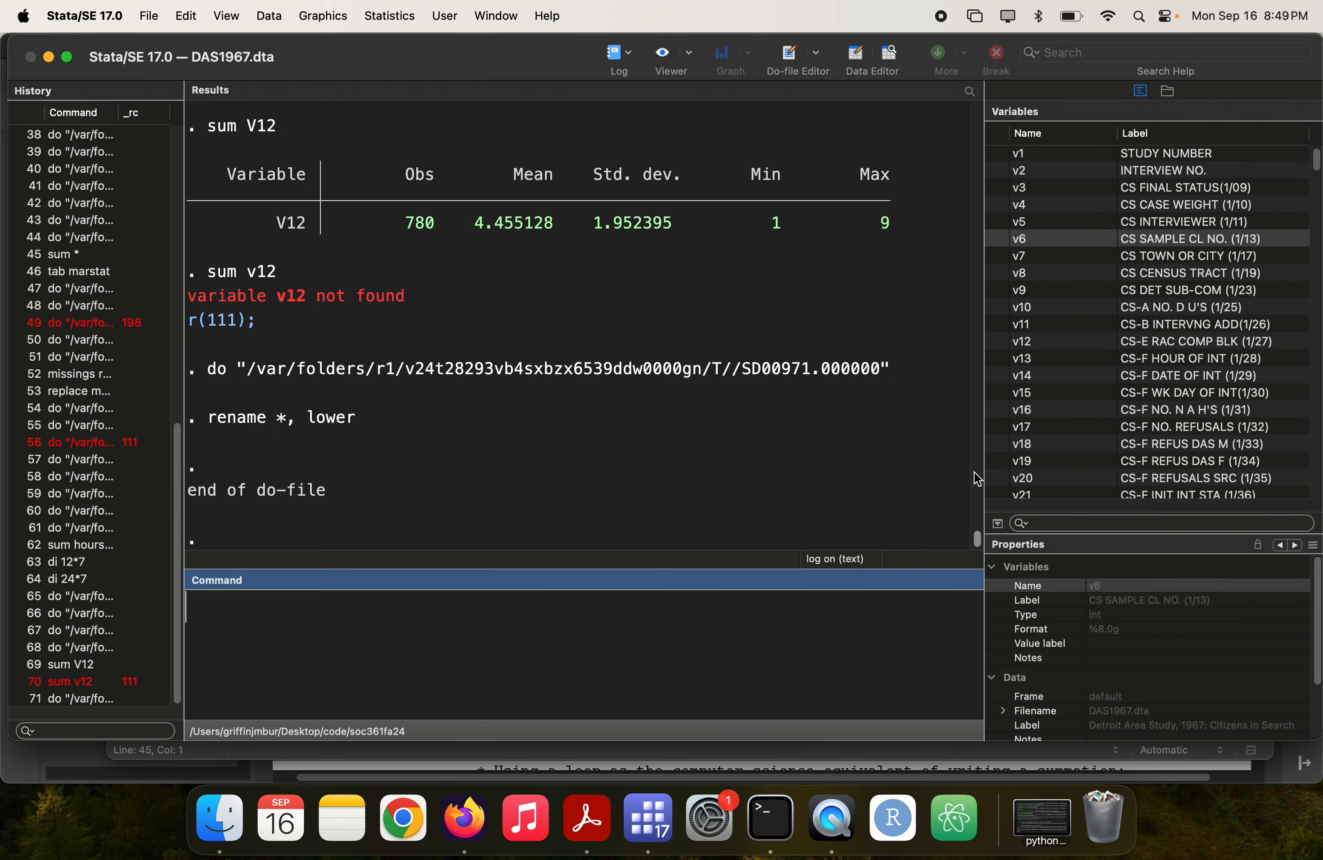
key(super+grave)
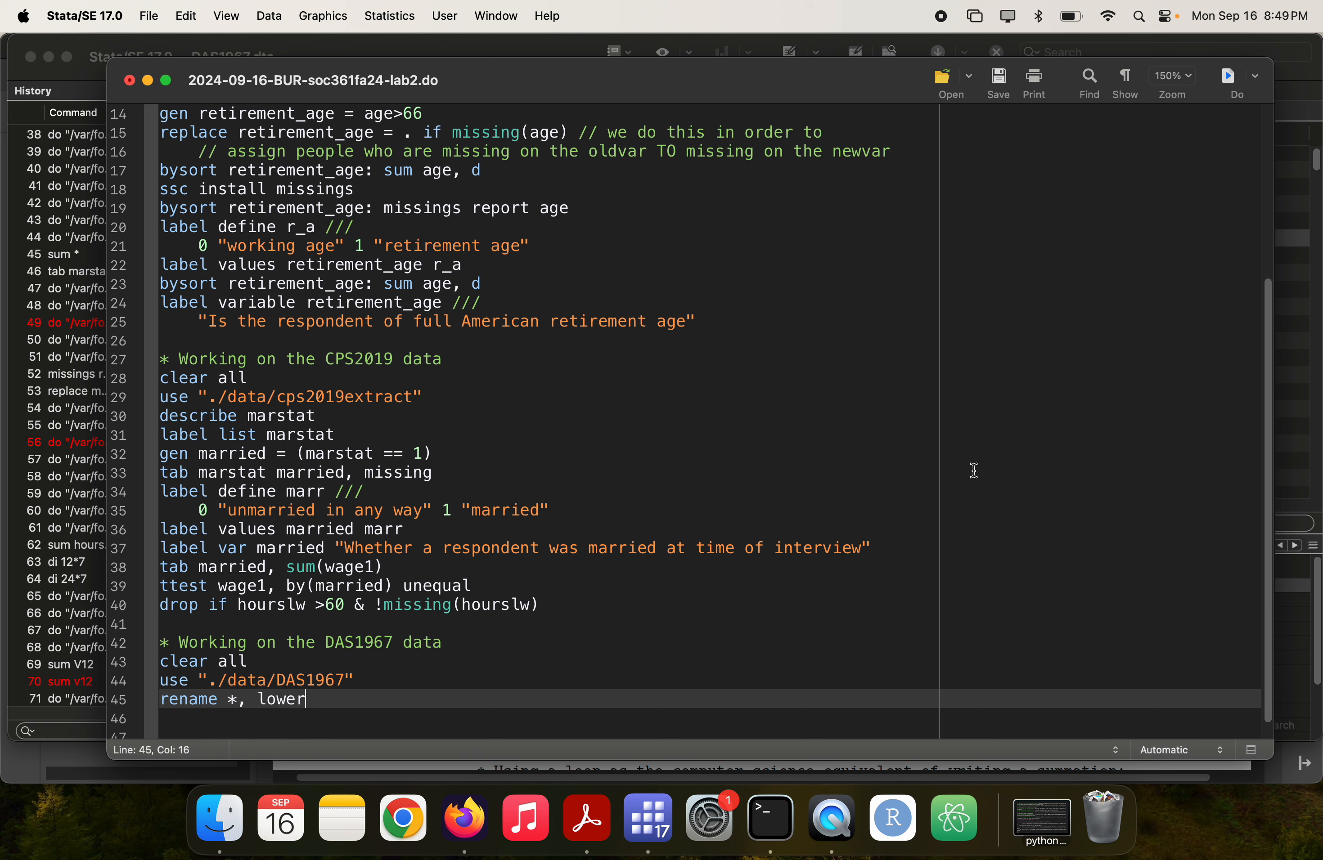
key(Down)
key(super+Tab)
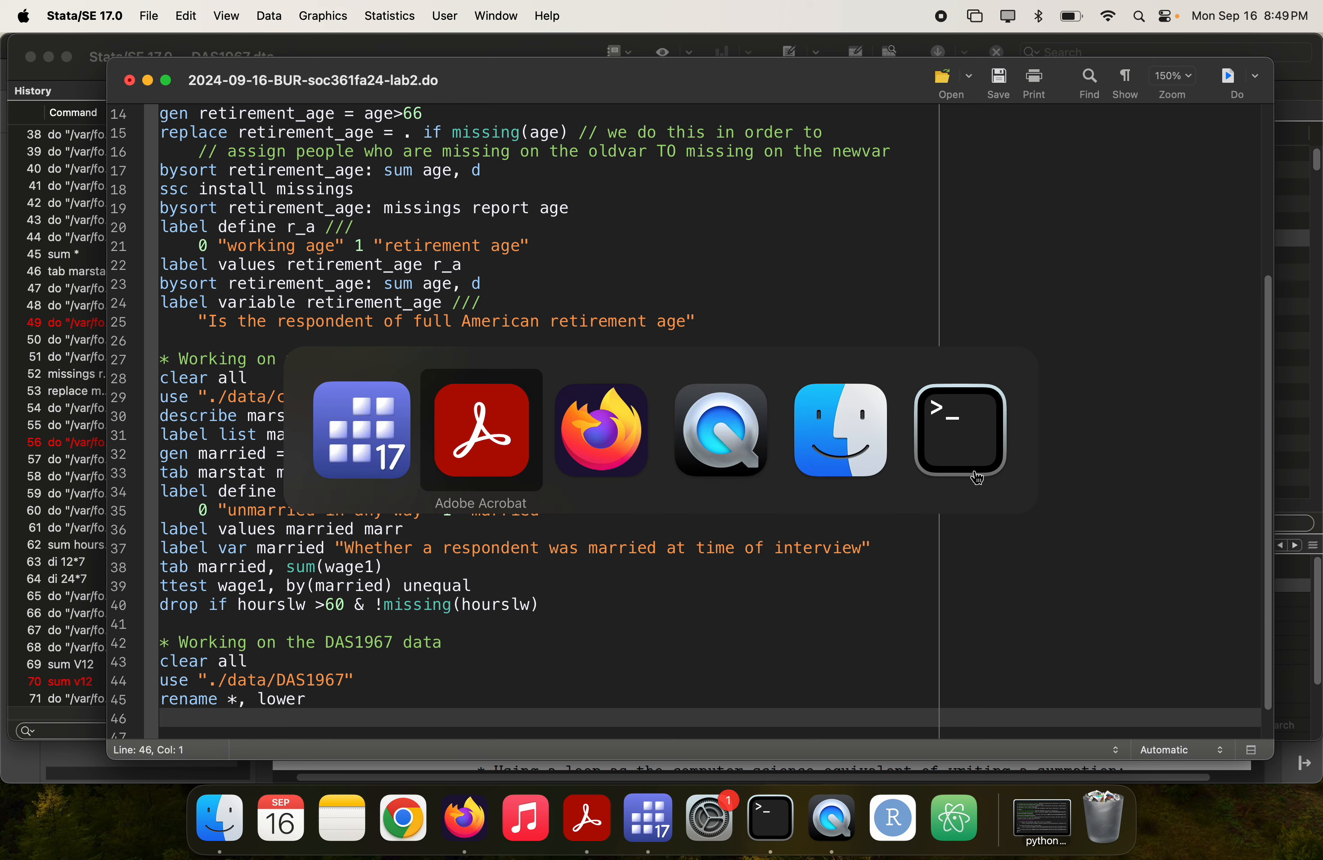
key(super+Tab)
key(super+Tab)
key(super+Tab)
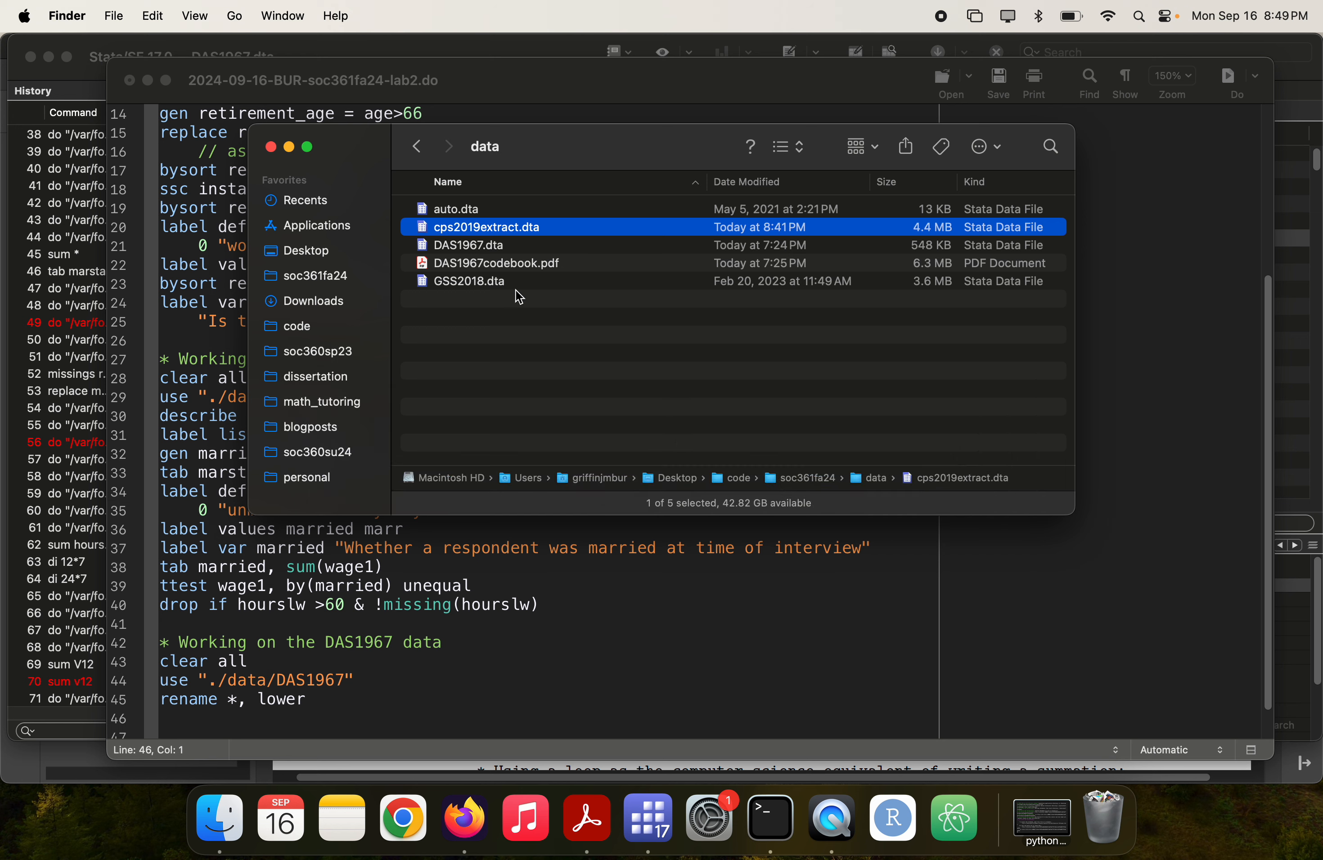
- Open the DAS1967 codebook PDF and search for 'marit'
double_click(464, 263)
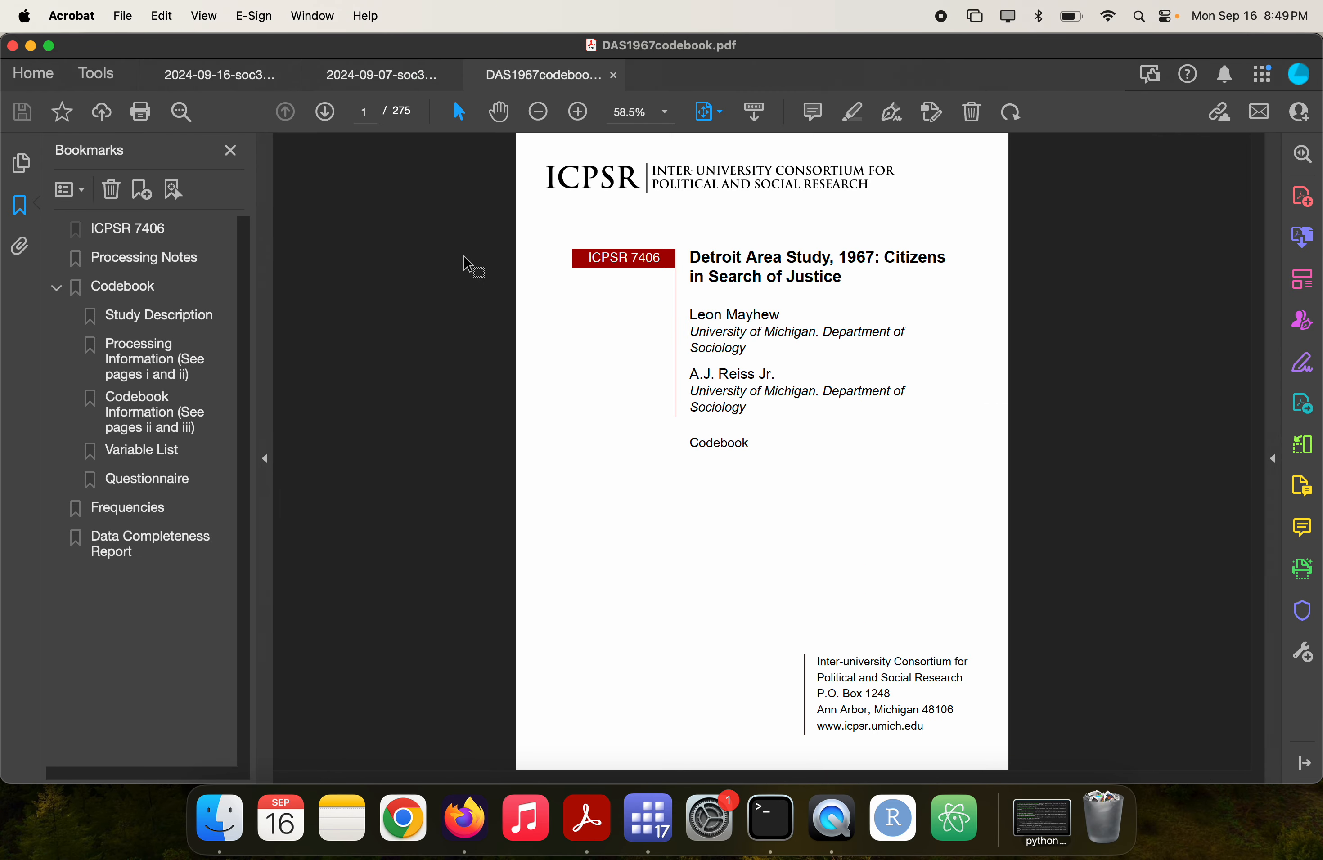
key(super+f)
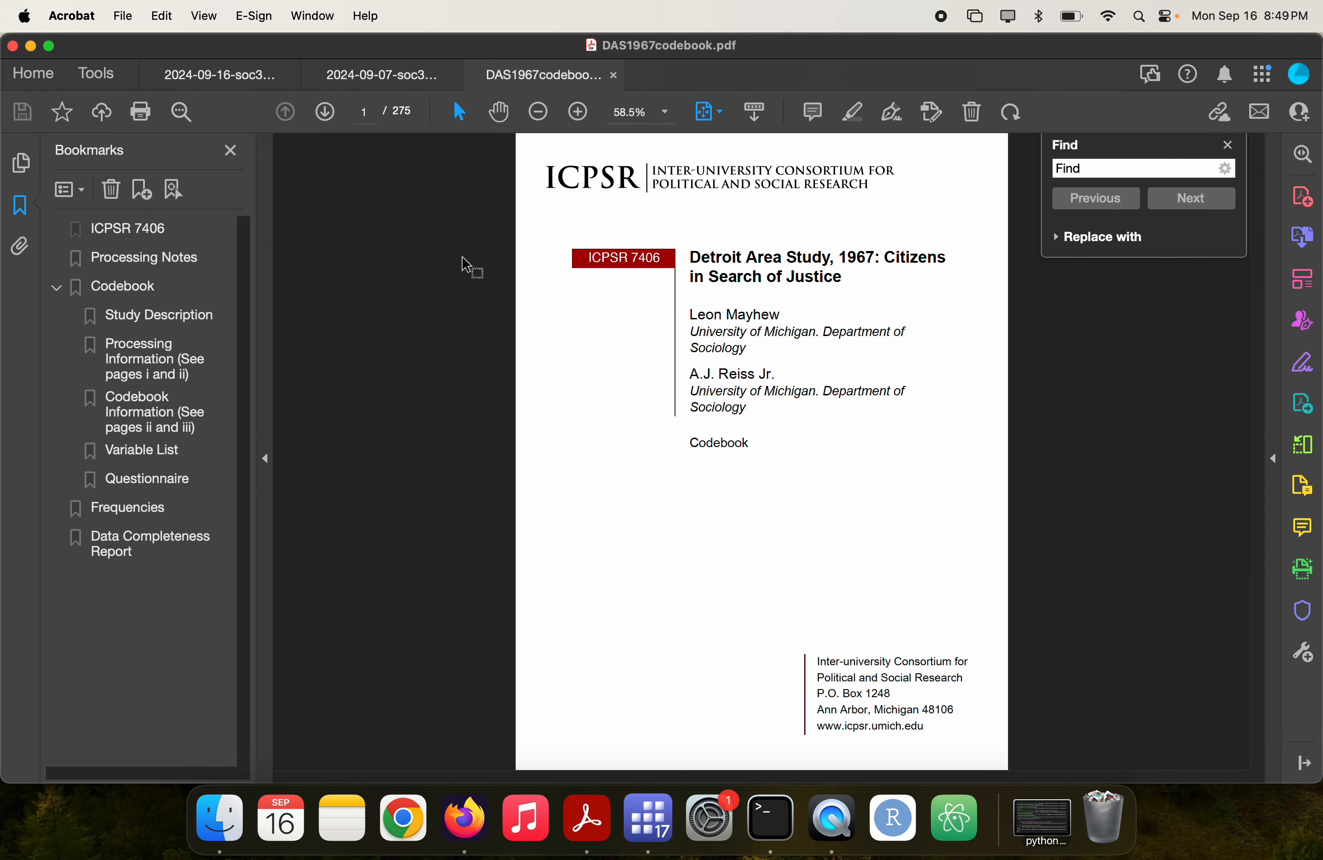
text(marit)
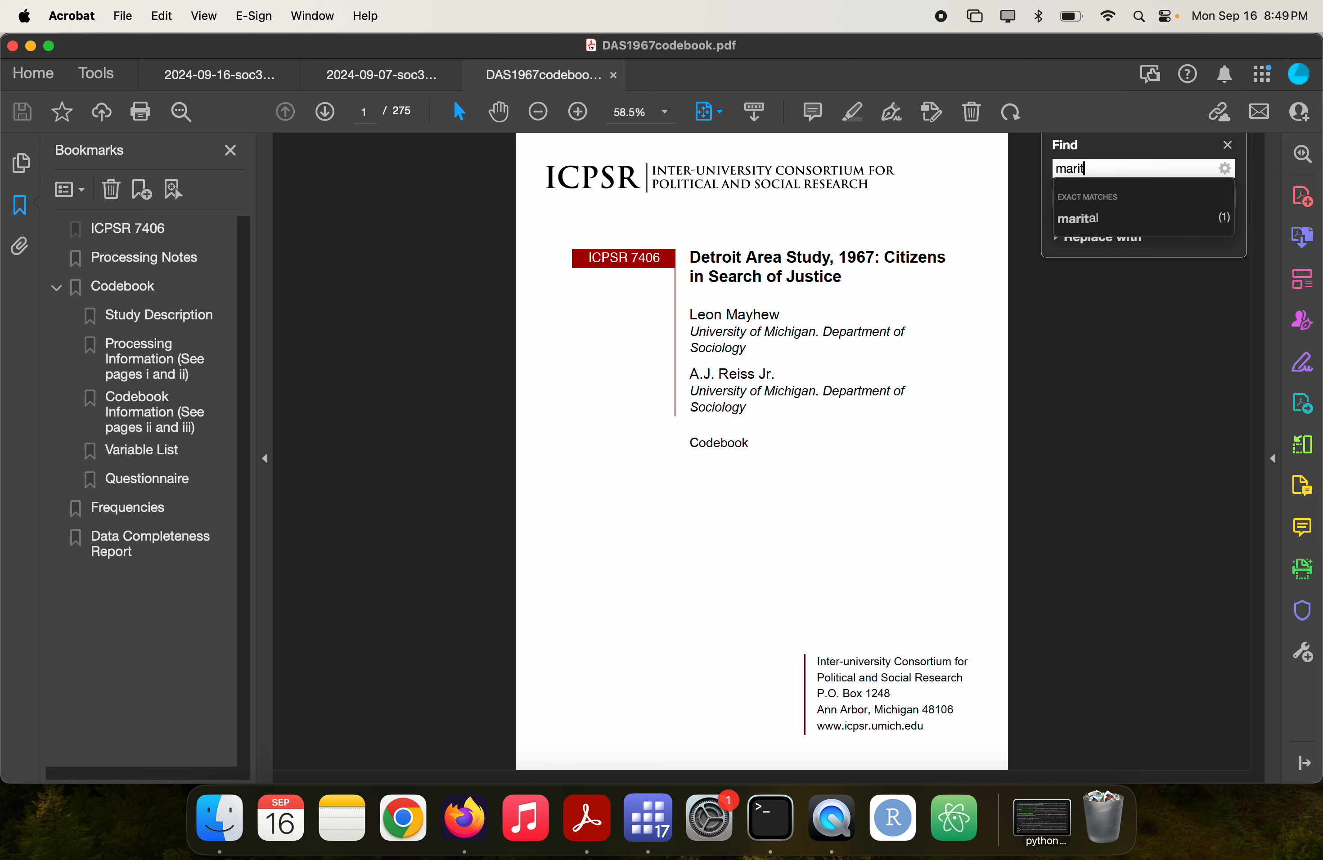
key(Return)
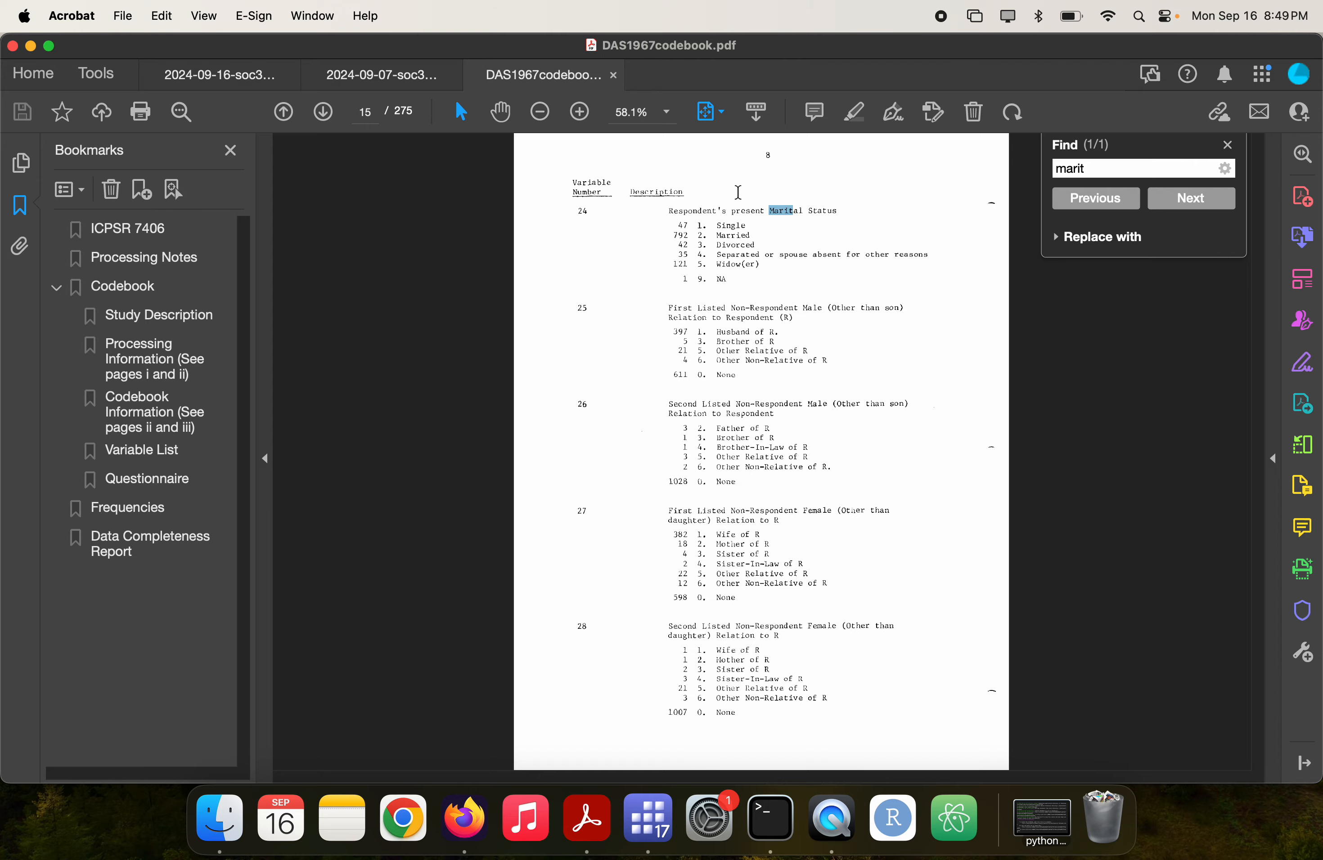
- Read variable 24's marital status codes 1–5 and 9 = NA, browsing nearby pages
scroll(738, 192, up, 5)
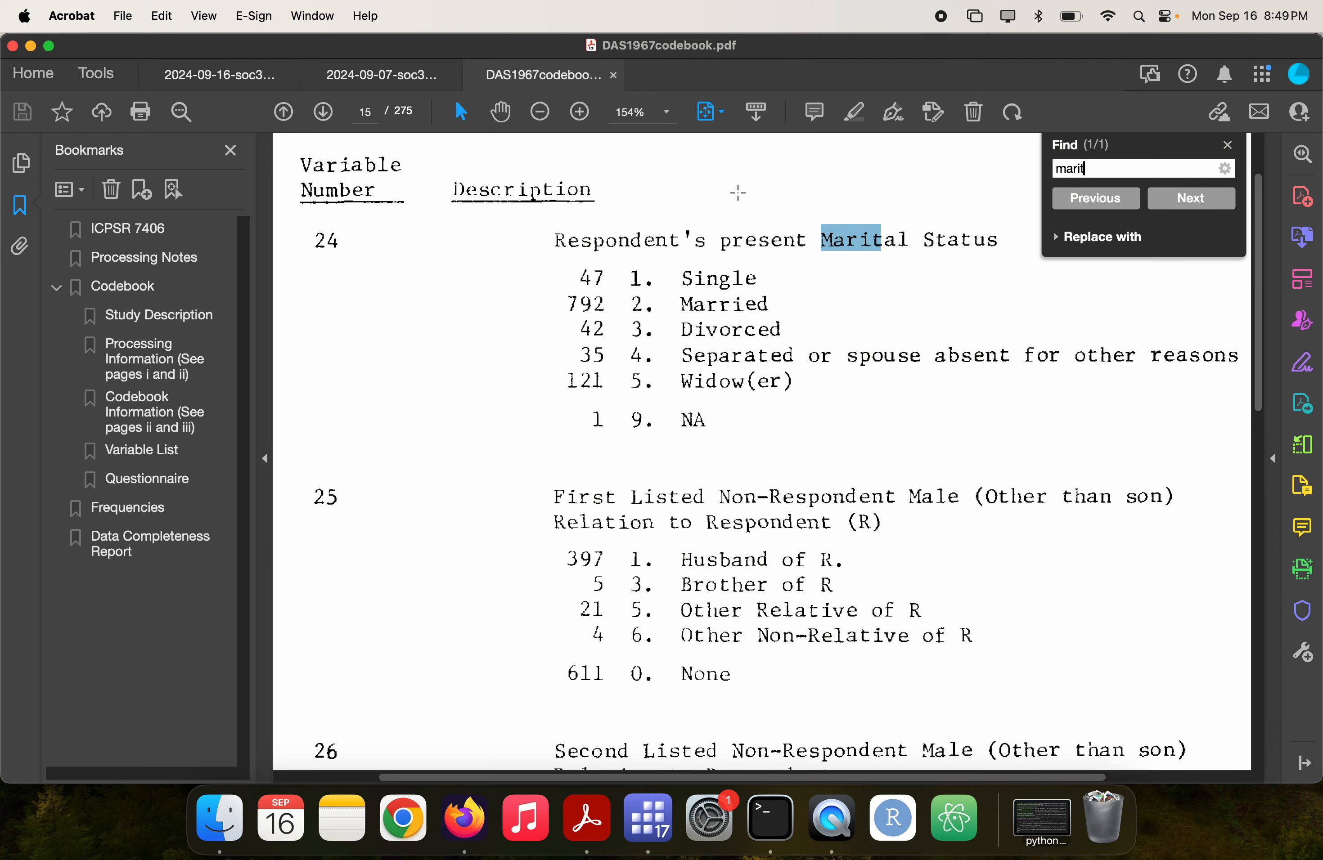
scroll(737, 193, up, 2)
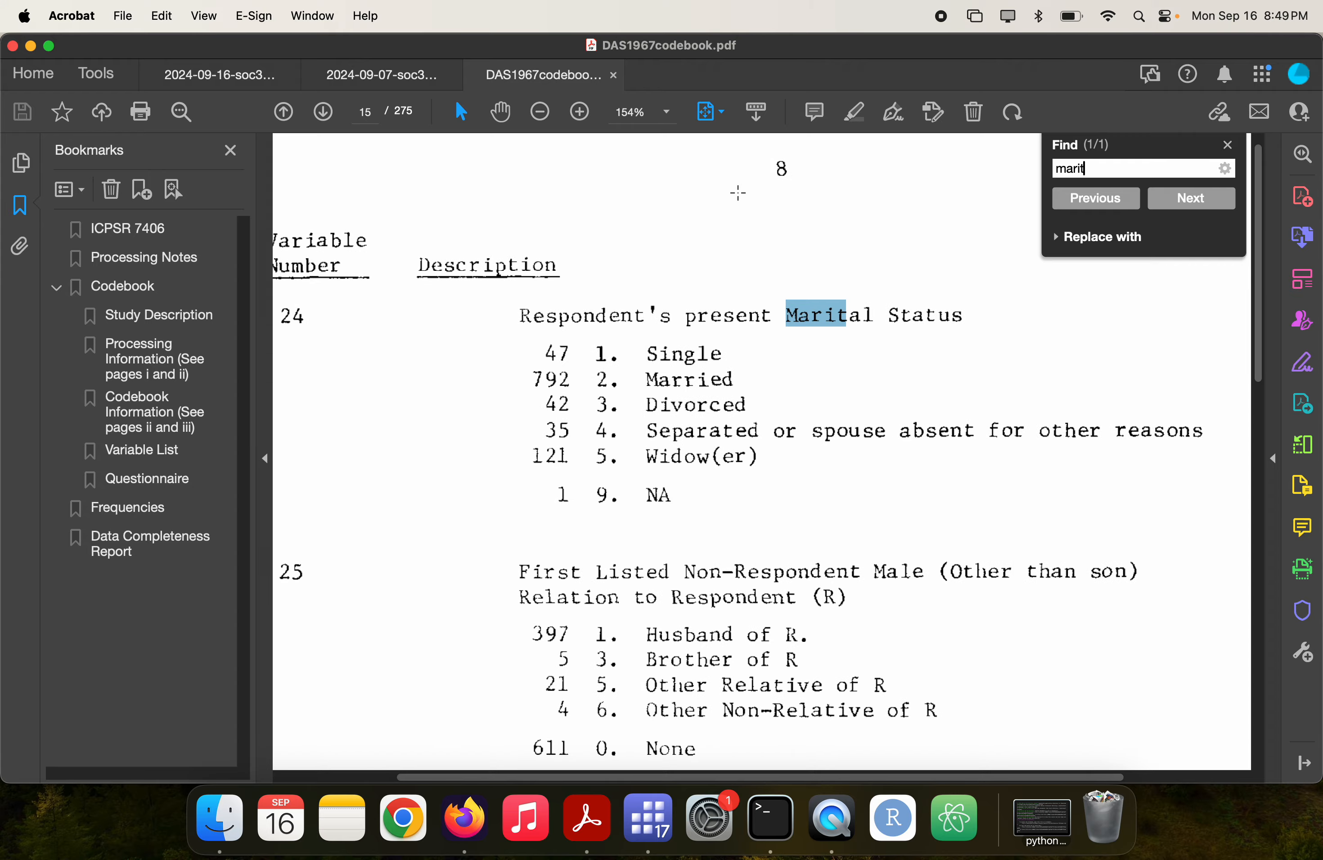
scroll(466, 218, left, 2)
key(super+Tab)
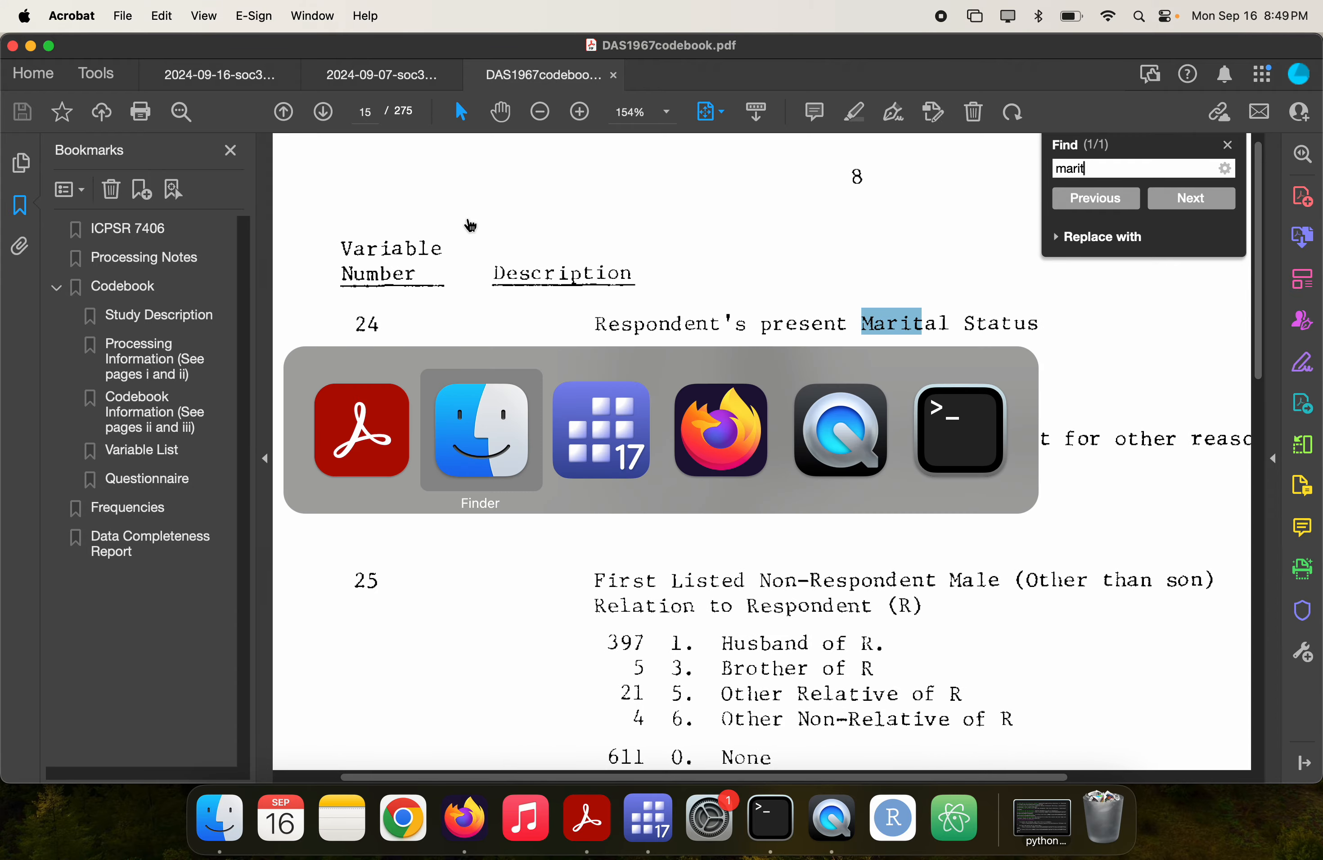
key(super+shift+Tab)
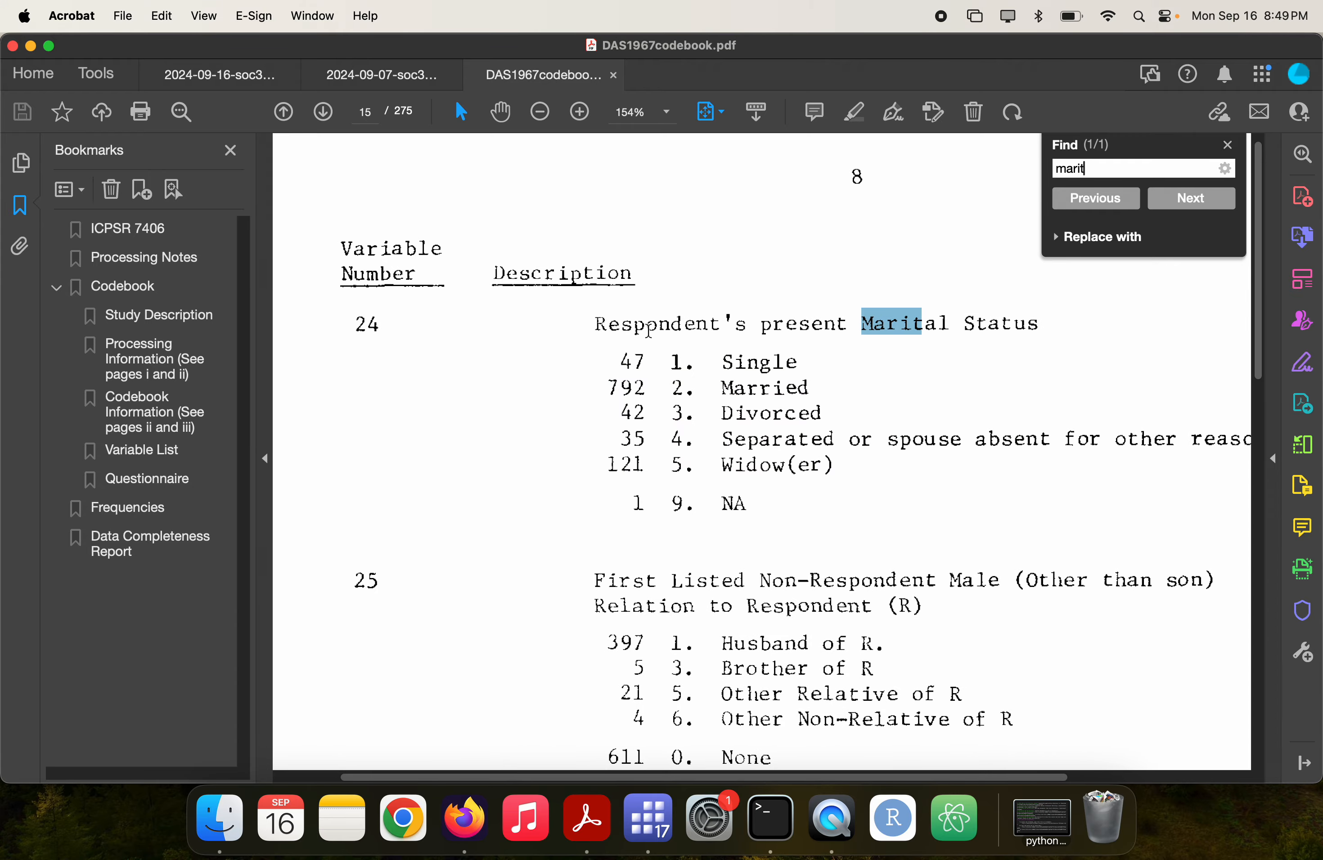
scroll(648, 330, right, 2)
scroll(648, 329, down, 2)
scroll(648, 330, left, 2)
scroll(648, 330, up, 2)
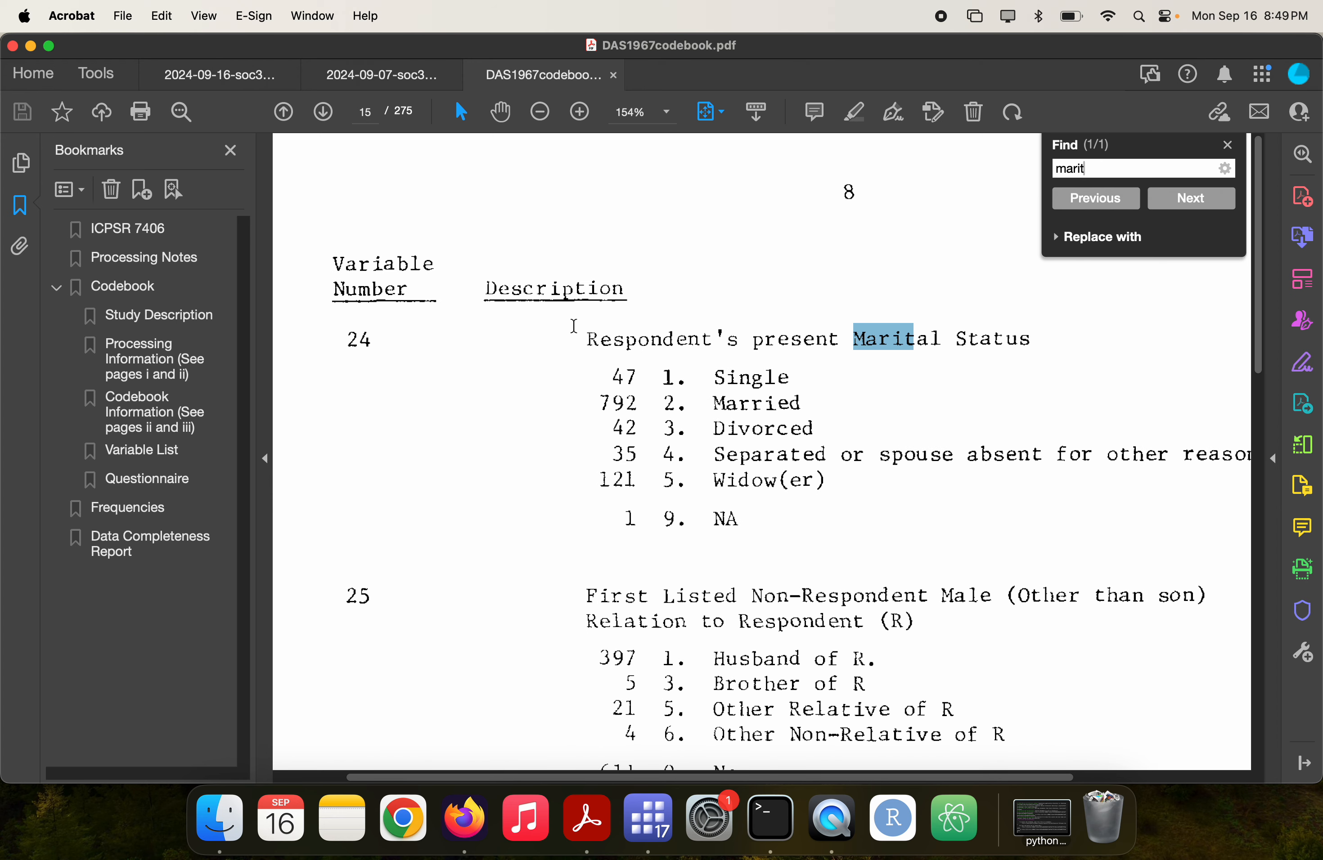
click(379, 335)
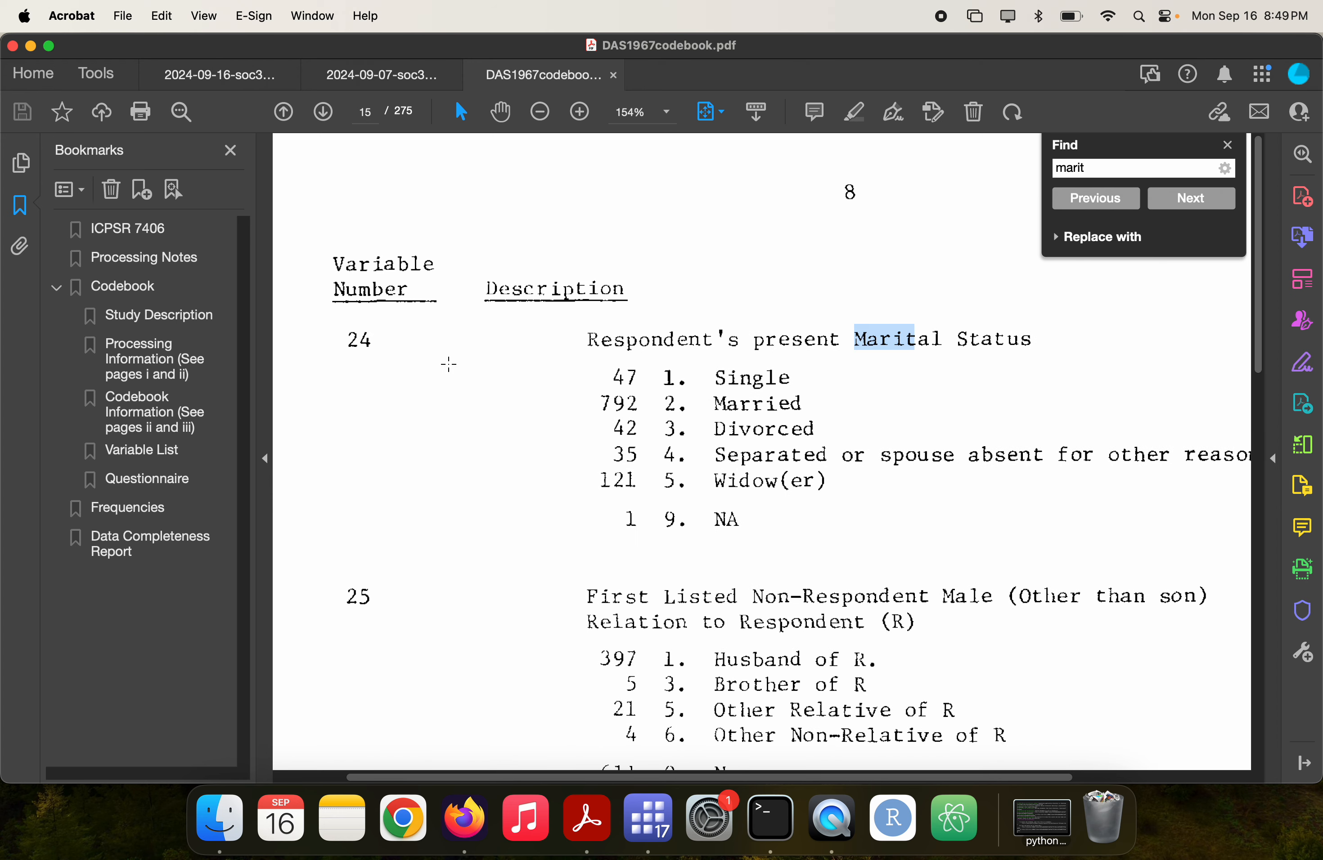
click(448, 368)
scroll(449, 367, down, 5)
scroll(450, 370, up, 2)
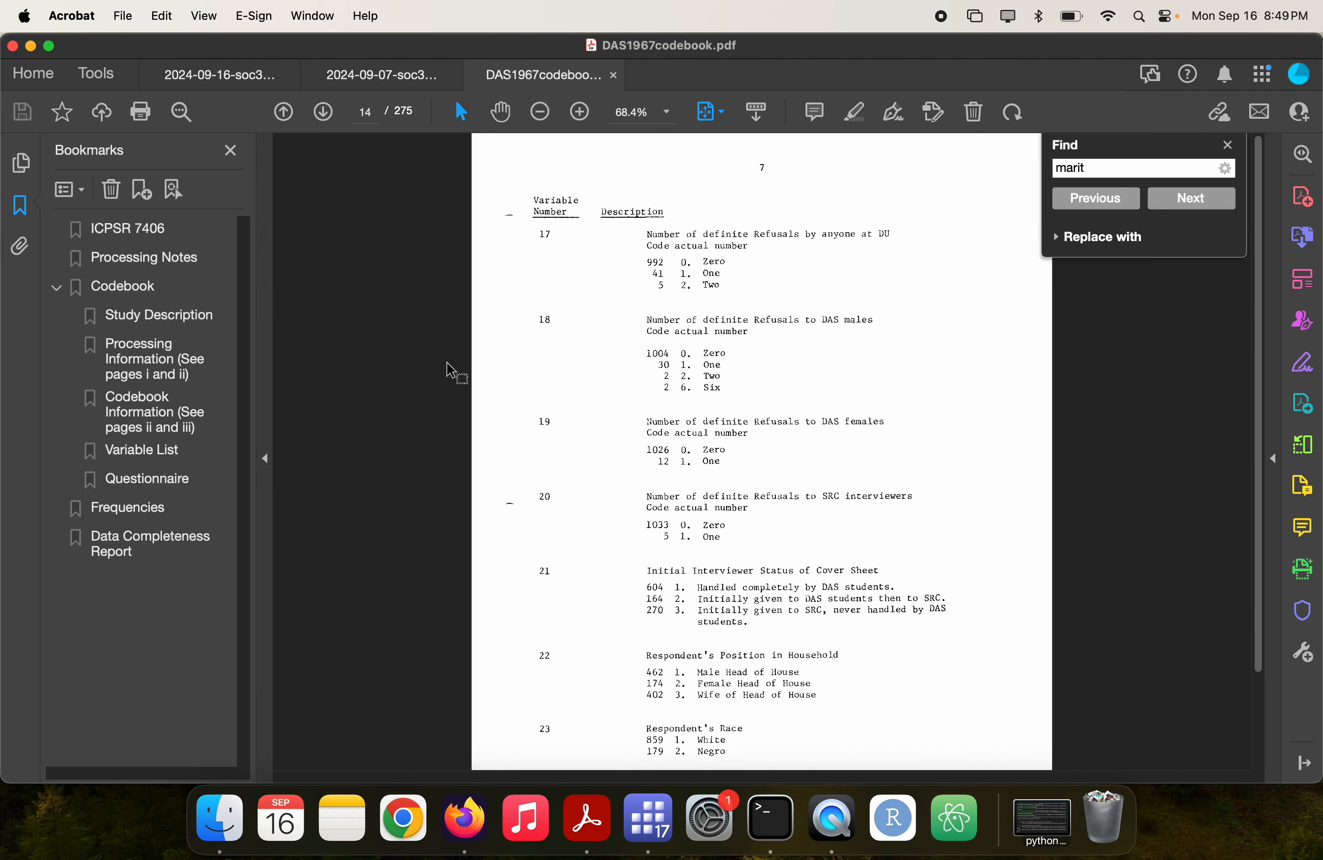
scroll(447, 364, up, 2)
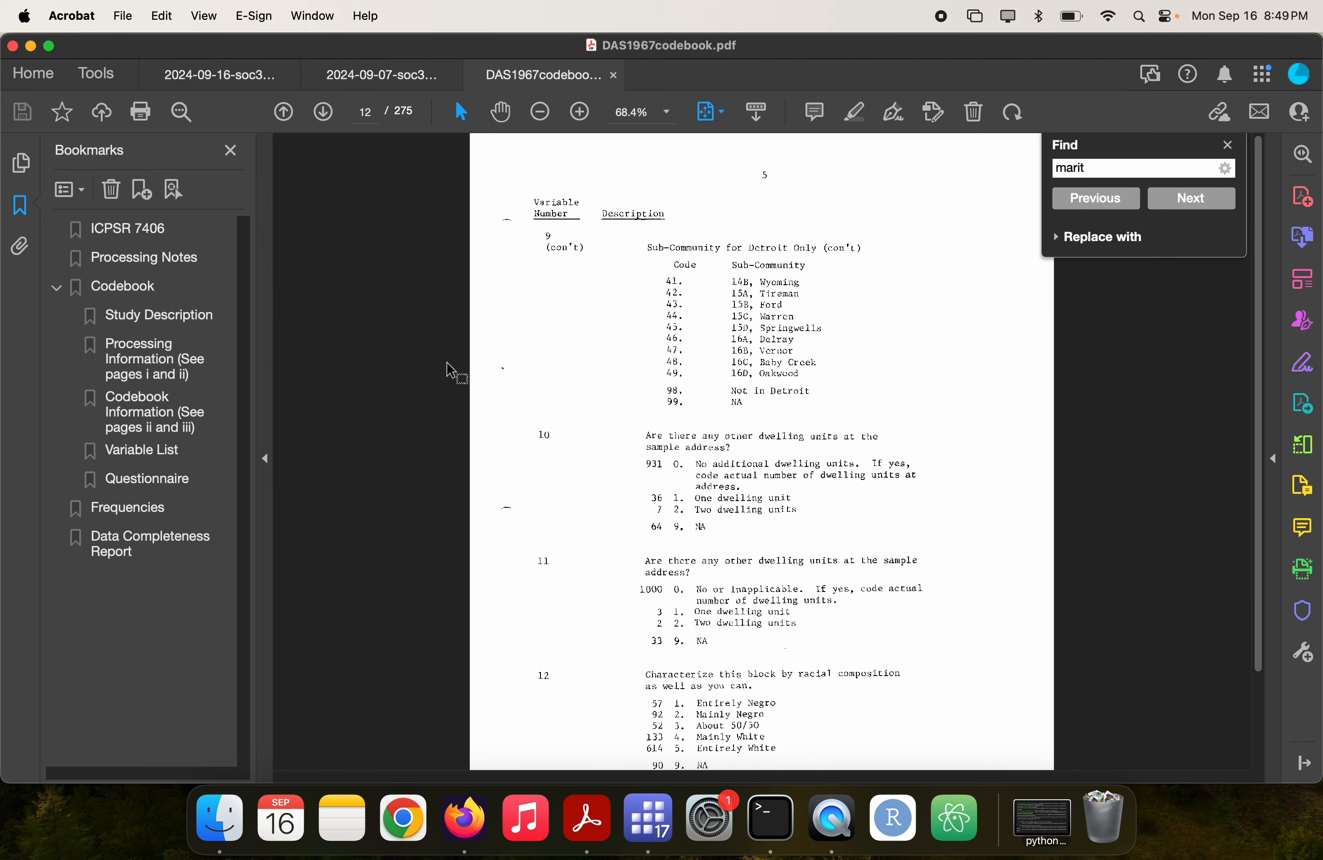
scroll(448, 364, down, 3)
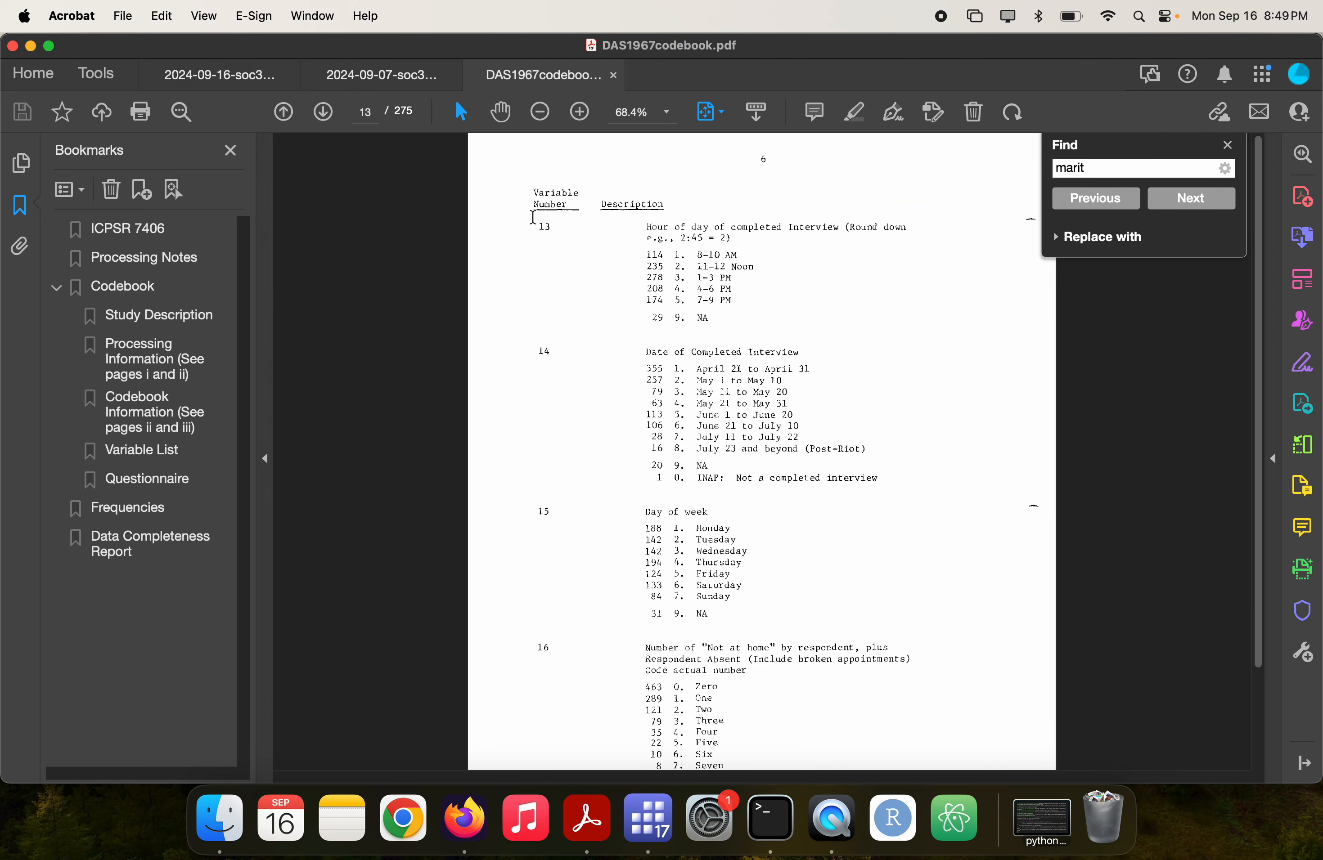
scroll(542, 215, down, 2)
scroll(542, 215, up, 4)
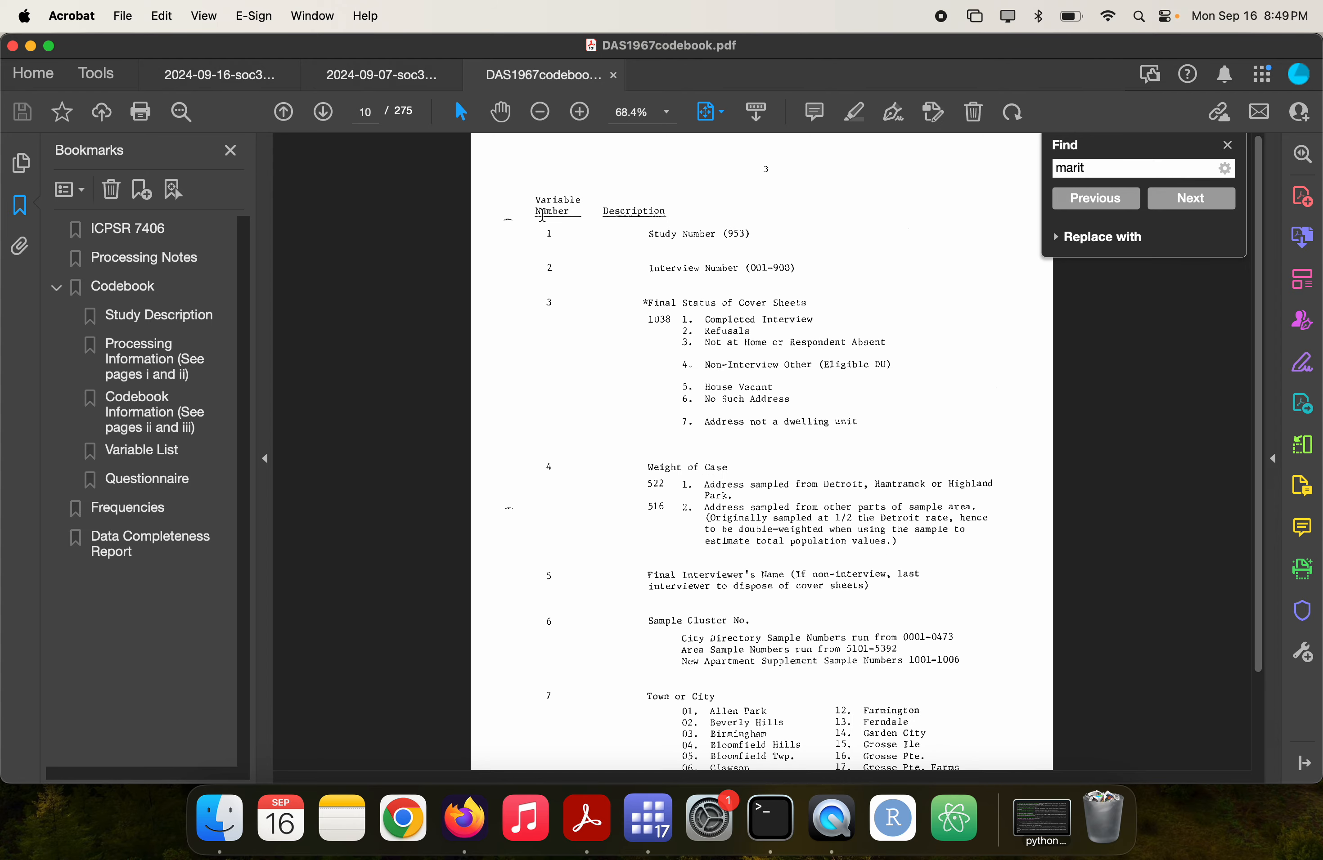
scroll(603, 593, down, 3)
scroll(603, 593, down, 4)
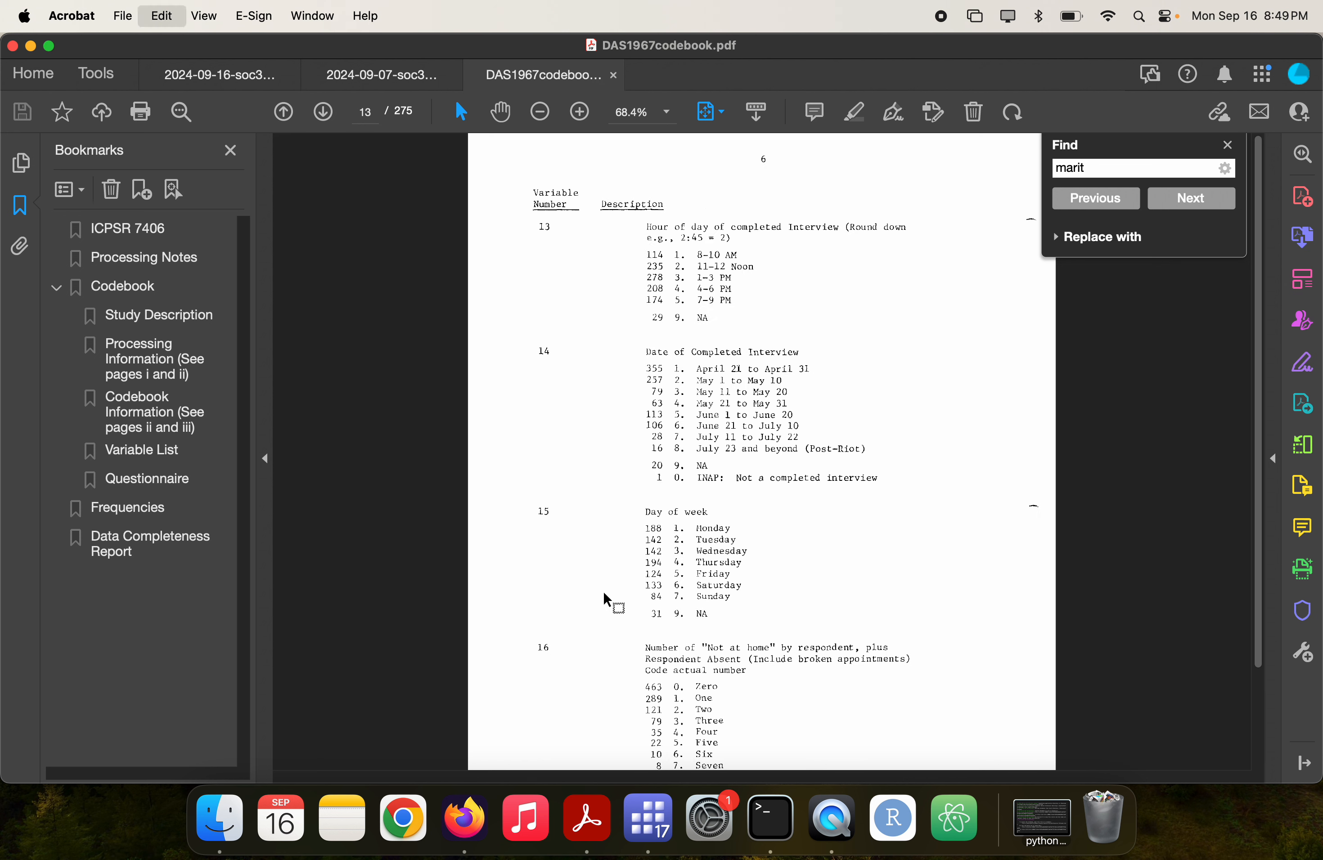
- Jump back to the Marital Status match, then return to the Stata do-file
key(super+f)
key(Return)
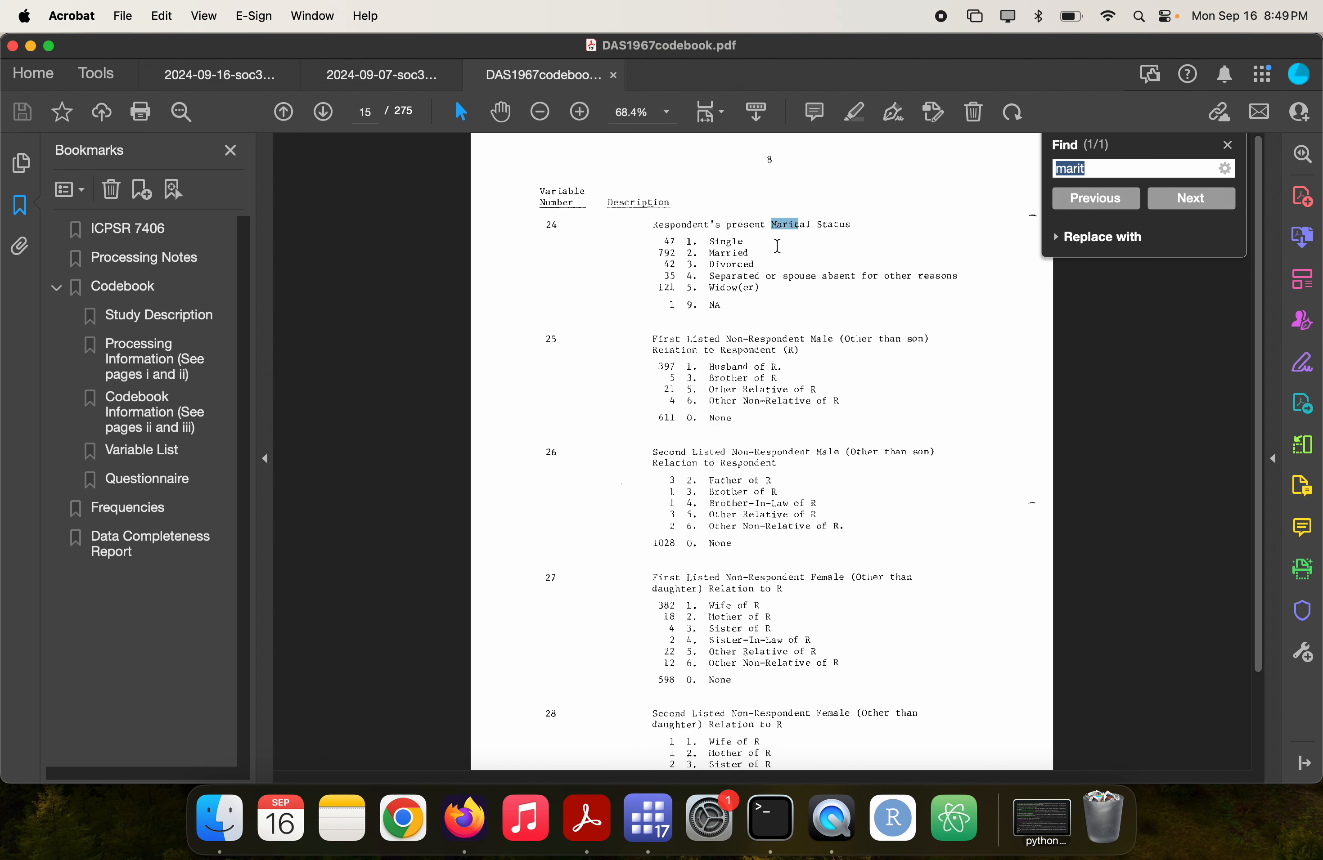
key(super+Tab)
scroll(695, 312, down, 1)
key(super+Tab)
key(super+Tab)
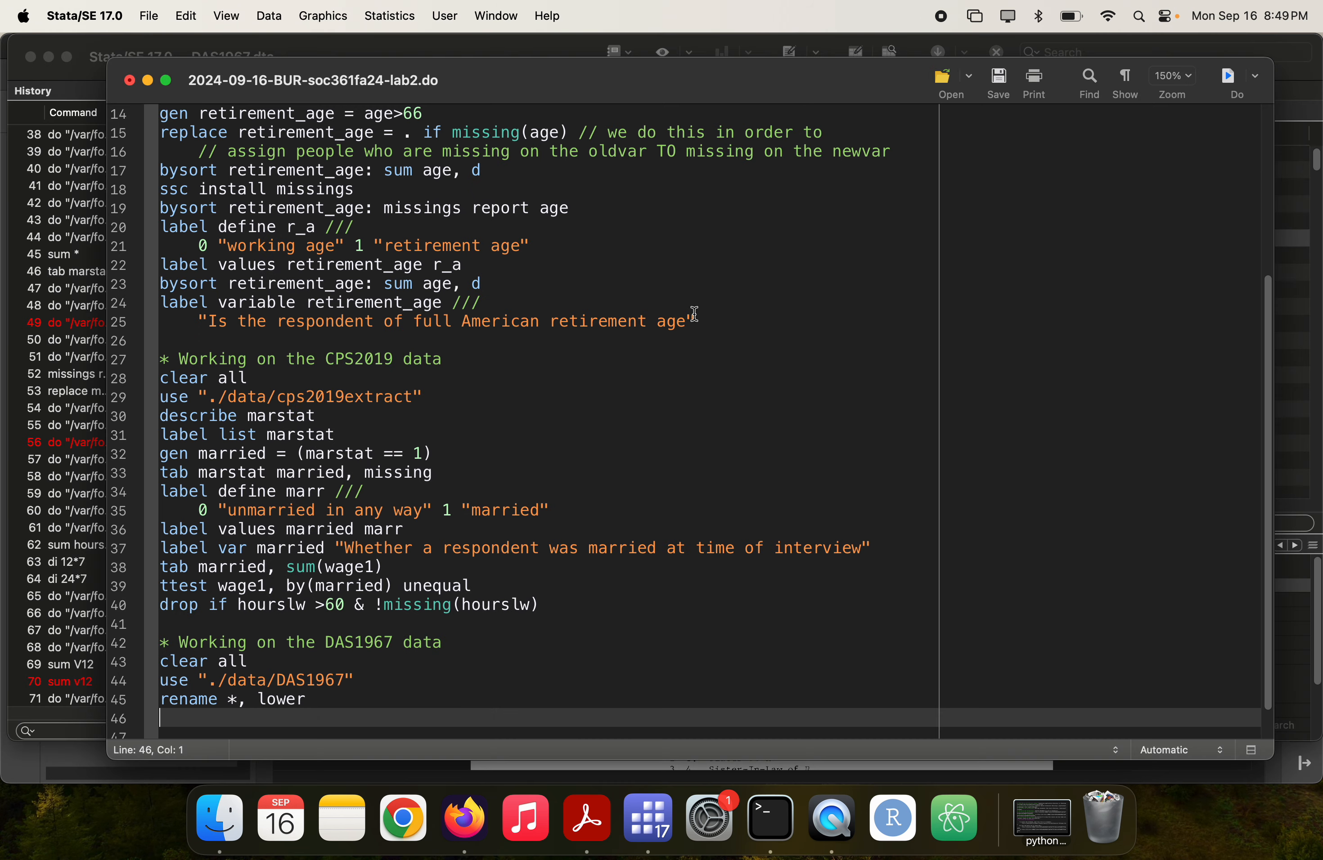
- Add and run 'tab v24', showing 780 respondents with 574 coded 2 (Married)
text(tab v24)
key(super+shift+Left)
key(super+shift+d)
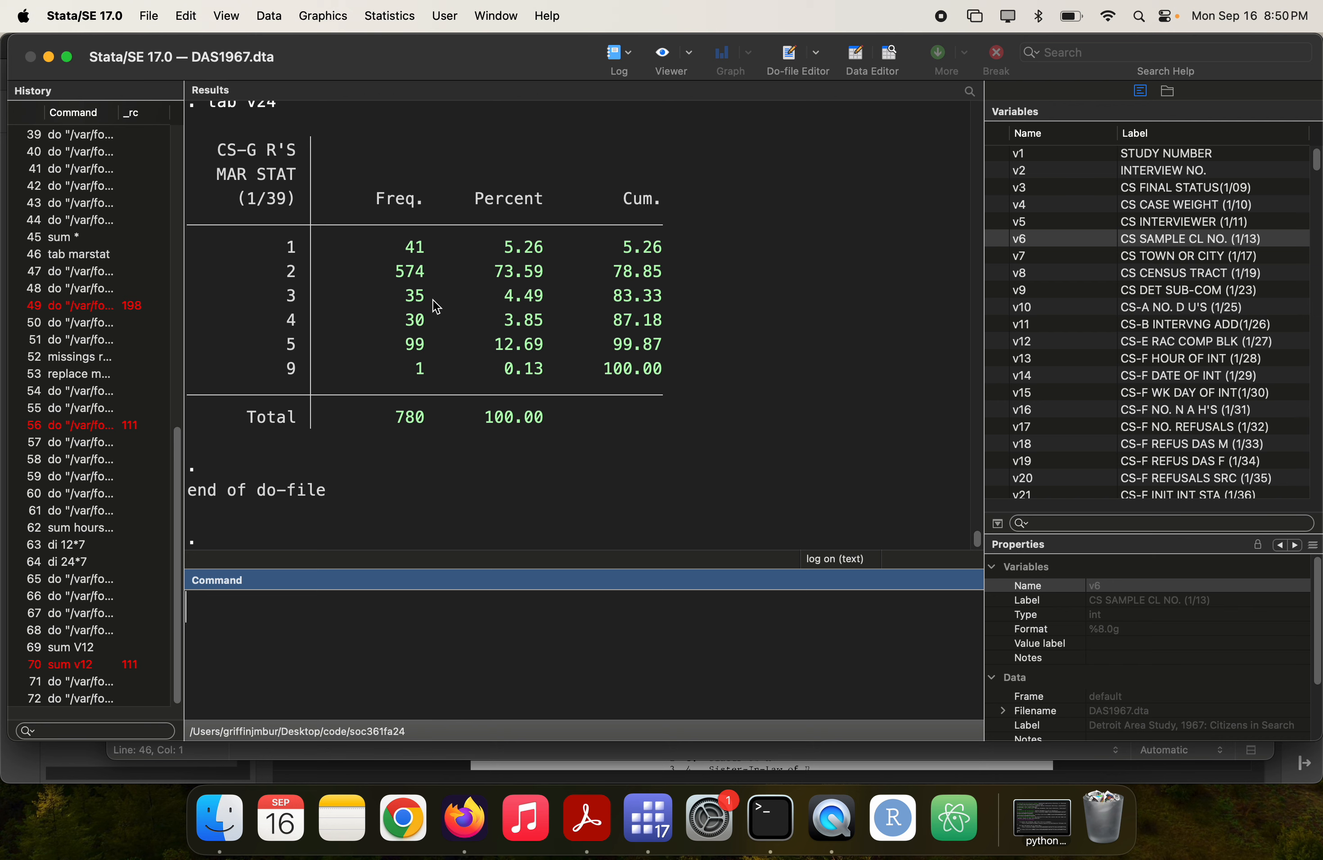
key(super+Tab)
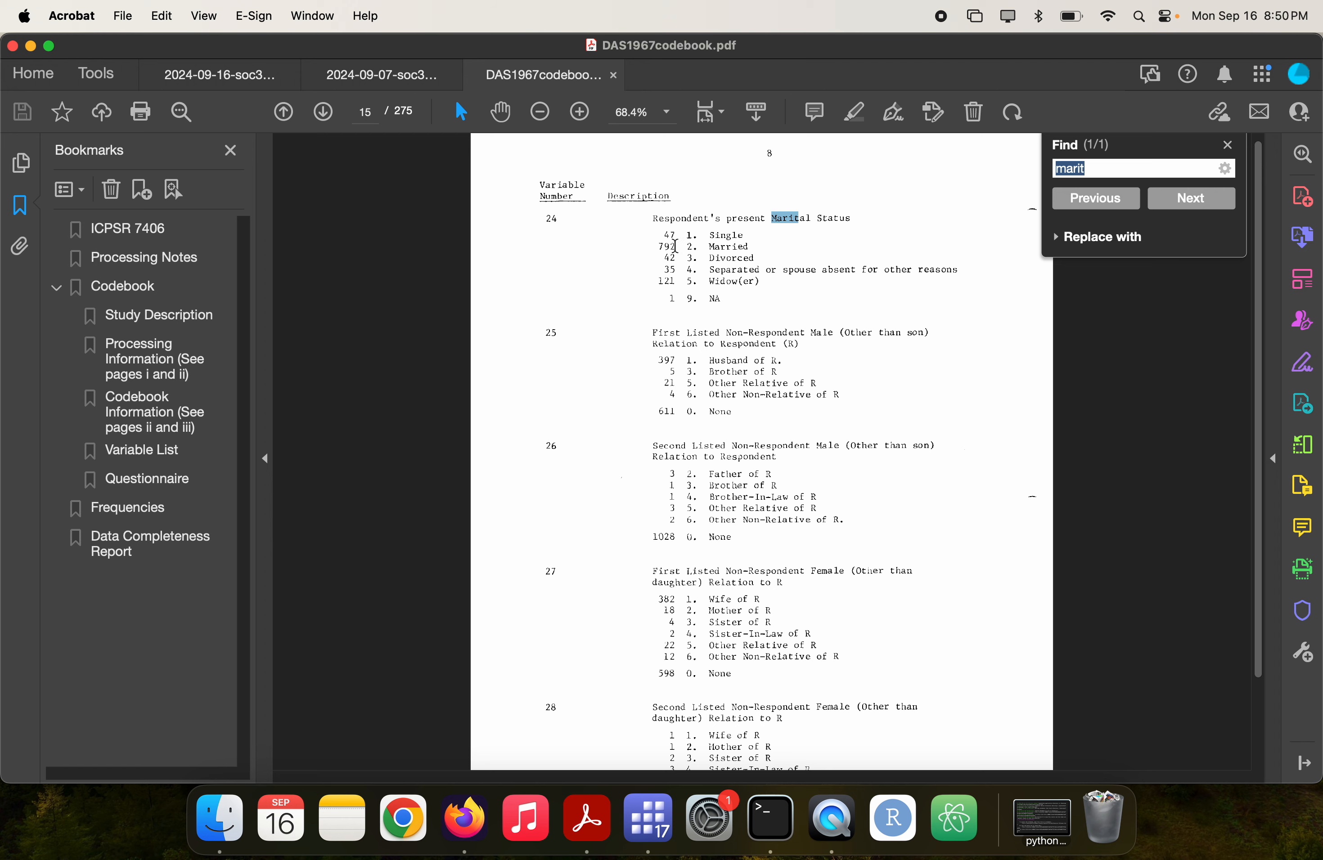
- Show v24's properties in the Variables pane and filter the variables list with 'mar'
key(super+Tab)
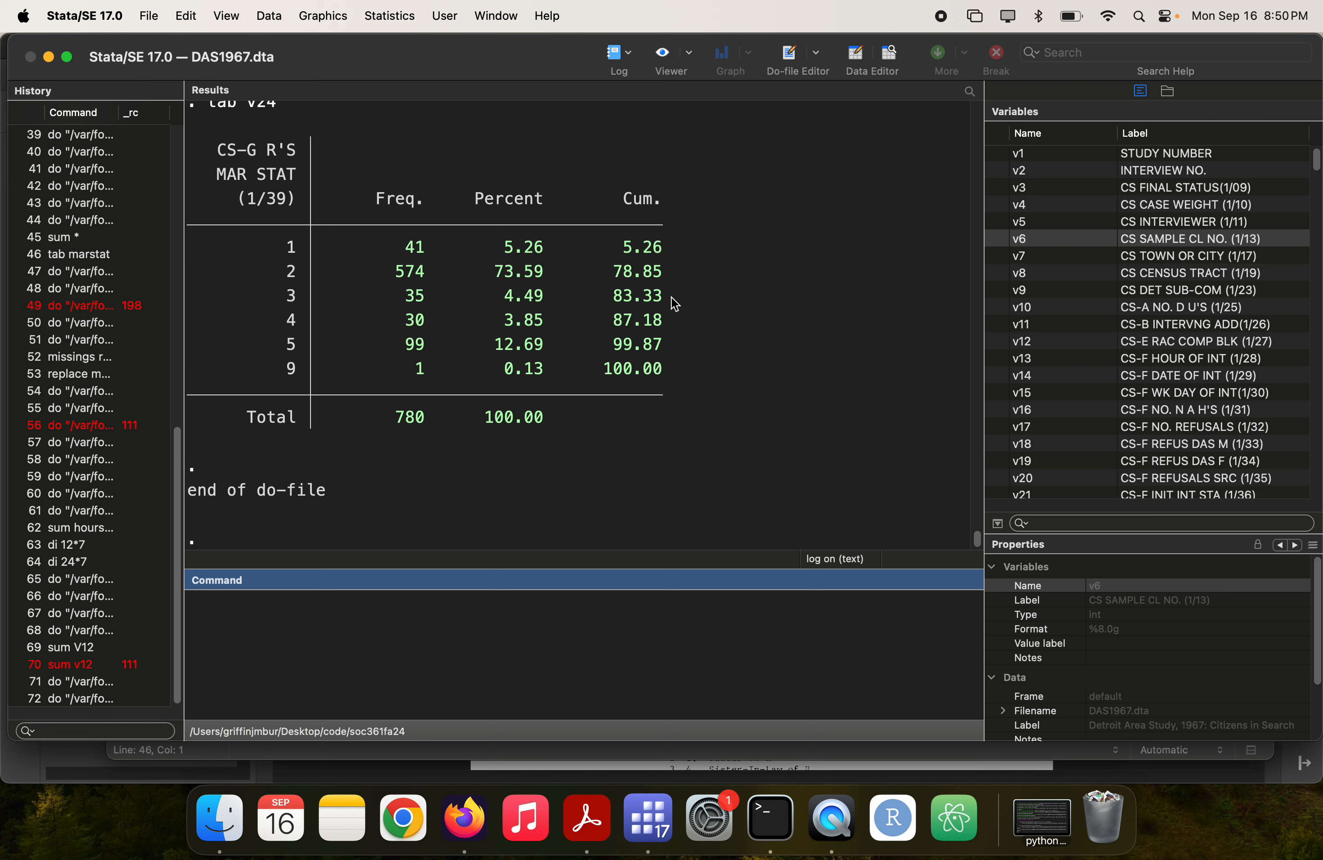
scroll(1113, 338, down, 5)
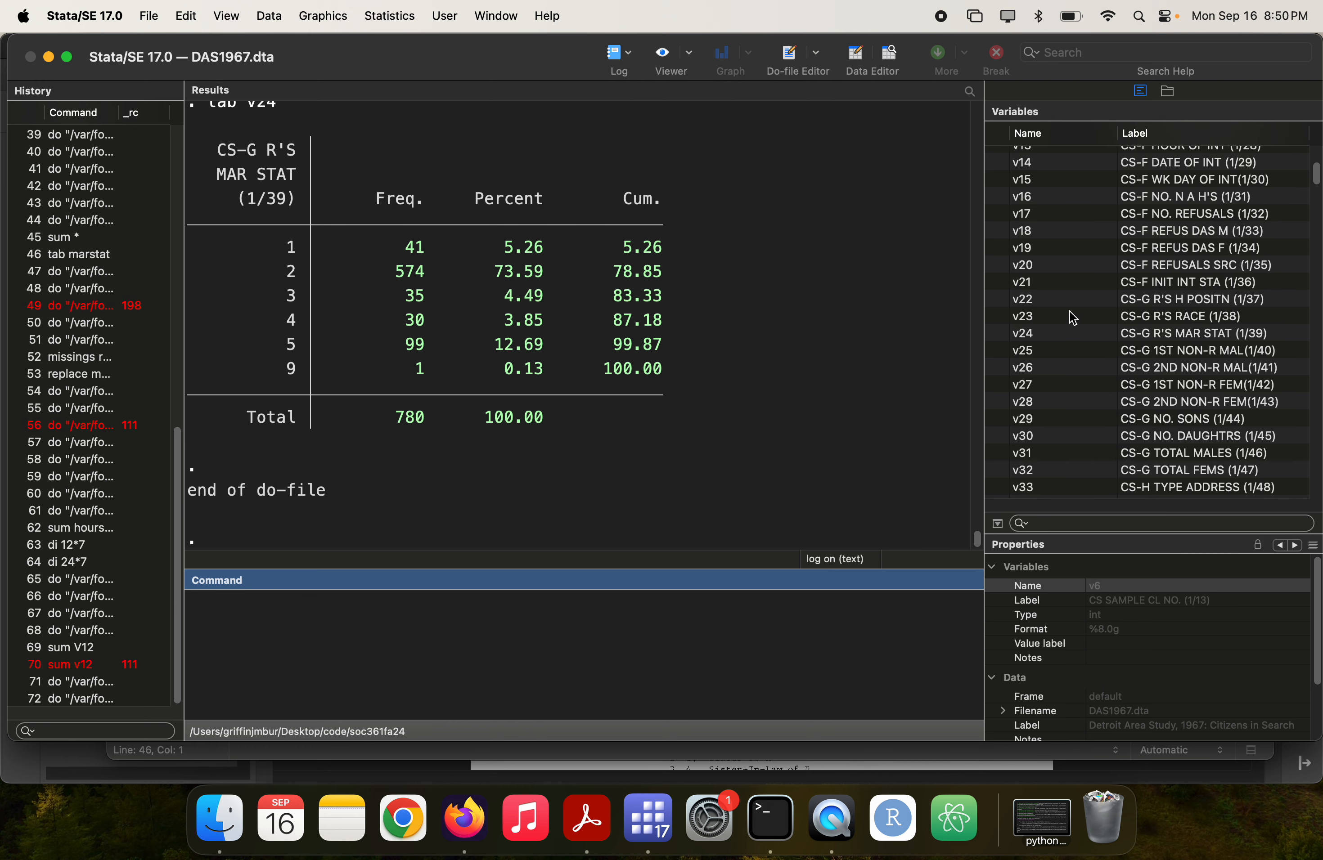
click(1041, 334)
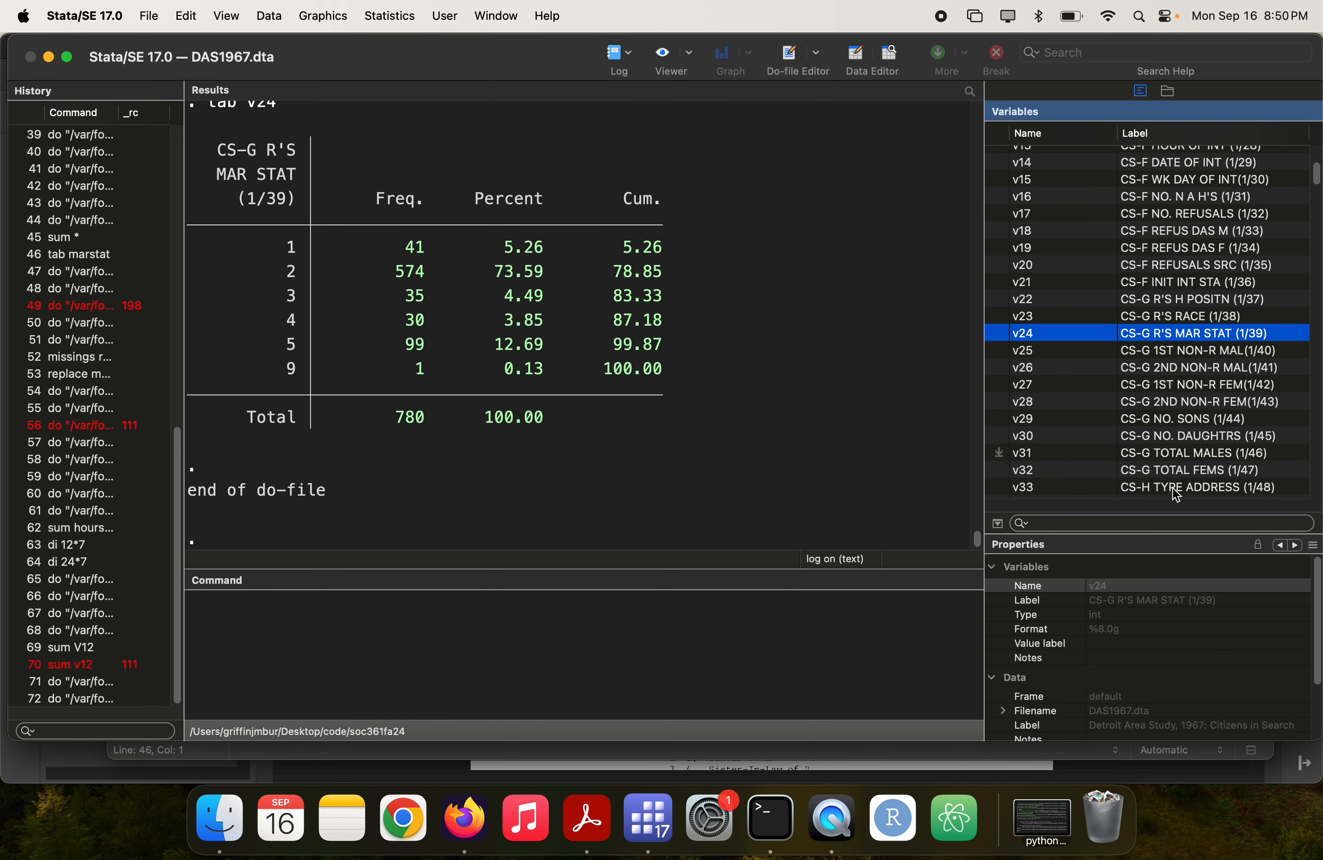
click(1143, 522)
text(mar)
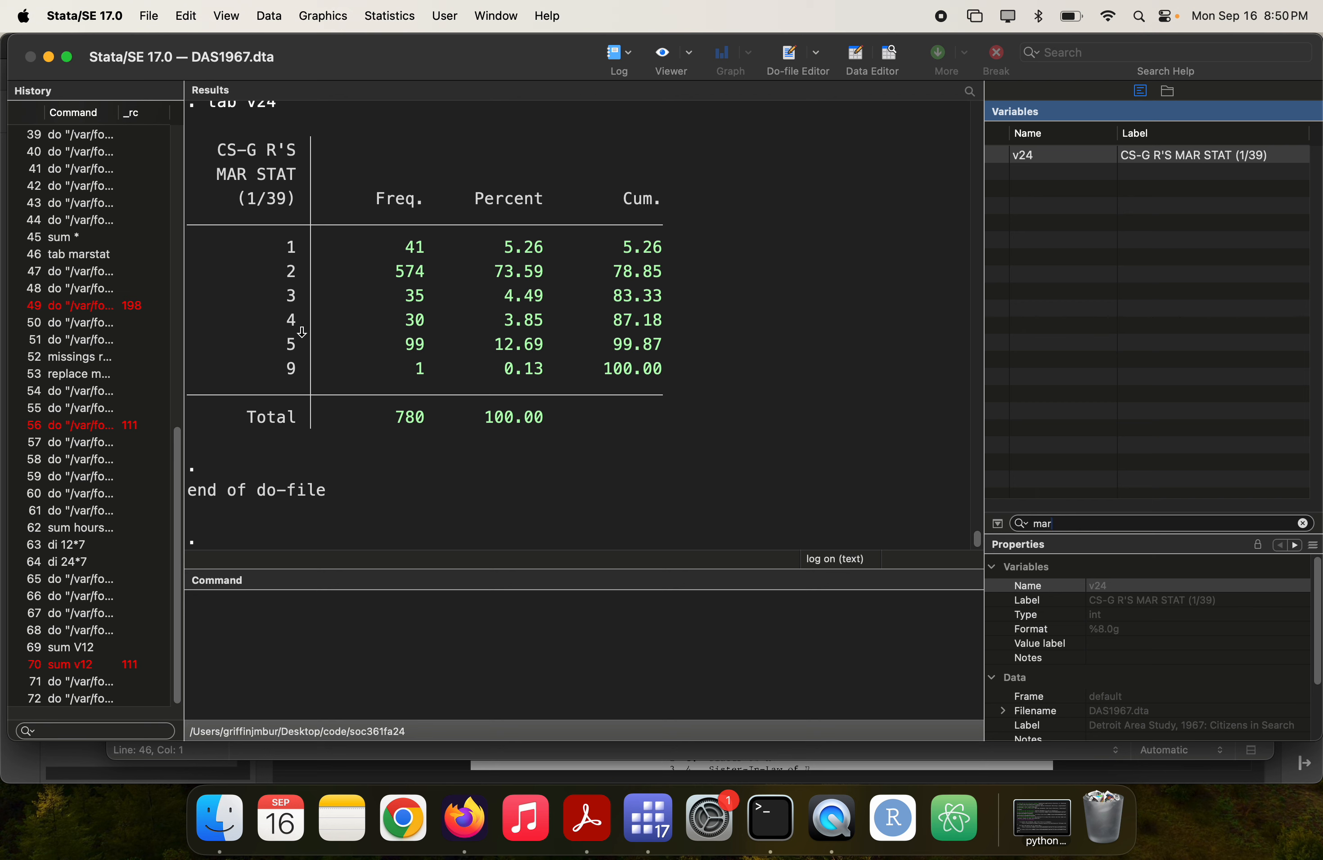
key(super+Tab)
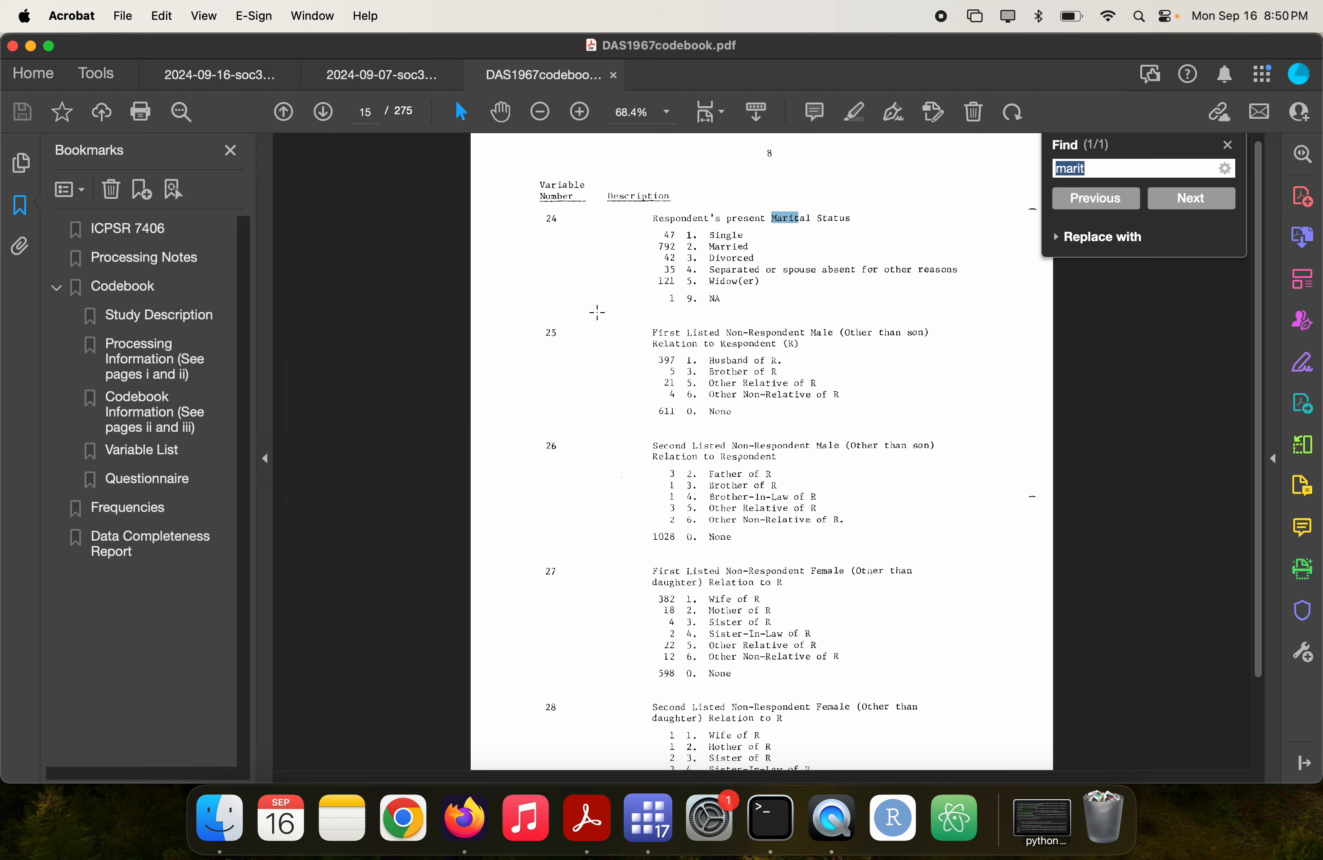
- Copy the codebook's marital-status codes Single through NA into the do-file, replacing the tab v24 line
drag(733, 305, 662, 237)
key(super+c)
key(super+Tab)
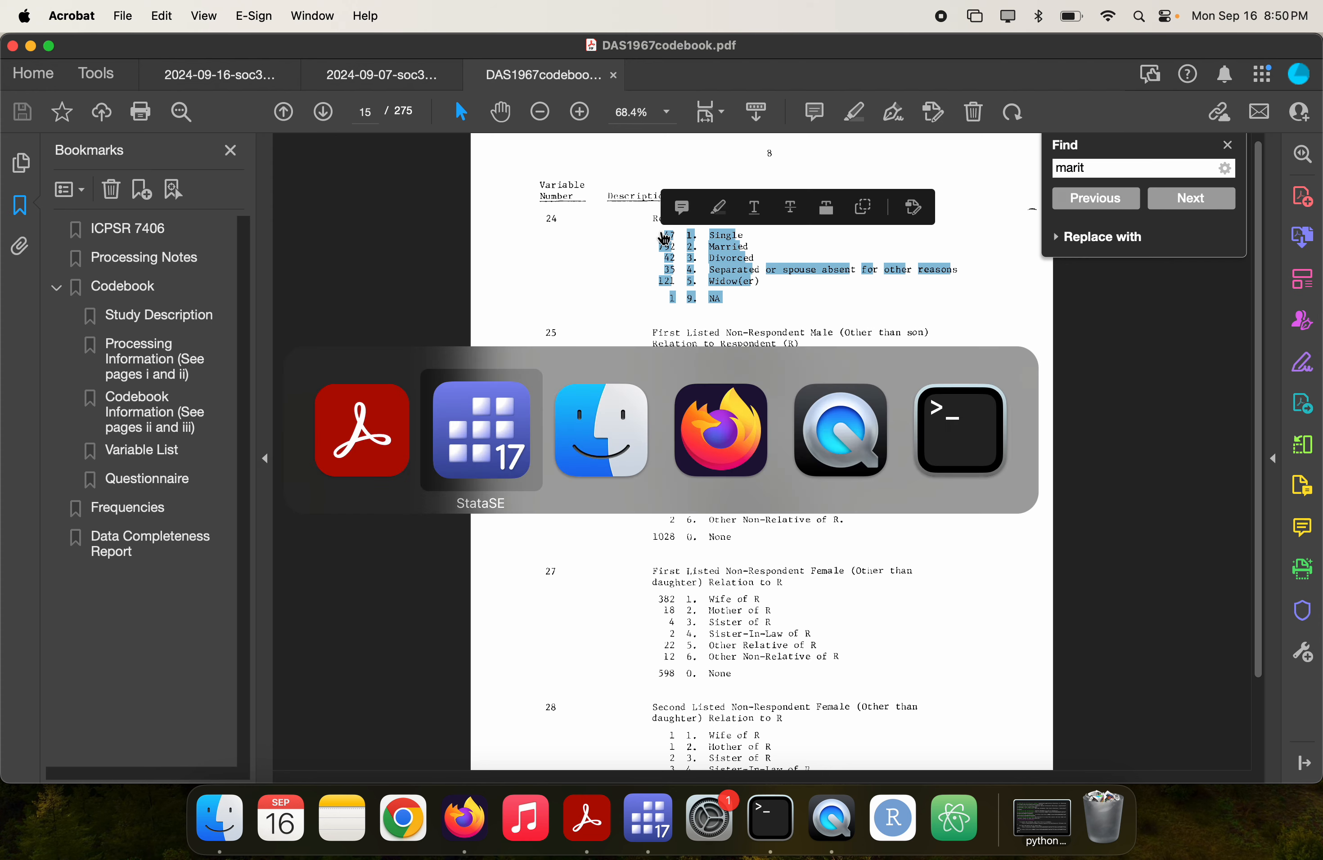
key(BackSpace)
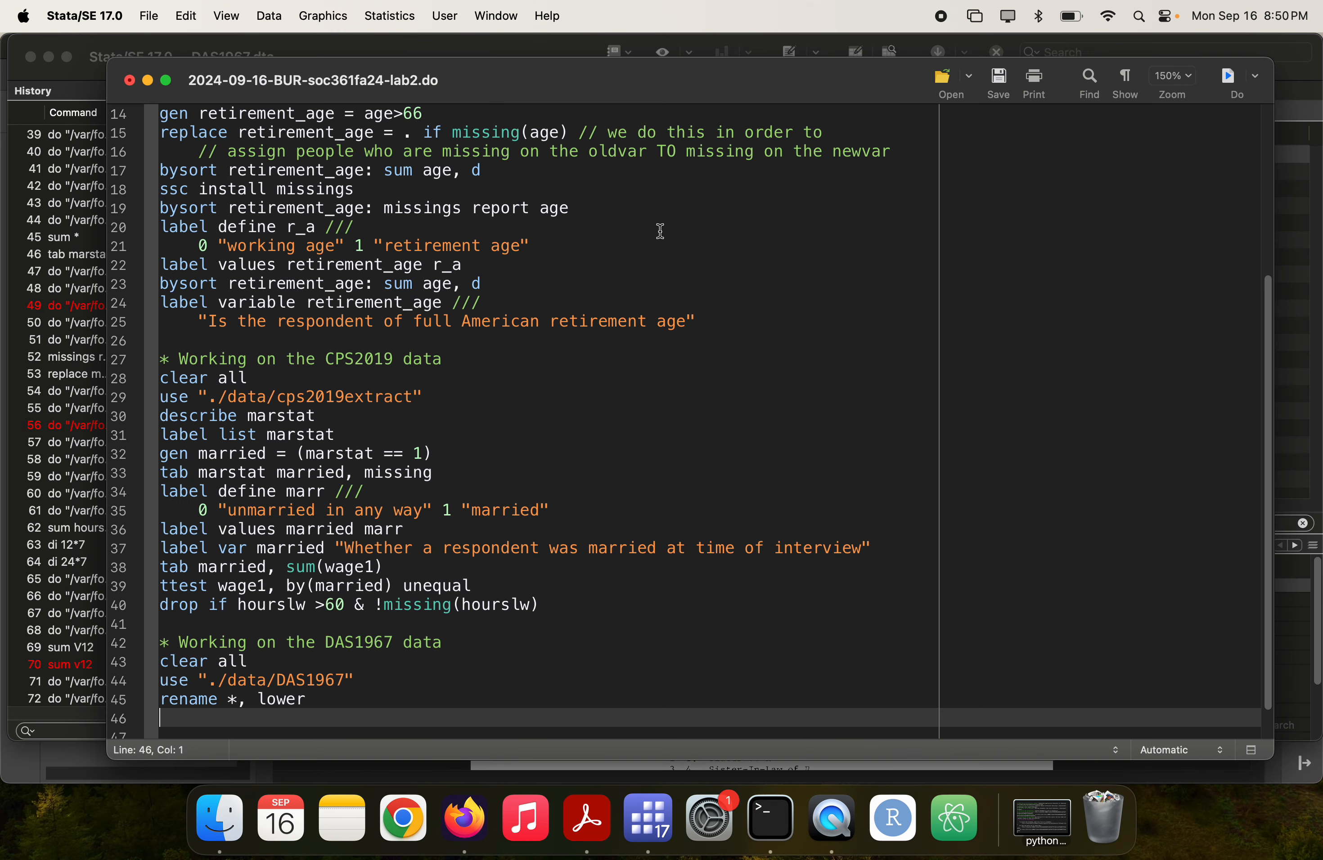
key(super+v)
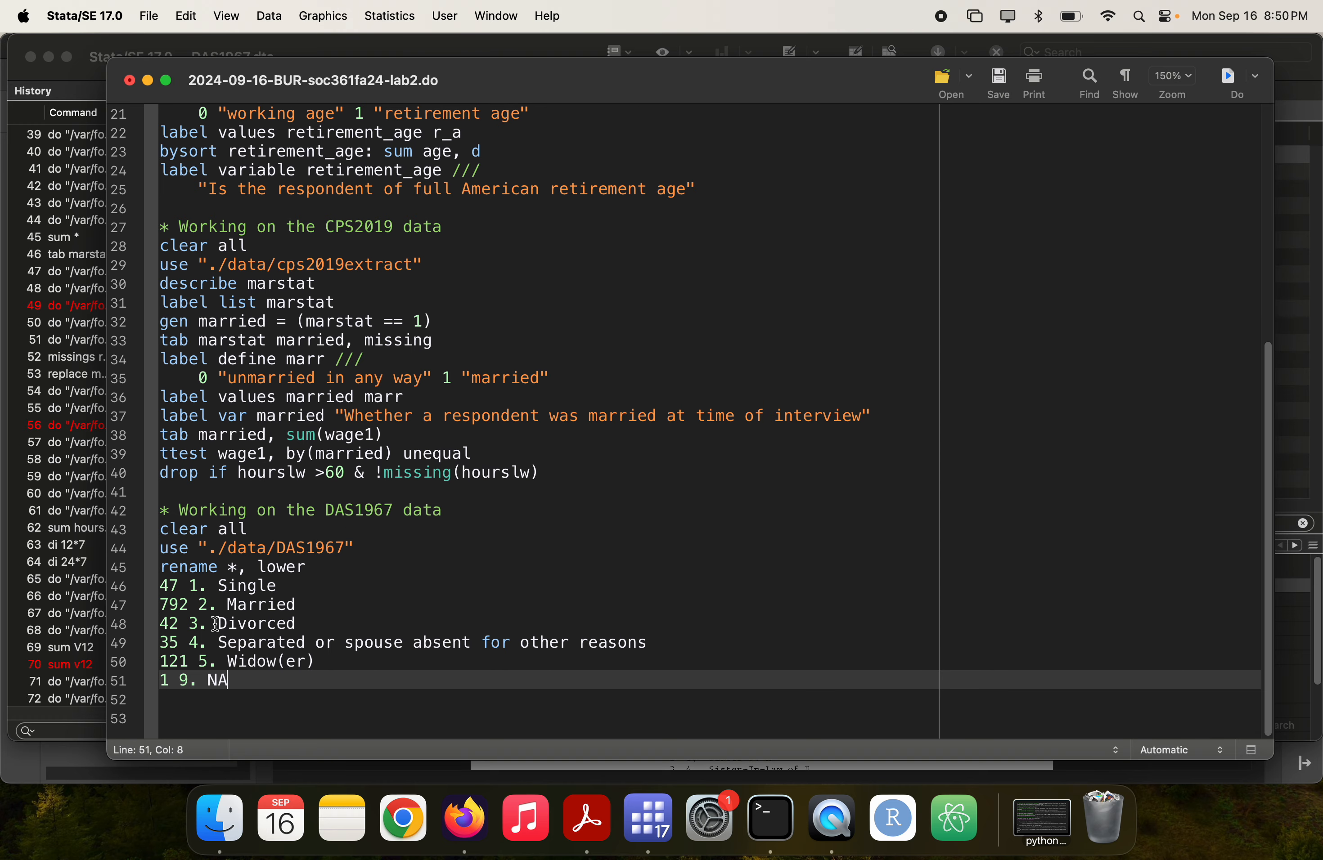
- Replace the 47 count on line 46 with the label define marr command
click(192, 586)
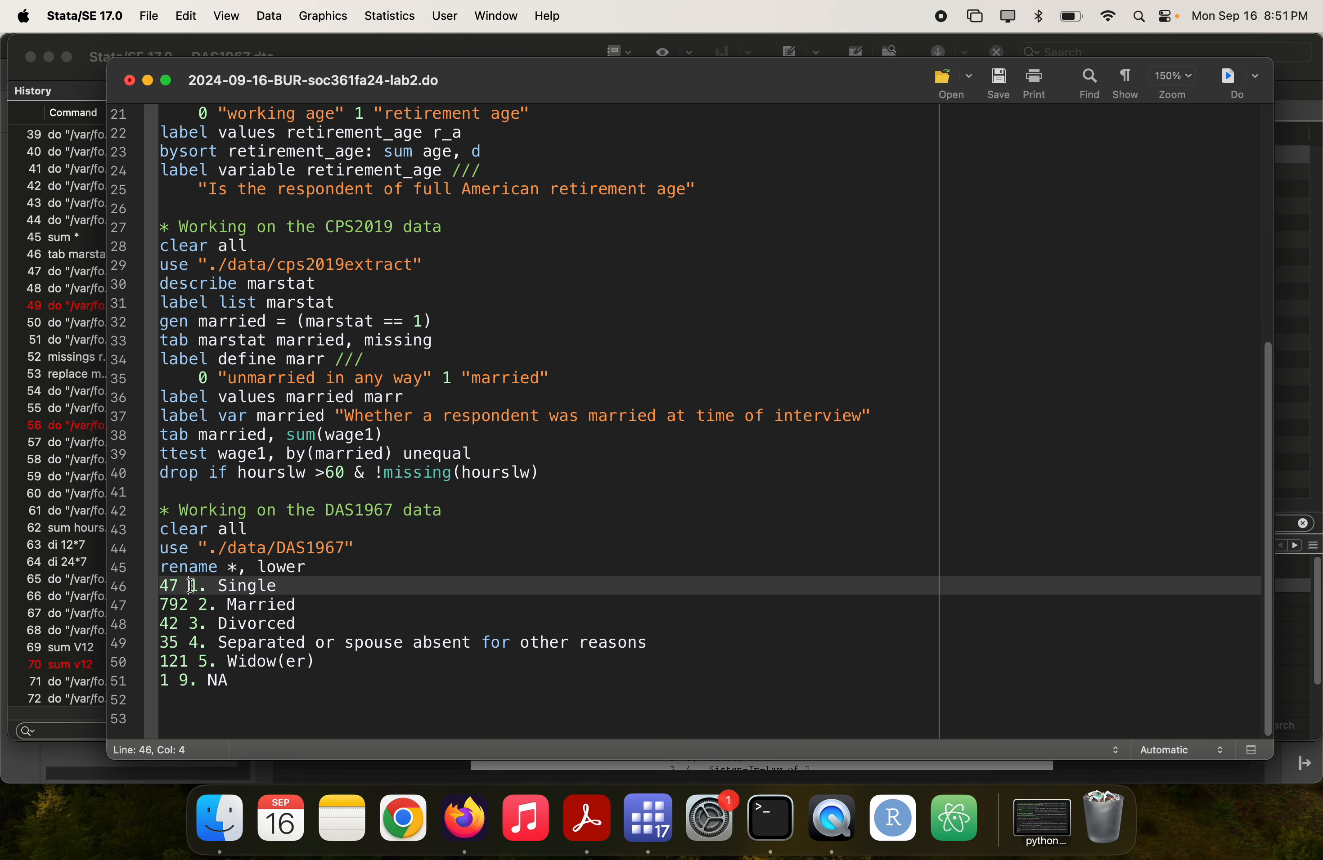
click(324, 359)
drag(324, 358, 118, 364)
key(super+c)
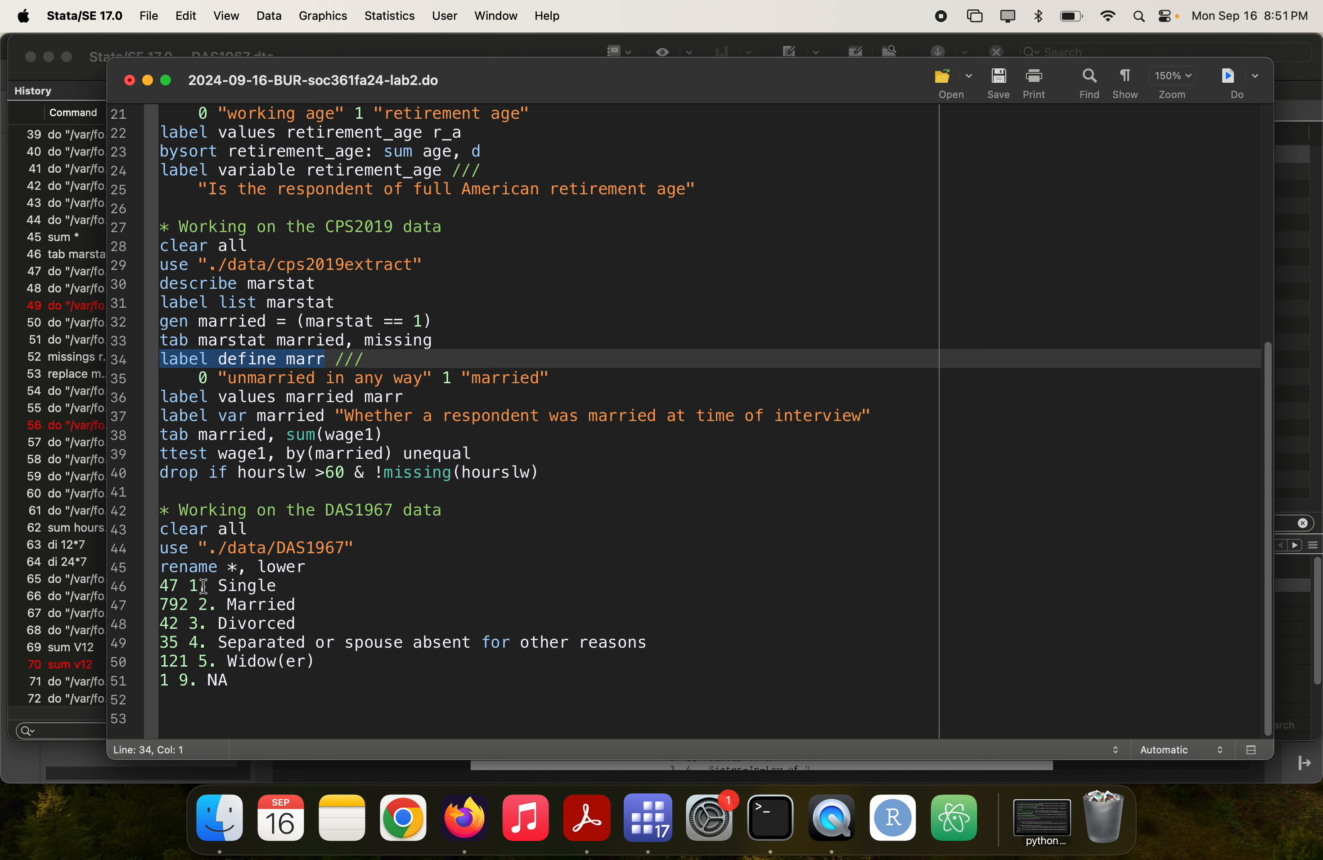
drag(188, 587, 119, 594)
key(super+v)
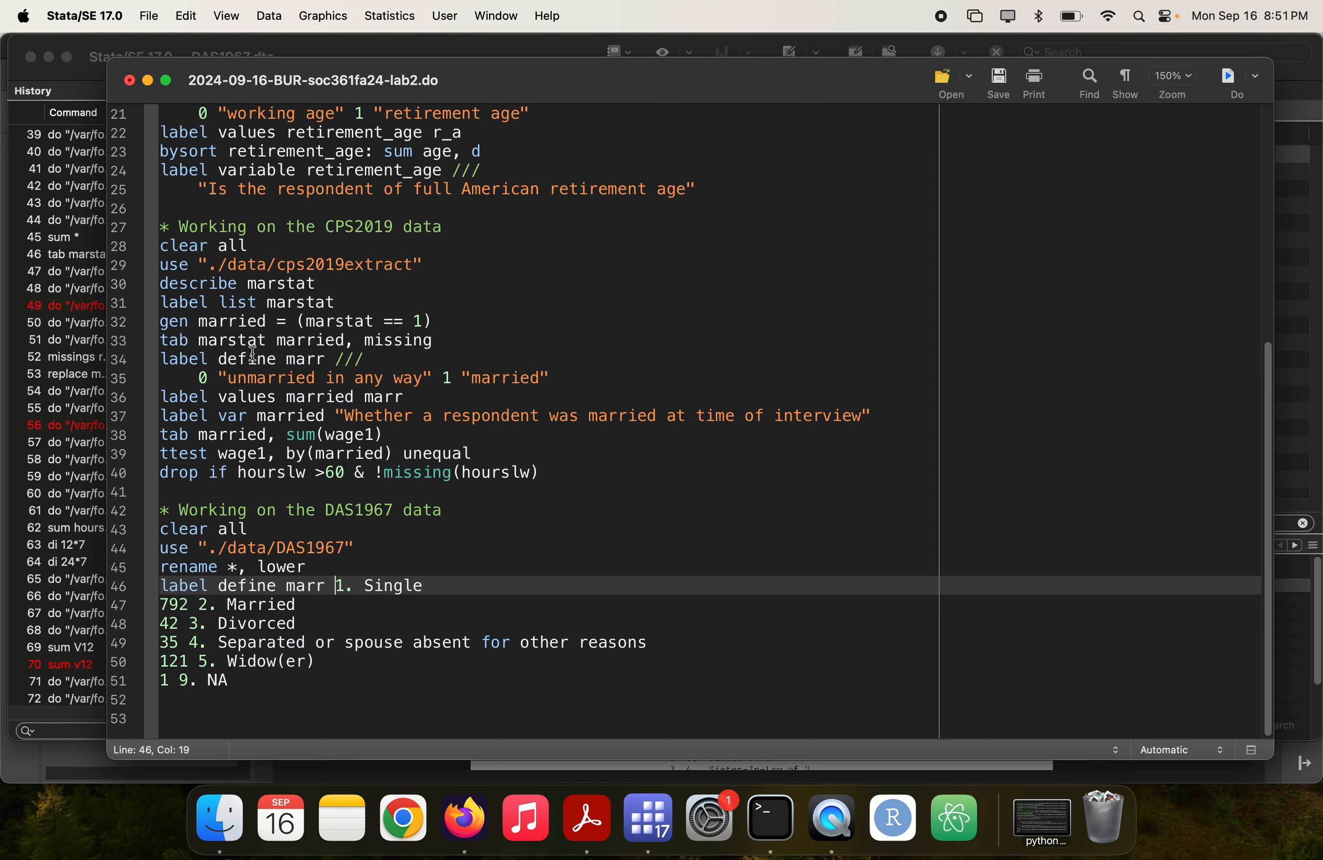
- Turn the first pasted entry into 1 "Single"
click(356, 587)
key(BackSpace)
key(Right)
text(")
key(super+Right)
text(")
- Join the Married line onto line 46 as 2 "Married", dropping the 792 count
click(194, 605)
key(super+BackSpace)
key(BackSpace)
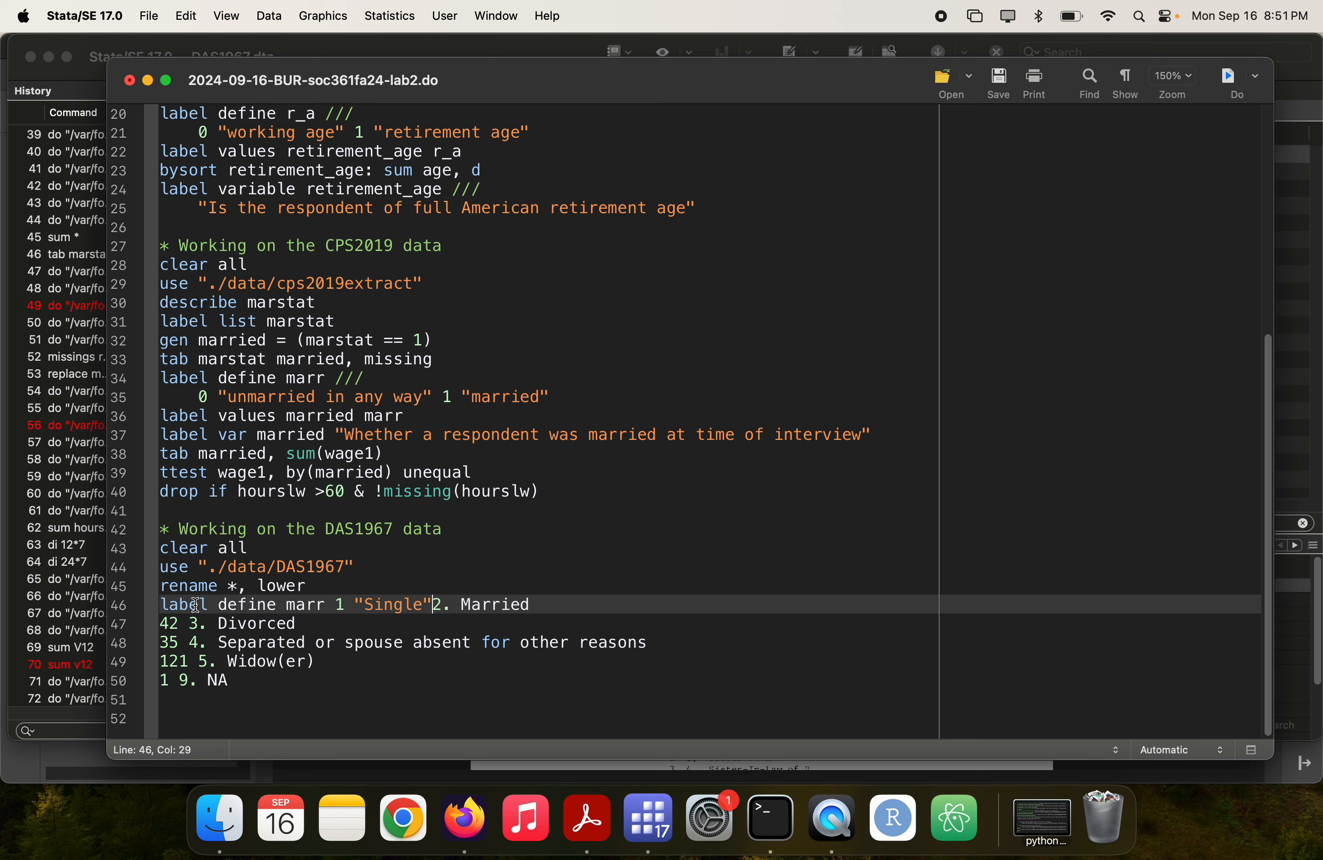
key(Right)
key(BackSpace)
key(Right)
key(BackSpace)
text(2)
key(Right)
text(")
key(Right)
key(Right)
key(Right)
key(Right)
key(Right)
key(Right)
key(Right)
key(Right)
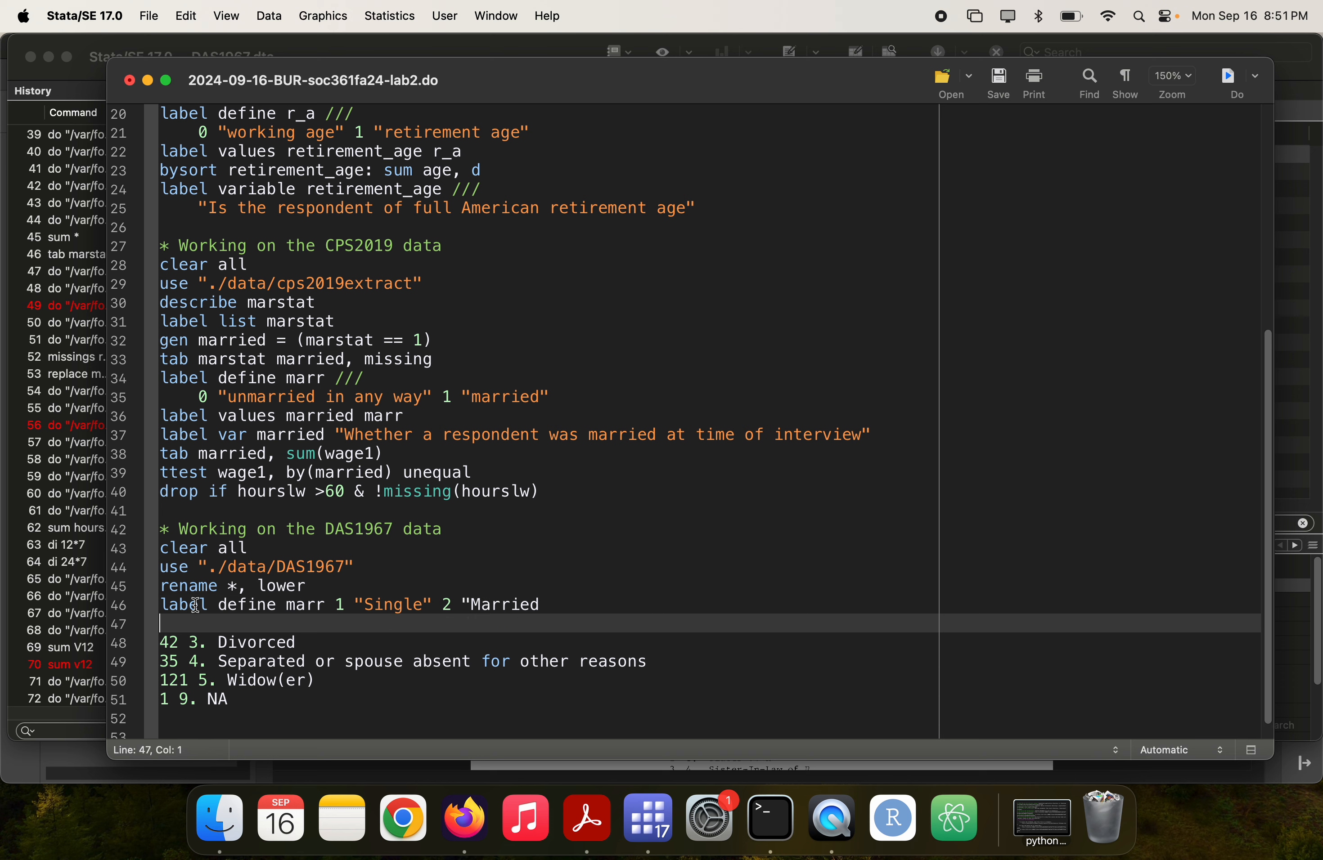
key(Left)
text(")
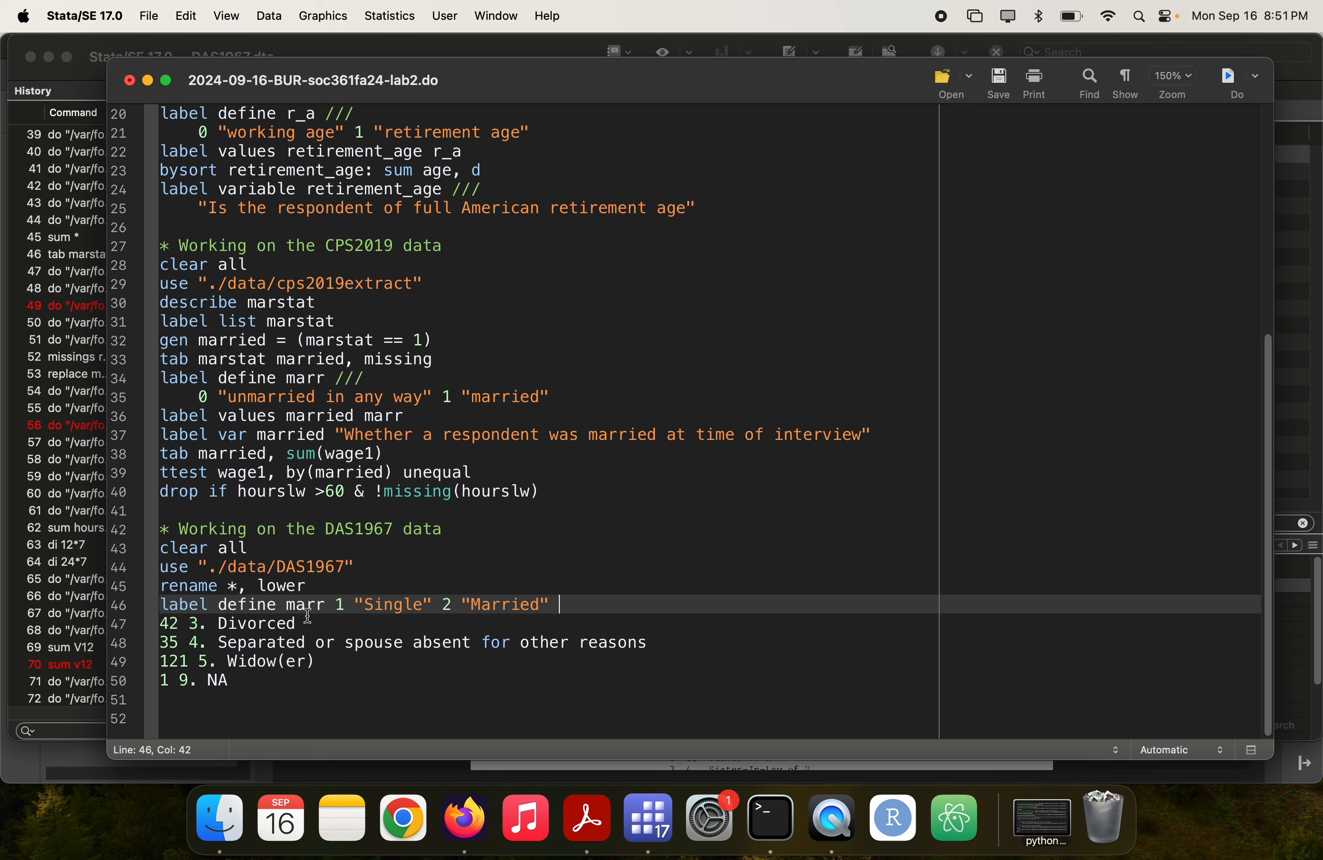
- Move Divorced onto line 46 as 3 "Divorced" /// and start a continuation line
click(307, 617)
key(shift+super+Left)
key(super+x)
key(Left)
key(super+v)
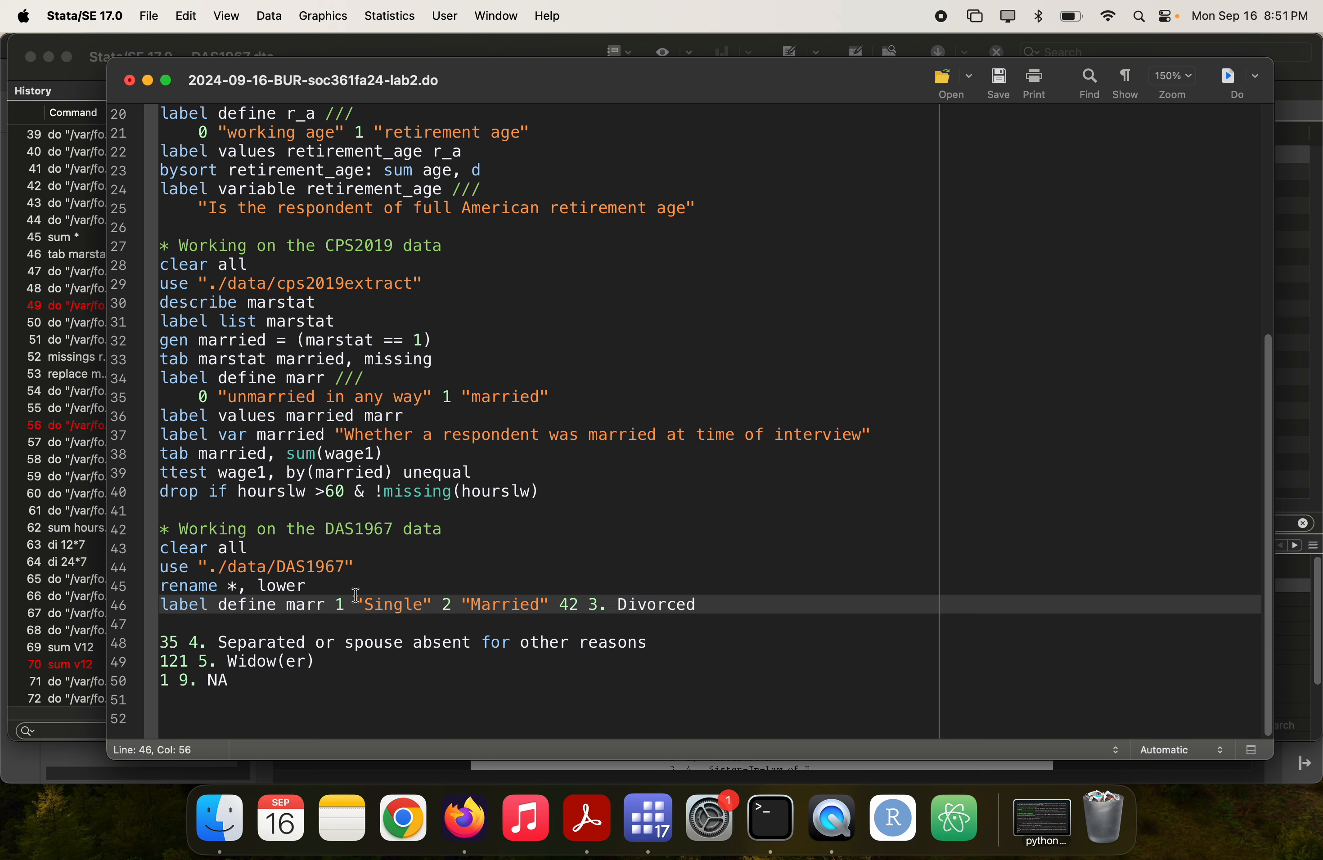
drag(607, 605, 569, 606)
key(BackSpace)
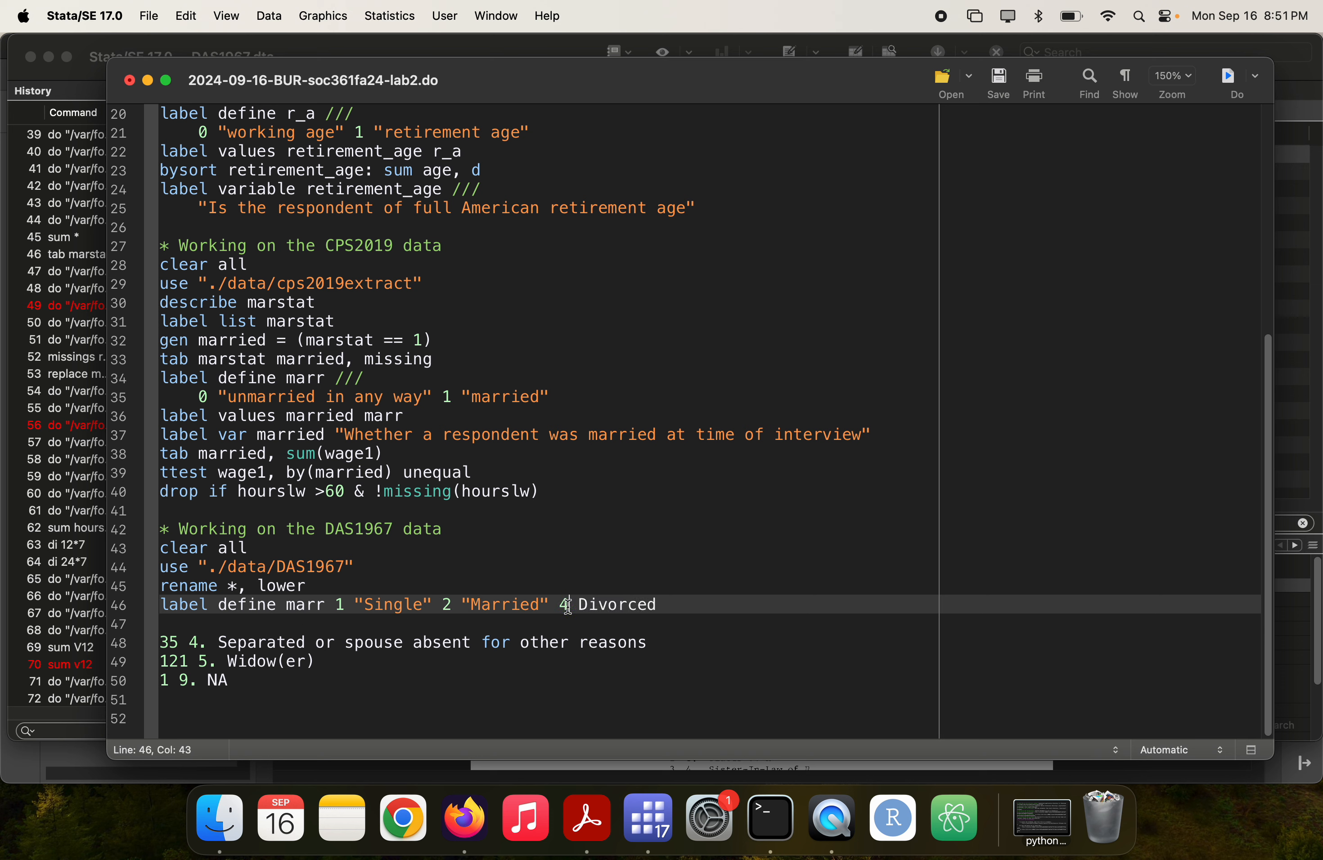
key(BackSpace)
text(3)
key(Right)
text(")
key(super+Right)
text(")
text( .)
text(//)
key(BackSpace)
key(BackSpace)
key(BackSpace)
text(///)
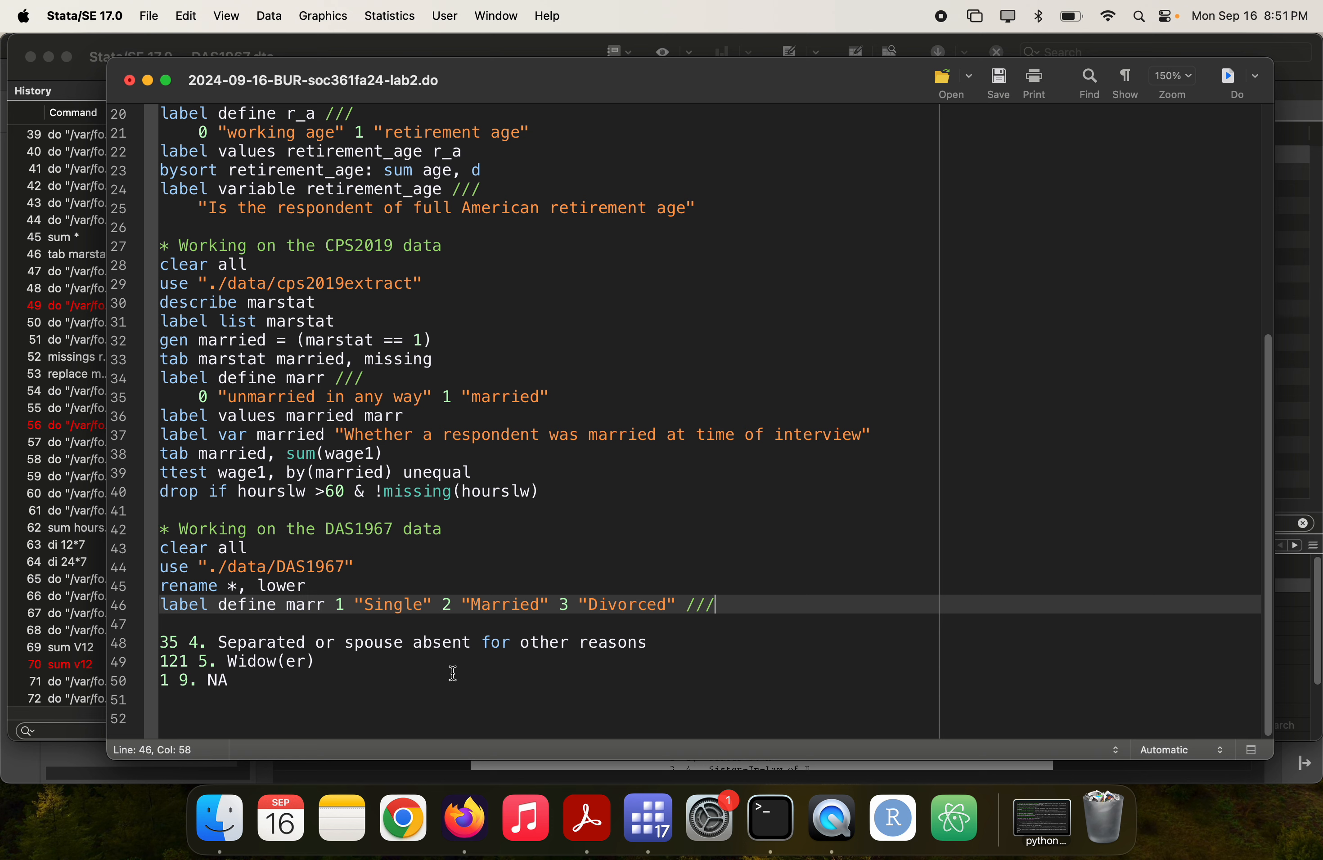
key(Return)
- Add an indented continuation entry 4 "Separated or spouse absent", dropping 'for other reasons'
drag(186, 663, 133, 627)
key(BackSpace)
key(Tab)
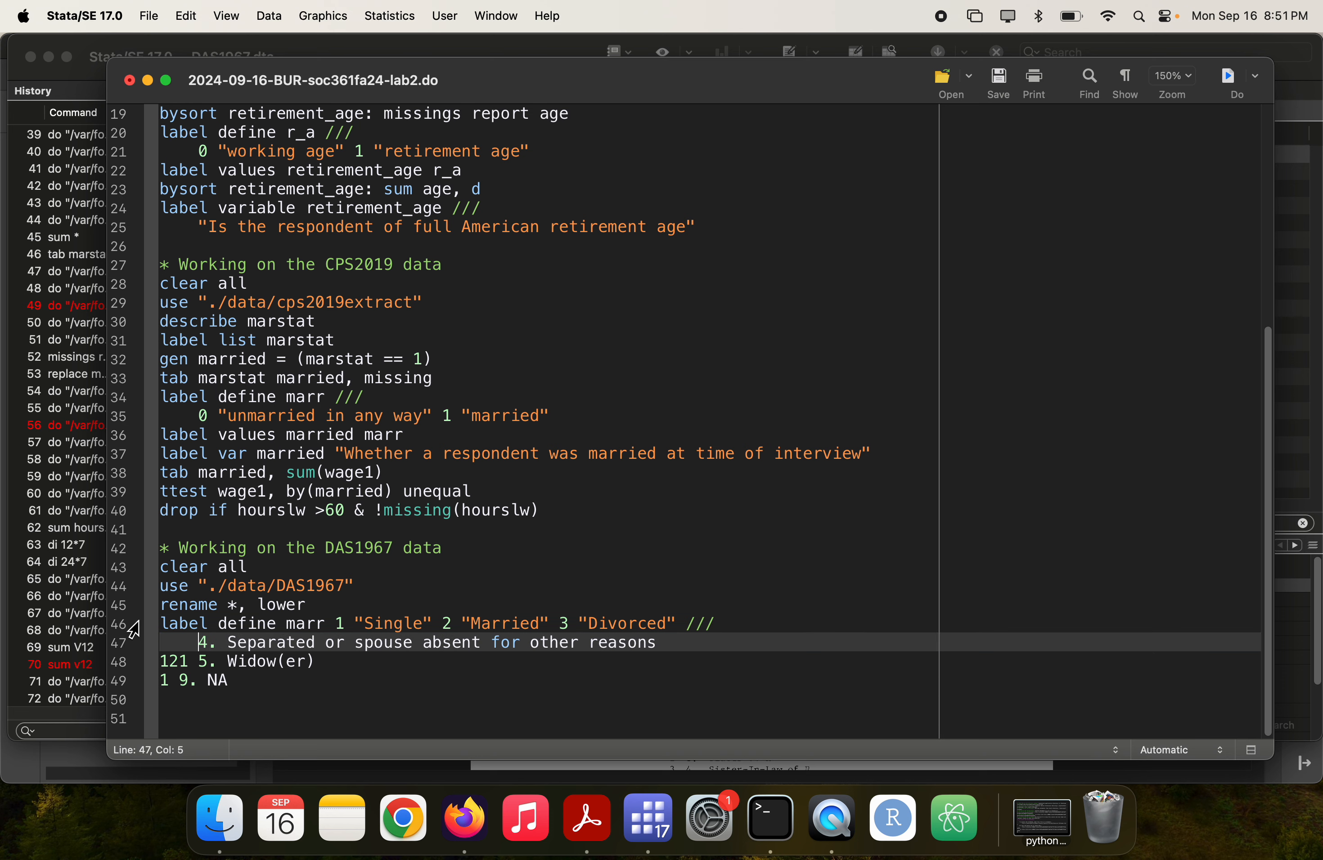
click(221, 642)
text(")
shift+click(480, 643)
text(")
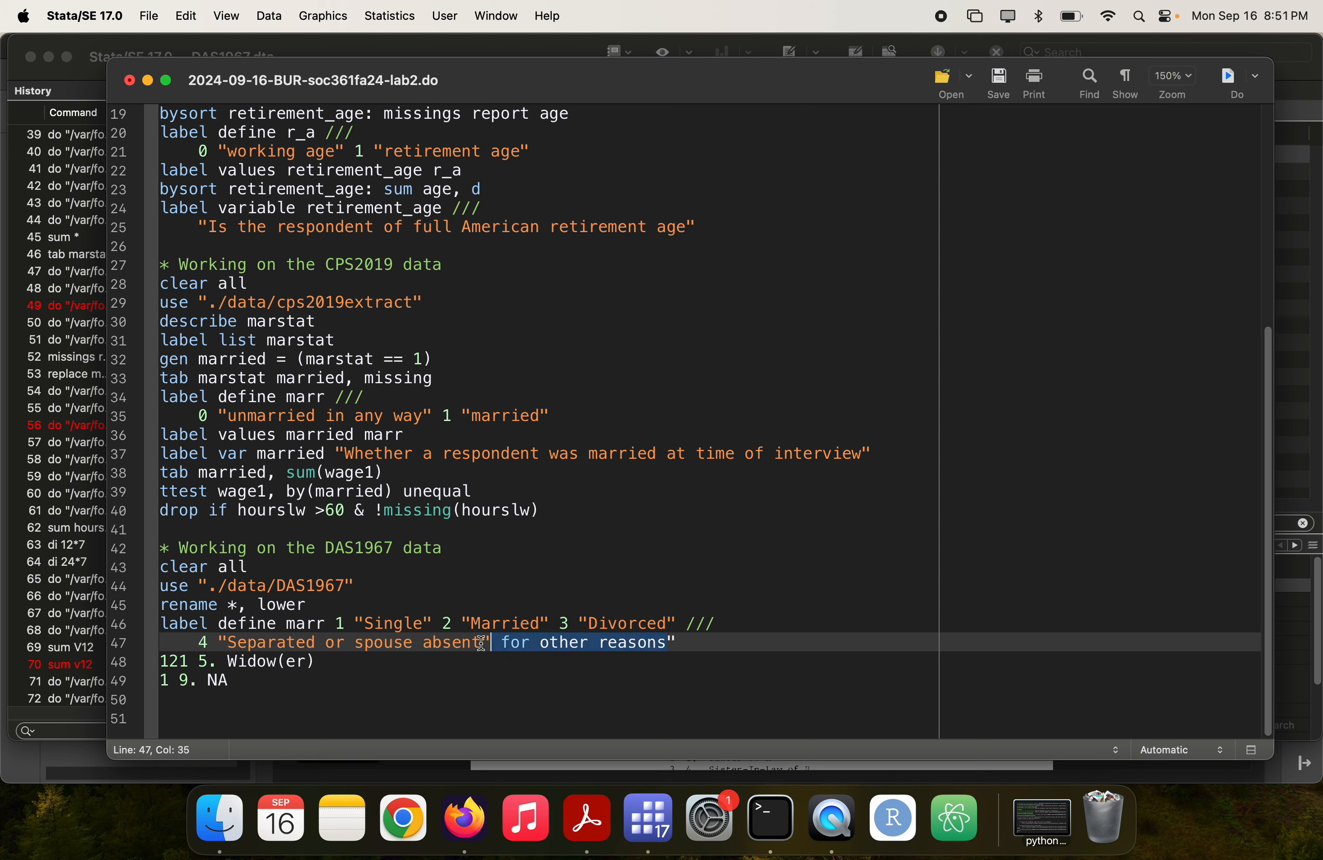
key(BackSpace)
key(BackSpace)
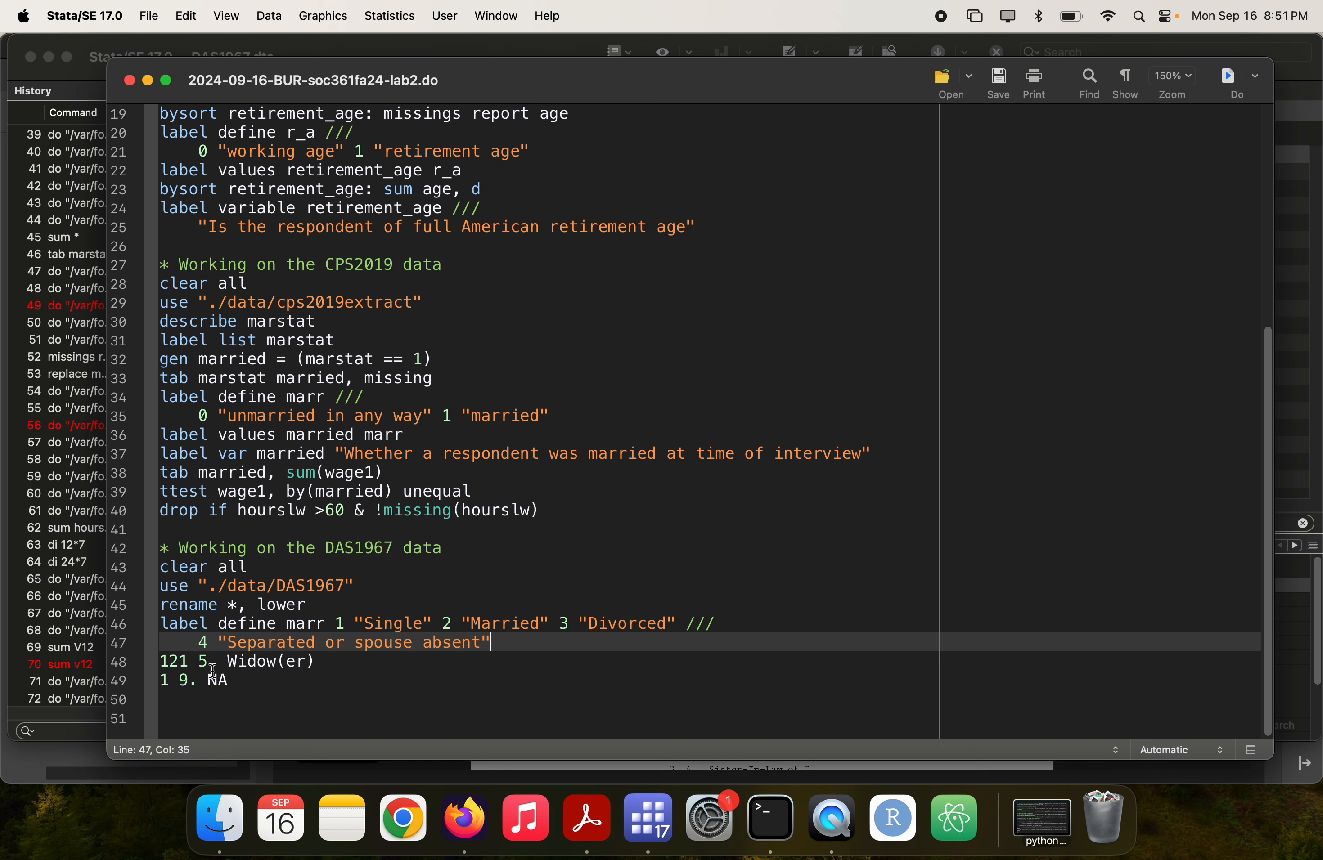
- Join the Widow(er) line as code 5, removing its 121 count and the (er) ending
double_click(196, 662)
key(BackSpace)
key(BackSpace)
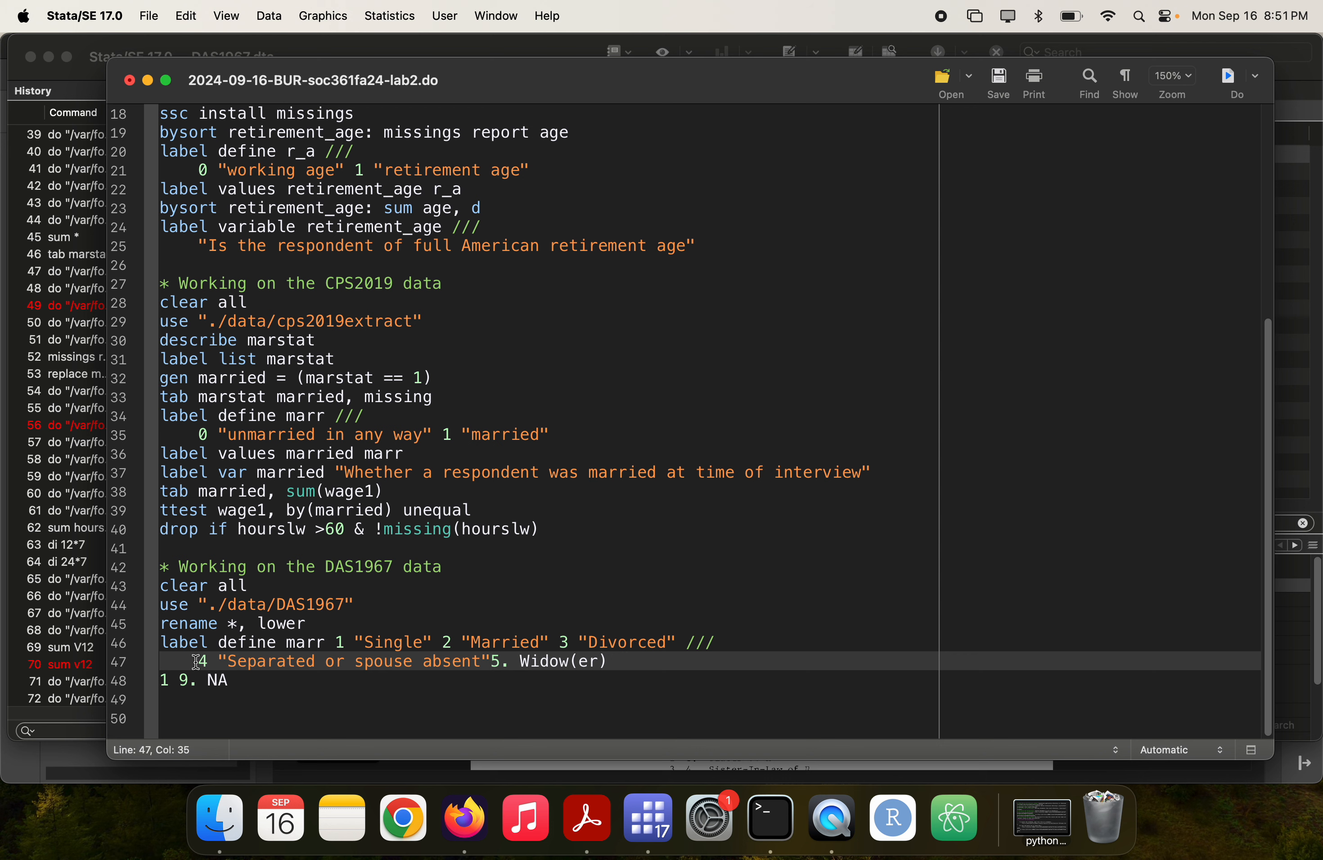
key(BackSpace)
key(Right)
text(")
key(End)
key(BackSpace)
key(BackSpace)
key(BackSpace)
key(BackSpace)
- Complete the entry as 5 "Widowed" and delete the leftover 9. NA codebook line
text(ed")
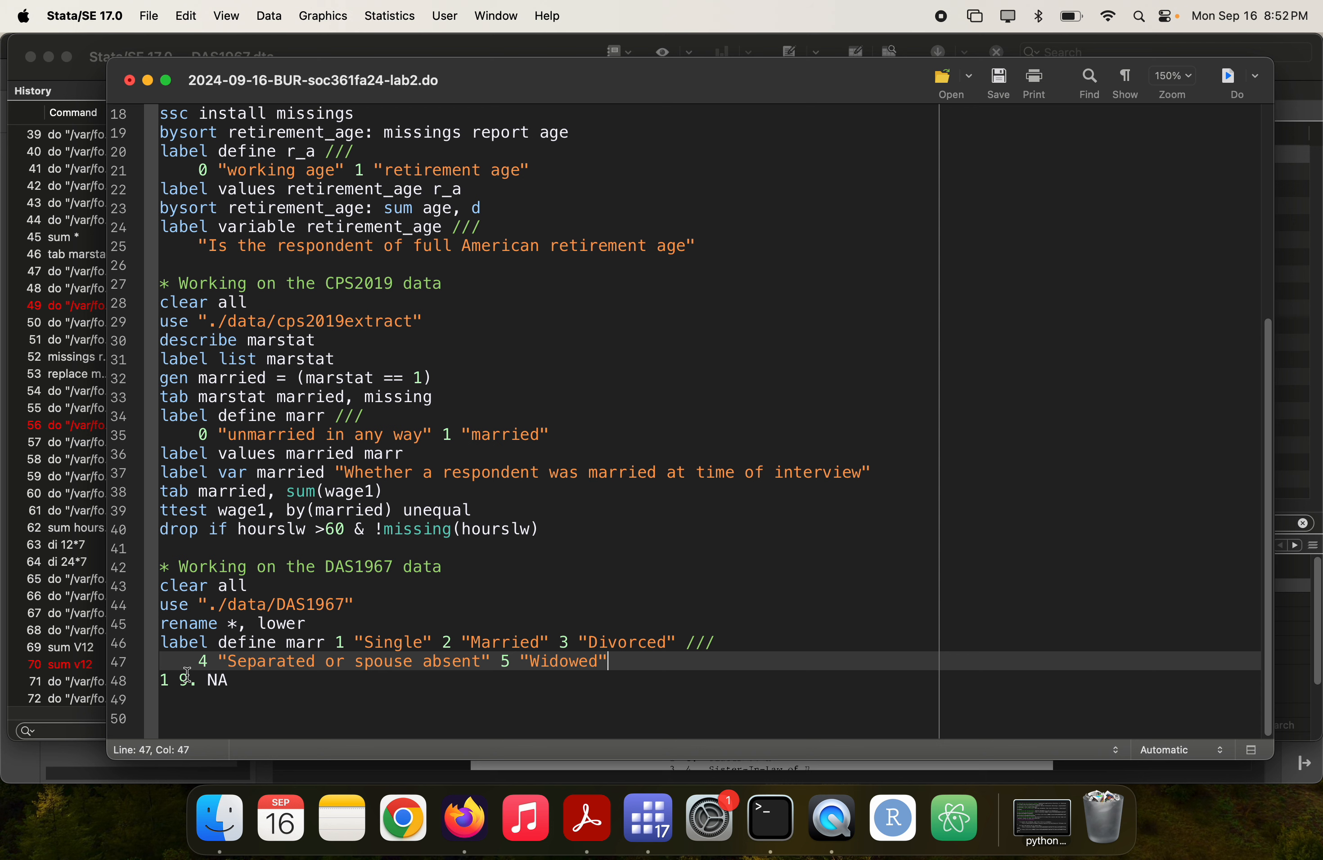
click(180, 678)
key(BackSpace)
key(BackSpace)
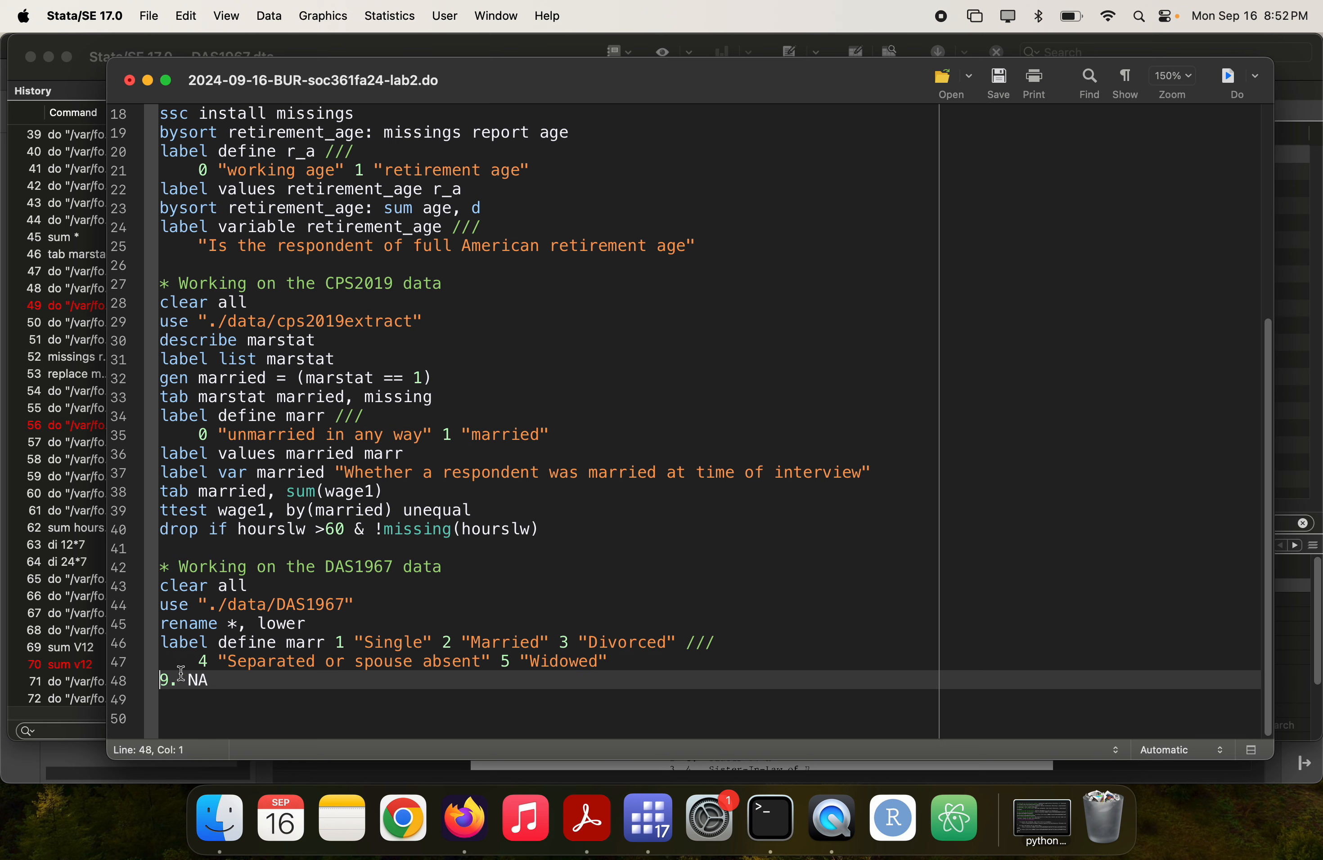
key(BackSpace)
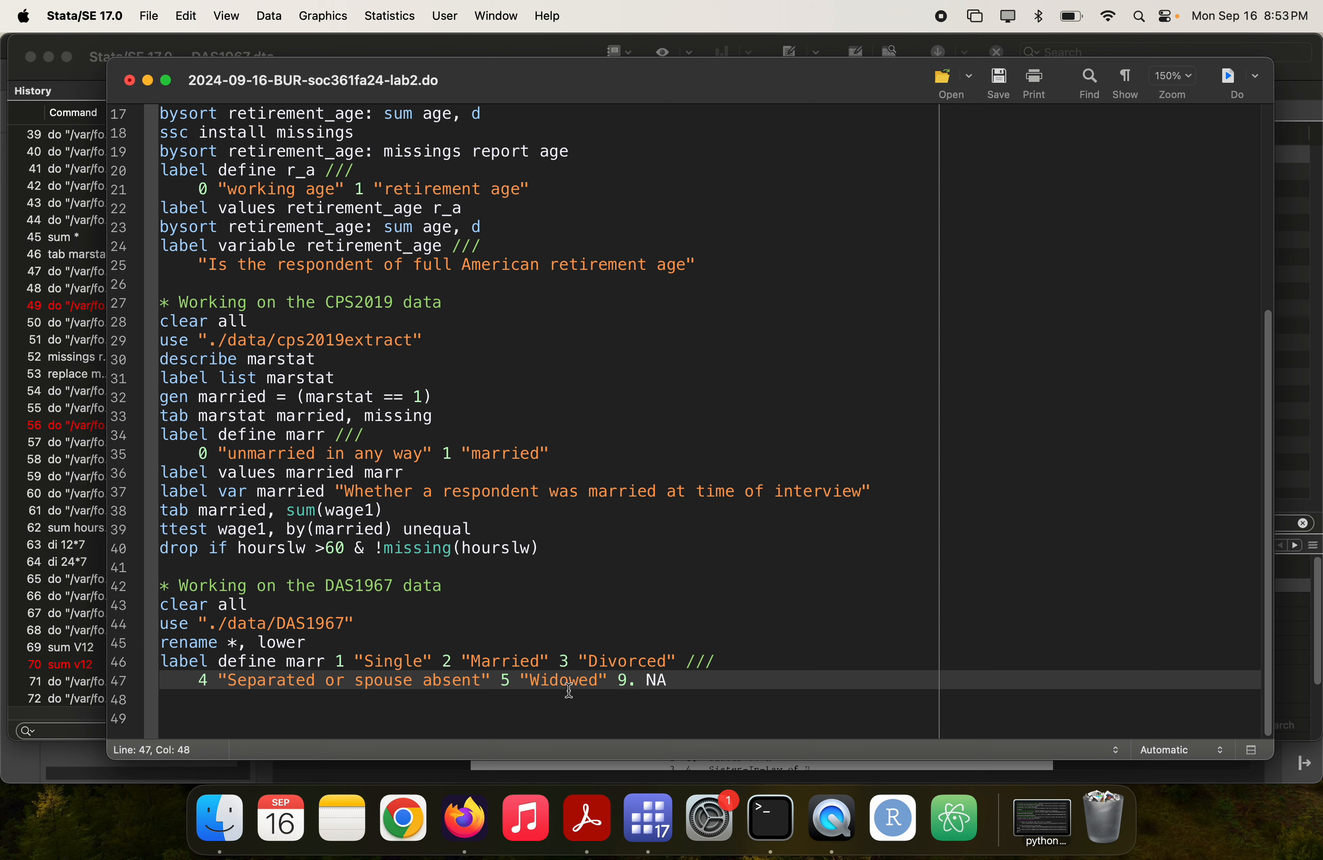
shift+click(675, 684)
key(BackSpace)
- Add the line replace v24 = . if v24 == 9 below the label definition
key(Return)
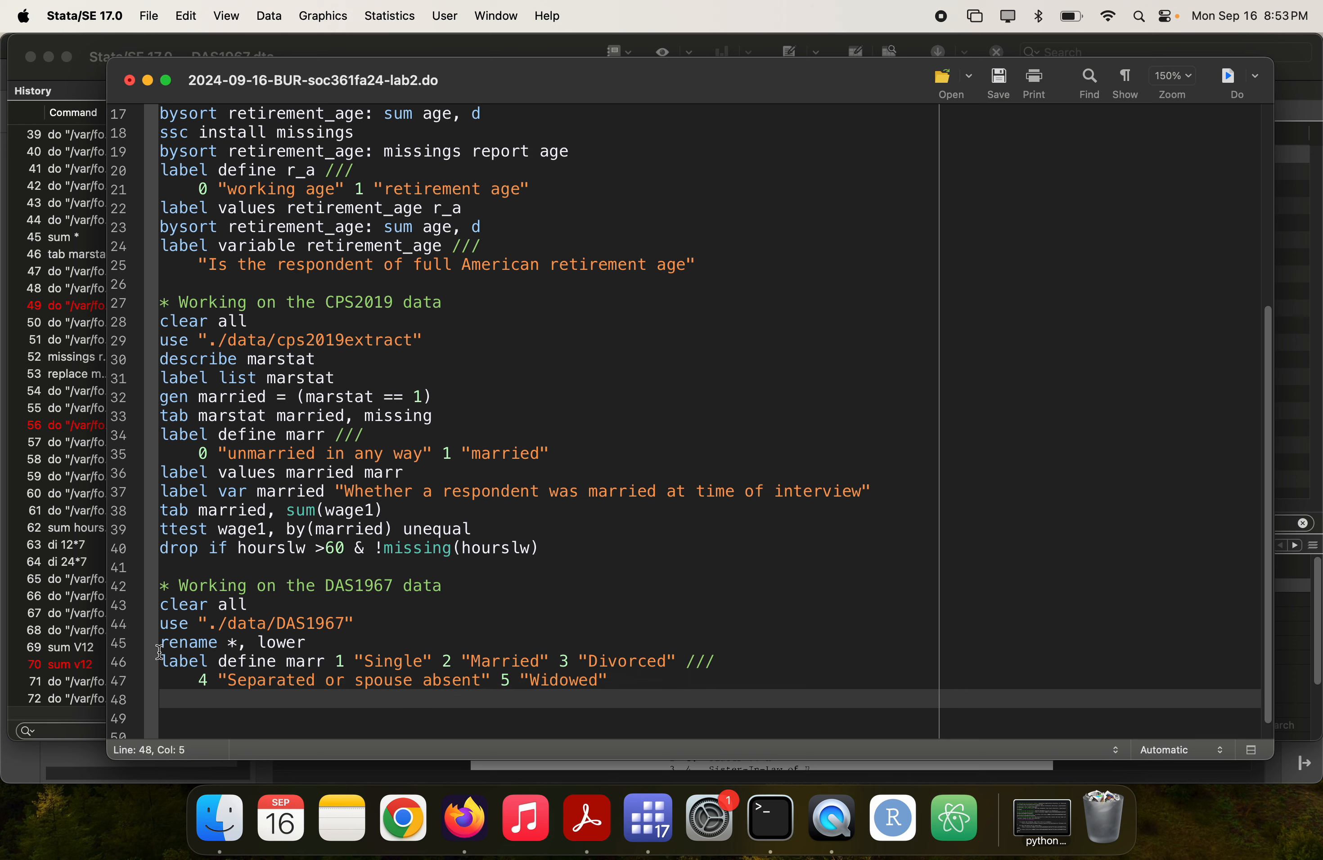
key(BackSpace)
text(replace)
text(v24 = . if v24 =)
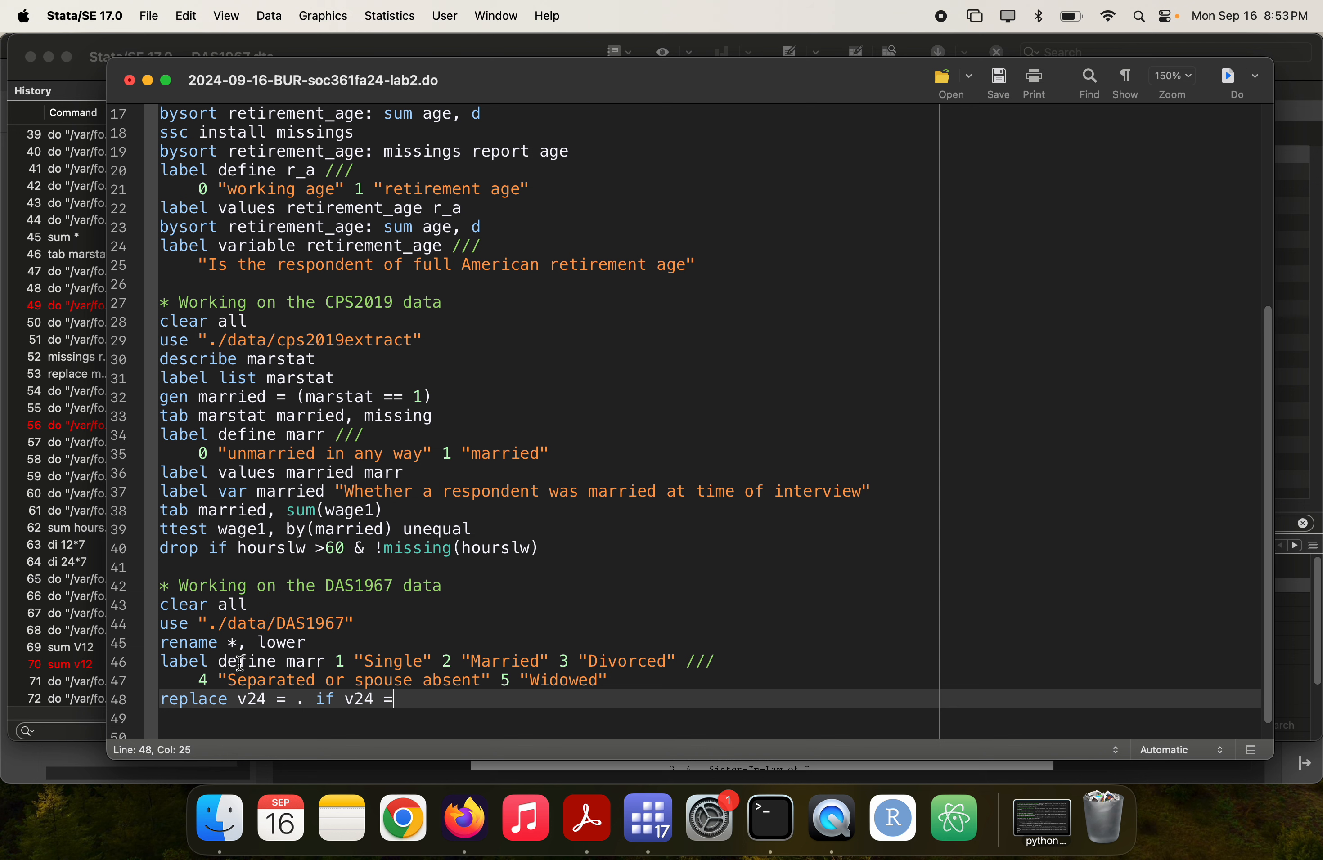
text(= 9)
- Insert label values v24 marr above the replace command
click(624, 673)
key(Return)
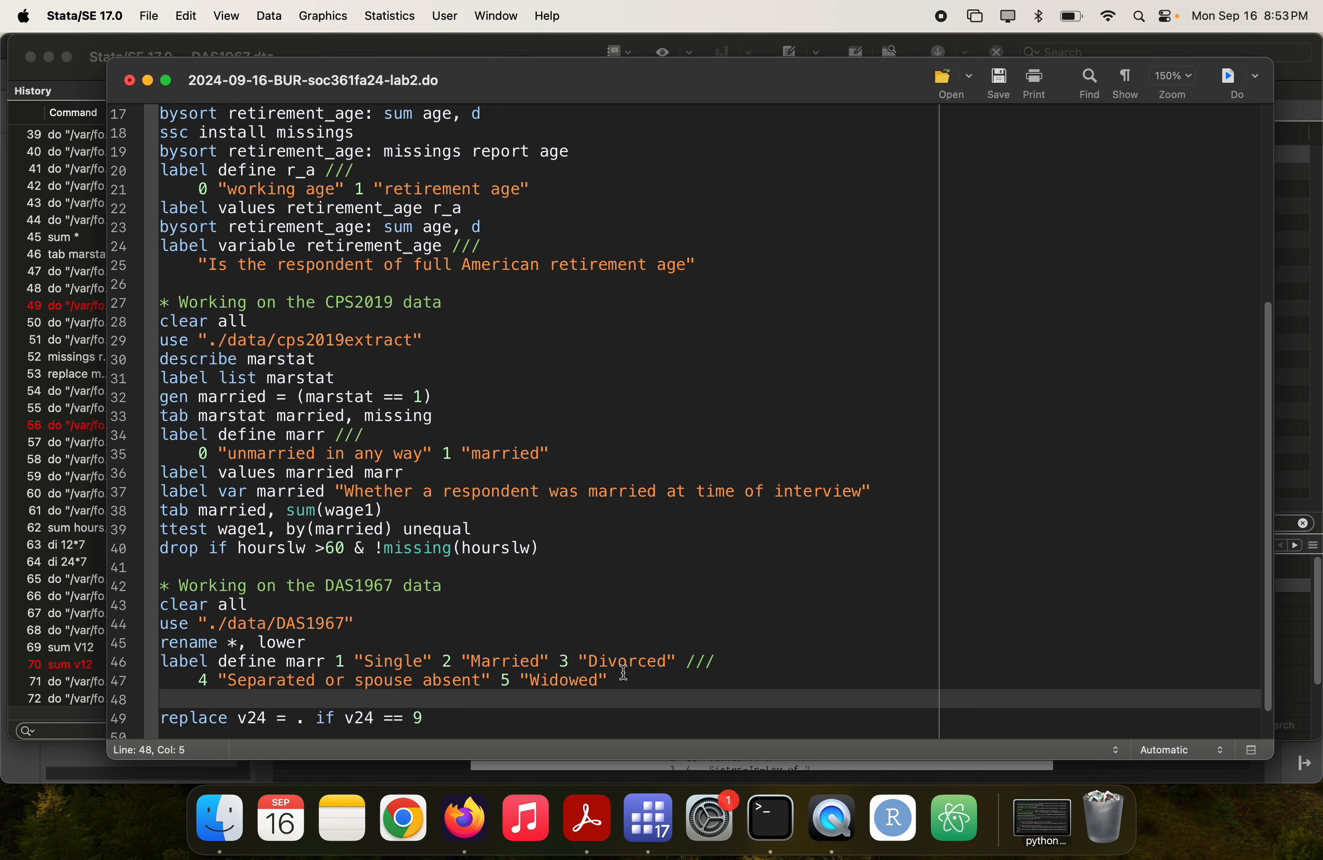
key(BackSpace)
text(labe)
key(BackSpace)
text(el values v24 marr)
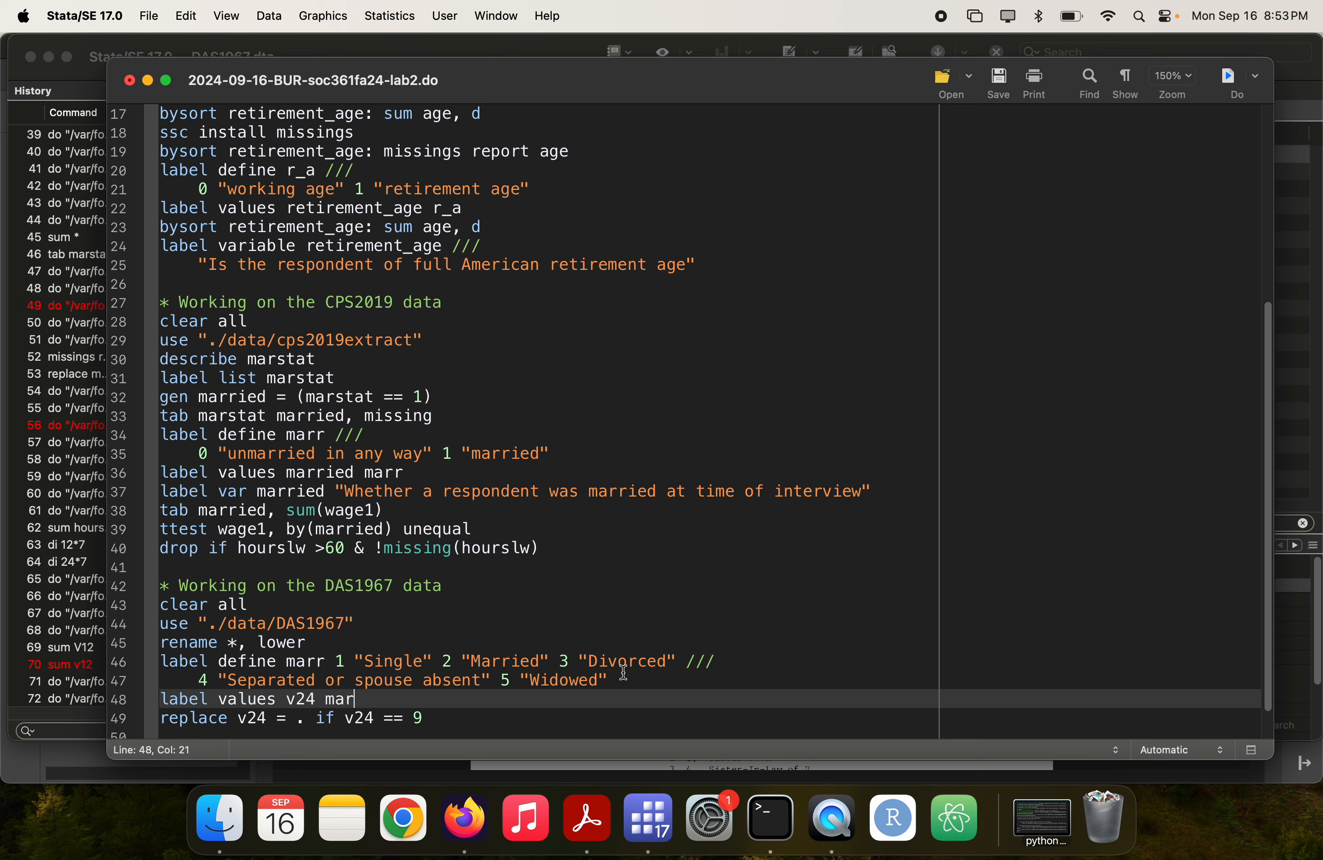
- Add tab v24, missing and execute the DAS1967 block of the do-file
click(439, 721)
key(Return)
text(tab v24, mis)
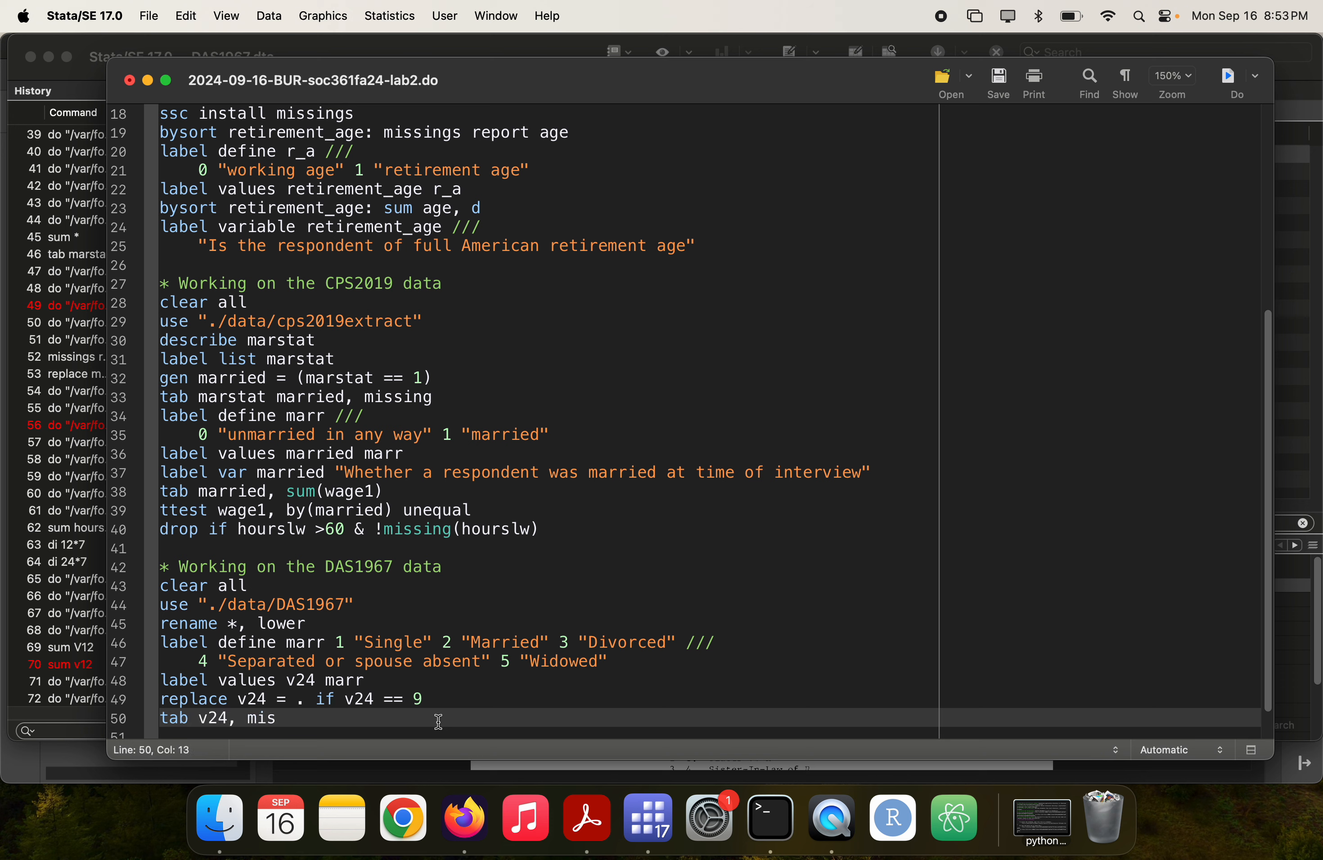
text(sing)
shift+click(165, 586)
key(super+shift+d)
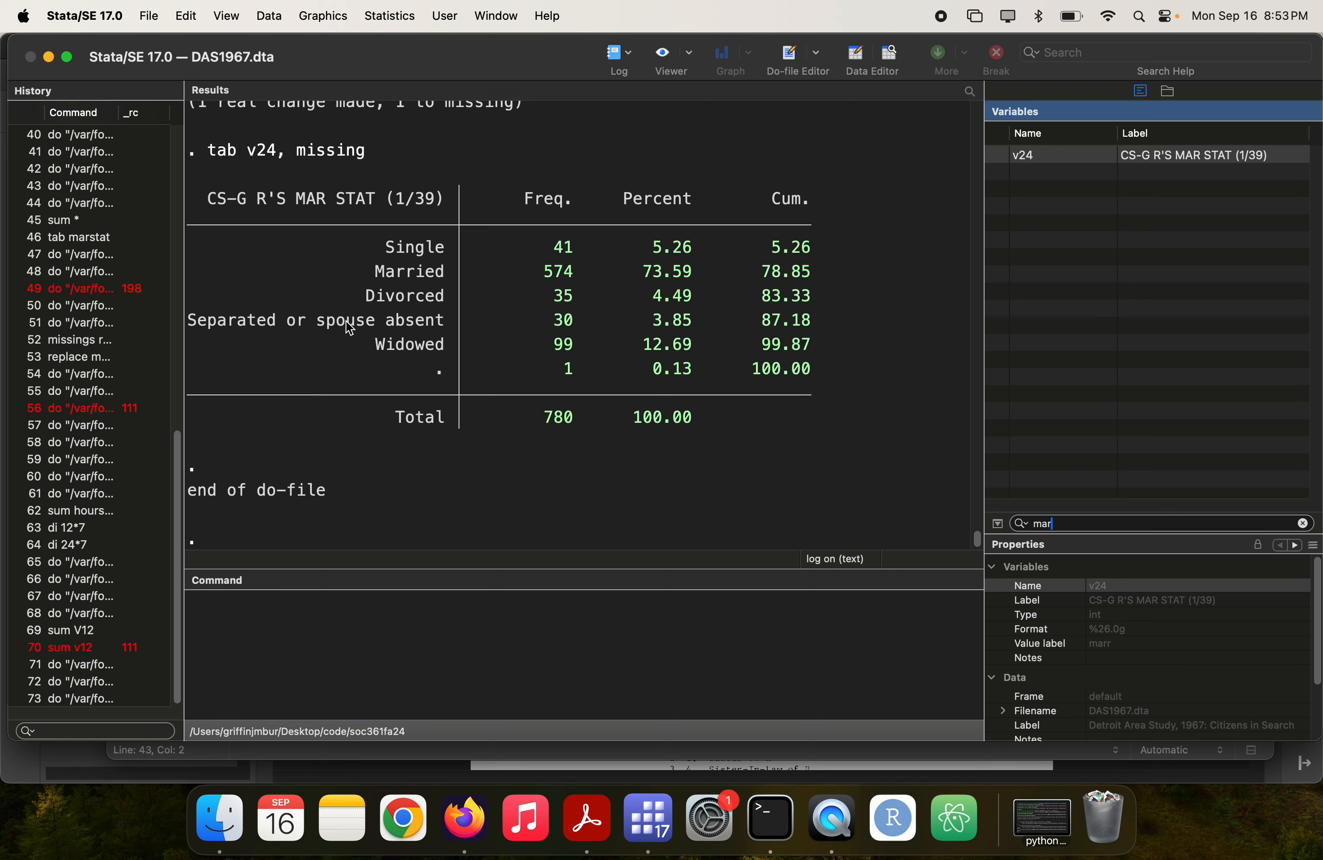
- Run tab v24, nolabel and compare the coded and labelled tables in Results
click(520, 650)
text(tab v)
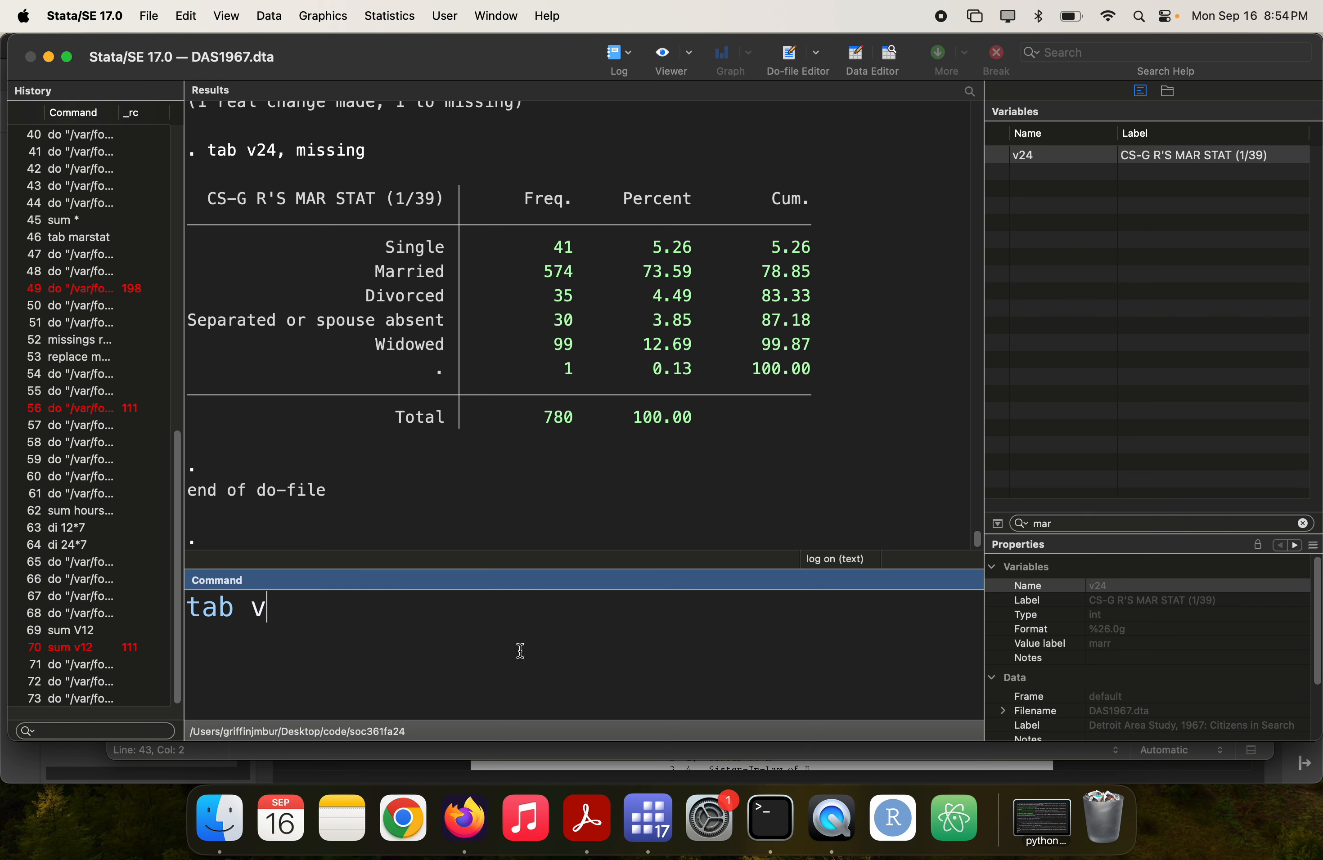
text(24, nolabel)
key(Return)
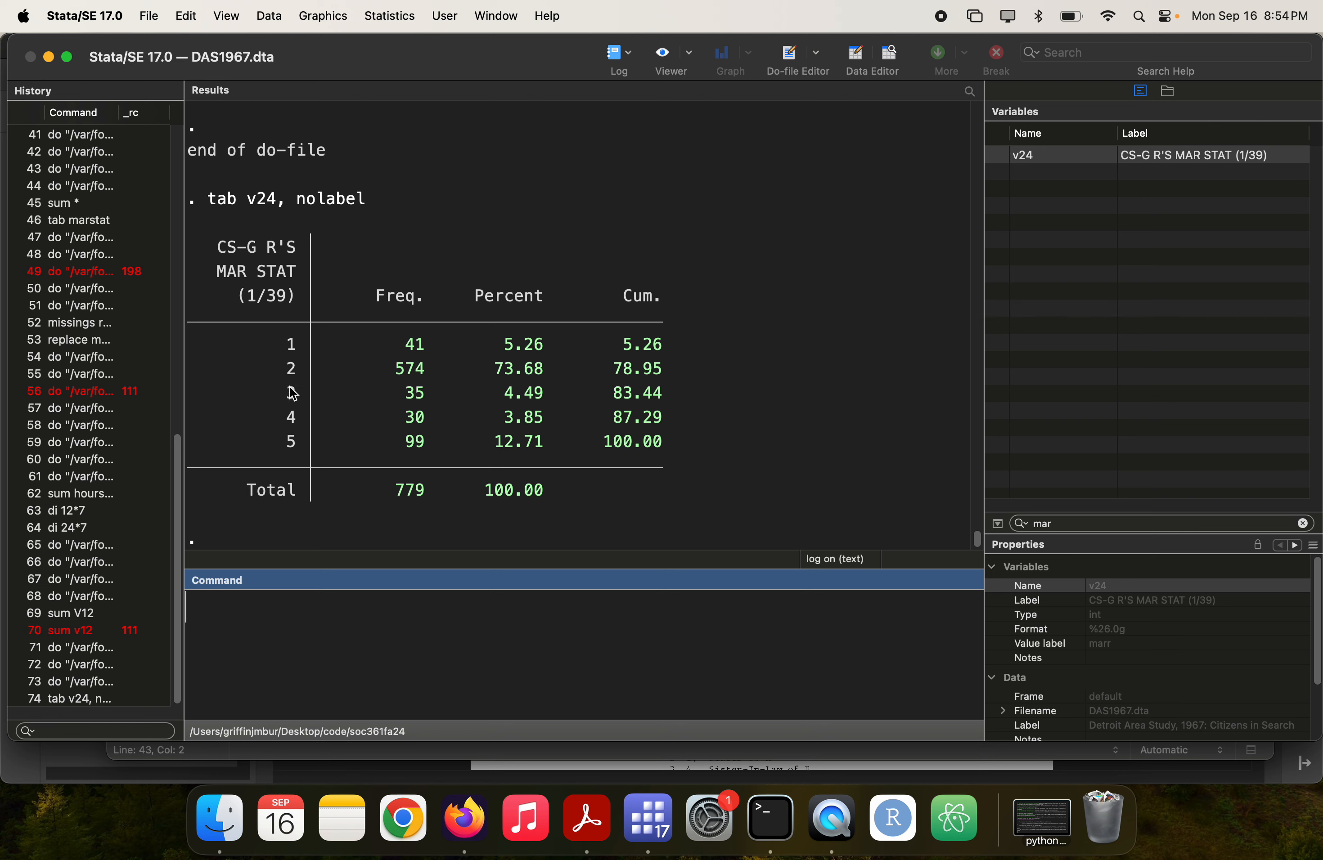
scroll(294, 398, up, 10)
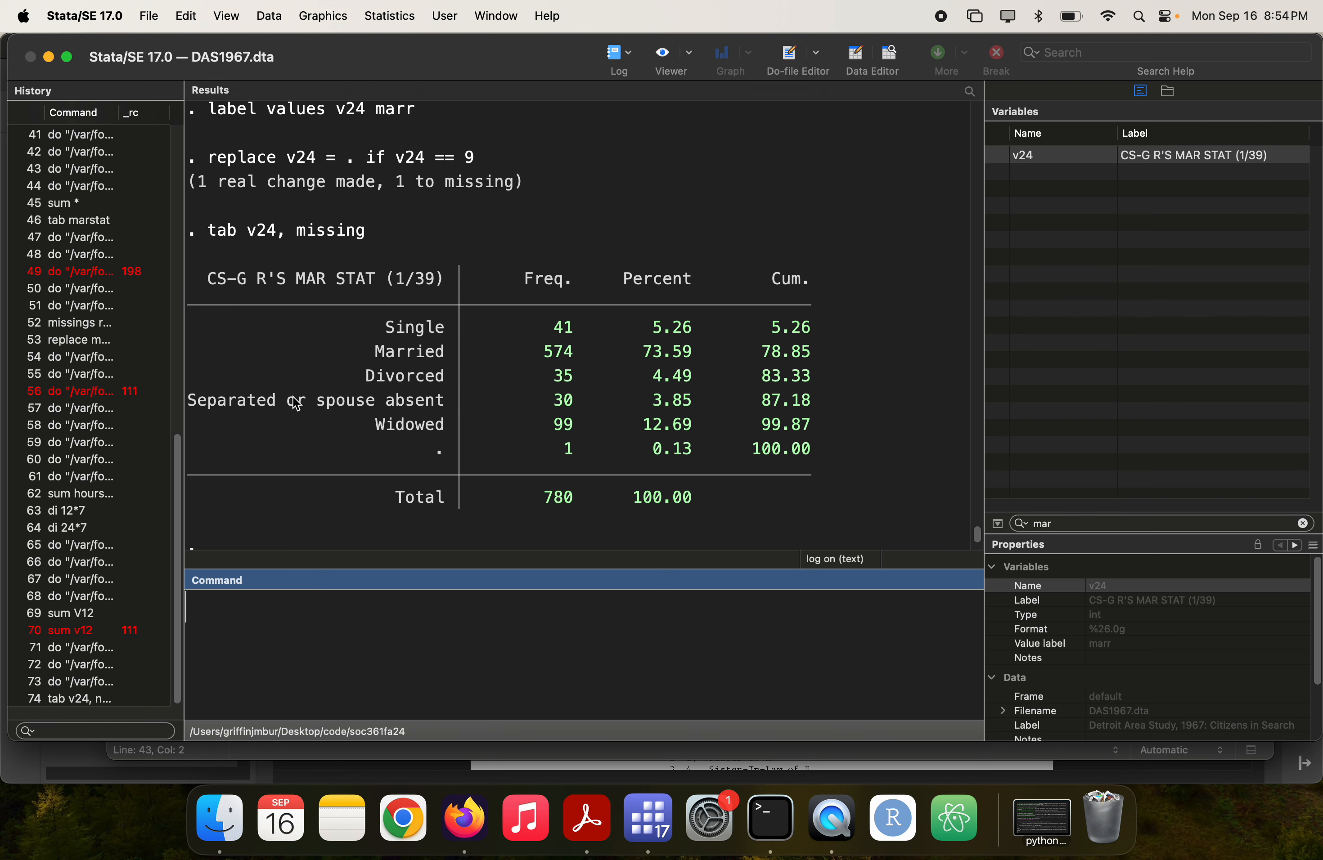
scroll(296, 405, down, 5)
scroll(296, 403, down, 3)
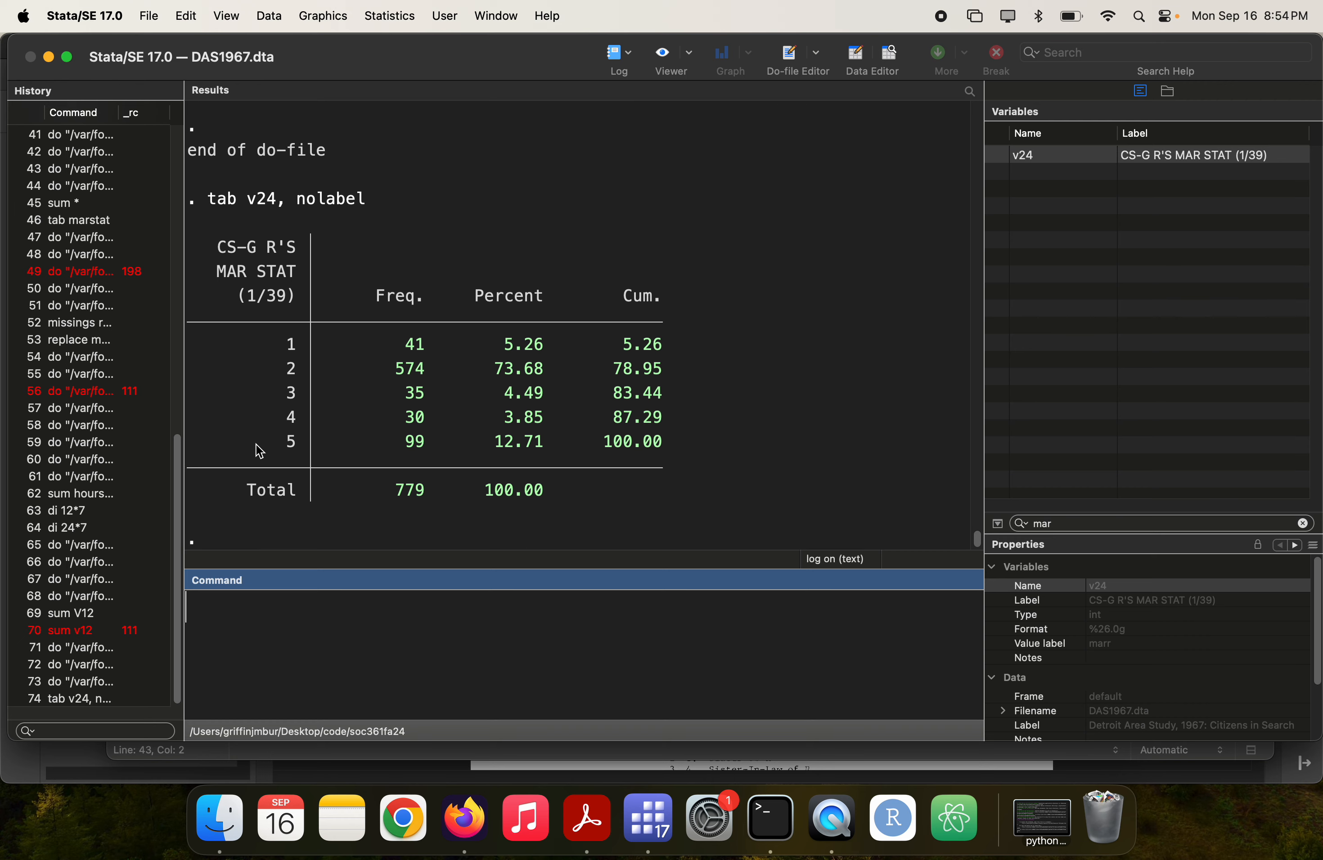
scroll(257, 474, up, 5)
scroll(260, 479, up, 2)
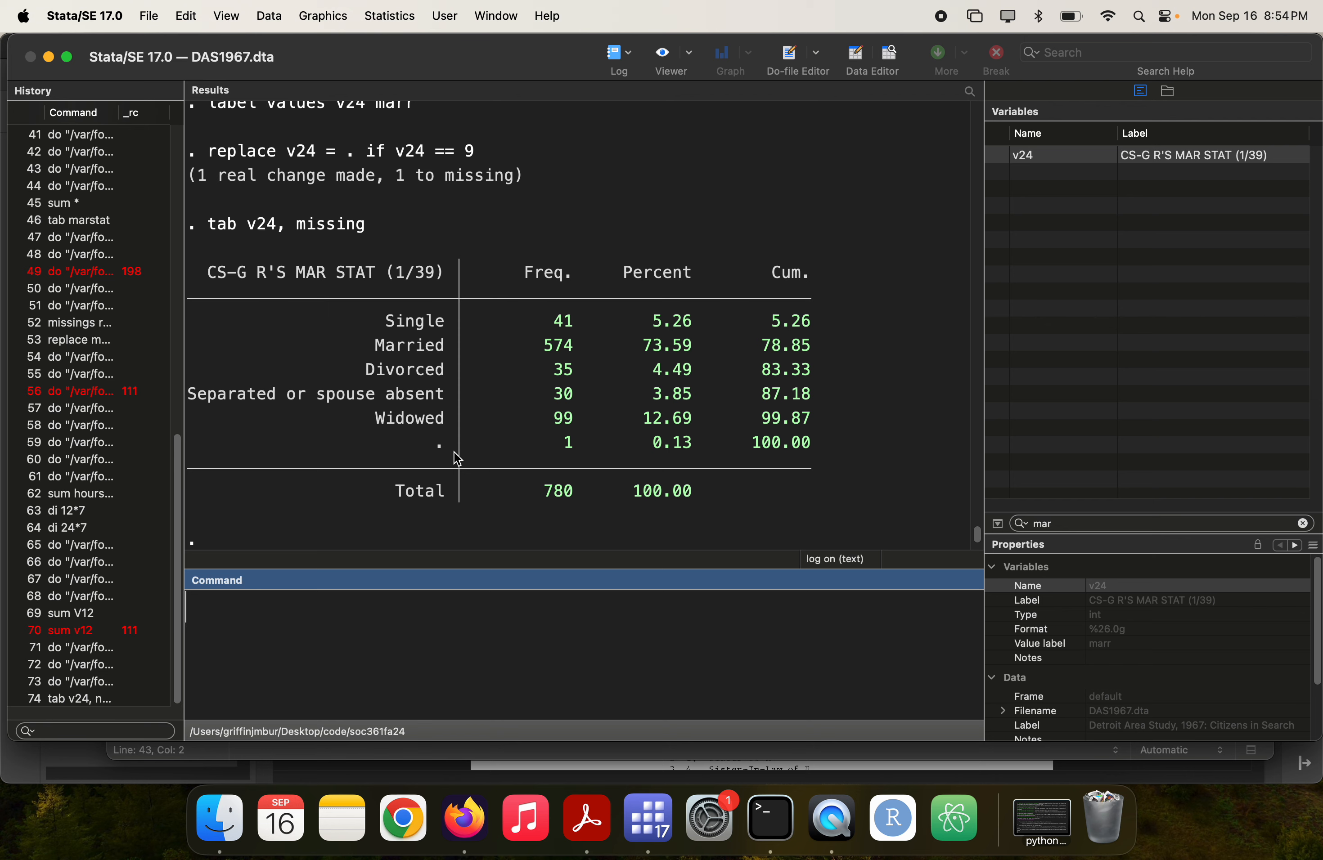
key(super+Tab)
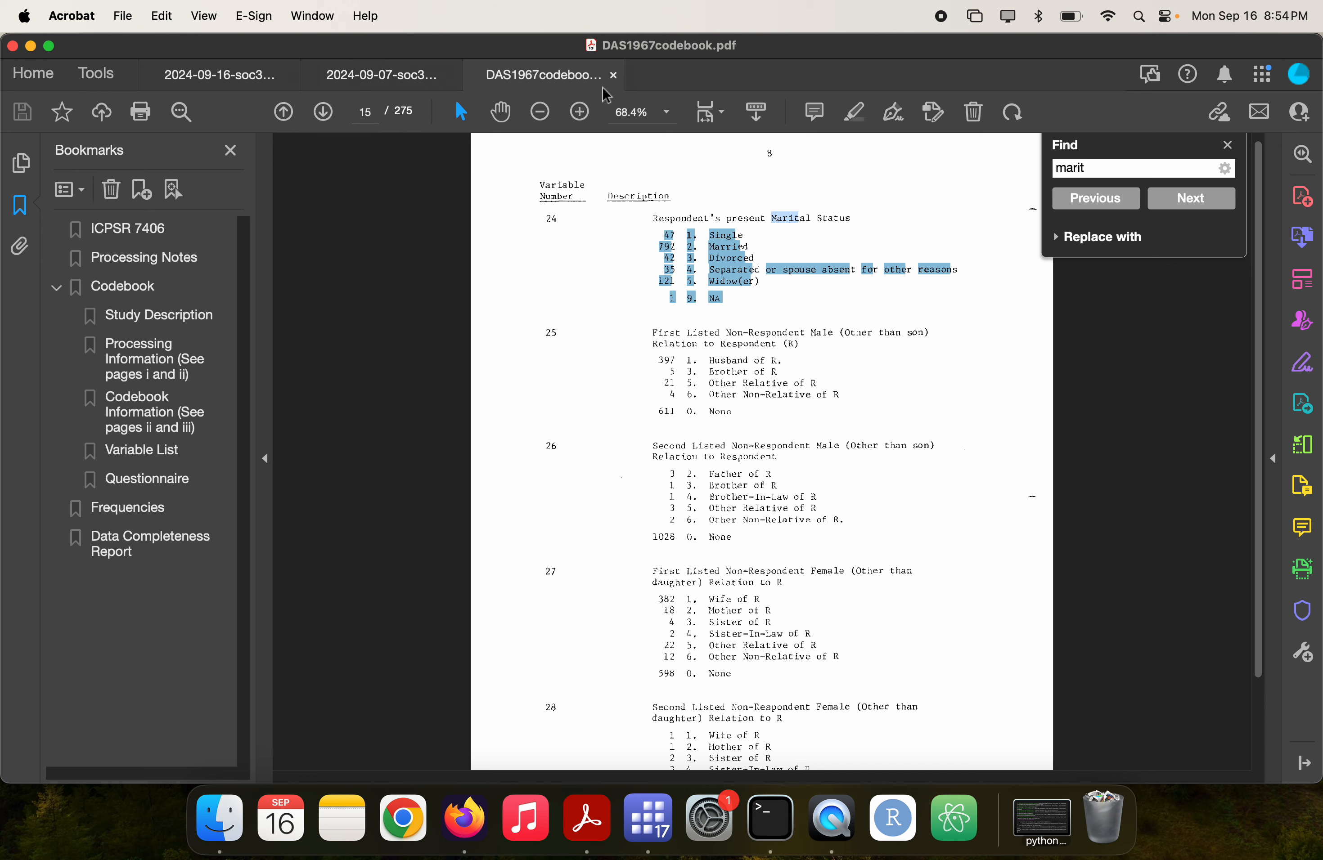
- Close DAS1967codebook.pdf and scroll the 2024-09-16 lab2 handout to item 5 and section 3
click(611, 79)
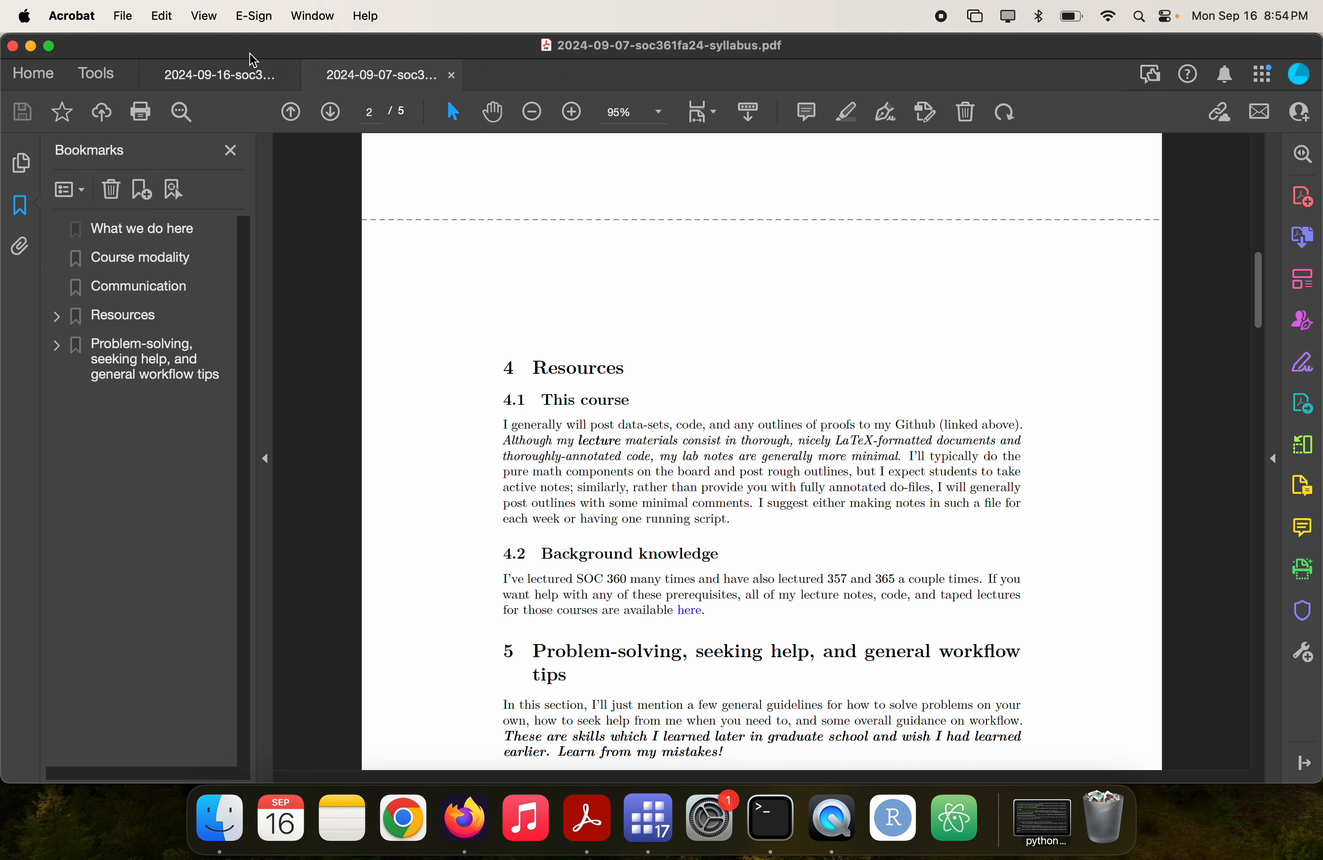
click(234, 83)
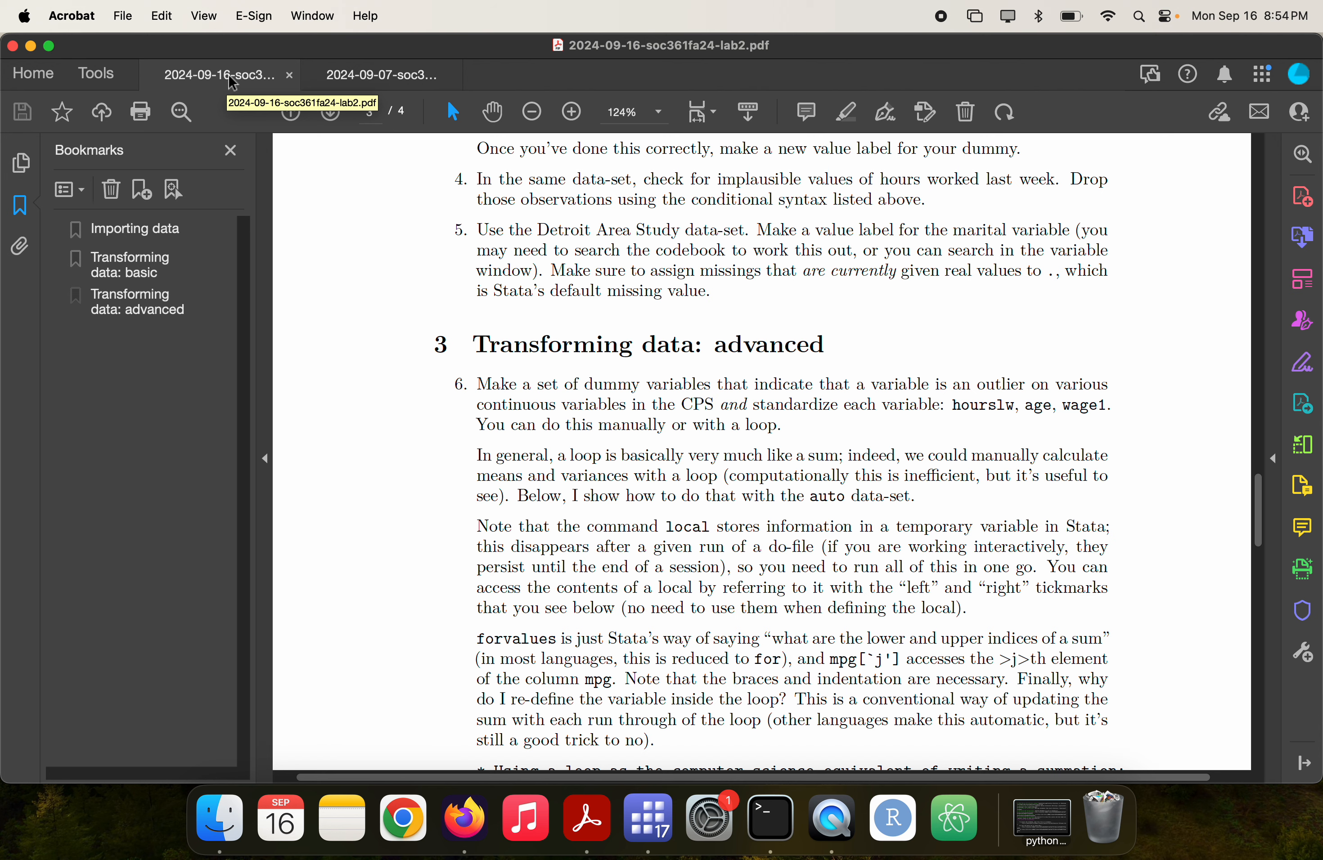
scroll(476, 298, down, 2)
scroll(476, 298, down, 1)
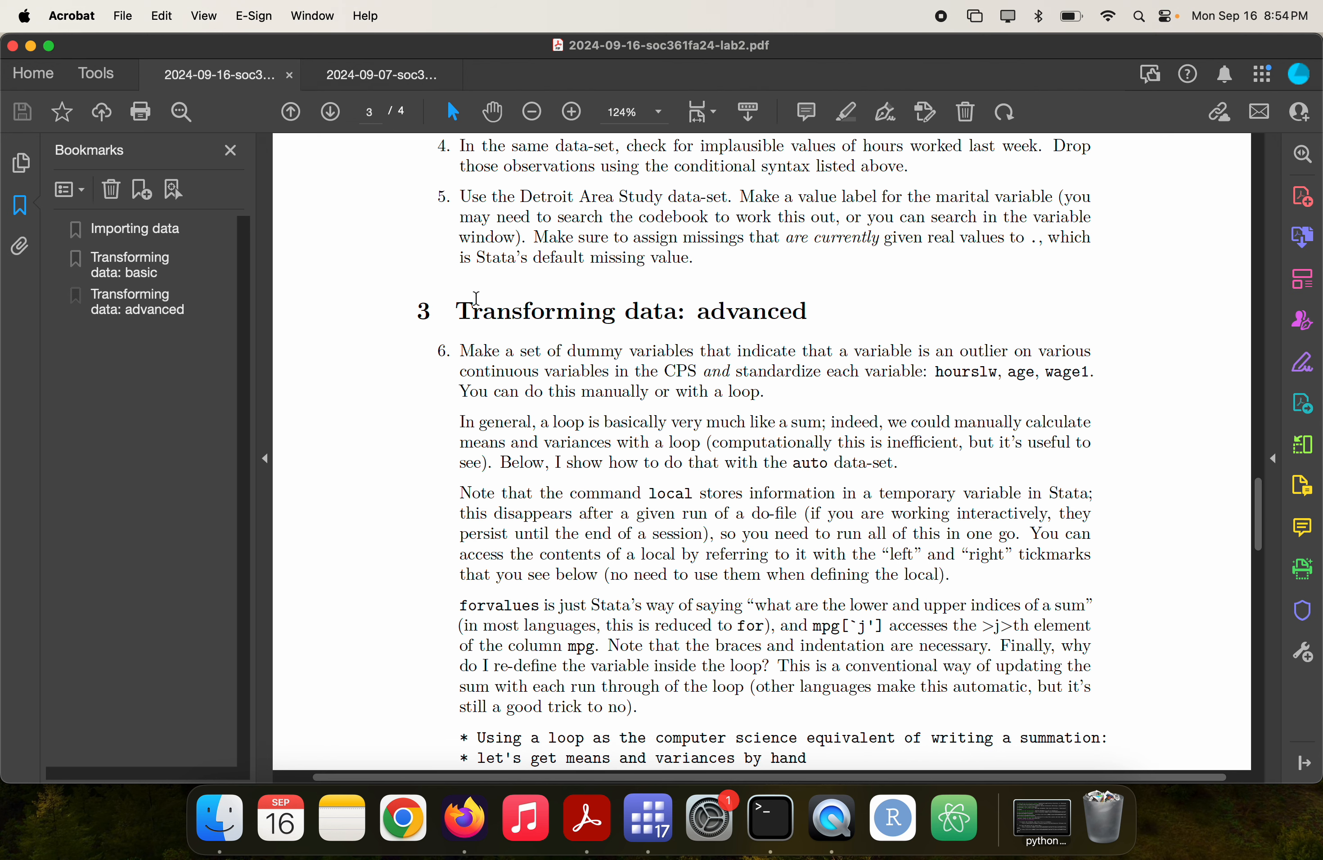
scroll(476, 298, down, 5)
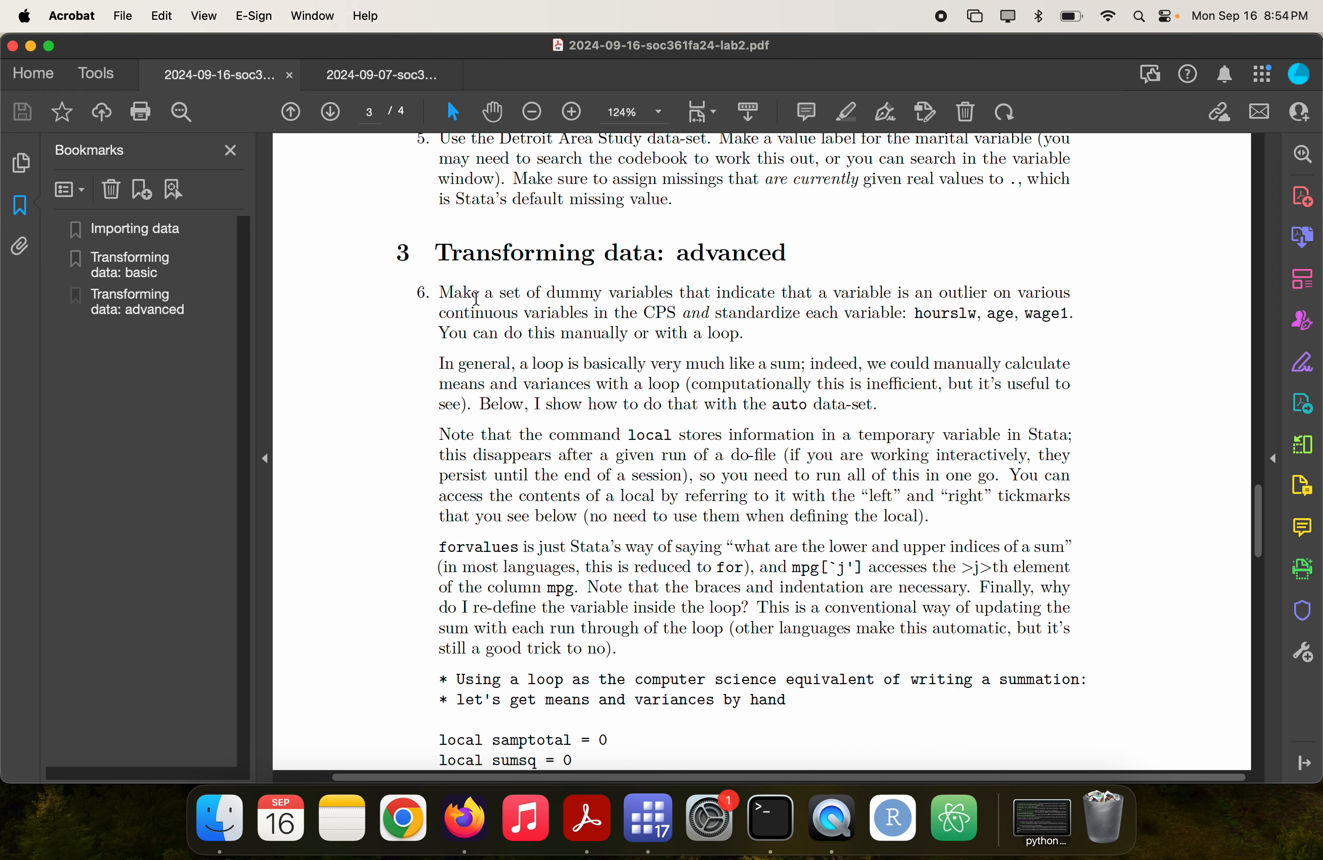
scroll(476, 298, down, 1)
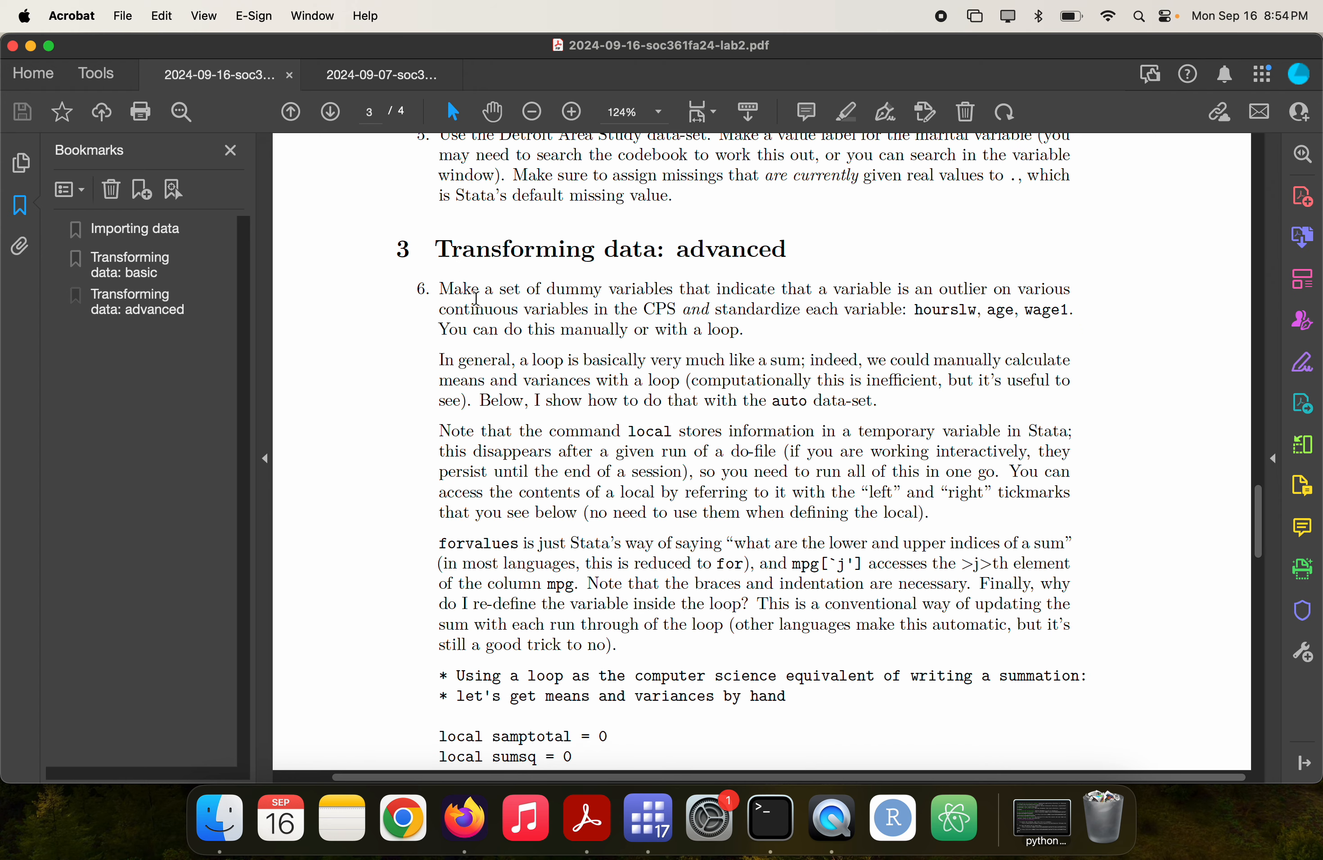
scroll(476, 298, up, 1)
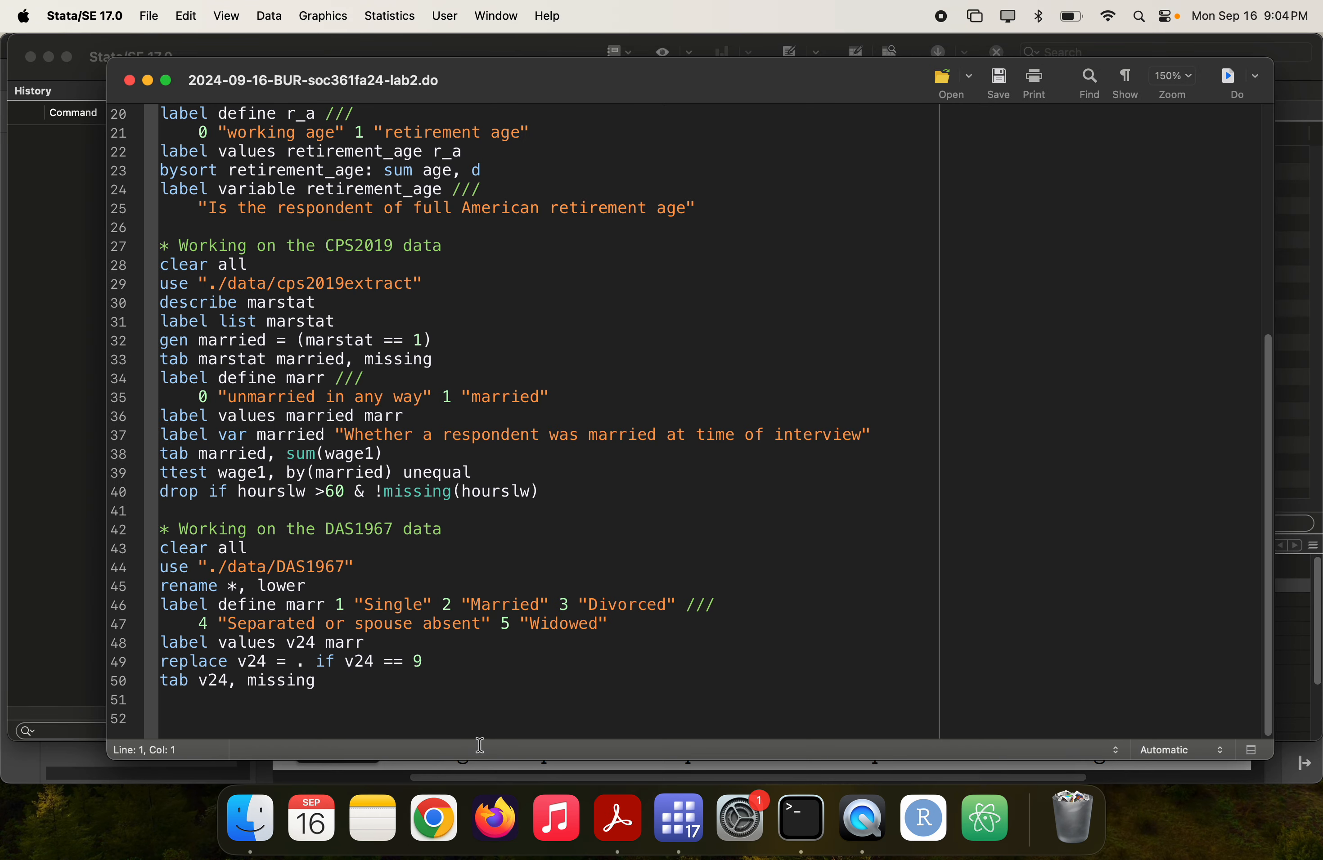
key(super+Tab)
key(super+Tab)
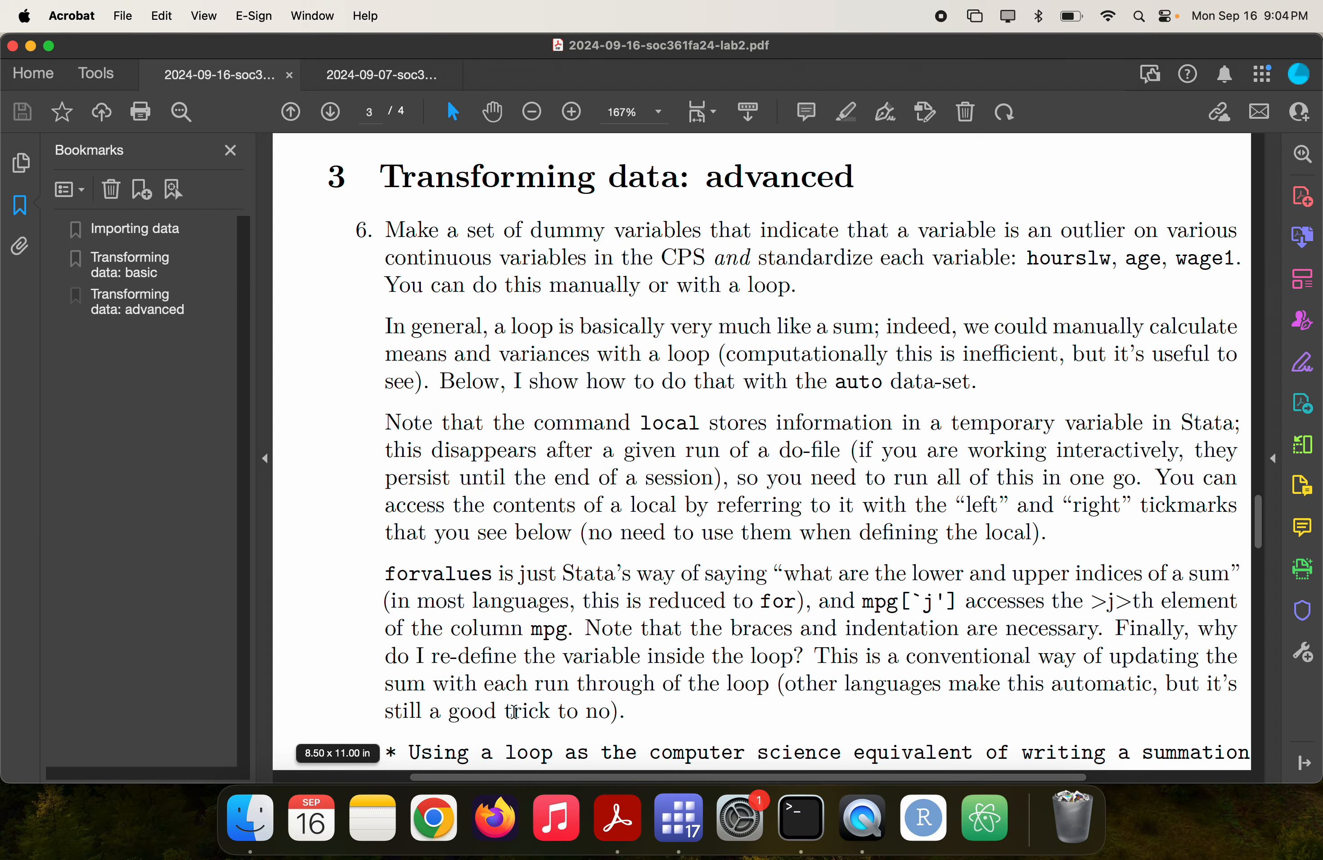
scroll(513, 712, down, 3)
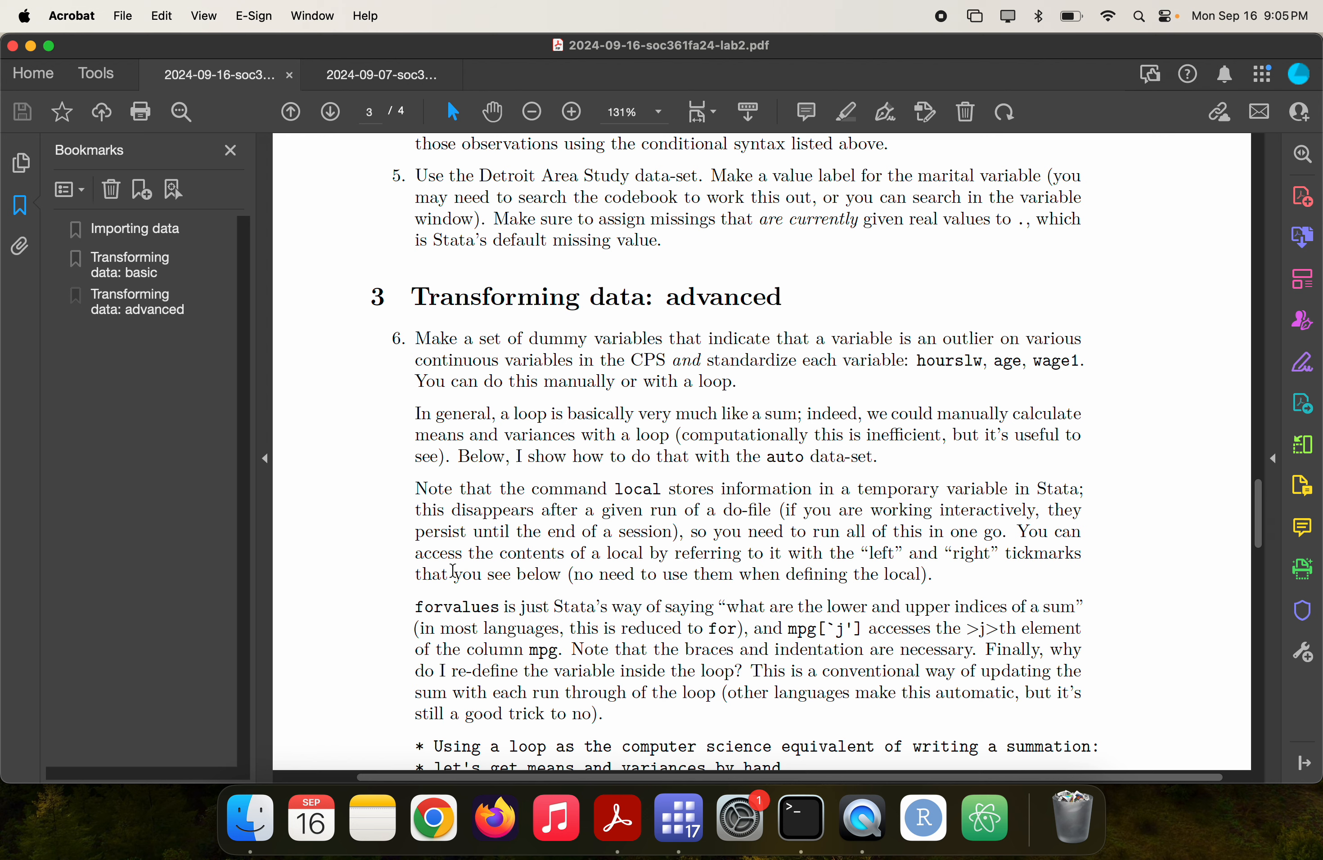
- Scroll the lab2 PDF down to page 3's forvalues loop for computing mpg means and variances
scroll(454, 571, down, 3)
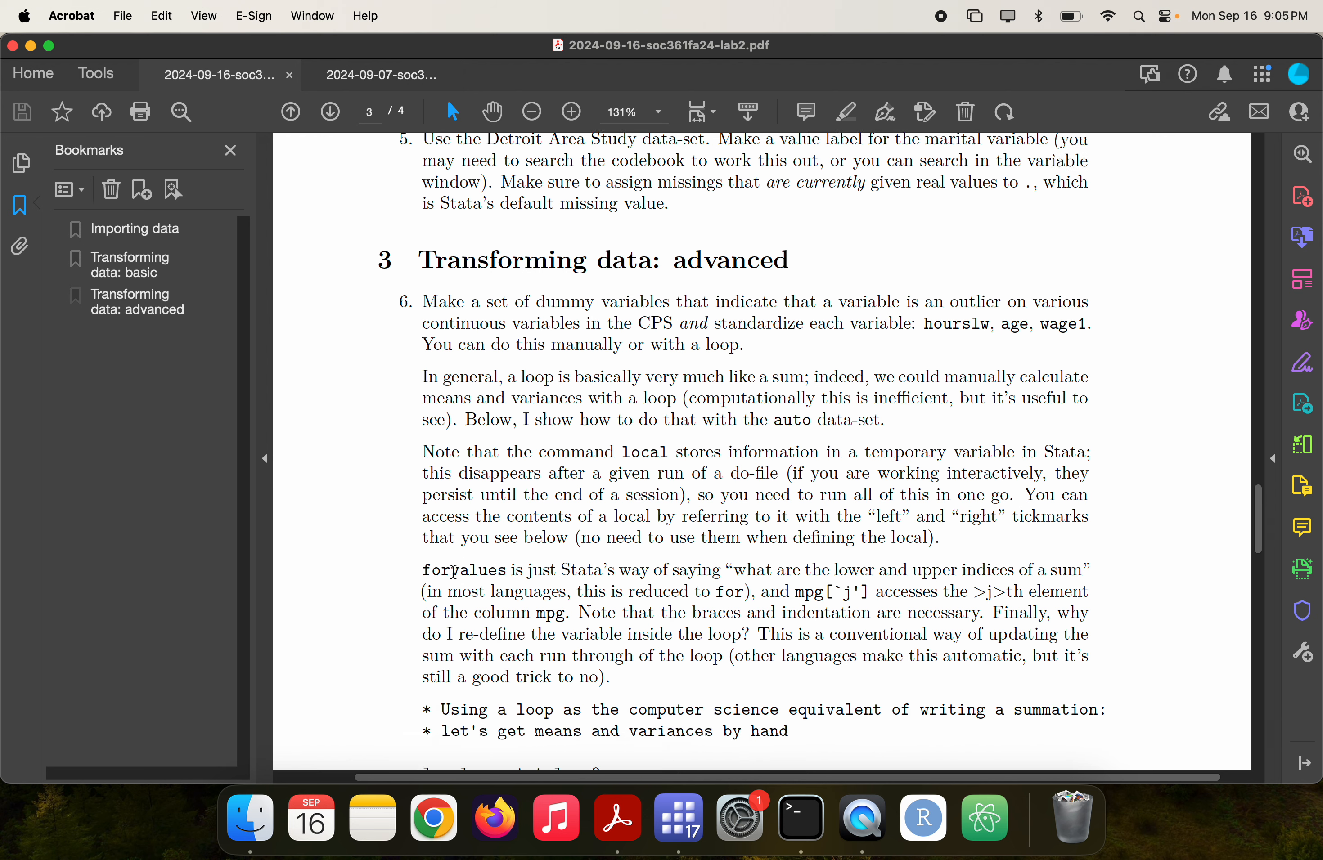
scroll(453, 571, down, 3)
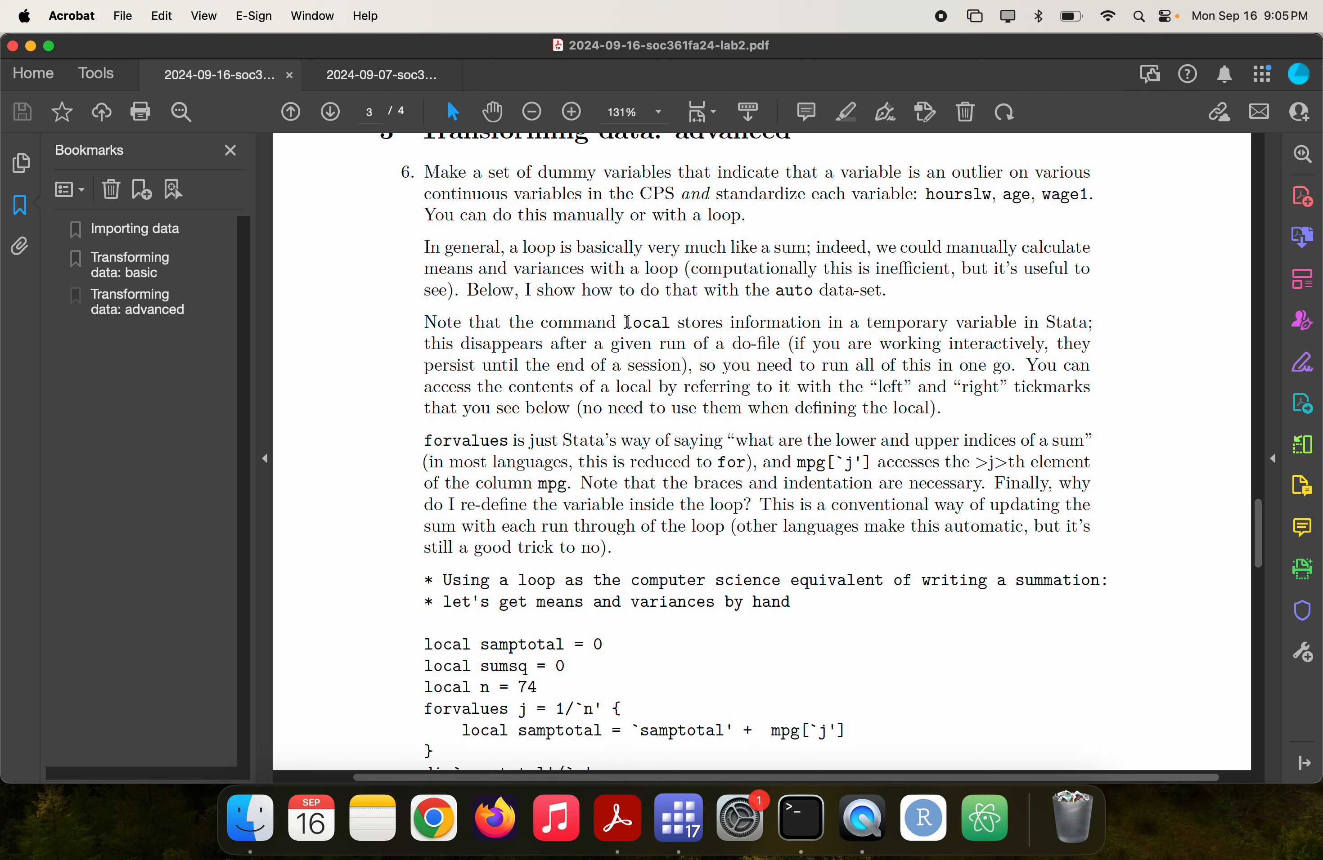
scroll(626, 322, down, 10)
scroll(620, 360, up, 5)
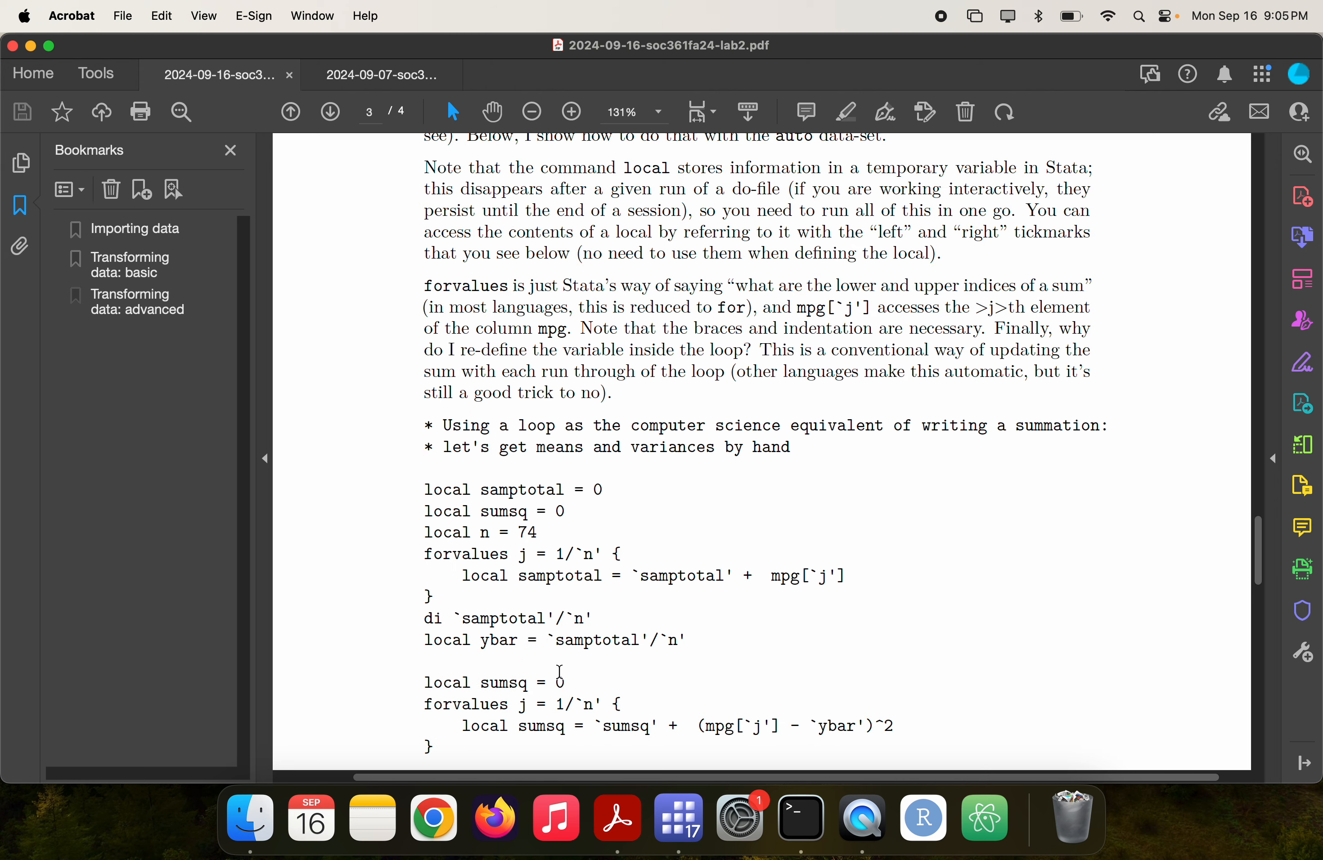
scroll(559, 672, down, 8)
scroll(557, 672, up, 15)
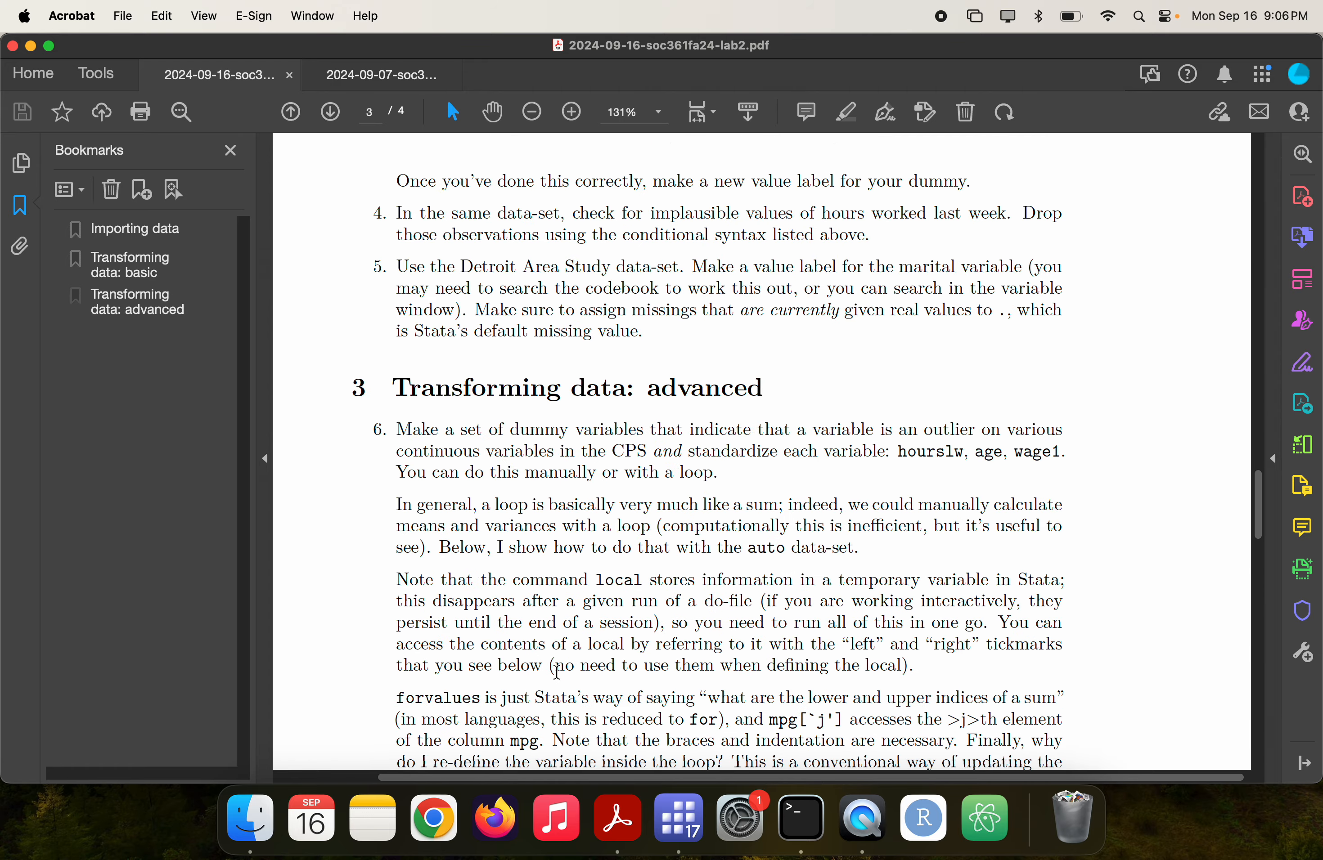
scroll(557, 672, down, 5)
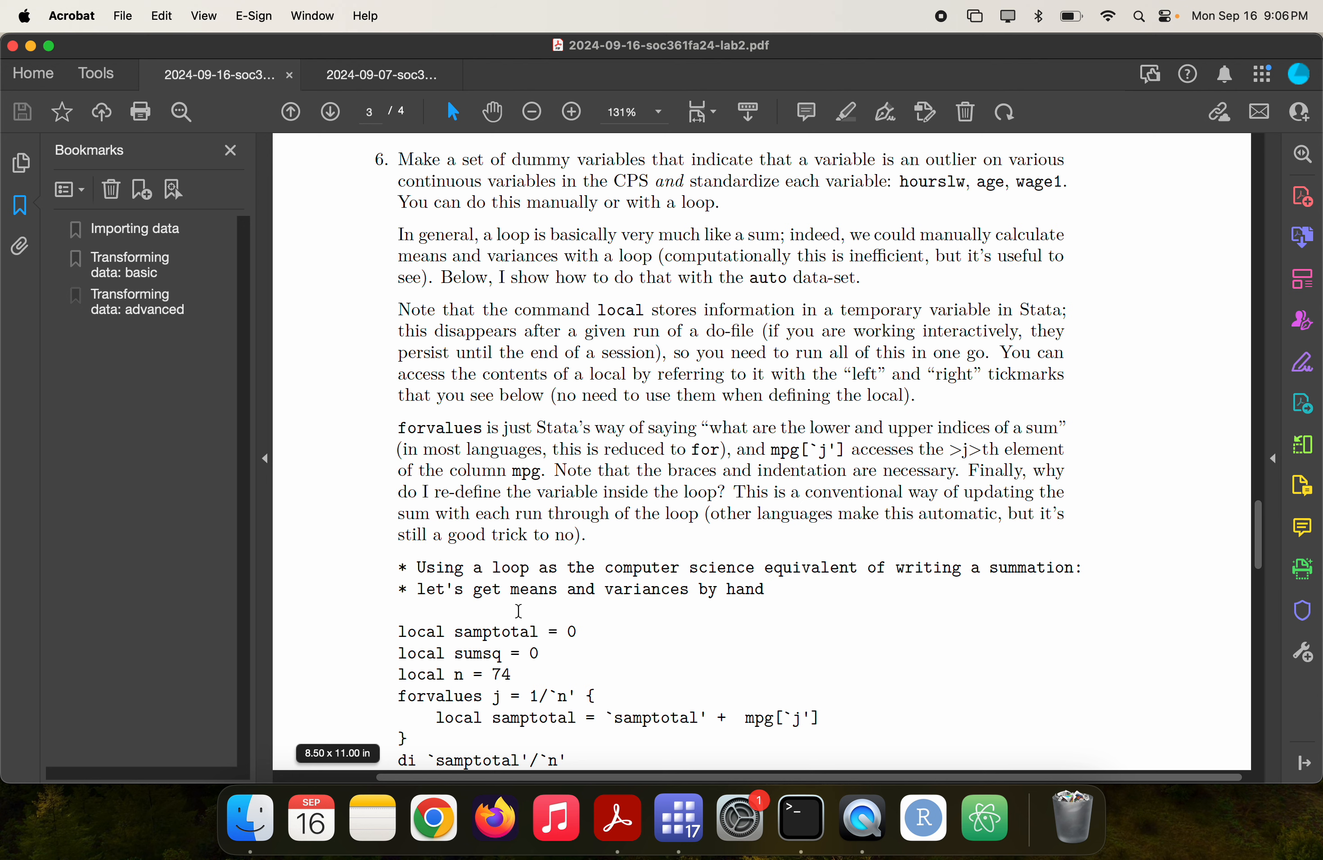
scroll(559, 630, down, 3)
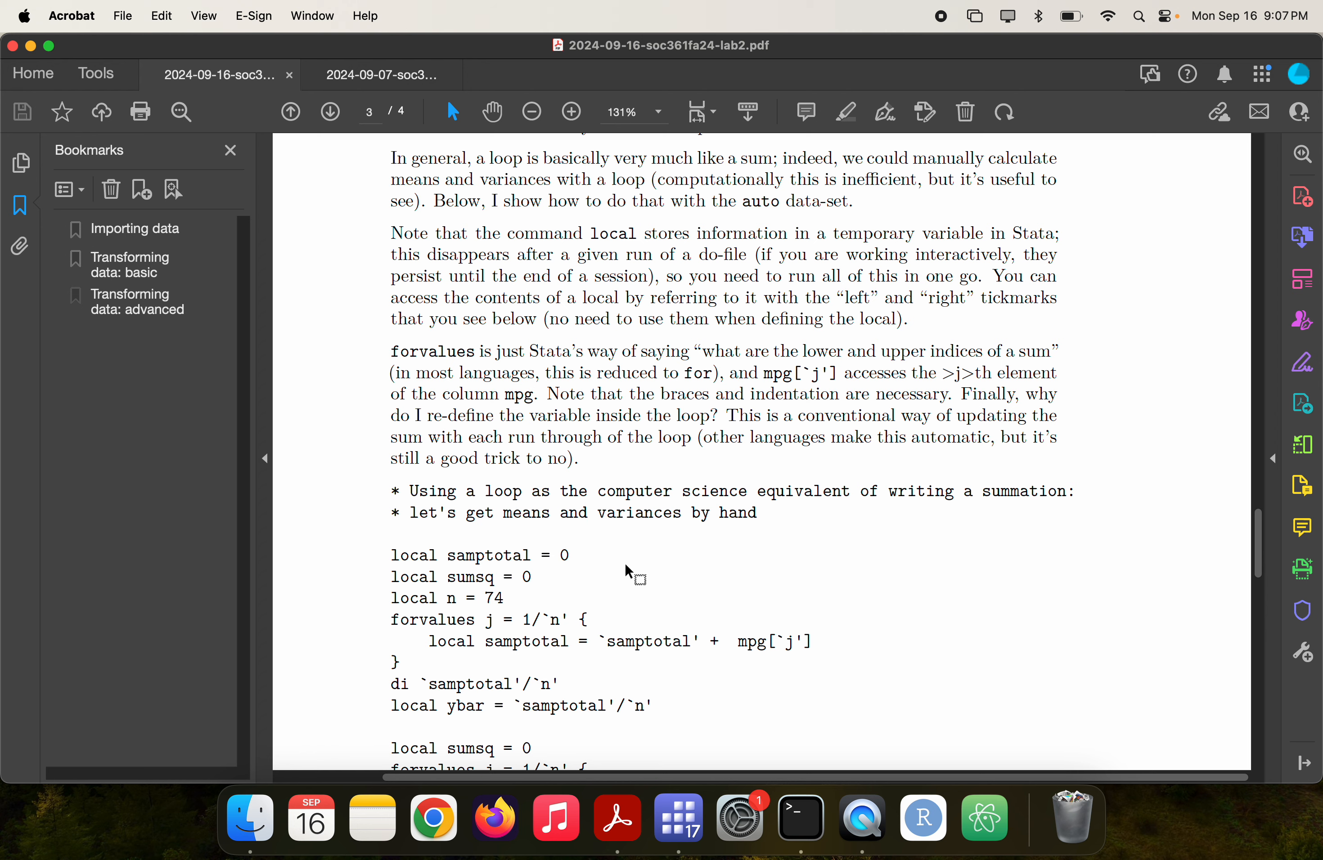
- Load the auto dataset with sysuse auto from Stata's Command window
key(super+Tab)
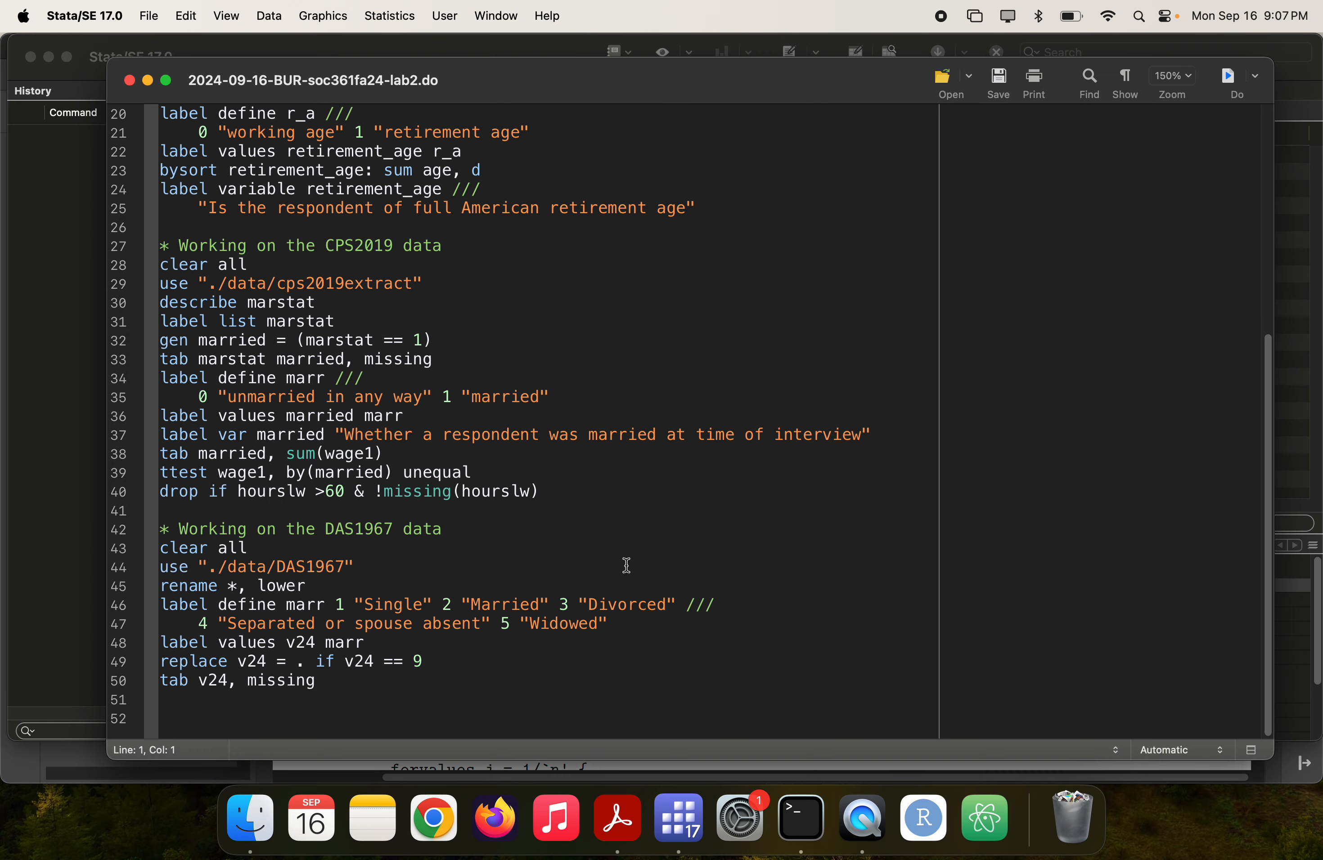
text(sysuse auto)
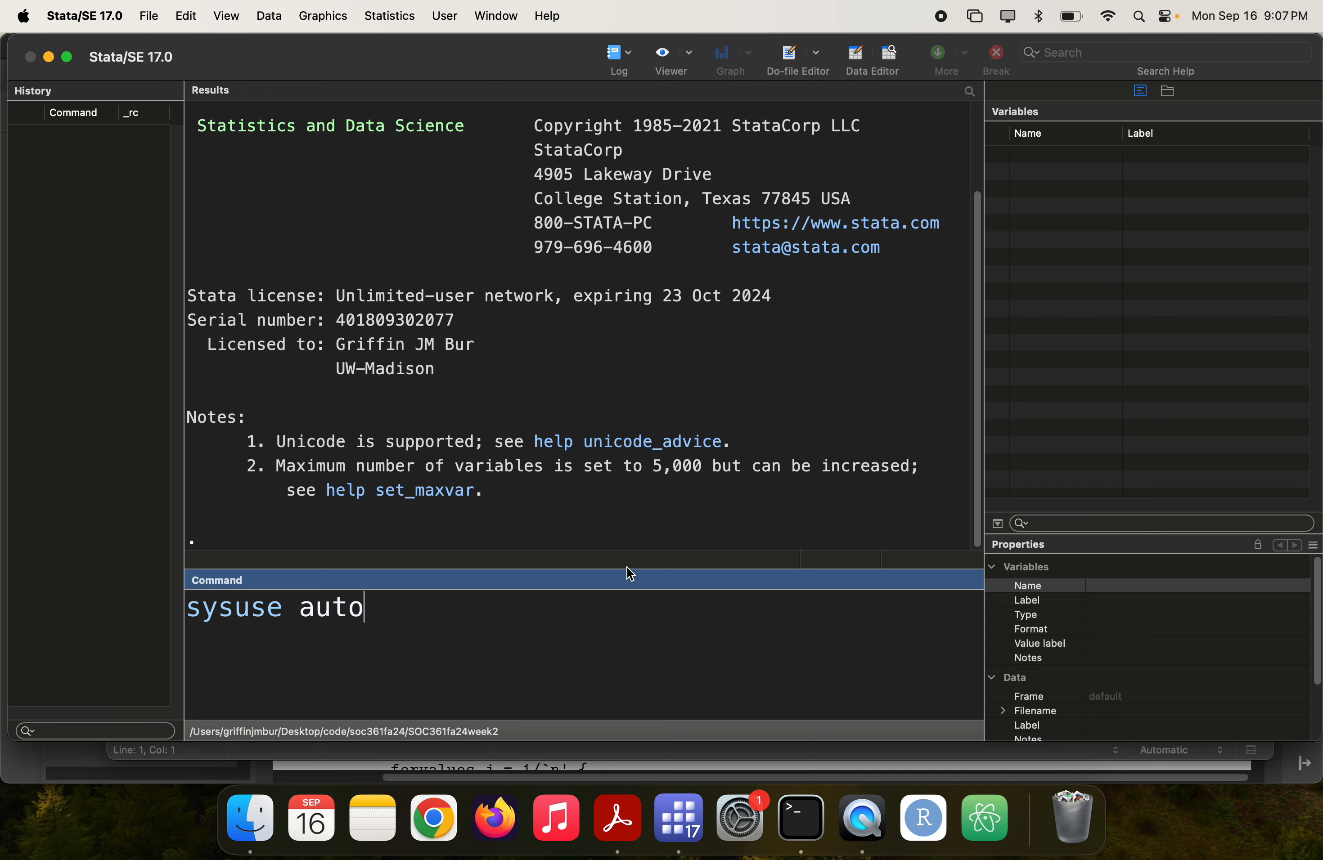
key(Return)
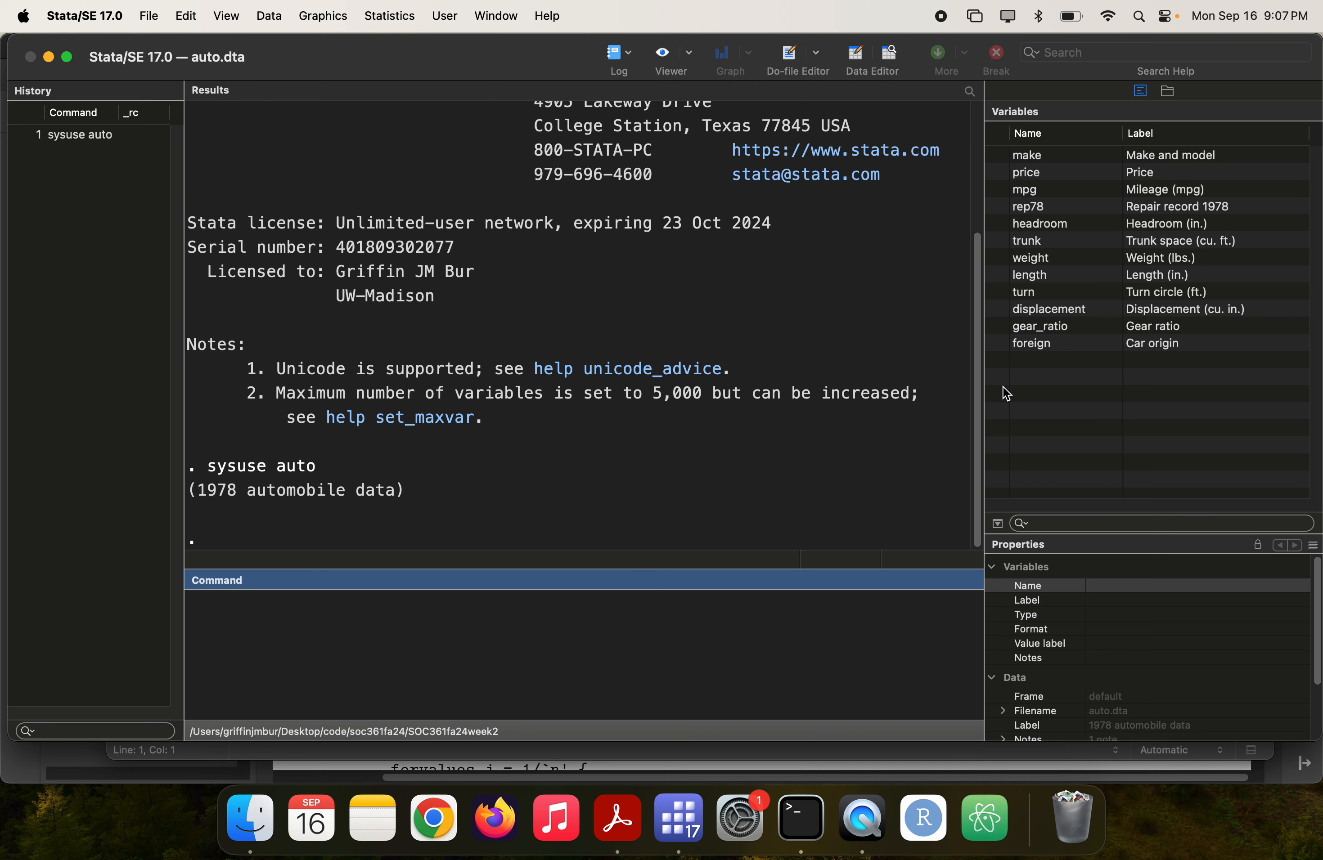
- Add a '* Loops' section to the do-file with clear all above sysuse auto
key(super+9)
click(331, 710)
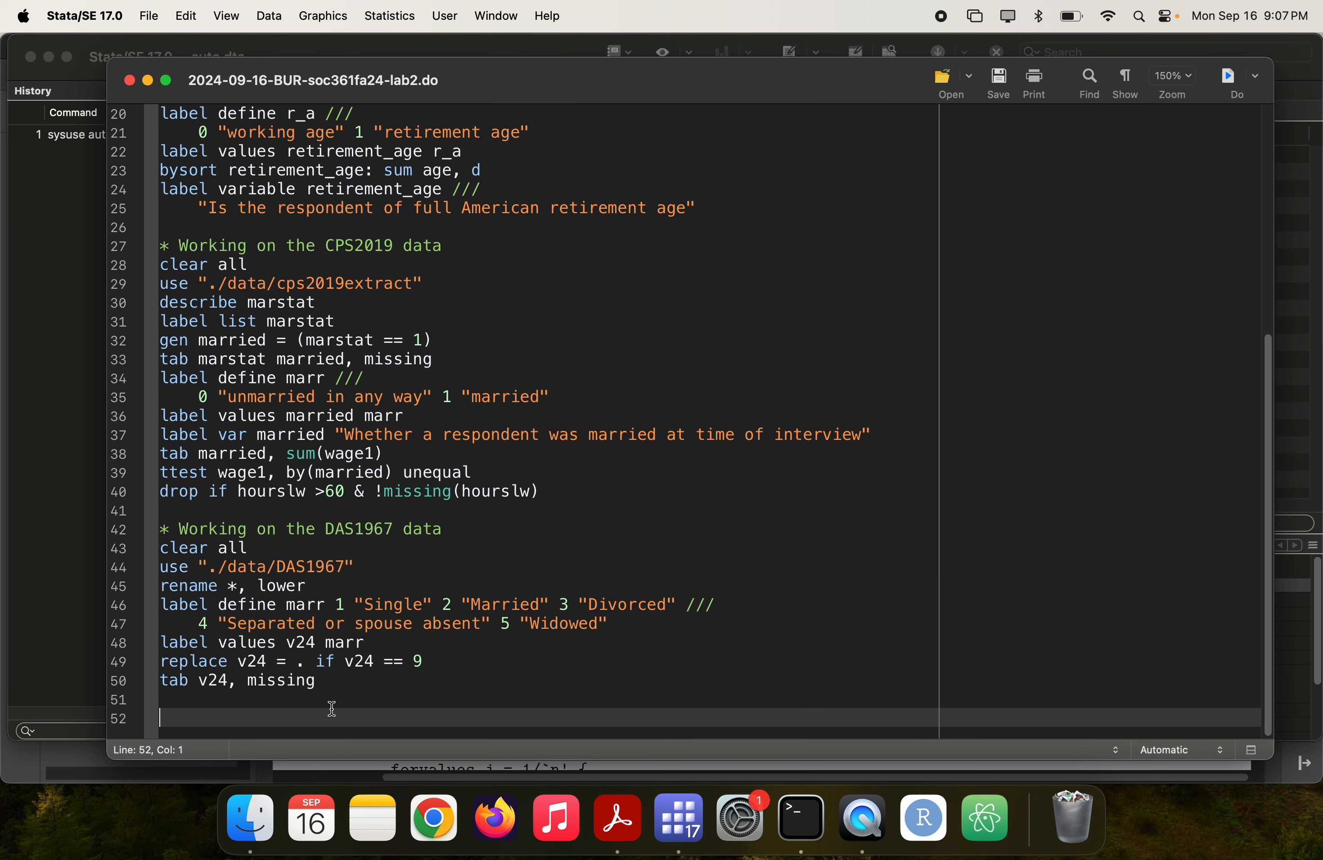
text(* Loops)
key(Return)
text(s)
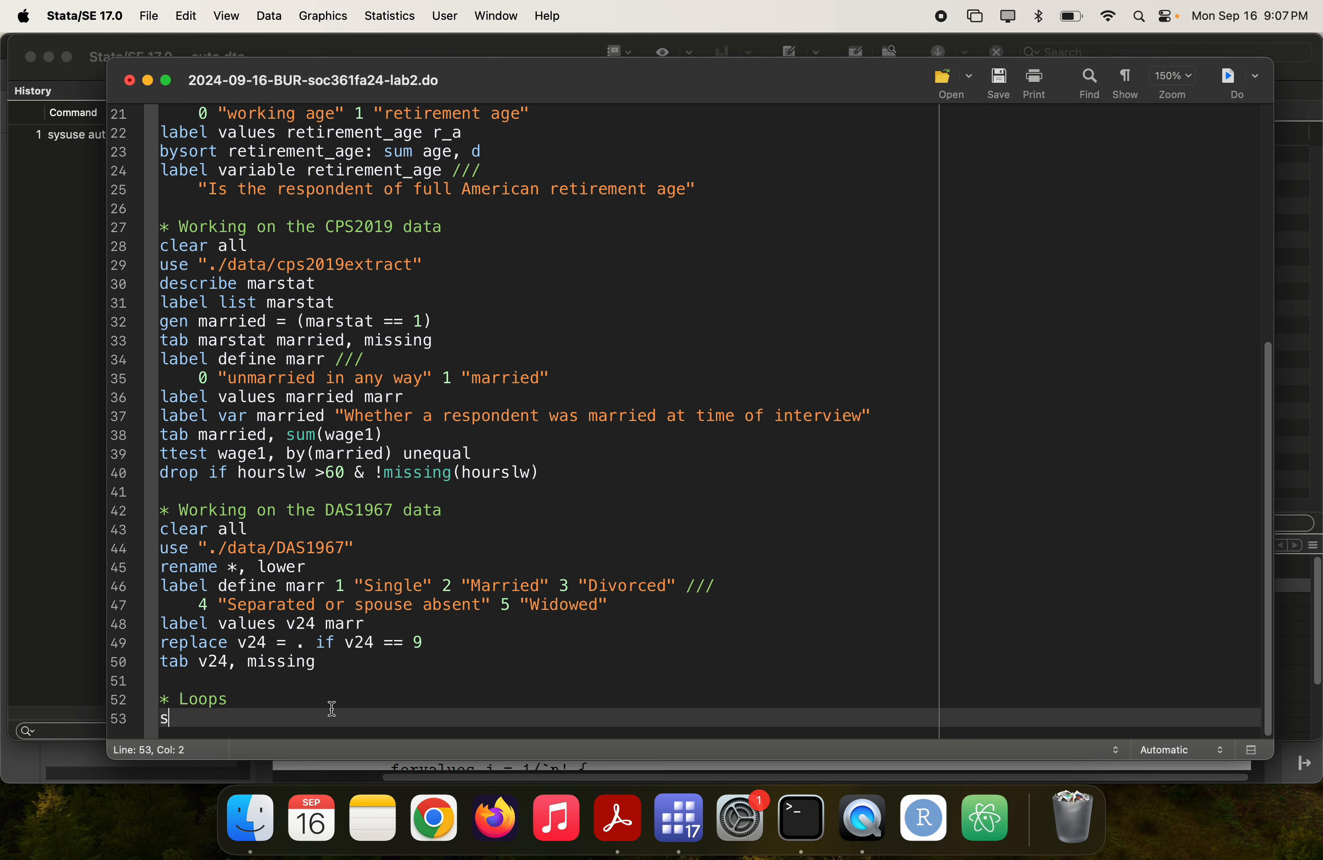
text(ysuse auto, clea)
key(BackSpace)
key(BackSpace)
key(BackSpace)
key(BackSpace)
key(BackSpace)
key(BackSpace)
key(super+Left)
key(Return)
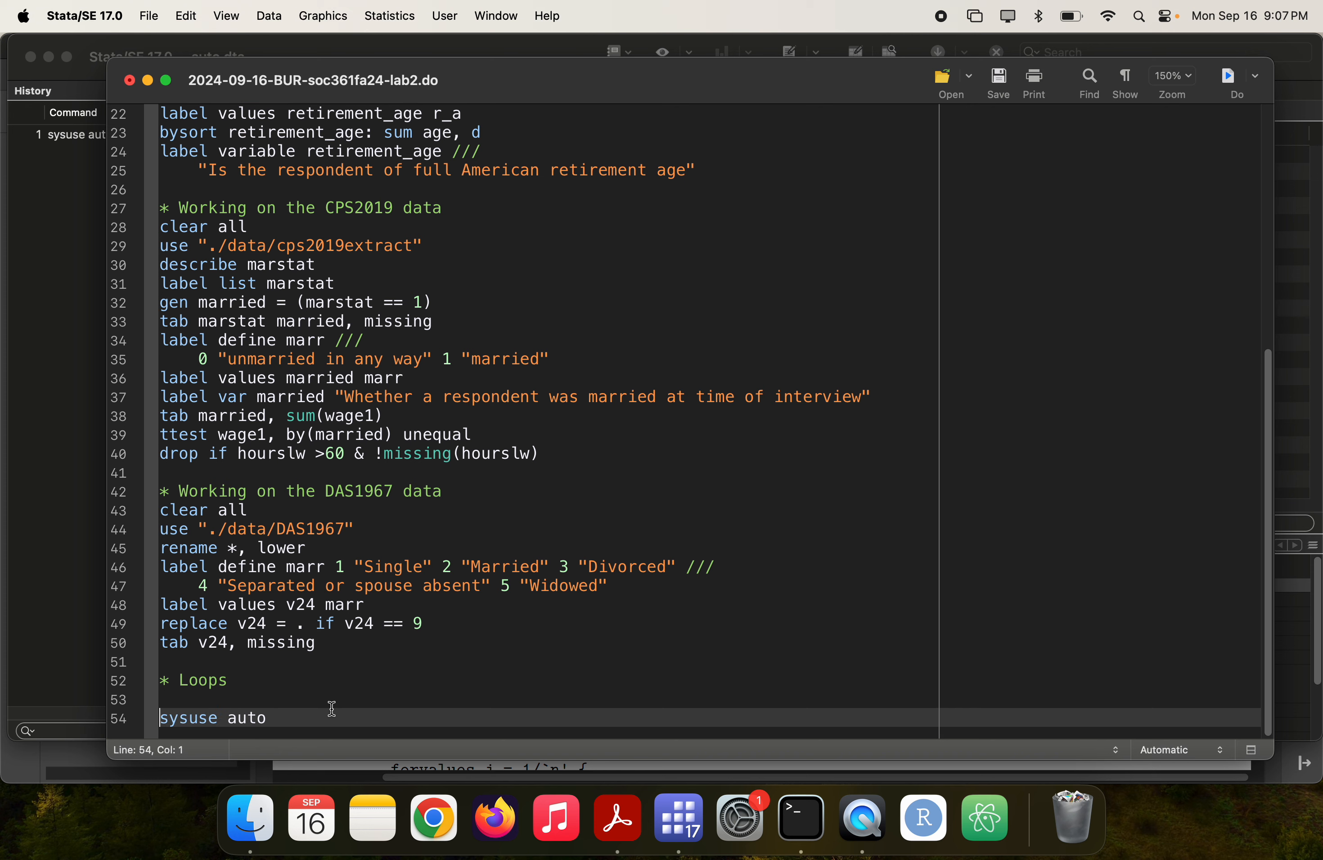
key(Up)
text(clear all)
- Run the clear all and sysuse auto lines from the do-file
key(super+Left)
key(shift+Down)
key(shift+super+Right)
key(super+shift+d)
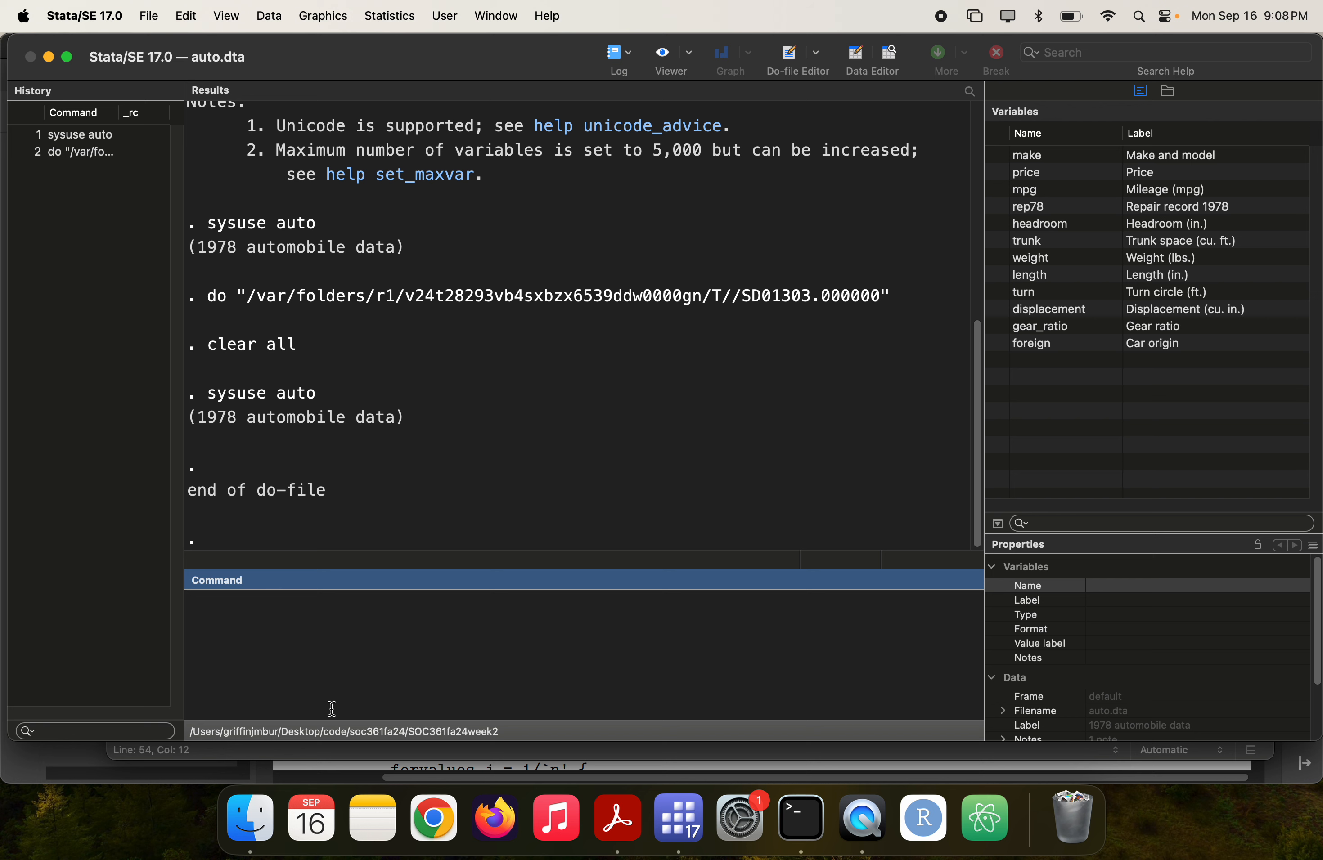
- Try mpg[2], then run di mpg[2] to display the second car's mpg
text(mpg[2])
key(Return)
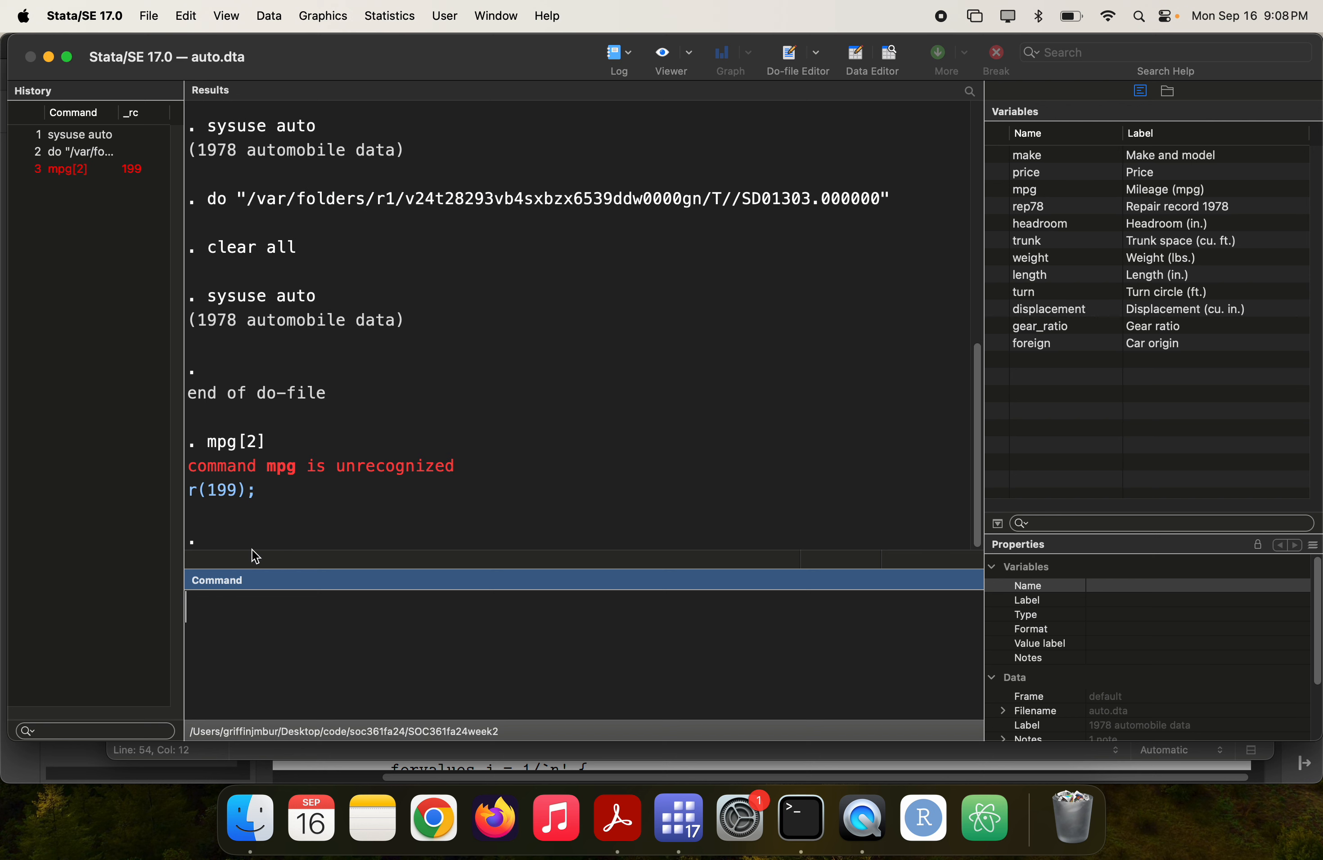
click(65, 172)
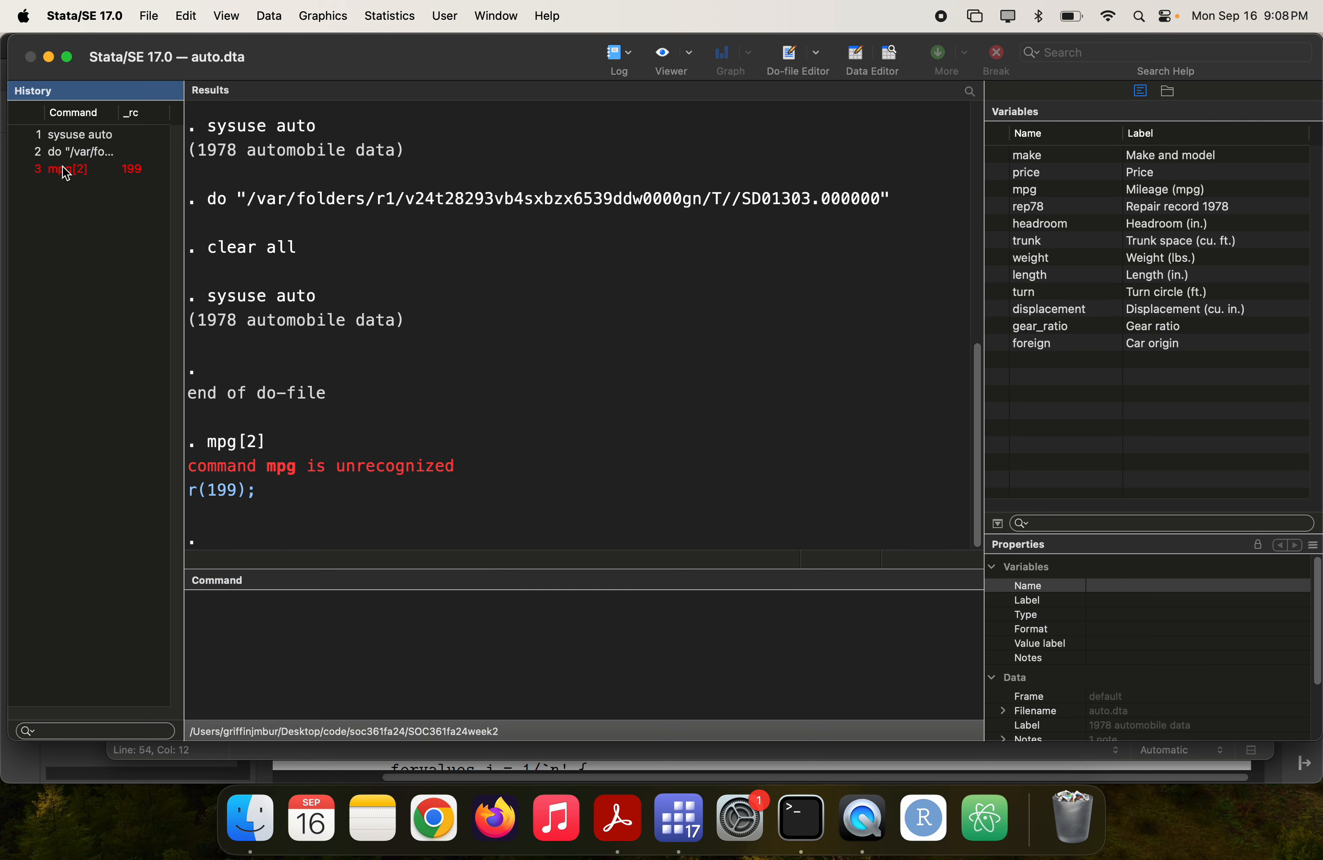
click(187, 608)
text(di)
key(Return)
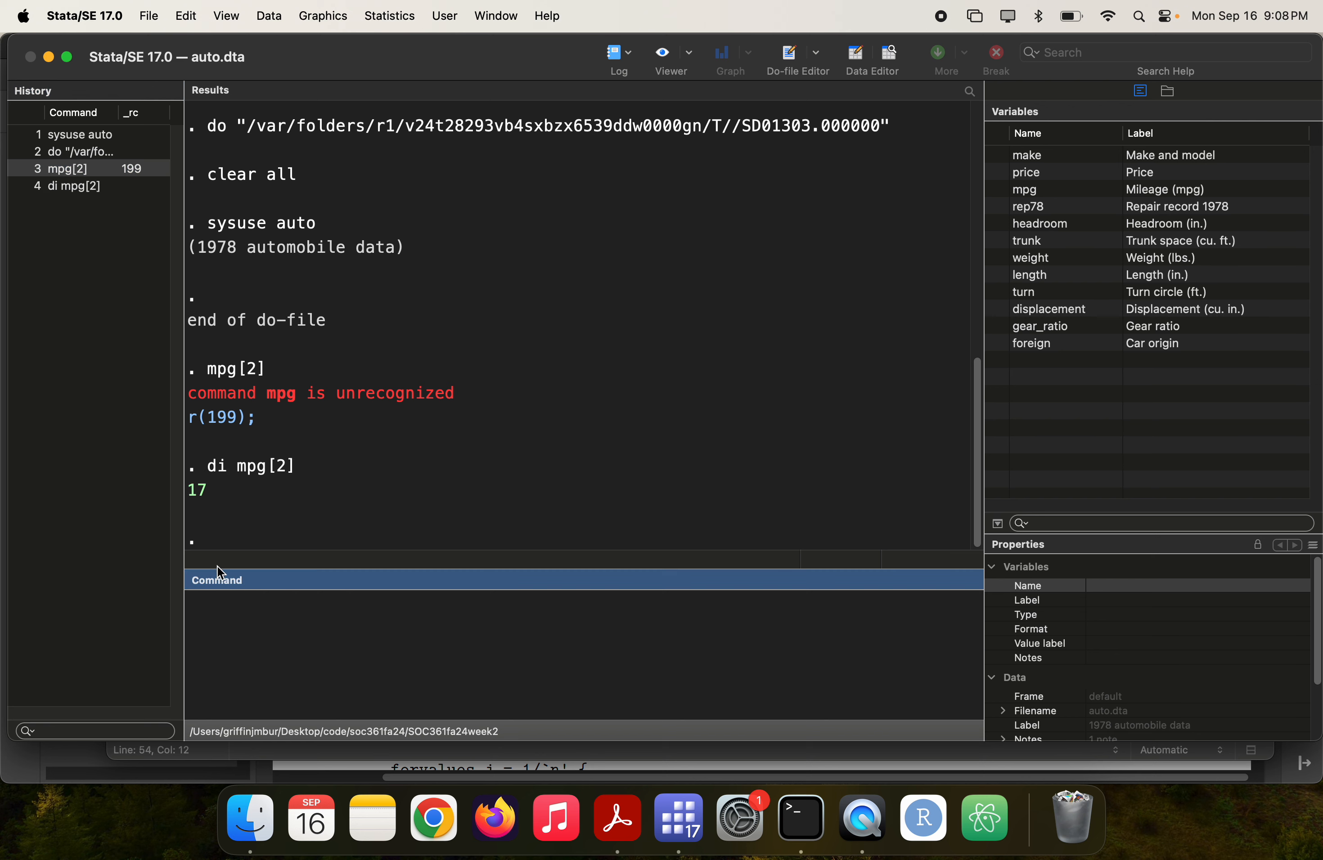
- Browse the auto data and confirm the second car's mpg value is 17
scroll(202, 514, down, 1)
text(browse)
key(Return)
scroll(219, 311, down, 5)
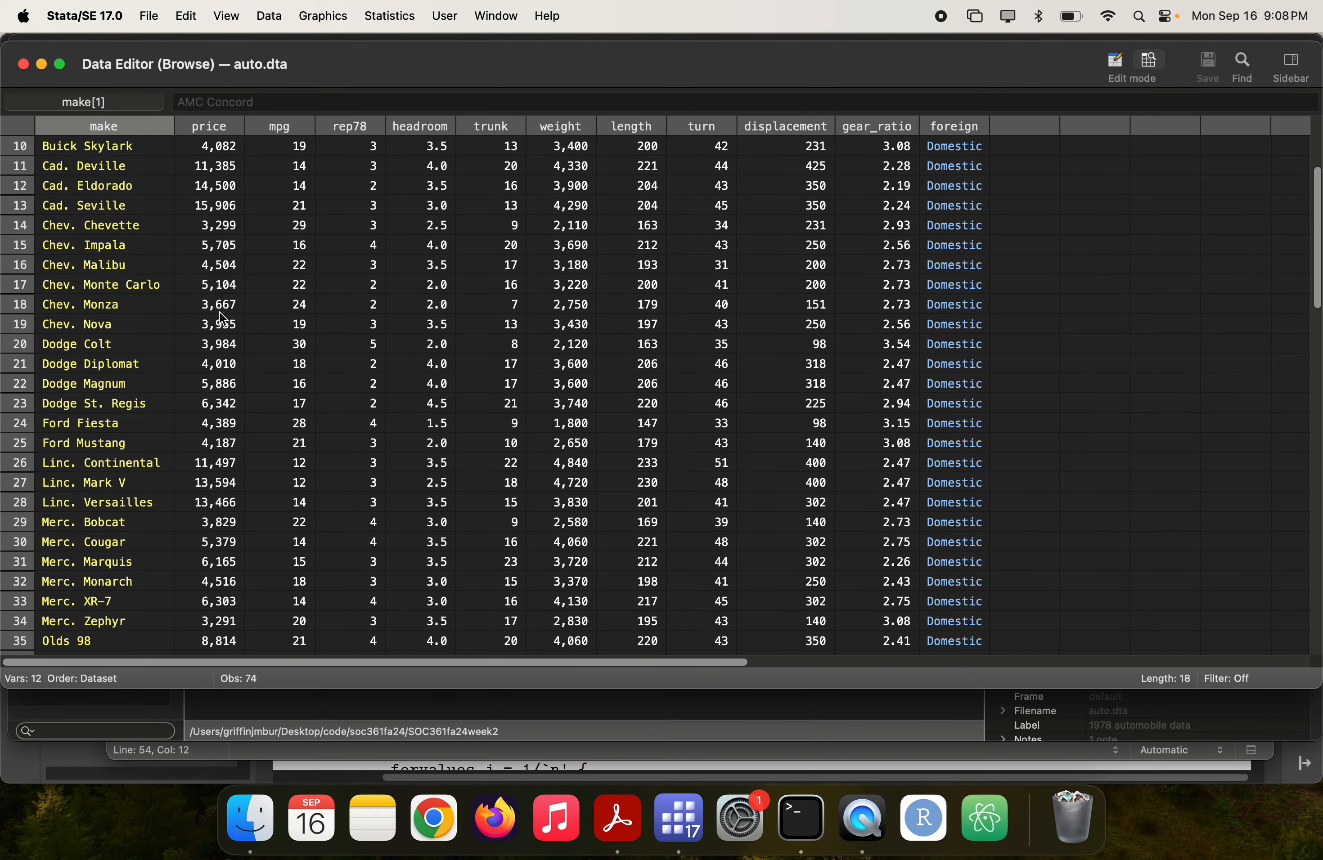
scroll(246, 185, up, 5)
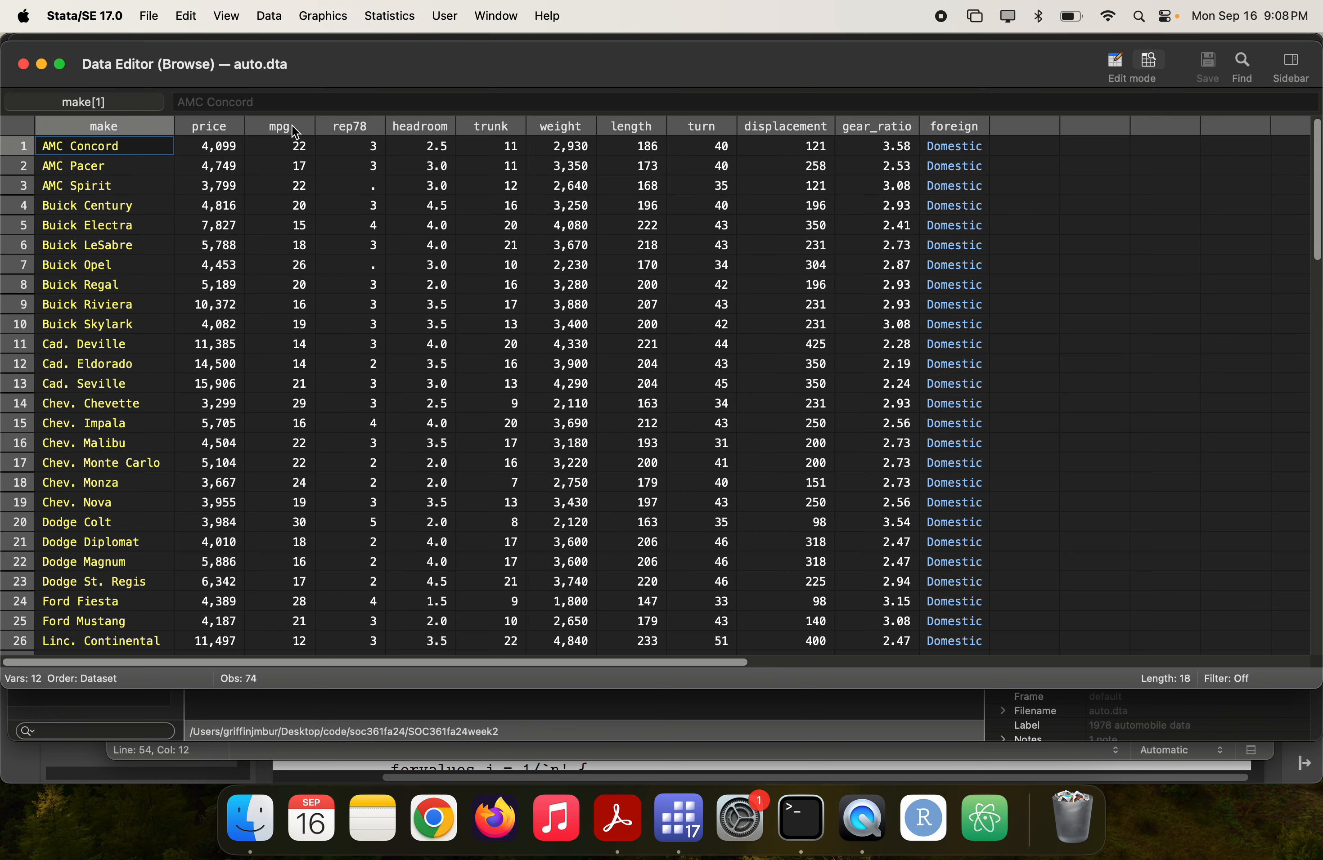
click(318, 166)
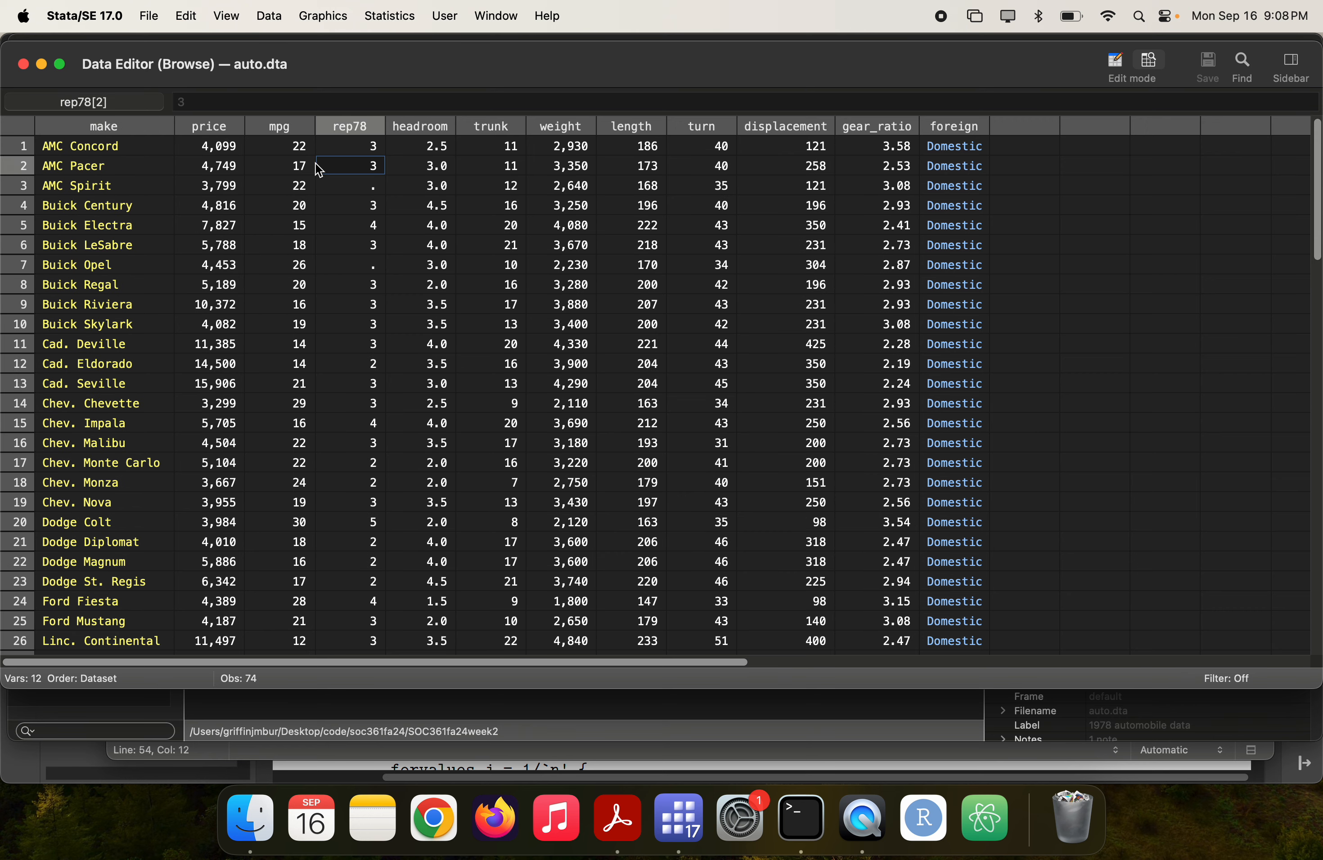
click(296, 170)
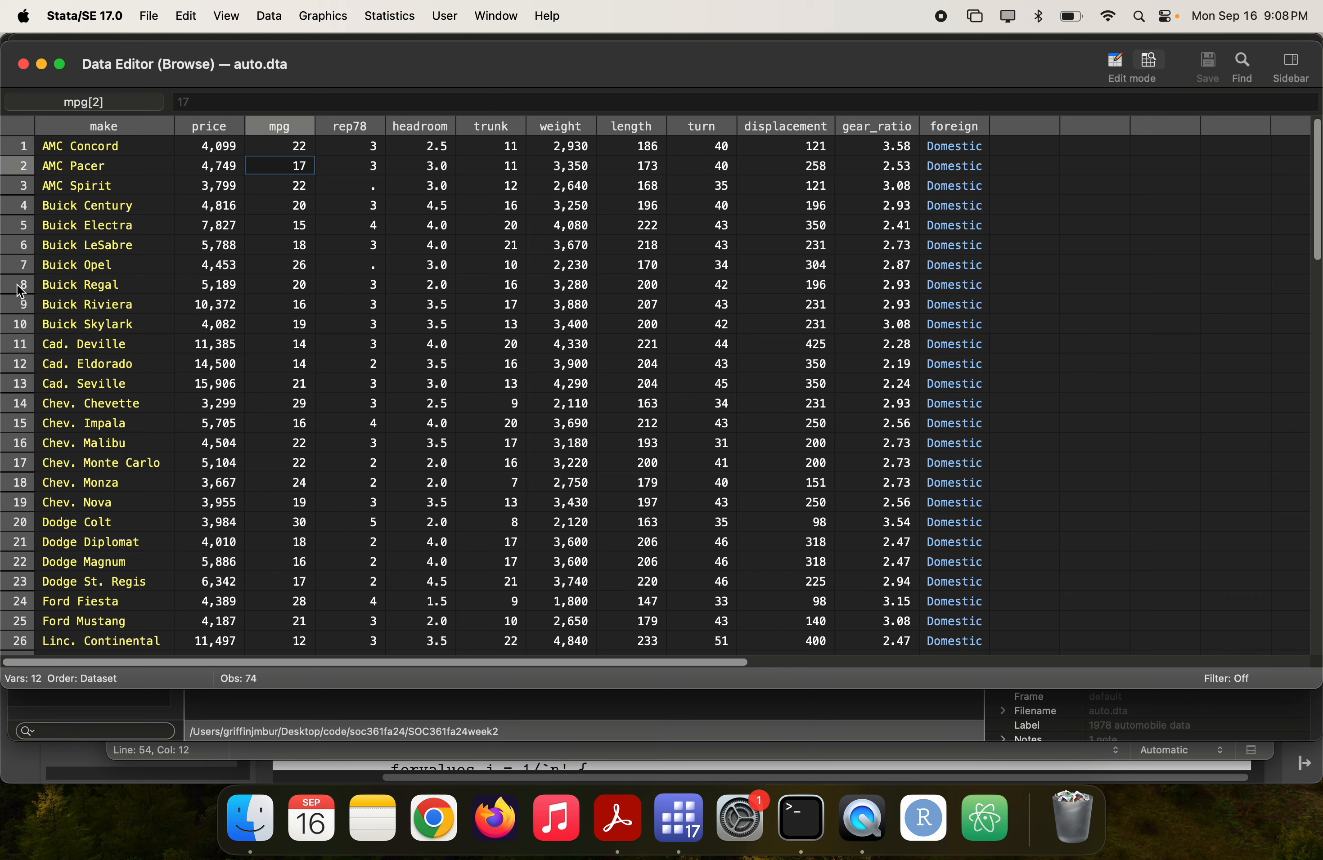
scroll(21, 291, down, 20)
scroll(34, 369, up, 20)
- Select page 3's loop code from 'local samptotal' to the closing brace in the lab PDF
key(super+Tab)
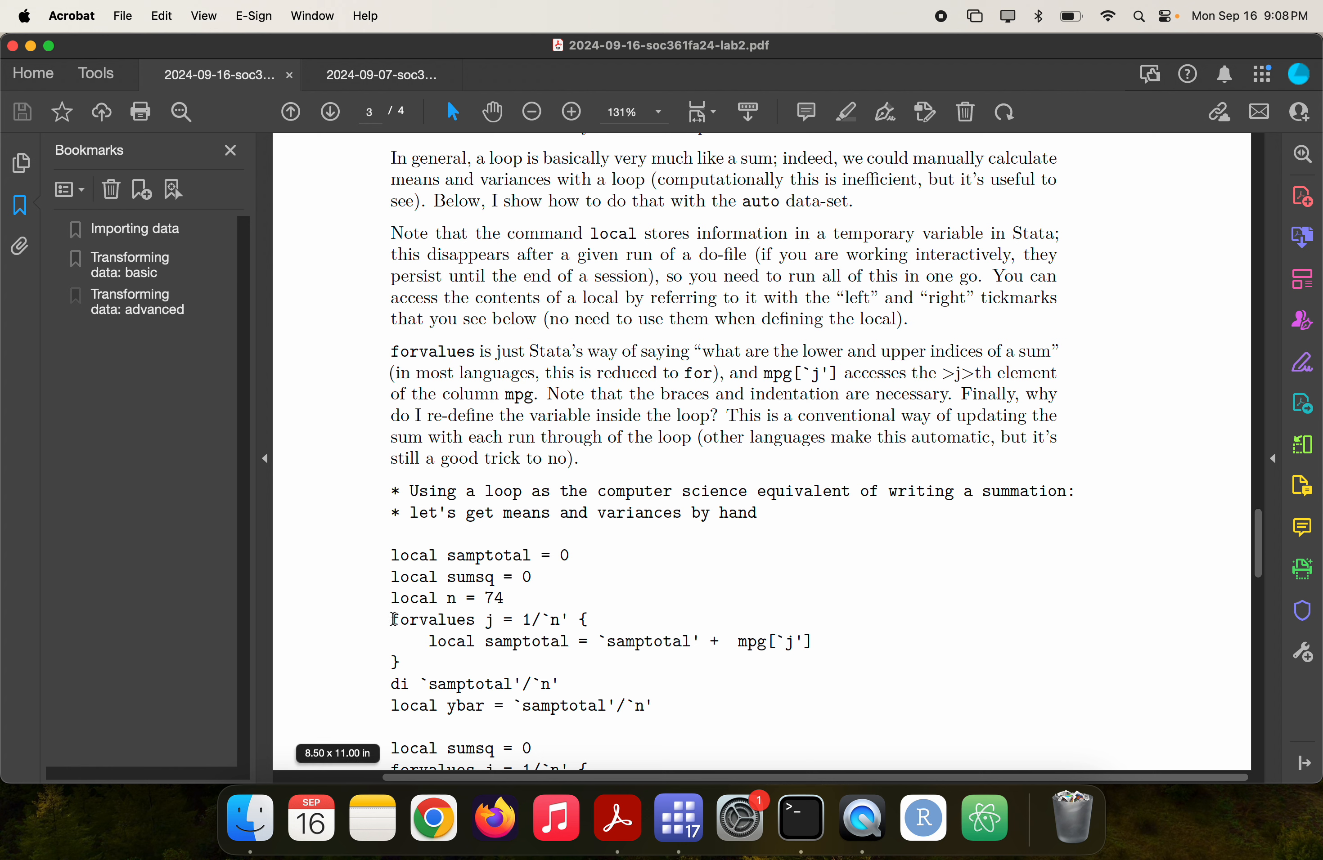
drag(391, 619, 476, 619)
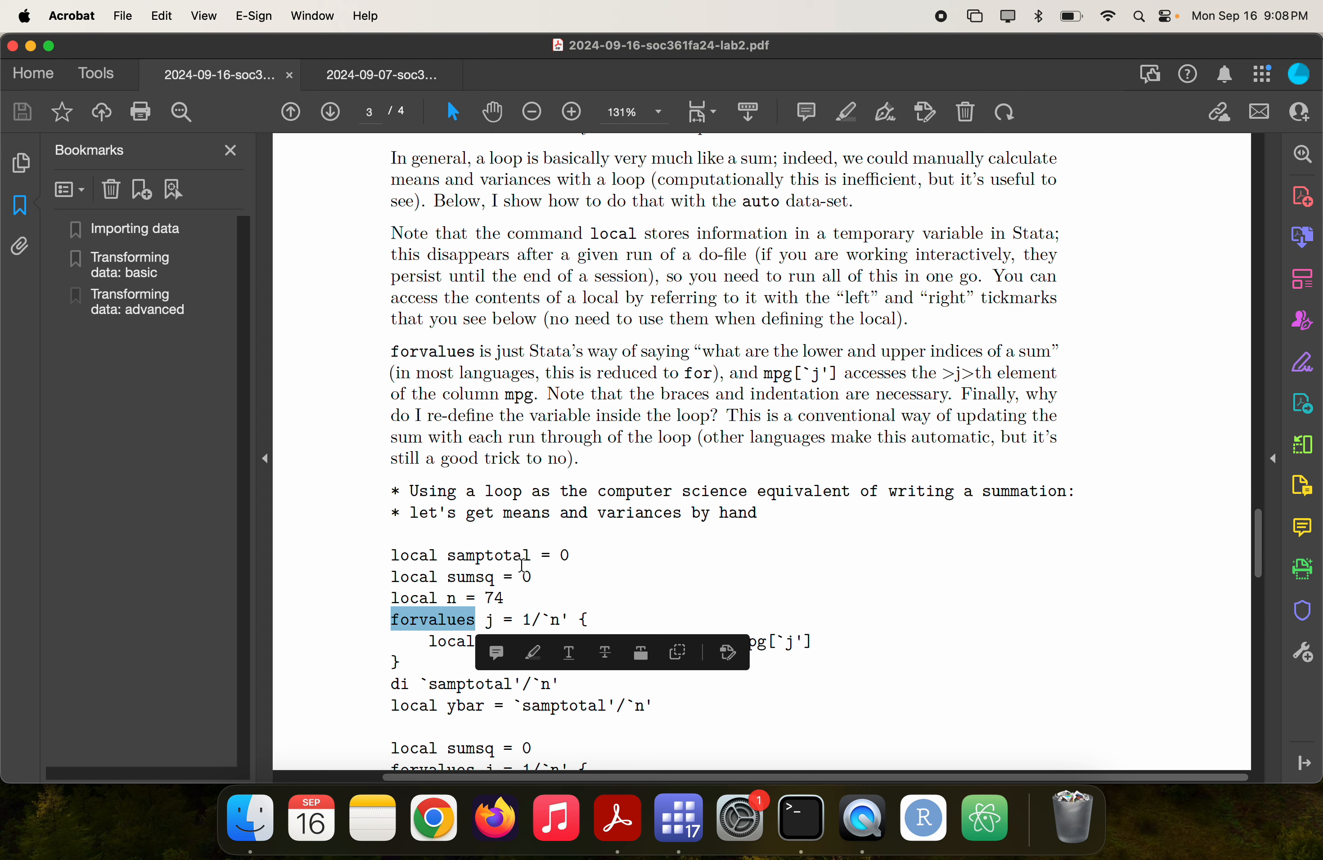
scroll(521, 565, down, 3)
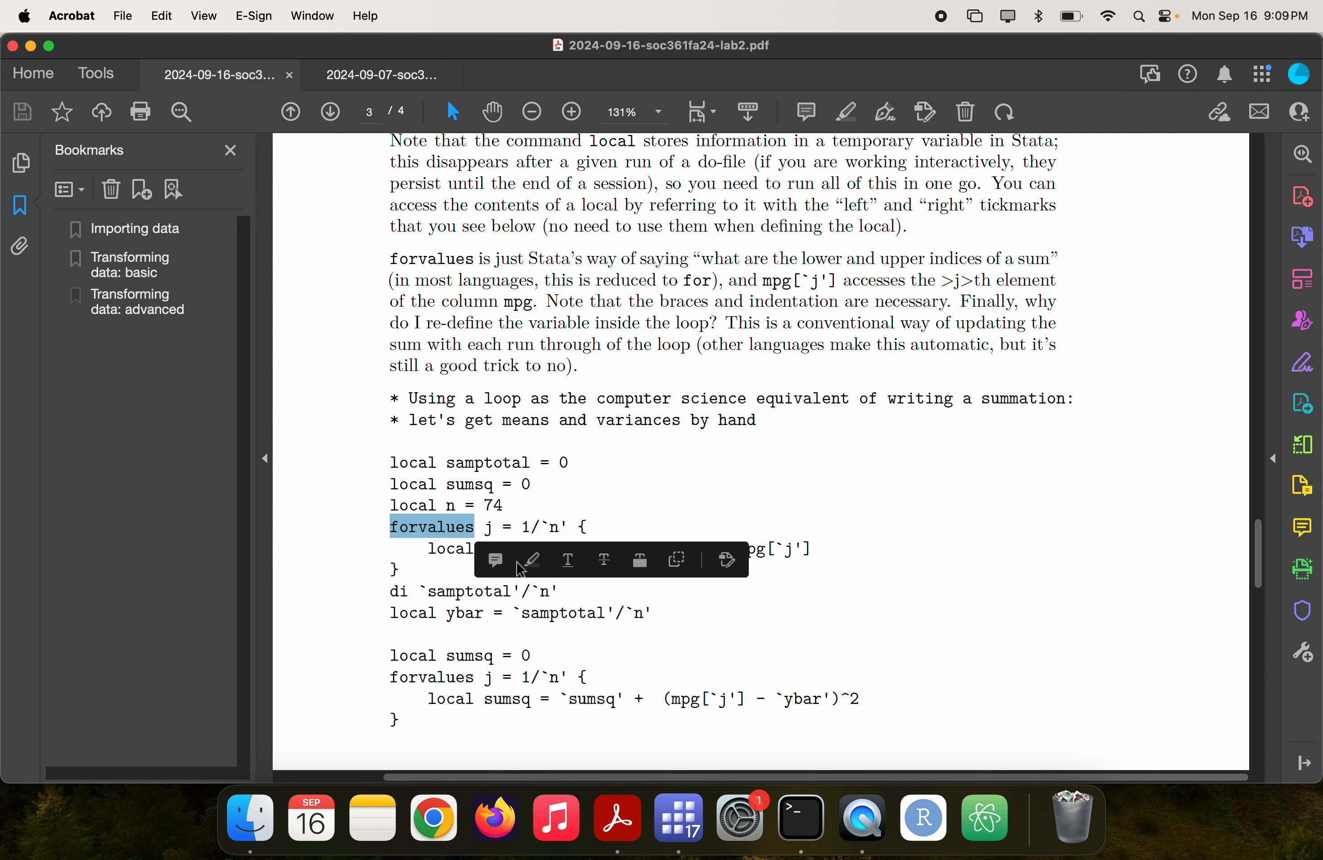
click(382, 529)
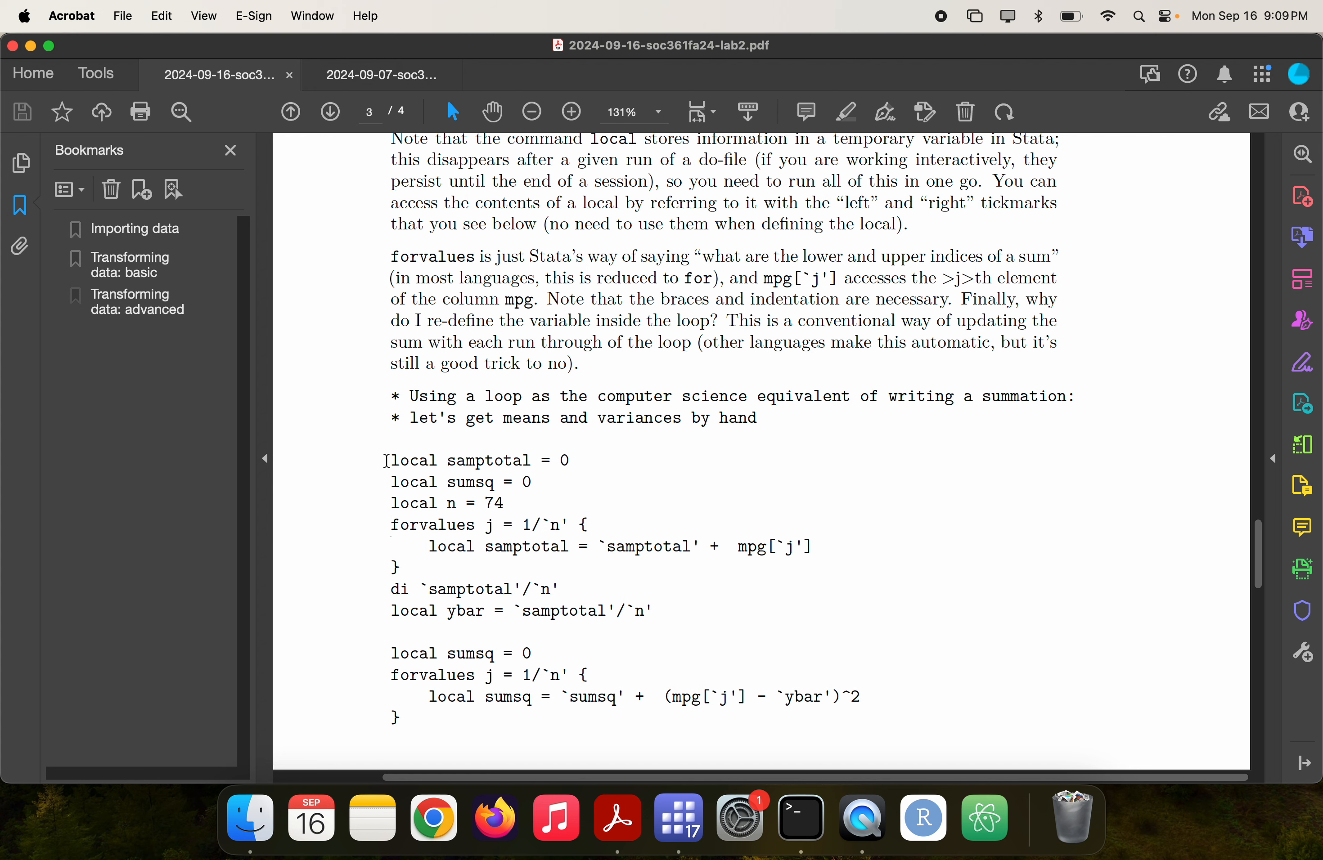
scroll(432, 619, down, 5)
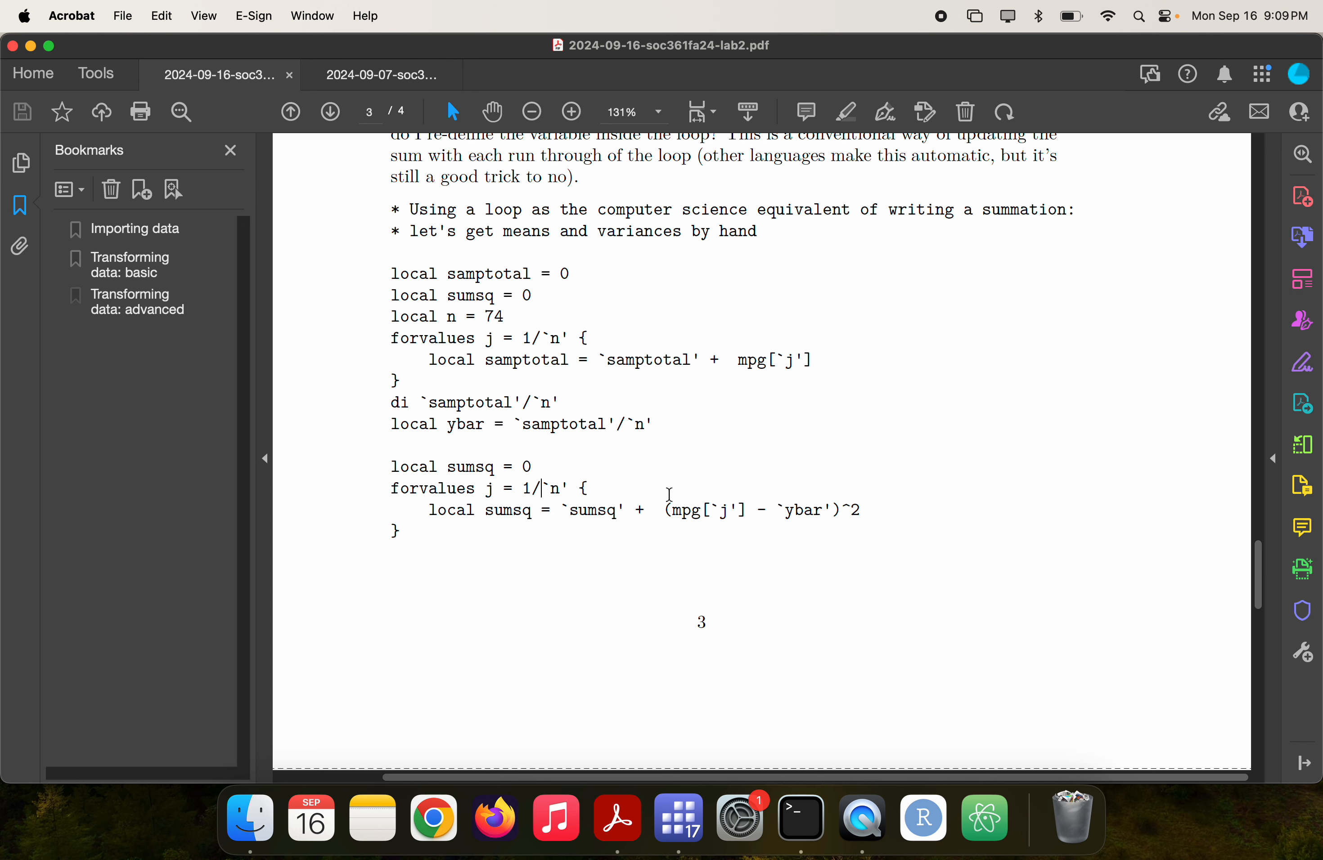
scroll(695, 506, down, 1)
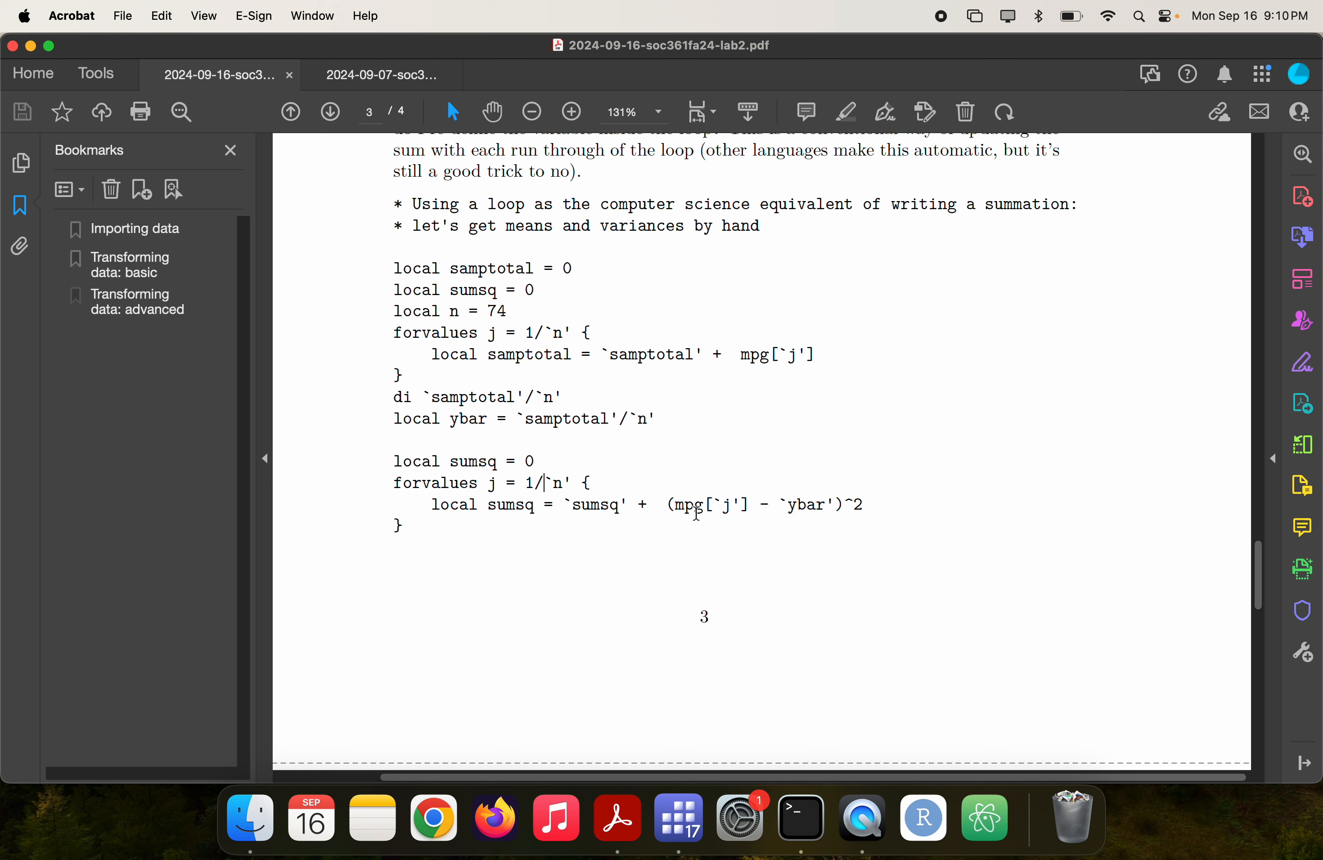
scroll(563, 401, down, 2)
scroll(832, 474, down, 15)
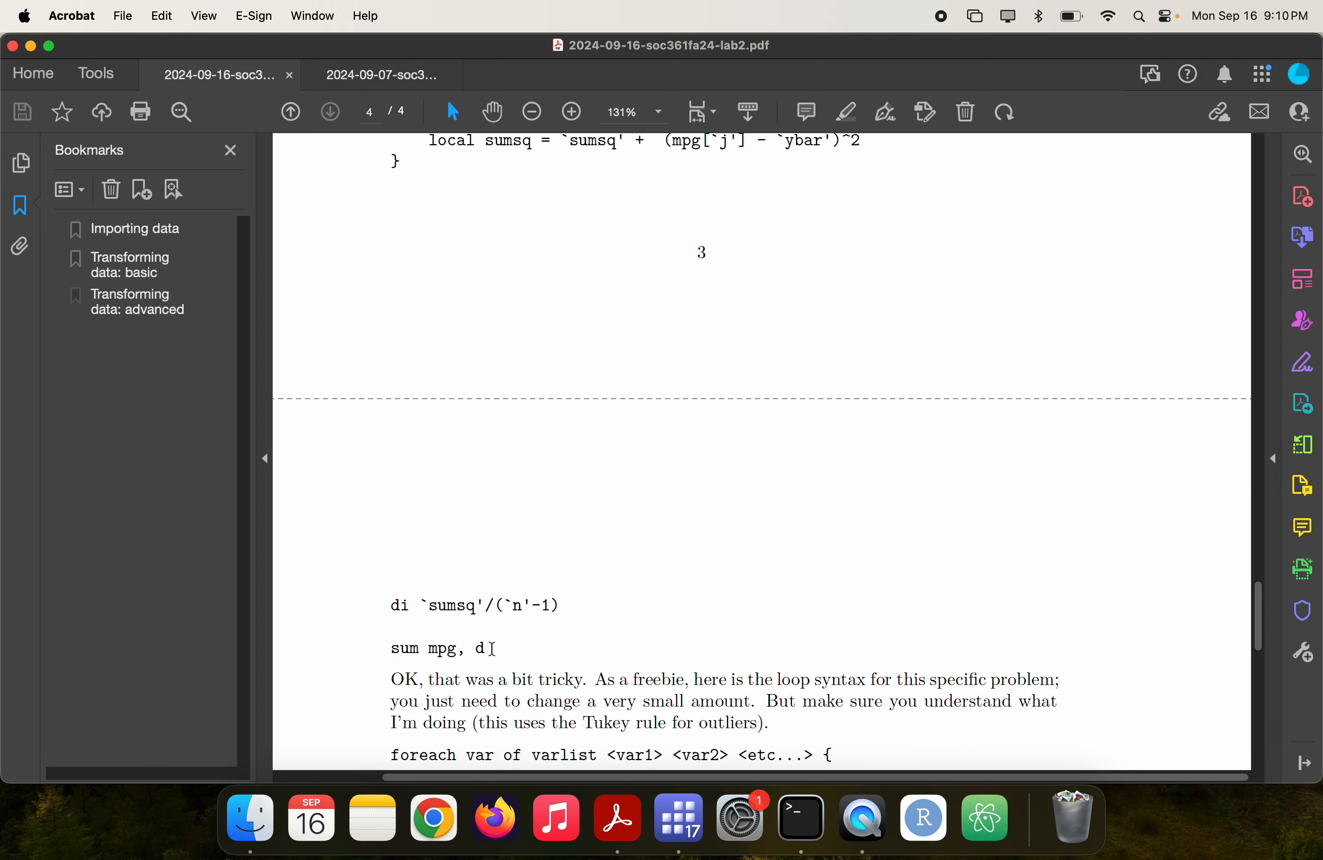
scroll(491, 647, up, 14)
drag(476, 527, 407, 197)
key(super+c)
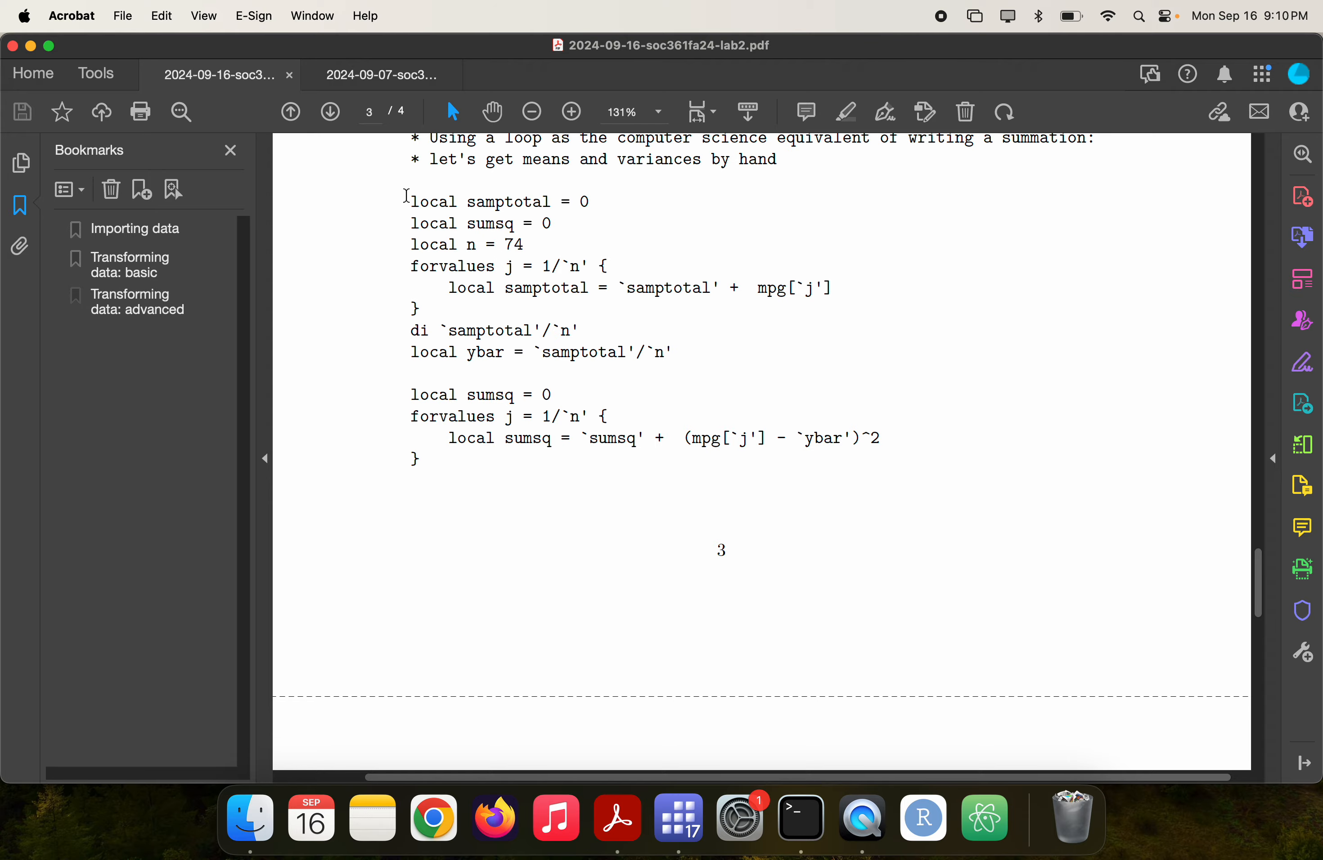
- Paste the loop code into the do-file after sysuse auto and delete the stray page number 3
key(super+Tab)
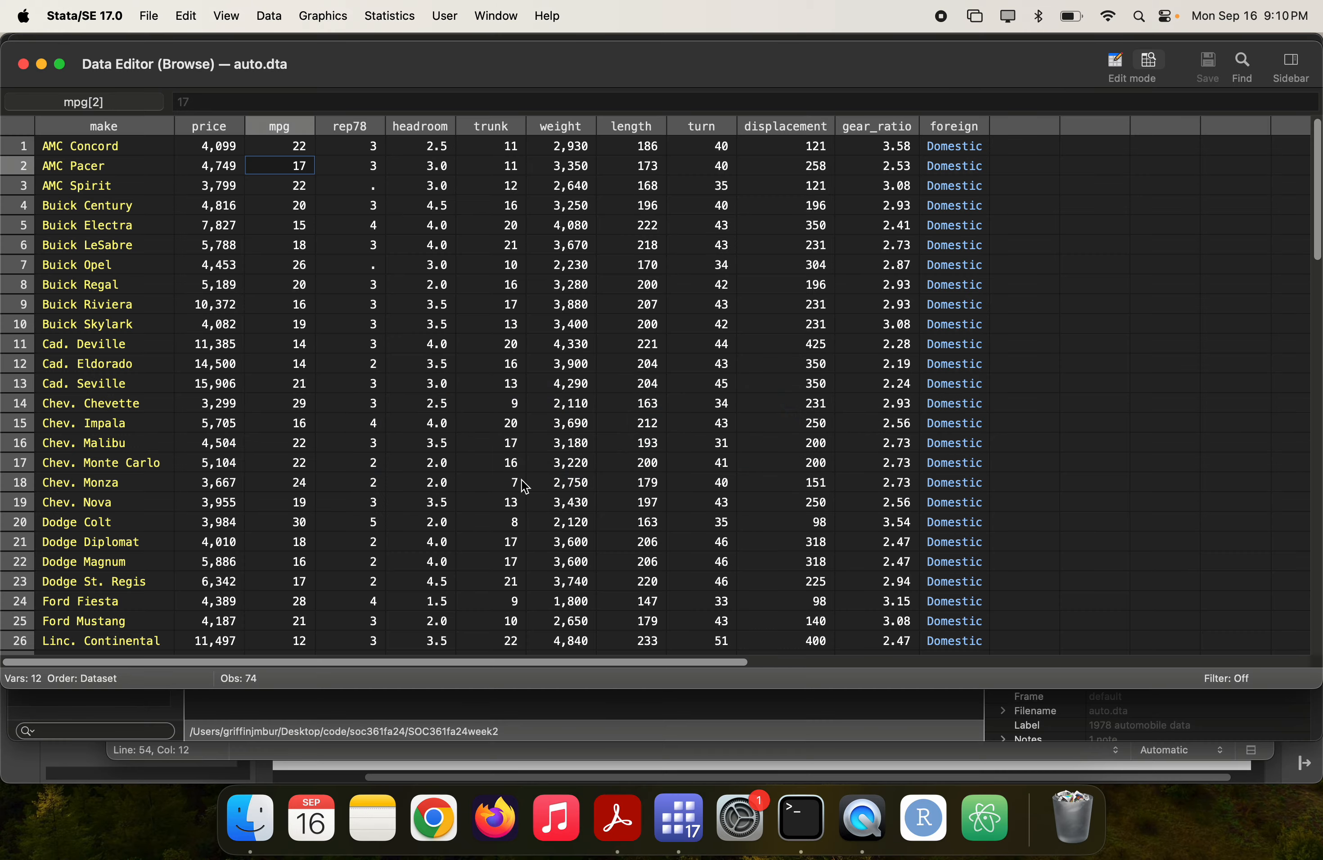
key(super+w)
key(super+grave)
key(Right)
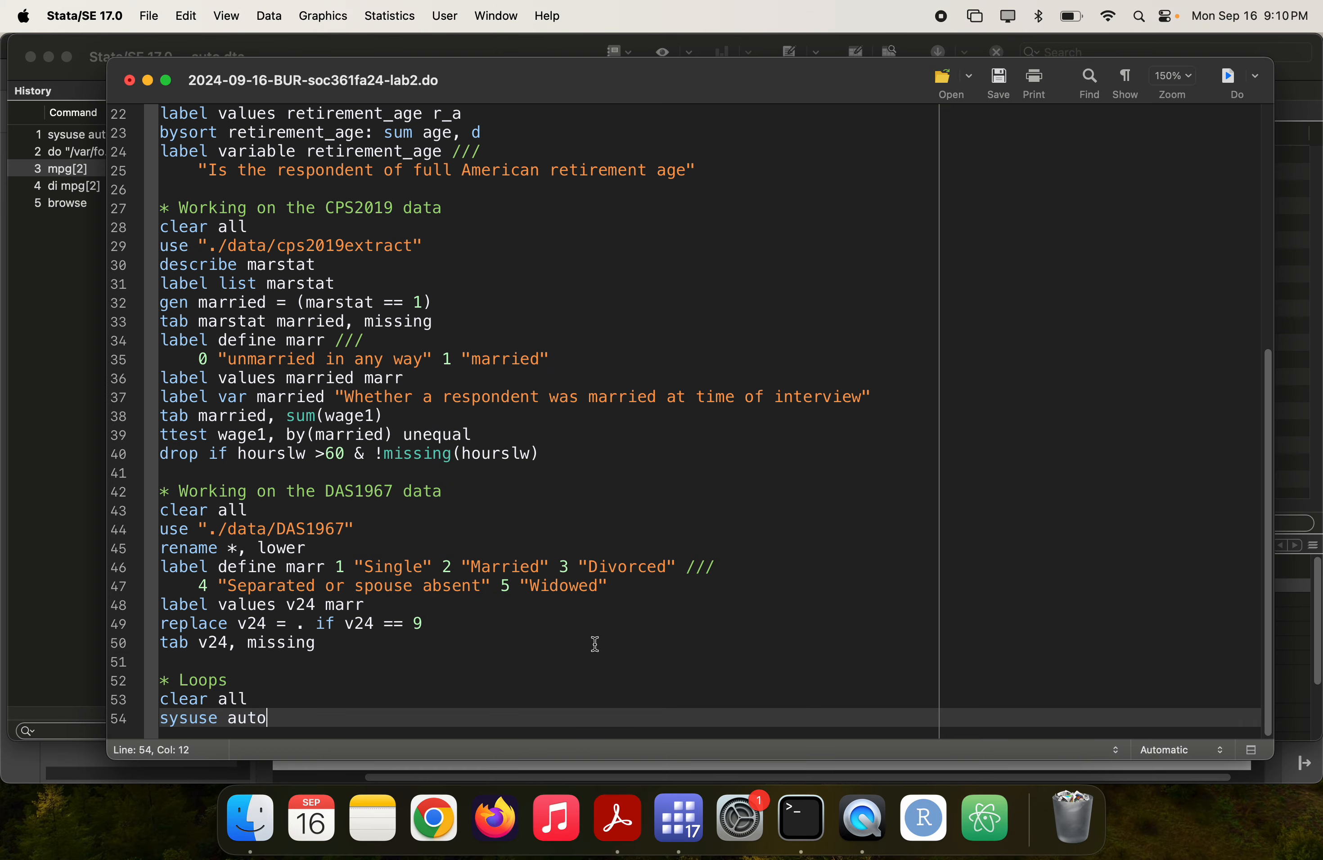
key(Return)
key(super+v)
click(223, 682)
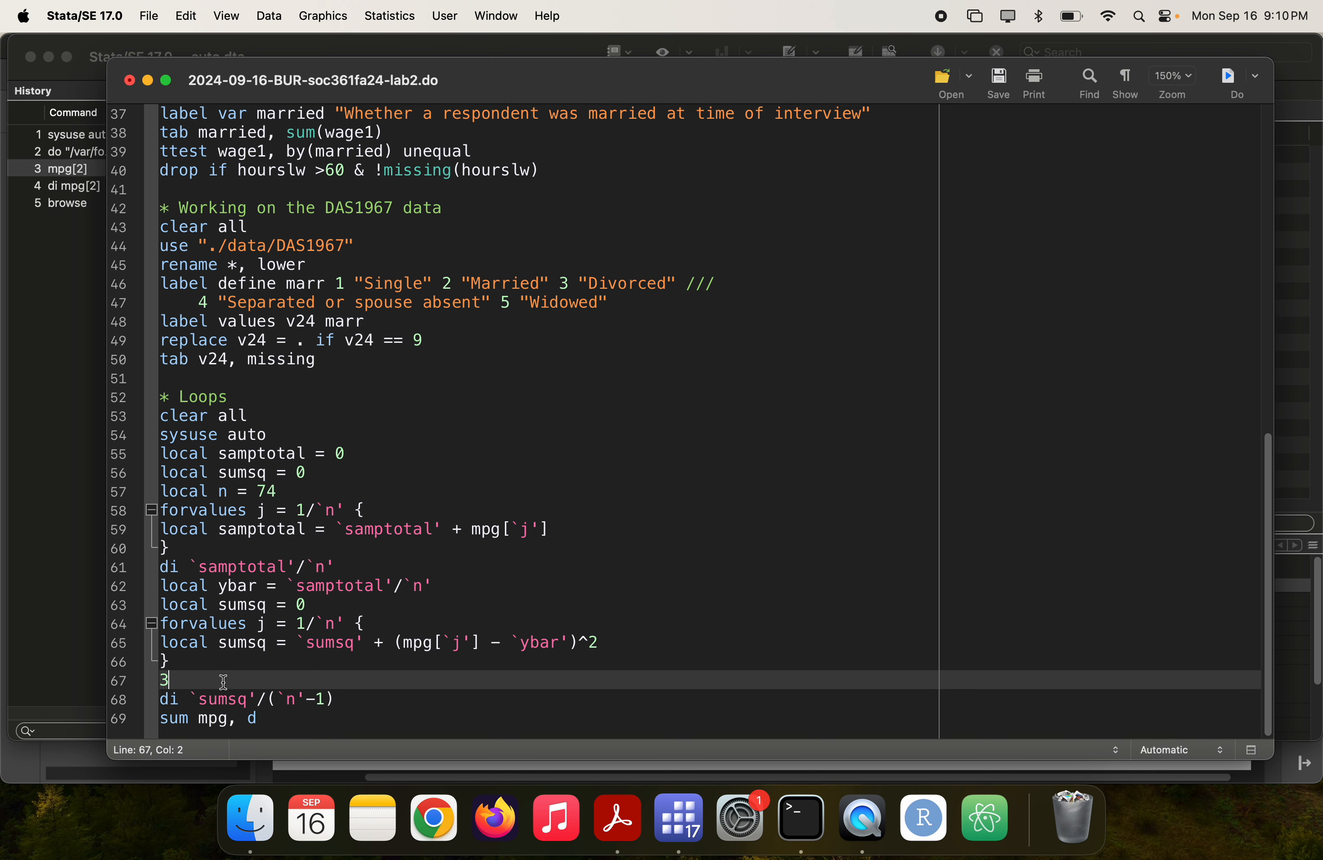
key(BackSpace)
key(BackSpace)
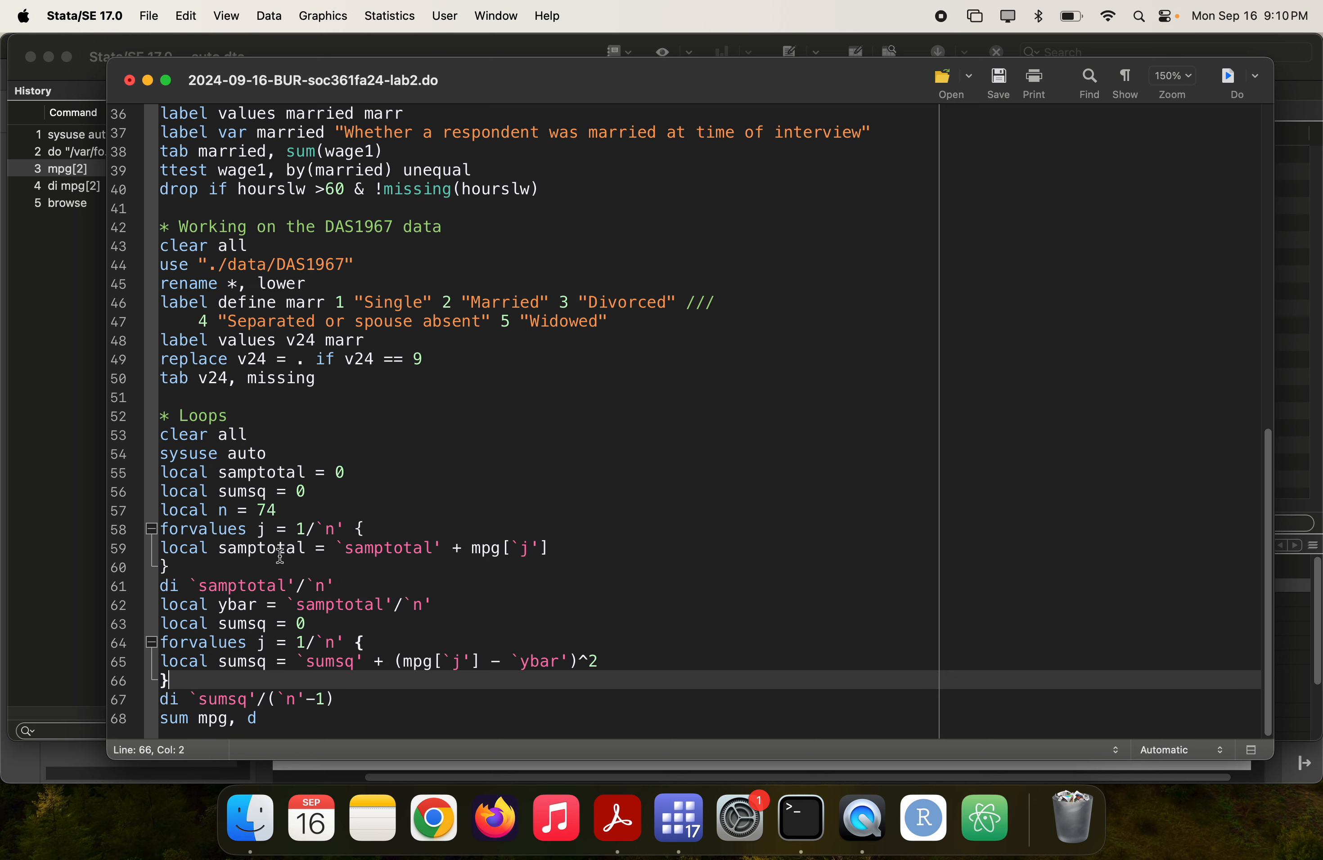
- Run sum mpg, giving mean 21.2973 and standard deviation 5.785503
key(super+1)
text(sum pg)
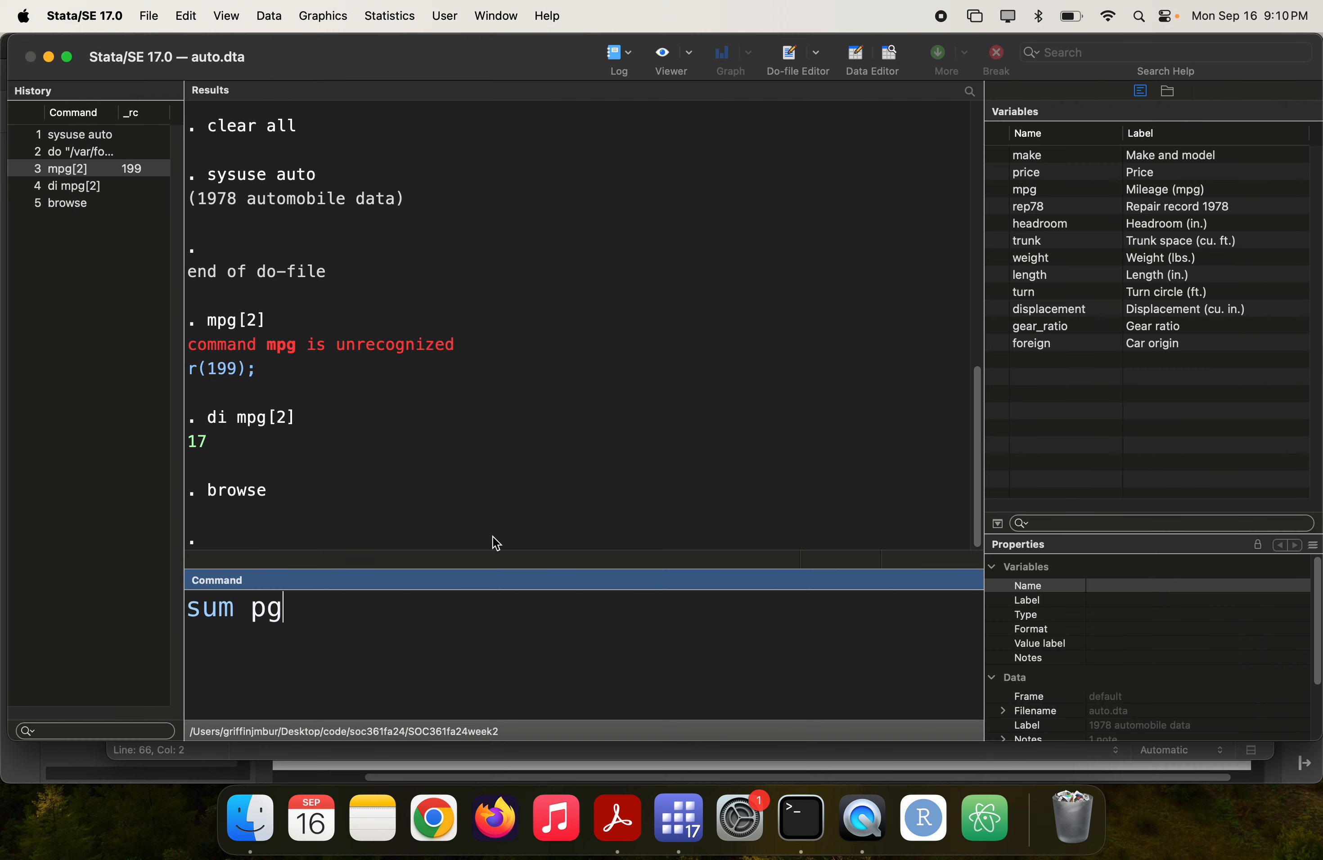
key(BackSpace)
key(BackSpace)
text(mpg)
key(Return)
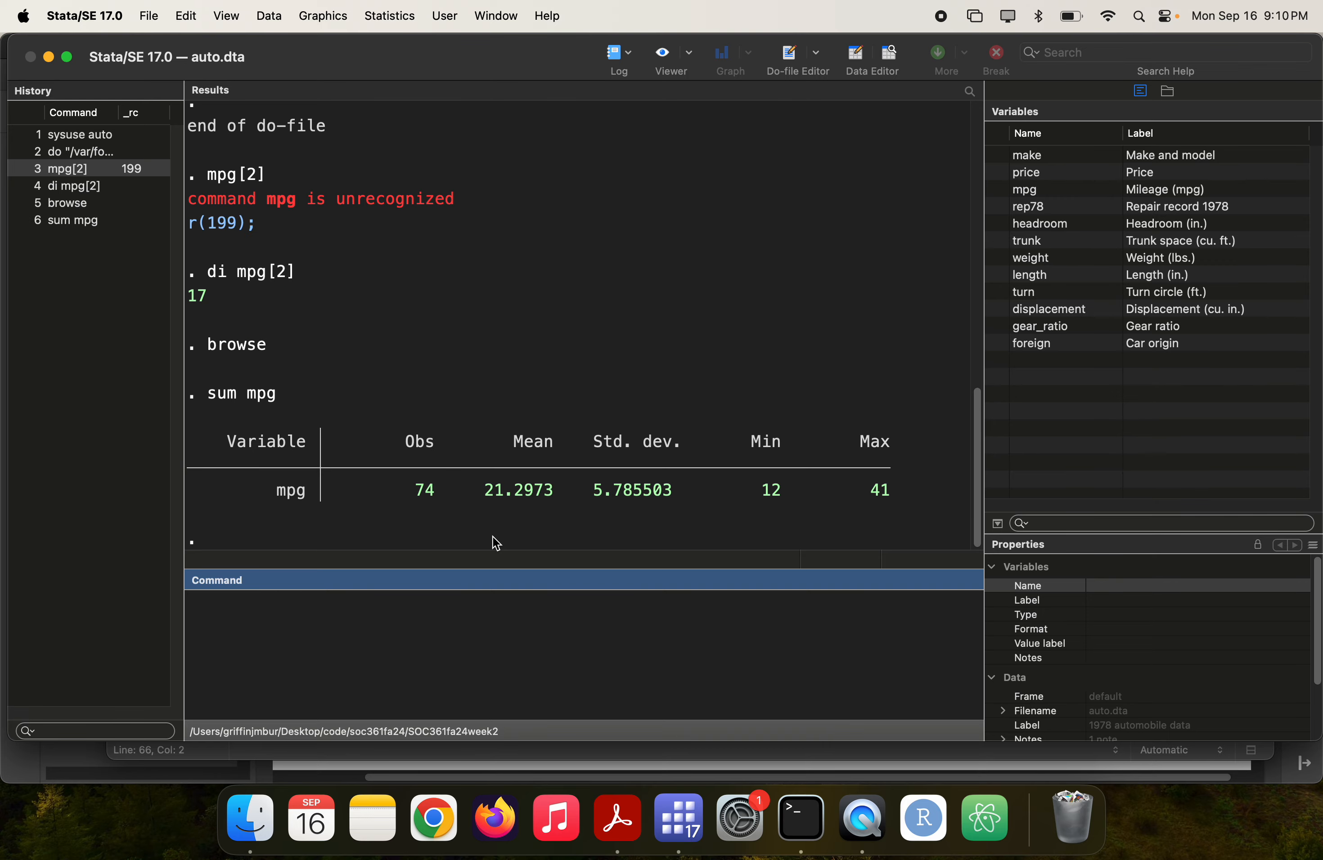
key(super+Tab)
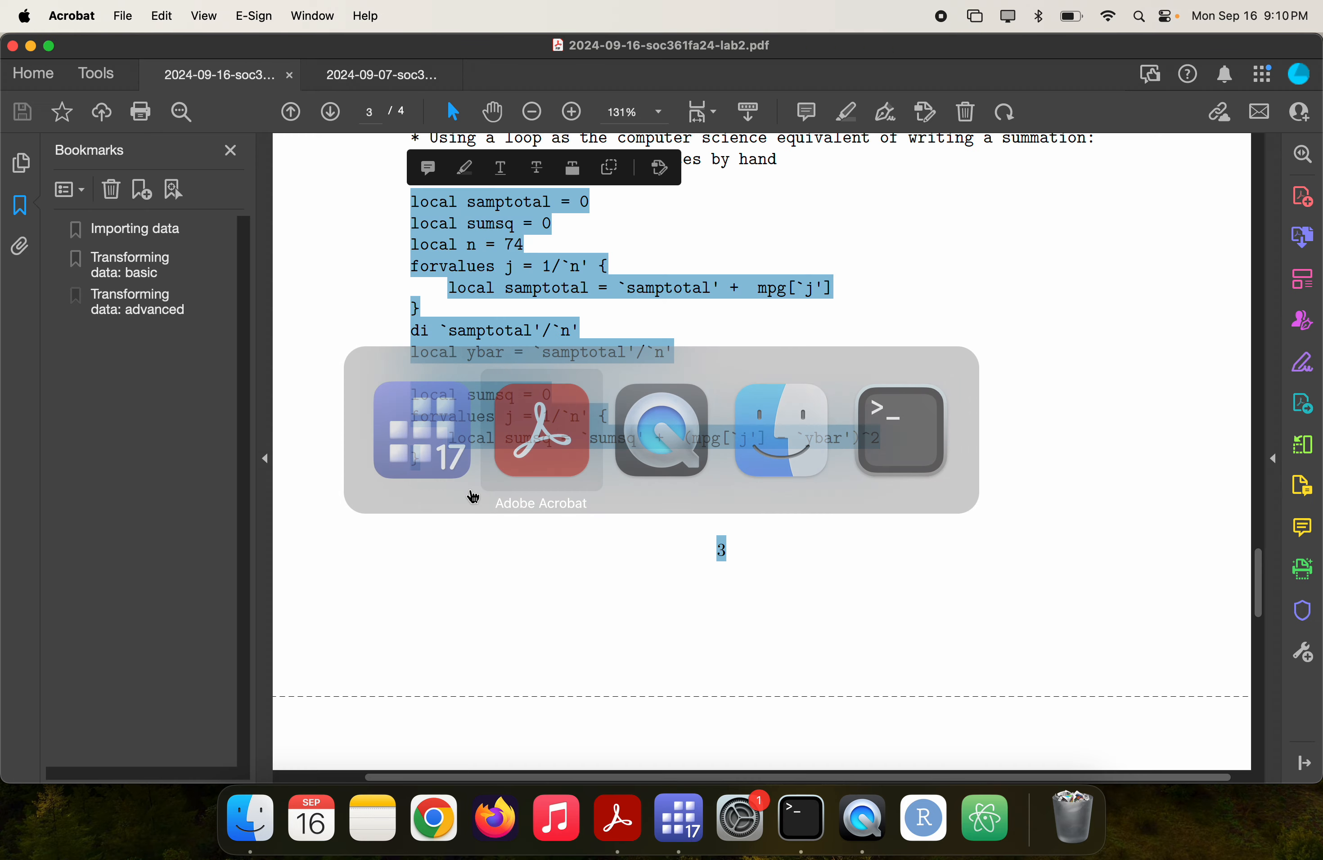
key(super+Tab)
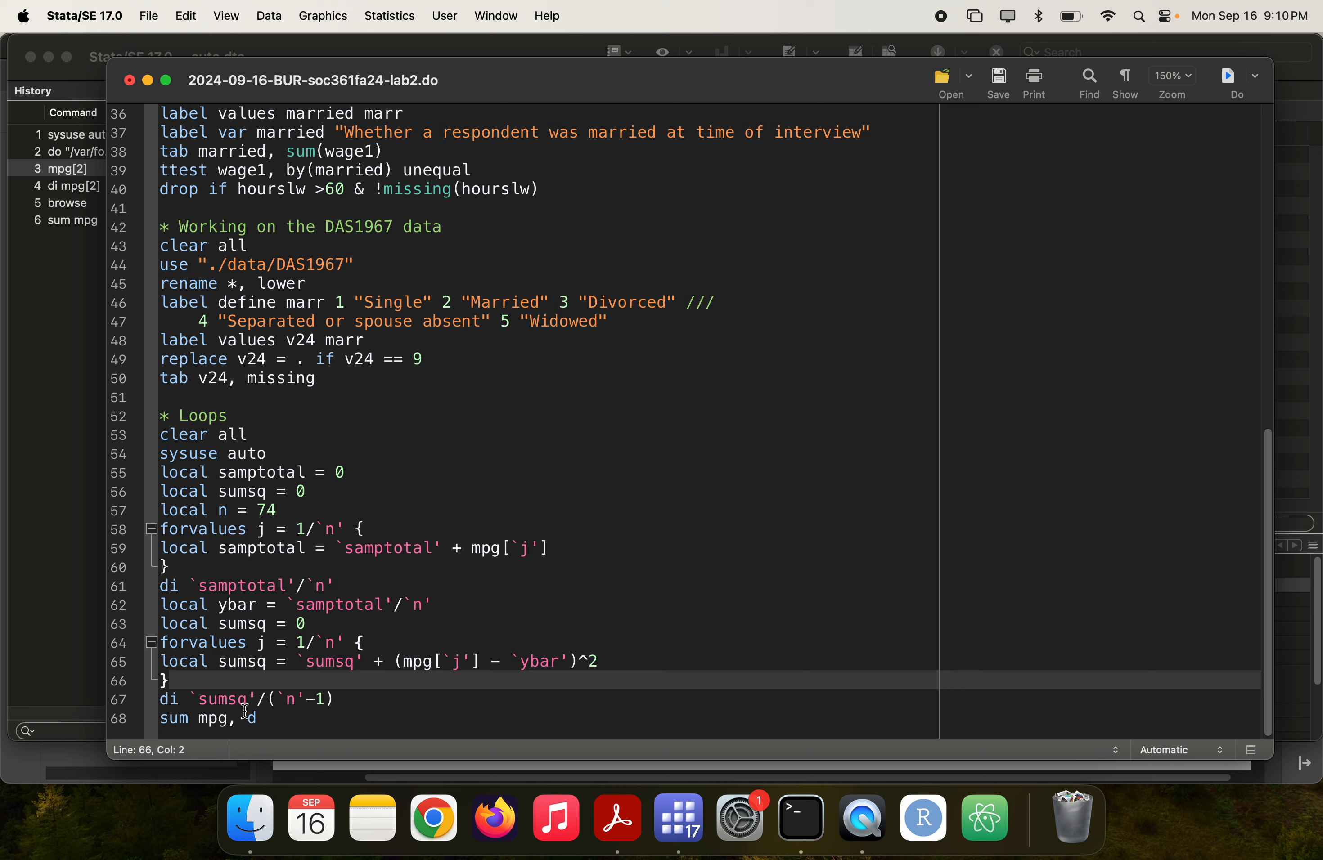
- Run do-file lines 53–61, the loop that prints the mpg mean 21.297297
drag(311, 587, 53, 437)
key(super+shift+d)
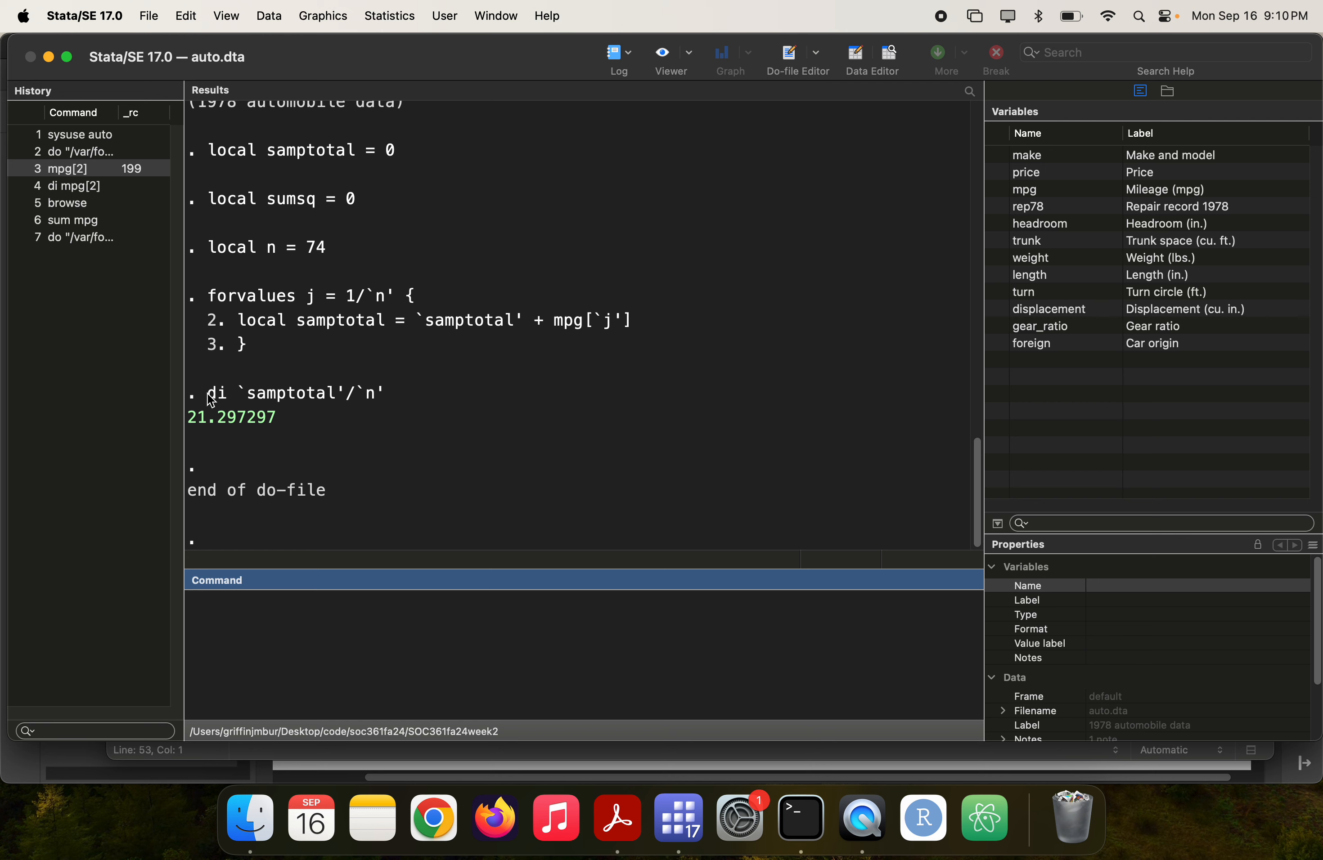
key(super+grave)
click(206, 431)
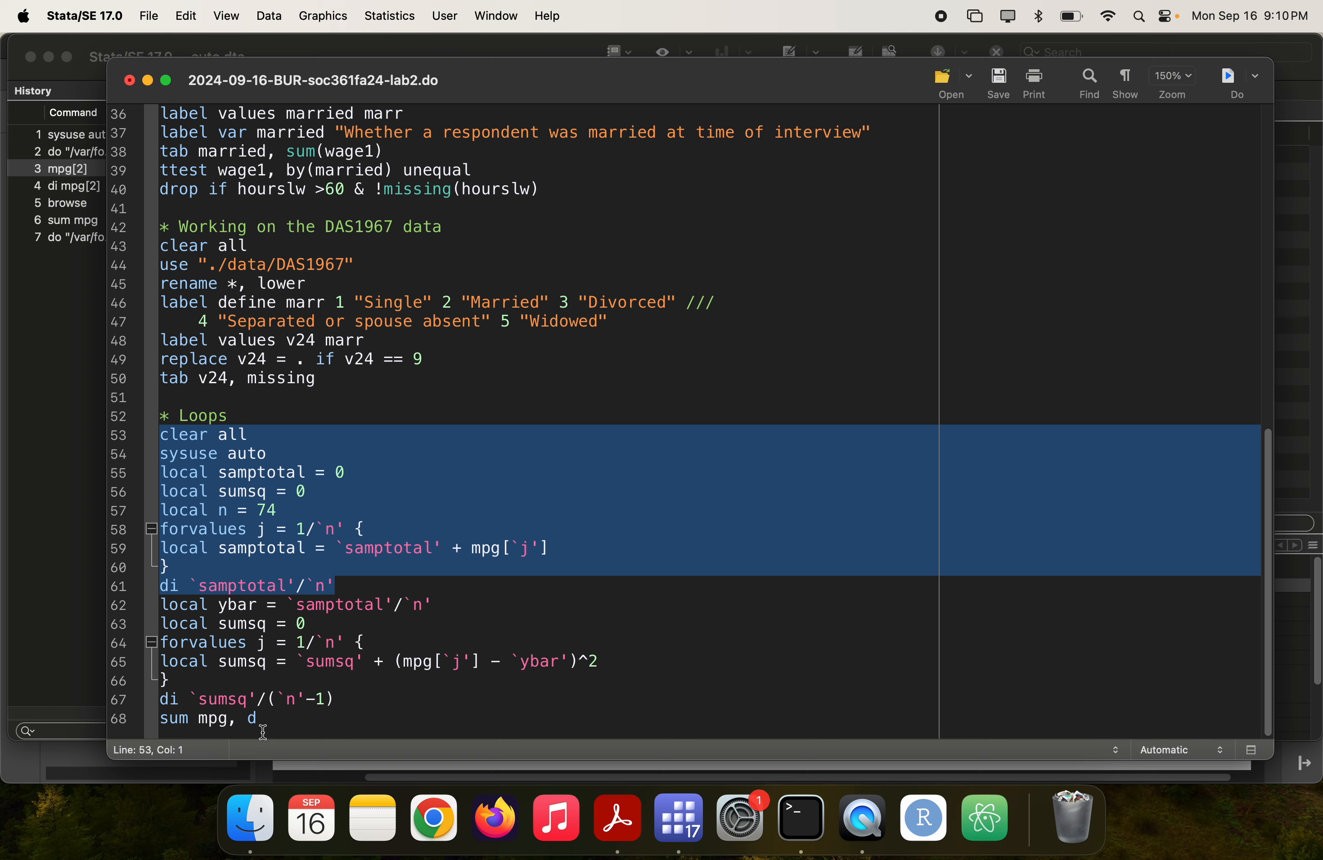
click(265, 725)
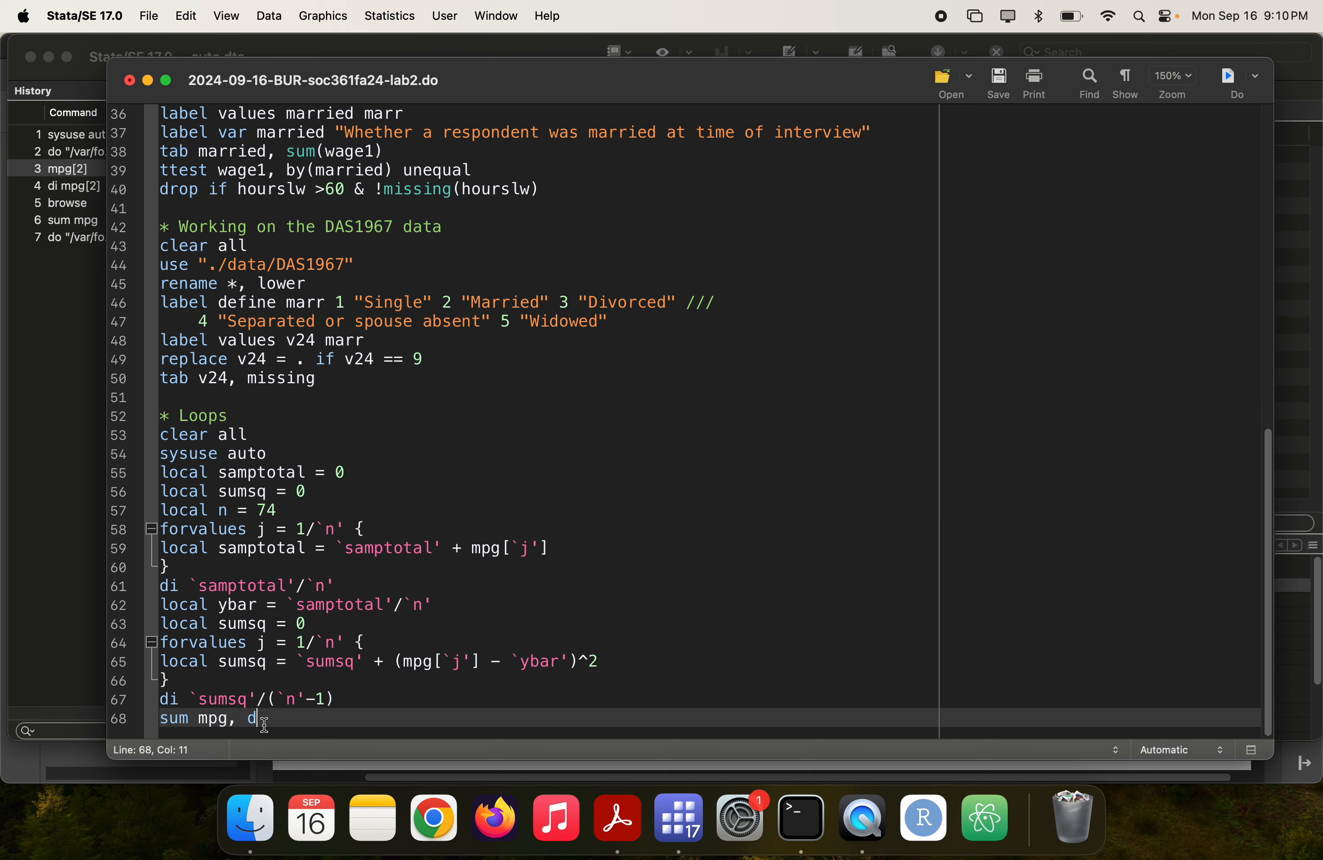
- Run di `samptotal' from the Command window to check the local afterwards
key(super+1)
text(di `)
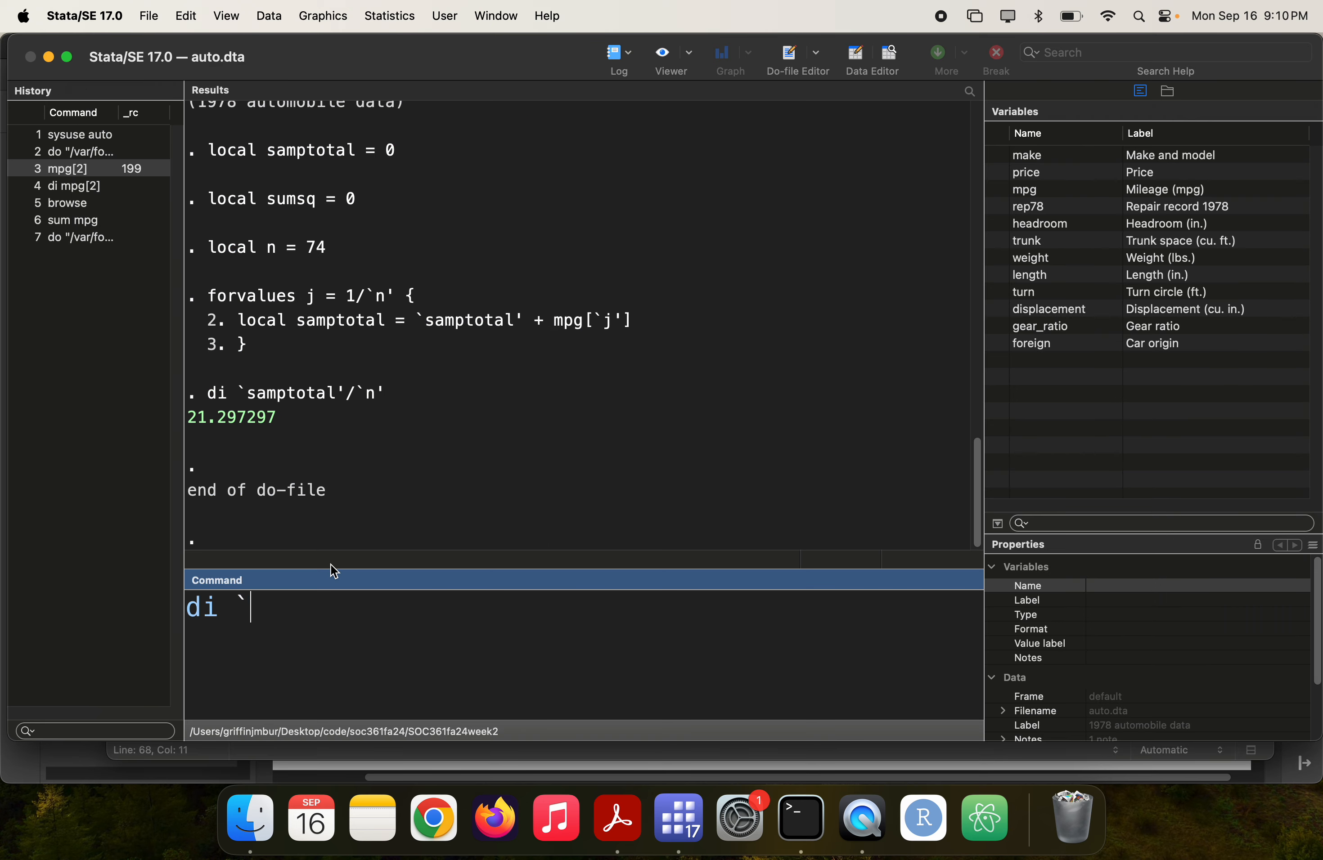
text(samptotal)
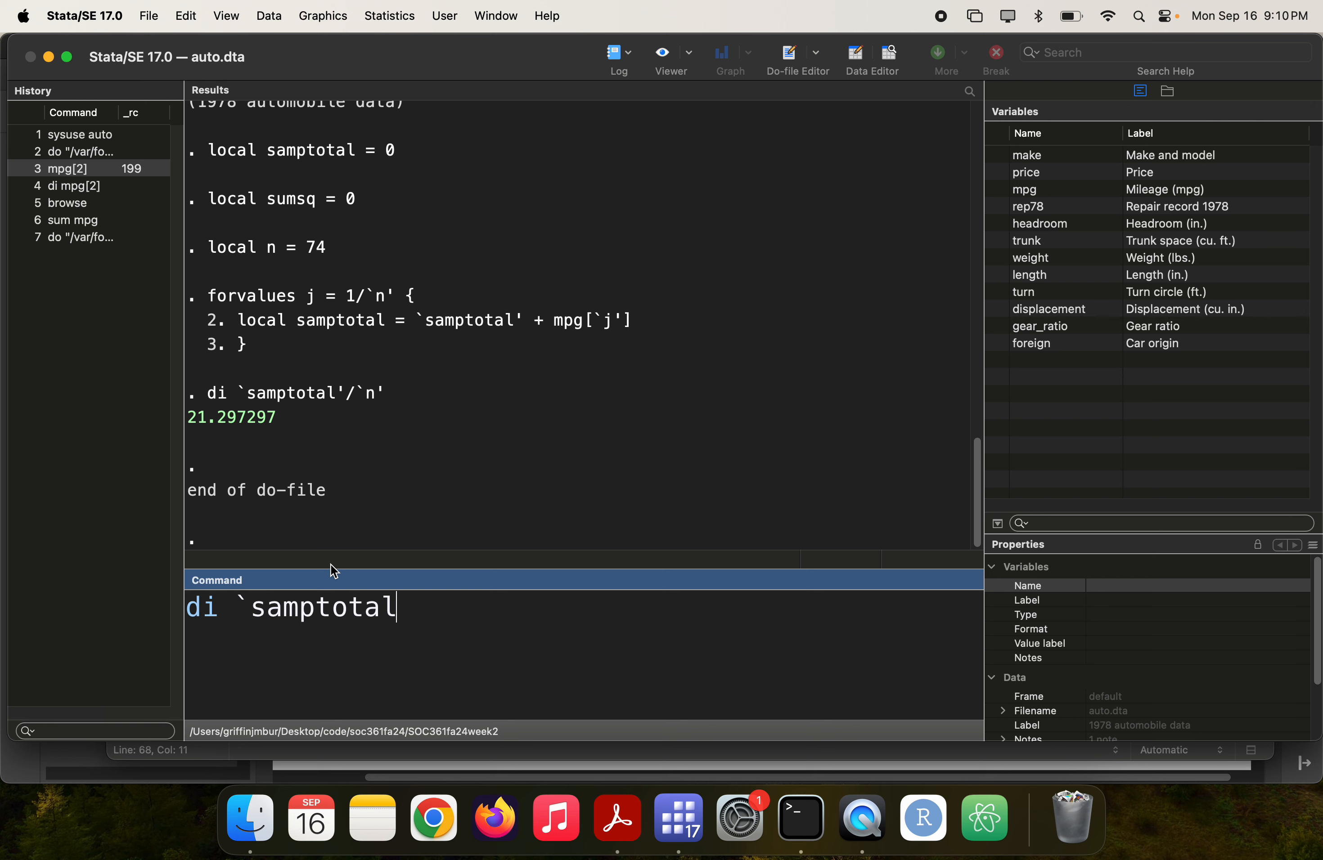
text(')
key(Return)
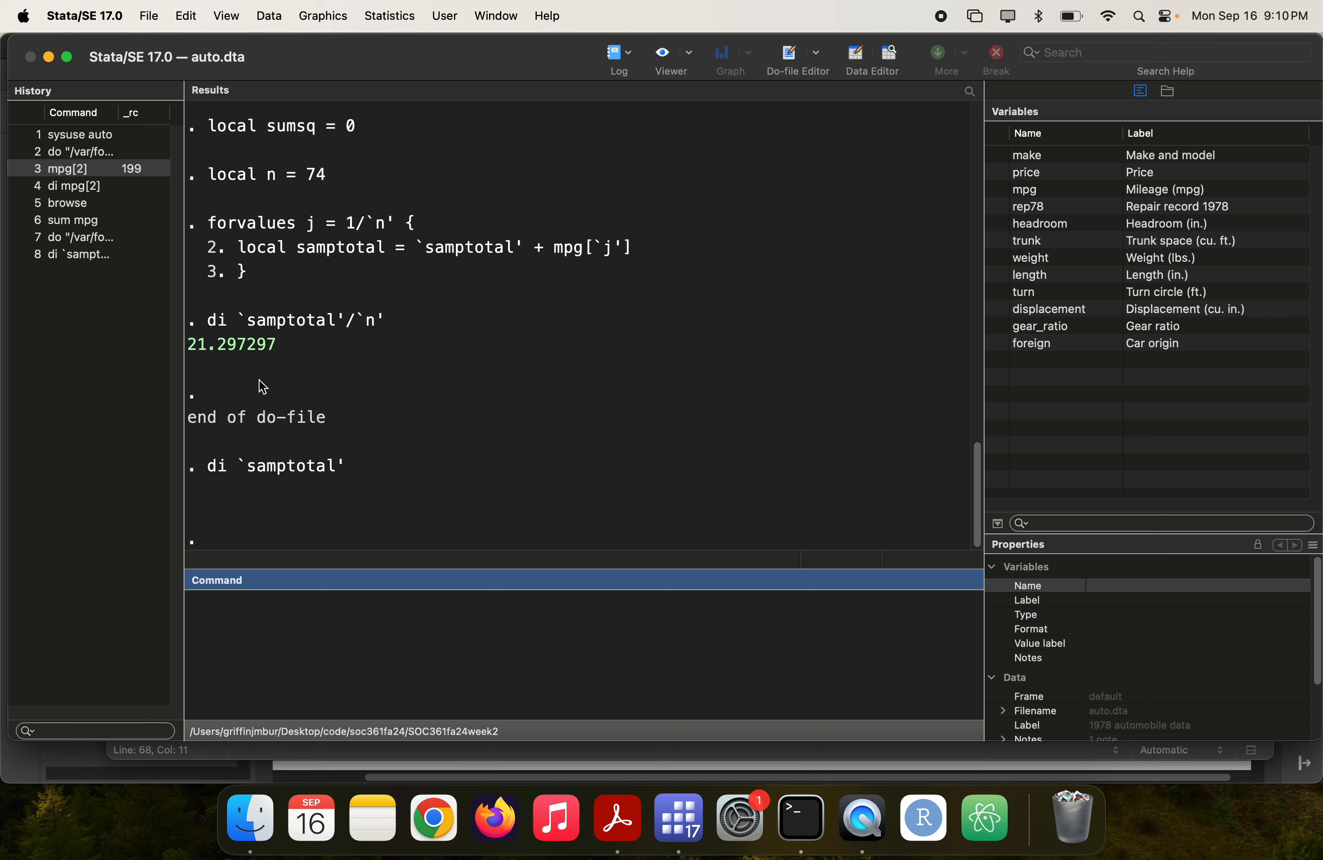
key(super+9)
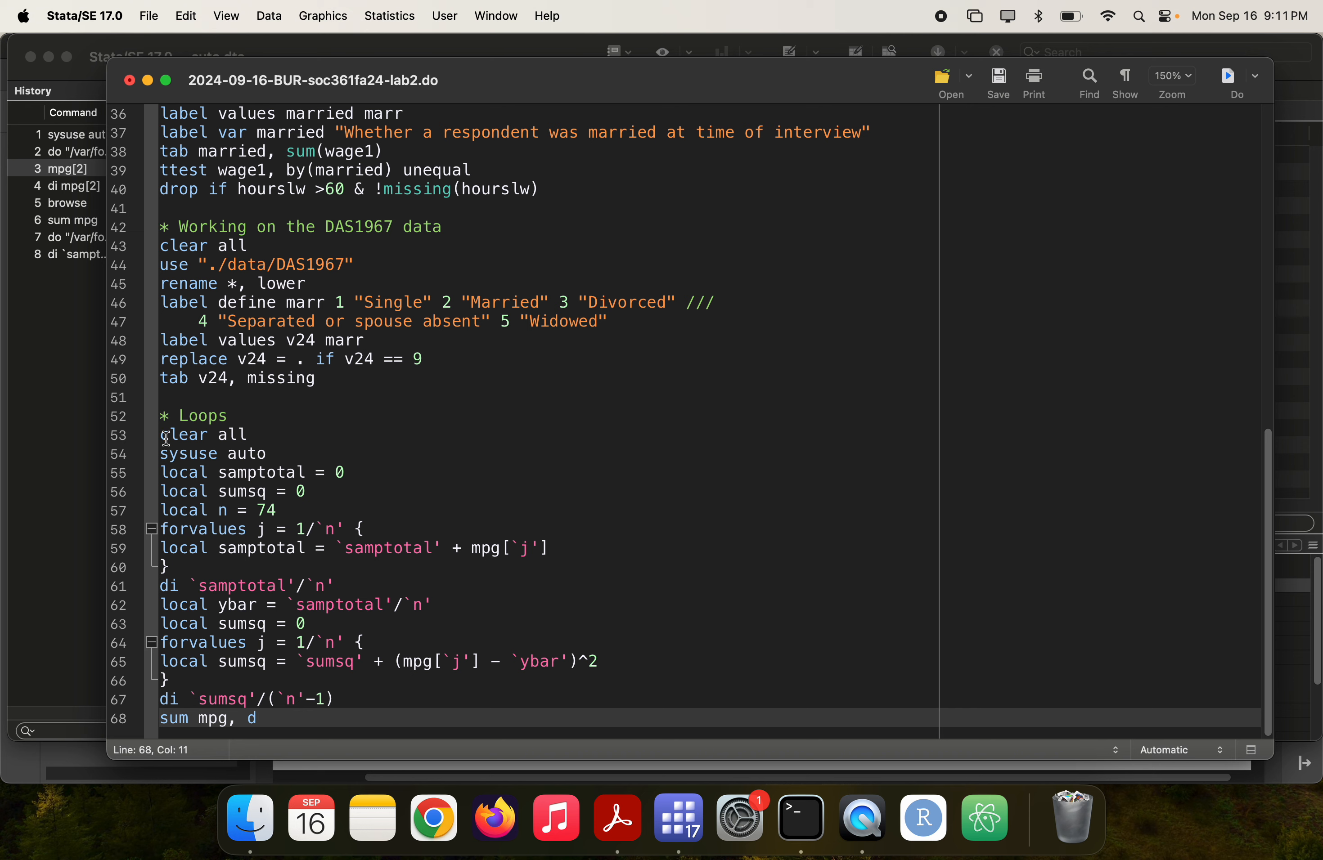
- Run the Loops section, lines 52–68, and check the variance 33.472047 in Results
shift+click(167, 421)
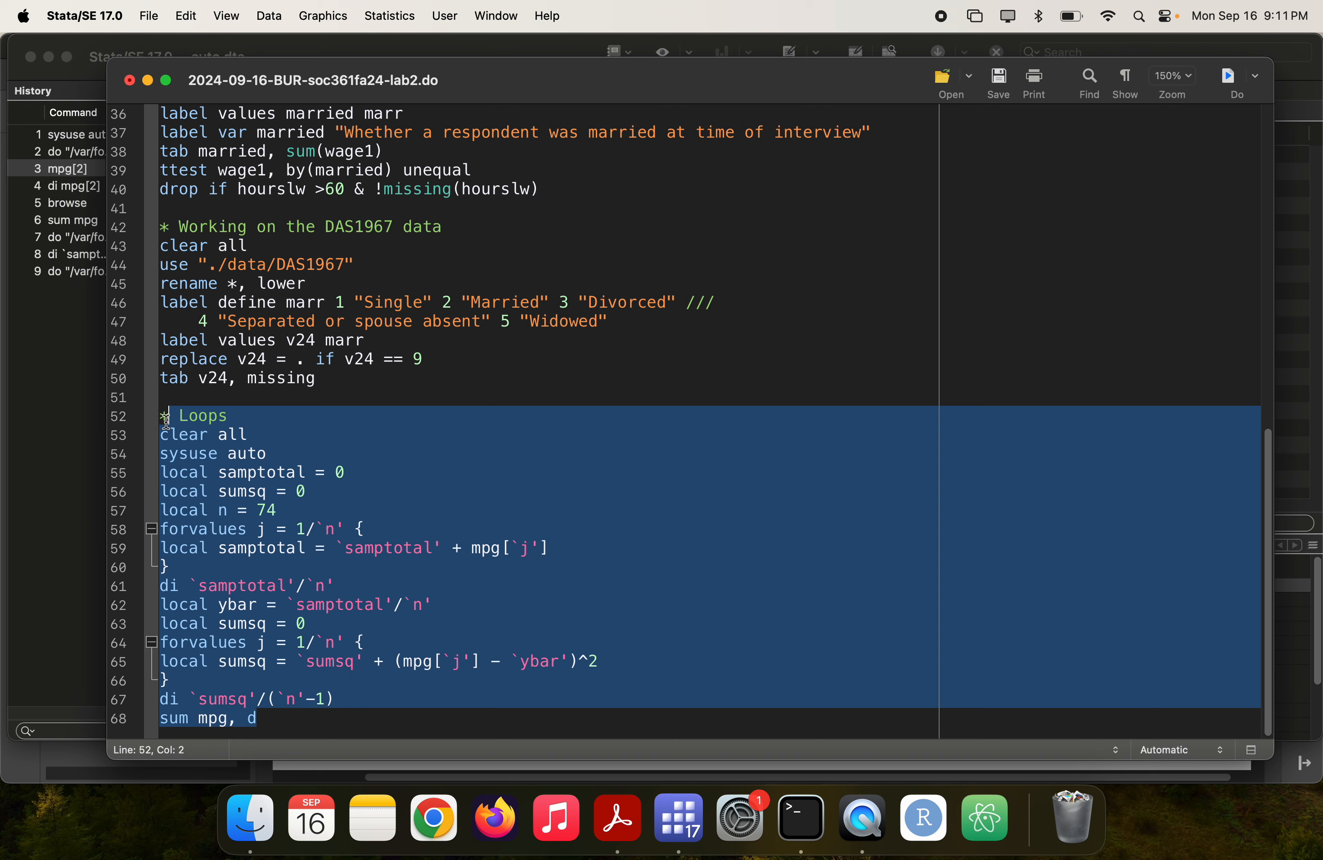
key(super+shift+d)
scroll(358, 362, up, 5)
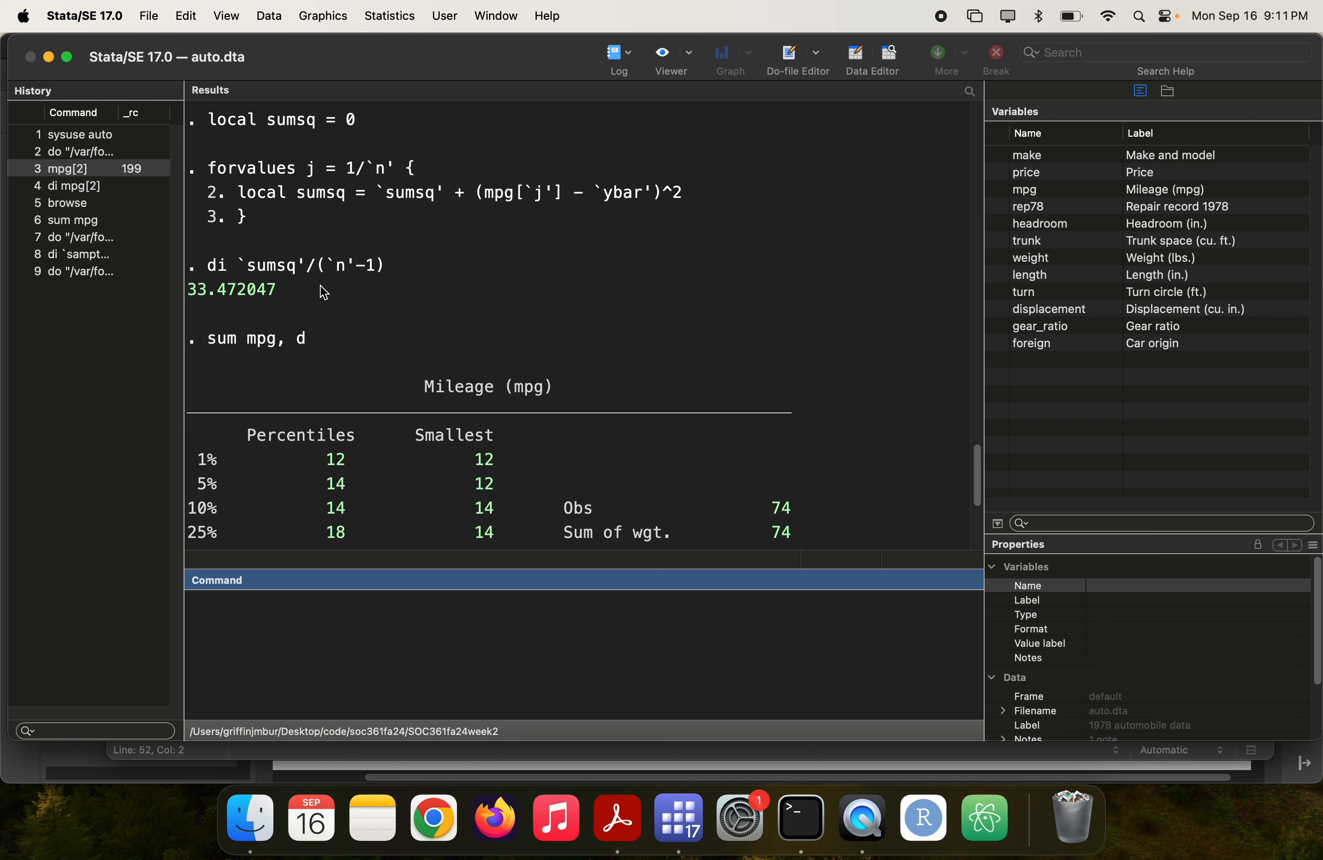
scroll(321, 287, down, 1)
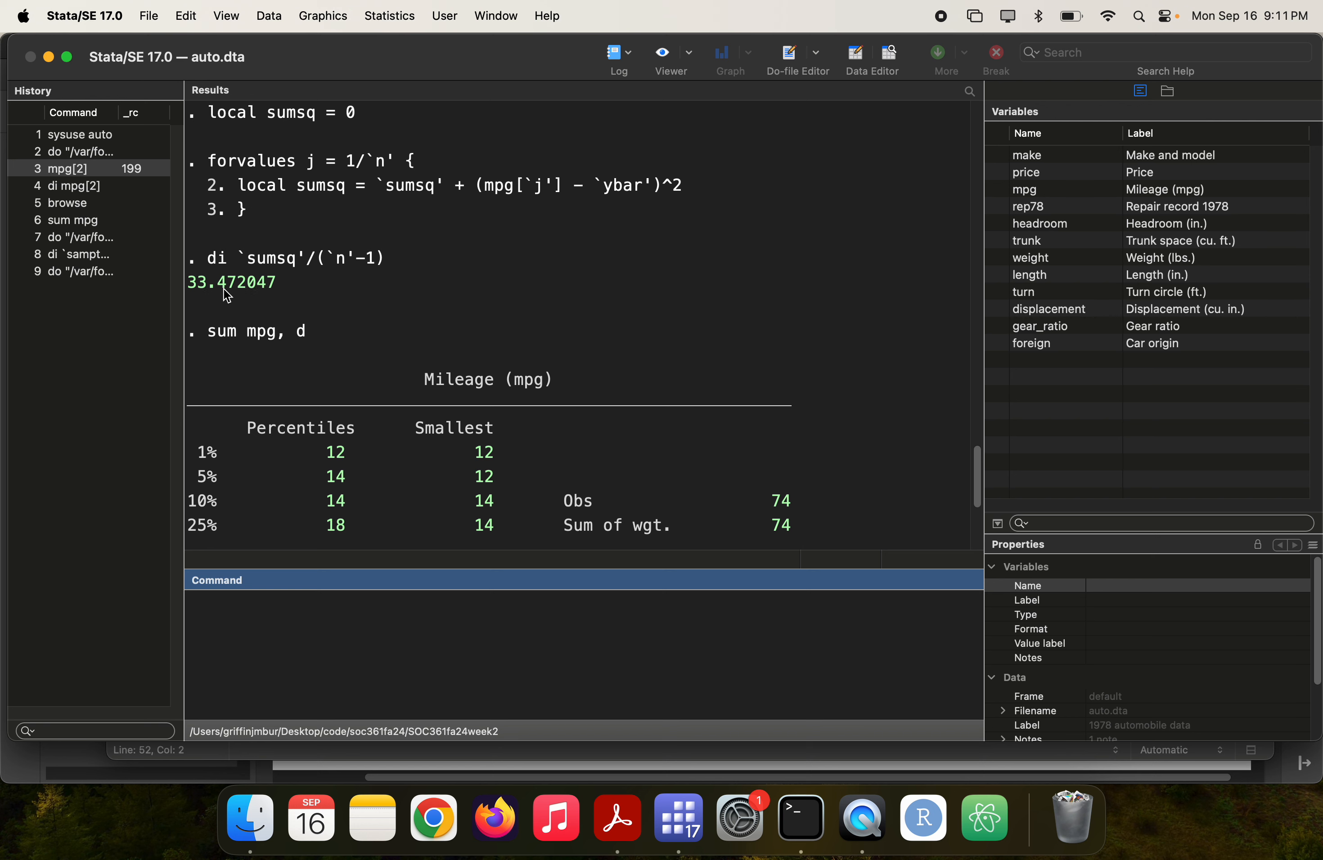
scroll(229, 289, down, 5)
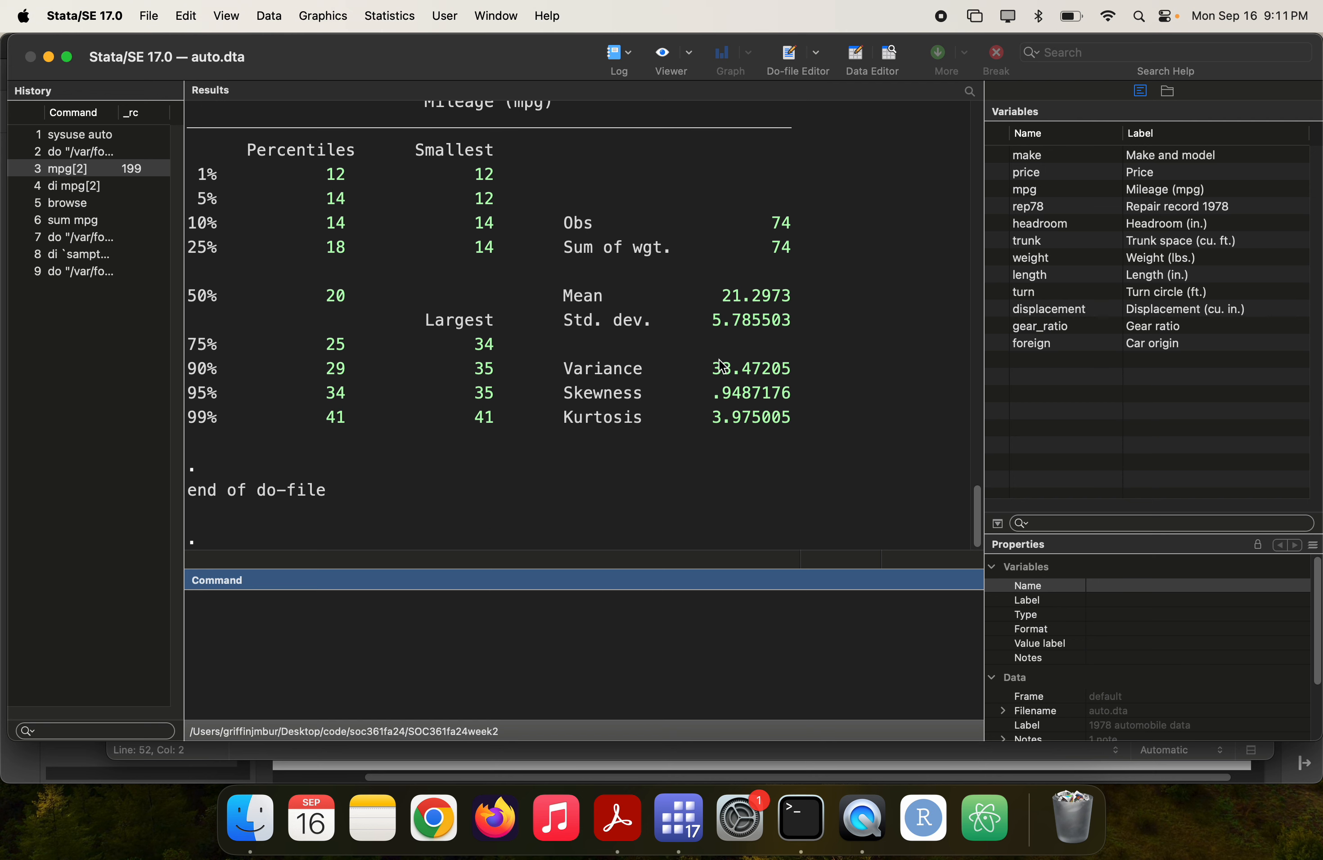
scroll(759, 382, up, 4)
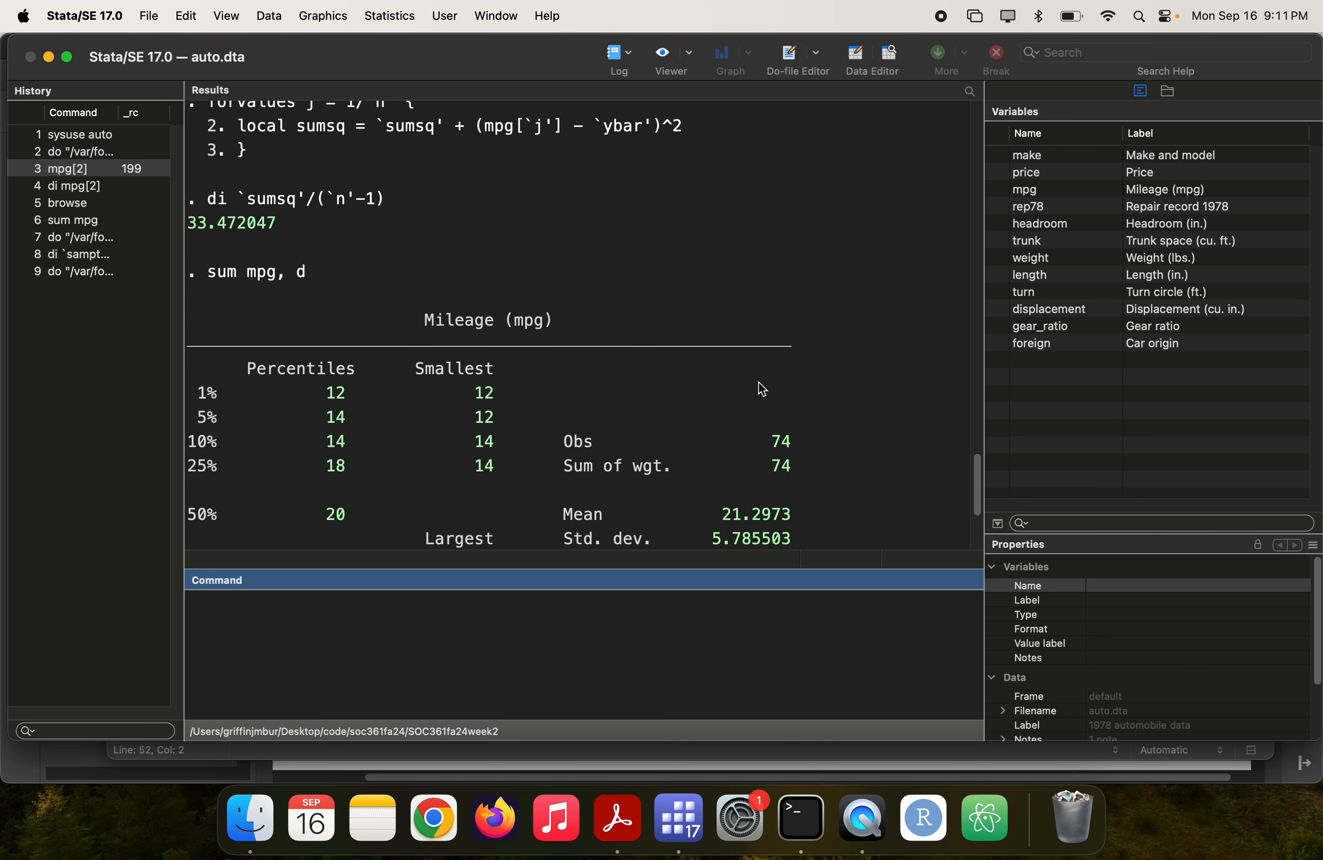
scroll(761, 389, down, 3)
scroll(714, 472, up, 3)
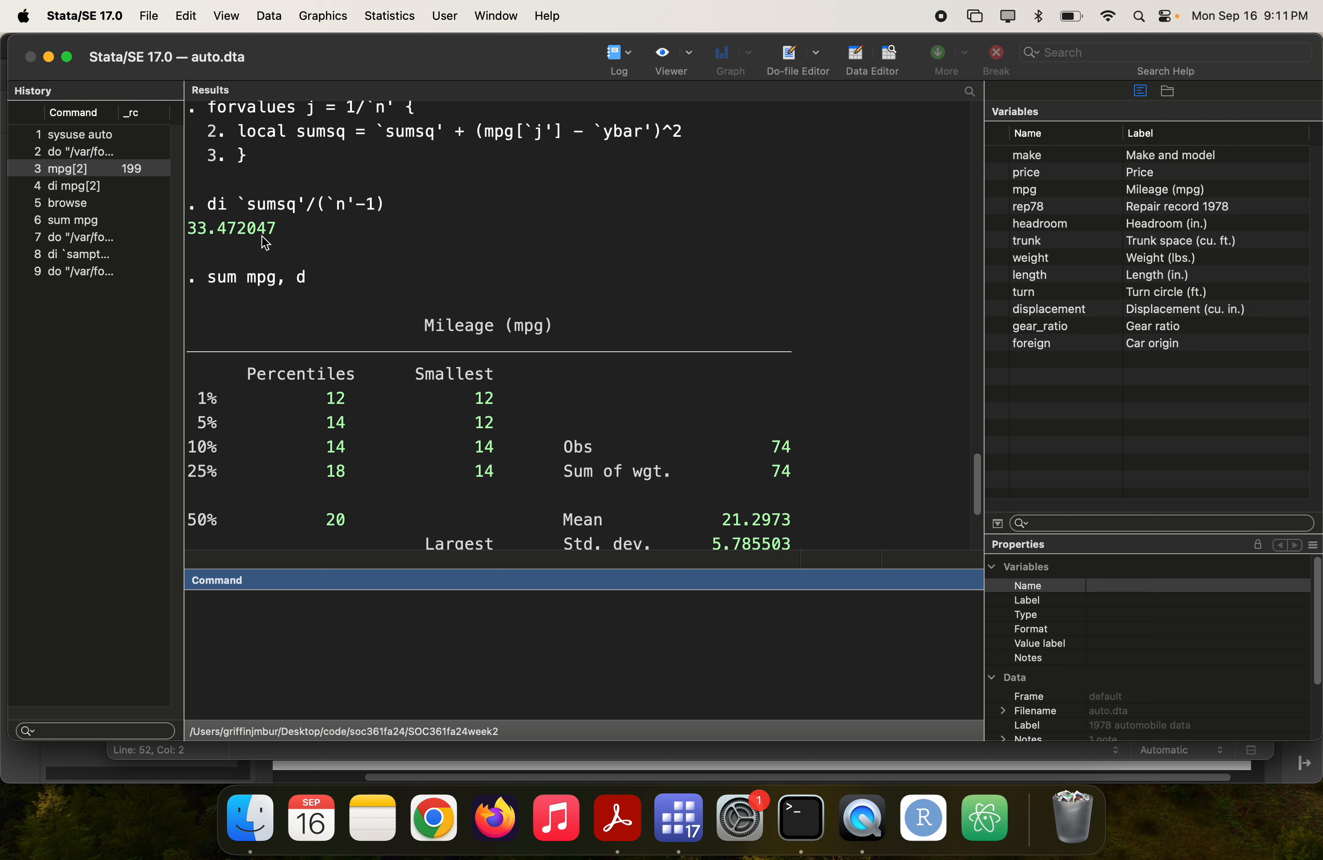
- Add new lines for a comment after line 68 of the do-file
key(super+grave)
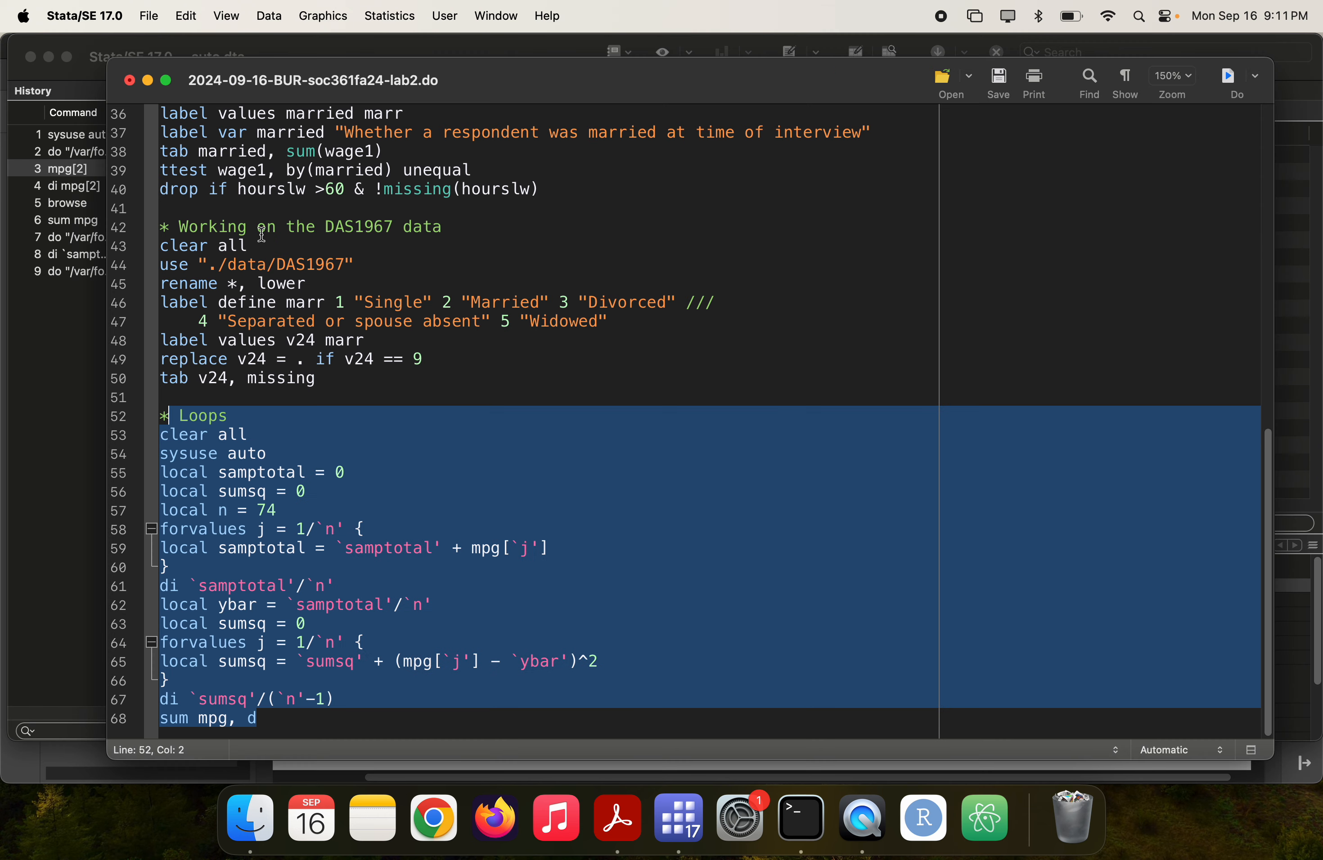
scroll(369, 548, down, 1)
click(297, 717)
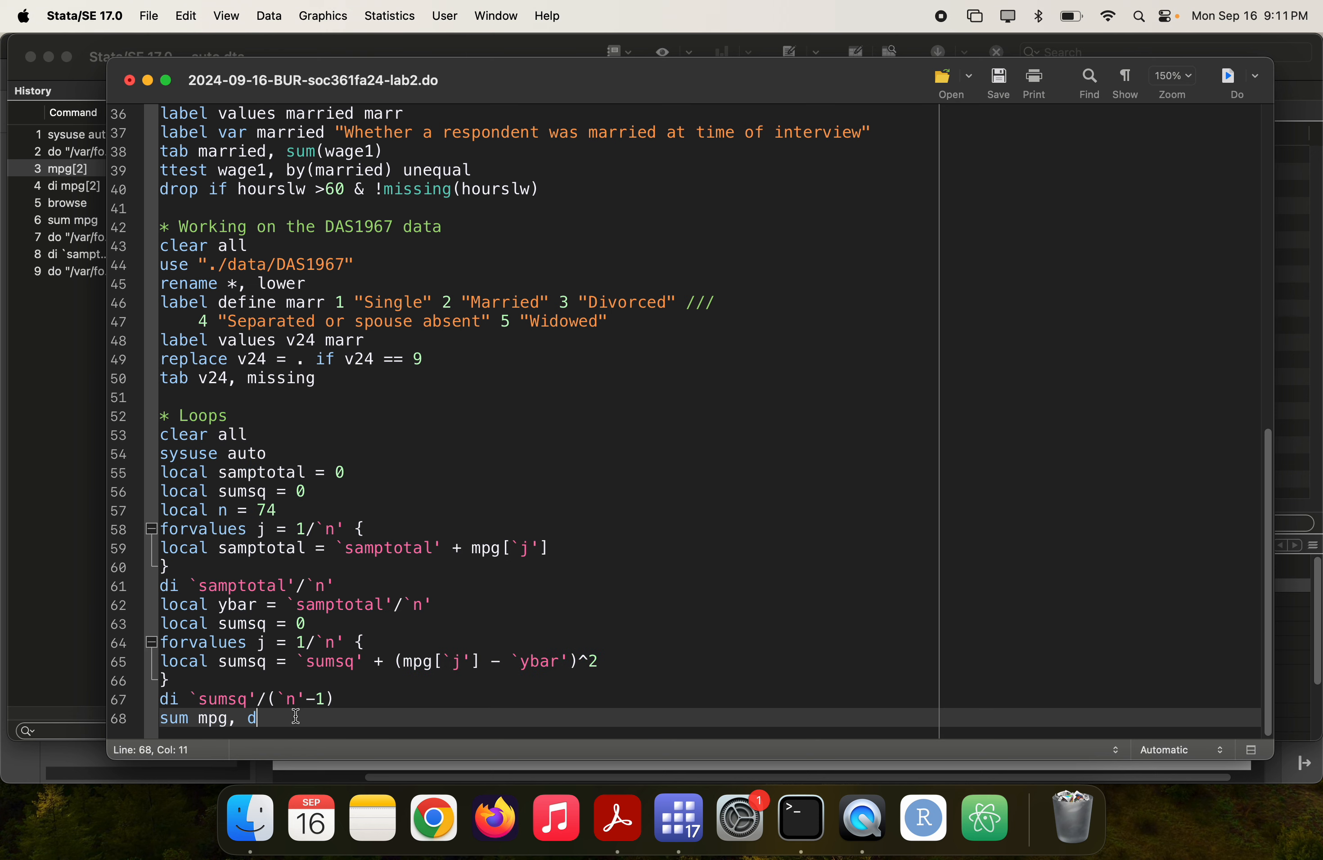
key(Return)
key(Return)
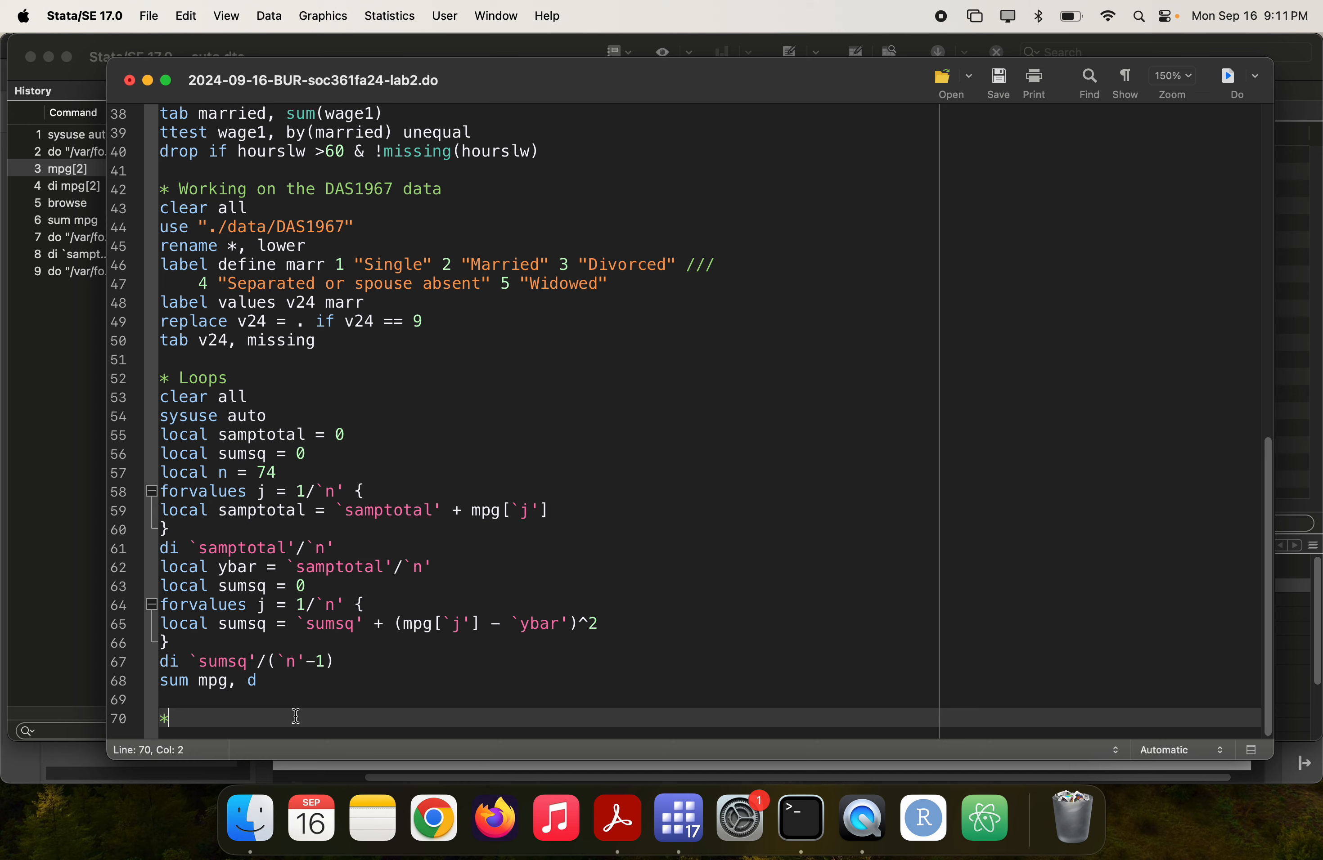
key(super+Tab)
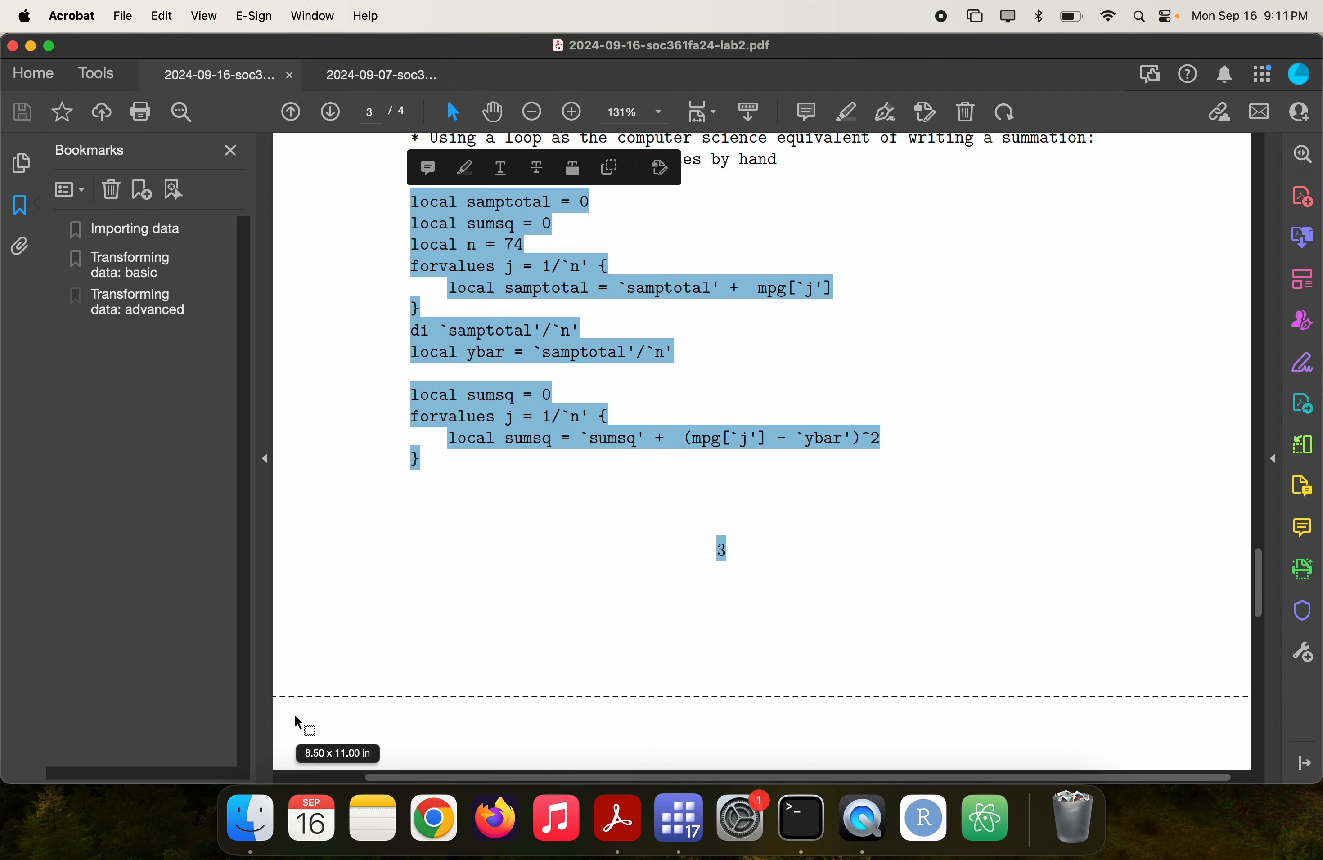
- Copy page 4's foreach loop code for outlier flags and z-scores from the lab PDF
scroll(297, 722, down, 10)
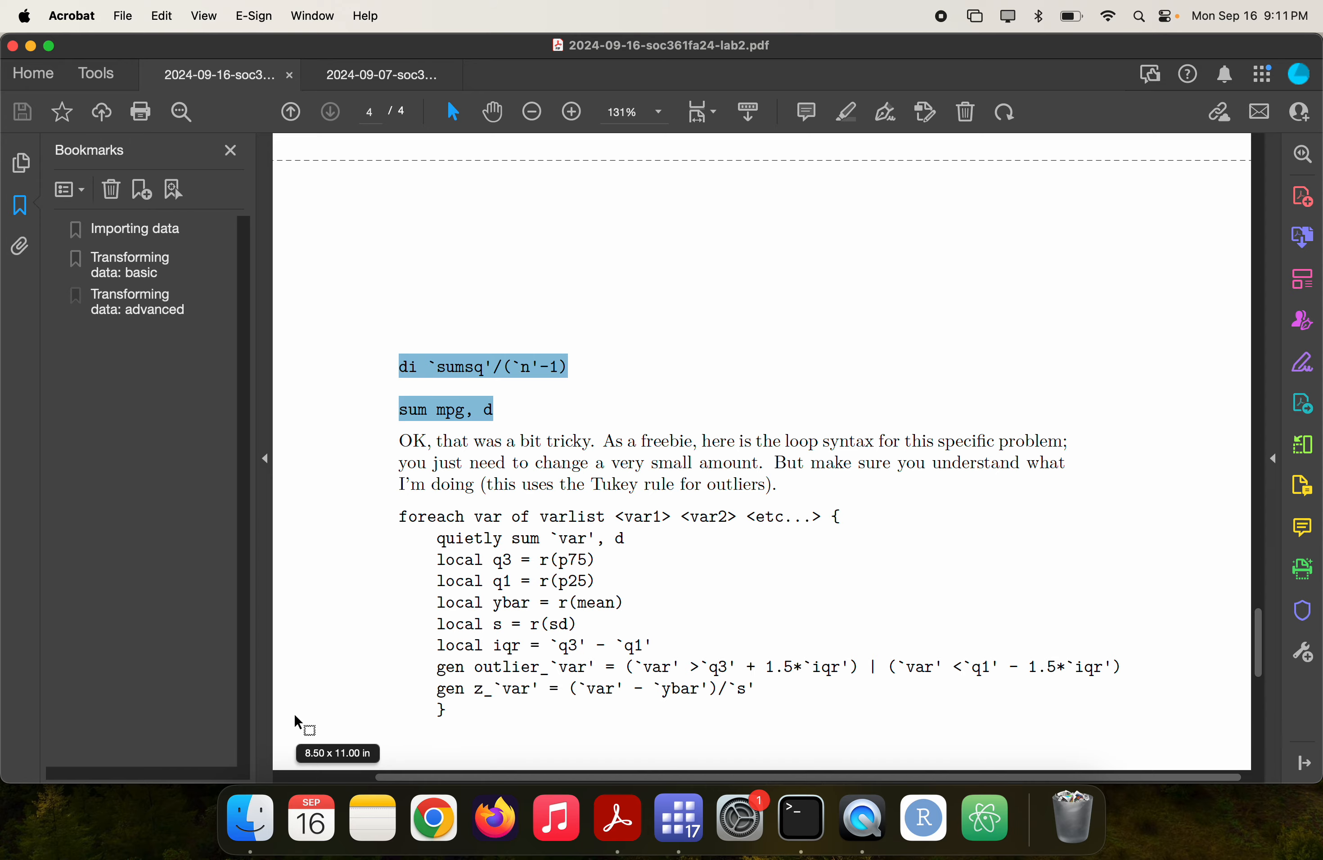
scroll(297, 722, up, 10)
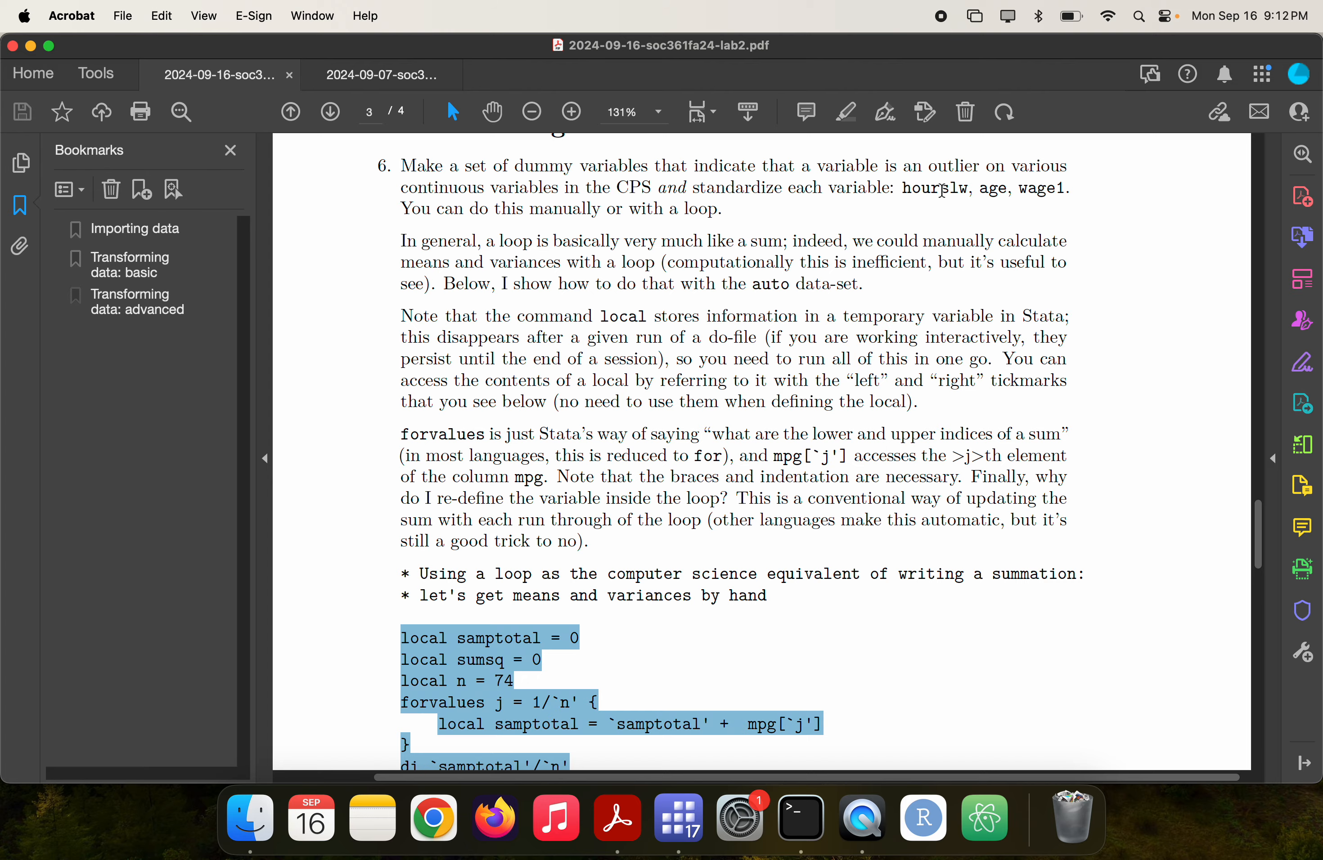
scroll(939, 213, down, 15)
scroll(944, 216, down, 3)
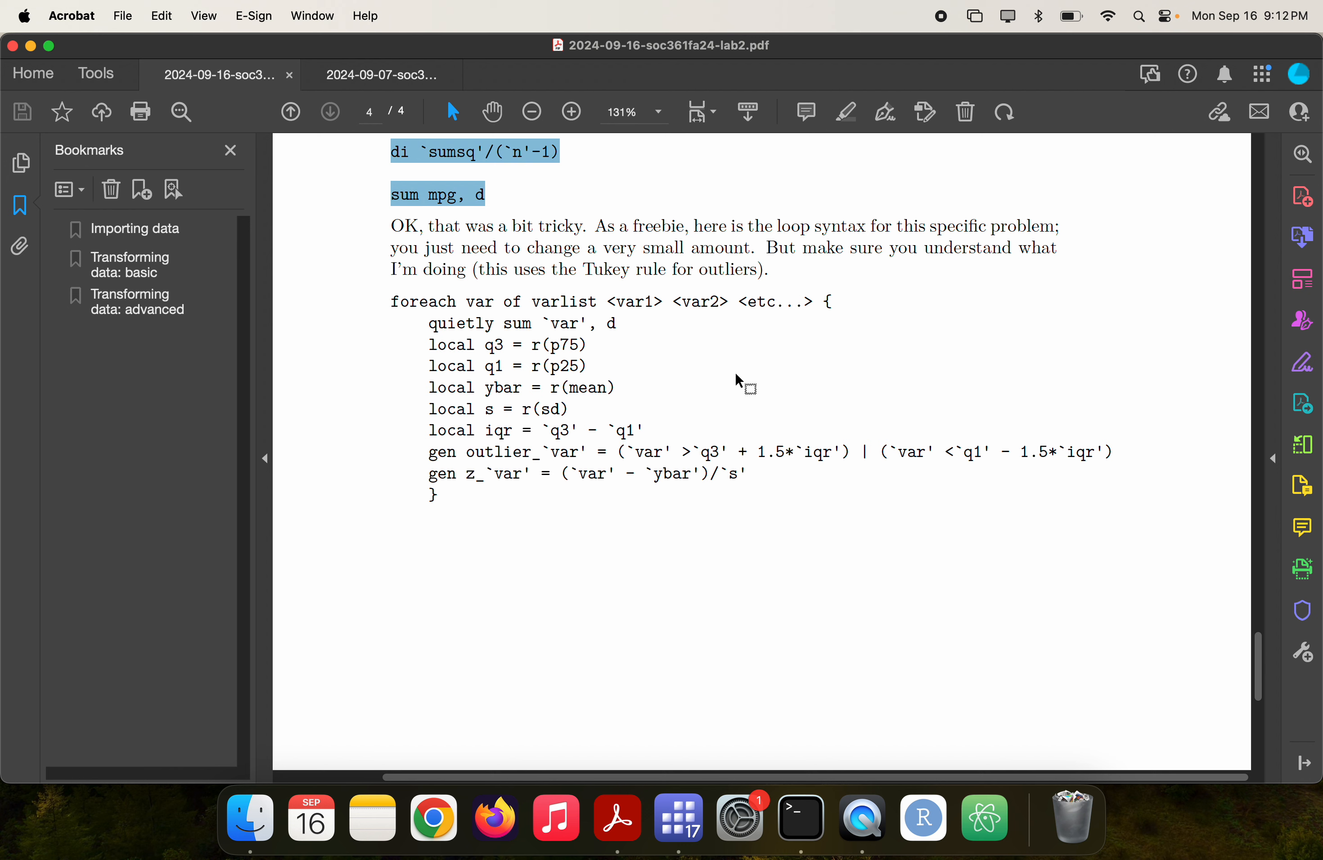
click(832, 302)
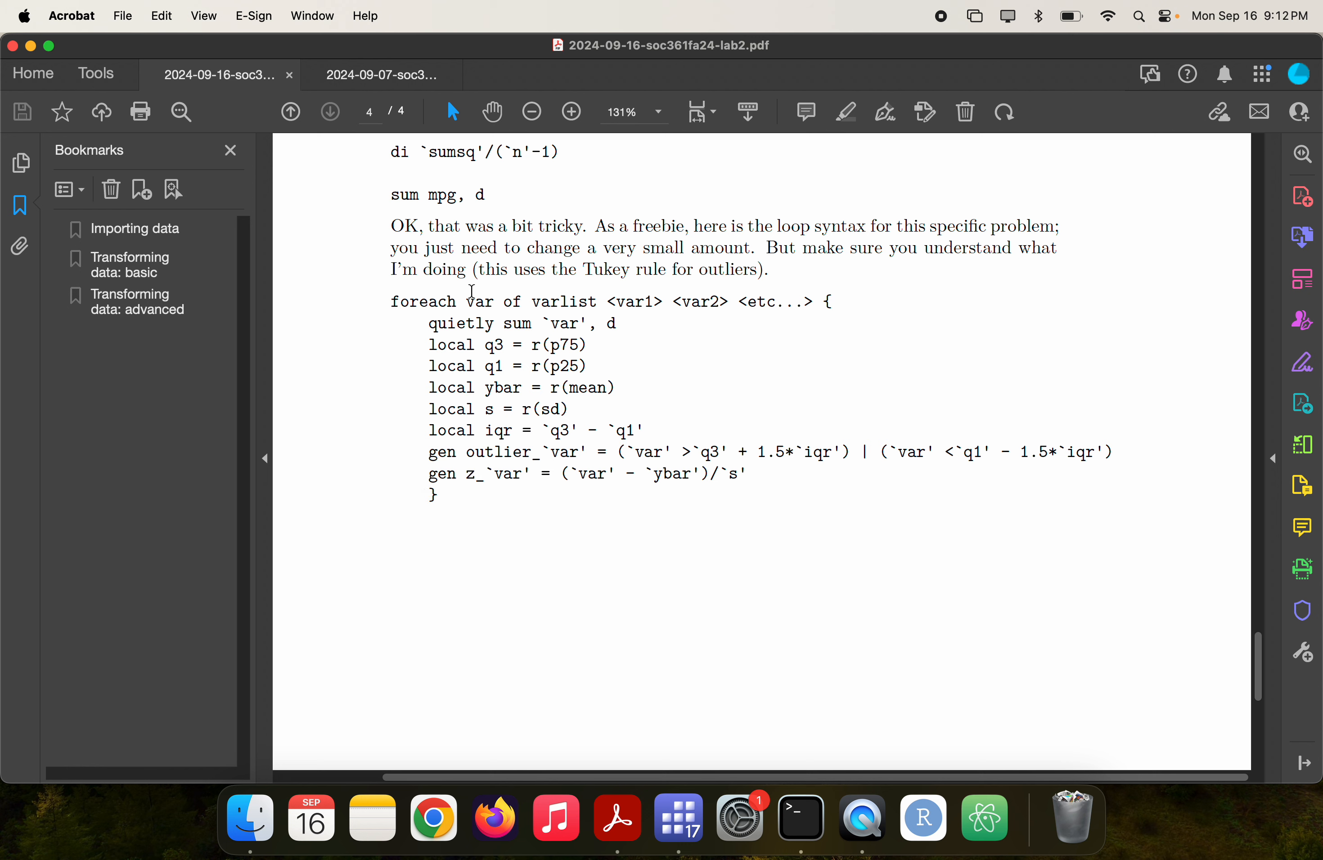
drag(435, 325, 590, 478)
click(453, 497)
drag(454, 497, 375, 304)
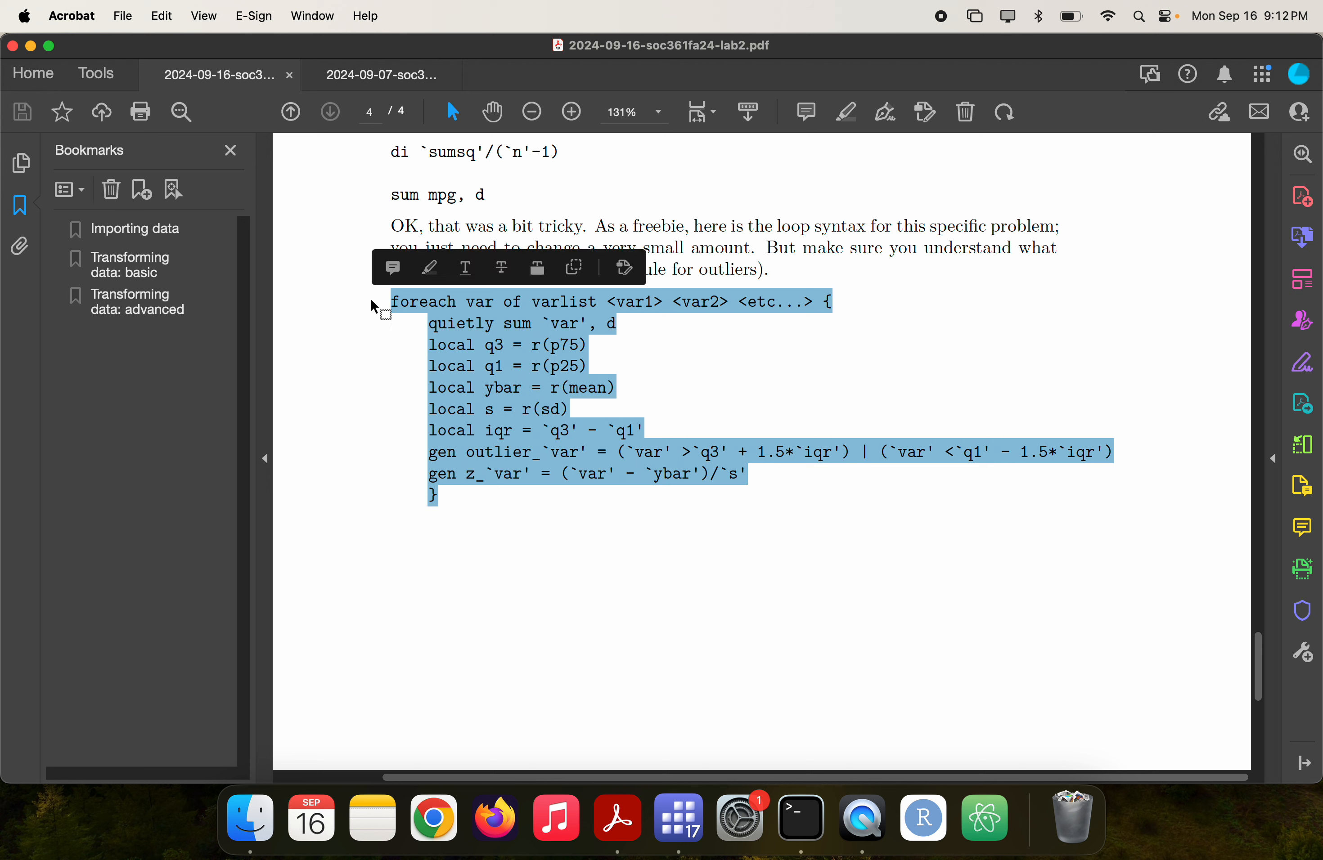
key(super+c)
- Run sum mpg and display r(mean) 21.297297 and r(sd) 5.7855032
key(super+Tab)
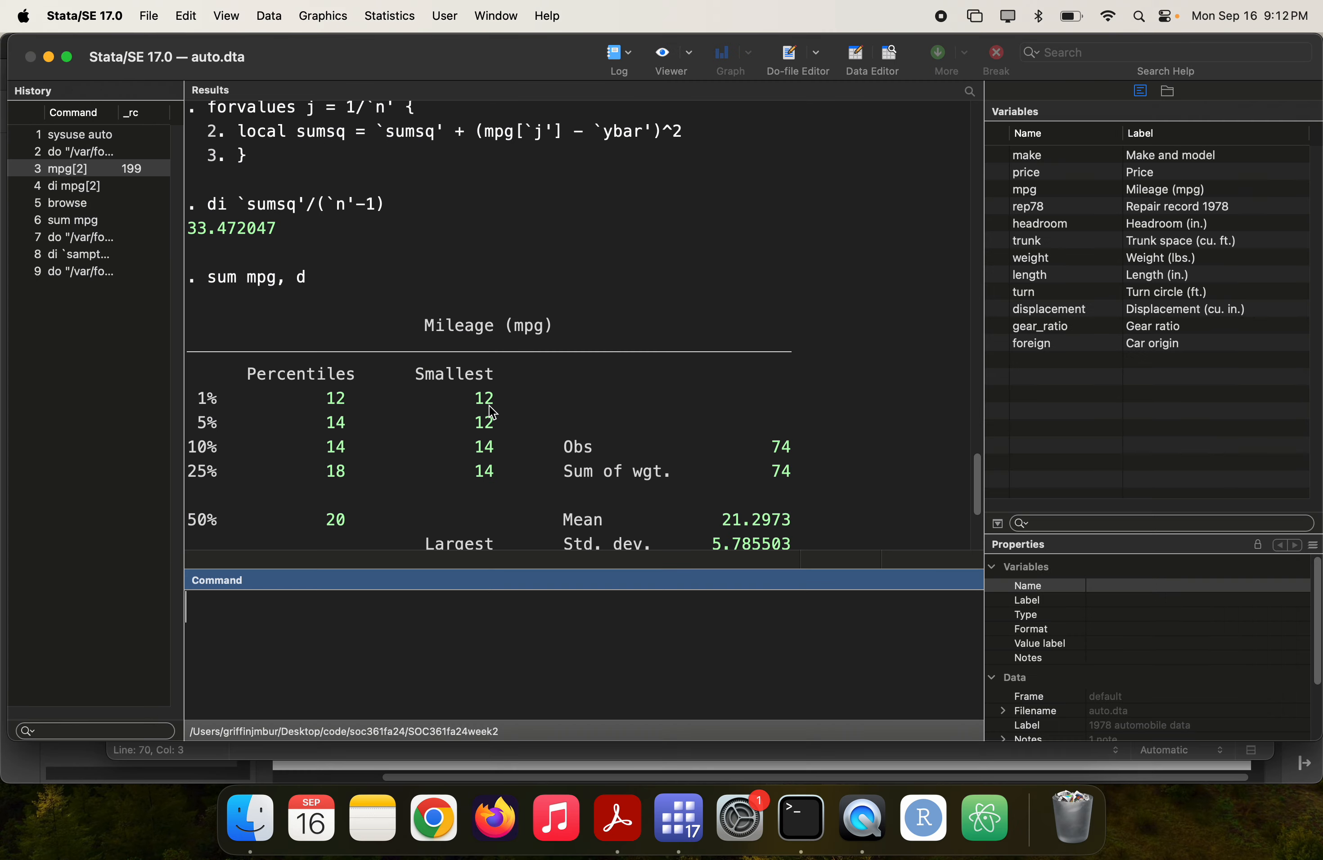
text(sum mpg)
key(Return)
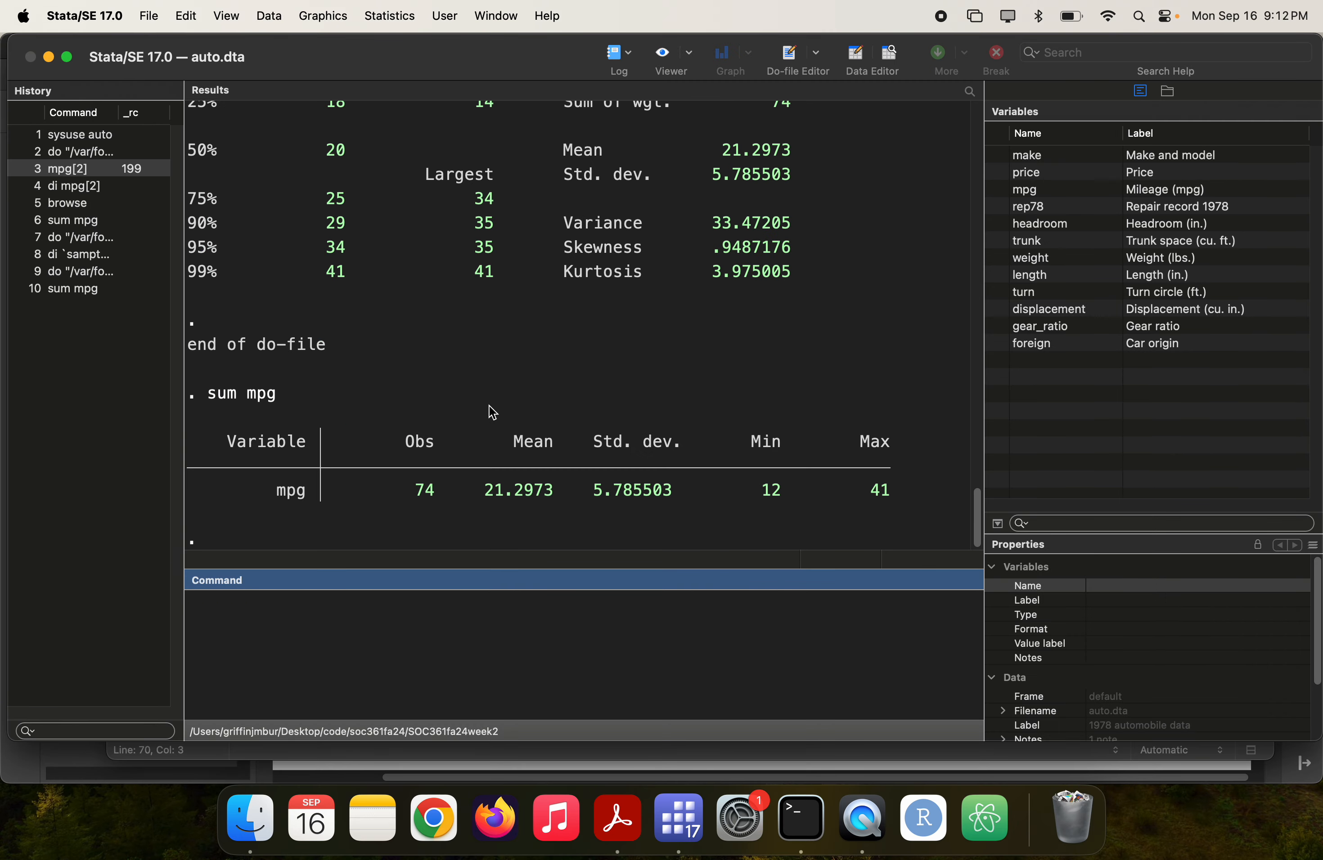
text(di r(mean))
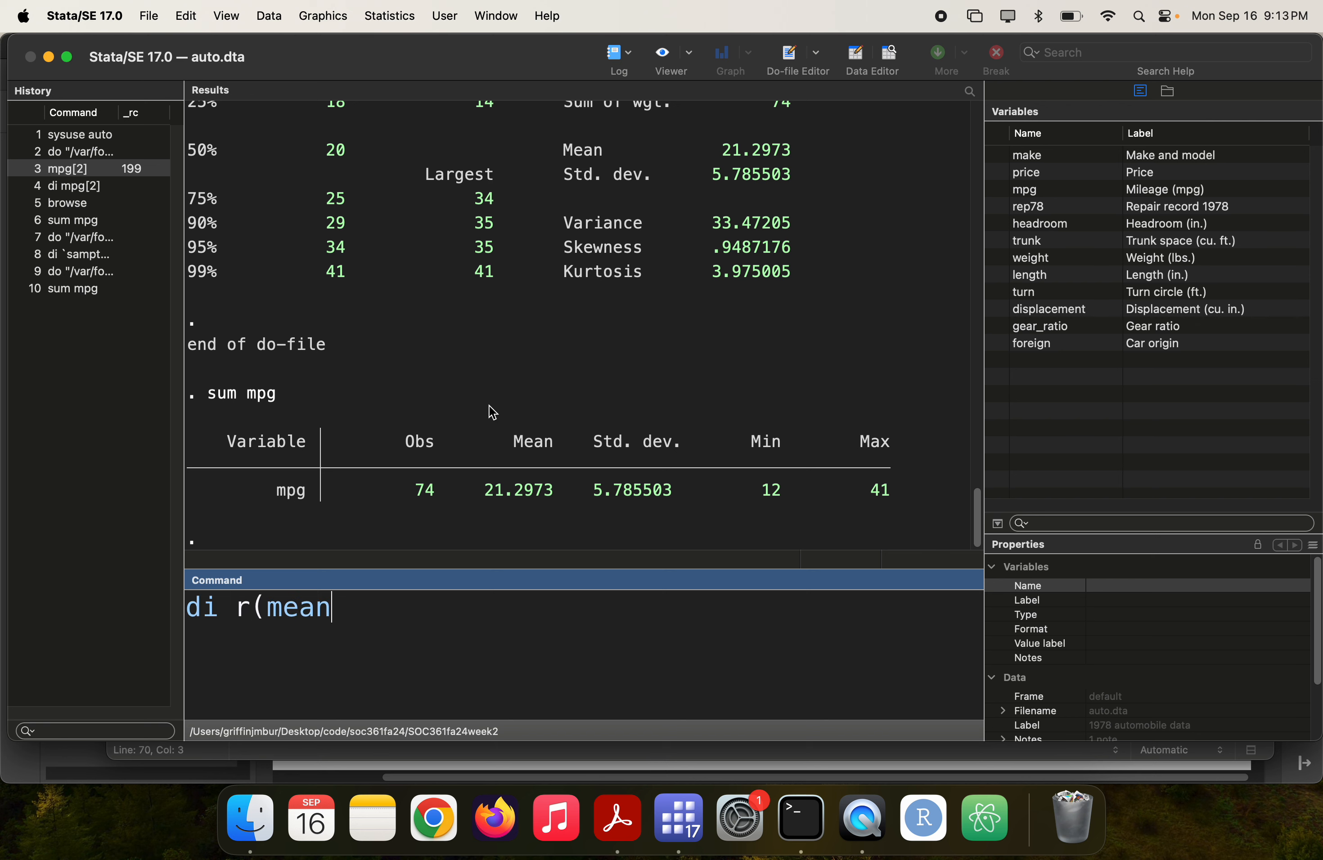
key(Return)
text(di r(sd))
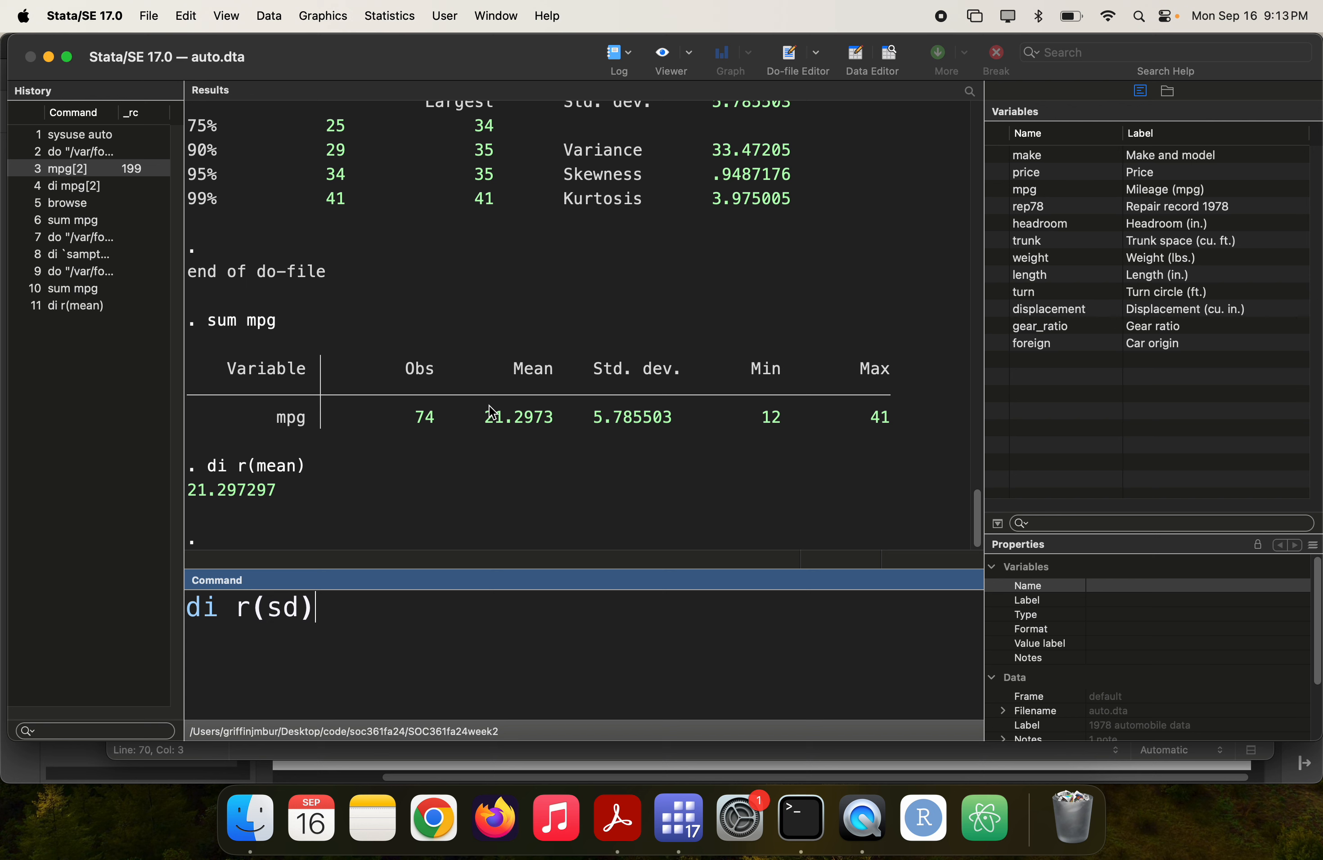
key(Return)
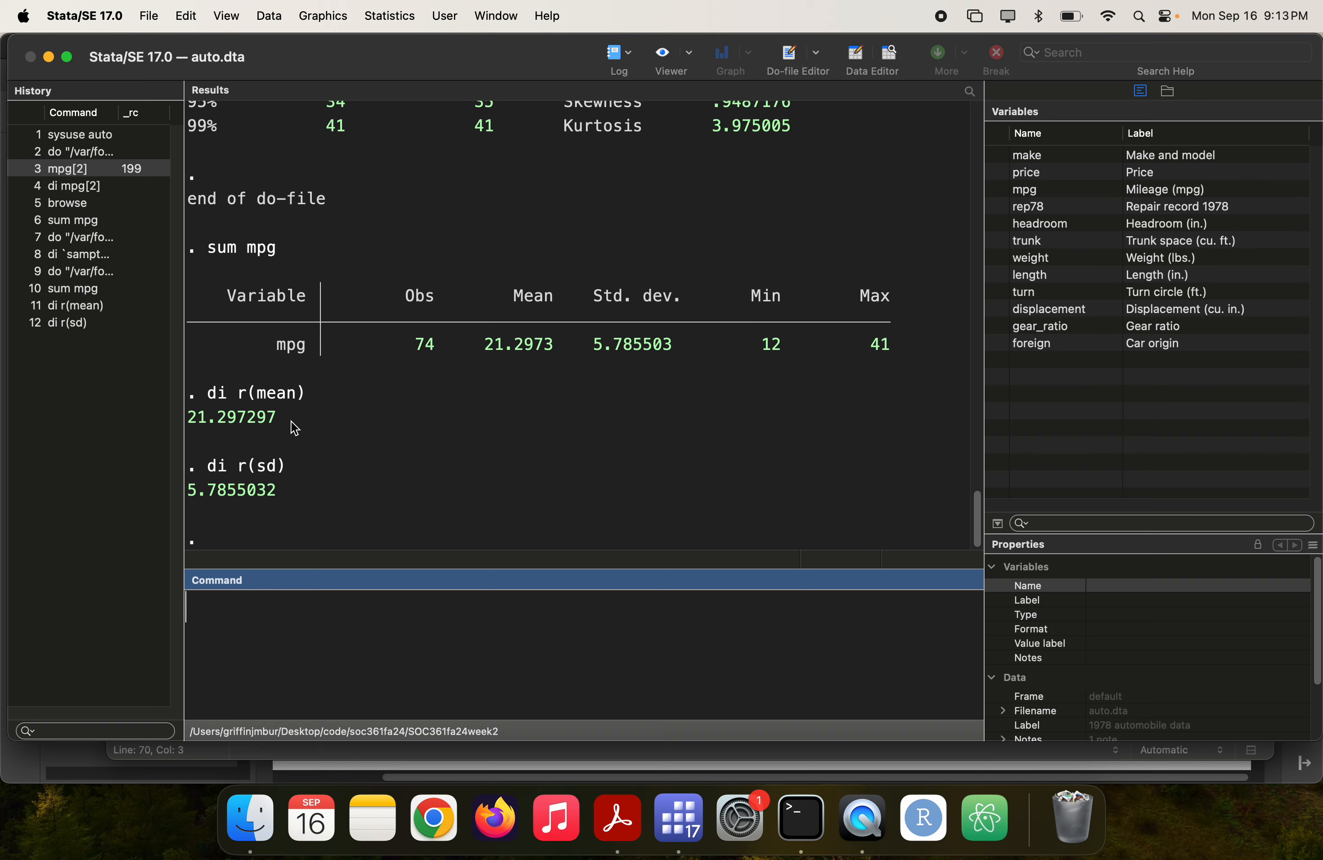
- Open help sum and scroll toward the Stored results section
text(help sum)
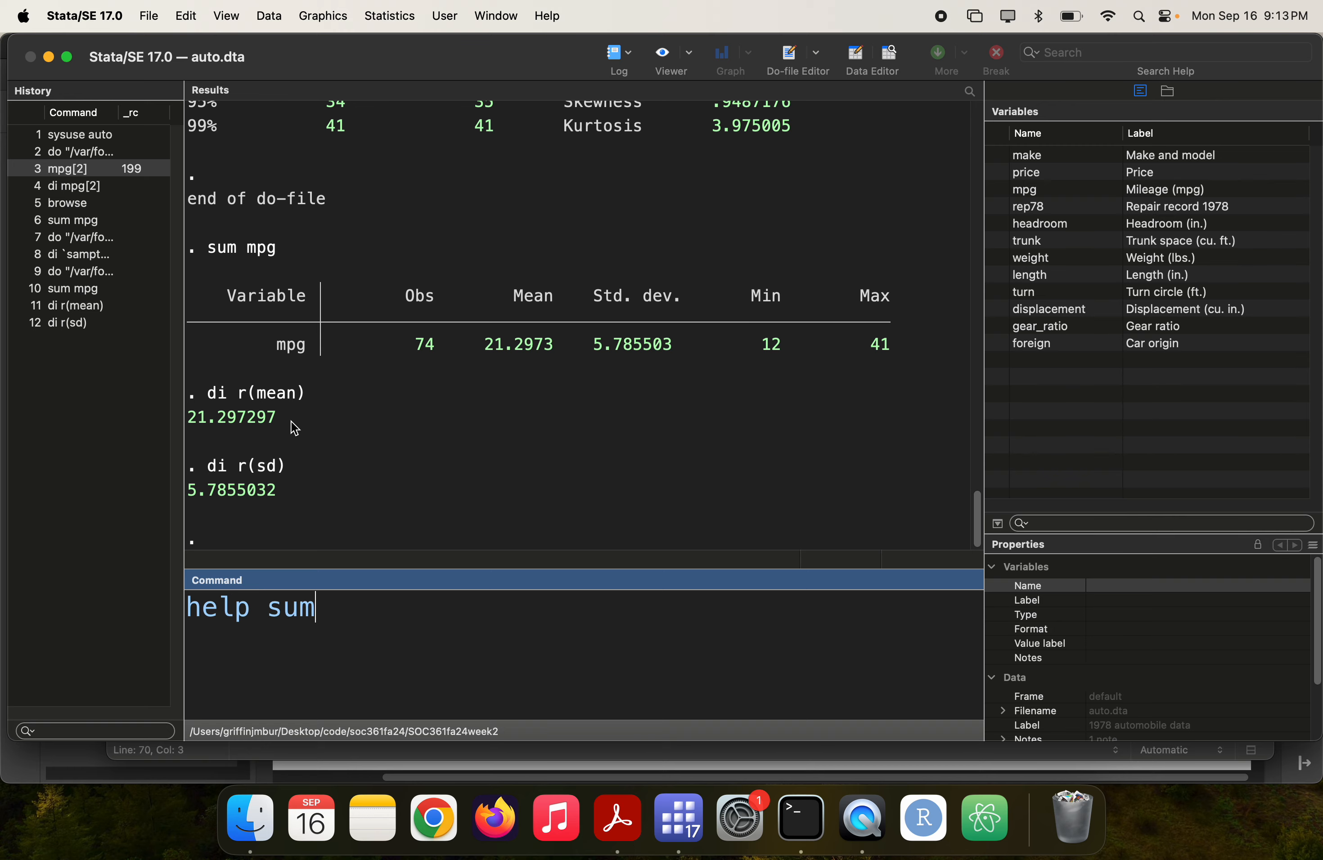
key(Return)
scroll(294, 428, down, 20)
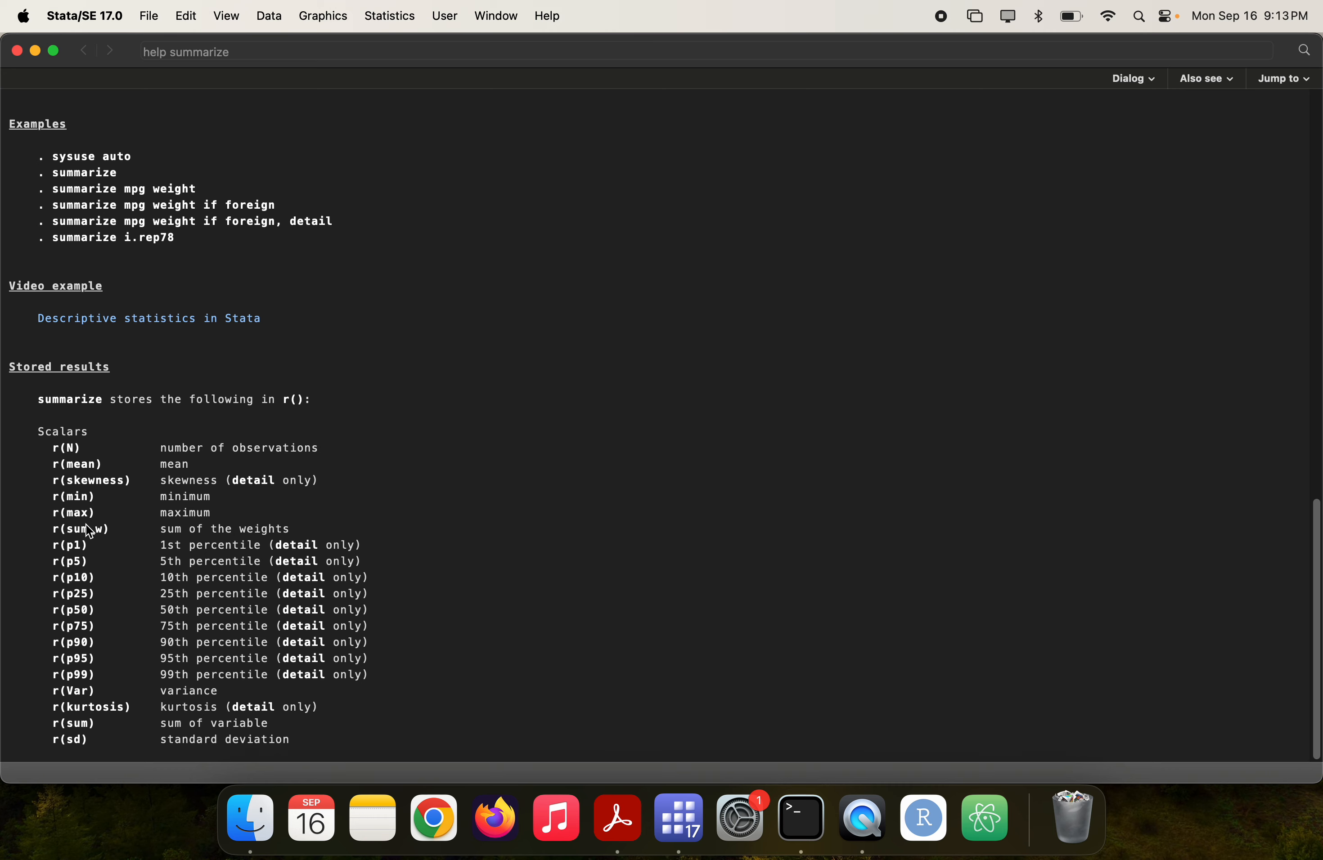
- Paste the foreach loop template into the do-file and indent its body lines
key(super+9)
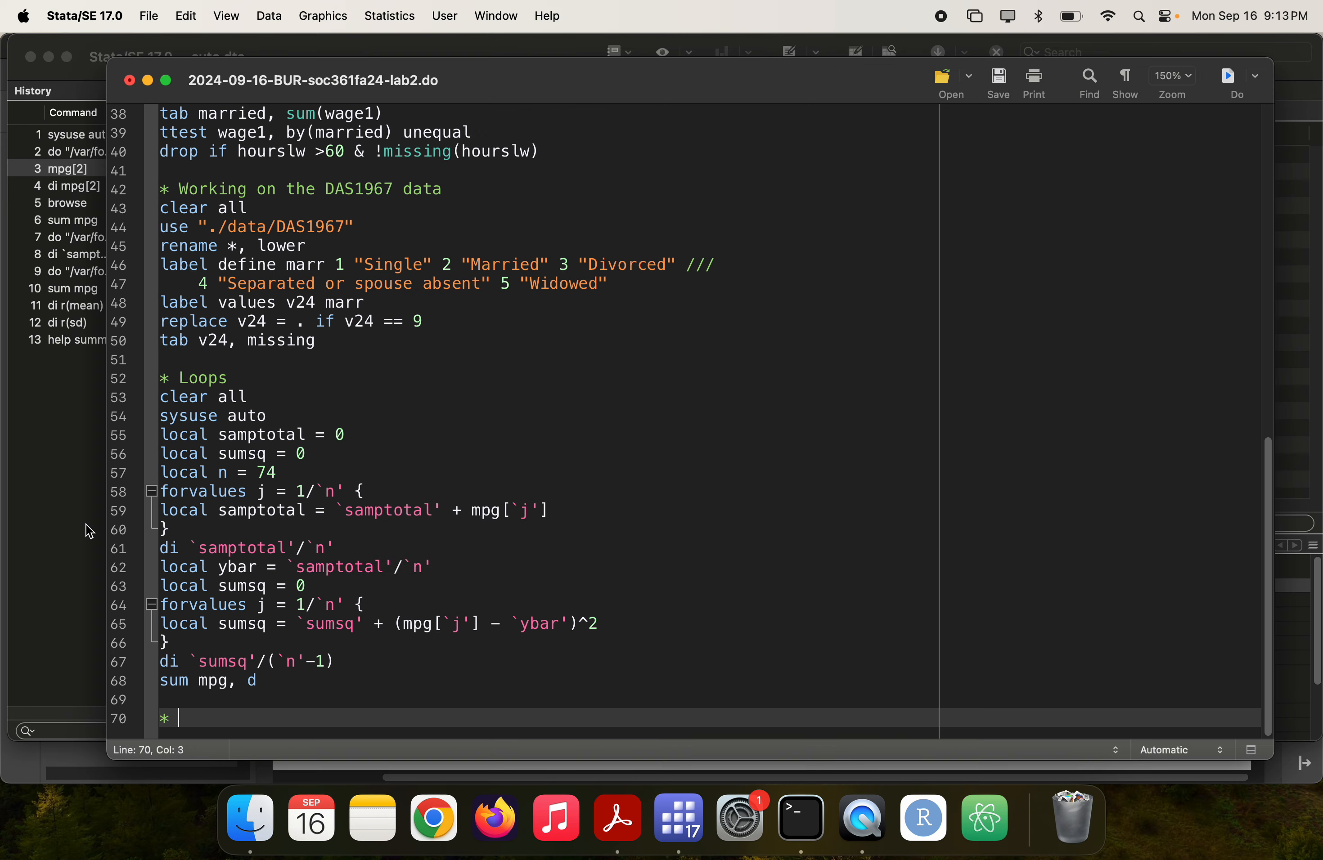
key(super+v)
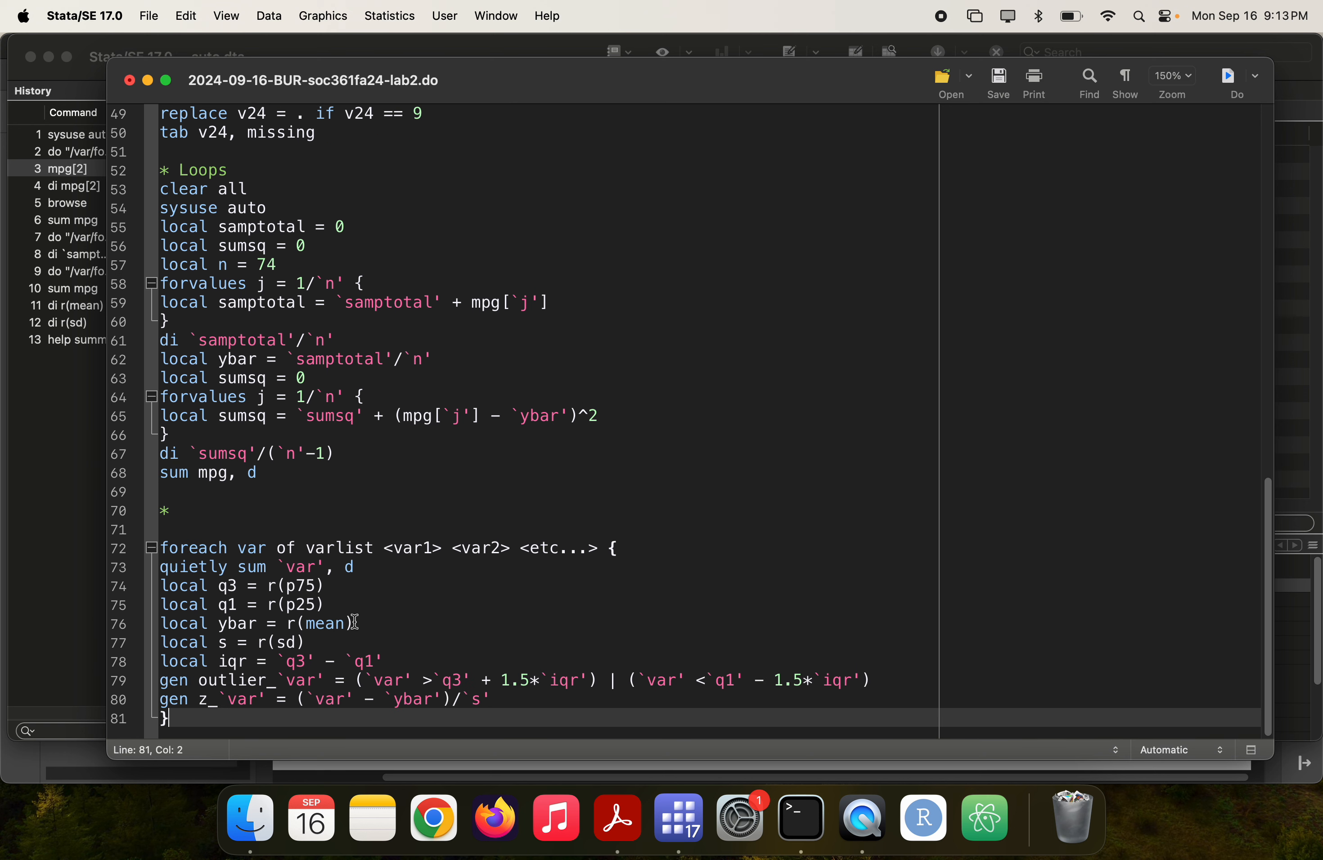
drag(495, 705, 140, 581)
key(Tab)
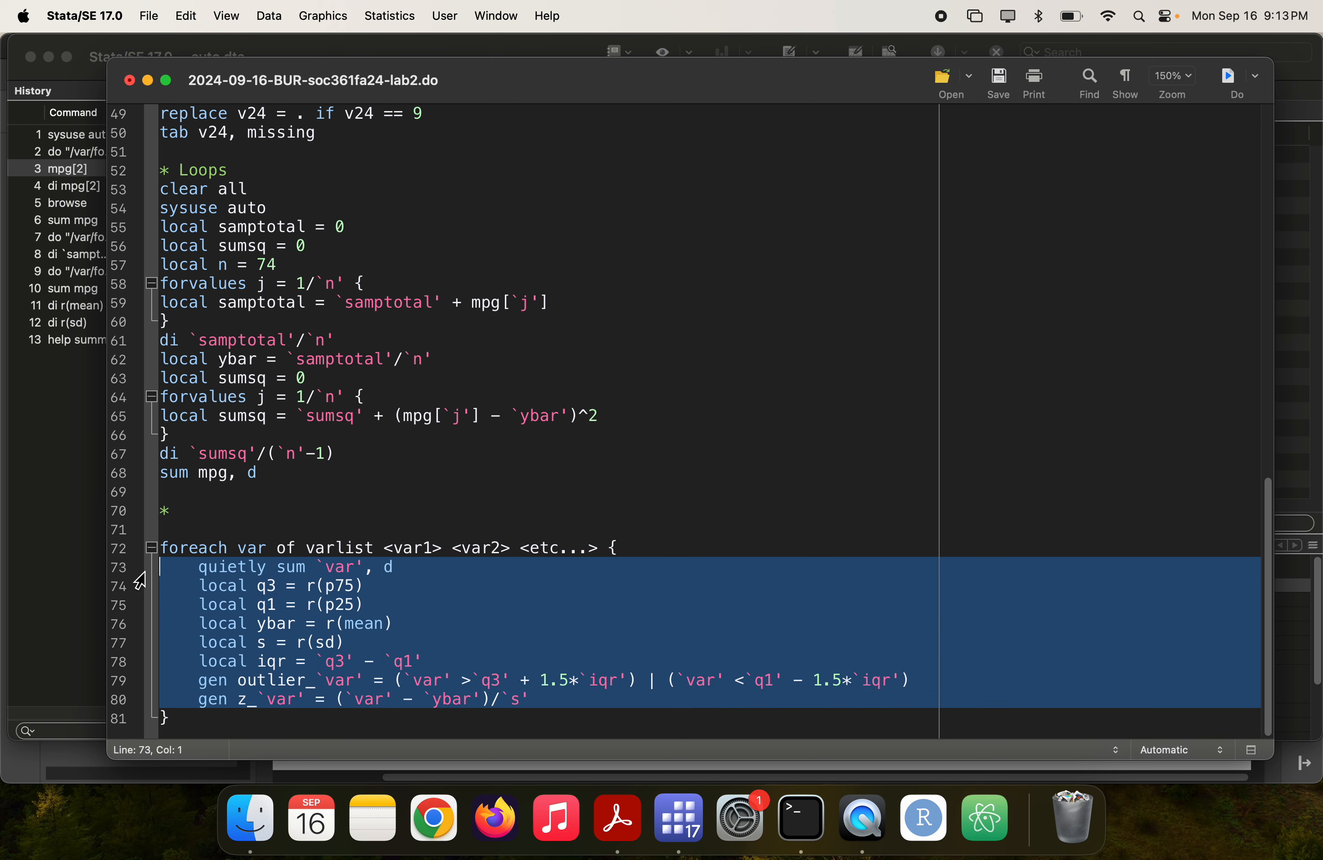
click(314, 703)
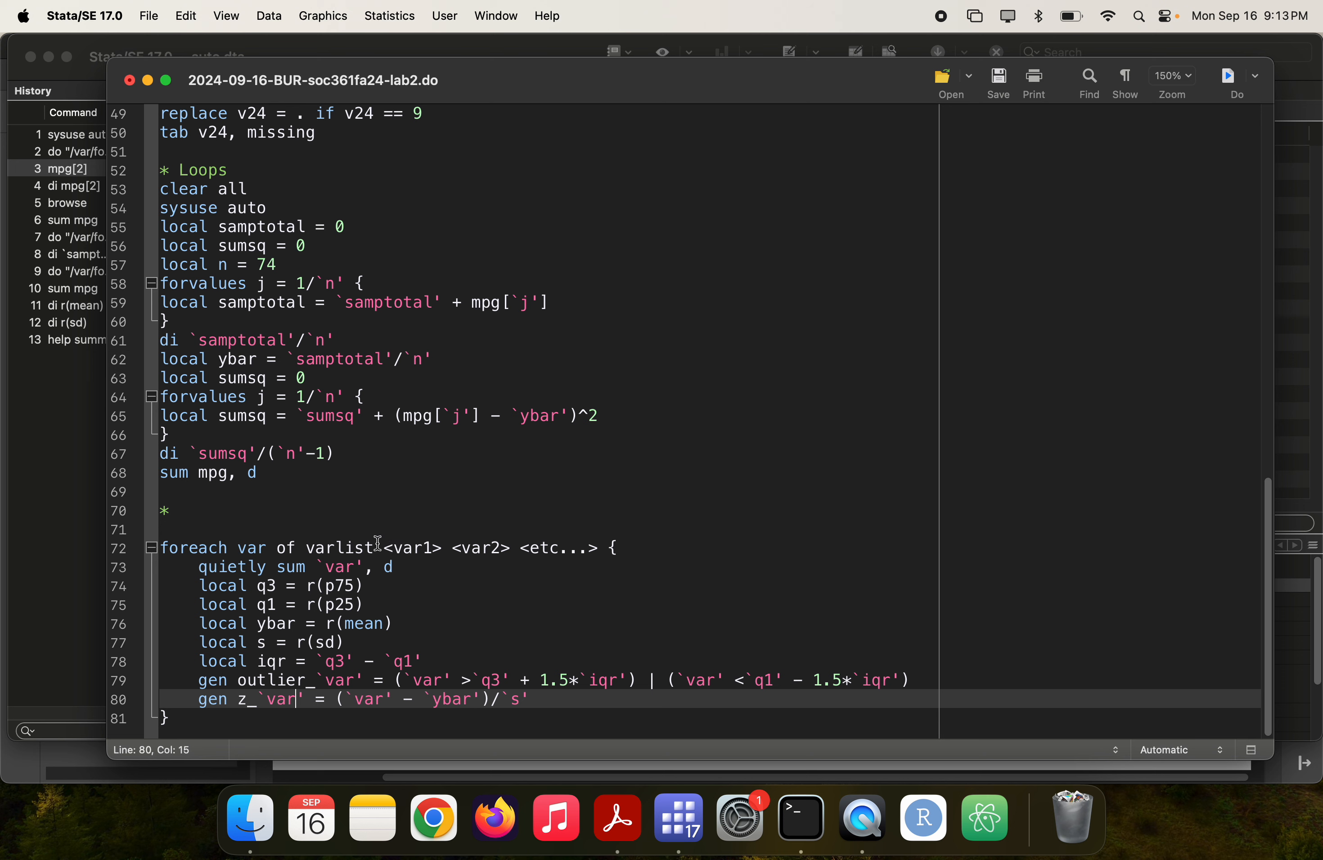
- Replace the loop's placeholder varlist with hourslw age wage1, removing the commas
drag(393, 545, 600, 541)
key(BackSpace)
key(BackSpace)
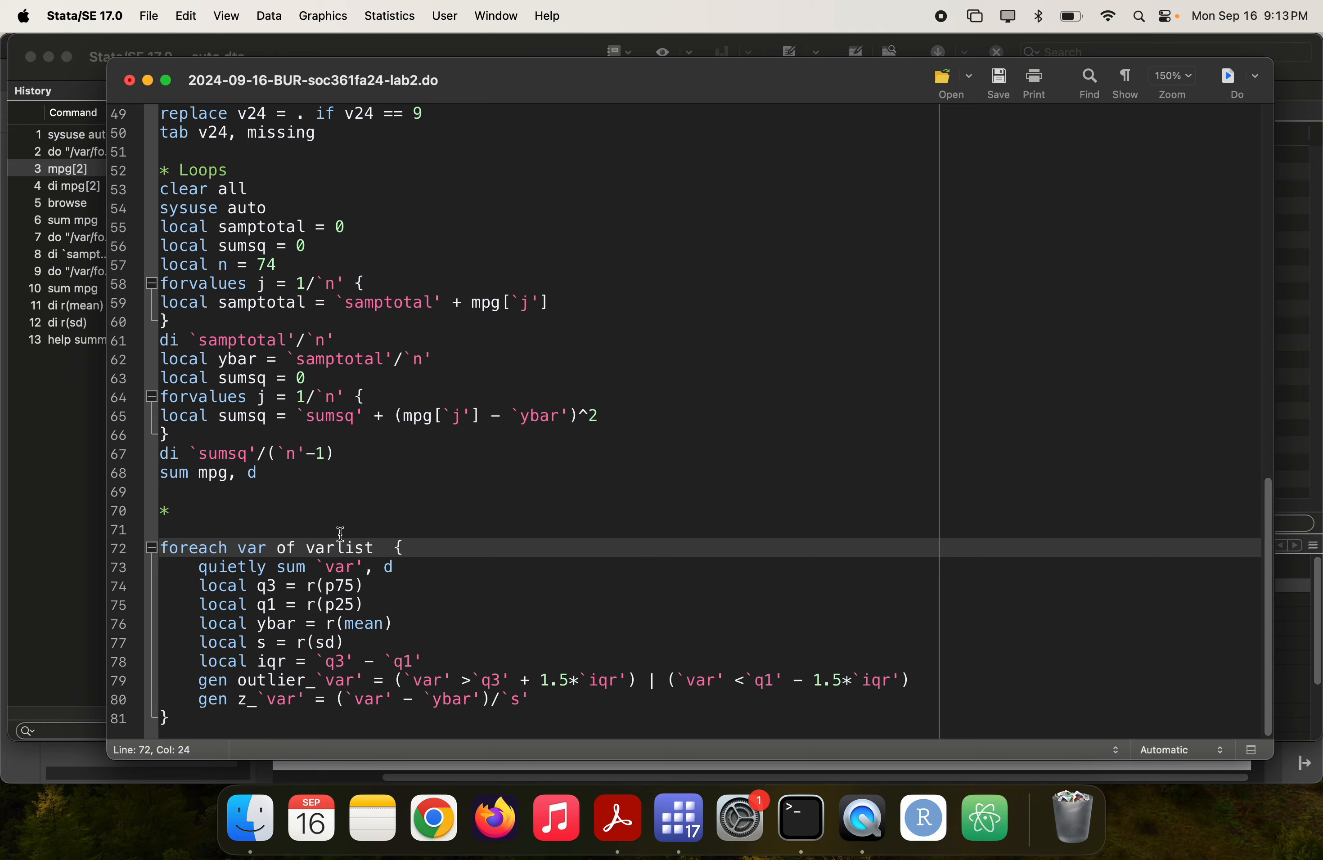
key(super+Tab)
scroll(743, 275, up, 5)
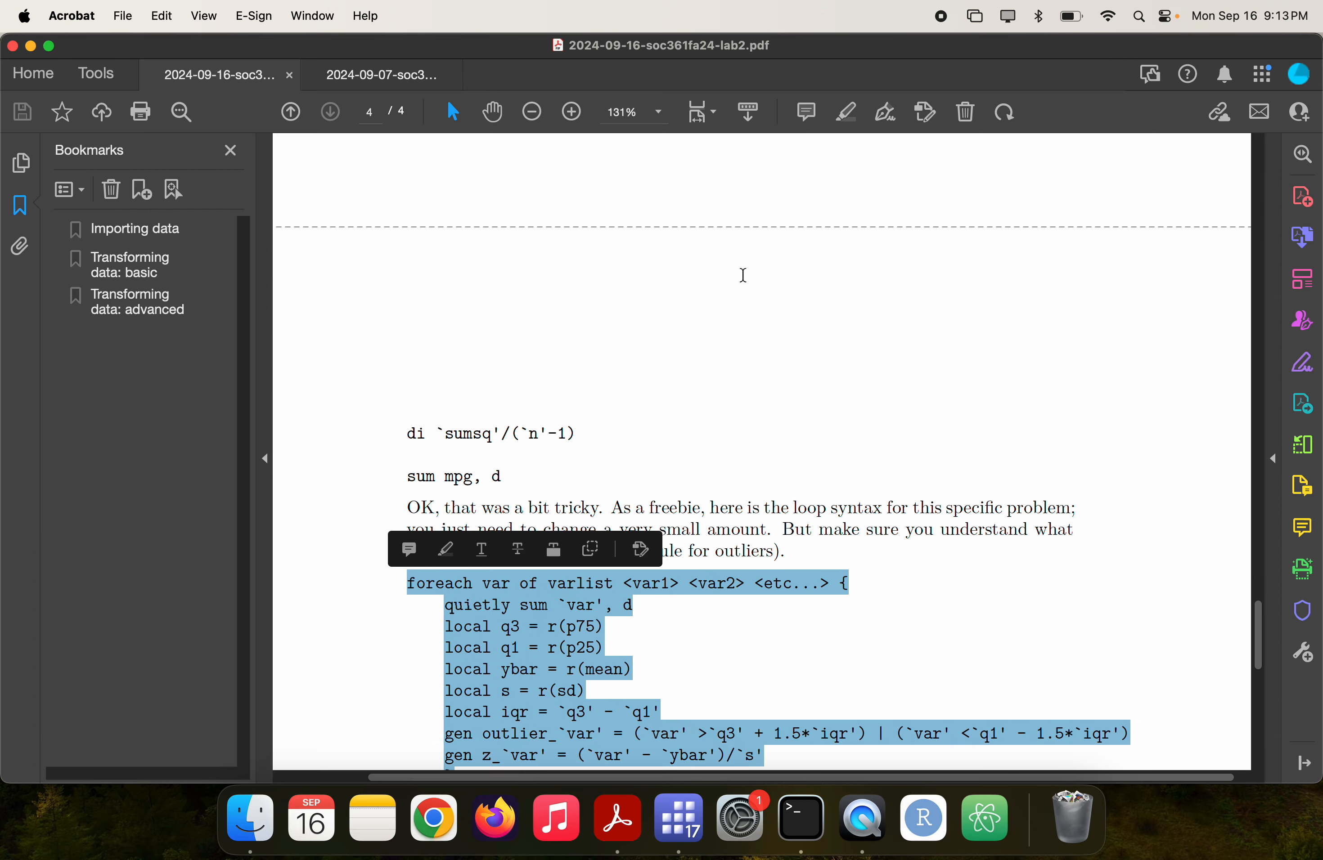
scroll(743, 275, up, 12)
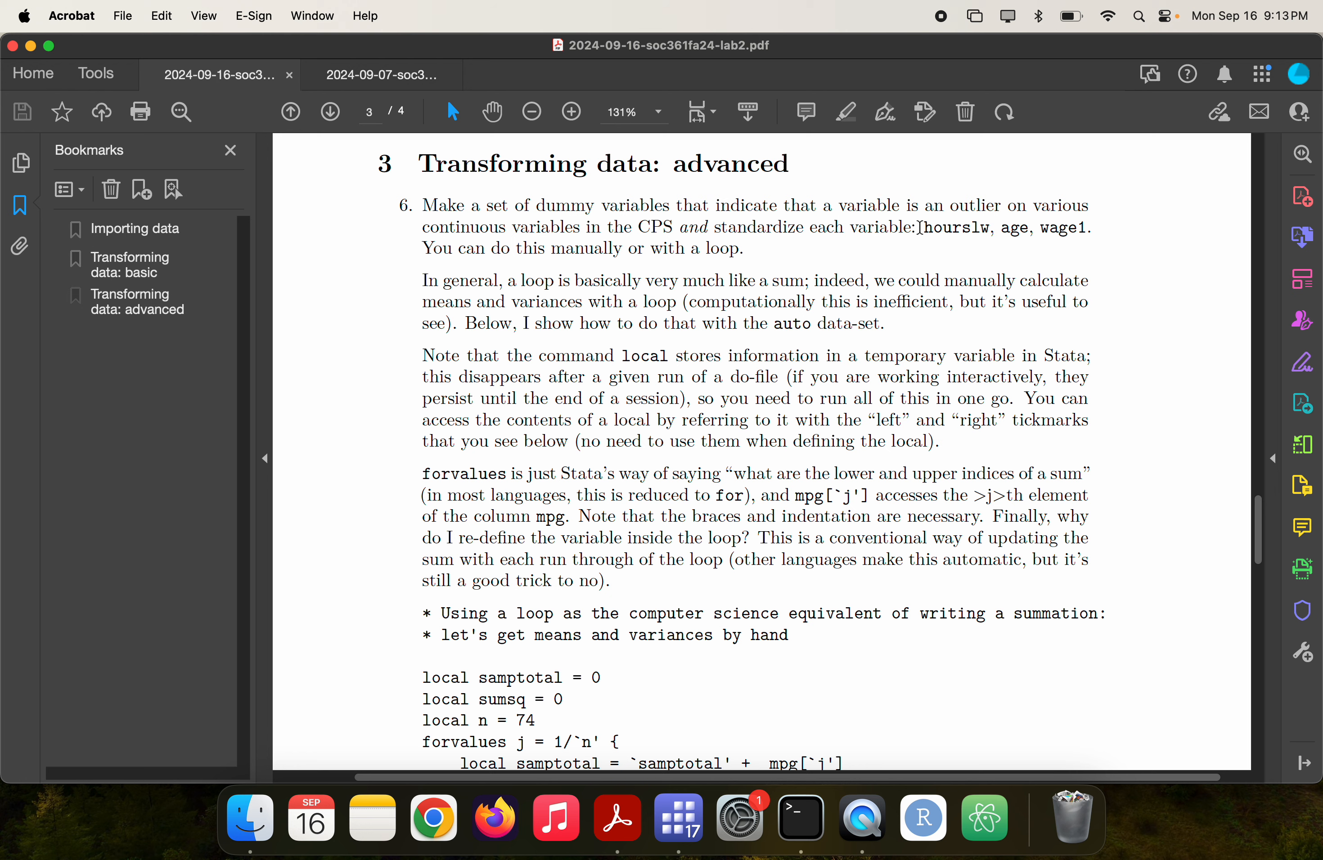
drag(919, 228, 1087, 229)
key(super+Tab)
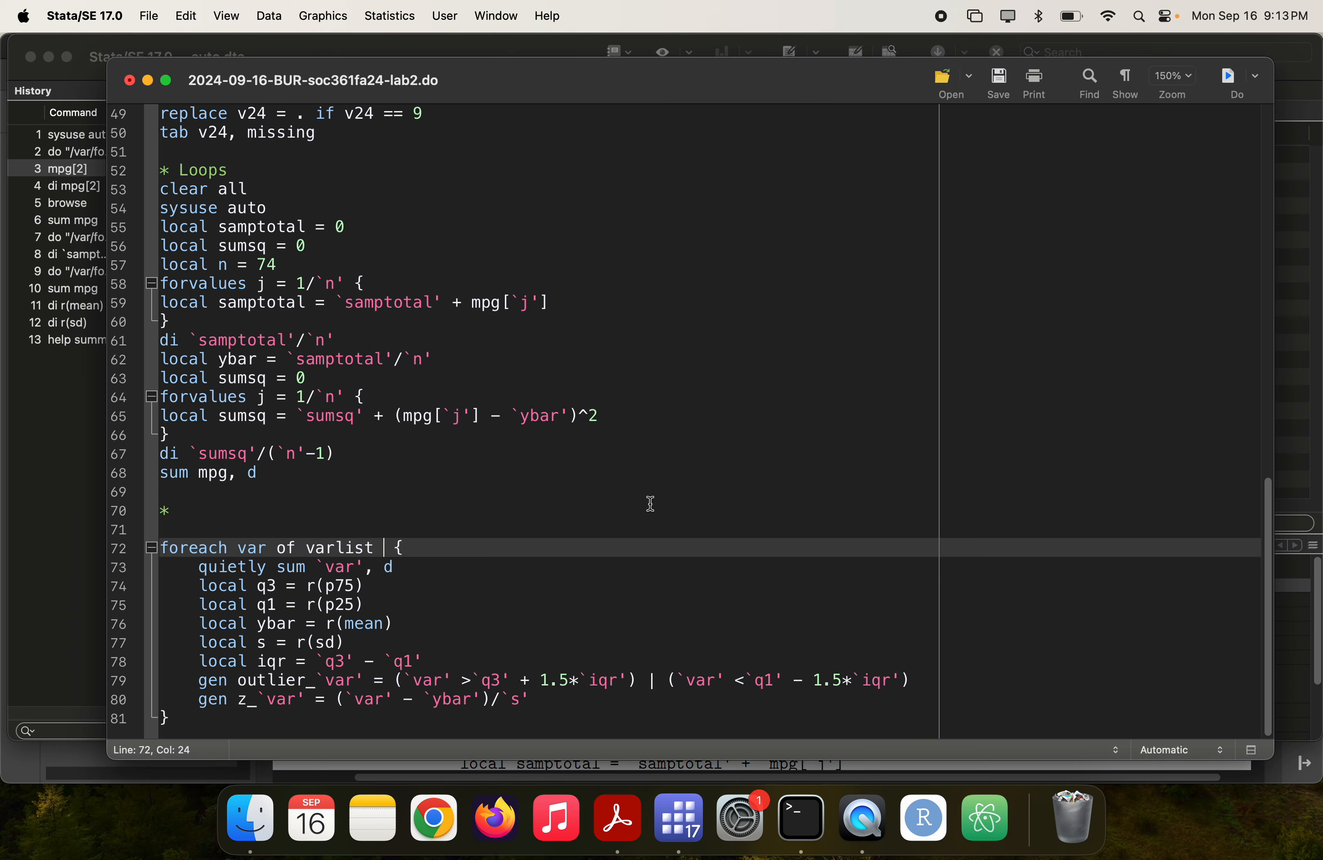
key(super+v)
click(459, 545)
key(BackSpace)
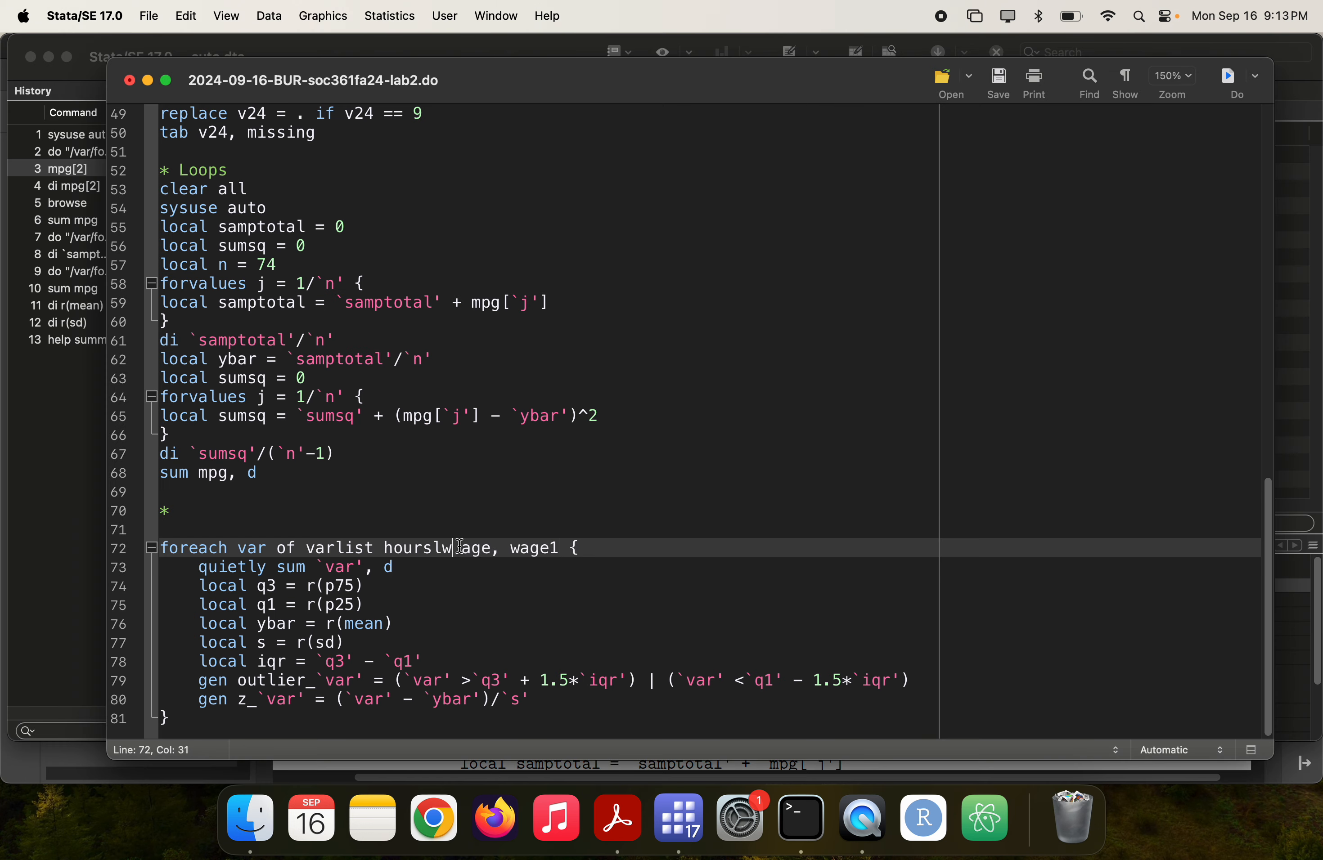
click(502, 546)
key(BackSpace)
- Paste the clear all and cps2019extract loading lines above the foreach loop
scroll(356, 436, up, 5)
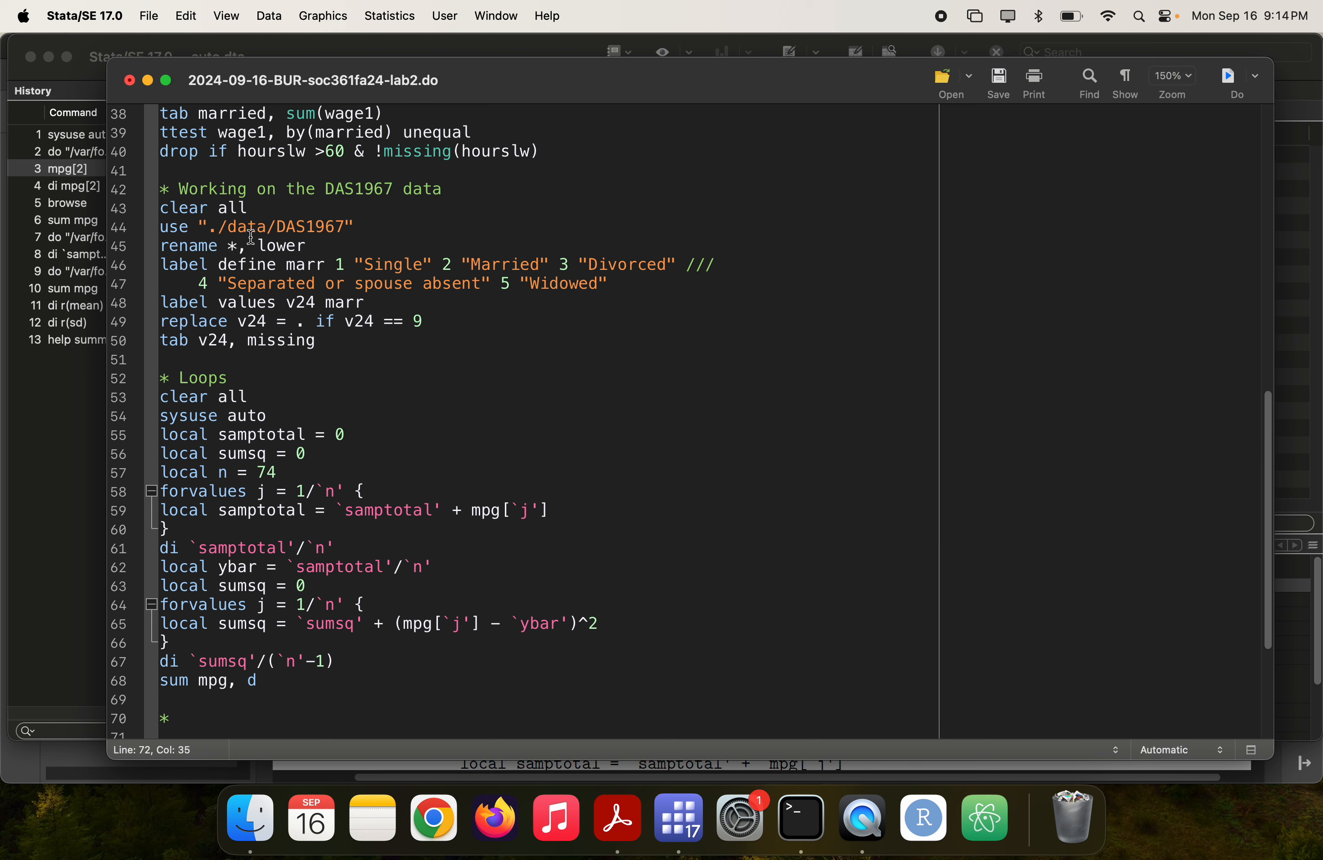
scroll(251, 237, up, 9)
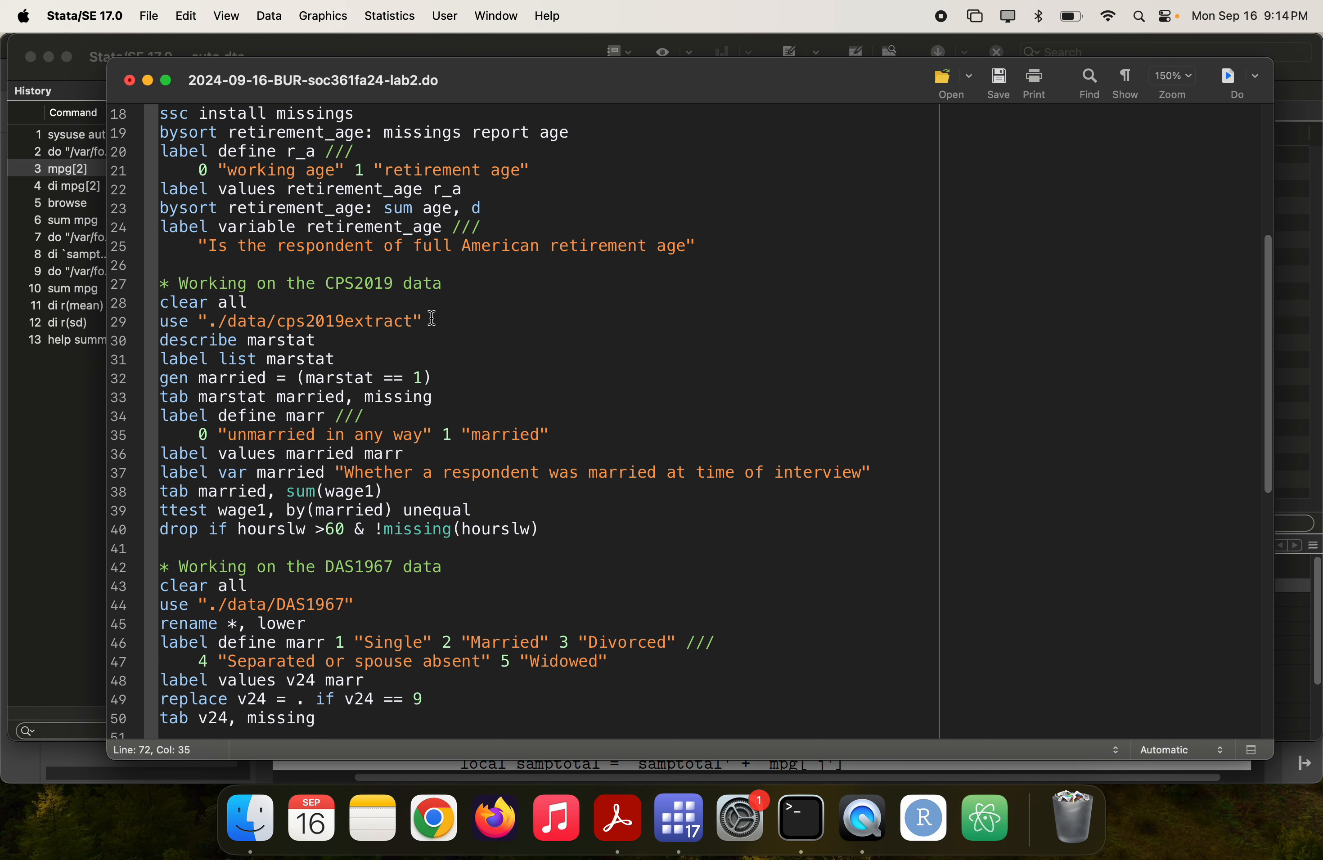
drag(426, 317, 69, 302)
scroll(333, 474, down, 15)
scroll(334, 473, up, 2)
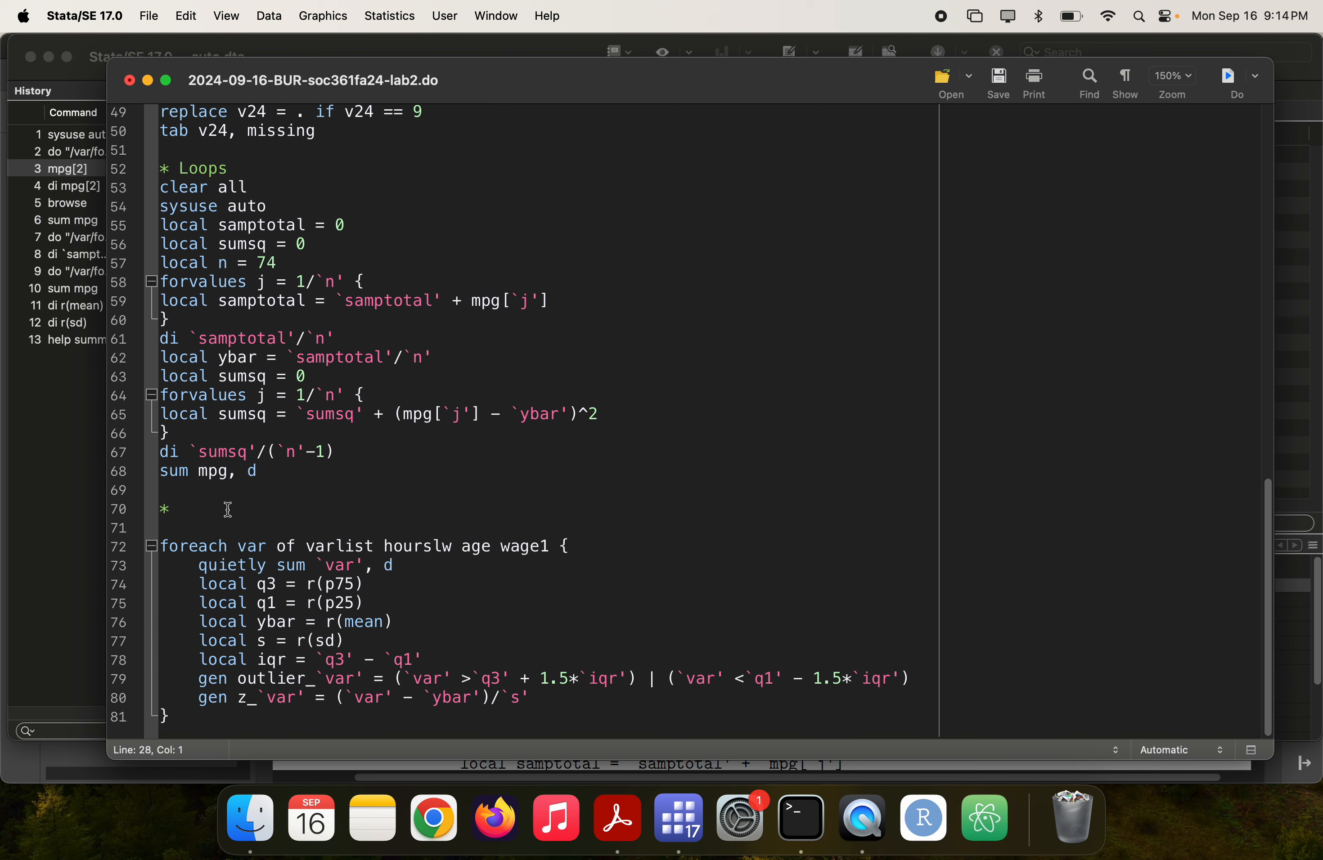
click(218, 525)
key(super+v)
- Add '* Making' on line 70 and reword line 52 to 'Loops: they are basically similar to sums'
click(196, 509)
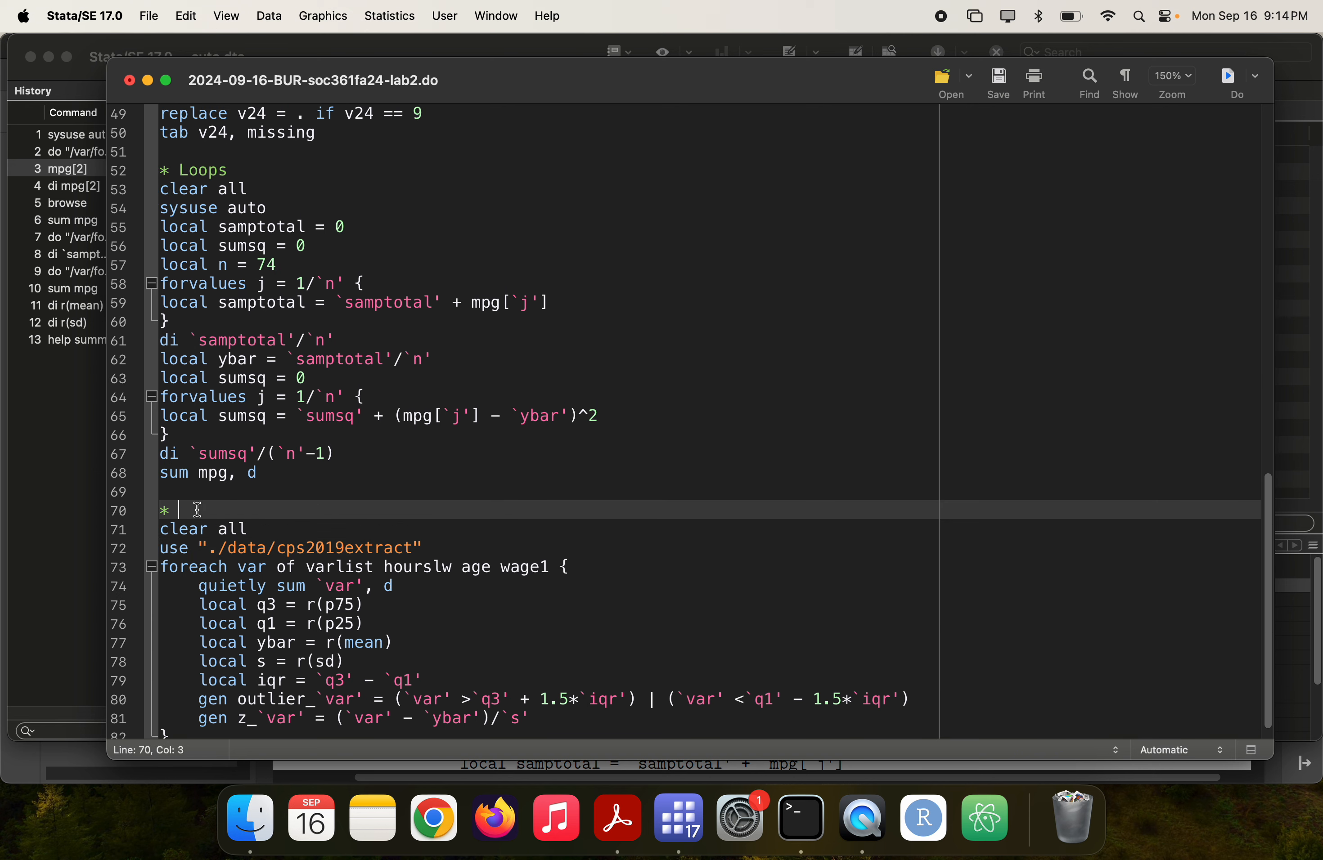
text(* Making)
click(231, 169)
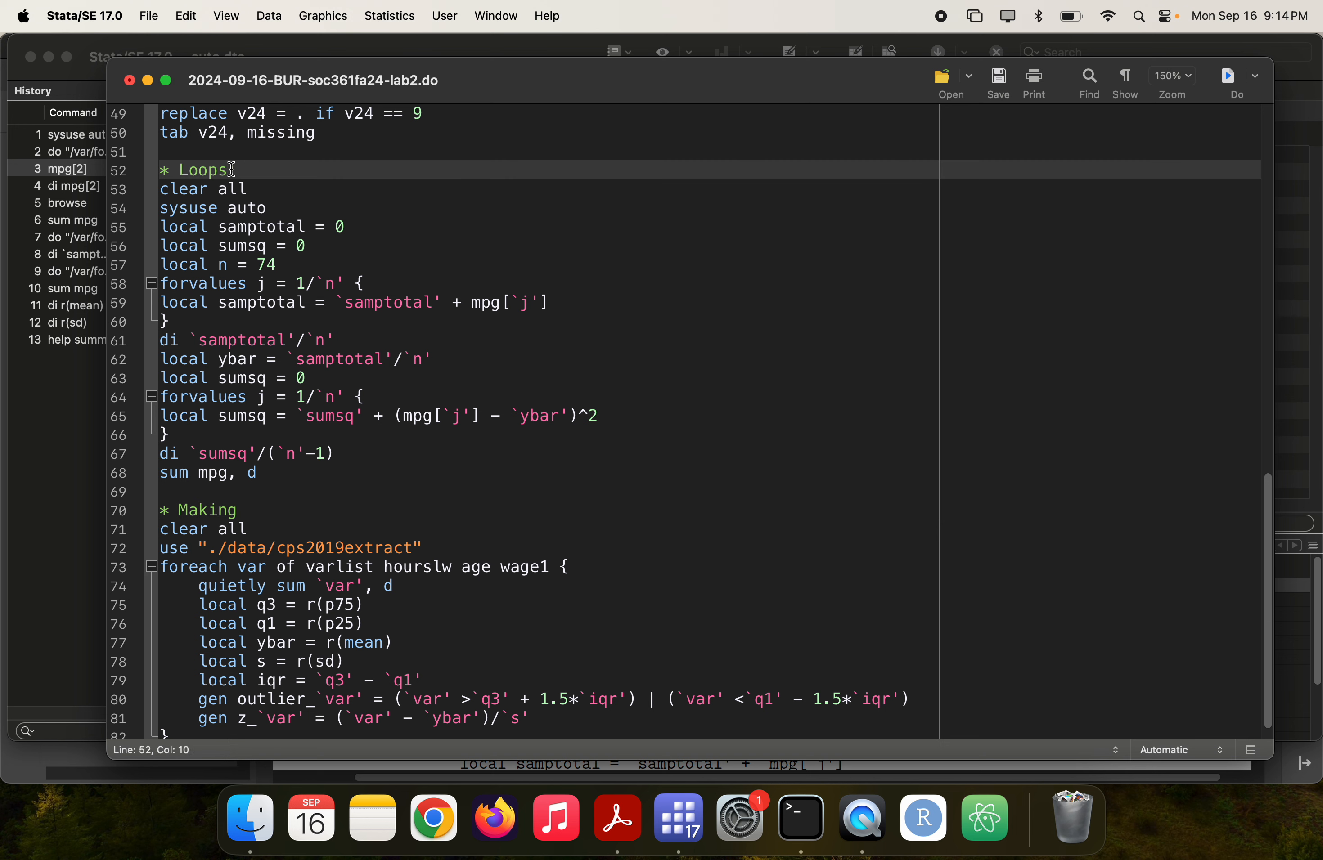
text(: they are basically sums)
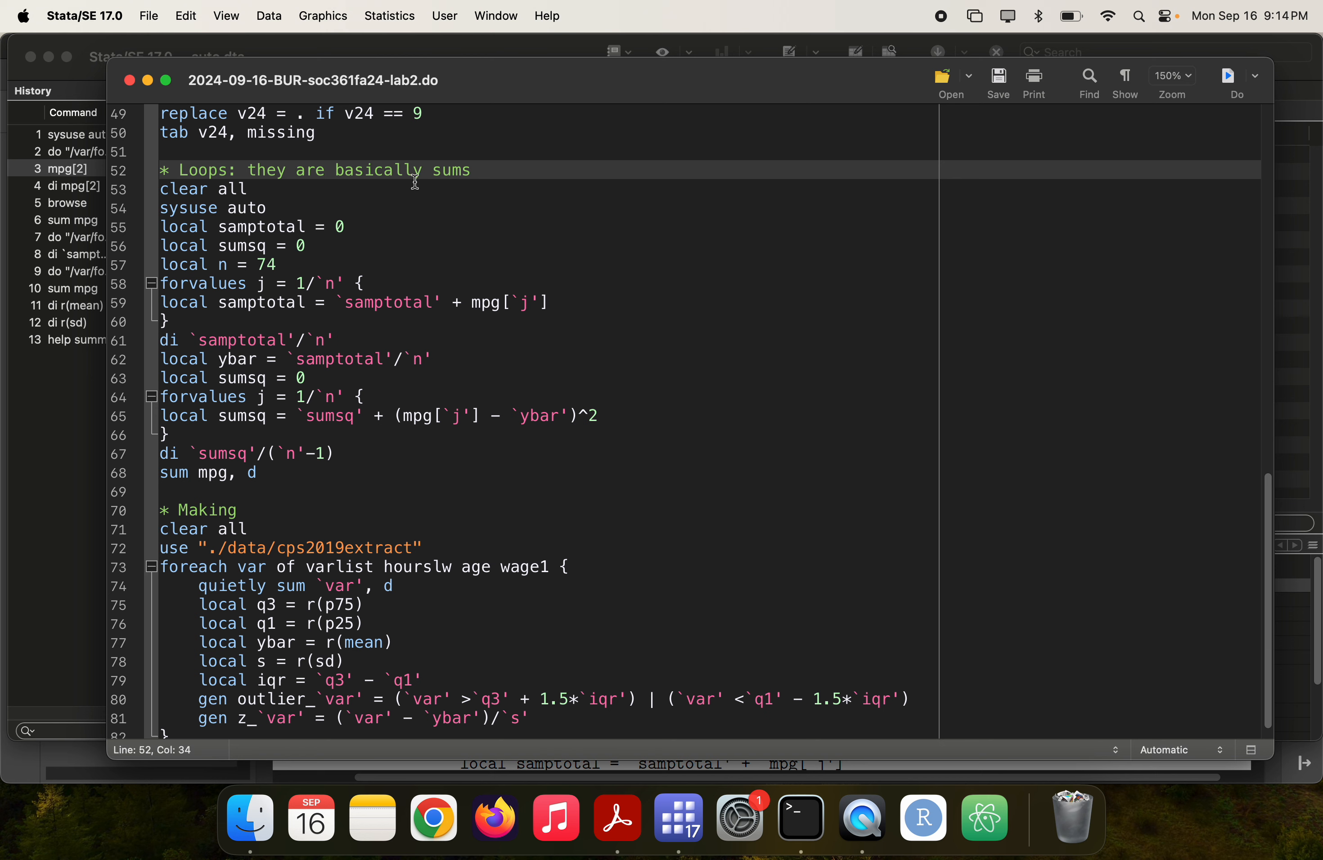
scroll(375, 374, down, 1)
click(436, 151)
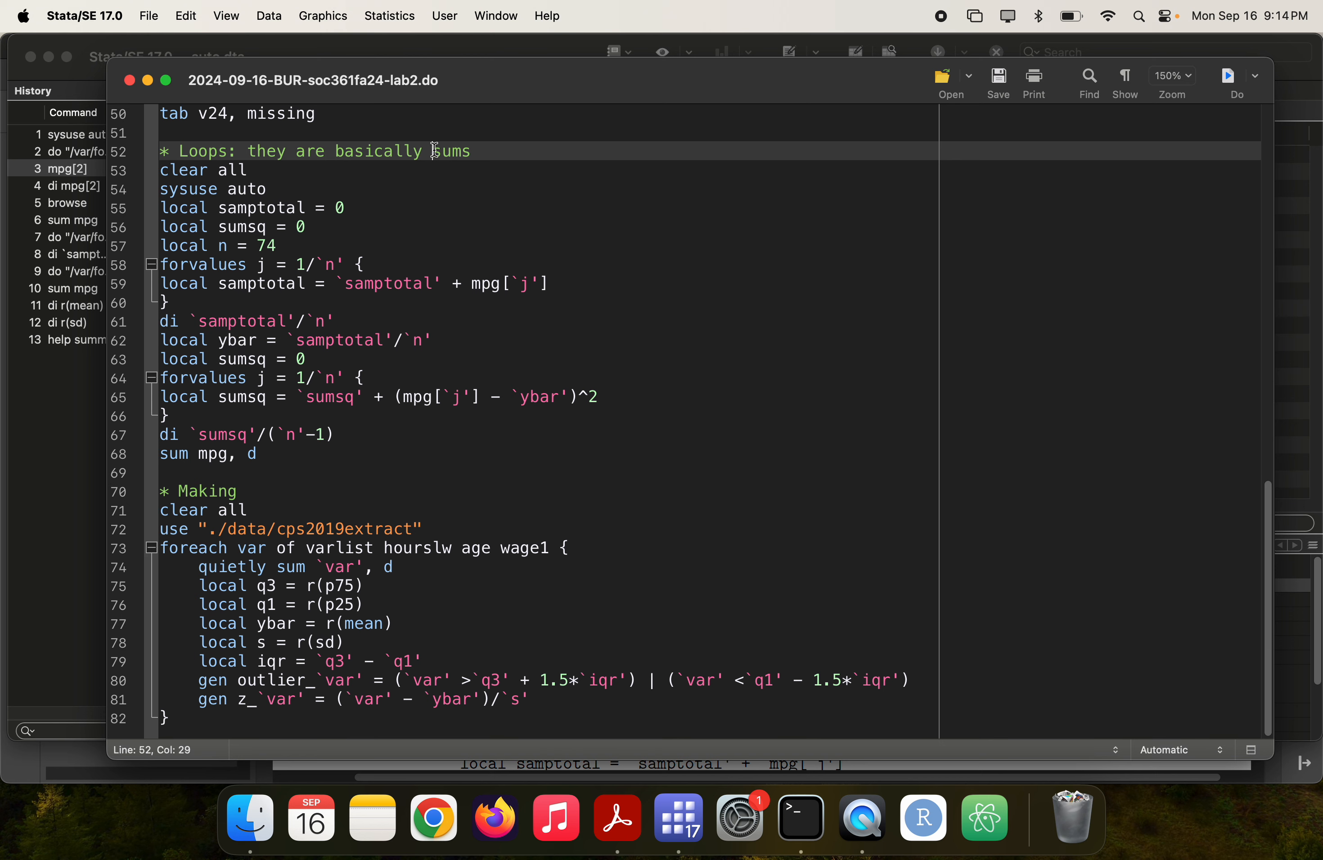
text(smi)
key(BackSpace)
key(BackSpace)
text(imliar to)
key(BackSpace)
key(BackSpace)
key(BackSpace)
key(BackSpace)
key(BackSpace)
key(BackSpace)
key(BackSpace)
key(BackSpace)
text(milar to)
- Change the line 70 comment to 'Standardizing and tagging outliers with loops'
double_click(199, 492)
text(Standardiz)
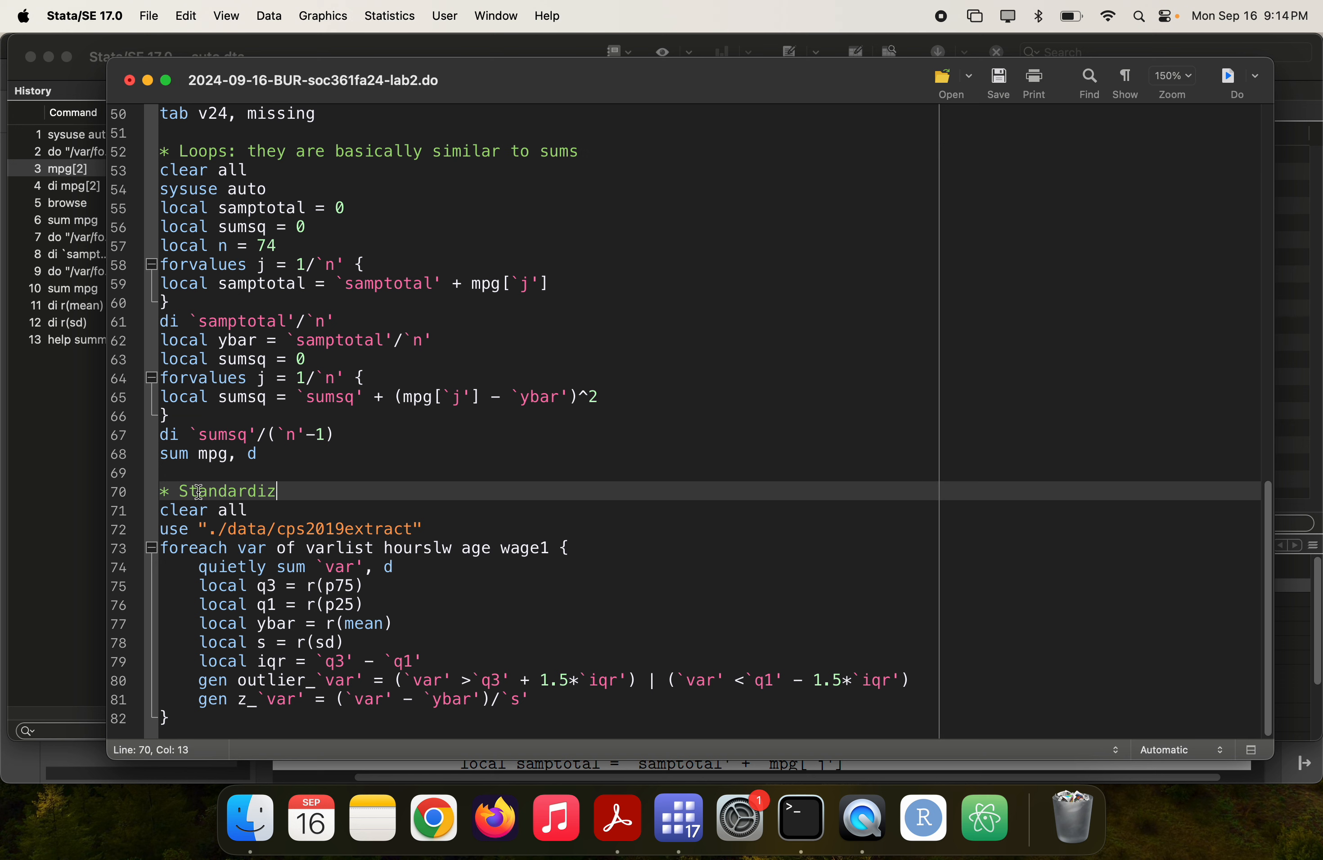
text(ing and taggin)
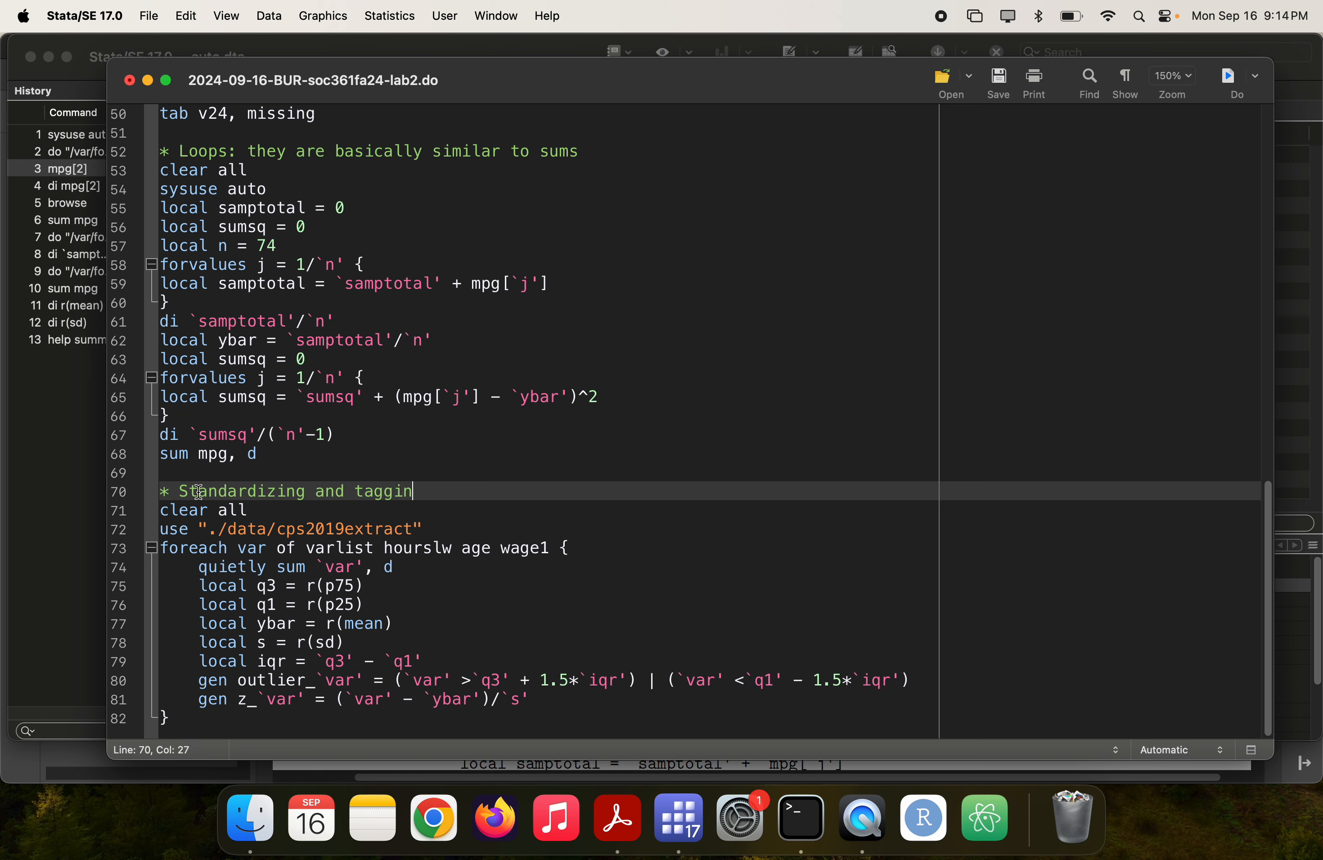
text(g outliers with loops)
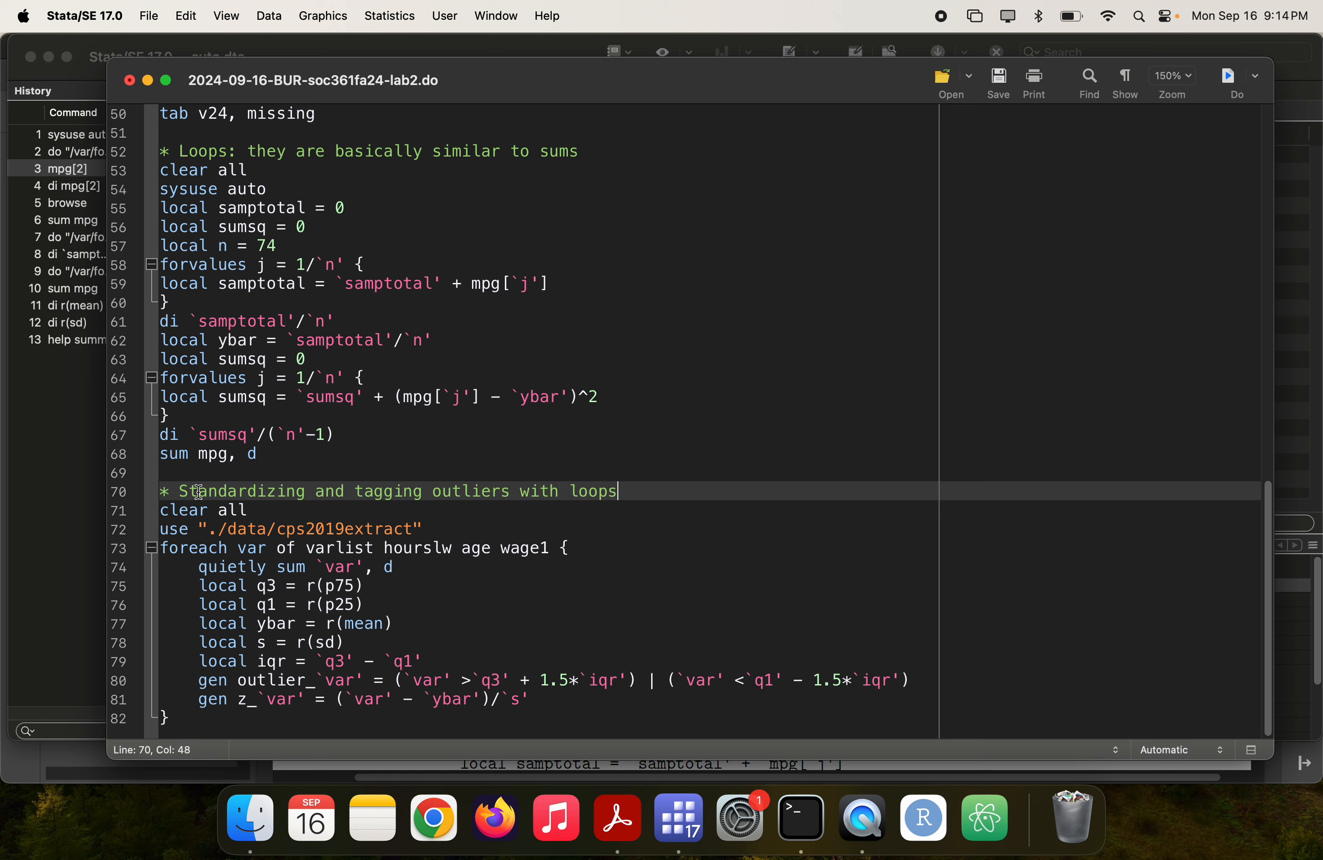
drag(428, 522, 139, 519)
- Run the cps2019extract loading lines, which fail with r(601), then display the working directory with pwd
key(super+shift+d)
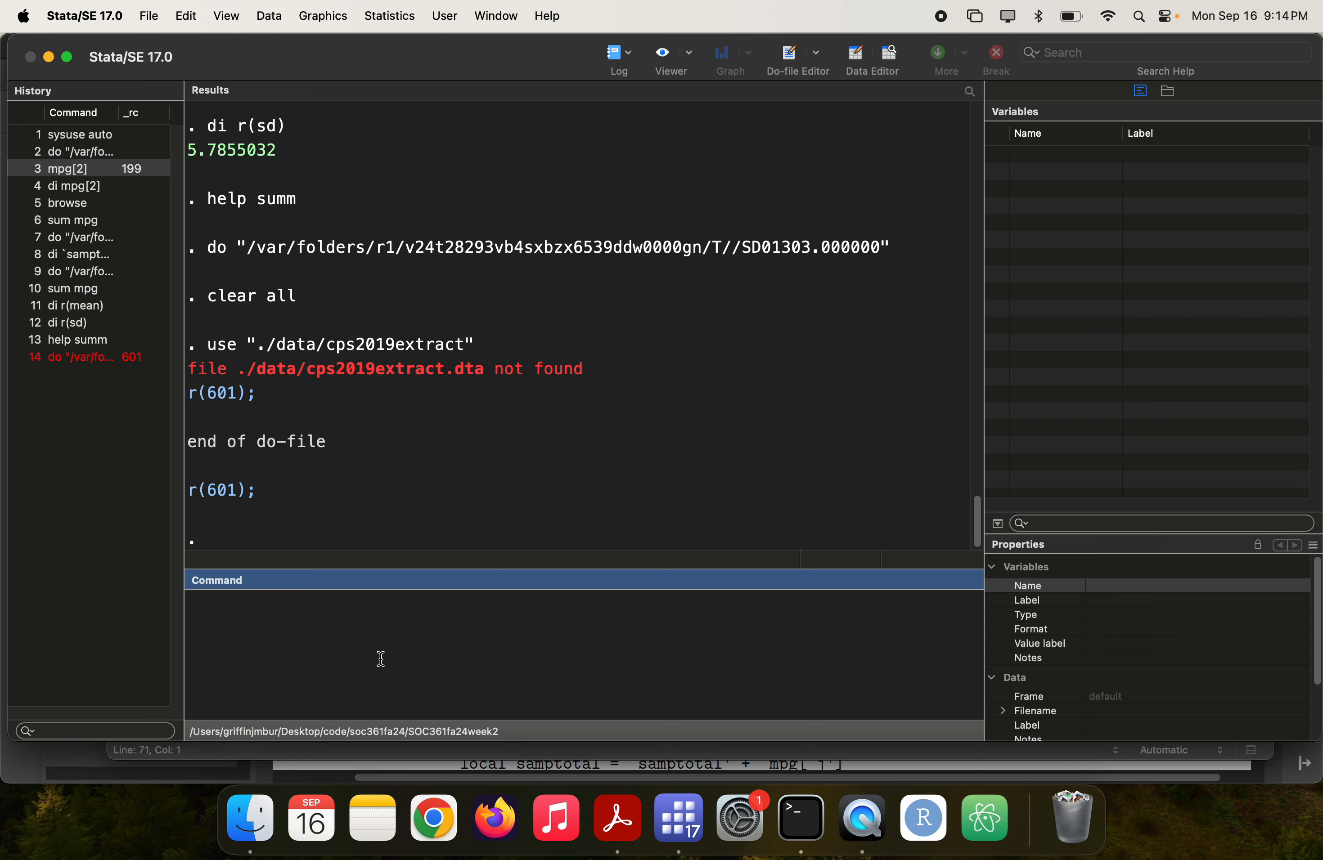
text(pwd)
key(Return)
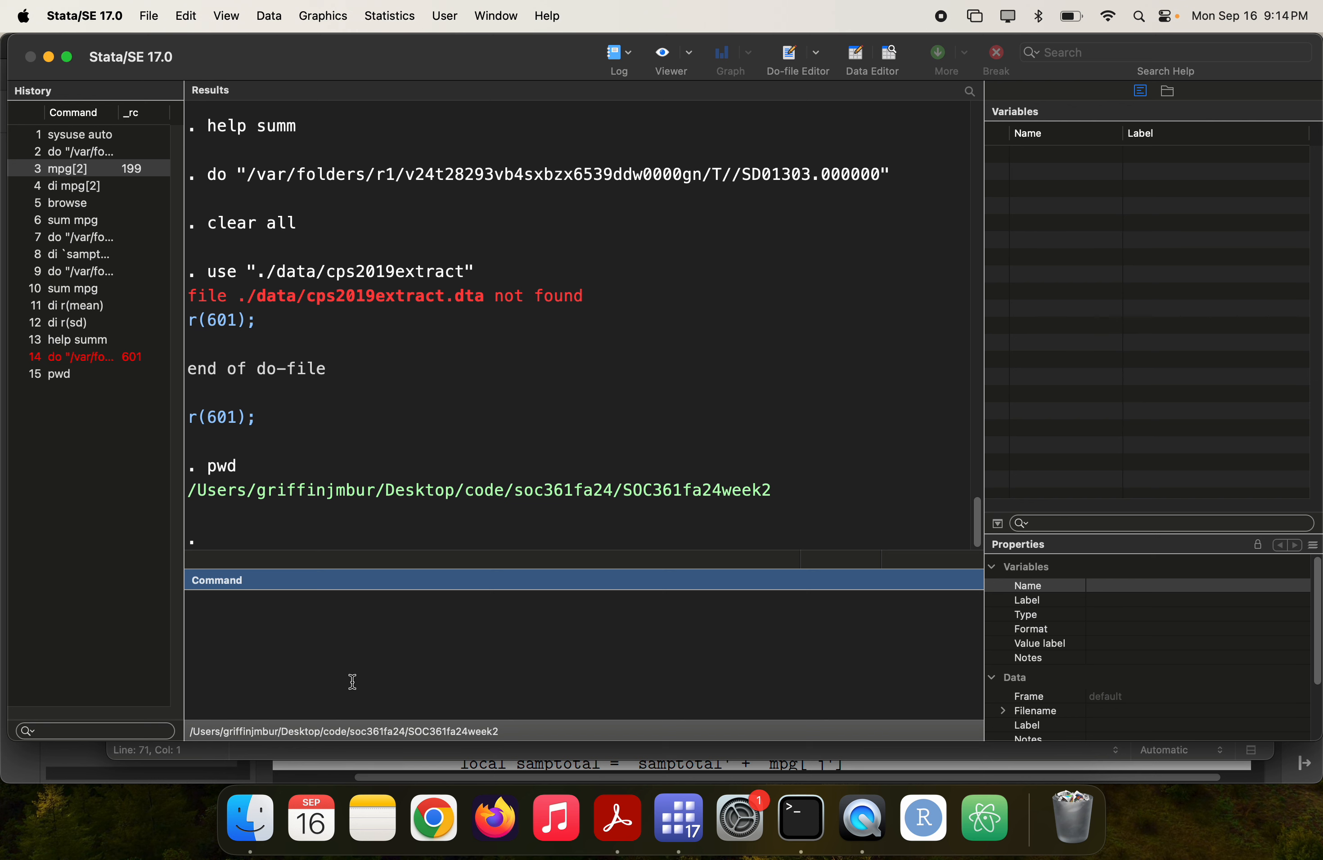
- Move up one folder with cd .. and rerun lines 71–72 to load cps2019extract
text(cd ..)
key(Return)
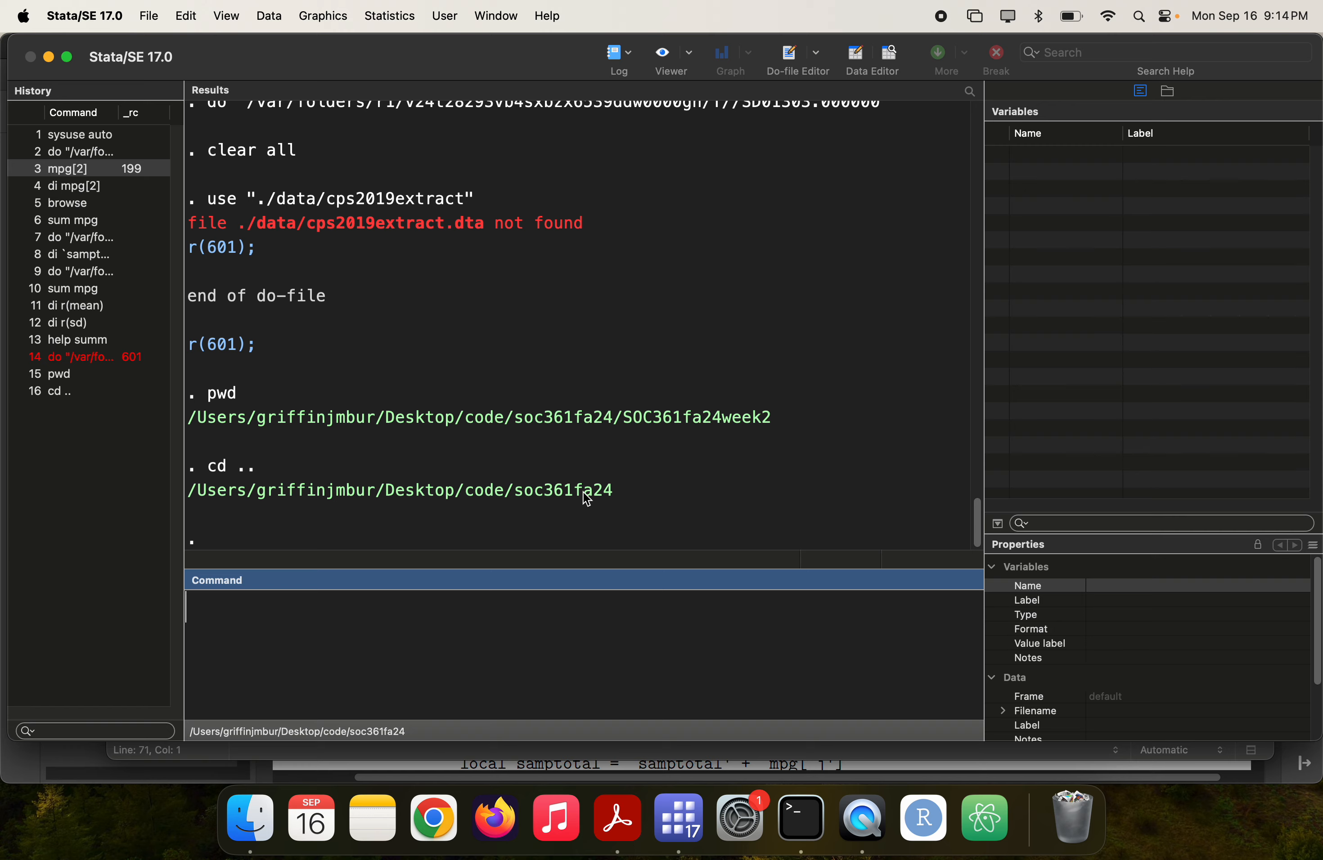
key(super+grave)
key(super+shift+d)
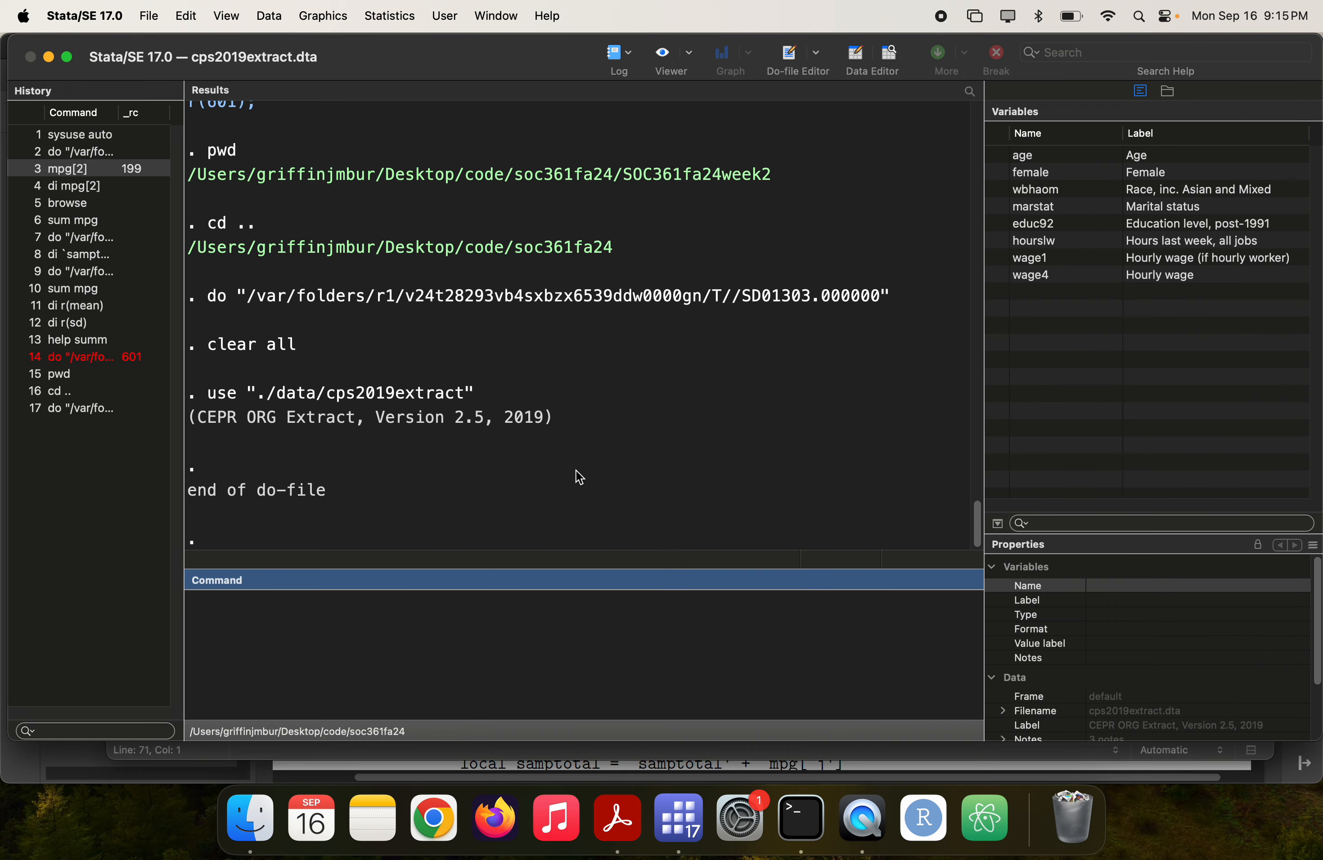
key(super+grave)
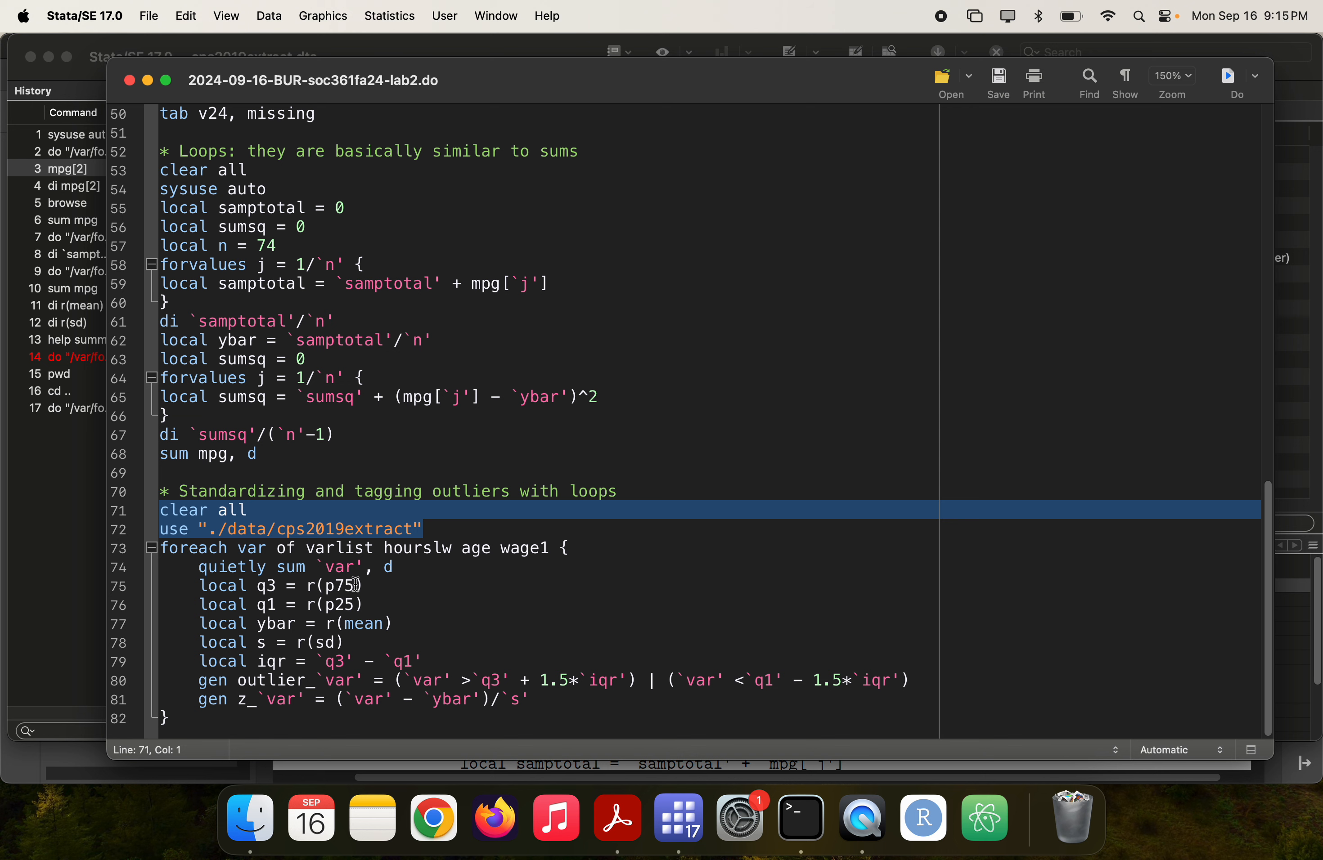
key(super+shift+d)
text(hel)
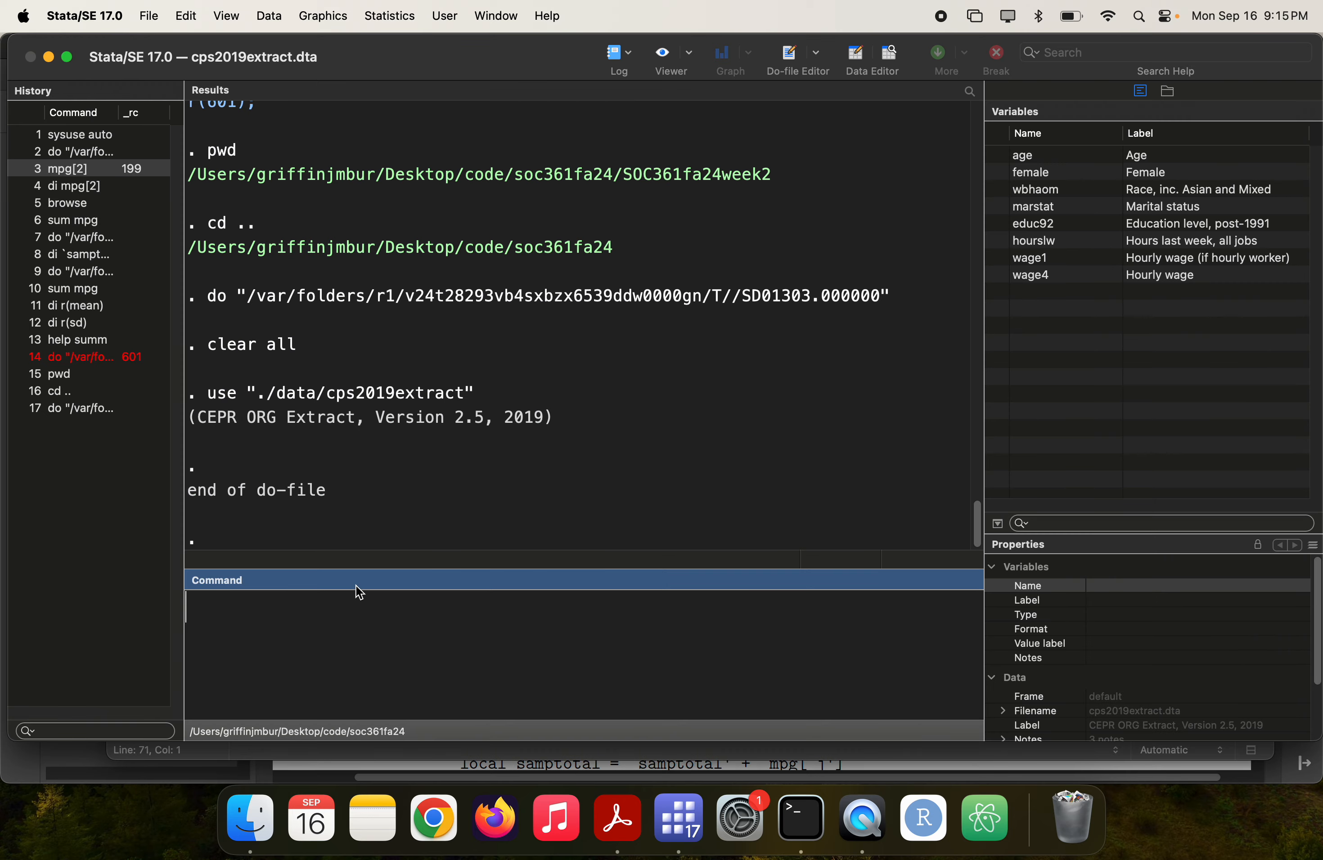
text(p summ)
key(Return)
scroll(359, 592, down, 15)
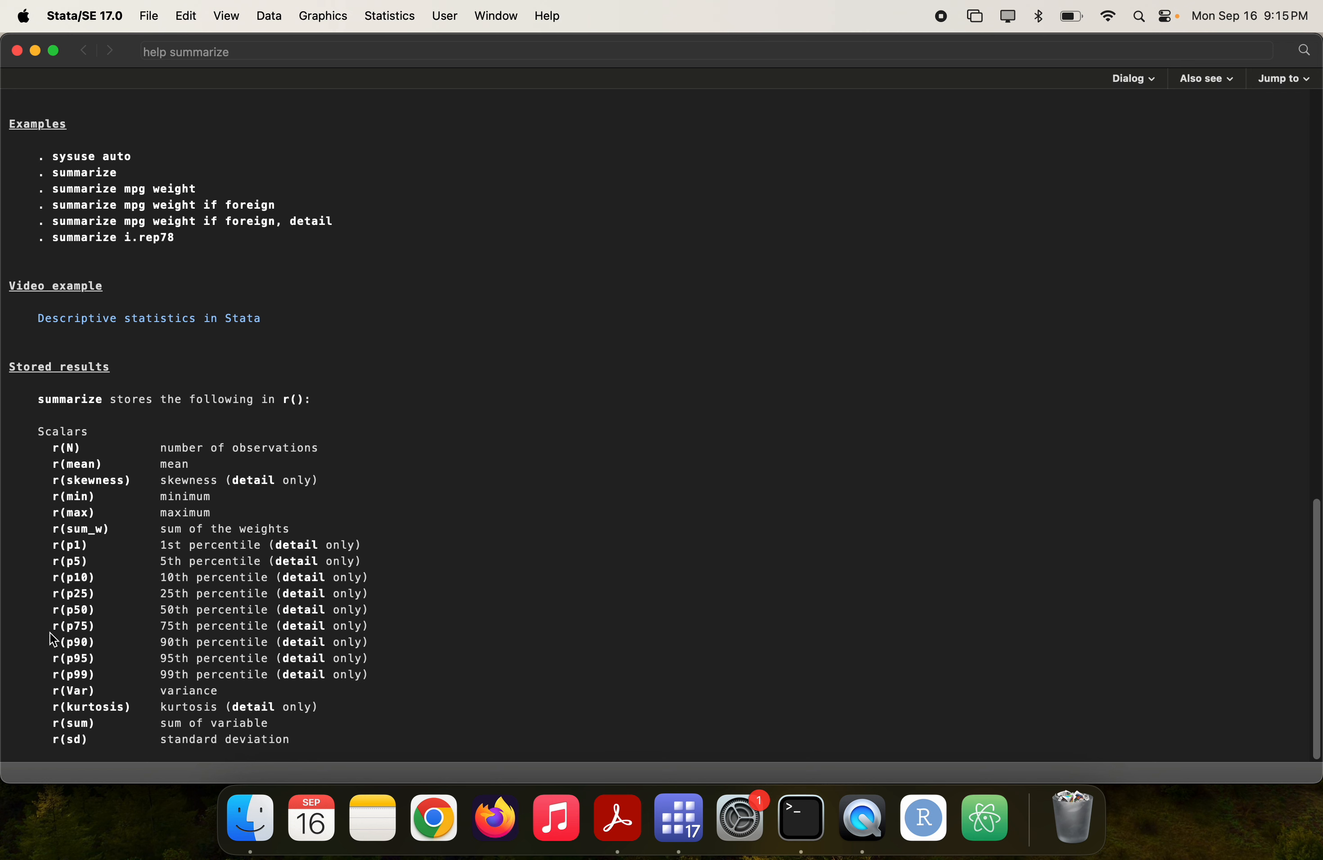
drag(51, 637, 263, 634)
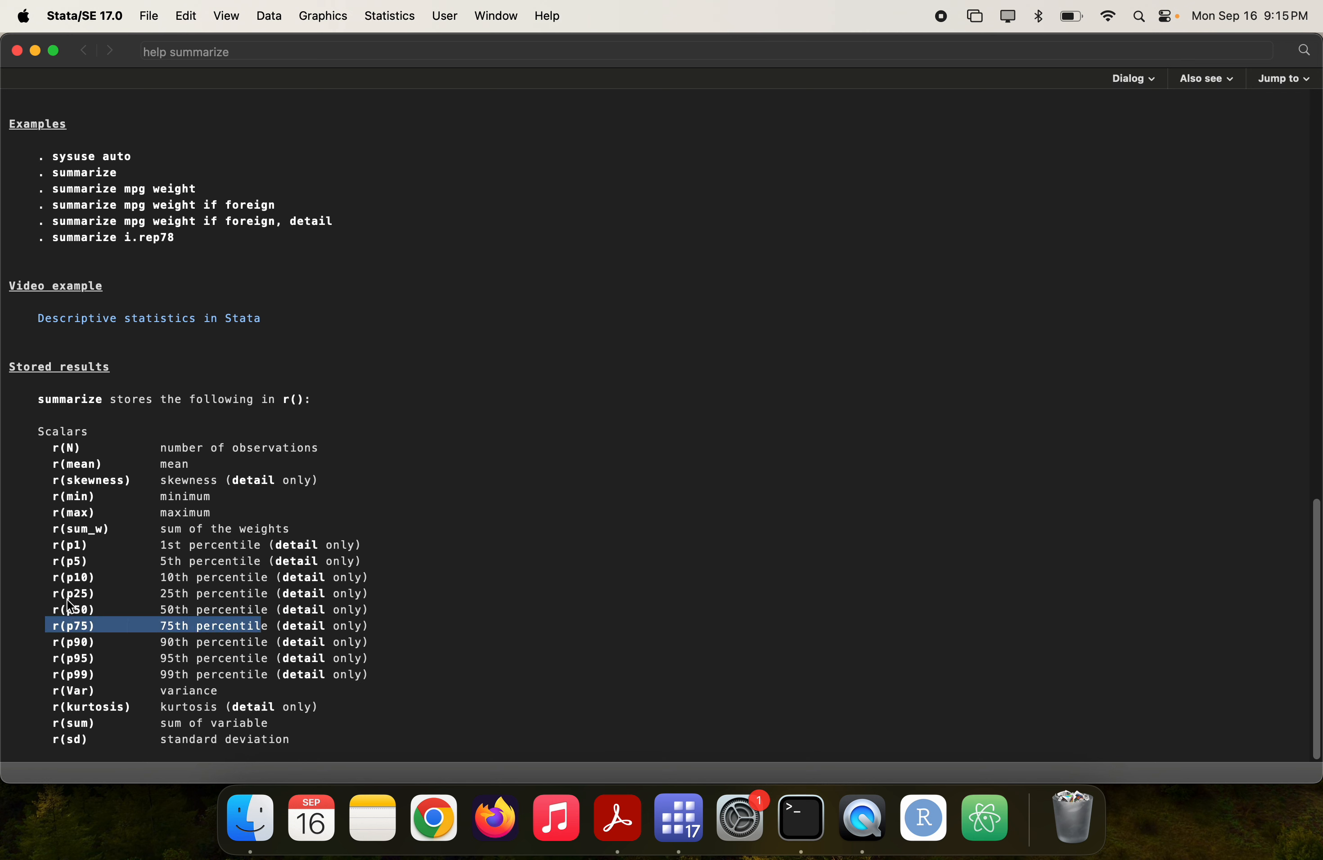
drag(51, 594, 328, 599)
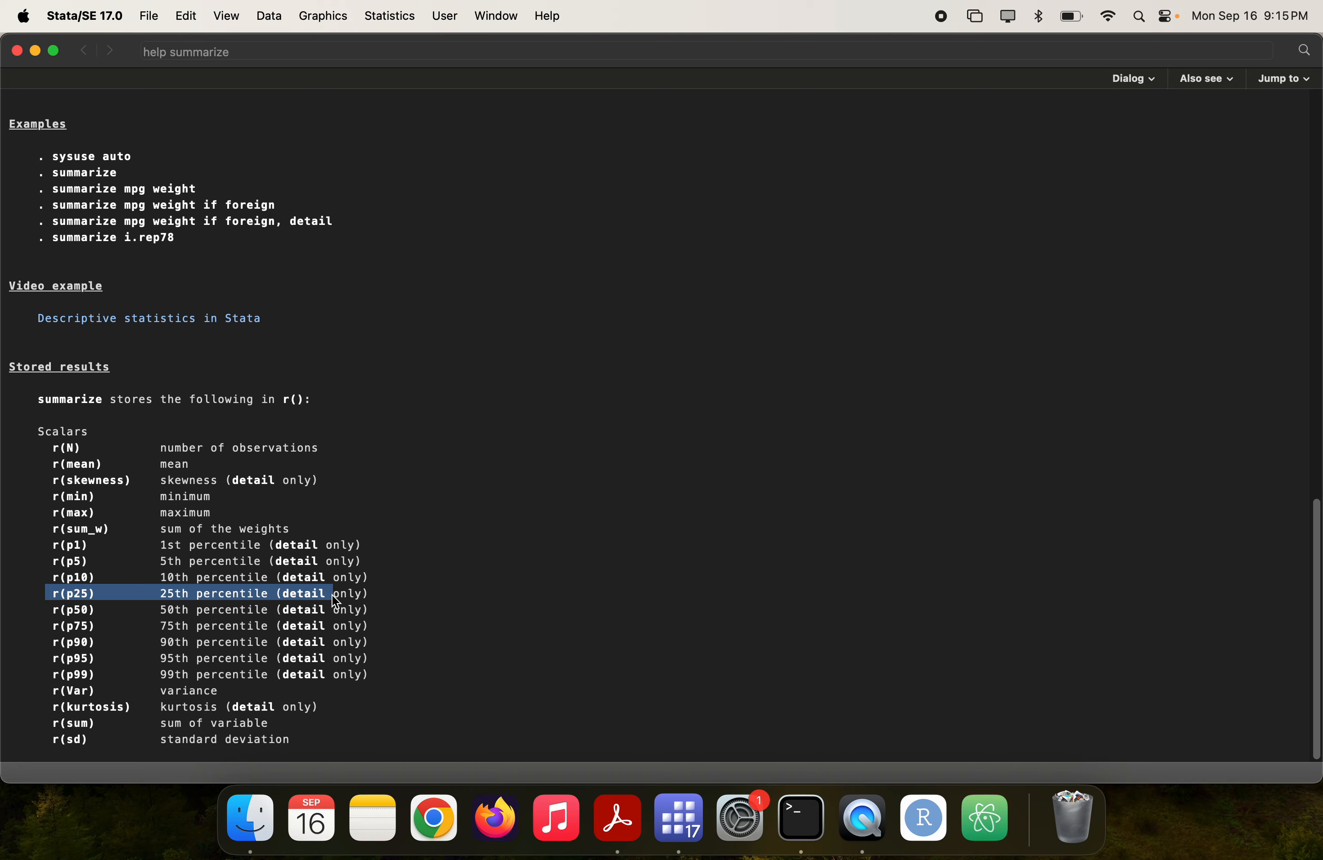
key(super+w)
key(super+grave)
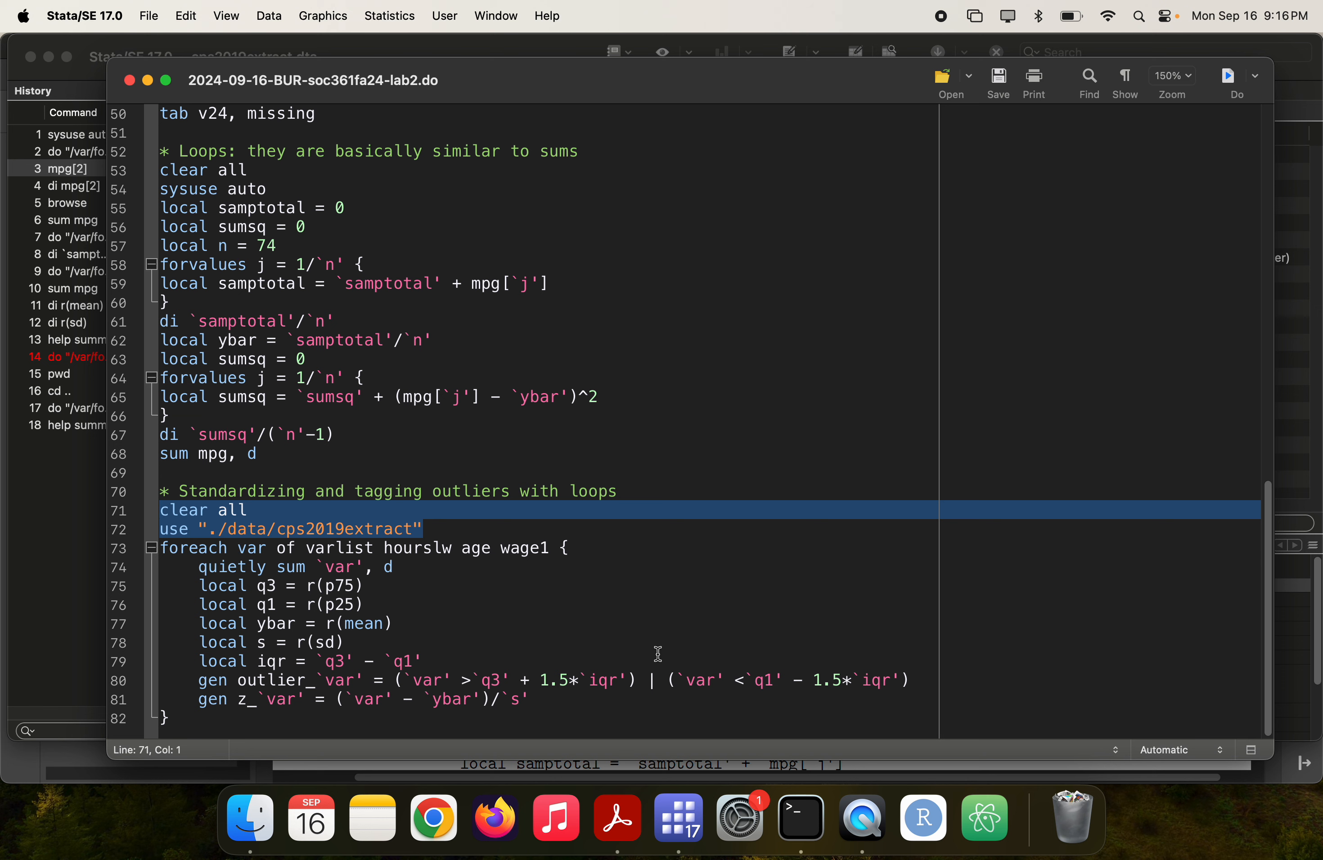
- Run the lines 69–82 loop creating outlier_ and z_ variables for hourslw, age and wage1, and inspect outlier_hourslw
click(660, 682)
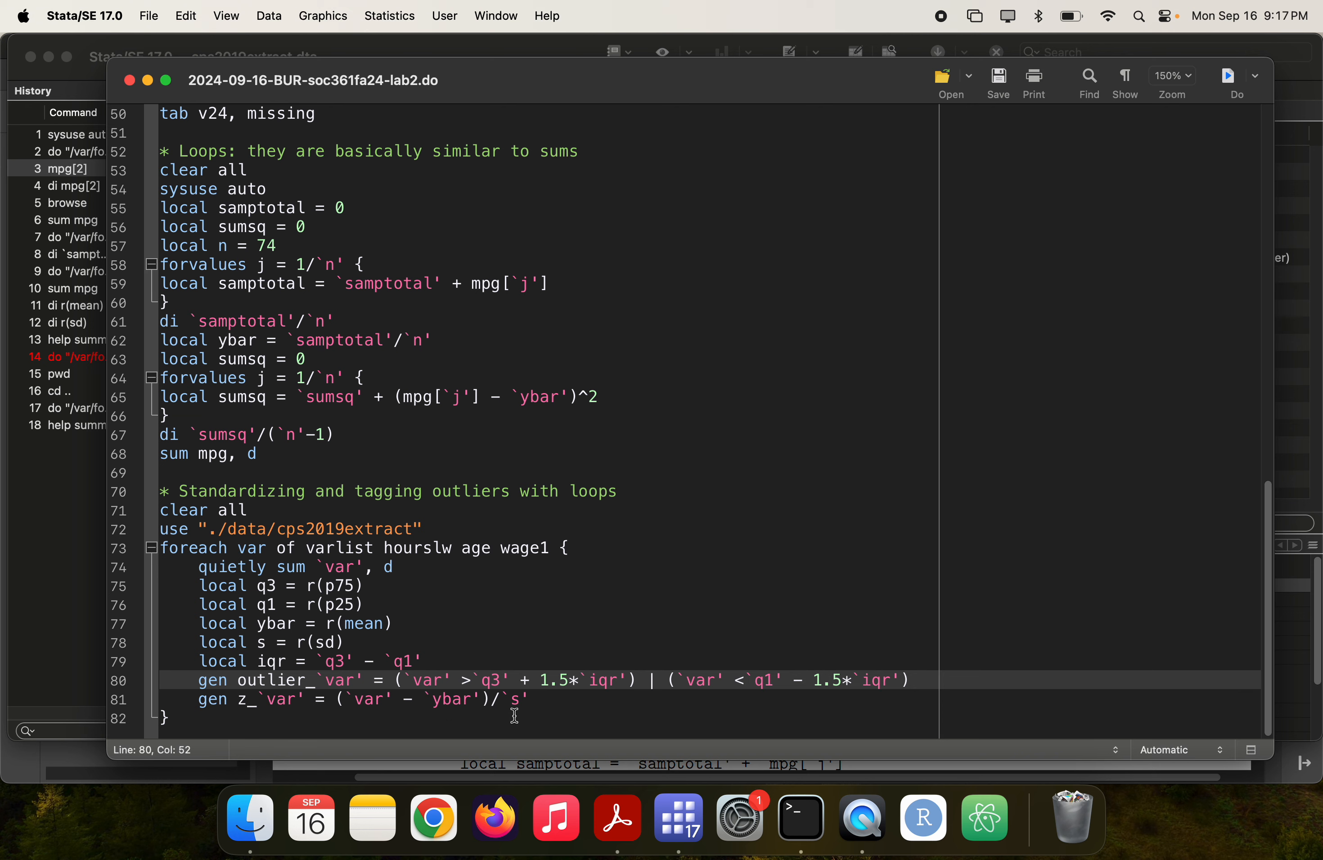
drag(174, 720, 105, 479)
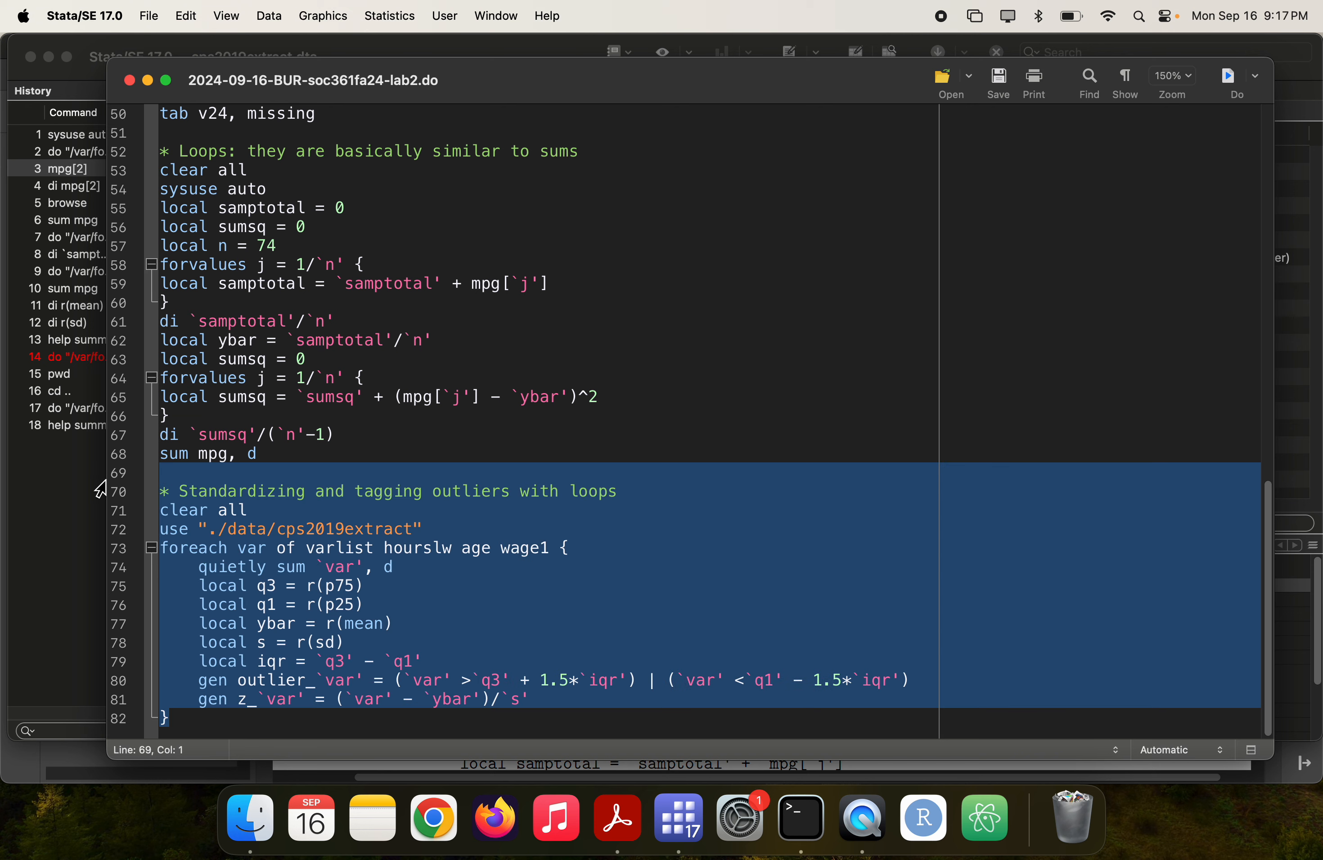
key(super+shift+d)
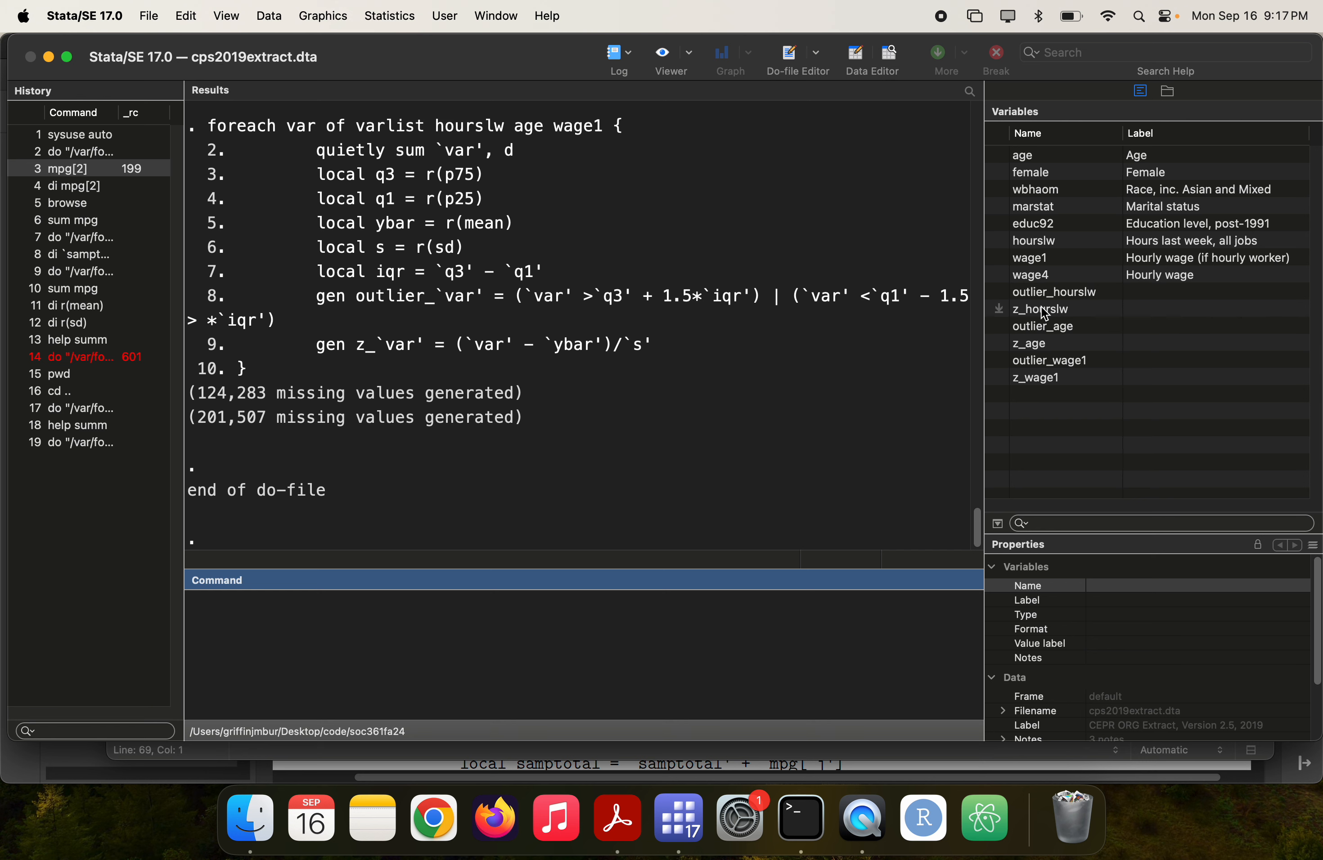
click(1037, 291)
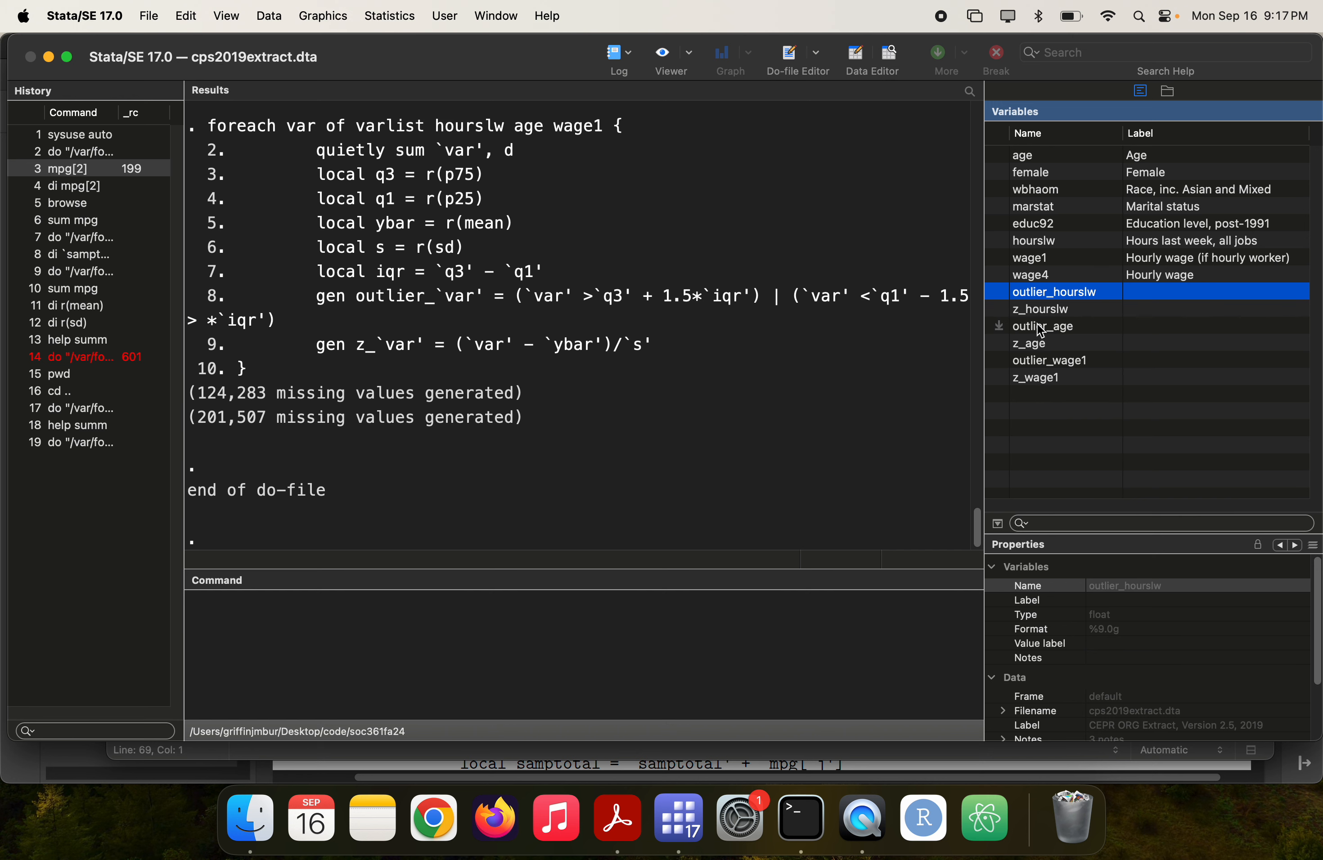
click(703, 851)
click(296, 725)
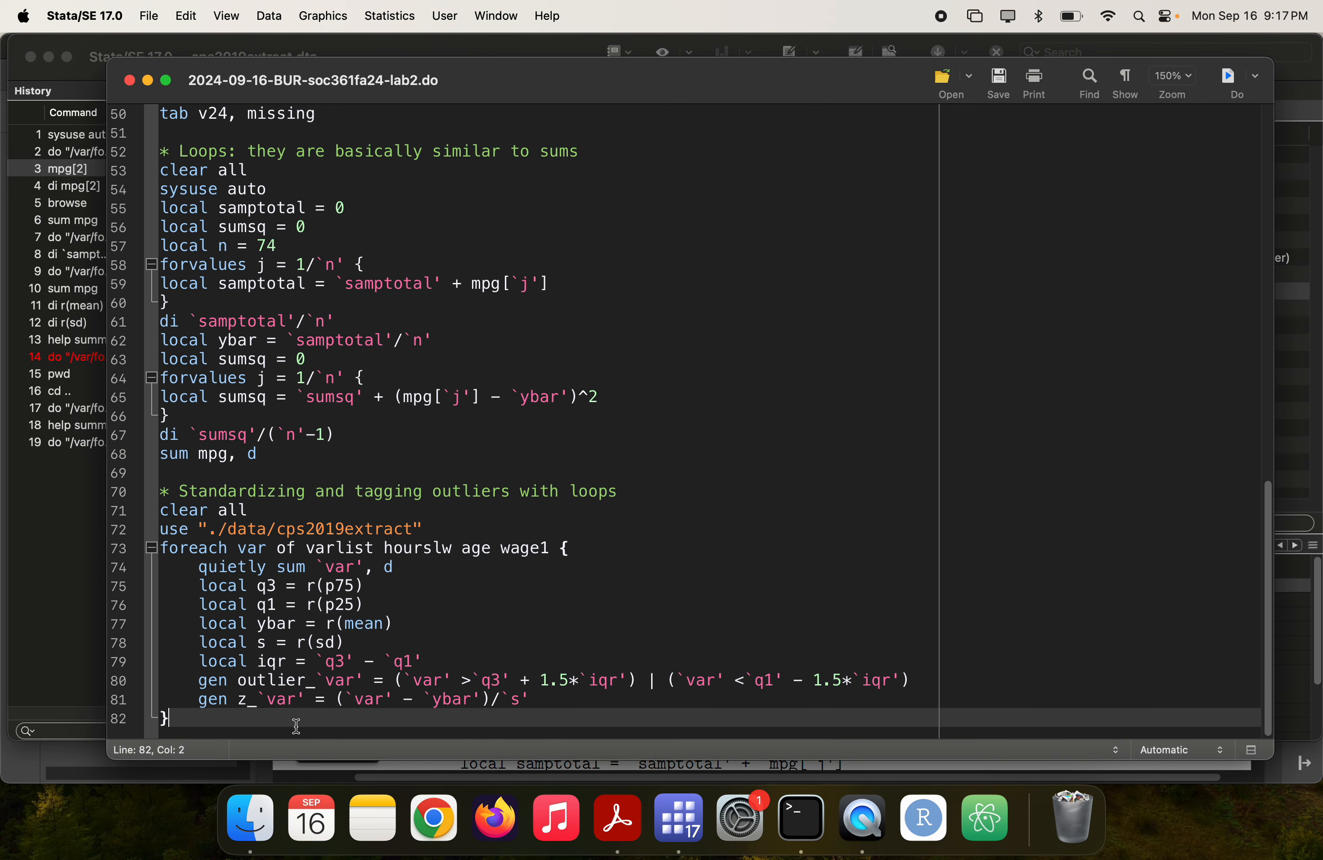
- Add and run 'sum z*', showing the z_ variables with means near 0 and SD 1
key(Return)
text(sum)
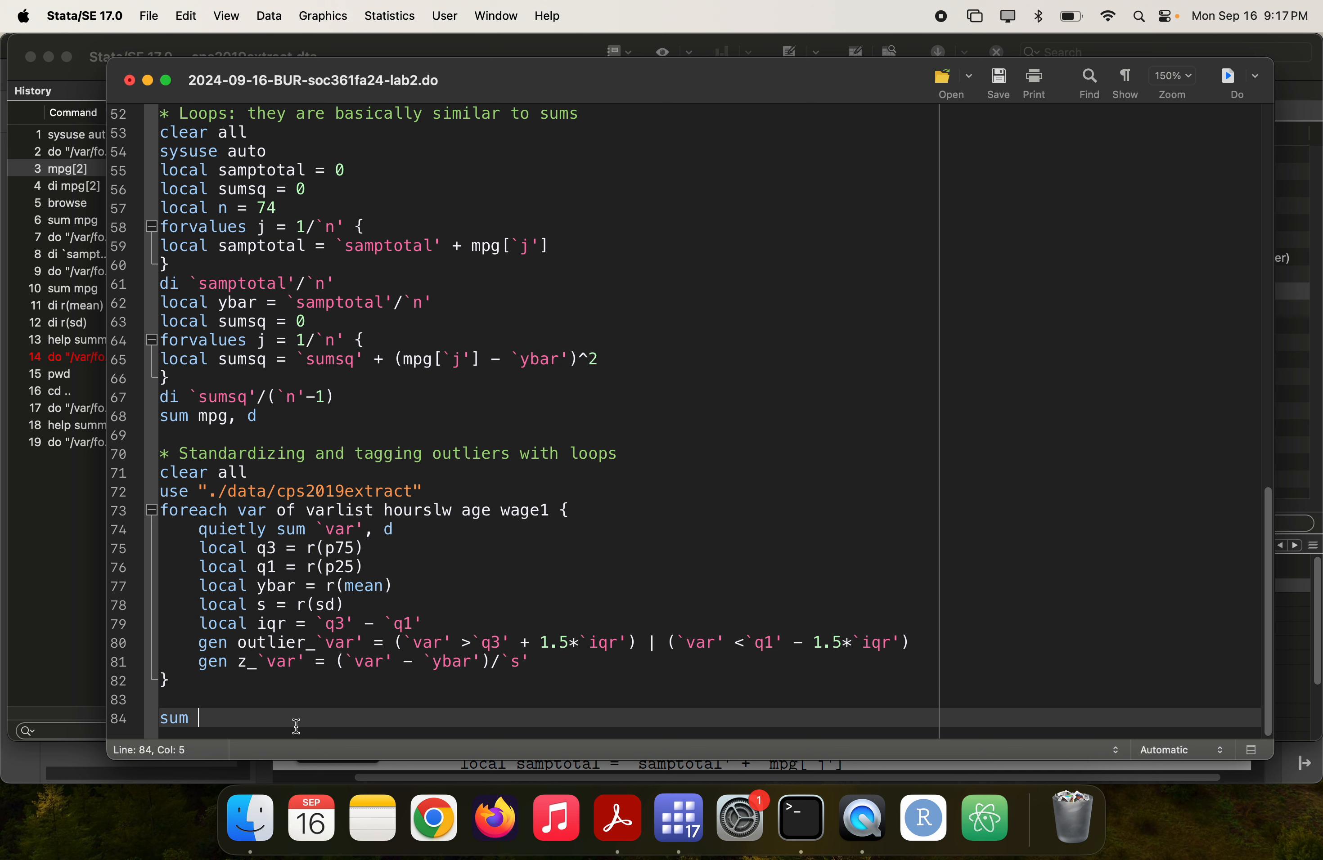
text(z*)
key(super+shift+d)
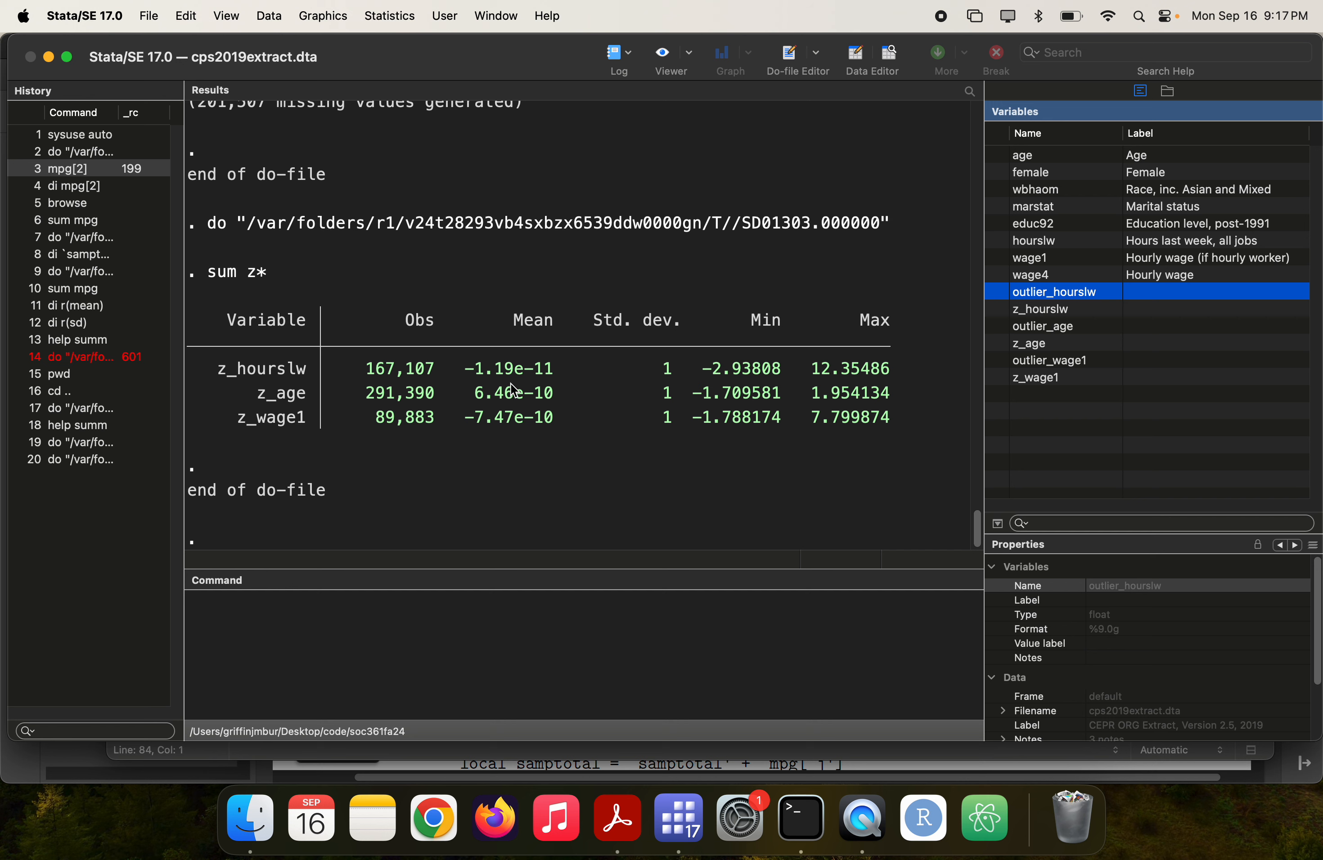
click(524, 372)
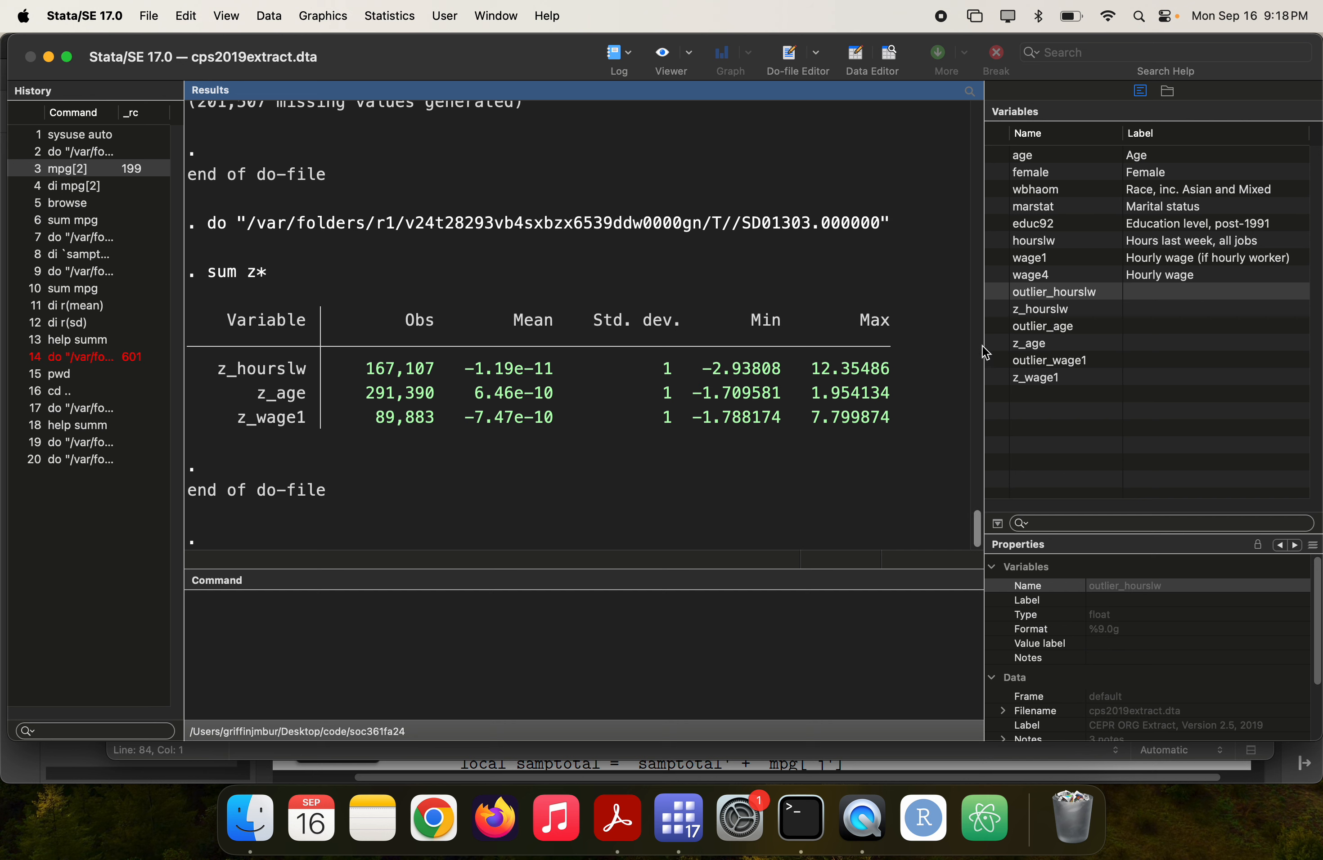
- Select outlier_hourslw and outlier_age in Variables, then start a new do-file line below sum z*
click(1048, 291)
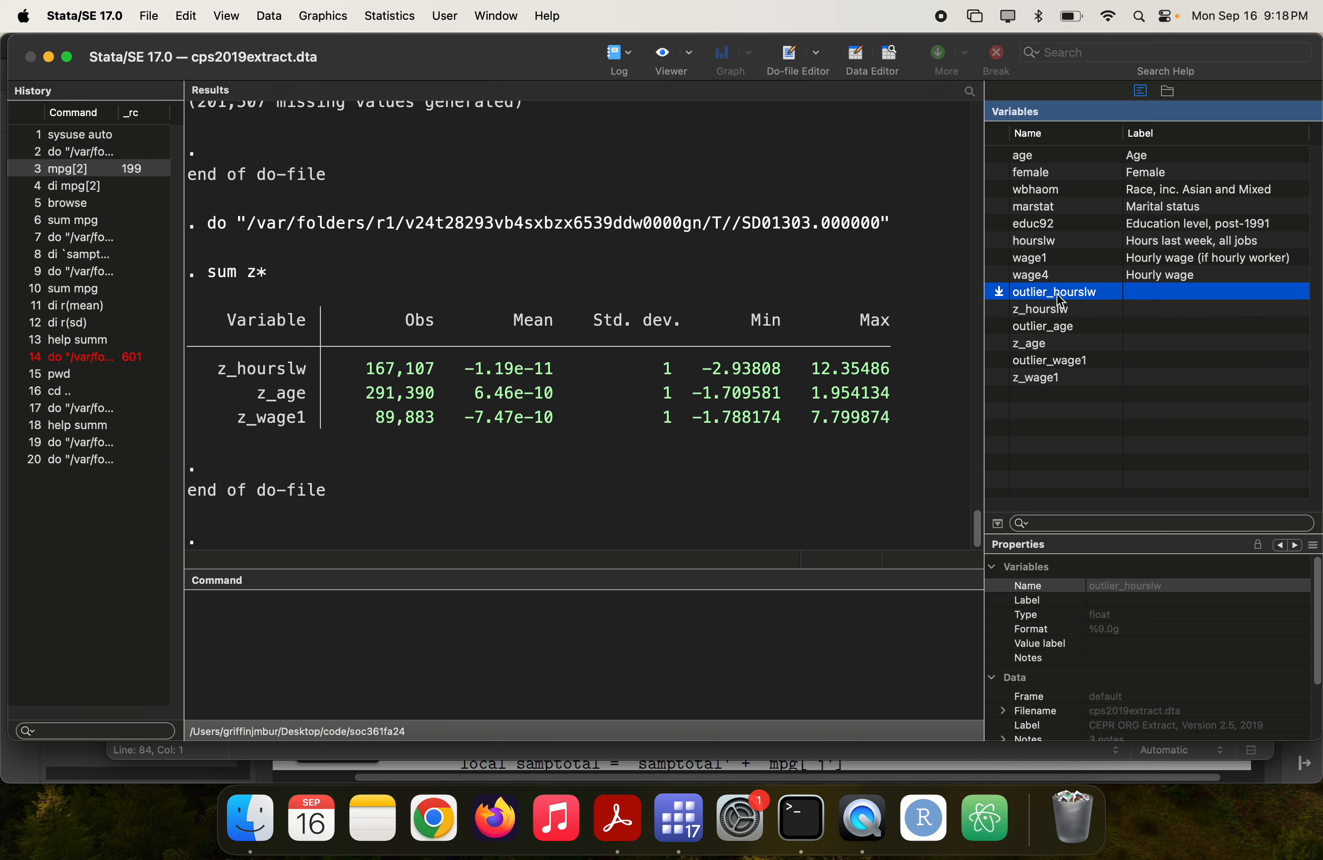
super+click(1039, 326)
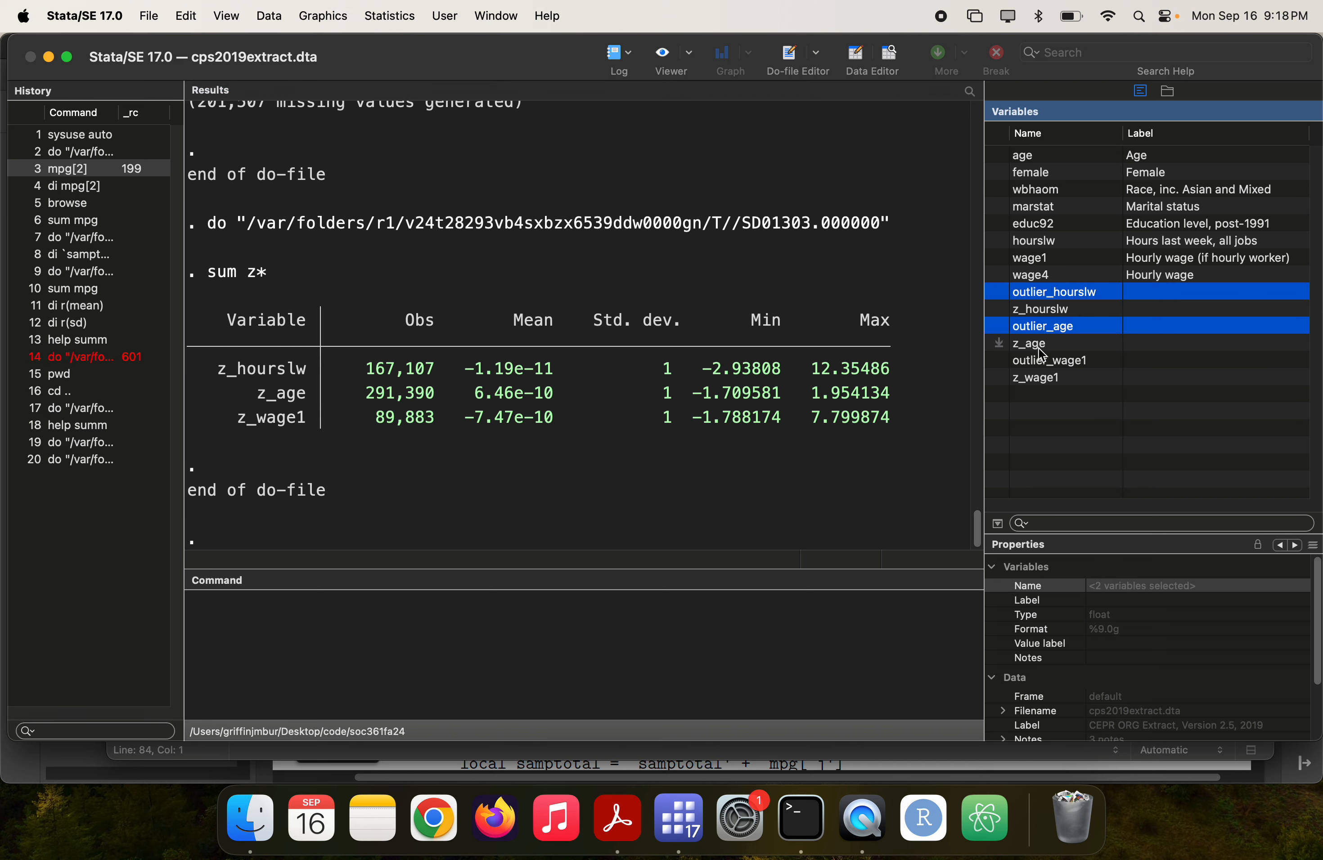
key(super+grave)
key(Right)
key(Return)
- Run 'sum outlier*' and highlight the outlier means .614 for hourslw and .709 for wage1
text(sum outlier*)
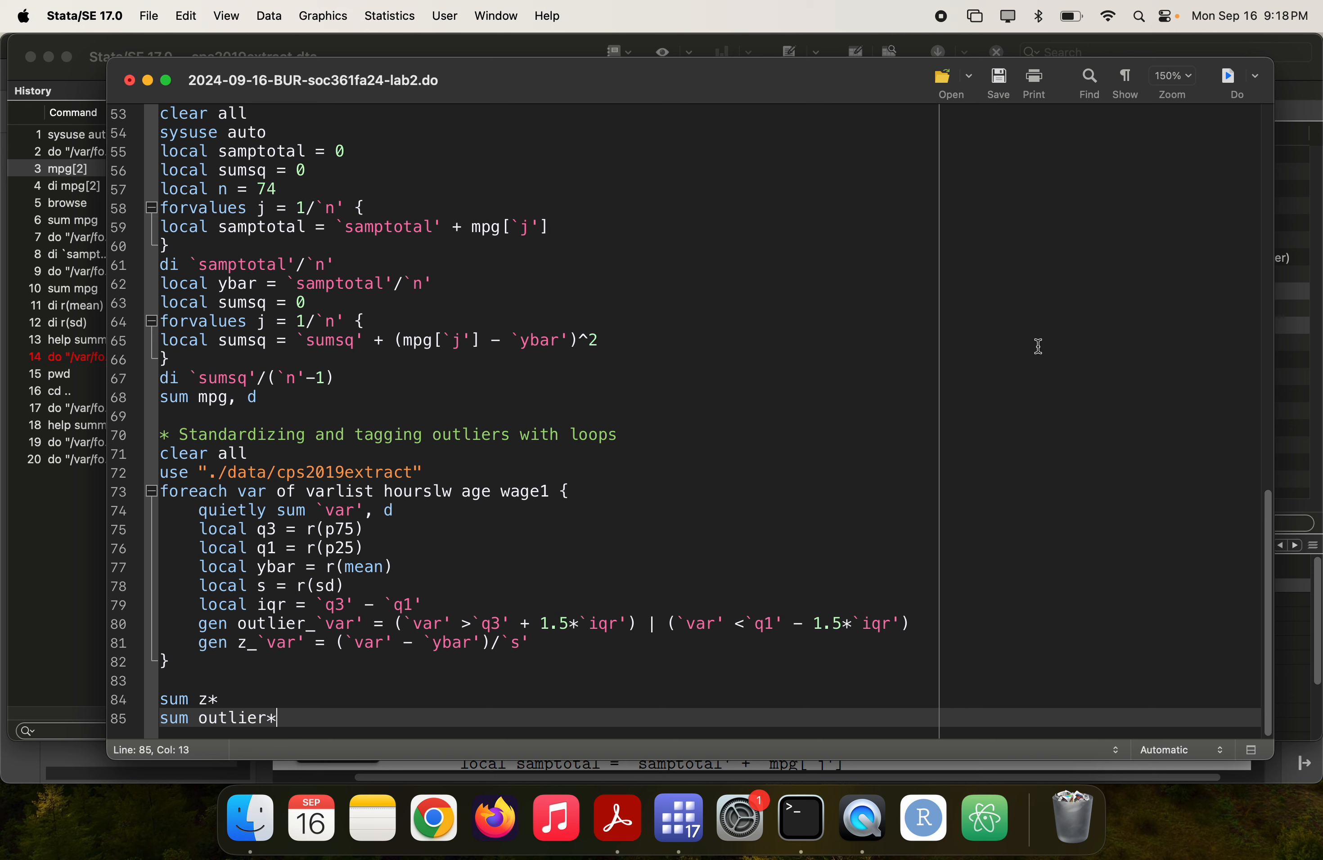
key(super+shift+Left)
key(super+shift+d)
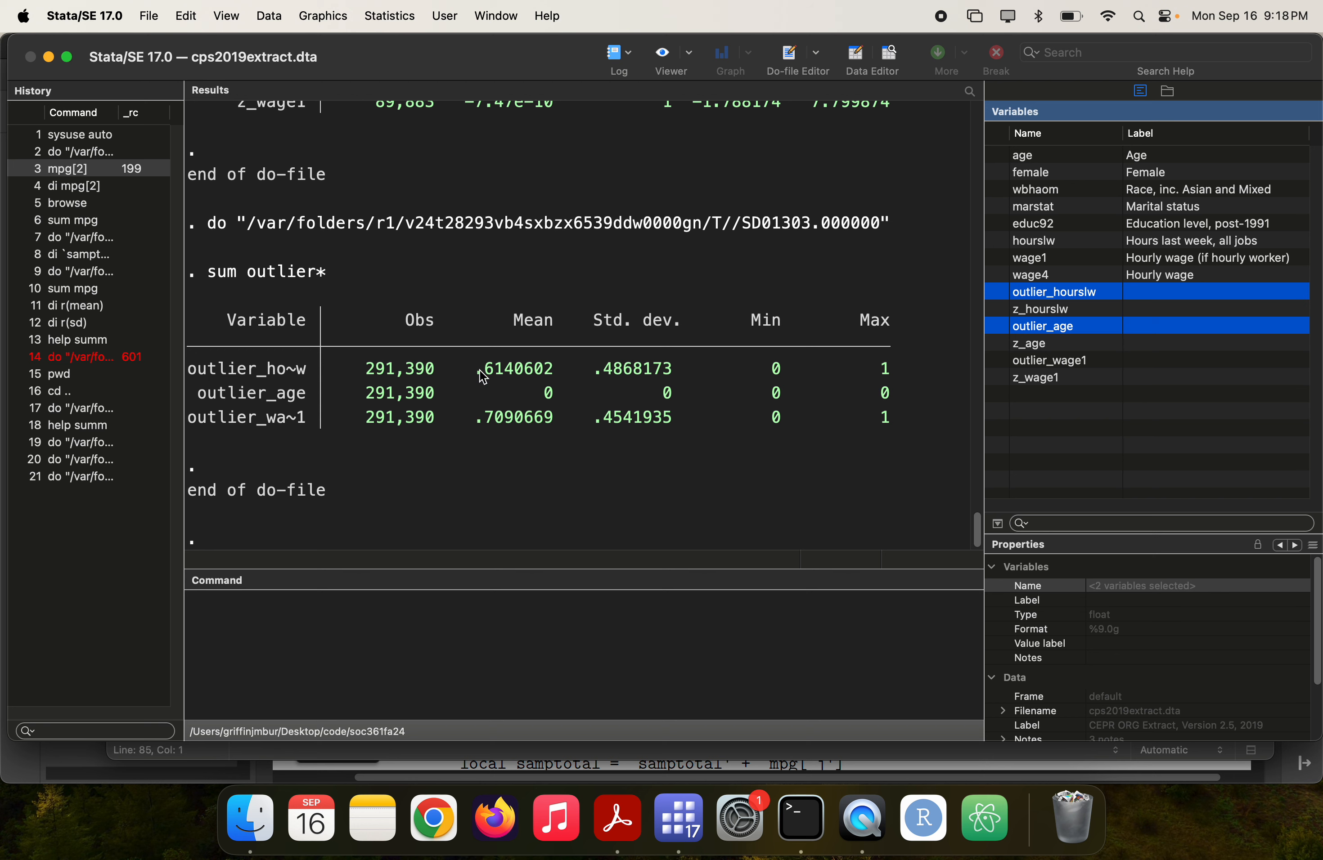
drag(477, 370, 543, 373)
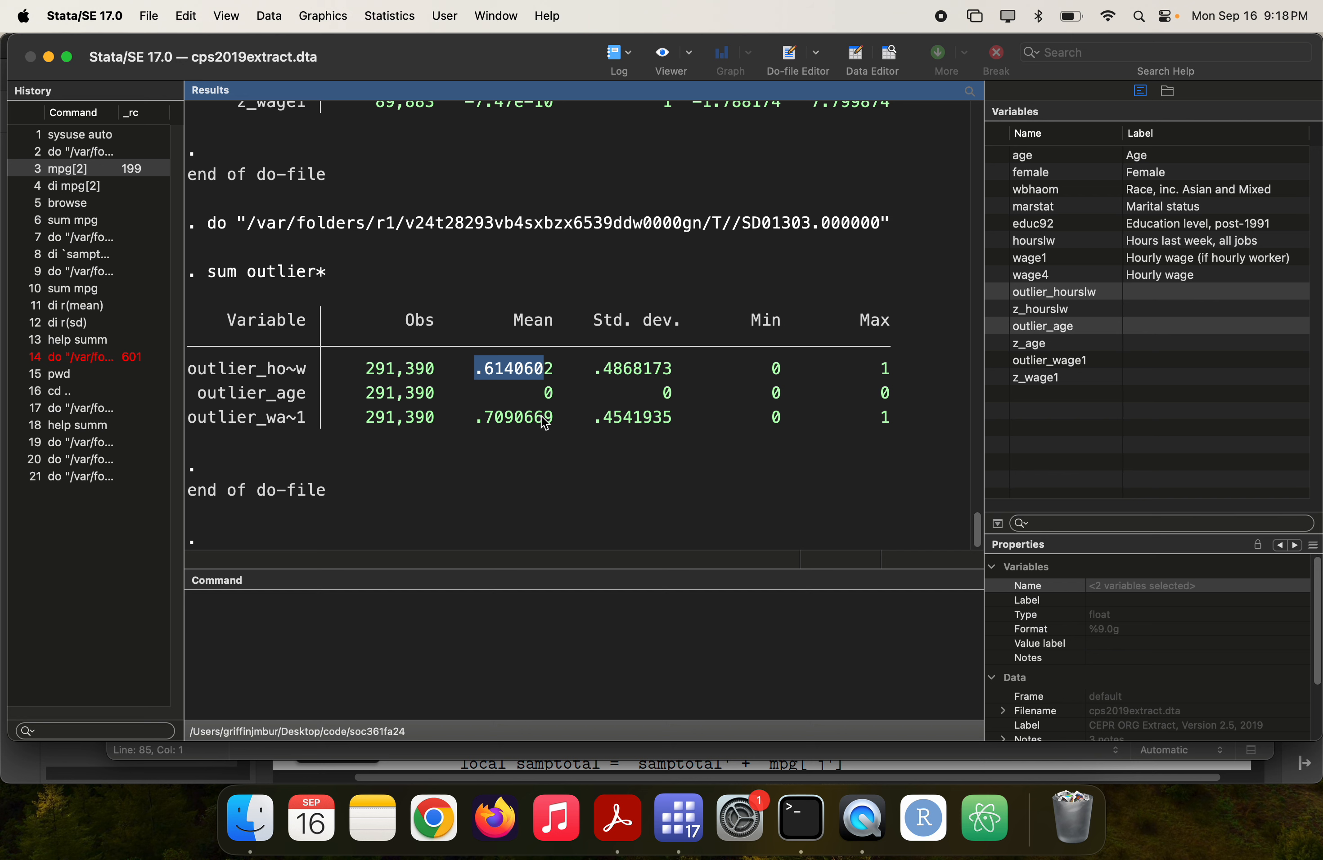
drag(475, 419, 538, 419)
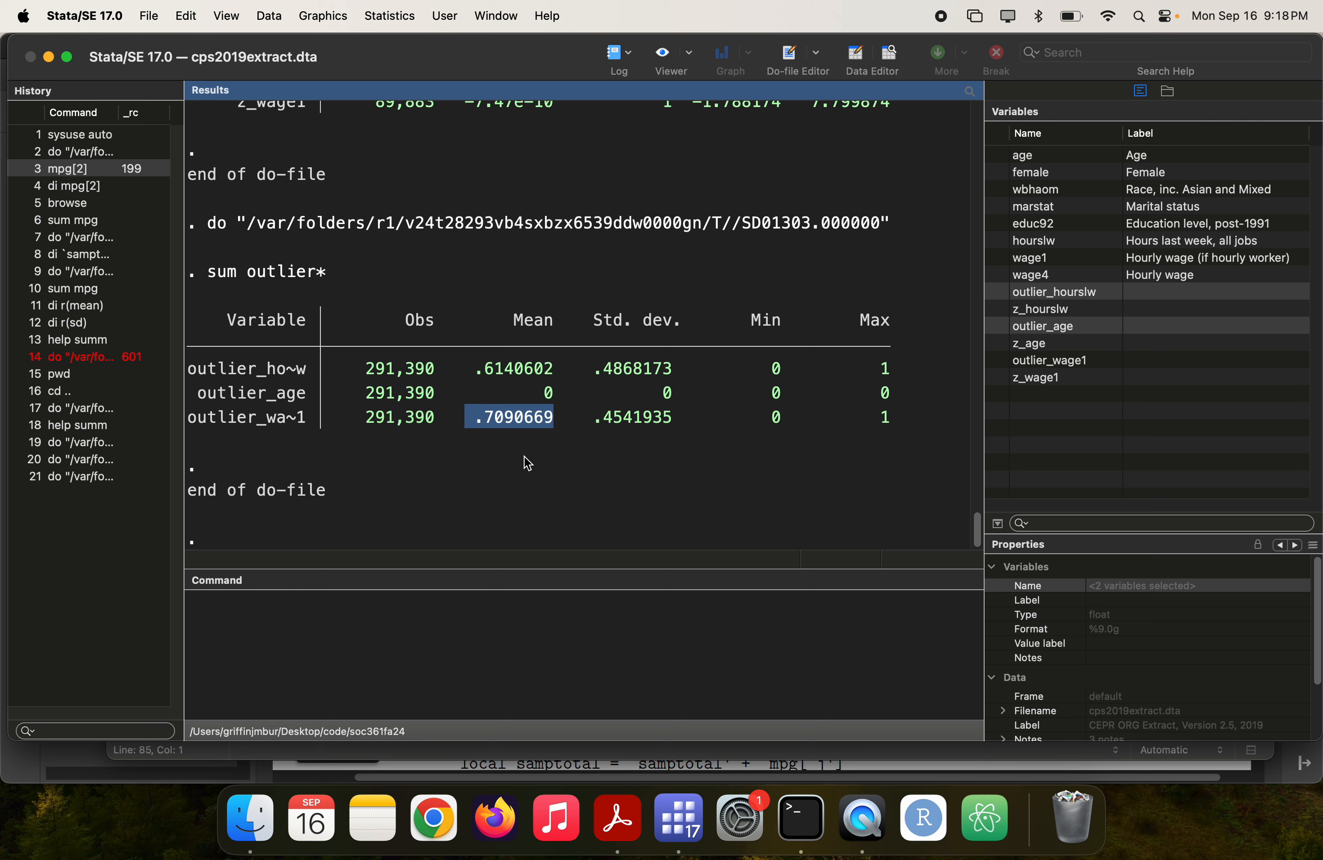
click(413, 622)
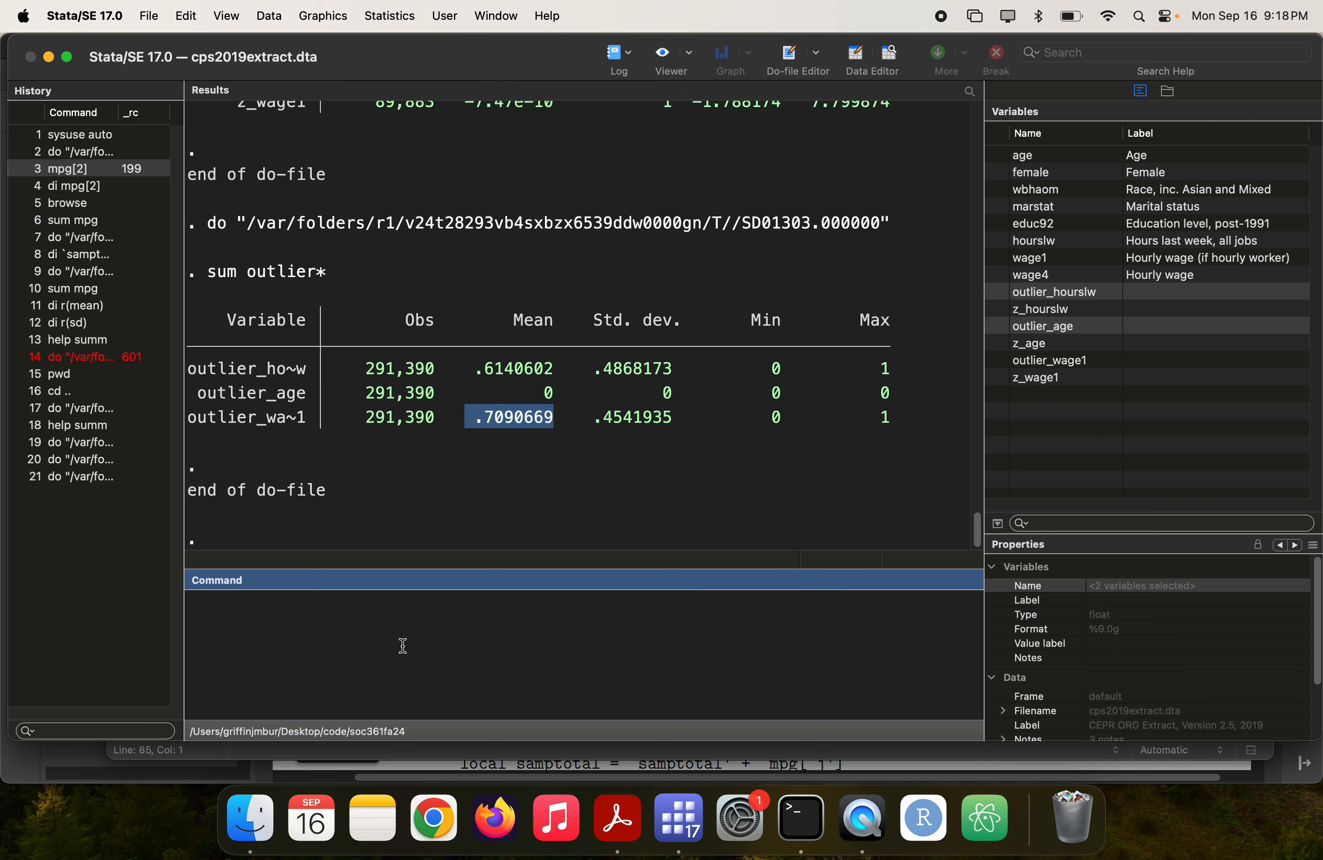
- Enter and run 'tab outlier_wage1, sum(wage1)' in the Command window
text(tab outlier)
double_click(1064, 361)
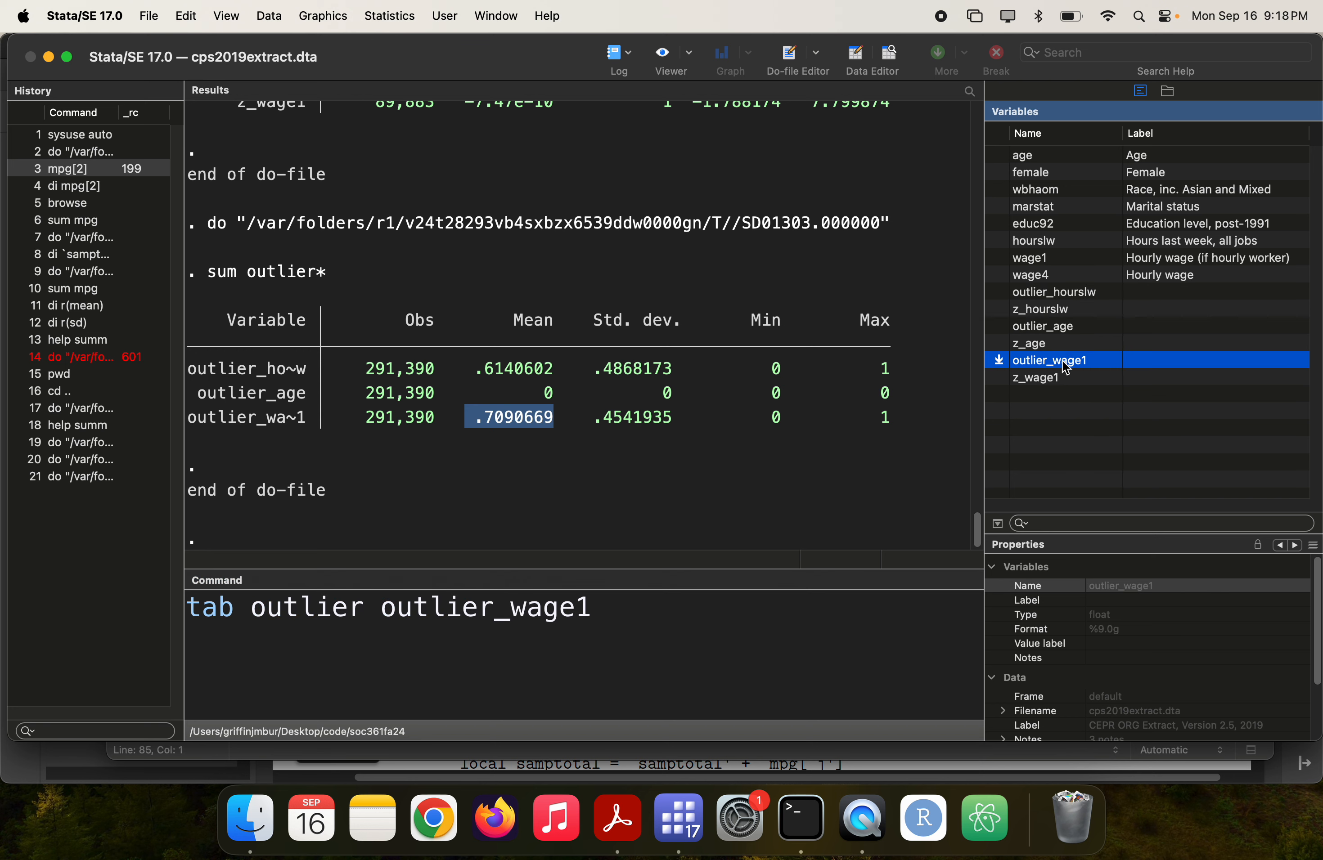
double_click(341, 609)
key(BackSpace)
key(BackSpace)
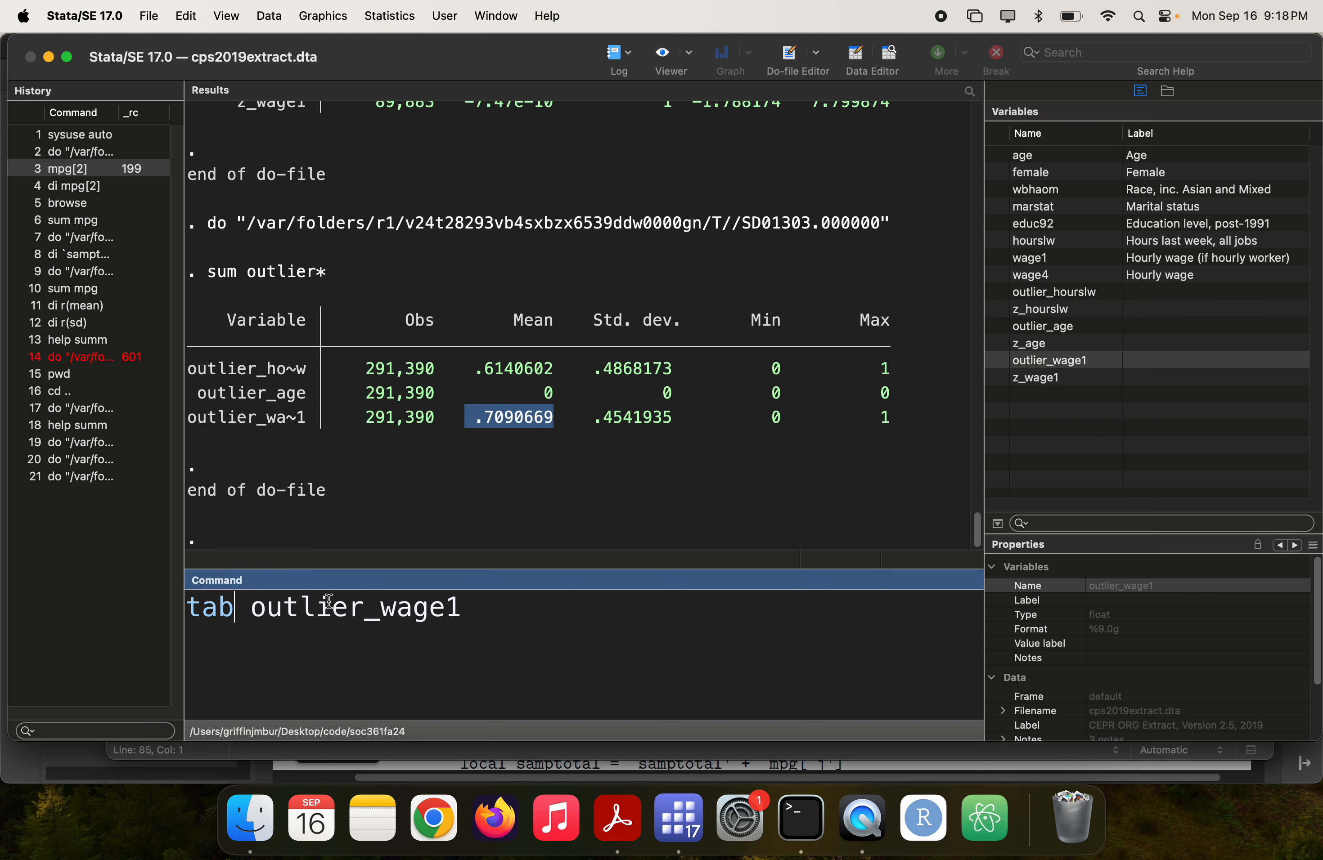
key(super+Right)
text(, sum(wag)
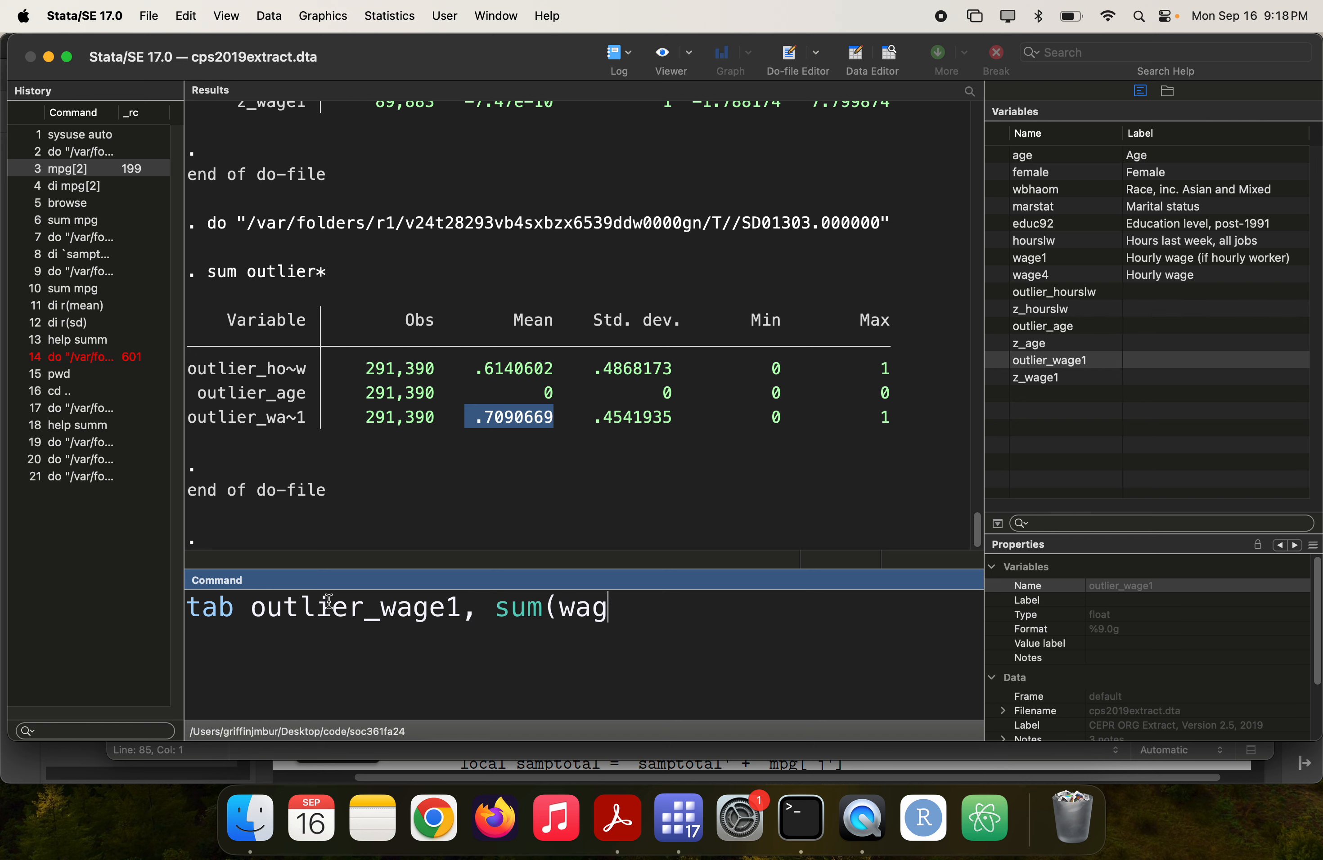
text(e1))
key(Return)
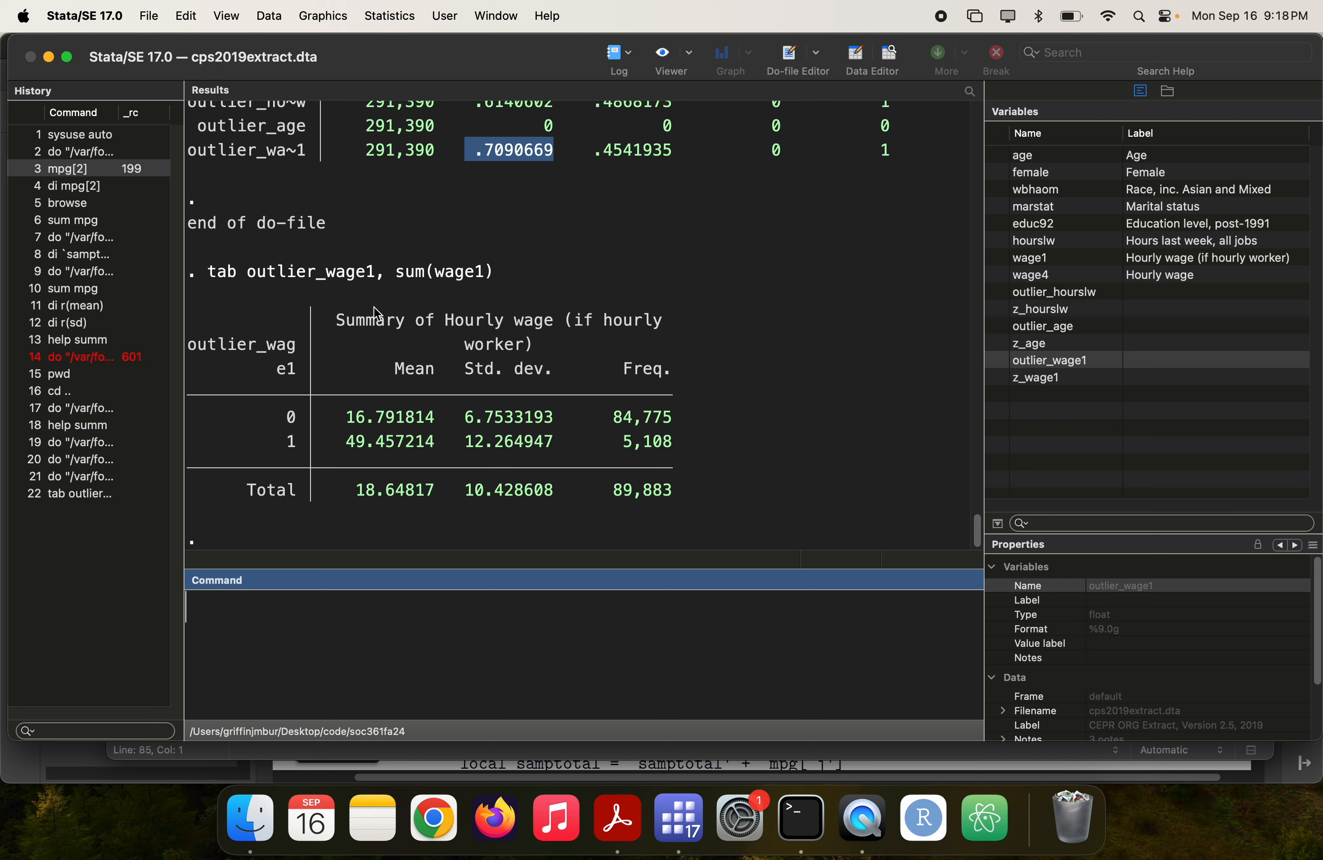
- Compare mean hourly wage: 49.46 for the 5,108 outliers versus 16.79 for non-outliers
drag(339, 441, 370, 443)
scroll(370, 442, up, 5)
scroll(370, 443, down, 6)
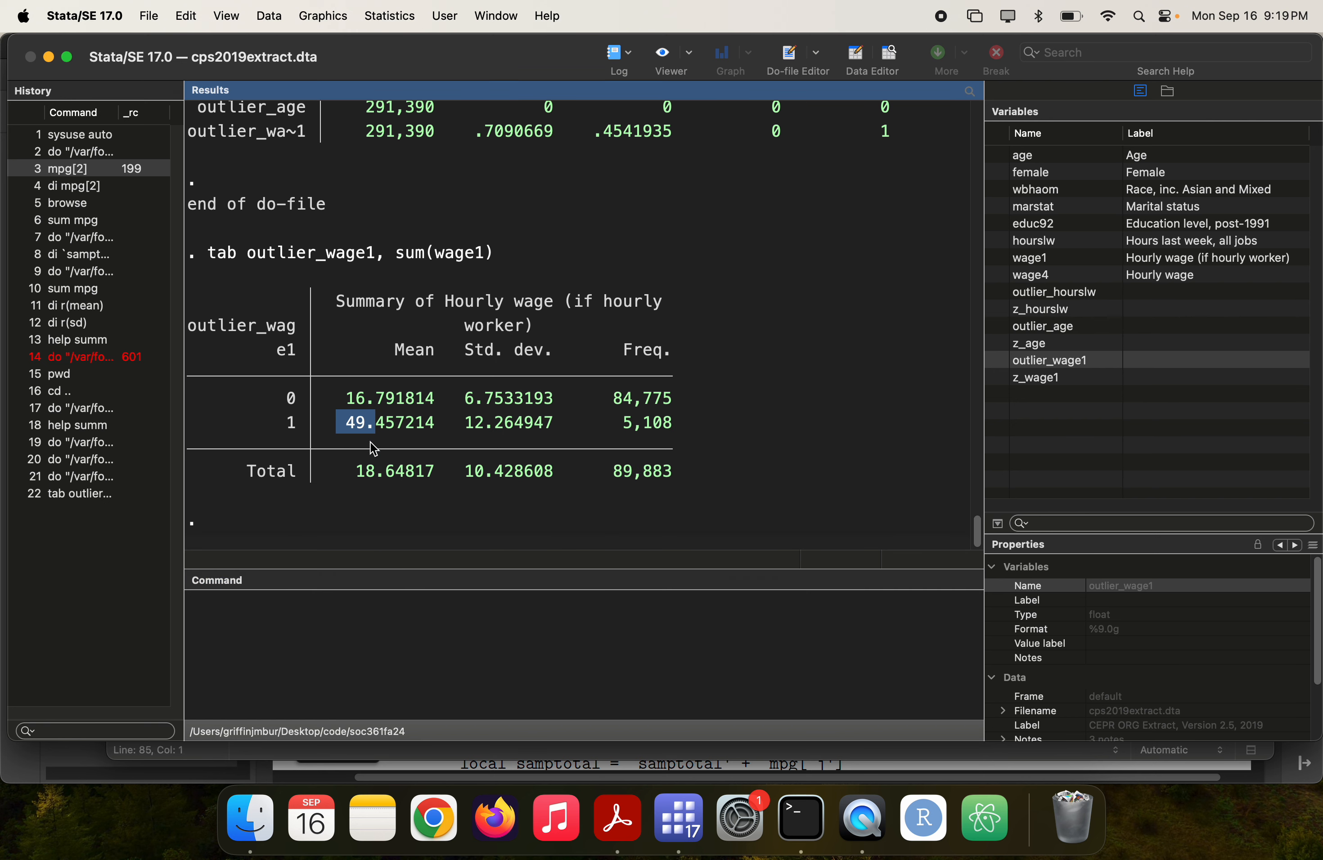
scroll(373, 448, up, 1)
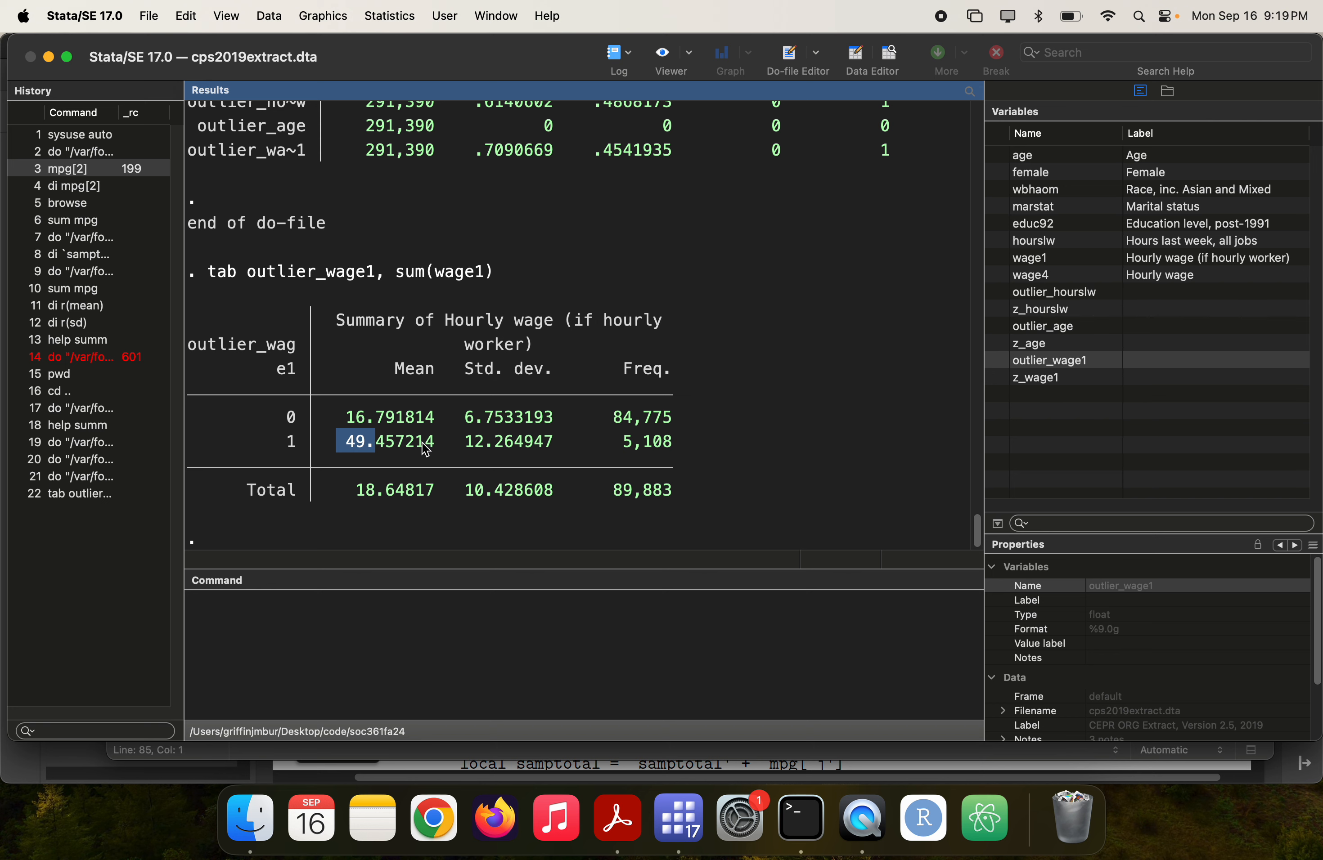
scroll(426, 450, up, 2)
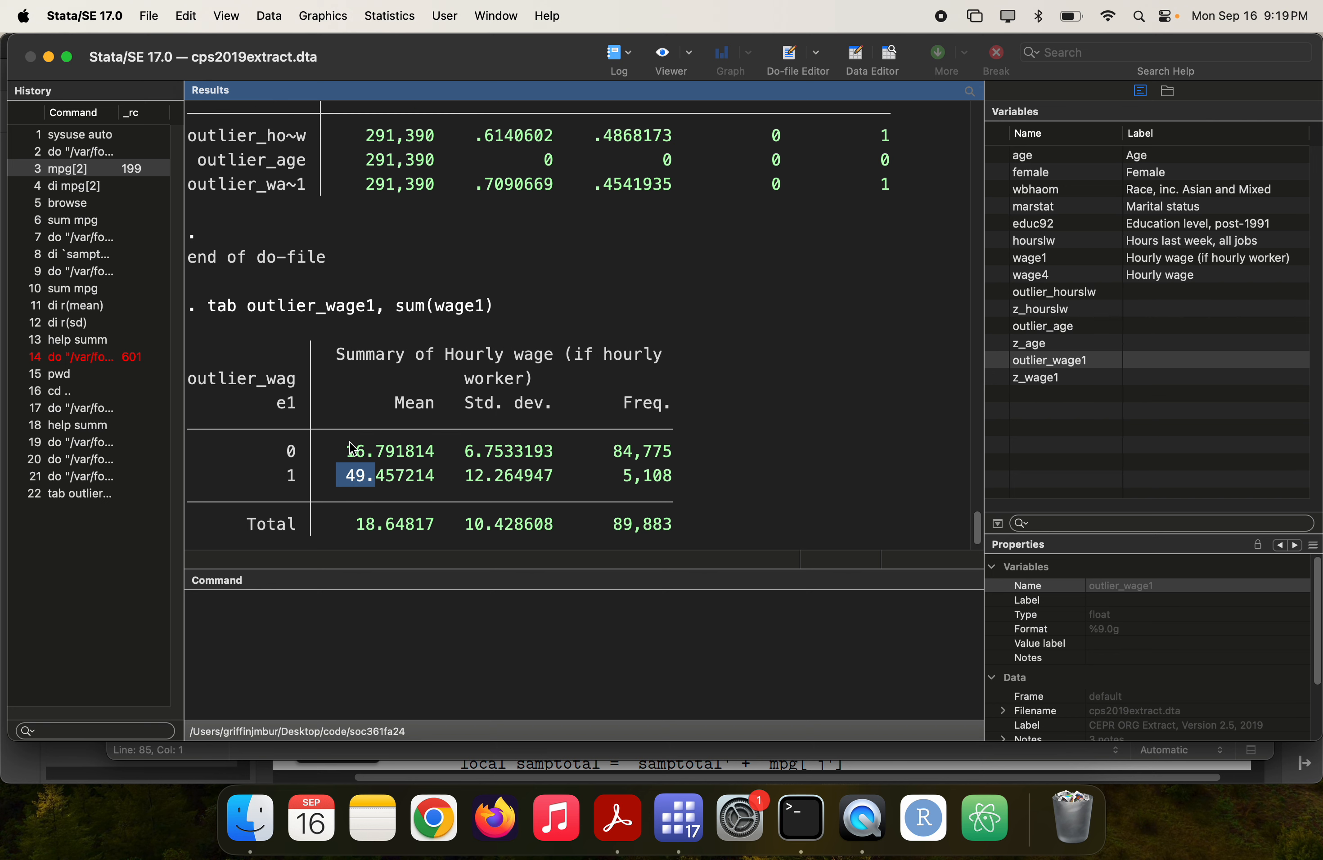
drag(346, 451, 378, 453)
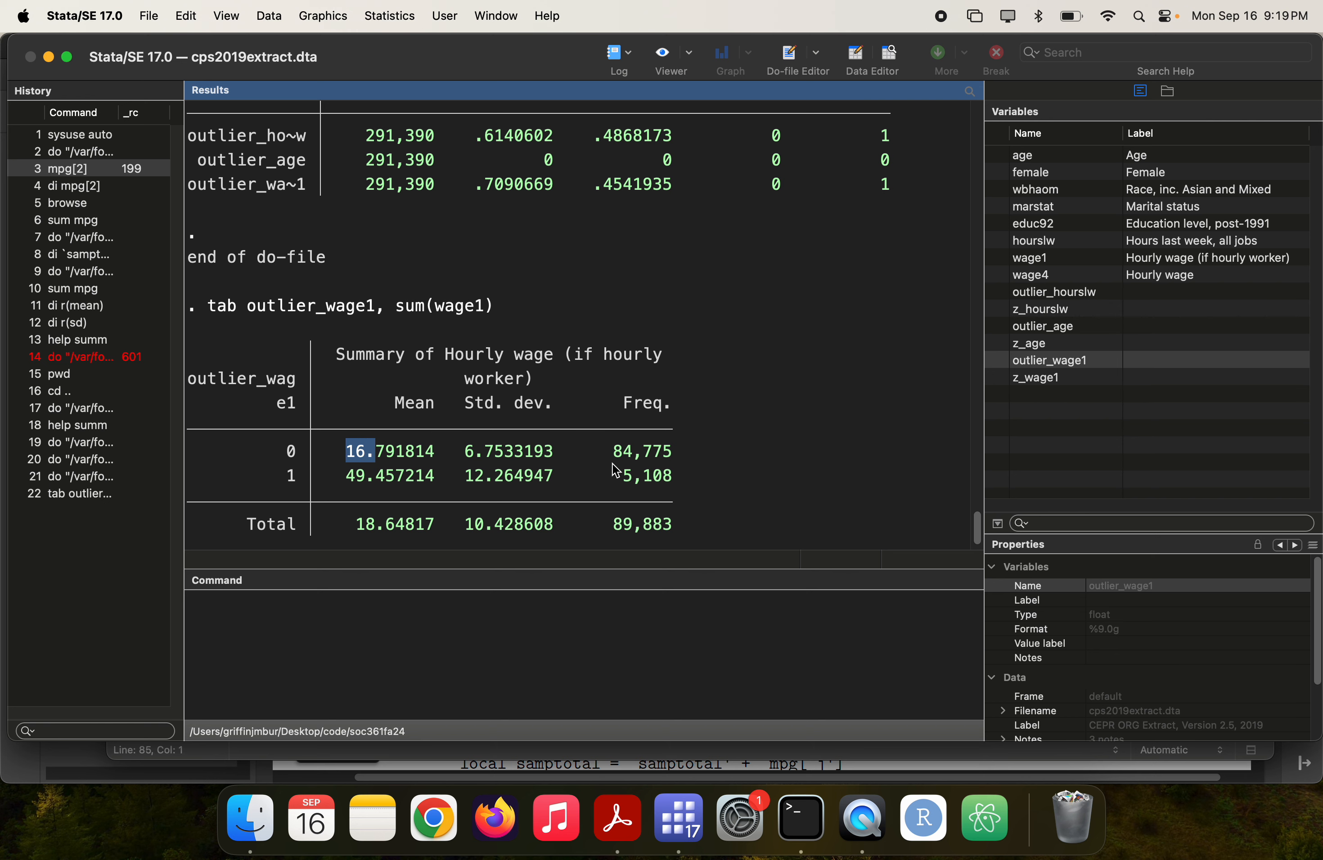
scroll(723, 445, up, 2)
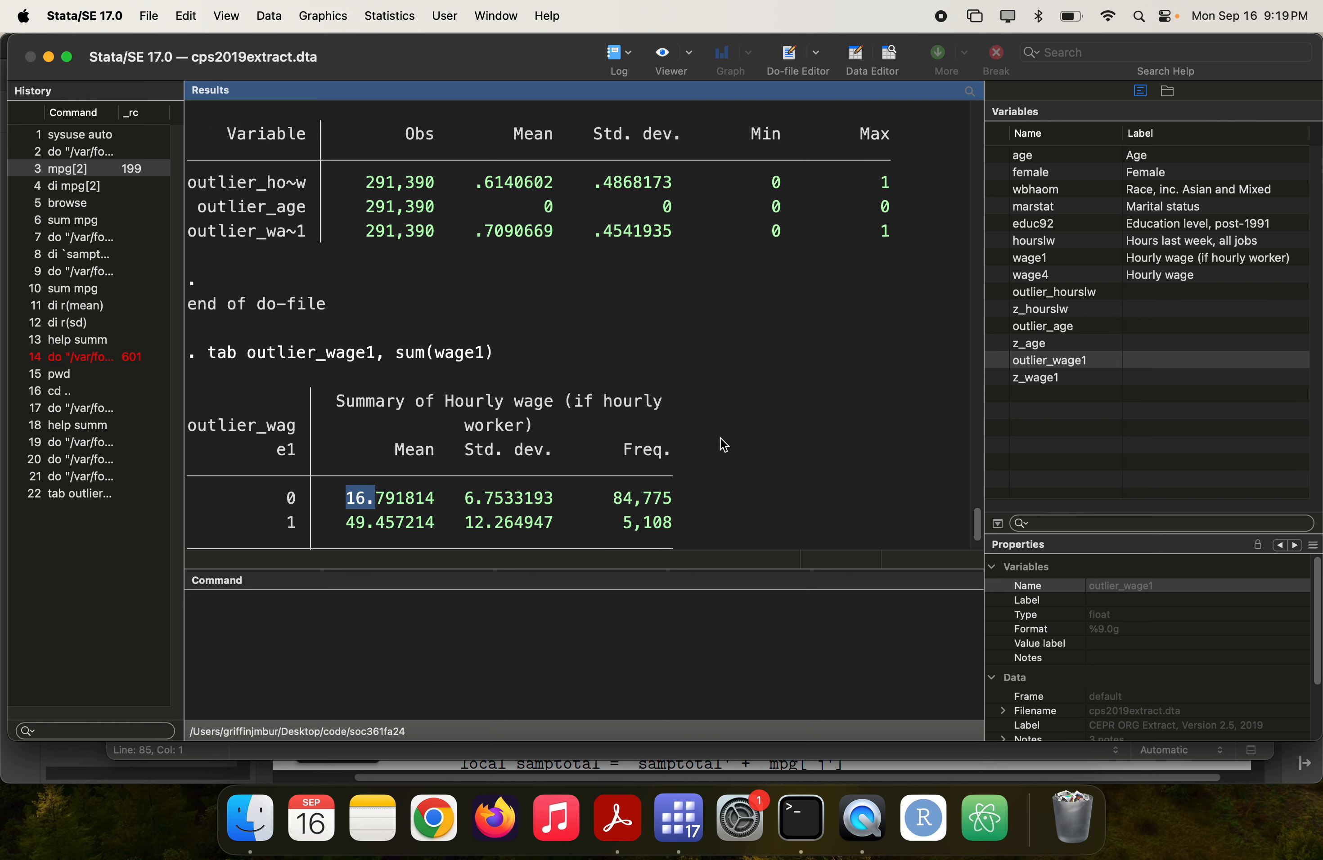
scroll(723, 445, down, 2)
click(373, 384)
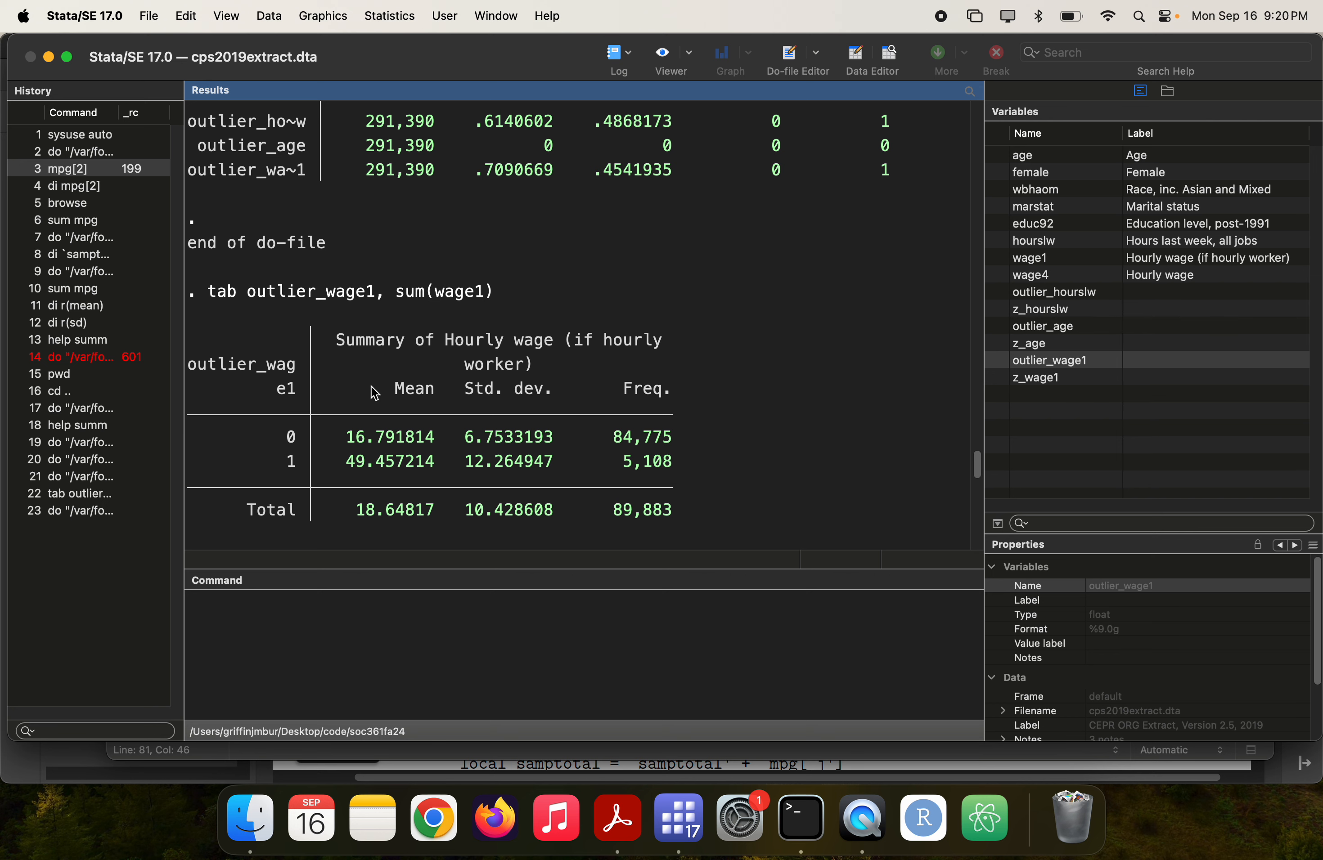
scroll(374, 393, up, 3)
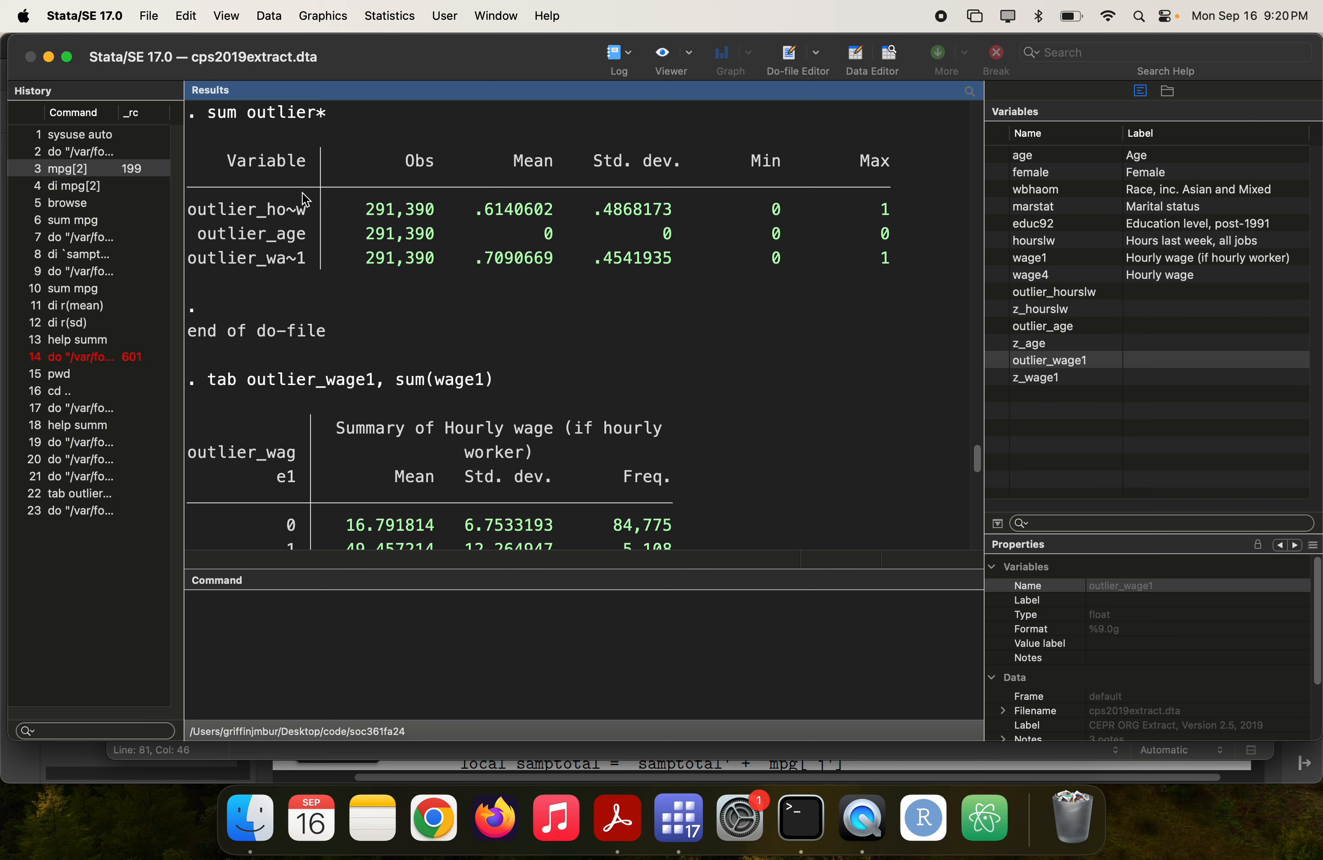
scroll(305, 199, down, 2)
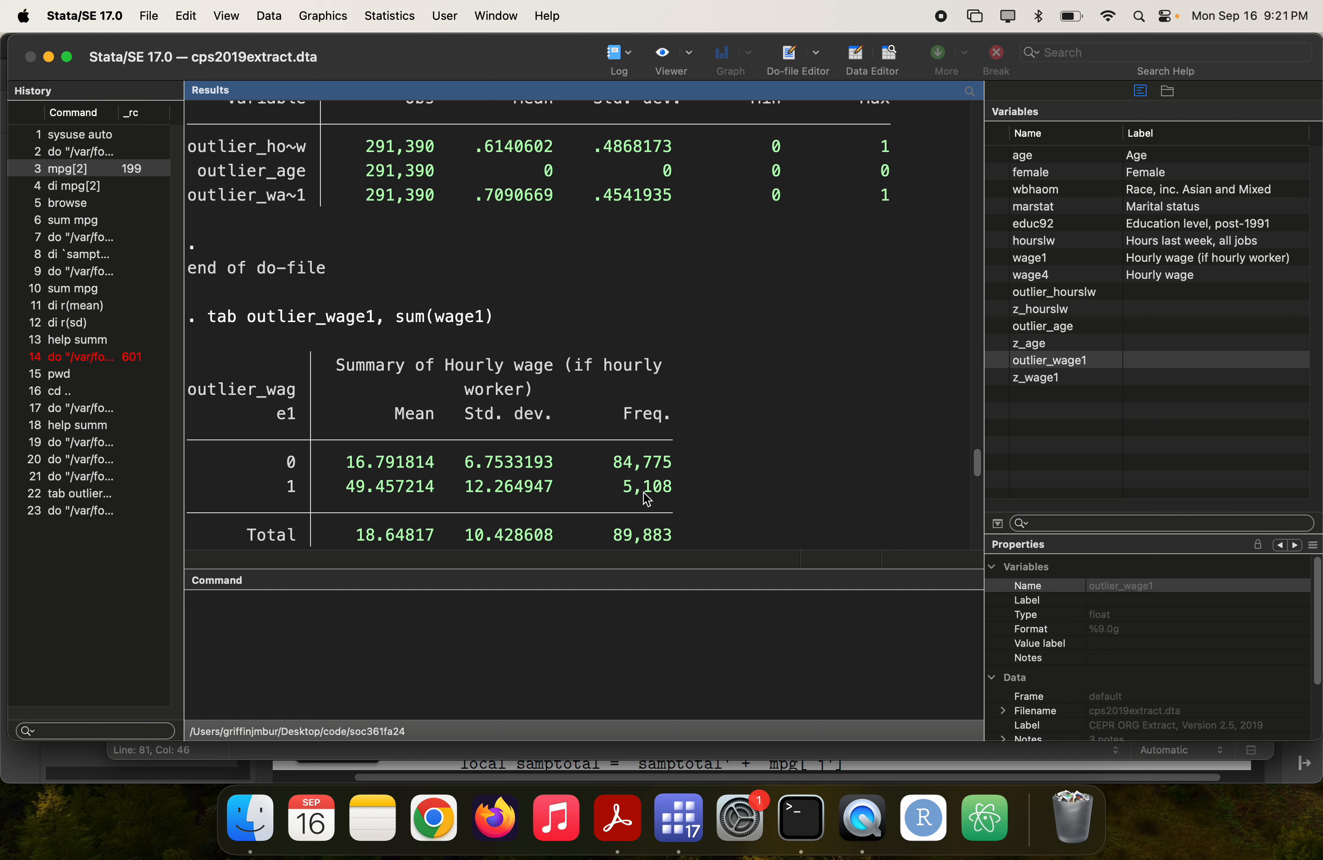
scroll(468, 219, up, 1)
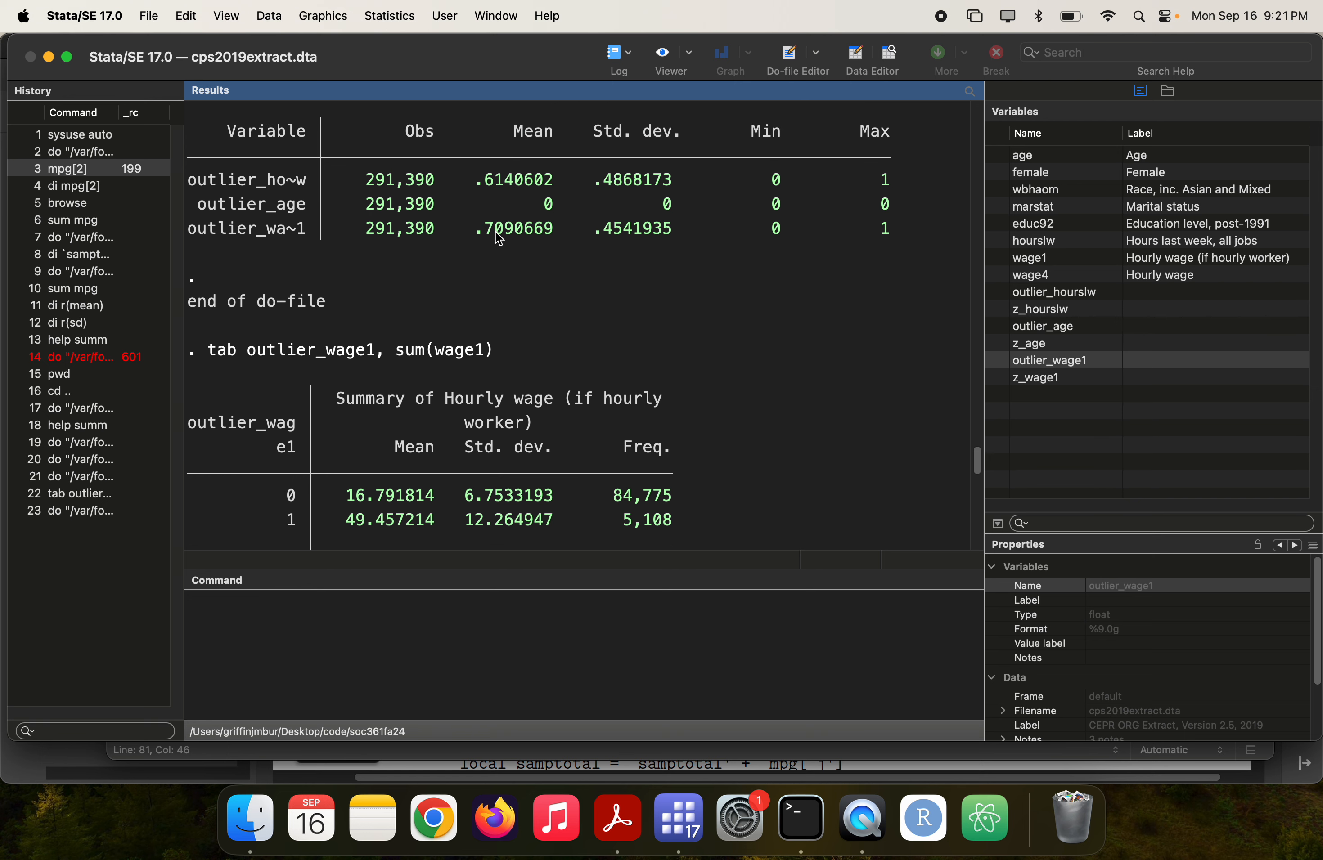
- Check line 81's replace command and run the loop and summary code, lines 71–86
key(super+grave)
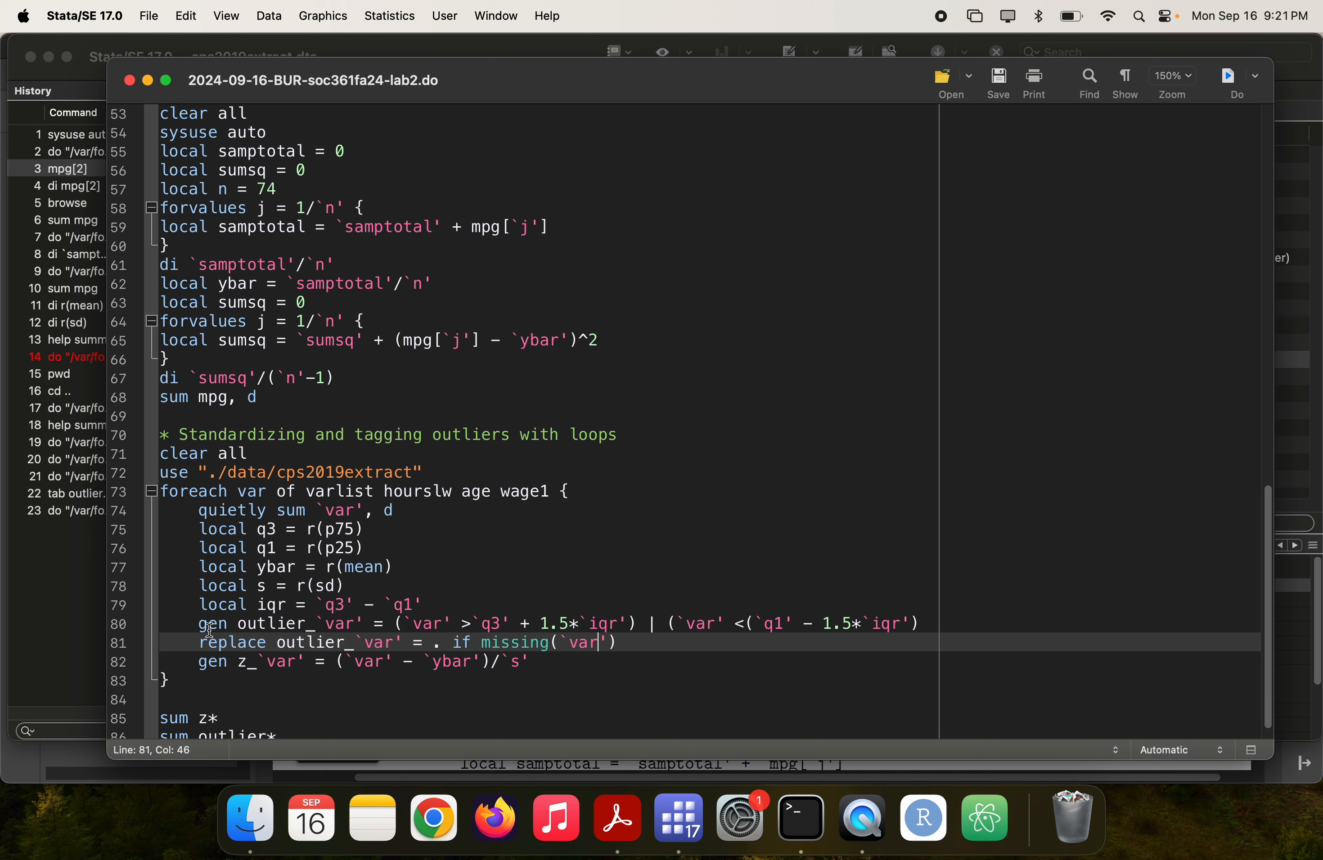
click(242, 643)
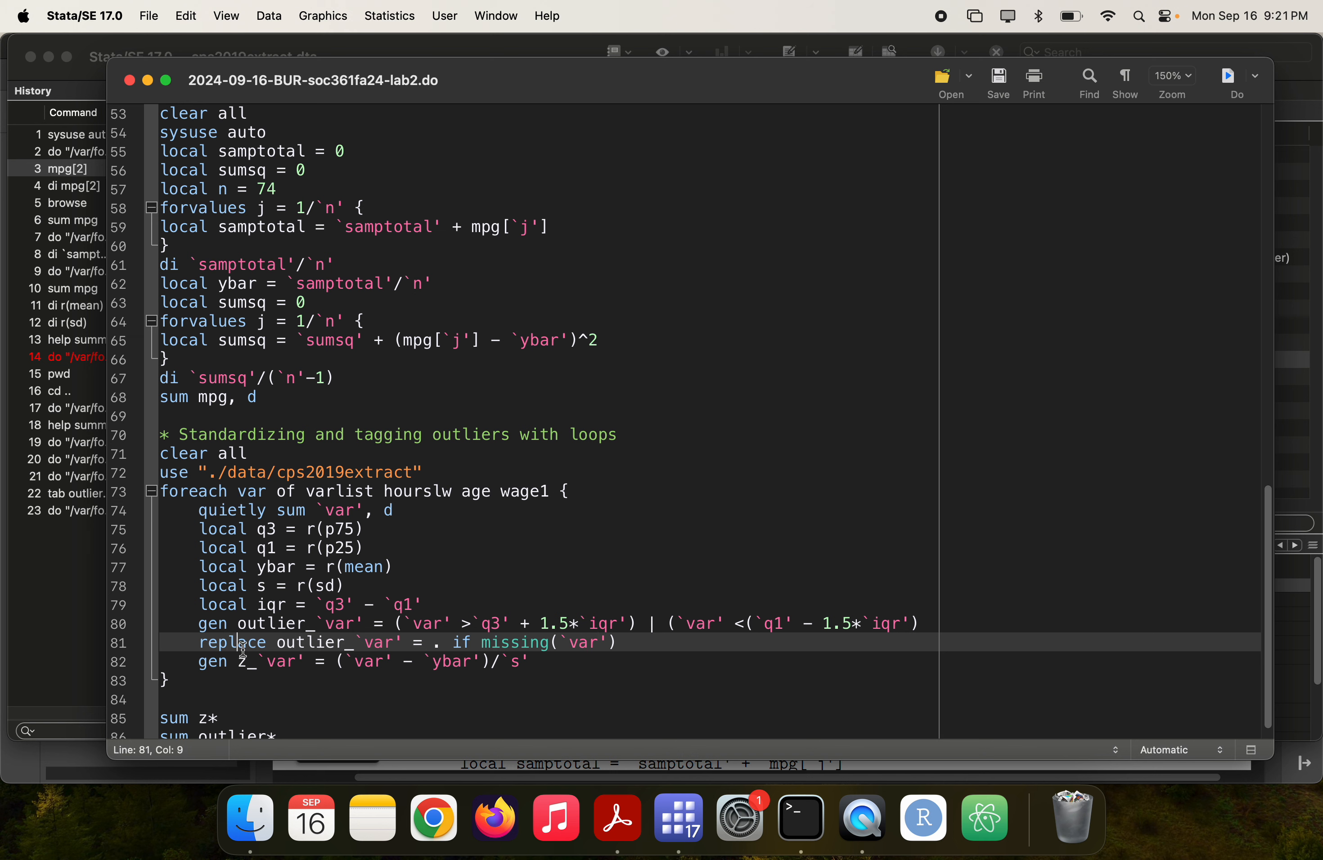
click(317, 641)
click(441, 641)
scroll(210, 707, down, 1)
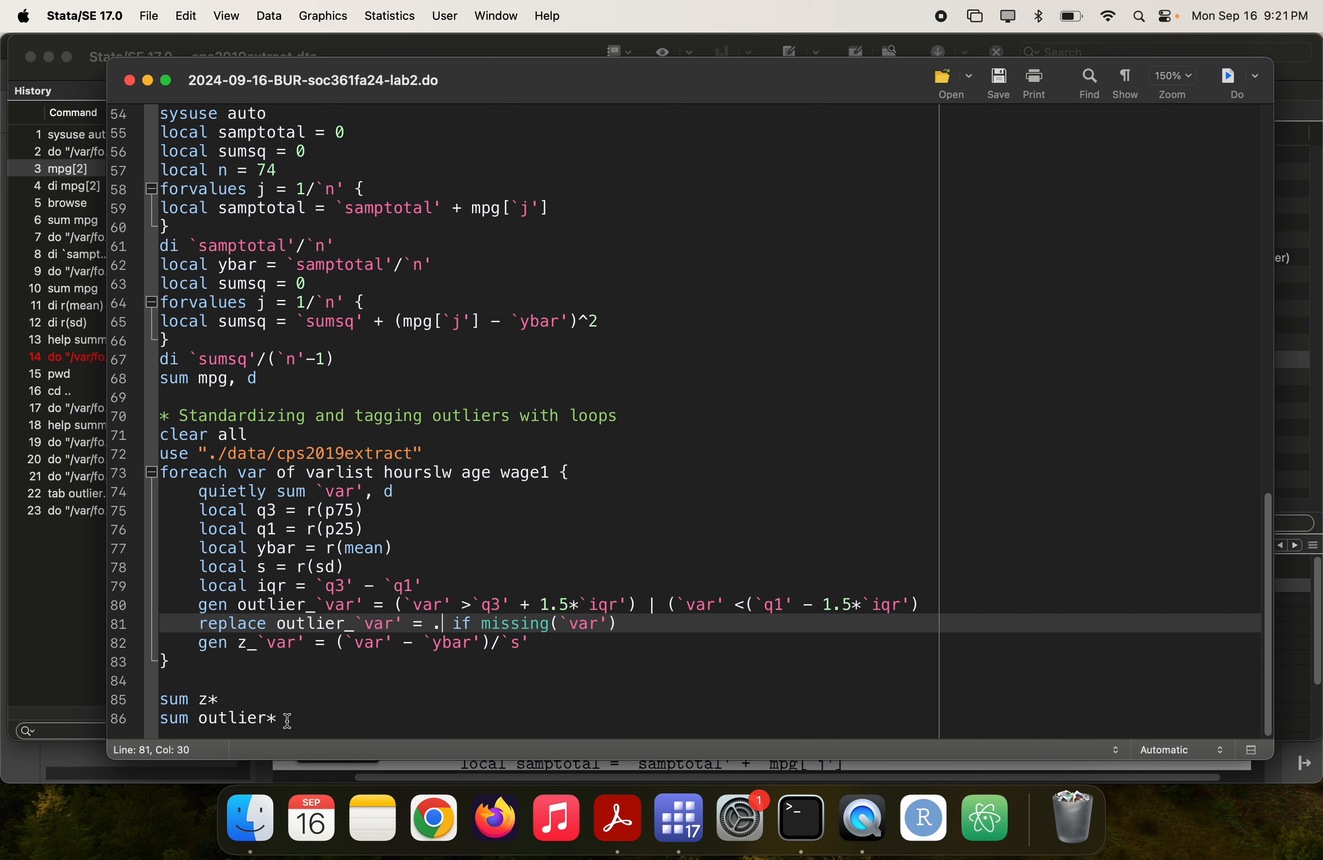
drag(280, 719, 116, 436)
key(super+shift+d)
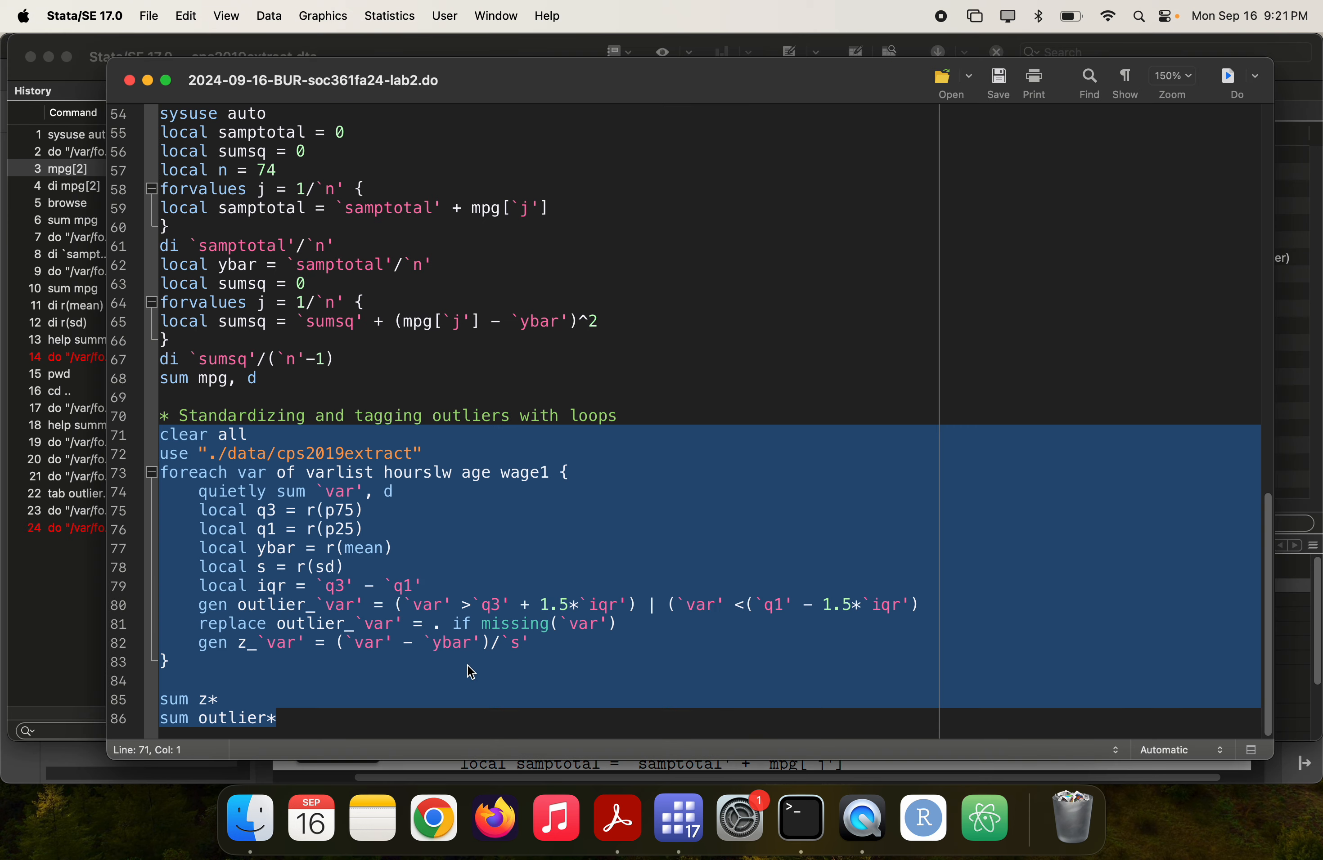
- Delete line 80's stray parenthesis, rerun the block, and recall the outlier_wage1 tabulation
click(472, 664)
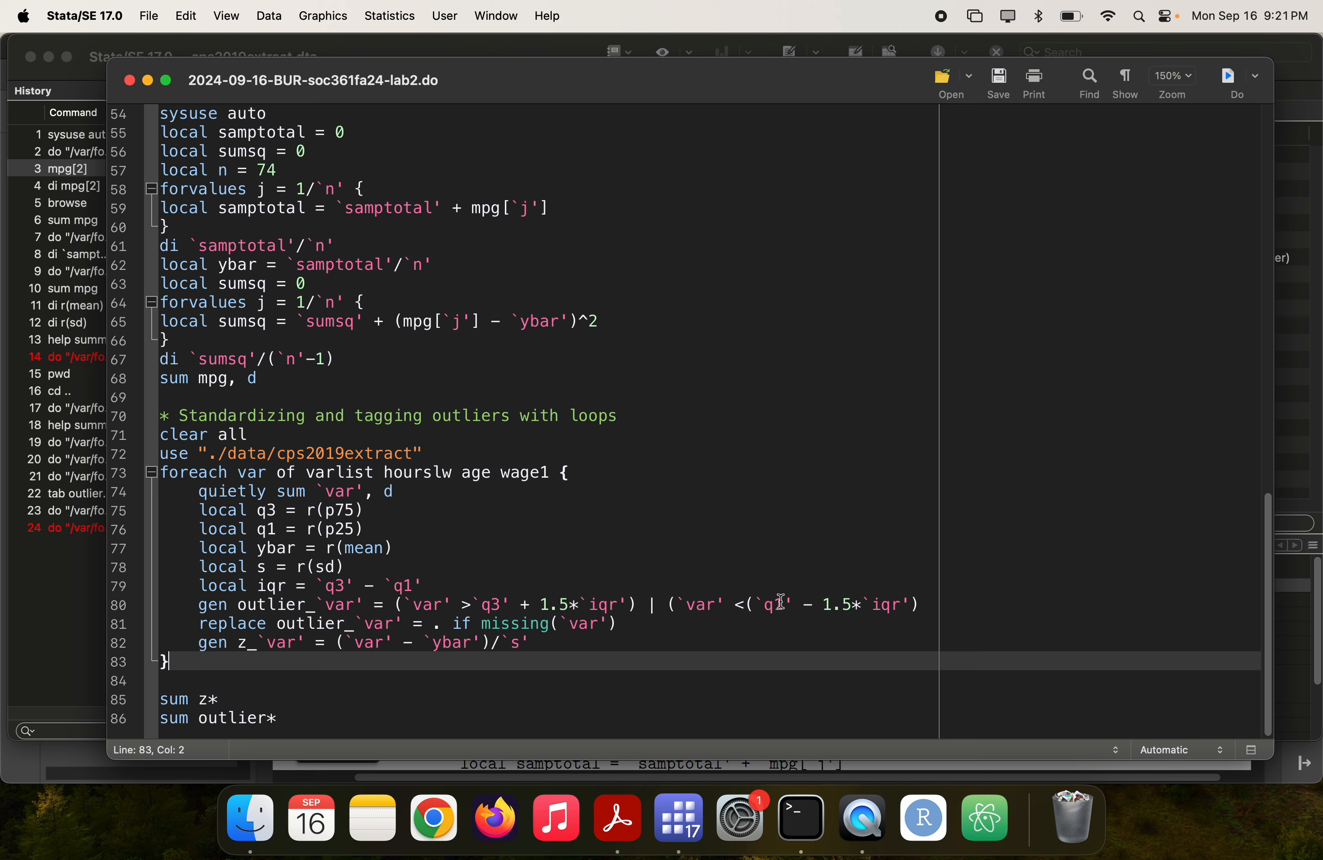
click(756, 604)
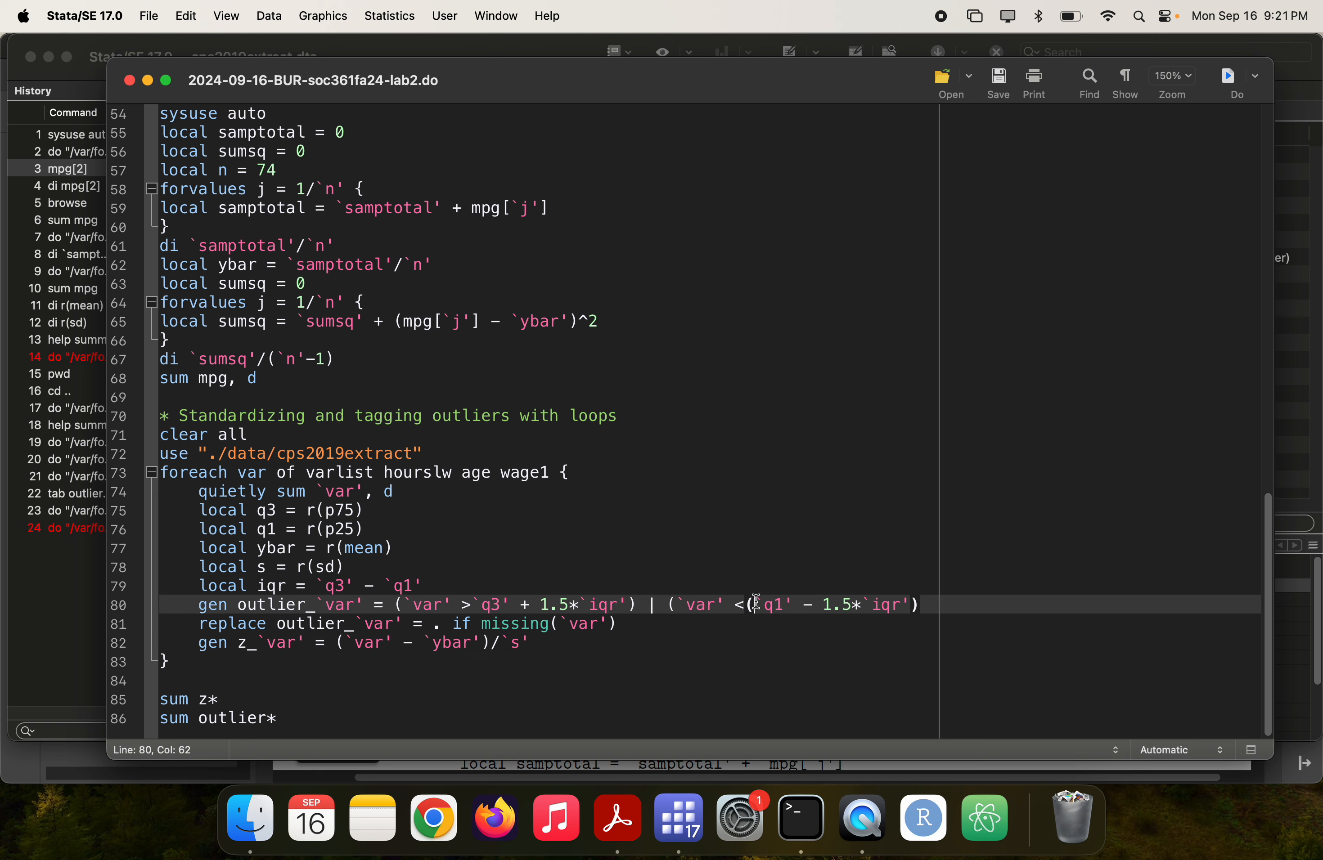
key(BackSpace)
drag(310, 718, 159, 433)
key(super+shift+d)
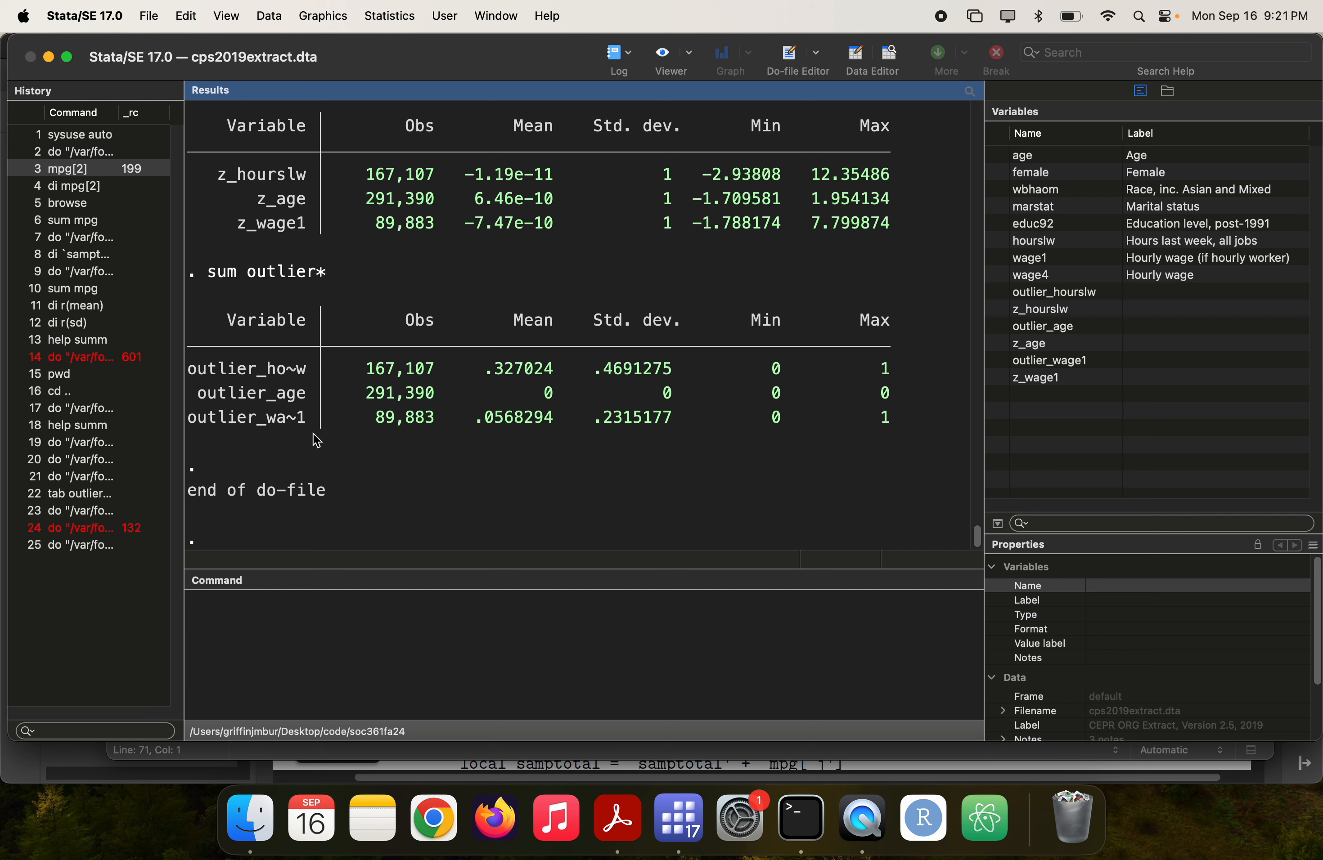
click(83, 490)
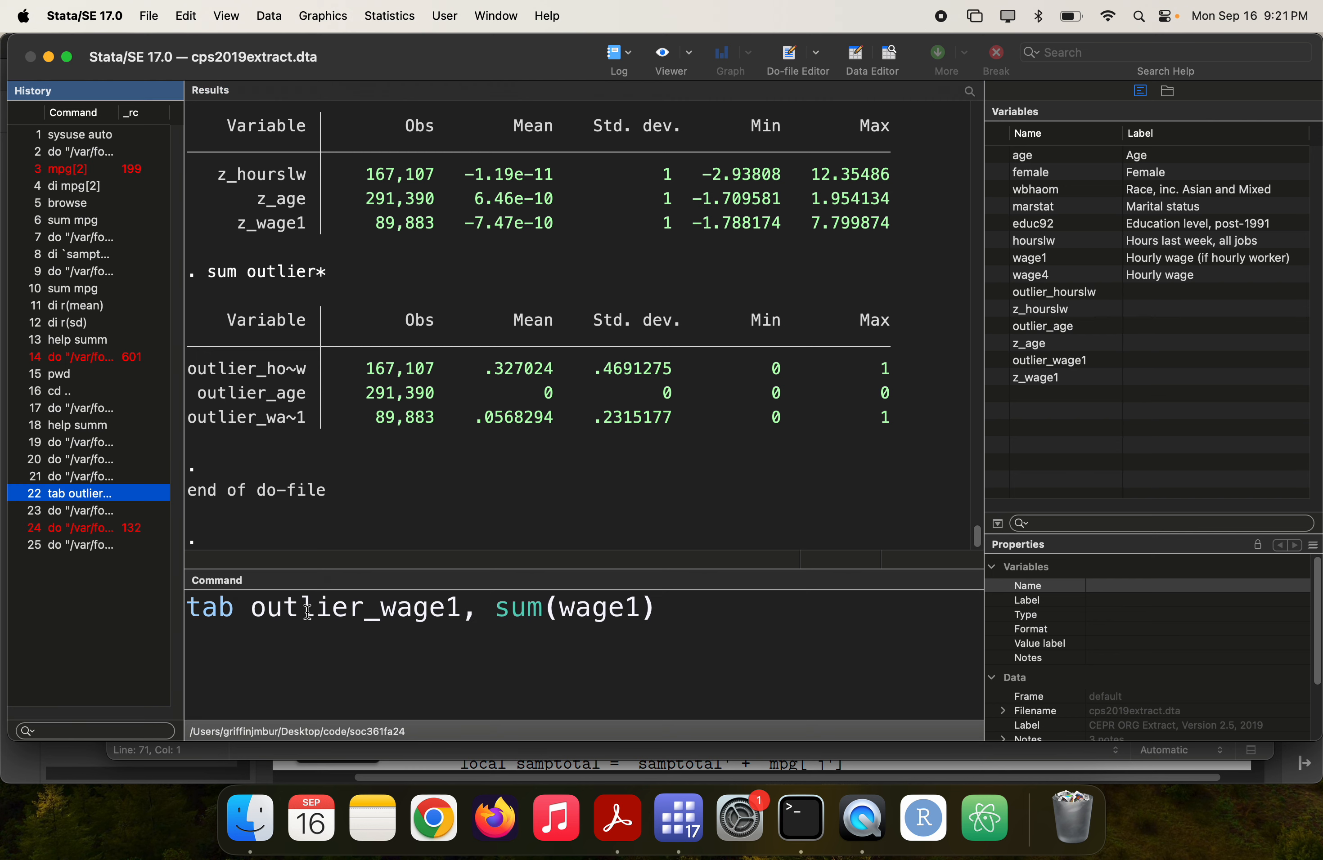
- Rerun 'tab outlier_wage1, sum(wage1)', compare it with sum outlier*, and return to the lab2 loop
click(564, 604)
key(Return)
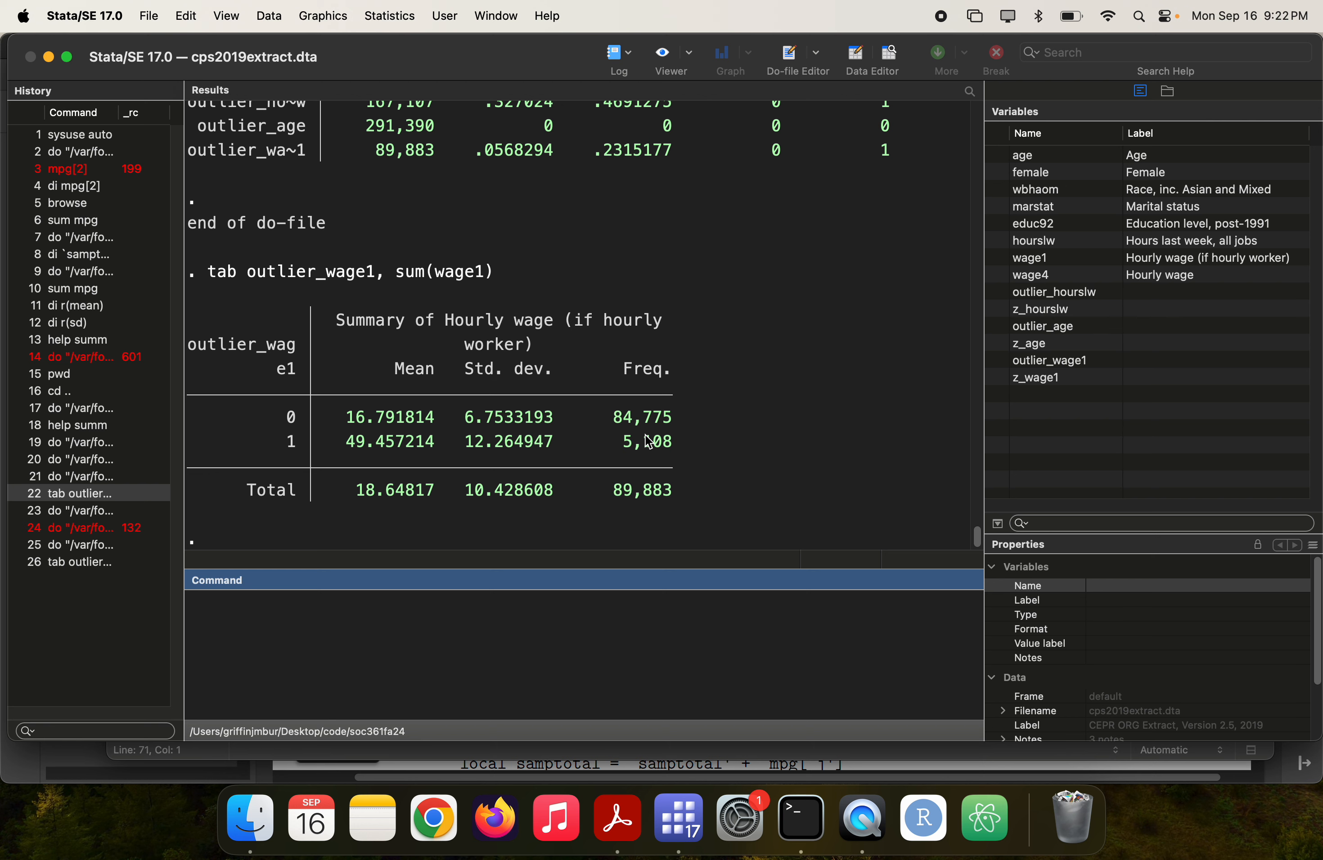
scroll(645, 442, up, 5)
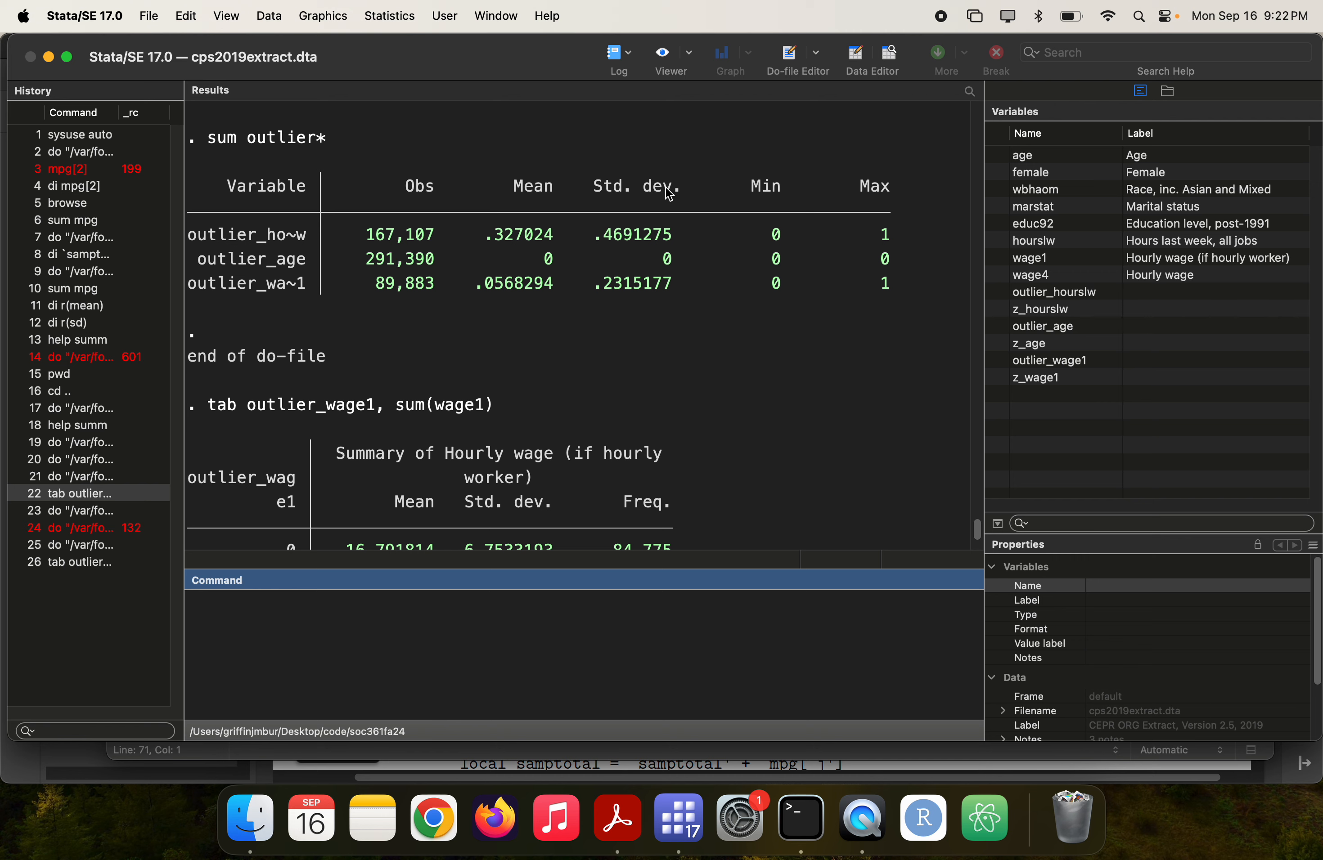
key(super+grave)
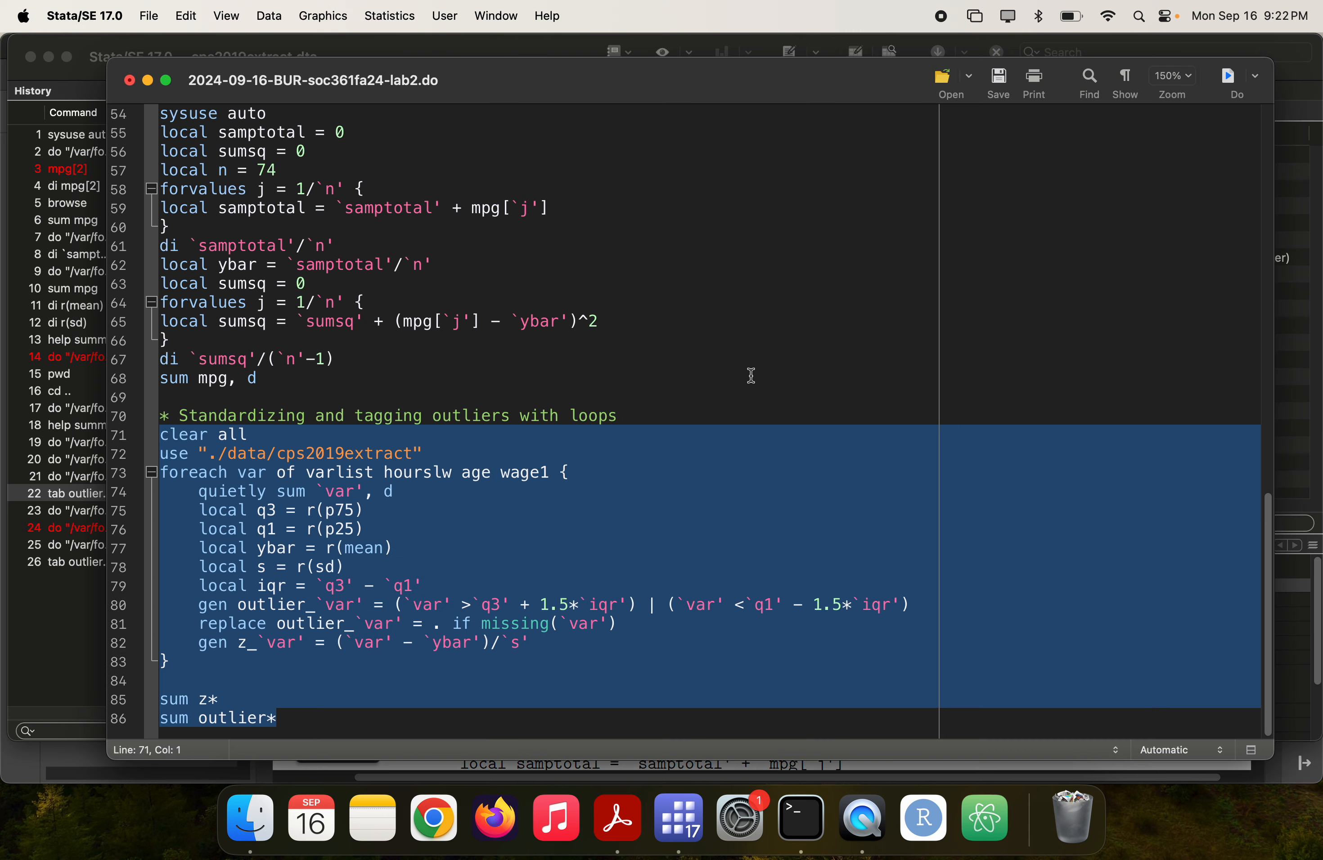
scroll(751, 376, down, 1)
scroll(751, 375, up, 20)
scroll(751, 376, down, 1)
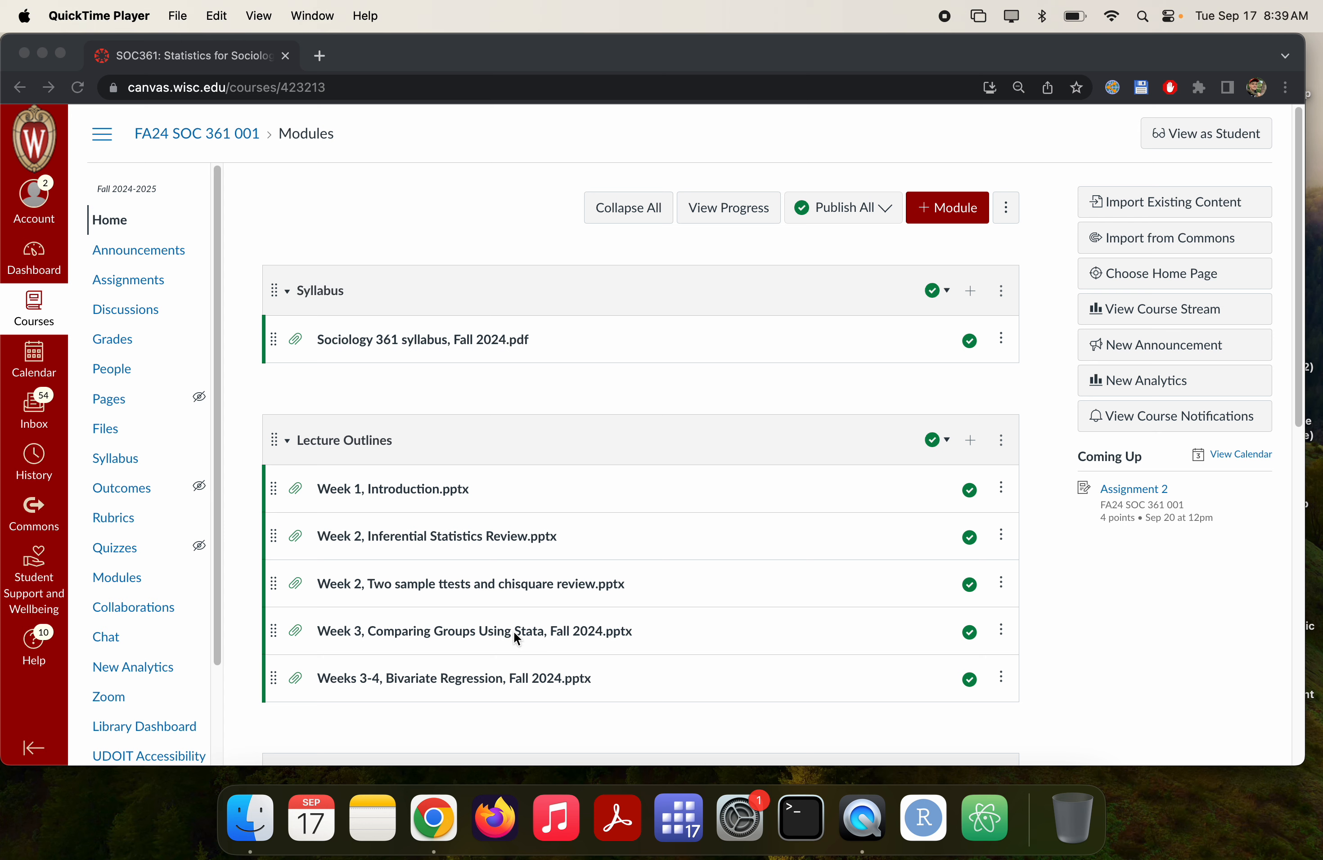
- Open Assignment 2 in Canvas and preview 'assignment 2 Fall 2024.docx'
scroll(514, 632, down, 2)
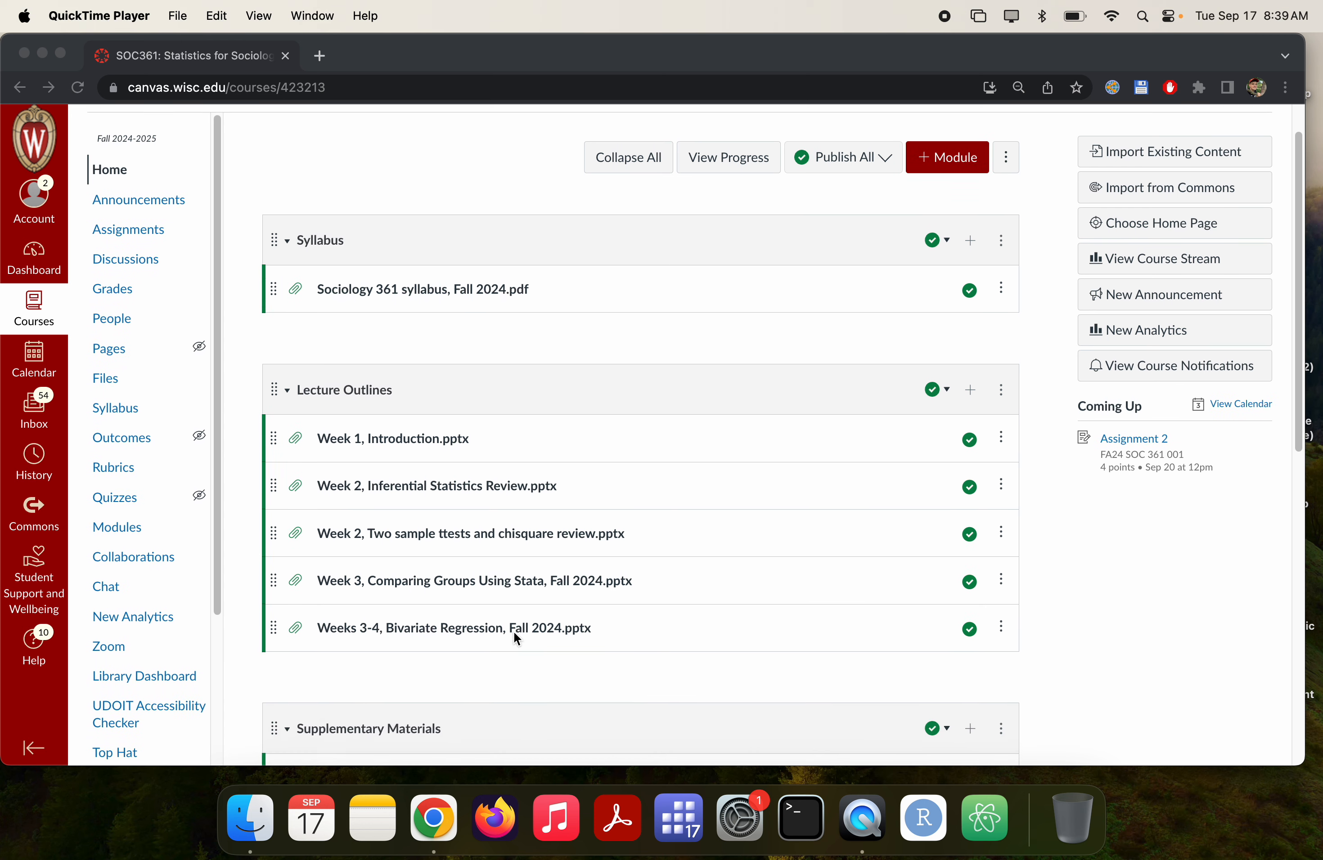
scroll(514, 634, down, 2)
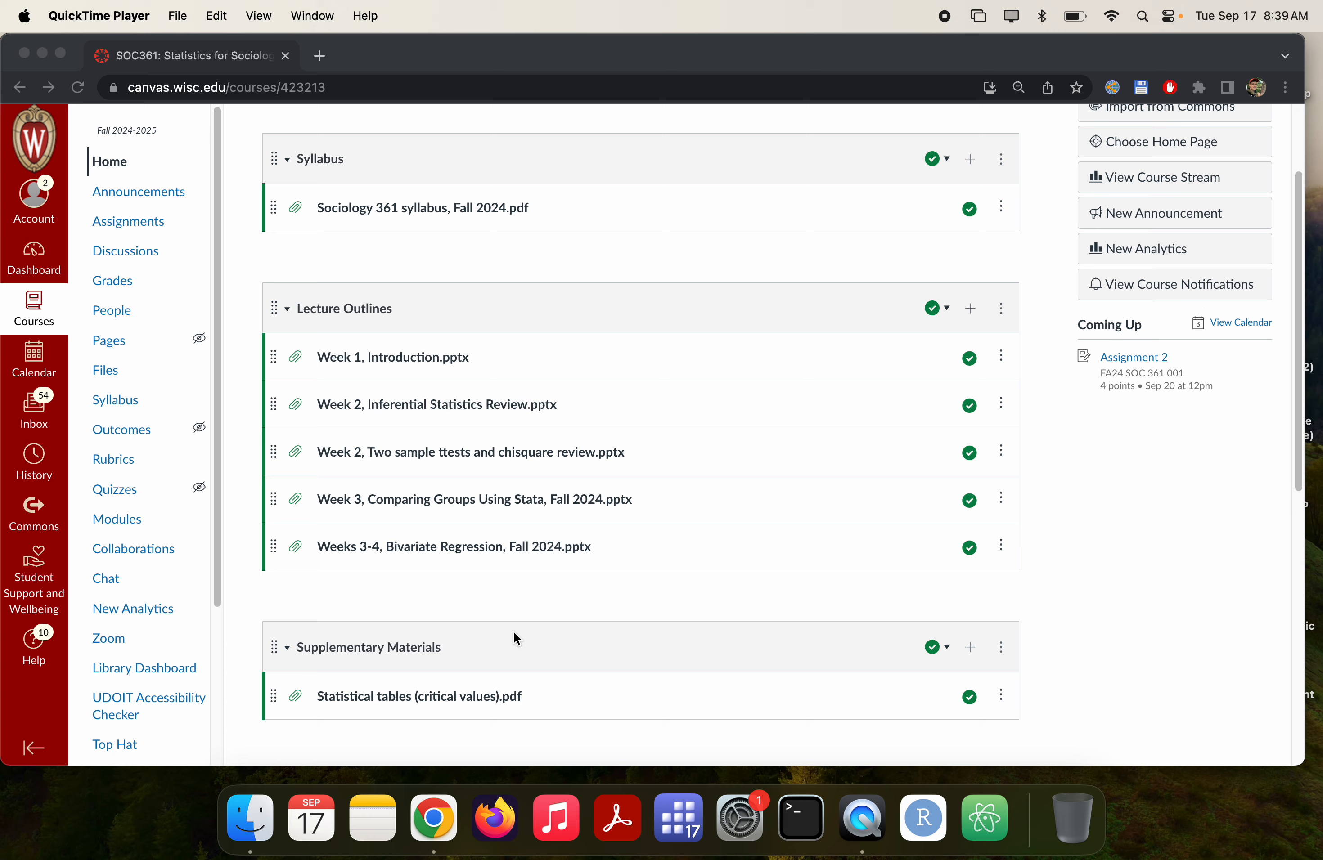
scroll(514, 633, down, 3)
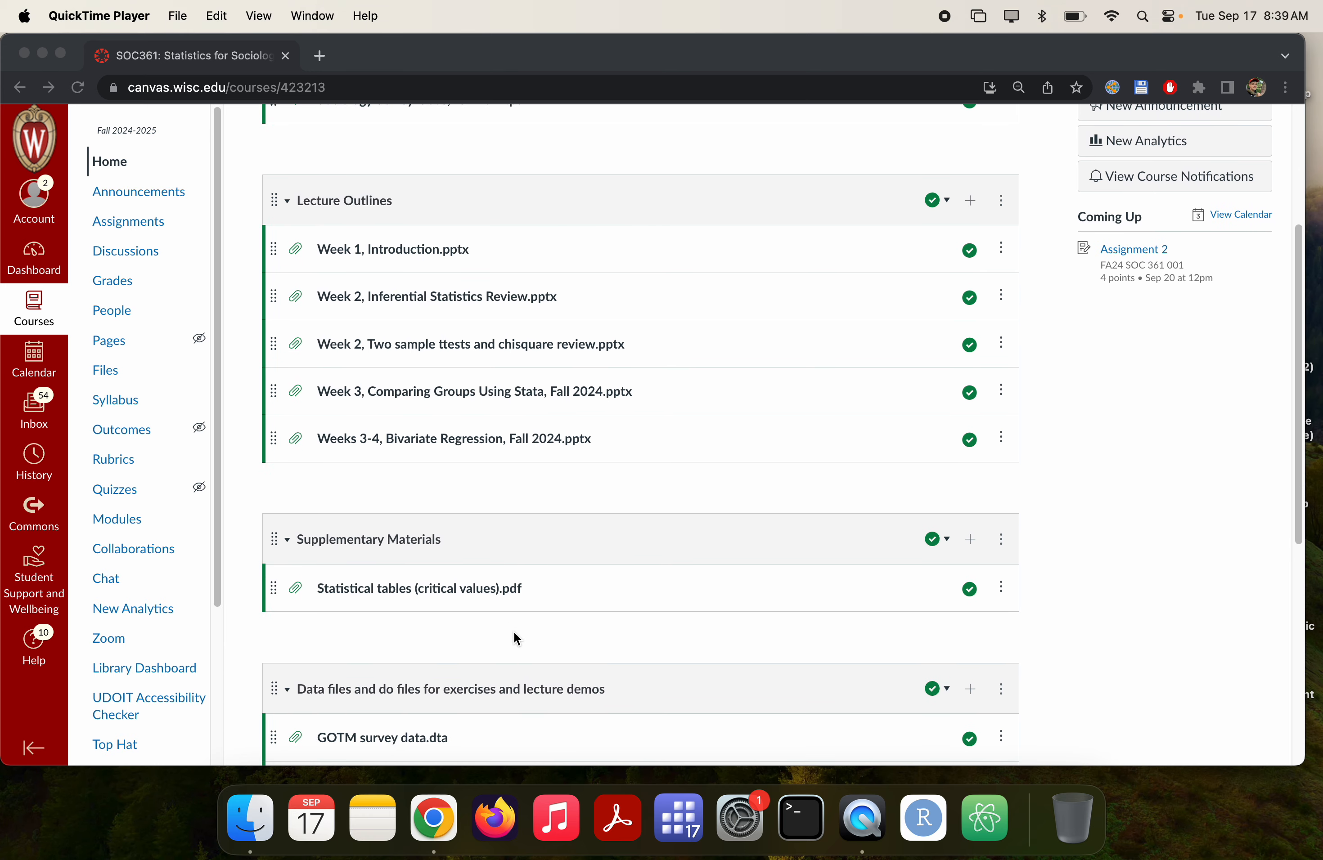
scroll(516, 639, down, 3)
scroll(516, 634, up, 5)
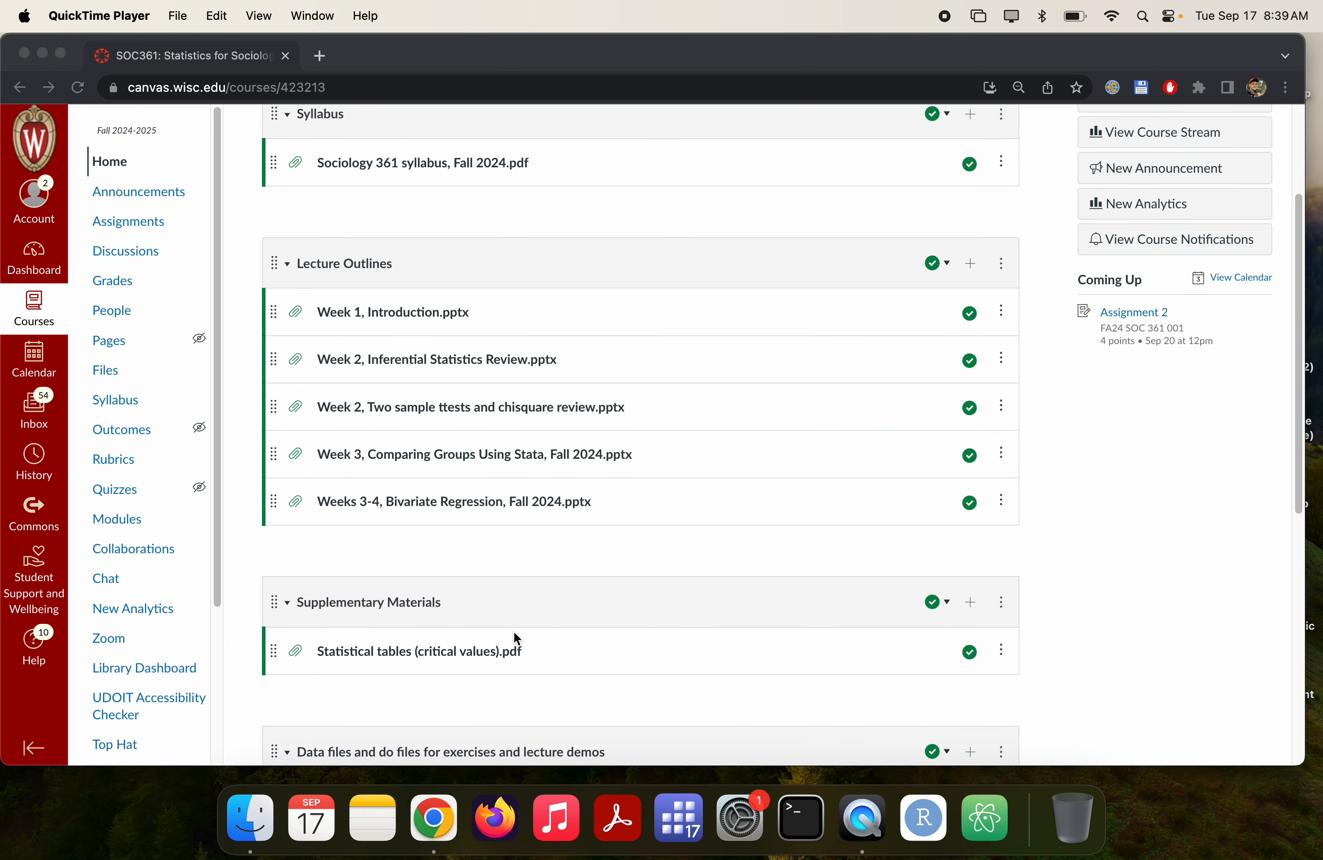
click(146, 219)
click(142, 217)
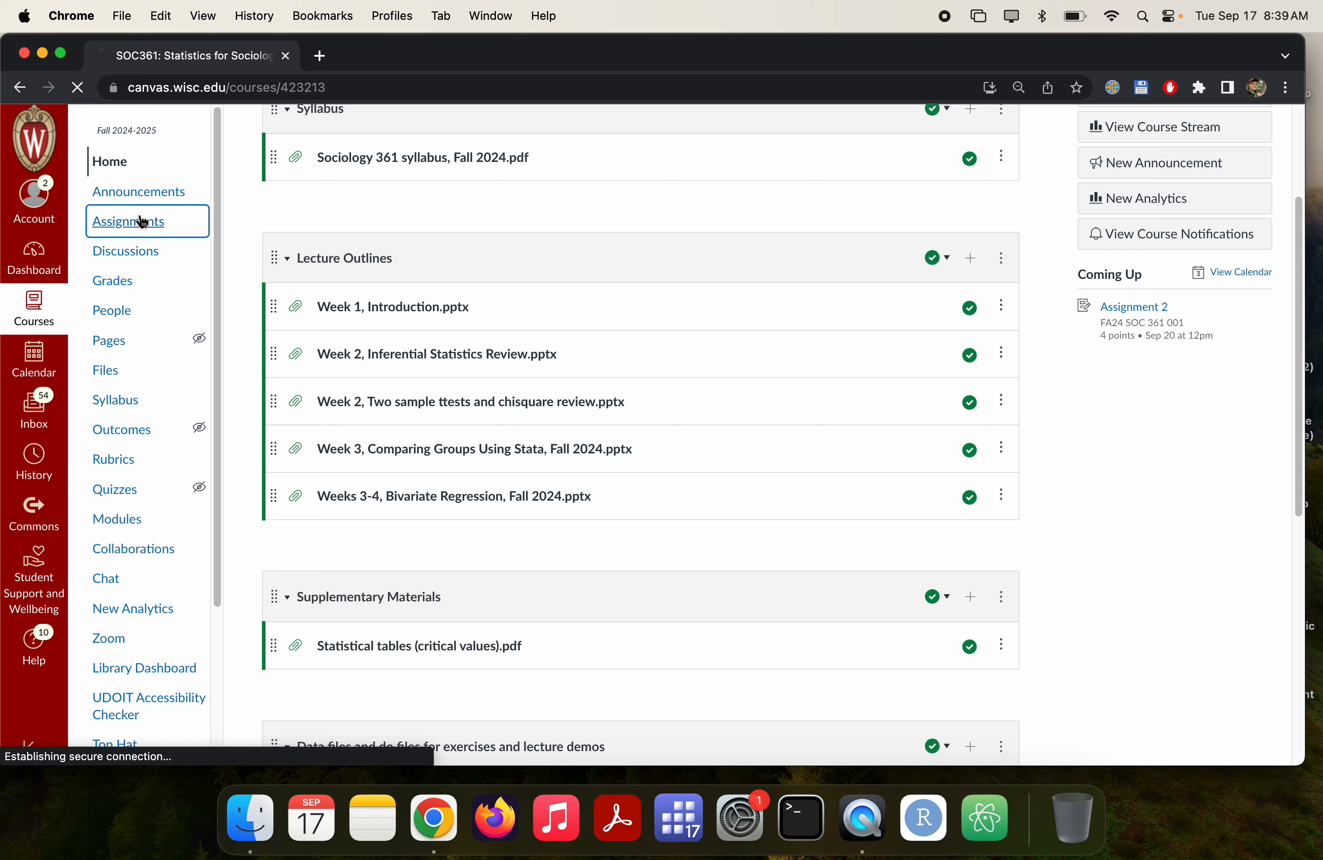
click(375, 378)
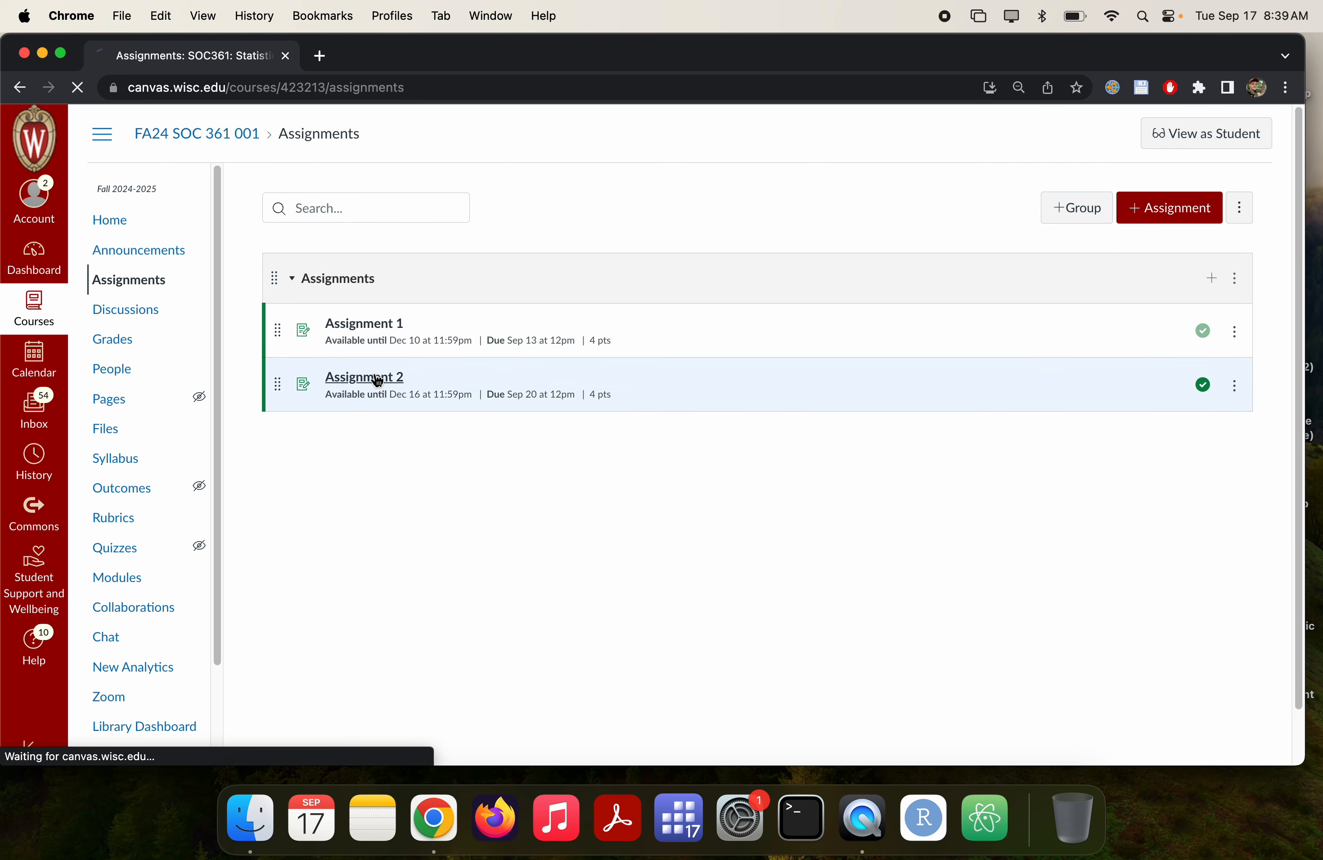
click(368, 278)
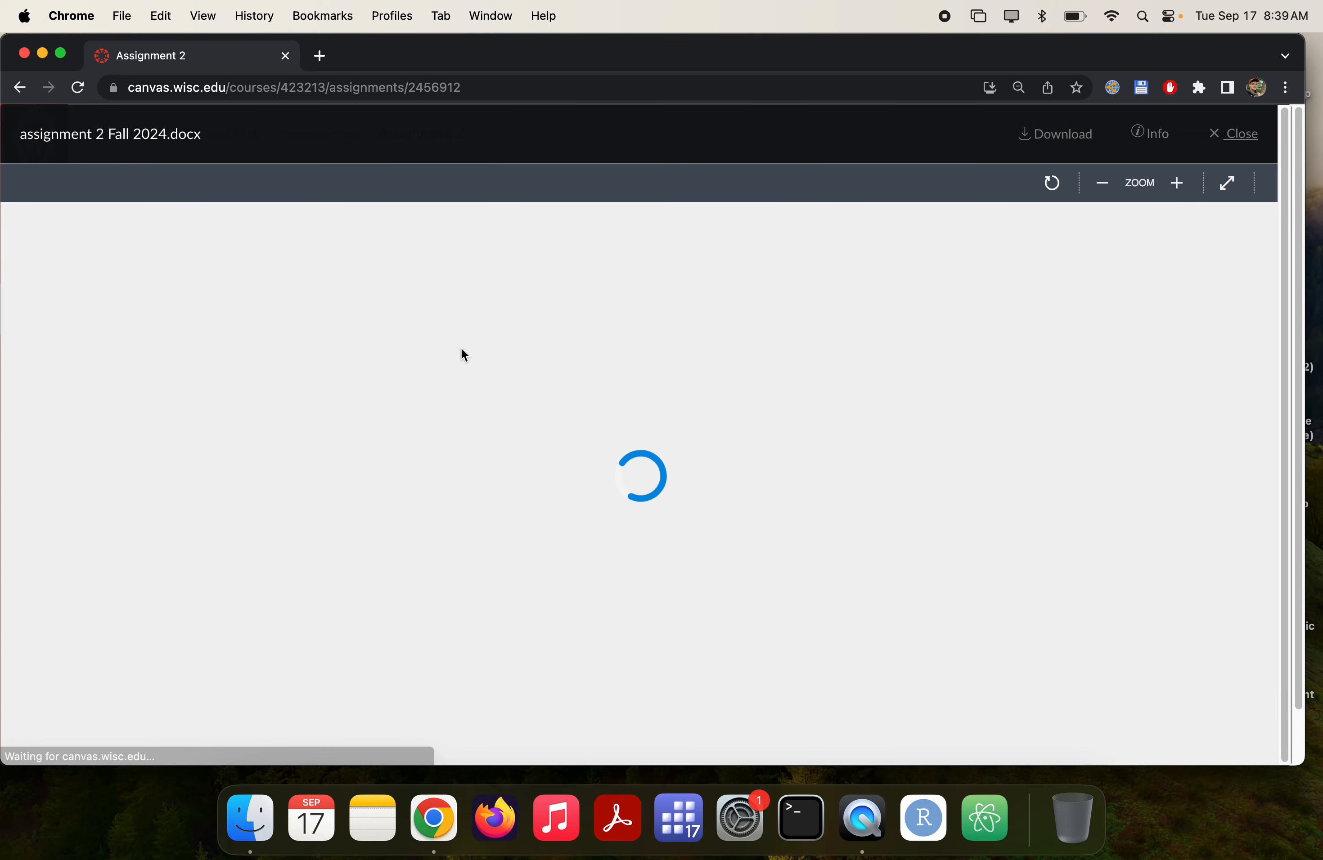
scroll(462, 349, down, 5)
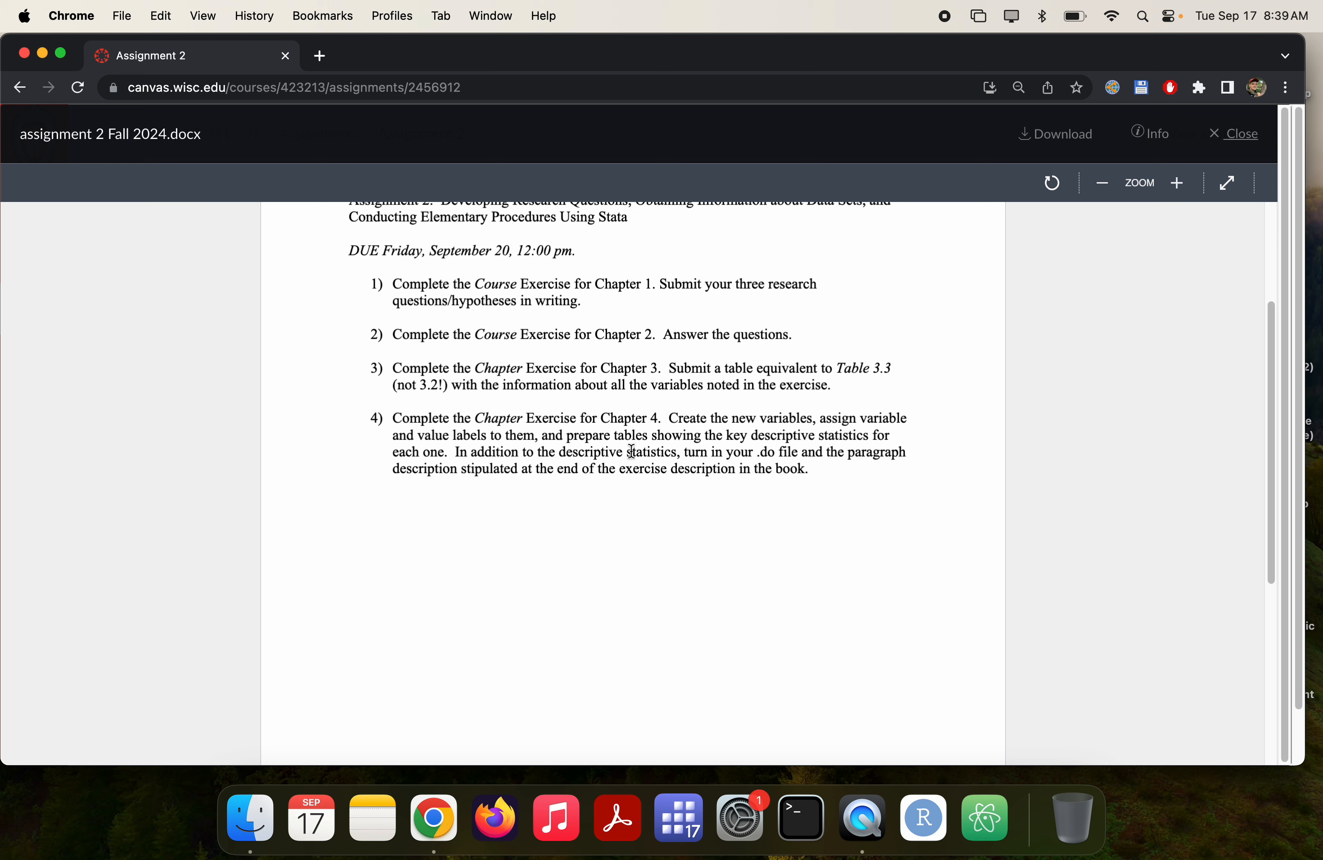
- Open the Regression Analysis for the Social Sciences PDF via Spotlight and search it for course exercises
key(super+space)
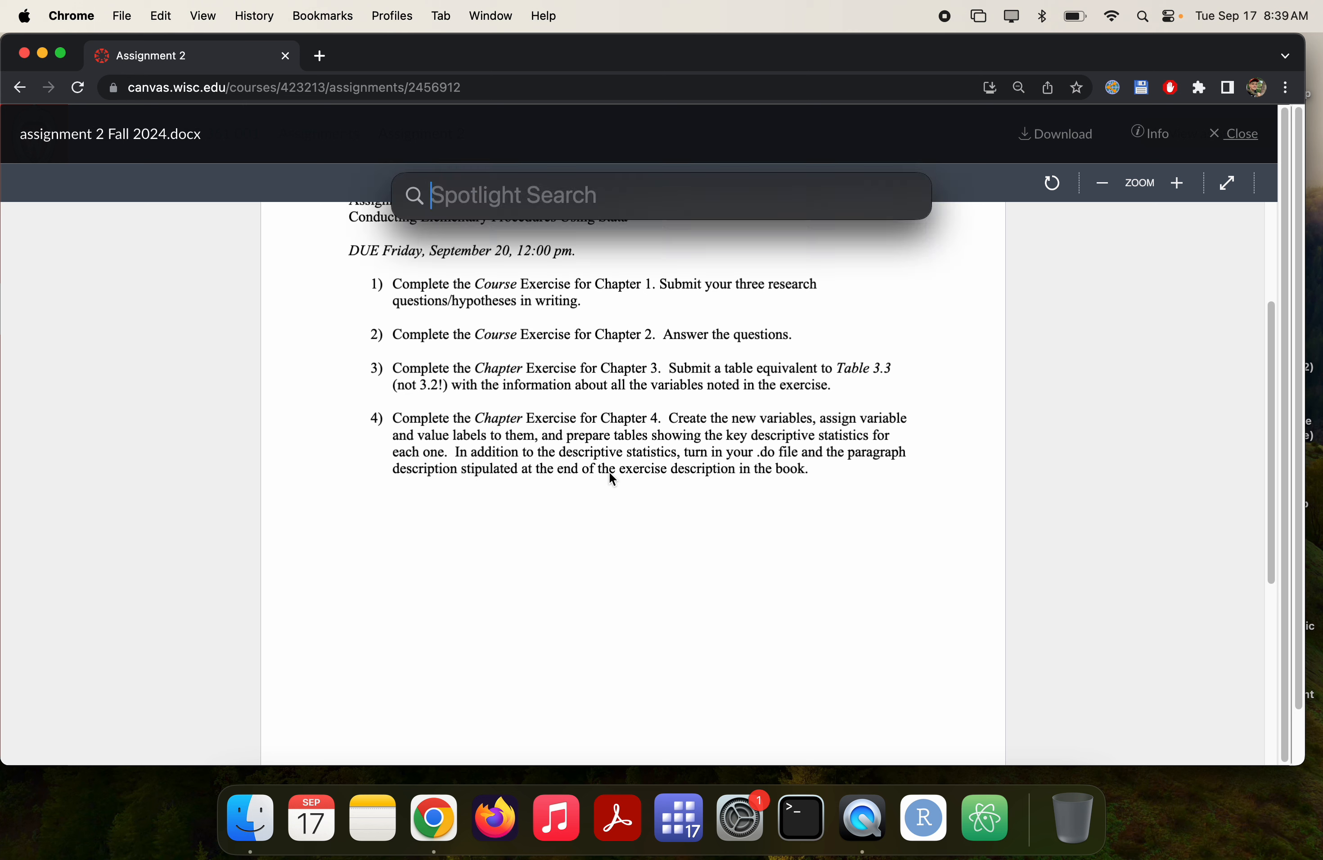
text(gordon)
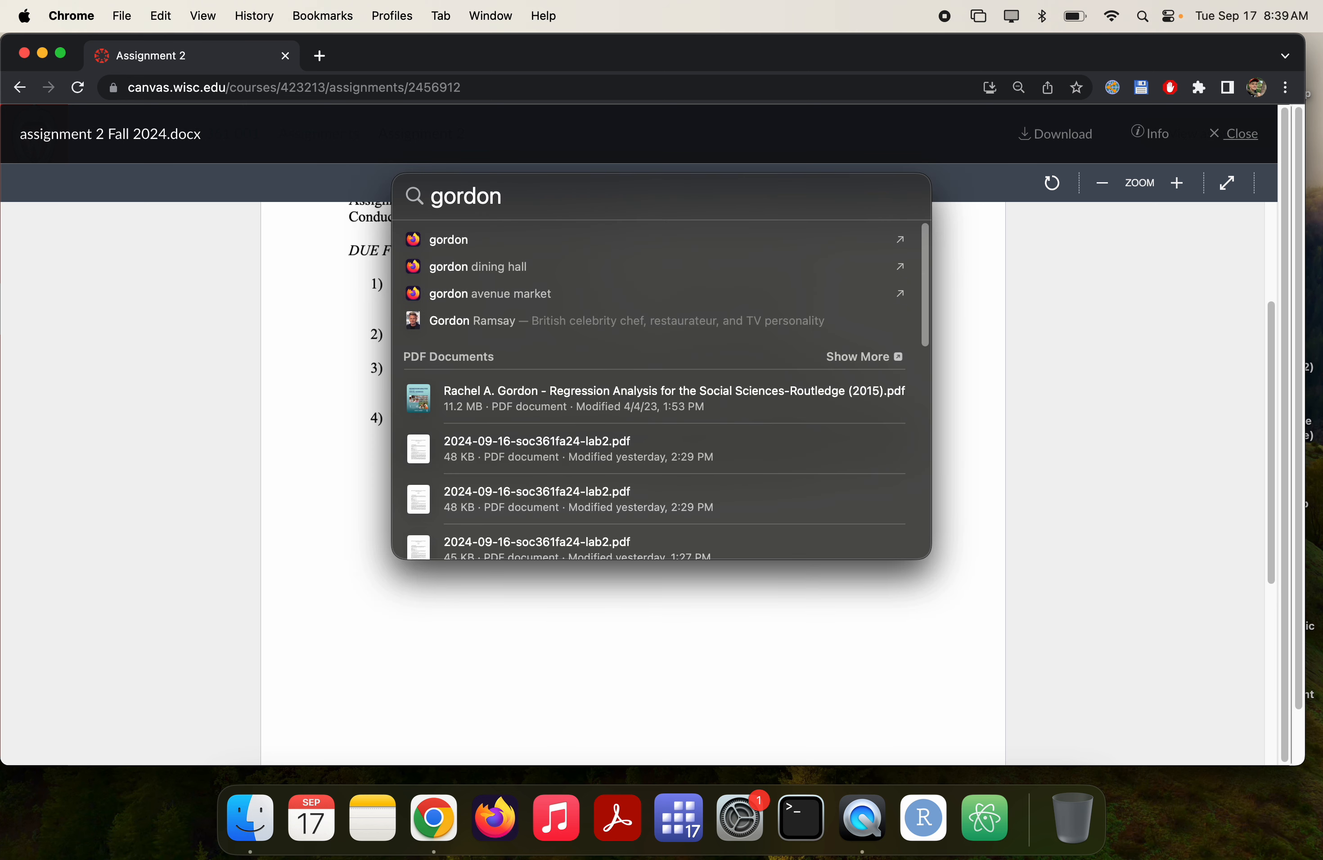
click(670, 390)
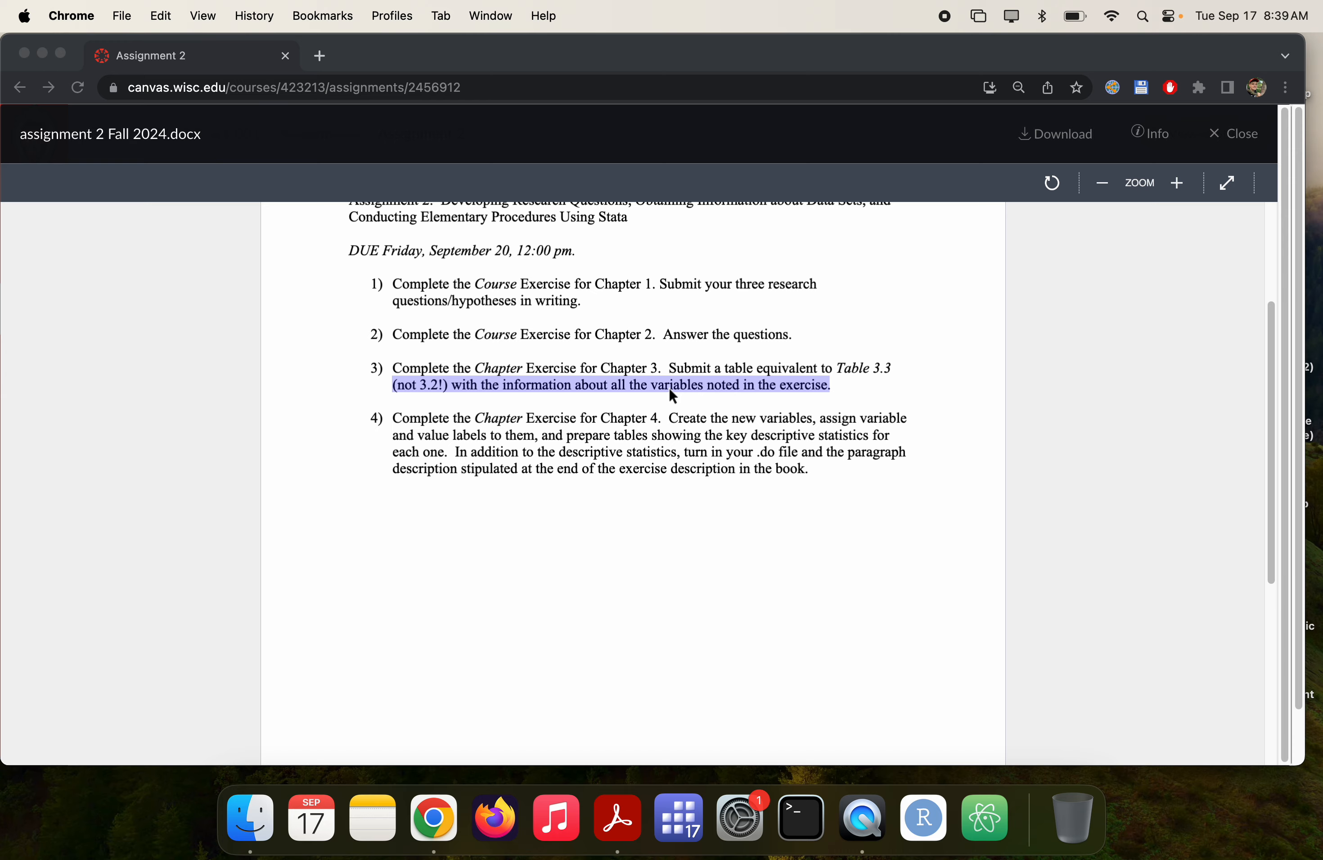
key(super+Tab)
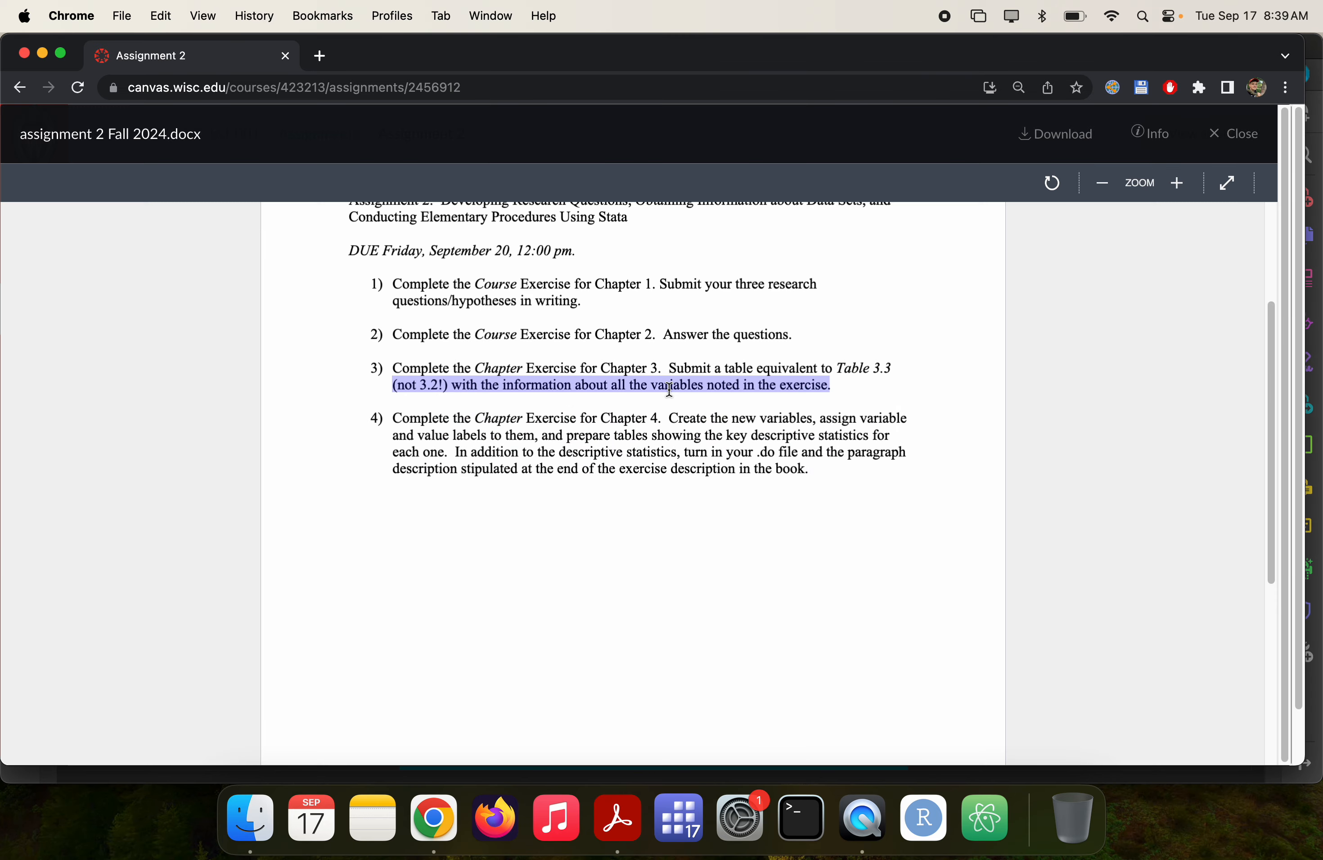
key(super+Tab)
key(super+f)
text(cd)
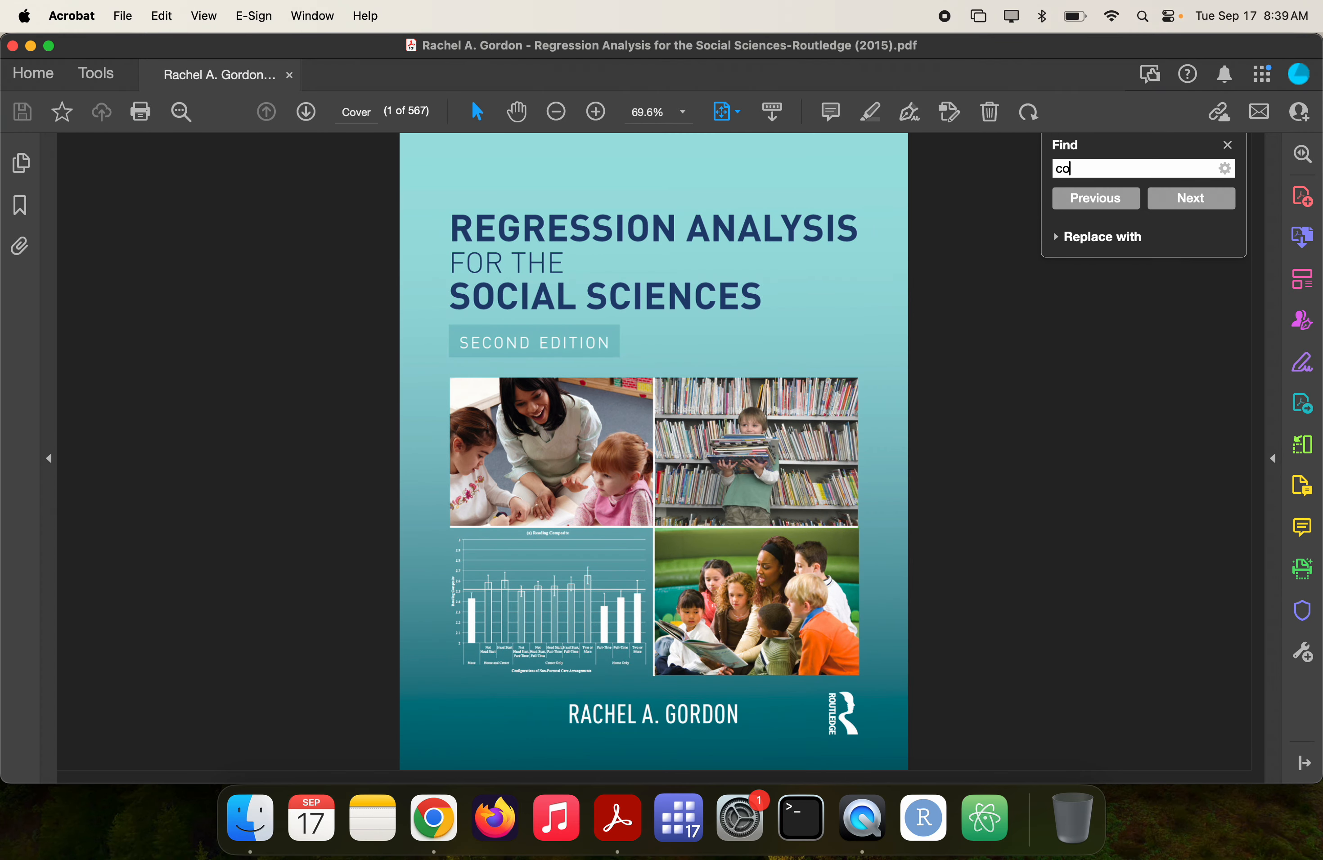
text(urse exer)
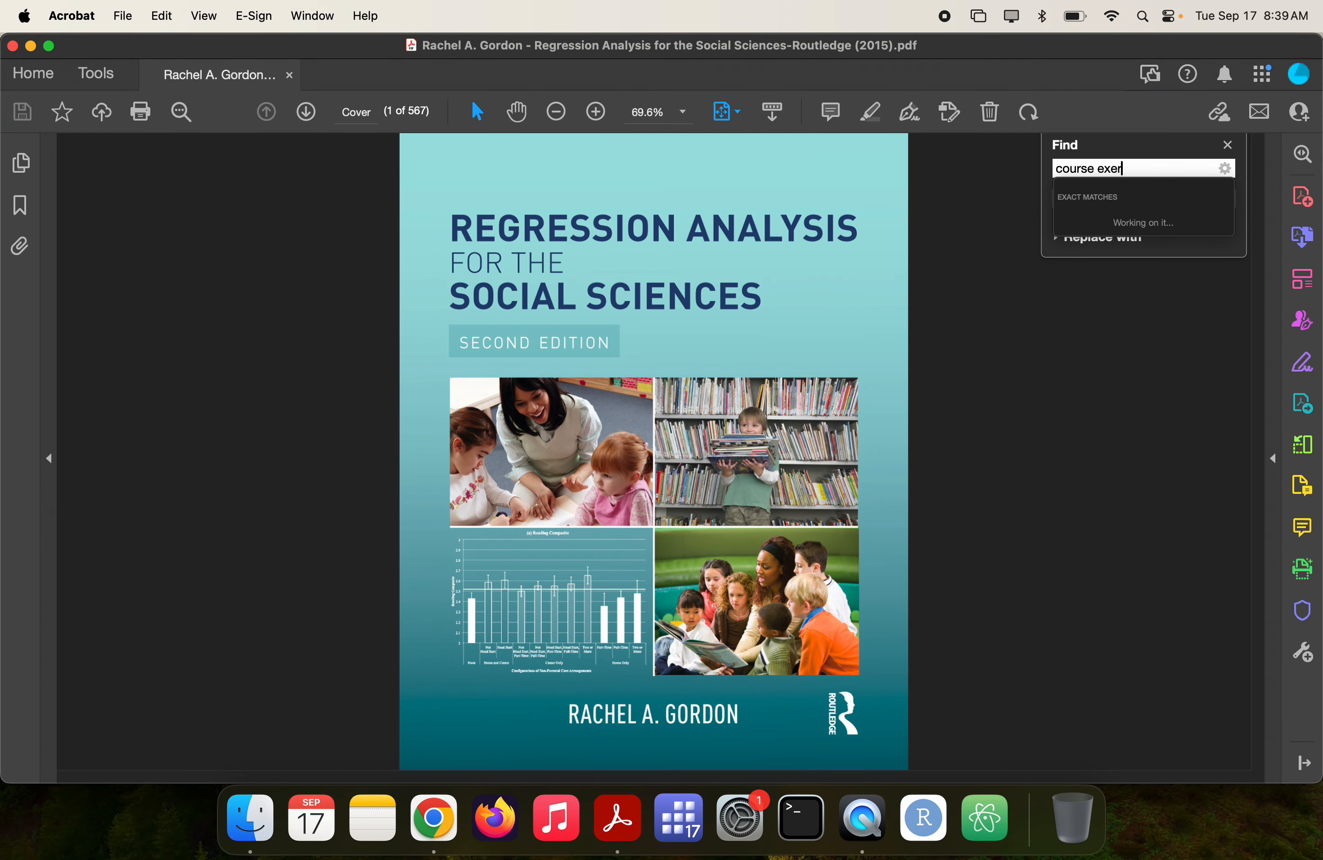
- Search the textbook for 'course exer' and step through matches to Course Exercise 1 on page 27
key(Return)
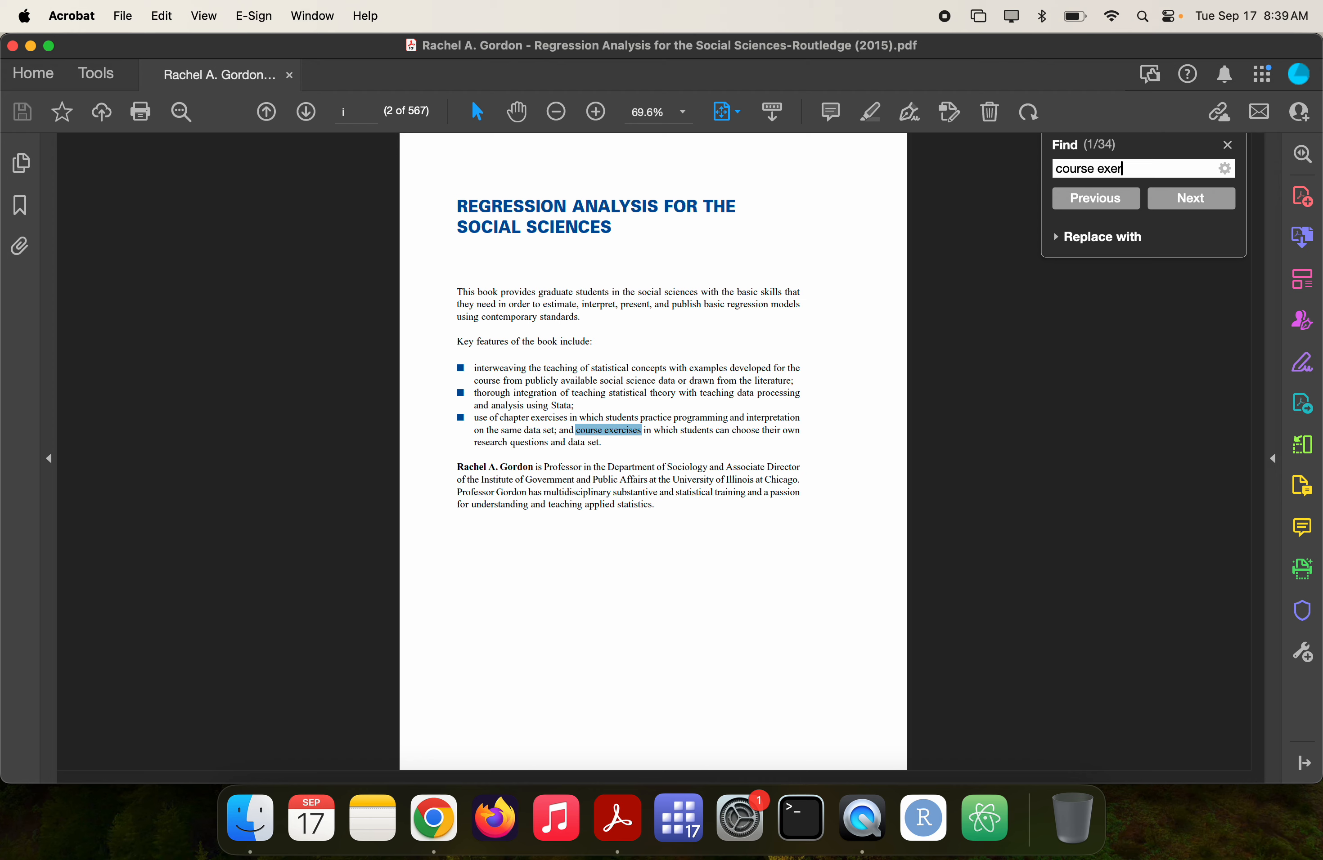
key(Return)
key(Return)
key(Return)
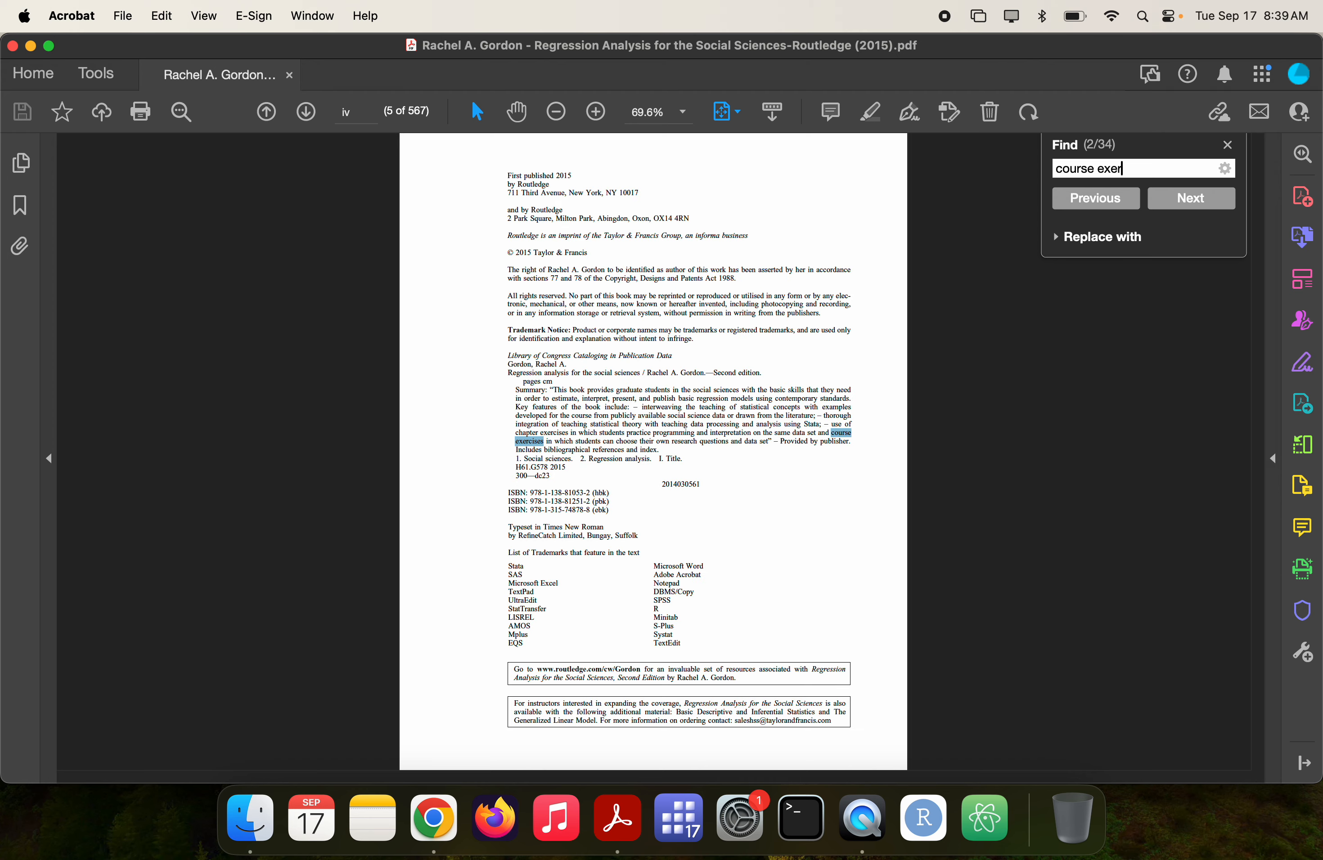
key(Return)
key(Return)
key(Return)
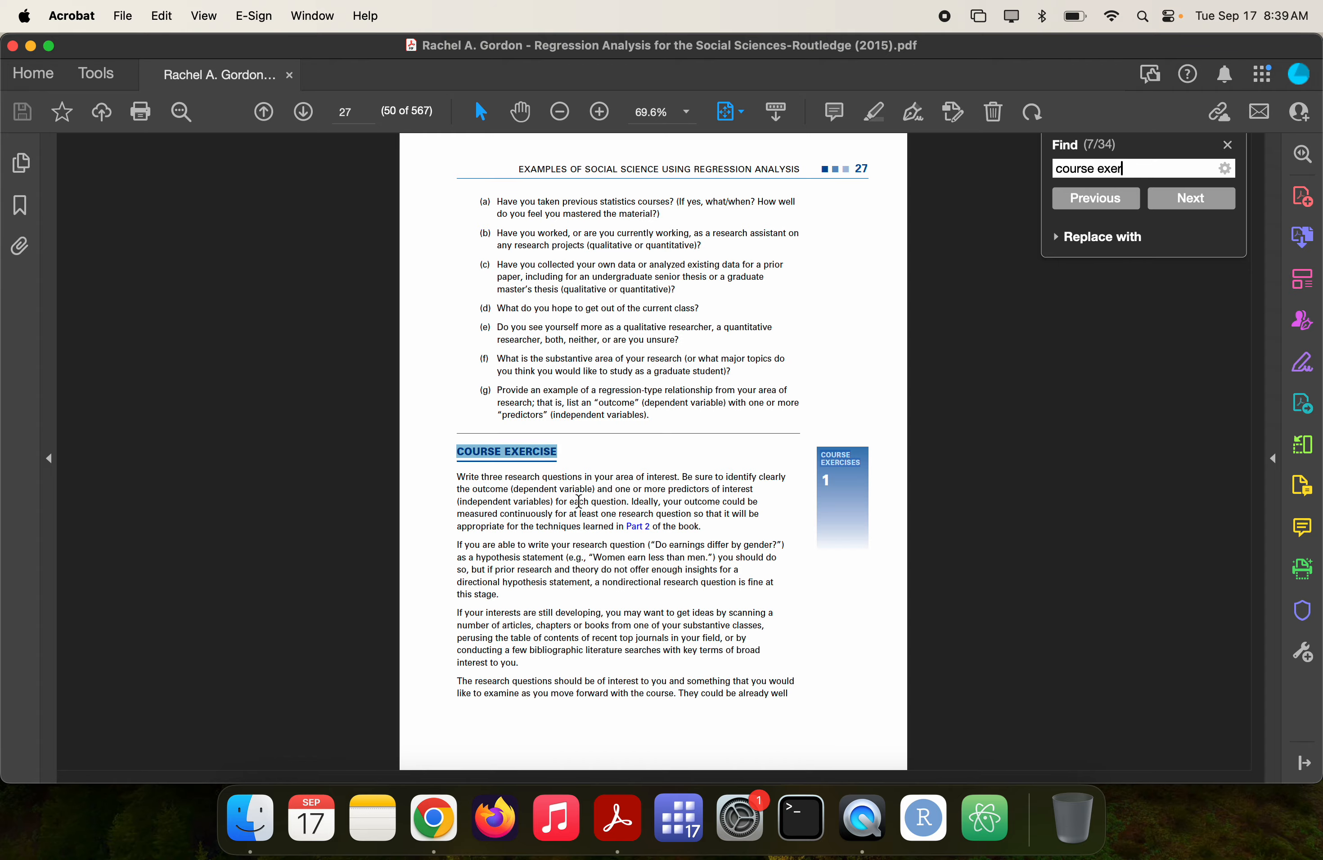
scroll(579, 501, up, 5)
scroll(579, 501, down, 2)
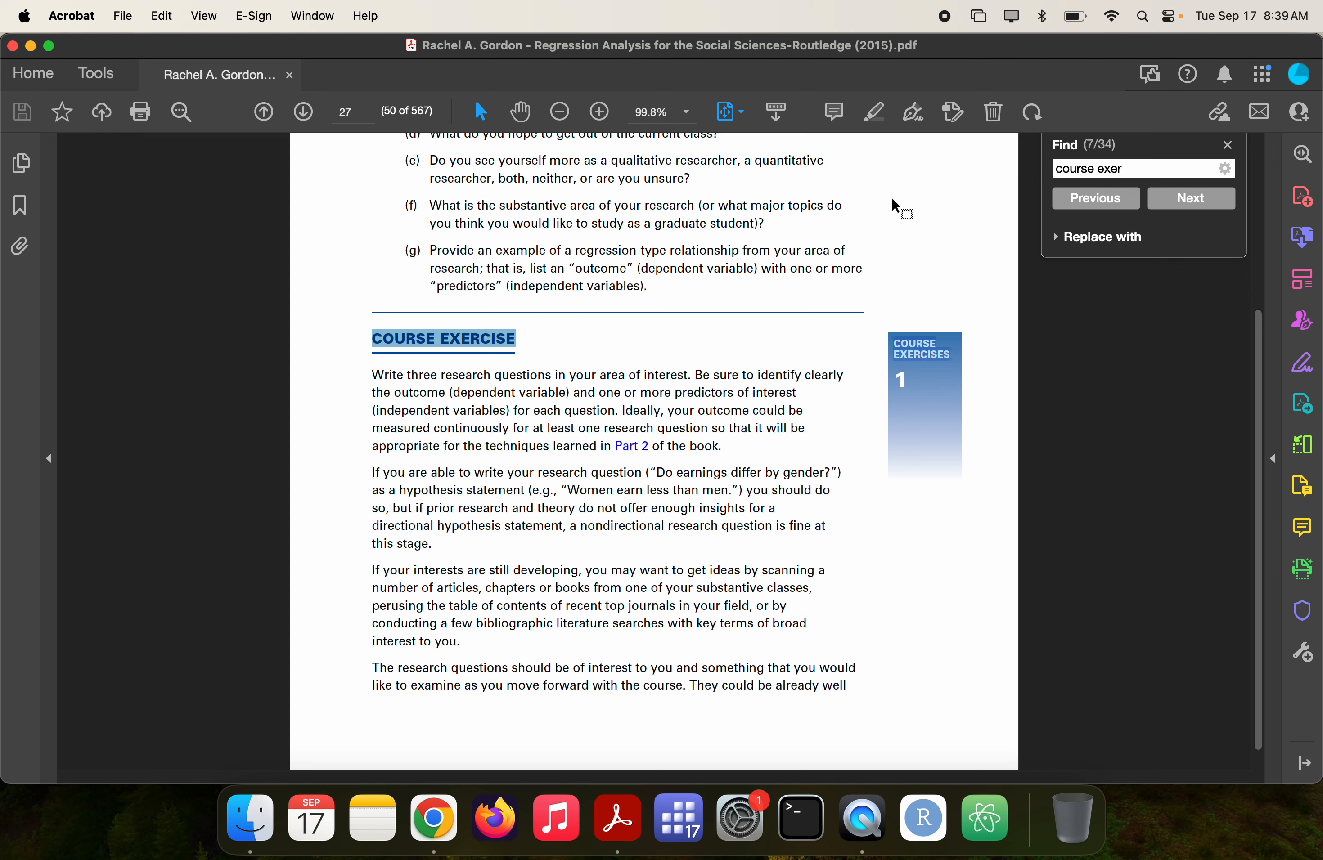
- Continue to Course Exercises 2–4 on pages 43, 76 and 101, then return to the Assignment 2 document in Chrome
key(Return)
key(Return)
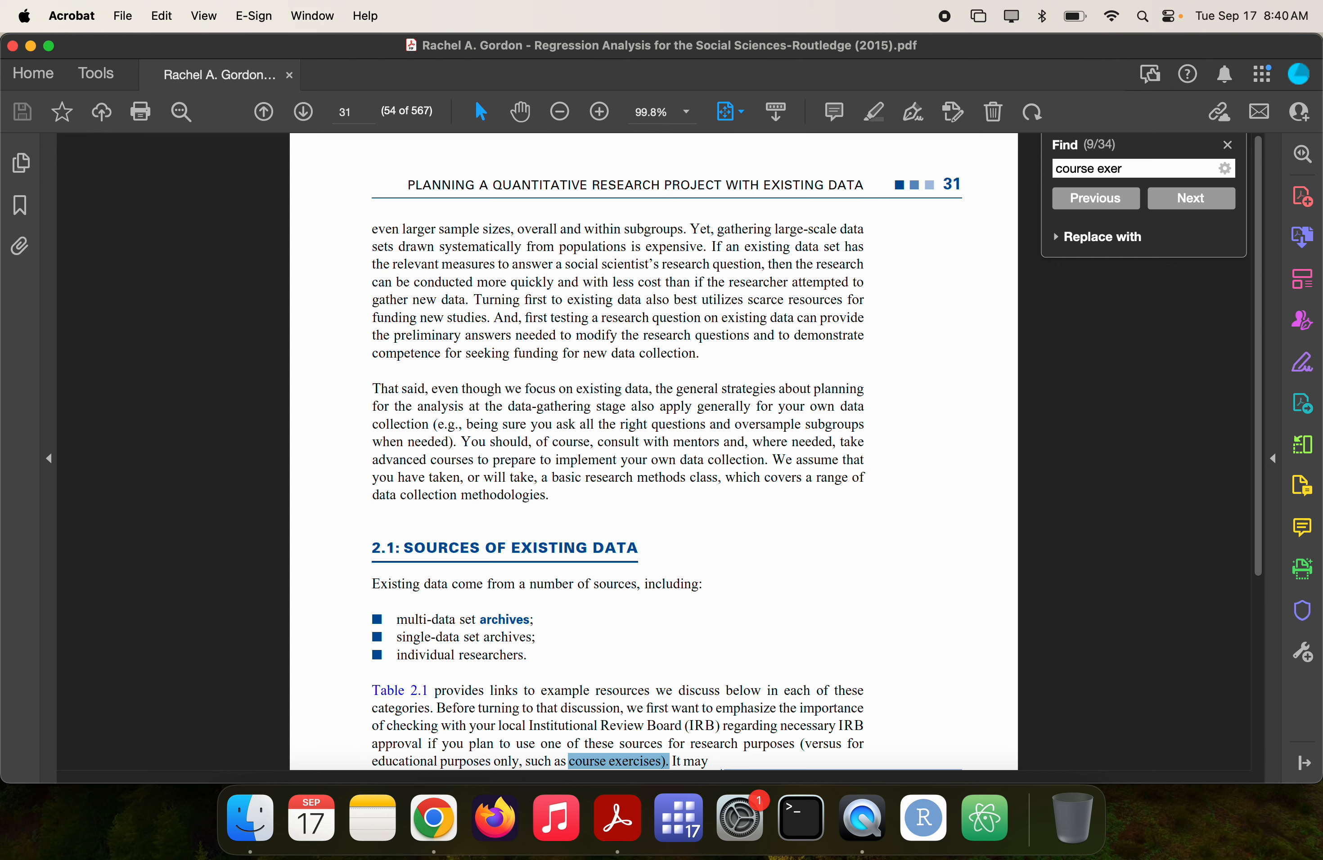
key(Return)
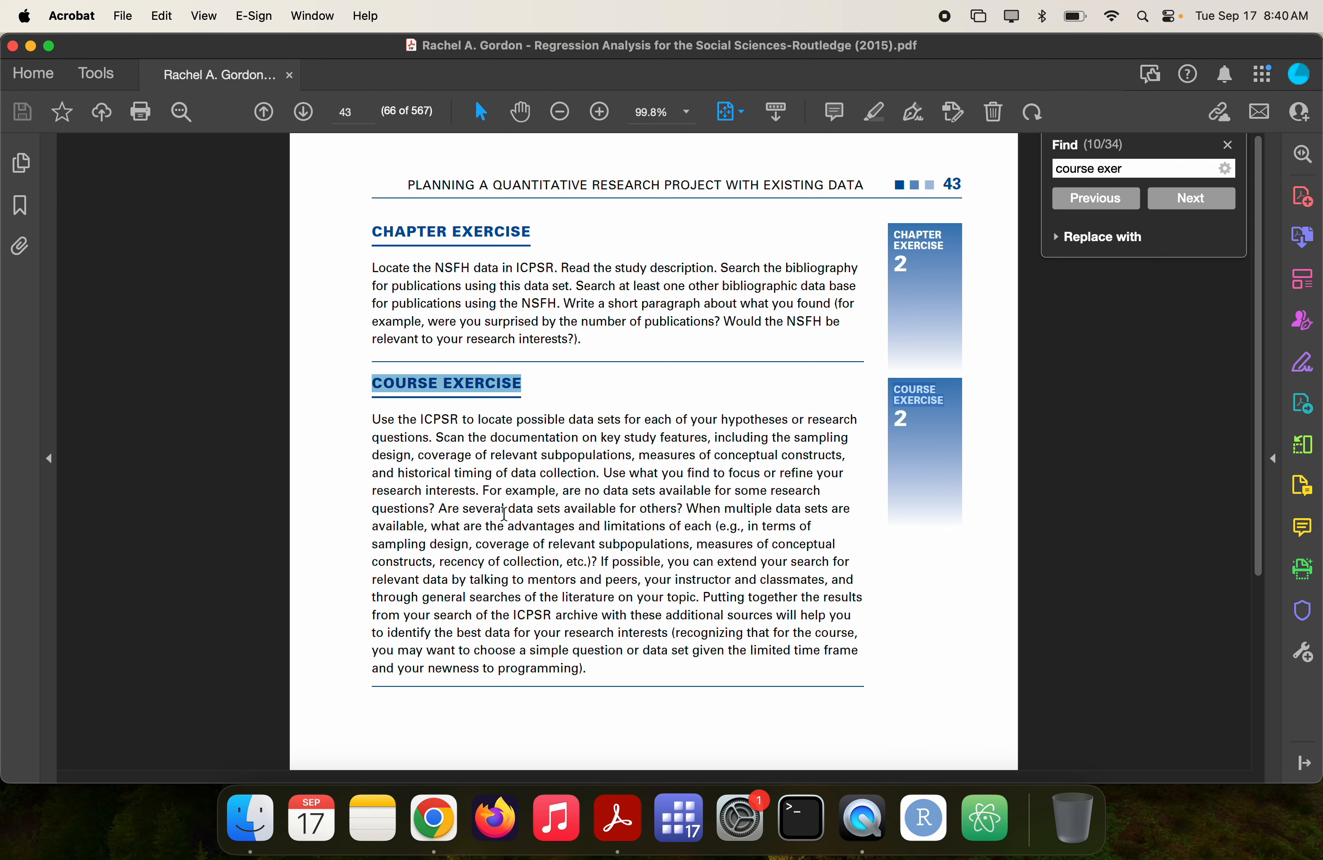
key(Return)
key(Return)
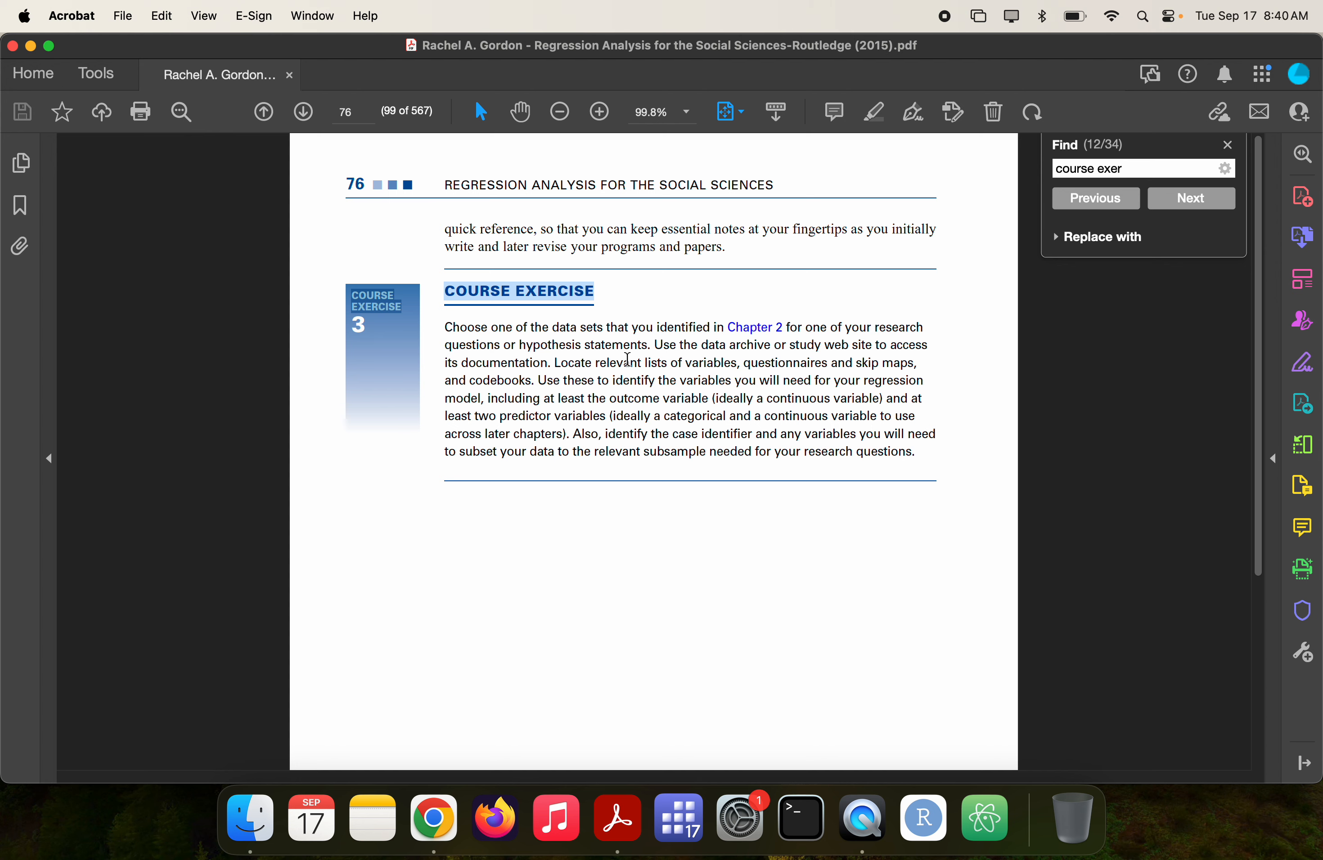
key(Return)
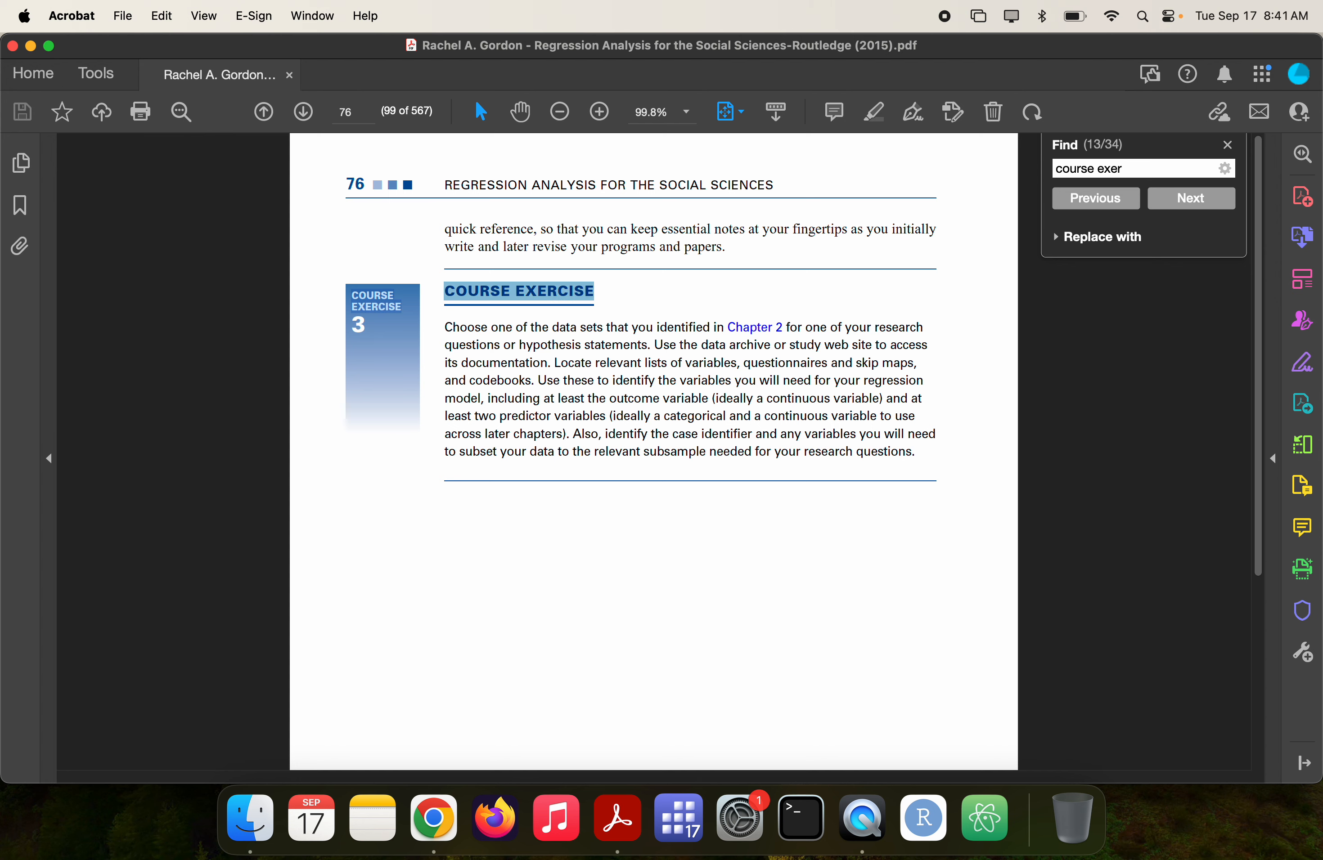
key(Return)
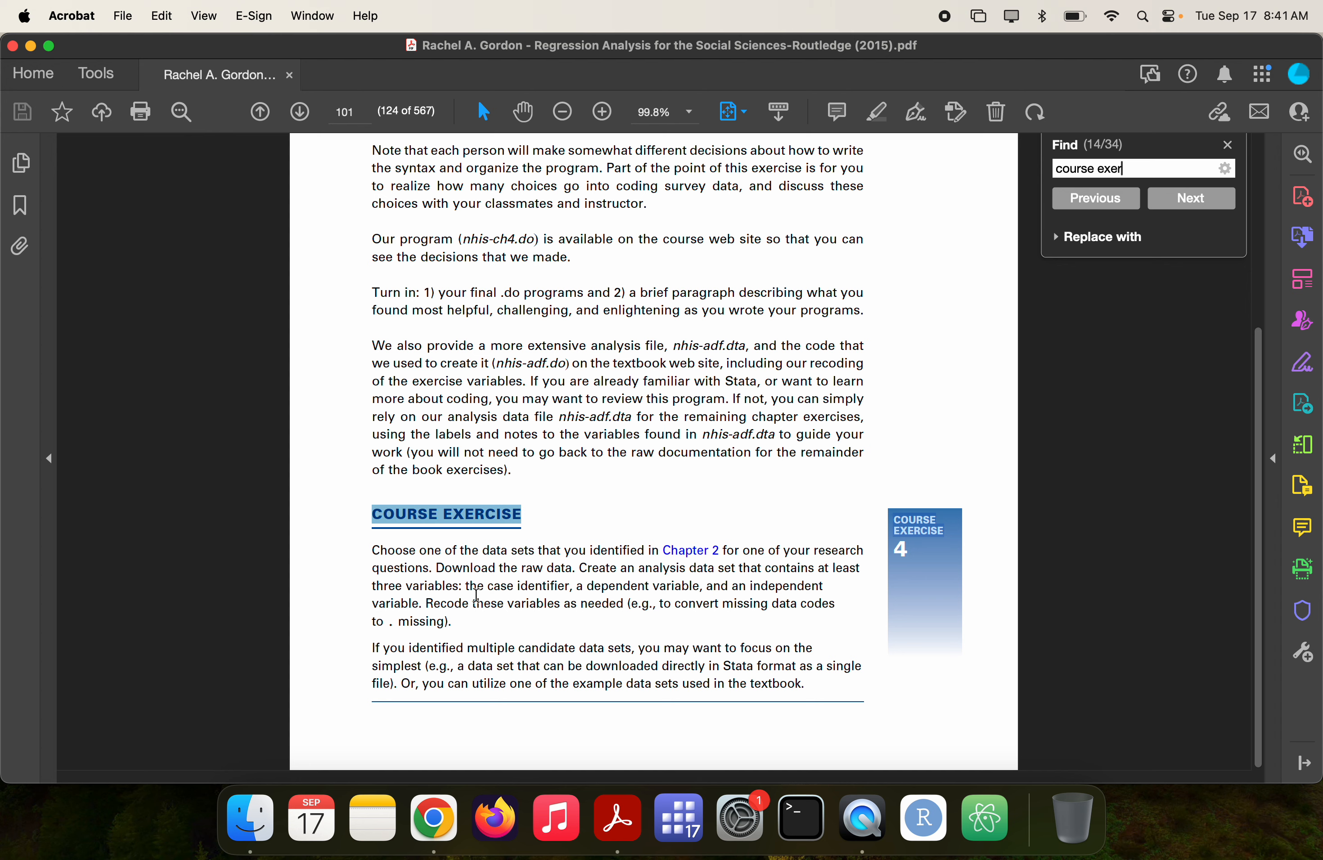
scroll(477, 596, up, 10)
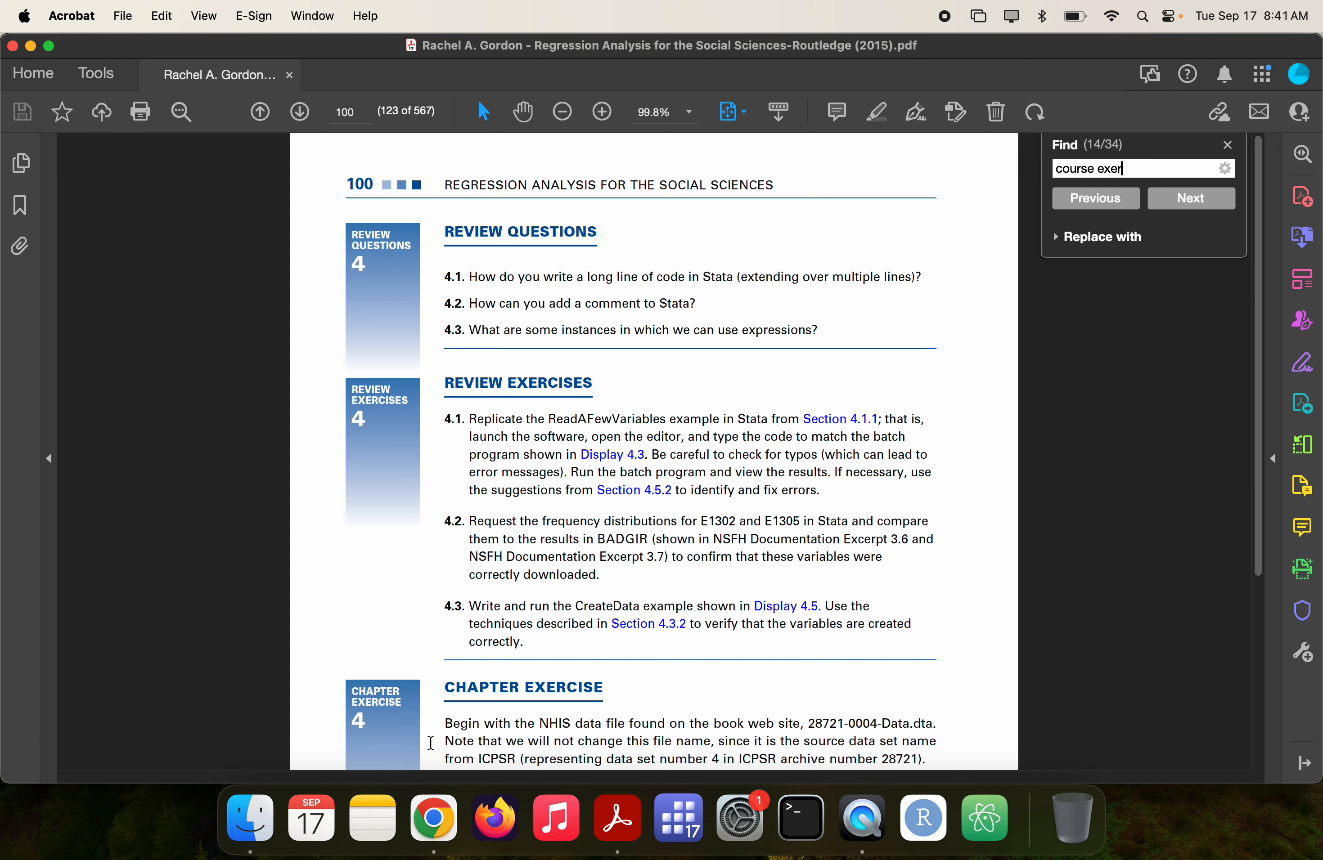
click(432, 820)
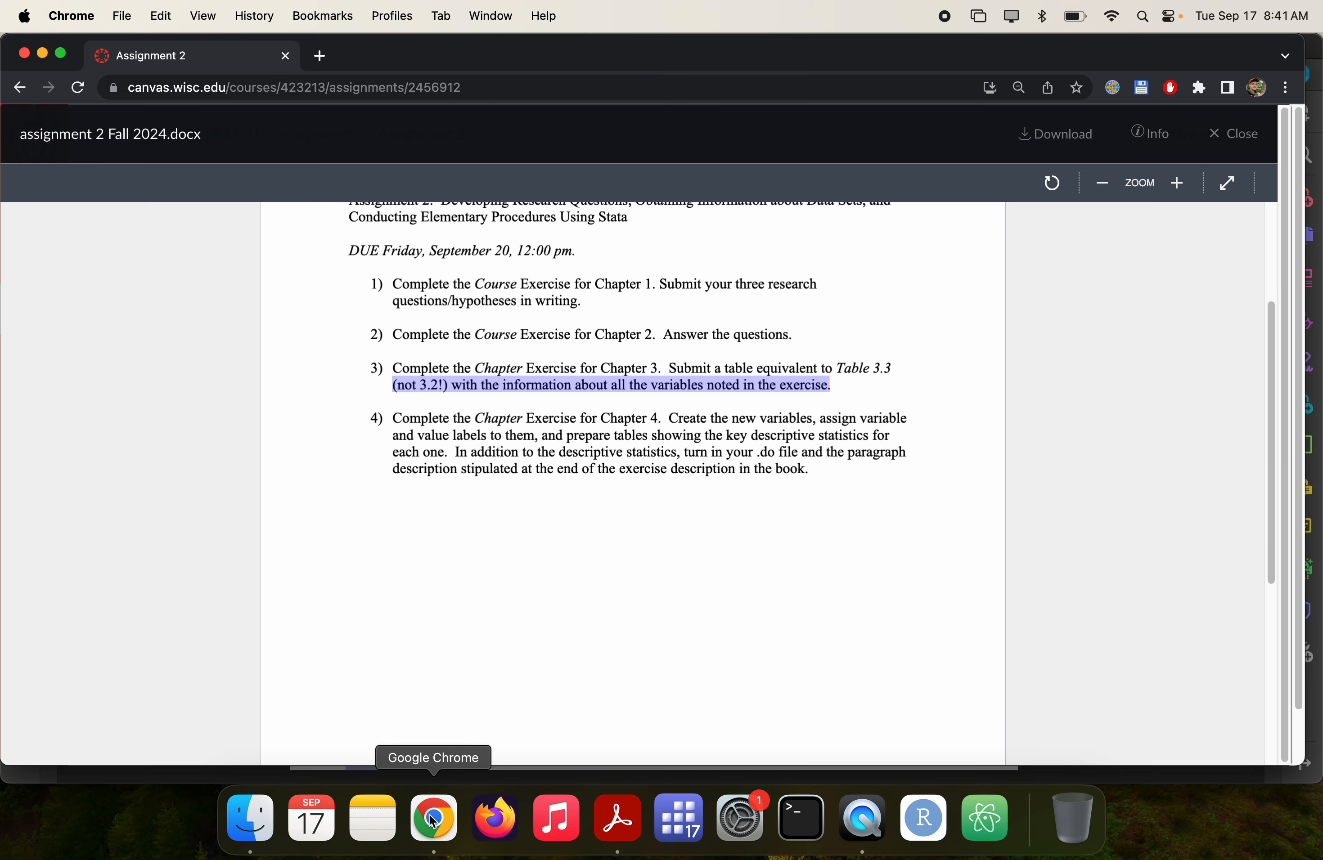
- Open a Firefox private window, search Google for 'icpsr', and go to the ICPSR home page
click(485, 825)
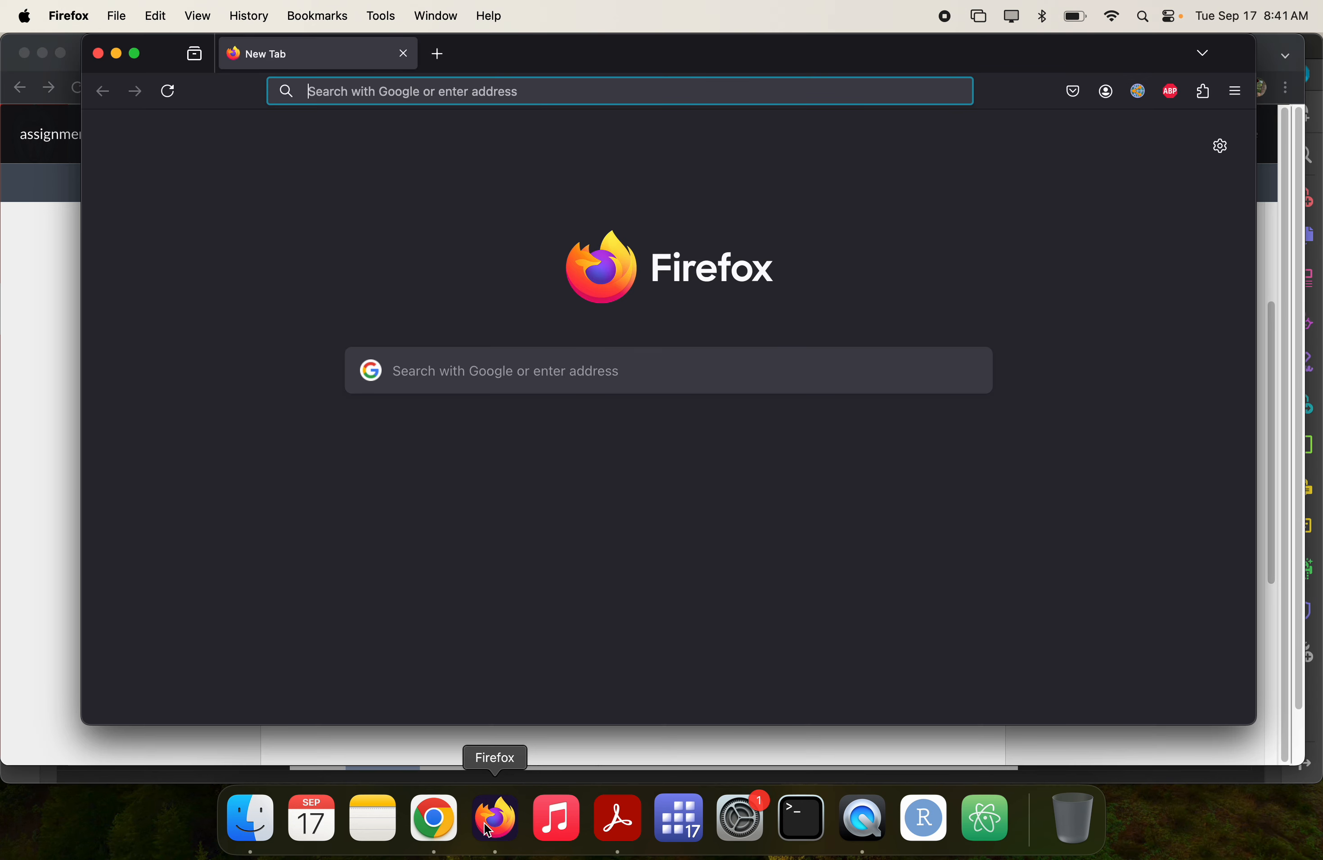
click(114, 15)
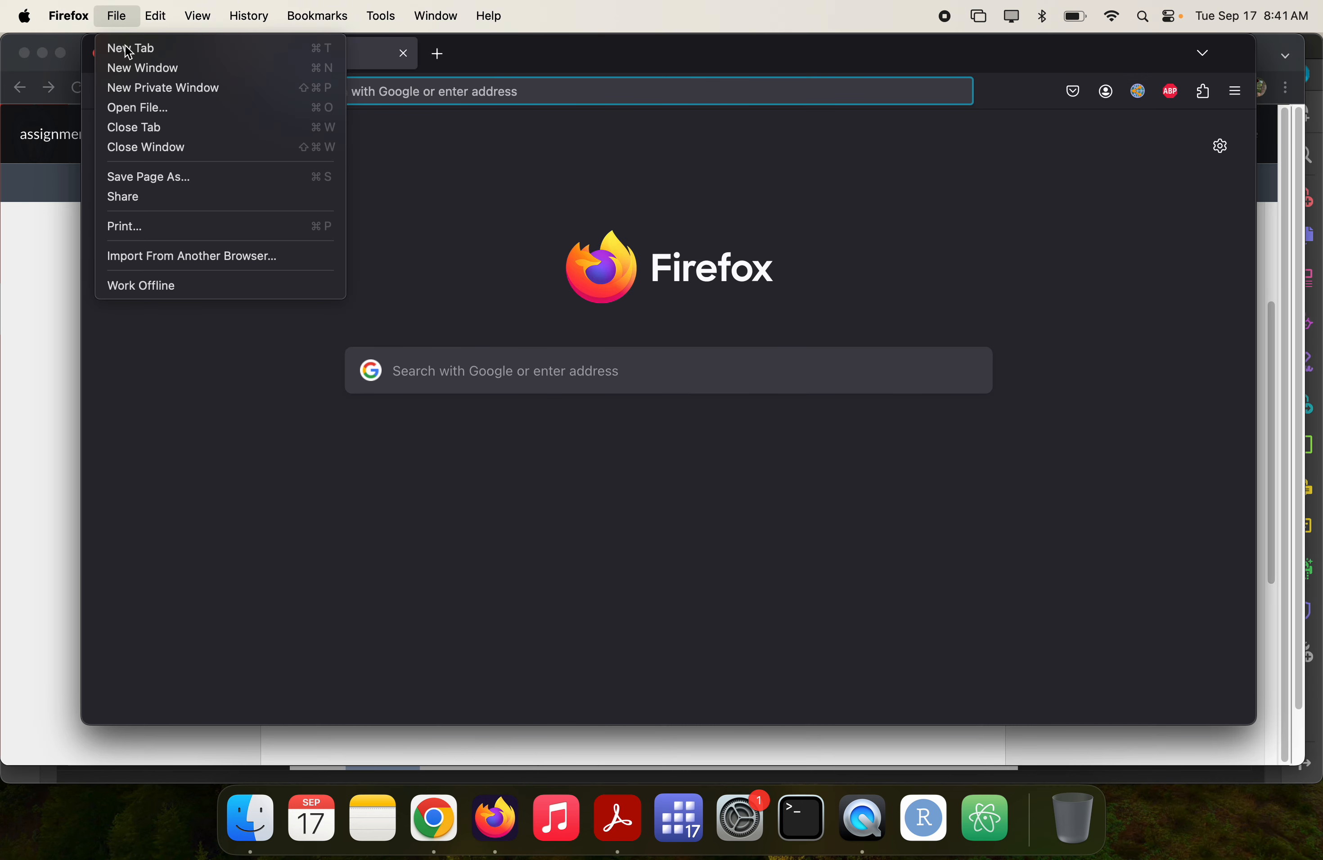
click(164, 95)
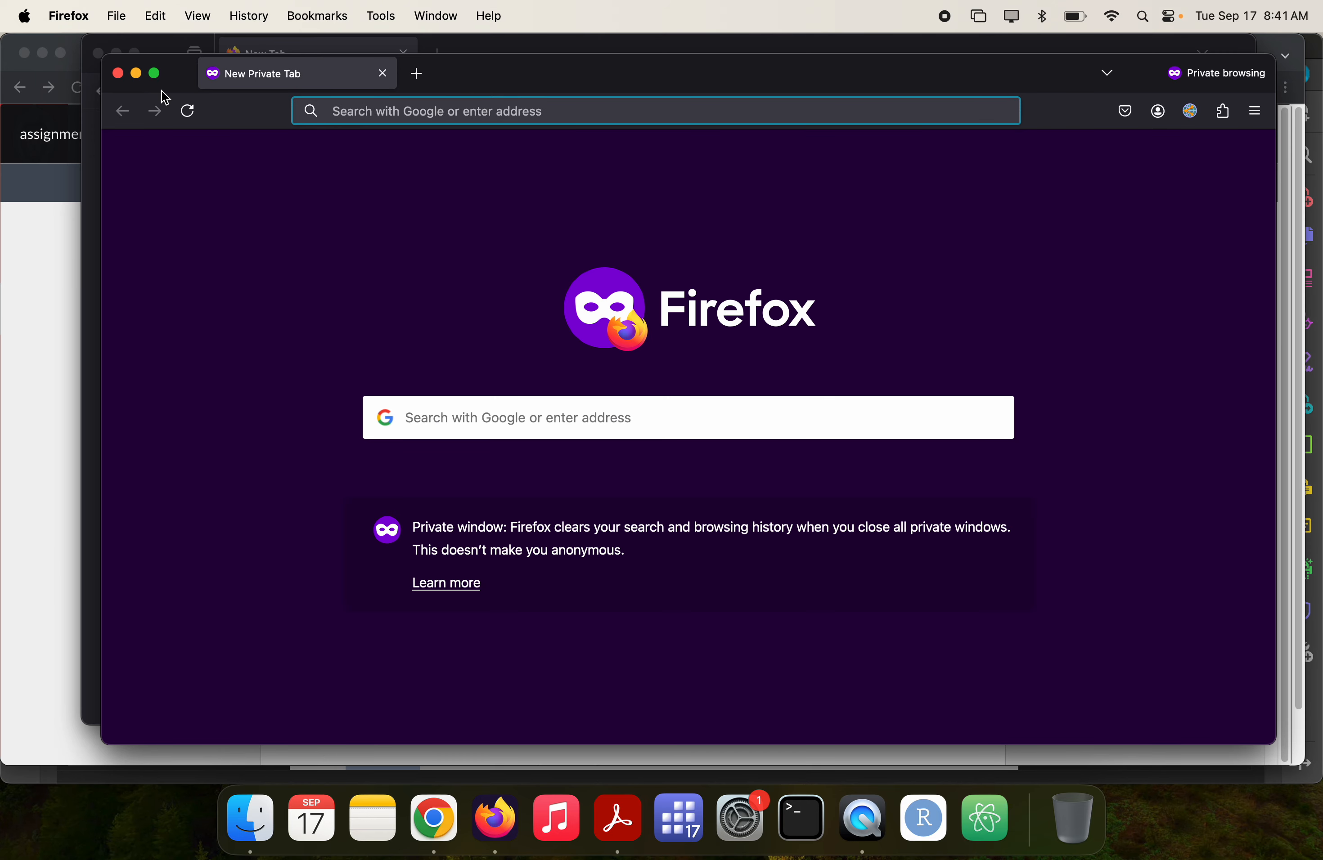
text(icpsr)
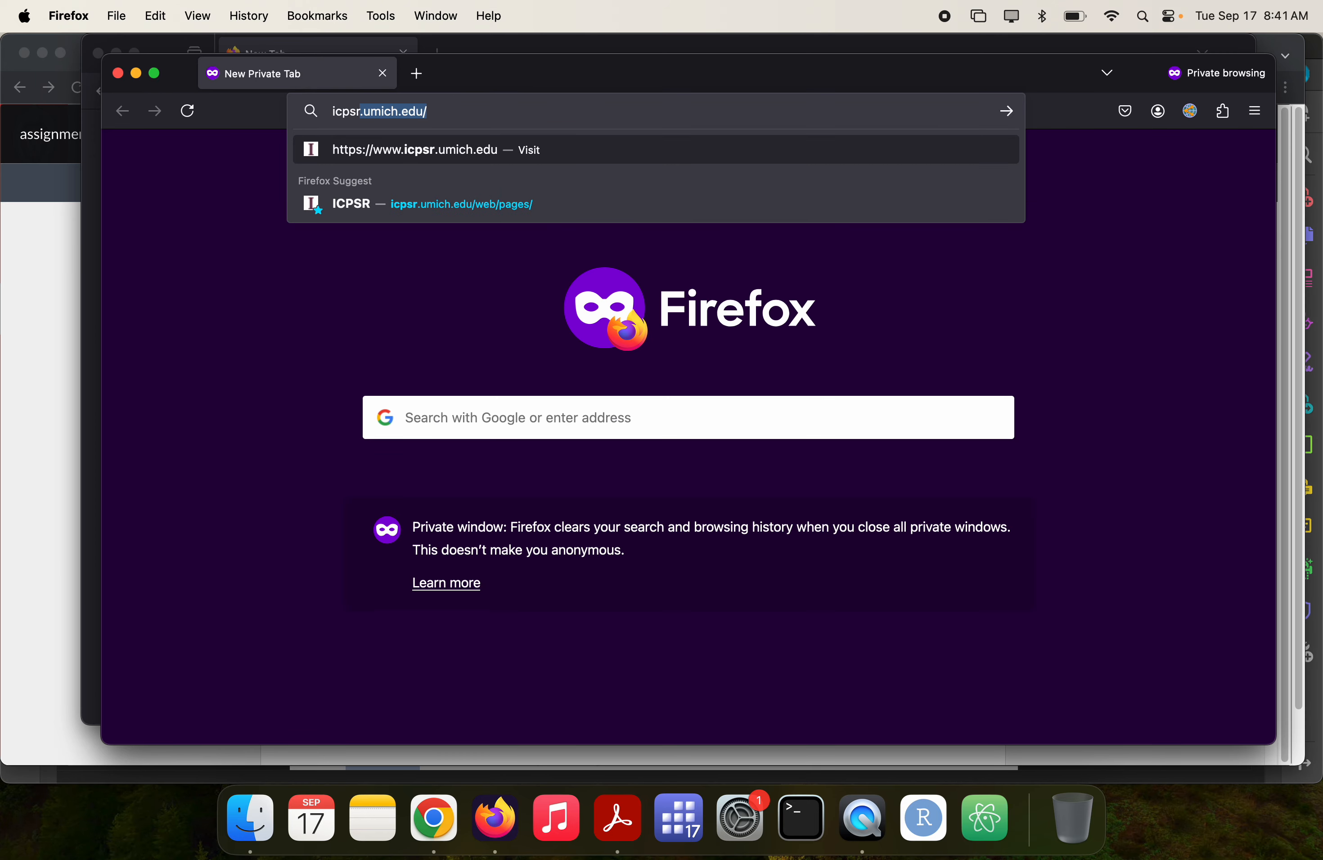
key(BackSpace)
key(Return)
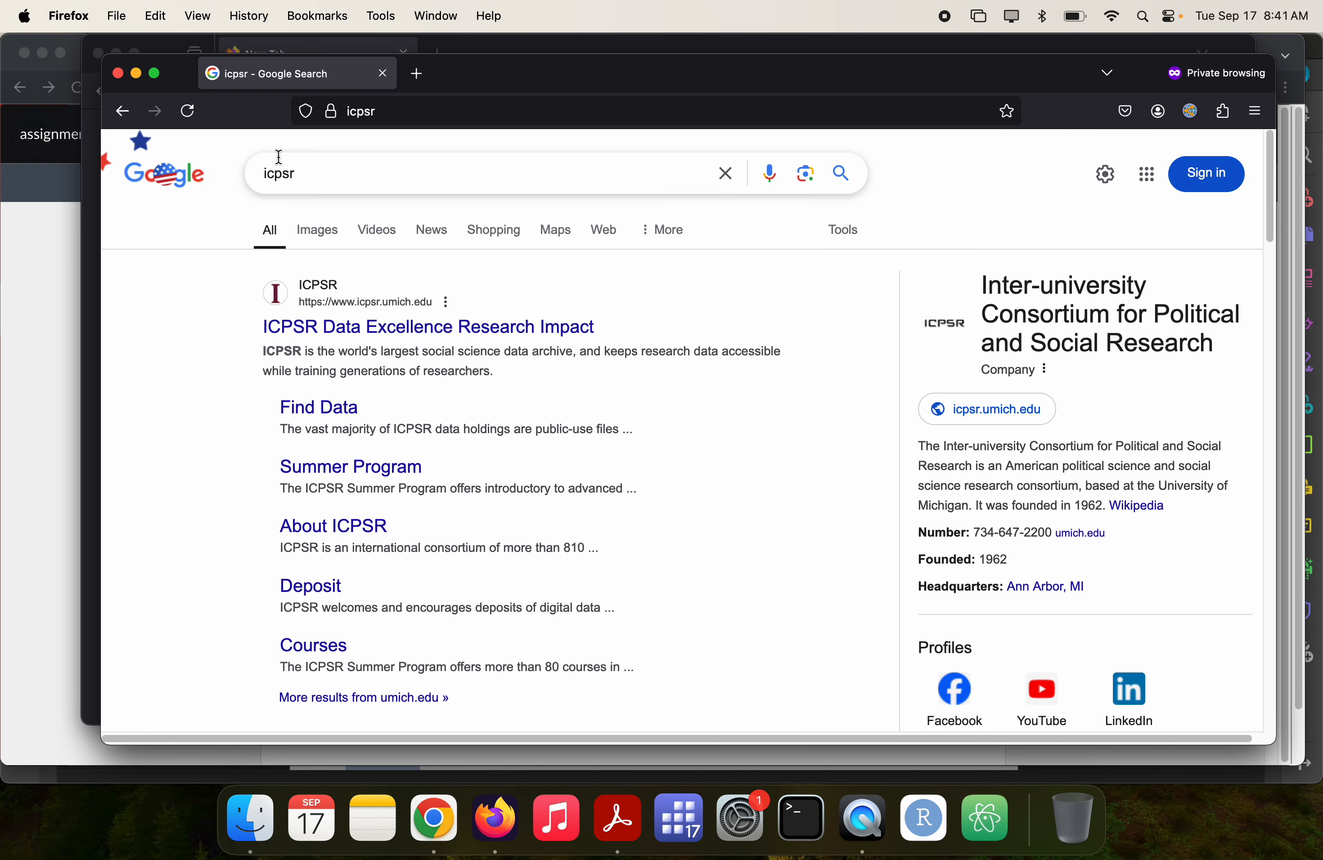
click(346, 333)
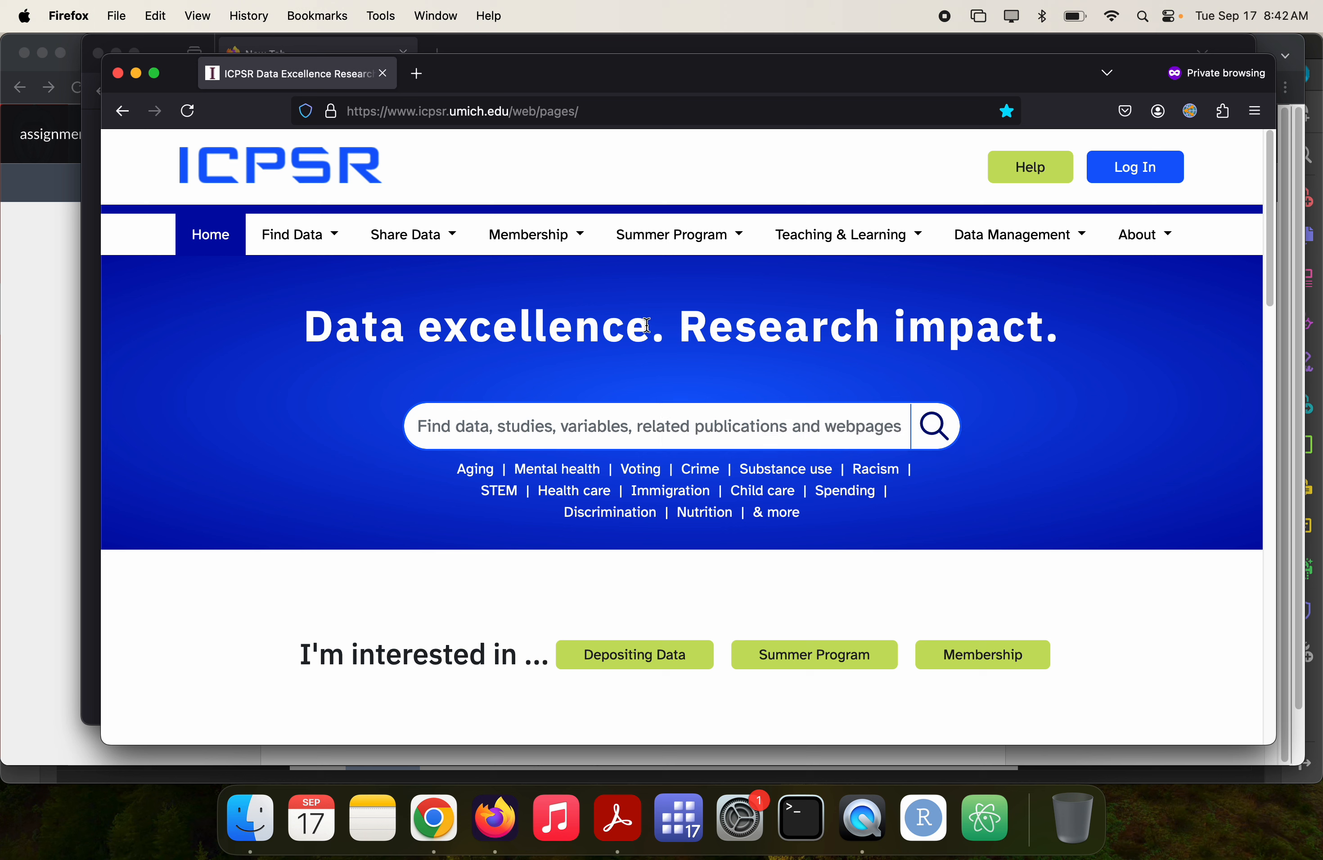
- Type the example site:url.com "keyword" in the address bar without searching, then go to ICPSR's Log In page
key(super+l)
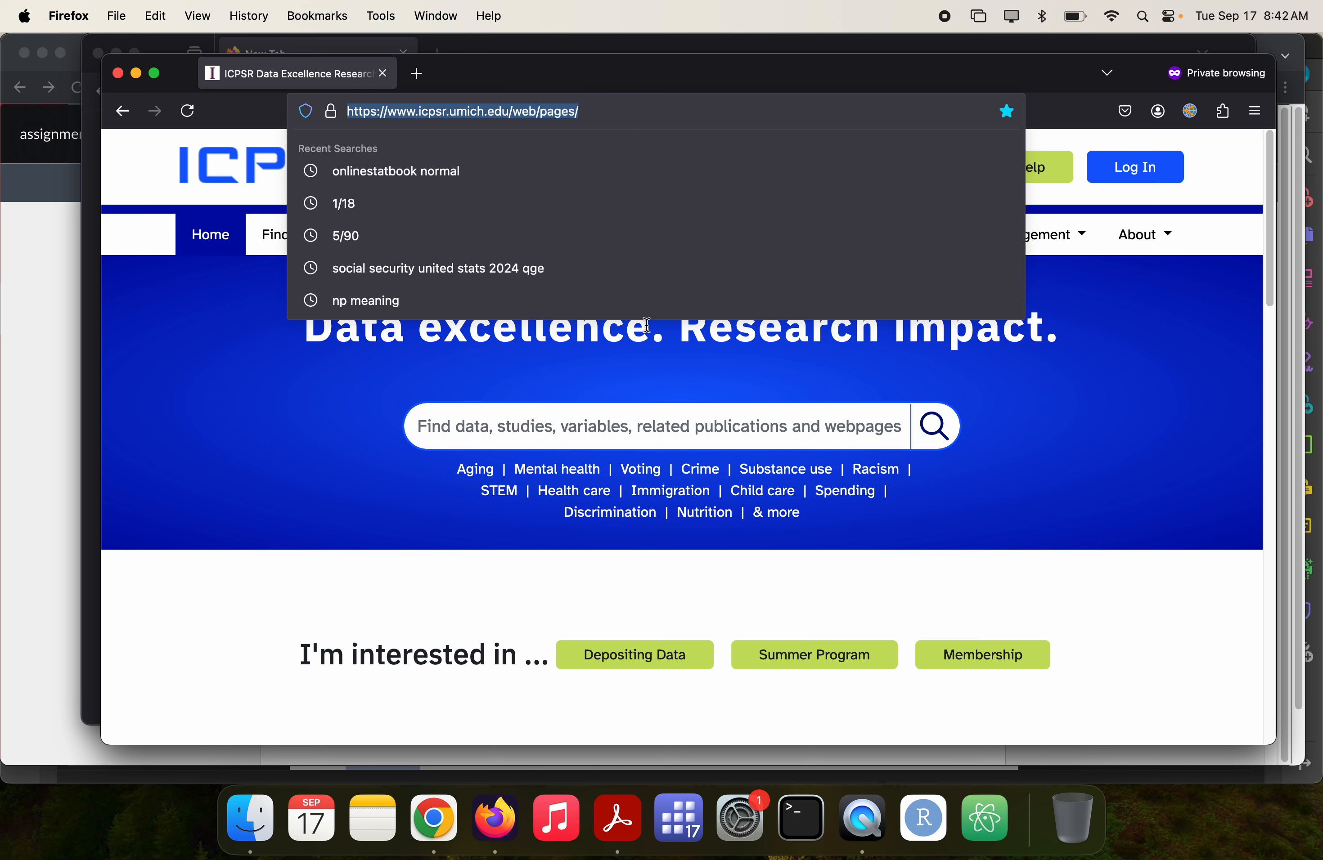
text(site)
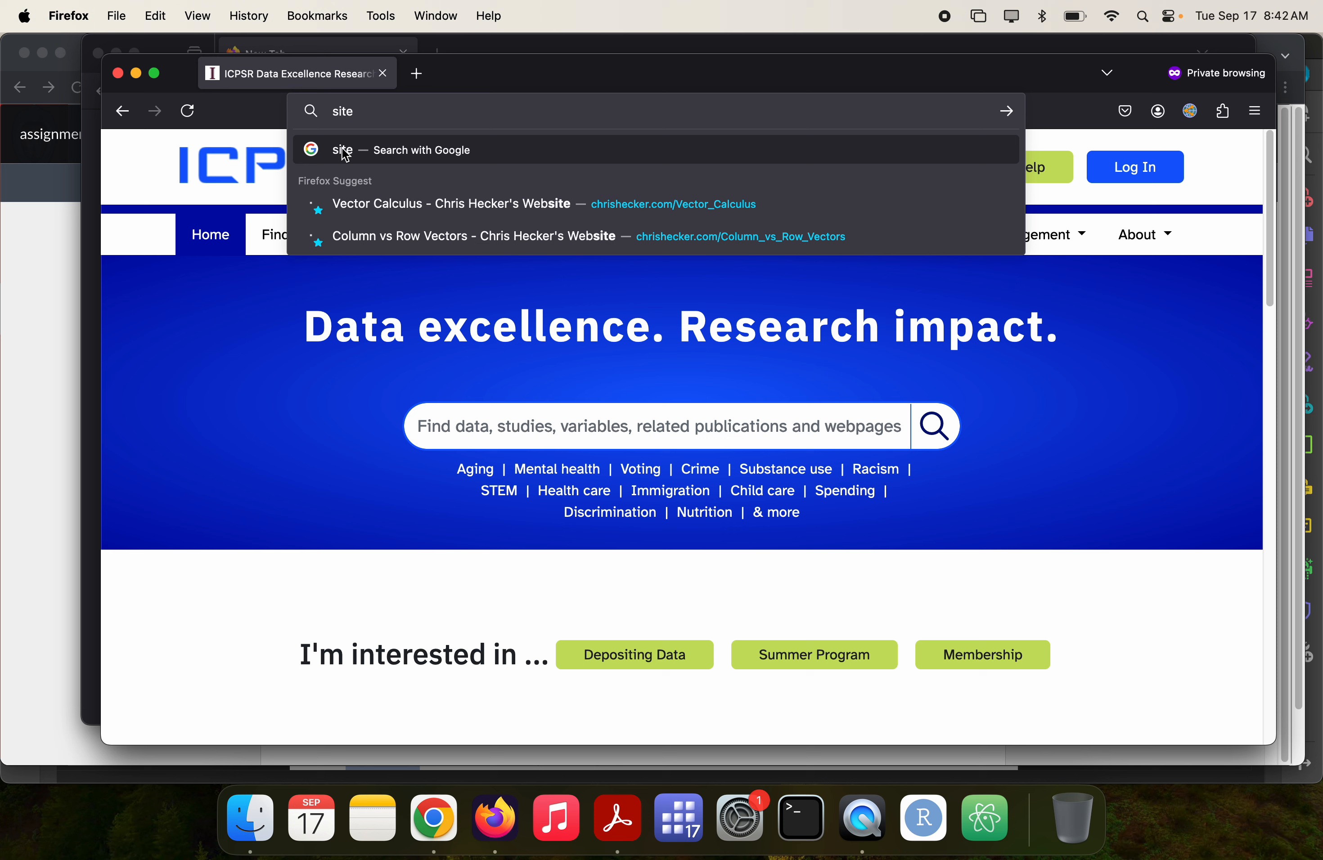
text(:)
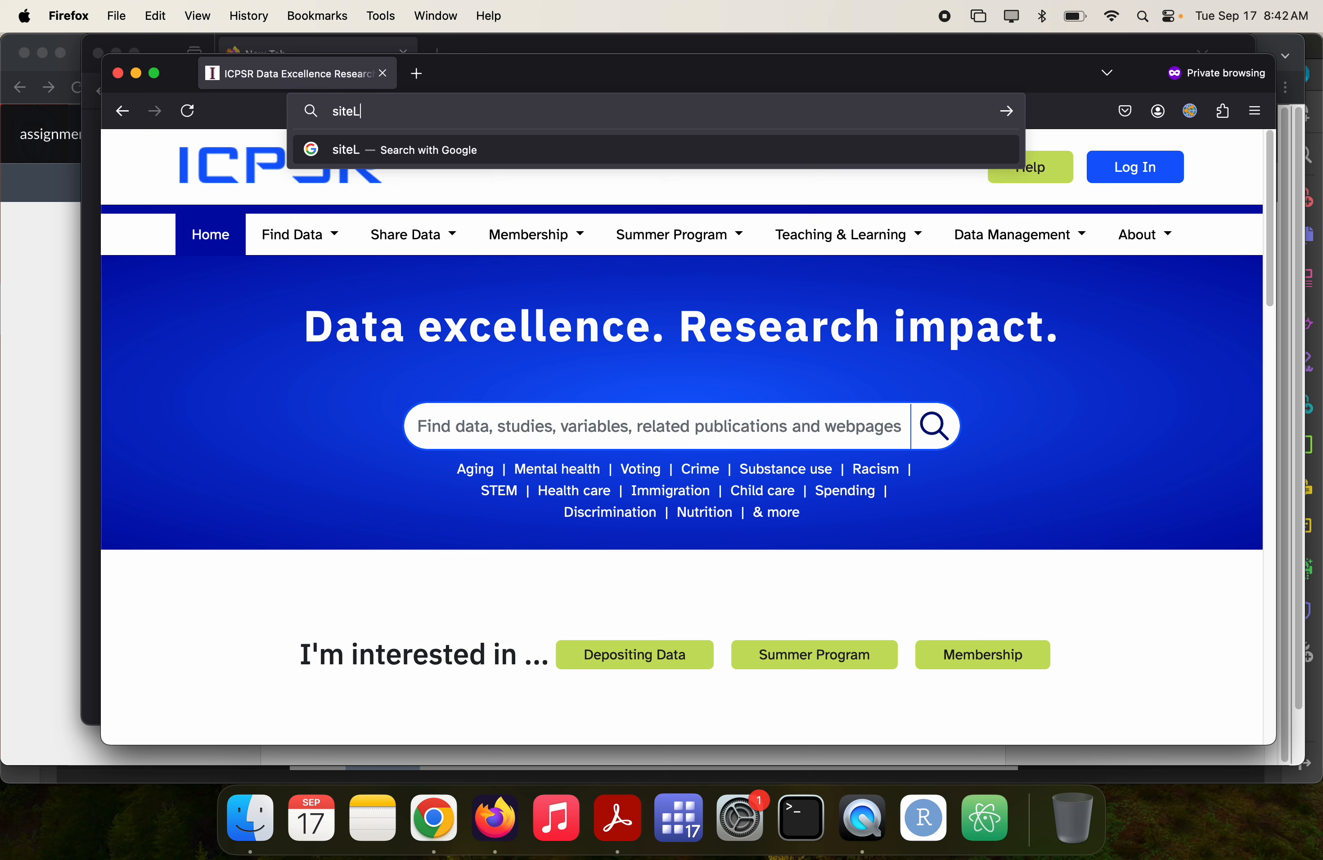
text(url.com)
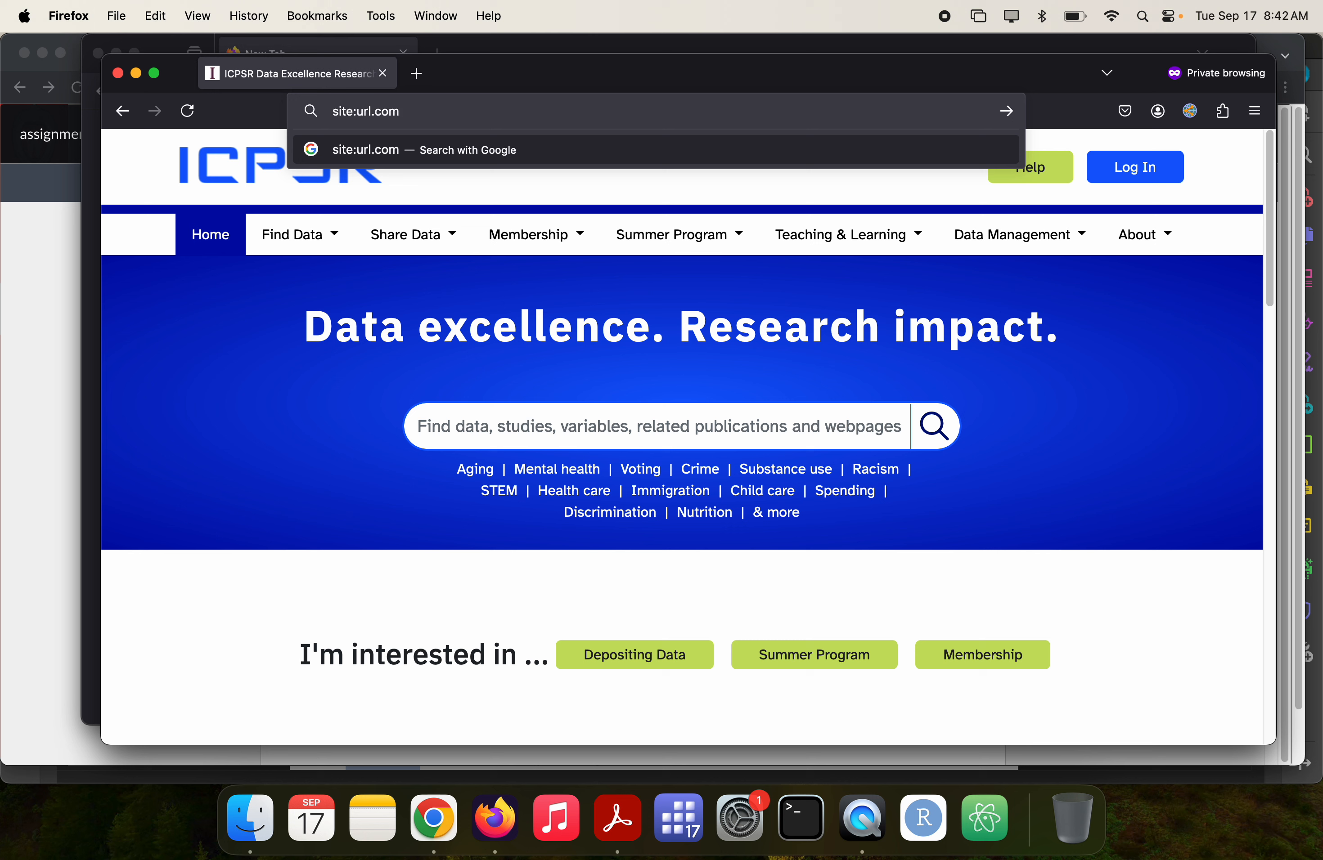
text( "keyw)
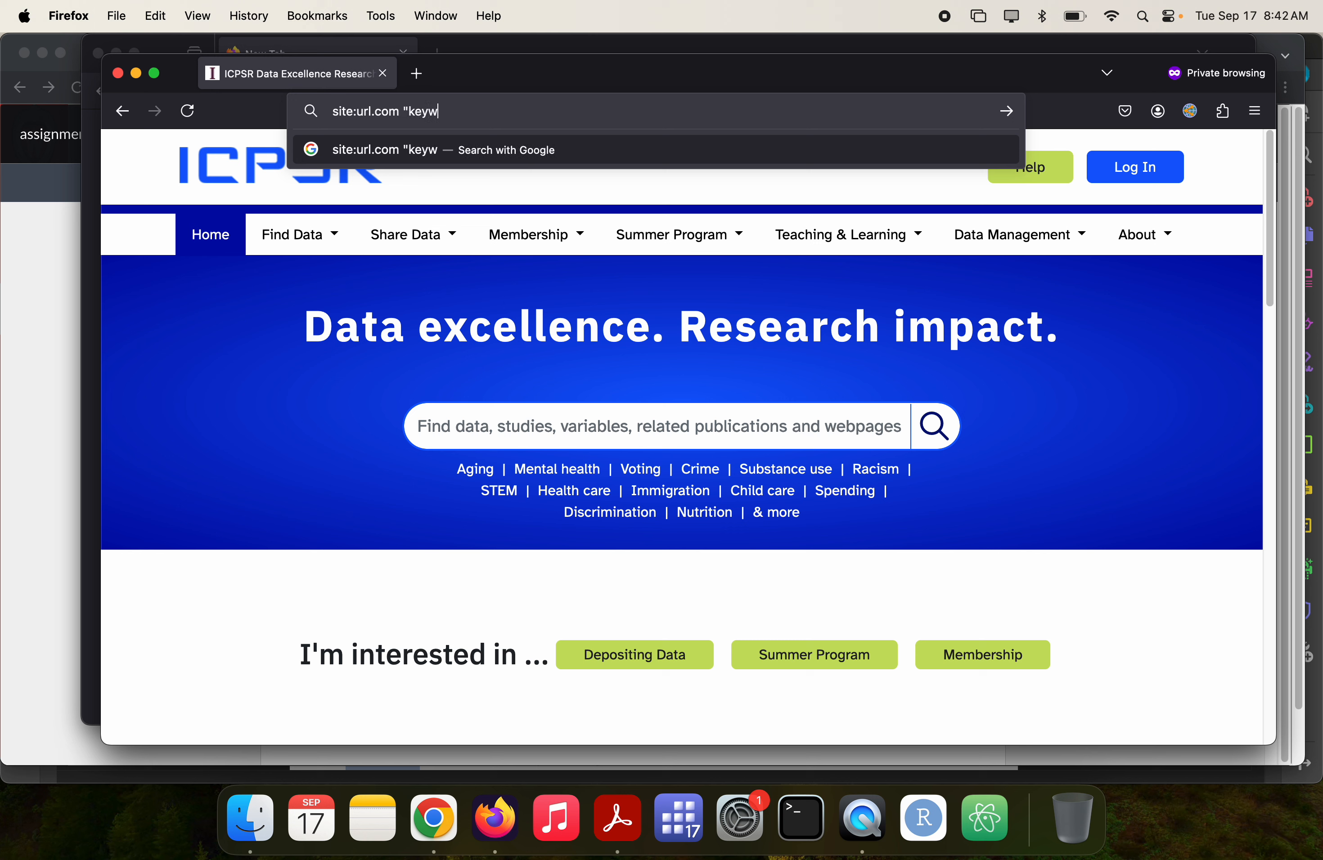
text(ord")
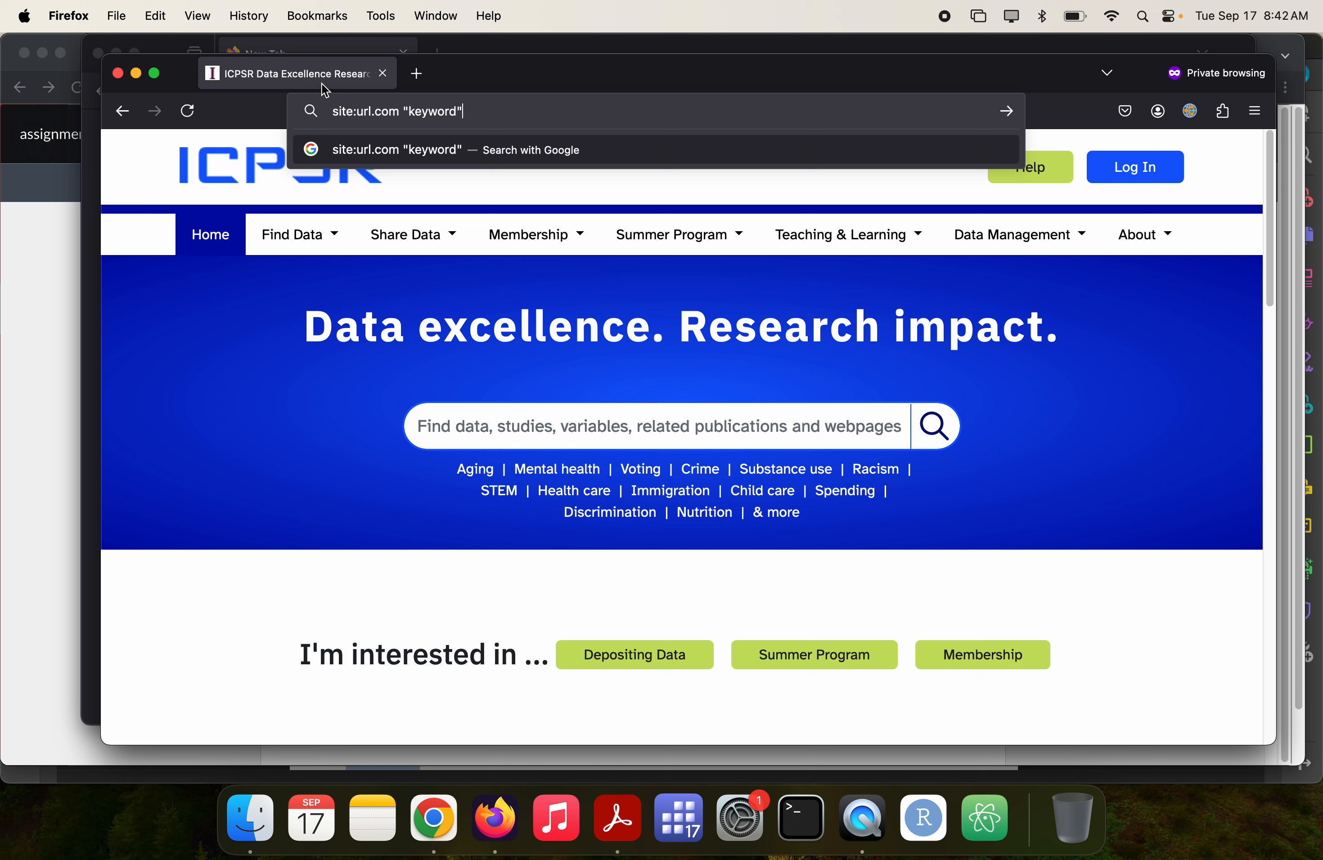
click(178, 331)
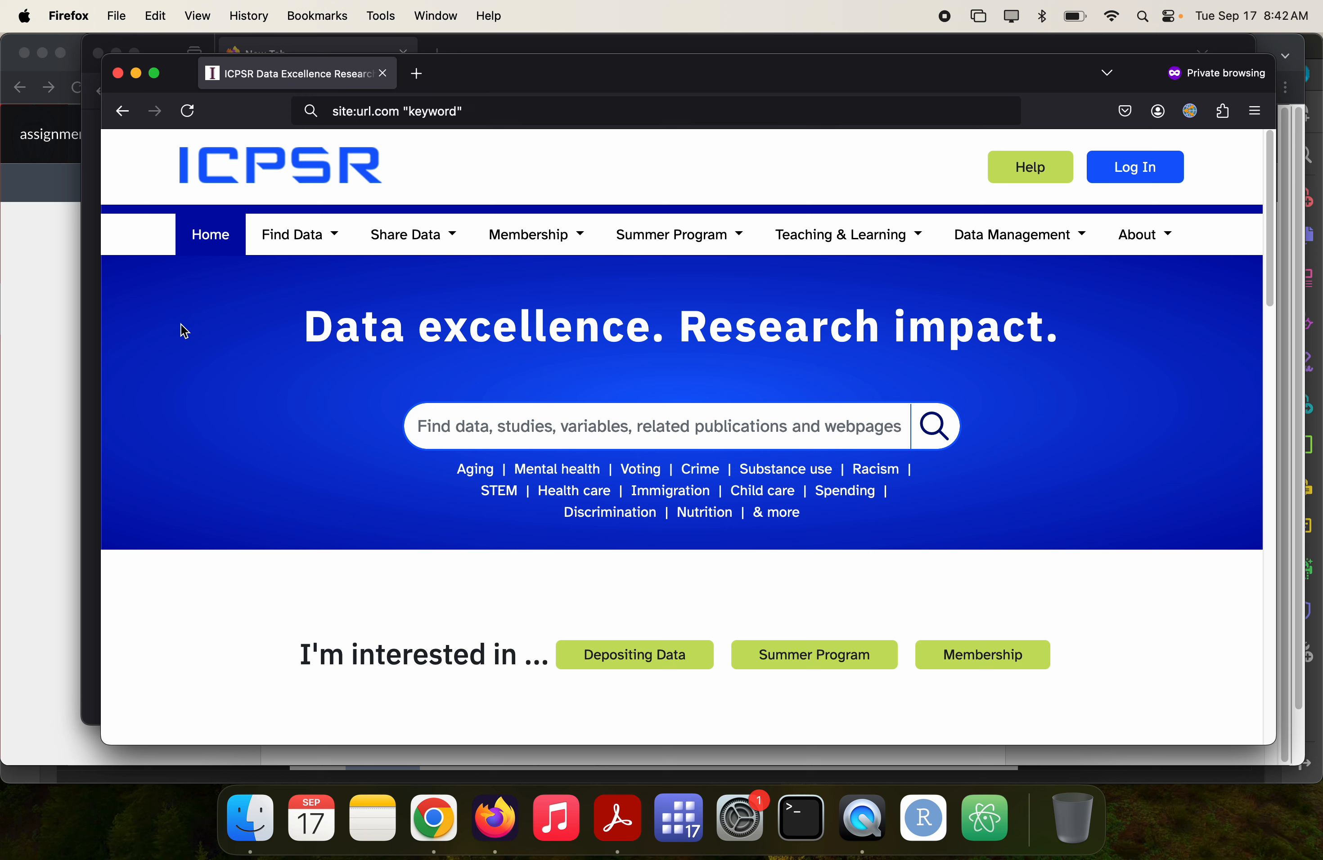
click(1112, 180)
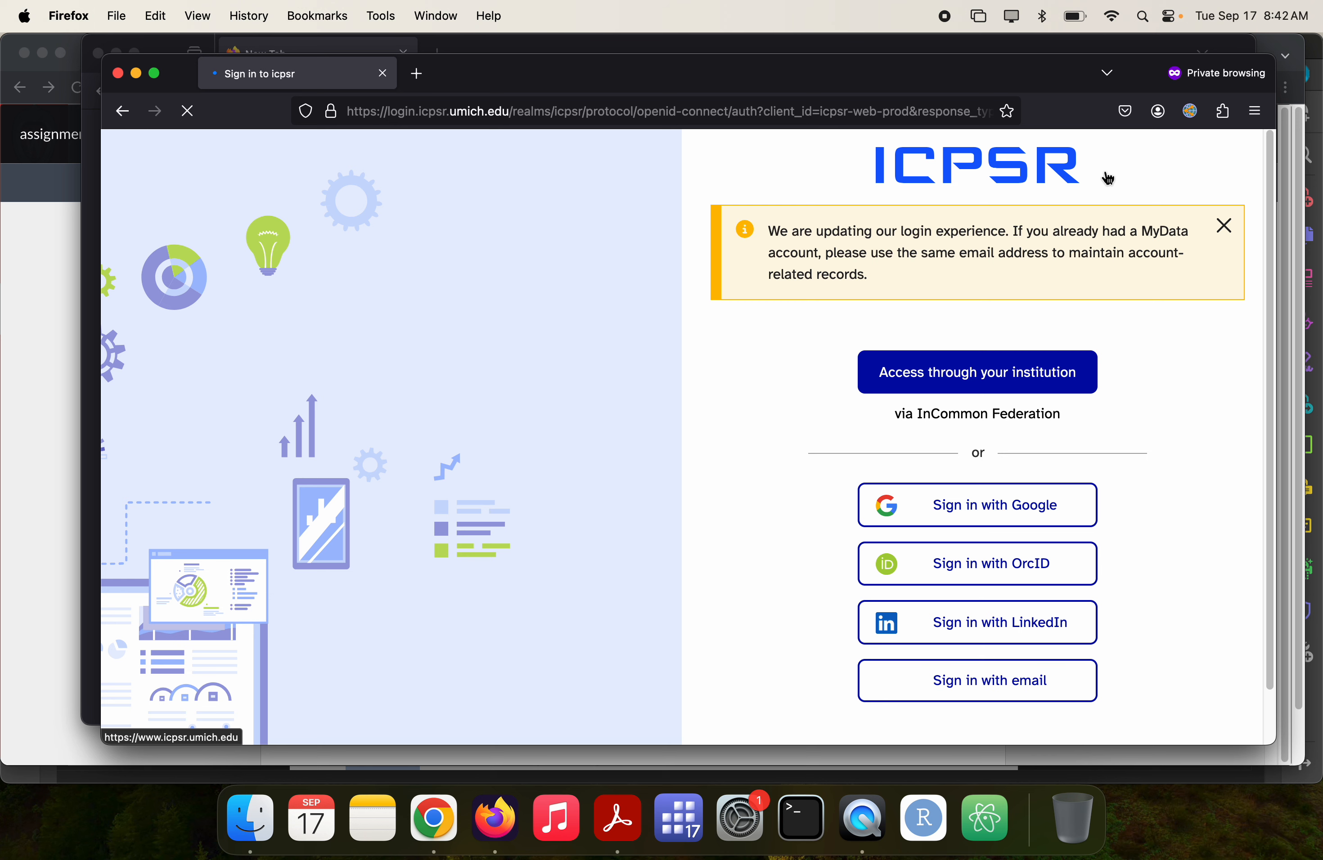
- Choose institutional access, search InCommon for 'madison', and select University of Wisconsin-Madison
scroll(1109, 178, down, 2)
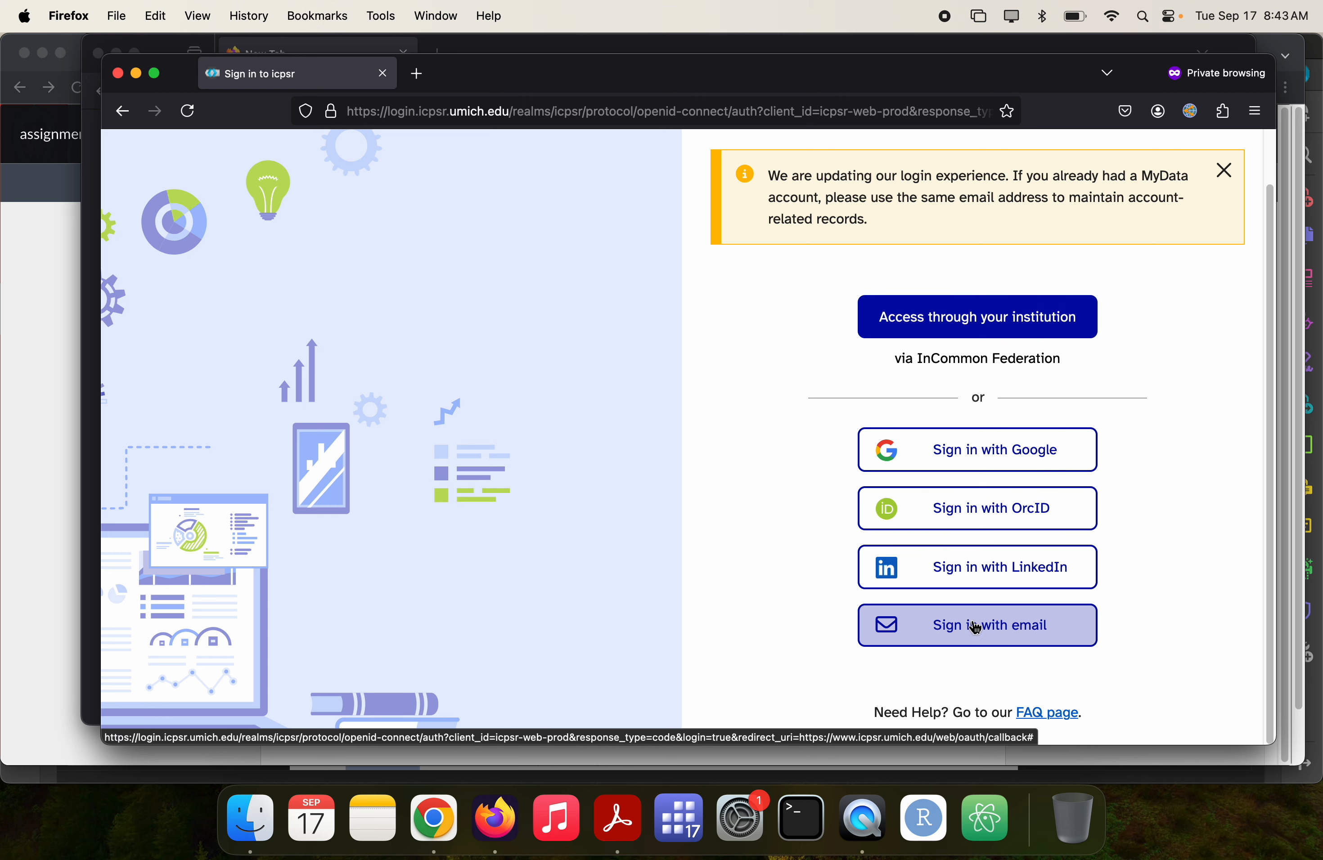
scroll(814, 393, up, 1)
scroll(816, 399, up, 2)
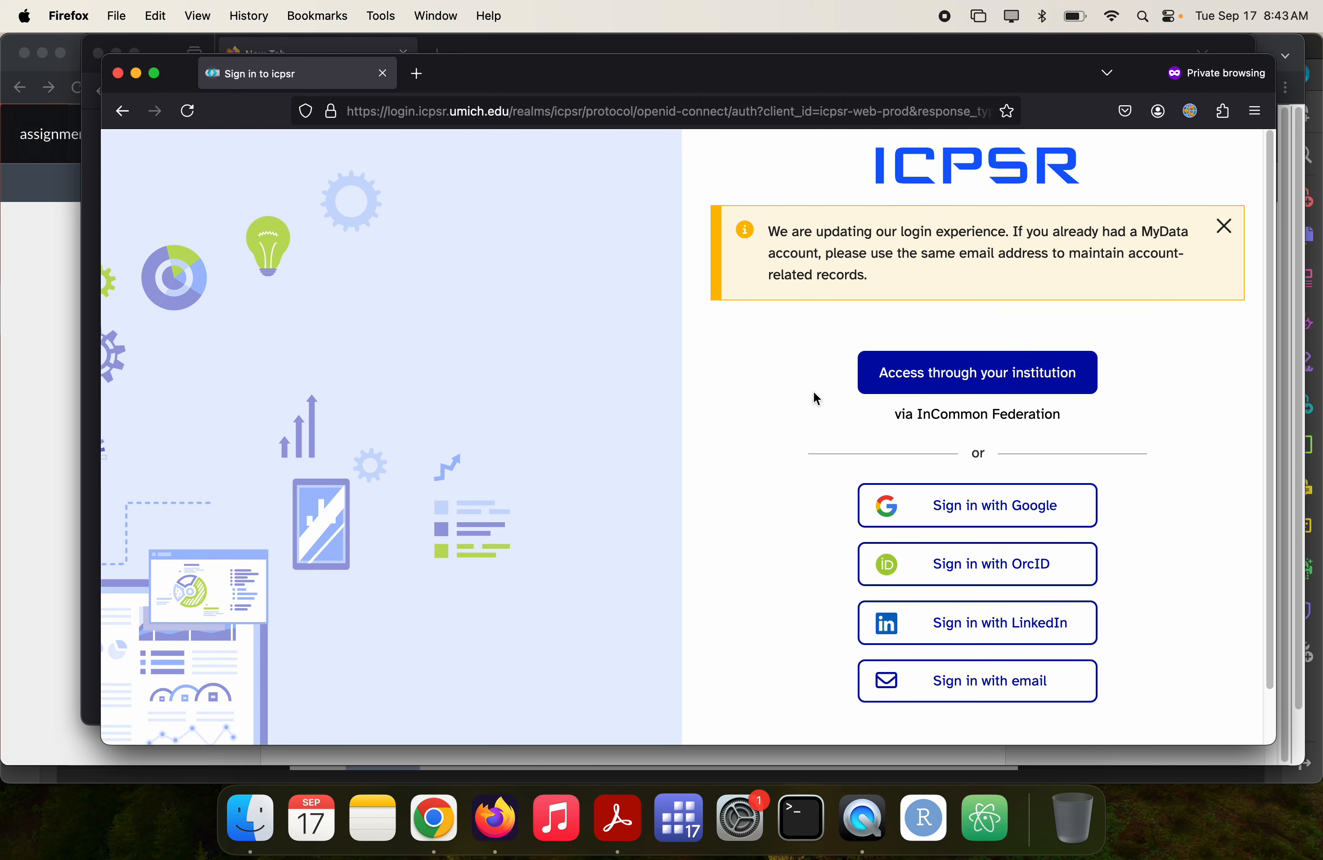
click(905, 396)
click(905, 396)
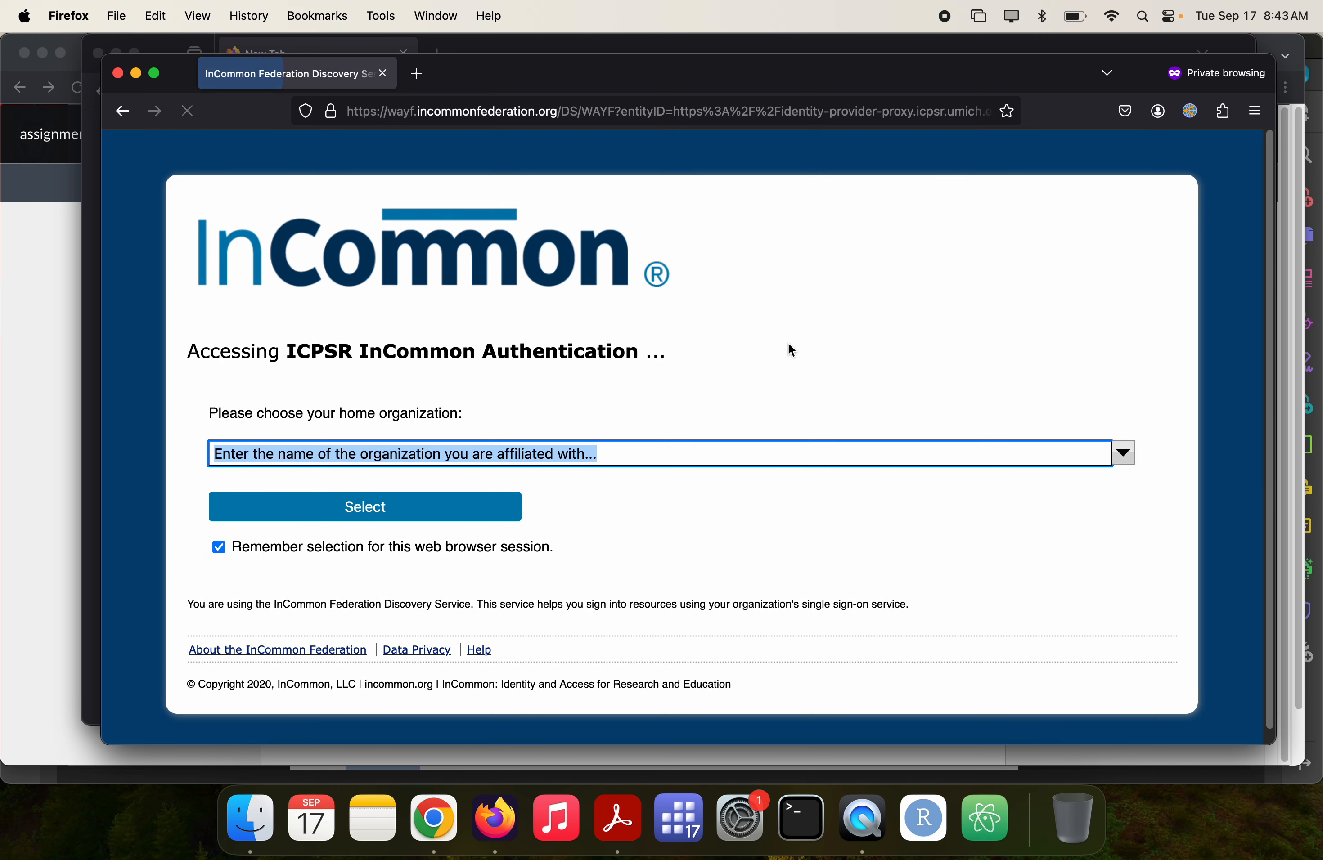
text(wiscon)
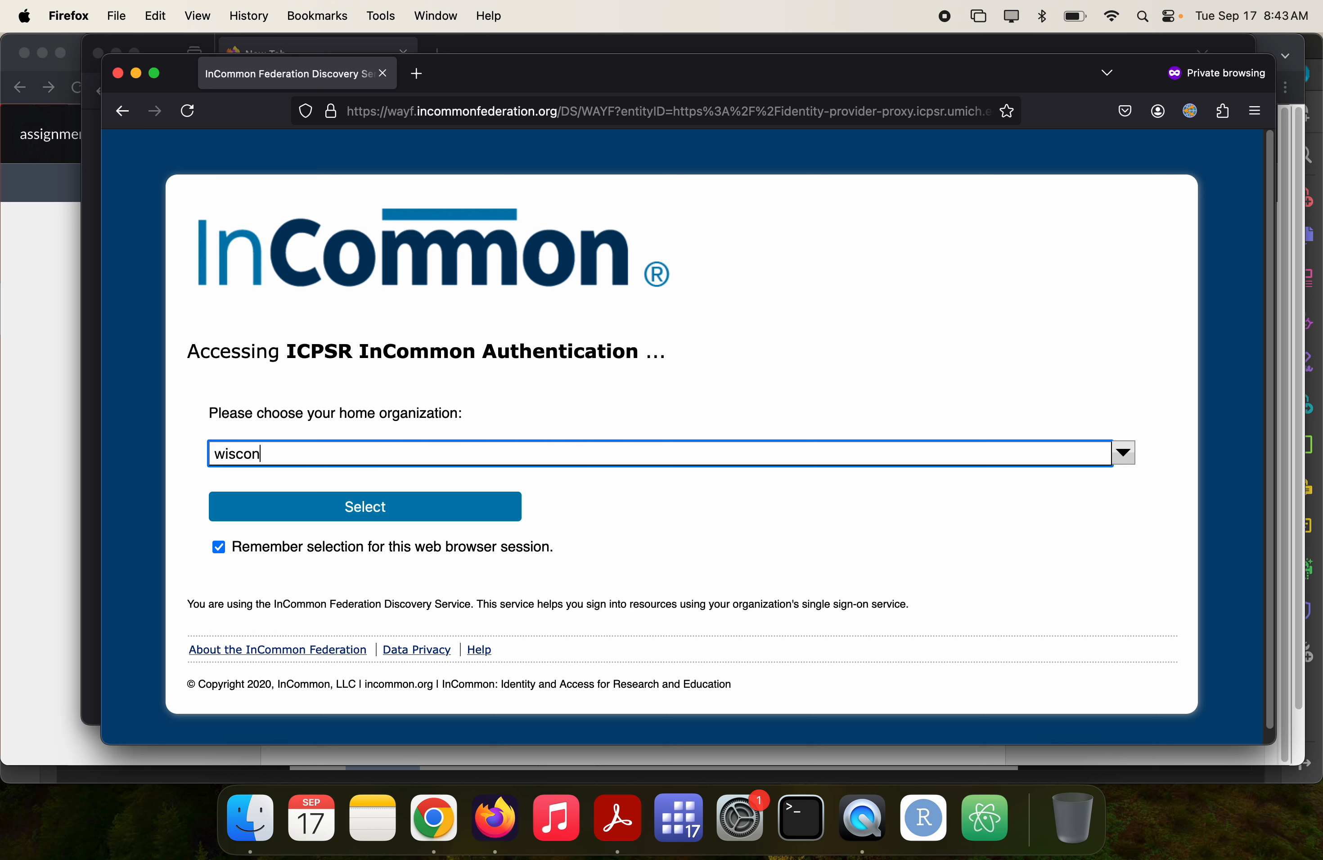
text(sin madison)
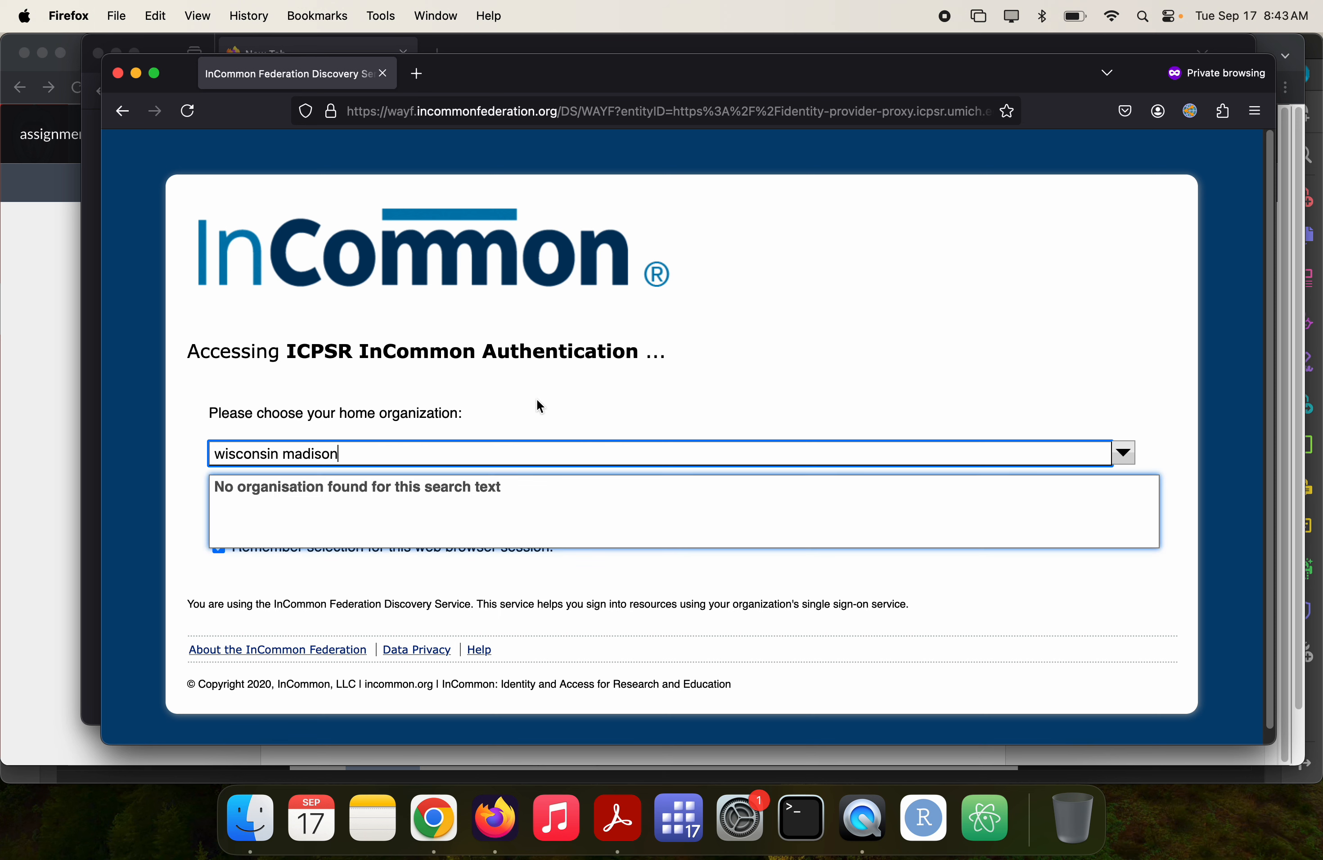
key(super+a)
key(BackSpace)
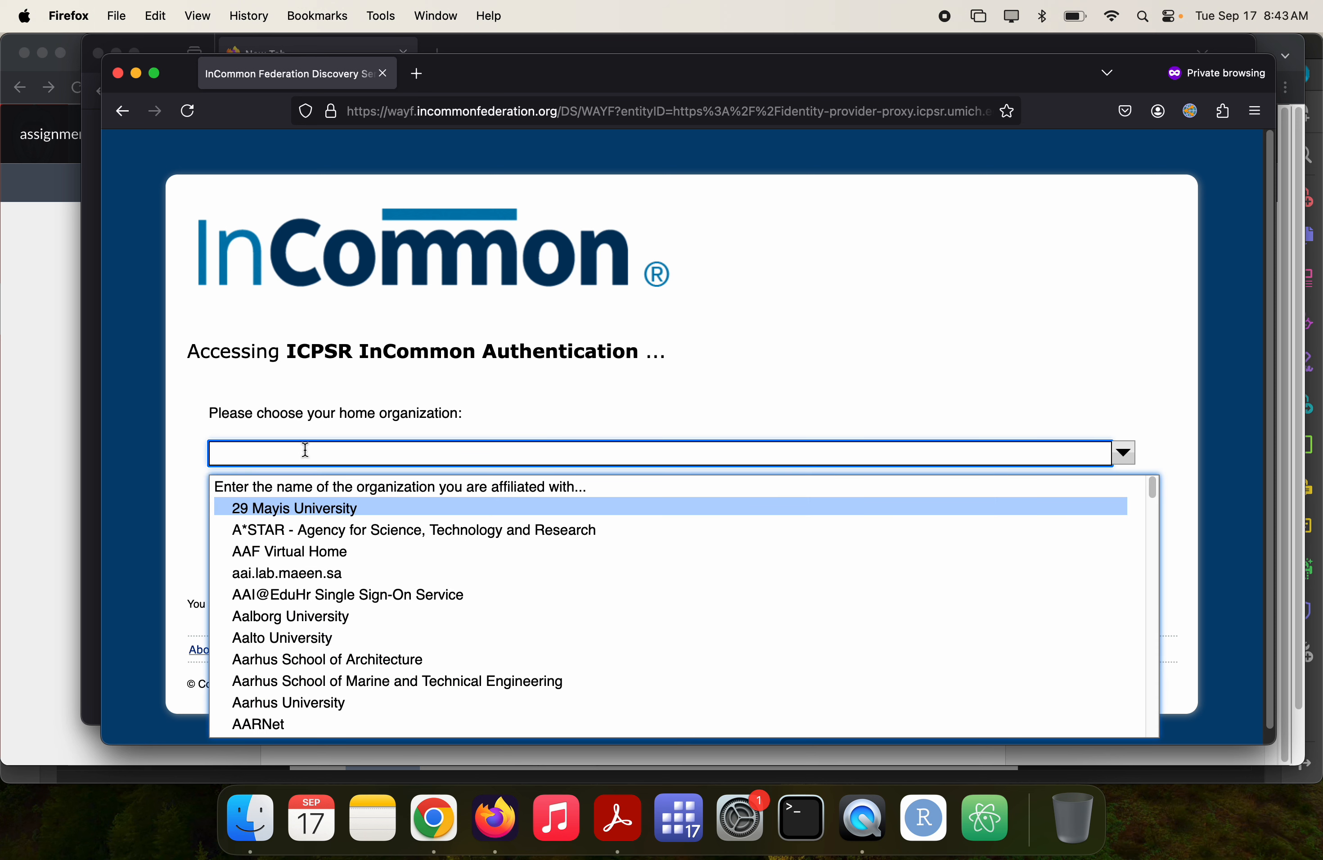
text(madison)
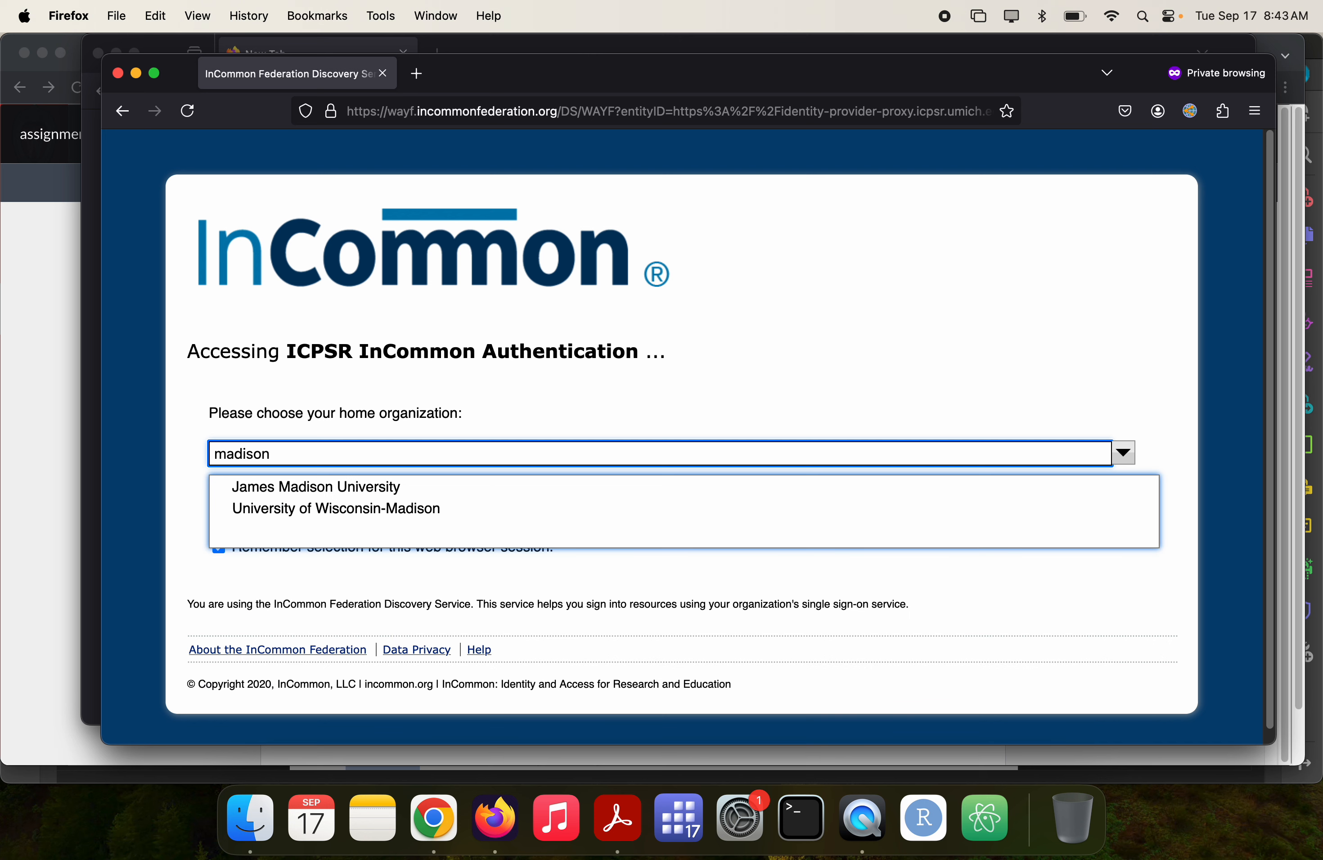
click(323, 509)
click(322, 508)
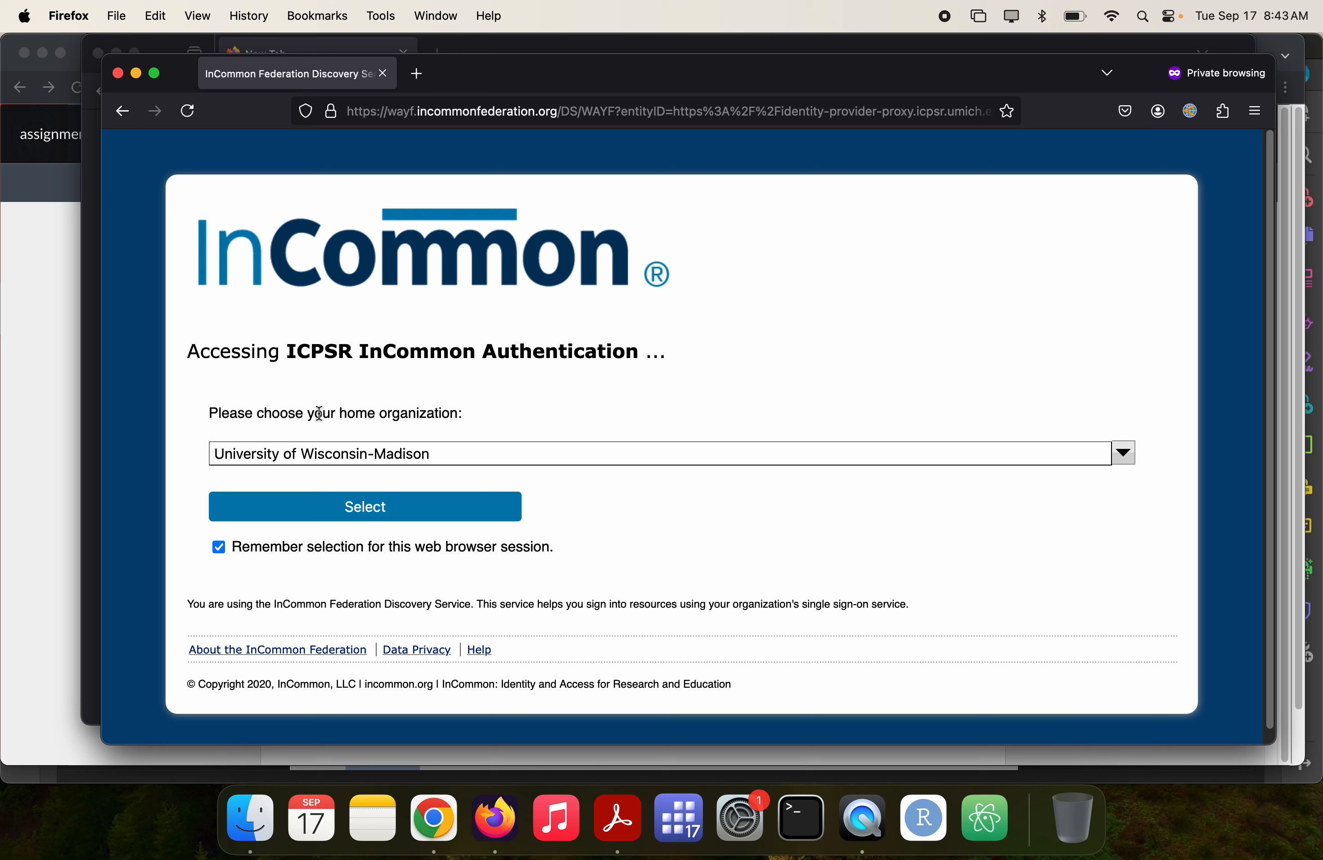
click(342, 526)
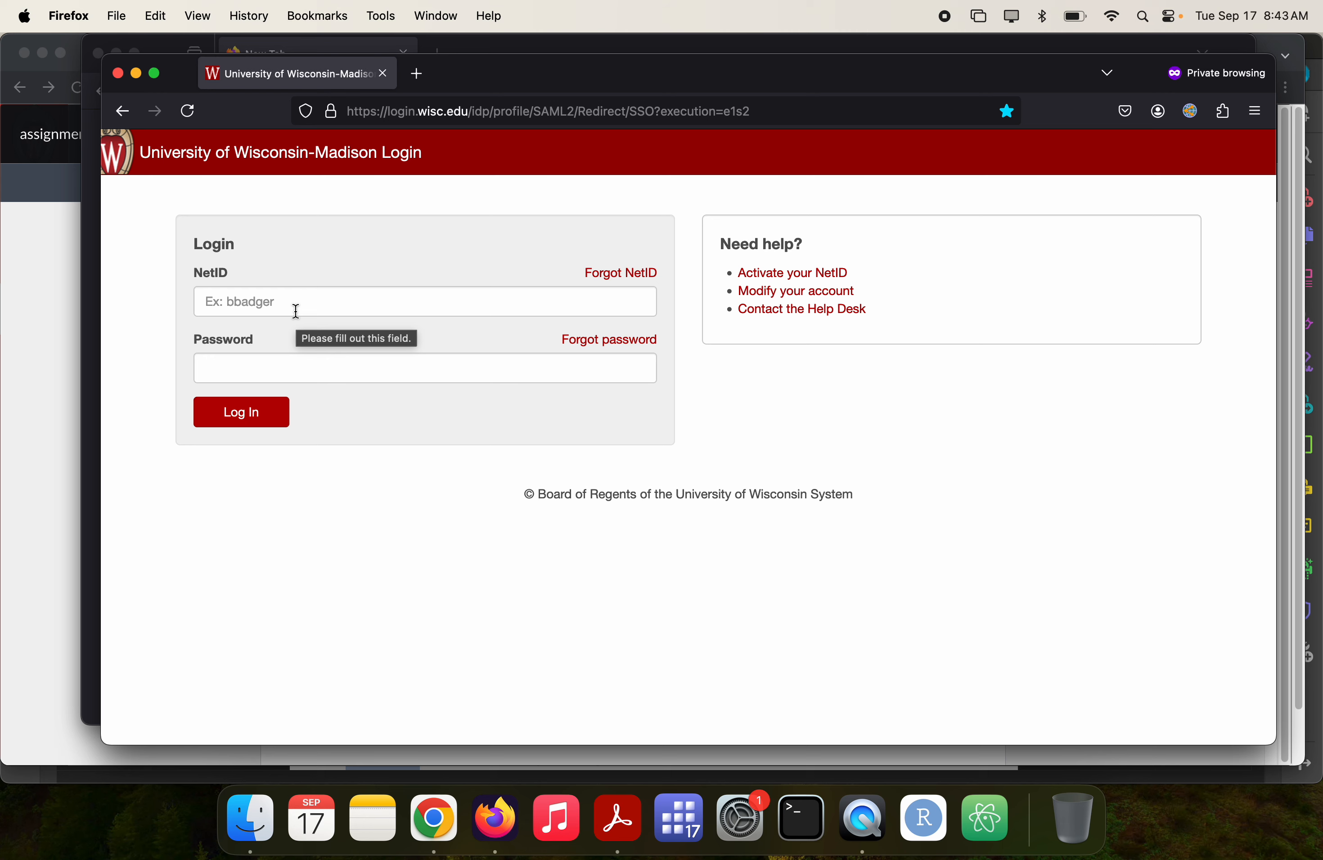
- Close the private window, sign in to ICPSR with the saved email account, and enter 'biomarker stress' to search
key(super+w)
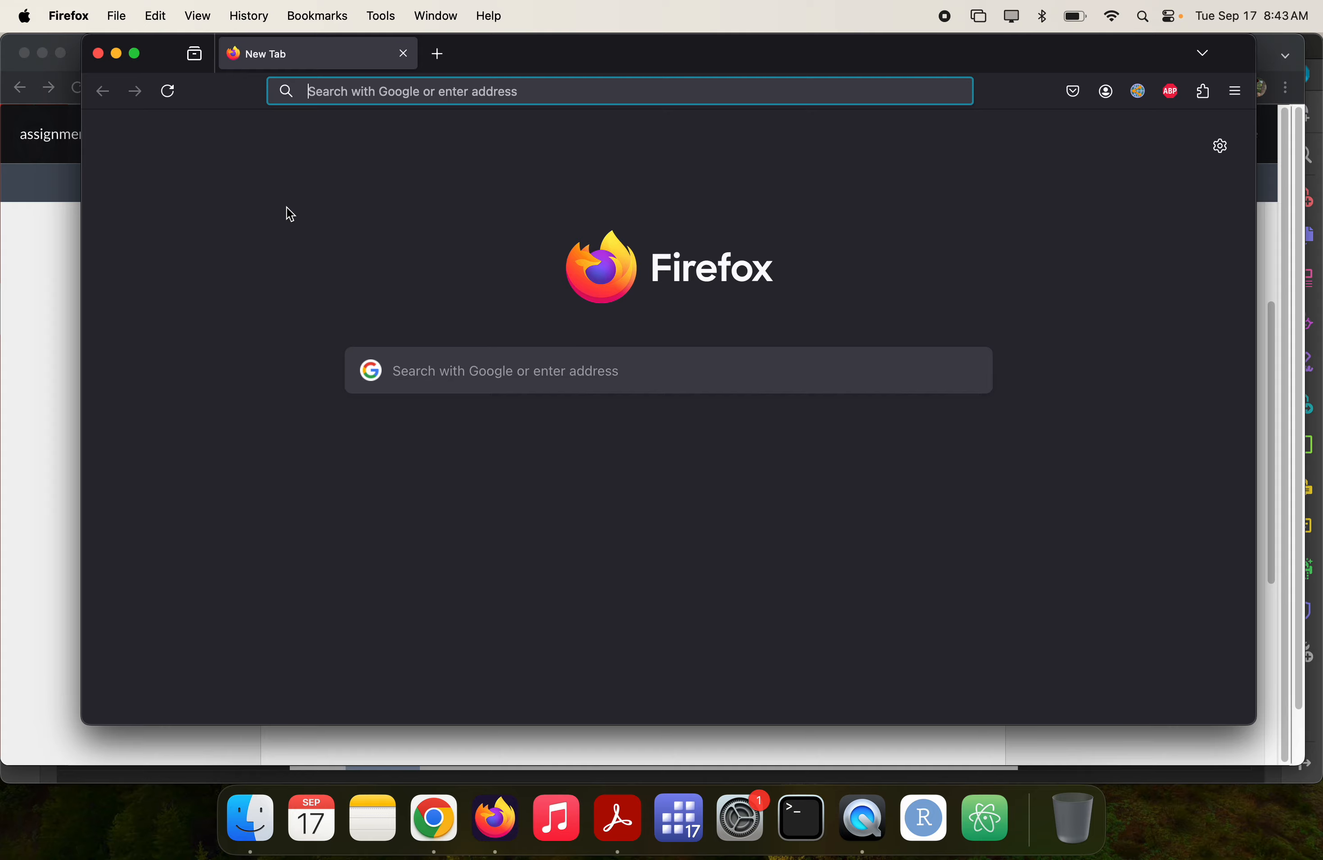
text(icpsr.umich.edu/)
key(Return)
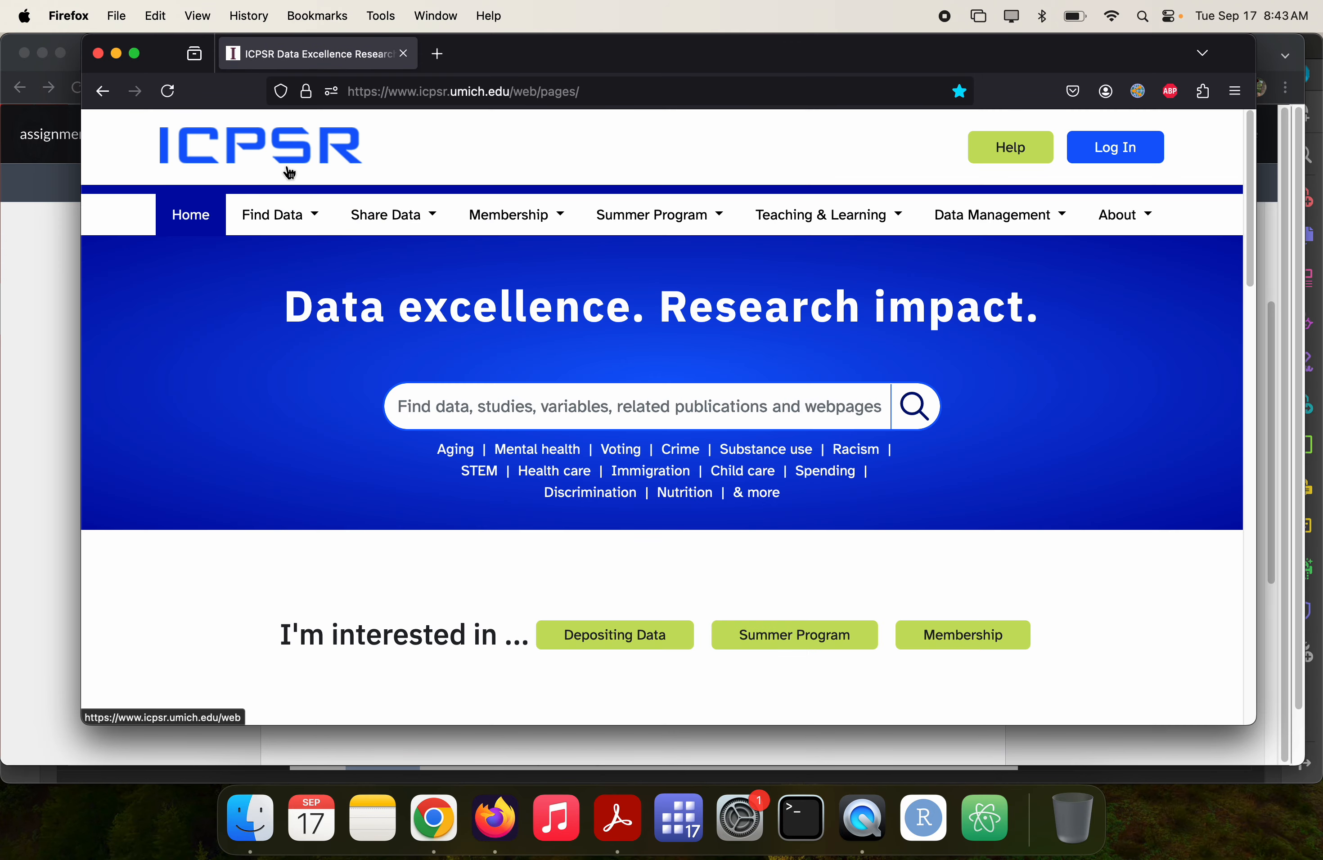
click(1138, 157)
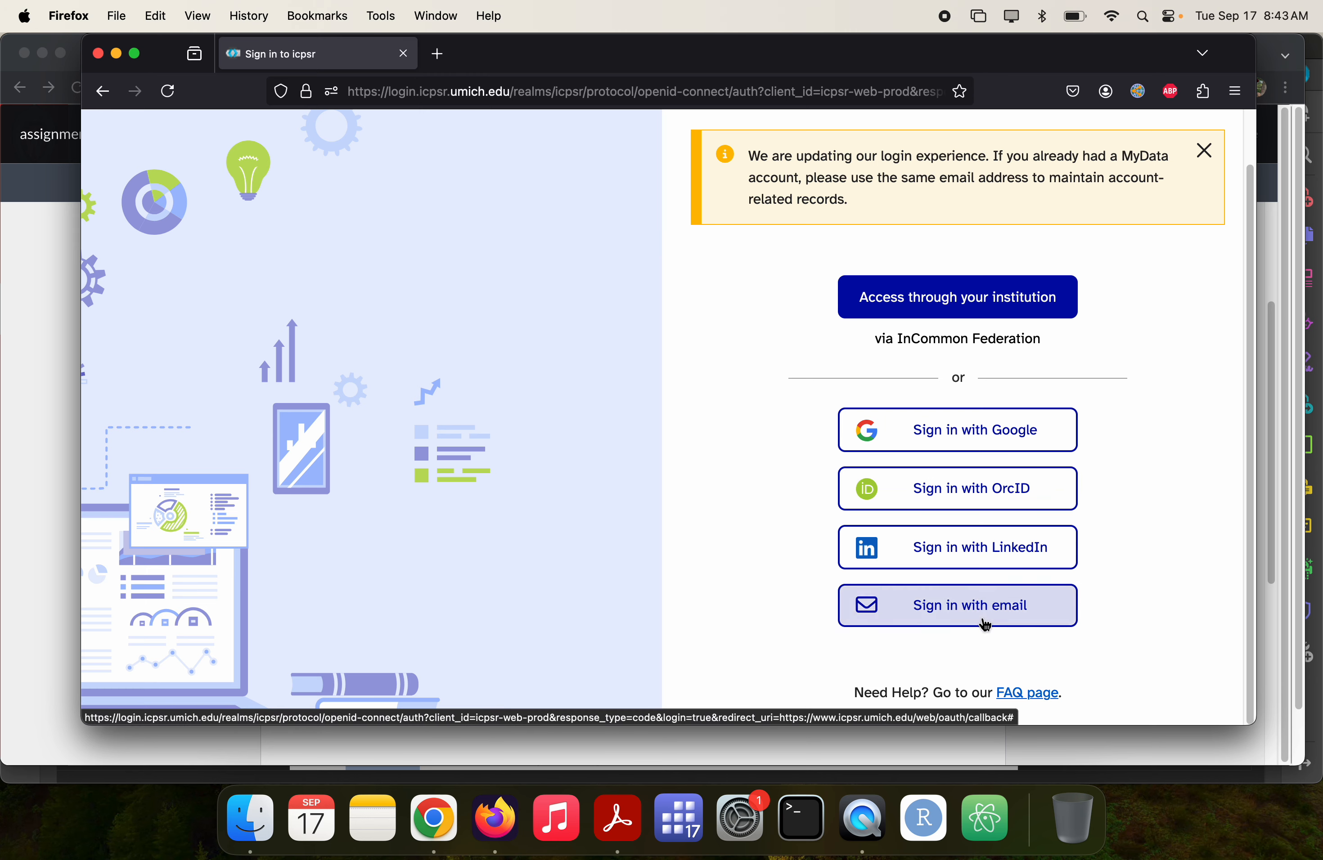
click(983, 615)
scroll(943, 626, up, 2)
scroll(941, 634, down, 5)
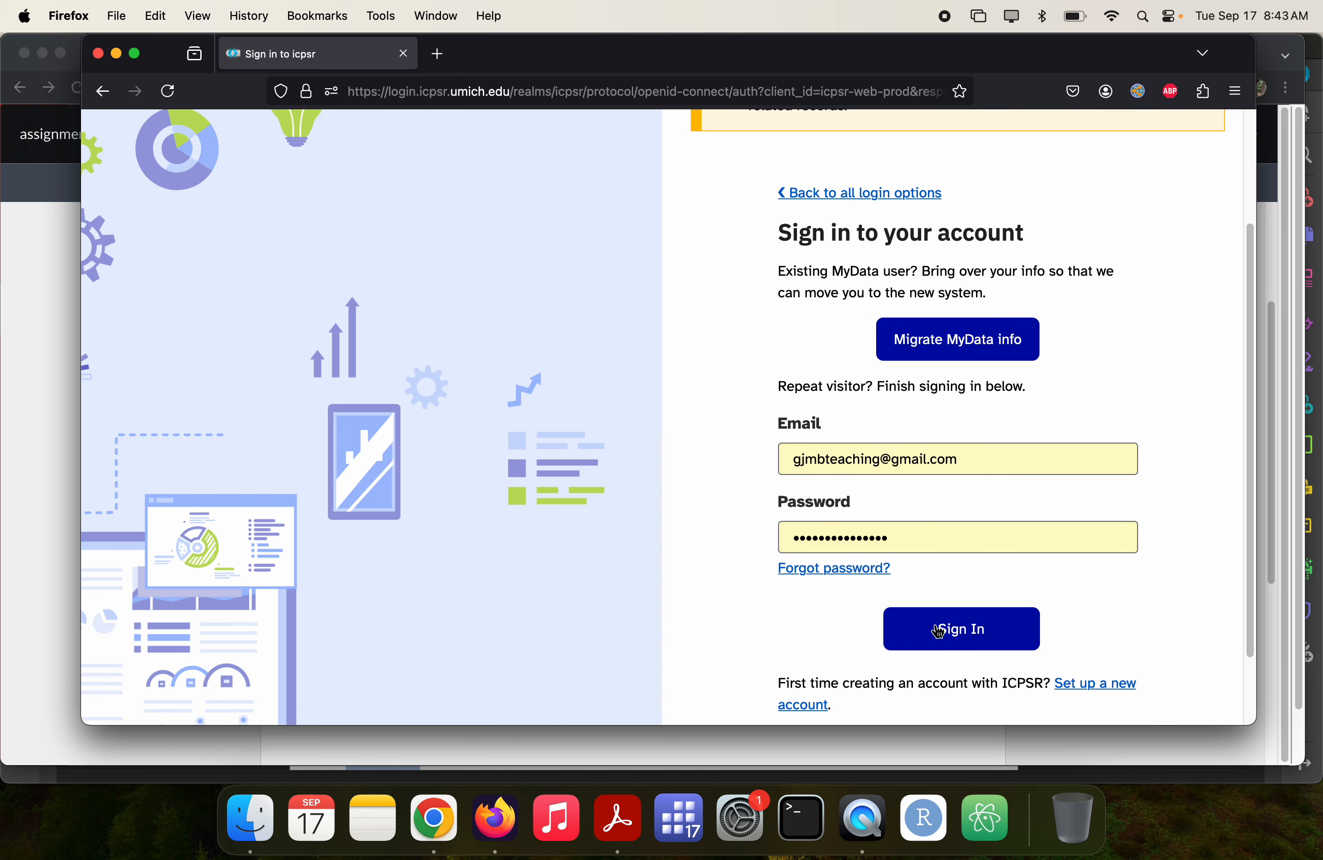
click(943, 535)
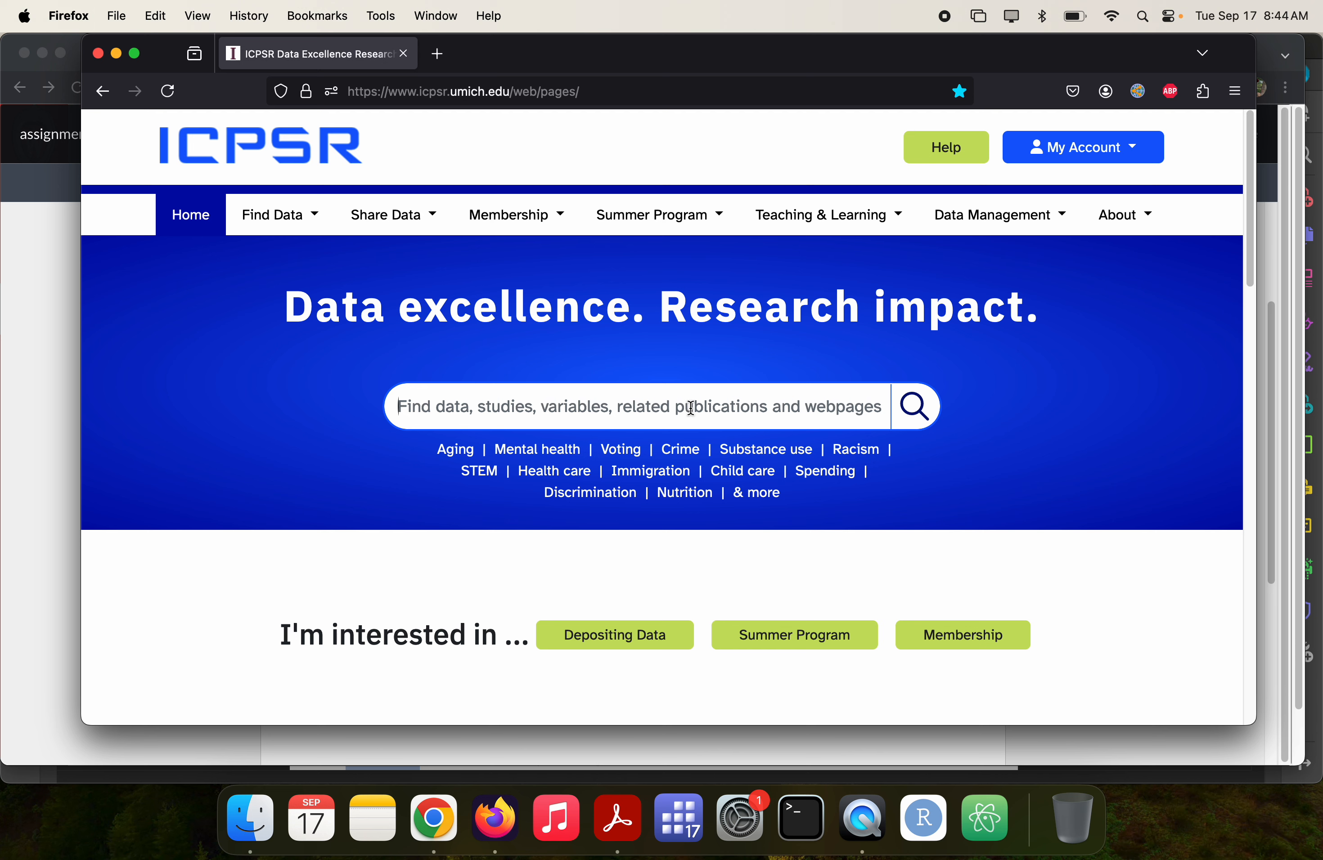
text(biomarker)
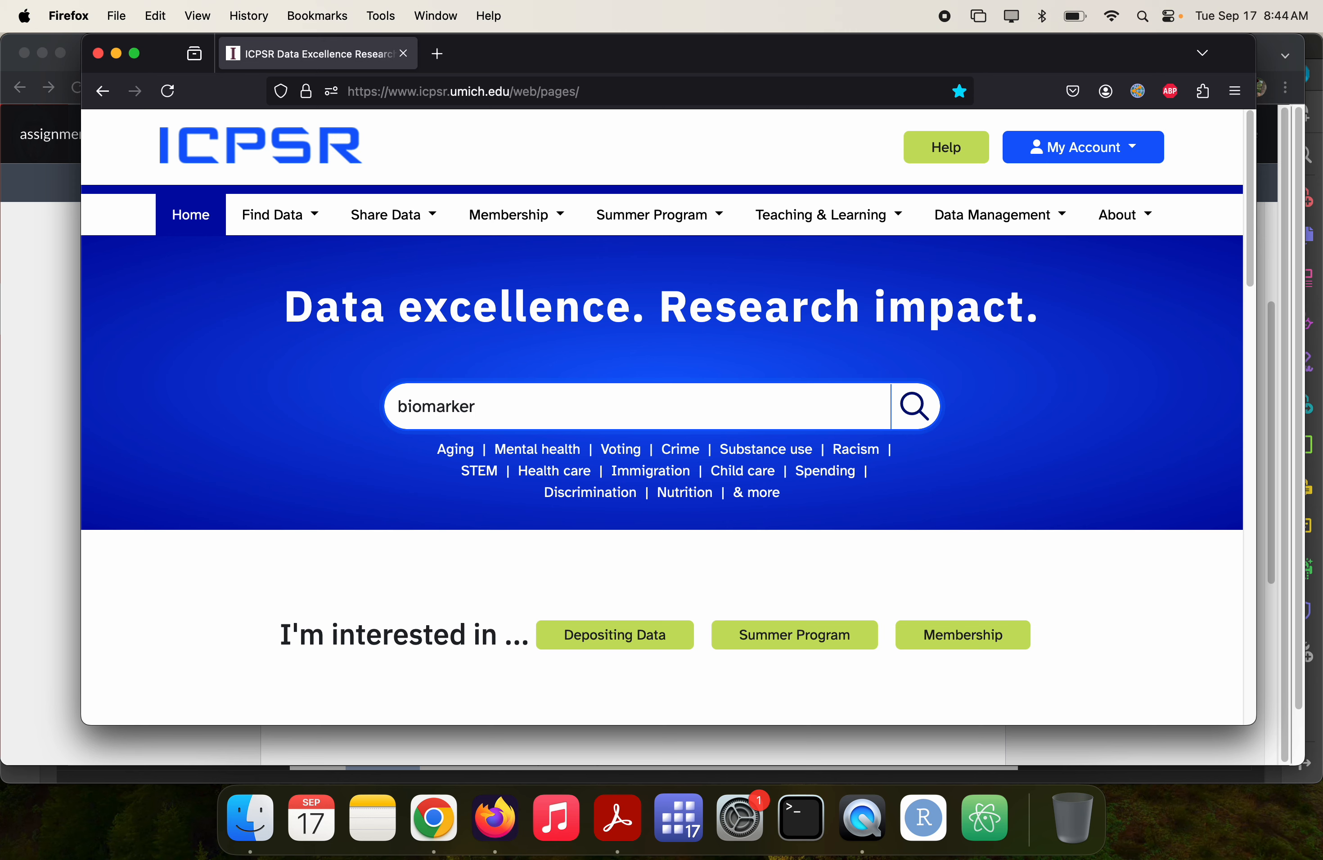
text( stress)
- Run the ICPSR study search for 'biomarker stress' and scroll through the results
key(Return)
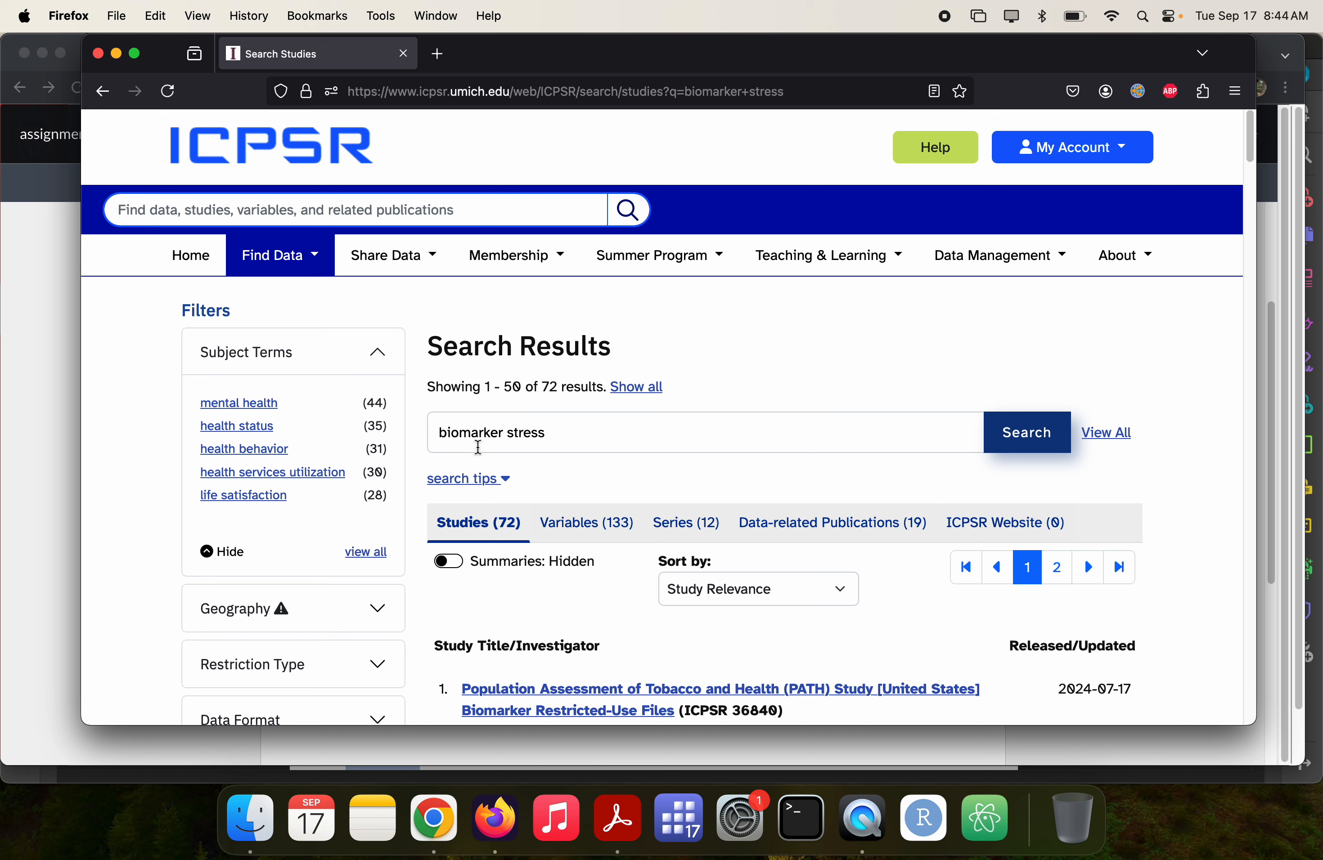
scroll(496, 433, down, 1)
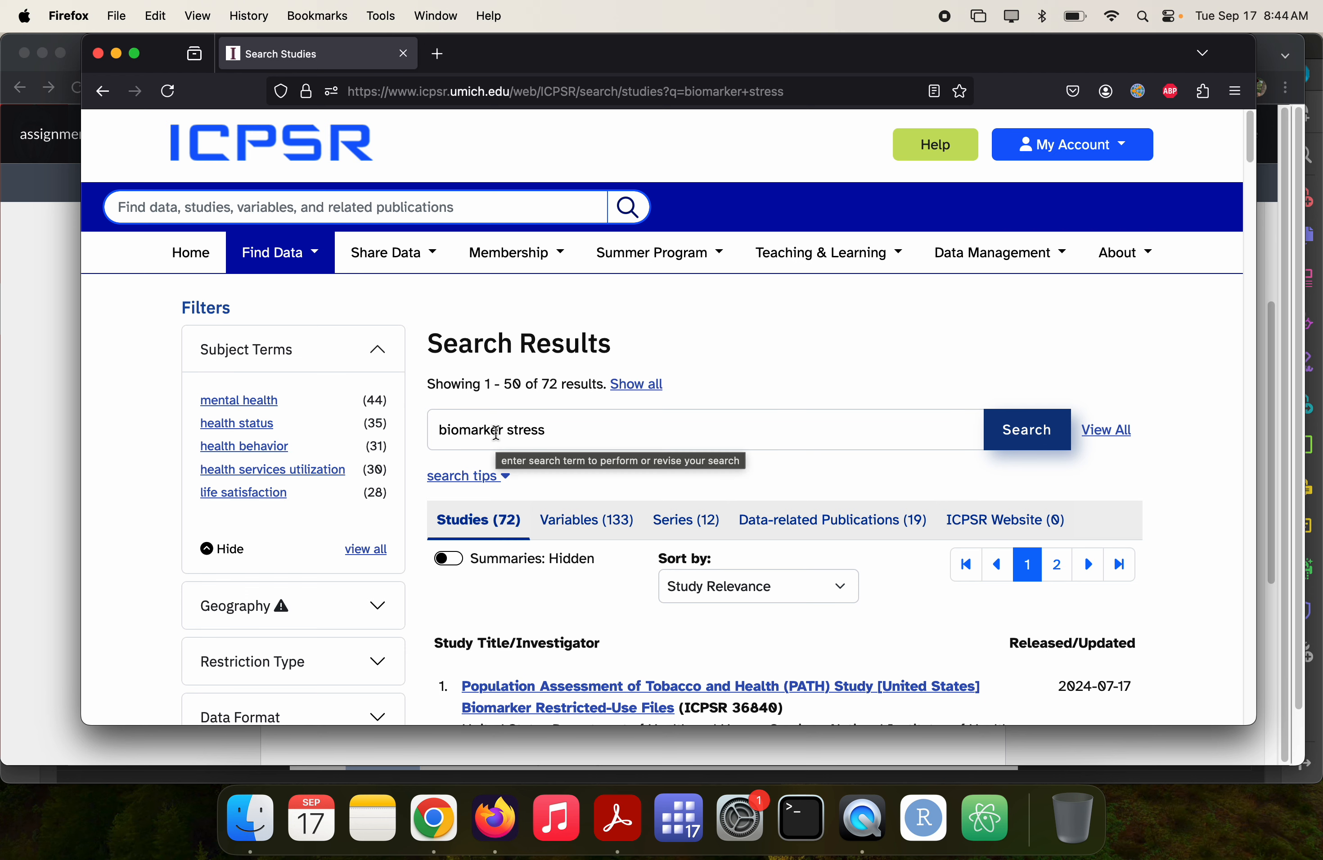
scroll(498, 434, down, 2)
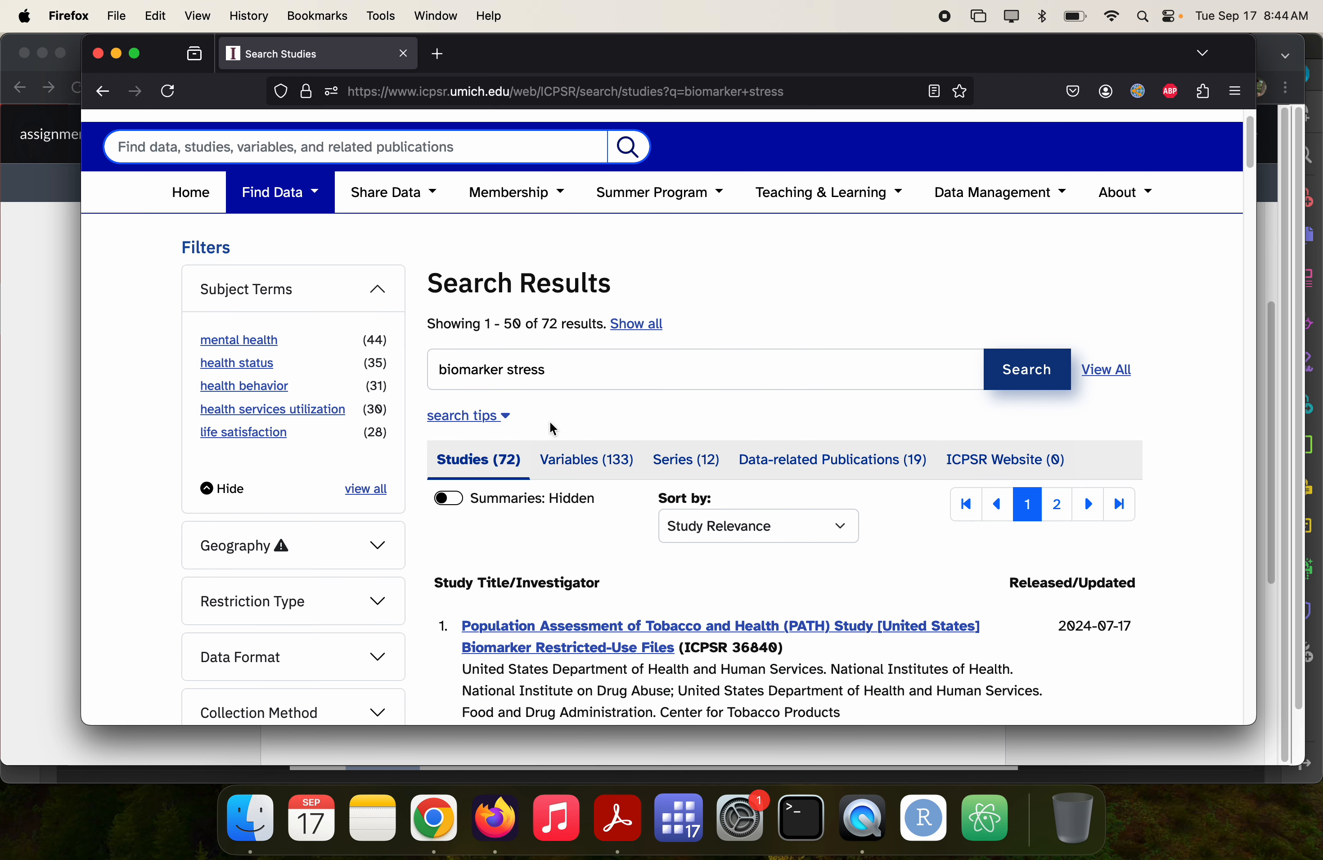
- Search for 'income' instead, then go back to the 72 biomarker stress results
click(524, 370)
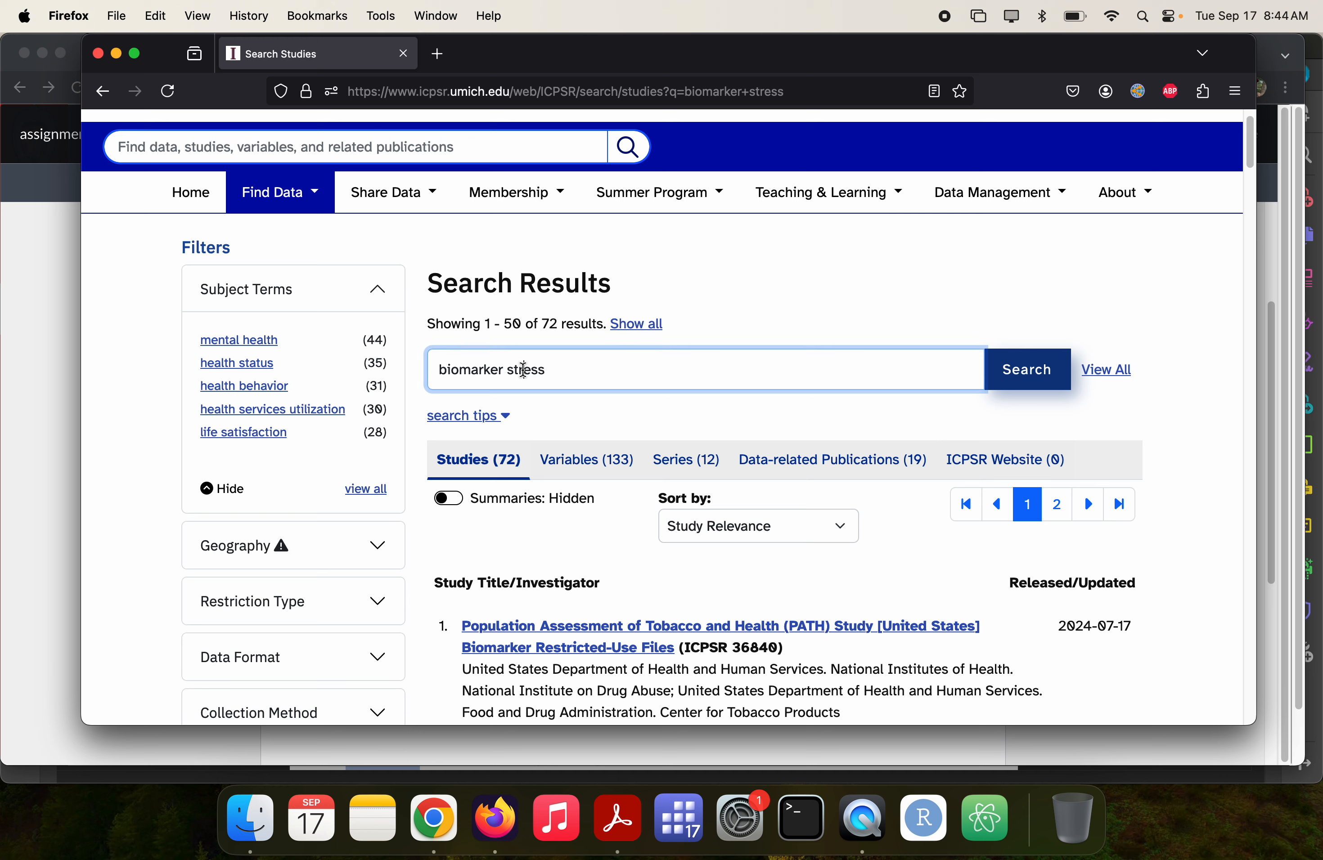
key(super+a)
text(income)
key(Return)
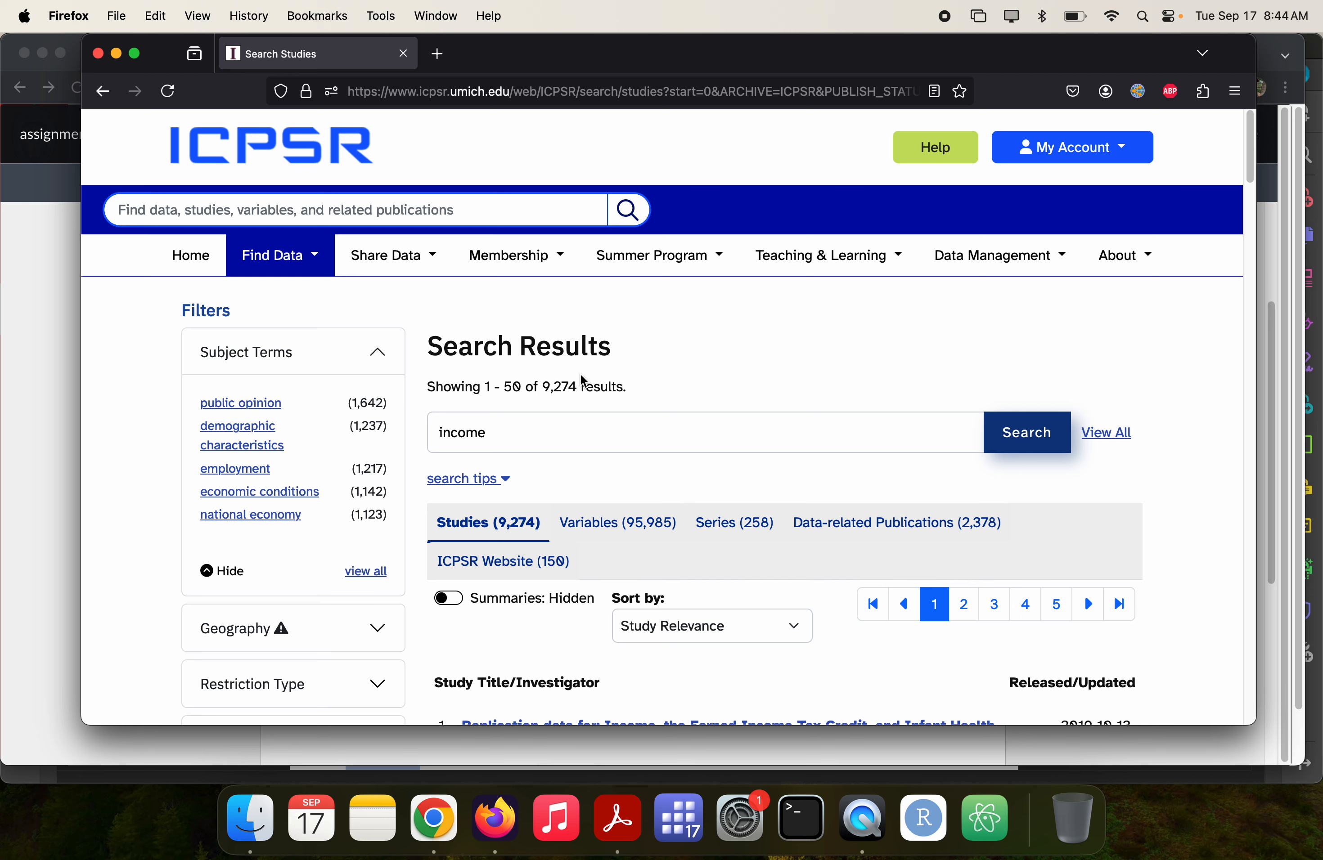
scroll(580, 379, left, 5)
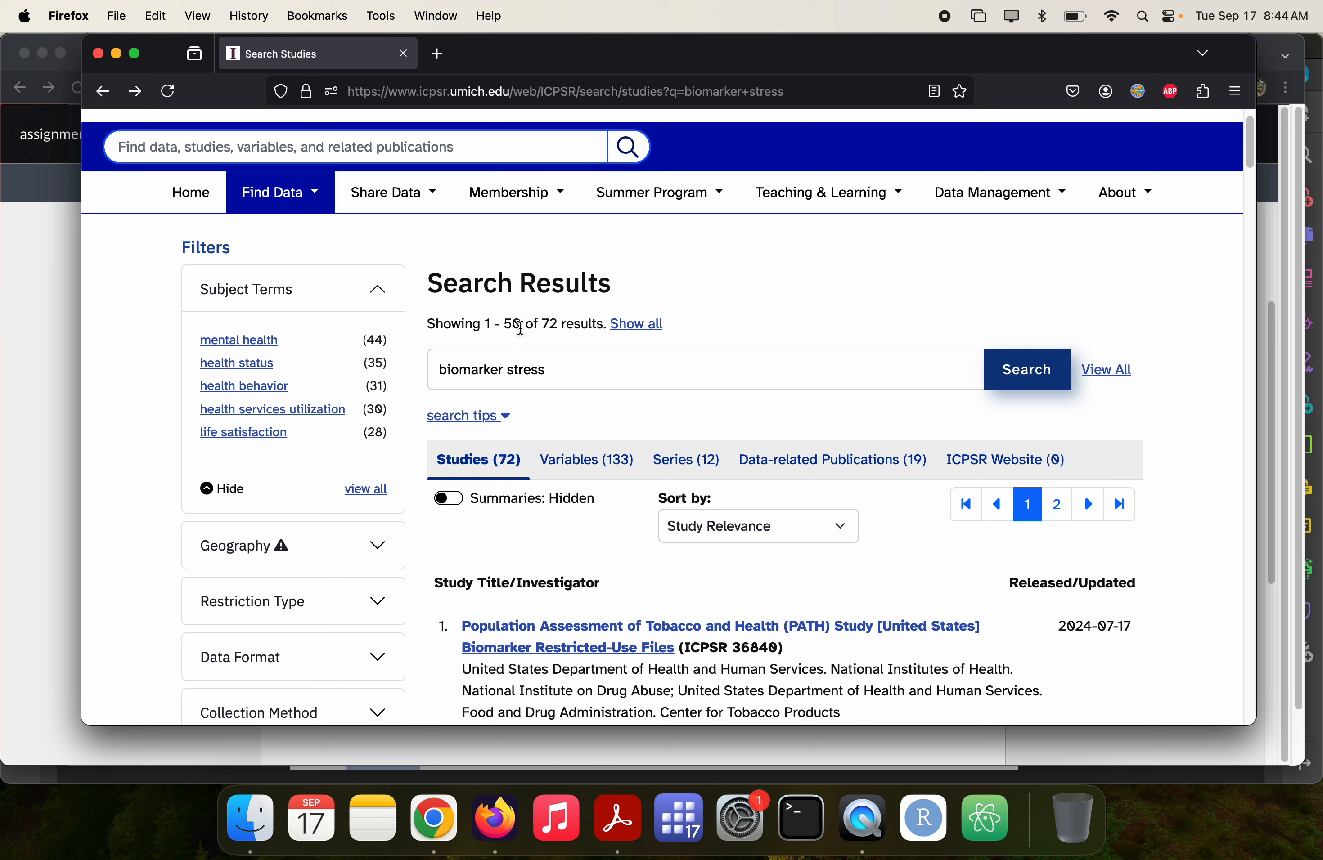
scroll(520, 328, down, 3)
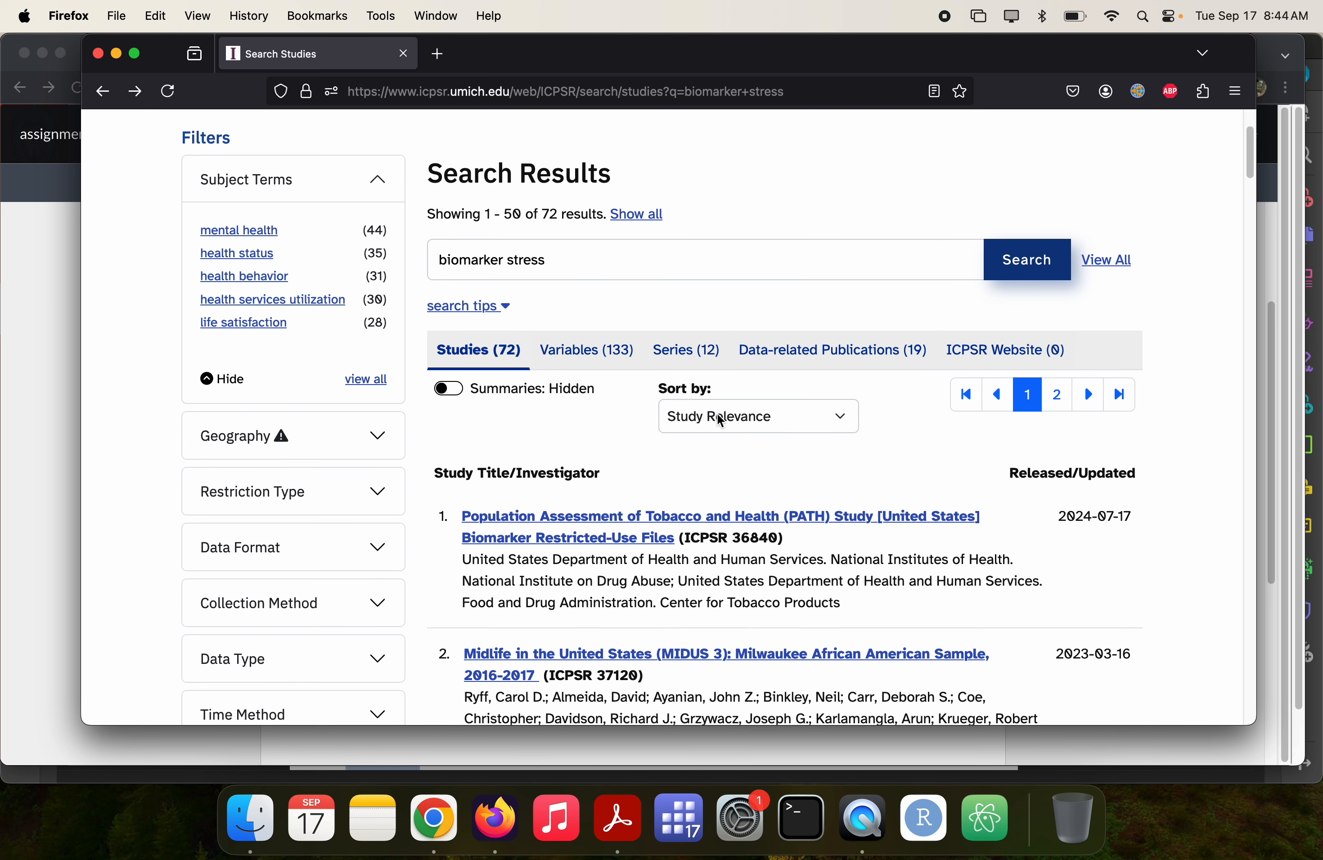
- Sort the biomarker stress studies by 'Most Cited in ICPSR Bib.' and browse the Add Health-led list
click(709, 422)
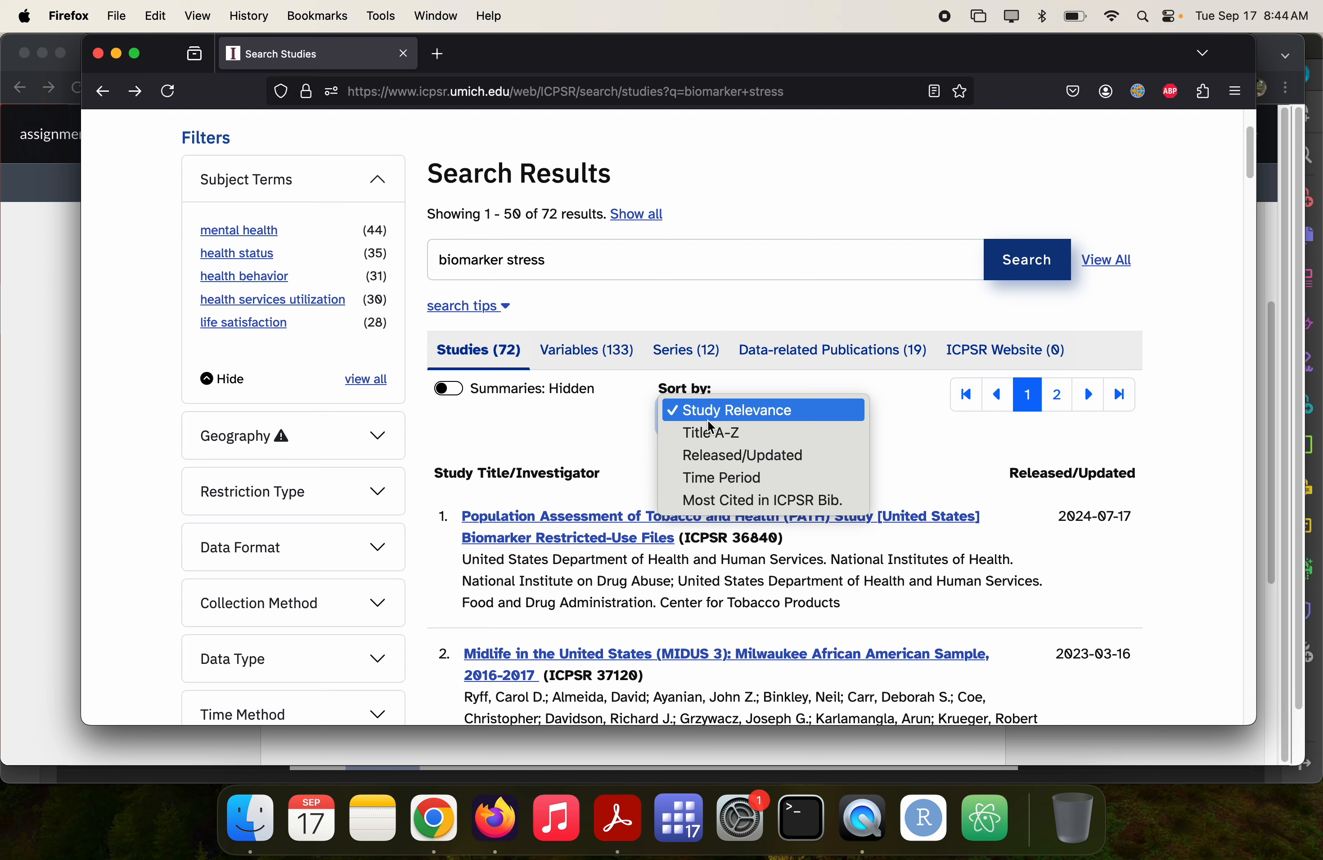
click(779, 500)
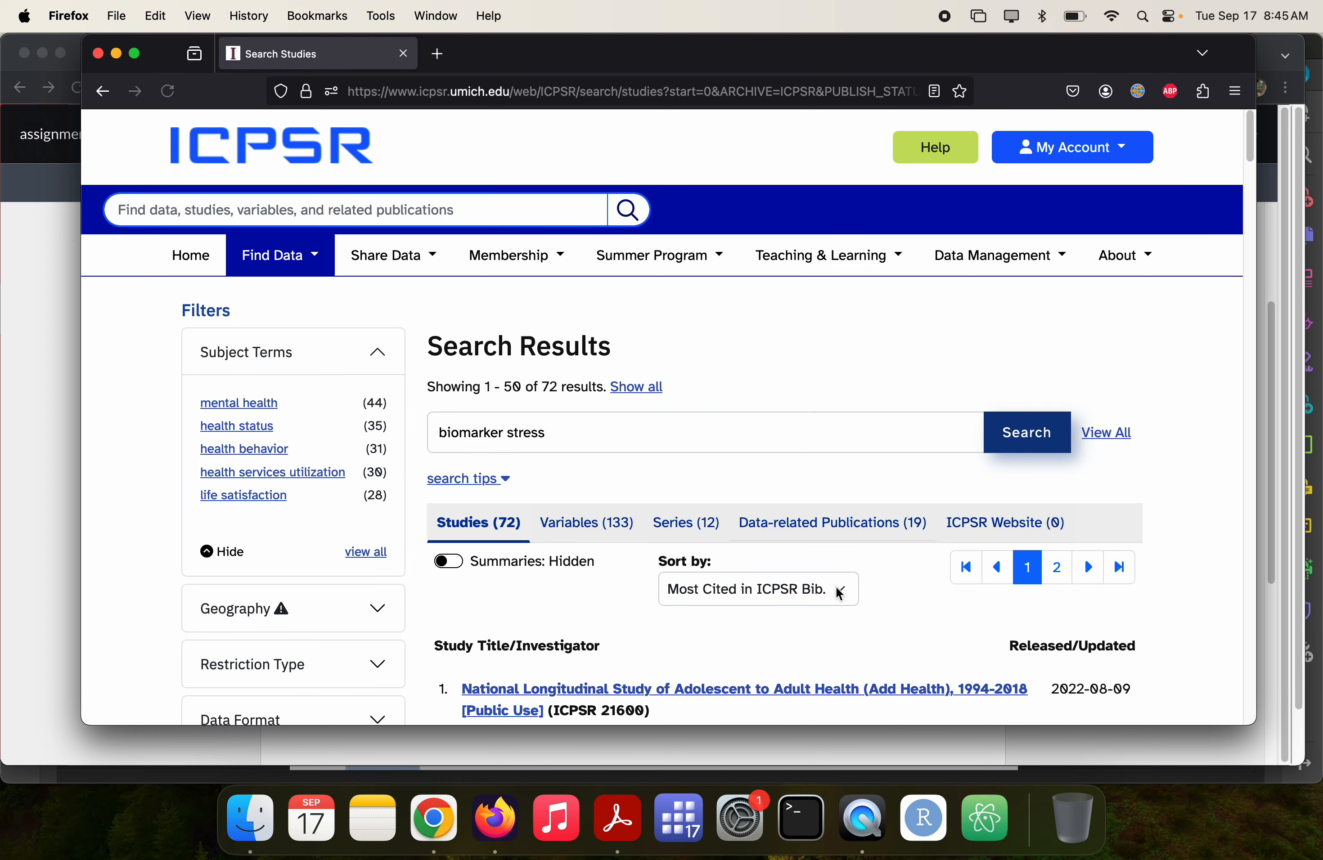
scroll(835, 585, down, 5)
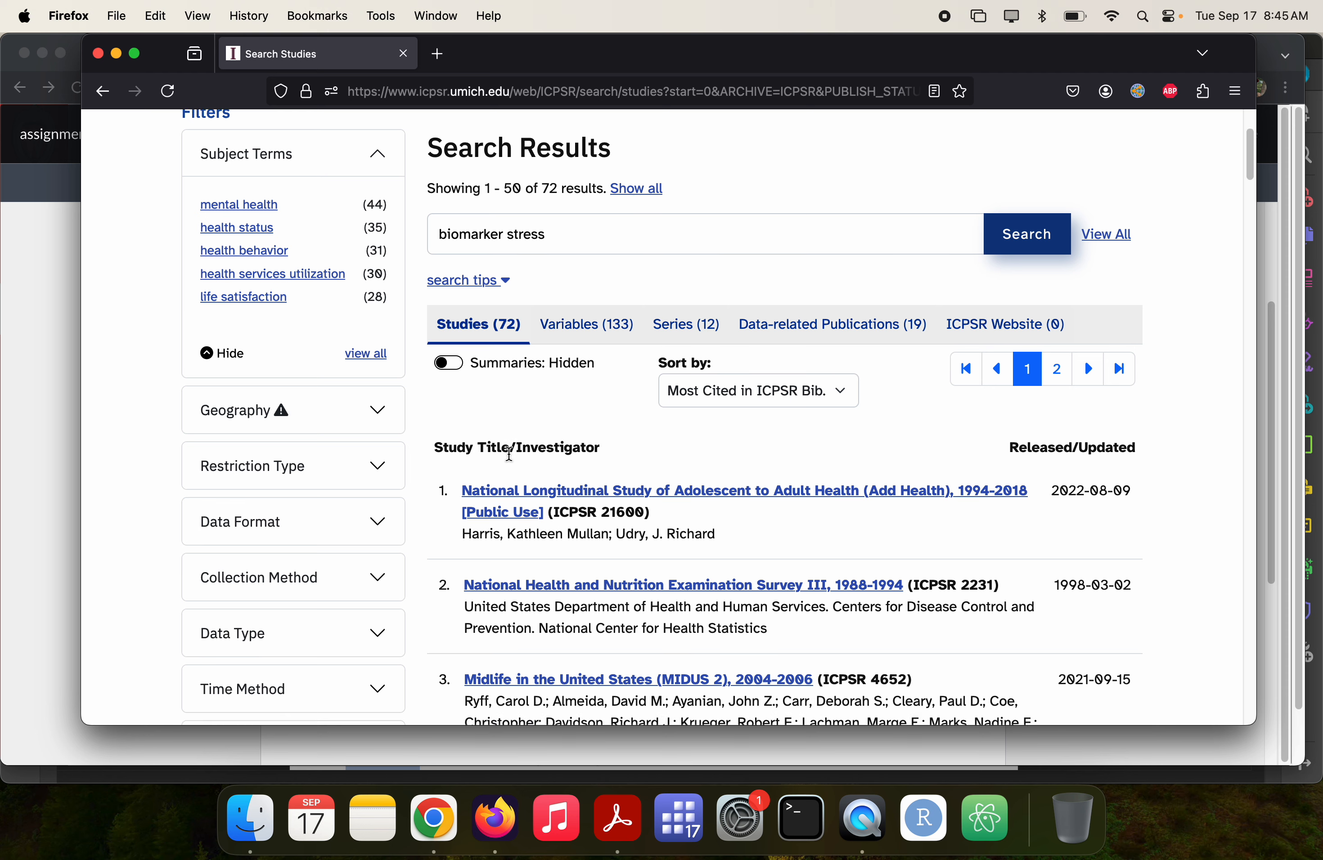
scroll(514, 461, down, 3)
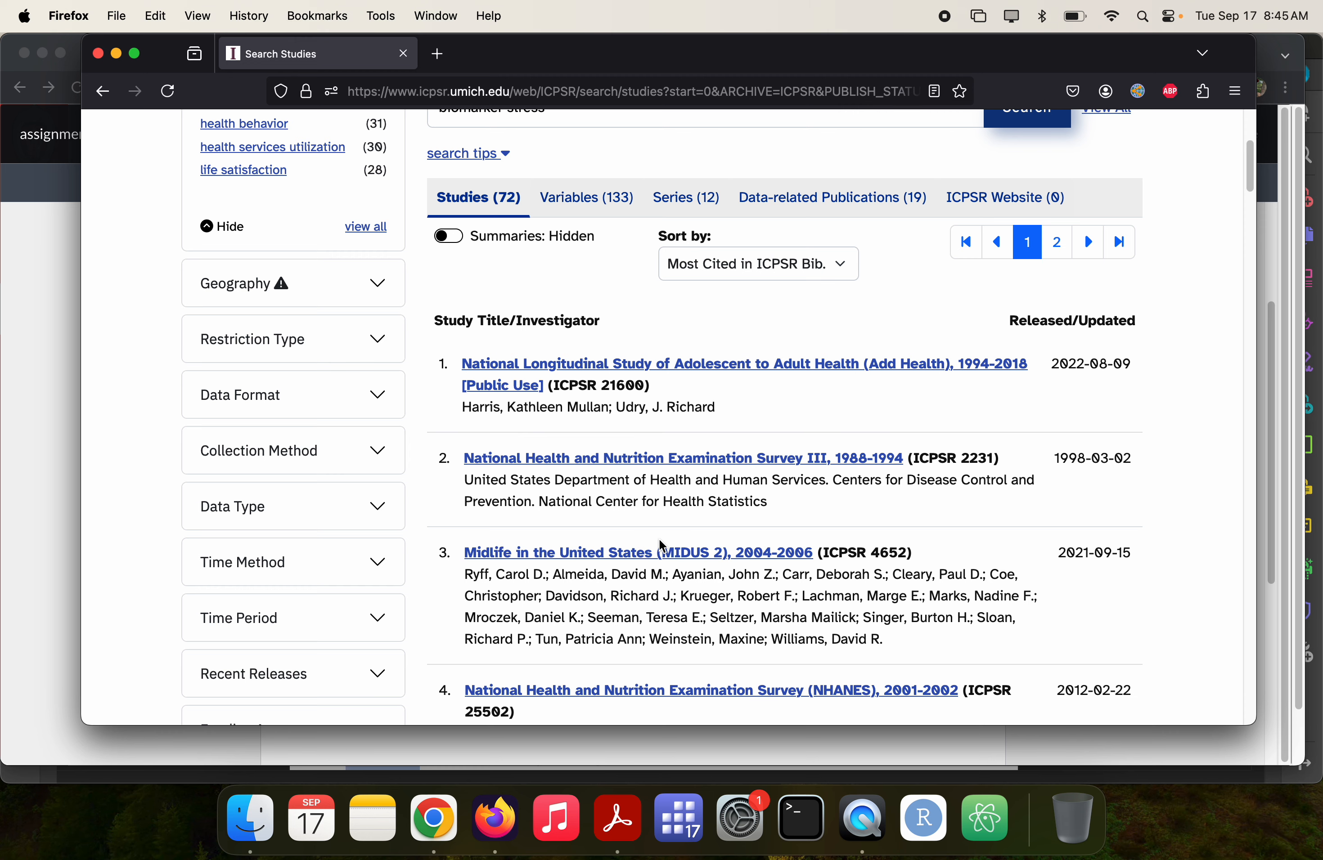
scroll(661, 540, down, 3)
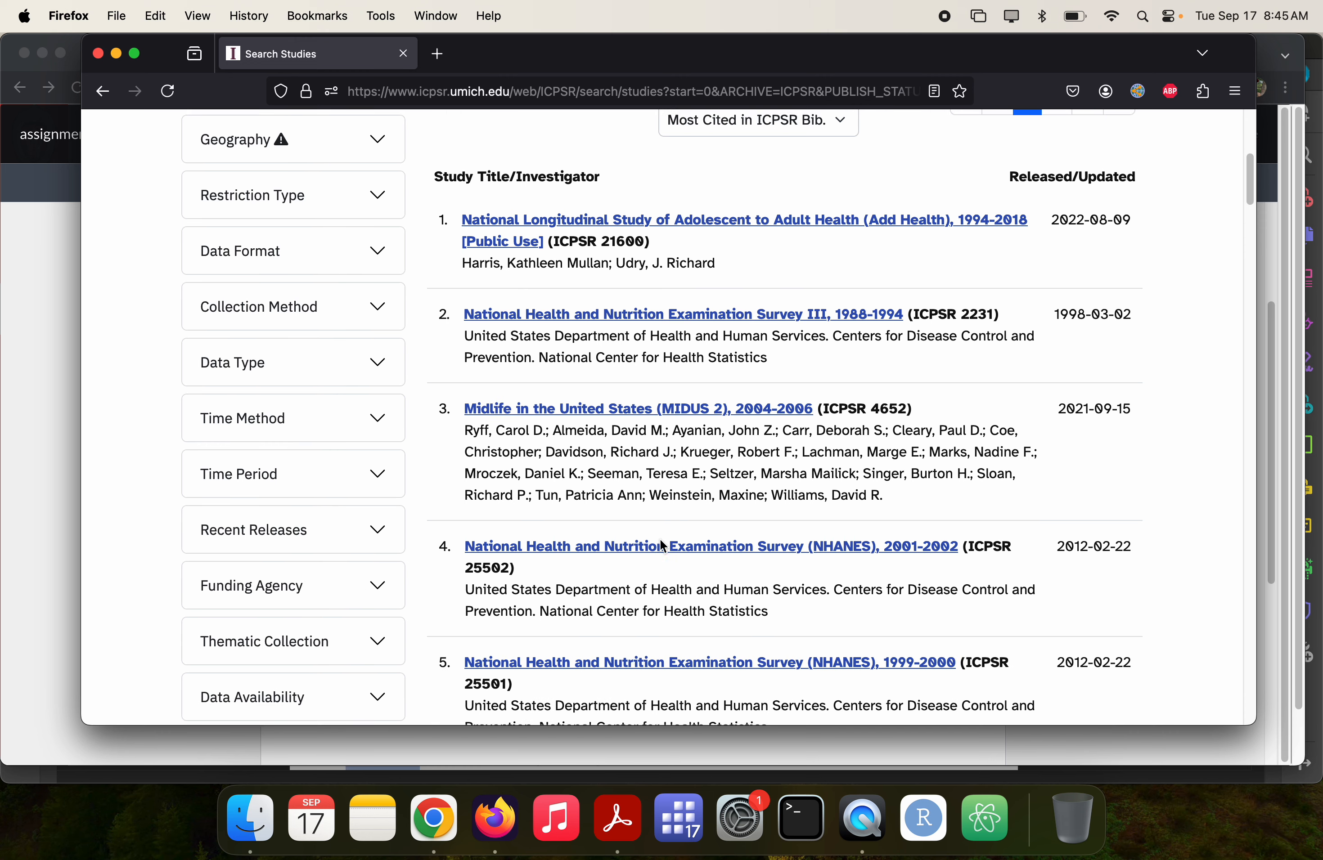
scroll(663, 545, up, 2)
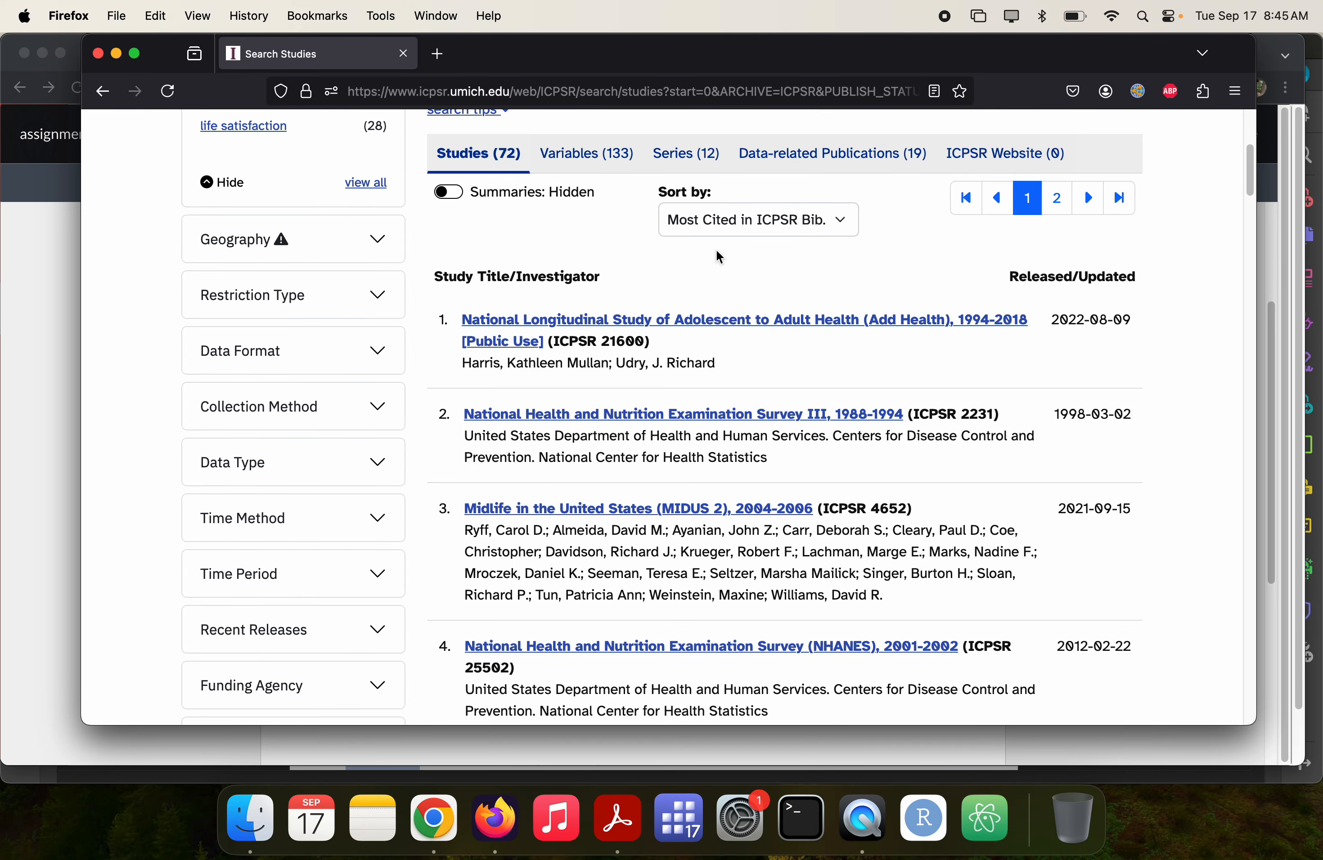
click(709, 222)
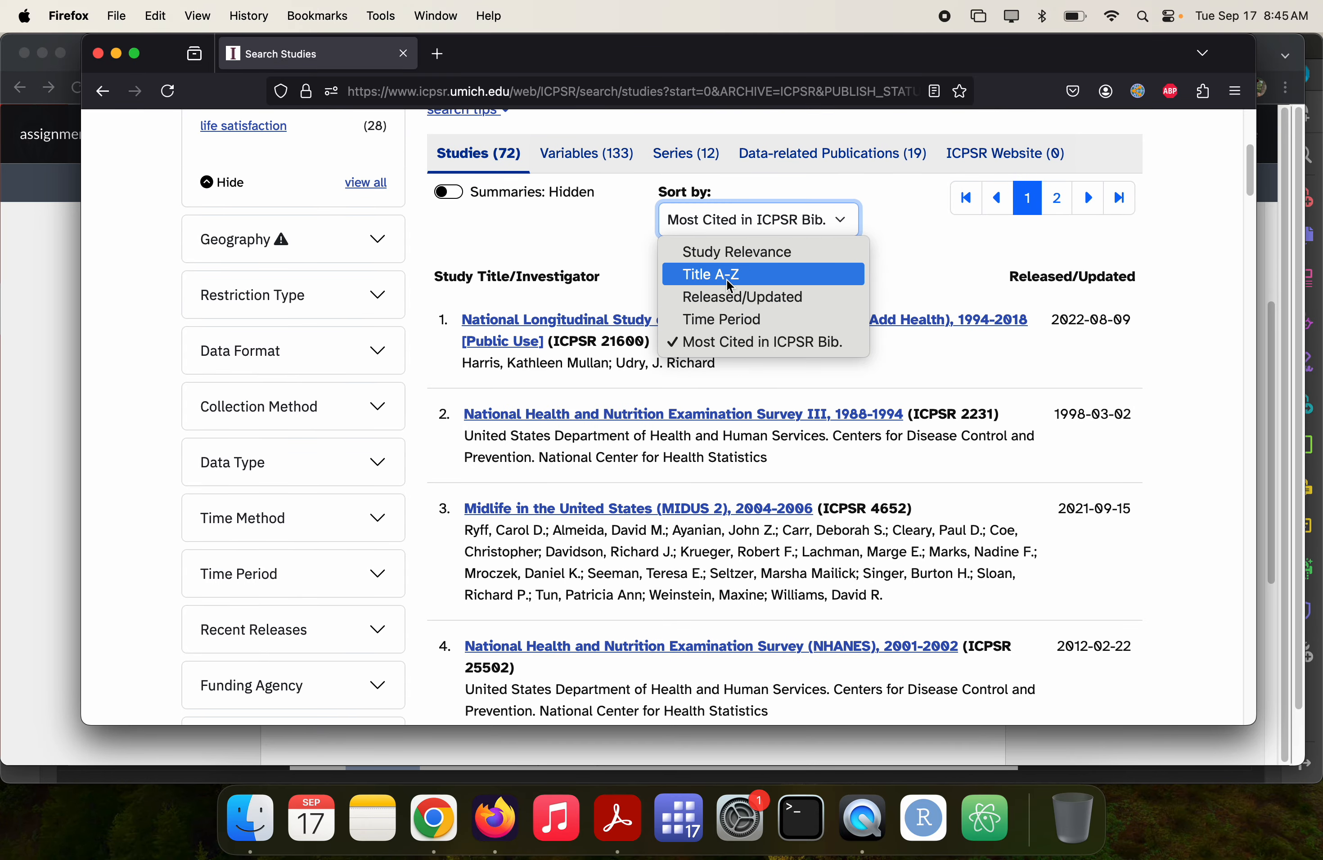
- Sort the studies by 'Time Period' and browse the first and second result pages
click(737, 321)
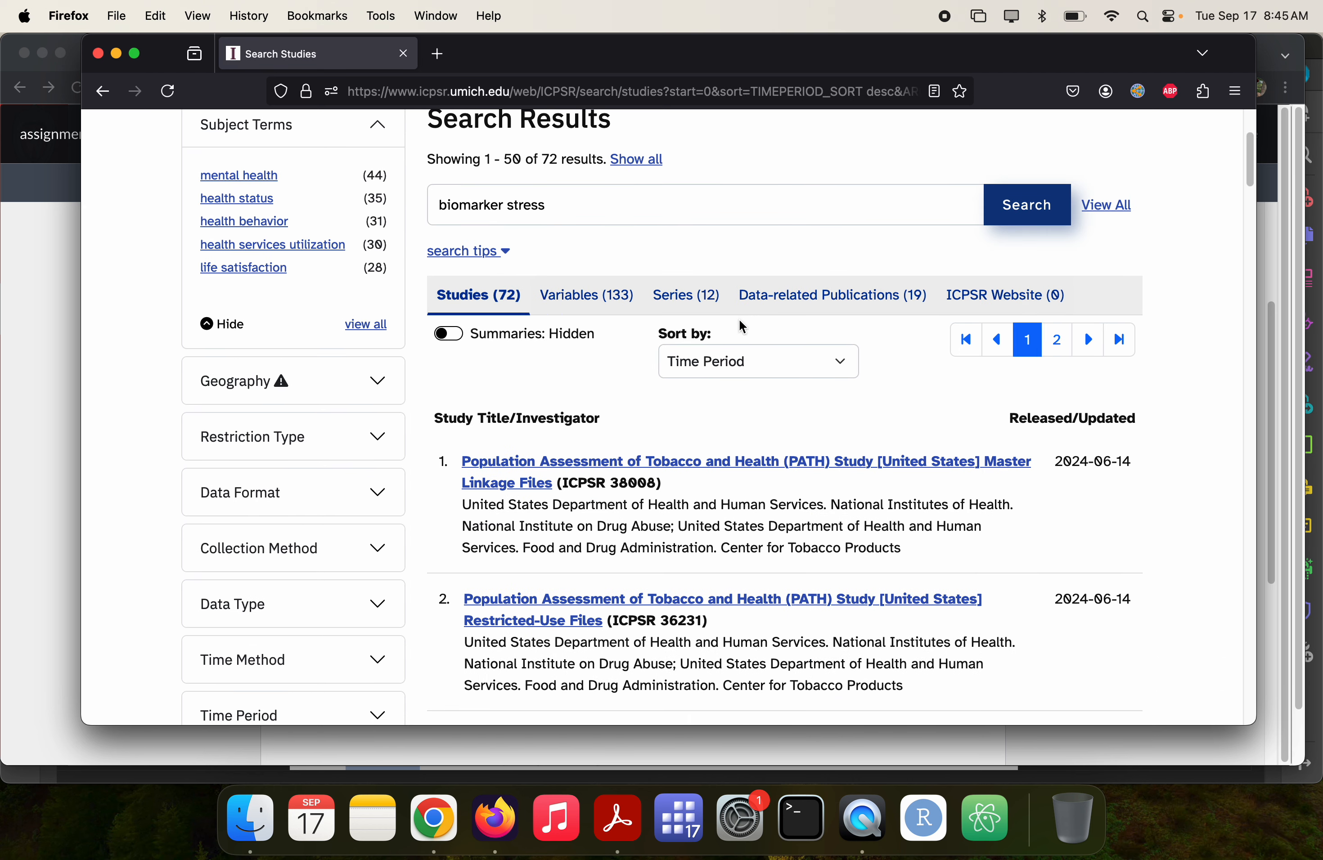
scroll(739, 323, down, 4)
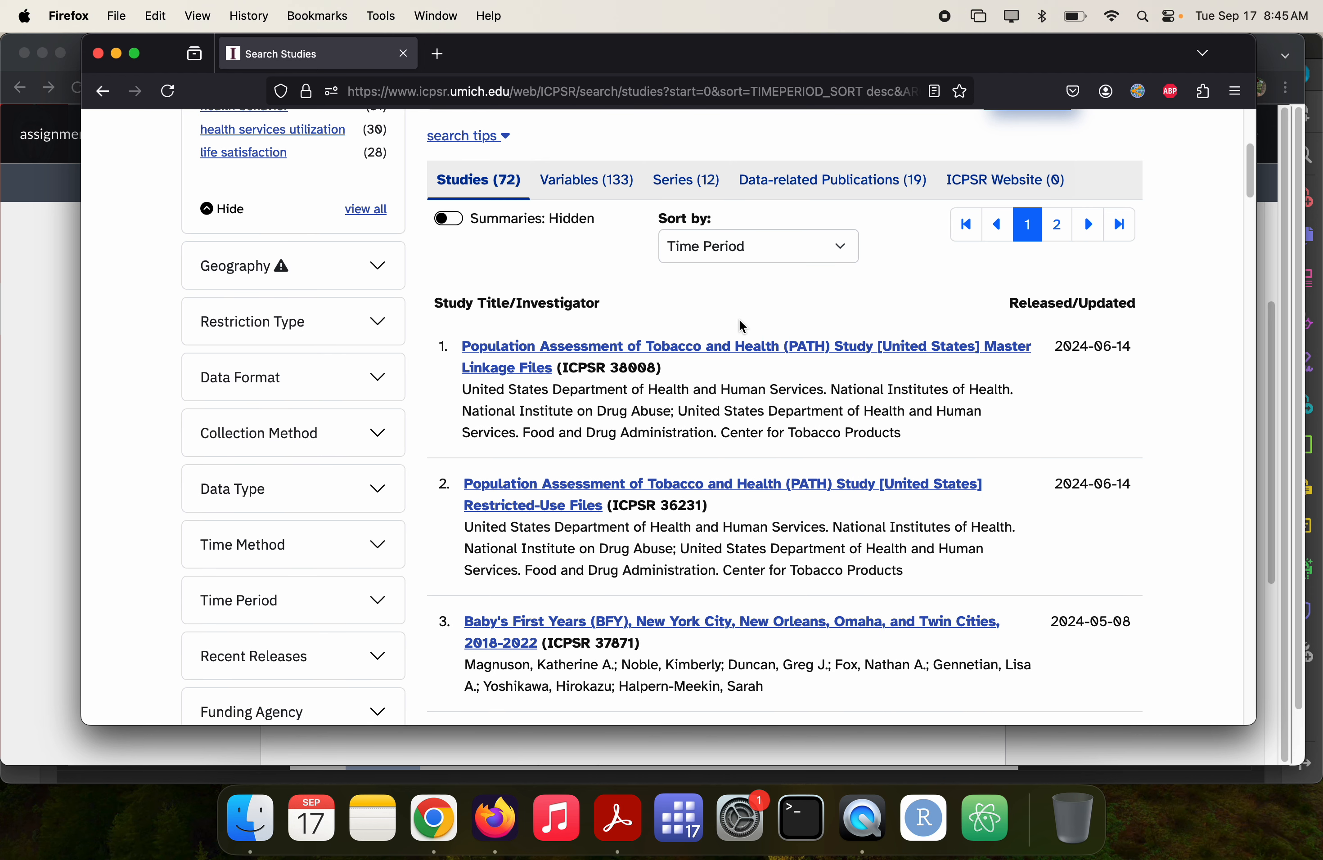
scroll(739, 323, down, 5)
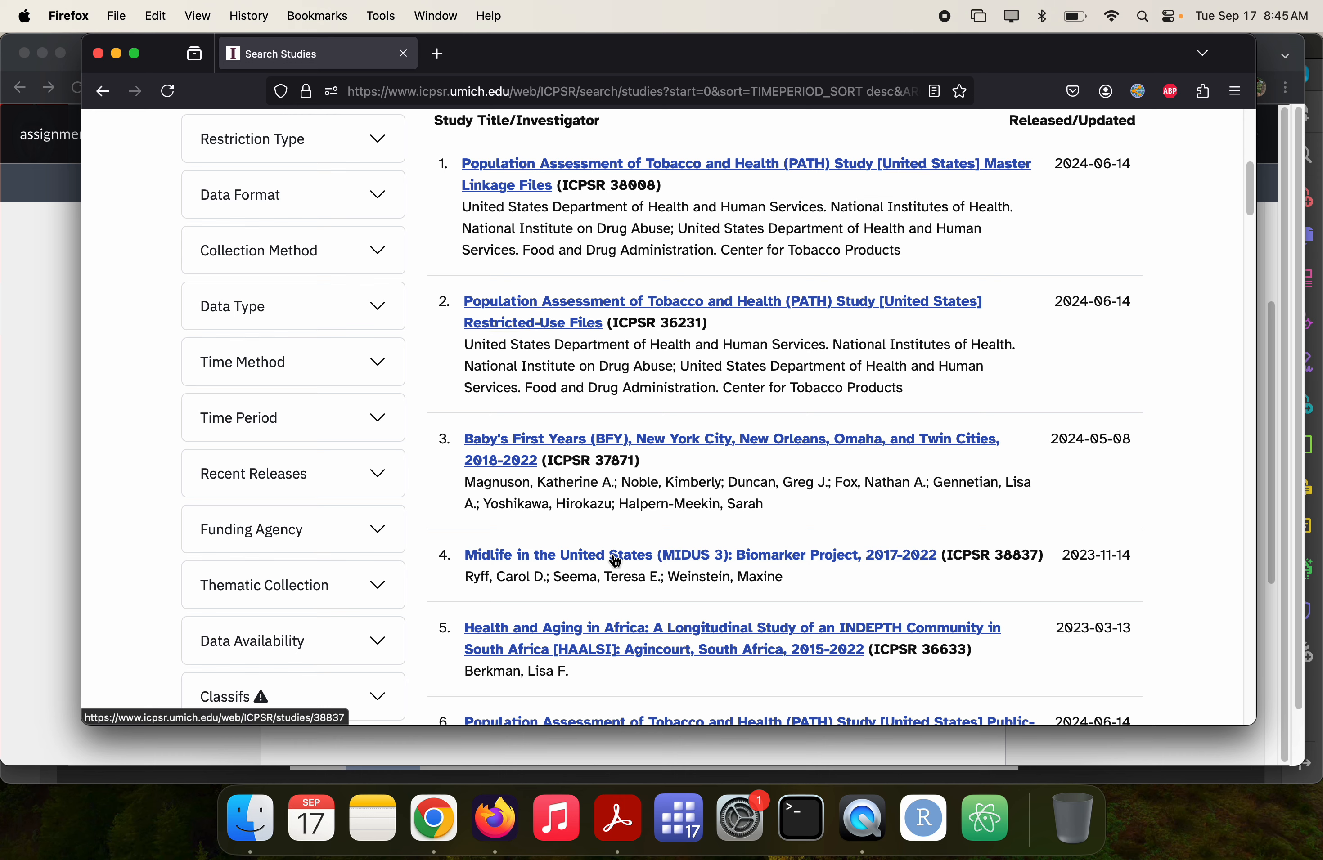
scroll(615, 563, up, 4)
scroll(615, 563, up, 1)
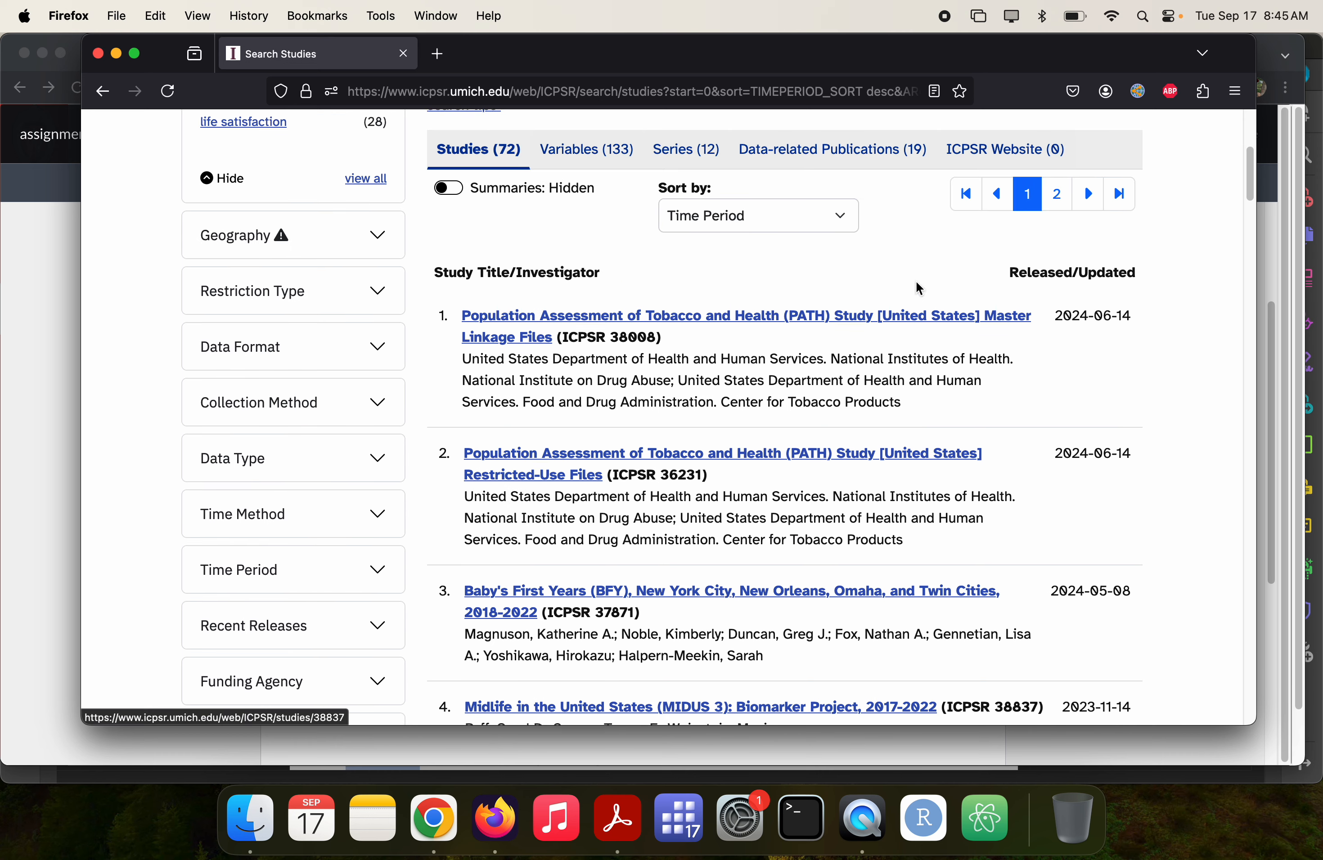
click(1057, 194)
scroll(803, 665, down, 5)
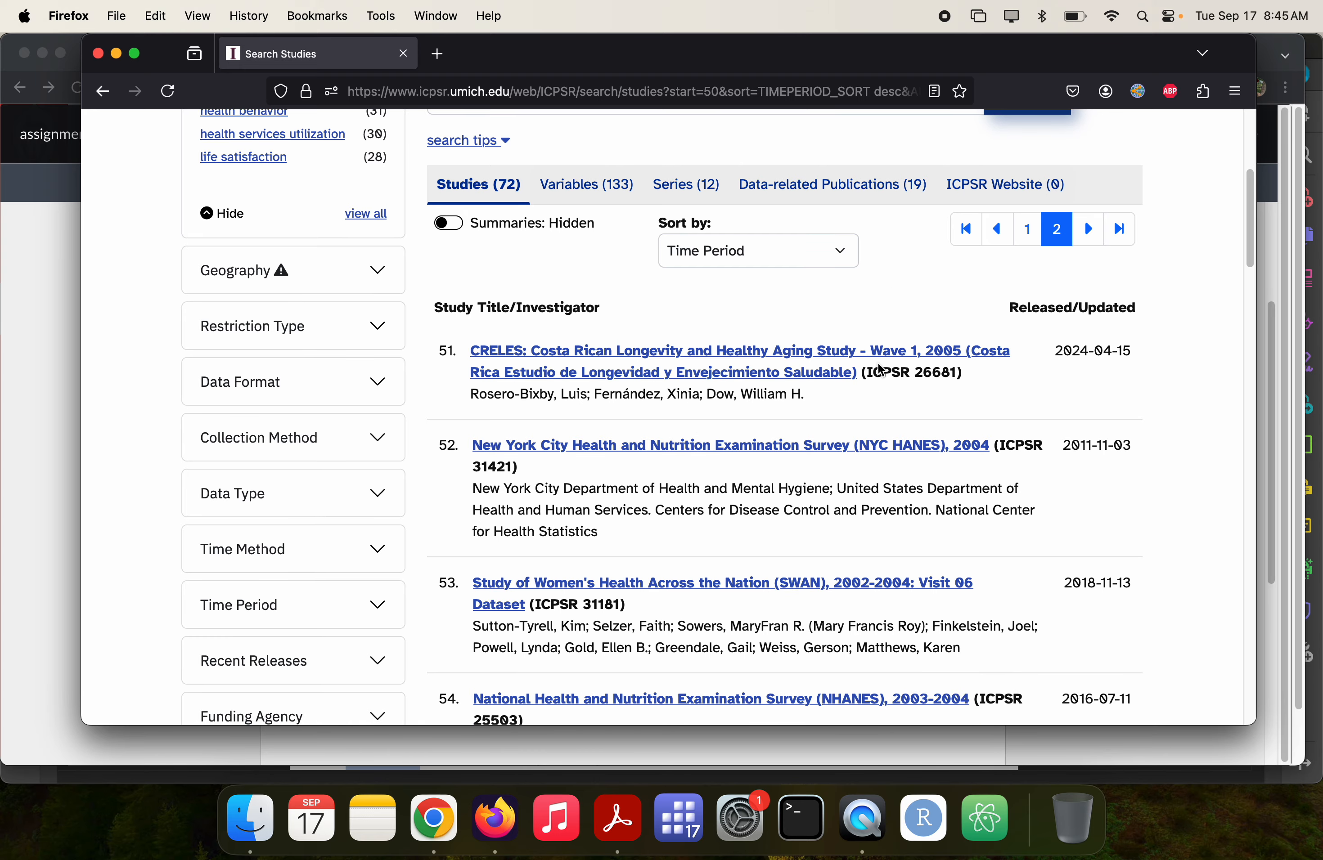
scroll(882, 370, down, 4)
scroll(882, 370, up, 3)
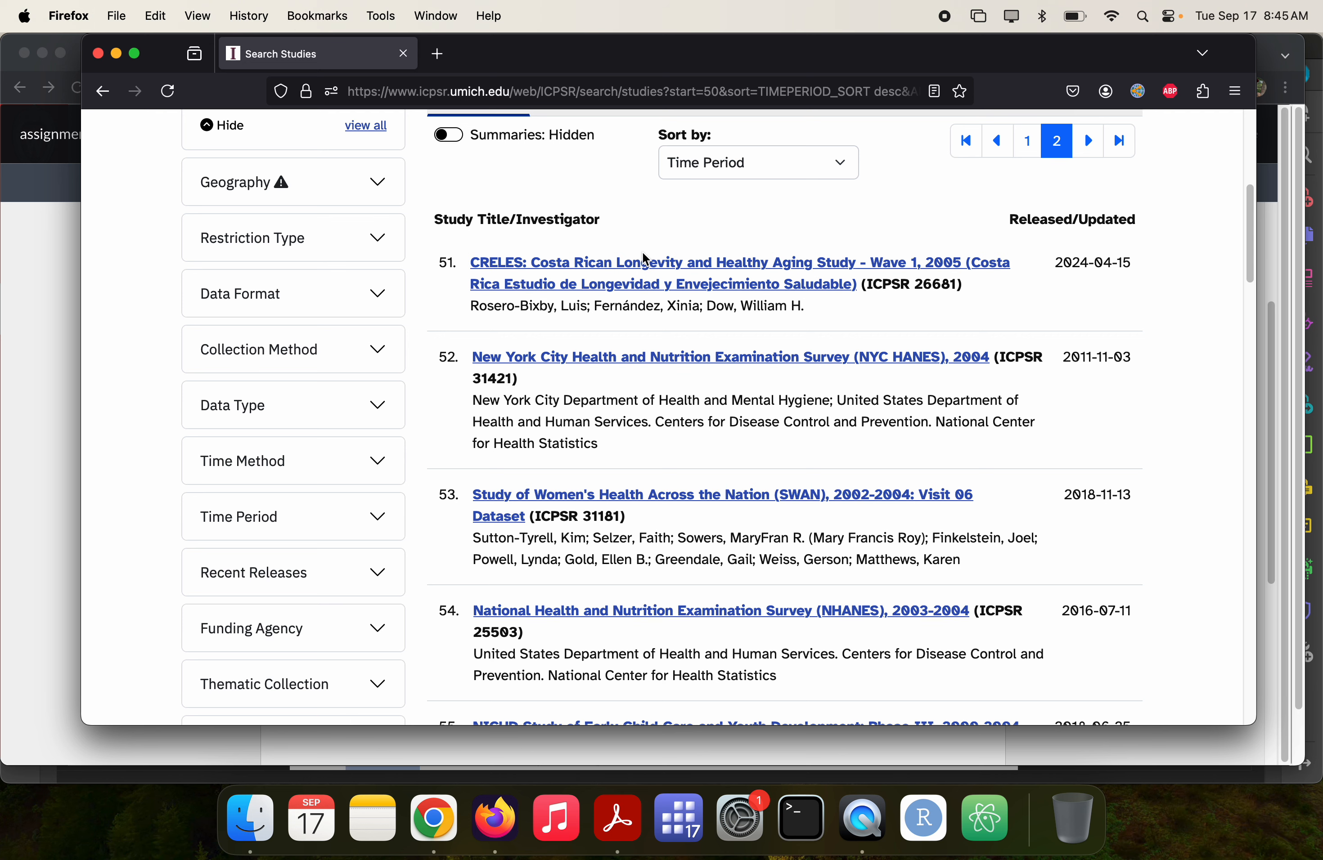
scroll(646, 259, left, 5)
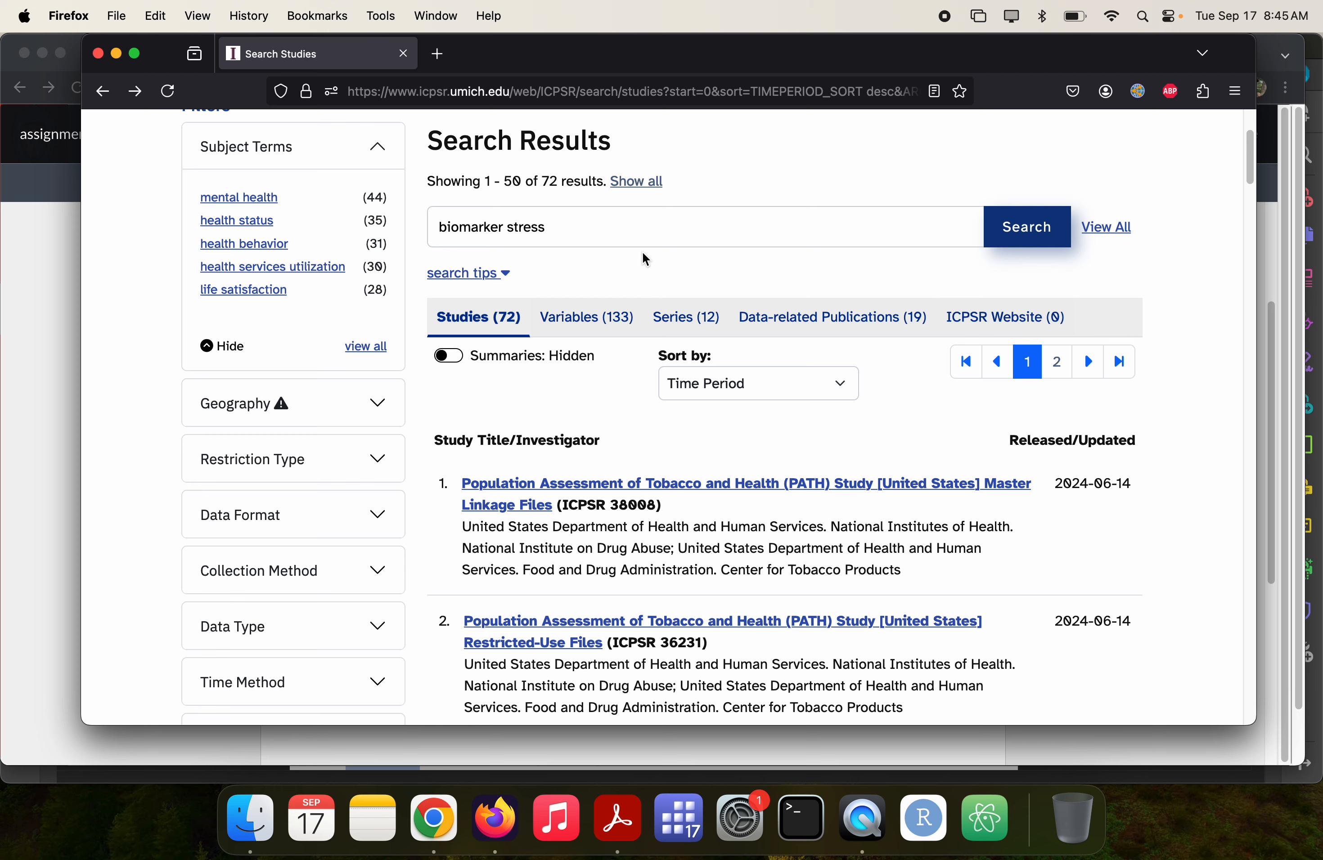
- Show the study summaries, scroll through them, then hide them again
click(451, 362)
scroll(604, 601, down, 7)
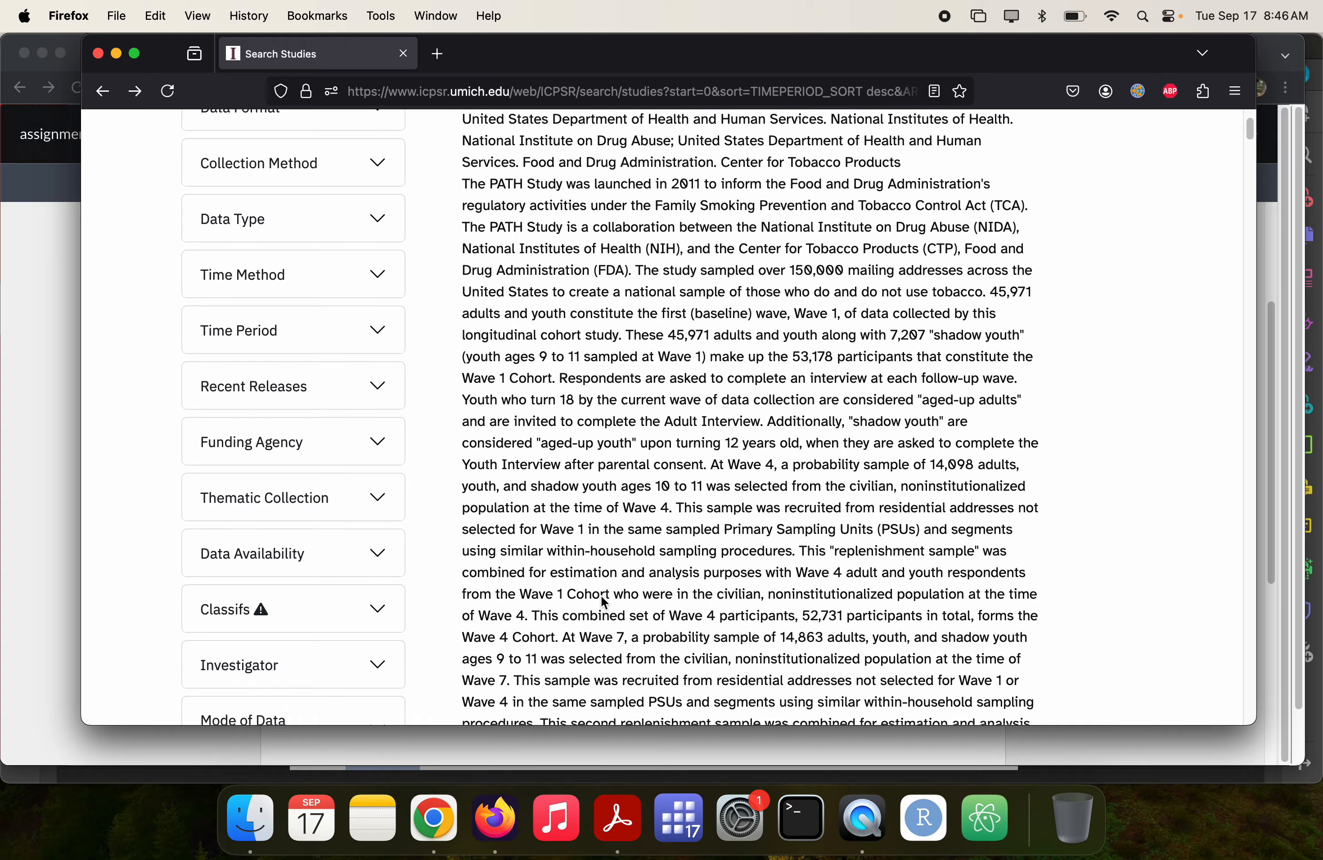
scroll(604, 602, down, 10)
scroll(604, 602, up, 15)
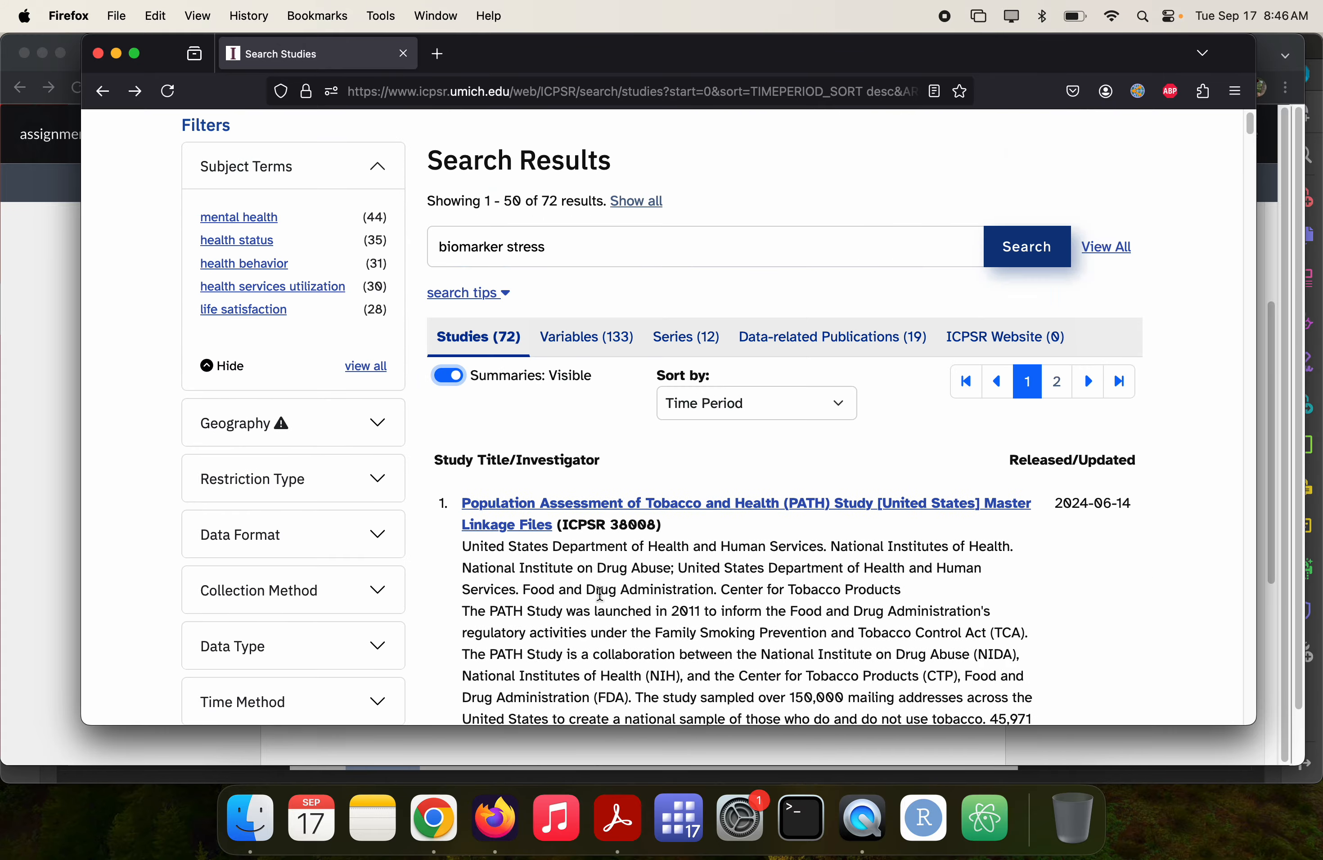
click(453, 375)
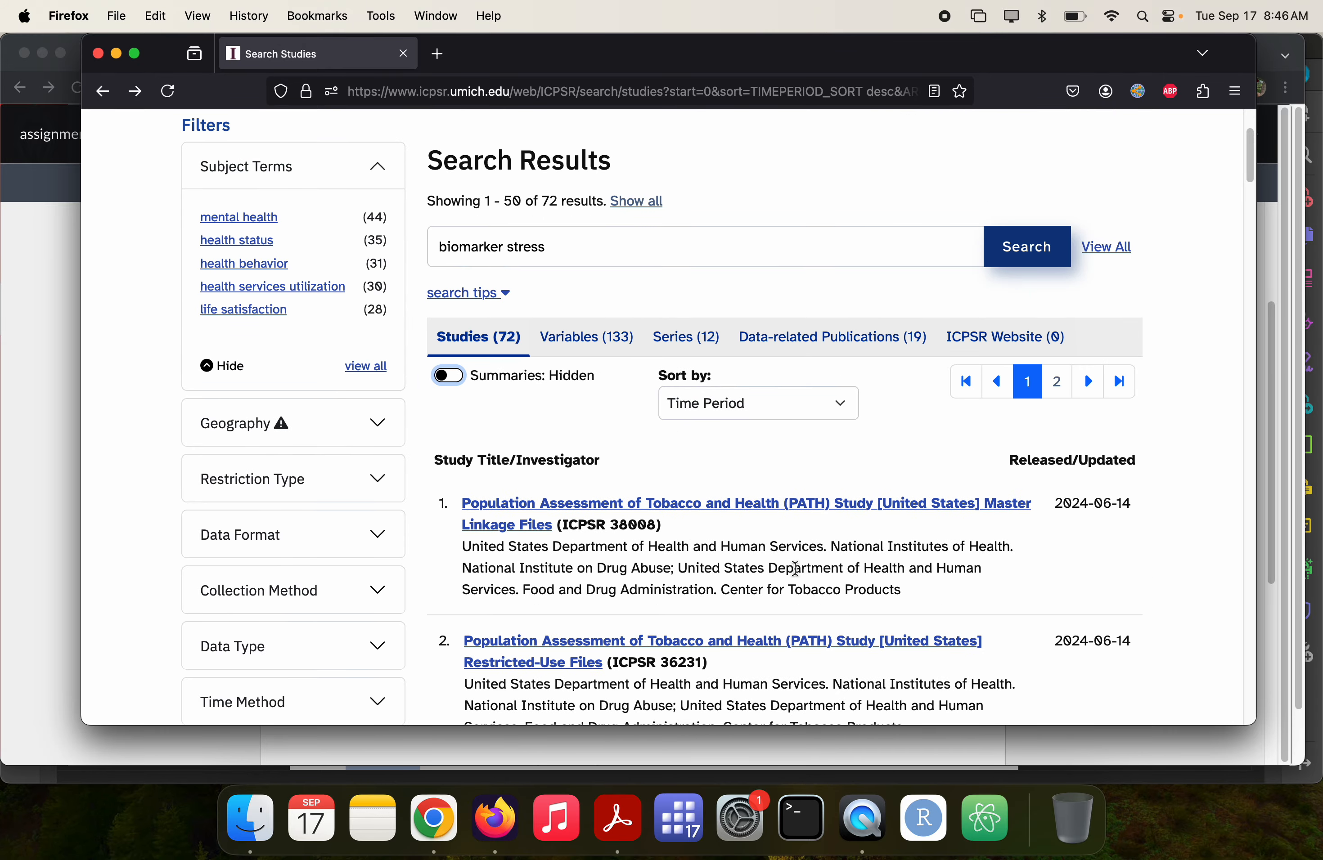
- Switch to the 133 biomarker stress variable matches and scroll through them
click(602, 343)
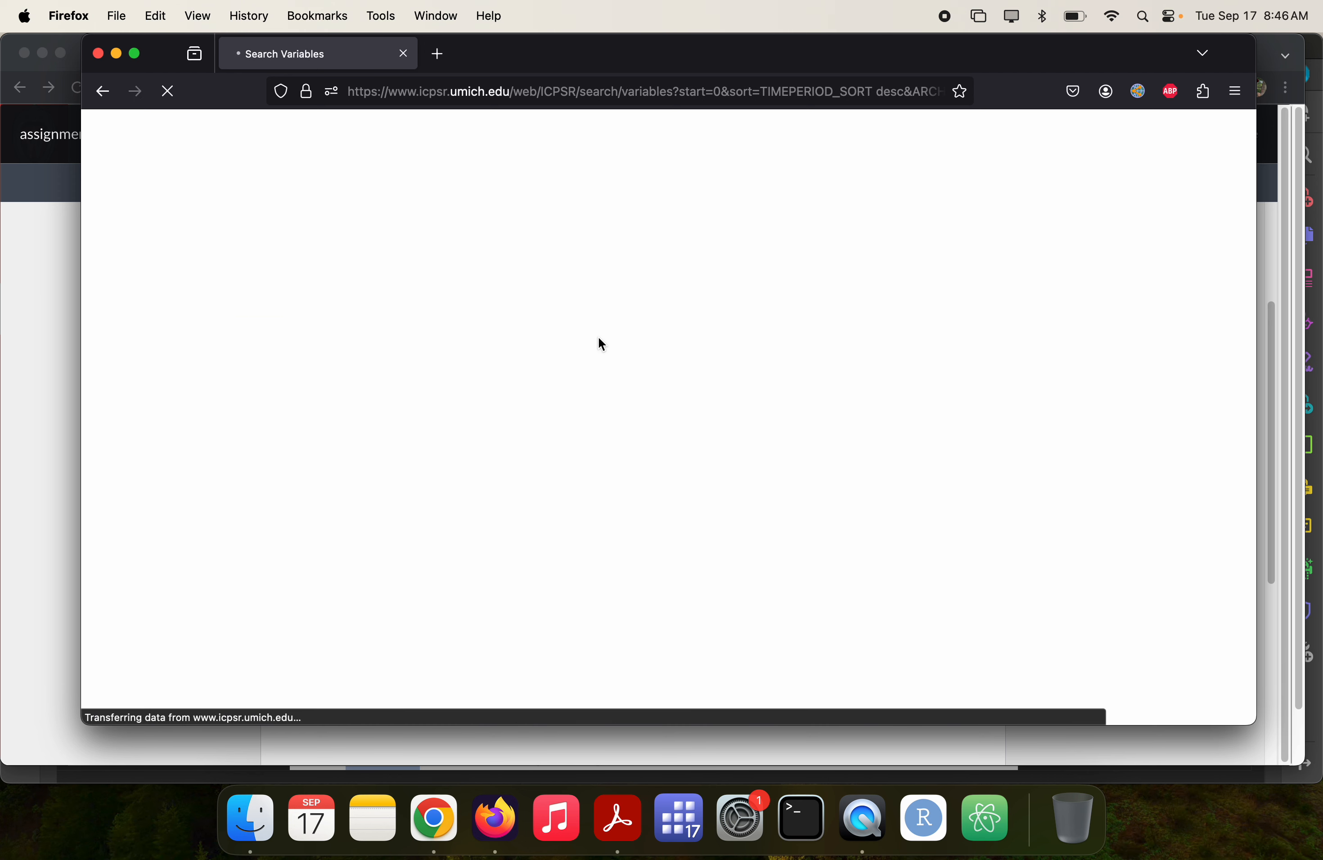
scroll(598, 337, down, 5)
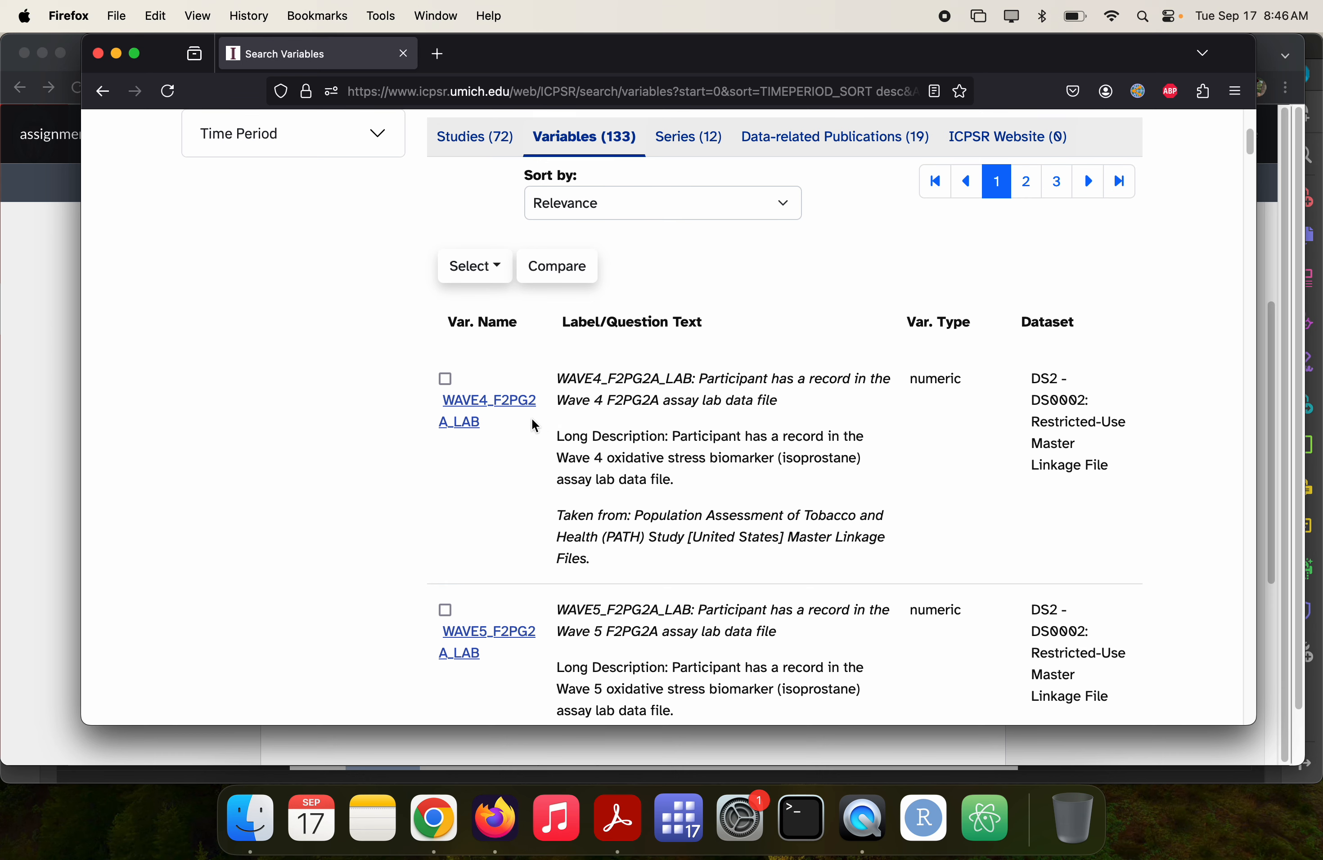
scroll(533, 414, down, 10)
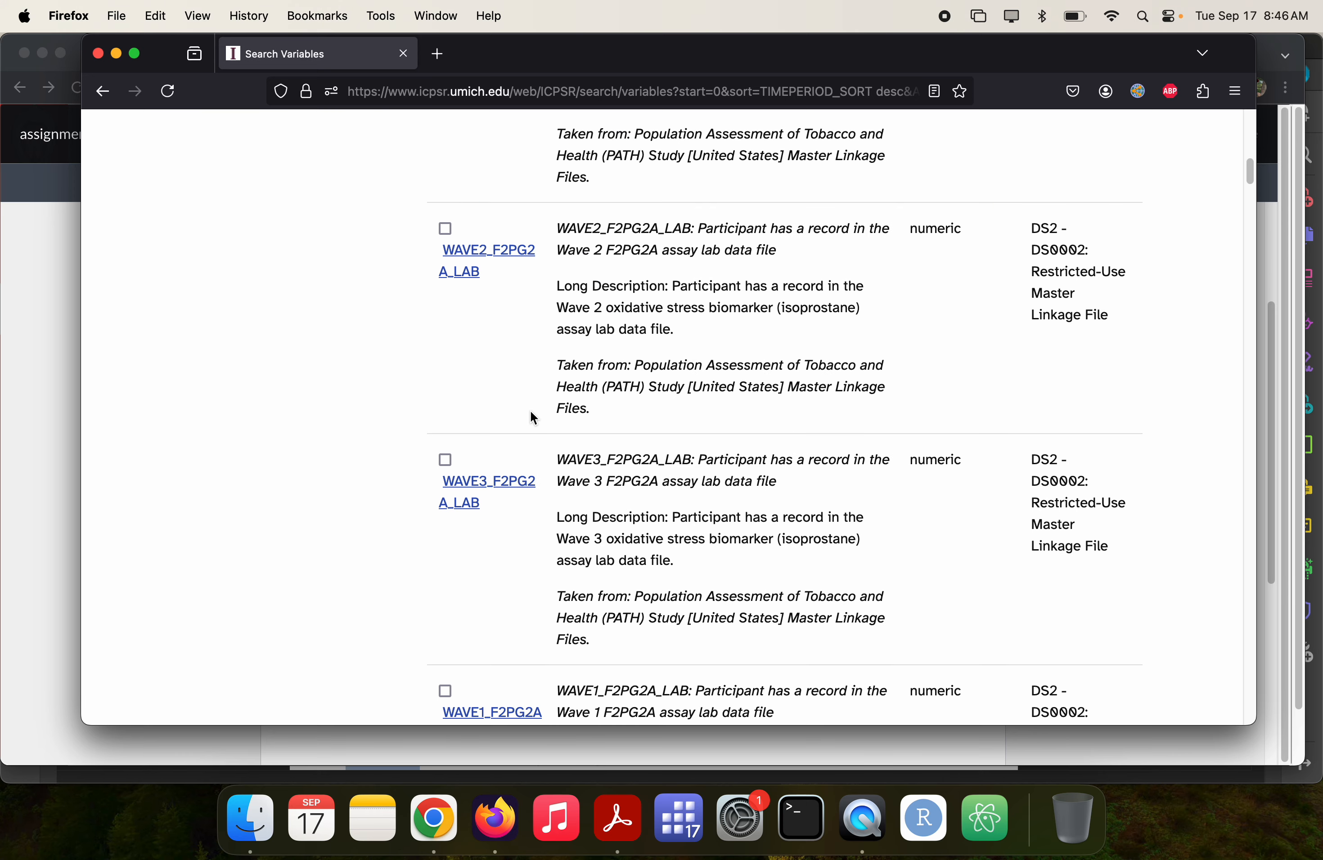
- Search the variables page for 'heart', then 'blood', which finds no match
key(cmd+f)
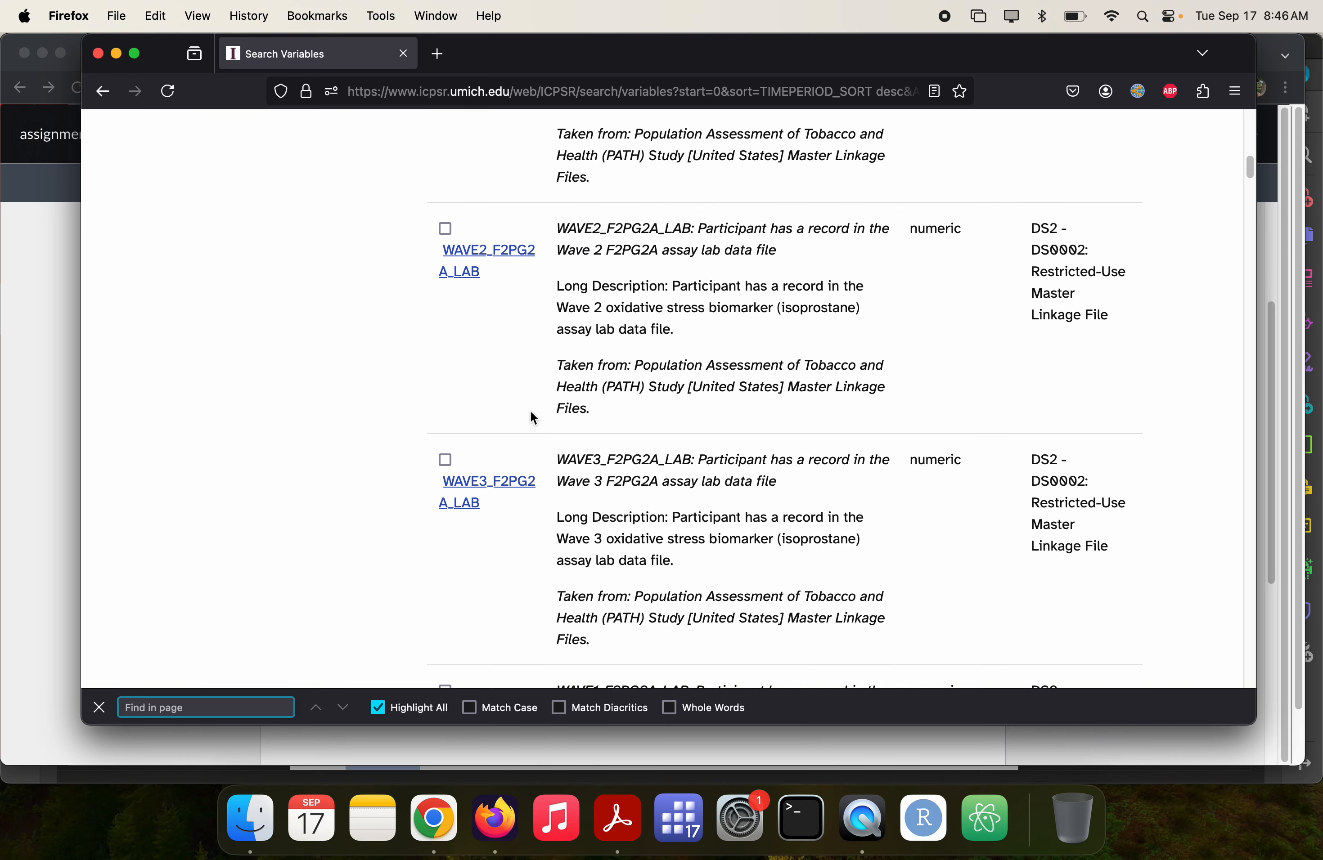
text(heart)
key(super+a)
text(blood)
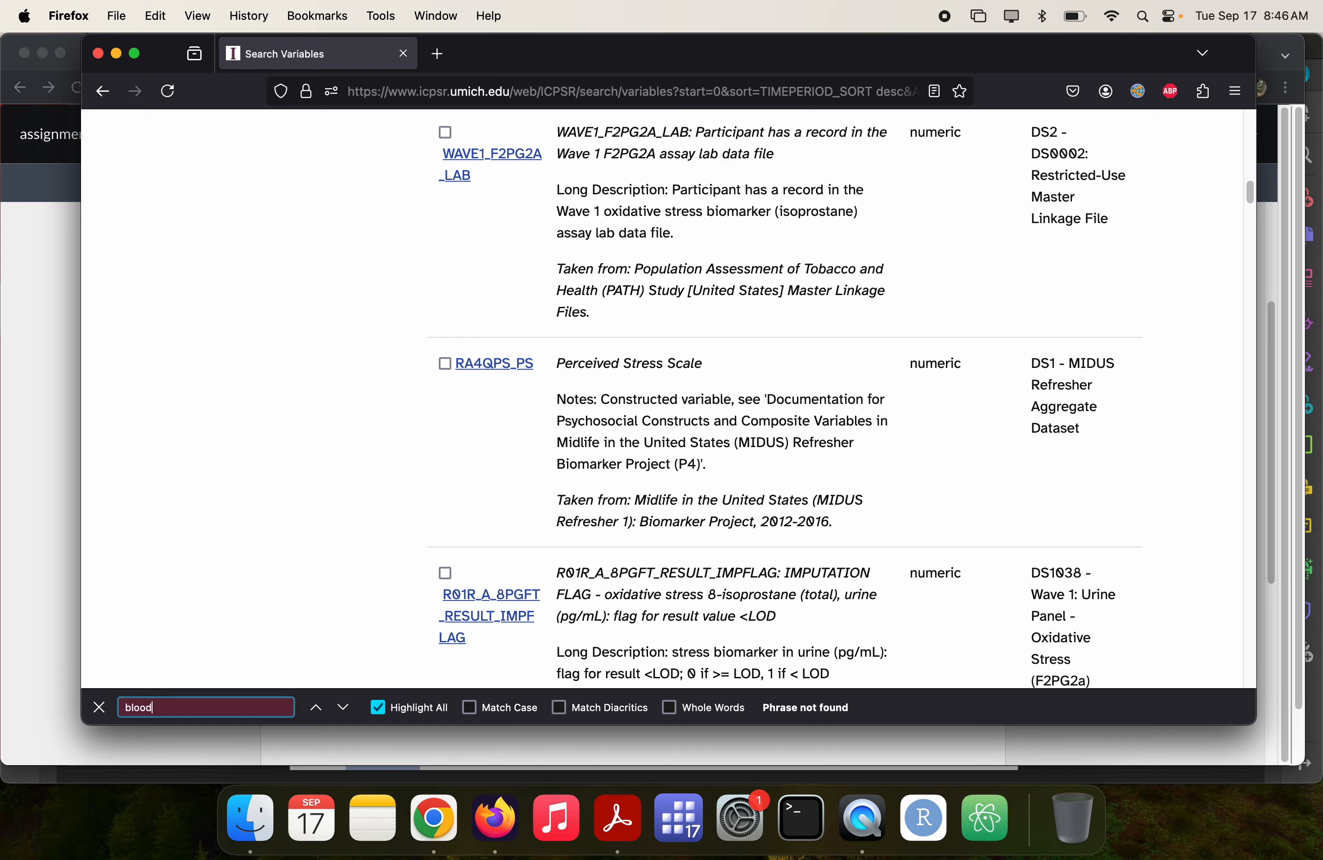
scroll(528, 403, down, 10)
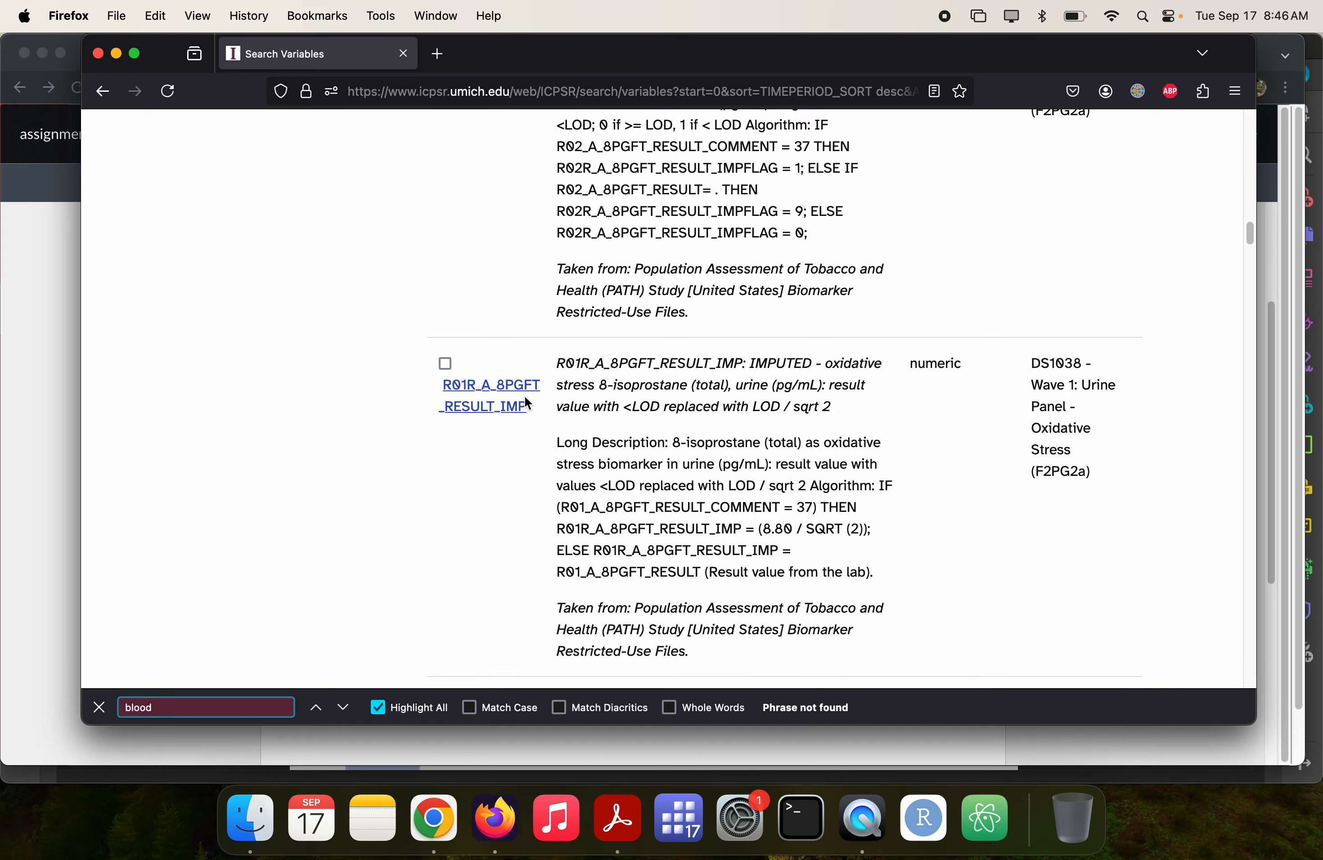
scroll(528, 405, up, 20)
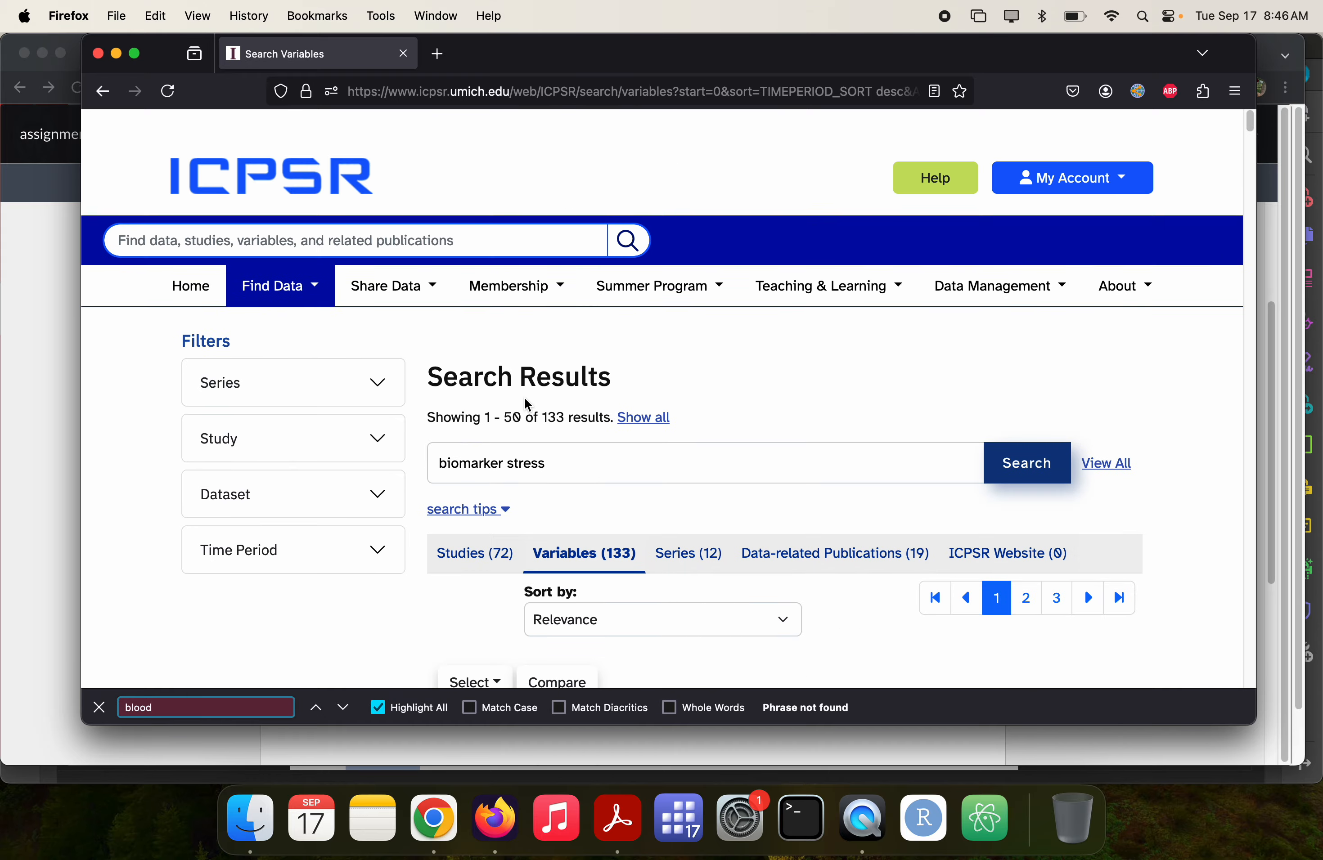
- Switch back to the Studies (72) list, scroll through it, and return to the top
click(483, 524)
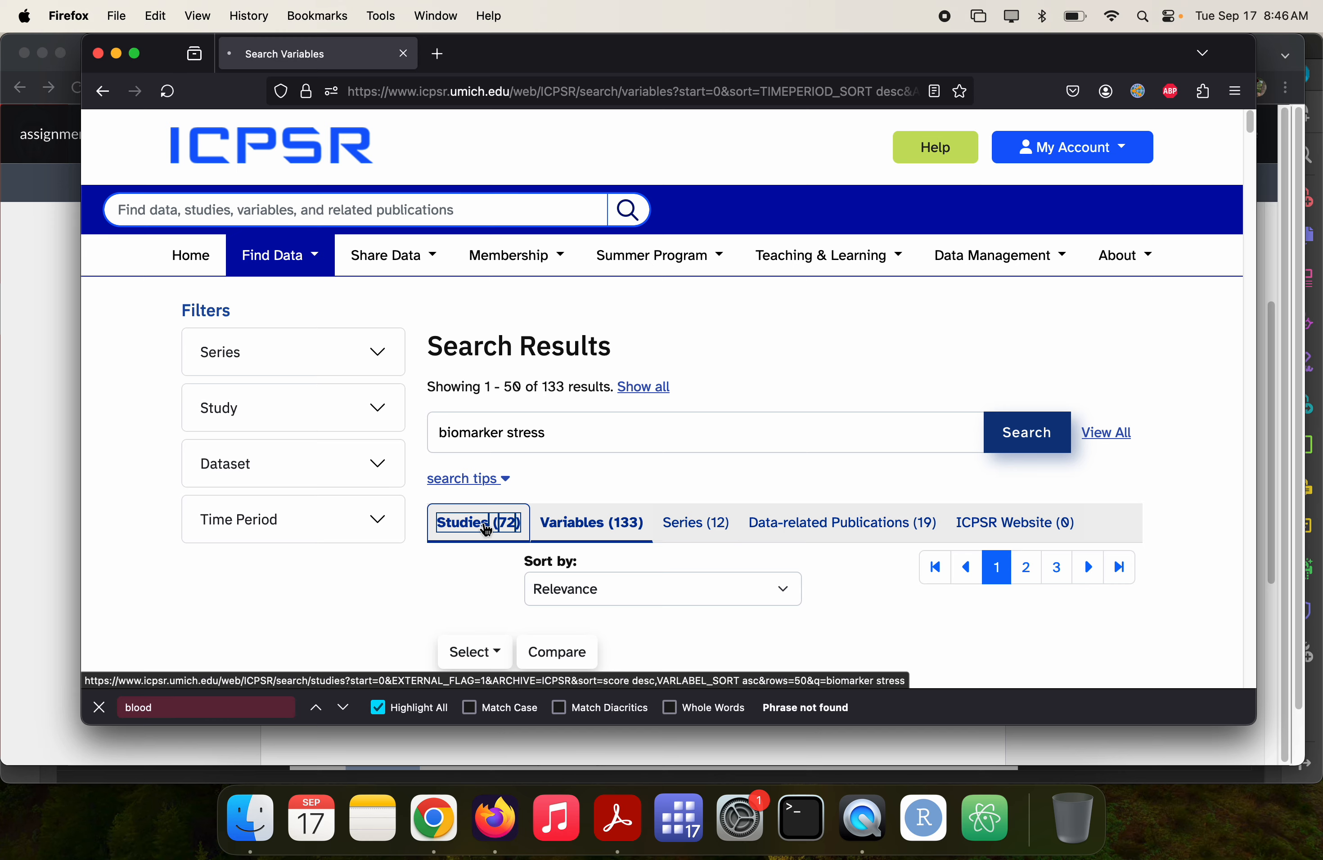
scroll(484, 525, down, 7)
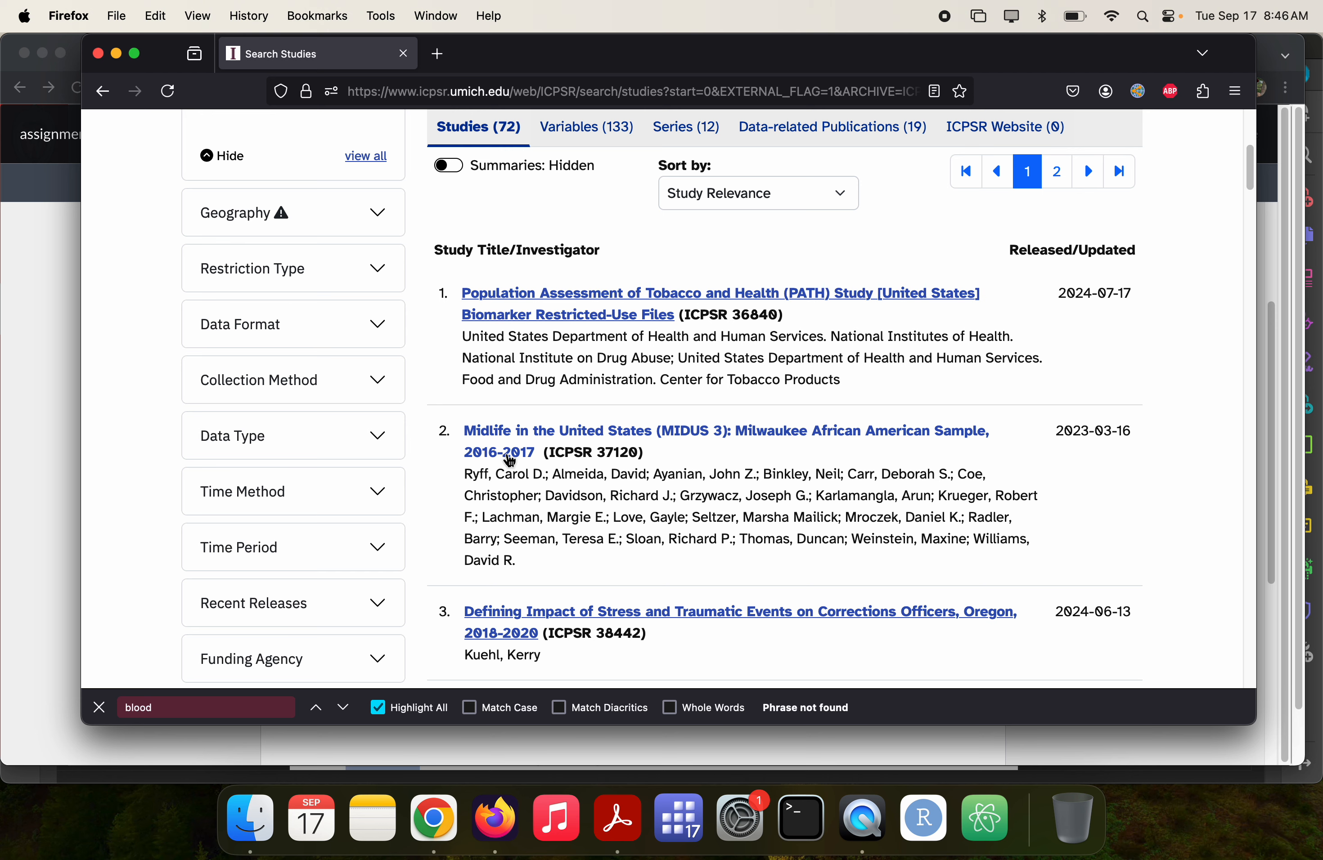
scroll(509, 458, down, 5)
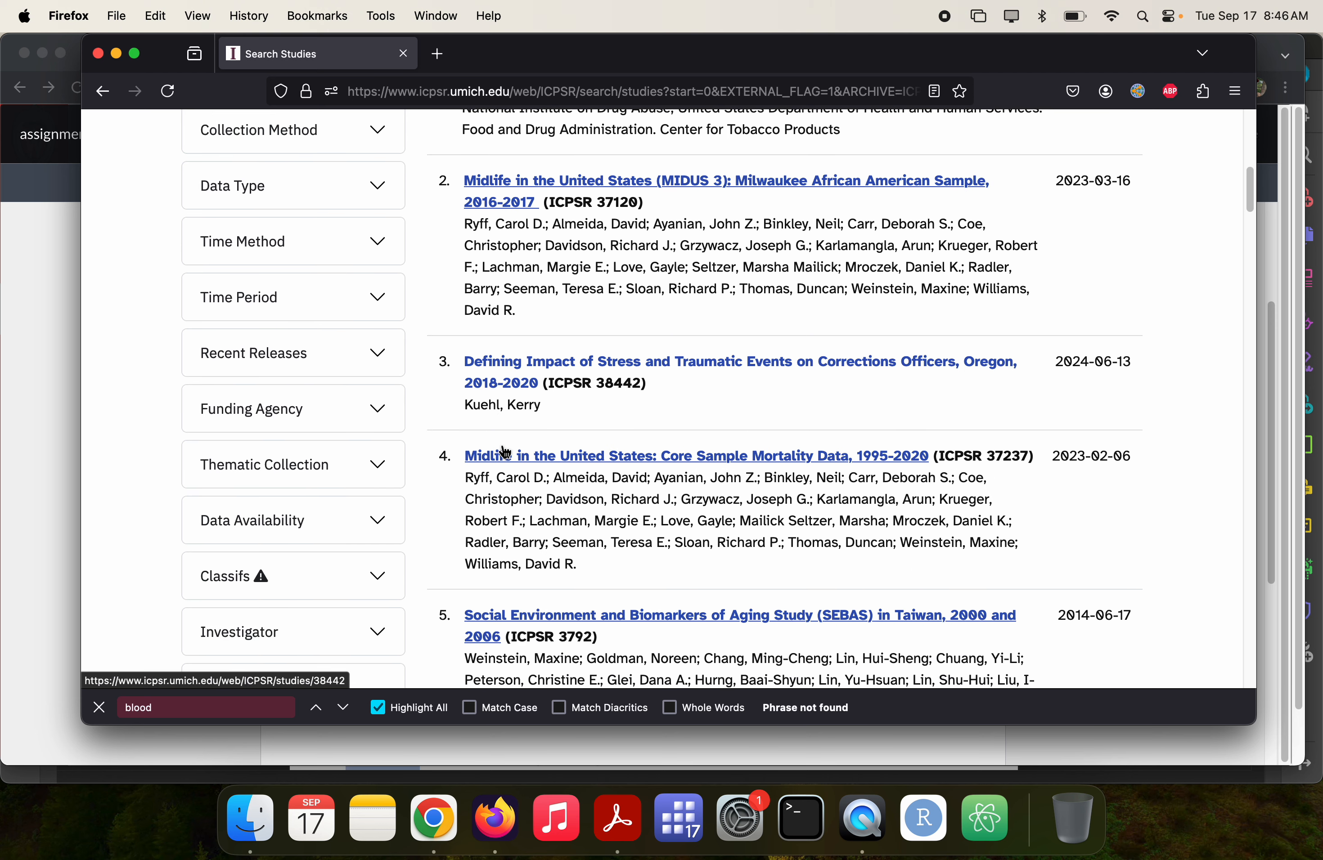
scroll(506, 453, down, 2)
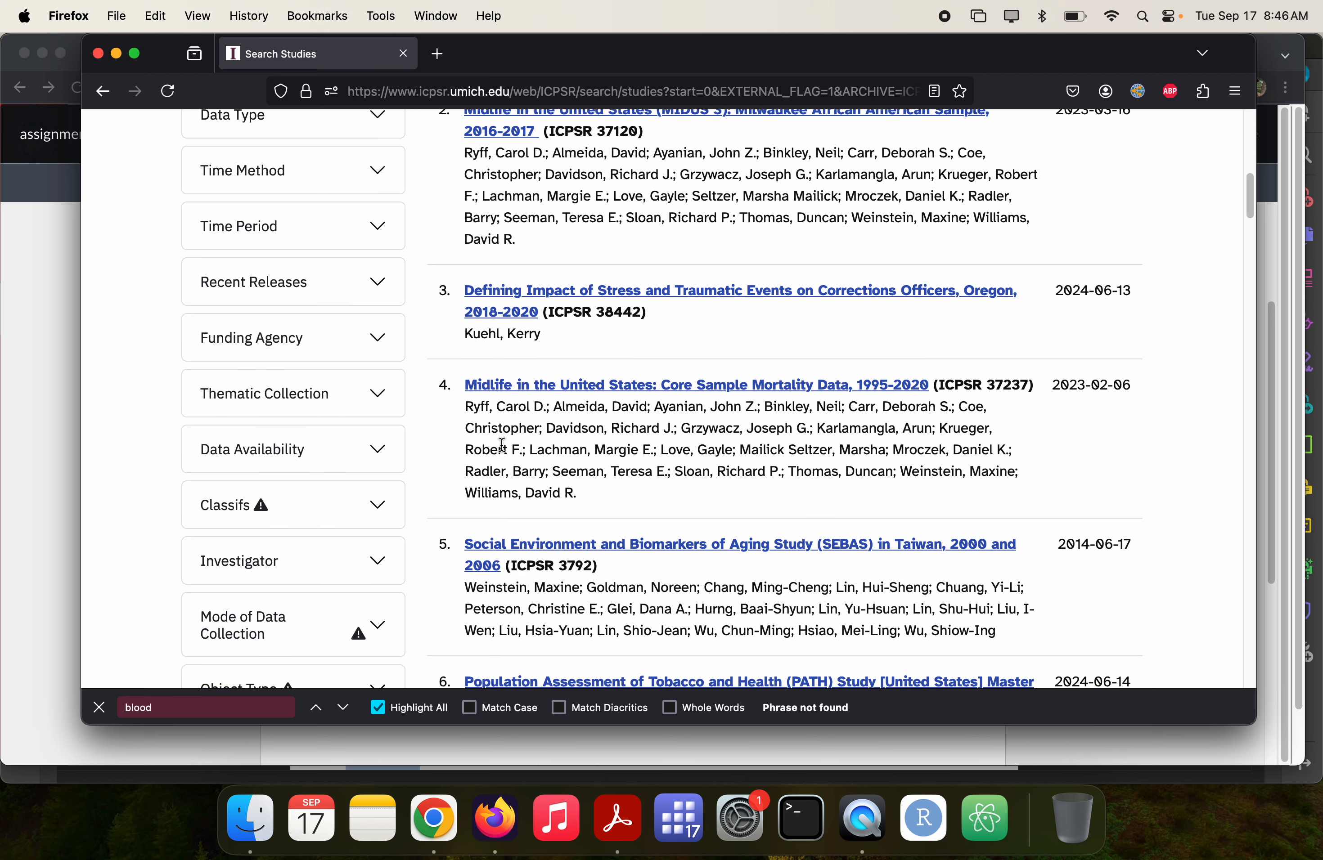
scroll(502, 444, up, 10)
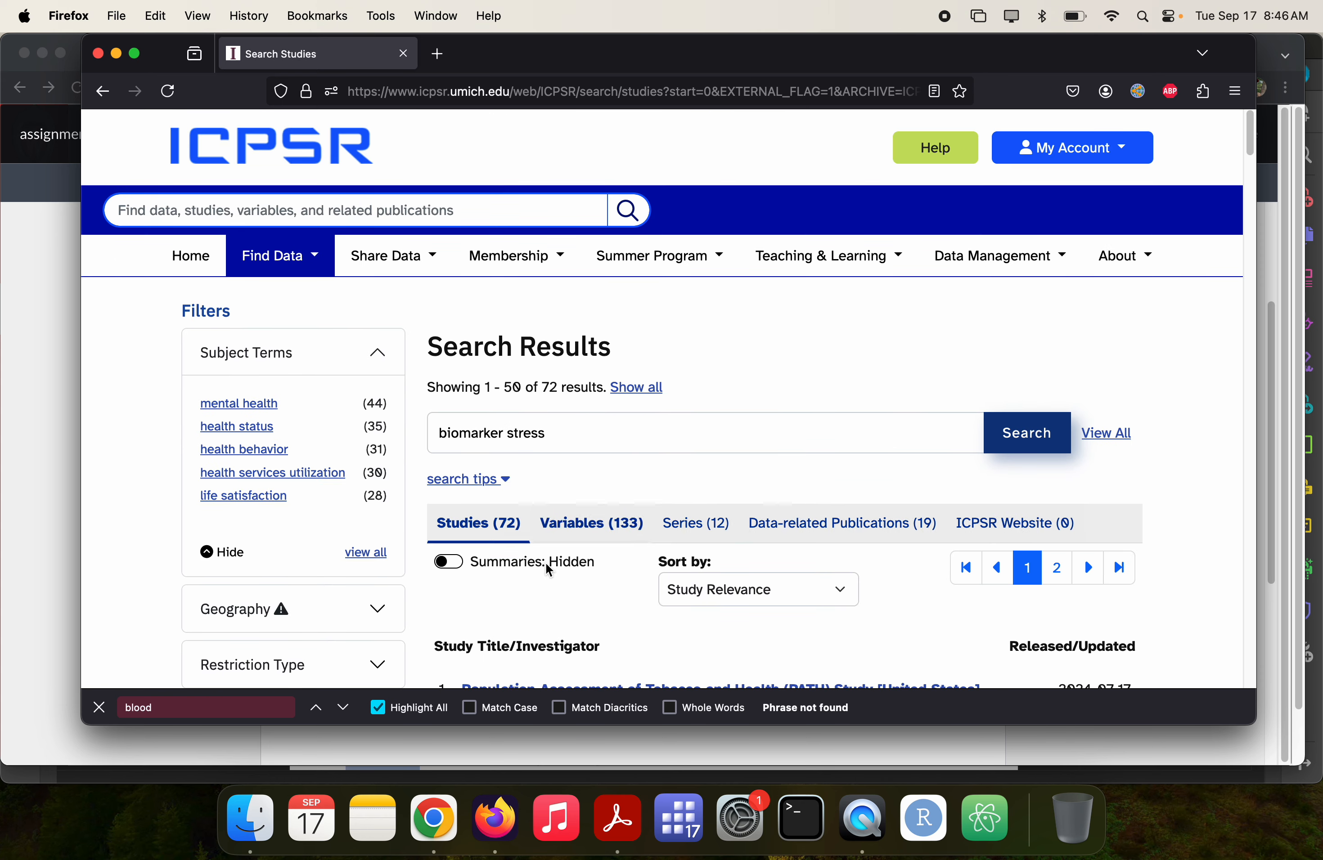
- Search ICPSR for 'midus' and sort the results by Time Period
click(431, 212)
text(midus)
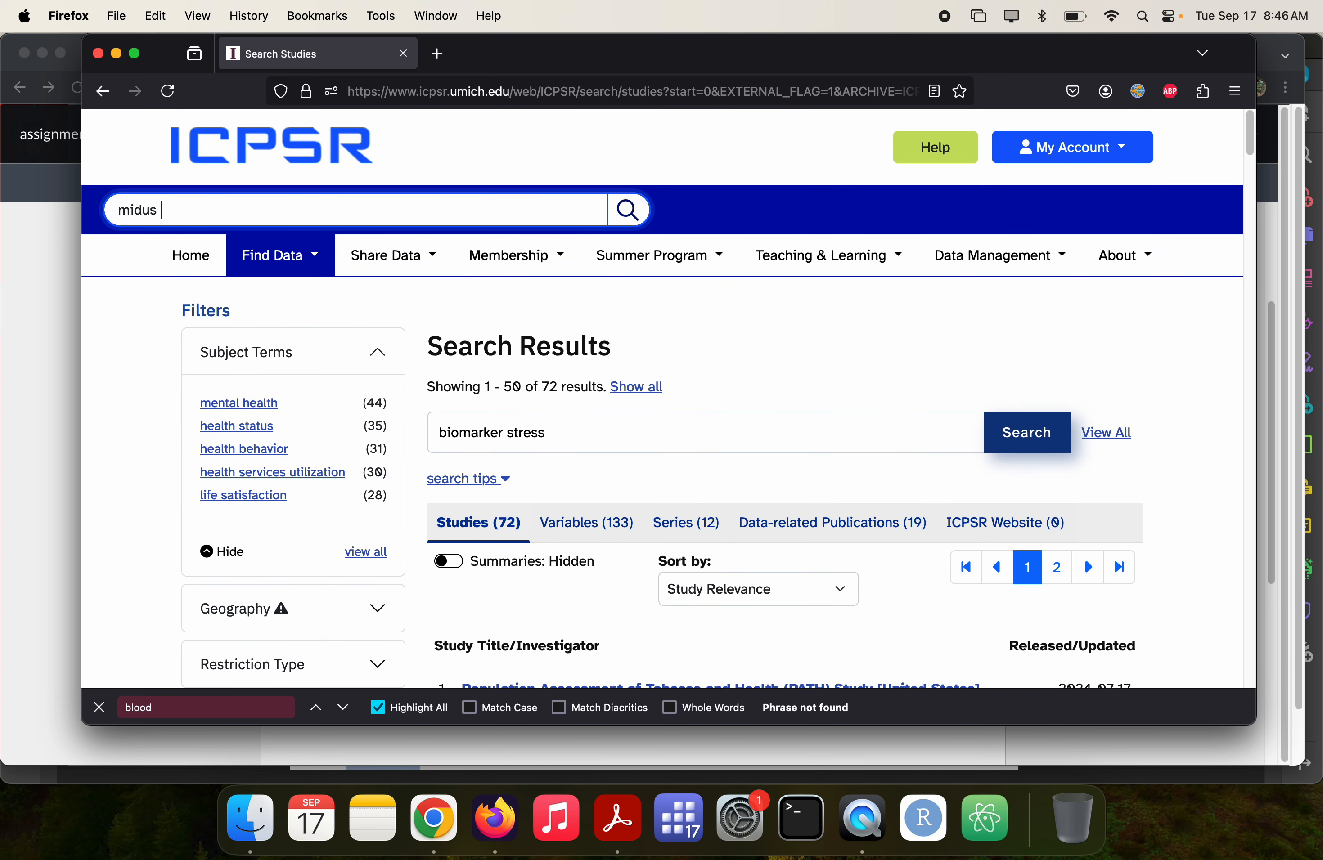
key(Return)
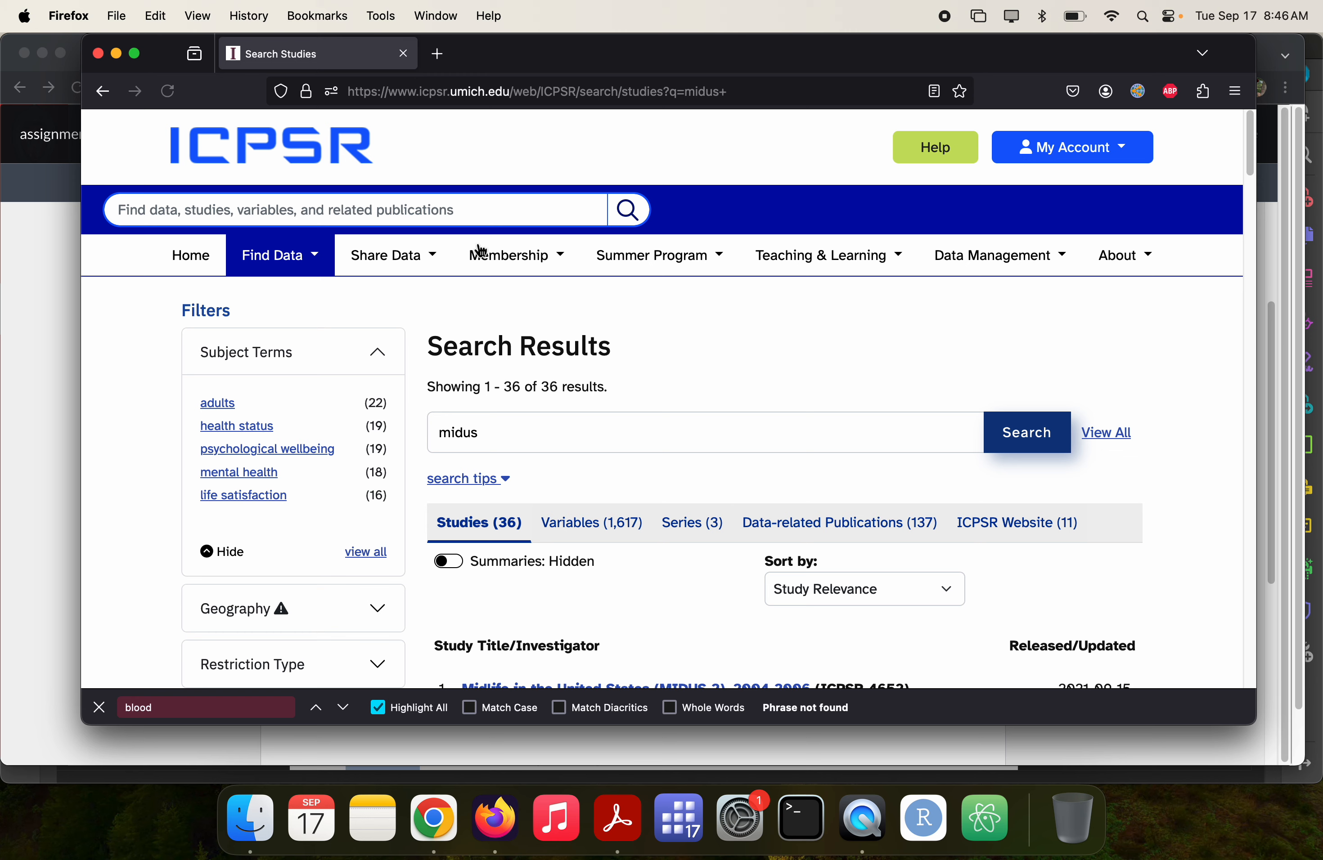
scroll(540, 375, down, 5)
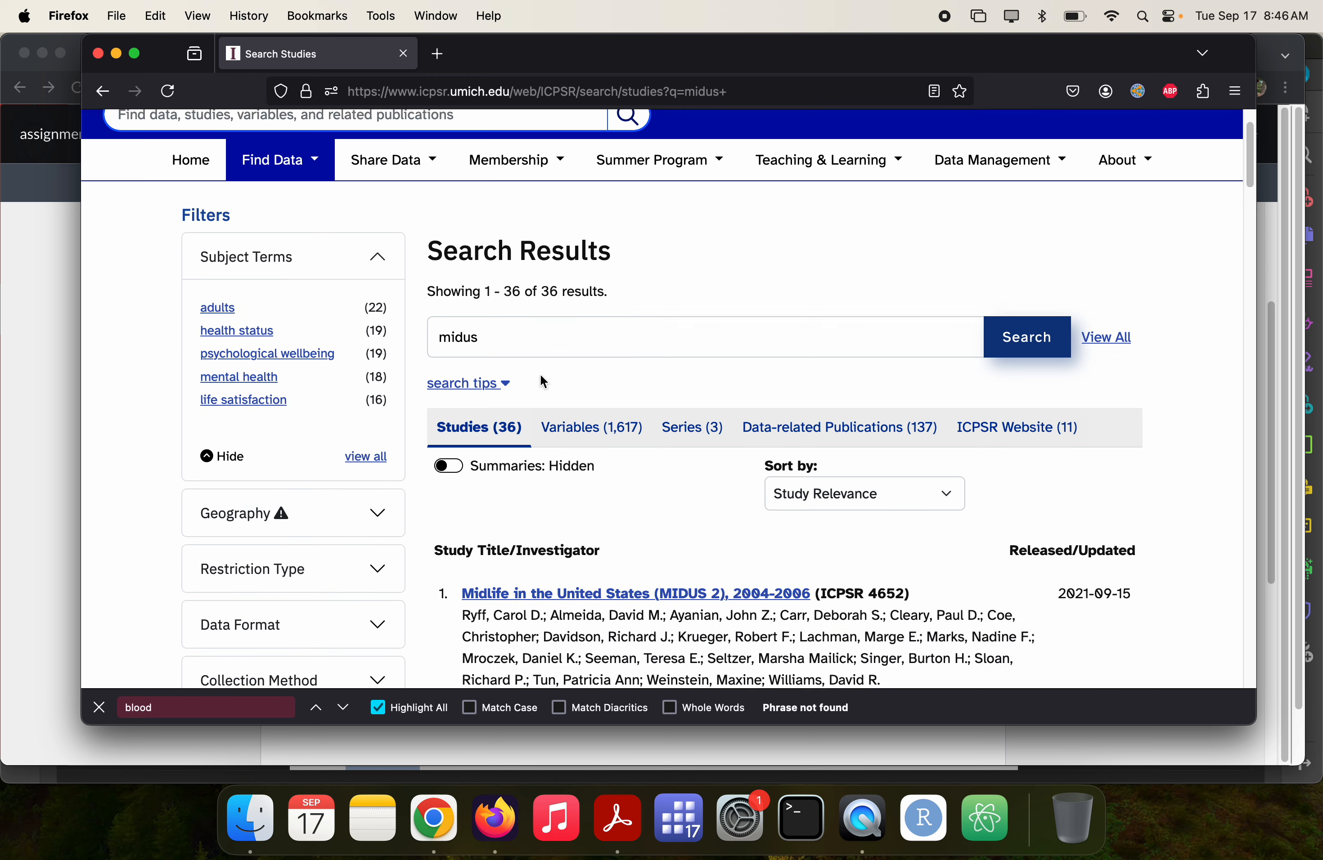
scroll(558, 366, up, 3)
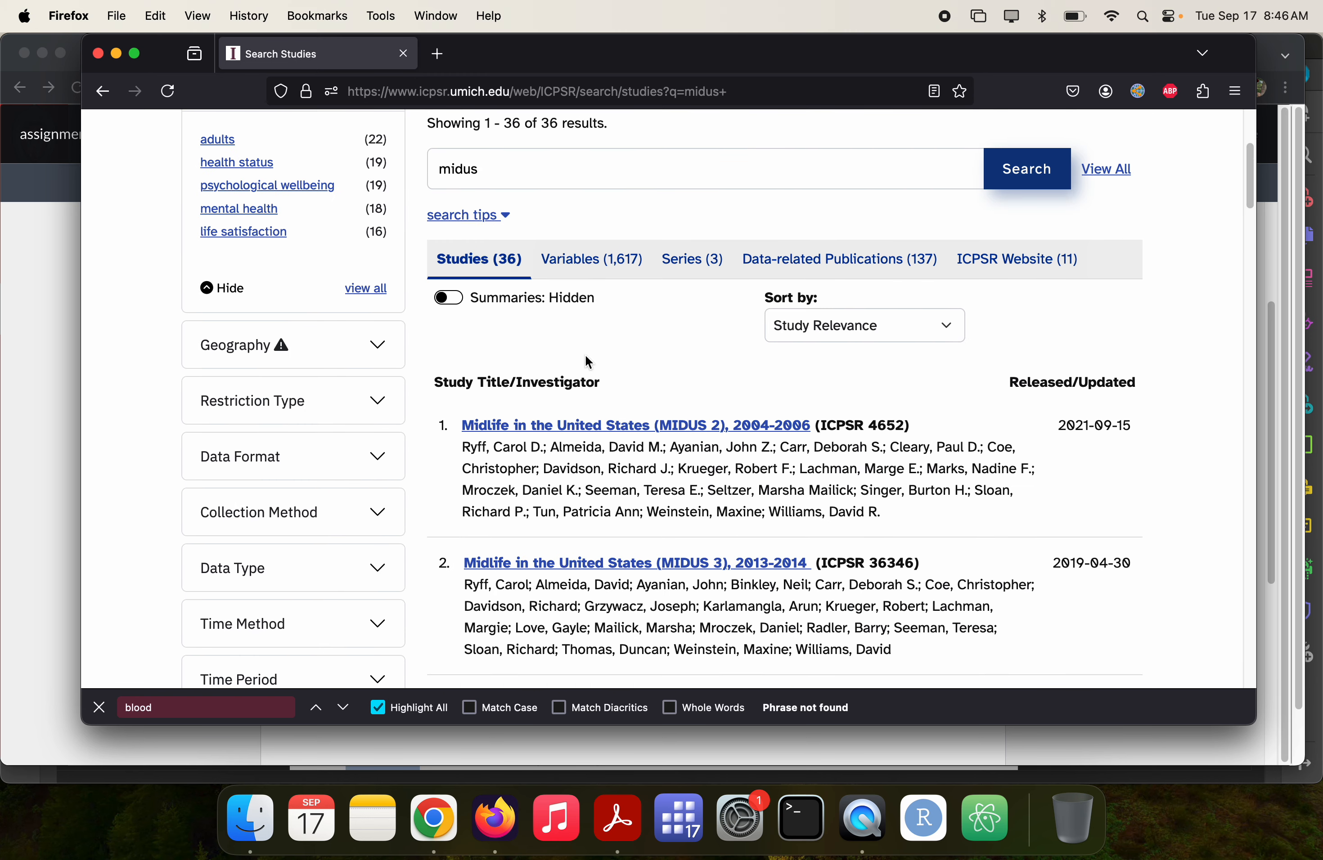
click(844, 324)
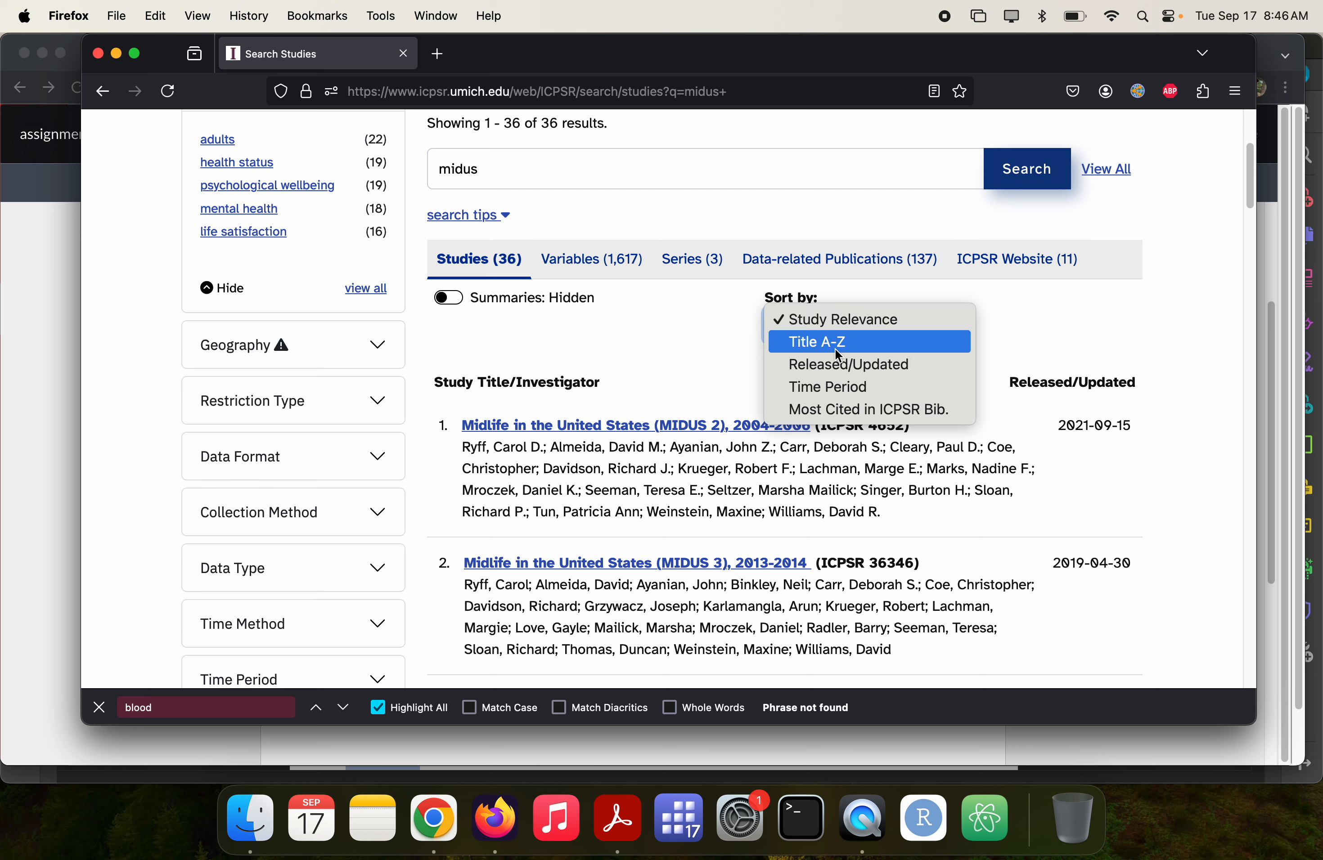
click(819, 385)
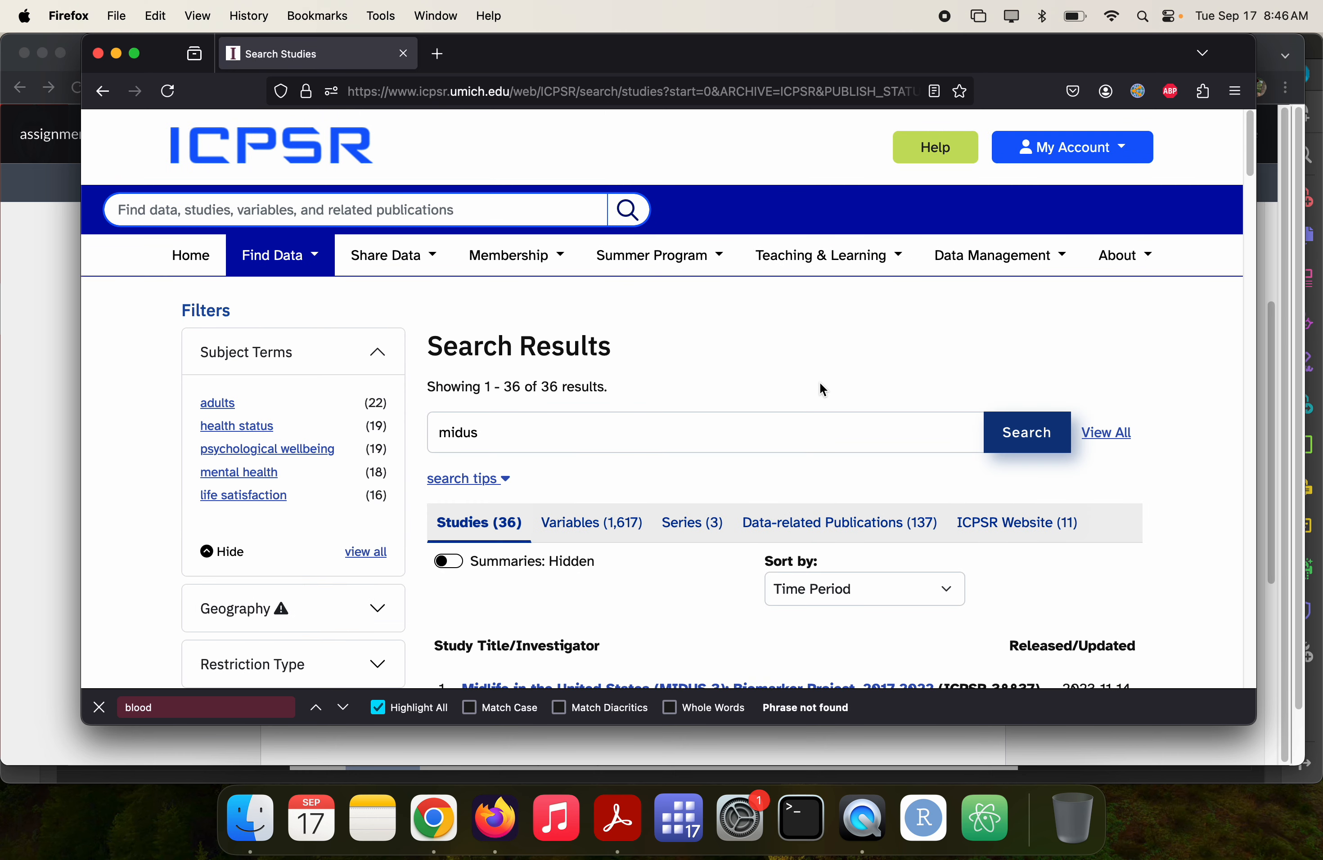
- Open the MIDUS 2 Biomarker Project study in a background tab
scroll(819, 383, down, 1)
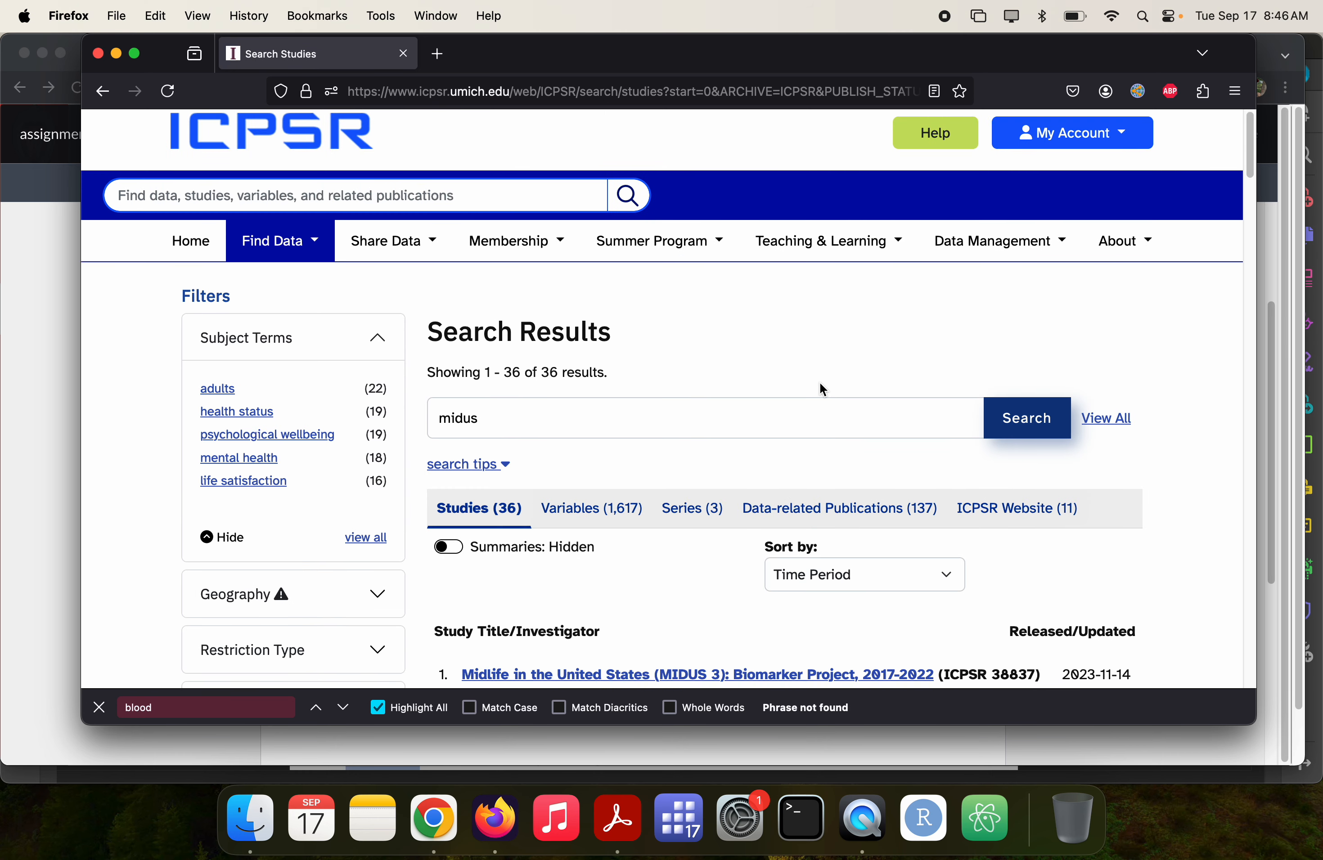
scroll(823, 390, down, 5)
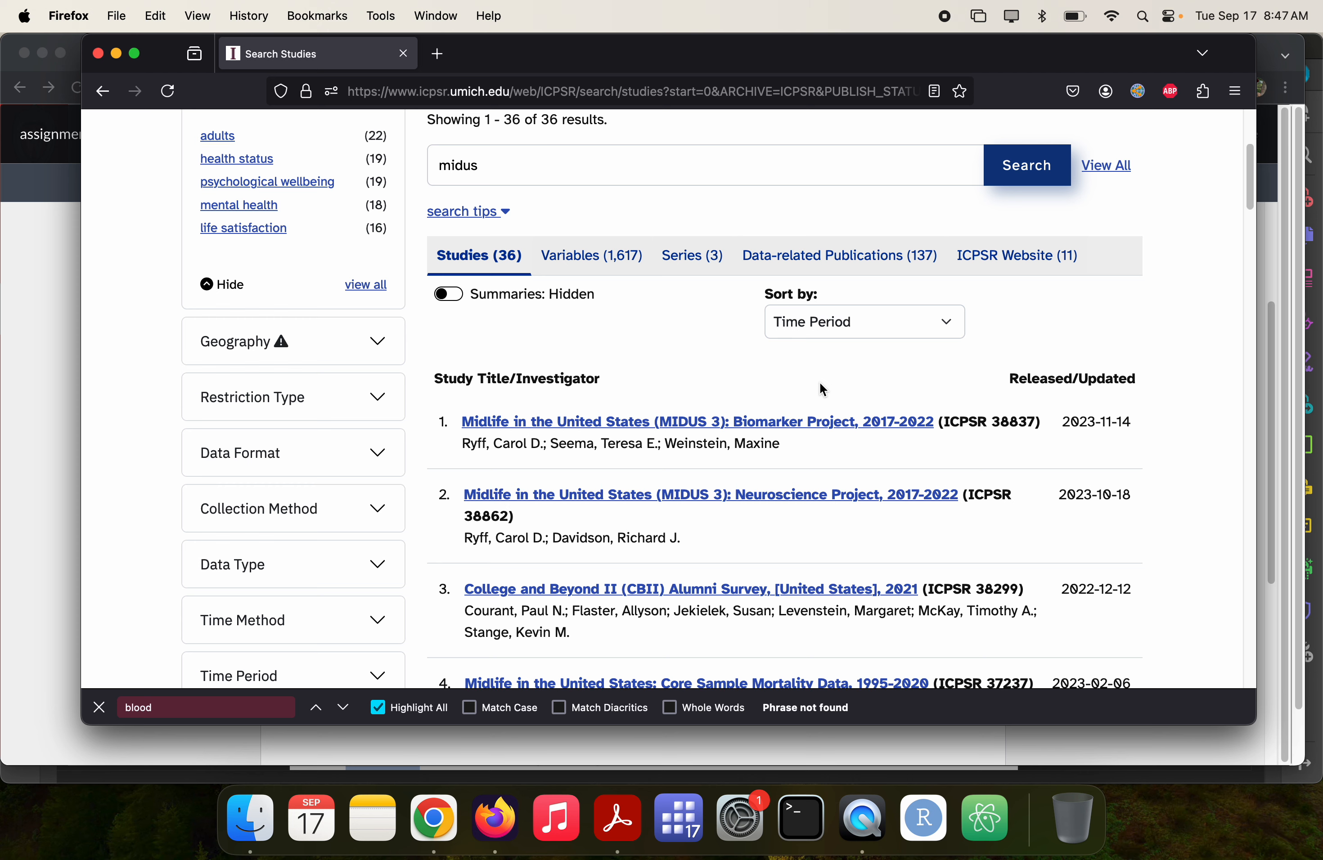
scroll(823, 390, down, 2)
scroll(823, 390, down, 6)
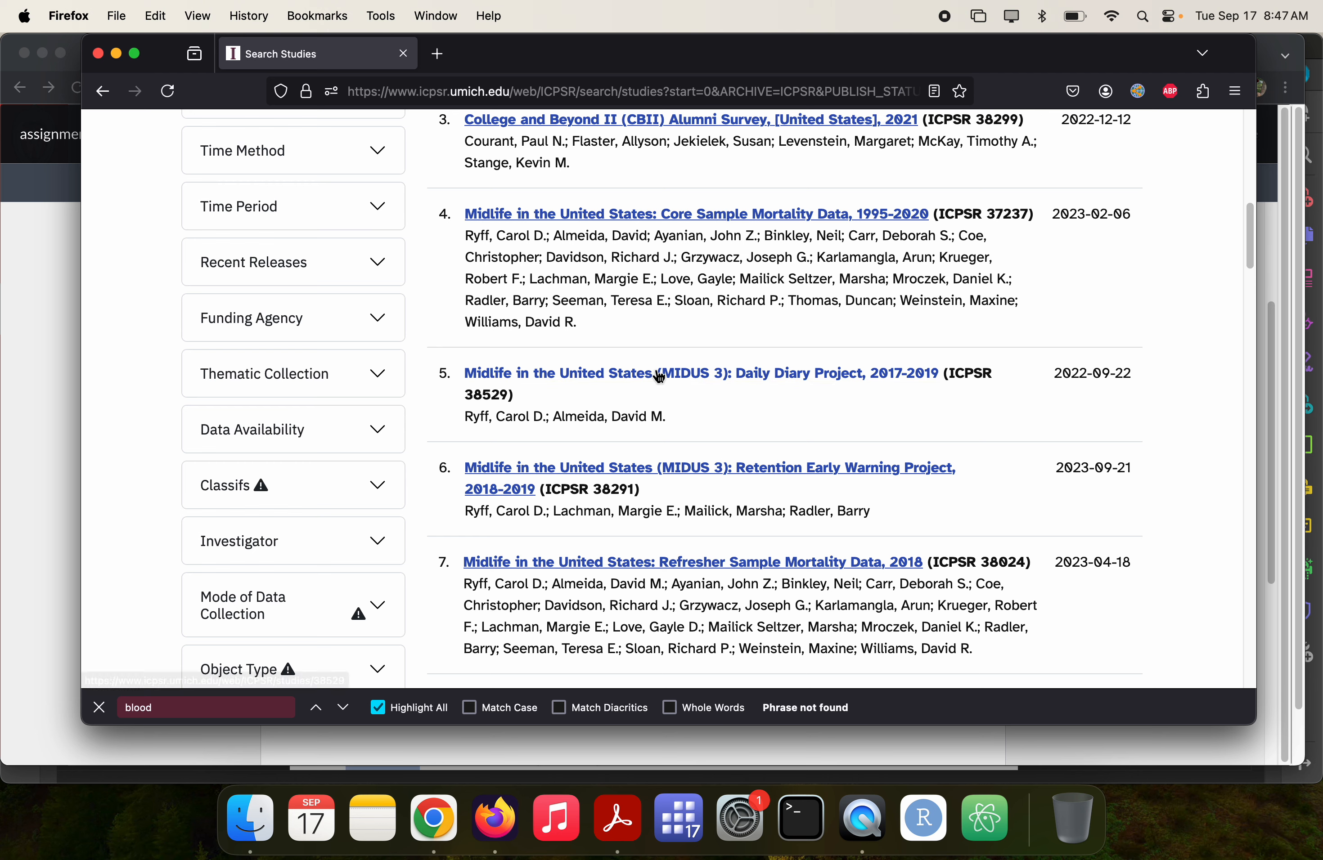
scroll(660, 374, down, 4)
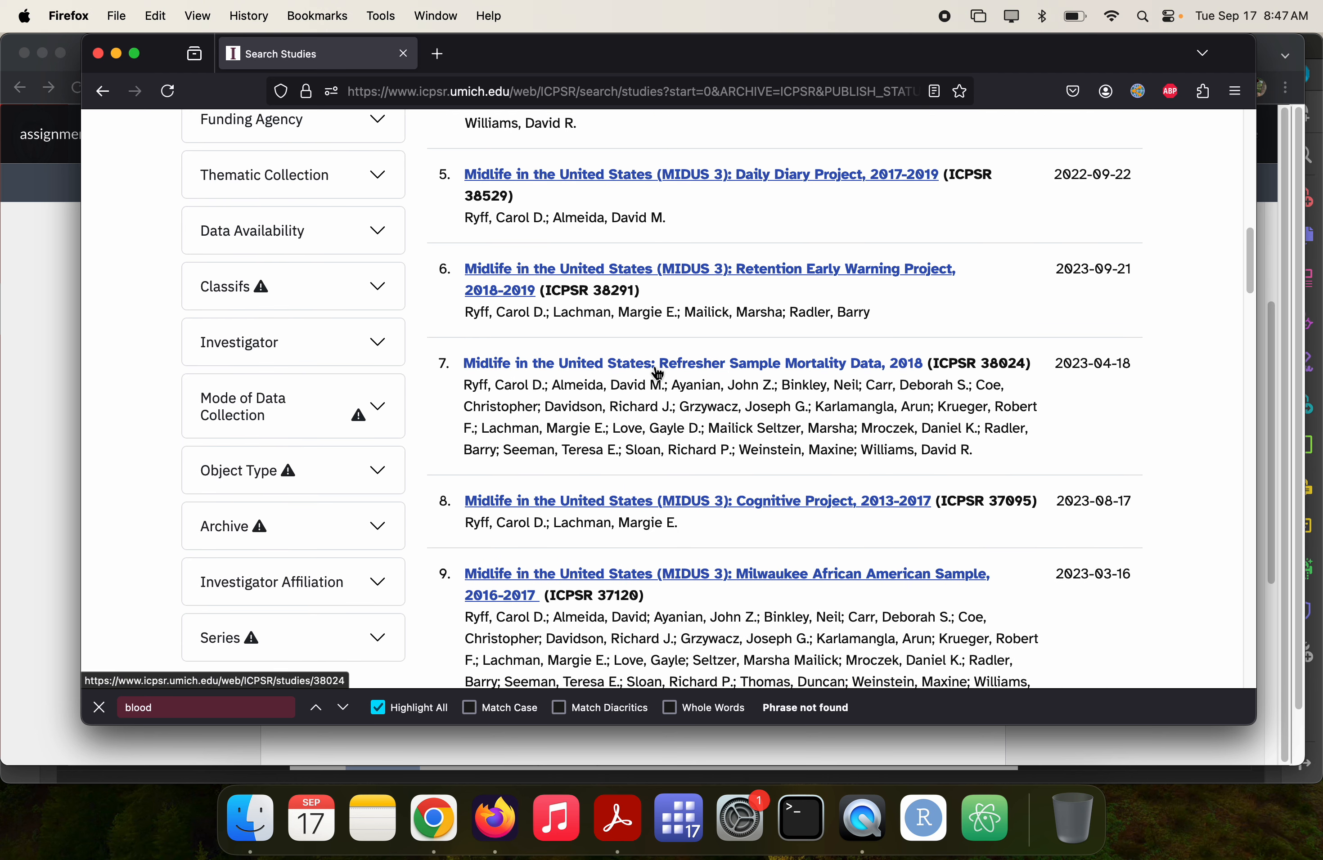
scroll(659, 375, down, 5)
scroll(658, 374, down, 1)
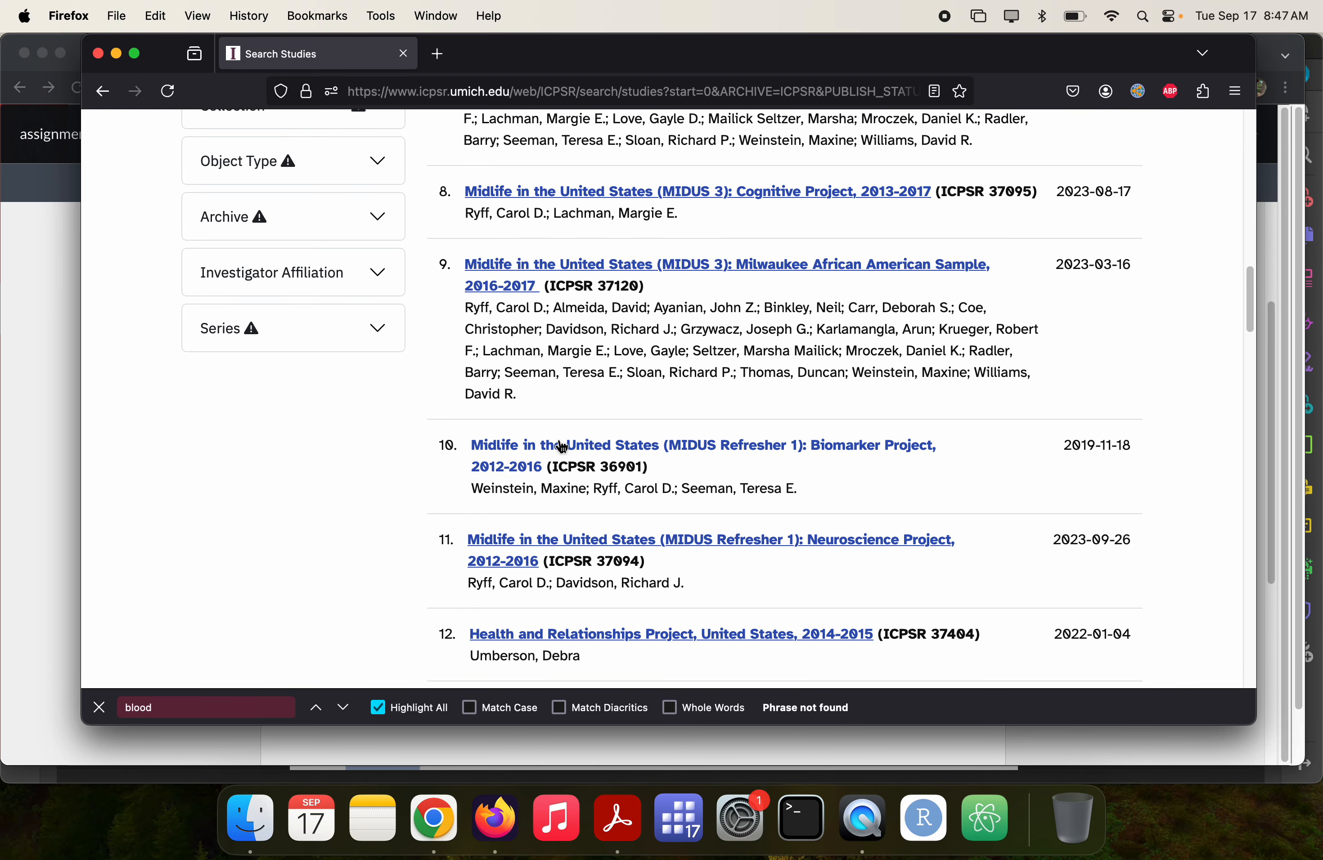
scroll(565, 442, down, 3)
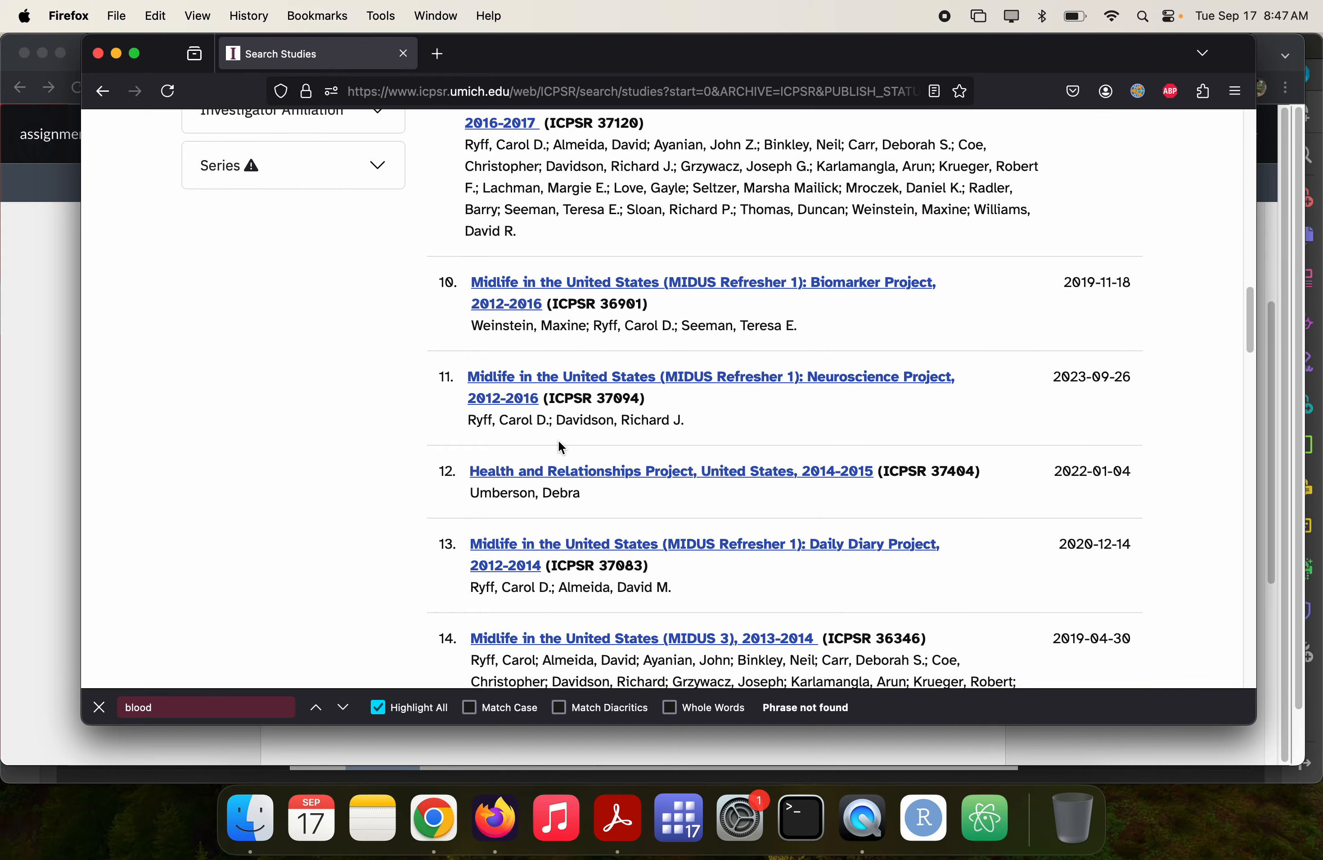
scroll(559, 442, down, 4)
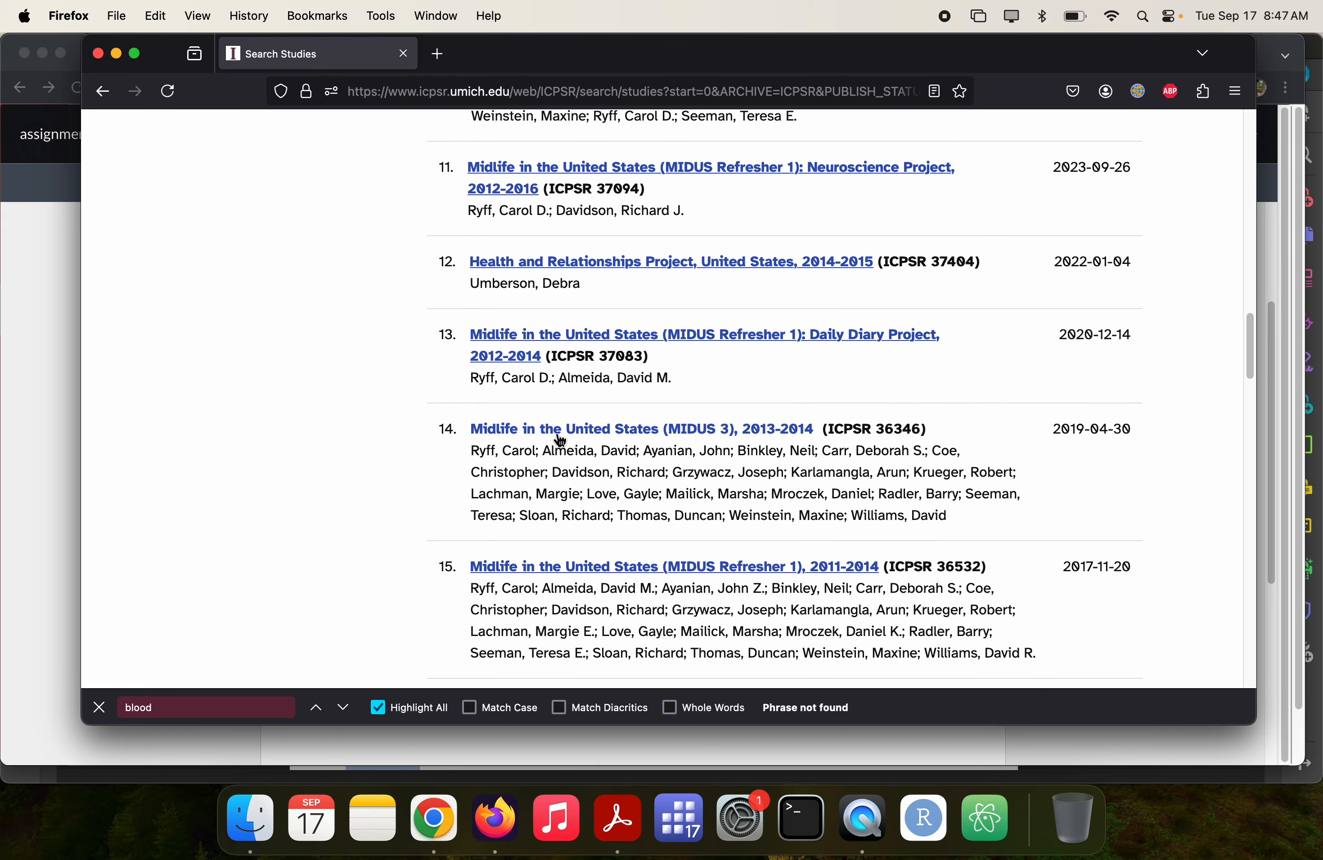
scroll(559, 447, down, 5)
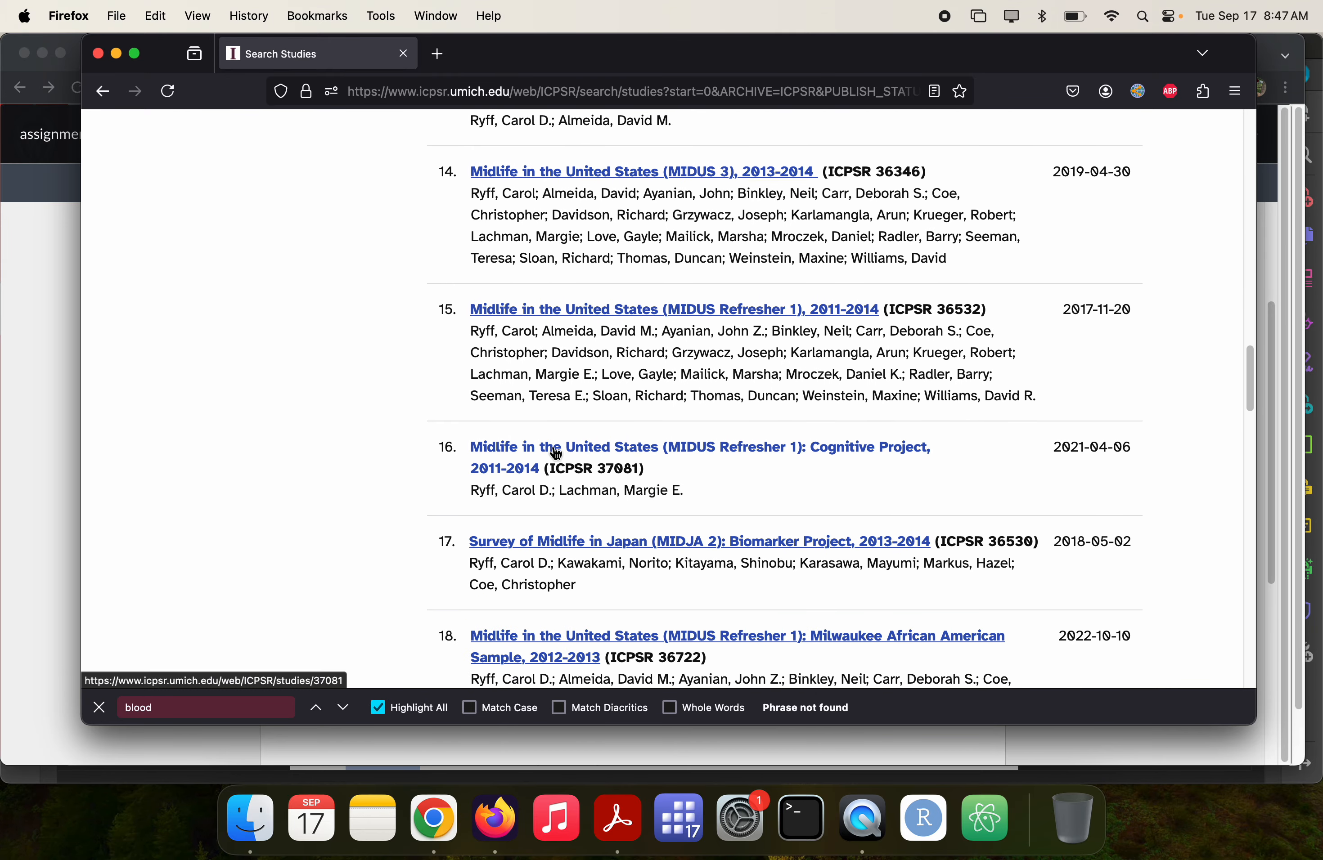
scroll(555, 450, down, 5)
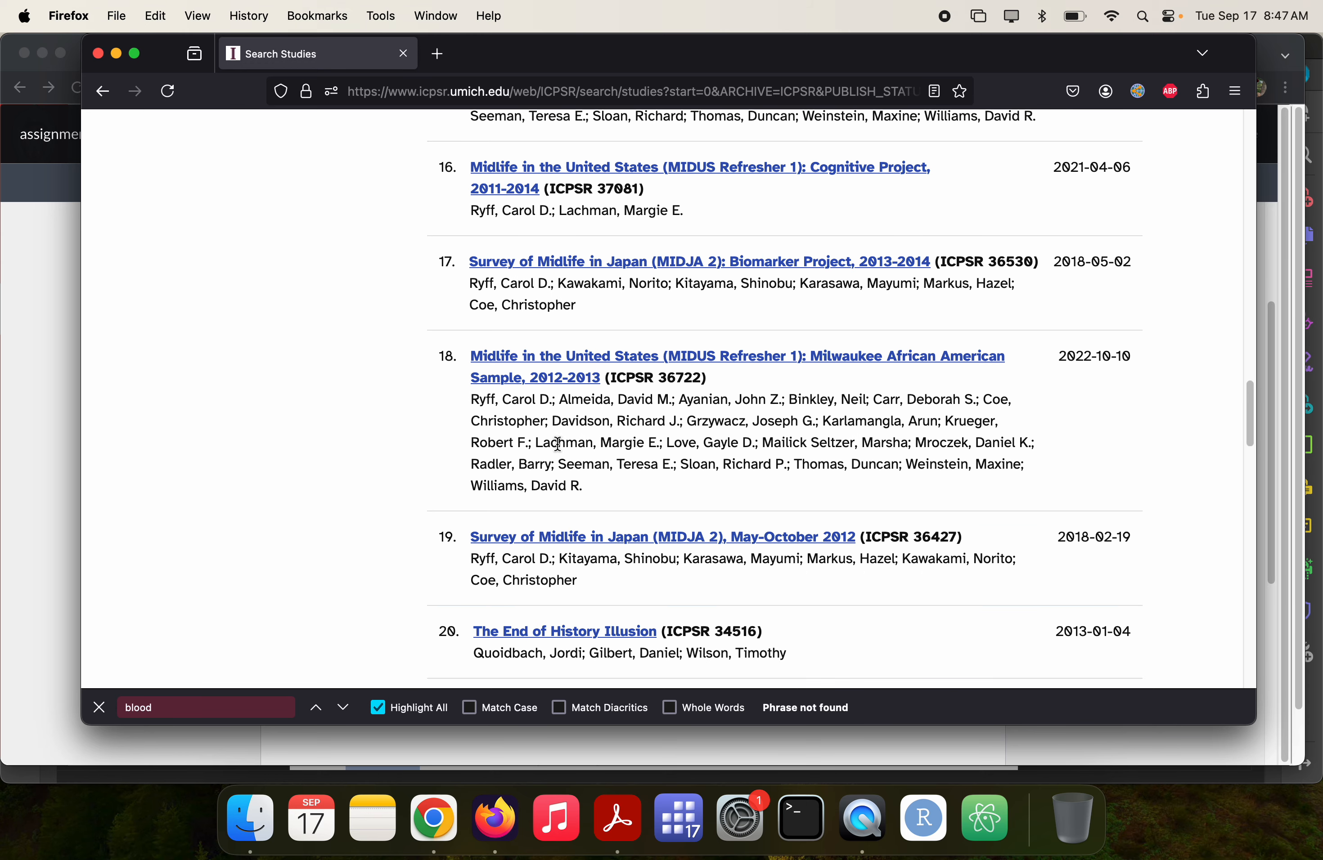
scroll(558, 445, down, 5)
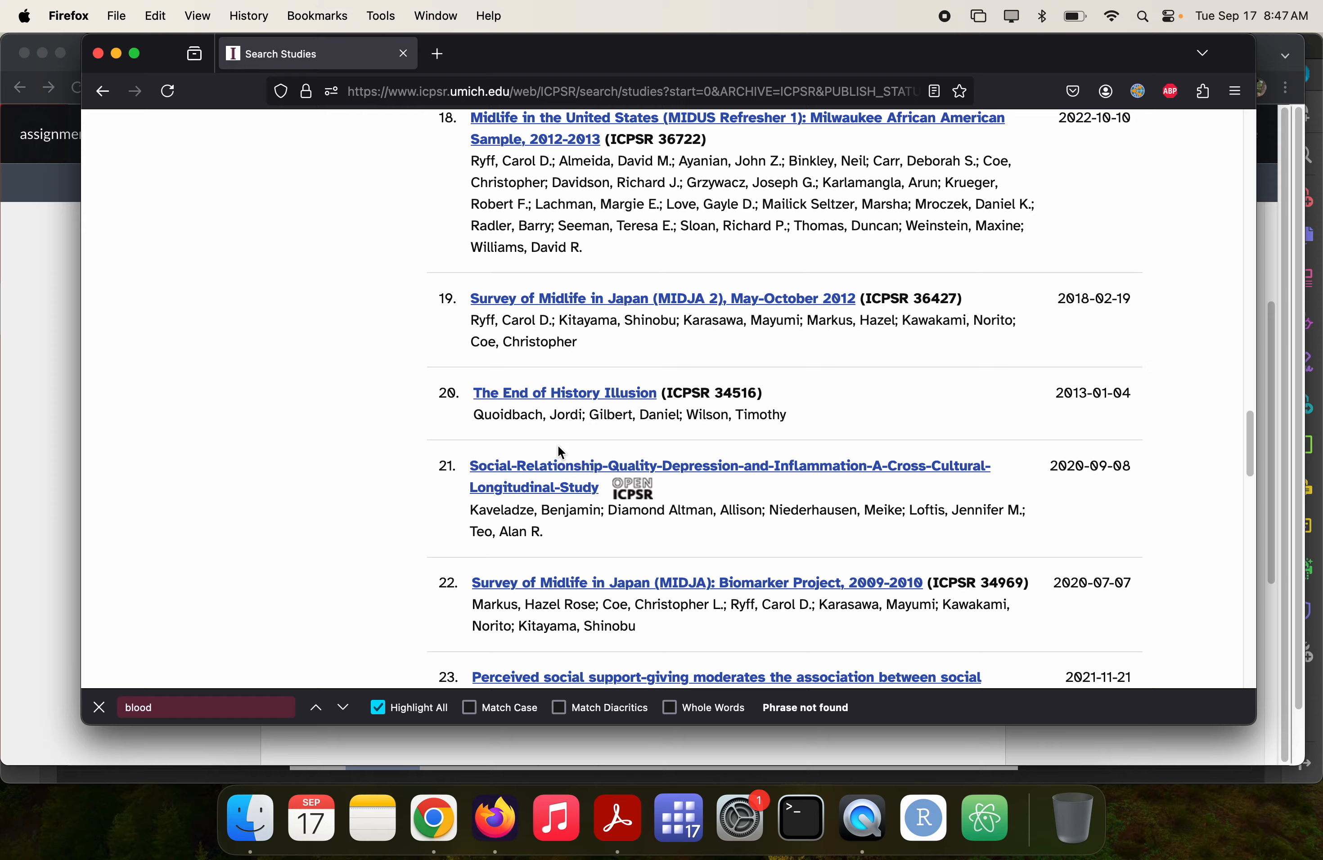
scroll(559, 447, down, 5)
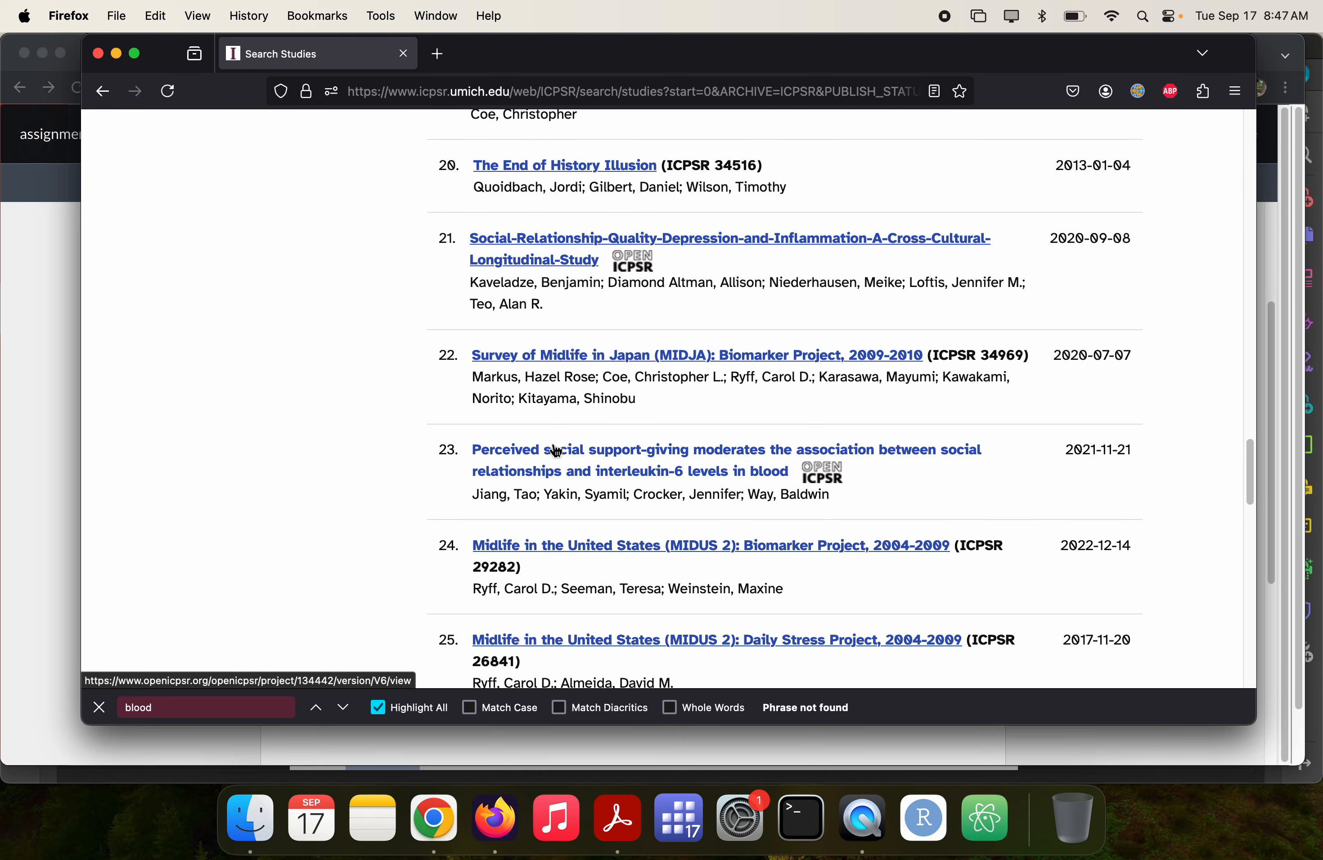
scroll(563, 462, down, 3)
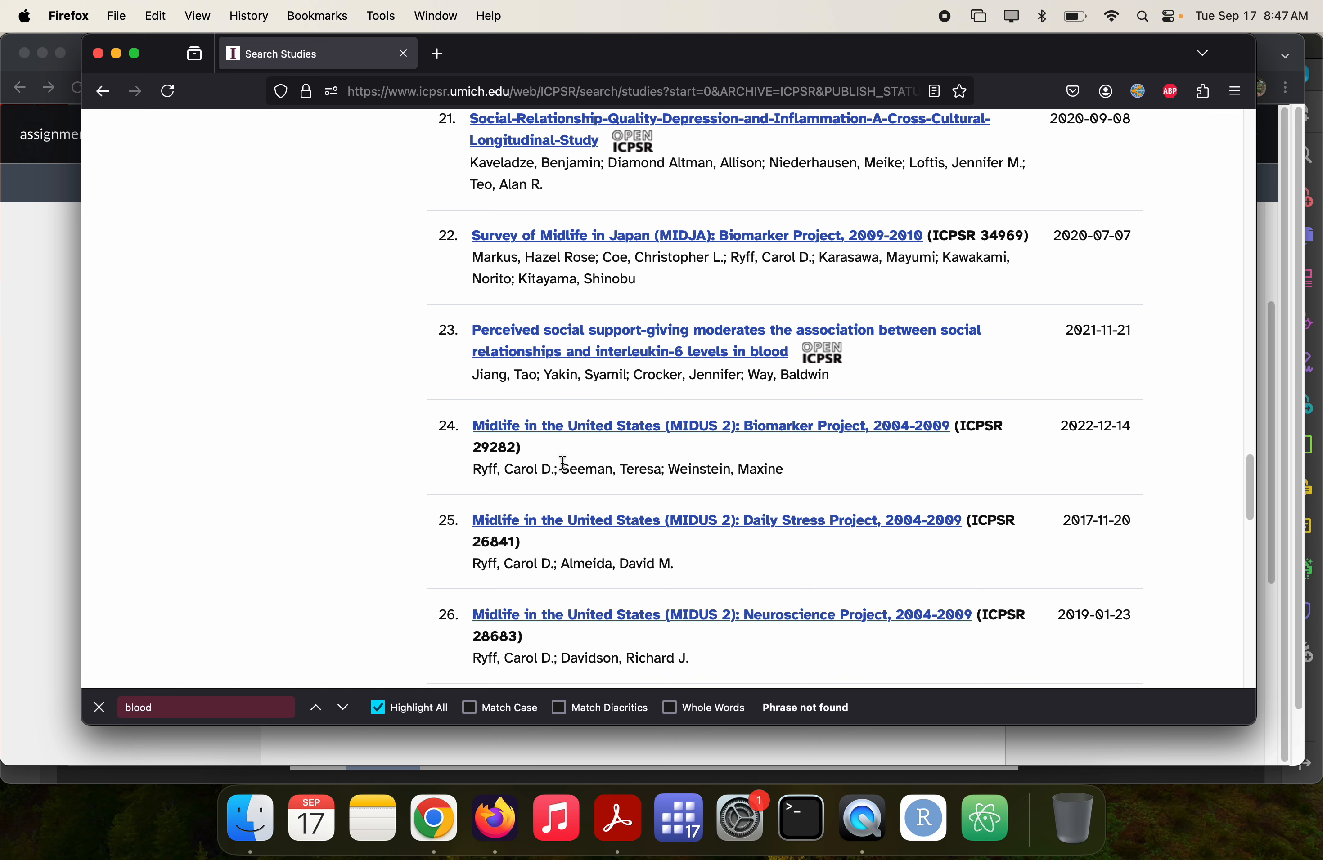
scroll(563, 463, down, 1)
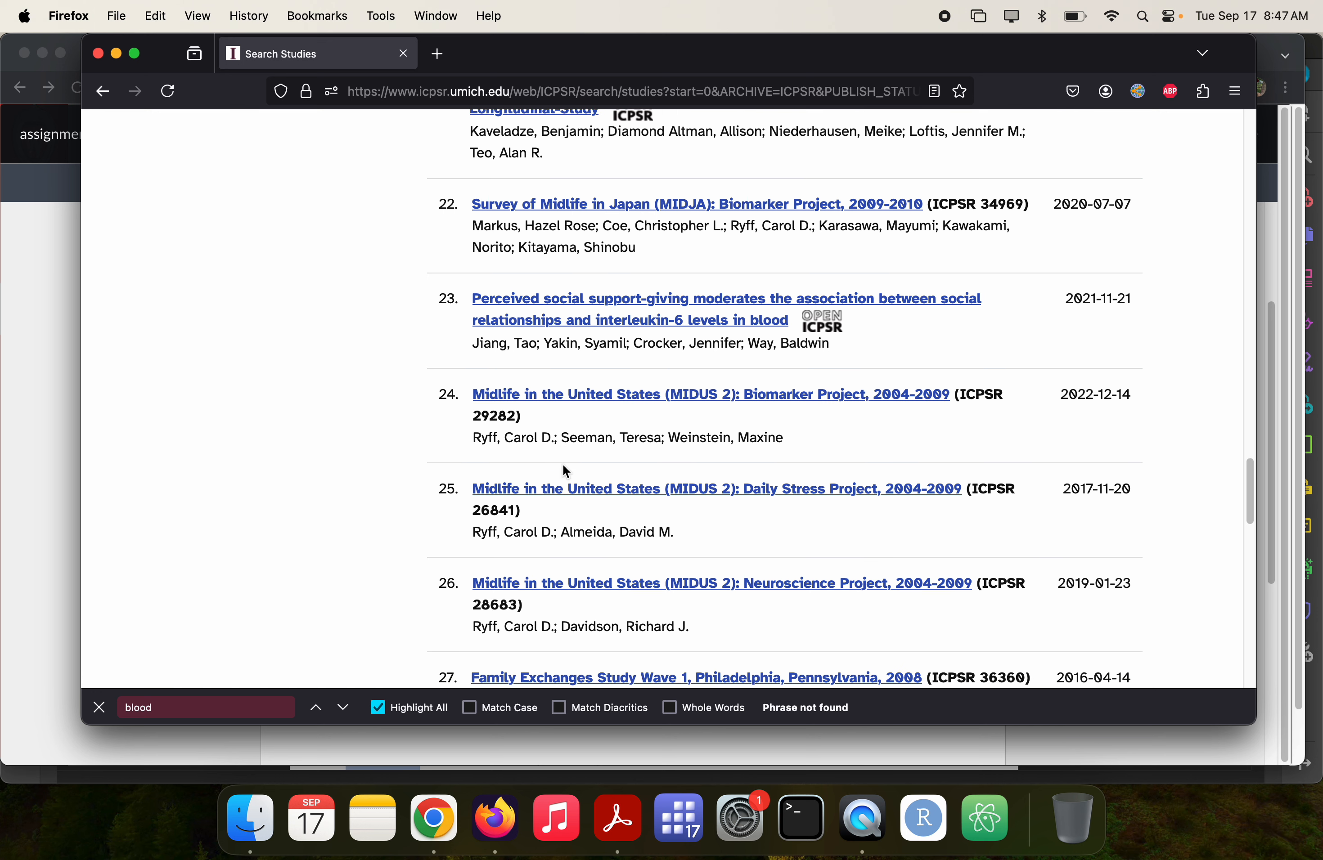
scroll(564, 467, down, 2)
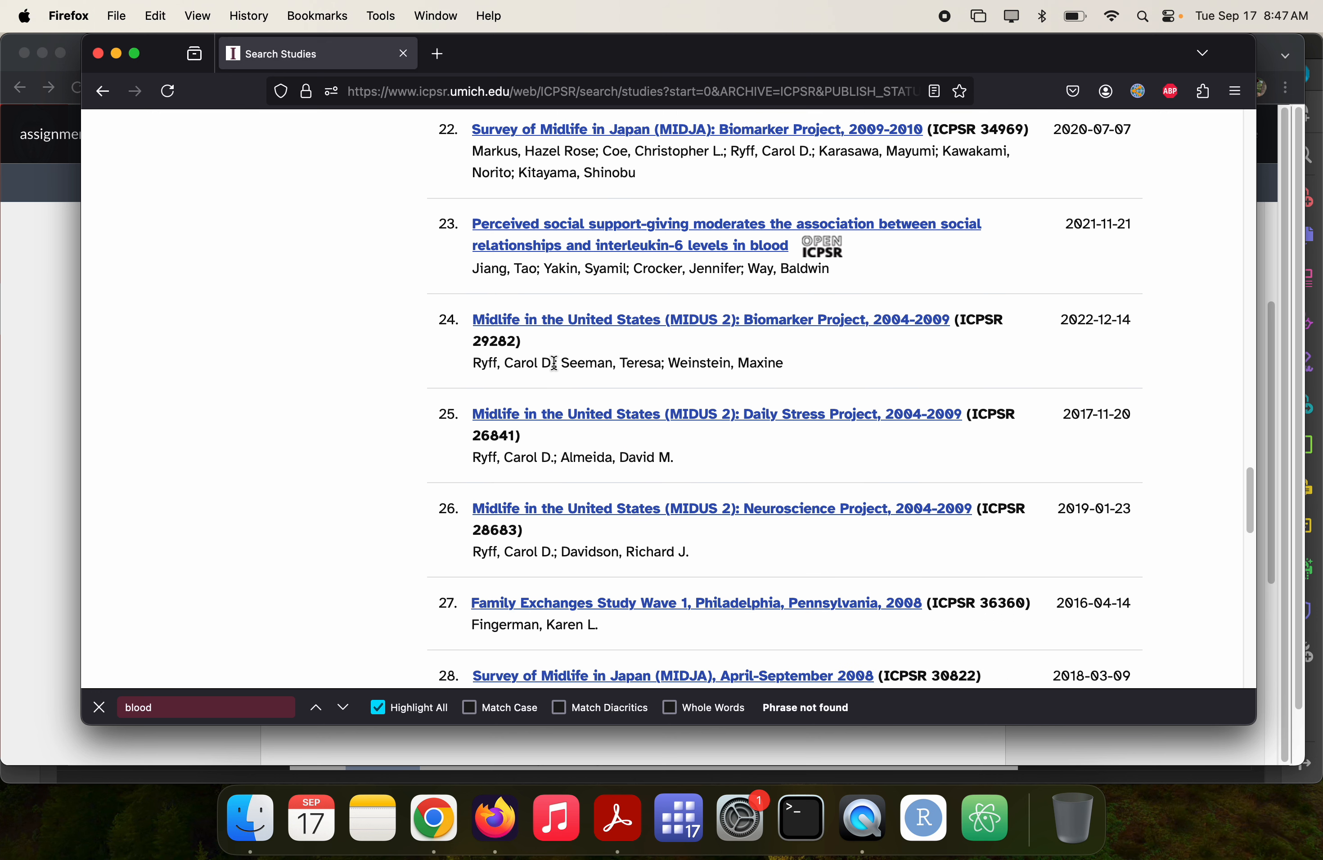
super+click(534, 322)
- Open the MIDUS 2, 2004-2006 and MIDUS 1, 1995-1996 studies in background tabs
scroll(534, 322, down, 10)
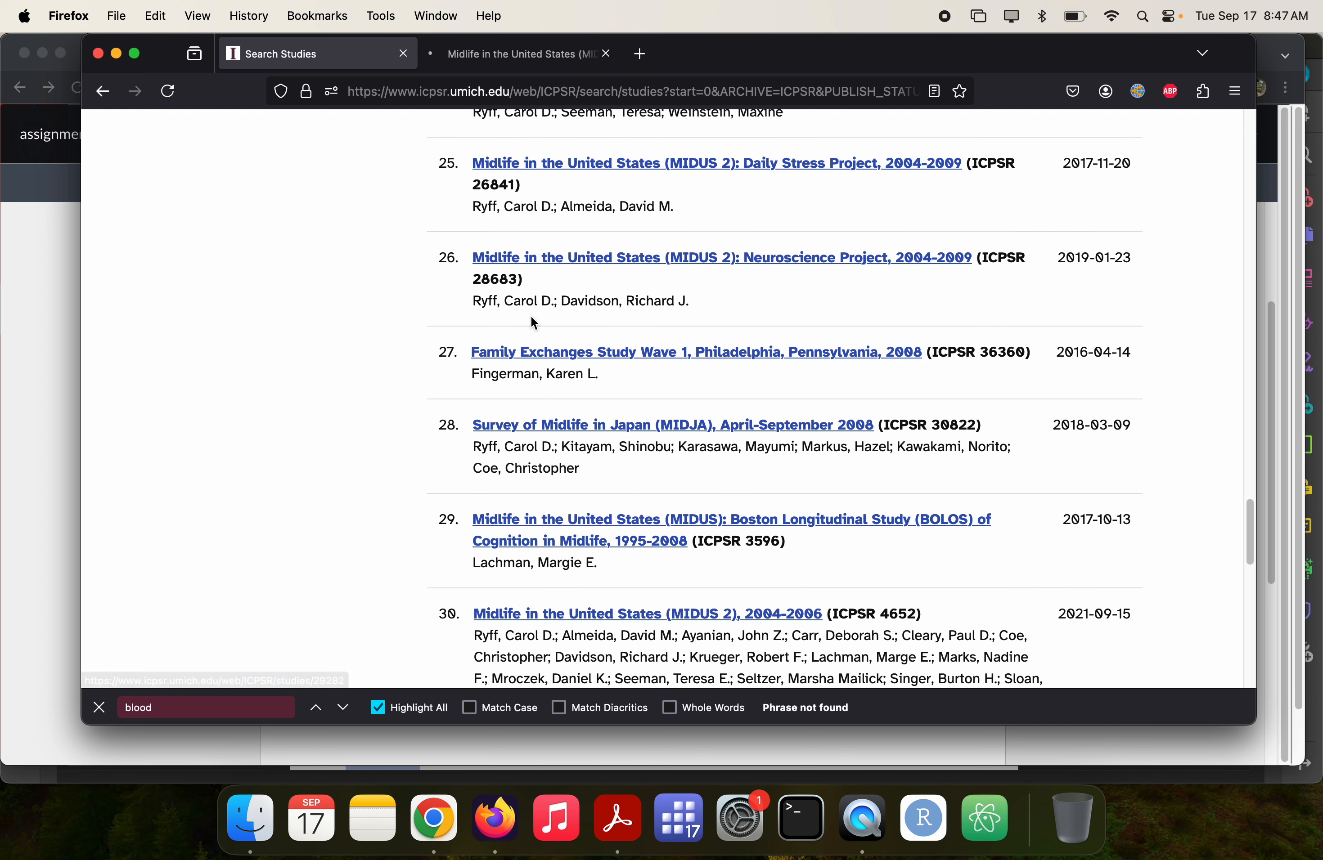
scroll(533, 323, down, 1)
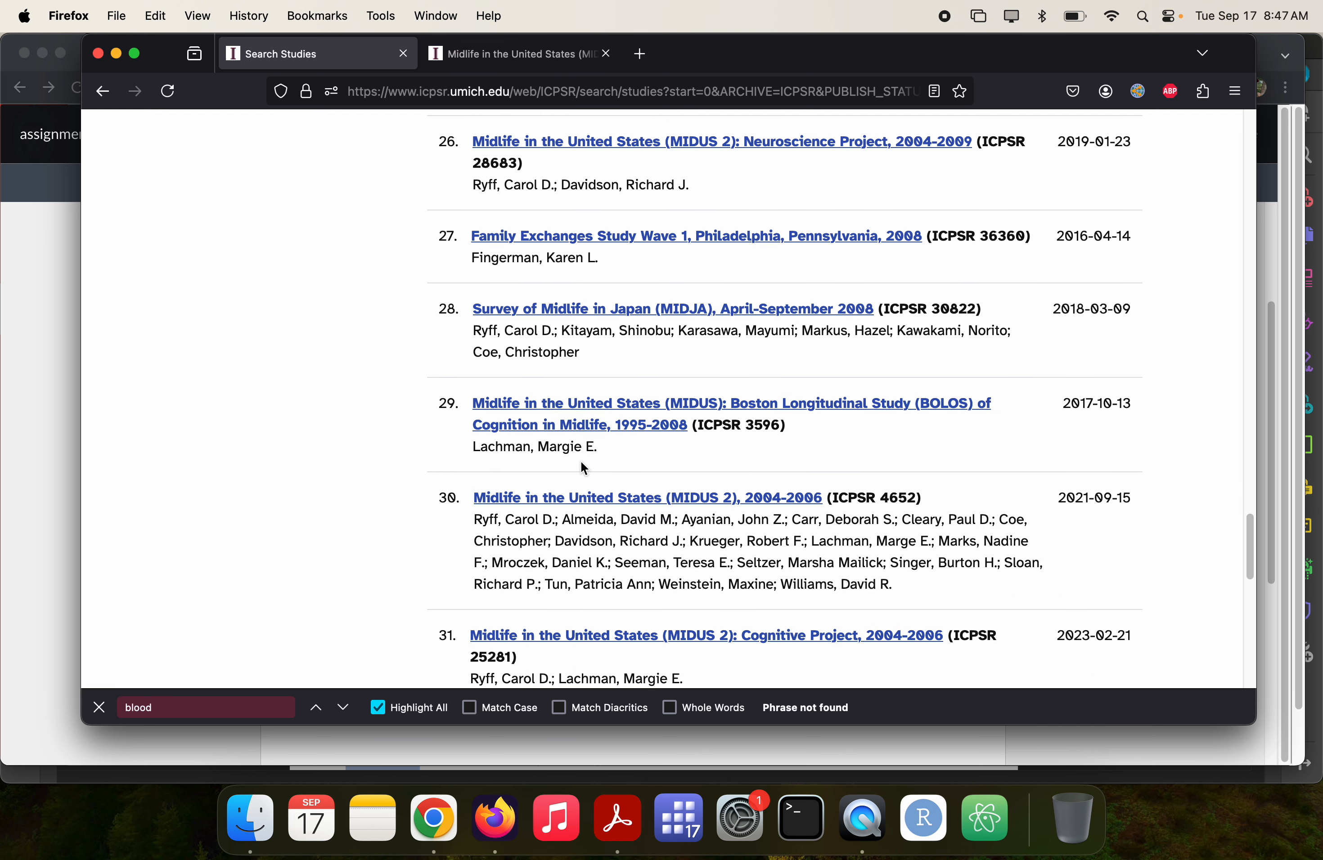
super+click(604, 501)
scroll(609, 506, down, 6)
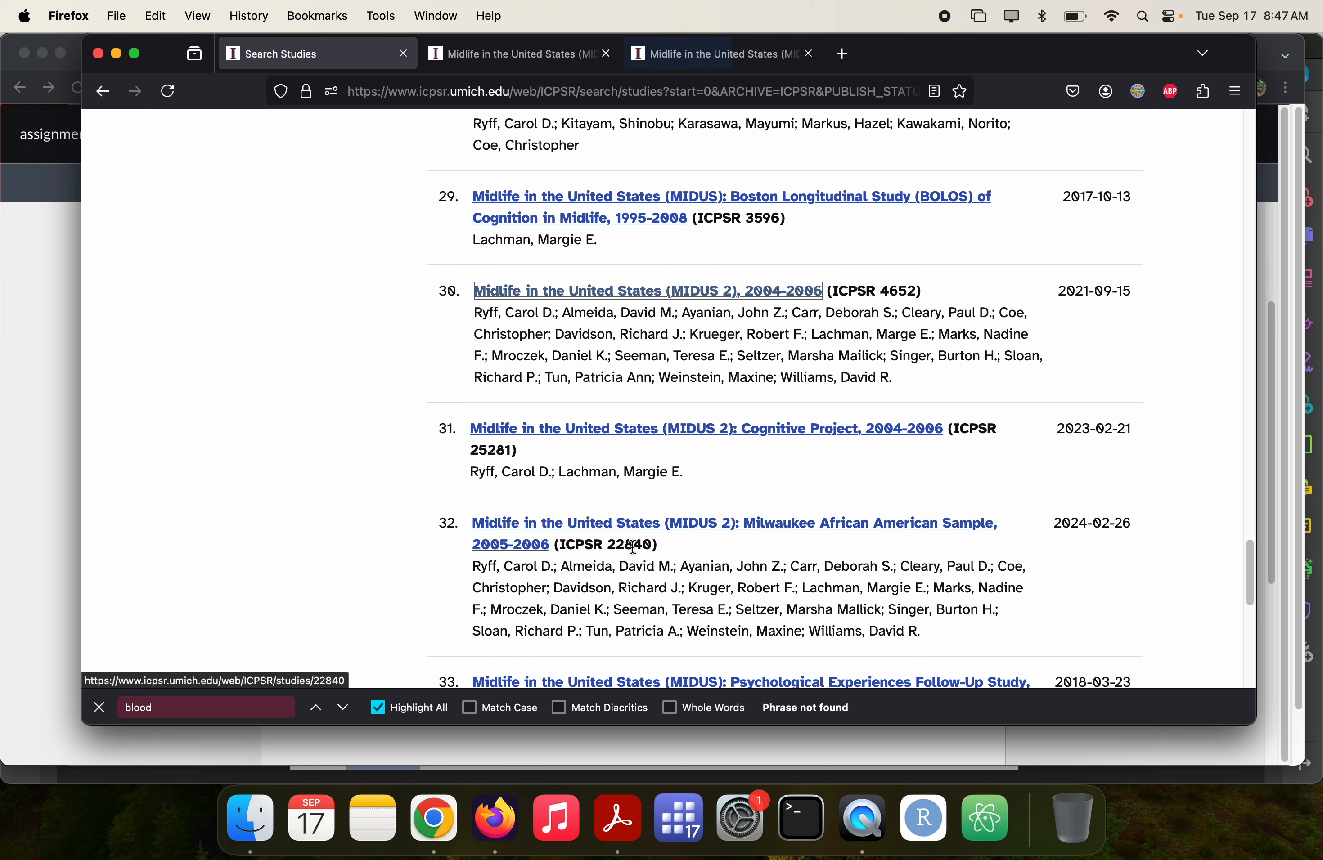
scroll(633, 548, down, 8)
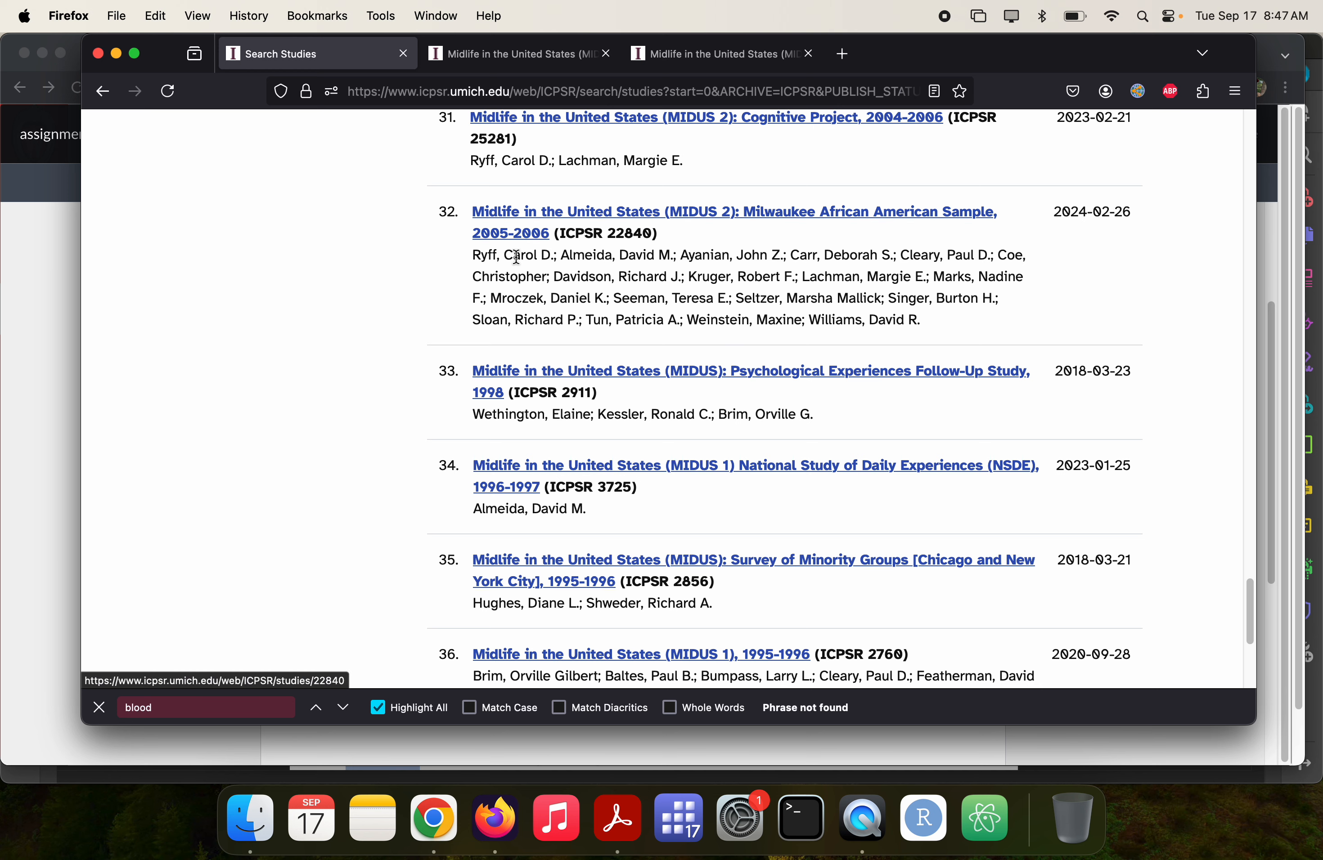
scroll(518, 257, down, 4)
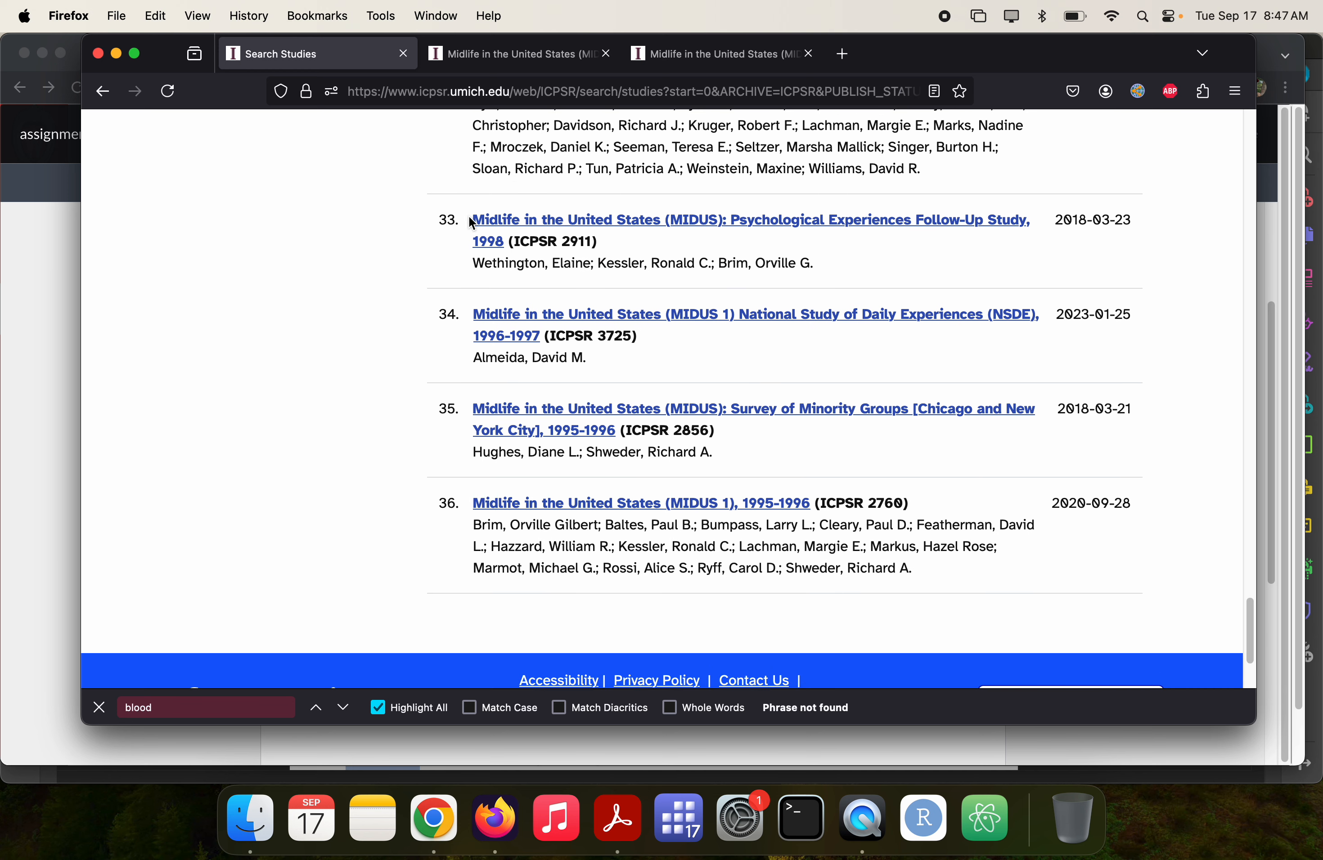
super+click(638, 506)
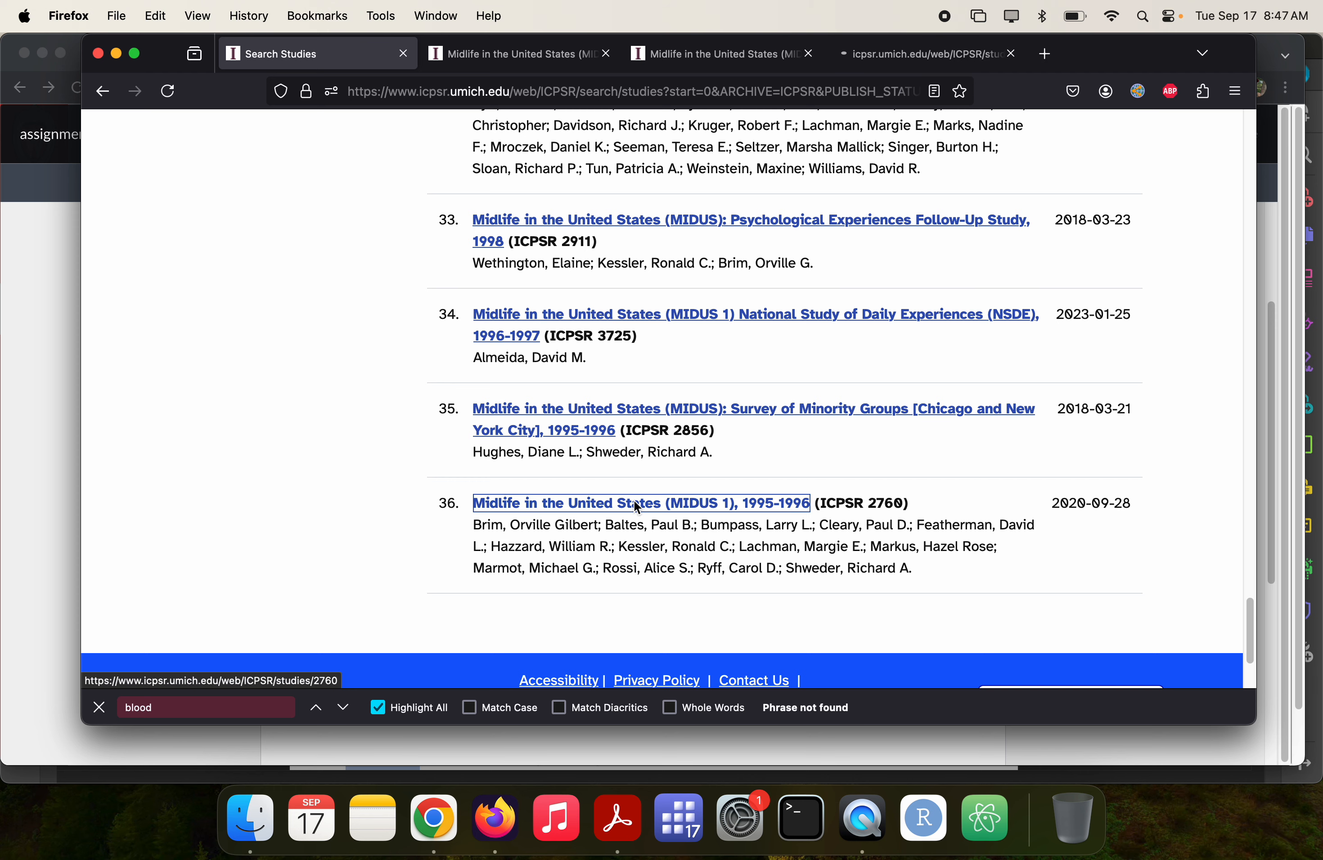
- Switch to the MIDUS 1, 1995-1996 (ICPSR 2760) tab and read its Project Description Summary
click(897, 56)
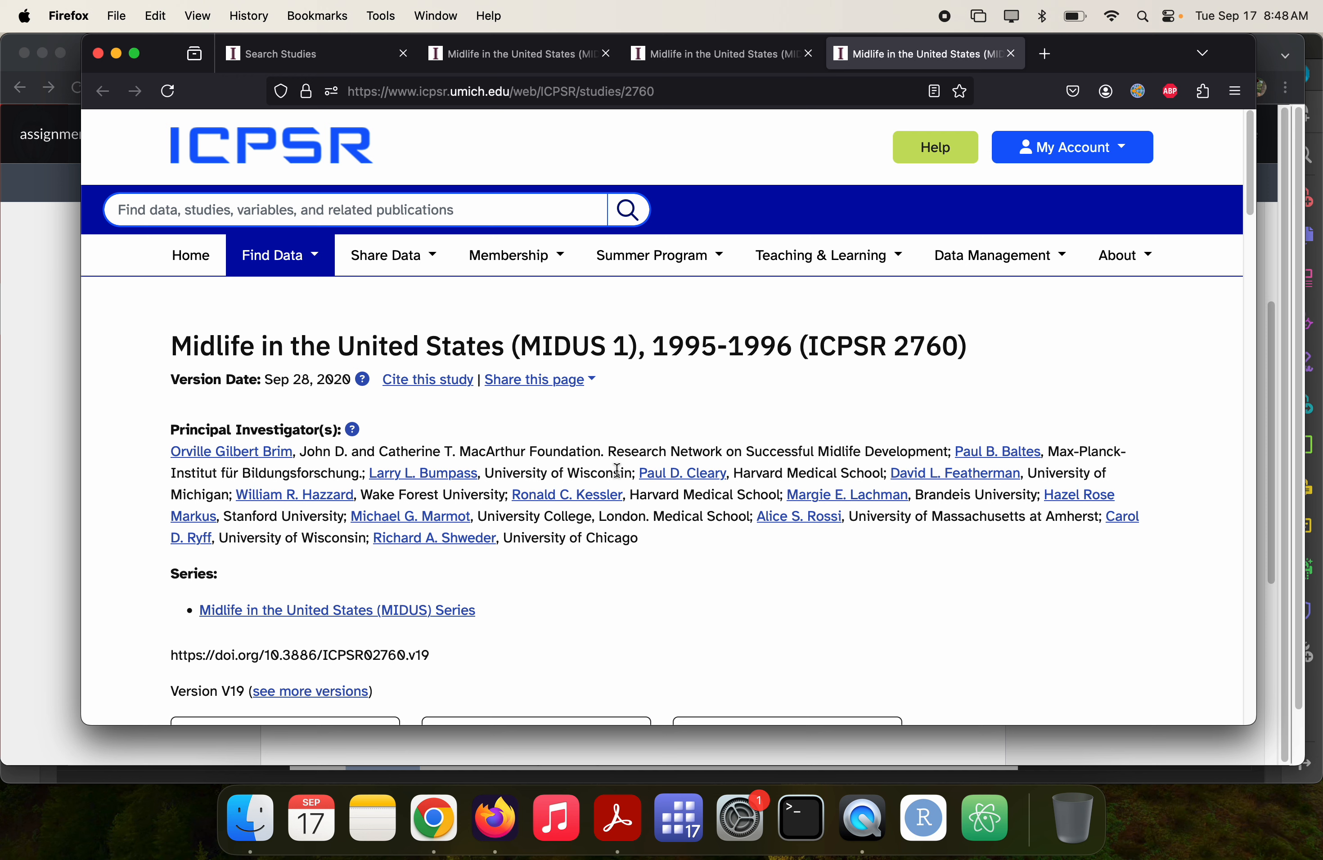
scroll(618, 471, down, 2)
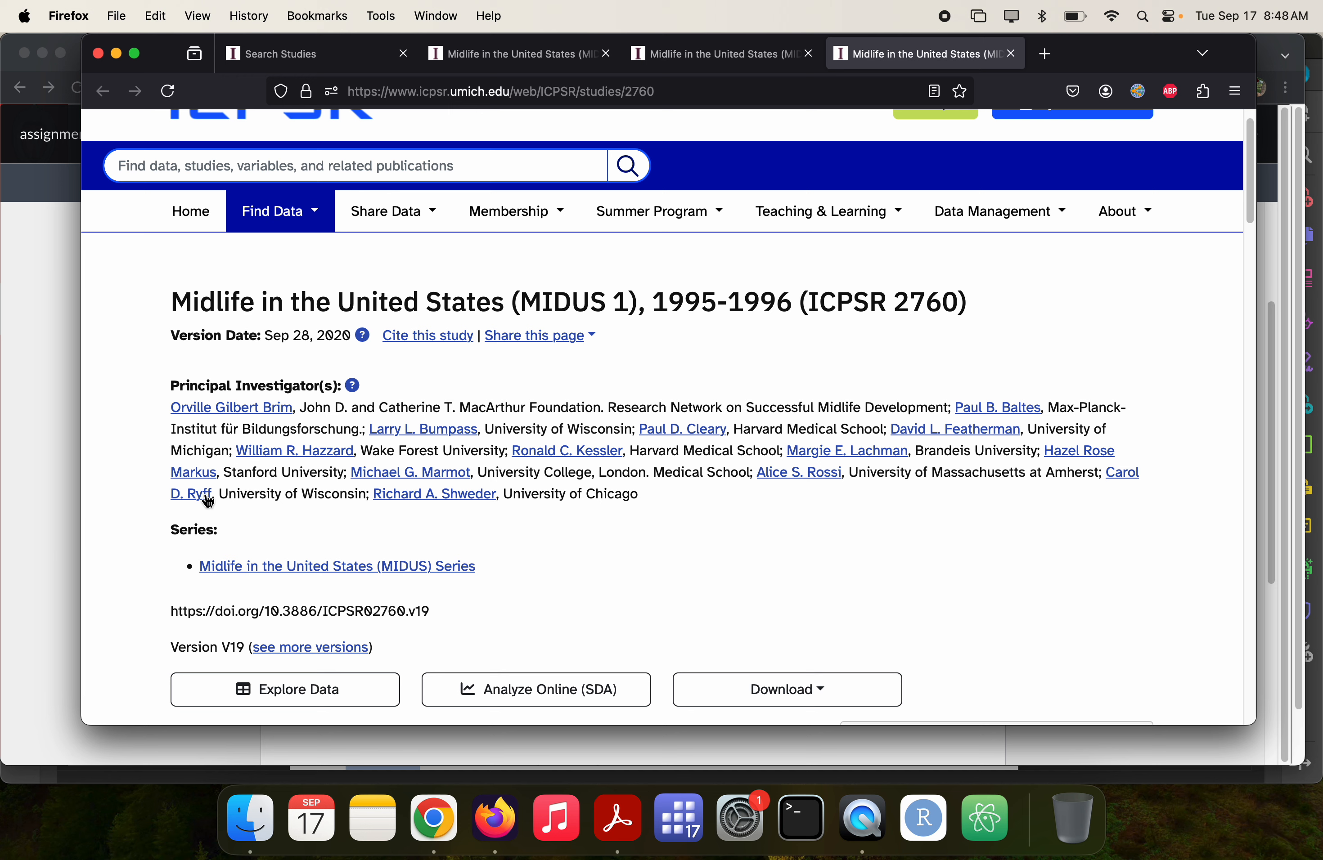
scroll(209, 499, down, 5)
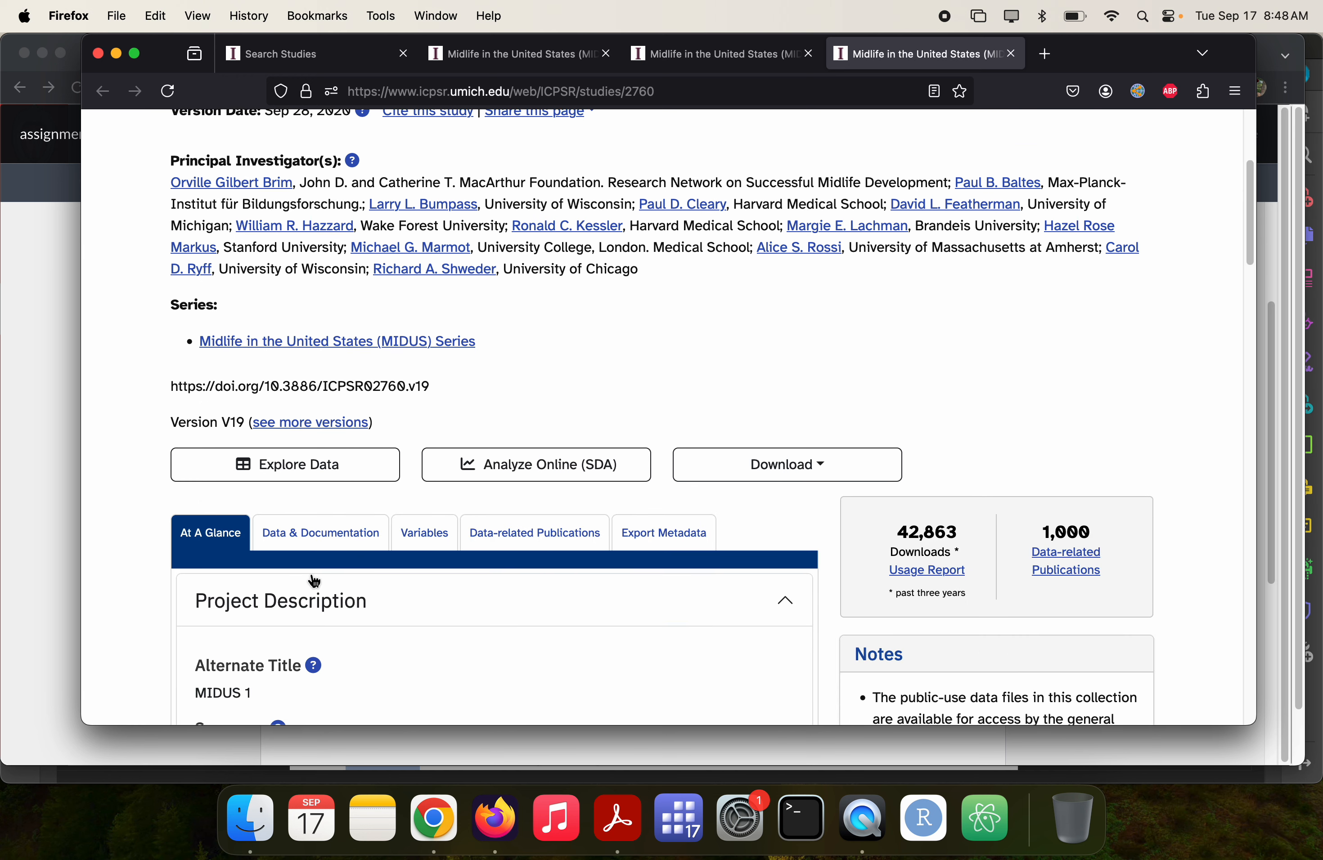
scroll(314, 581, down, 3)
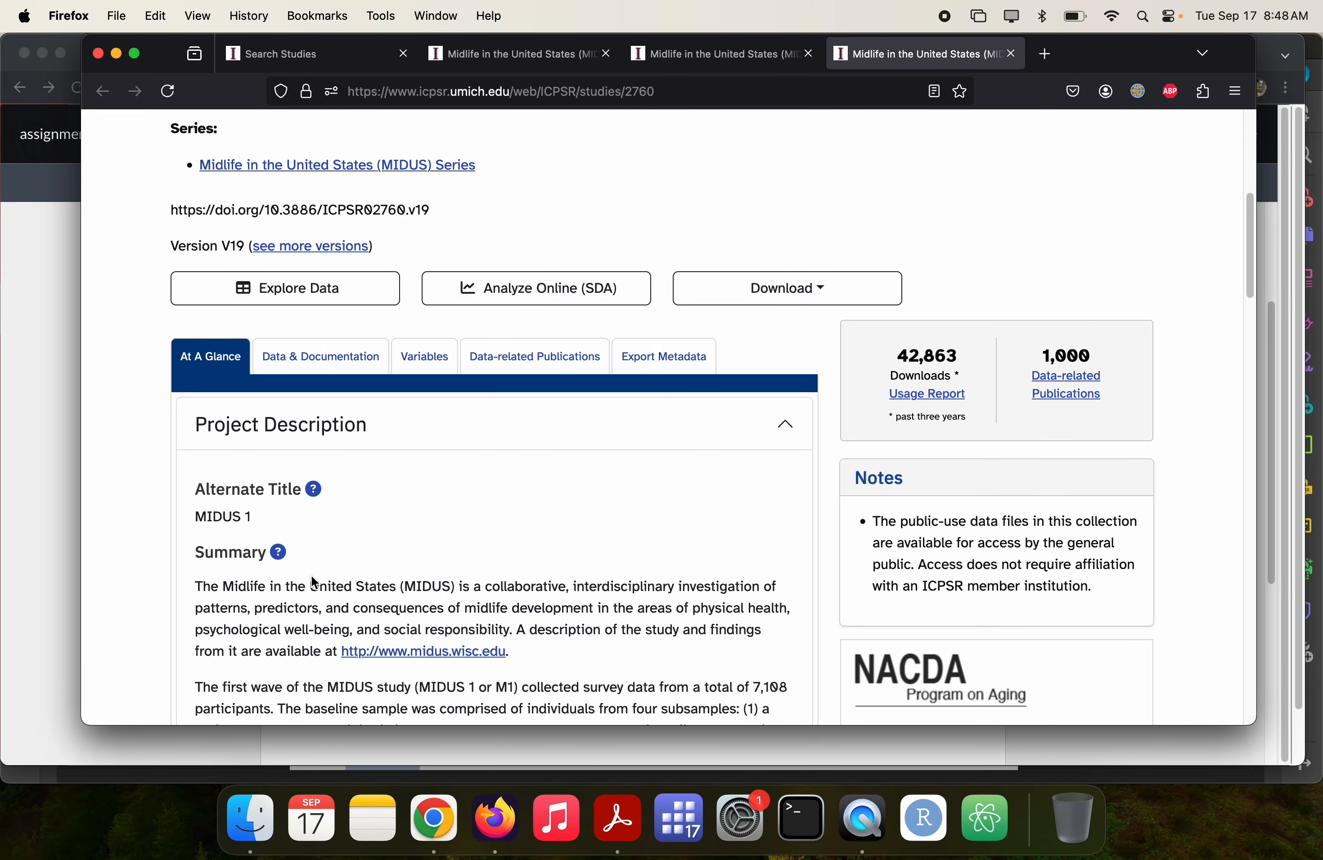
scroll(315, 581, down, 5)
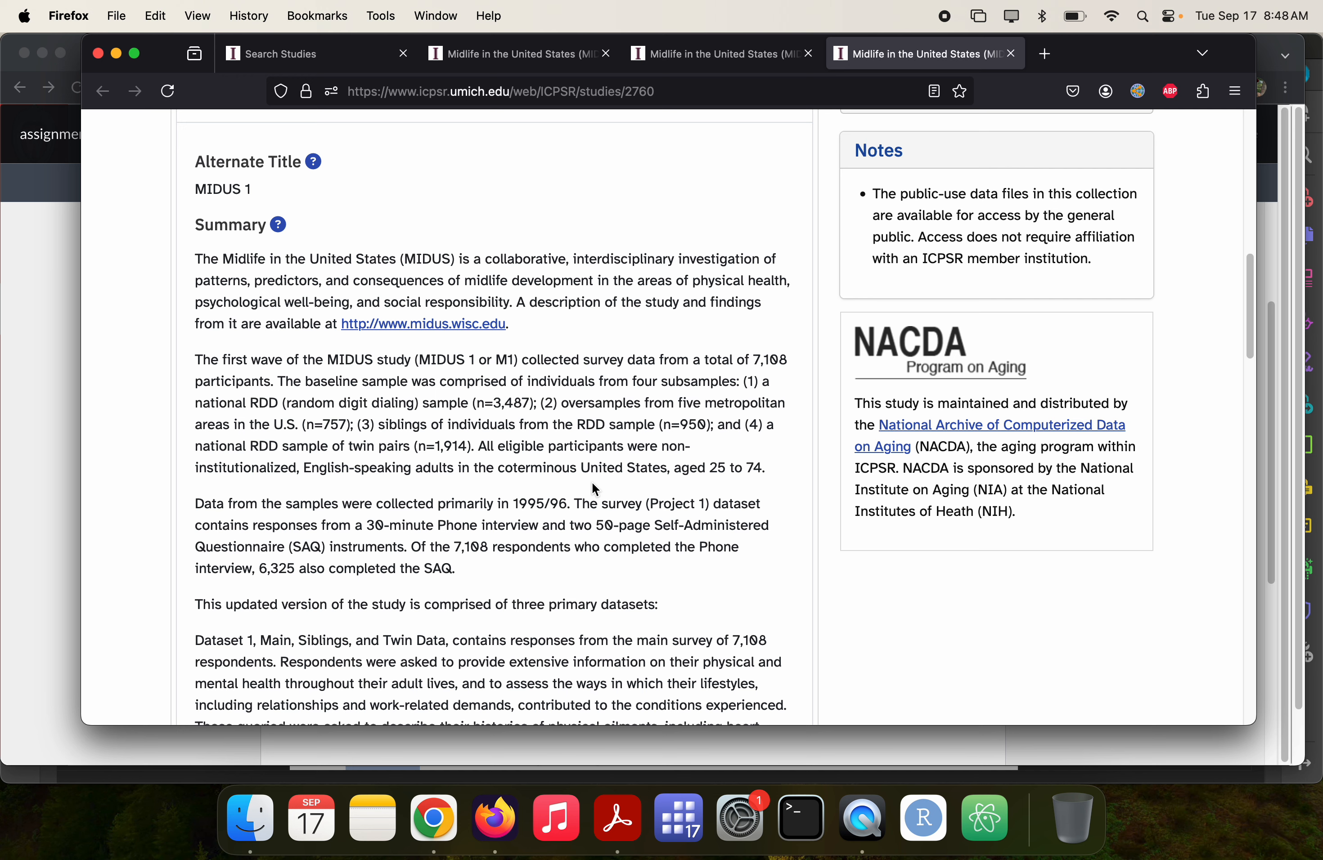
- Read the MIDUS 1 dataset descriptions and citation, then bring up the MIDUS 2 (ICPSR 4652) page
scroll(599, 496, down, 3)
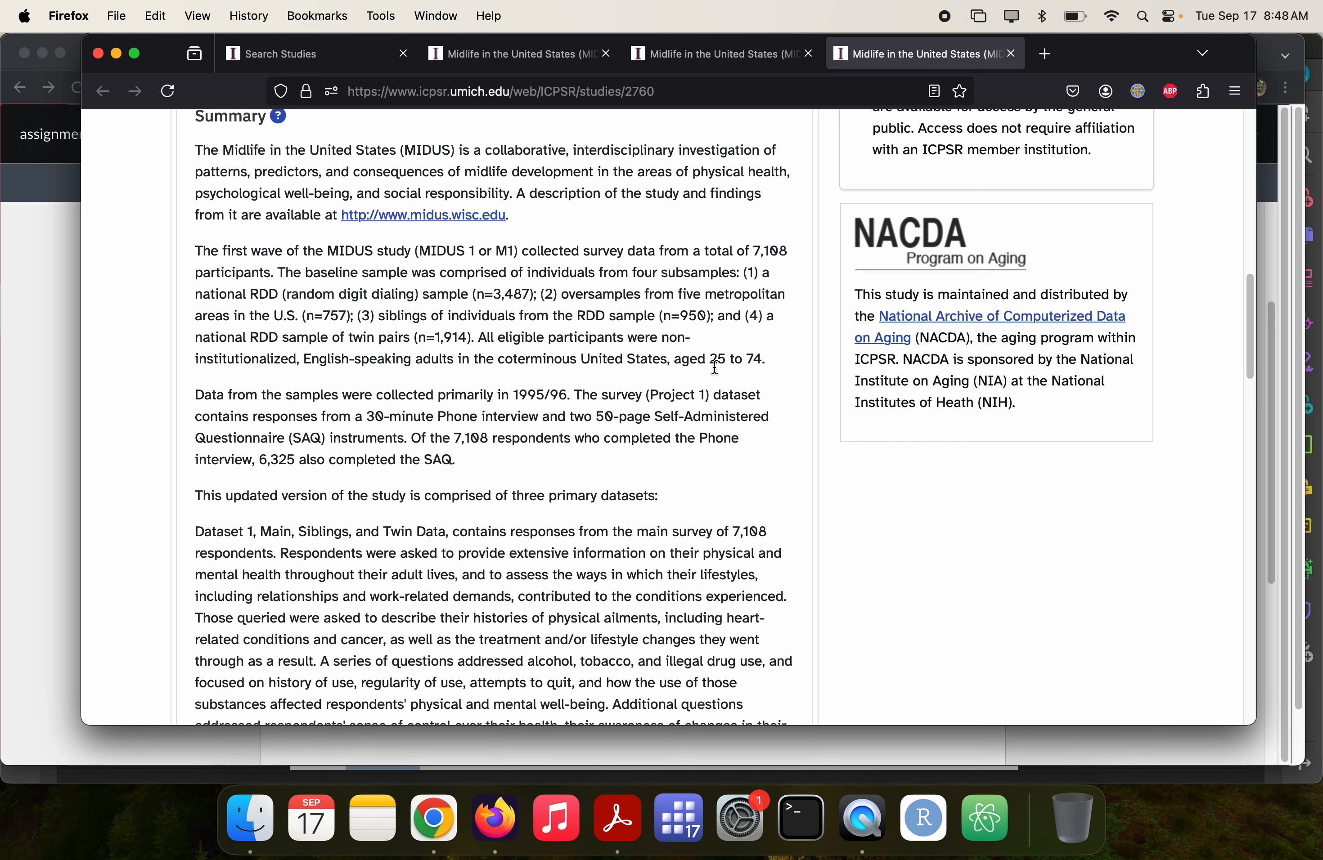
scroll(786, 378, down, 2)
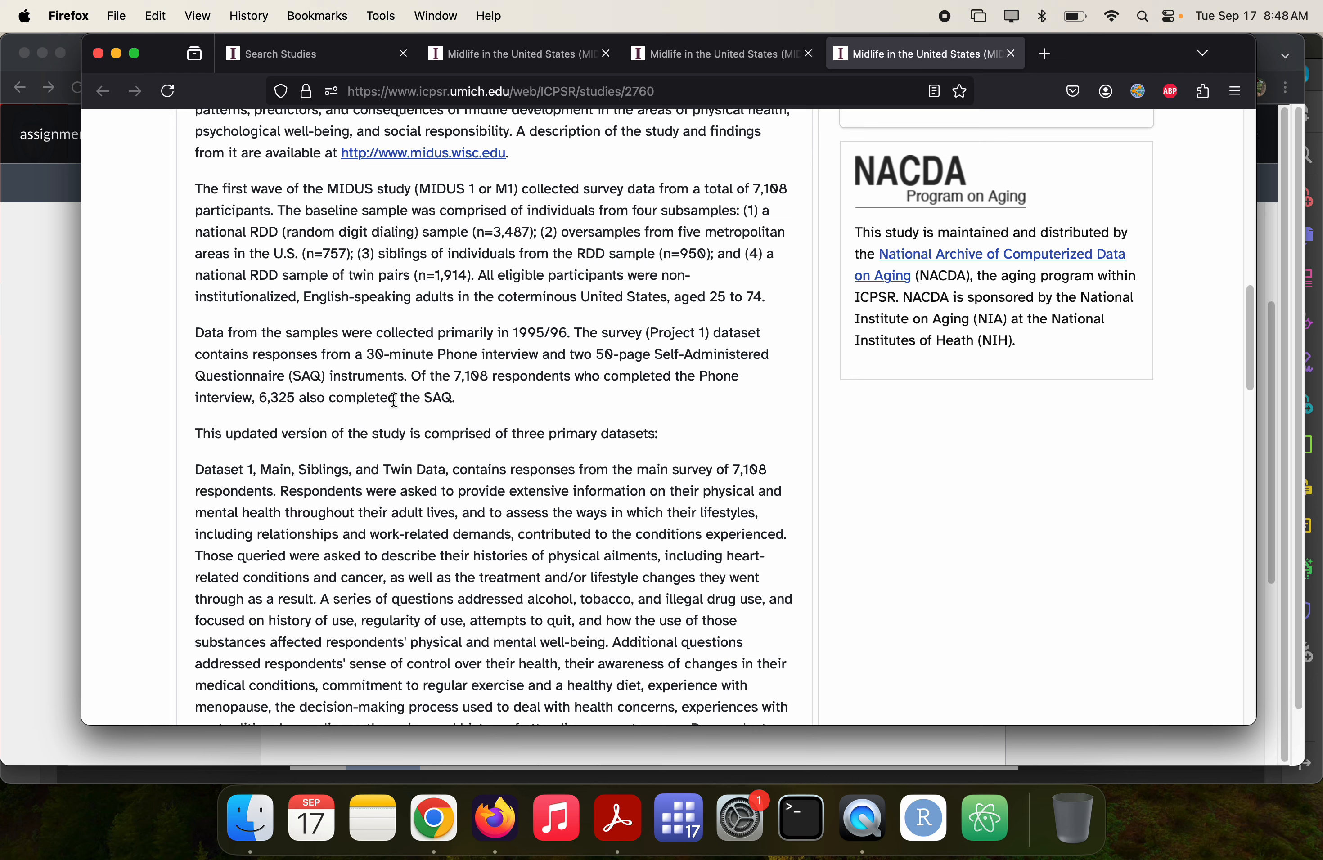
scroll(394, 400, down, 4)
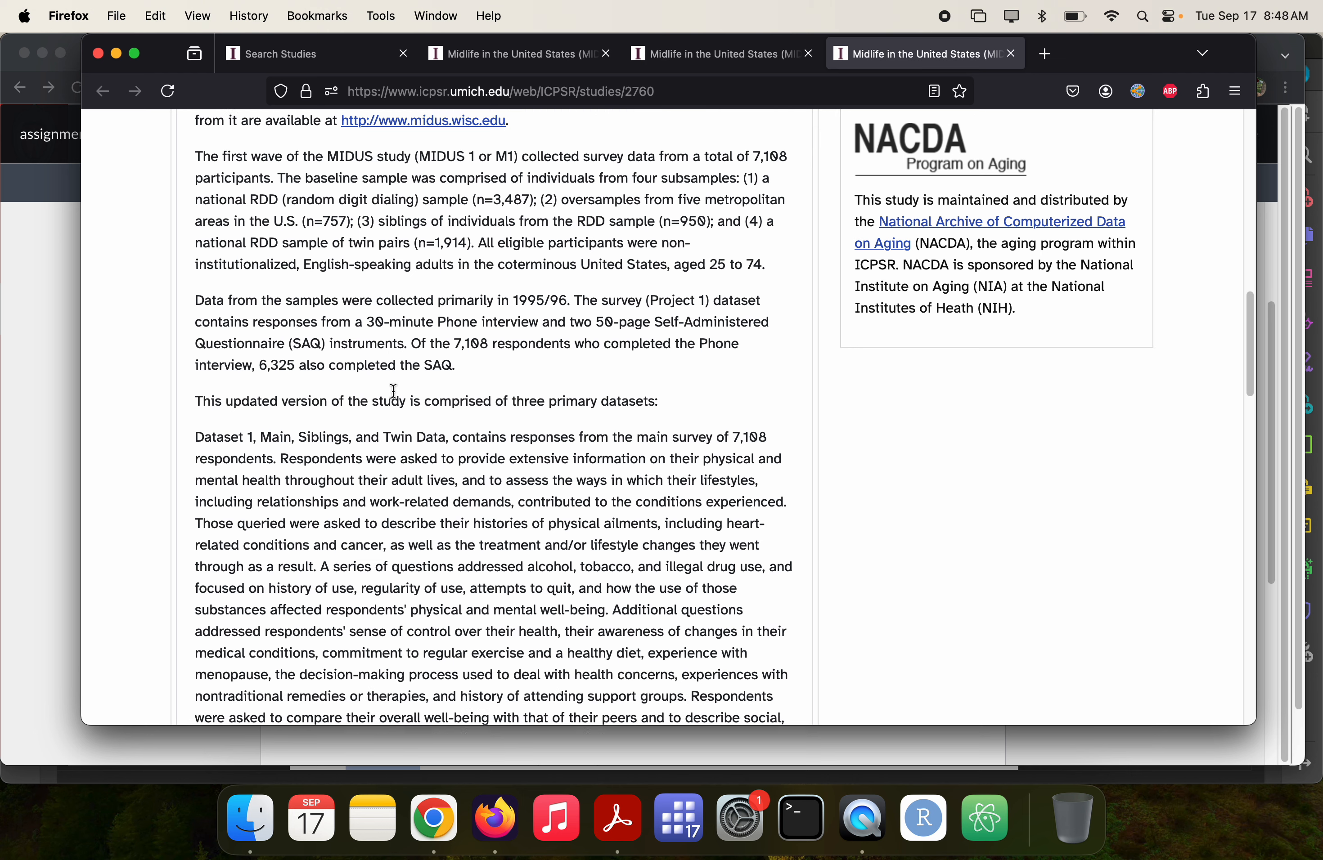
scroll(395, 400, down, 3)
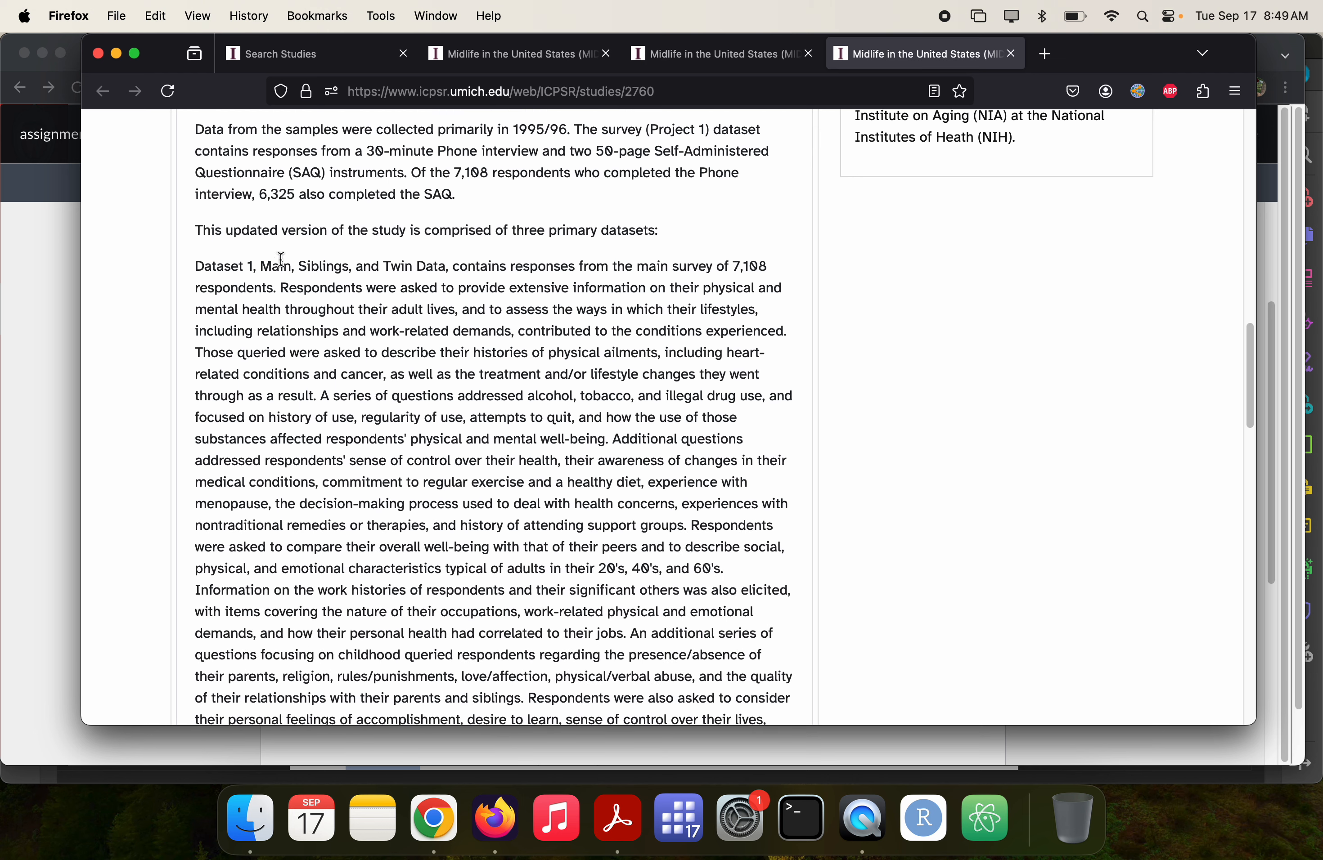
scroll(261, 252, down, 3)
scroll(261, 261, down, 4)
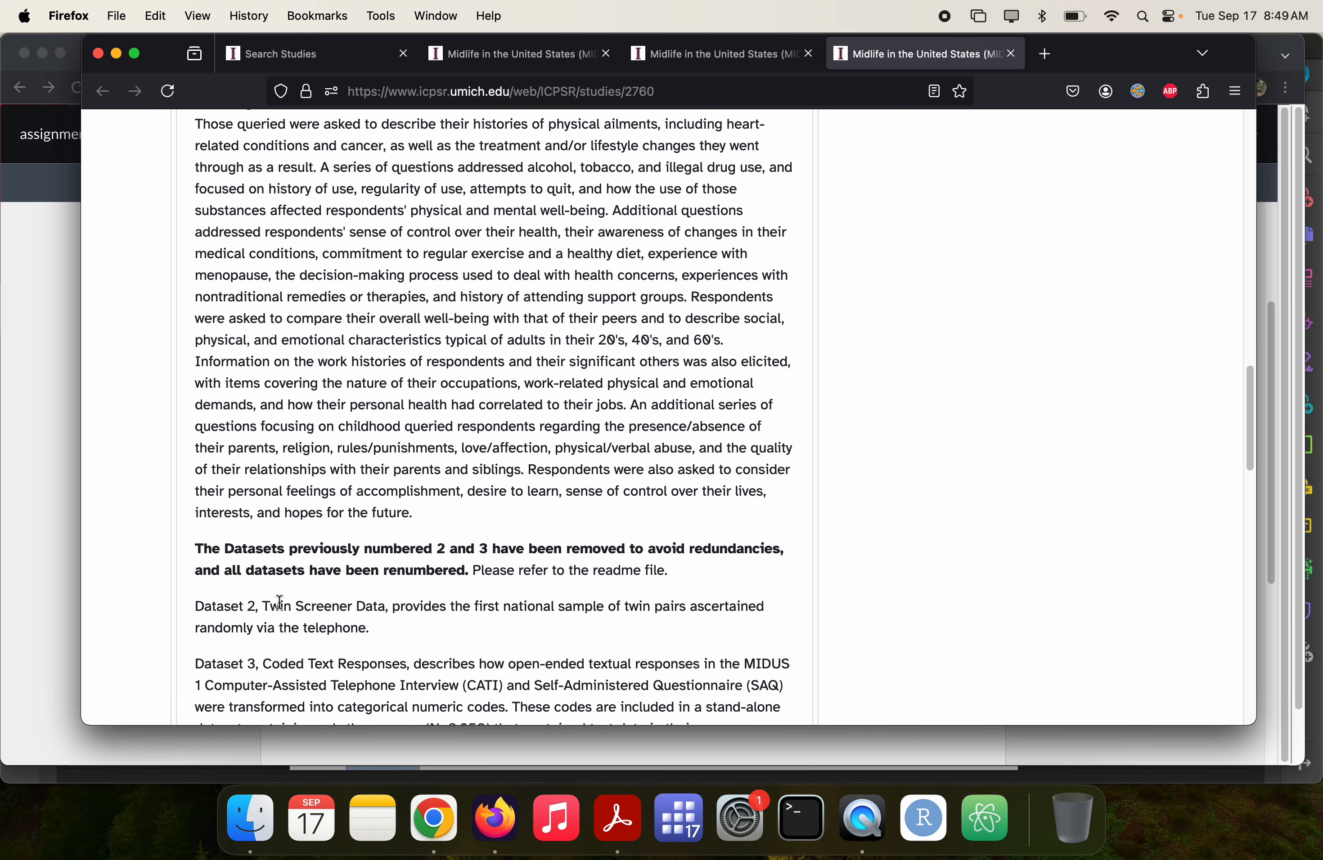
scroll(280, 602, up, 5)
scroll(278, 612, down, 6)
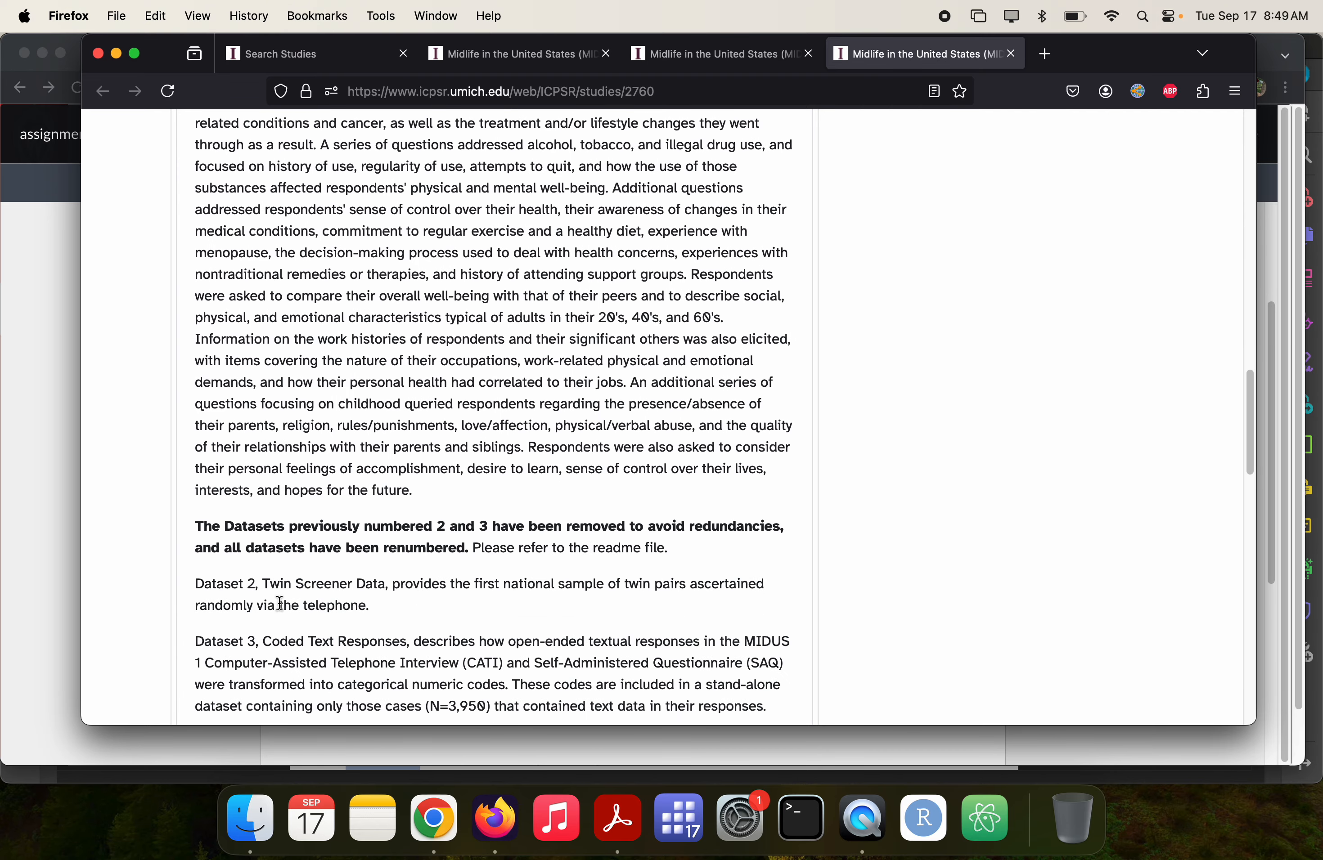
scroll(227, 545, down, 4)
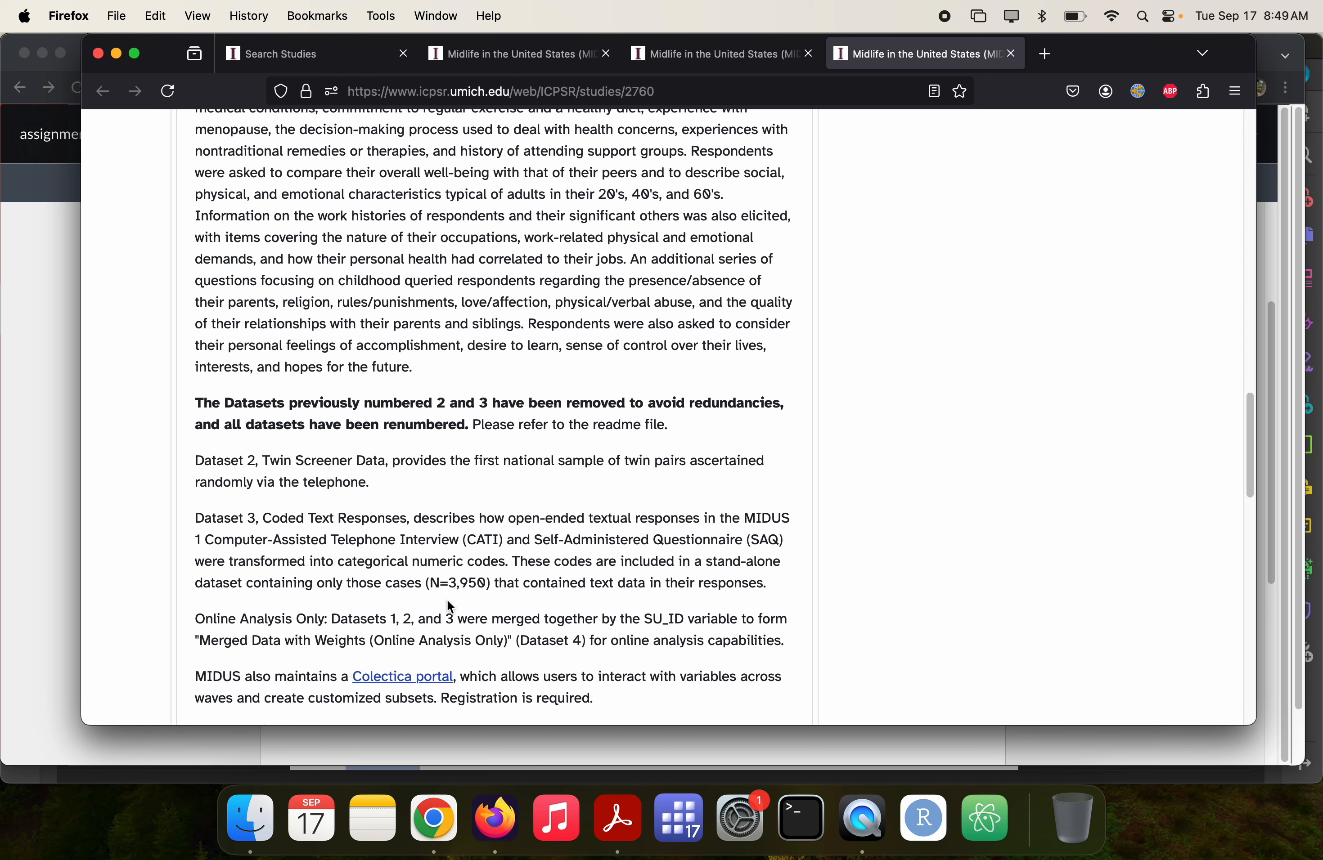
scroll(363, 581, up, 5)
scroll(362, 581, up, 3)
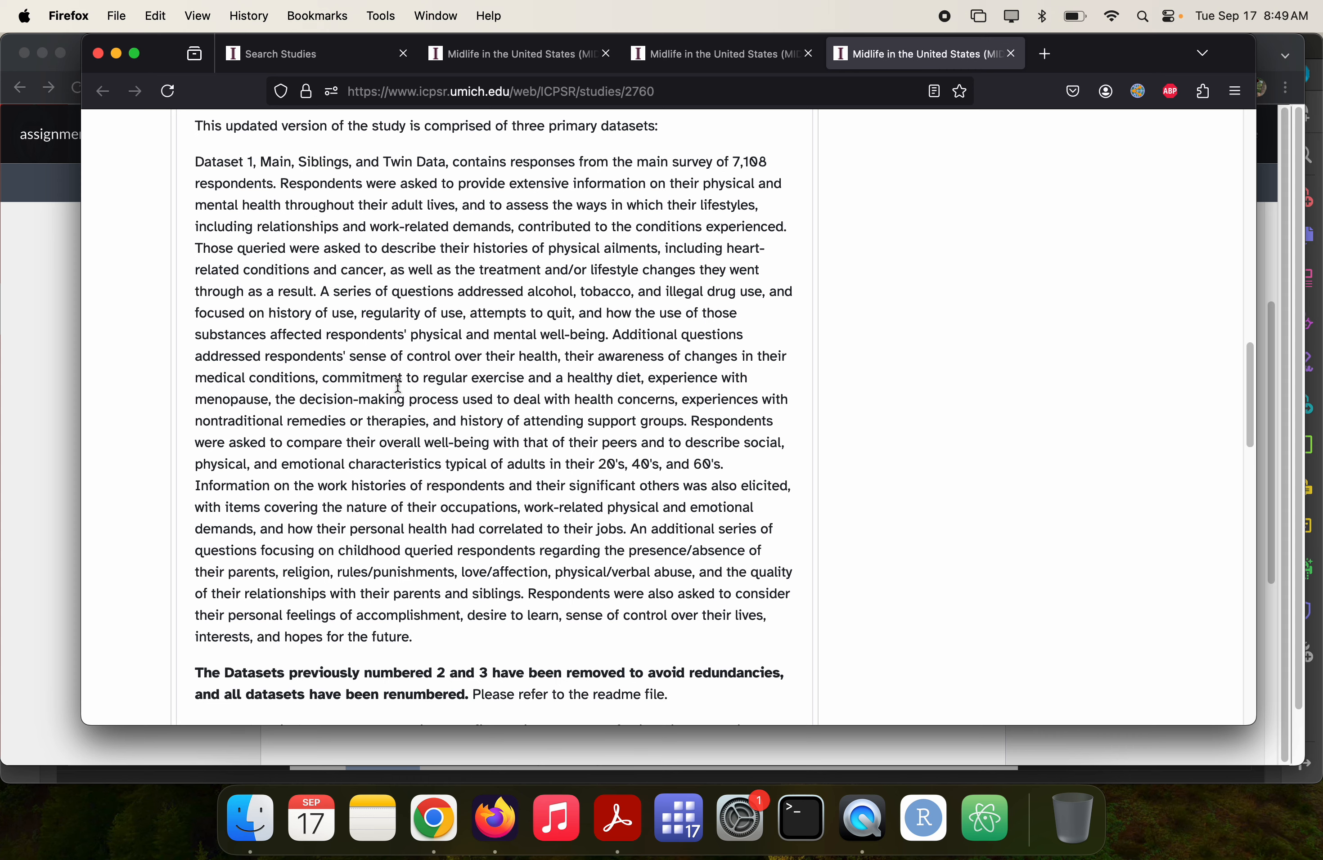
scroll(529, 398, down, 8)
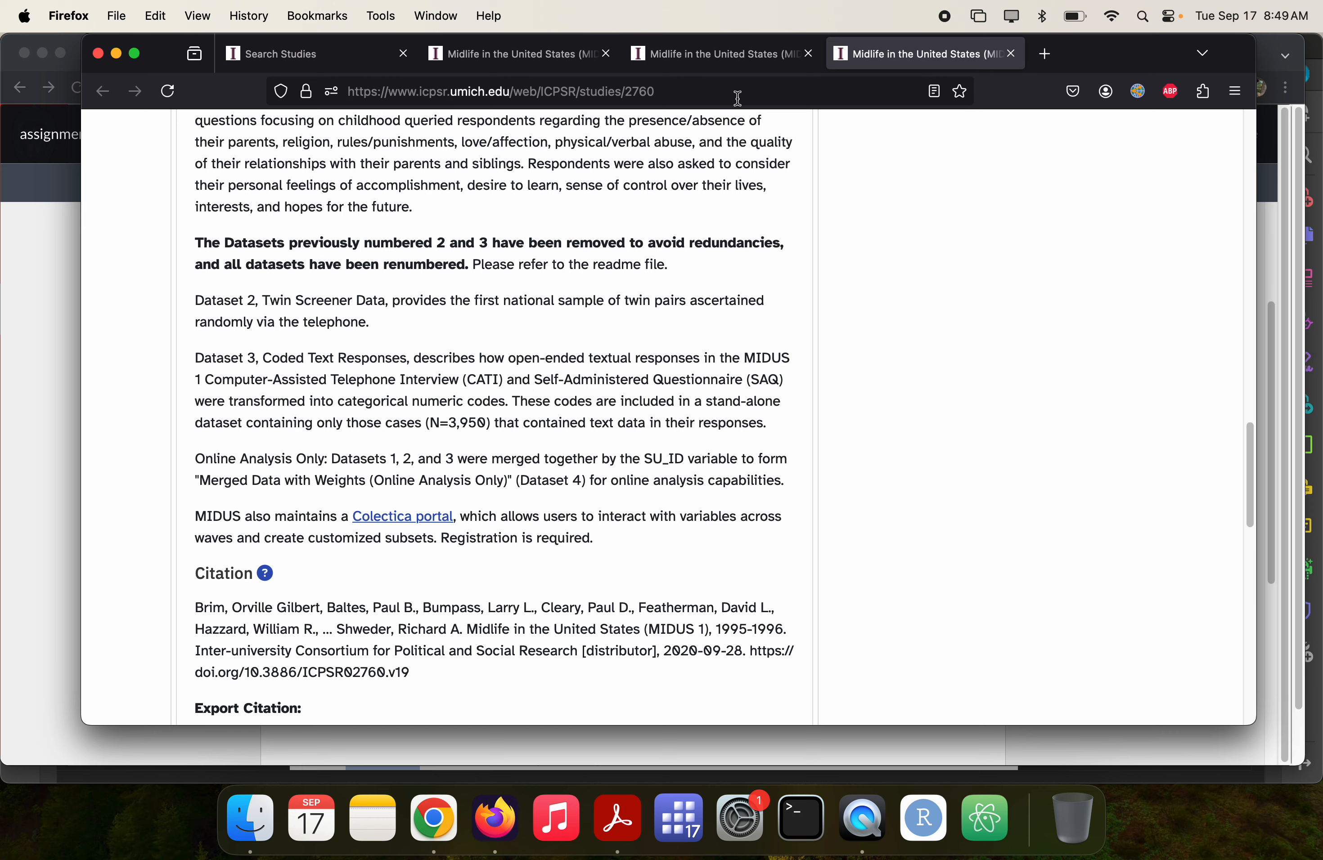
scroll(553, 463, down, 5)
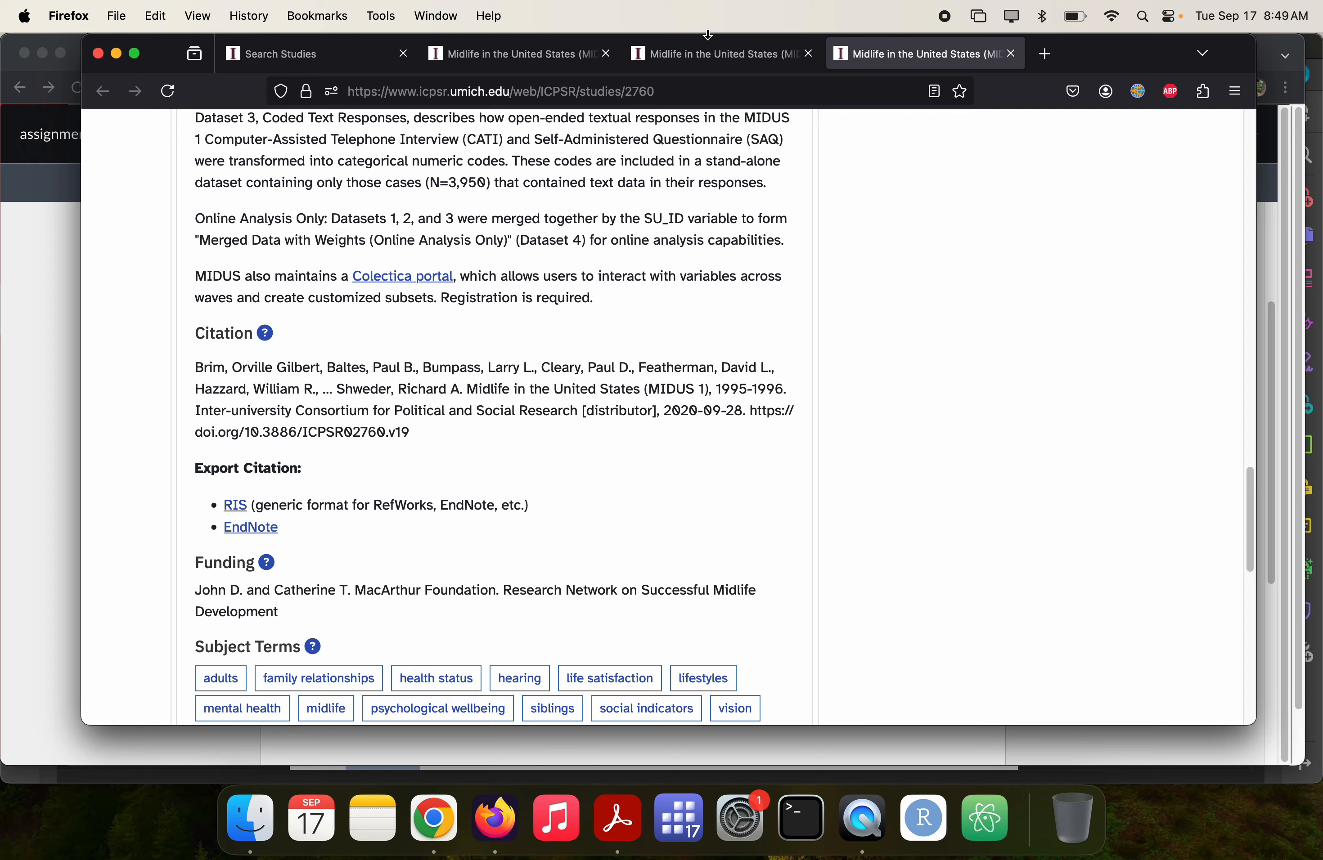
click(735, 63)
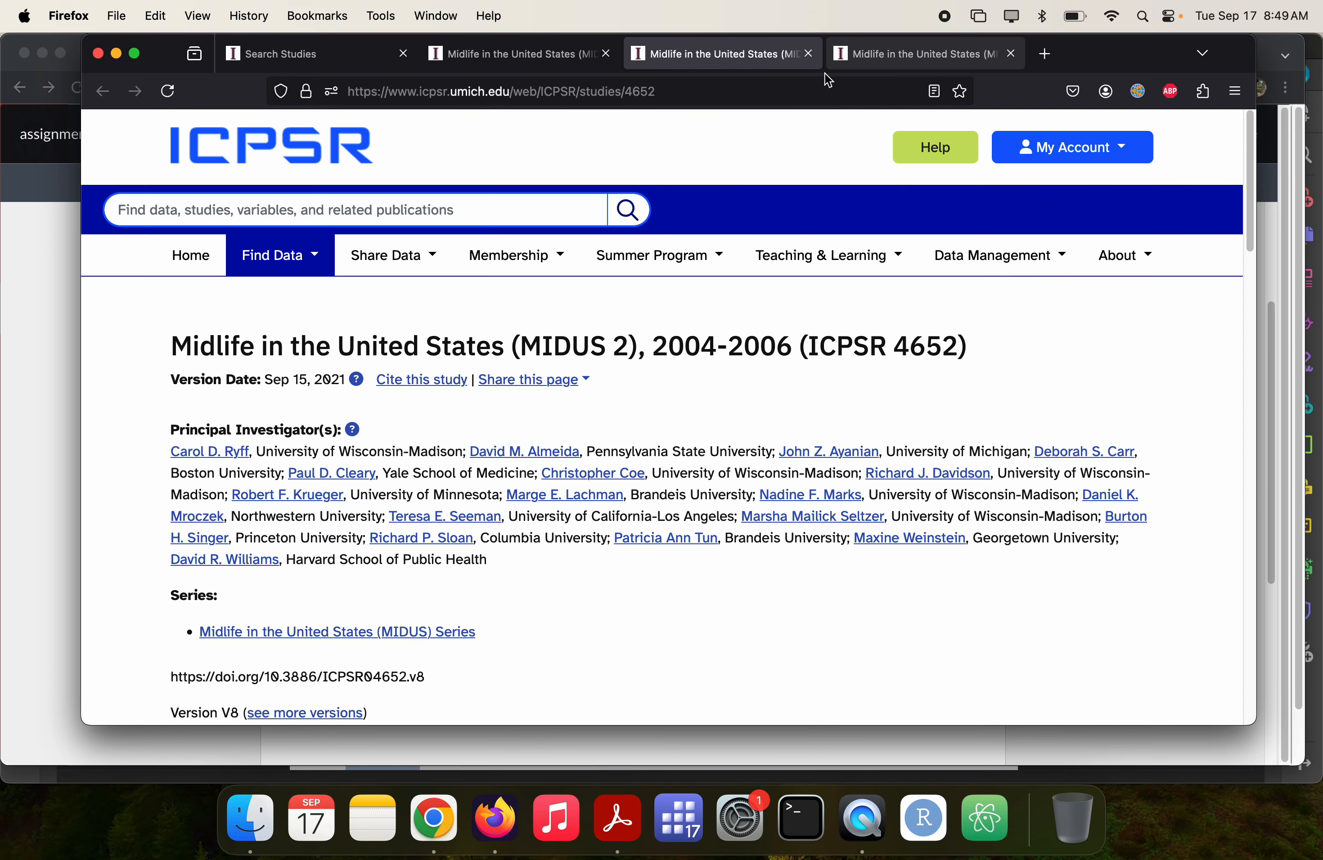
- Scroll the MIDUS 2, 2004-2006 page down to its longitudinal follow-up Project Description summary
click(849, 63)
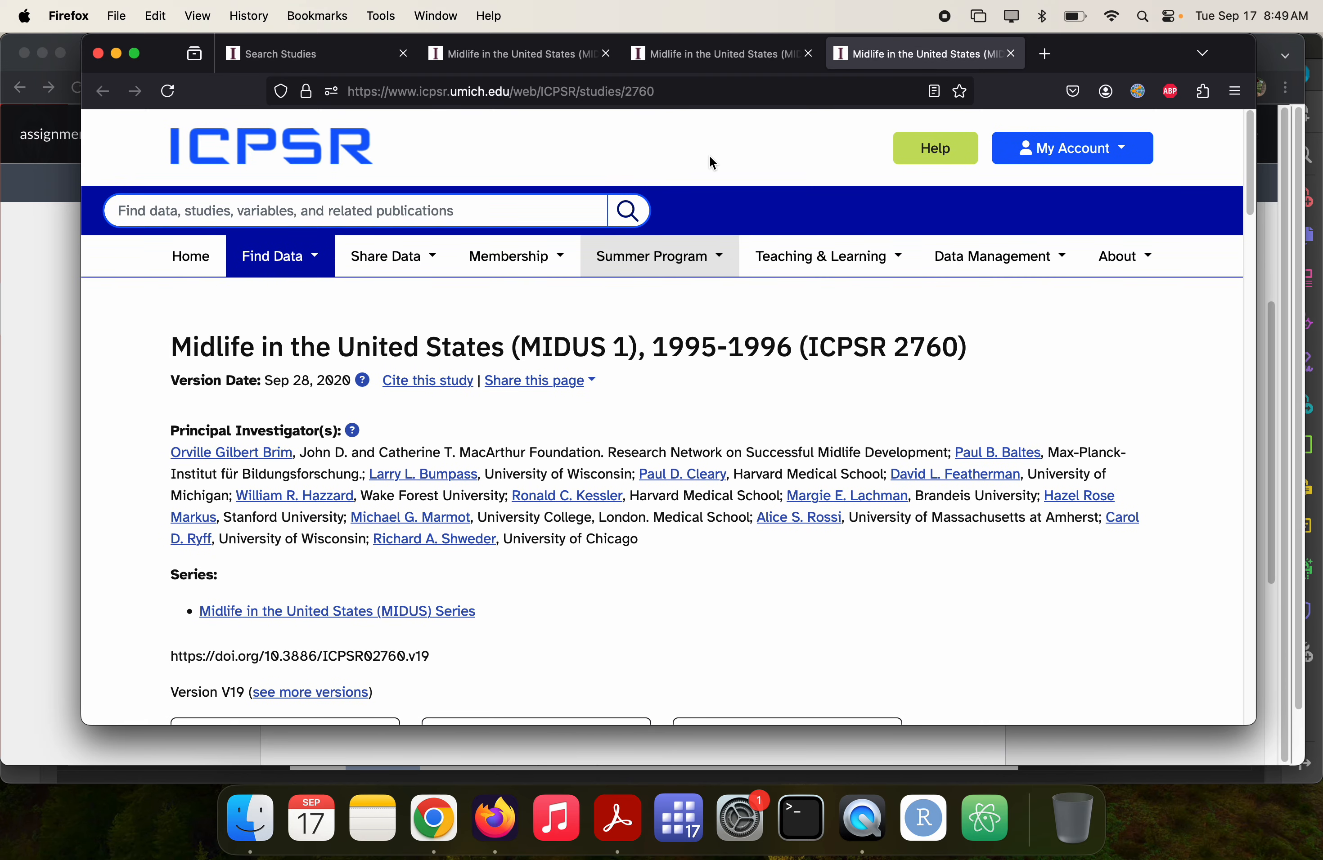
click(710, 54)
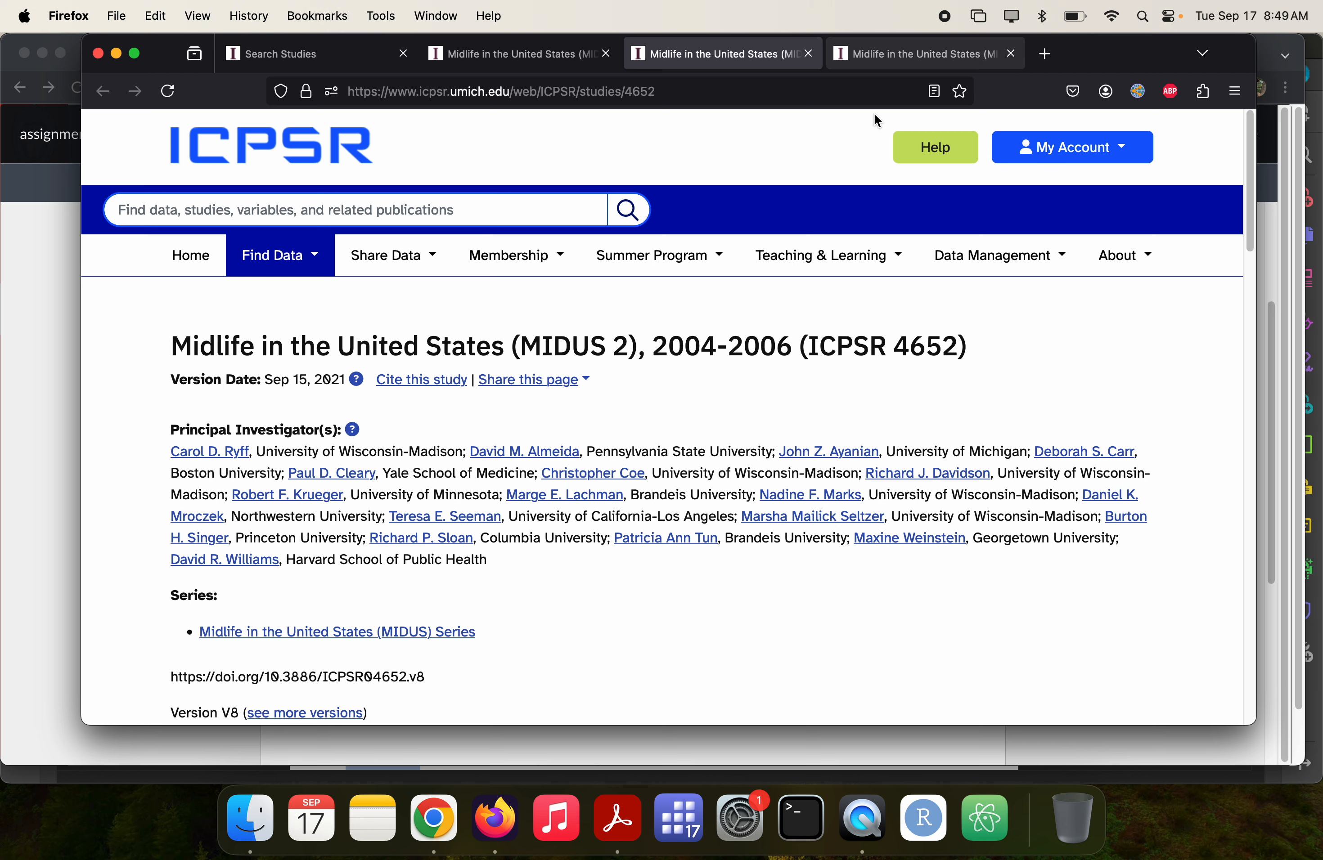
scroll(729, 521, down, 5)
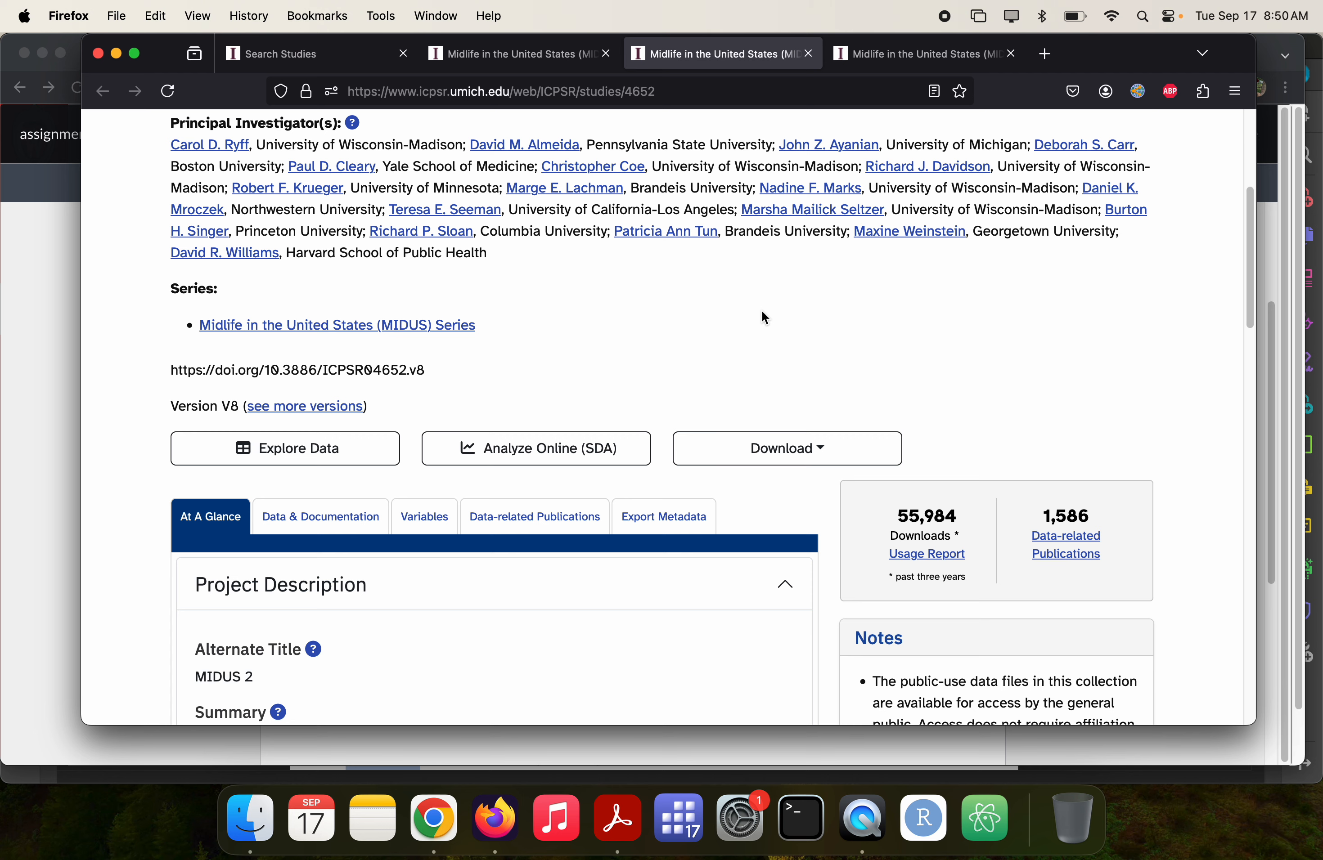
scroll(764, 317, down, 5)
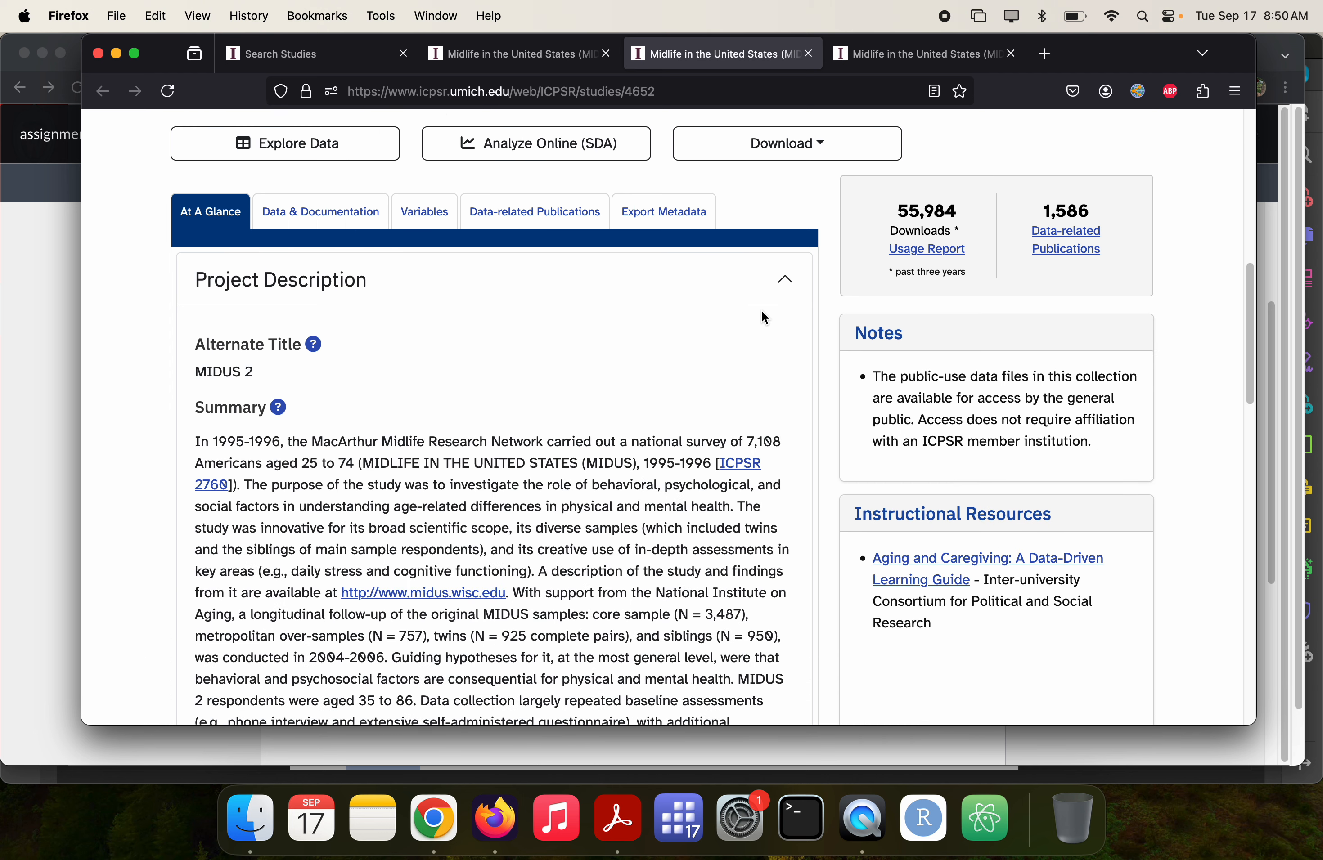
scroll(765, 318, down, 1)
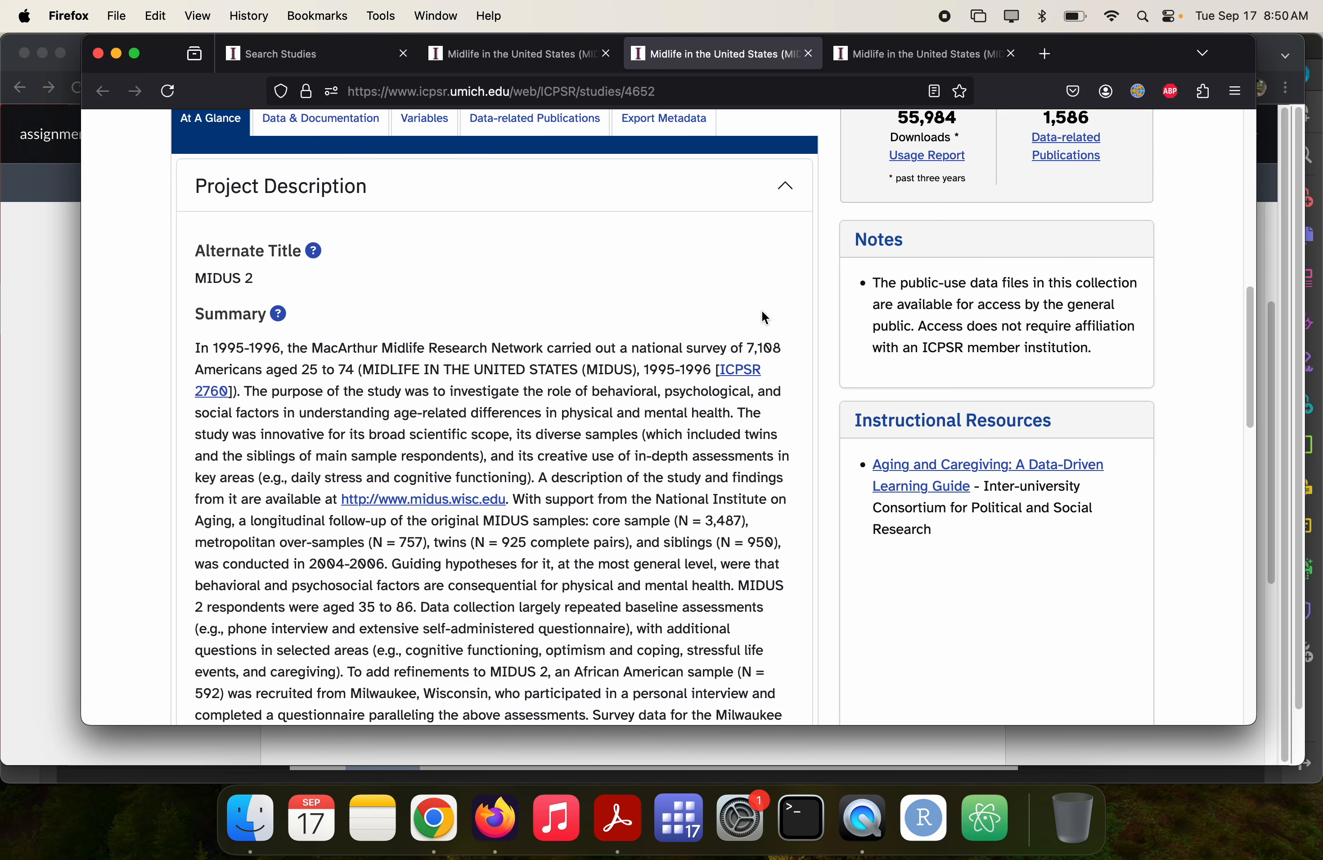
scroll(763, 314, down, 1)
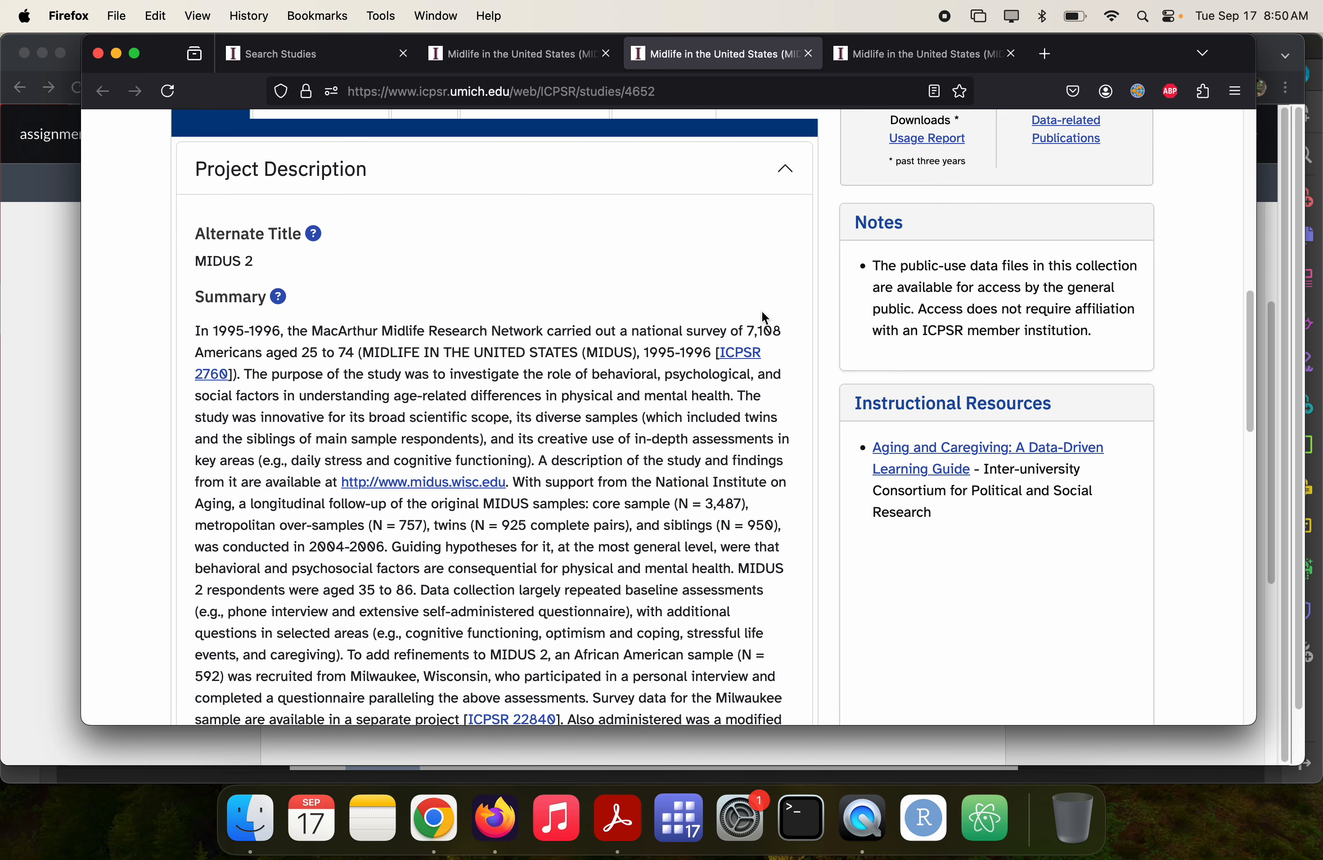
scroll(763, 312, down, 1)
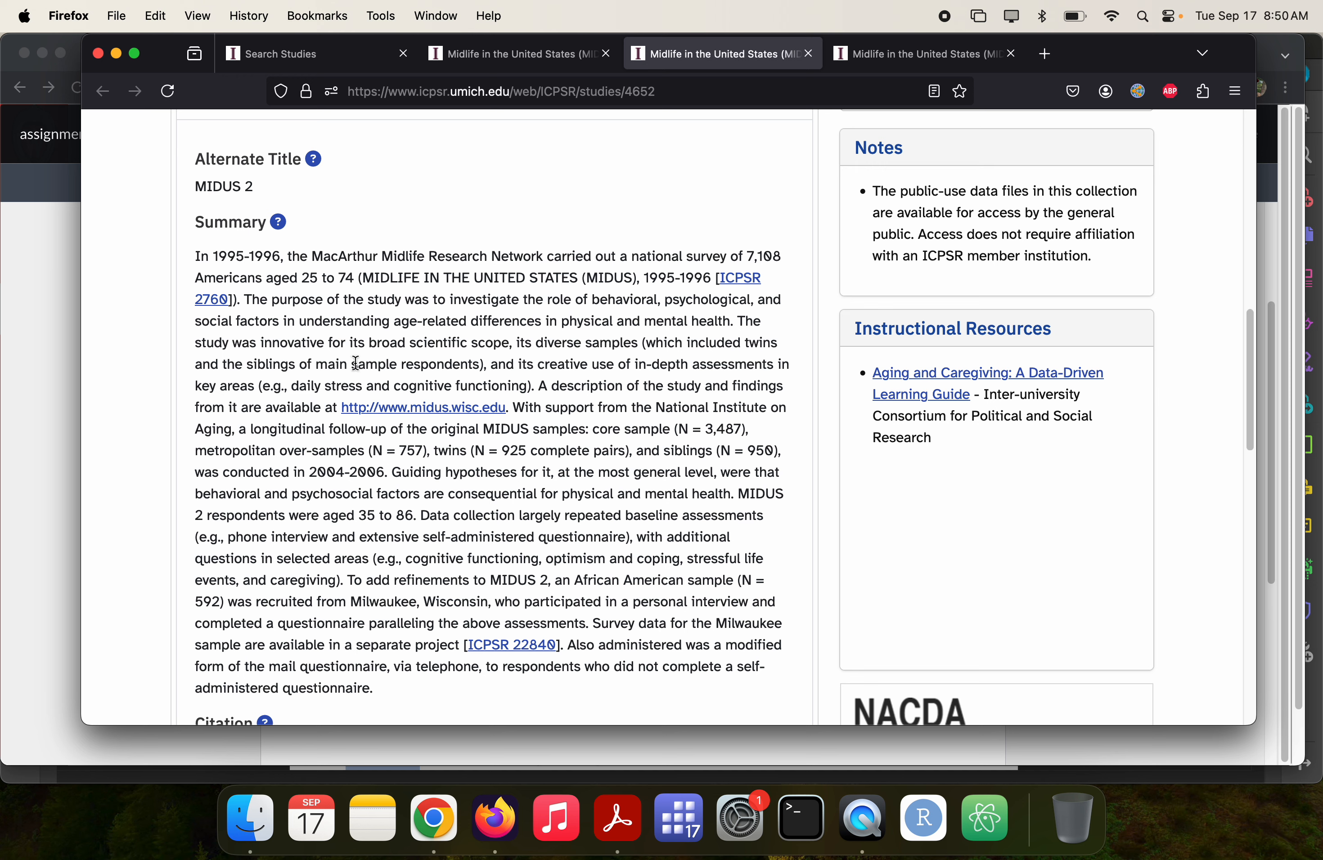
- Open MIDUS Refresher 1 from search result 15 in a new tab, then open the MIDUS 3, 2013-2014 page
click(463, 58)
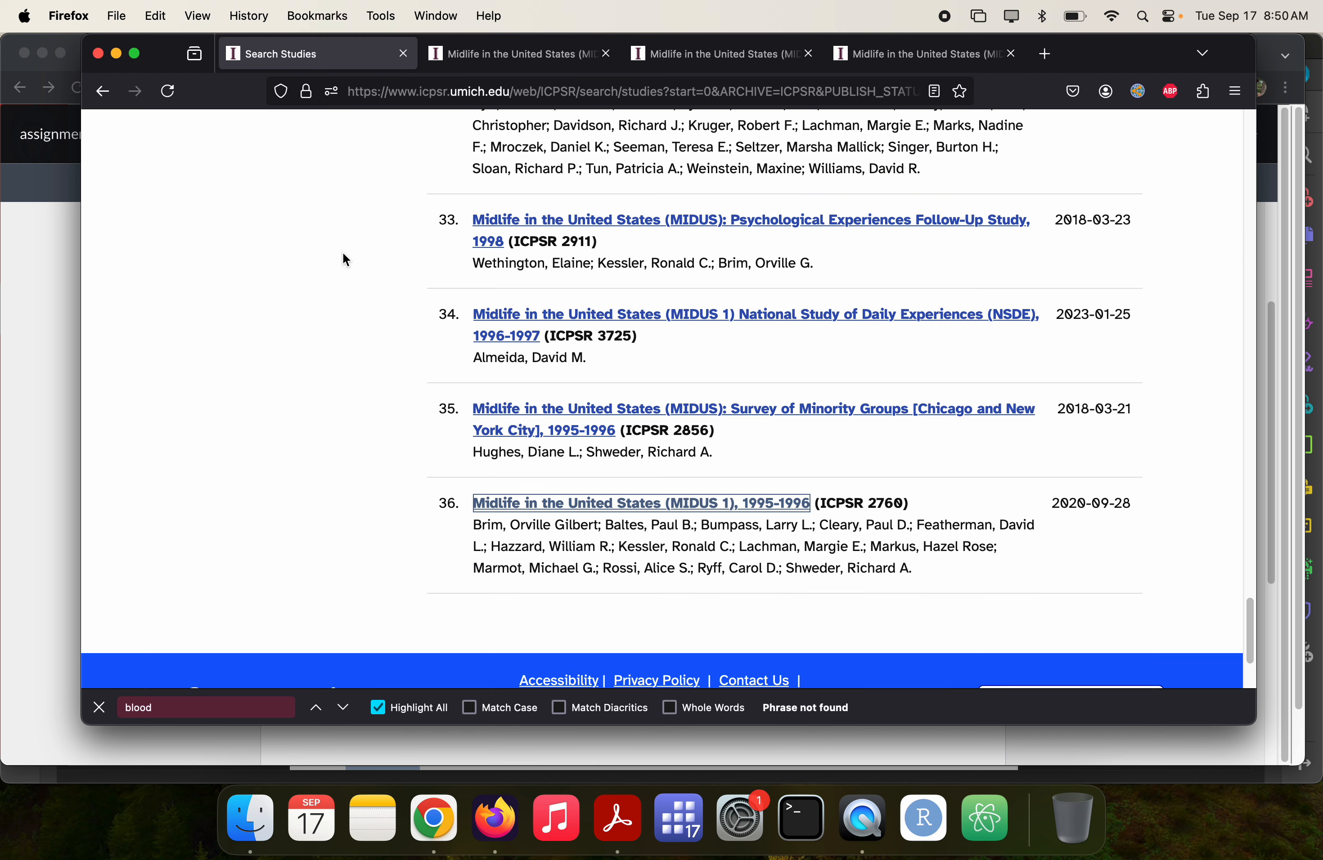
scroll(343, 253, up, 5)
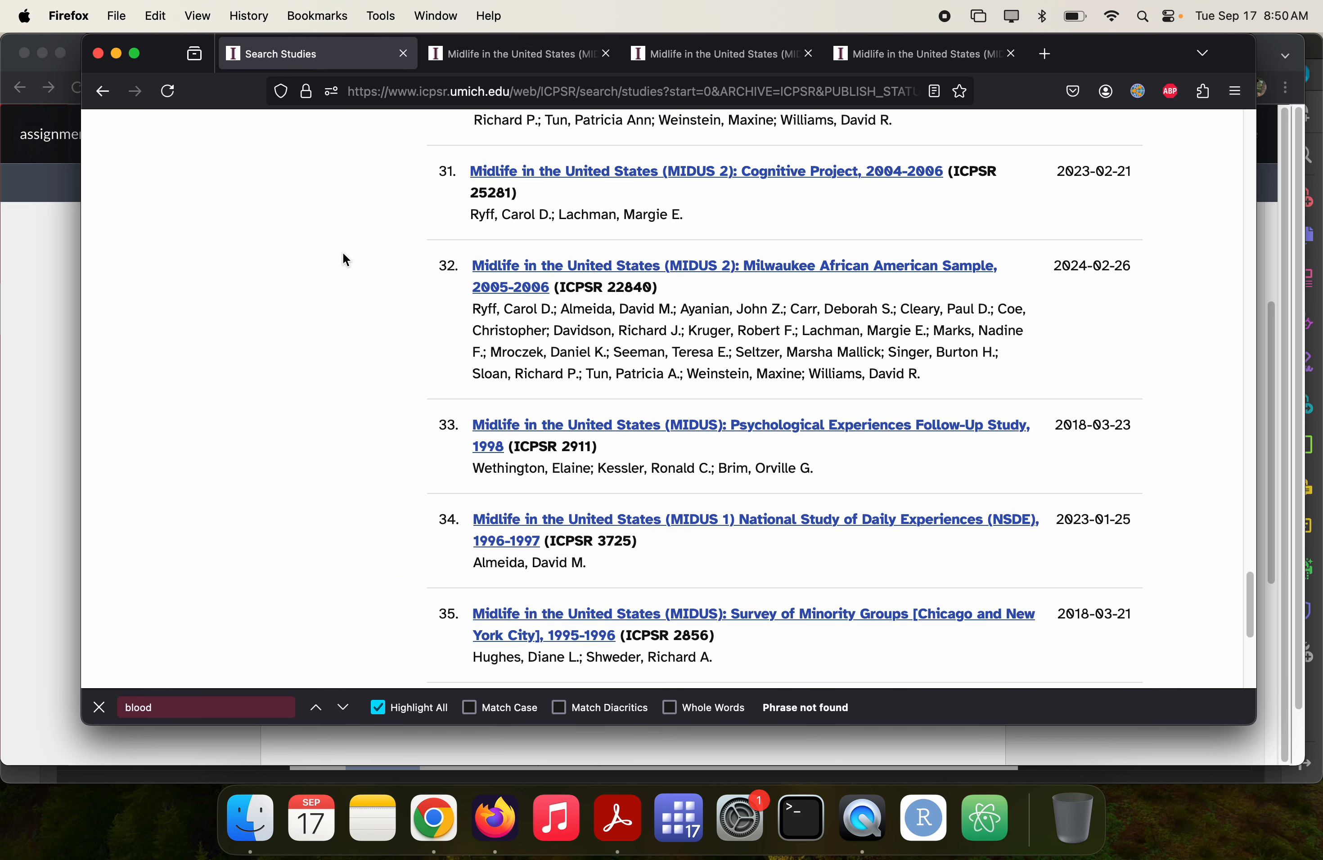
scroll(342, 254, up, 7)
scroll(343, 259, up, 2)
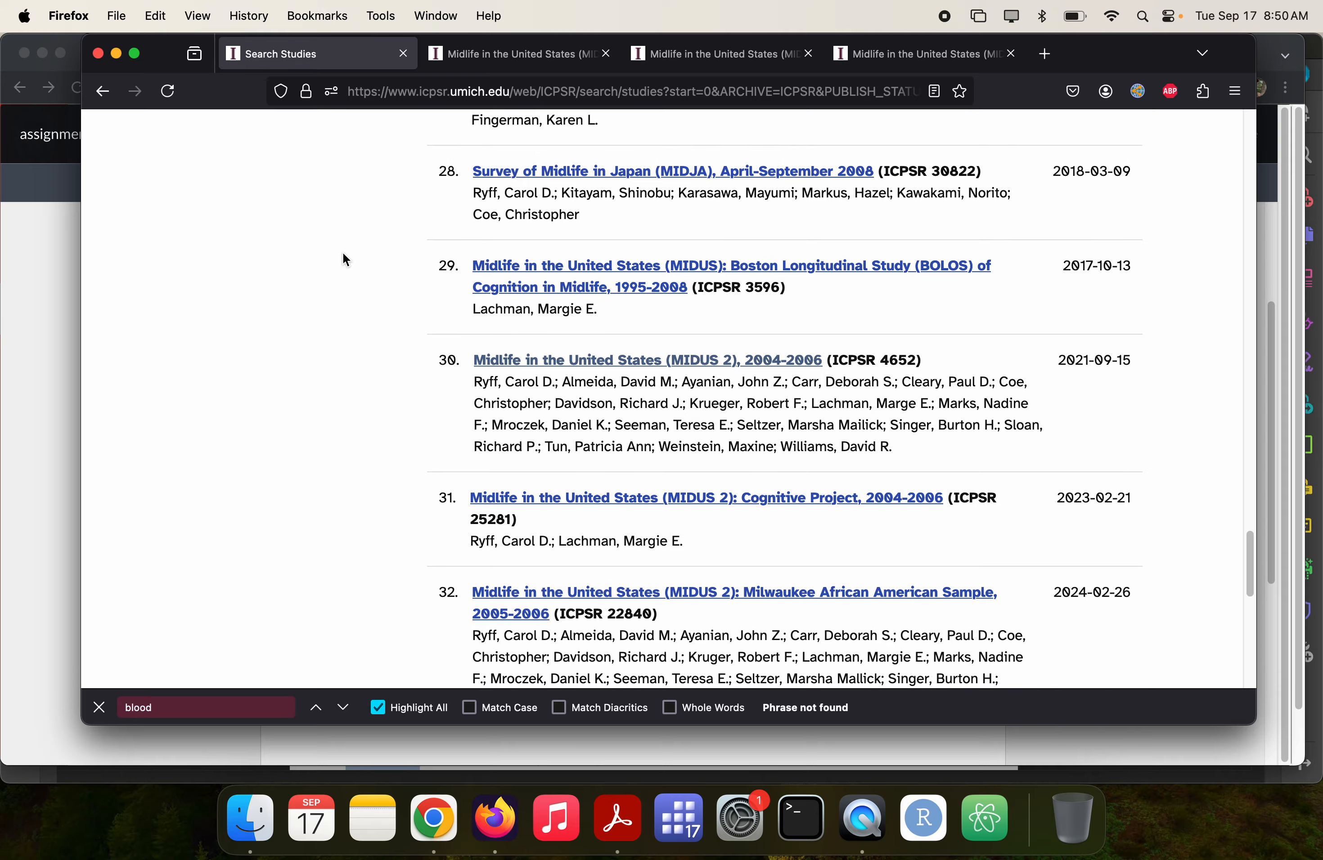
scroll(343, 254, up, 10)
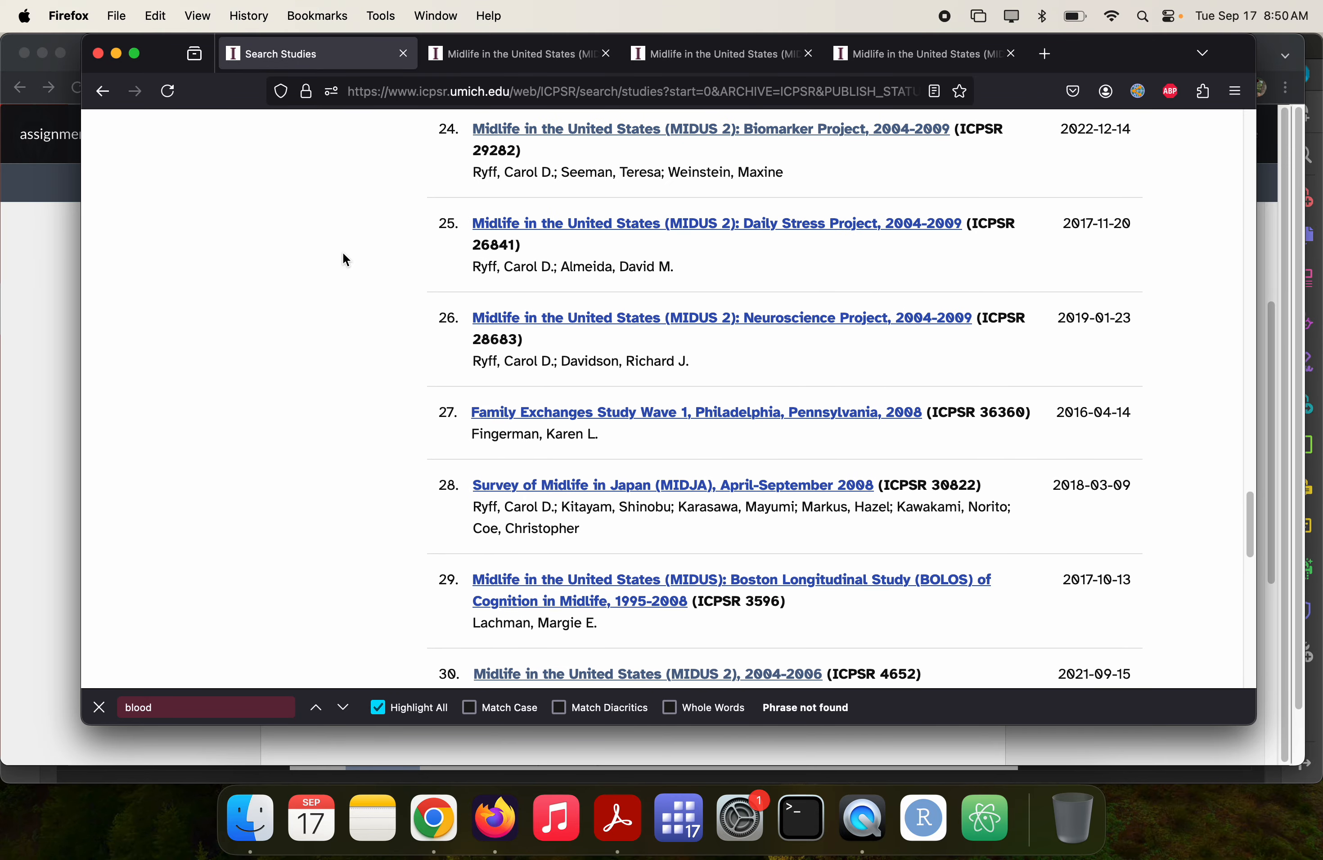
scroll(343, 254, up, 12)
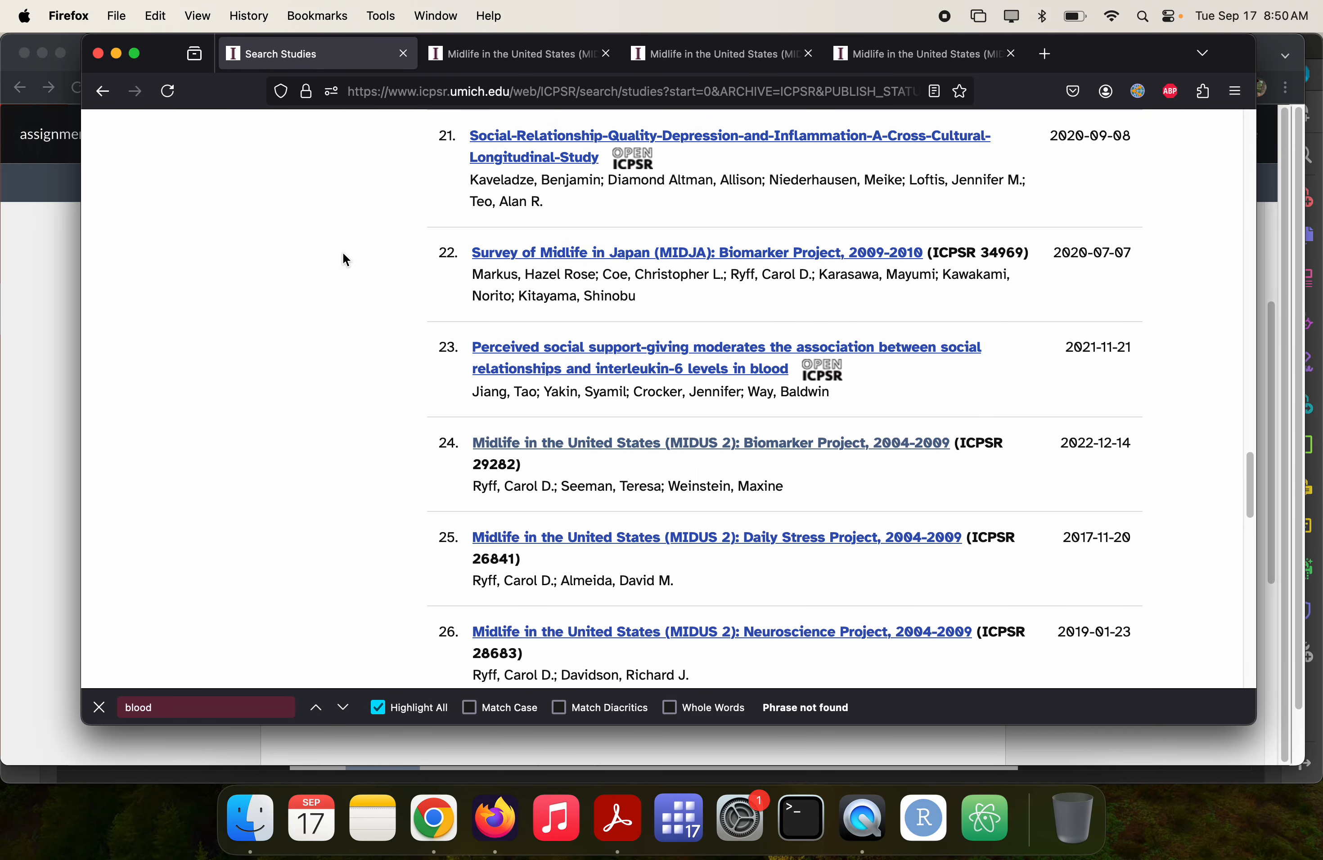
scroll(345, 258, up, 11)
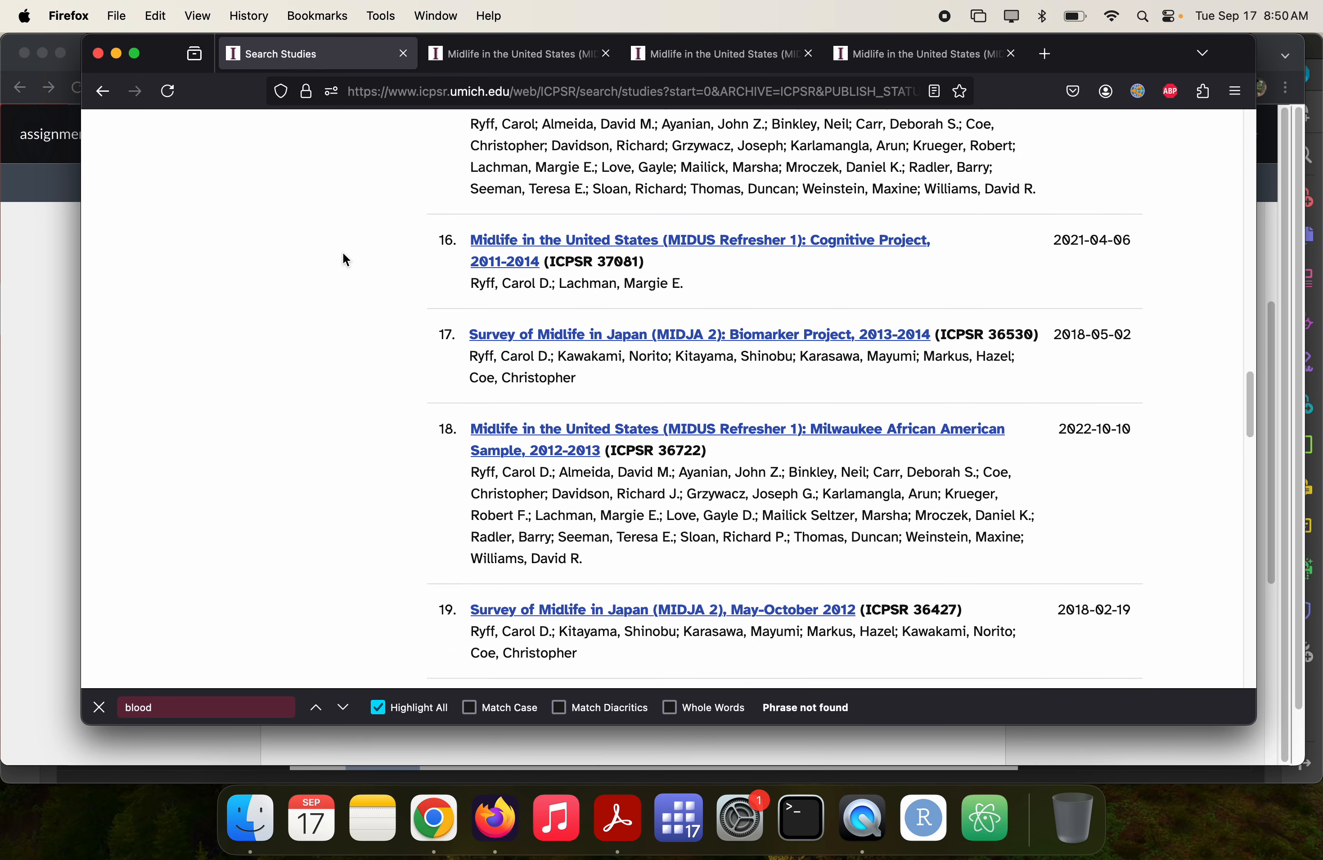
scroll(343, 253, up, 1)
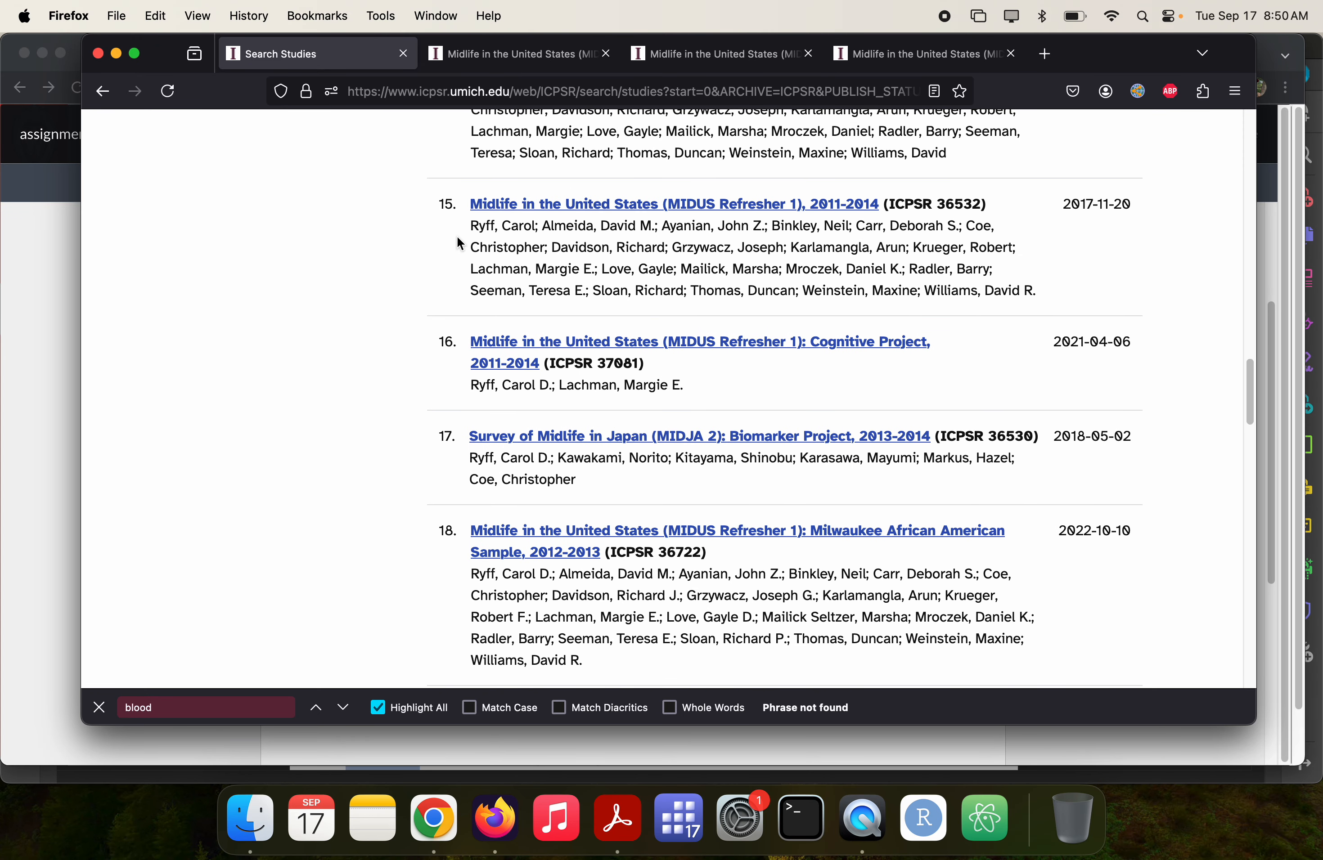
super+click(557, 211)
scroll(556, 206, up, 5)
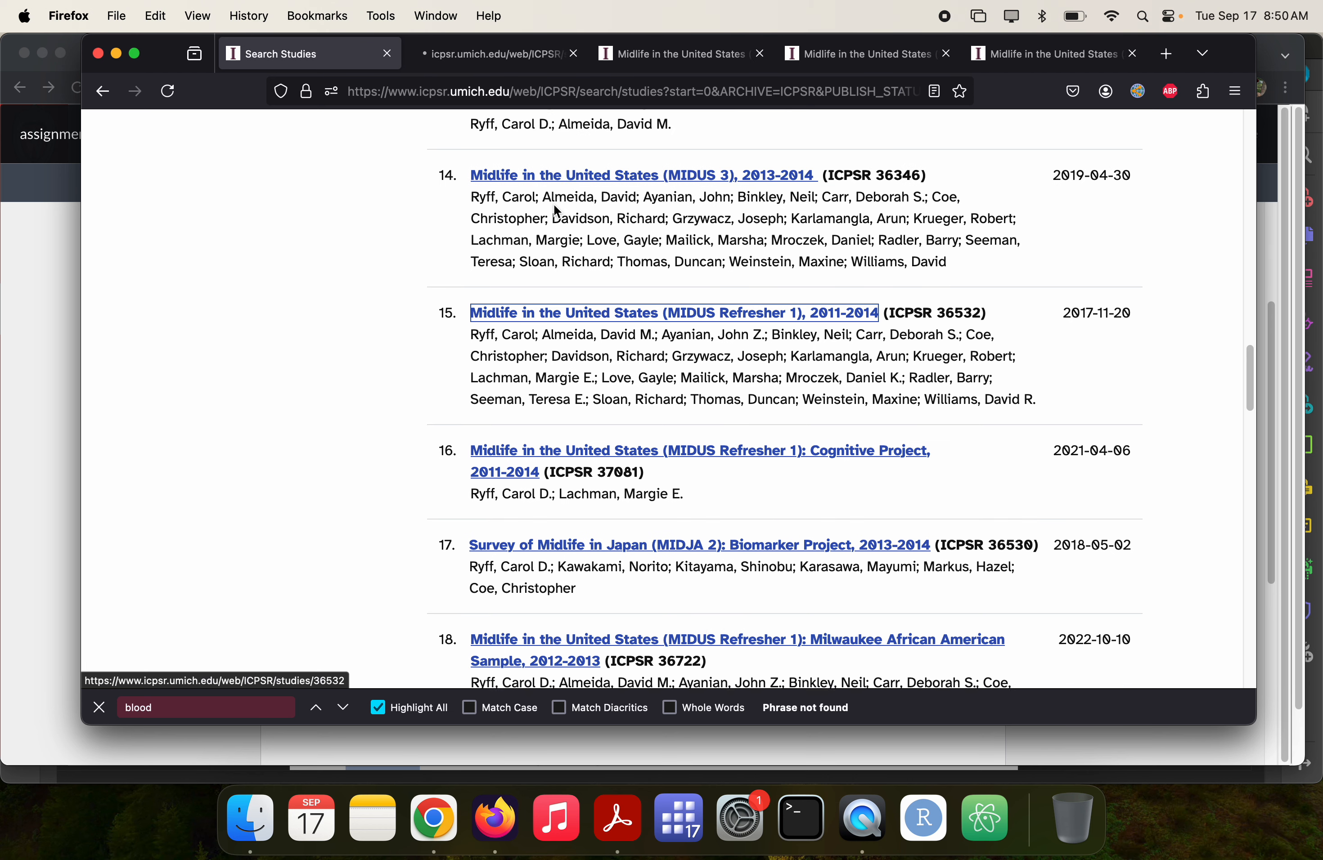
click(551, 264)
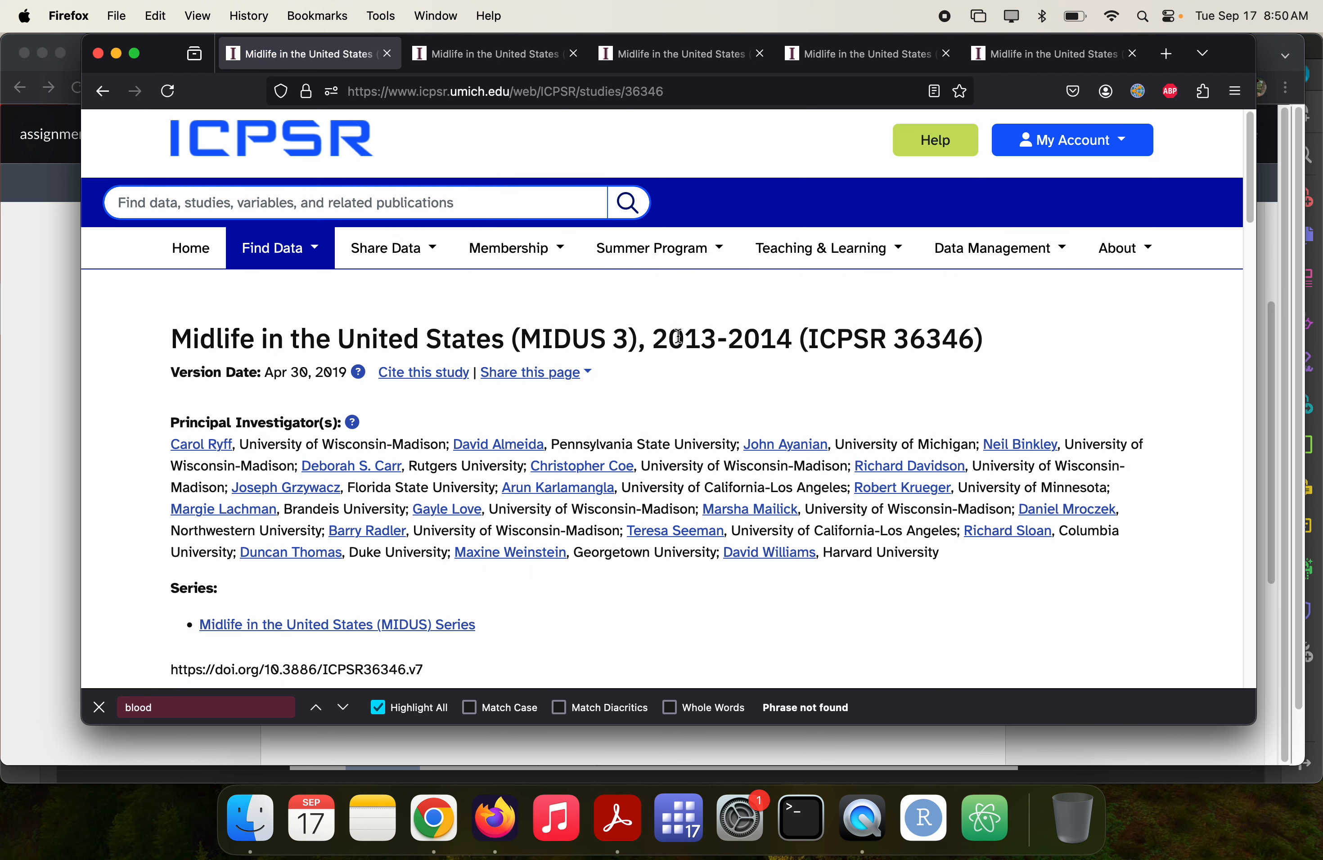
click(485, 62)
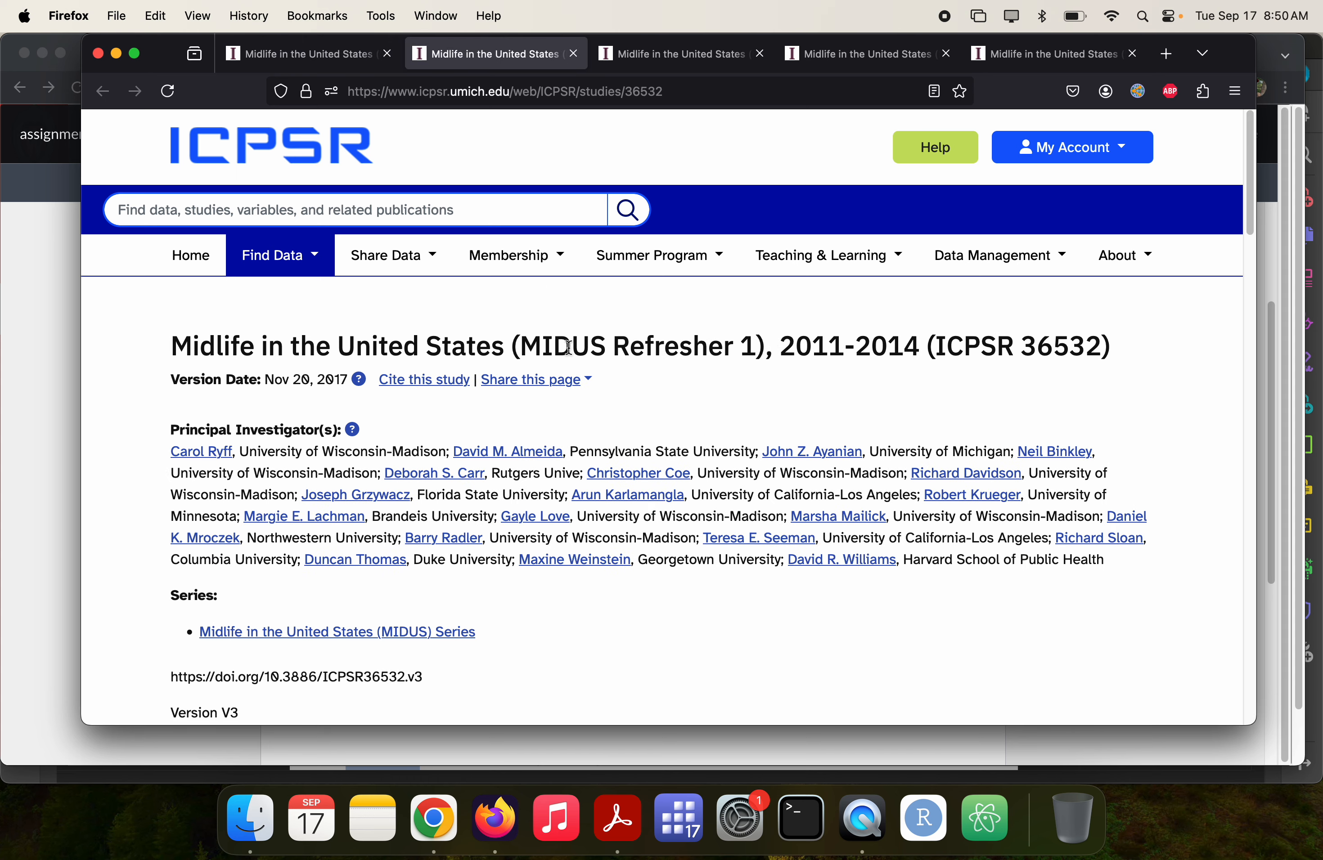
scroll(609, 501, down, 5)
scroll(609, 502, down, 10)
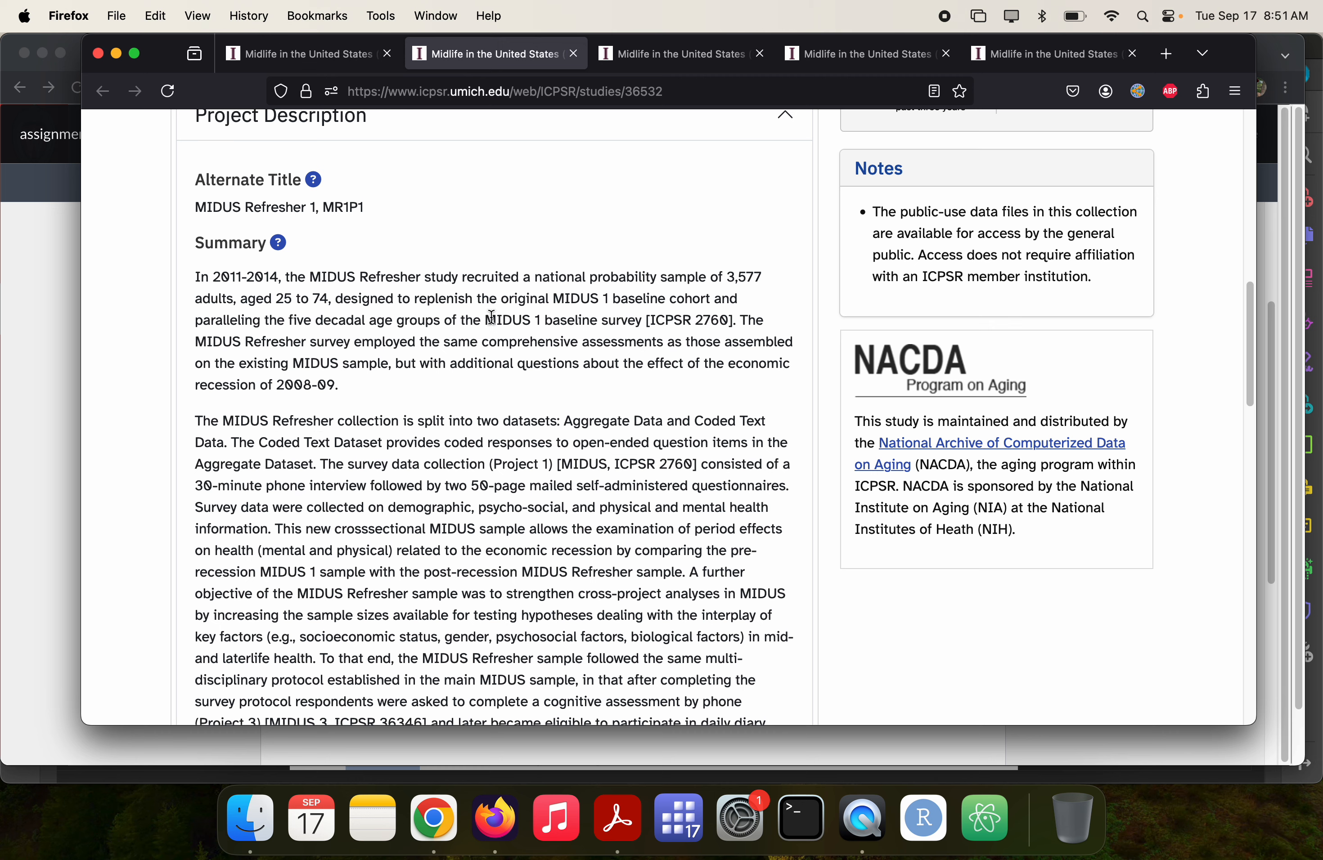
scroll(491, 317, down, 2)
key(ctrl+shift+Tab)
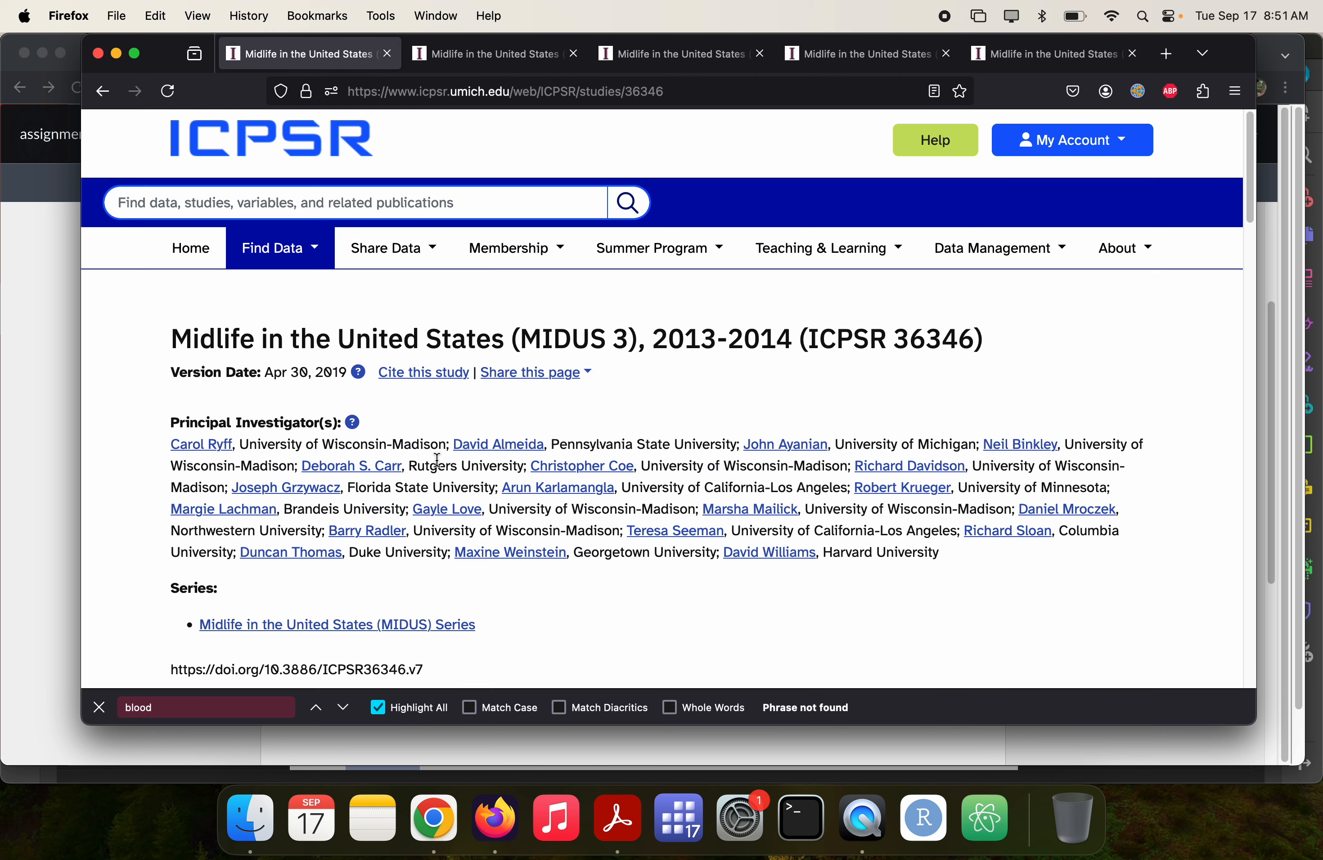
scroll(446, 486, down, 5)
scroll(445, 486, down, 7)
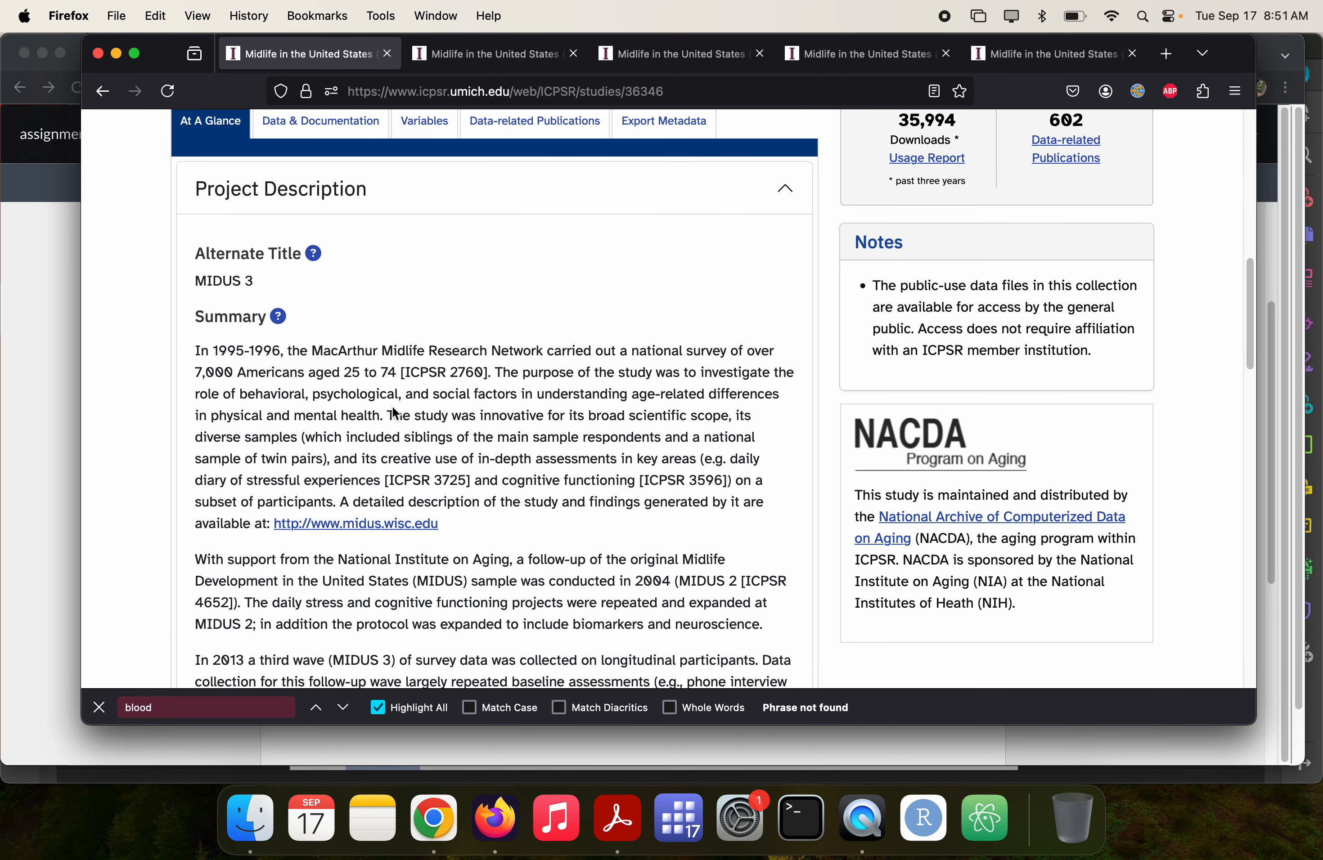
scroll(477, 415, down, 2)
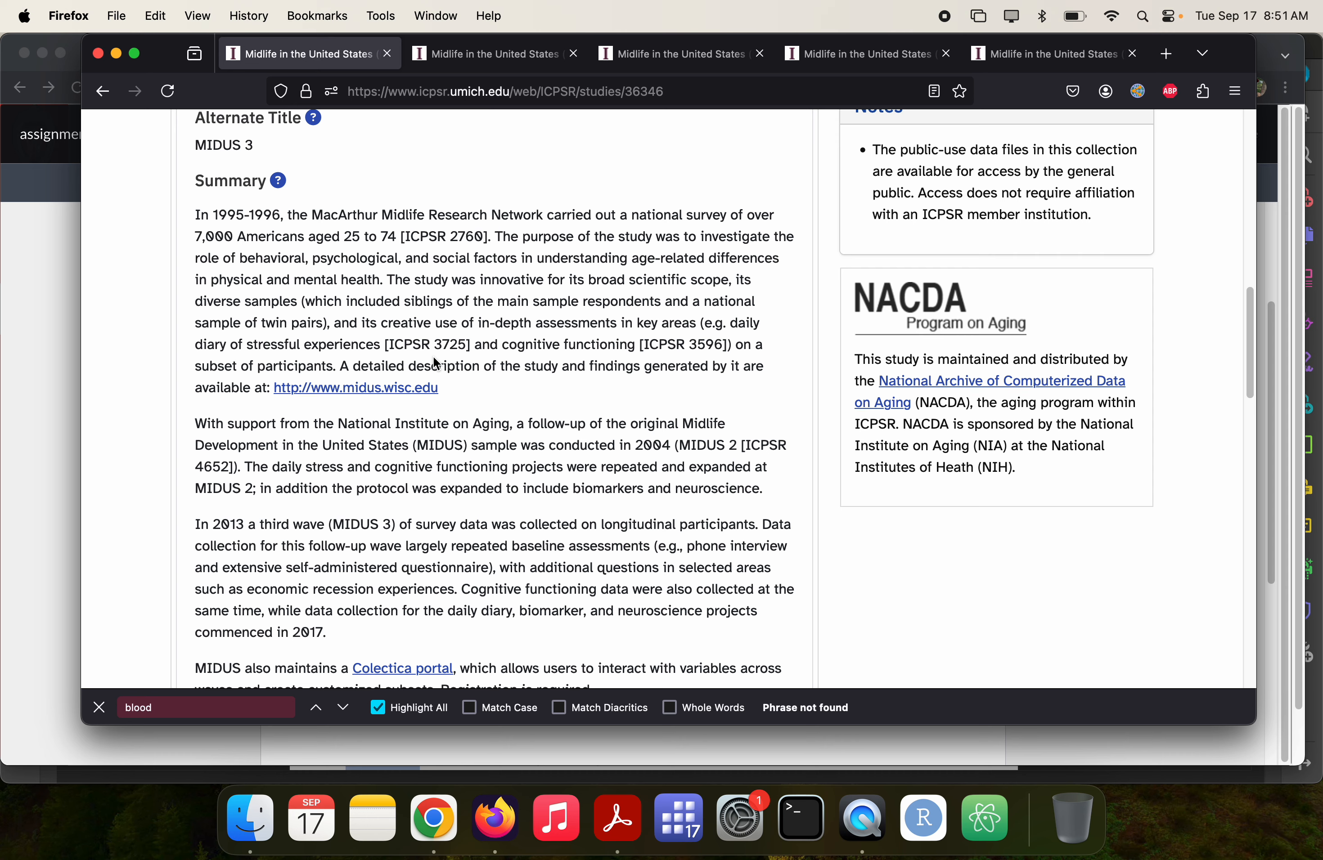
scroll(437, 363, up, 5)
scroll(437, 363, up, 8)
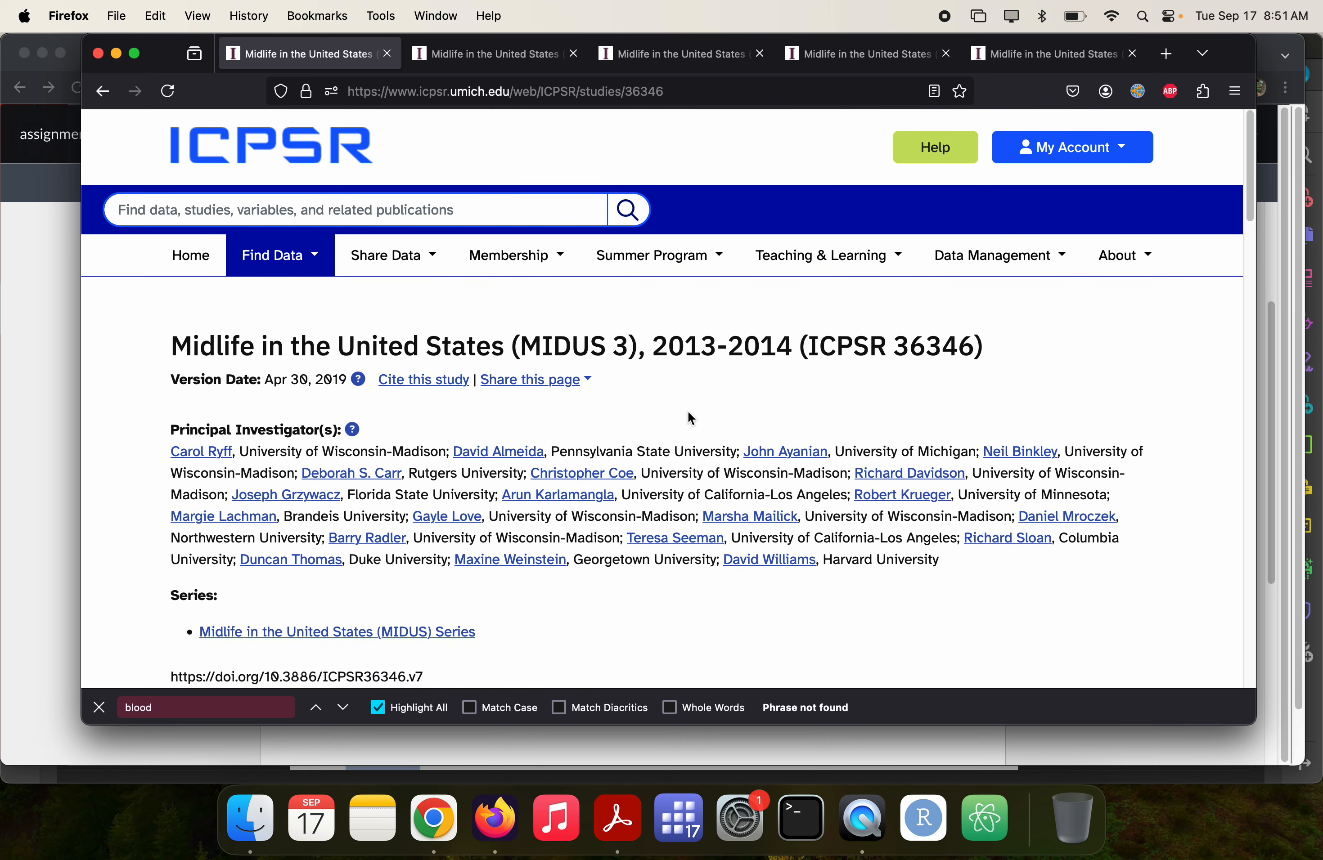
scroll(719, 372, down, 12)
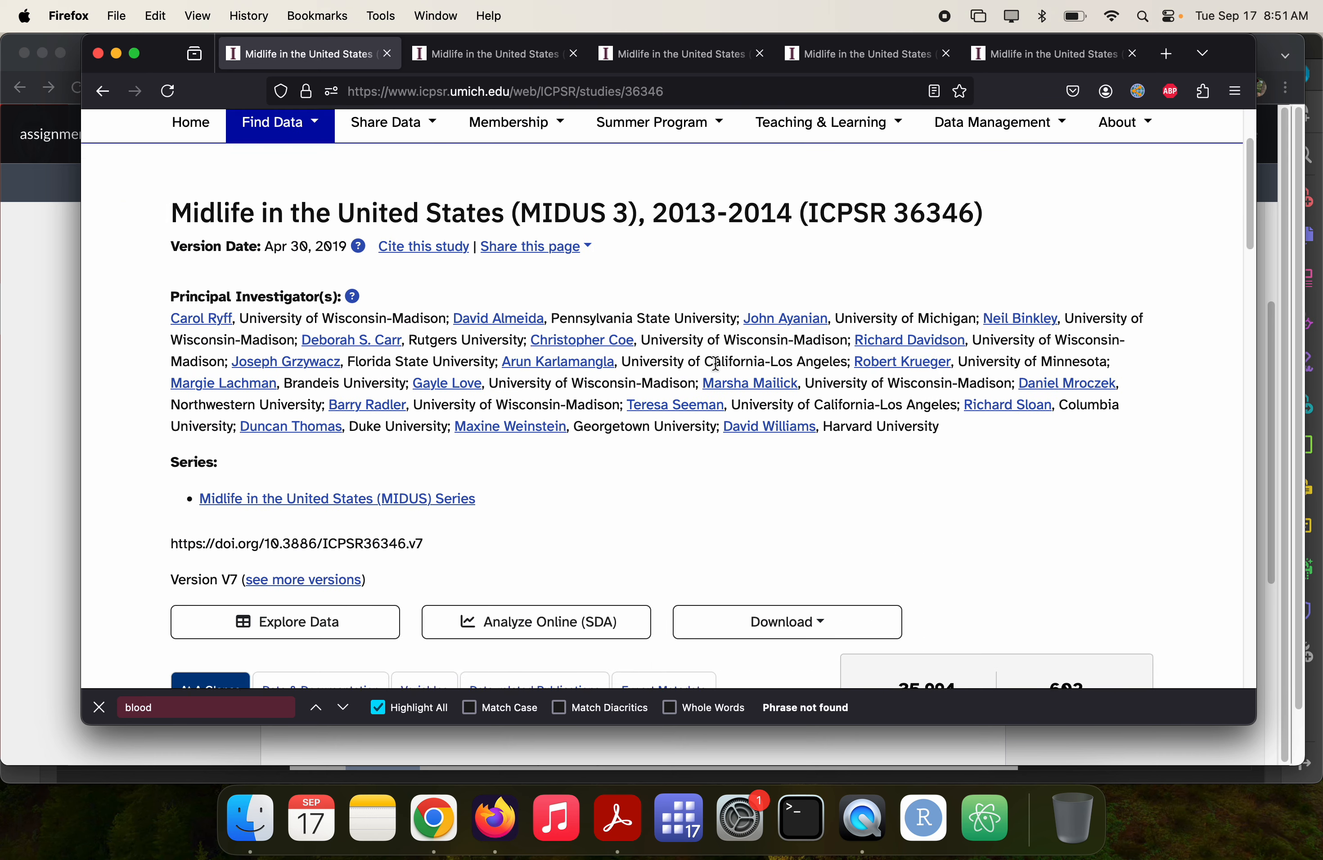
scroll(719, 372, down, 1)
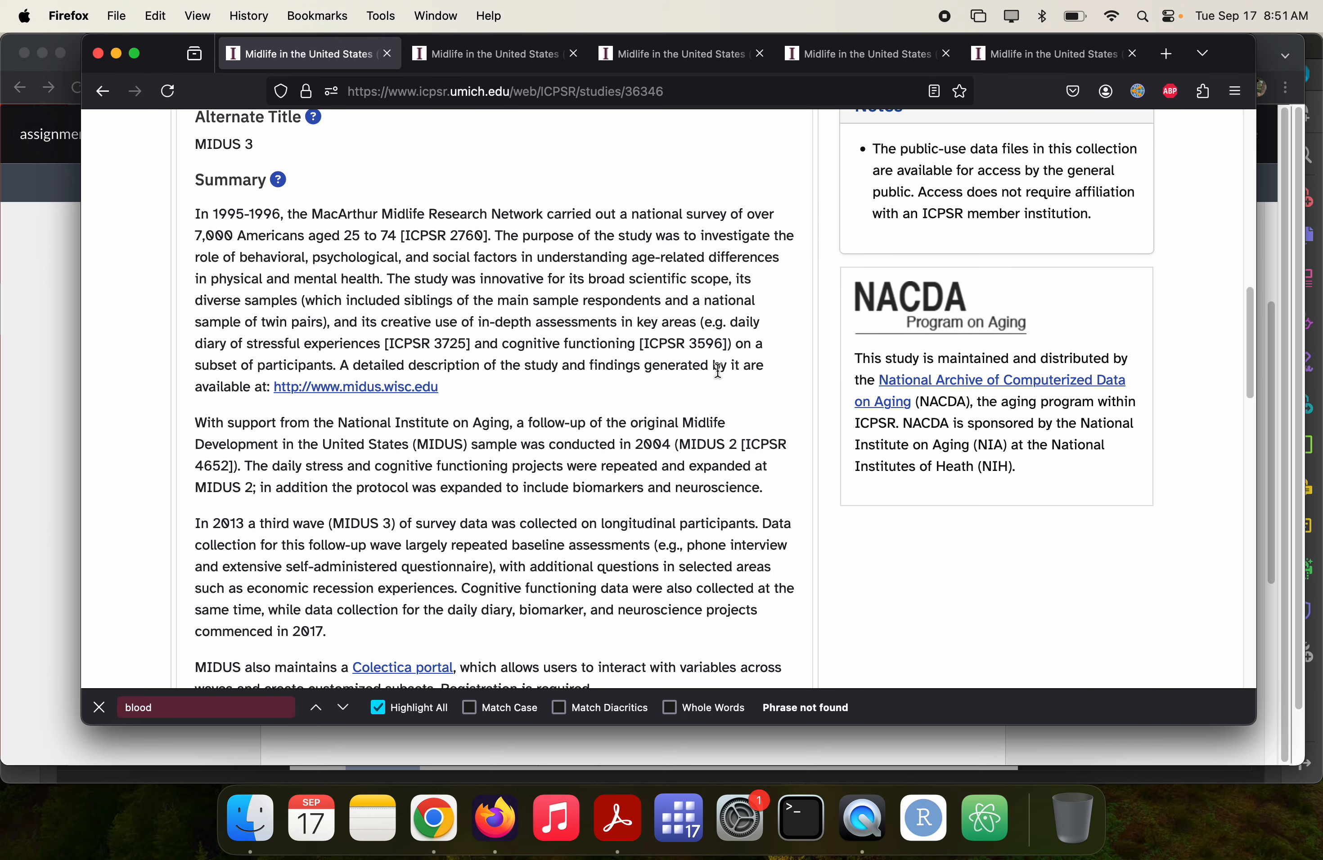
scroll(719, 370, down, 3)
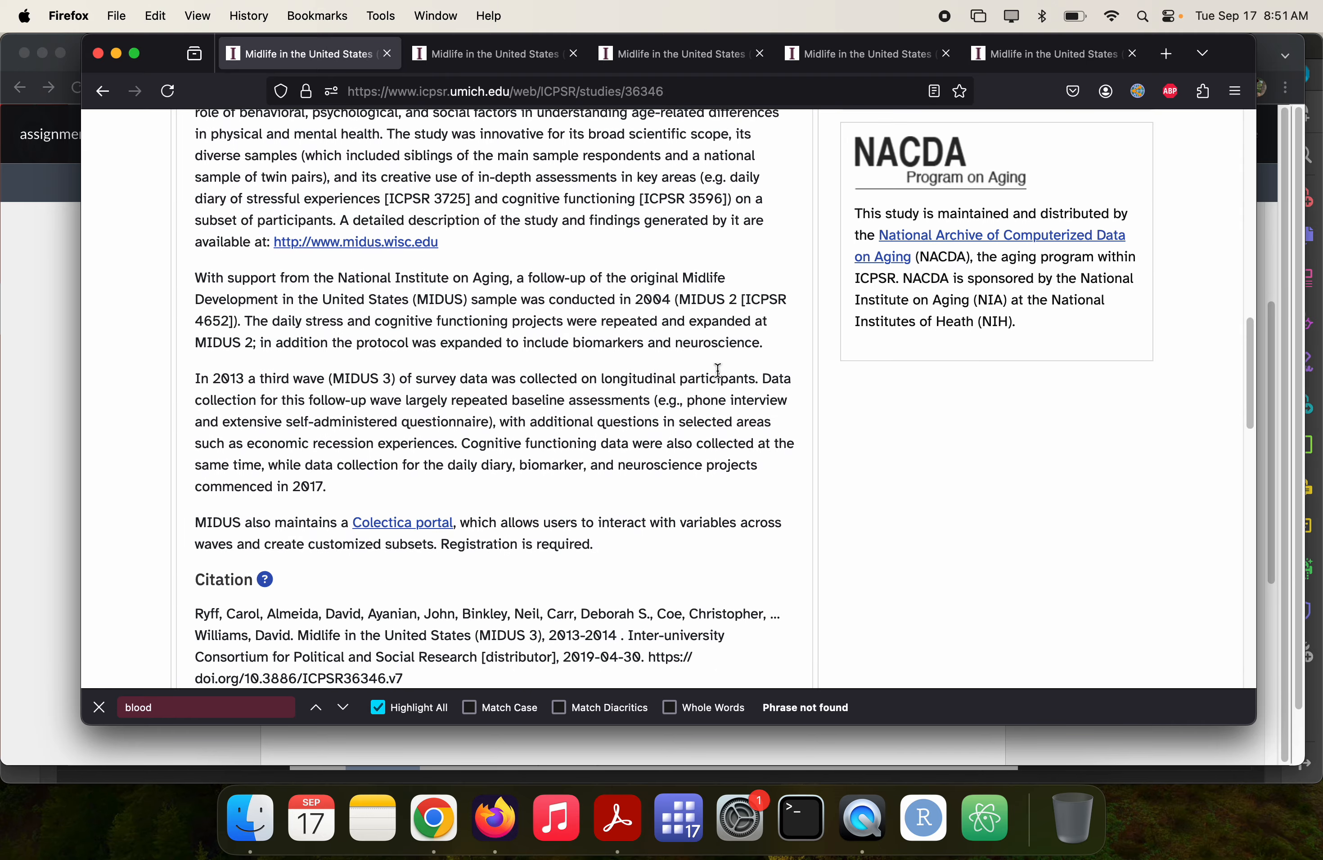
- Read the ICPSR 36532 summary describing 3,577 adults aged 25 to 74 recruited 2011-2014
click(463, 67)
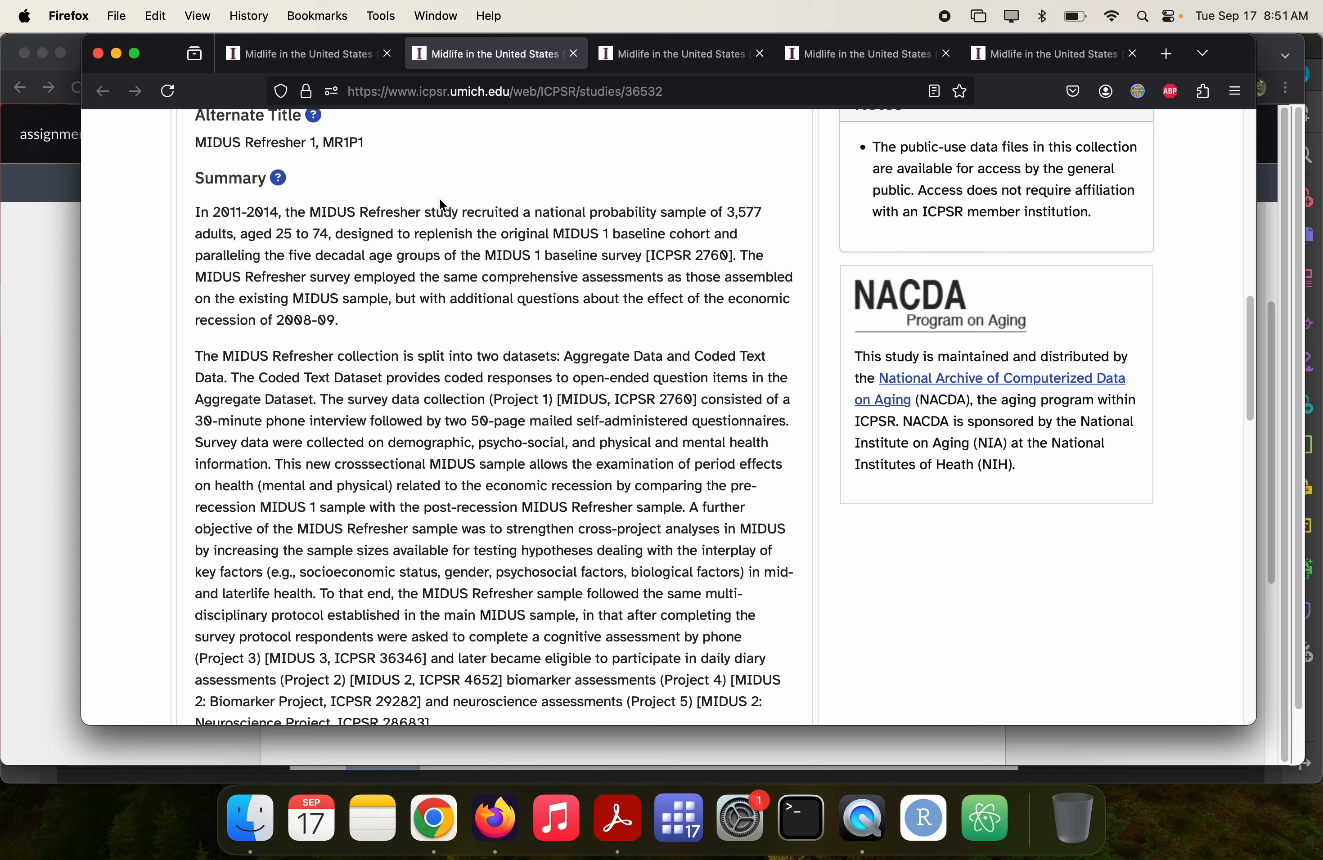
scroll(344, 473, up, 6)
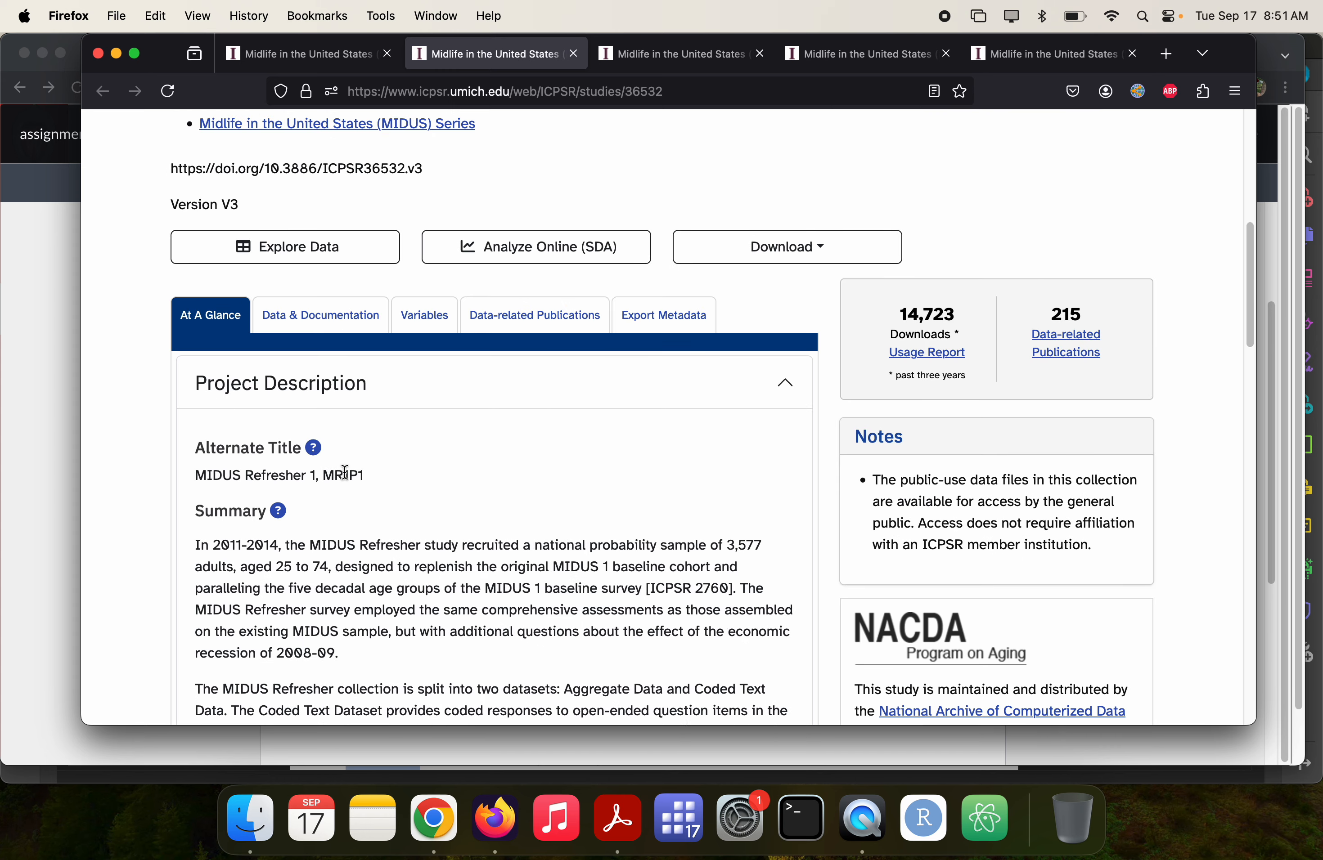
scroll(344, 472, up, 4)
scroll(344, 472, down, 7)
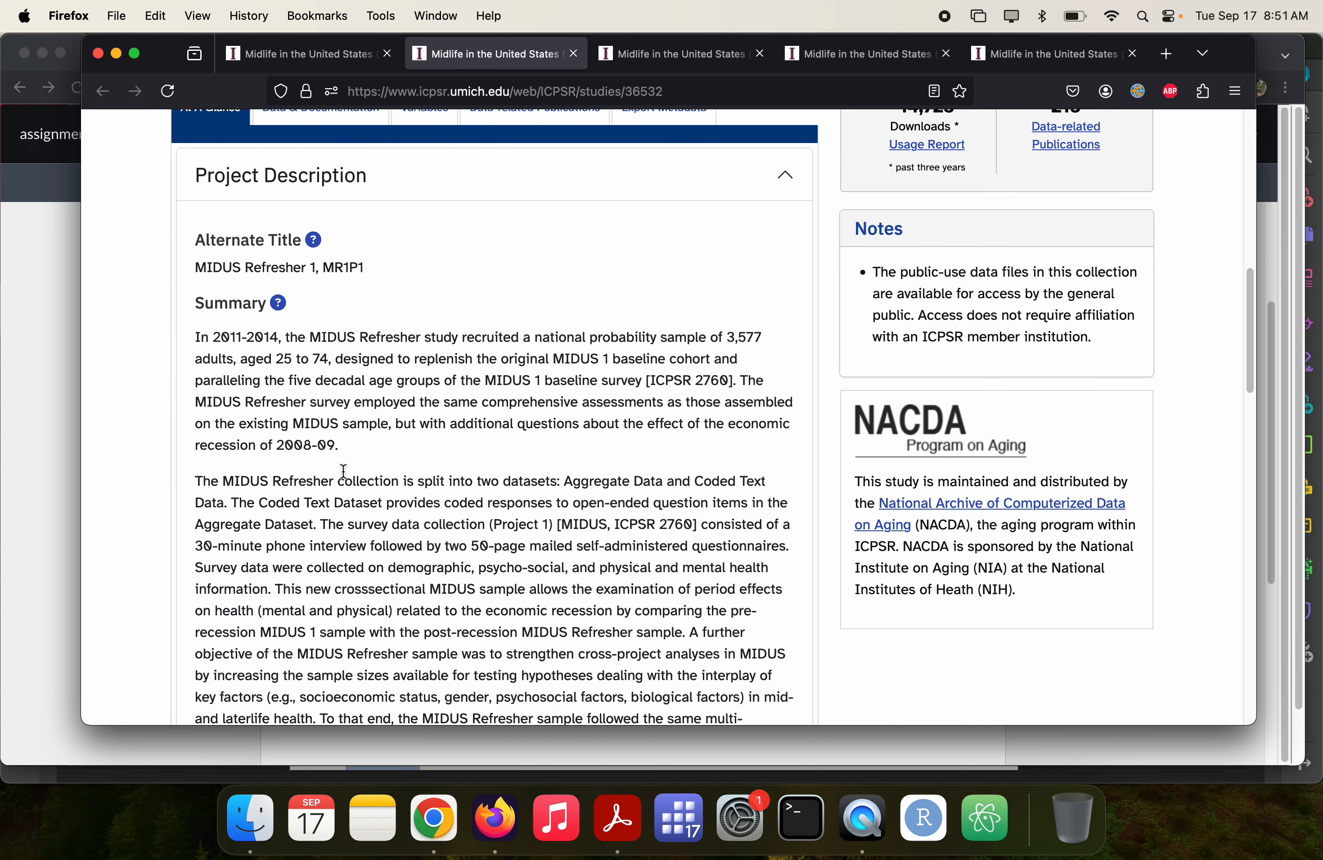
scroll(344, 472, down, 1)
scroll(344, 472, down, 6)
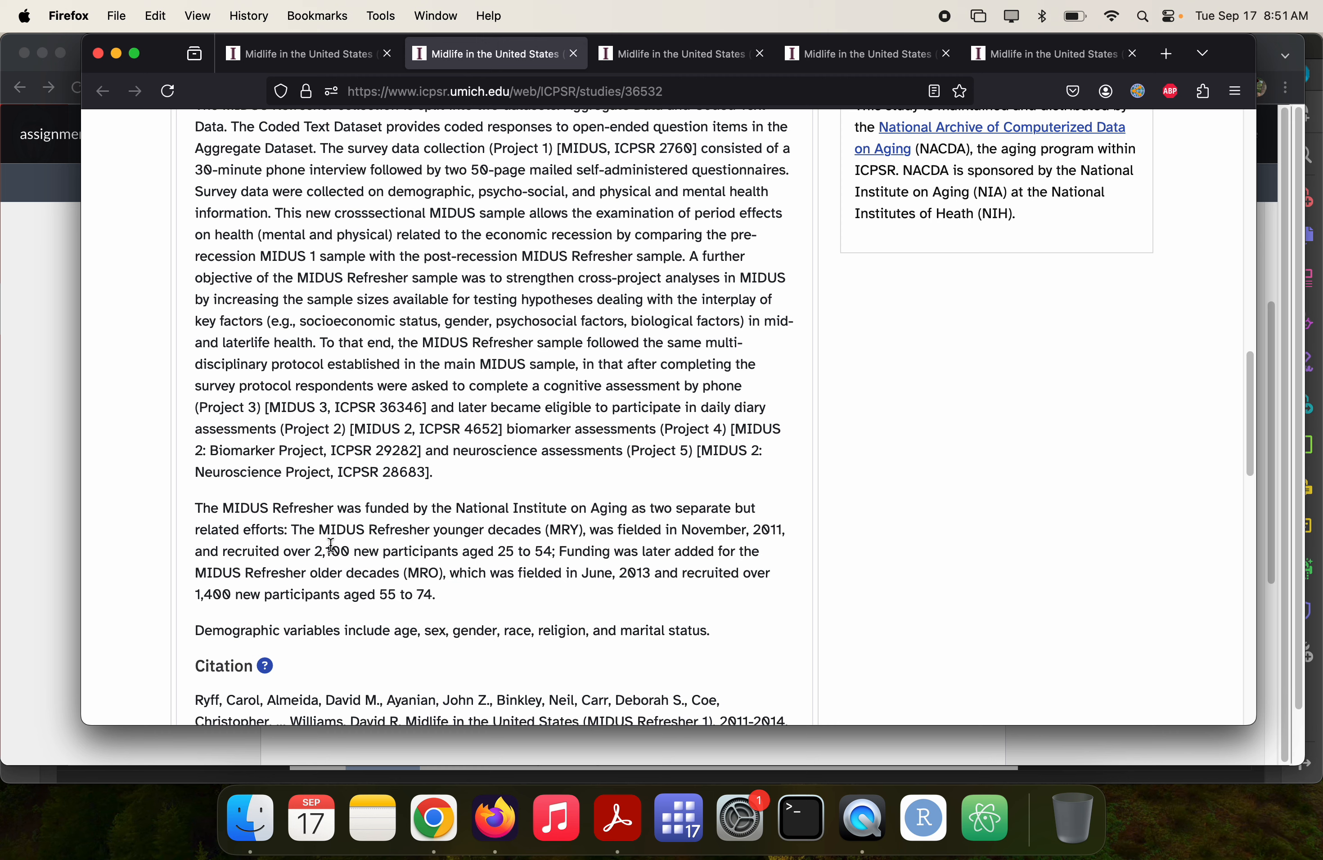
scroll(377, 571, up, 4)
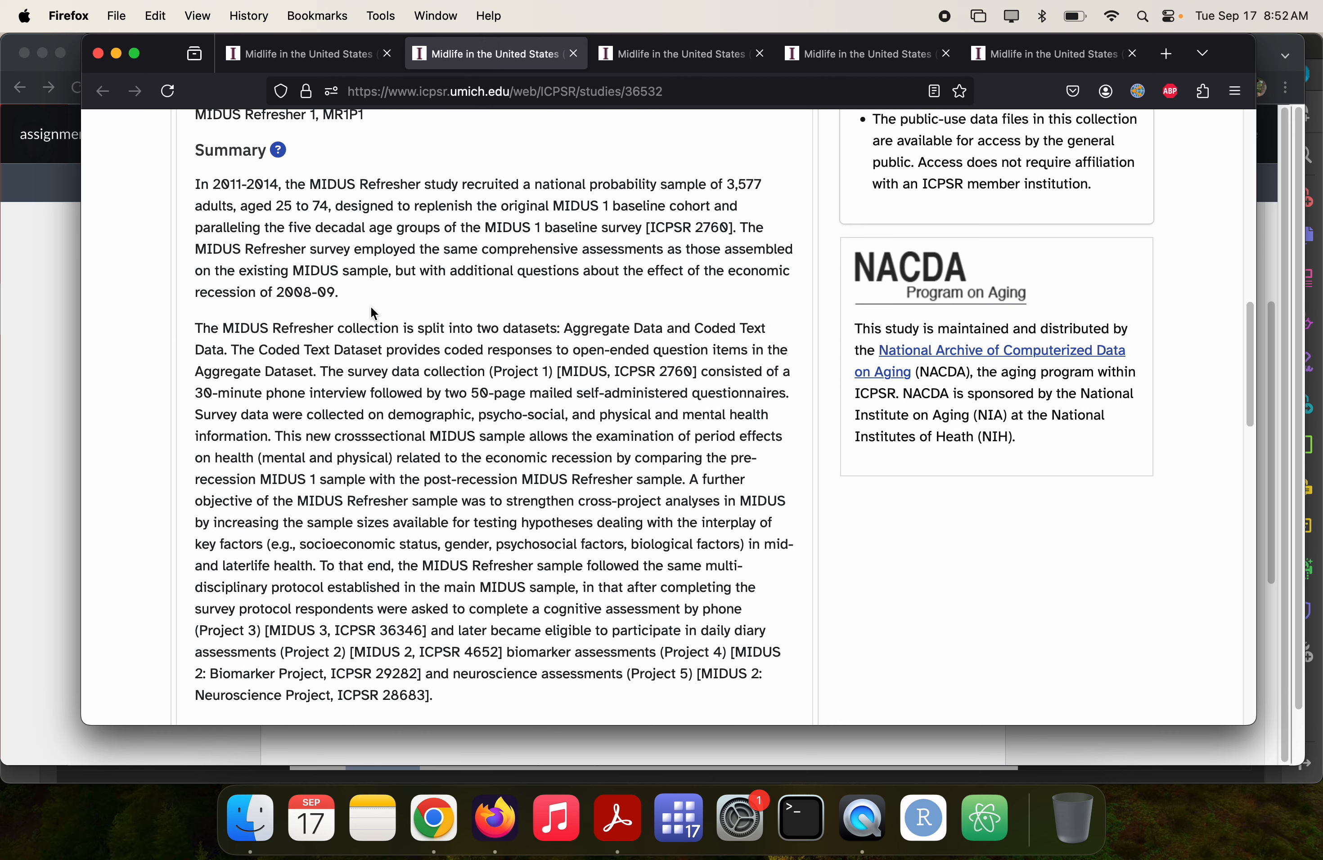
scroll(404, 313, down, 1)
scroll(405, 321, down, 1)
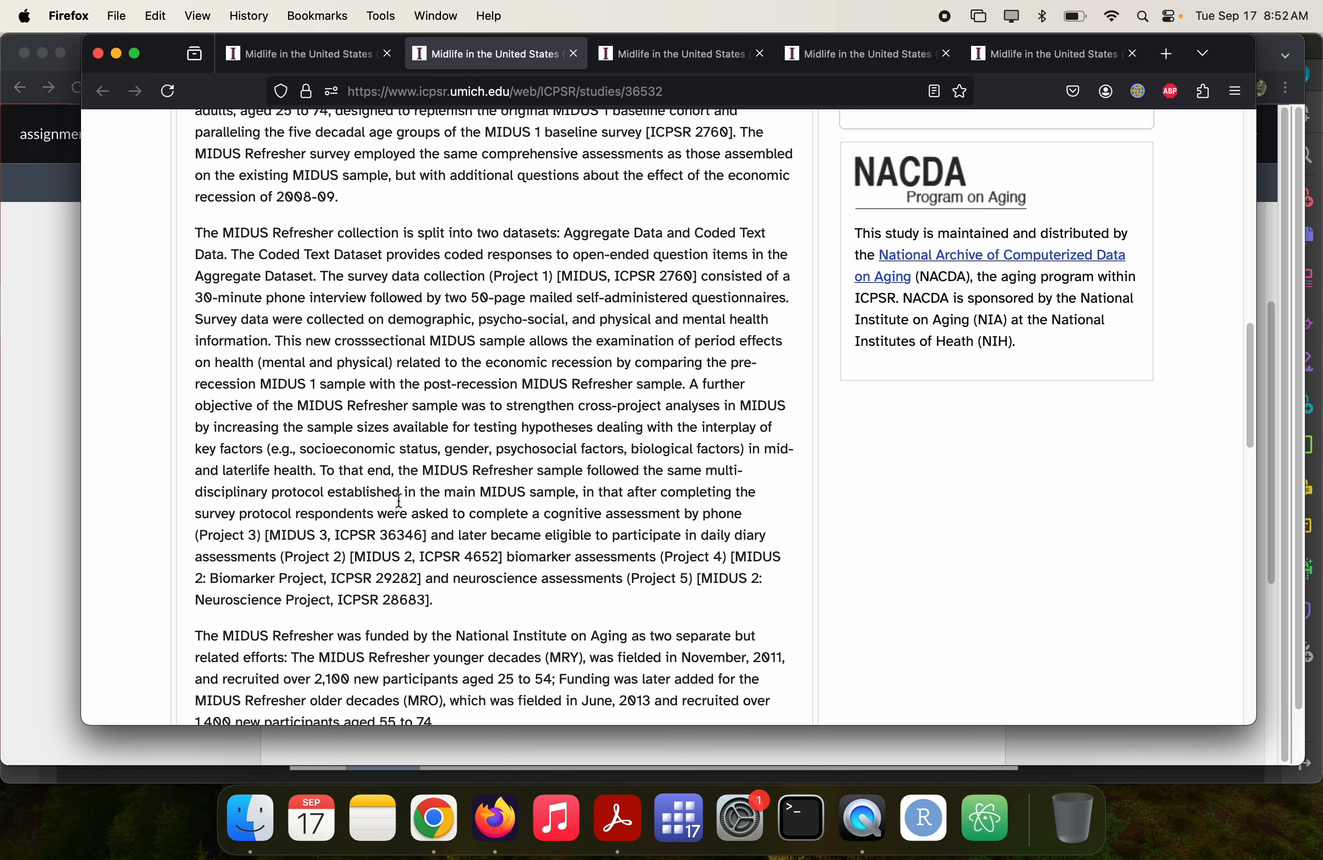
scroll(399, 502, down, 1)
scroll(399, 502, down, 6)
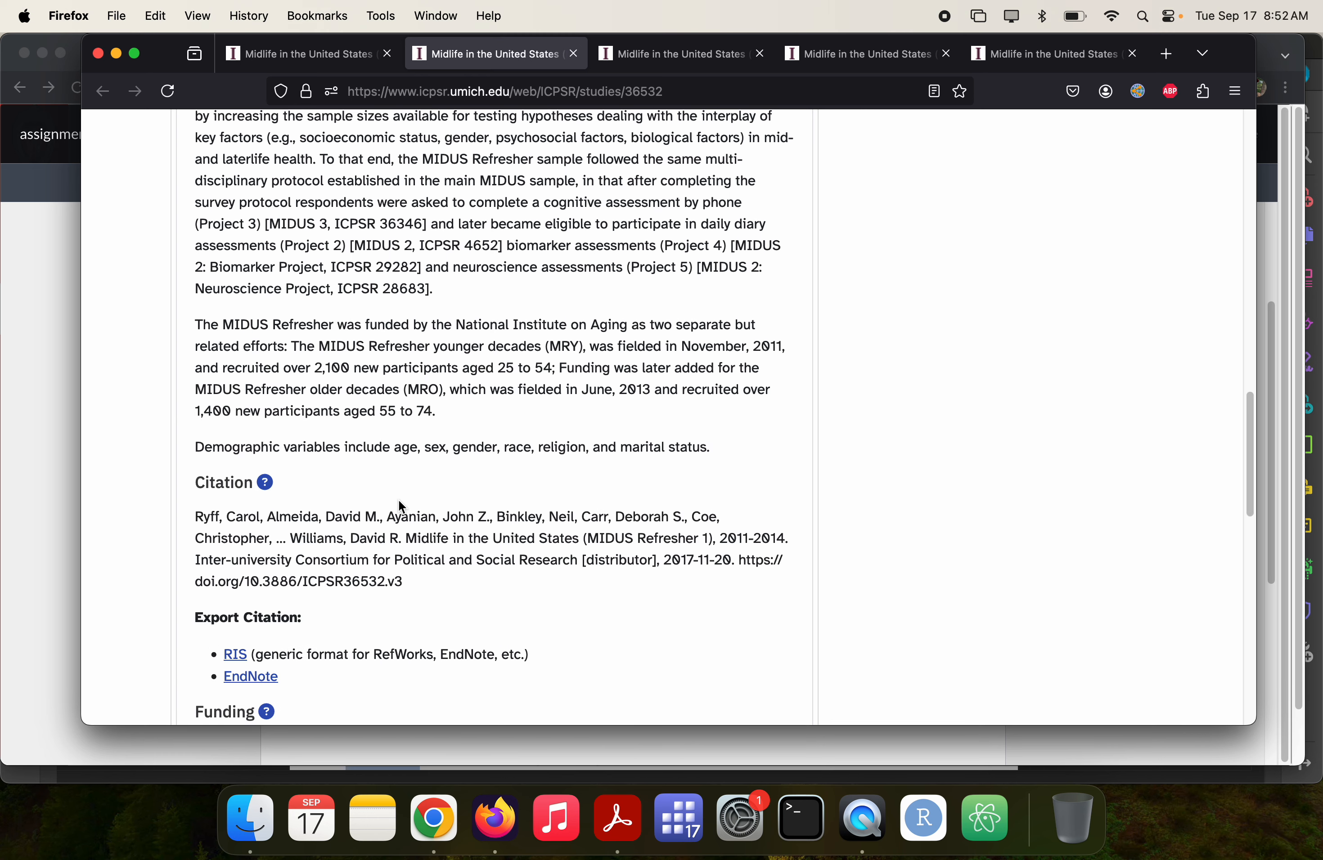
scroll(399, 501, down, 1)
scroll(400, 503, up, 10)
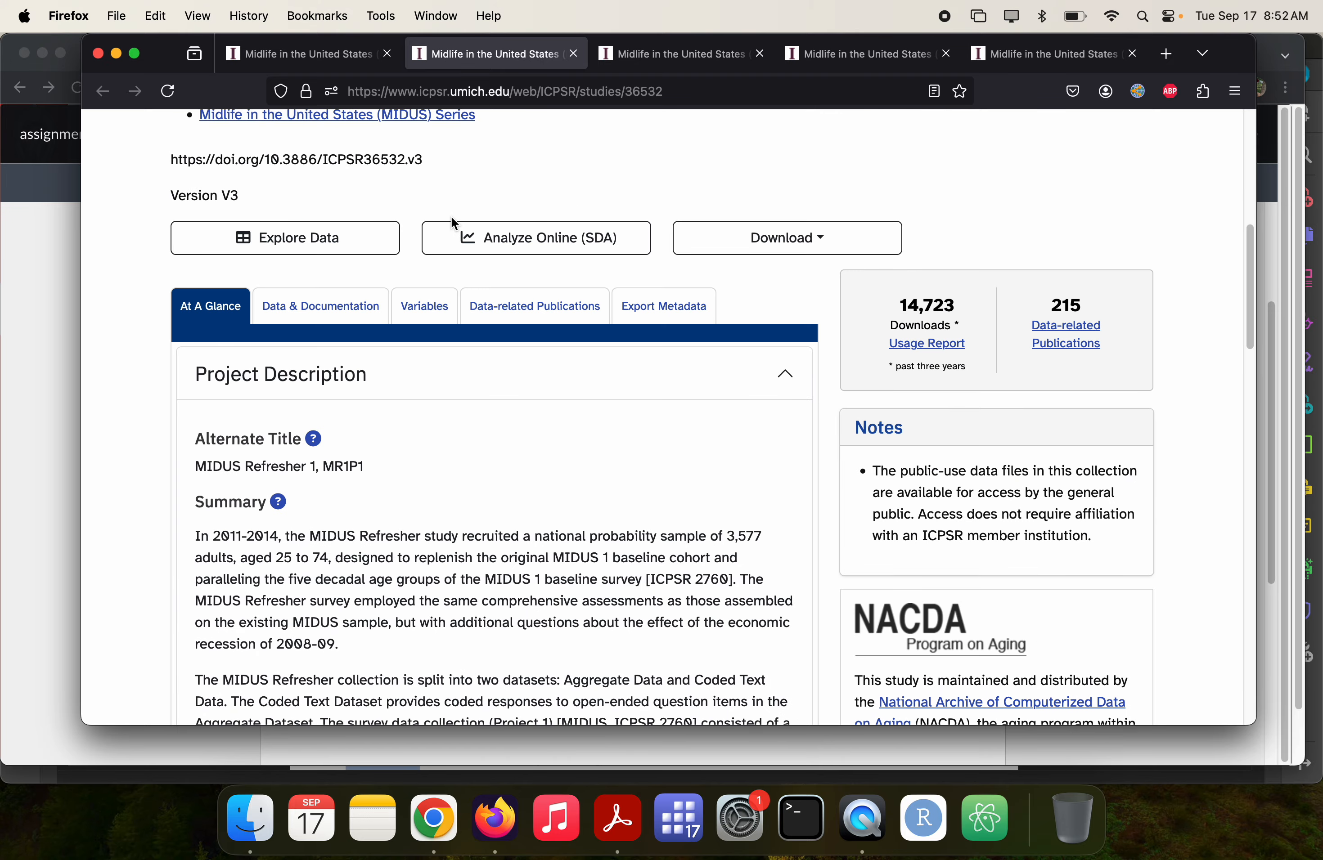
- Request the Stata version of the data and accept the ICPSR terms of use
click(780, 245)
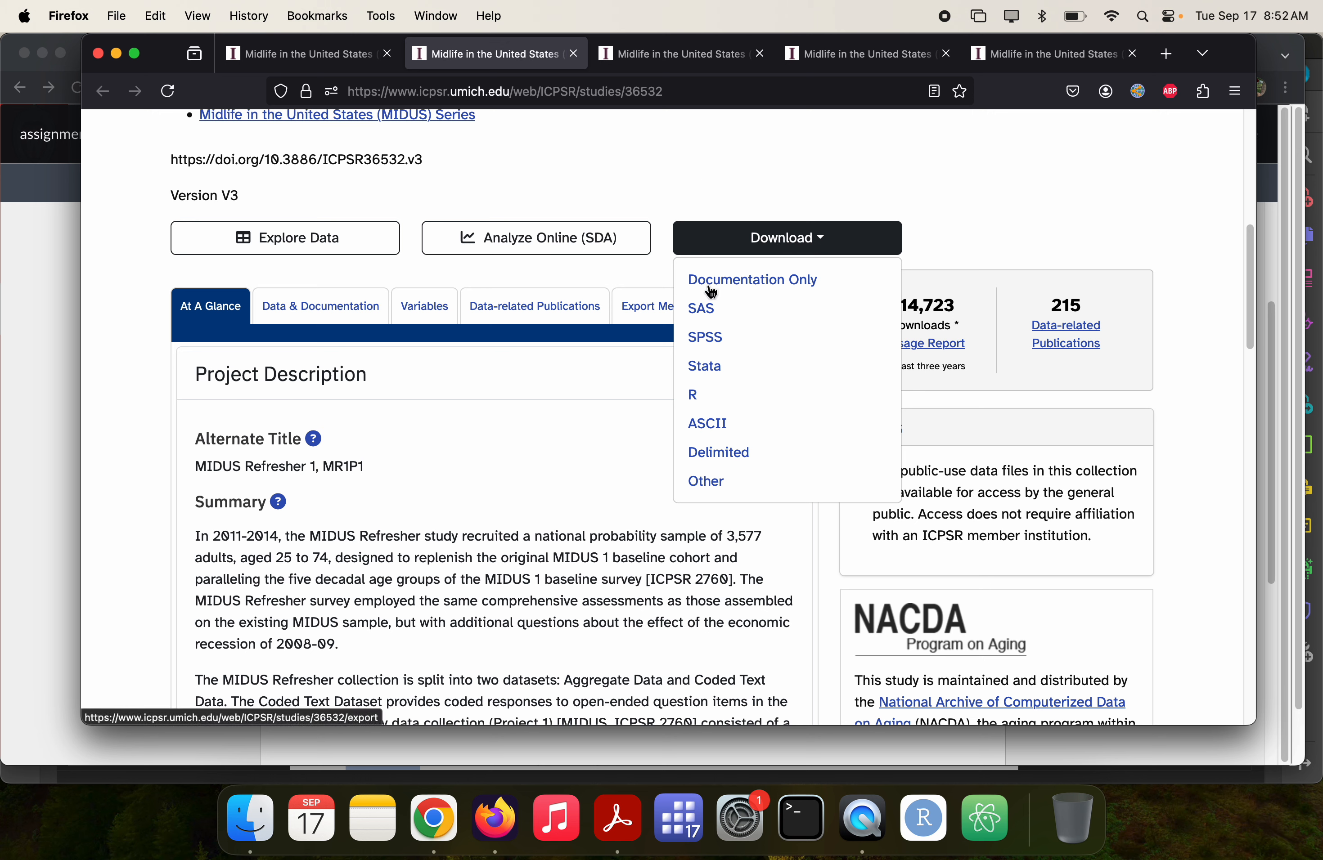
click(704, 379)
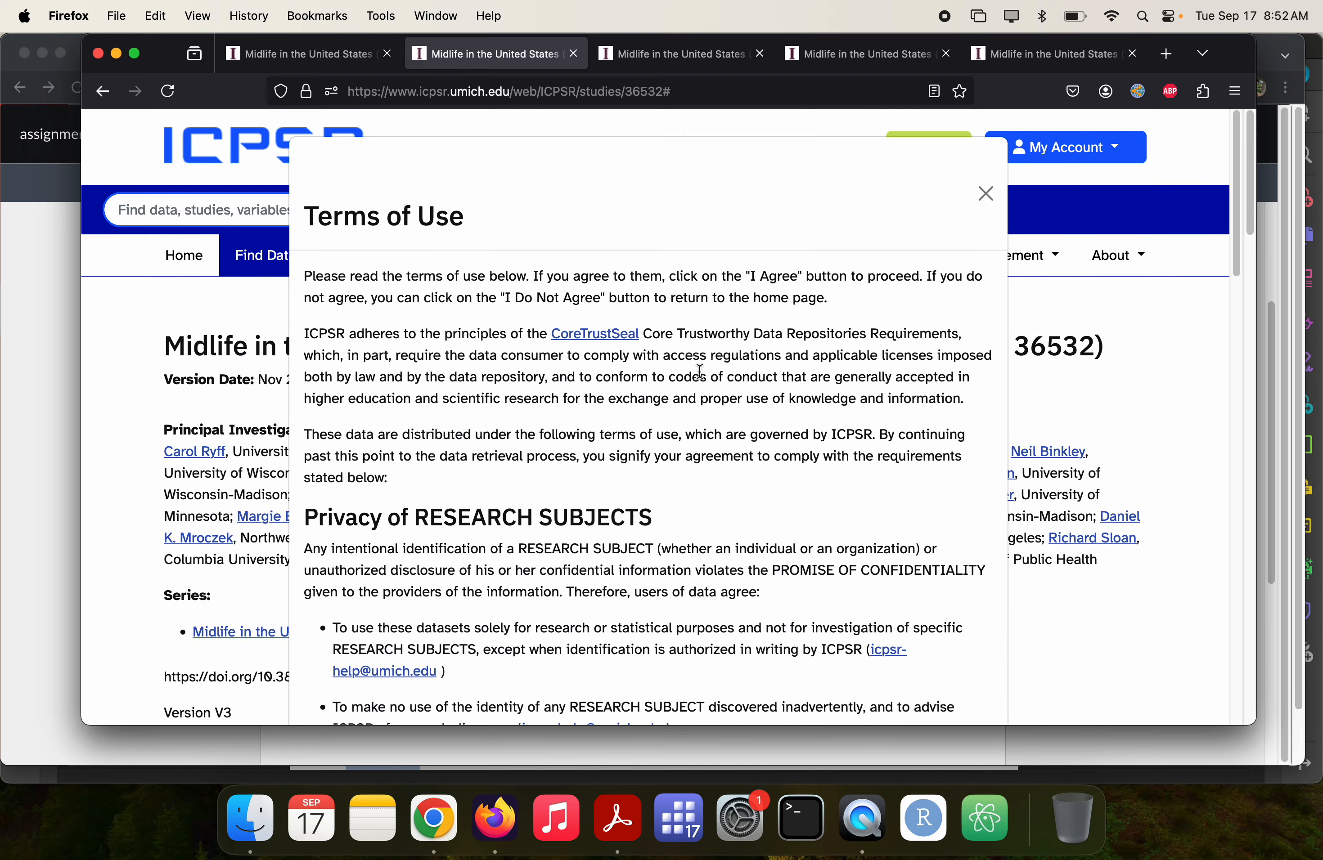
scroll(700, 372, down, 15)
click(957, 668)
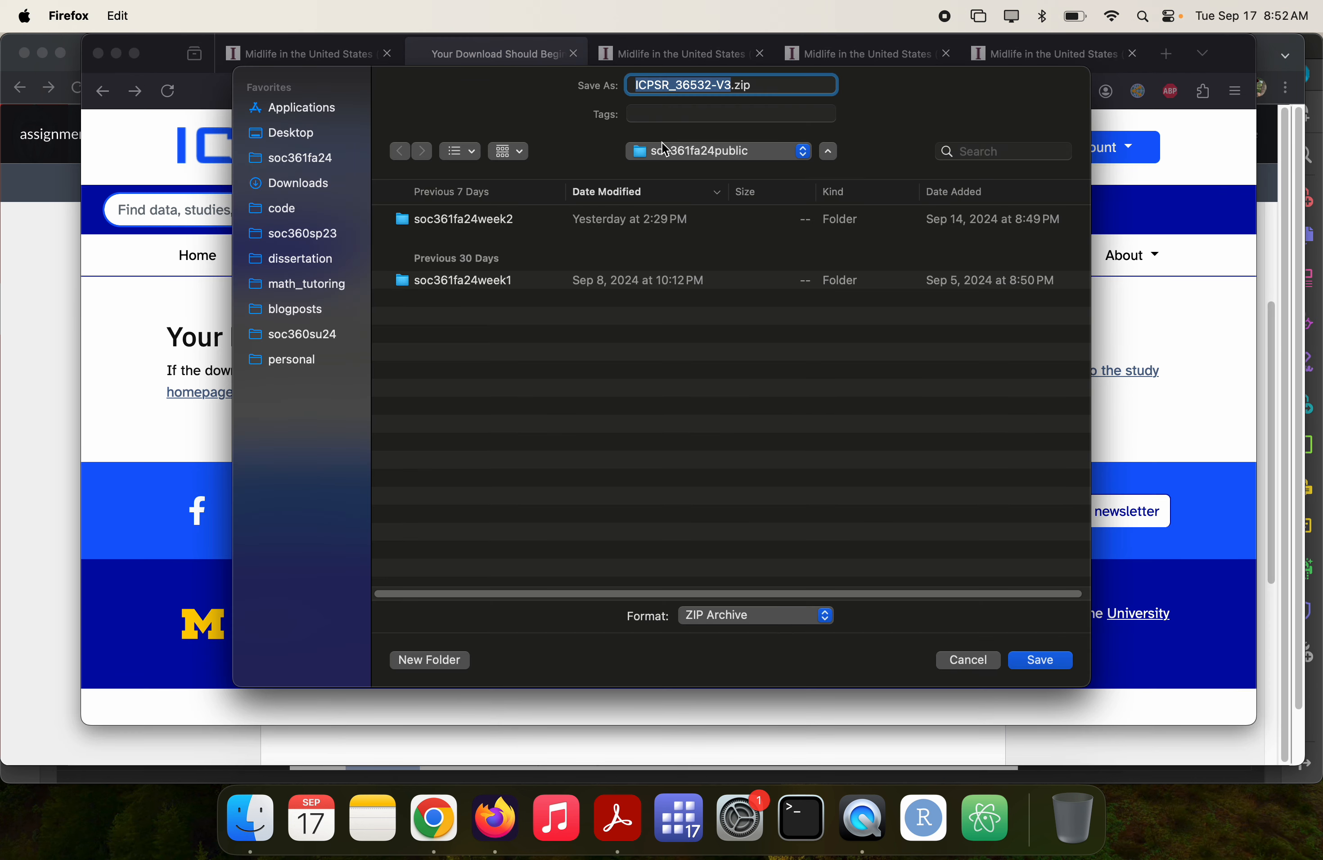
- Save the download into soc361fa24/data as MIDUS-refresher-1.zip and reveal it in its folder
click(302, 167)
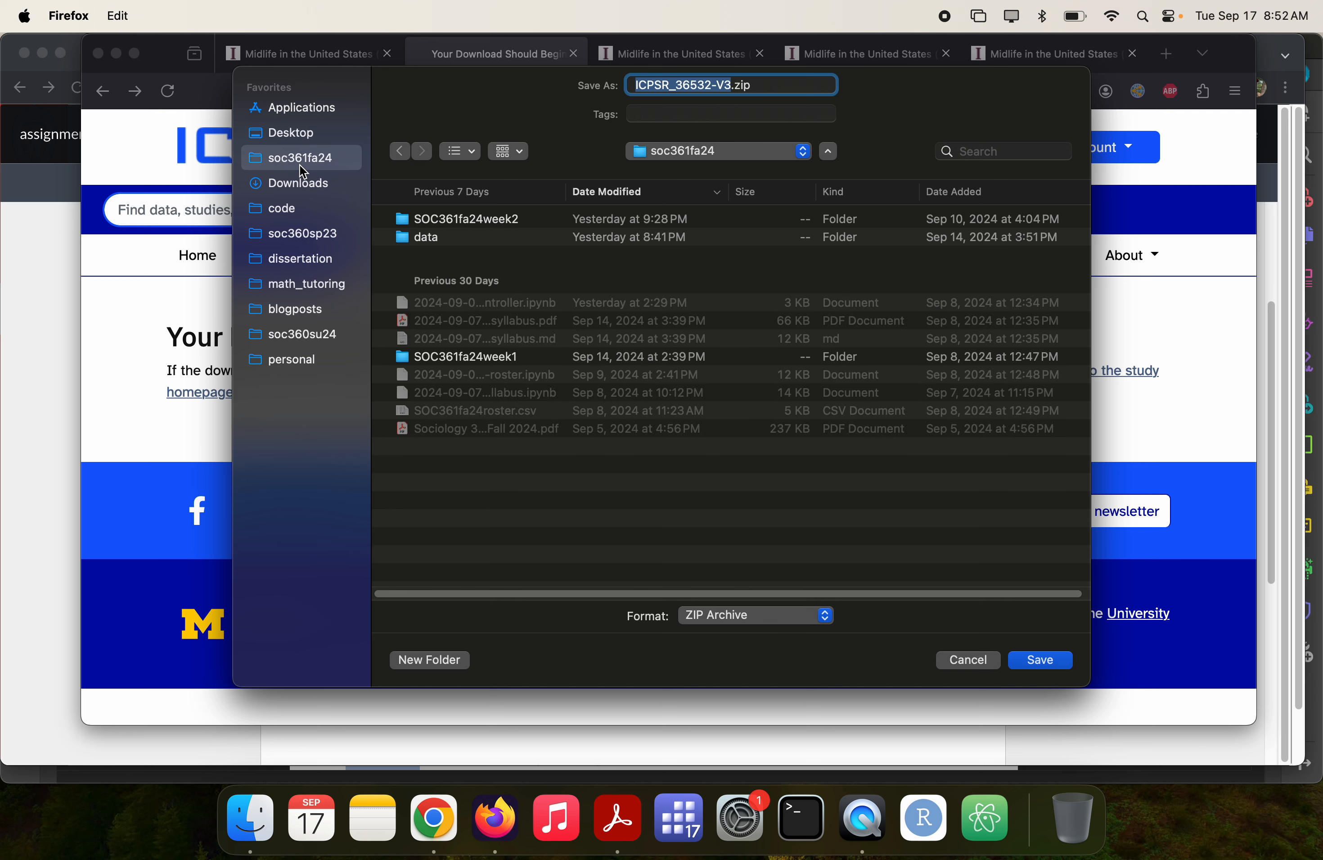
double_click(437, 238)
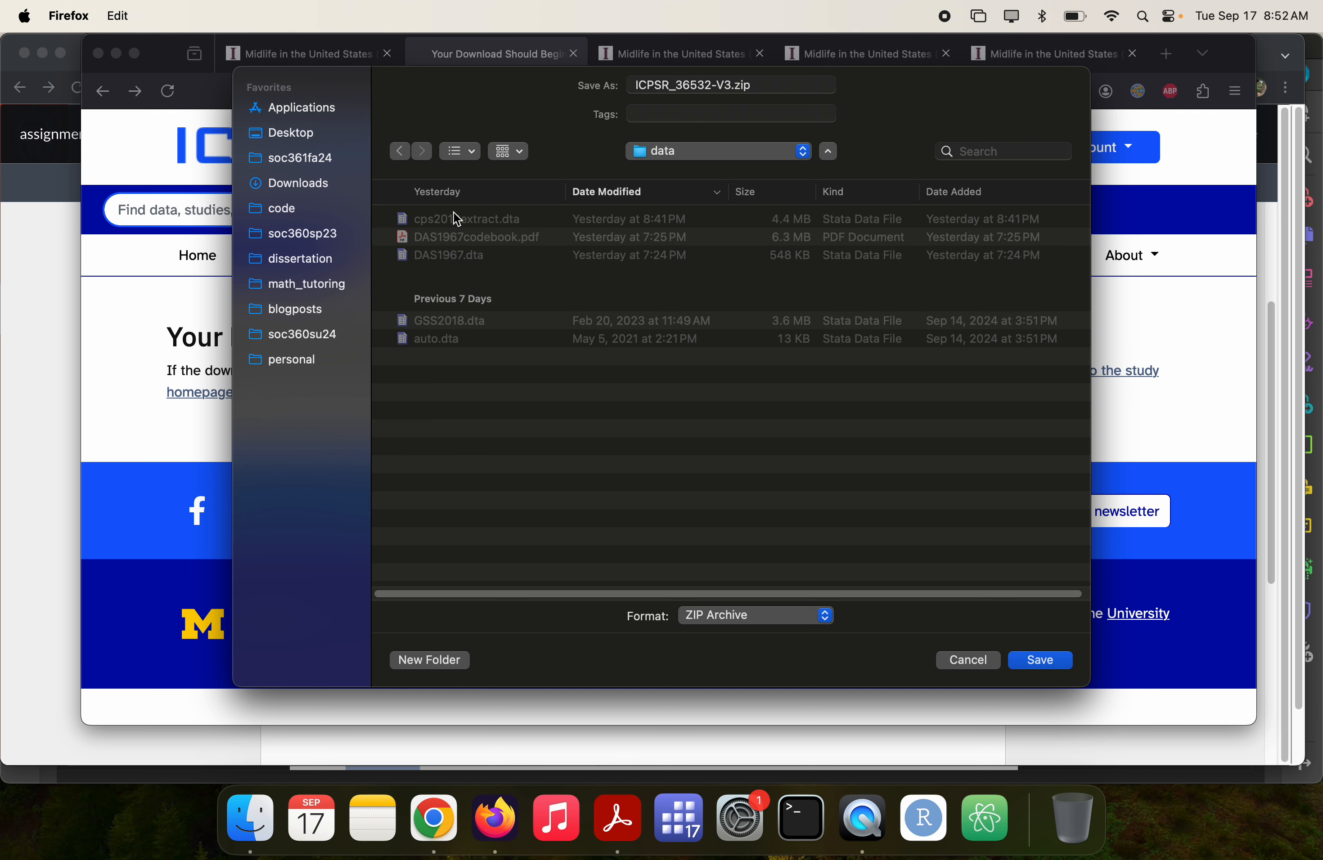
double_click(675, 86)
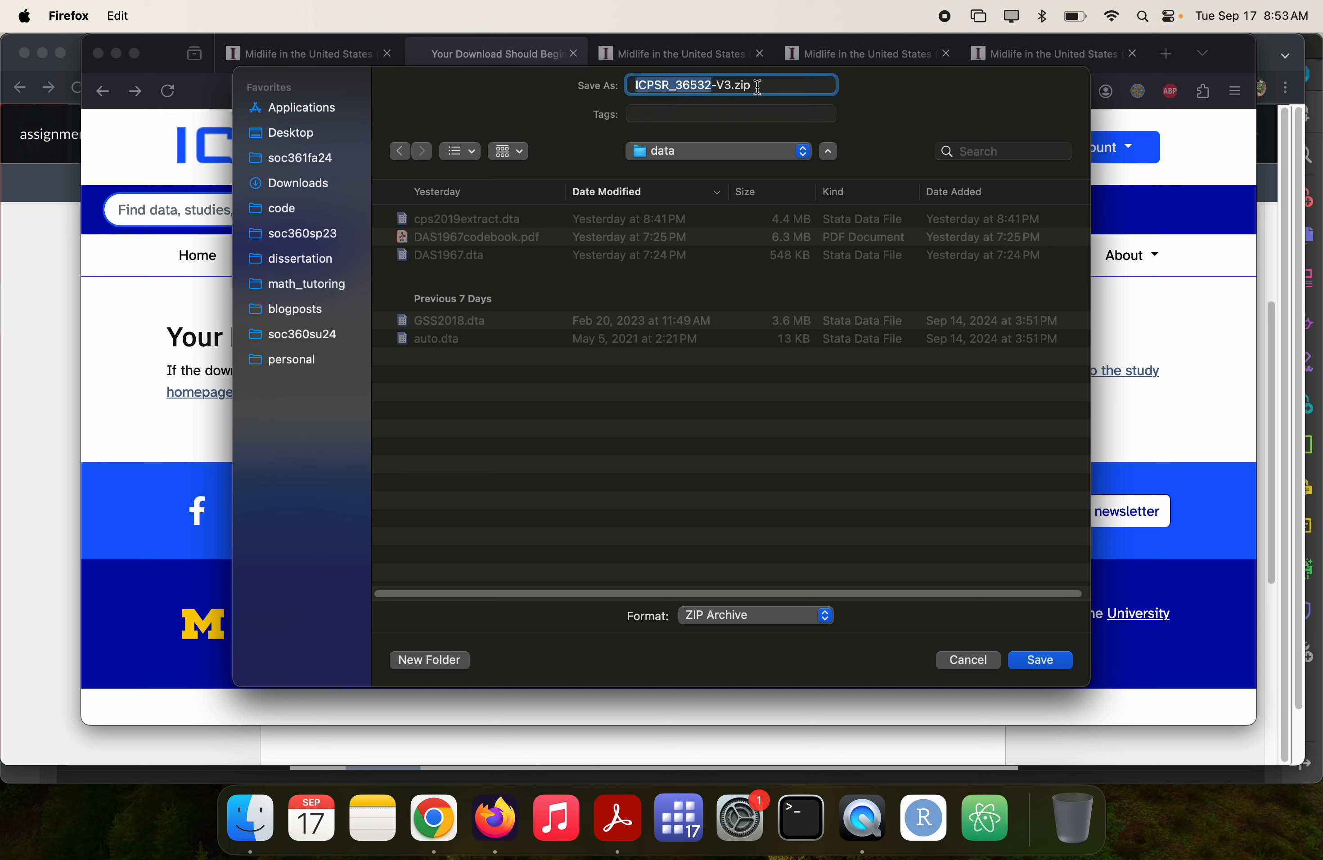
drag(725, 83, 731, 84)
text(MIDUS-refer)
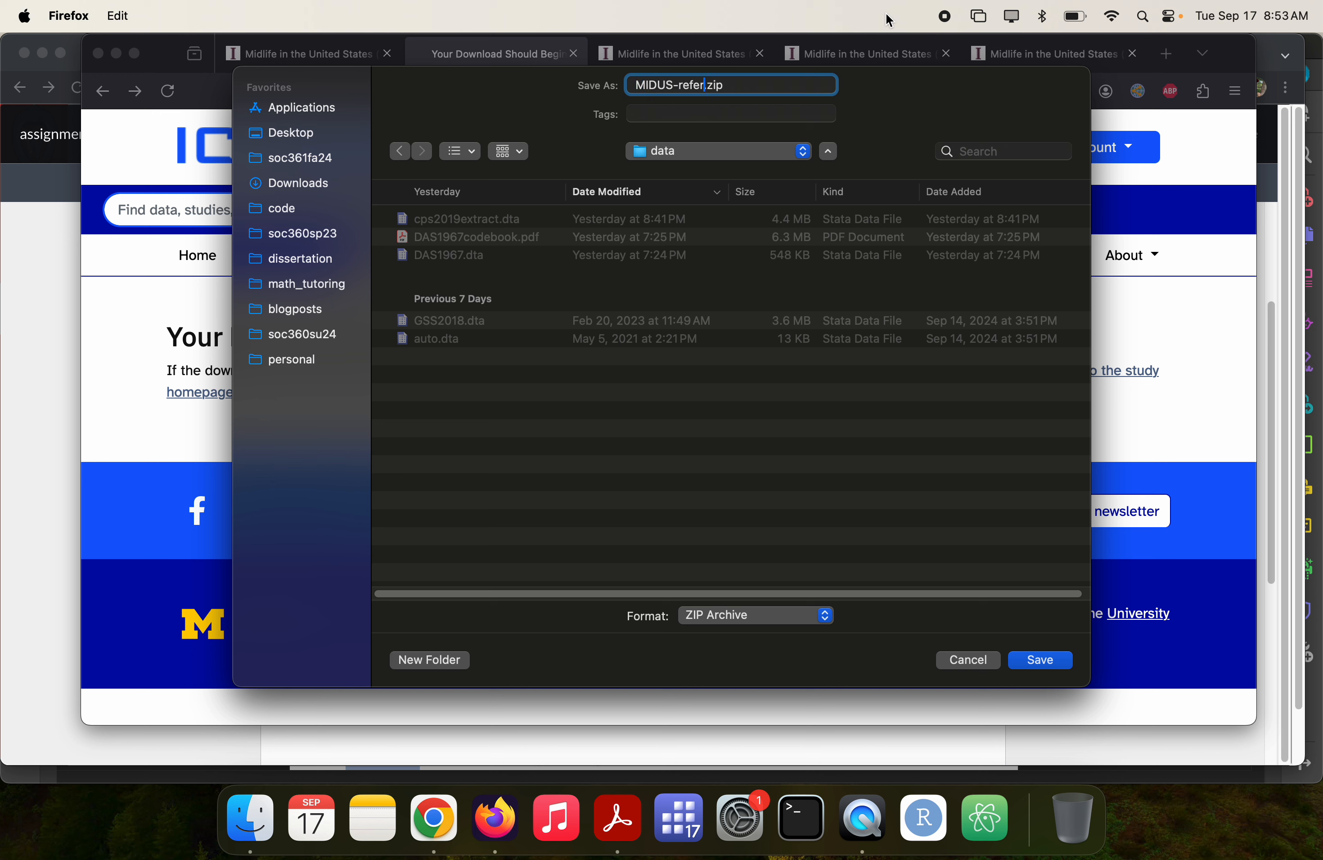
text(sh)
key(BackSpace)
key(BackSpace)
key(BackSpace)
key(BackSpace)
text(resher-1)
key(Return)
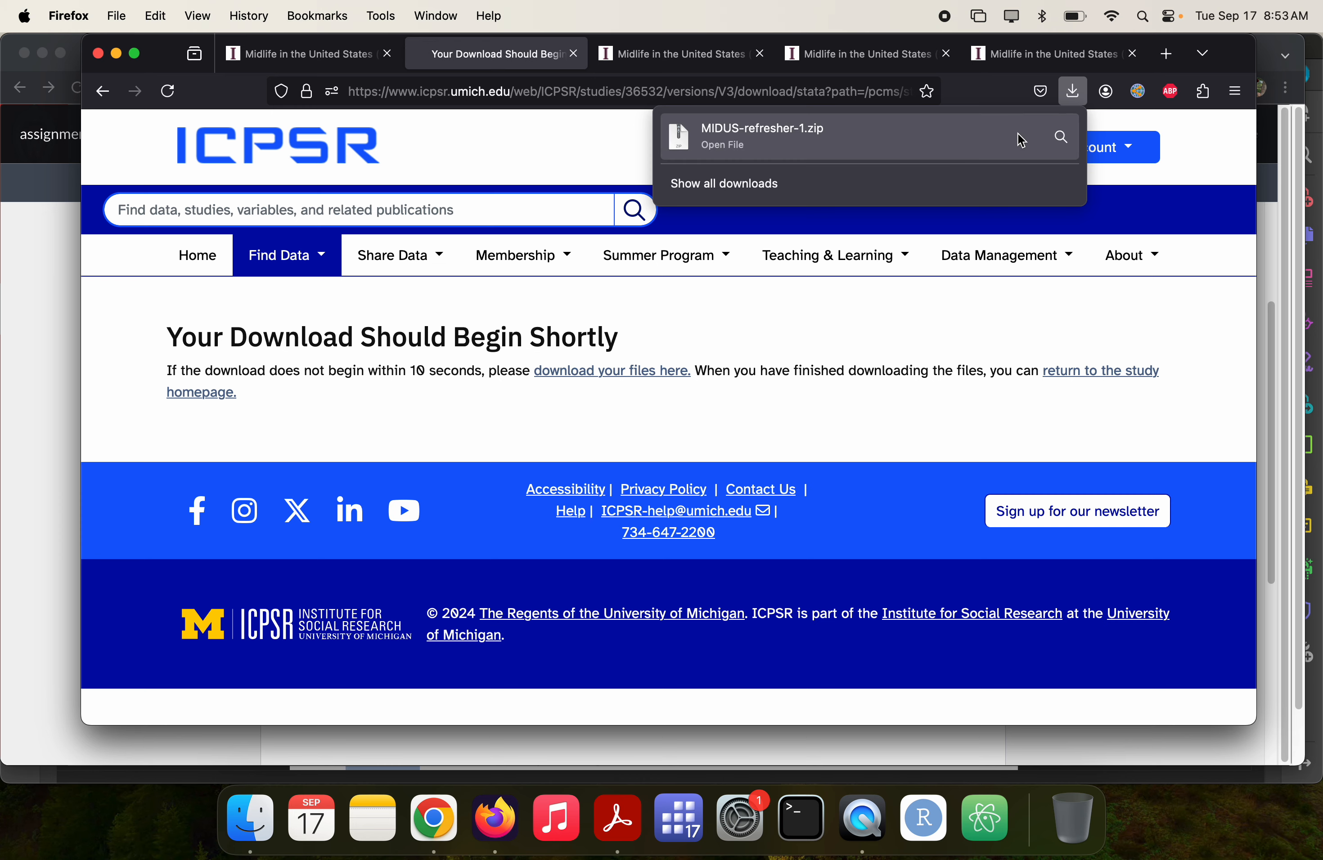
click(1062, 137)
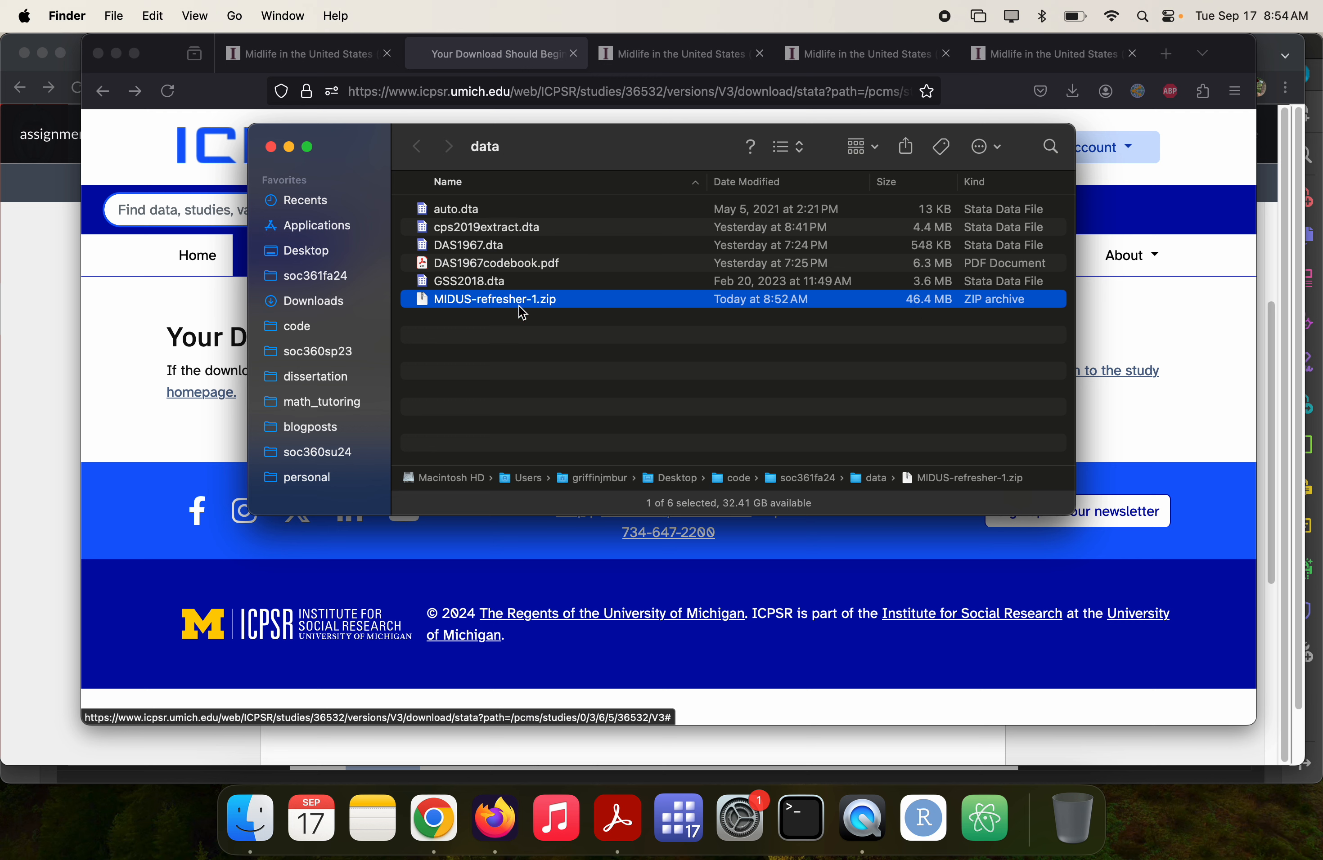
- Extract the zip with Archive Utility and move the archive to the Trash
right_click(514, 302)
mouse_move(541, 335)
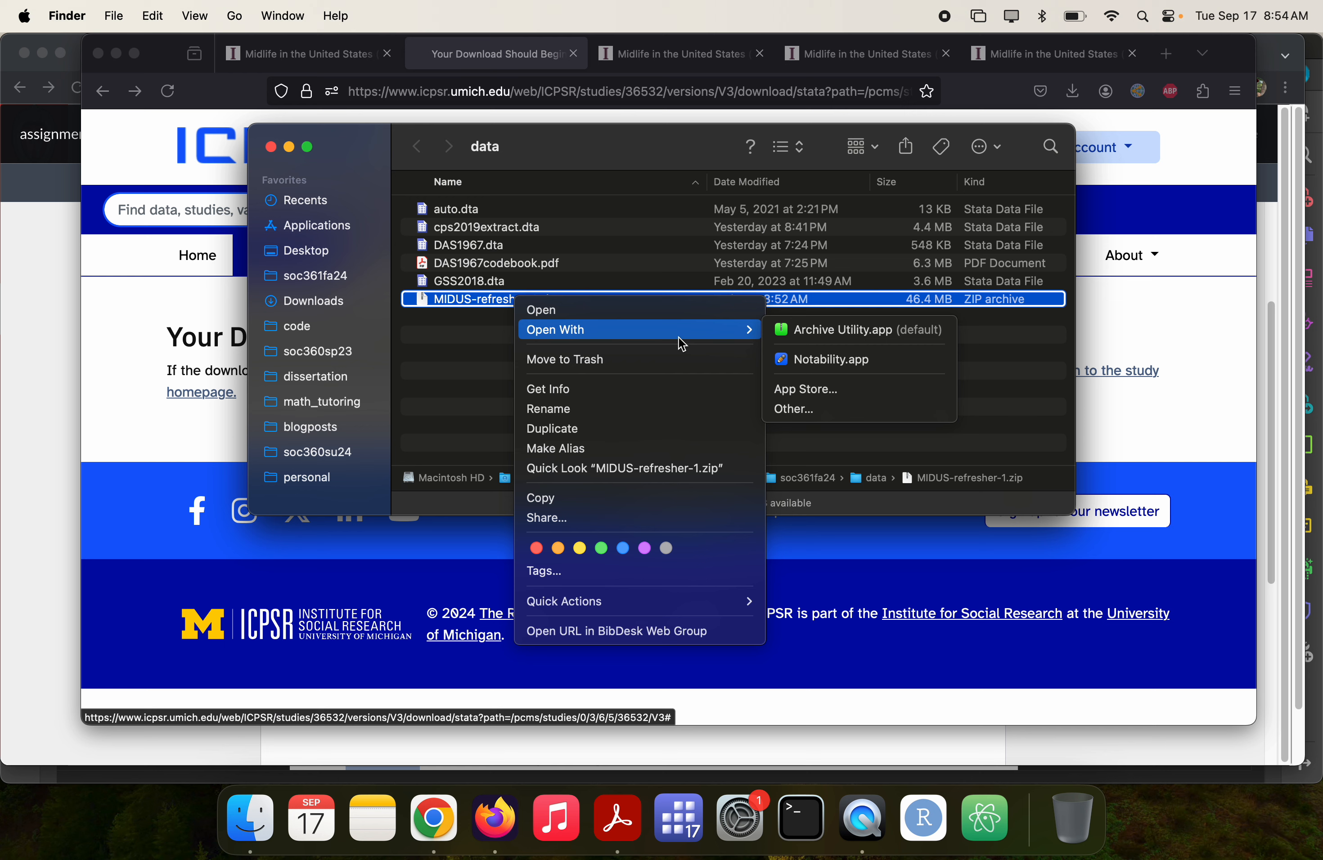
click(807, 331)
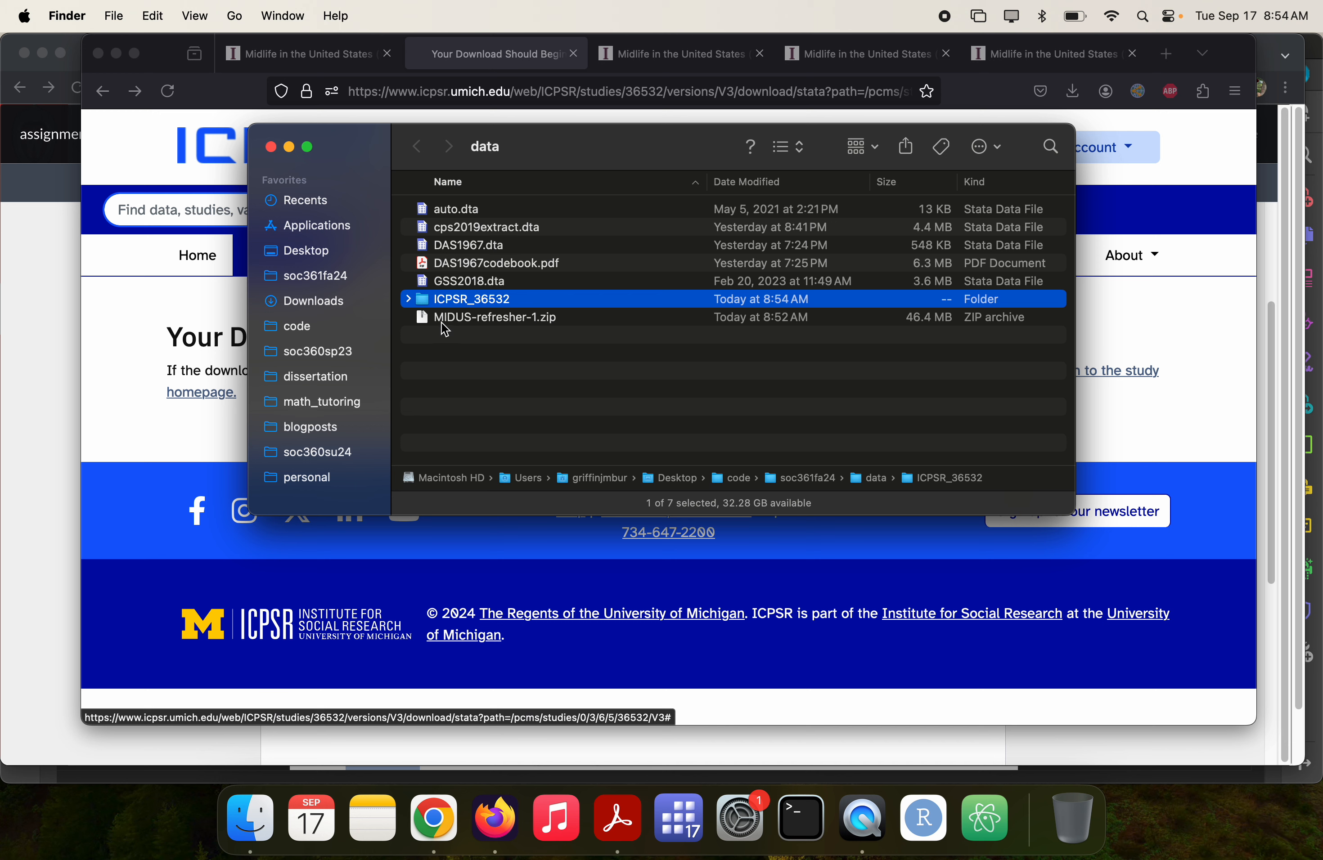
drag(446, 329, 1076, 819)
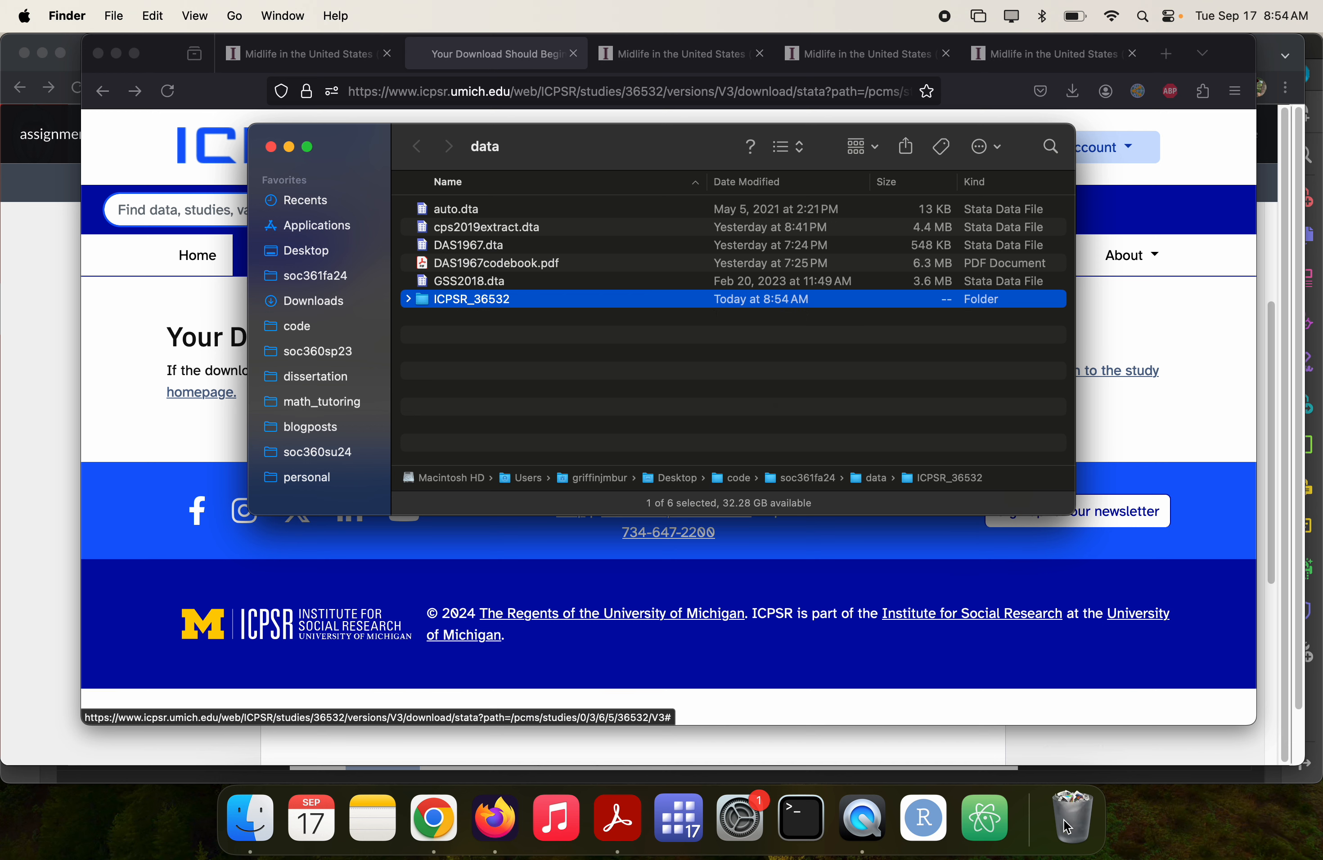
- Rename the ICPSR_36532 folder to MIDUS-refresher-1 and open it
right_click(472, 304)
click(525, 391)
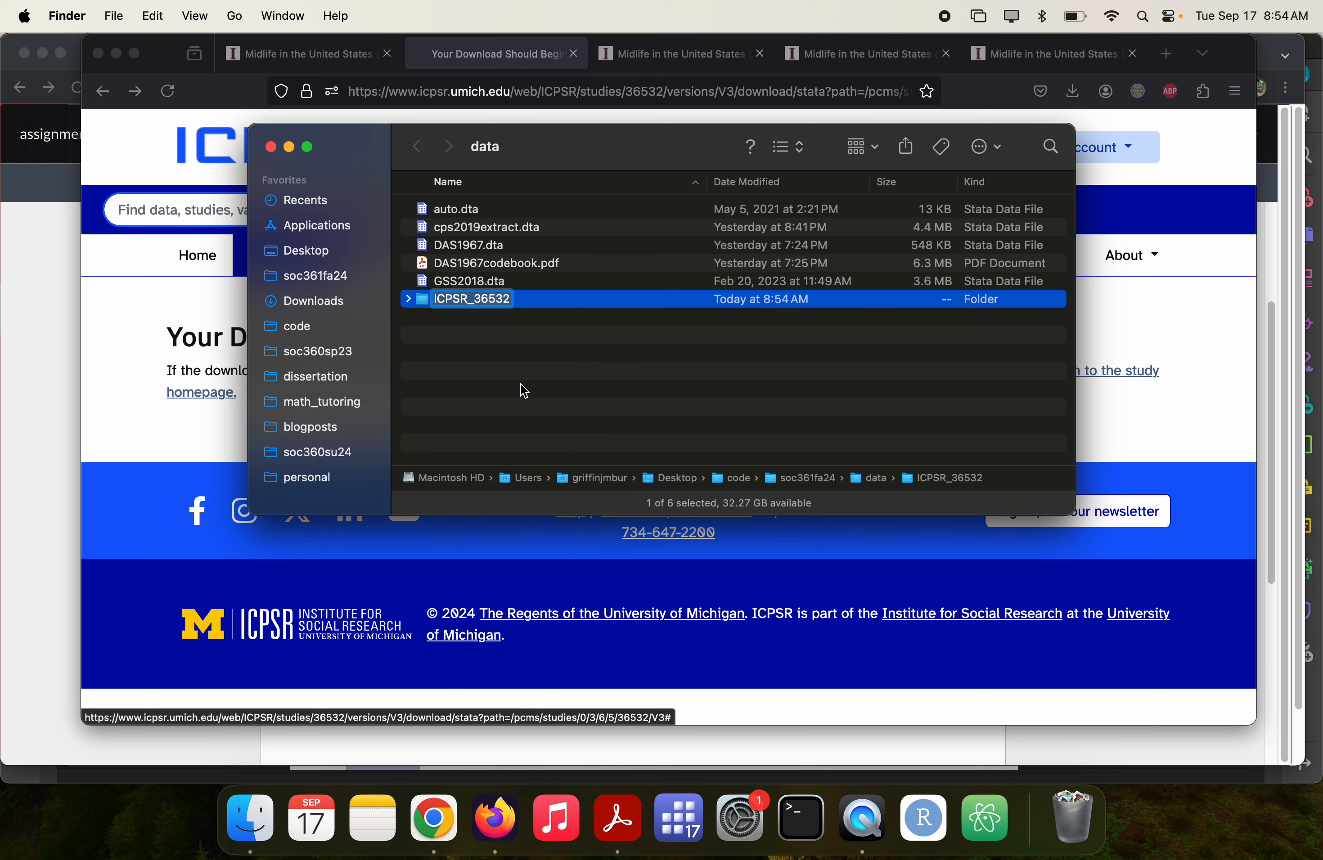
text(MIDUS-refer)
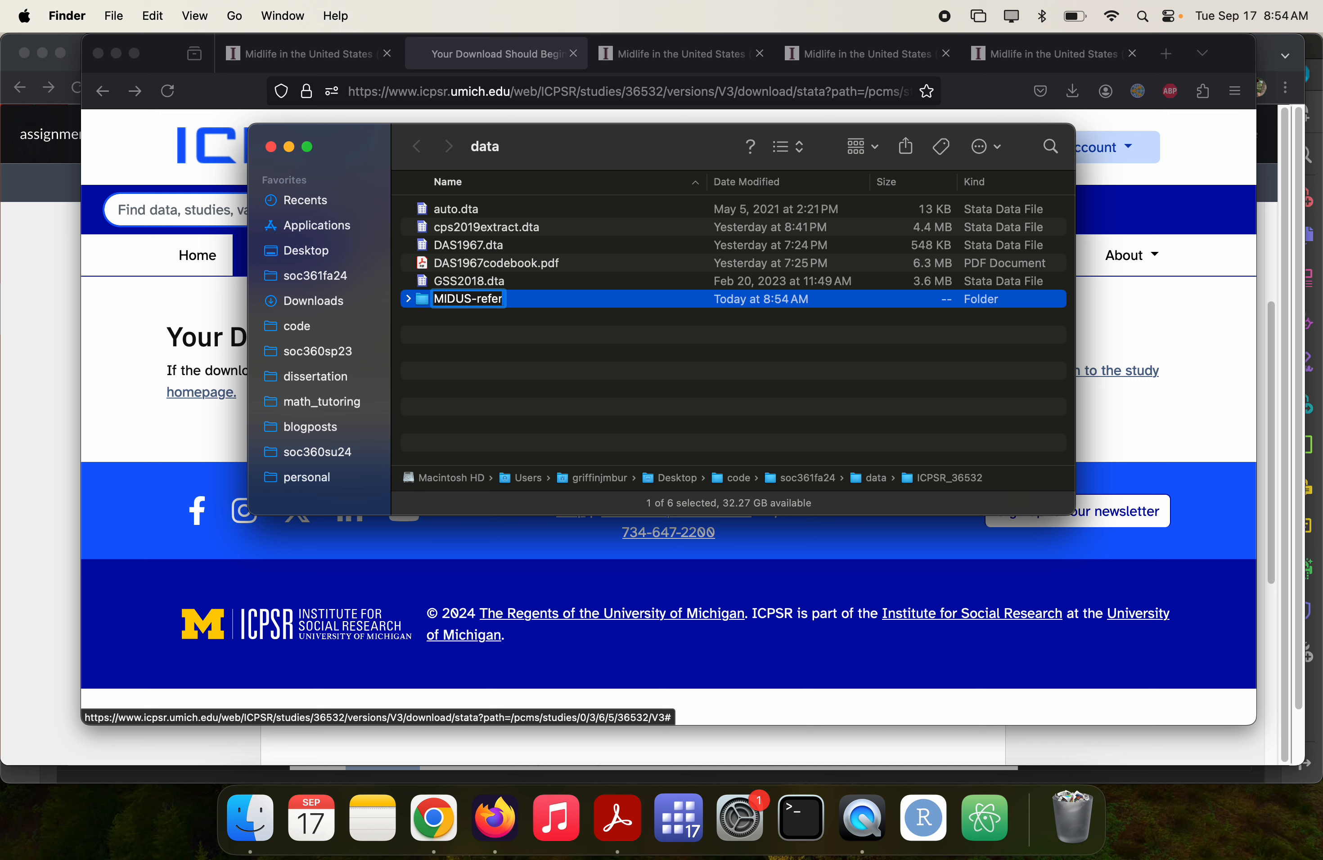
text(eshe)
key(BackSpace)
key(BackSpace)
key(BackSpace)
key(BackSpace)
key(BackSpace)
key(BackSpace)
text(resher-1)
key(Return)
key(super+o)
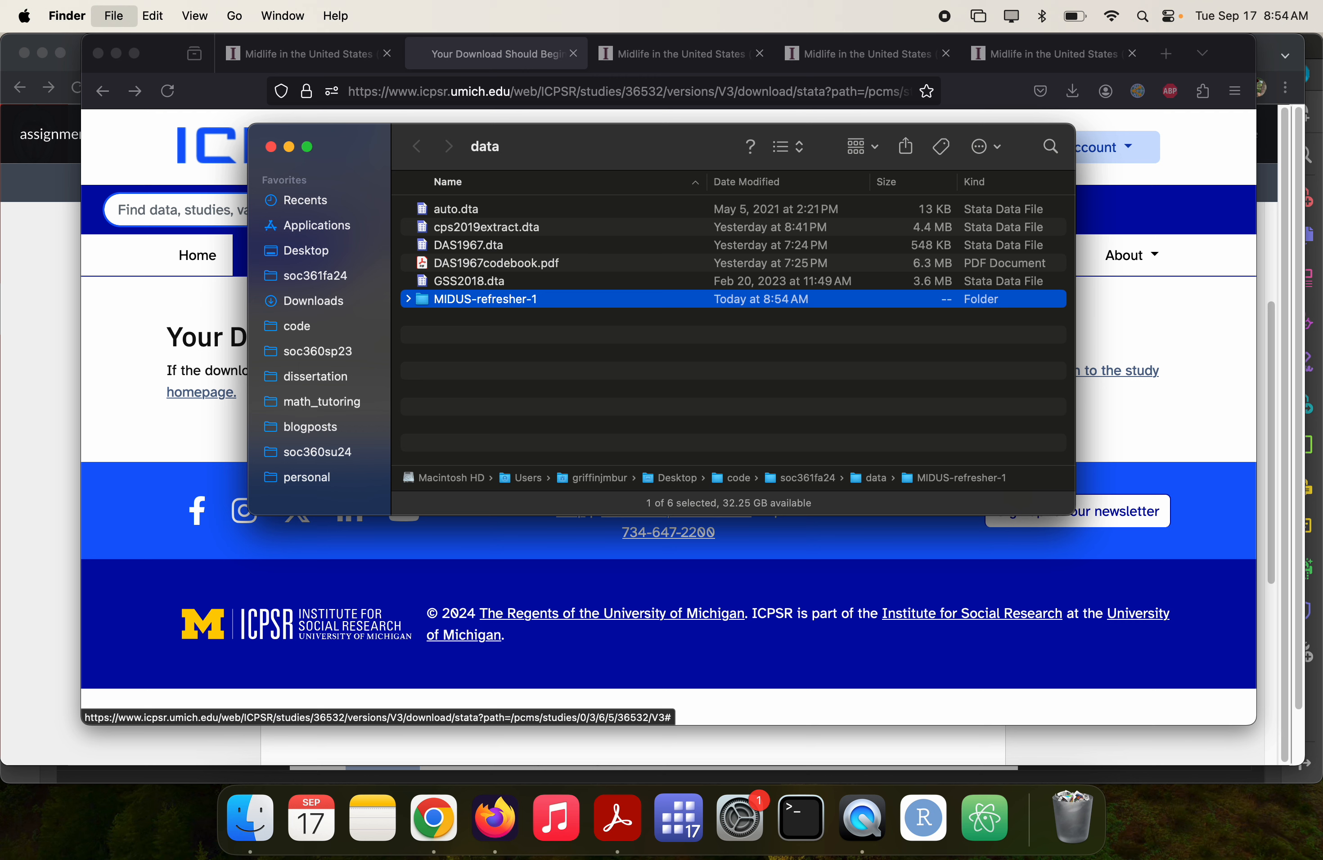
scroll(615, 267, down, 4)
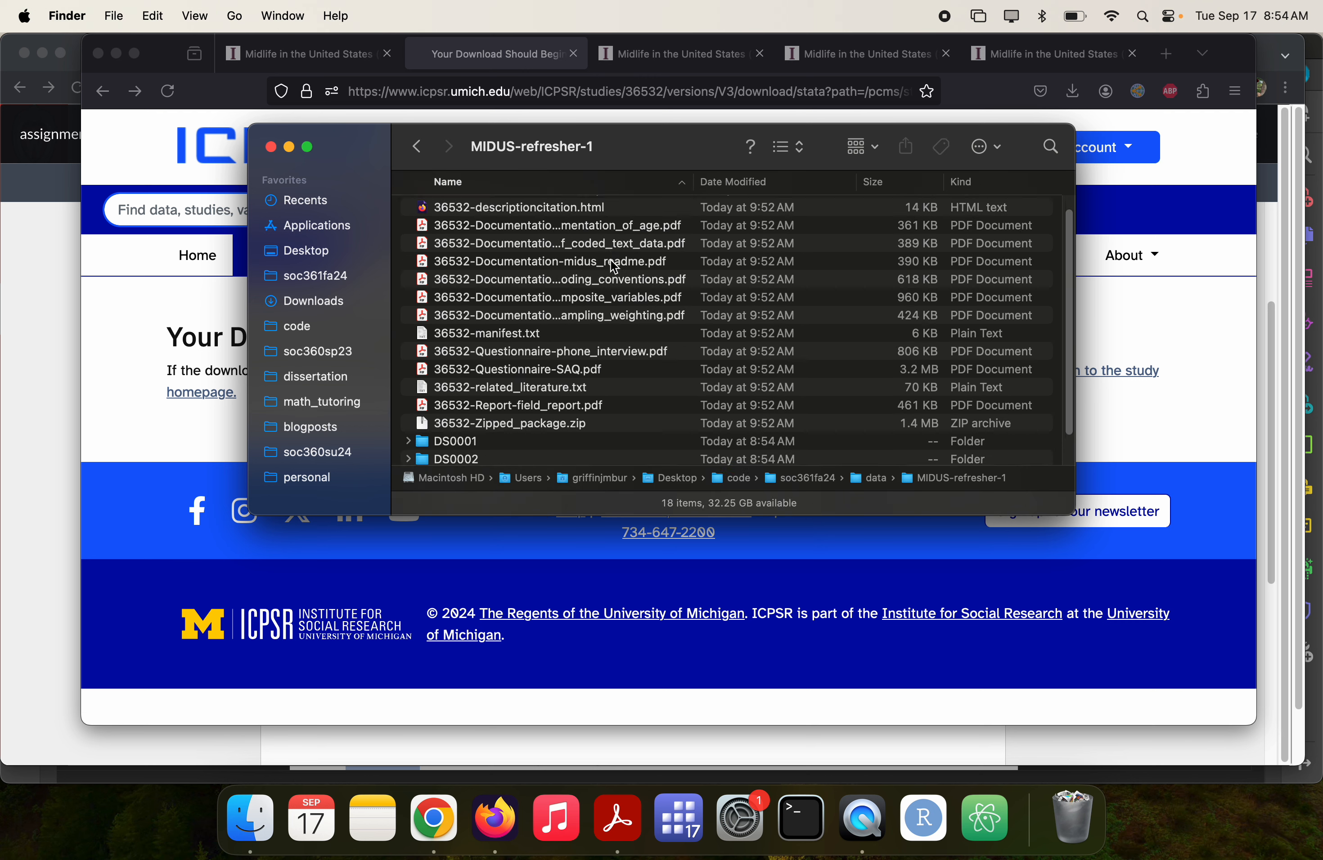
scroll(615, 267, up, 4)
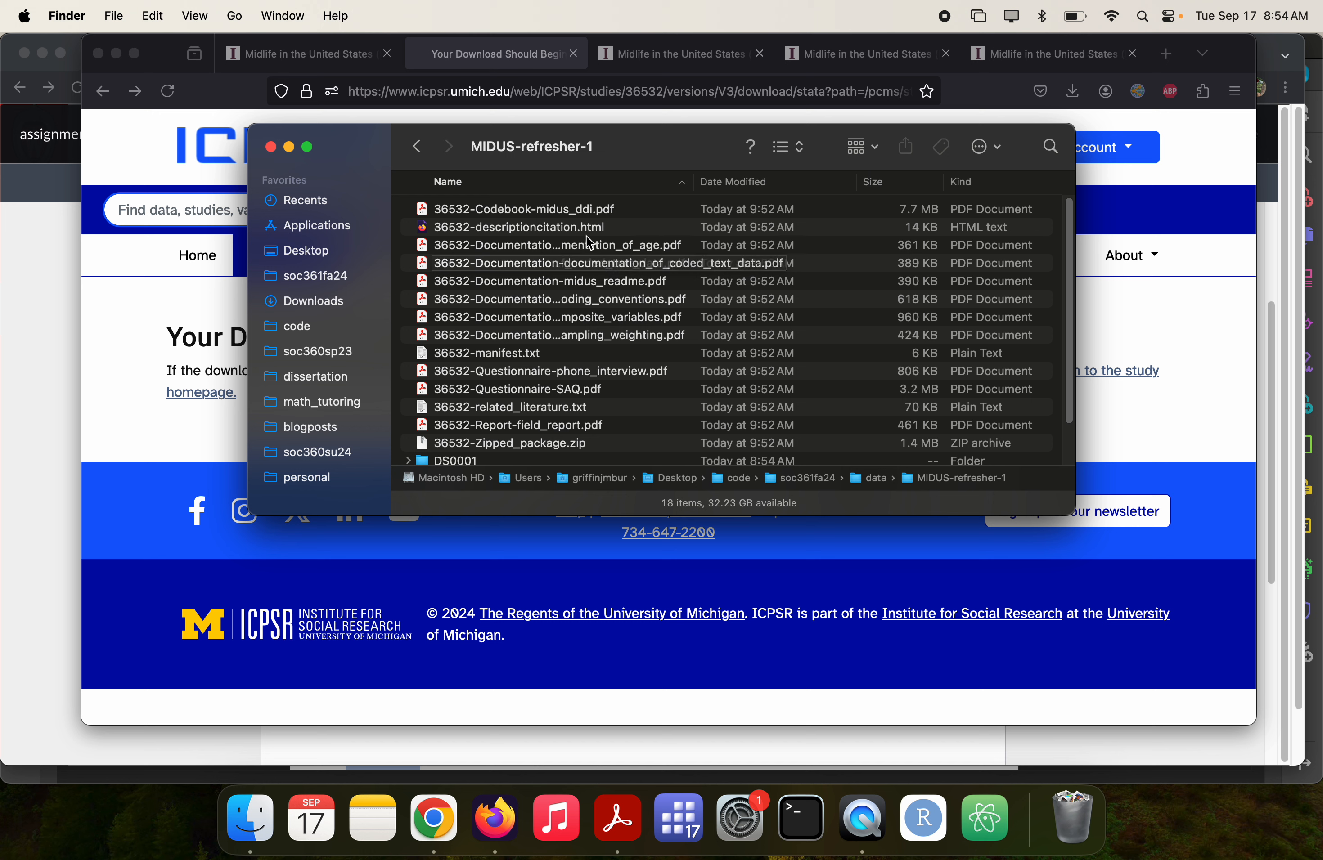
click(601, 213)
key(space)
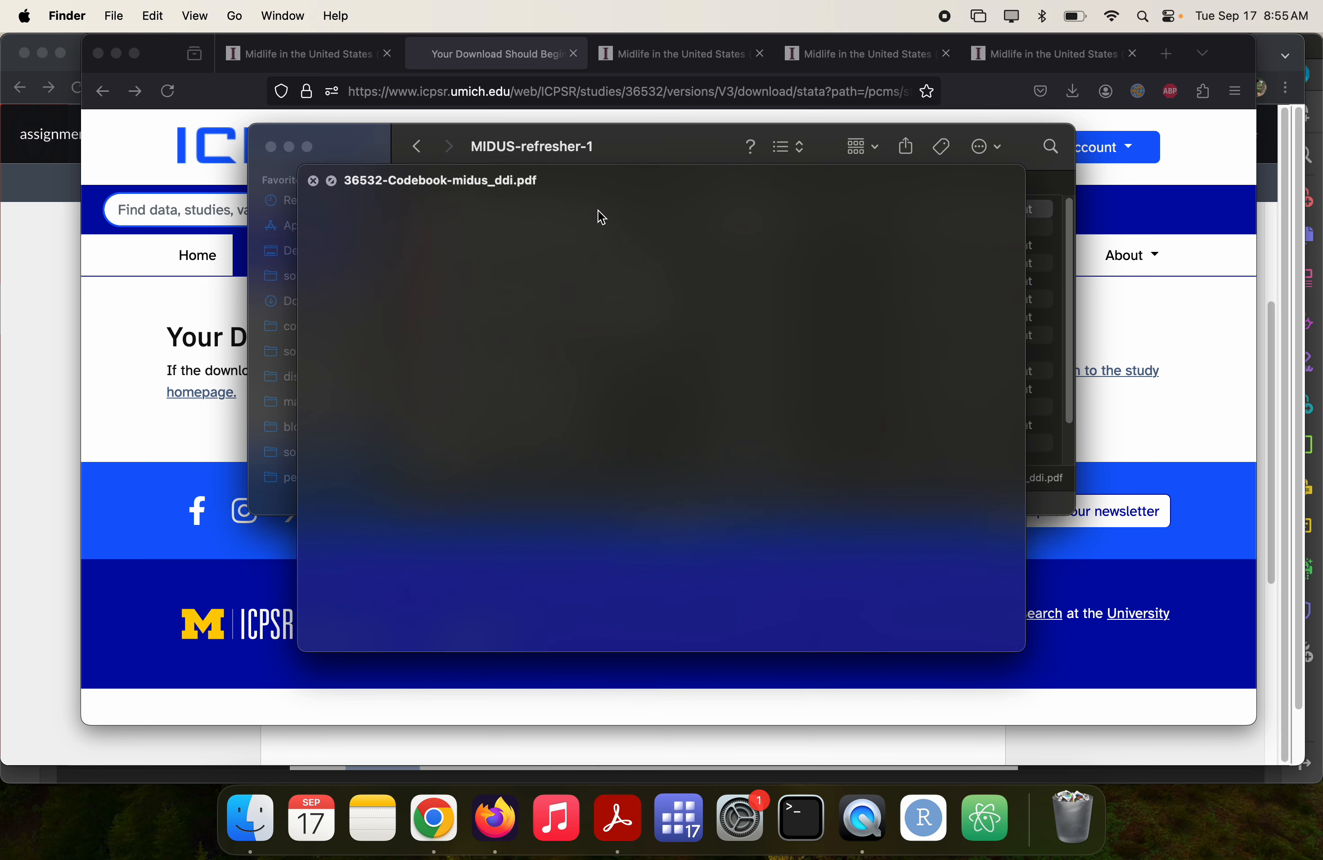
scroll(707, 326, down, 15)
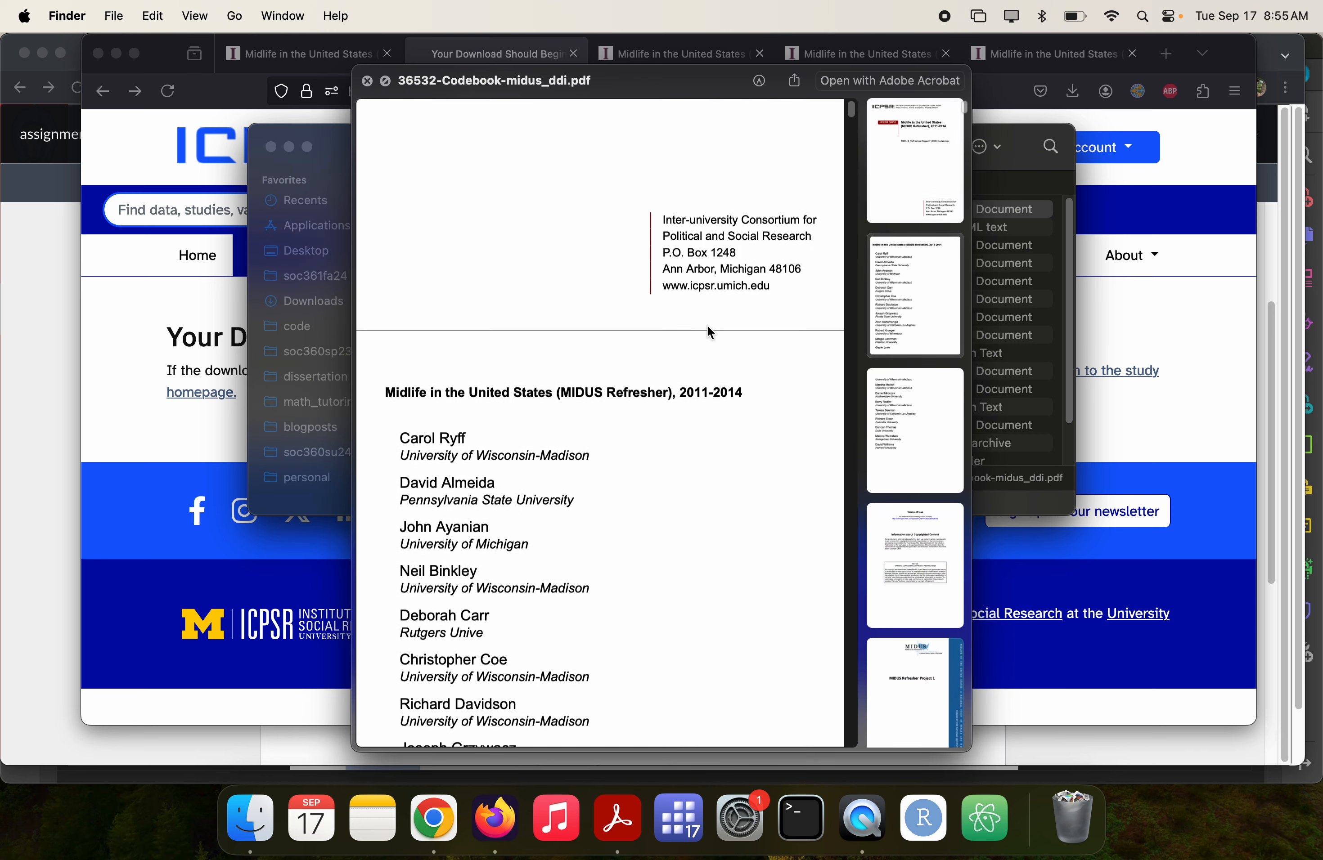
scroll(707, 324, down, 10)
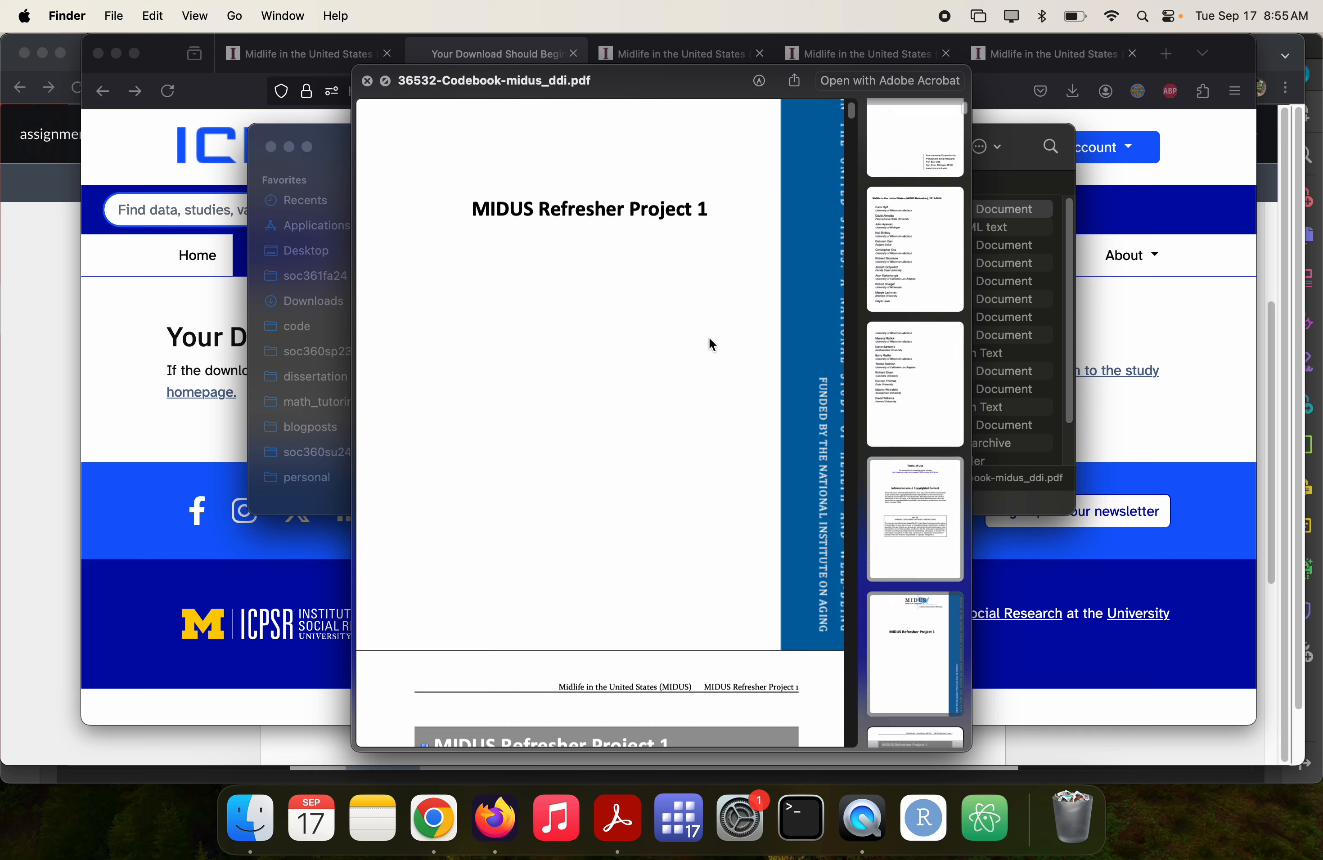
scroll(713, 344, down, 4)
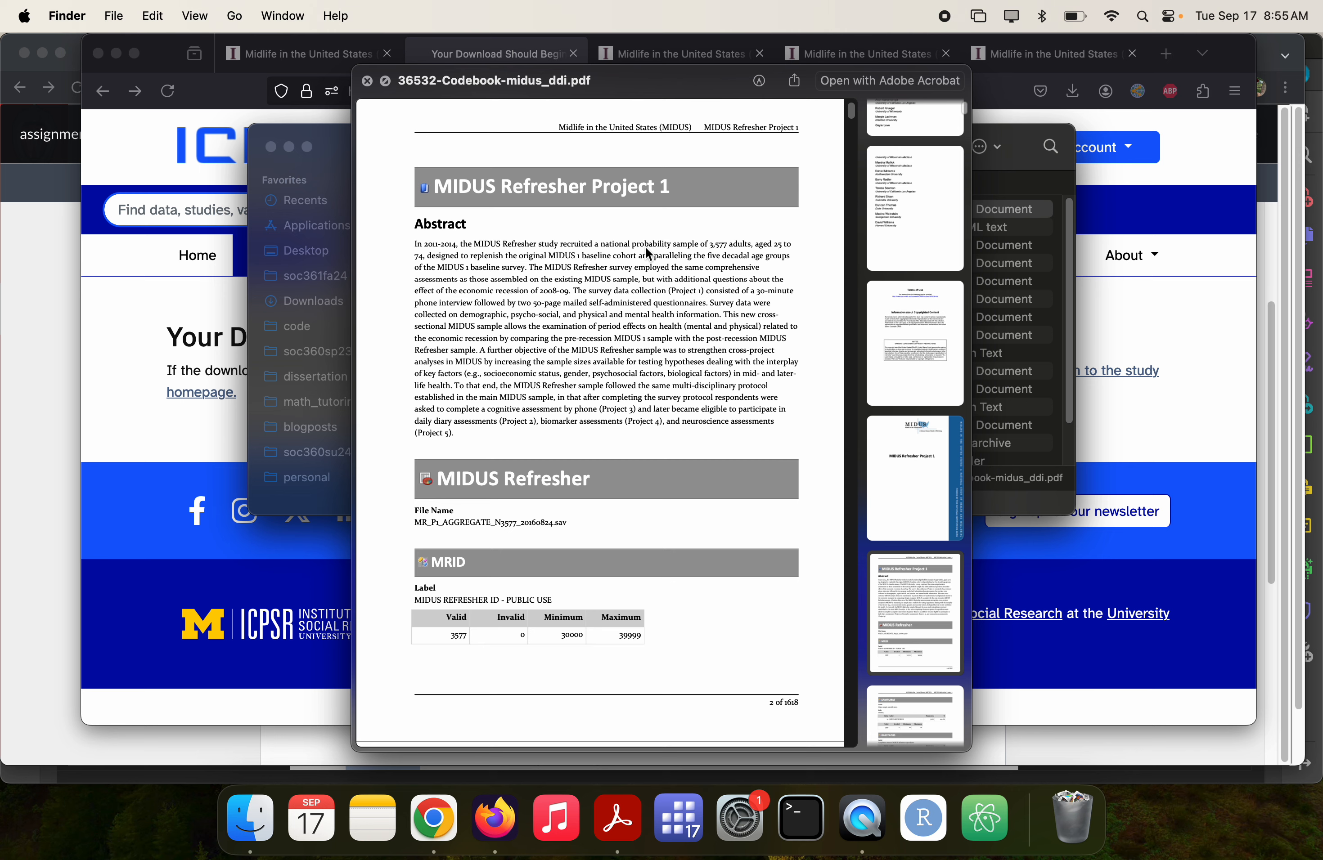
scroll(648, 254, down, 15)
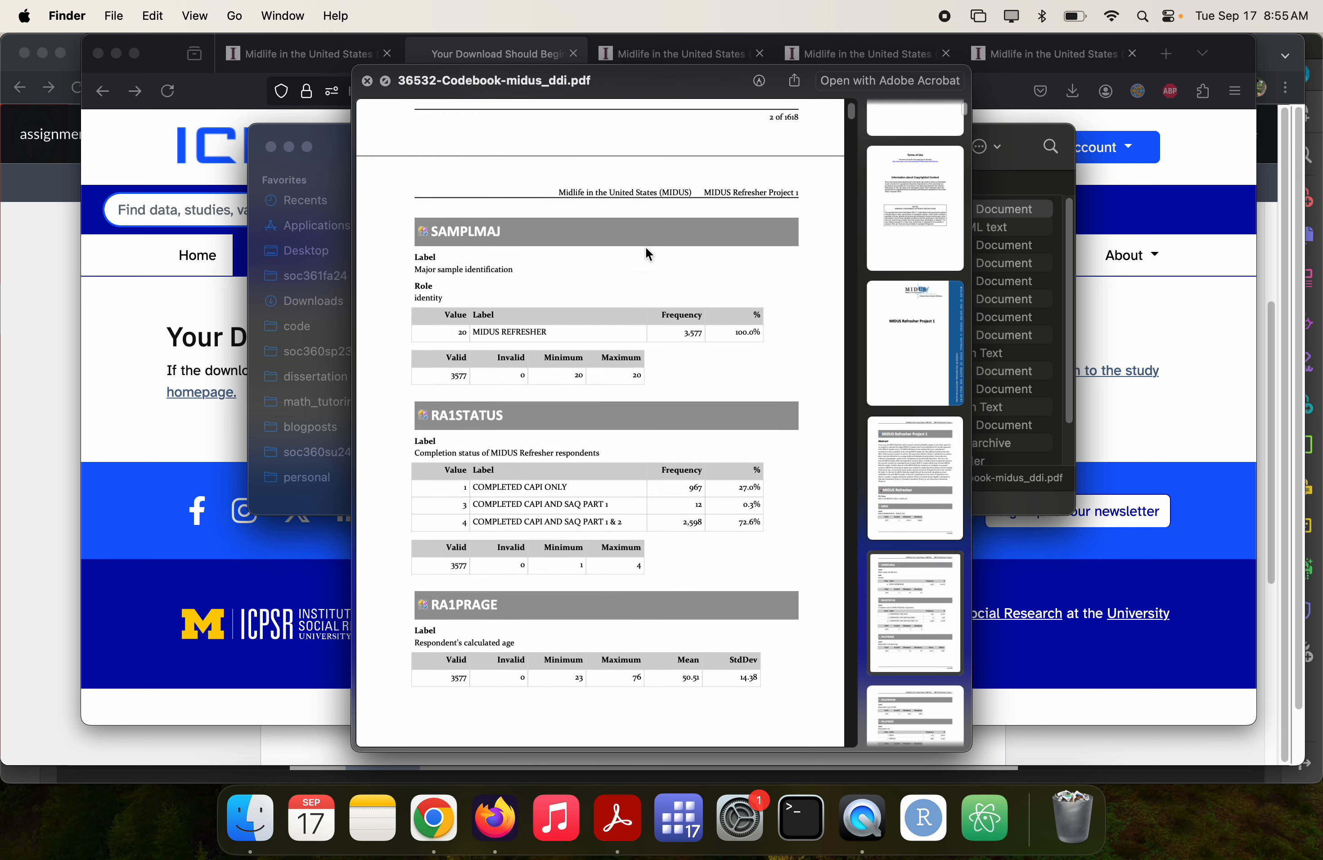
scroll(645, 237, down, 20)
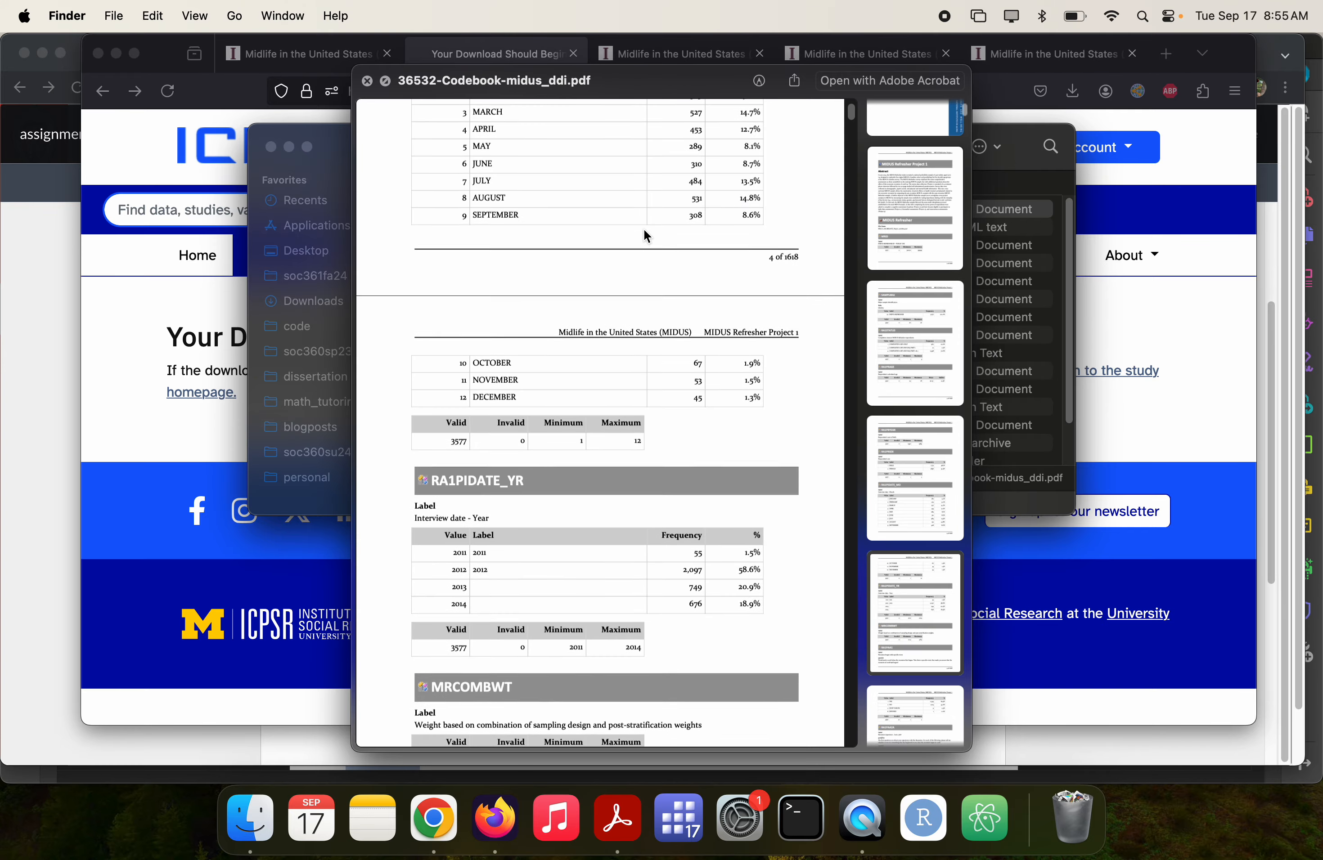
scroll(644, 229, down, 20)
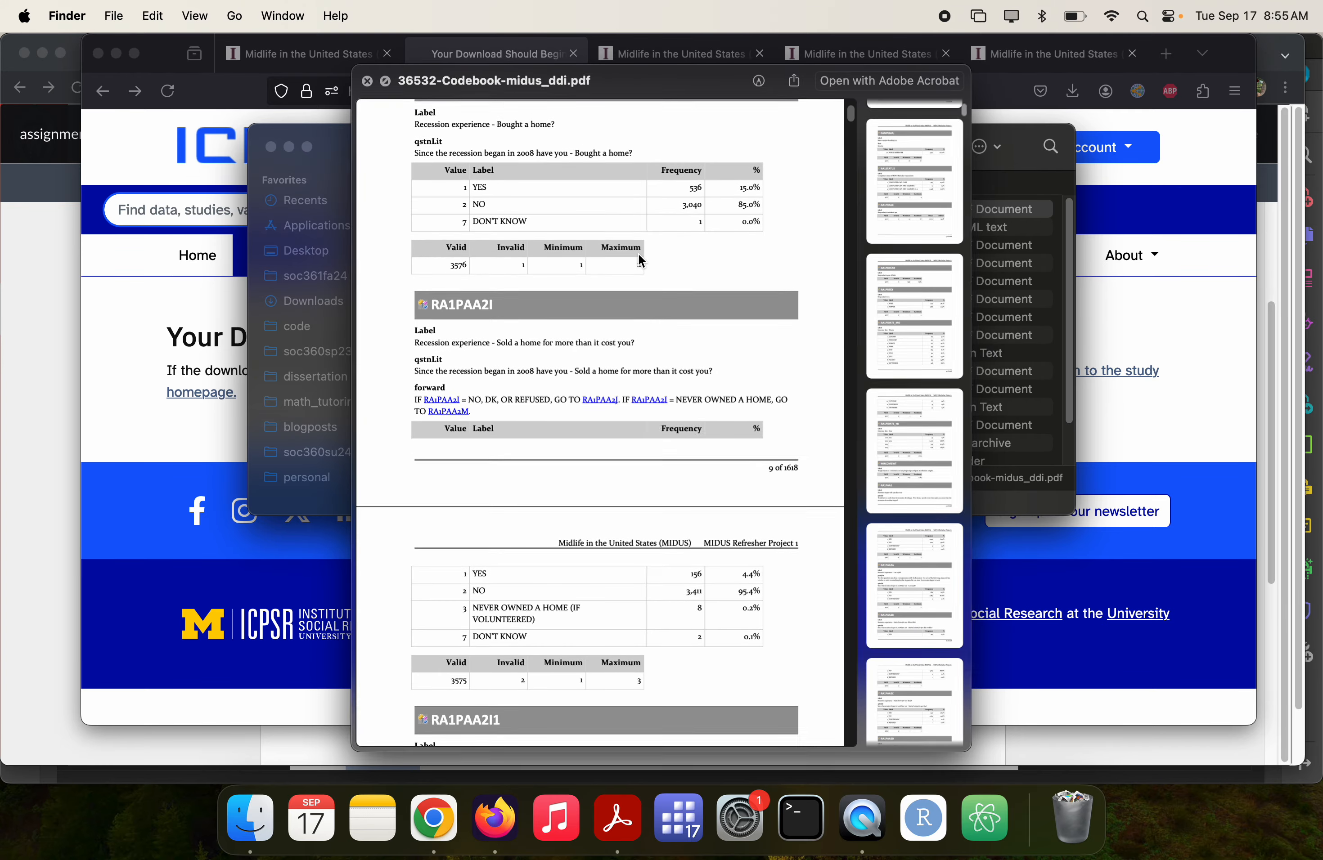
key(space)
click(574, 246)
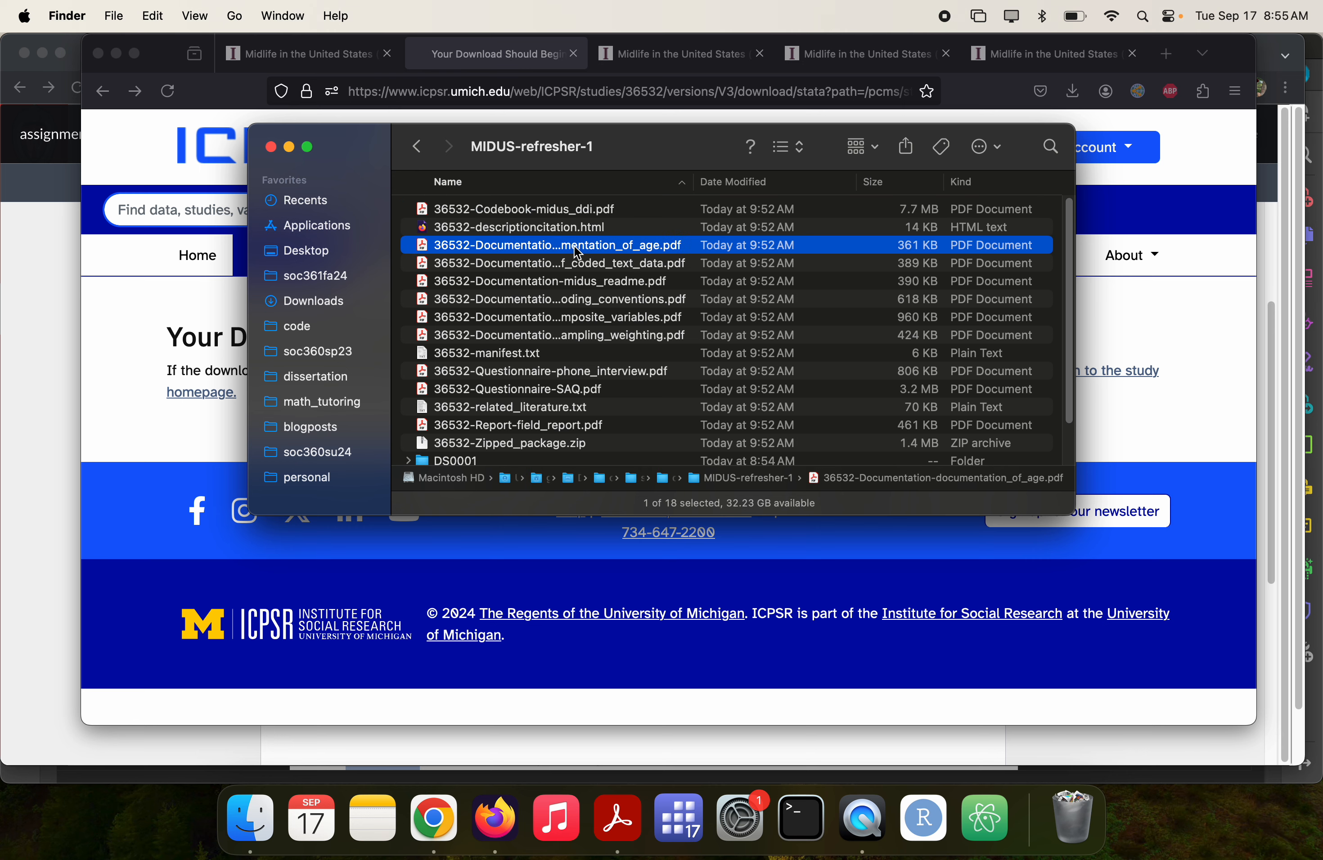
key(space)
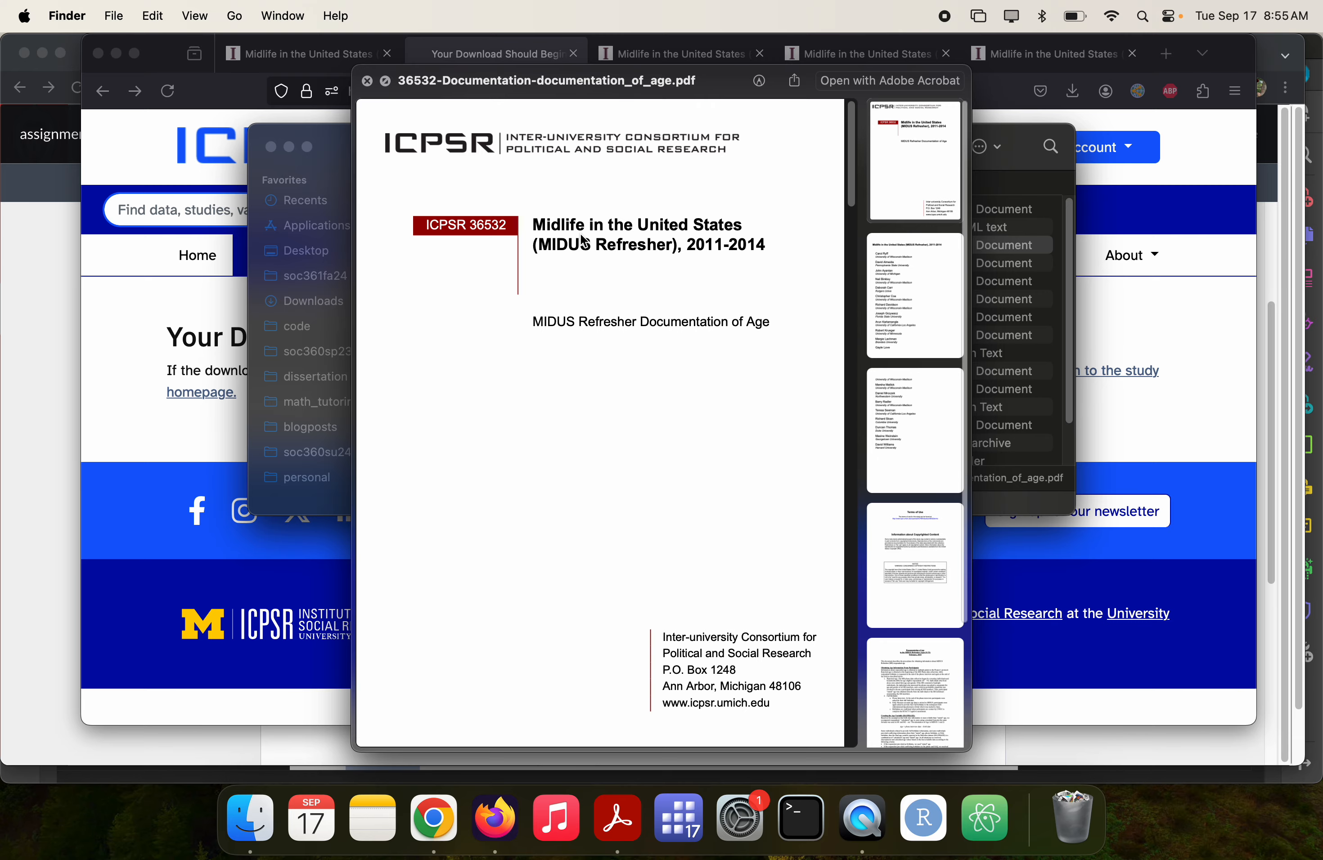
key(space)
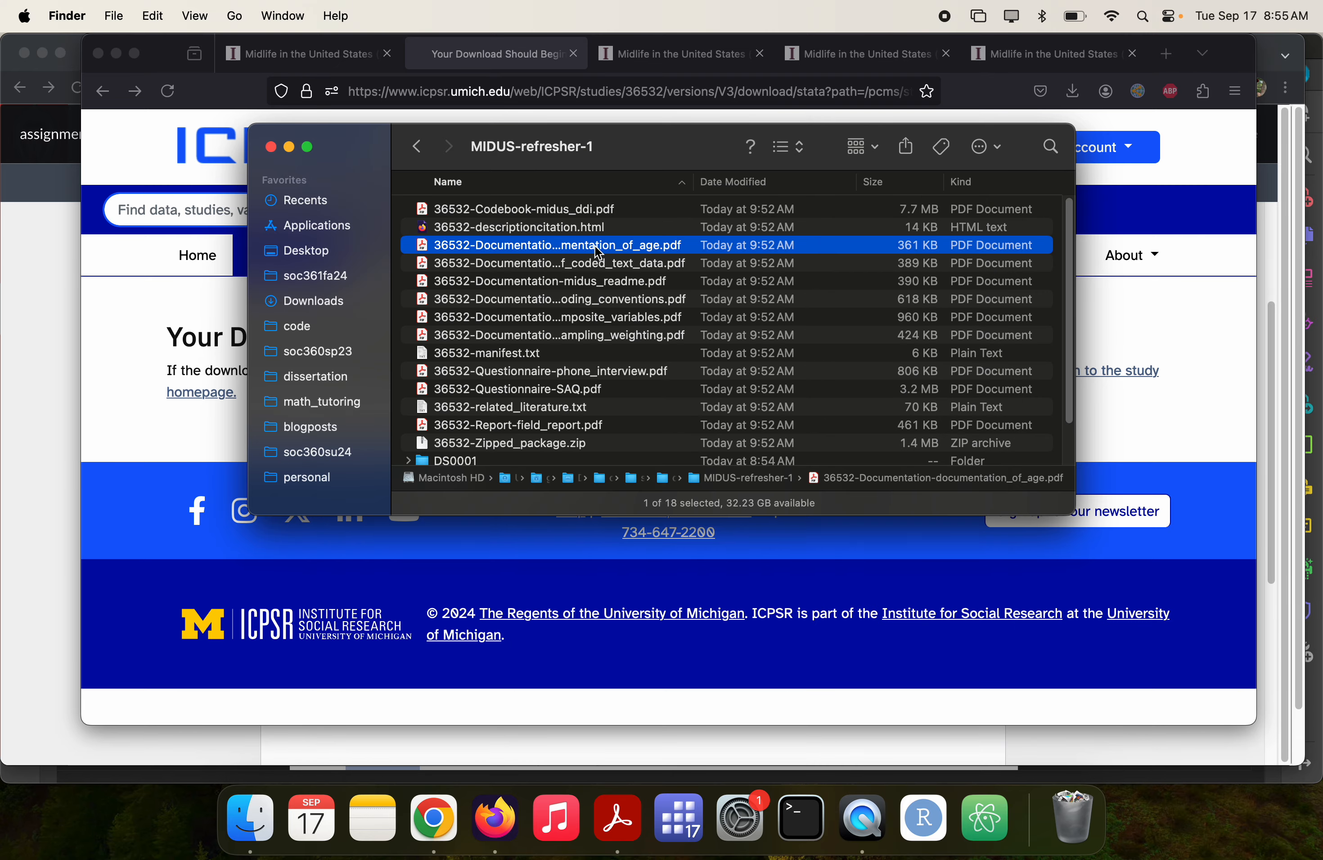
key(space)
scroll(595, 247, down, 20)
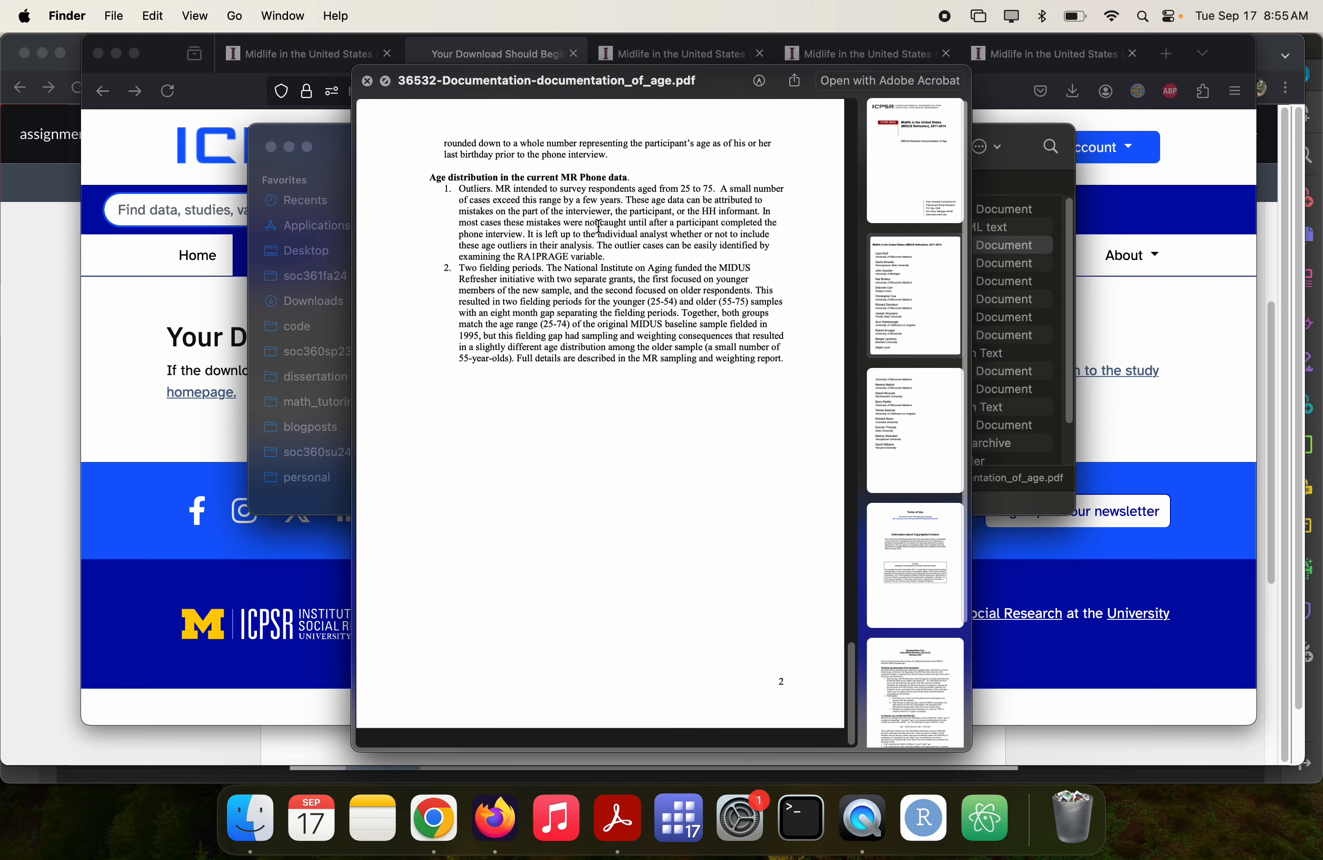
scroll(599, 225, up, 15)
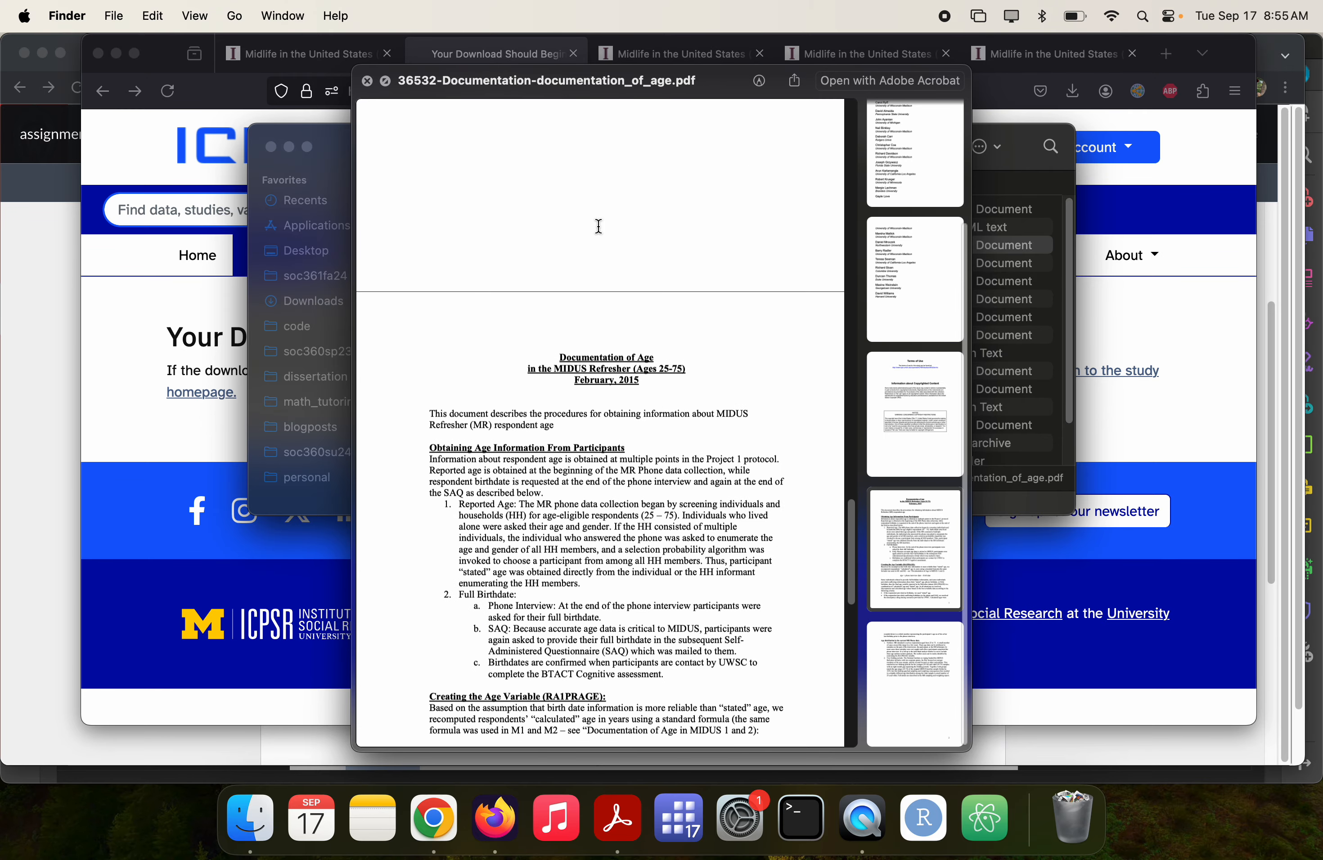
scroll(602, 236, down, 3)
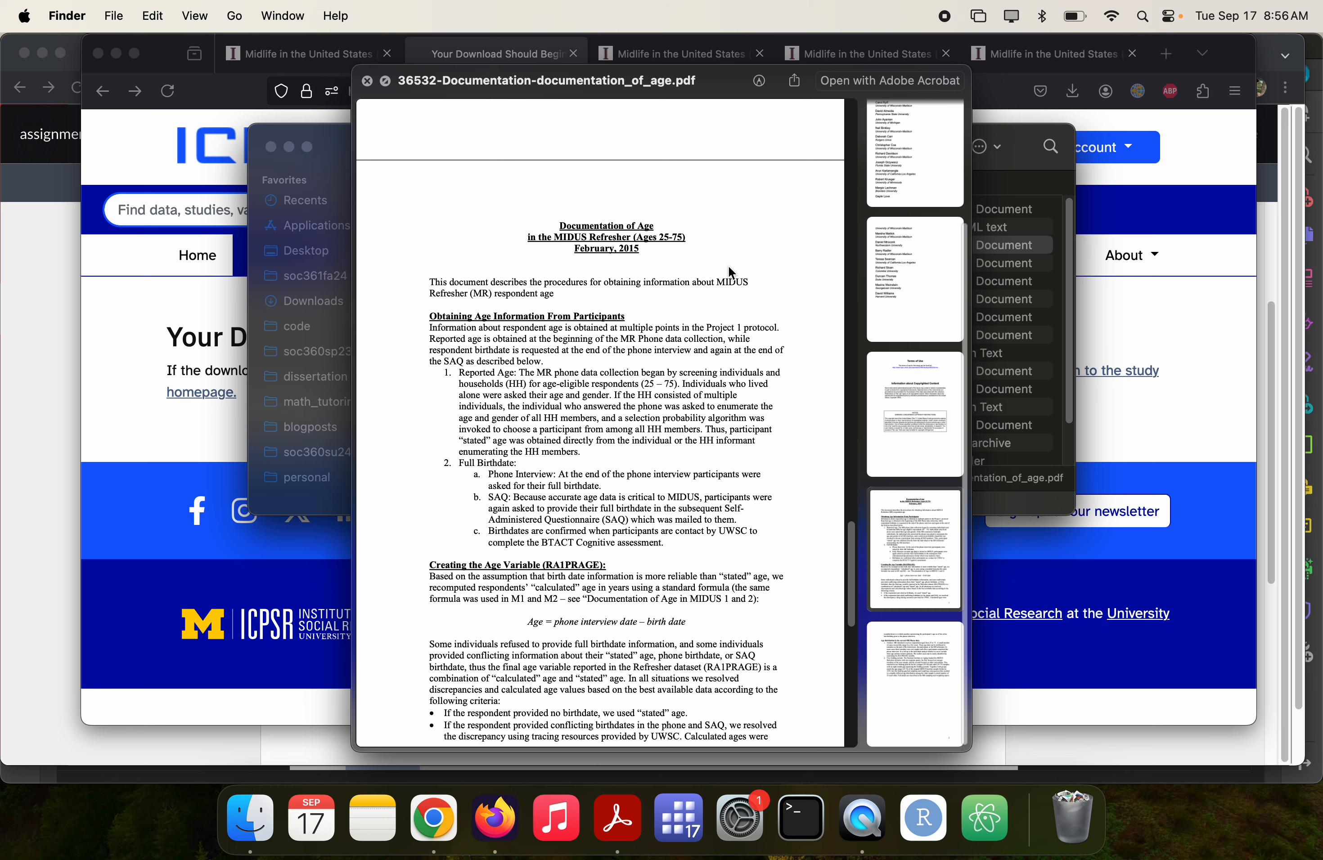
key(space)
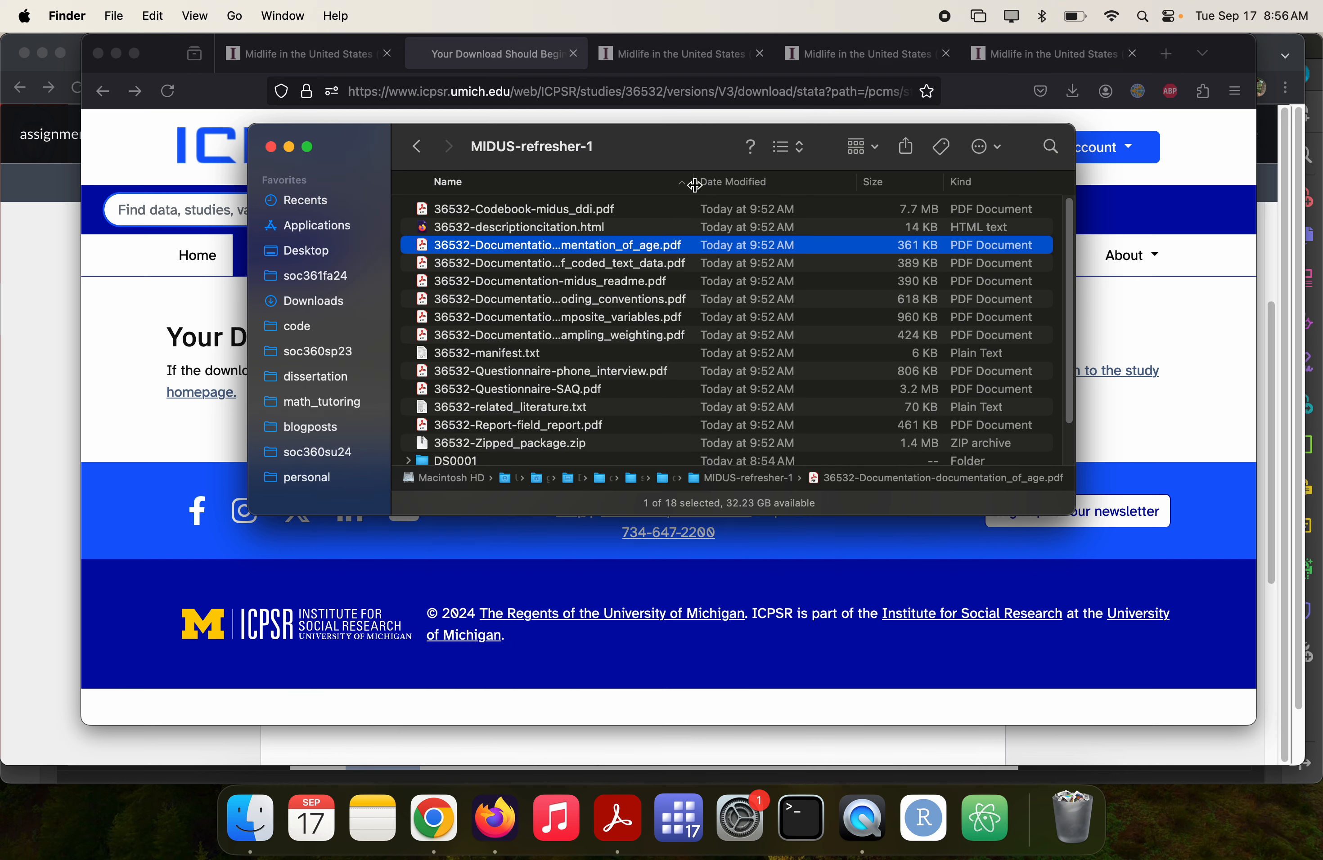
- Widen the Name column, then Quick Look through 36532-Documentation-midus_readme.pdf and close it
drag(696, 185, 869, 183)
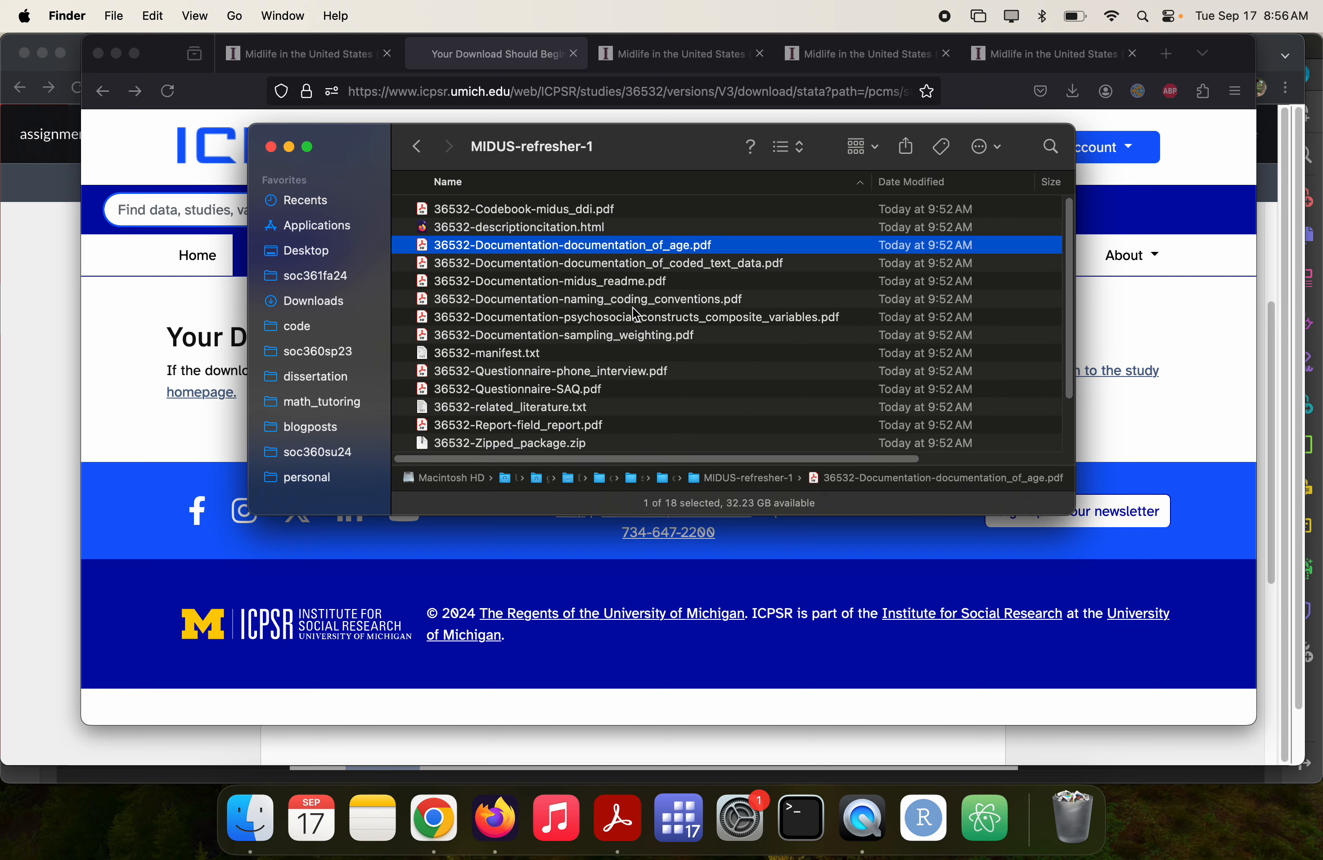
click(613, 279)
key(space)
scroll(616, 289, down, 10)
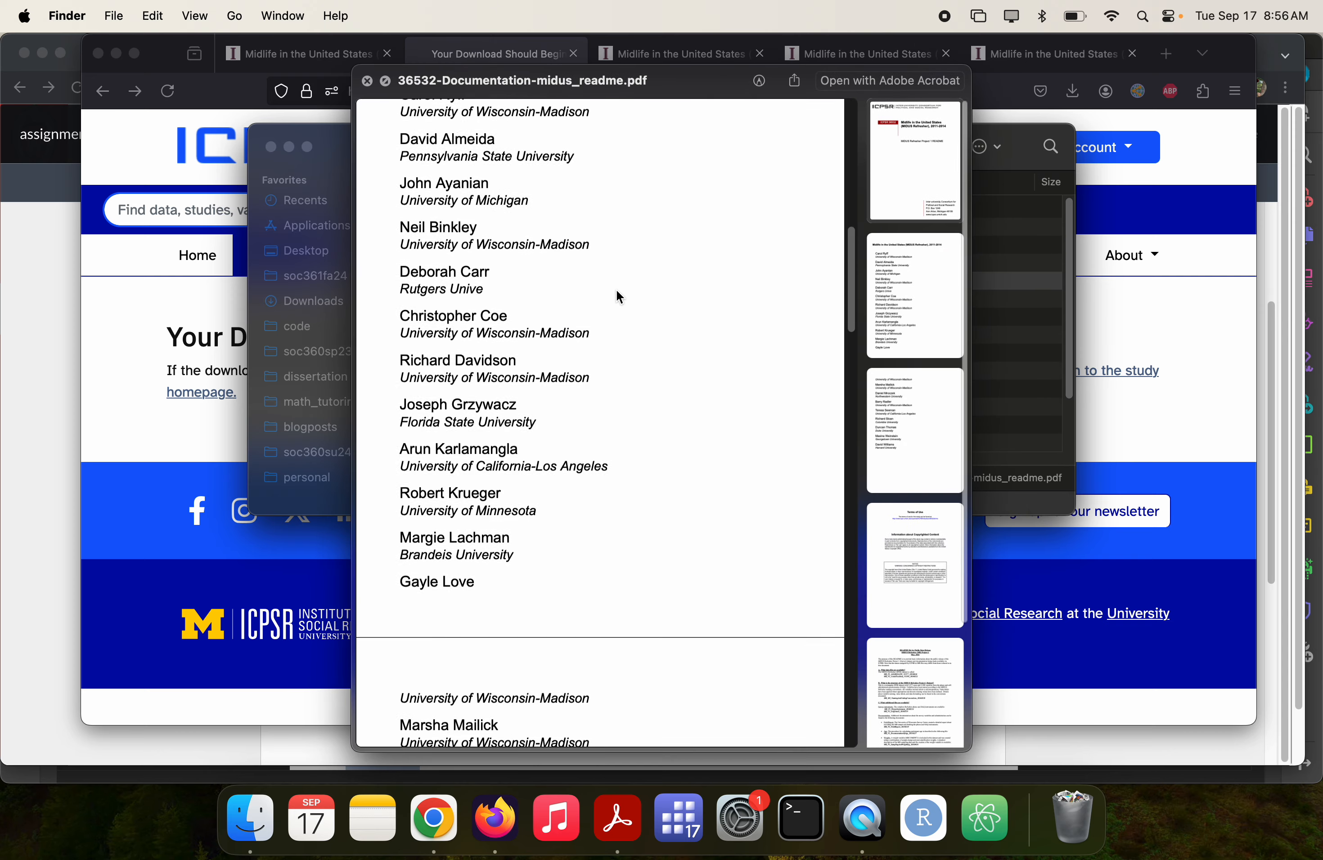
scroll(616, 289, down, 10)
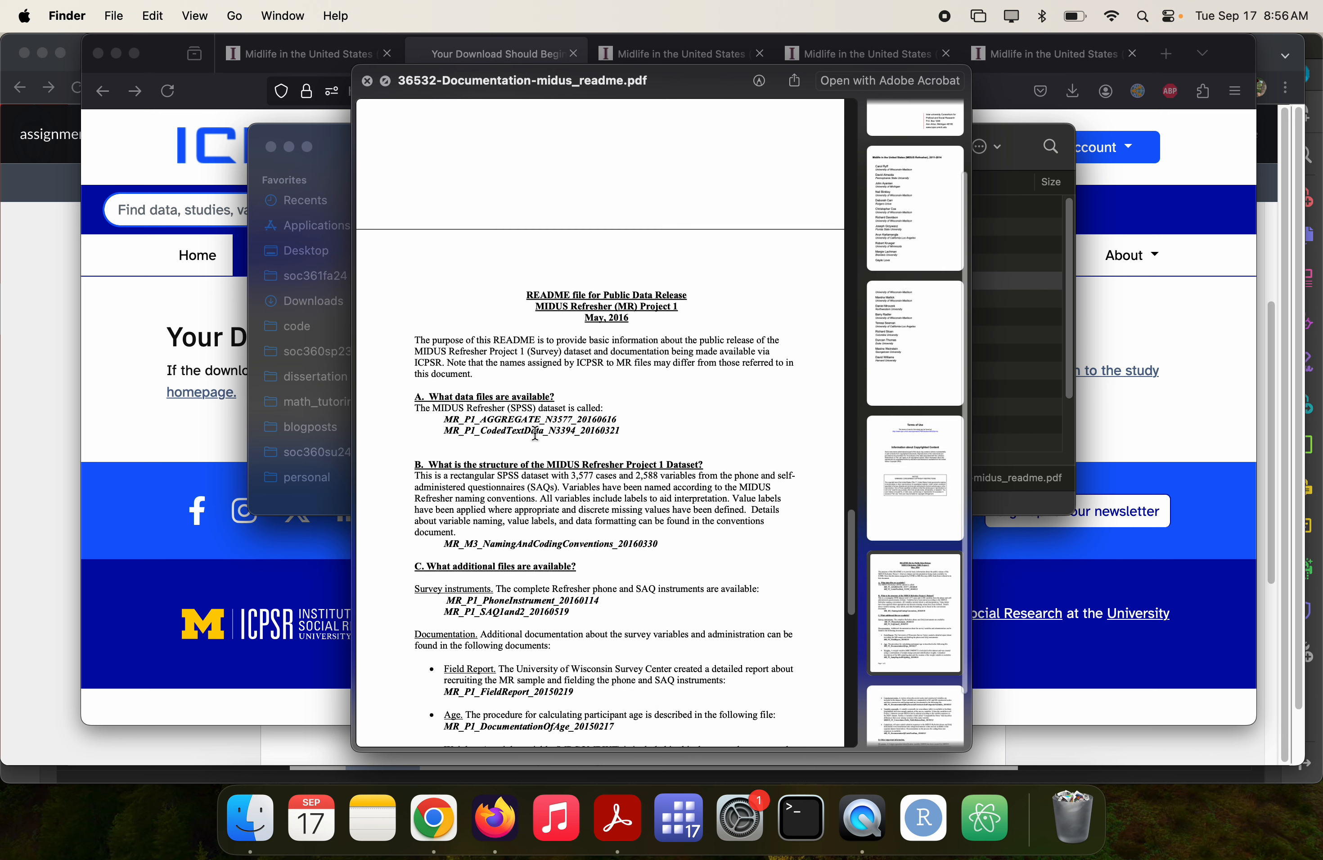
scroll(535, 432, down, 2)
scroll(535, 432, down, 8)
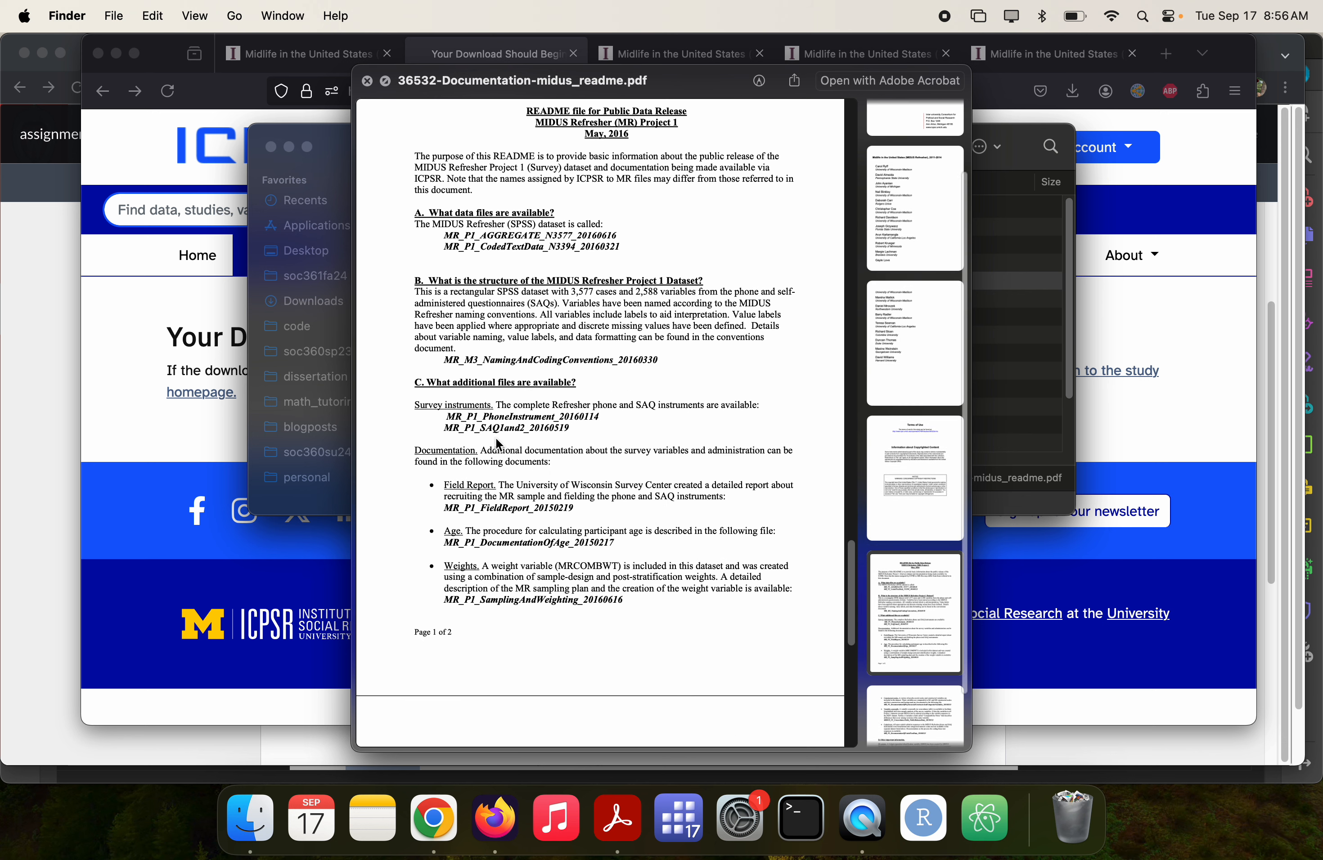
scroll(500, 499, down, 9)
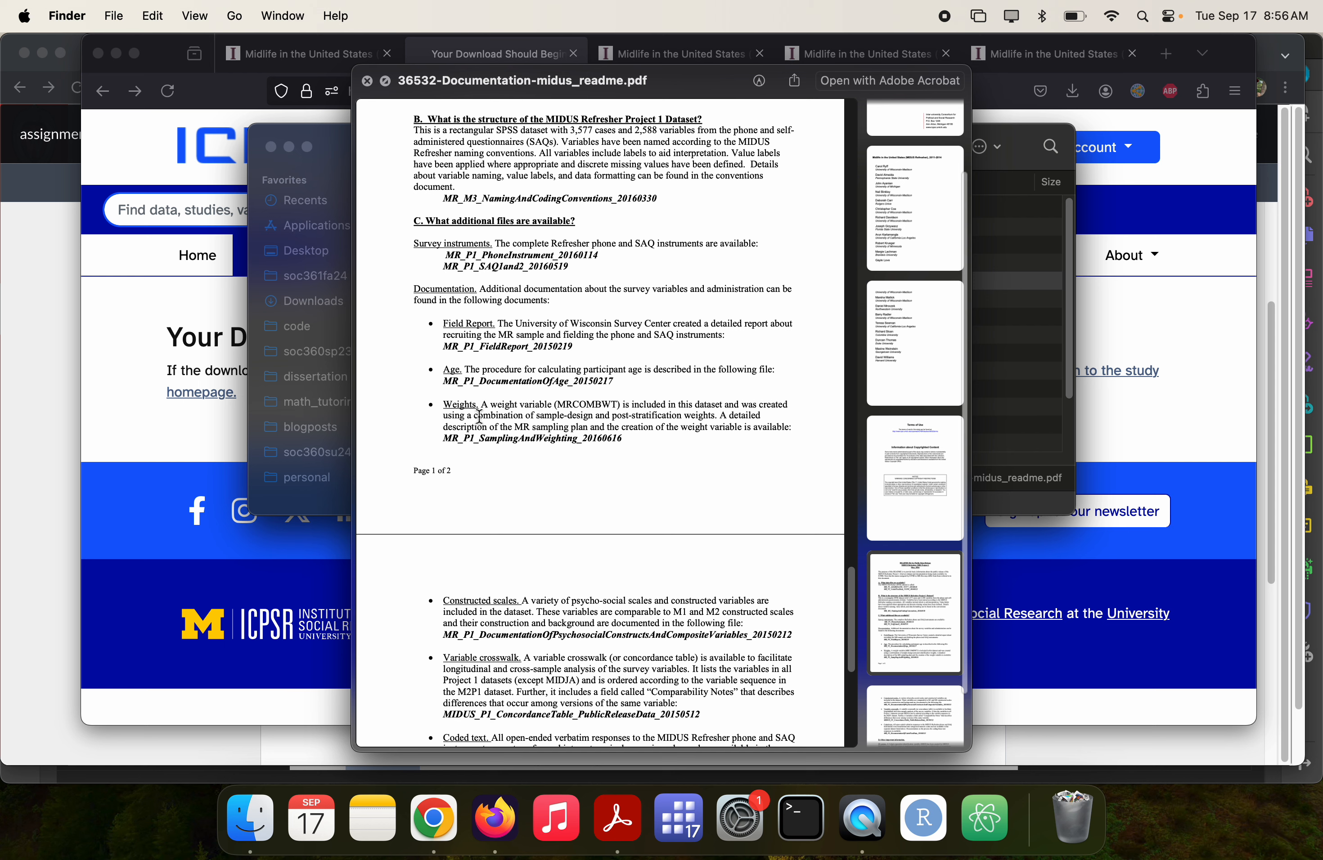
scroll(480, 416, down, 5)
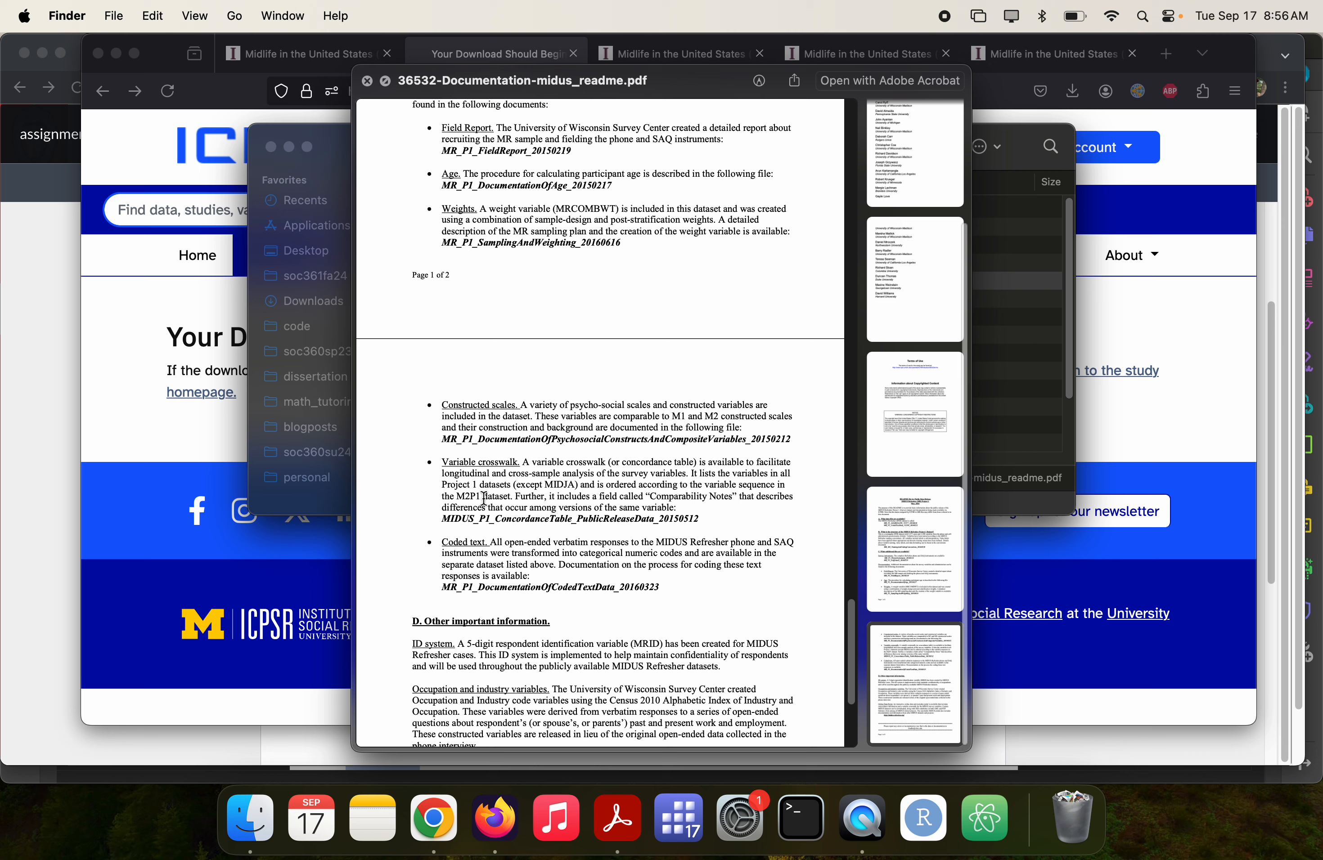
scroll(484, 498, down, 6)
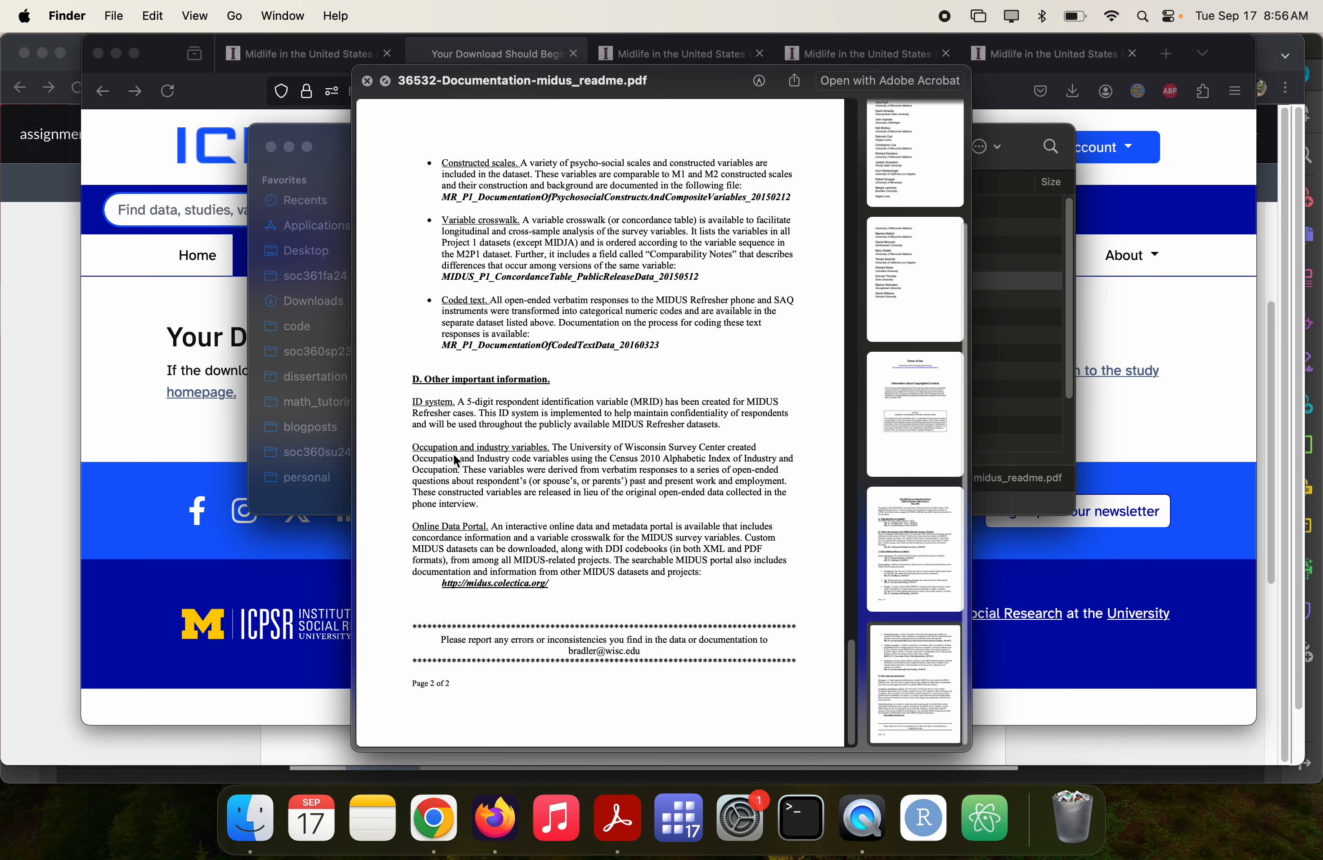
scroll(454, 455, down, 1)
scroll(457, 459, up, 15)
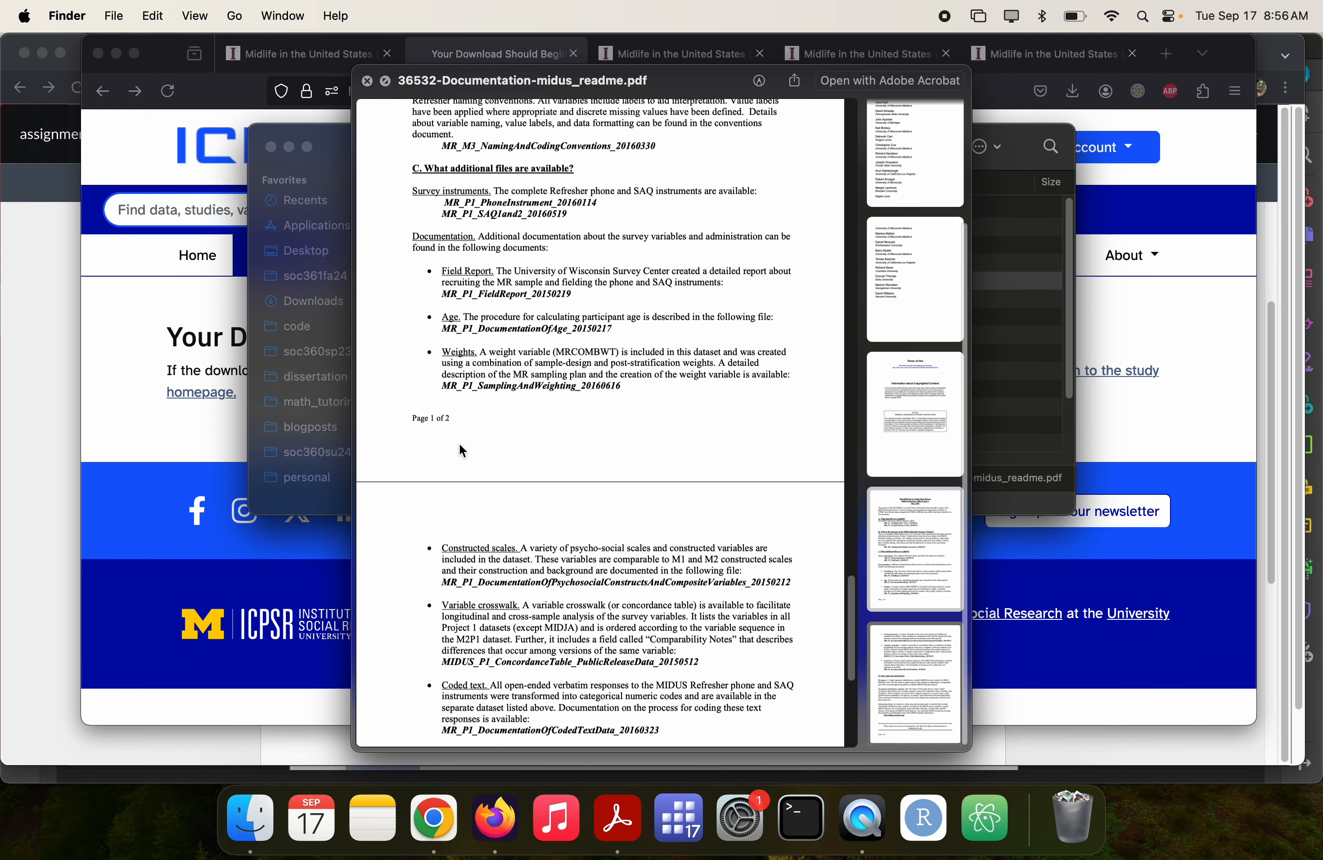
key(space)
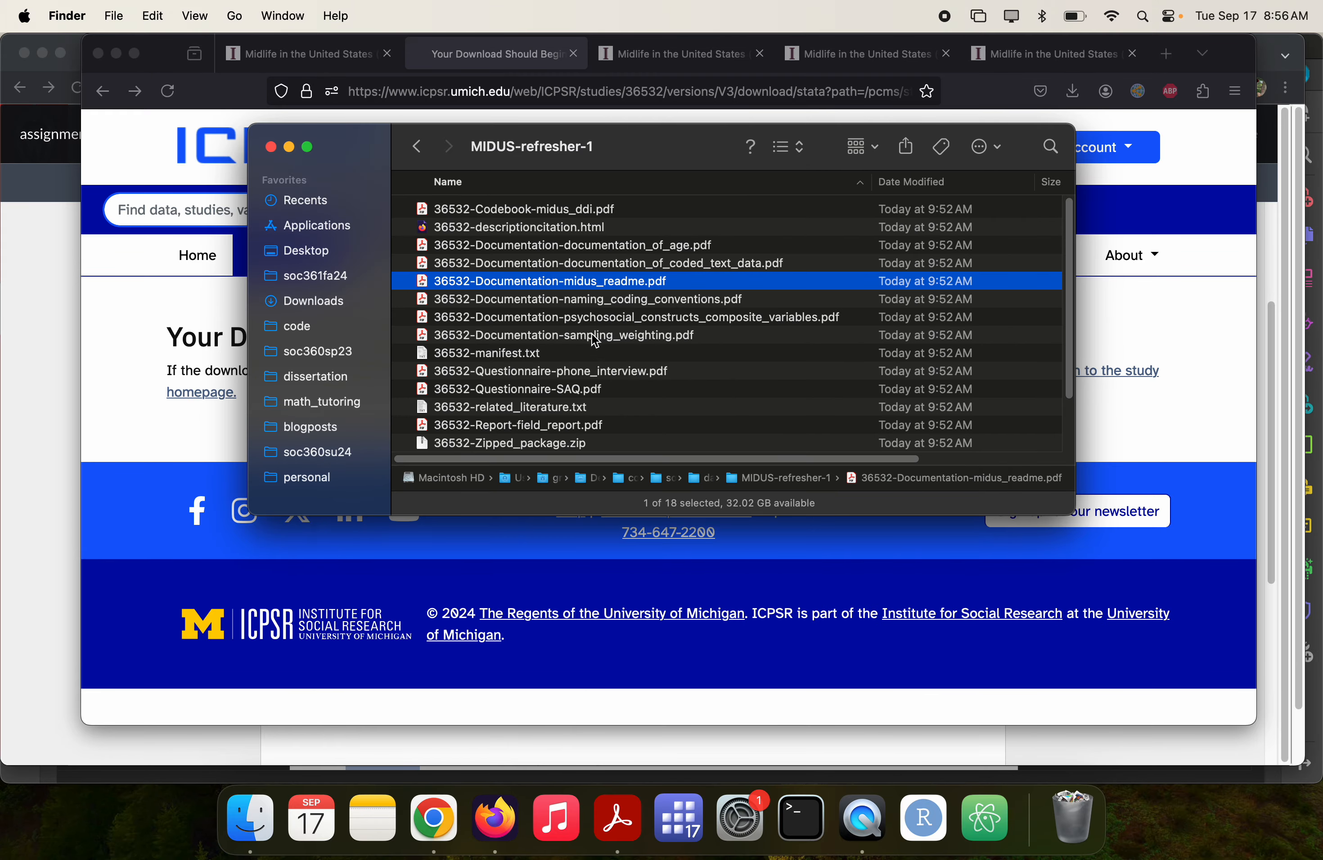
click(495, 372)
key(space)
scroll(496, 372, down, 10)
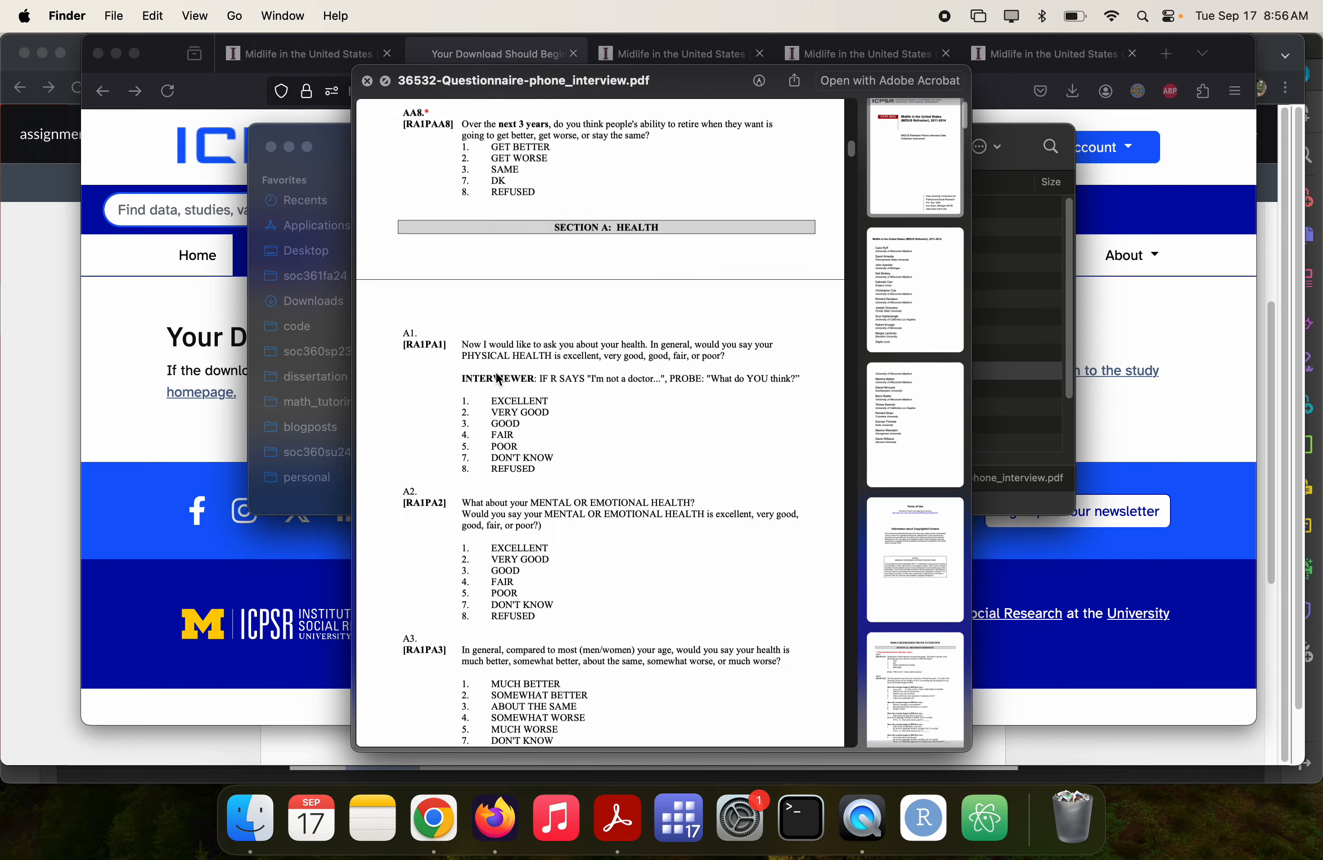
scroll(495, 372, down, 10)
scroll(511, 293, down, 5)
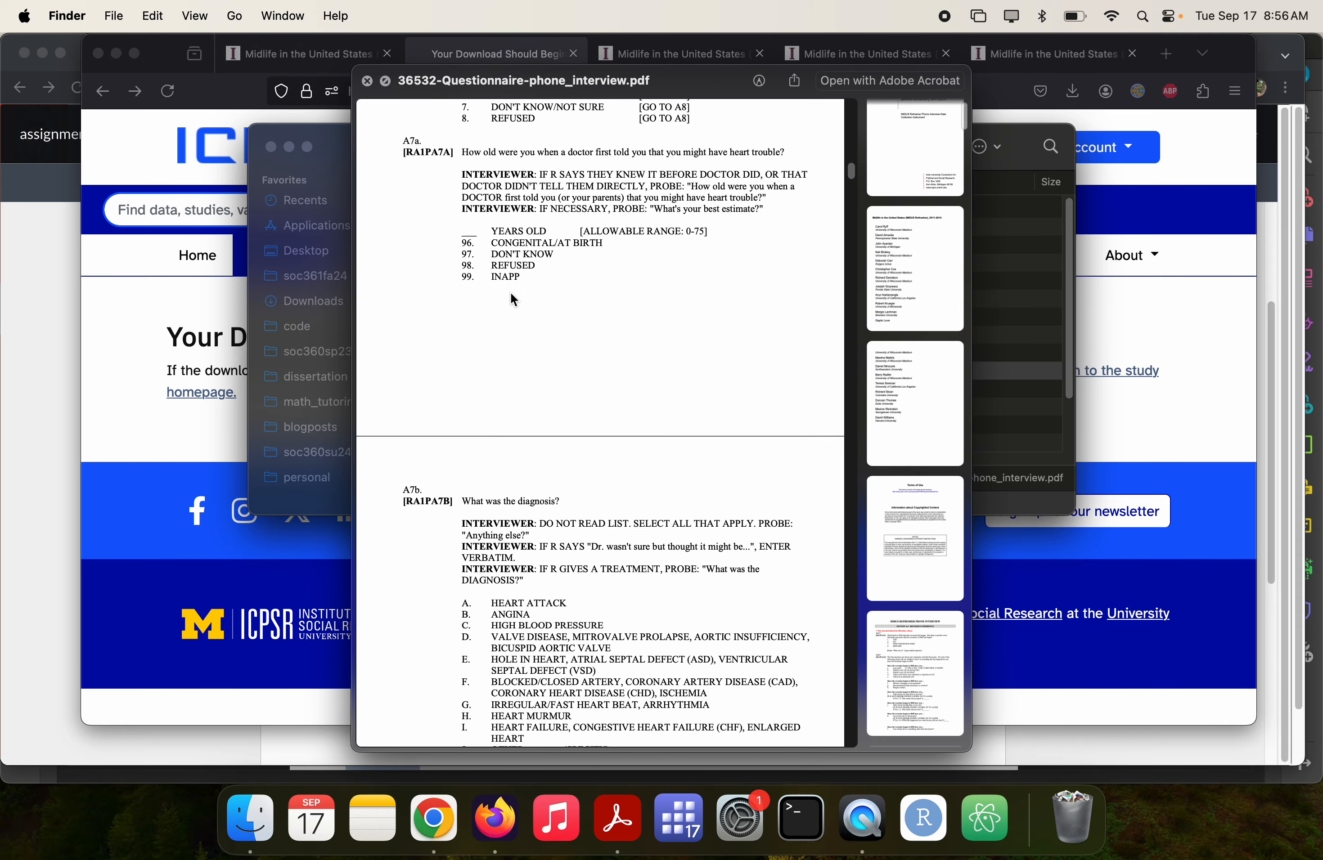
scroll(511, 293, down, 10)
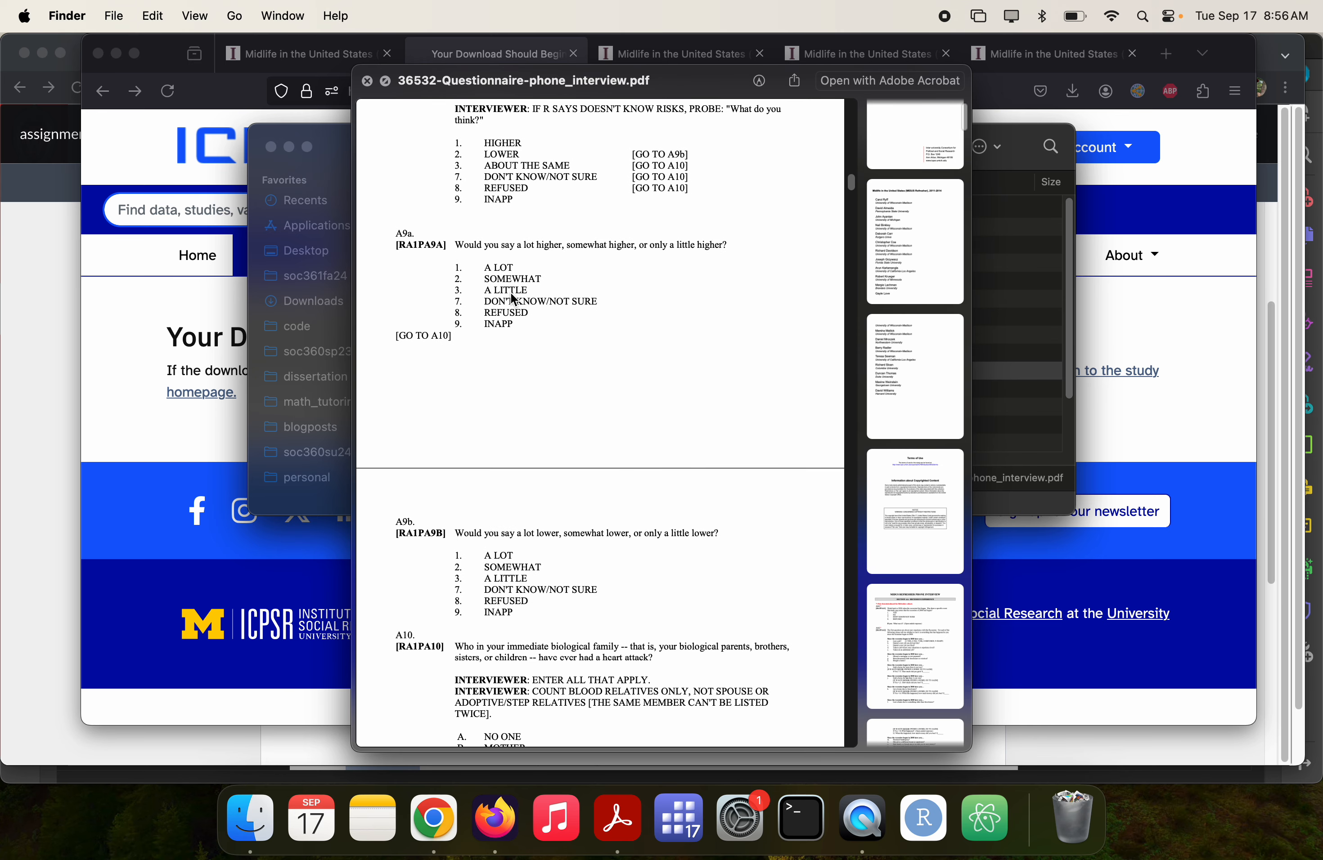
scroll(511, 293, down, 1)
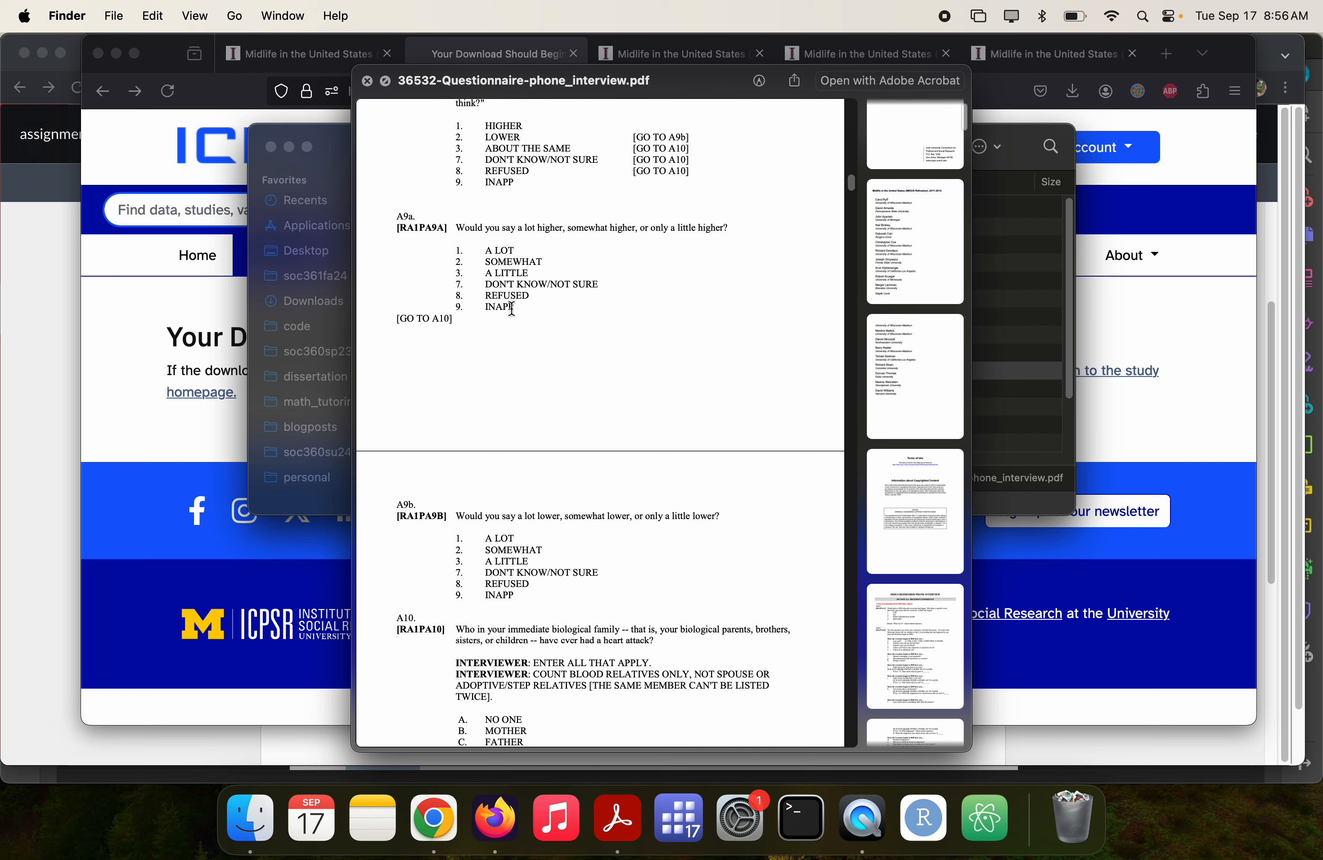
scroll(500, 301, up, 10)
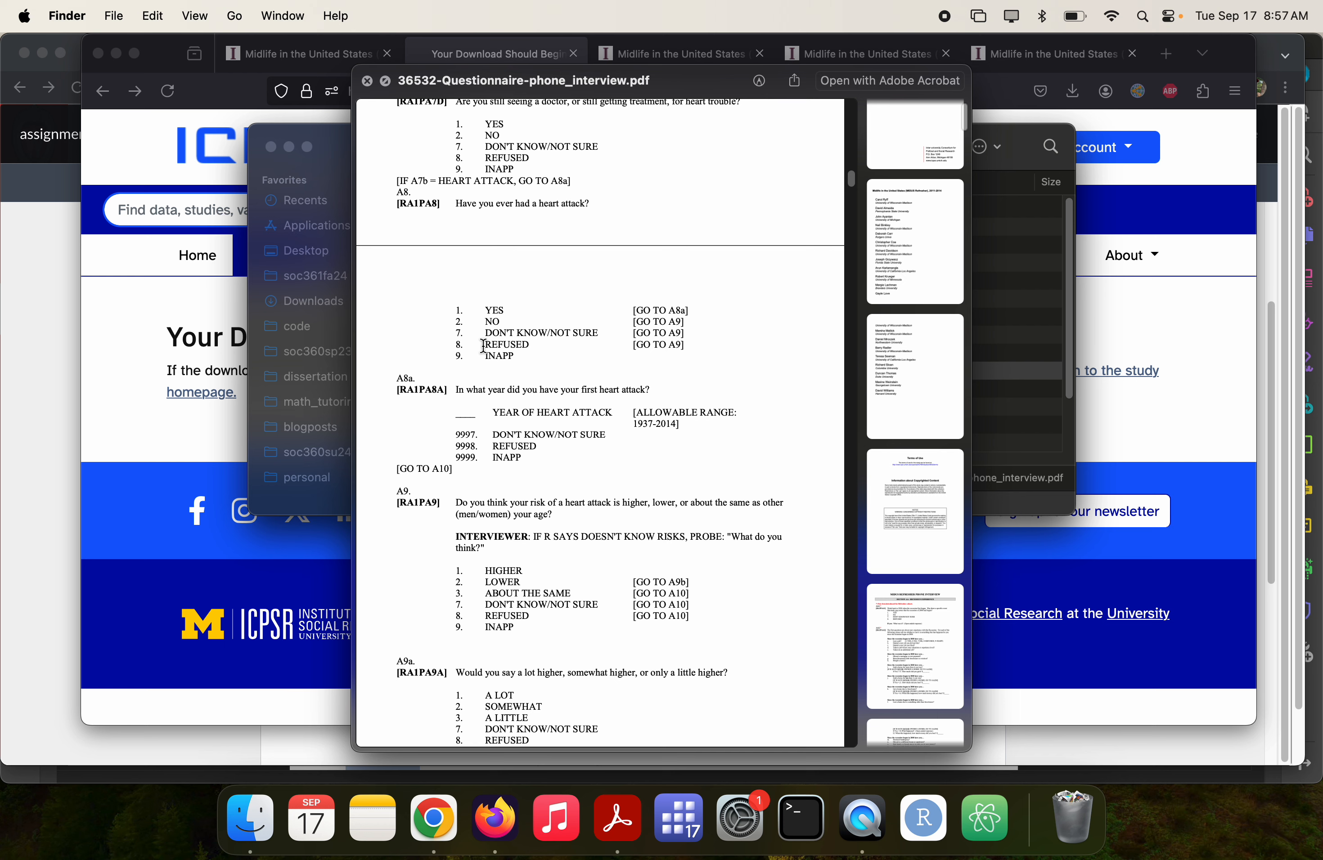
drag(486, 346, 507, 347)
key(space)
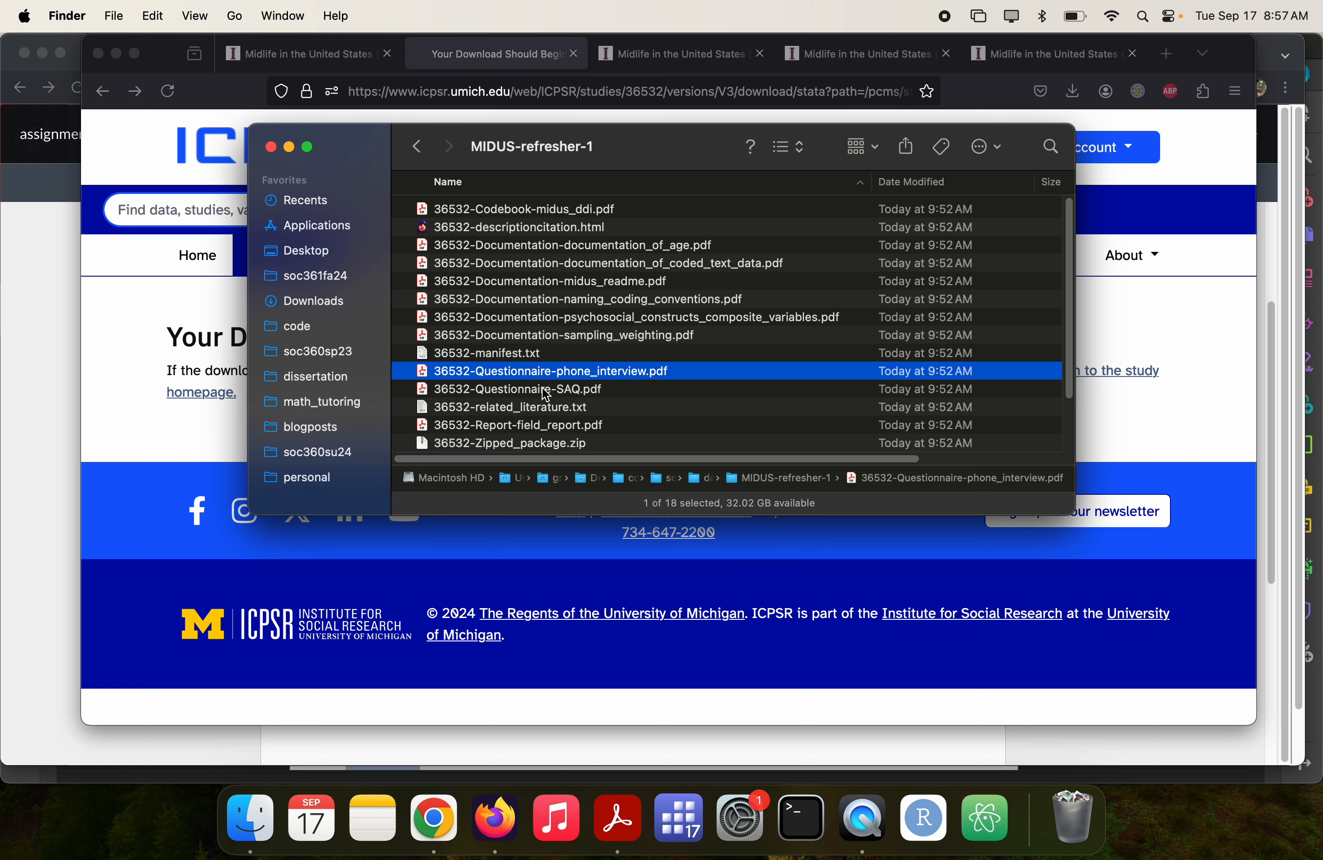
scroll(547, 394, down, 5)
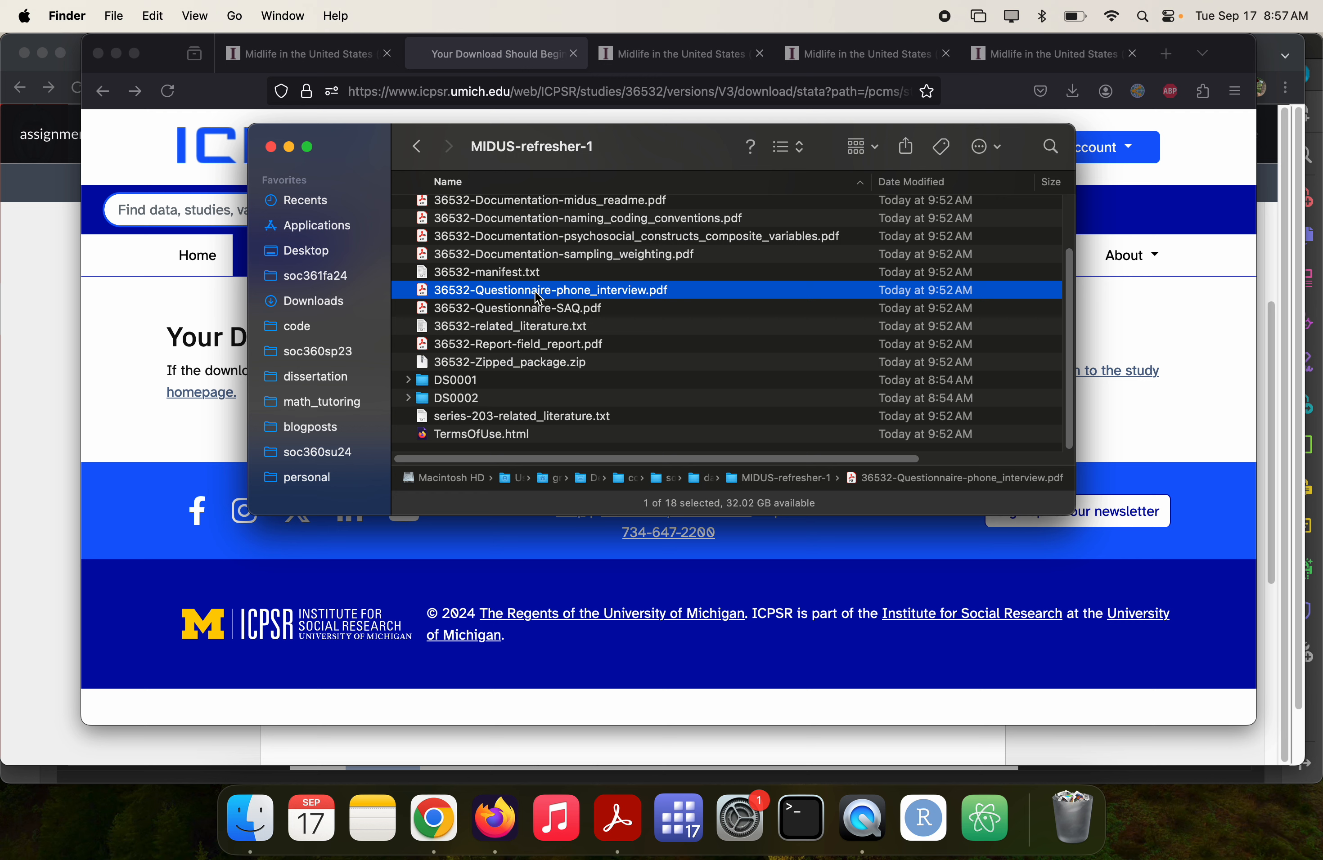
- Expand DS0001 and preview its aggregate-data codebook PDF
click(532, 363)
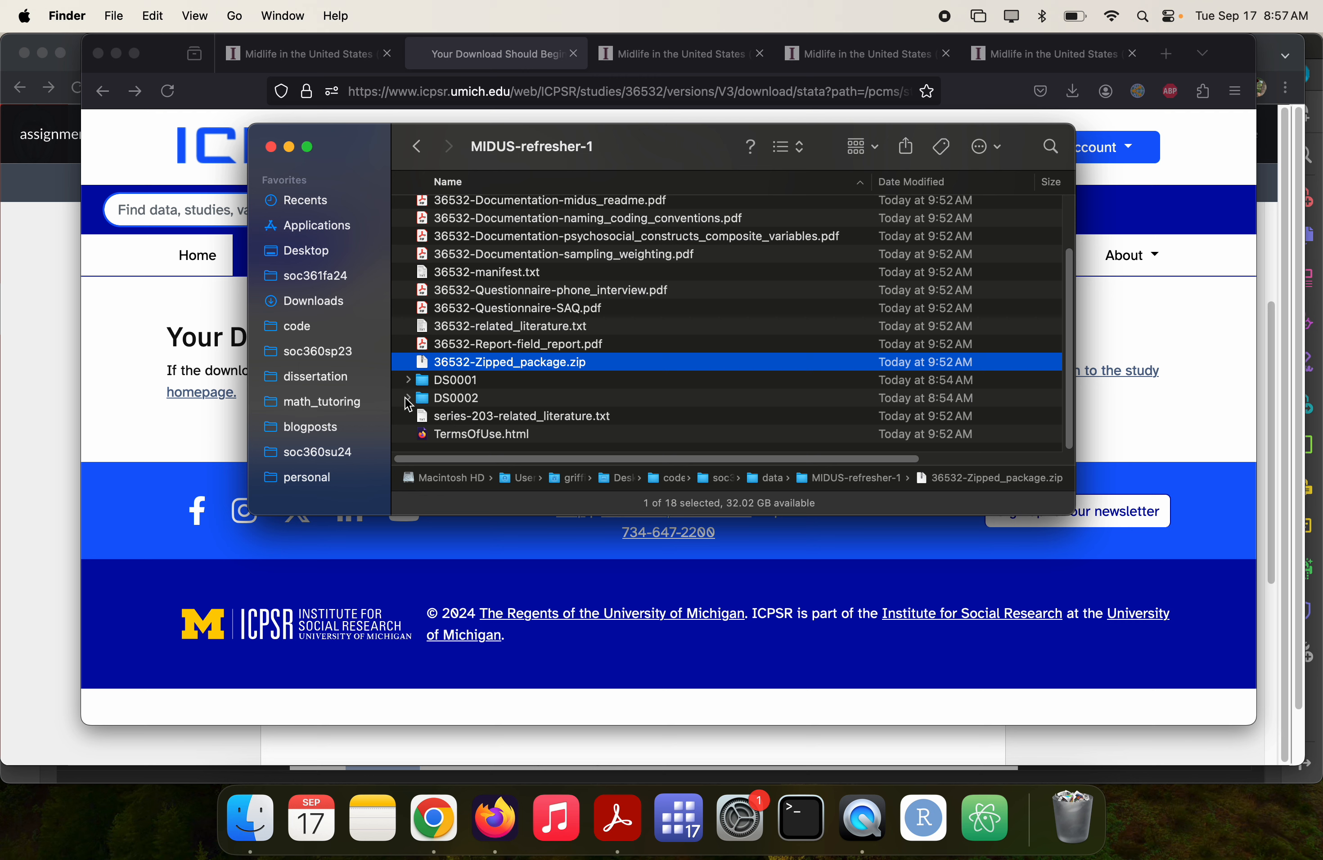
click(461, 385)
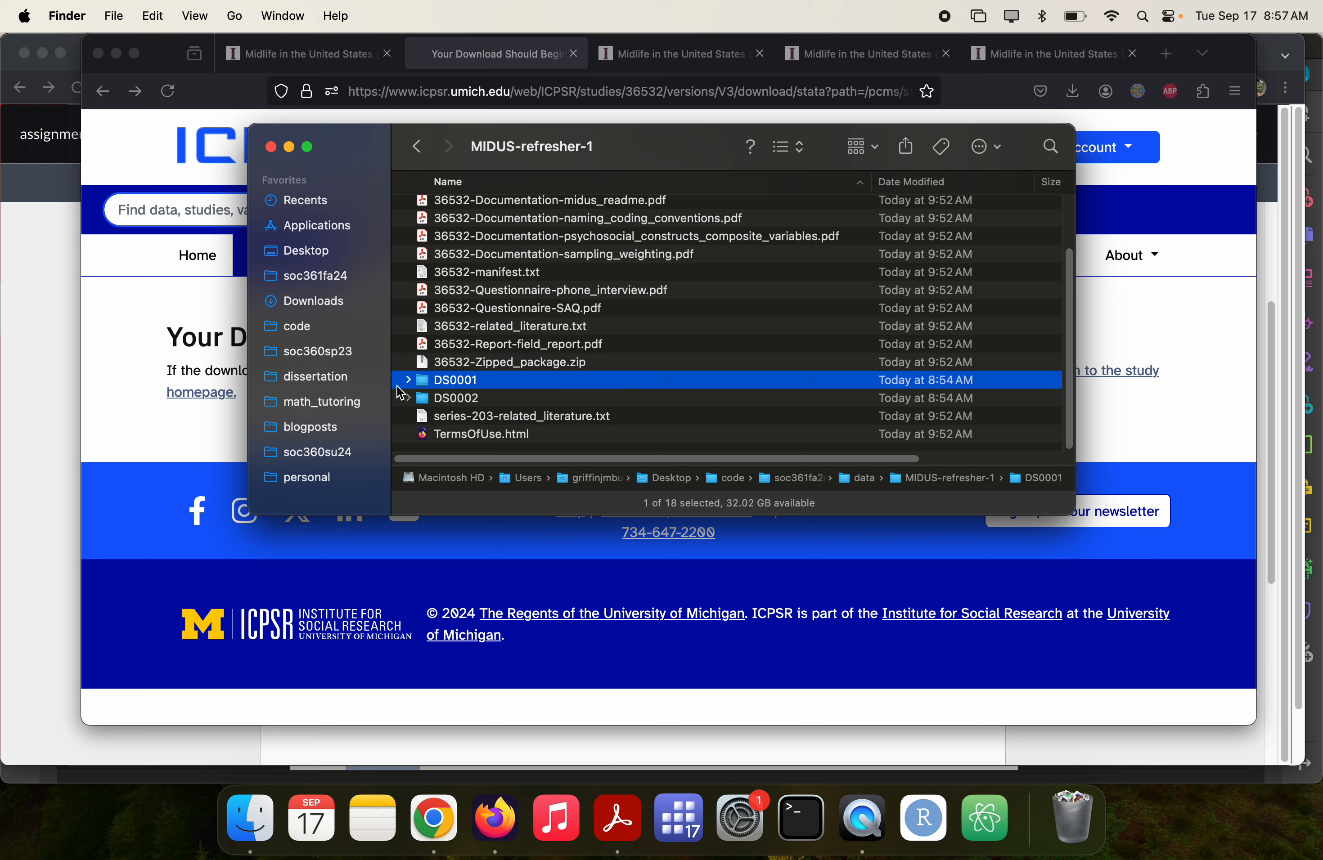
click(408, 381)
scroll(414, 382, down, 3)
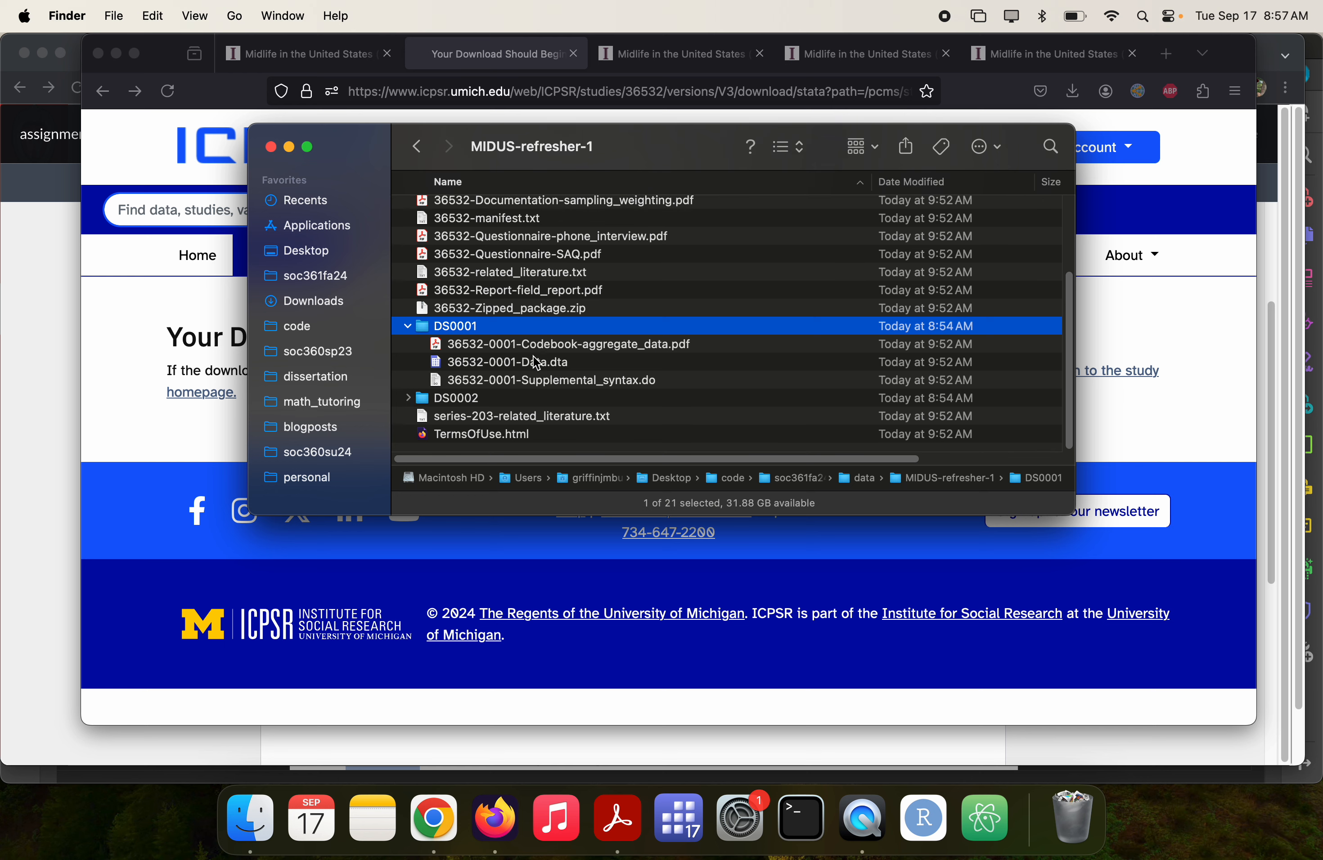
click(550, 344)
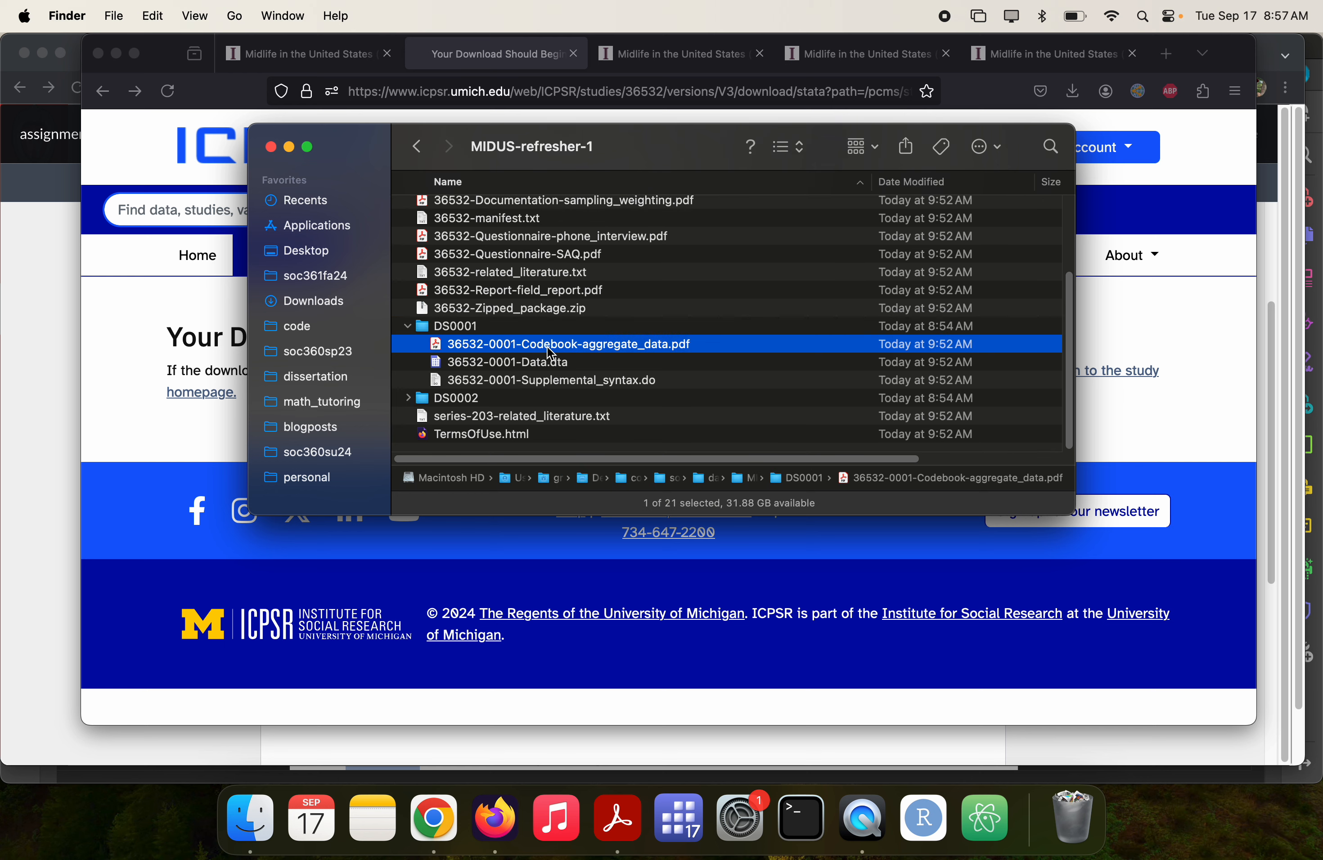
key(space)
key(space)
- Expand DS0002 to check its contents, then collapse it again
click(409, 398)
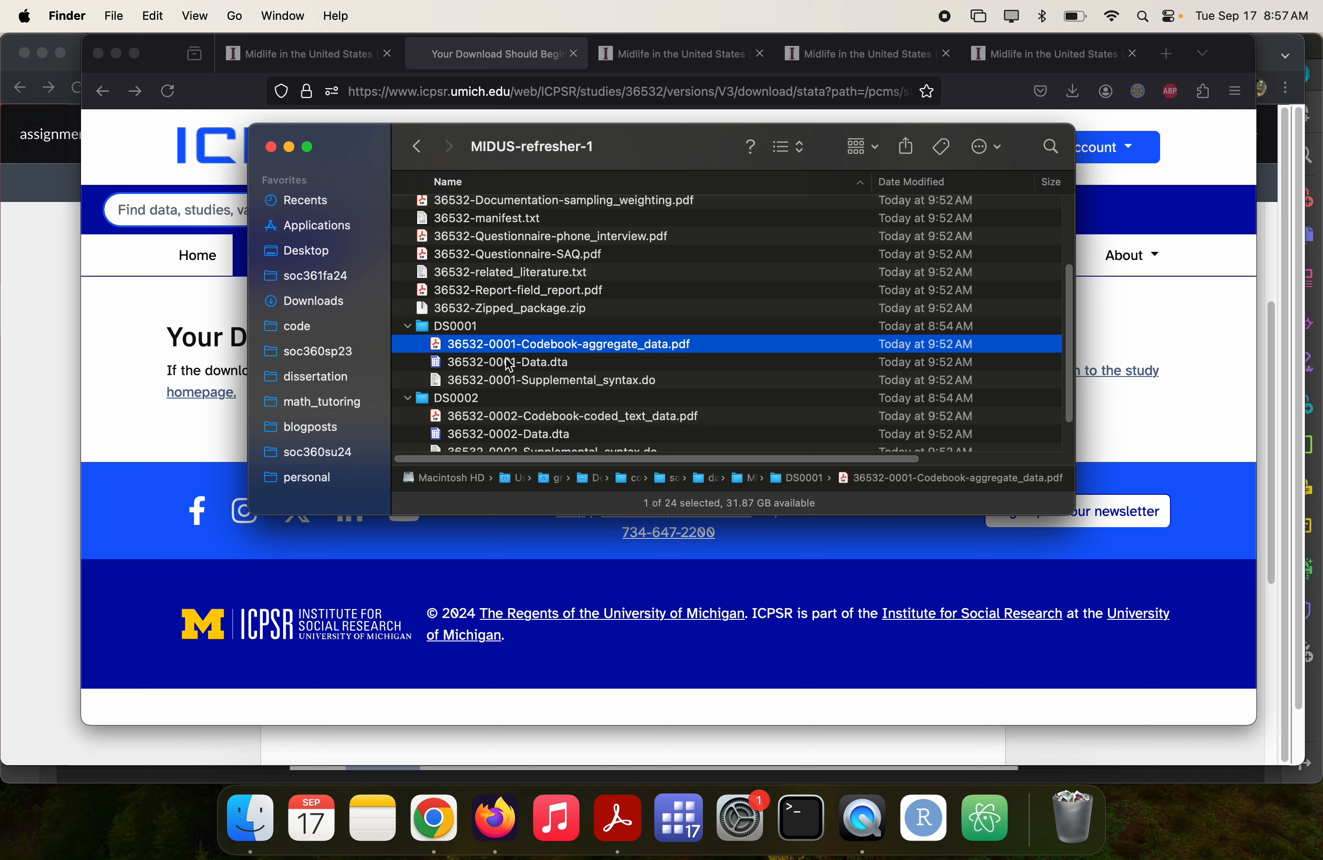
scroll(614, 379, down, 3)
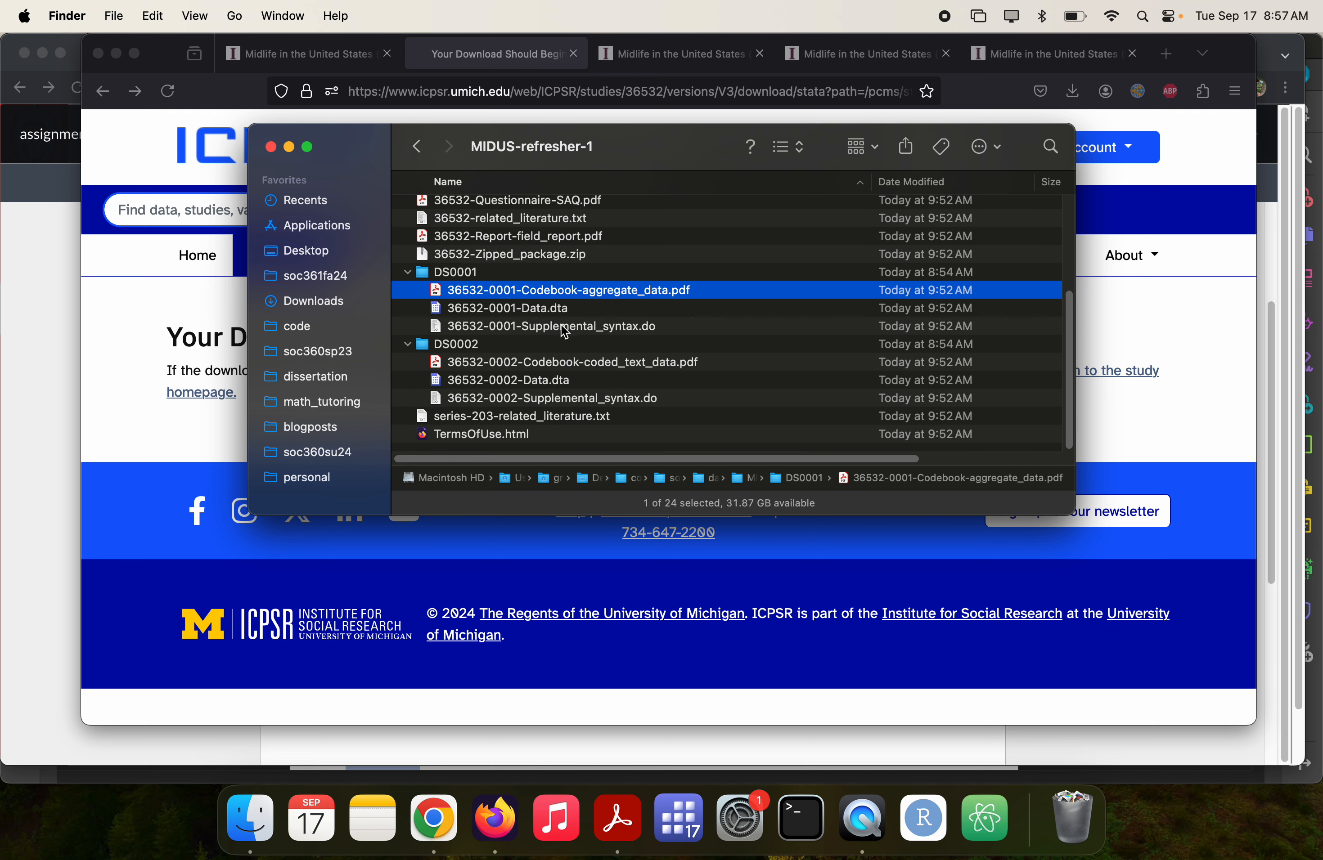
click(559, 344)
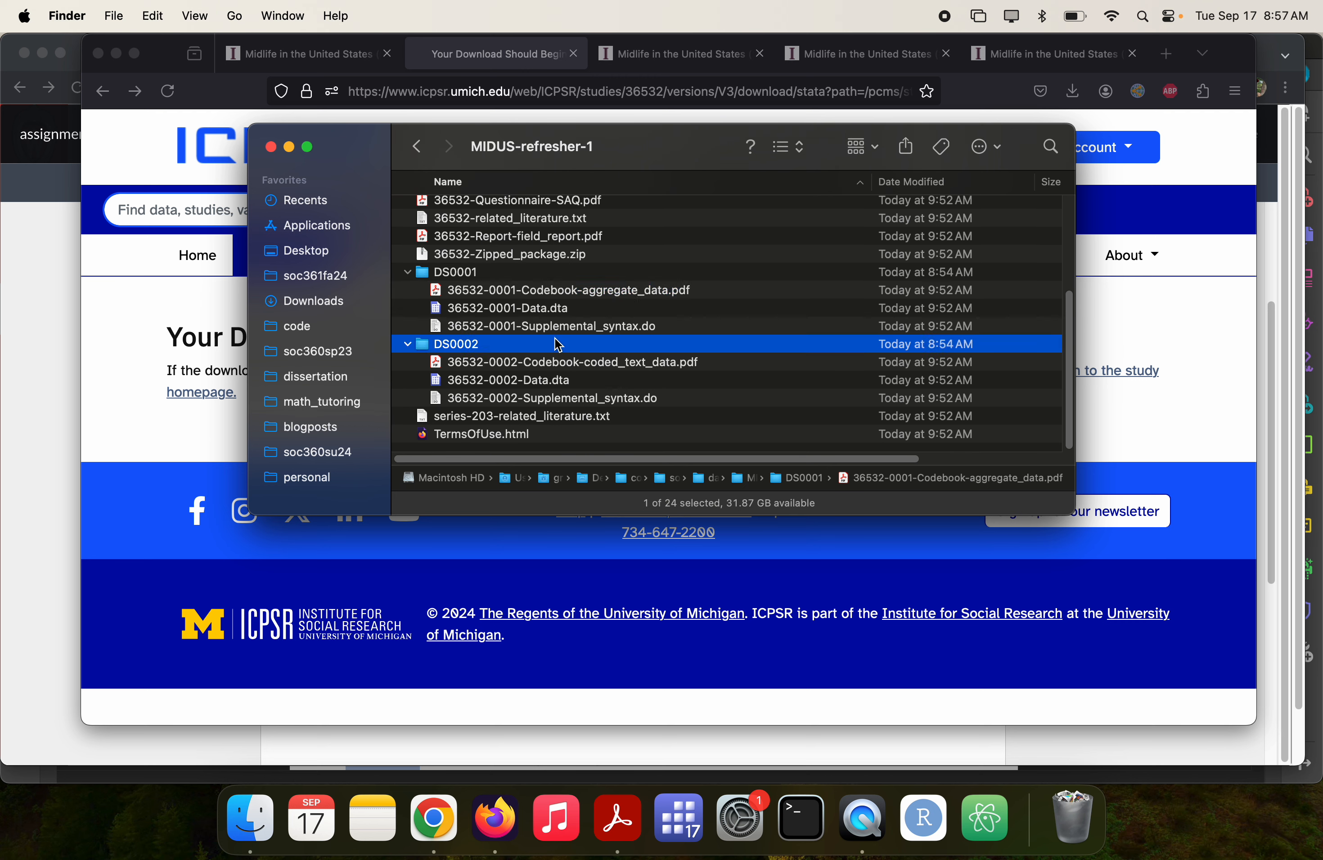
key(Left)
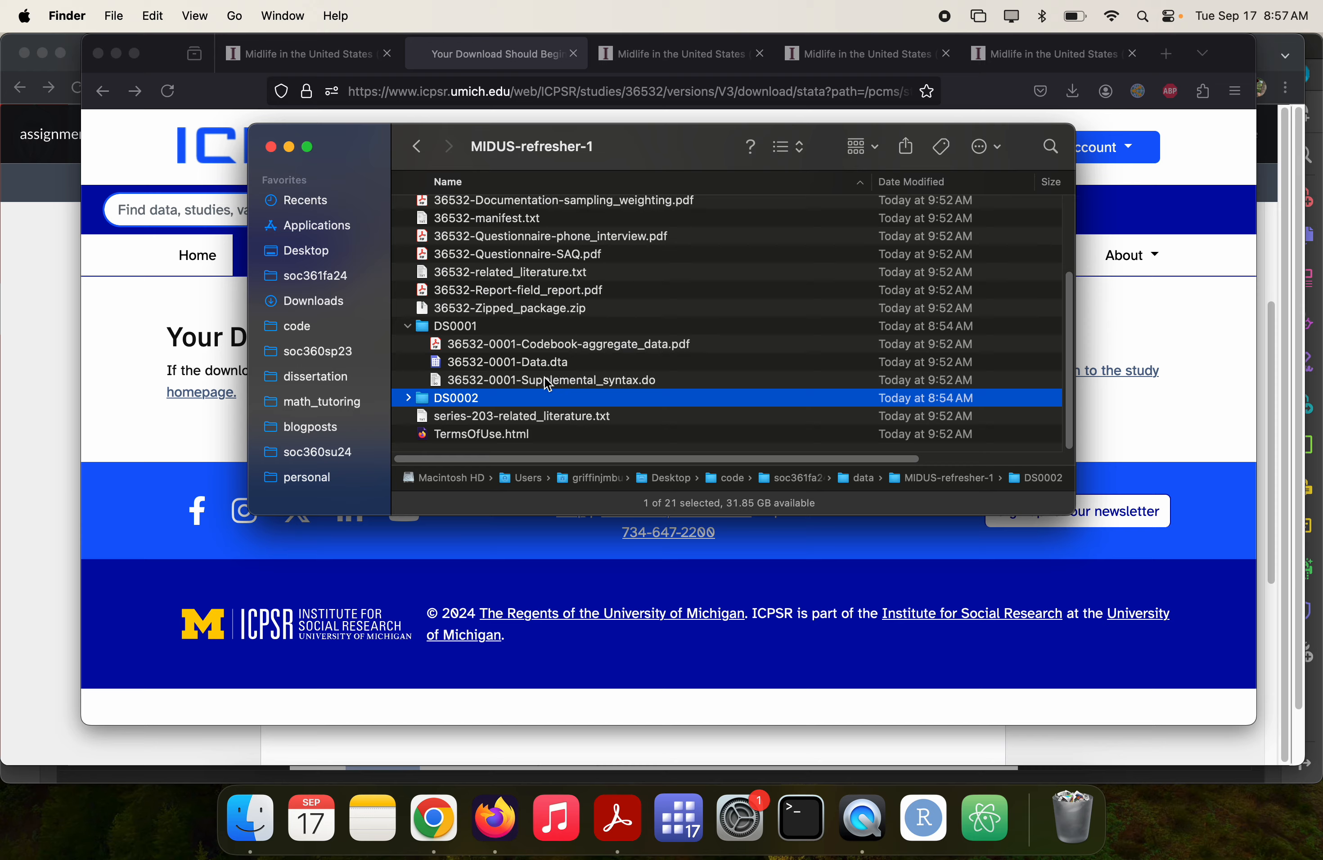
- Open 36532-0001-Supplemental_syntax.do in the Do-file Editor, scroll to its end, and close it
double_click(544, 377)
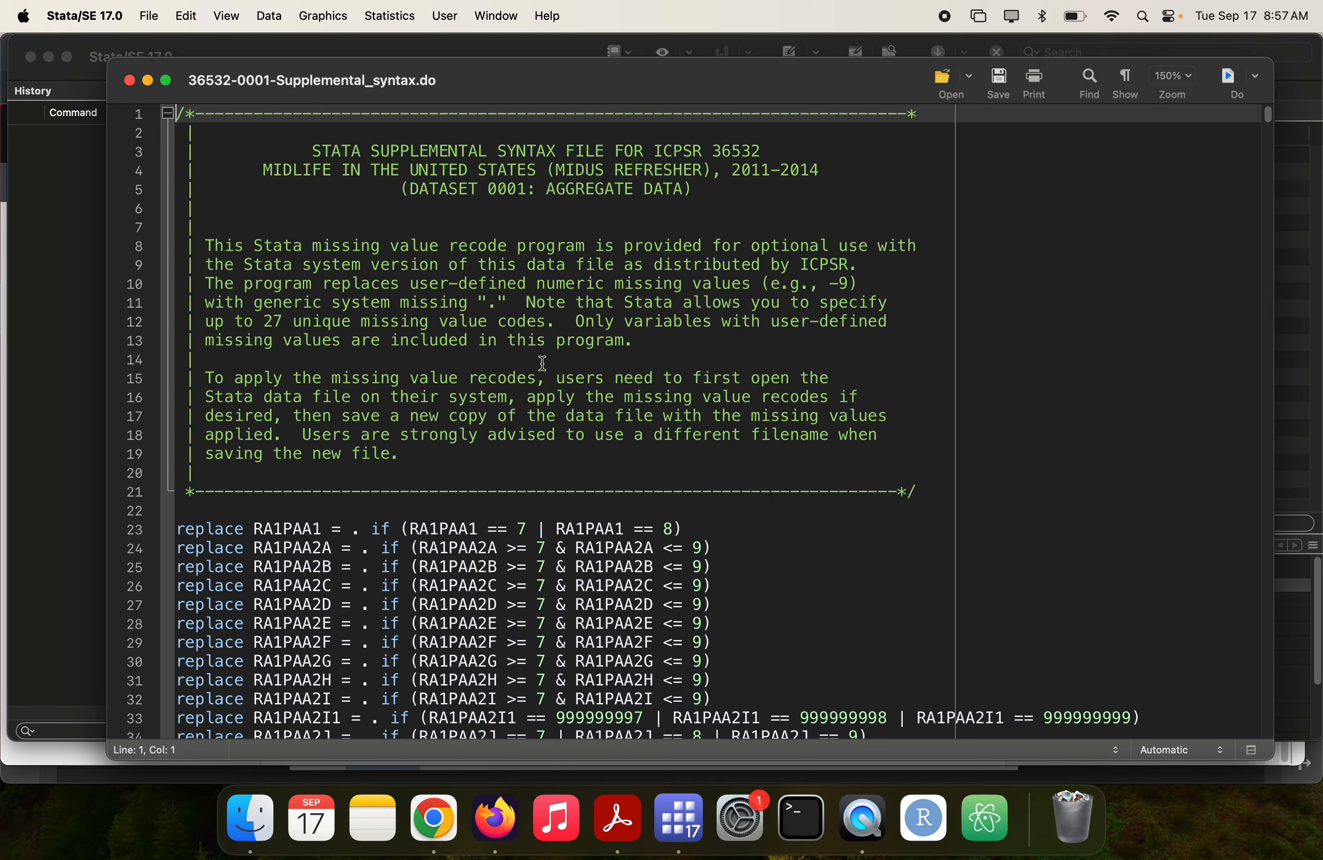
scroll(541, 363, down, 10)
scroll(542, 363, down, 20)
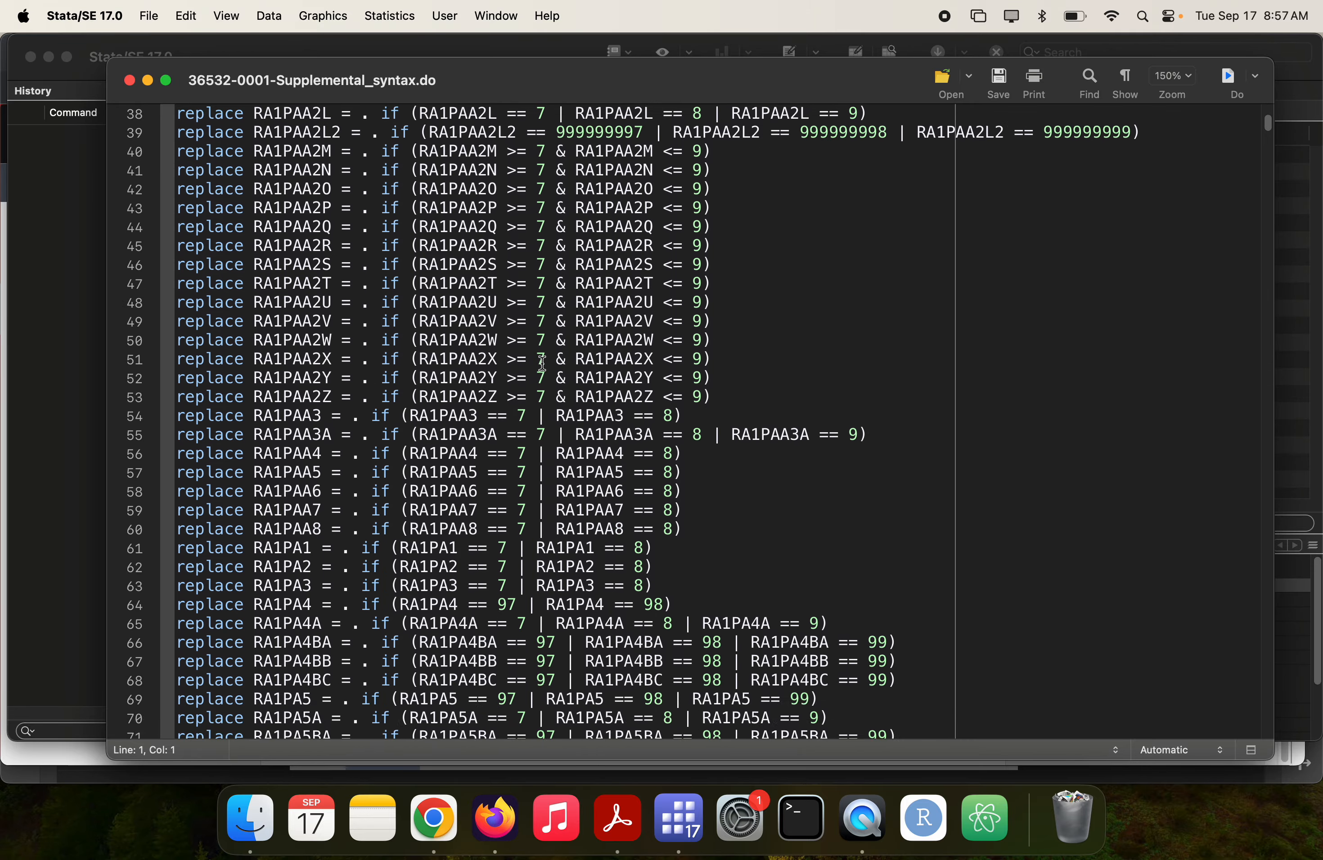
scroll(409, 493, down, 20)
scroll(410, 493, down, 20)
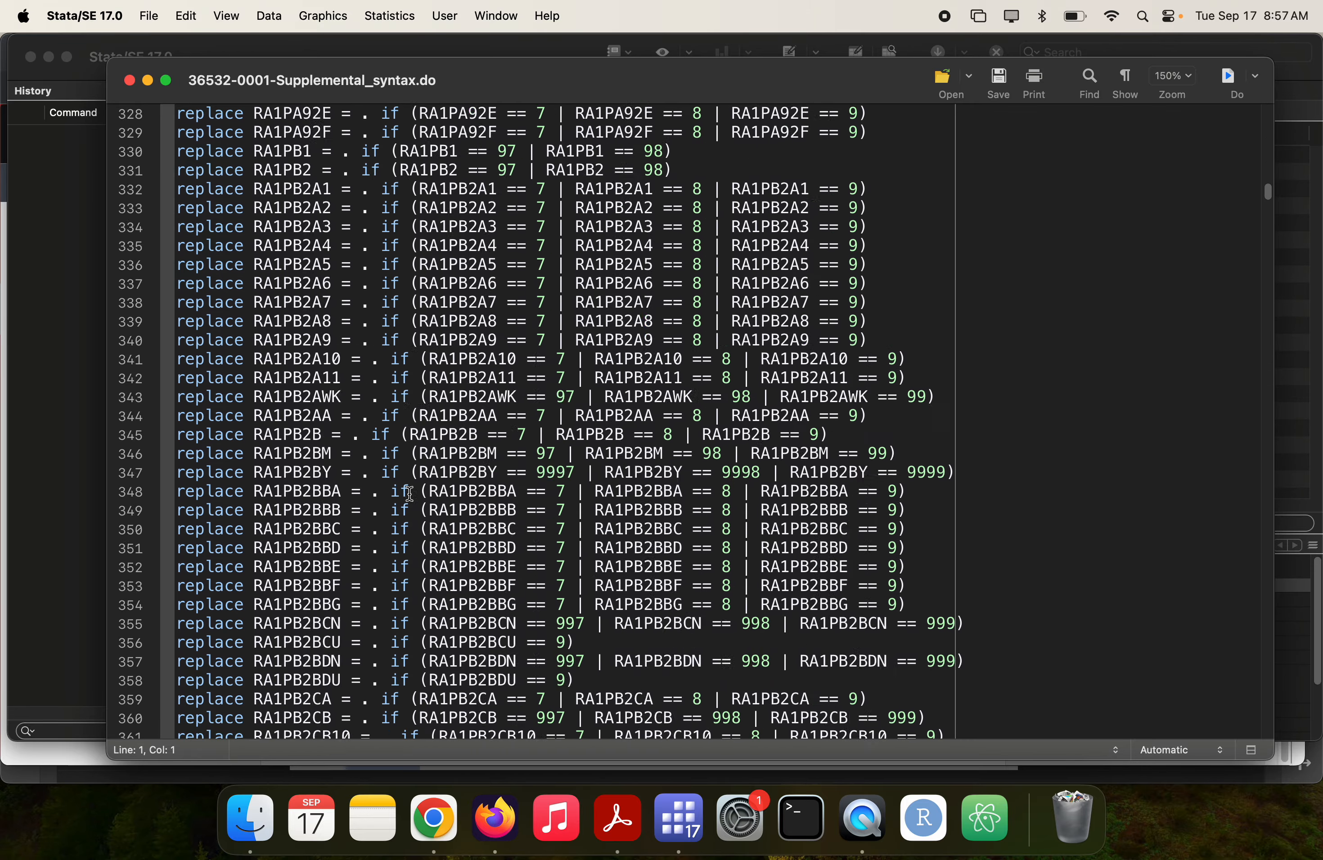
scroll(423, 502, down, 20)
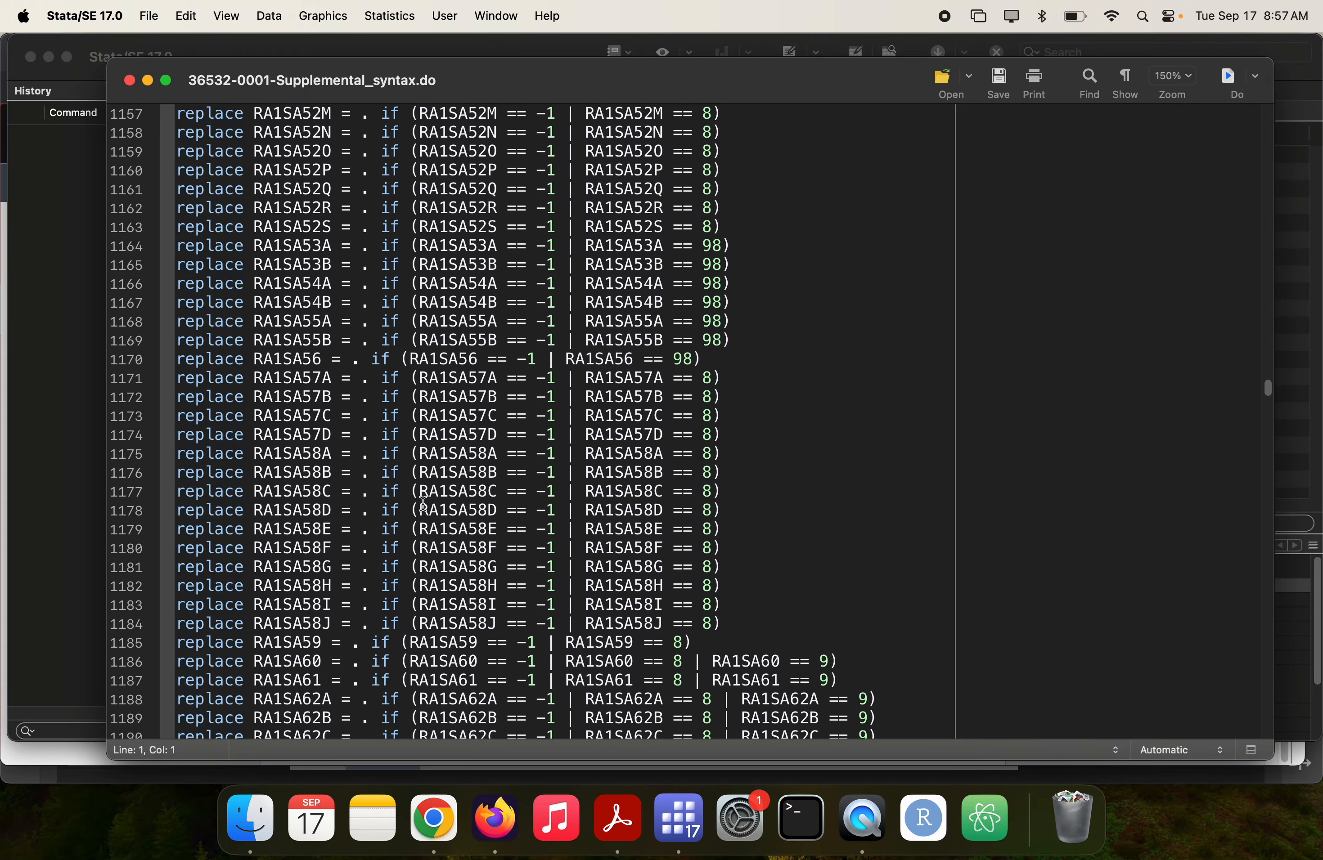
scroll(423, 503, down, 20)
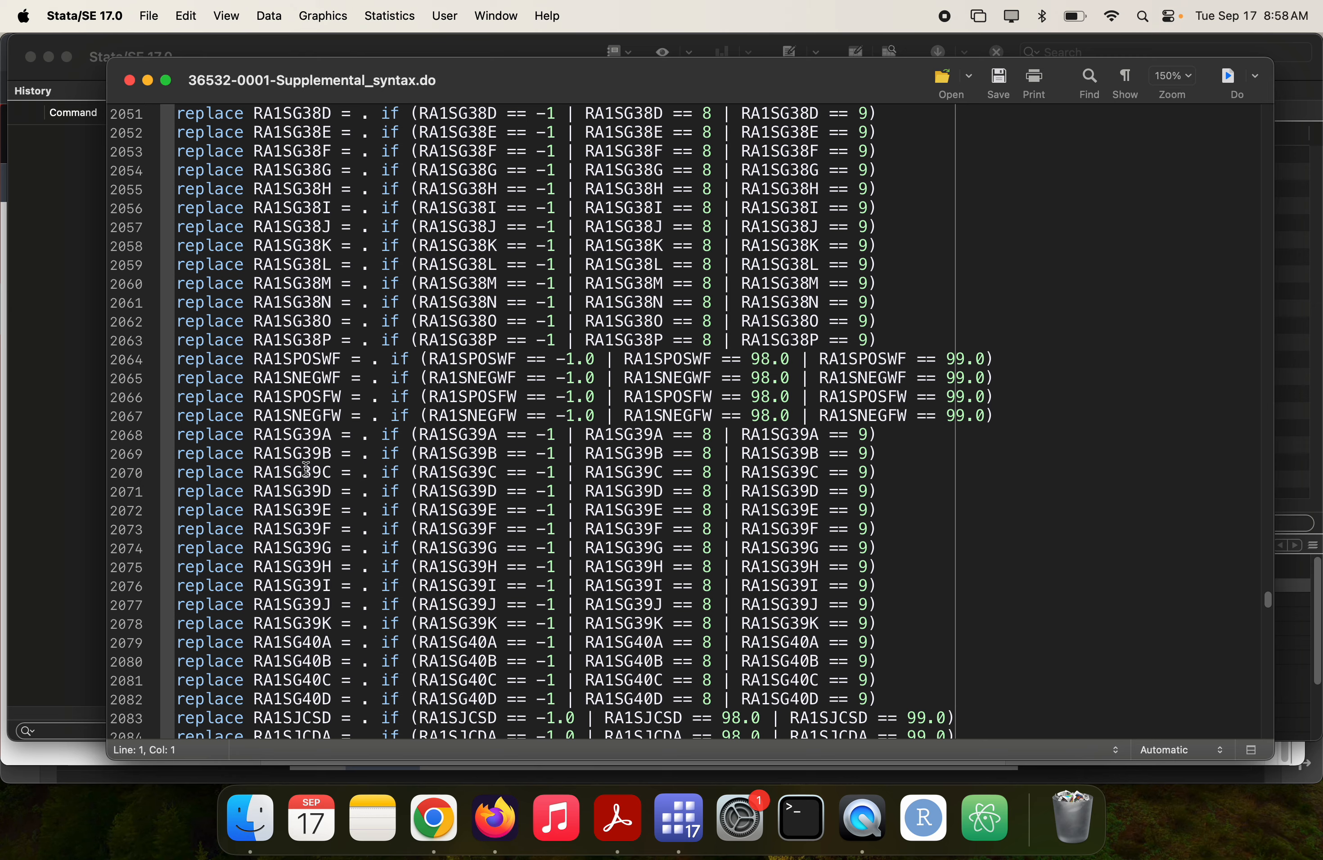
scroll(300, 447, down, 20)
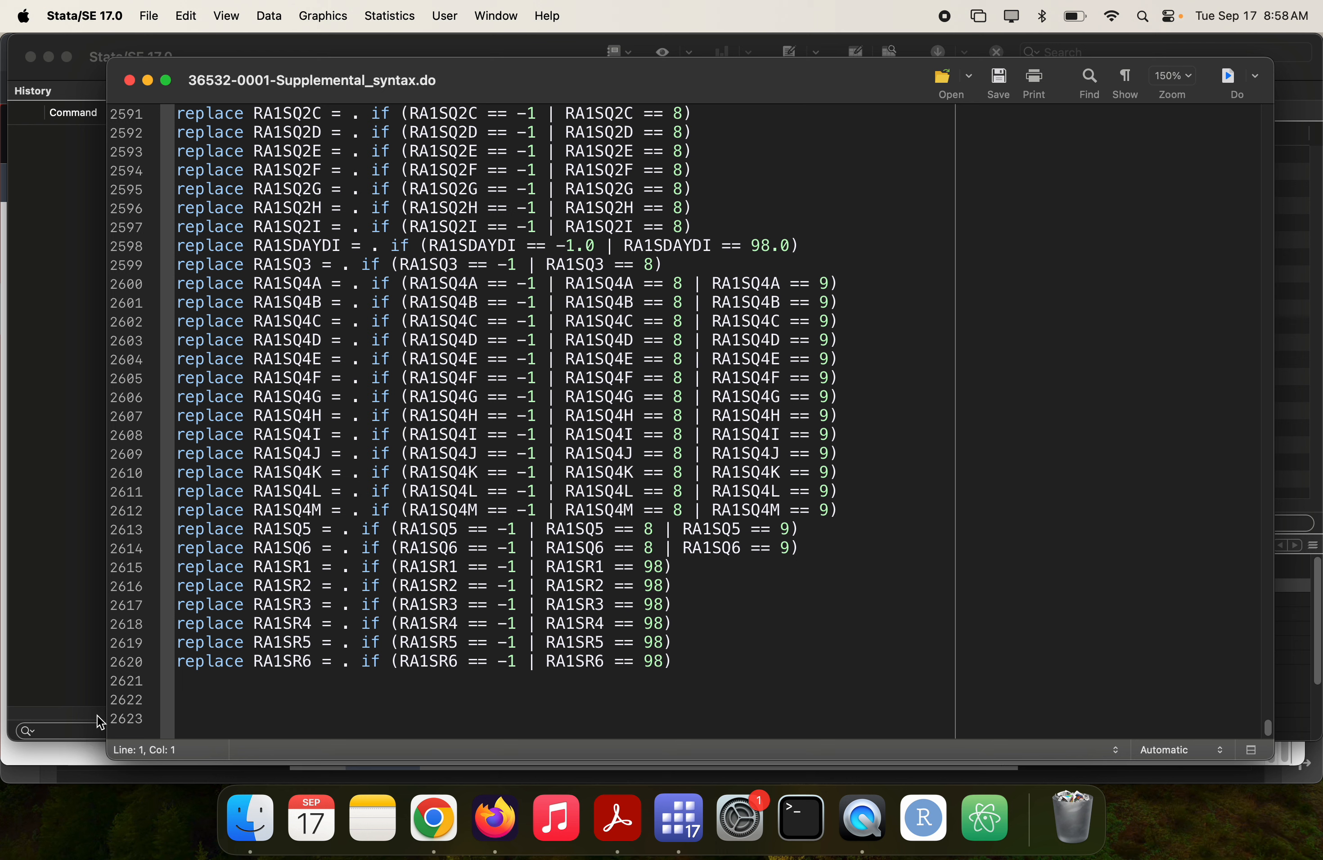
click(128, 81)
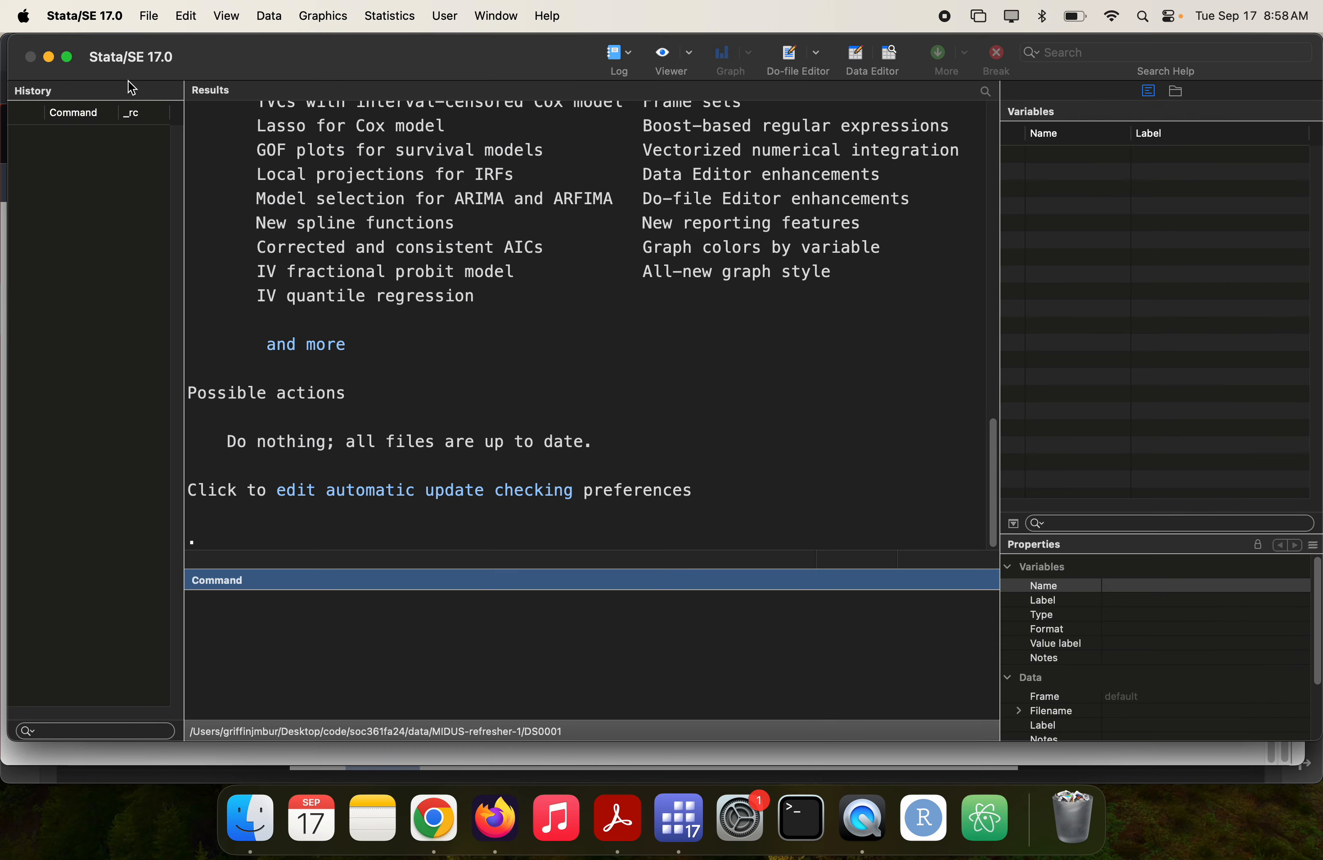
- Load 36532-0001-Data.dta from Finder and widen the Variables pane to read labels around RA1PA7BA
key(super+Tab)
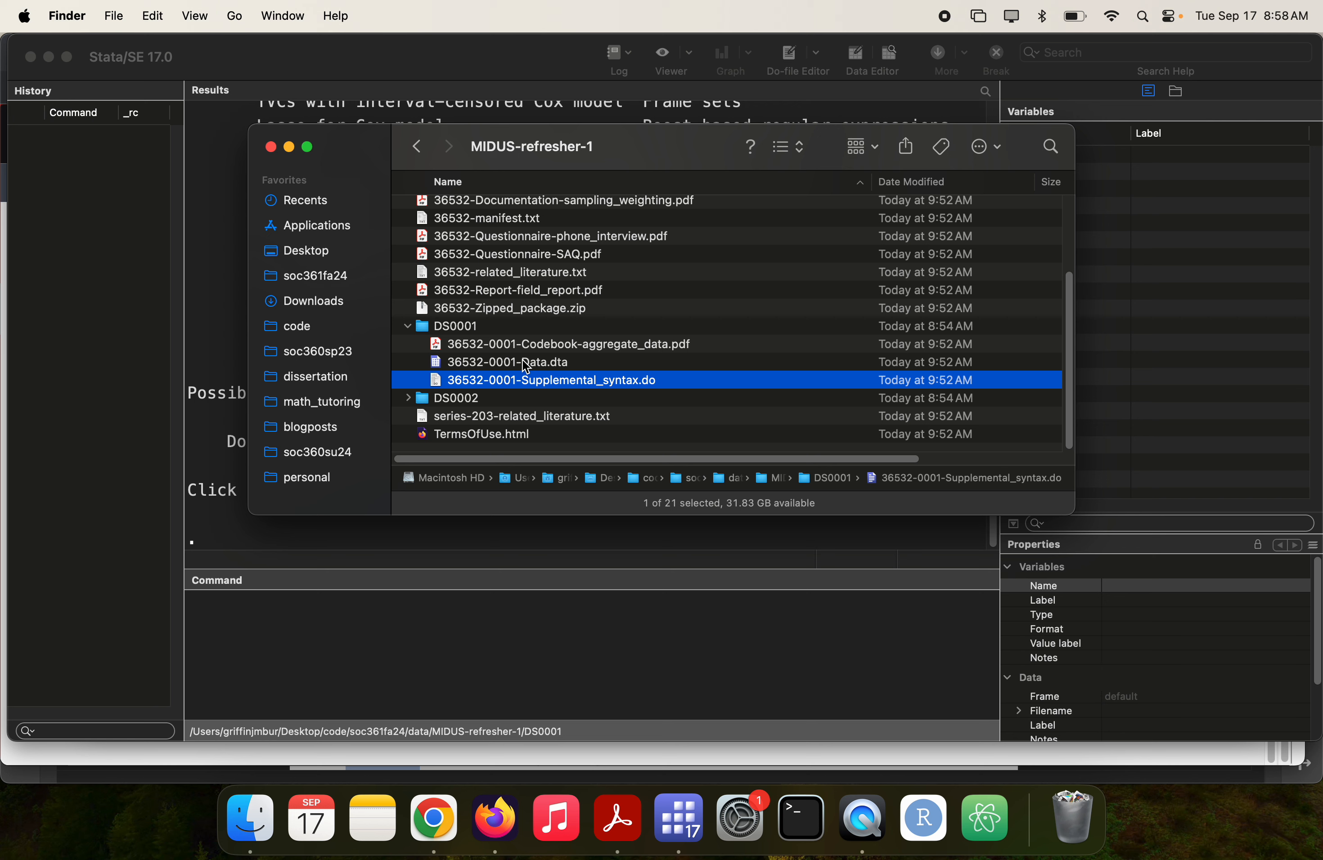
click(508, 361)
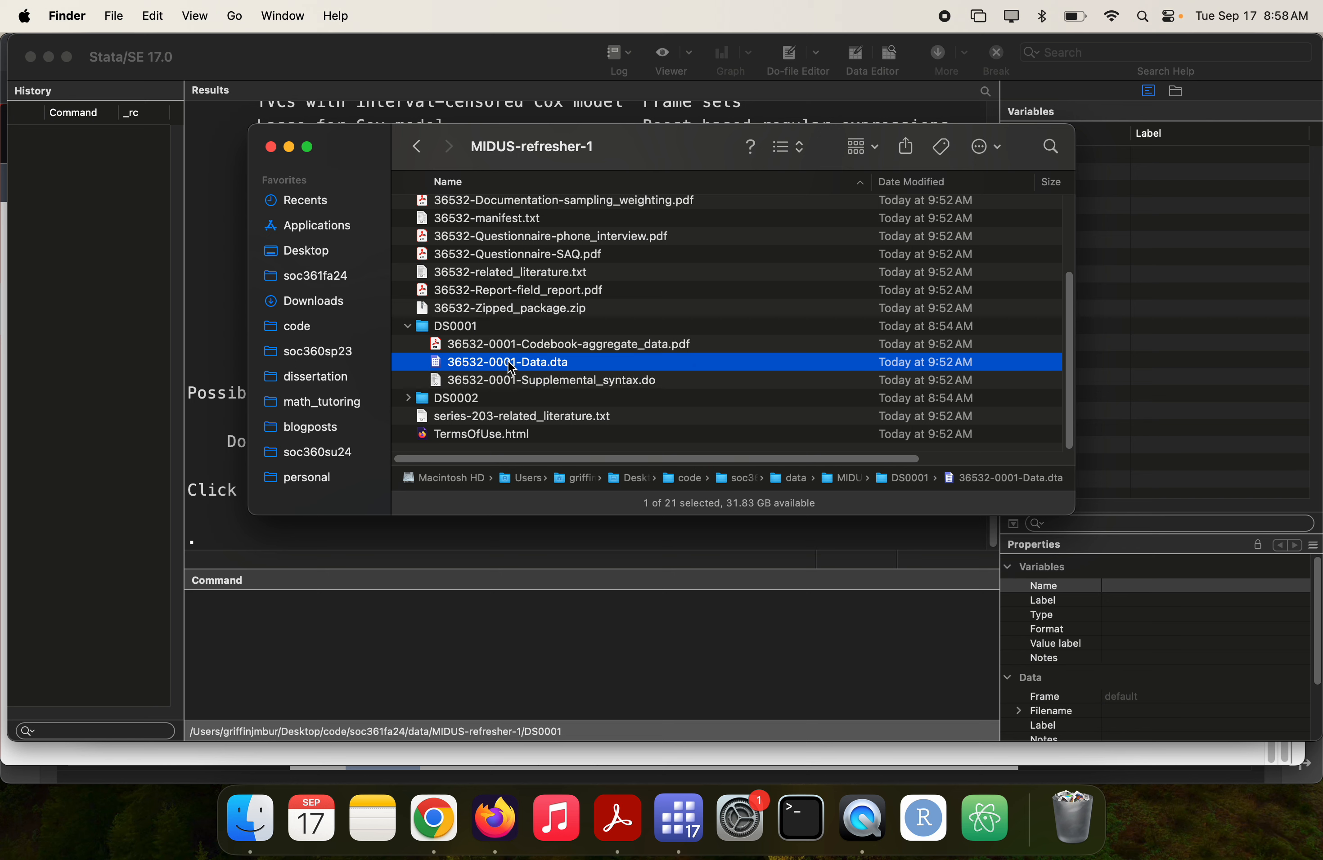
double_click(507, 361)
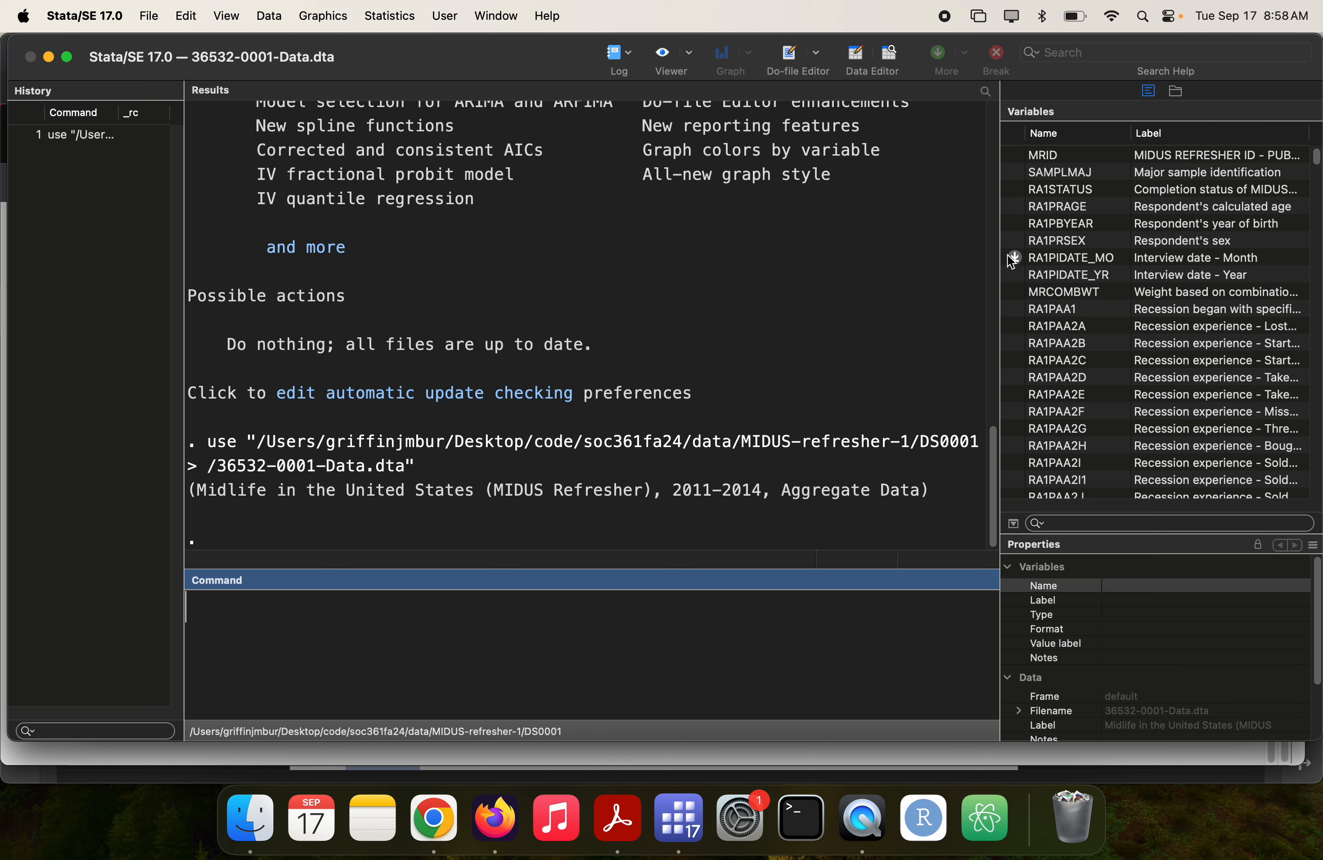
drag(999, 246, 738, 242)
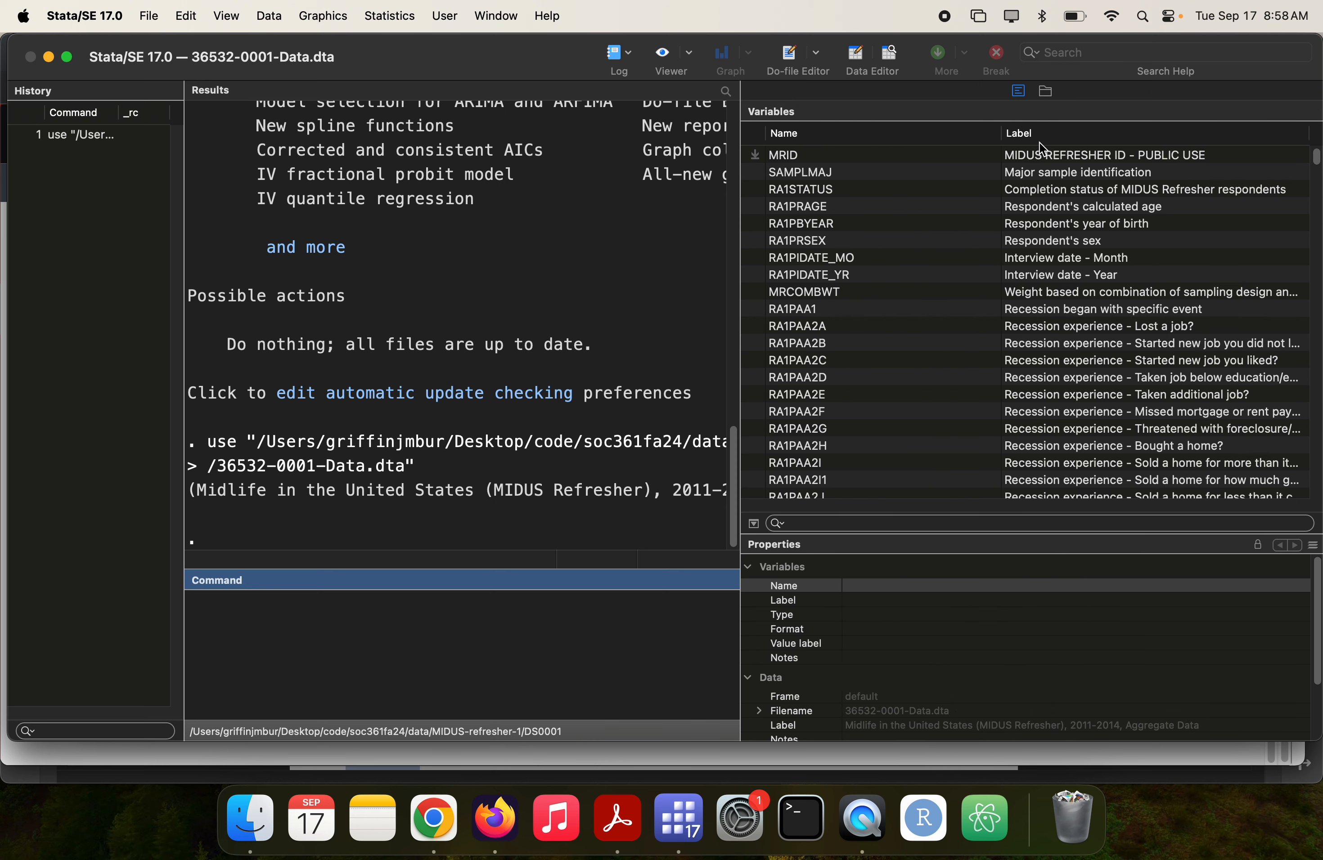
scroll(978, 267, down, 3)
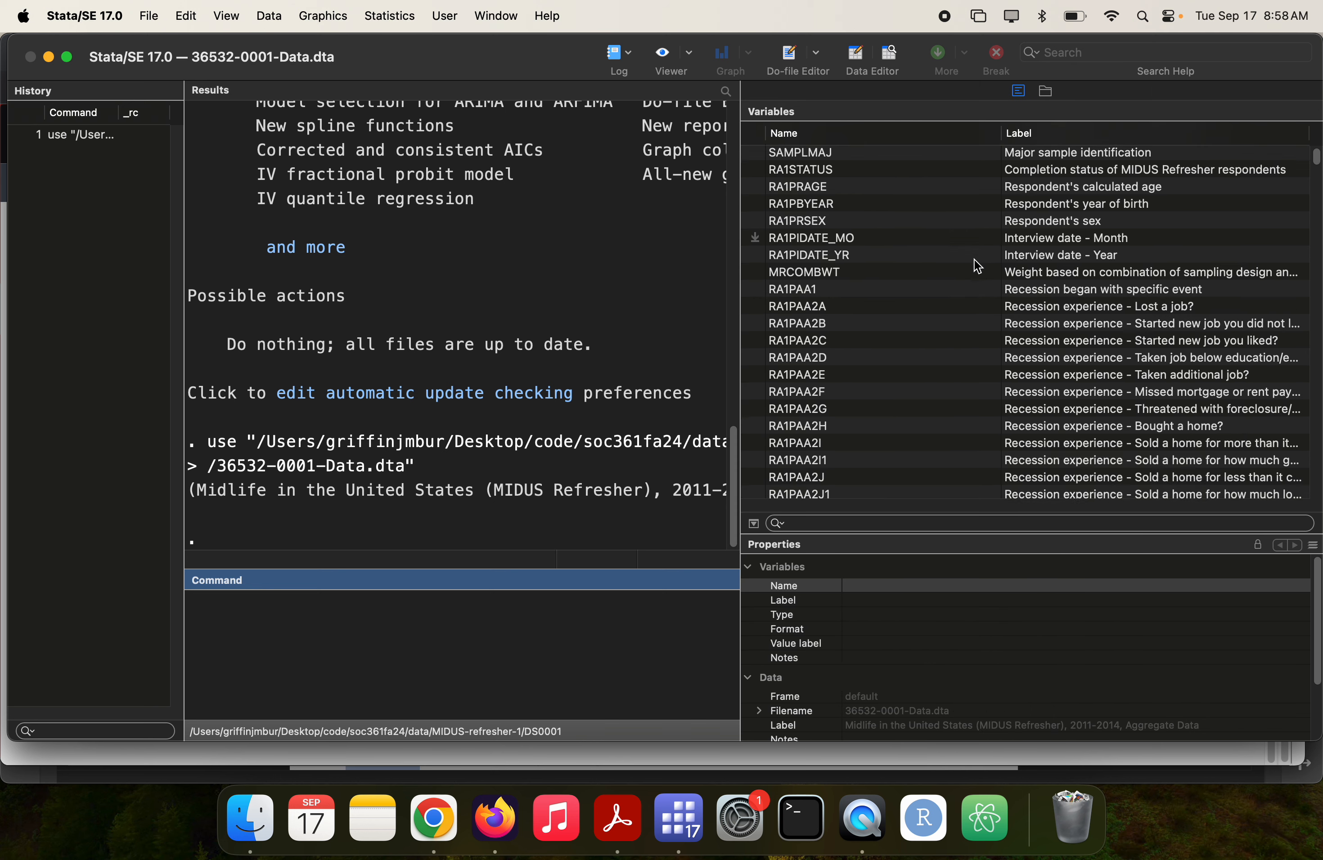
scroll(978, 267, down, 20)
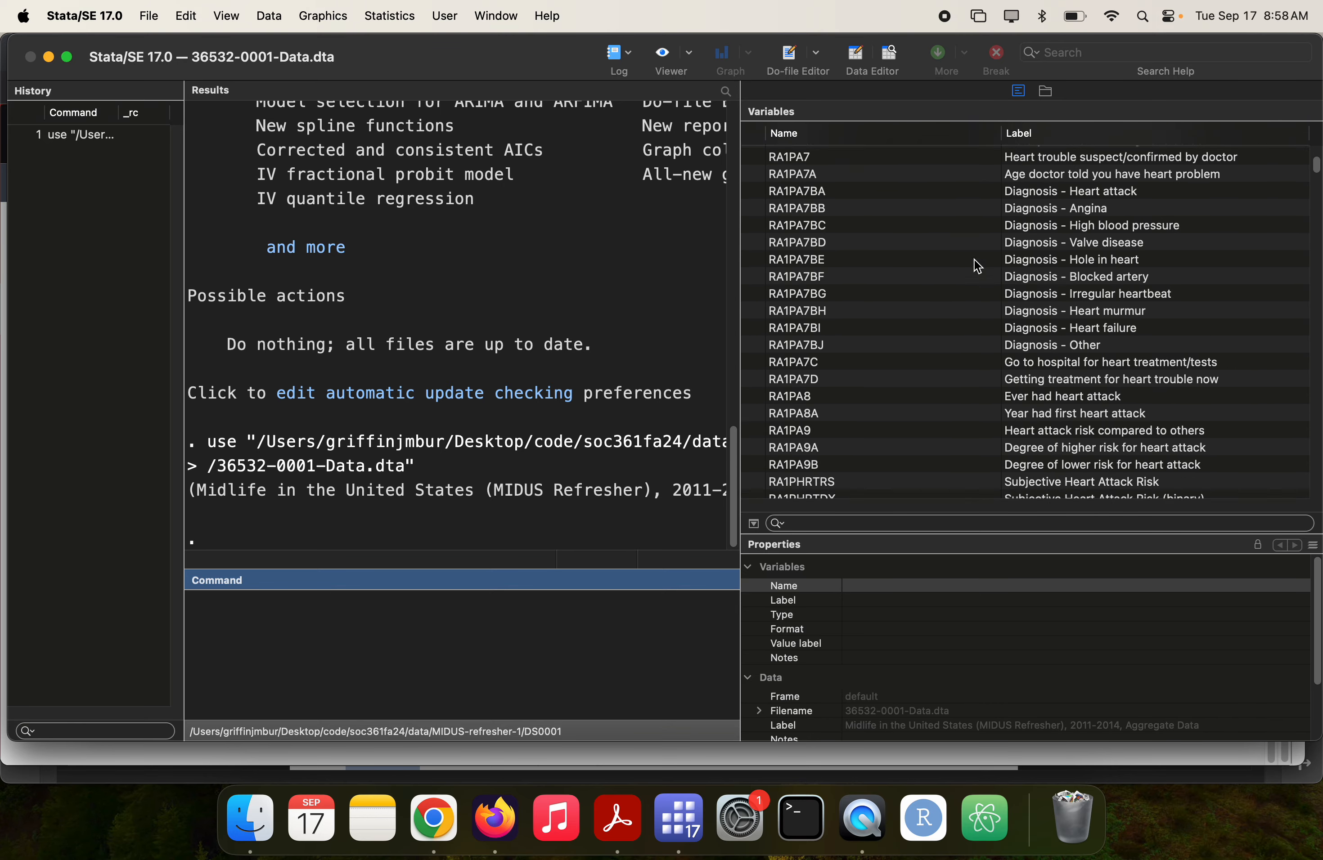
scroll(978, 267, up, 5)
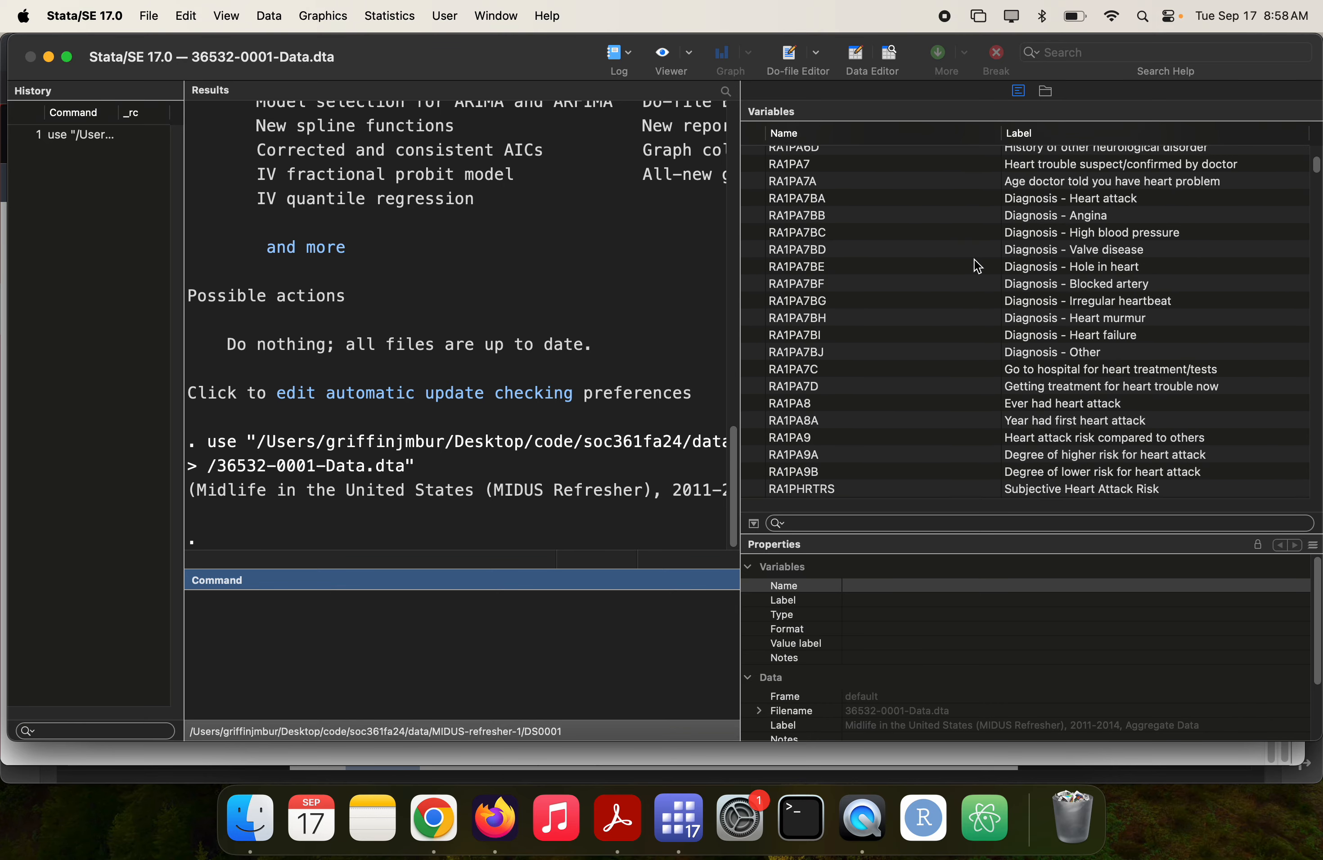
- Run 'tab RA1PA7BA' to show heart-attack diagnosis counts: 55 YES, 443 NO, 3,058 INAPP
click(976, 200)
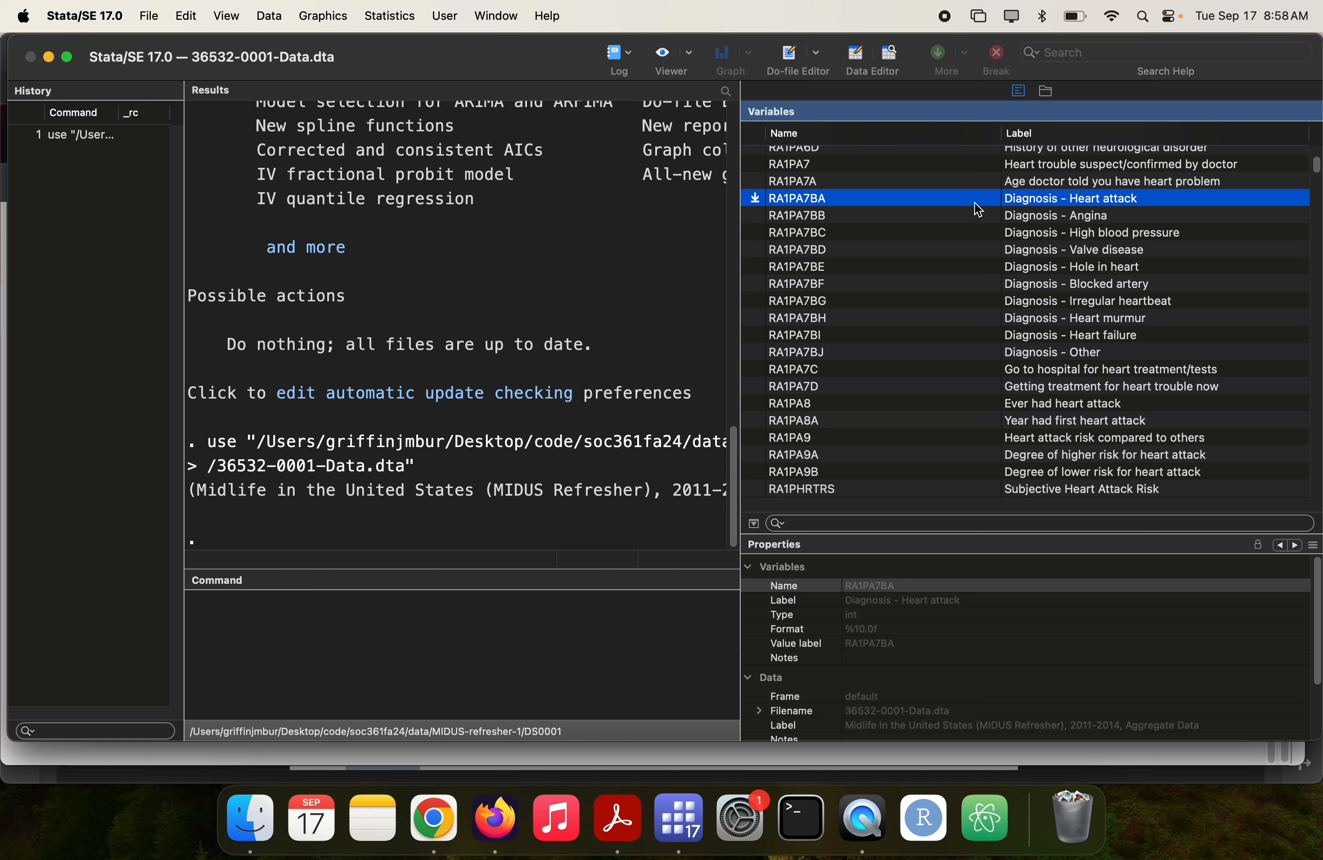
click(500, 634)
text(tab)
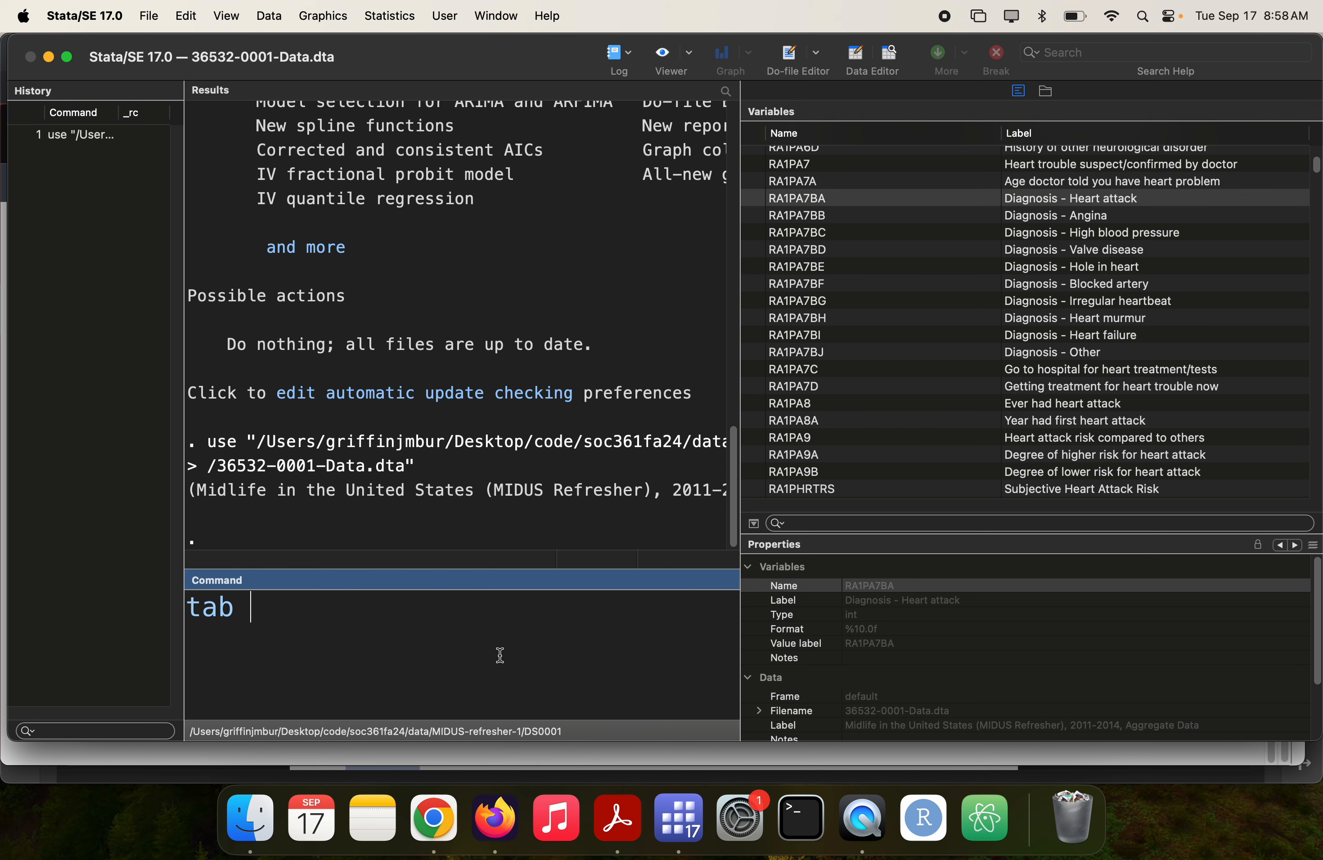
double_click(798, 201)
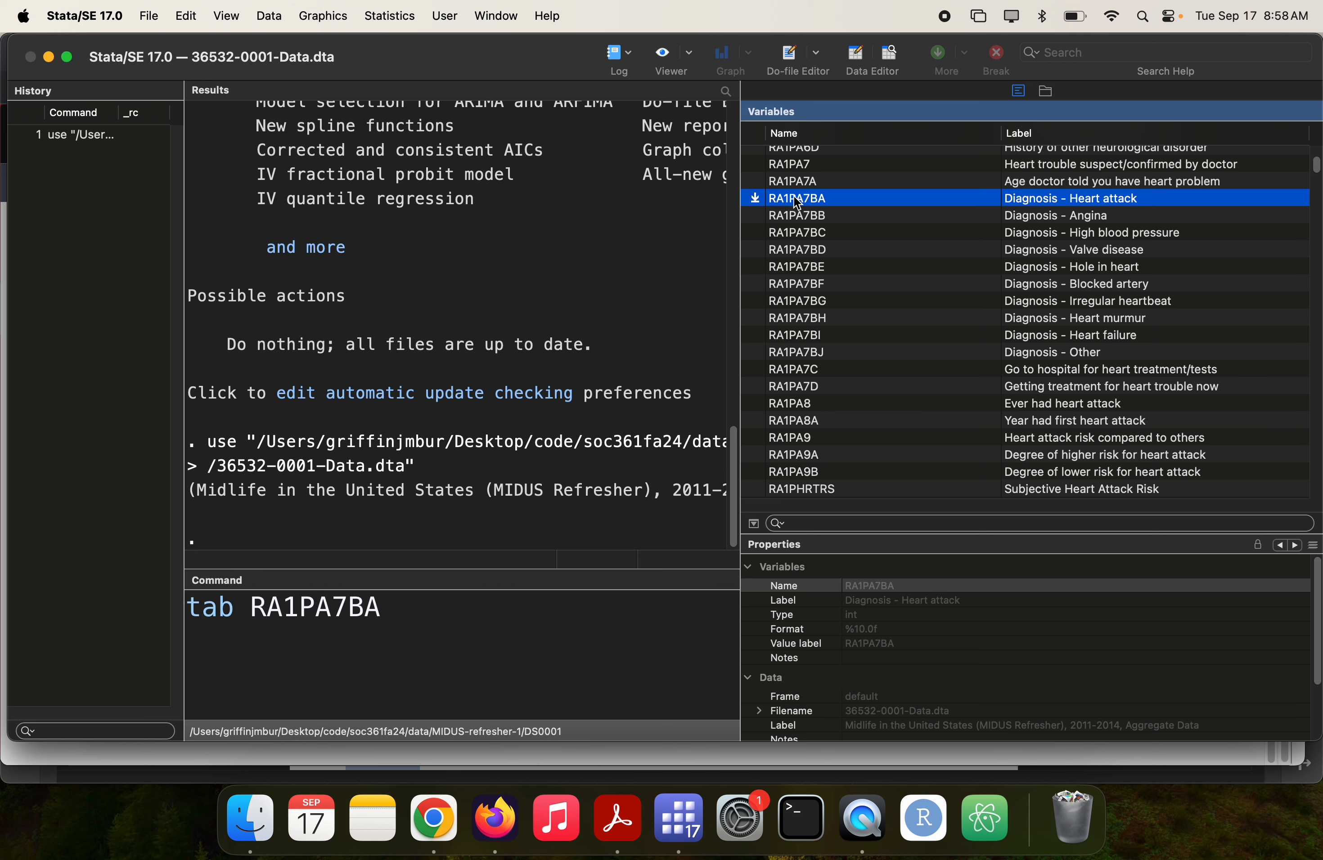
click(393, 689)
key(Return)
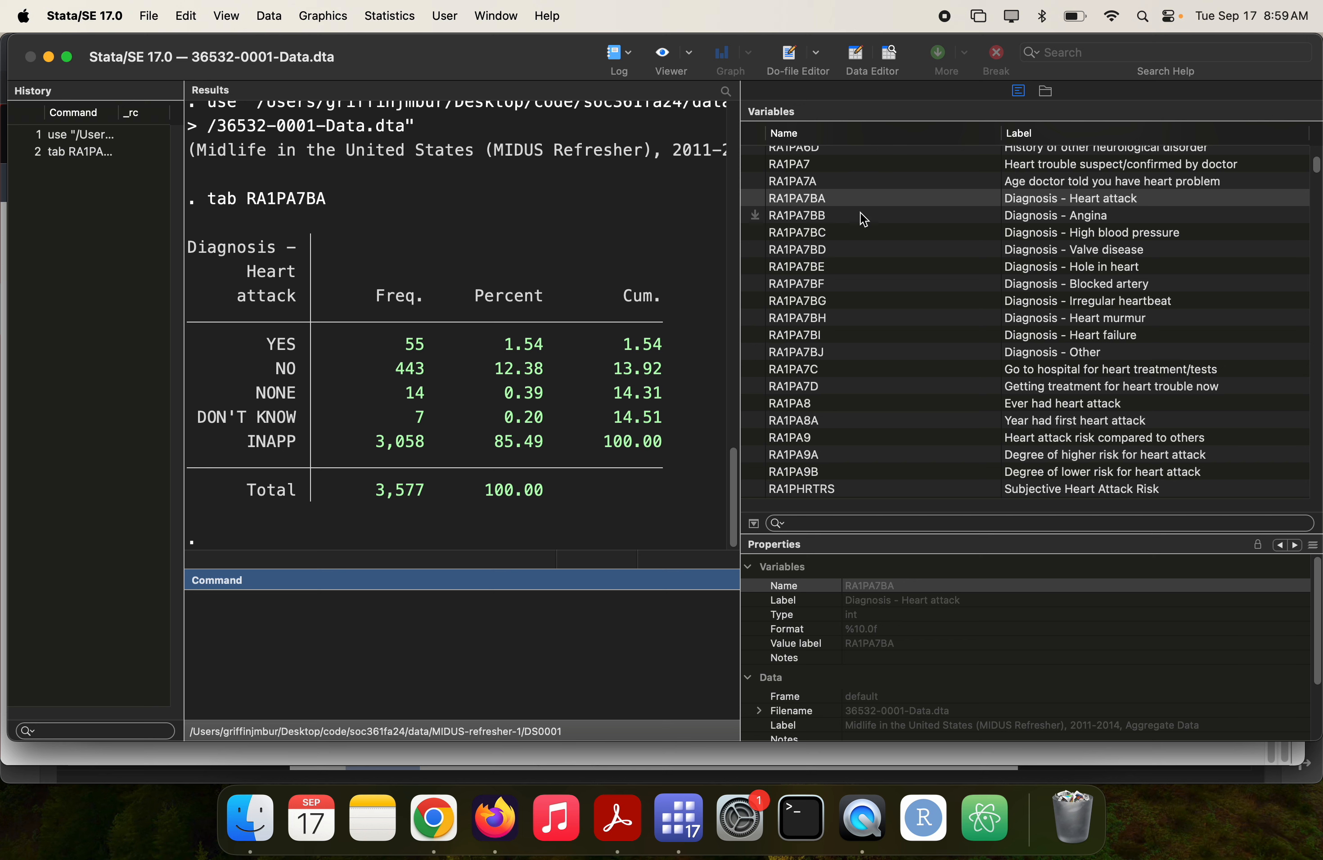
- Preview 36532-Questionnaire-SAQ.pdf in Finder's Quick Look and scroll through it
key(super+Tab)
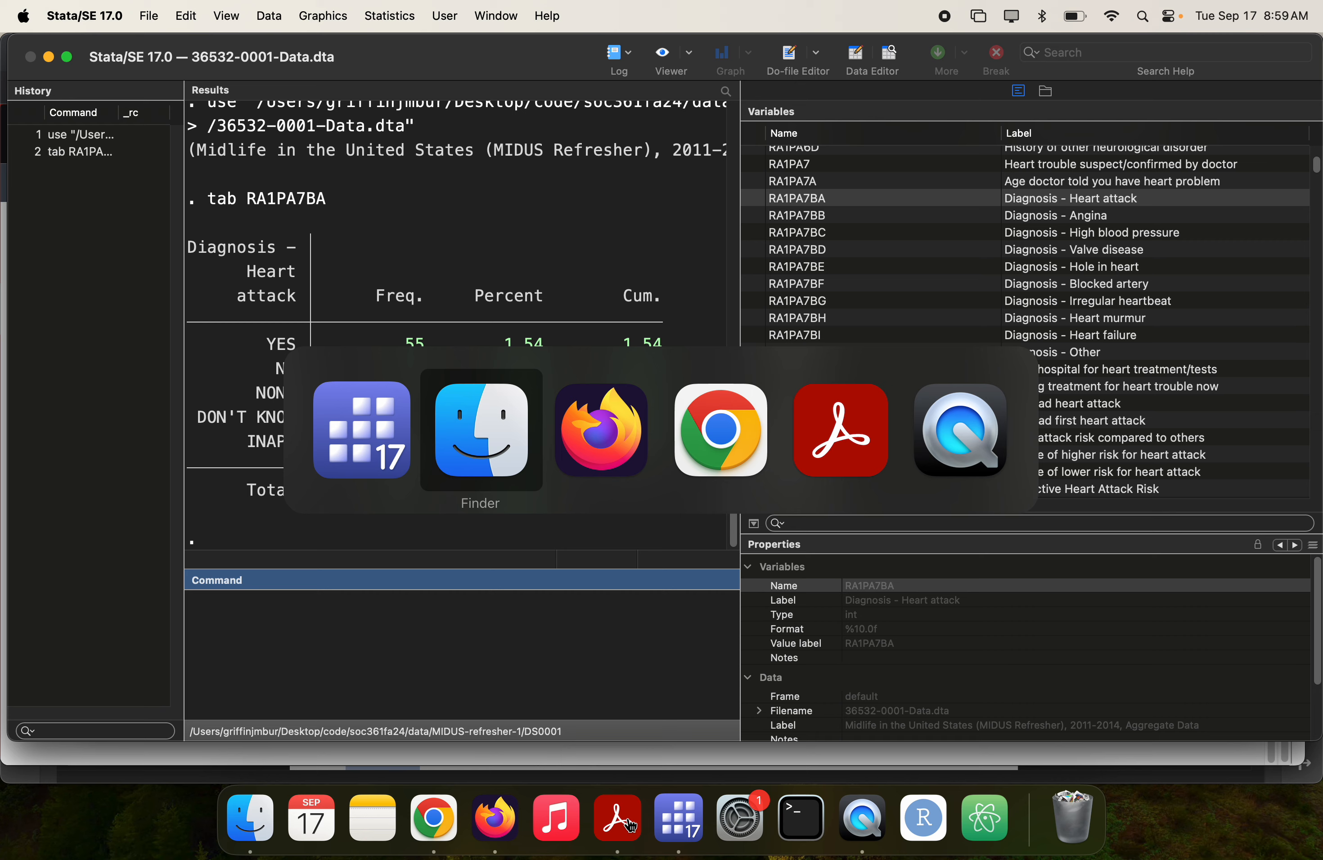
scroll(551, 234, up, 3)
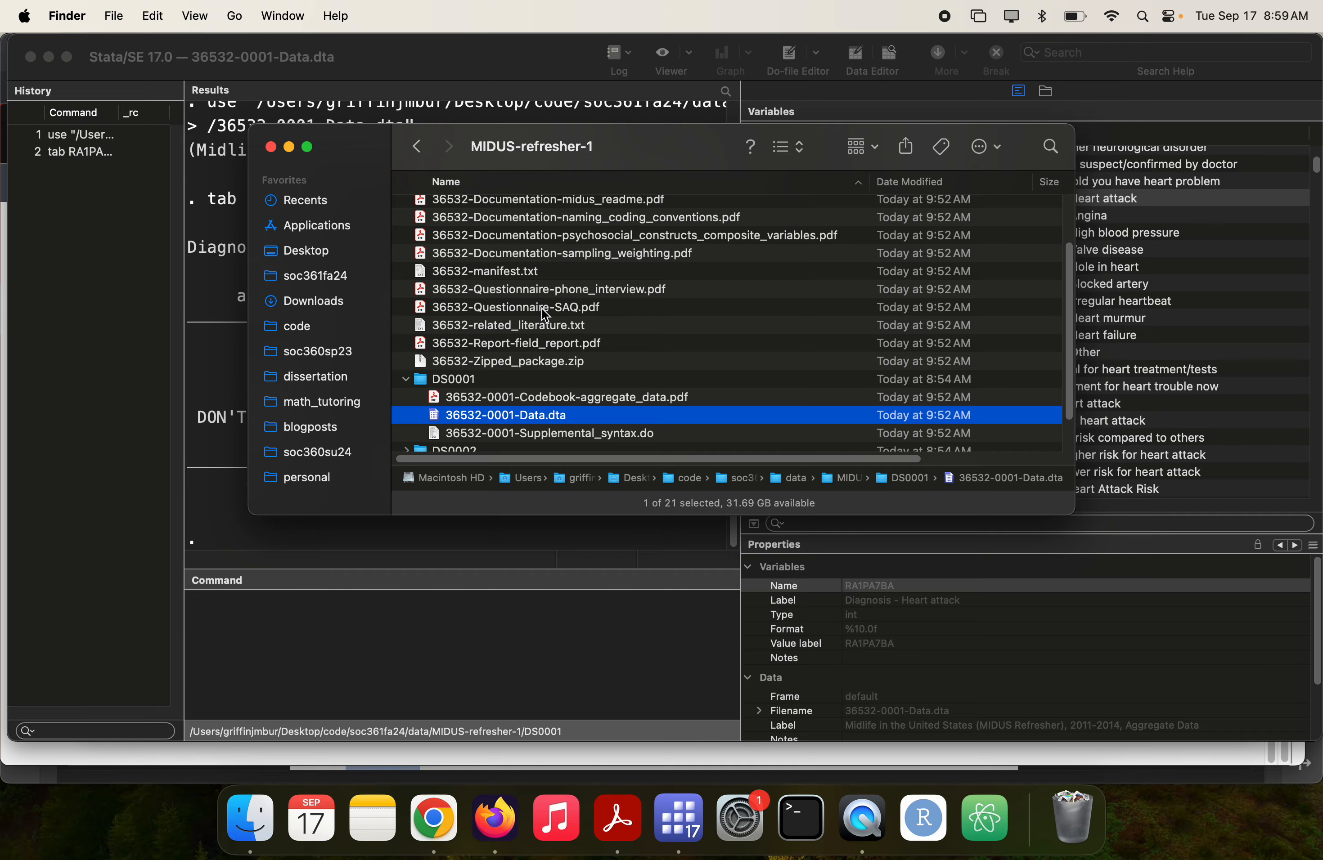
click(550, 308)
key(space)
scroll(545, 312, down, 15)
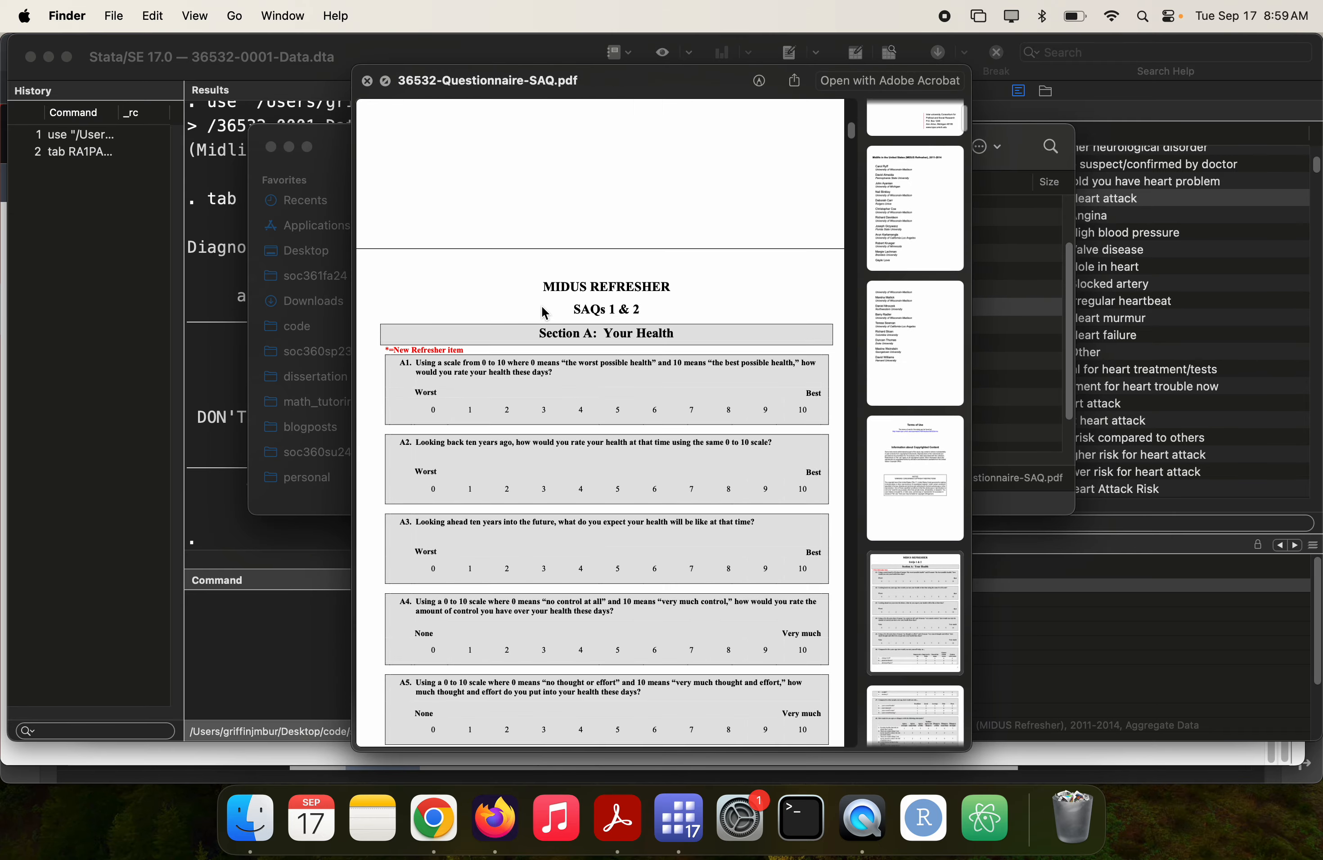
scroll(543, 308, down, 20)
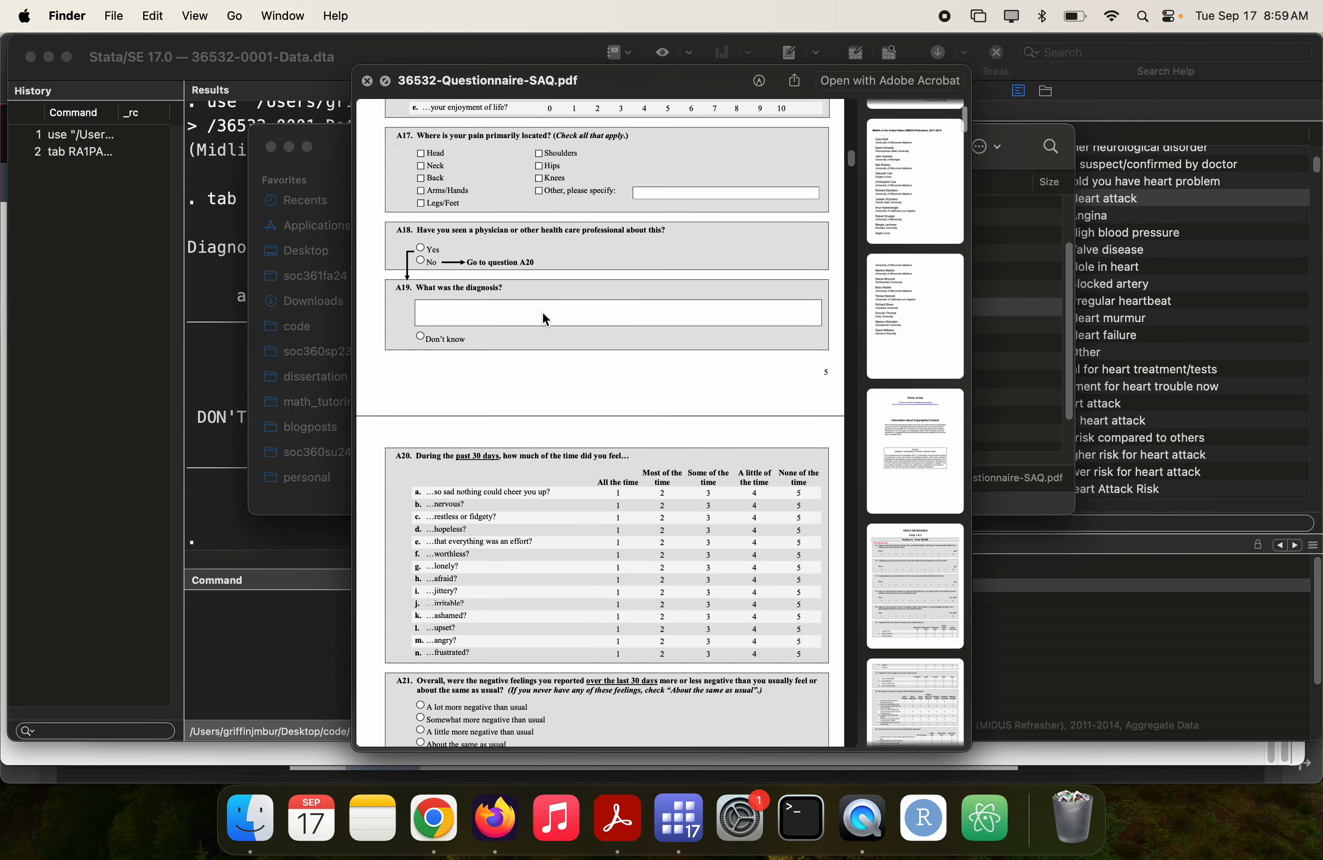
- Open both the SAQ and phone-interview questionnaire PDFs in Acrobat
key(space)
key(shift+Up)
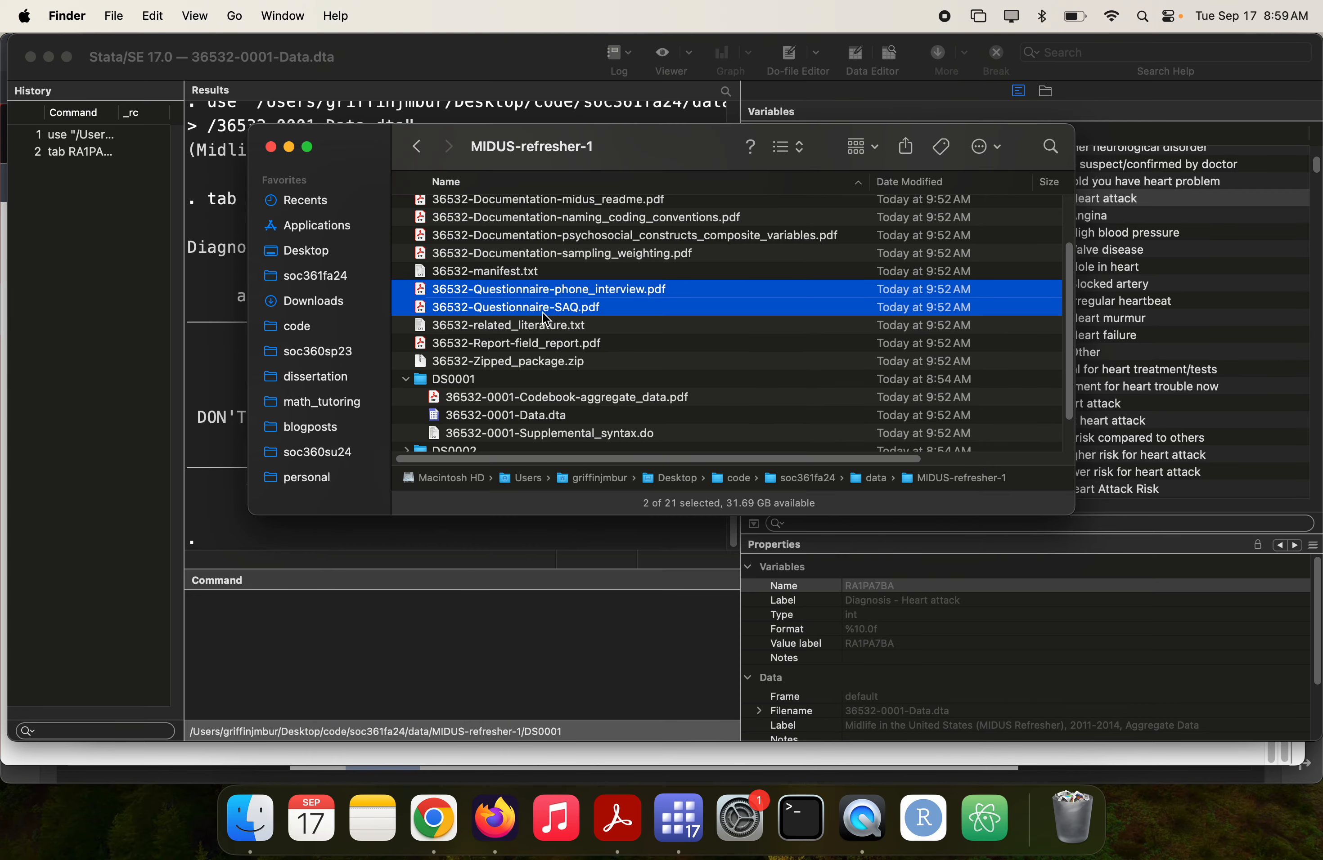
key(super+o)
- Search the SAQ questionnaire for 'heart att' until no more matches remain
click(364, 79)
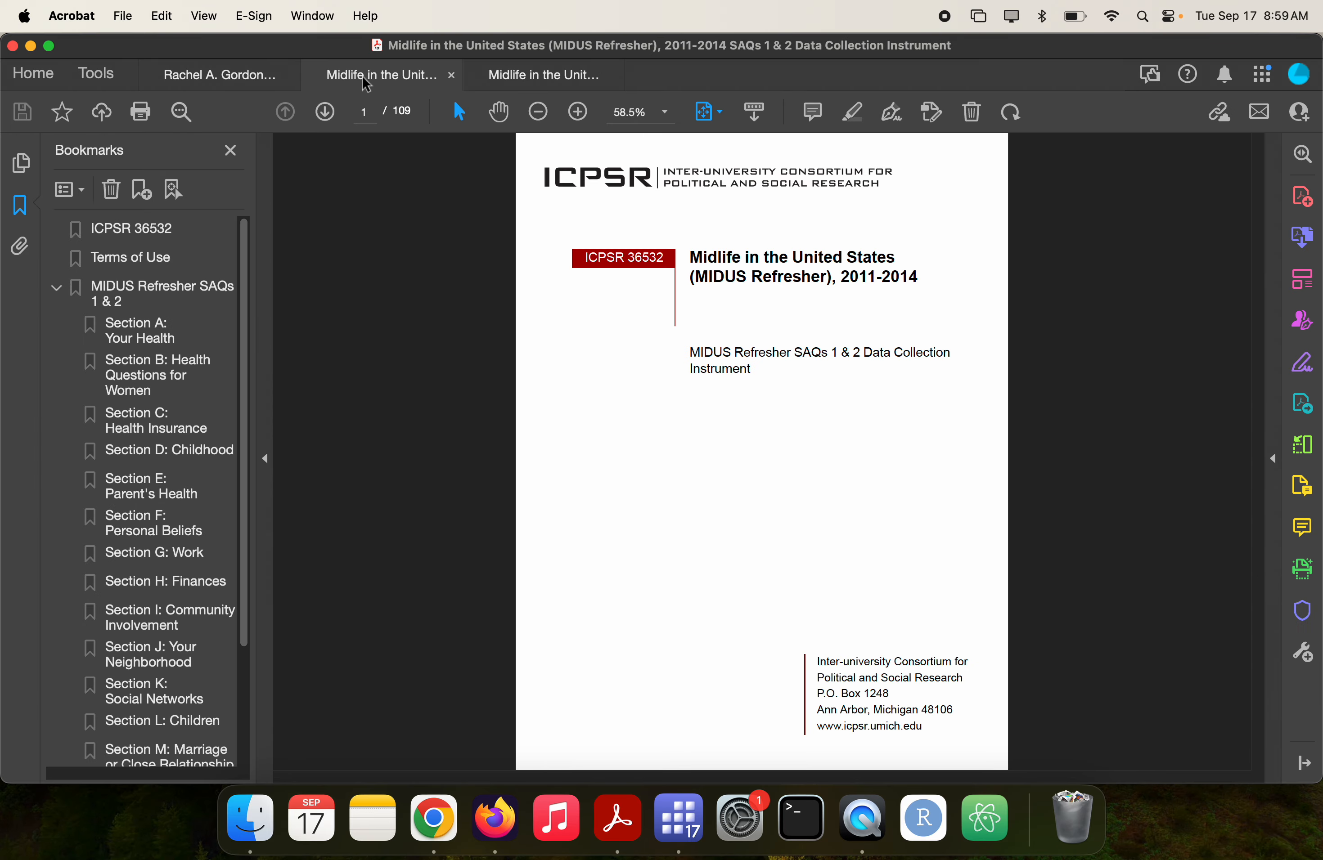
key(super+f)
text(heart att)
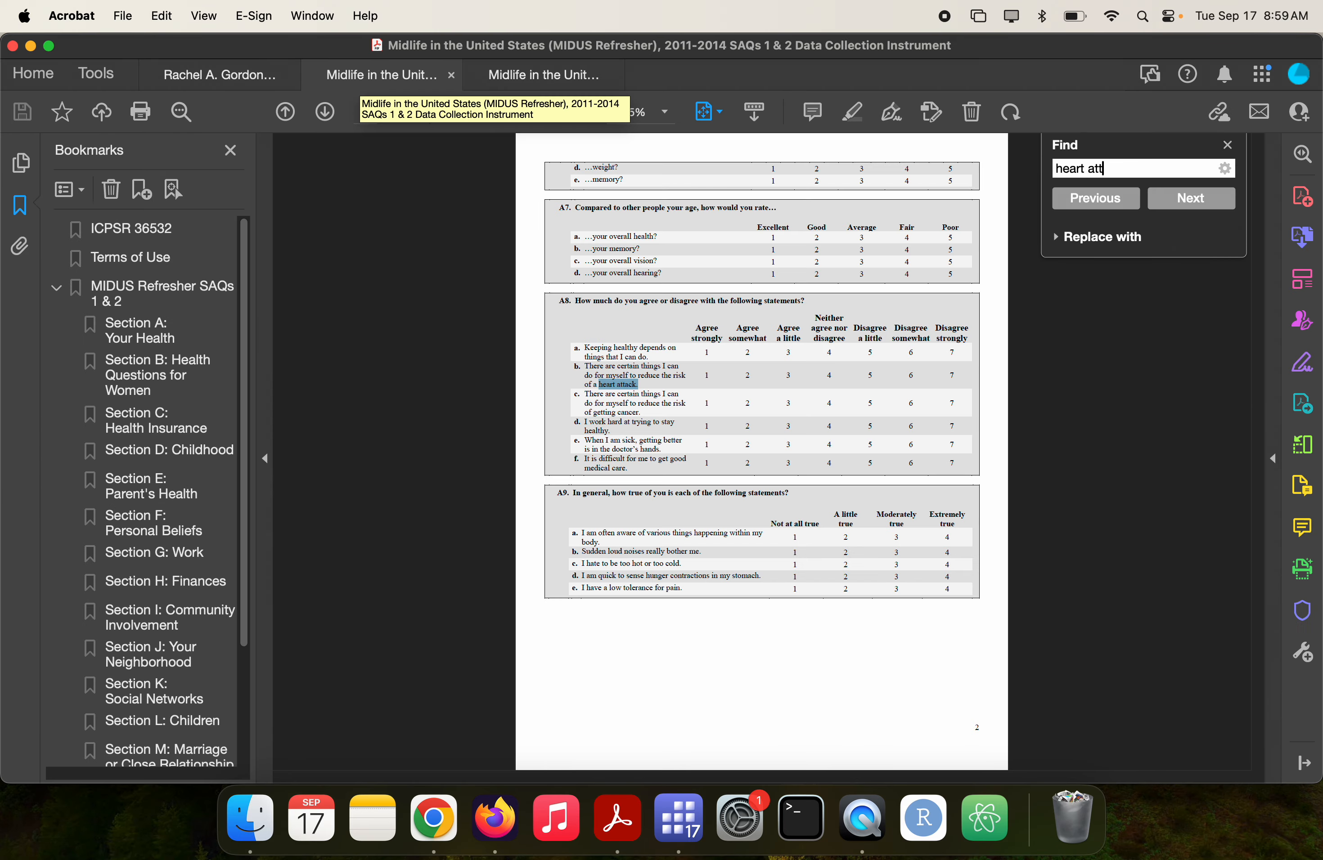
key(Return)
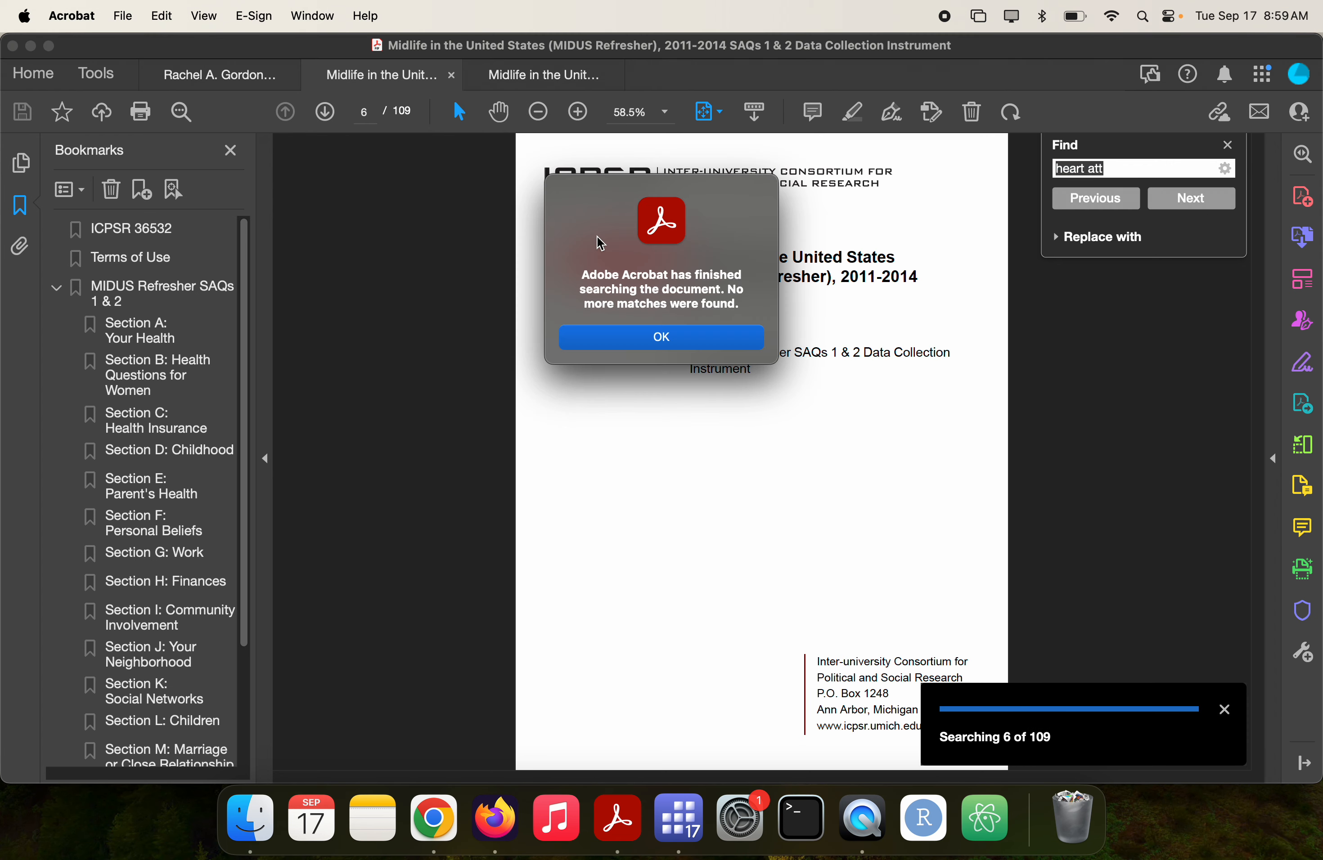
key(Return)
- Search the Phone Interview questionnaire for 'Heart att'
click(545, 84)
key(super+f)
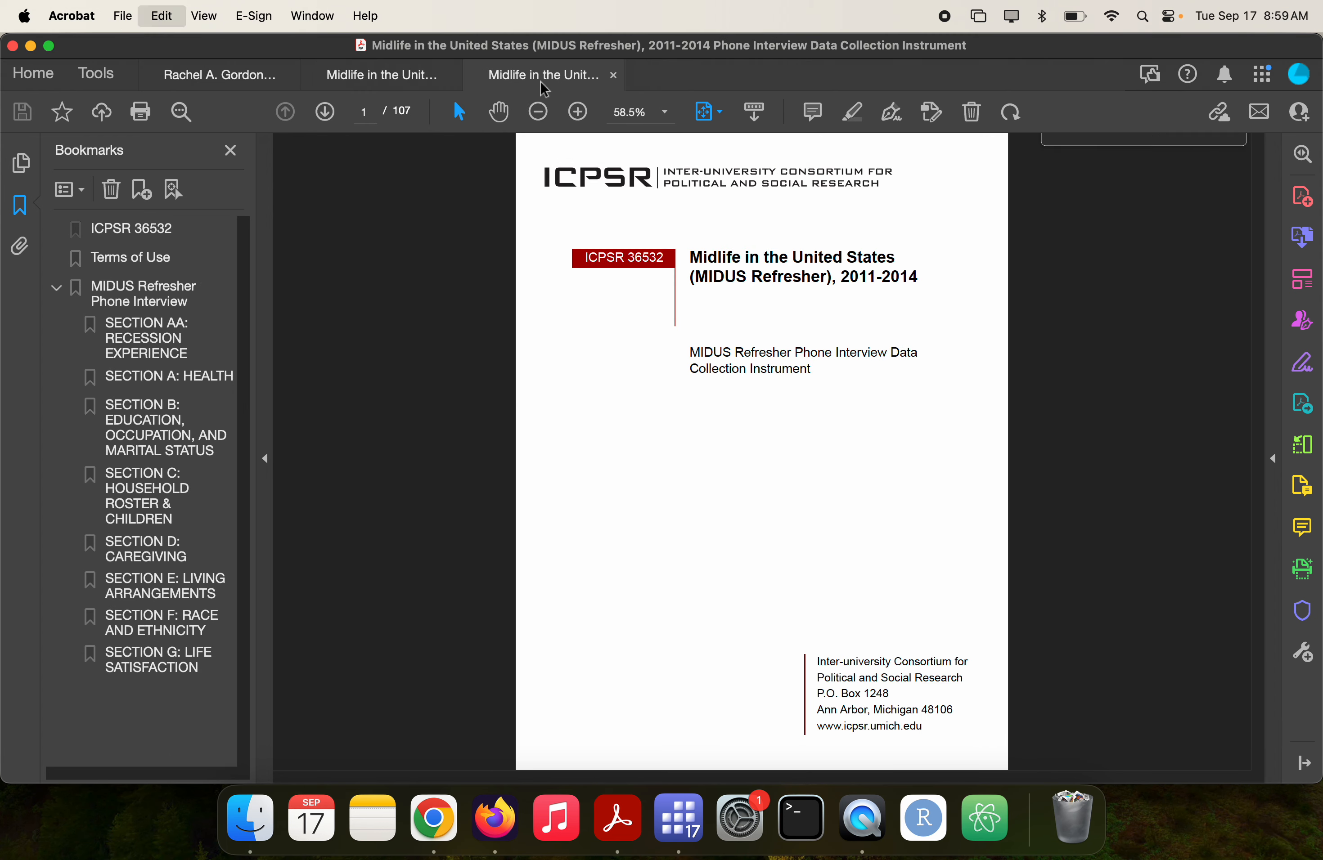
text(Heart att)
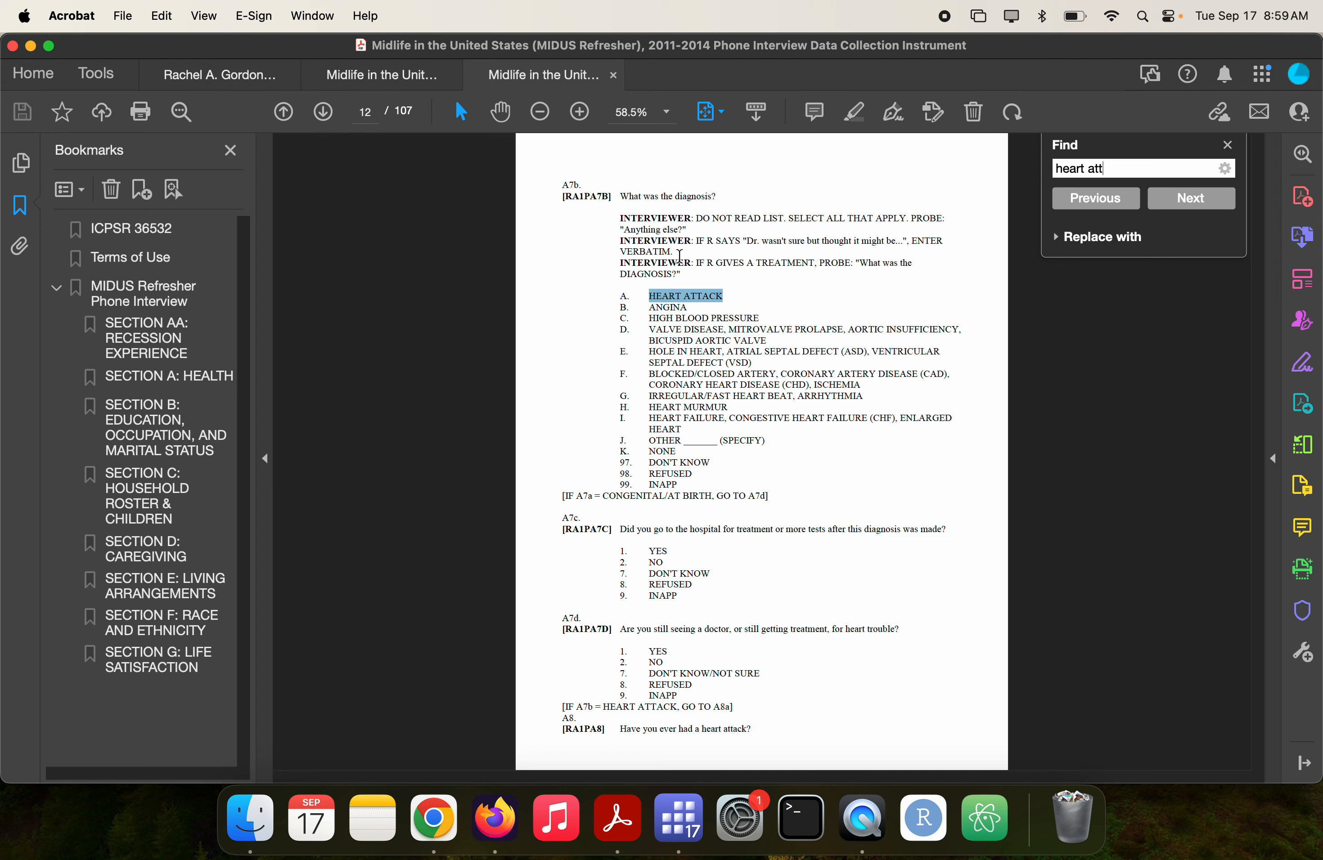
key(Return)
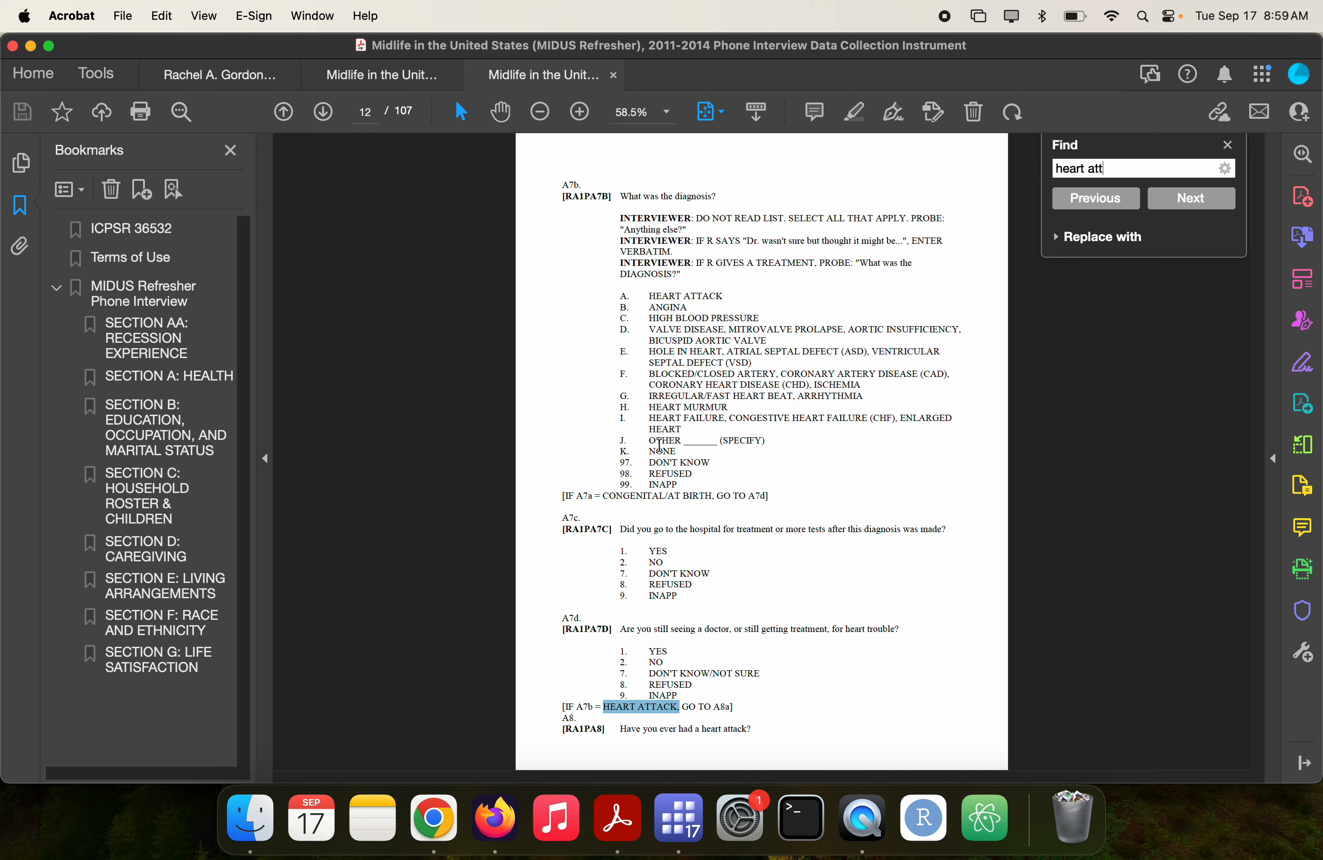
- Copy RA1PA7BA from Stata's output and search the Phone Interview PDF, trimmed to RA1PA7
key(super+Tab)
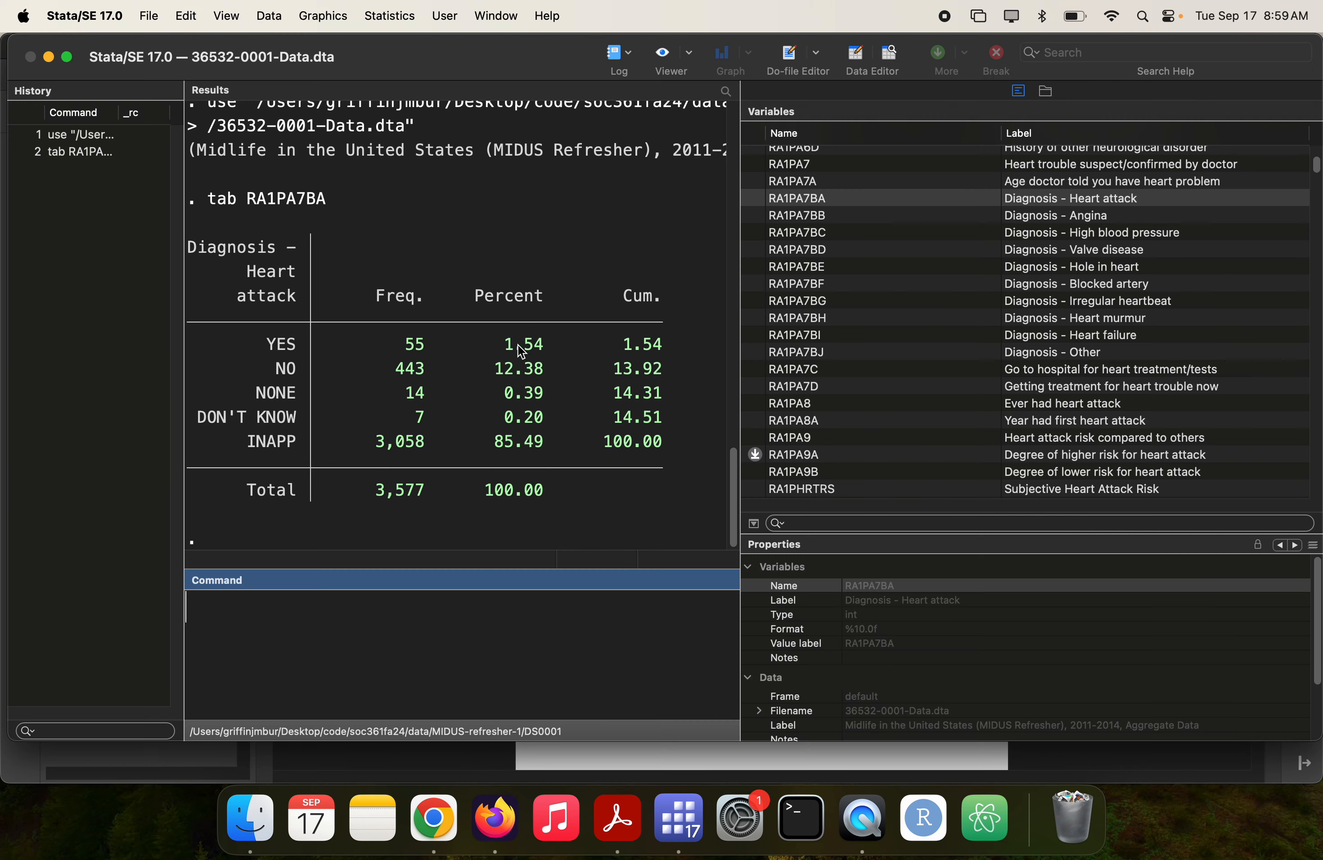
click(245, 195)
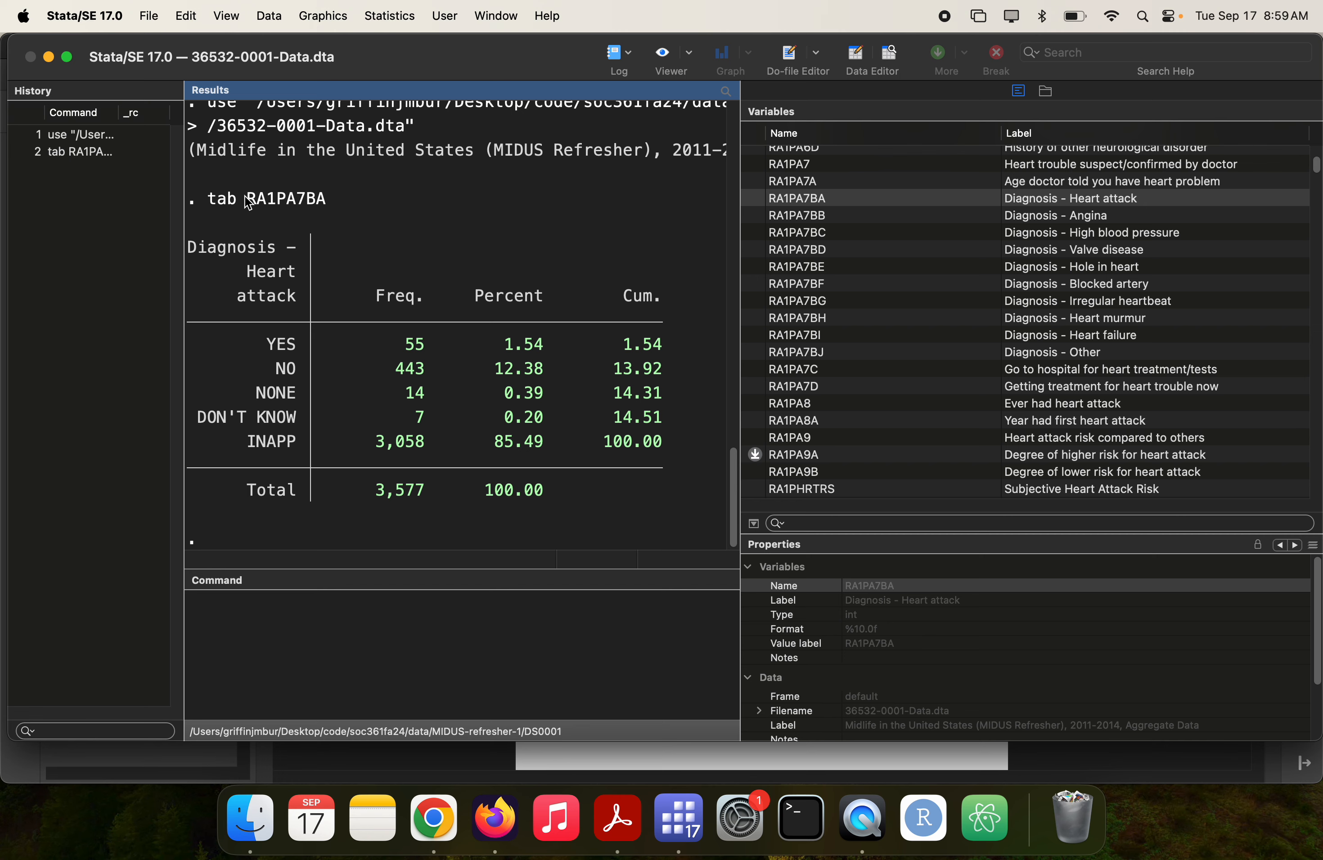
drag(247, 198, 327, 196)
key(super+c)
key(super+Tab)
key(super+f)
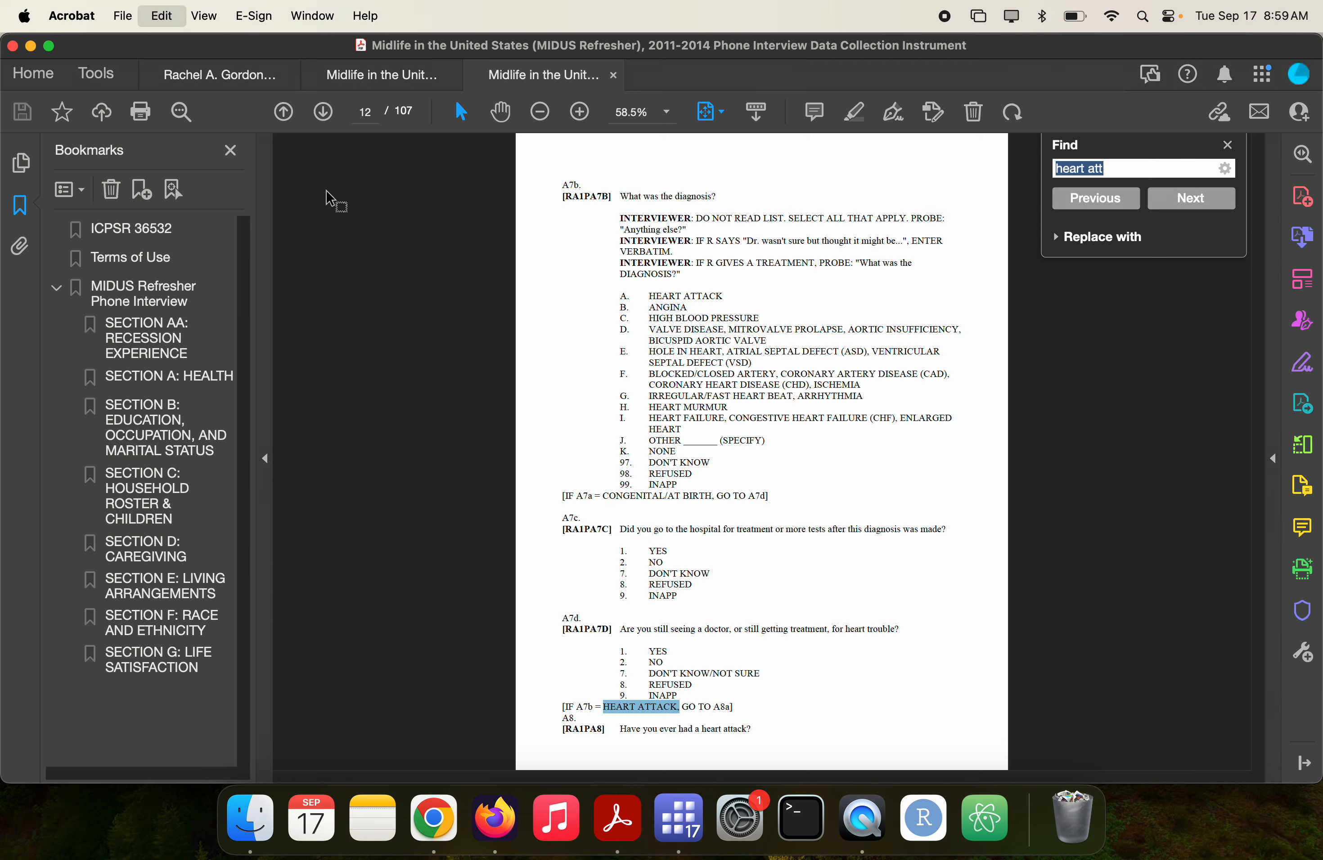
key(super+v)
key(Return)
key(Return)
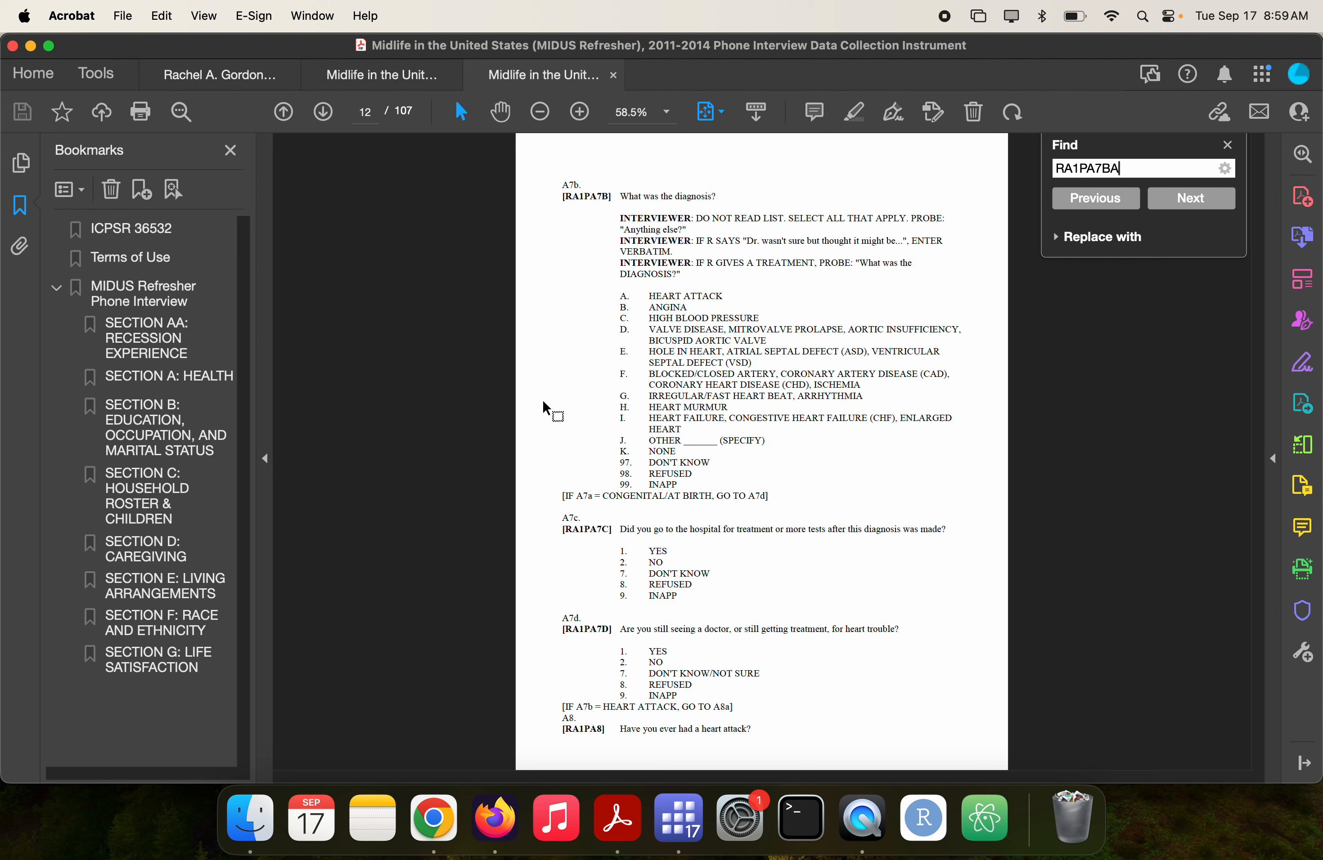
key(BackSpace)
key(BackSpace)
key(Return)
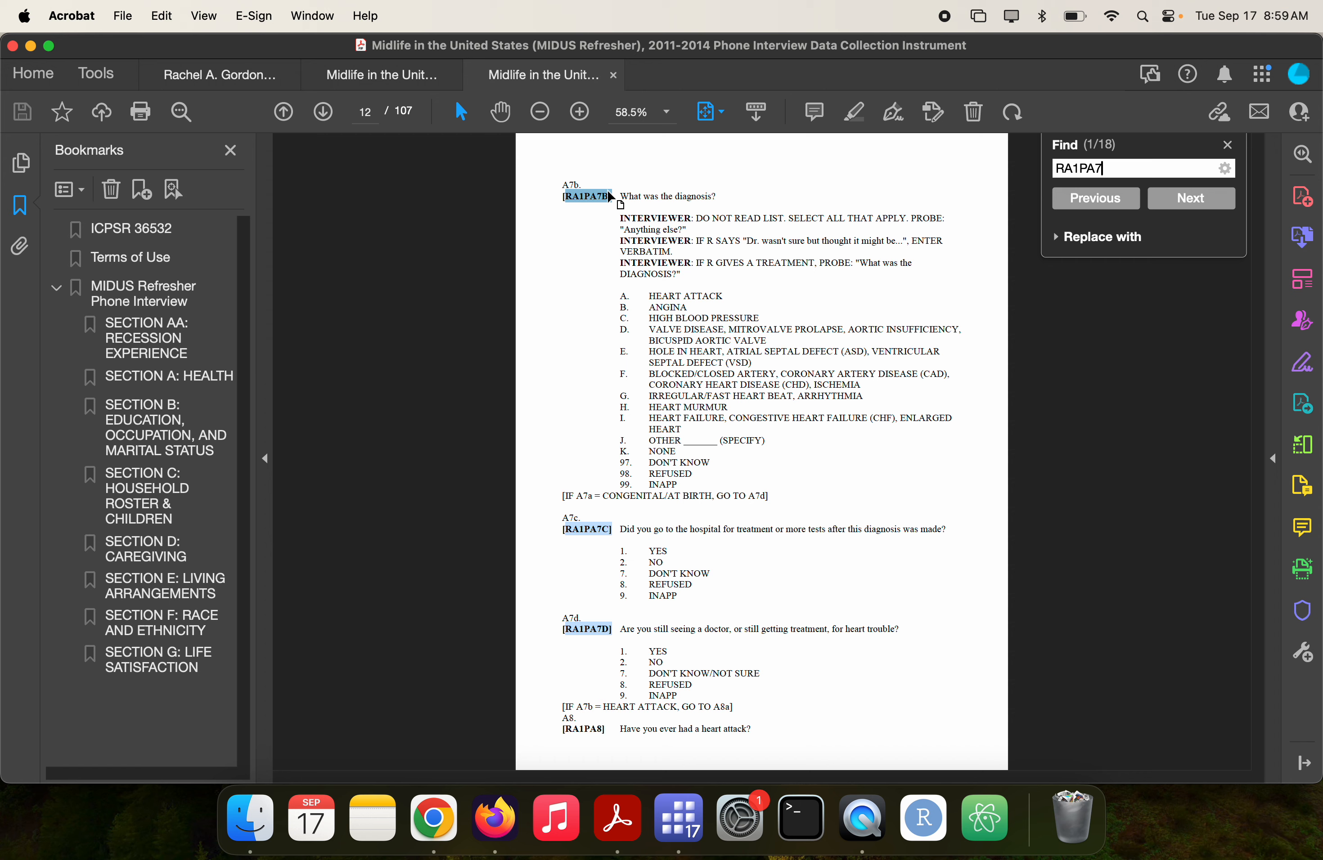
- Scroll to question A7 on doctor-confirmed heart trouble, page 11
scroll(759, 336, up, 3)
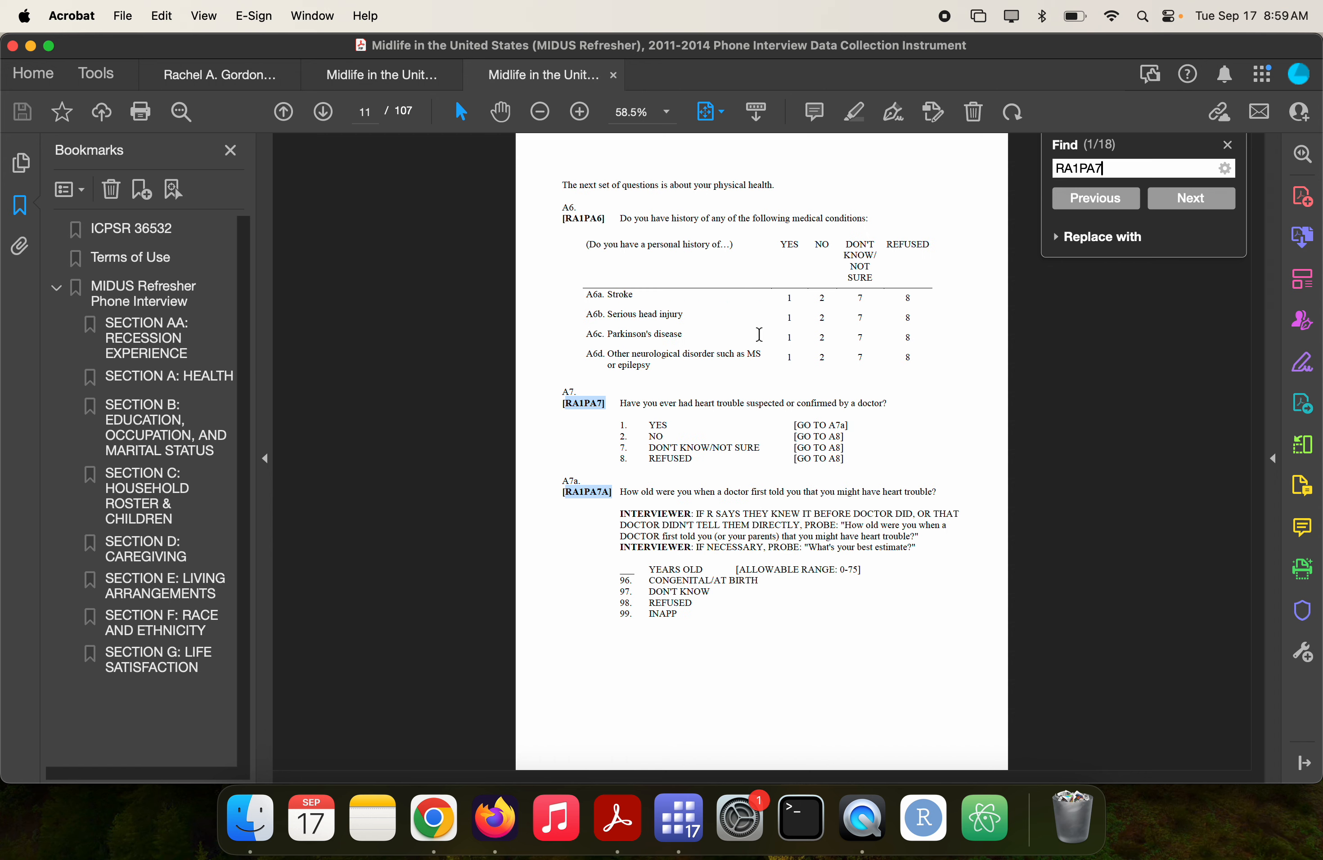
scroll(758, 335, up, 5)
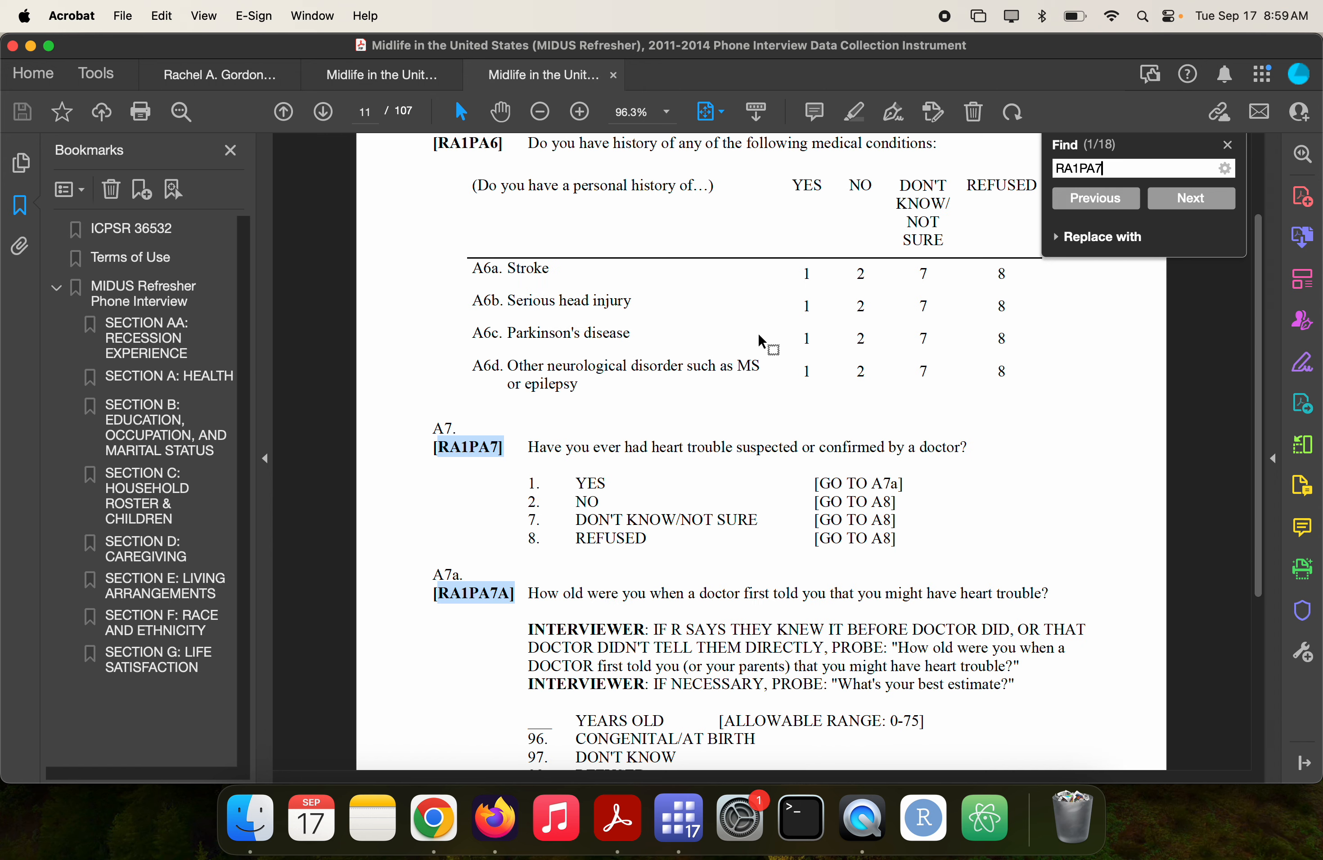
scroll(761, 344, up, 2)
scroll(761, 344, down, 6)
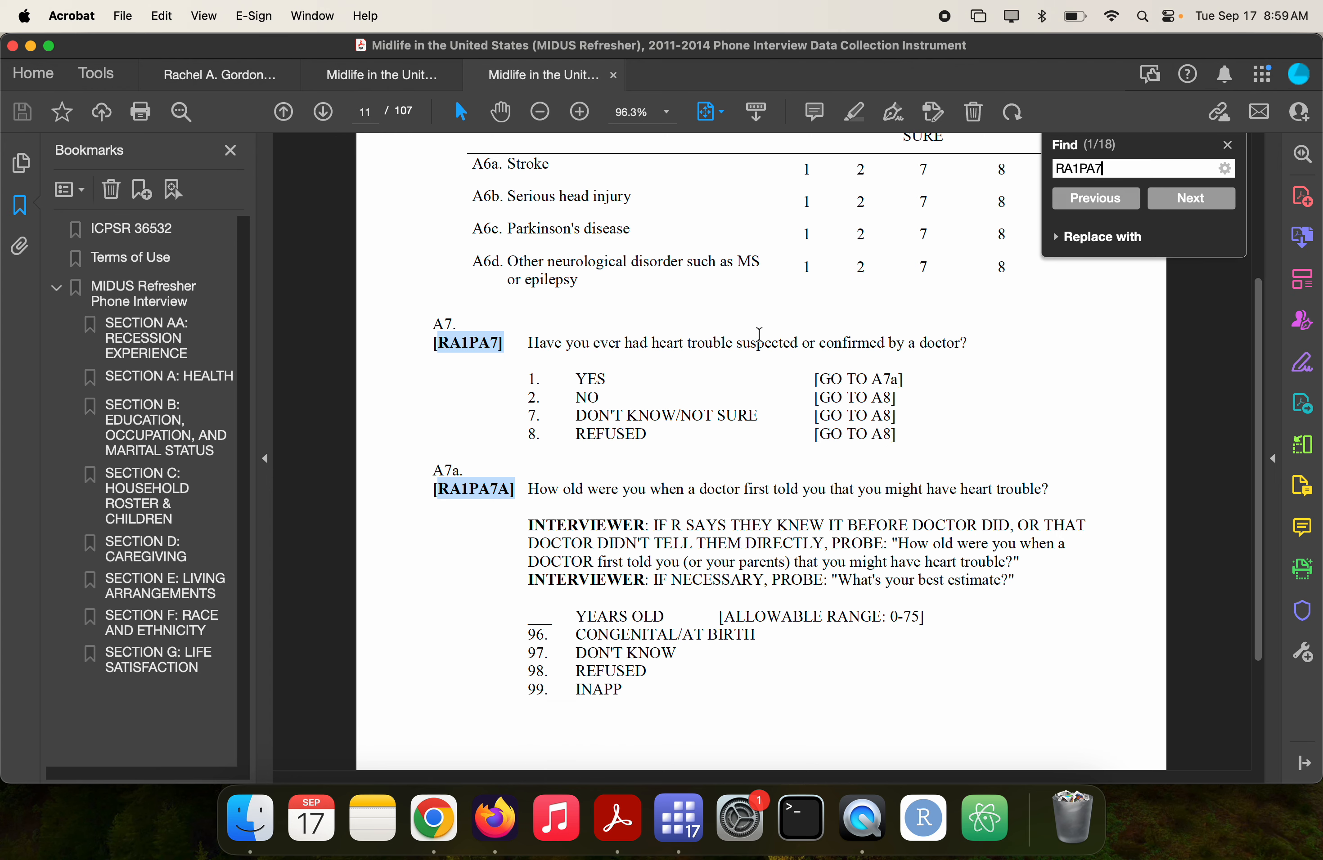
scroll(759, 336, up, 6)
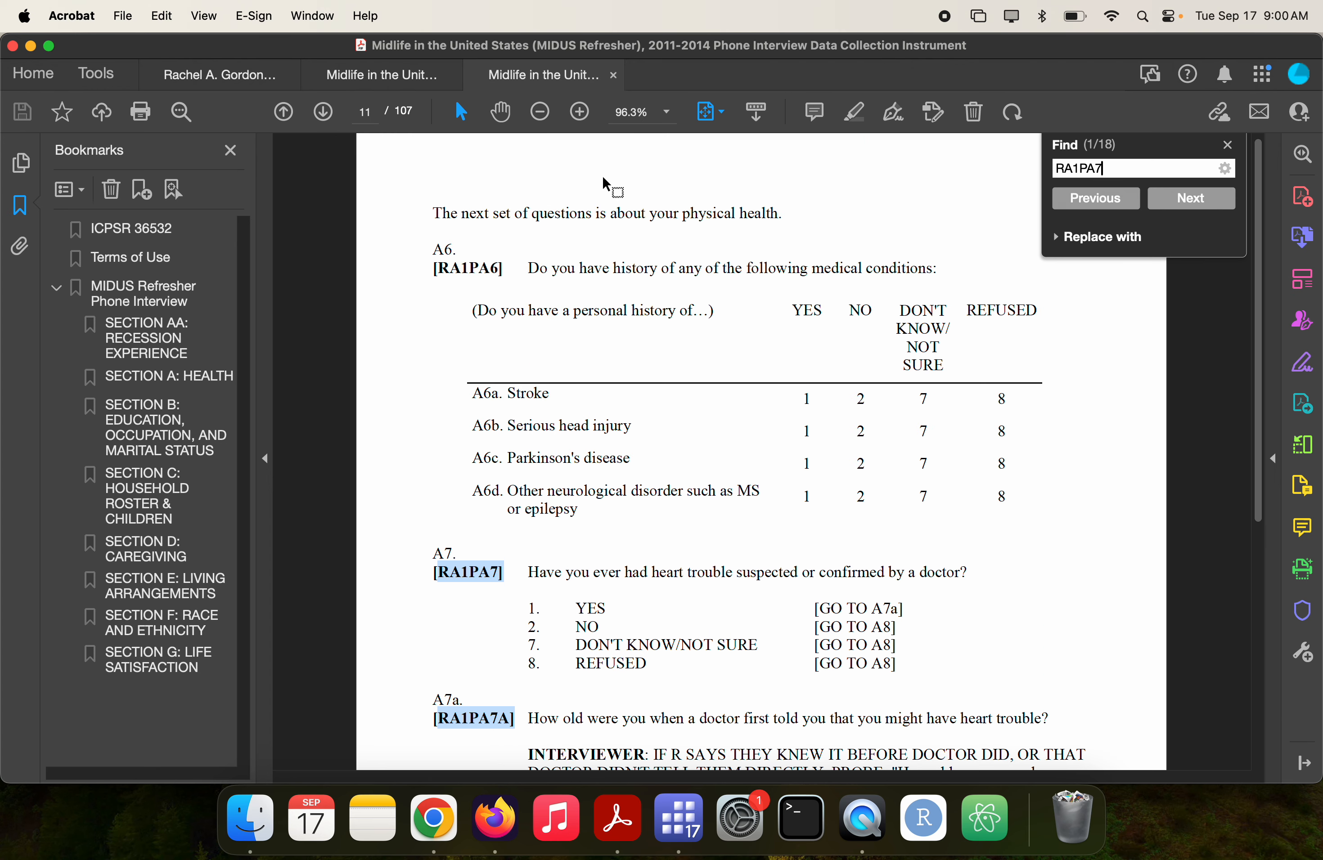
scroll(608, 597, down, 4)
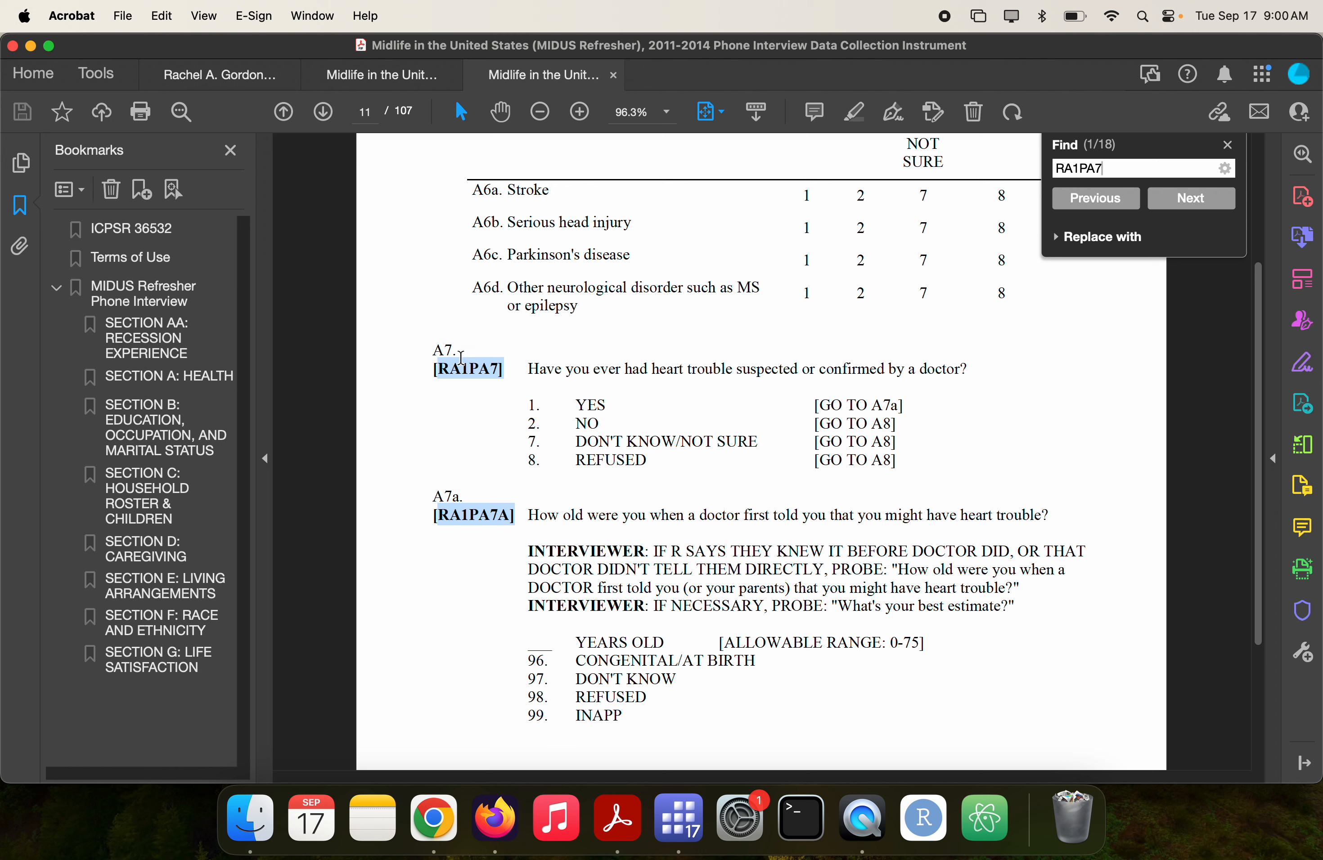
- Tabulate RA1PA7 (heart trouble confirmed by doctor), showing 519 YES of 3,577
key(super+Tab)
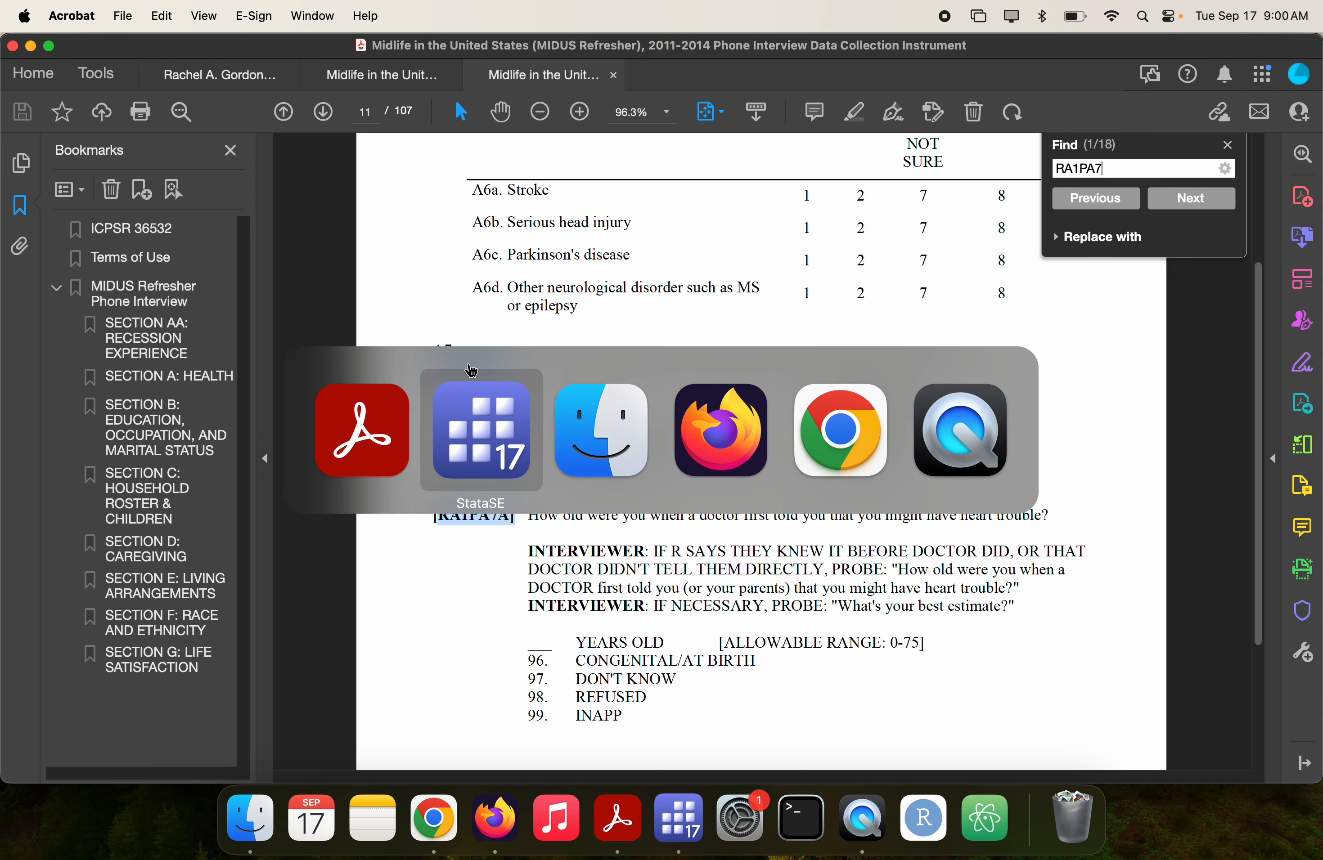
key(super+Tab)
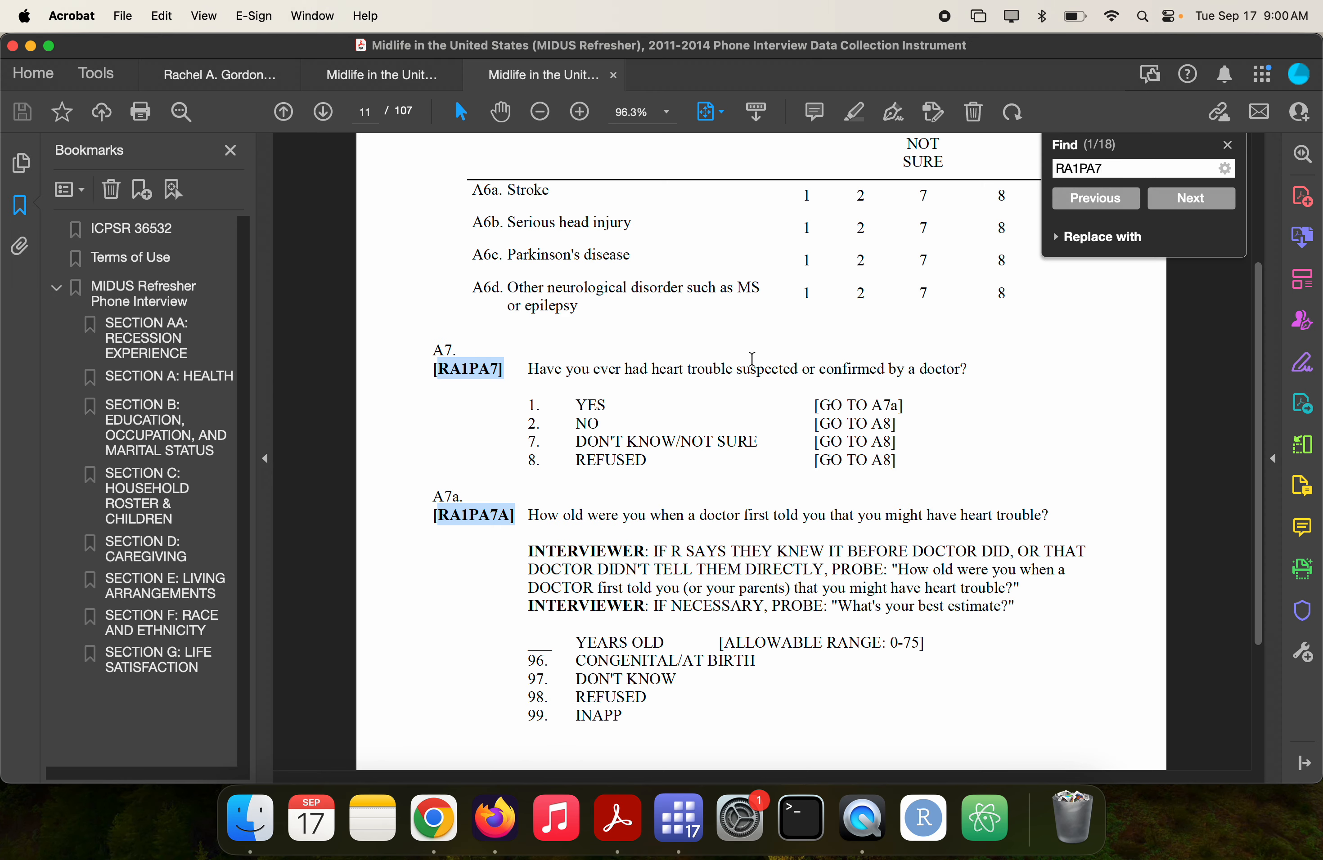
key(super+Tab)
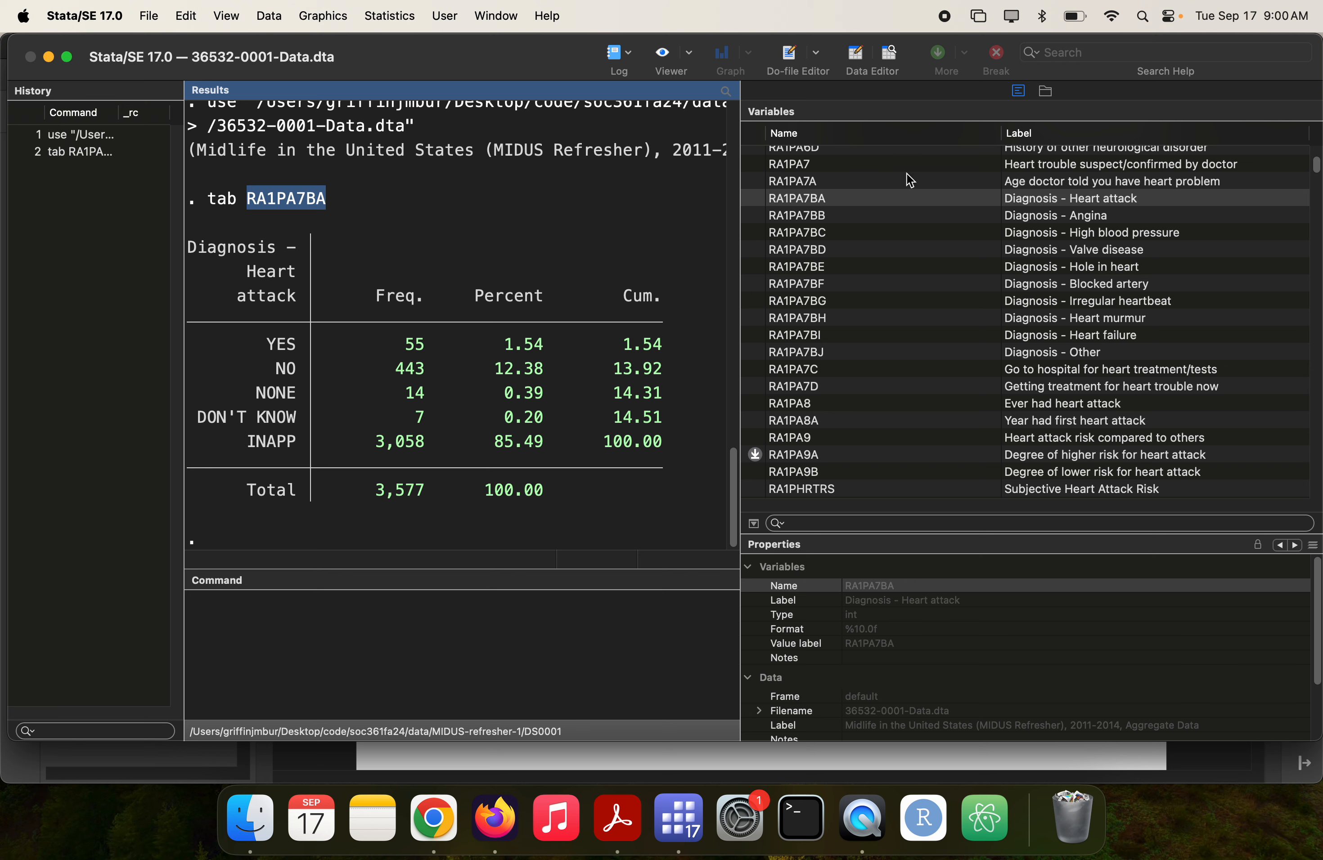
scroll(908, 178, up, 1)
click(908, 188)
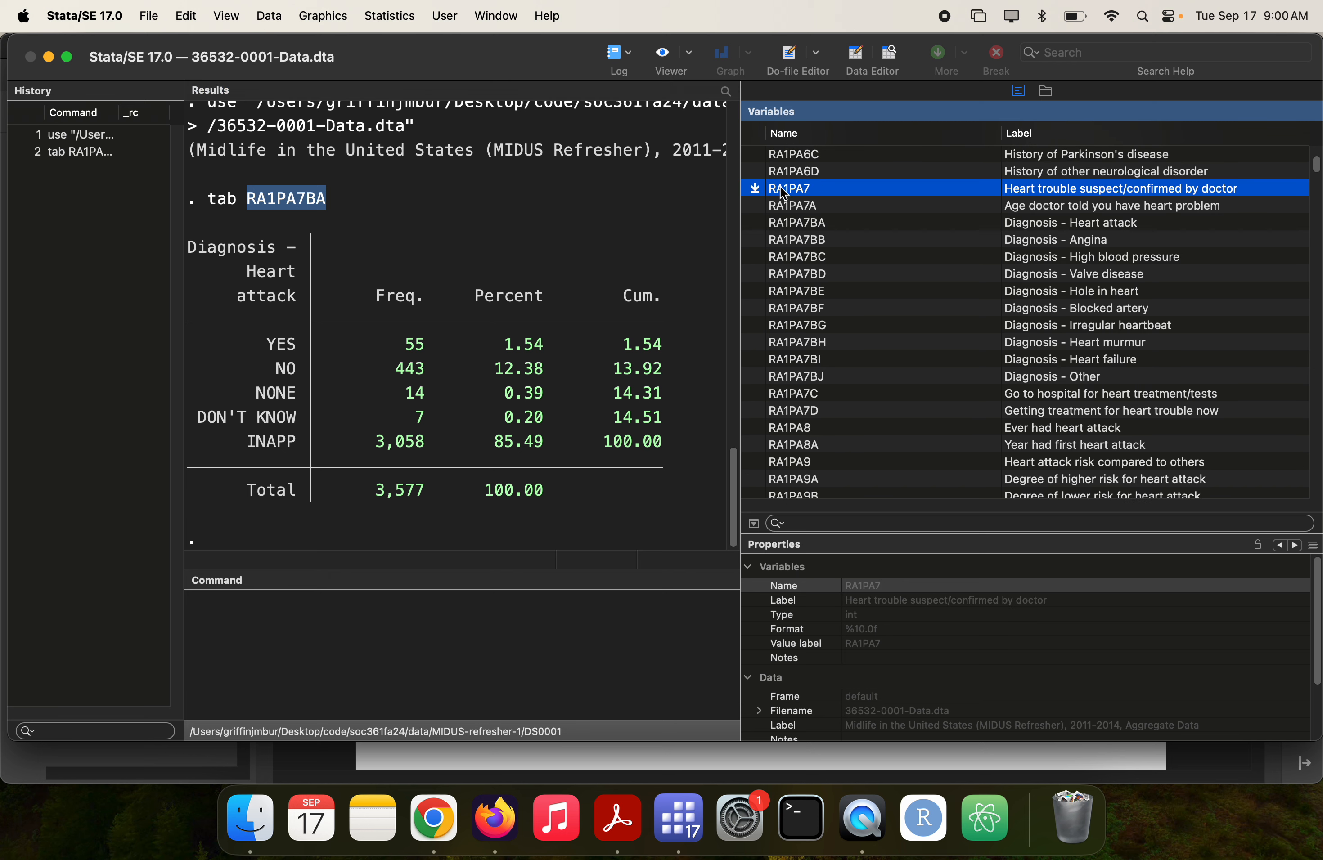
drag(784, 192, 503, 597)
click(406, 616)
key(super+Left)
text(trab)
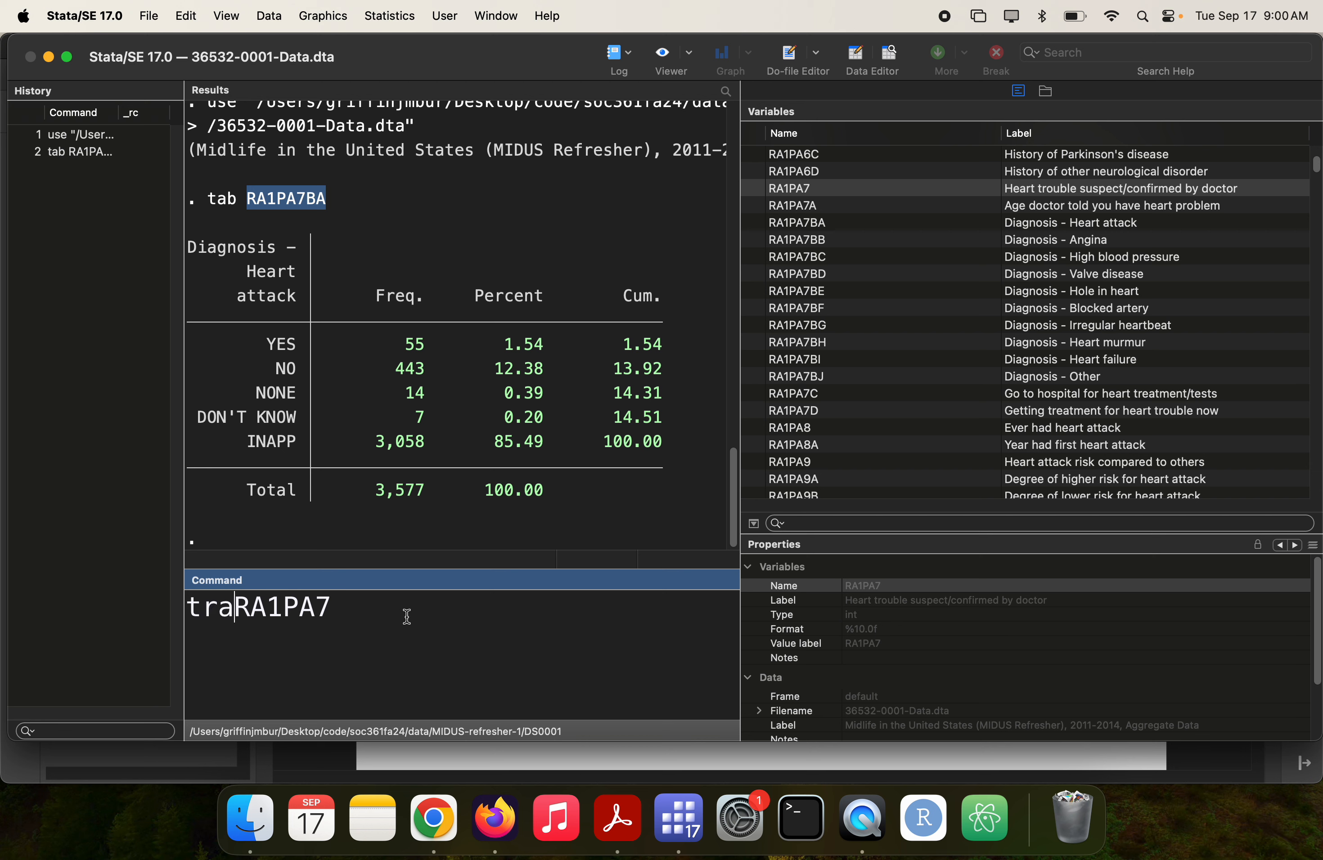
key(BackSpace)
key(BackSpace)
key(BackSpace)
key(BackSpace)
text(ab)
key(Return)
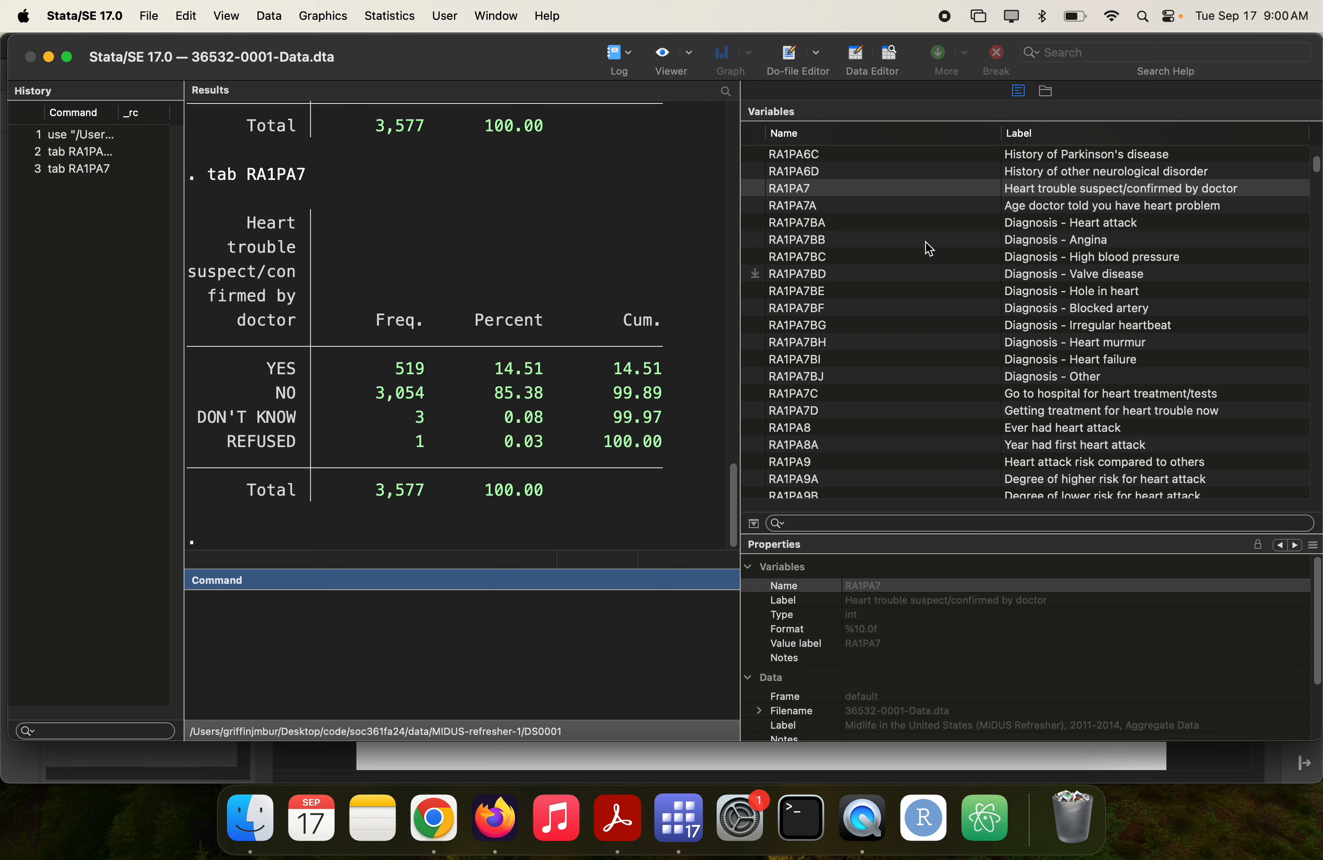
- Re-run 'tab RA1PA7BA', showing 14 NONE and 7 DON'T KNOW
click(801, 222)
double_click(801, 223)
click(425, 688)
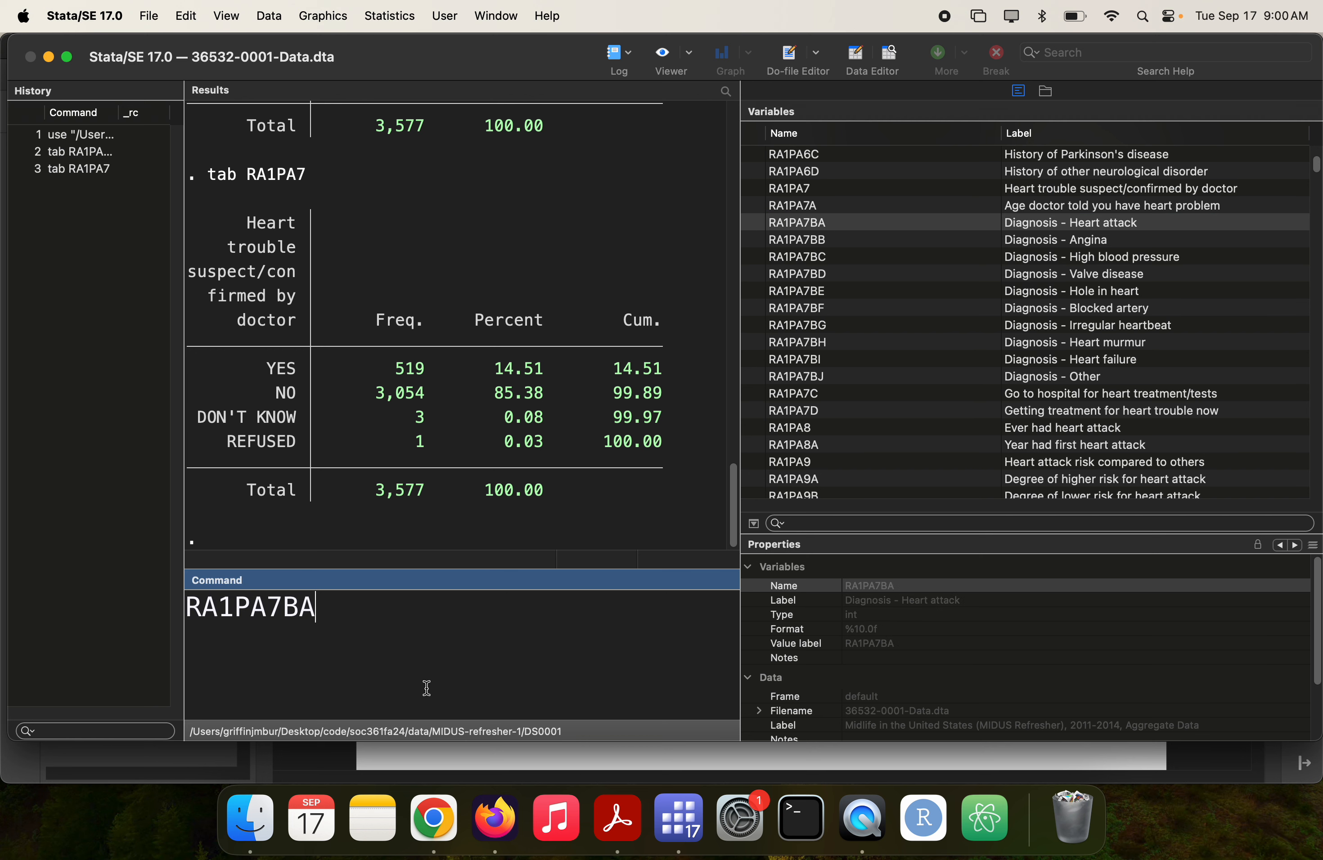
key(super+Left)
text(tab)
key(Return)
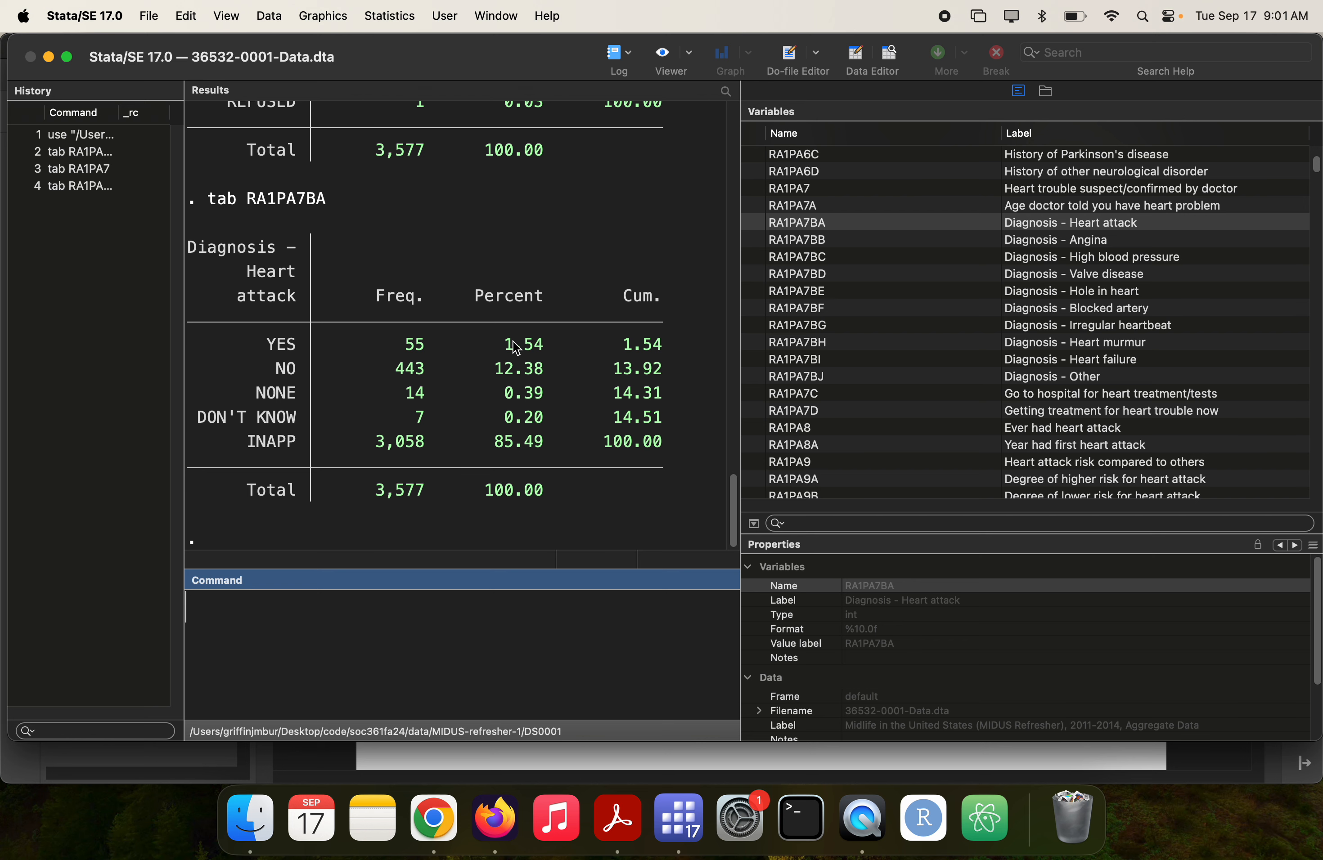
- Filter variables by 'heart attack' and tabulate RA1PA8: 61 YES, 3,454 NO
click(782, 524)
text(heart attack)
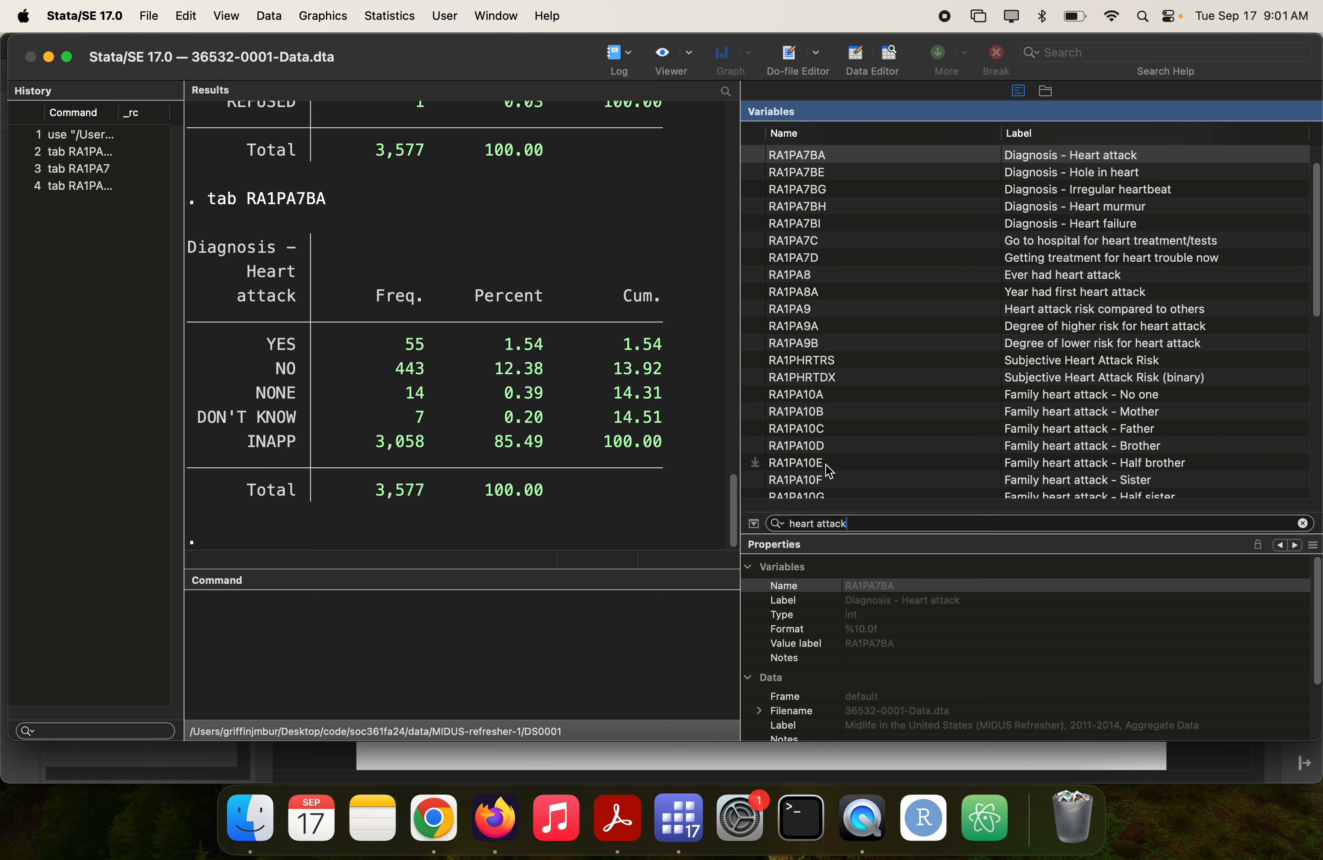
double_click(811, 276)
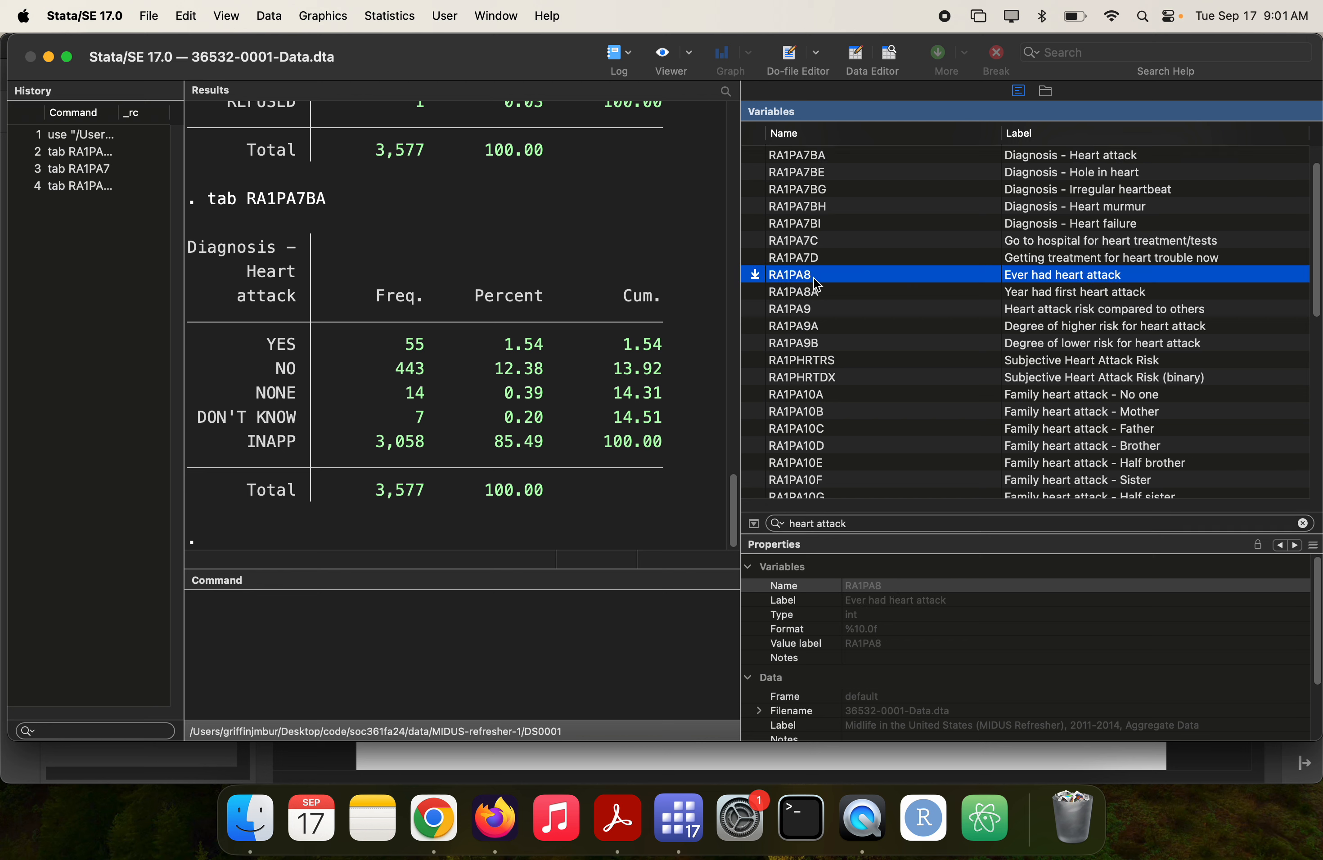
click(560, 636)
key(super+Left)
text(tab)
key(Return)
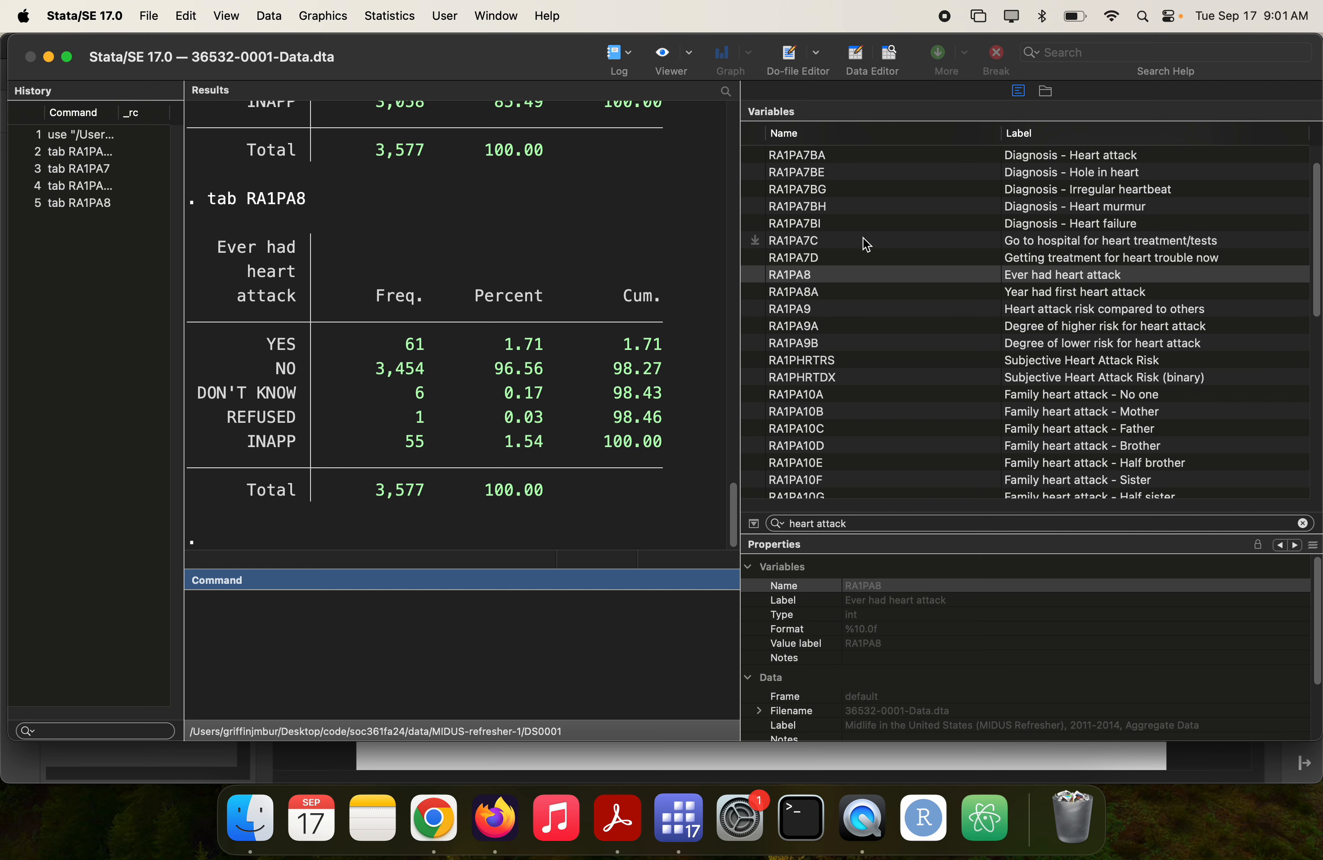
scroll(811, 282, down, 10)
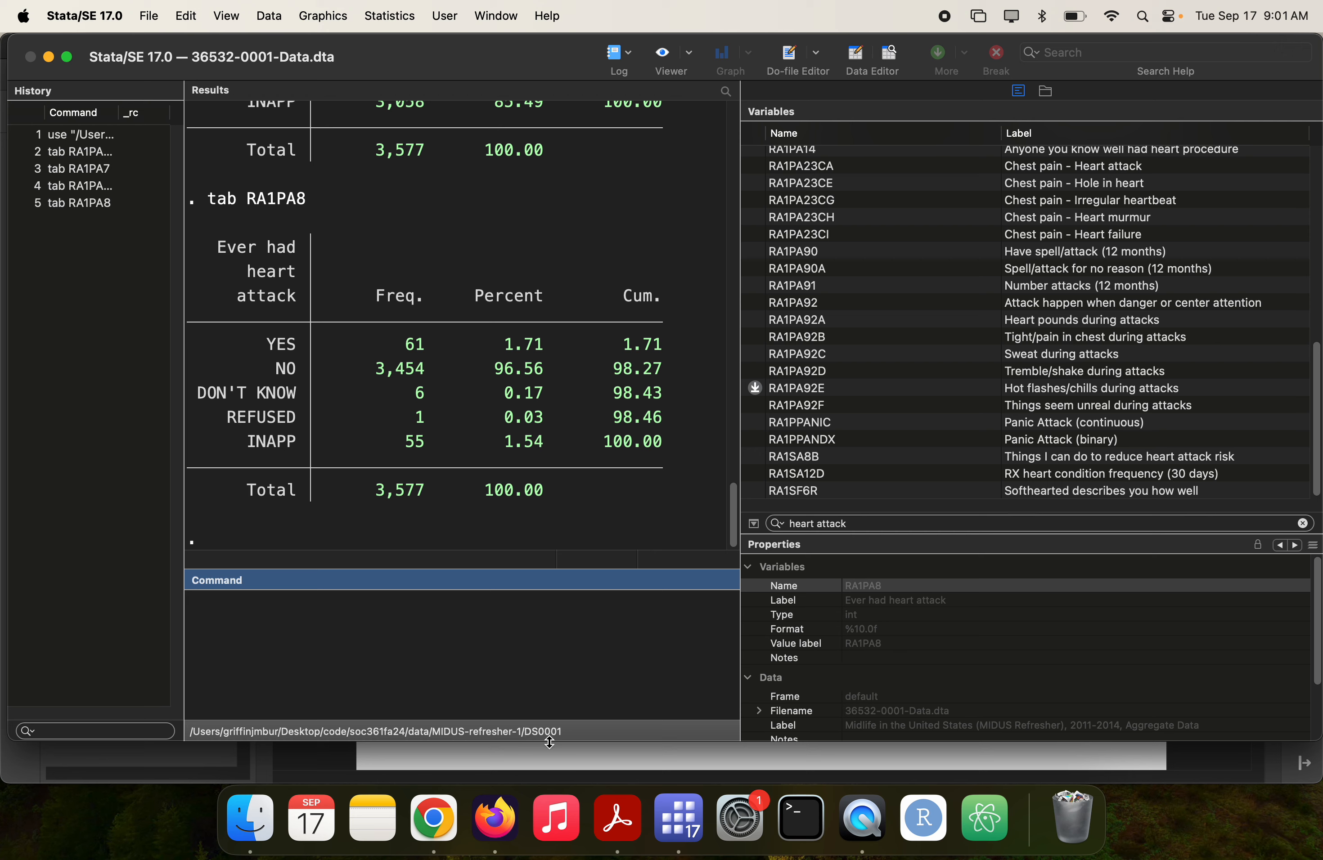
click(629, 803)
key(super+f)
- Search the phone questionnaire for 'heart atta', stepping through matches to the A10 family item
text(hear)
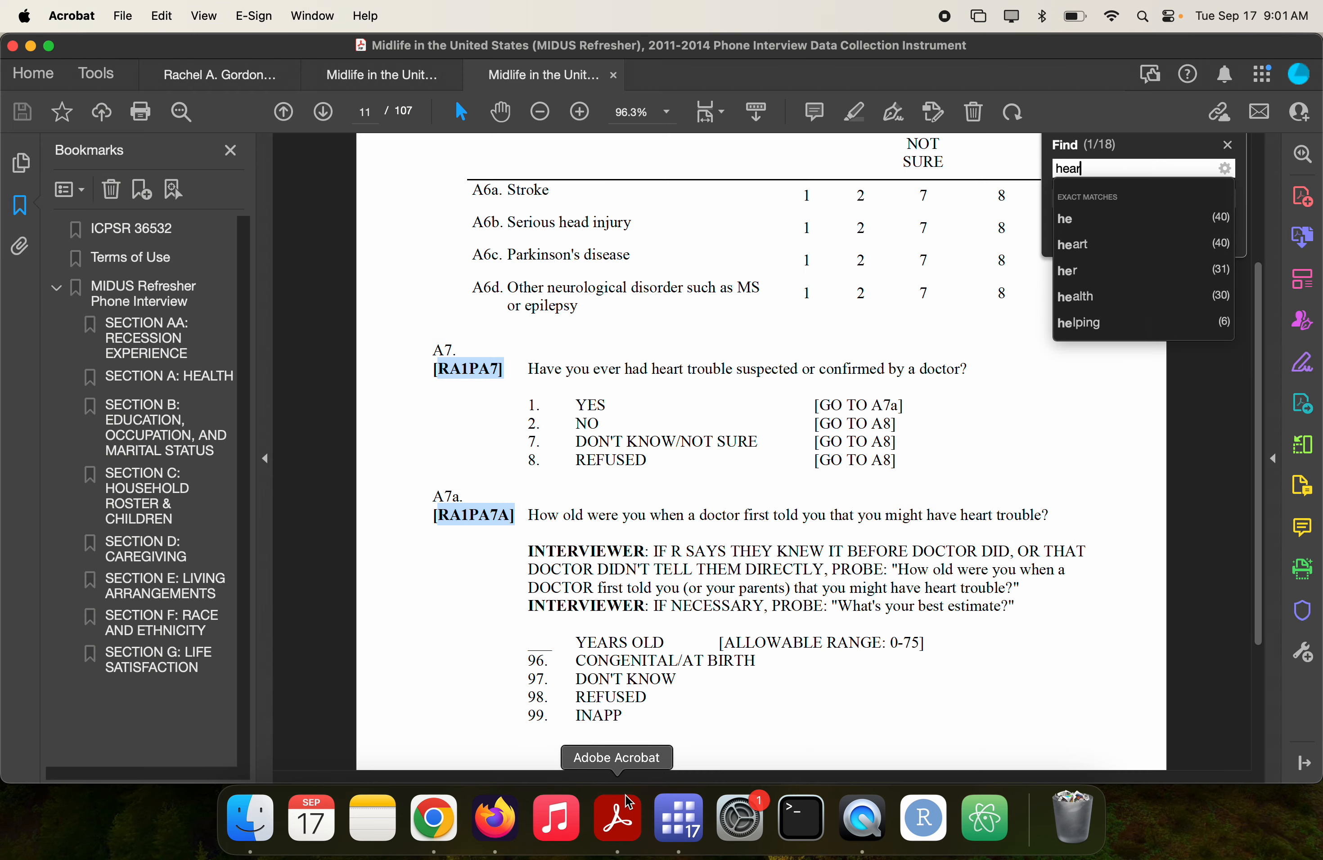
text(t atta)
key(Return)
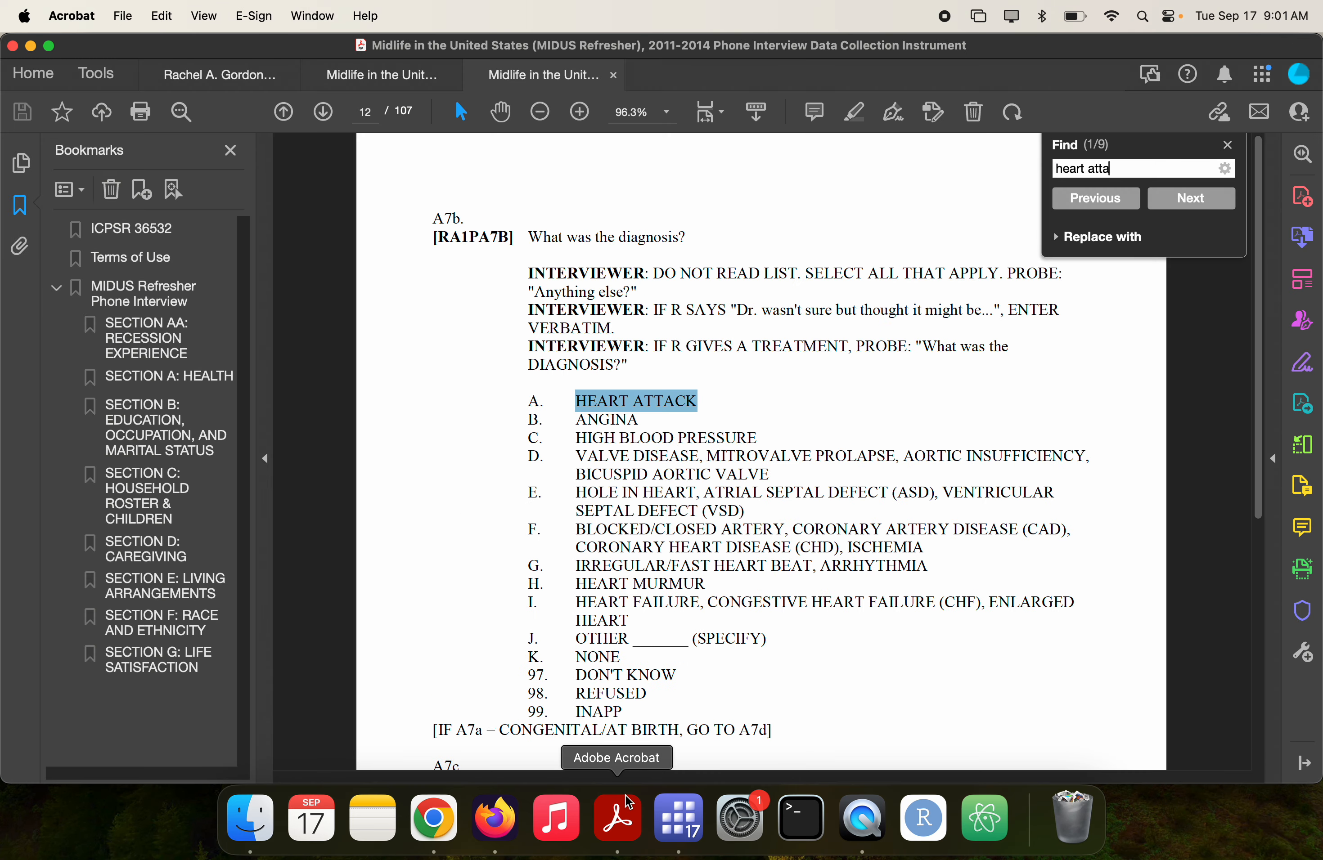
key(Return)
key(Return)
key(Return)
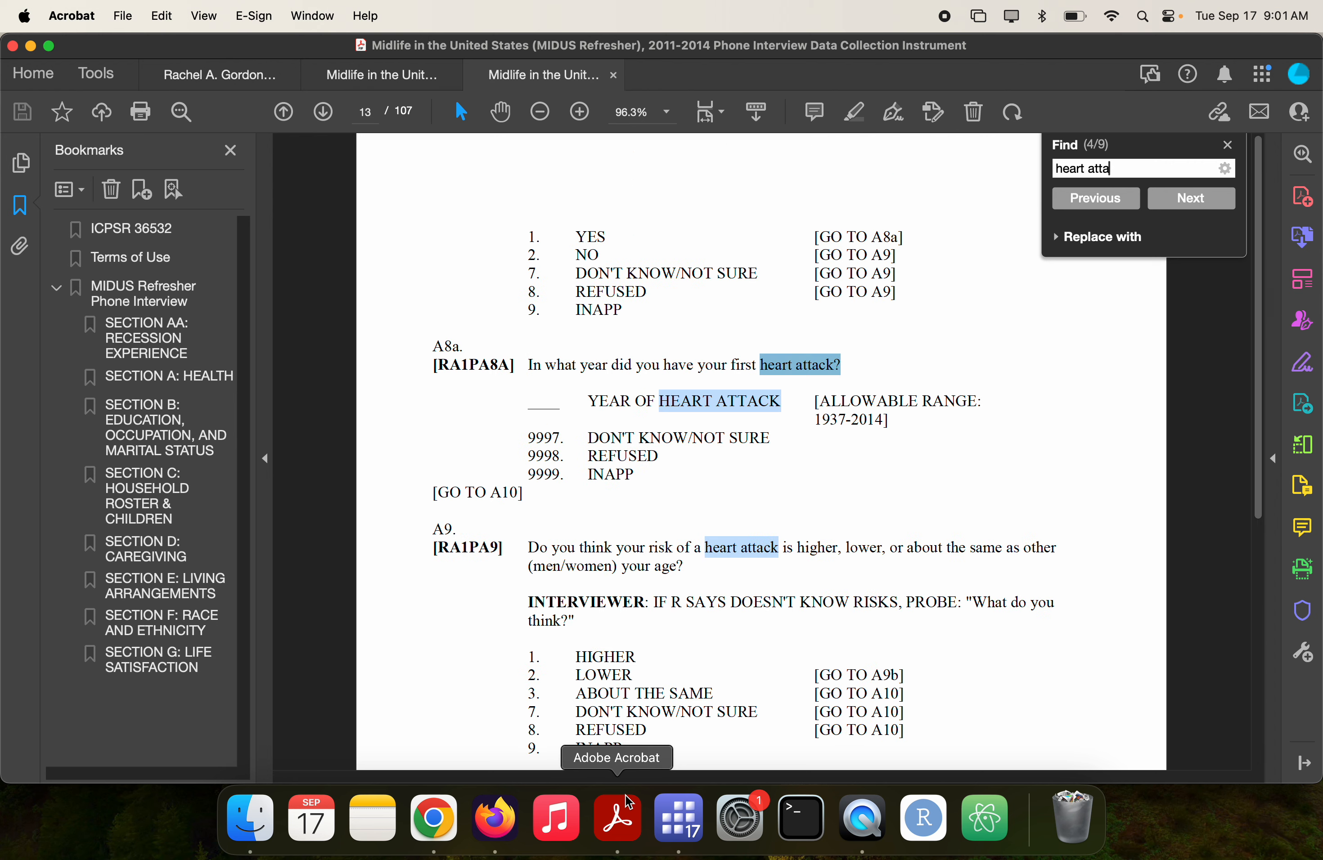
key(Return)
key(Return)
key(Return)
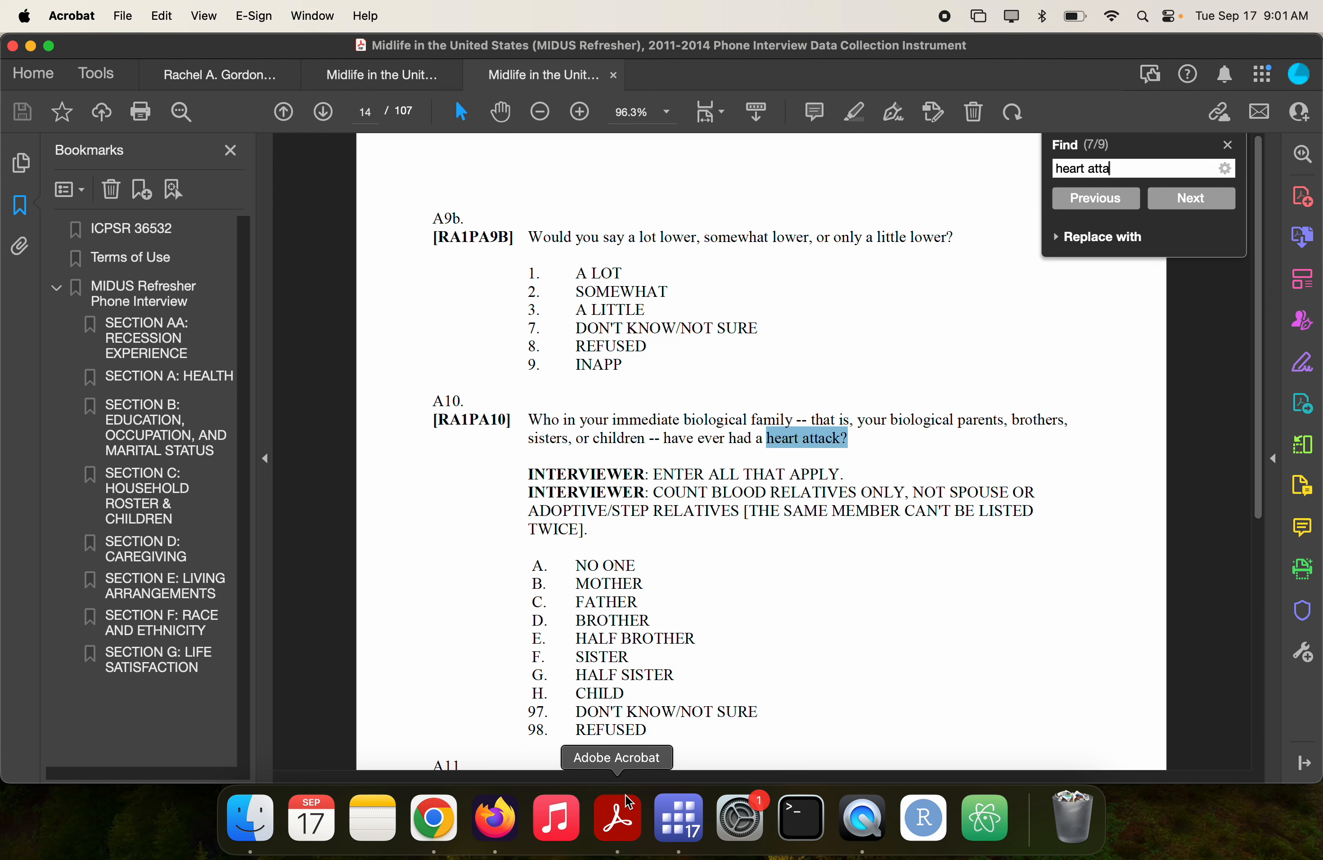
key(Return)
key(Return)
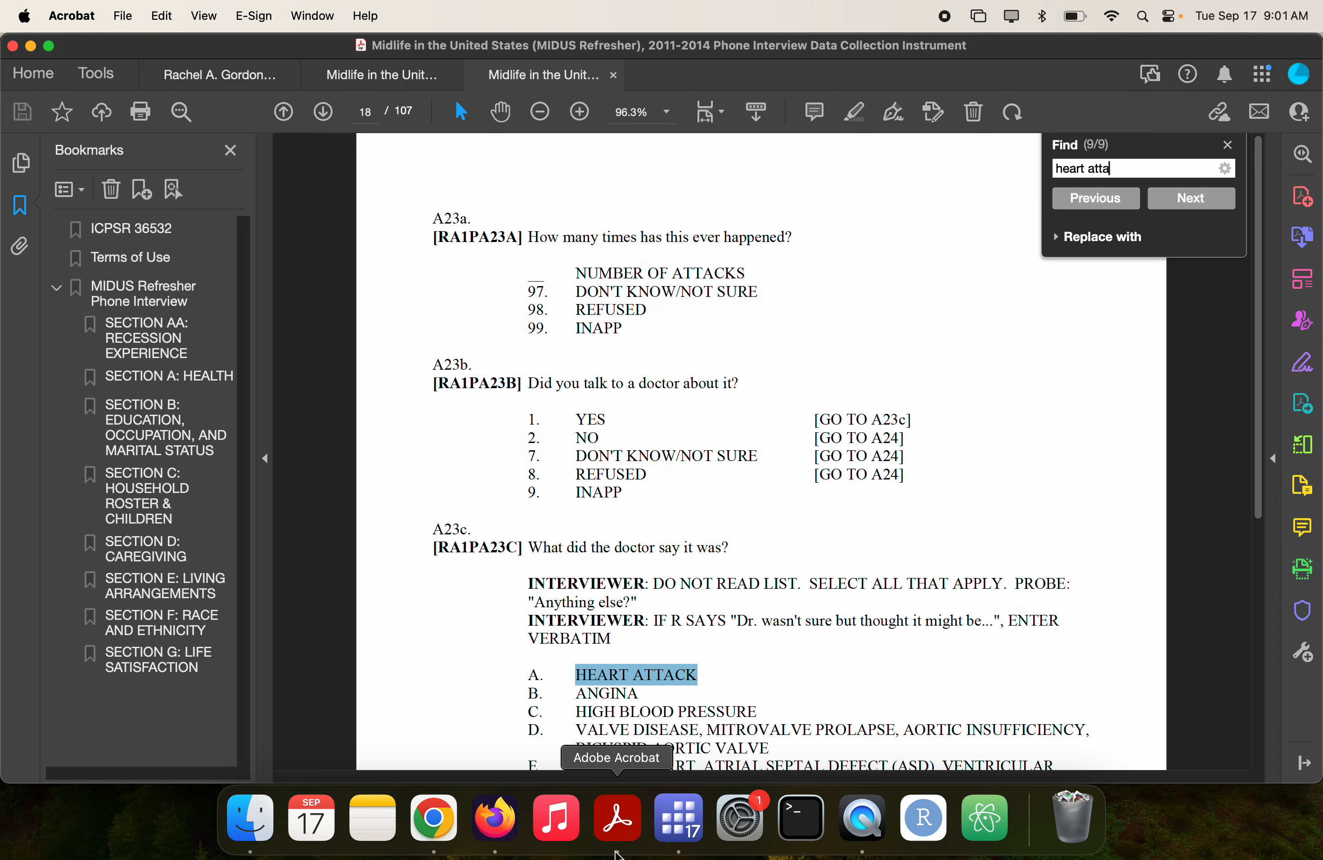
click(398, 76)
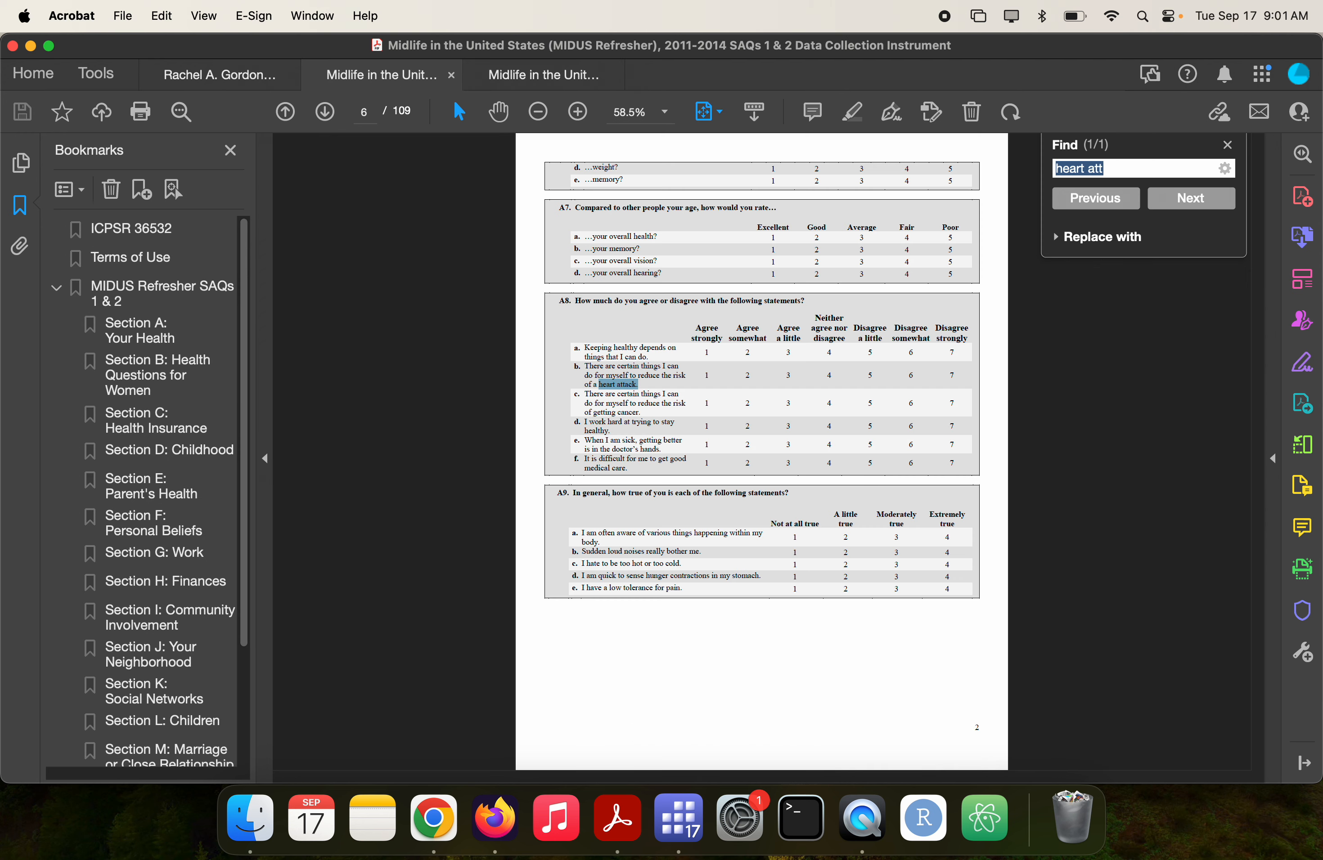
click(545, 76)
- Copy RA1PA8 from Stata's results and search Acrobat for it, stepping back to question A8
key(super+Tab)
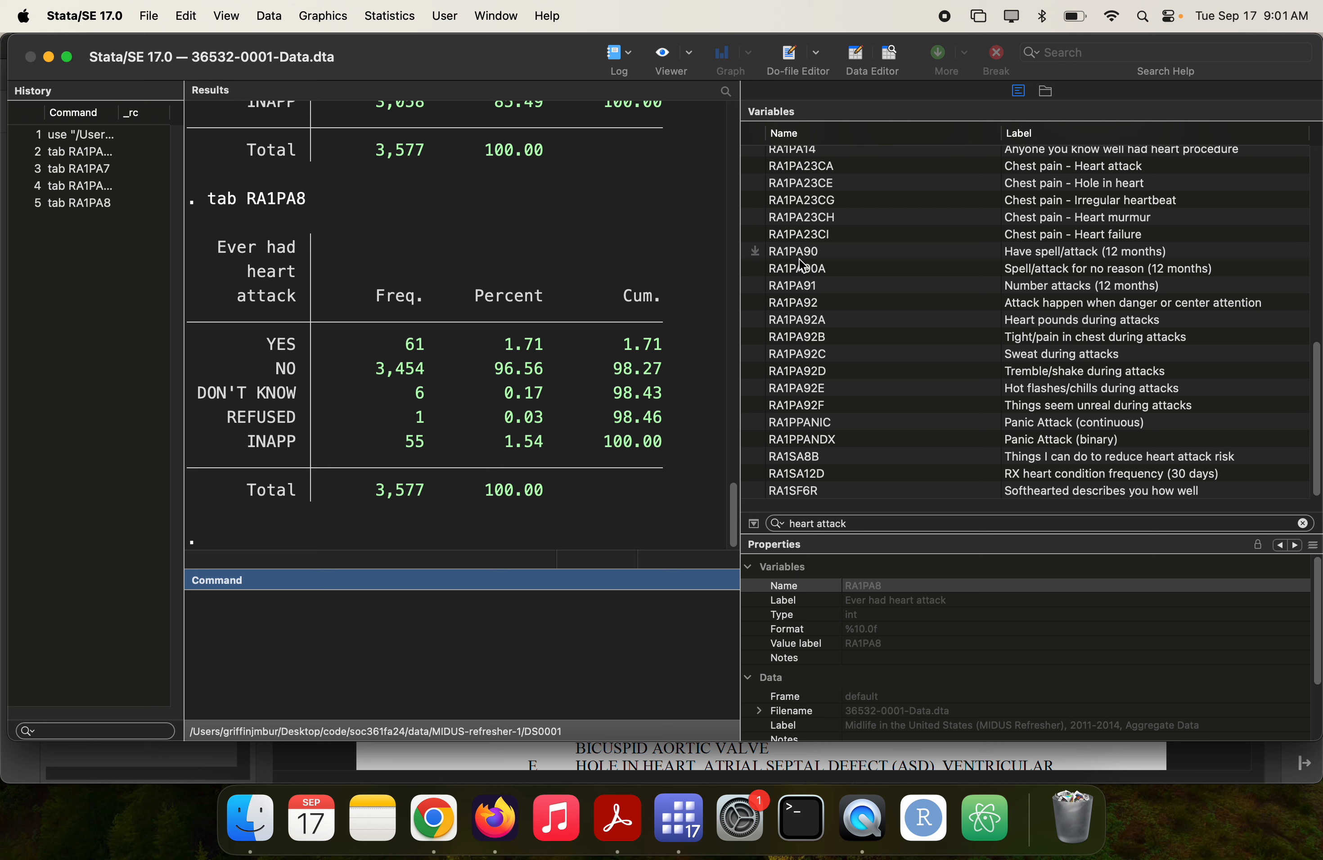
scroll(836, 248, up, 5)
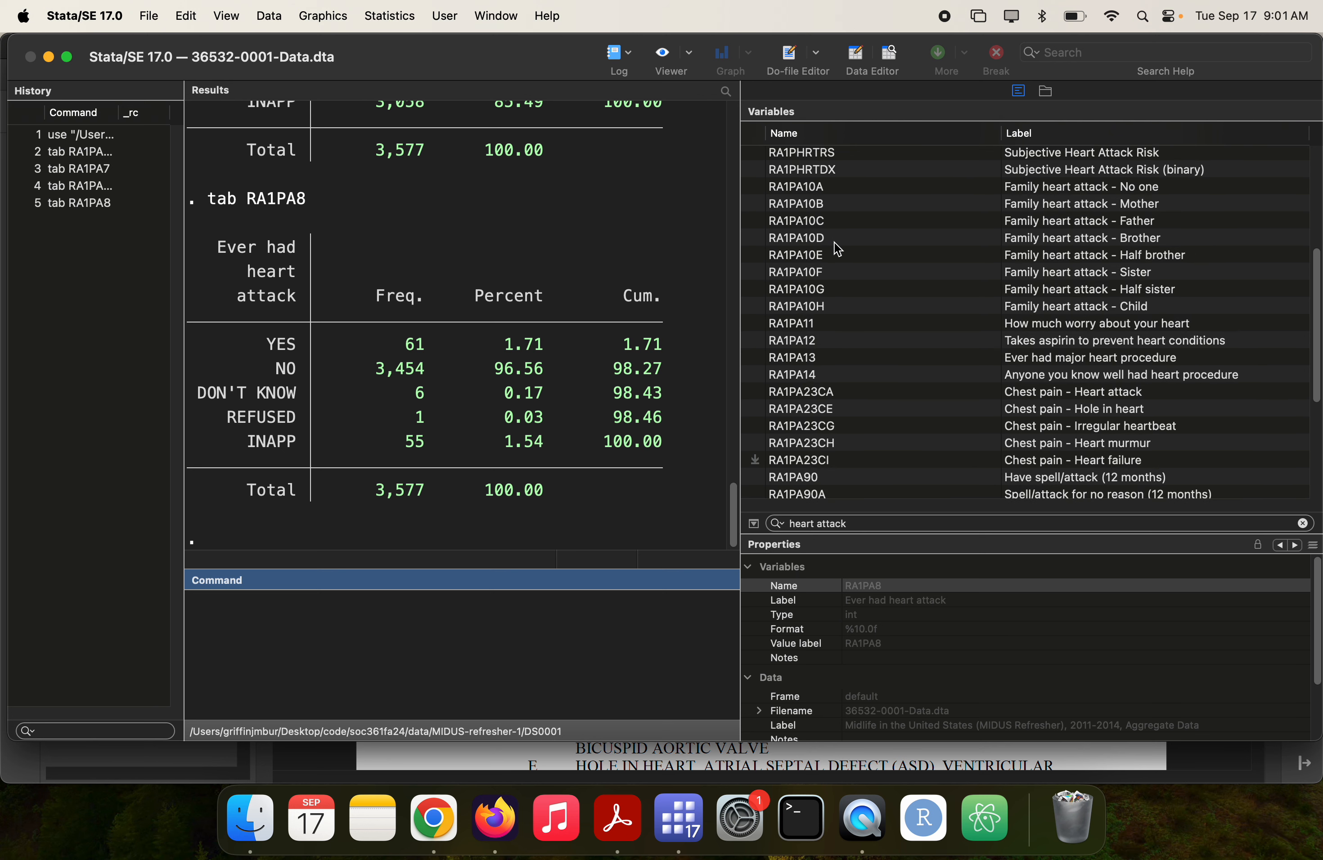
scroll(356, 257, up, 3)
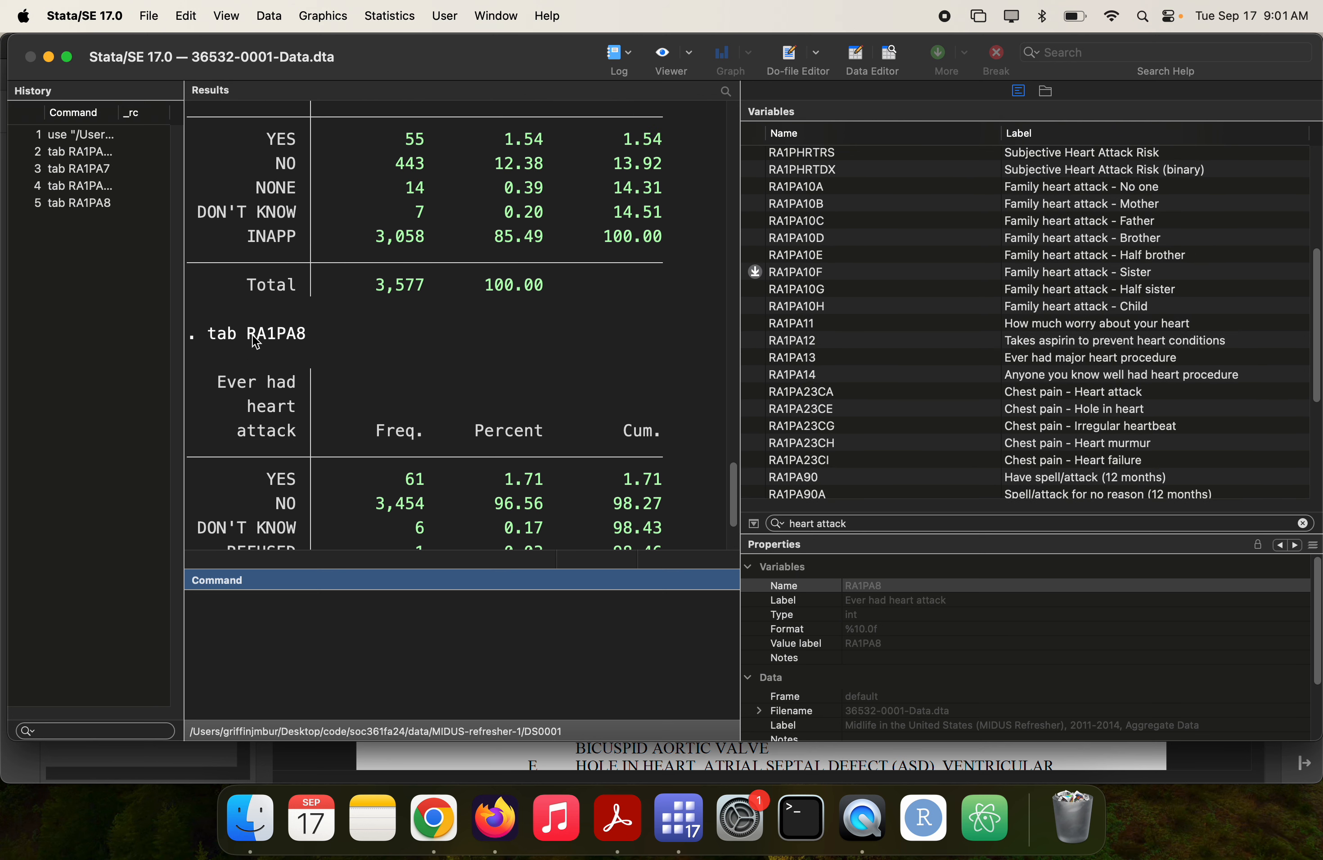
drag(256, 342, 313, 342)
key(super+c)
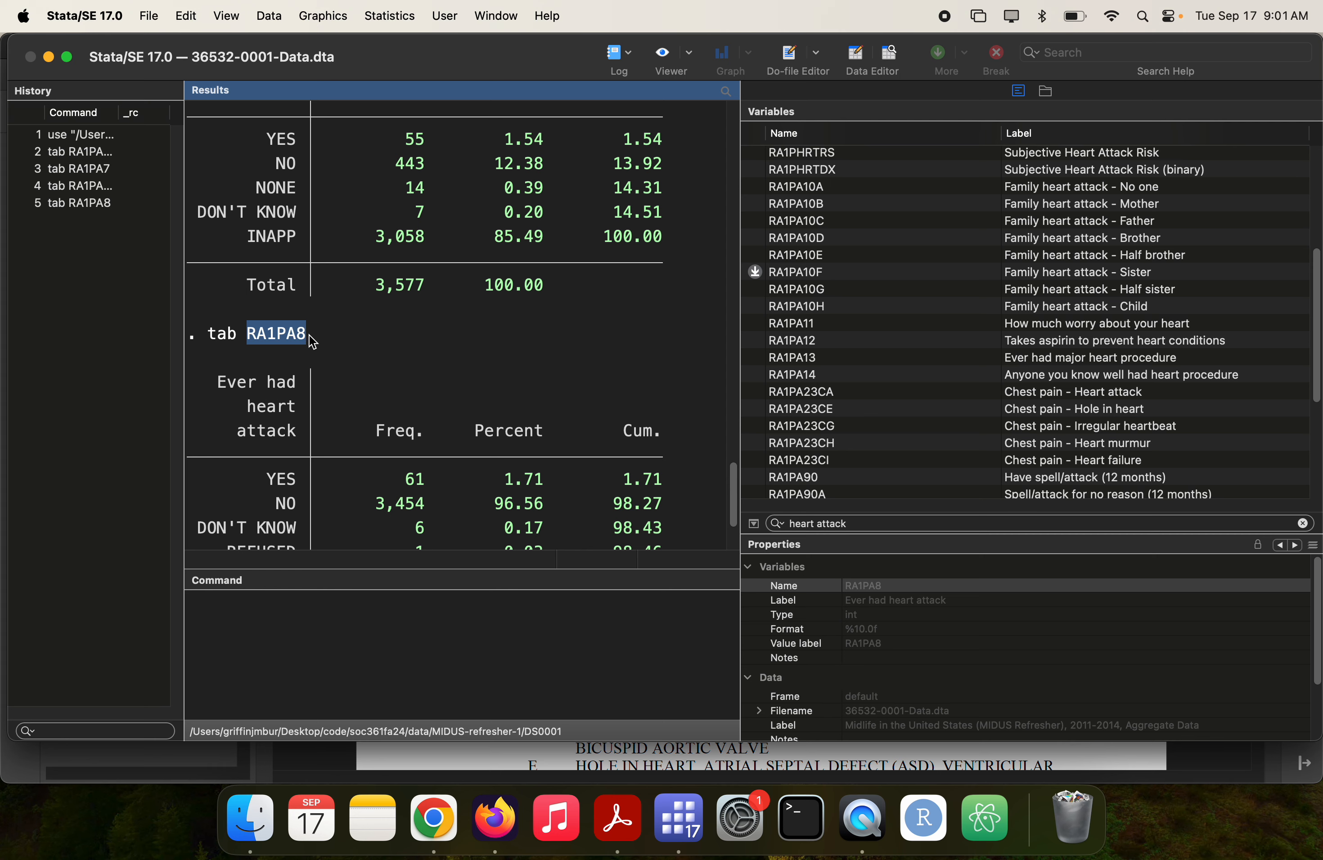
key(super+Tab)
key(super+v)
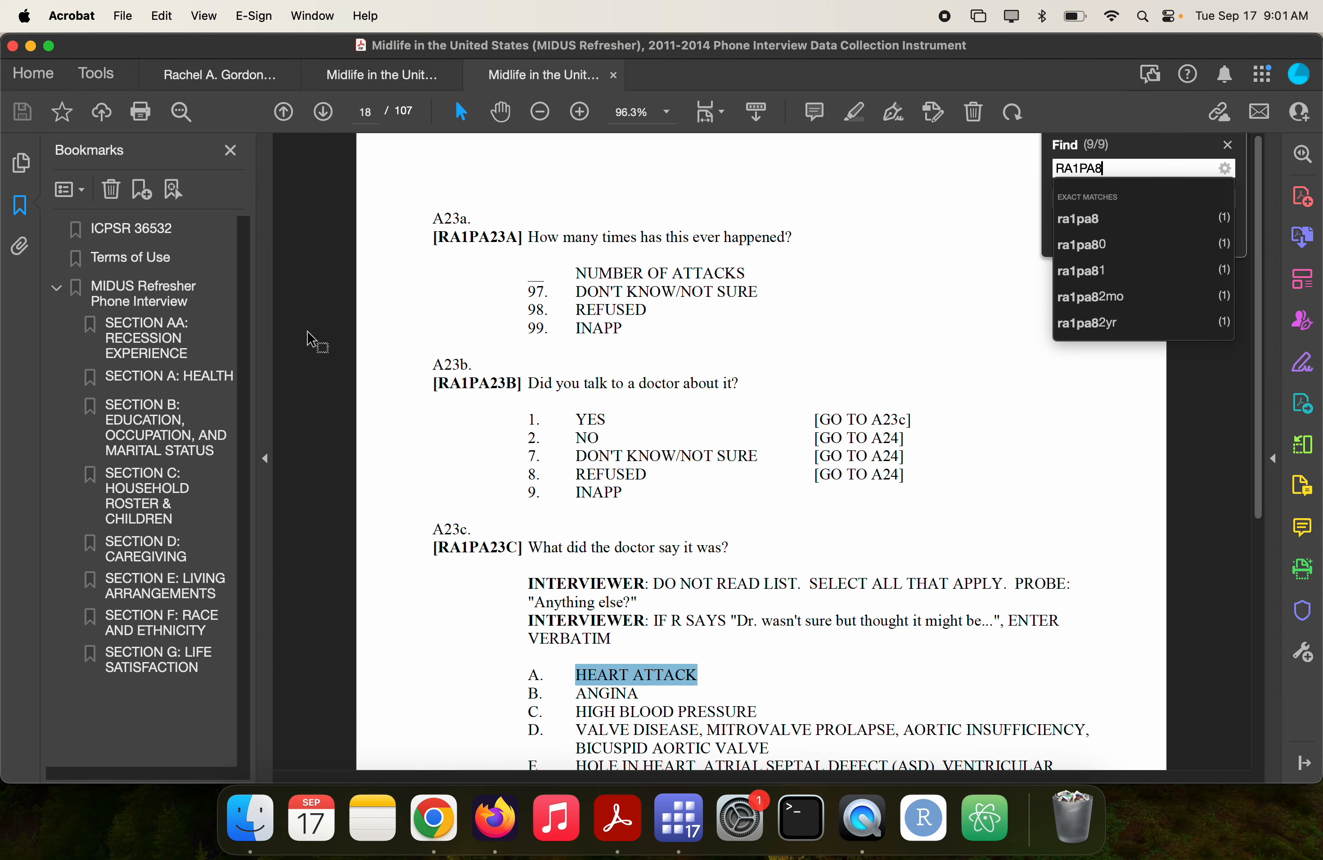
key(Return)
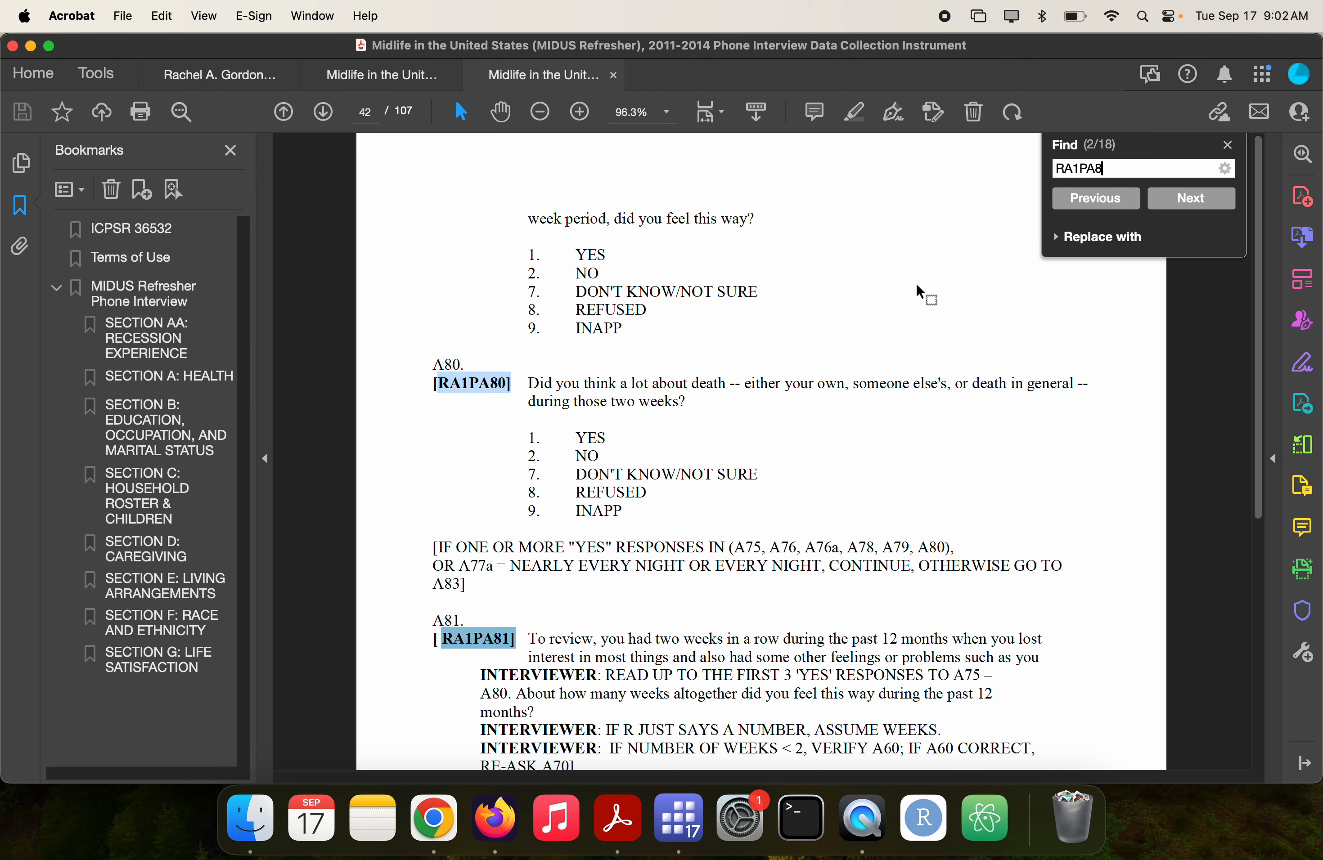
click(1114, 203)
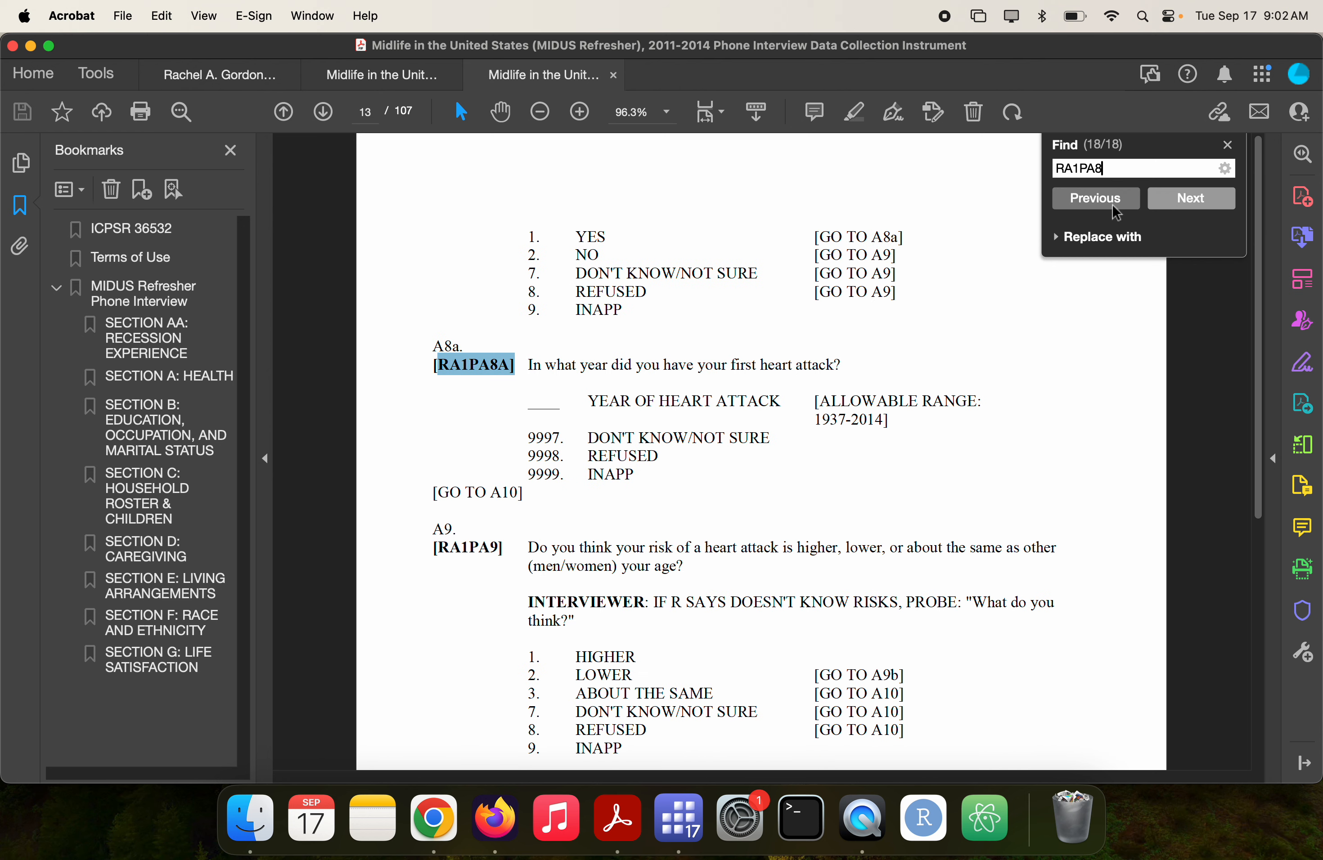
click(1114, 206)
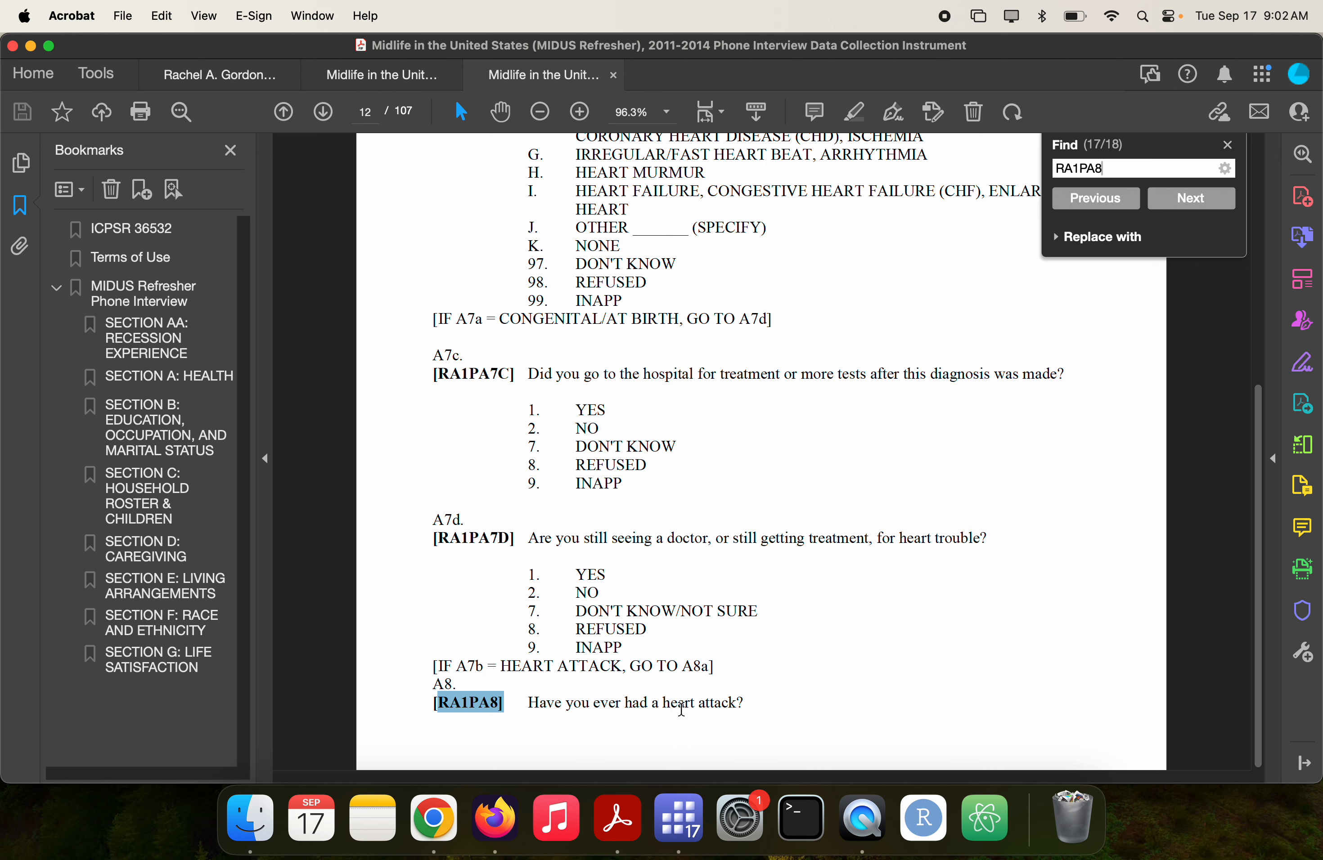
- Read question A8 'Have you ever had a heart attack?' and return to Stata
scroll(767, 707, down, 2)
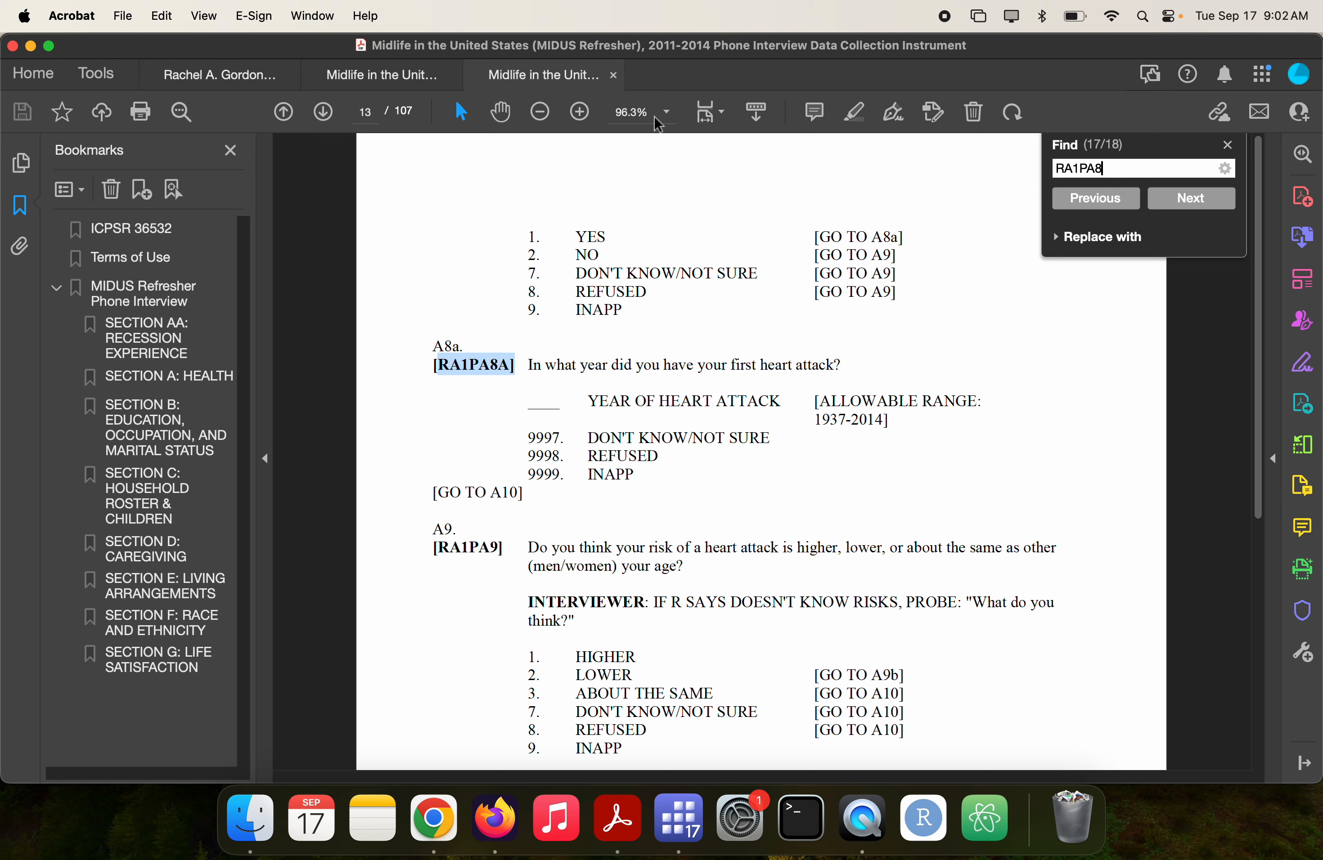
scroll(666, 277, up, 5)
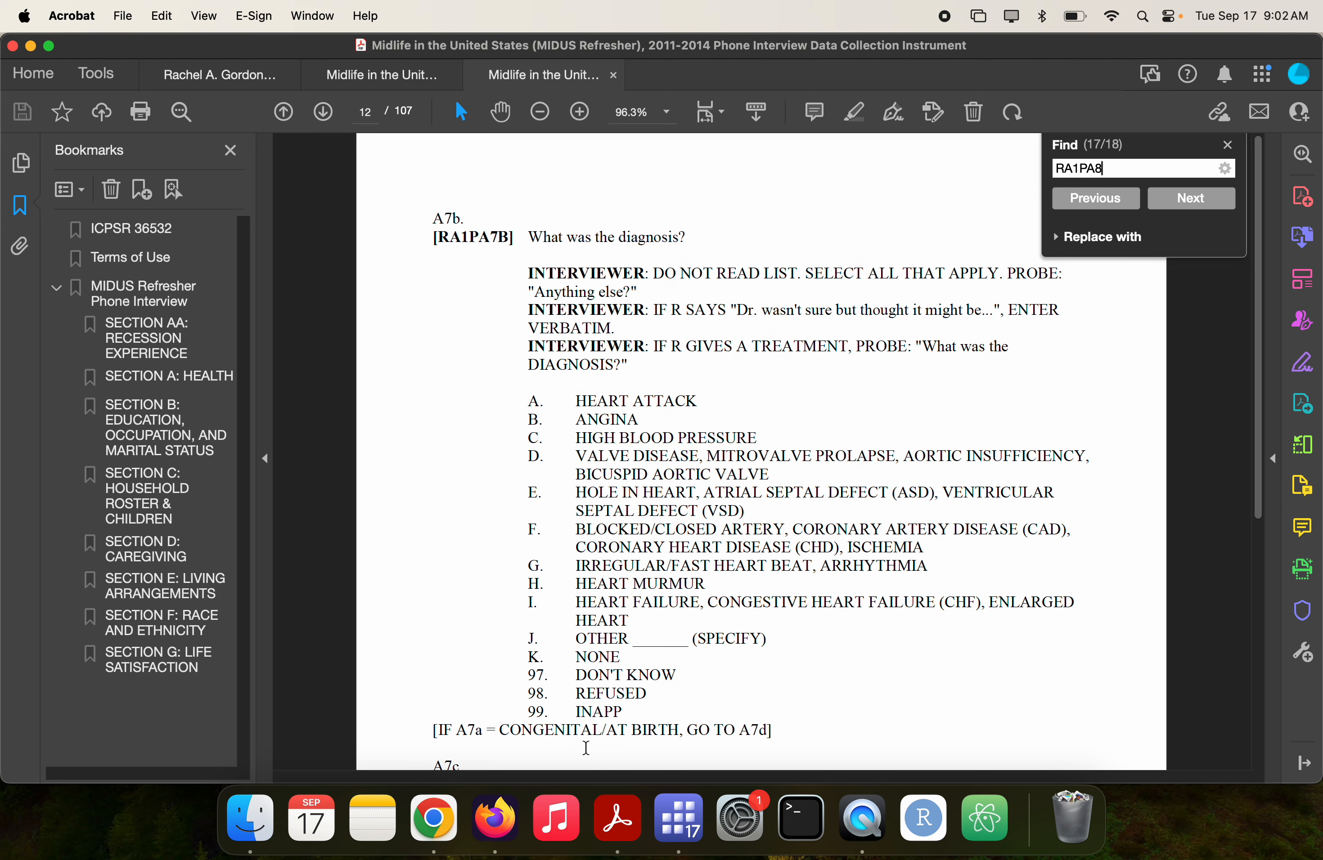
scroll(586, 748, down, 5)
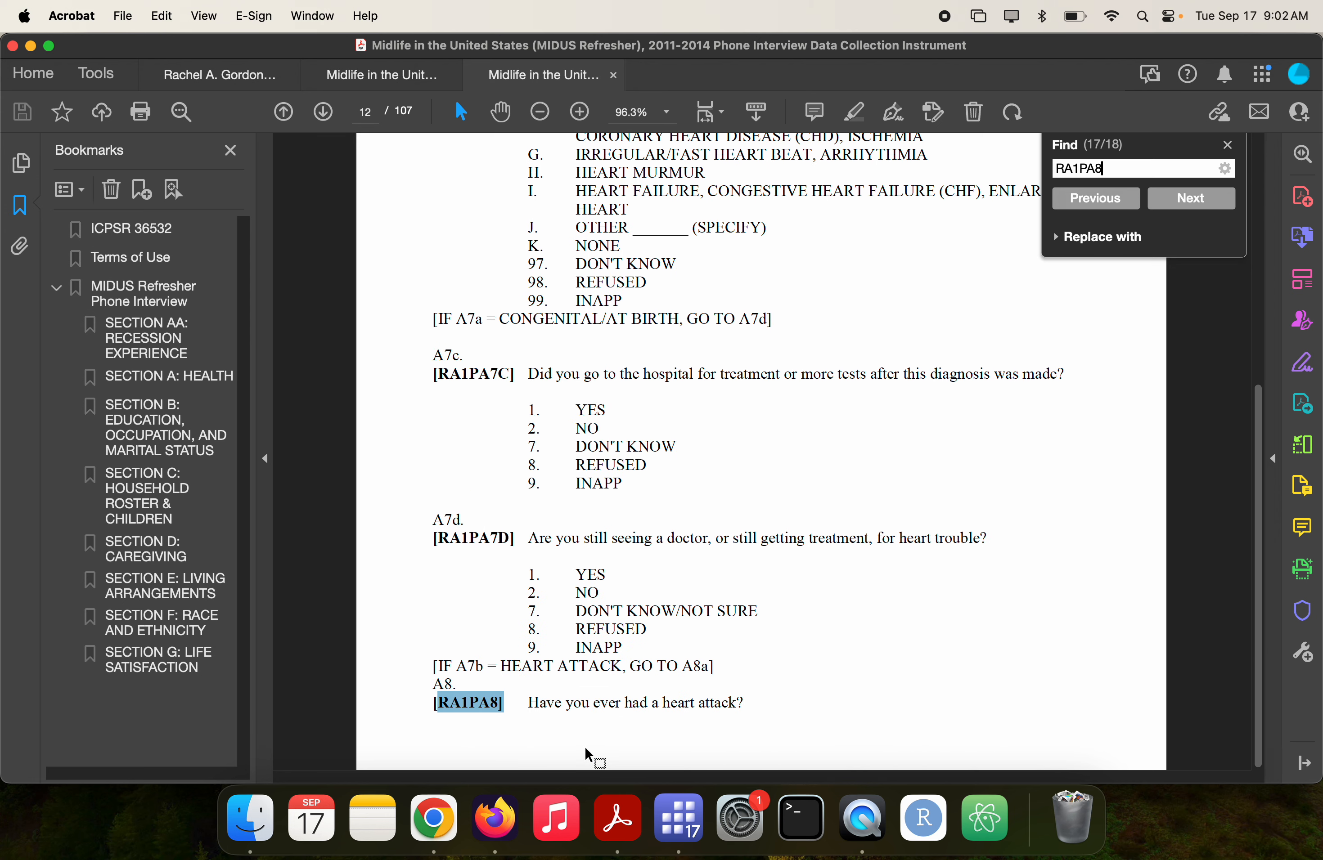
scroll(520, 549, up, 10)
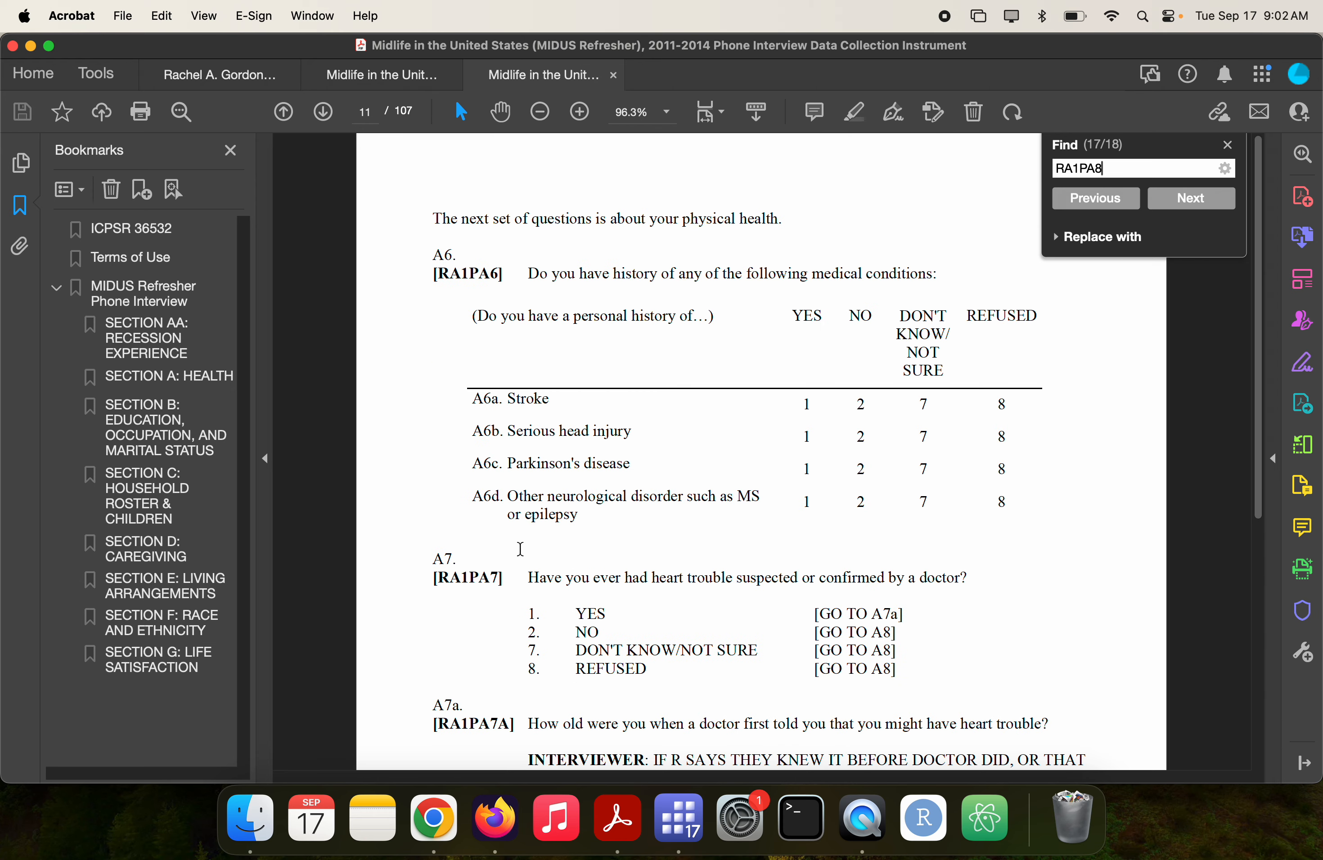
scroll(521, 549, down, 5)
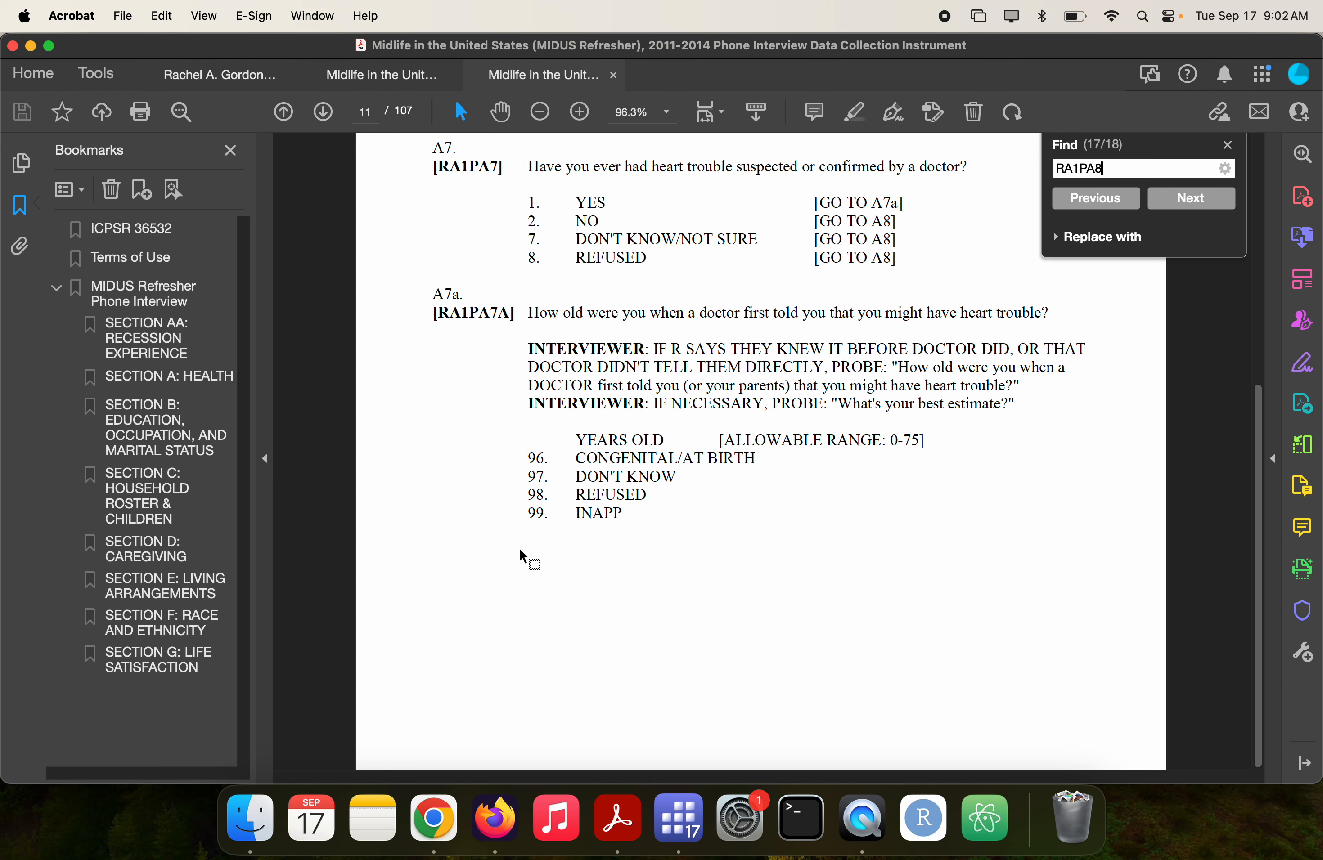
key(super+Tab)
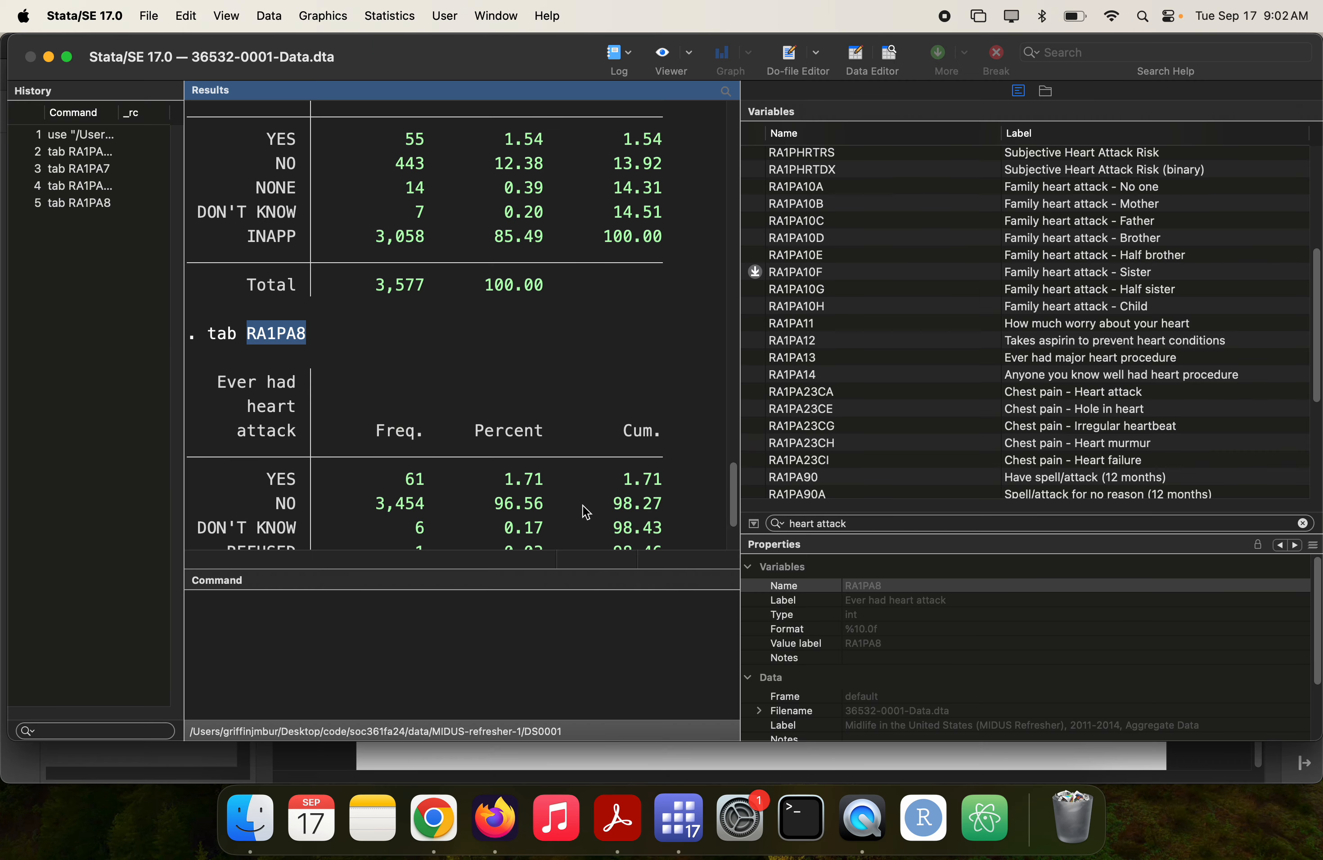
- Drag the Results splitter wider, clear RA1PA10H from the command line, and bring up Finder
click(743, 307)
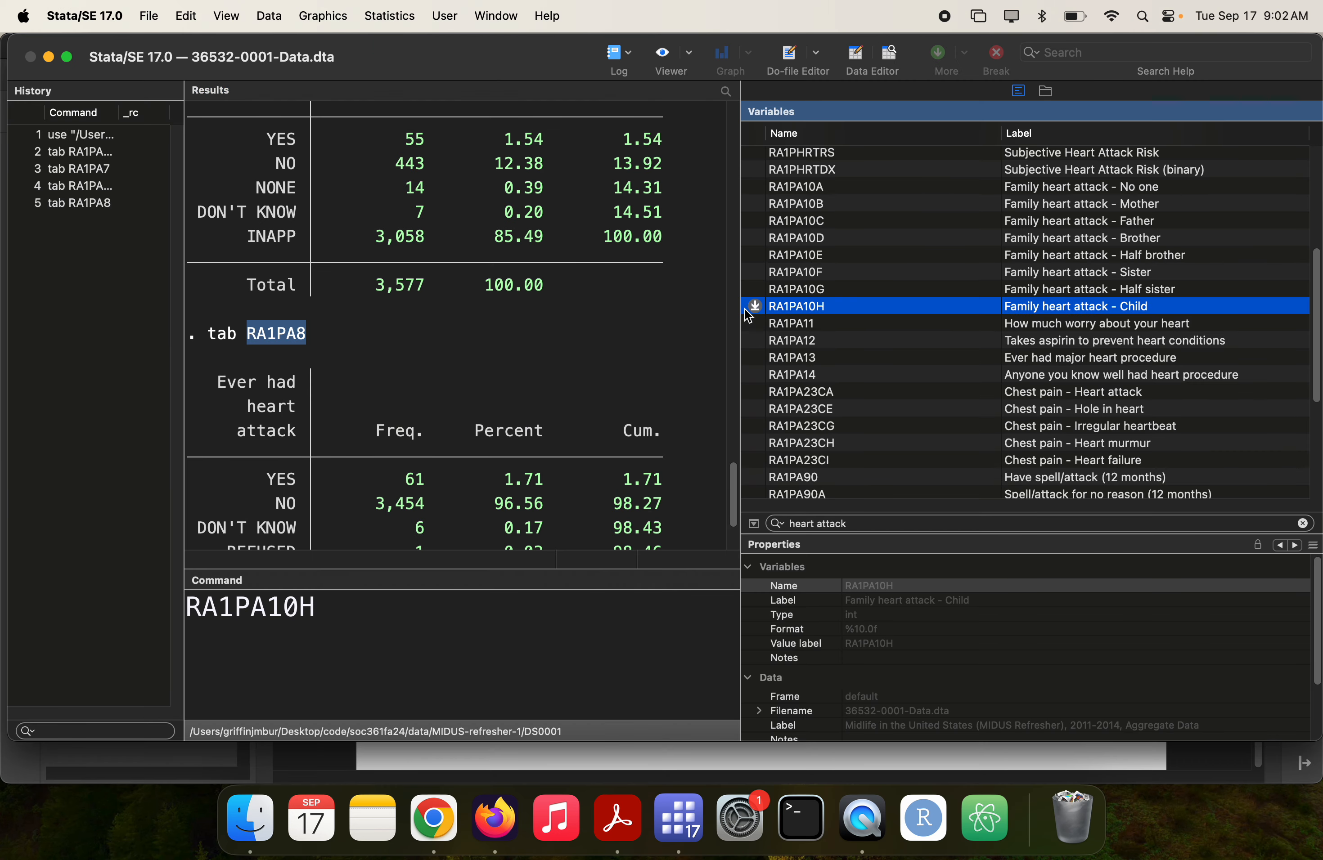
drag(741, 306, 897, 306)
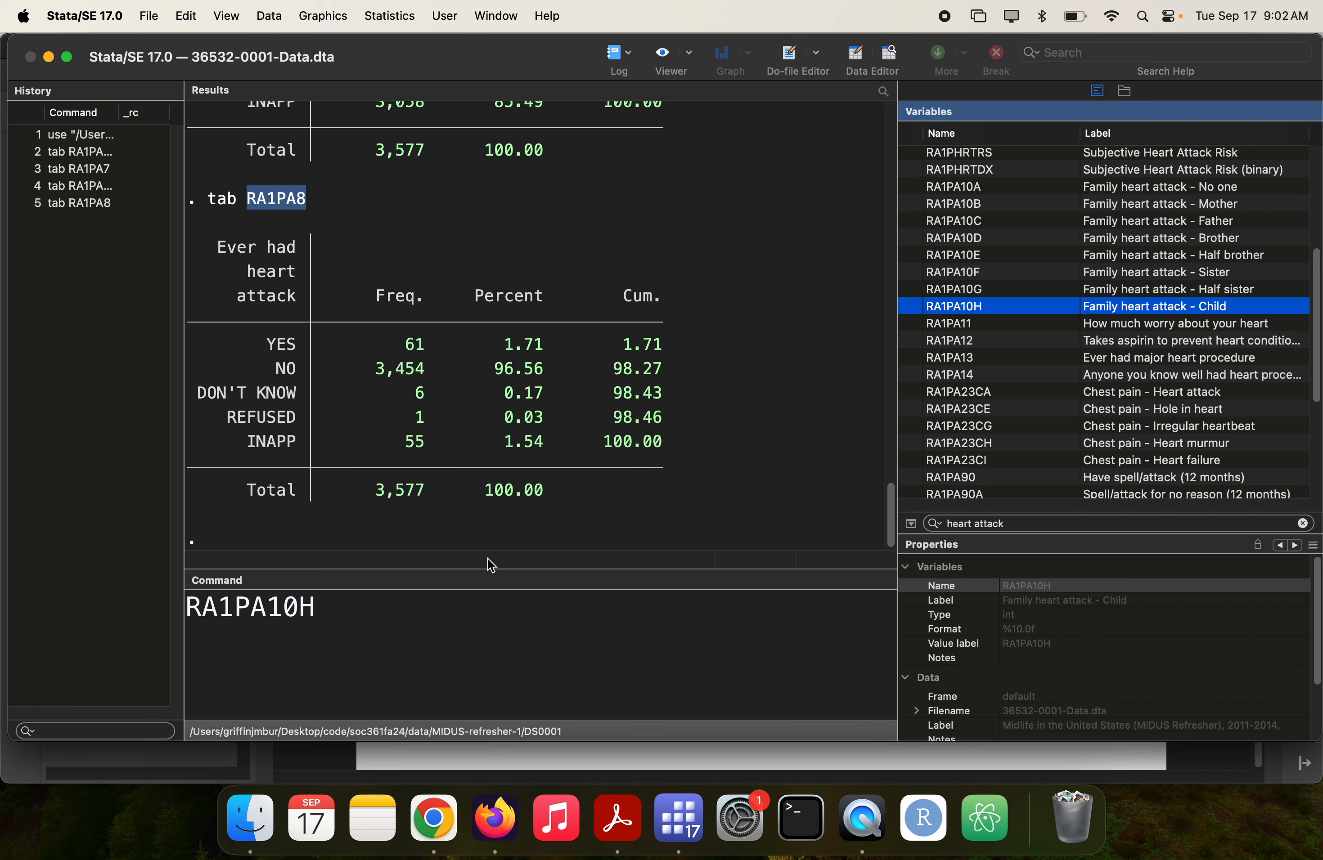
click(414, 644)
key(super+a)
key(BackSpace)
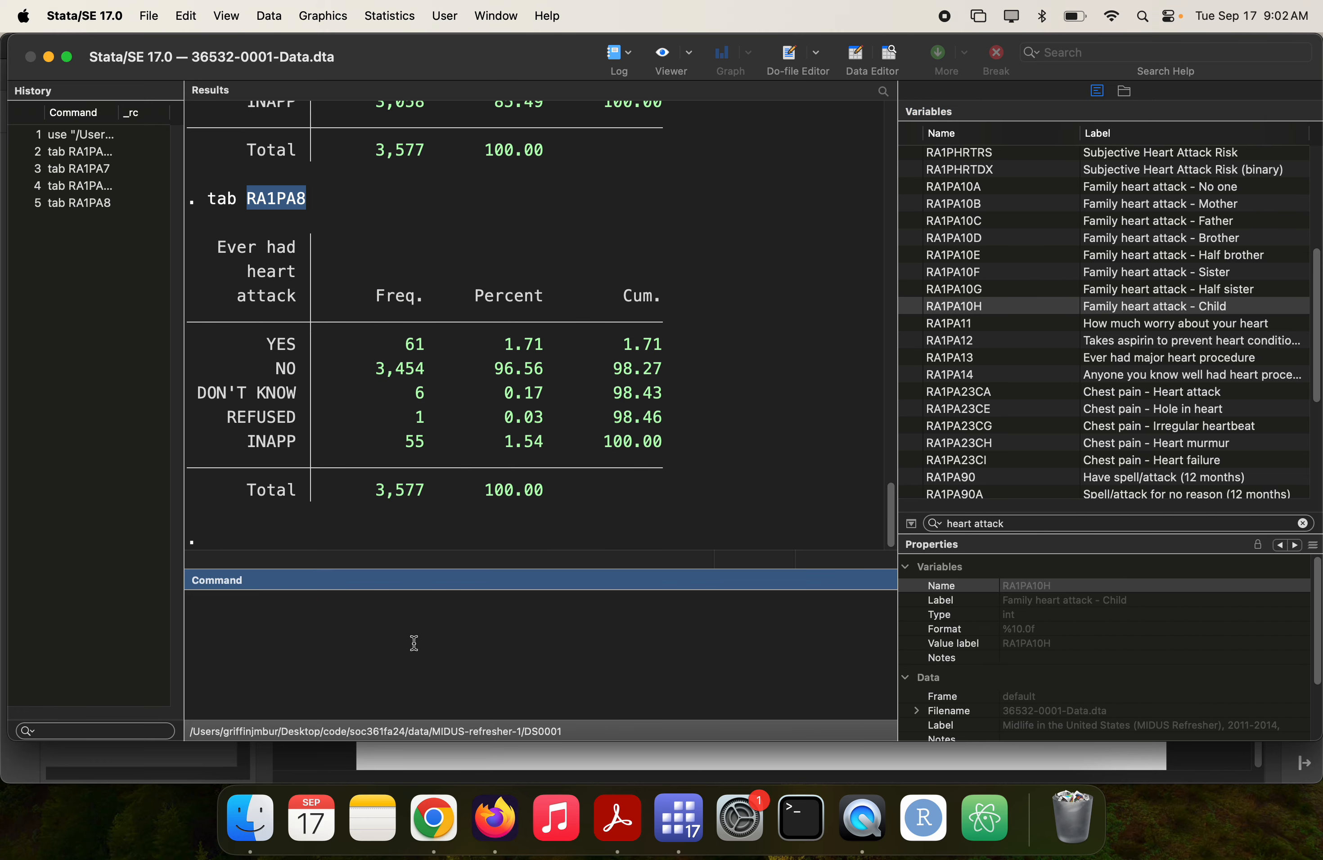
click(264, 850)
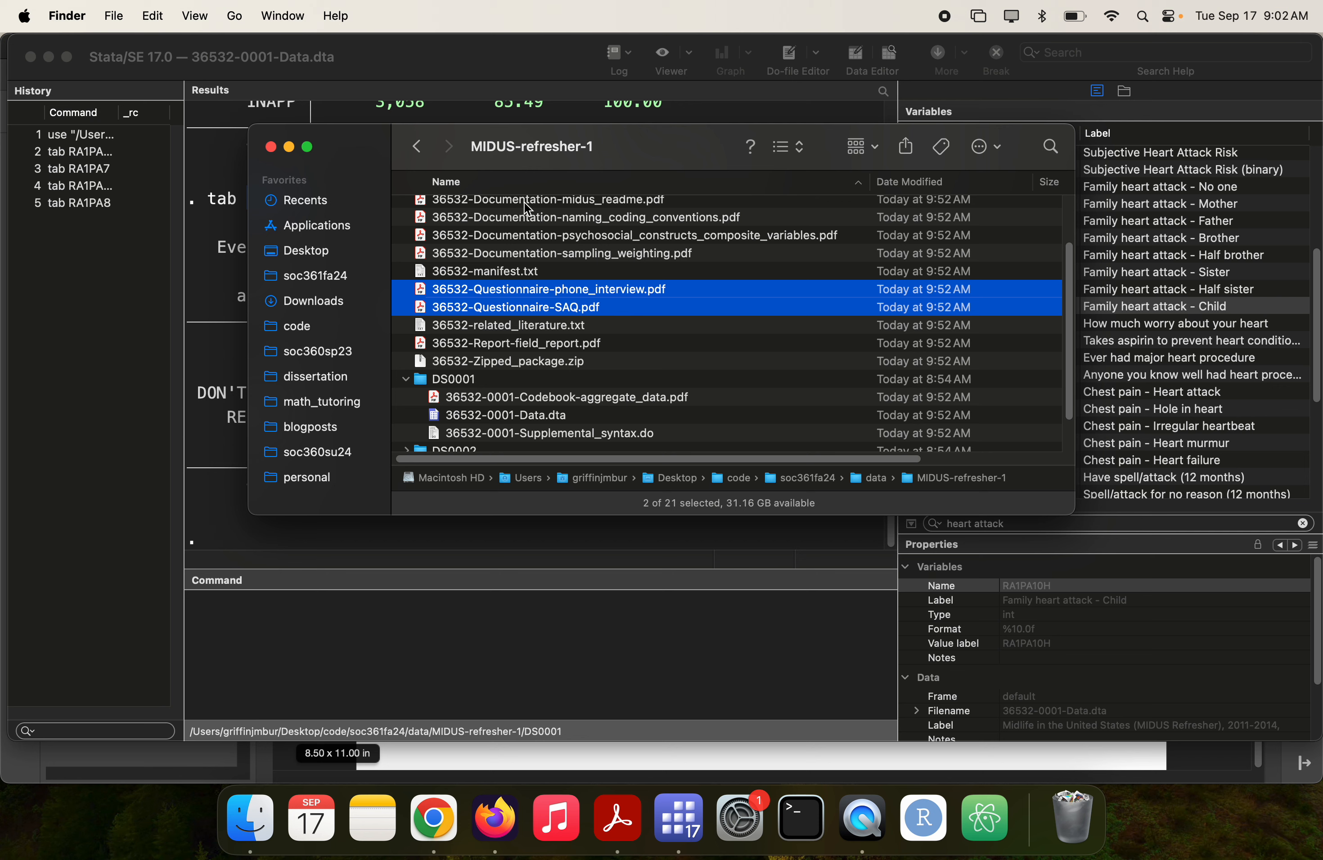
- In soc361fa24 > SOC361fa24week2, check the homework do-file, then open 2024-09-16-BUR-soc361fa24-lab2.do
scroll(535, 296, up, 2)
scroll(538, 302, up, 3)
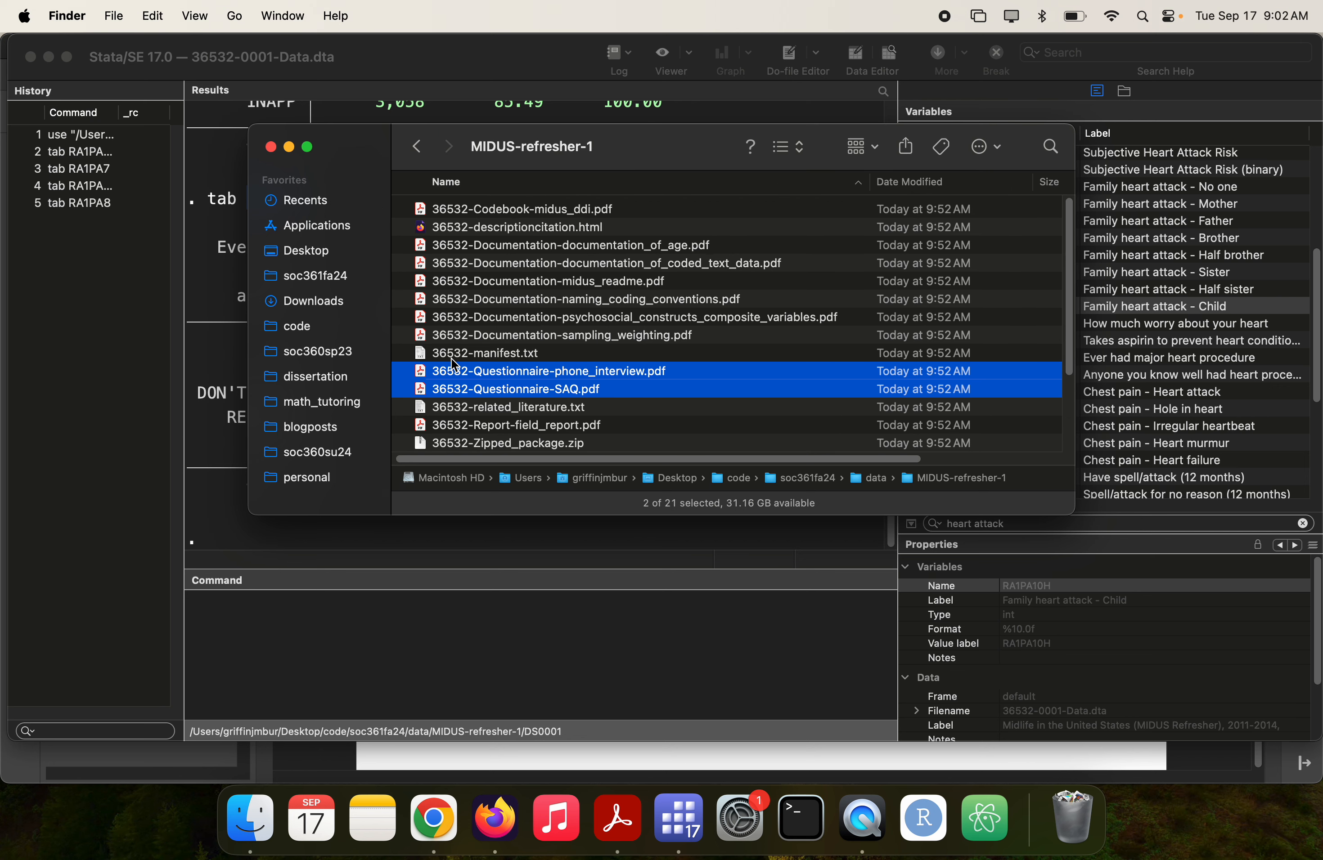
double_click(824, 484)
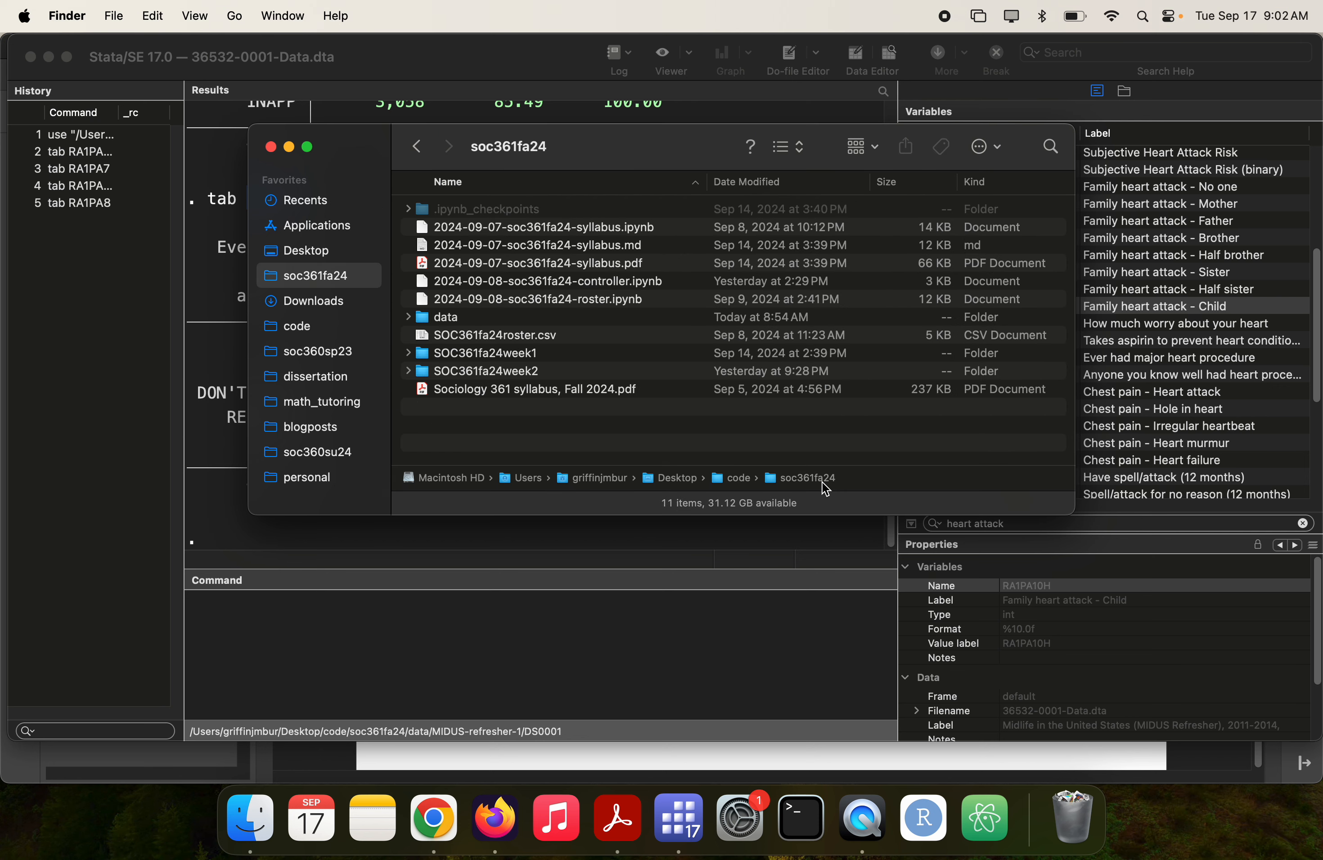
double_click(497, 372)
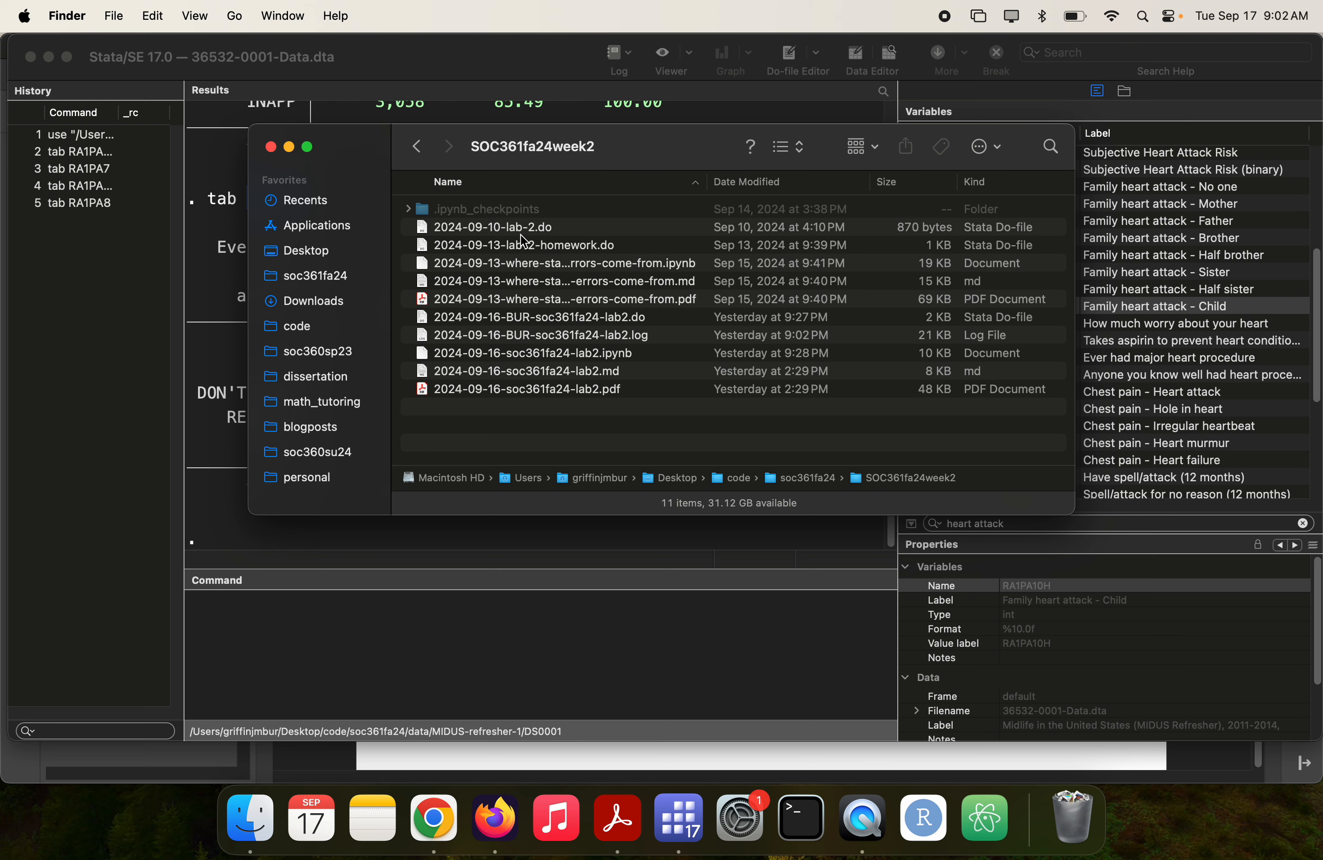
double_click(543, 246)
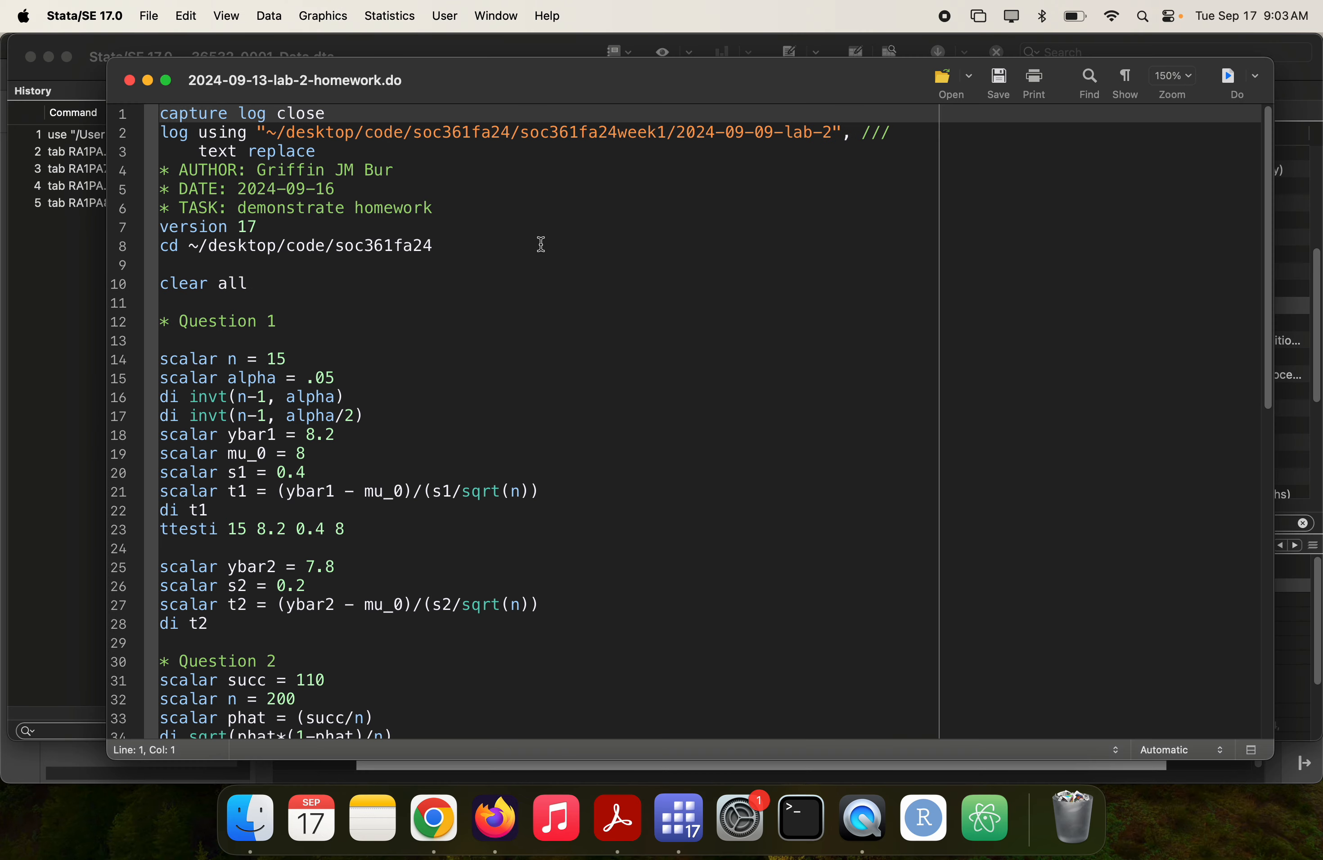
scroll(541, 244, down, 8)
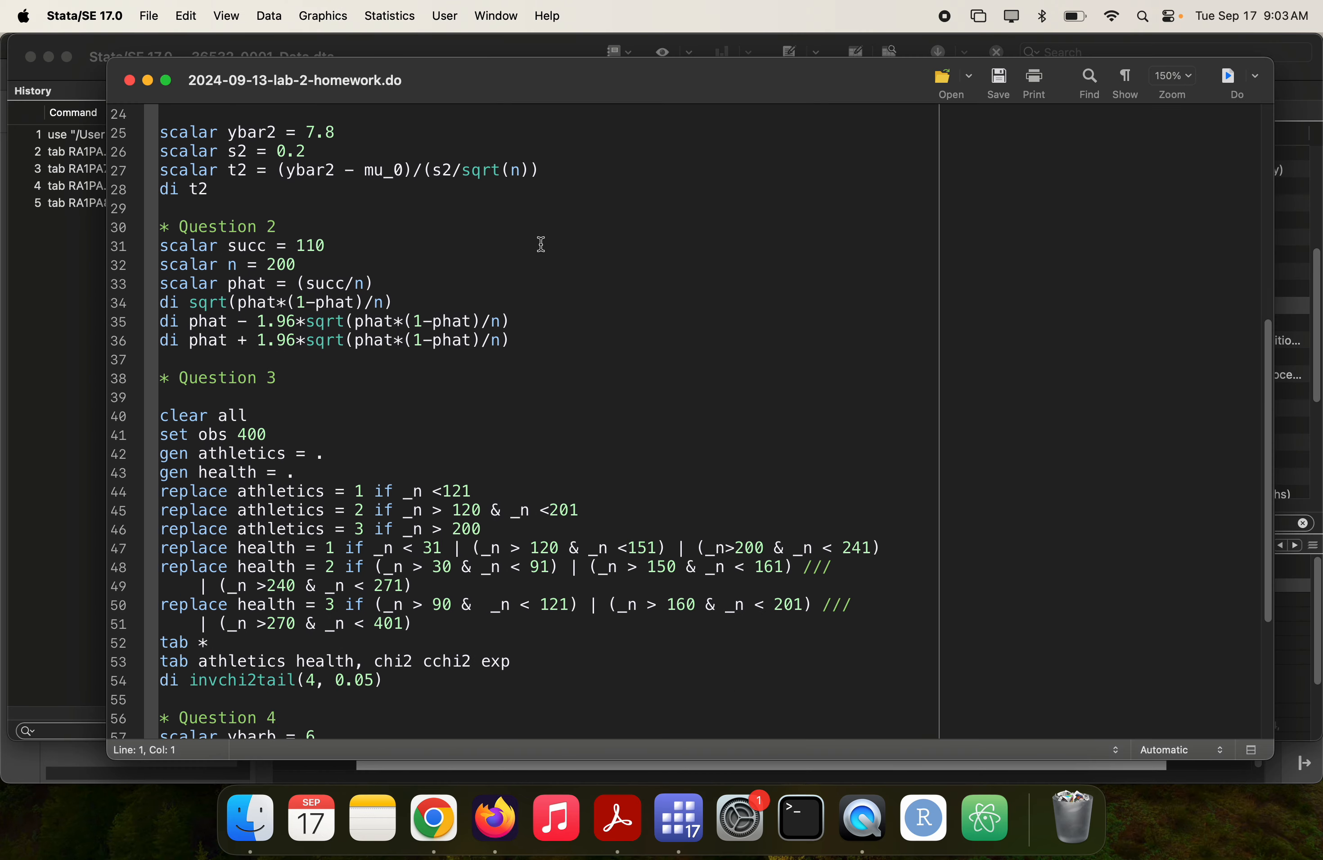
key(super+w)
key(super+Tab)
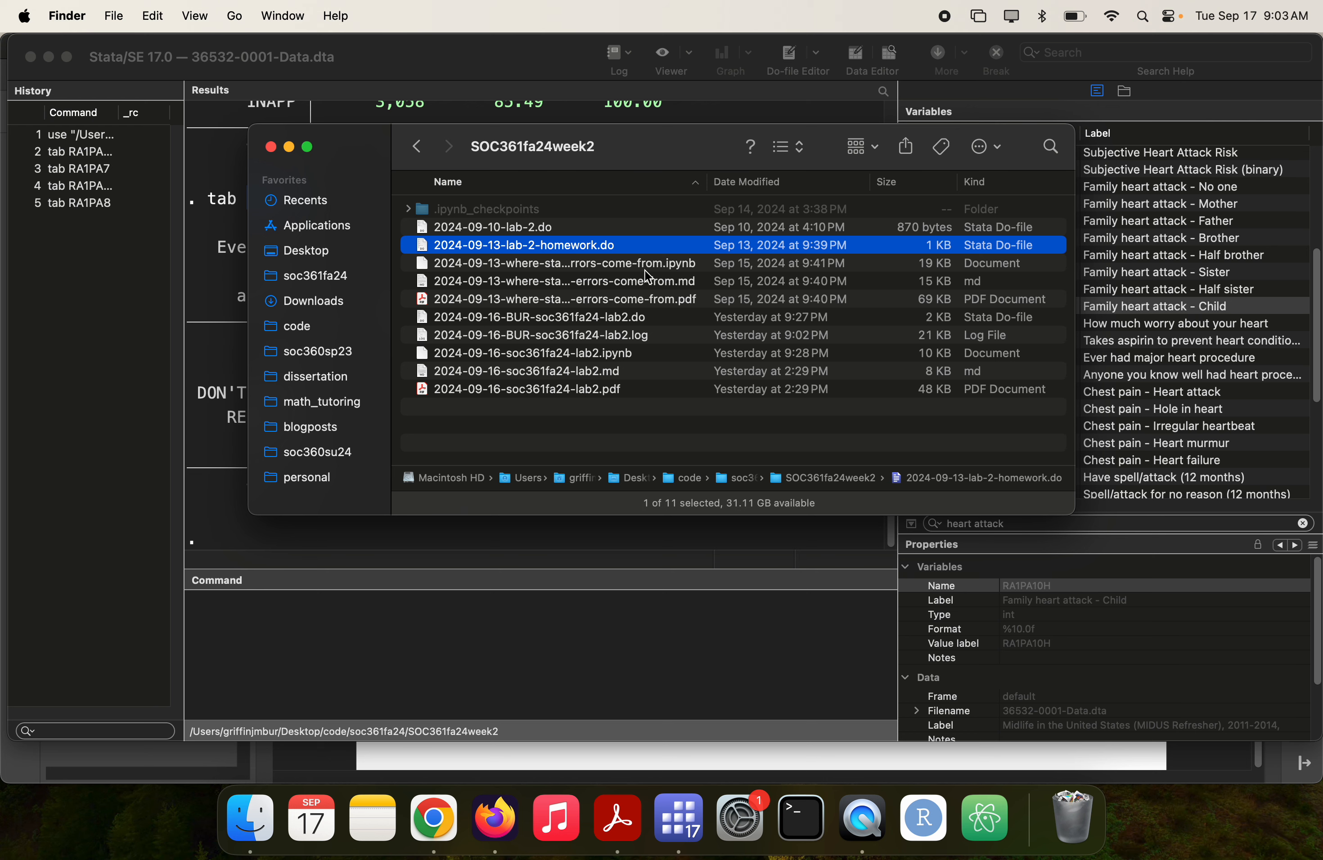
double_click(643, 321)
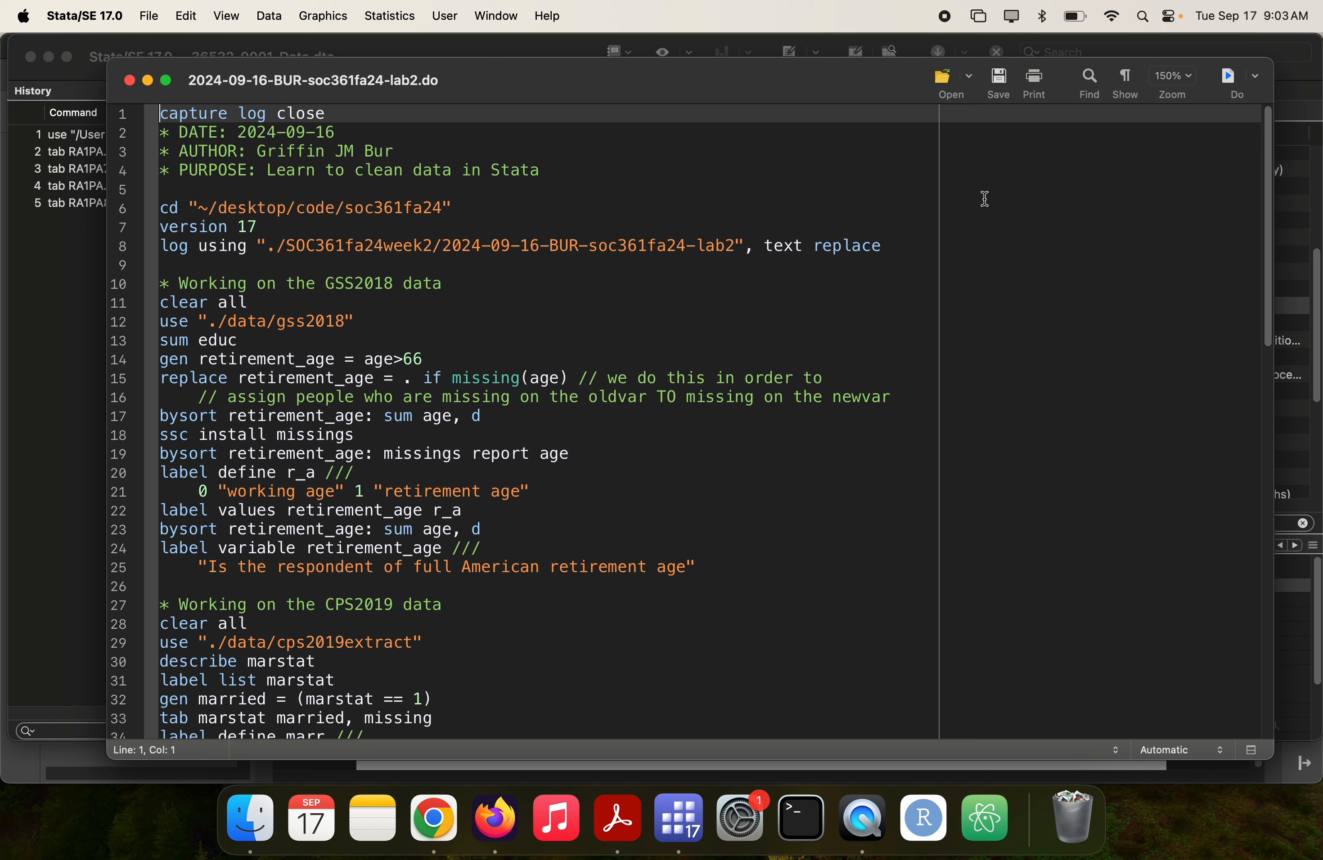
- Paste the header lines 1–8 into a new do-file saved as 2024-09-17-soc361fa24-homework-2.do
shift+click(906, 253)
key(super+c)
key(super+n)
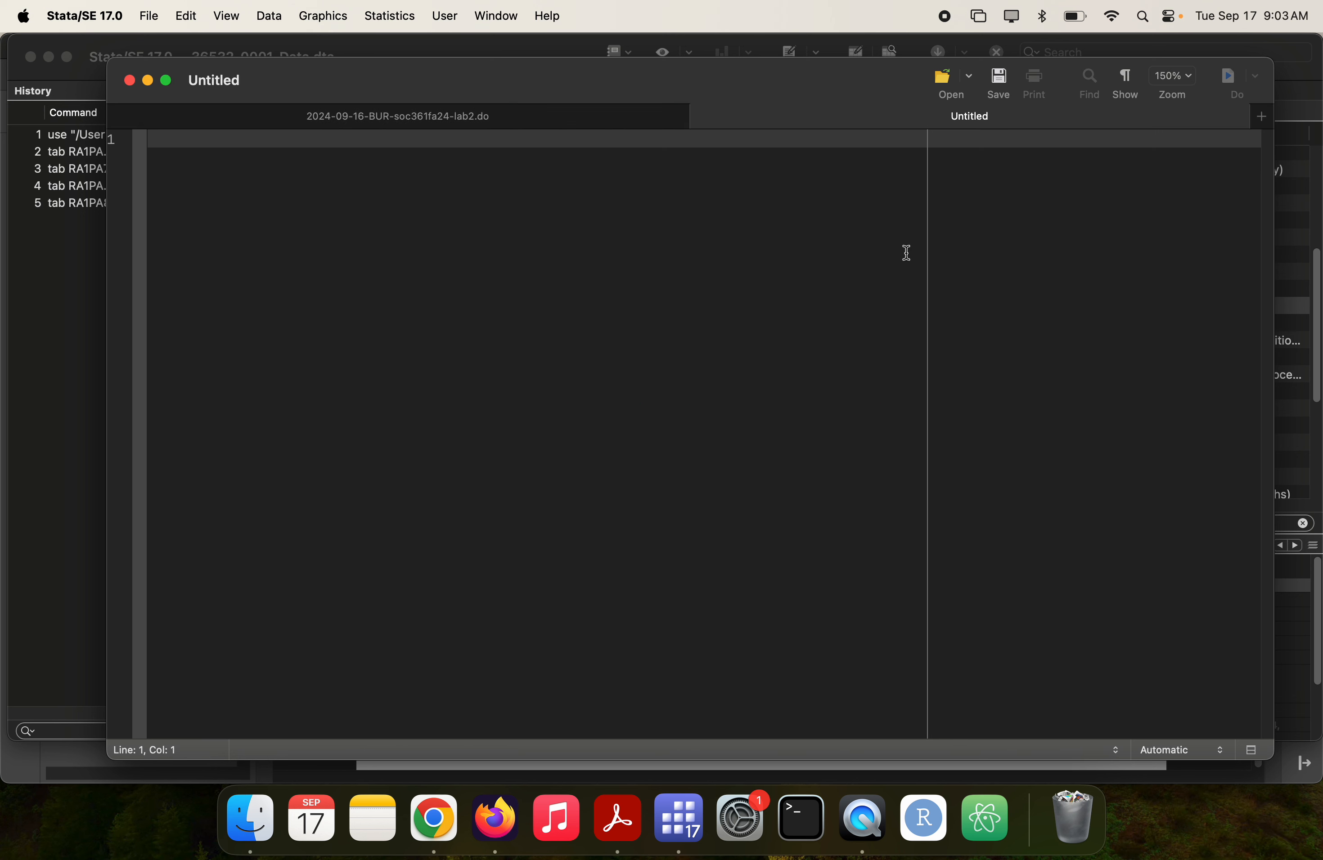
key(super+v)
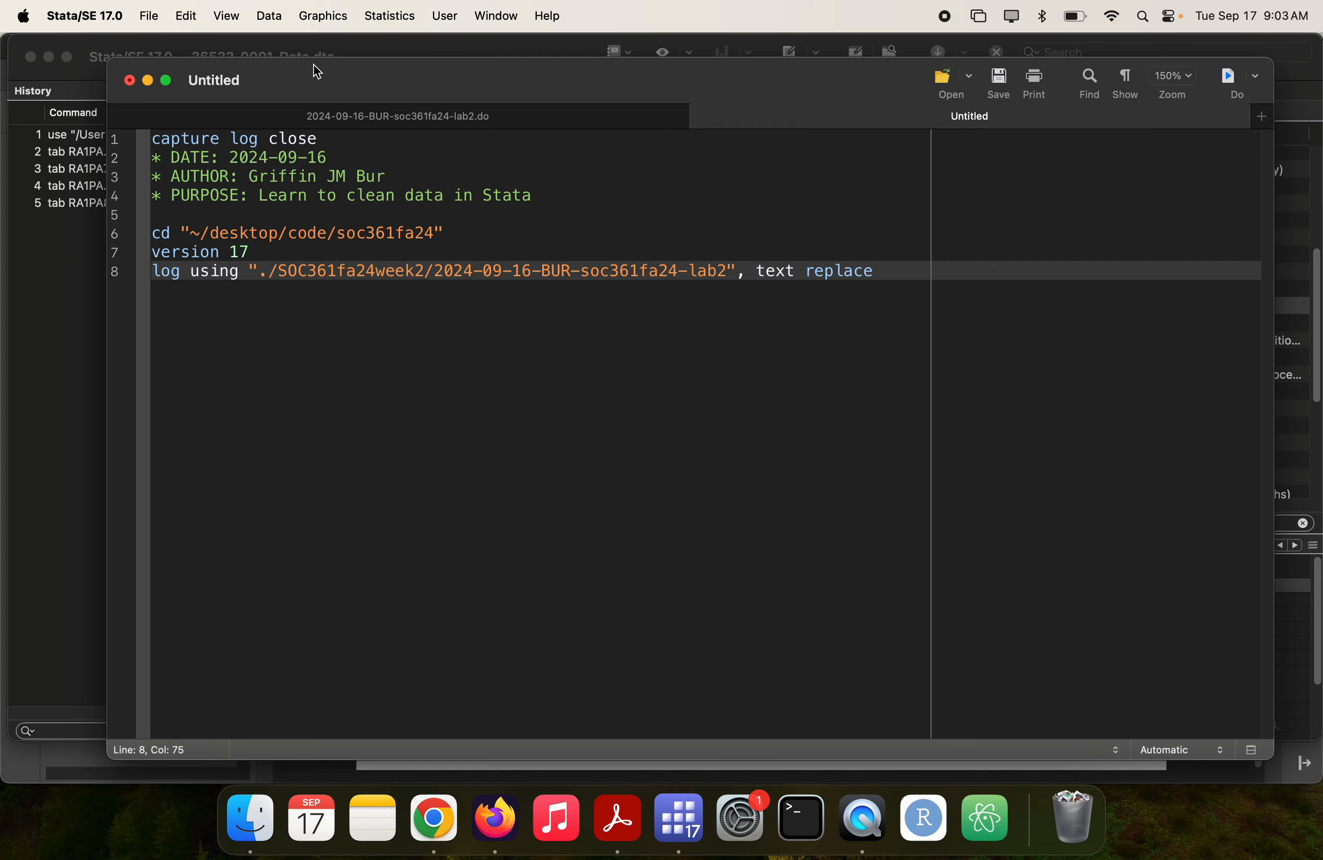
key(super+s)
text(2024-09)
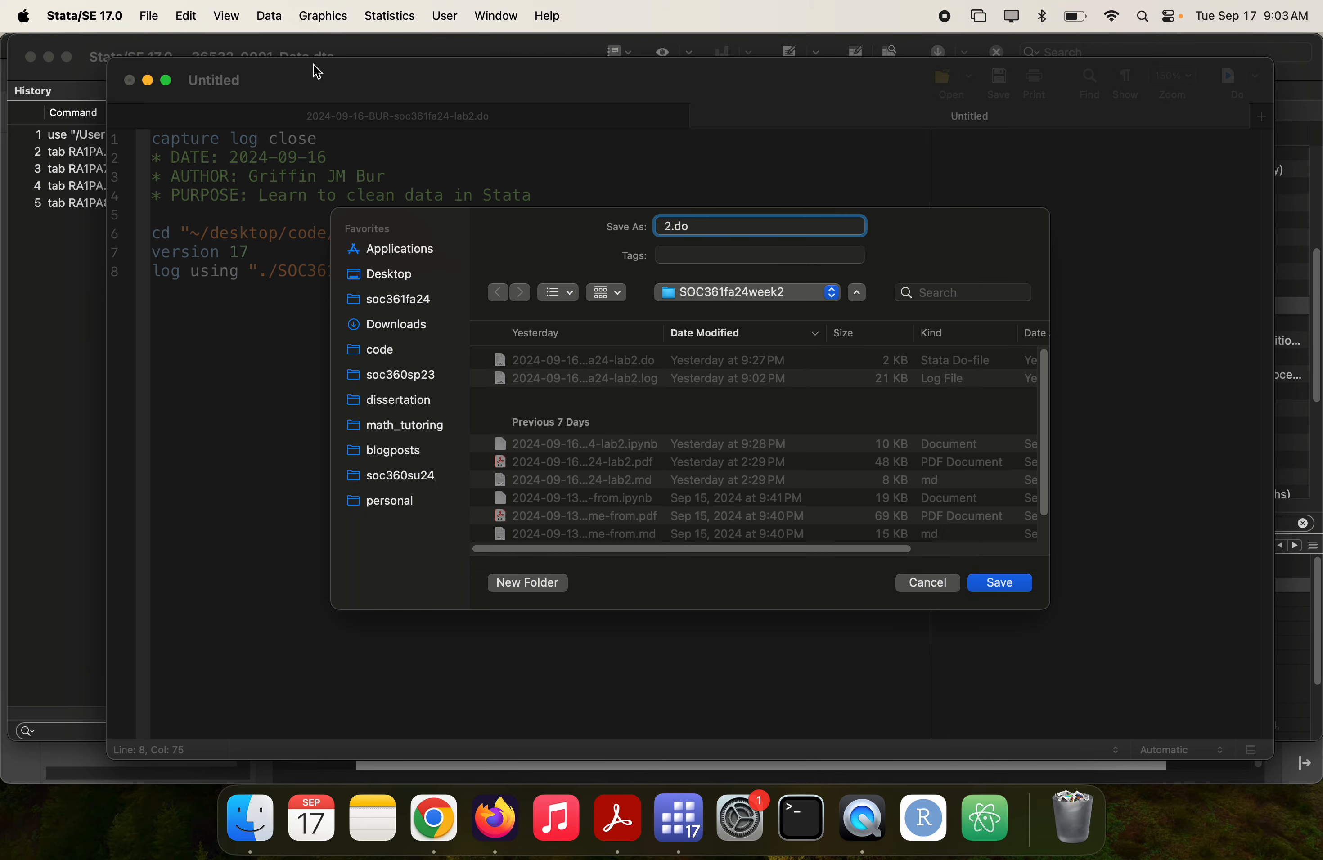
text(-17)
text(-soc361f)
text(a24-homework-)
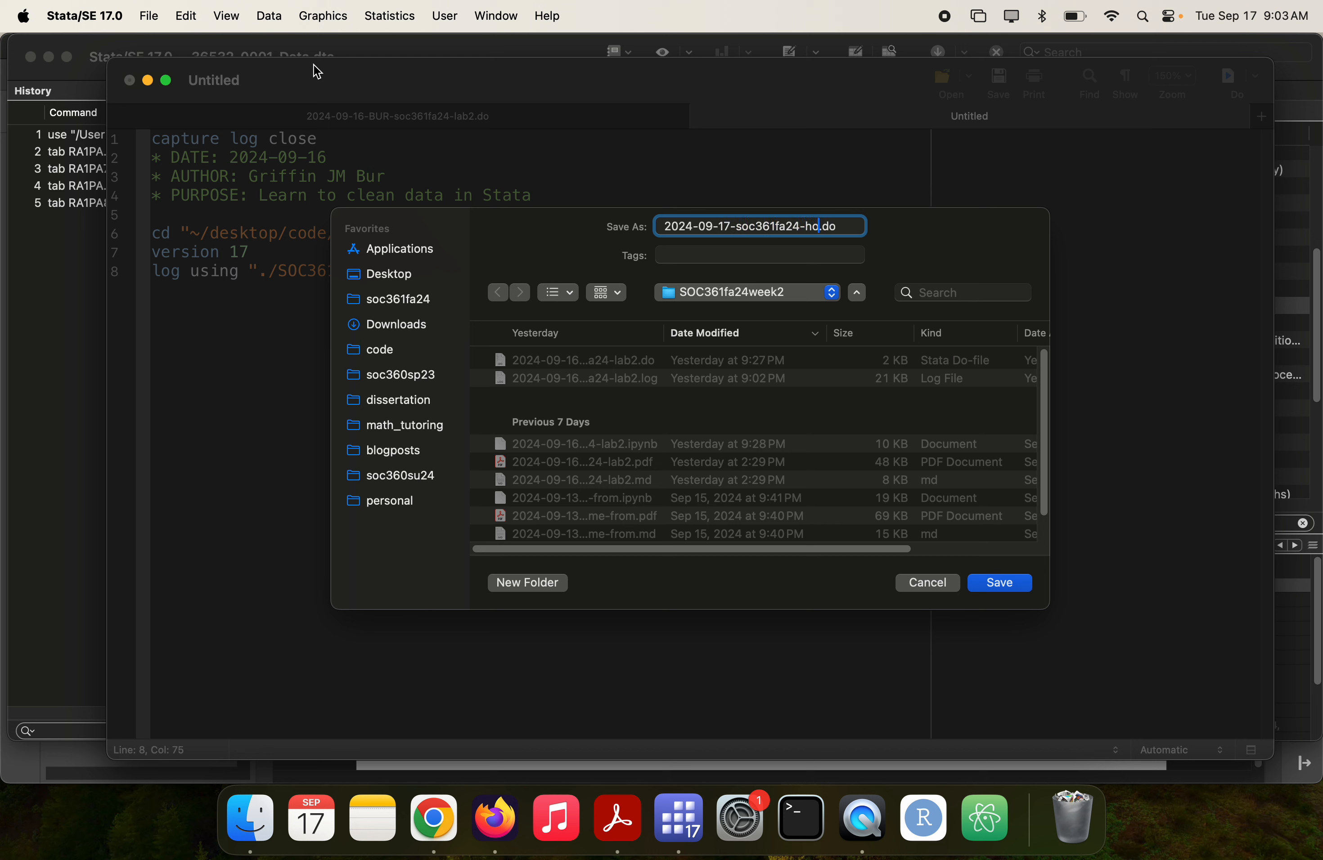
text(2)
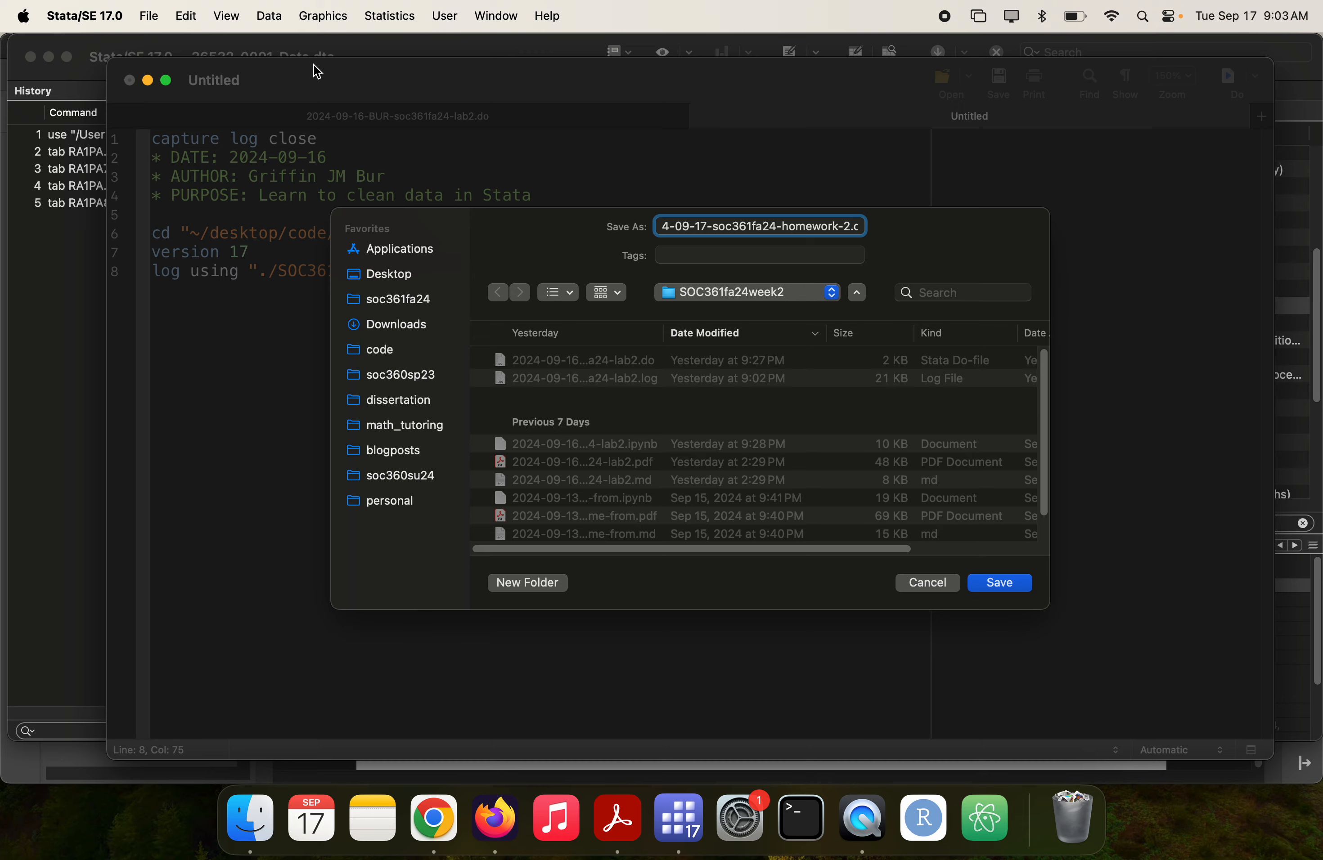
key(Return)
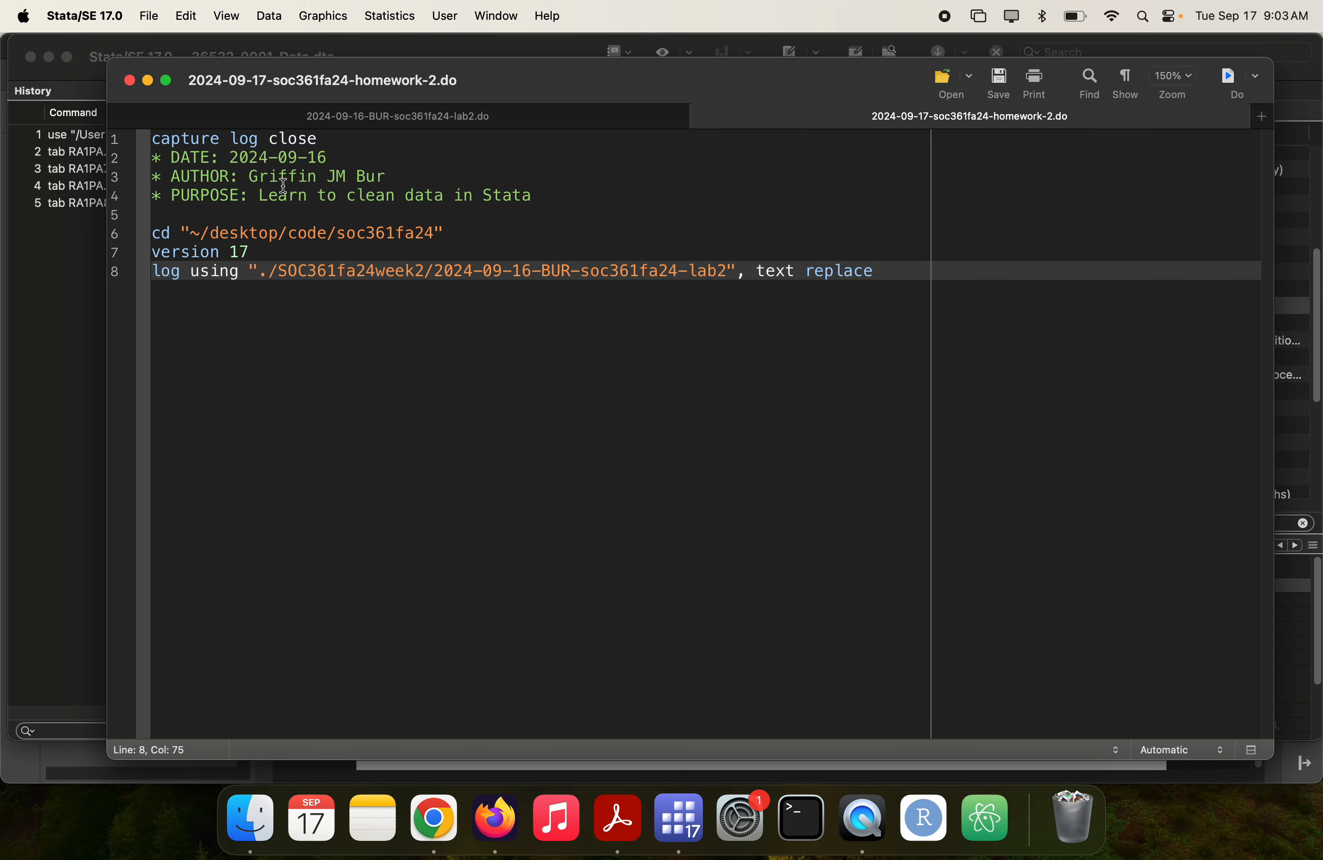
- Reword the purpose comment to 'Practice cleaning data in Stata'
double_click(264, 195)
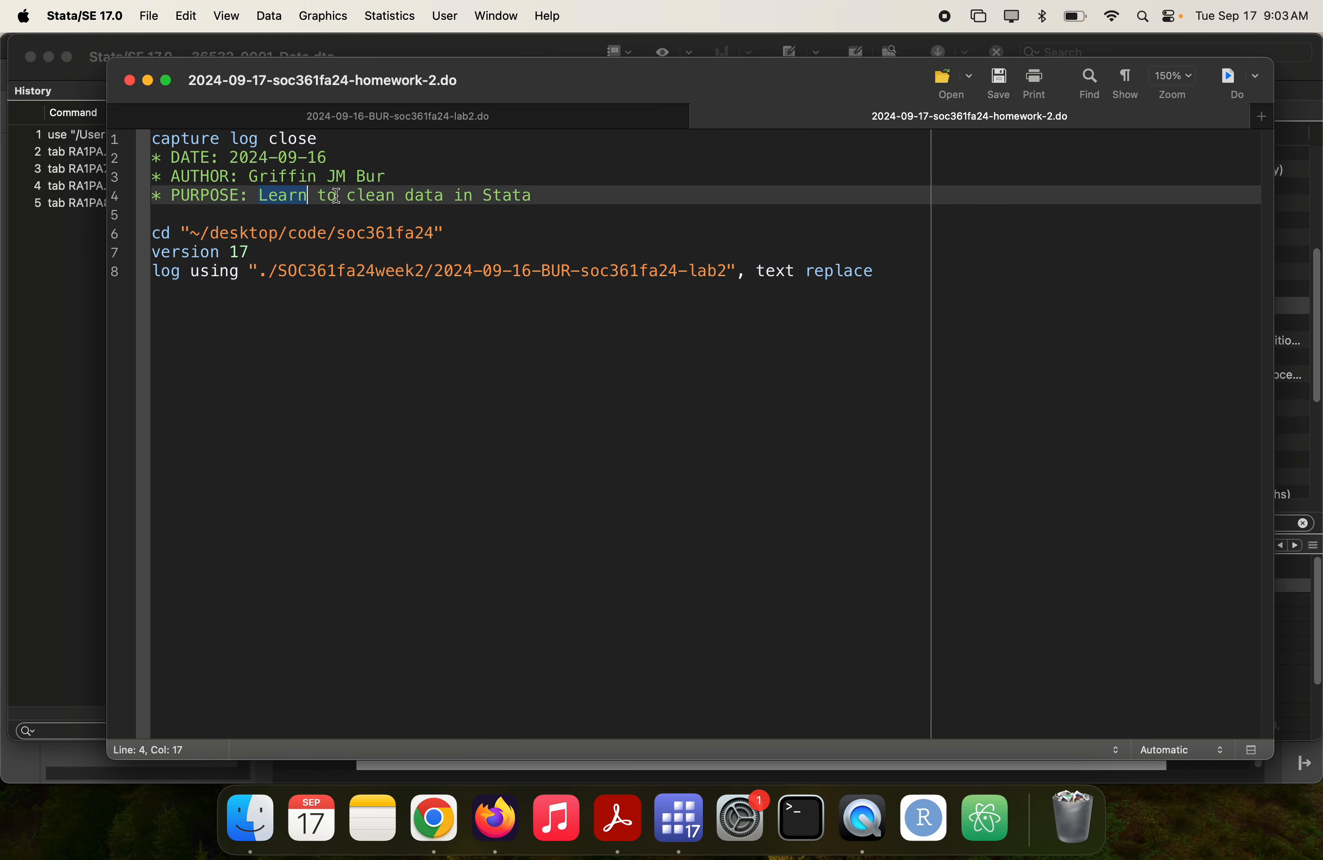
drag(336, 195, 338, 196)
text(pr)
key(BackSpace)
key(BackSpace)
text(Pract)
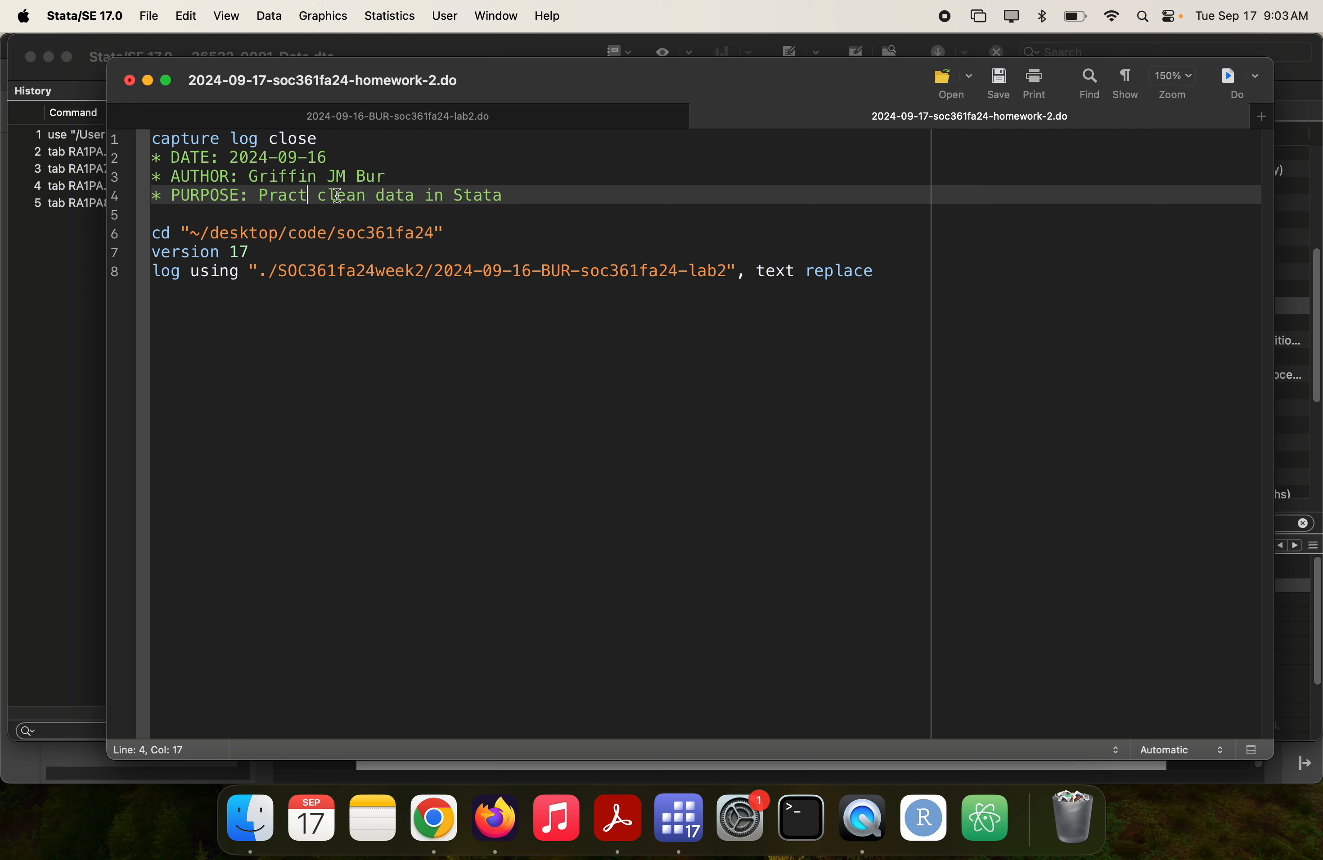
text(ice)
click(393, 198)
key(BackSpace)
text(ring)
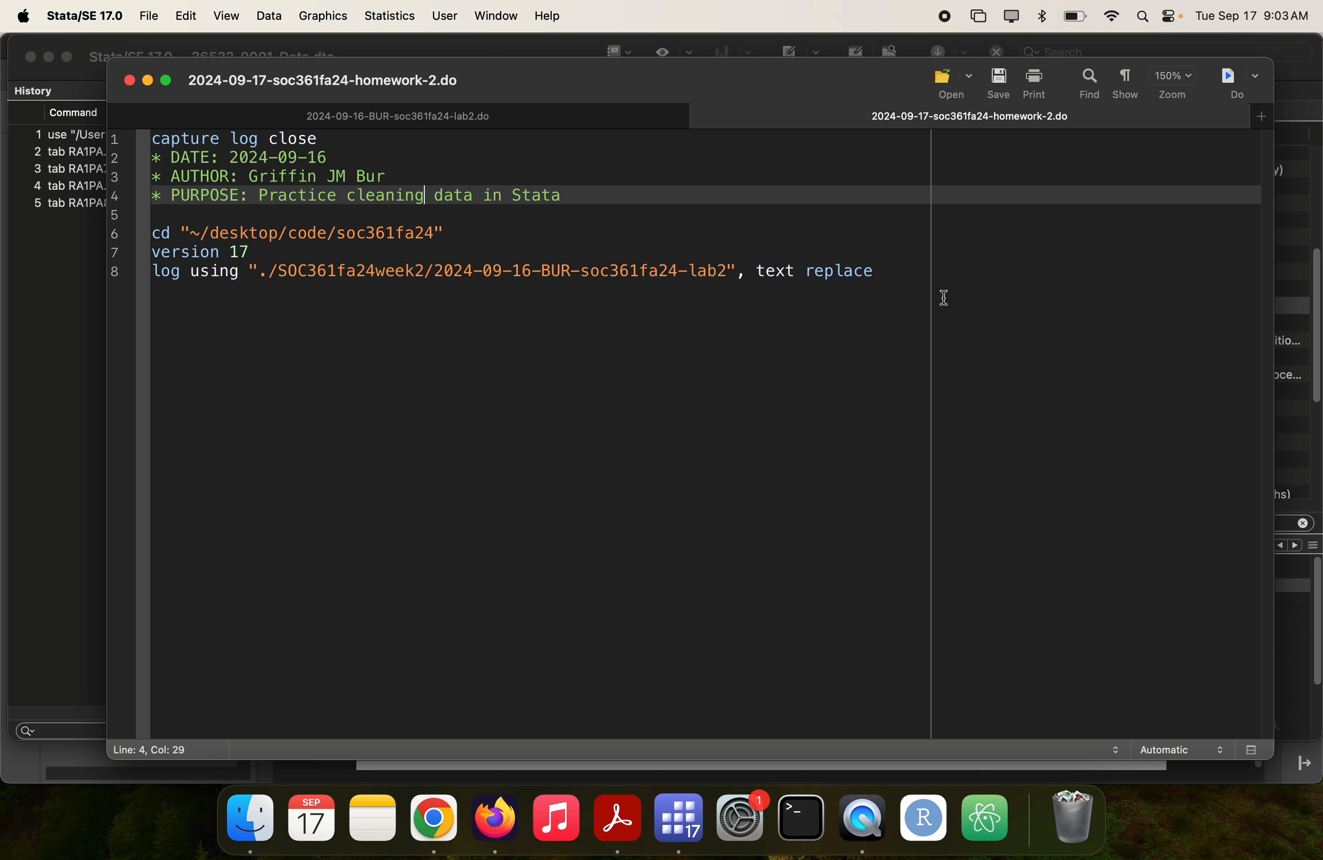
click(922, 283)
- Begin line 10 with use "./data/midus-refresher-1/ds0001, checking the folder names in Finder
key(Return)
key(Return)
key(super+Tab)
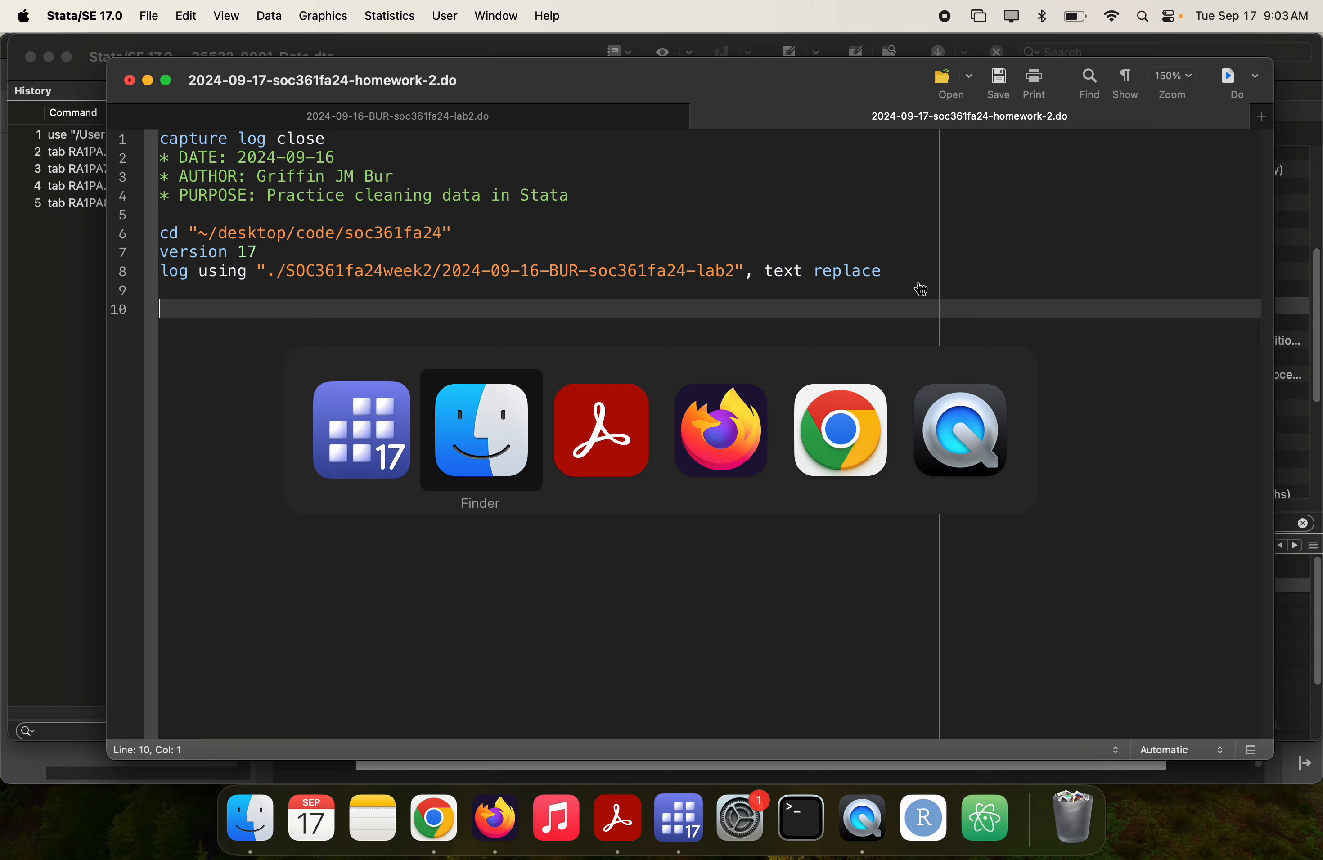
click(435, 157)
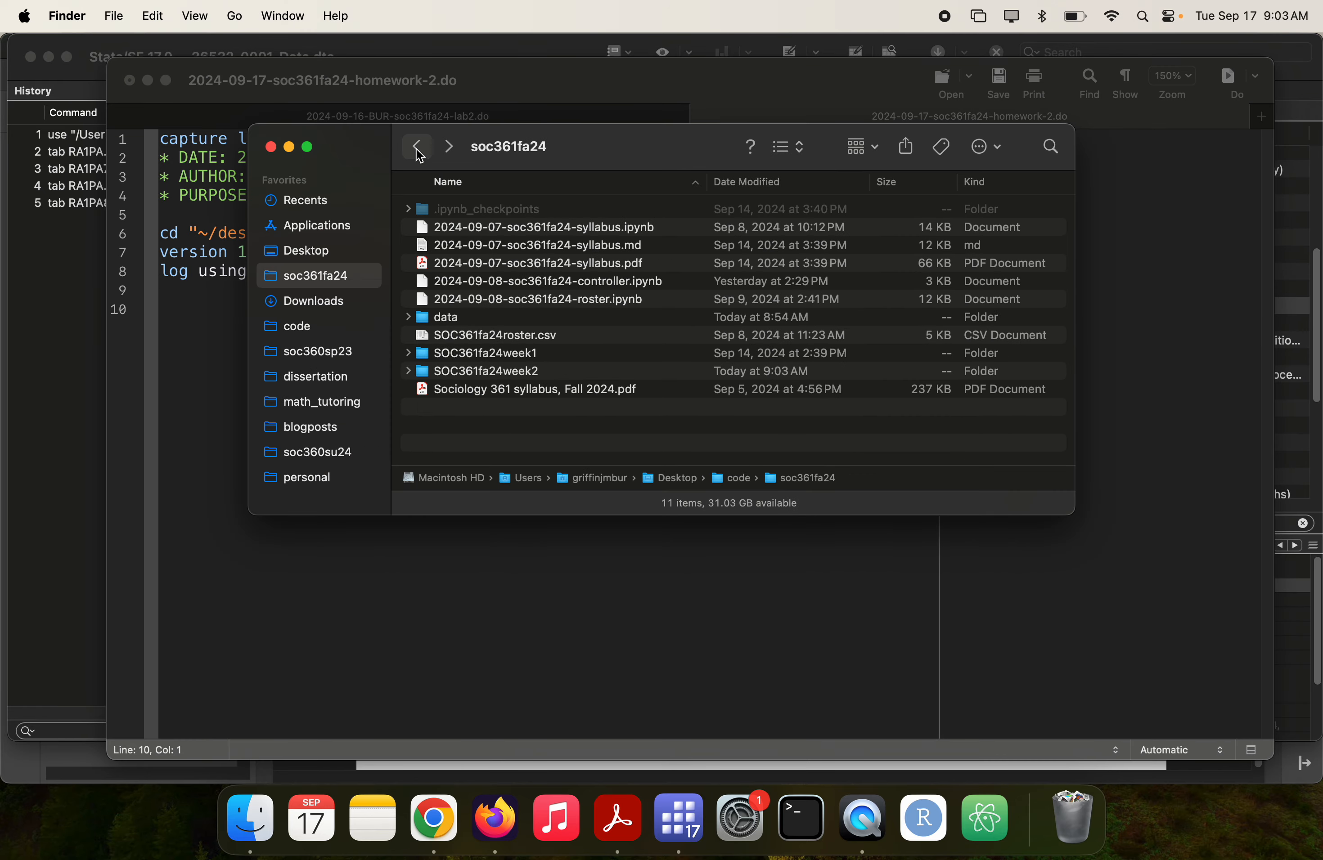
double_click(459, 320)
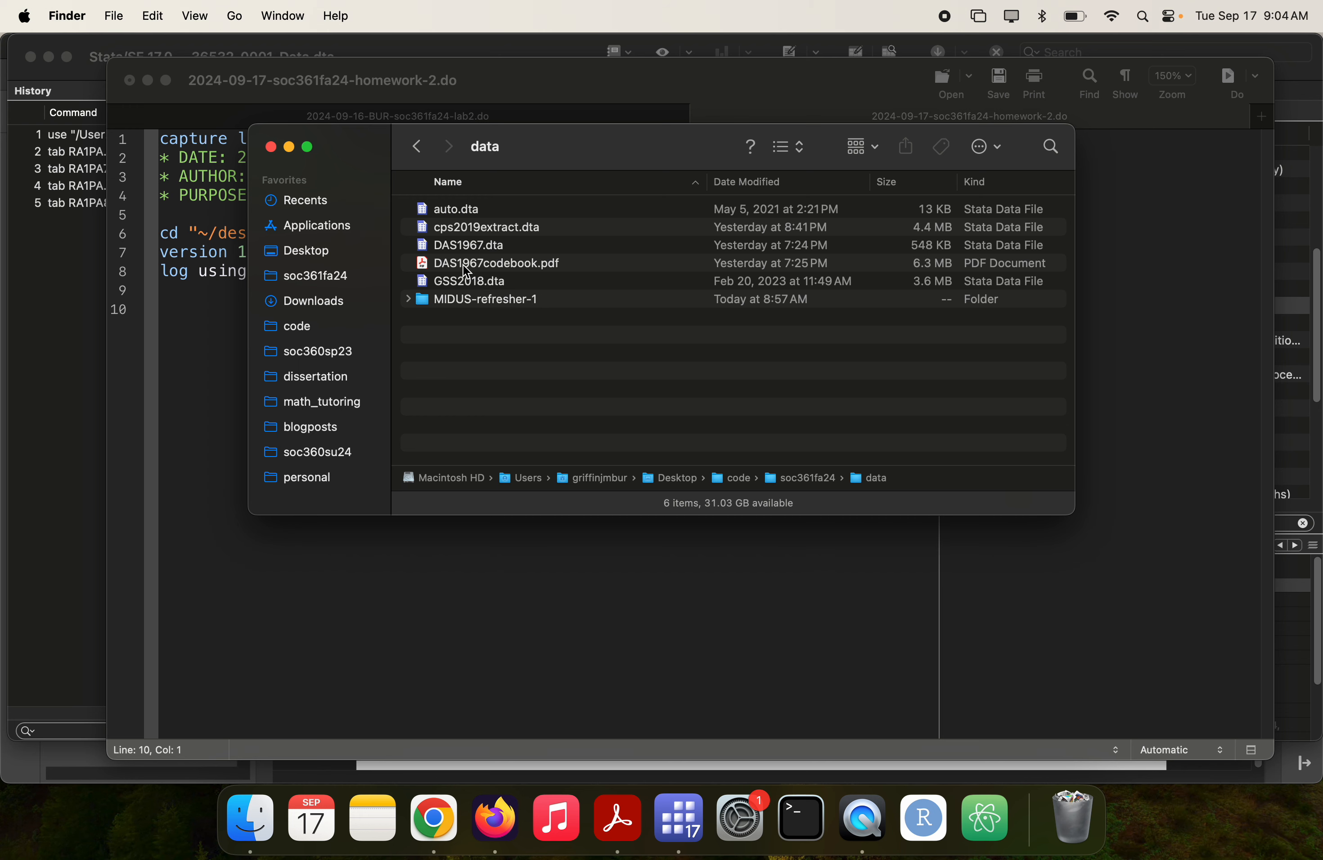
key(super+Tab)
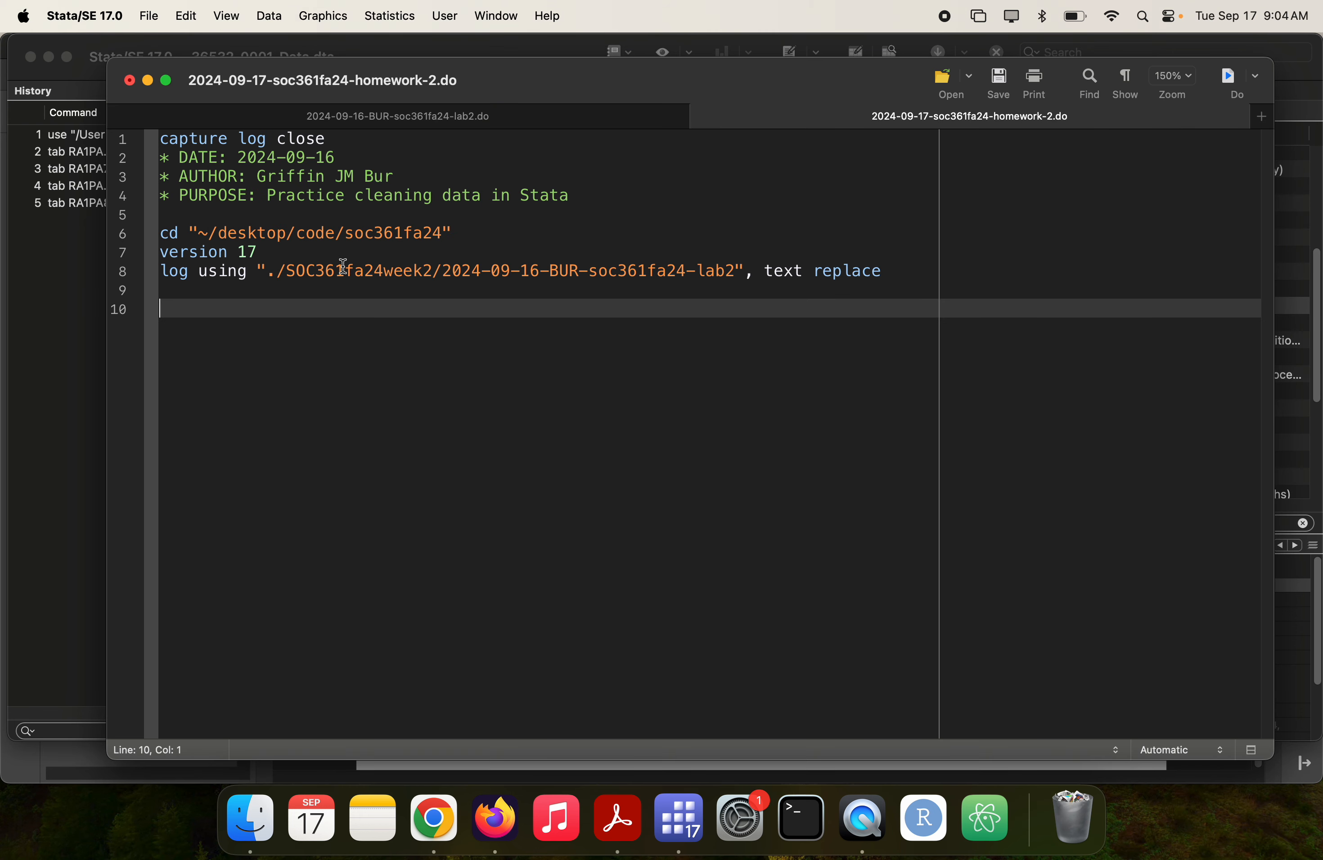
text(use "./data/Midus-)
key(super+Tab)
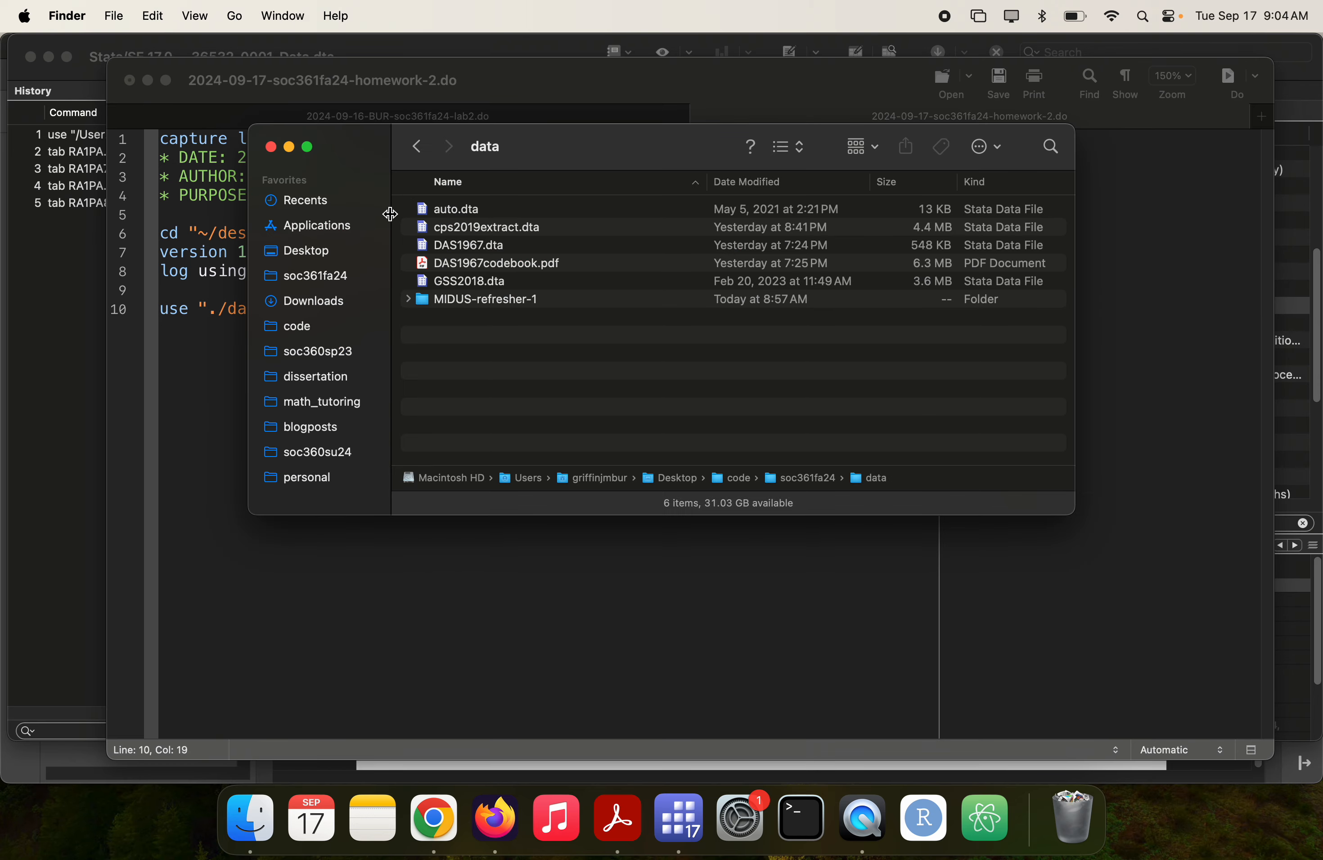
key(super+Tab)
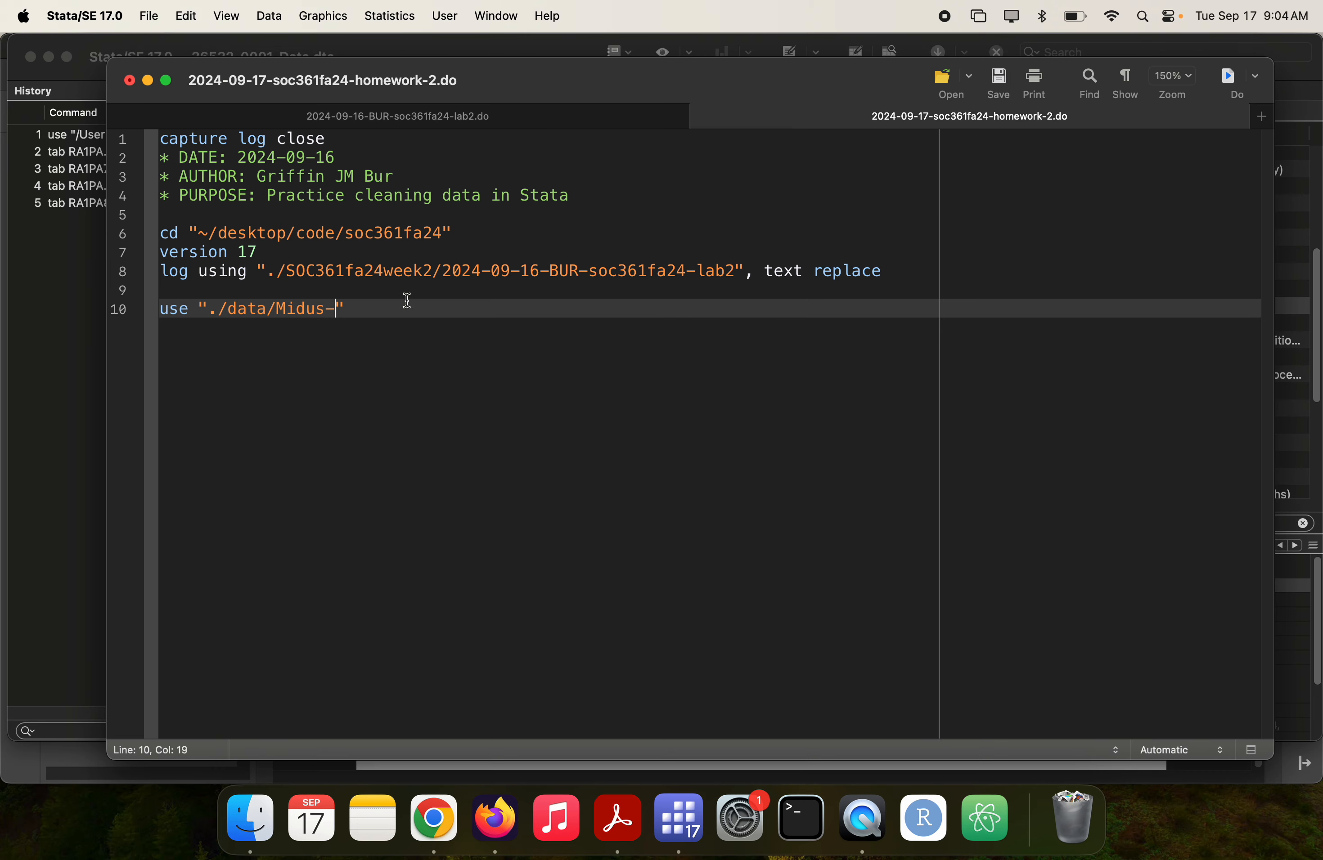
click(285, 306)
key(BackSpace)
text(m)
key(Left)
key(super+Tab)
key(super+Tab)
text(refers)
key(BackSpace)
key(BackSpace)
key(BackSpace)
text(resher-1)
key(super+Tab)
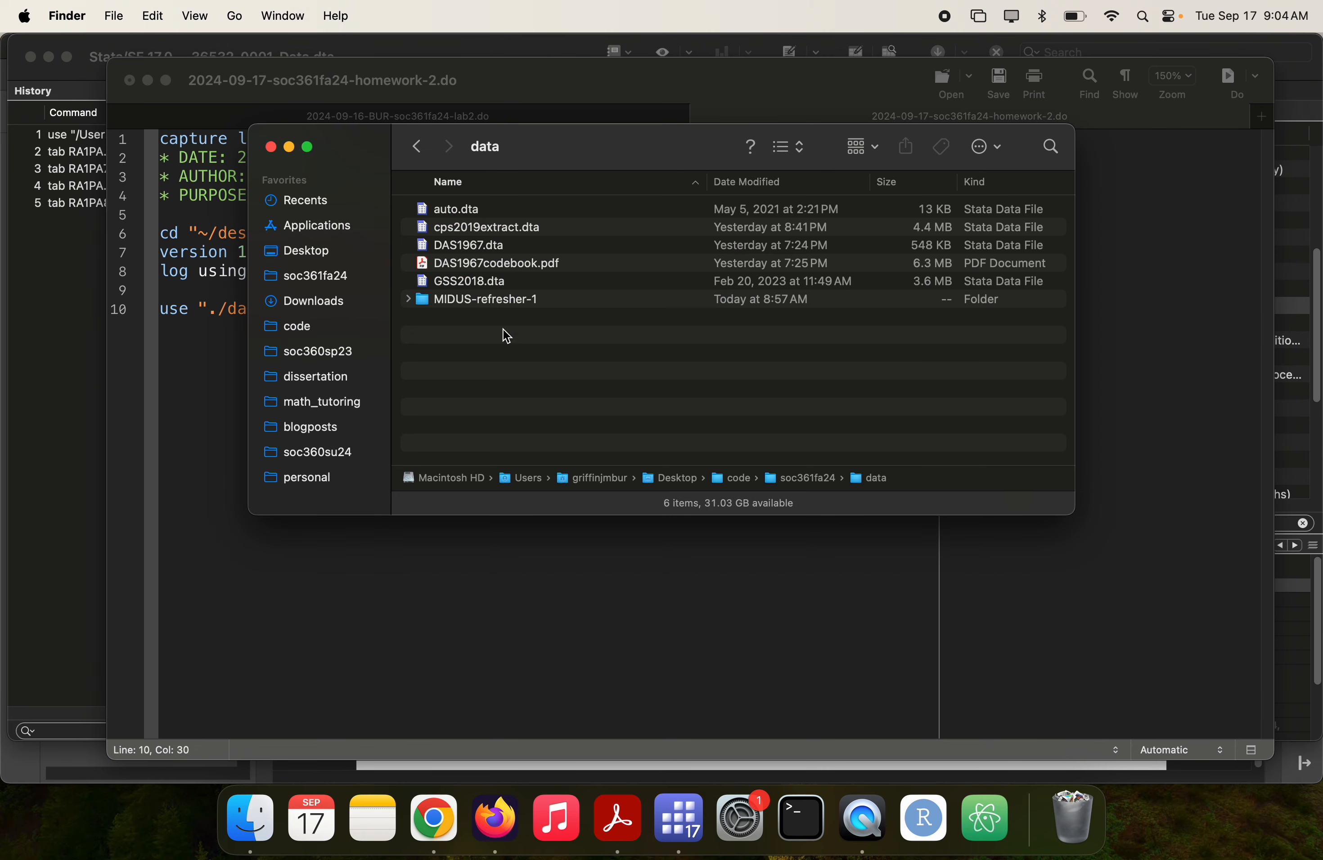
click(408, 299)
scroll(505, 366, down, 10)
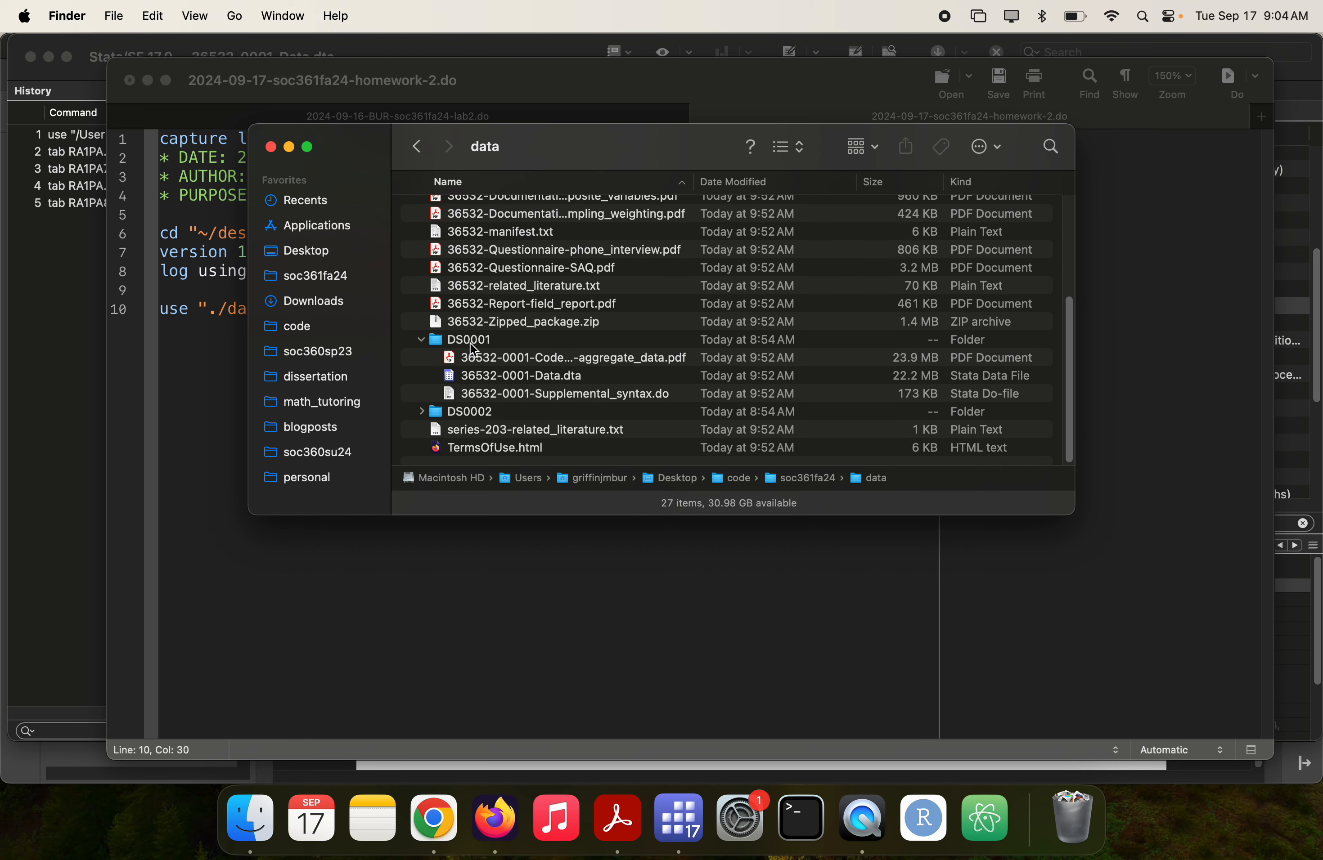
key(super+Tab)
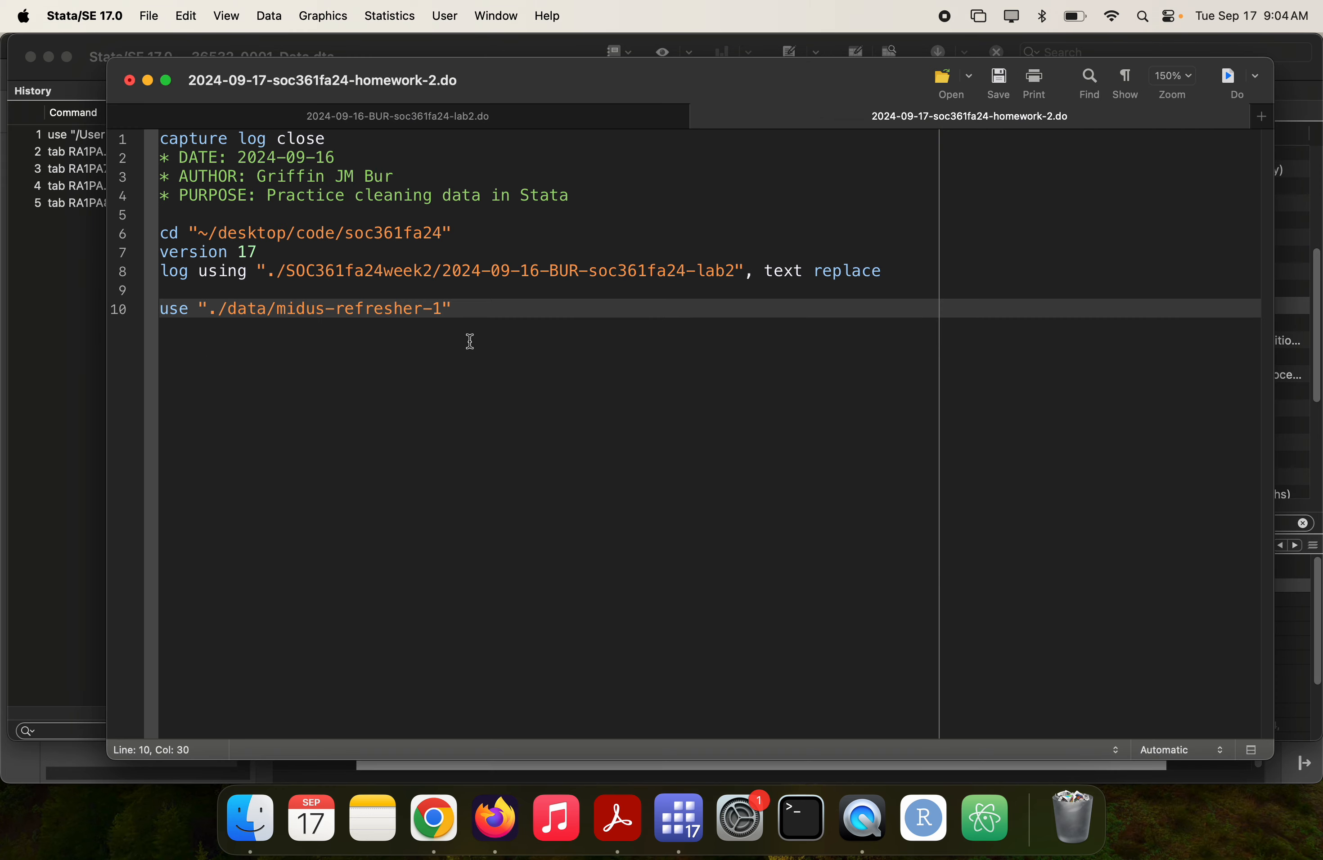
text(/ds0001)
- Copy the full pathname of 36532-0001-Data.dta from Finder and paste it inside the quotes
key(super+Tab)
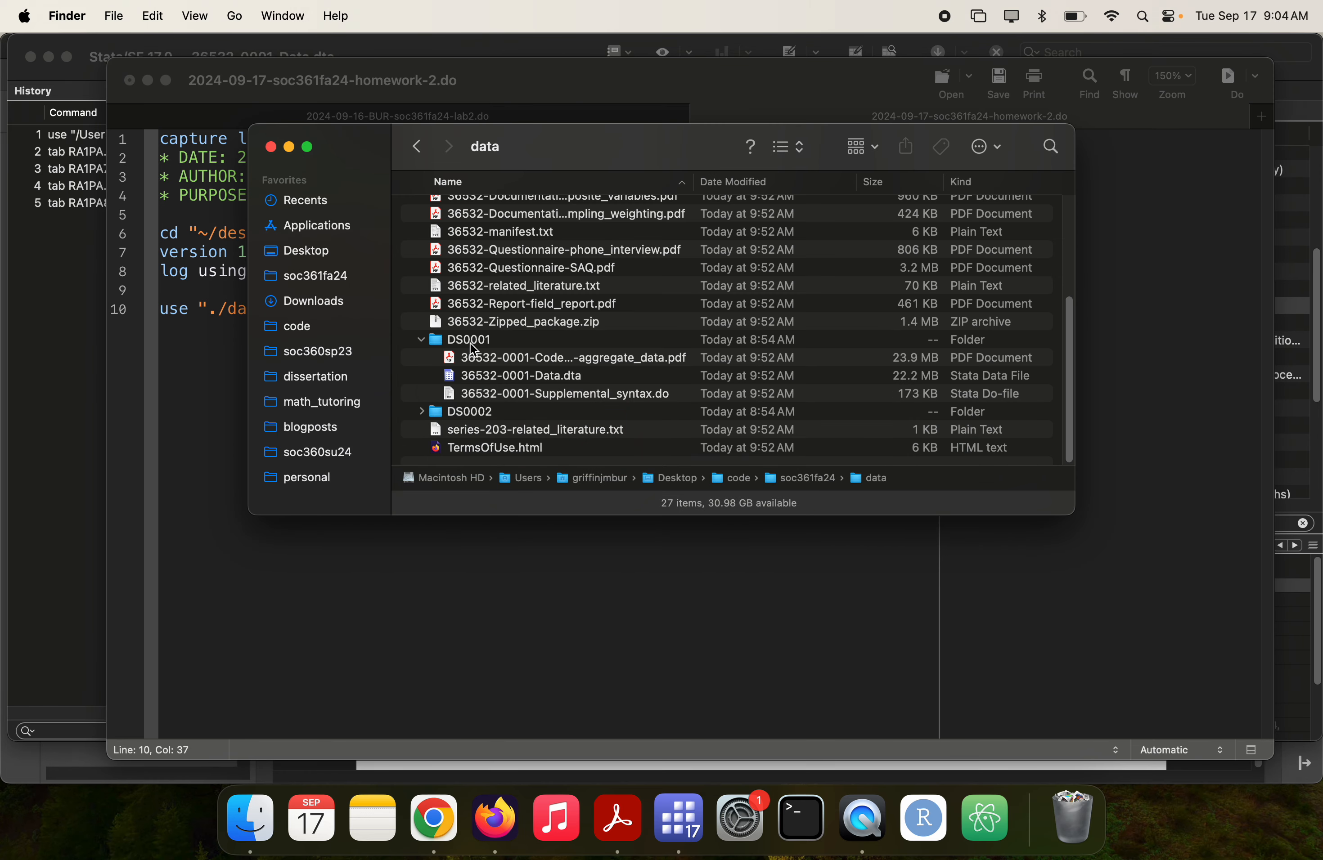
click(510, 377)
right_click(510, 379)
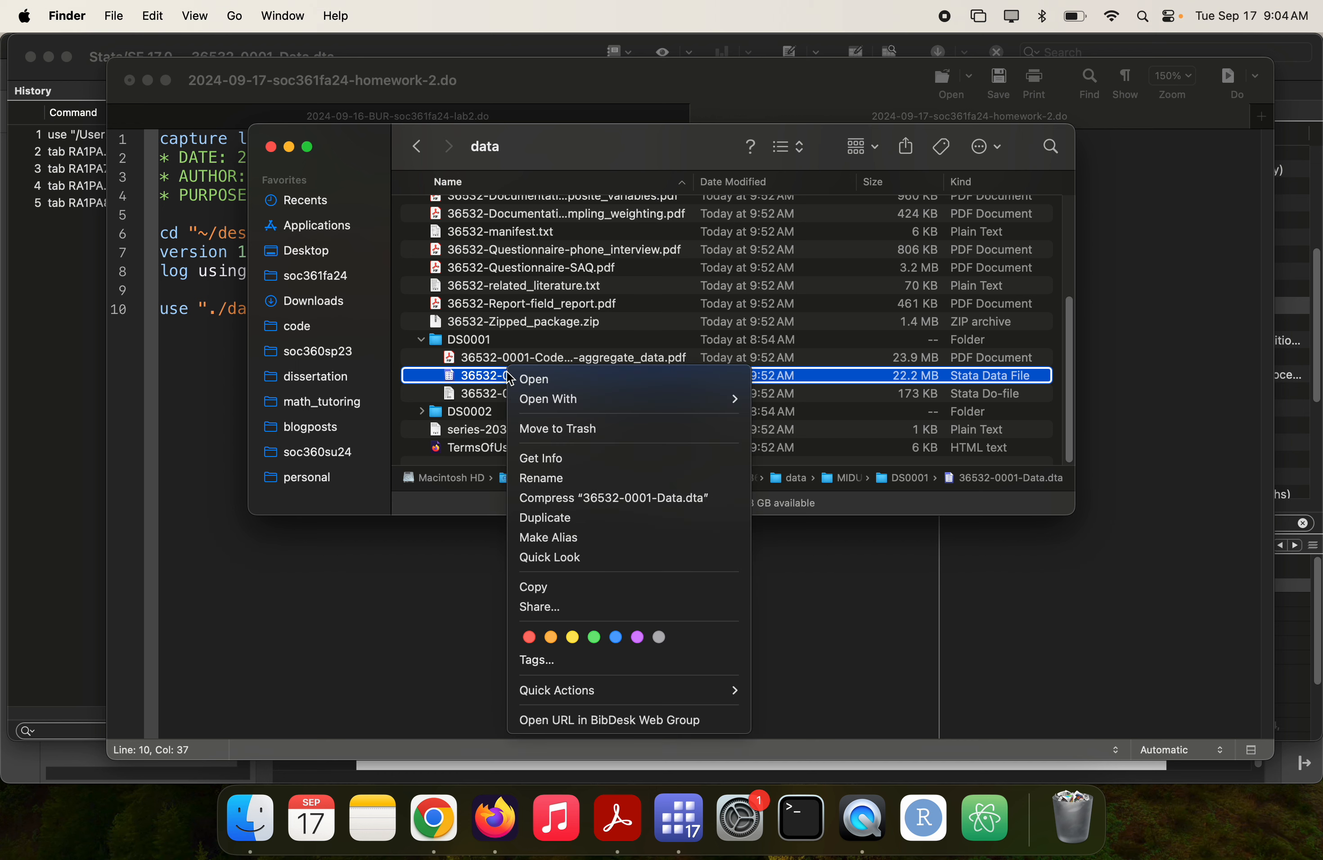
key(alt)
key(alt)
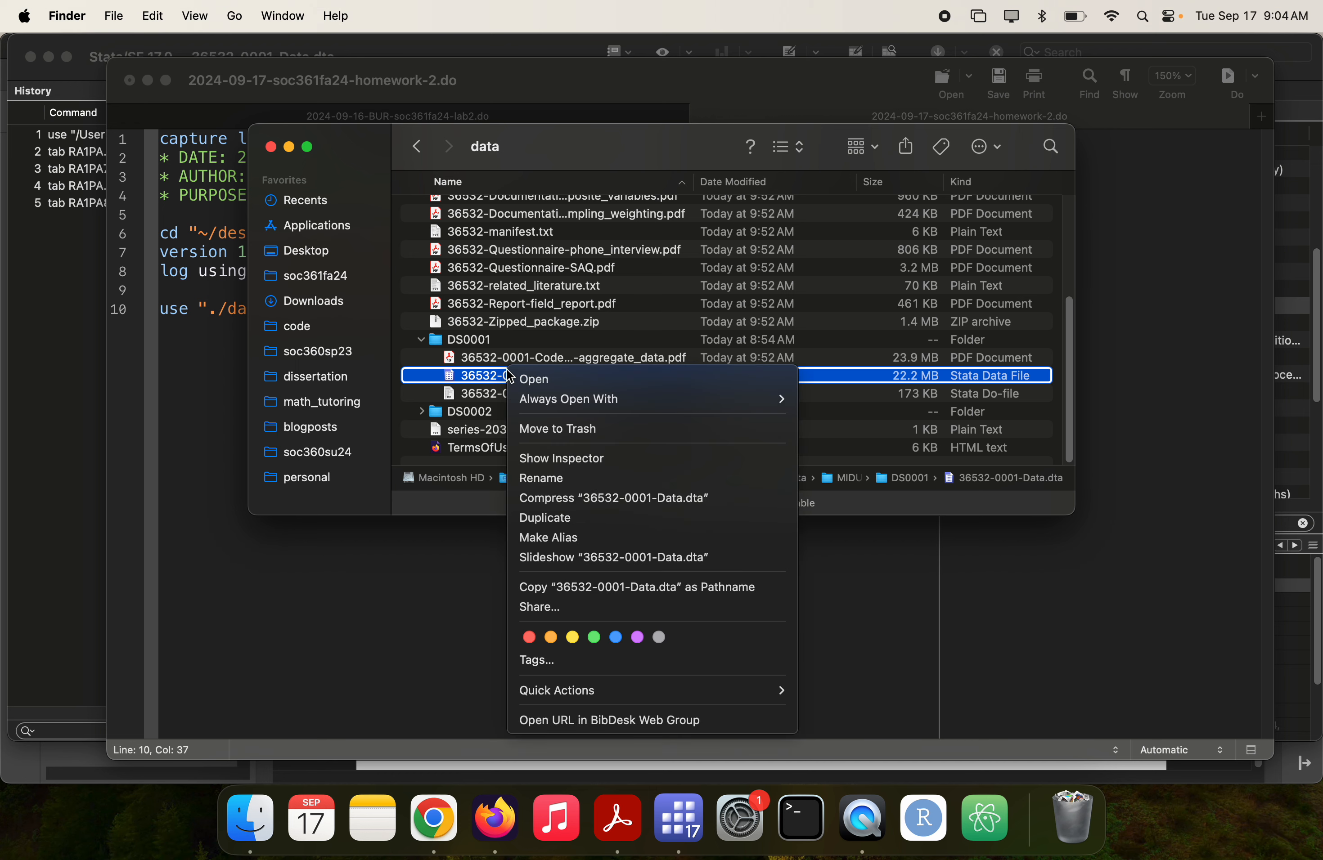
click(573, 587)
key(super+Tab)
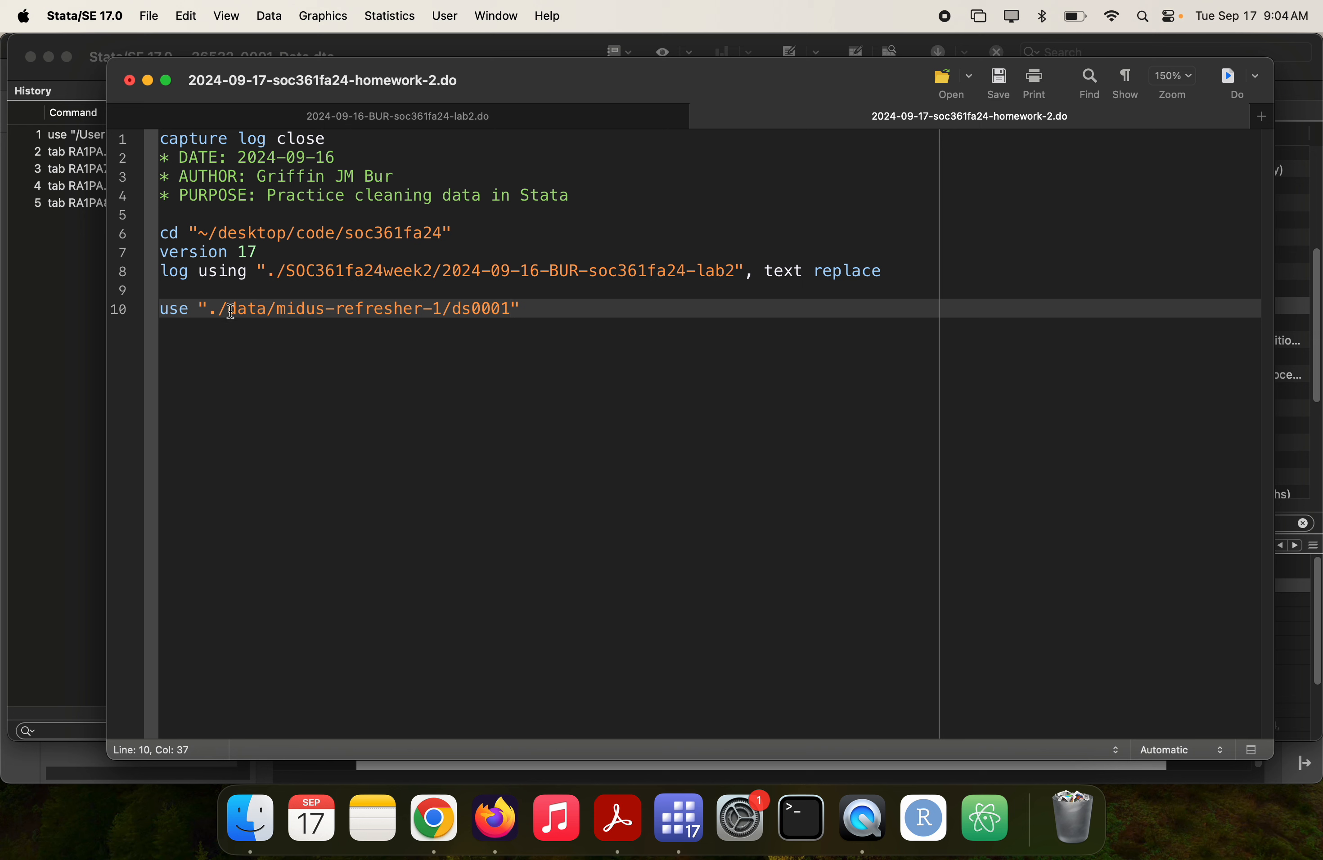
shift+click(212, 311)
key(super+v)
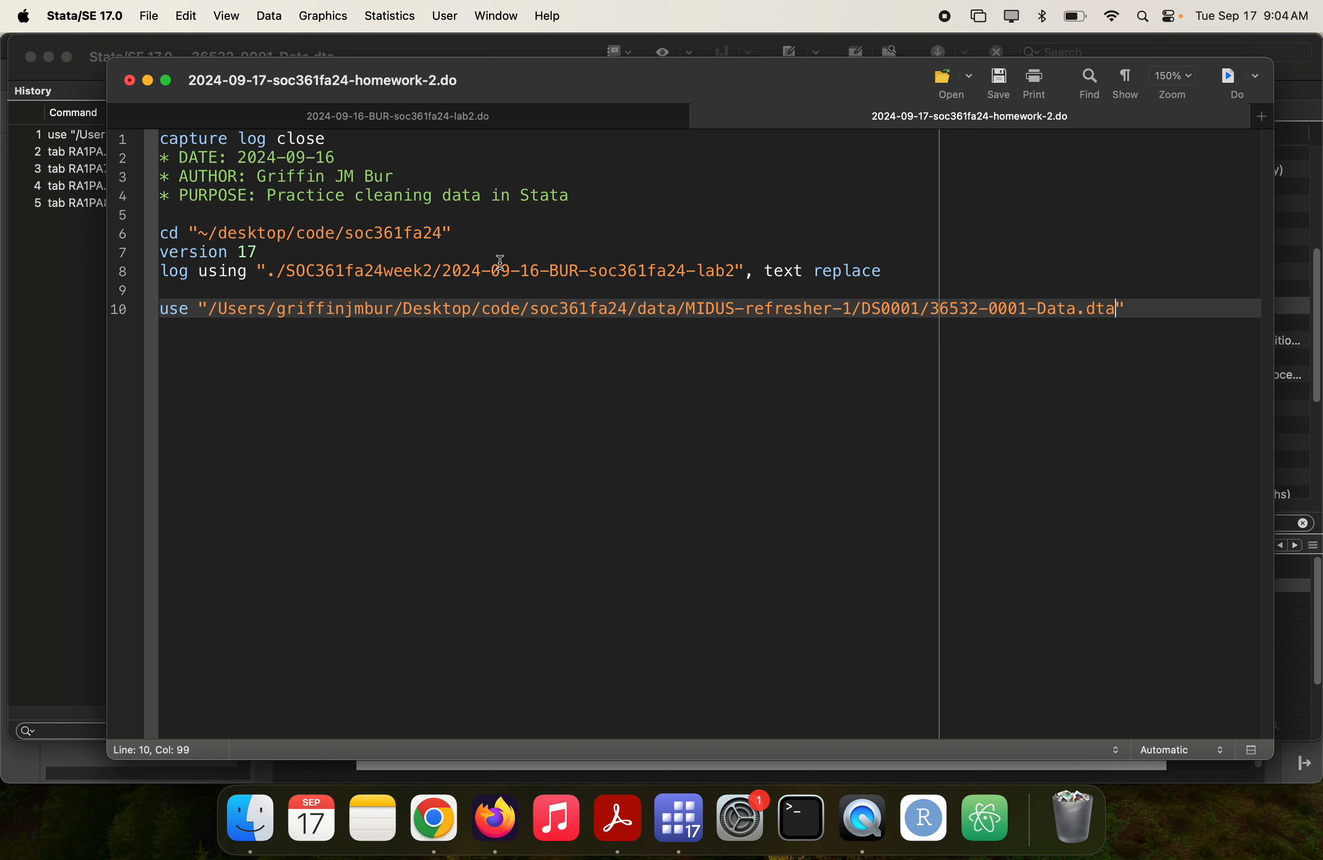
click(628, 306)
shift+click(202, 308)
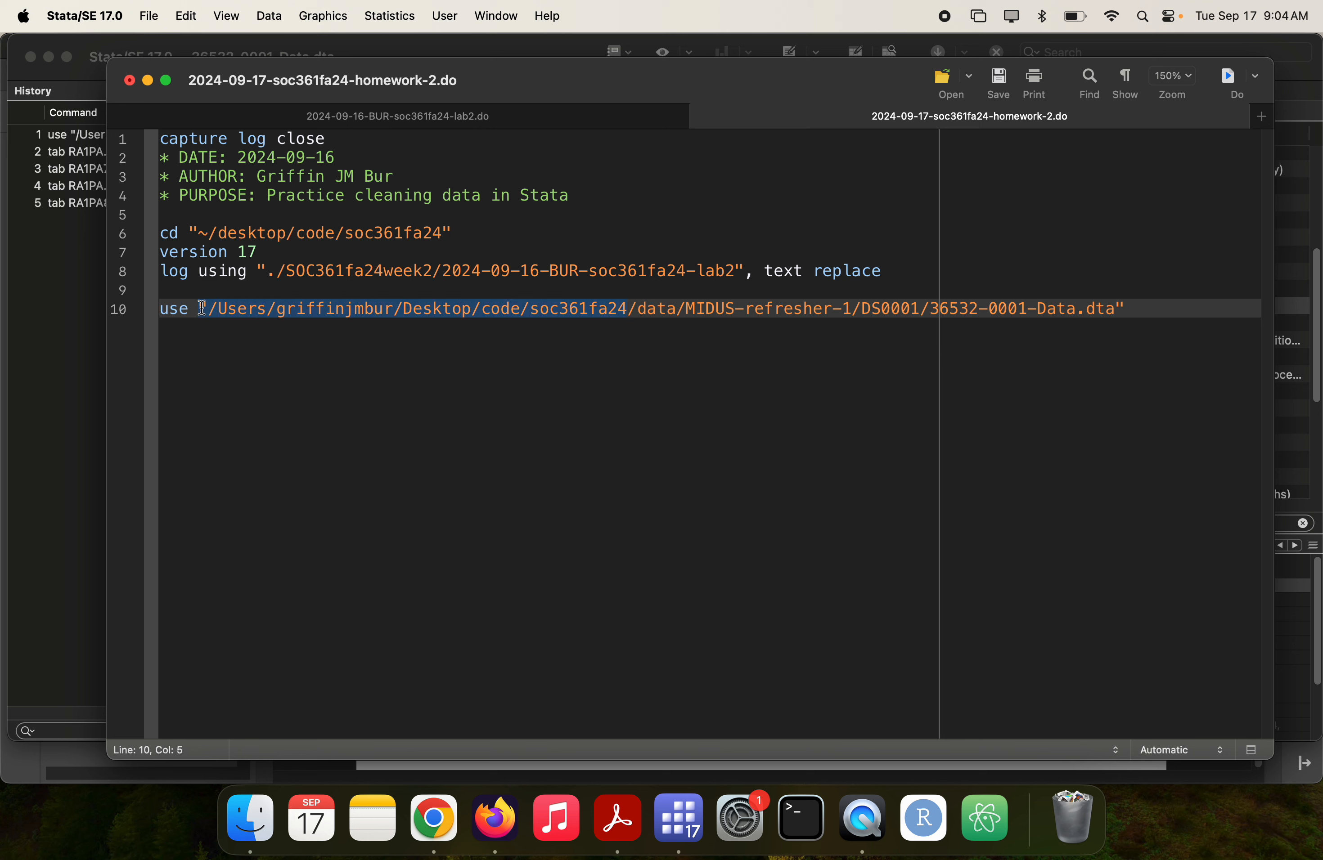
- Replace the absolute course folder with '.' and run the whole do-file to load the data
text(.)
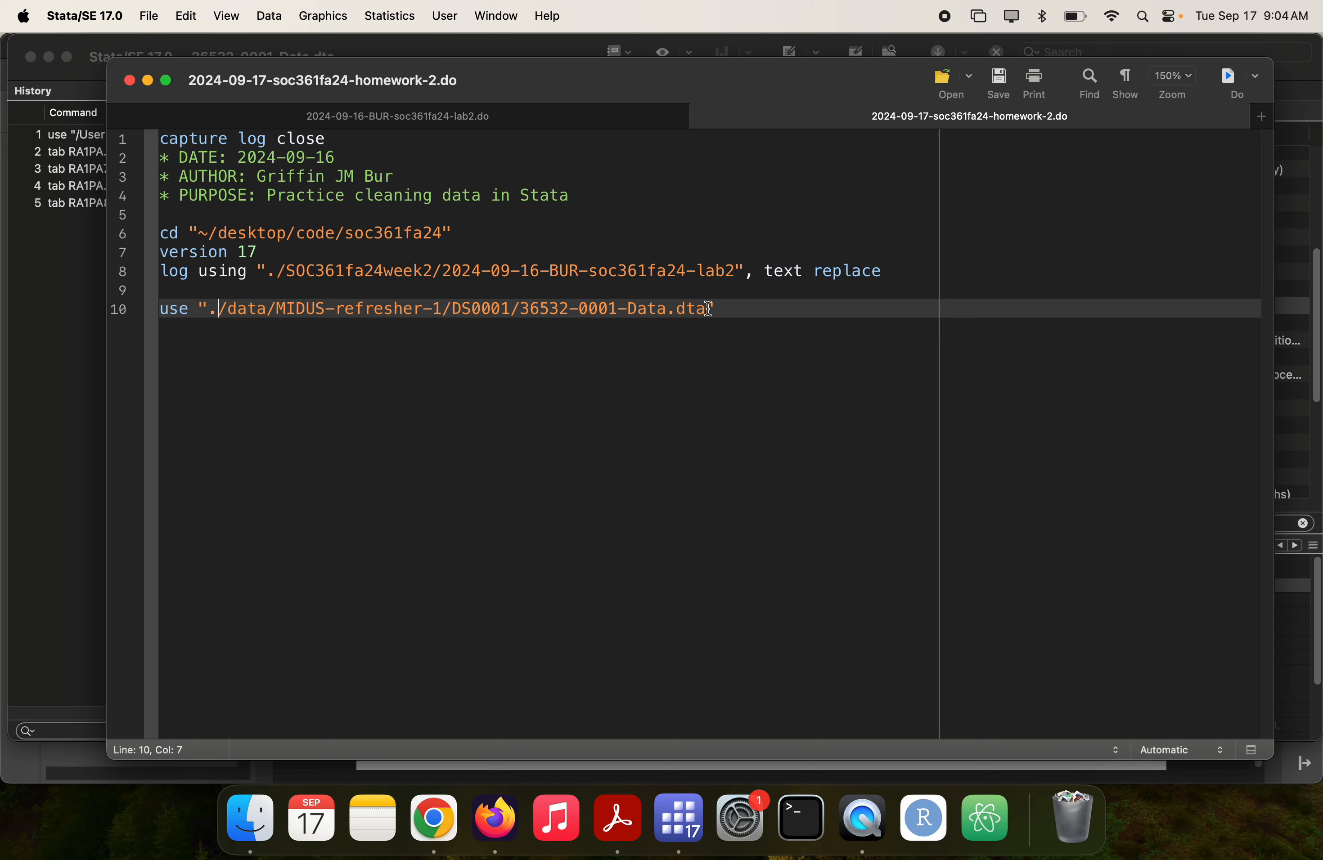
click(717, 308)
key(super+a)
key(super+shift+d)
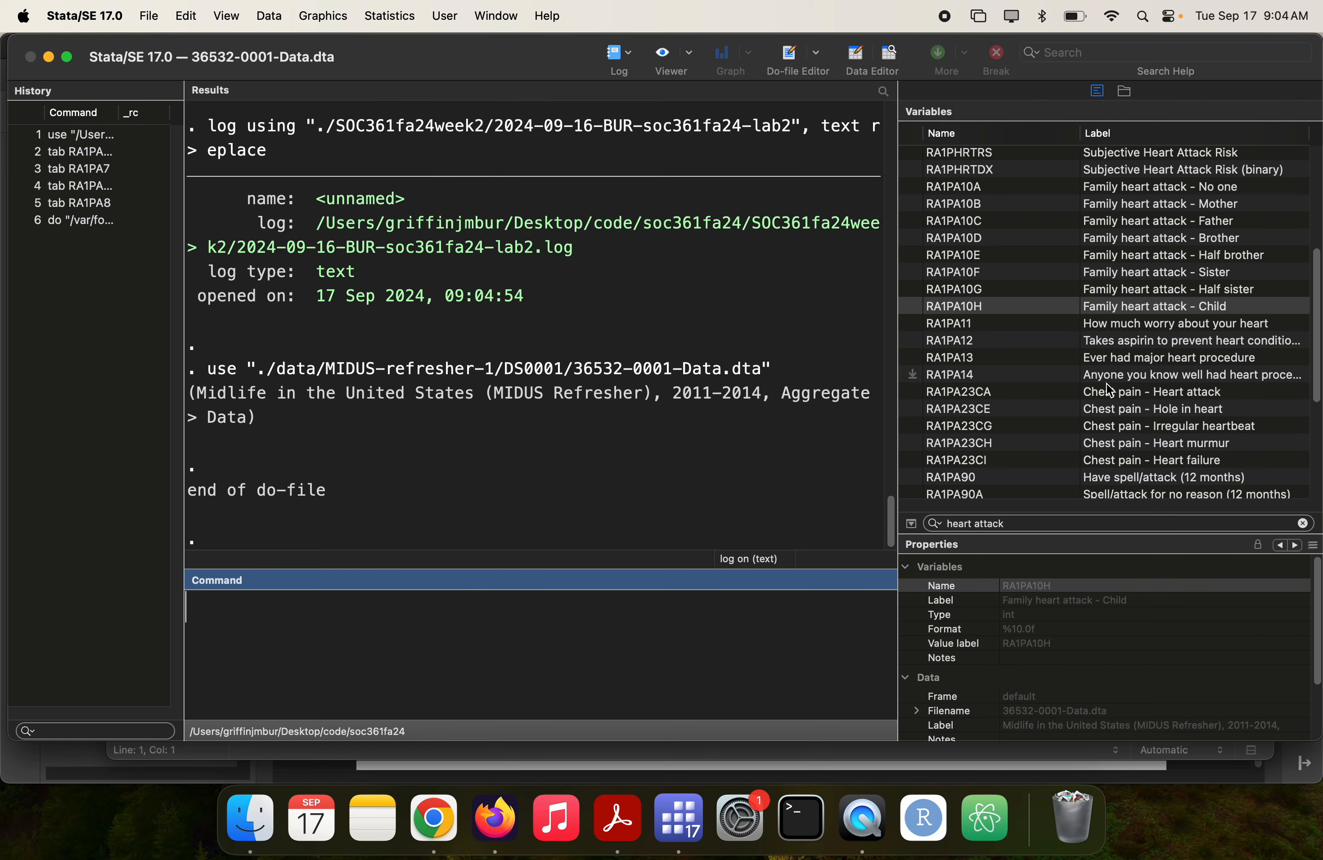
key(super+grave)
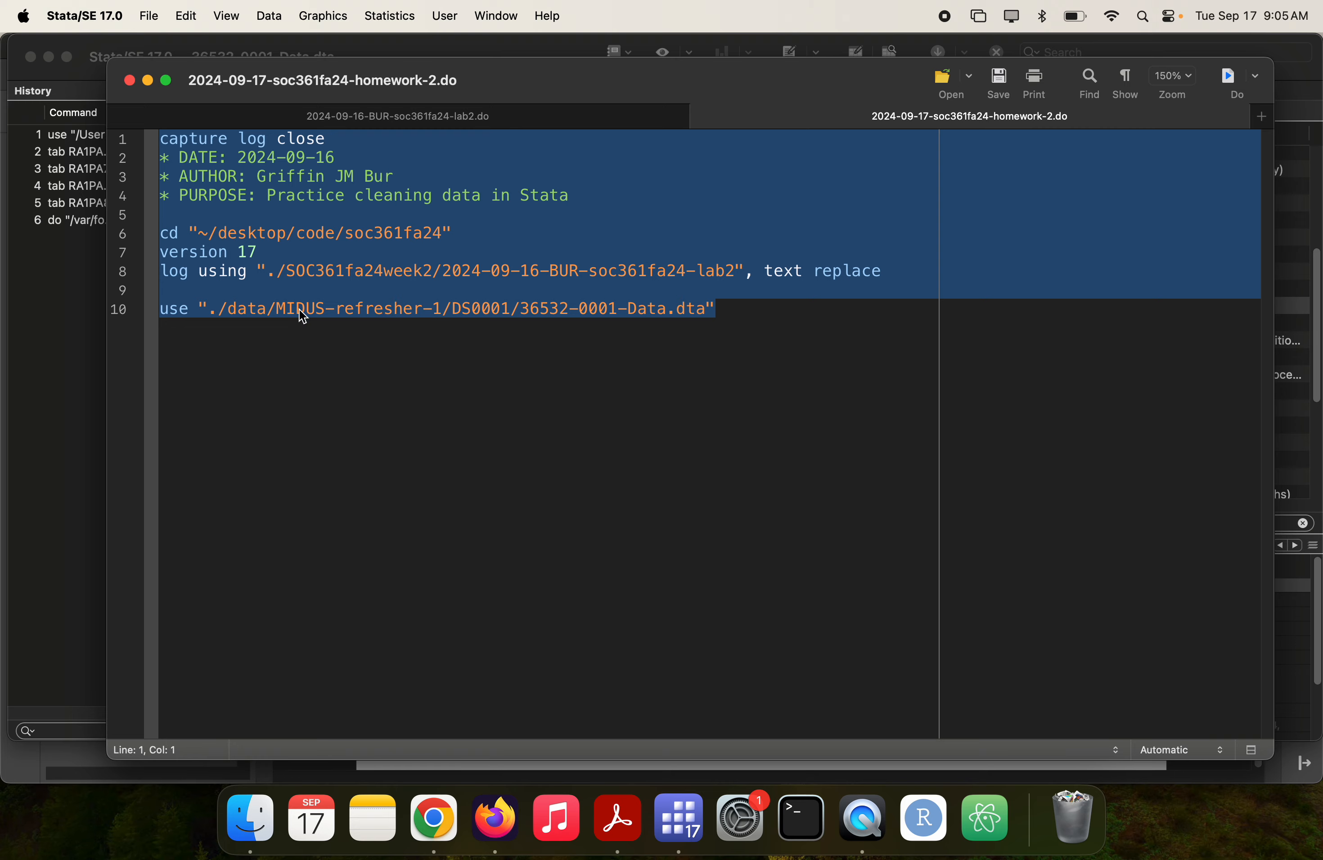
- Search the Variables panel for heart attack and send RA1PA8 to the command line
key(super+grave)
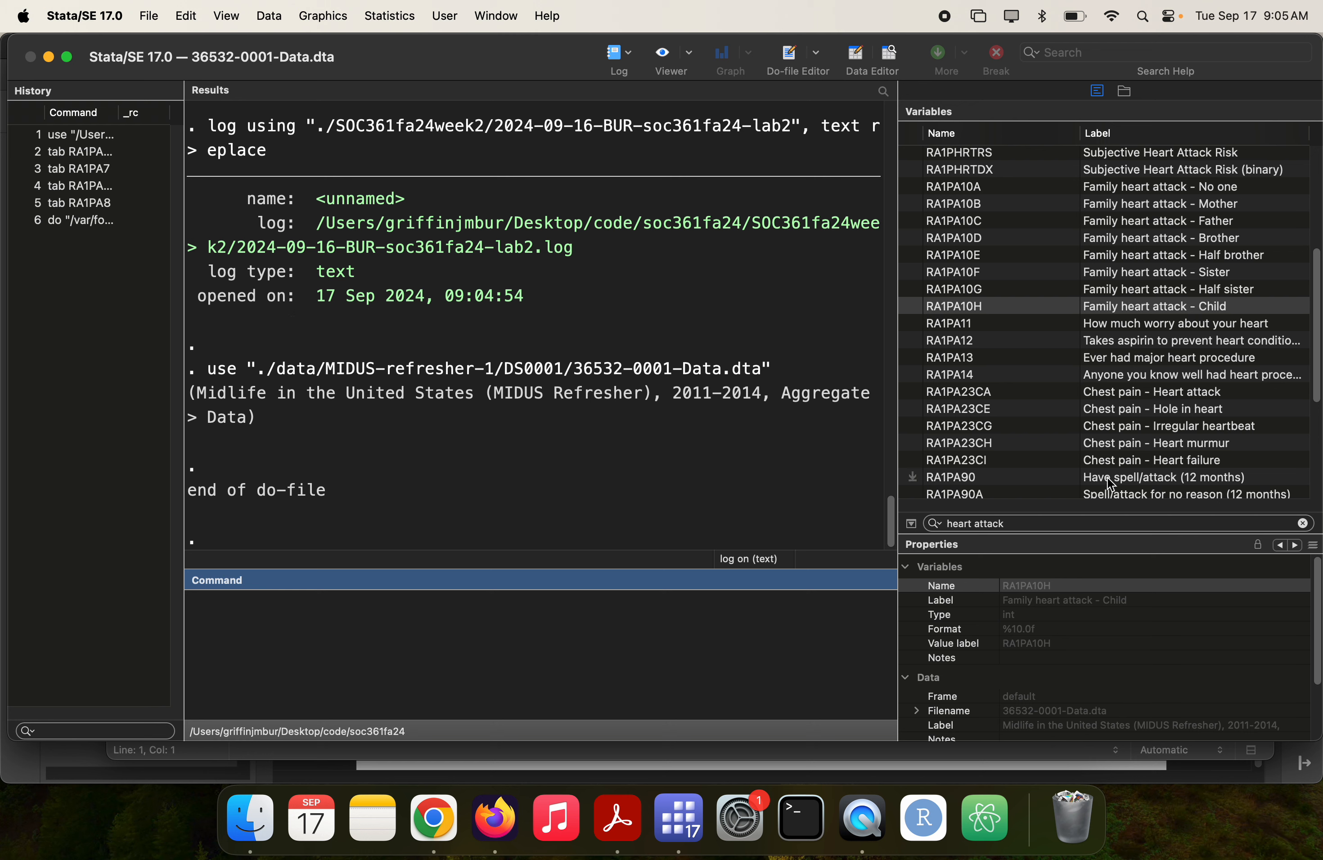
click(1011, 523)
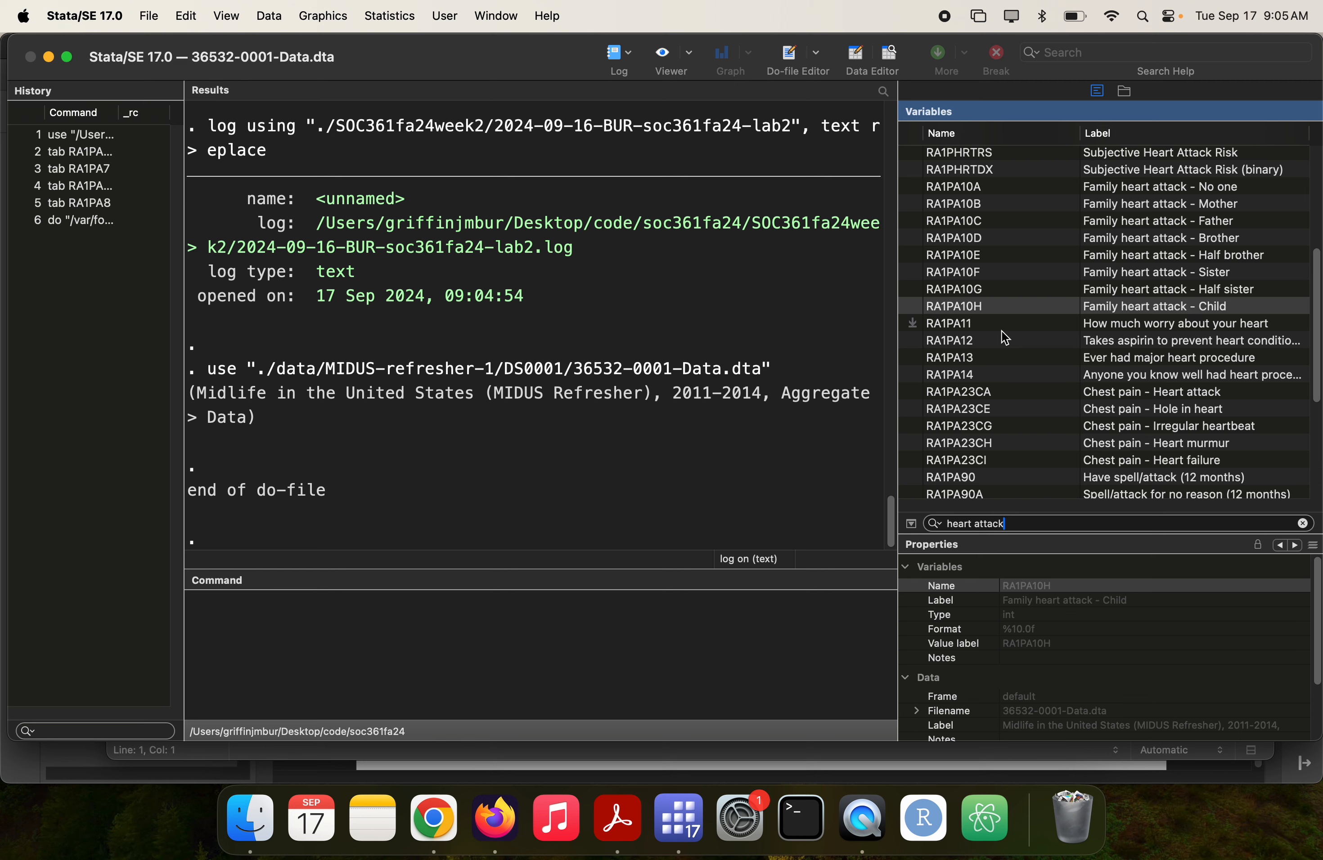
scroll(1004, 337, up, 10)
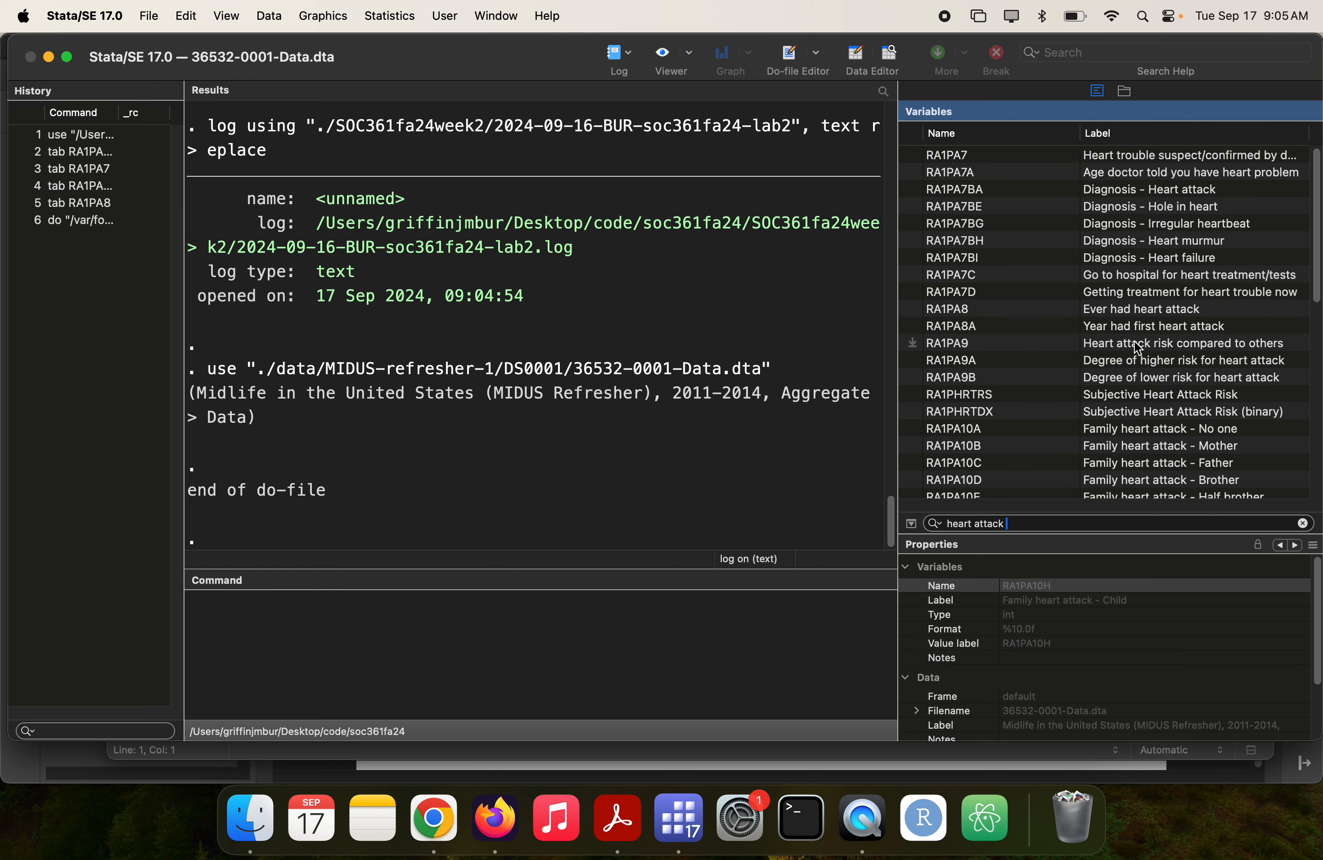
click(1107, 299)
double_click(967, 313)
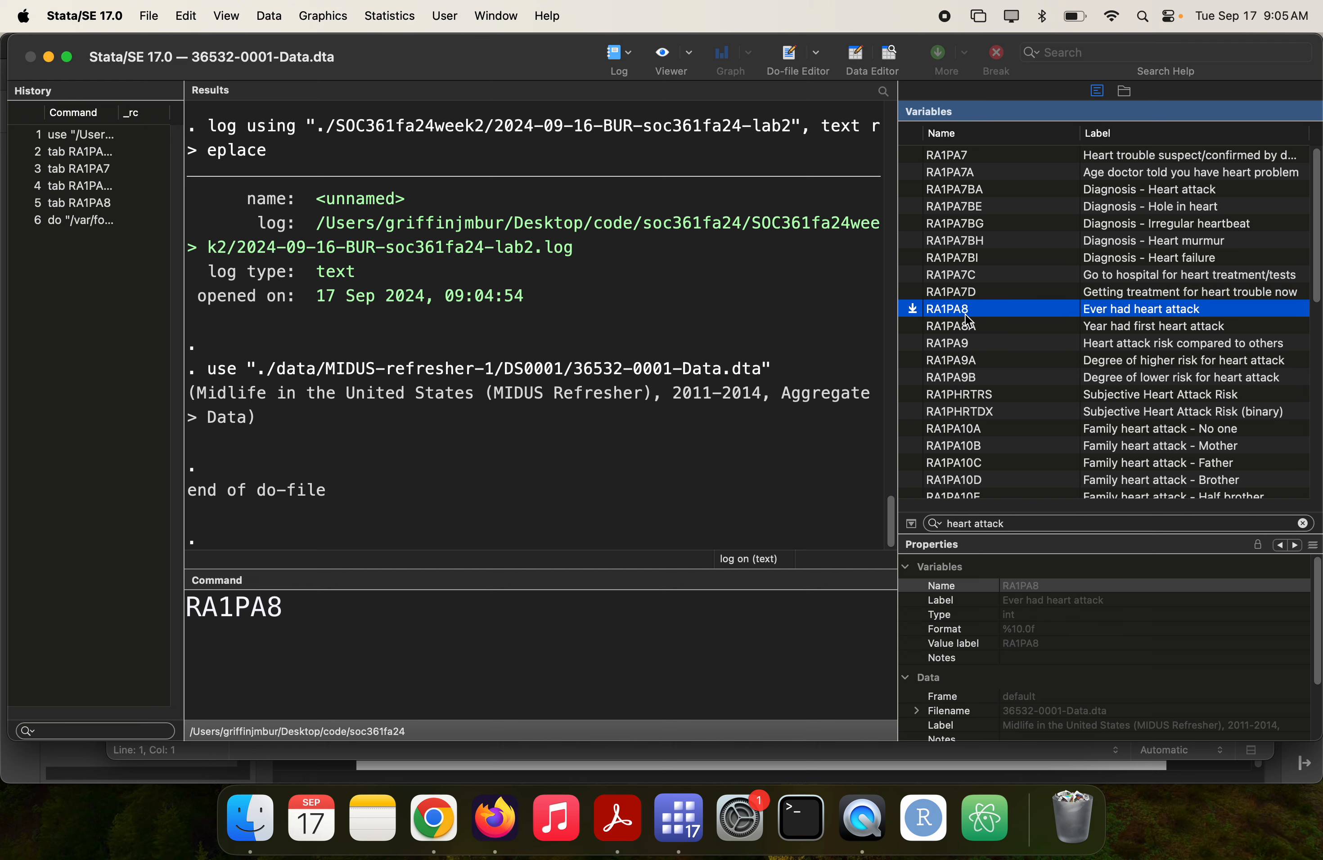
click(391, 674)
- Add the comment '* Investigate heart attack data' and 'rename *, lower' below the use line
key(super+9)
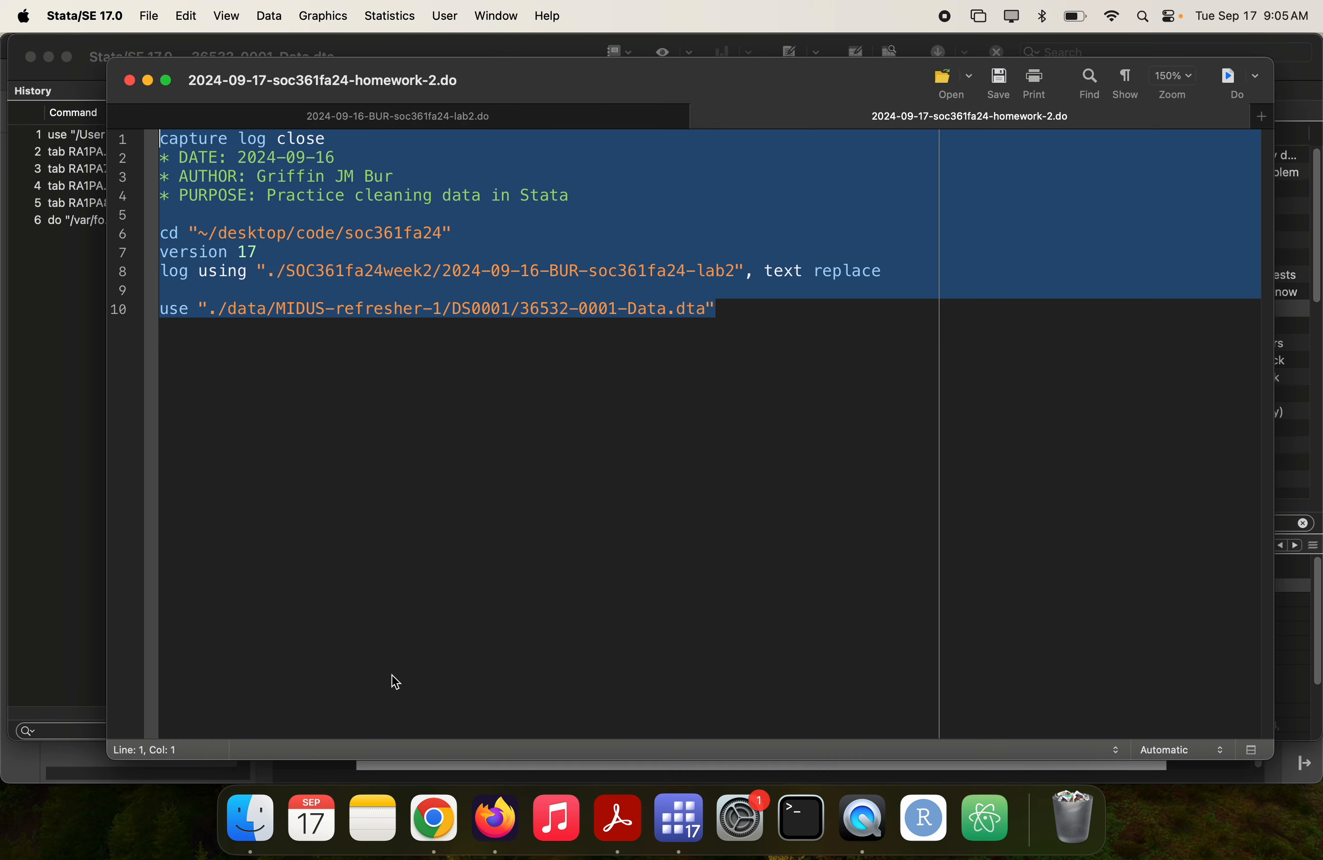
click(742, 303)
key(Return)
key(Return)
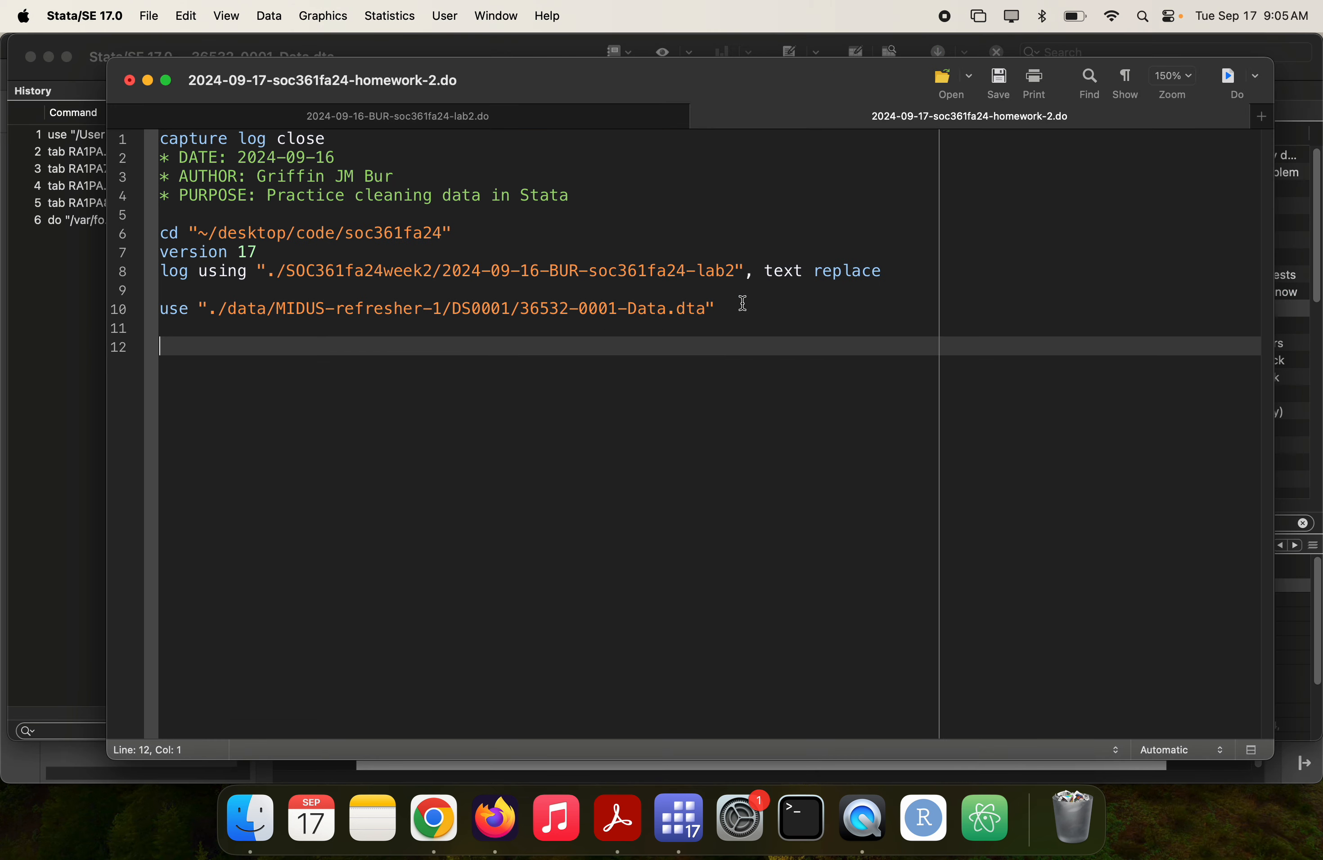
text(* Investigate heart at)
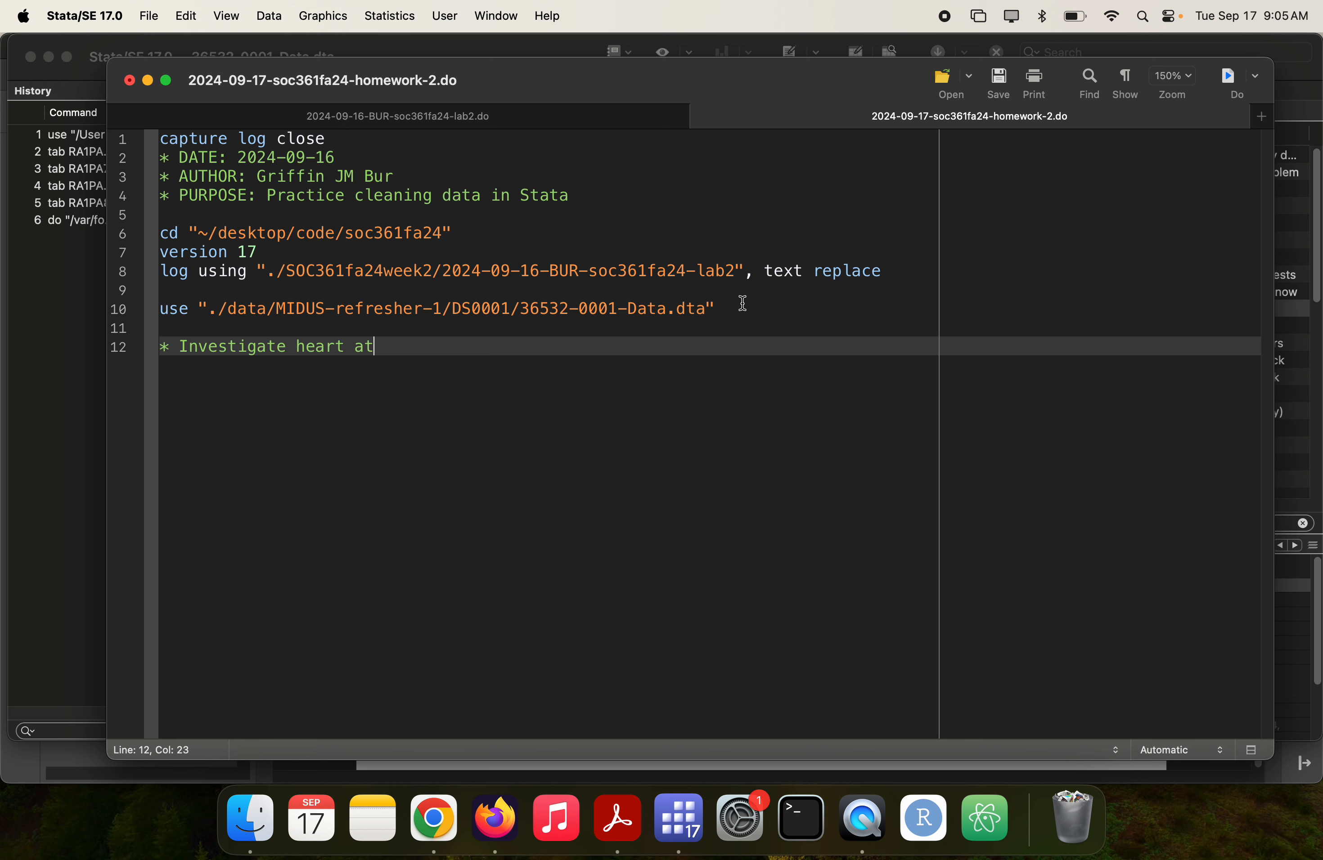
text(tack data)
key(Return)
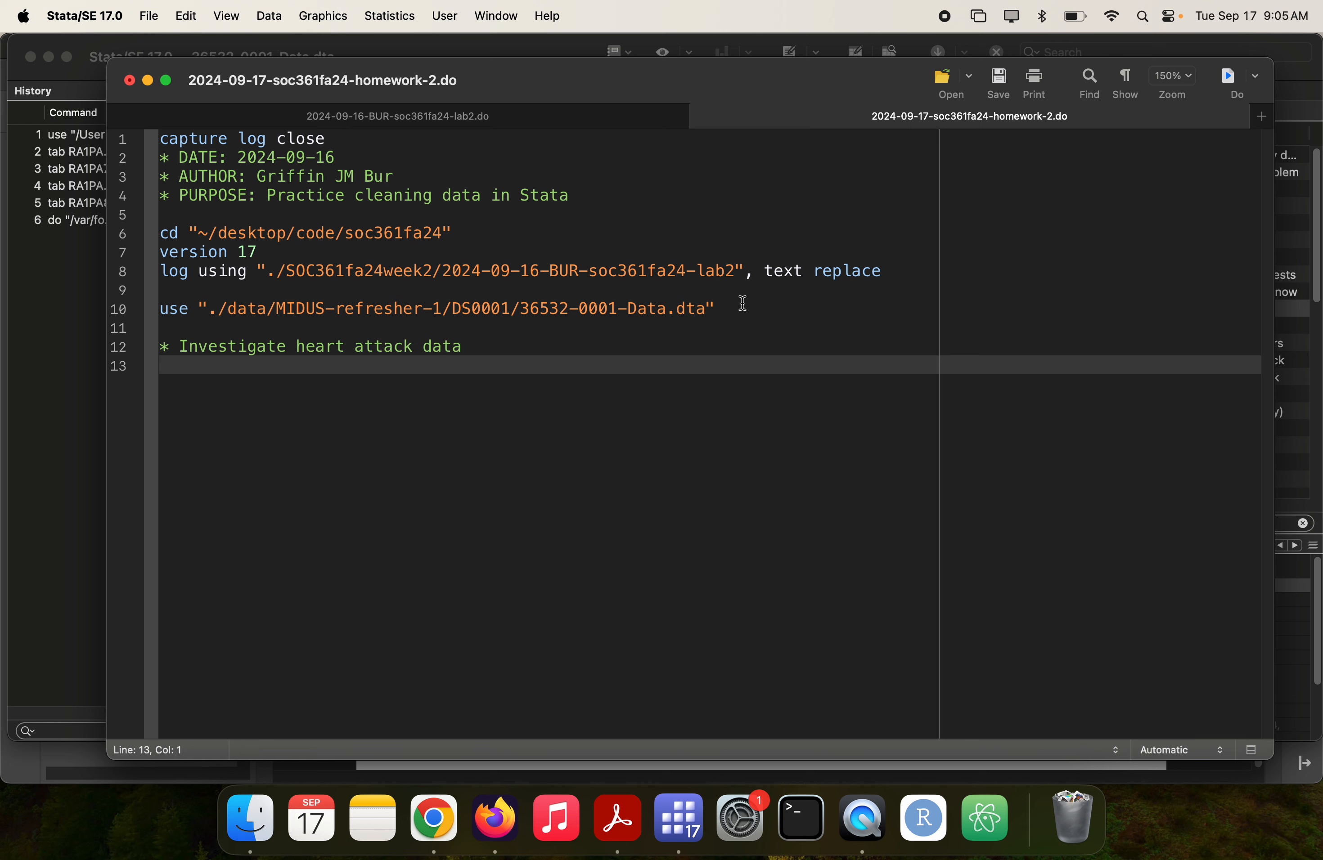
text(rename *, lower)
key(Return)
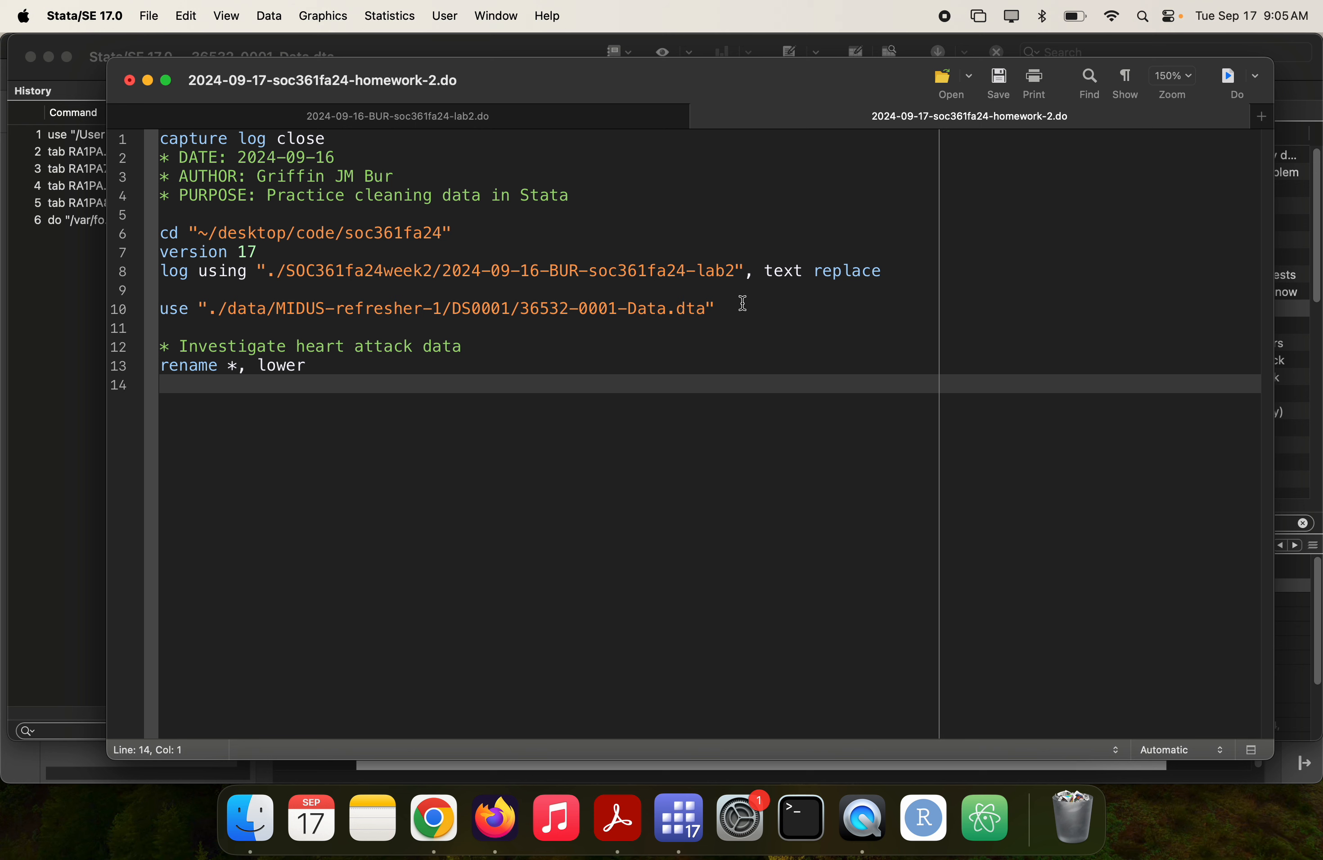
- Add 'tab ra1pa8', correct the variable-name typo, and run the do-file
key(super+v)
text(tab ra1pa)
key(BackSpace)
text(8a)
key(super+shift+d)
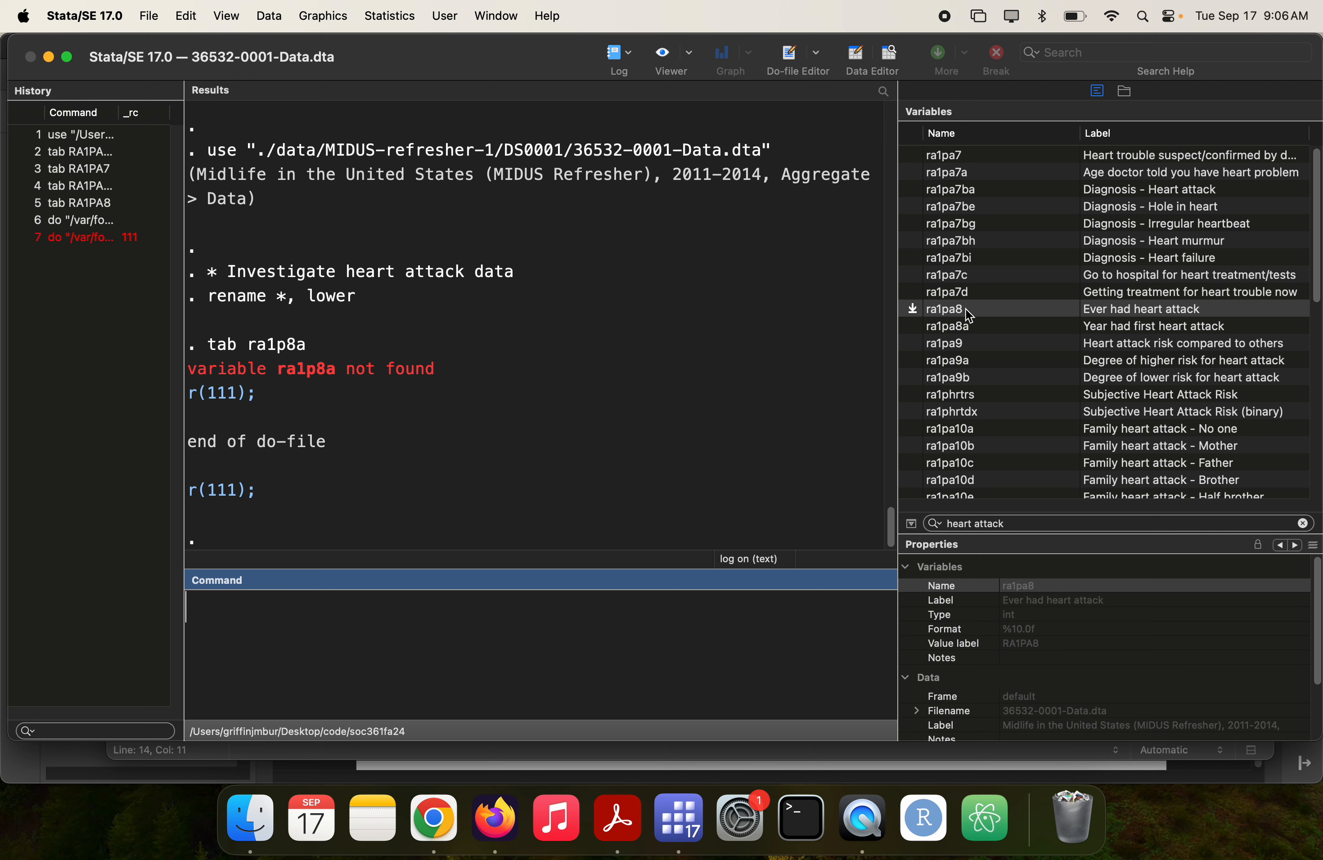
key(super+9)
key(BackSpace)
key(BackSpace)
text(ab ra1pa)
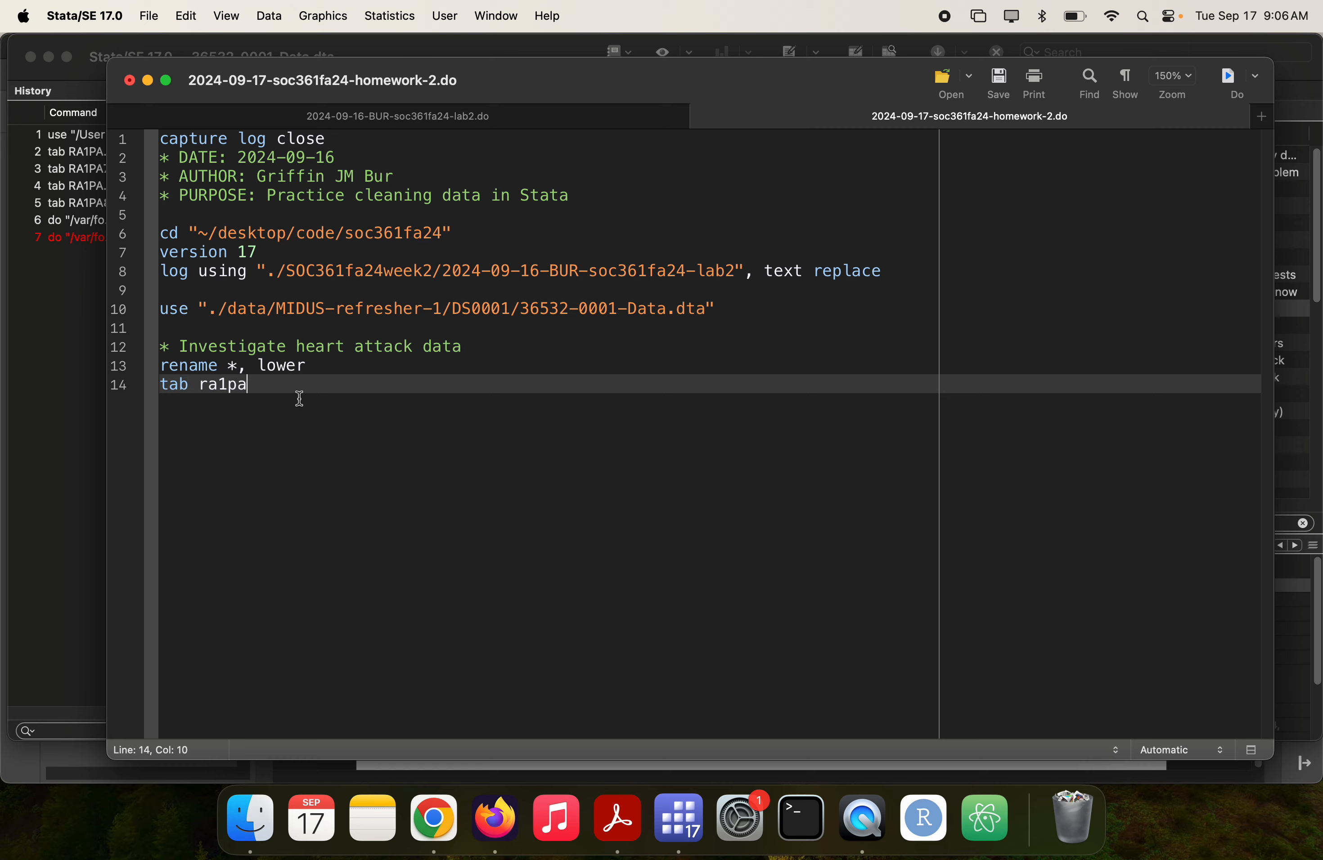
text(8)
key(super+shift+d)
key(super+1)
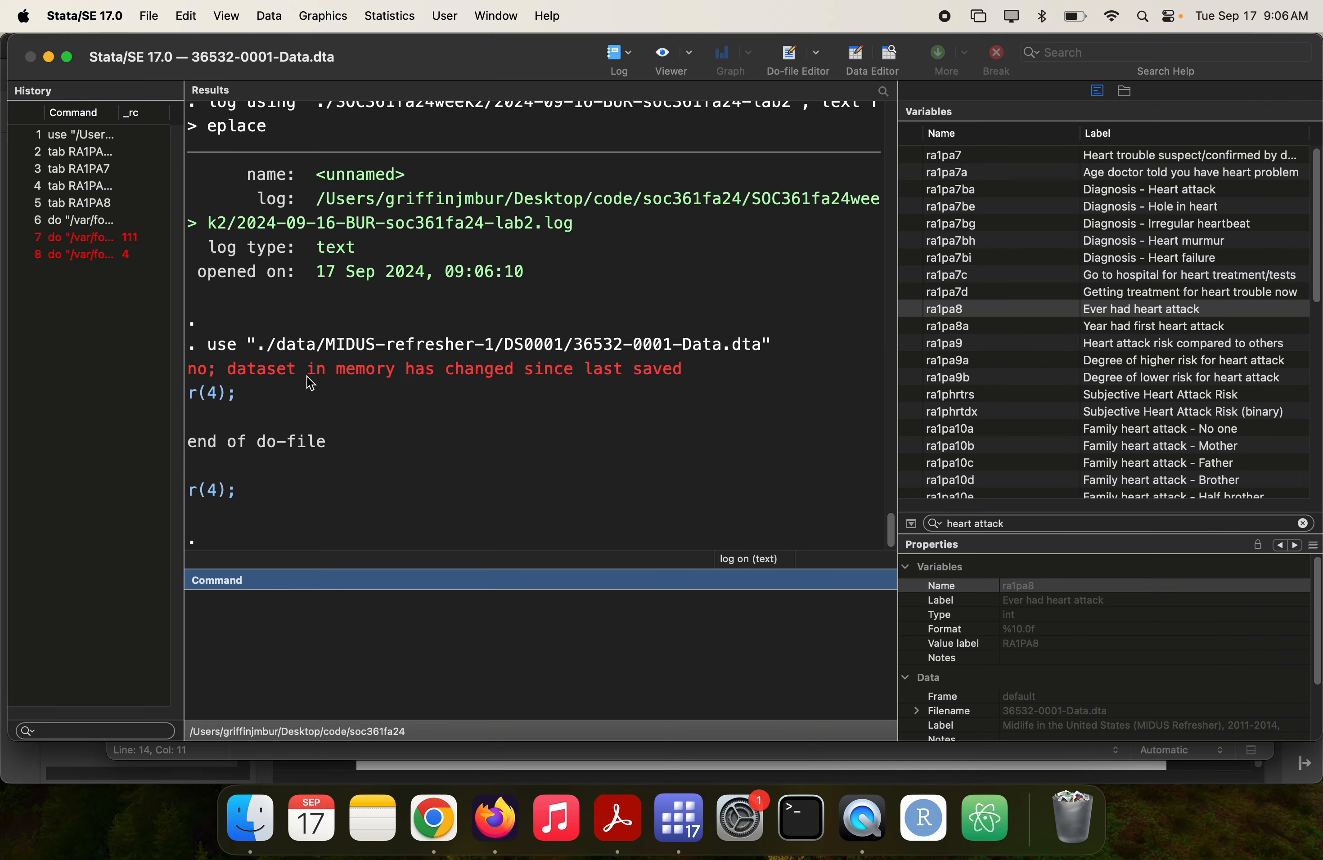
- Insert 'clear all' with the comment '* Clear and load data' before the use line and rerun
key(super+9)
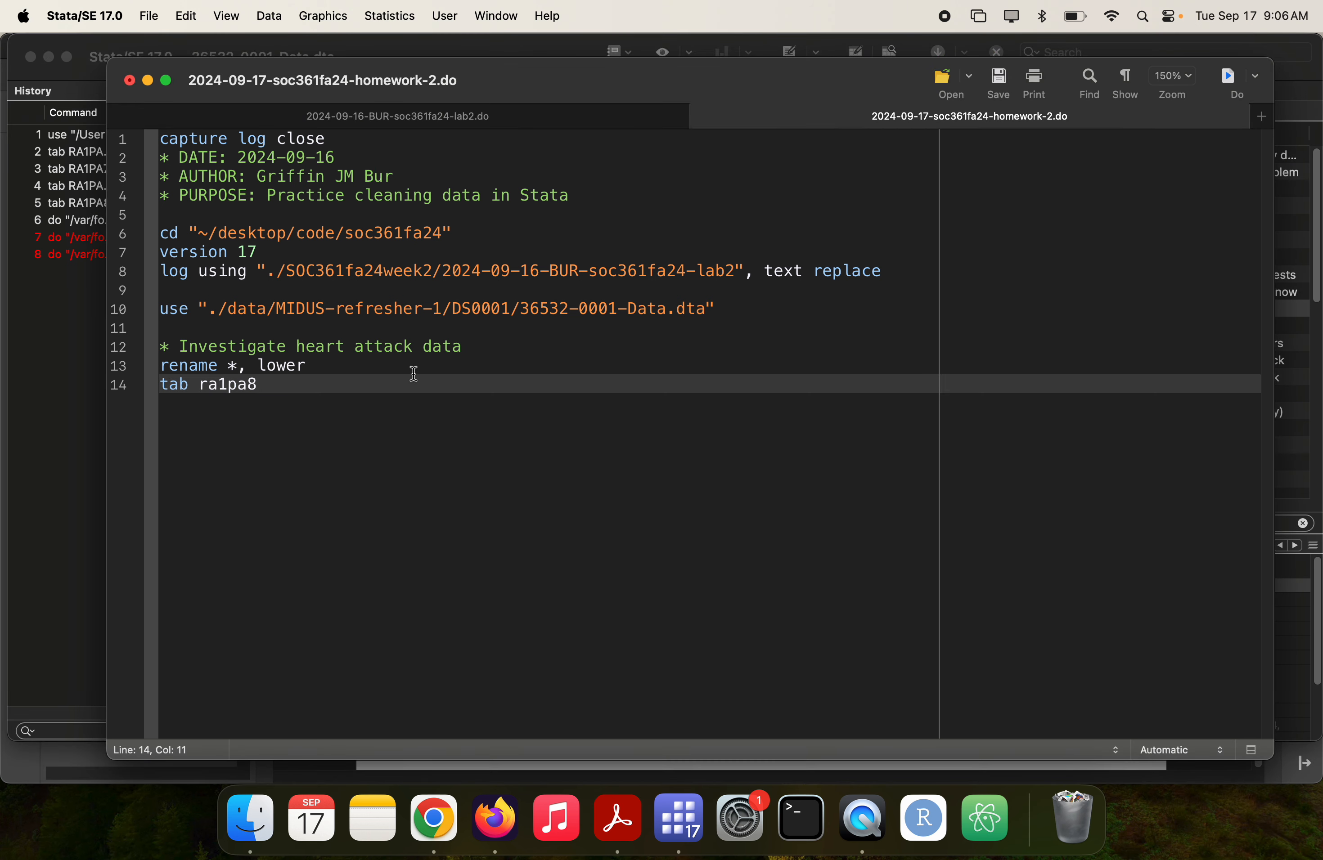
click(444, 292)
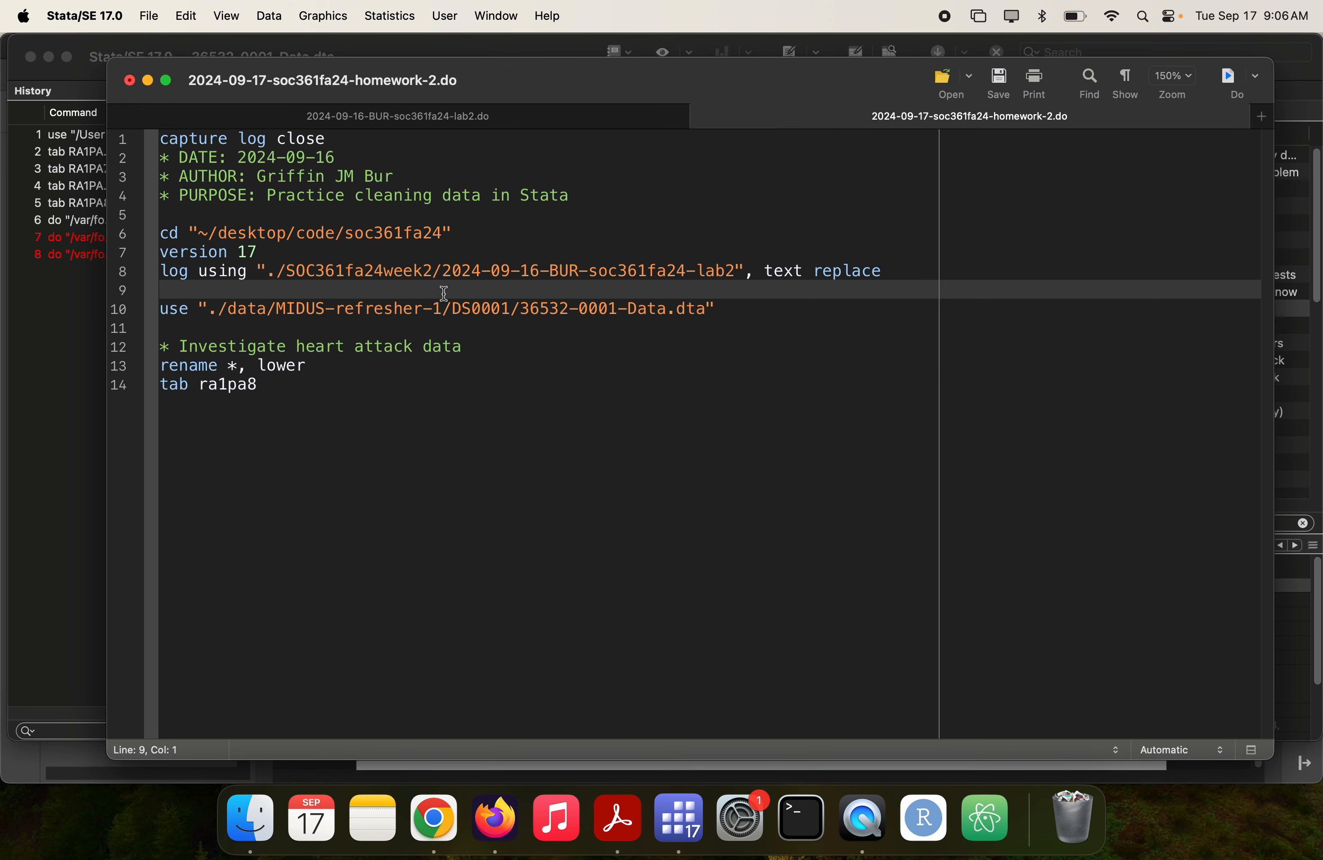
text(clear all)
key(Return)
key(Return)
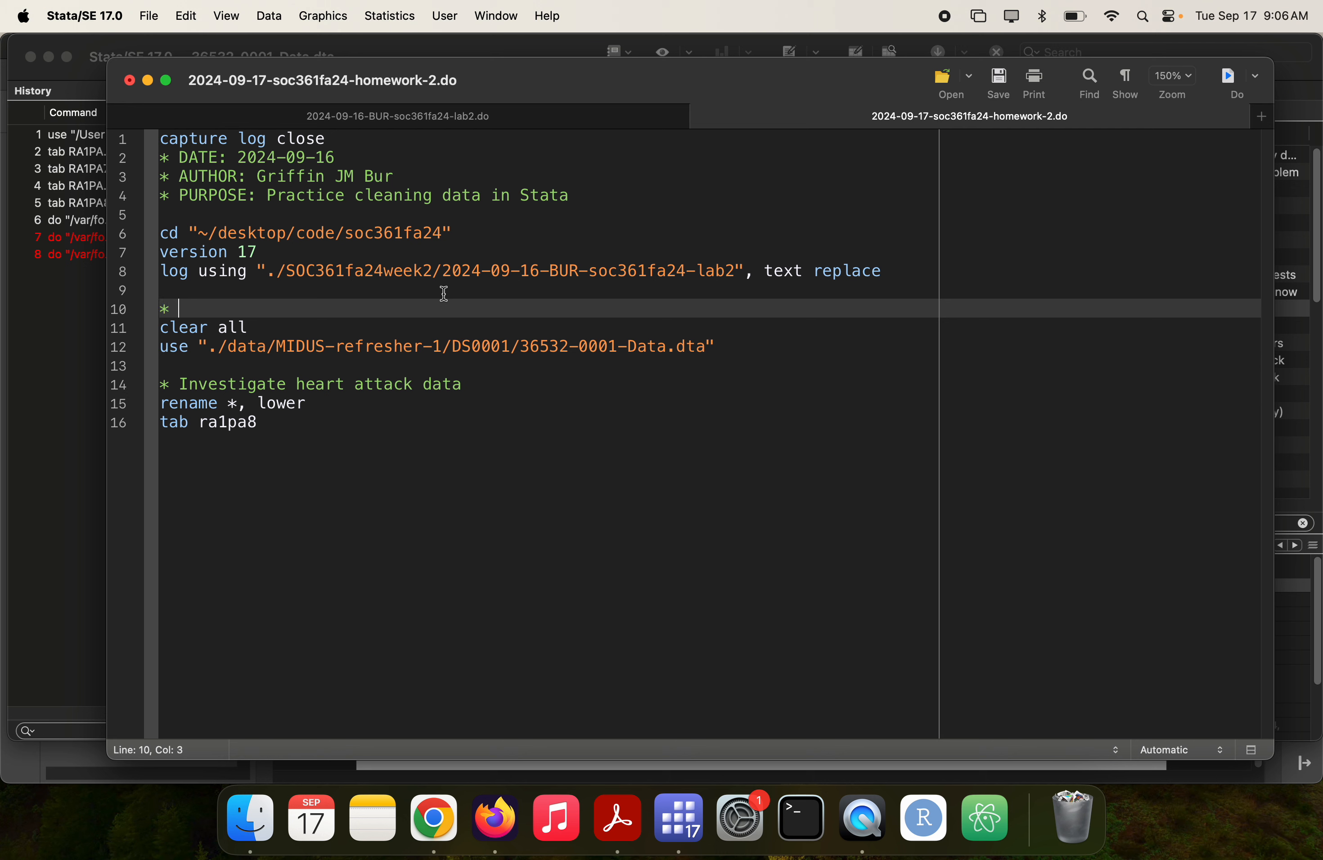
text(* Clear and load data)
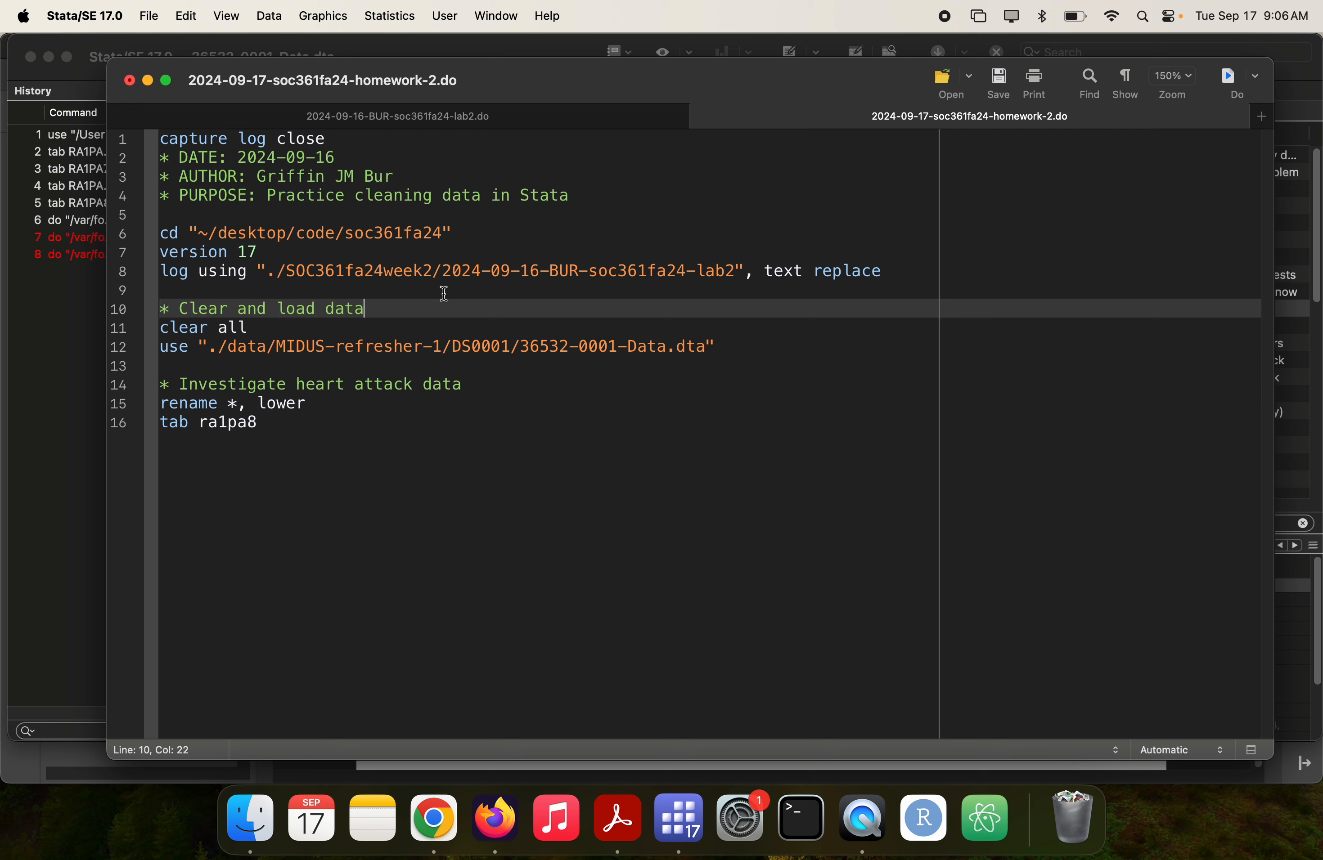
key(super+shift+d)
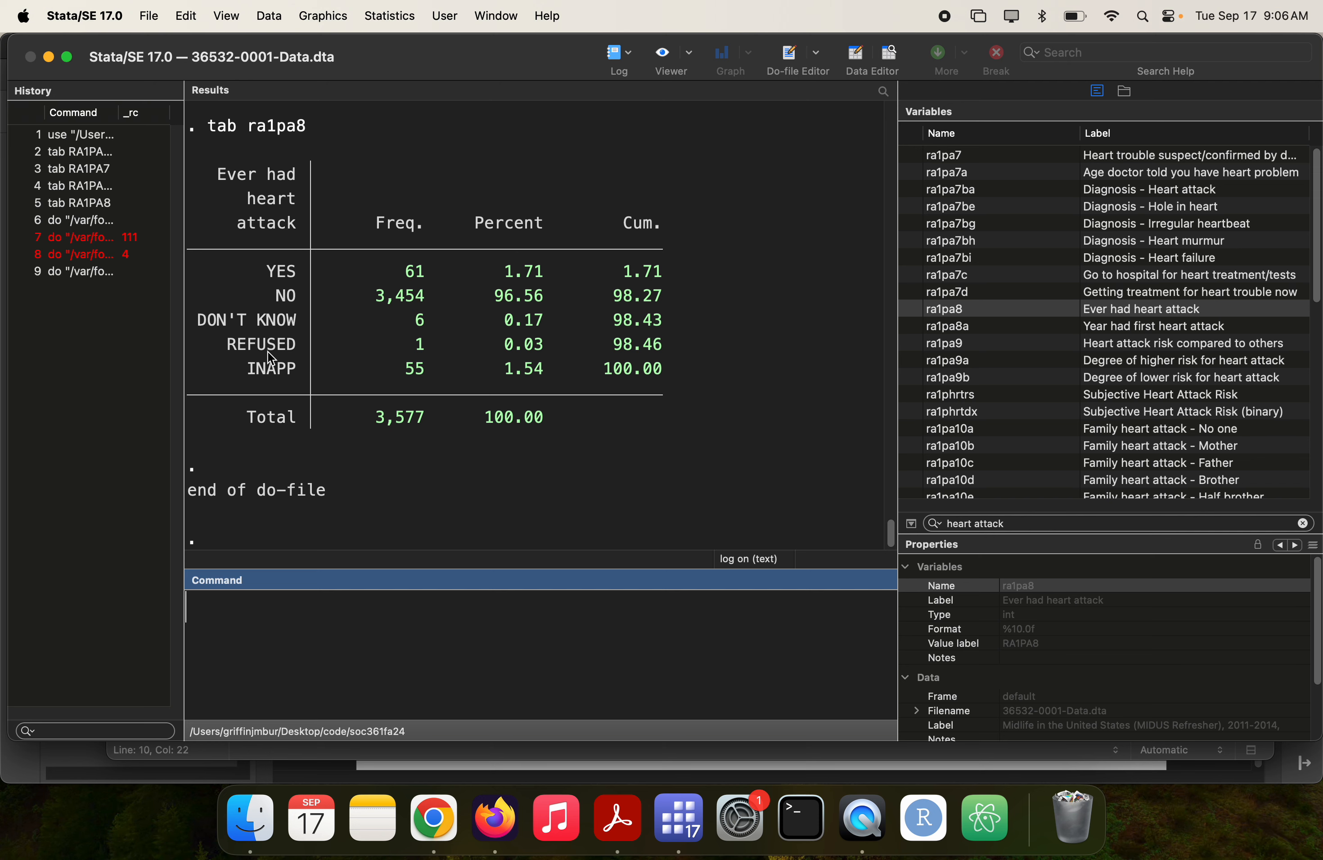
key(super+grave)
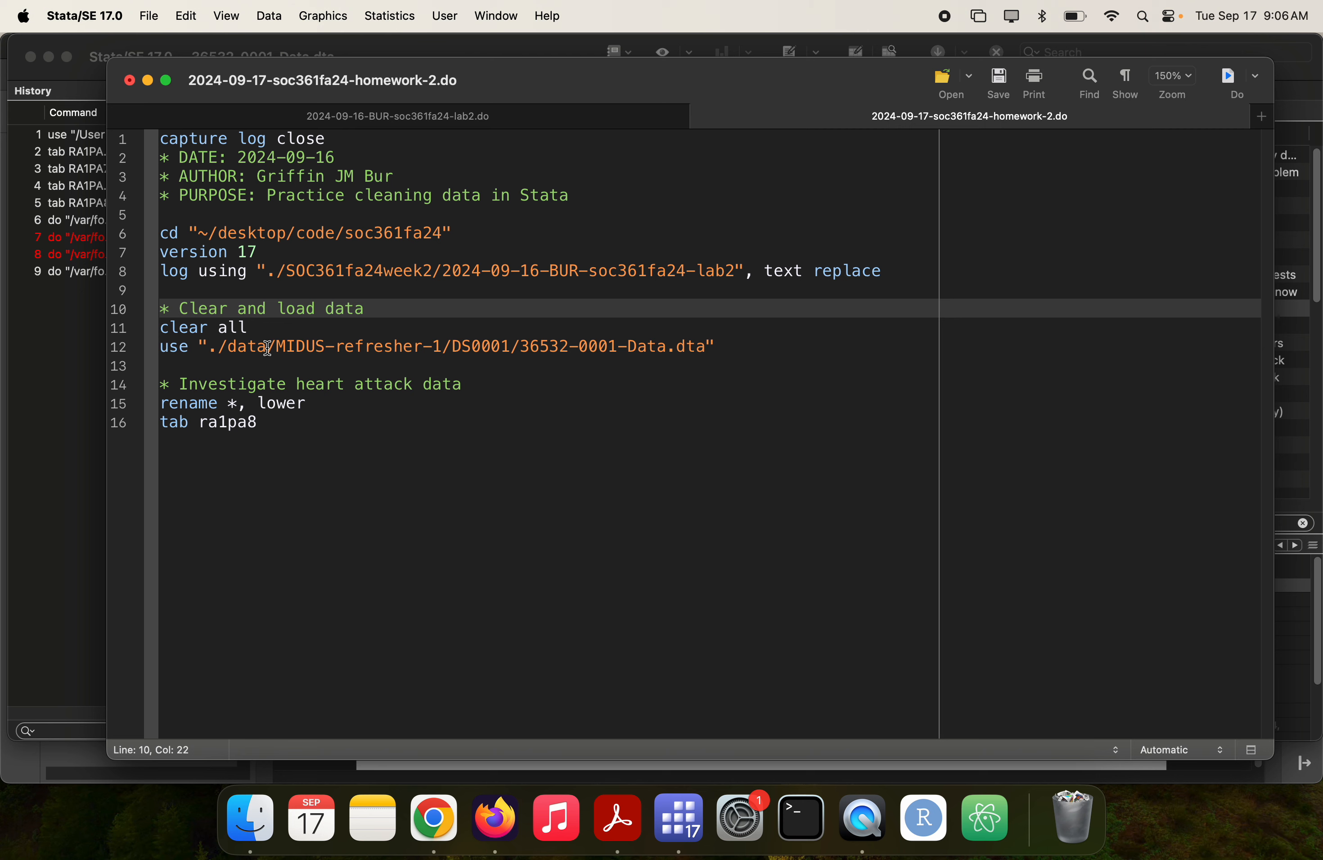
- Add and run 'd ra1pa8' to describe the heart-attack variable
click(272, 422)
key(Return)
text(d)
click(241, 423)
double_click(241, 423)
key(super+c)
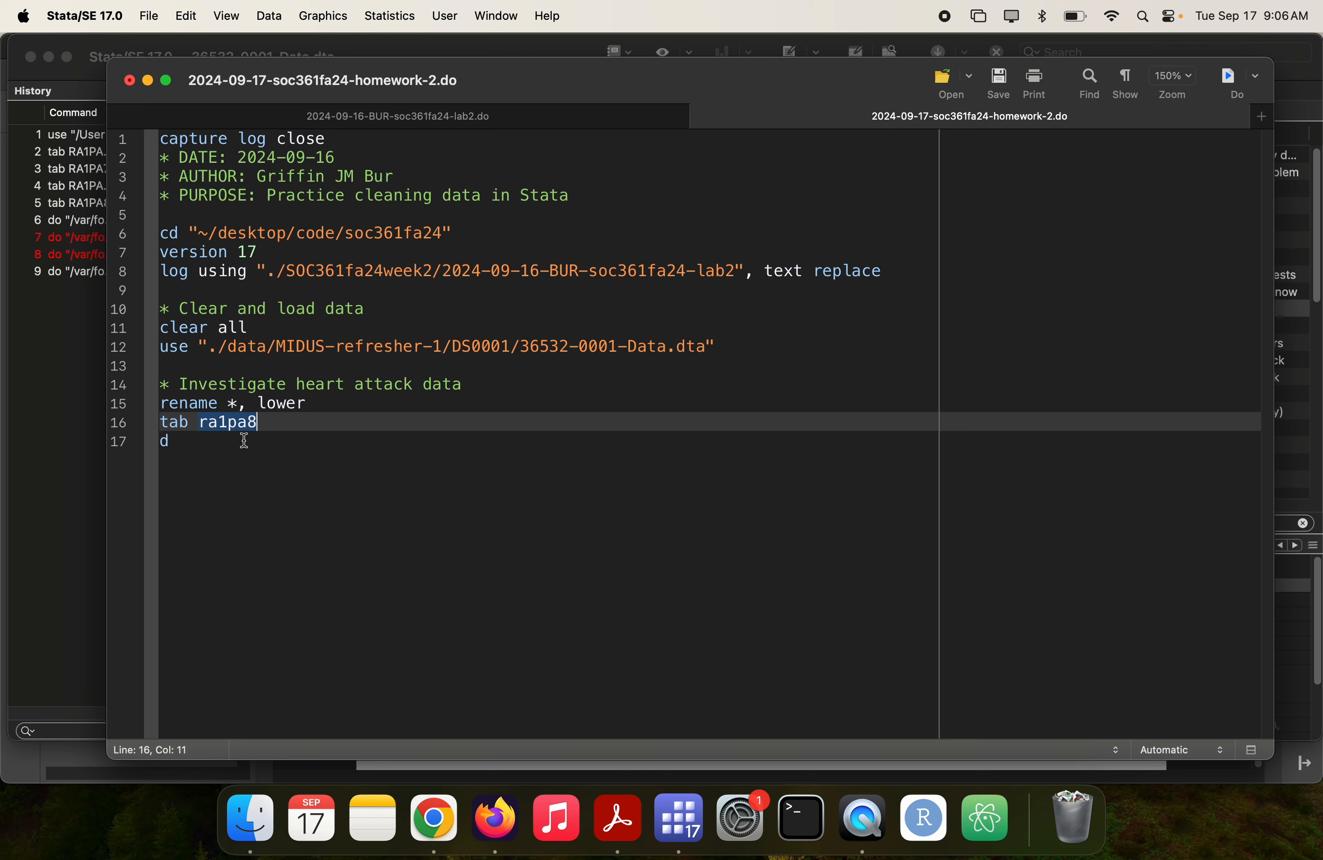
click(242, 442)
key(super+v)
key(shift+super+Left)
key(super+shift+d)
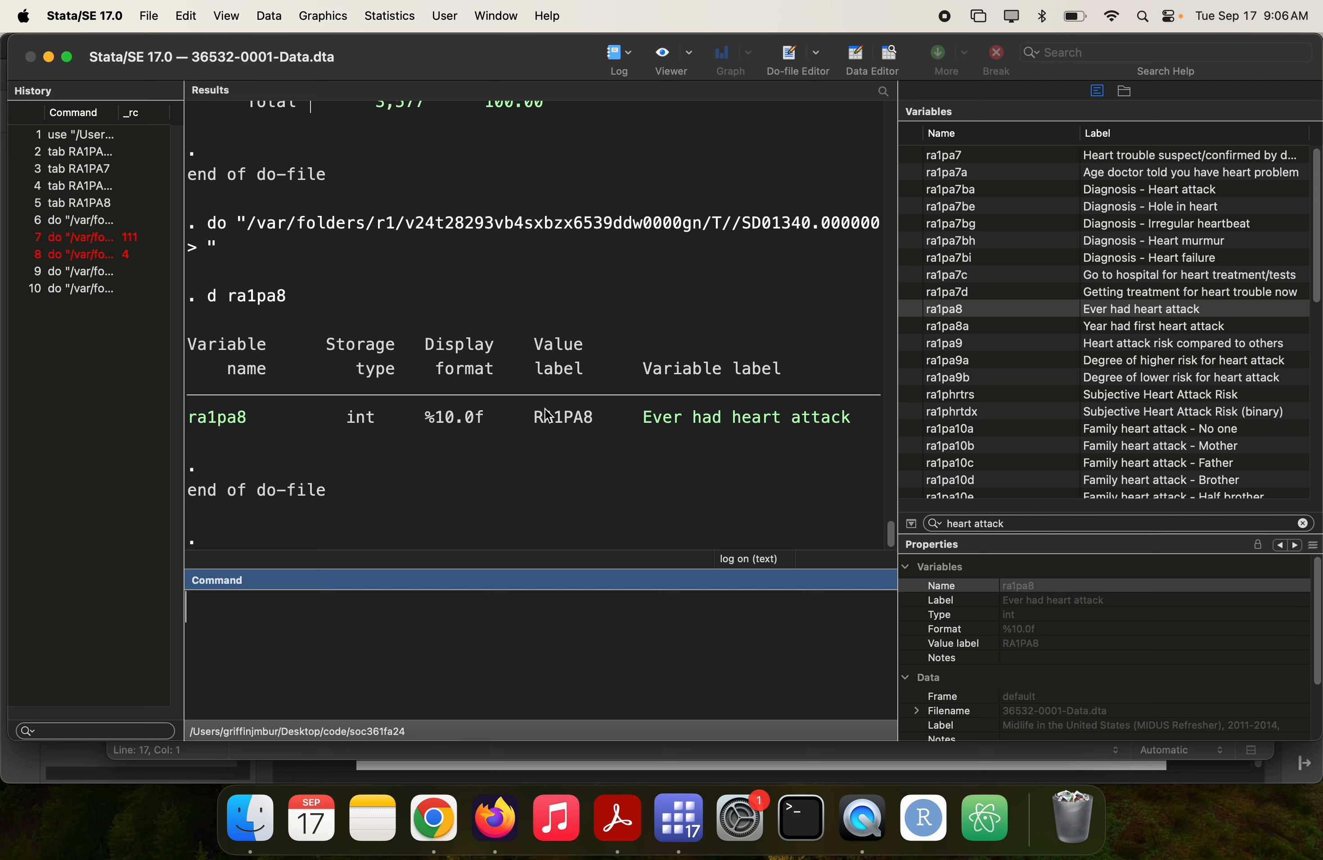
- Add and run 'lab list RA1PA8' to view the variable's value codes
click(537, 424)
drag(533, 418, 592, 418)
key(super+9)
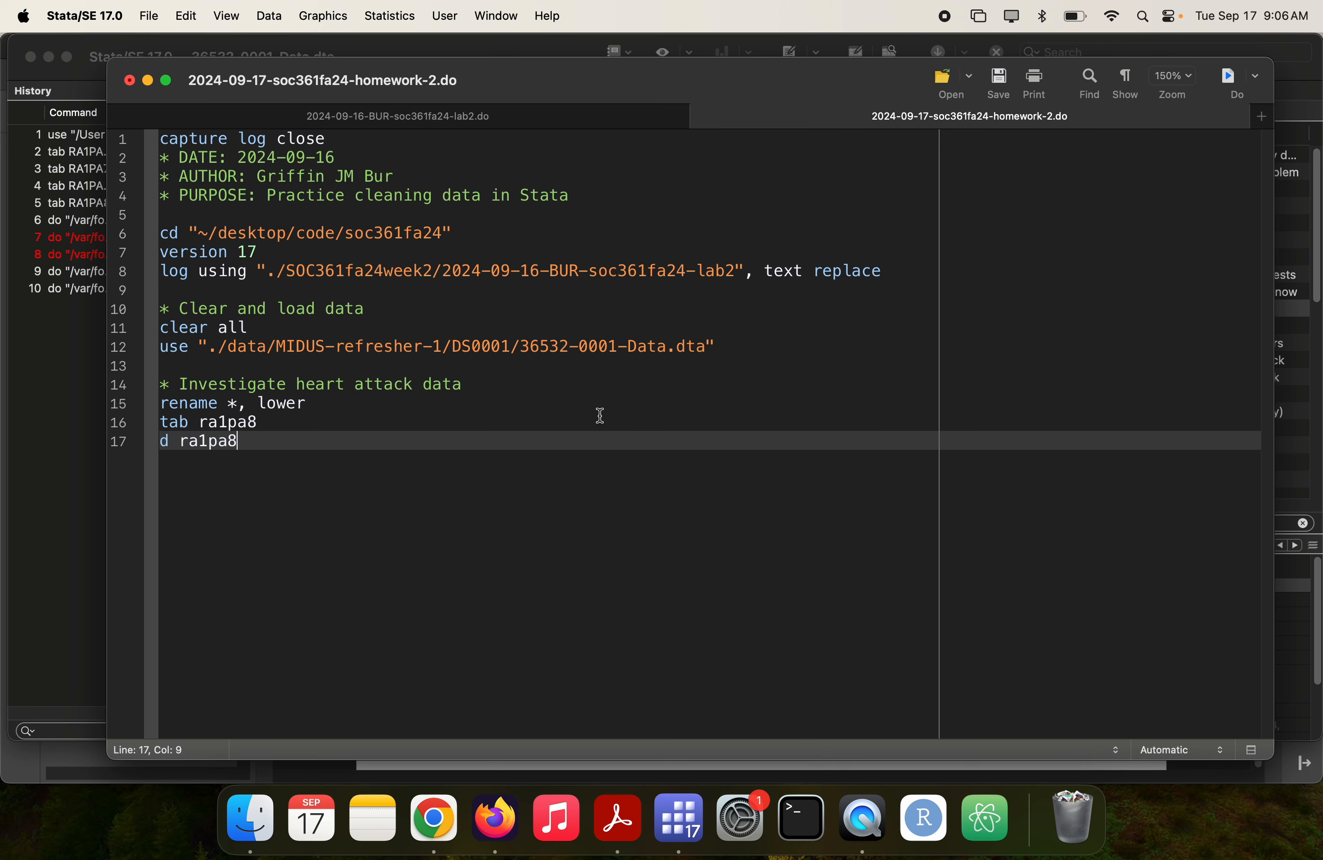
key(Return)
text(lab )
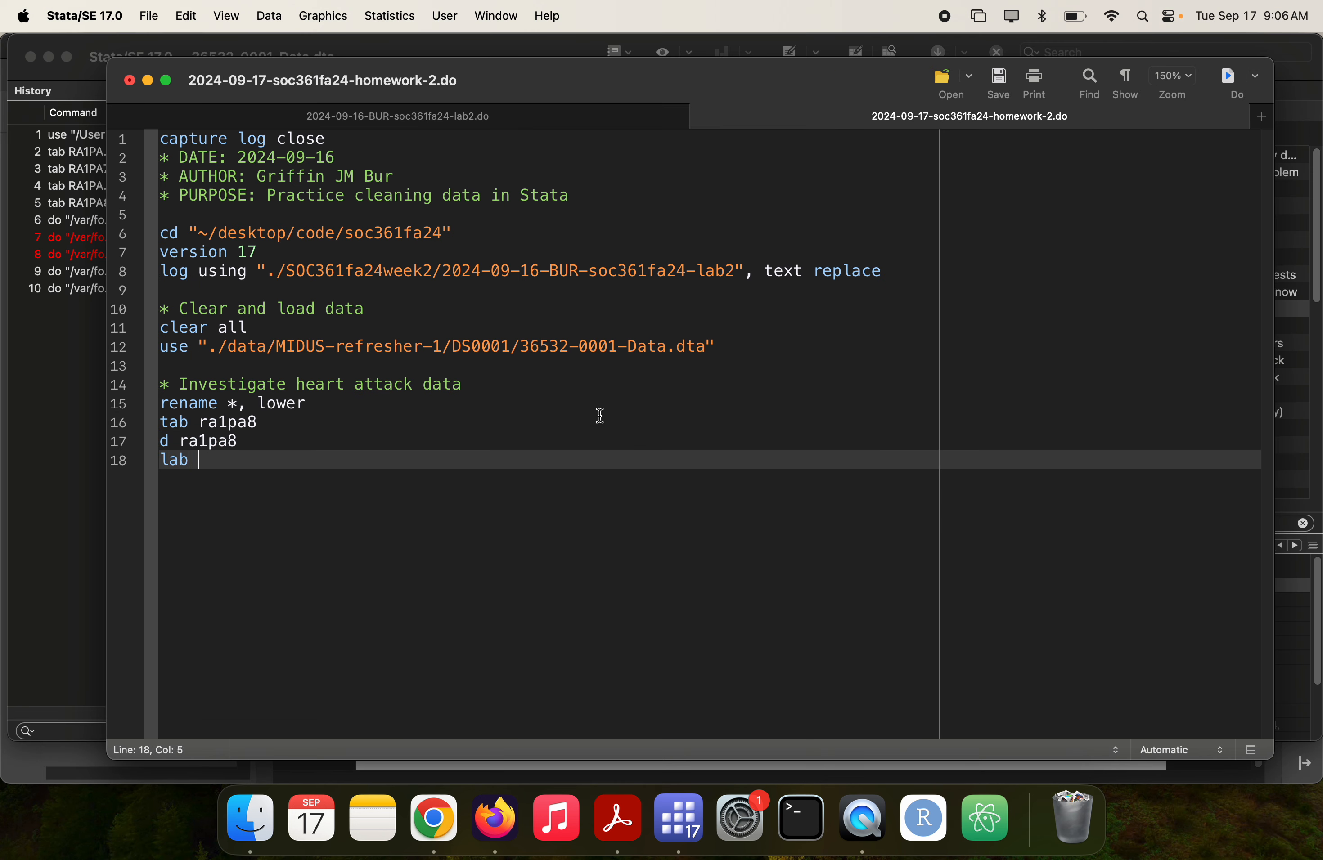
text(list)
key(super+v)
key(shift+super+Left)
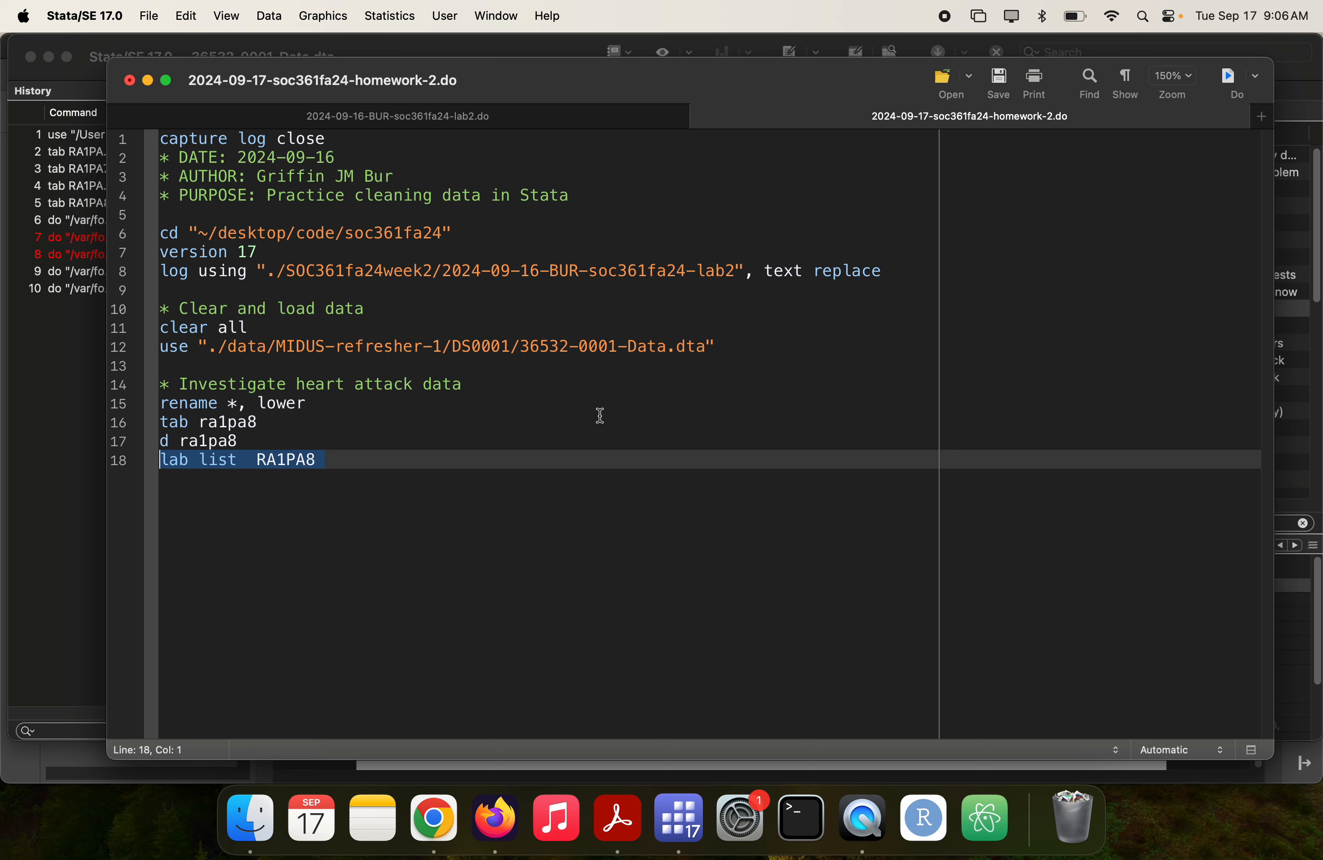
key(shift+super+d)
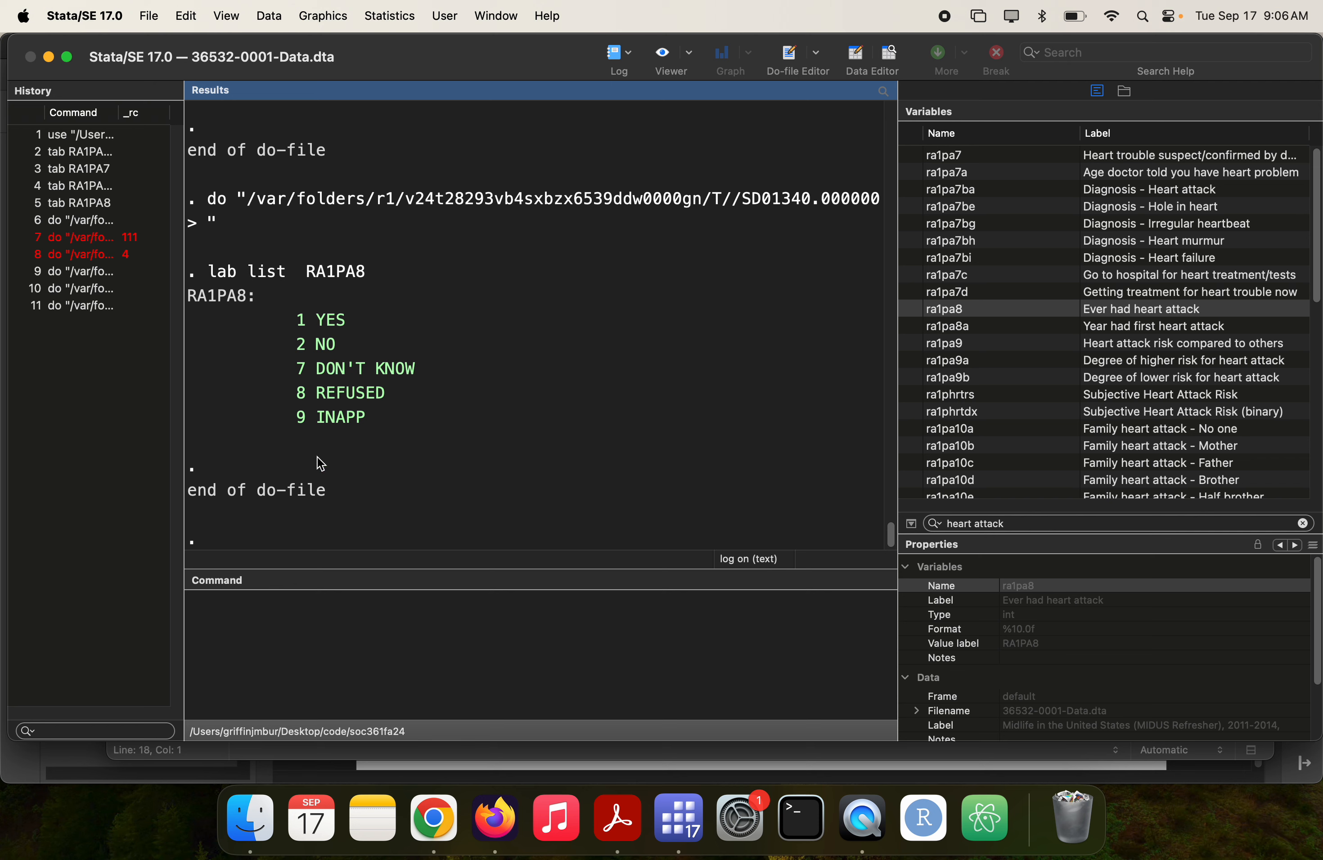
key(super+grave)
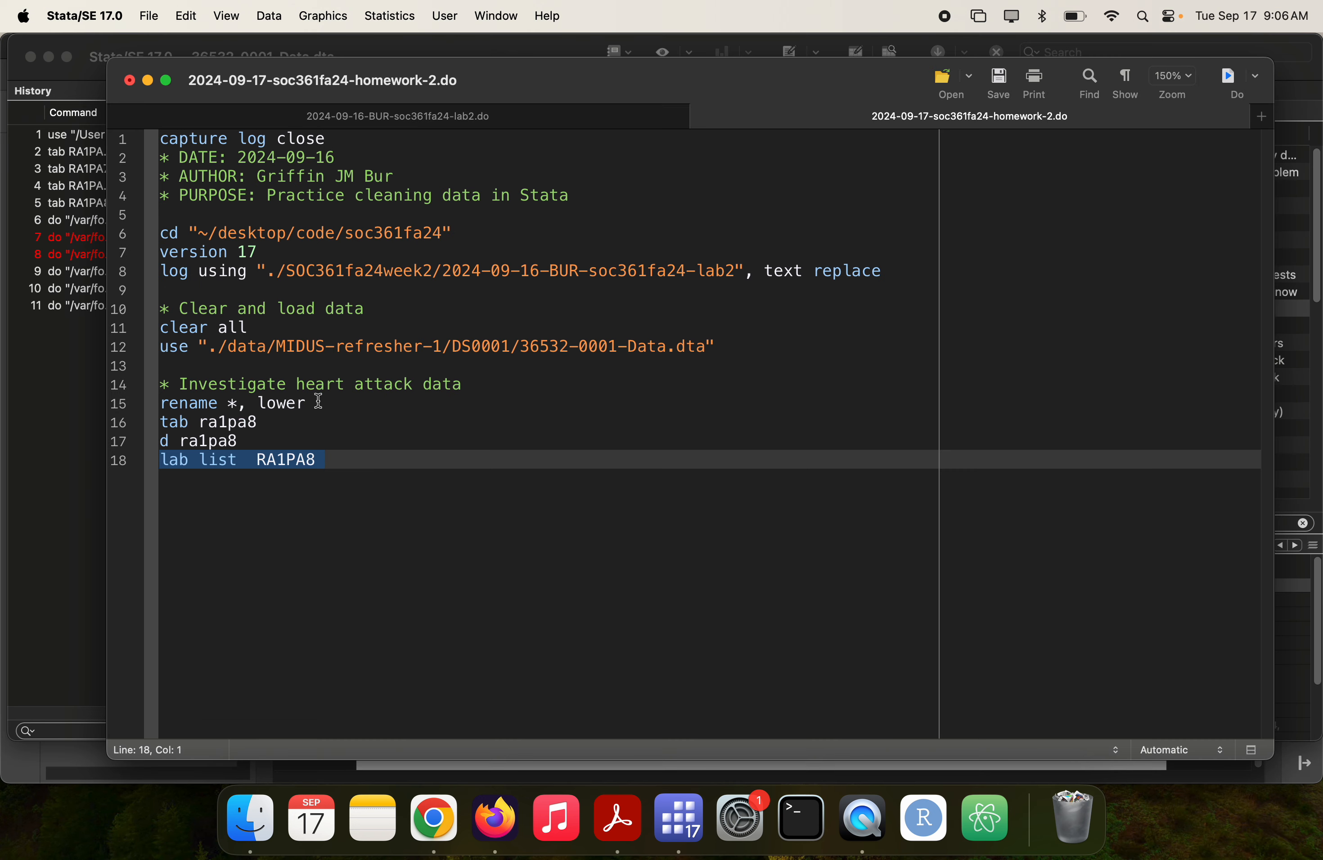
click(252, 460)
key(BackSpace)
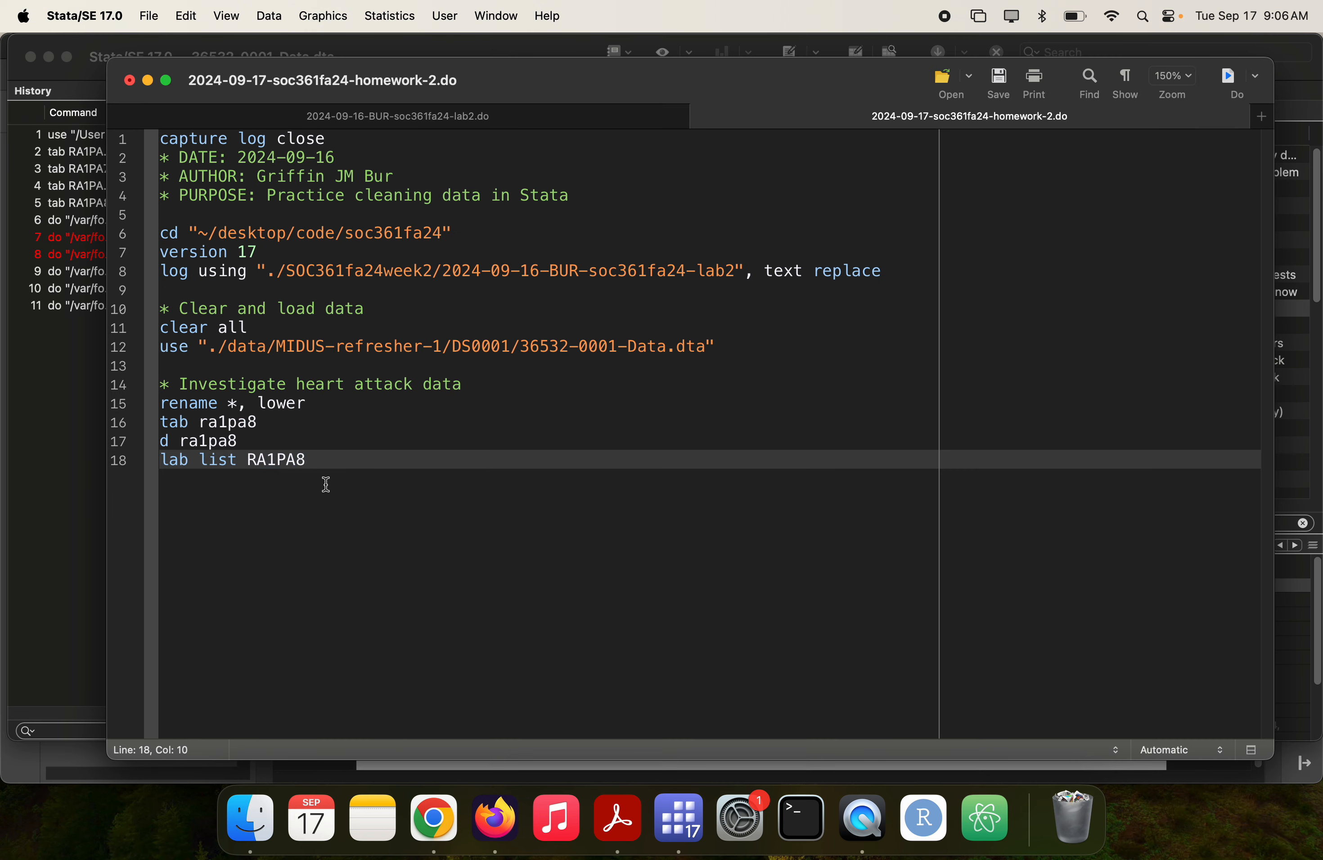
click(327, 459)
- Add and run 'replace ra1pa8 = . if ra1pa8 > 6' to set codes above 6 to missing
key(Return)
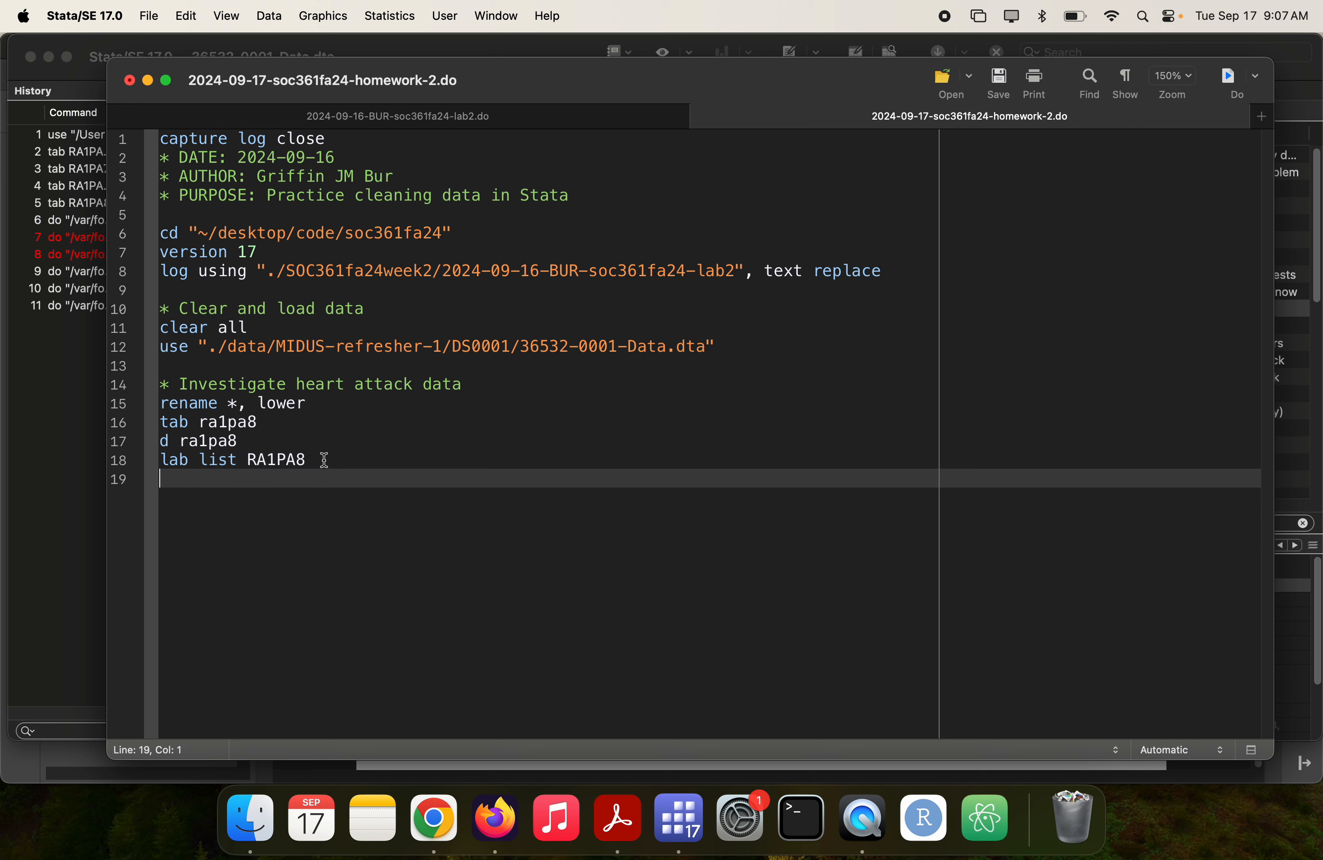
text(replace ra1pa8 = . i)
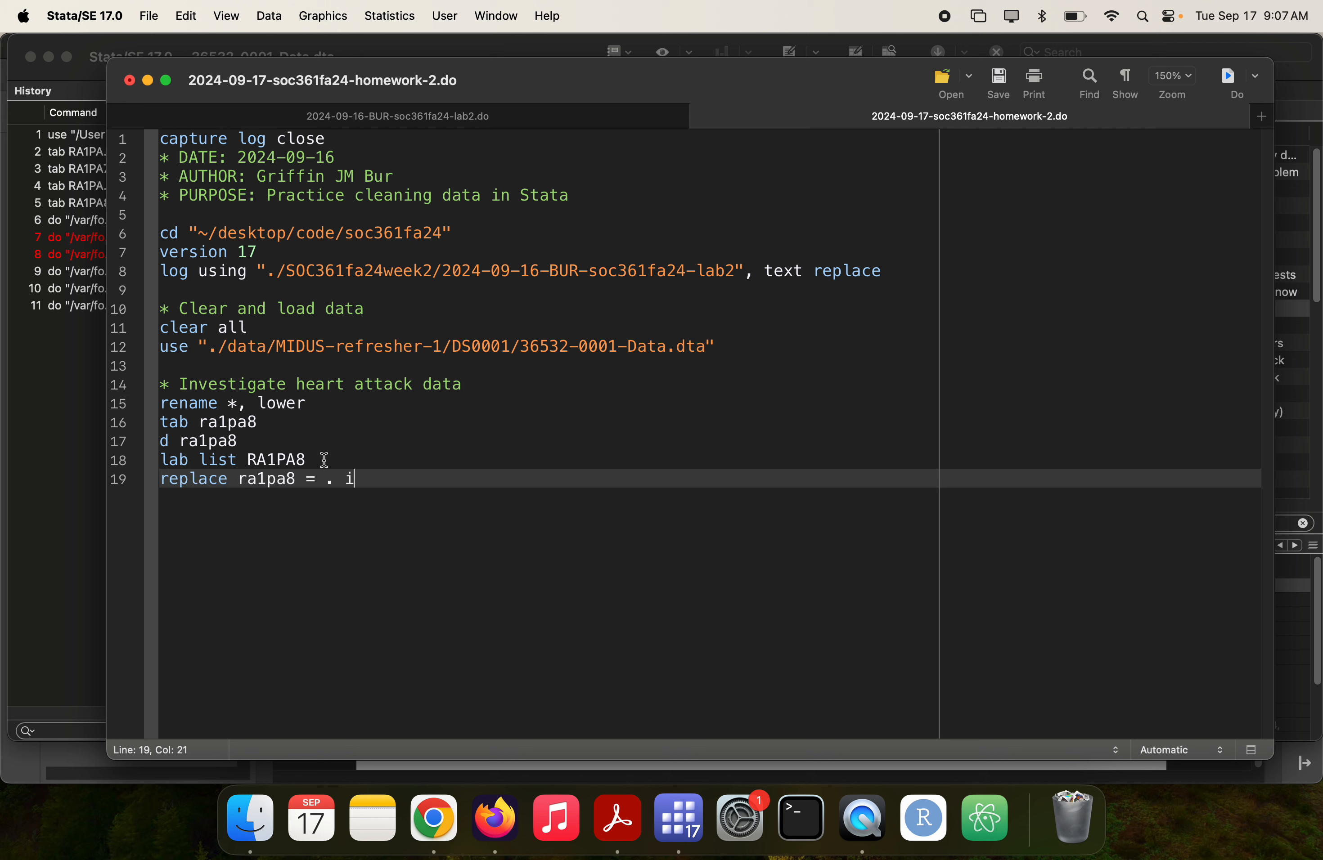
text(f ra1pa8 ==)
key(BackSpace)
text(==)
drag(456, 491, 443, 479)
text(6)
key(super+shift+Left)
key(super+shift+d)
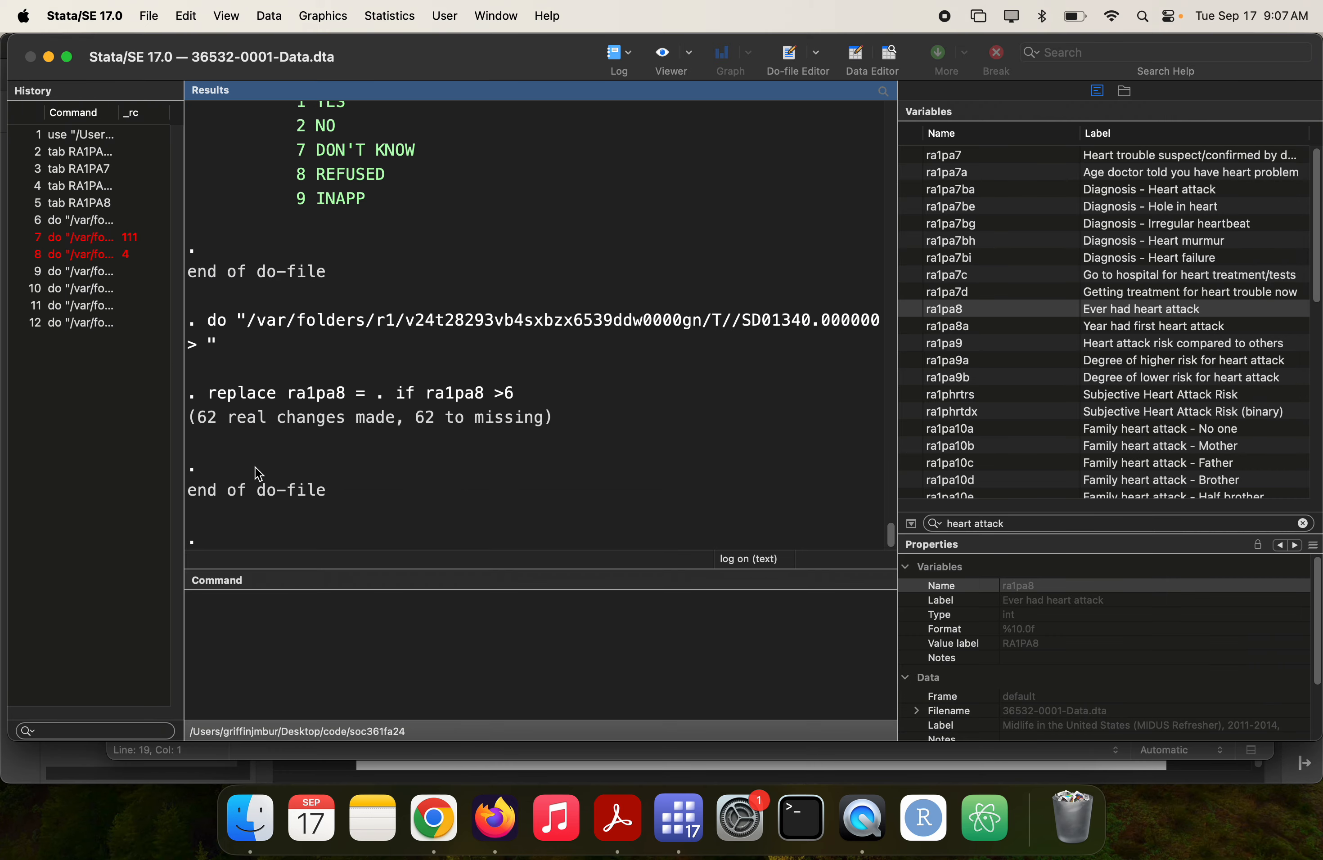
- Rerun 'tab ra1pa8' to check the tabulation after recoding
key(super+9)
click(192, 425)
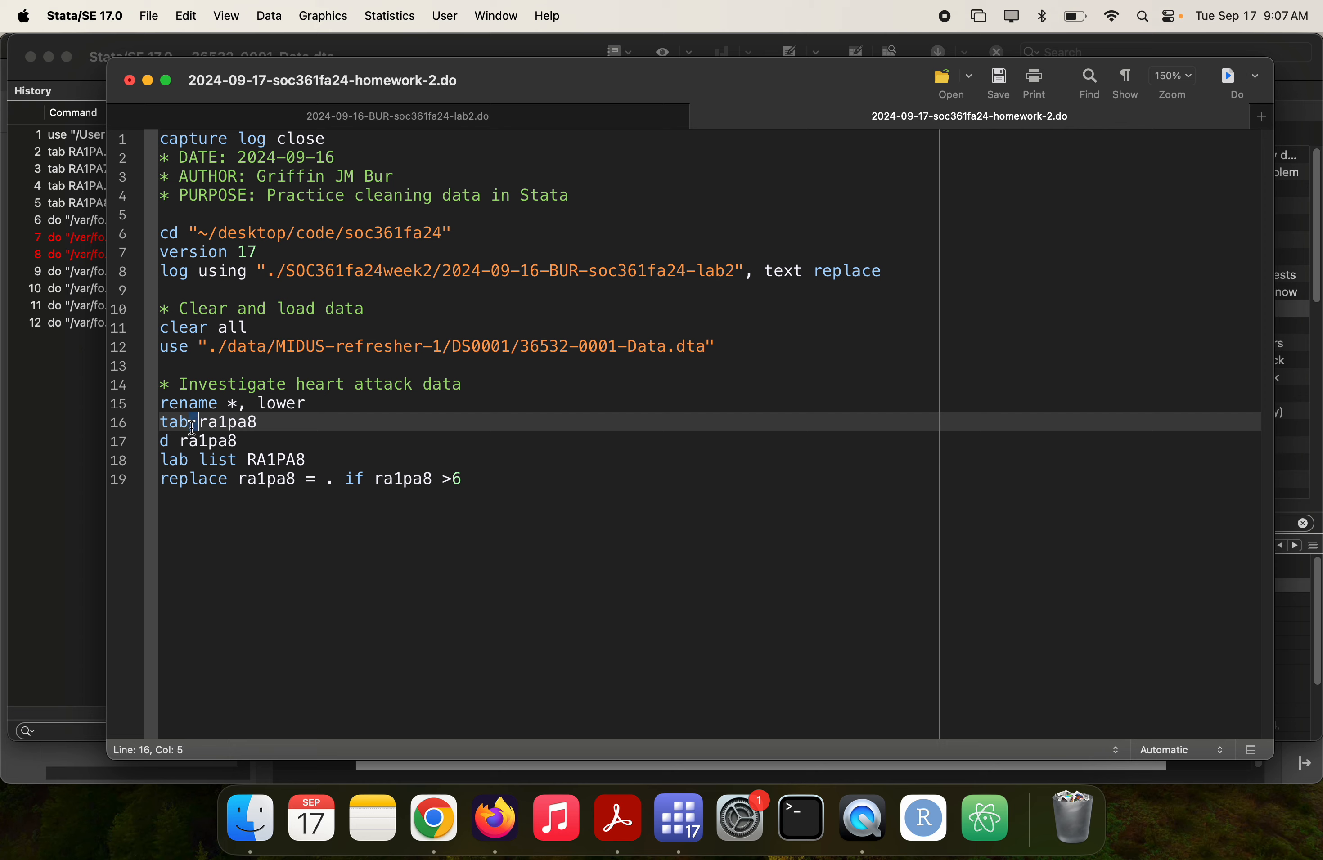
triple_click(191, 425)
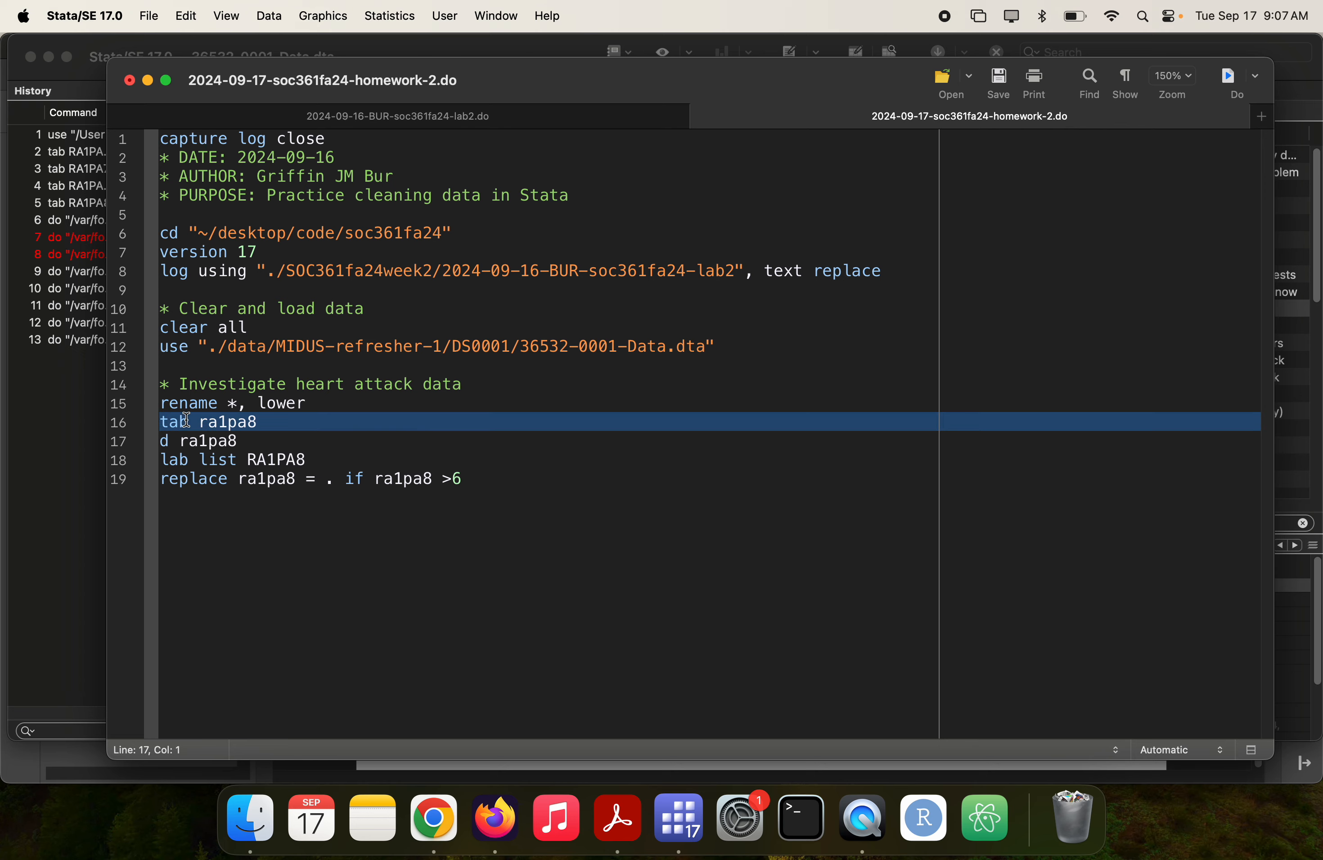
key(super+shift+d)
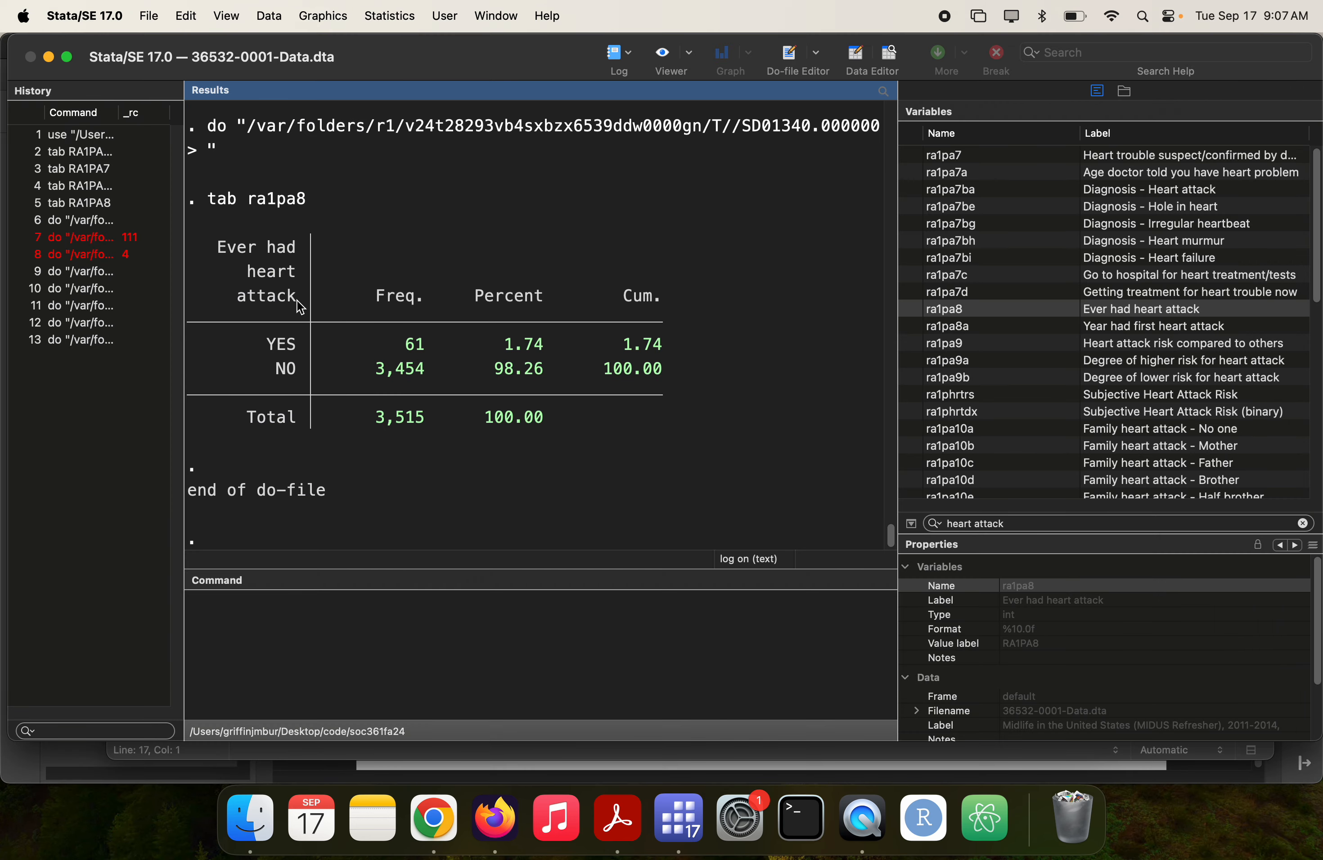
key(super+grave)
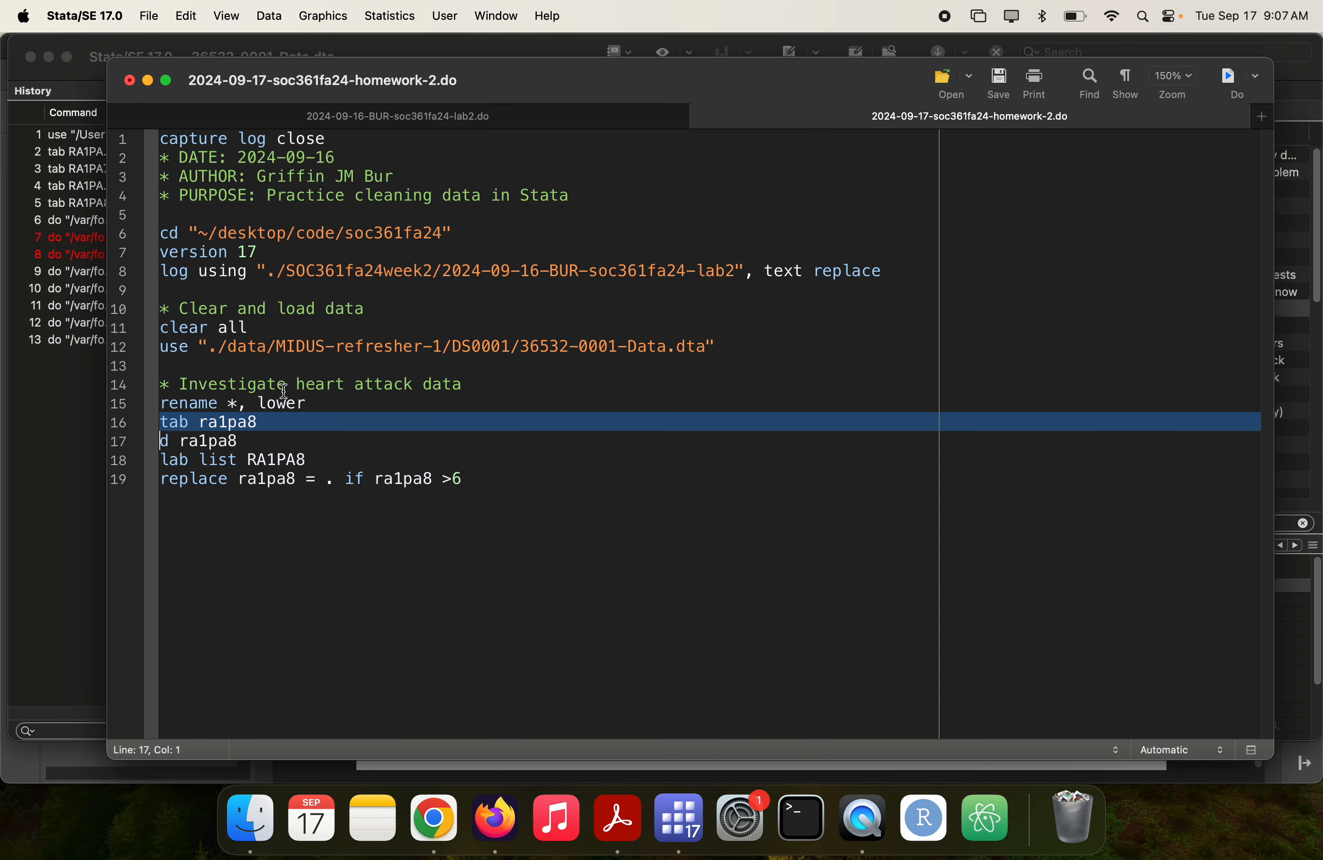
- Add 'tab ra1pa8, mis', fix the misspelled name, and run it to show 62 missing cases
click(515, 484)
key(Return)
text(tab ra1)
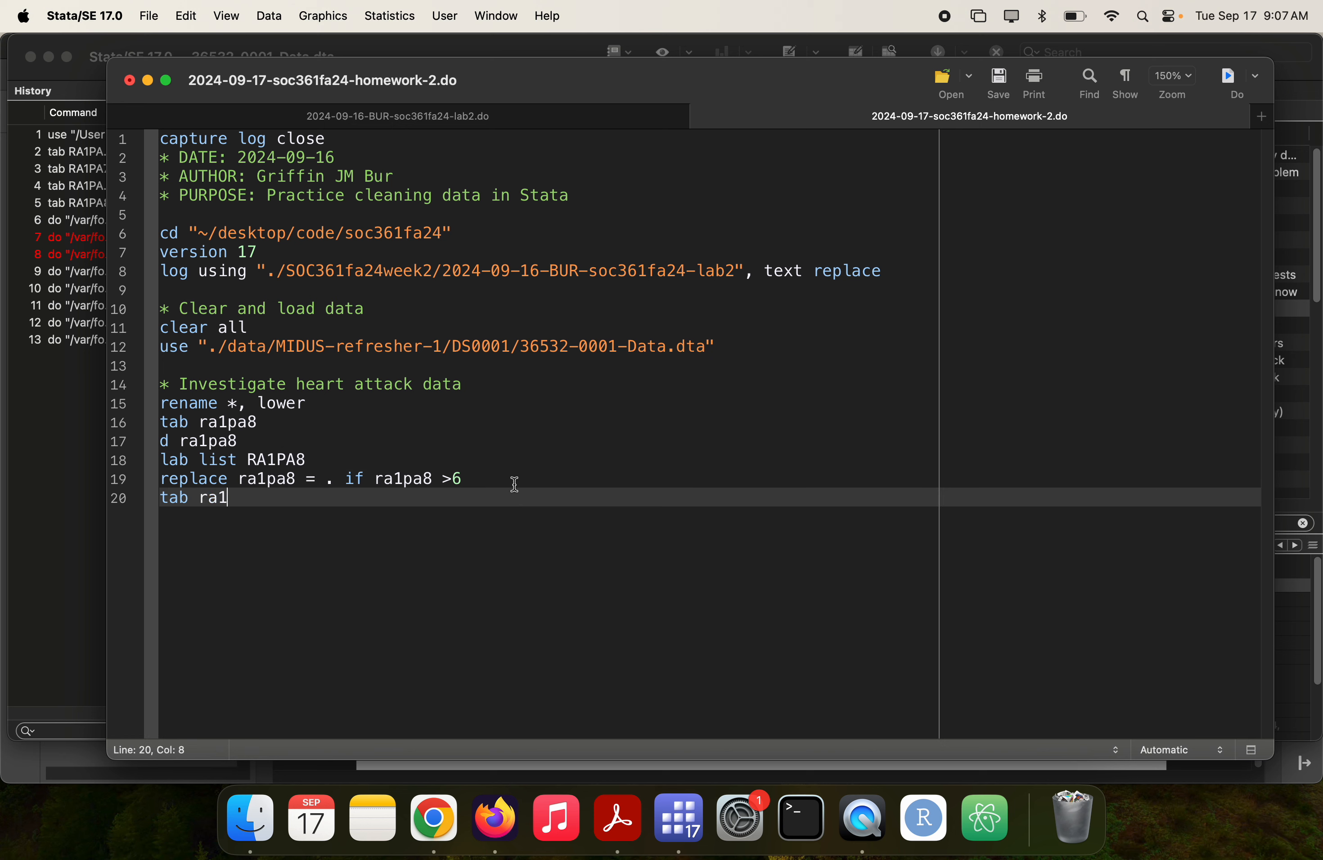
text(p8a, mis)
key(shift+super+Left)
key(super+shift+d)
key(super+grave)
key(super+grave)
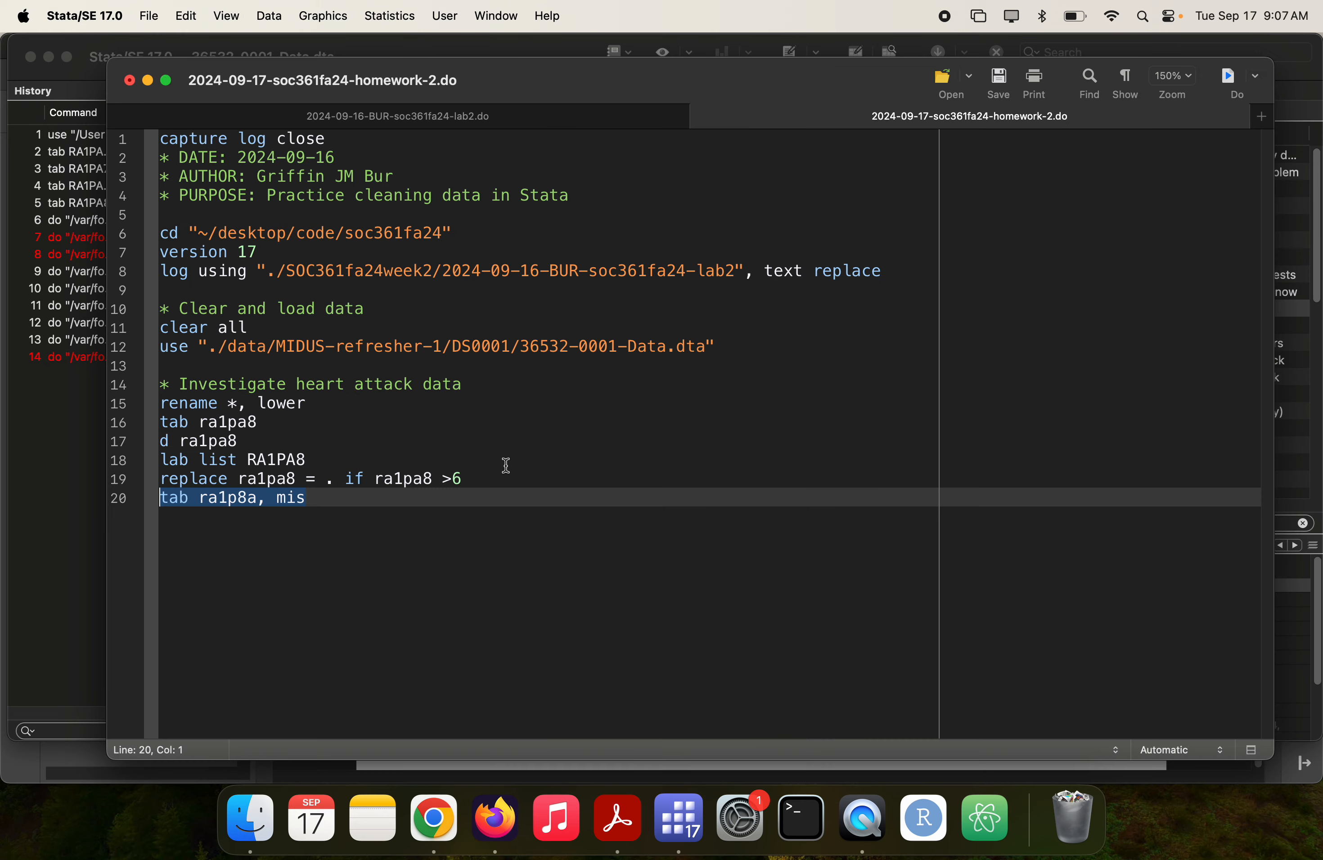
click(250, 499)
key(BackSpace)
key(Right)
text(8)
key(shift+super+Left)
key(super+shift+d)
key(super+grave)
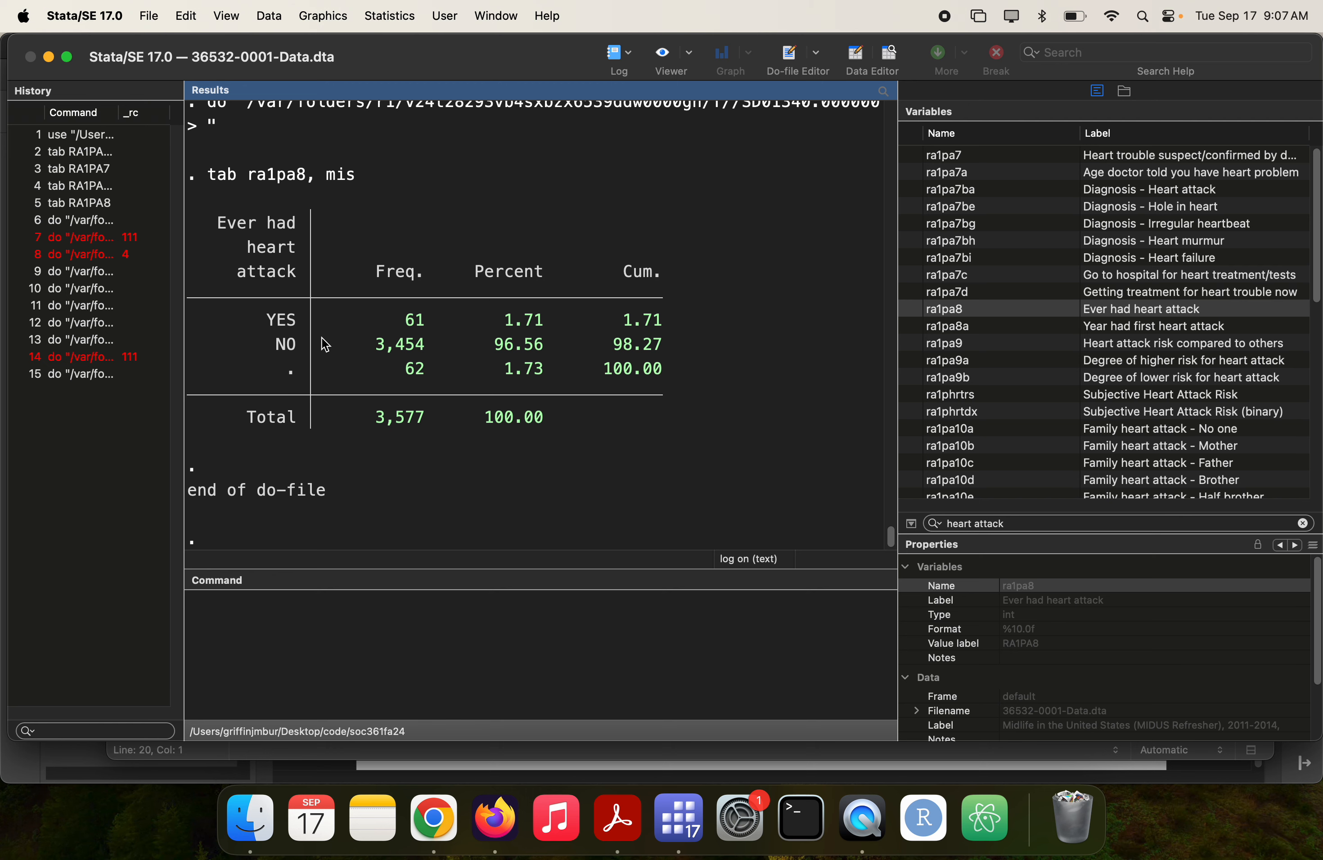
key(super+Tab)
key(super+Tab)
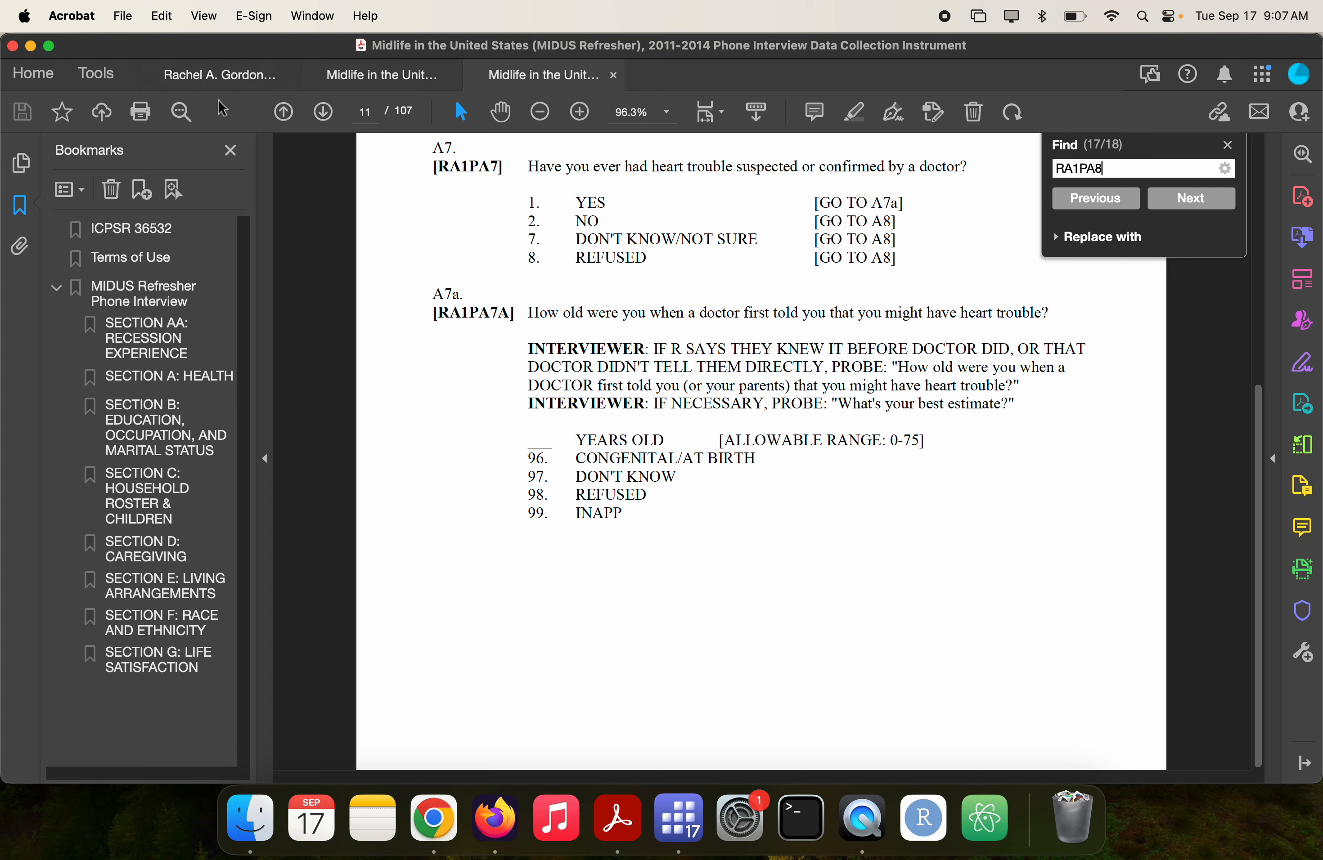
- Show the regression textbook and jump to the Course Exercise section on page 101
click(232, 82)
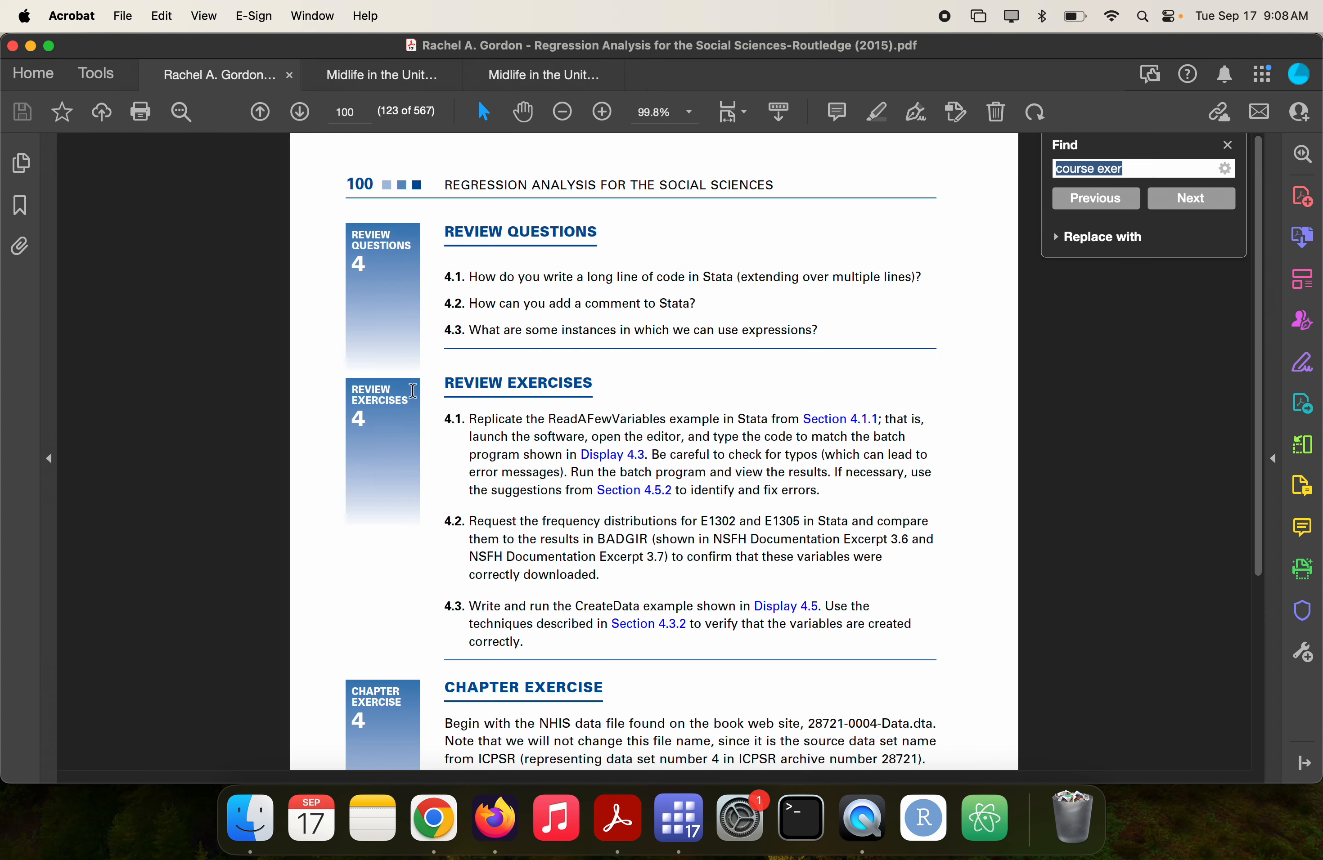
key(Return)
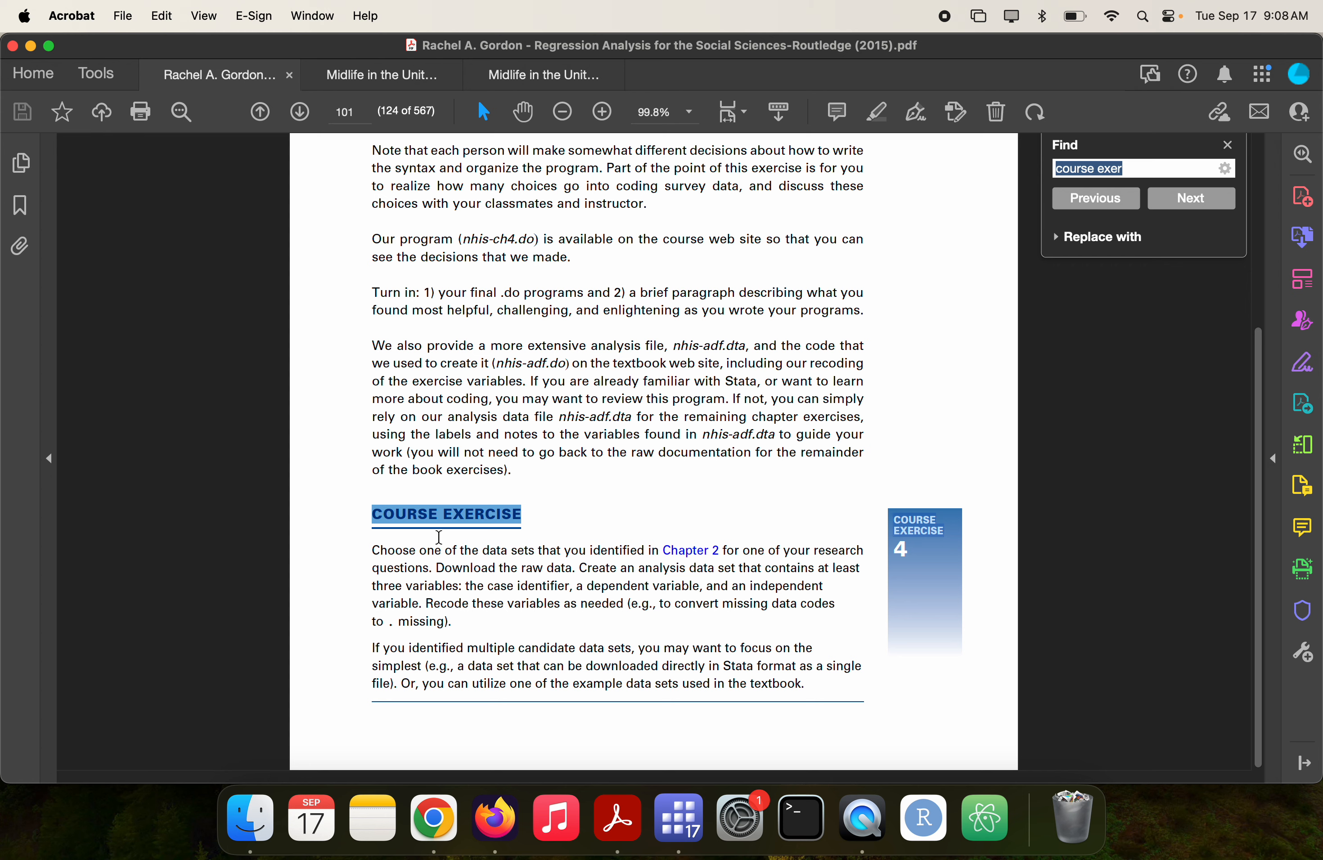
- Switch from the Acrobat textbook back to Stata and its ra1pa8 tabulation
key(super+Tab)
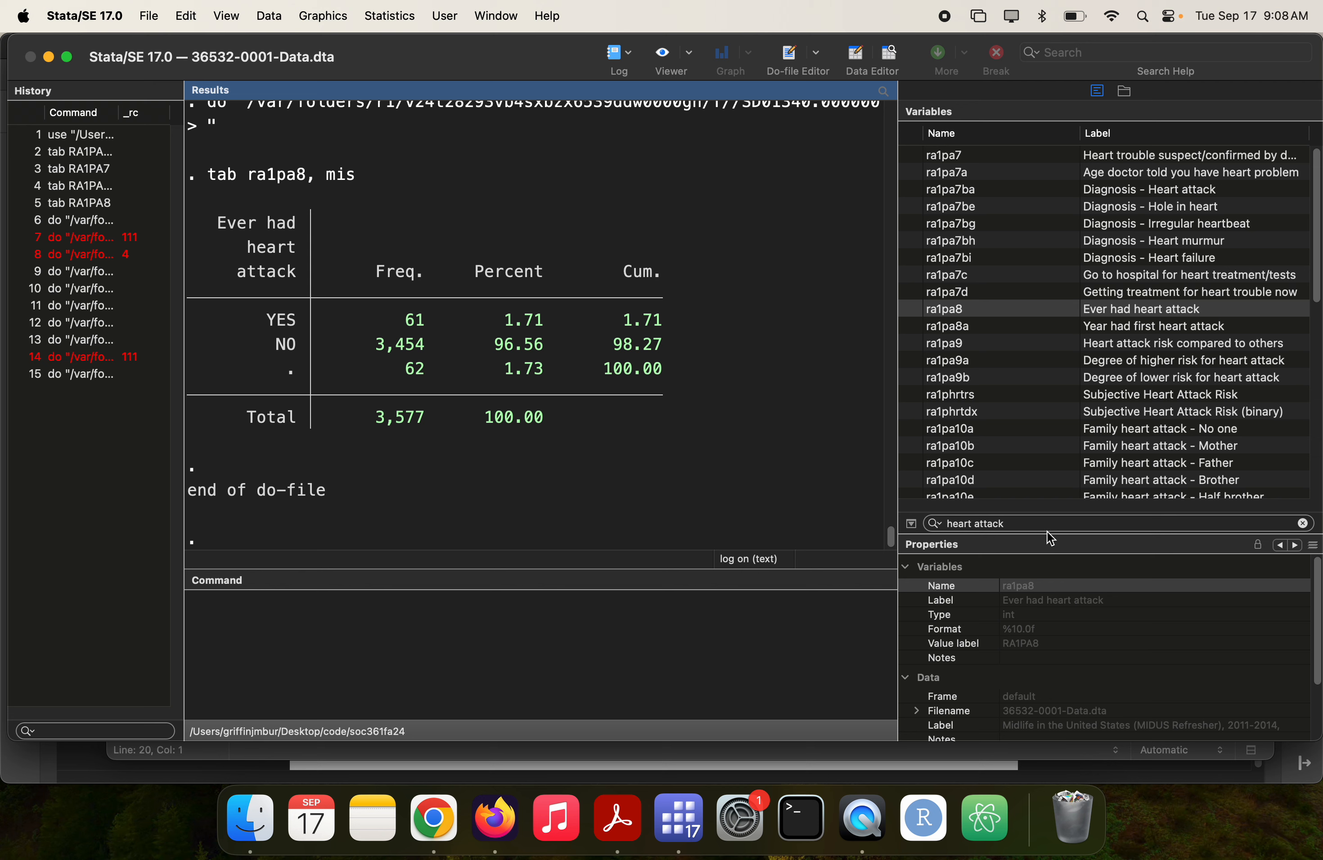
- Filter the Variables list for 'age' and run 'tab ra1prage', showing ages 23 to 76
triple_click(1027, 528)
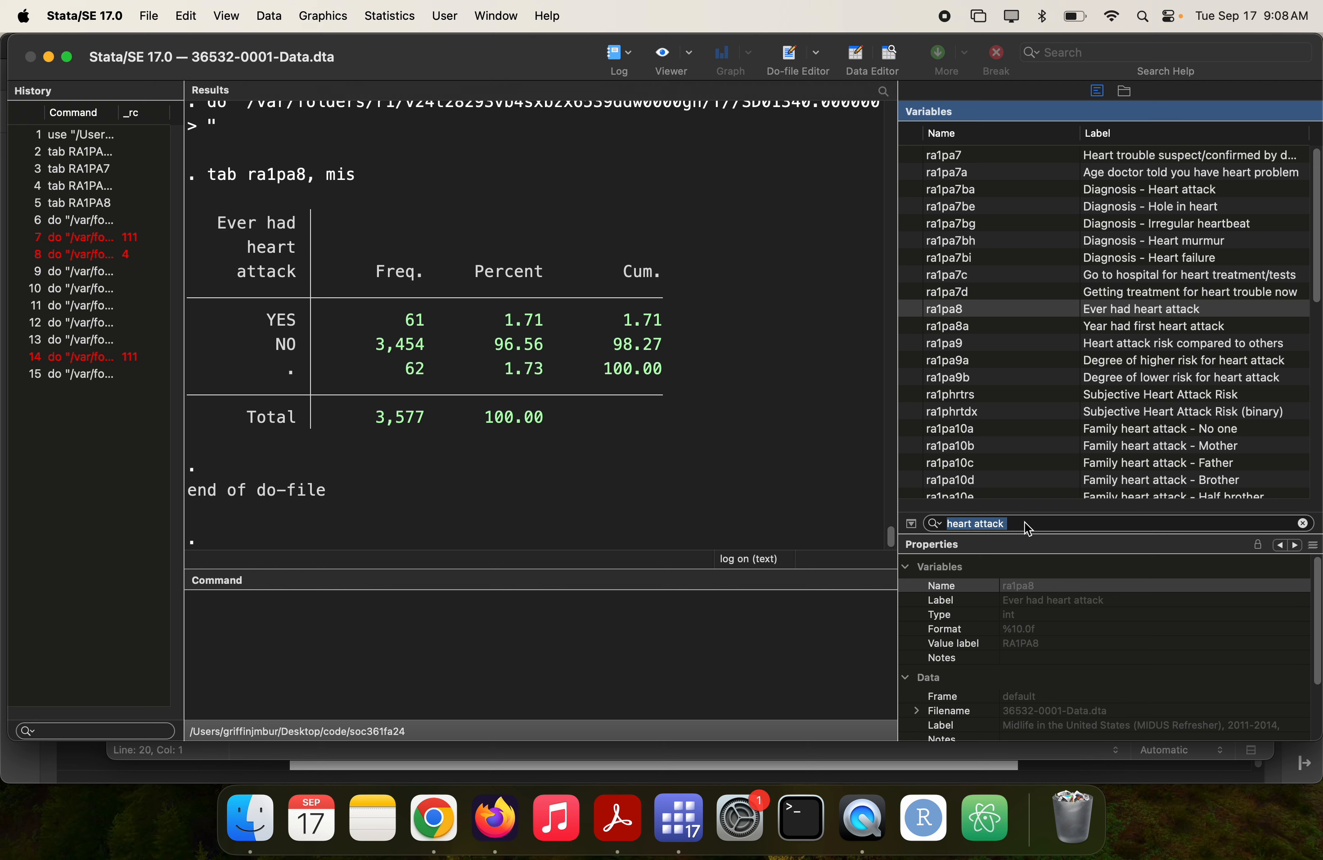
text(age)
scroll(1042, 389, up, 10)
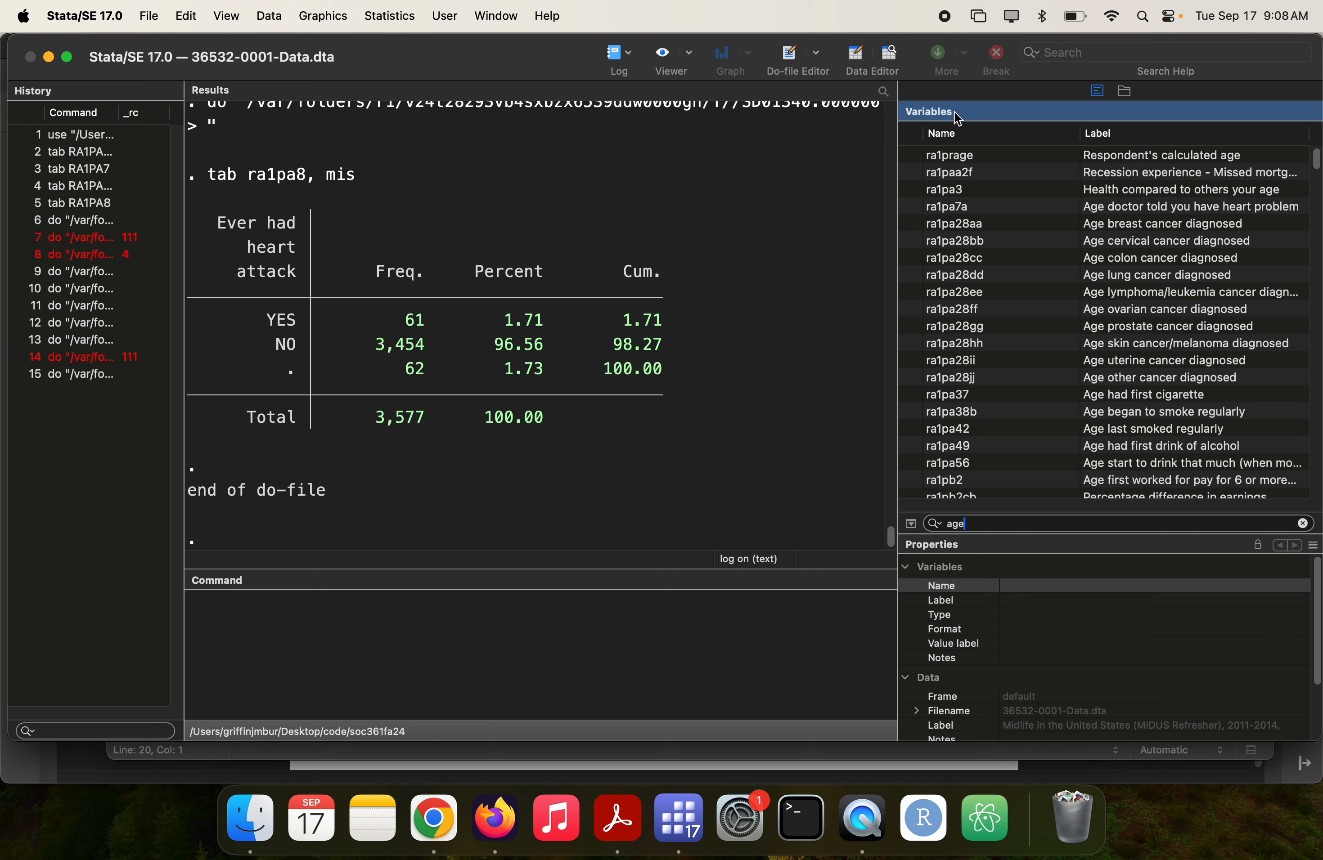
double_click(969, 160)
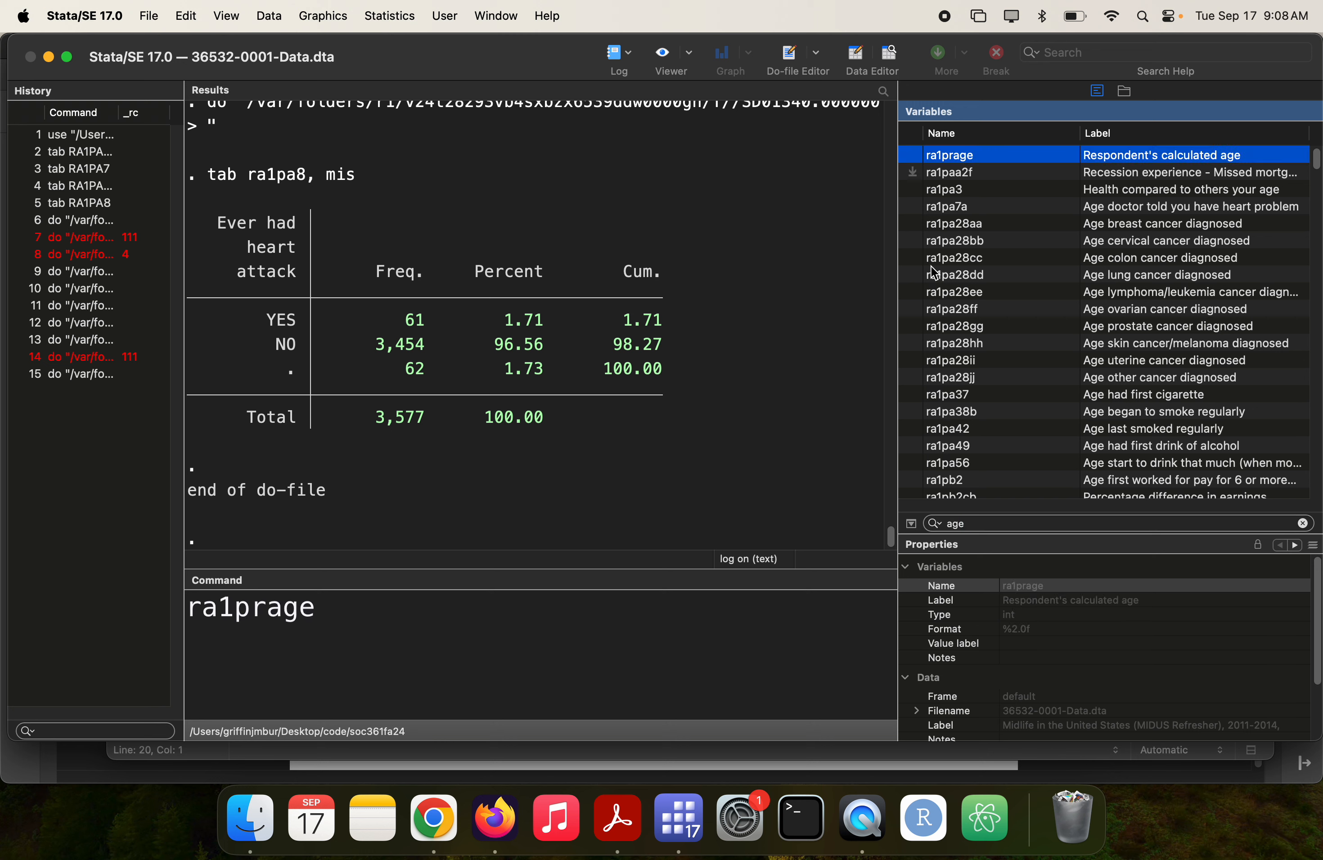
click(696, 664)
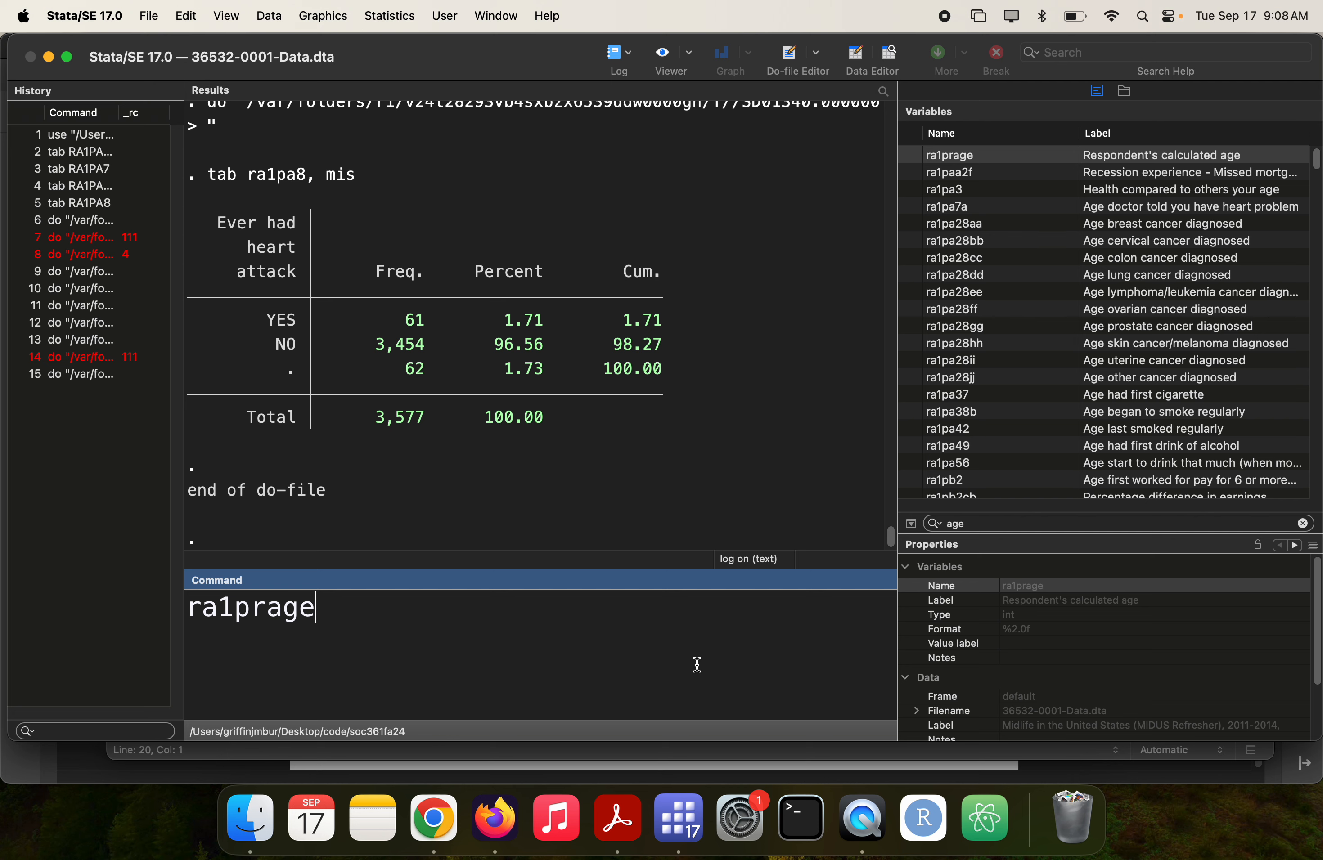
key(super+Left)
text(tab)
key(Return)
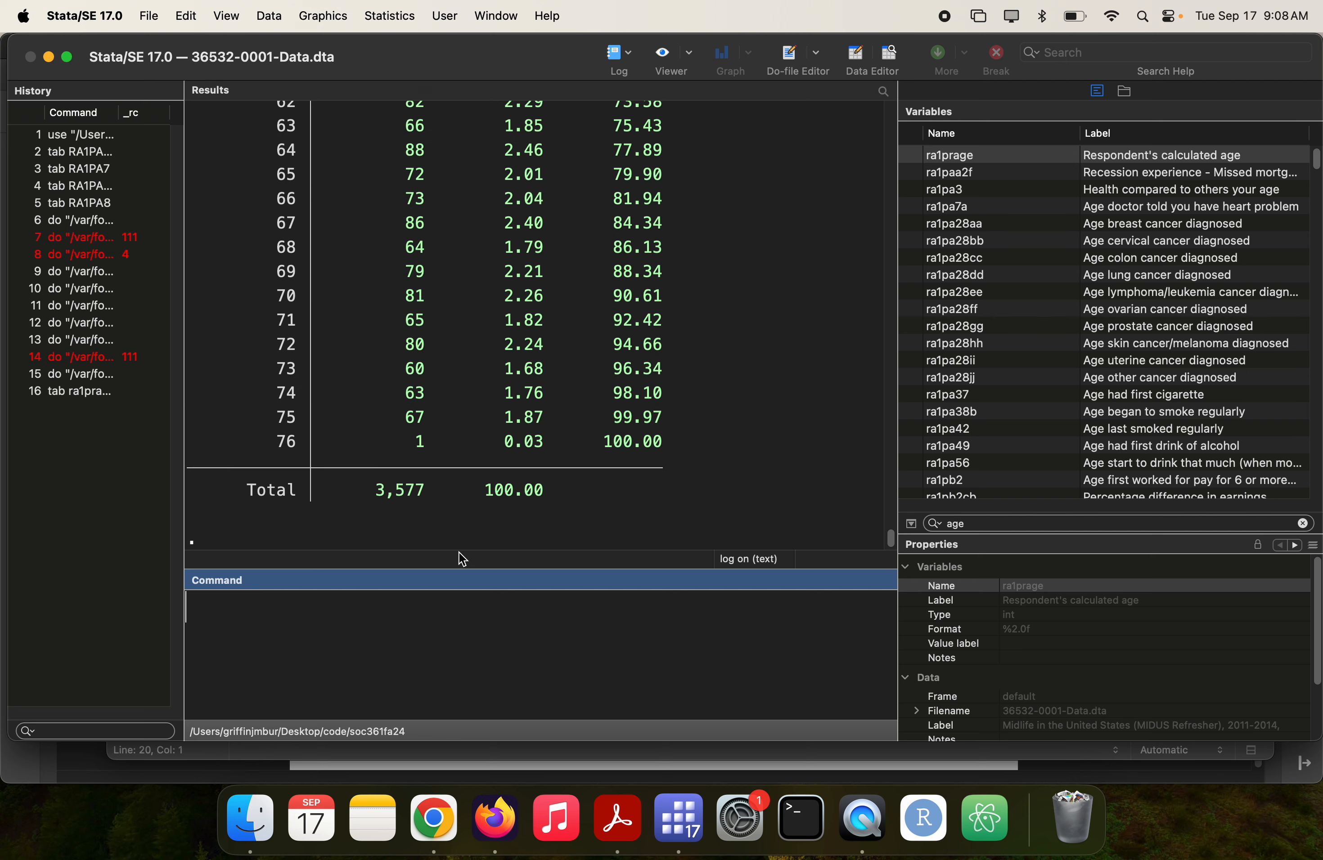
scroll(435, 358, up, 20)
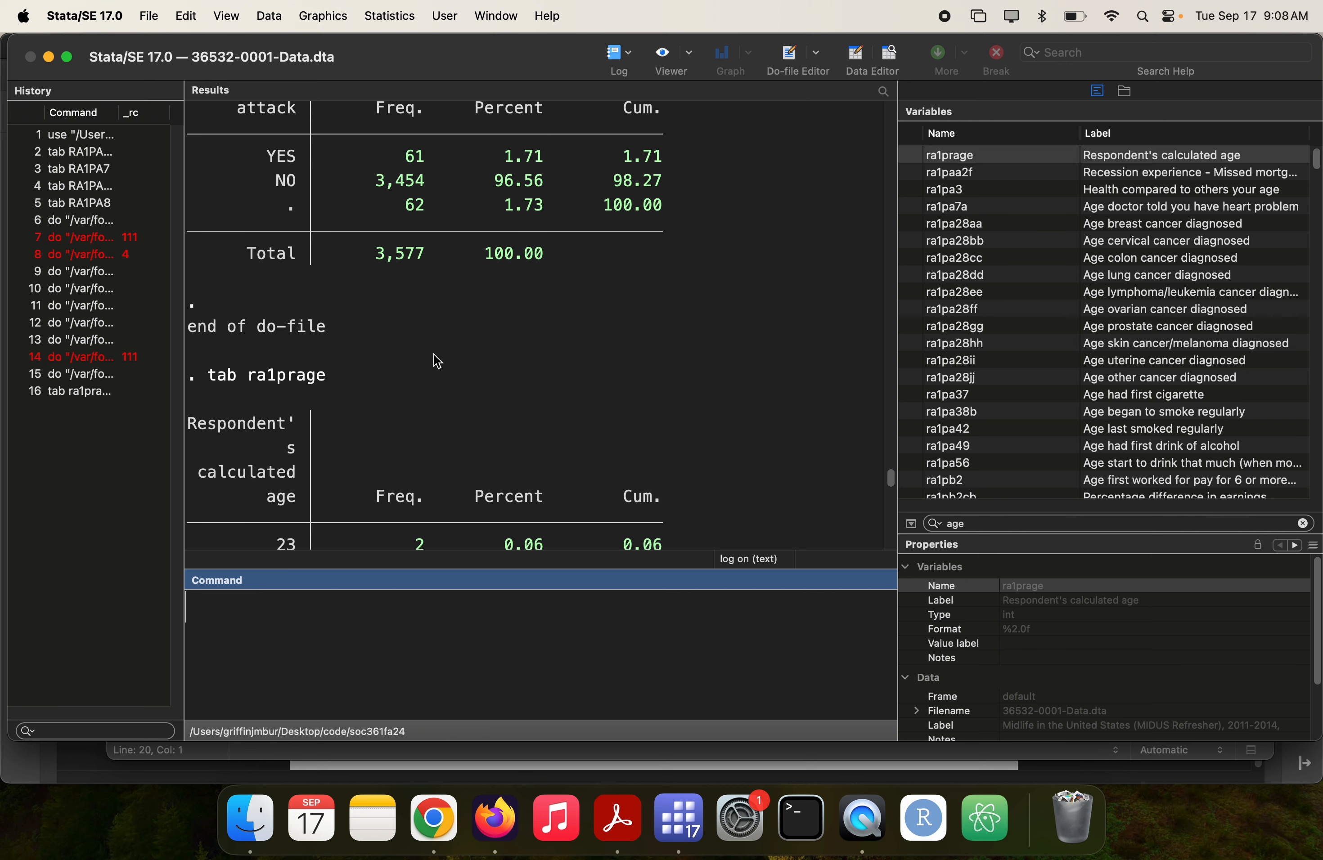
- Copy the name ra1prage from the output into a new line 21 of the homework do-file
drag(250, 376, 334, 377)
key(super+c)
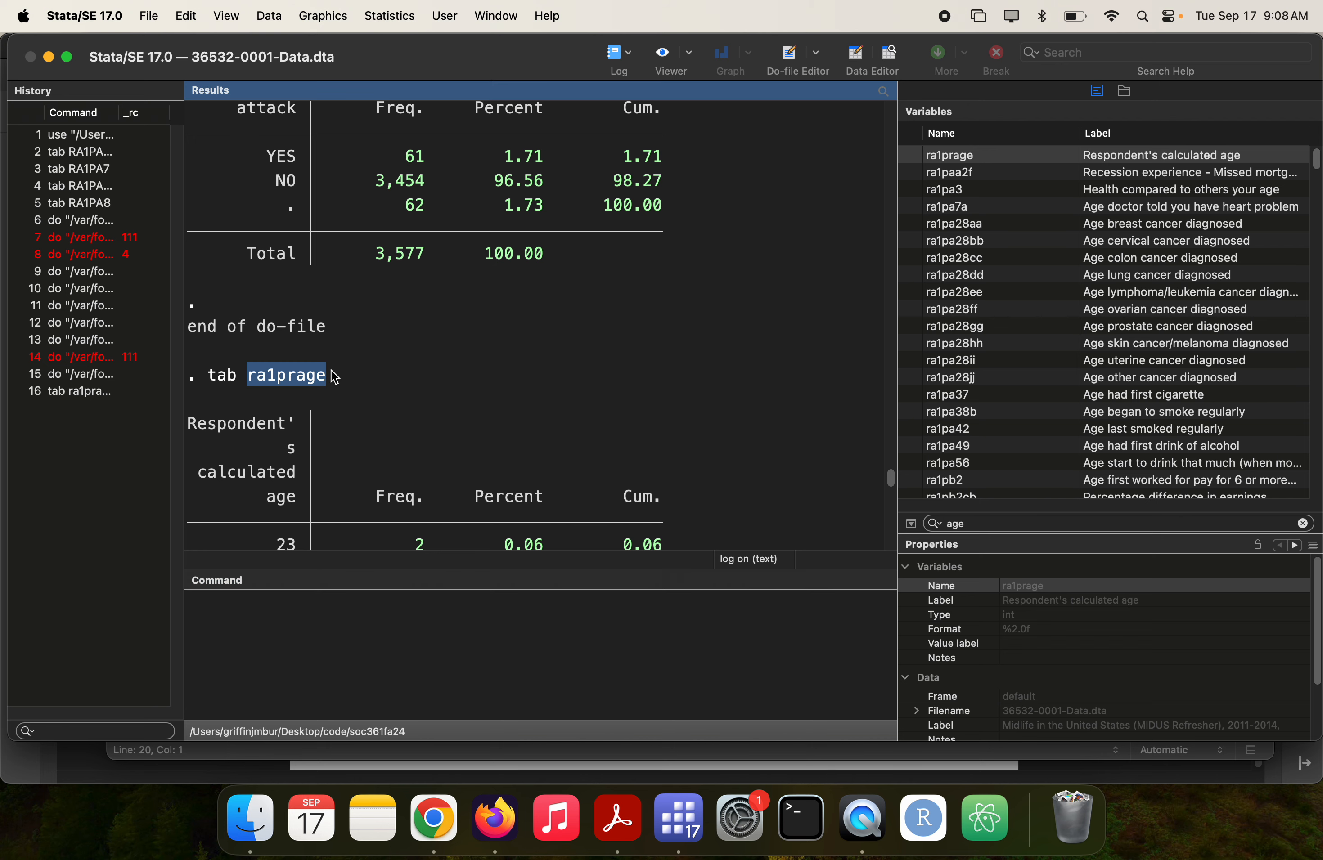
key(super+grave)
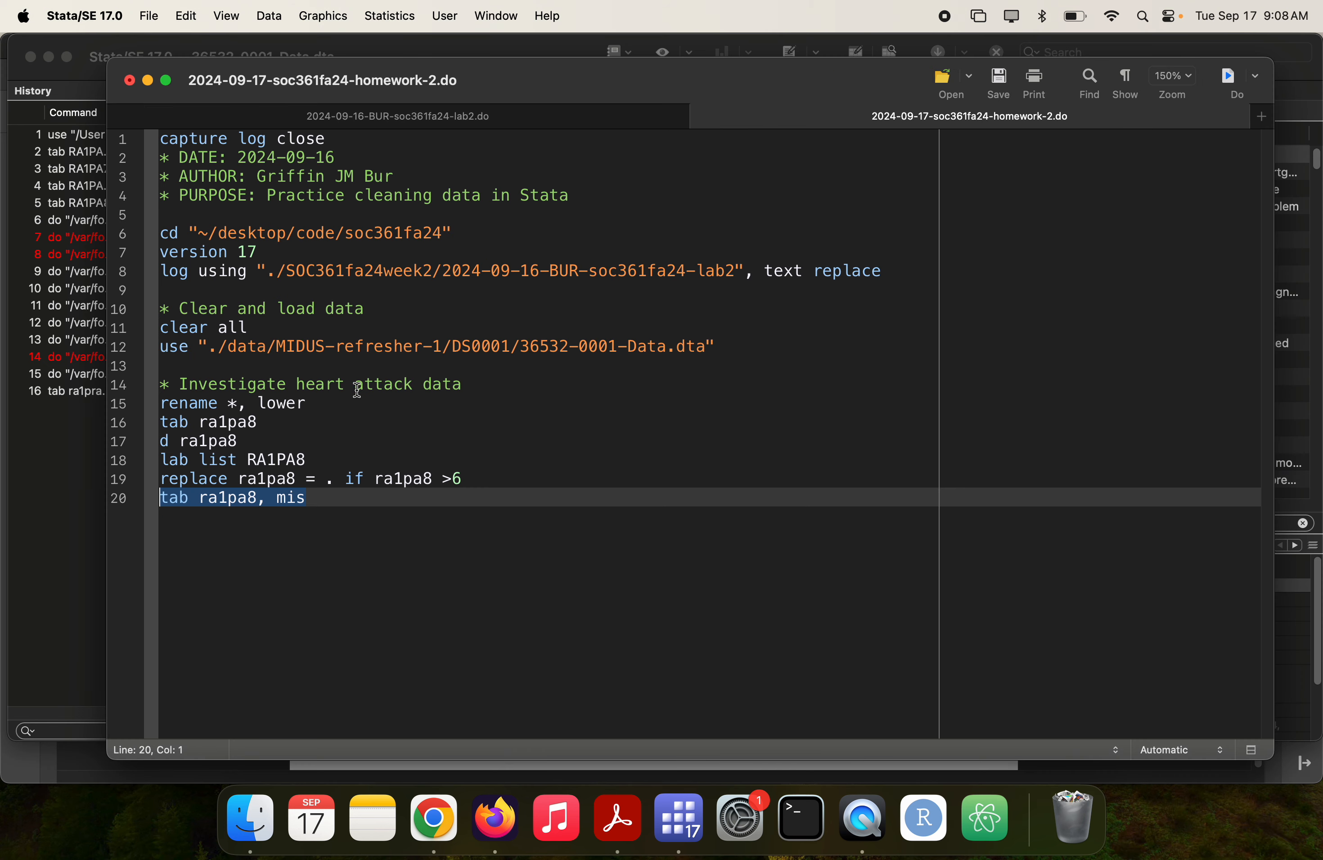
key(Right)
key(Return)
key(super+v)
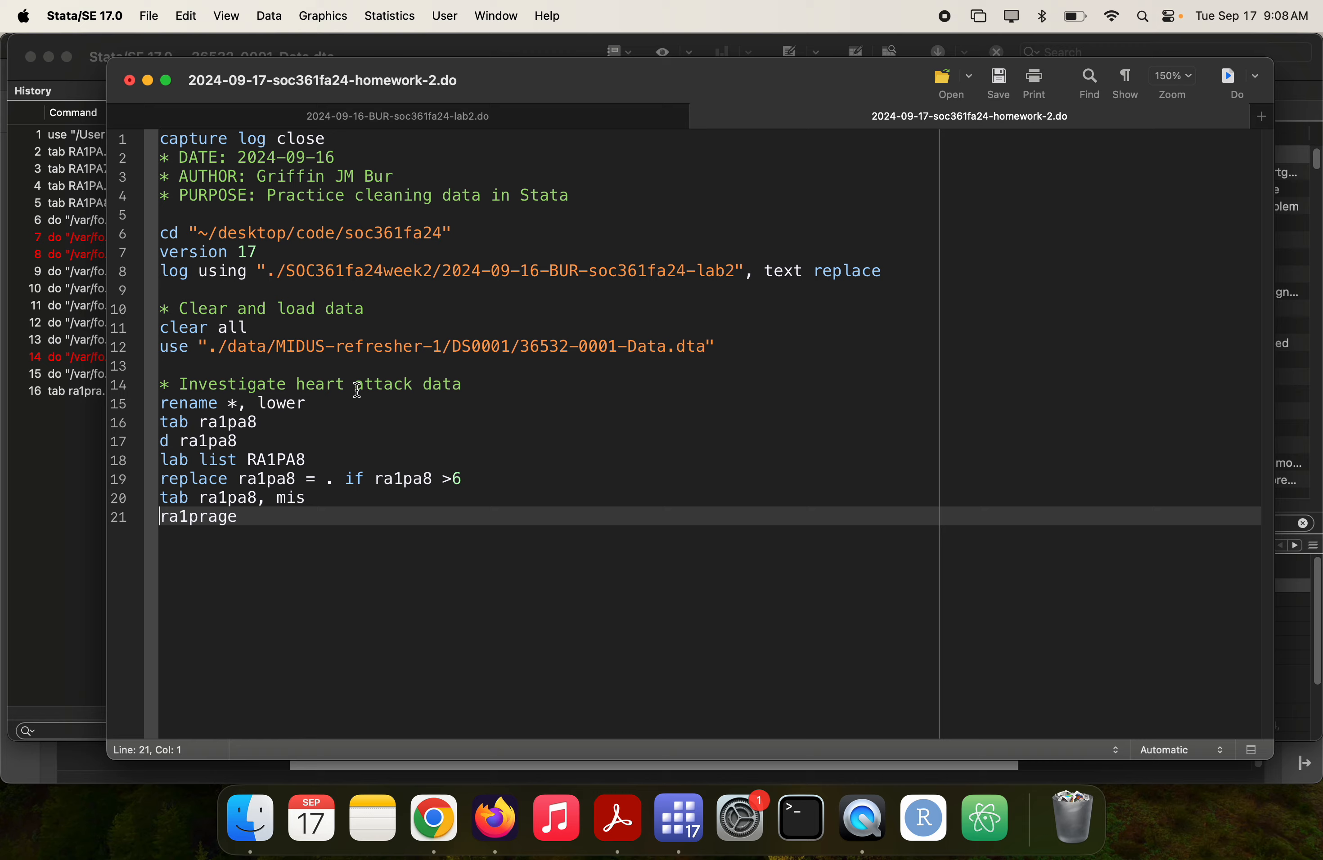
key(super+grave)
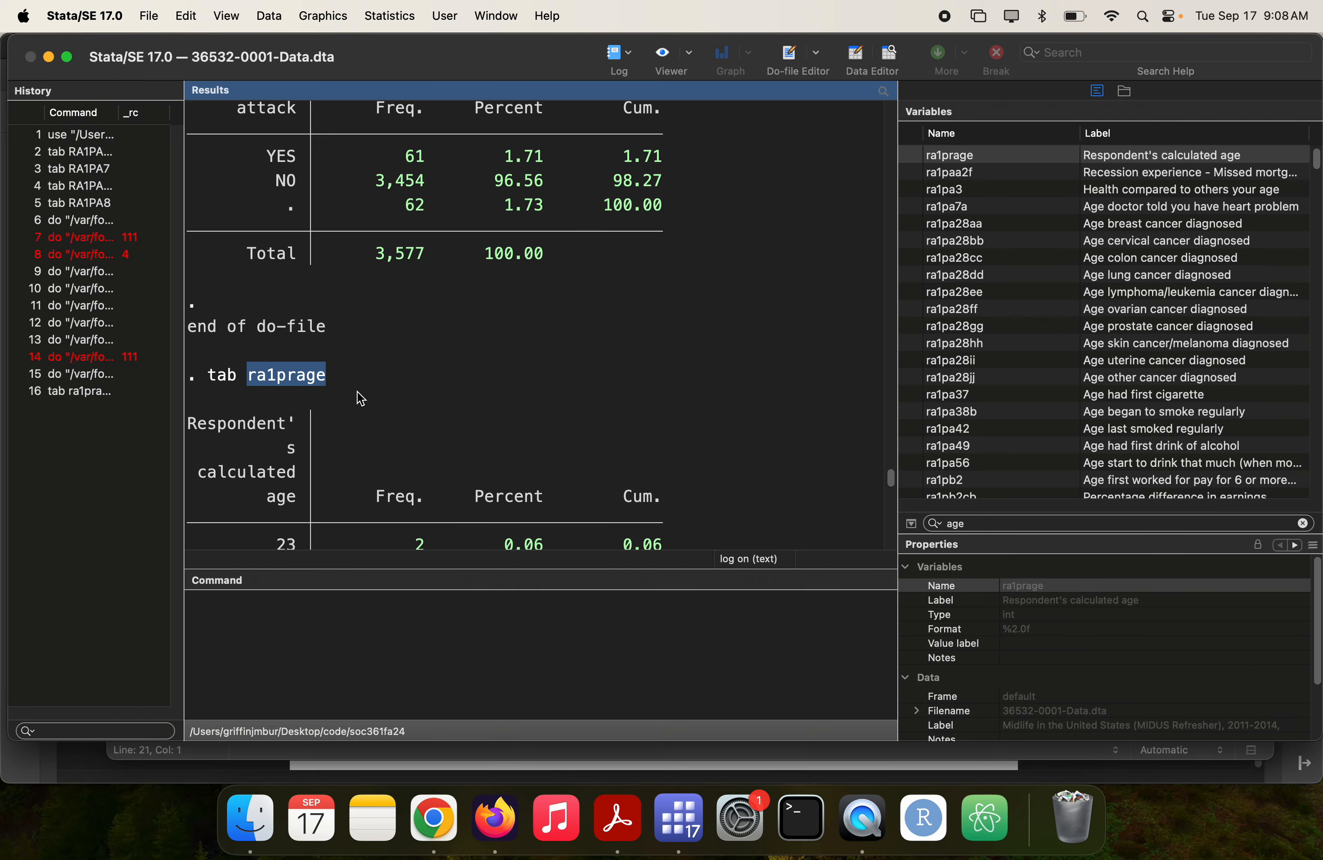
scroll(360, 398, down, 8)
scroll(361, 398, down, 8)
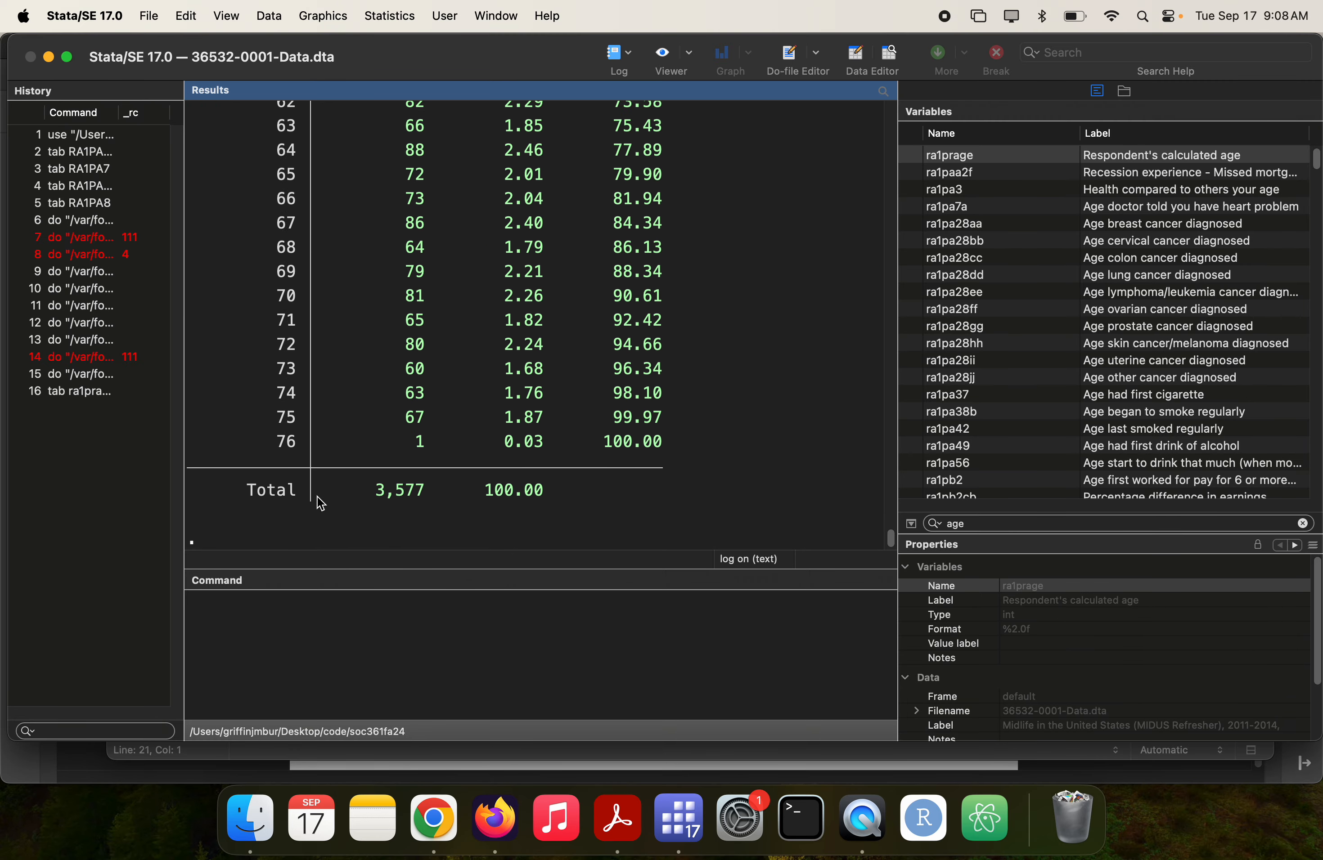
scroll(311, 472, up, 6)
scroll(310, 473, up, 7)
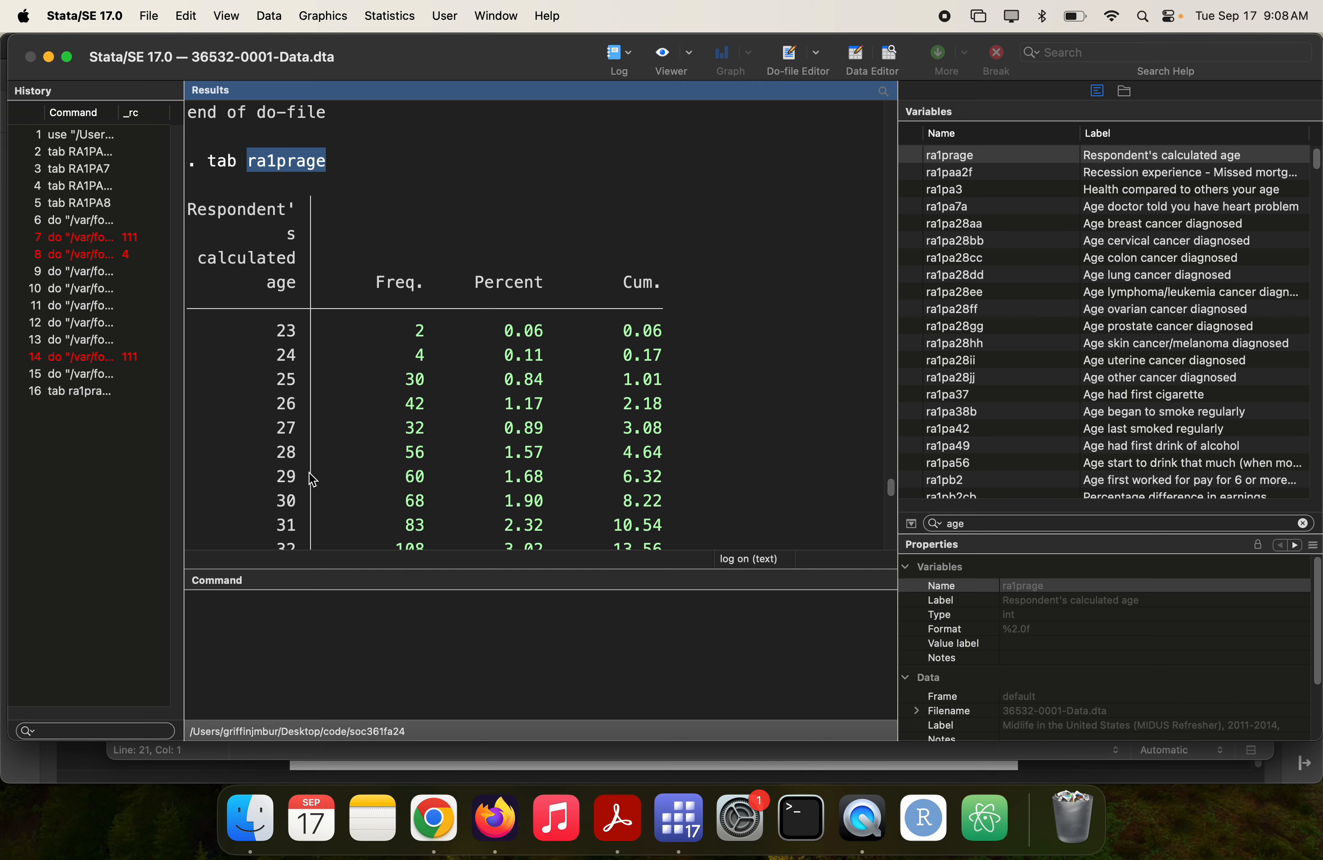
scroll(284, 330, down, 15)
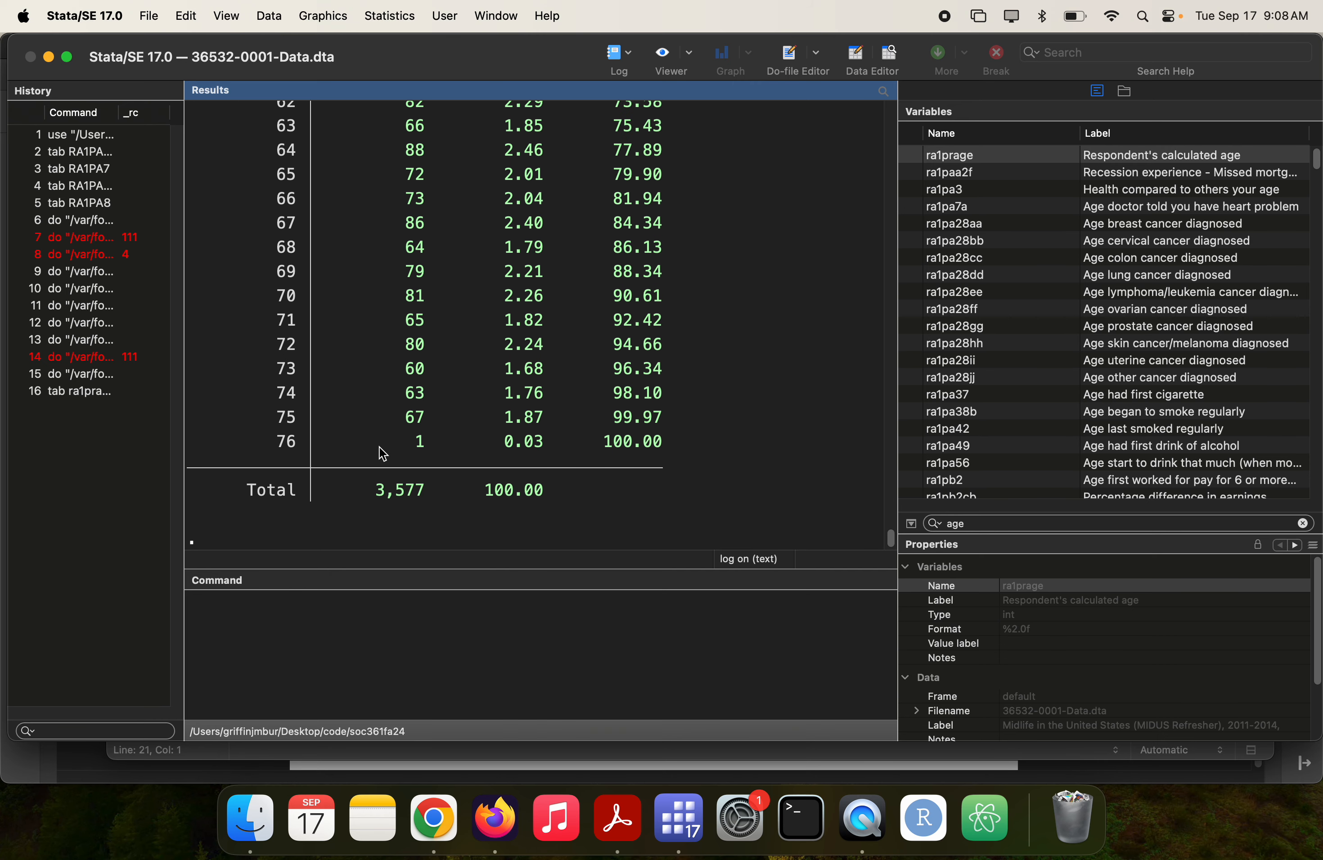
- Search the Phone Interview and SAQ questionnaires for 'prage', finding no matches
click(613, 837)
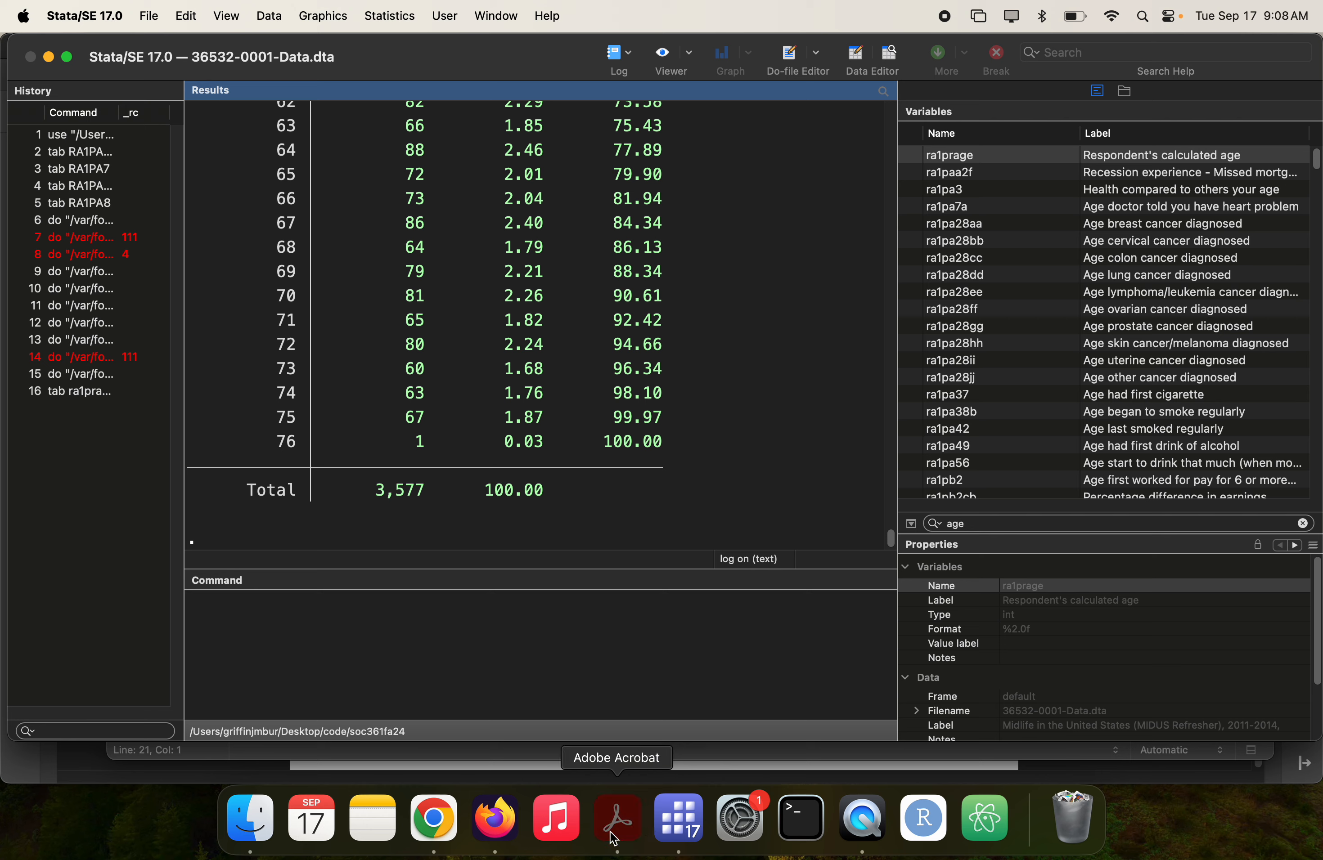
click(547, 91)
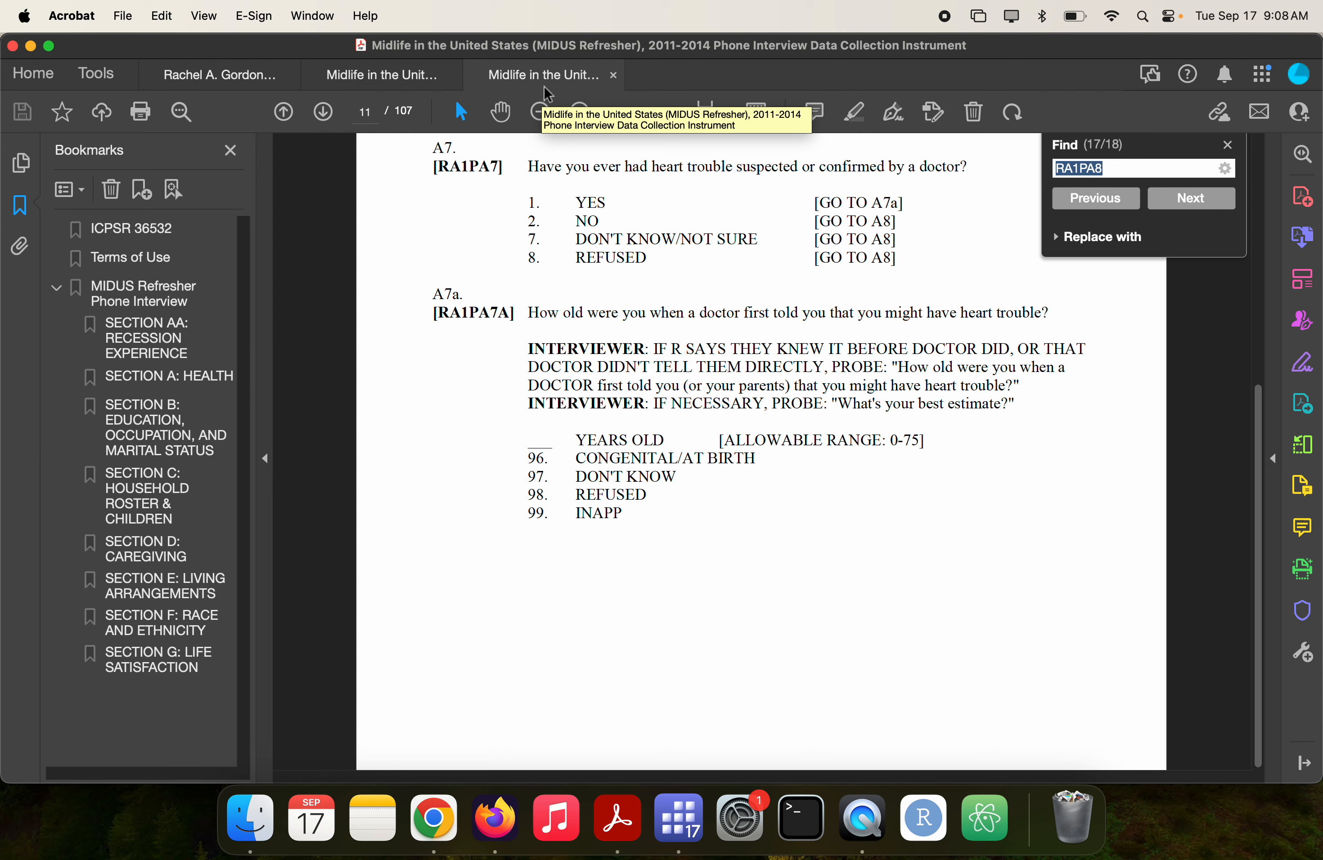
text(prage)
key(Return)
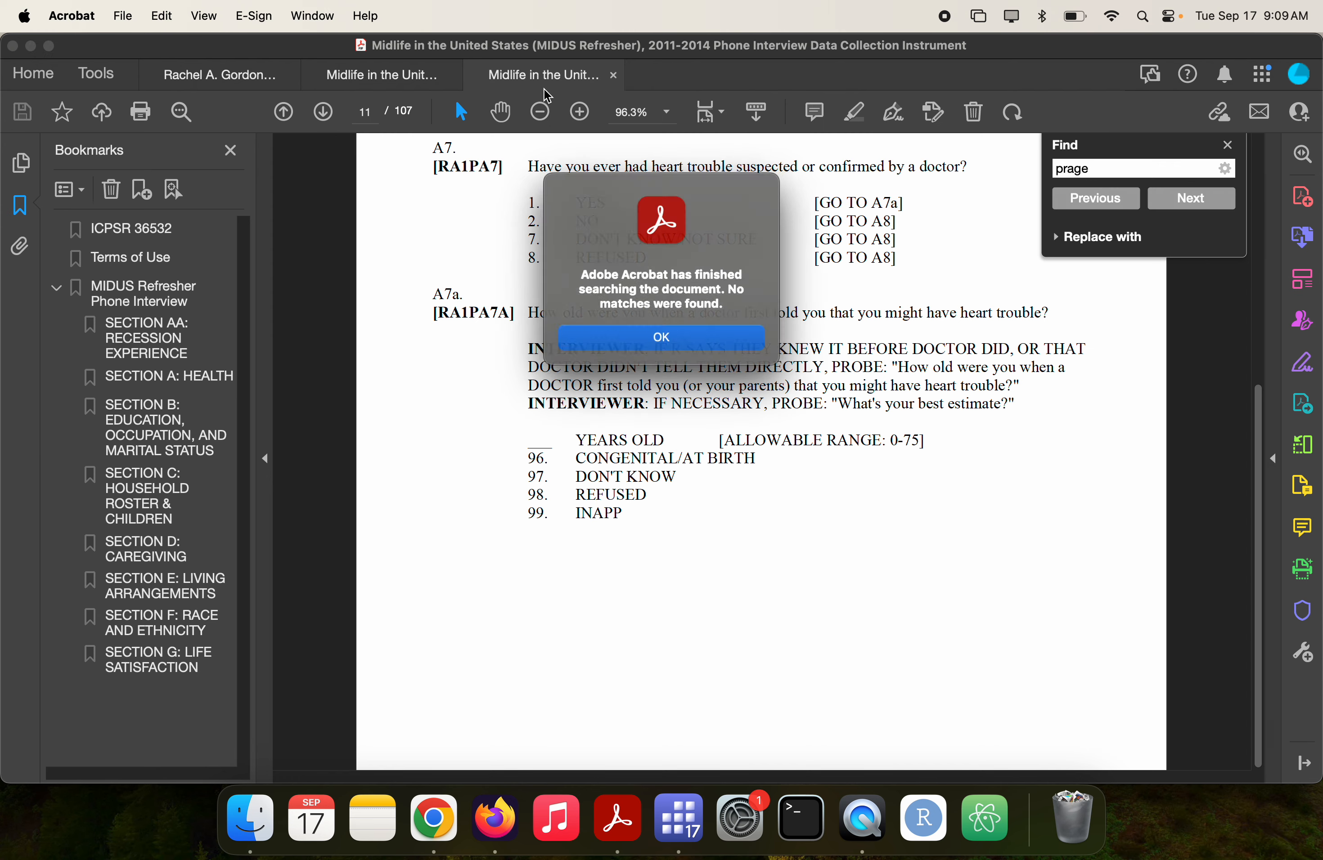
key(Return)
click(376, 80)
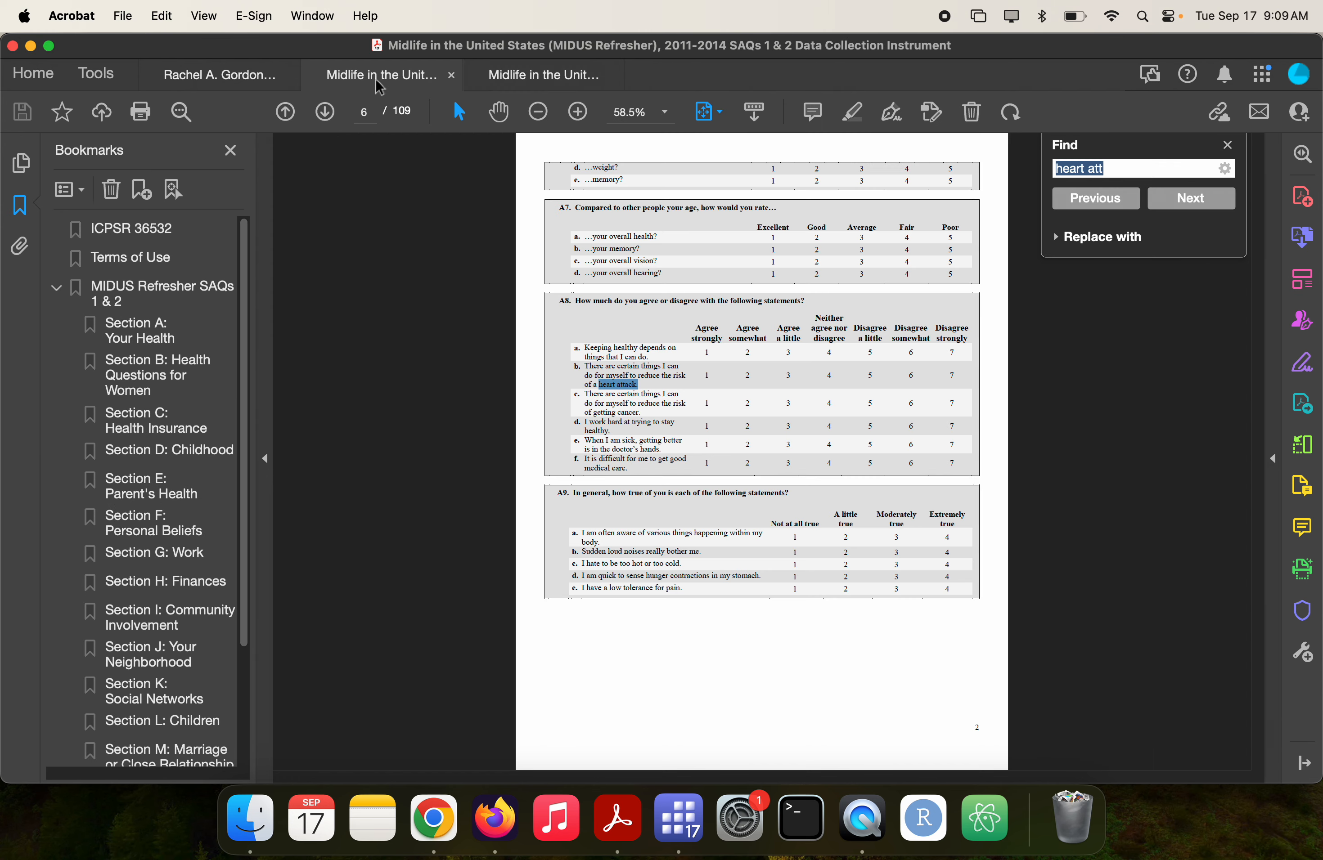
text(prage)
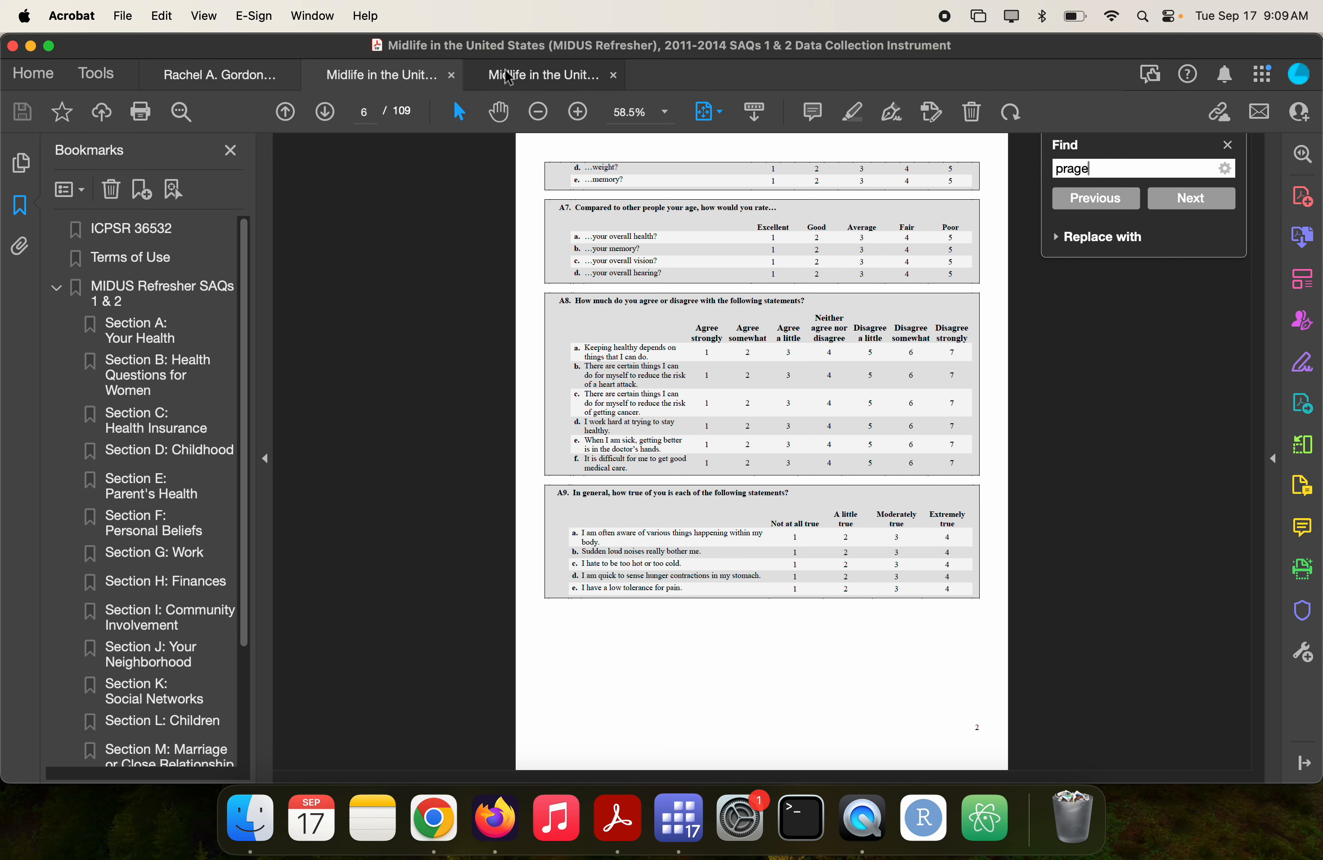
- Search the Phone Interview questionnaire for 'age' and step through the first matches
click(506, 74)
text(age)
key(Return)
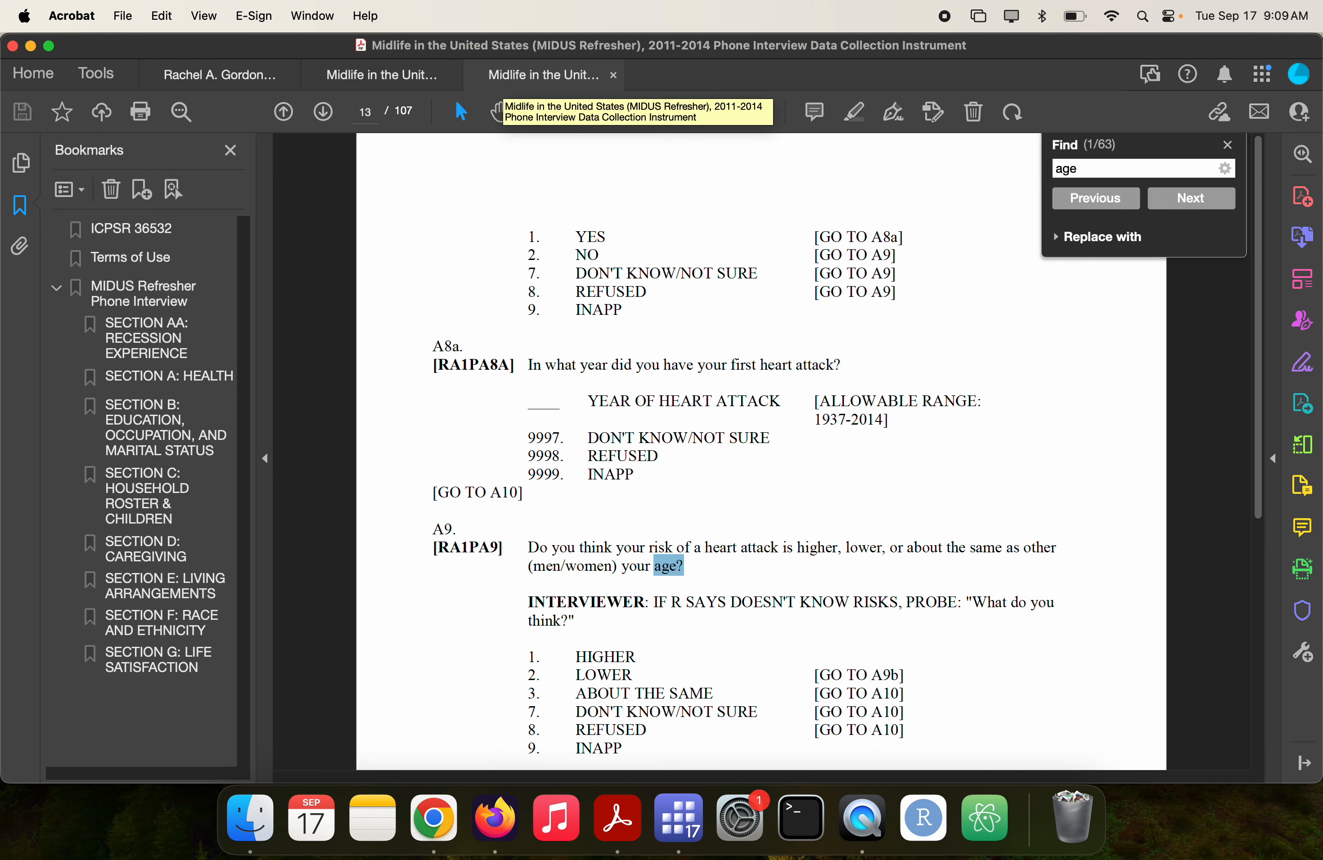
key(Return)
key(Return)
key(Return)
key(Return)
key(Return)
key(Return)
key(Return)
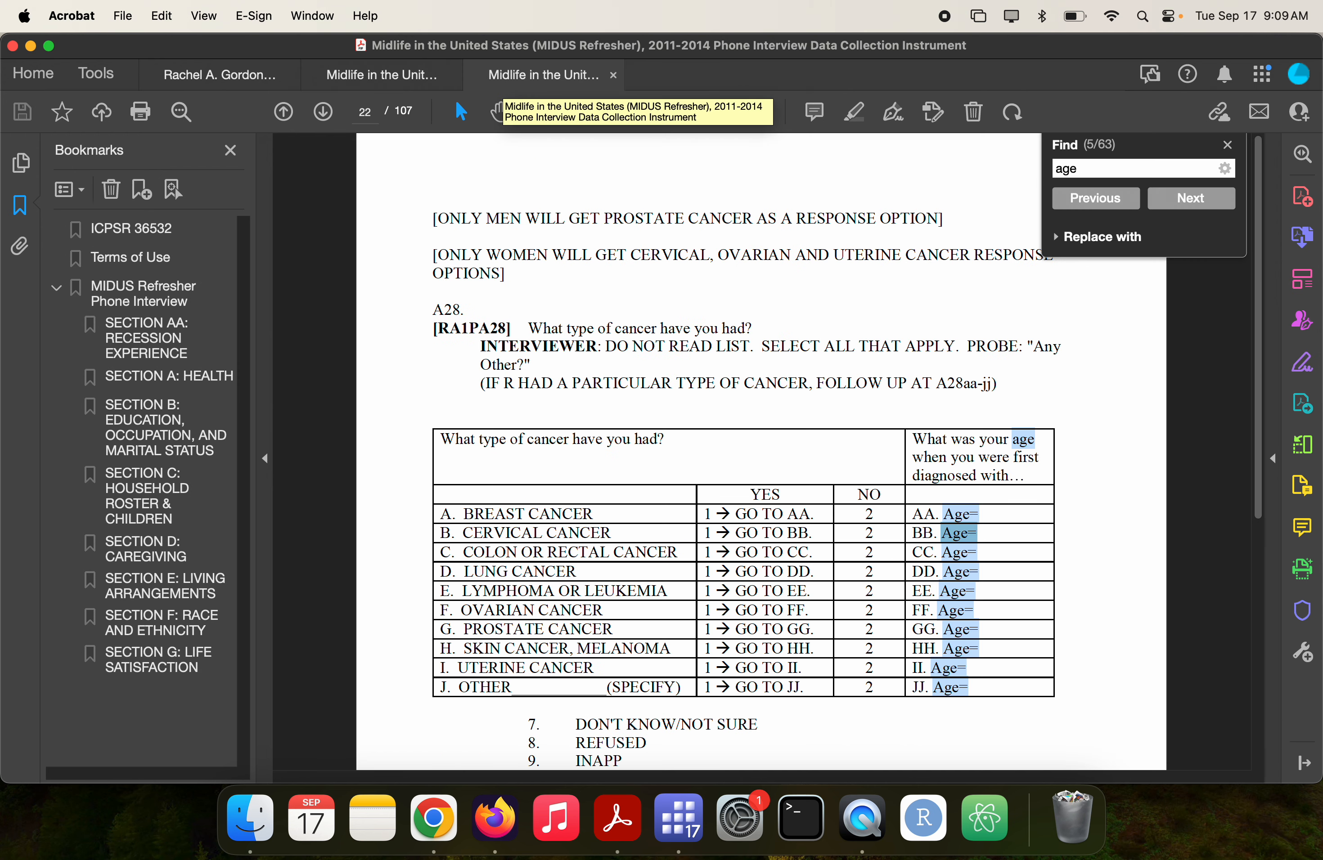
key(Return)
key(Return)
key(Return)
key(Return)
key(Return)
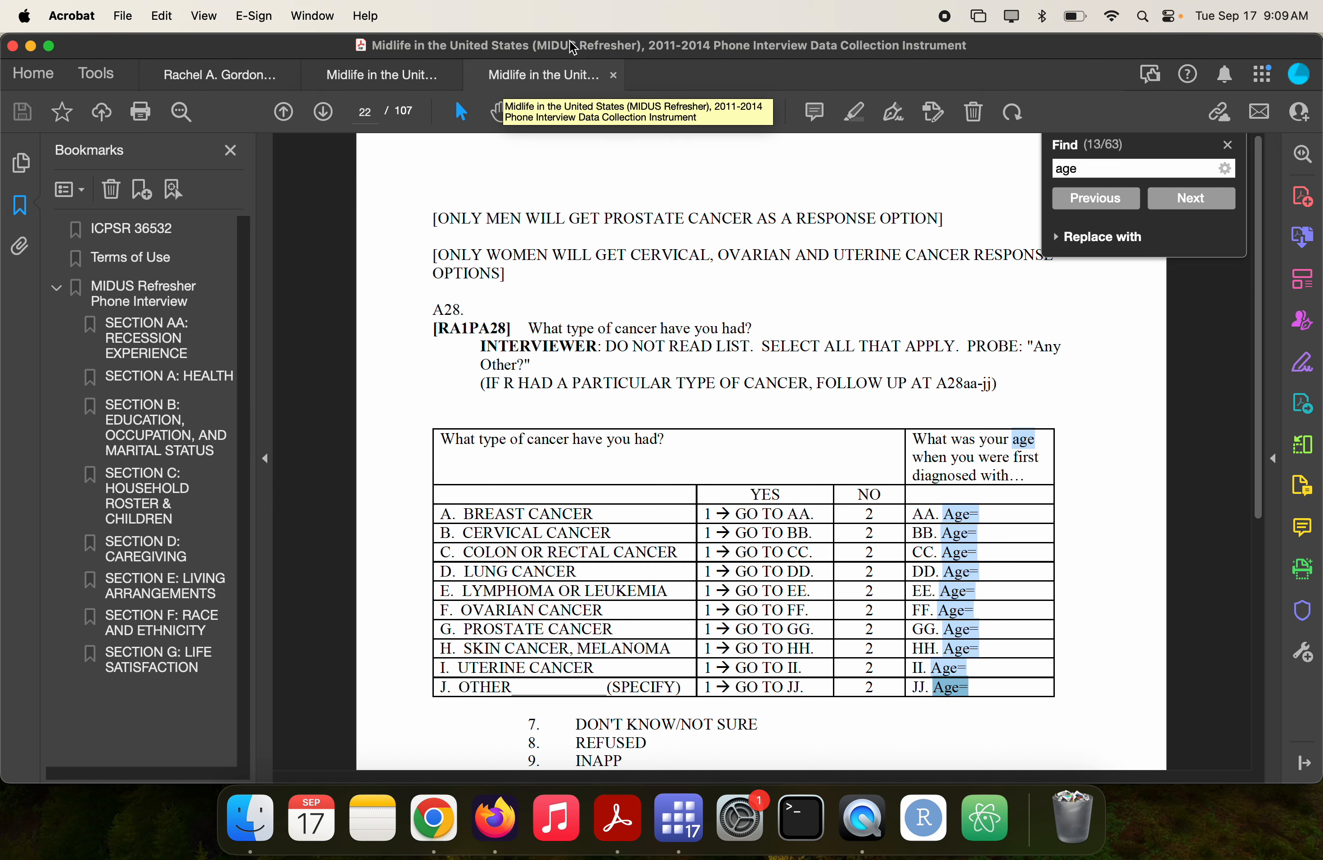
- Restart the 'age' search from the first page and step through all later matches
click(1234, 319)
key(Home)
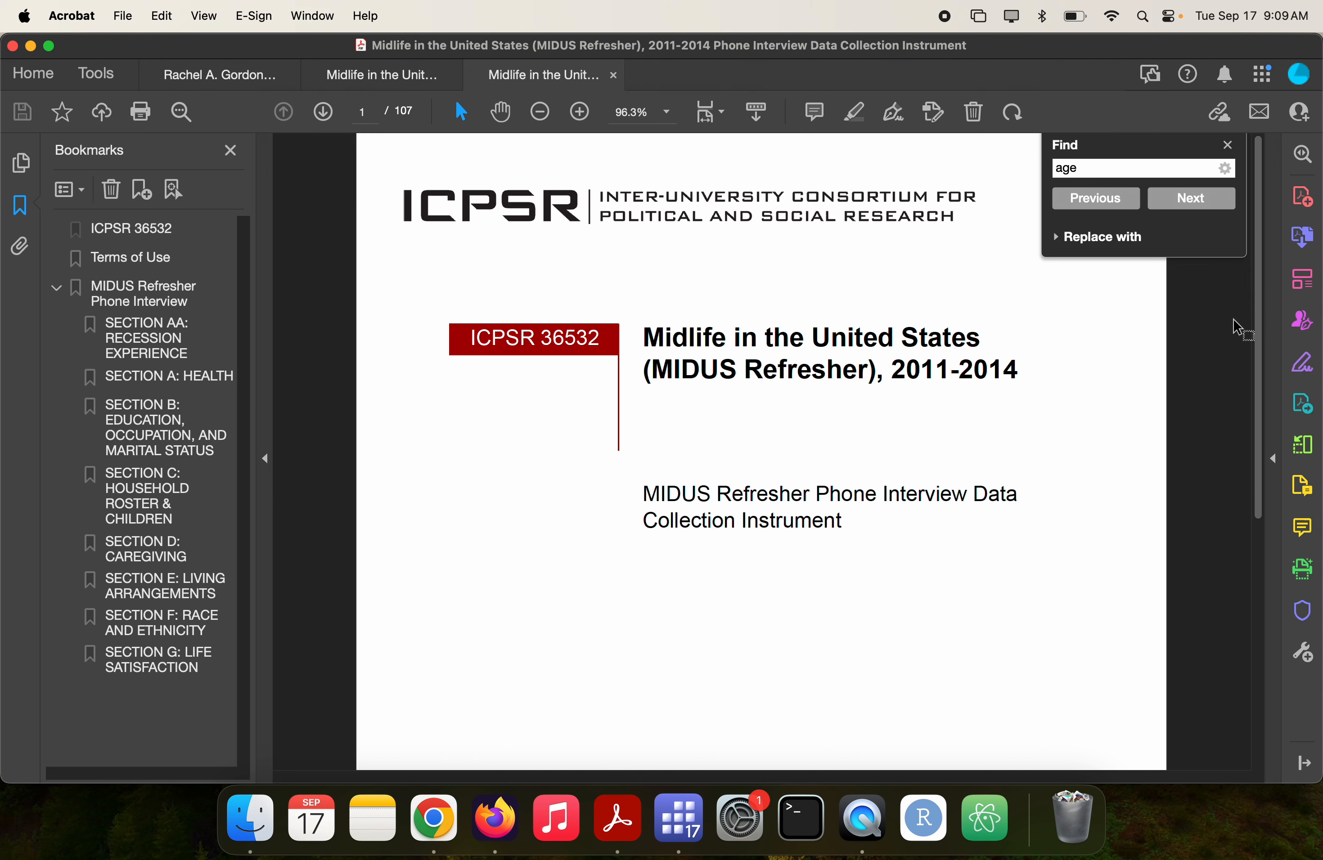
key(Return)
key(Return)
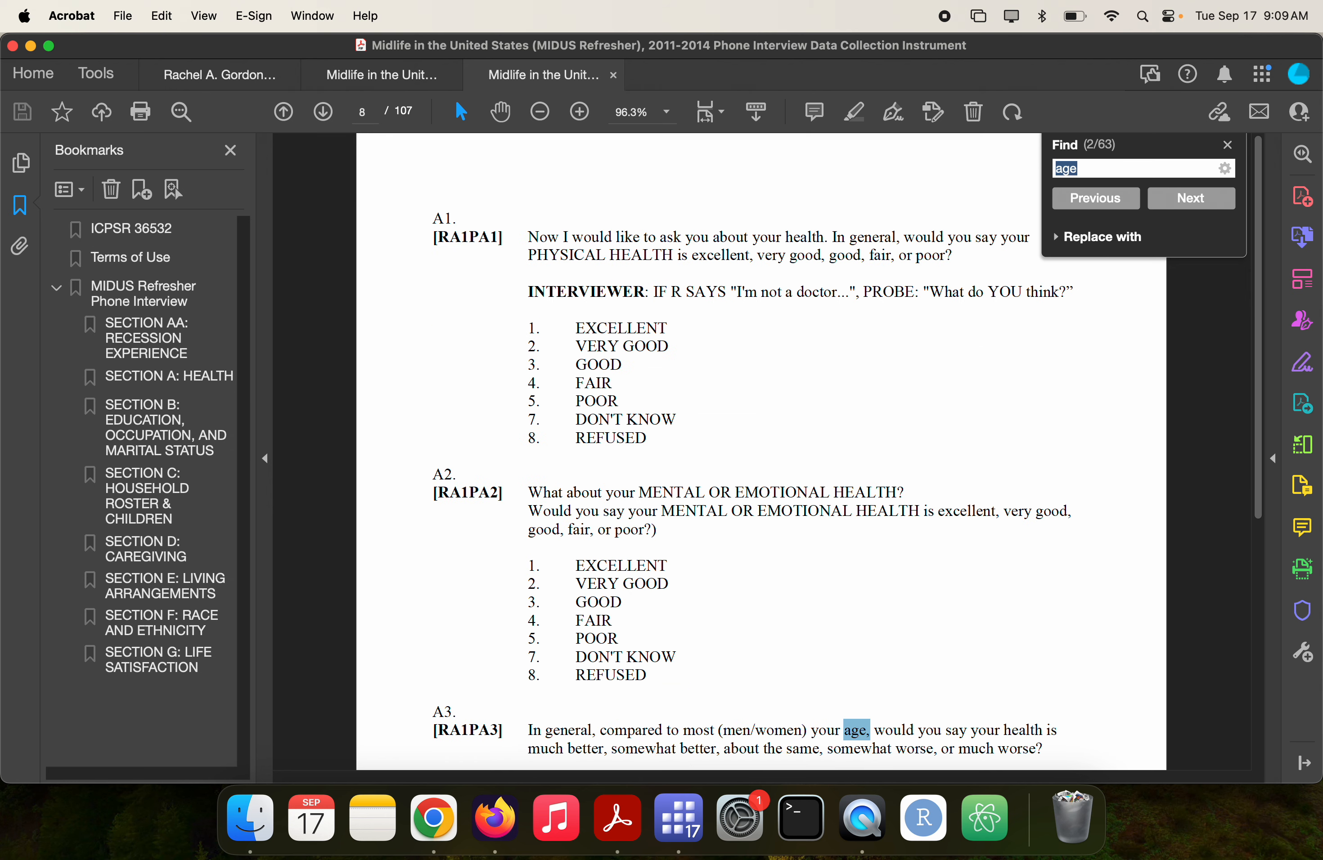
key(Return)
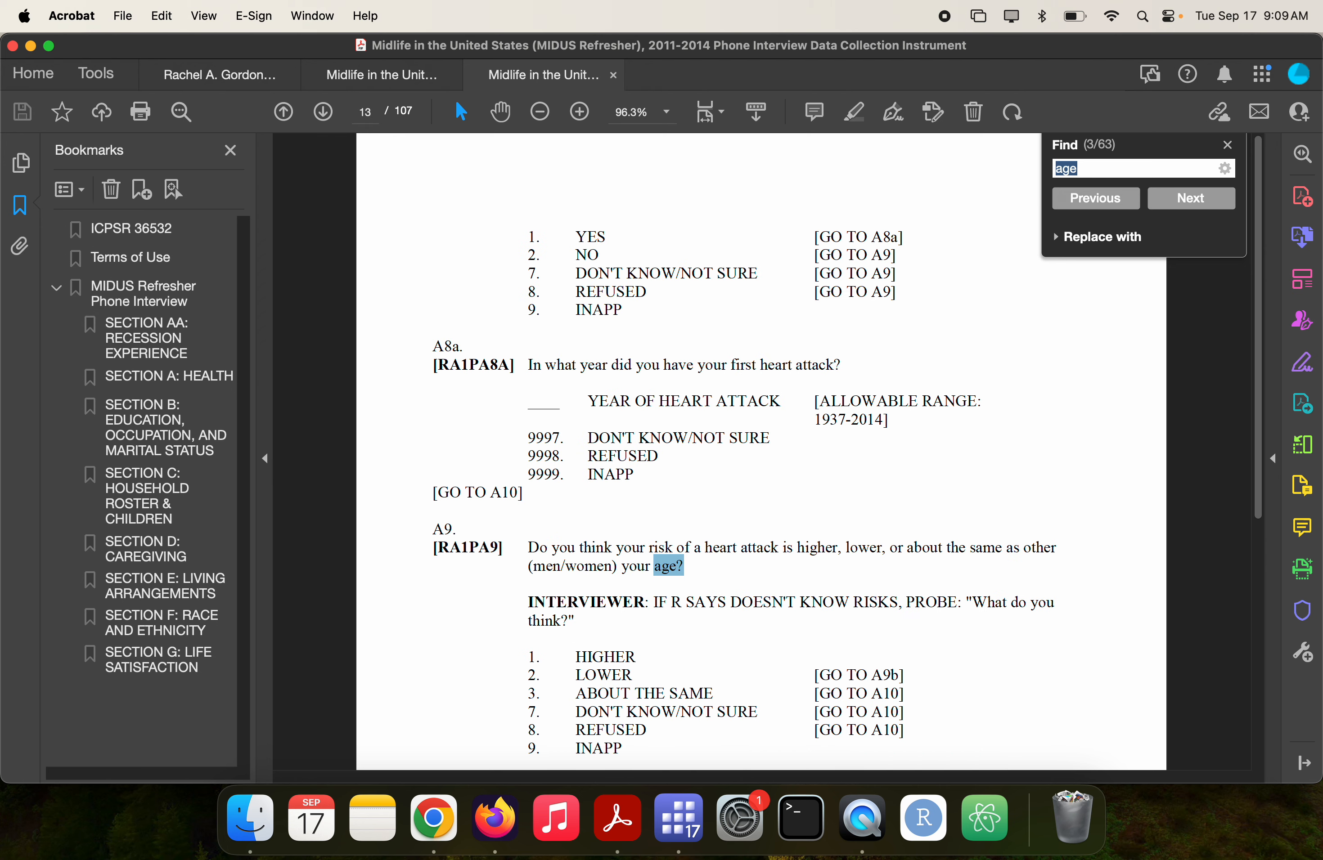
key(Return)
key(Return)
key(Return)
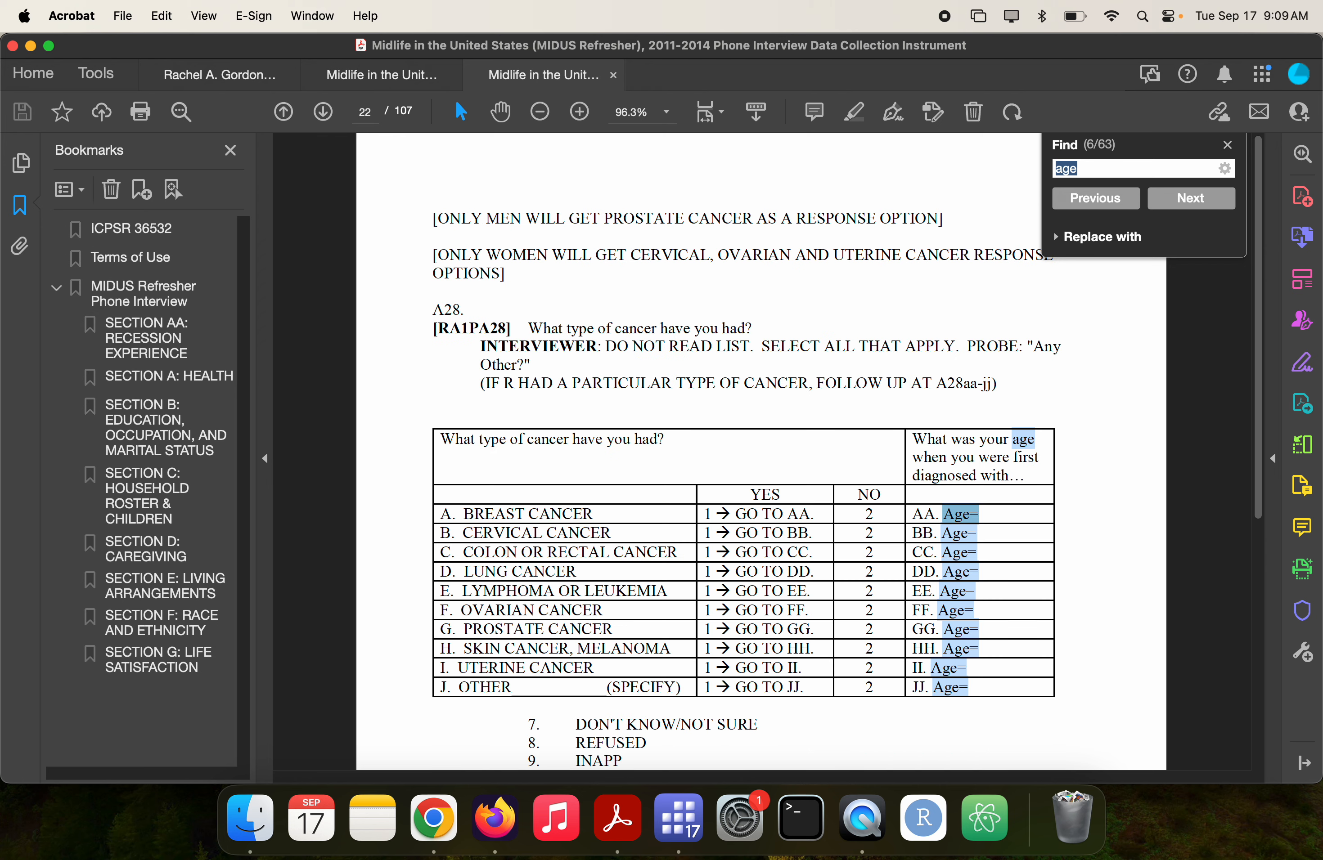
key(Return)
key(Return)
key(Return)
key(Return)
key(Return)
key(Return)
key(Return)
key(Return)
key(Return)
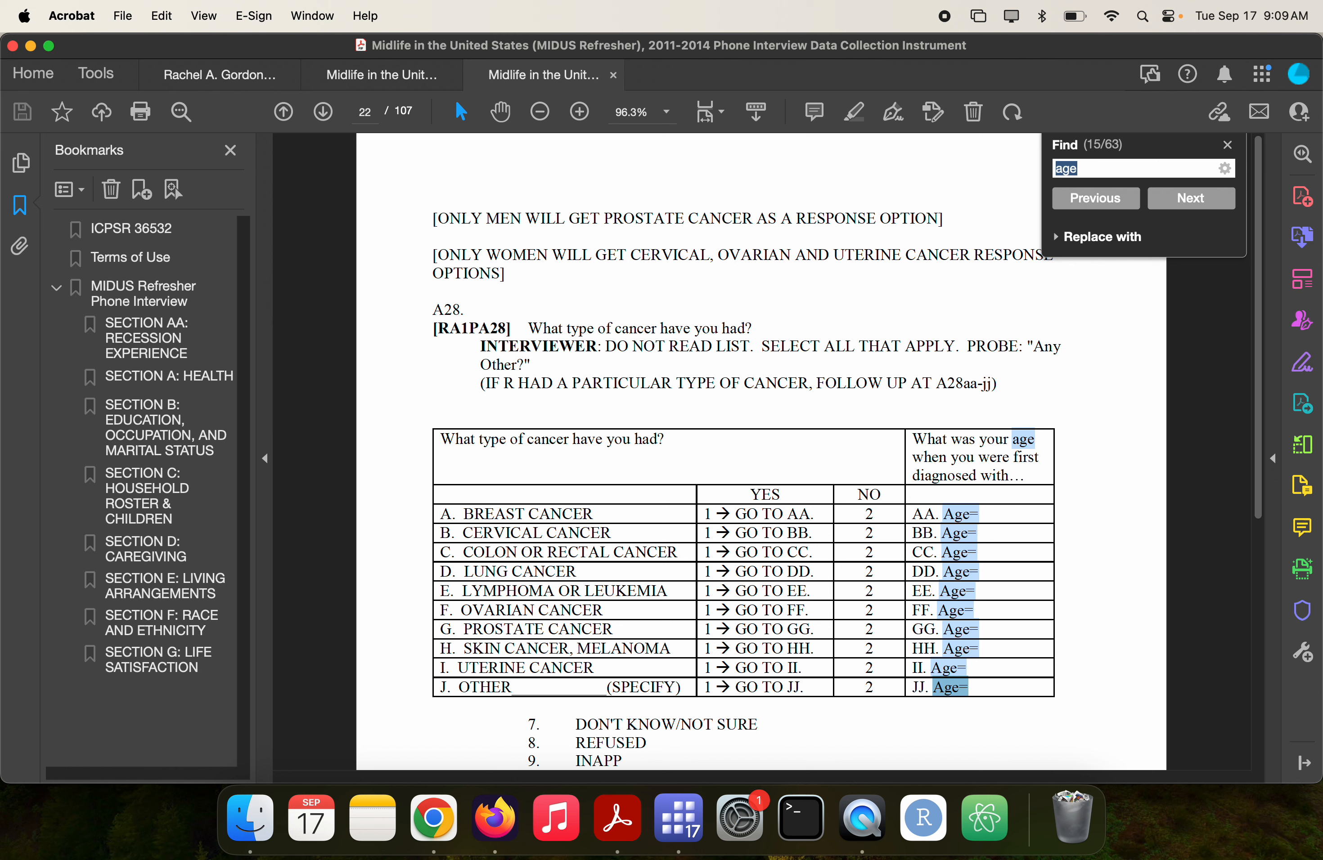
key(Return)
key(Return)
key(Return)
key(Return)
key(Return)
key(Return)
key(Return)
key(Return)
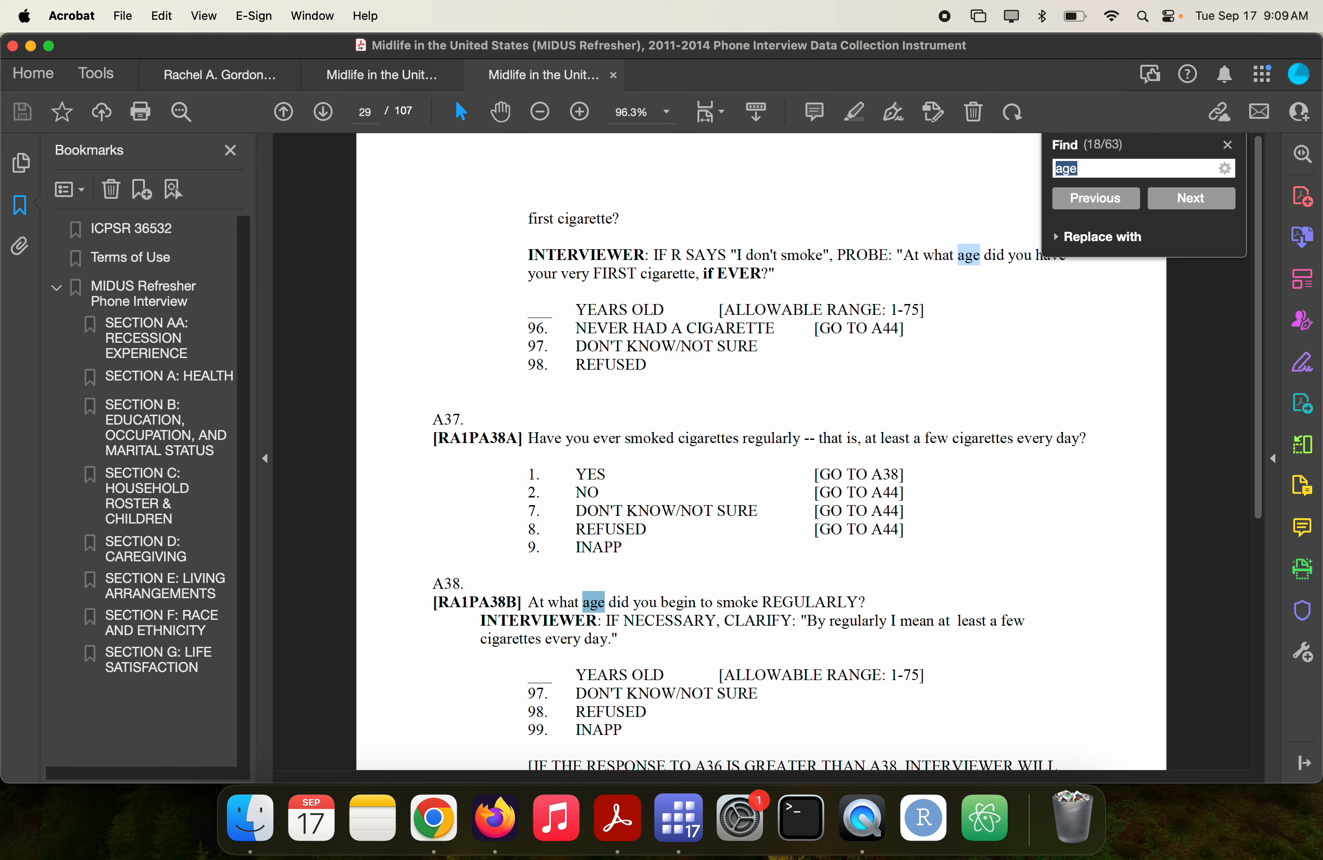
key(Return)
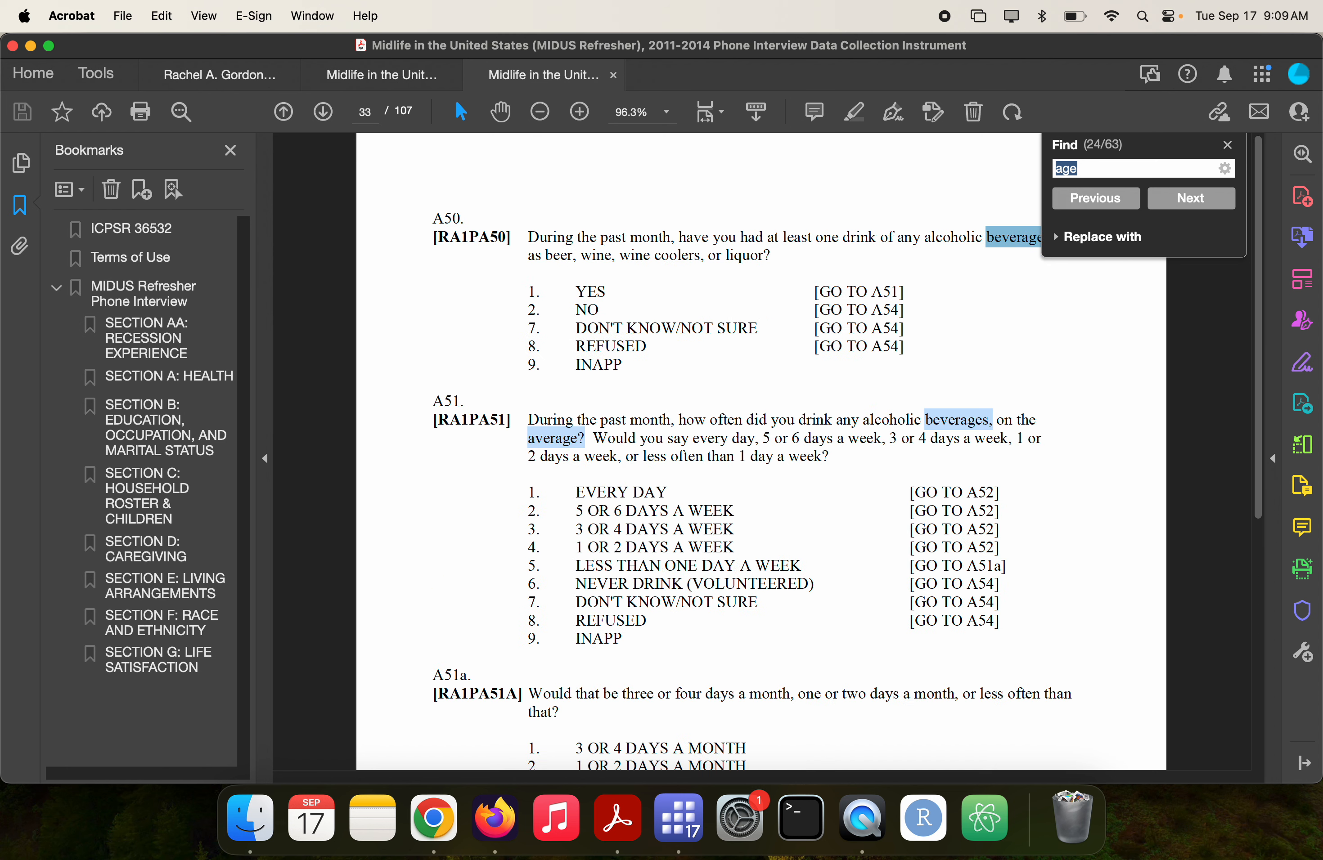
key(Return)
key(Return)
key(Return)
key(Return)
key(Return)
key(Return)
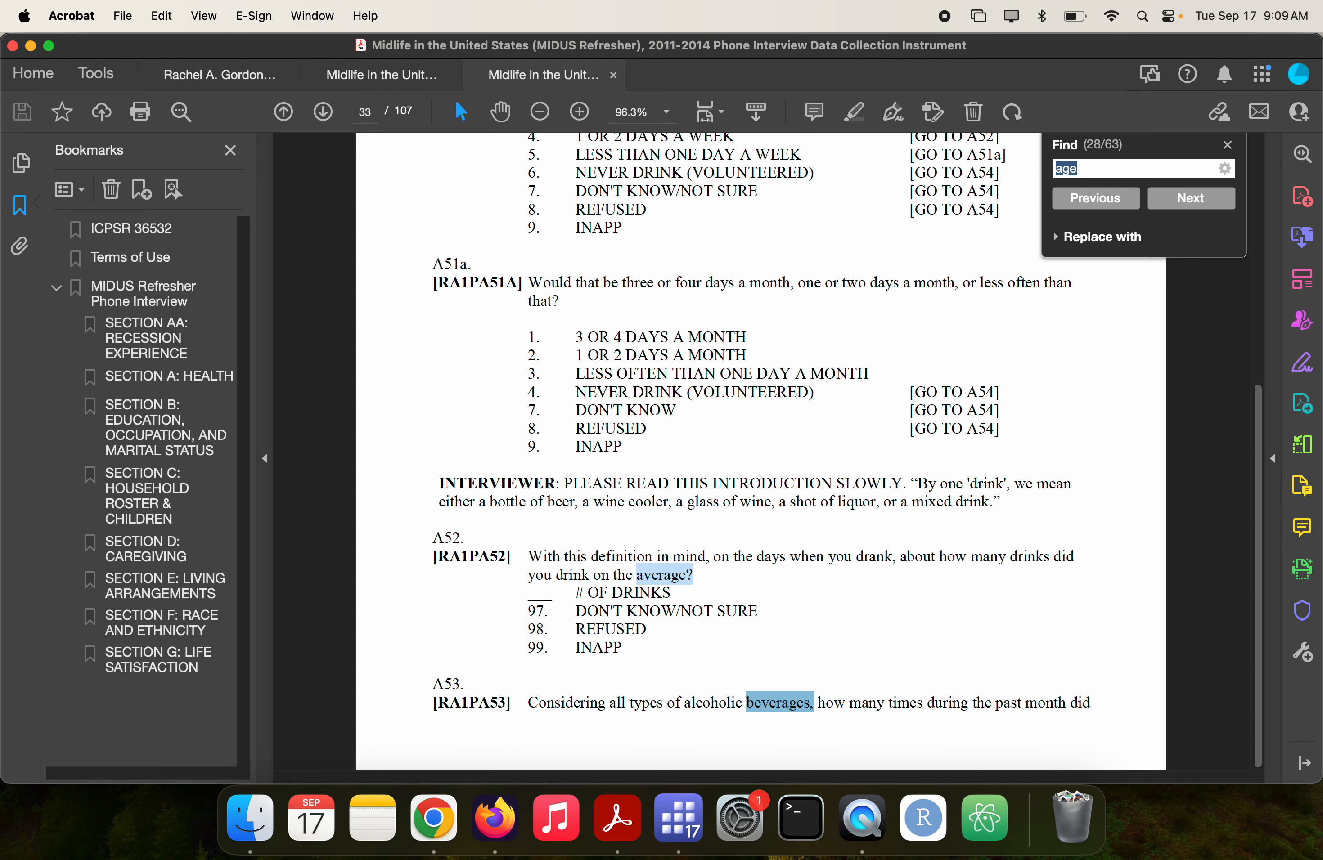
key(Return)
key(Return)
key(Return)
key(Return)
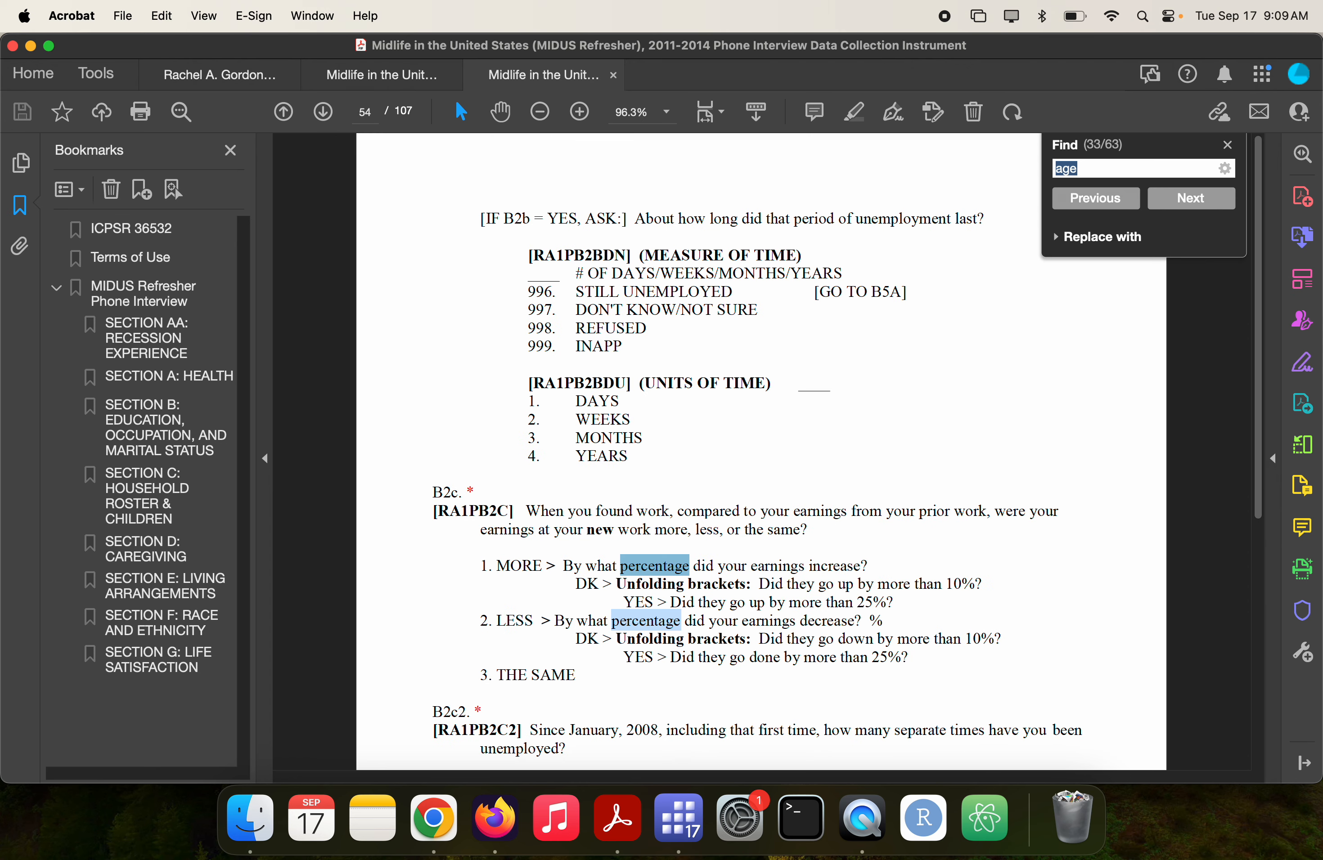
key(Return)
key(Return)
key(Return)
key(Return)
key(Return)
key(Return)
key(Return)
key(Return)
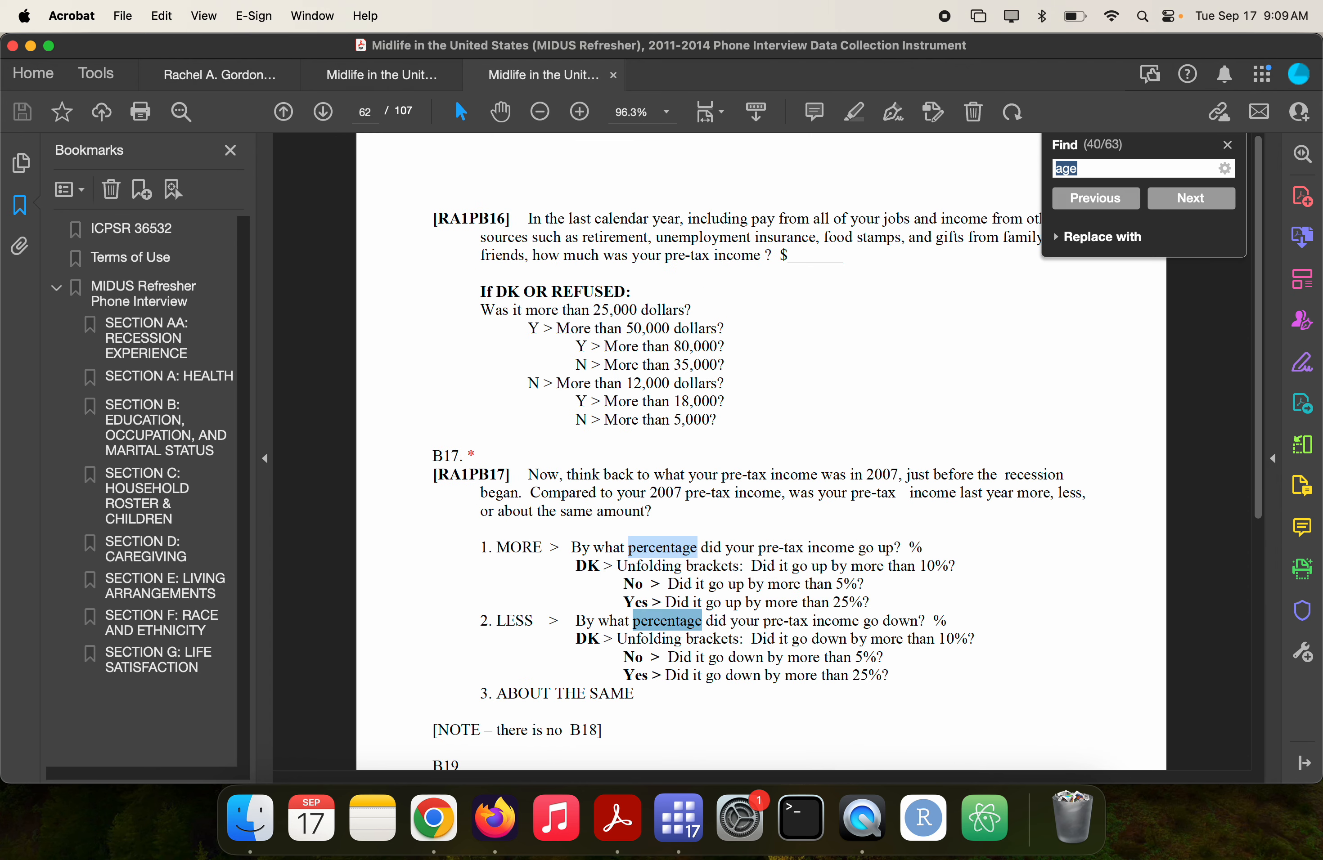
key(Return)
key(Return)
key(Return)
key(Return)
key(Return)
key(Return)
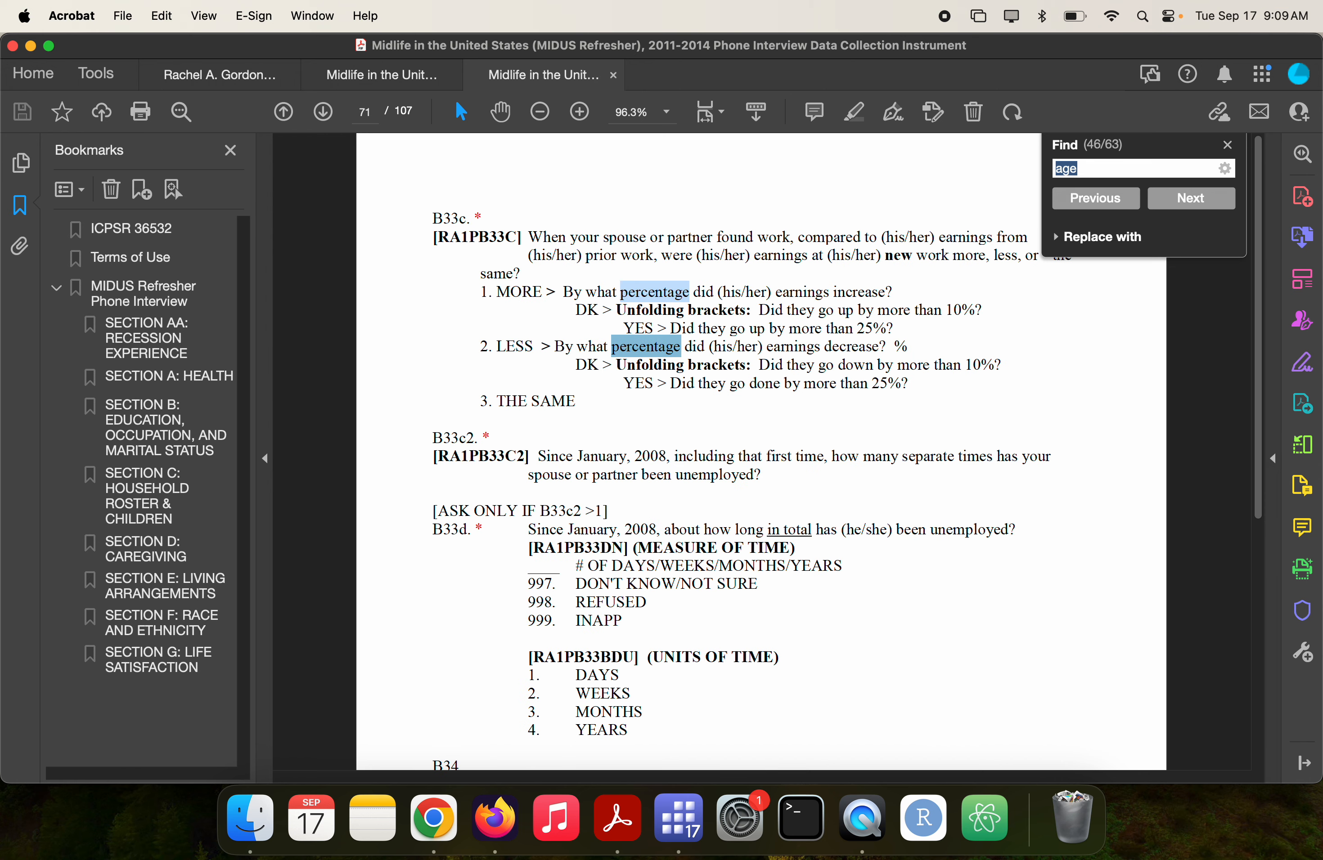
key(Return)
key(Return)
key(Return)
key(Return)
key(Return)
key(Return)
key(Return)
key(Return)
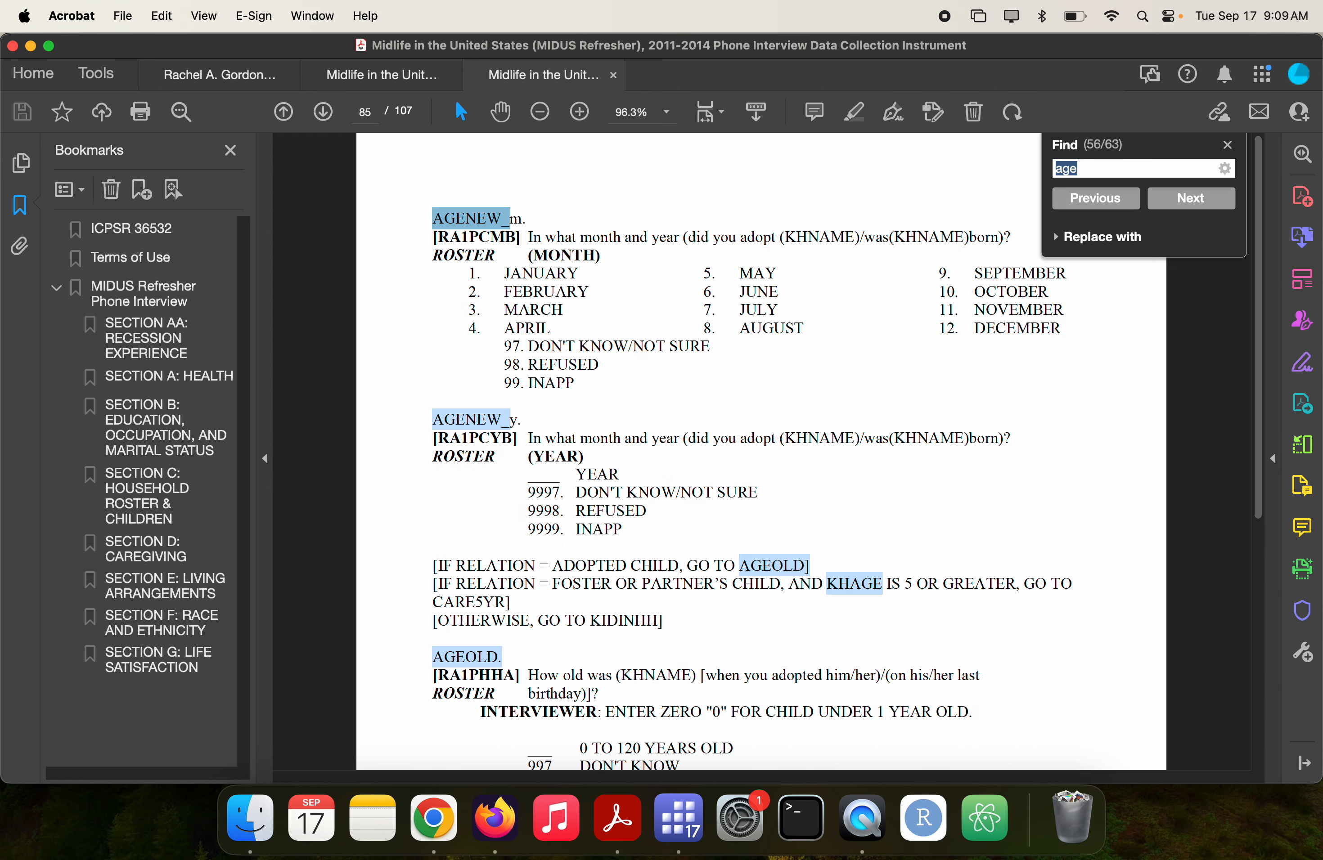
key(Return)
key(Return)
key(Return)
key(Return)
key(Return)
key(Return)
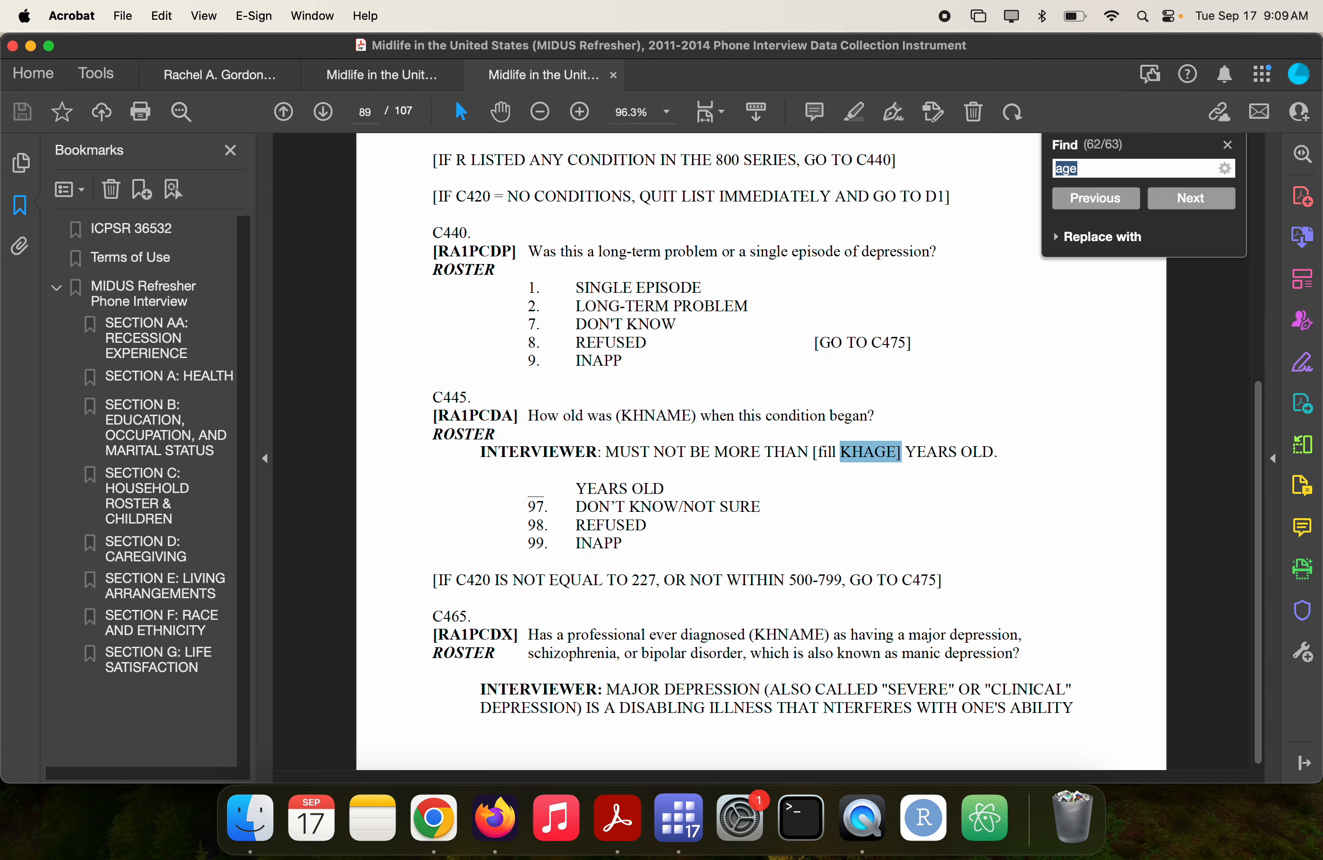
- Open 36532-Documentation_of_age.pdf from the data folder in Acrobat
click(250, 819)
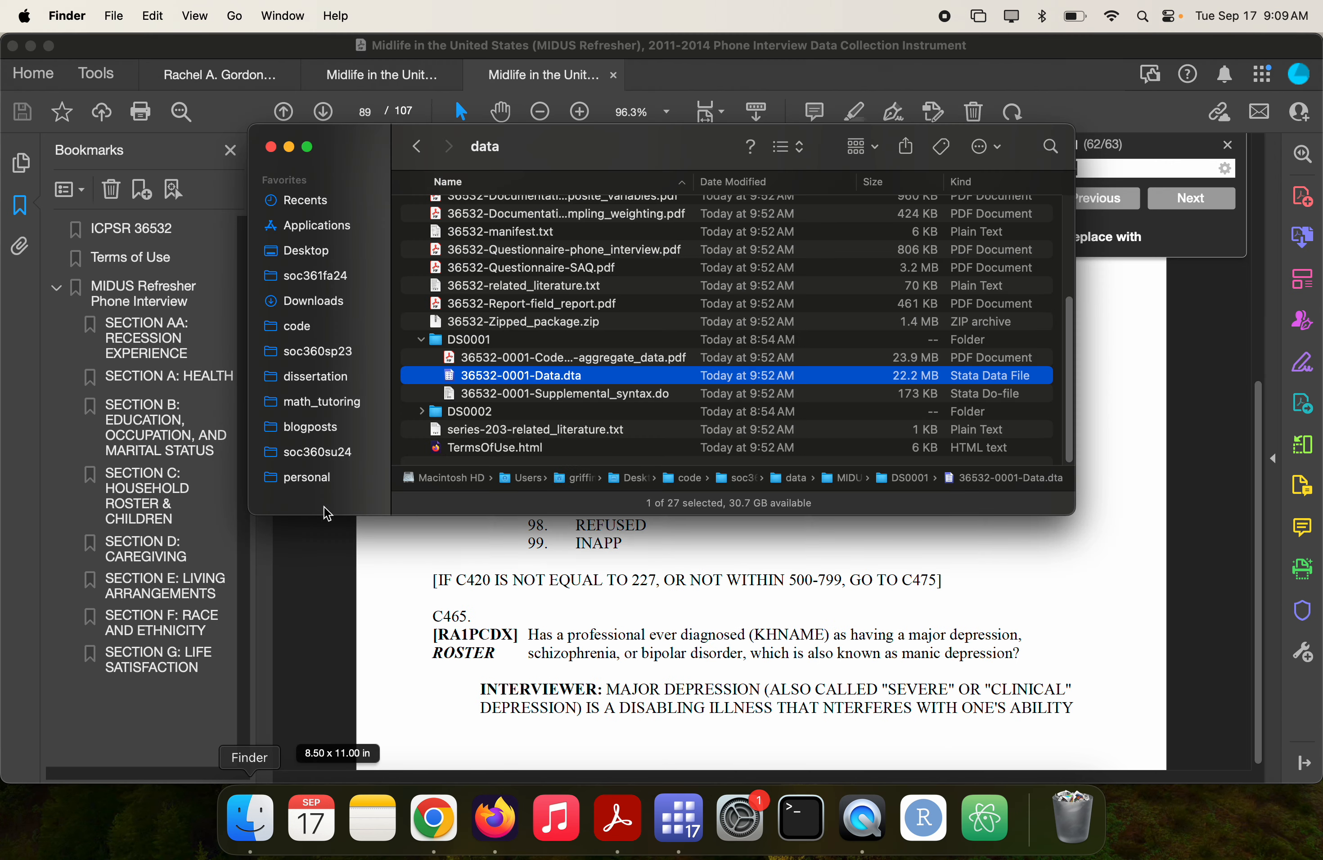
scroll(581, 224, up, 3)
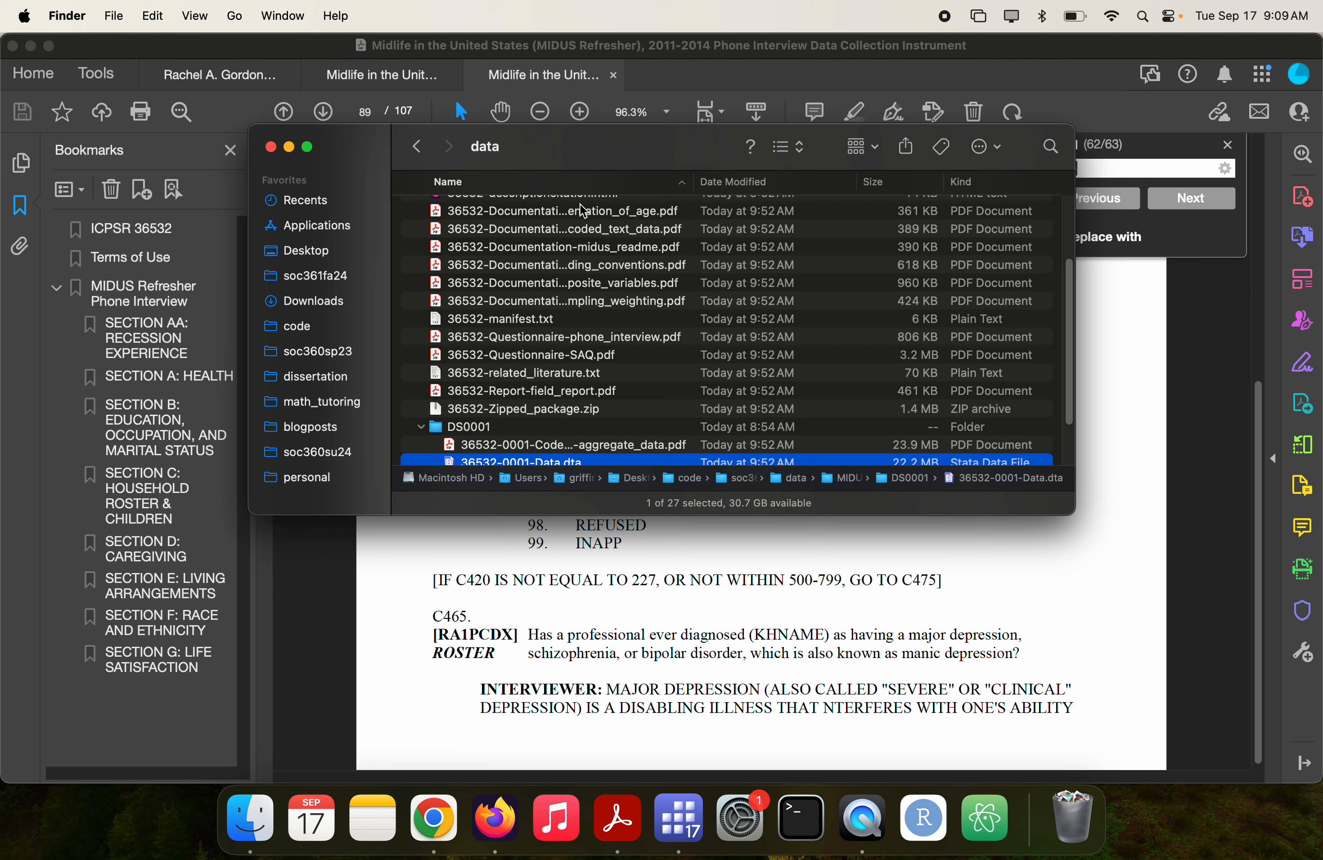
double_click(624, 211)
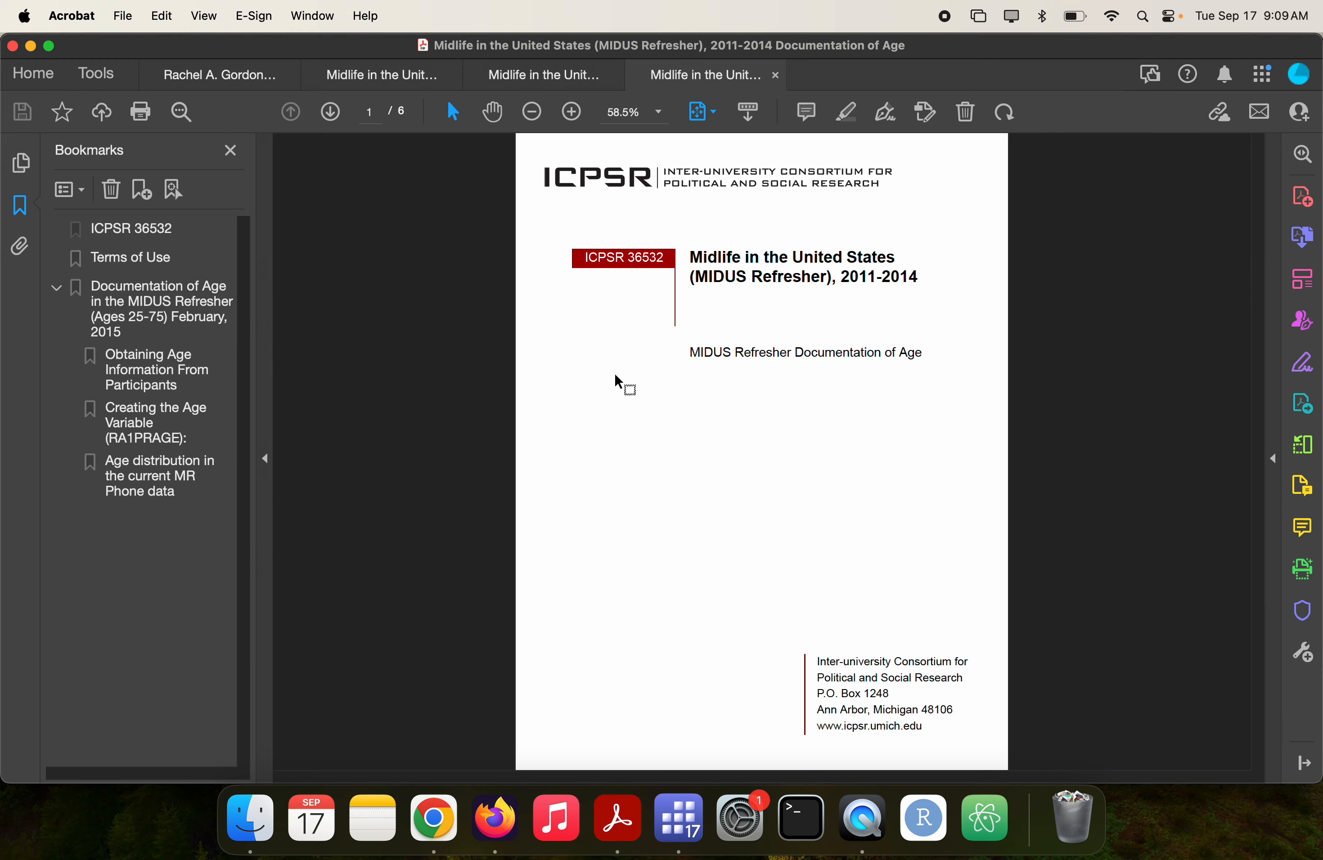
- Read the age documentation down to page 6's notes on outliers and fielding periods, then return to Stata
scroll(618, 382, down, 15)
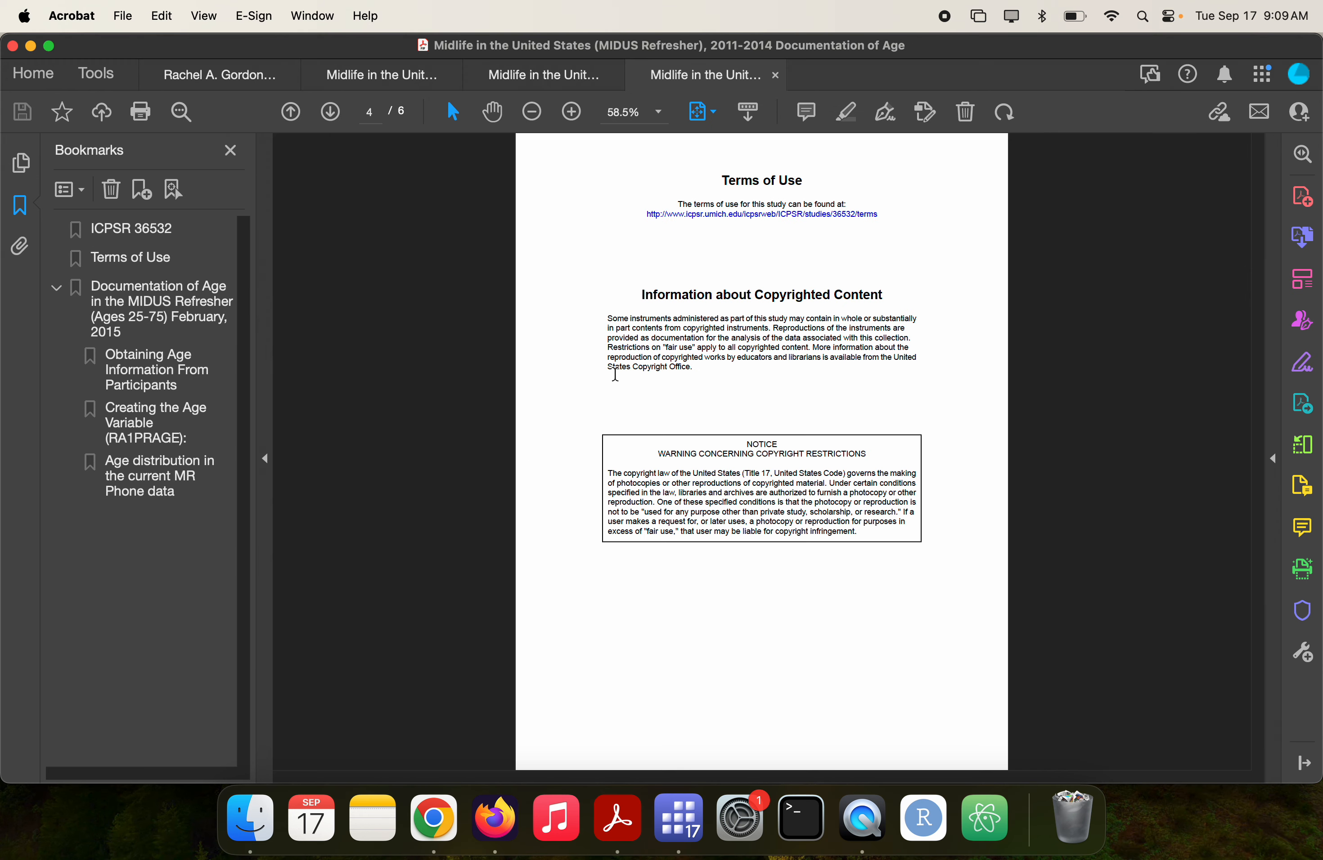
scroll(615, 374, down, 3)
scroll(615, 374, up, 3)
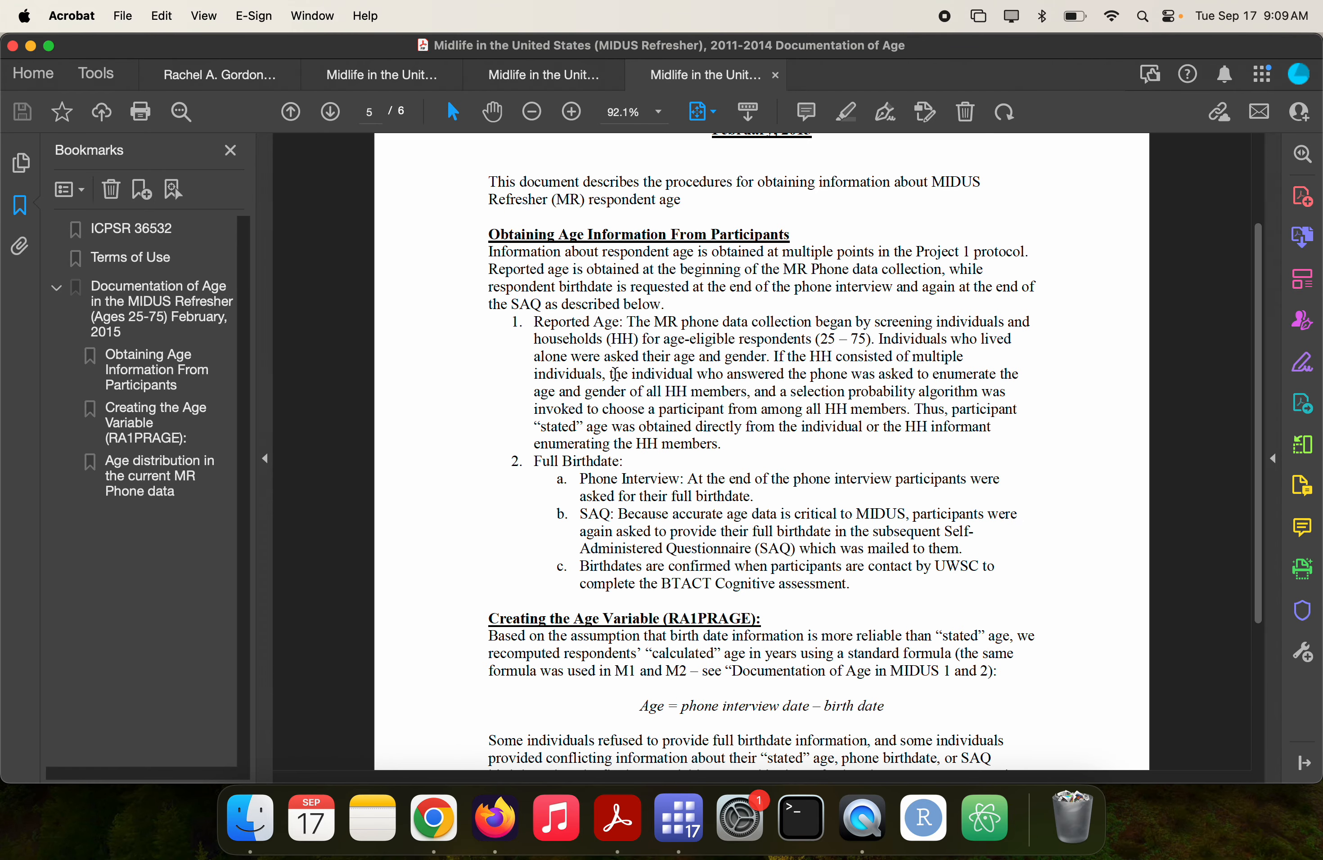
scroll(615, 374, down, 3)
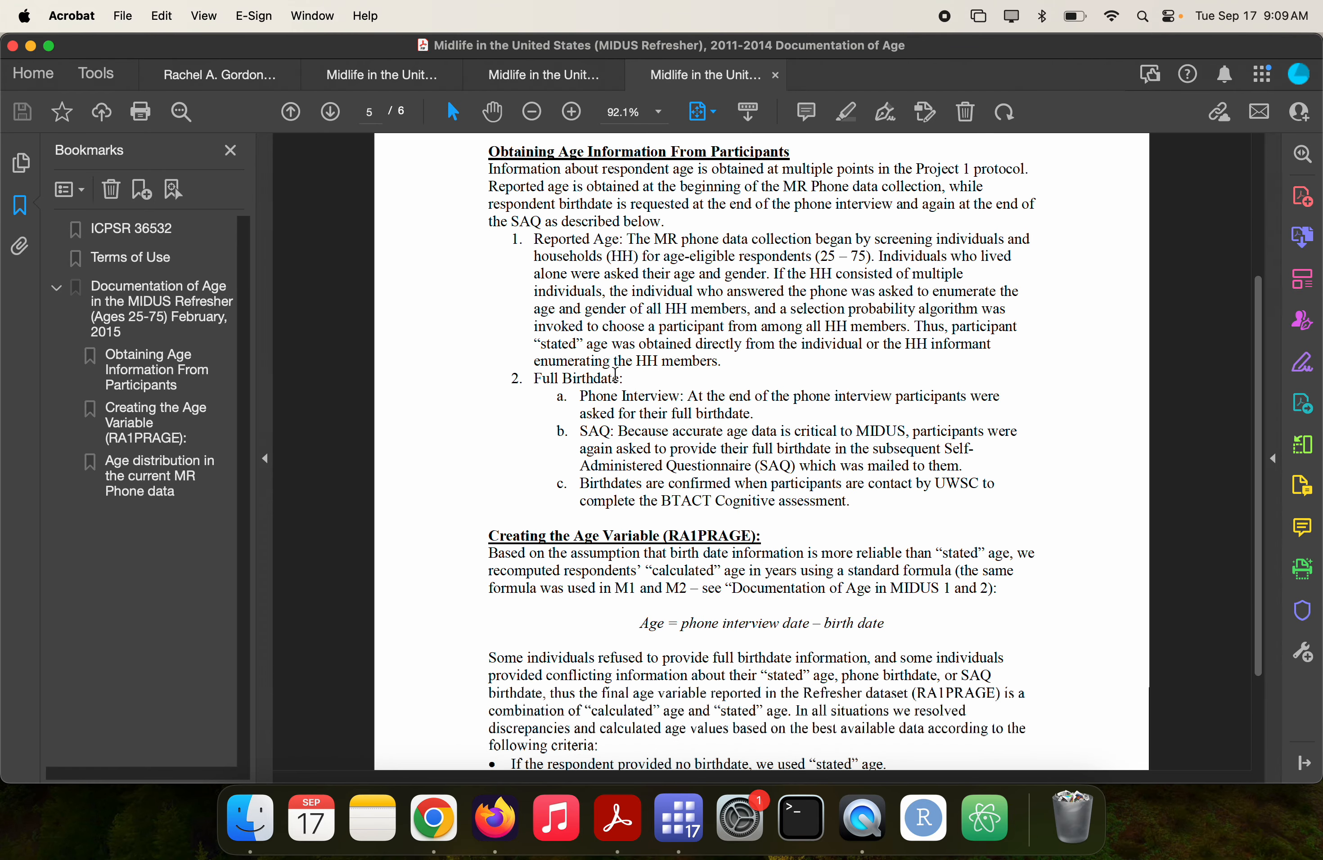
scroll(615, 374, down, 3)
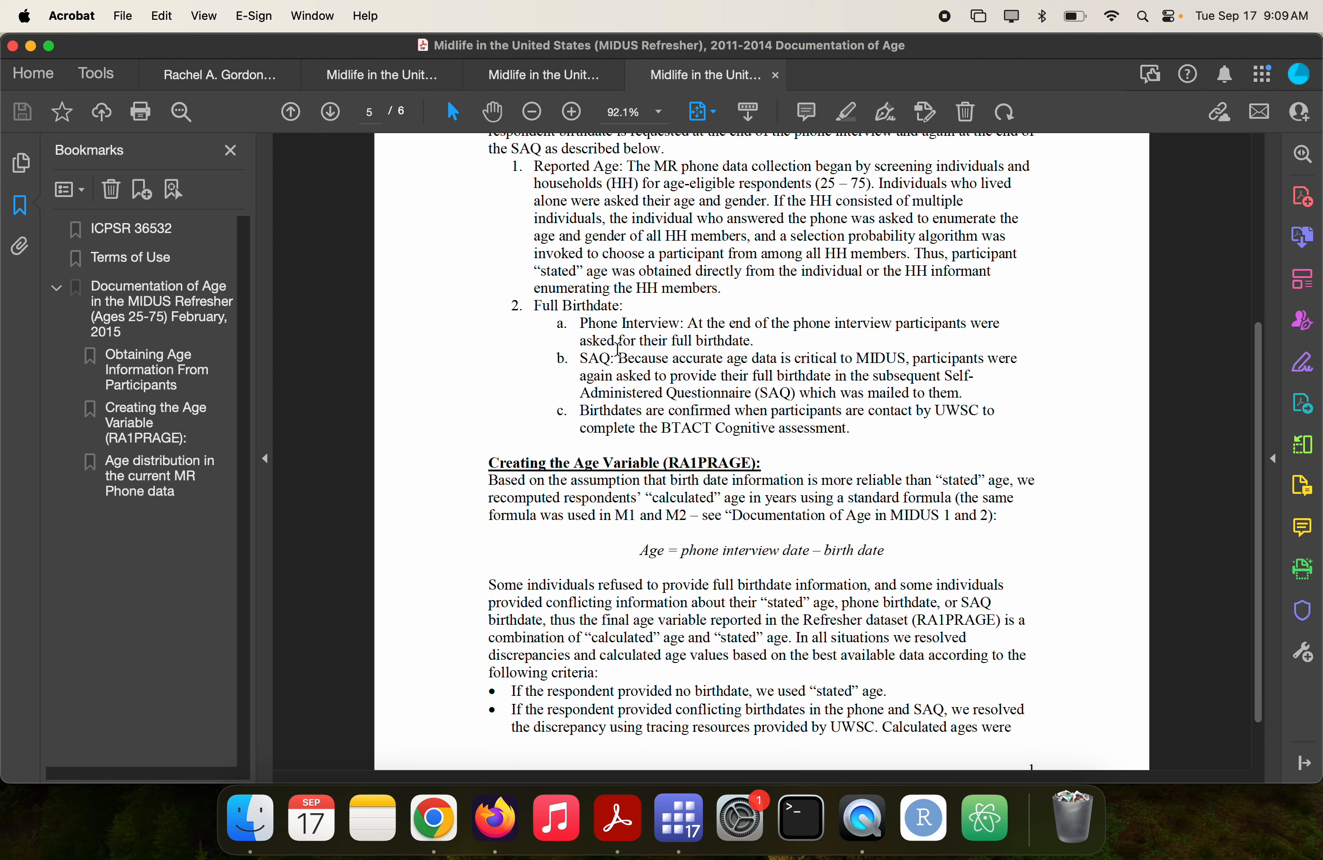
scroll(617, 352, down, 3)
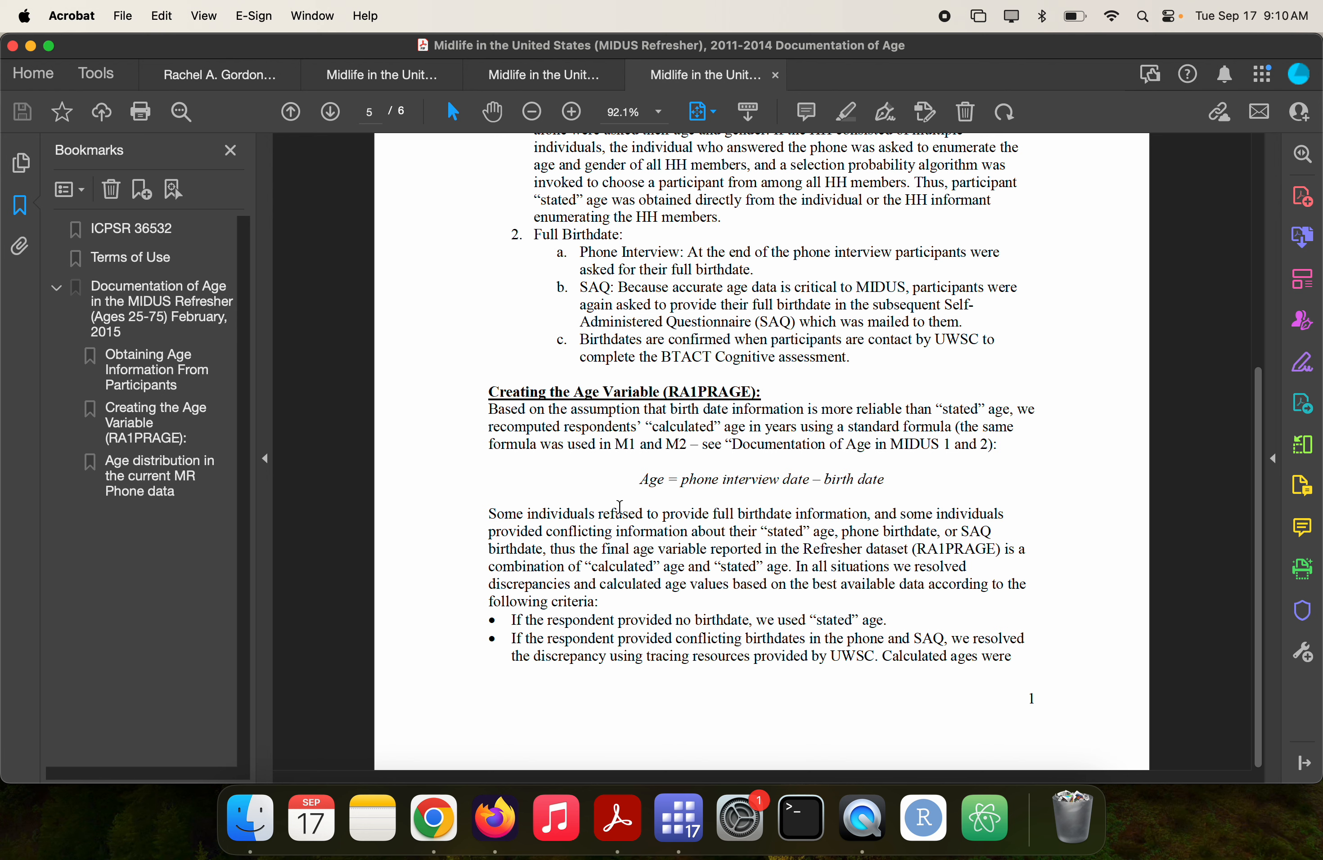
scroll(619, 507, down, 3)
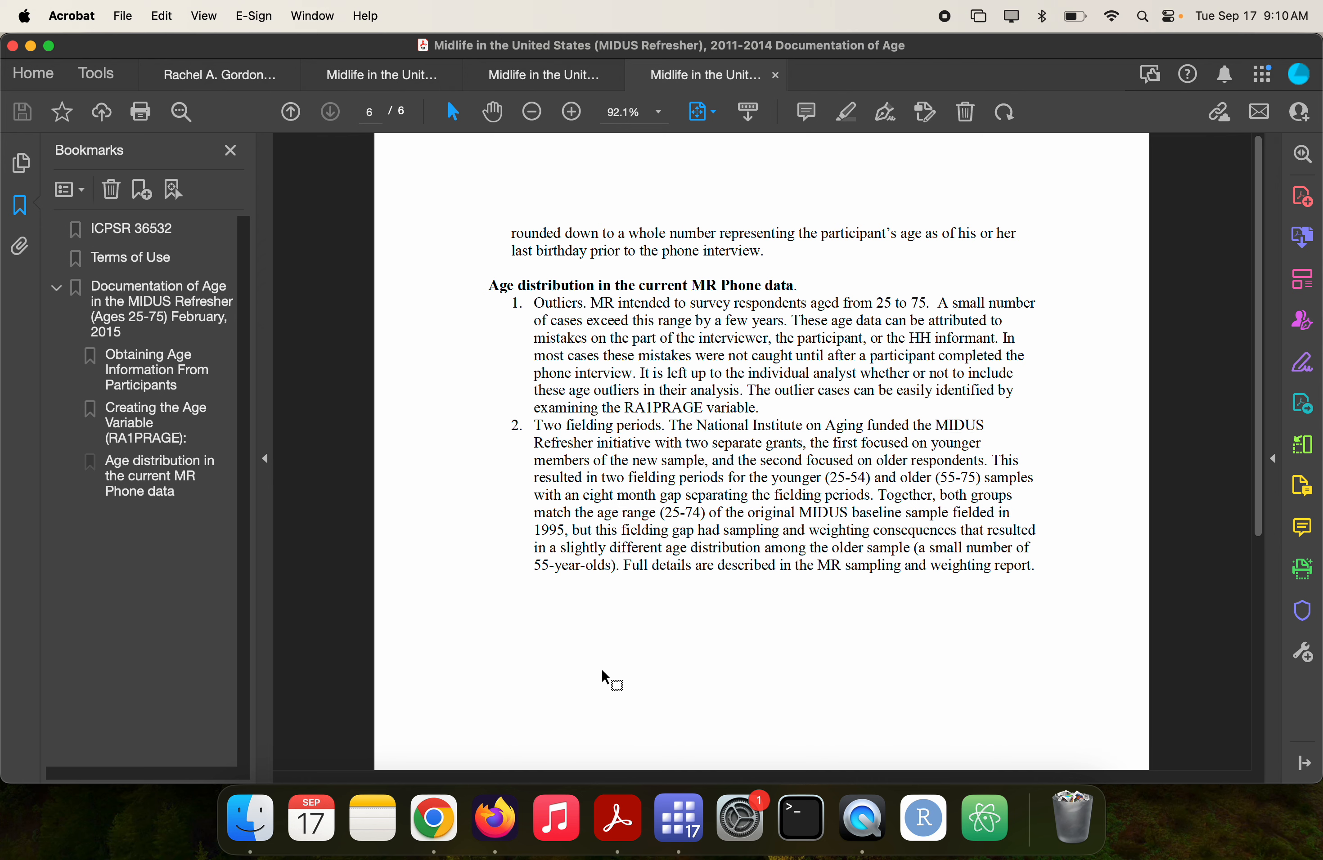
click(685, 802)
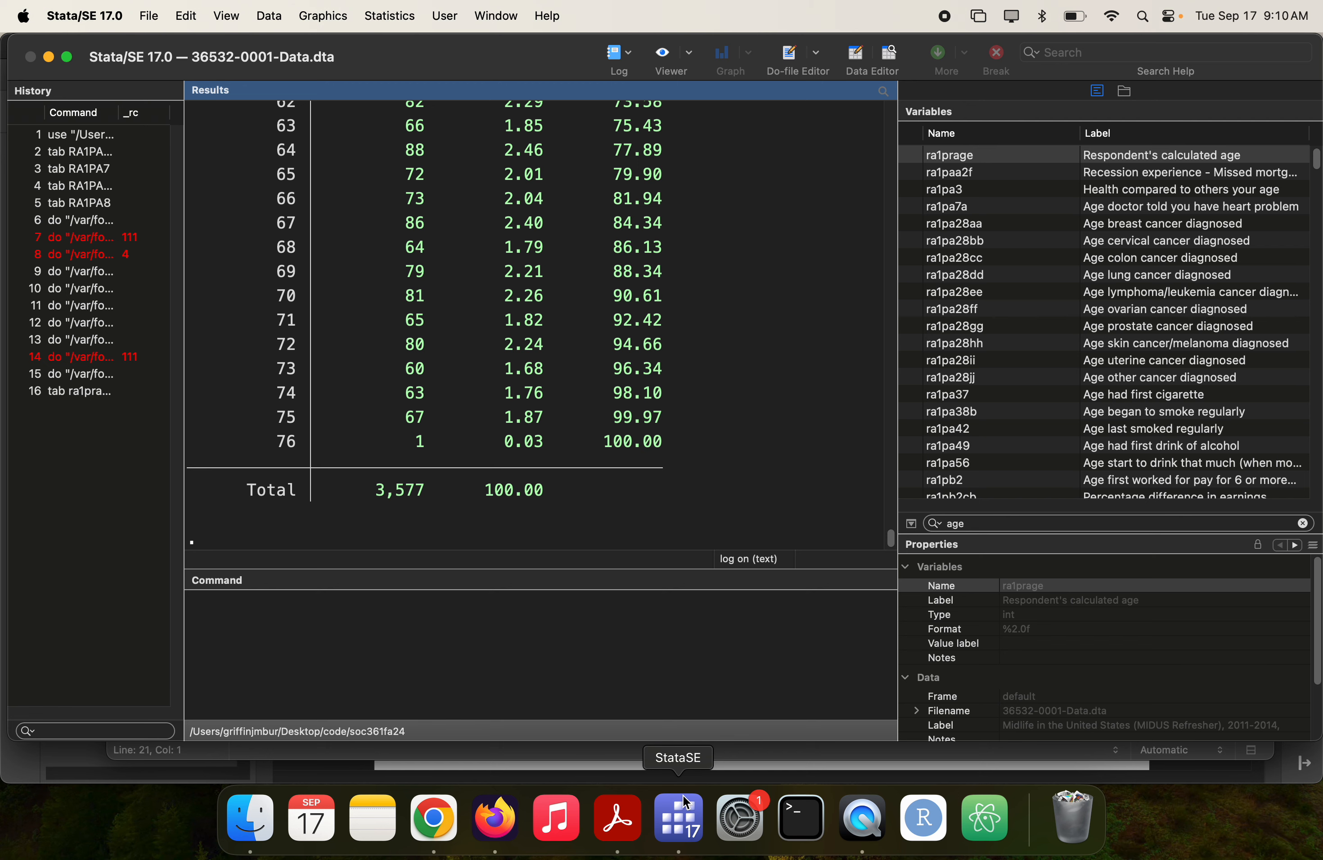
- Clear the 'age' filter and run 'tab mrid' to confirm each respondent ID appears once
click(684, 795)
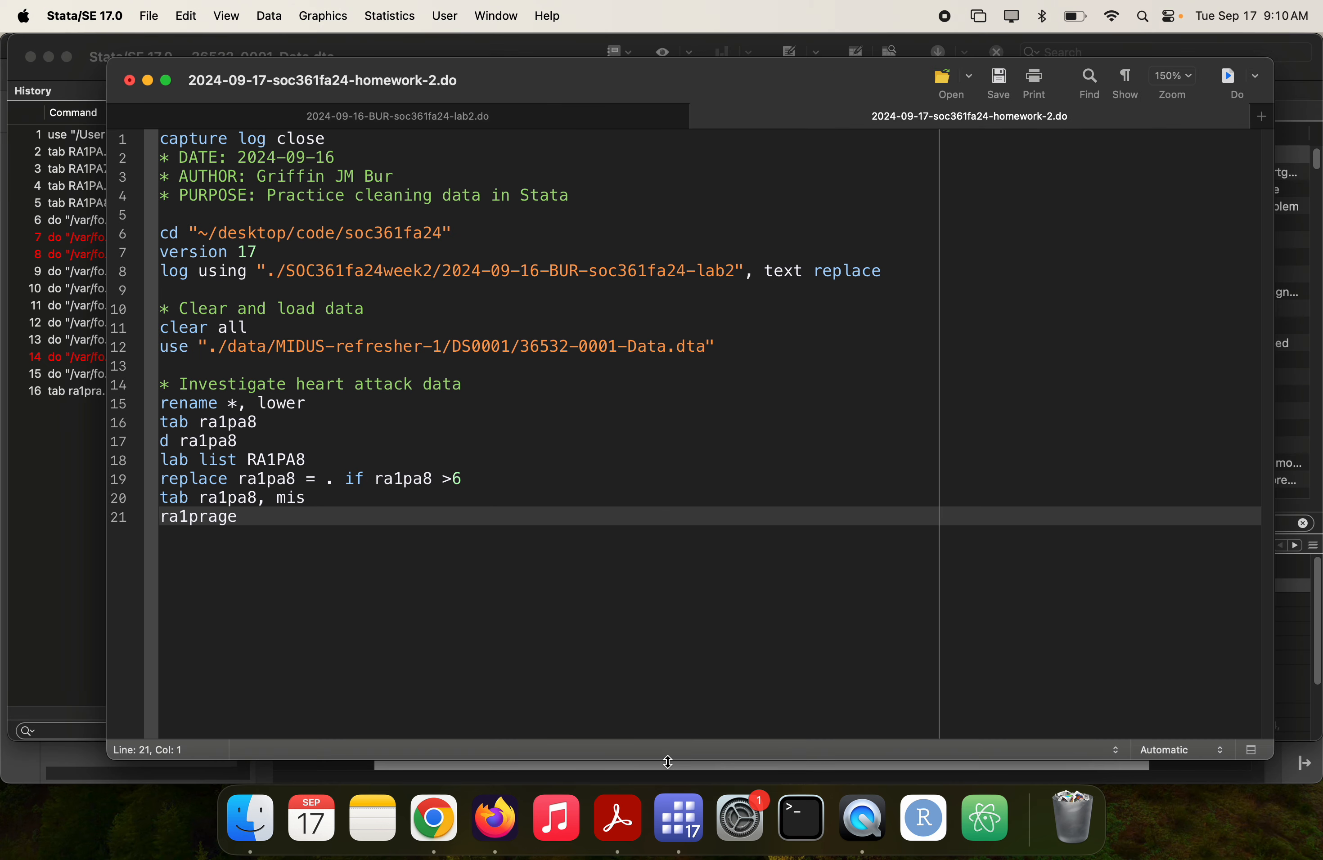
click(667, 761)
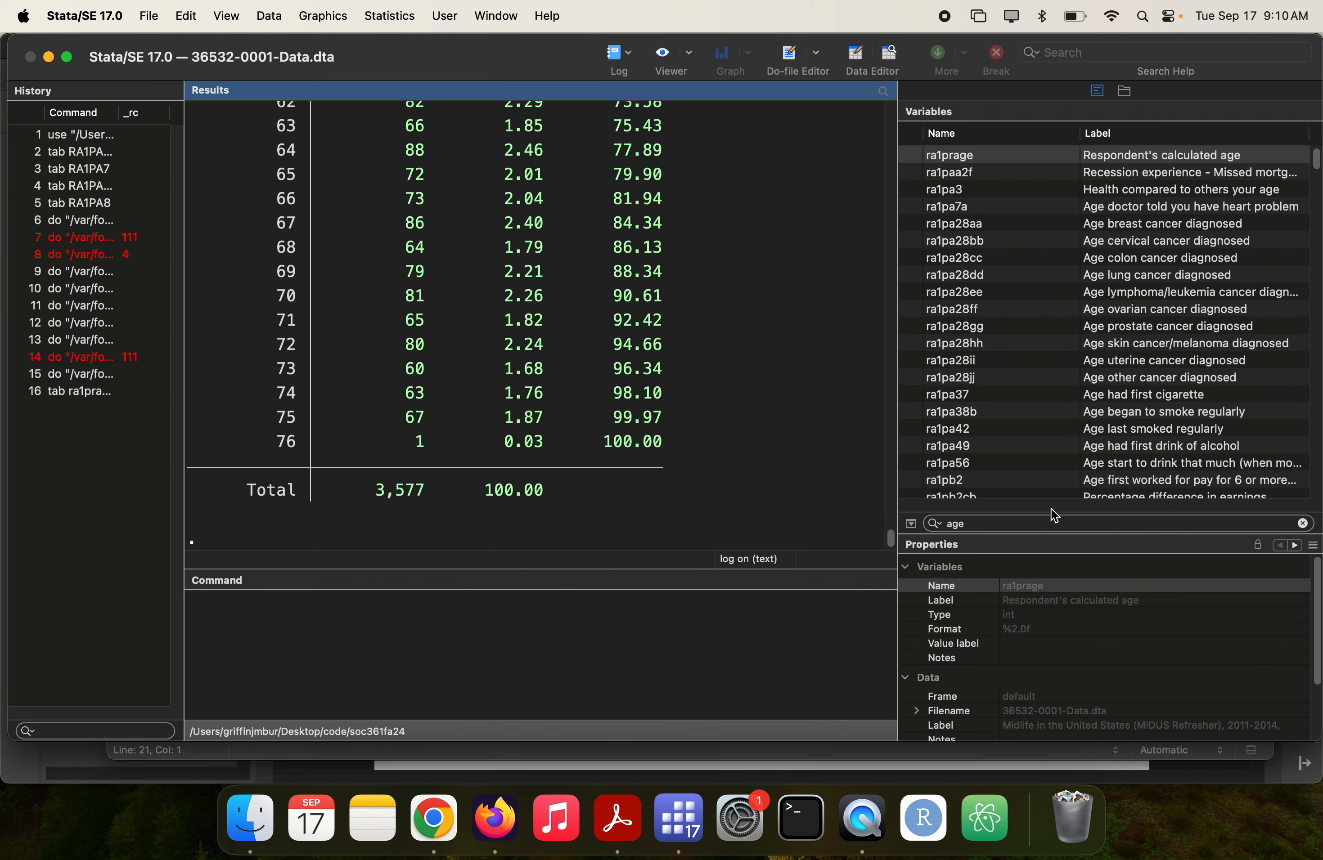
click(1043, 525)
key(BackSpace)
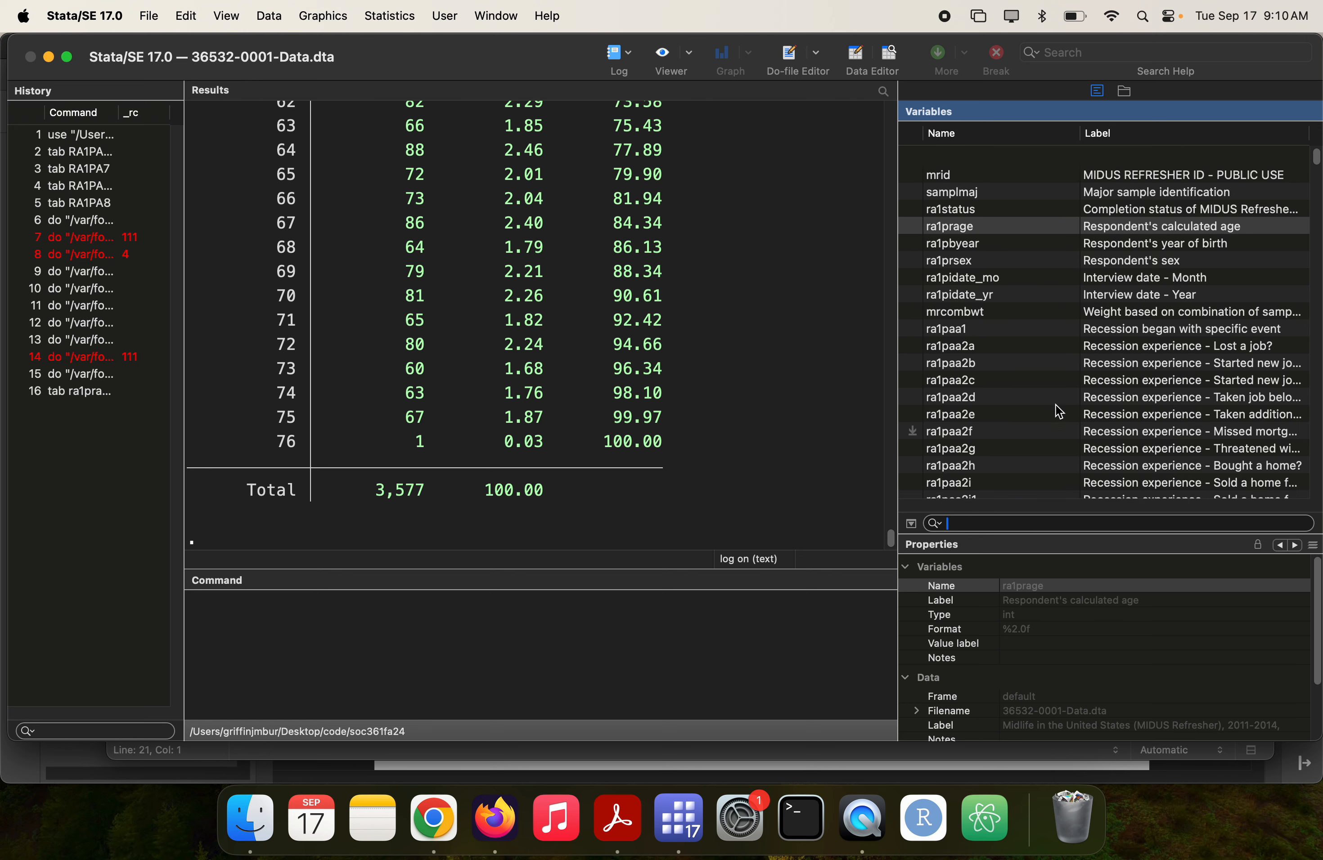
click(1208, 157)
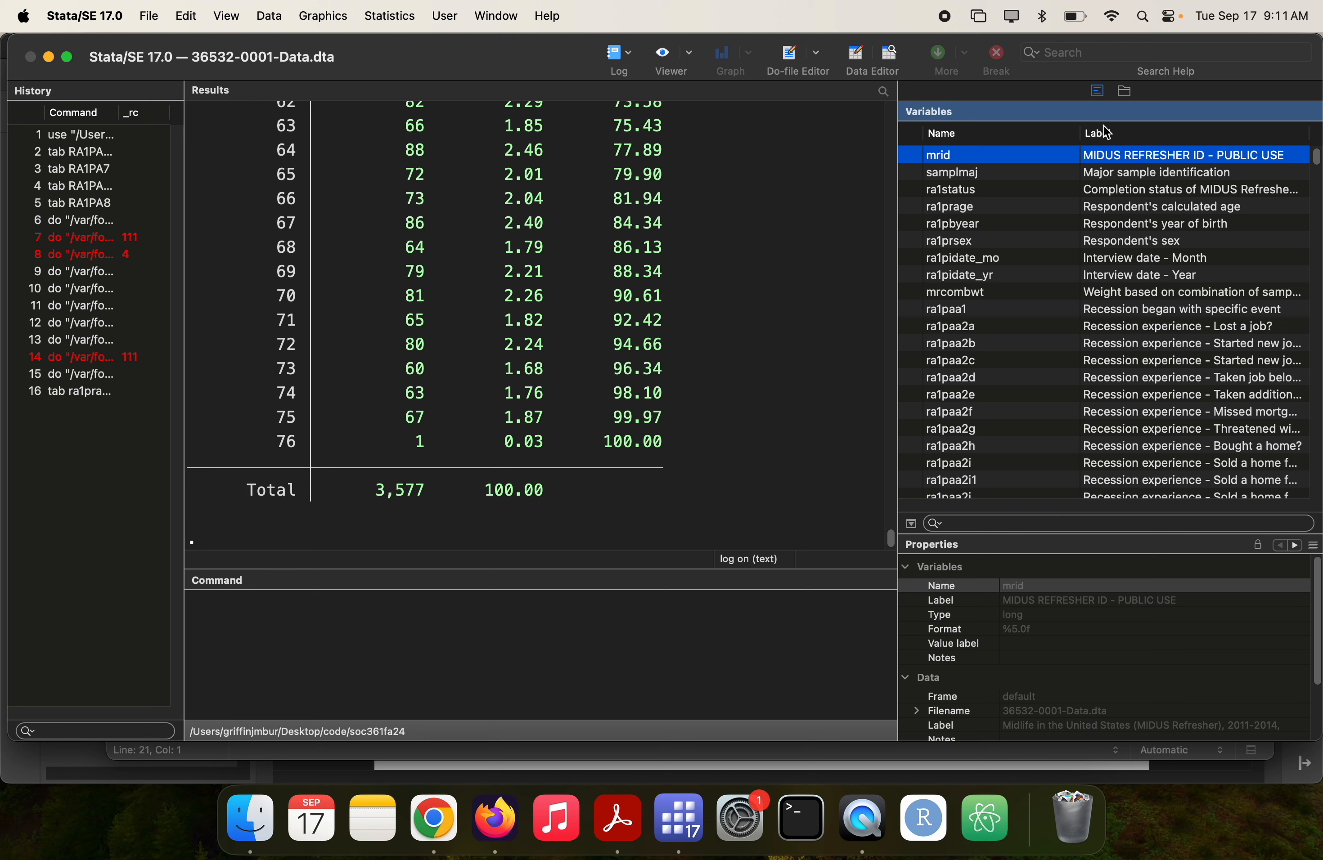
double_click(961, 158)
click(505, 696)
key(super+Left)
text(tab mrid)
key(Return)
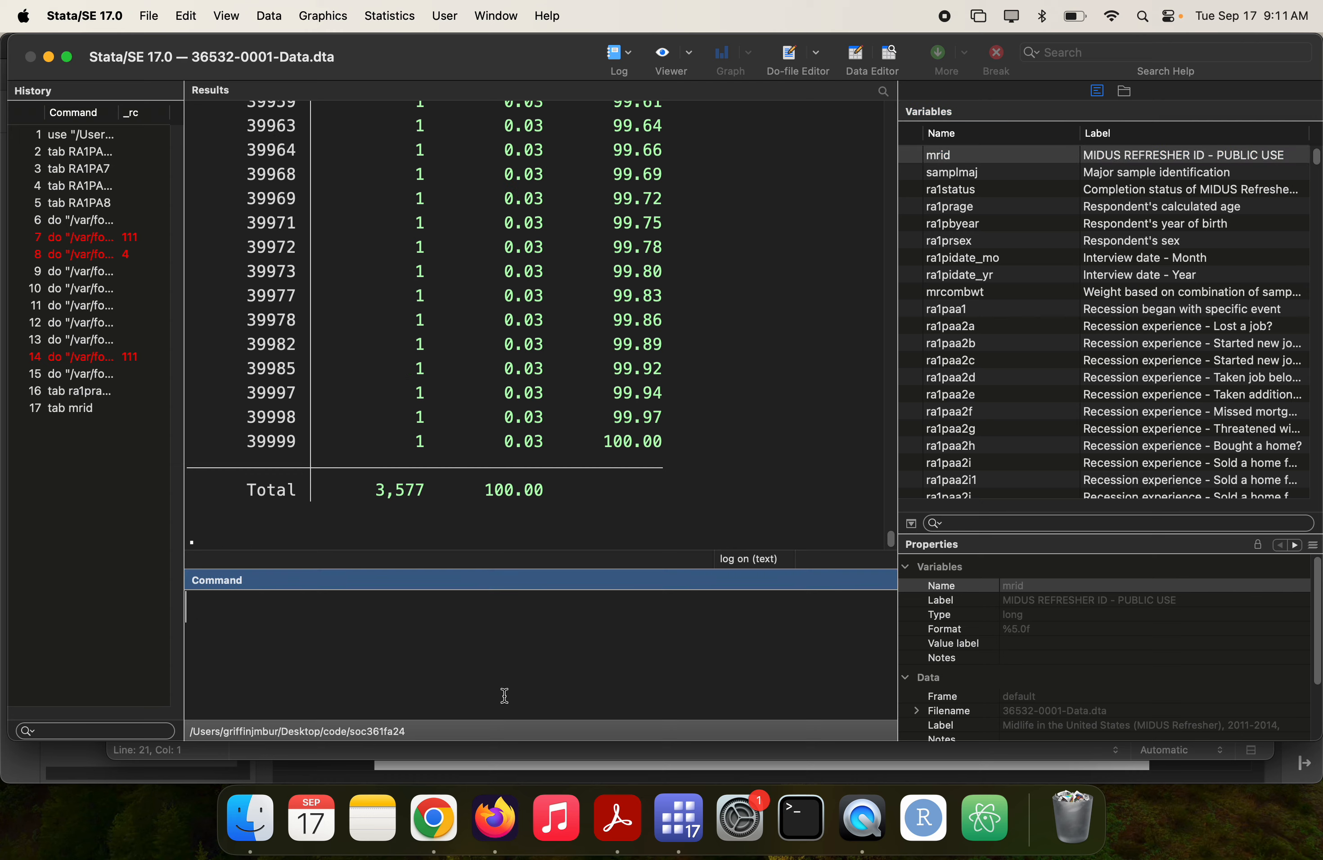
scroll(367, 283, up, 20)
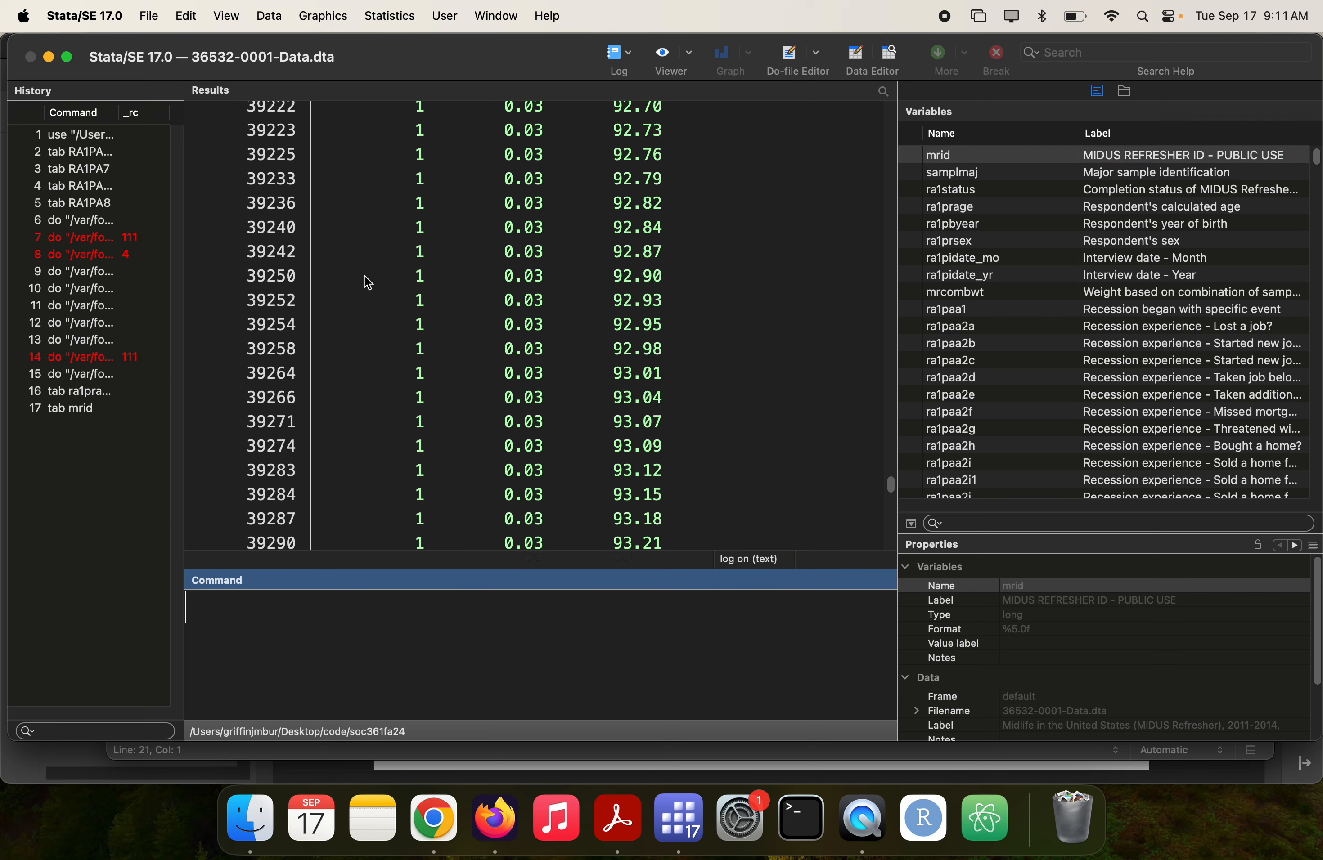
scroll(367, 282, up, 20)
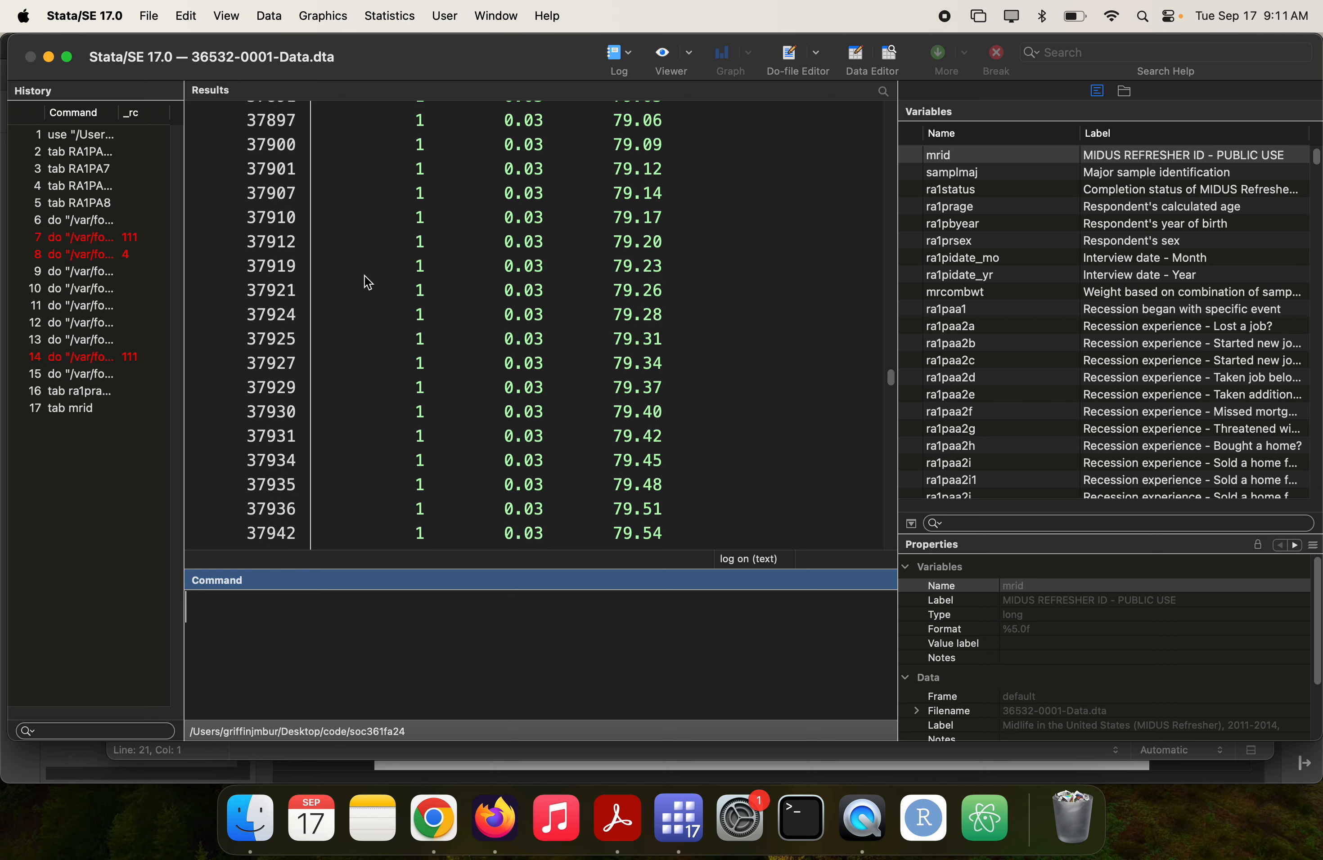
scroll(368, 282, up, 20)
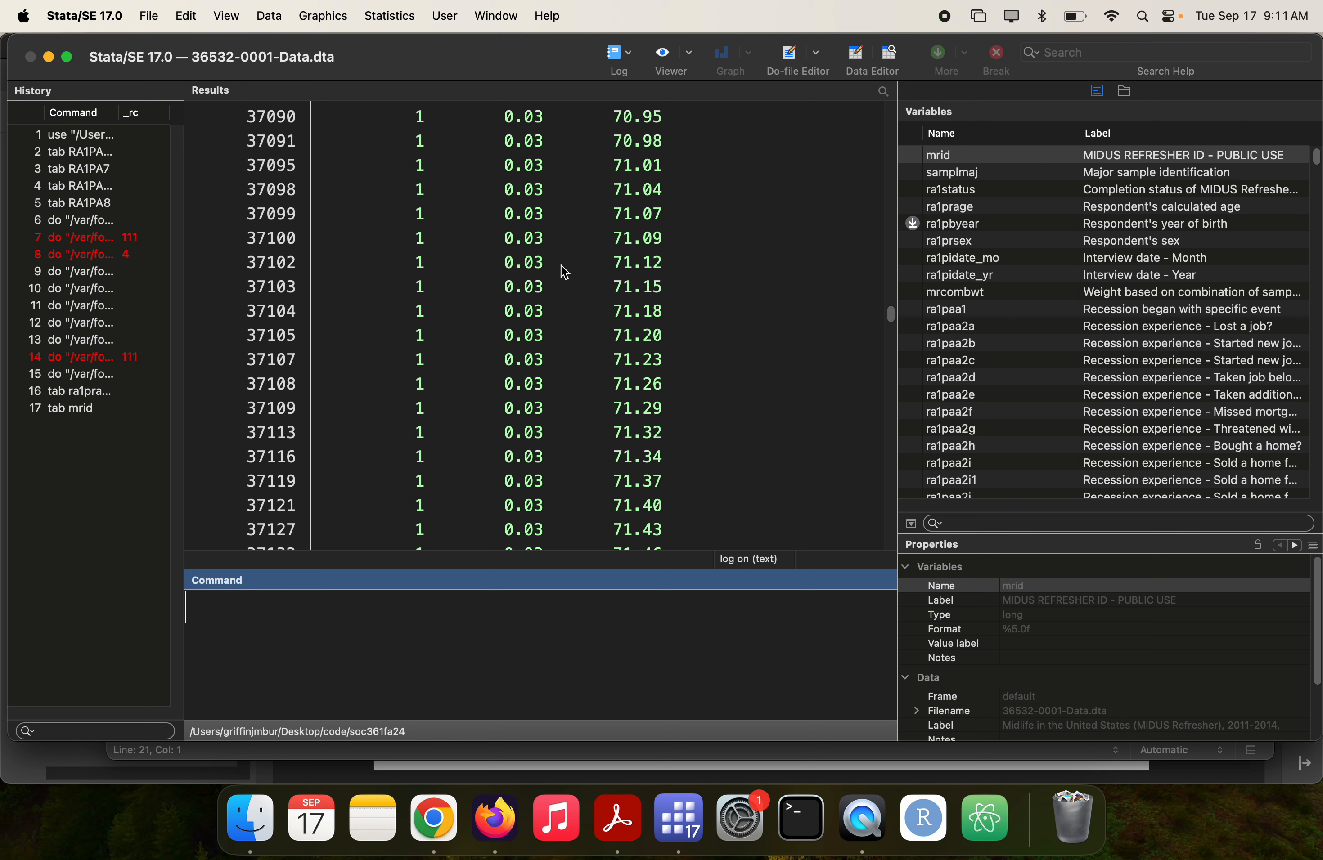
- Select mrid and ra1prage in the Variables list and copy their names for the do-file
click(950, 155)
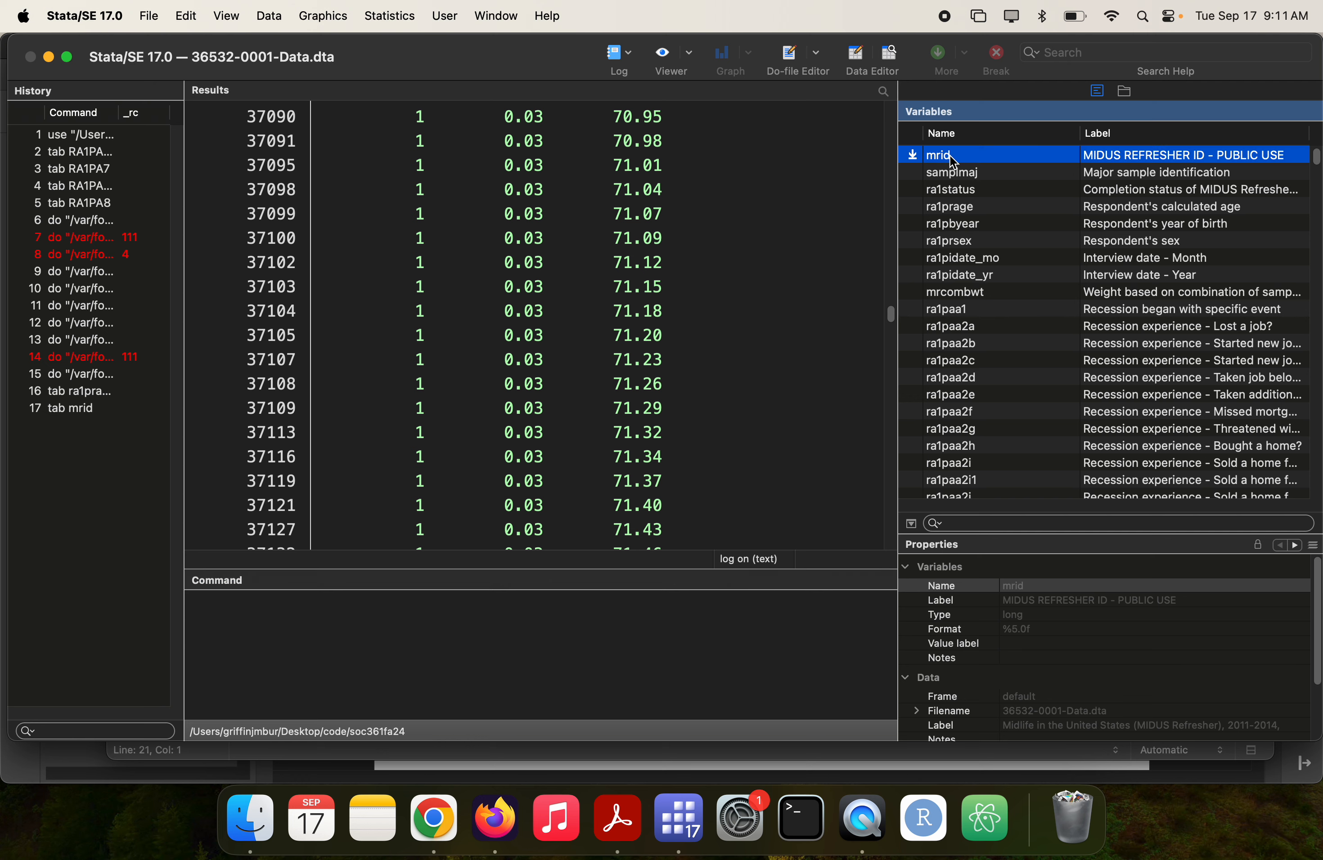
super+click(961, 206)
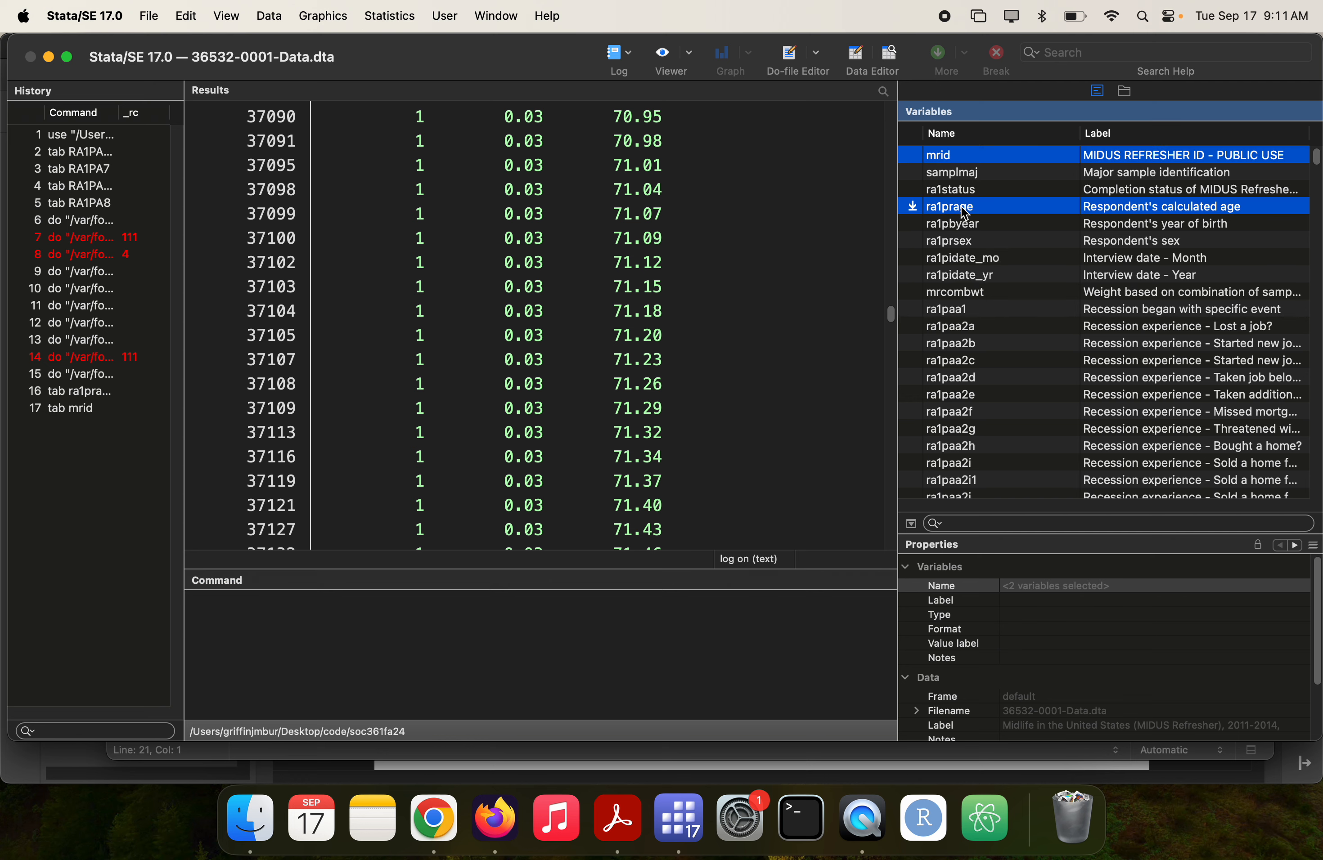
key(super+grave)
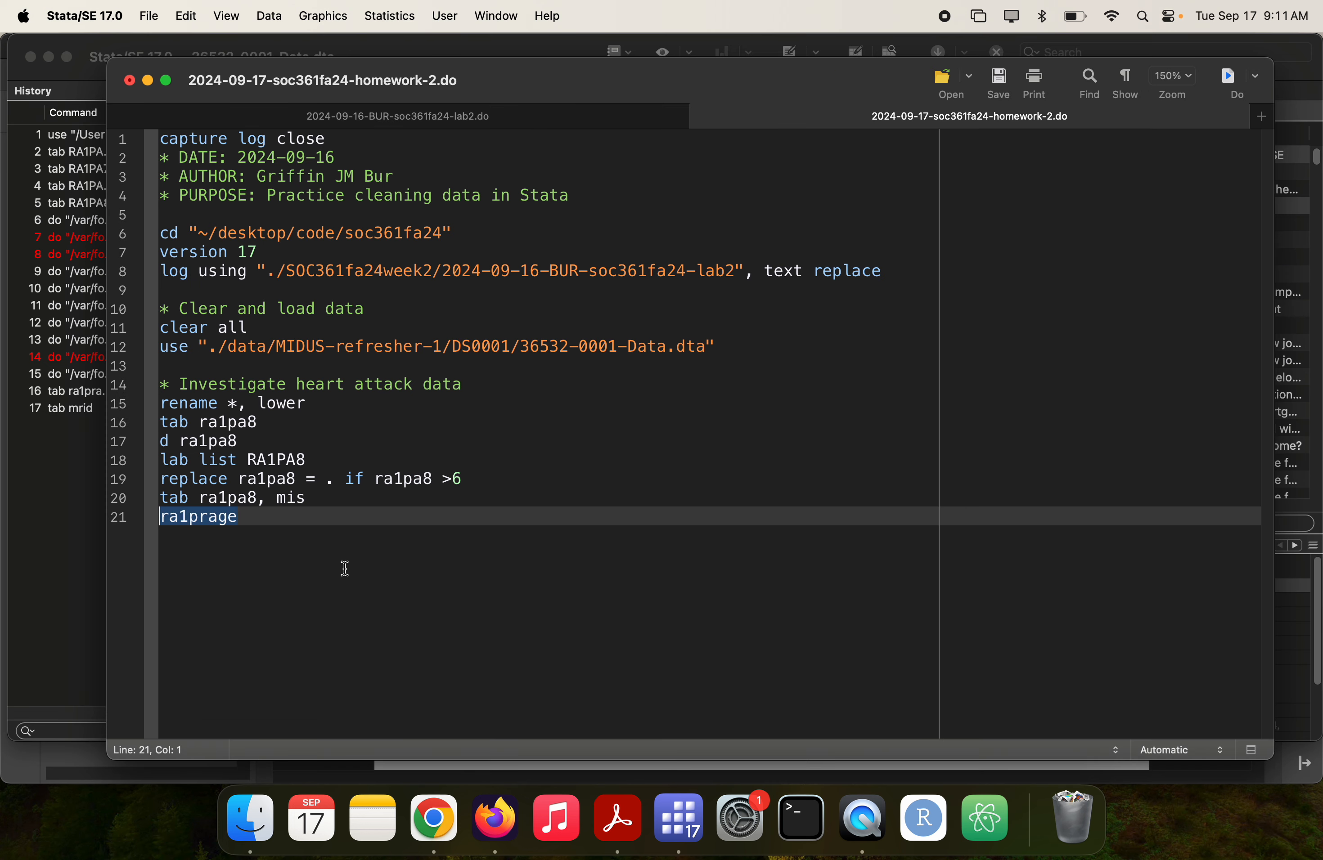
- Make line 21 'keep mrid ra1prage ra1pa8' and run the do-file
text(mrid ra1prage)
text(keep)
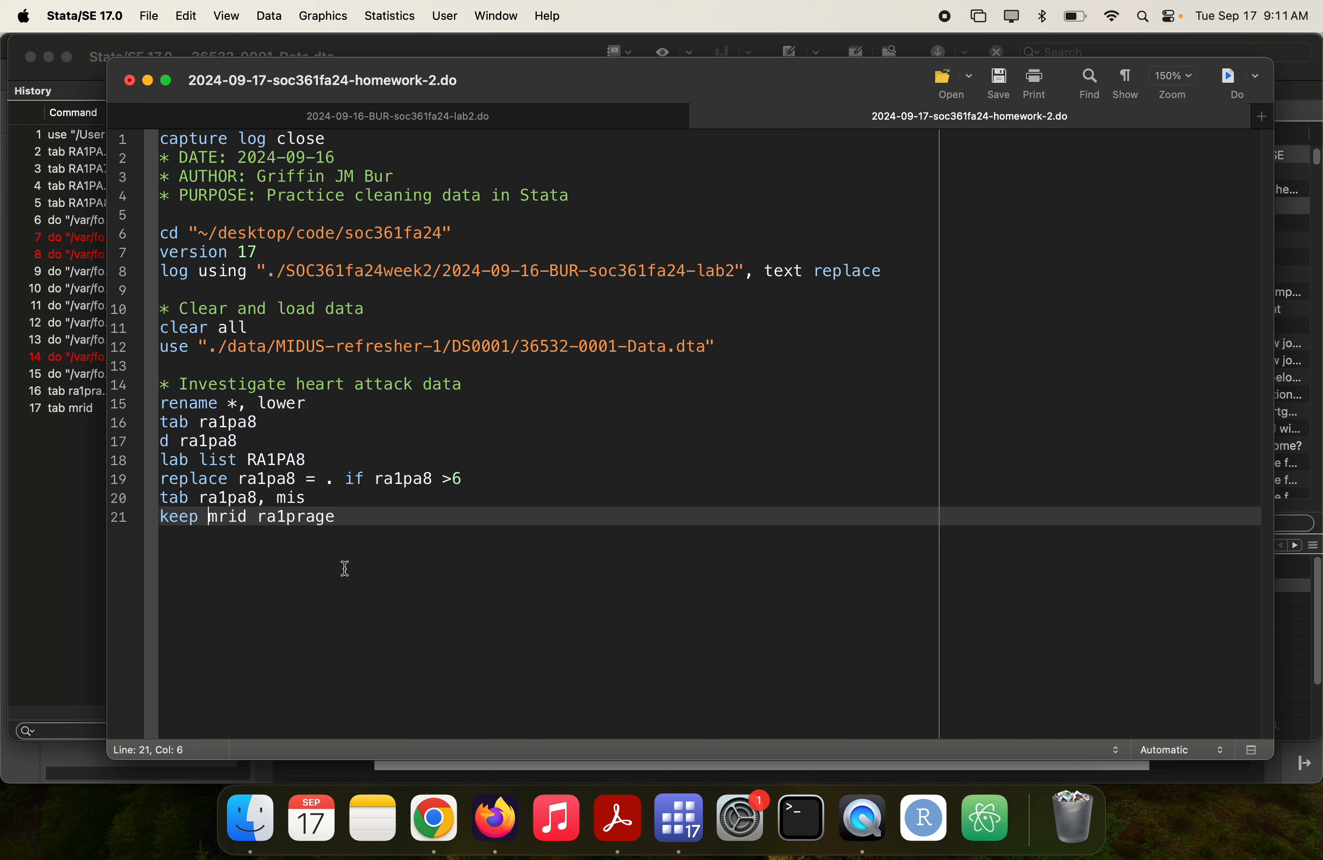
click(228, 423)
click(411, 517)
text(ra1pa8)
key(super+shift+d)
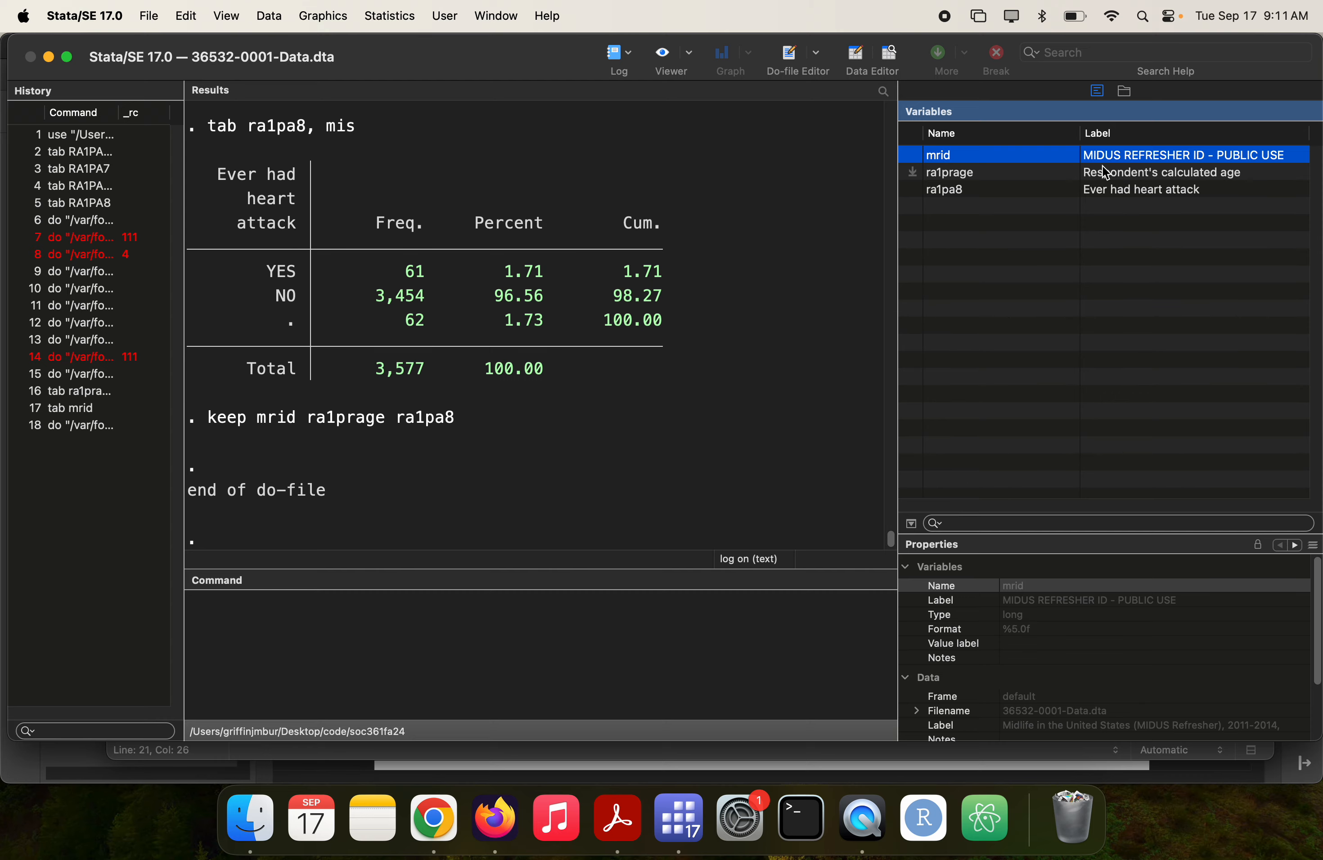
- Tidy the blank line after the keep command and return to the main Stata window
key(super+Tab)
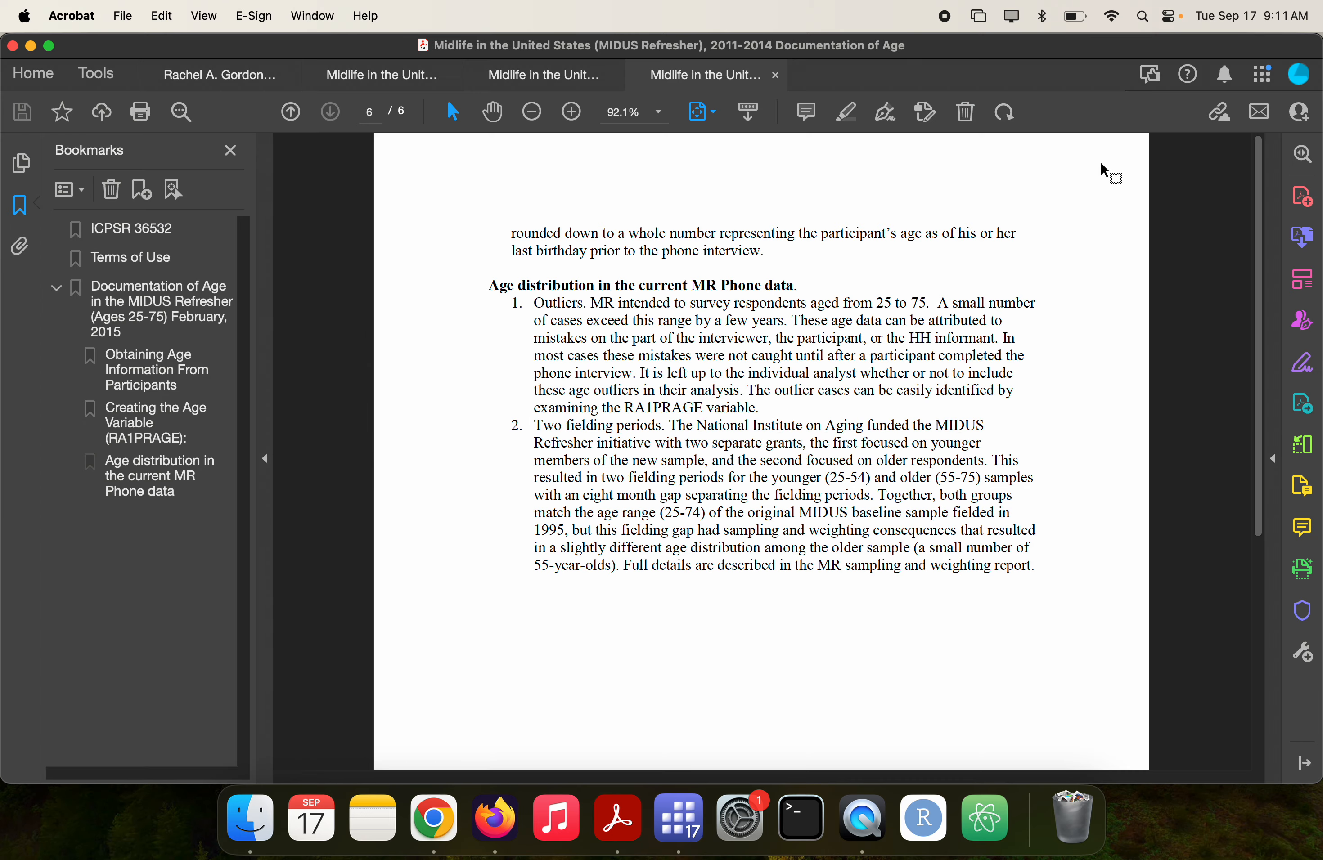
key(super+Tab)
key(super+grave)
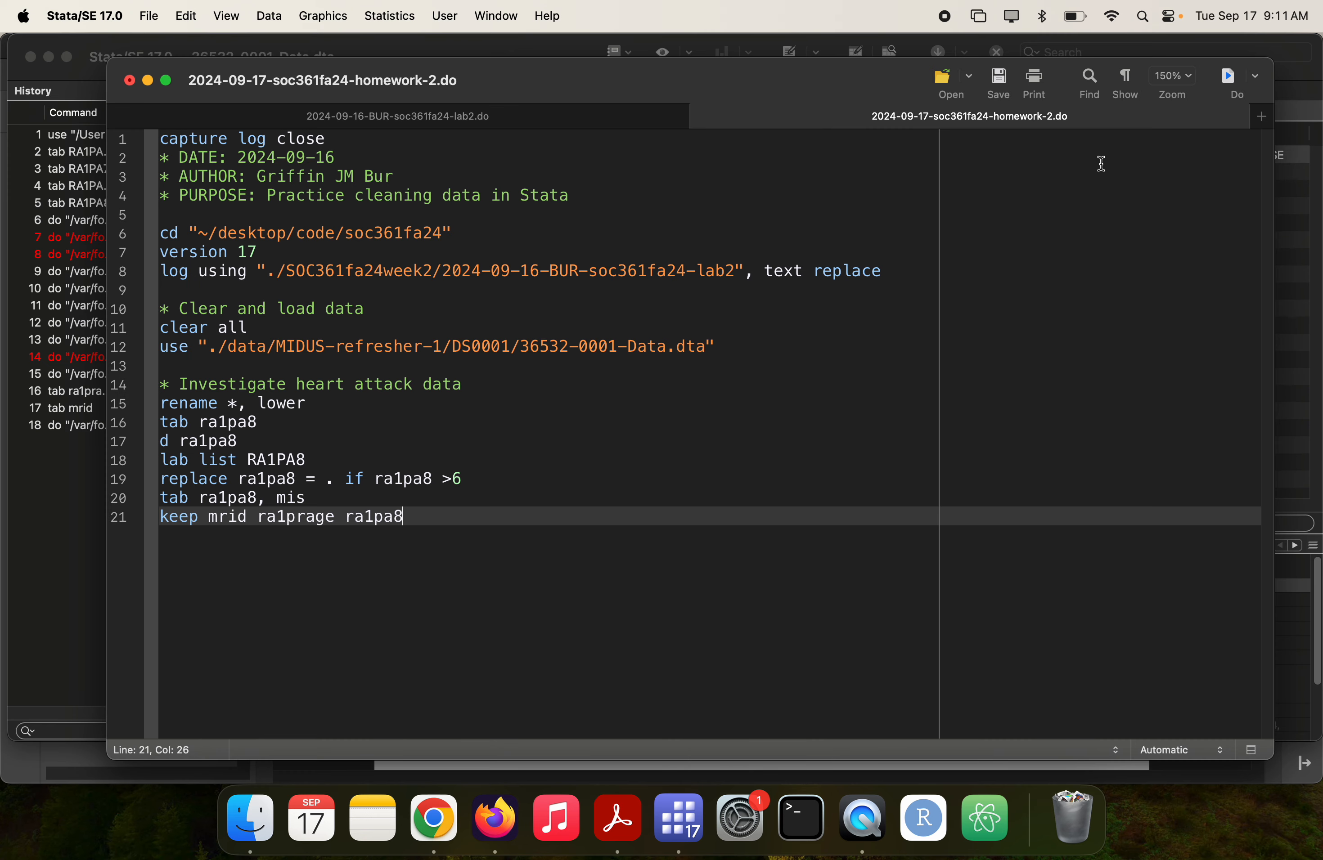
key(Return)
key(Return)
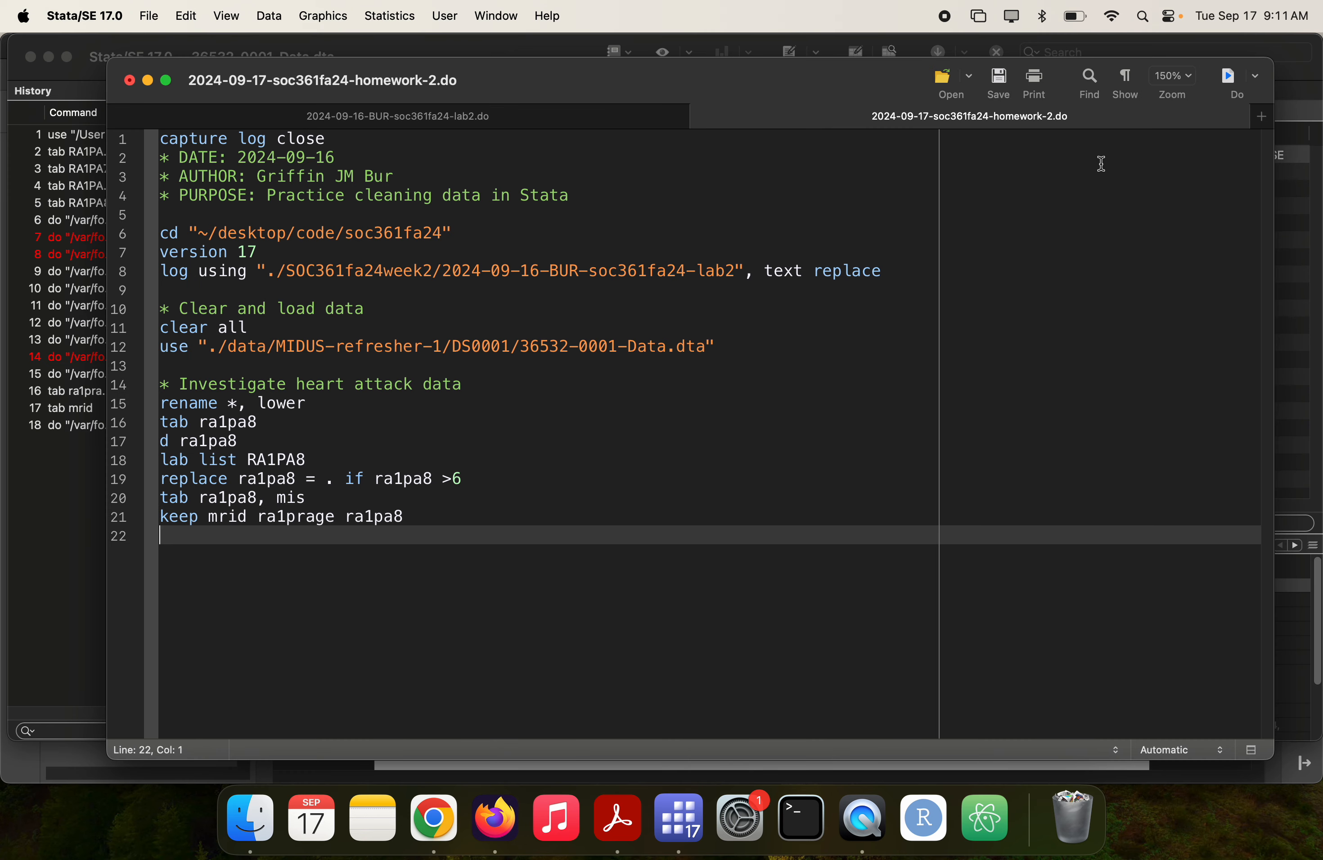
key(BackSpace)
key(super+grave)
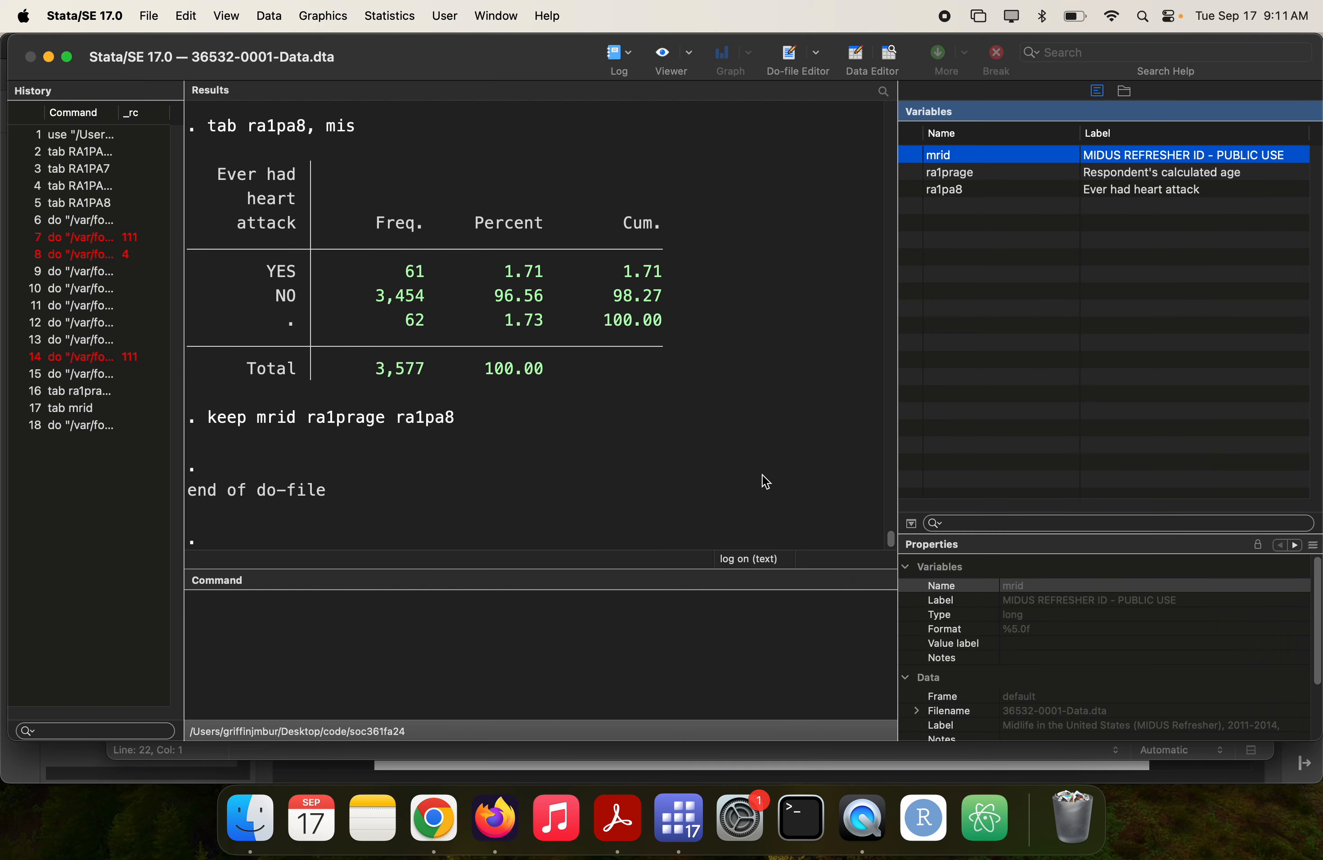
click(827, 661)
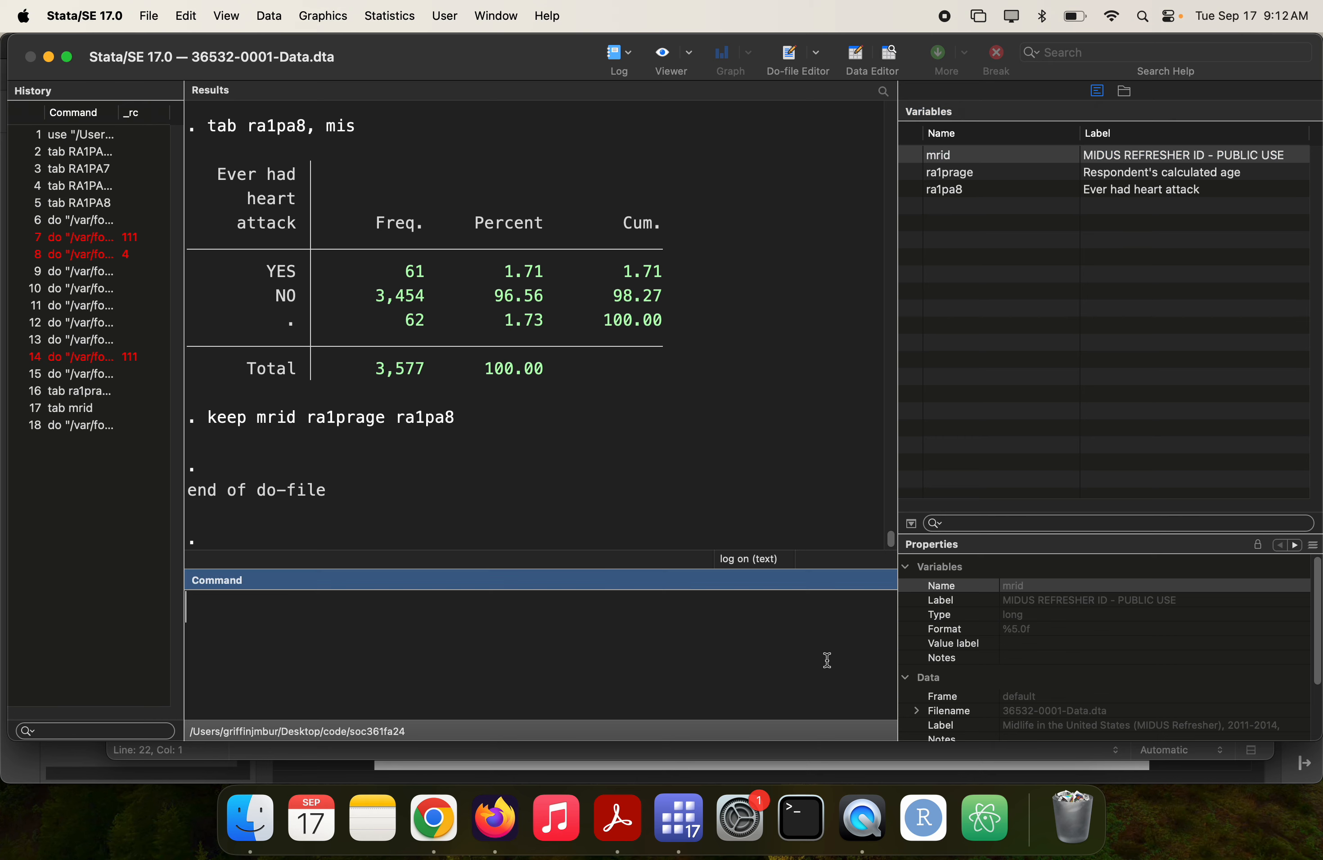
text(help egen)
key(Return)
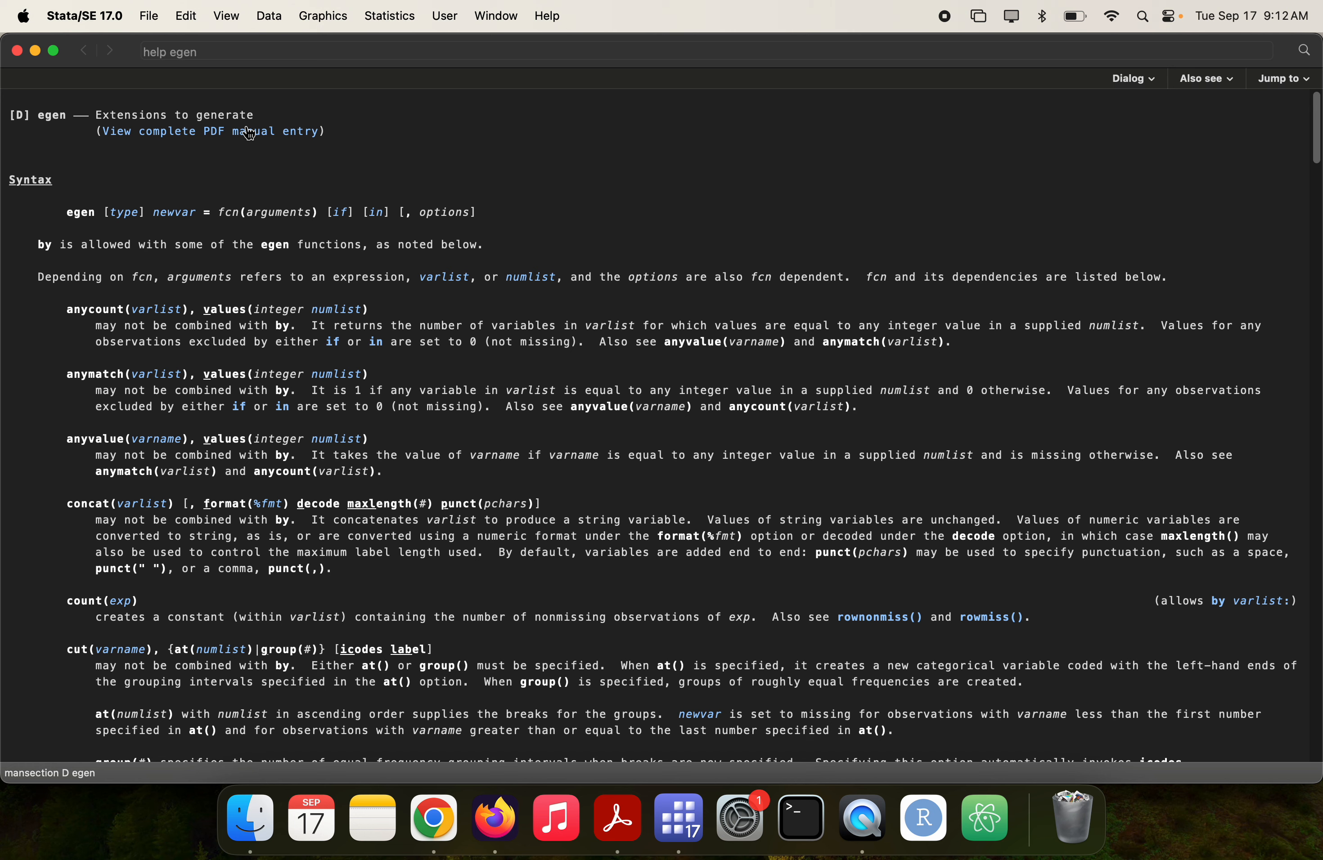
scroll(250, 134, down, 10)
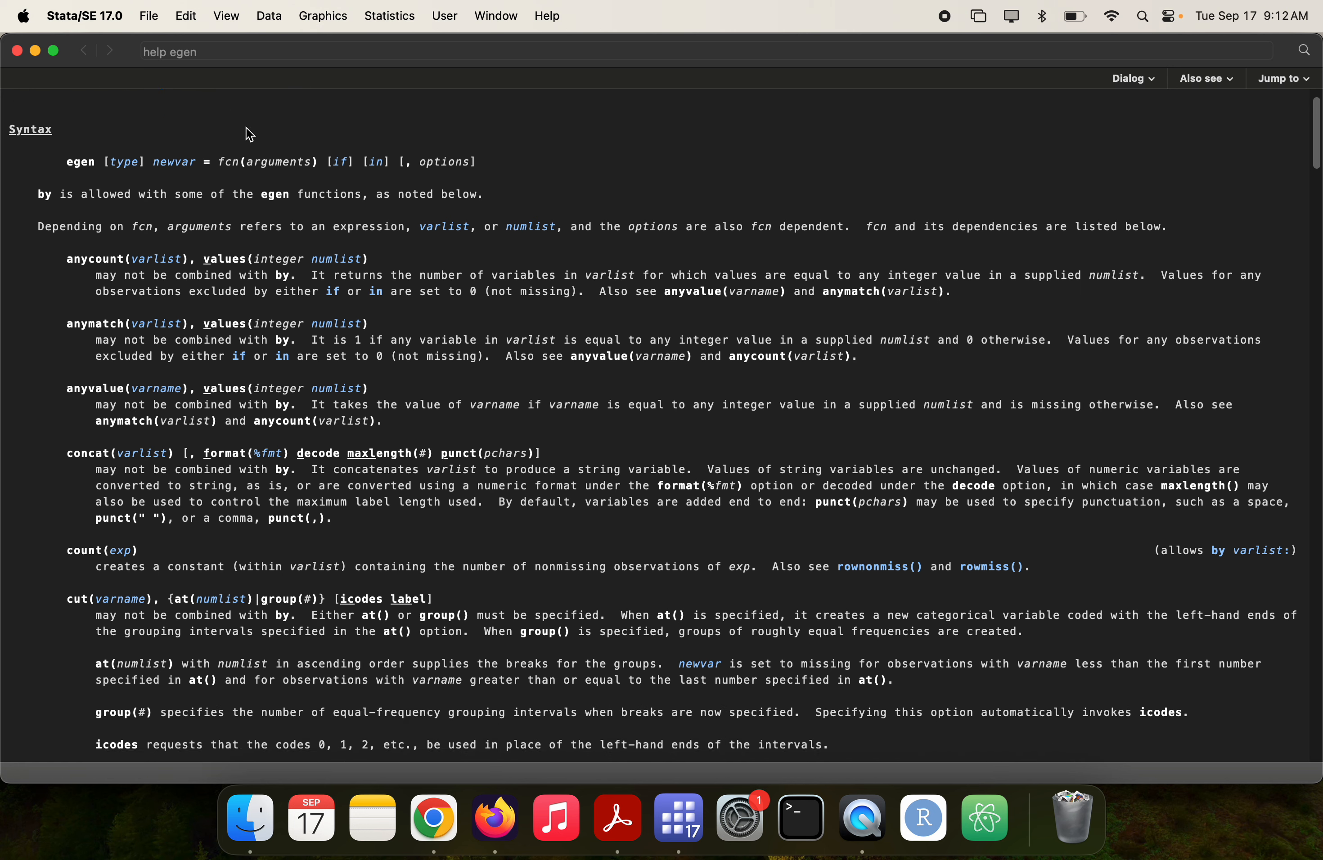
scroll(248, 129, down, 3)
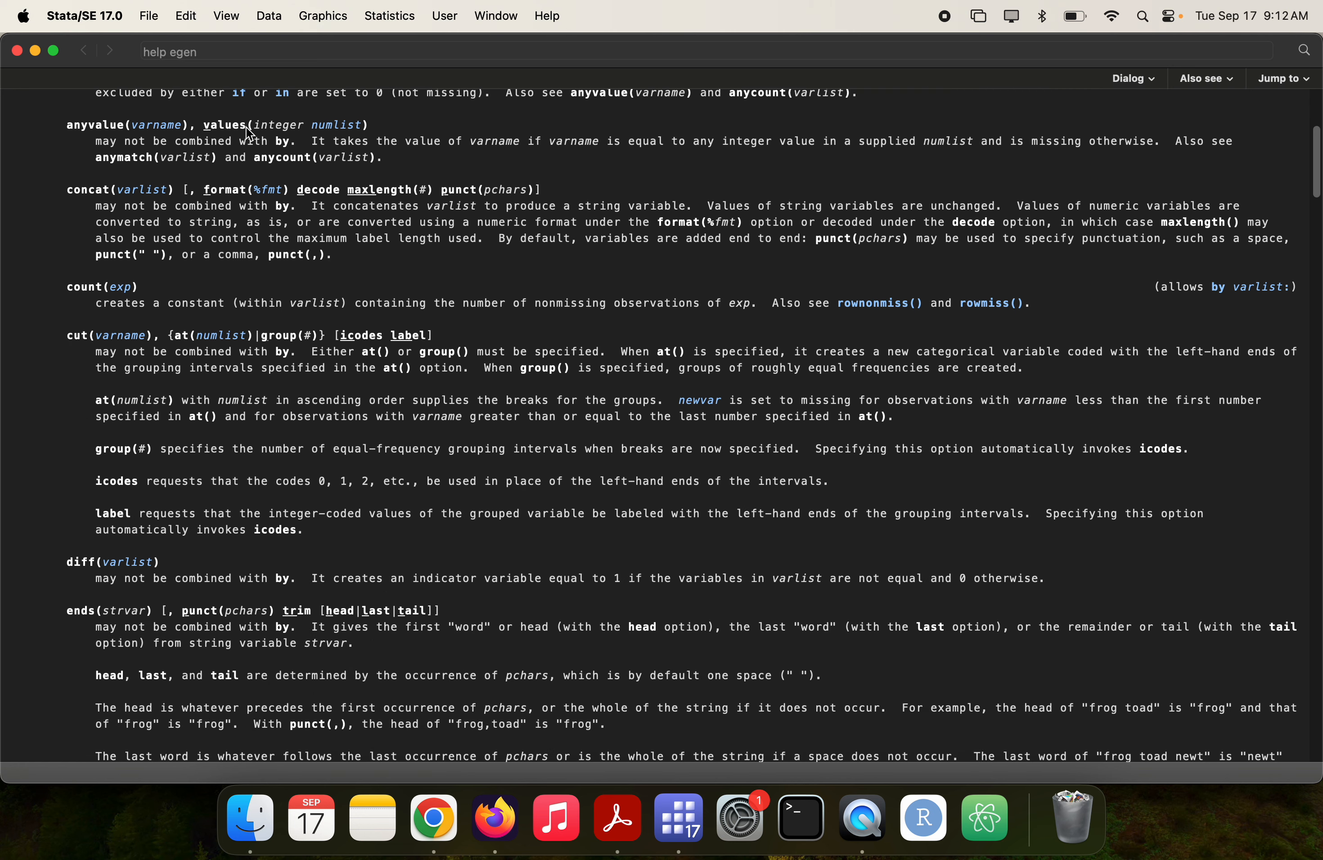
scroll(250, 134, down, 8)
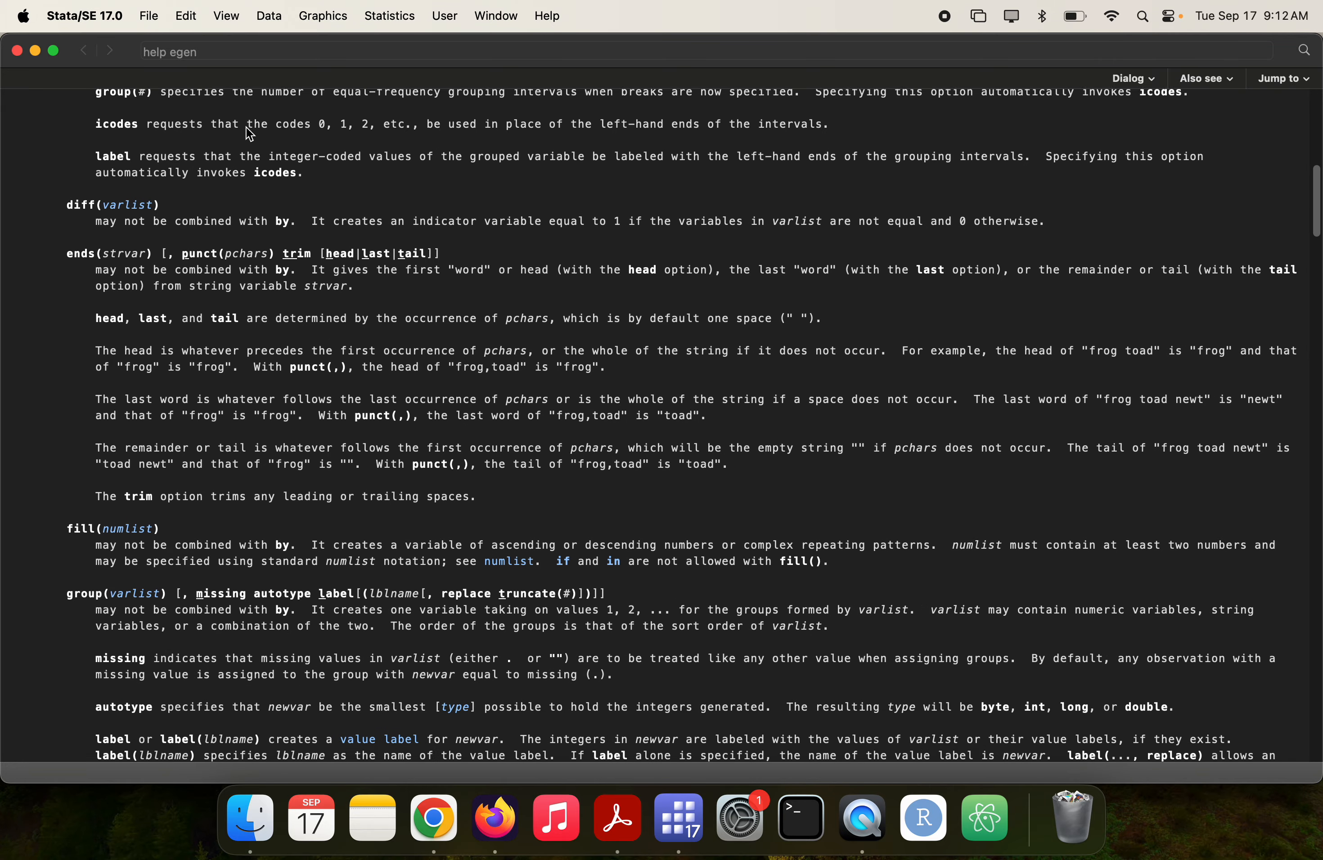
scroll(247, 127, up, 2)
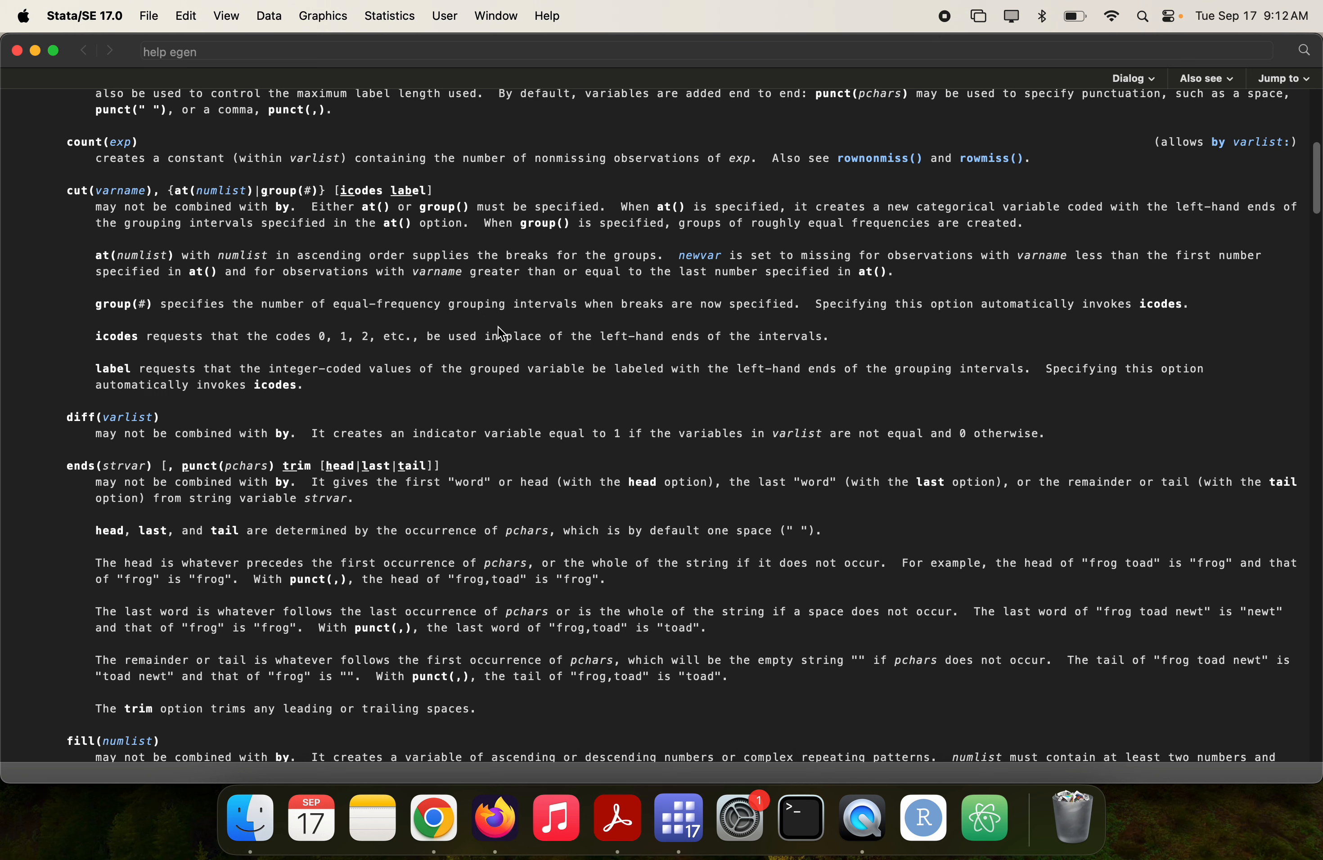
scroll(509, 330, down, 10)
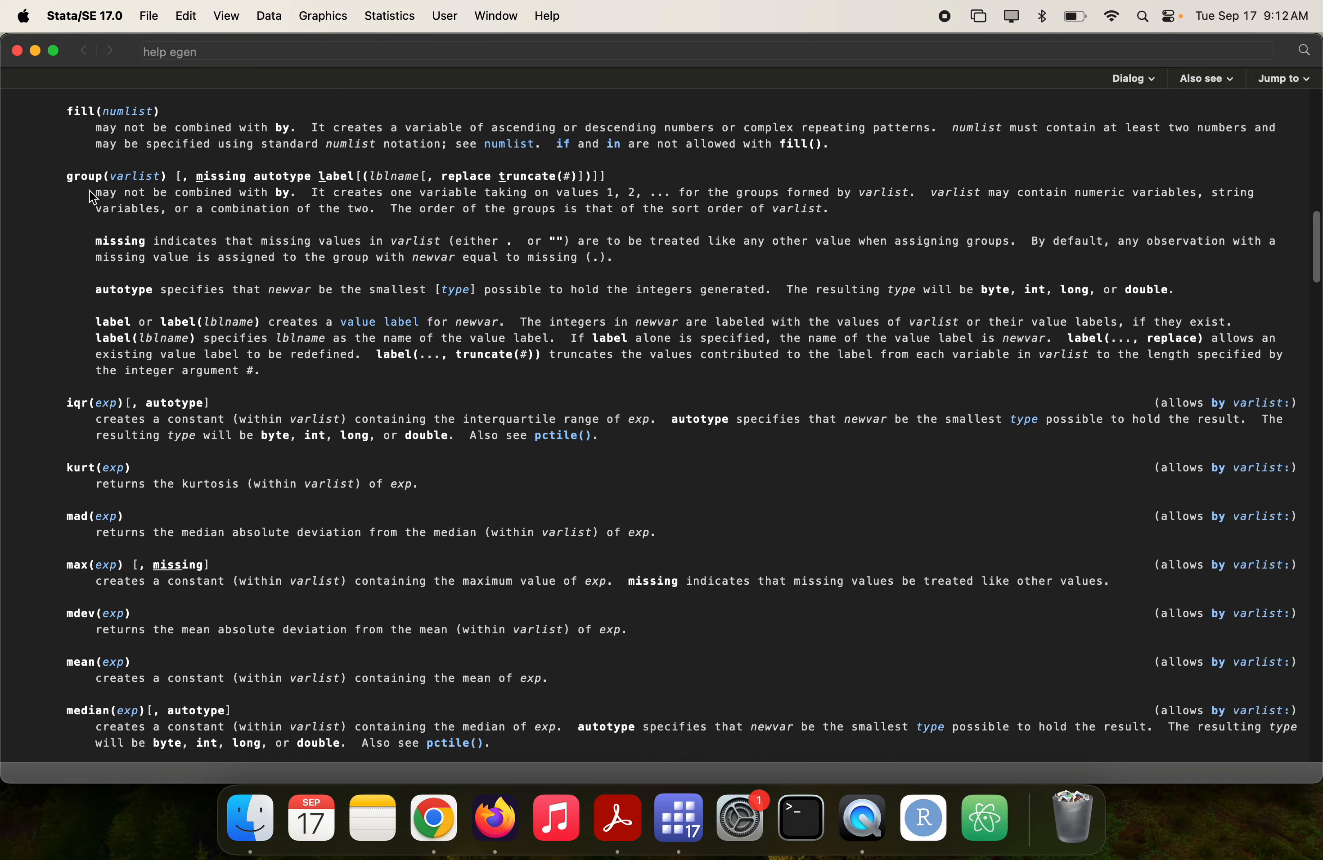
scroll(93, 197, down, 5)
scroll(93, 198, up, 12)
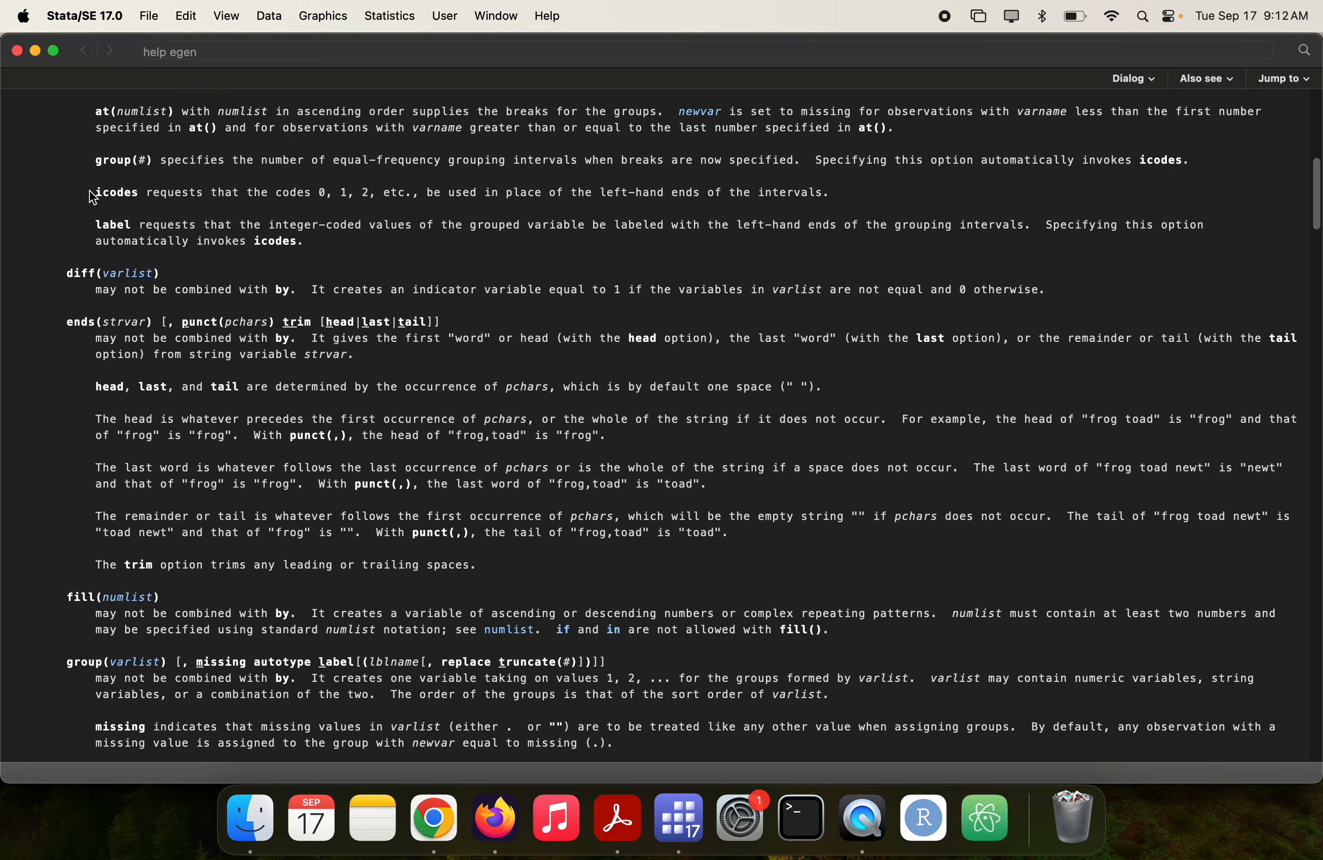
scroll(94, 197, up, 10)
scroll(93, 198, down, 20)
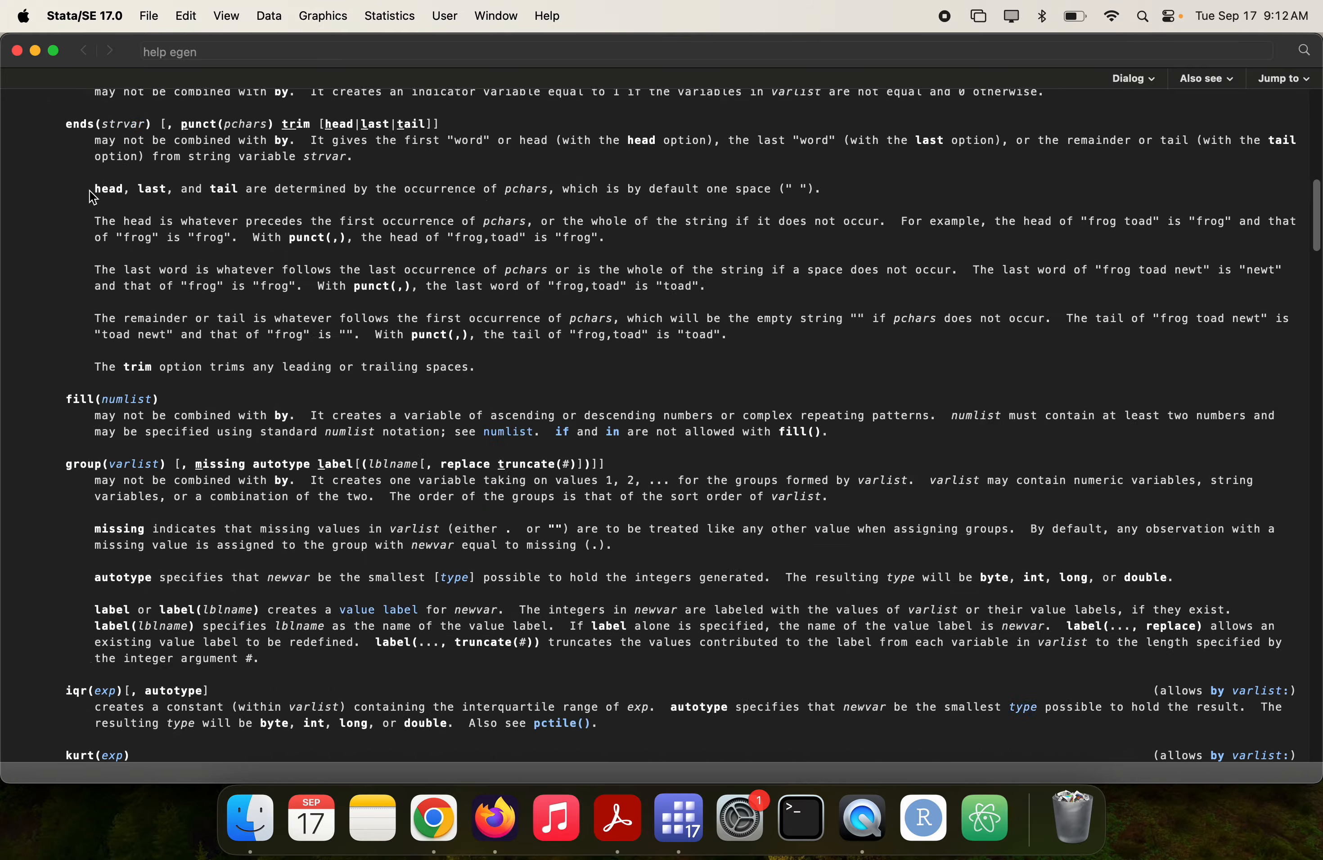
scroll(91, 194, down, 10)
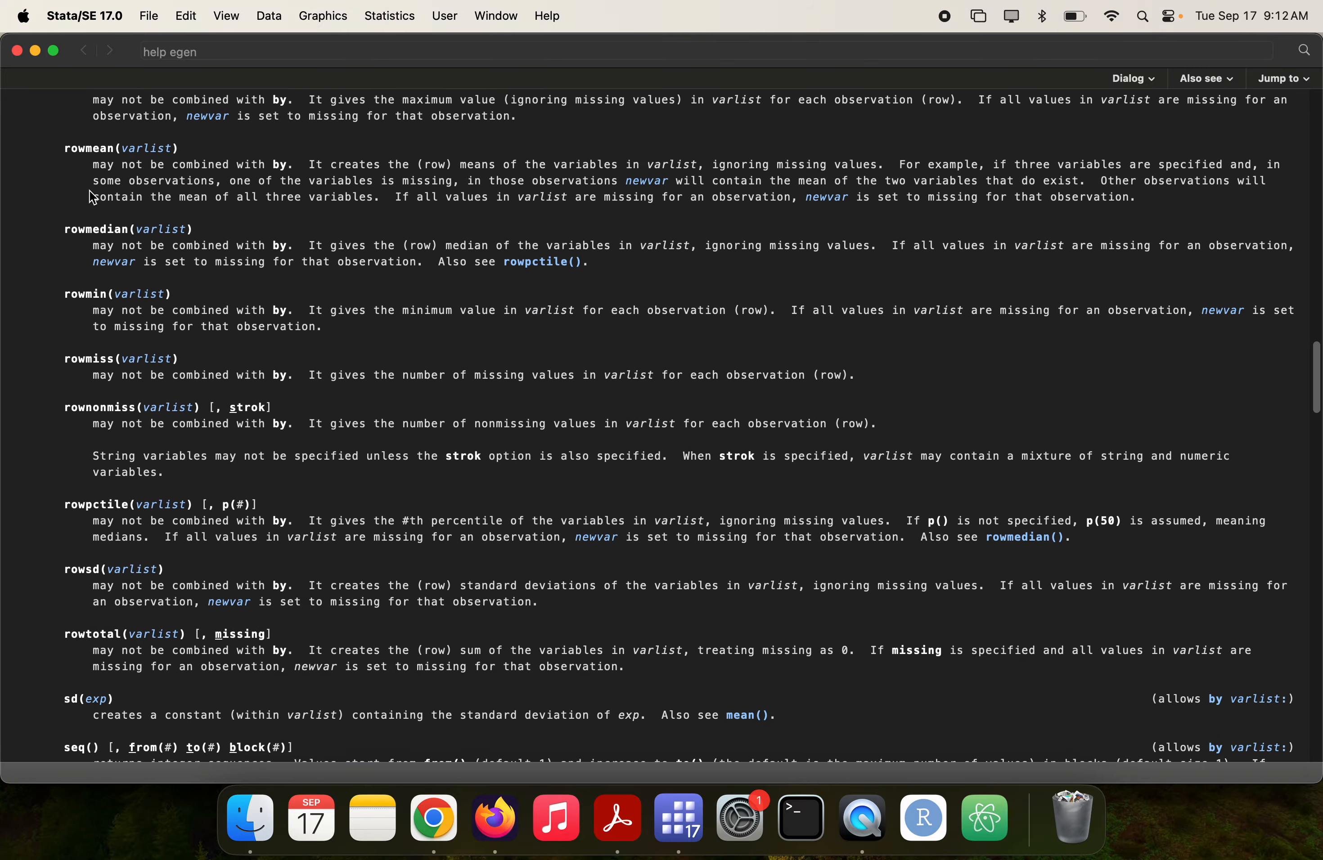
scroll(92, 194, down, 3)
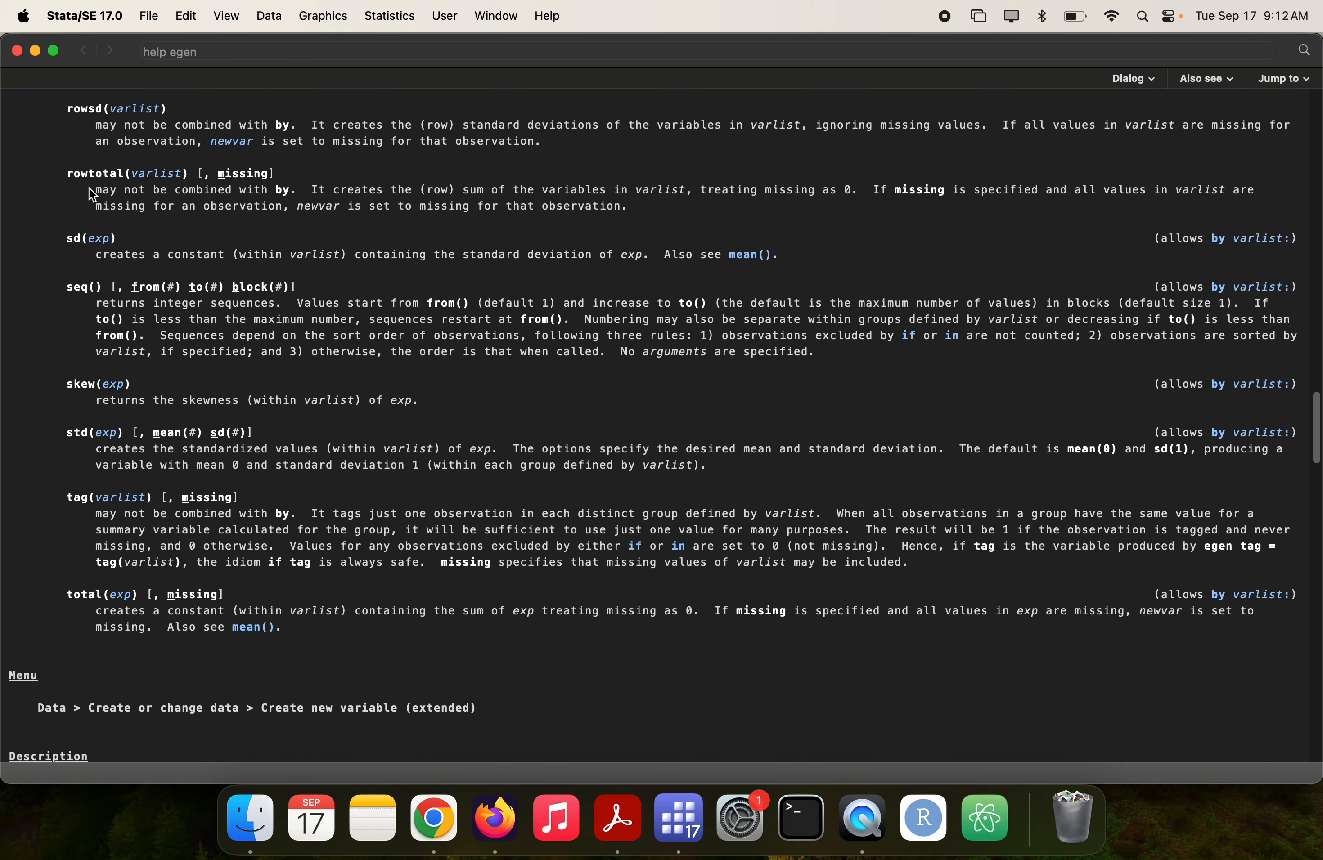
scroll(93, 195, up, 15)
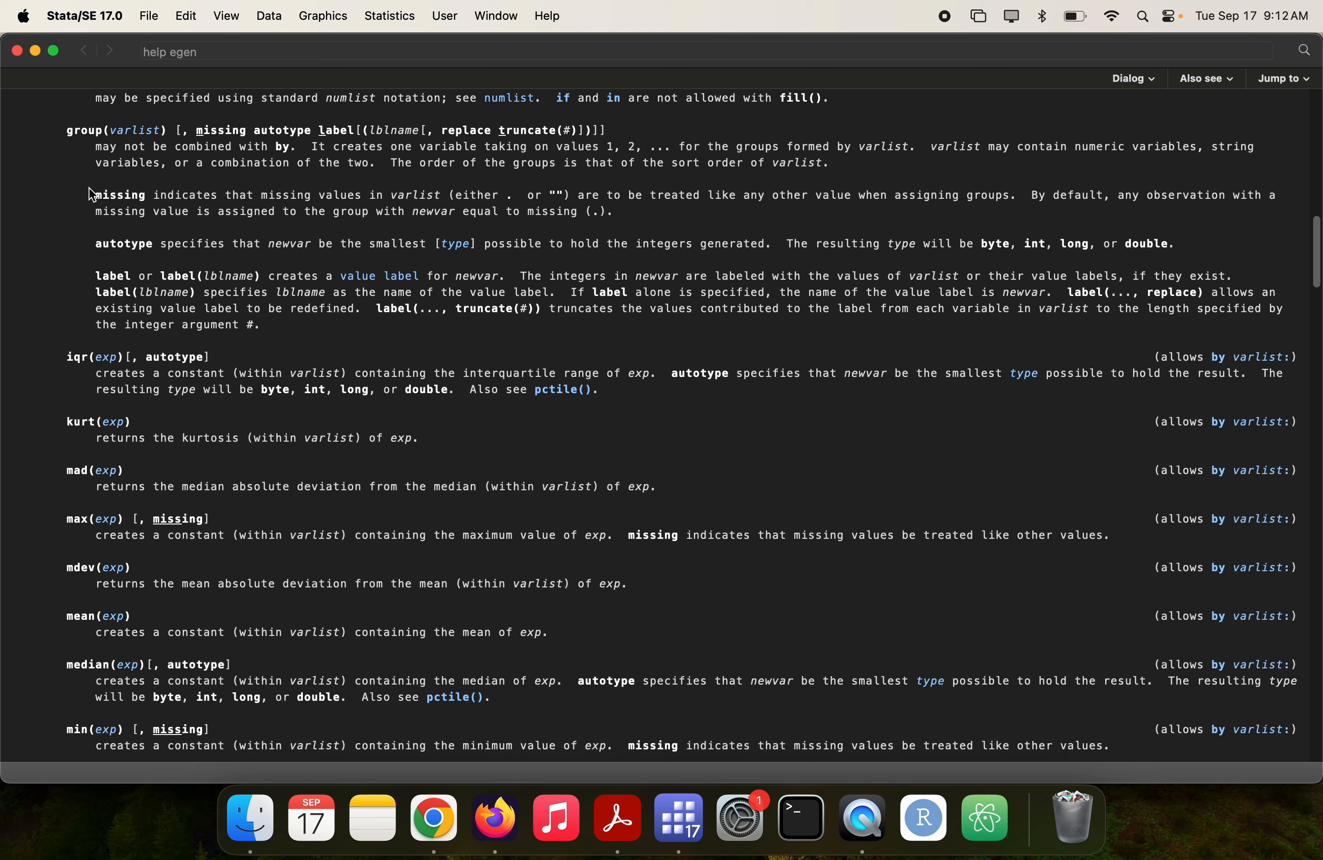
key(super+q)
click(630, 349)
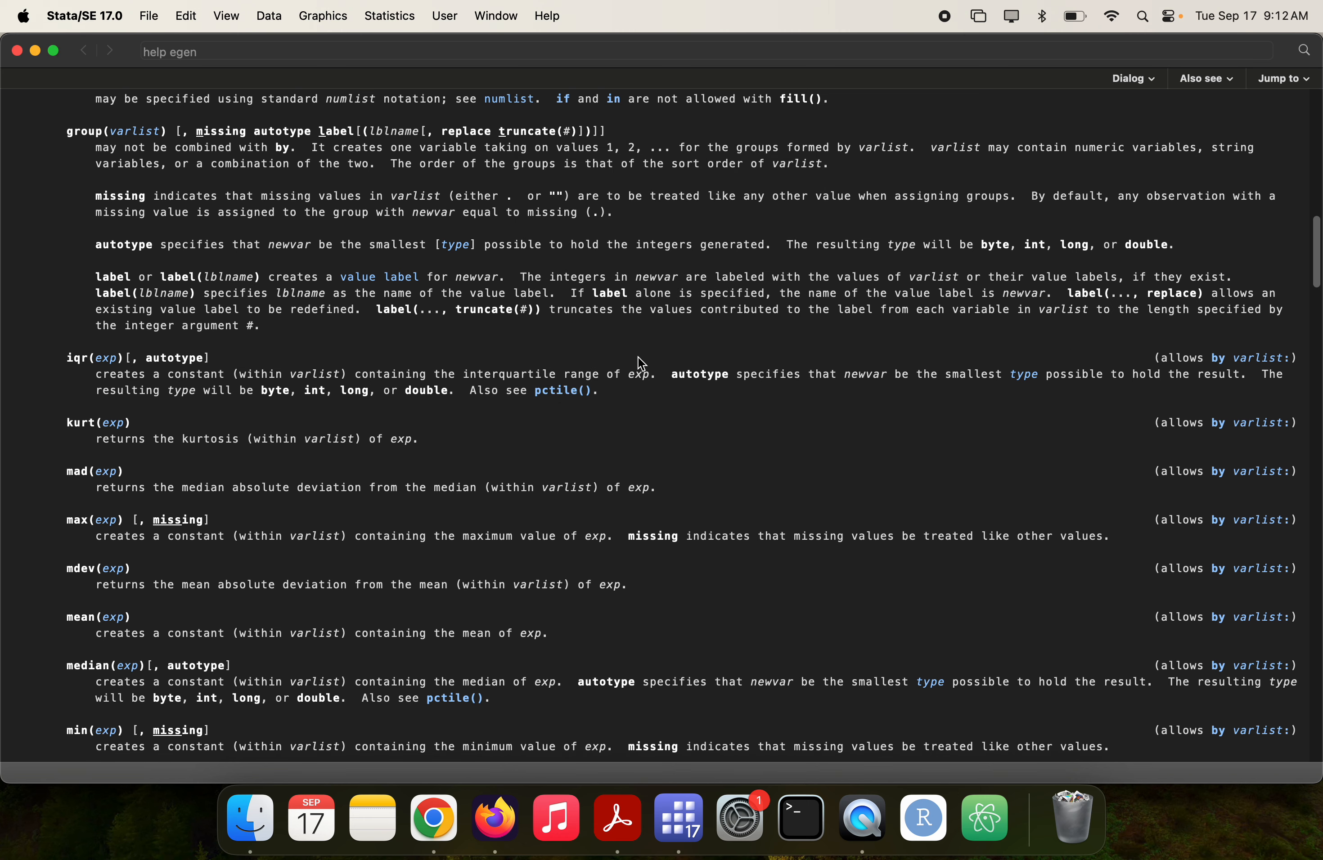
key(super+w)
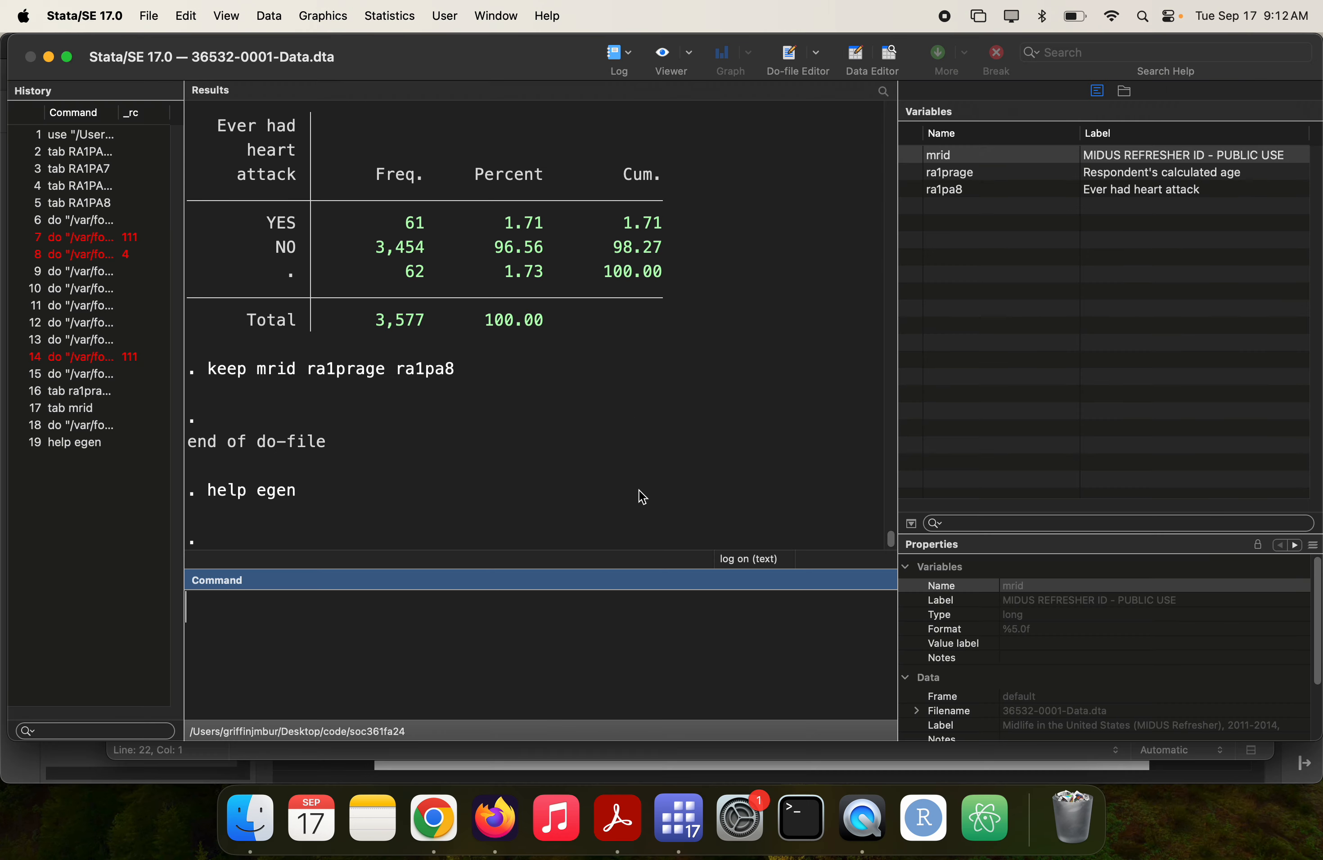
- Run 'sum age' in the Command window
key(super+grave)
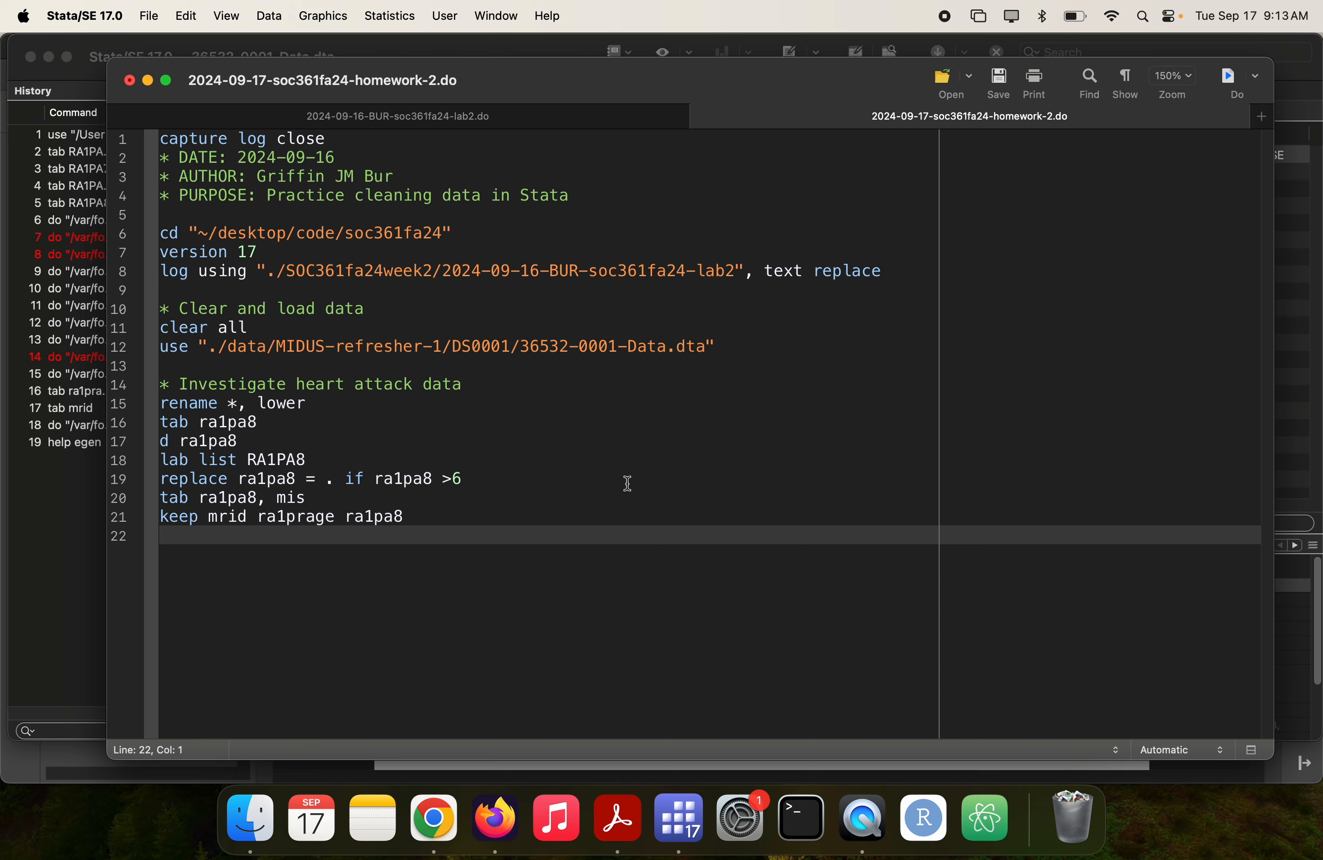
key(super+grave)
text(tab age)
key(super+a)
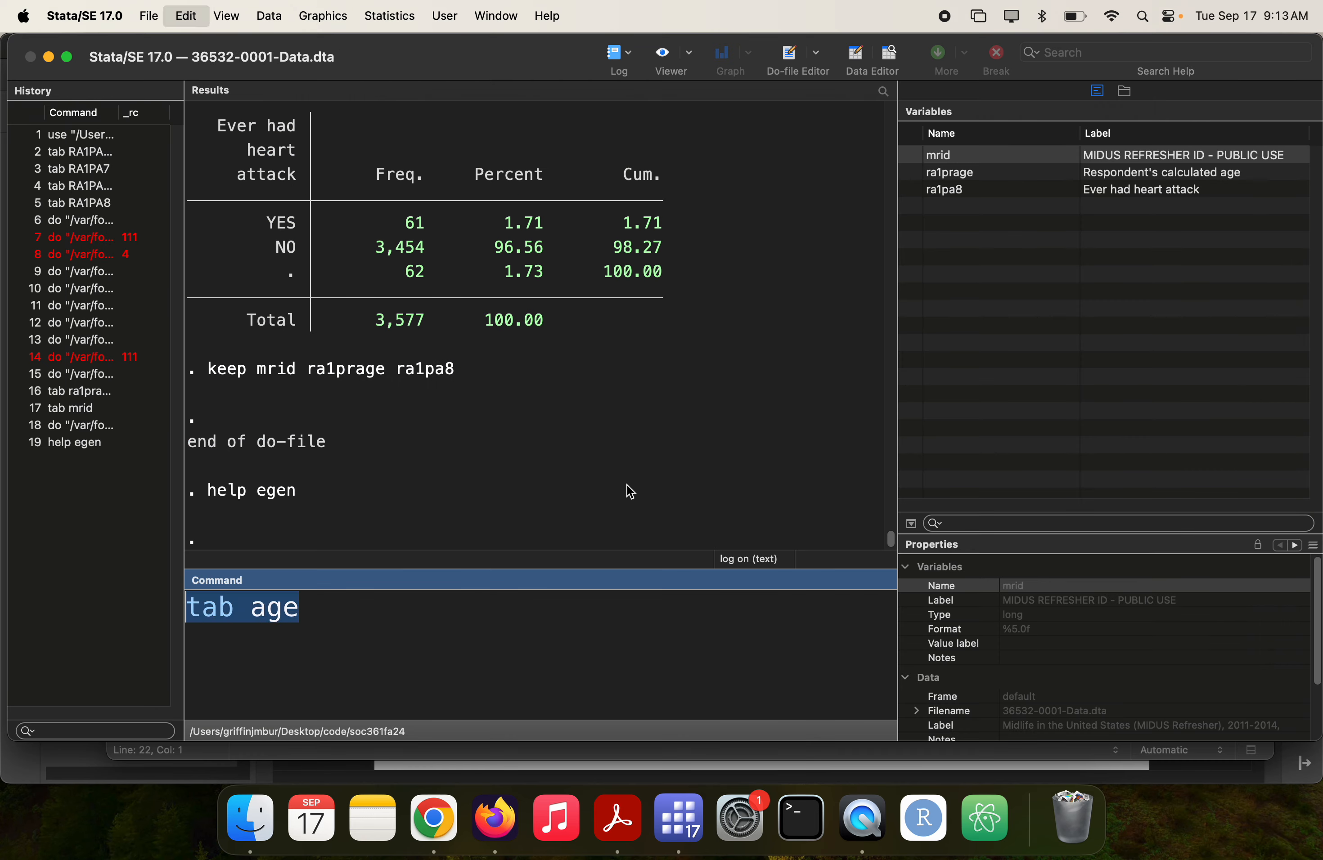
text(sum age)
key(Return)
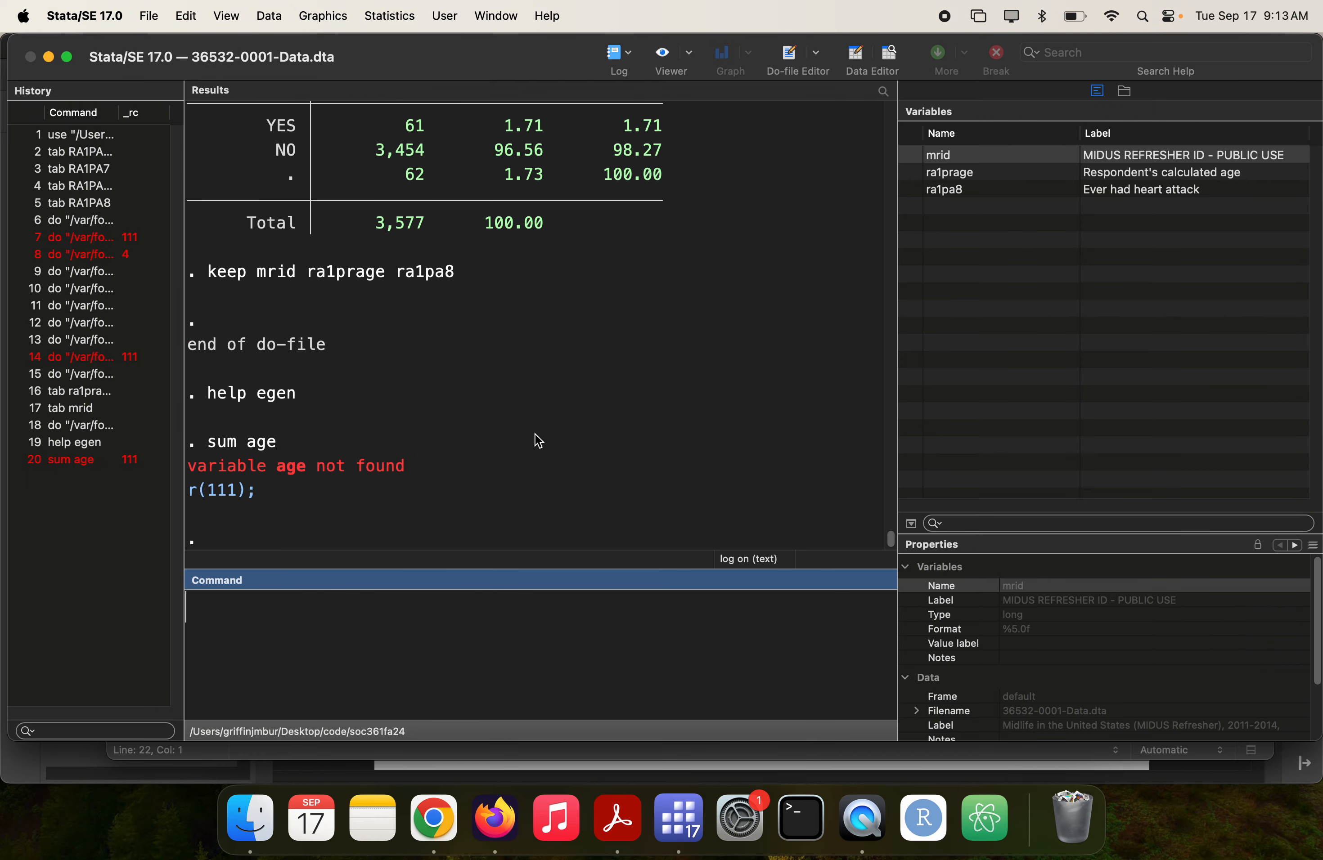
- Summarize ra1prage (mean 50.51, SD 14.38, range 23–76) with the Results pane widened to fit
double_click(972, 172)
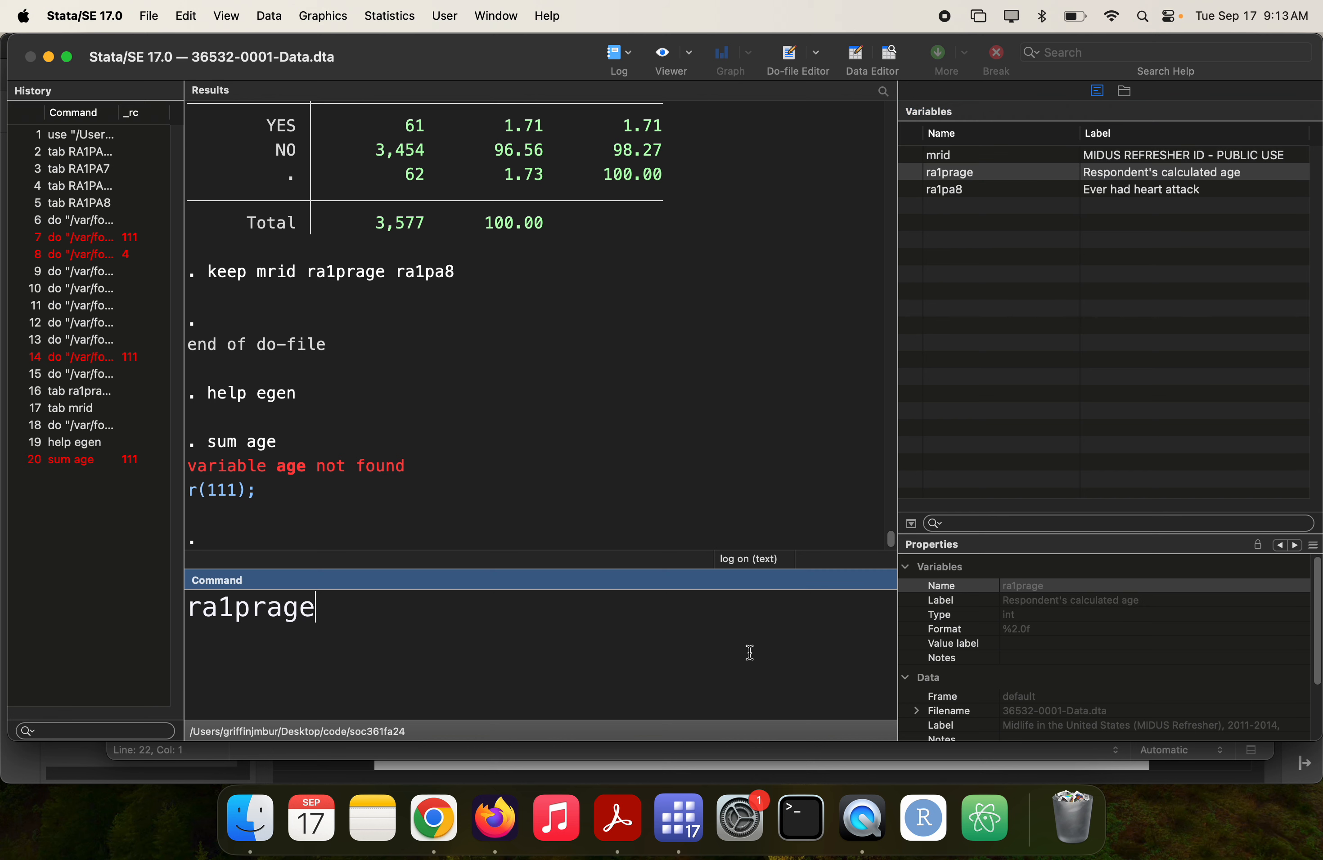
key(super+Left)
text(sum)
key(Return)
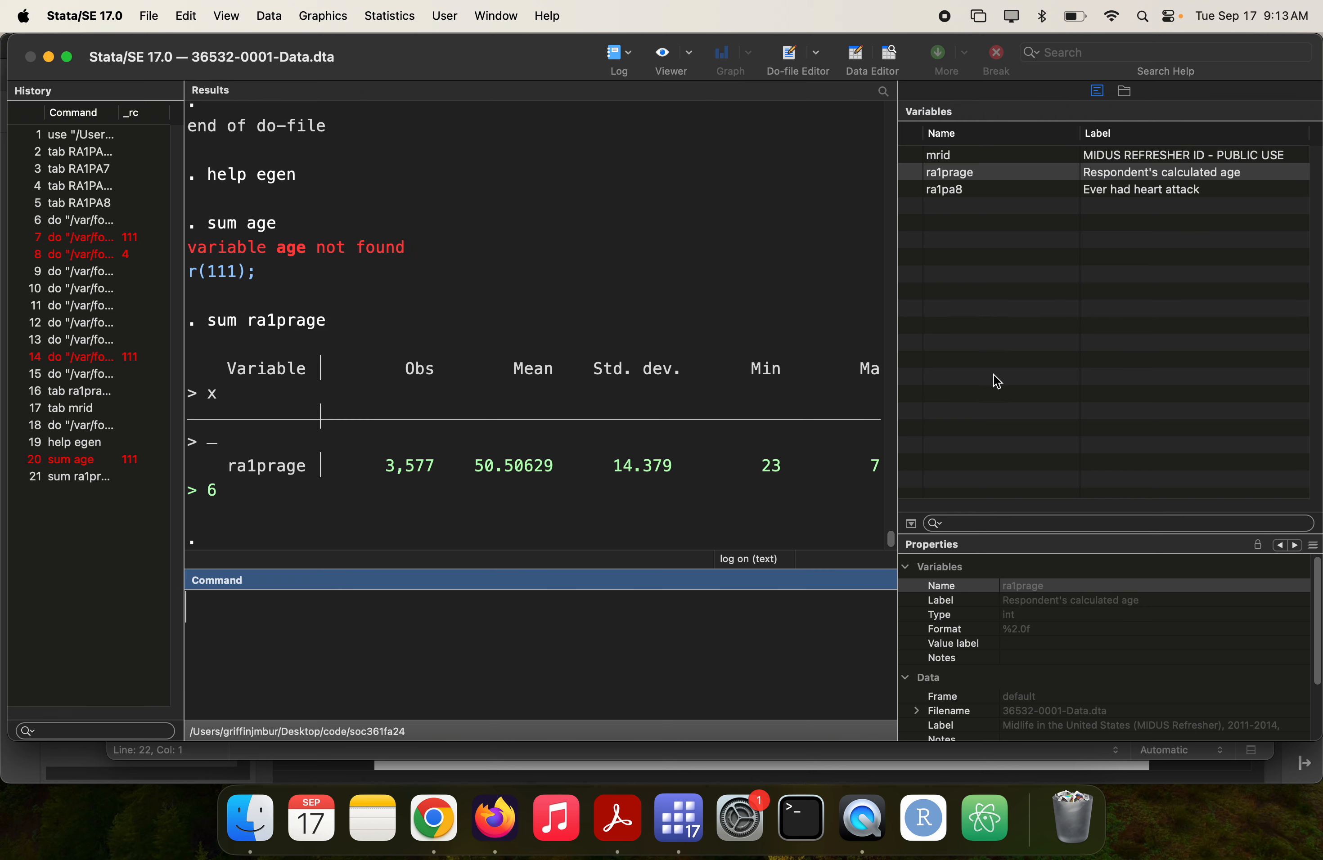
click(900, 398)
drag(899, 397, 994, 389)
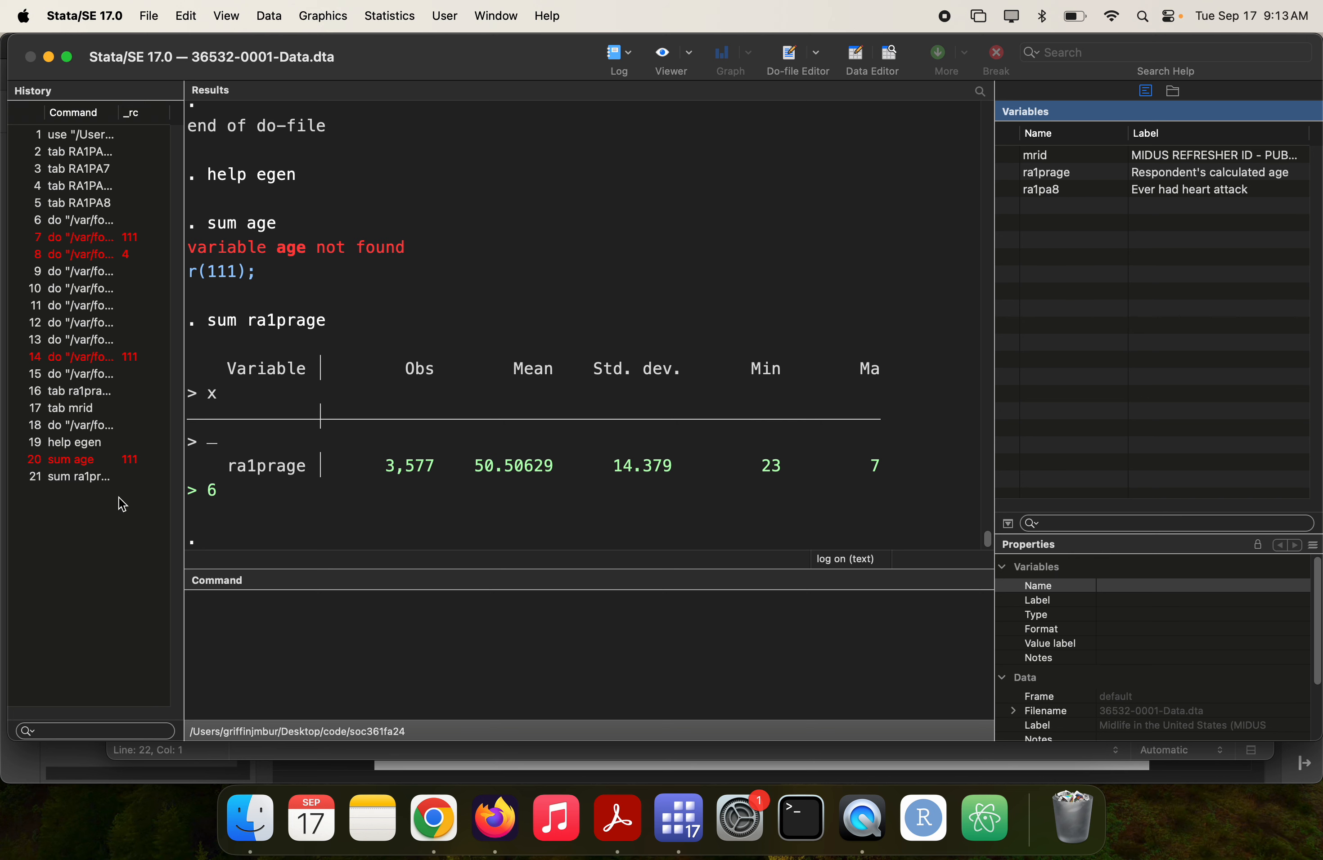
double_click(80, 478)
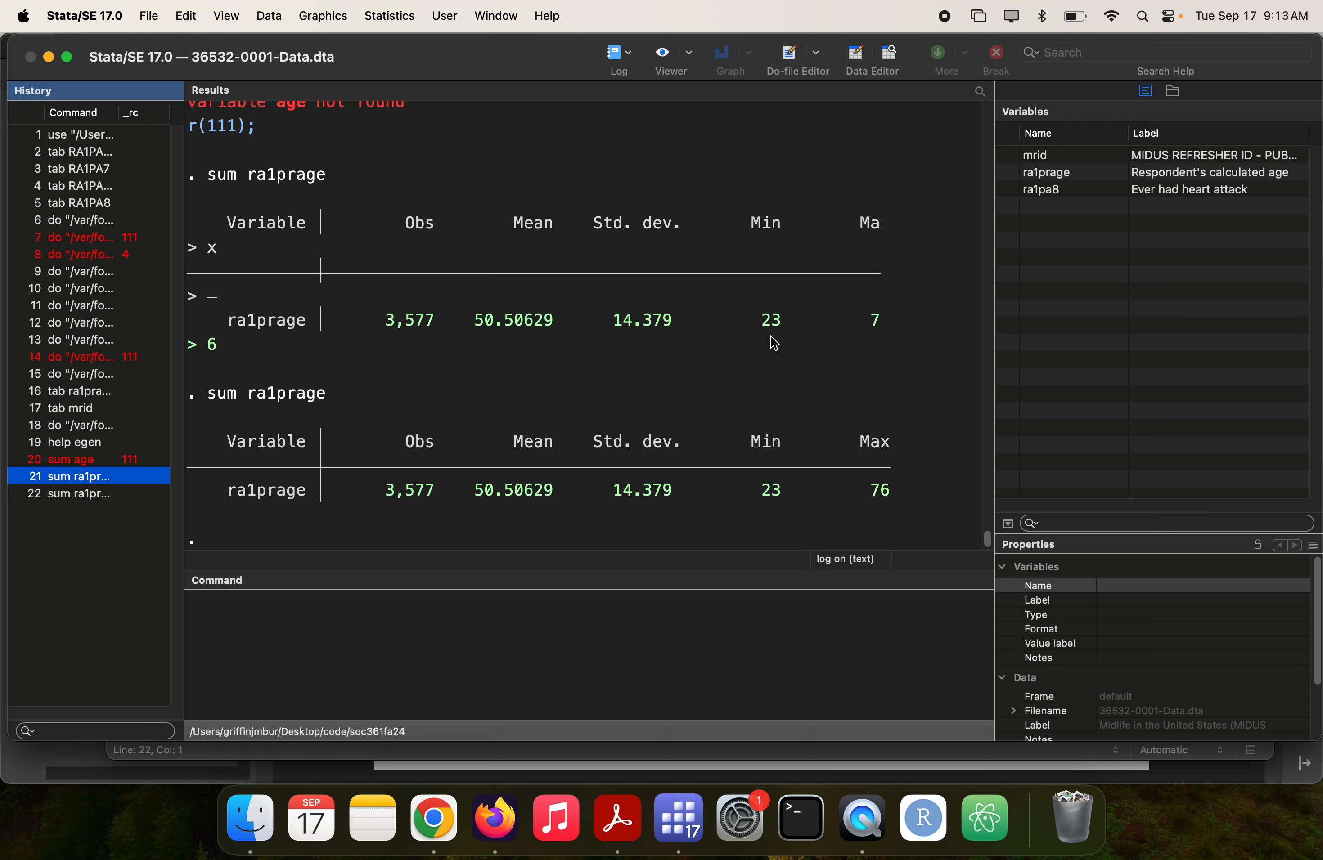
key(super+grave)
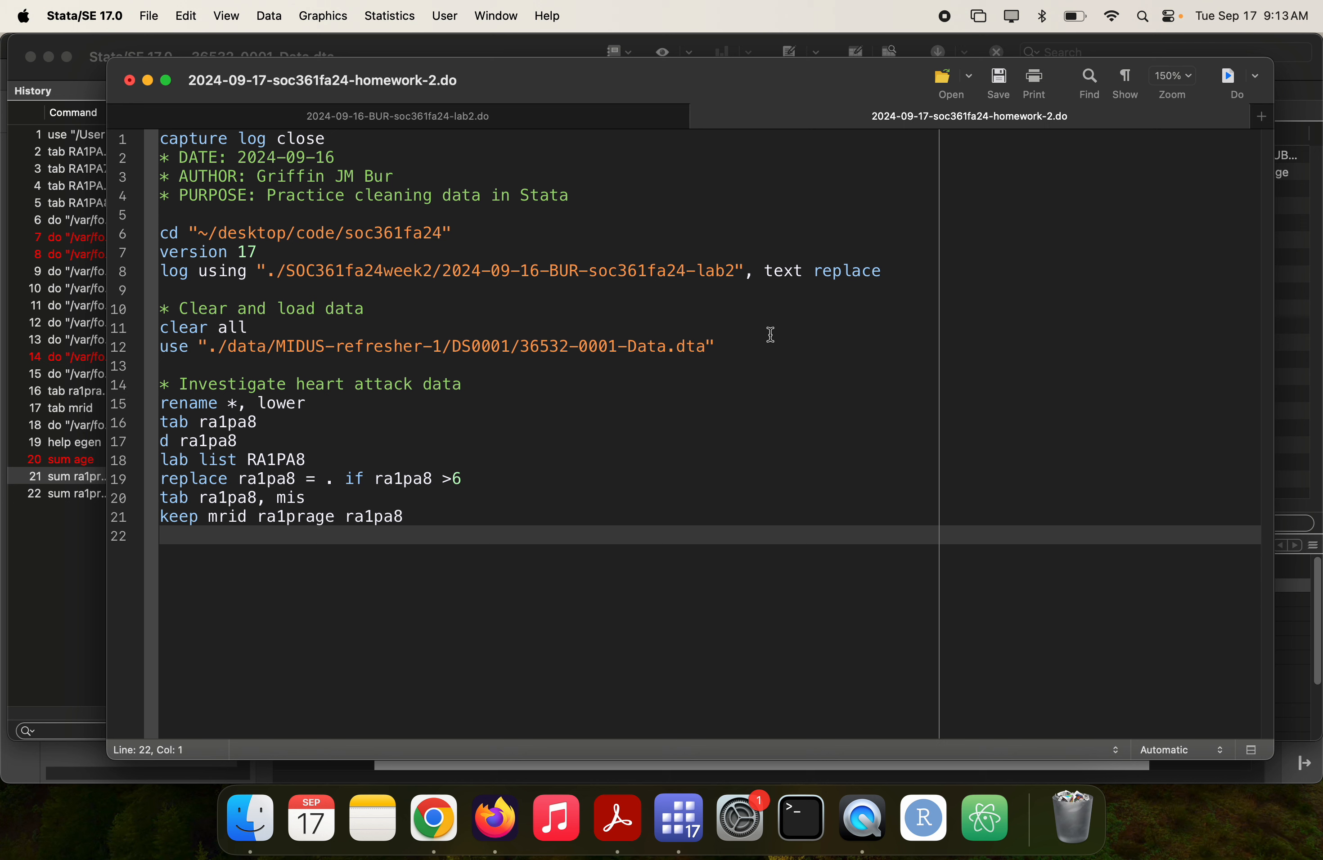
- Write and run line 22 'gen agebkt = 1 if ra1prage < 40'
text(gen agebkt =)
key(super+grave)
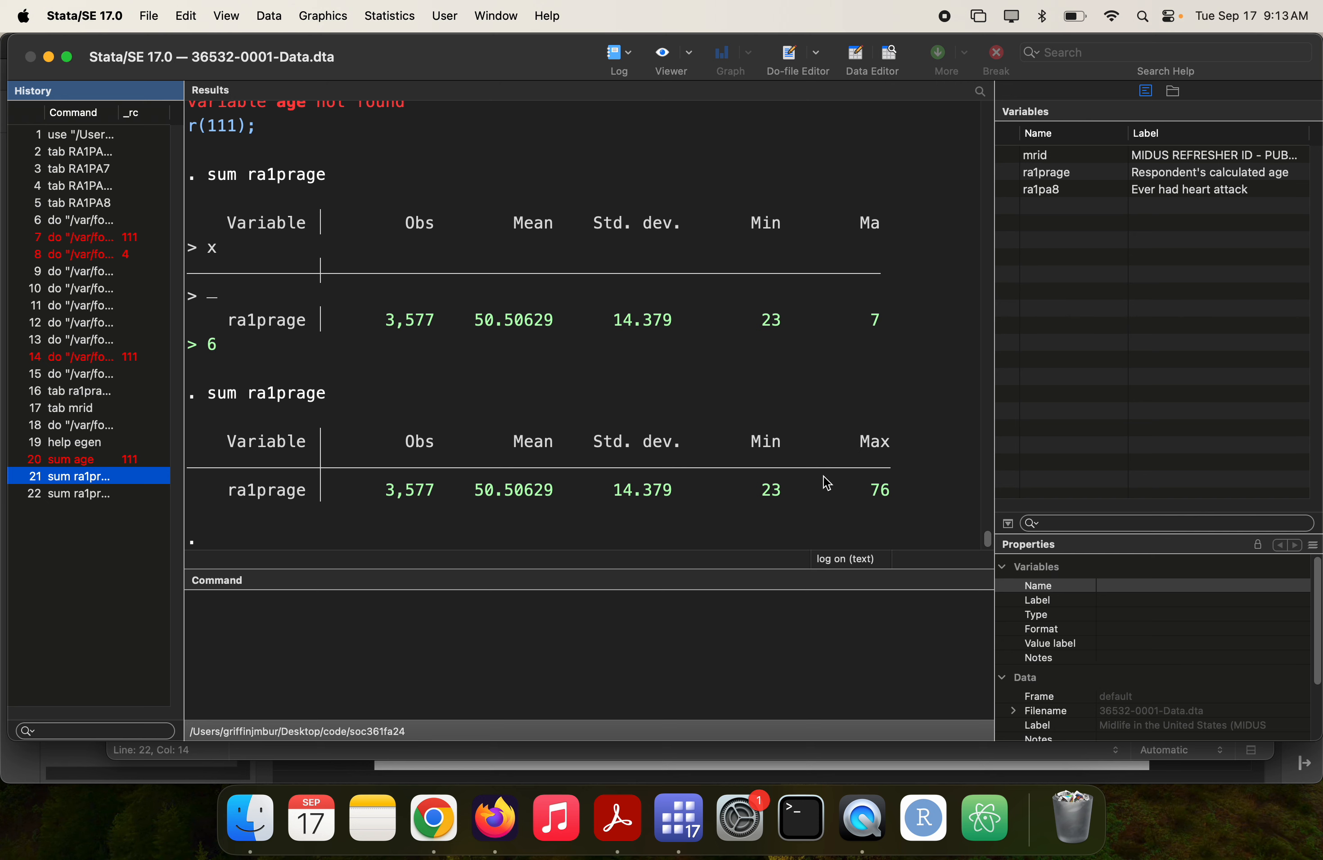
key(super+grave)
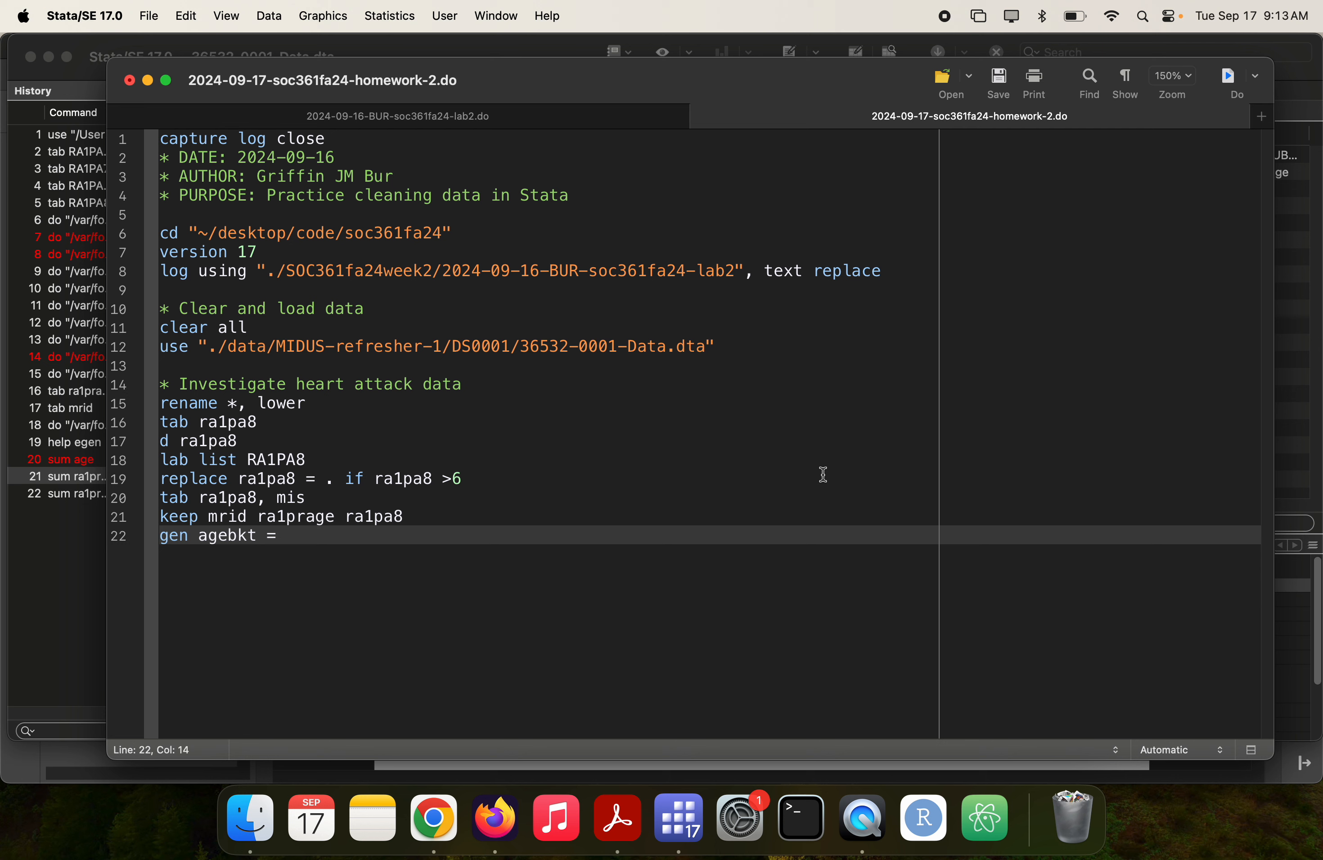
text(1 if)
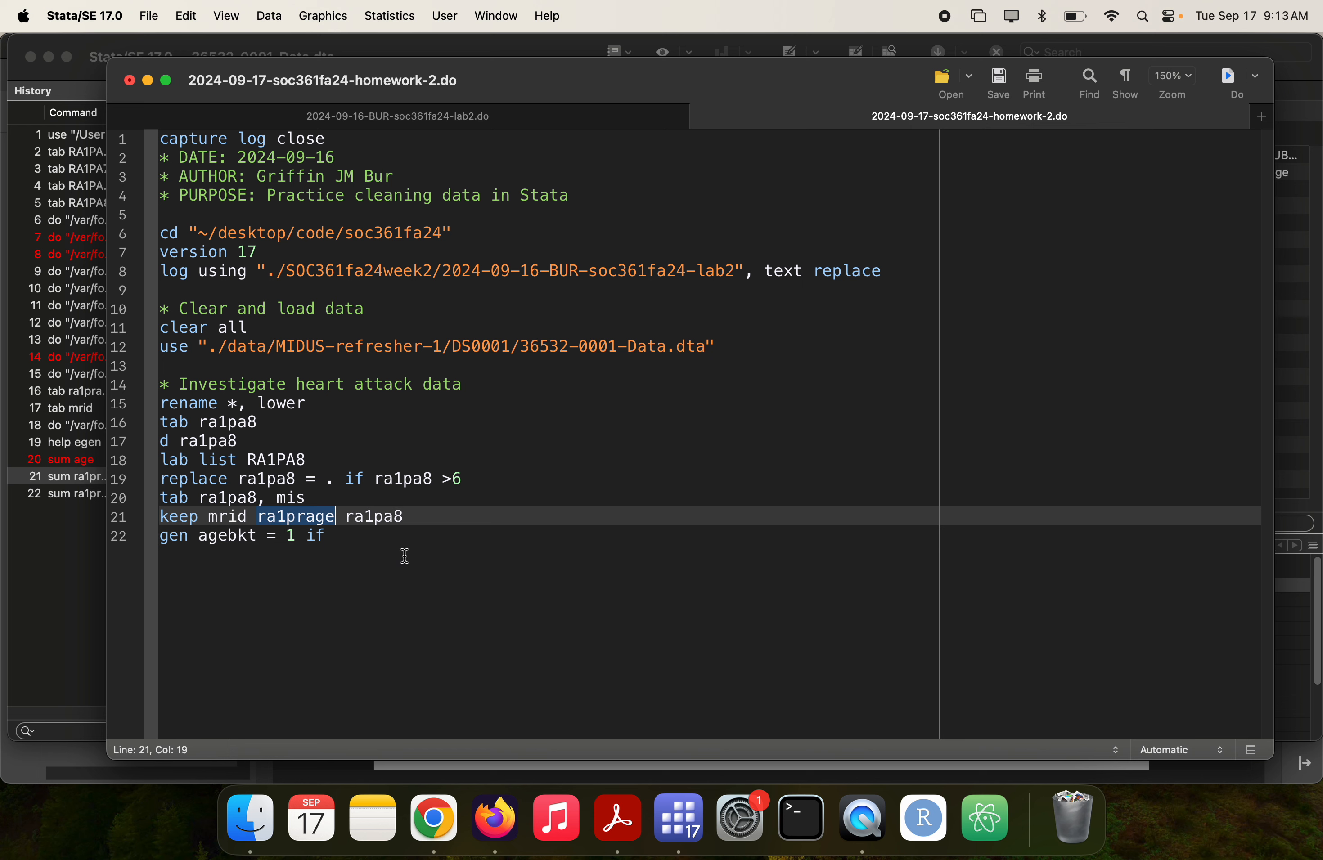
click(390, 535)
text(ra1prage)
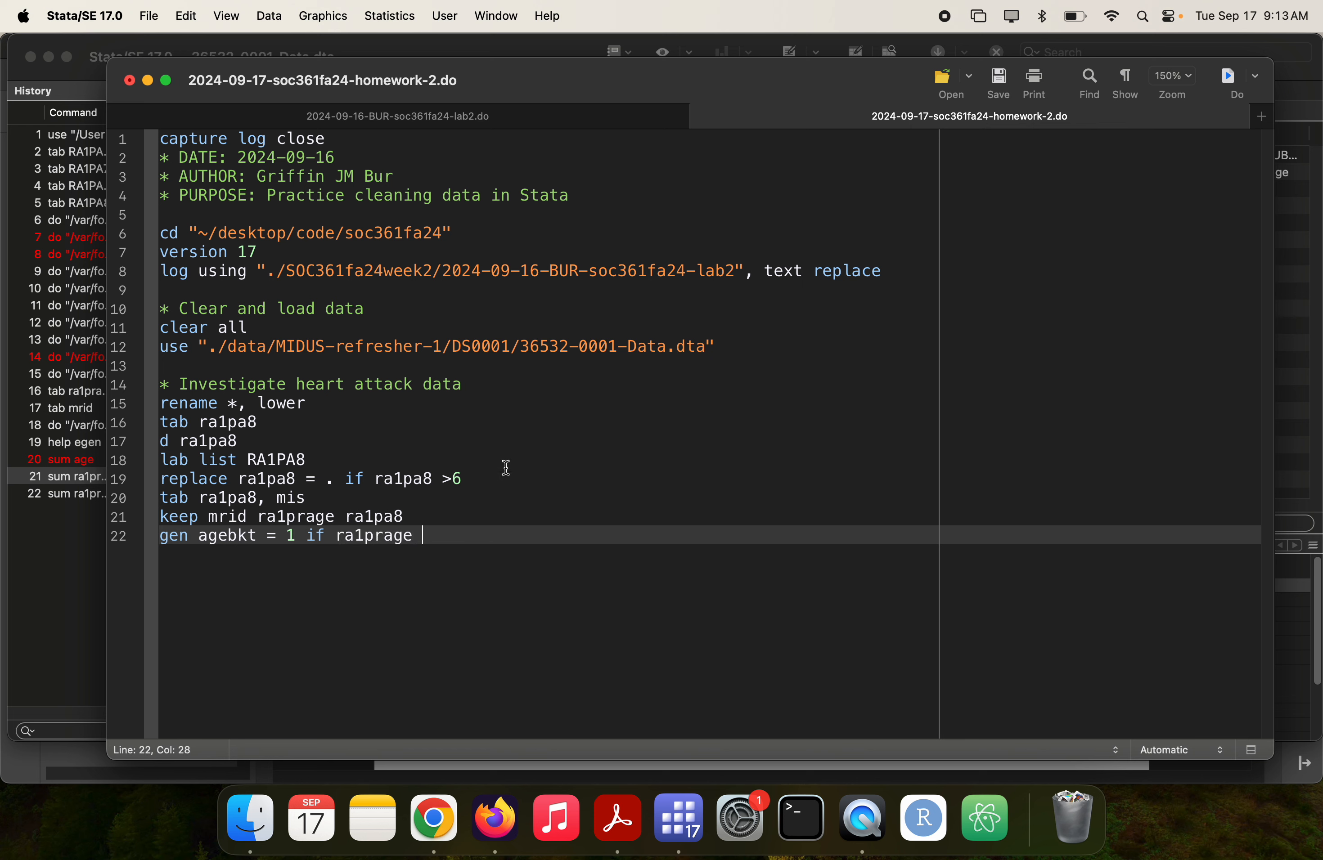
text( <)
text(40)
key(super+shift+Left)
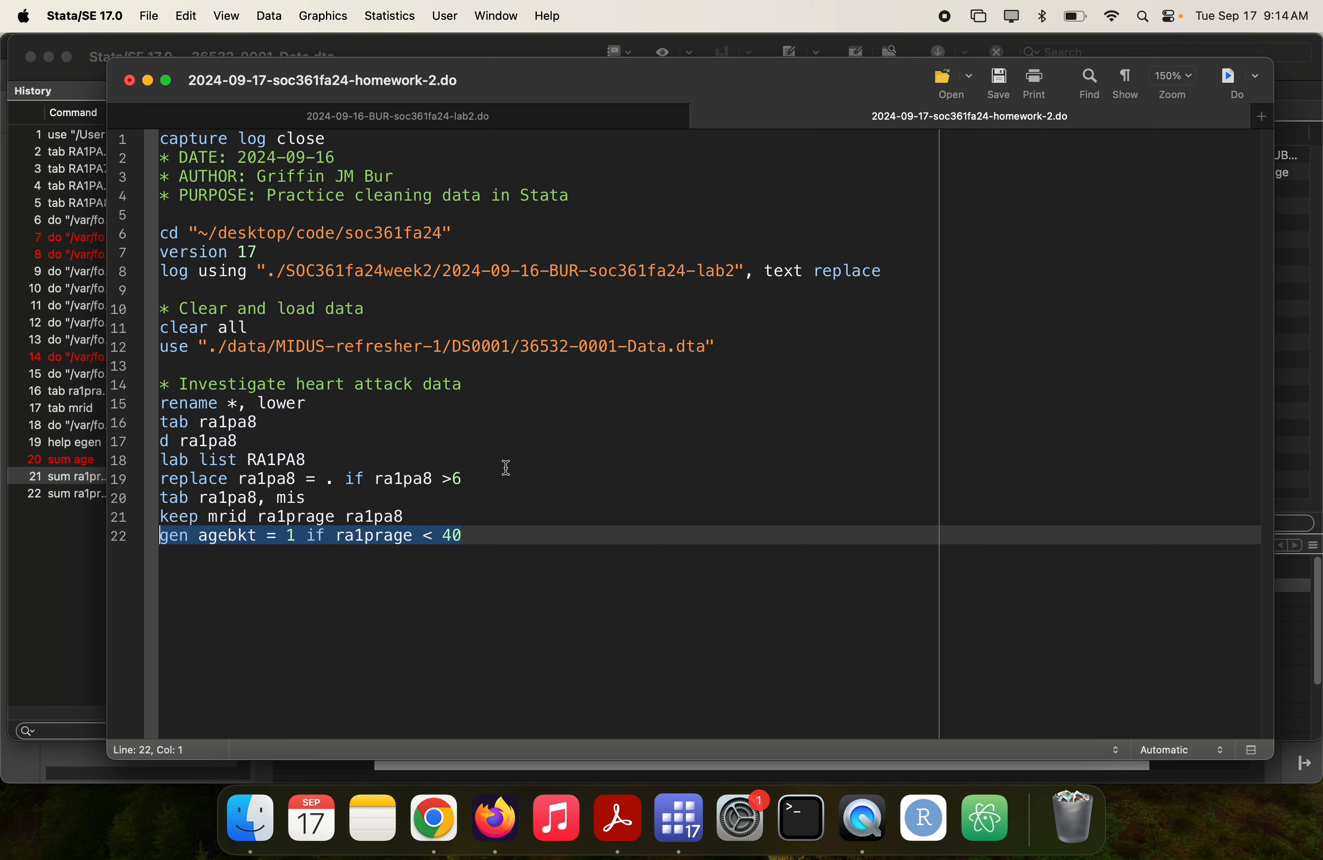
key(super+shift+d)
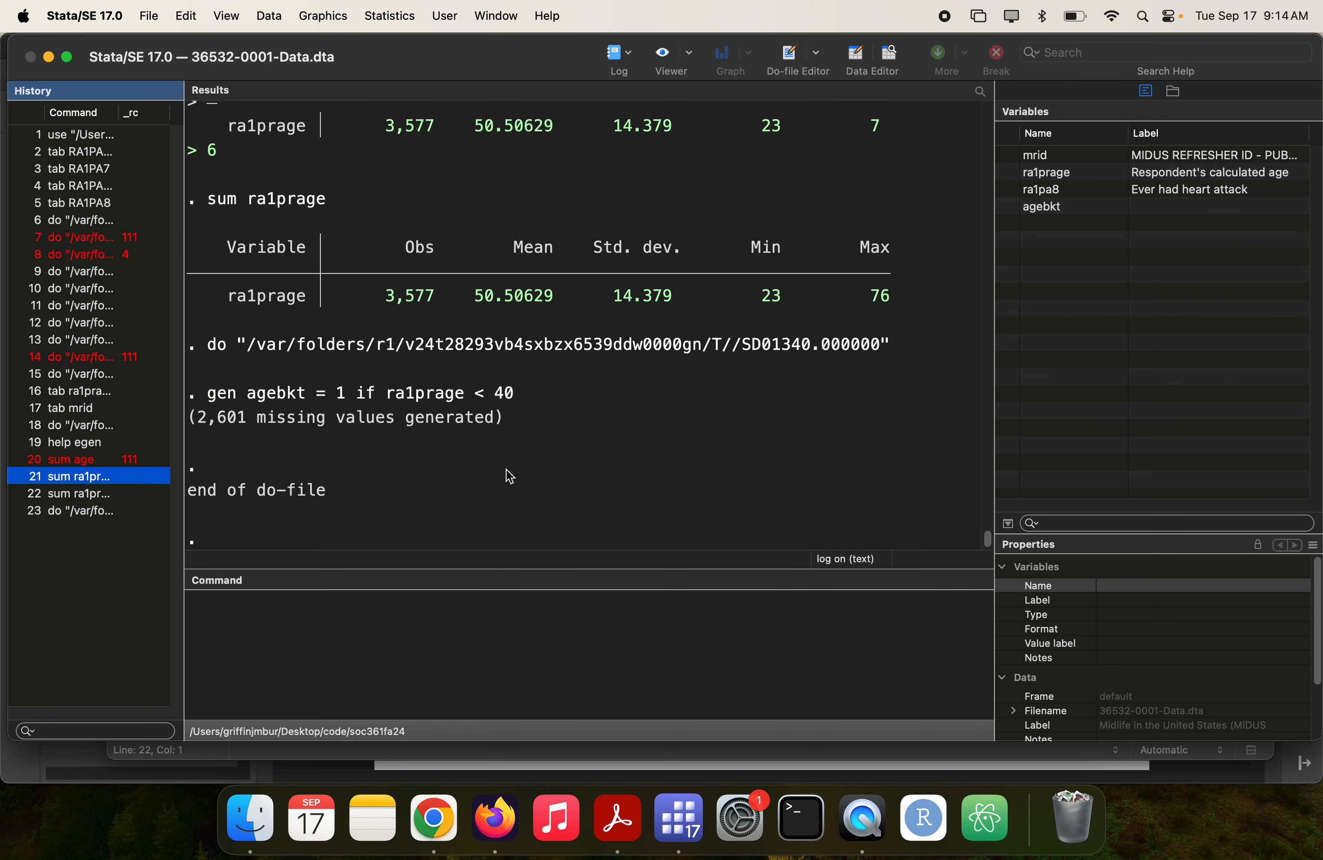
- Run 'browse' to inspect the new agebkt column in the Data Editor
key(super+grave)
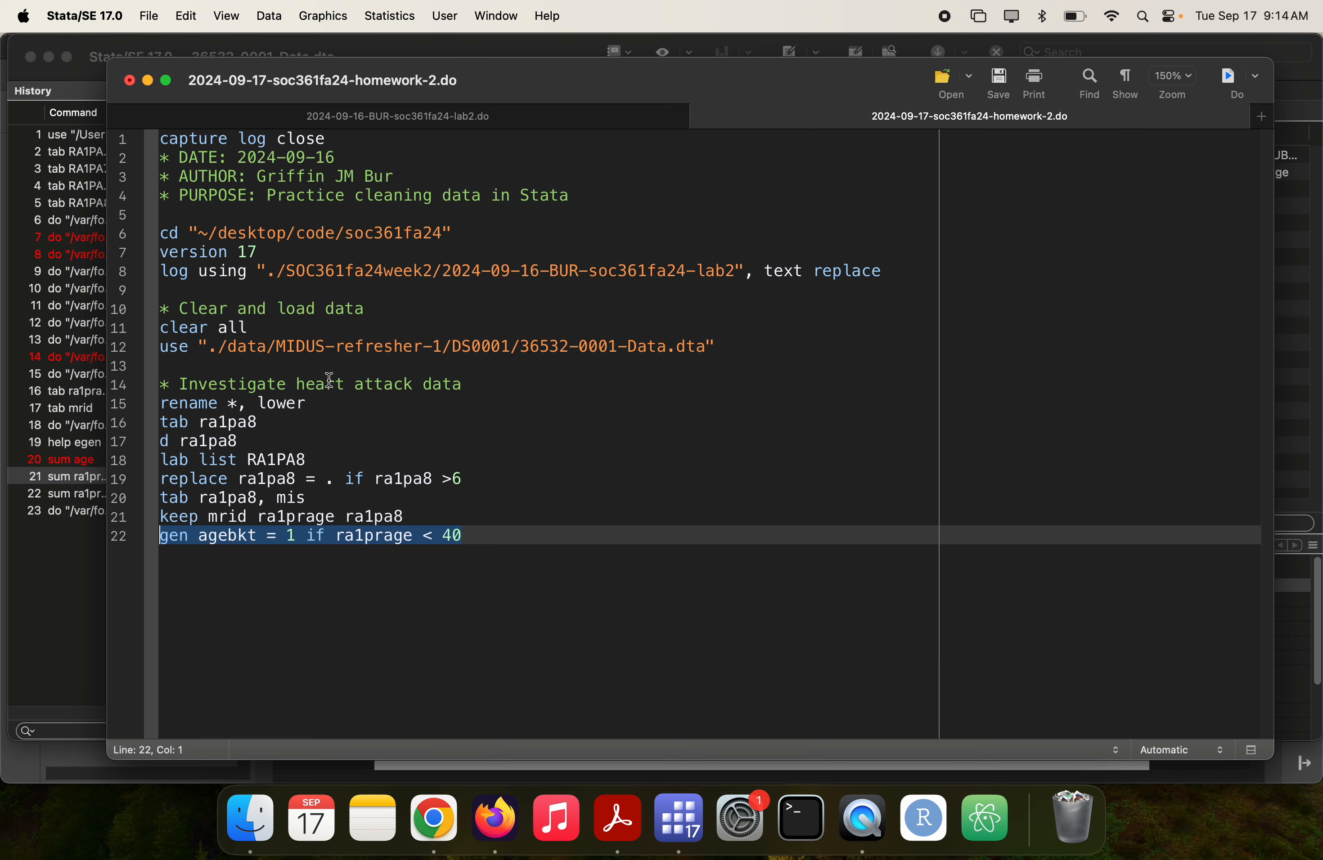
click(472, 537)
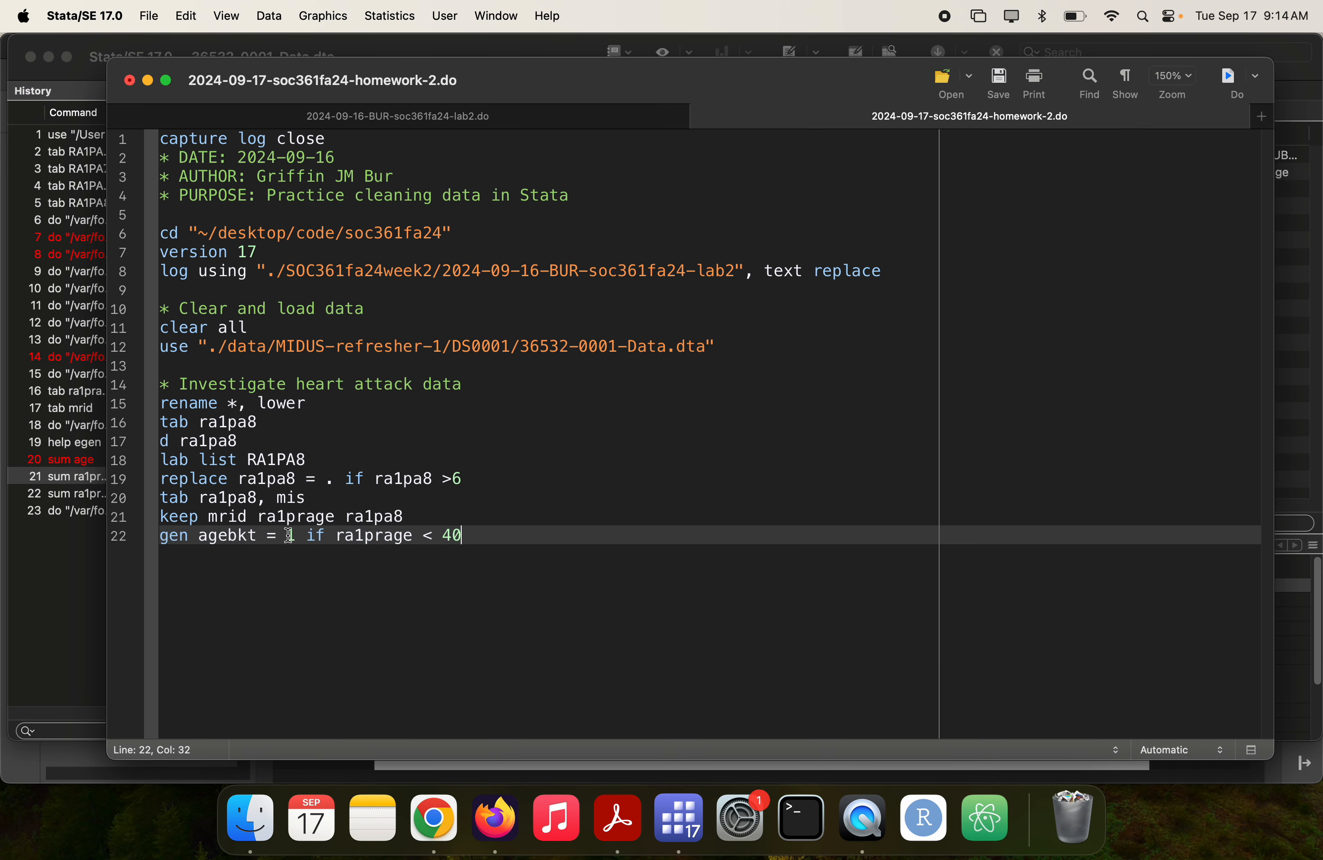
key(super+grave)
click(299, 622)
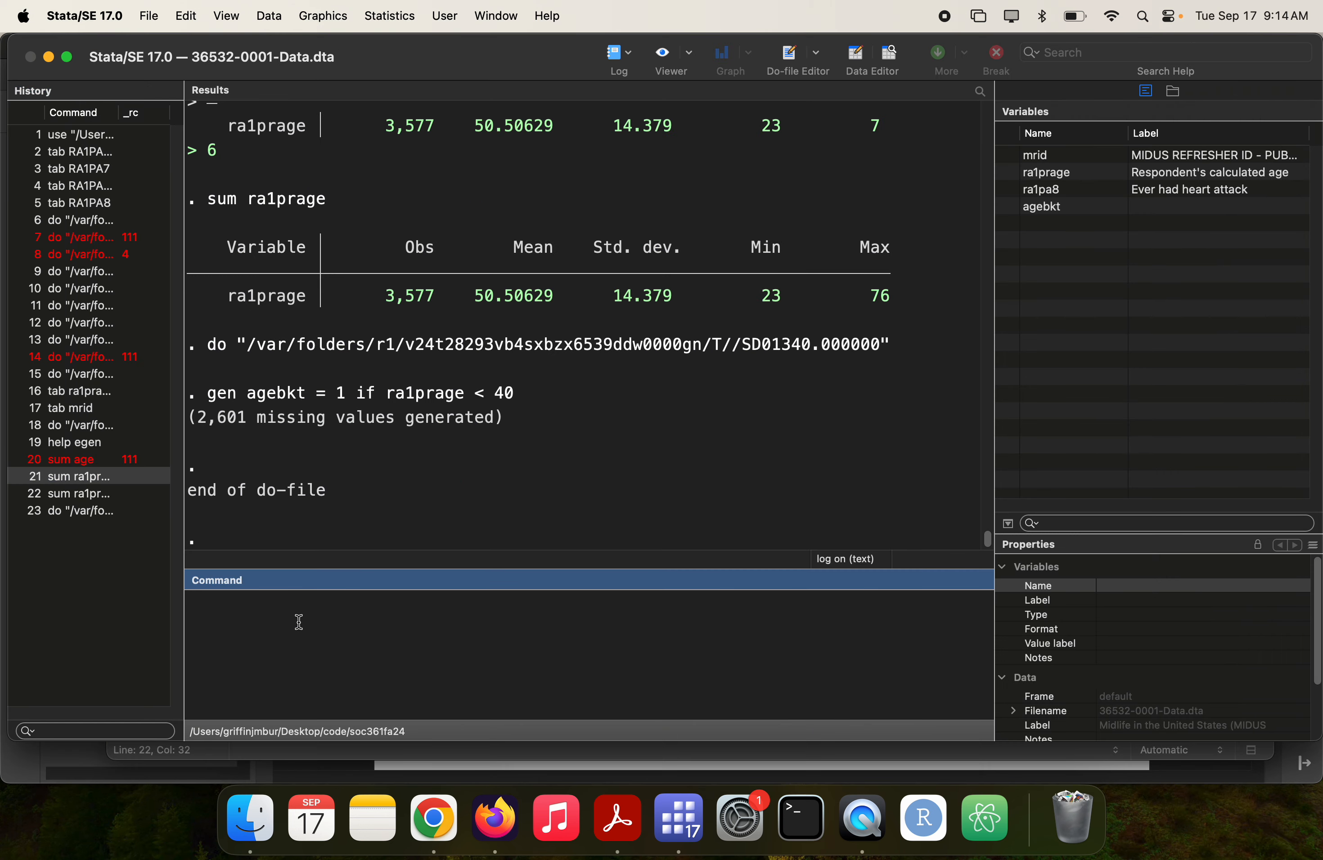
text(browse)
key(Return)
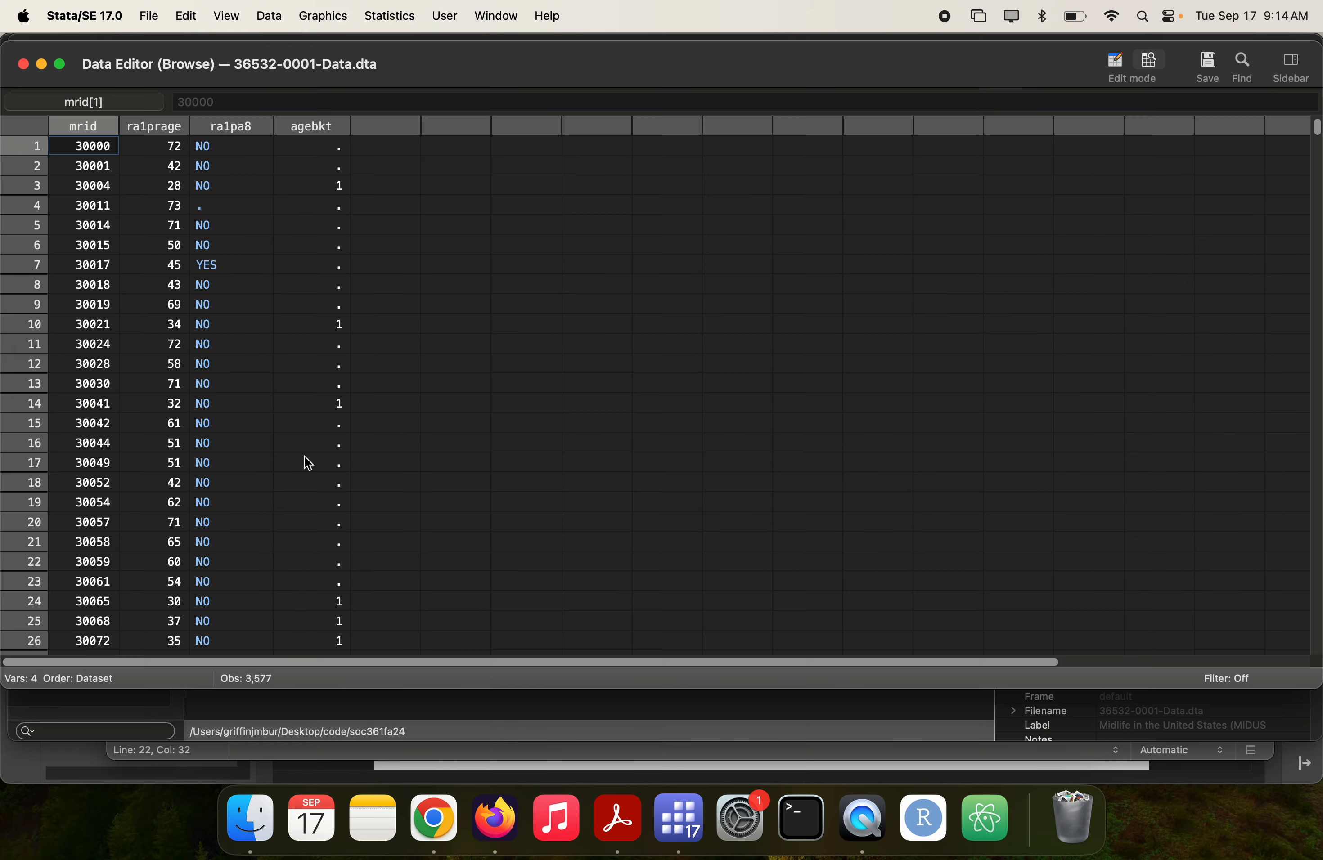
- Add line 23, replace agebkt = 2 if (ra1prage > 39 & ra1prage < 50), and run it
key(super+grave)
key(super+grave)
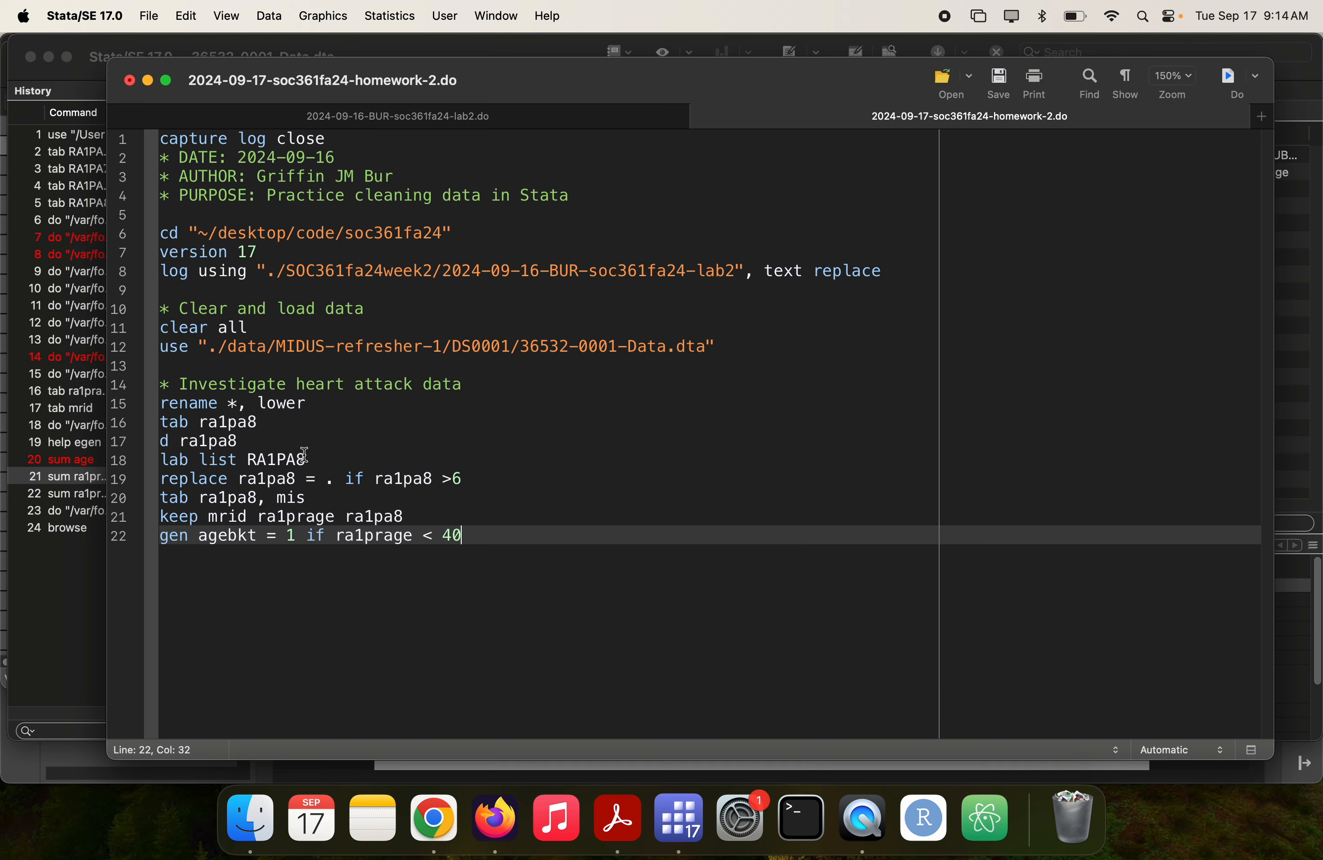
key(Return)
text(replace age)
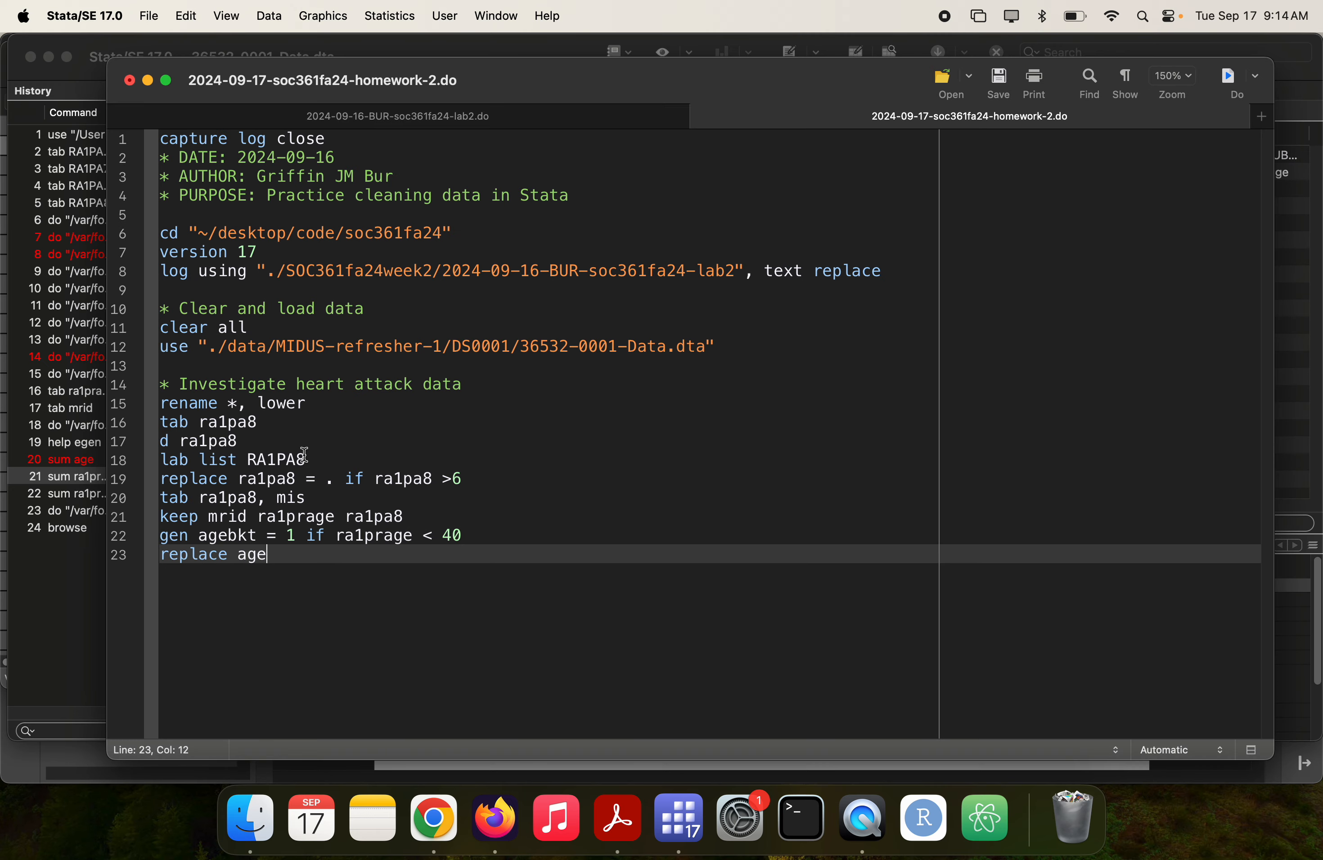
text(bkt = 2 if ra1prage )
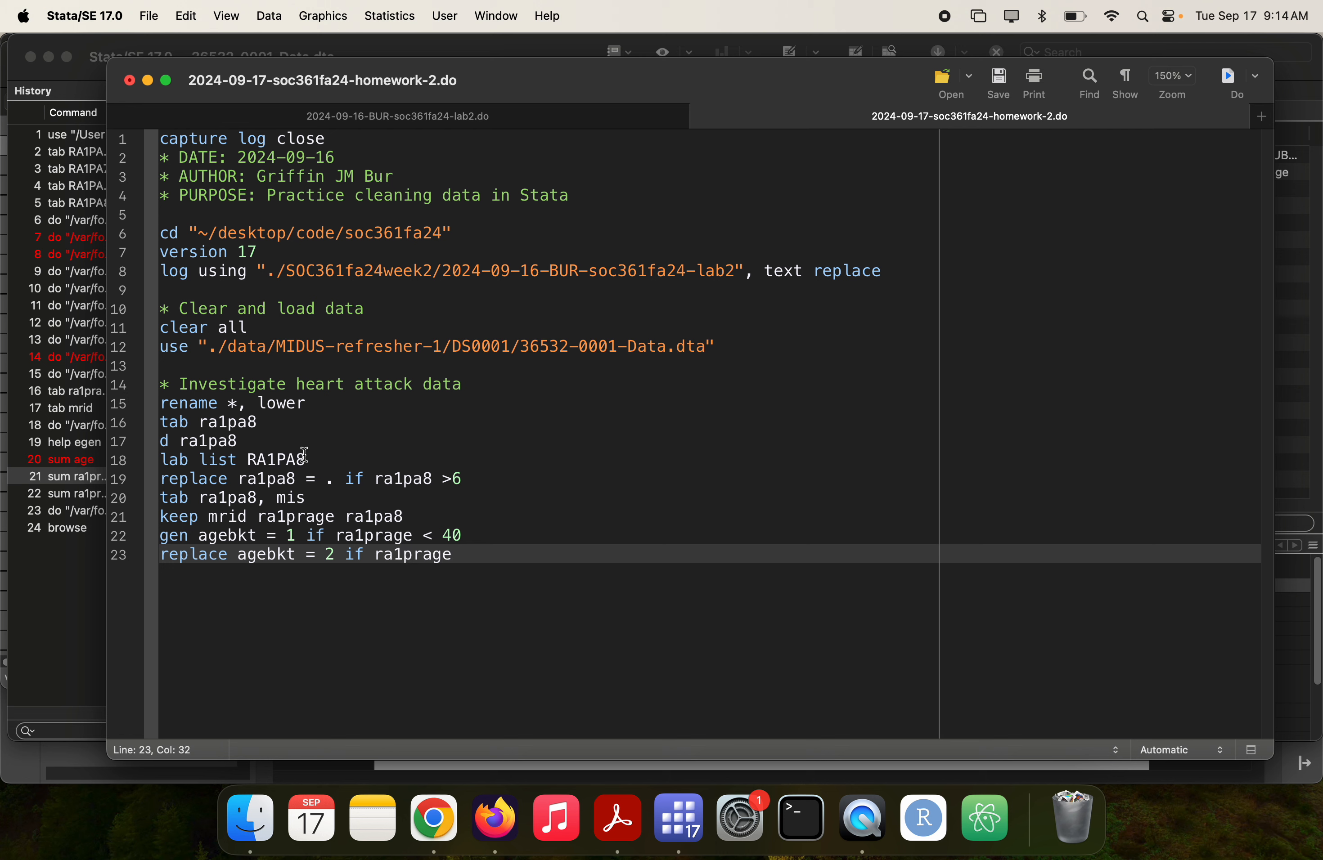
text(>)
click(376, 555)
text(()
key(super+Right)
text(39 &)
double_click(420, 556)
key(super+c)
click(554, 548)
key(super+v)
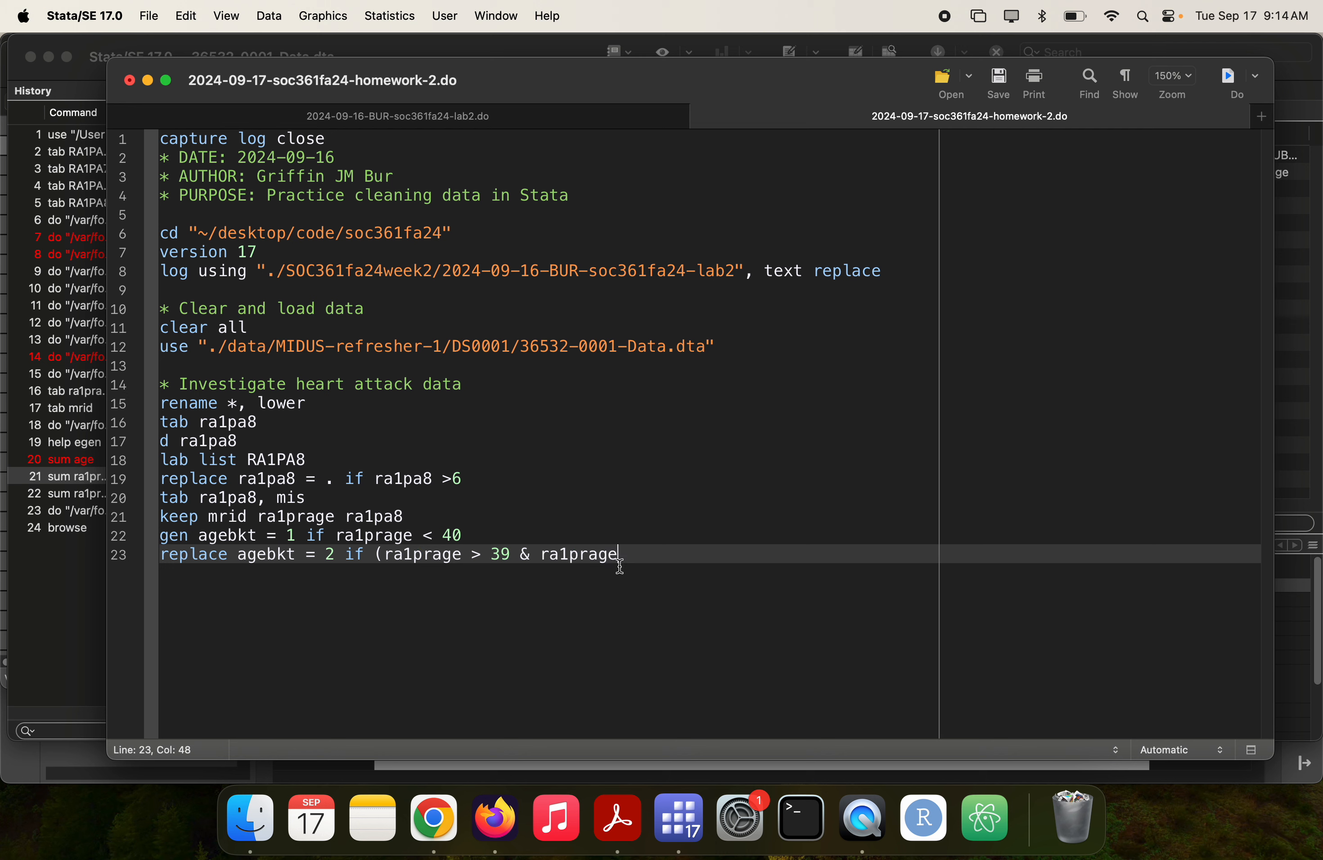
text(< 50))
key(super+shift+Left)
key(super+shift+d)
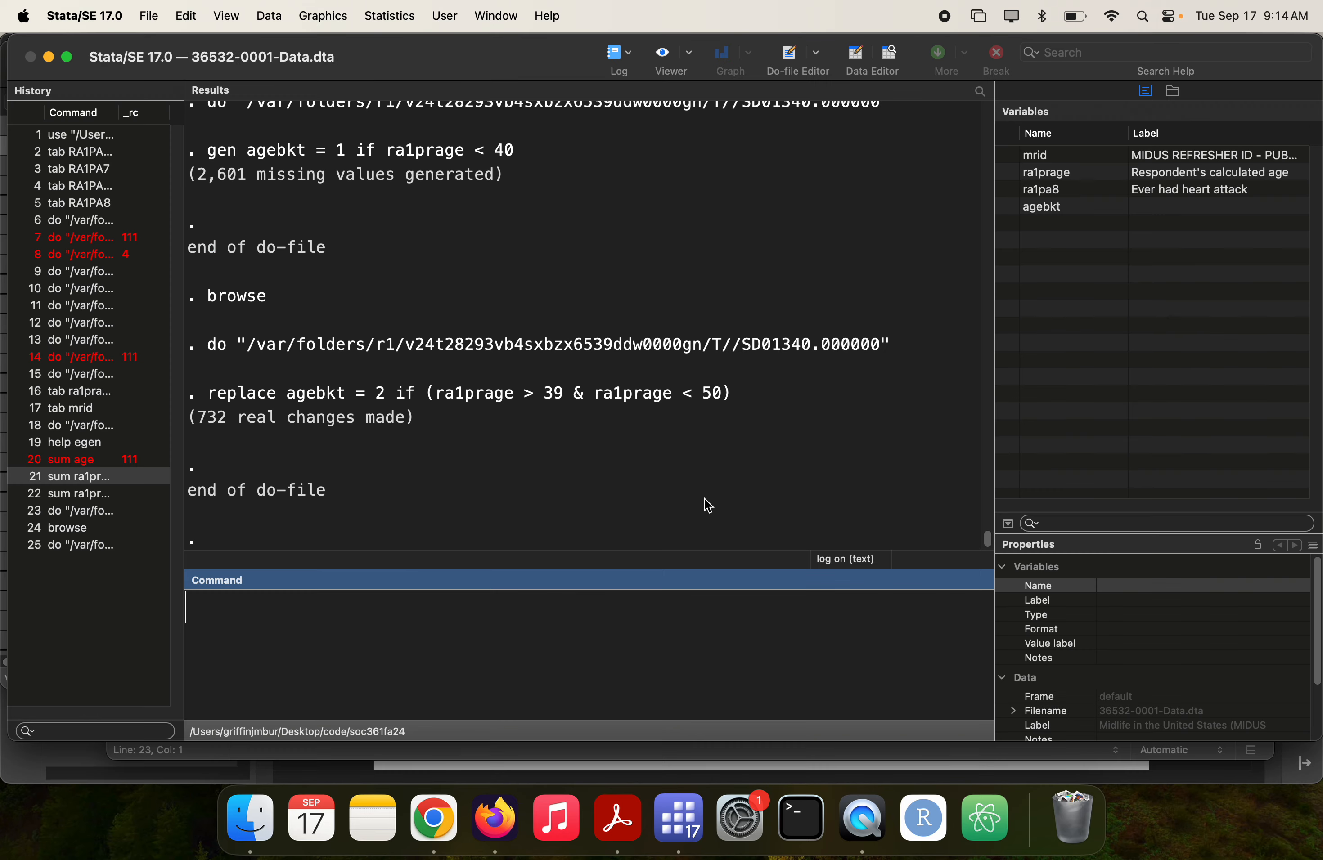
- Duplicate that line as line 24 with age bounds 49 and 60 for bracket 3
key(super+grave)
key(super+grave)
key(super+grave)
key(super+grave)
key(super+c)
key(Right)
key(Return)
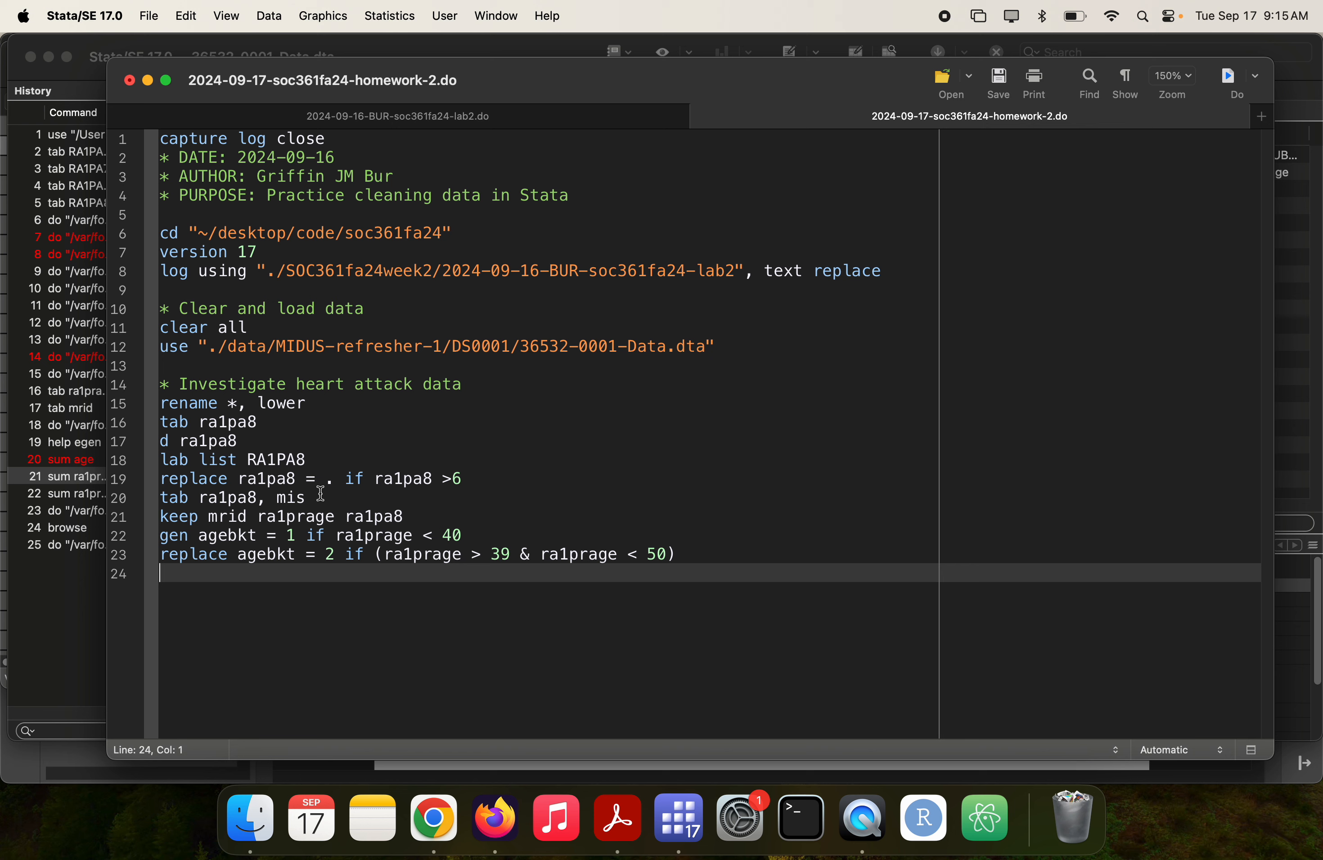
key(super+v)
click(333, 572)
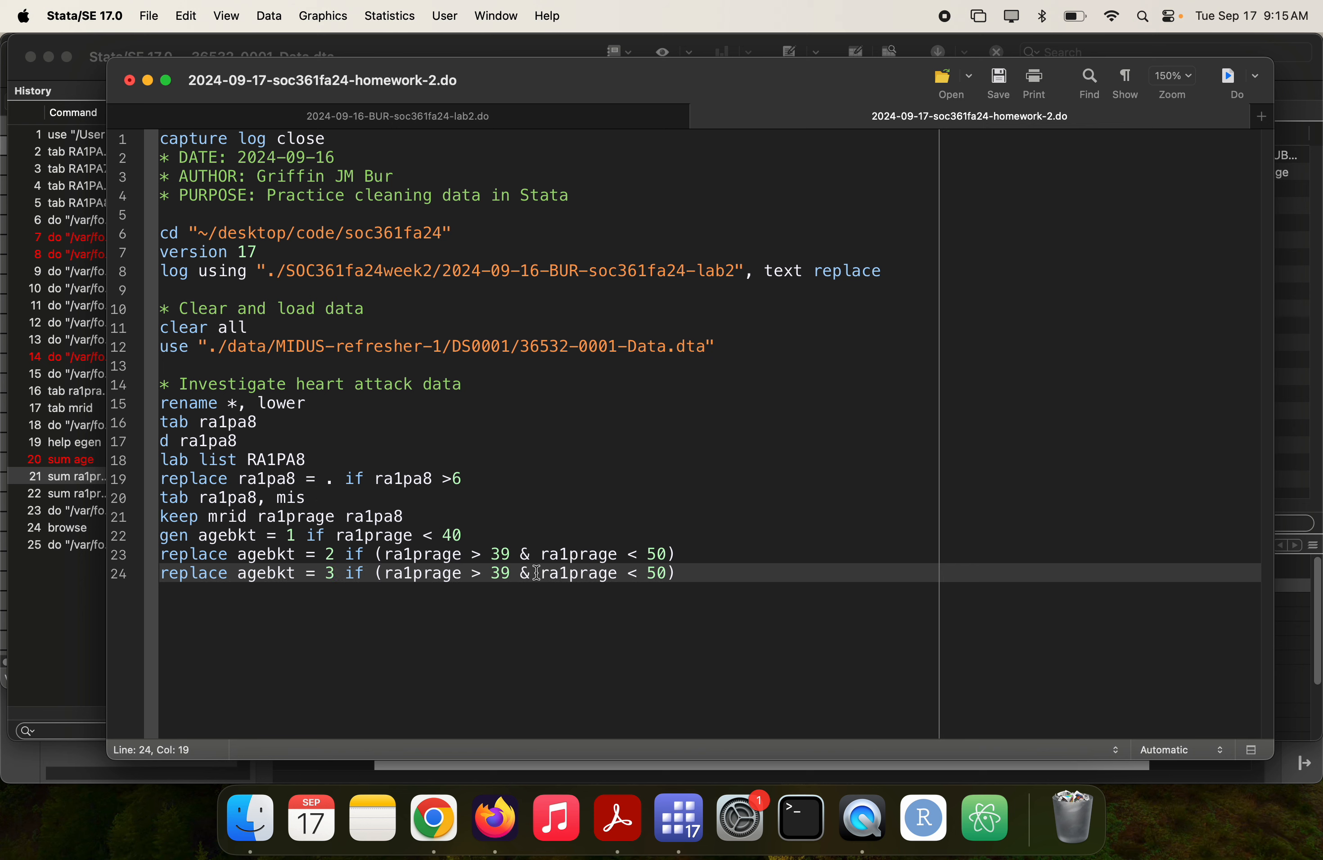
double_click(500, 574)
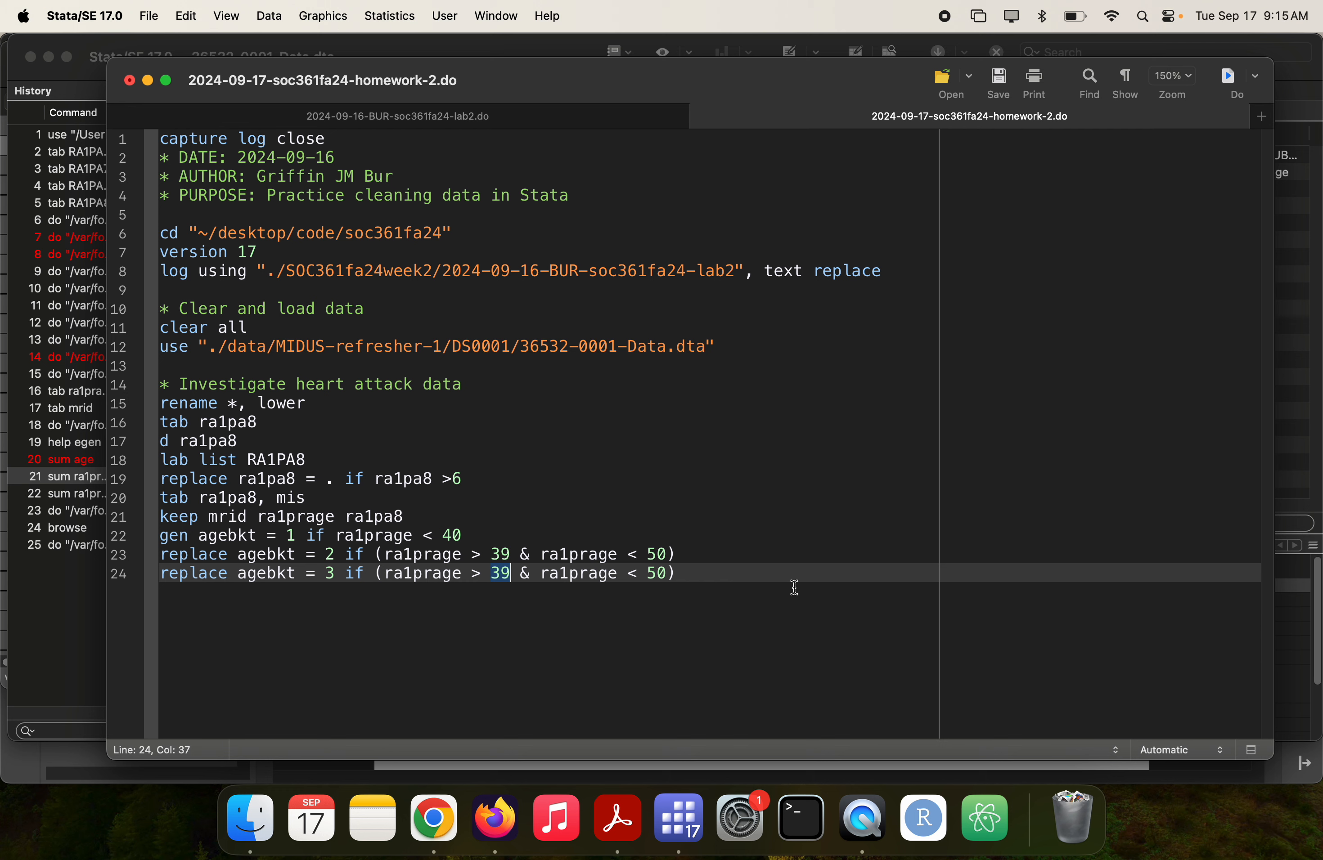
text(49)
double_click(659, 576)
text(60)
- Add lines 25 and 26 coding agebkt 4 for ages 60–69 and 70–79, then run the do-file
key(super+c)
key(super+v)
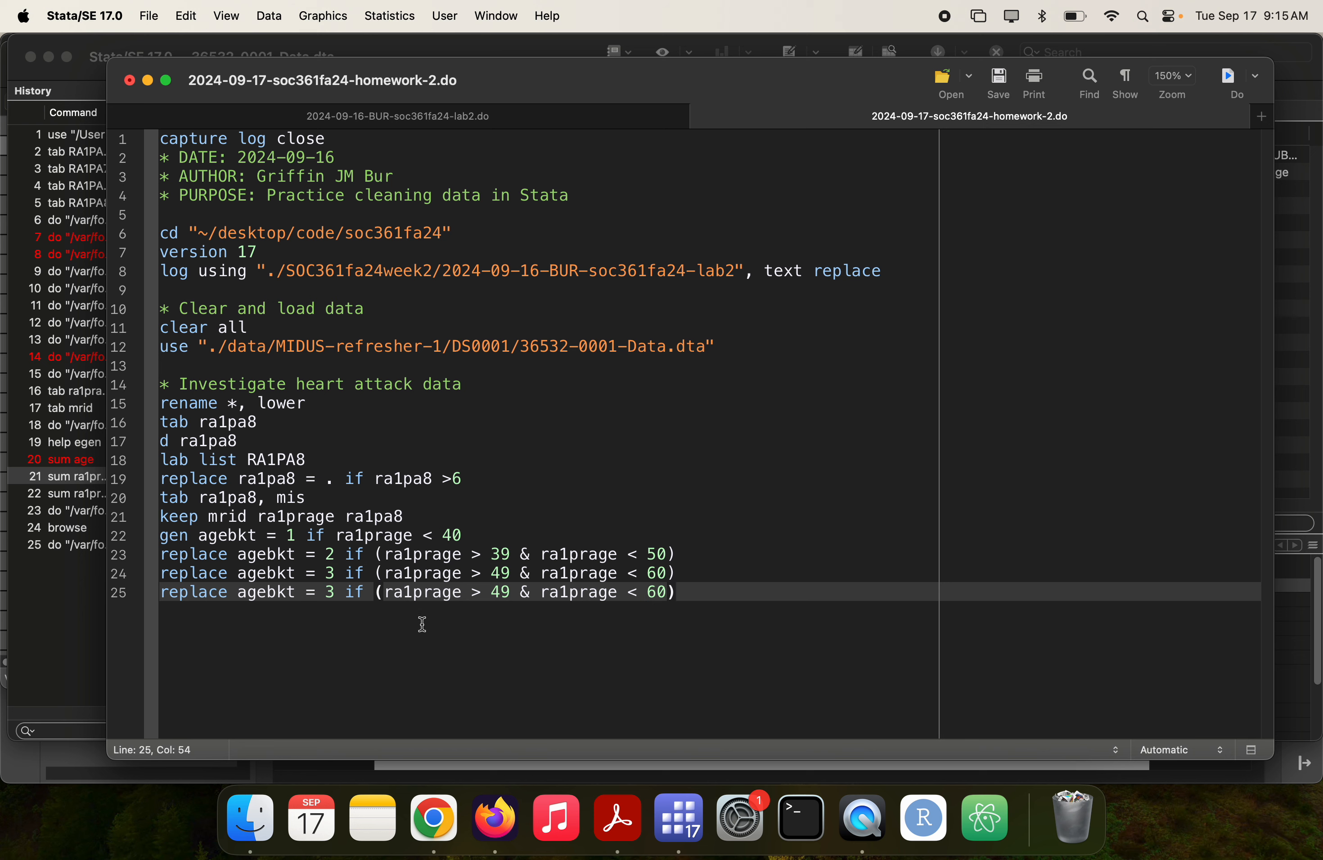
double_click(331, 593)
text(4)
double_click(506, 593)
text(59)
key(Right)
text(70)
key(super+v)
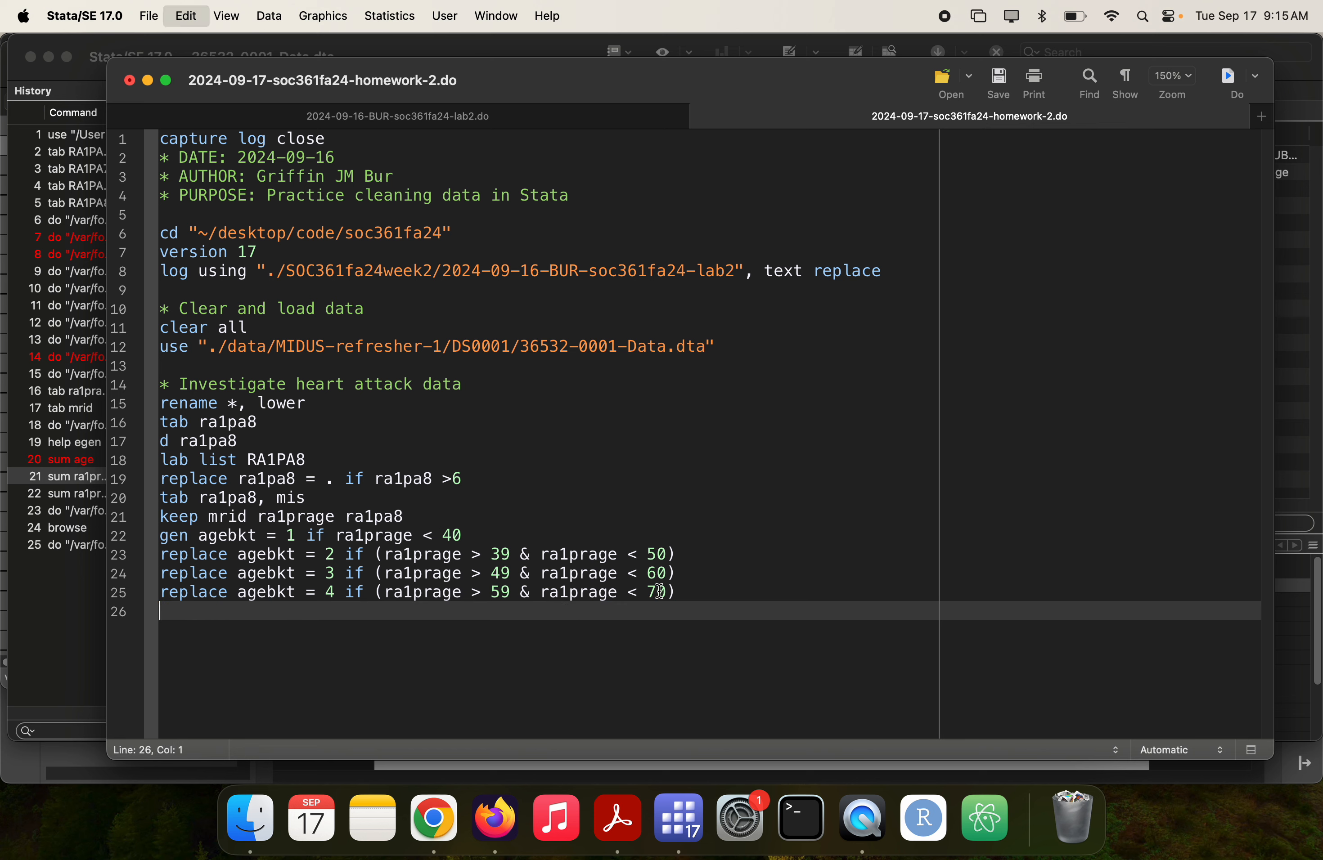
click(503, 612)
key(BackSpace)
text(69 & ra1prage < 70))
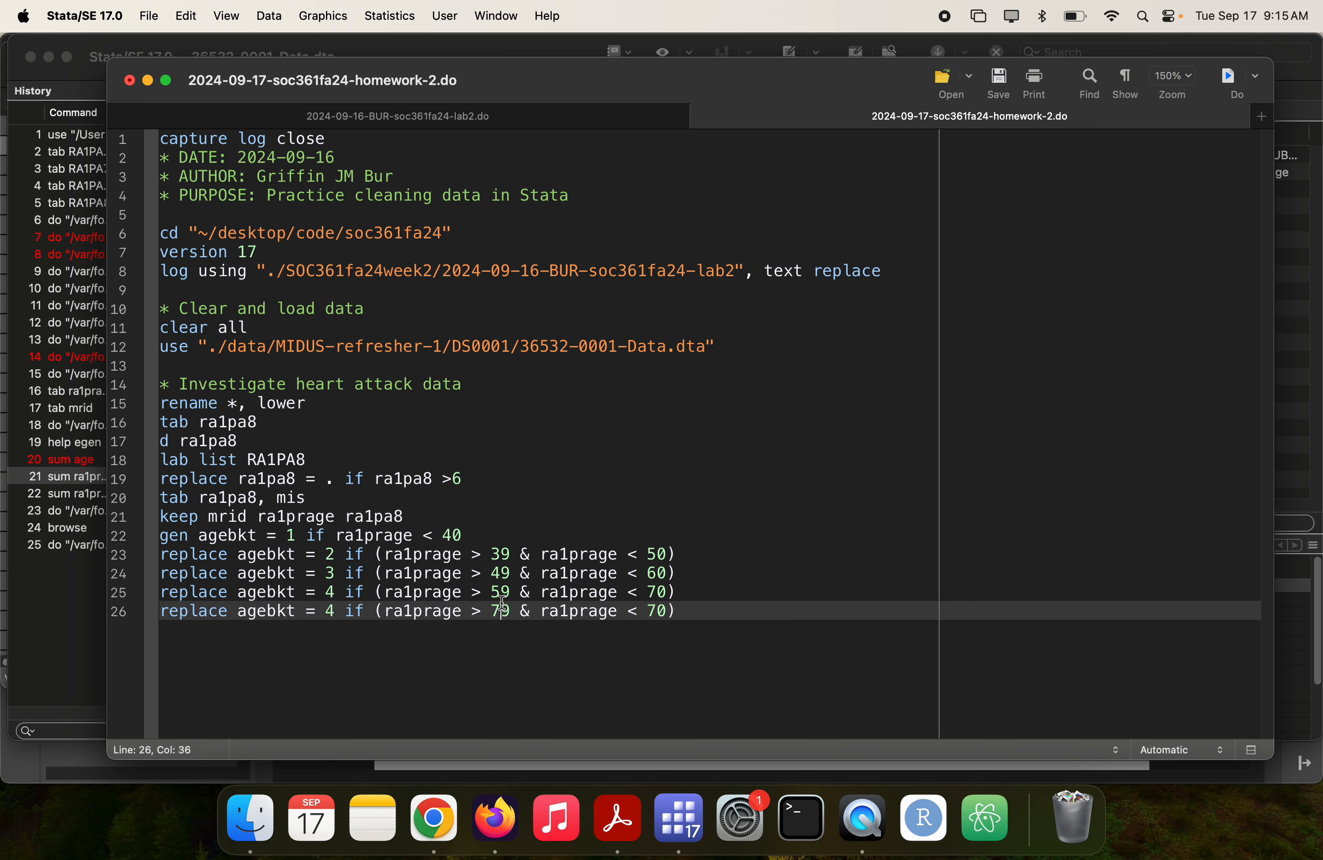
double_click(657, 611)
text(80)
key(super+shift+d)
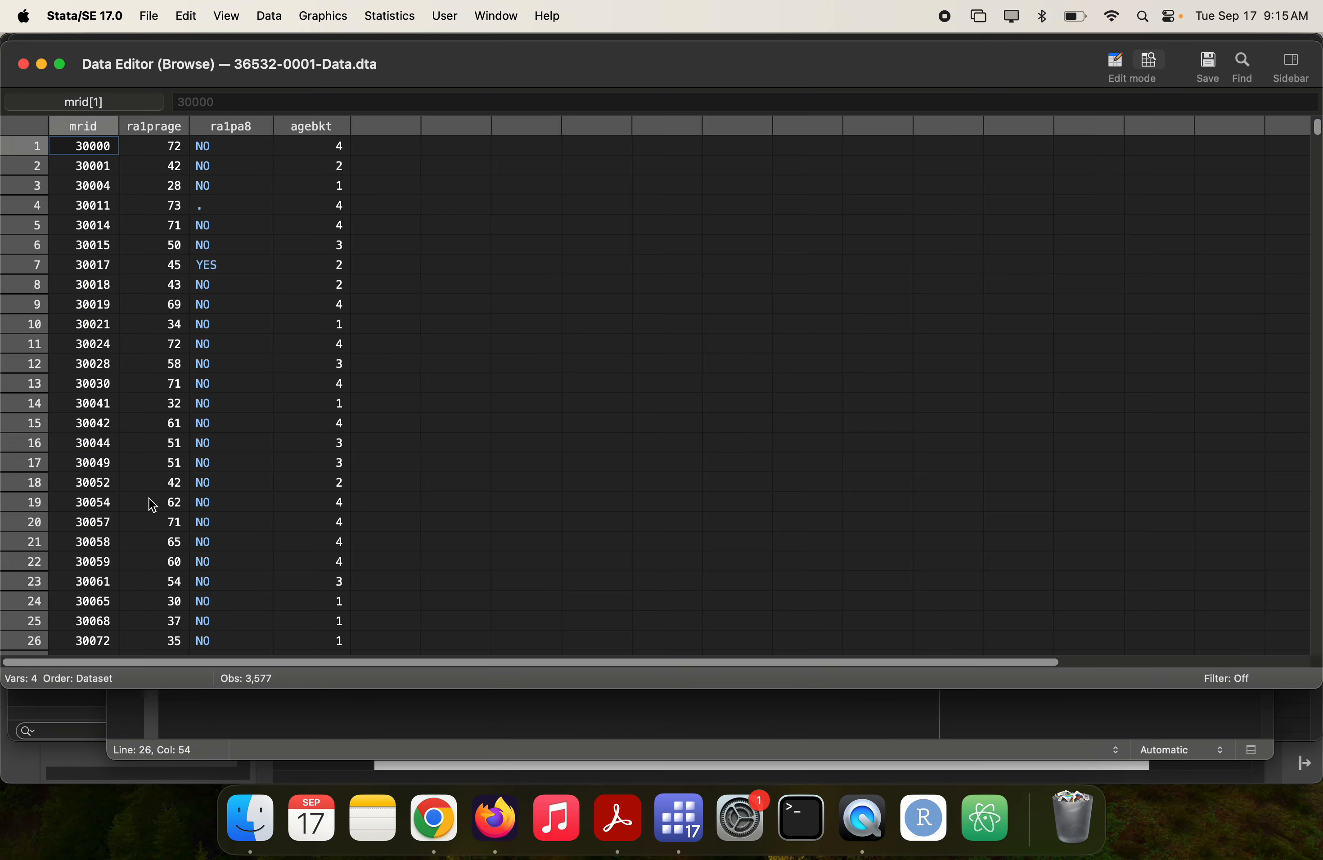
- Run tab agebkt, sum(ra1prage) to confirm bracket mean ages 32, 44, 54 and 67
key(super+grave)
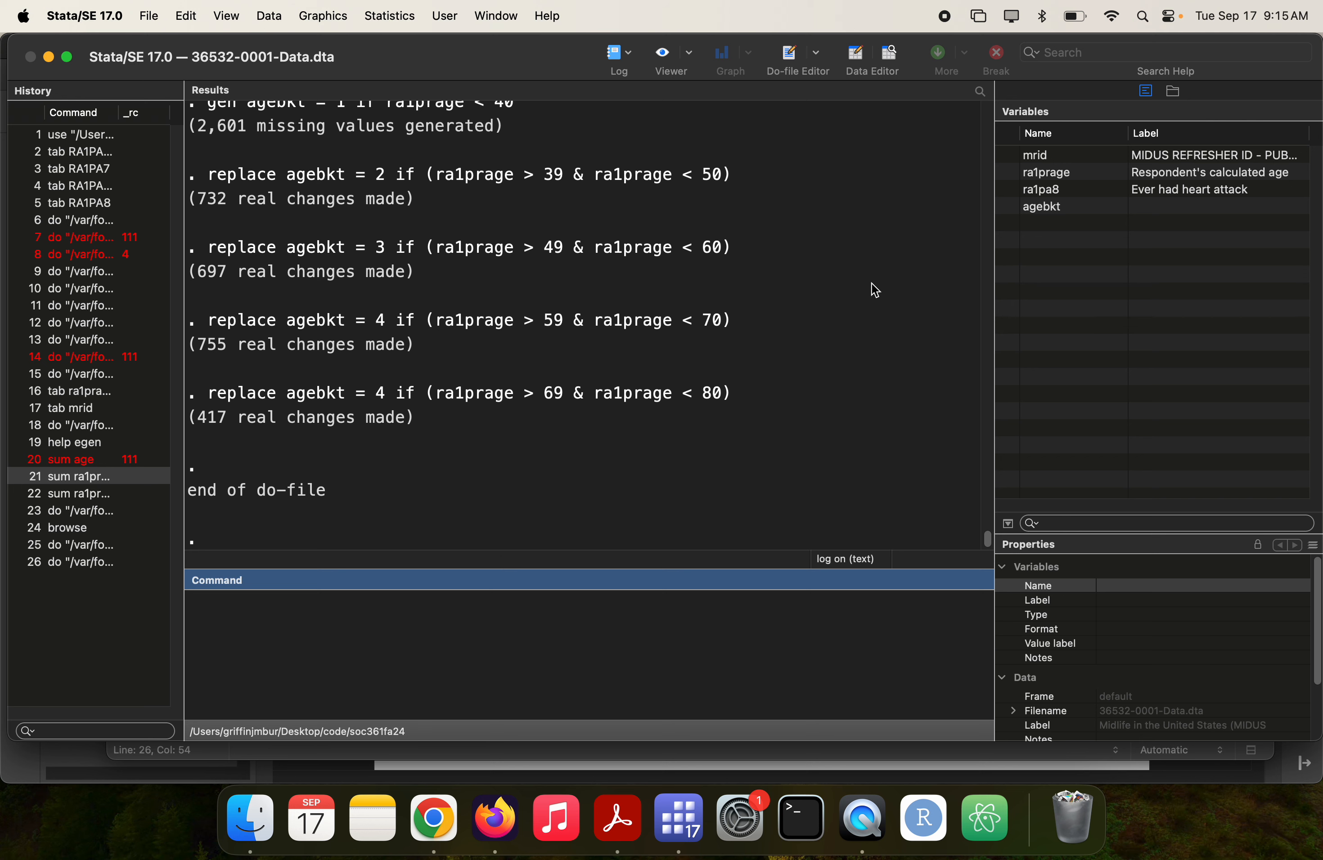
text(tab agebkt, sum()
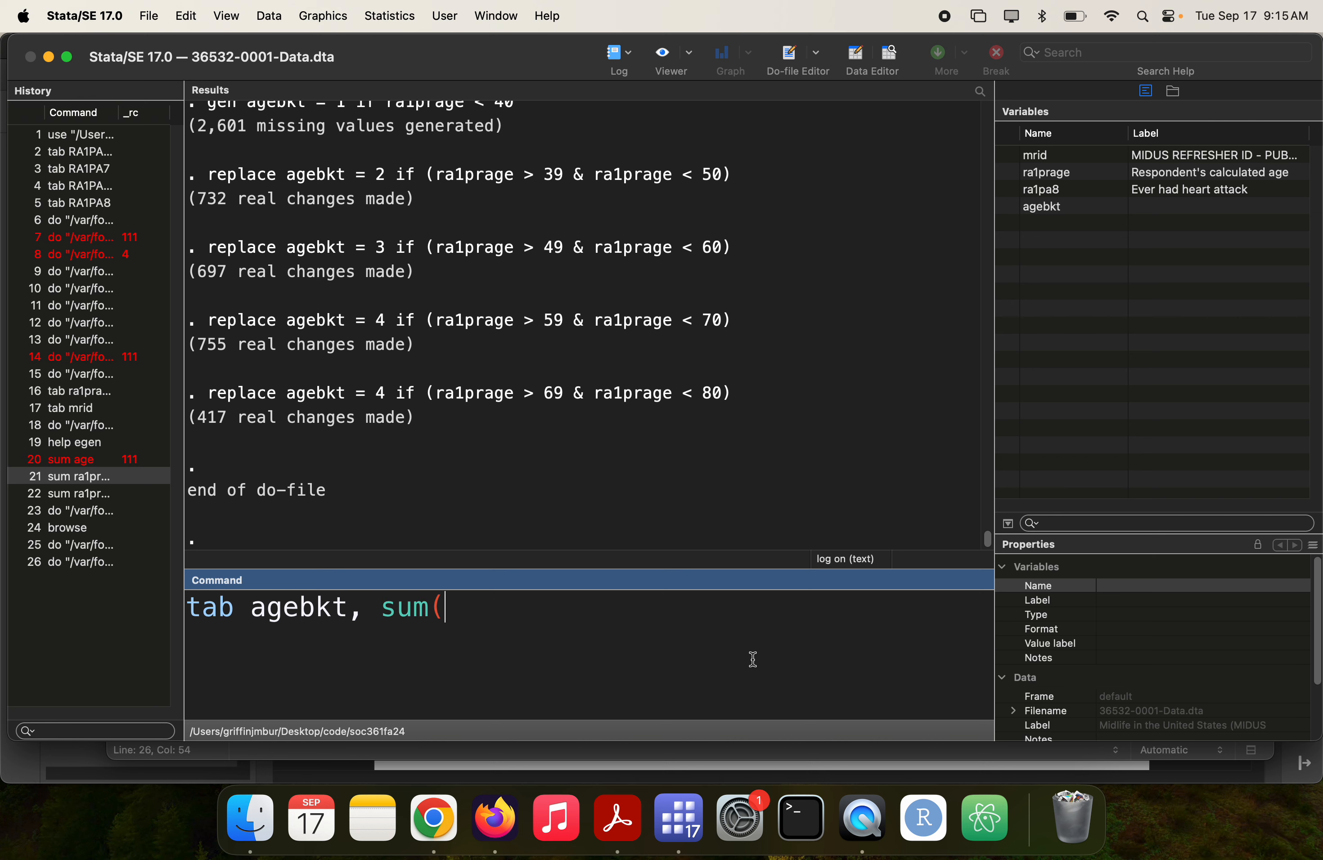
text(ra1prage))
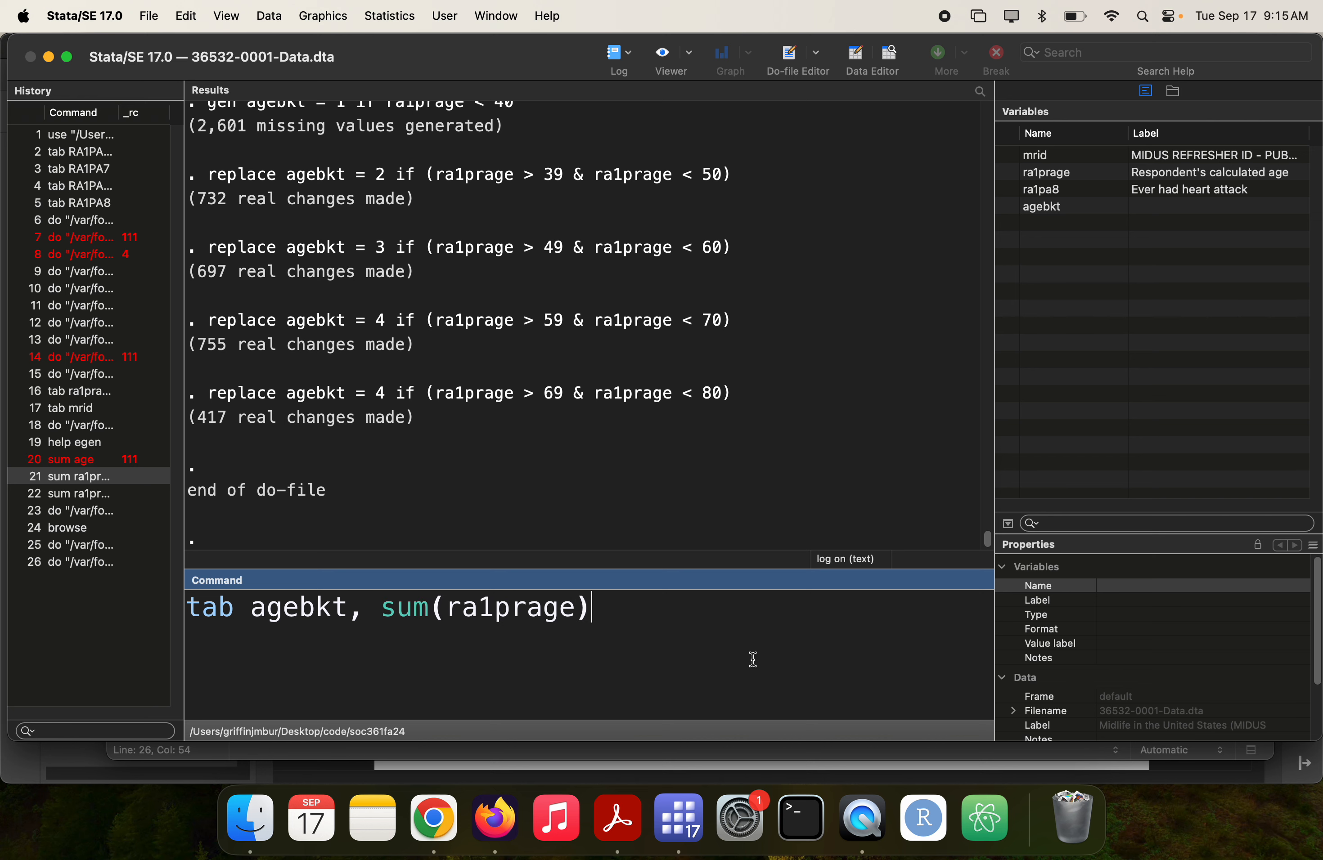
key(Return)
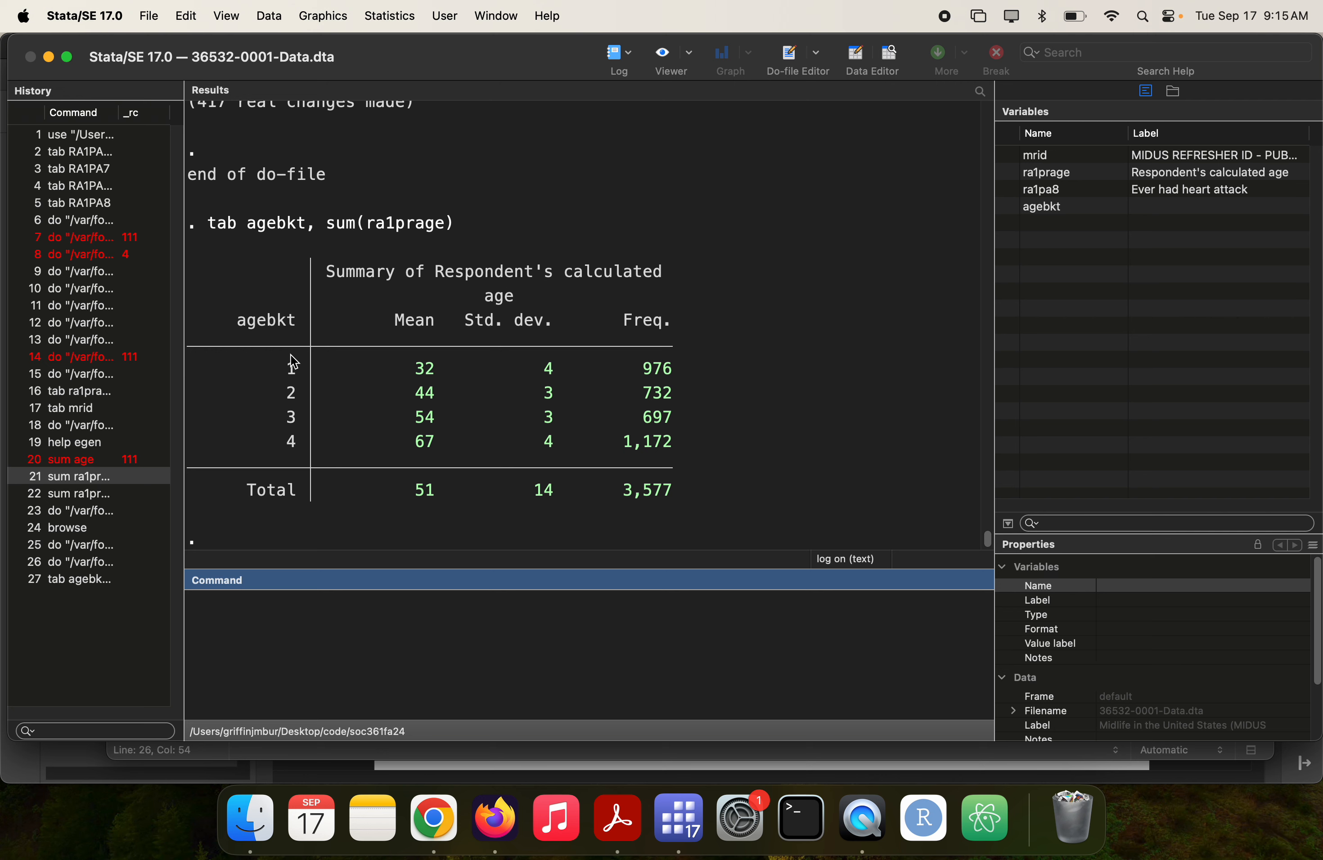
key(super+grave)
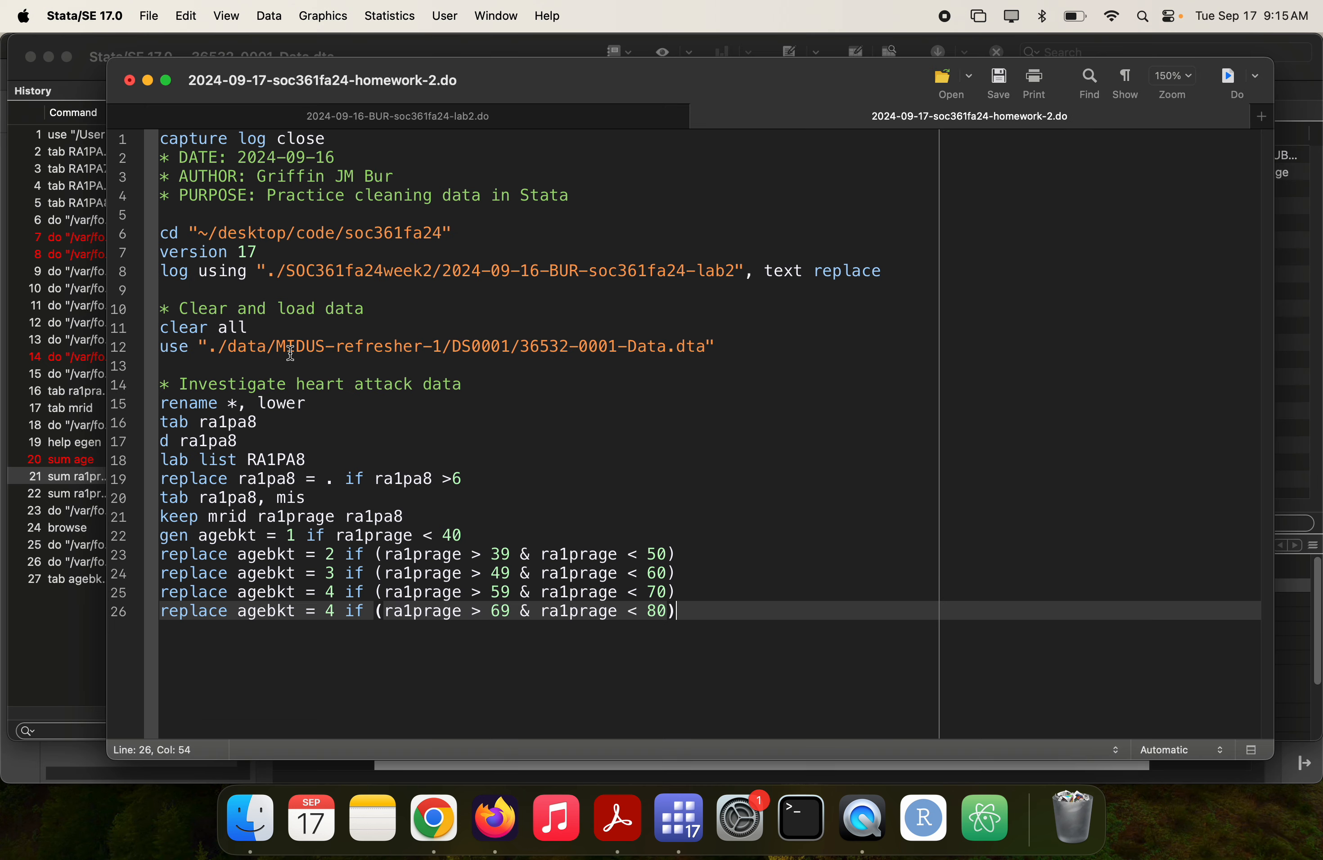
- Add line 28, bysort agebkt: sum ra1prage, d, and run it
key(Return)
key(Return)
text(bys)
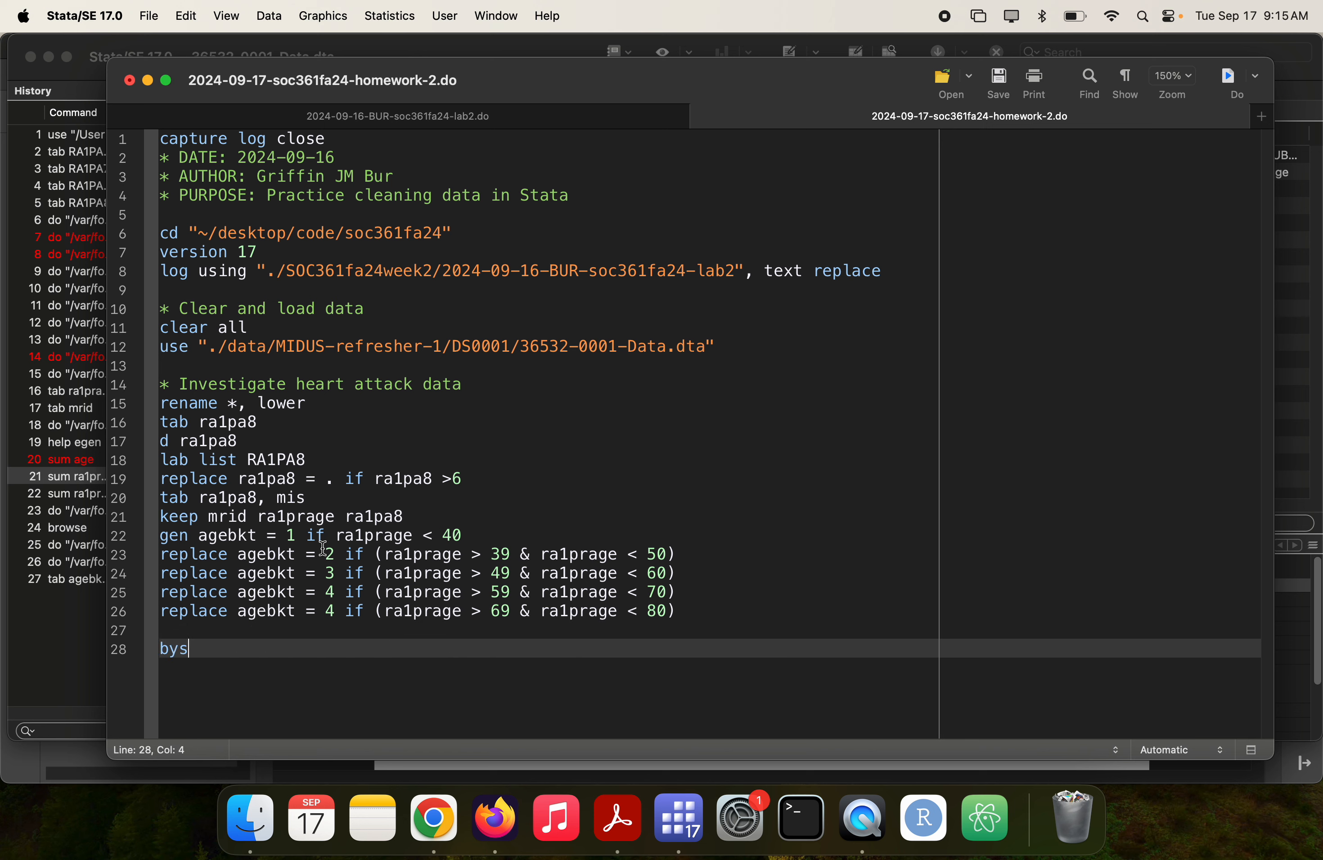
text(ort agebkt: sum age, d)
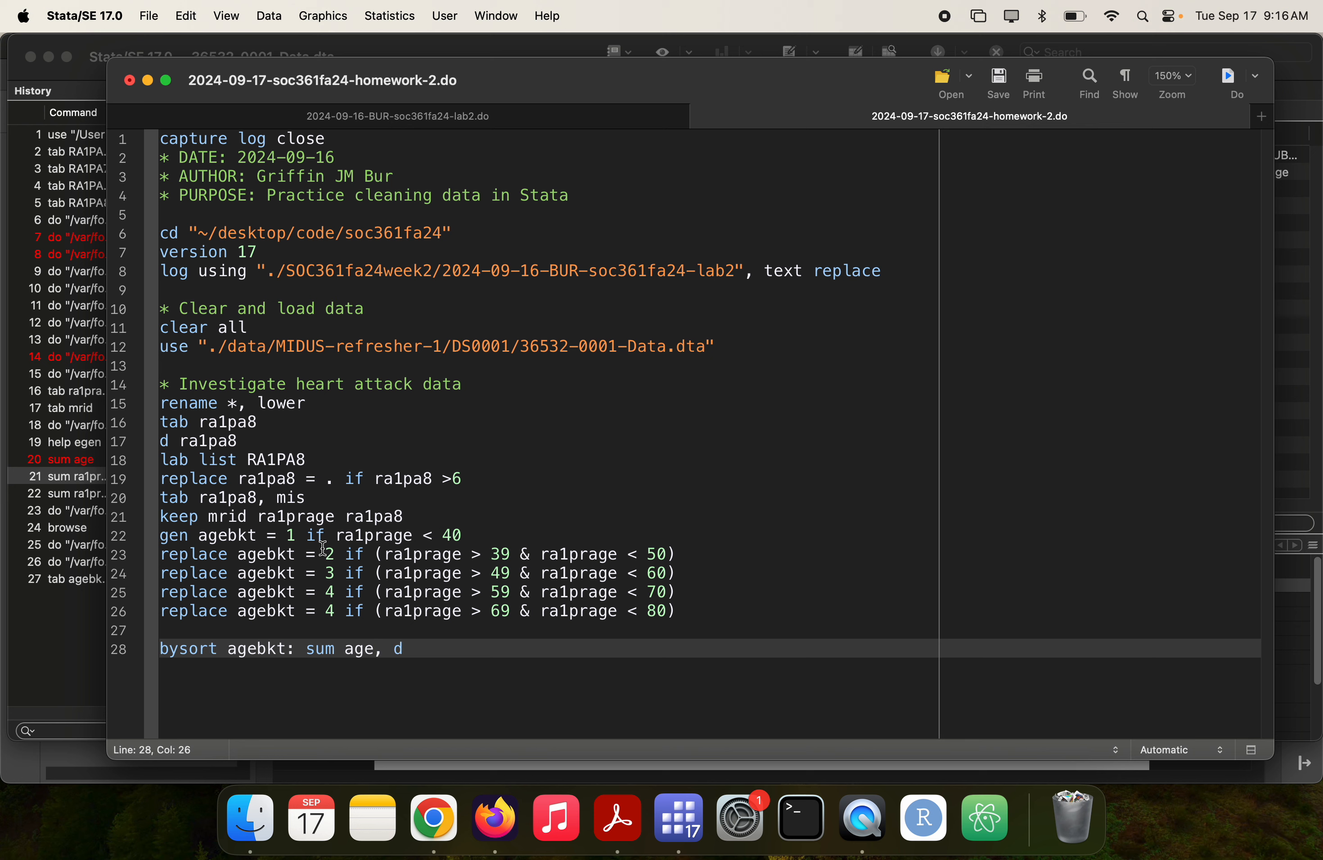
click(344, 648)
double_click(294, 516)
key(super+c)
double_click(362, 648)
key(super+v)
key(super+shift+Left)
key(super+shift+d)
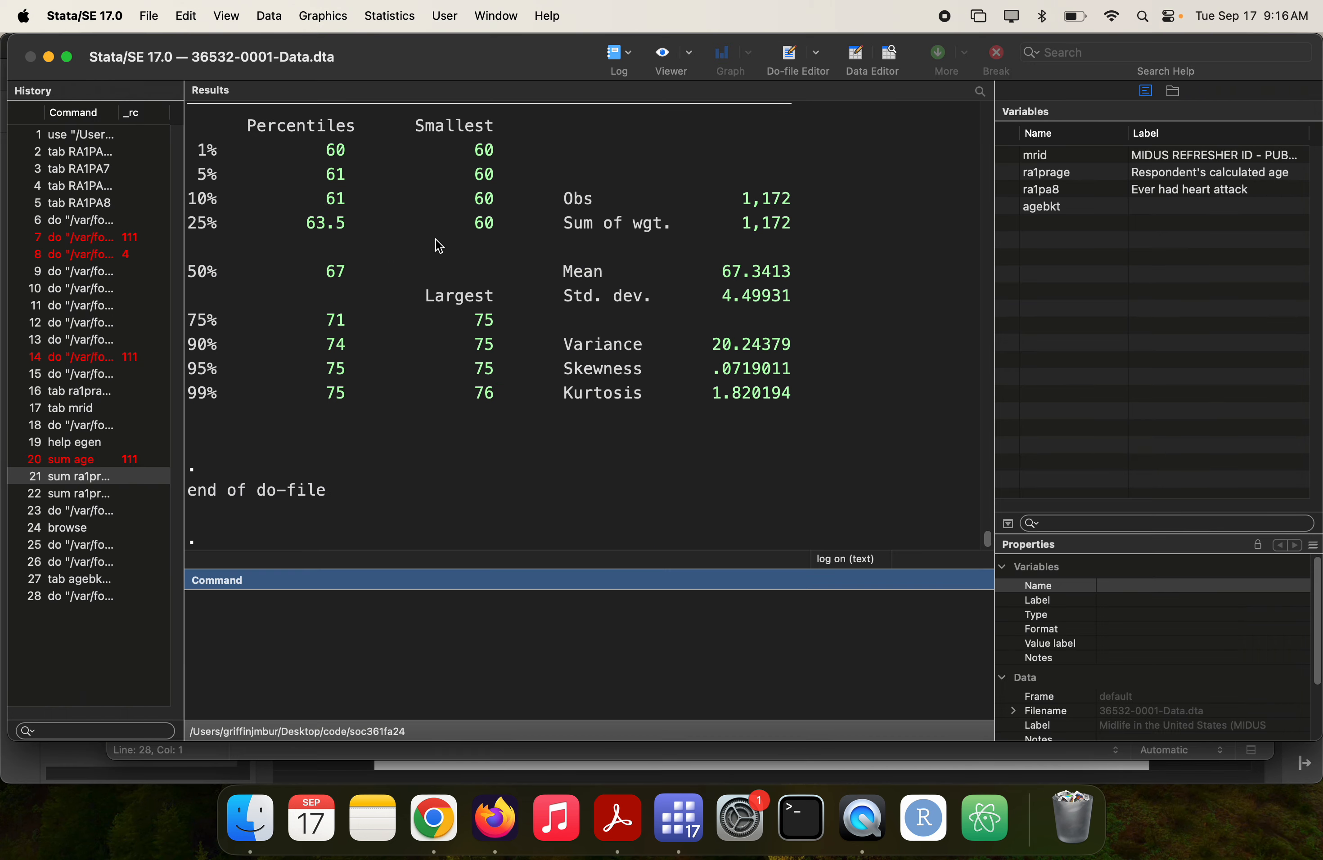
- Review the detailed ra1prage summaries for each agebkt bracket in Results
scroll(435, 239, up, 20)
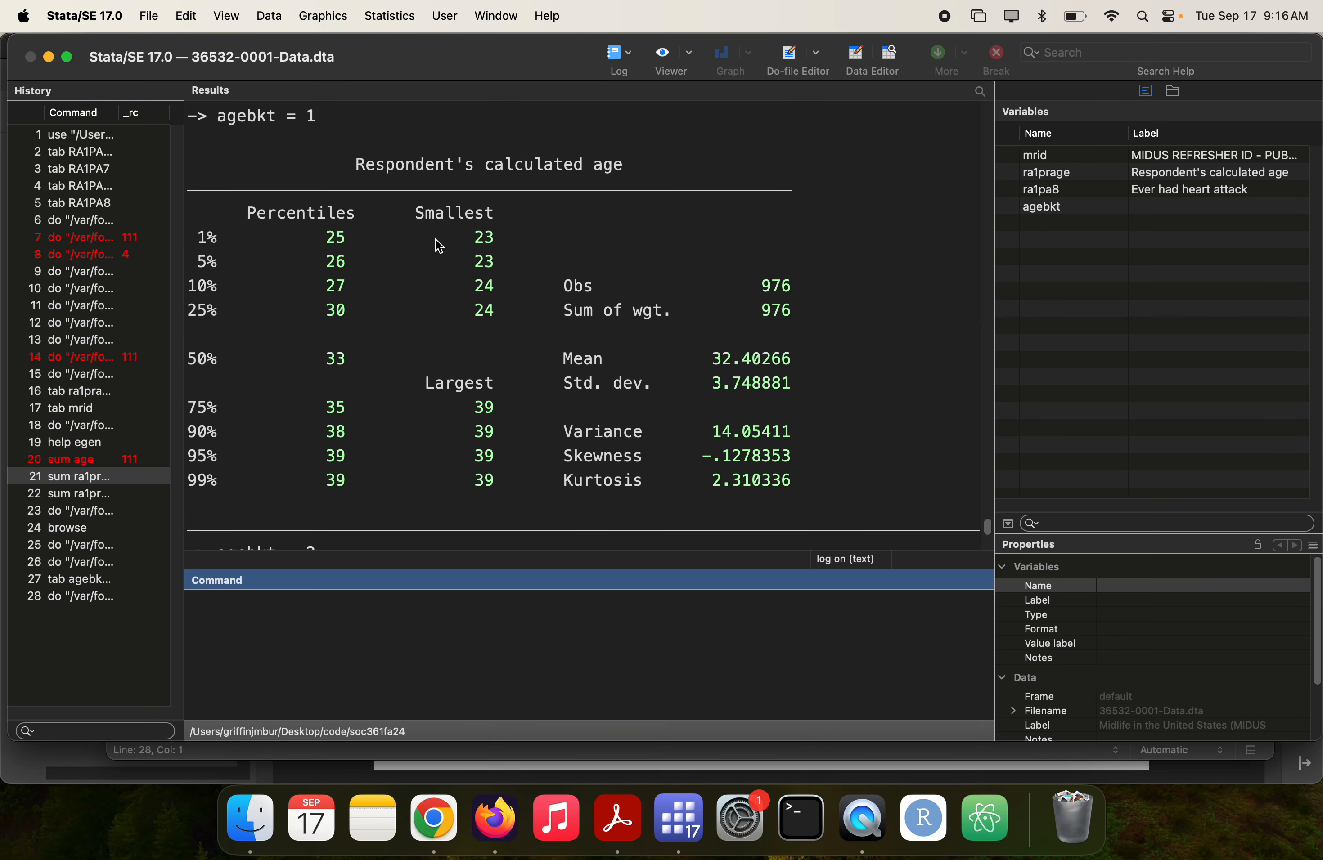
scroll(435, 239, up, 5)
scroll(435, 239, down, 12)
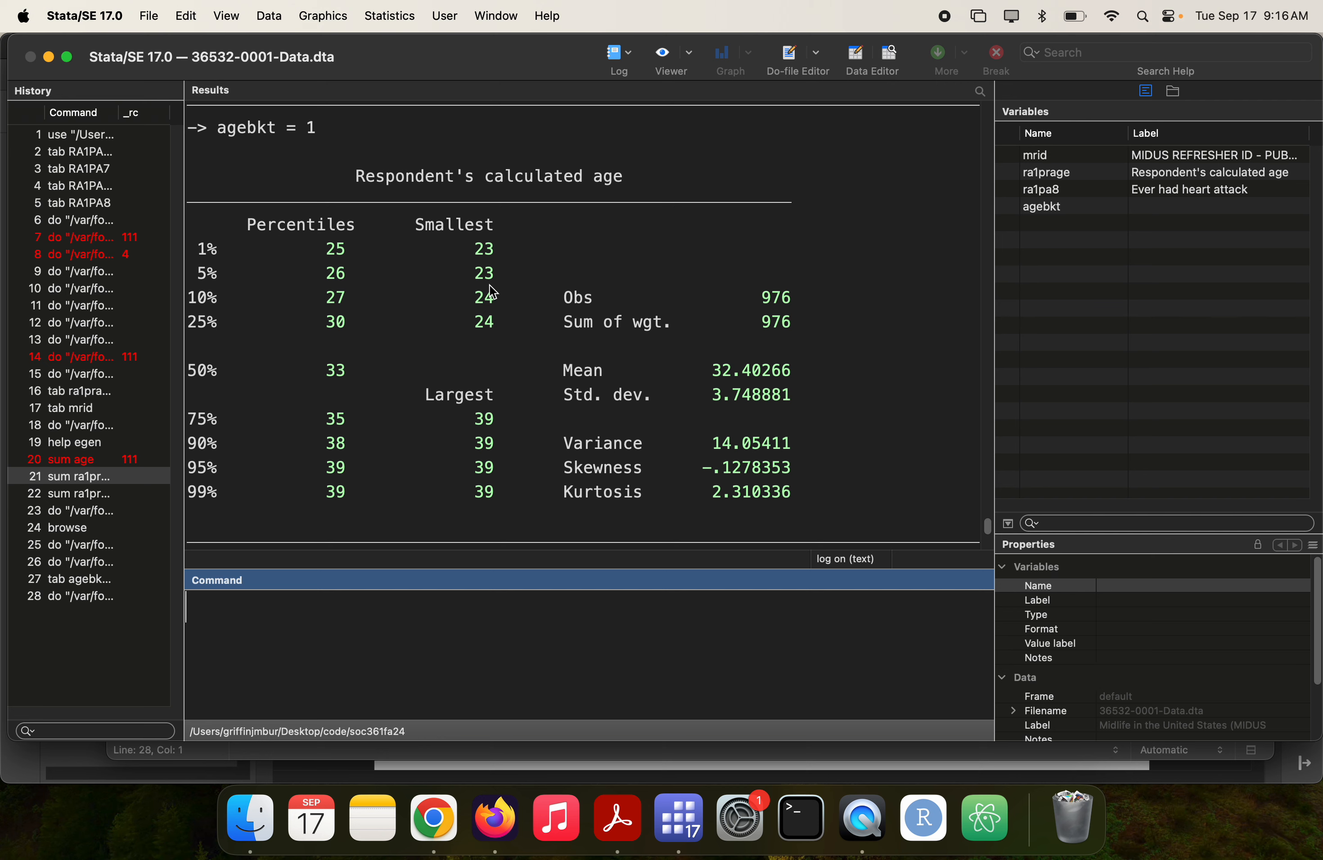
scroll(458, 497, down, 5)
scroll(459, 497, down, 3)
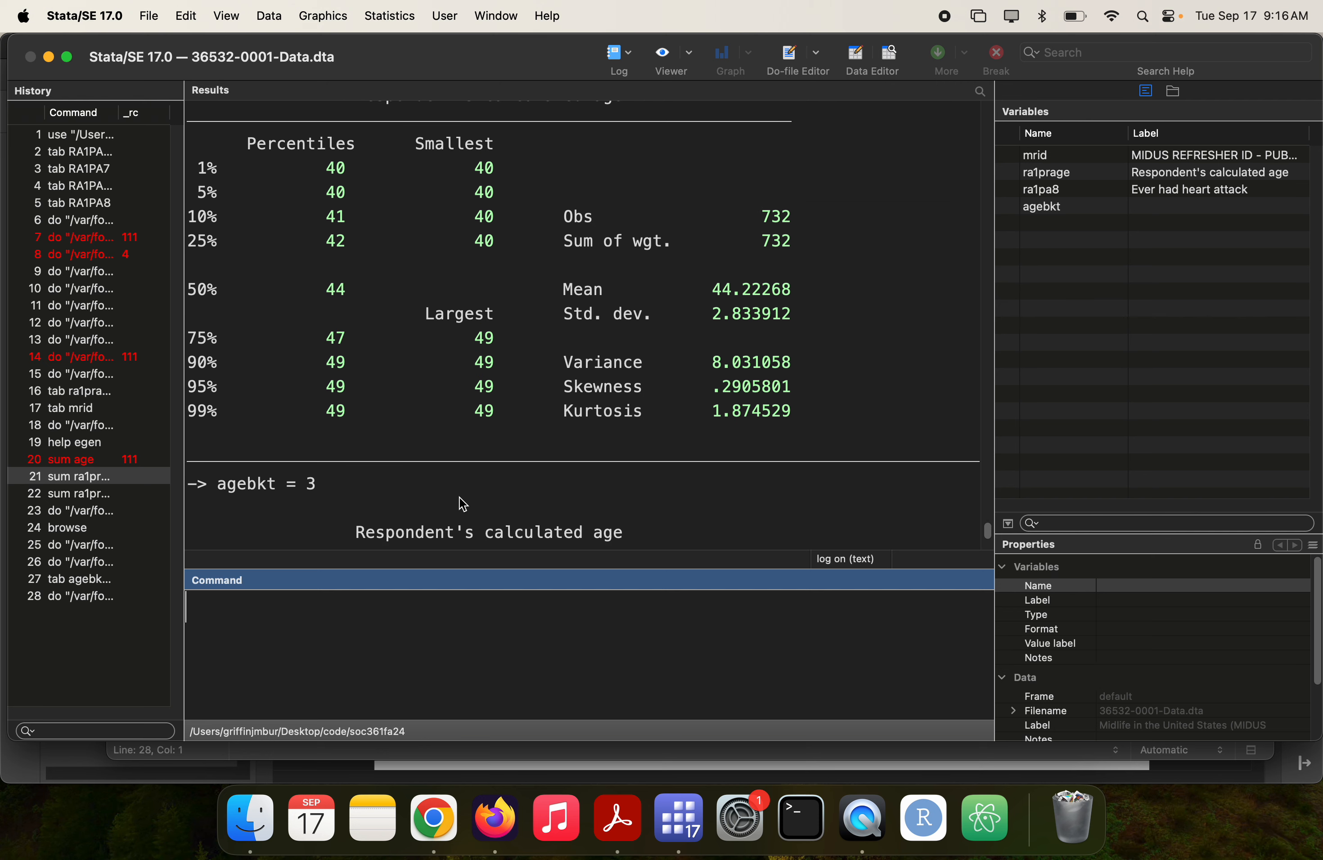
scroll(492, 293, down, 5)
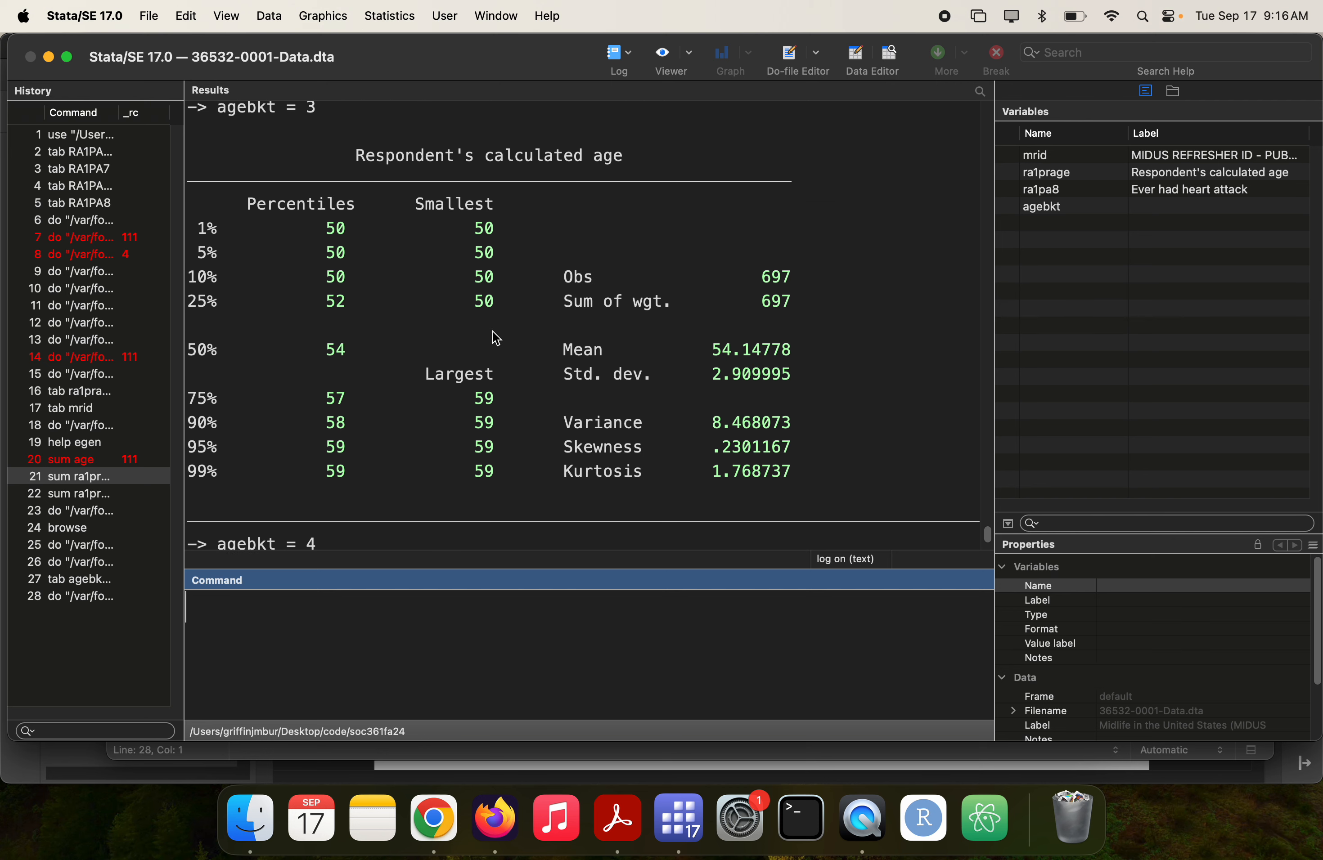
scroll(492, 313, down, 6)
scroll(489, 475, up, 1)
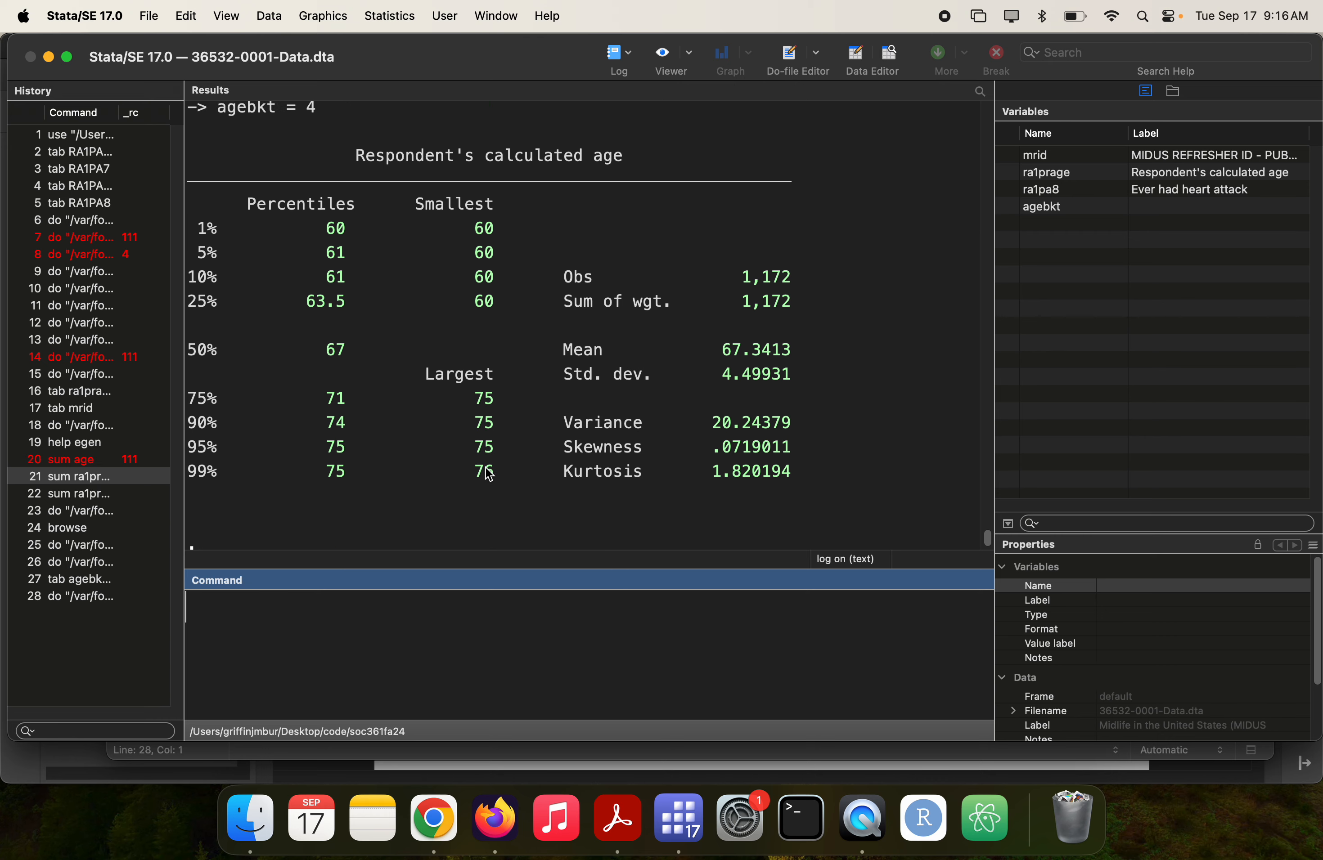
scroll(489, 441, down, 3)
scroll(485, 434, down, 1)
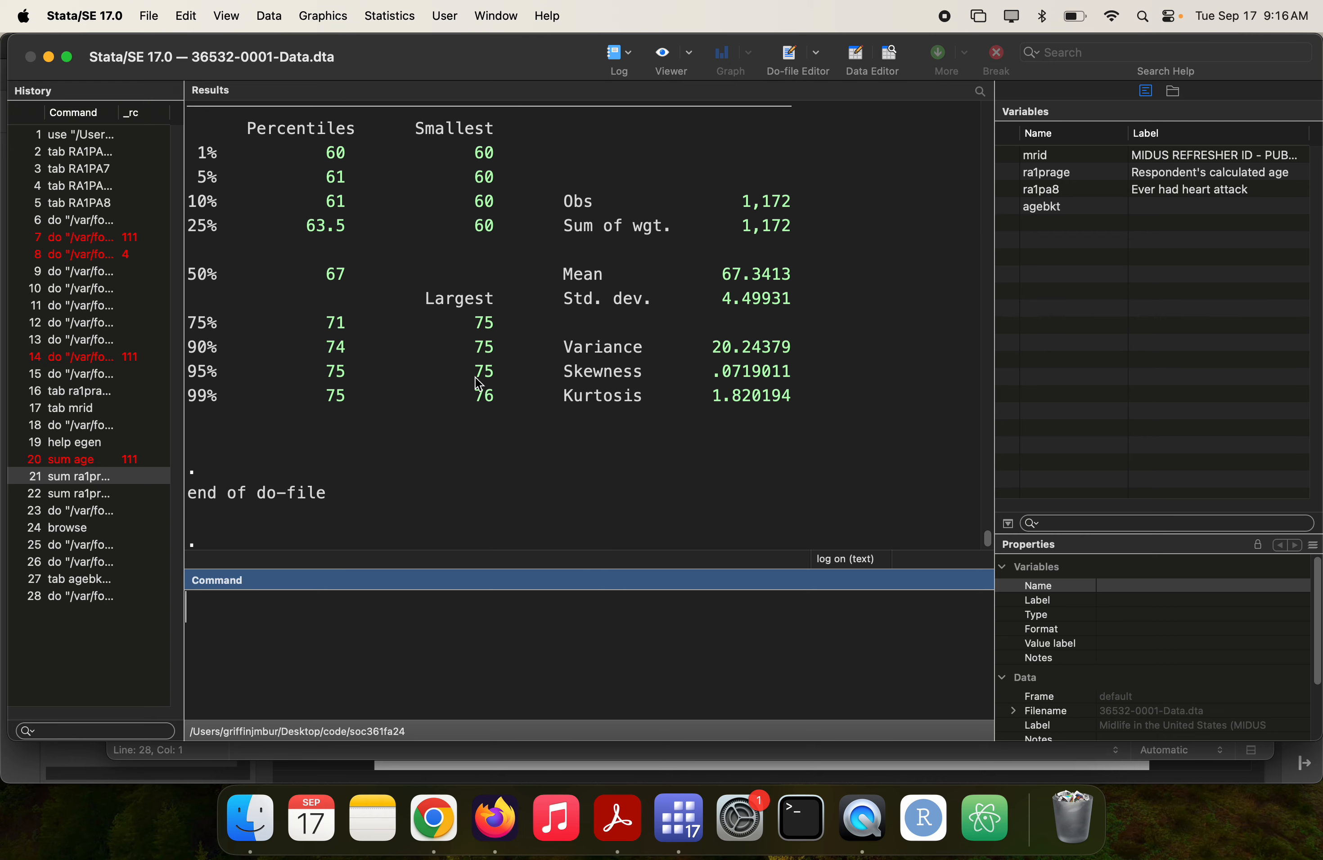
key(super+grave)
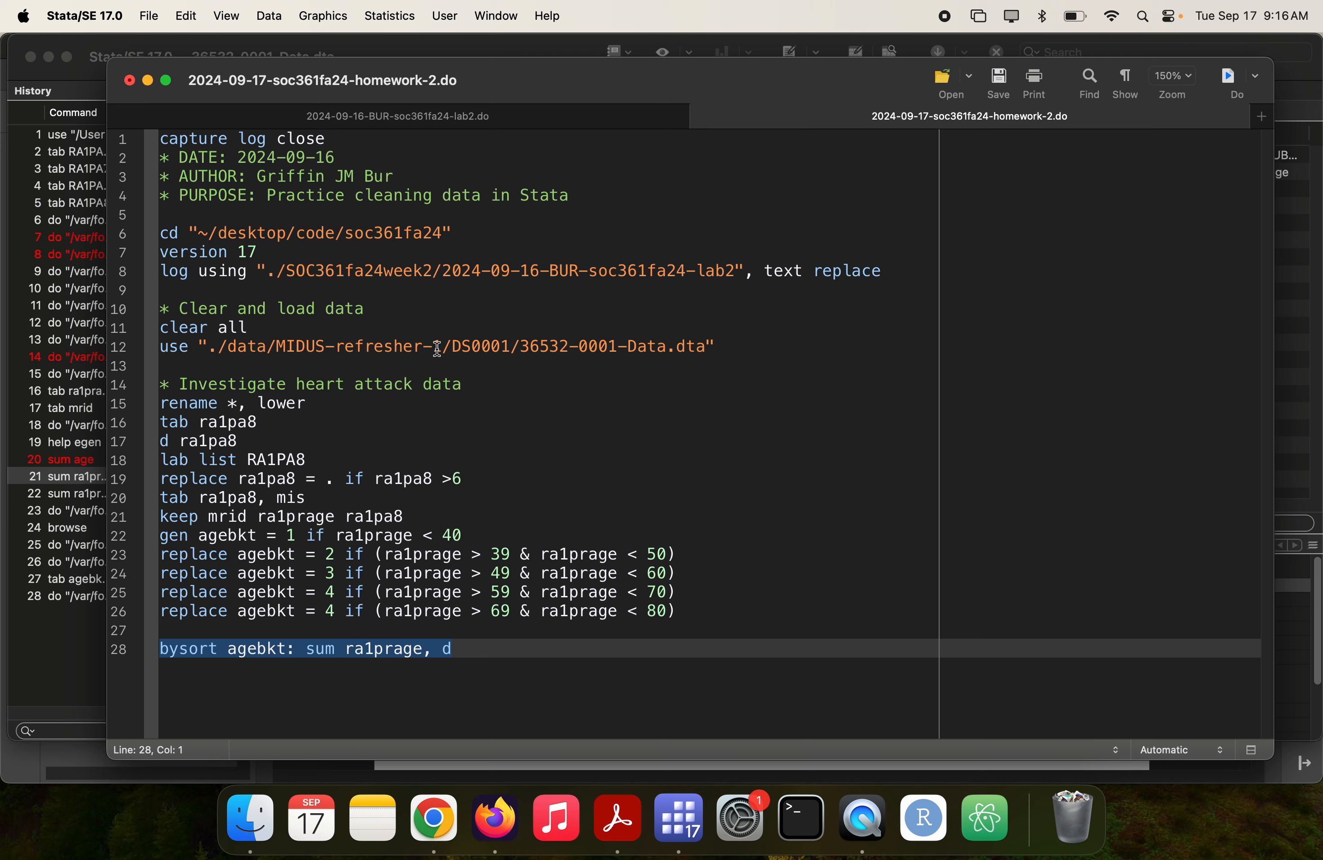
- Change line 26 to code ages 70–79 as agebkt 5, rerun, and review Results
click(334, 610)
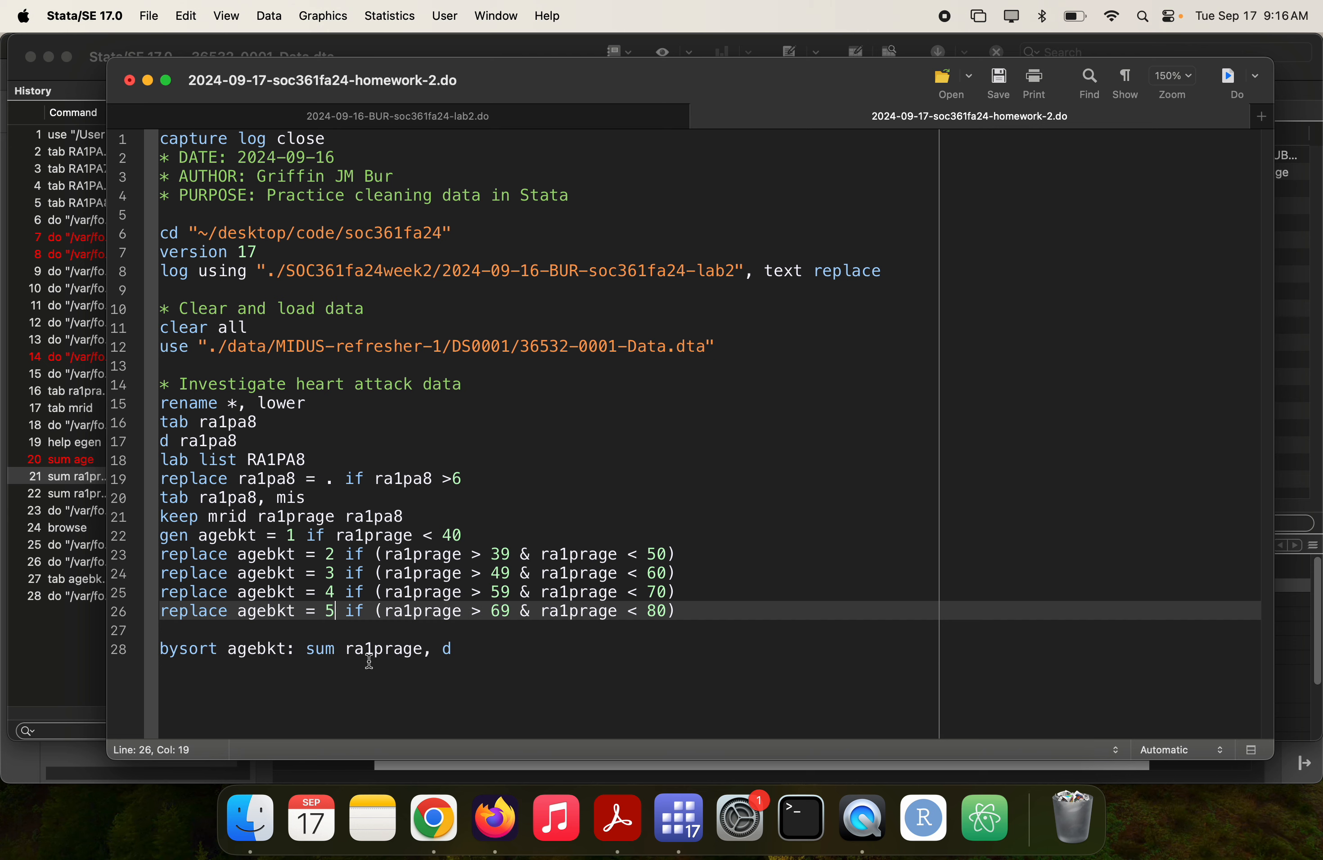
key(super+shift+d)
key(super+grave)
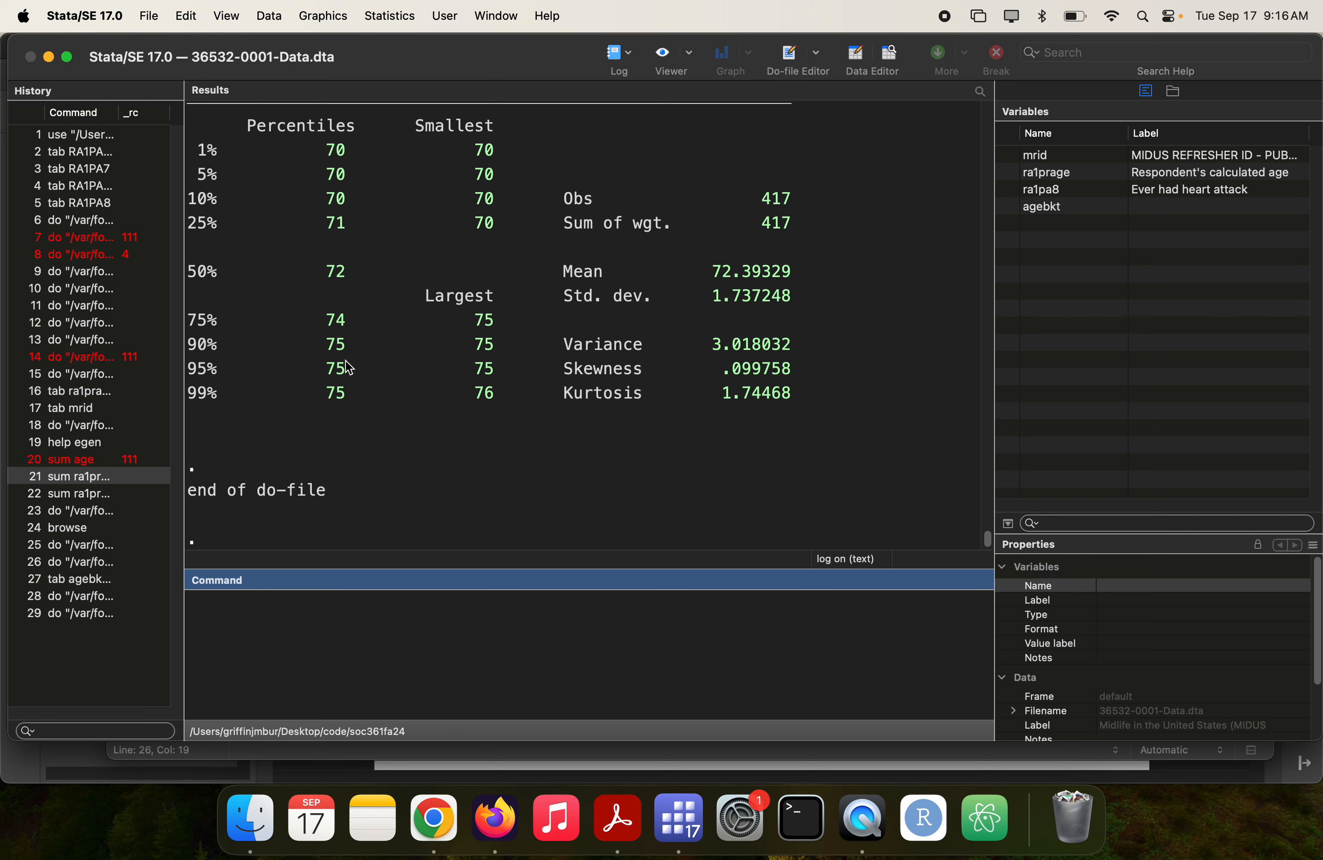
scroll(436, 162, up, 5)
scroll(433, 157, down, 2)
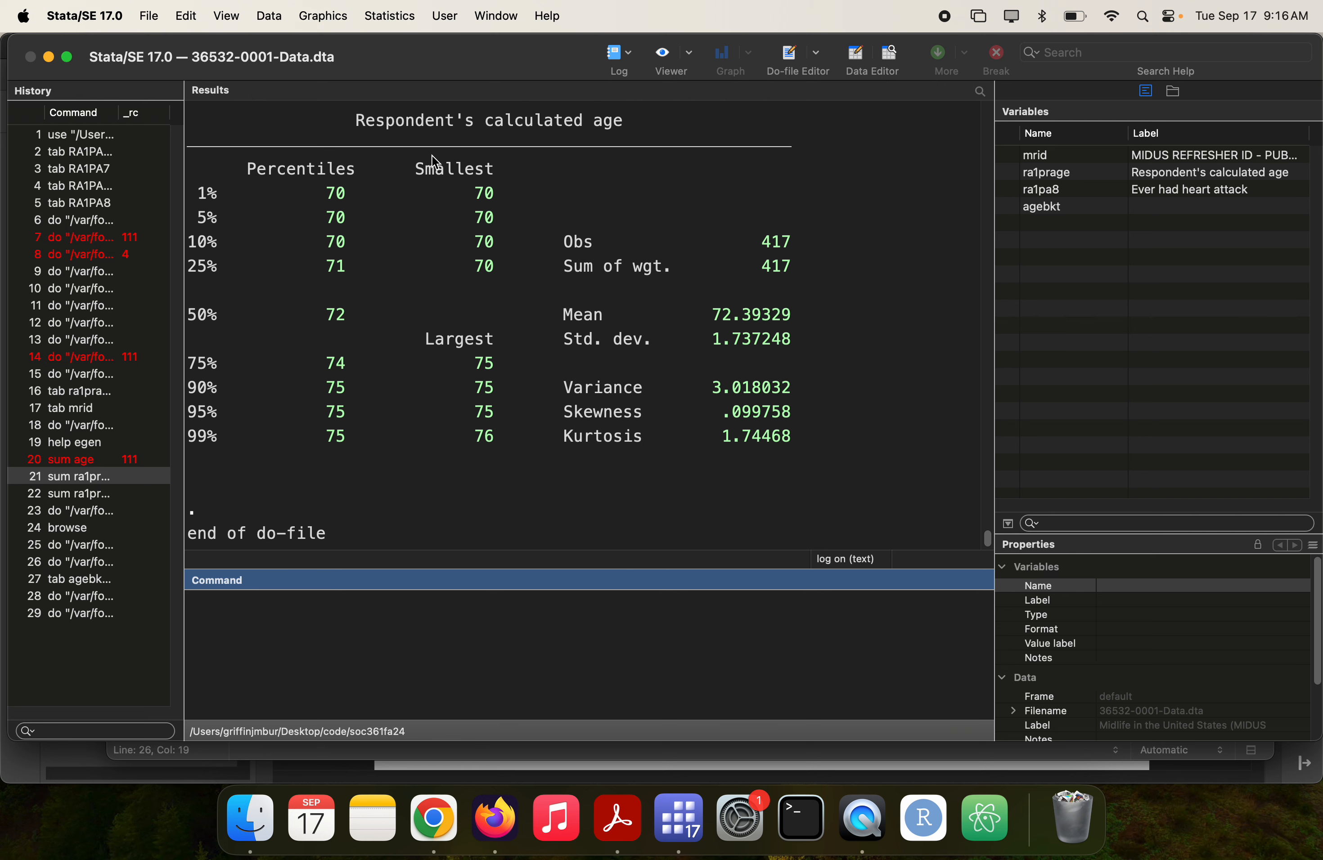
scroll(435, 161, up, 8)
scroll(435, 162, up, 10)
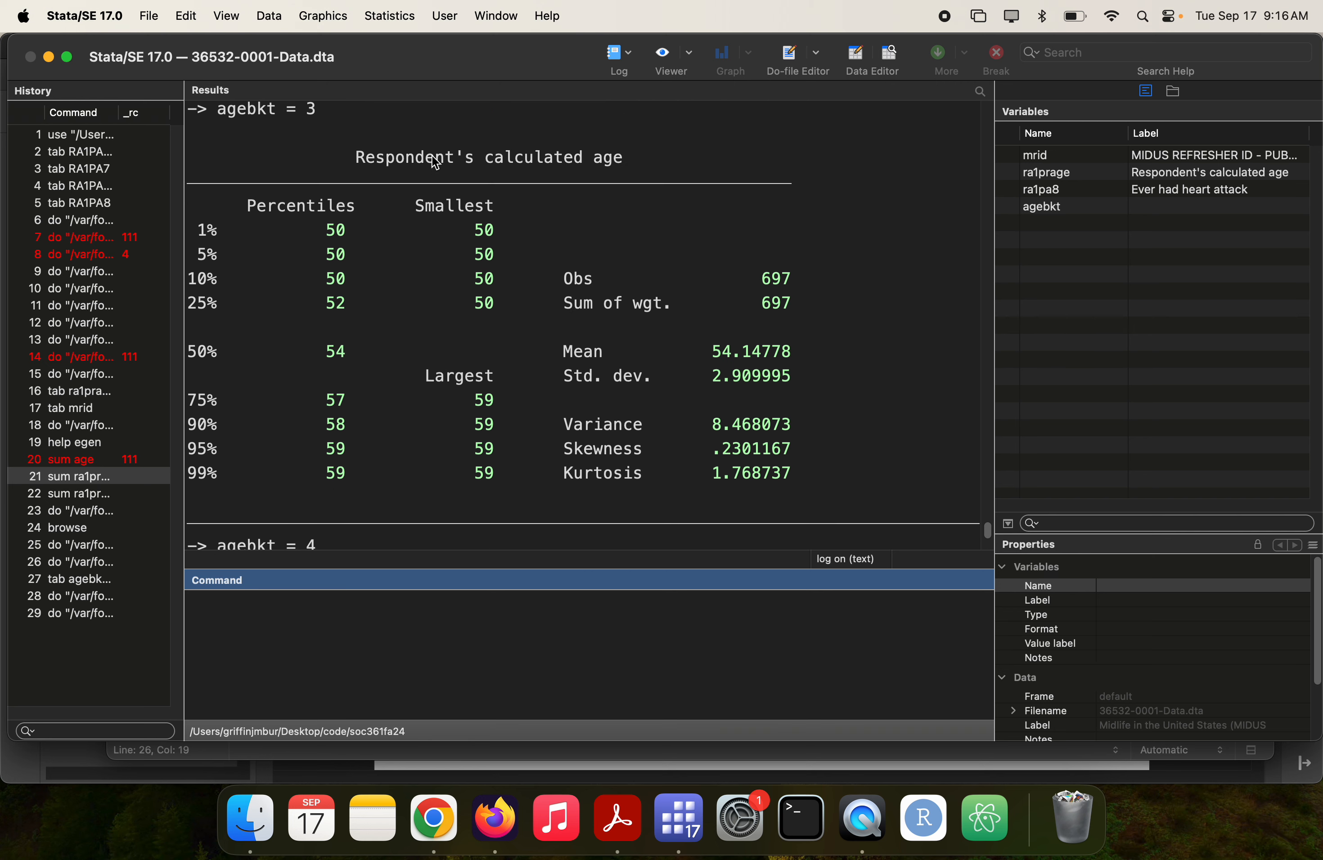
scroll(435, 162, up, 12)
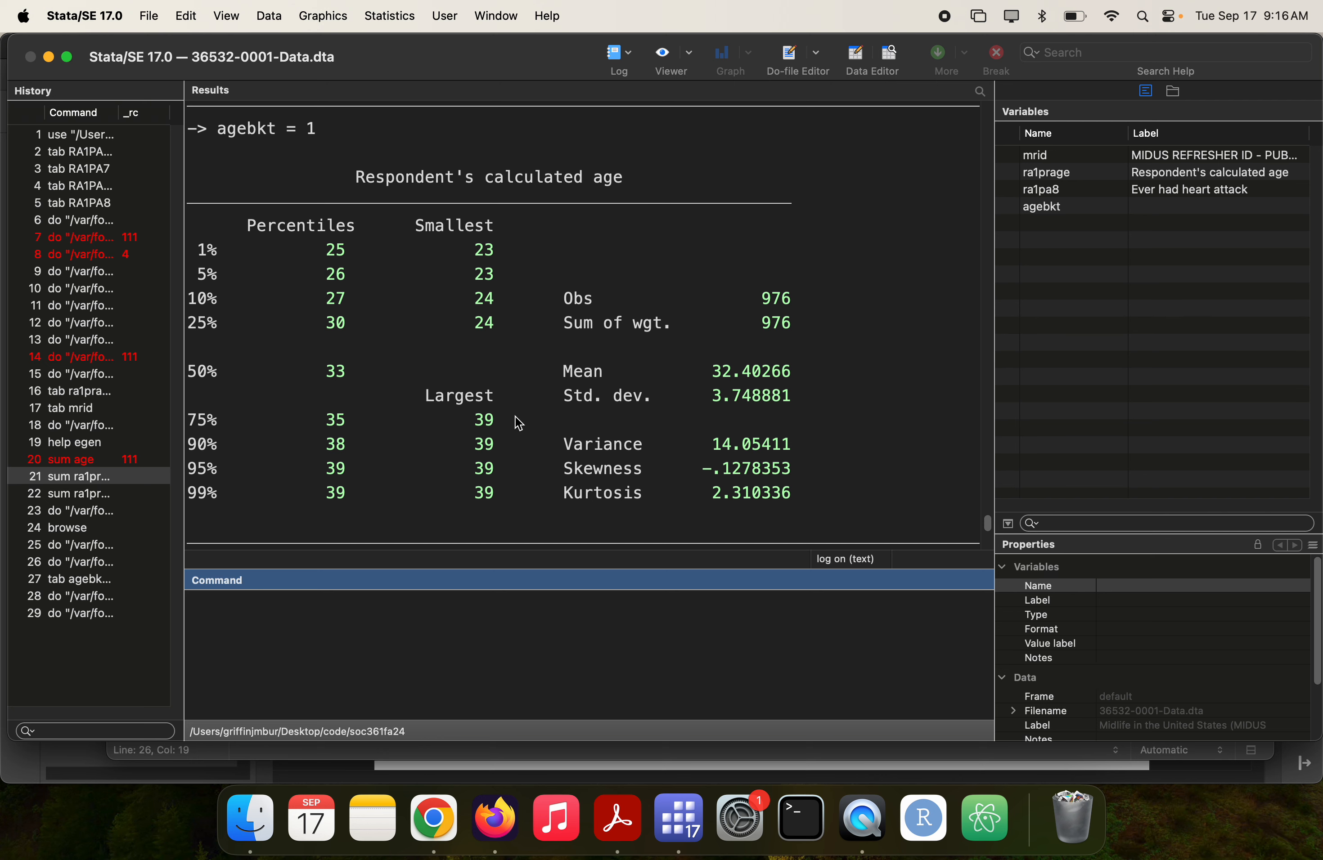
key(super+grave)
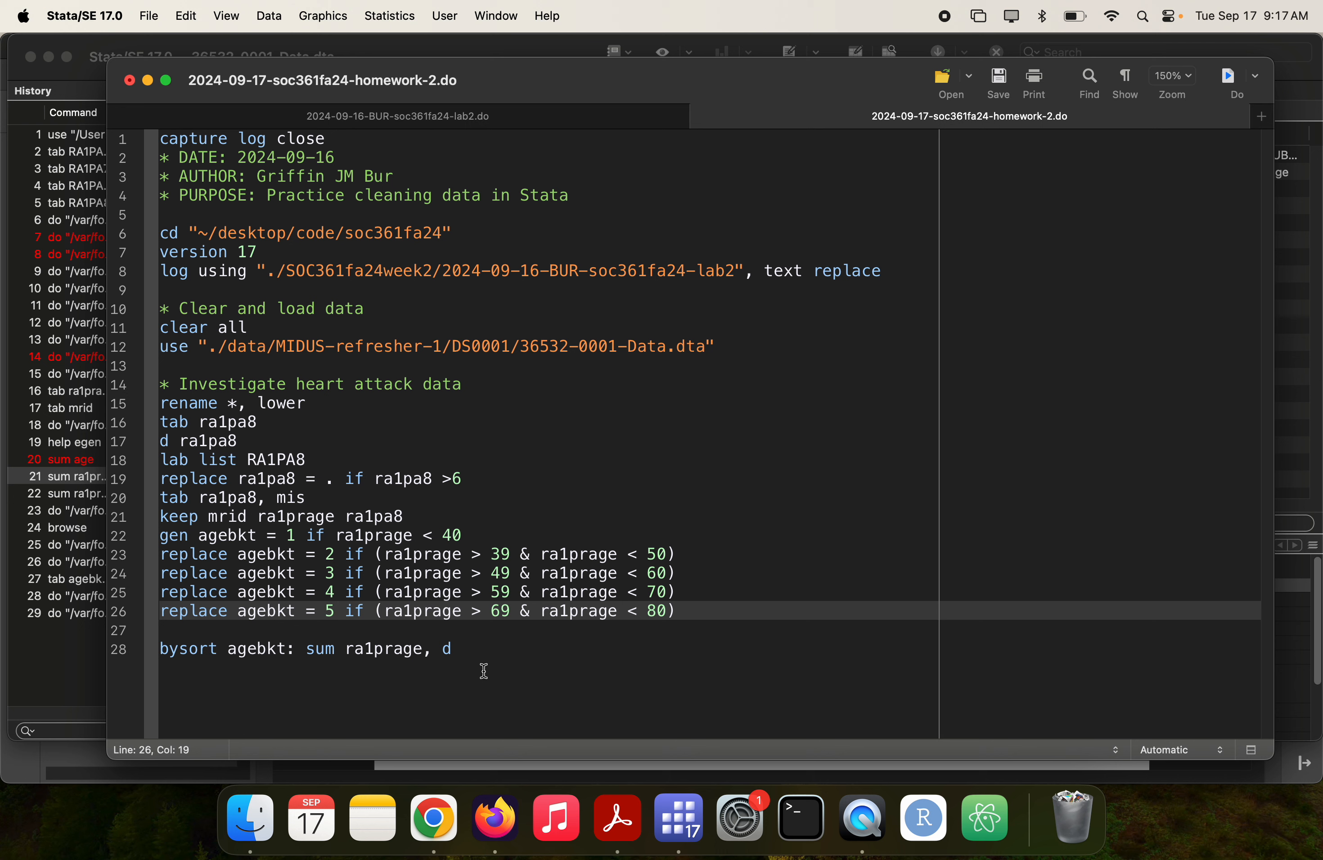
click(615, 808)
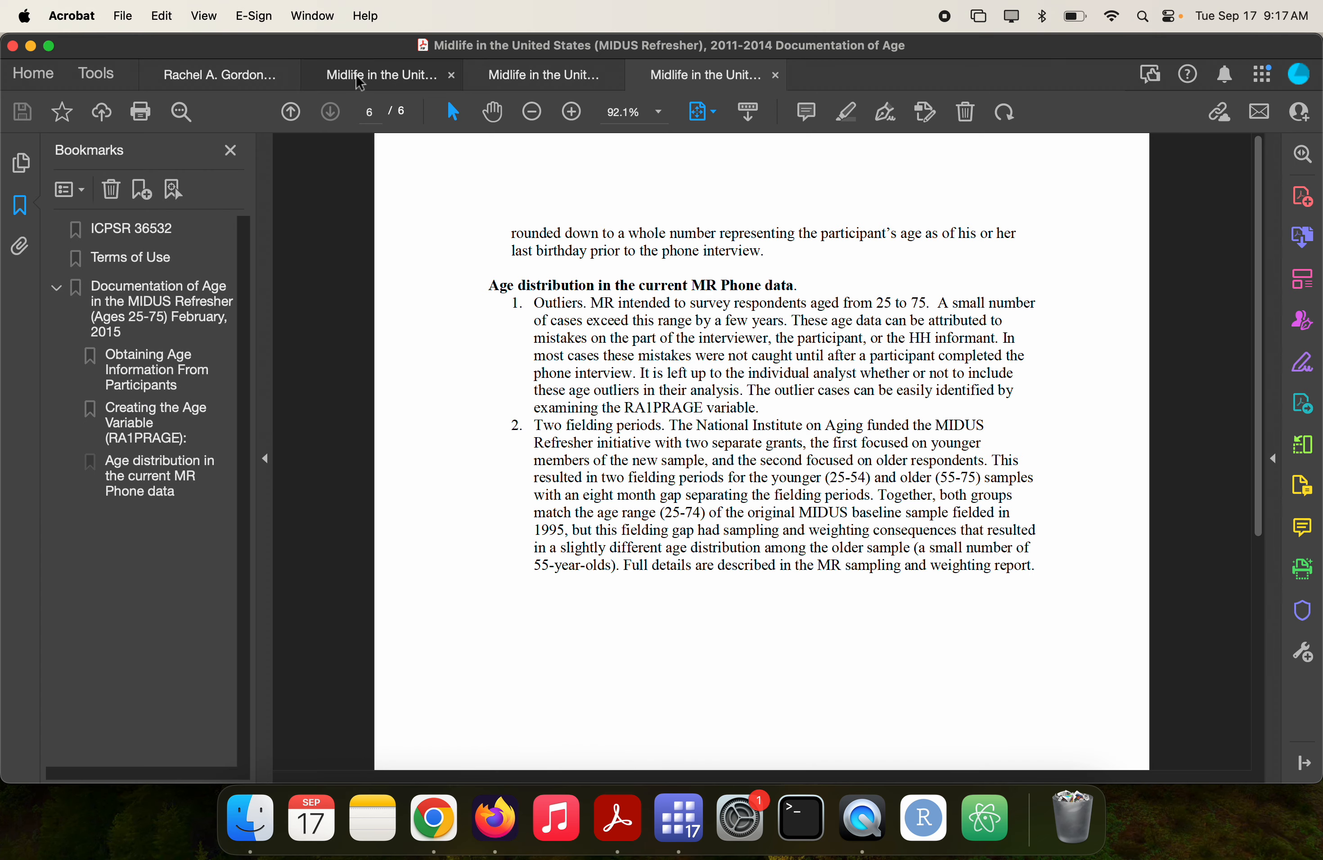
click(234, 76)
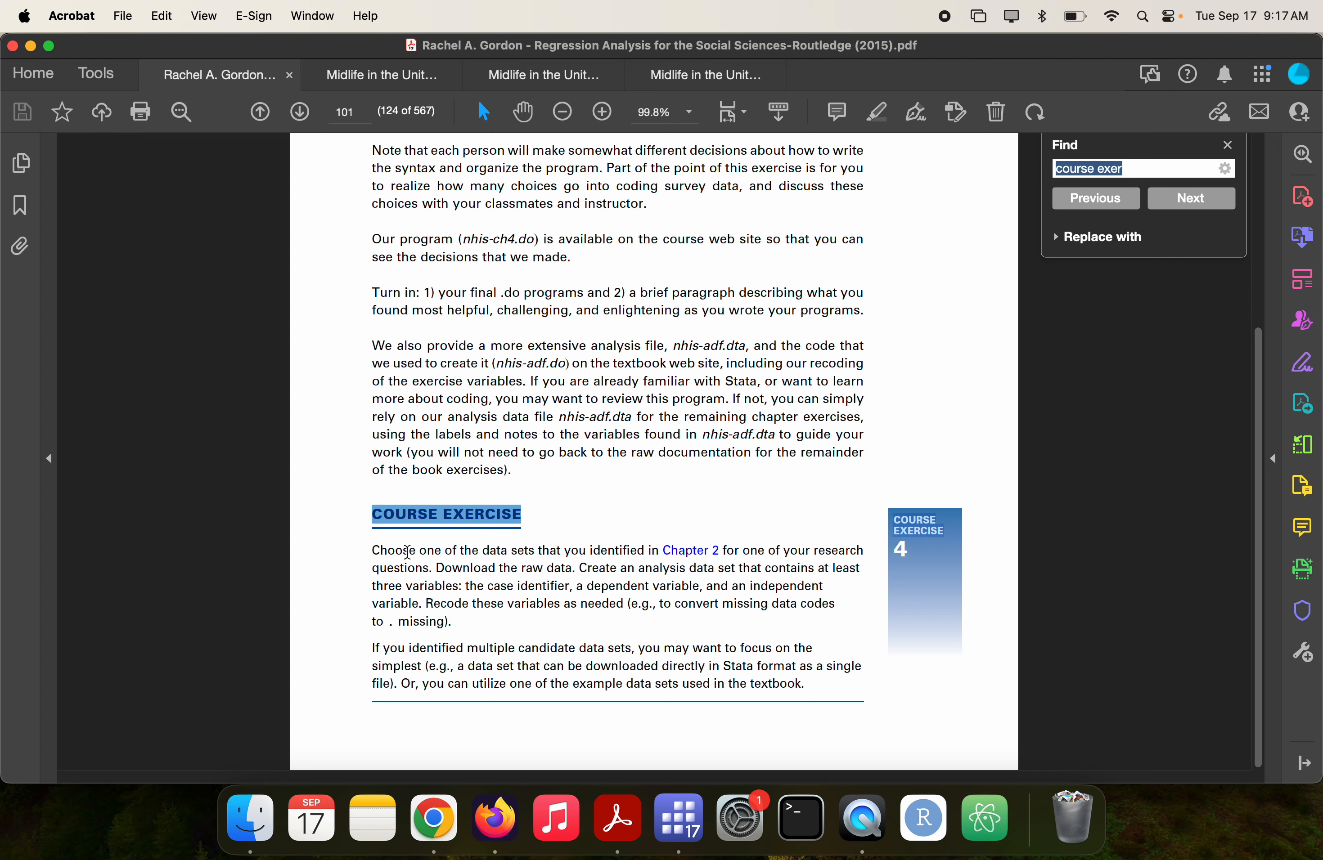
click(695, 830)
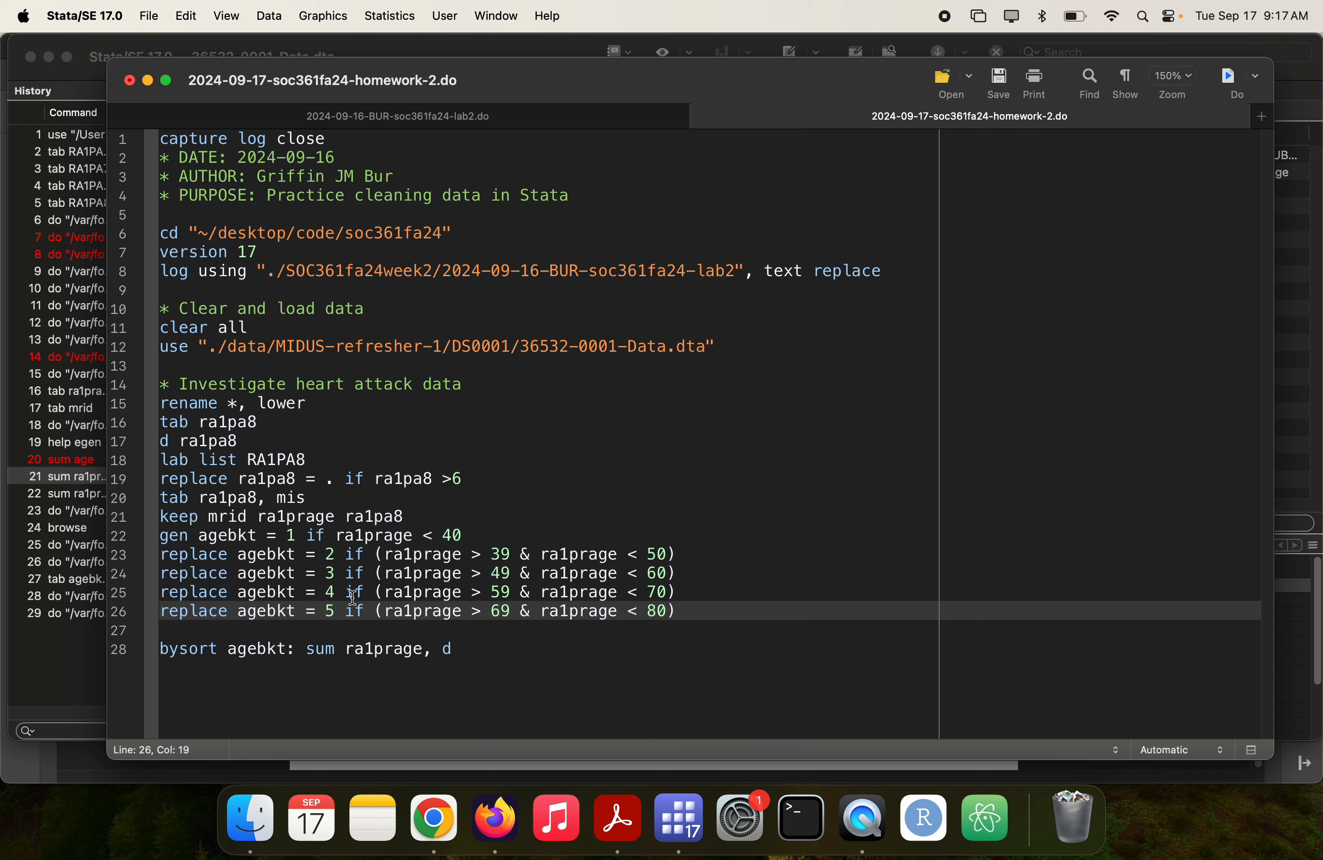
- Add line 30, tab agebkt ra1pa8, row, and run it
click(479, 650)
key(Return)
key(Return)
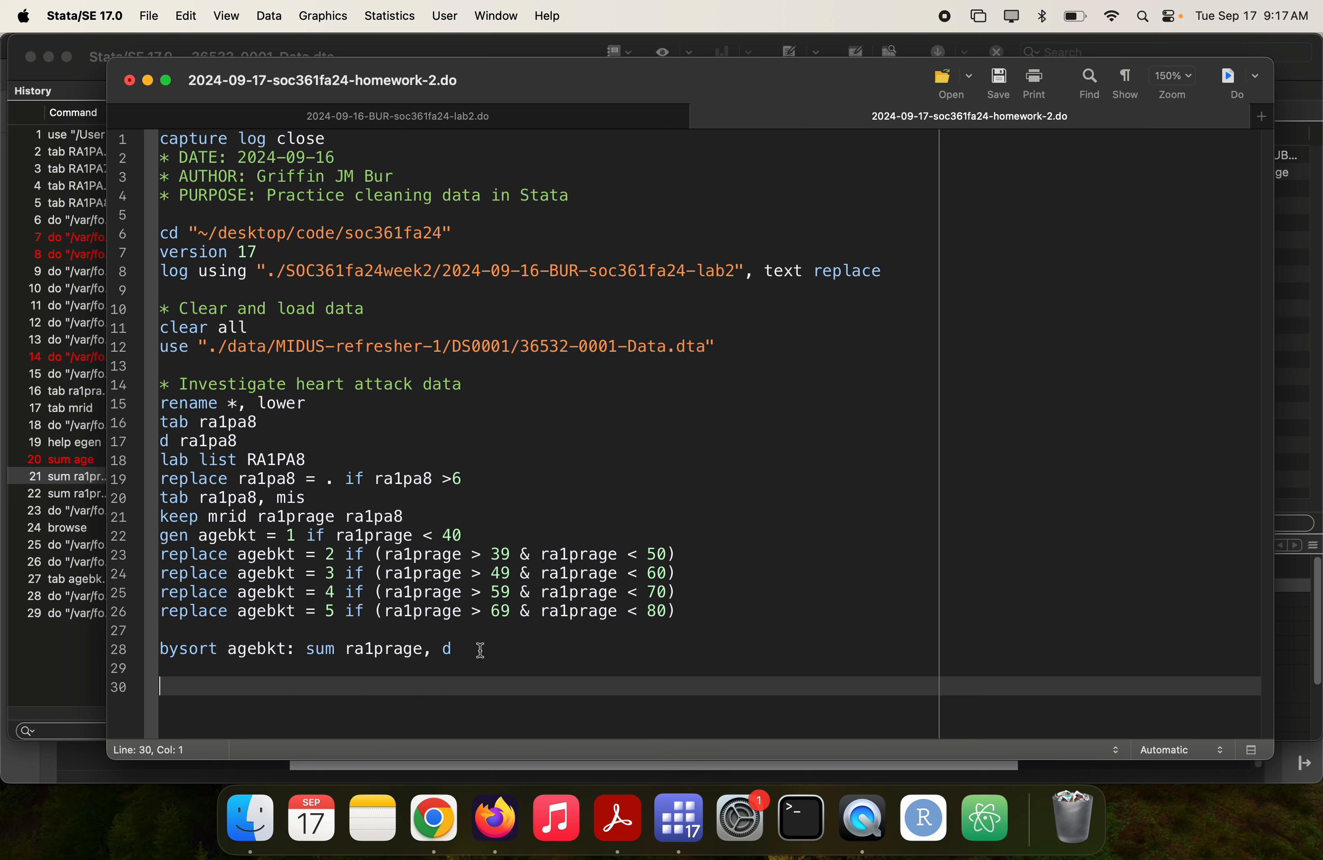
text(tab agebkt)
double_click(363, 517)
click(342, 687)
key(super+v)
text(row)
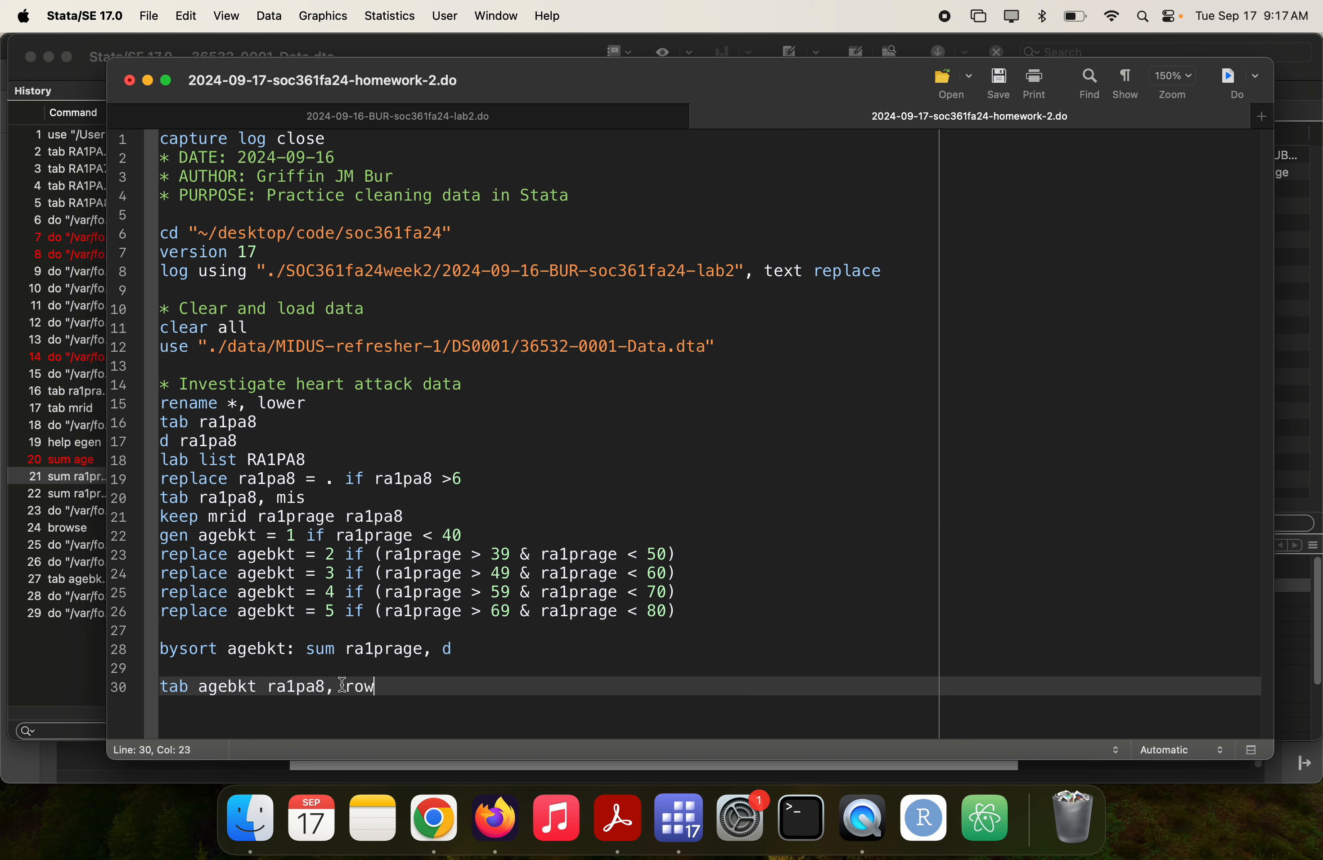
key(super+shift+d)
- Review the cross-tab: heart attacks rise from 0.10% in bracket 1 to 3.92% in bracket 4
scroll(417, 437, up, 3)
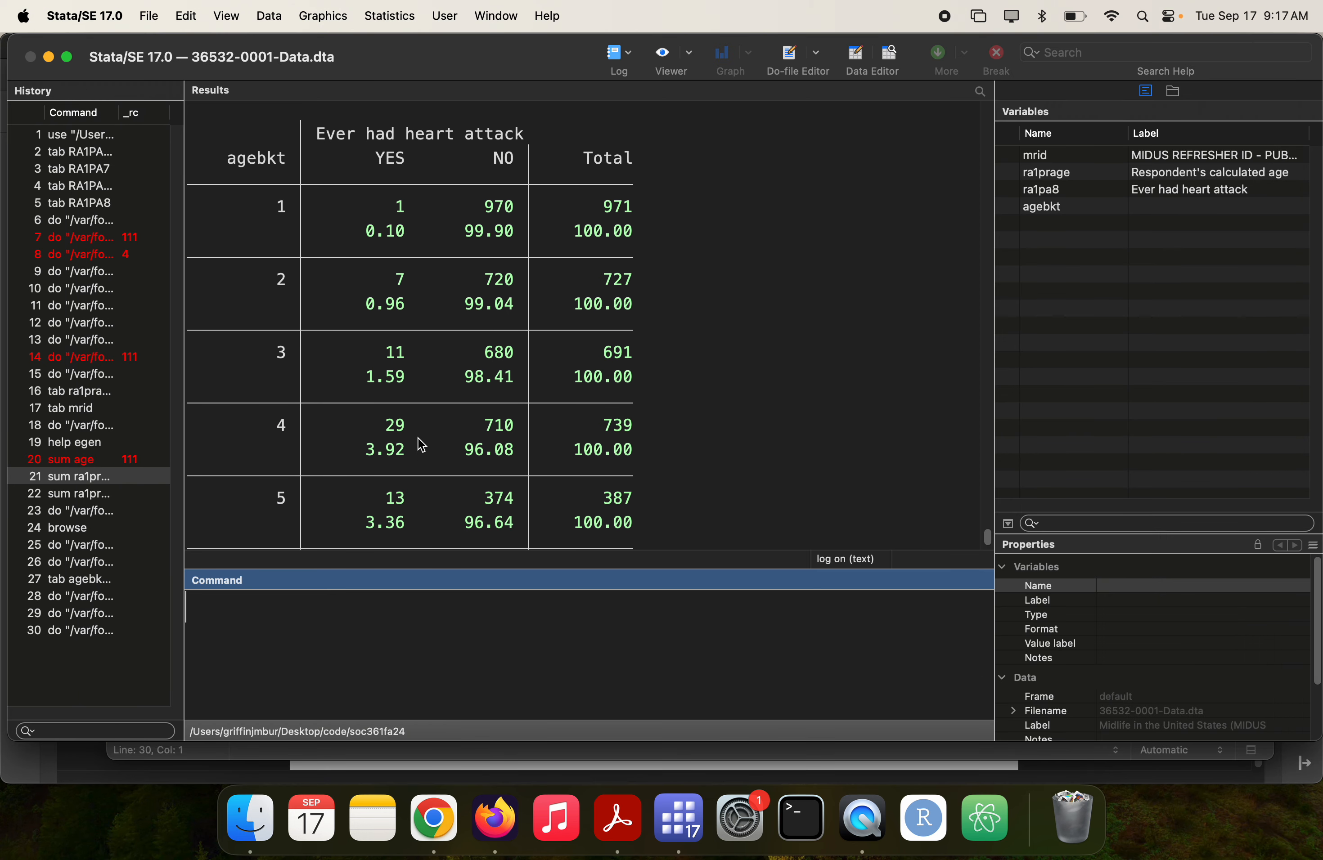
scroll(417, 438, down, 2)
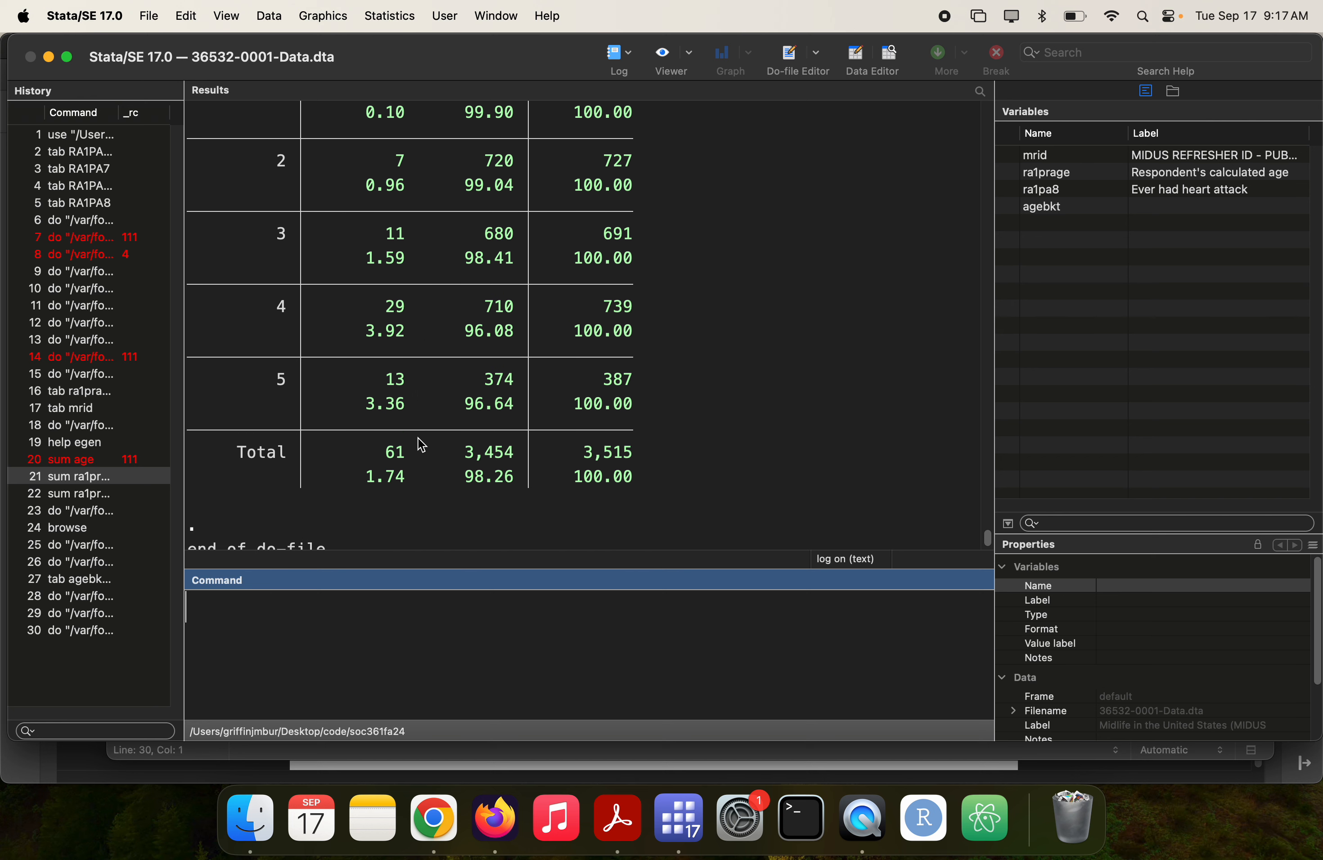
scroll(418, 439, up, 3)
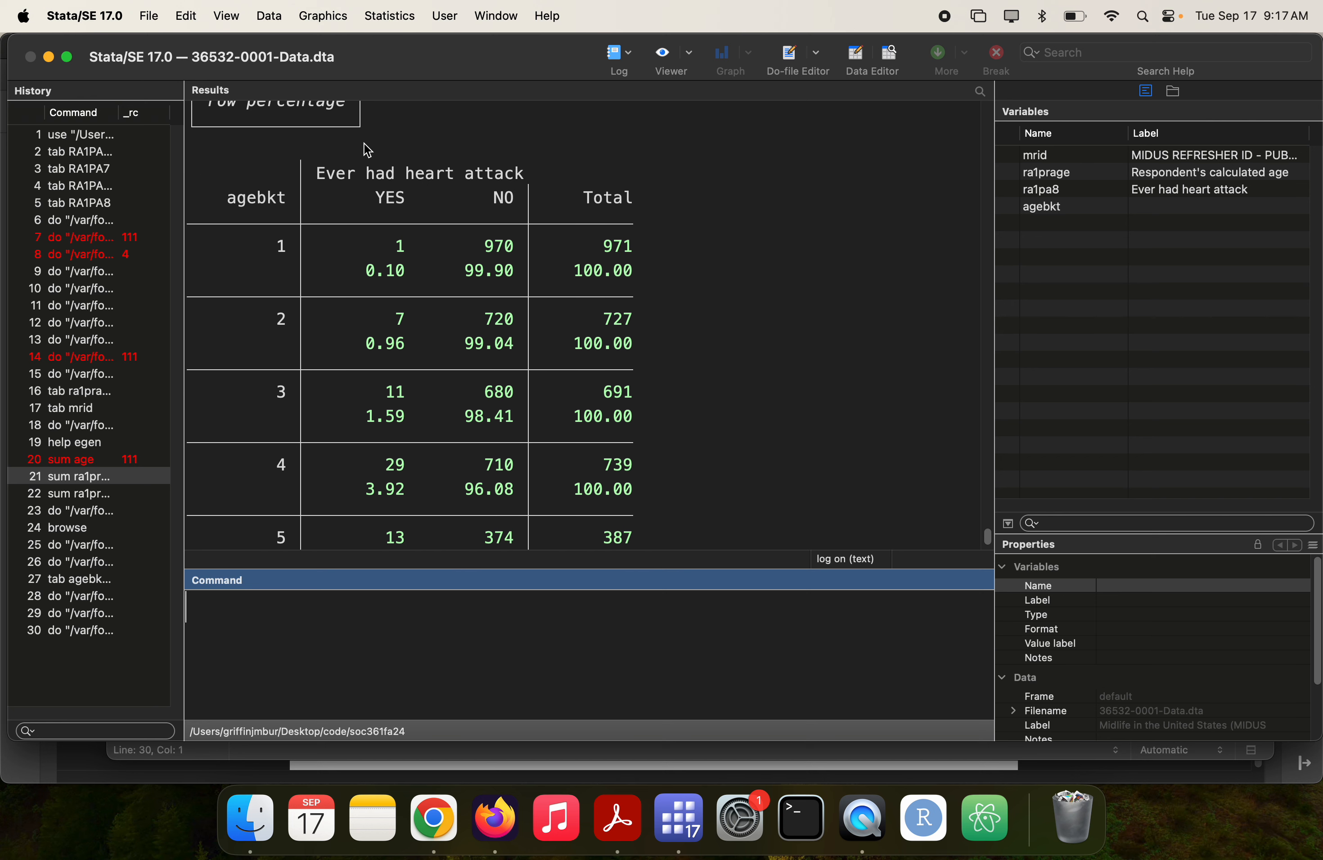
scroll(417, 284, down, 4)
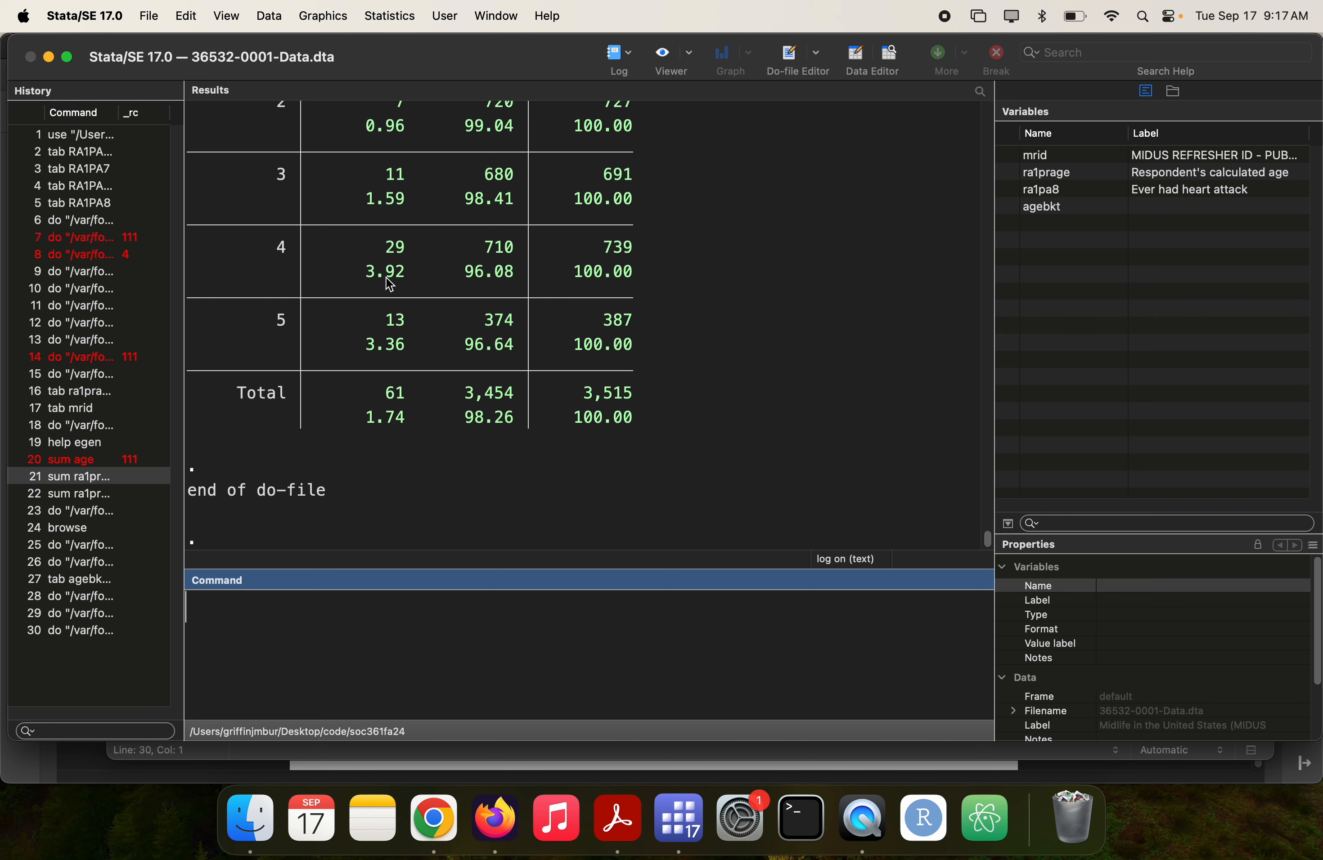
scroll(397, 178, up, 4)
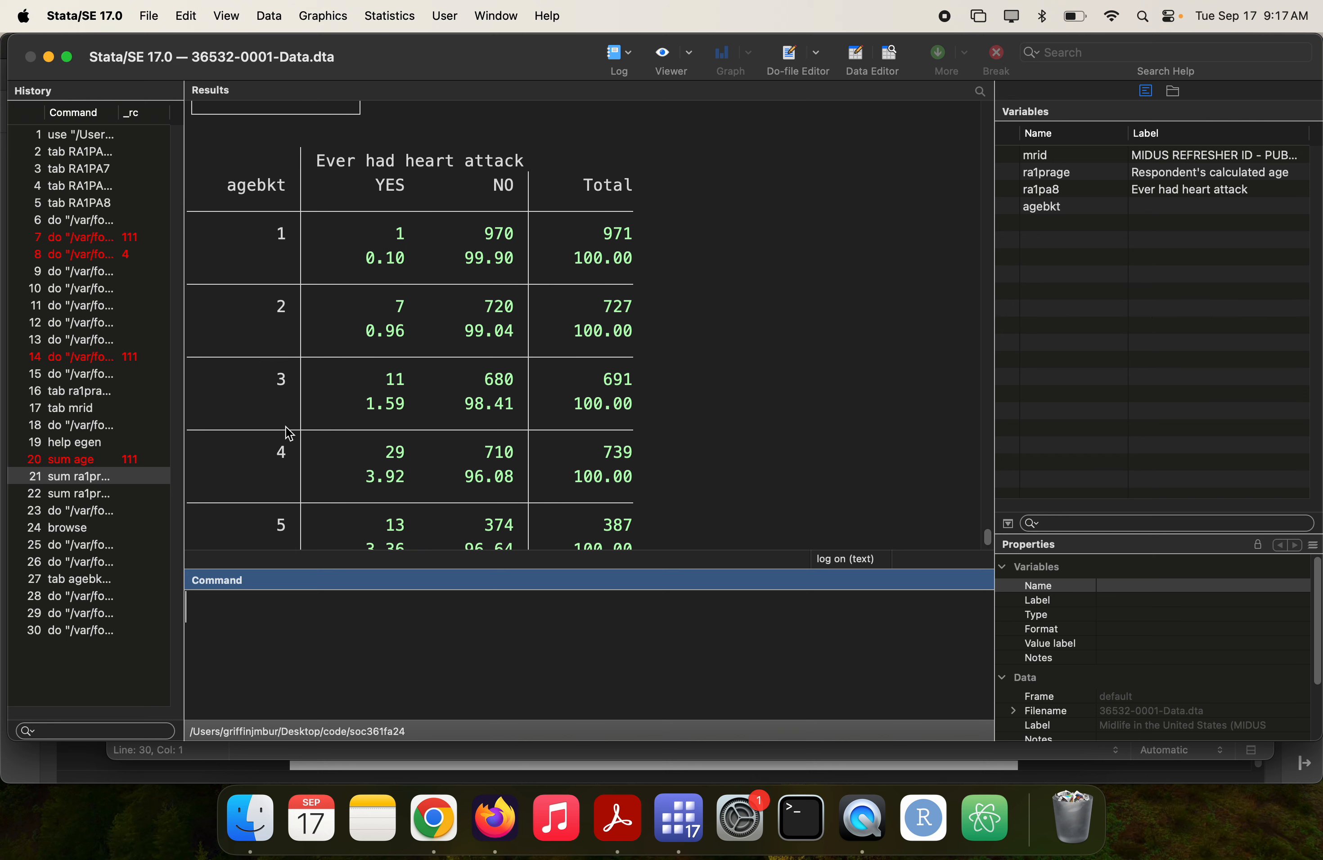
scroll(289, 433, down, 4)
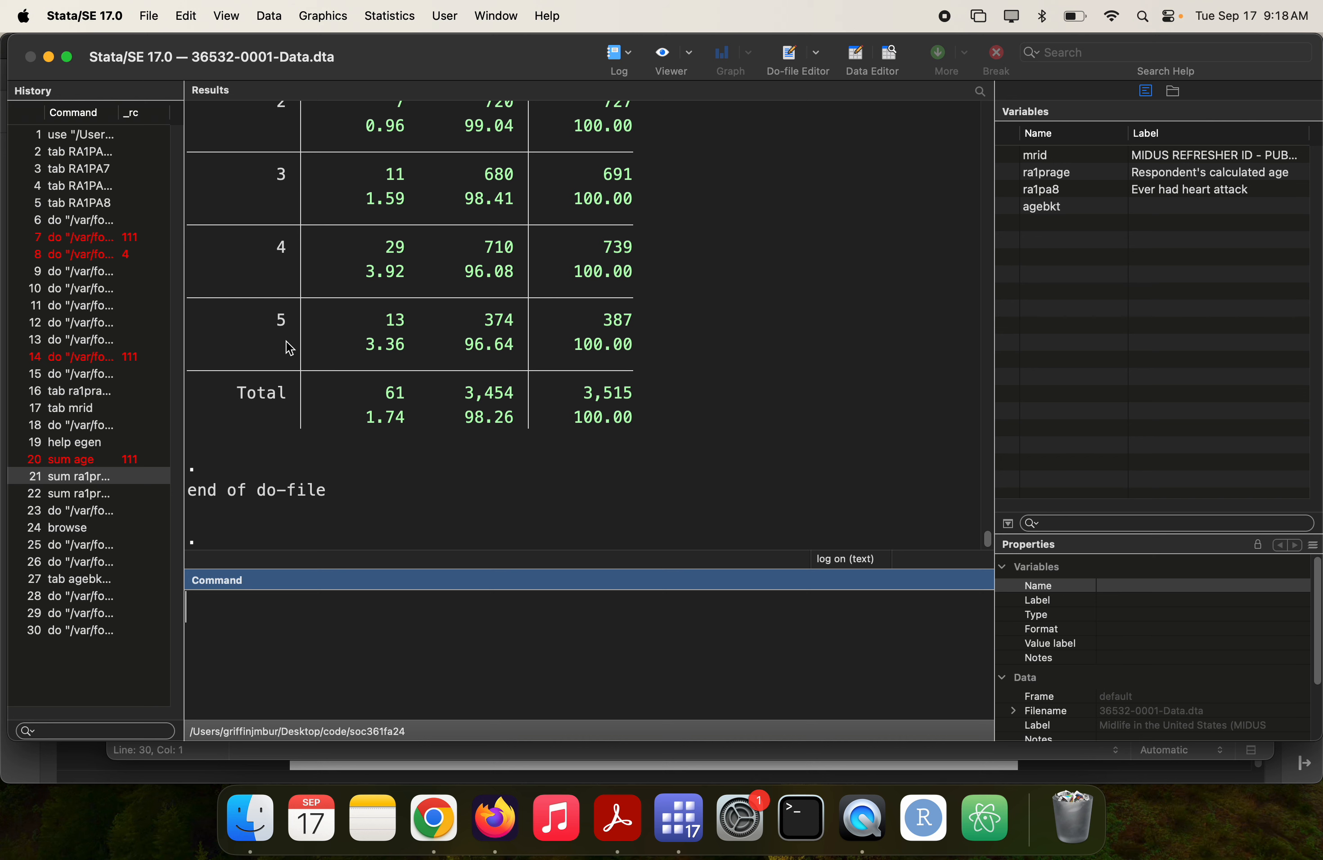
scroll(289, 349, up, 4)
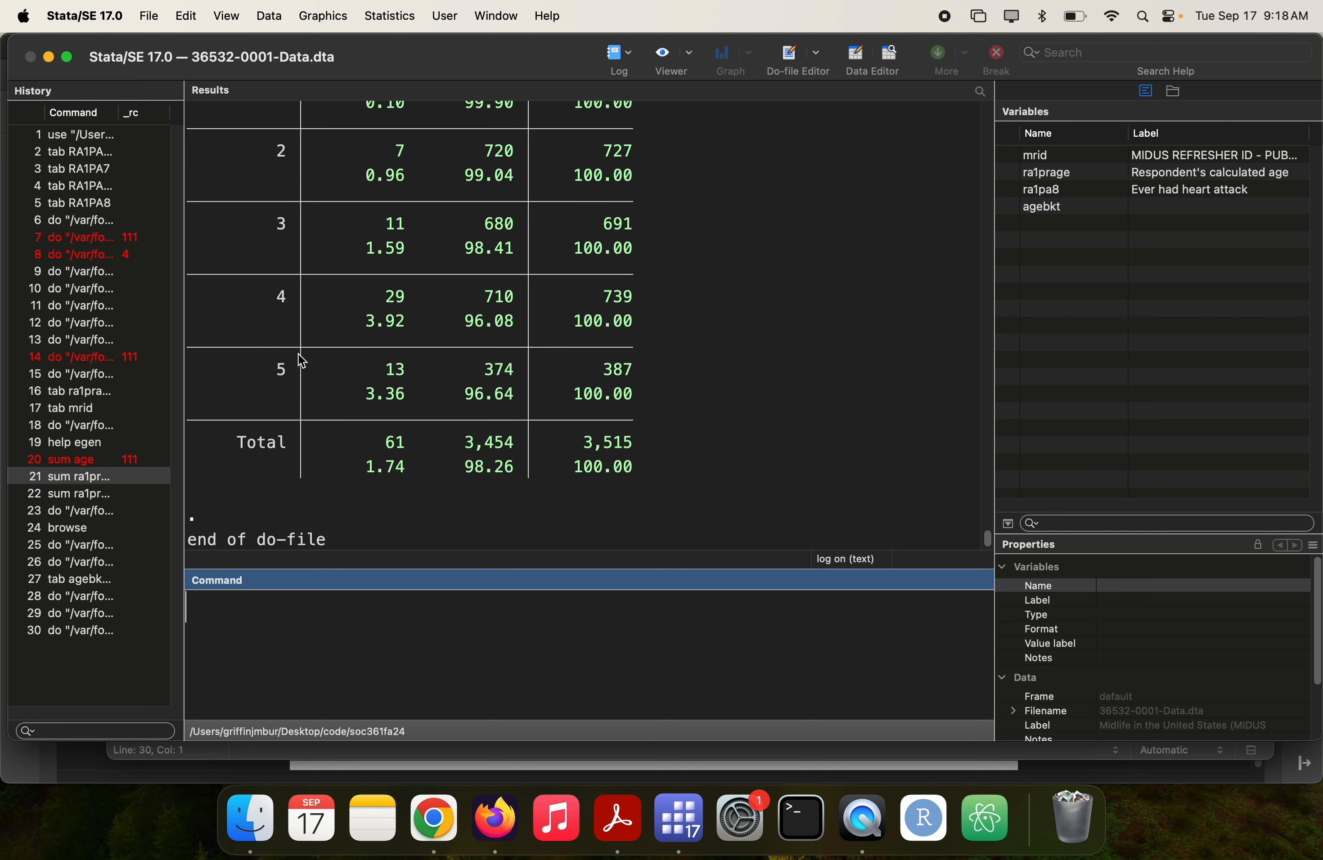
scroll(304, 361, up, 3)
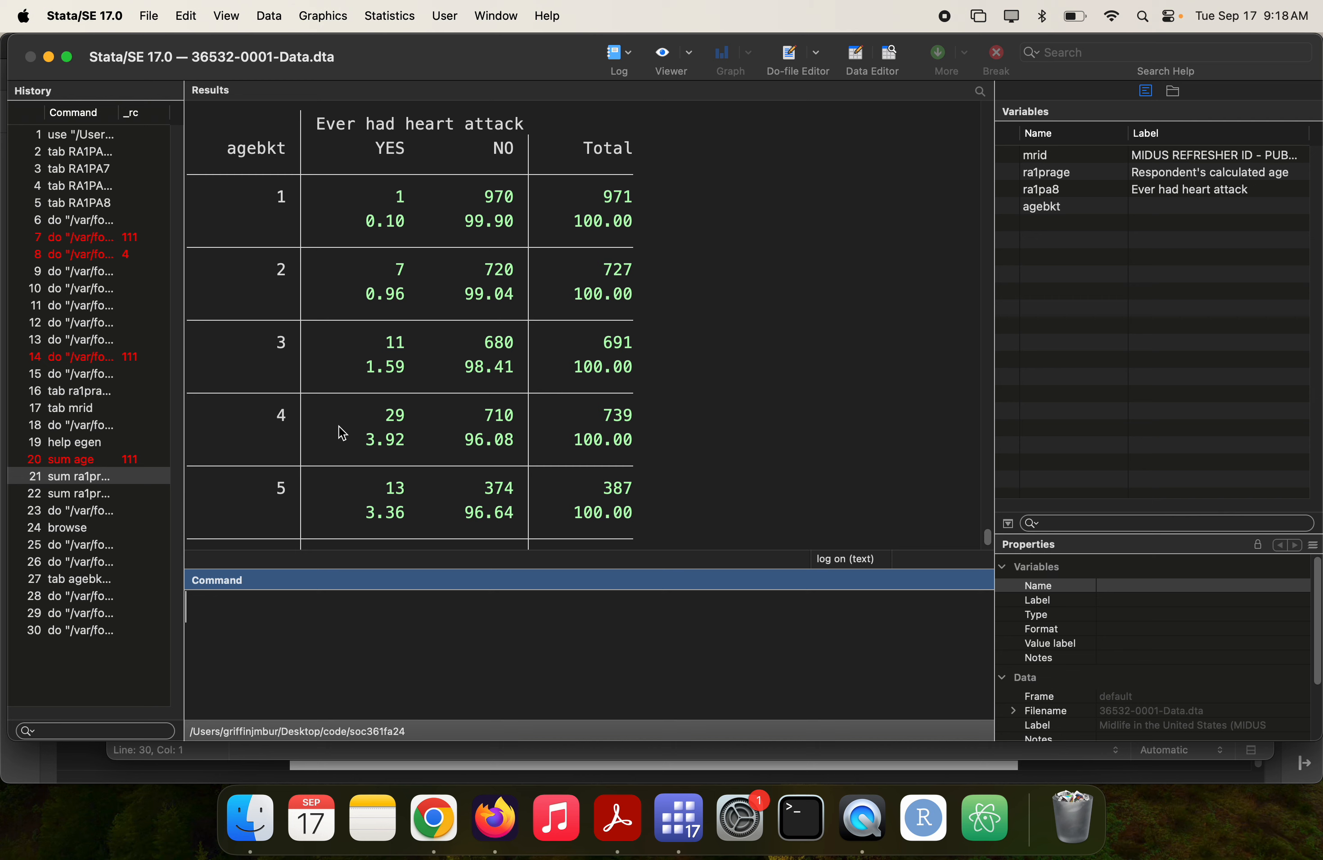
- Write label def agebkt 1 "23 to 39" 2 "40 to 49" below the bysort line
key(super+9)
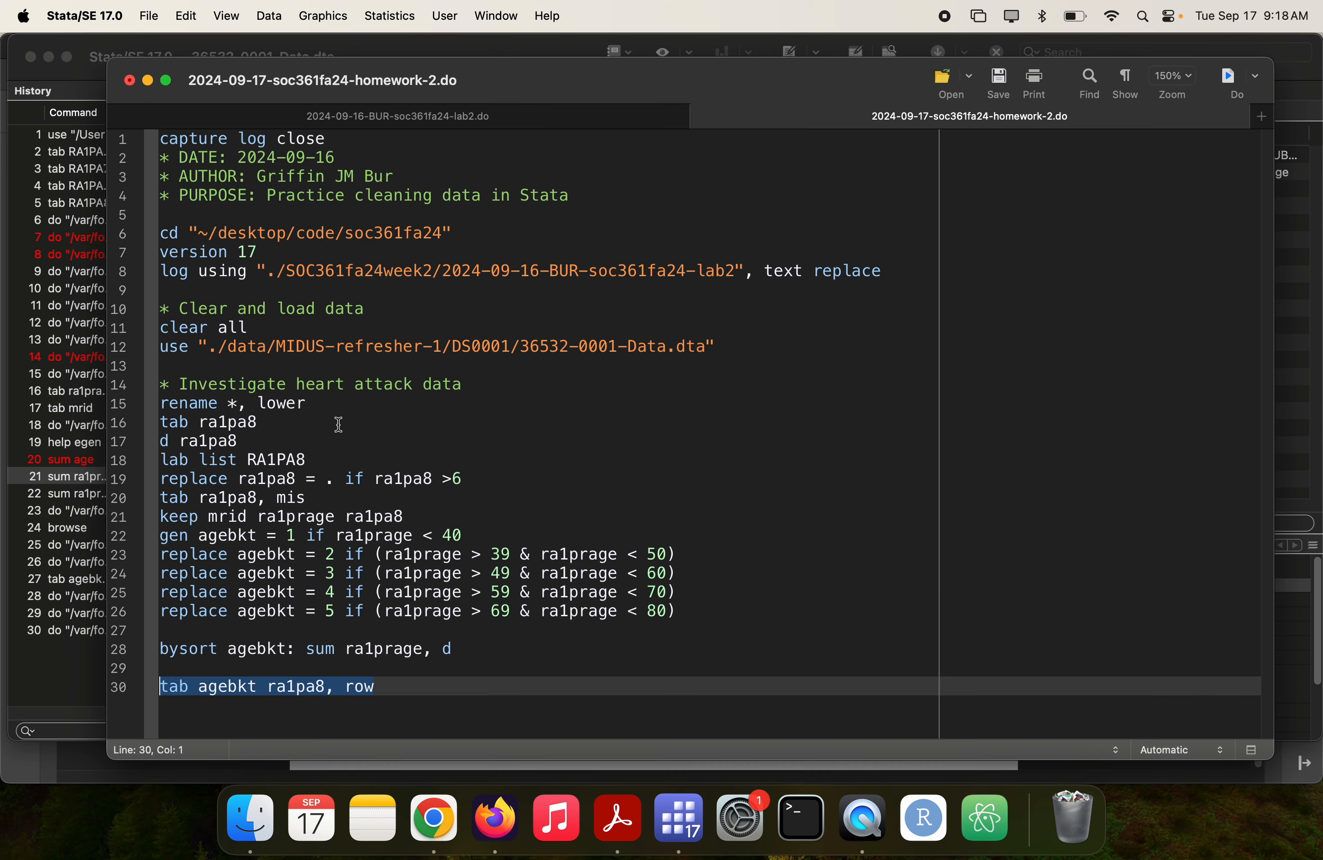
click(384, 687)
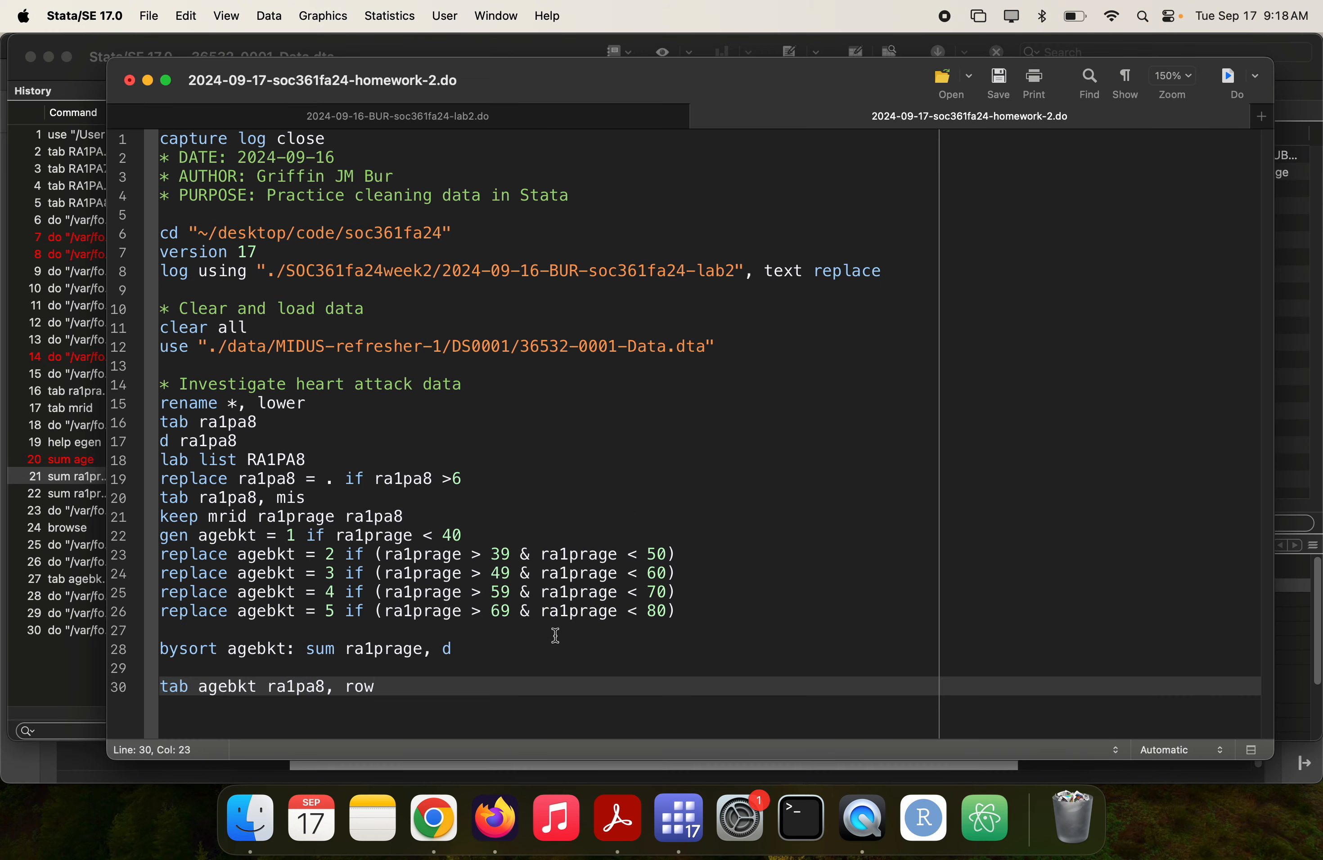
click(463, 645)
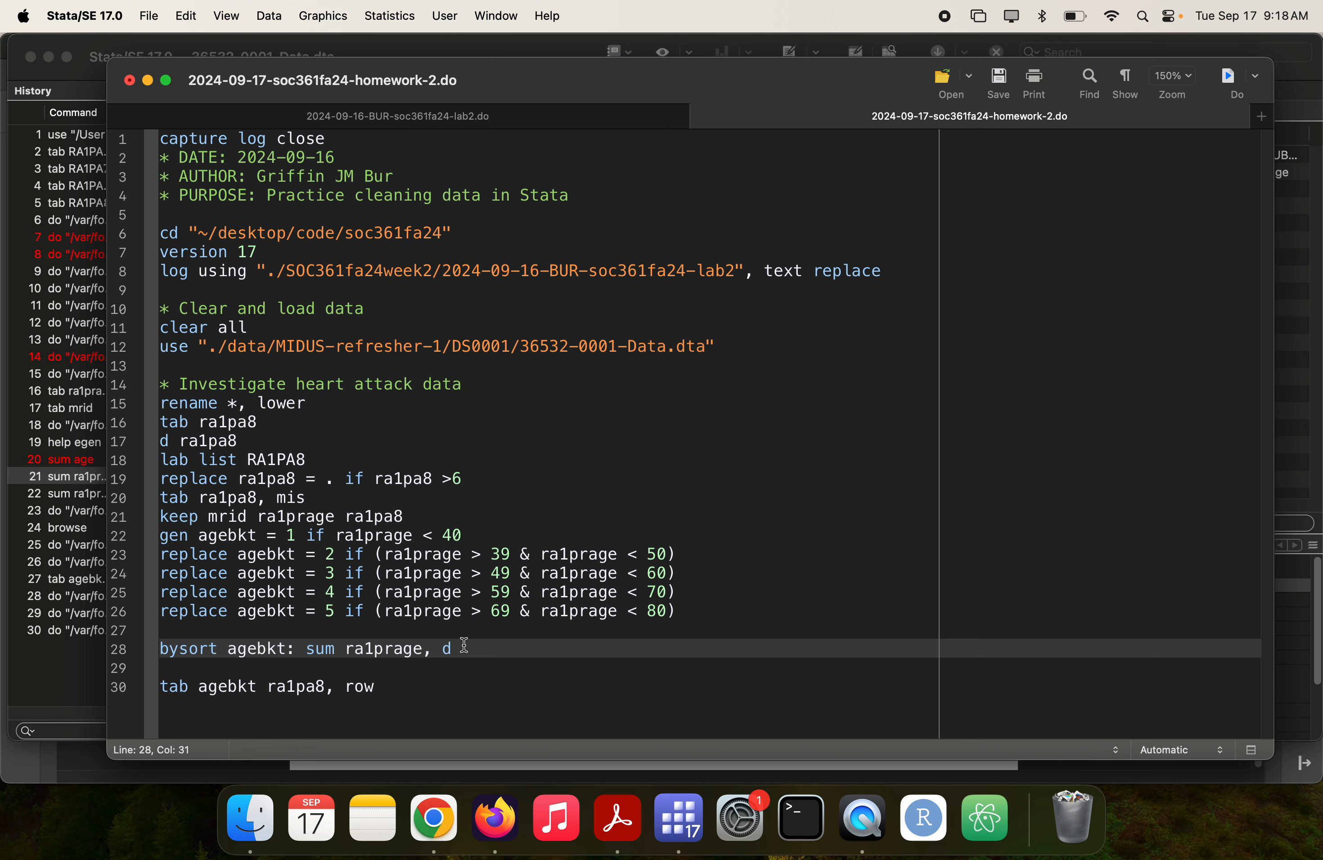
key(Return)
key(Return)
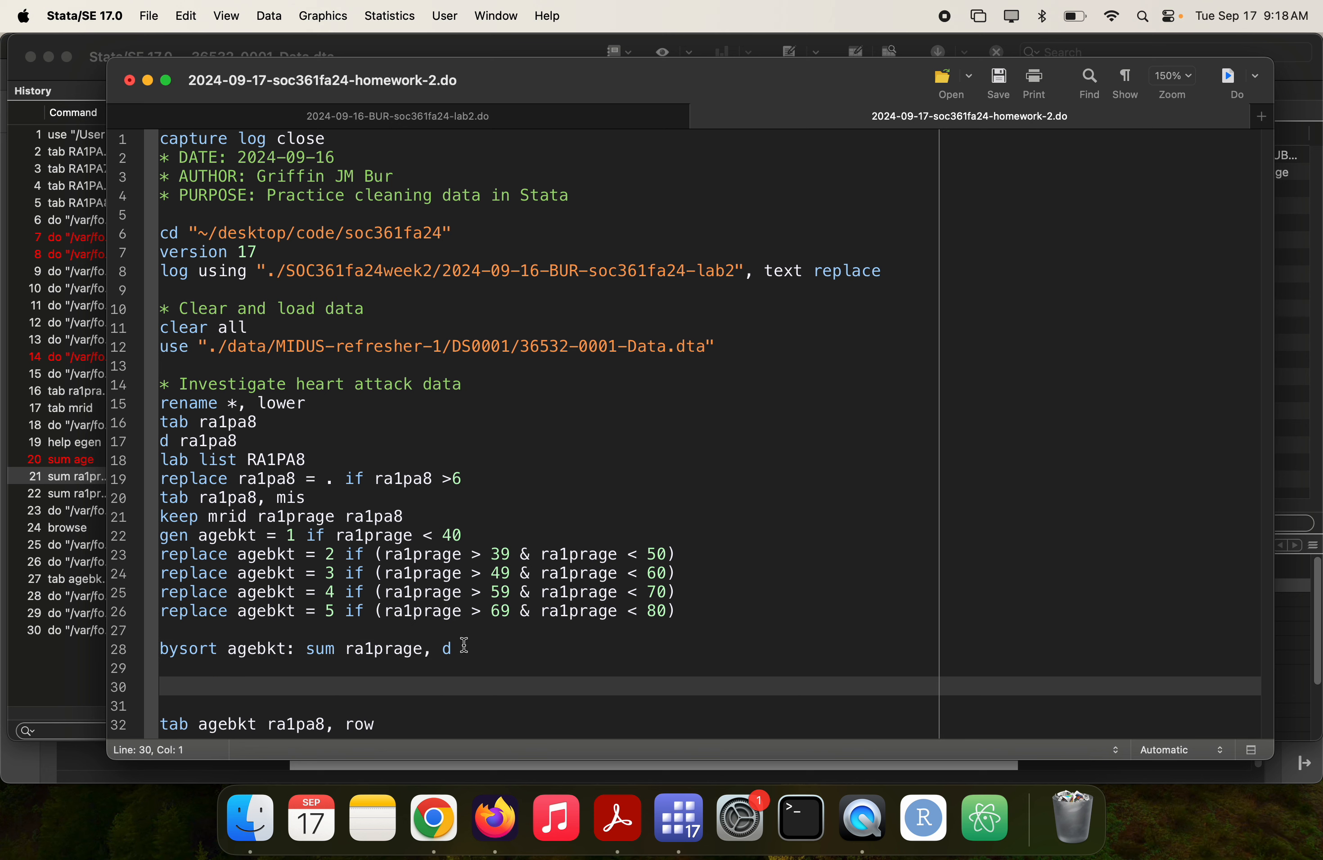
text(label)
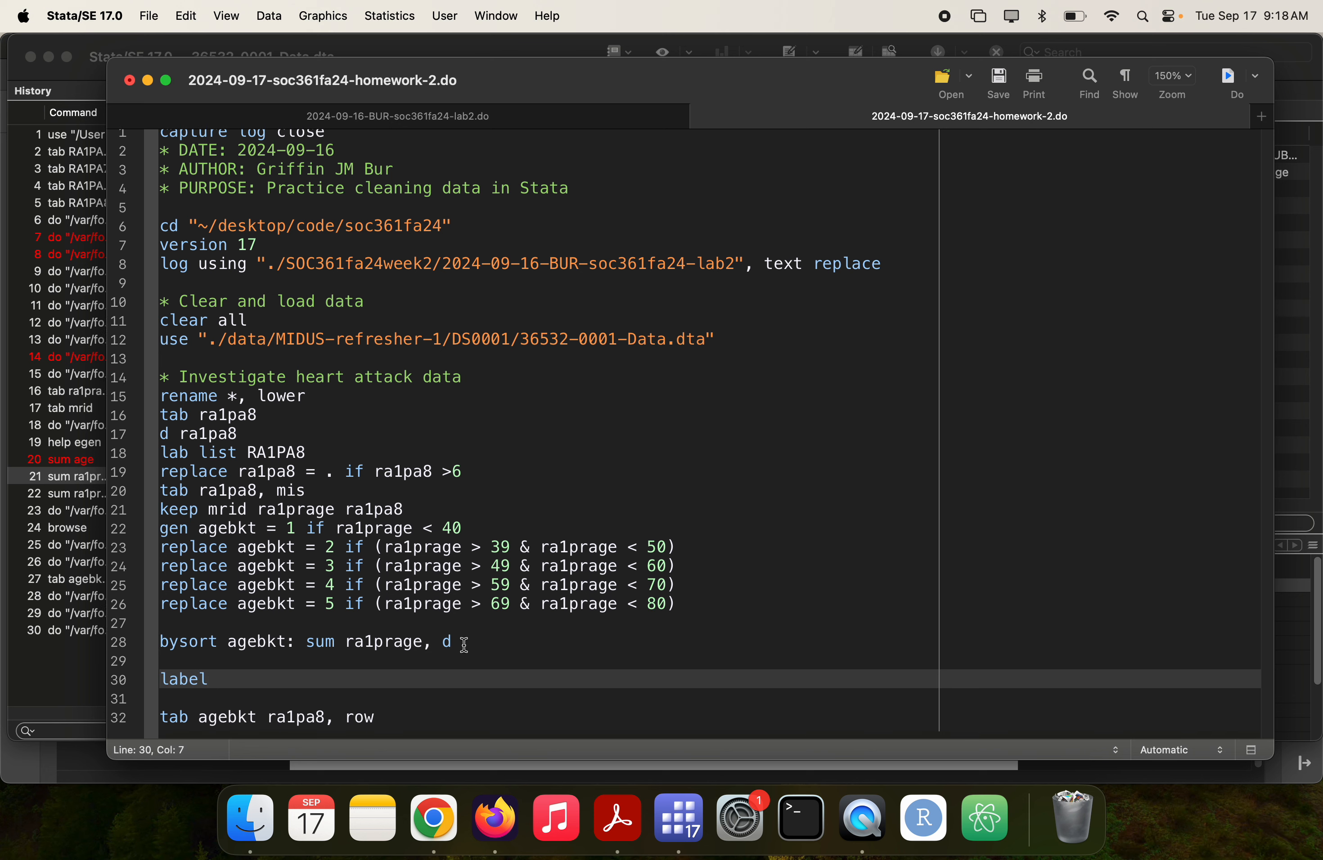
text( def )
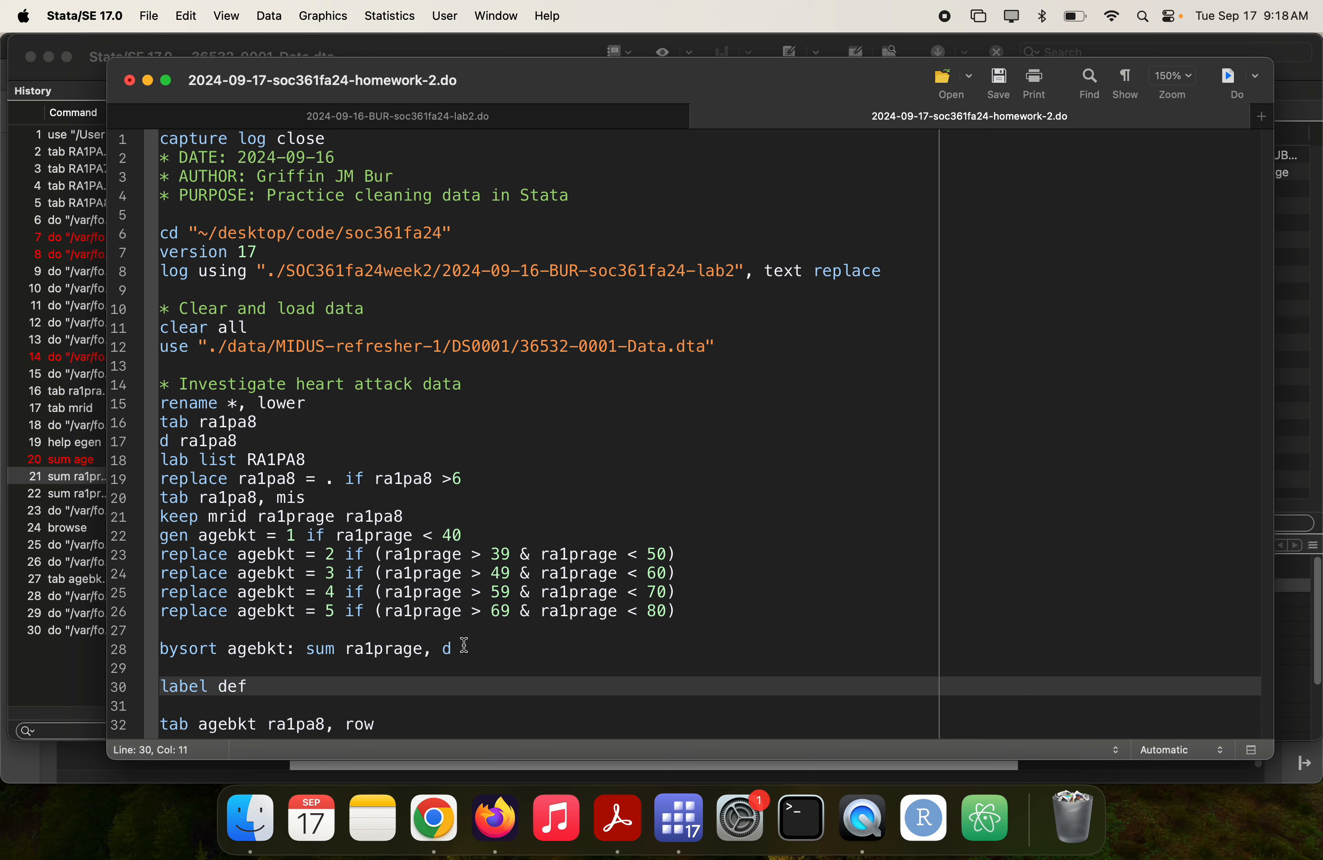
text(agebkt 1 "23-30)
key(BackSpace)
text(9)
click(432, 687)
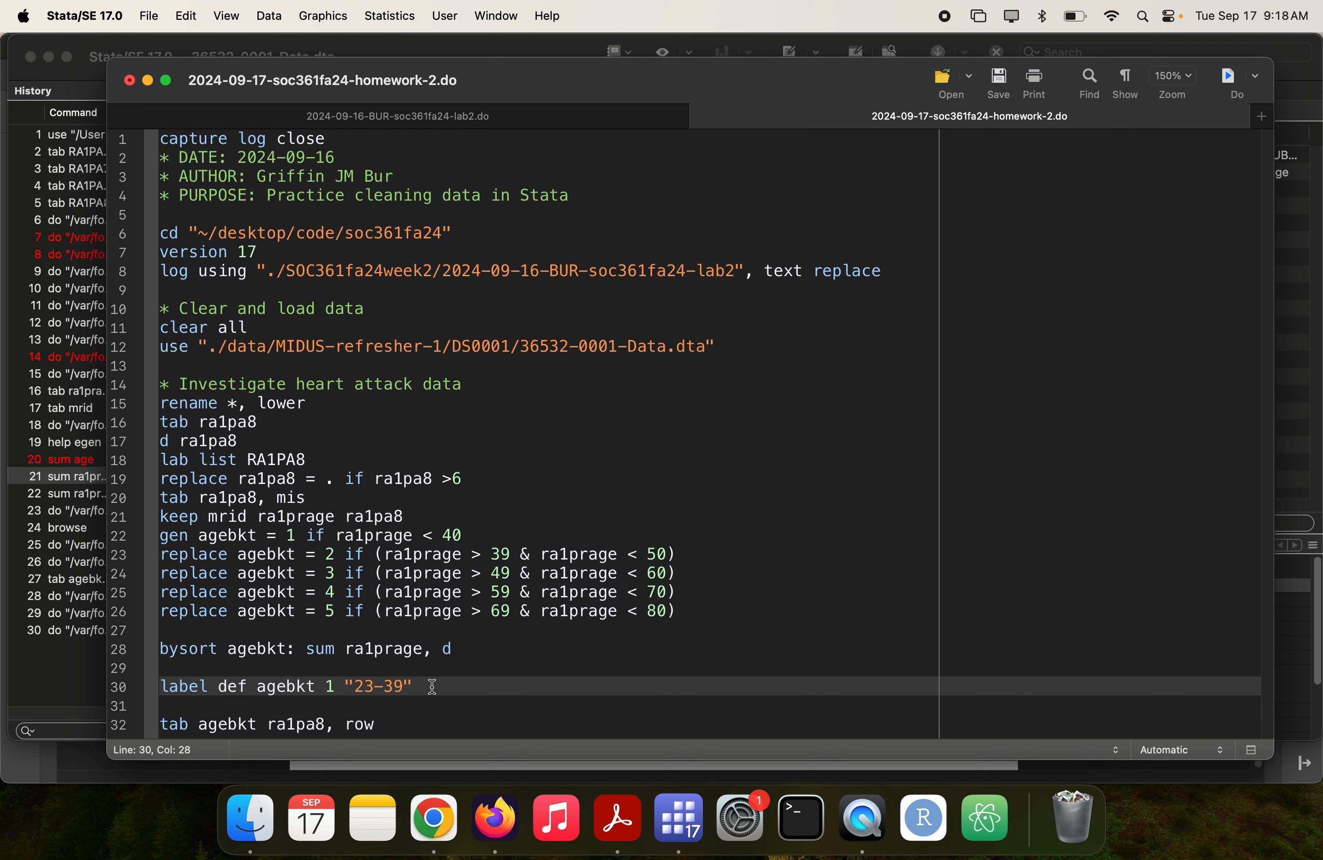
text(2 "40 to 49)
click(380, 686)
text(to)
click(578, 681)
- Add label values agebkt agebkt and run both label lines
key(Return)
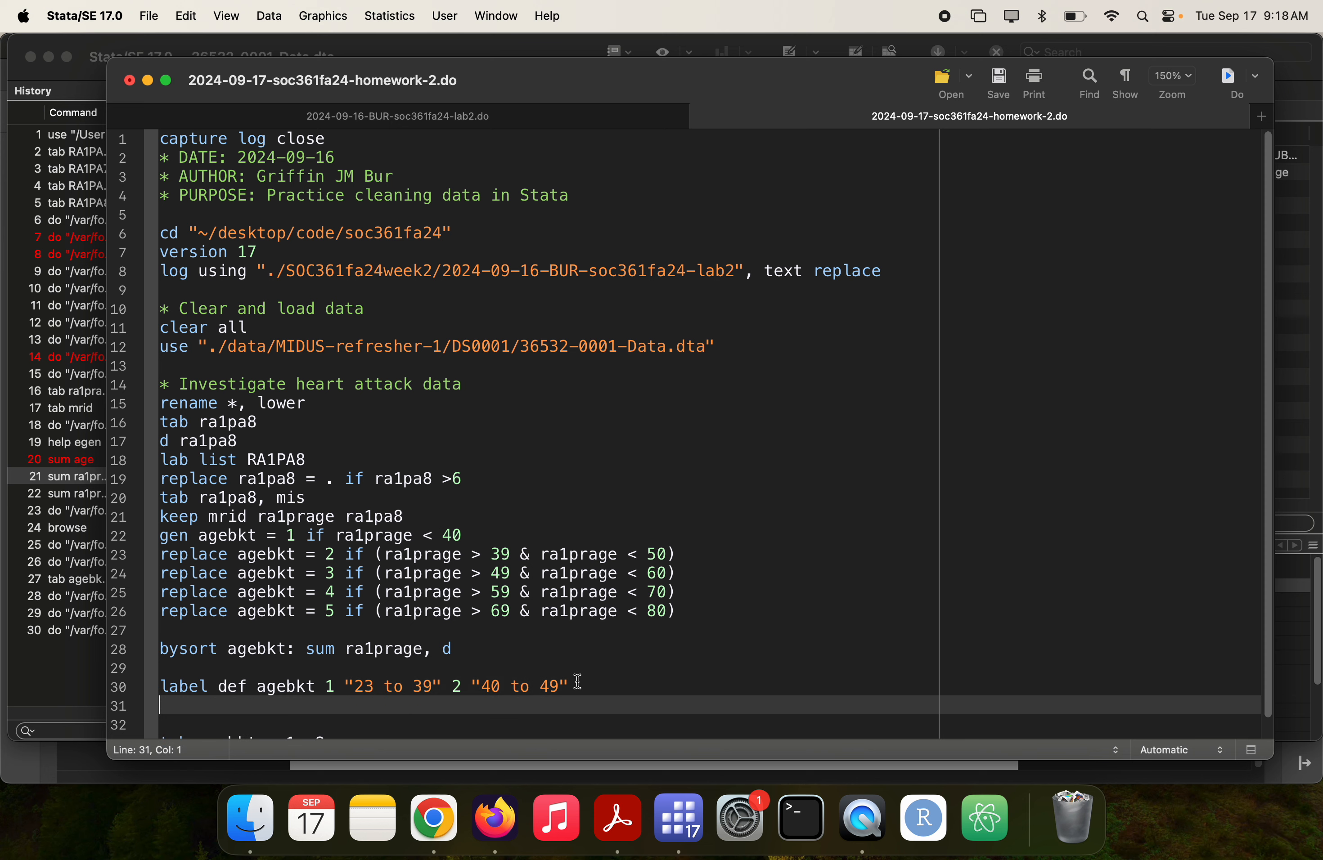
text(label values)
scroll(577, 682, down, 1)
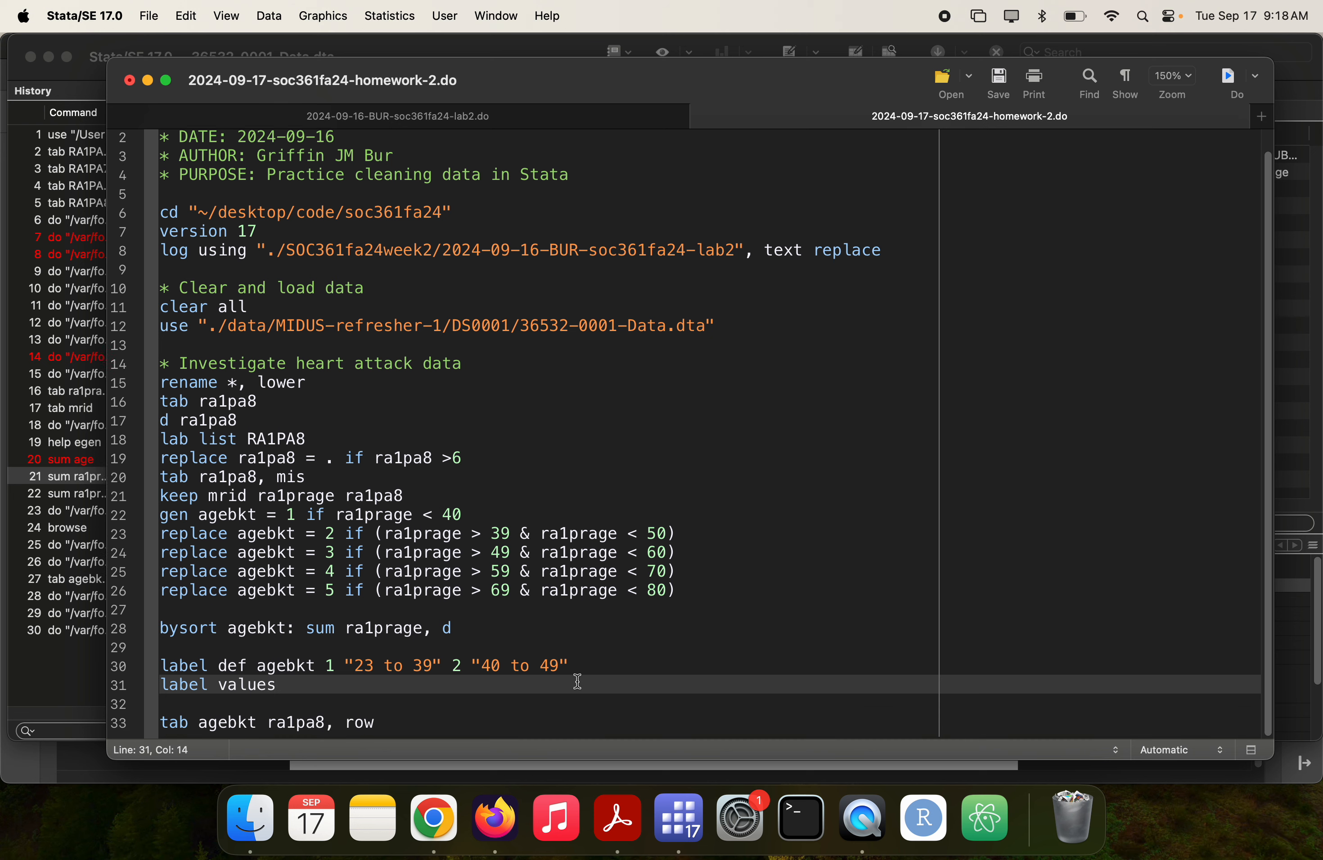
text(agebkt agebkt)
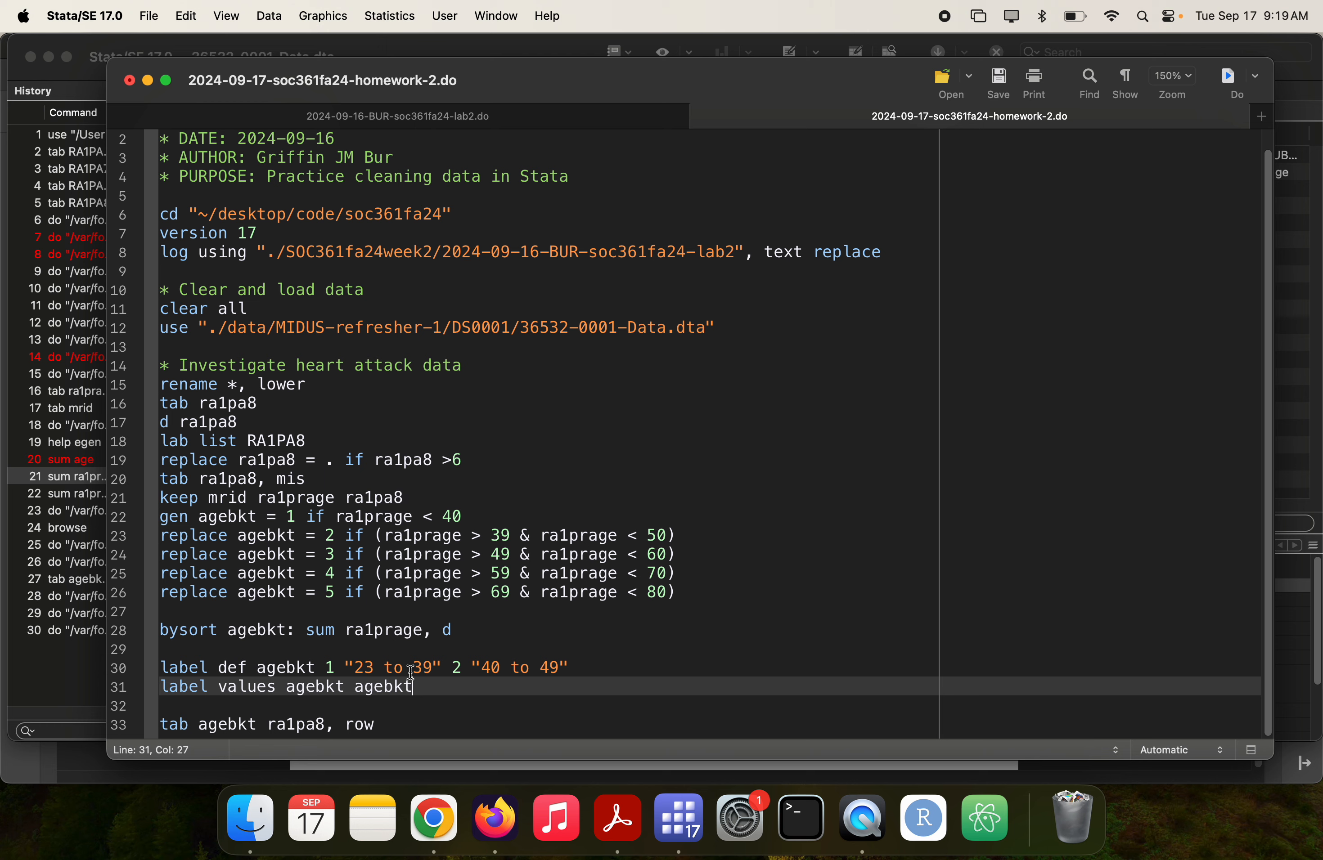
key(shift+Up)
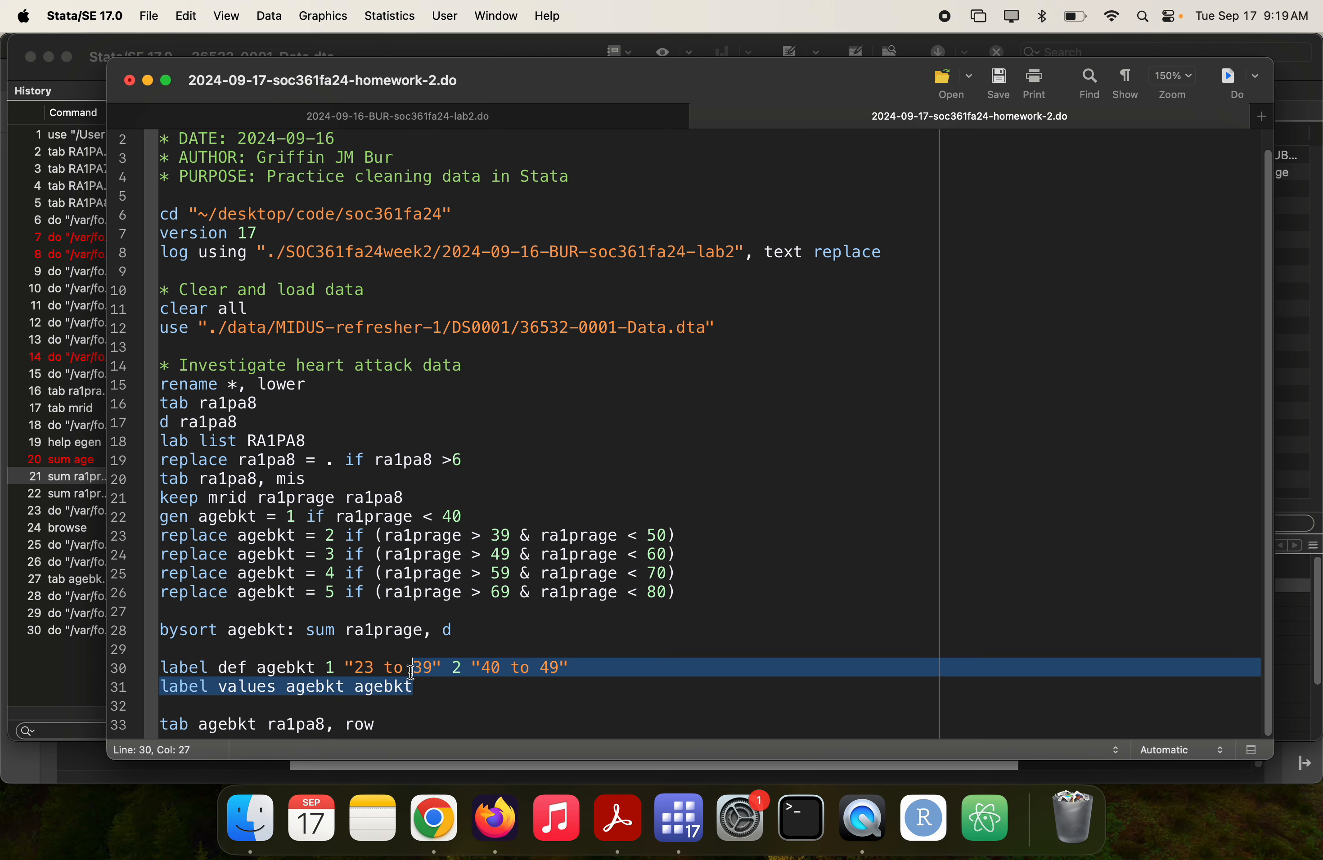
key(super+shift+Left)
key(super+shift+d)
- Run tab agebkt to show the "23 to 39" and "40 to 49" labels
text(tab age)
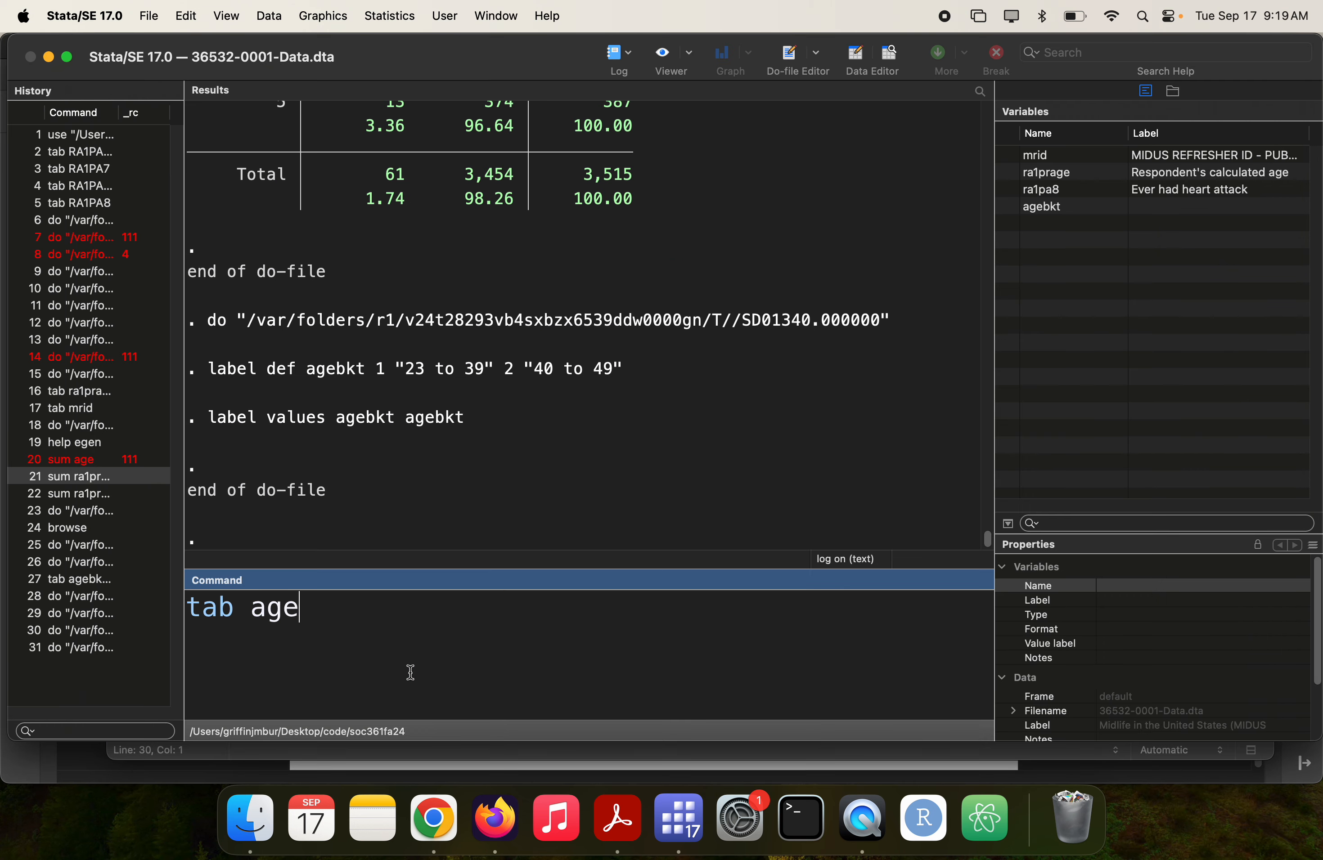
text(bkt)
key(Return)
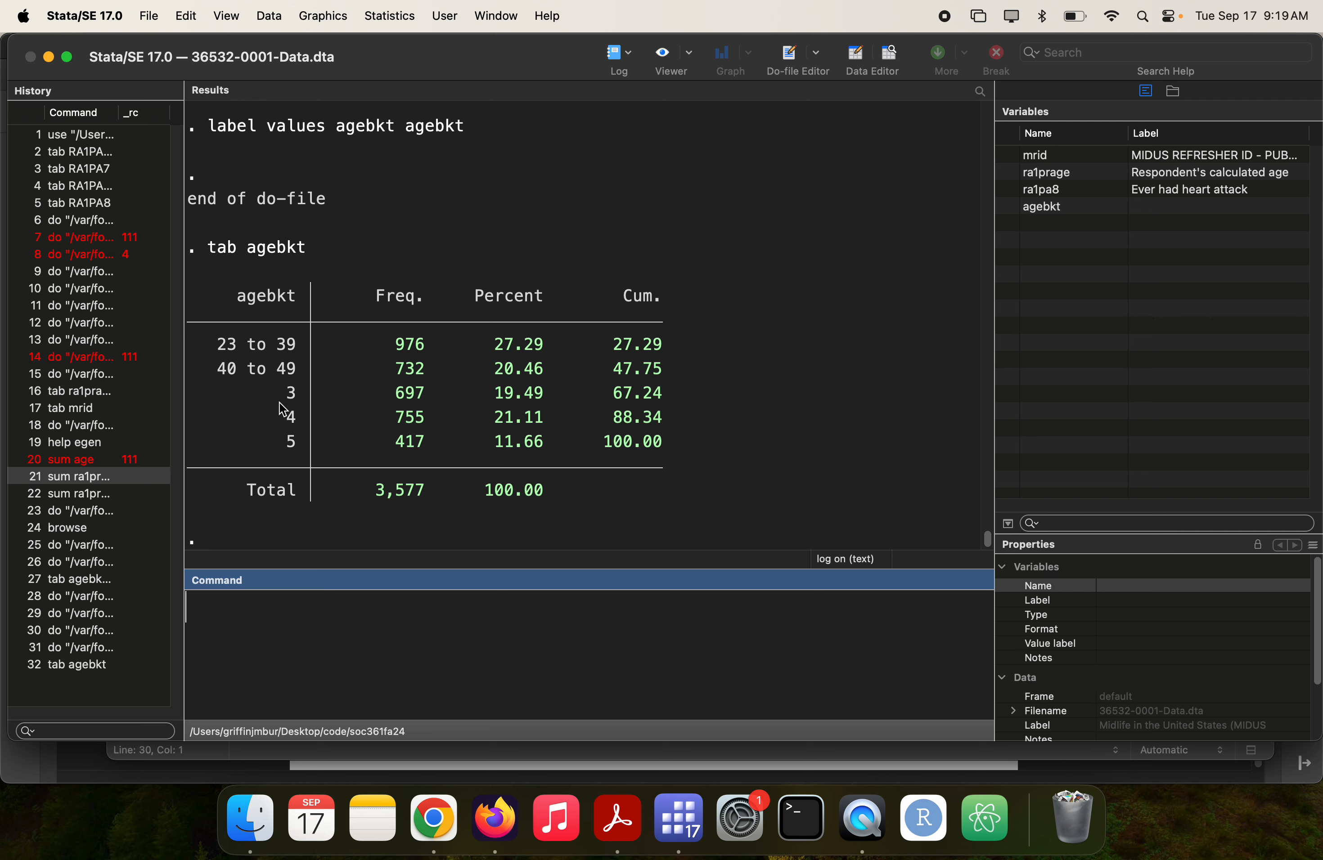
key(super+grave)
click(444, 691)
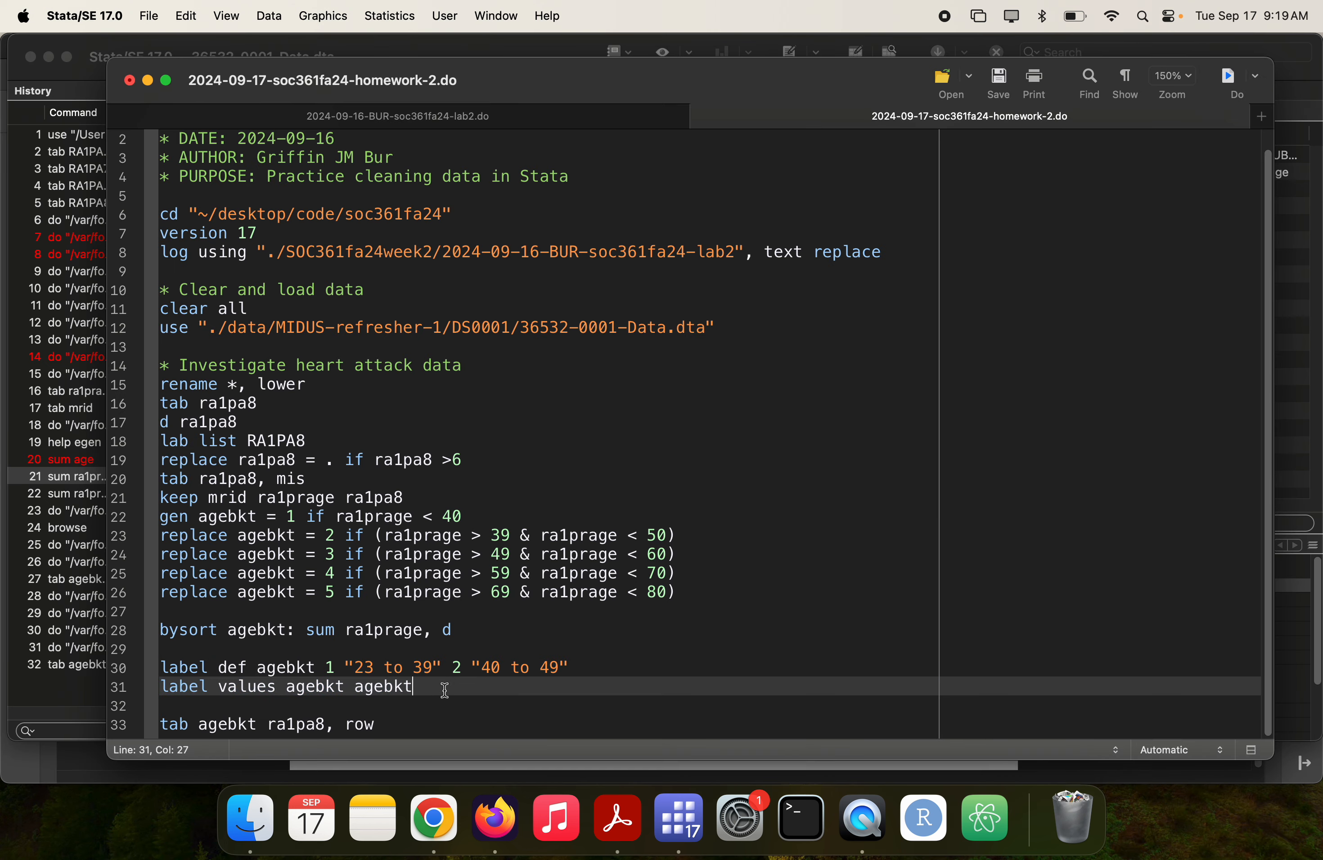
key(super+grave)
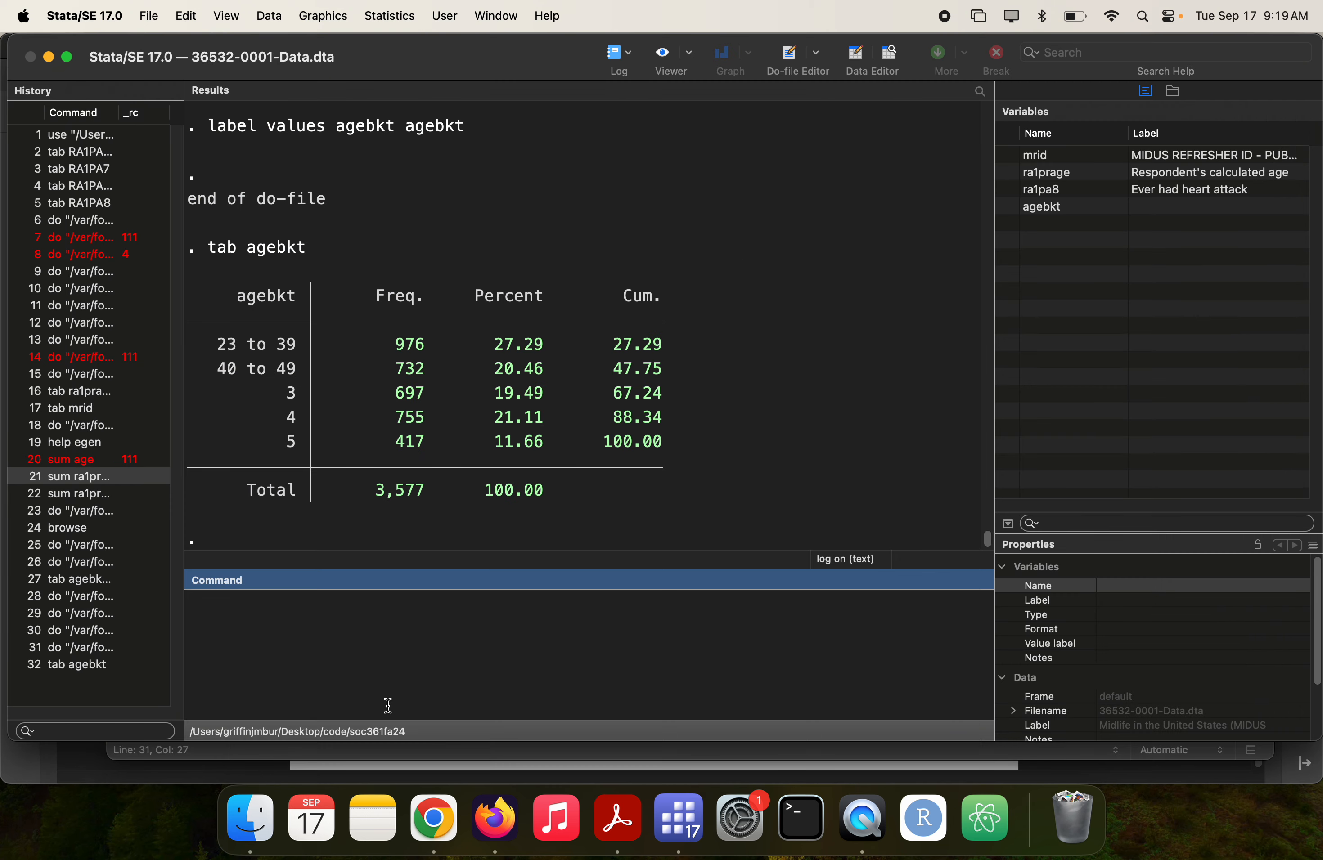